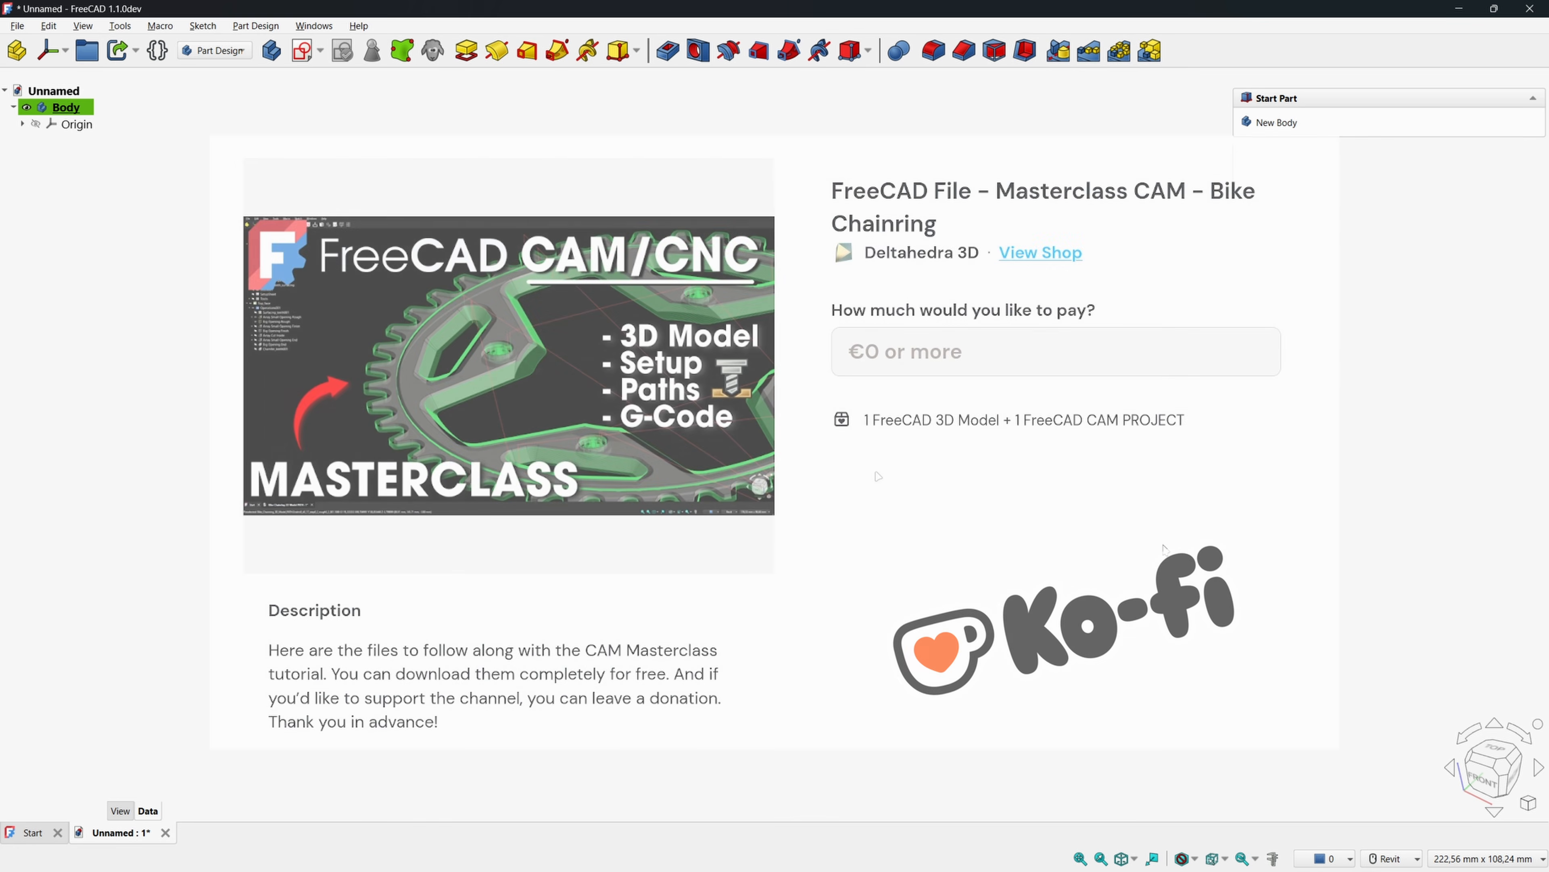
Enter 6.99 as the amount to pay for the Bike Chainring FreeCAD files.
click(866, 353)
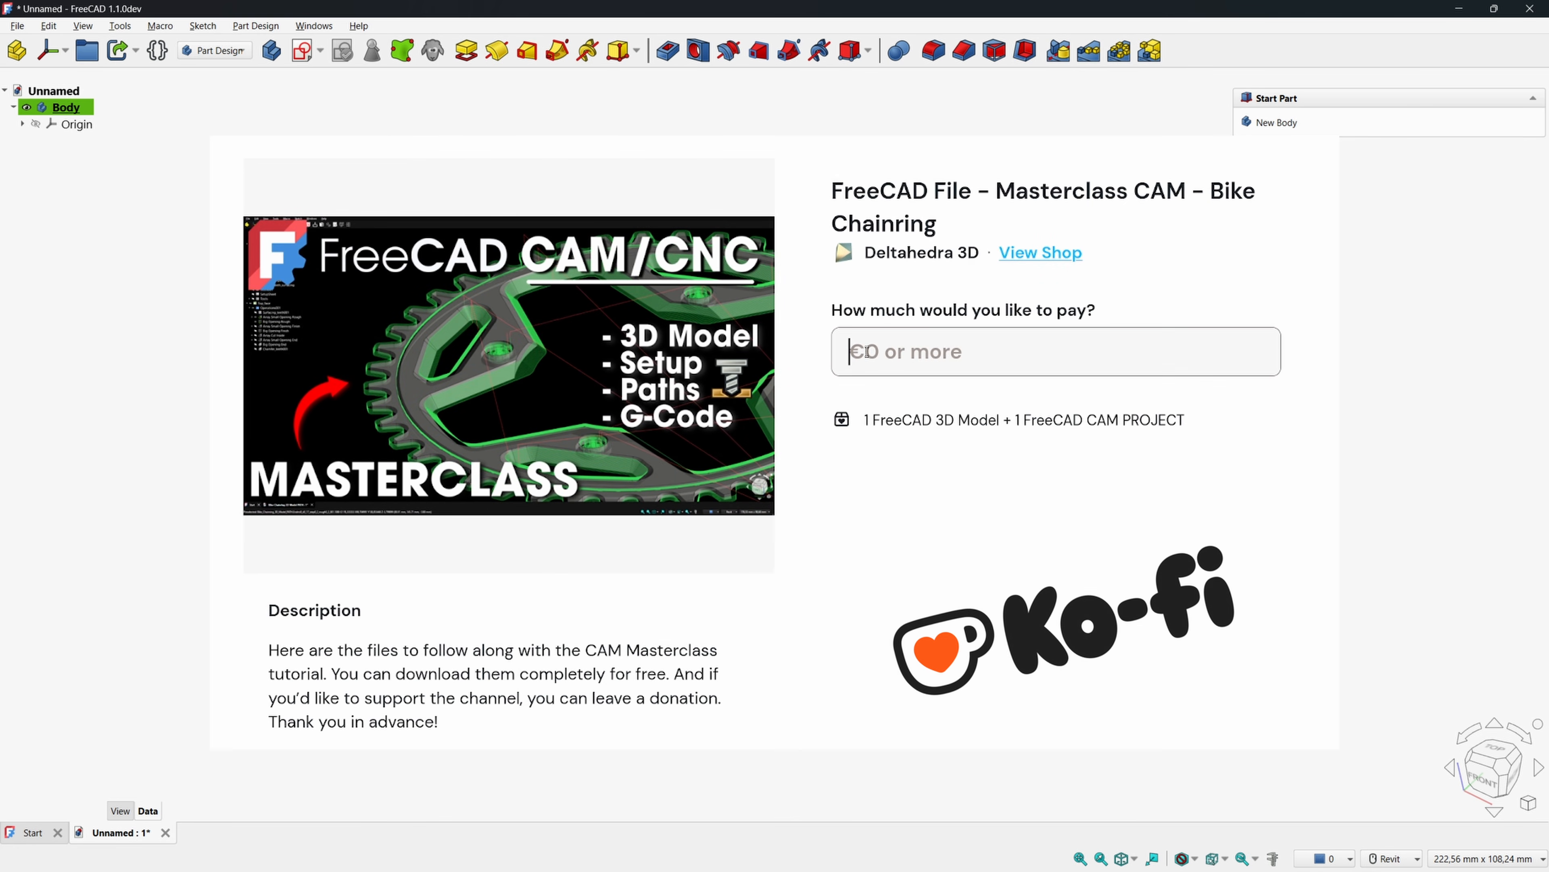
text(0)
key(BackSpace)
text(6.99)
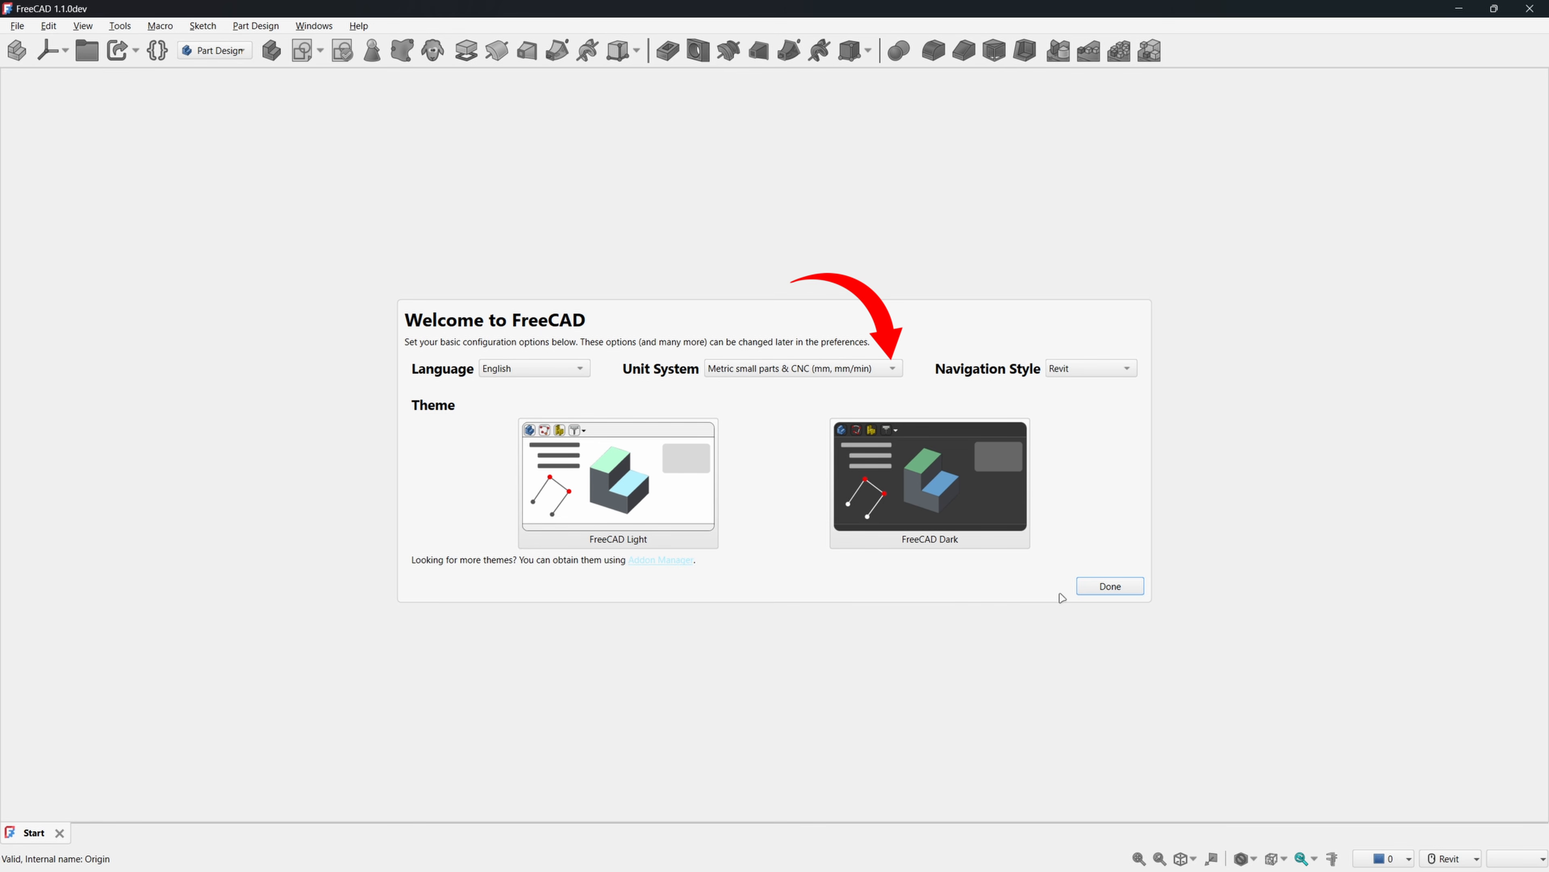
Finish the first-start setup with Metric small parts & CNC units and create a new parametric body document.
click(1108, 587)
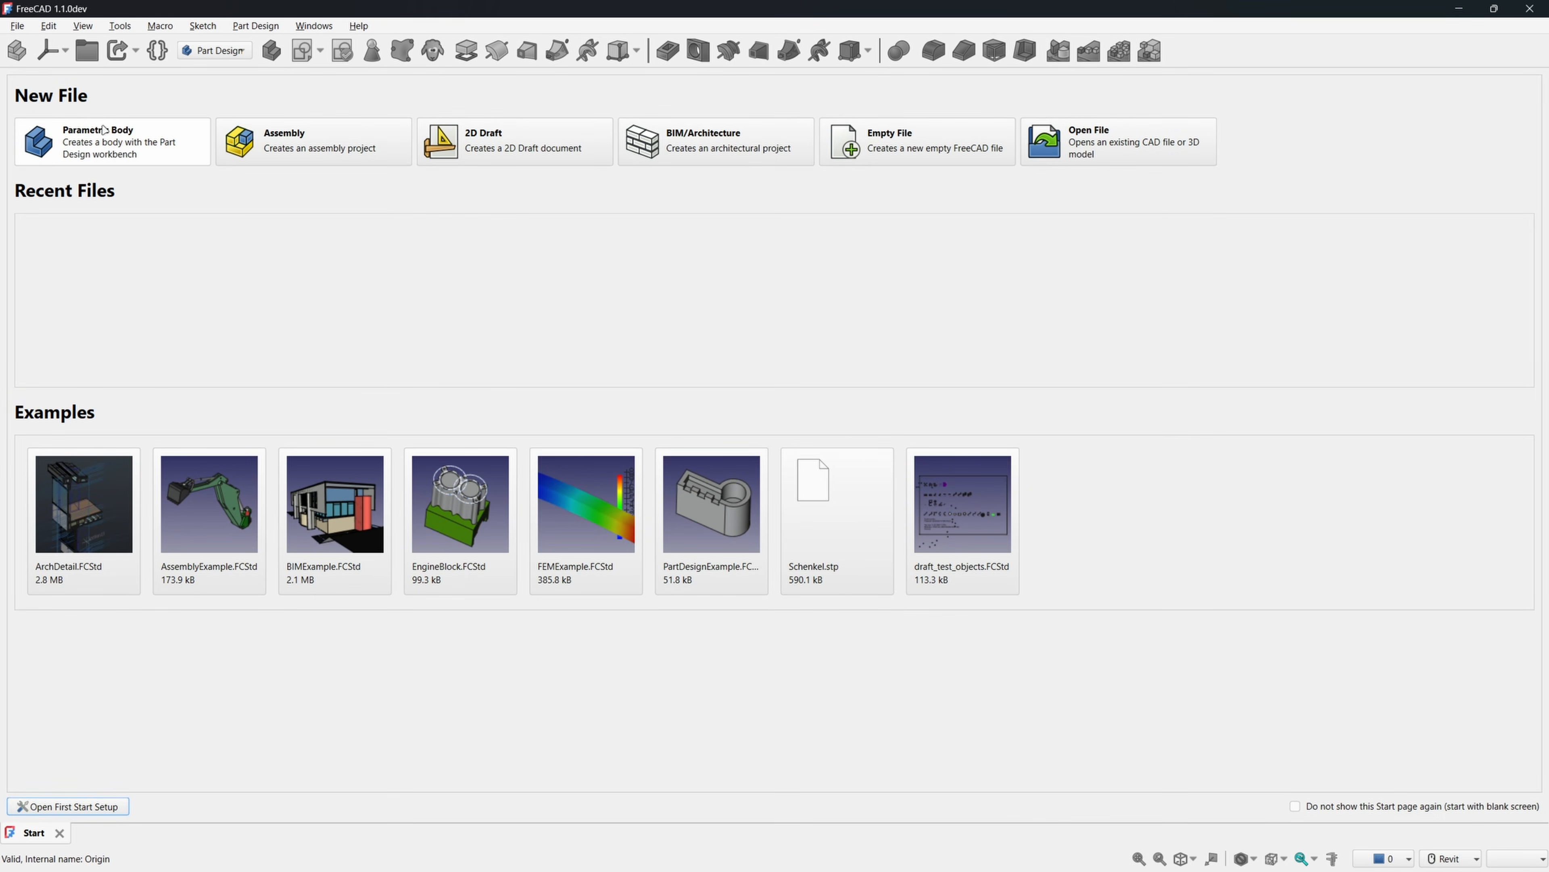
click(104, 129)
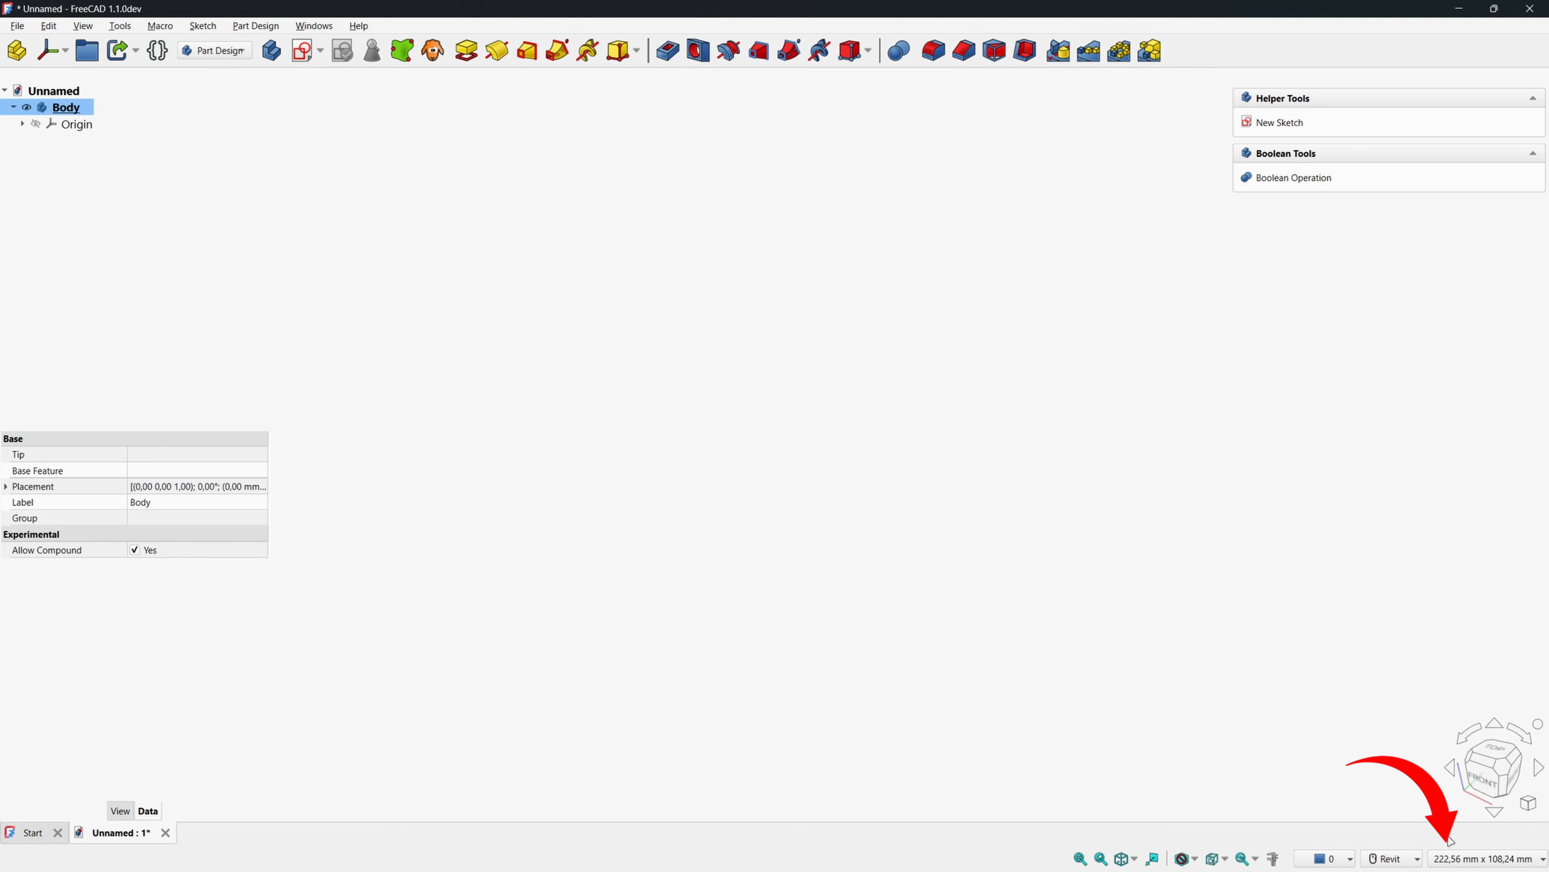
Check which unit system is active for the new document, leaving the selection as it is.
click(1464, 858)
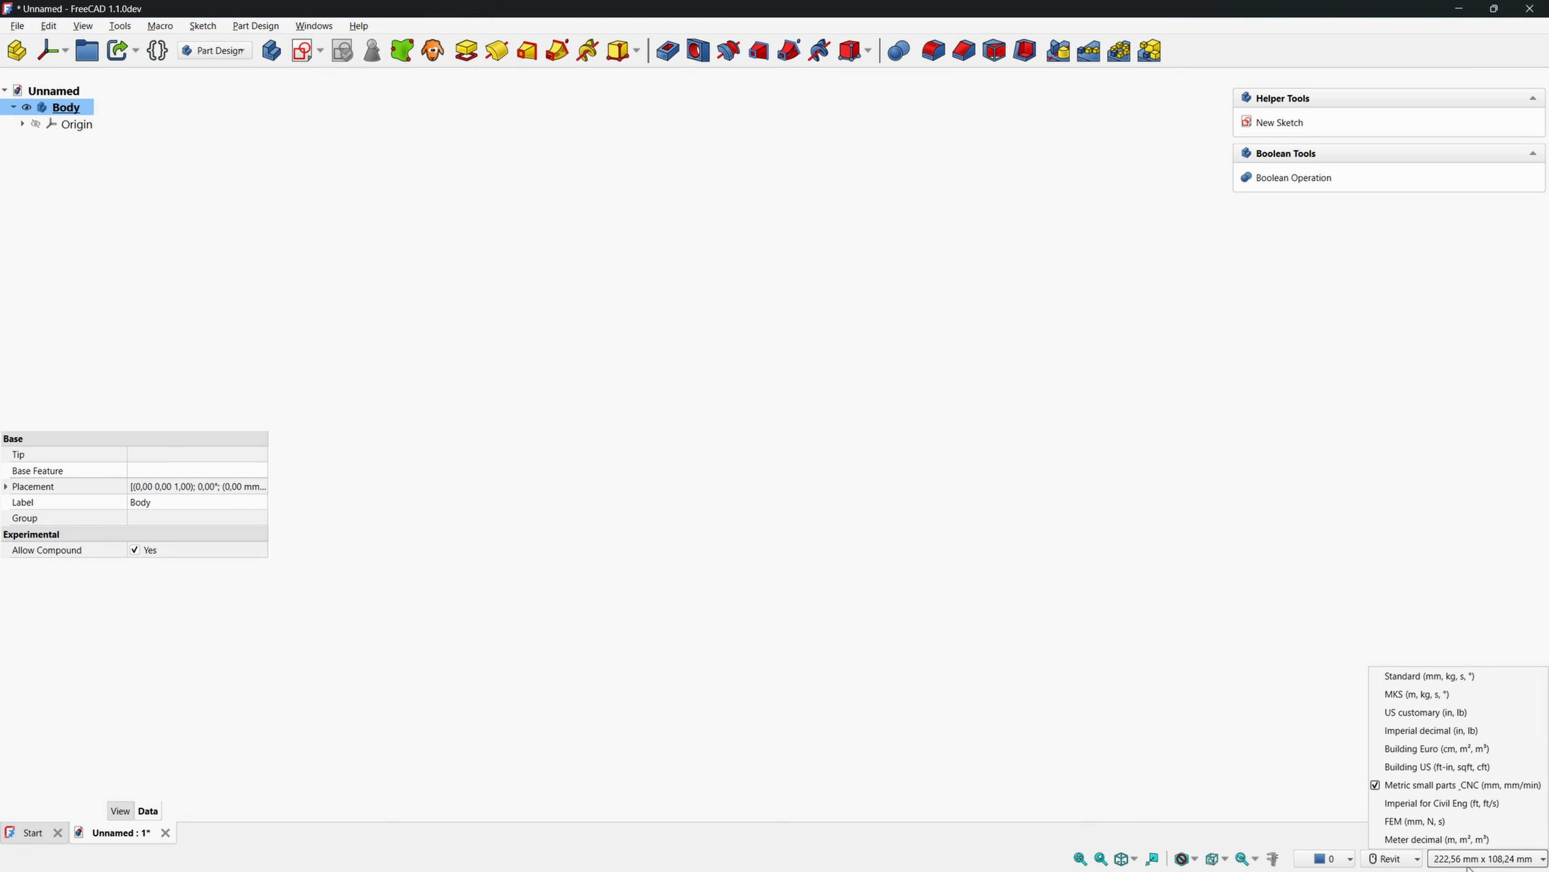
click(1467, 866)
click(848, 462)
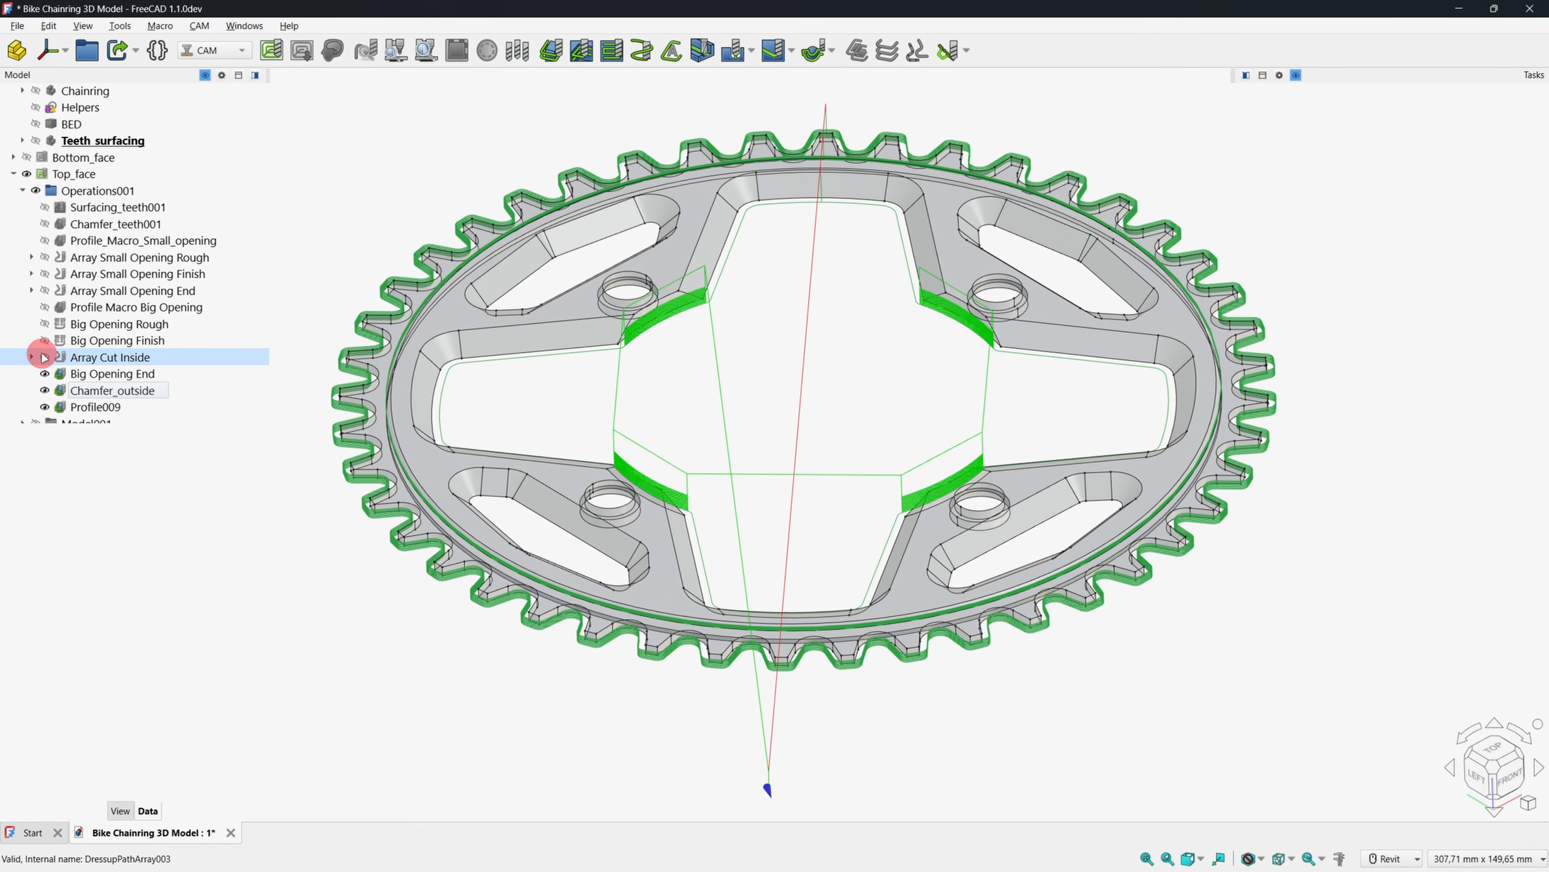
Toggle the visibility of the Top_face operations from Array Cut Inside up to Chamfer_teeth001 in the finished chainring CAM model.
shift+drag(44, 357, 45, 223)
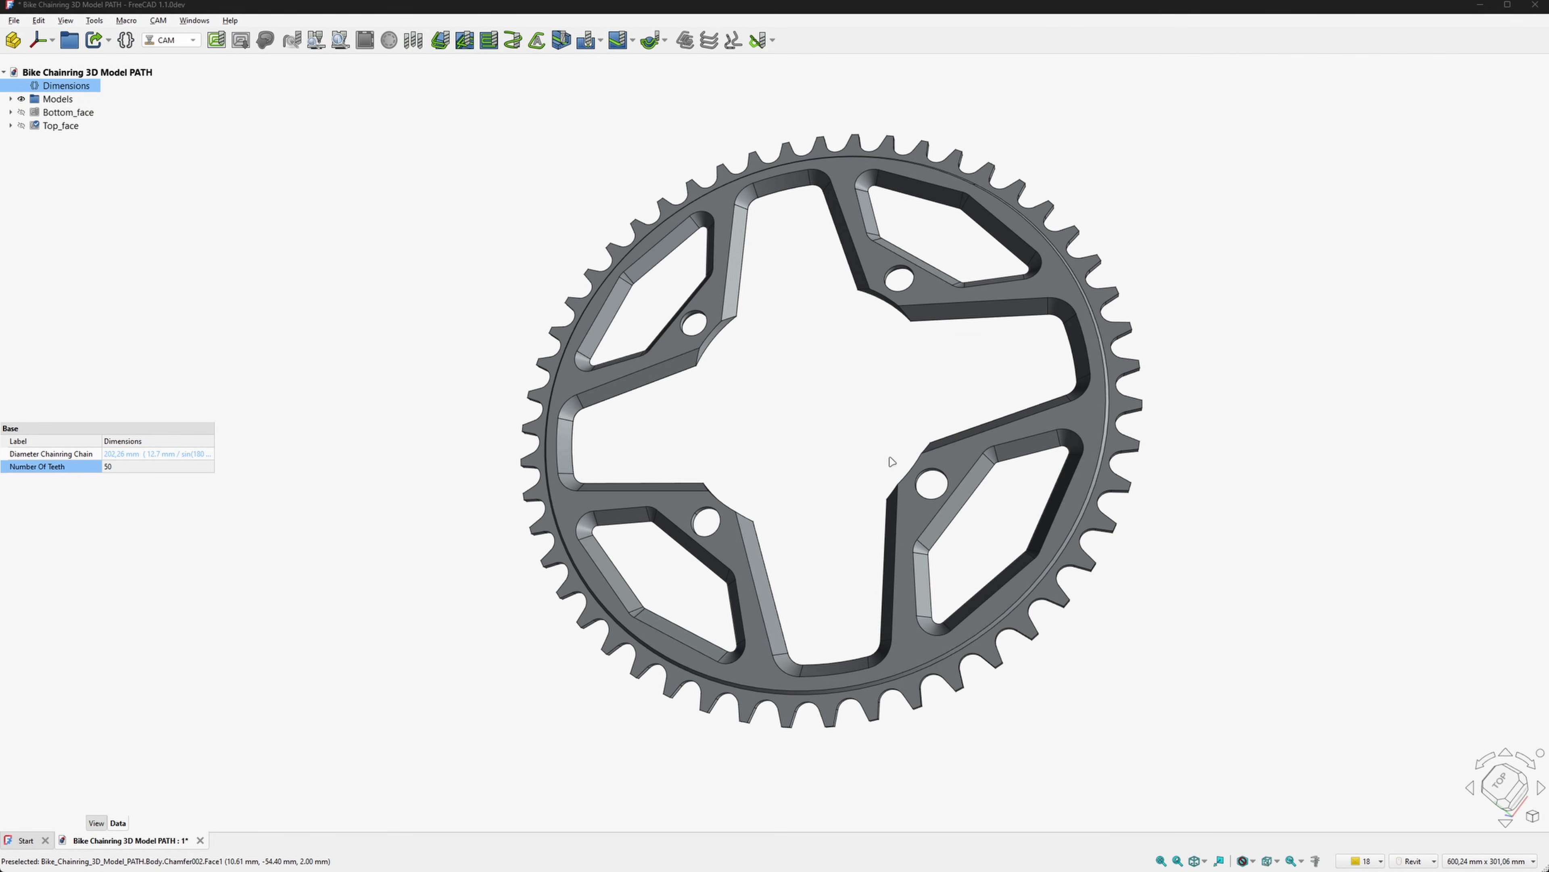
Set Number Of Teeth to 44 in the Dimensions set of the finished chainring model.
click(127, 468)
click(127, 467)
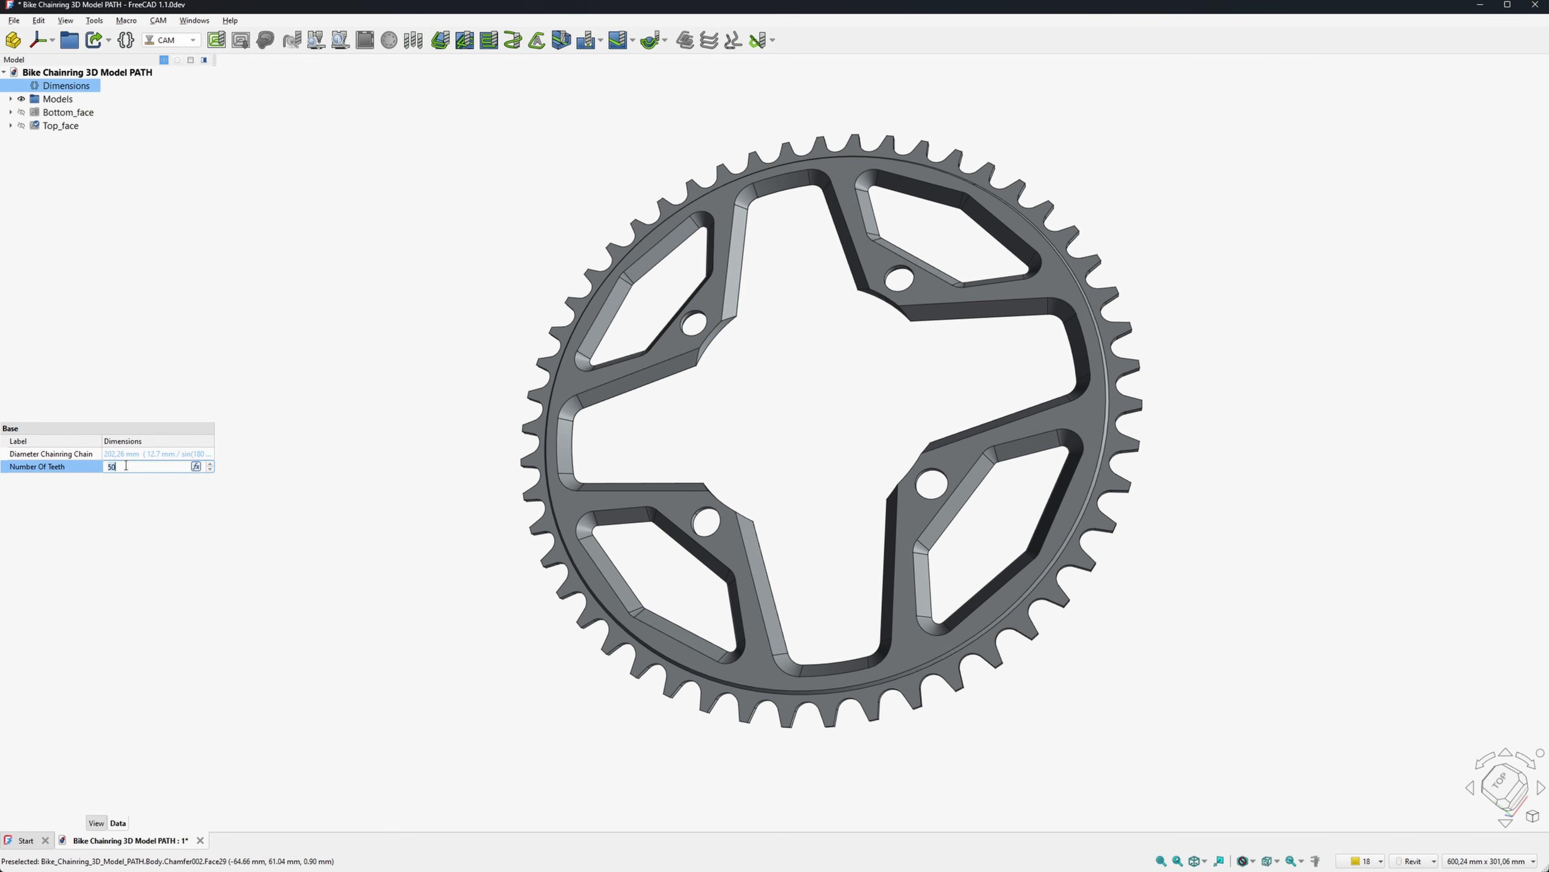
text(44)
key(Return)
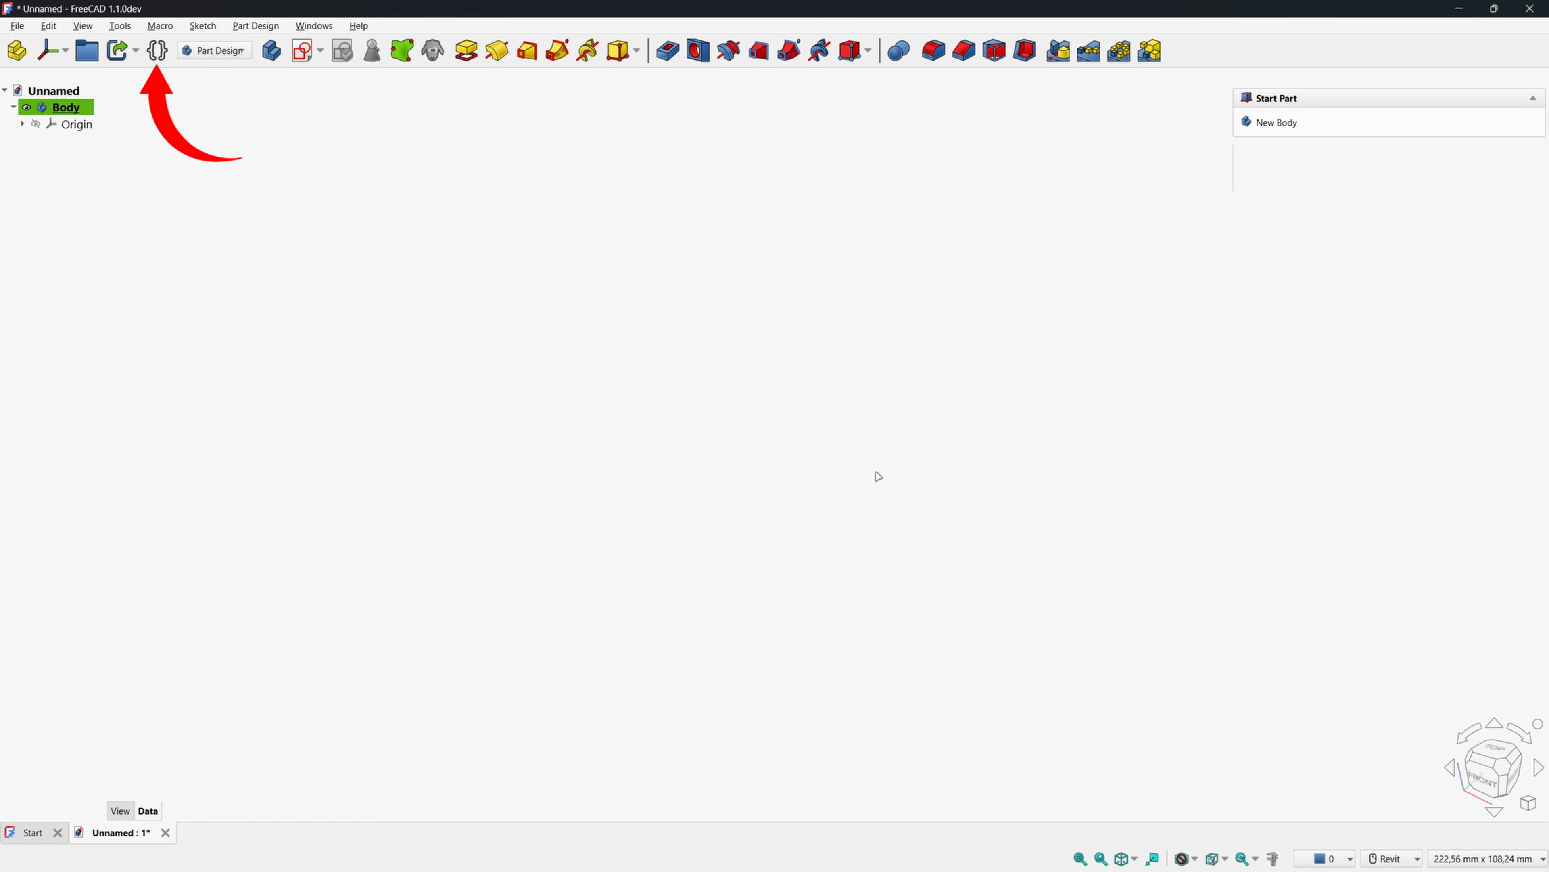
Add a variable set to the new document with a NumberOfTeeth property of type App::PropertyInteger and value 44.
click(157, 52)
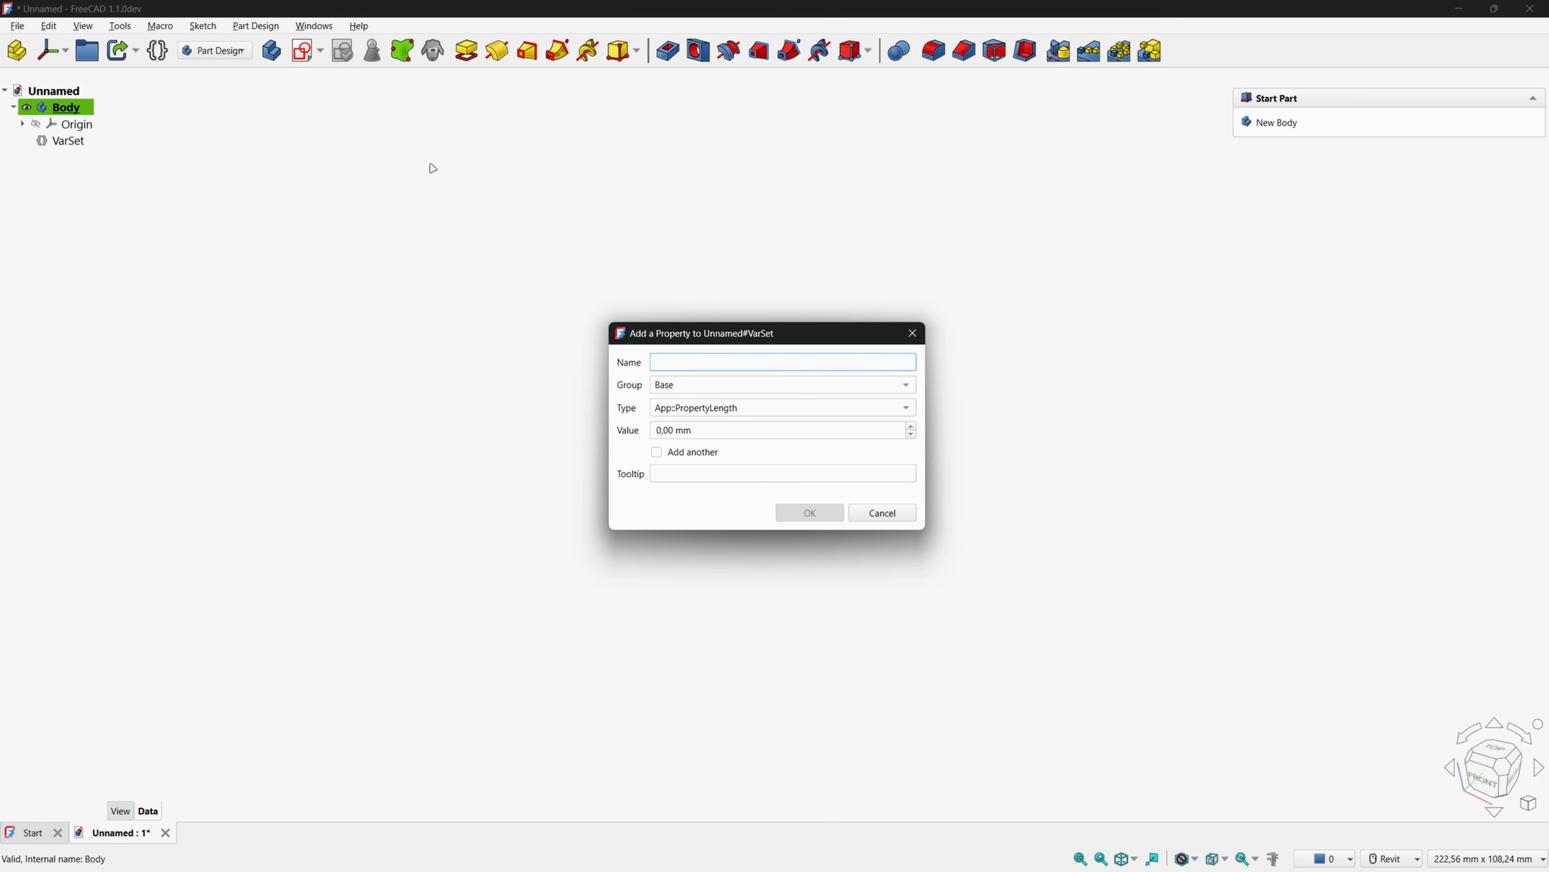
text(Num)
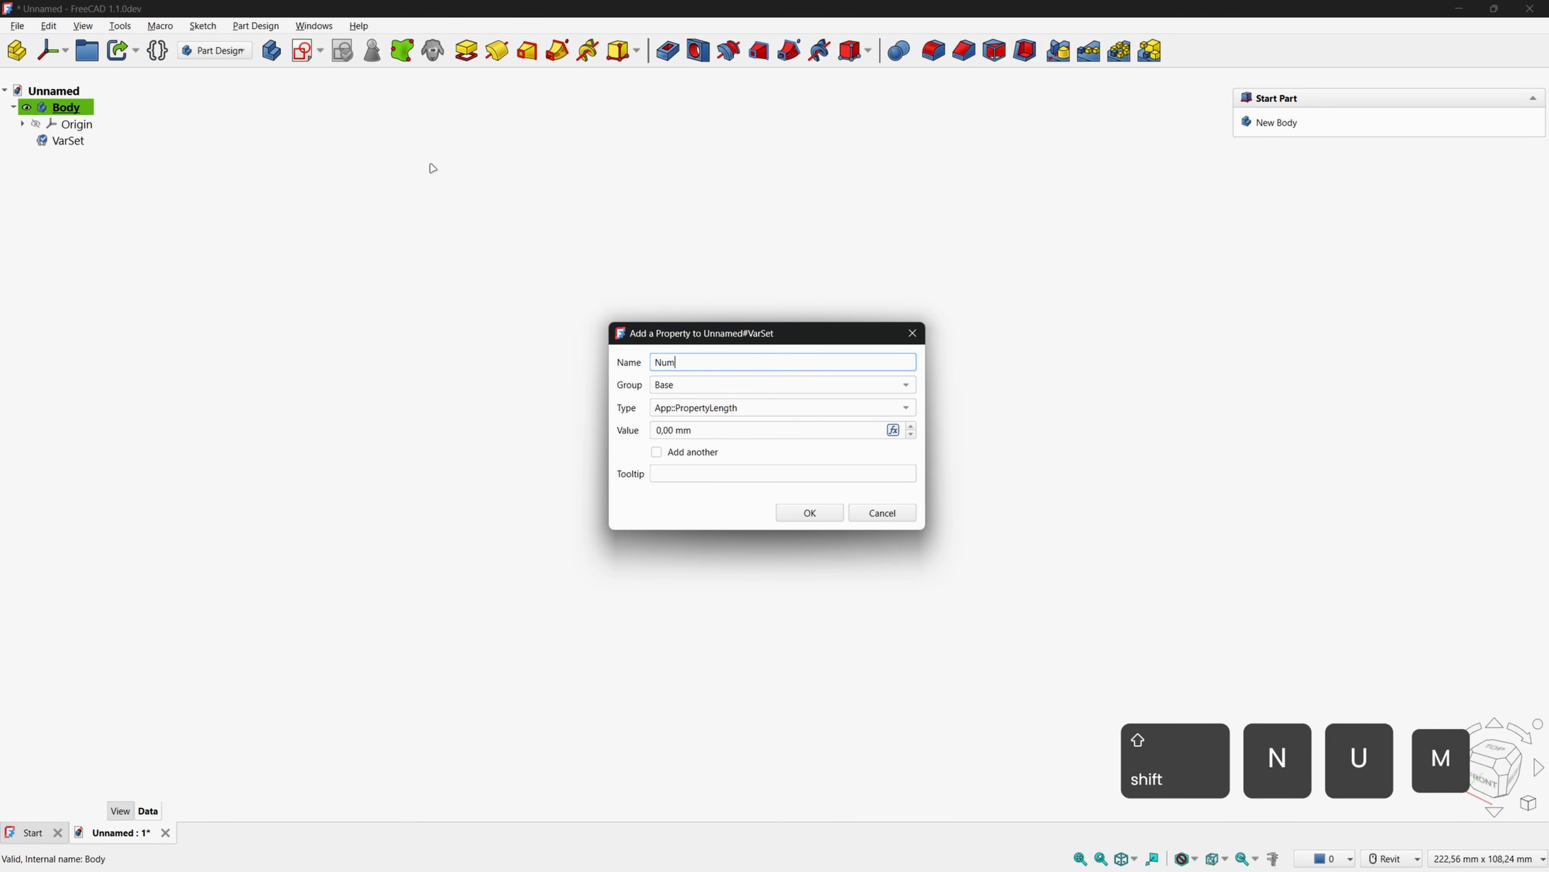
text(berOf)
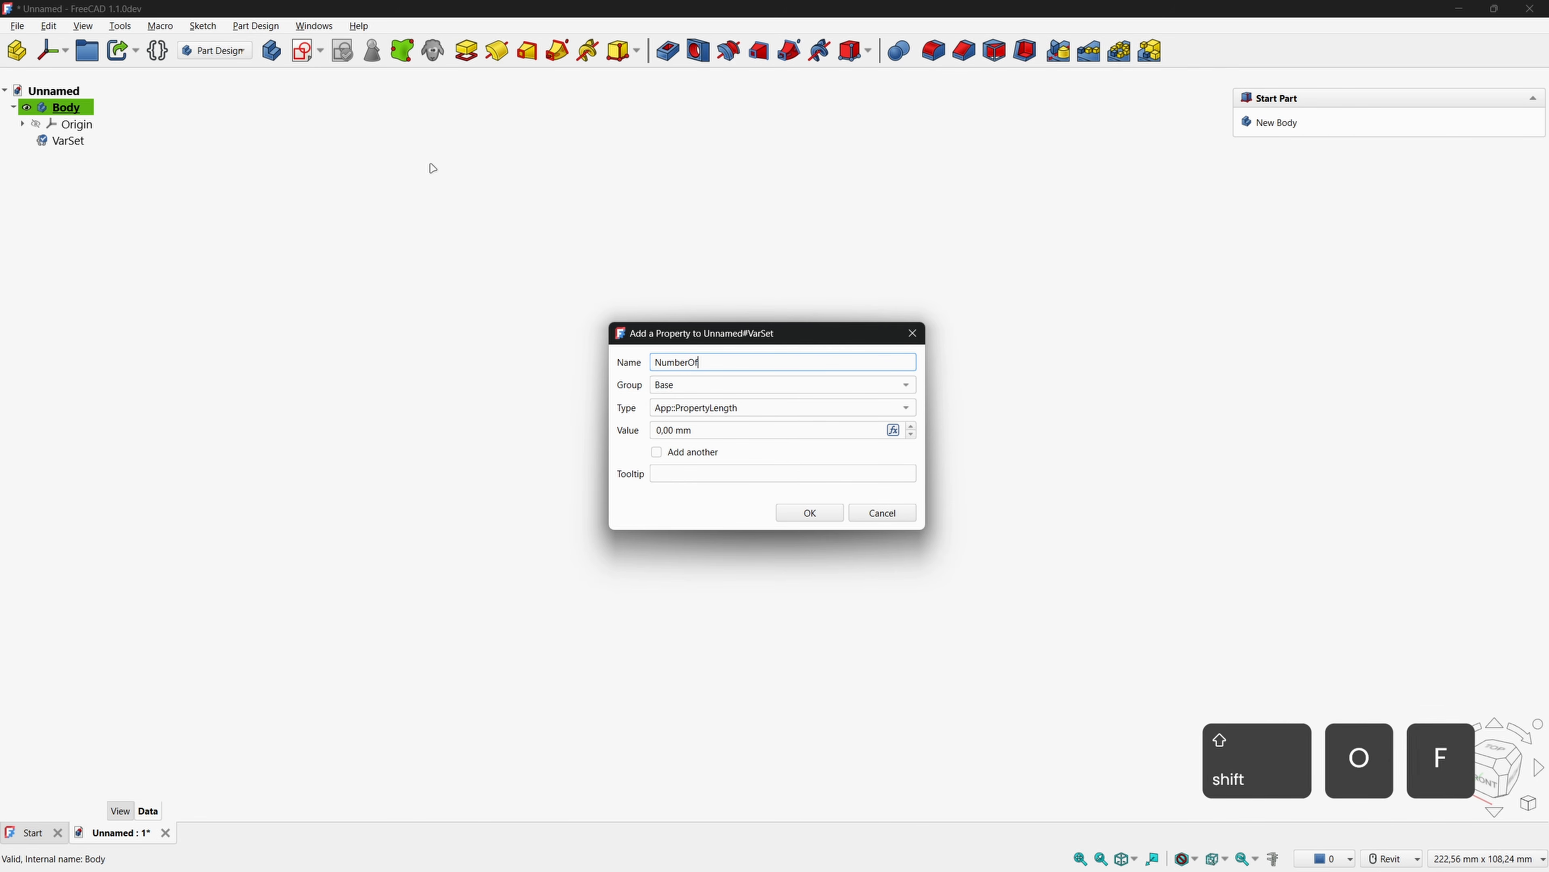
text(Teeth)
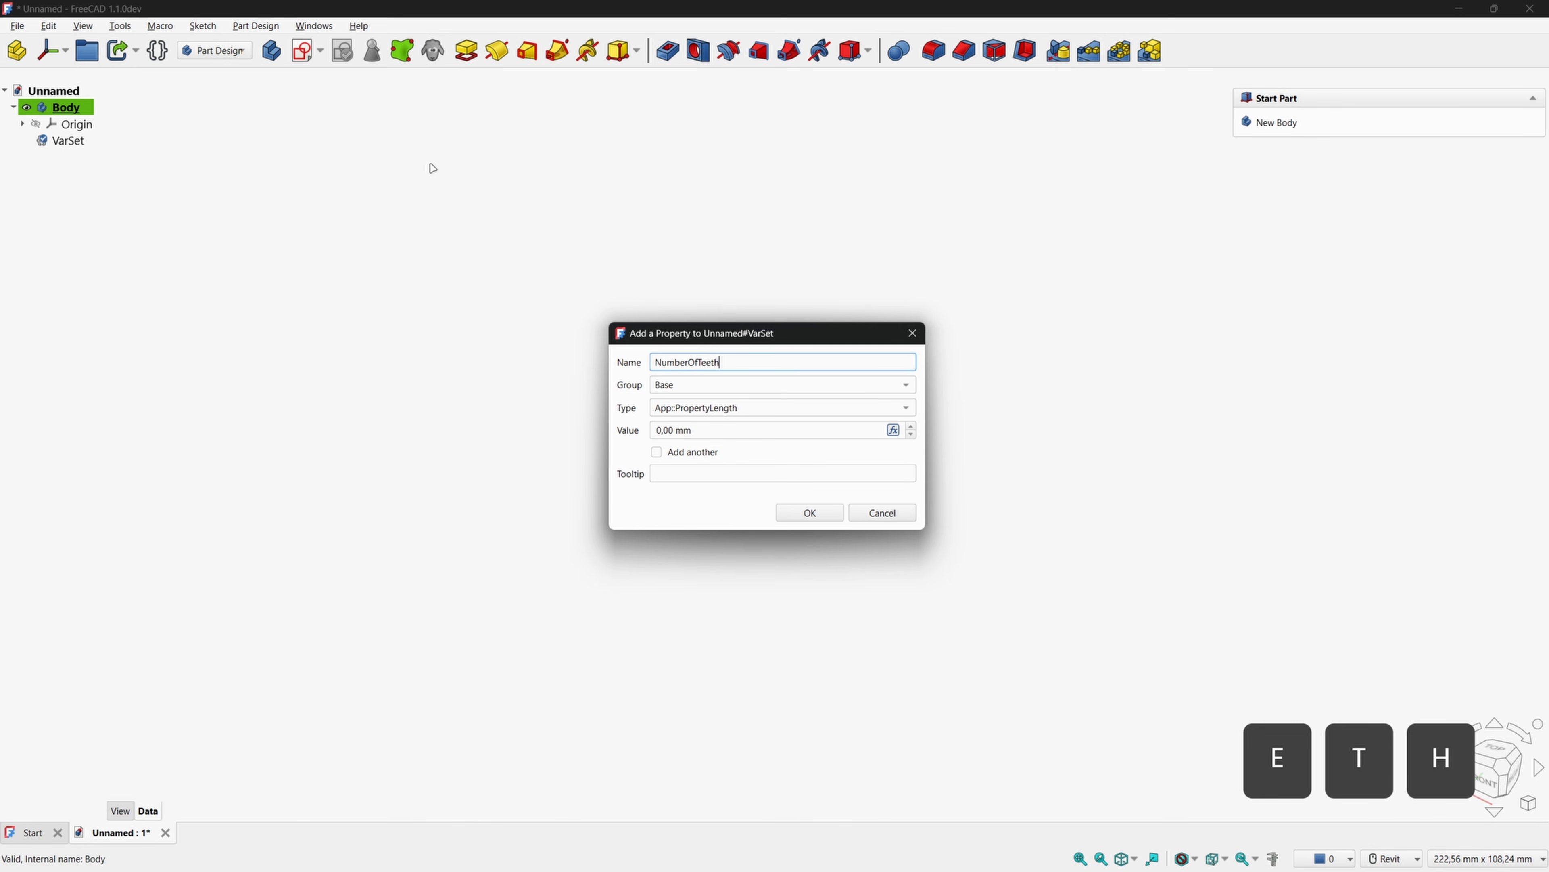
click(908, 408)
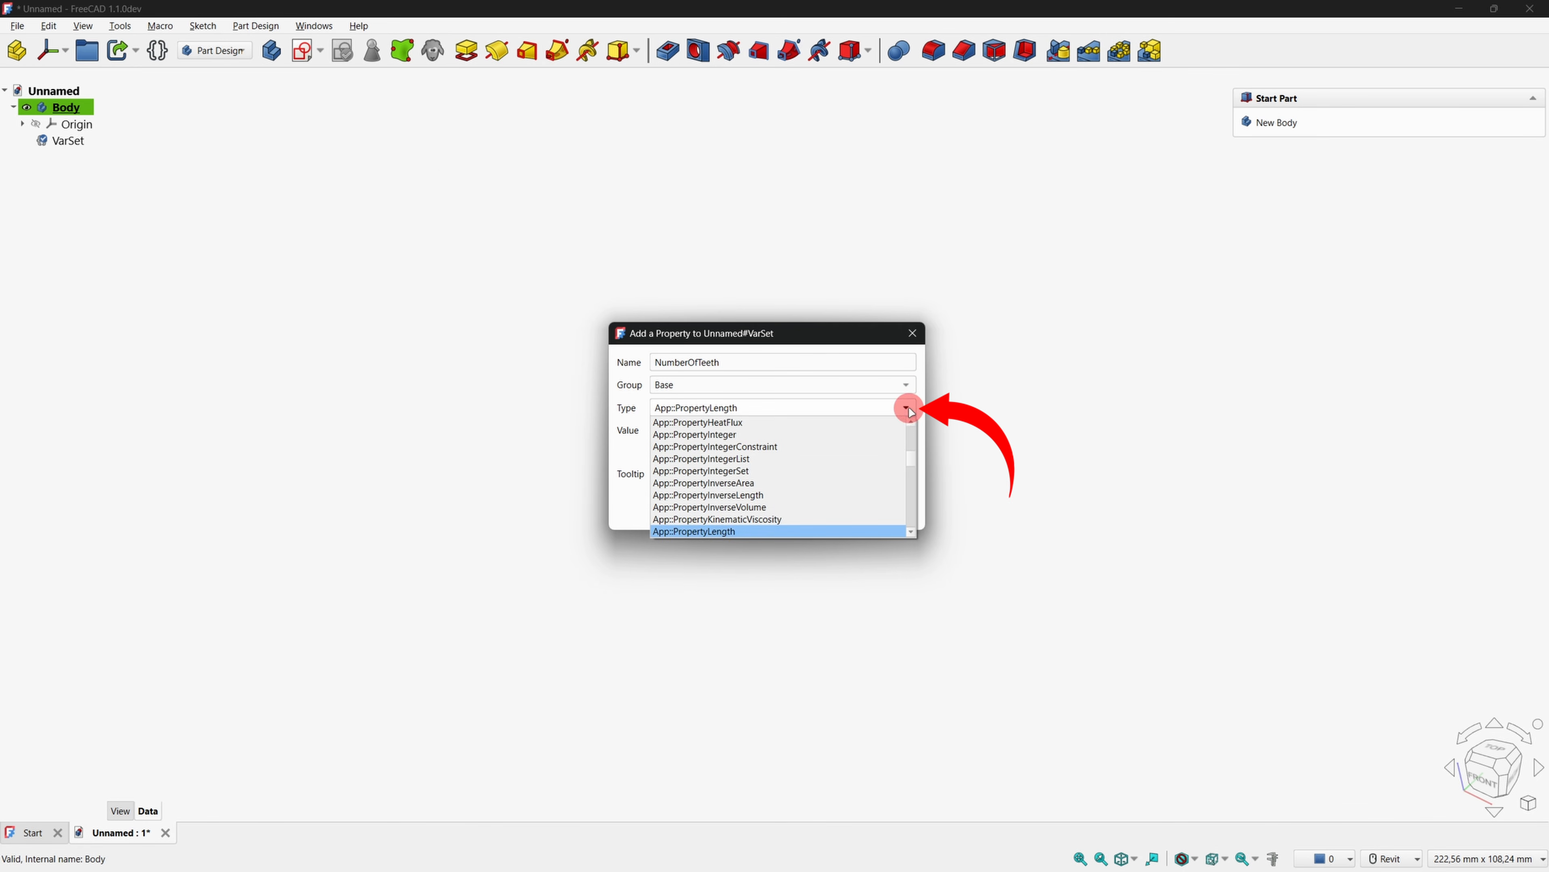
click(768, 434)
click(629, 425)
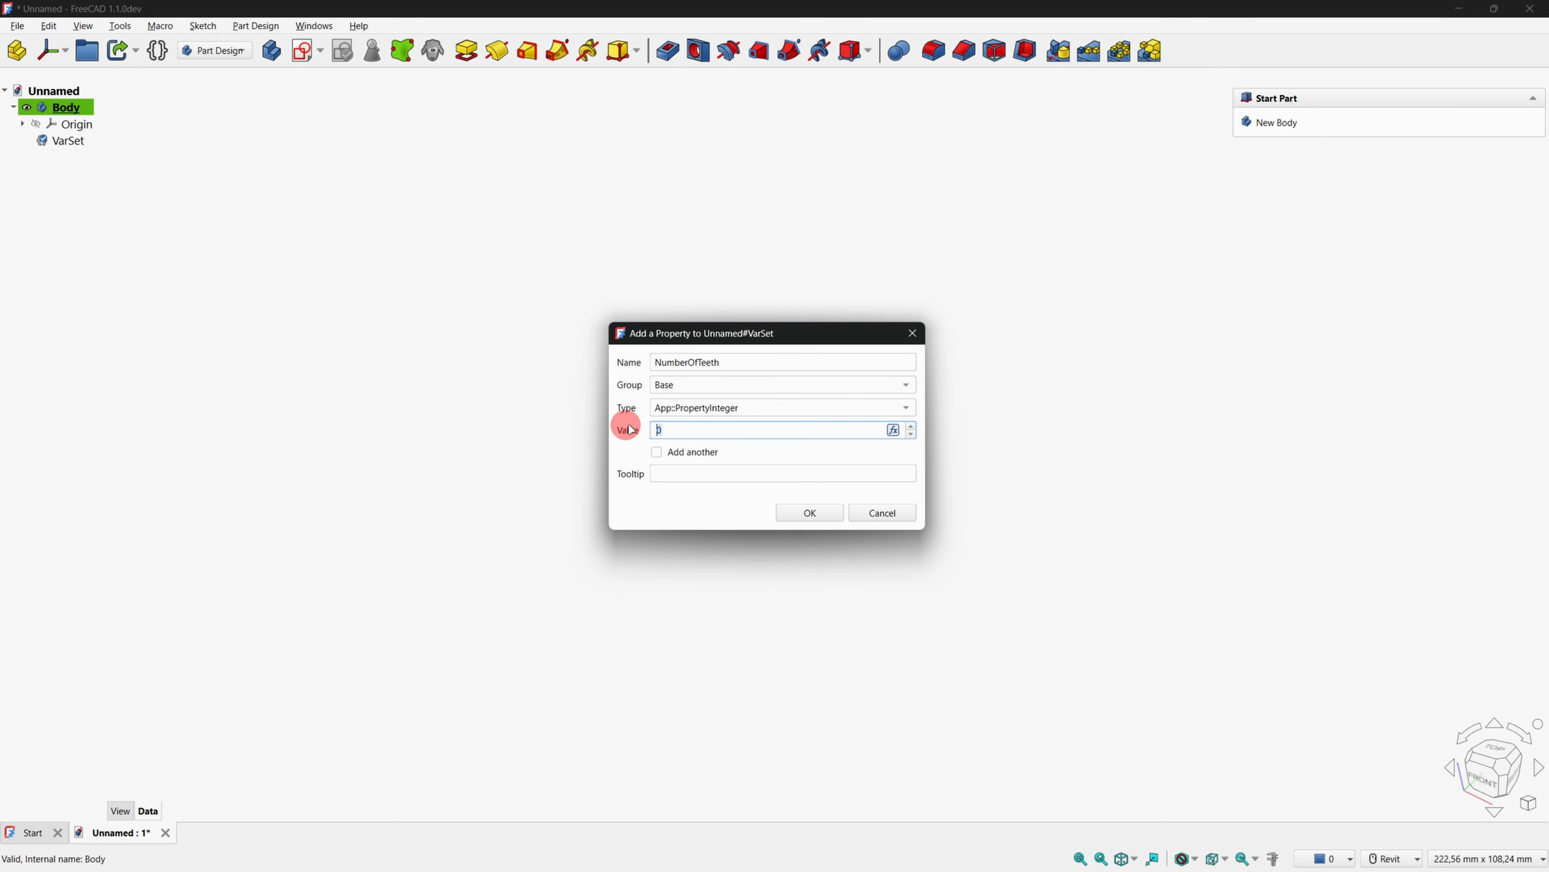
text(44)
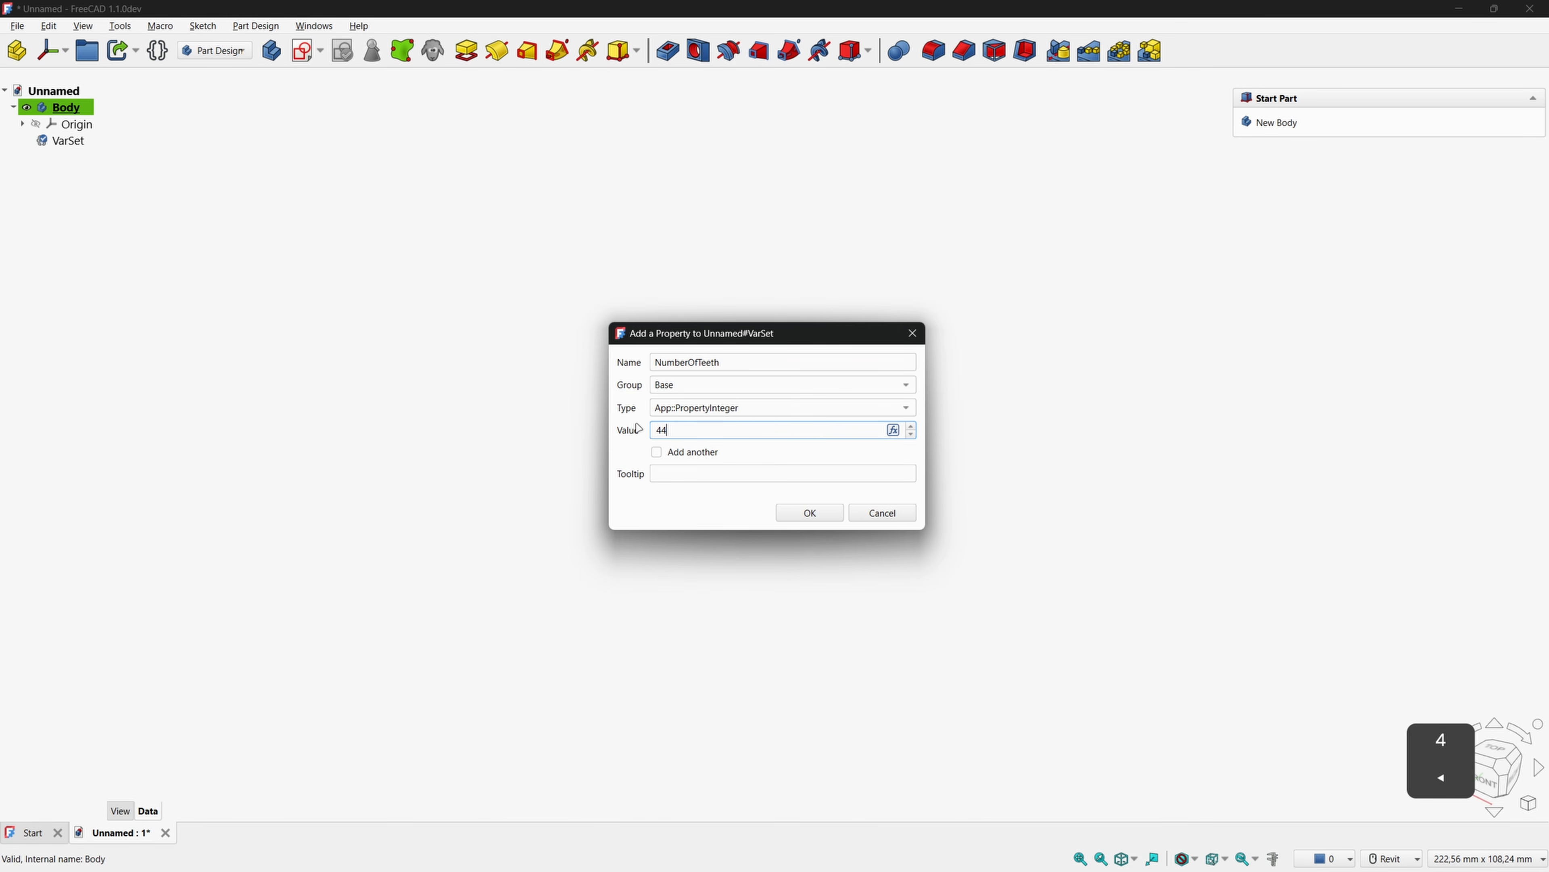
key(Return)
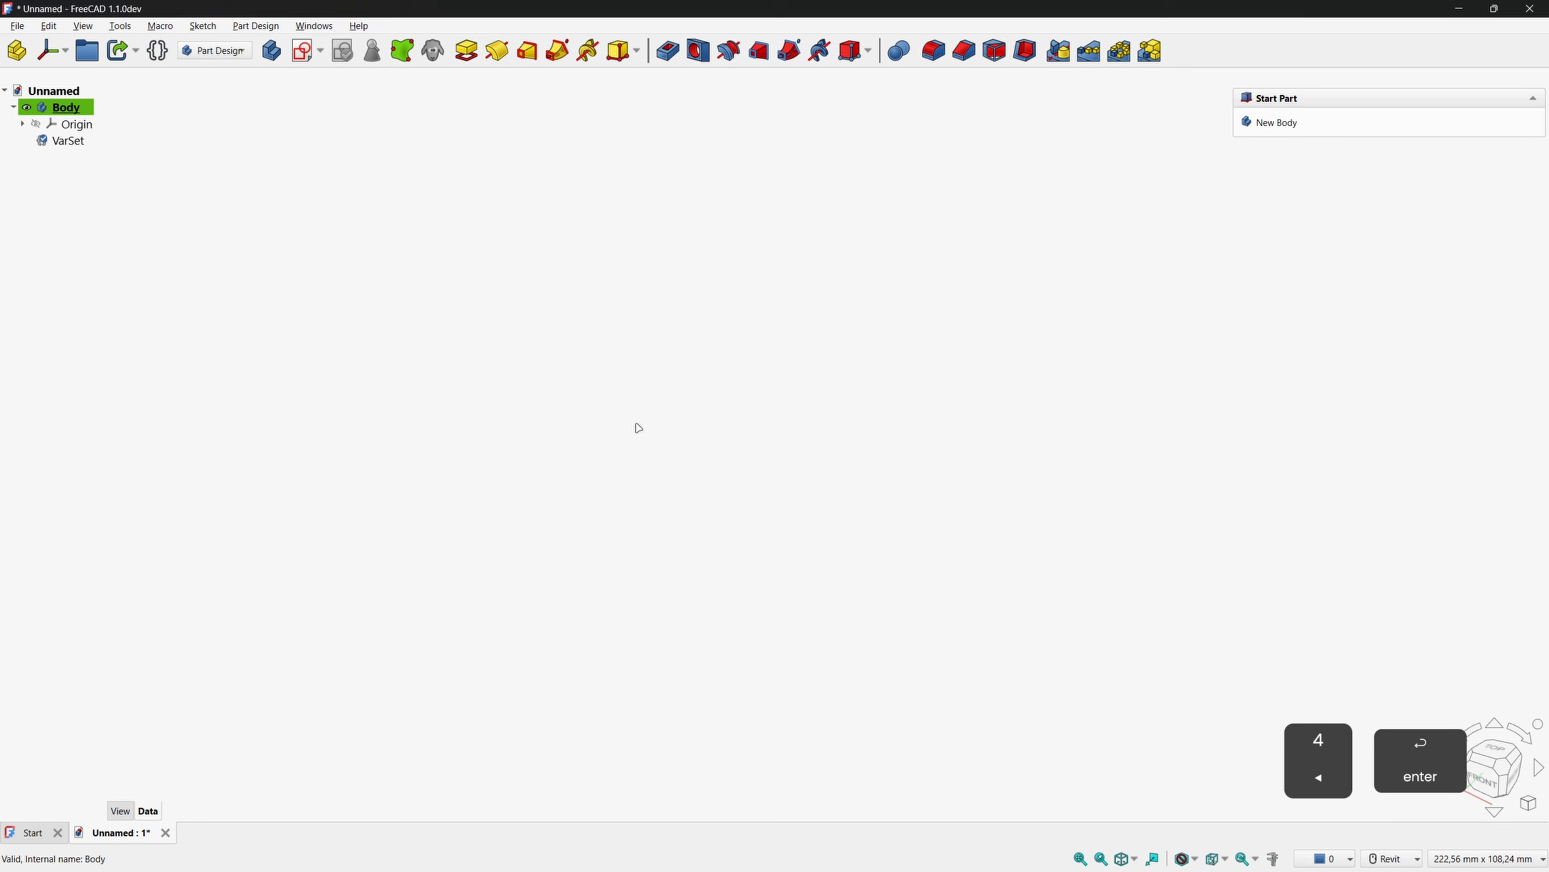
Rename the variable set as Dimensions.
click(74, 142)
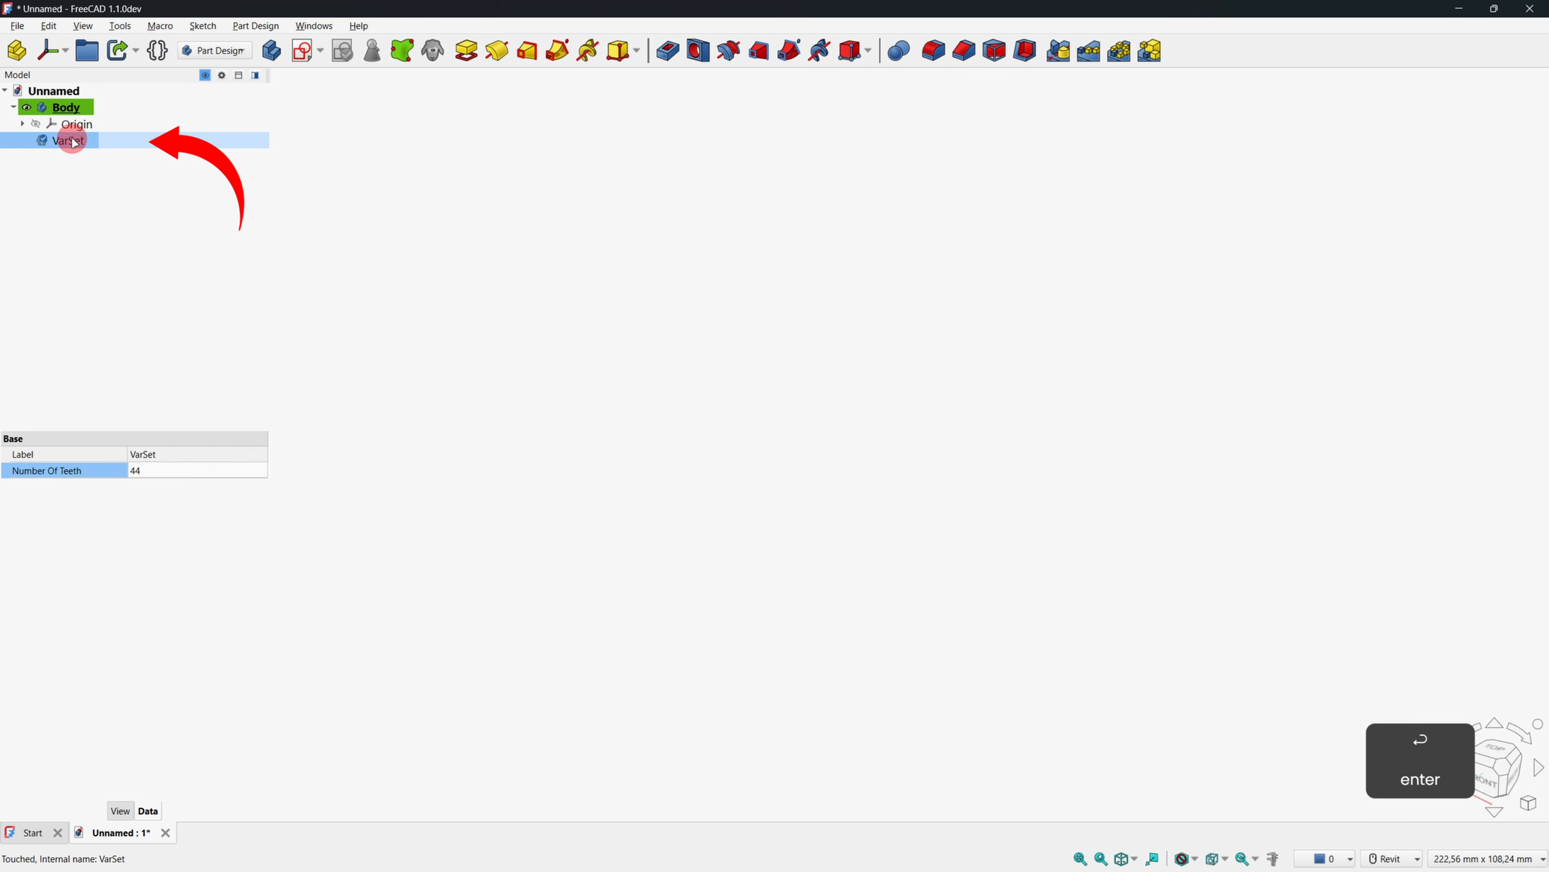
key(F2)
text(Dim)
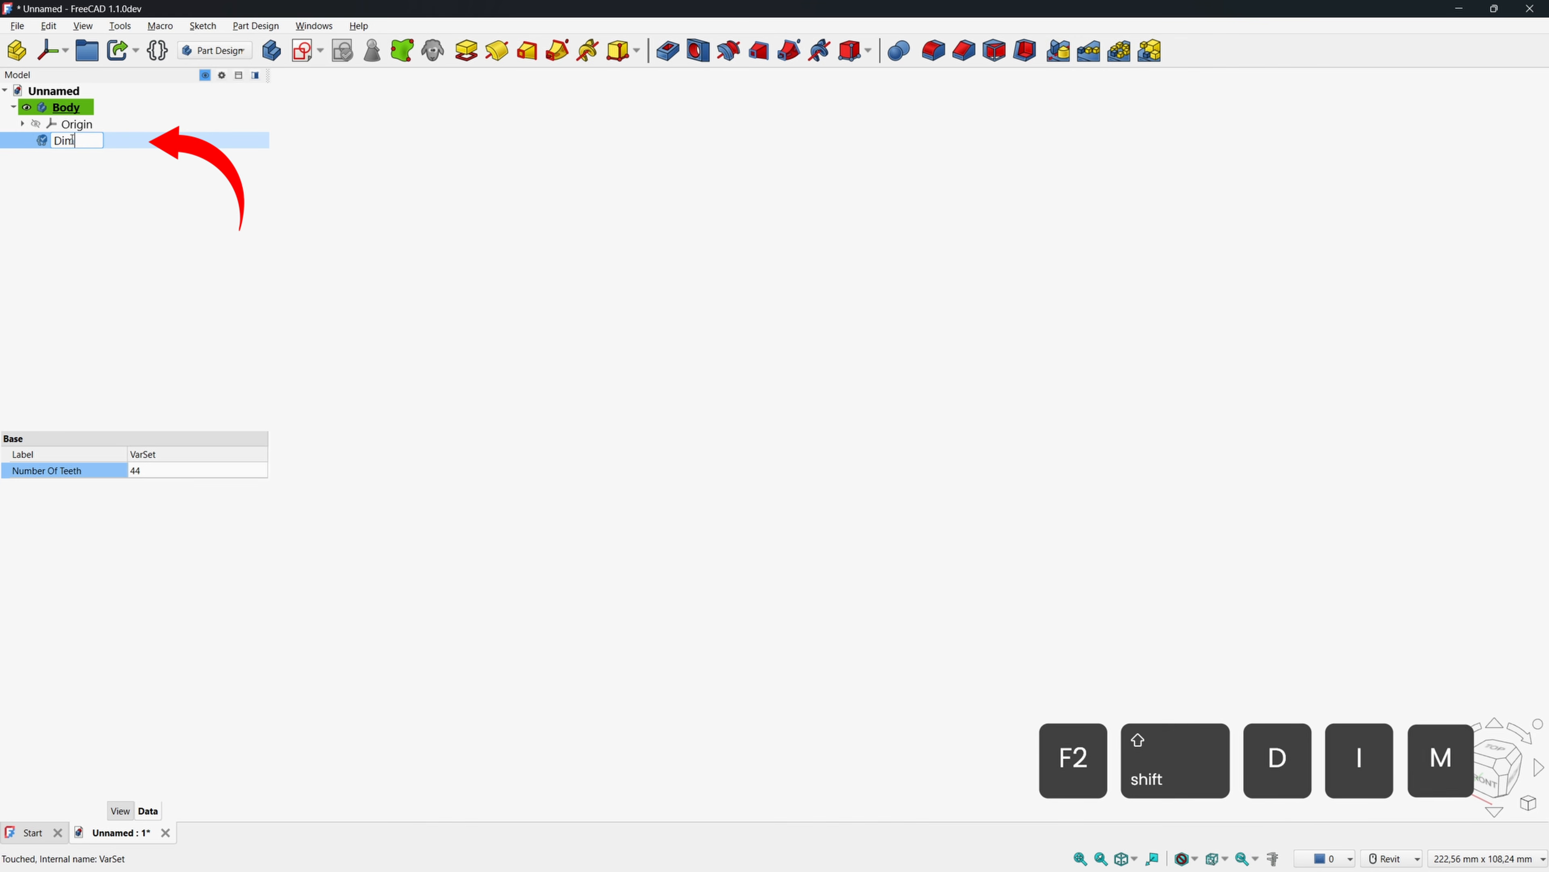
text(ensions)
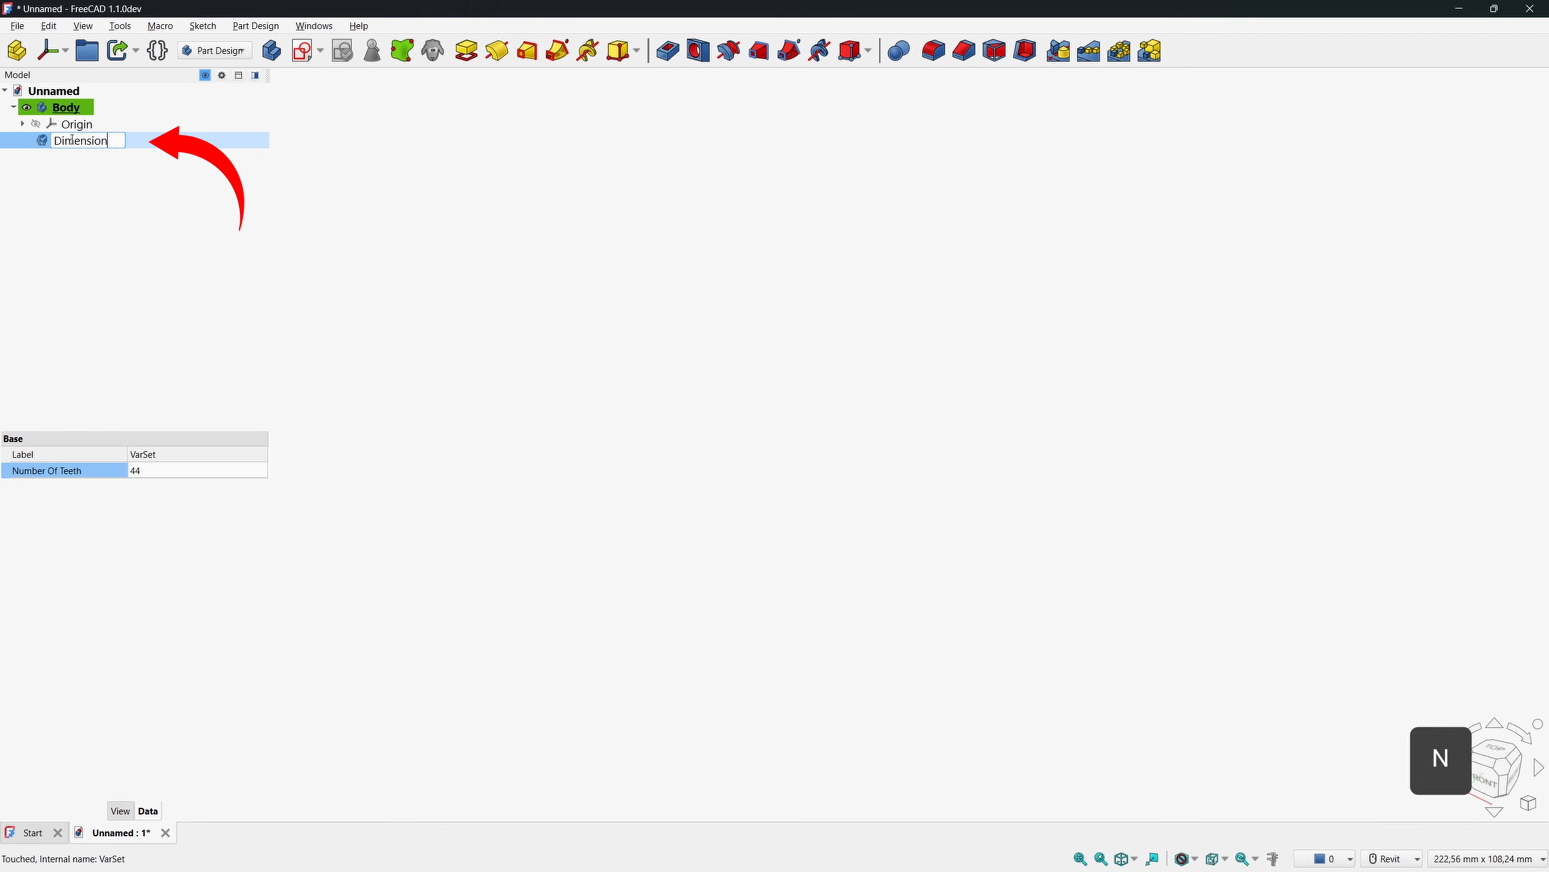
key(Return)
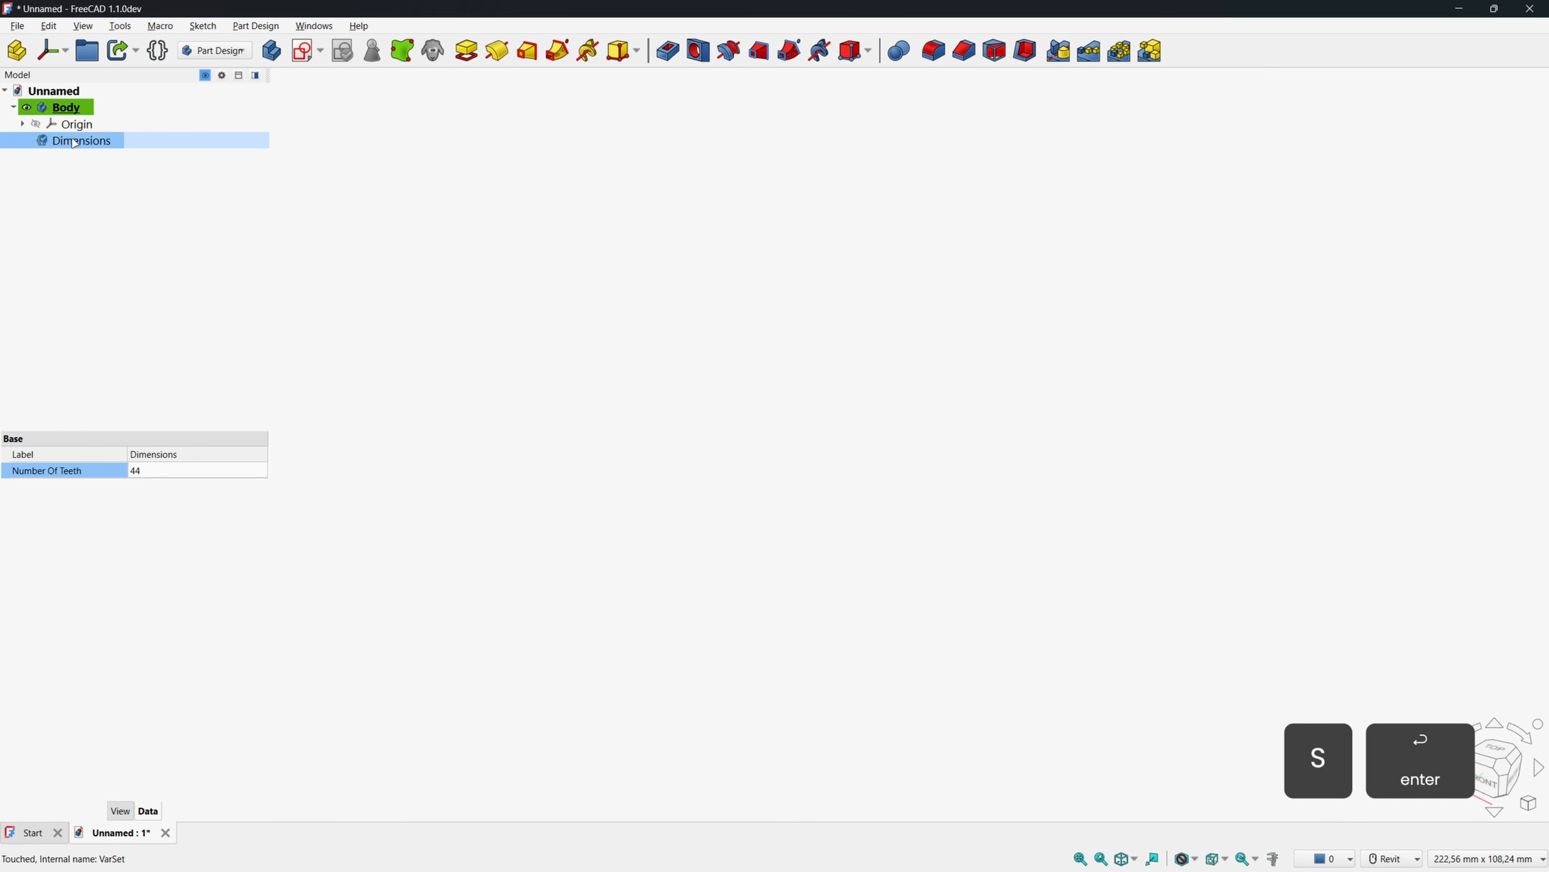
Add a property named DiameterChainringChain of type App::PropertyLength to the Base group of the Dimensions set.
right_click(92, 472)
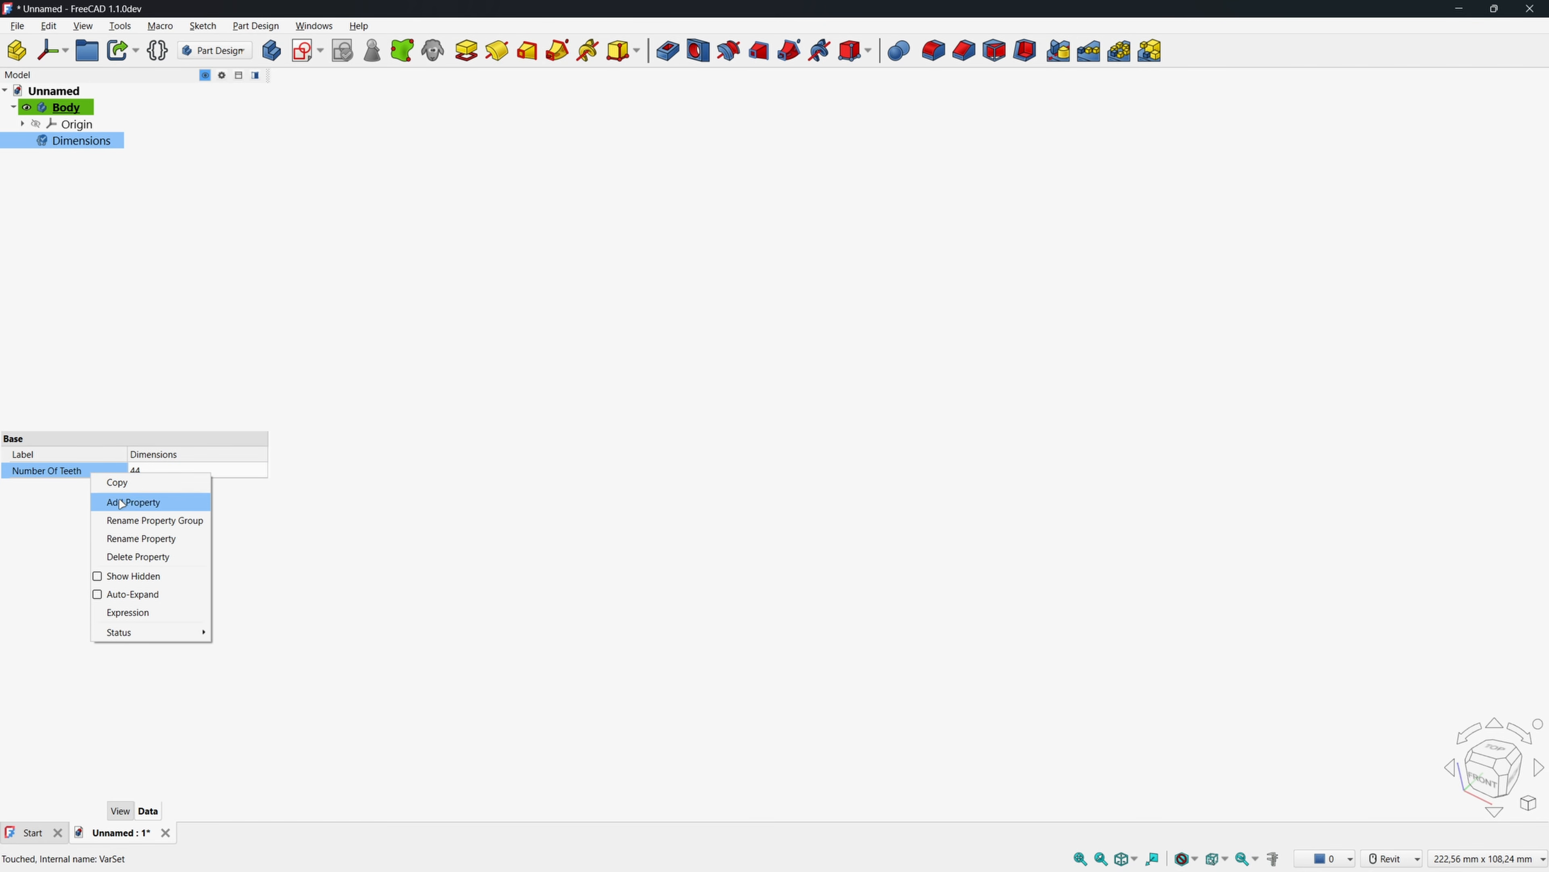
click(133, 501)
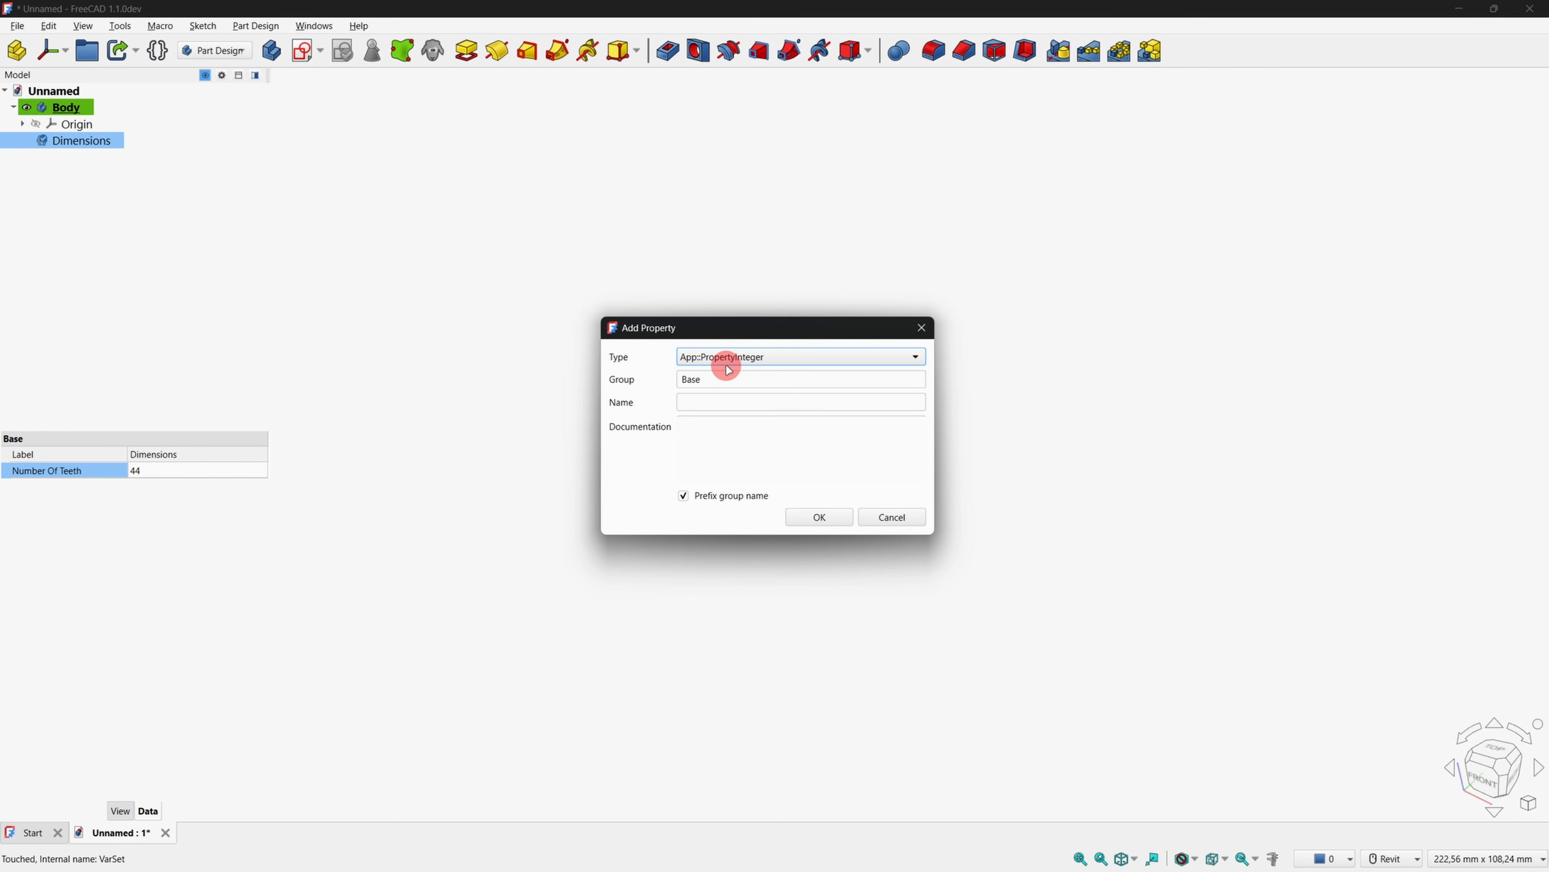
click(730, 360)
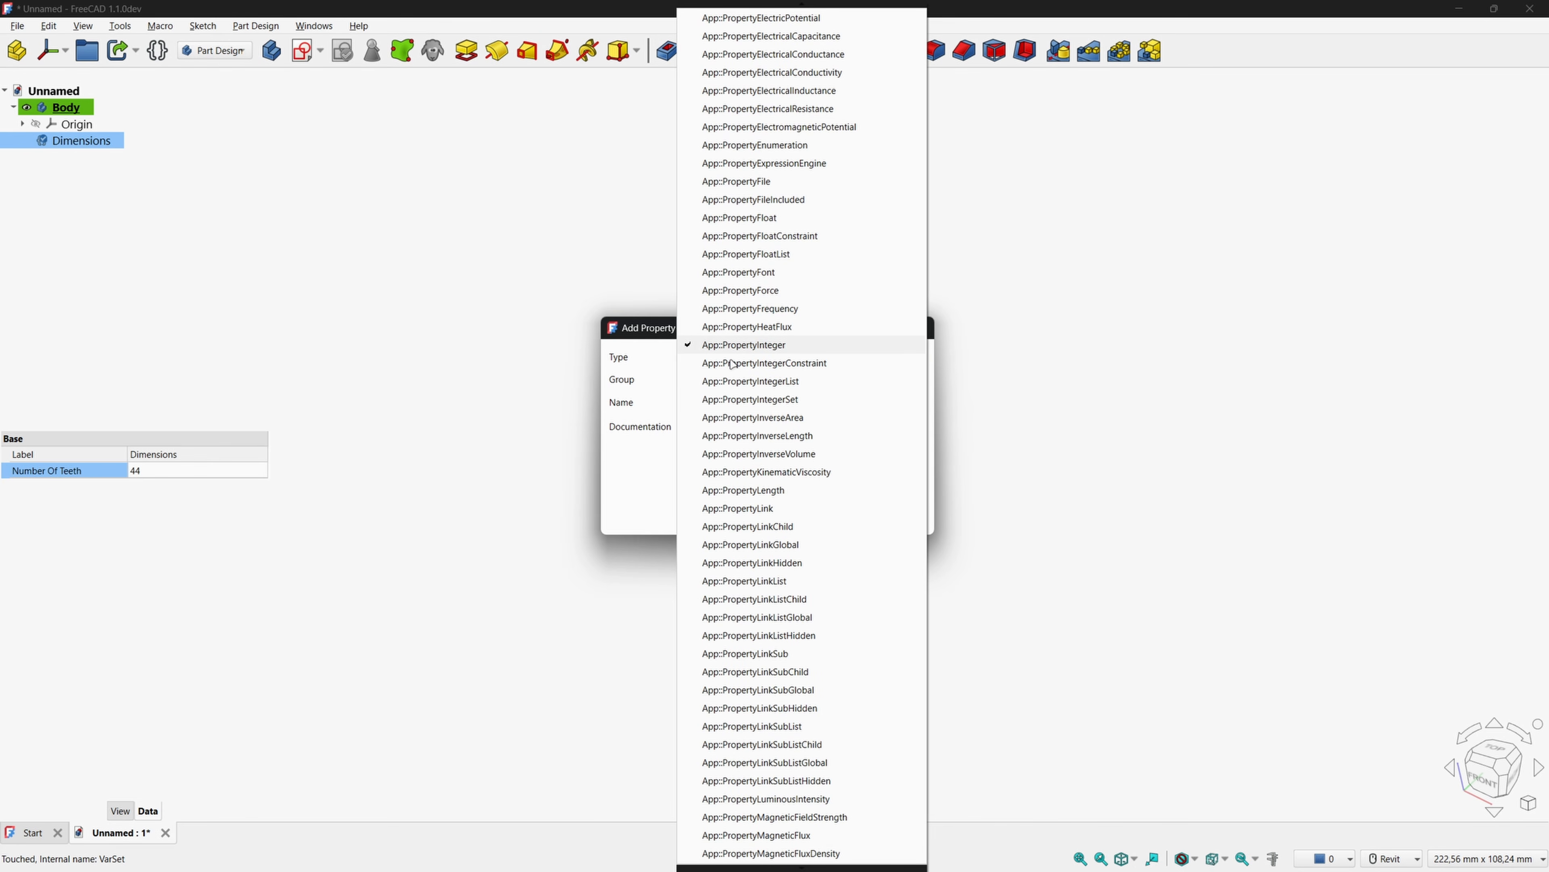
click(768, 490)
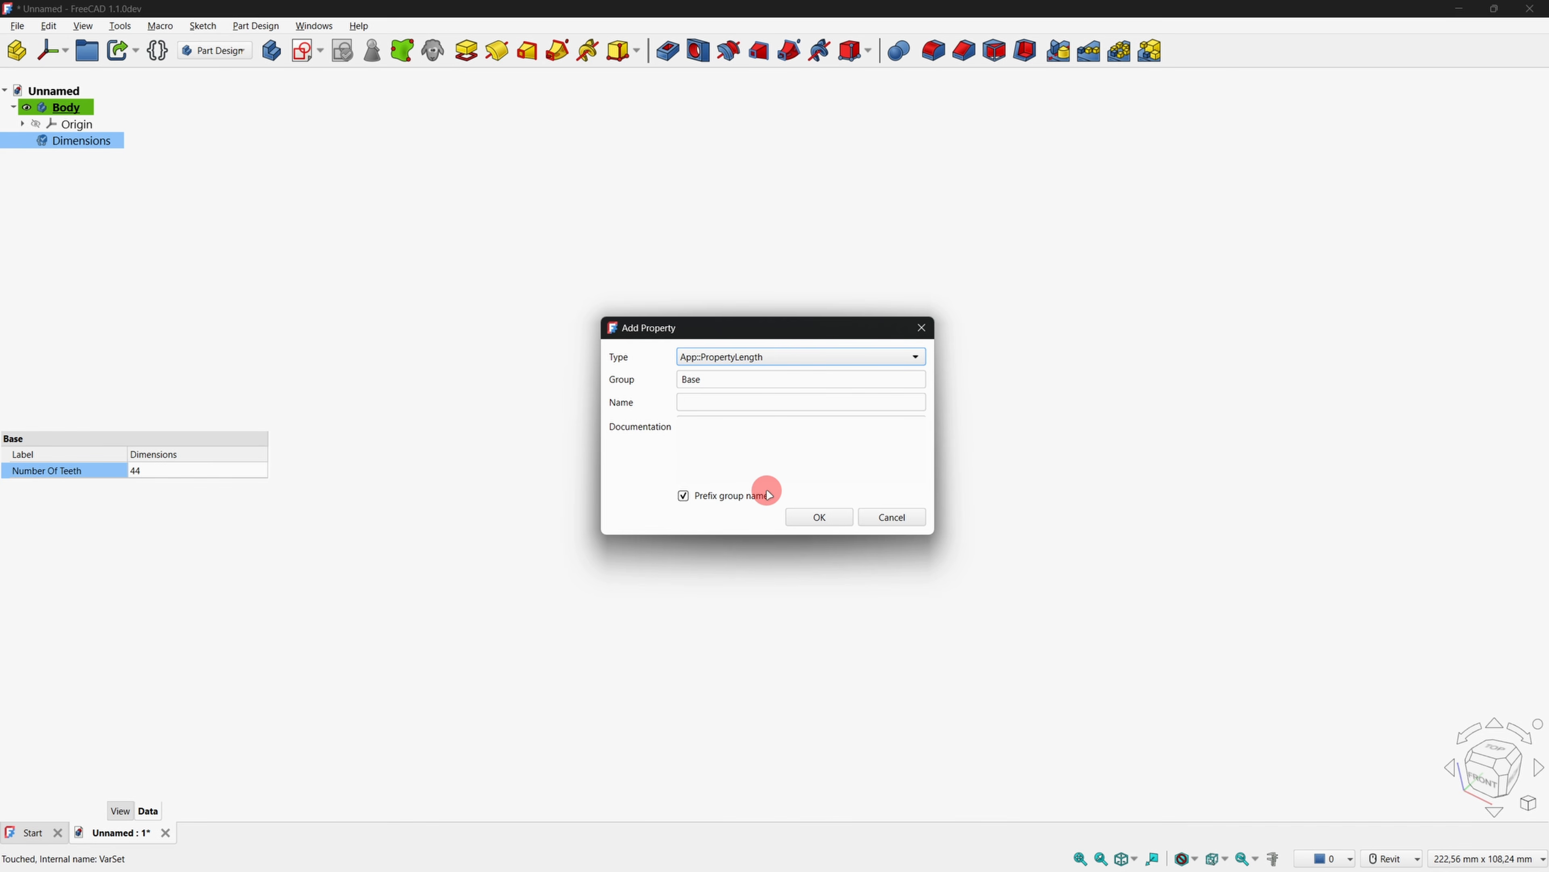
click(705, 401)
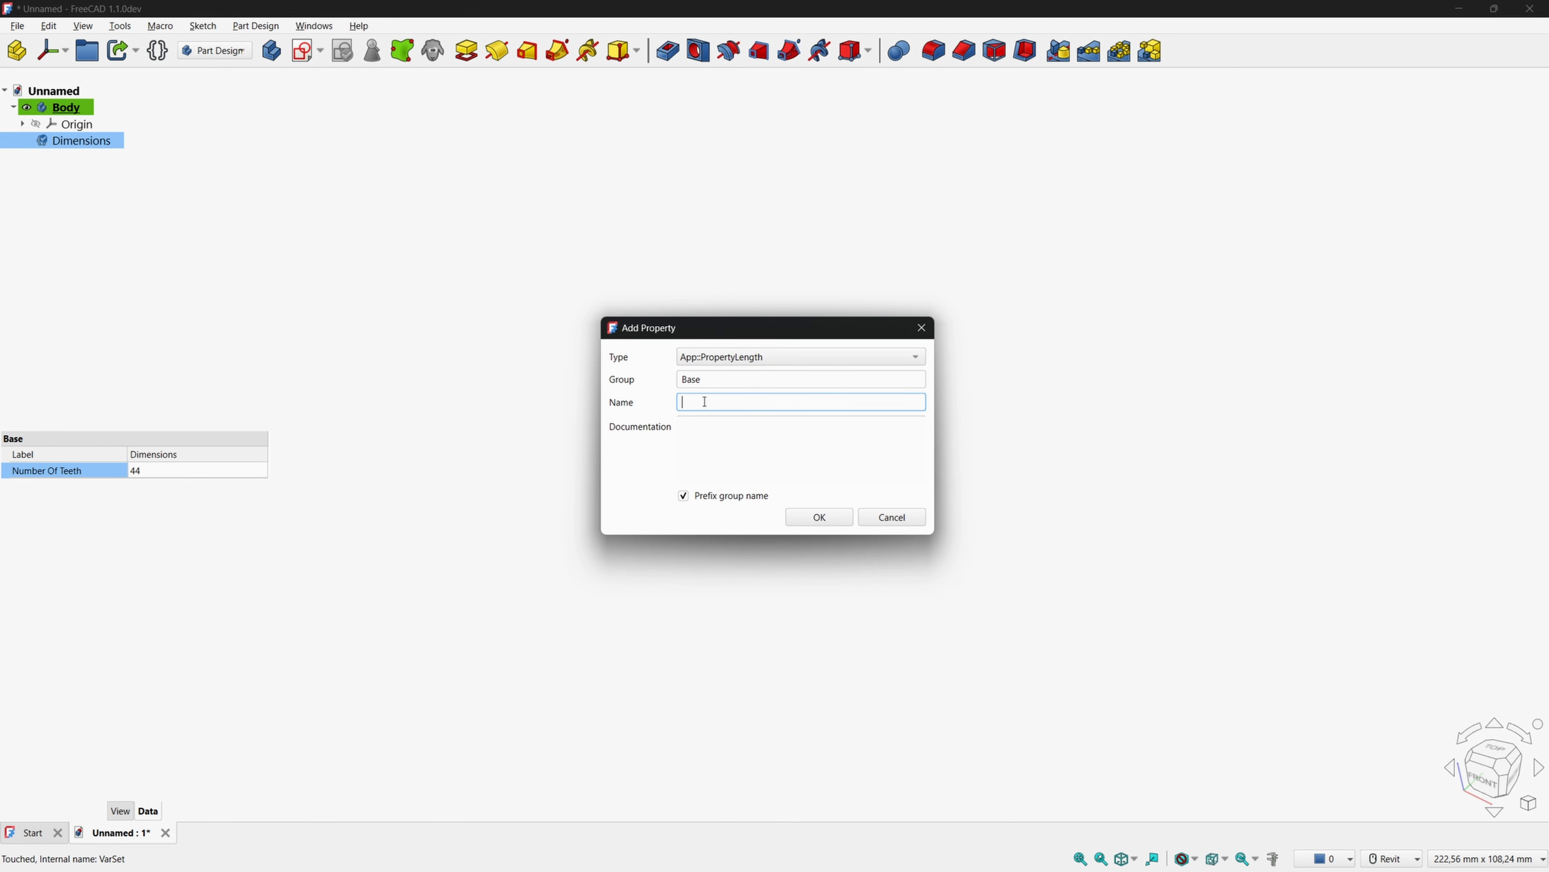
text(DiameterChainringChain)
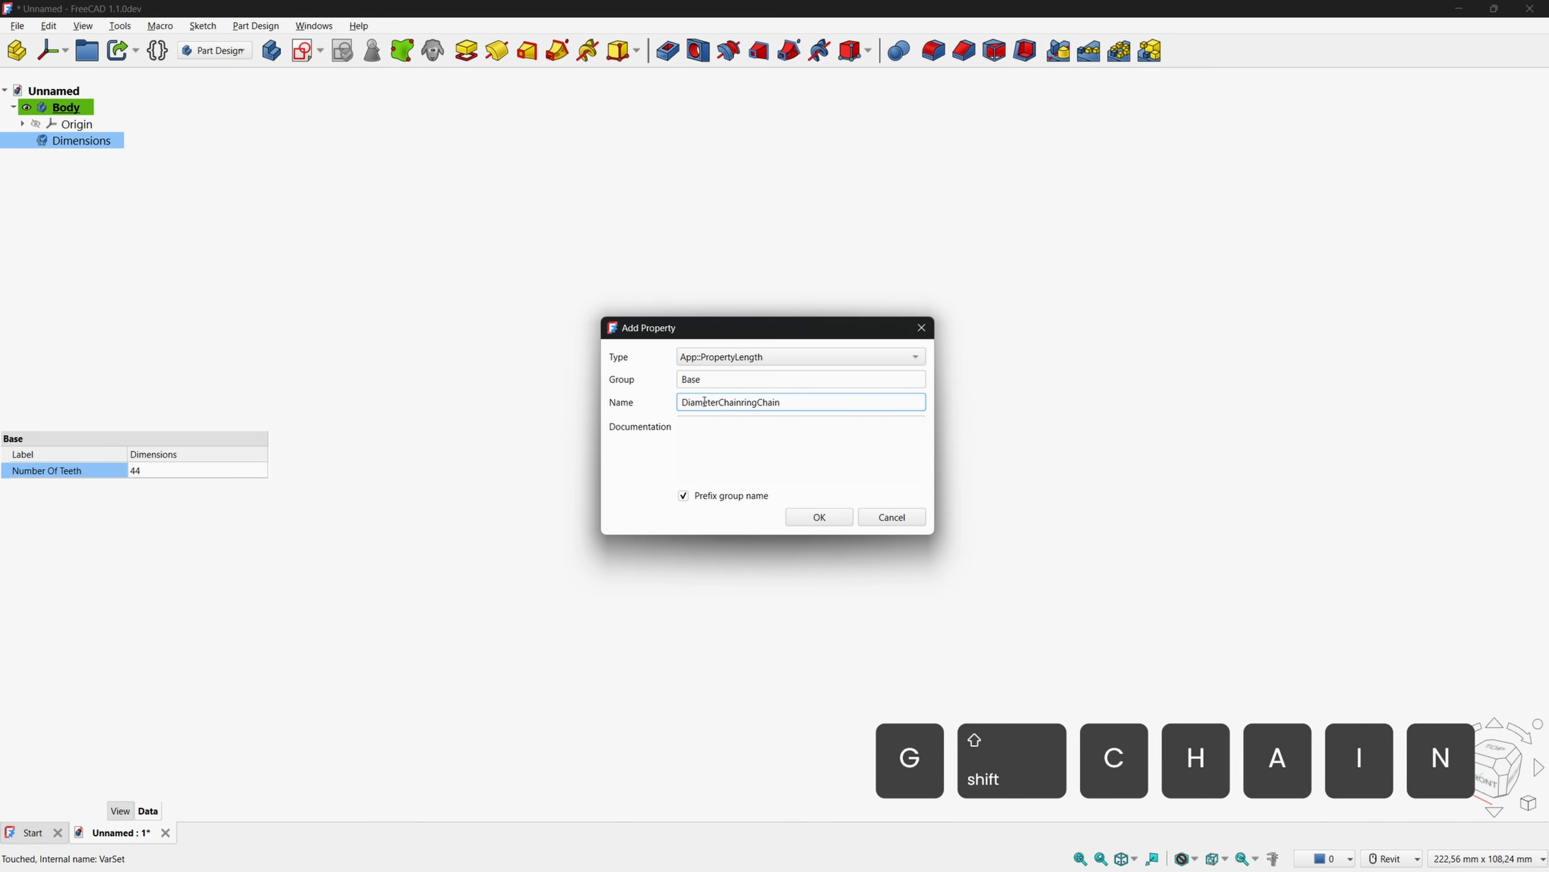
key(Return)
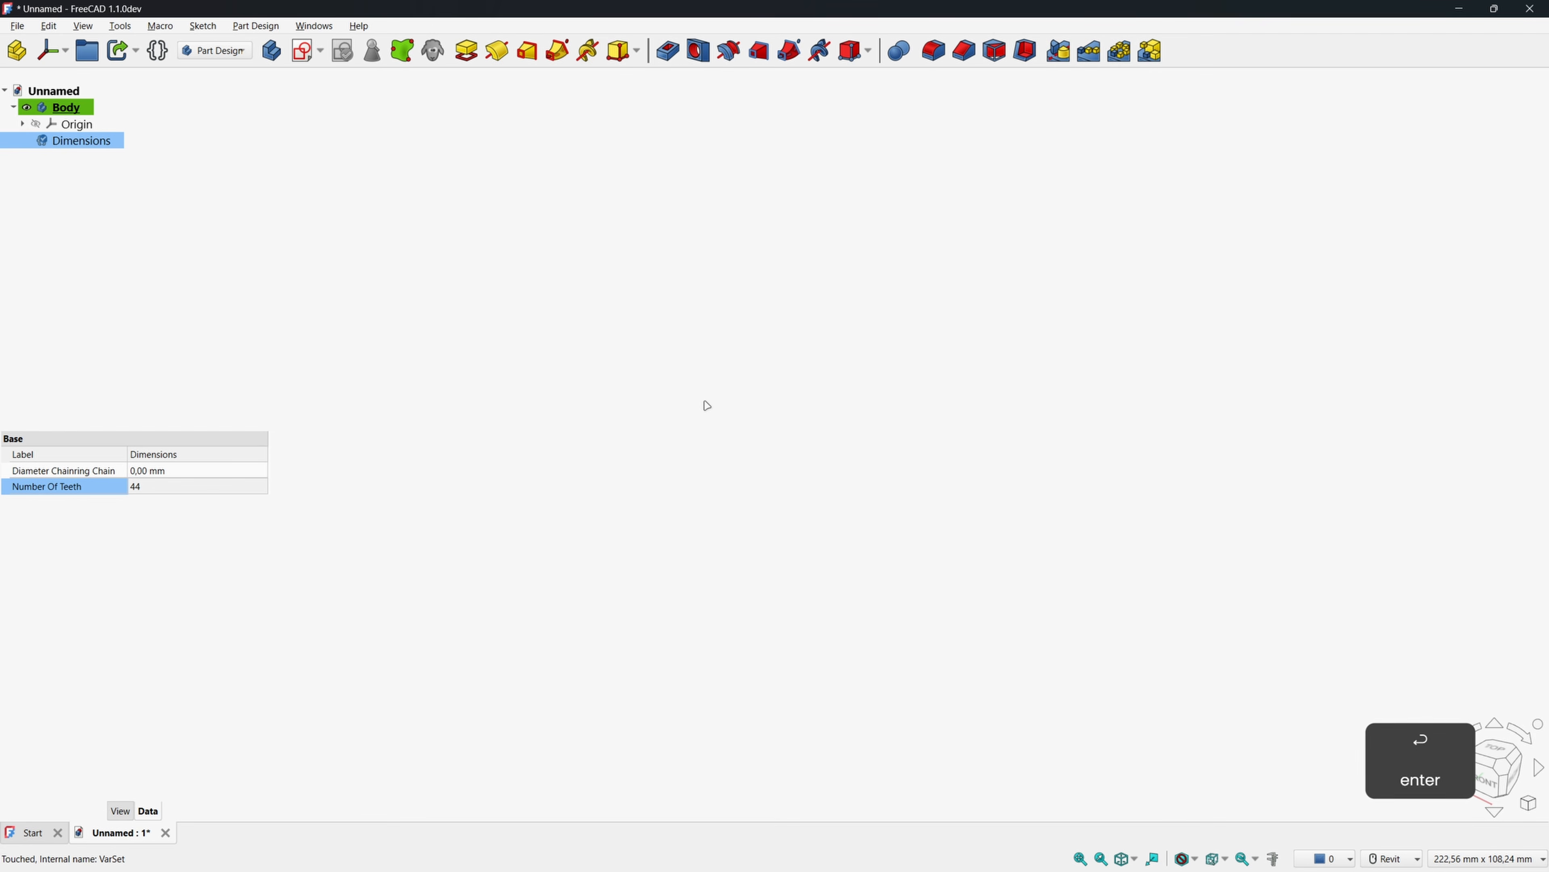
Drive the Diameter Chainring Chain property of the Dimensions set with the expression 12.7/sin(180/NumberOfTeeth).
click(161, 472)
click(245, 471)
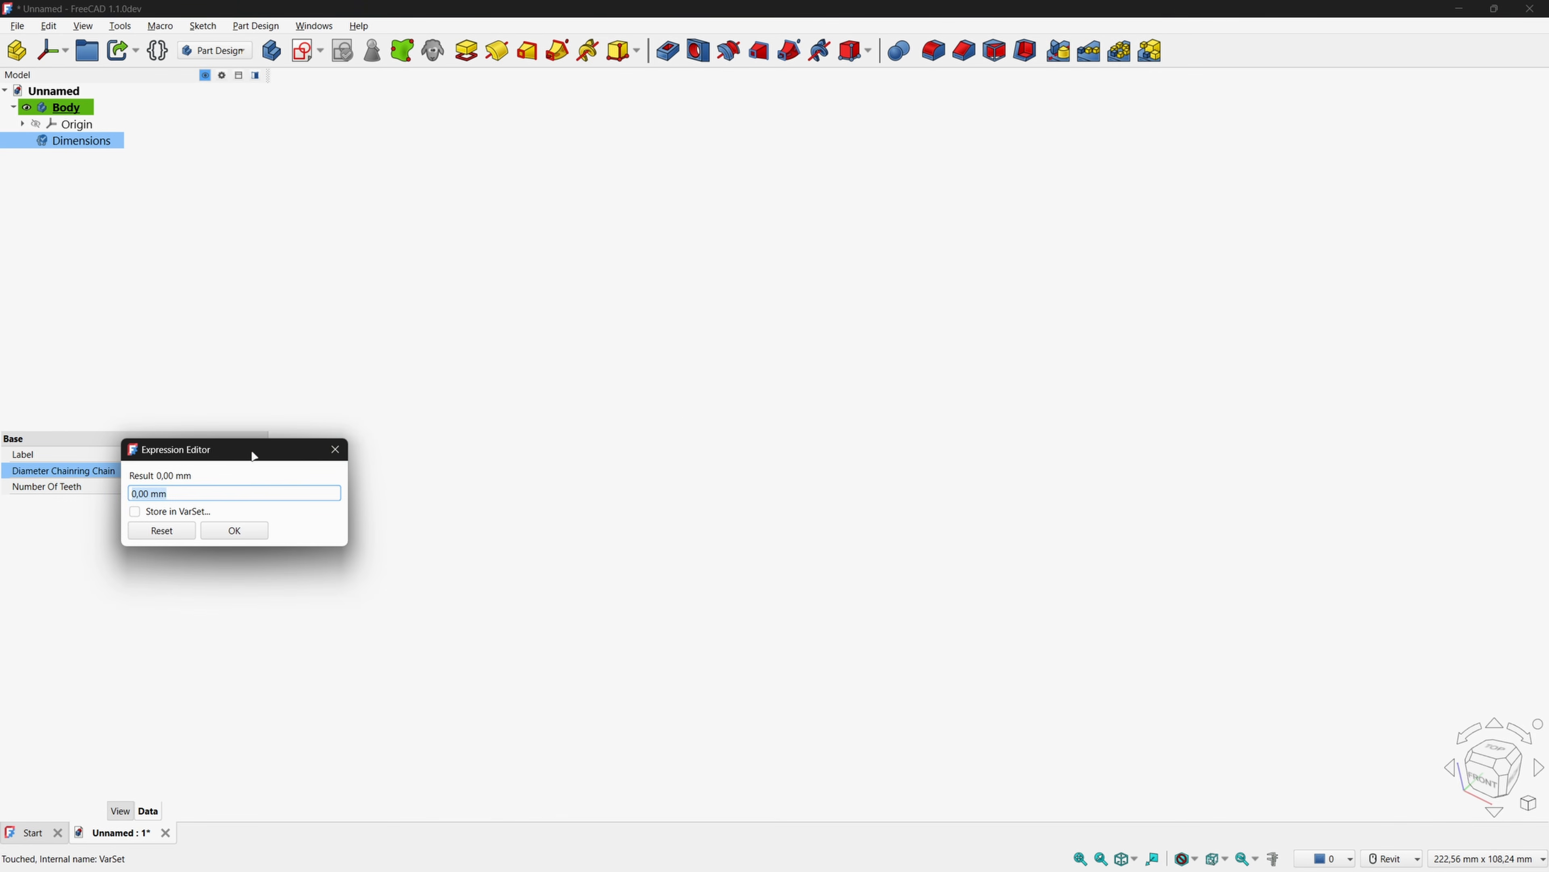
drag(254, 455, 695, 325)
text(1)
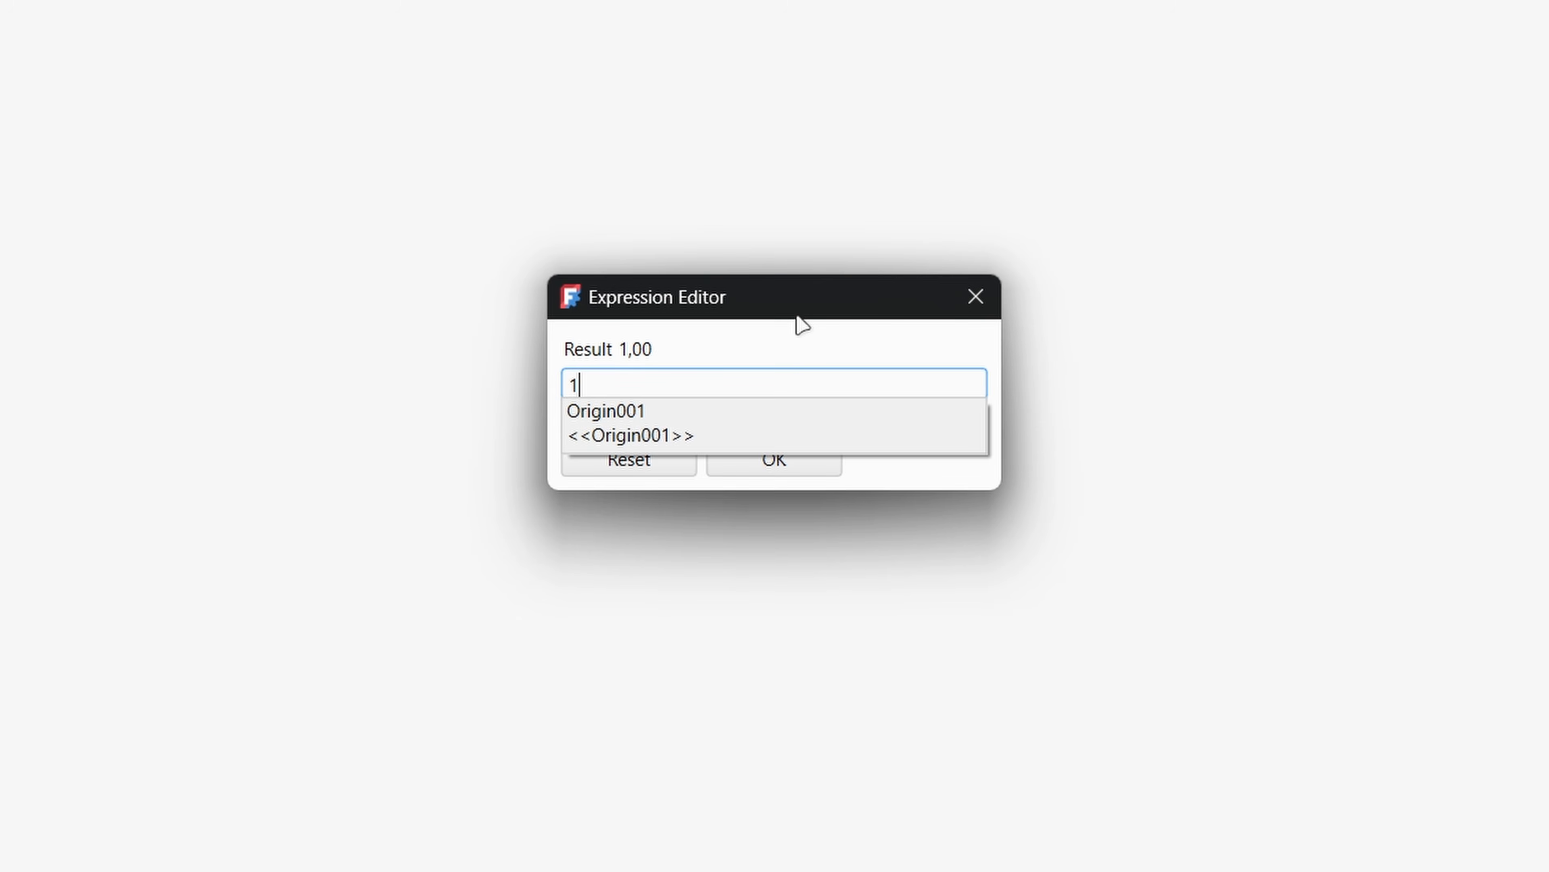
text(2.7)
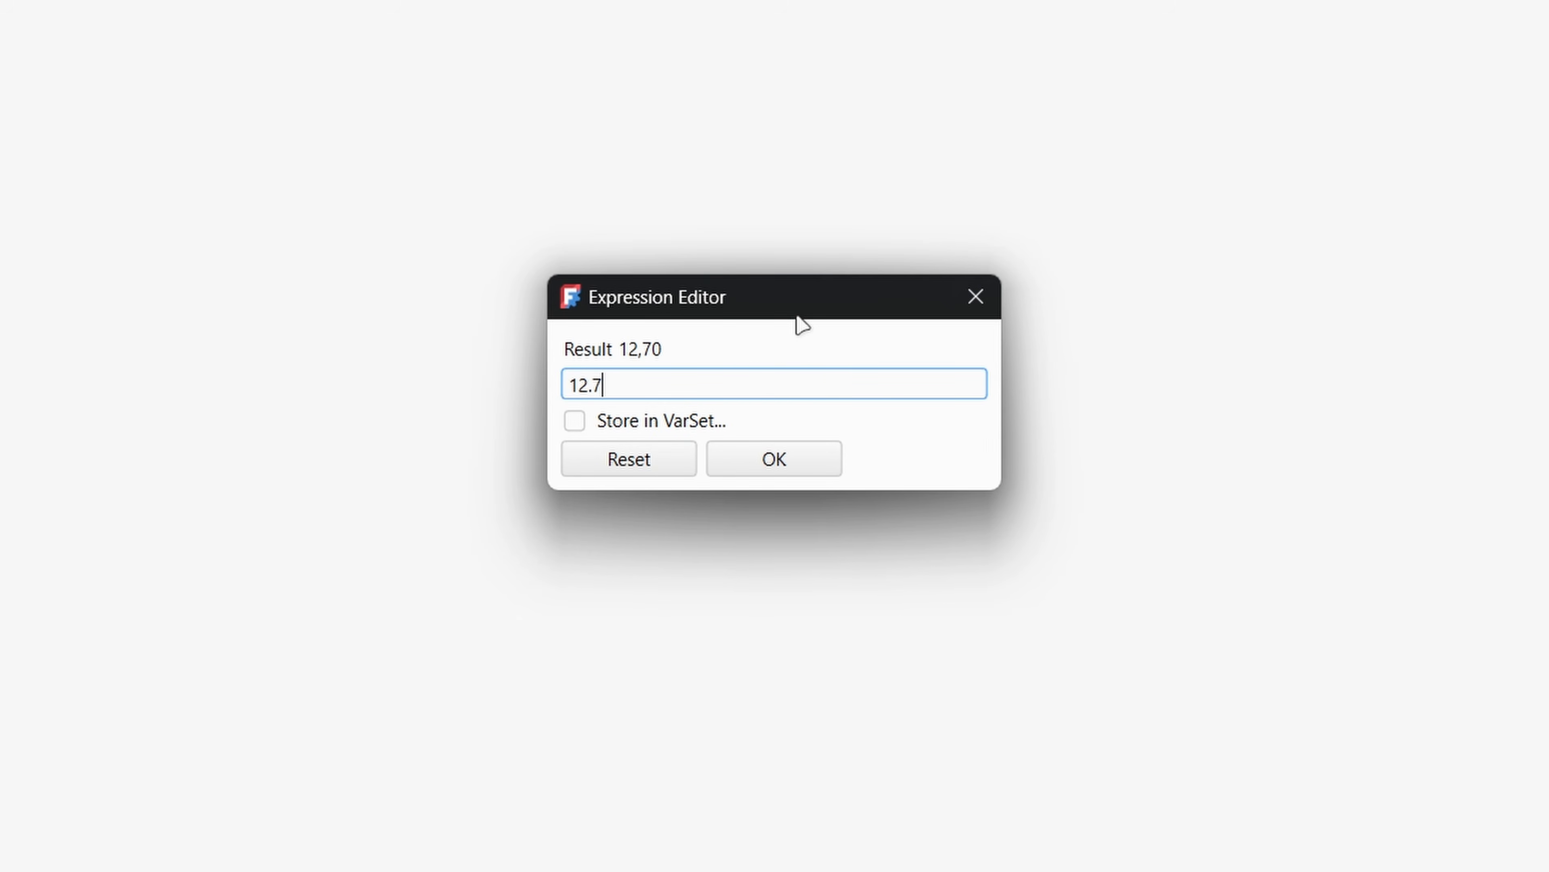
text(/sin(180/di)
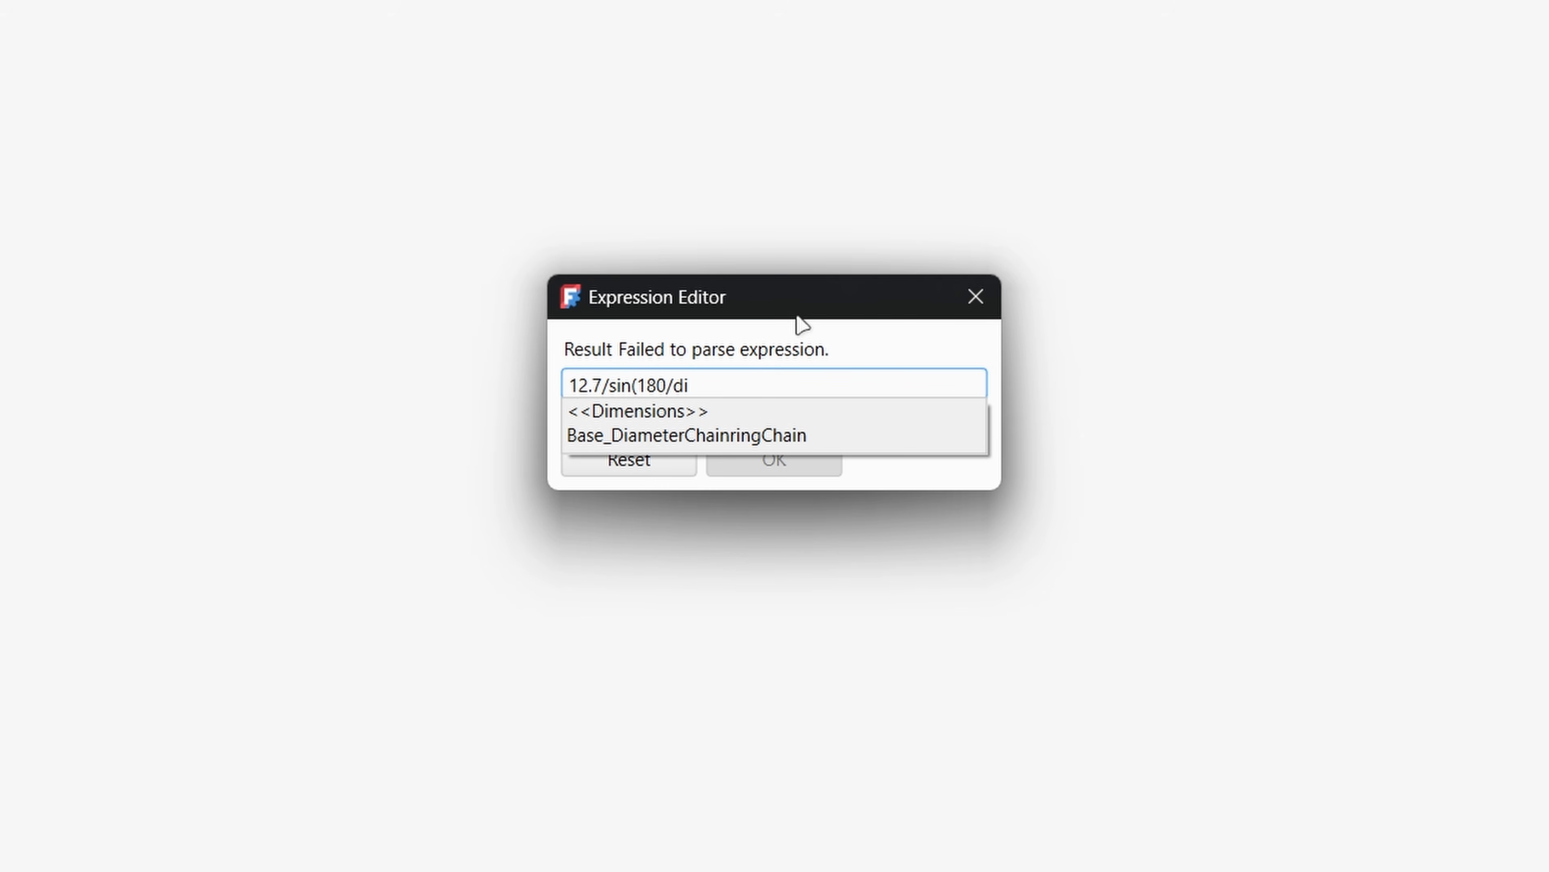
text(mens)
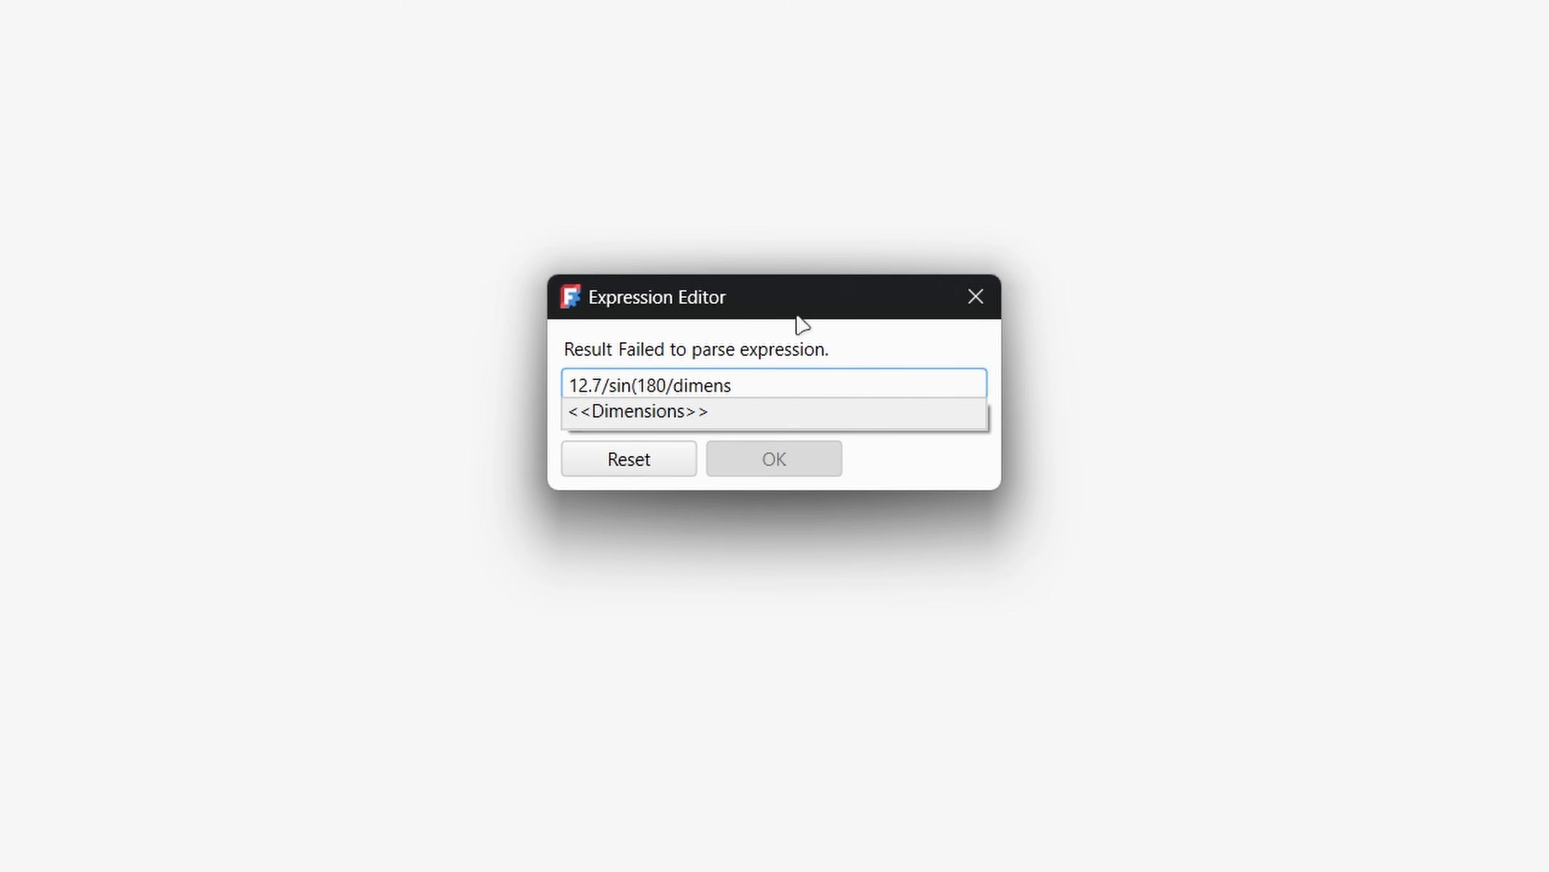
key(Return)
text(.n)
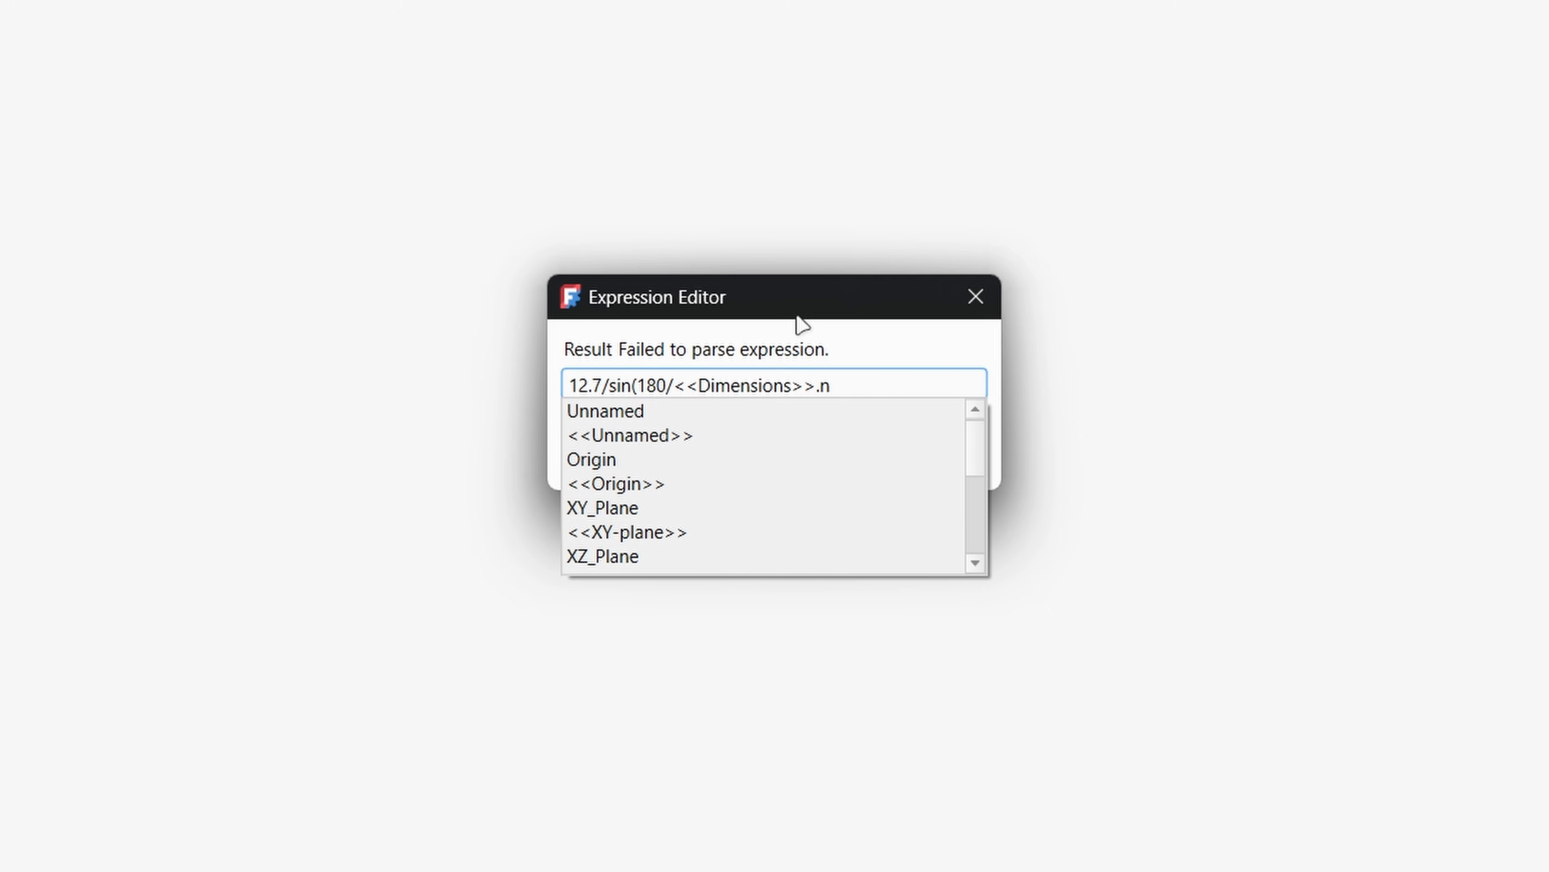
text(u)
key(Down)
text())
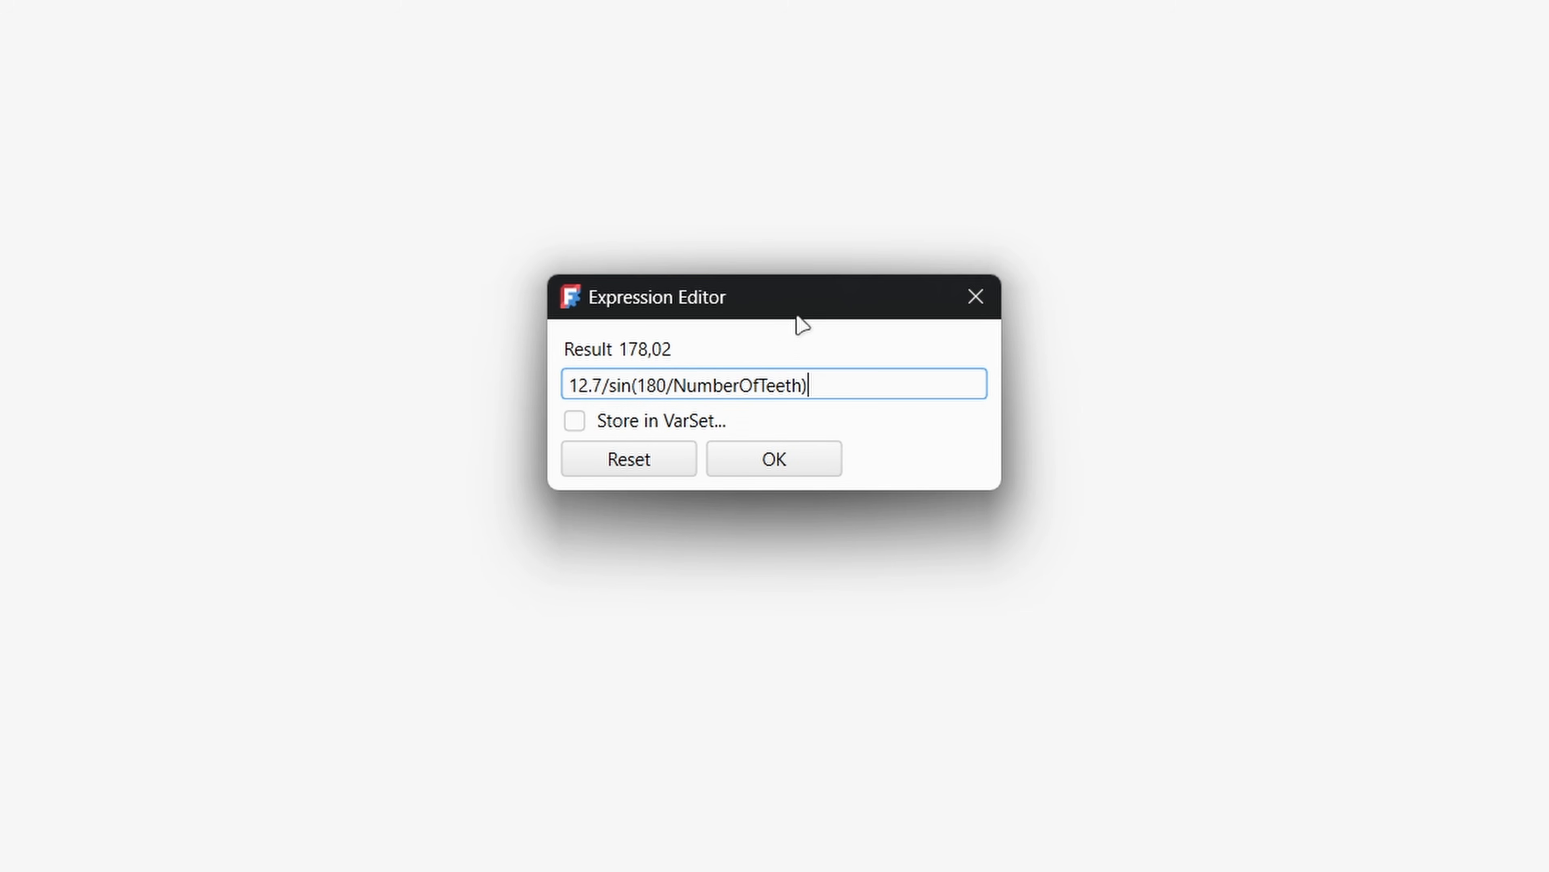
key(Return)
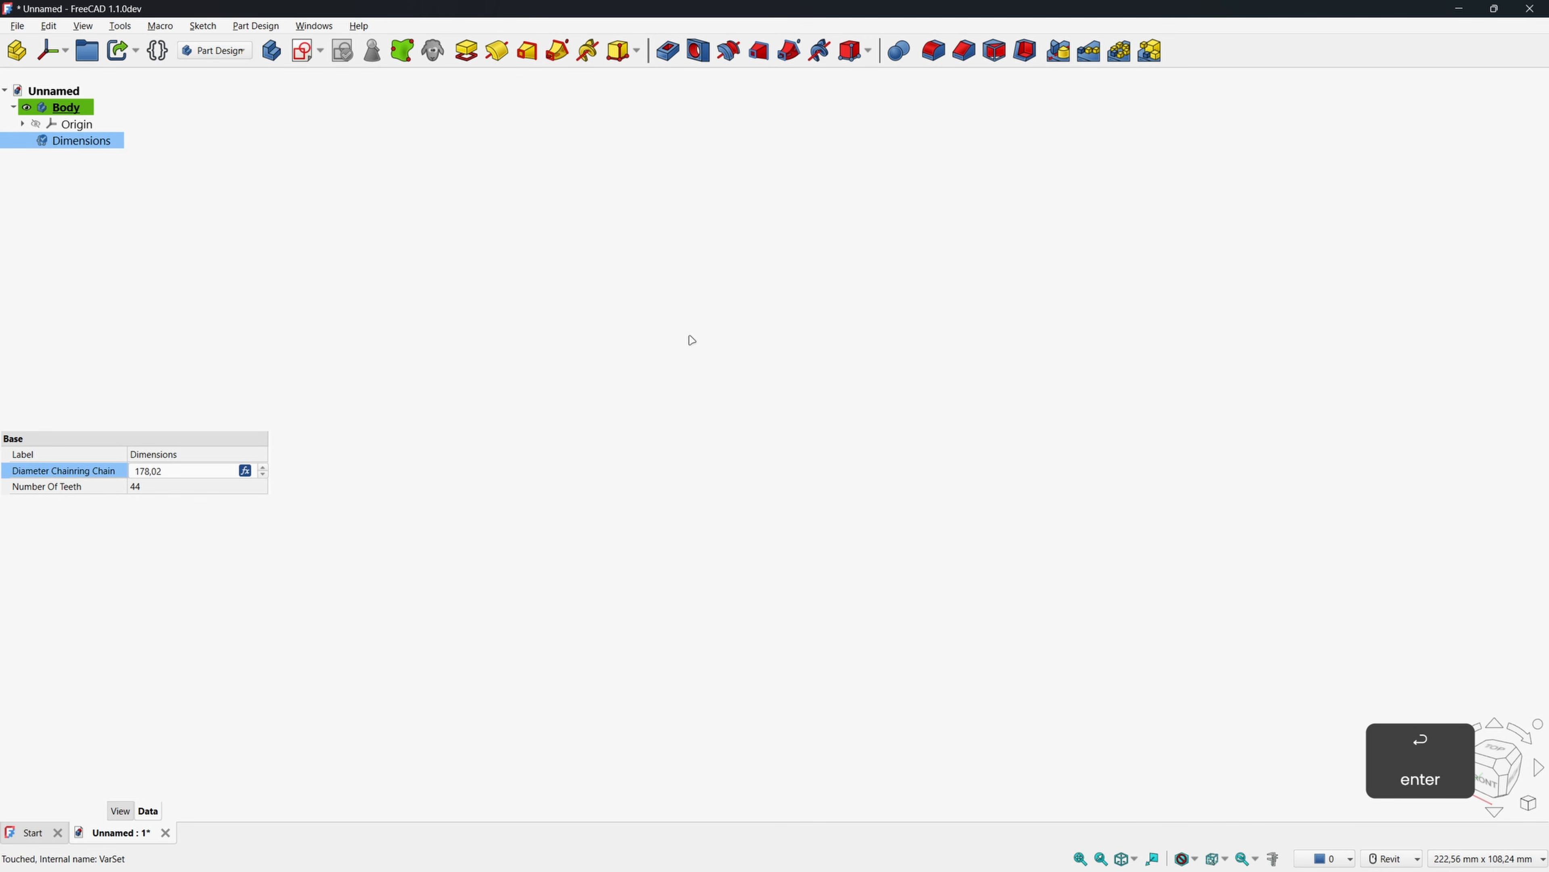
click(689, 336)
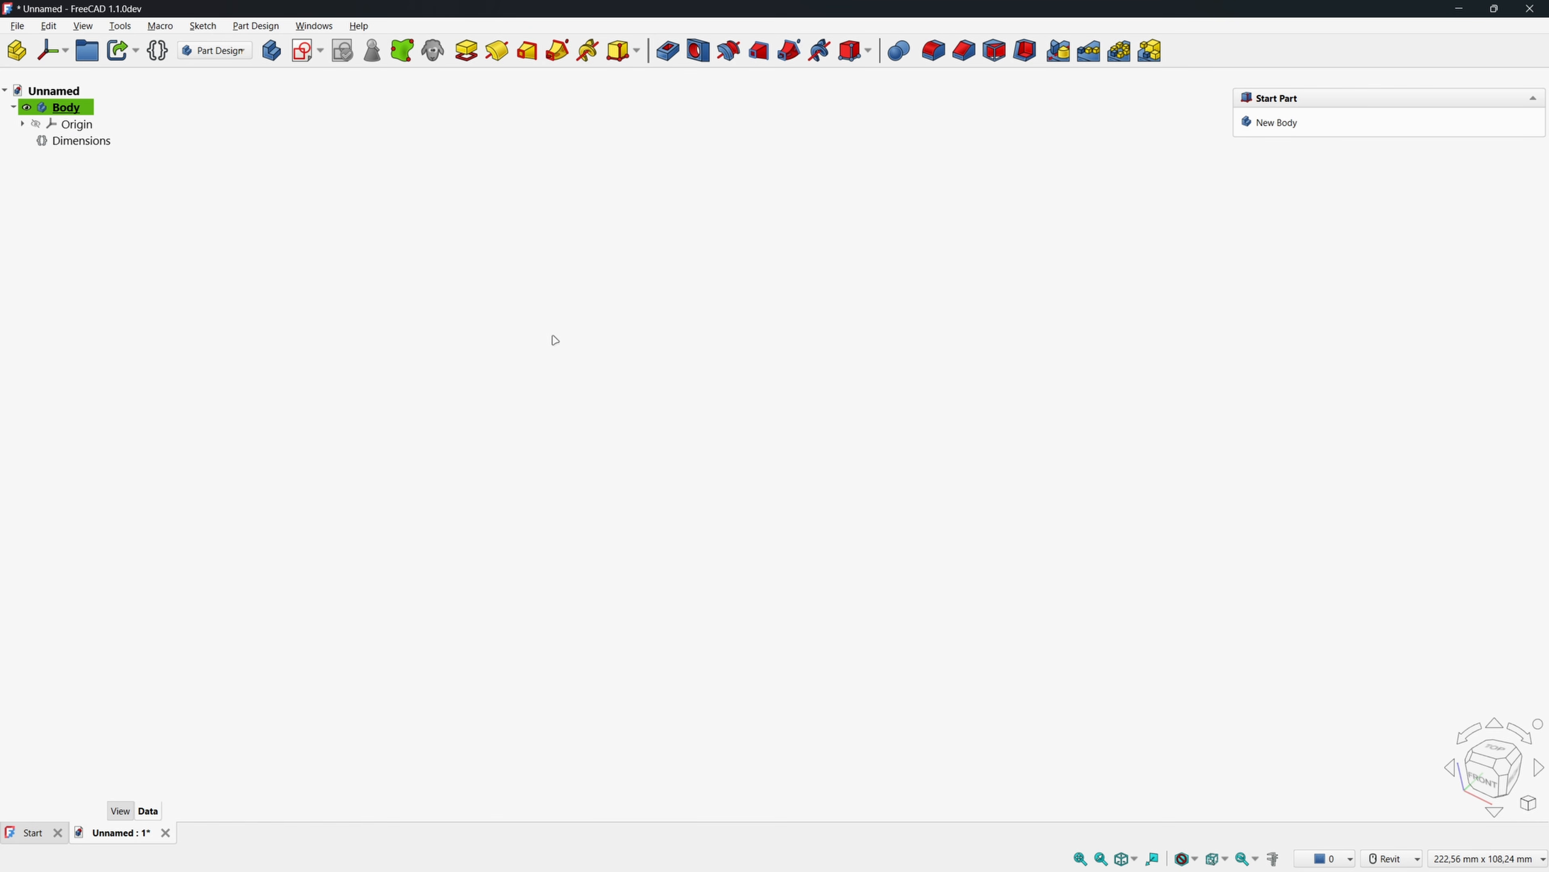
click(93, 147)
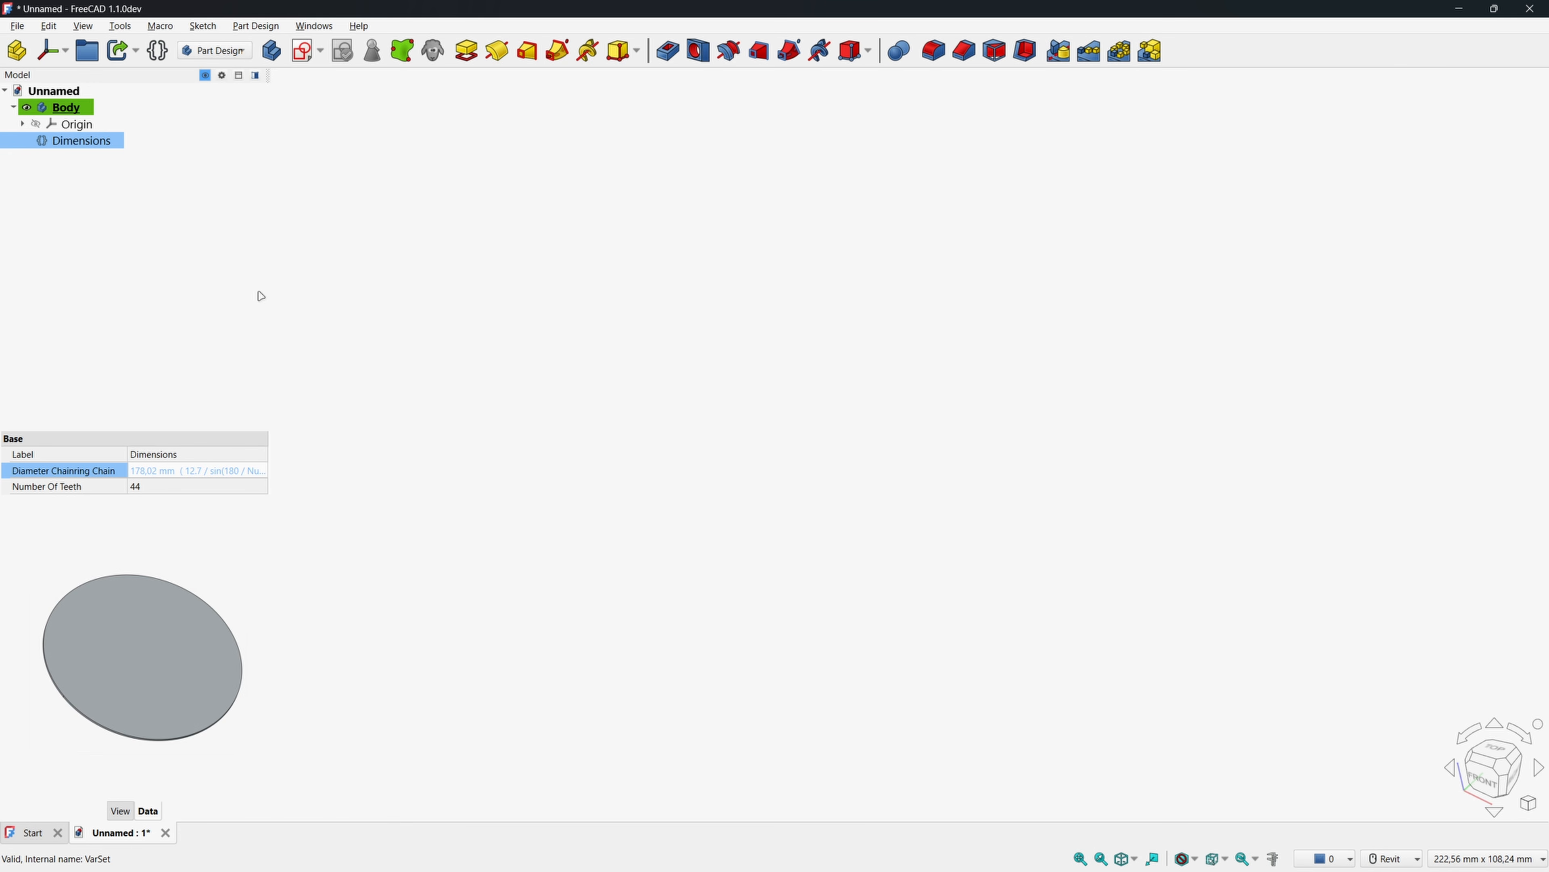
Create a sketch on the XY plane and draw a circle about 101 mm in diameter centred on the origin.
click(342, 150)
click(303, 52)
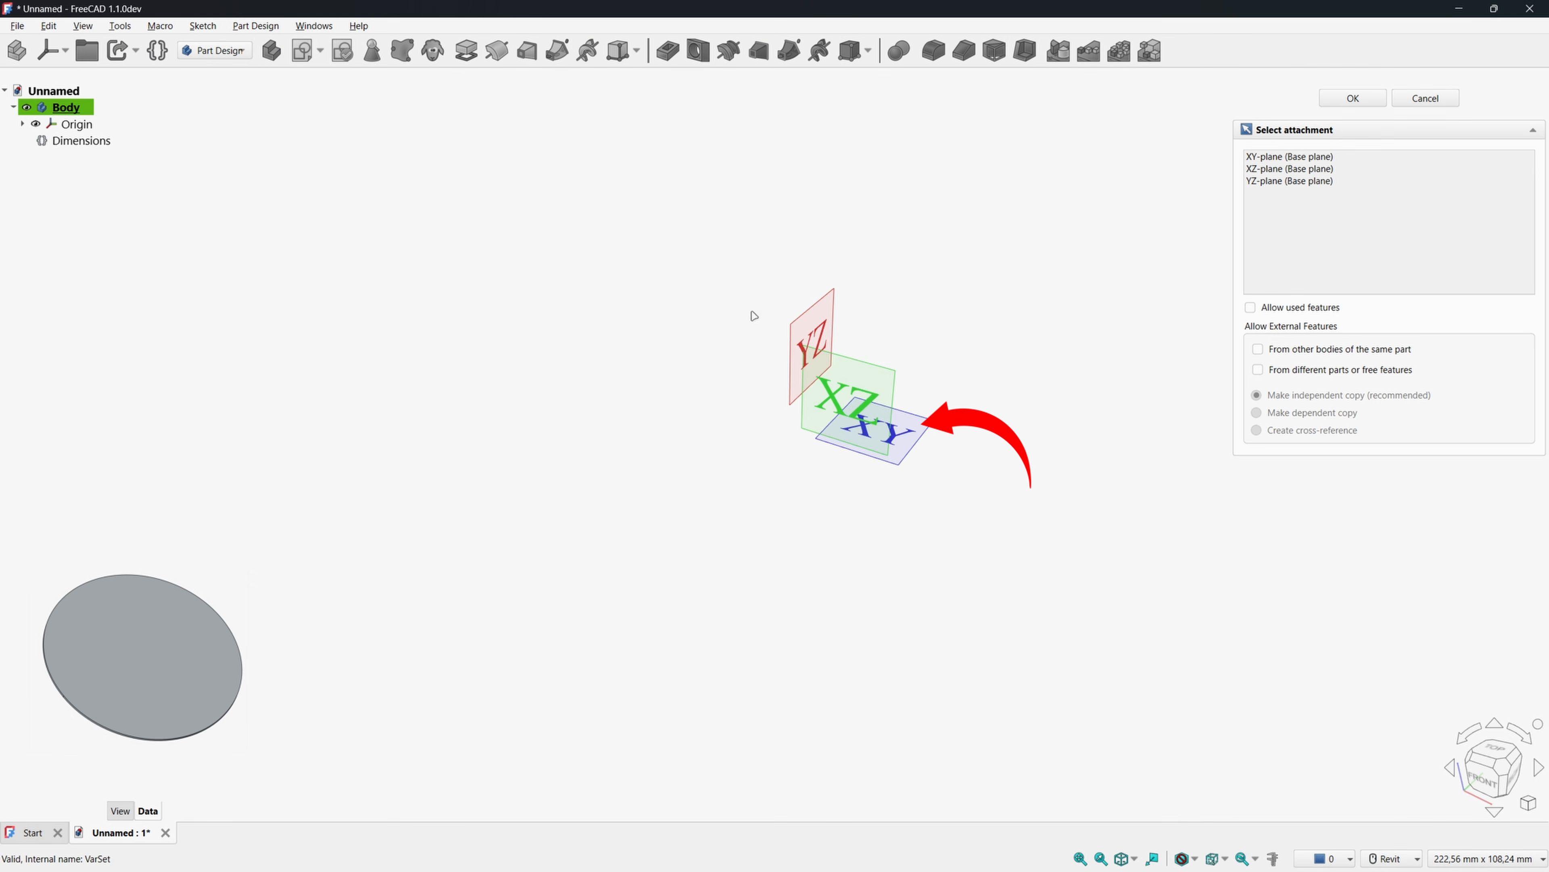
click(912, 417)
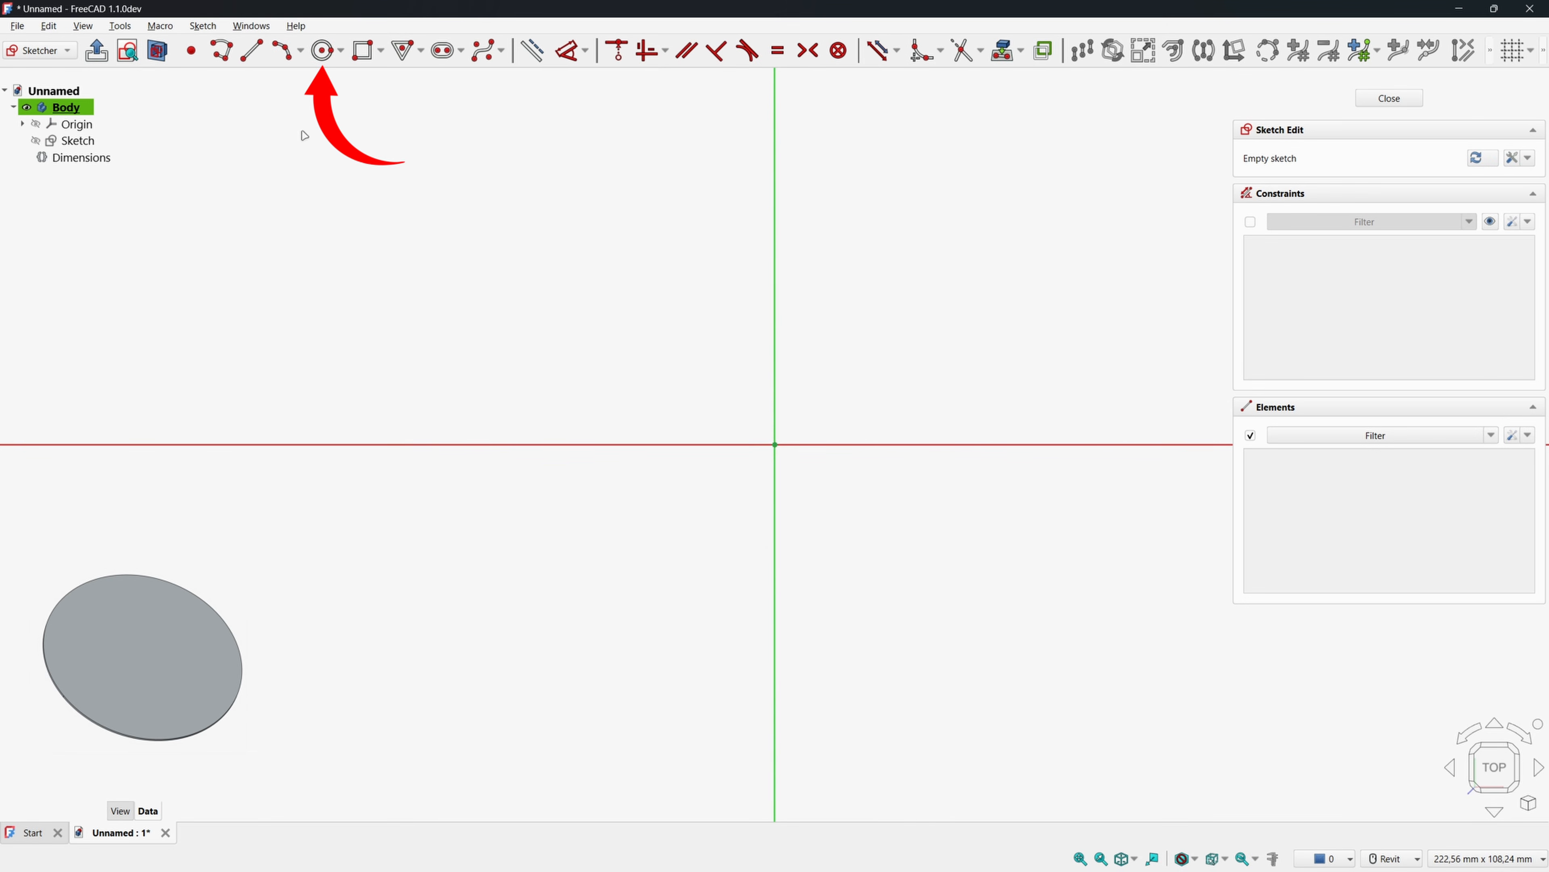
click(323, 50)
click(775, 444)
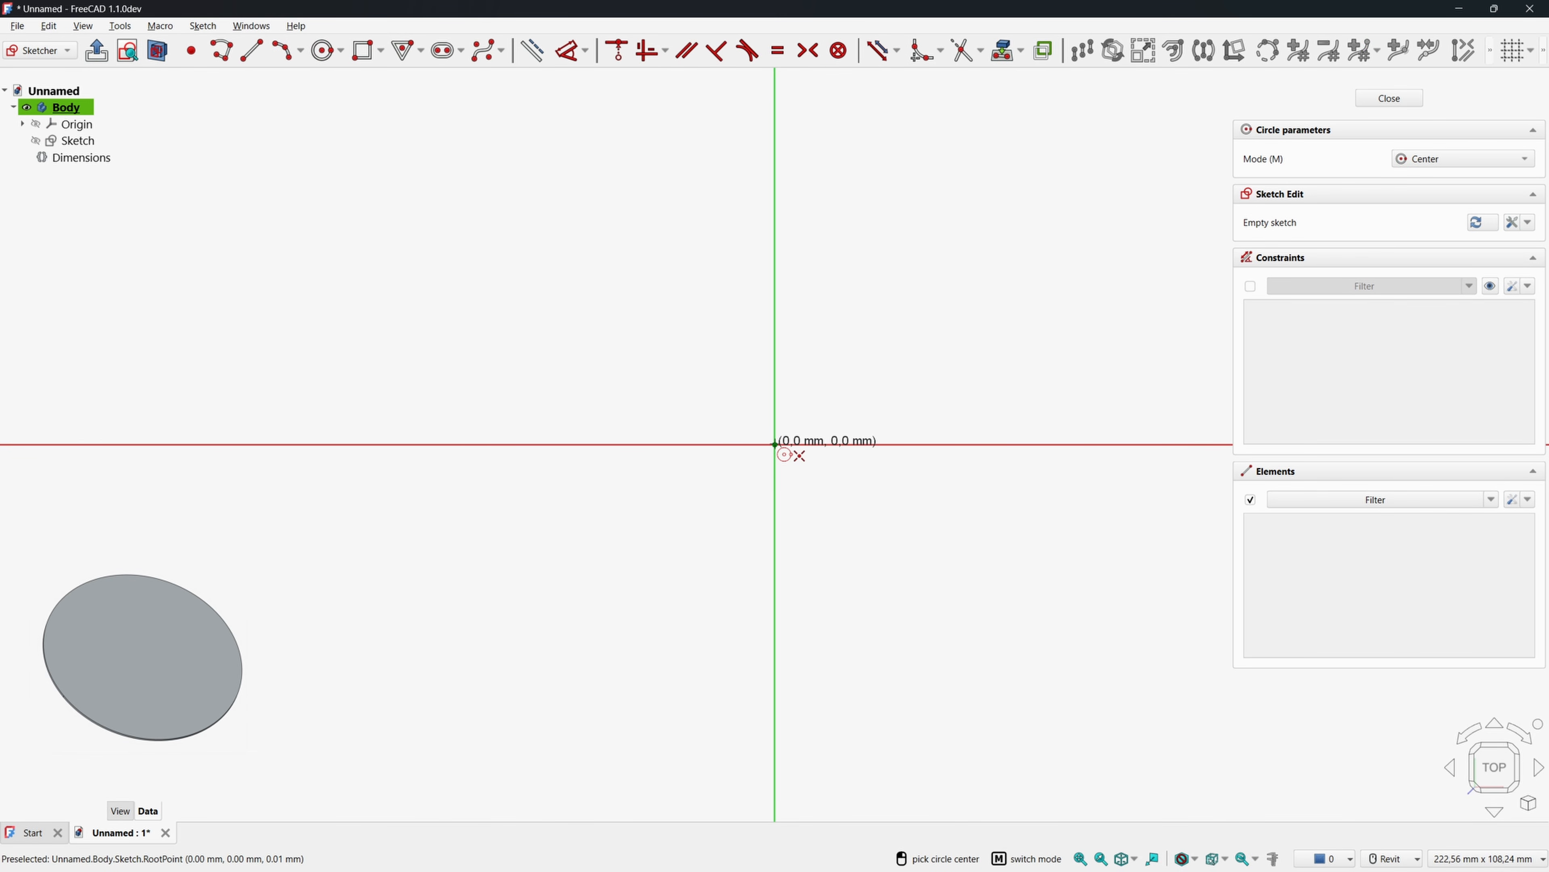
click(501, 215)
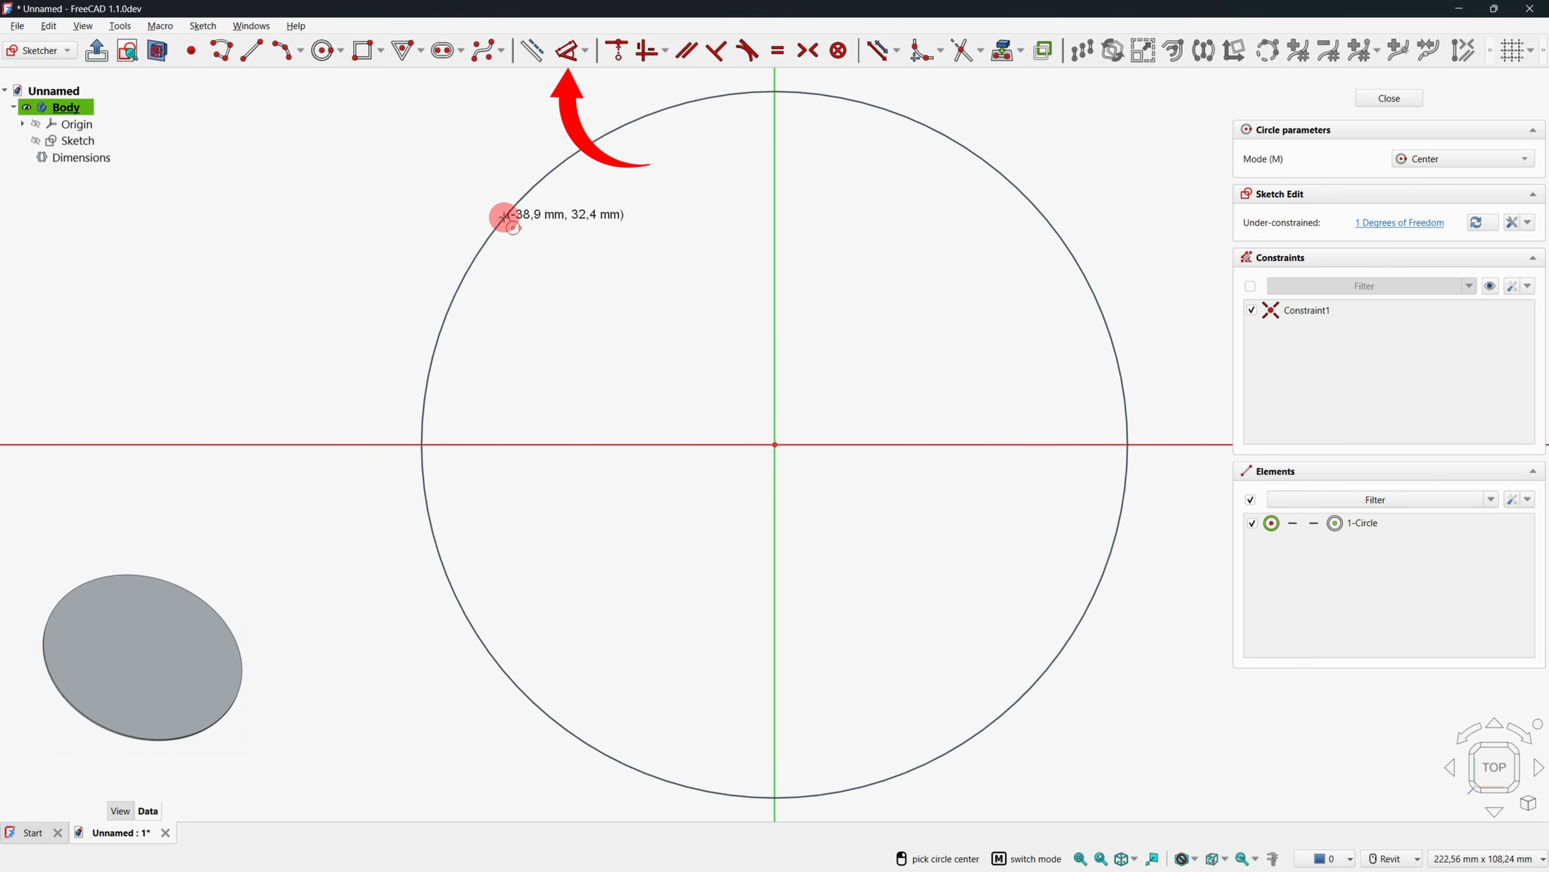
Dimension the circle's diameter with the expression <<Dimensions>>.Base_DiameterChainringChain+6.6mm and close the sketch.
click(570, 50)
click(574, 152)
click(632, 246)
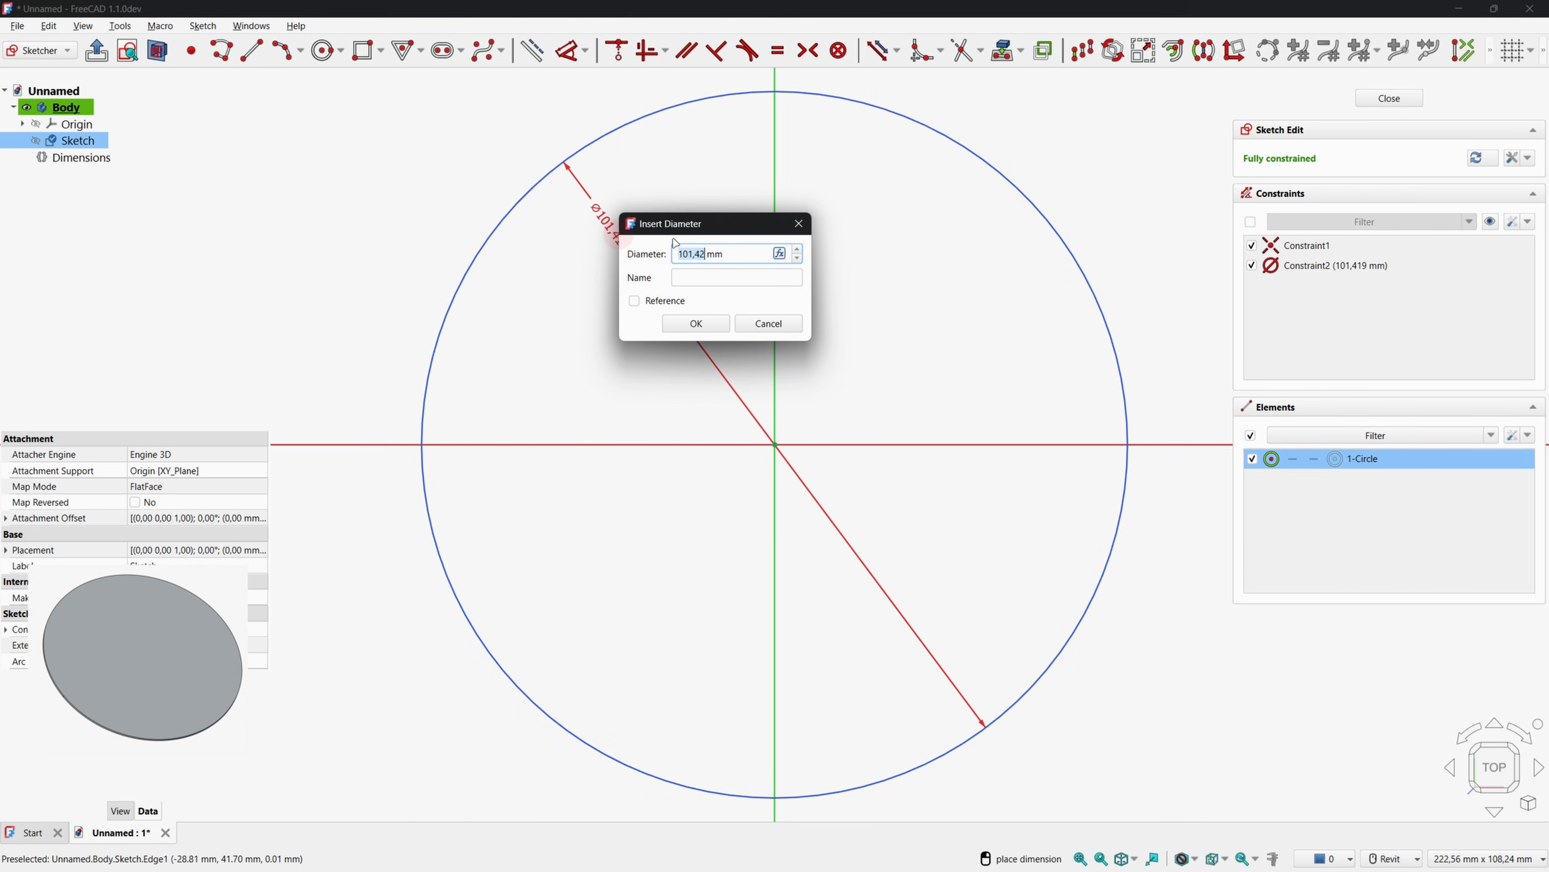
click(780, 252)
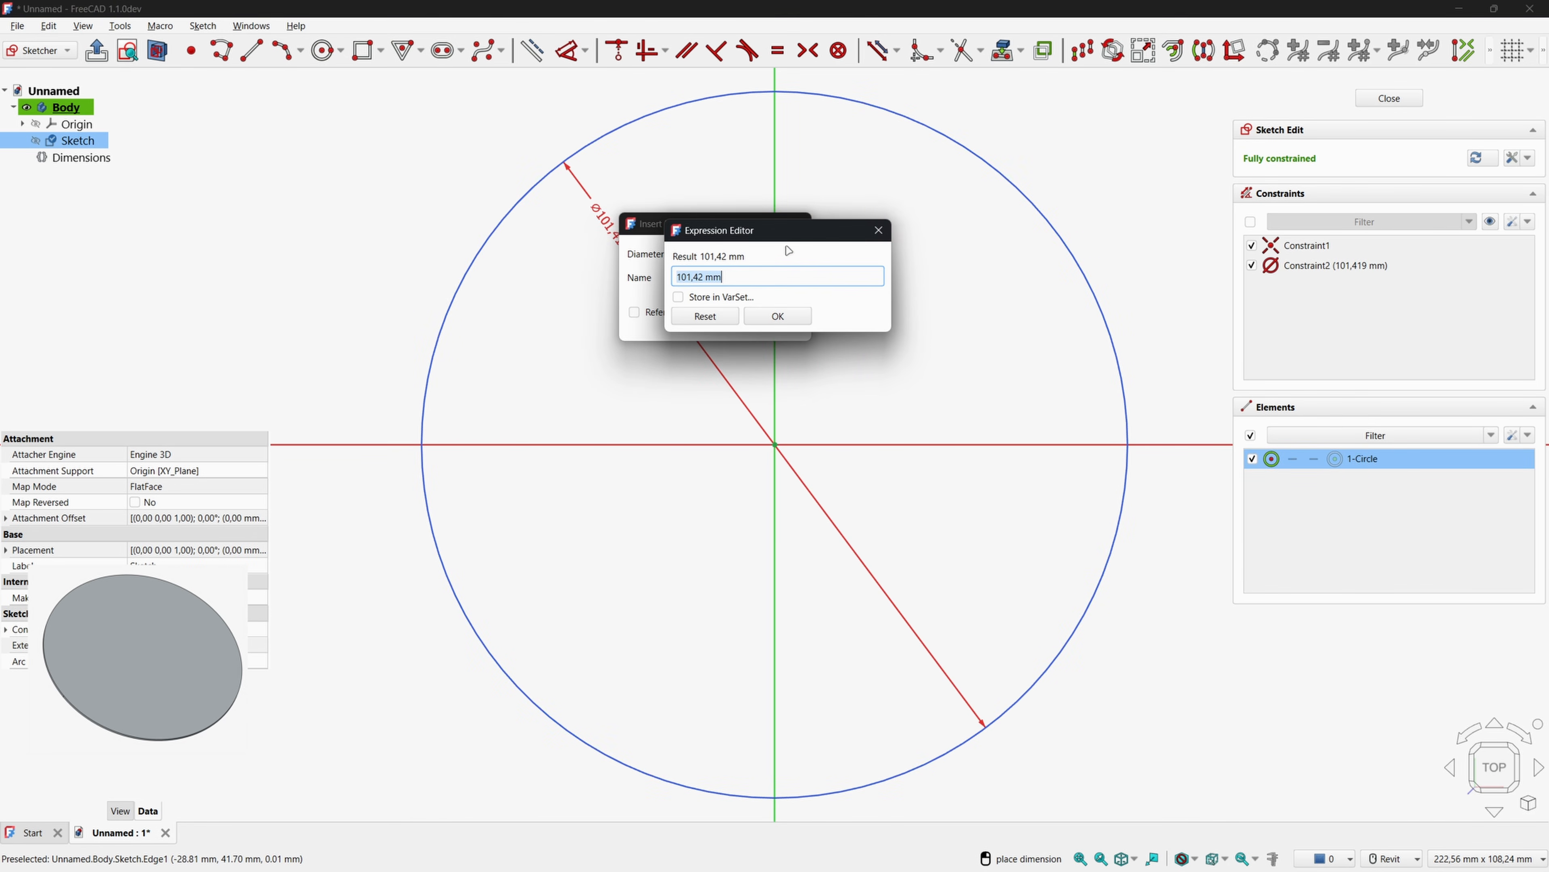
text(di)
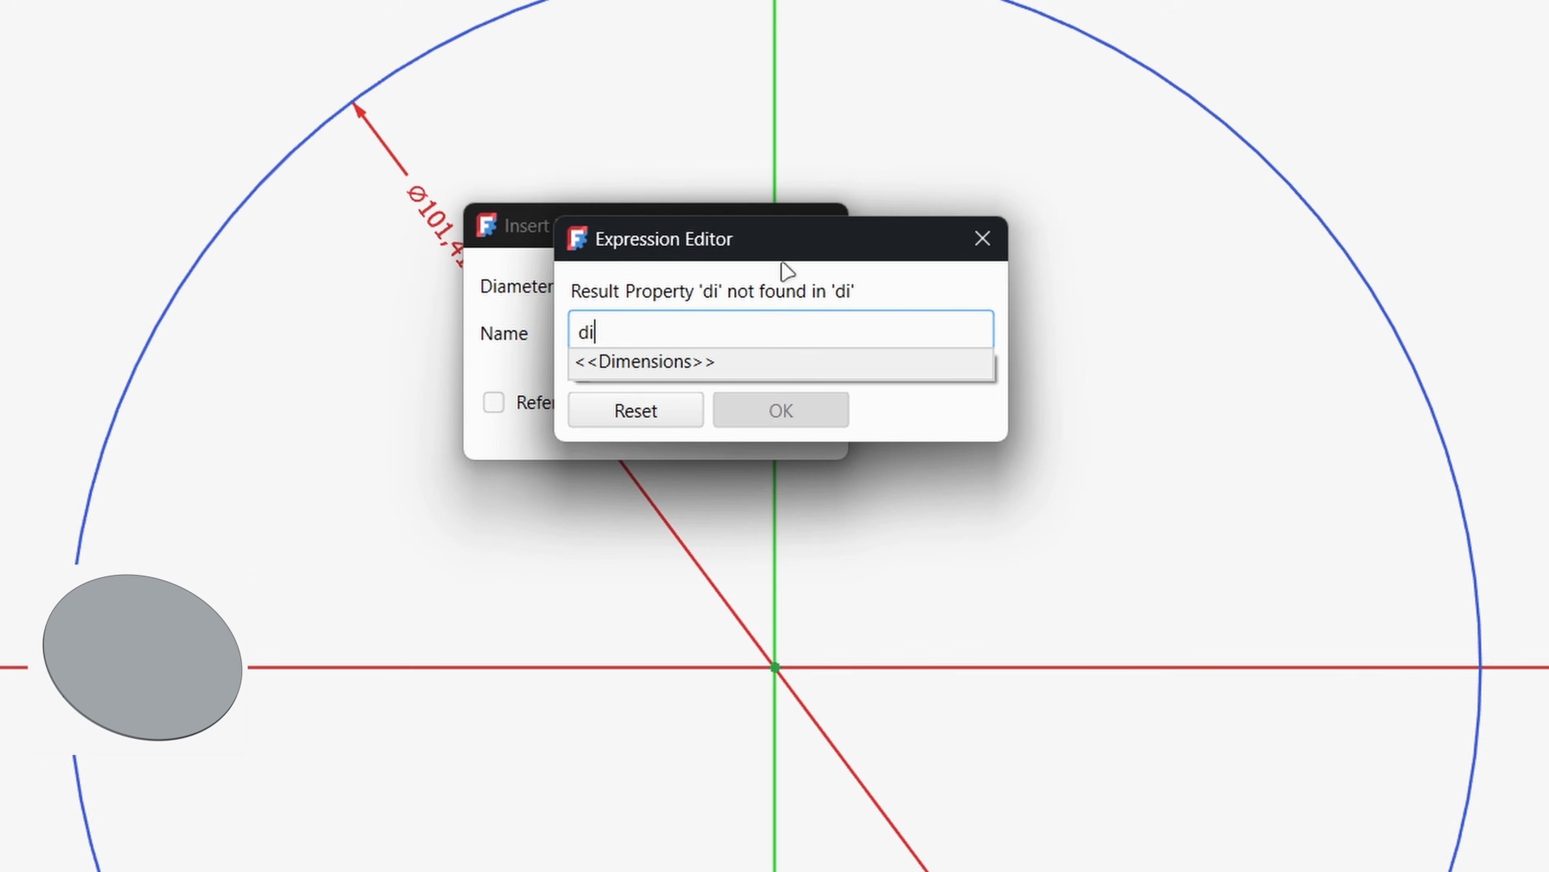
key(Down)
text(c)
key(Down)
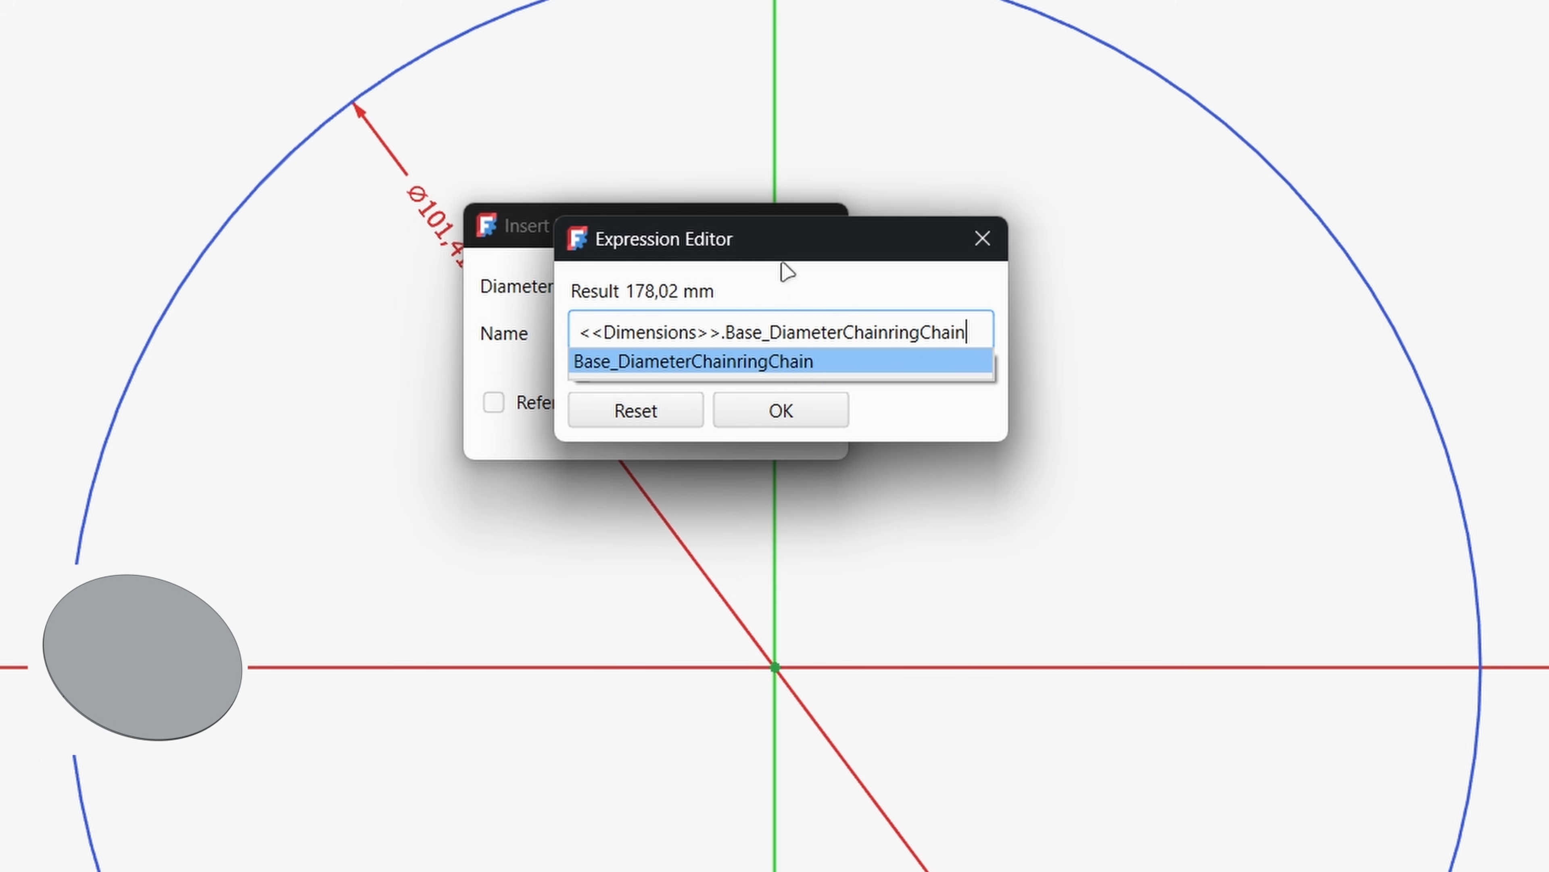
text(+6.)
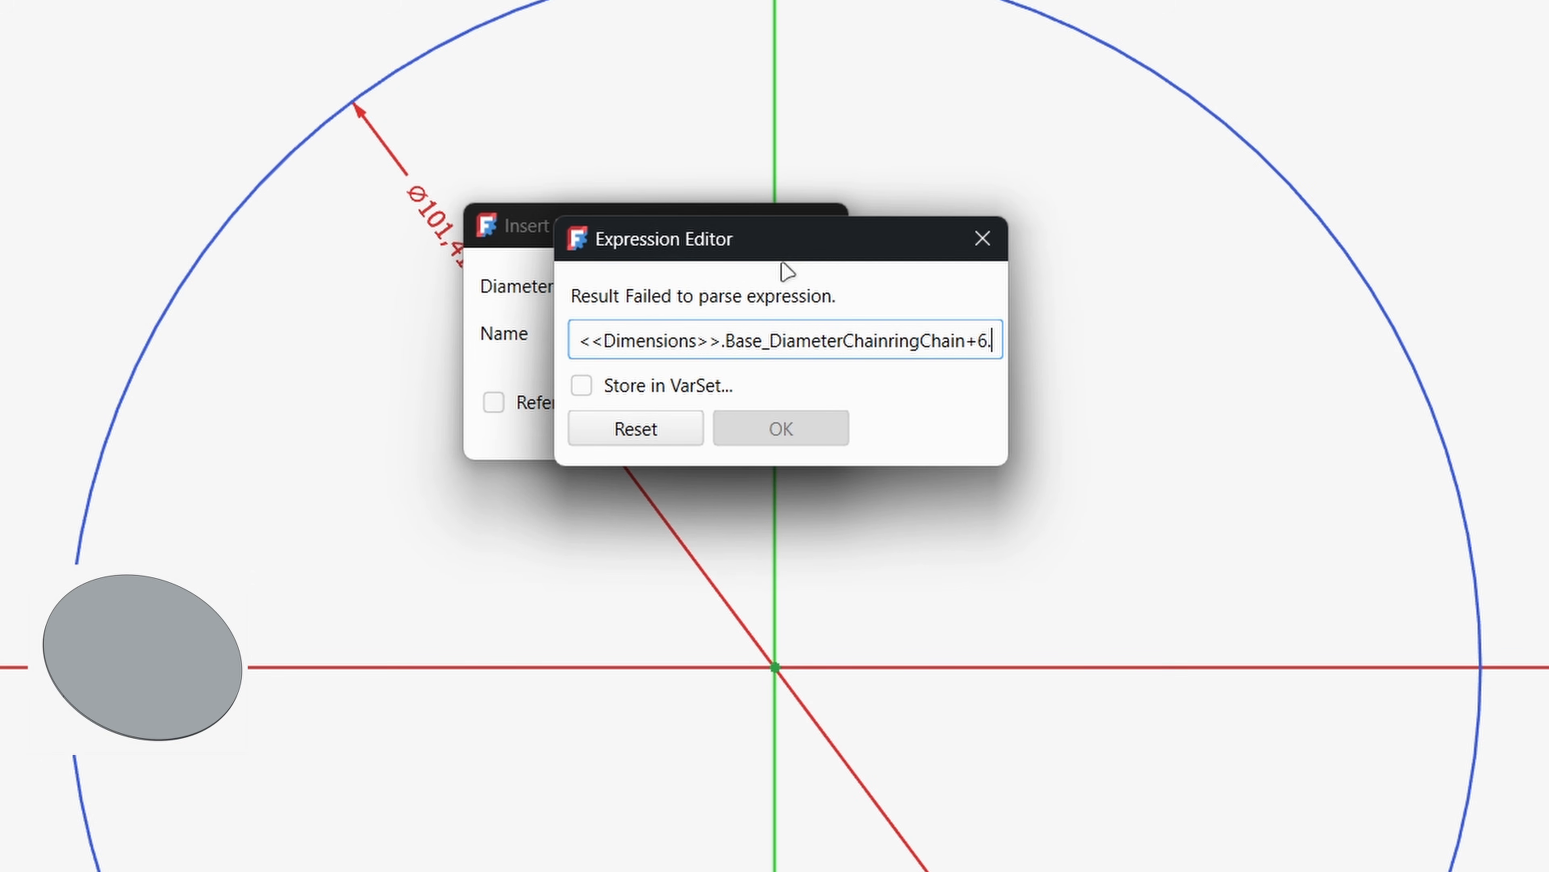
text(6mm)
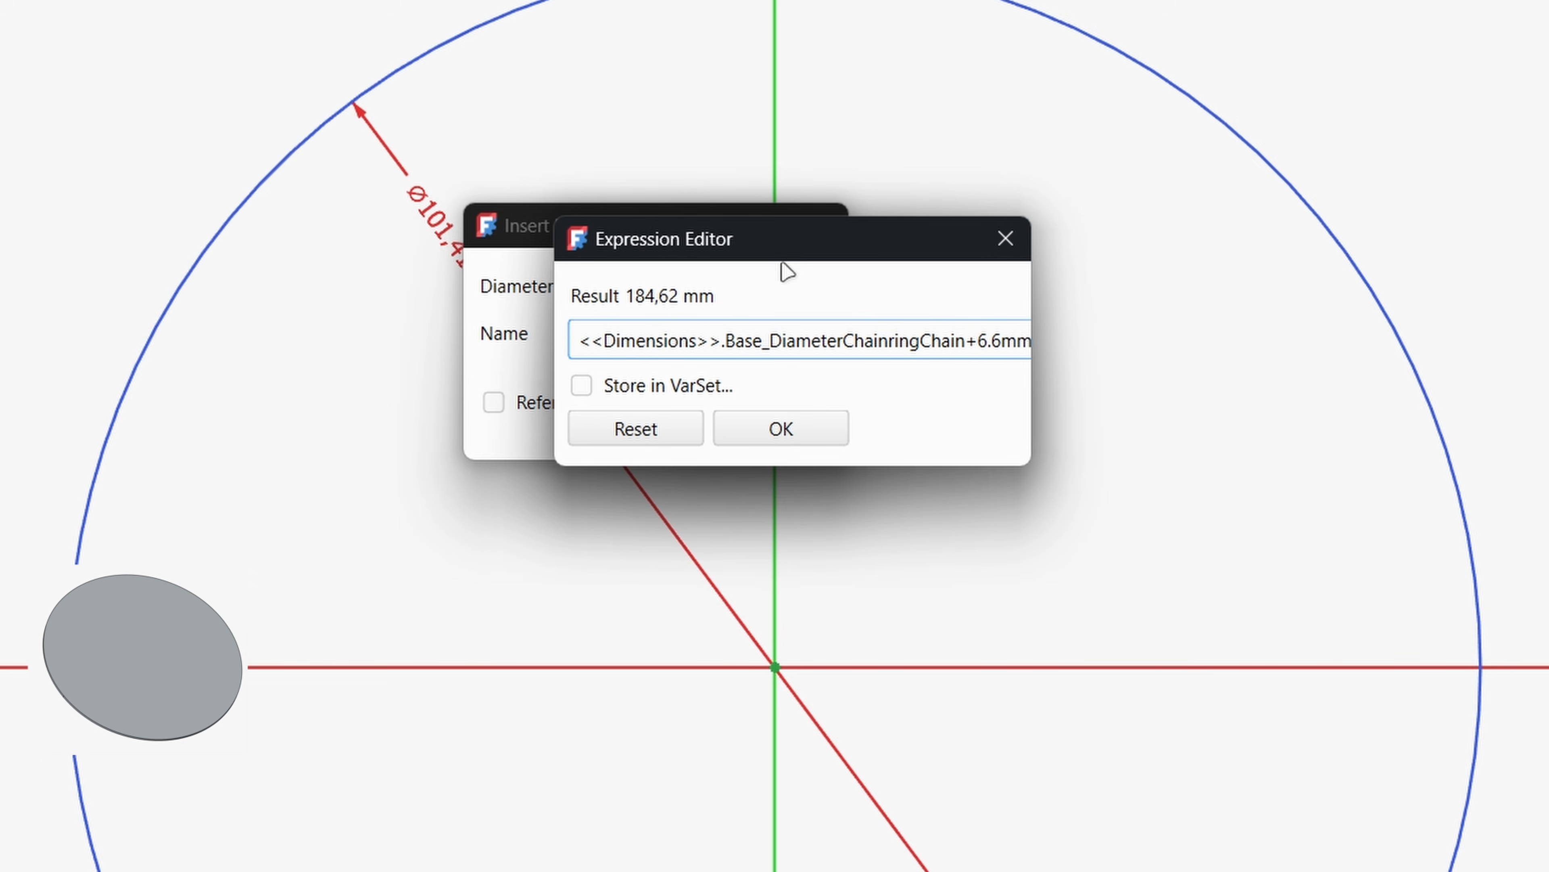
key(Return)
scroll(791, 254, down, 3)
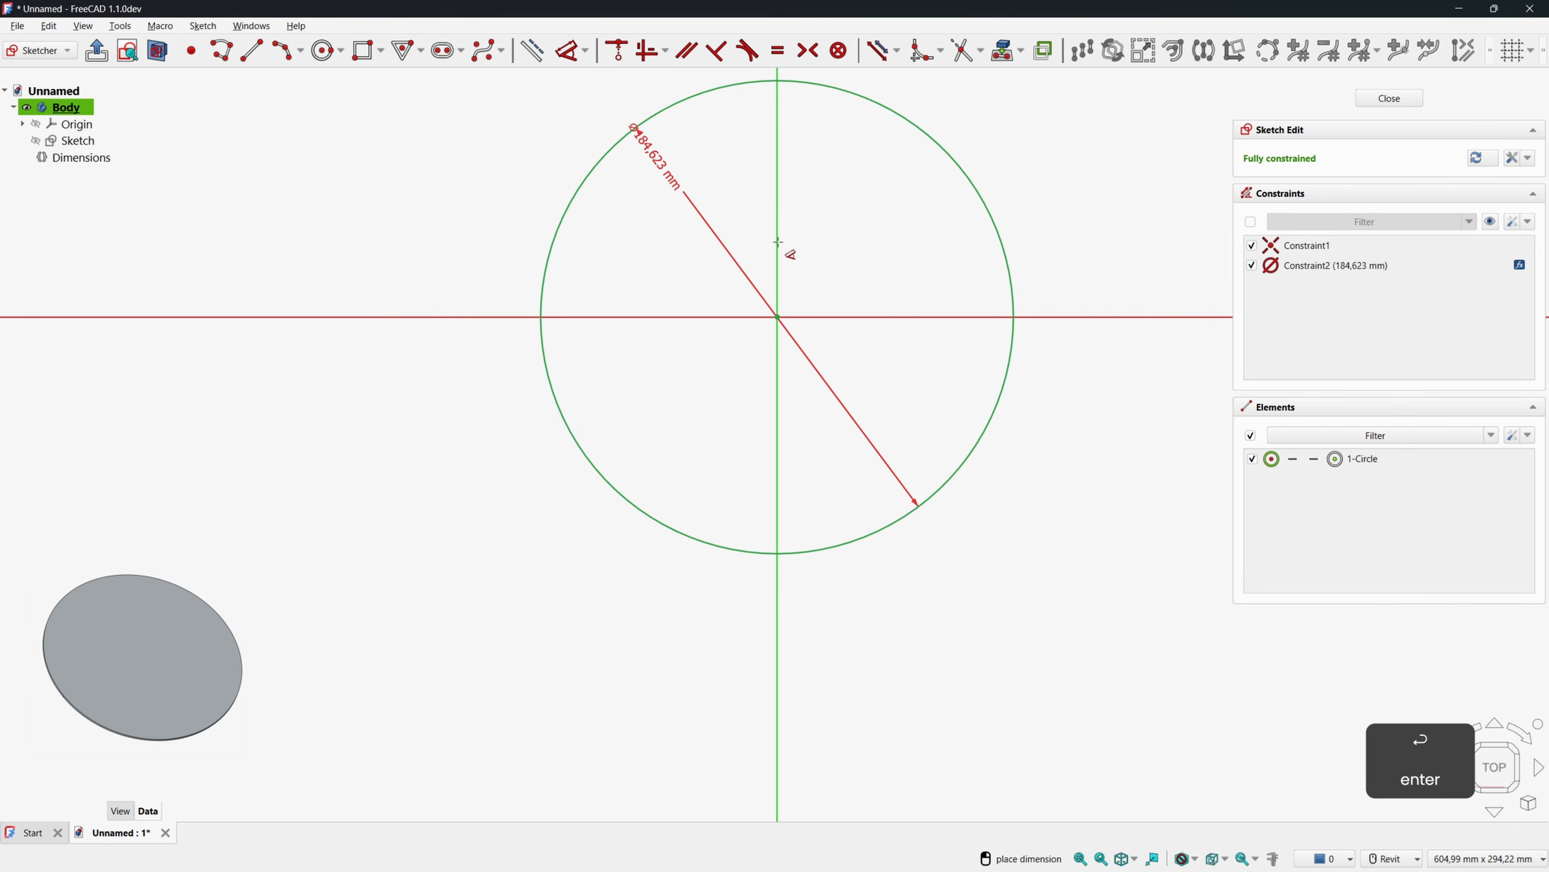
click(1388, 98)
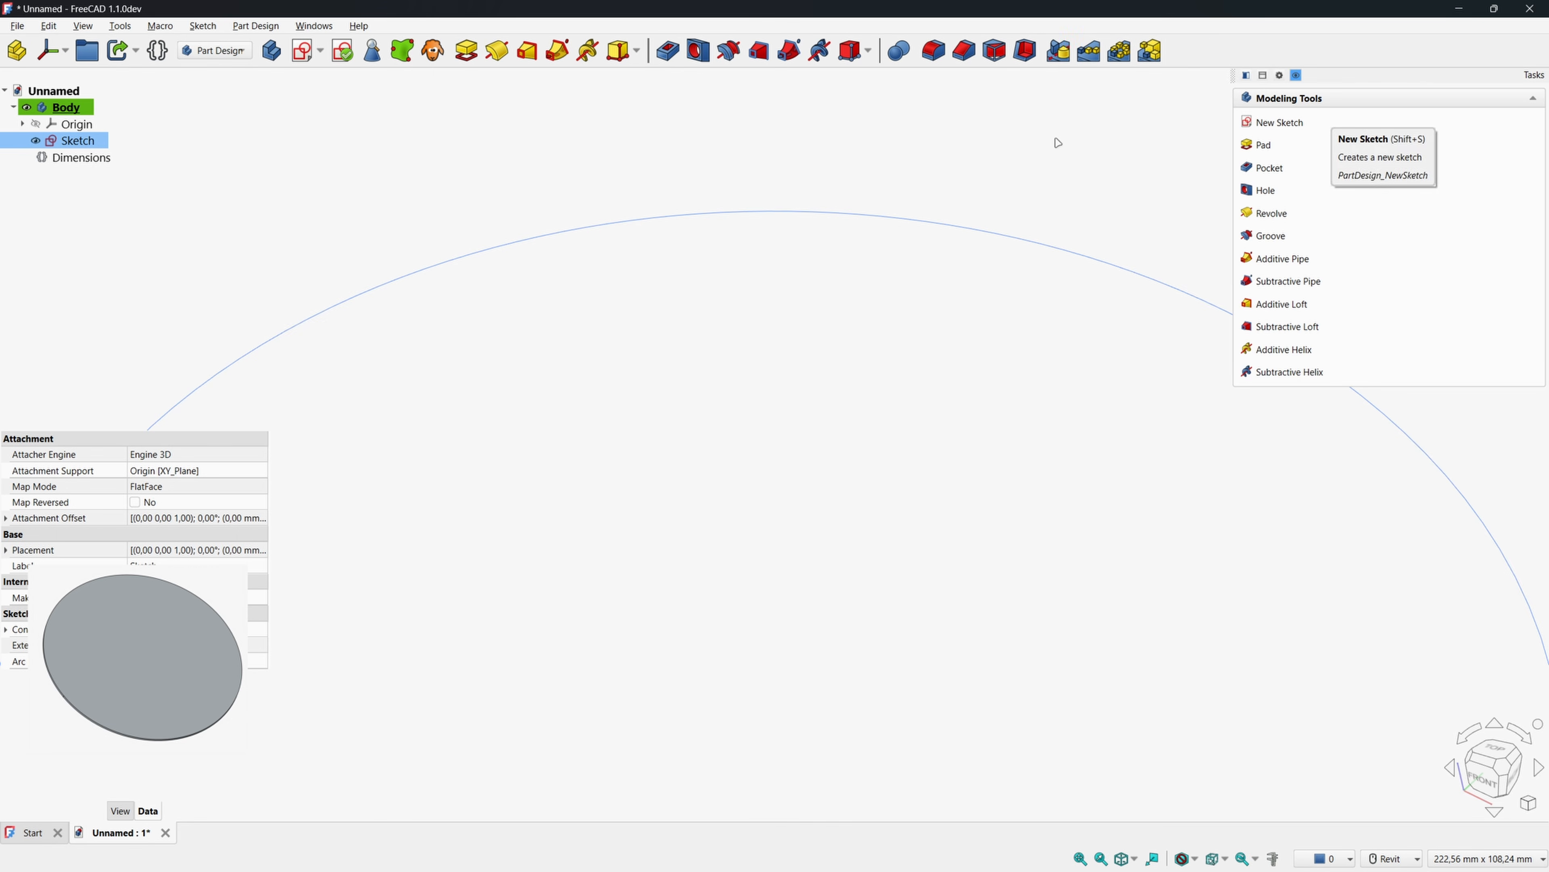
Pad the circle sketch symmetrically with a length of 2 mm.
click(467, 50)
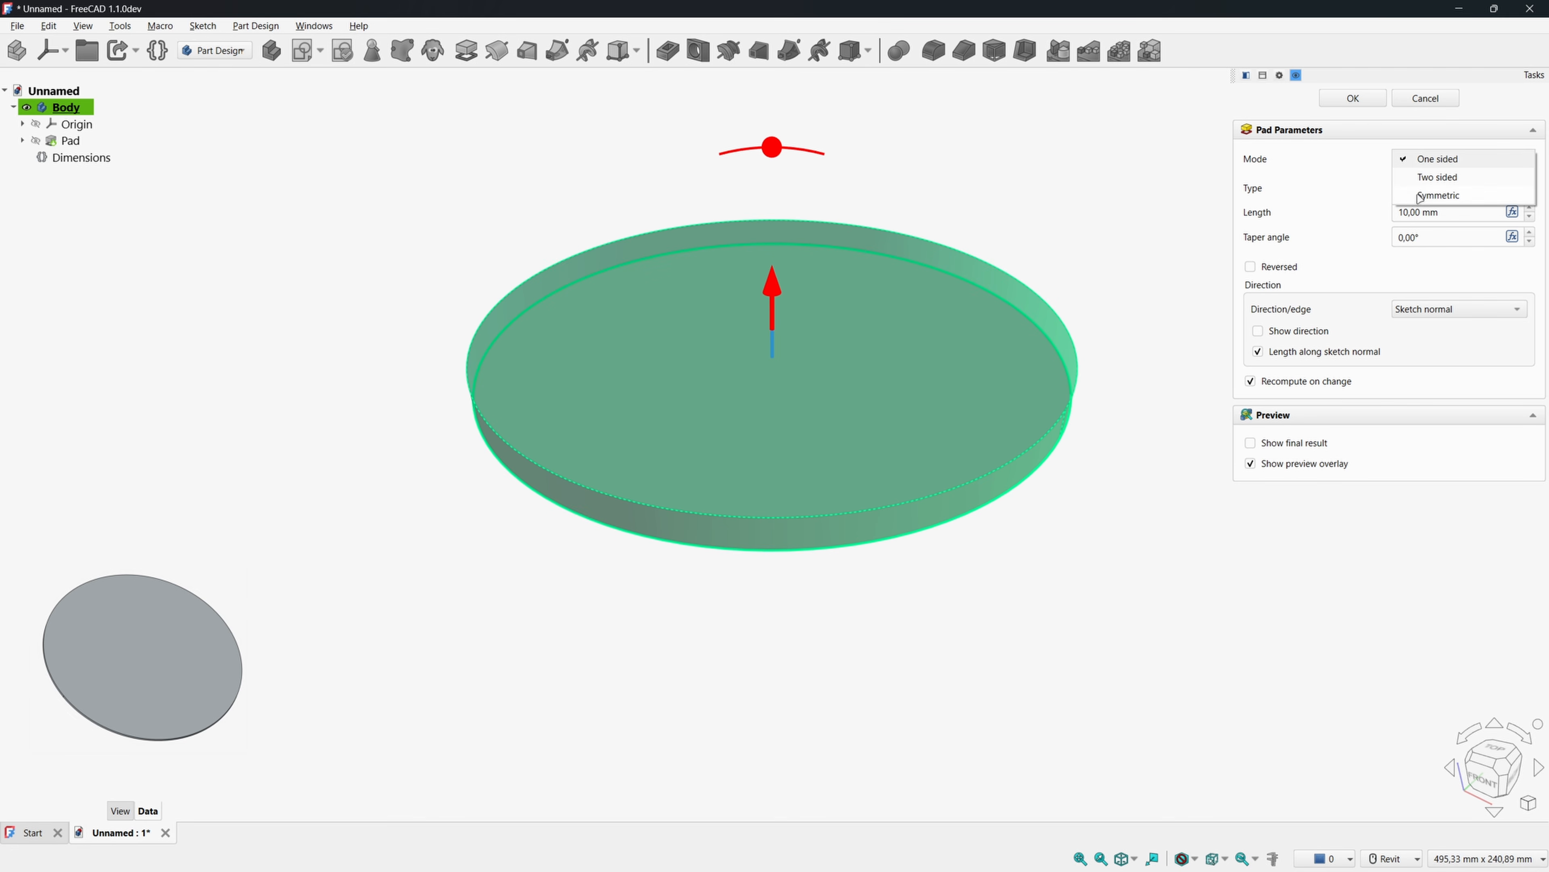
click(1437, 195)
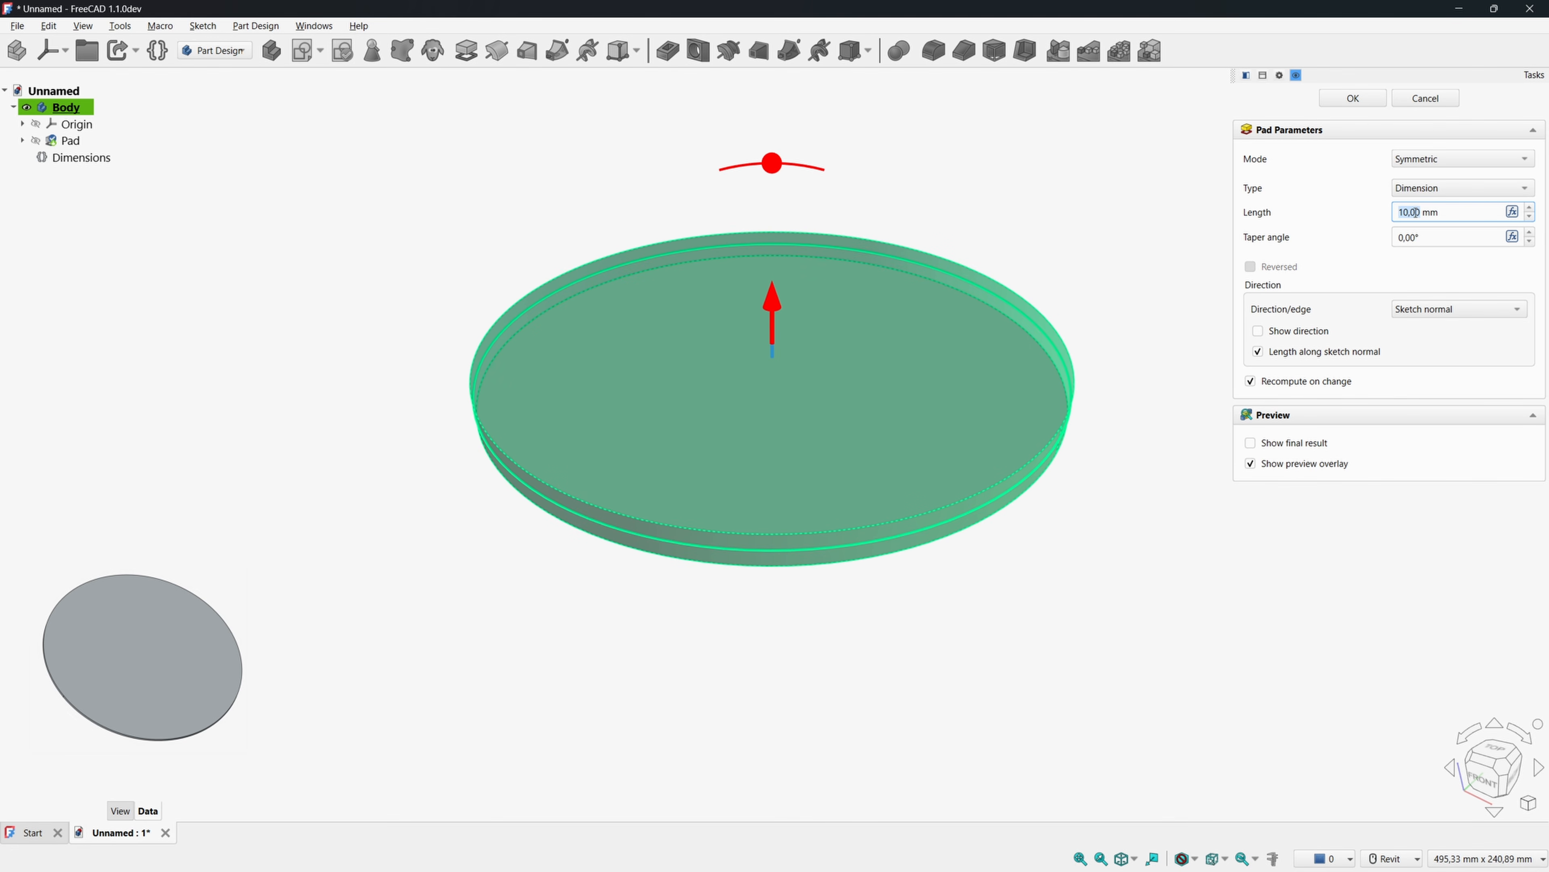
text(2)
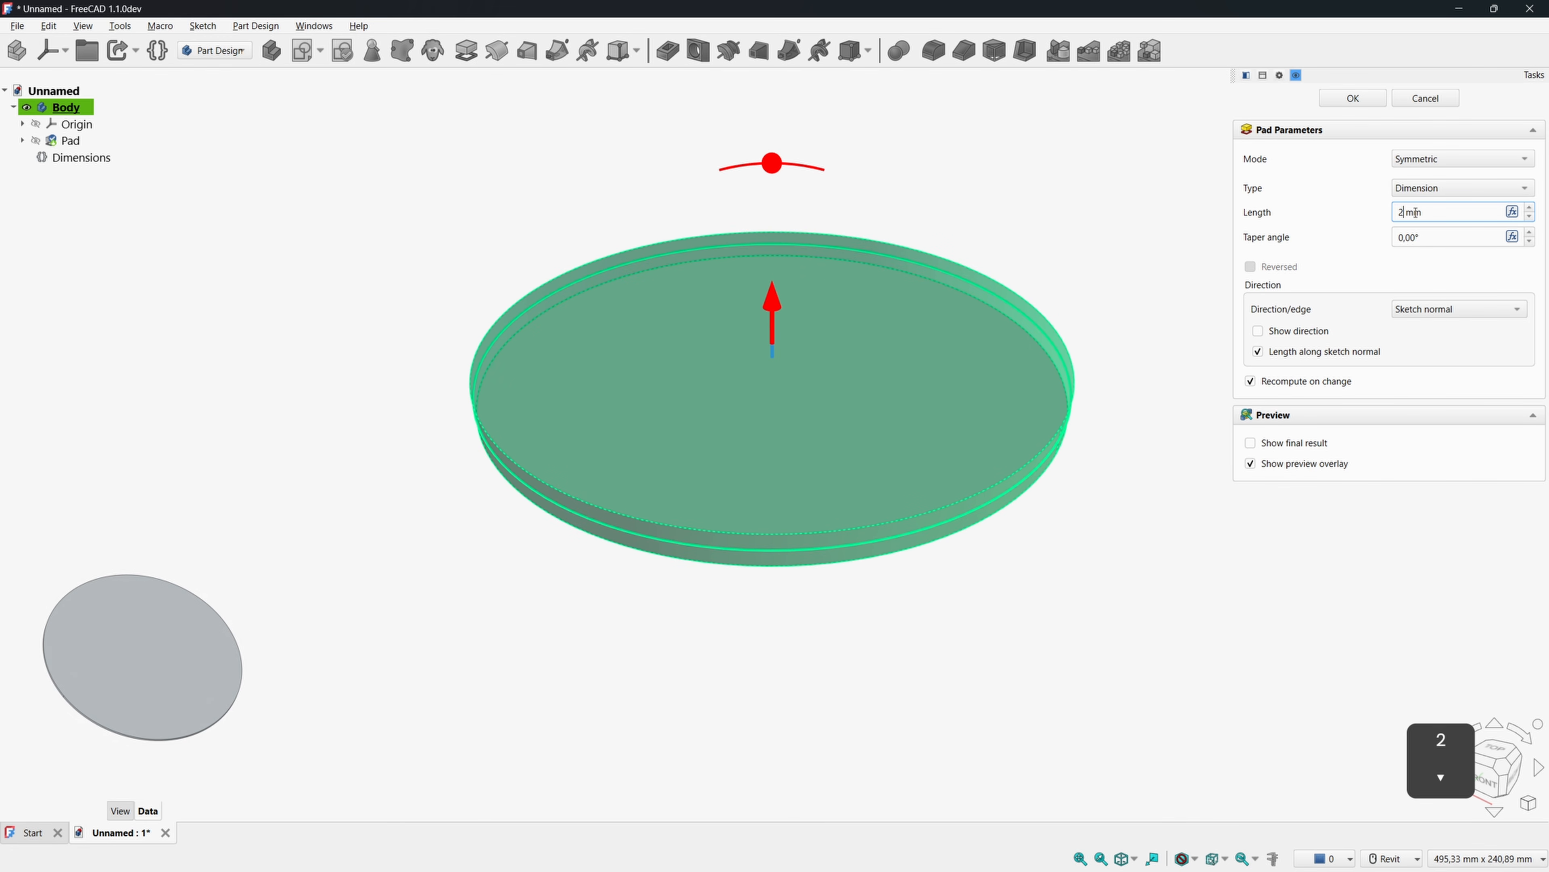
click(1364, 99)
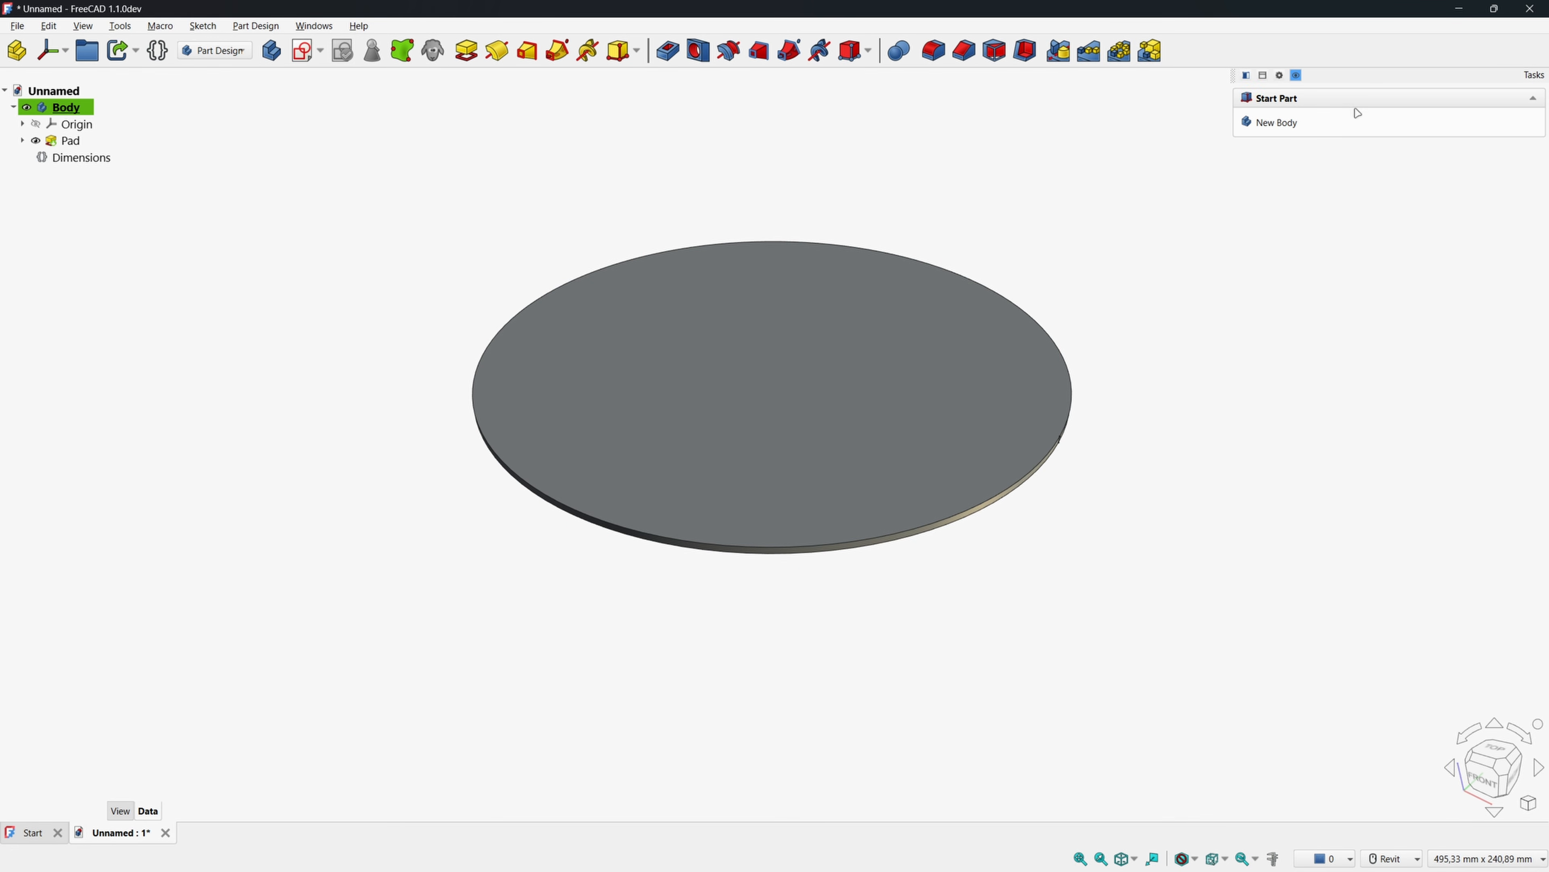
Switch the 3D view to orthographic projection.
click(83, 26)
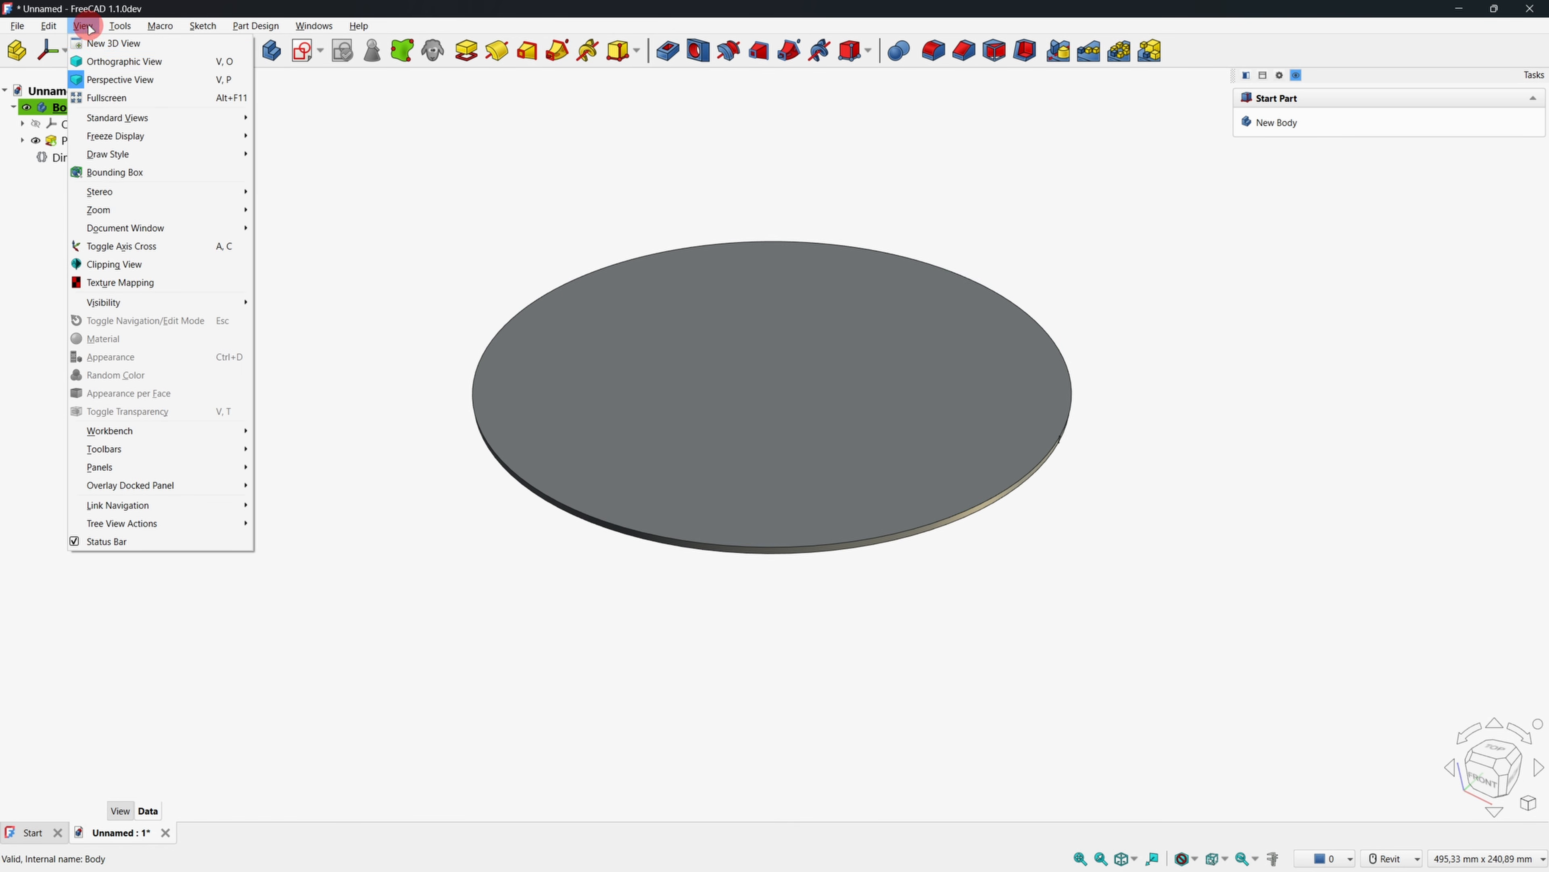
click(109, 67)
shift+middle_drag(495, 166, 498, 235)
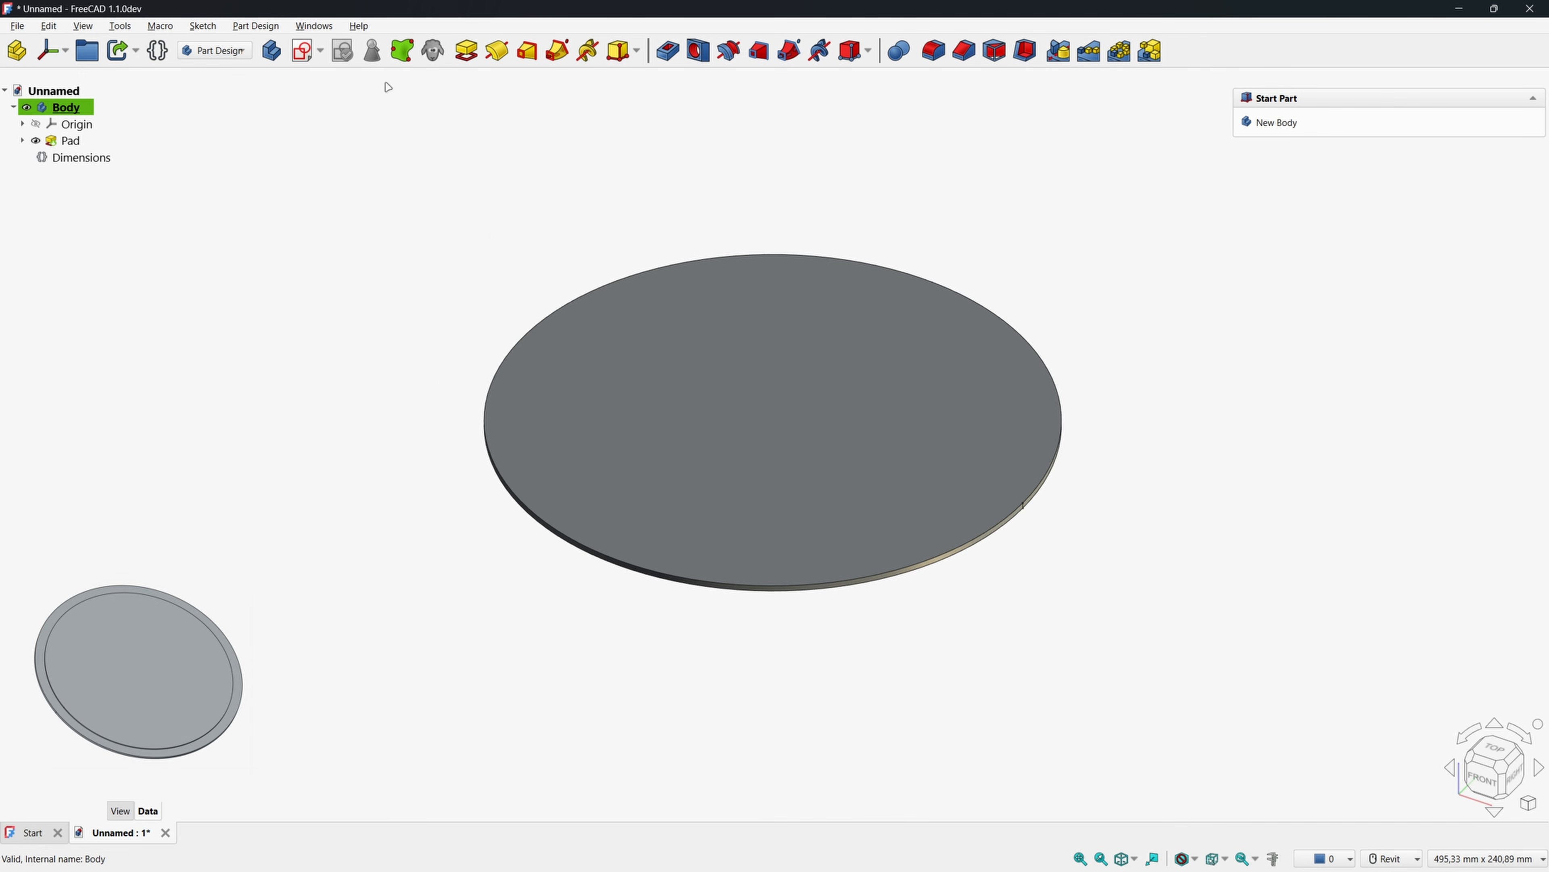
Create a second sketch on the XY plane and draw a circle about 125 mm in diameter centred on the origin.
click(302, 51)
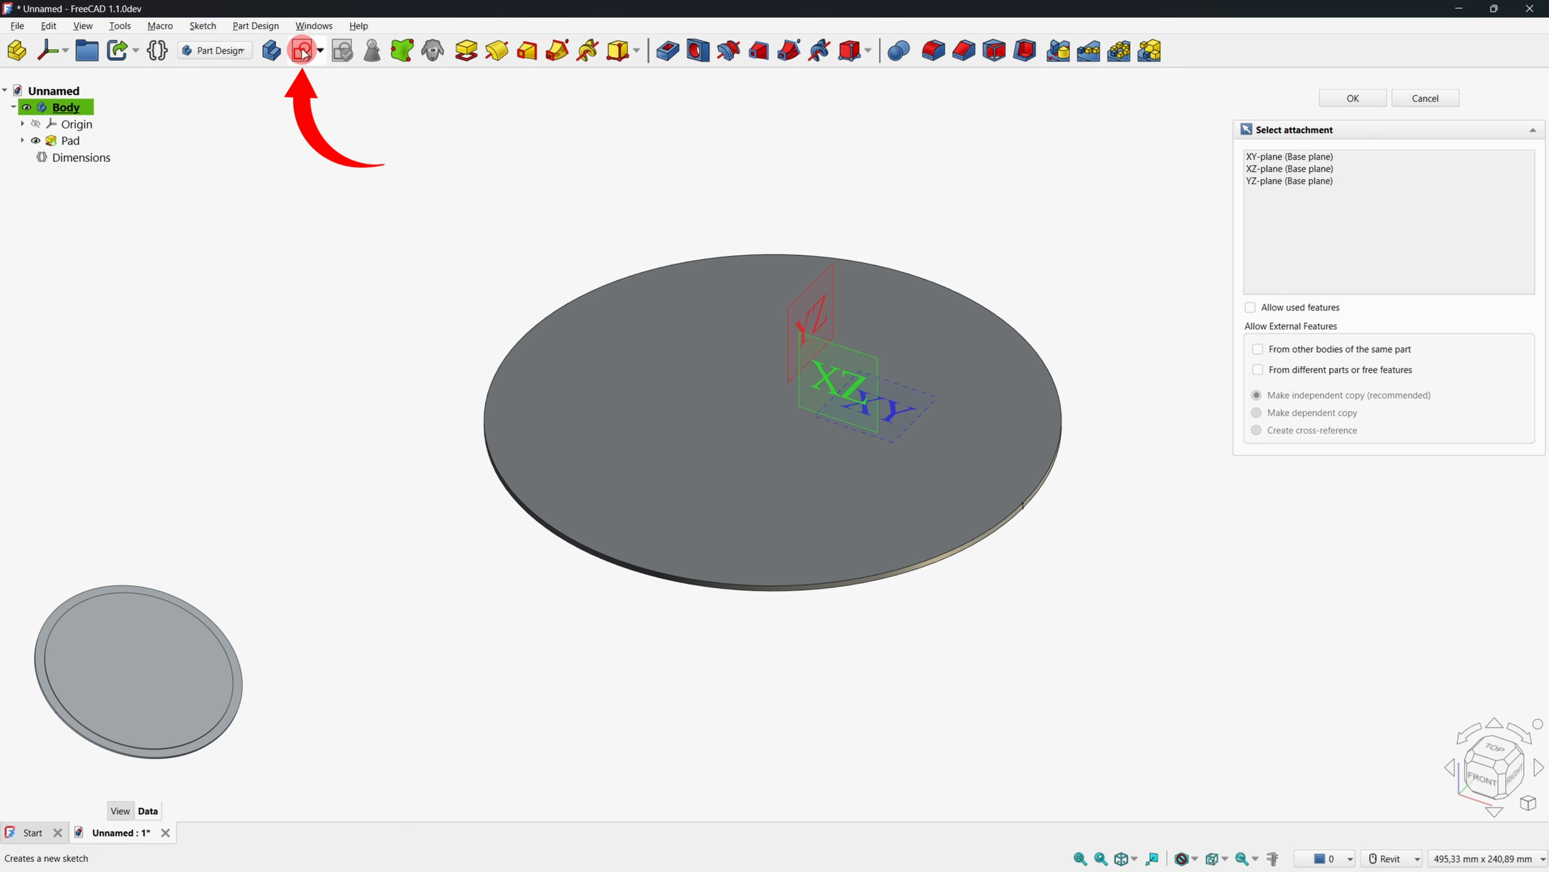
click(1268, 158)
click(1340, 100)
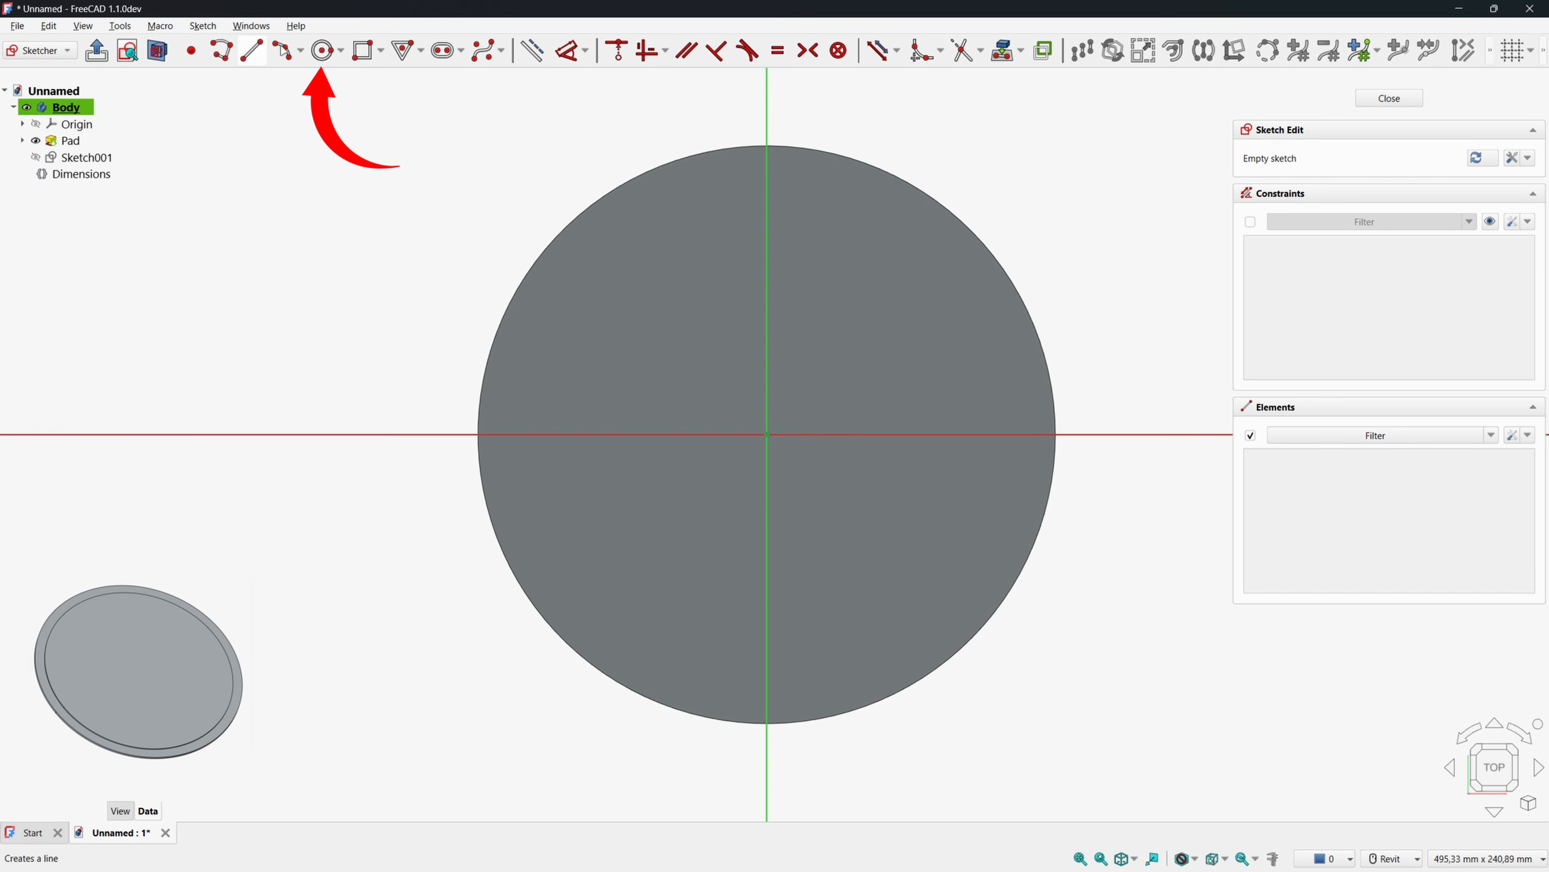
click(322, 50)
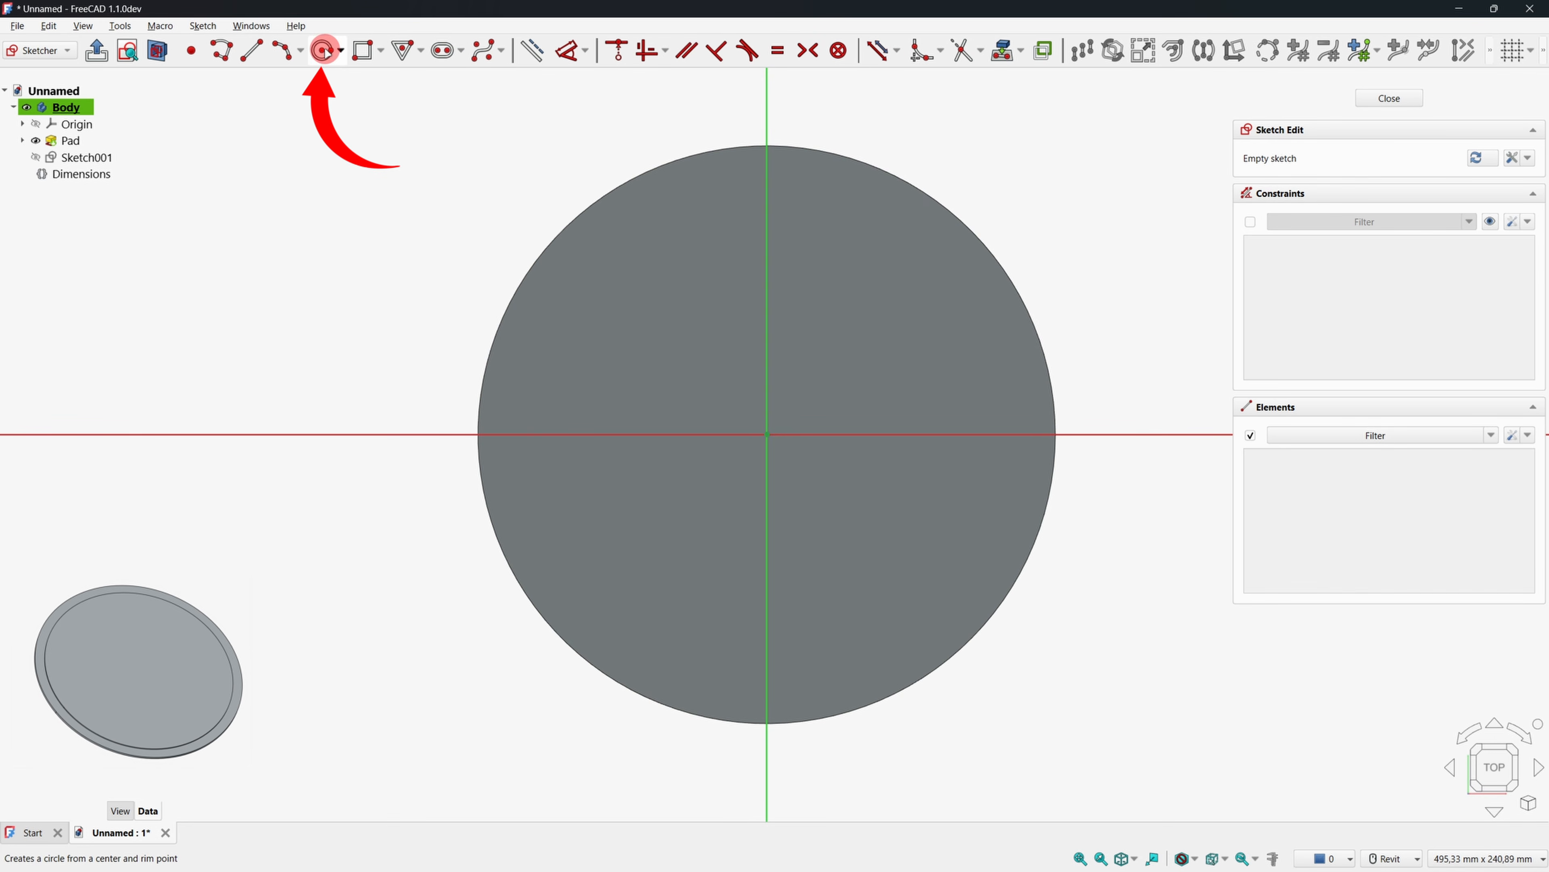
click(766, 434)
click(646, 280)
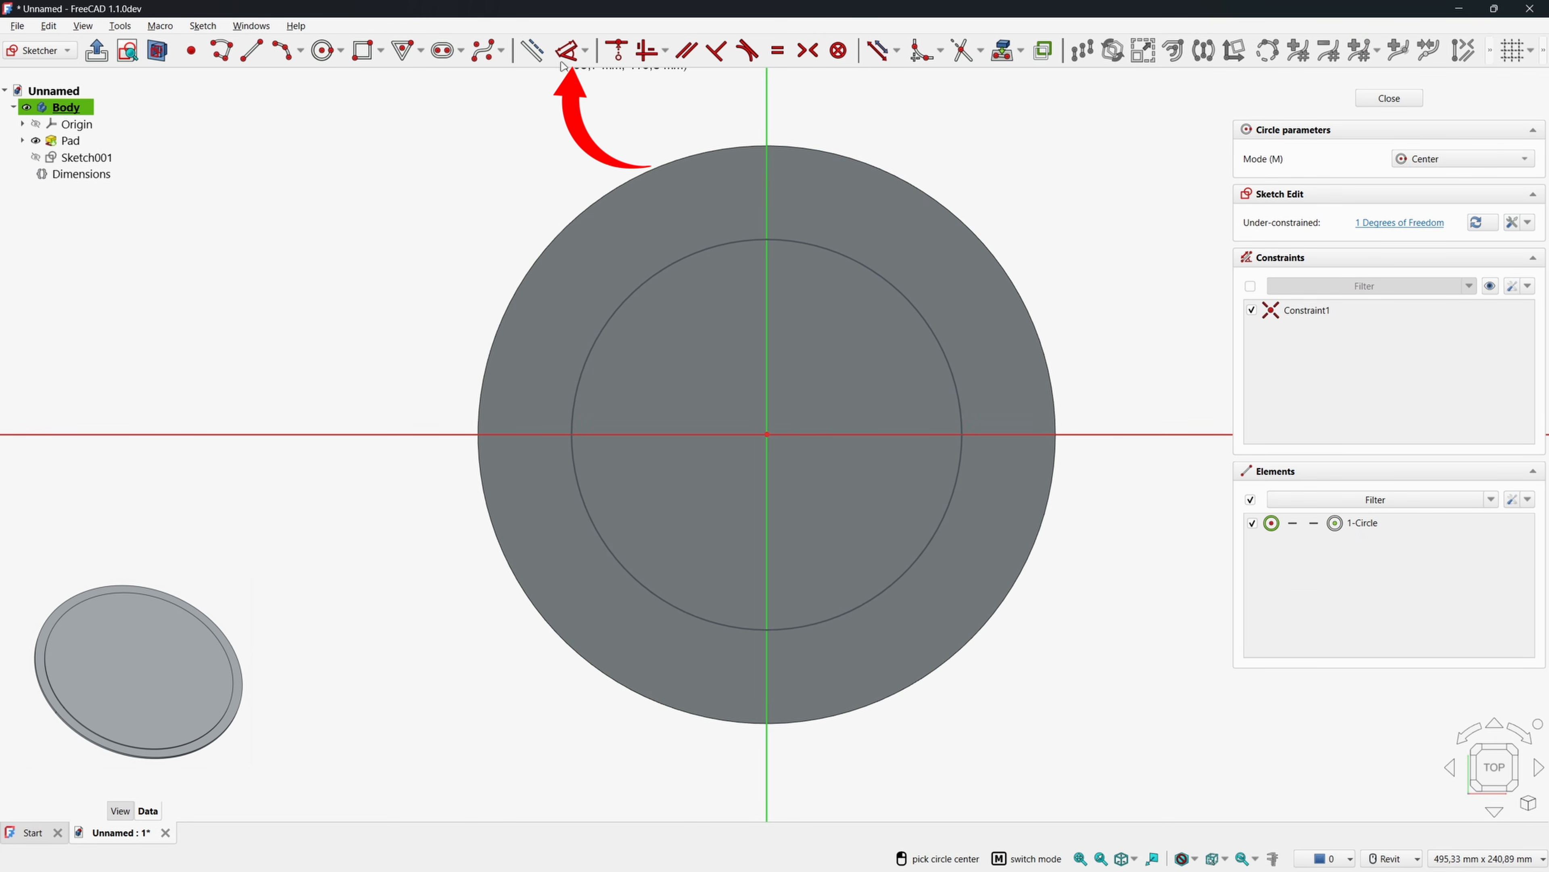
Dimension the inner circle's diameter with the expression <<Dimensions>>.Base_DiameterChainringChain-12mm and close the sketch.
click(700, 247)
click(692, 307)
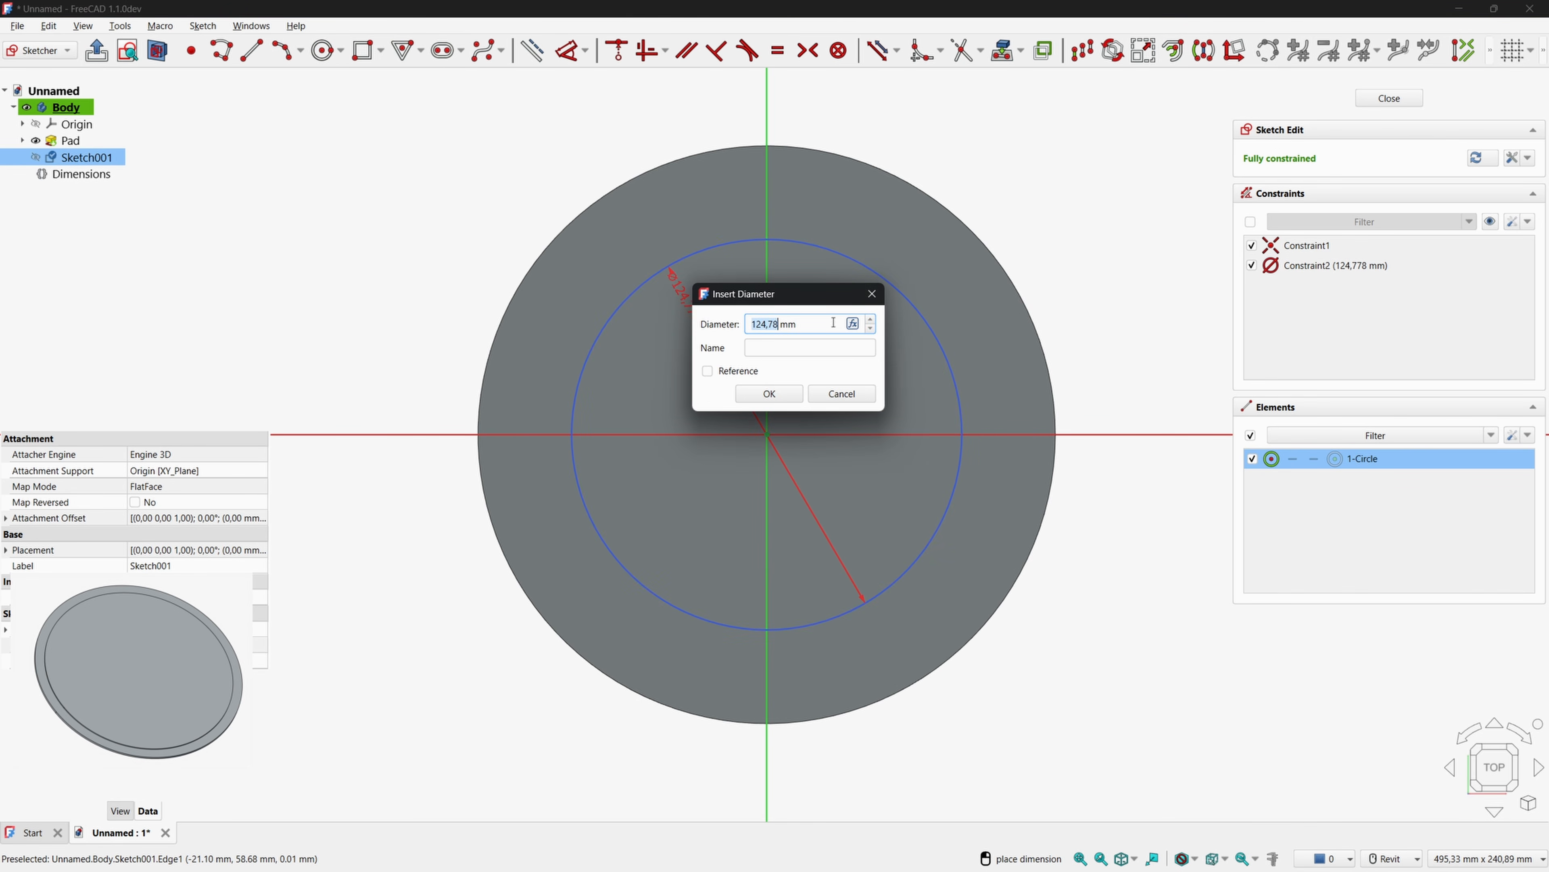
click(853, 323)
text(<<Dimensions>>.Base_DiameterChainringChain)
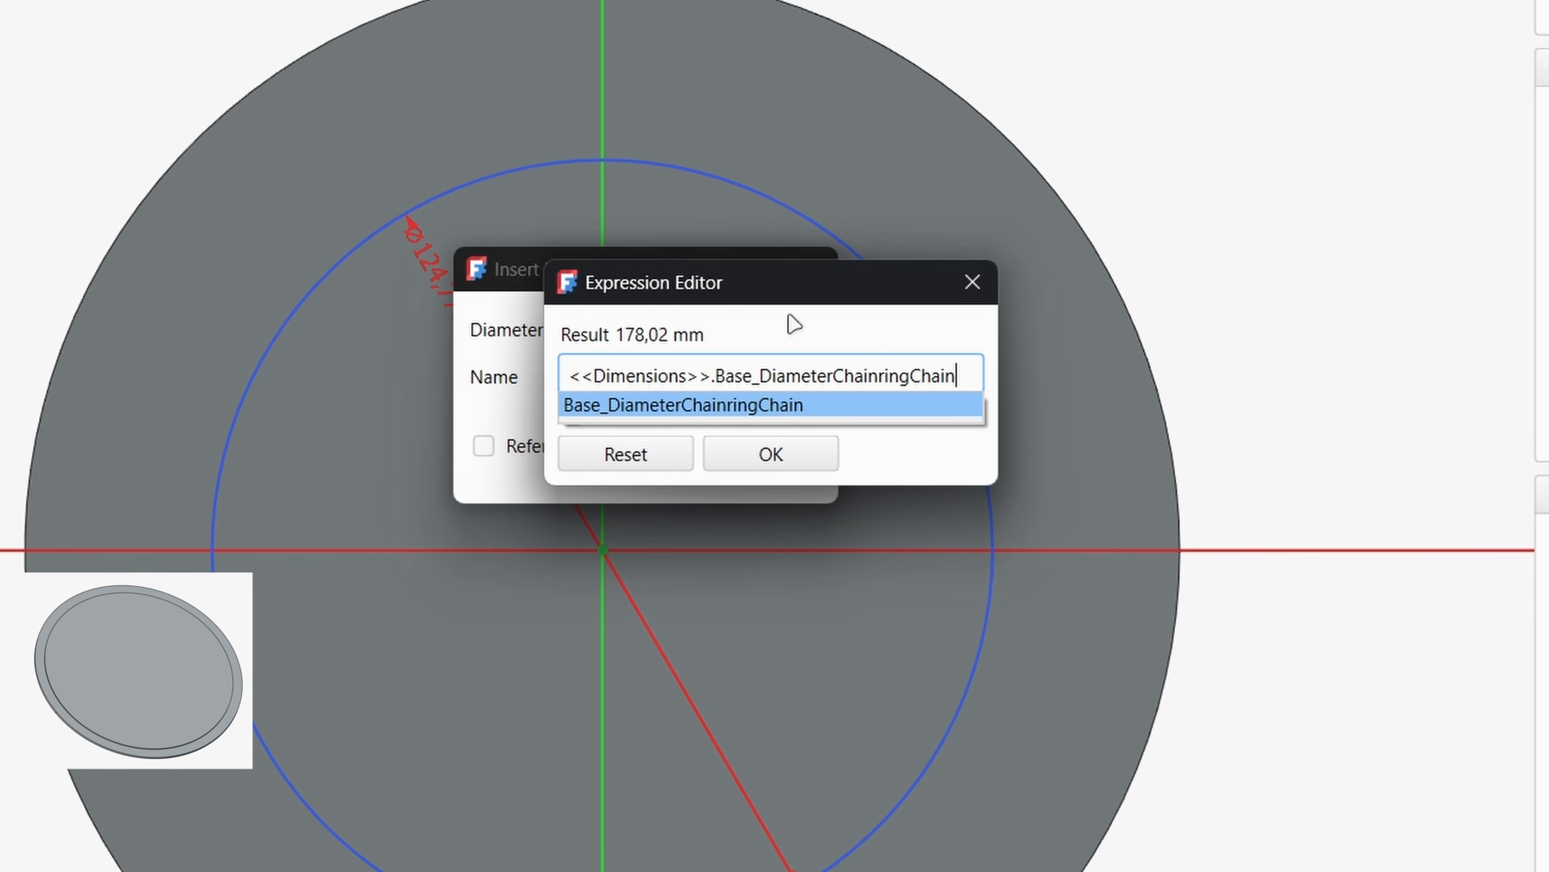
text(-12mm)
key(Return)
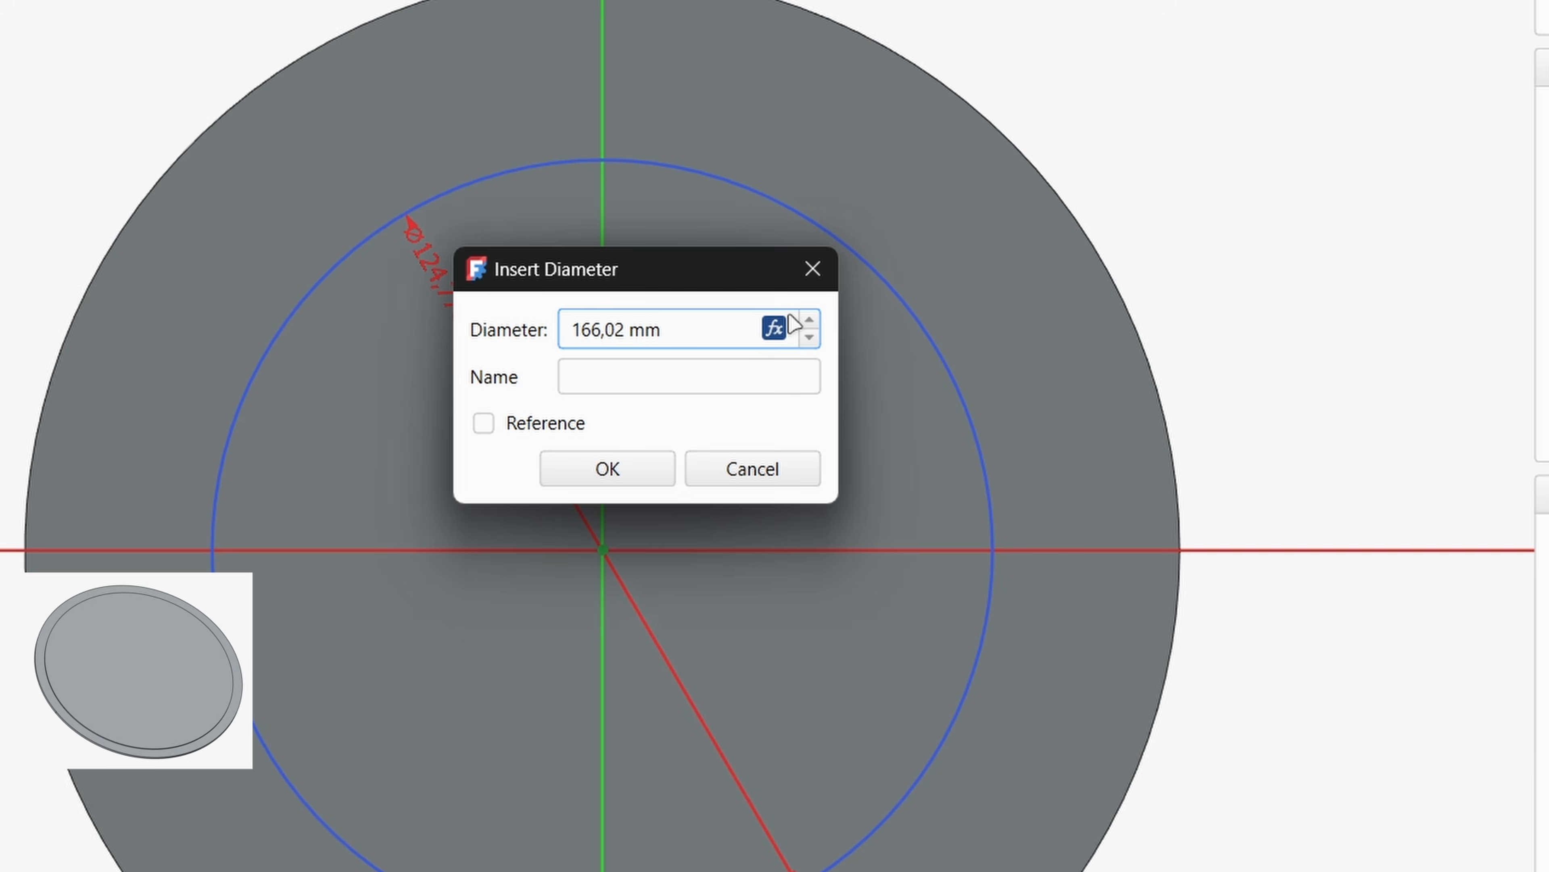
key(Return)
click(1390, 99)
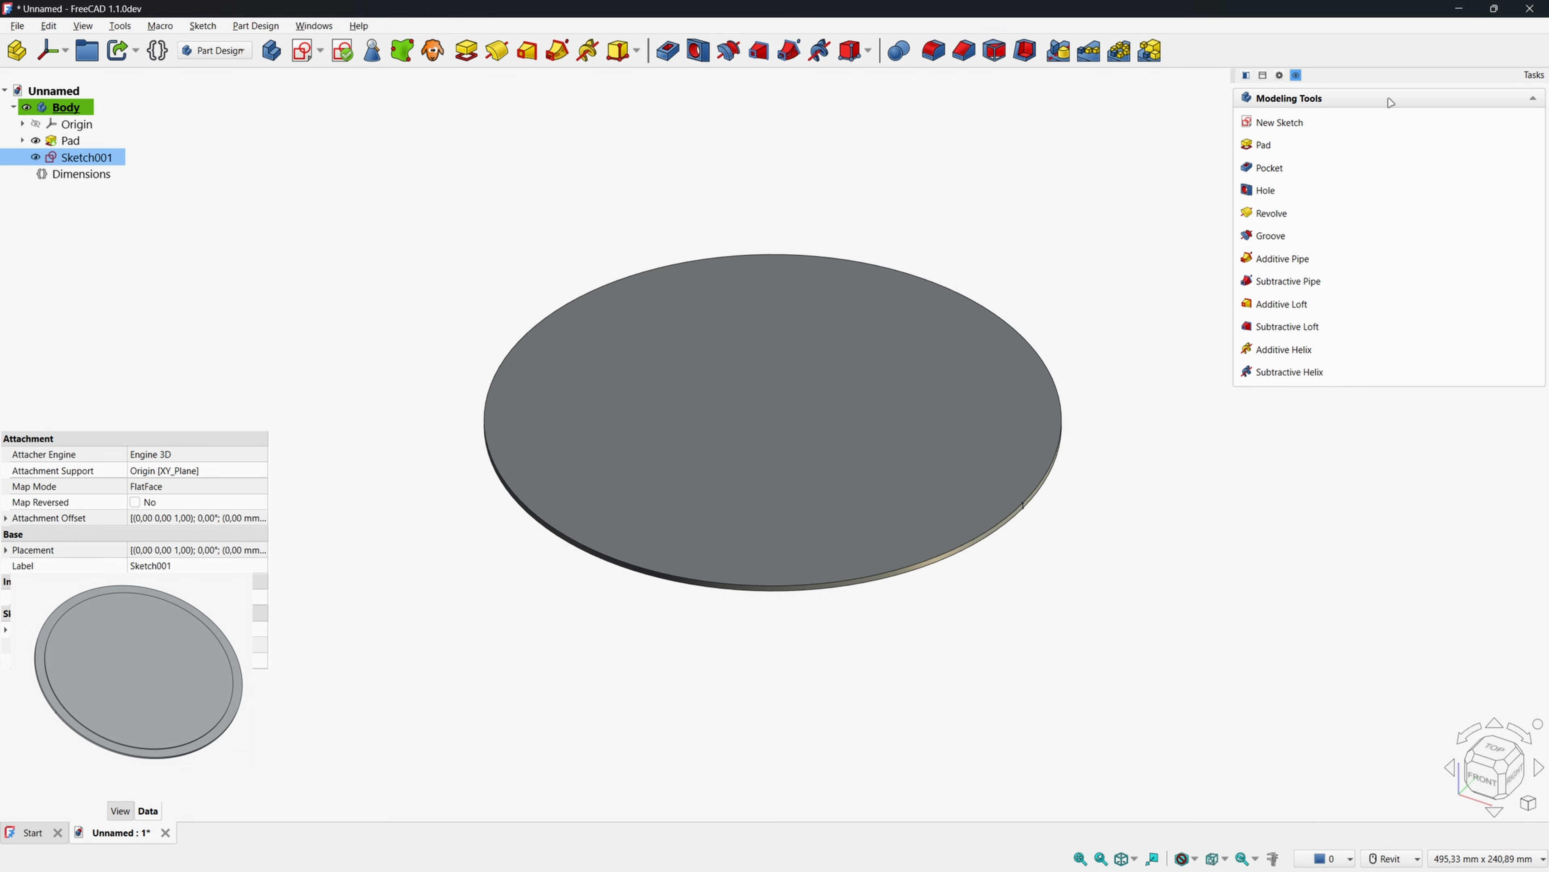
Pad the inner circle sketch symmetrically with a length of 4 mm.
click(466, 50)
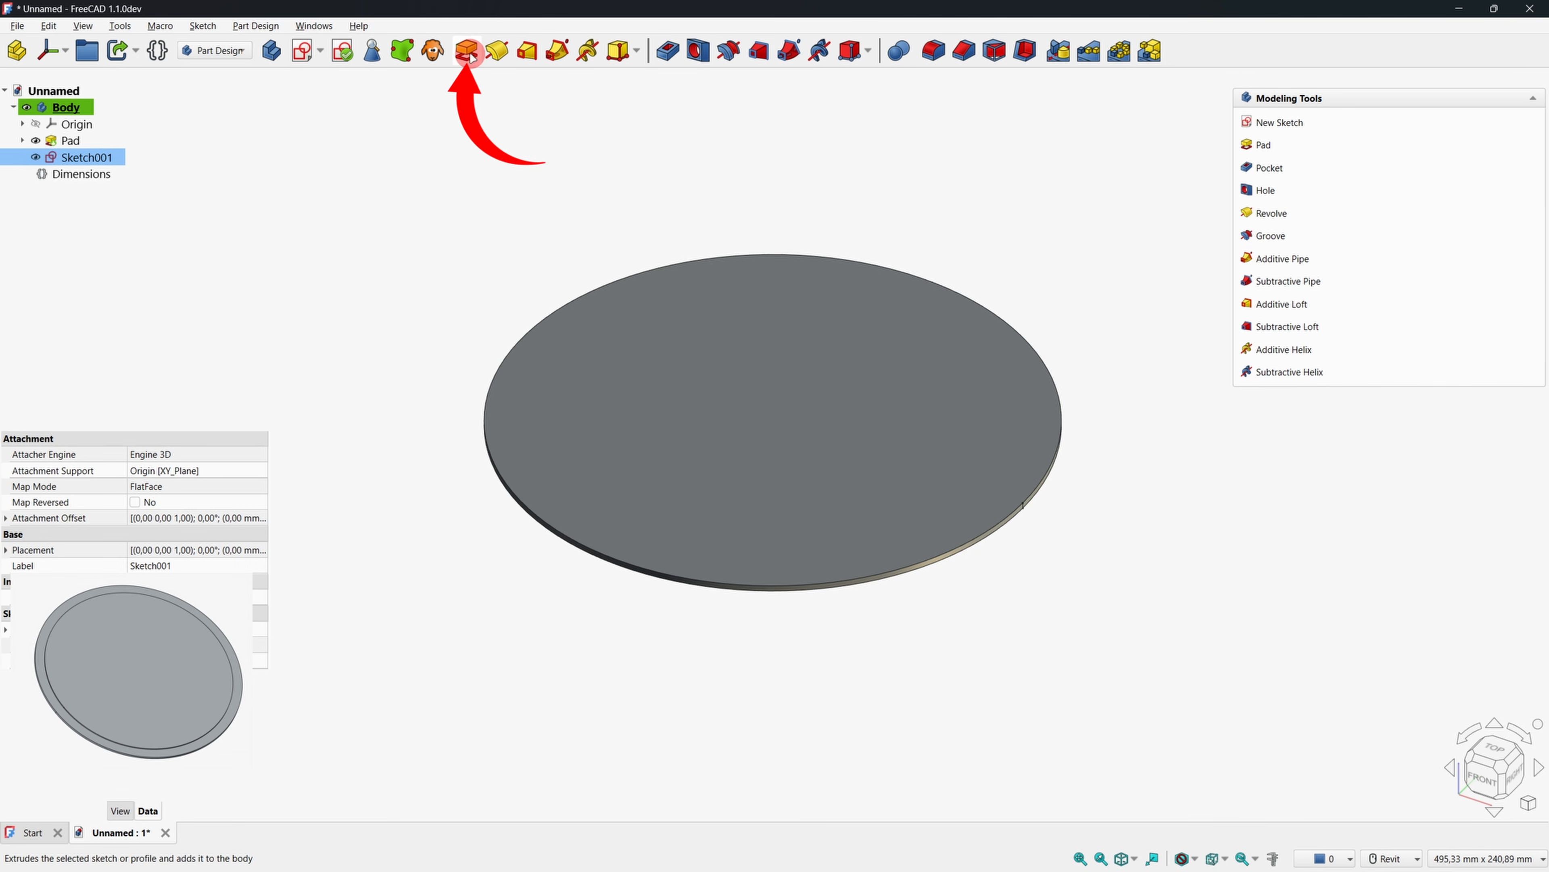
text(4)
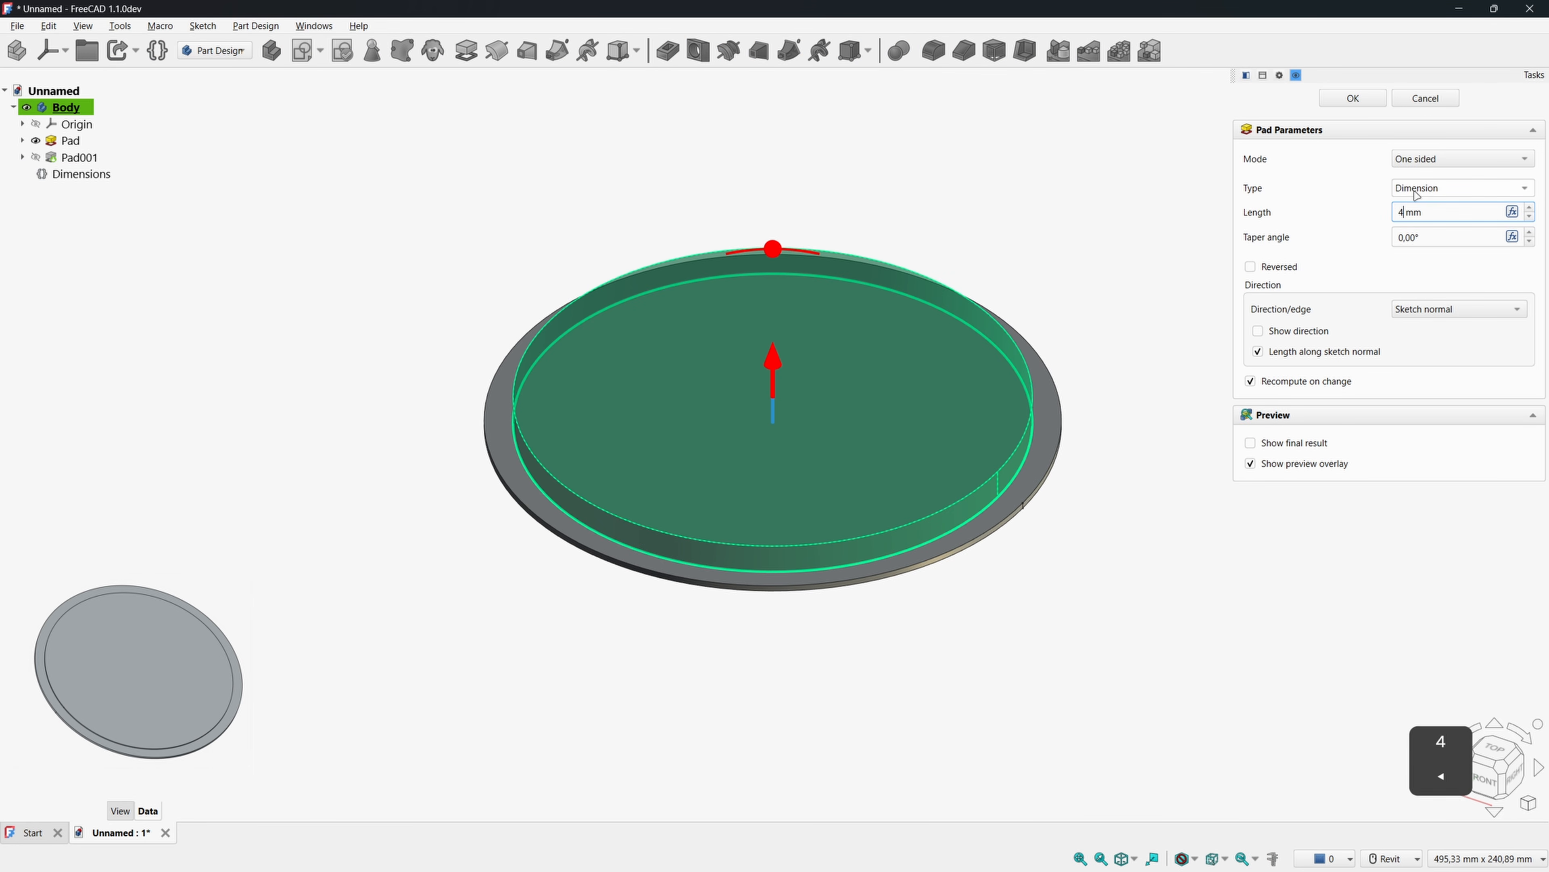
click(1416, 194)
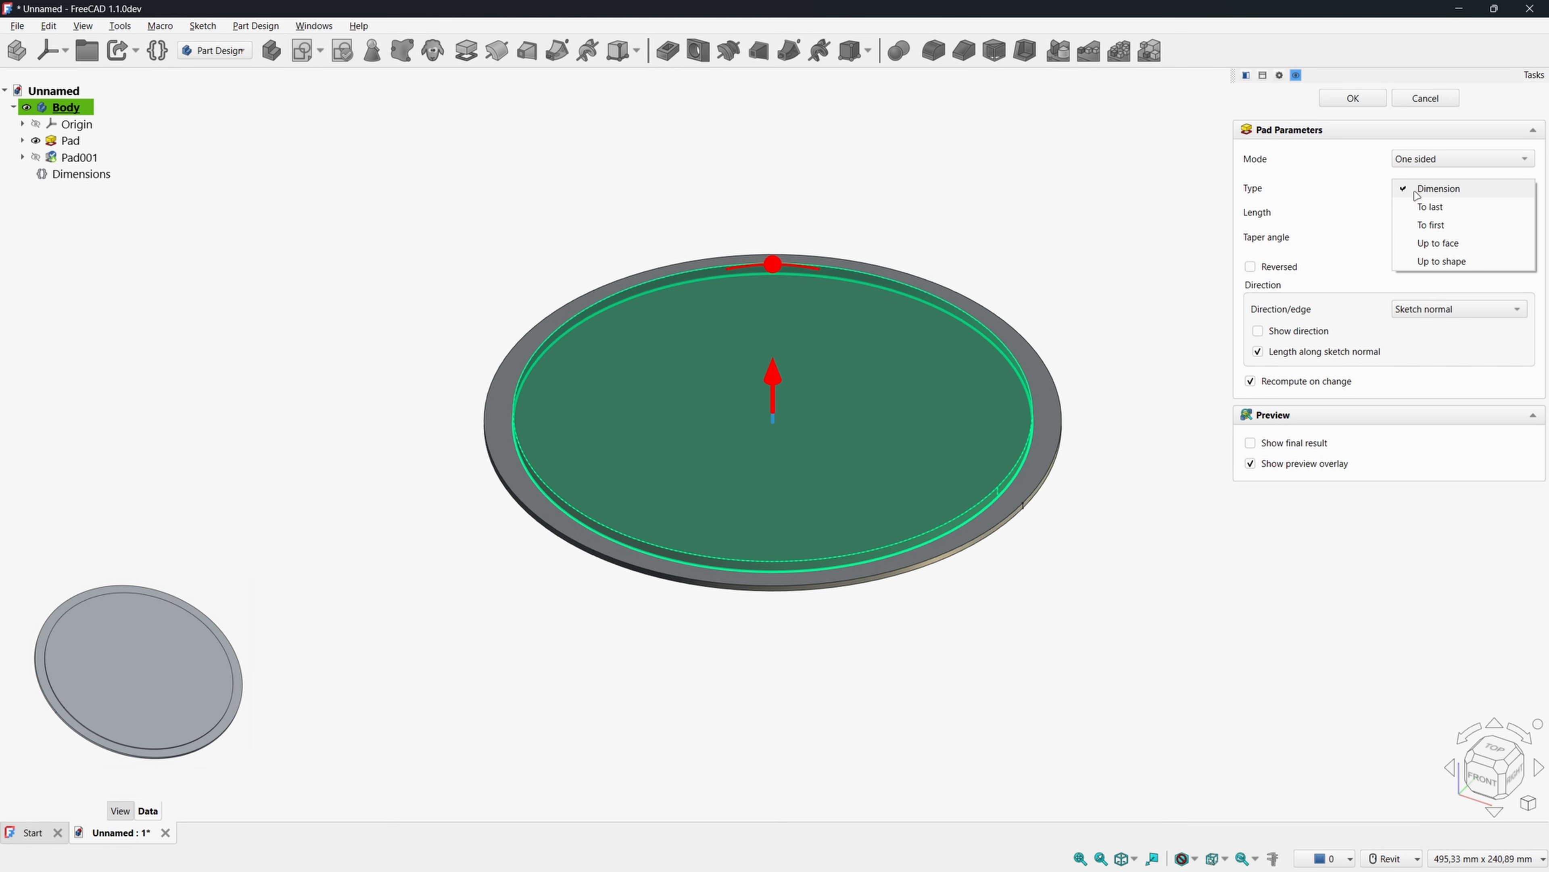
click(1420, 169)
click(1430, 197)
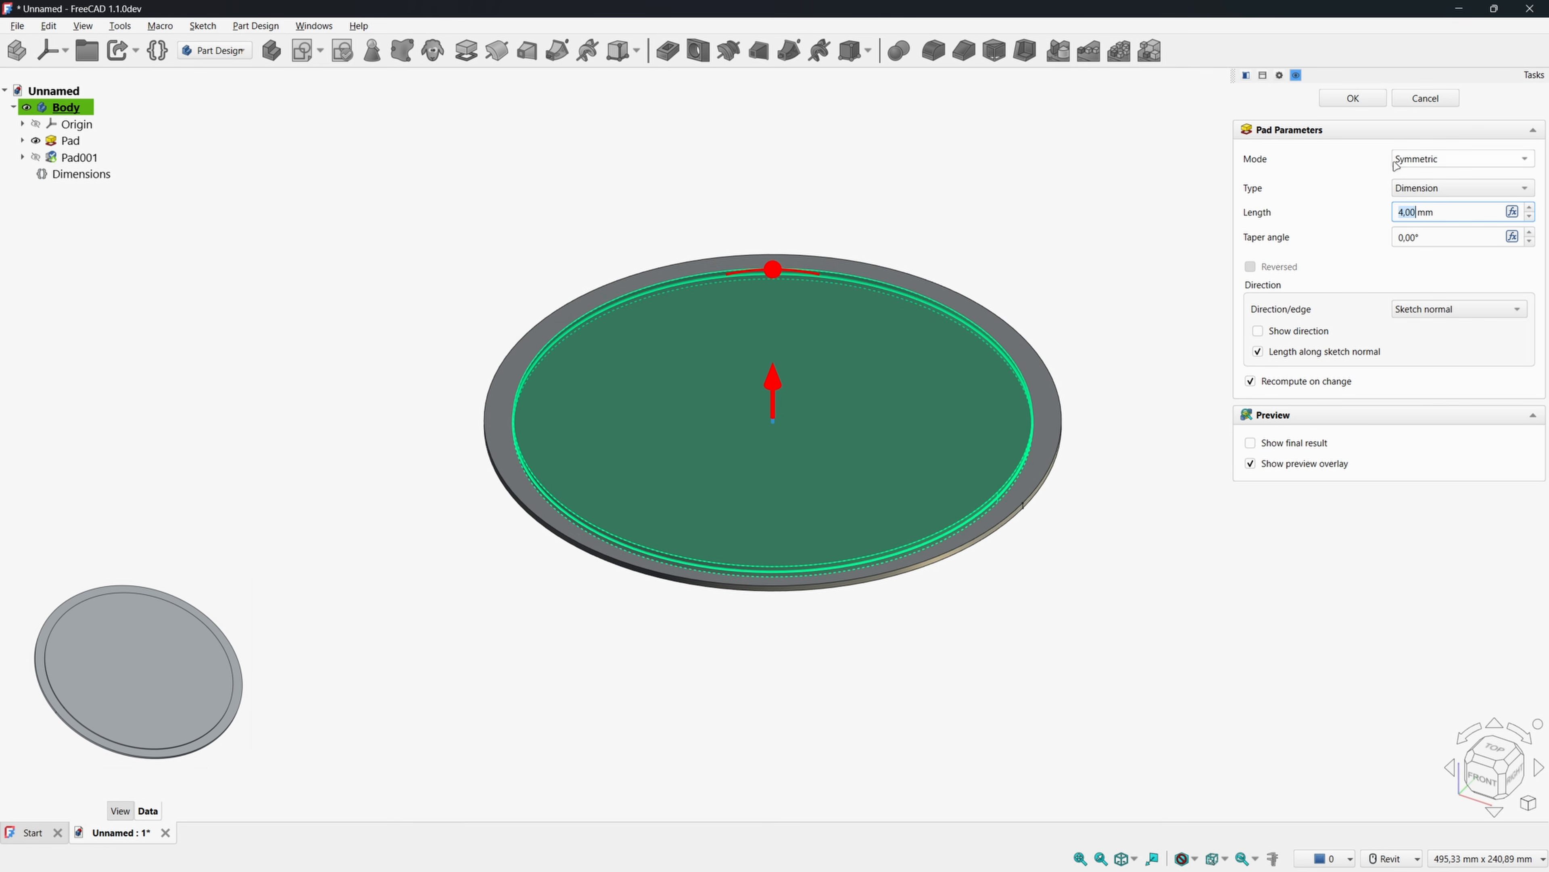
click(1354, 98)
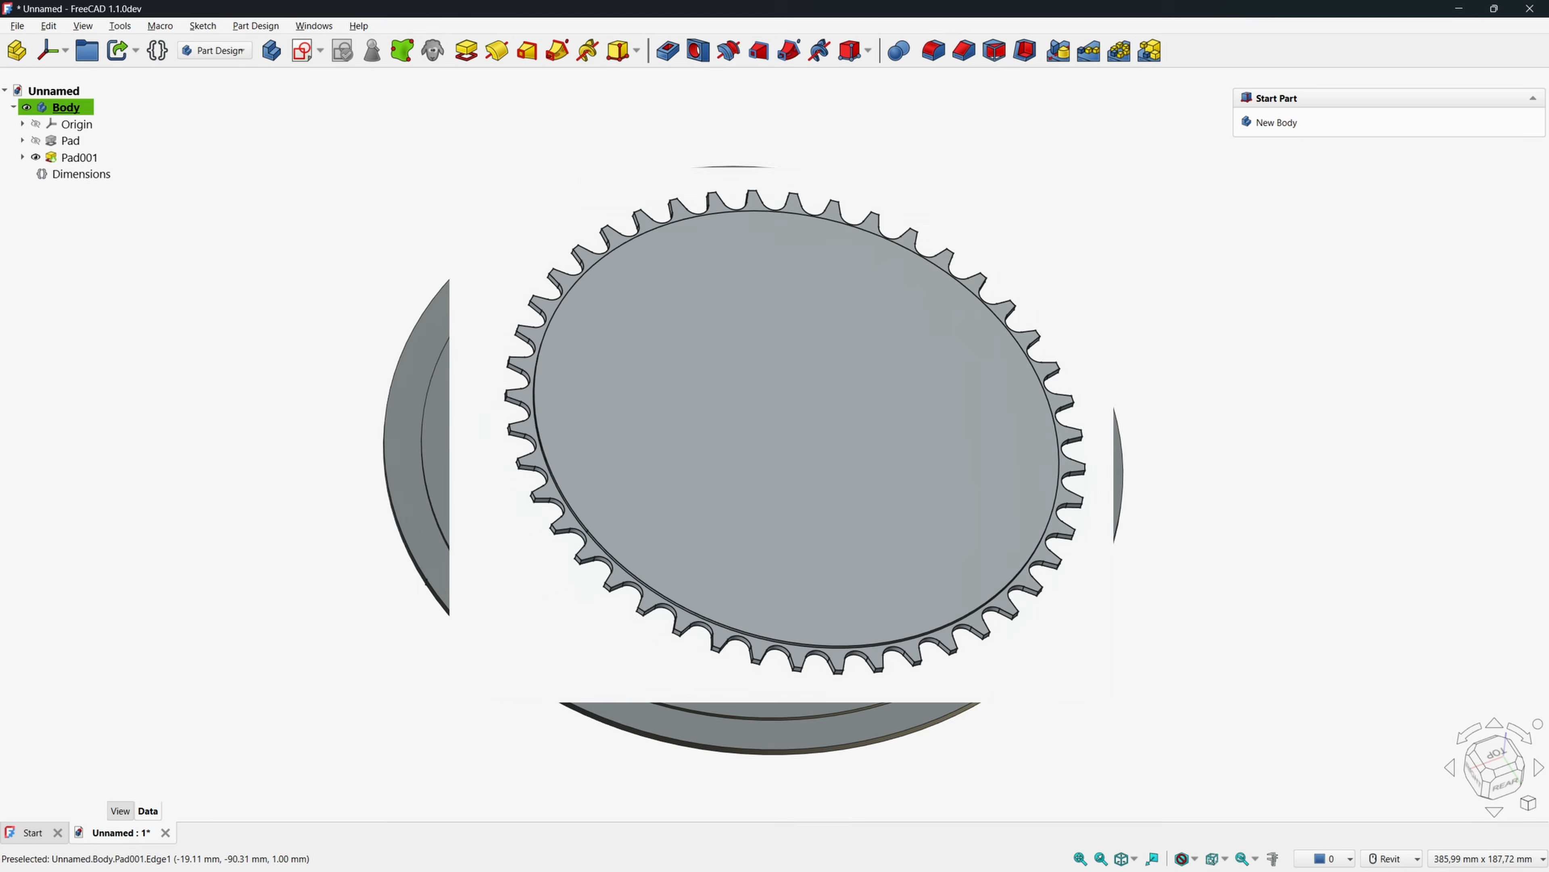
Create a third sketch on the XY plane, project the disc's outer edge as external geometry and hide the second pad.
click(302, 52)
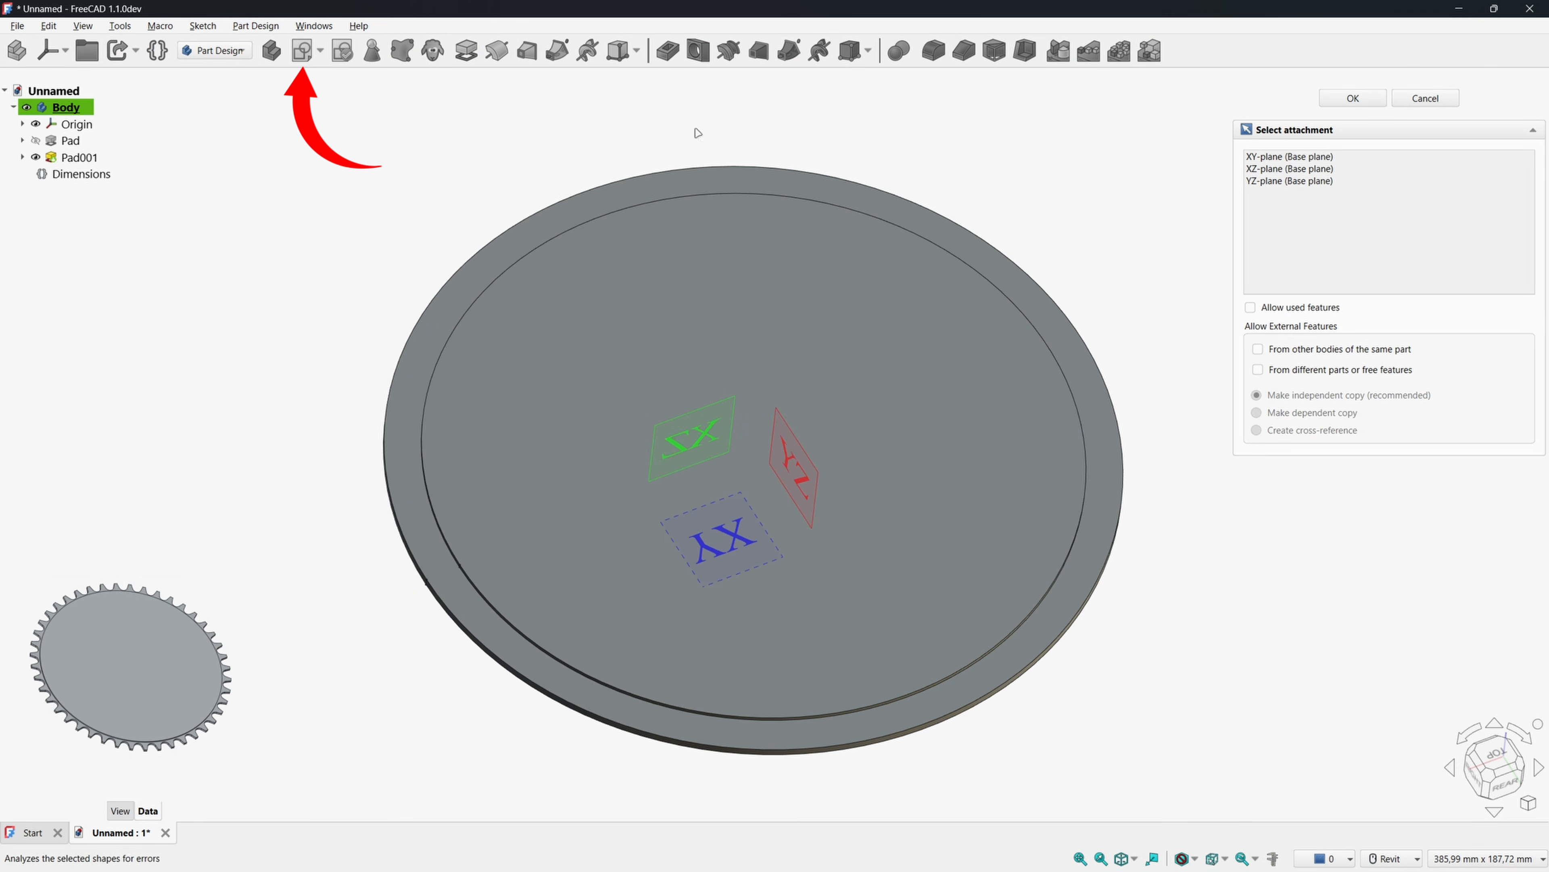
click(1278, 156)
click(1352, 99)
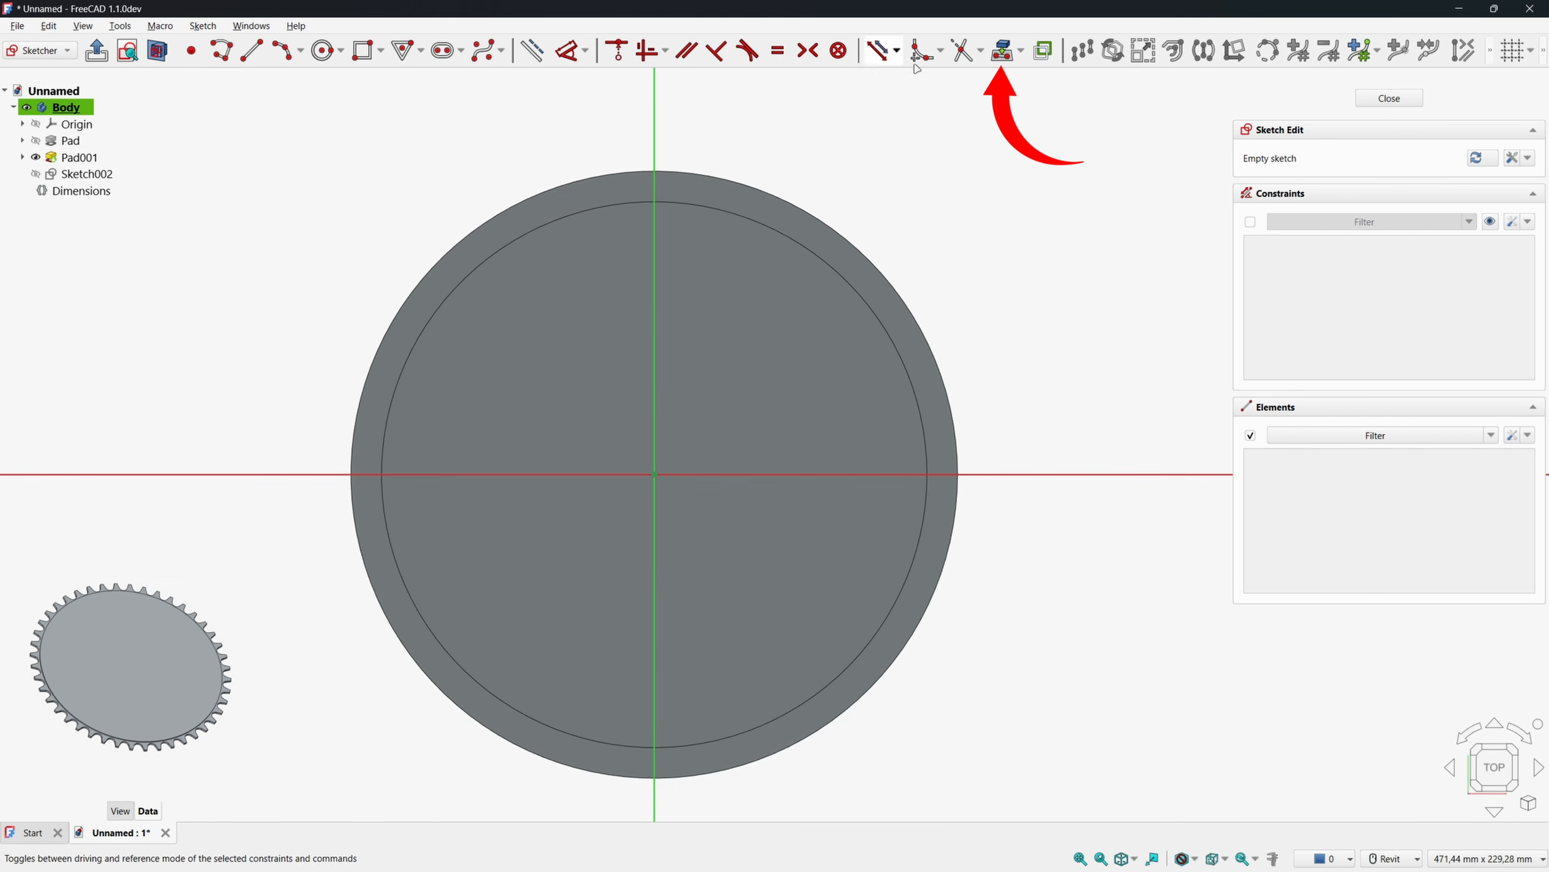
click(1004, 50)
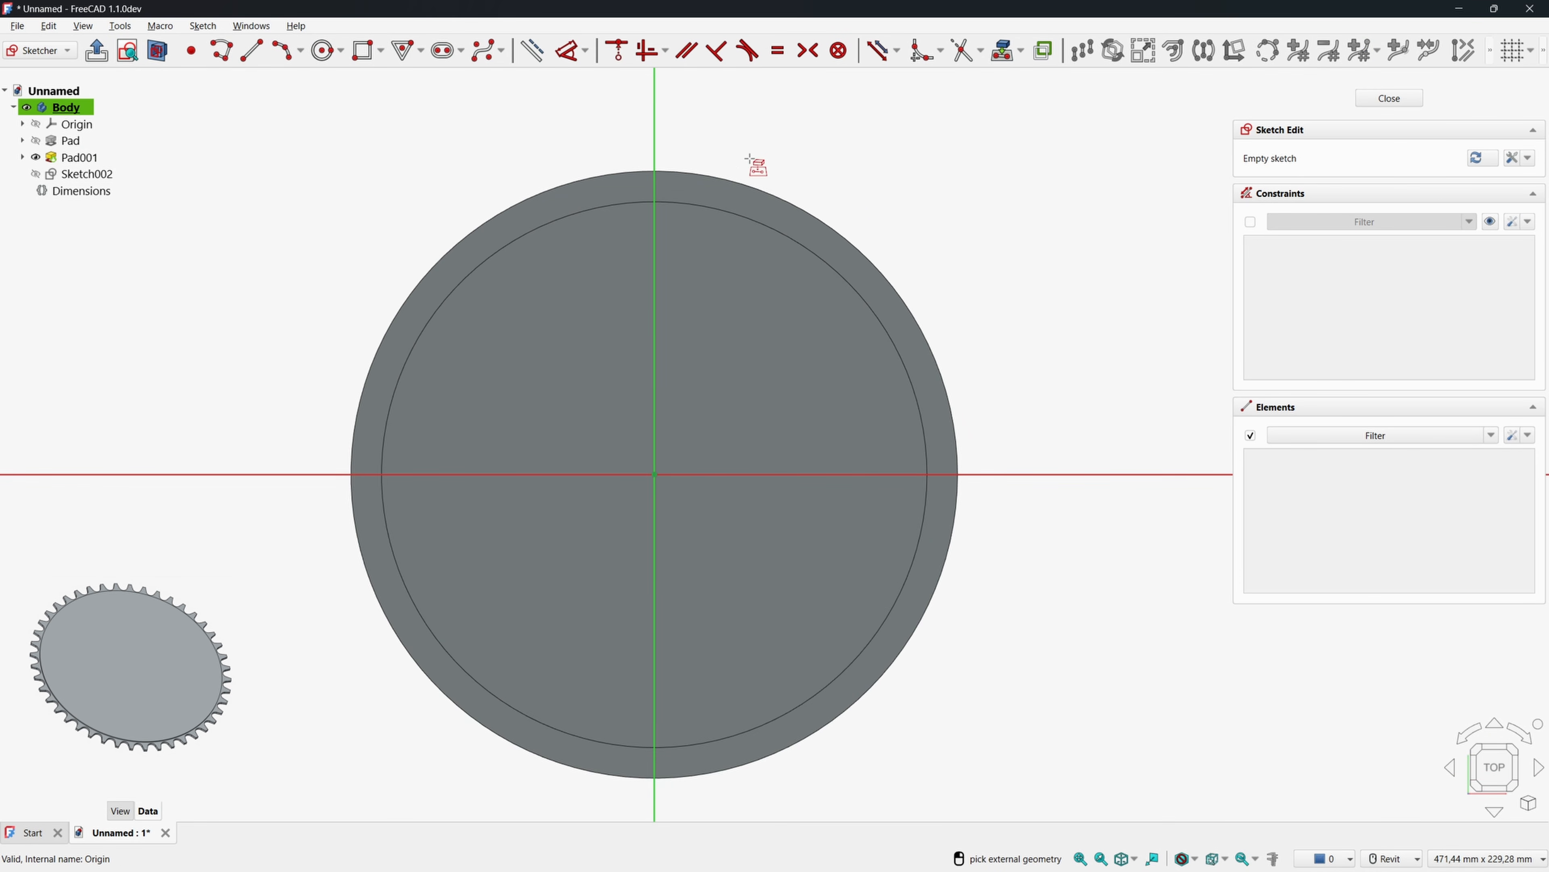
click(746, 187)
click(35, 157)
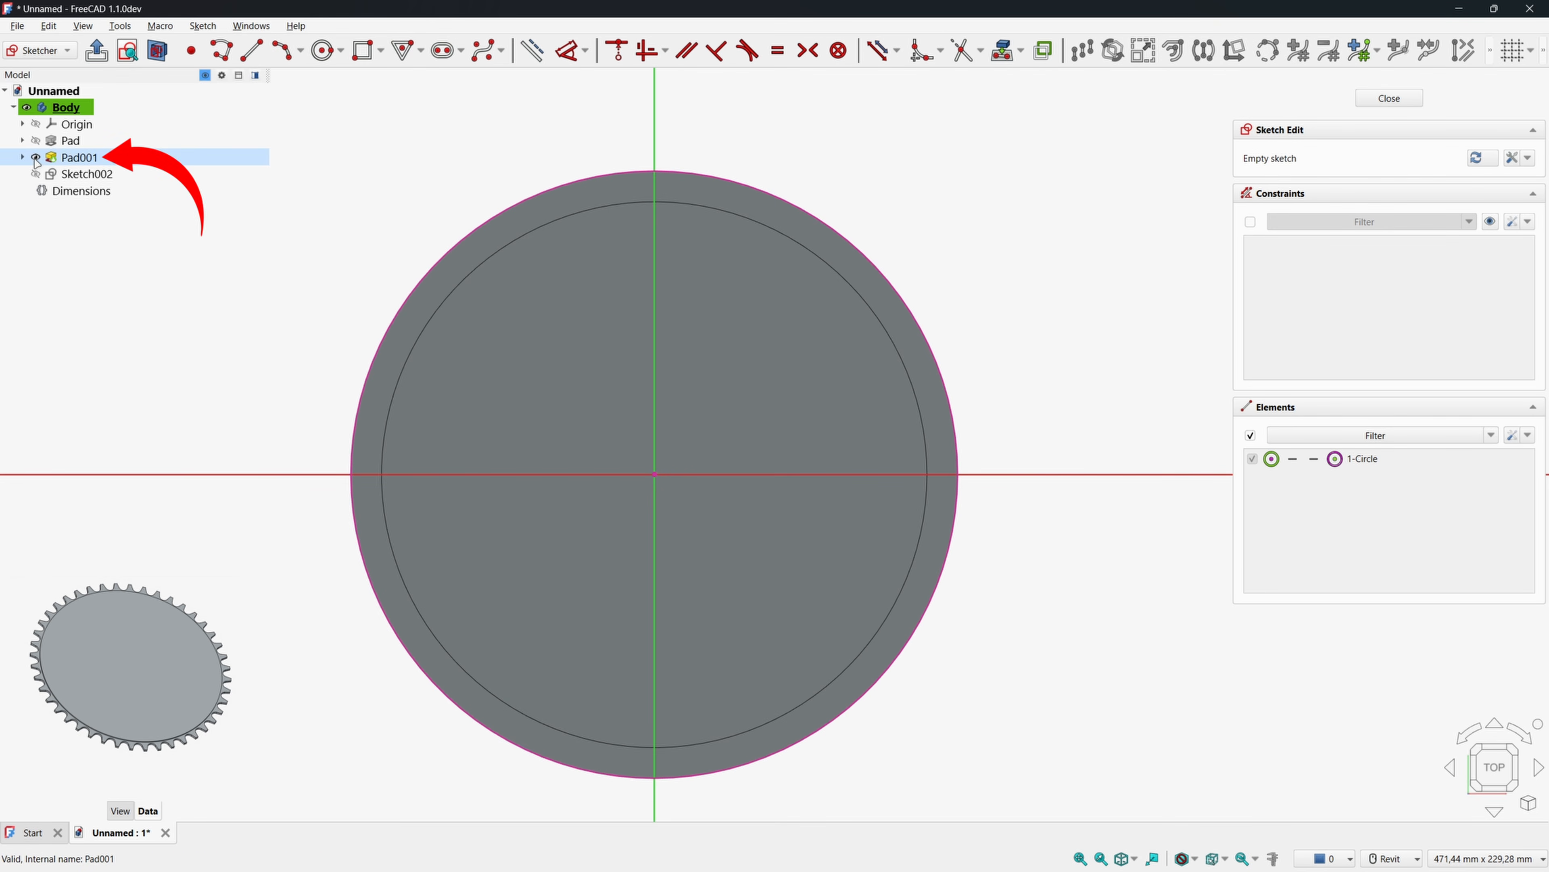
Draw a circle about 160 mm in diameter centred on the origin, inside the projected outer edge.
click(323, 50)
click(654, 474)
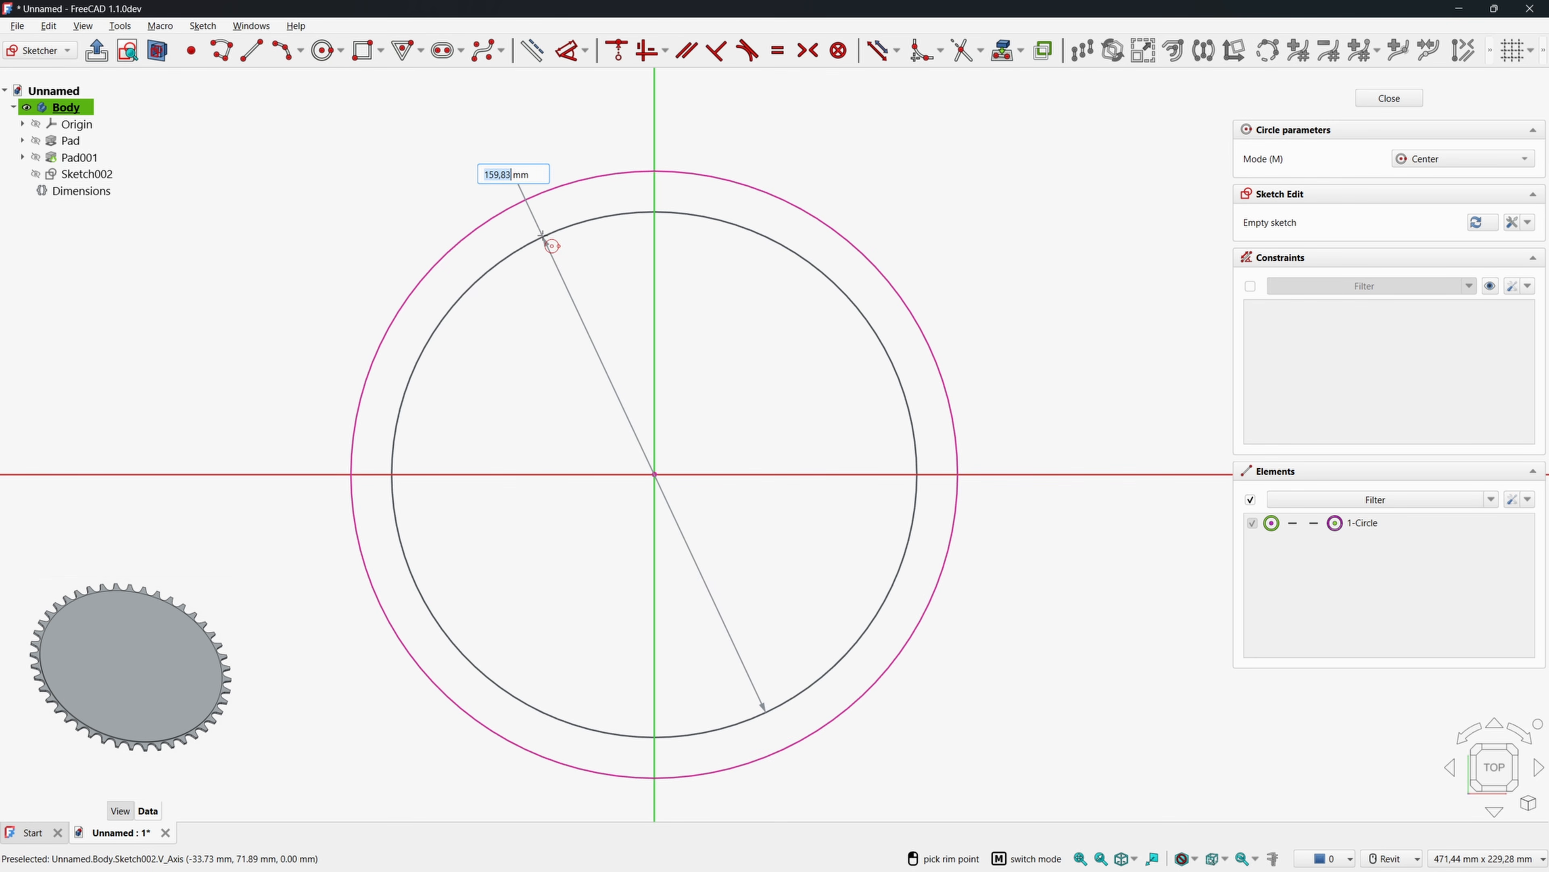
click(544, 237)
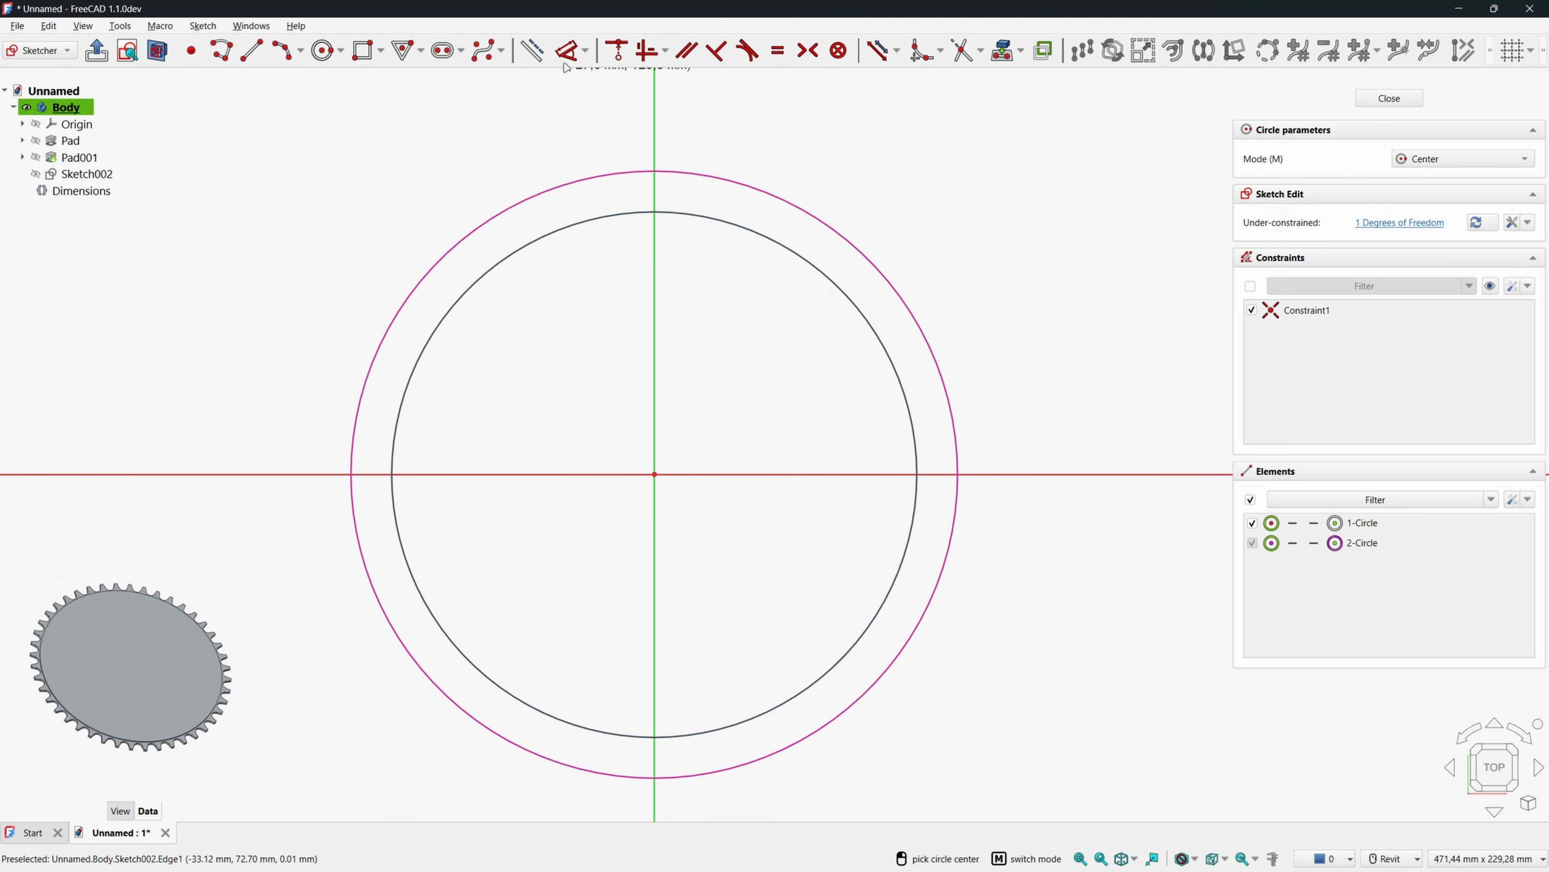
Dimension the new circle's diameter with the expression <<Dimensions>>.Base_DiameterChainringChain.
click(571, 51)
click(569, 226)
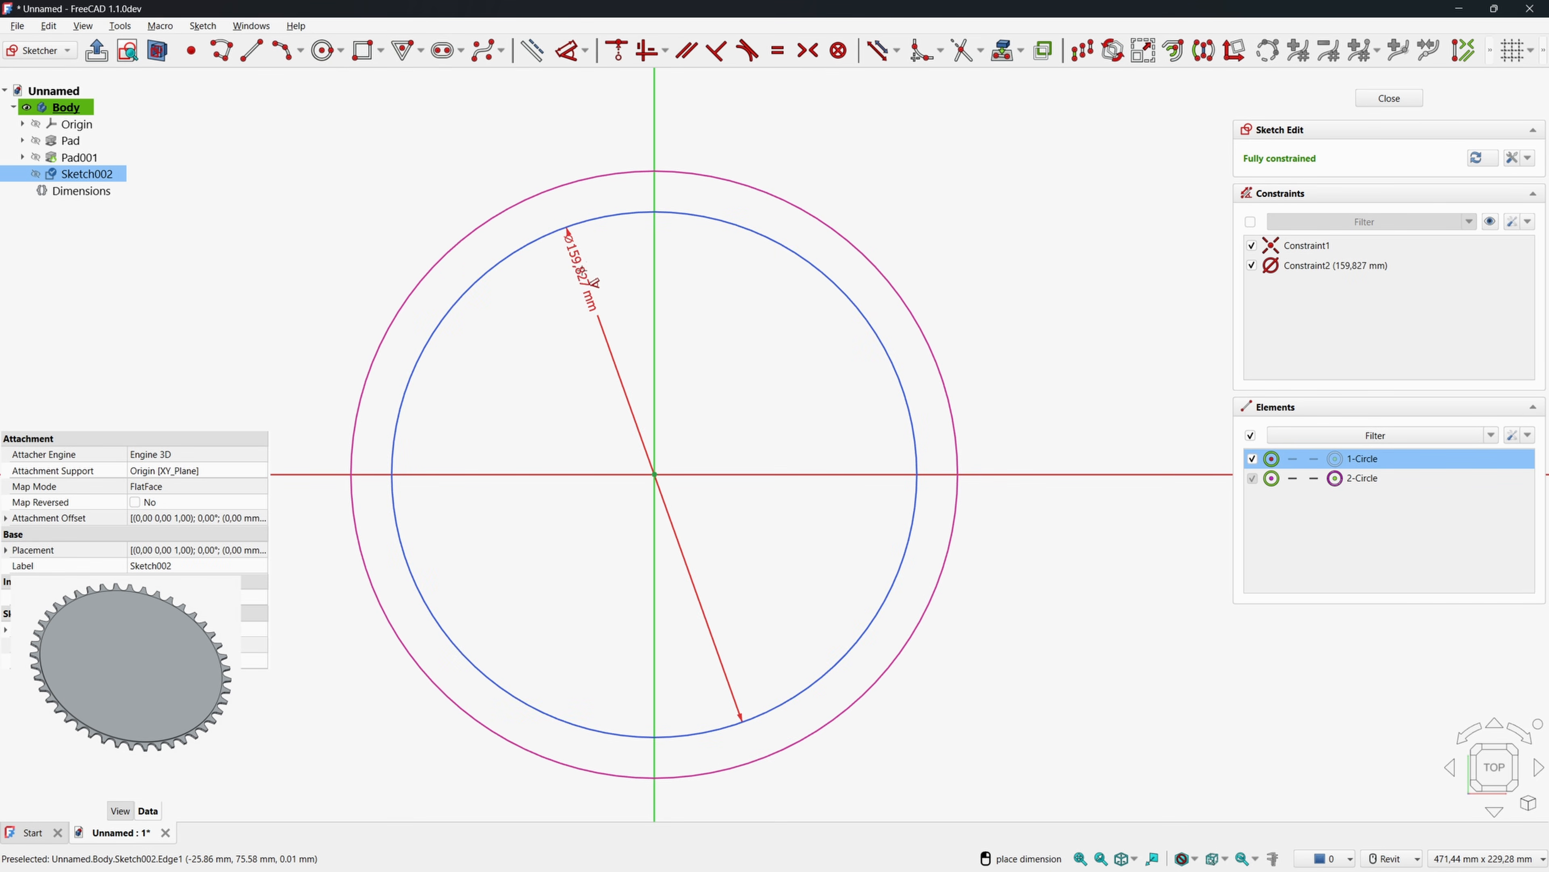
click(746, 298)
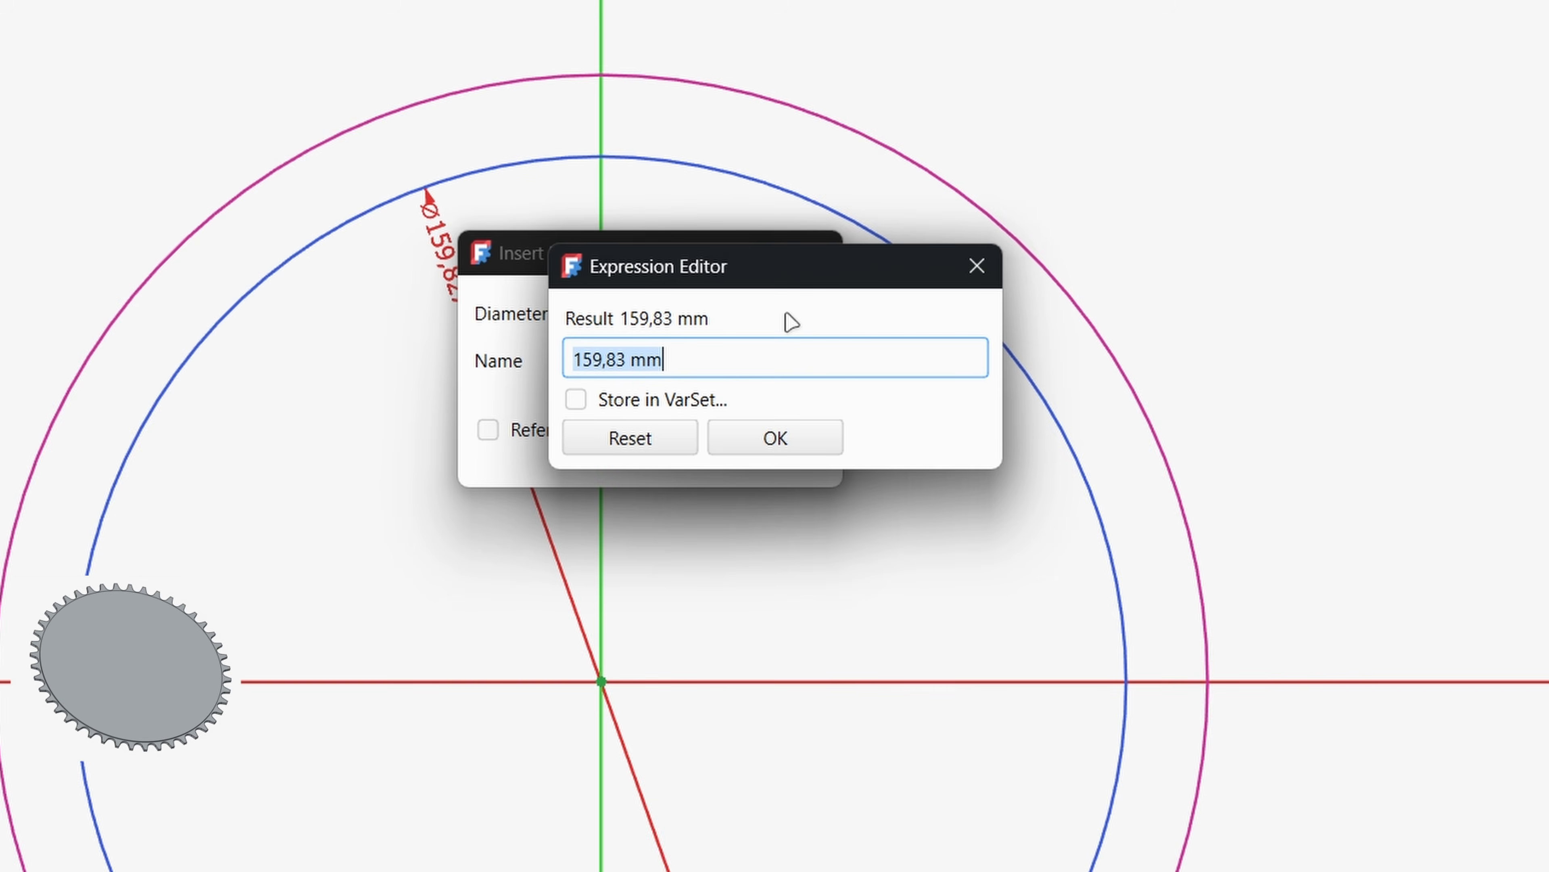
text(di)
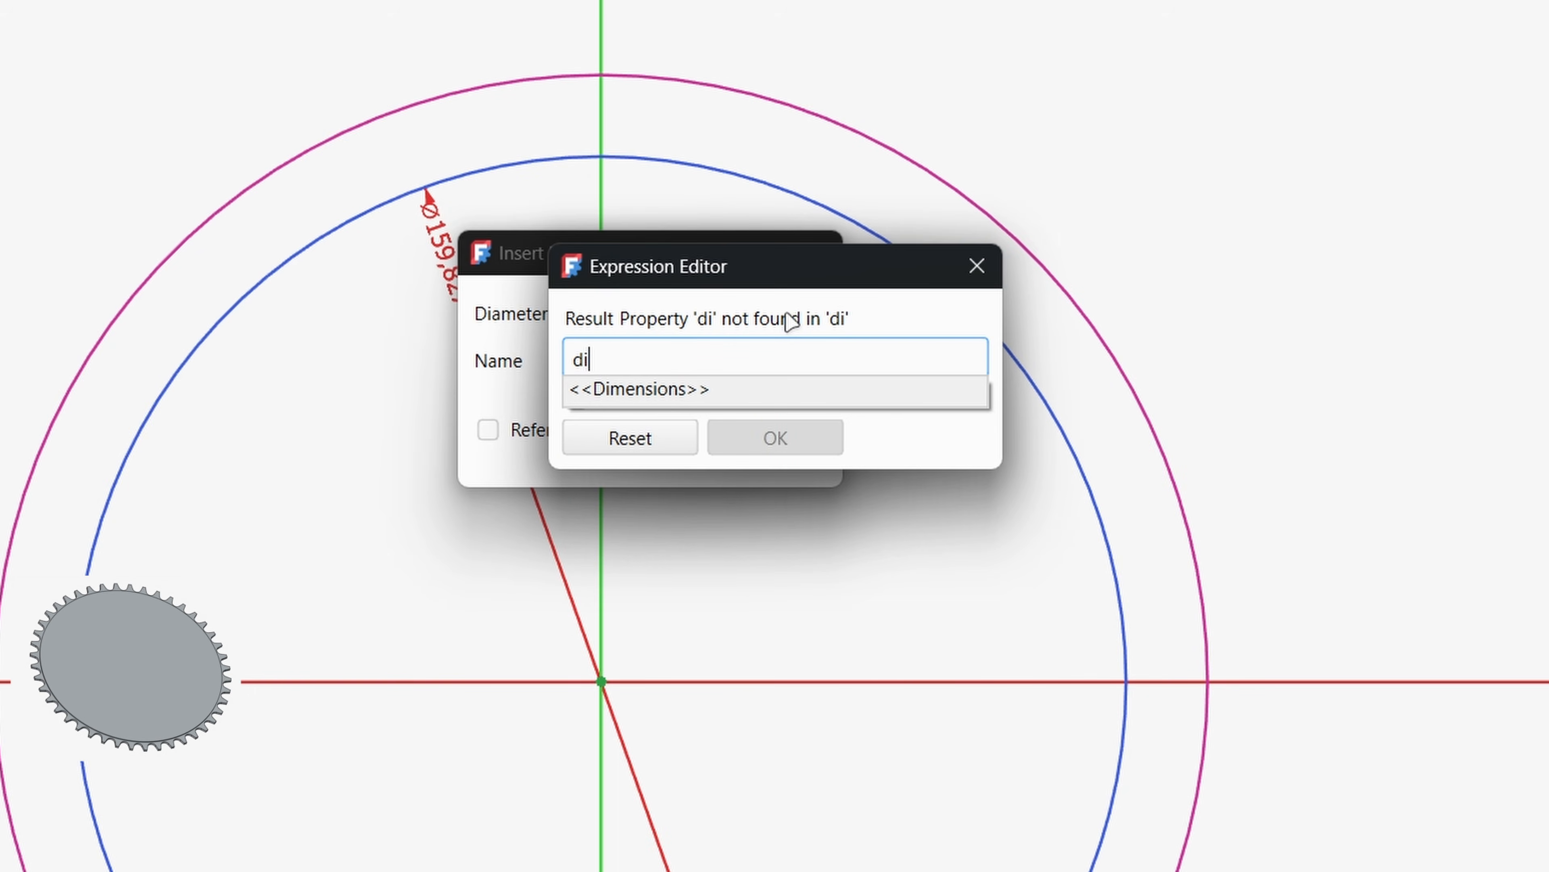
text(men)
key(Down)
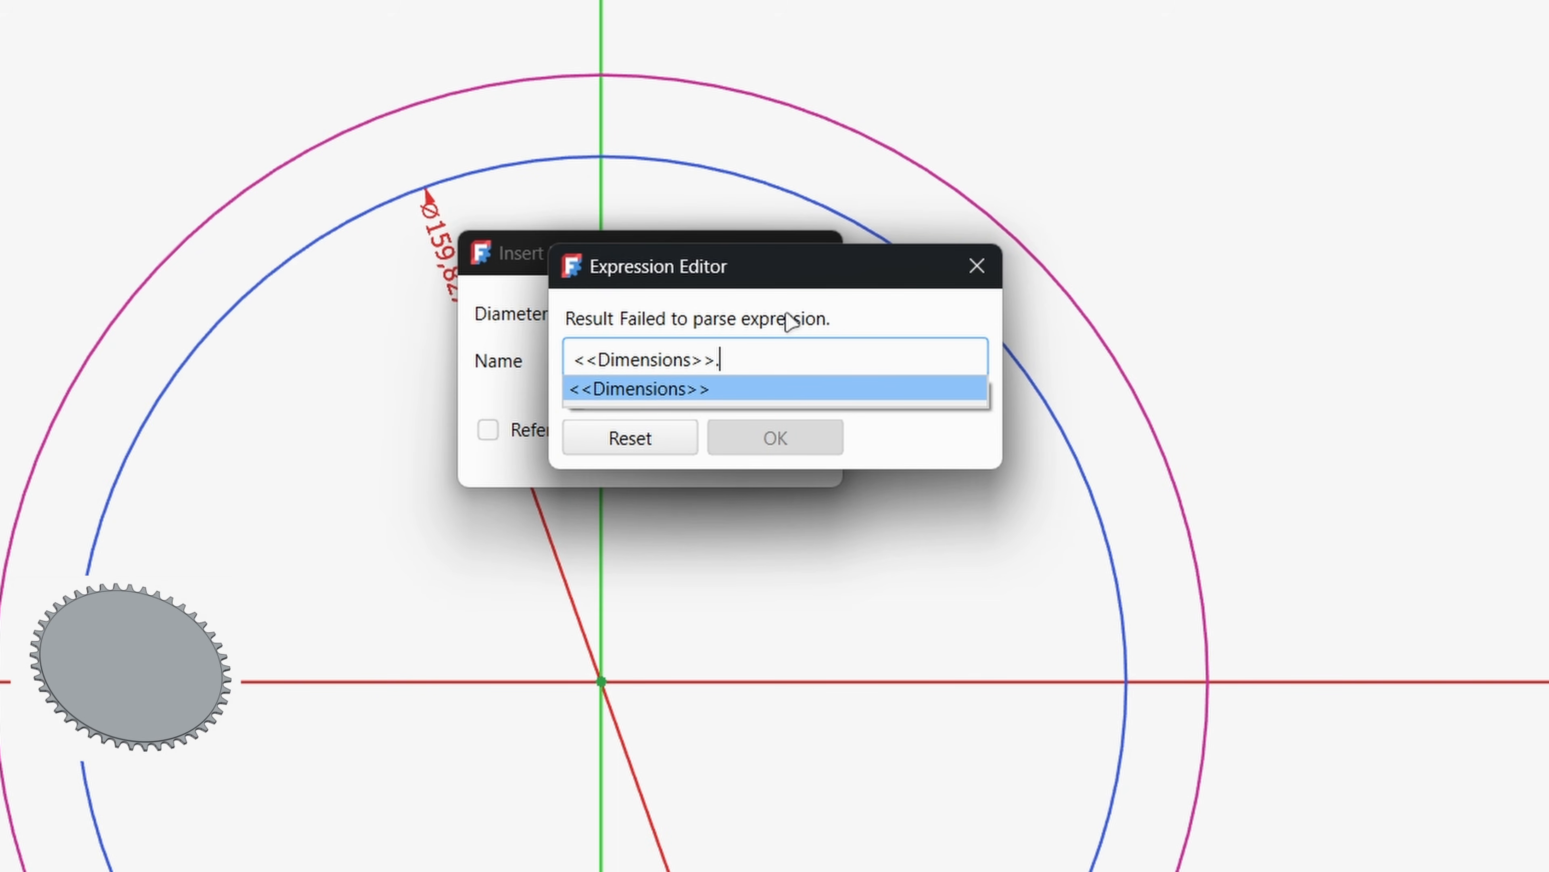
text(di)
key(Down)
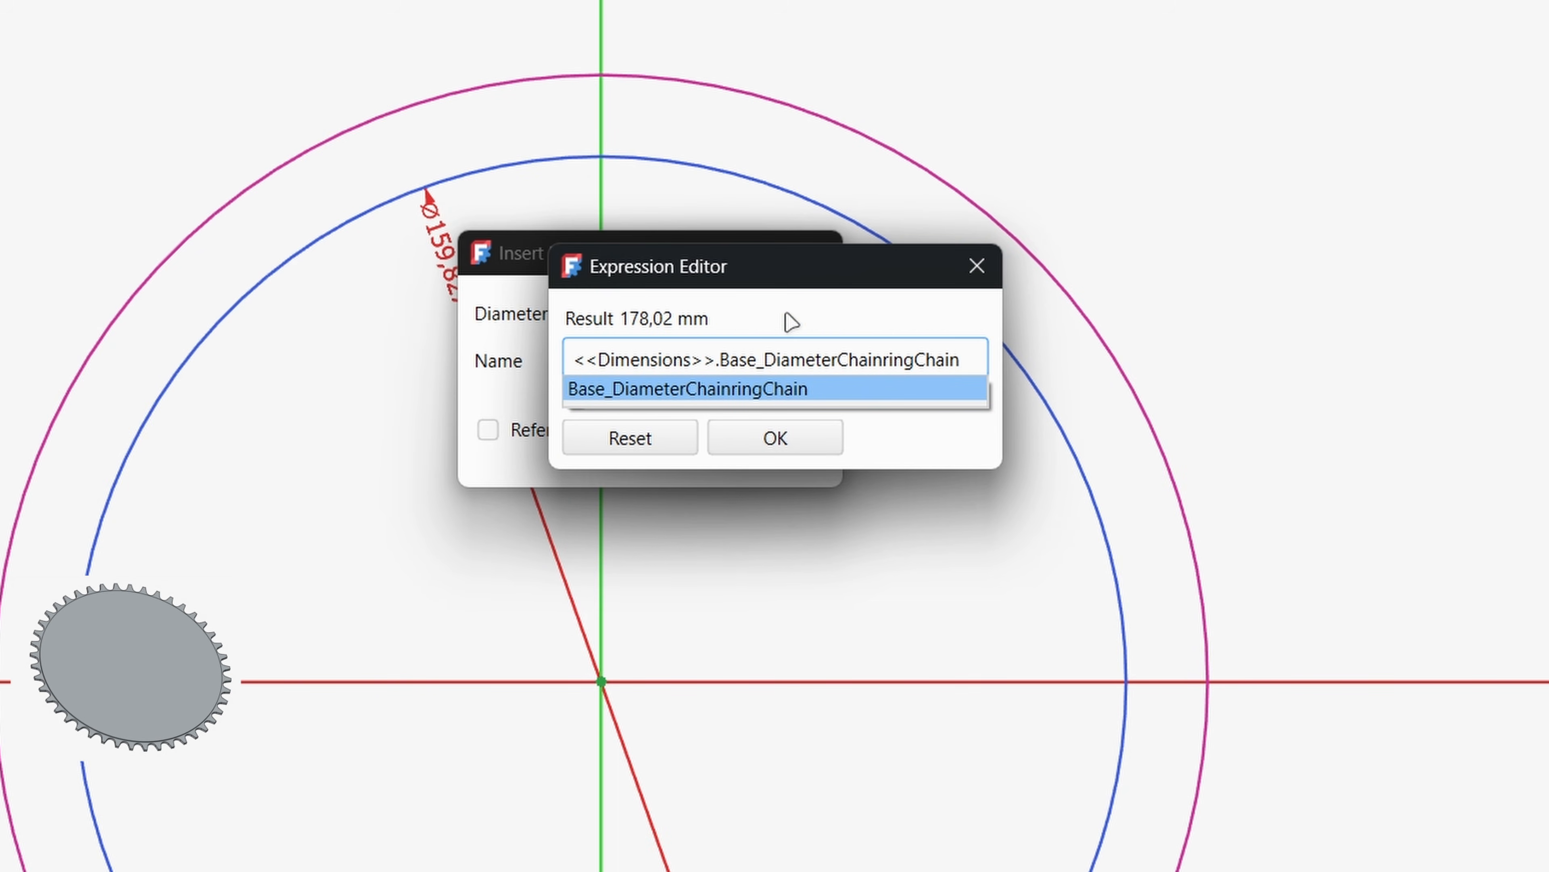
key(Return)
key(Return)
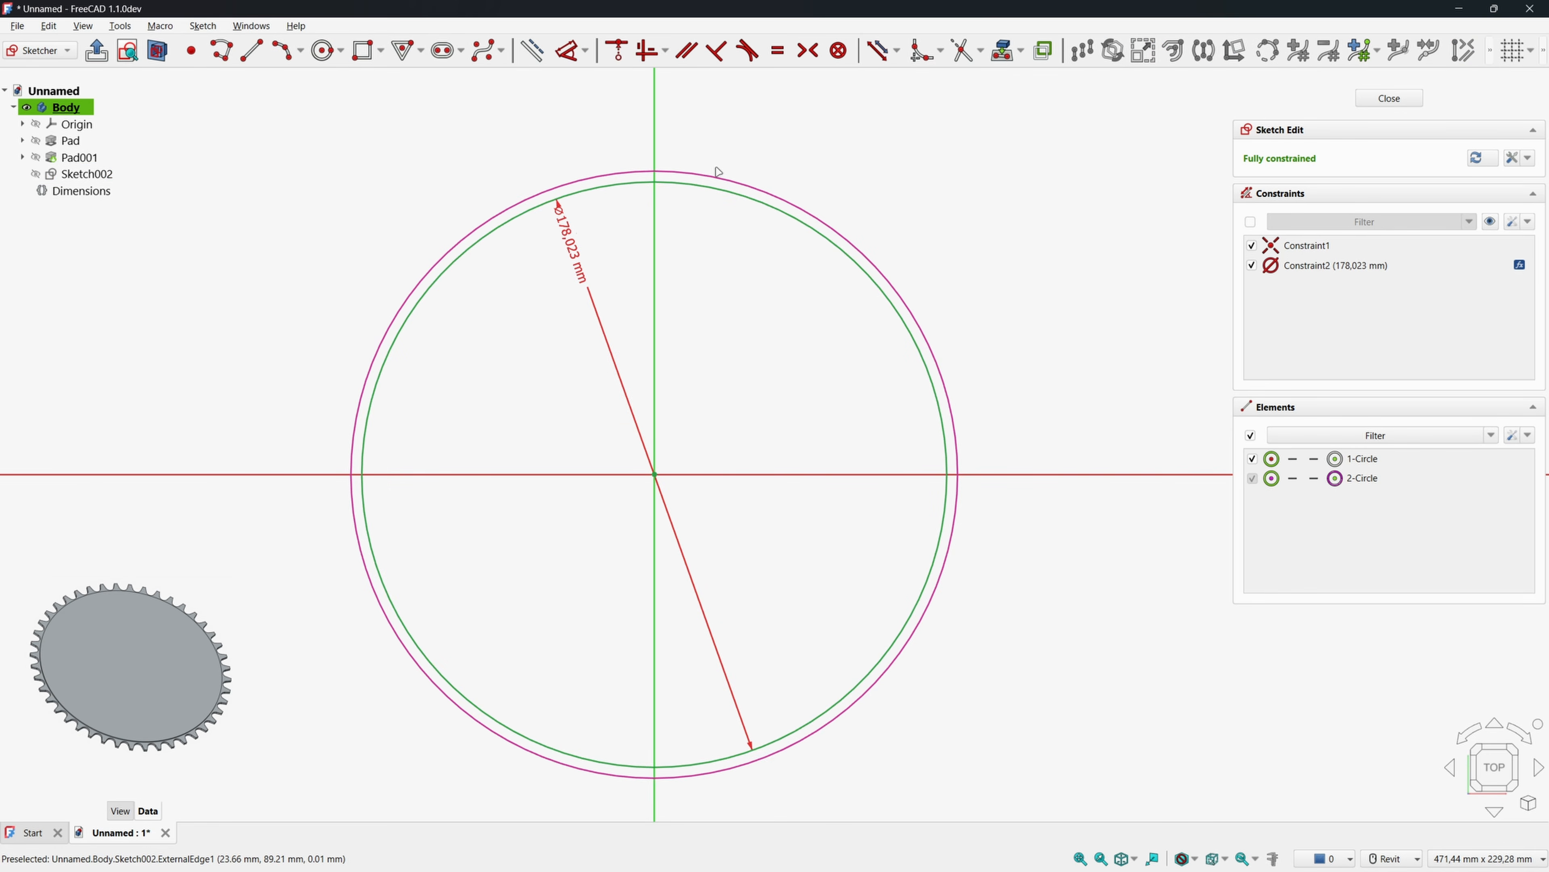
Convert the chain-diameter circle to construction geometry and move its diameter label away from the upper area near the vertical axis.
click(715, 186)
click(533, 50)
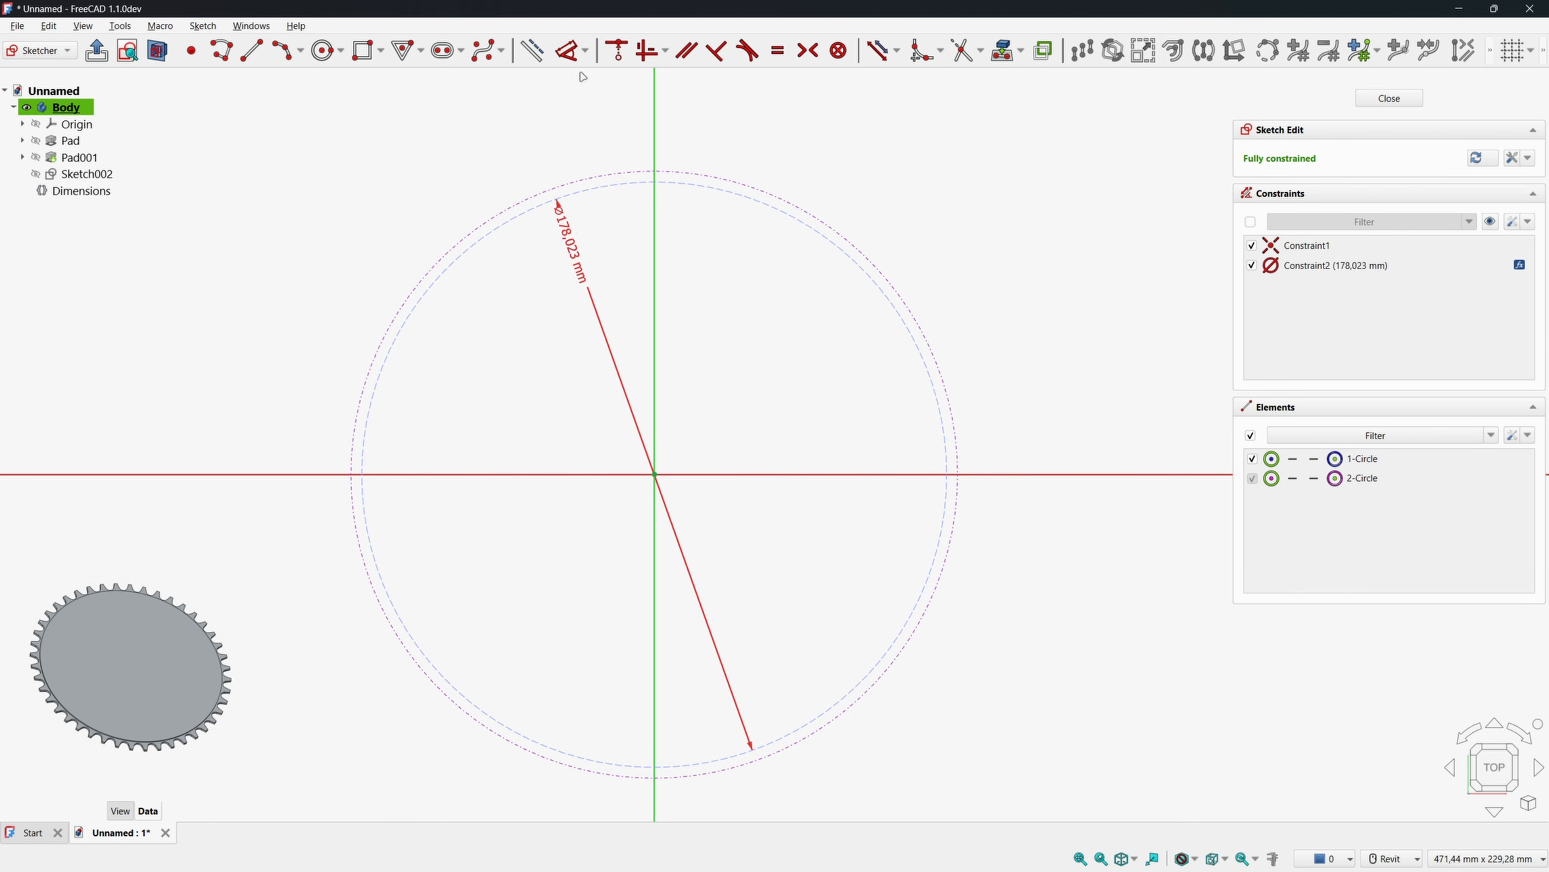
drag(568, 244, 487, 315)
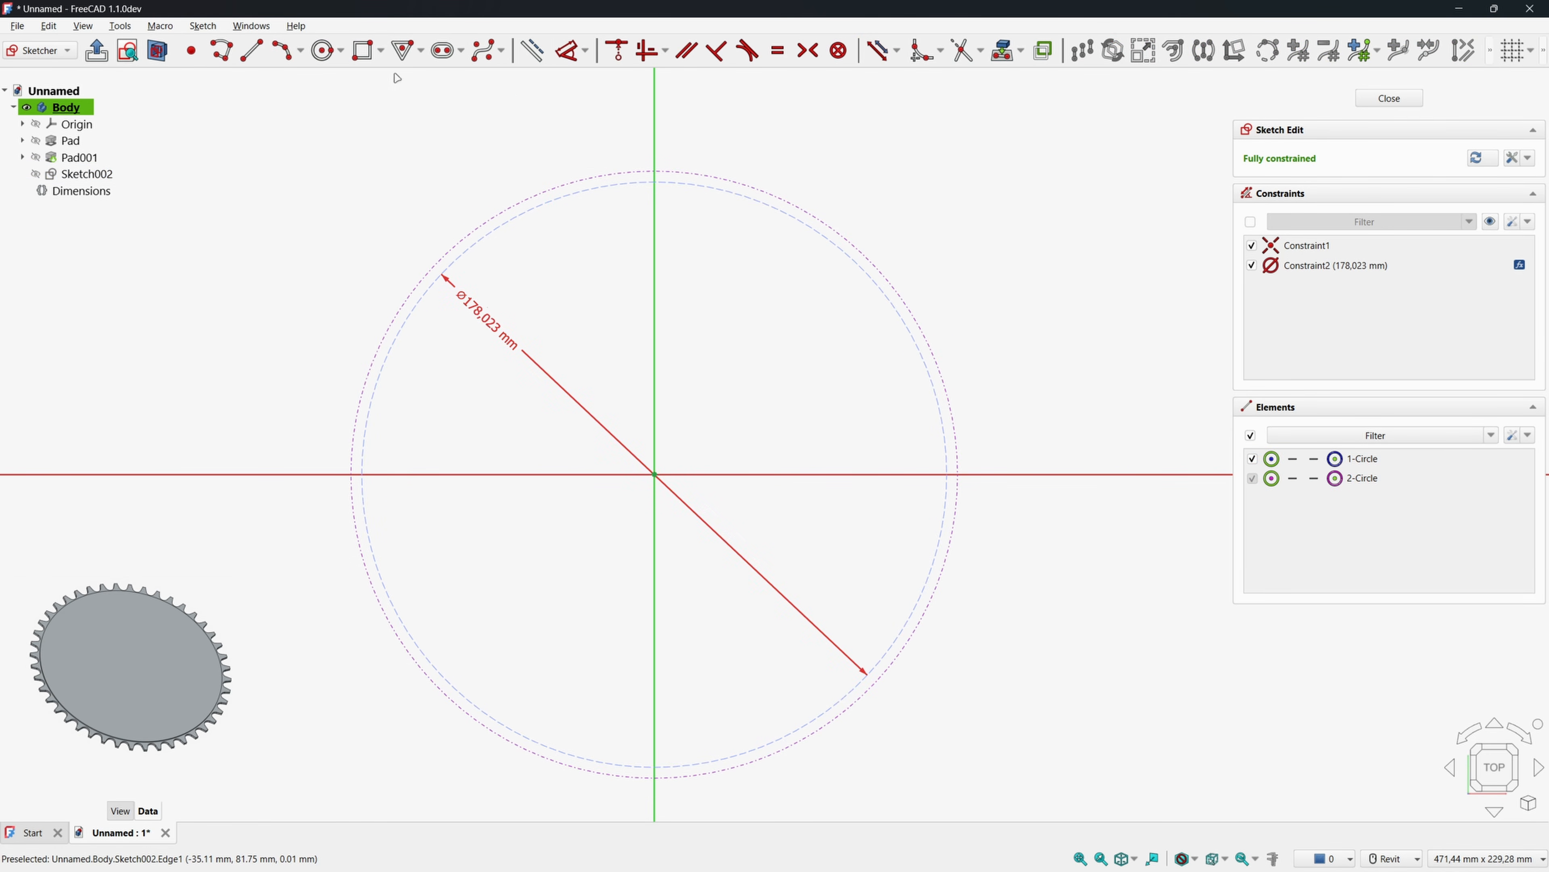
Draw a 7,92 mm diameter roller circle centred on the construction circle, just beside the vertical axis.
click(325, 50)
scroll(664, 207, up, 8)
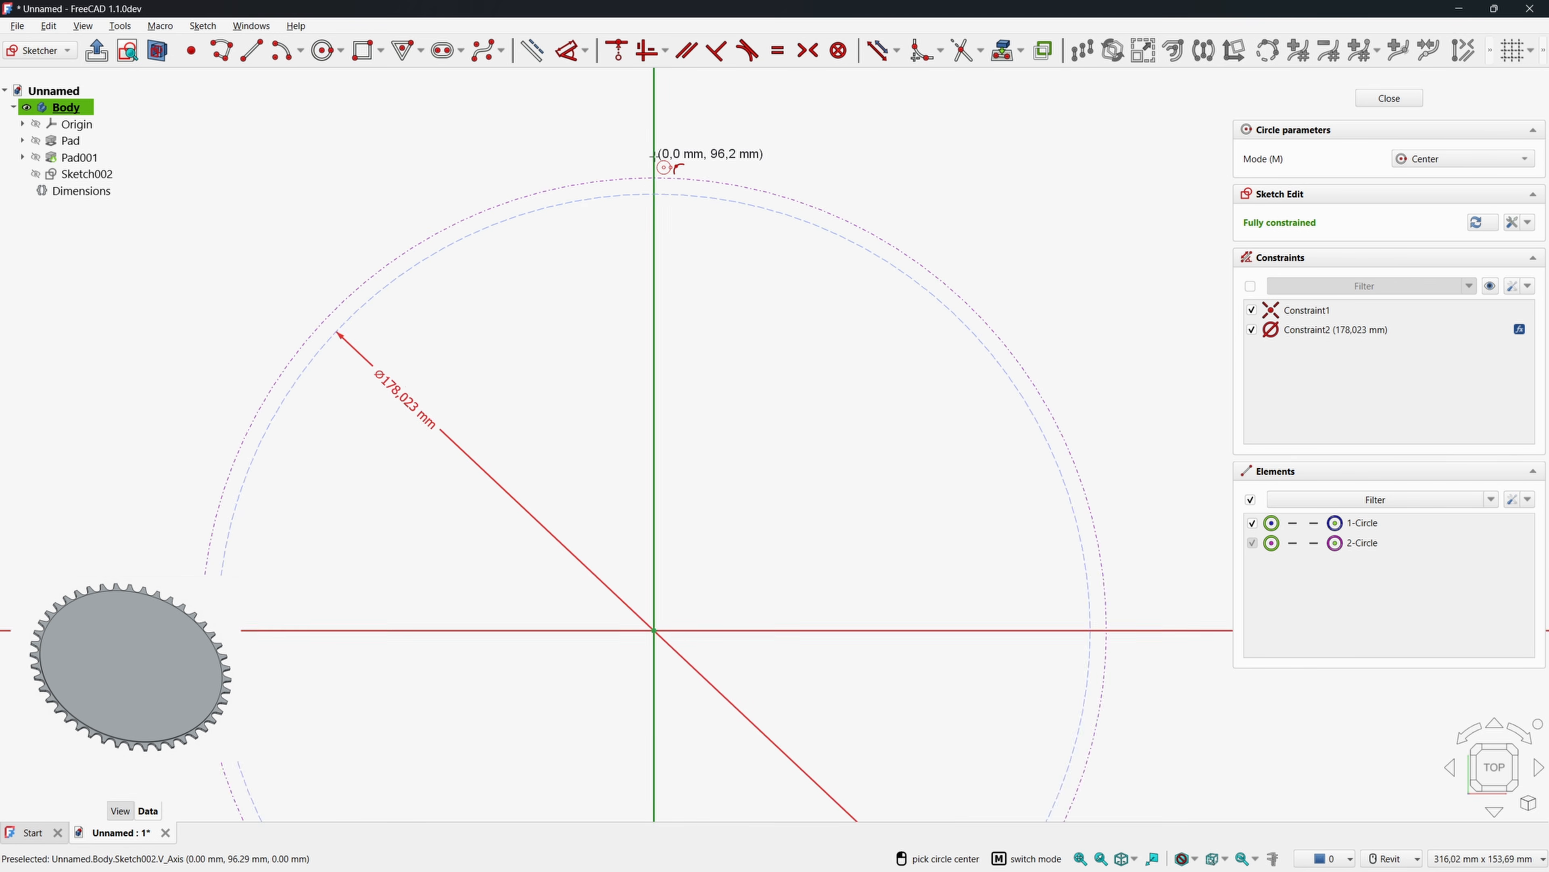
click(703, 199)
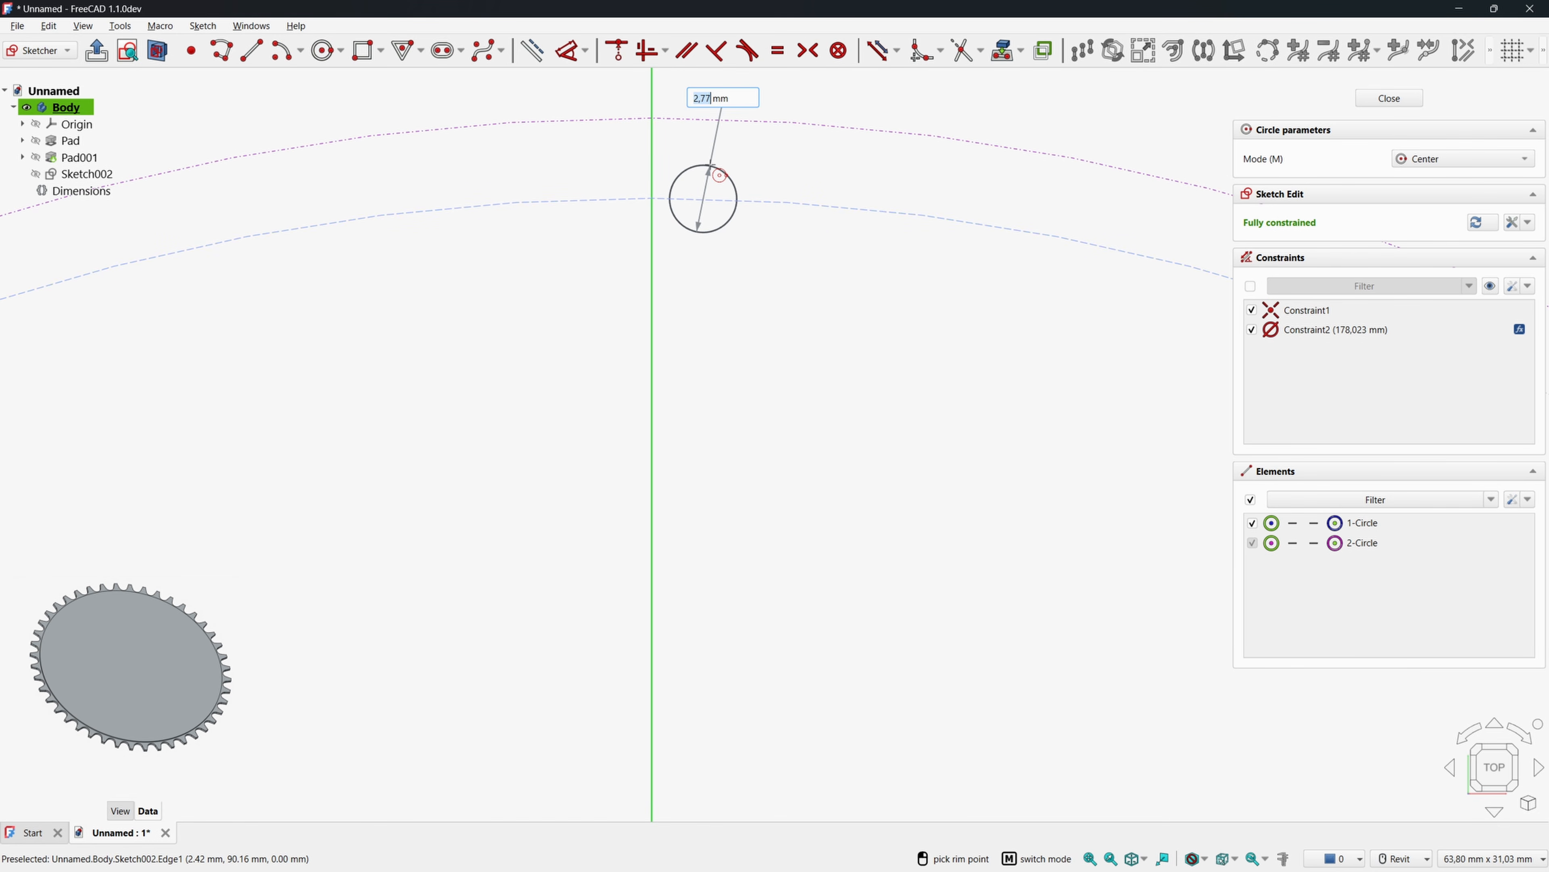
text(7,92)
key(Return)
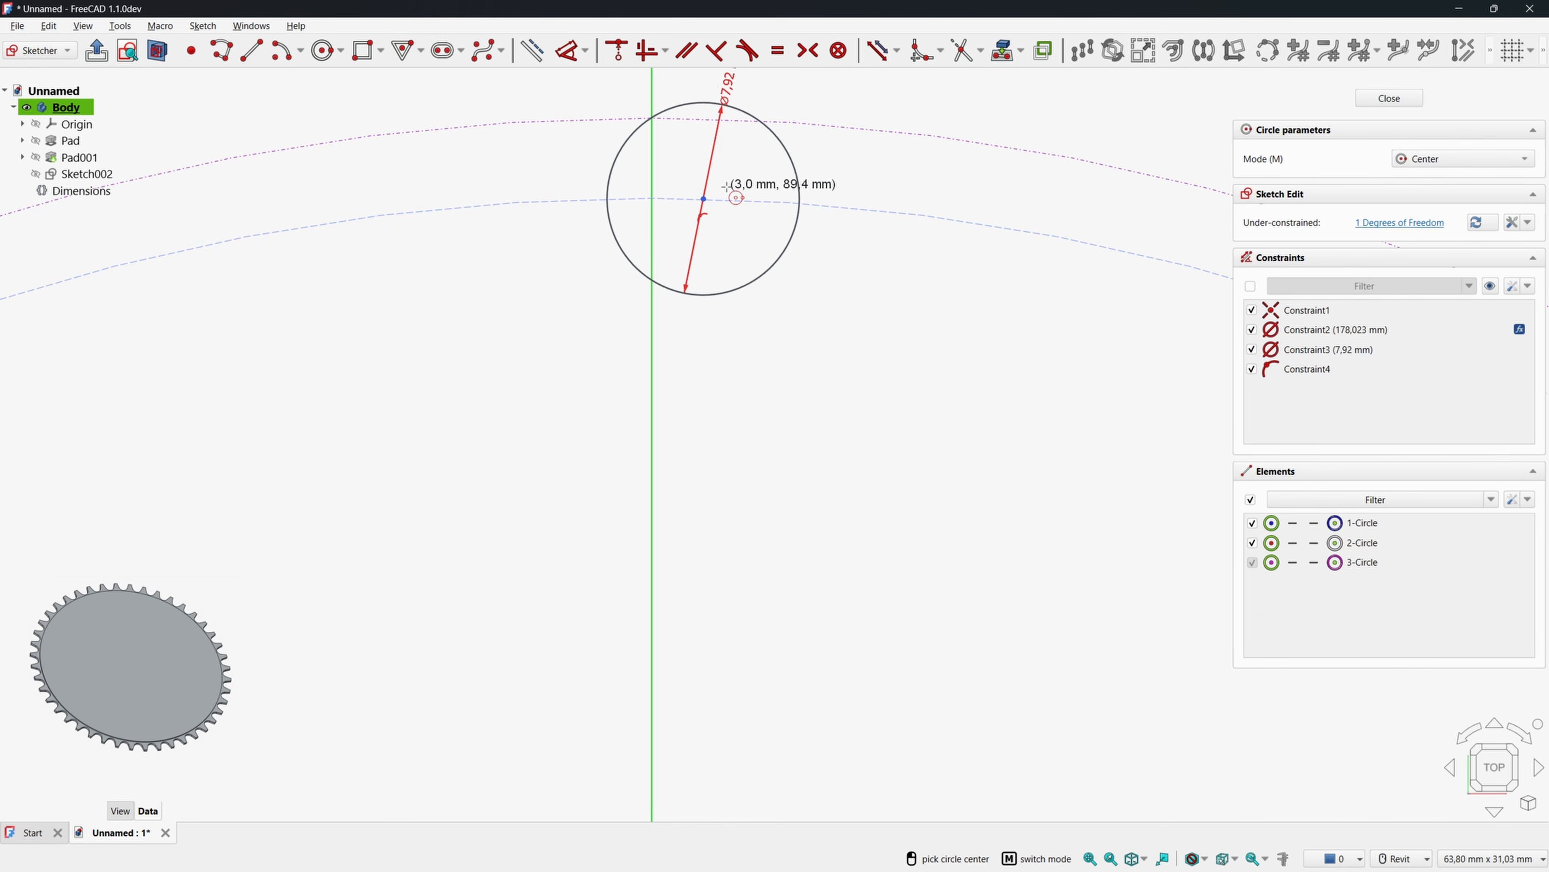
right_click(729, 194)
Constrain the centre of the 7,92 mm circle onto the vertical axis.
click(705, 200)
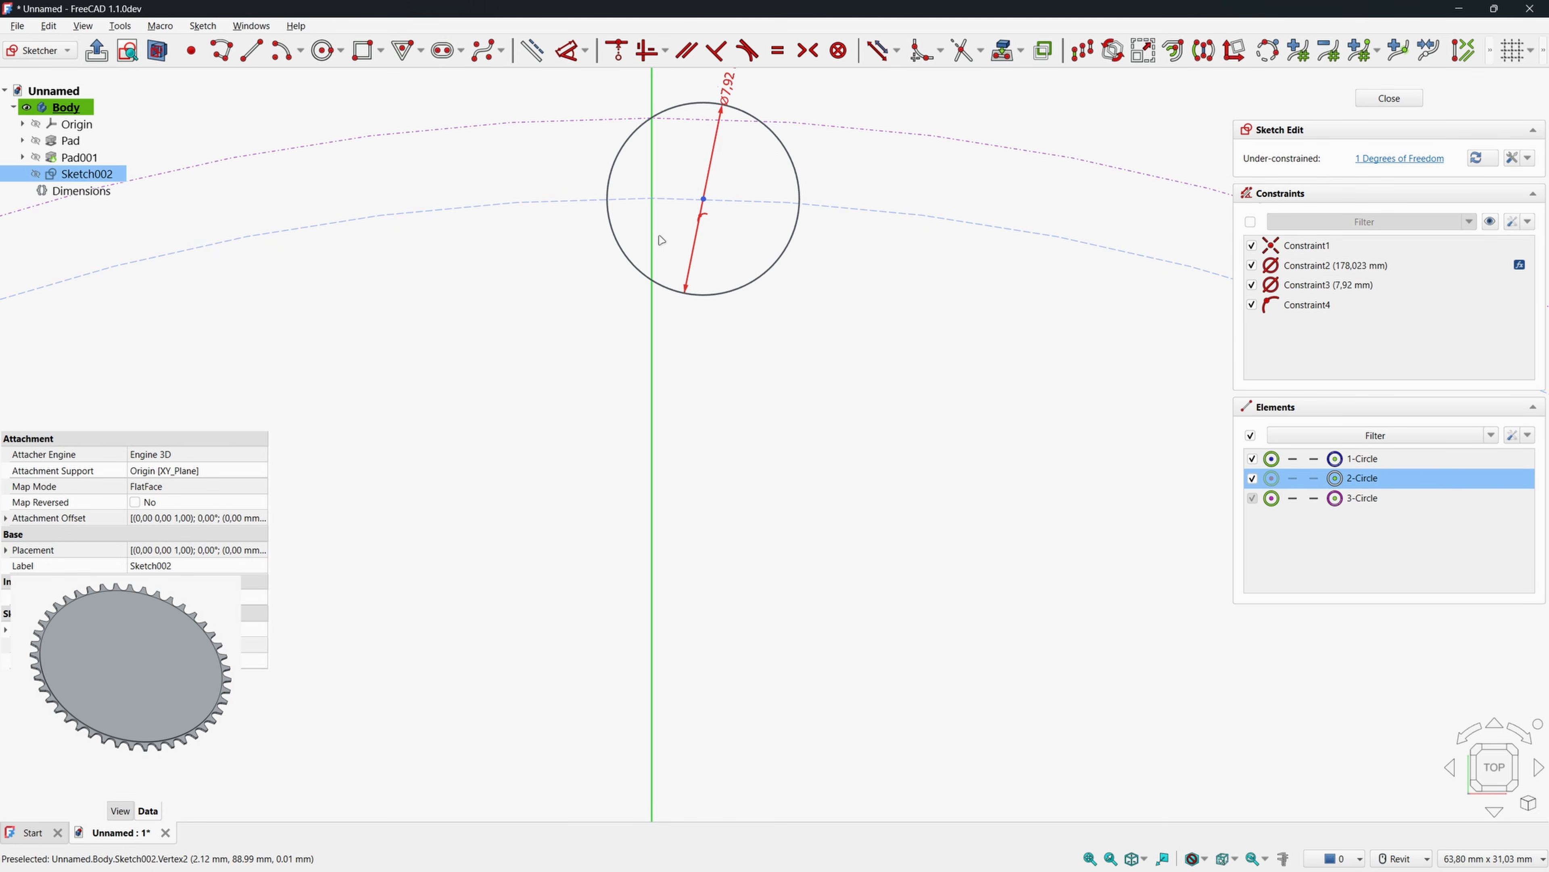
click(651, 239)
click(616, 54)
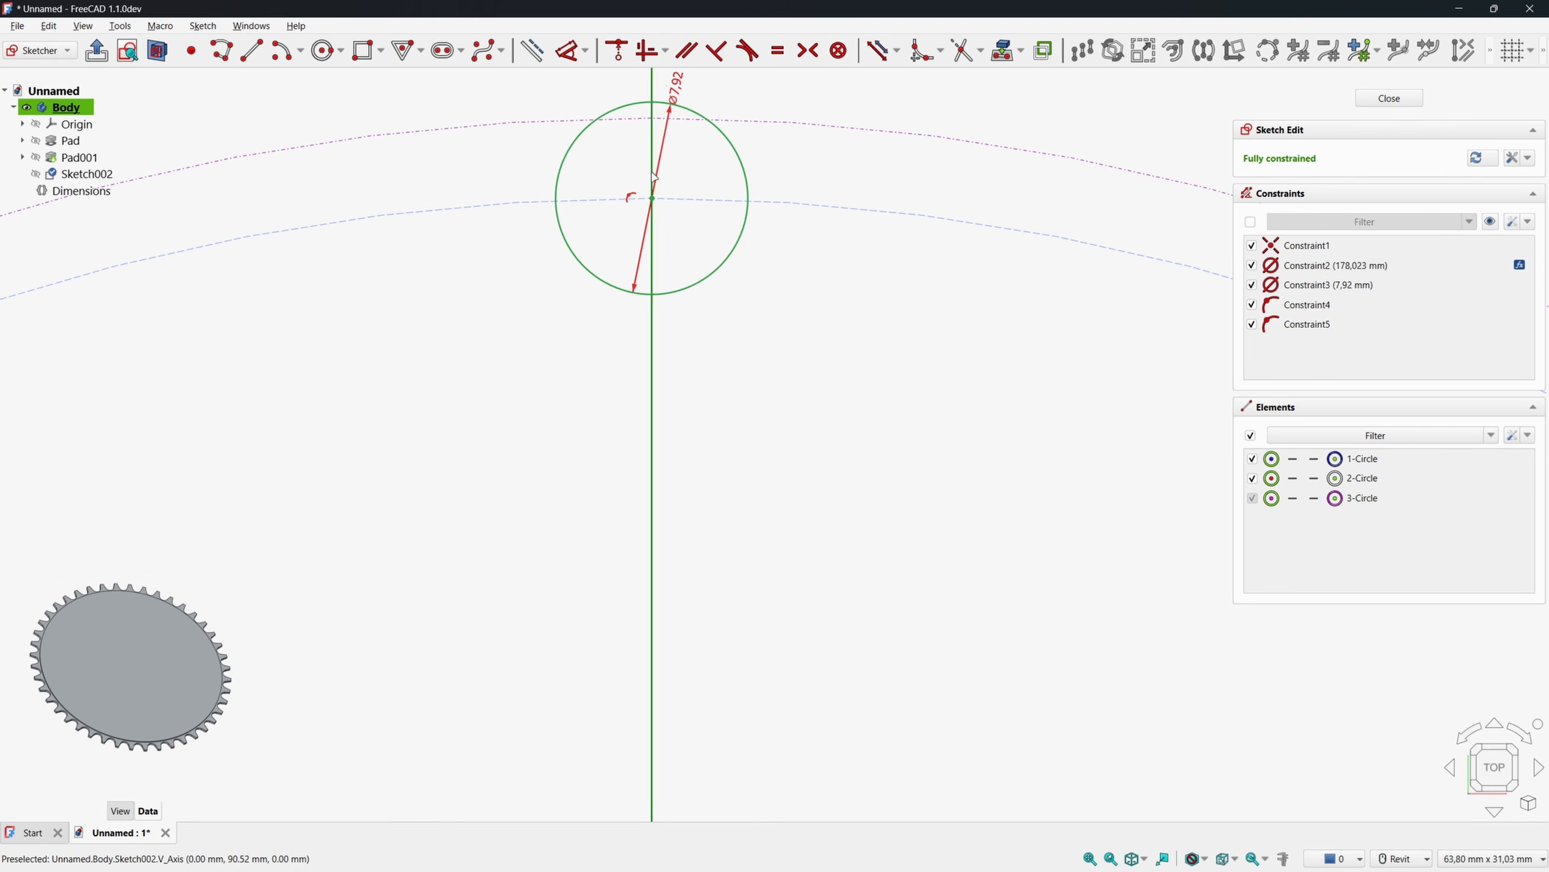
Draw a second roller circle about 5 mm in diameter, centred on the construction circle to the left of the first.
click(323, 50)
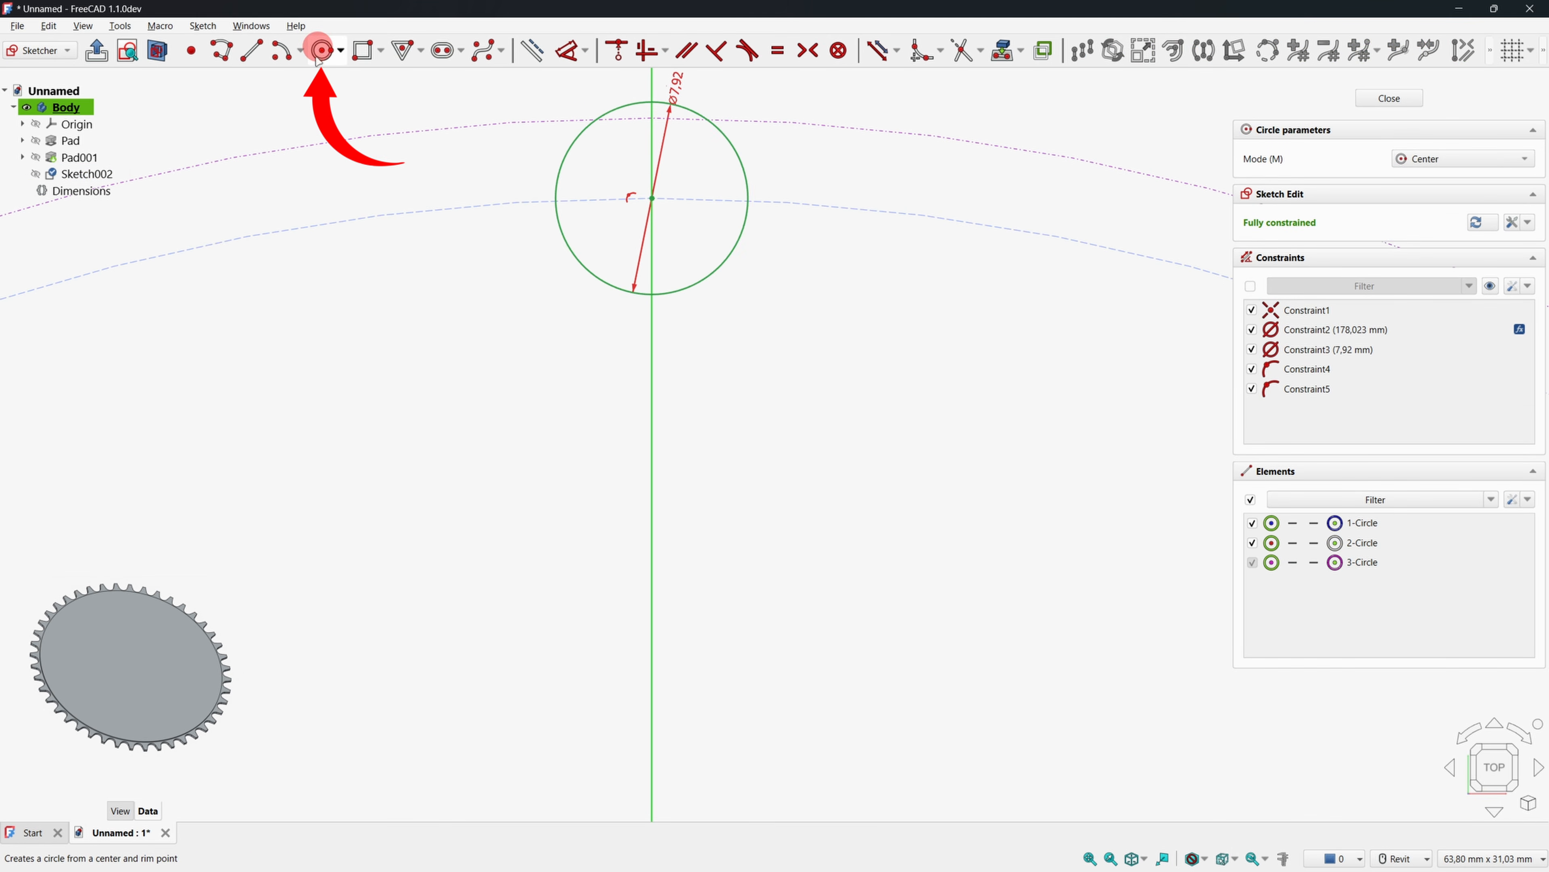
click(328, 223)
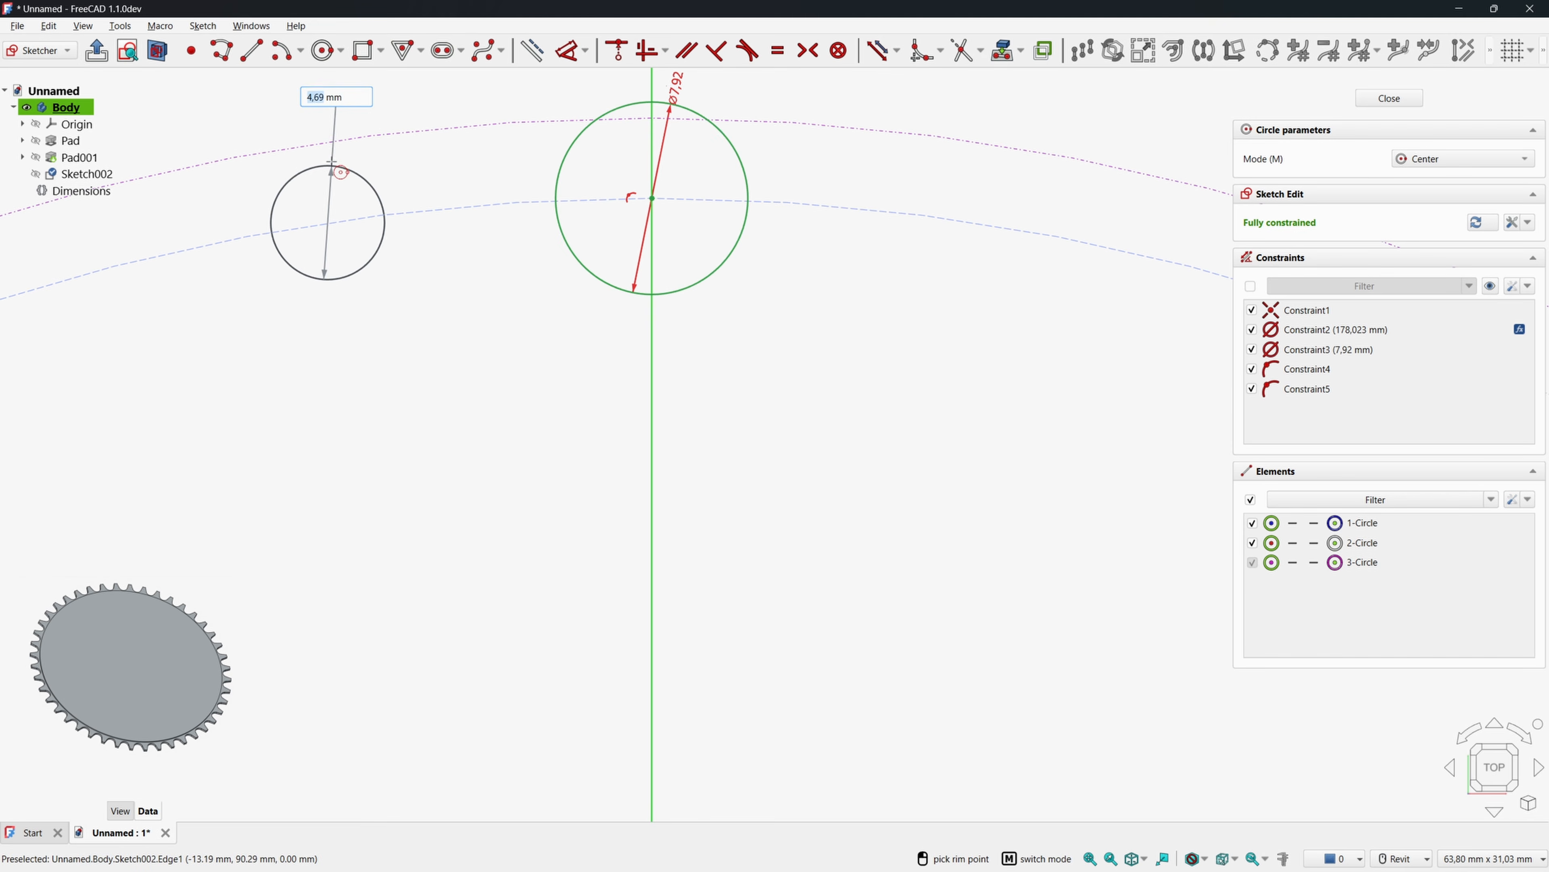
click(331, 161)
right_click(373, 146)
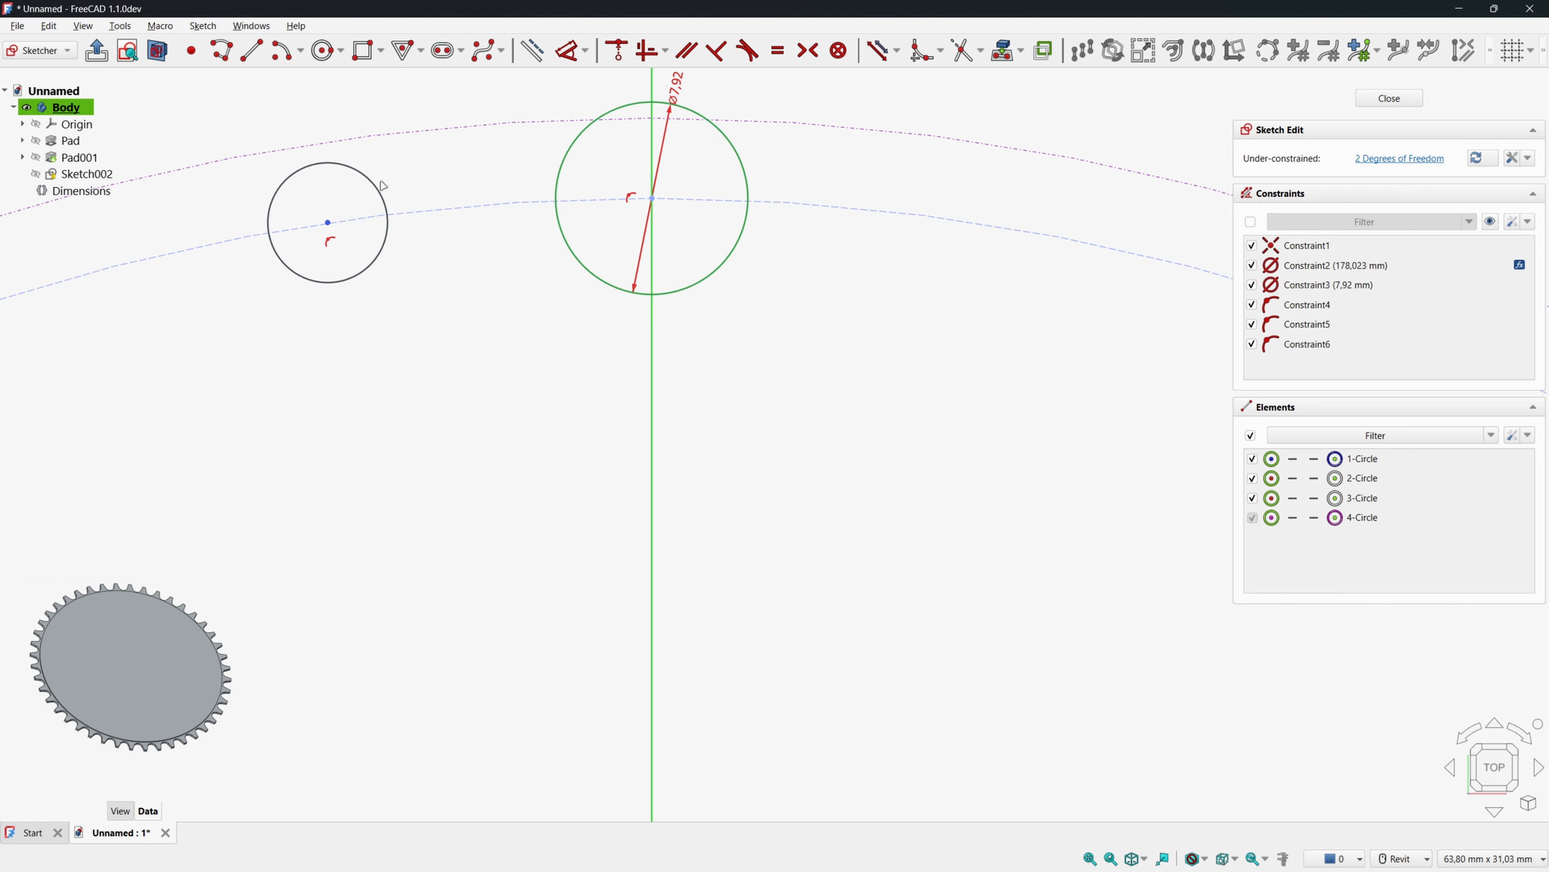
Constrain the two roller circles to equal size and convert both to construction geometry.
click(557, 157)
click(778, 50)
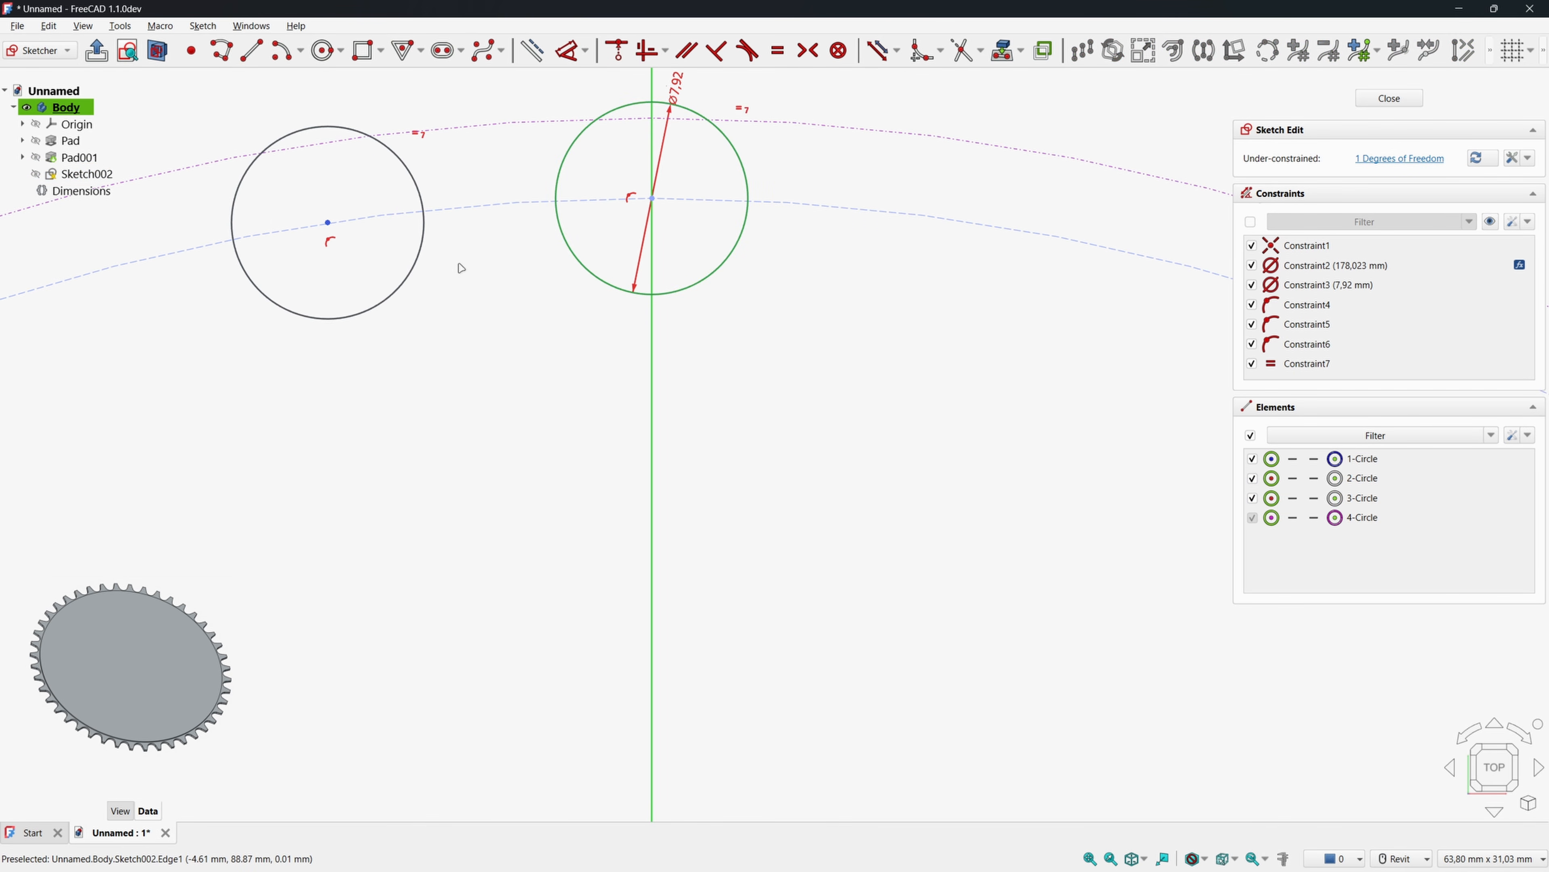
click(420, 266)
click(564, 236)
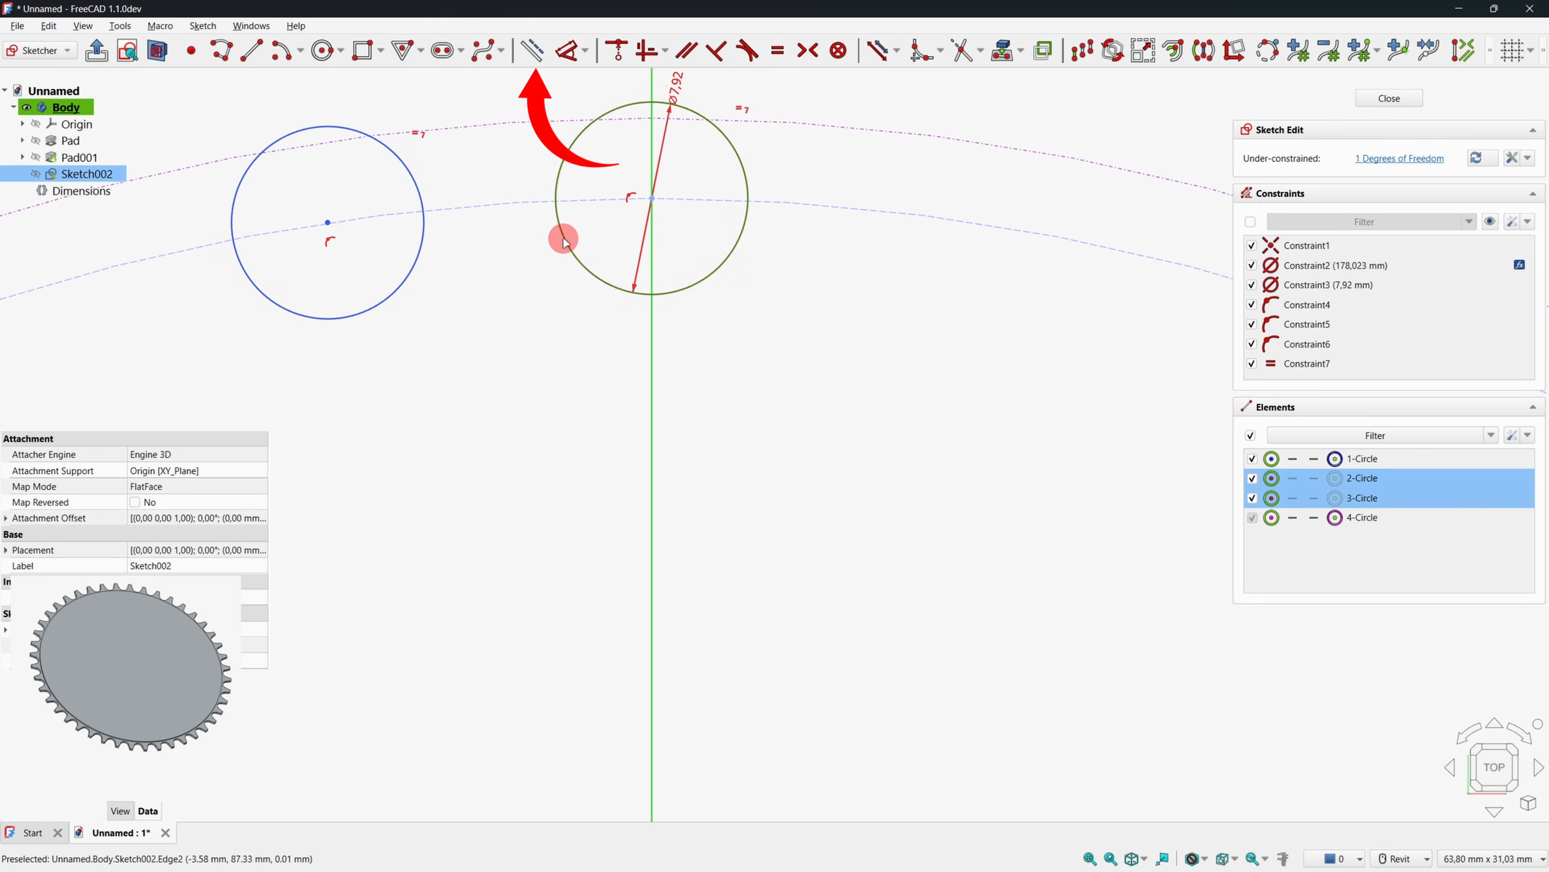
click(532, 51)
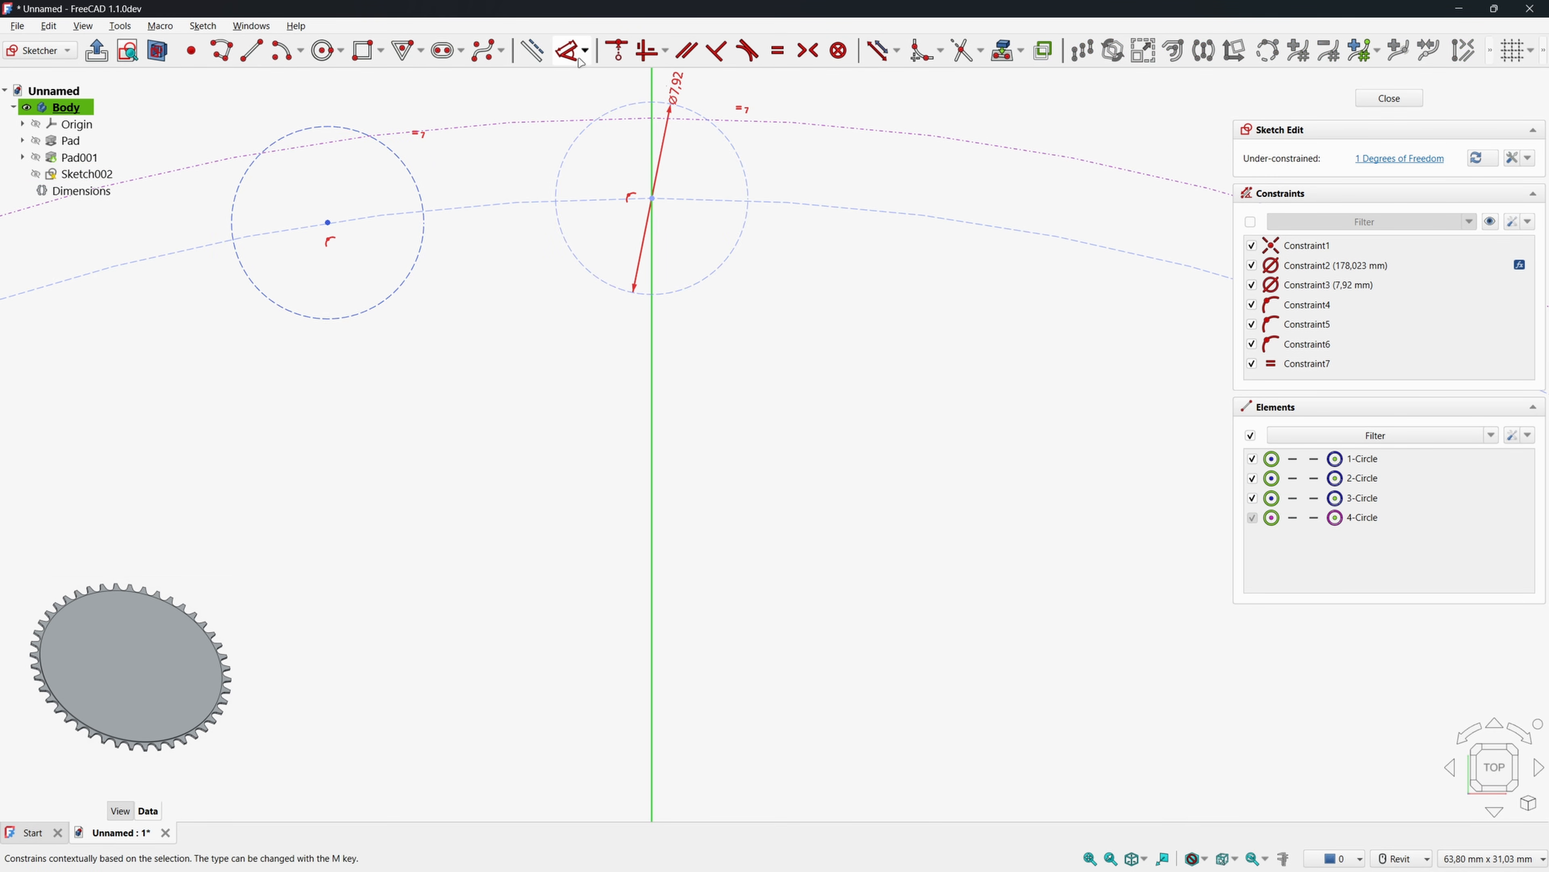
Constrain the distance between the two roller circle centres to 12,7 mm and place the dimension below the circles.
click(567, 53)
click(327, 223)
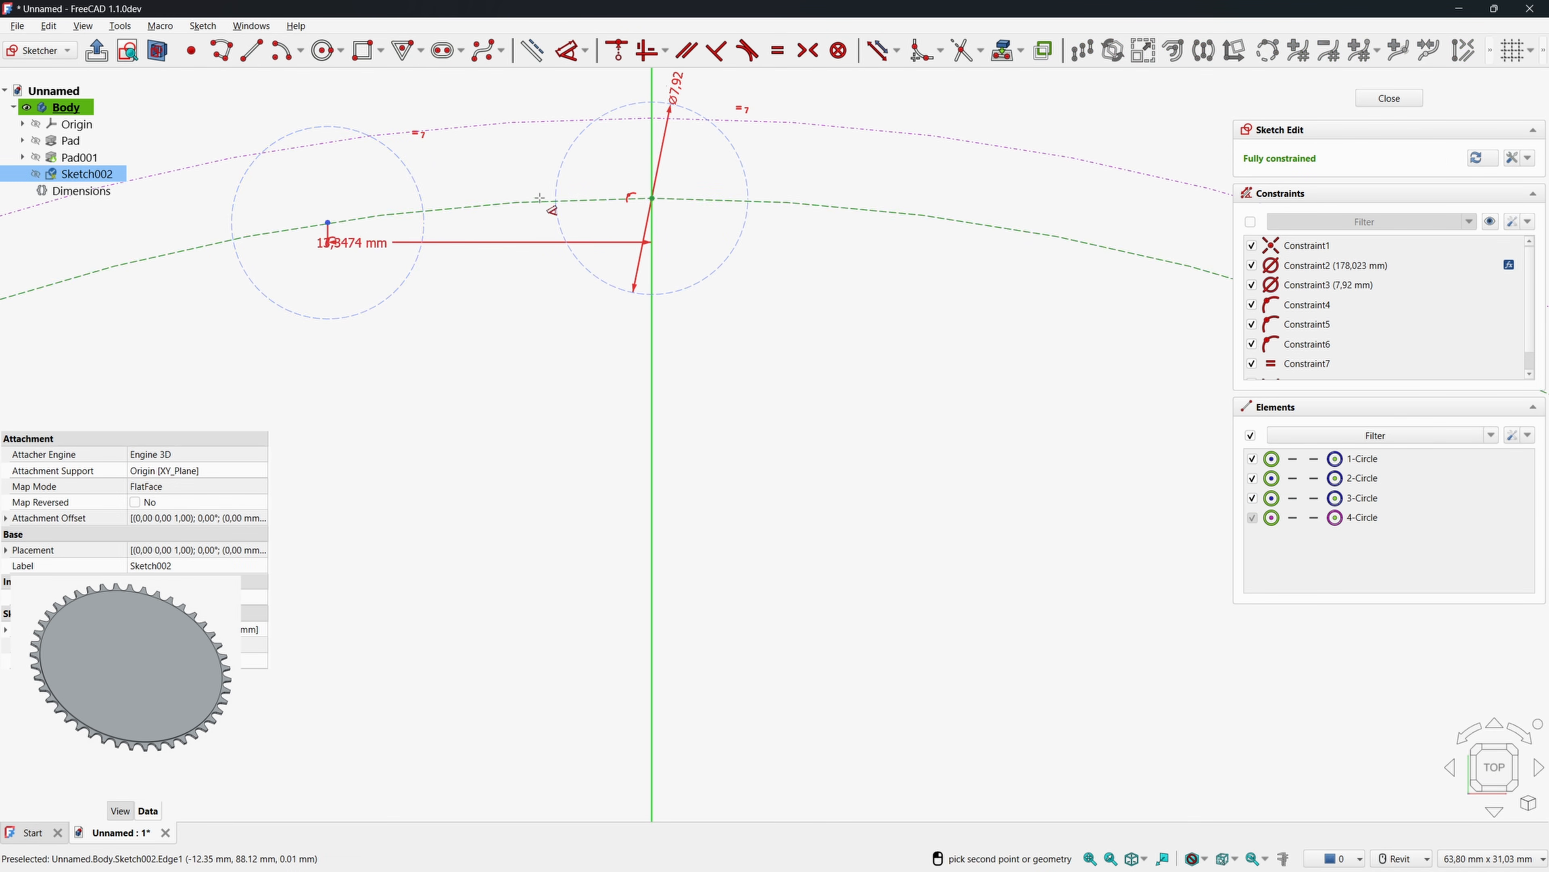
click(651, 199)
scroll(628, 201, up, 6)
scroll(1141, 241, down, 3)
click(643, 233)
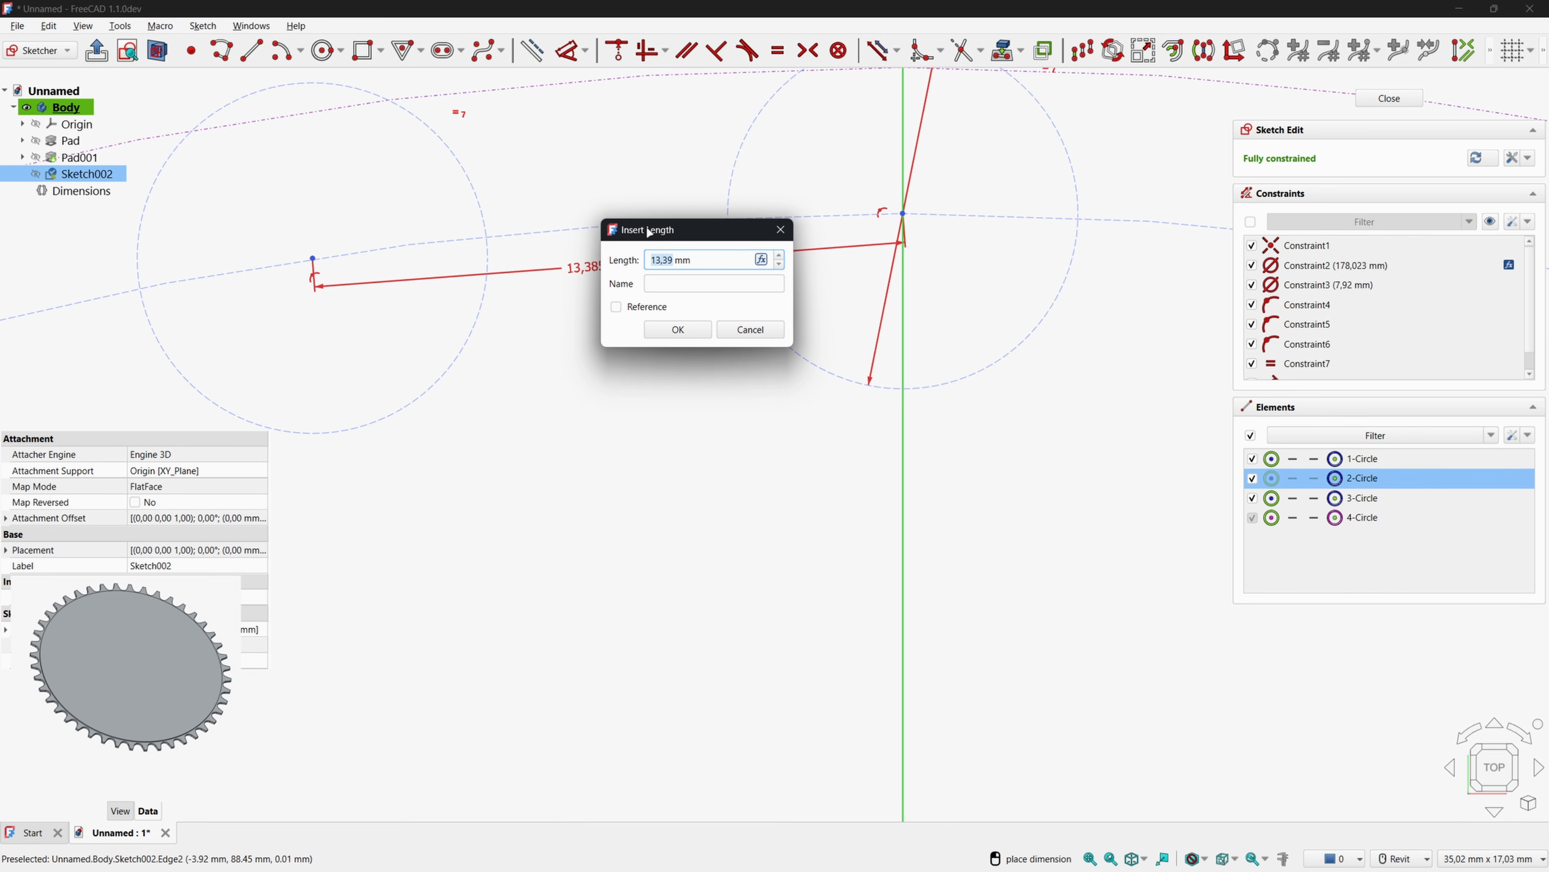
text(12,7)
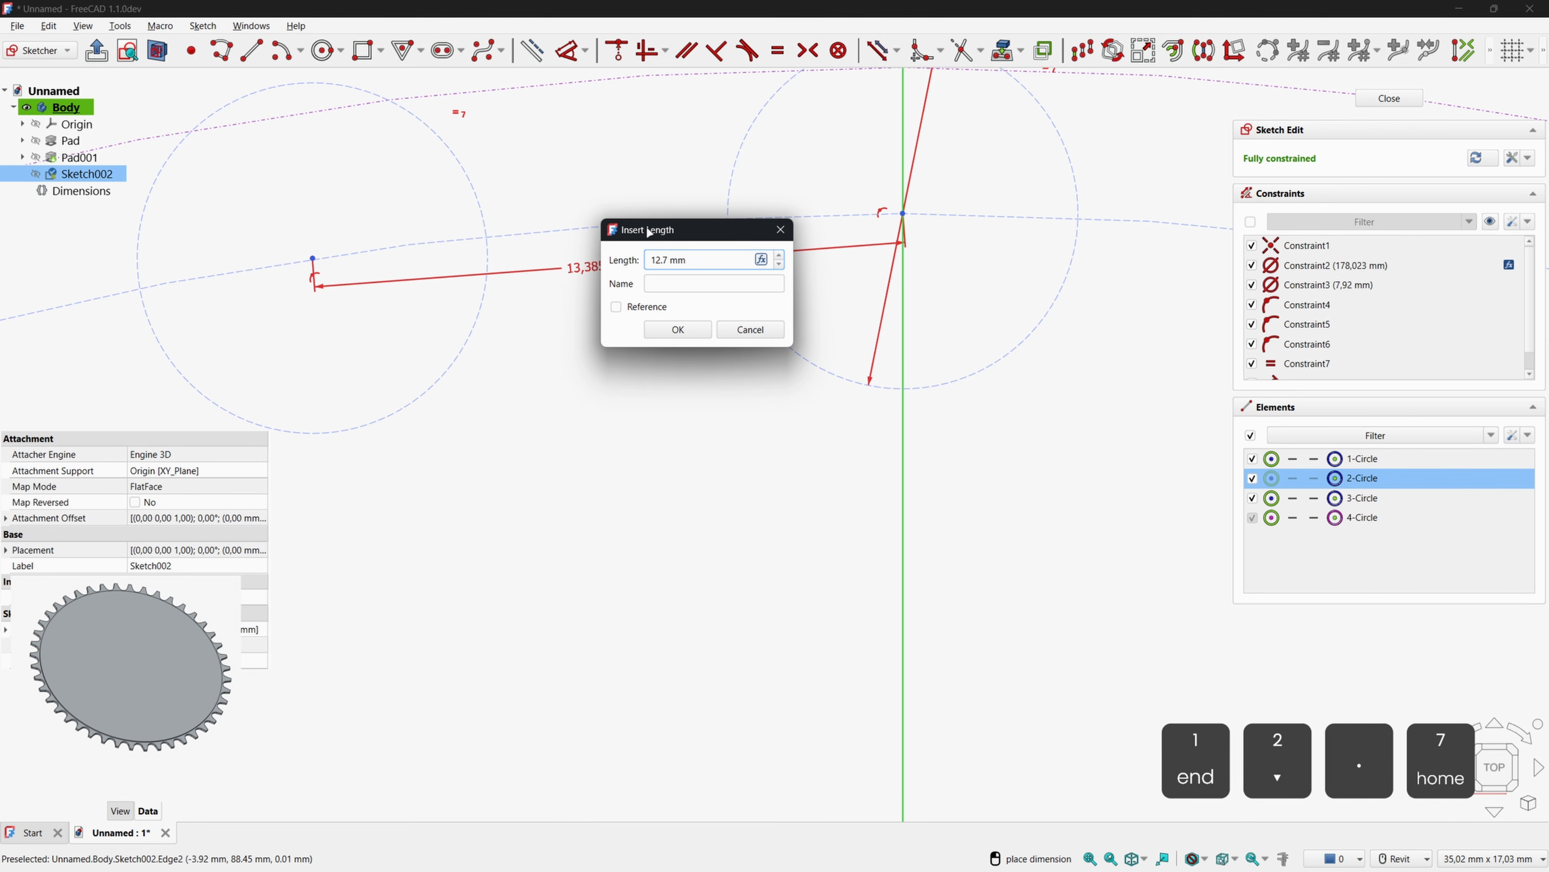
key(Return)
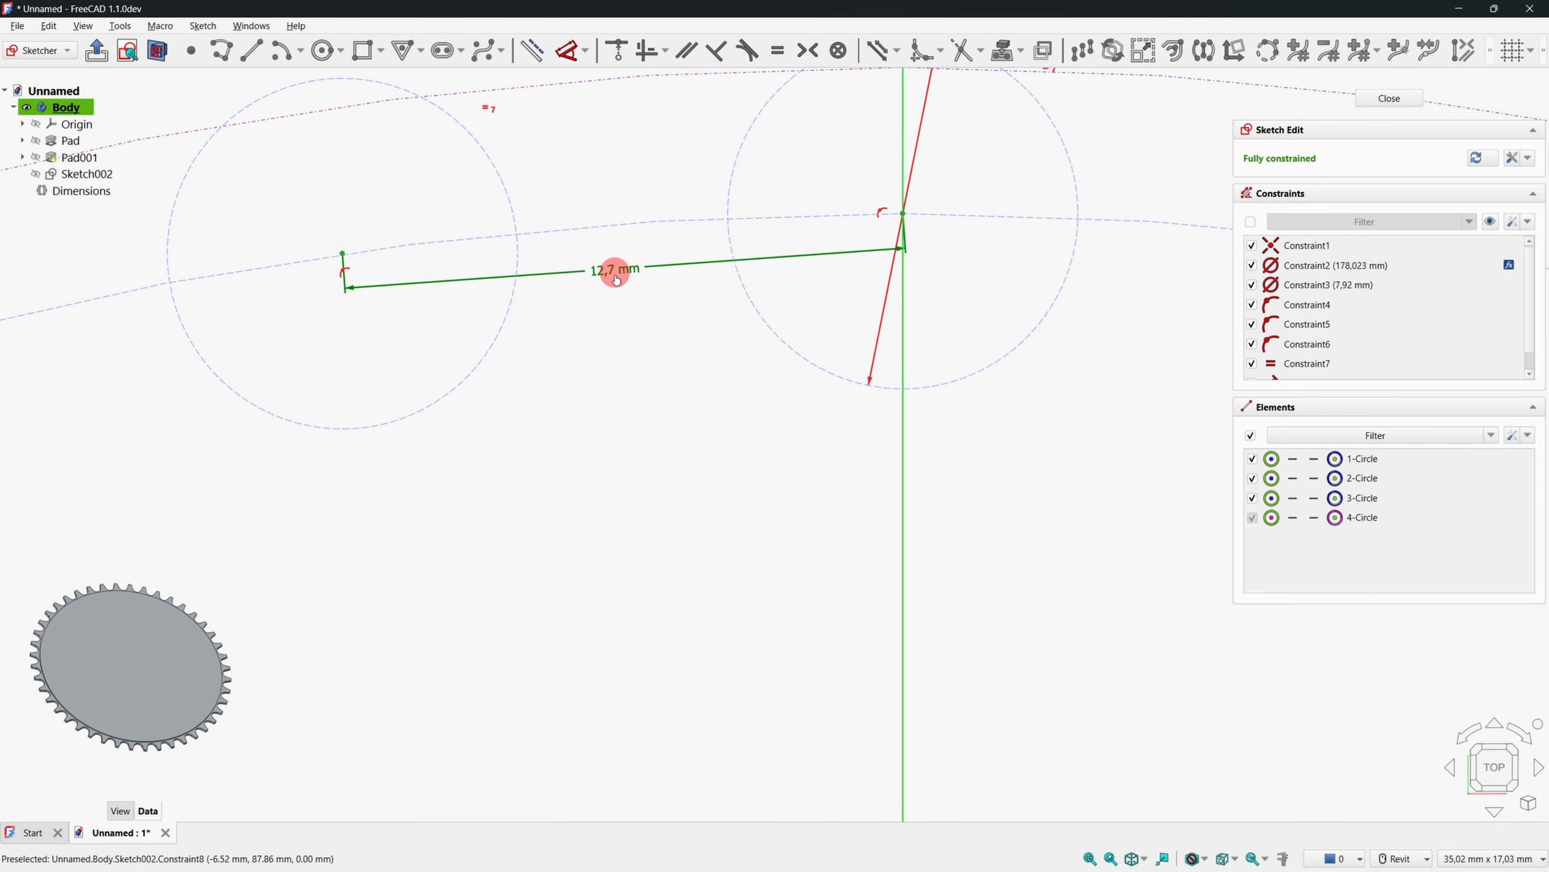
drag(617, 268, 640, 358)
scroll(640, 358, down, 1)
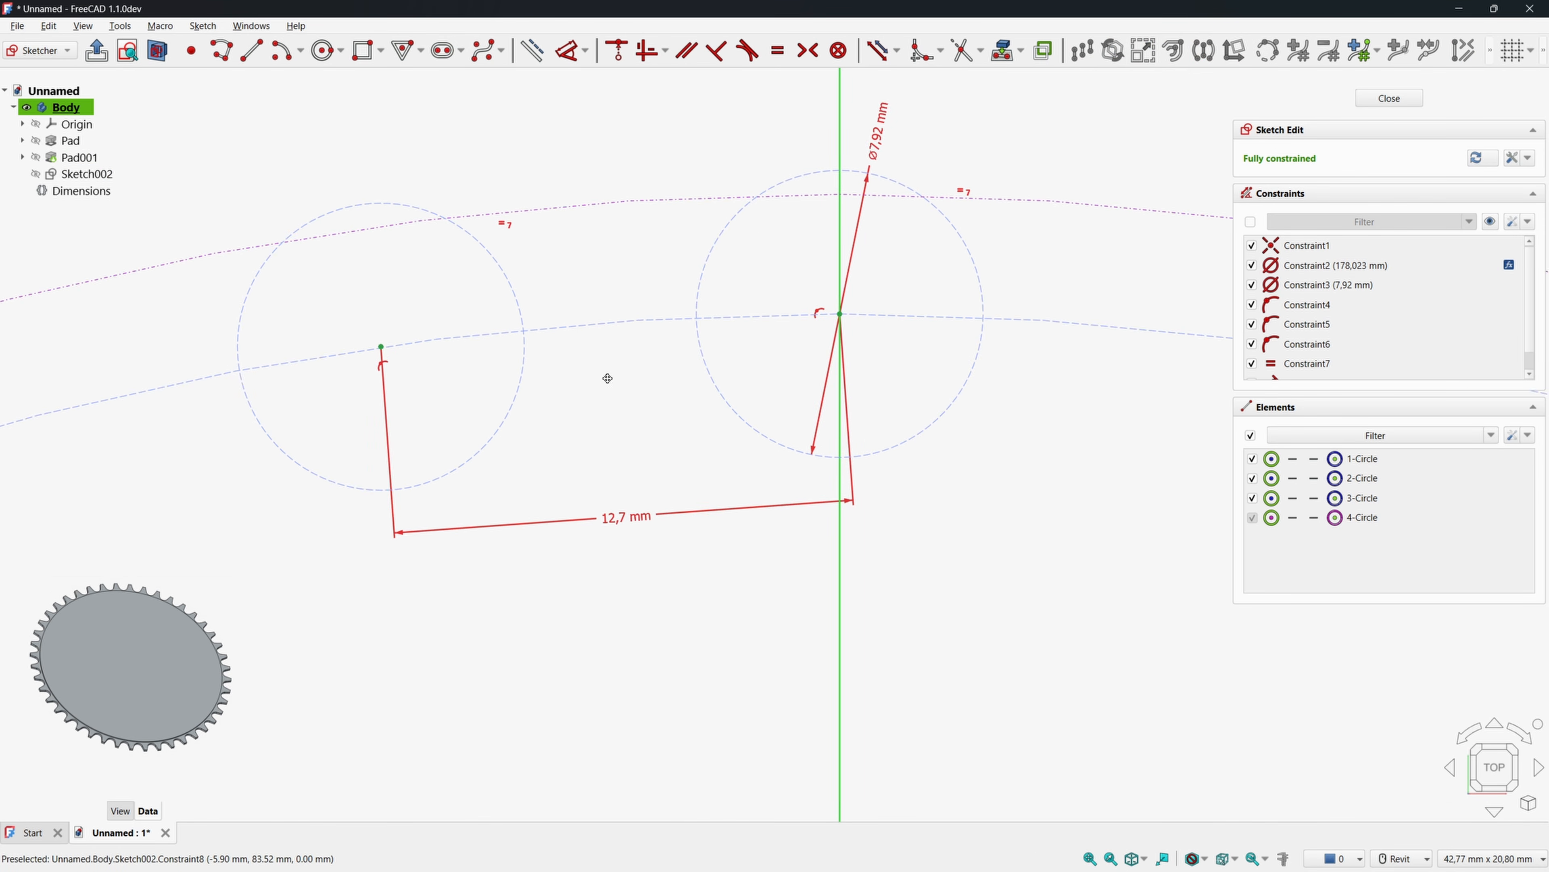
Draw two slanted lines from the facing sides of the roller circles up to the outer reference circle, one per roller circle.
click(252, 56)
click(501, 439)
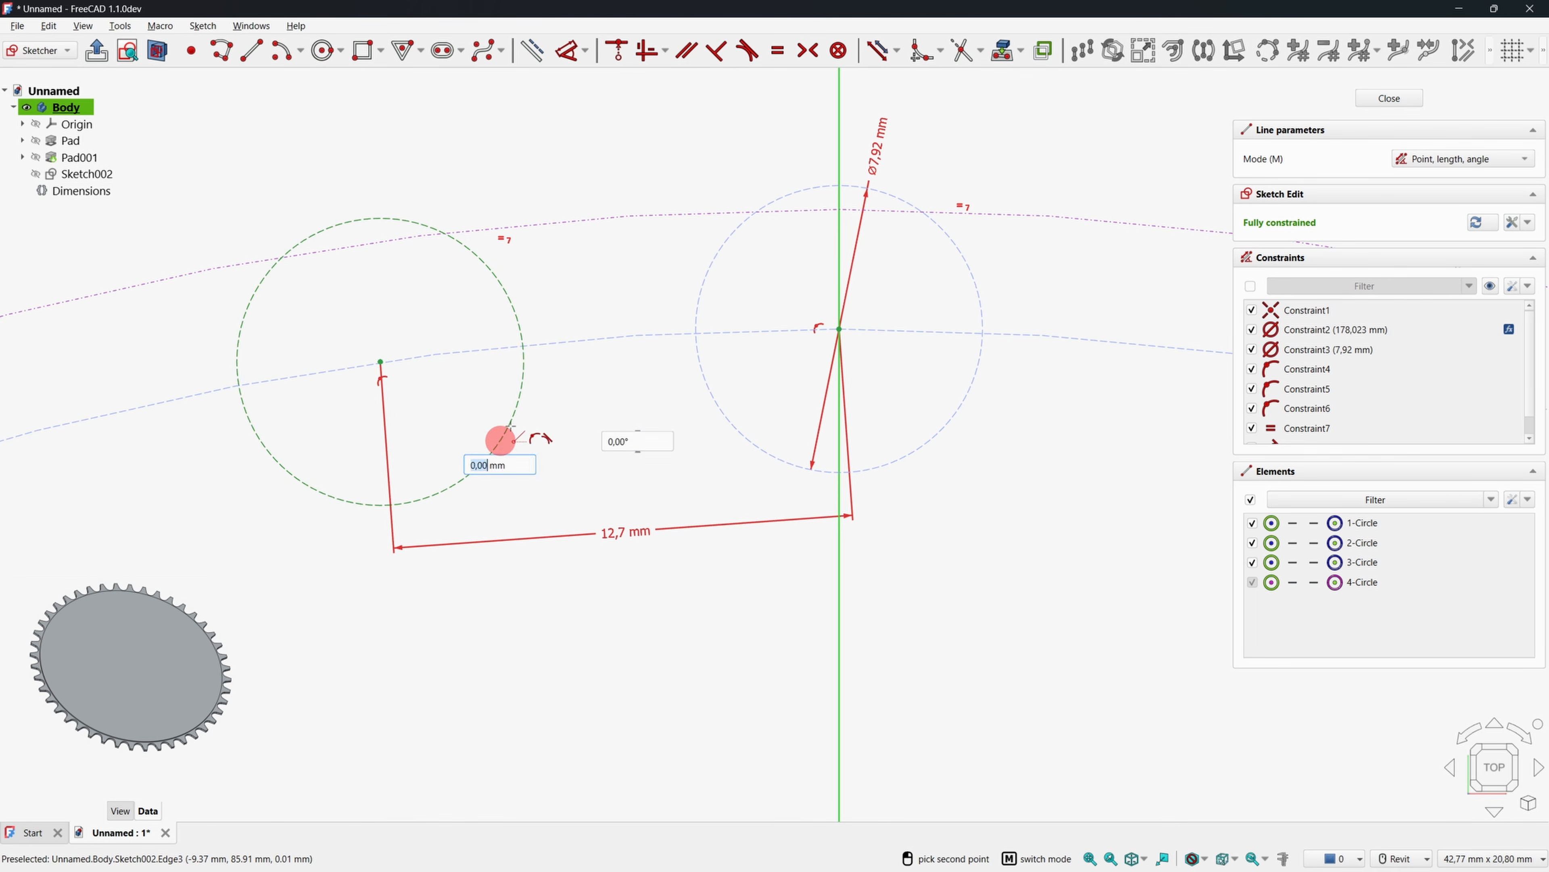
click(579, 219)
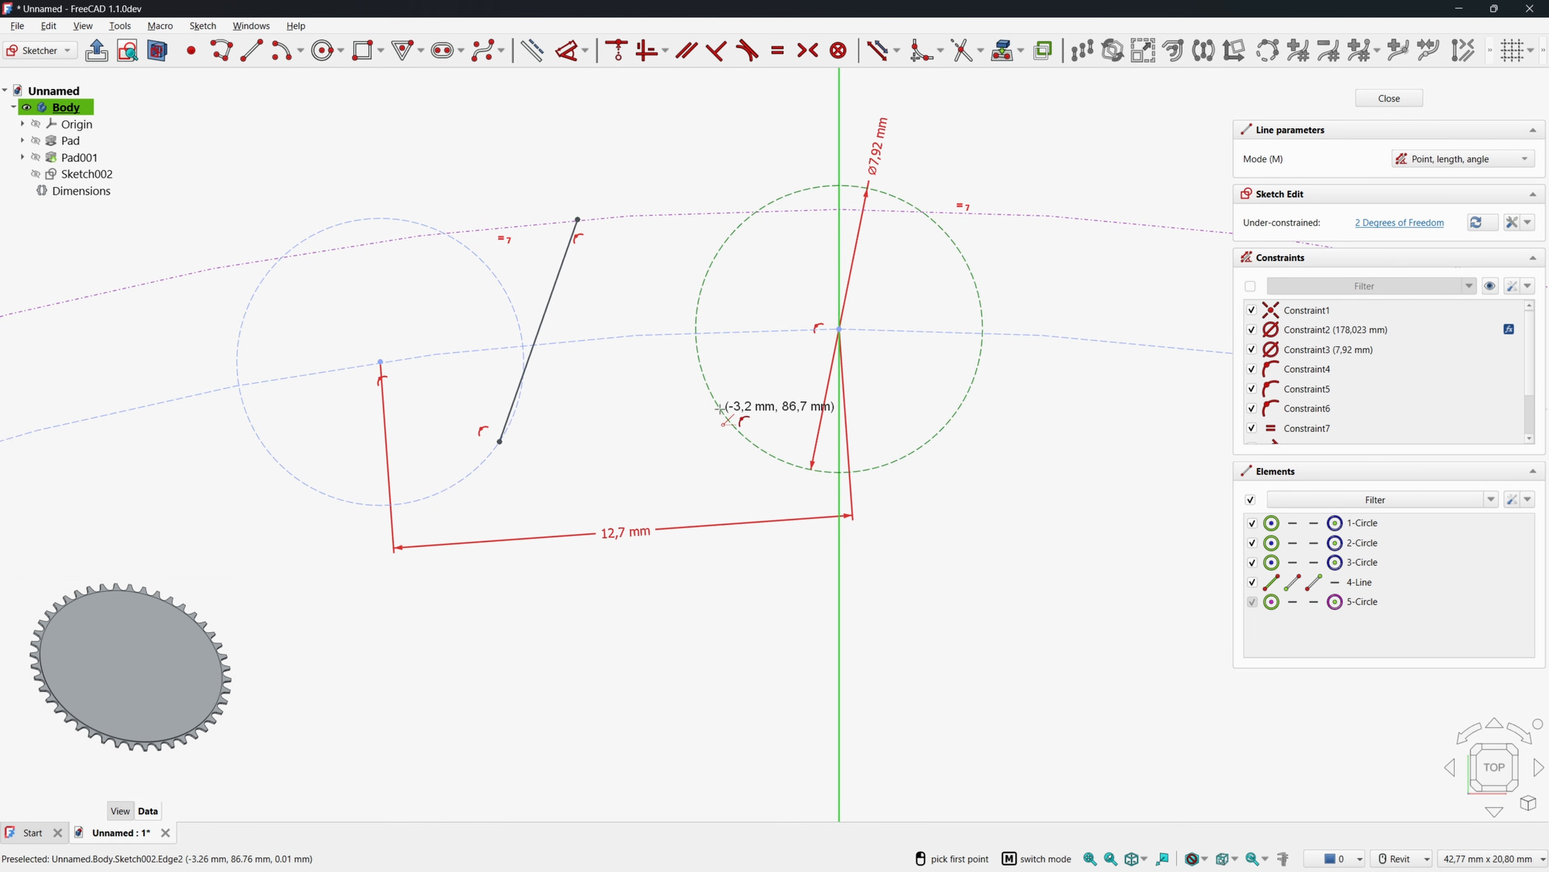
click(658, 215)
right_click(664, 185)
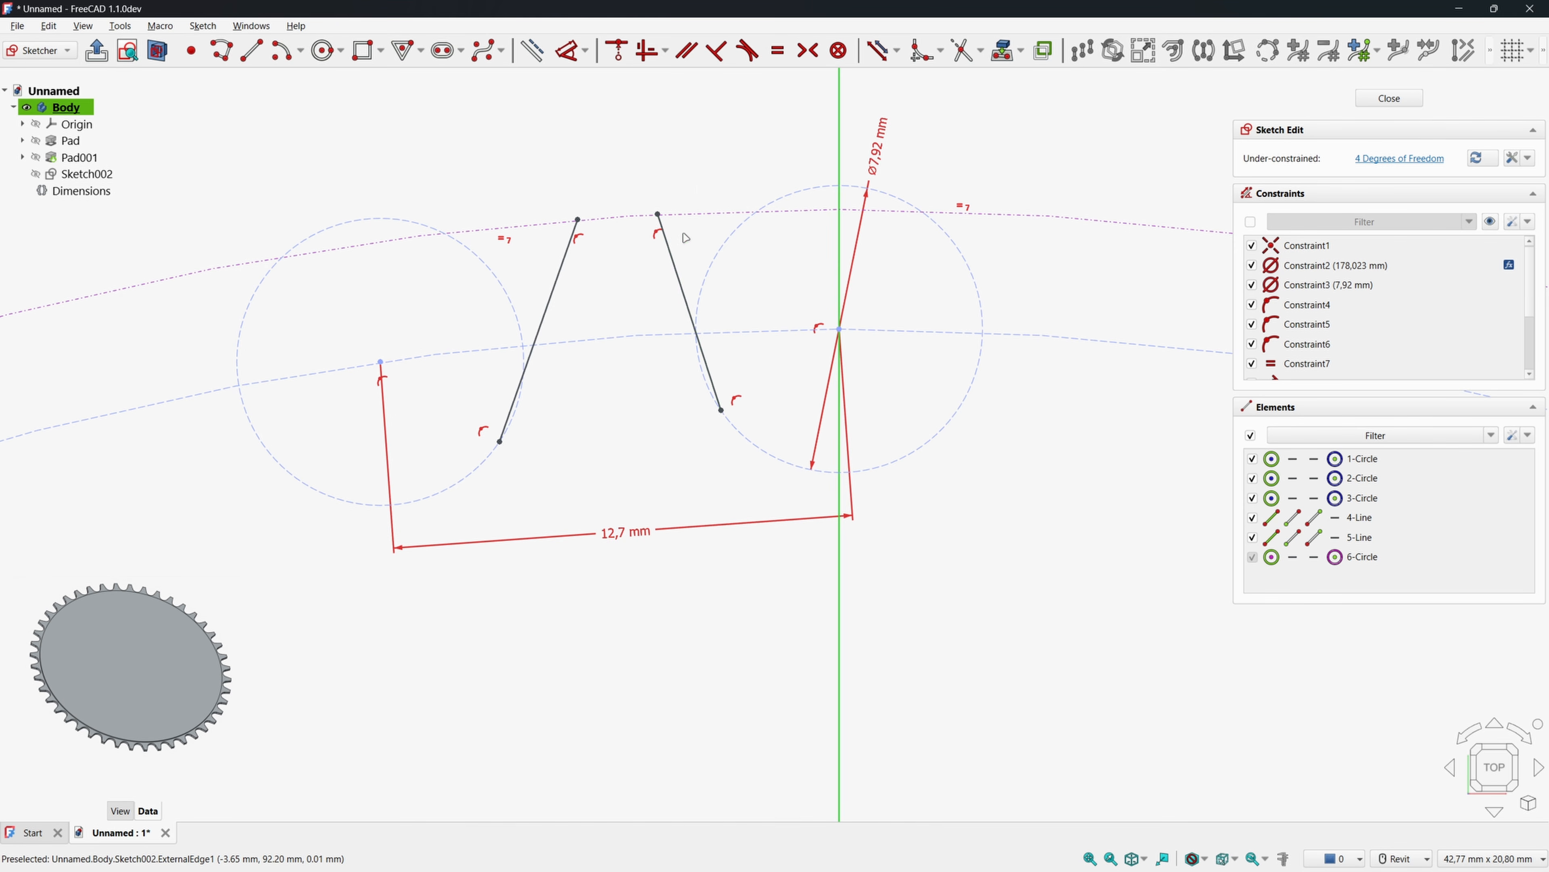
Make each slanted line tangent to the roller circle it starts from.
click(678, 272)
click(743, 440)
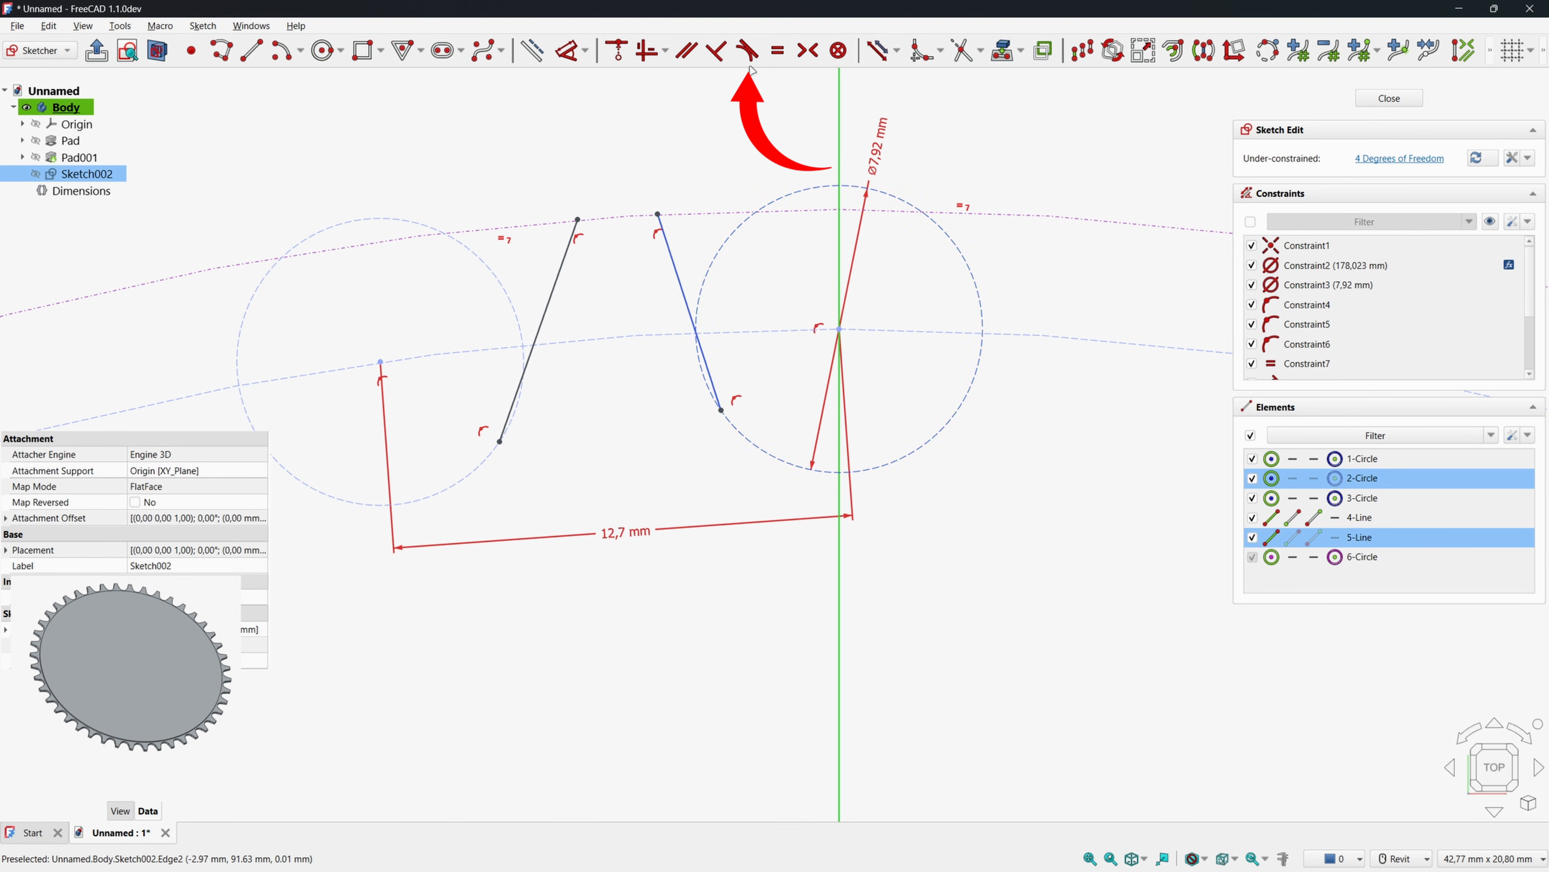
click(749, 51)
click(526, 432)
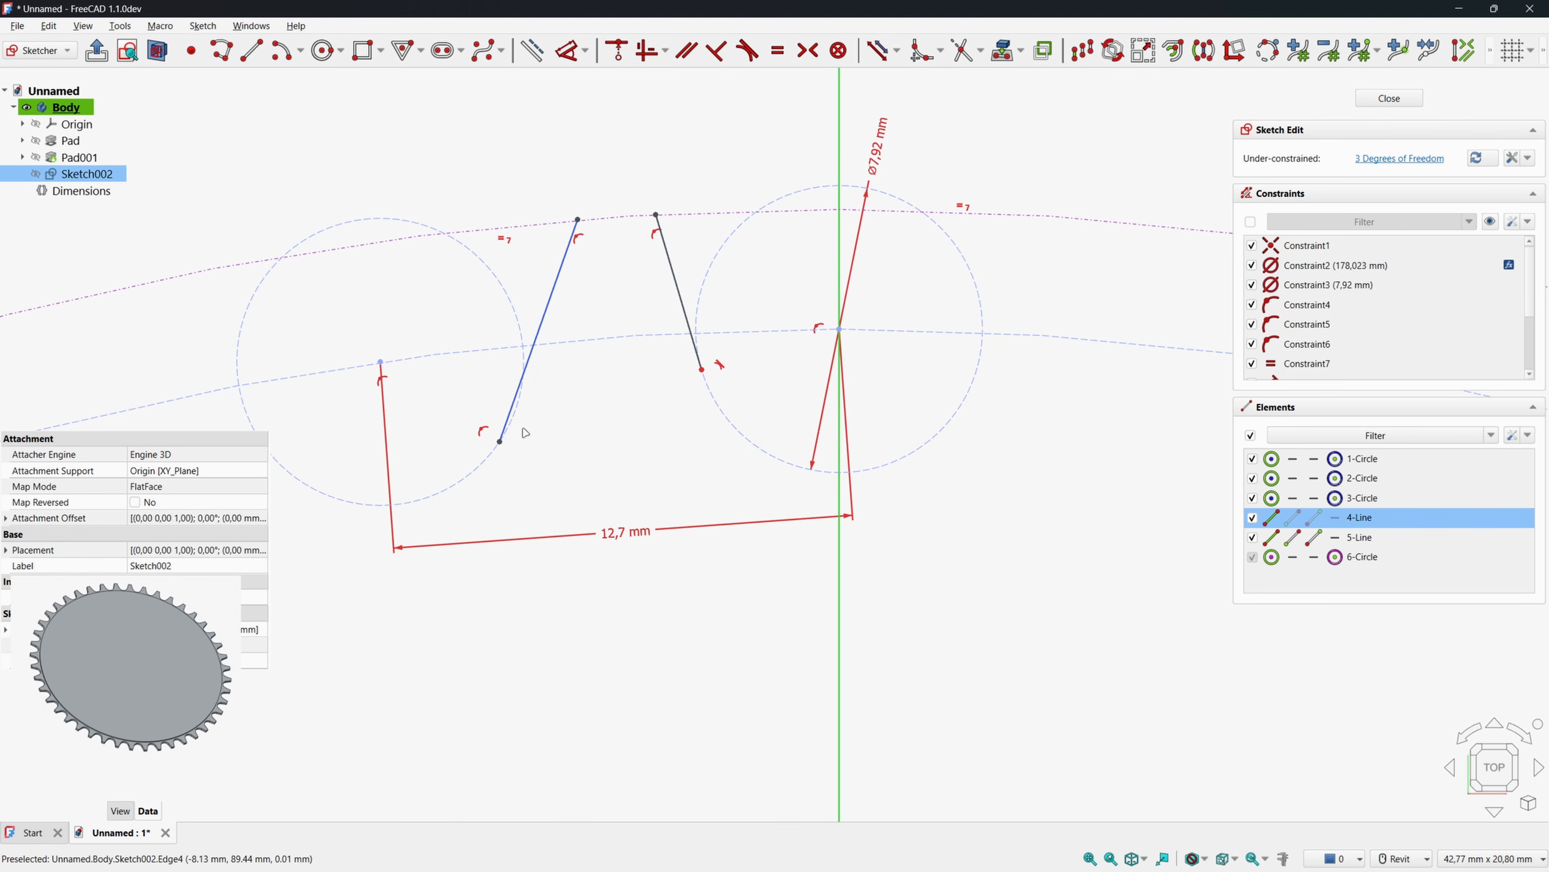
click(488, 465)
click(749, 51)
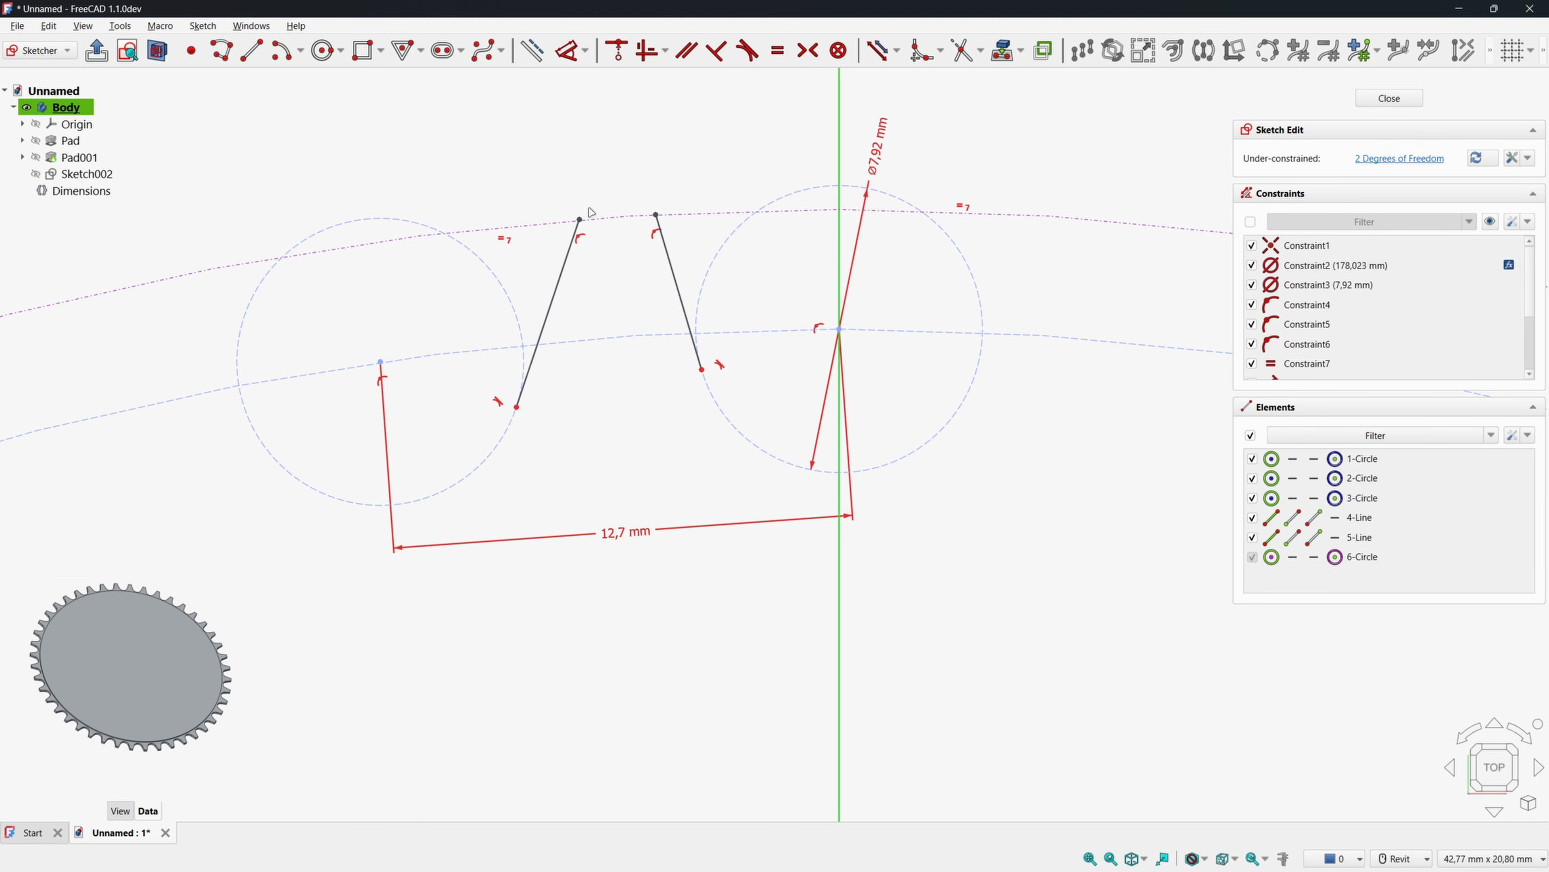
Constrain the two slanted tooth flank lines to equal length.
click(567, 274)
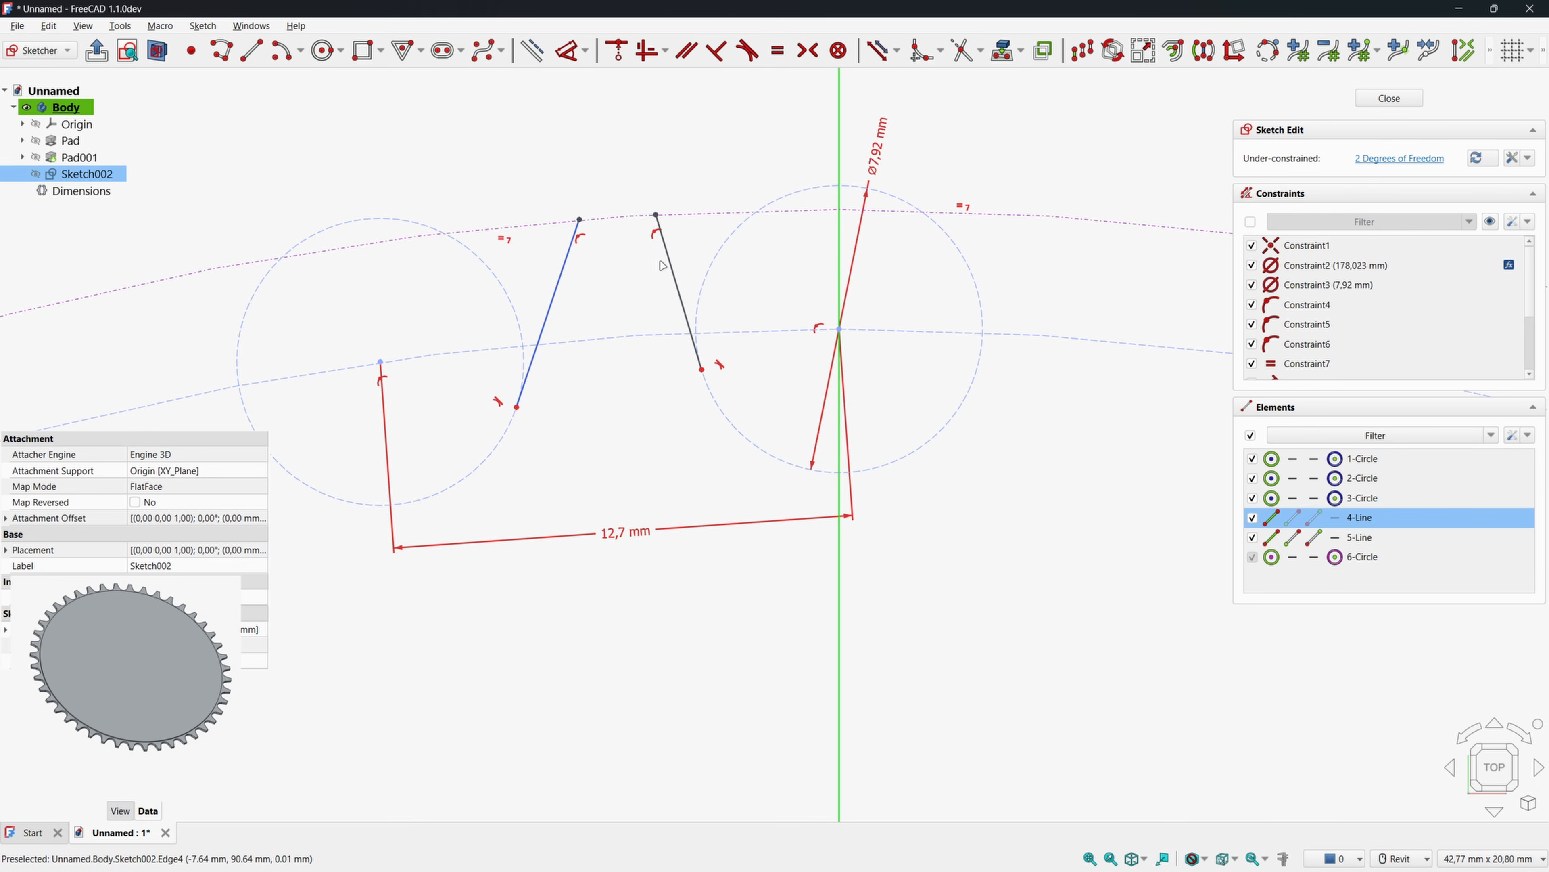
click(669, 258)
click(778, 52)
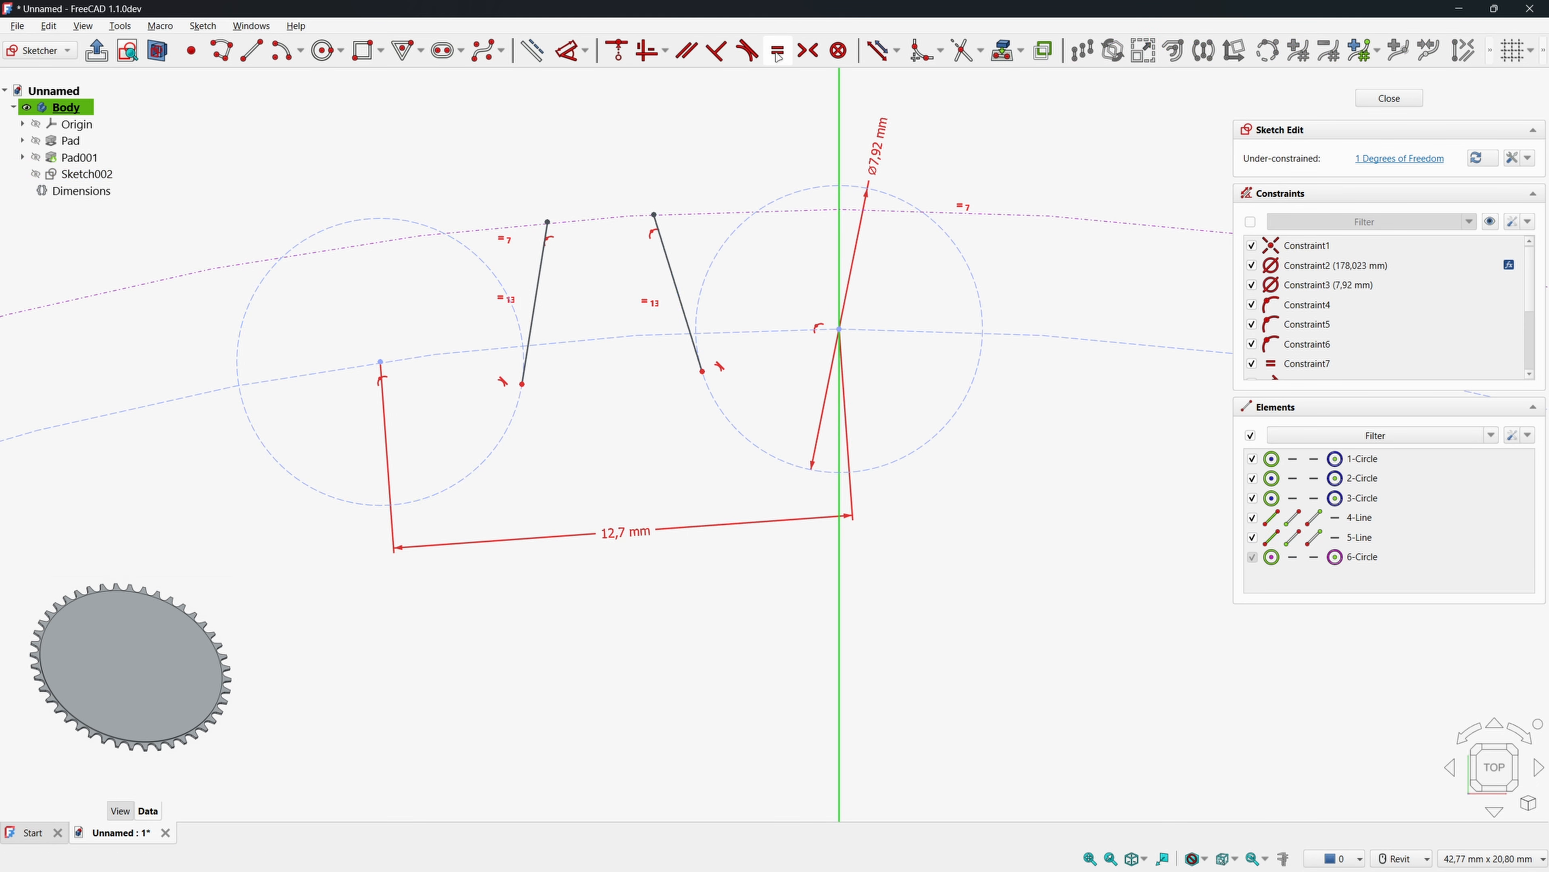
Set the distance between the flank lines' upper endpoints to 2,5 mm and convert the left flank line to construction geometry.
click(570, 52)
click(552, 222)
click(652, 214)
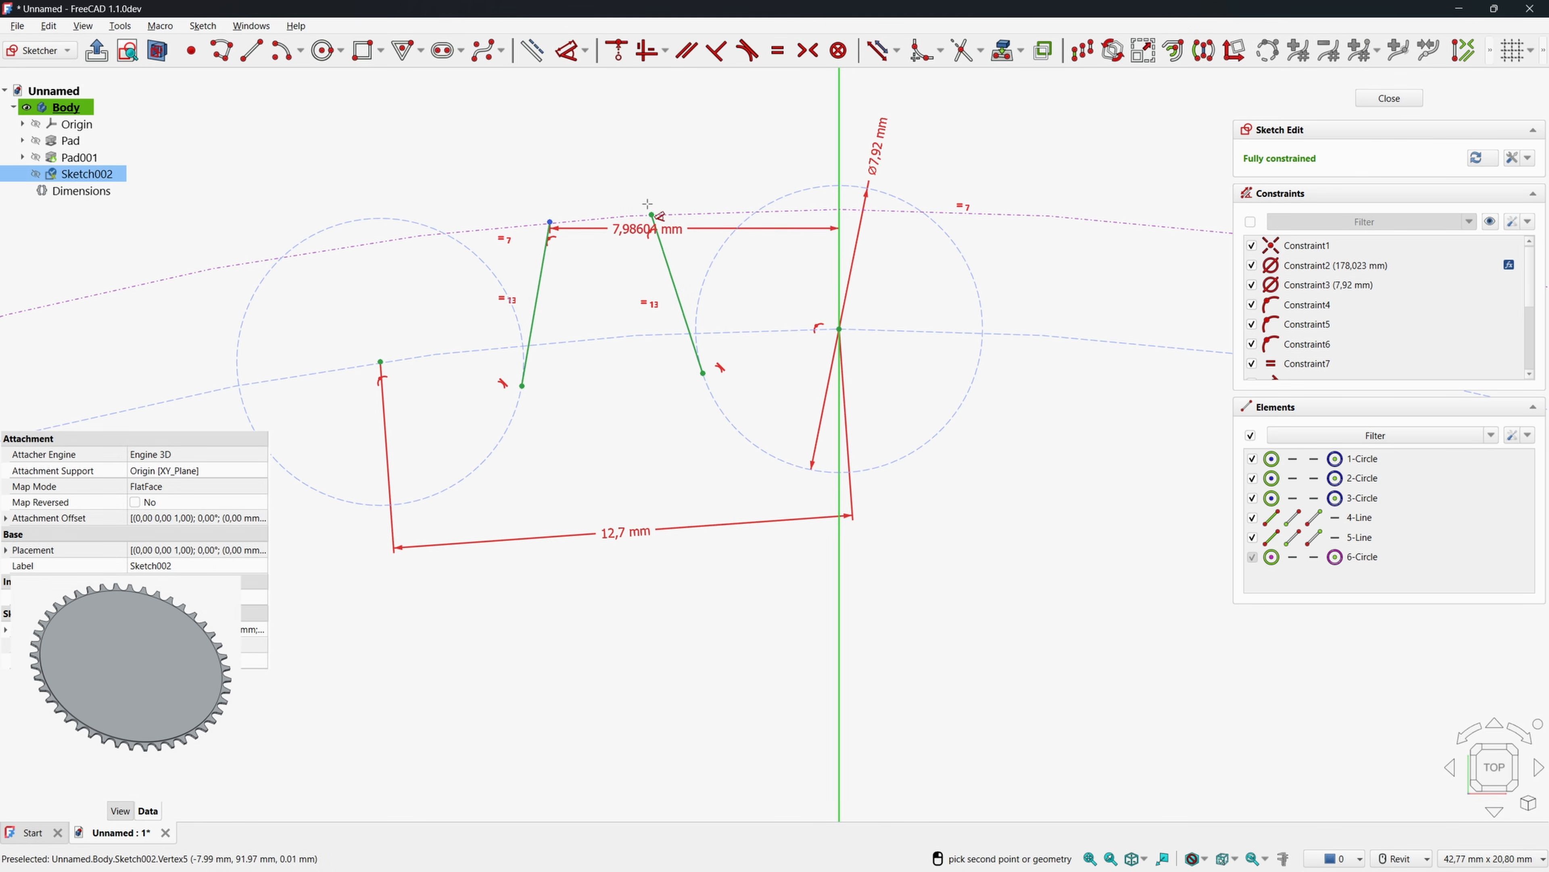
scroll(607, 216, up, 6)
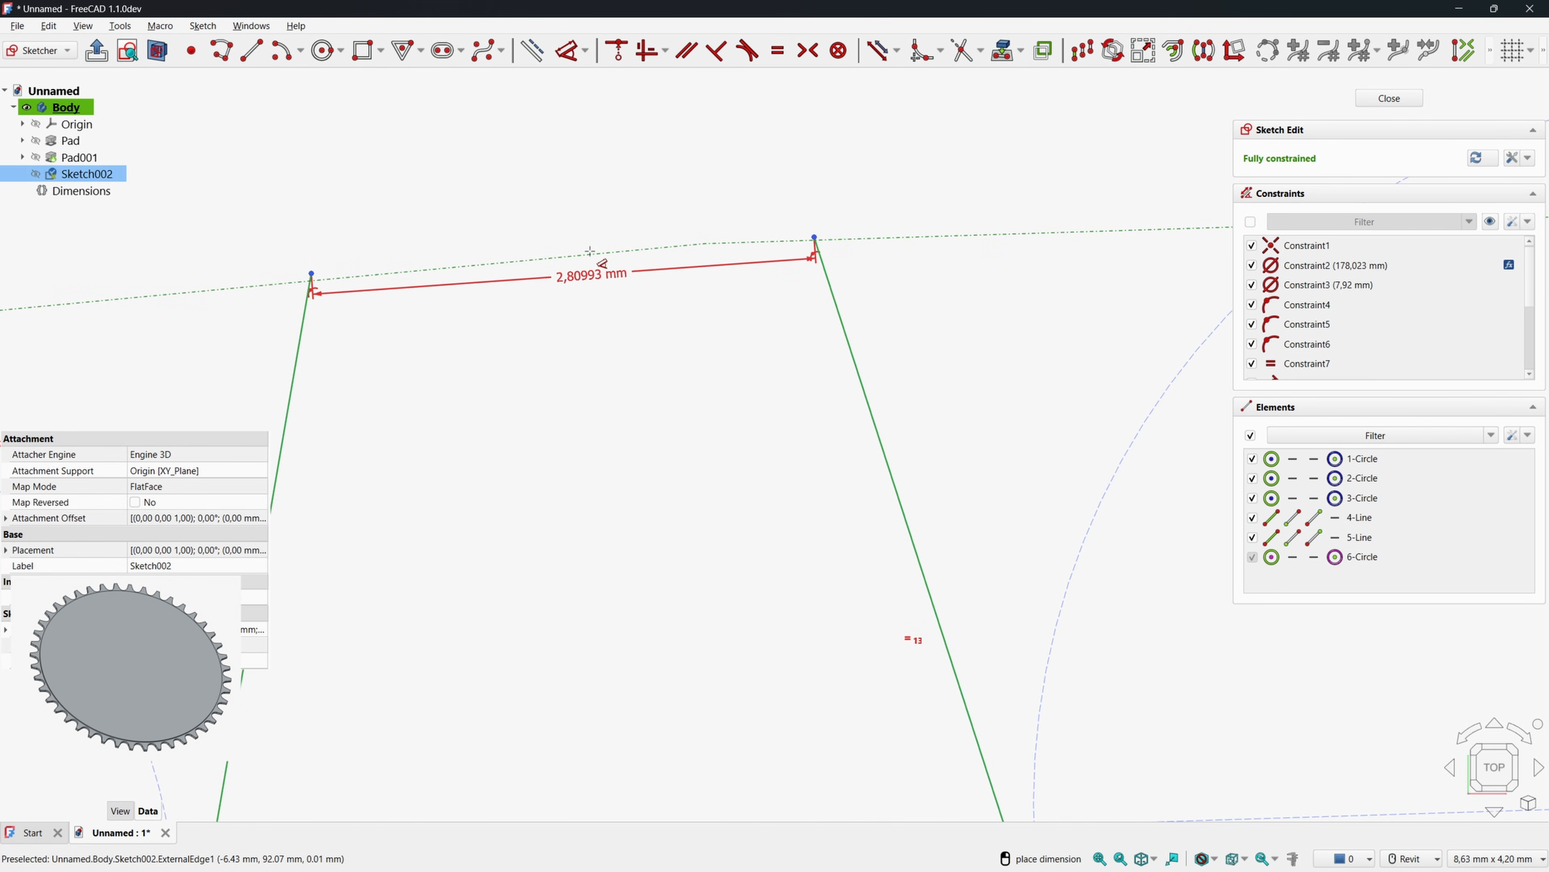
click(595, 254)
text(2.5)
key(Return)
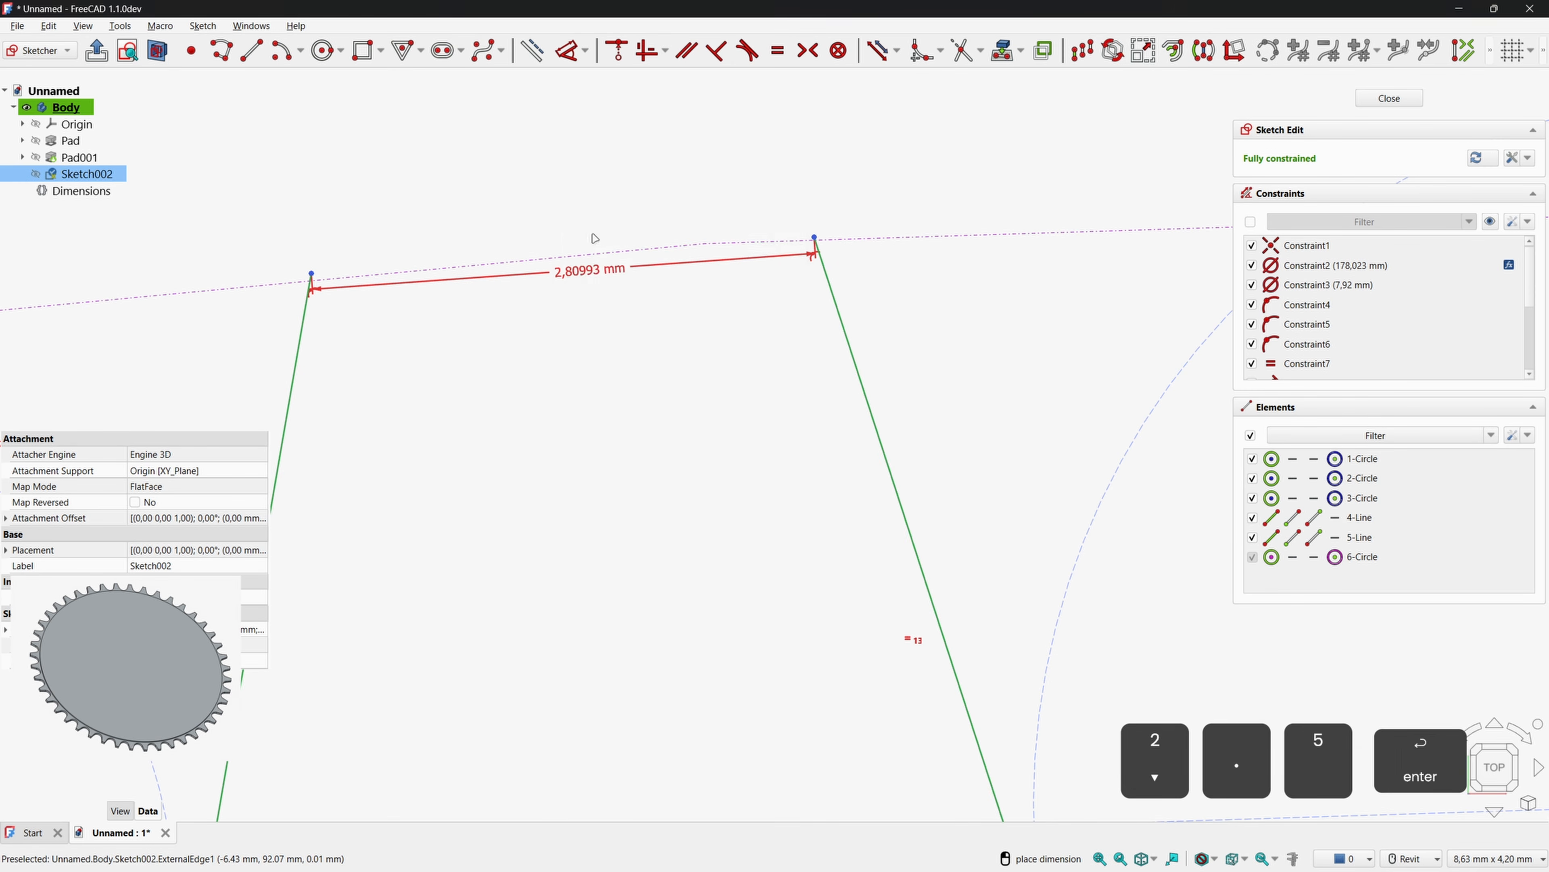
scroll(594, 244, down, 4)
right_click(583, 285)
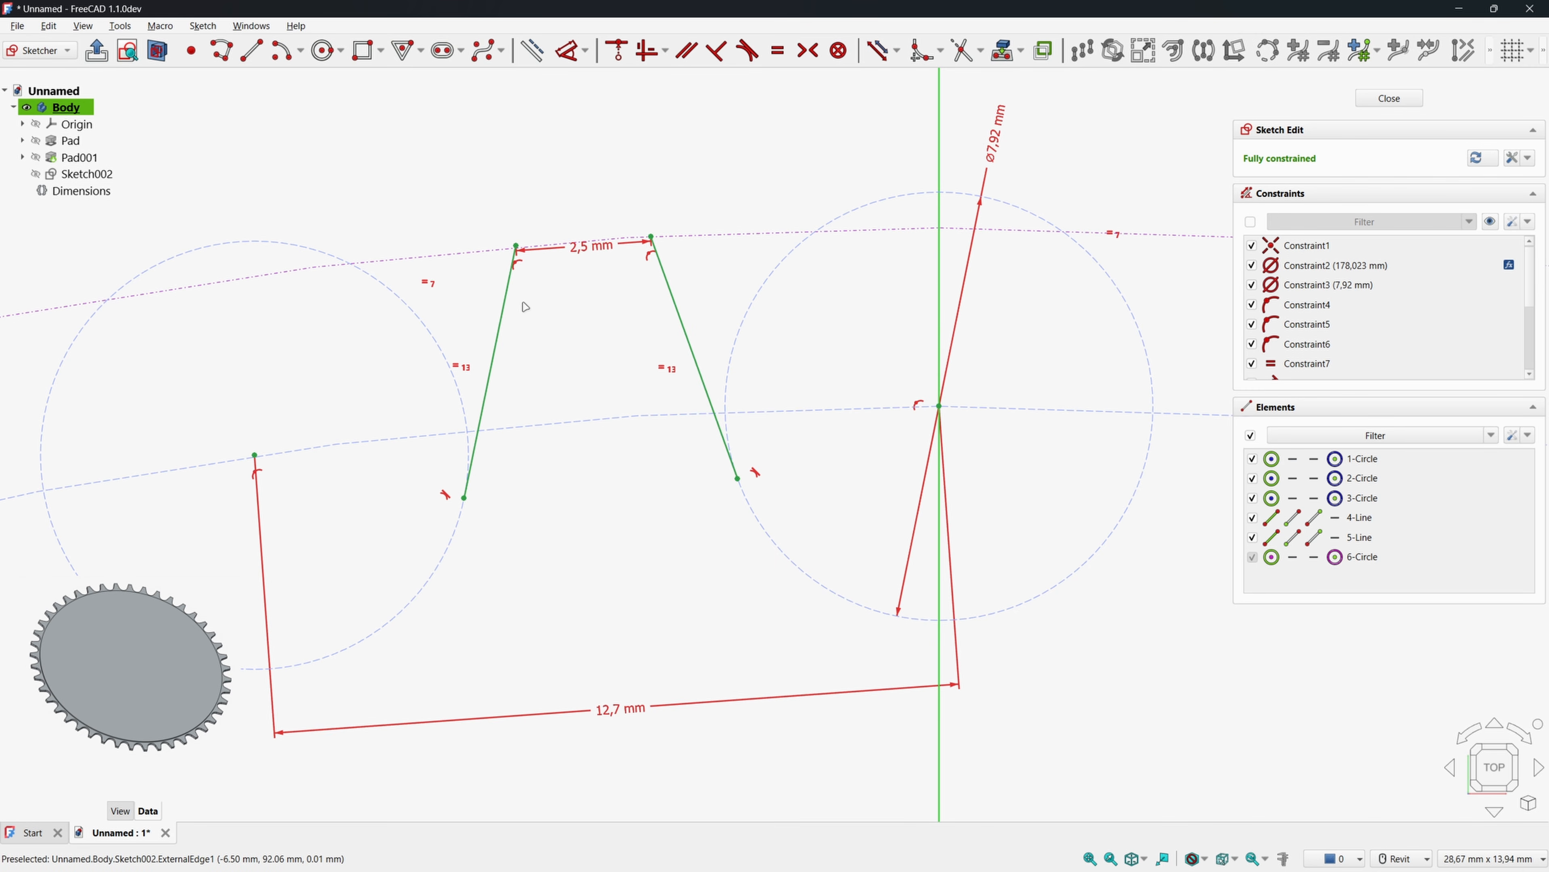
click(504, 305)
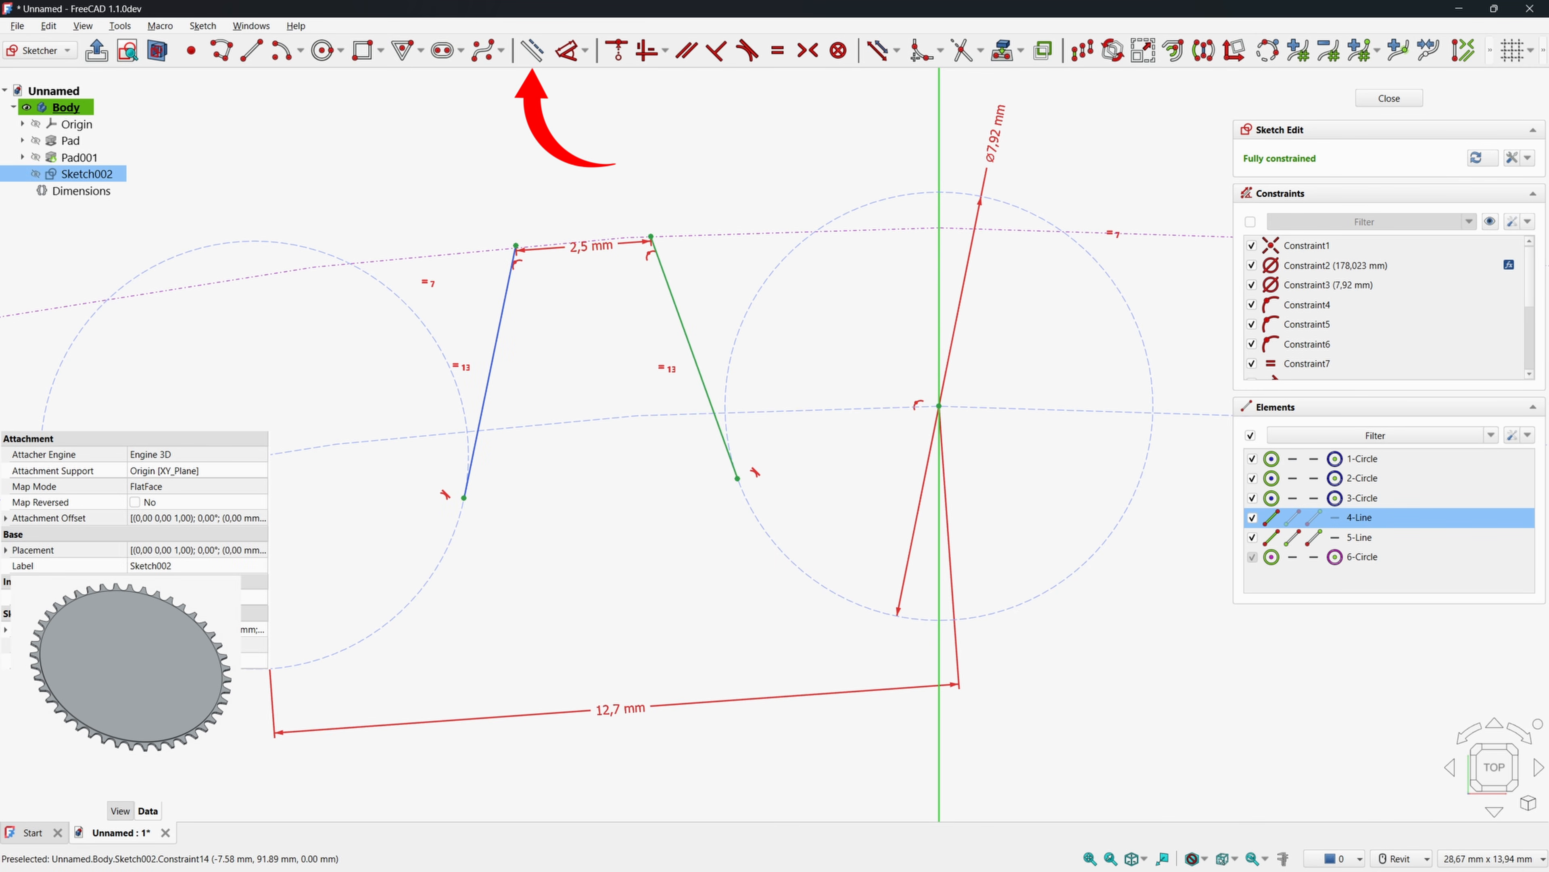
click(532, 51)
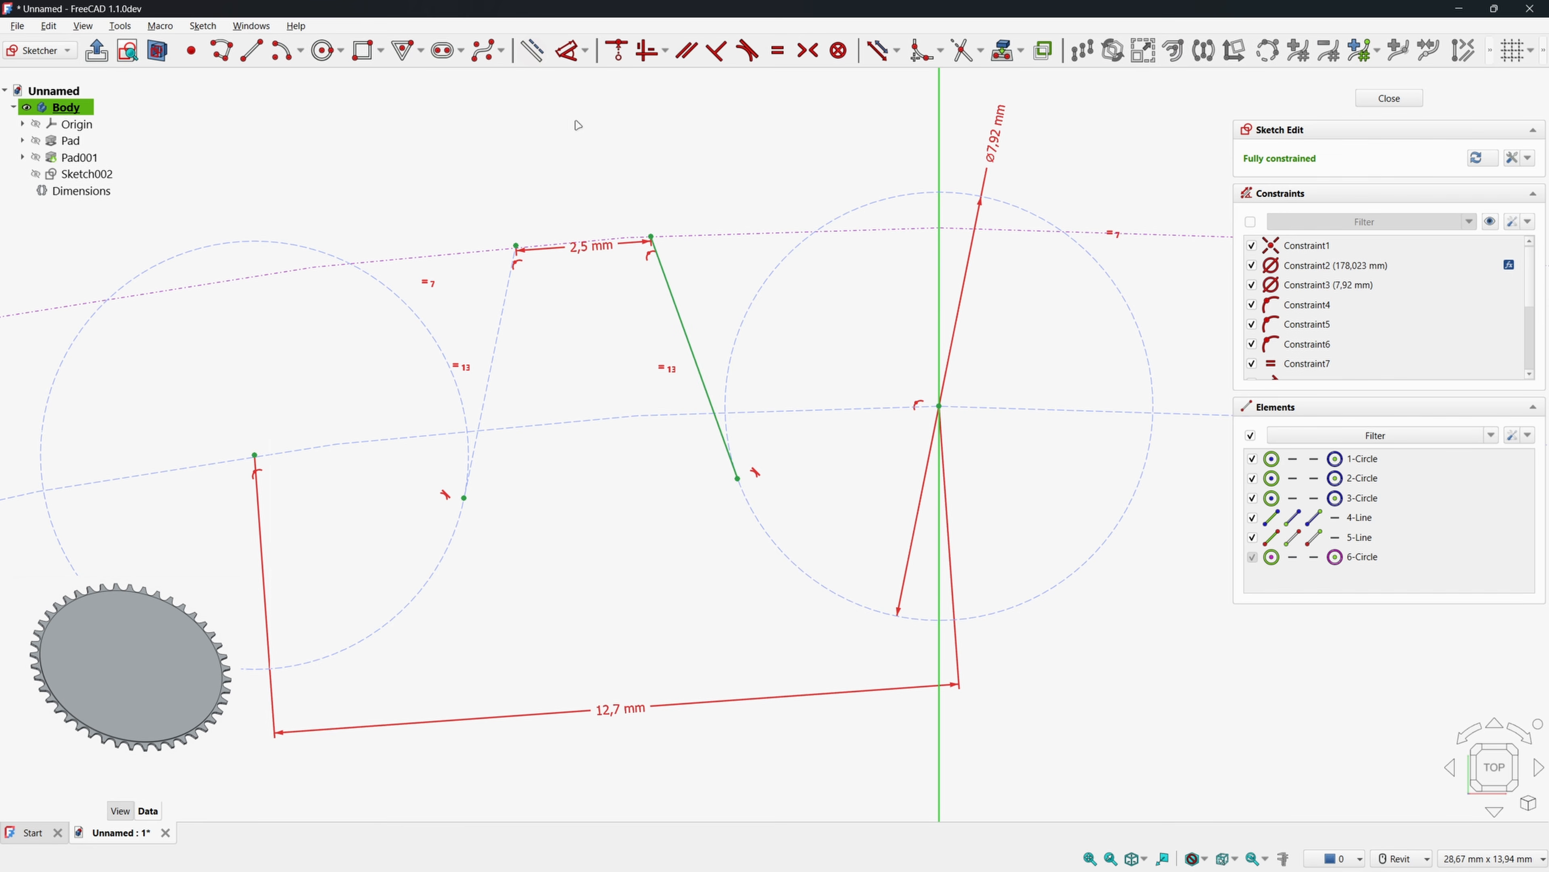
Draw a line tangent to the right side of the roller circle on the vertical axis, ending on the outer reference circle.
click(253, 53)
scroll(618, 159, down, 1)
middle_drag(619, 160, 400, 232)
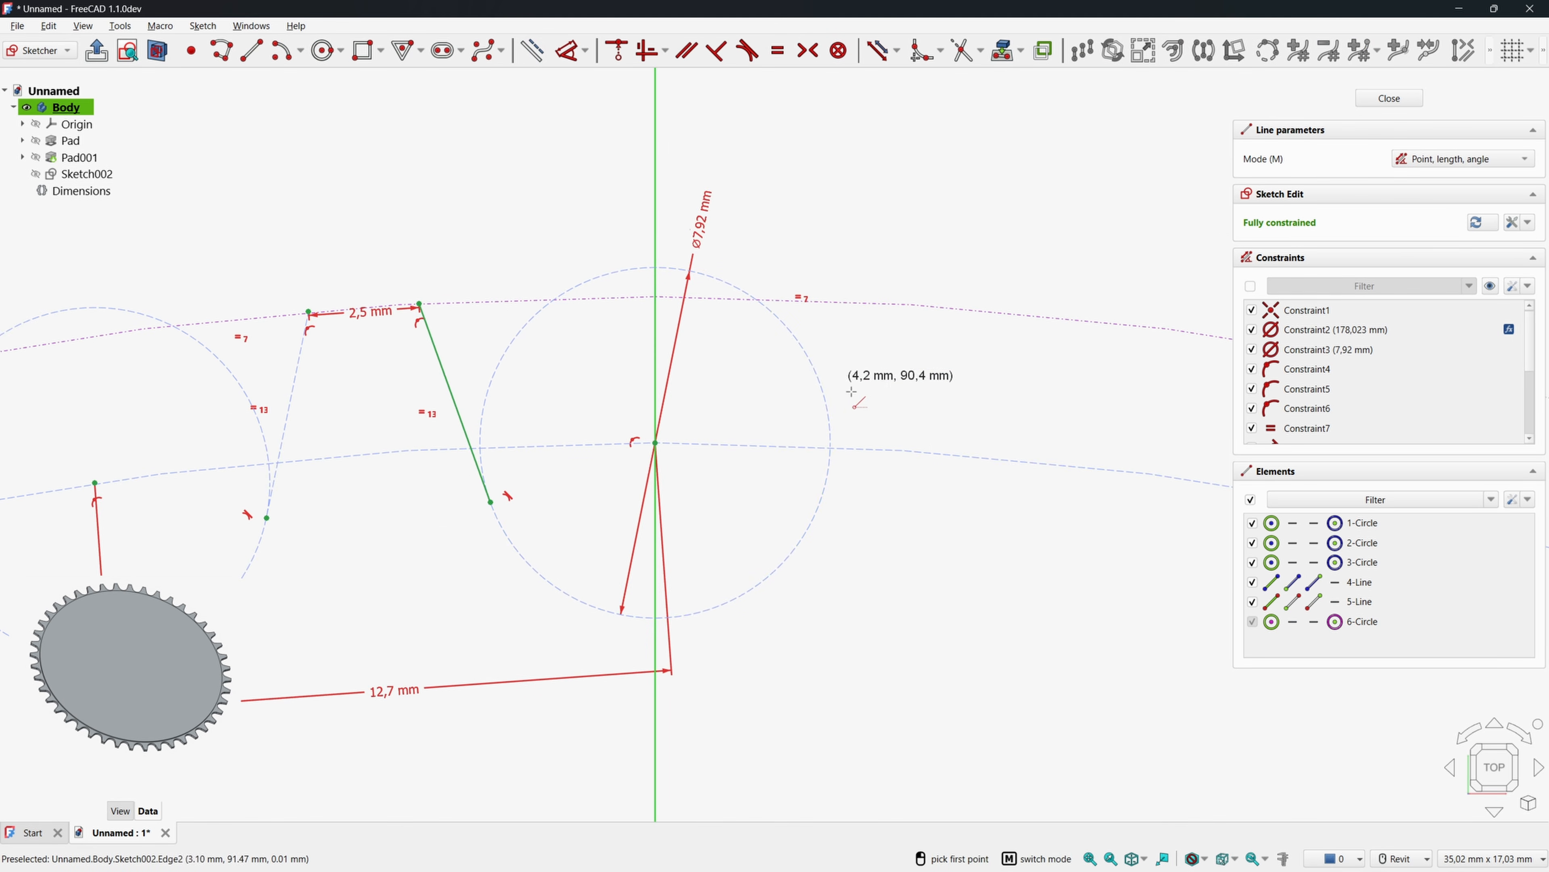
click(819, 504)
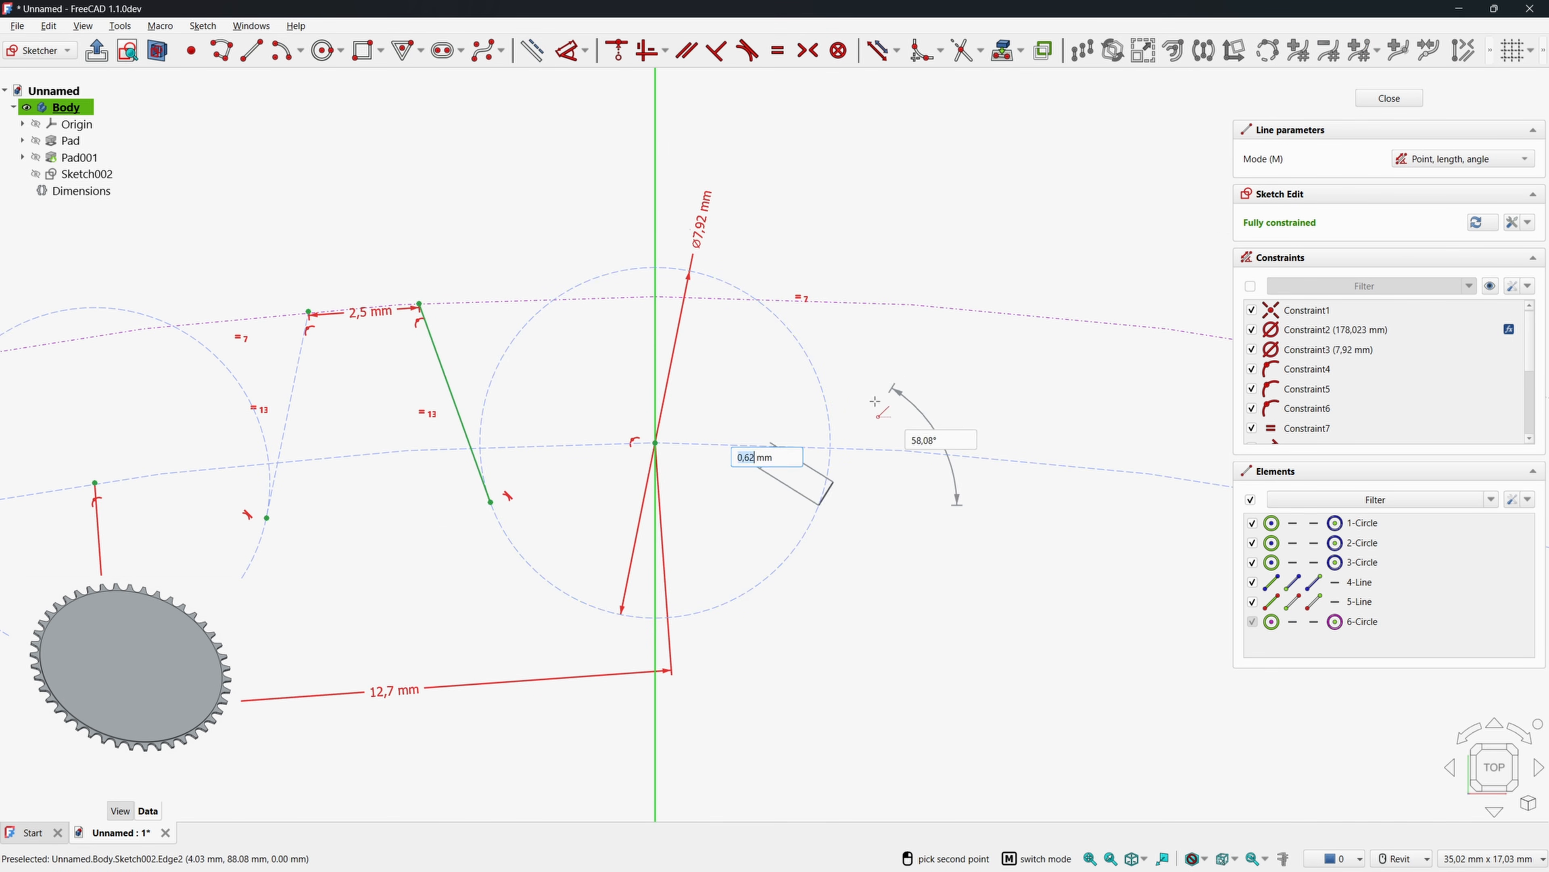
click(894, 304)
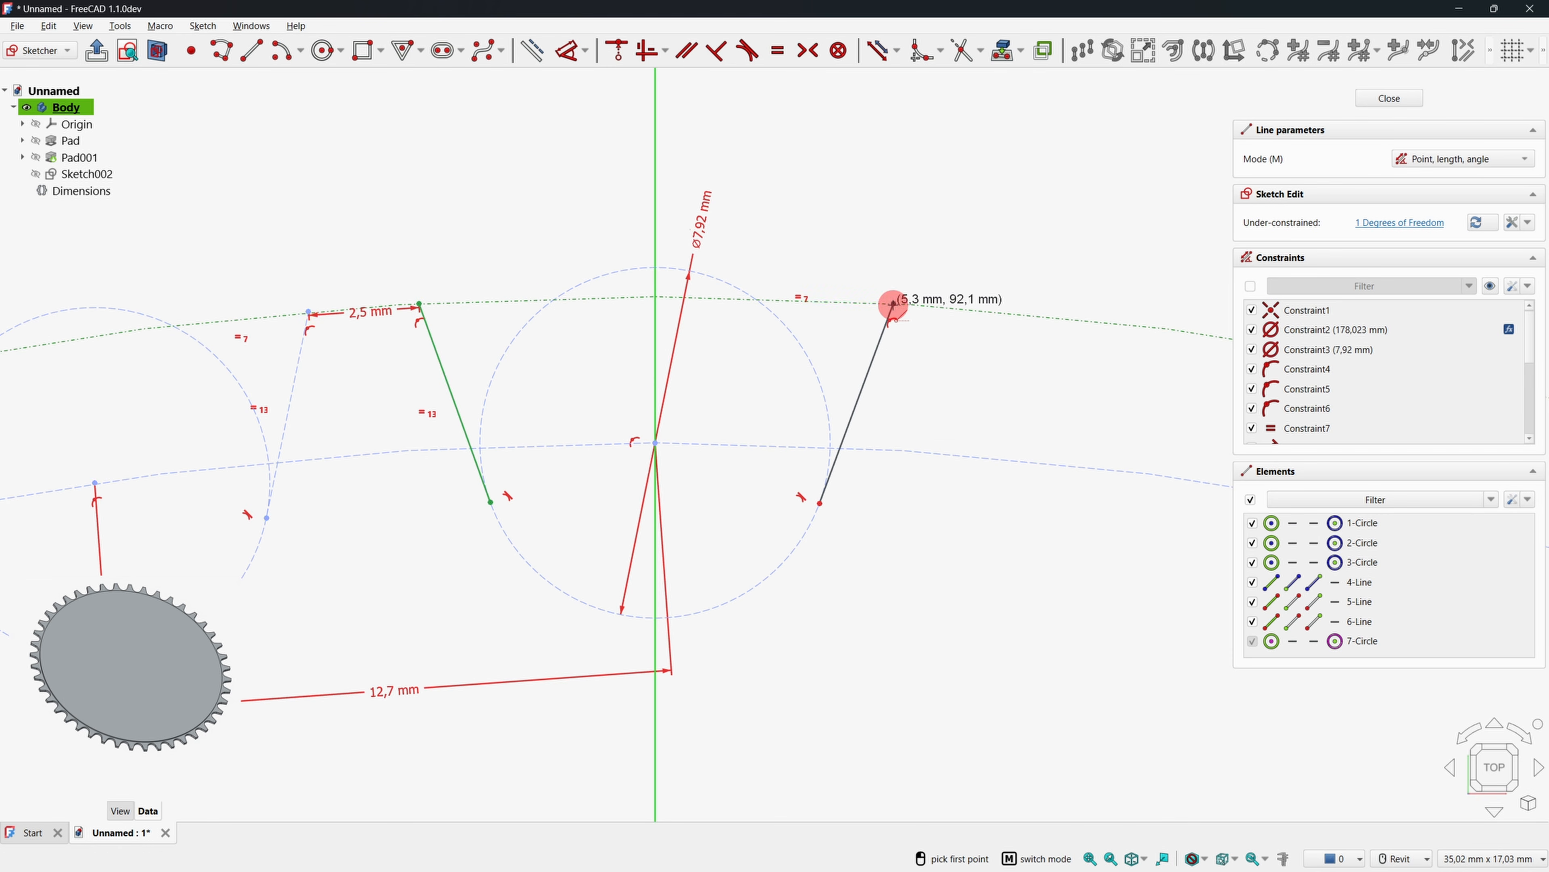
right_click(901, 260)
Make the upper endpoints of the two solid flank lines symmetric about the vertical axis.
click(894, 305)
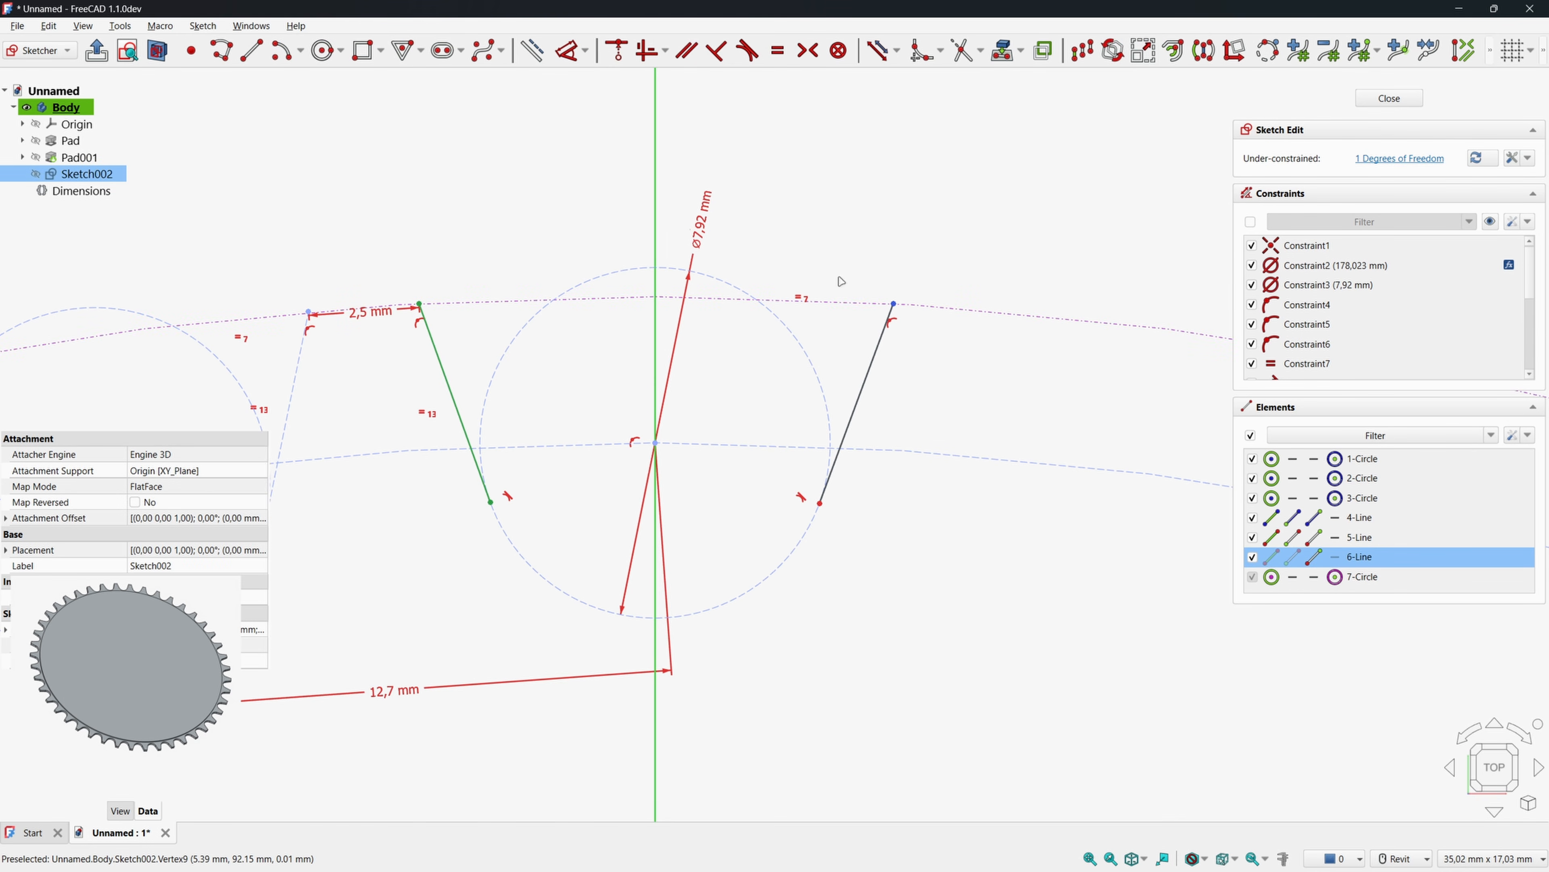
click(661, 229)
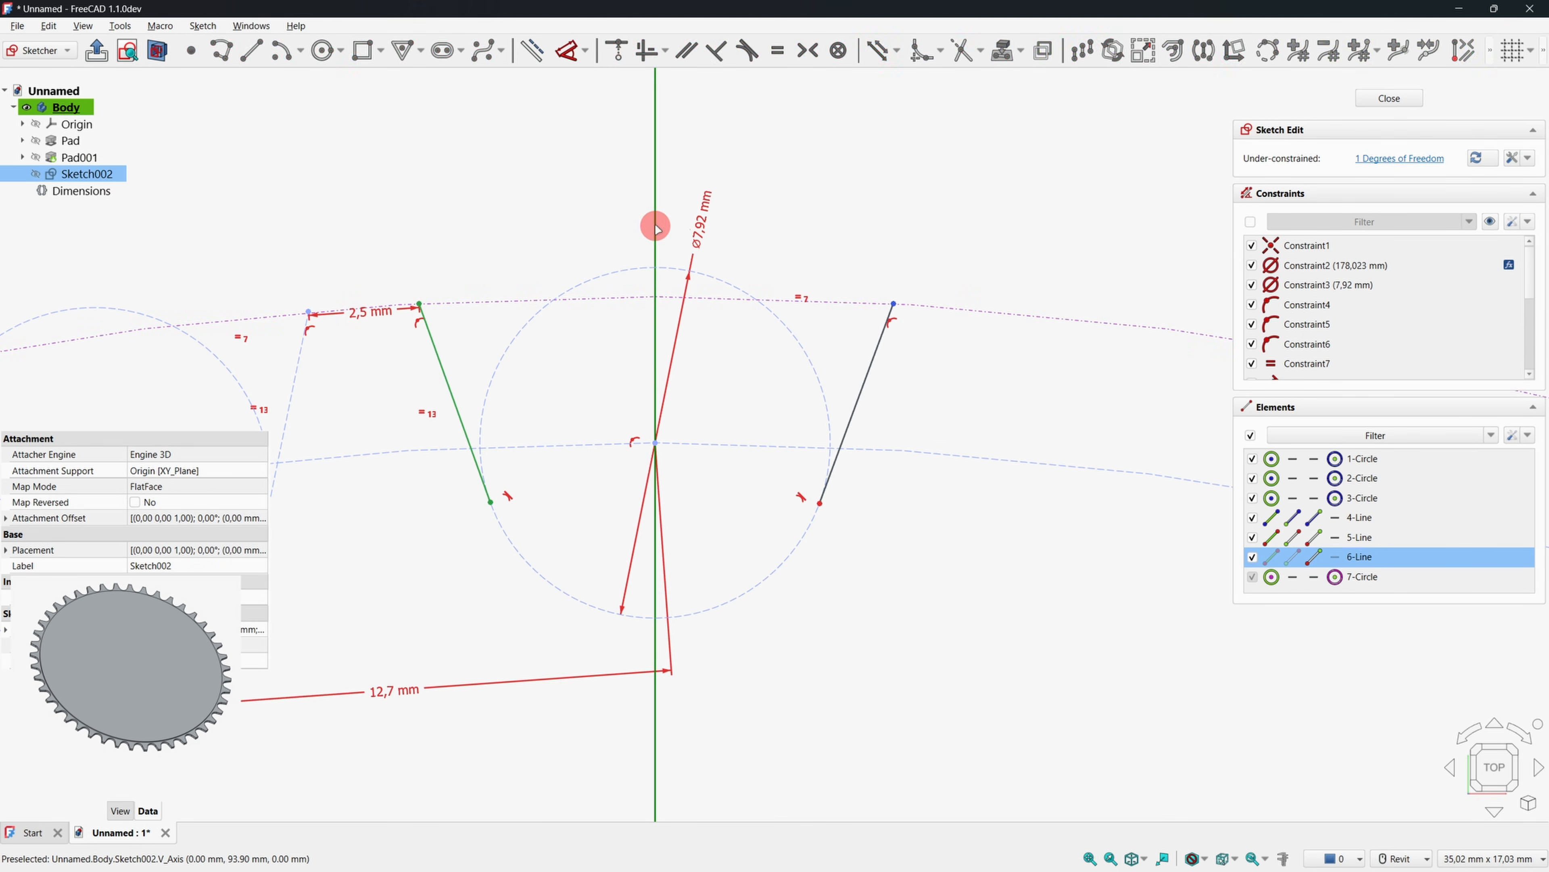
click(422, 303)
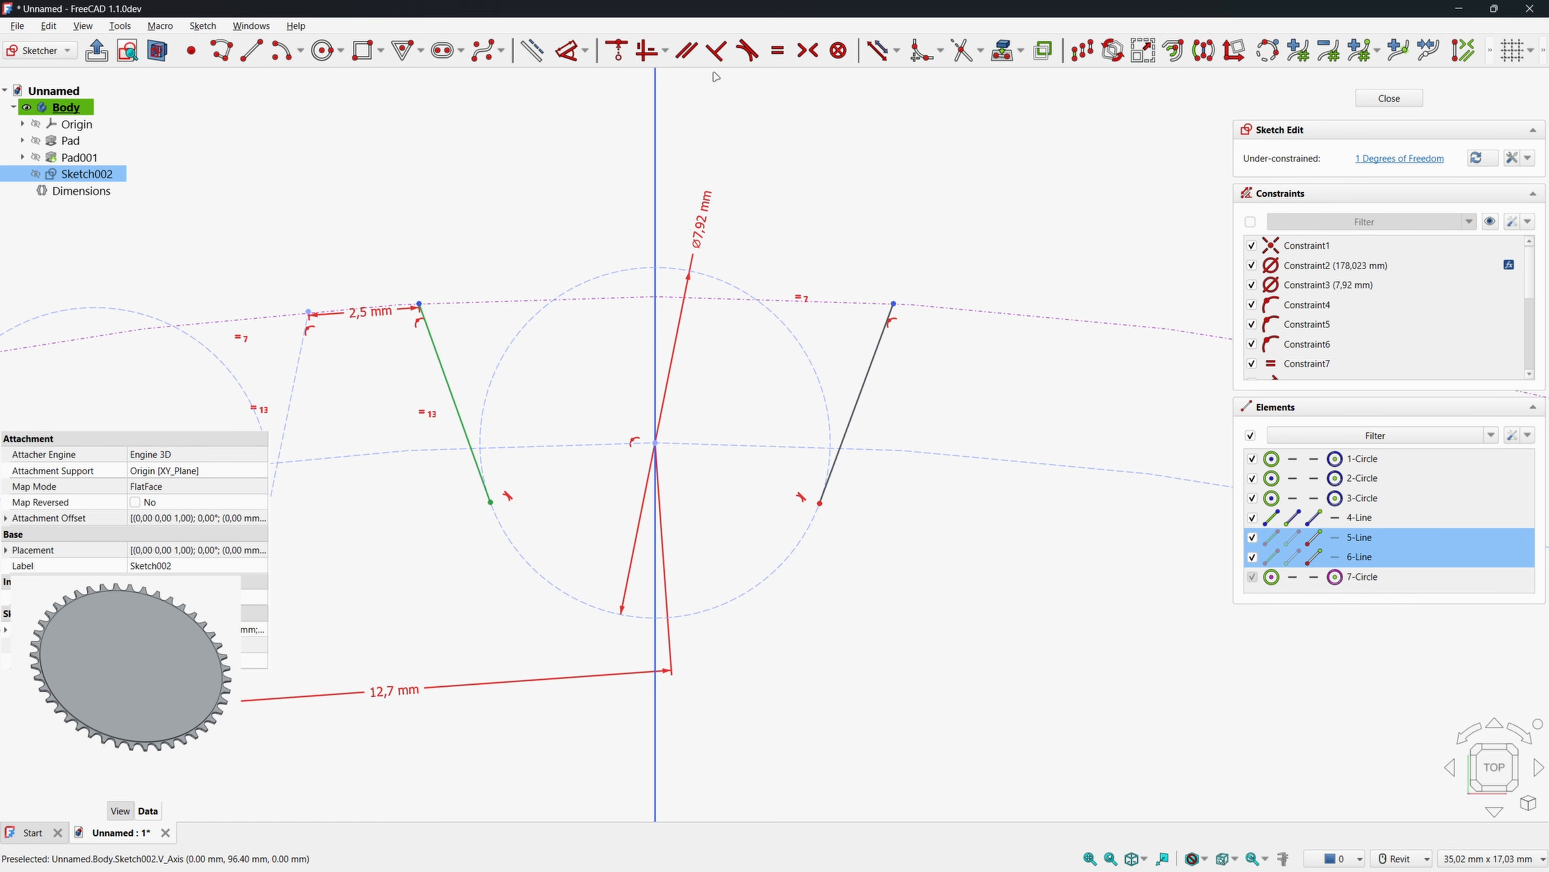
click(809, 51)
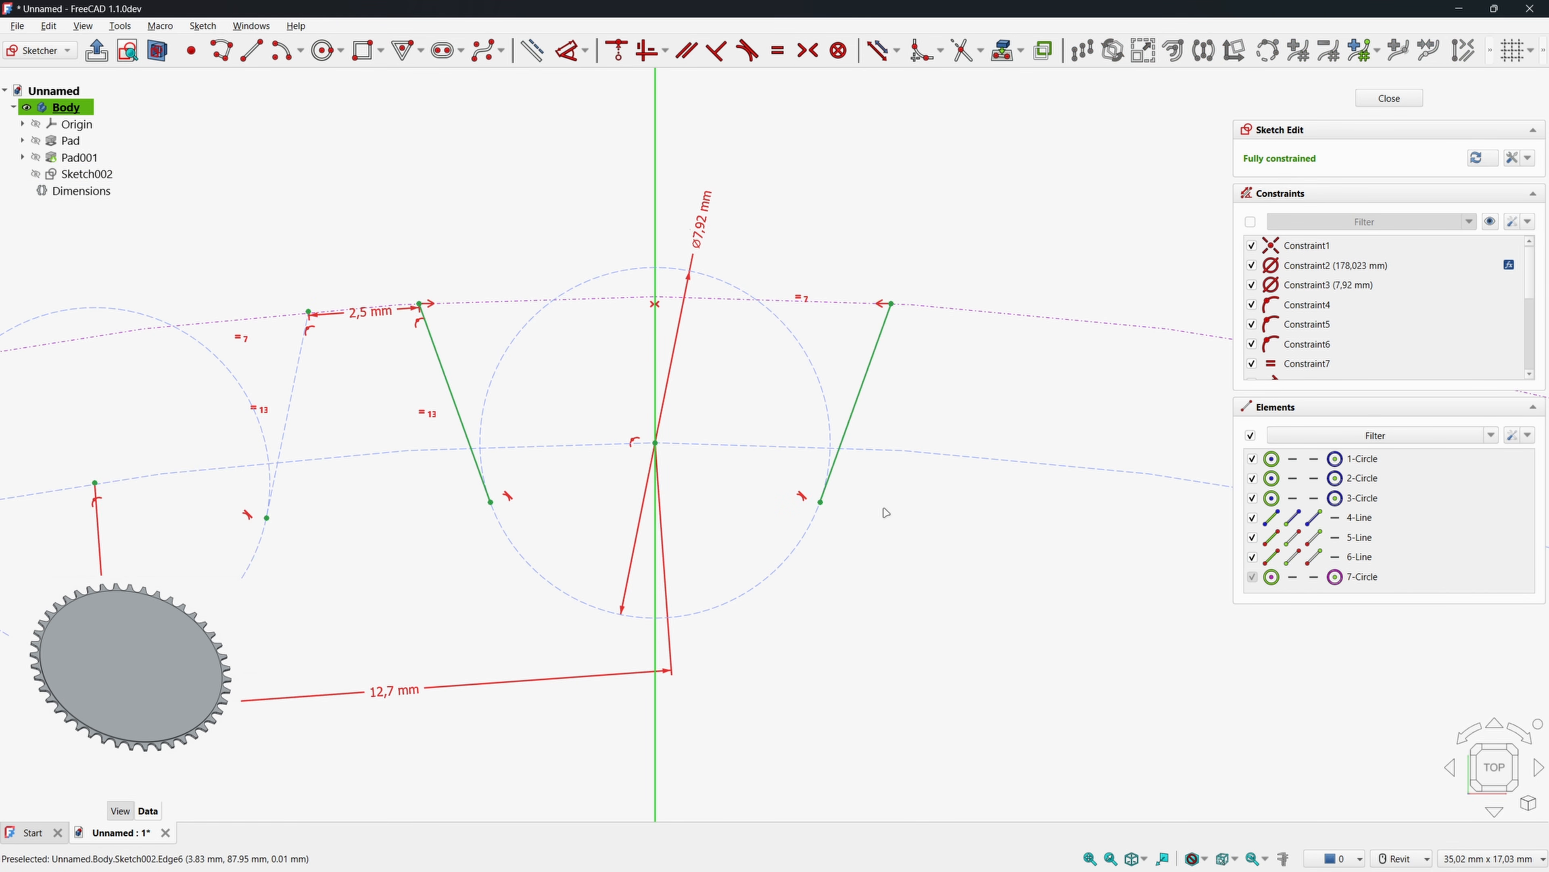
Draw a three-point arc bulging upward between the upper ends of the solid flank lines, passing through about (3,7 mm, 94,7 mm).
scroll(883, 509, down, 1)
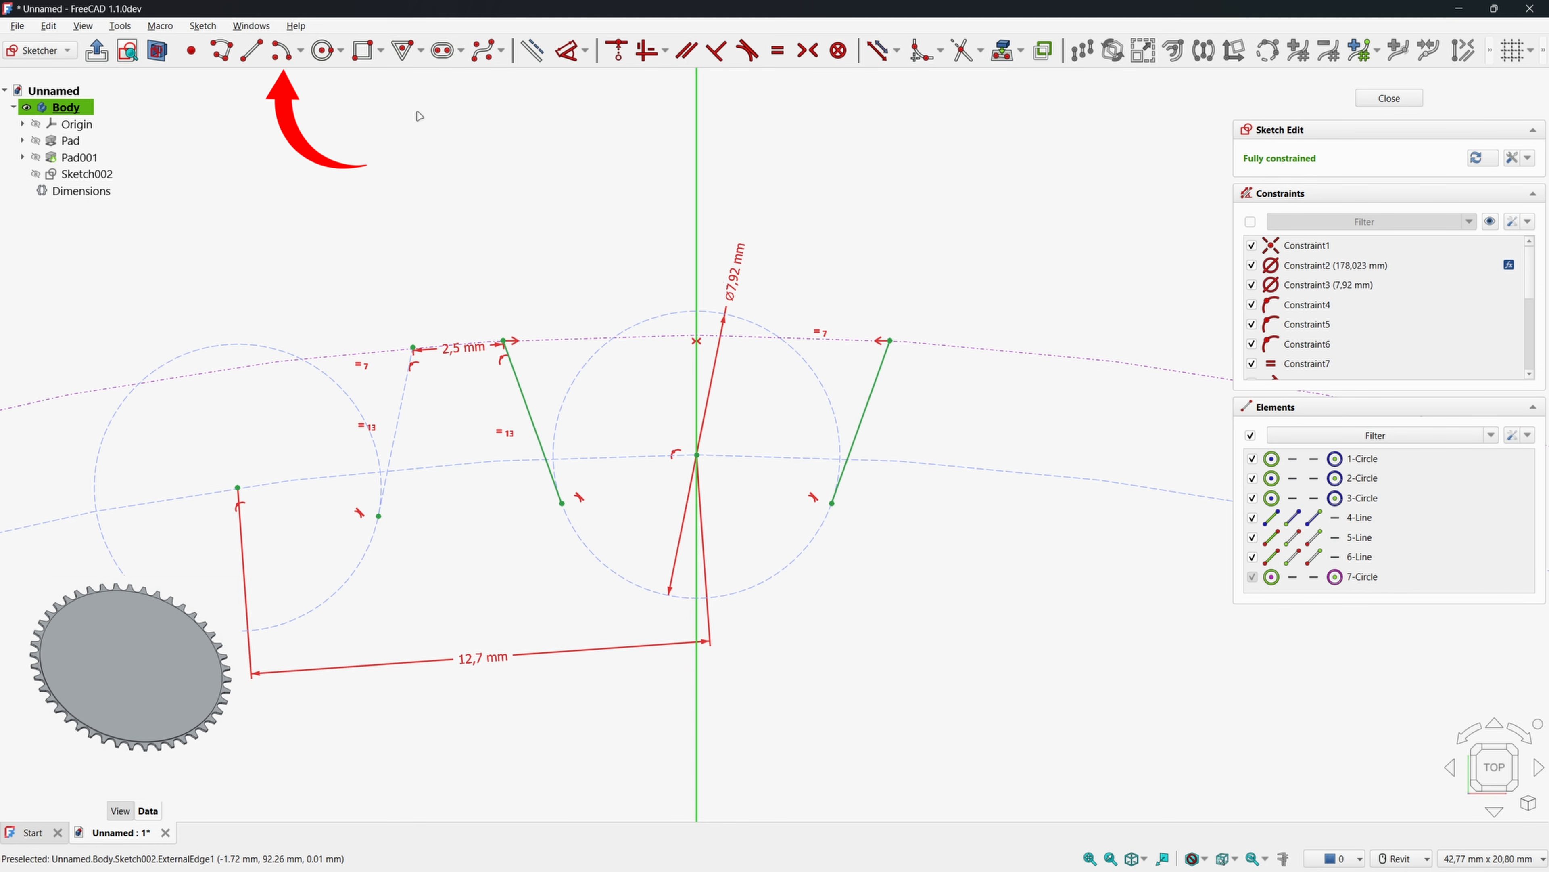
click(300, 51)
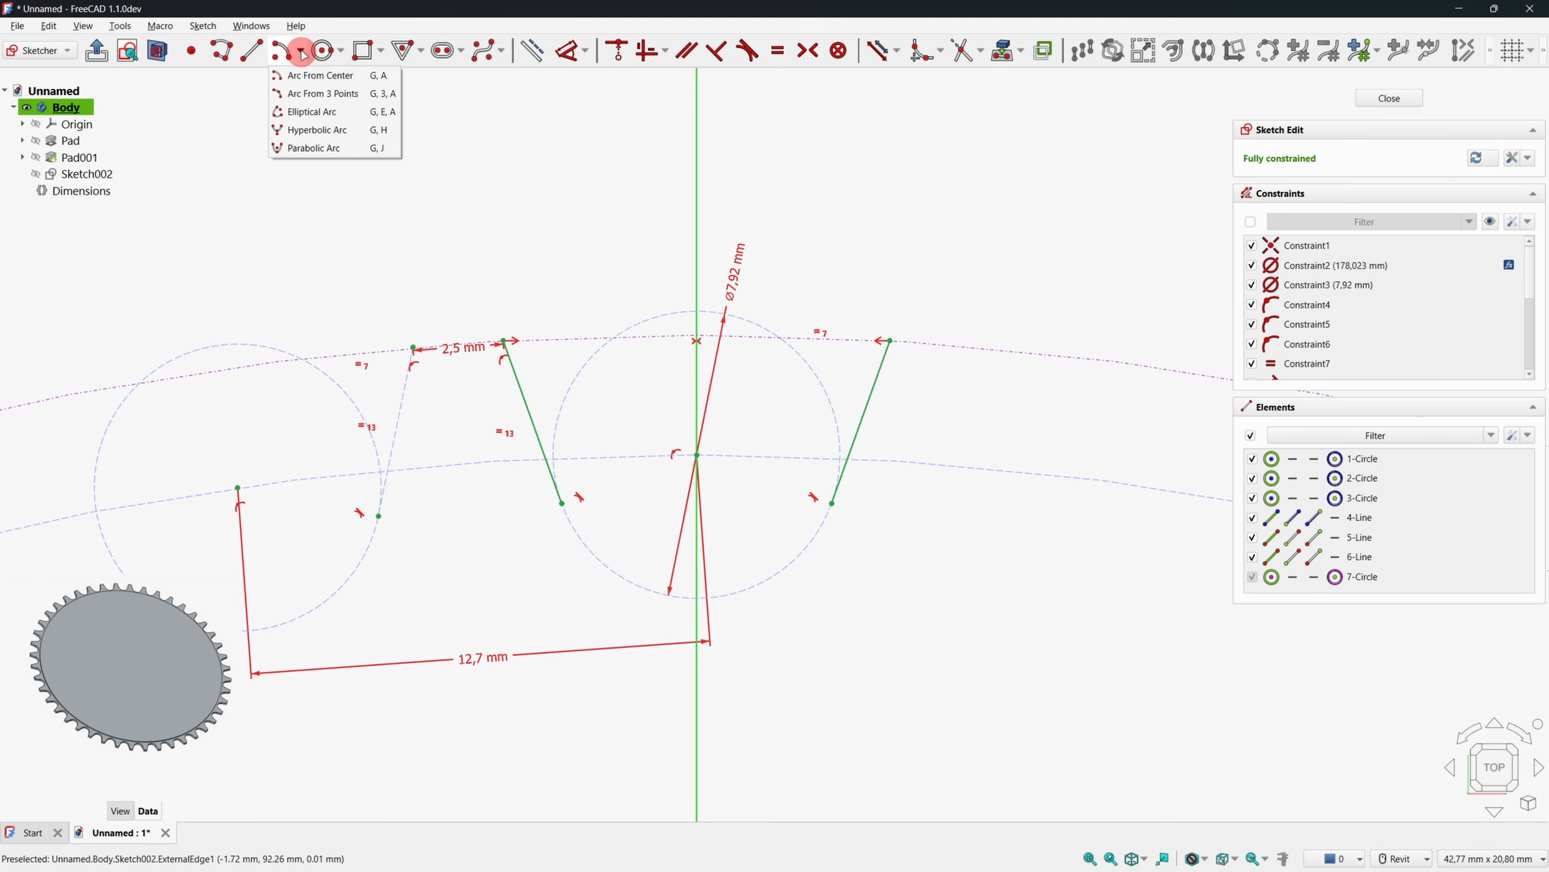
click(303, 93)
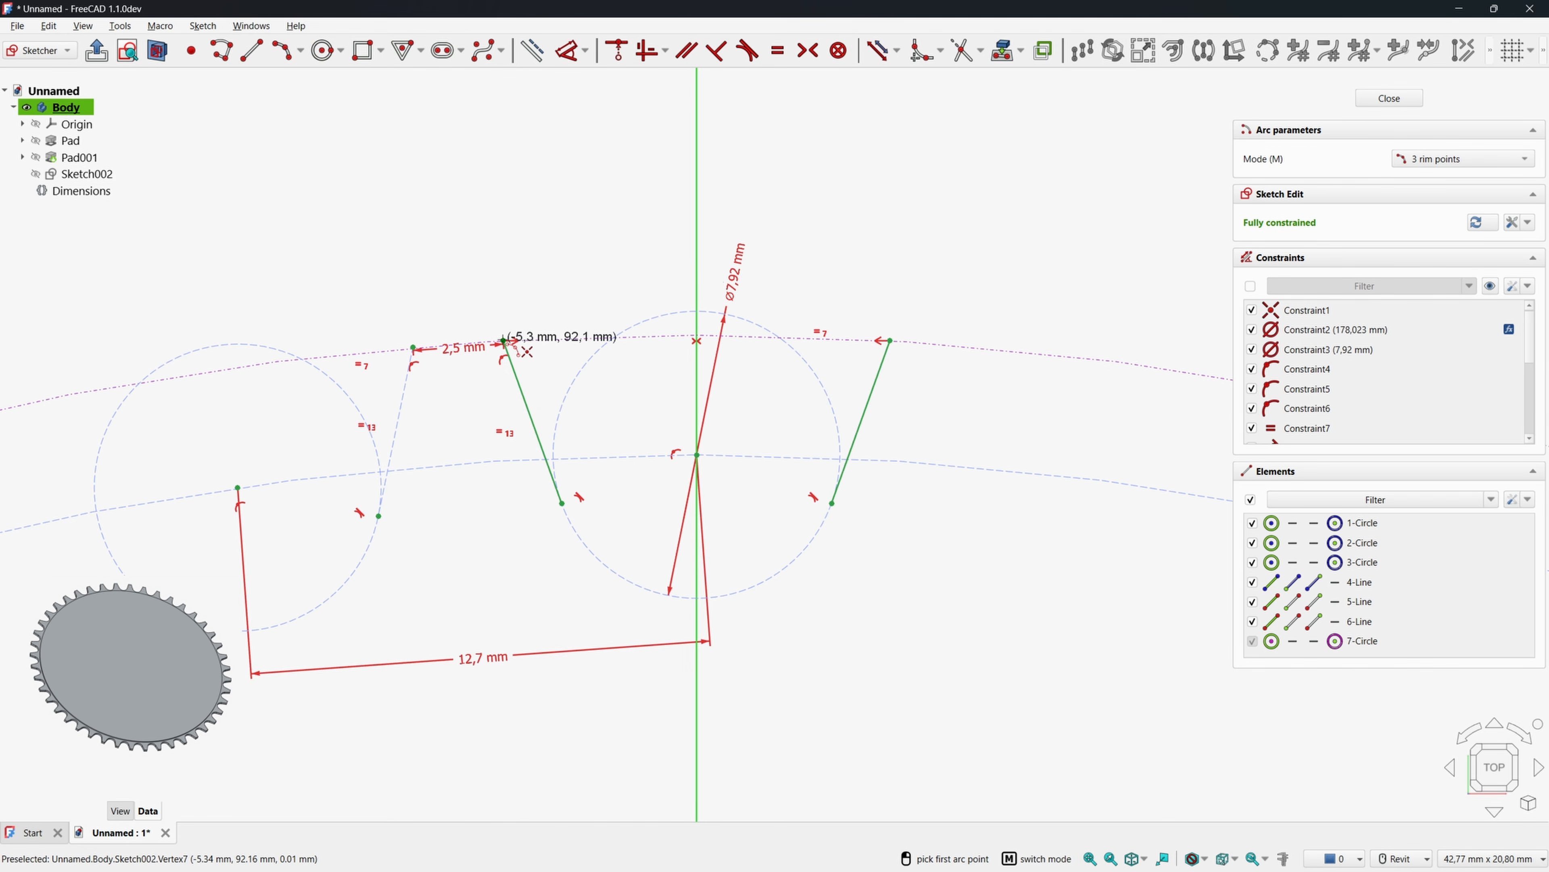
click(503, 341)
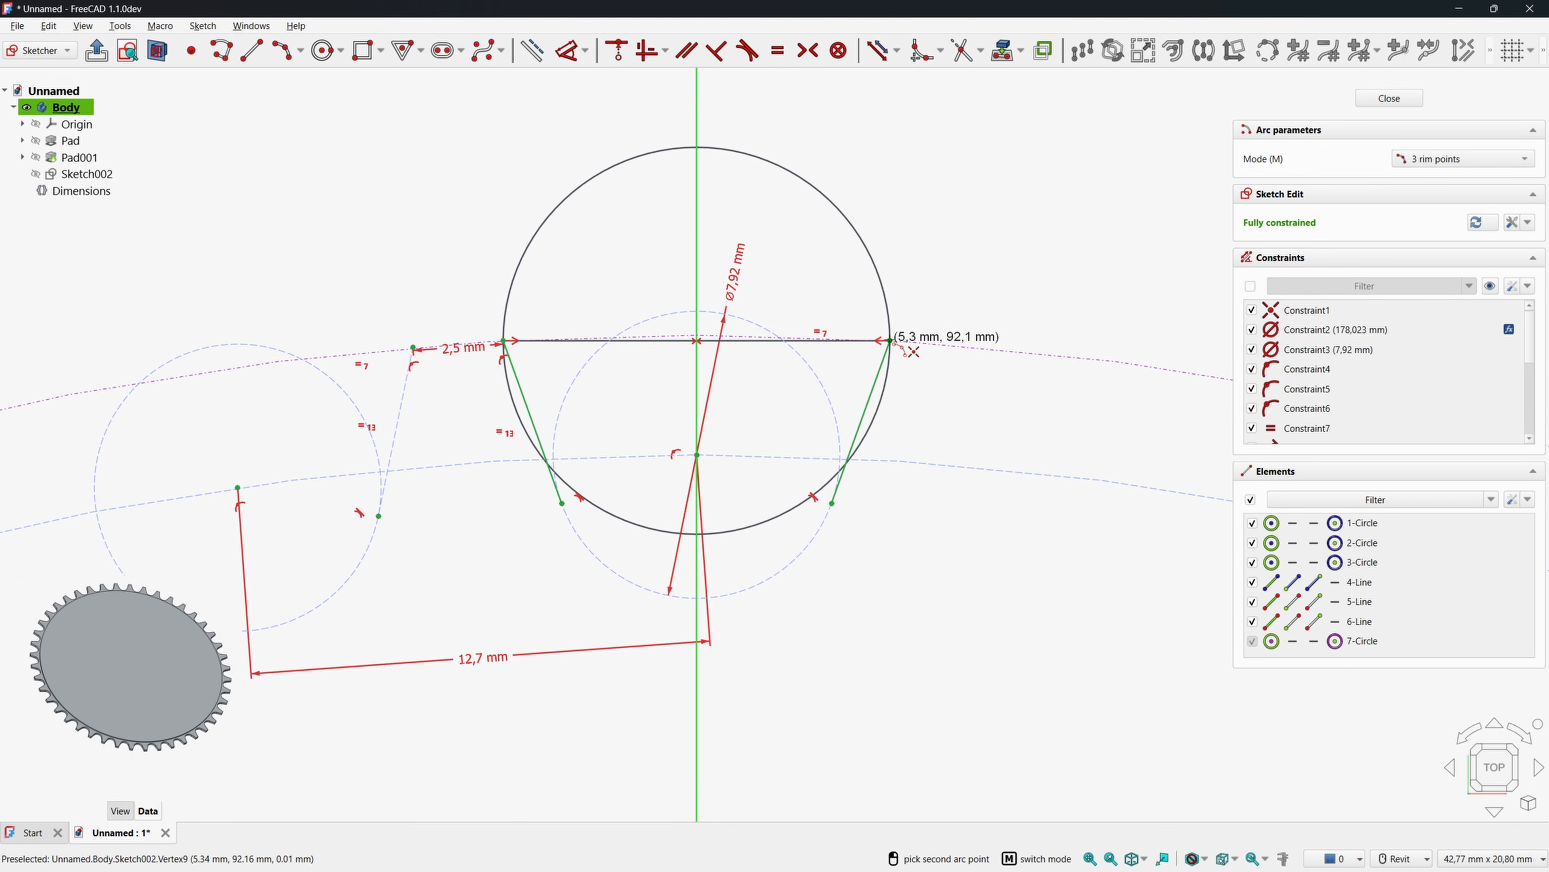
click(891, 340)
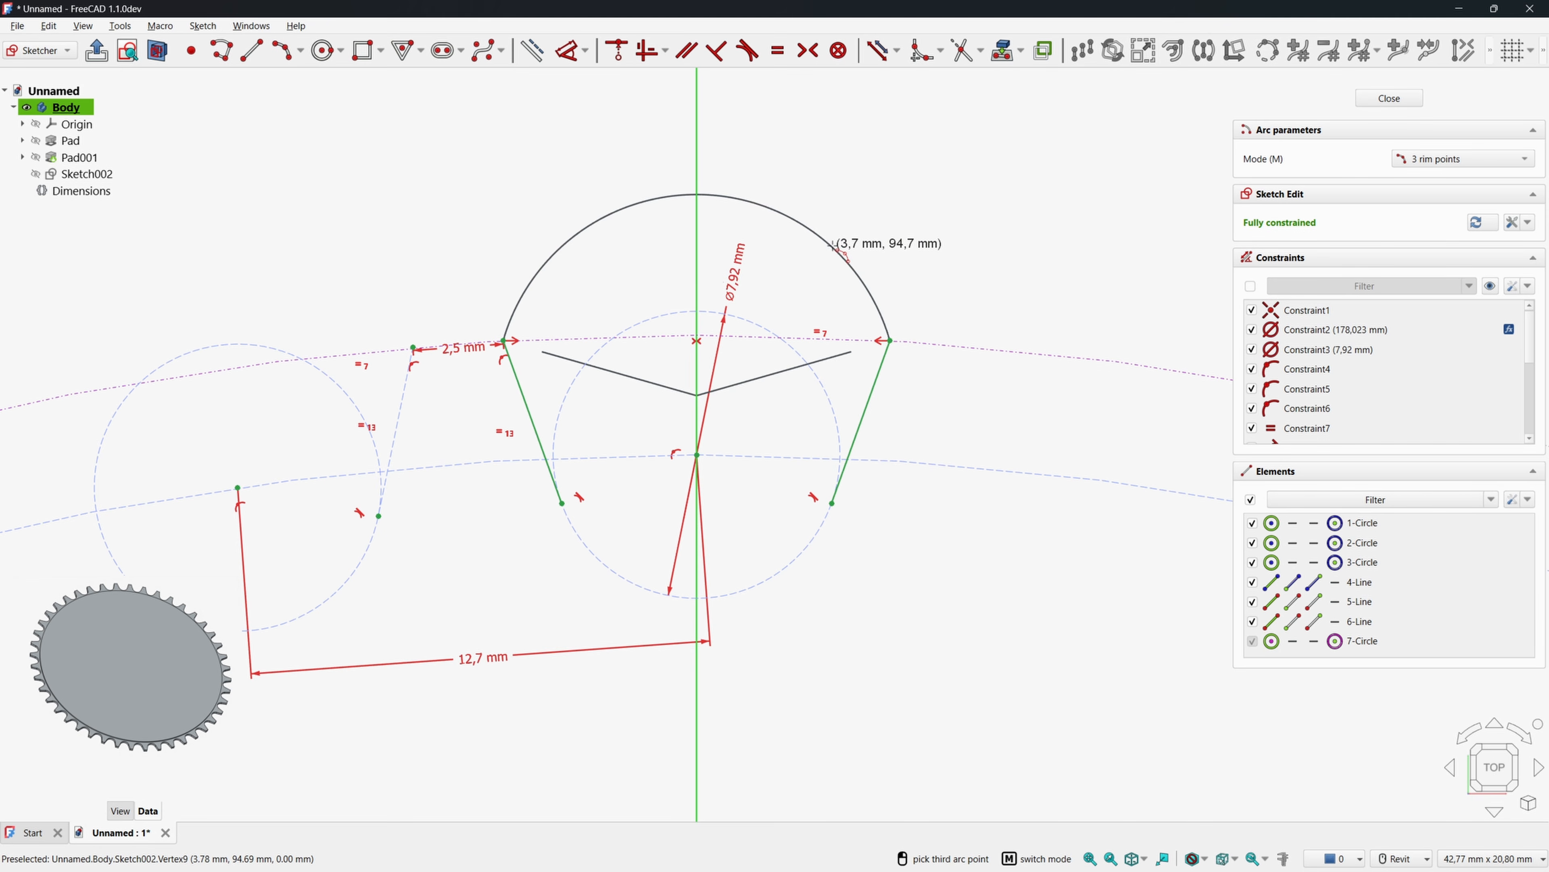
click(833, 247)
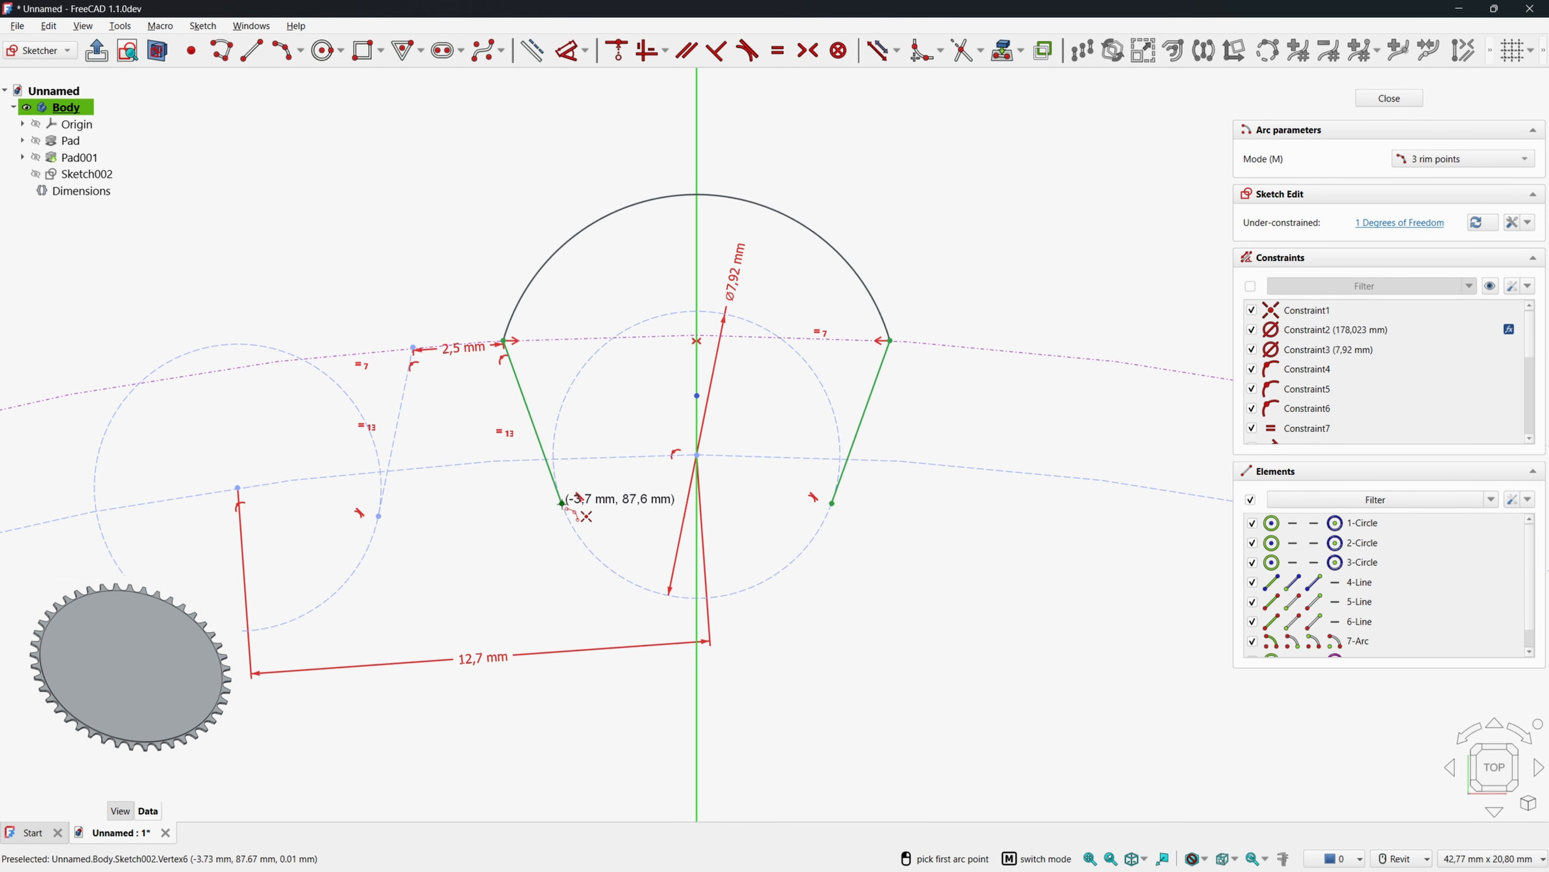
Draw a three-point arc below the lower ends of the solid flank lines and make its centre coincident with the roller circle's centre.
click(561, 502)
click(833, 503)
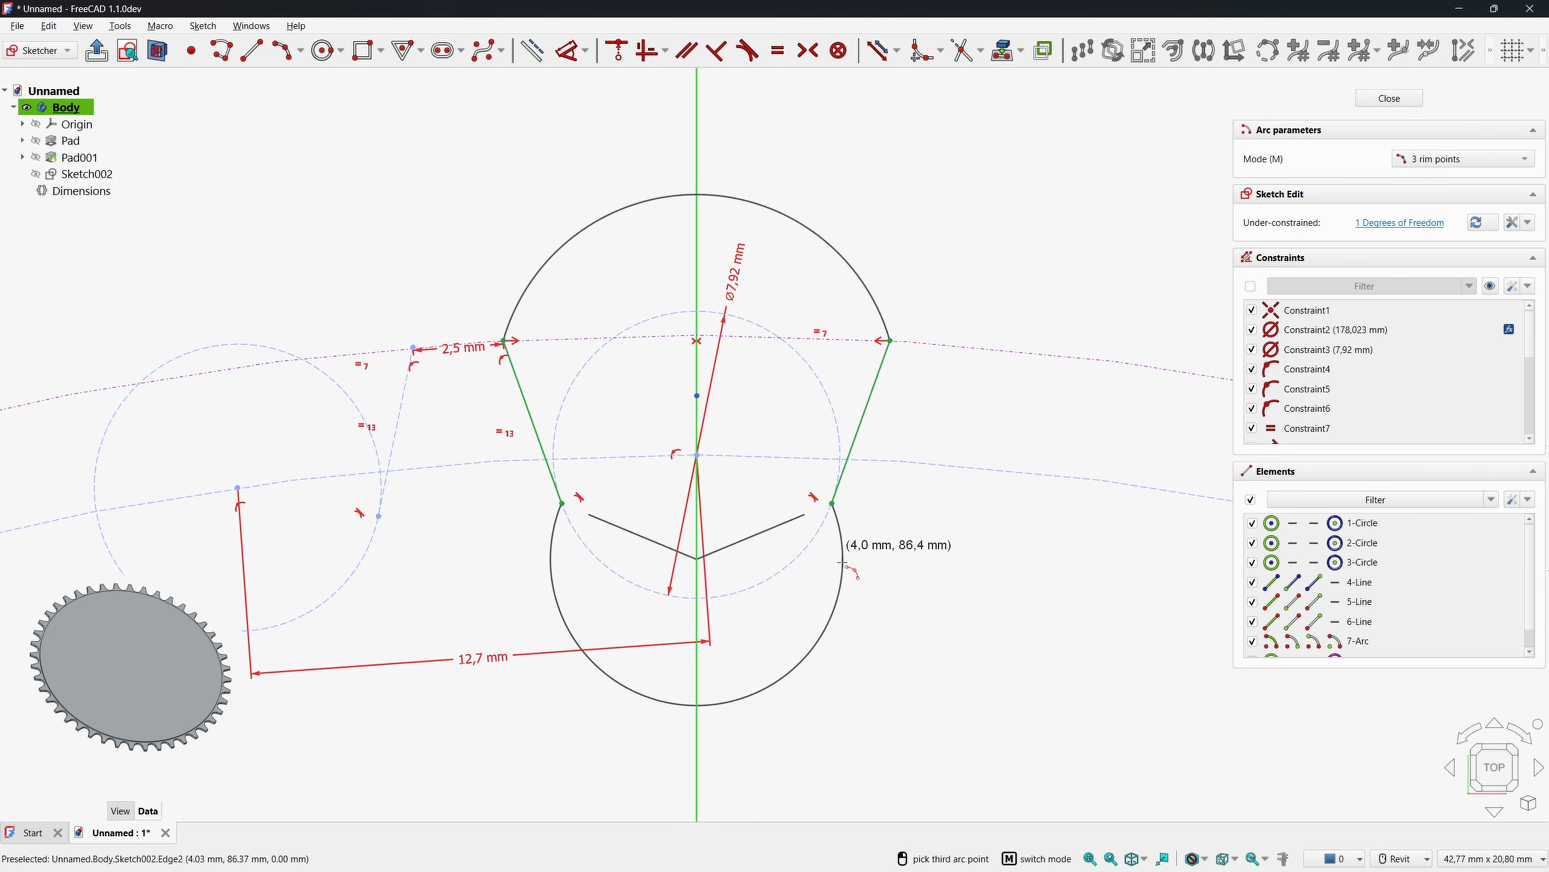
click(899, 514)
click(697, 549)
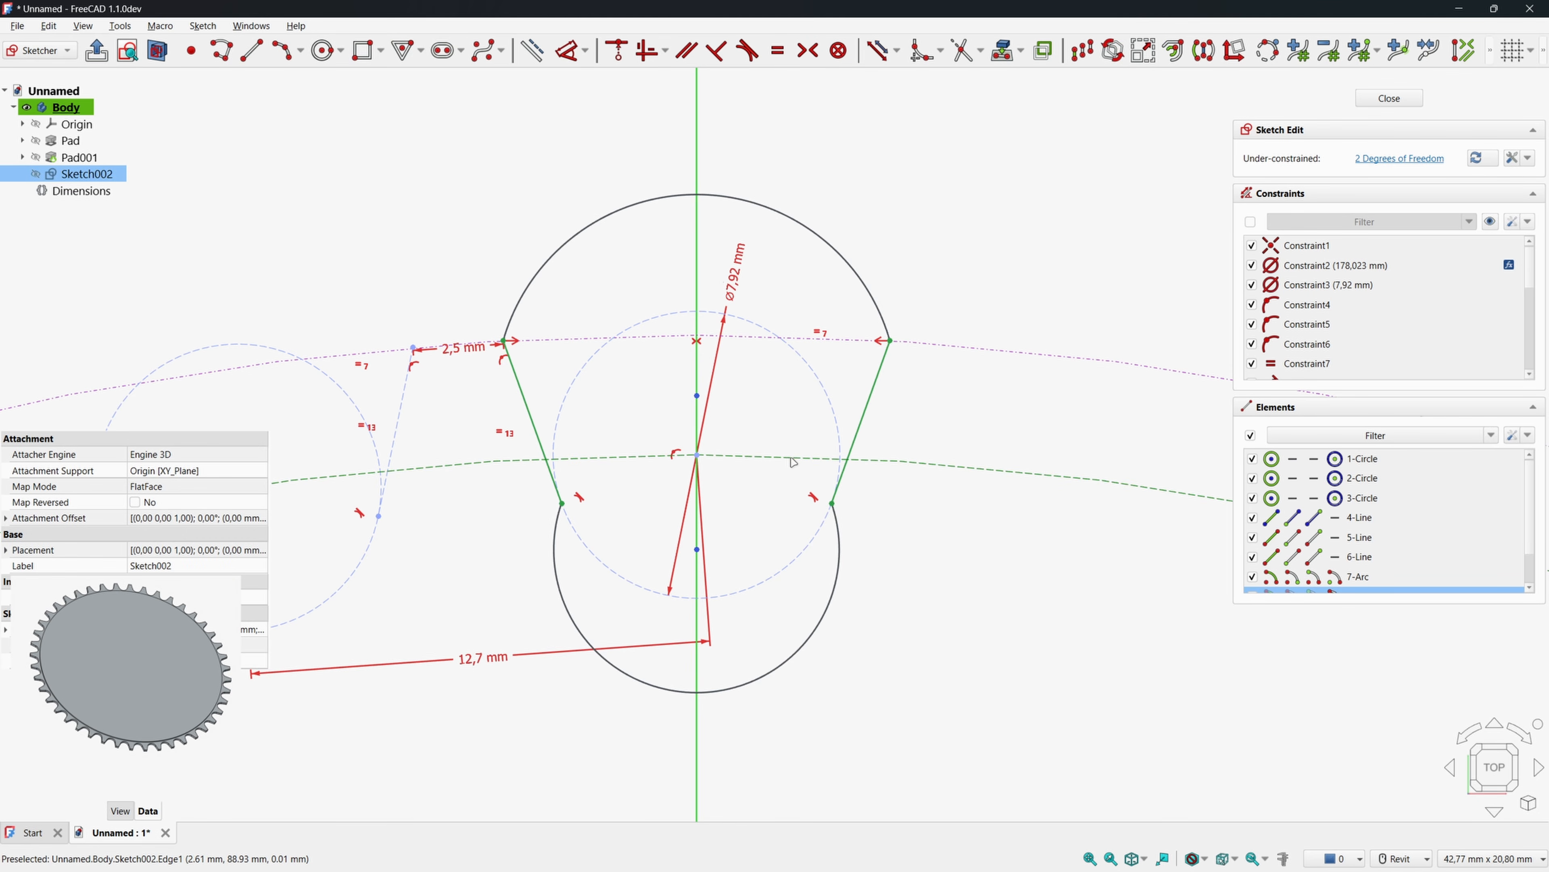
click(618, 50)
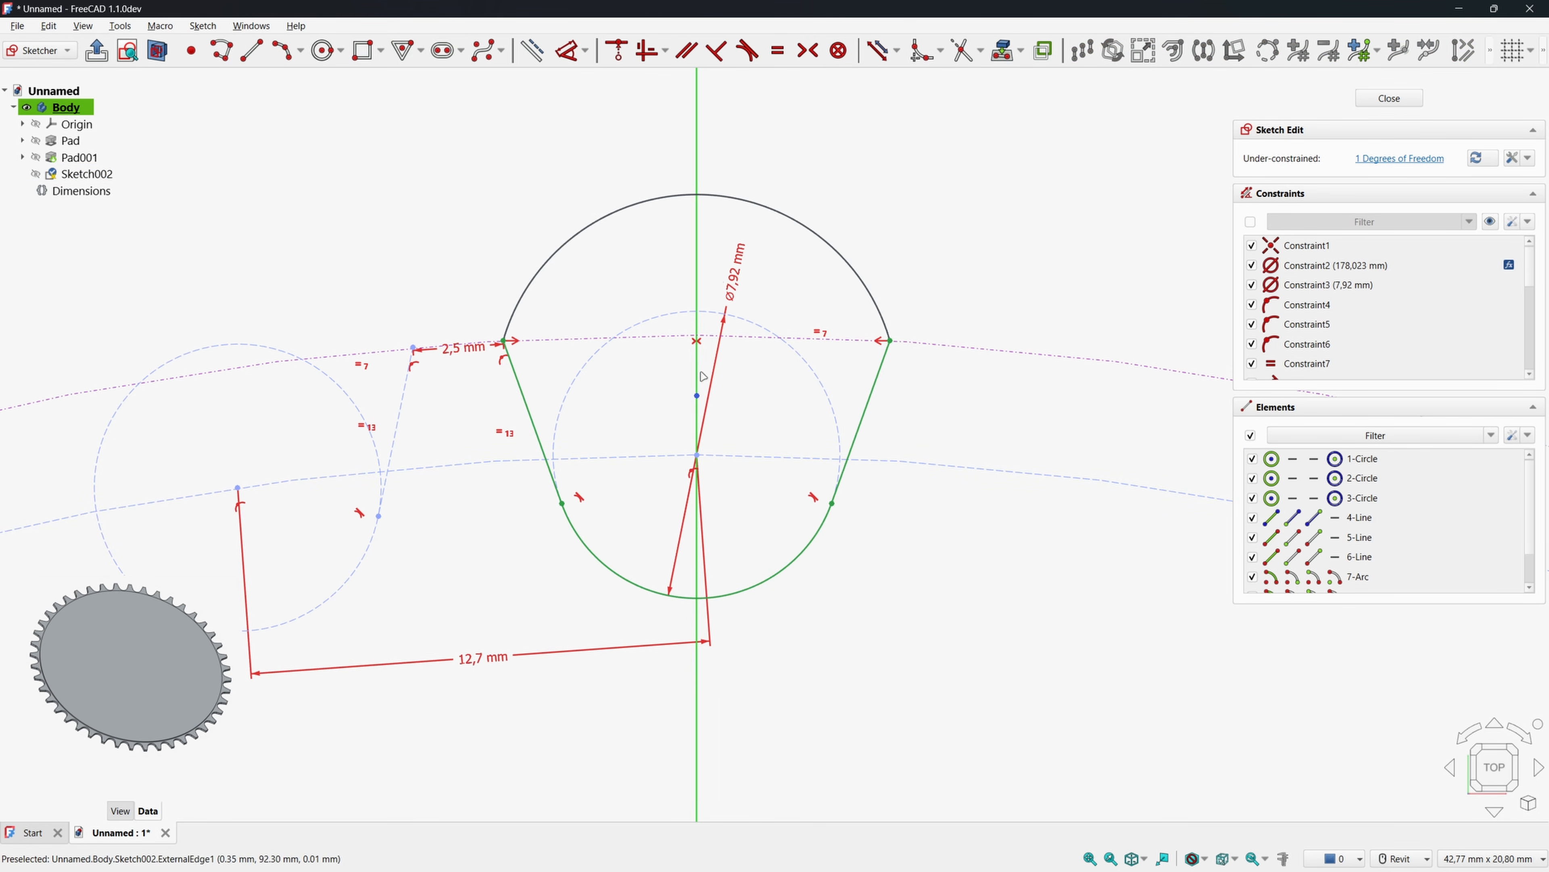
Make the upper arc's centre coincident with the sketch origin and close the tooth-gap sketch.
click(697, 396)
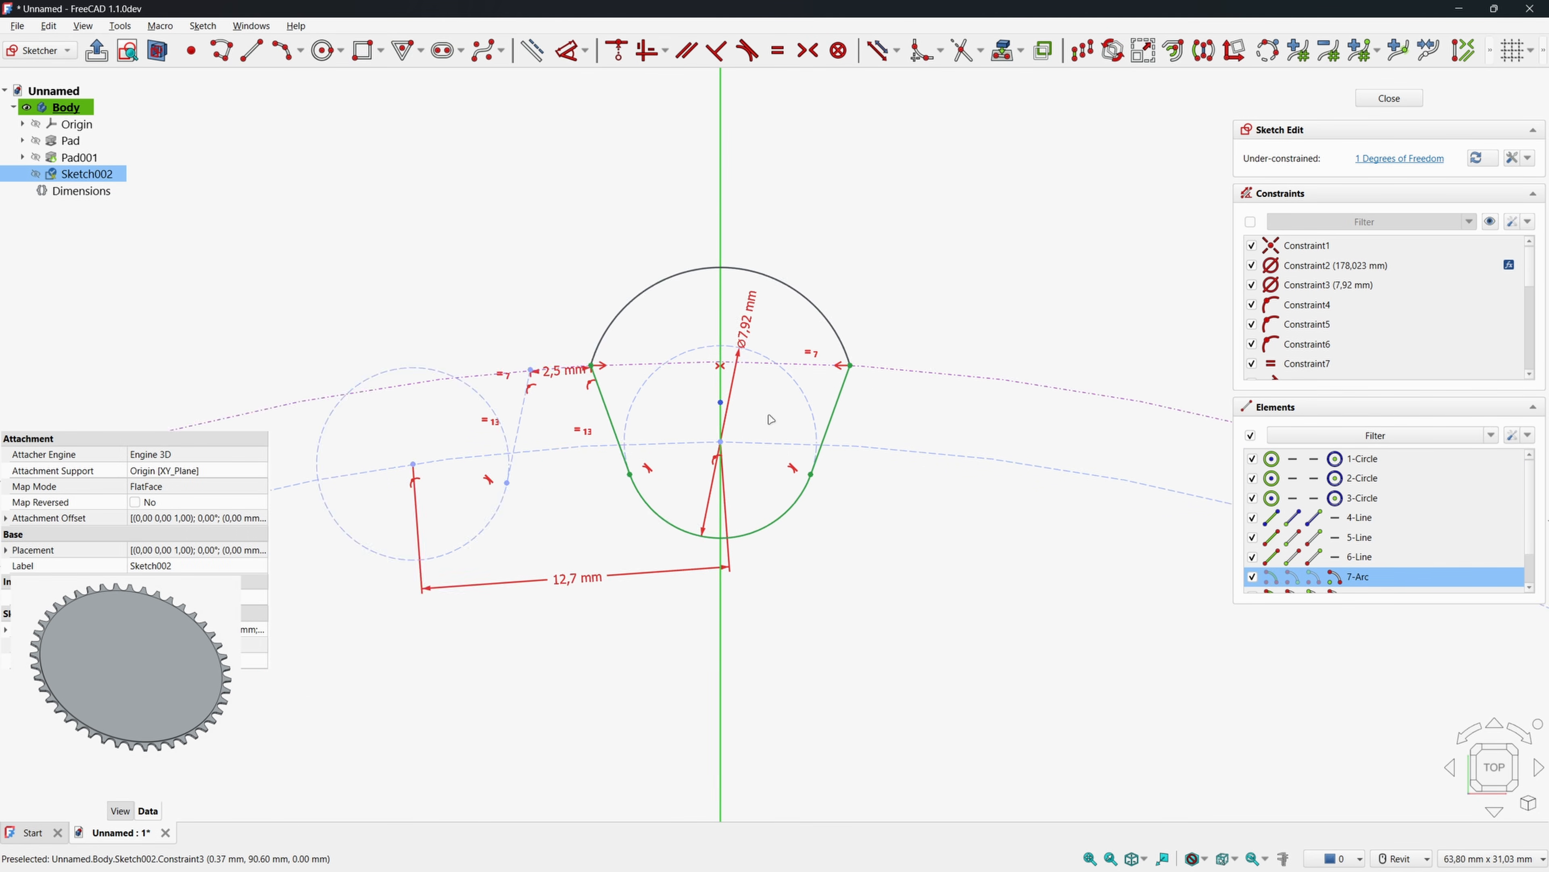
scroll(837, 526, down, 6)
scroll(757, 293, down, 3)
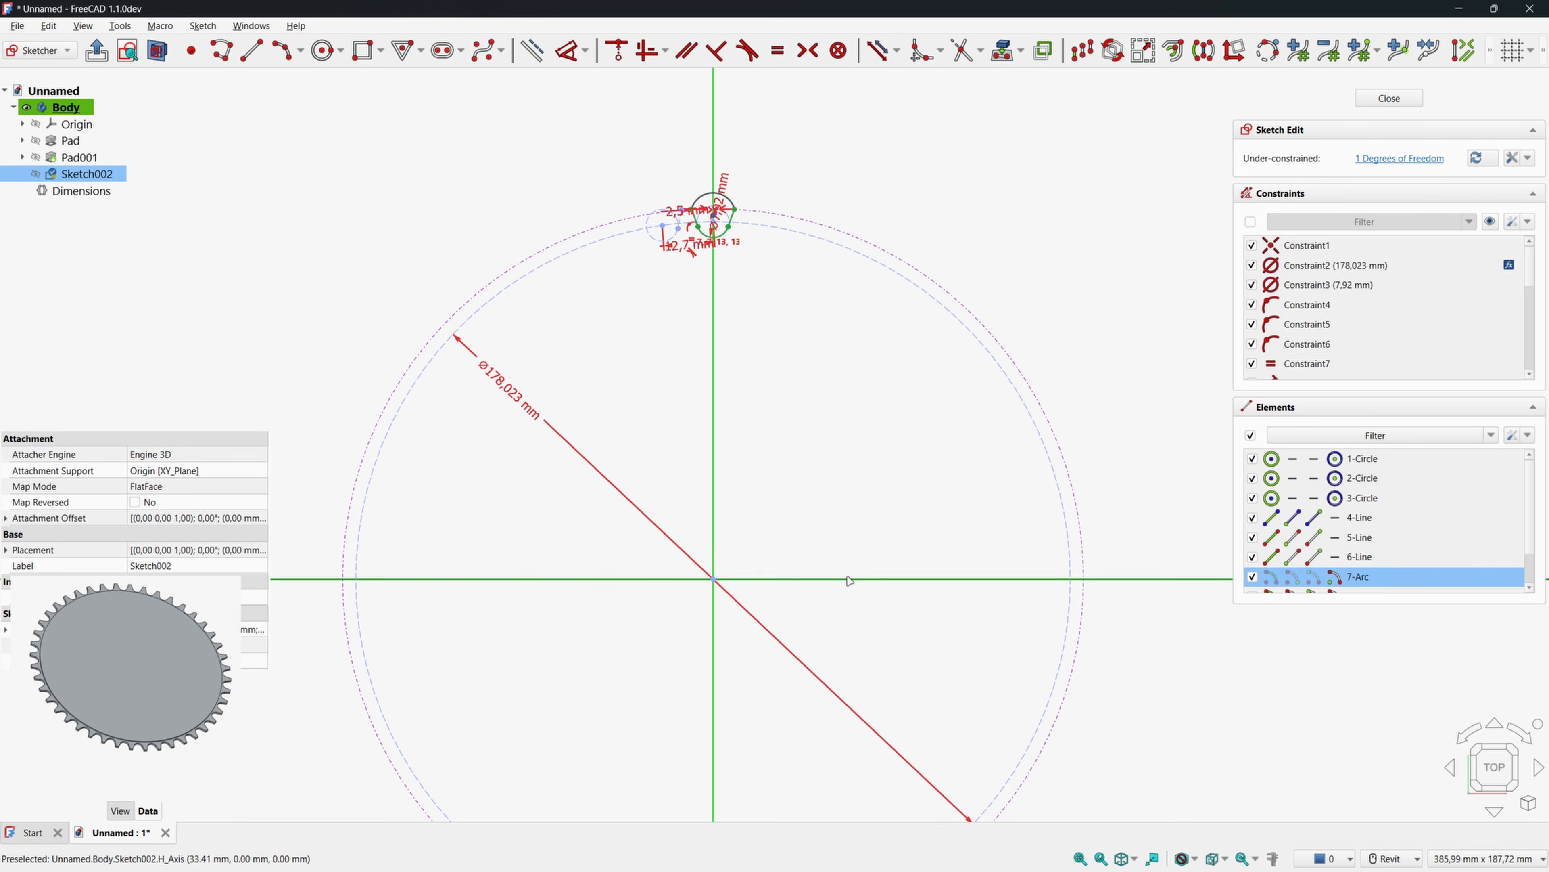
click(618, 50)
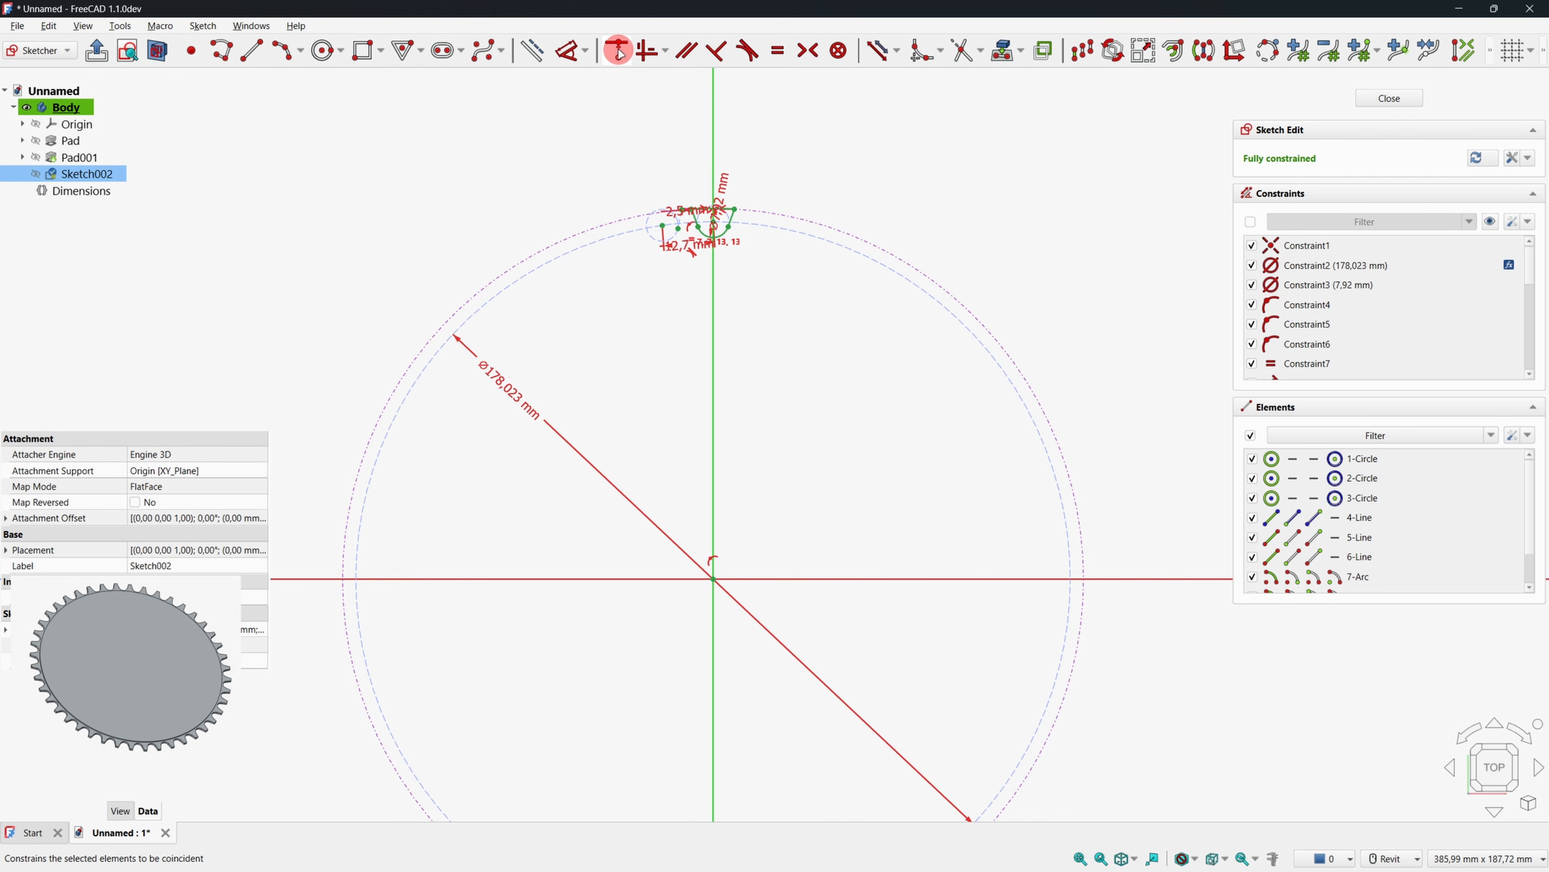
scroll(703, 192, up, 2)
scroll(703, 192, up, 3)
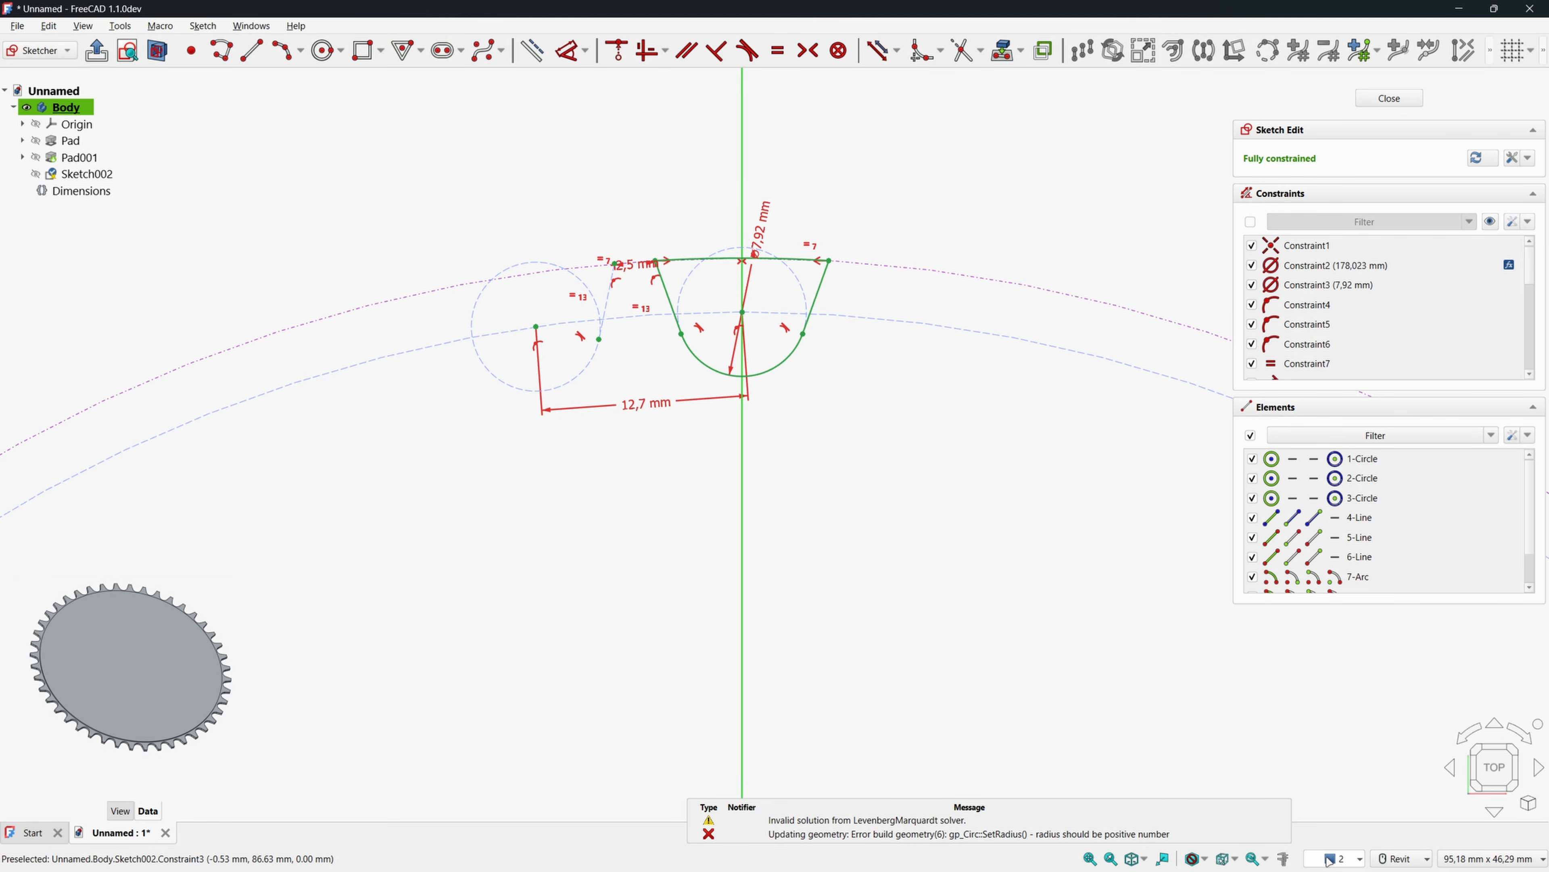
scroll(750, 208, up, 1)
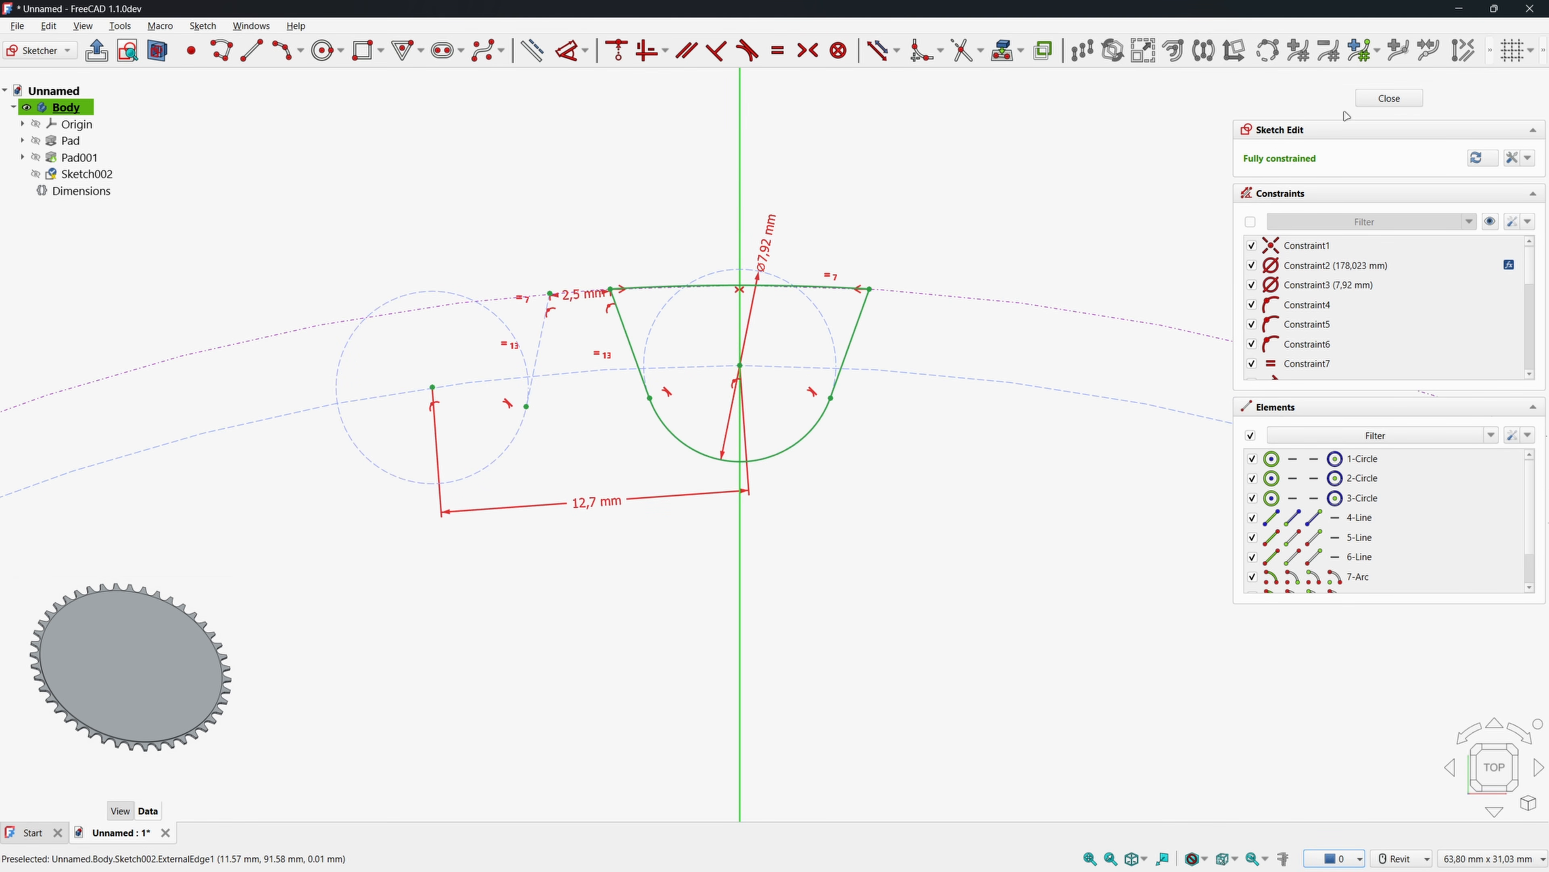
click(1380, 95)
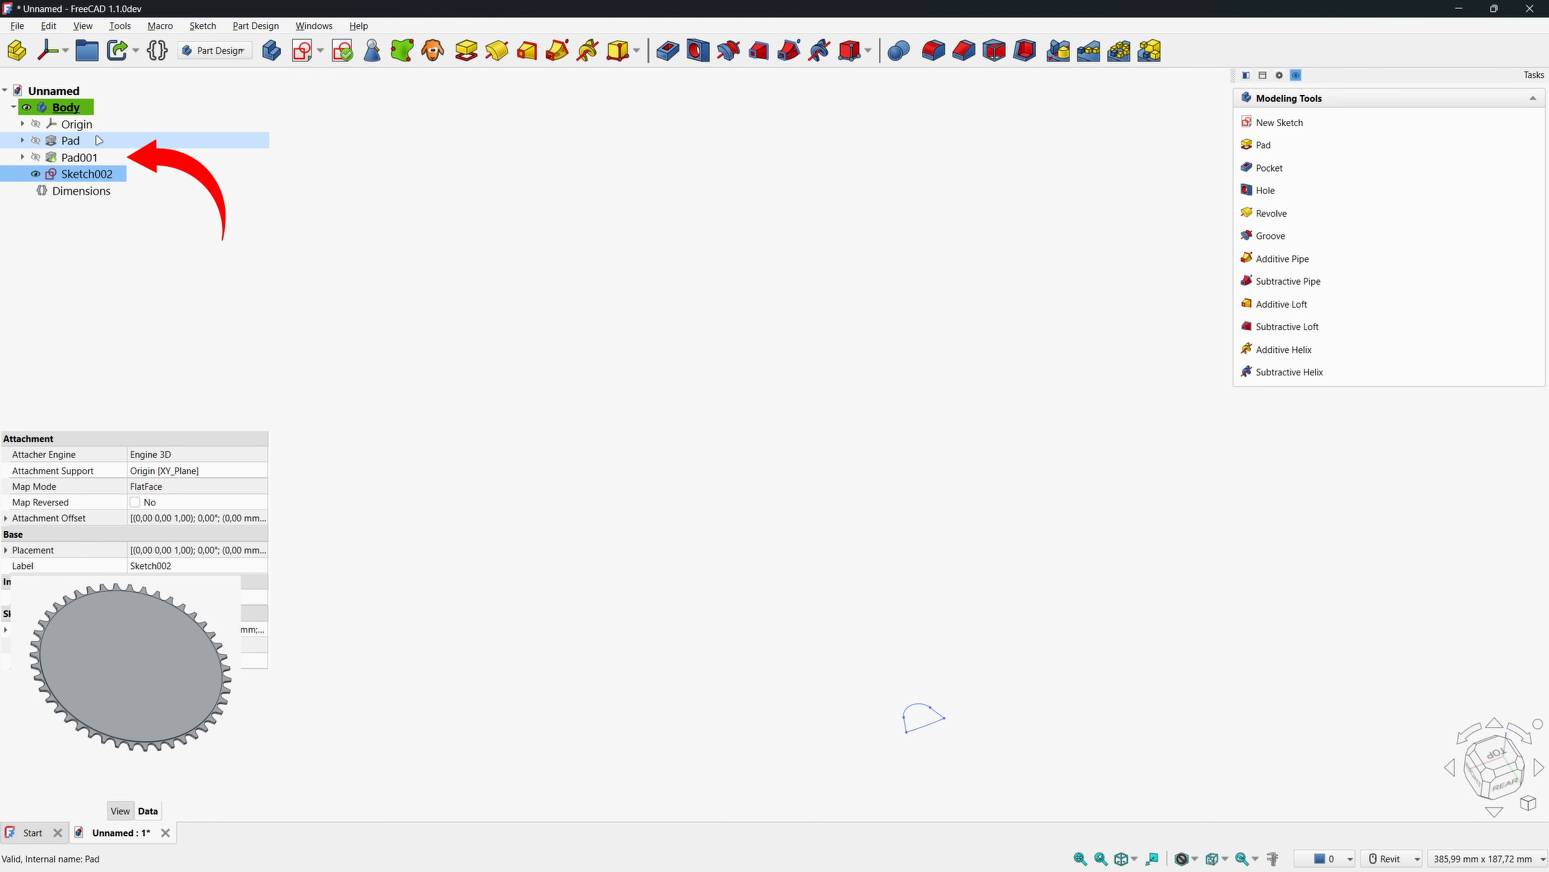
Show the second pad and cut the tooth-gap sketch through all as a symmetric pocket.
click(36, 157)
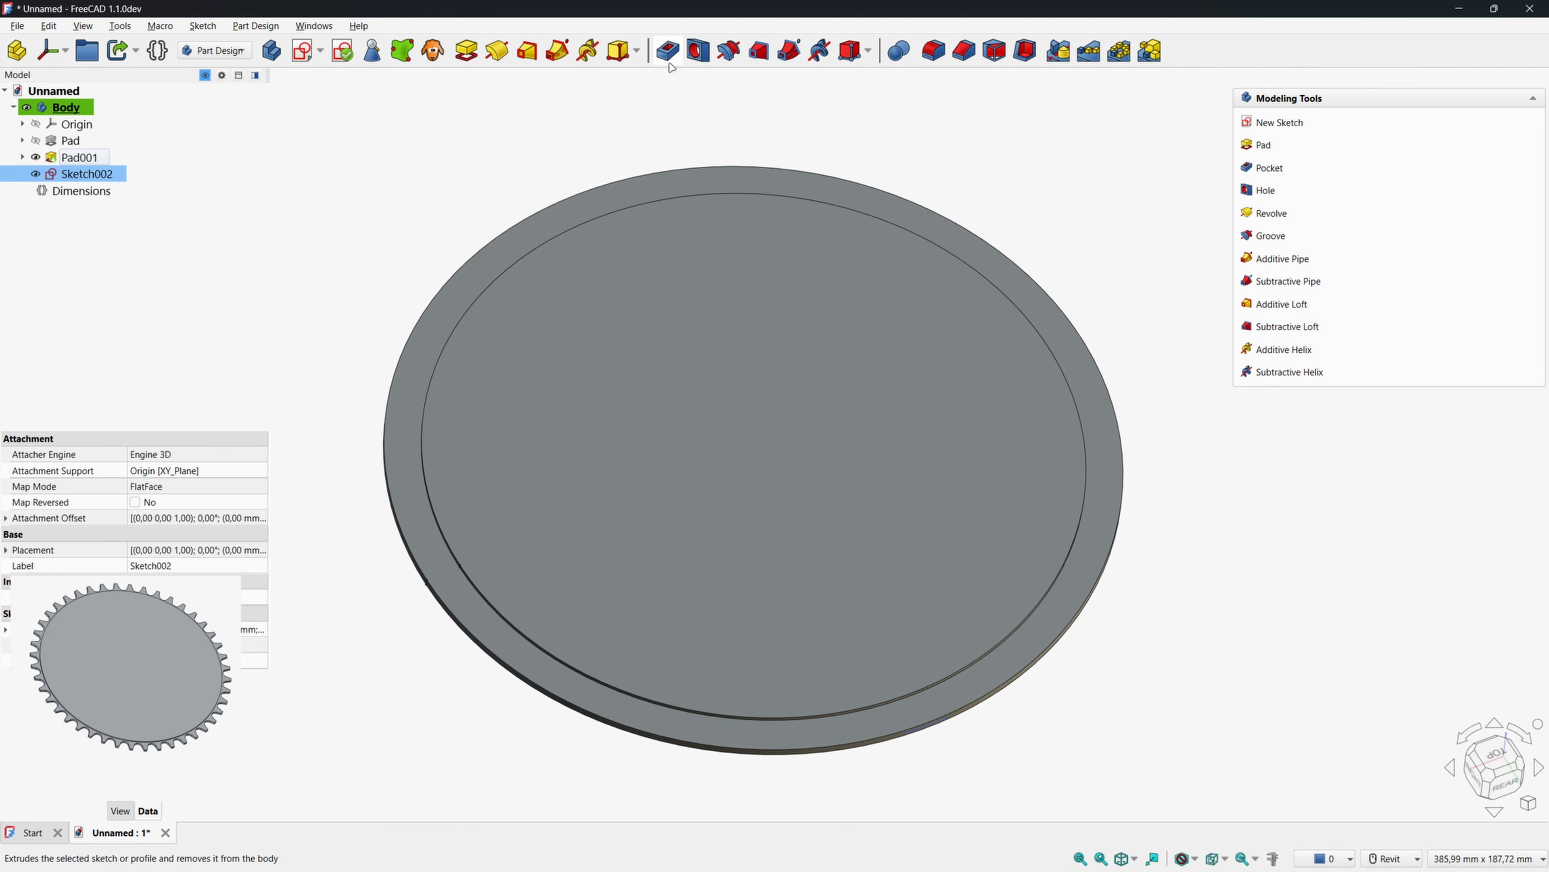
click(667, 54)
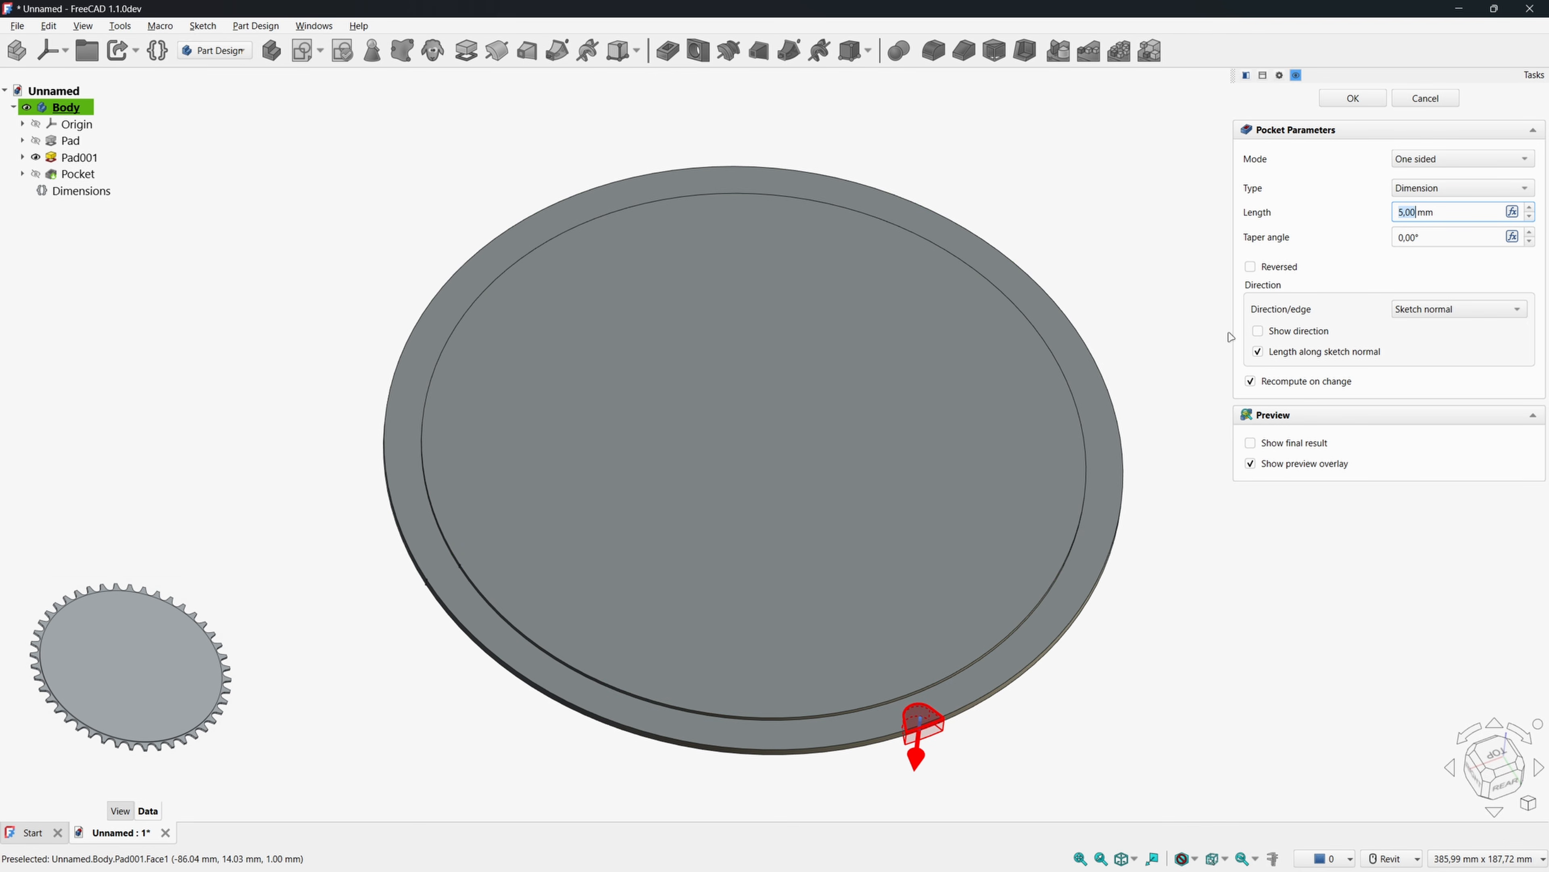
click(1437, 160)
click(1440, 197)
click(1424, 187)
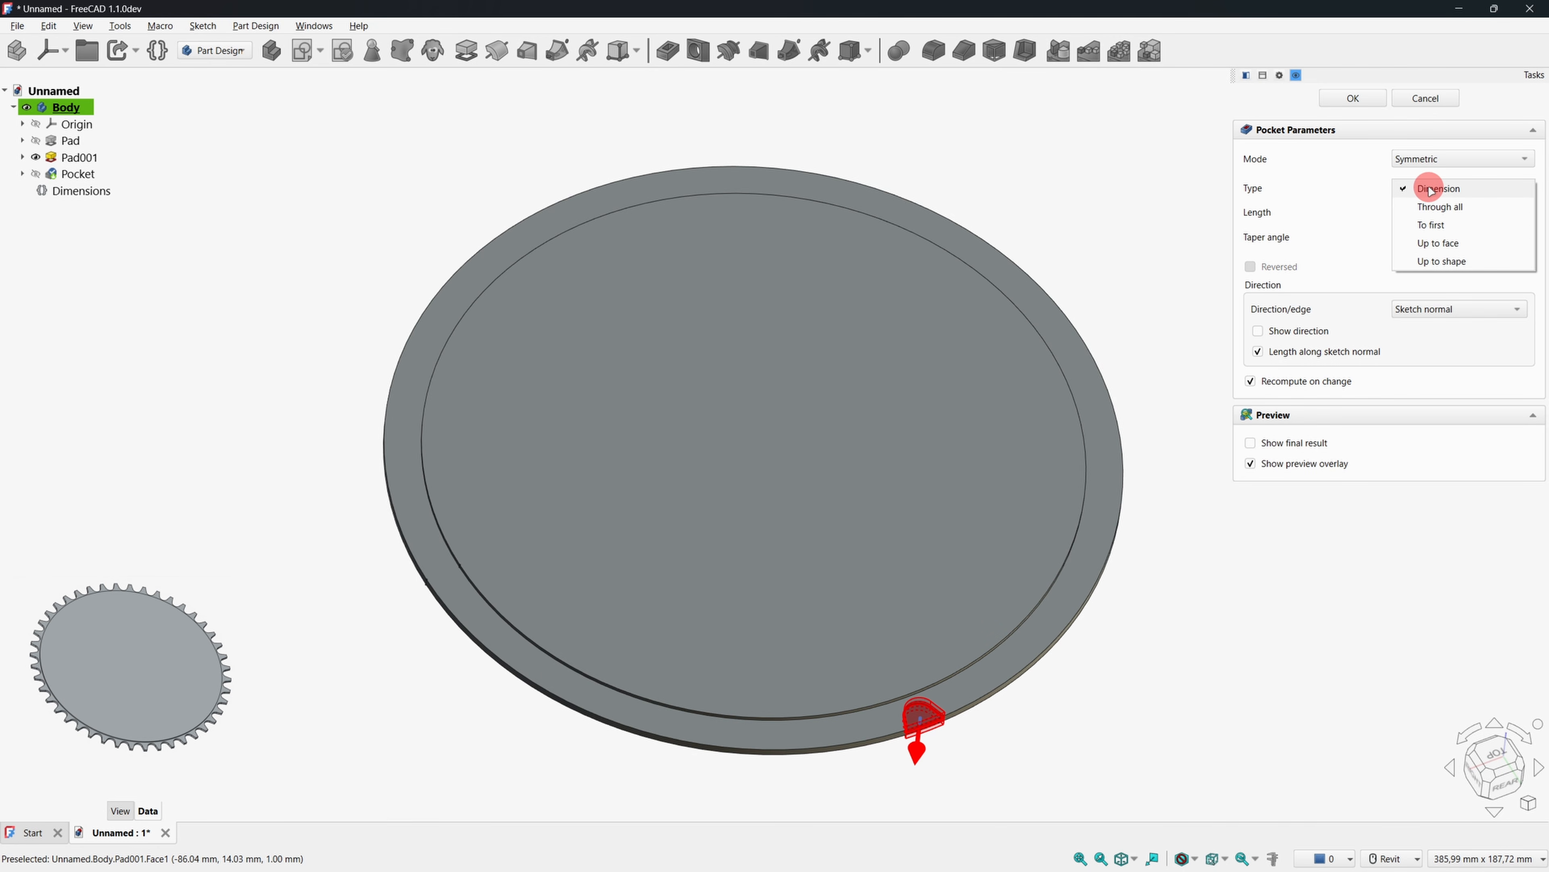
click(1438, 208)
click(1352, 98)
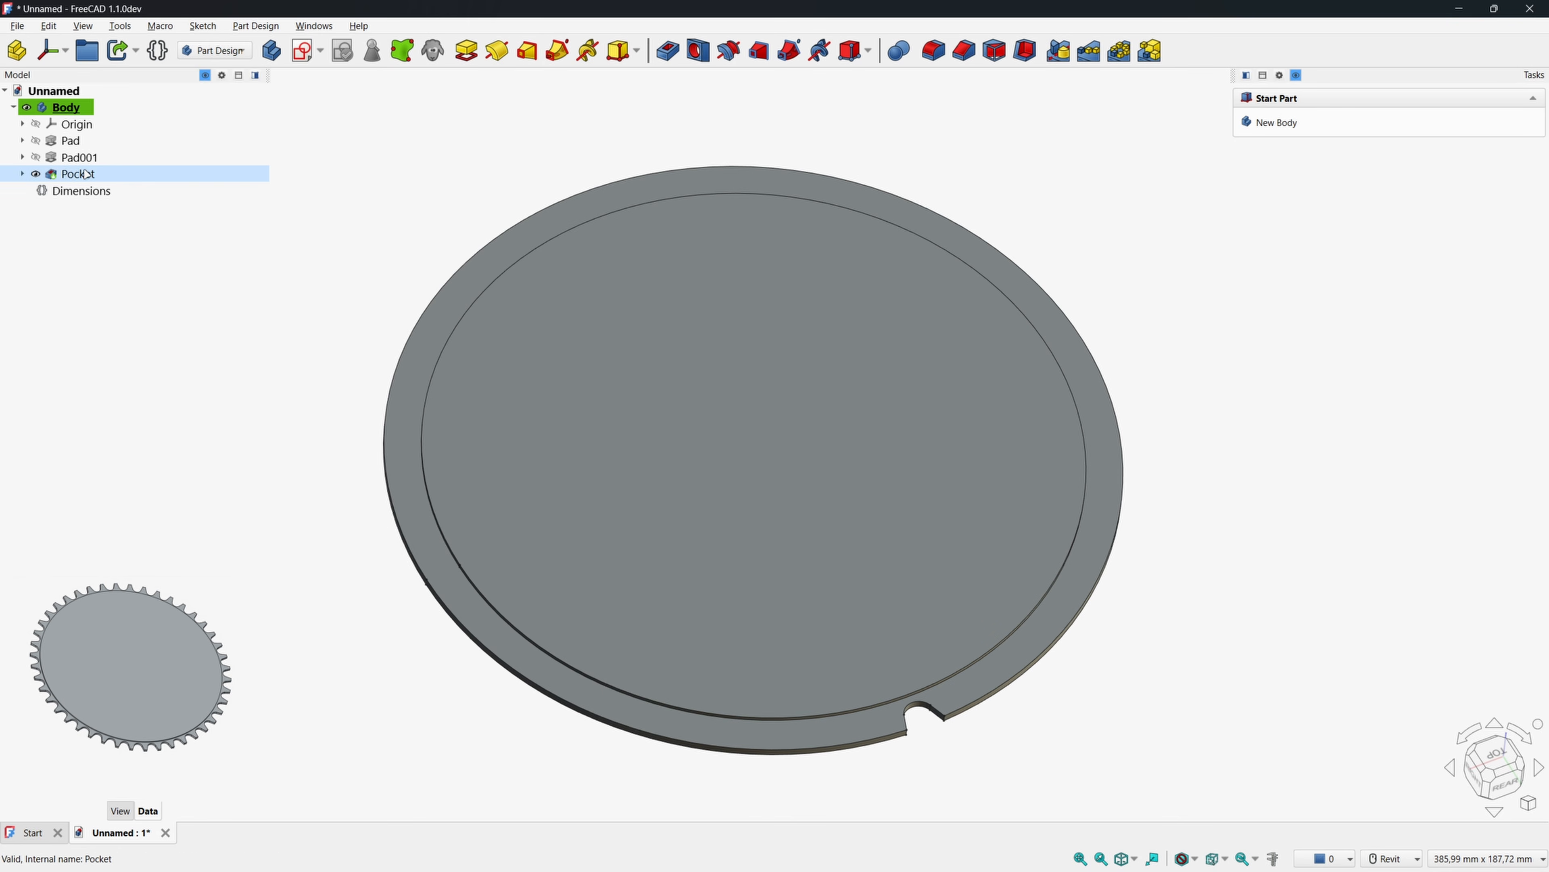
Polar-pattern the tooth-gap pocket over 360°, with occurrences driven by the expression <<Dimensions>>.NumberOfTeeth.
click(219, 173)
click(1119, 52)
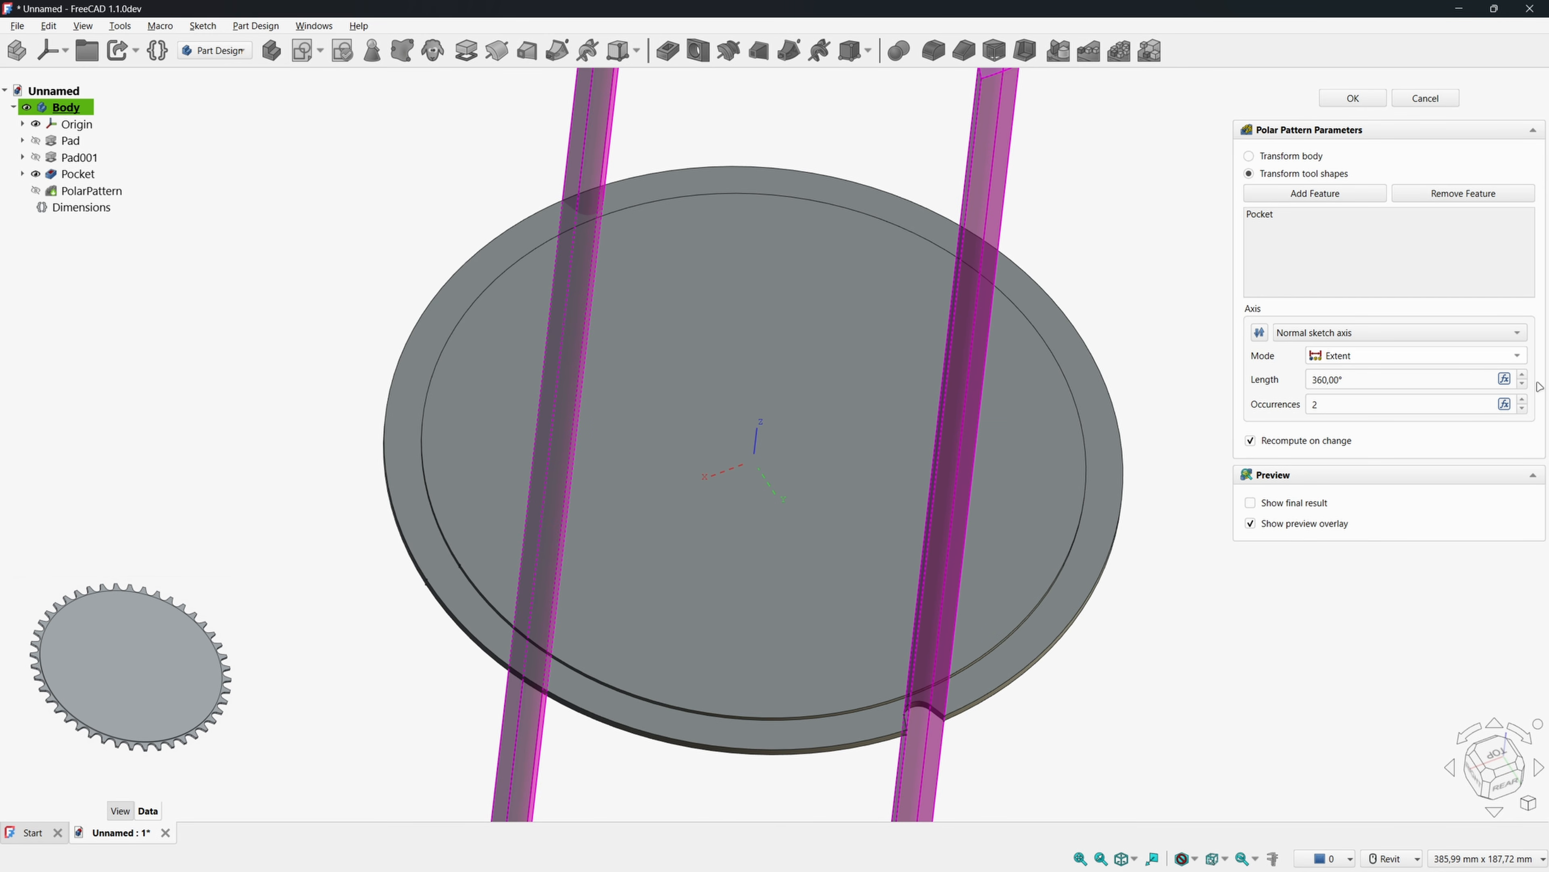
click(1505, 404)
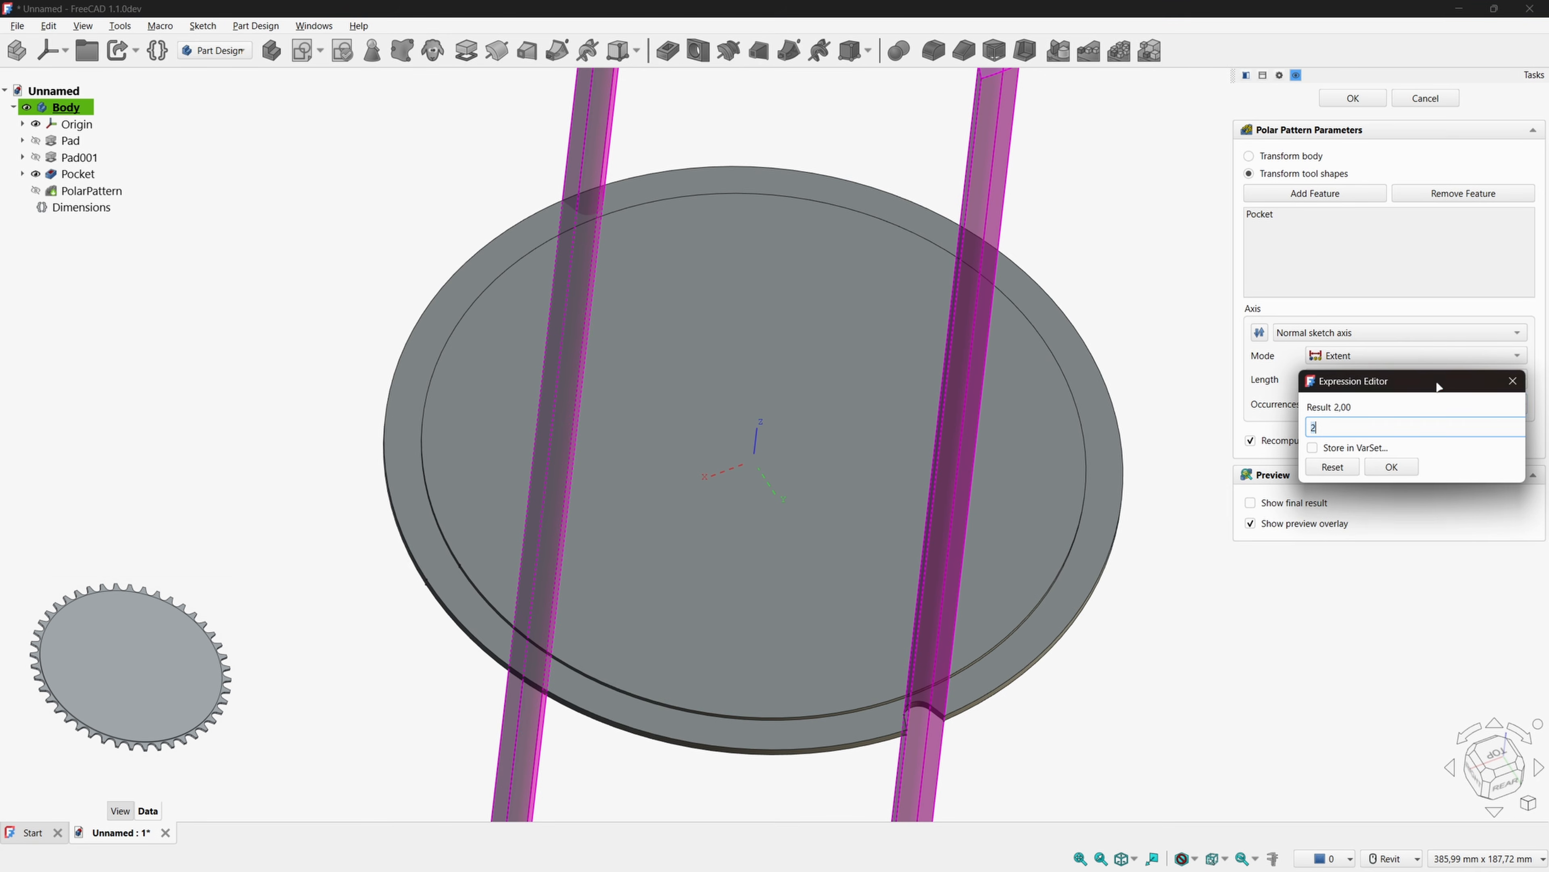
drag(1427, 383, 840, 332)
text(Di)
key(Down)
key(Right)
text(Nu)
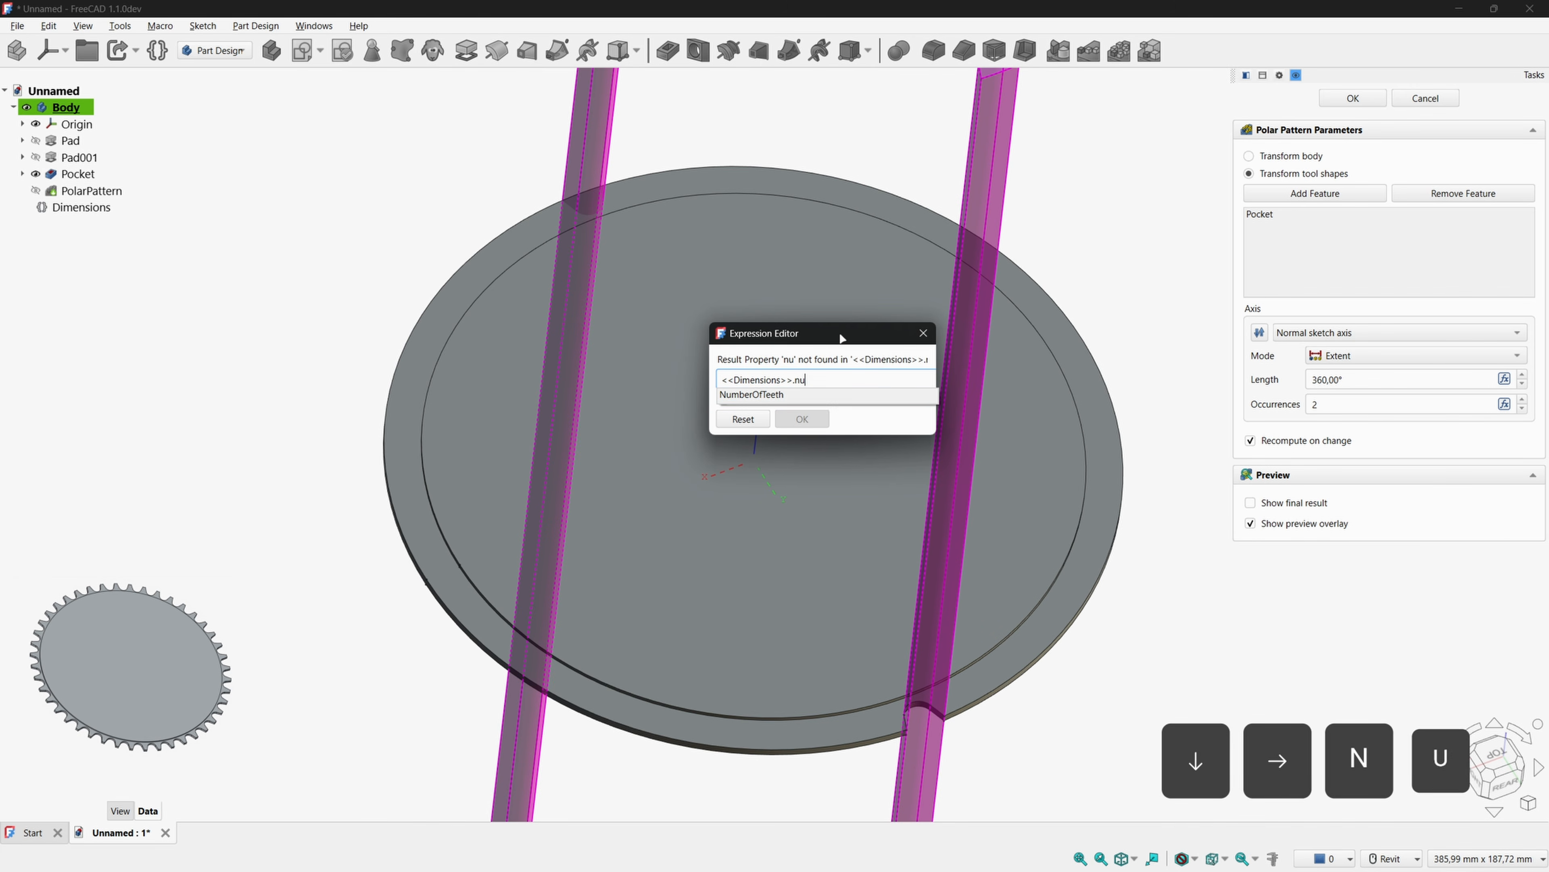
key(Down)
key(Return)
key(Return)
scroll(839, 332, down, 3)
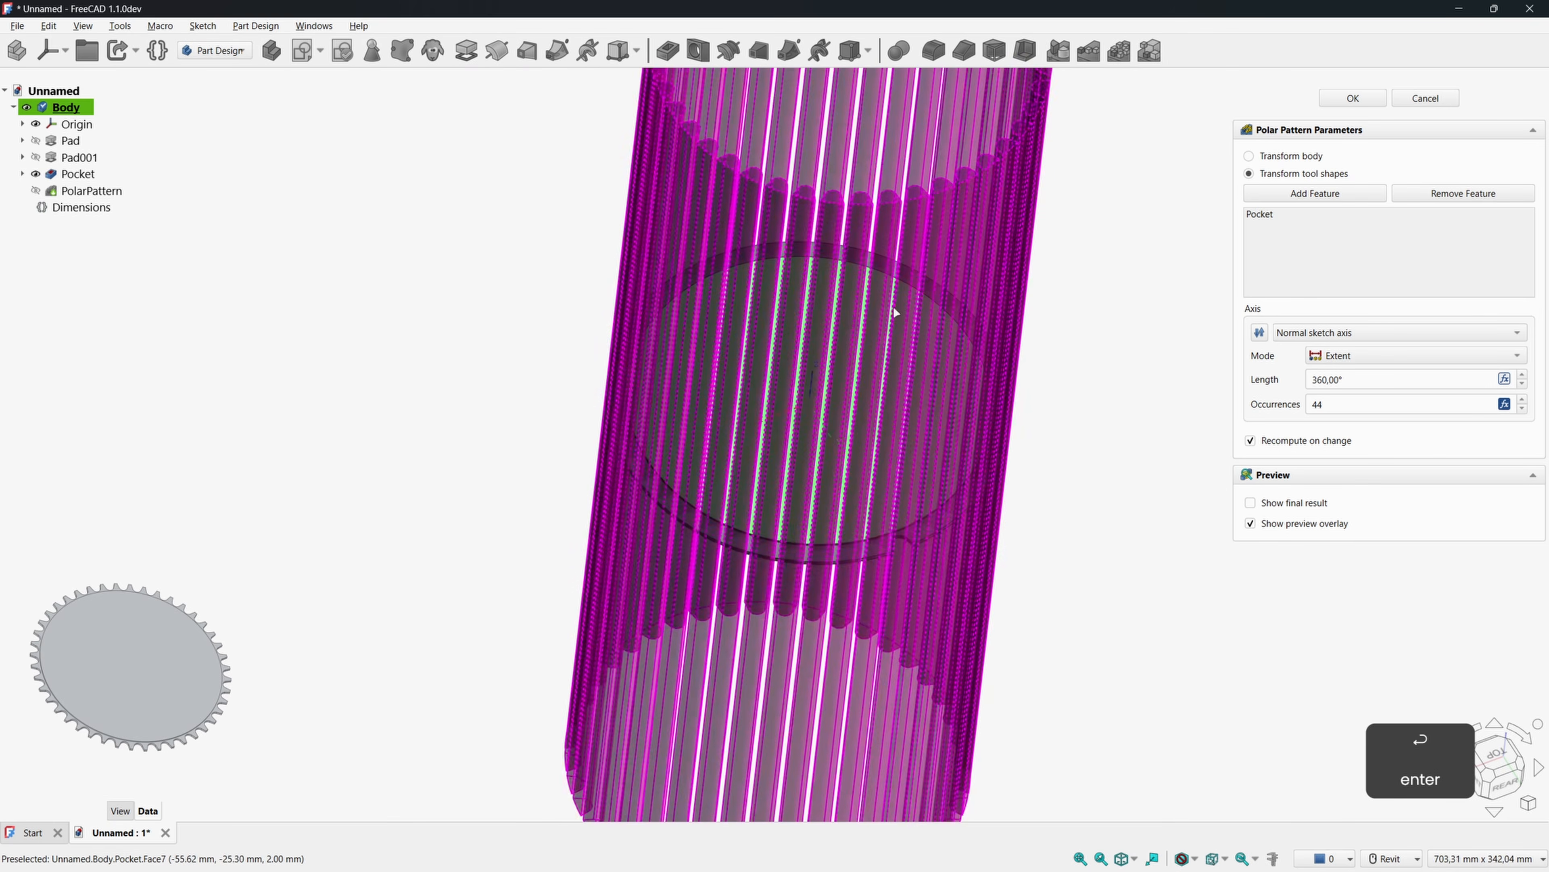
shift+middle_drag(895, 311, 872, 366)
click(1350, 100)
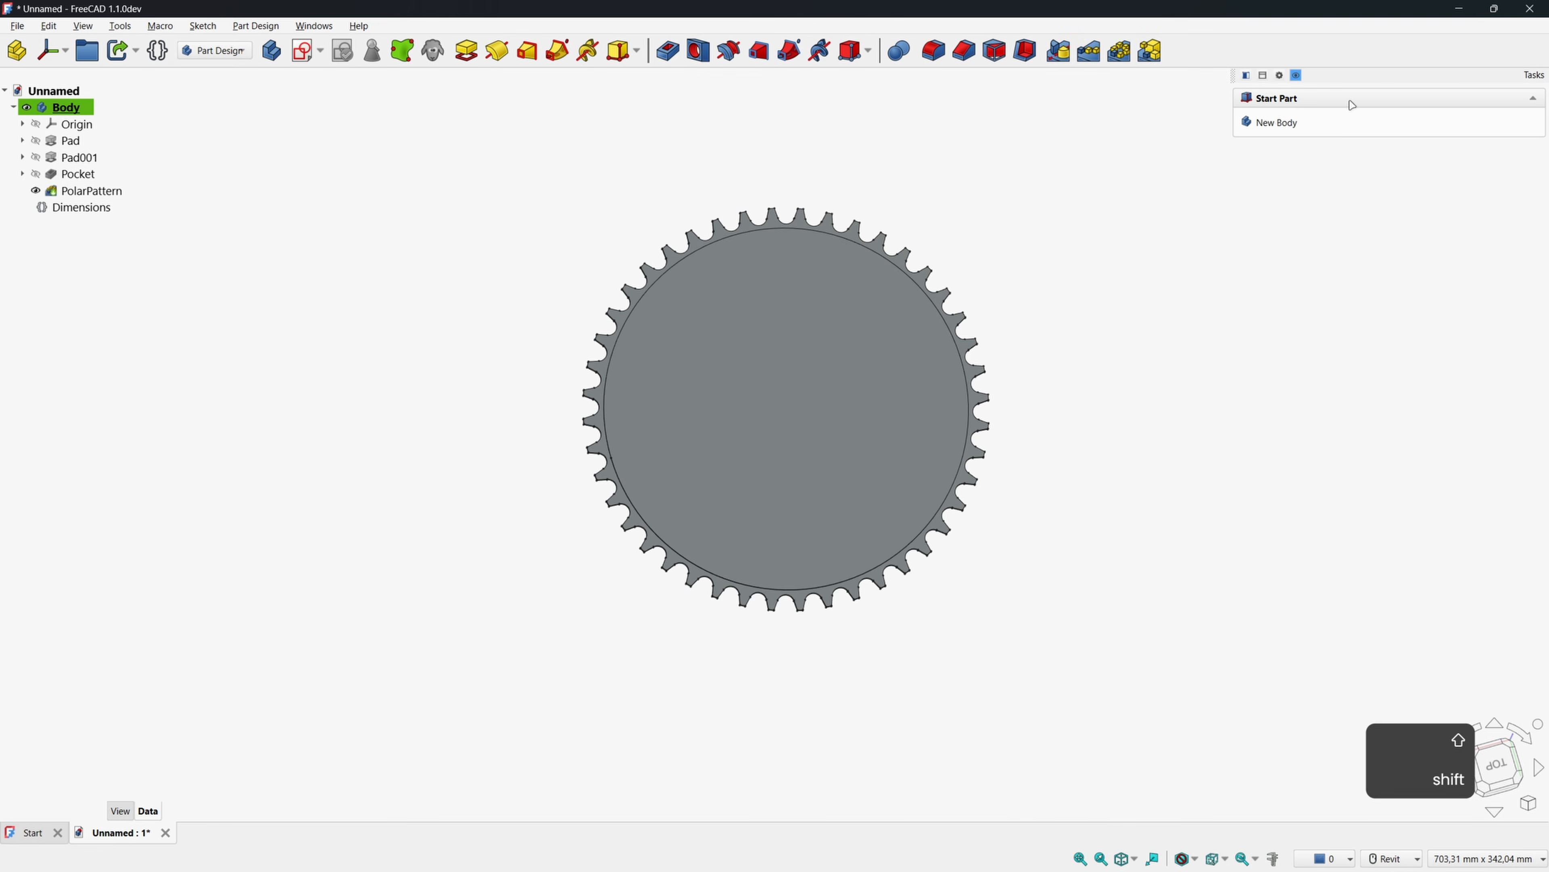
shift+middle_drag(841, 329, 1097, 238)
Try 50 and 40 as the Dimensions variable set's number of teeth, and set it back to 44.
click(102, 209)
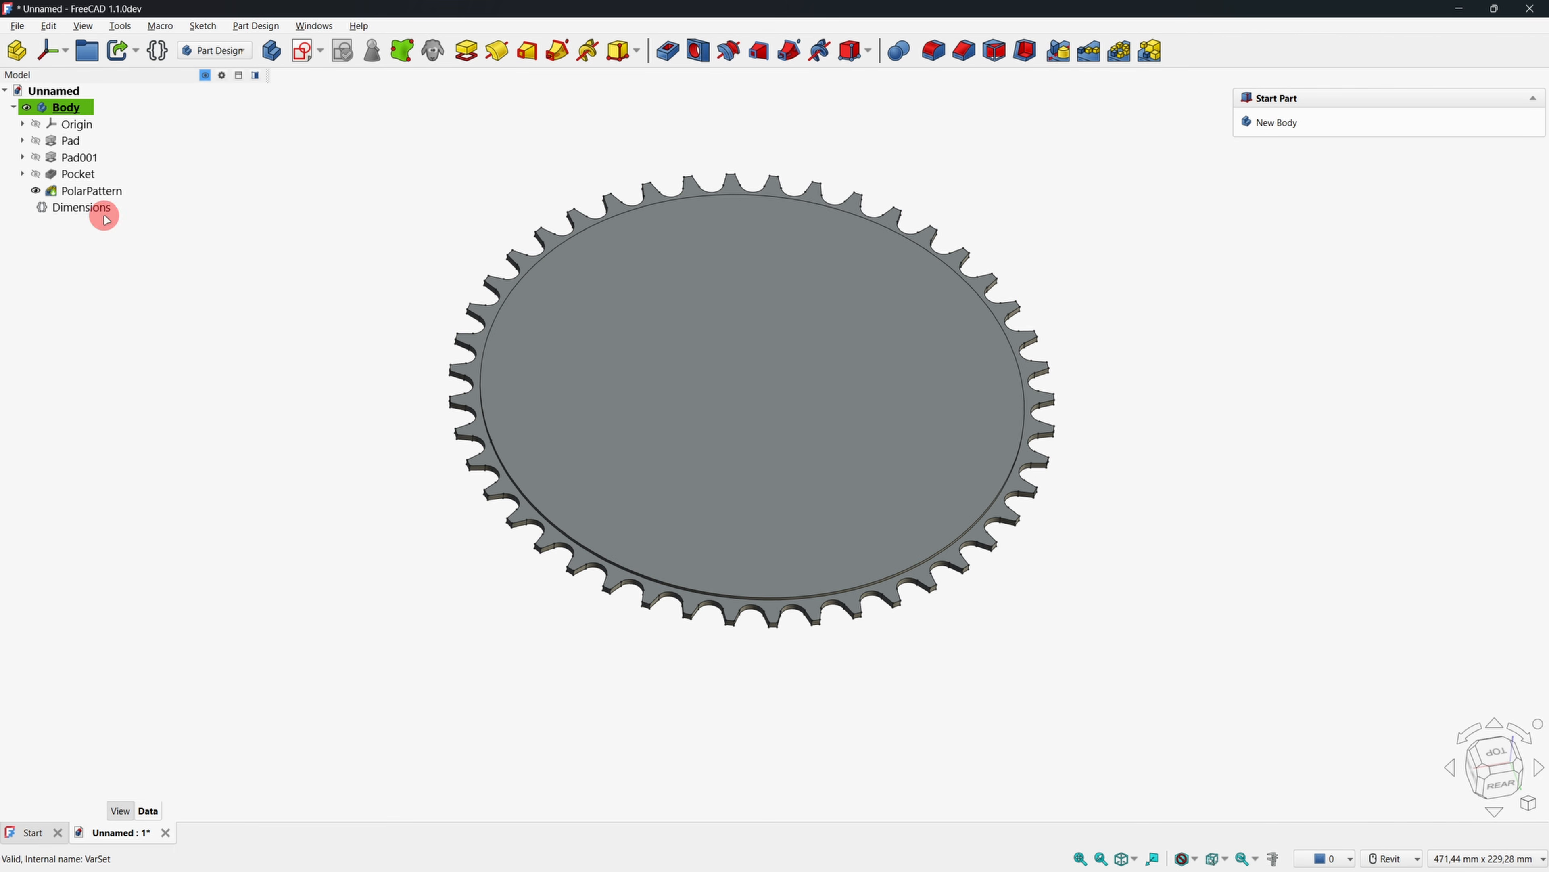
click(145, 486)
text(50)
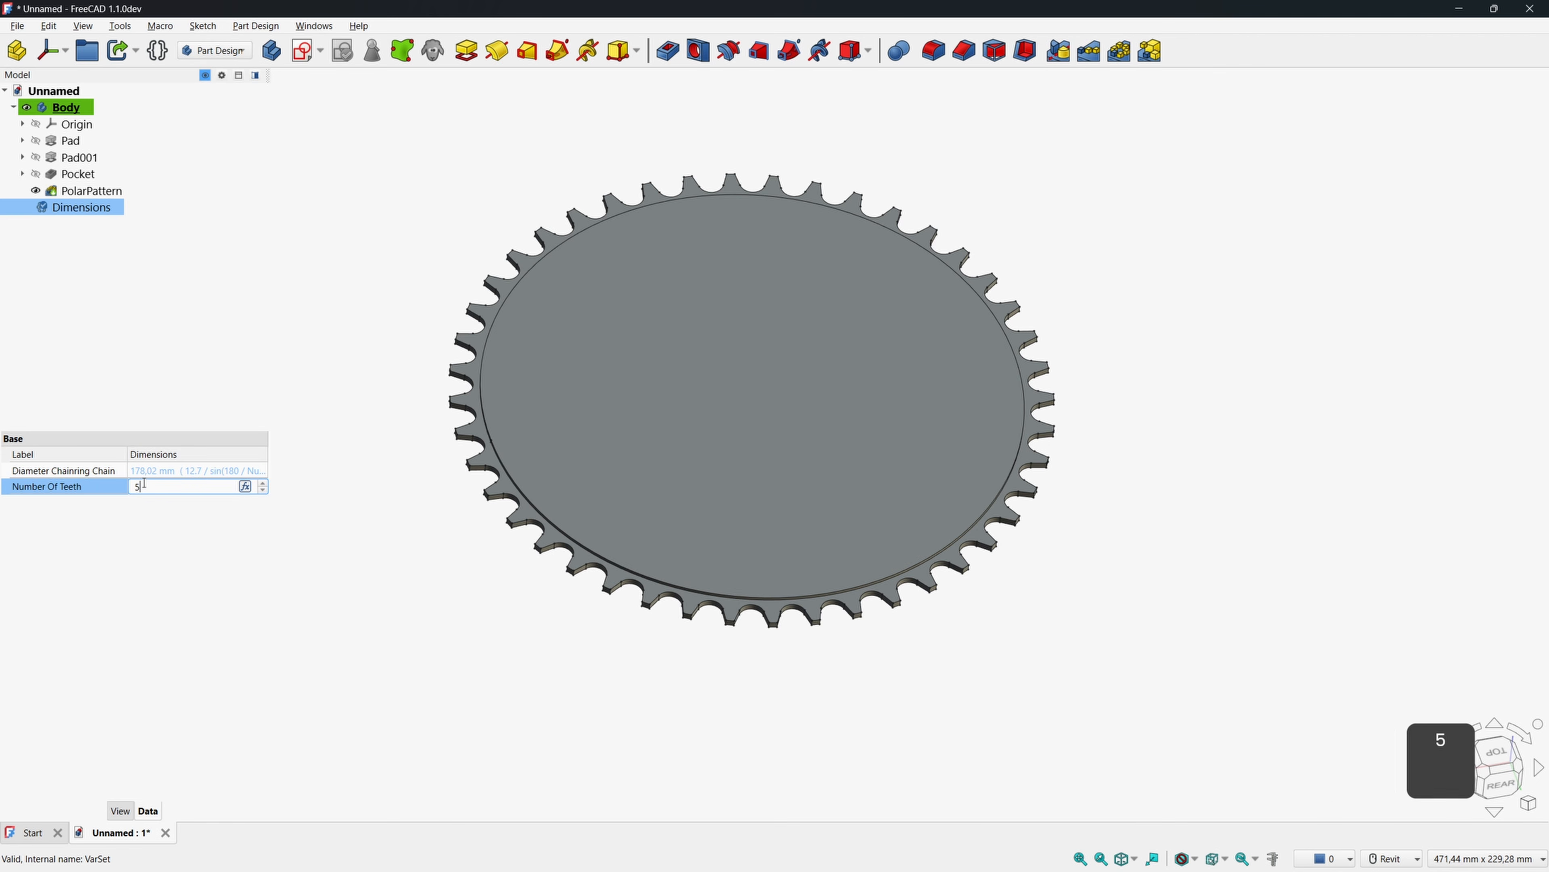
key(Return)
click(141, 485)
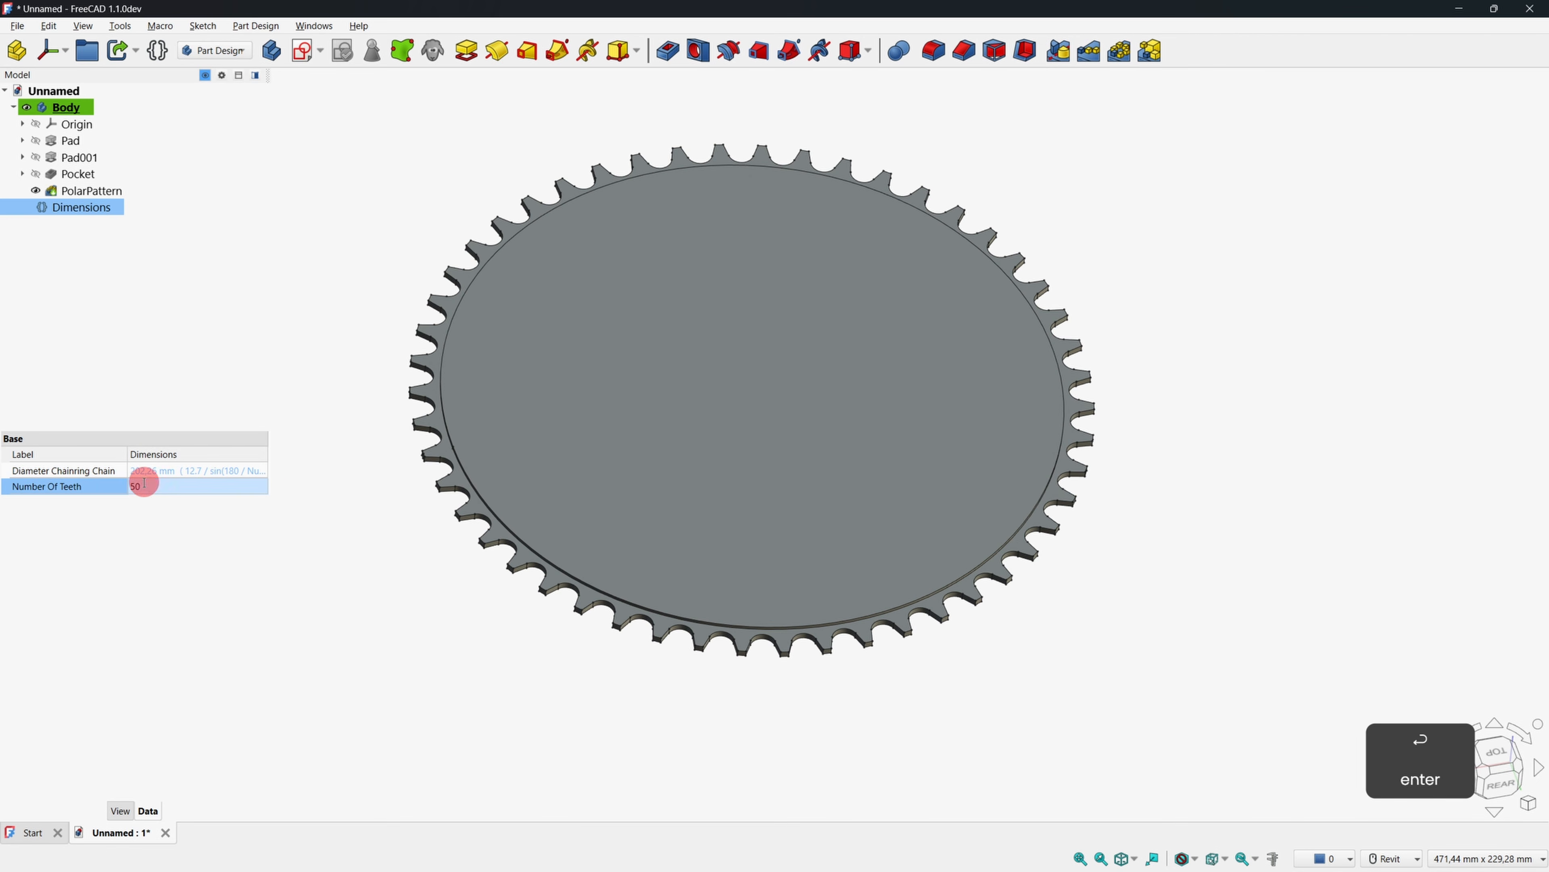
text(40)
key(Return)
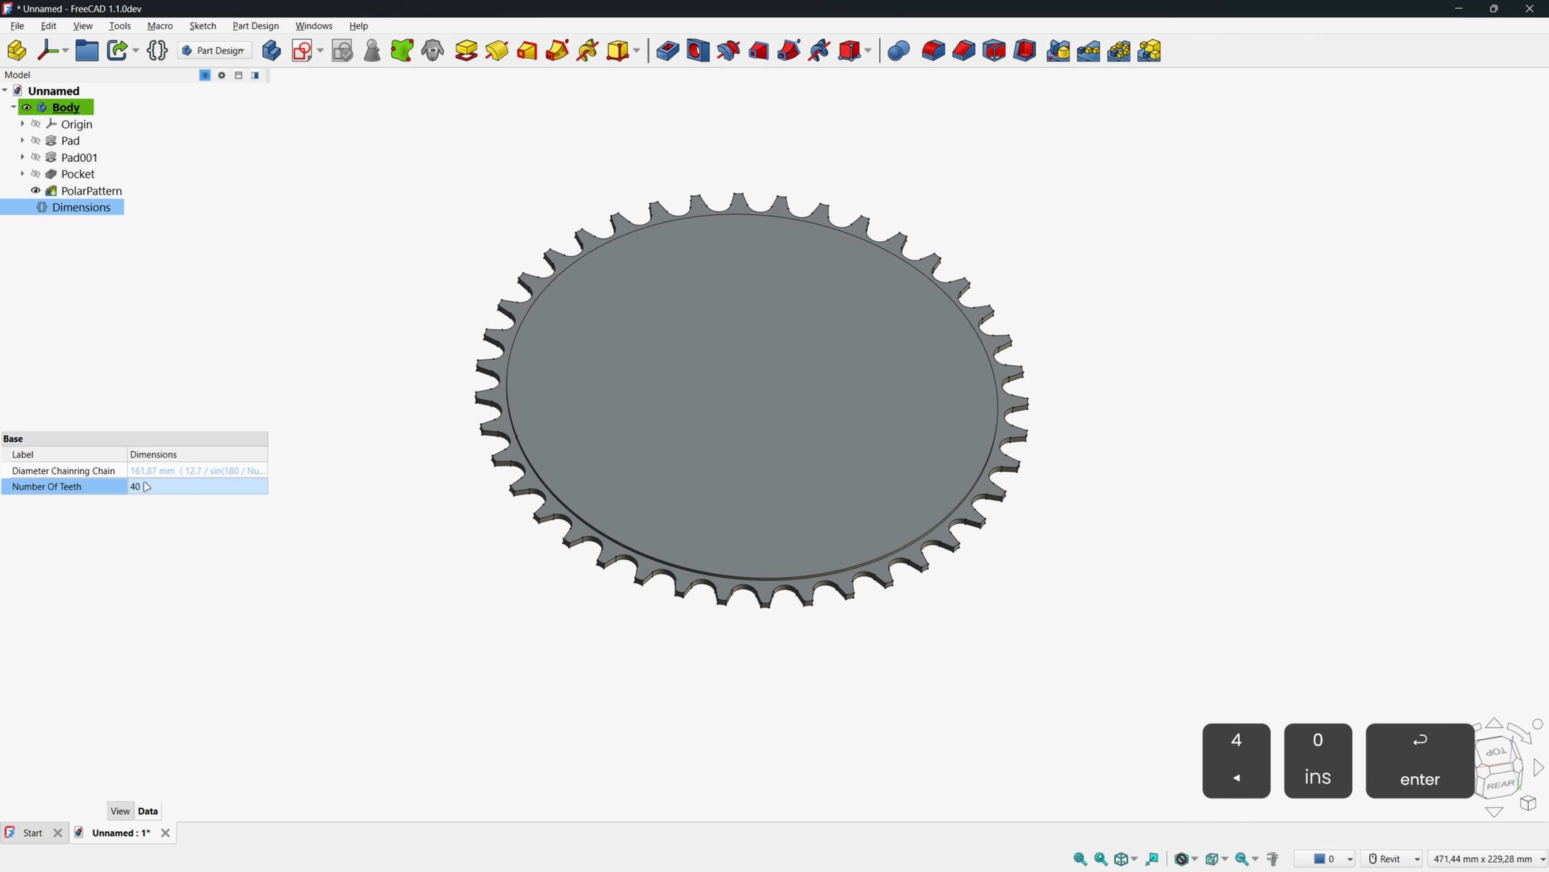
click(163, 485)
text(4)
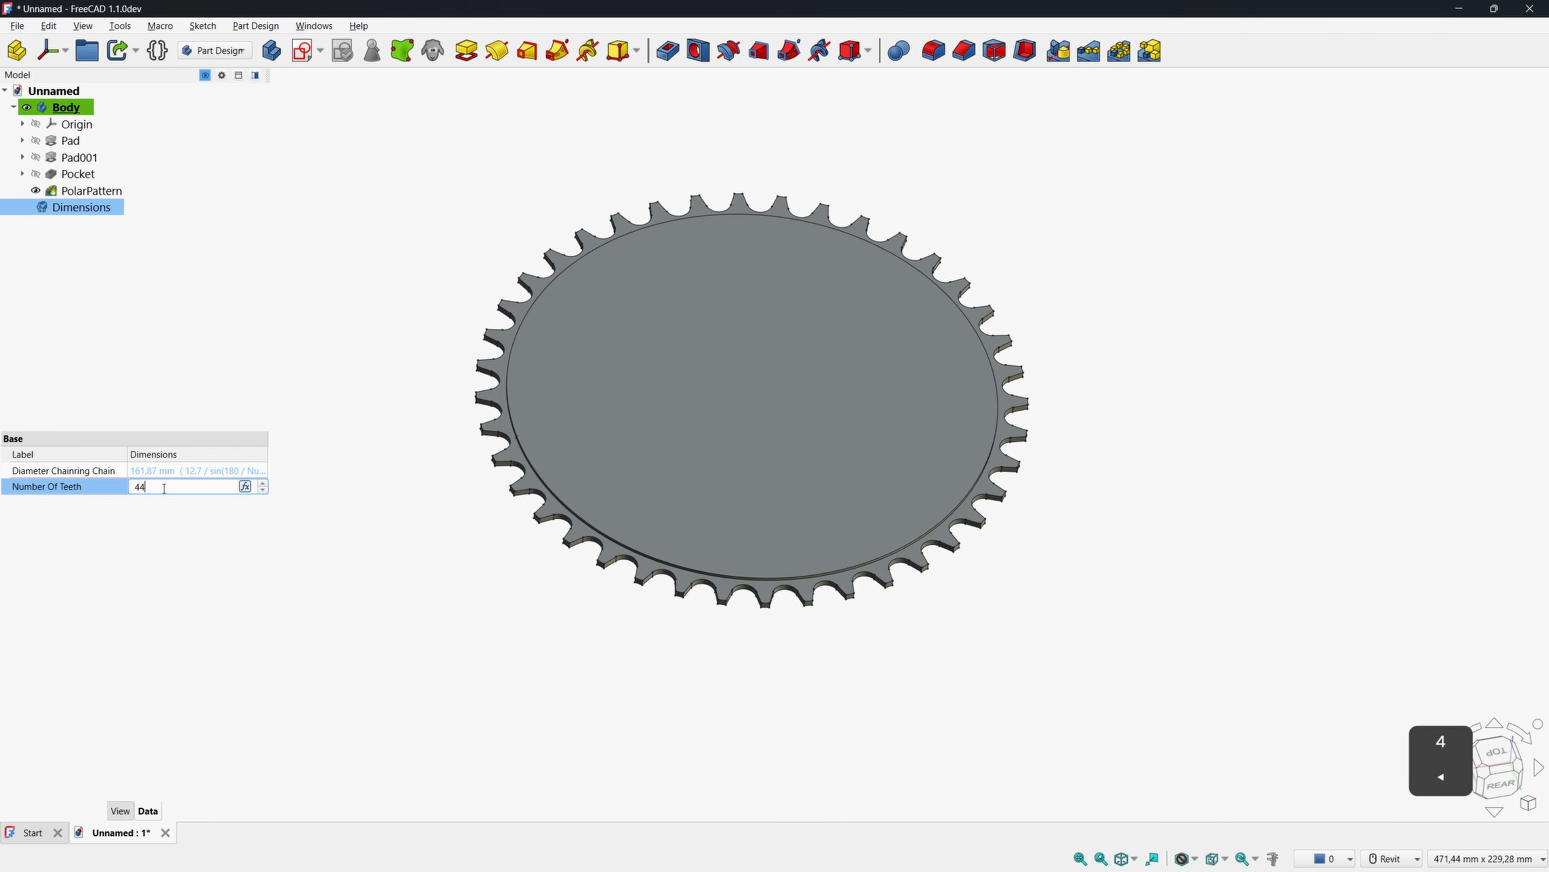
key(Return)
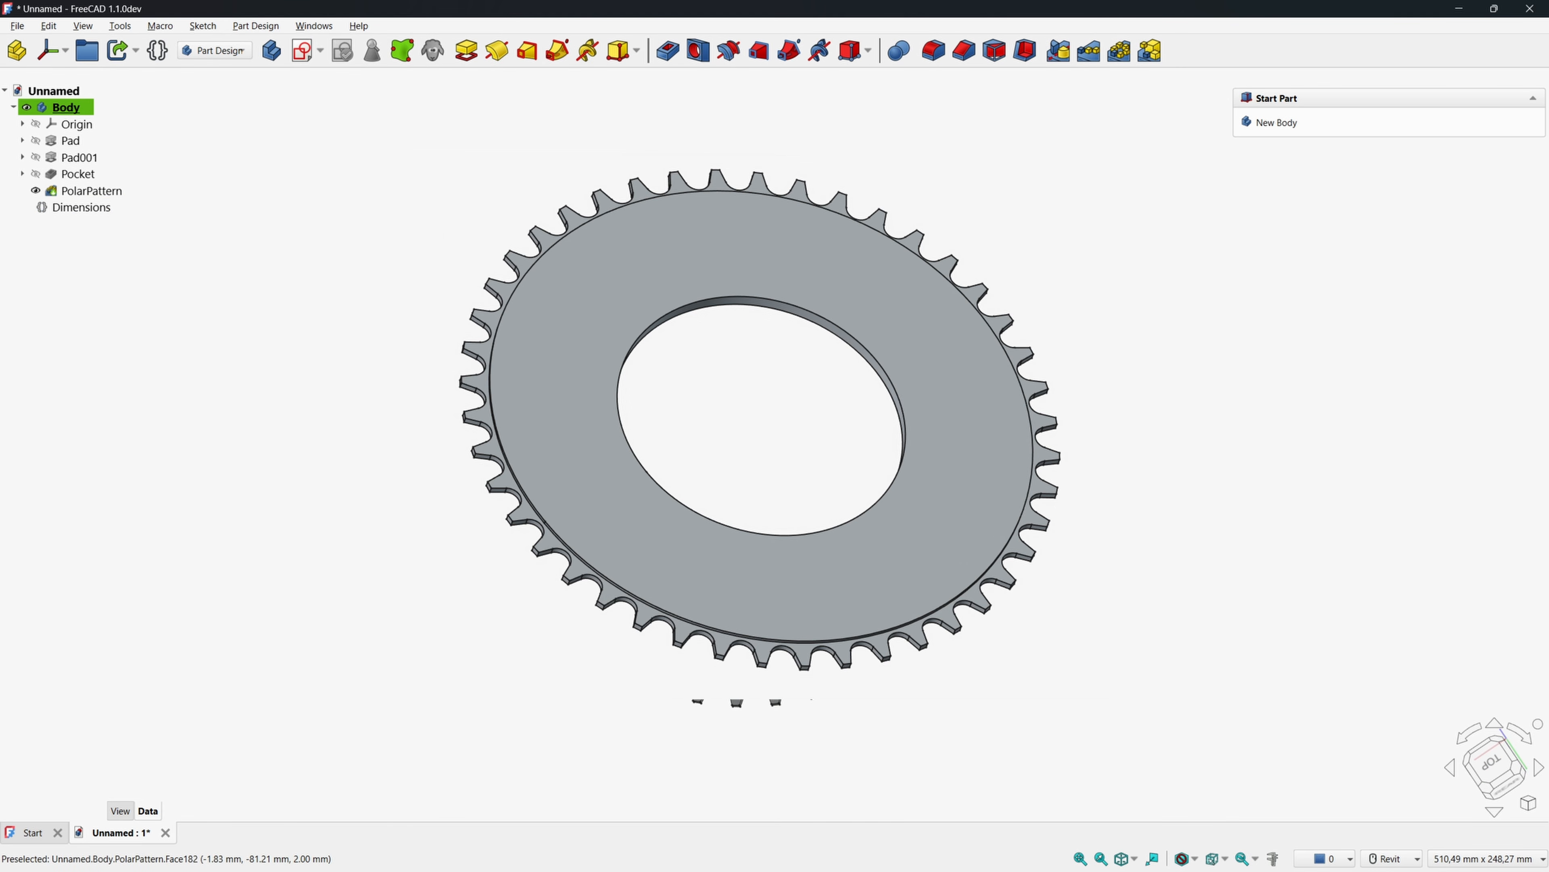
Create a sketch on the XY-plane with an 88 mm diameter circle centred on the origin.
click(303, 50)
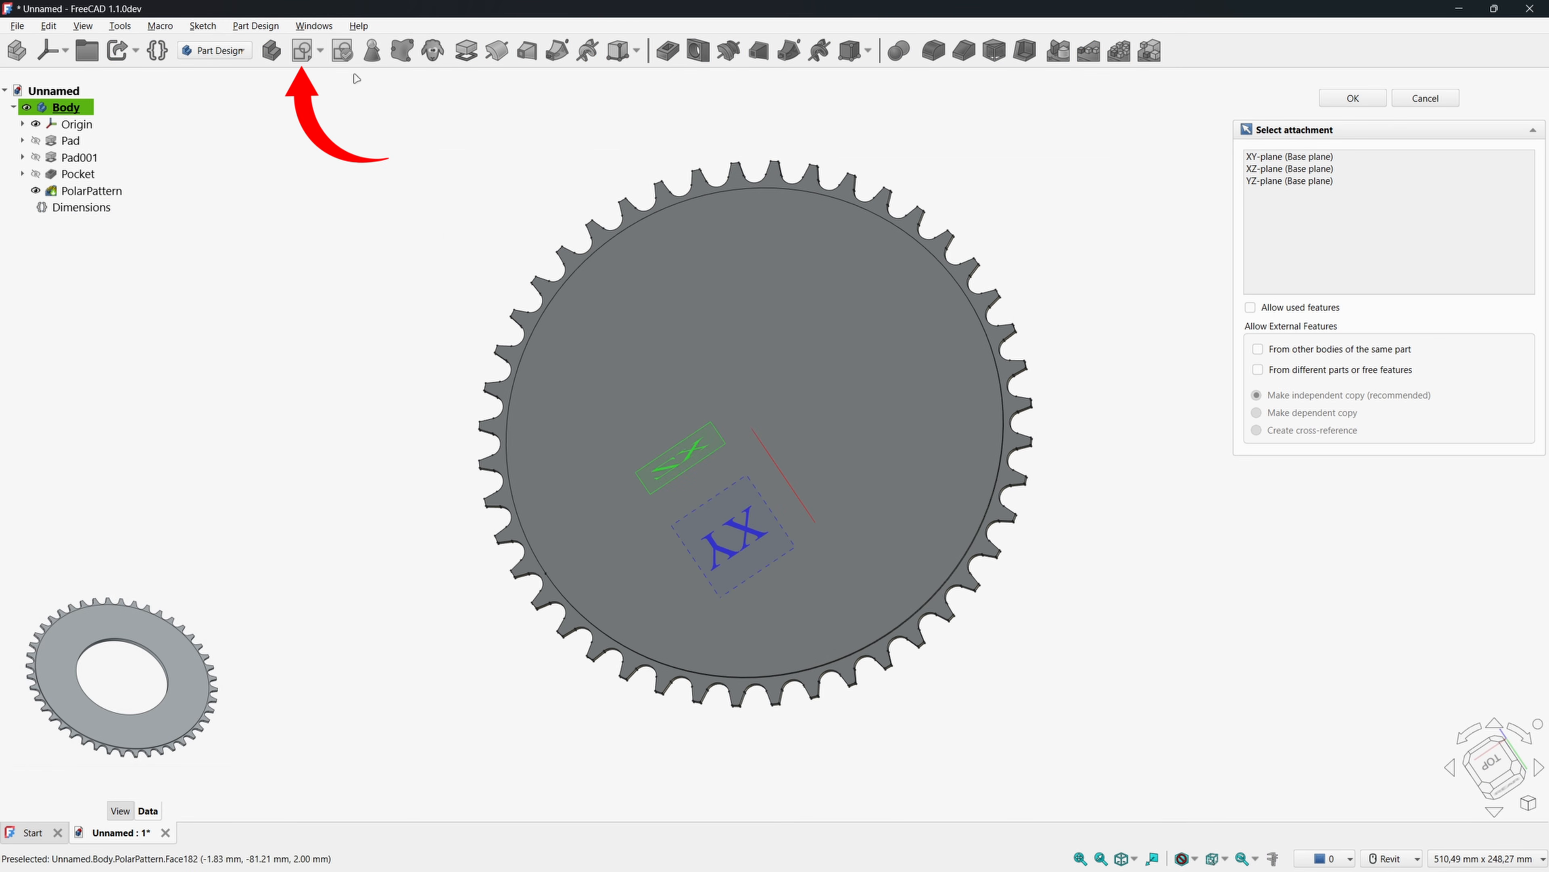
click(1284, 156)
click(1353, 98)
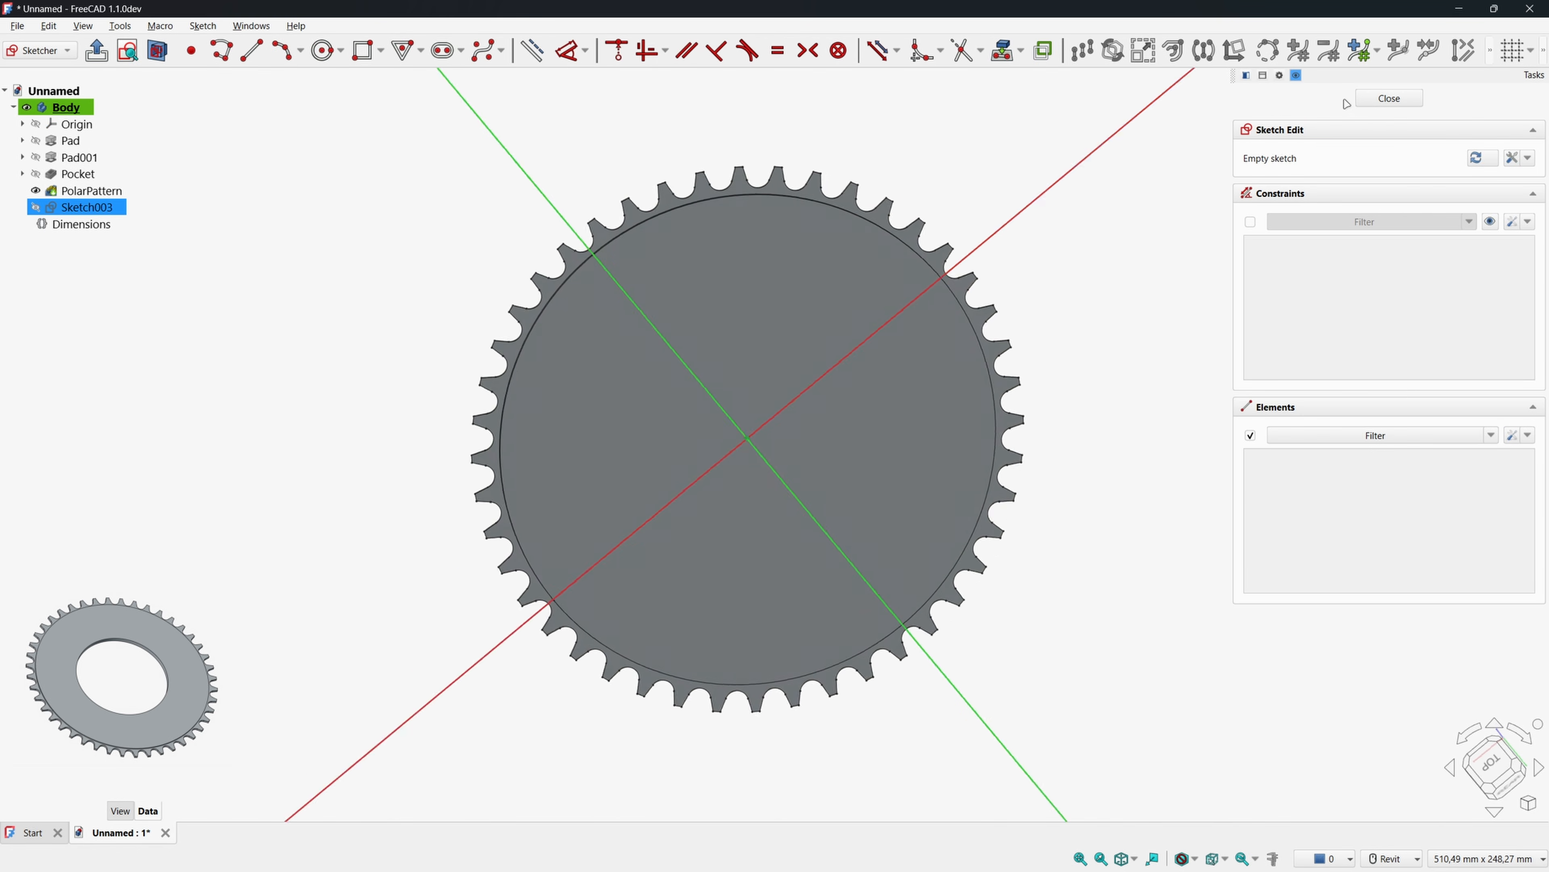
click(323, 50)
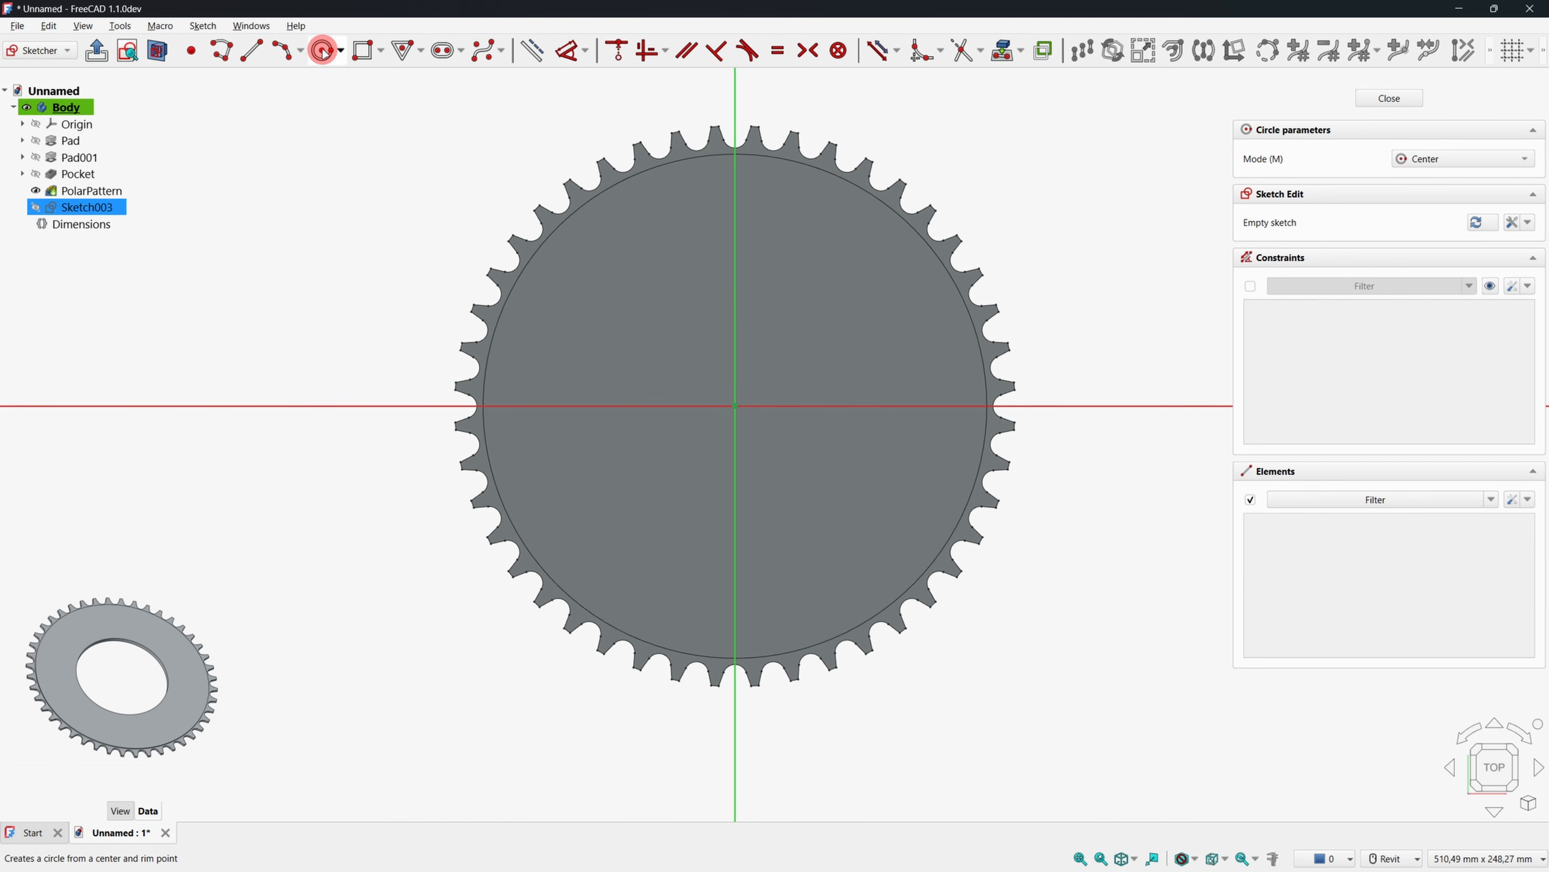
click(736, 405)
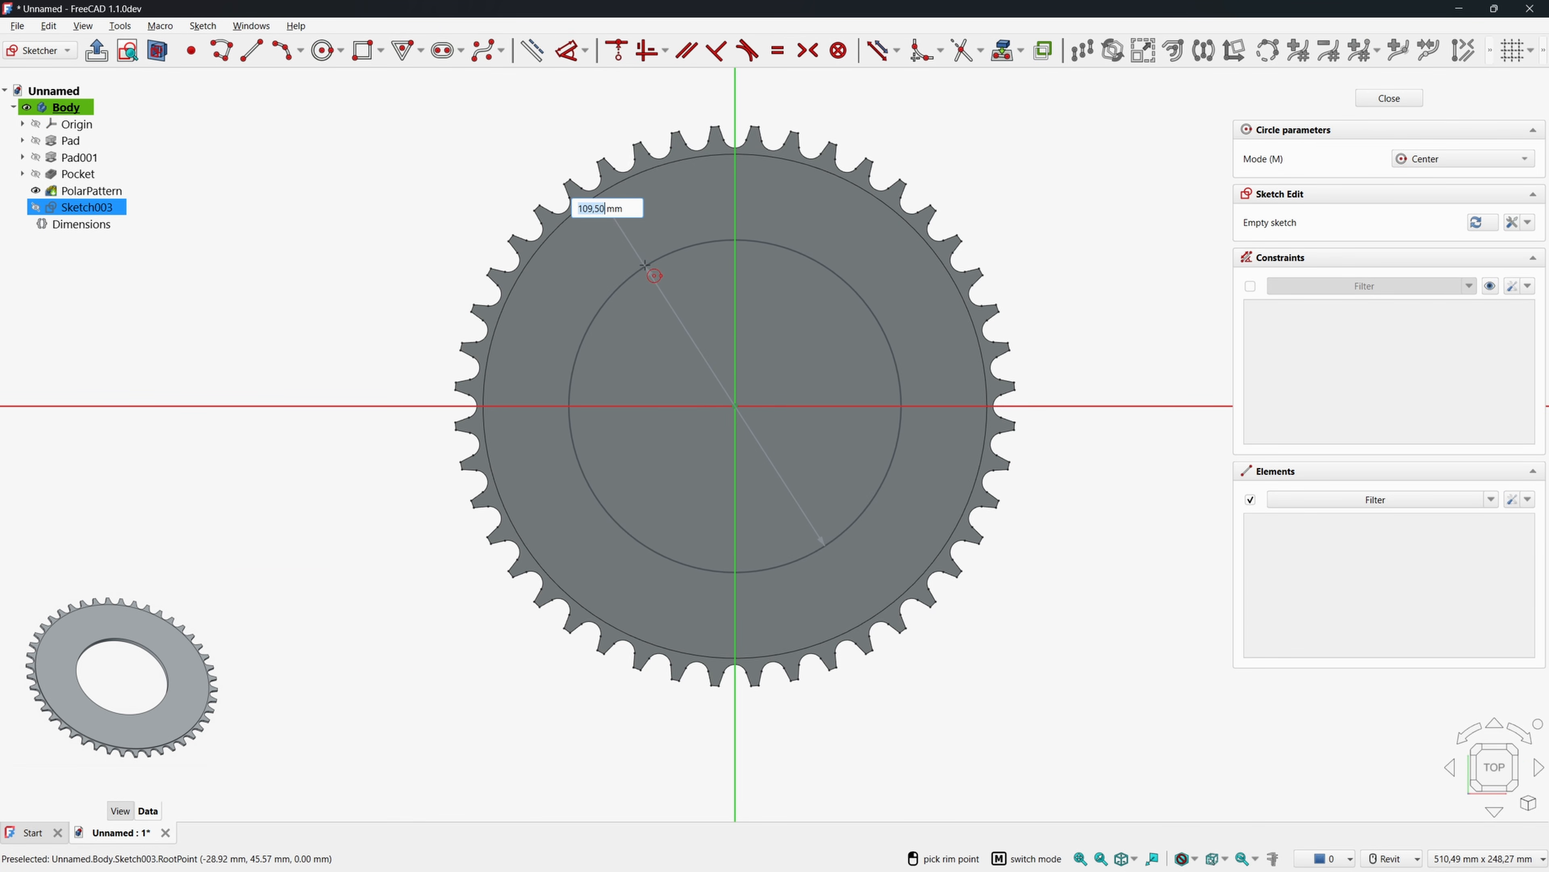
text(88)
key(Return)
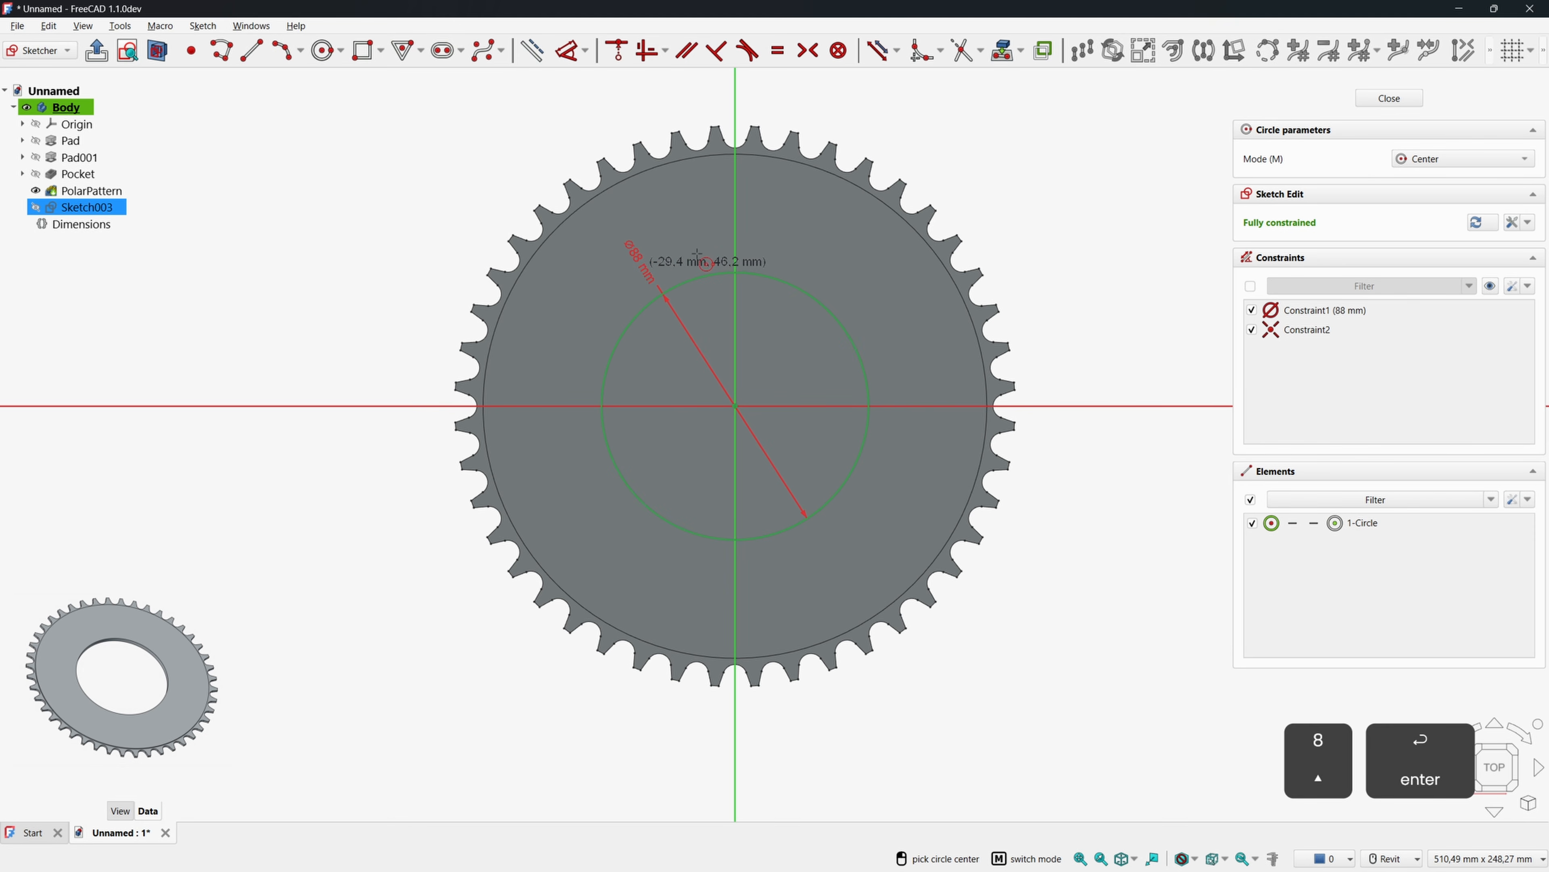
click(1385, 98)
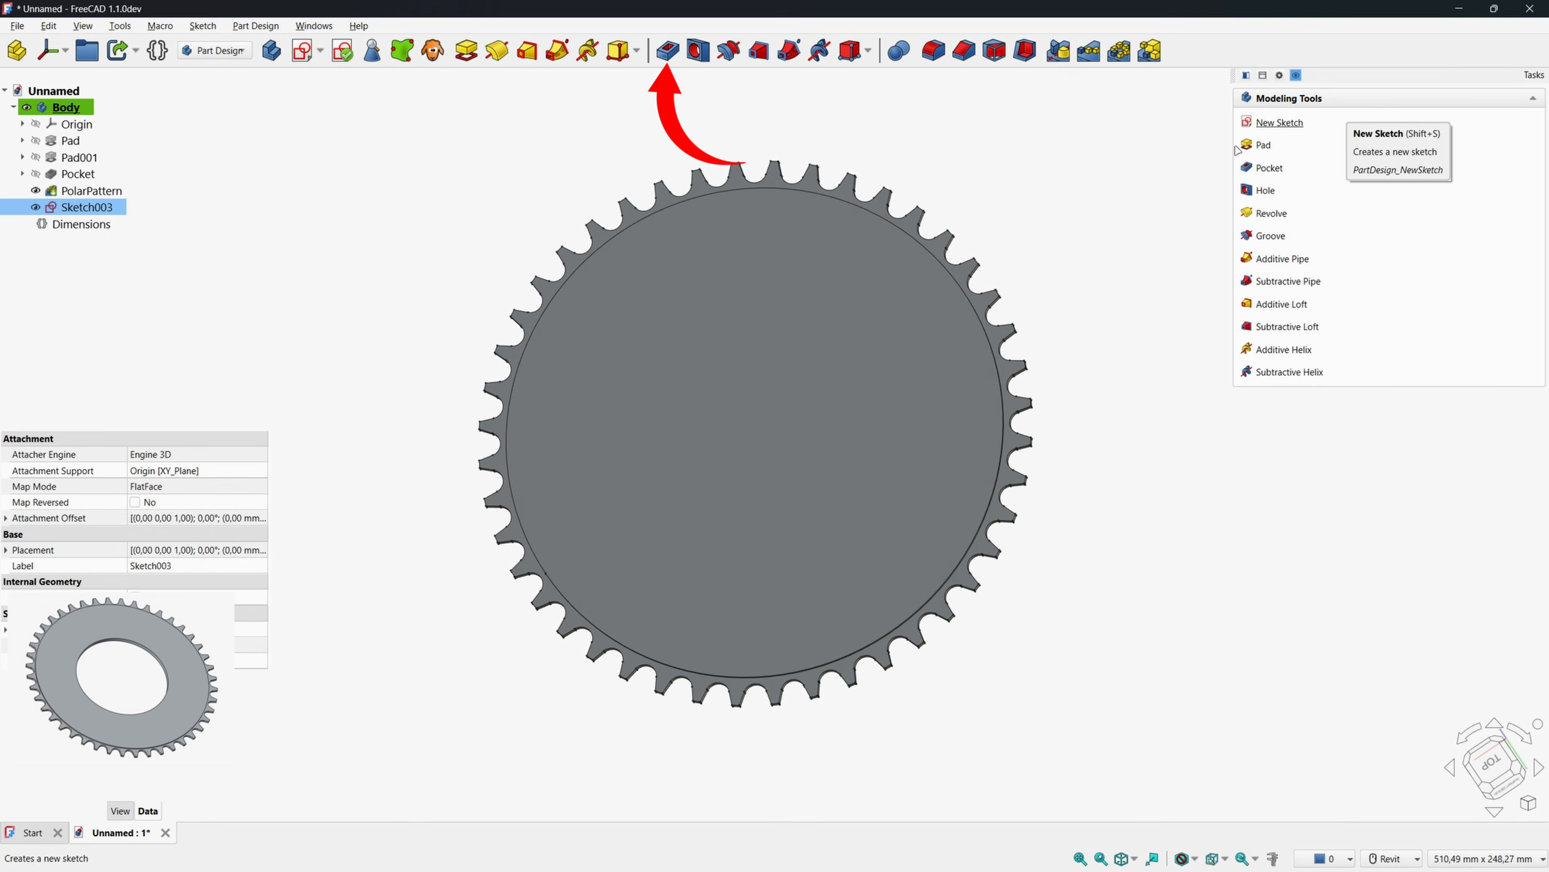
Cut the 88 mm circle sketch through all as a symmetric pocket to open the chainring's centre.
click(667, 51)
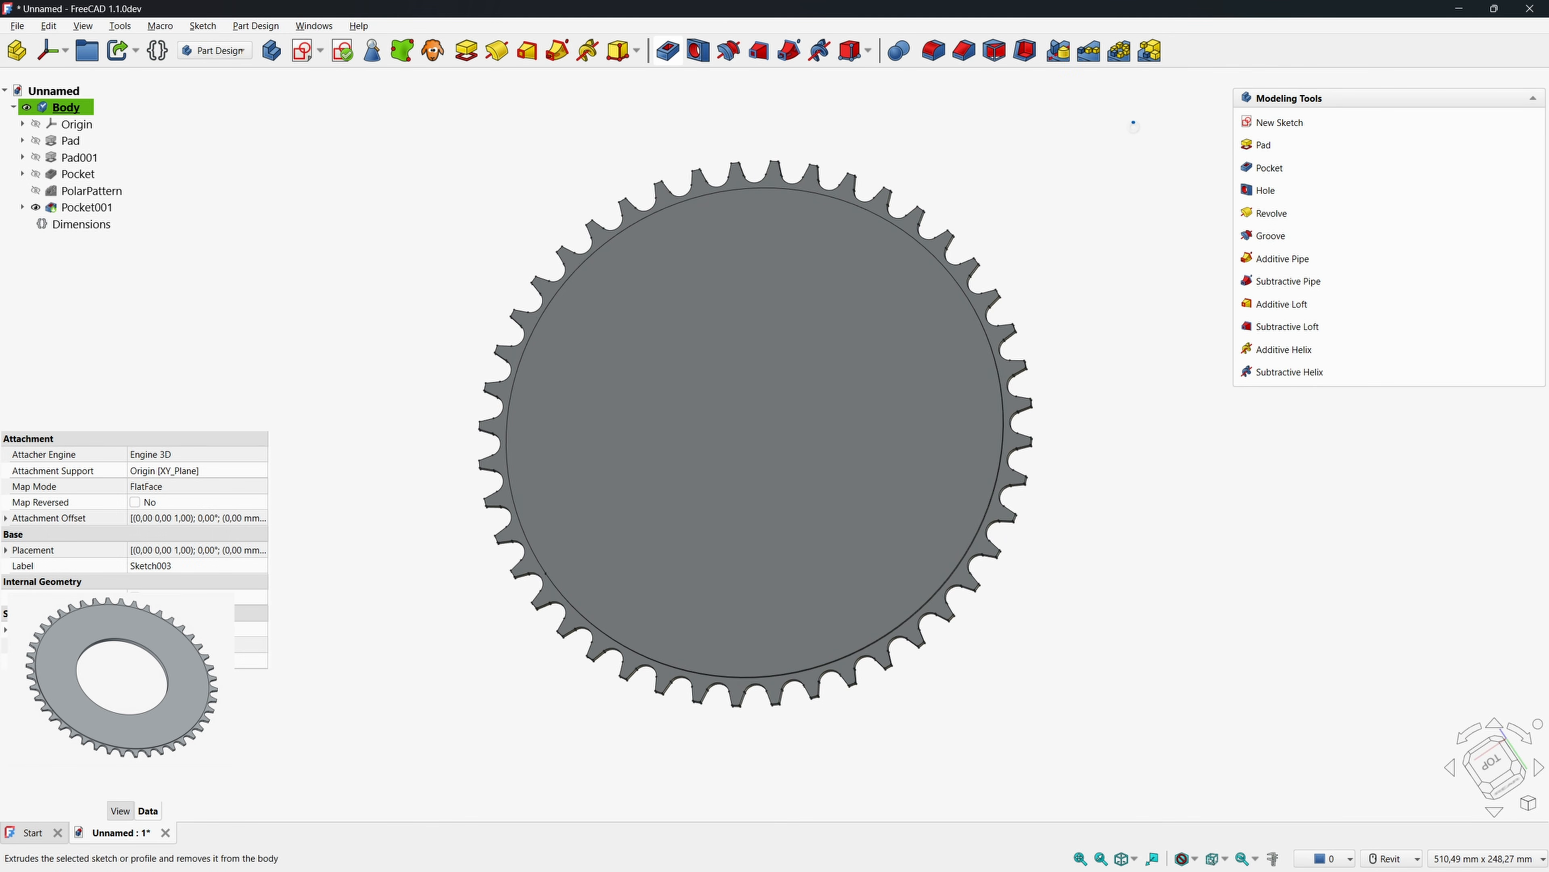
click(1406, 160)
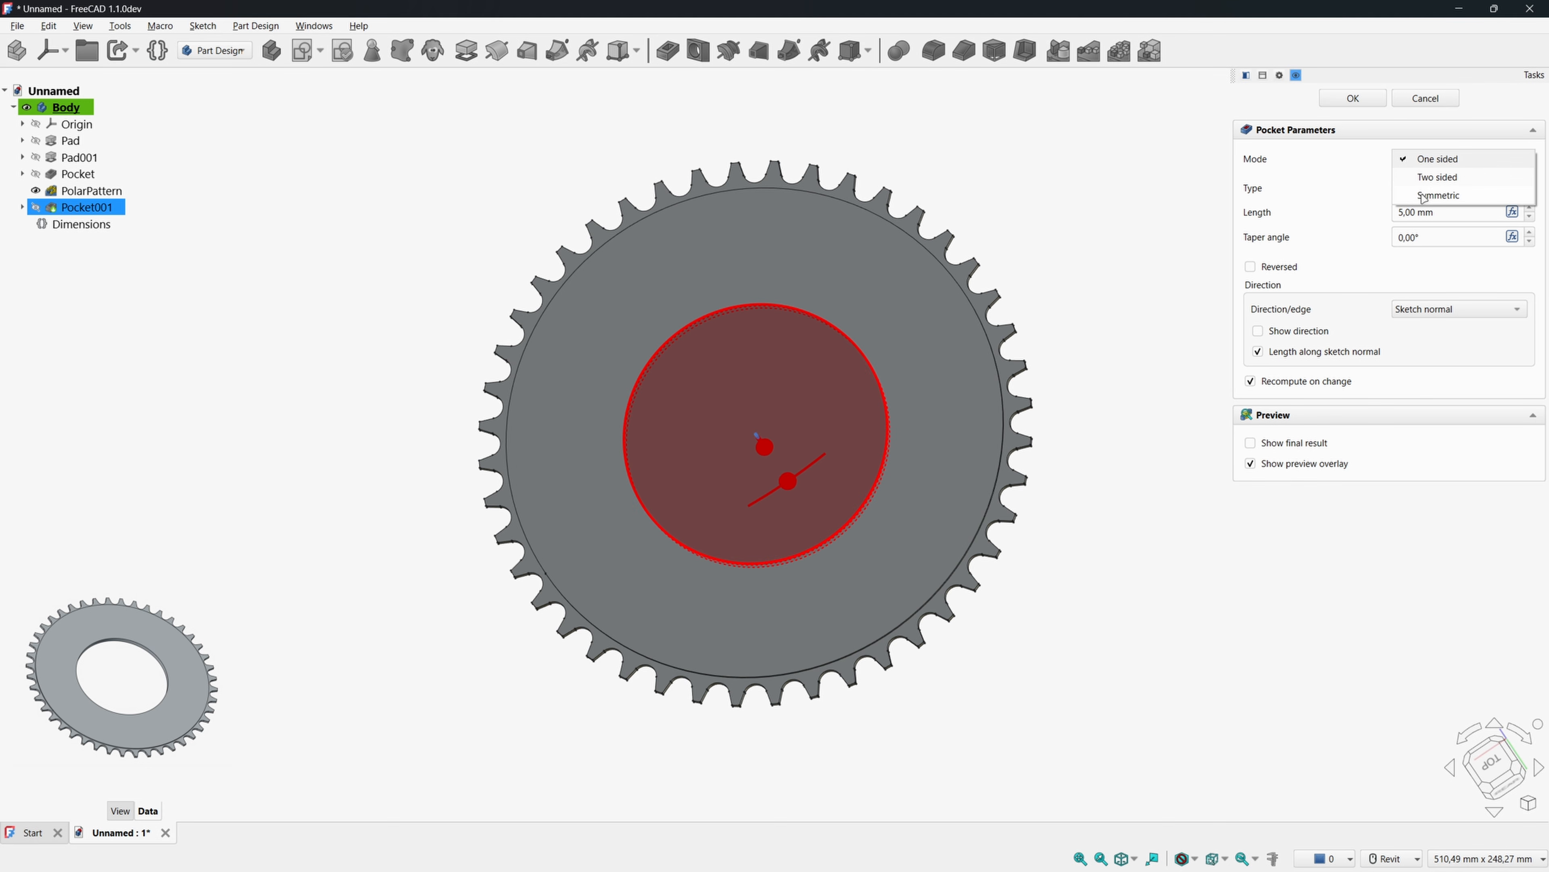
click(1429, 194)
click(1431, 190)
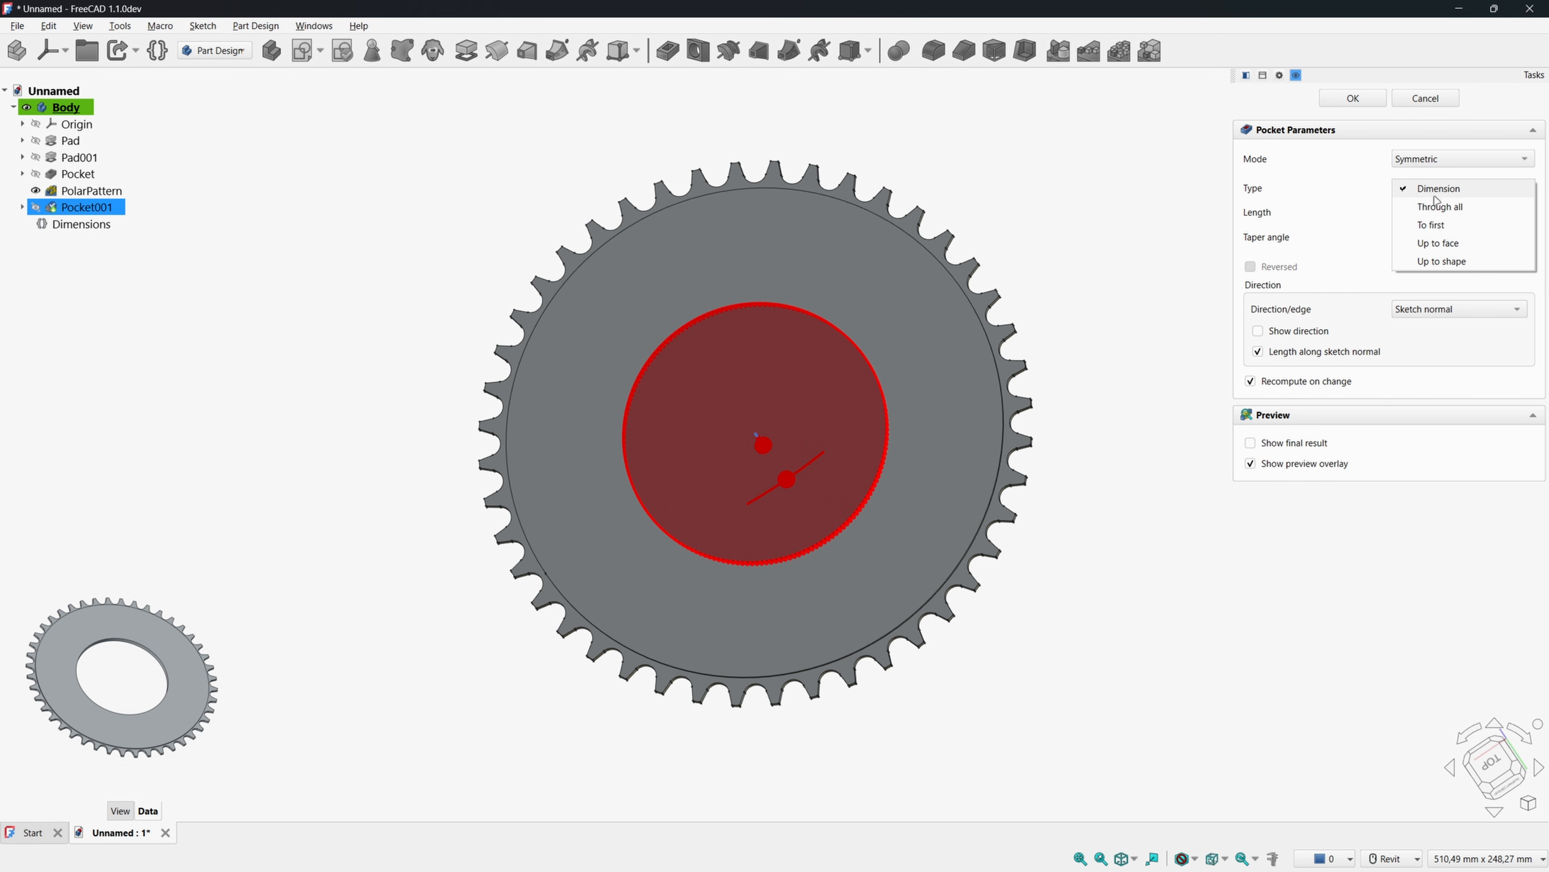
click(1438, 208)
click(1352, 98)
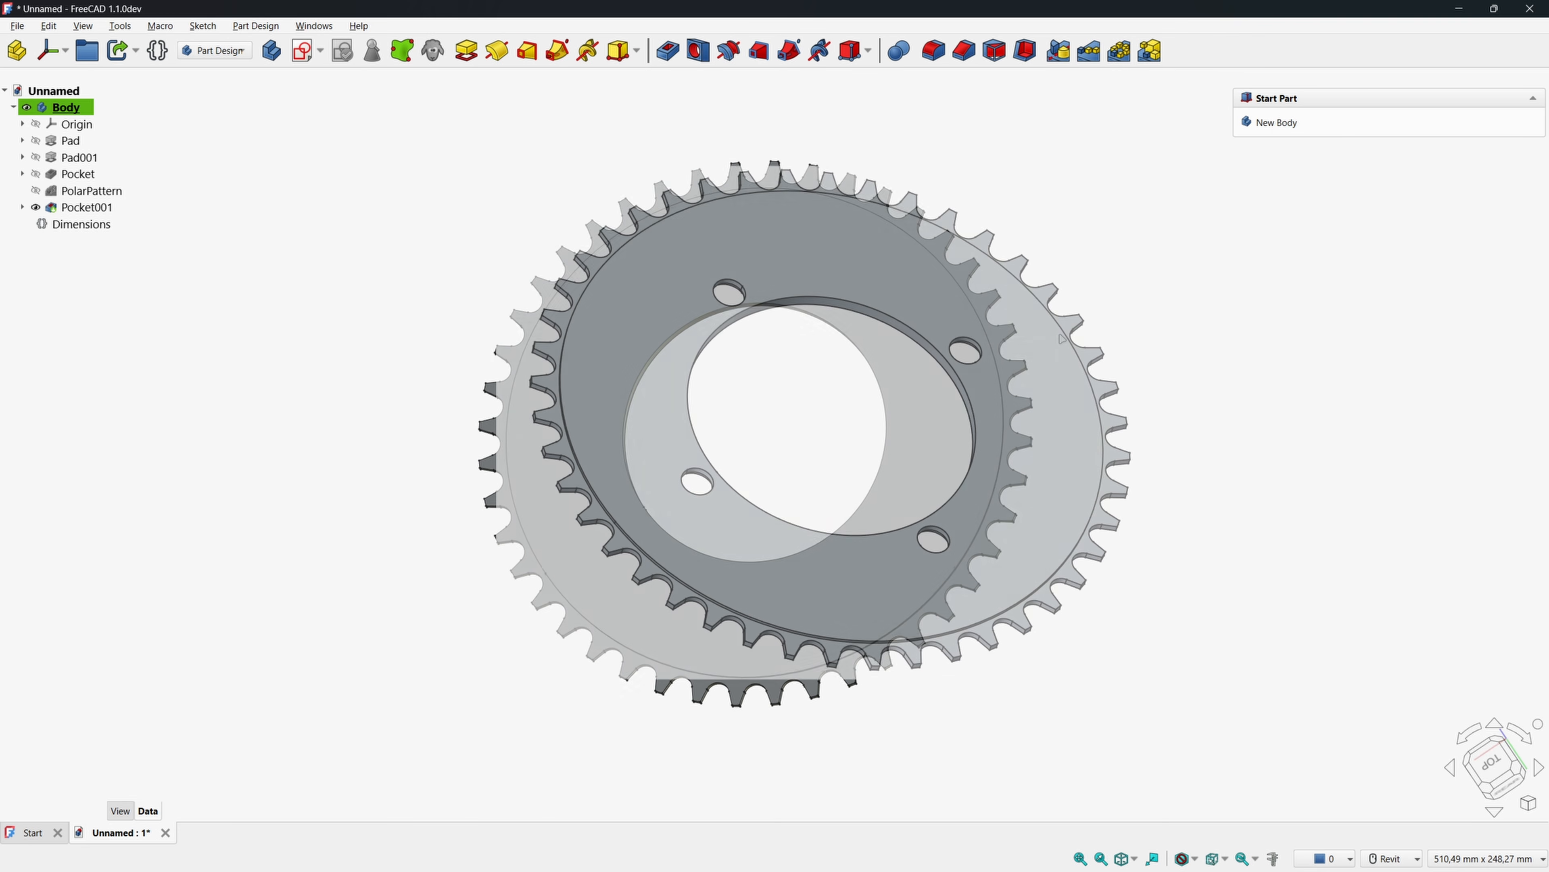
Start a new sketch on the flat ring face inside the teeth on the chainring's underside.
shift+middle_drag(1048, 278, 994, 209)
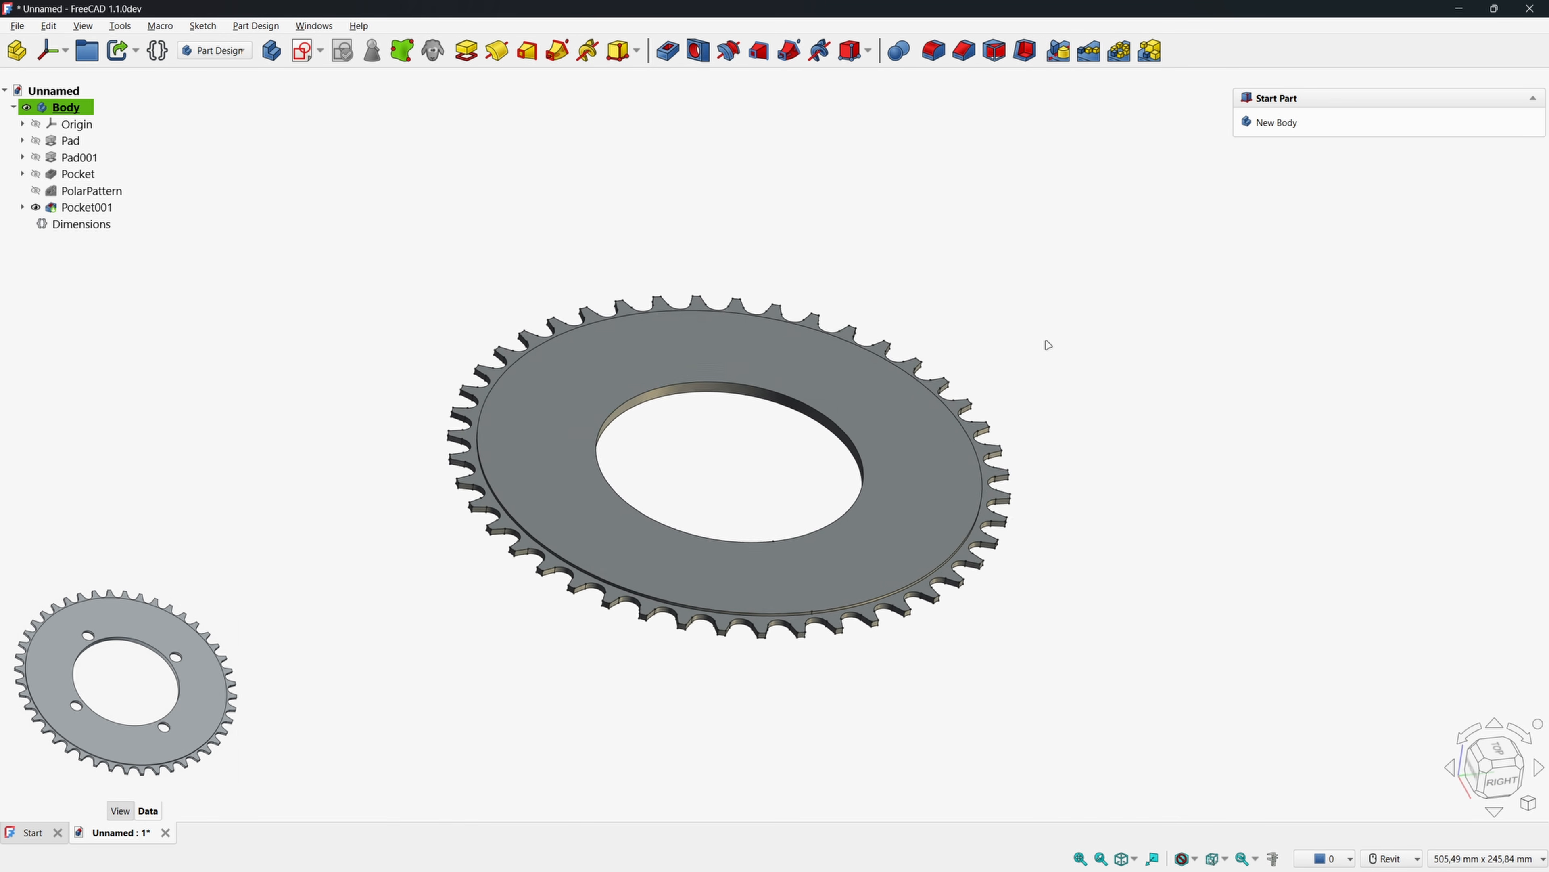
key(5)
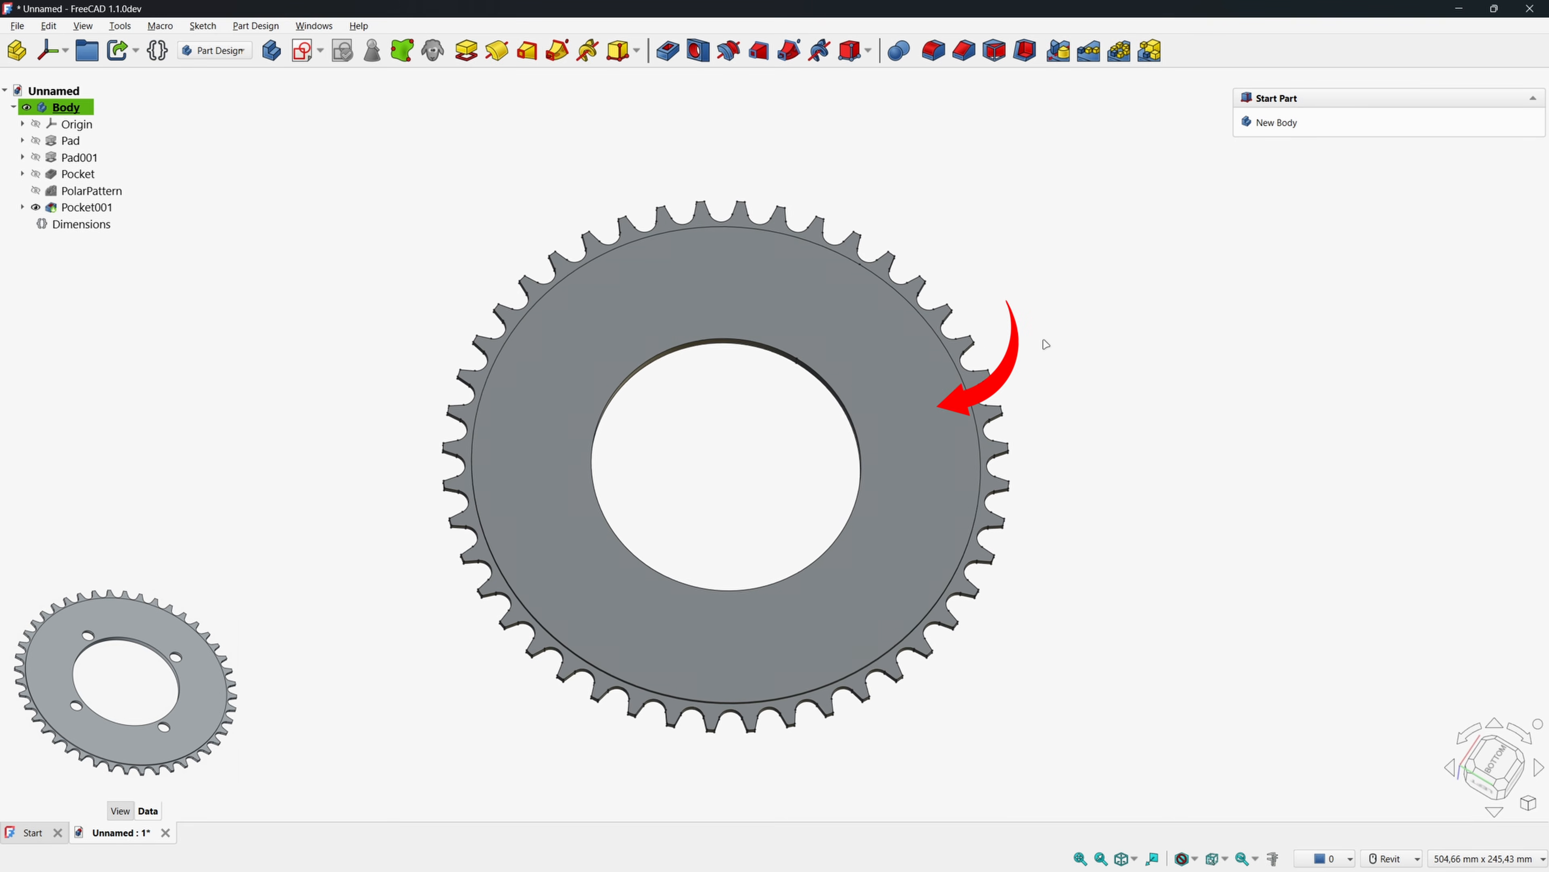
click(891, 357)
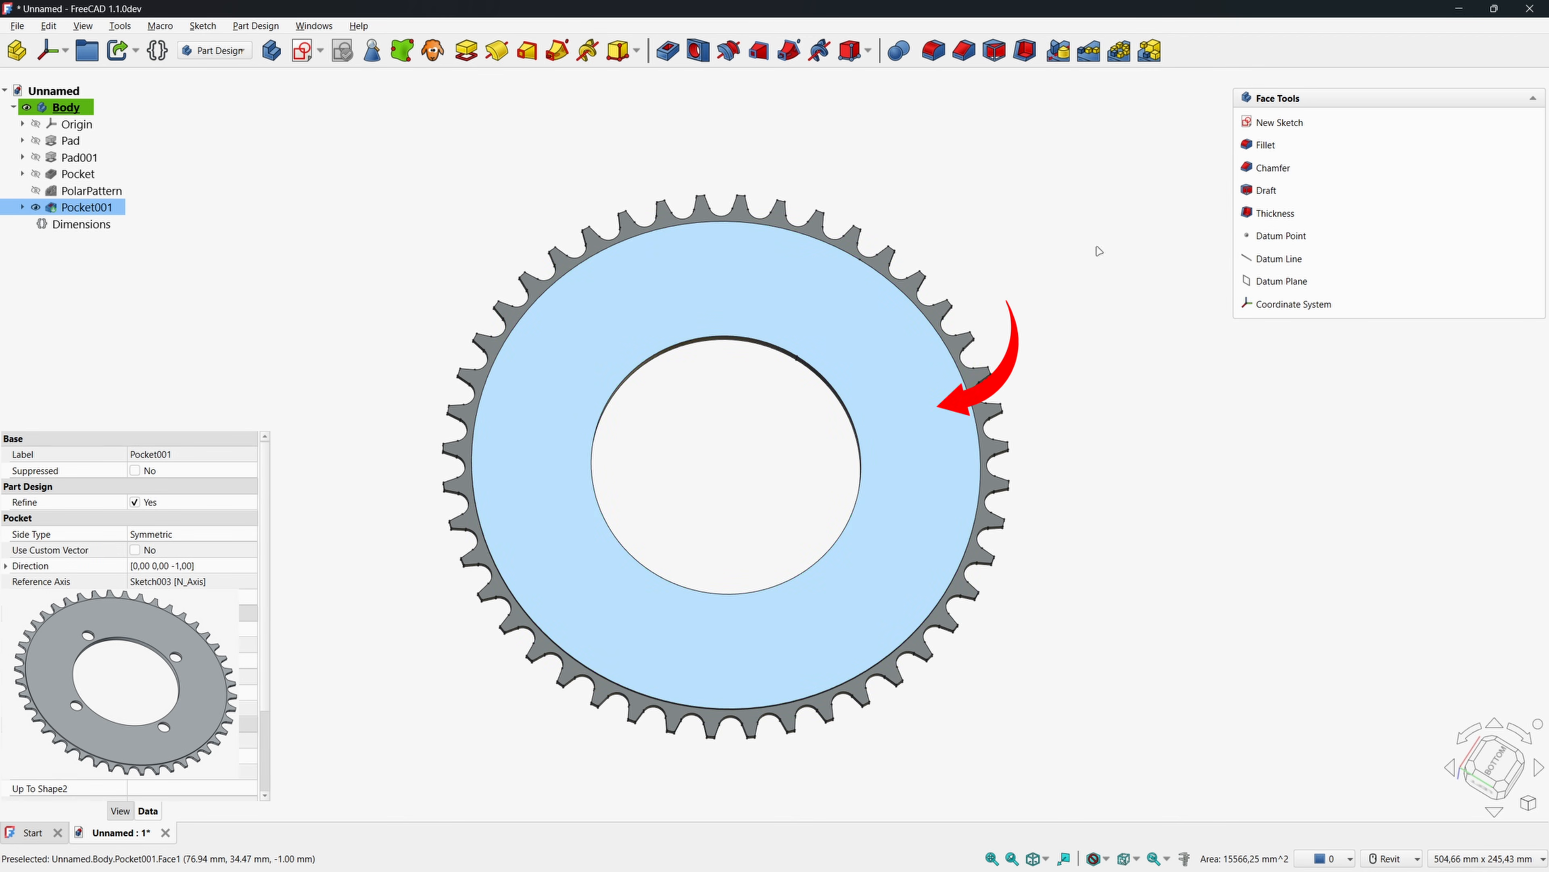
click(301, 52)
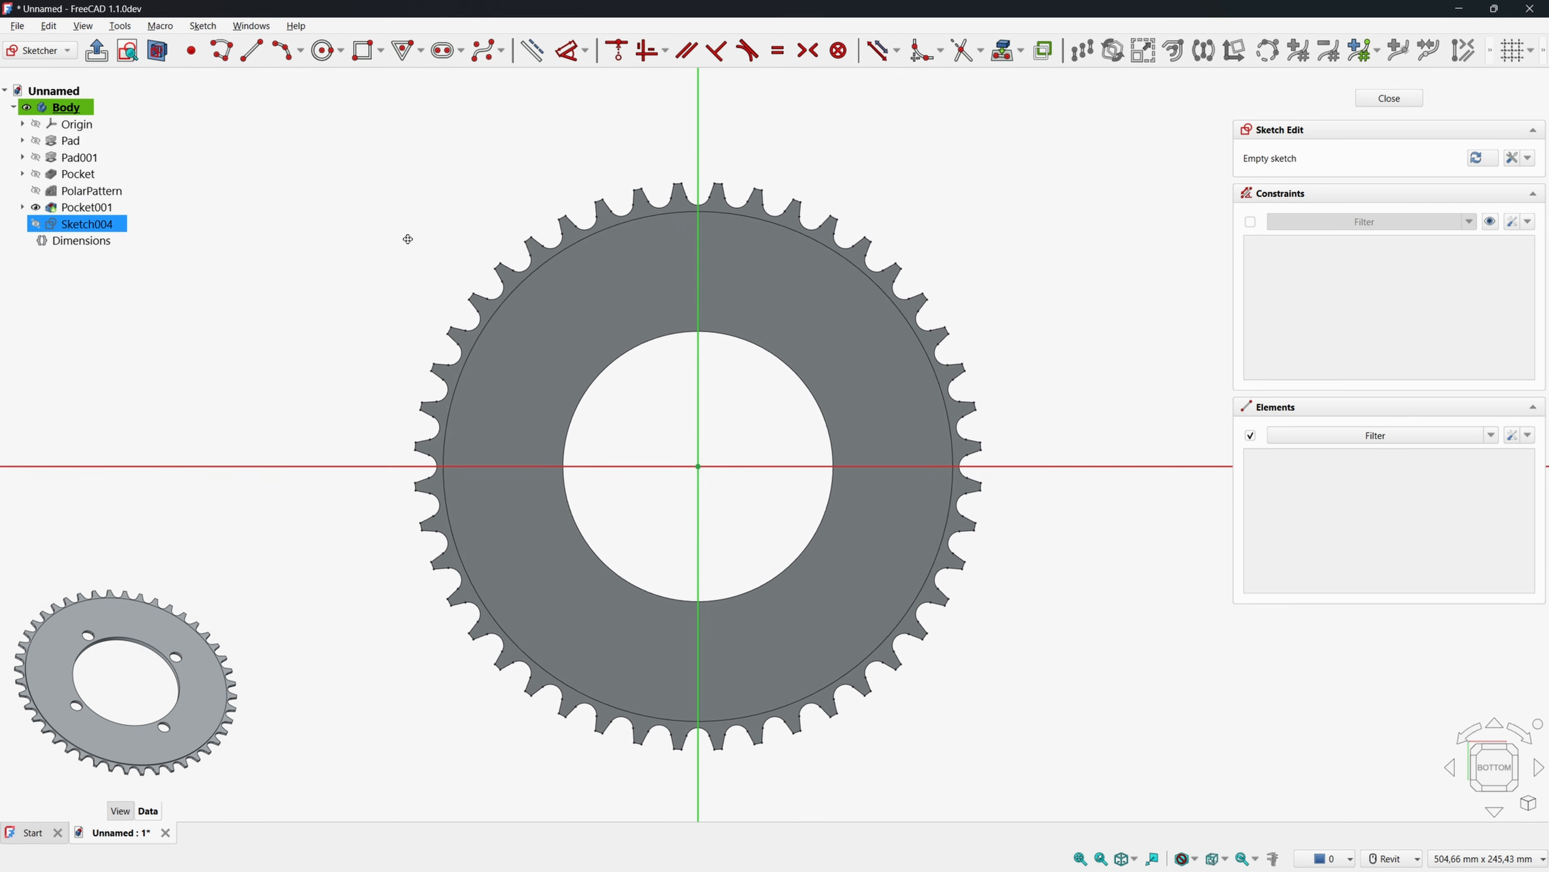
Sketch a 12 mm diameter circle centred on the vertical axis, on the ring face above the central bore.
click(323, 51)
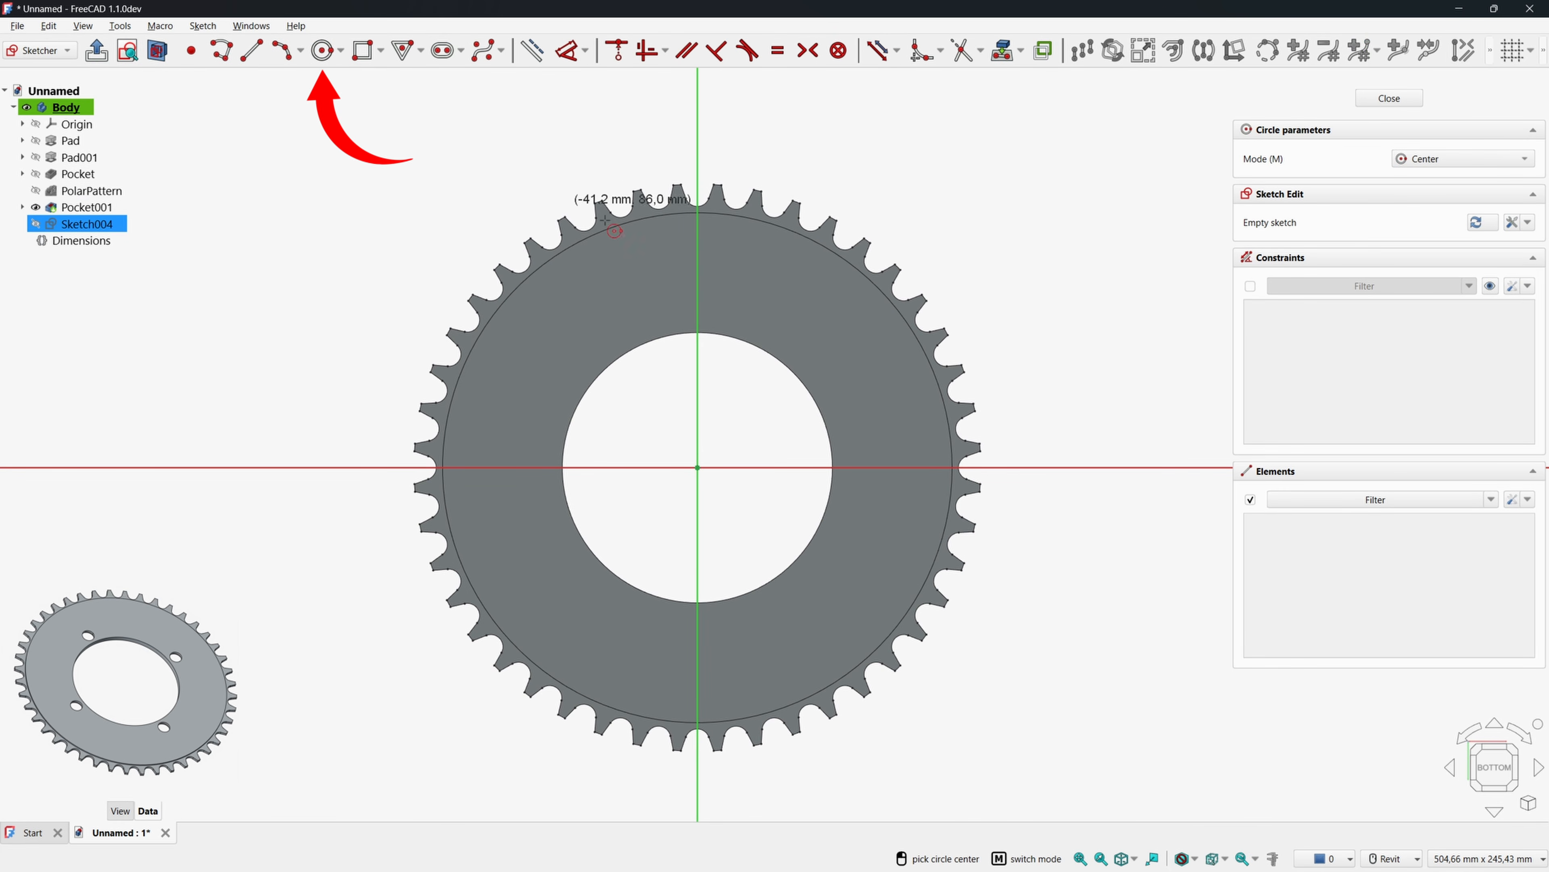
click(697, 260)
text(12)
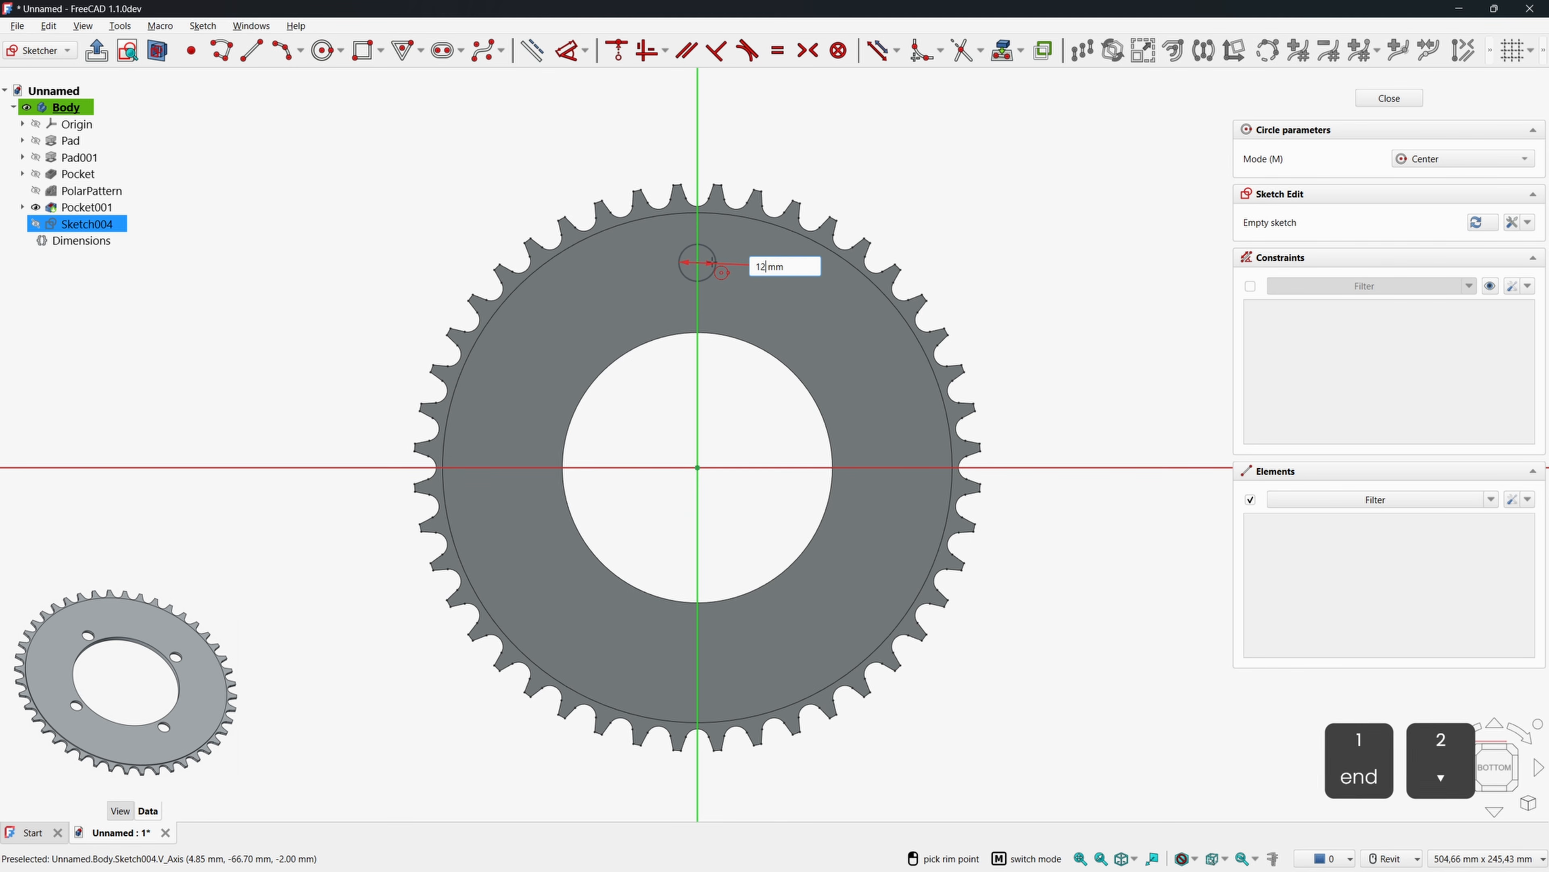
key(Return)
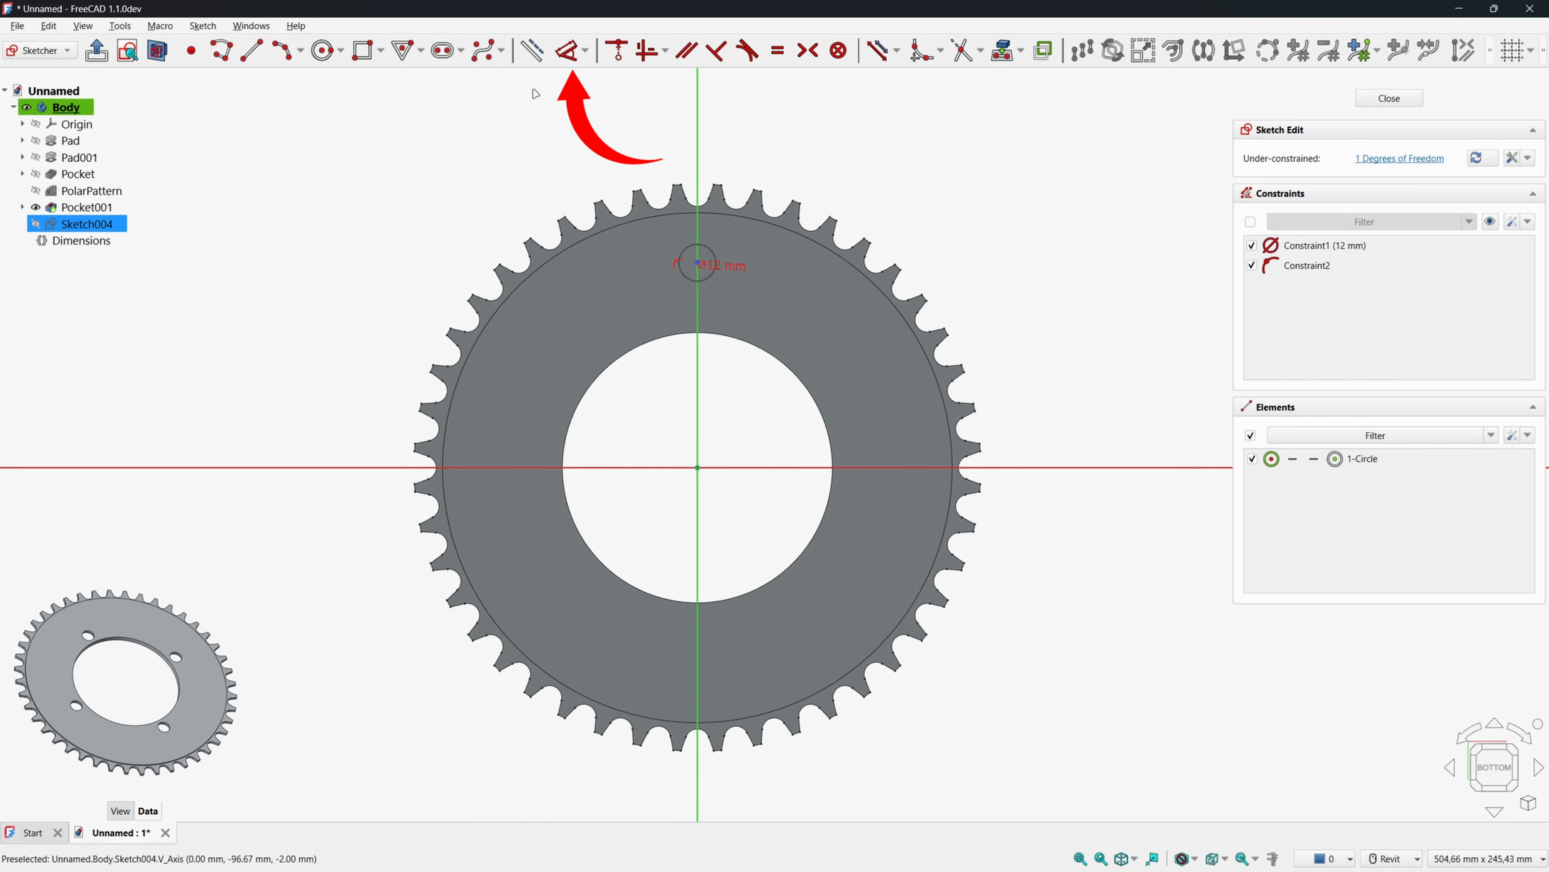
Constrain the 12 mm circle's centre to a vertical distance of 52 mm from the origin and close the sketch.
click(571, 51)
click(697, 262)
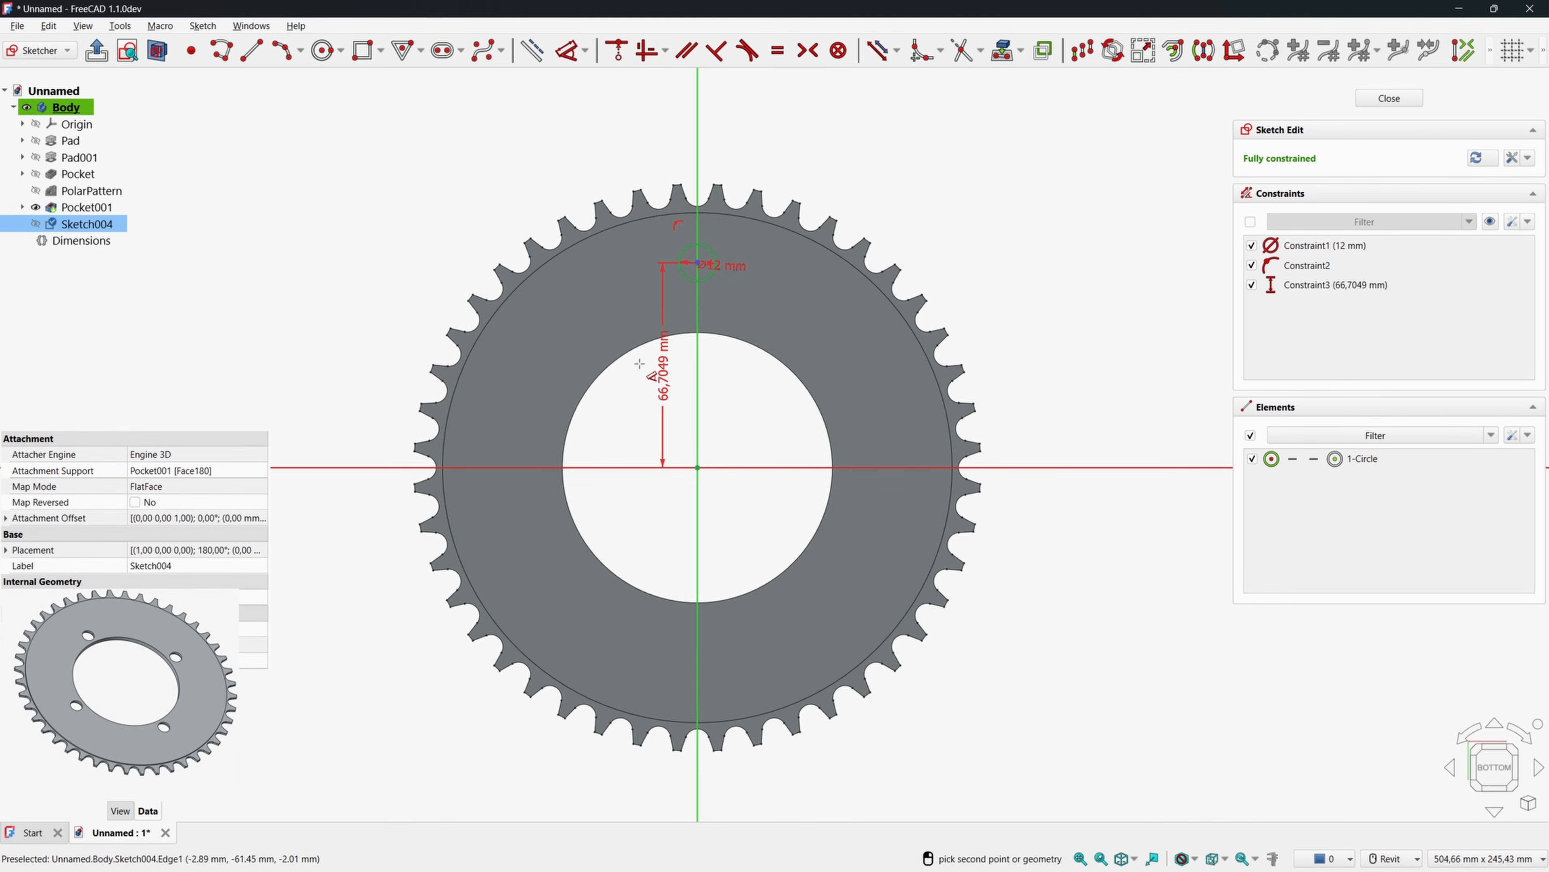
click(639, 364)
text(52)
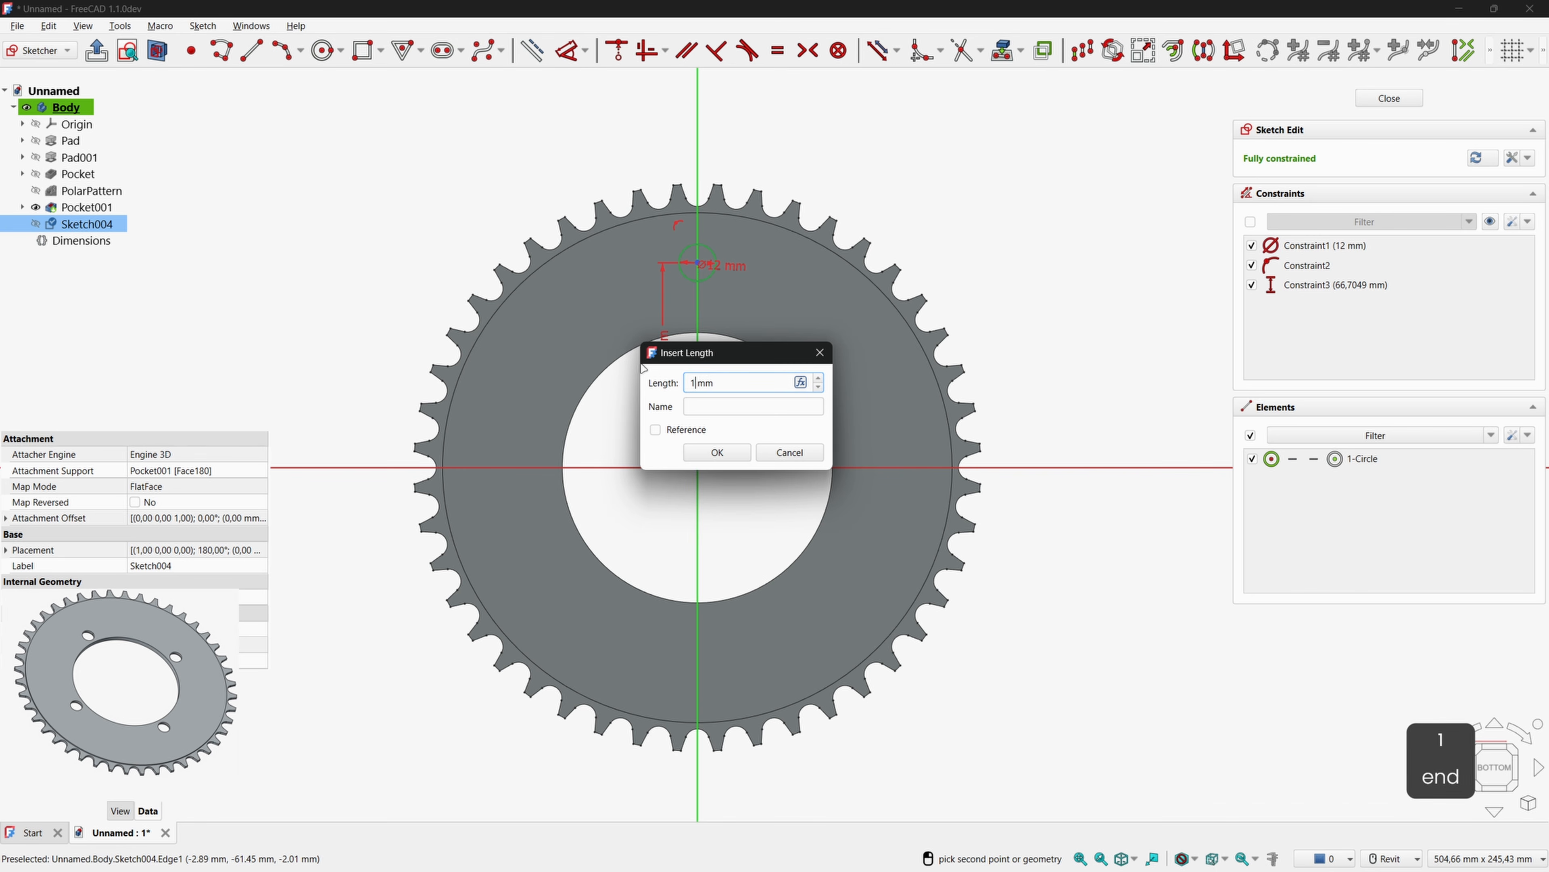
key(Return)
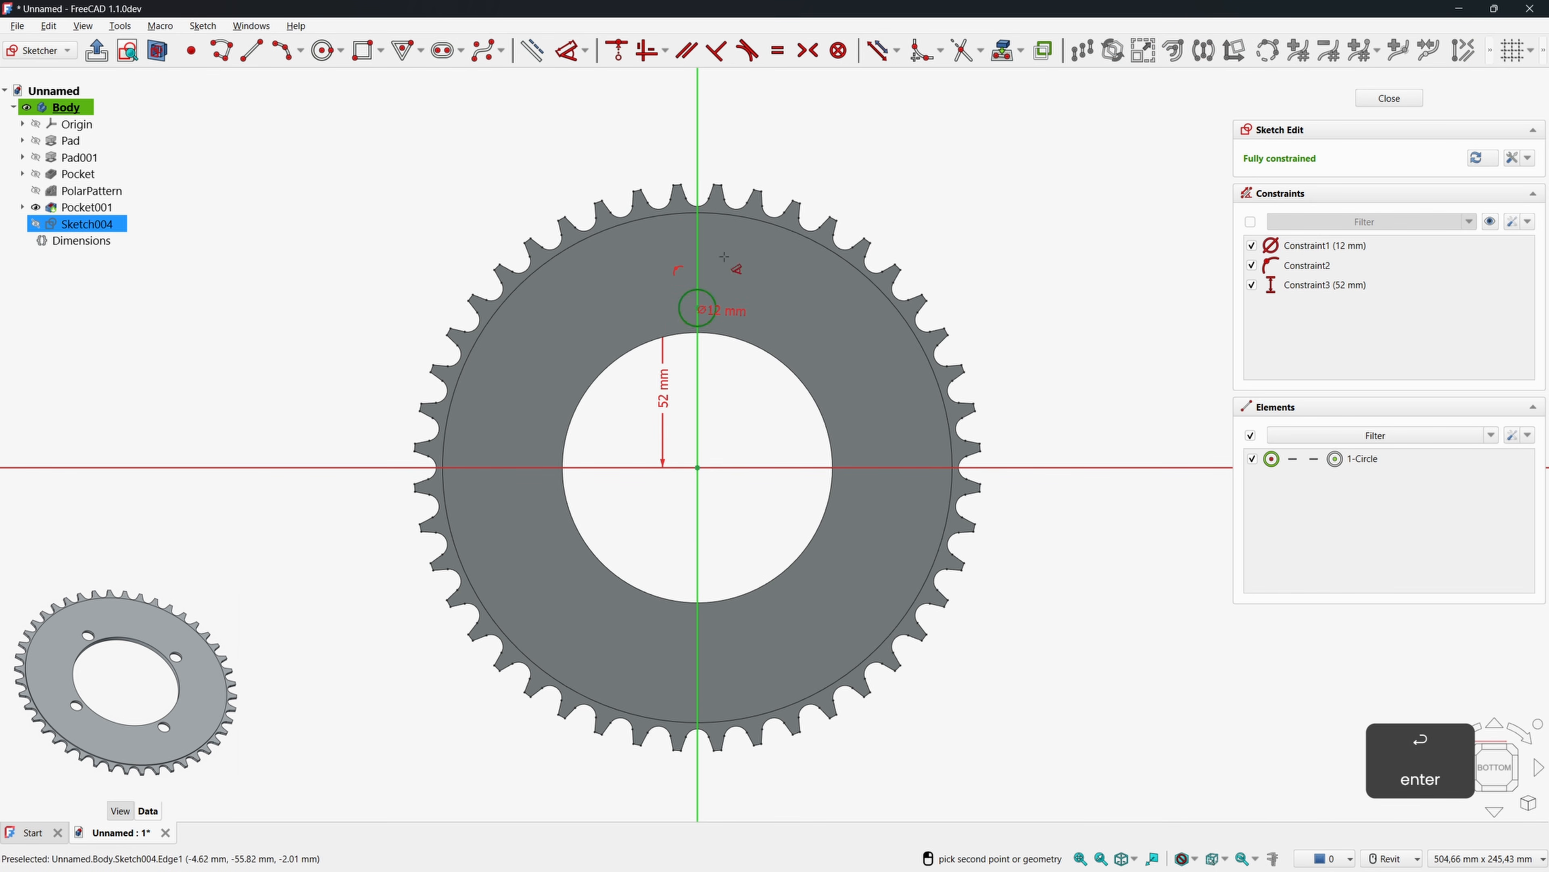
click(1388, 98)
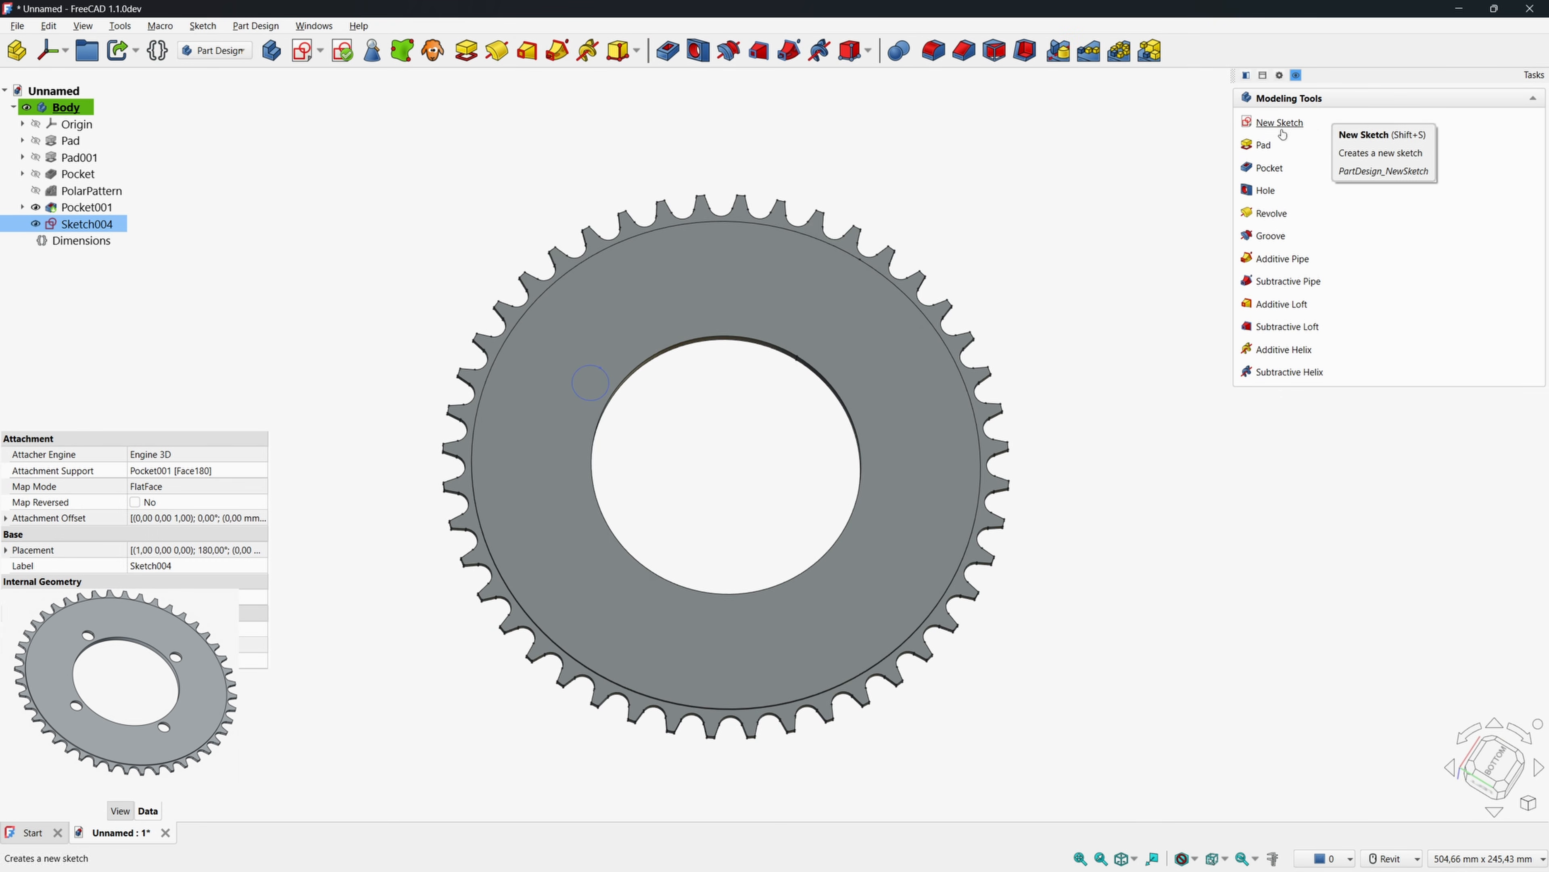
Start a Hole feature from the circle sketch with a counterbore head and a through-all depth.
click(699, 52)
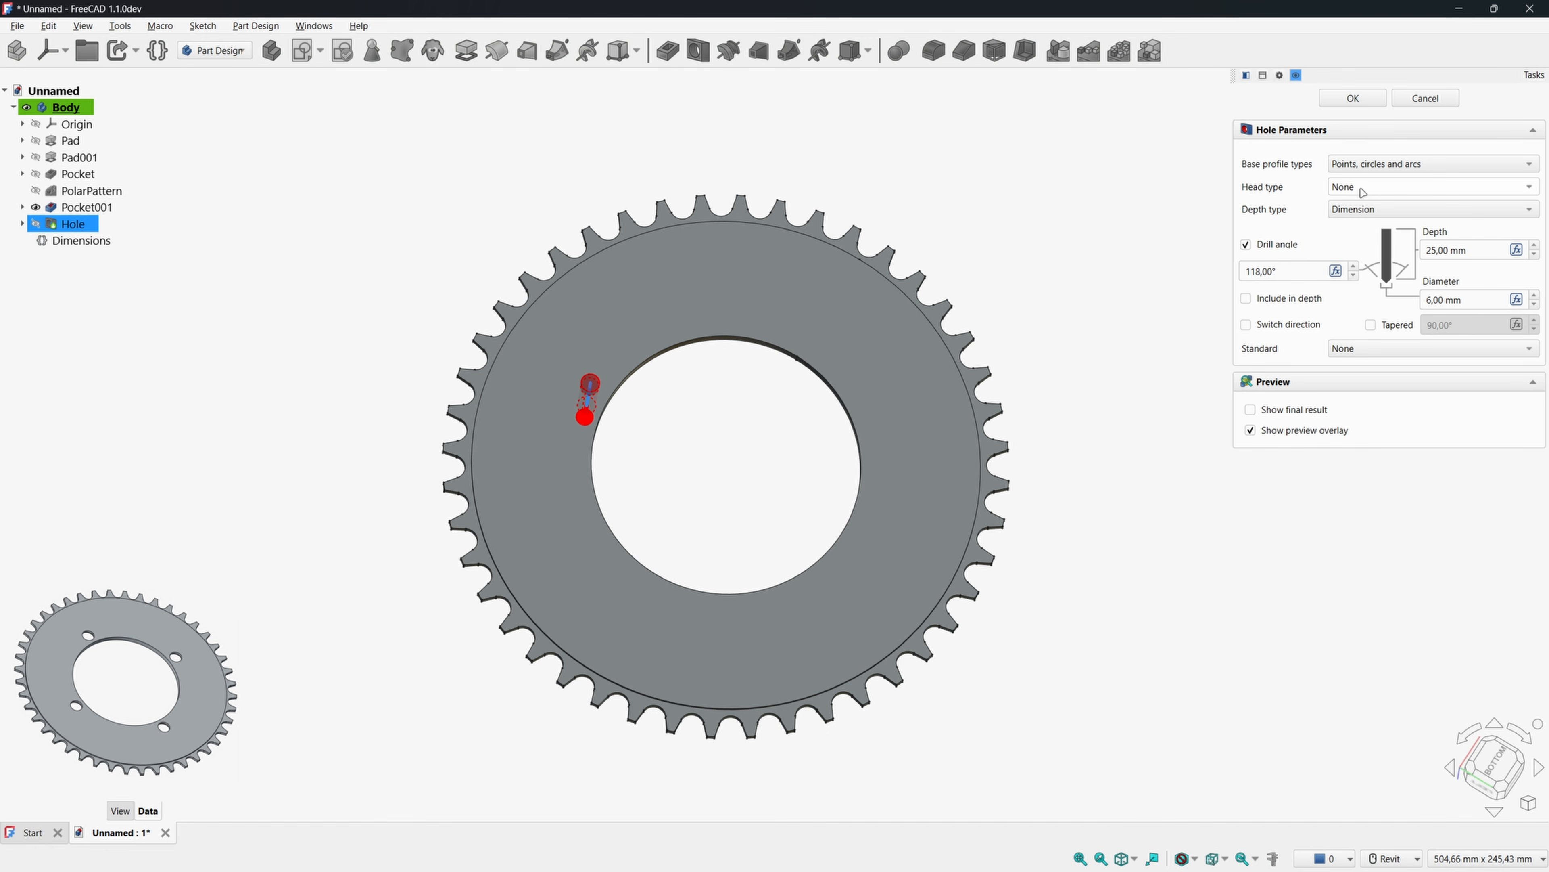
click(1362, 187)
click(1370, 208)
click(1371, 212)
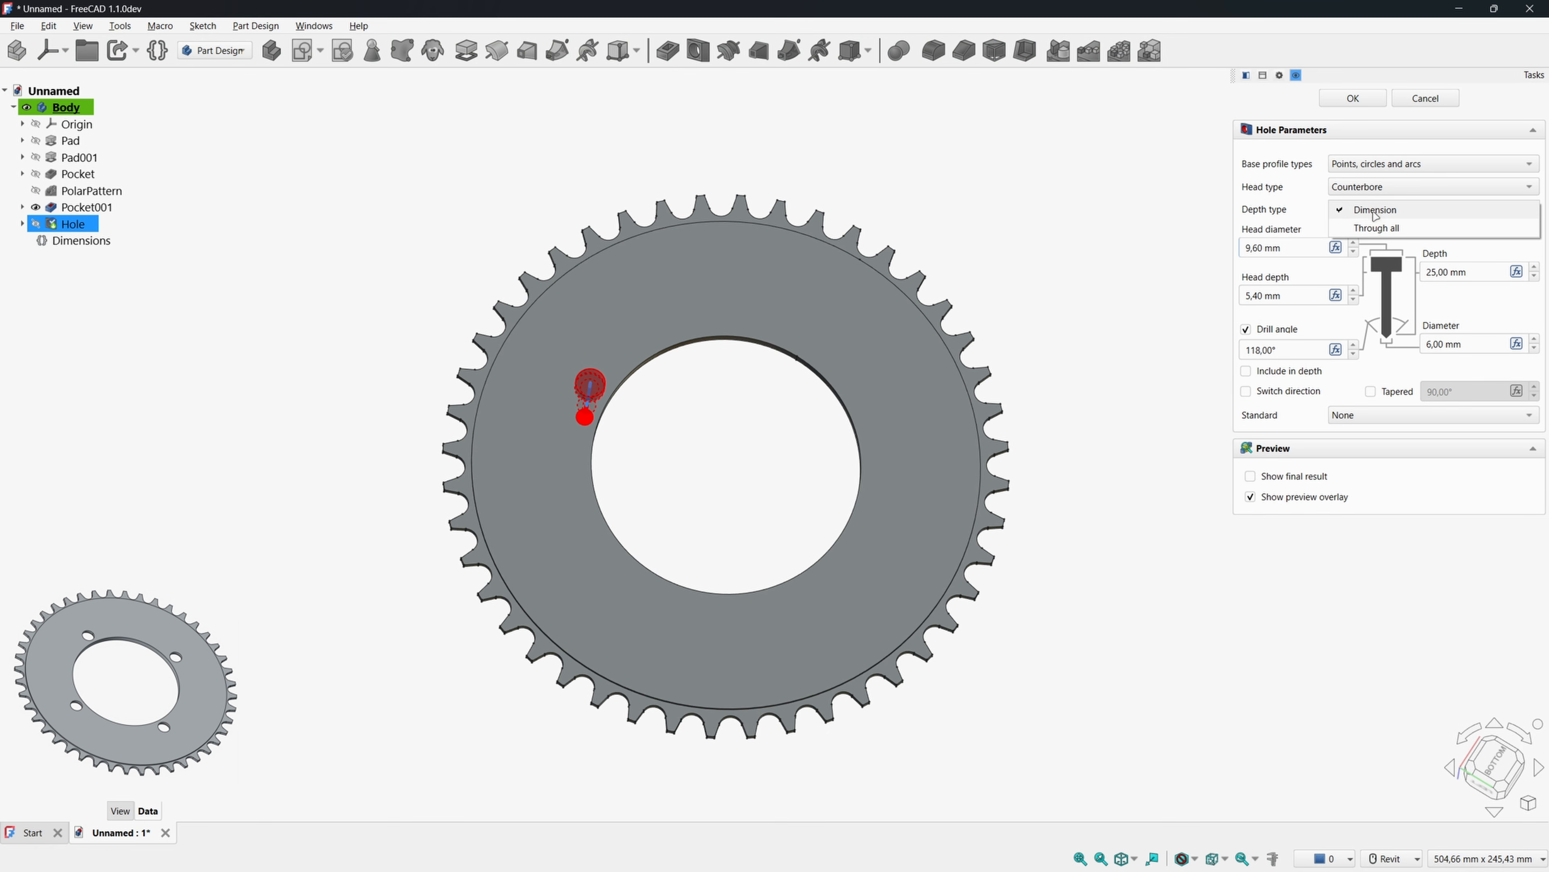
click(1381, 226)
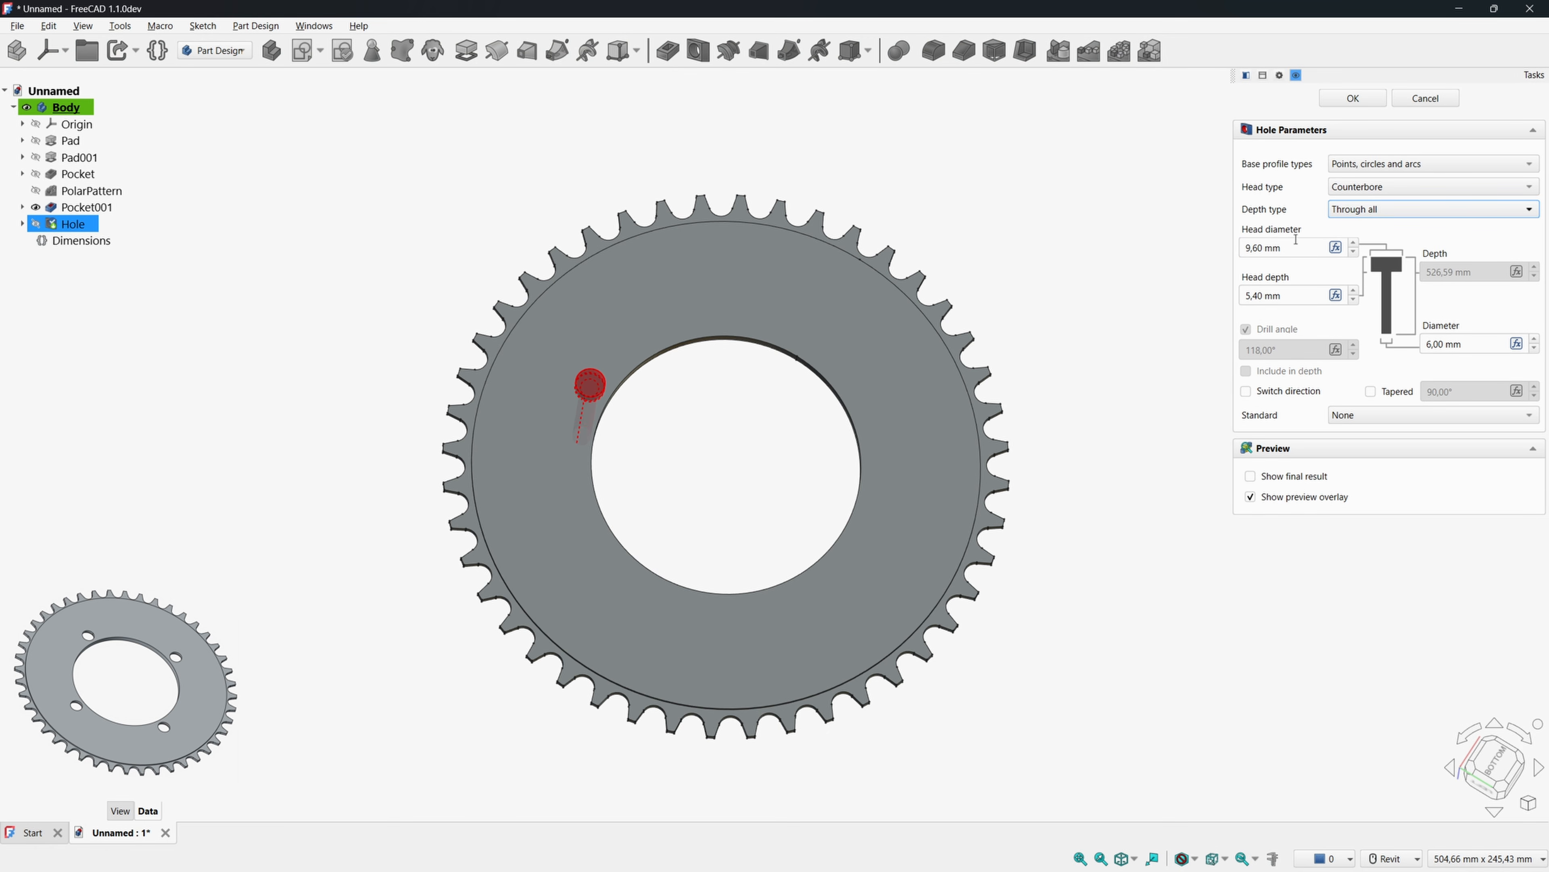
Set the hole's head diameter to 12 mm, head depth to 2 mm and diameter to 10 mm, and create it.
triple_click(1309, 247)
text(12)
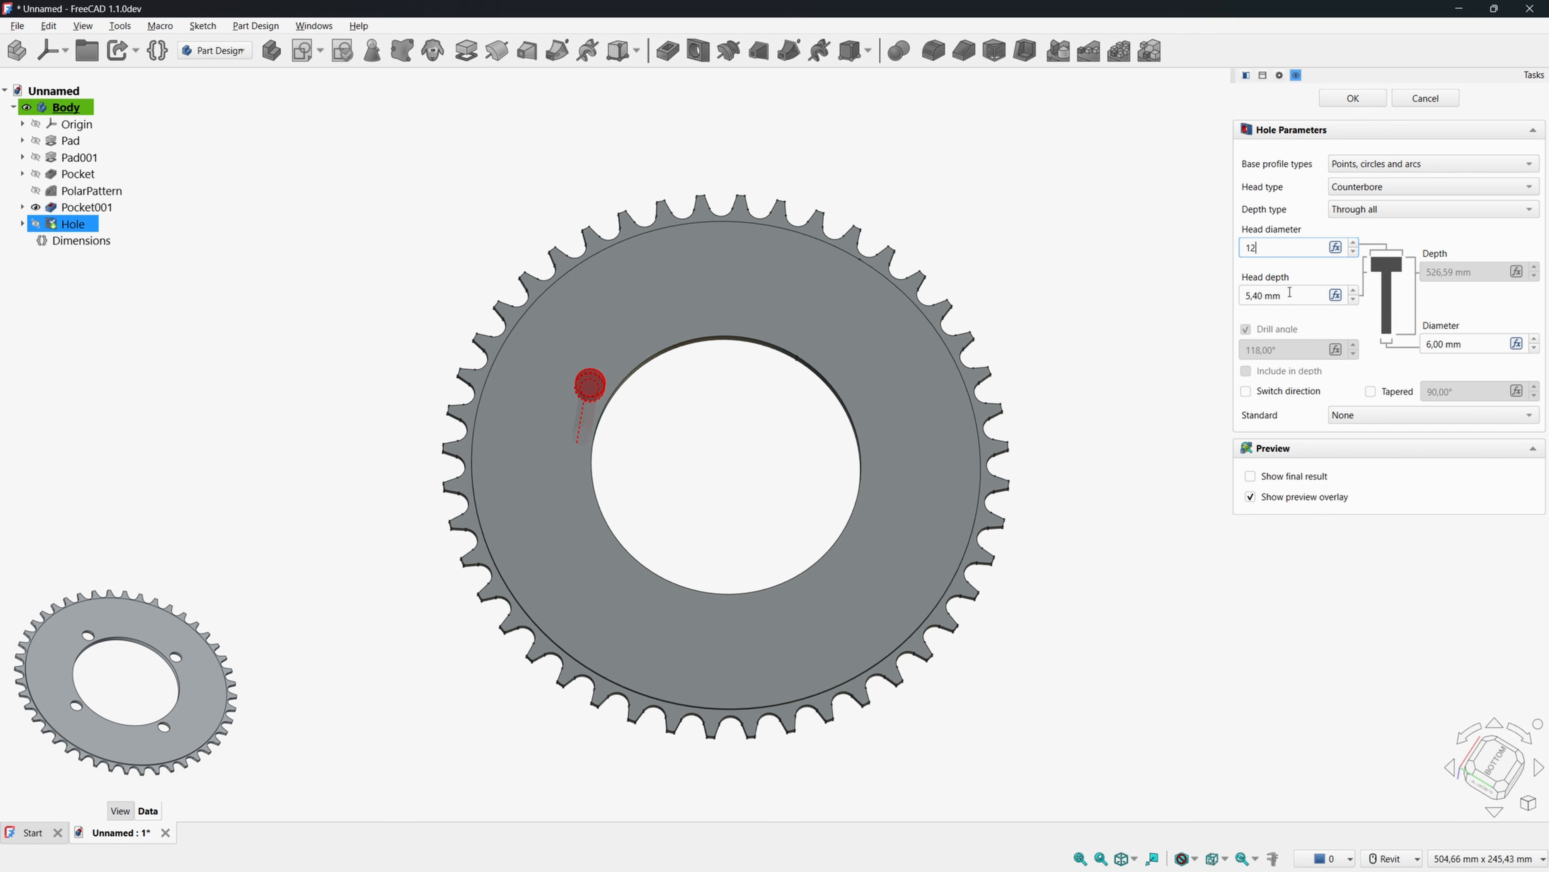
key(Tab)
text(2)
triple_click(1467, 344)
text(10)
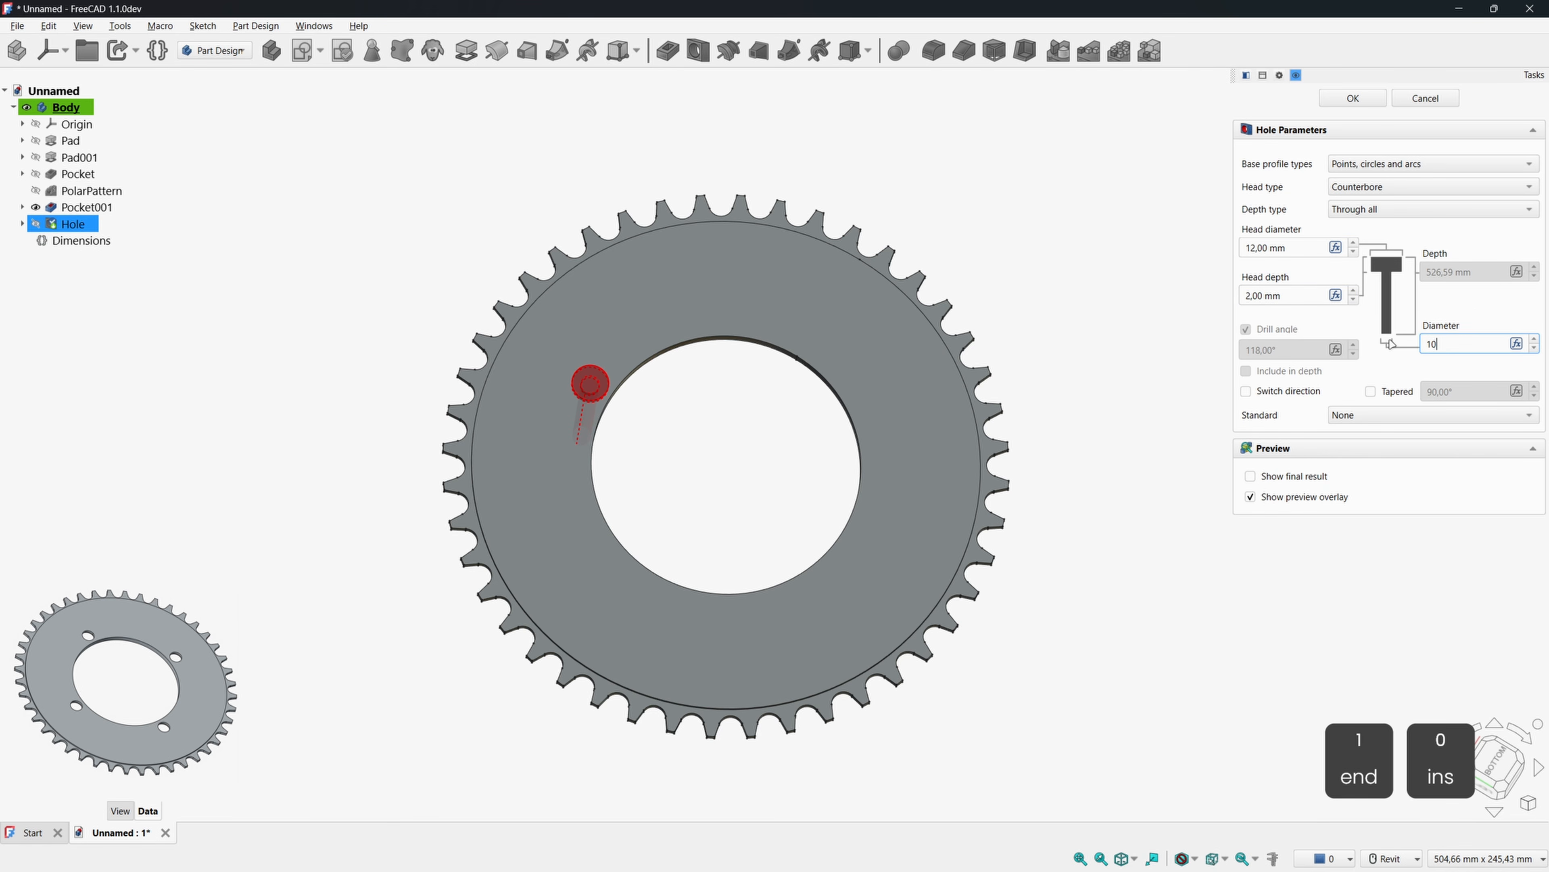
click(1154, 316)
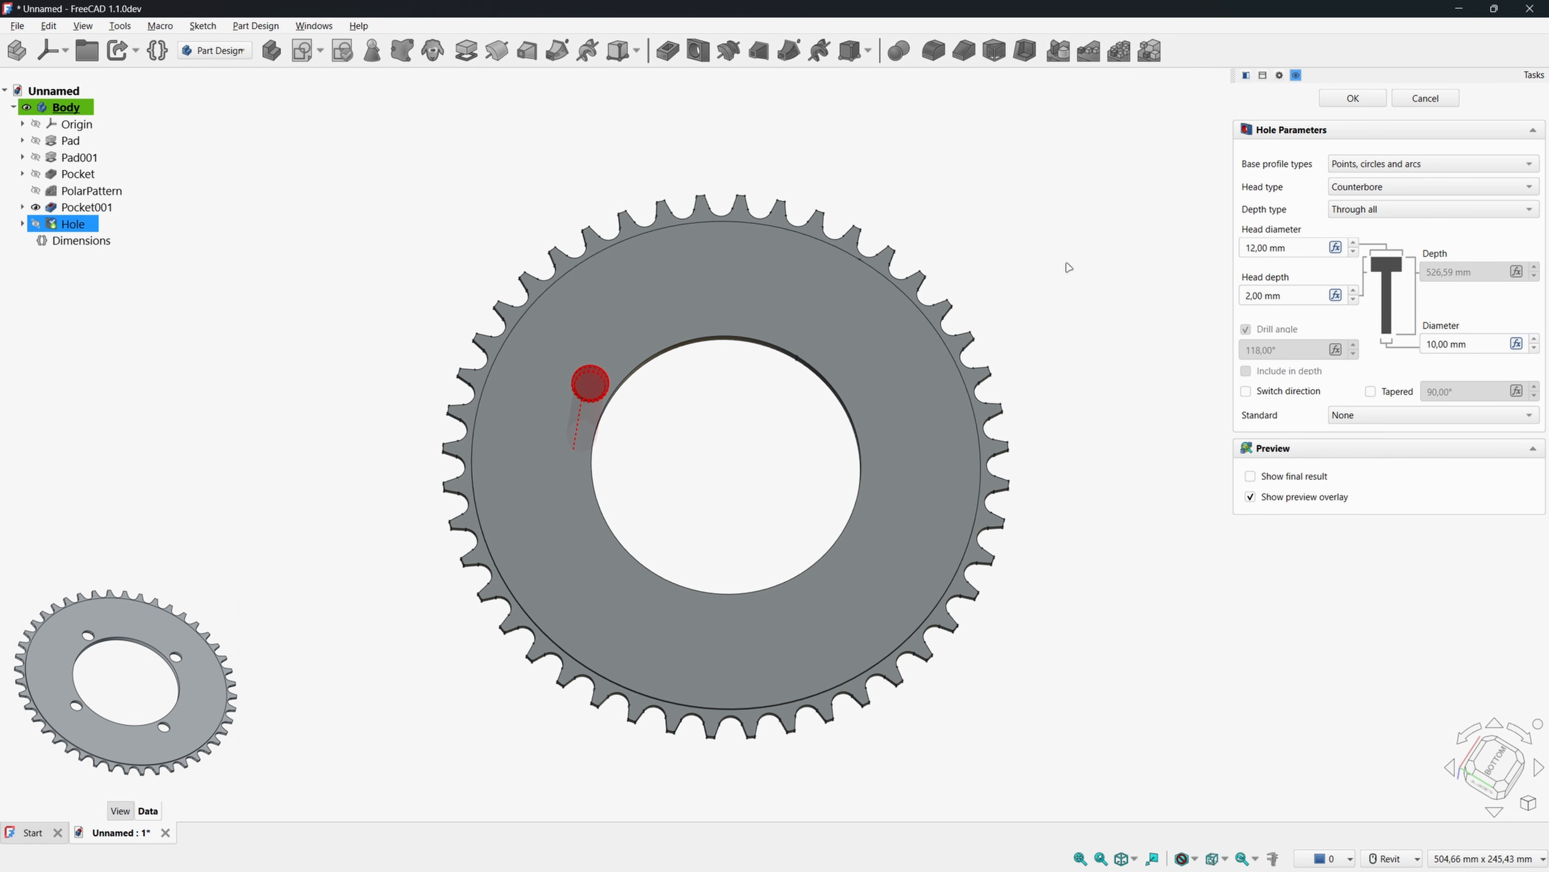
click(1352, 98)
Repeat the counterbored hole in a polar pattern with 4 occurrences over 360° around the normal sketch axis.
click(73, 224)
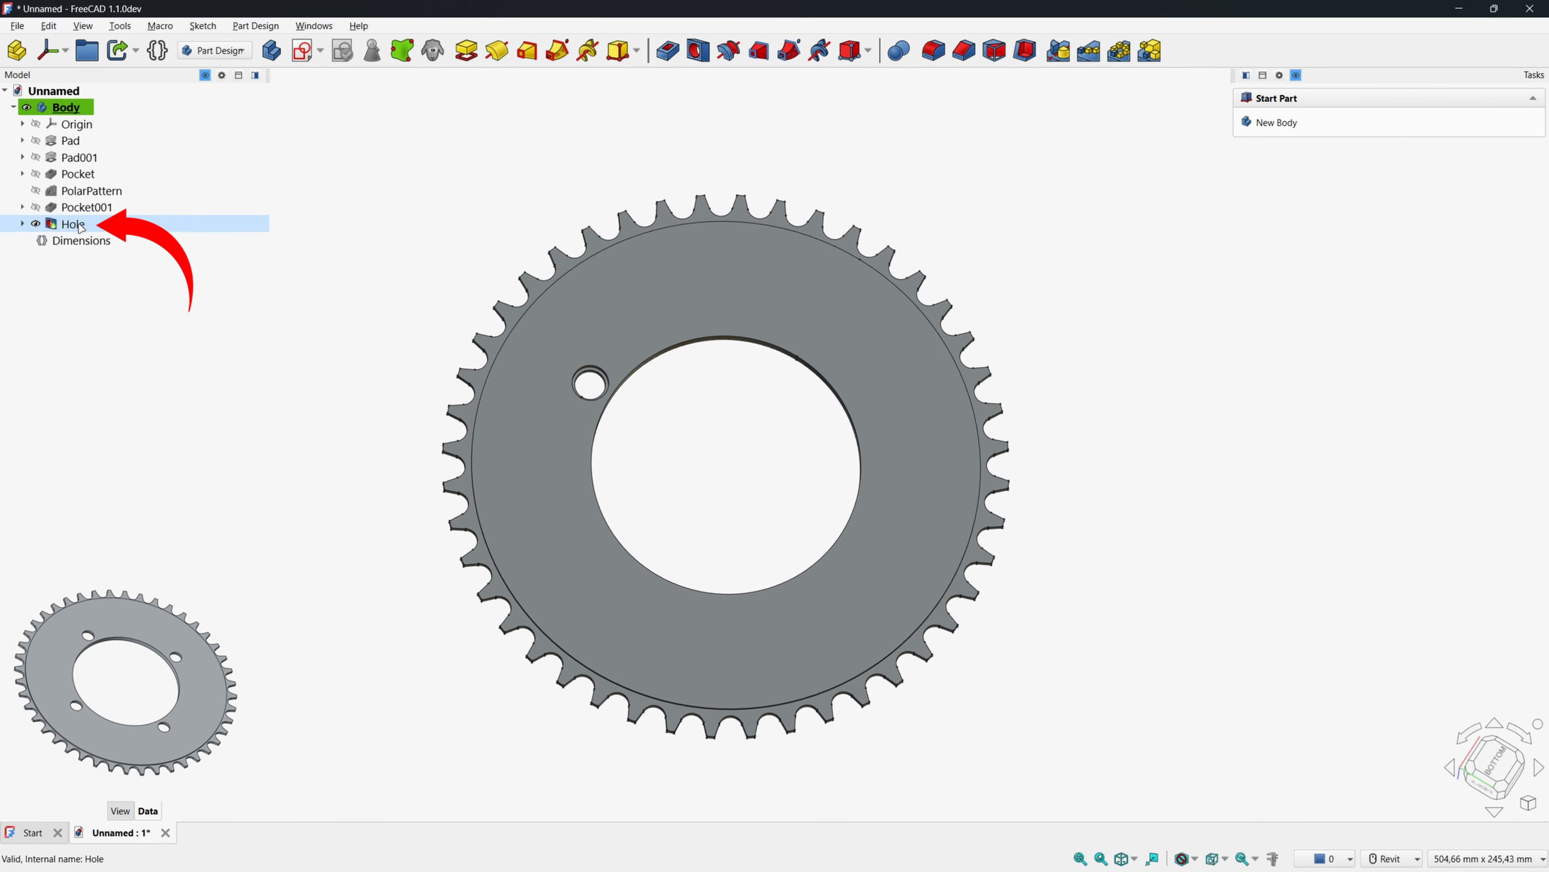
click(1120, 52)
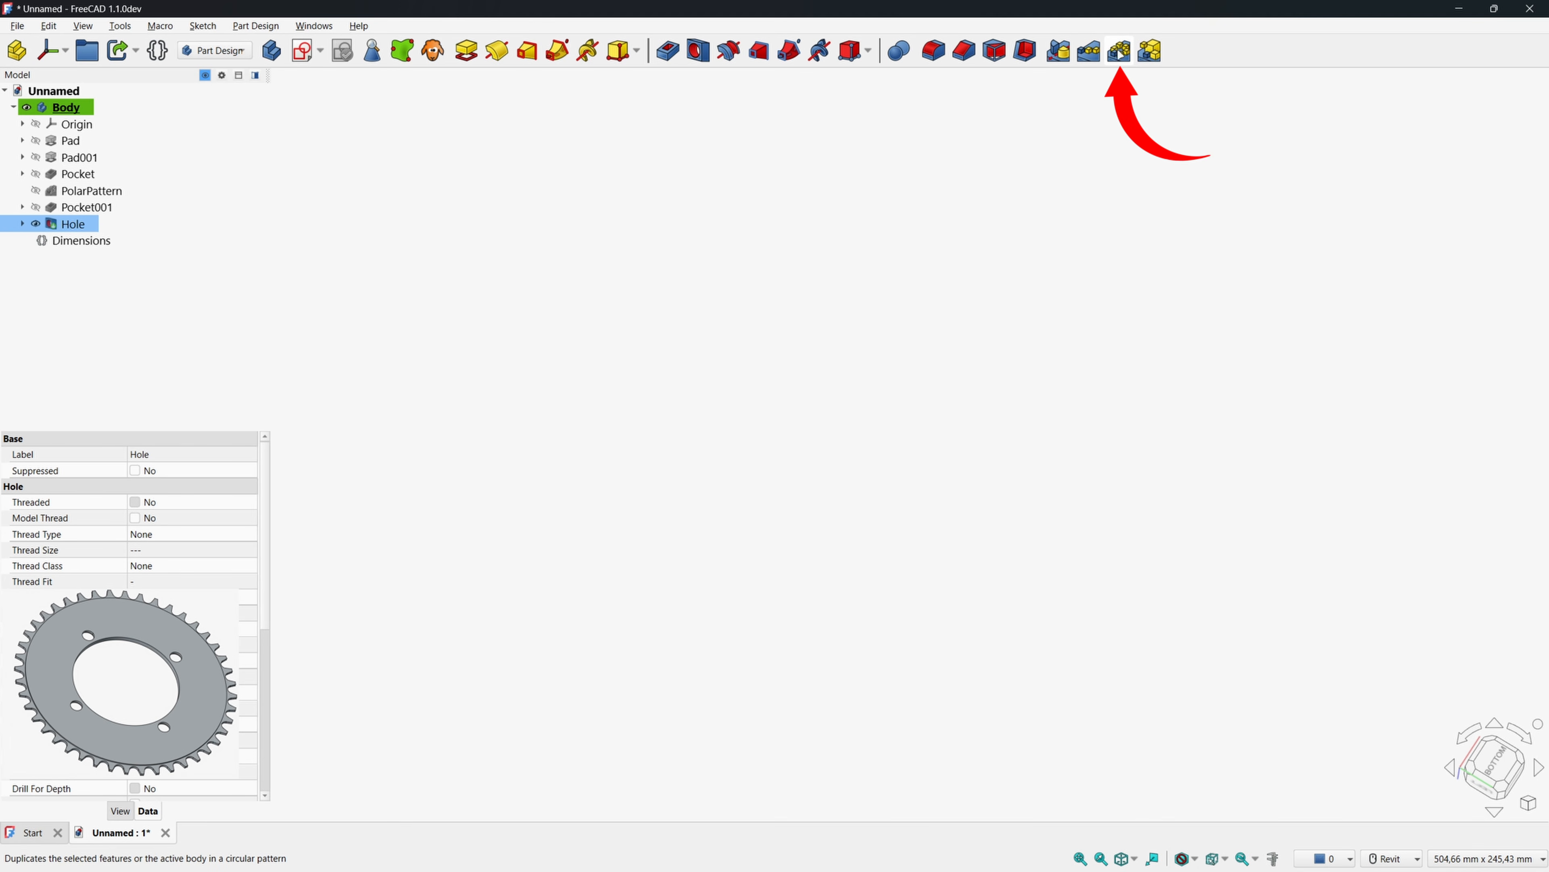
click(1522, 399)
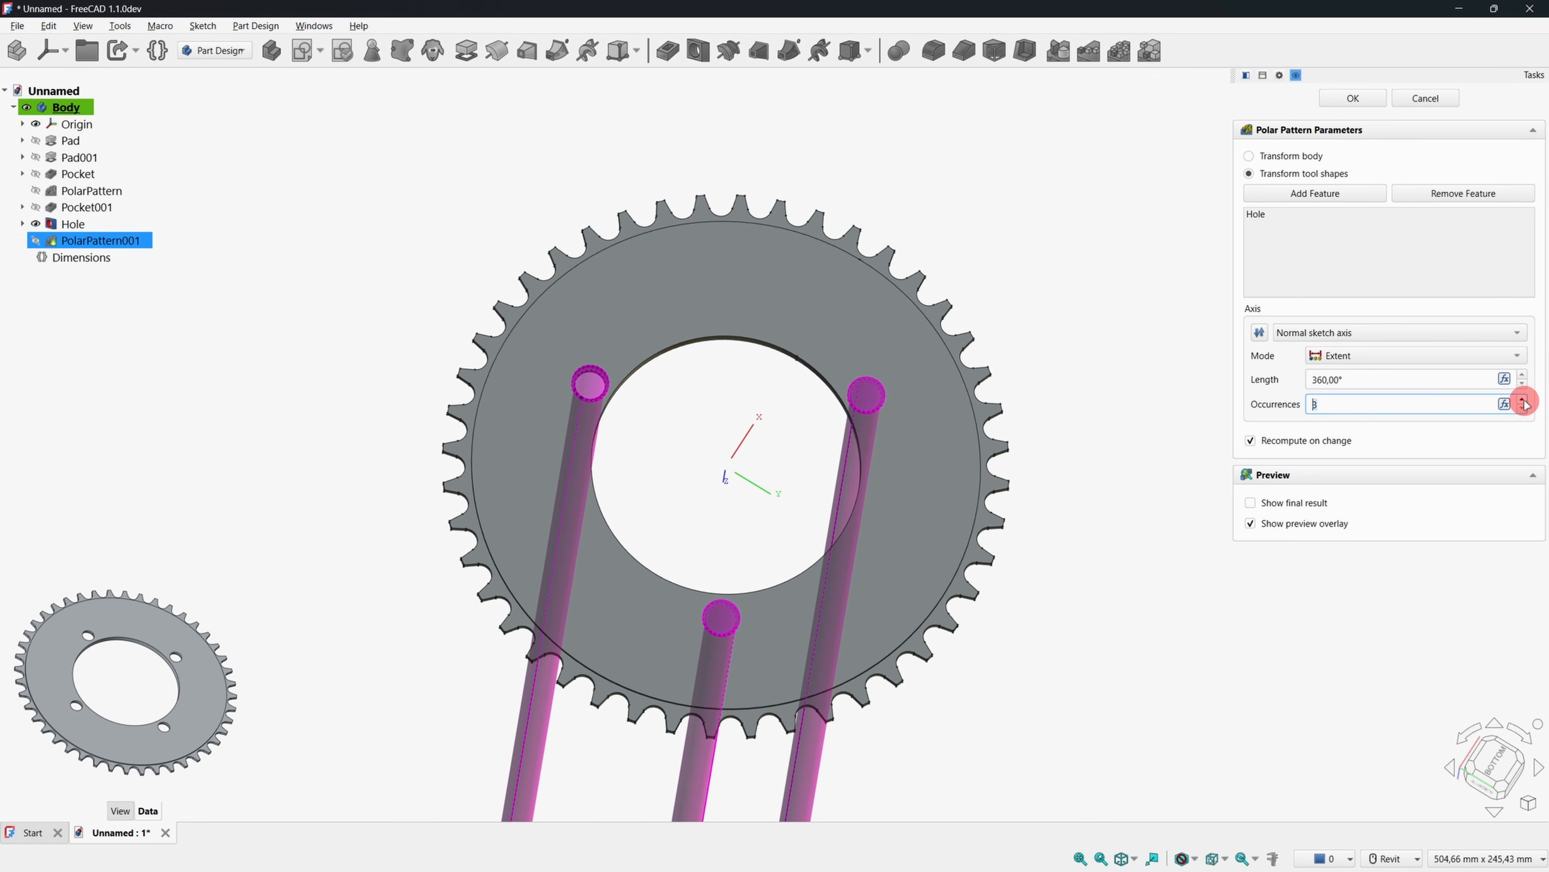
click(1522, 399)
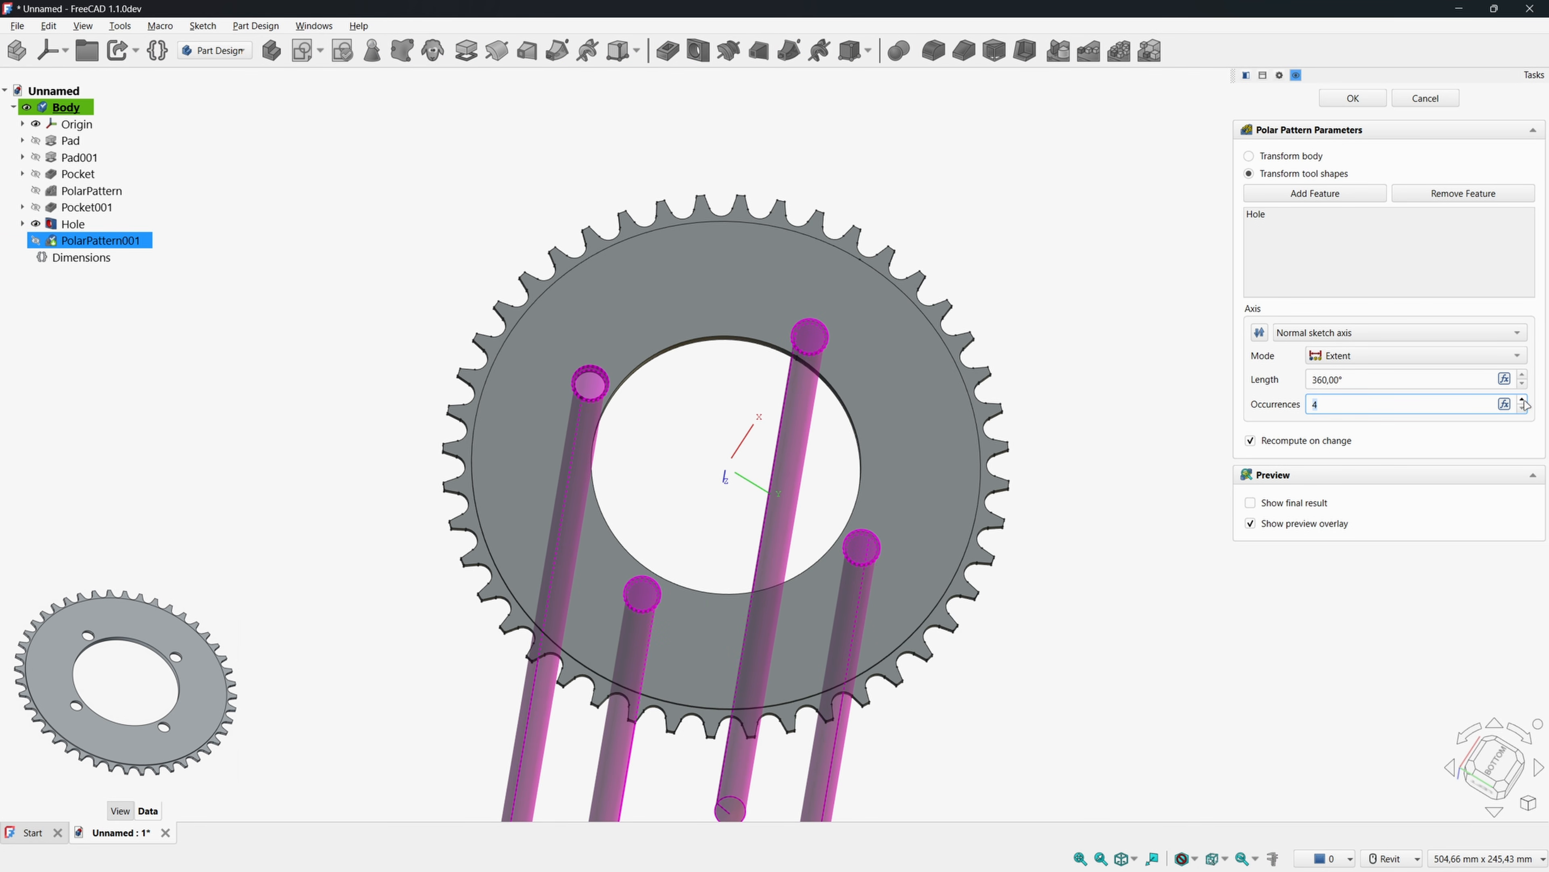
click(1350, 101)
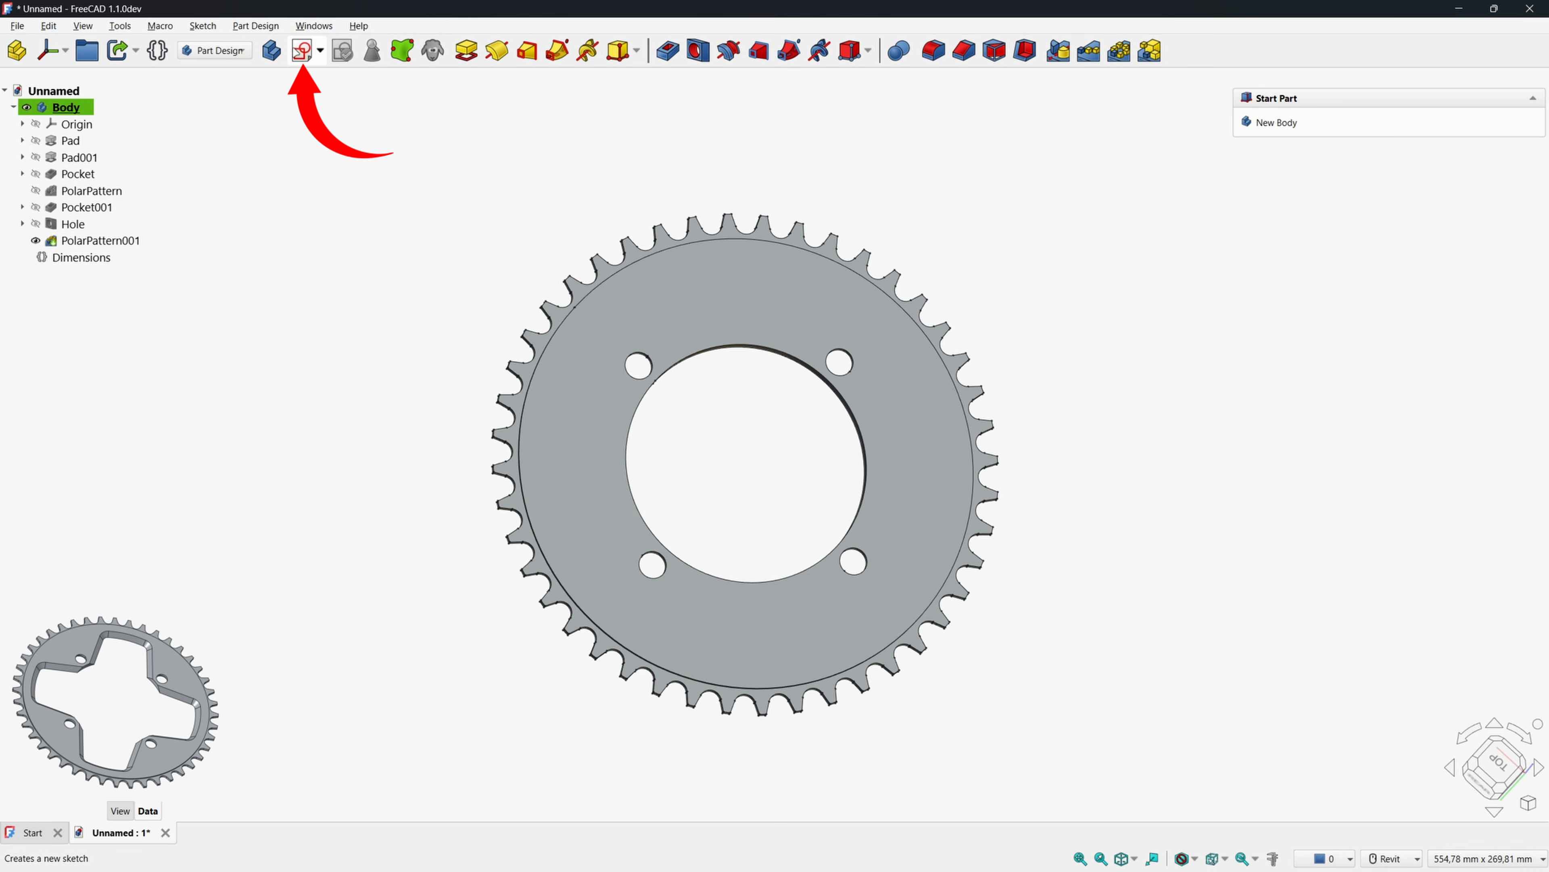
Create a sketch on the XY-plane and project the central bore's edge into it as external geometry.
click(301, 50)
click(1257, 155)
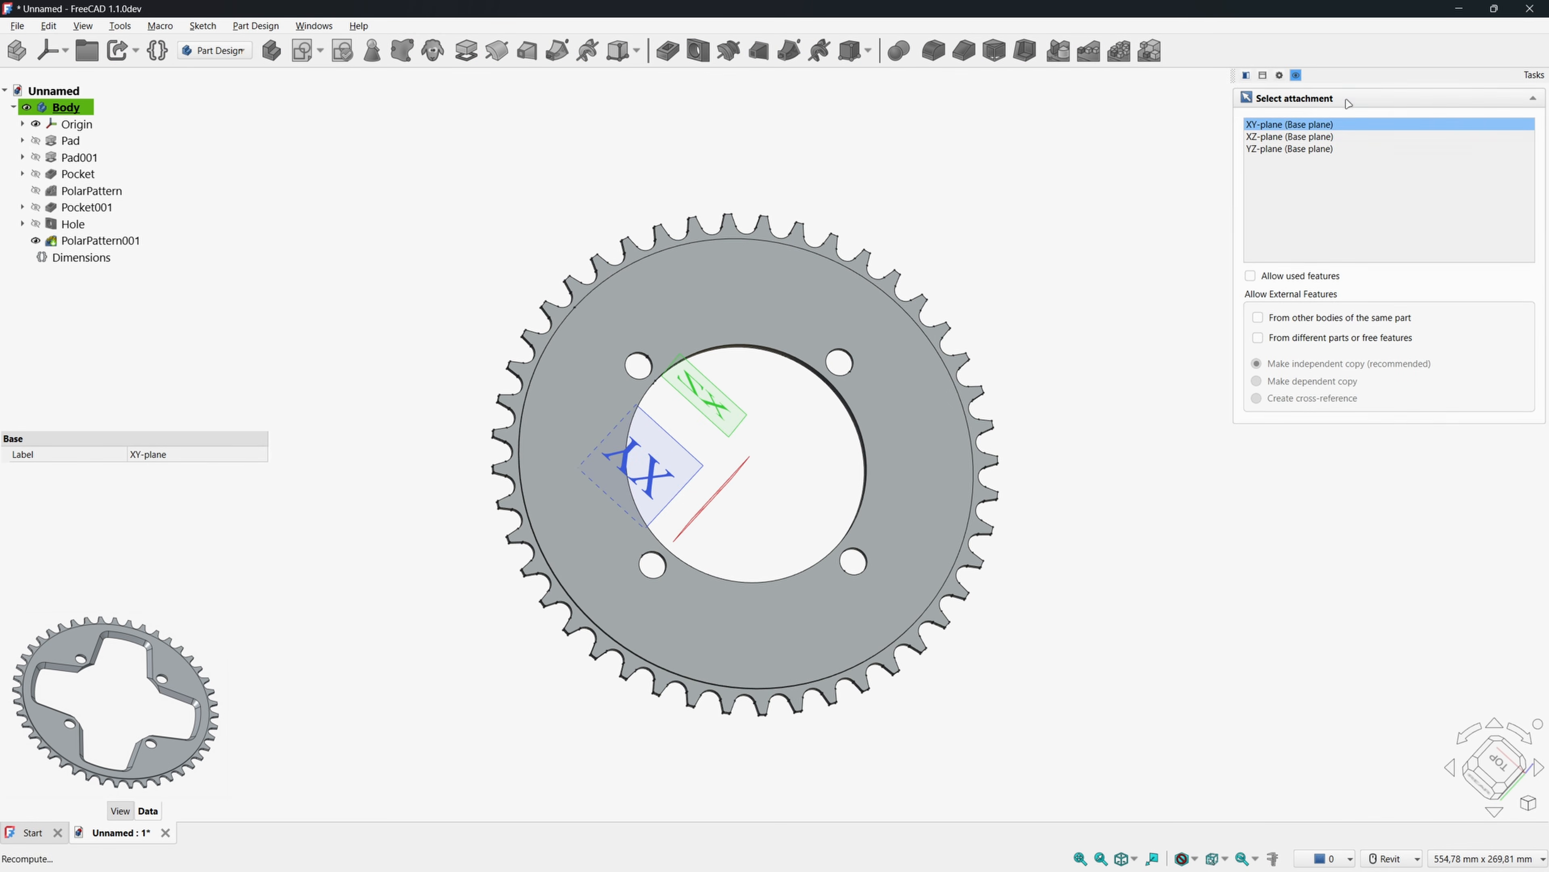
middle_drag(975, 286, 886, 131)
scroll(886, 130, up, 2)
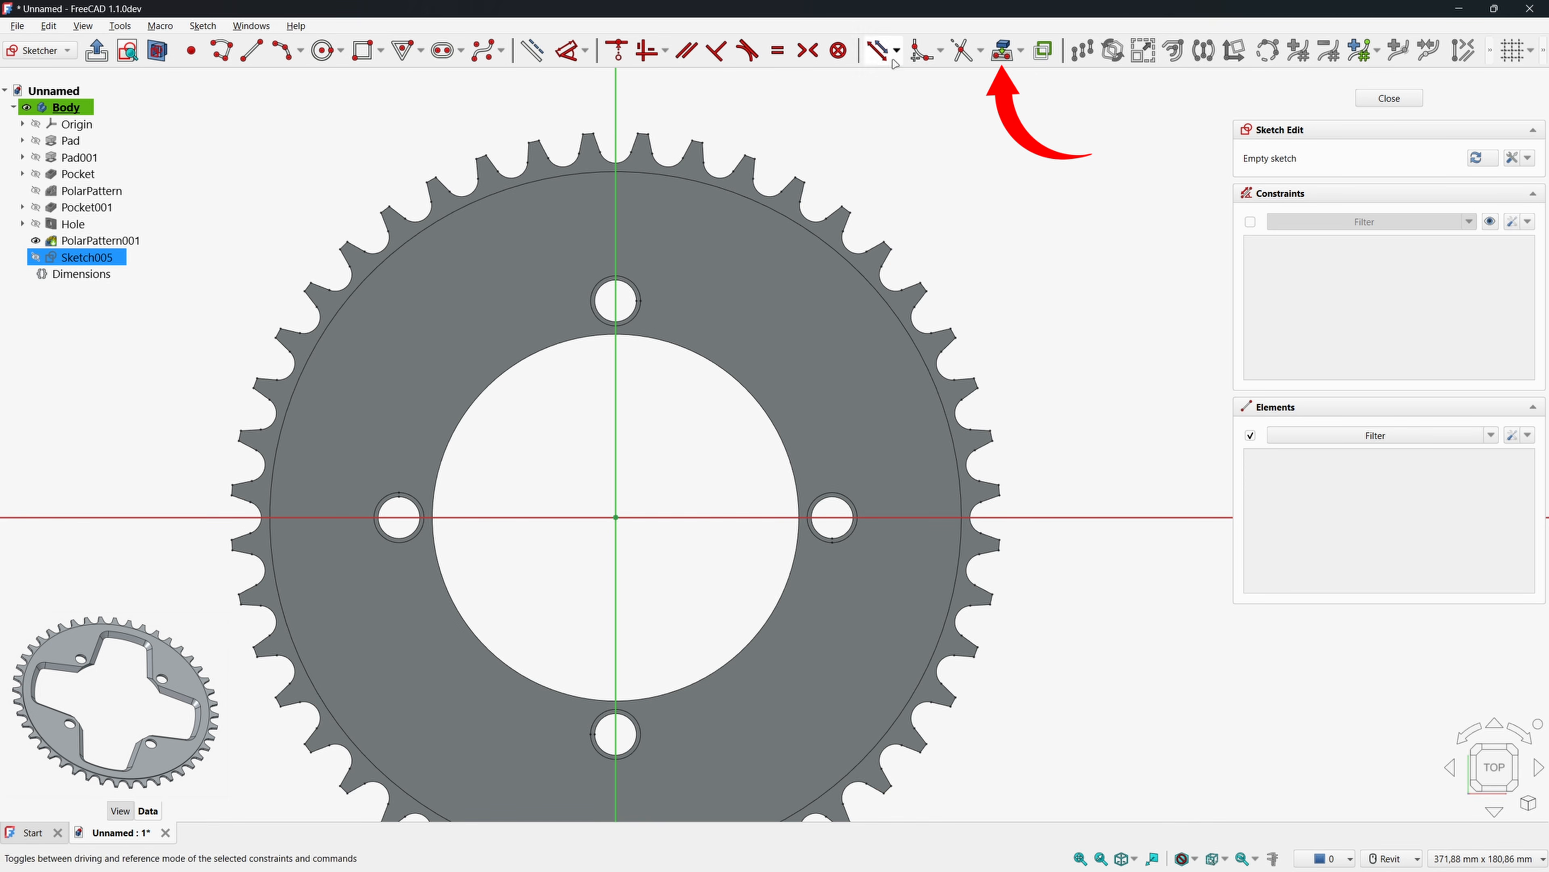
click(1002, 50)
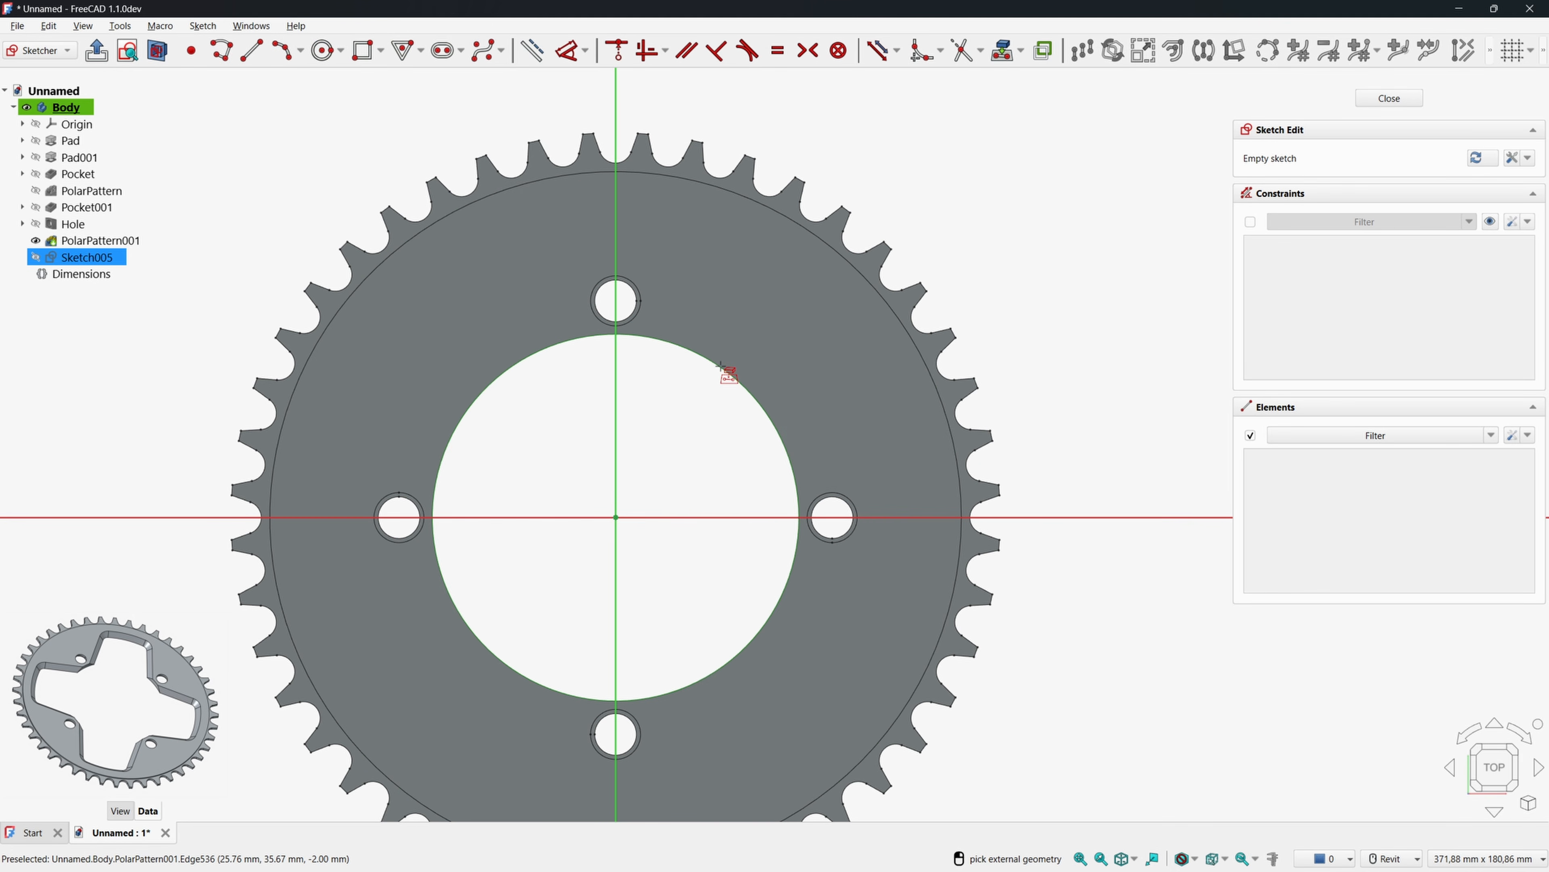
click(721, 365)
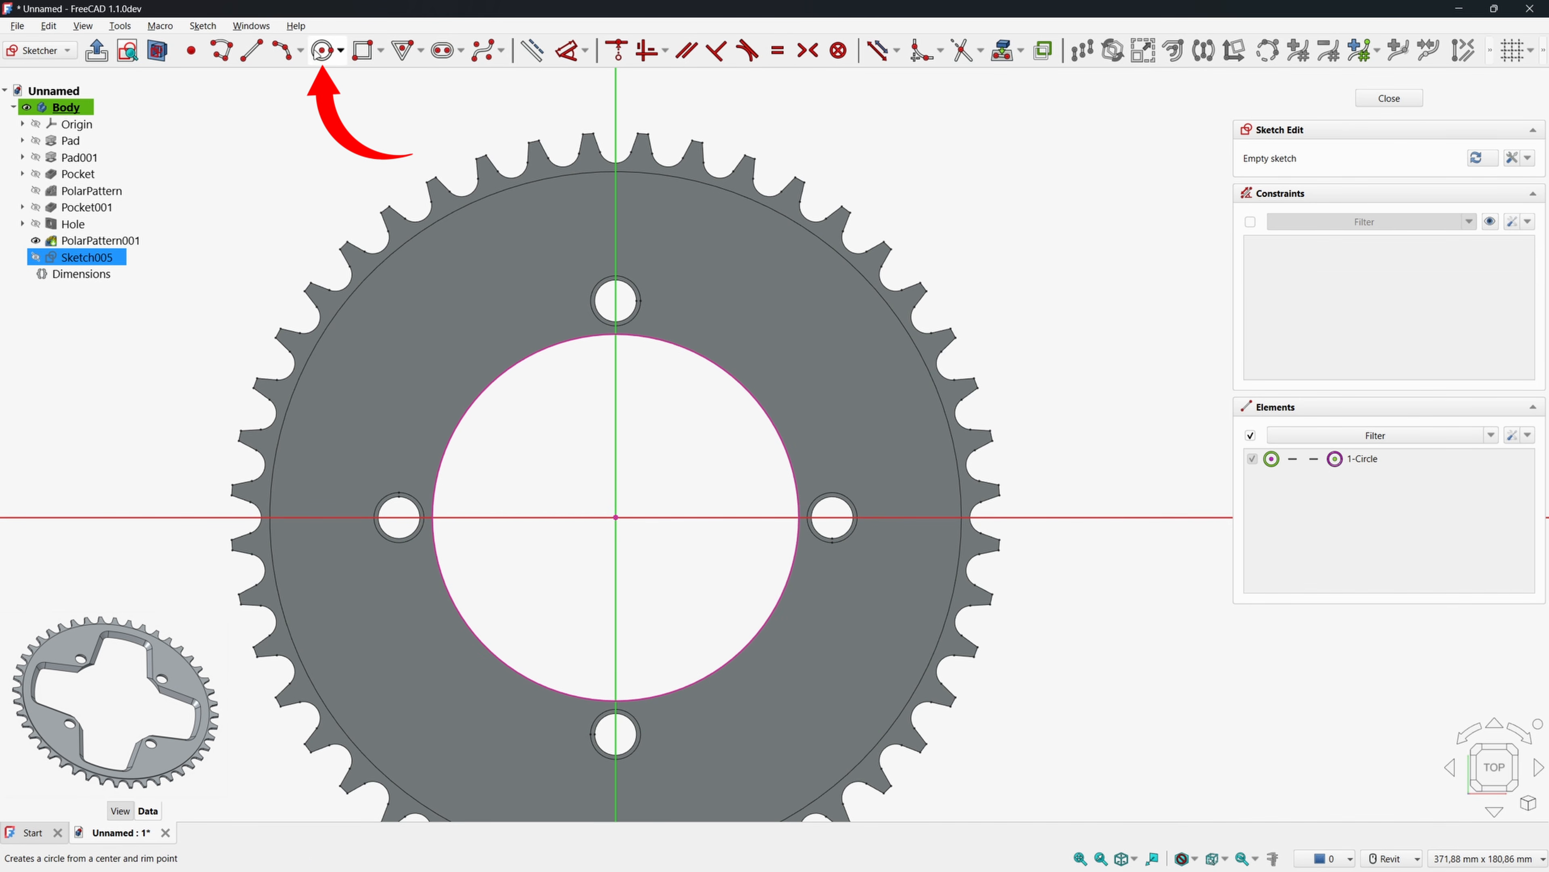
Draw a circle about 122 mm in diameter centred on the origin, outside the mounting holes.
click(323, 50)
click(613, 512)
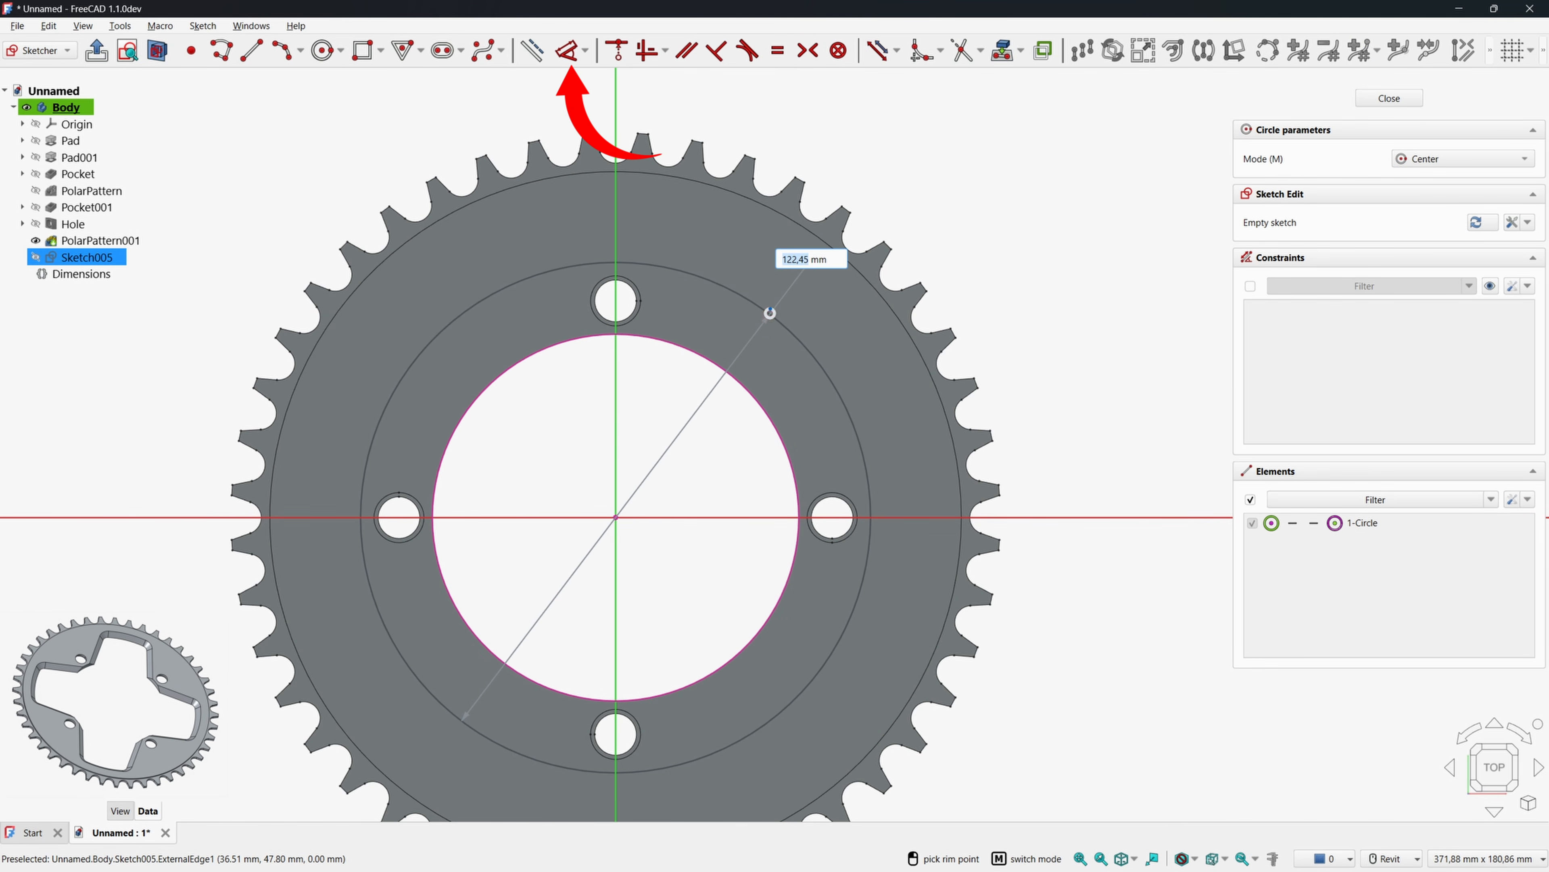
click(768, 311)
Dimension the outer circle's diameter with the expression <<Dimensions>>.Base_DiameterChainringChain-30mm.
click(572, 51)
click(762, 305)
click(765, 307)
click(931, 298)
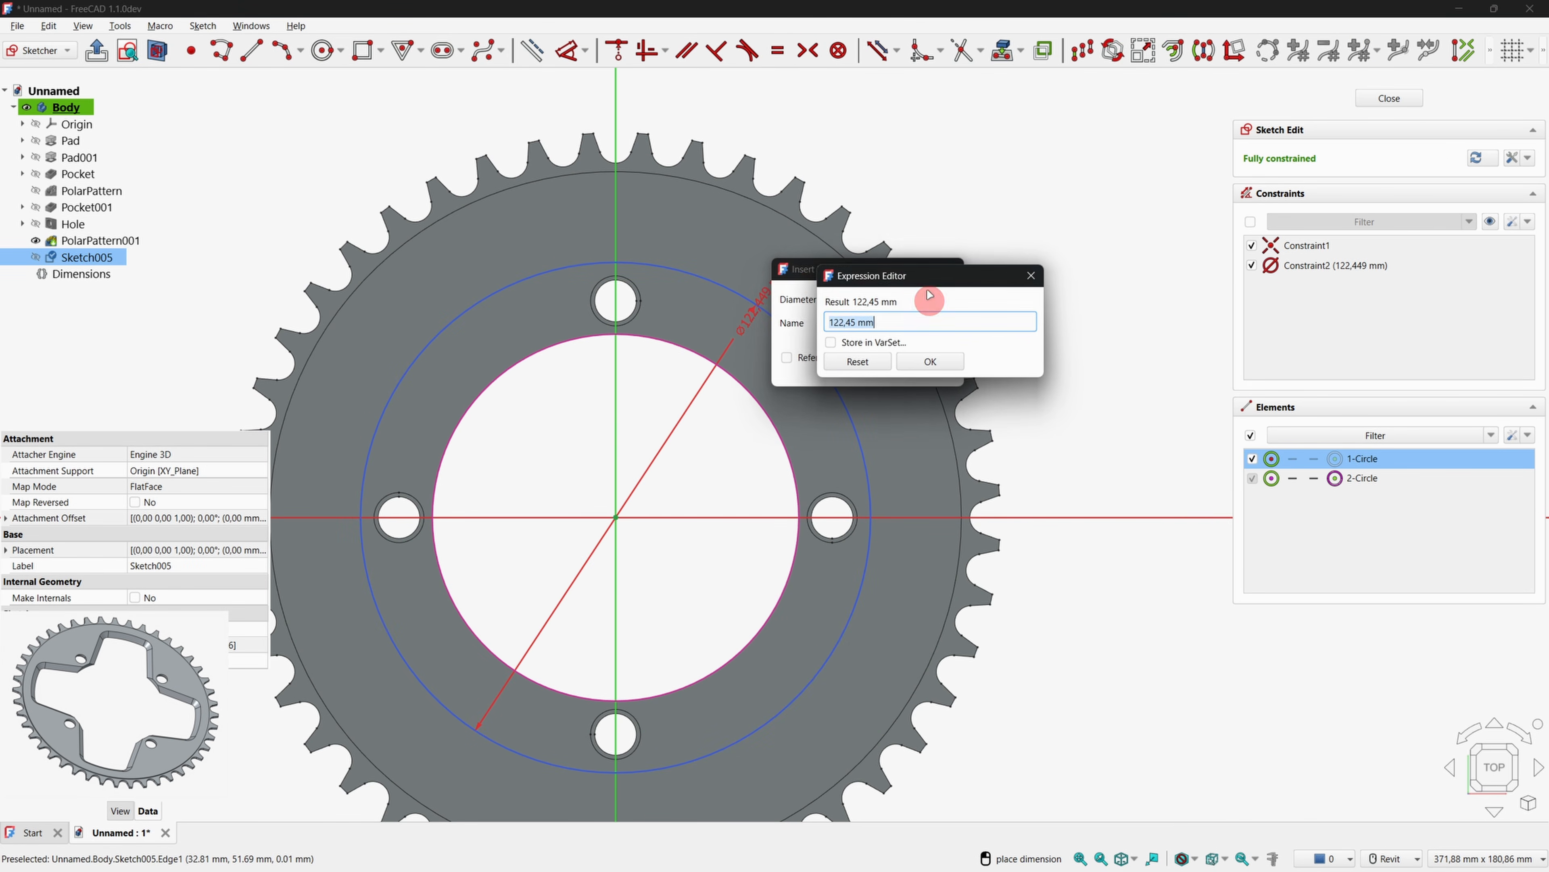
drag(923, 280, 682, 427)
text(dim)
key(Return)
text(.di)
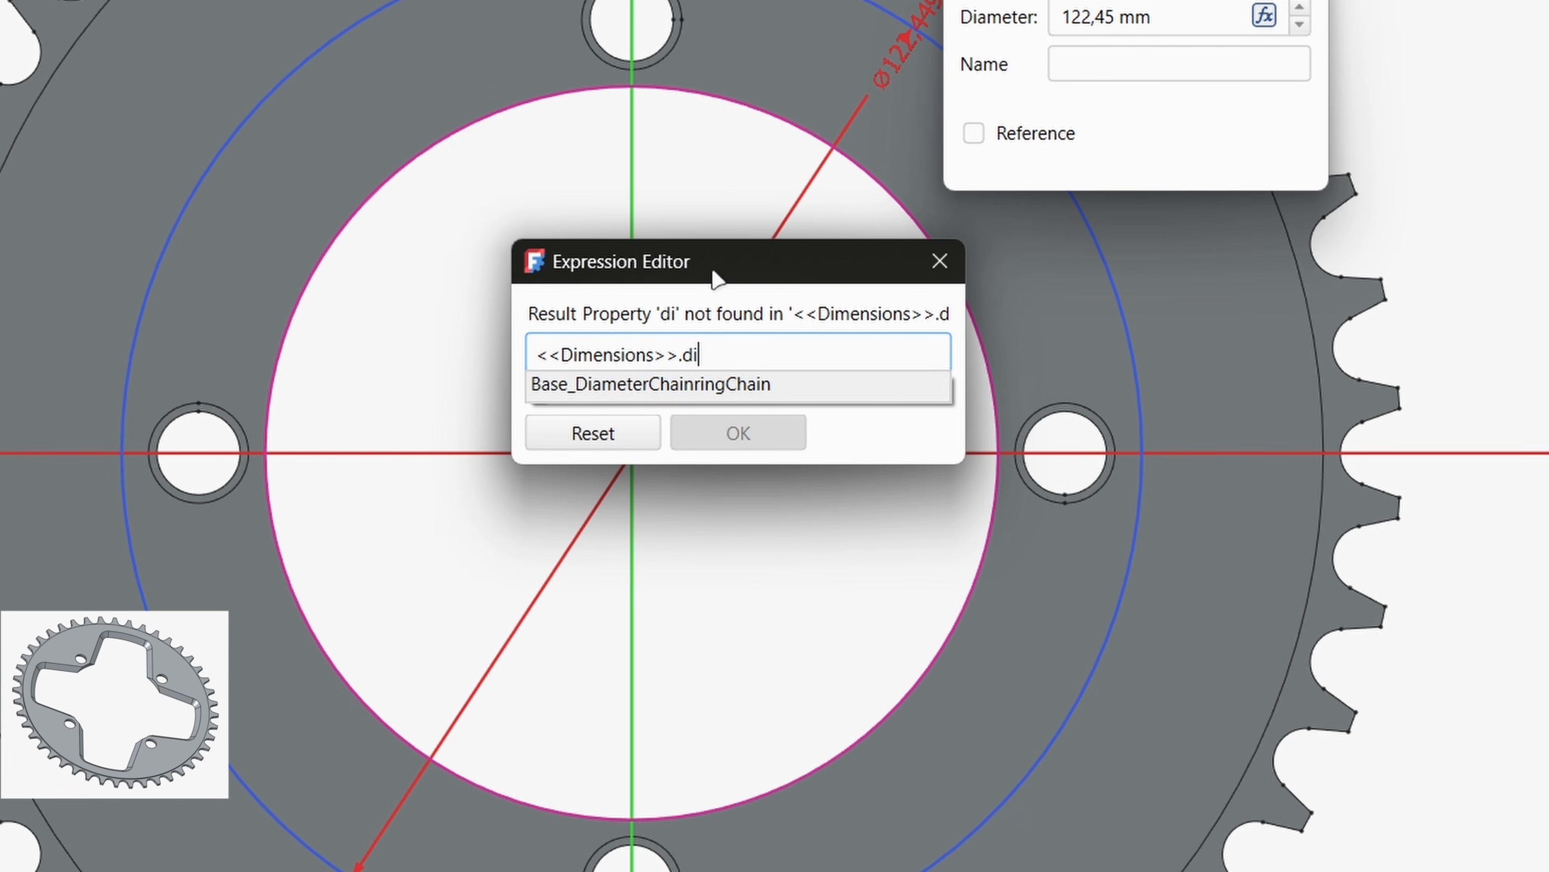
key(Return)
text(-30mm)
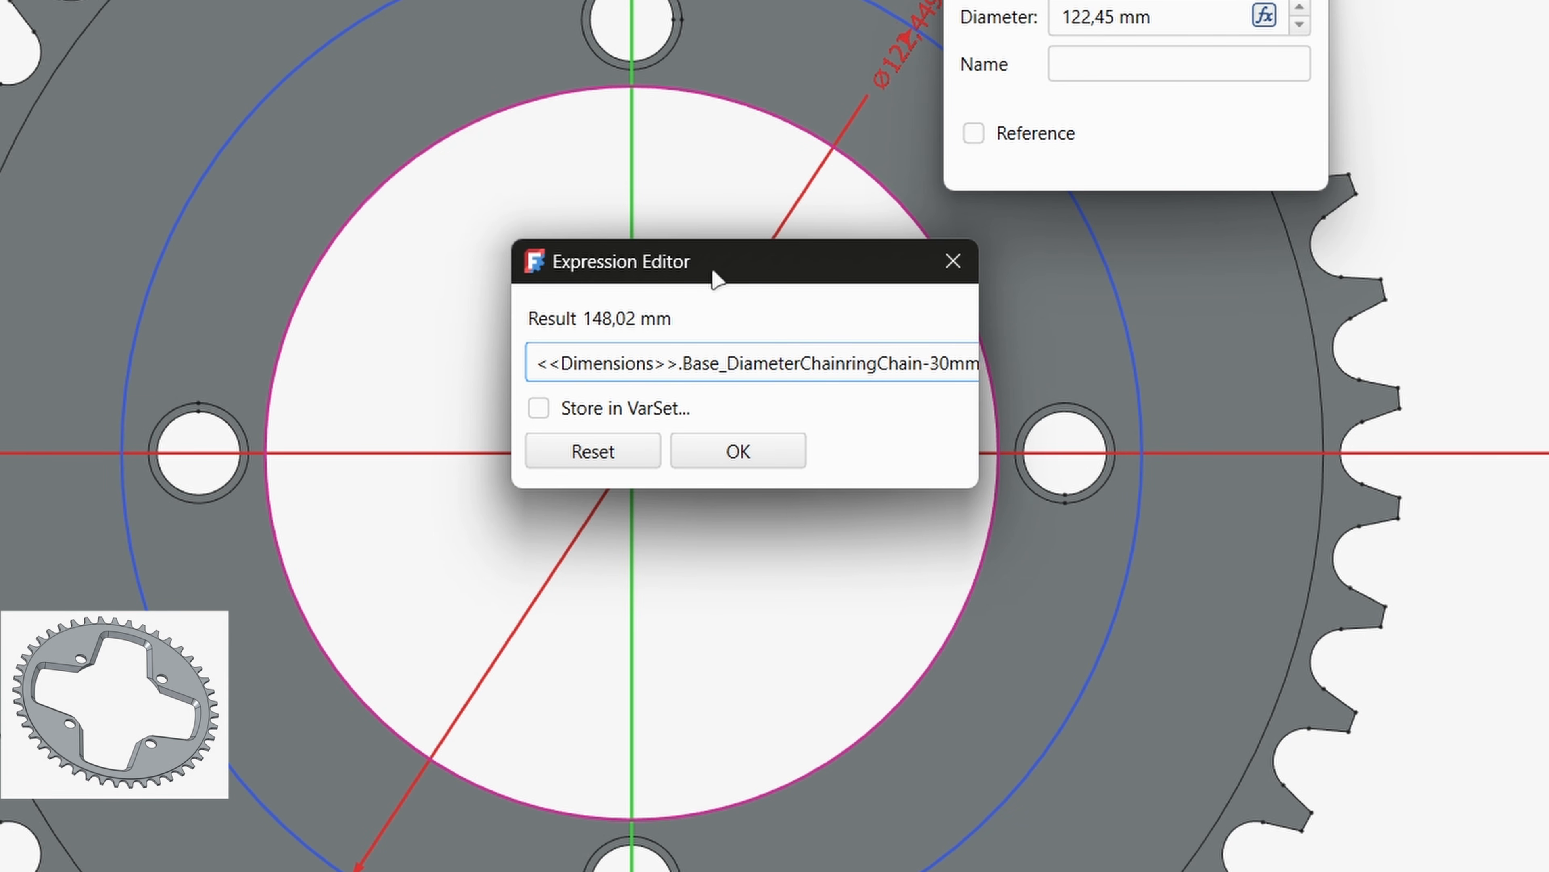
key(Return)
key(Return)
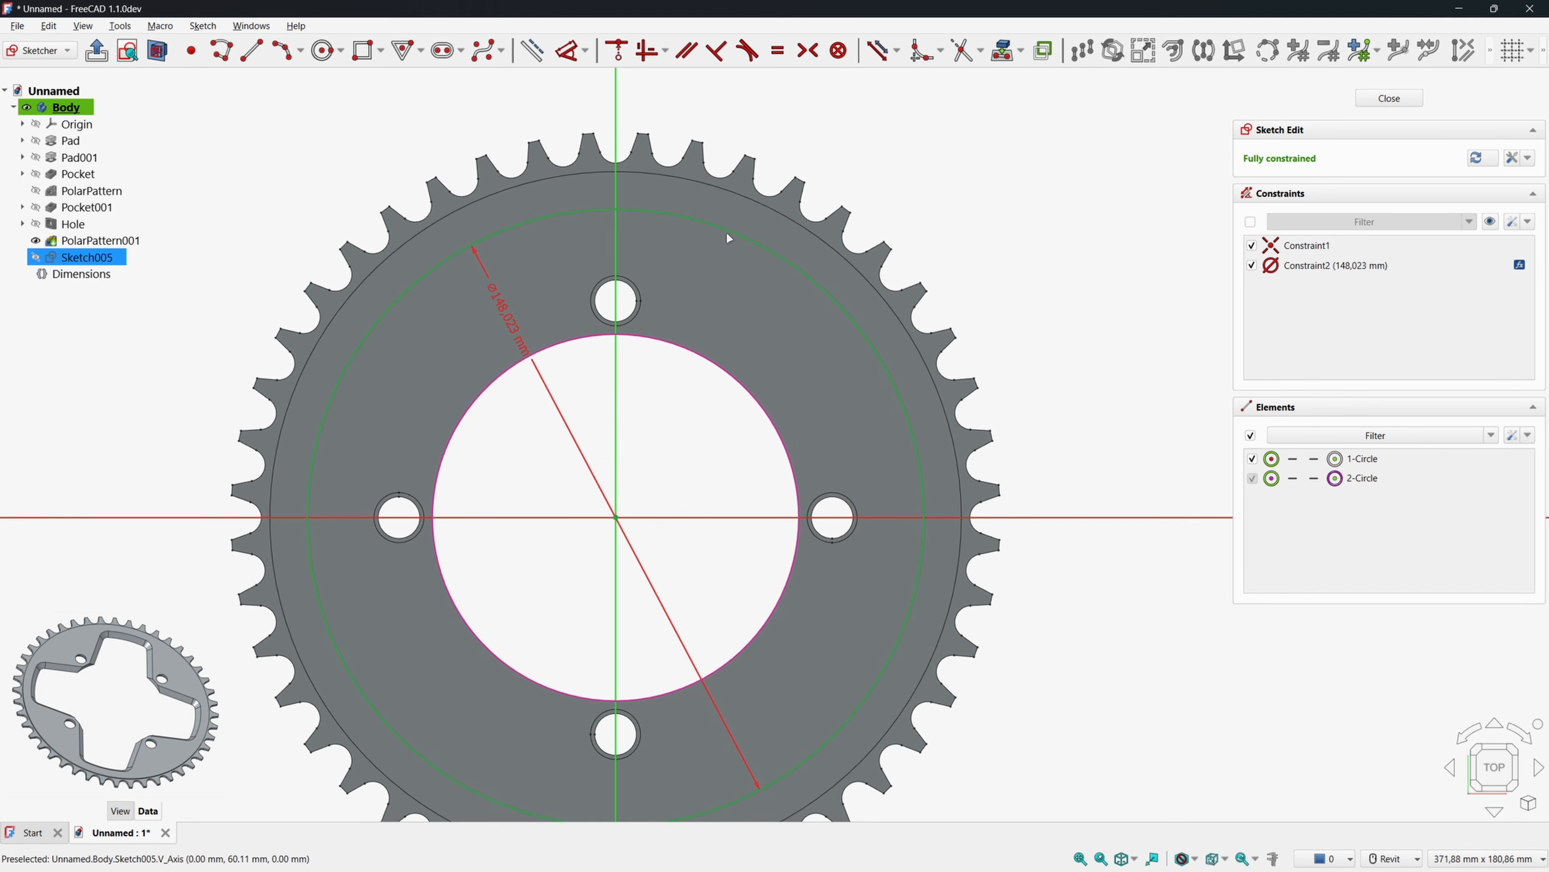
Toggle the outer circle and projected bore edge to construction geometry, and draw a 45° line from the origin to the outer circle.
click(714, 364)
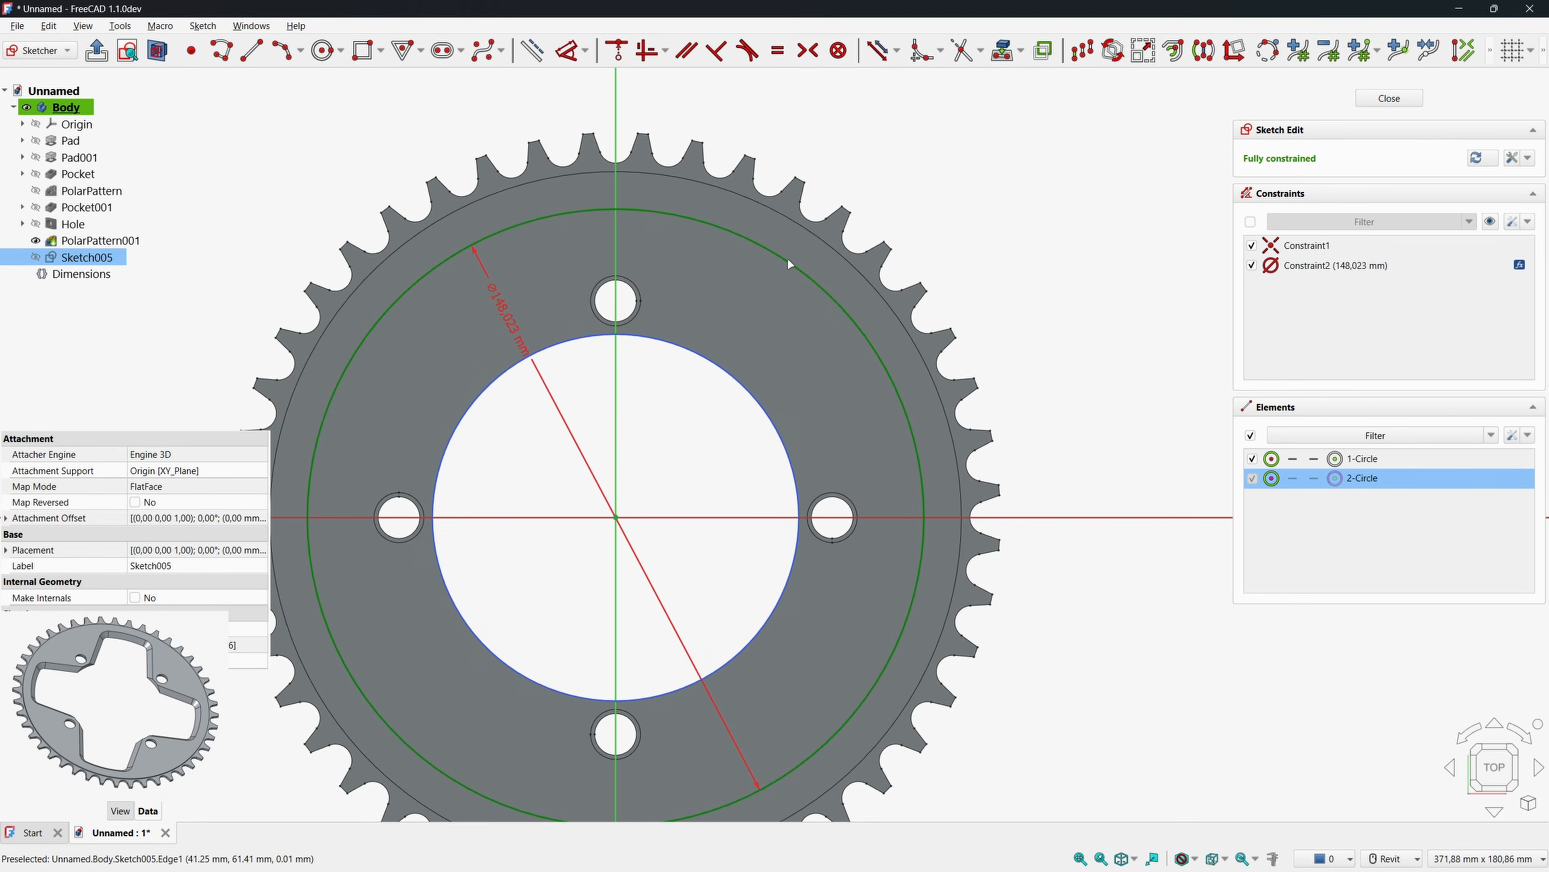
click(532, 52)
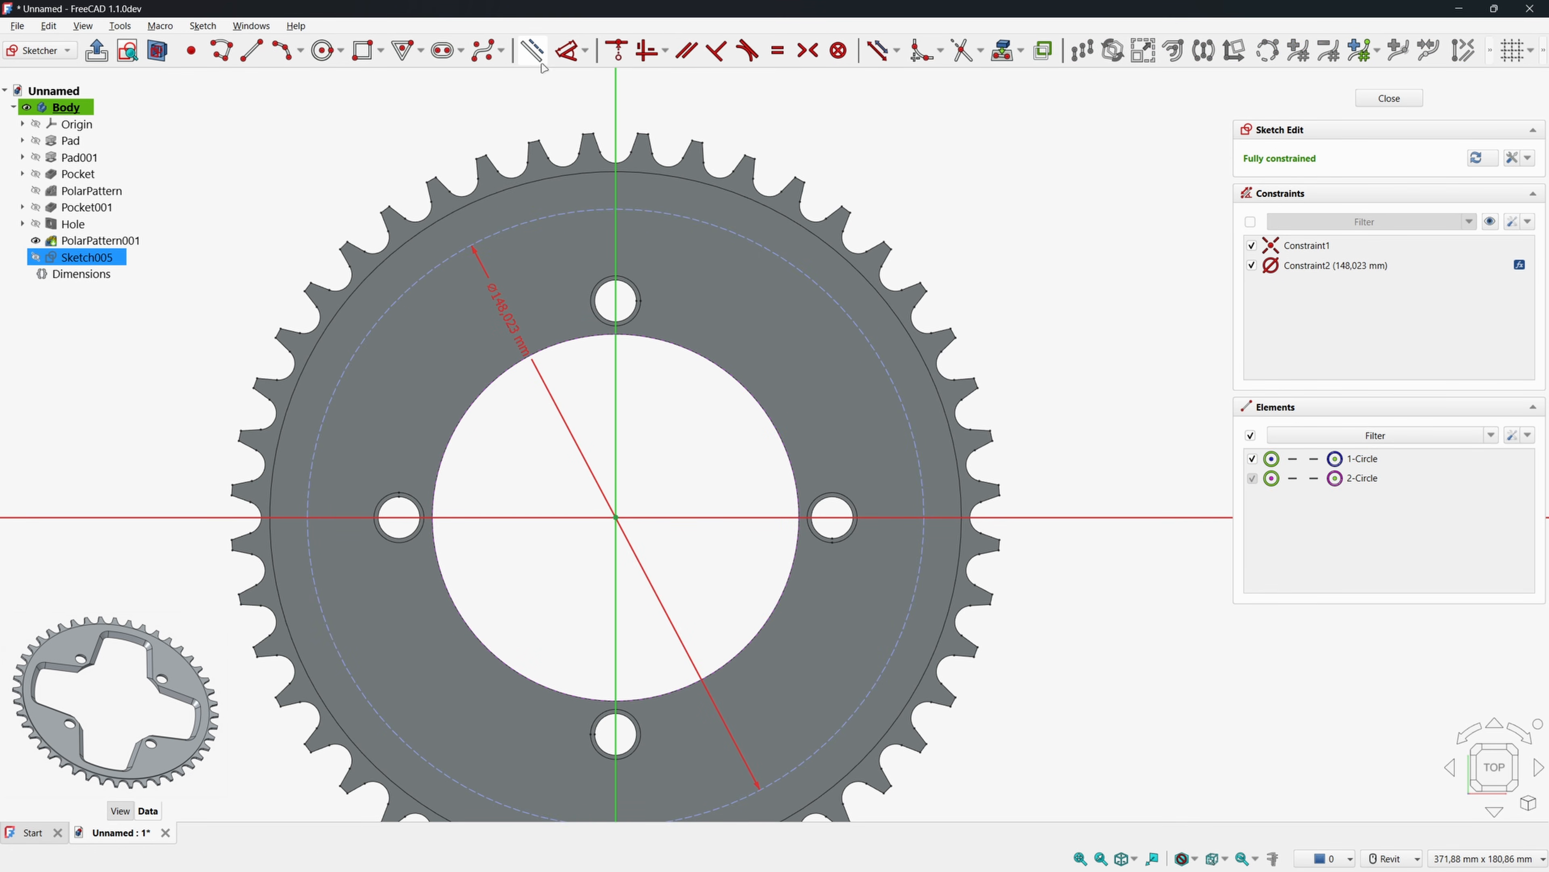
click(251, 50)
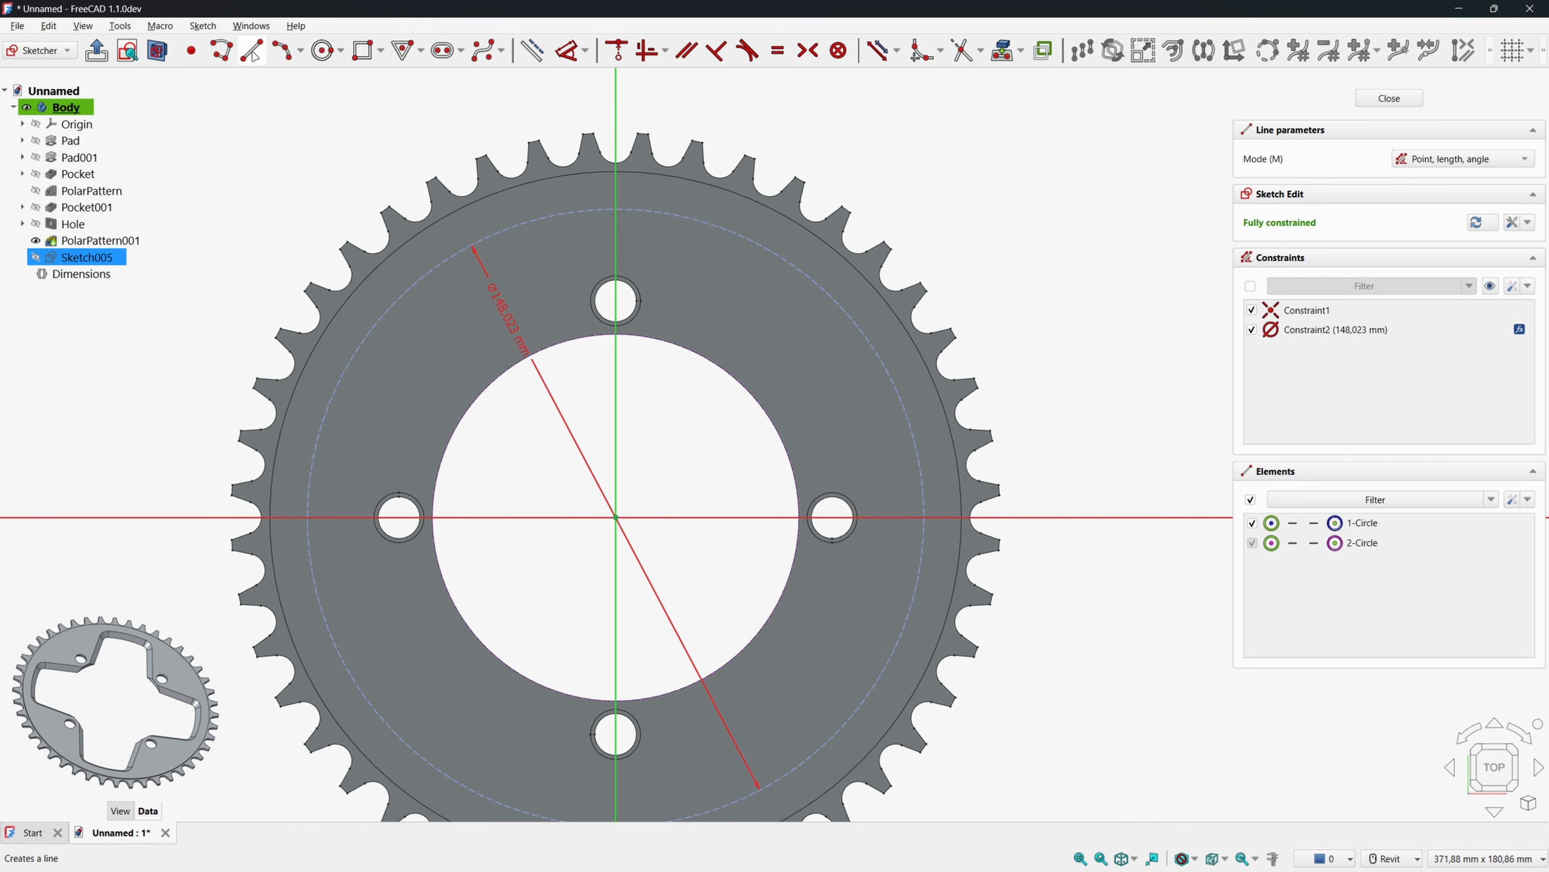
click(616, 518)
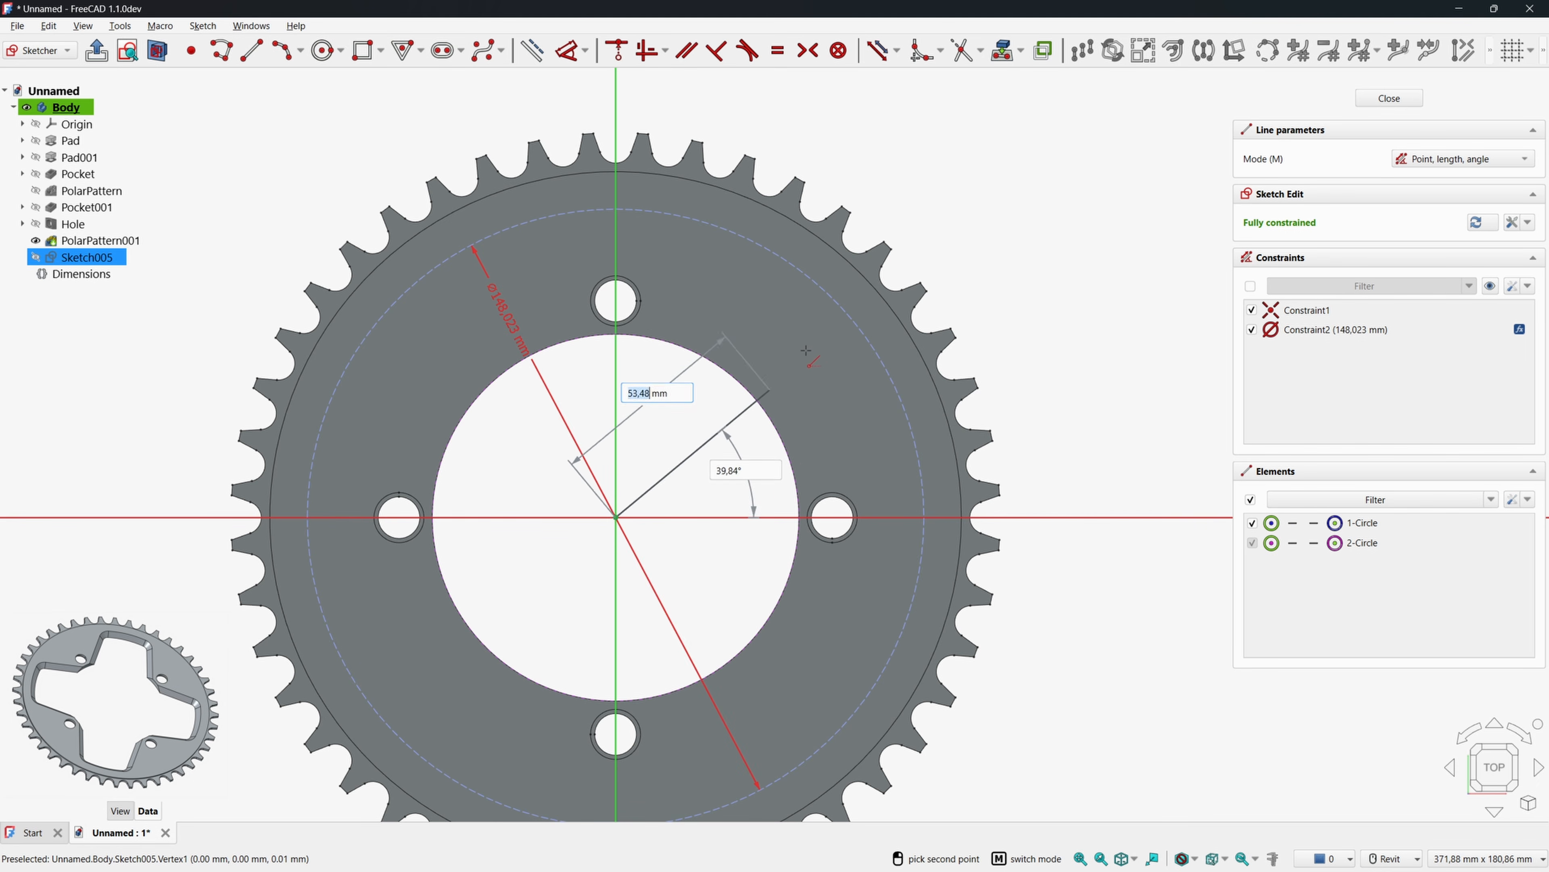
key(Tab)
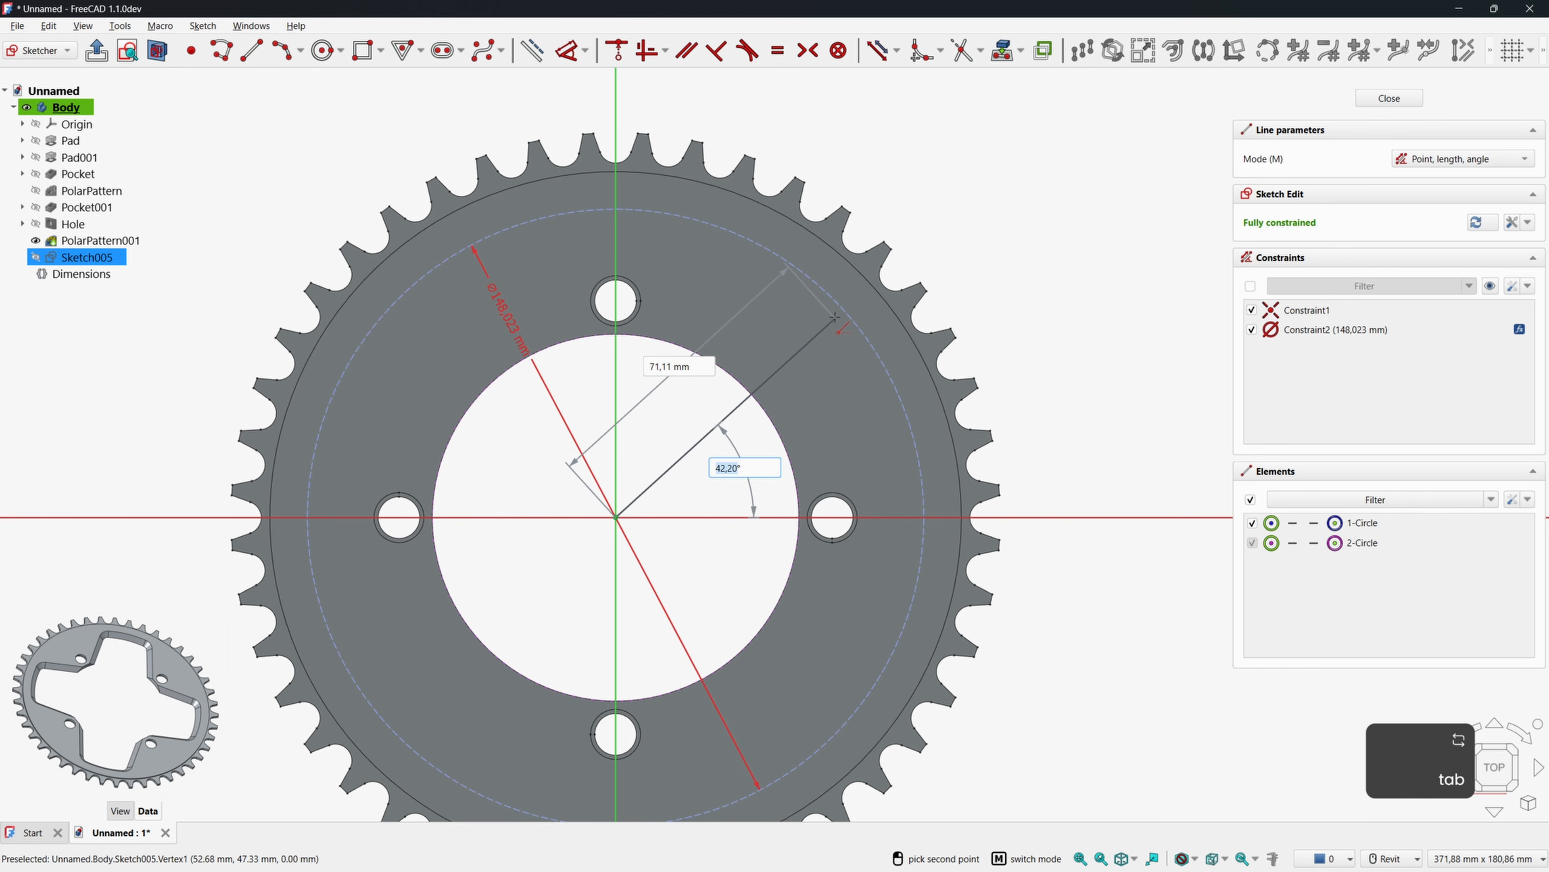
text(45)
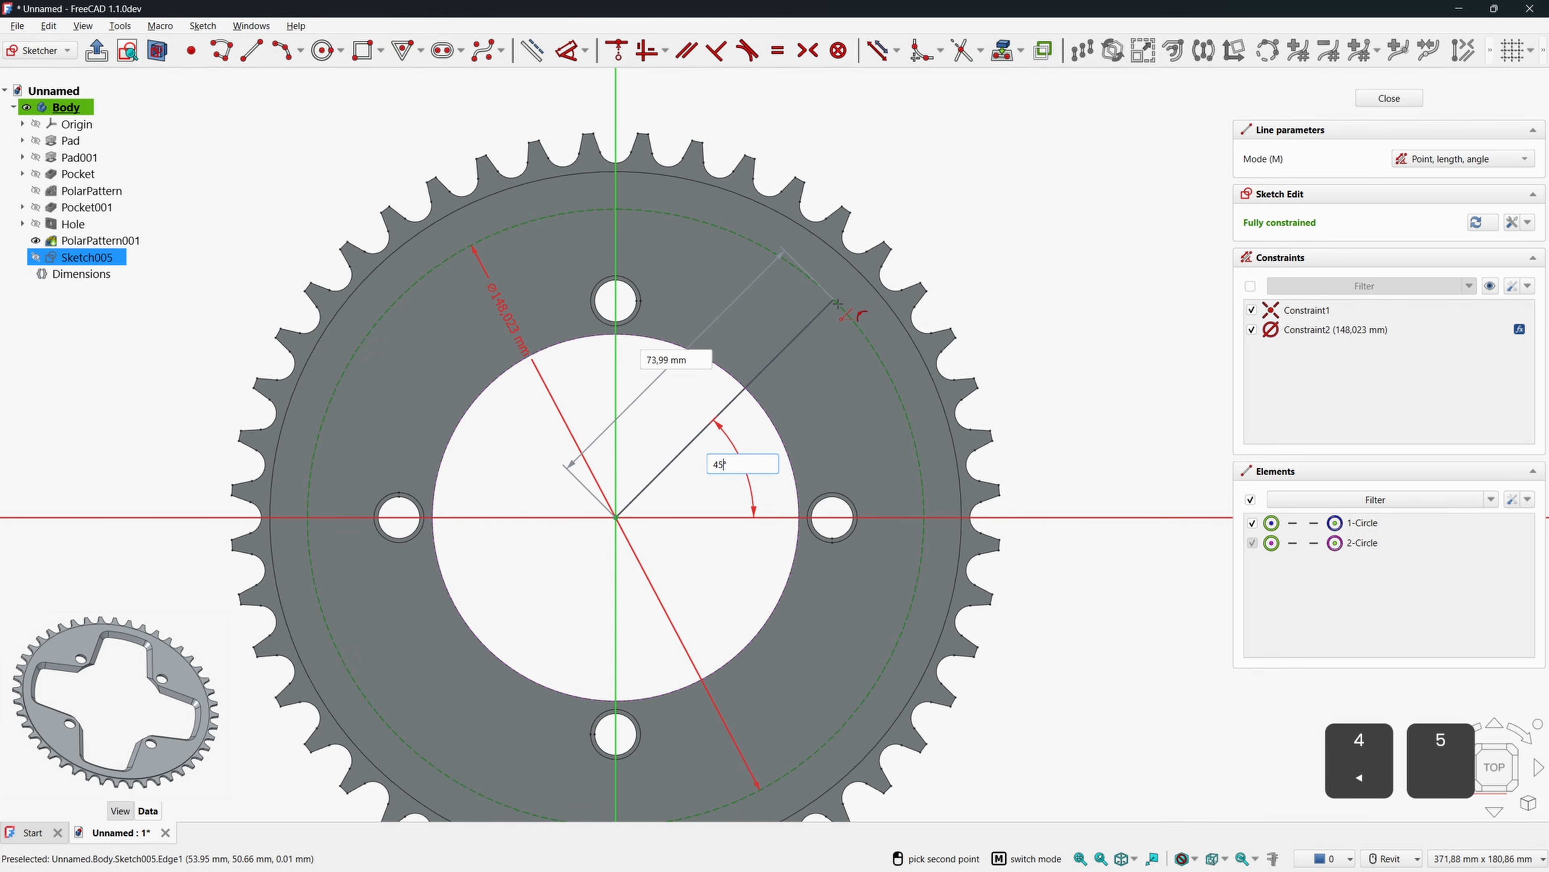
click(835, 301)
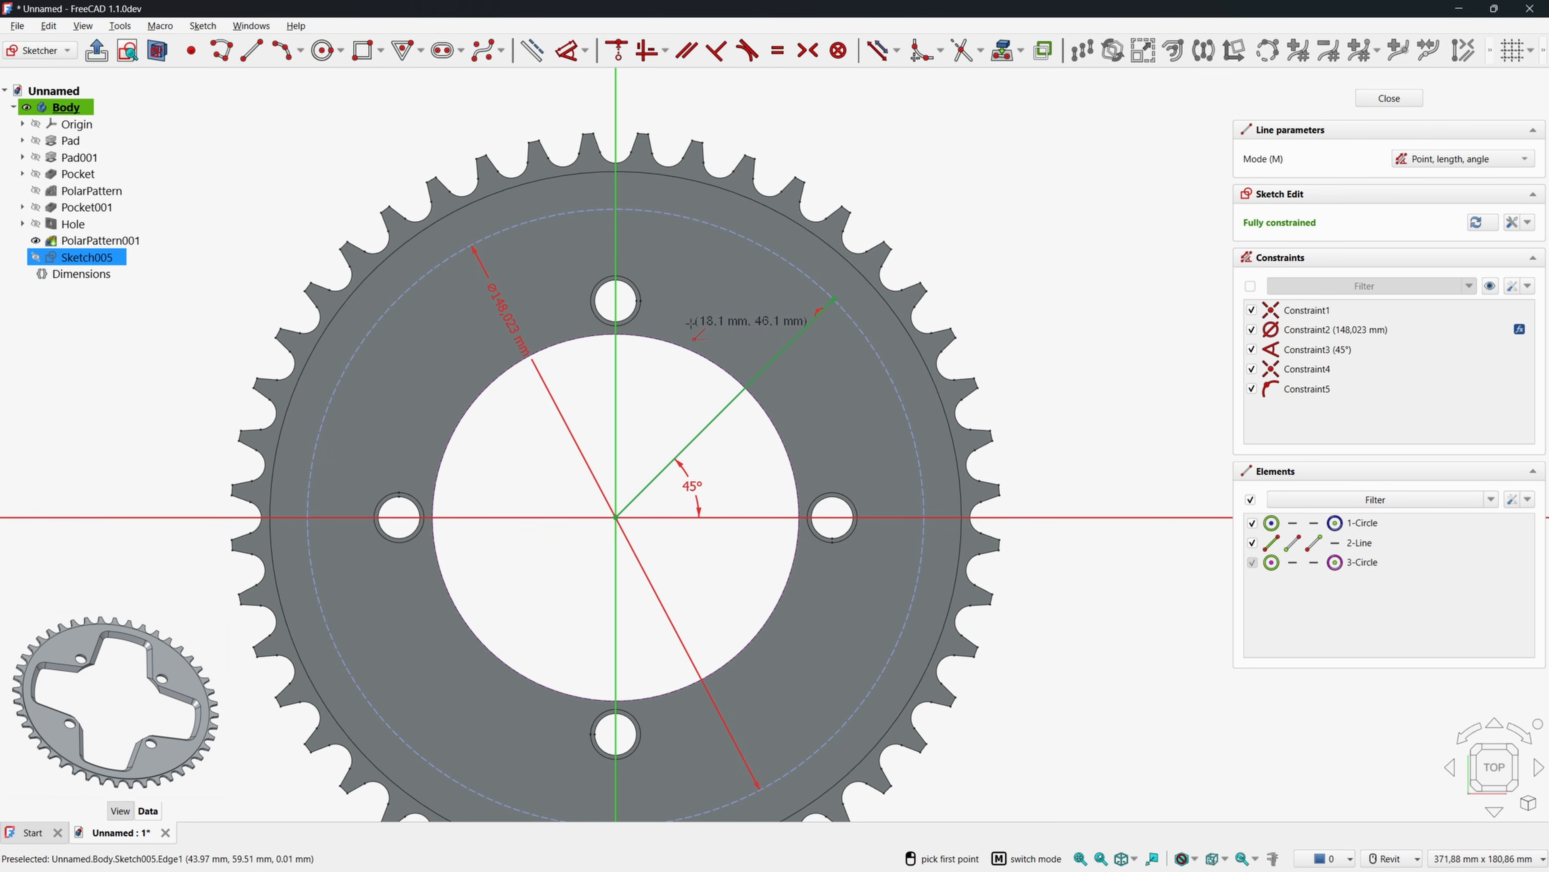
Draw two lines from the projected bore edge to the outer construction circle, one on each side of the 45° line.
click(683, 346)
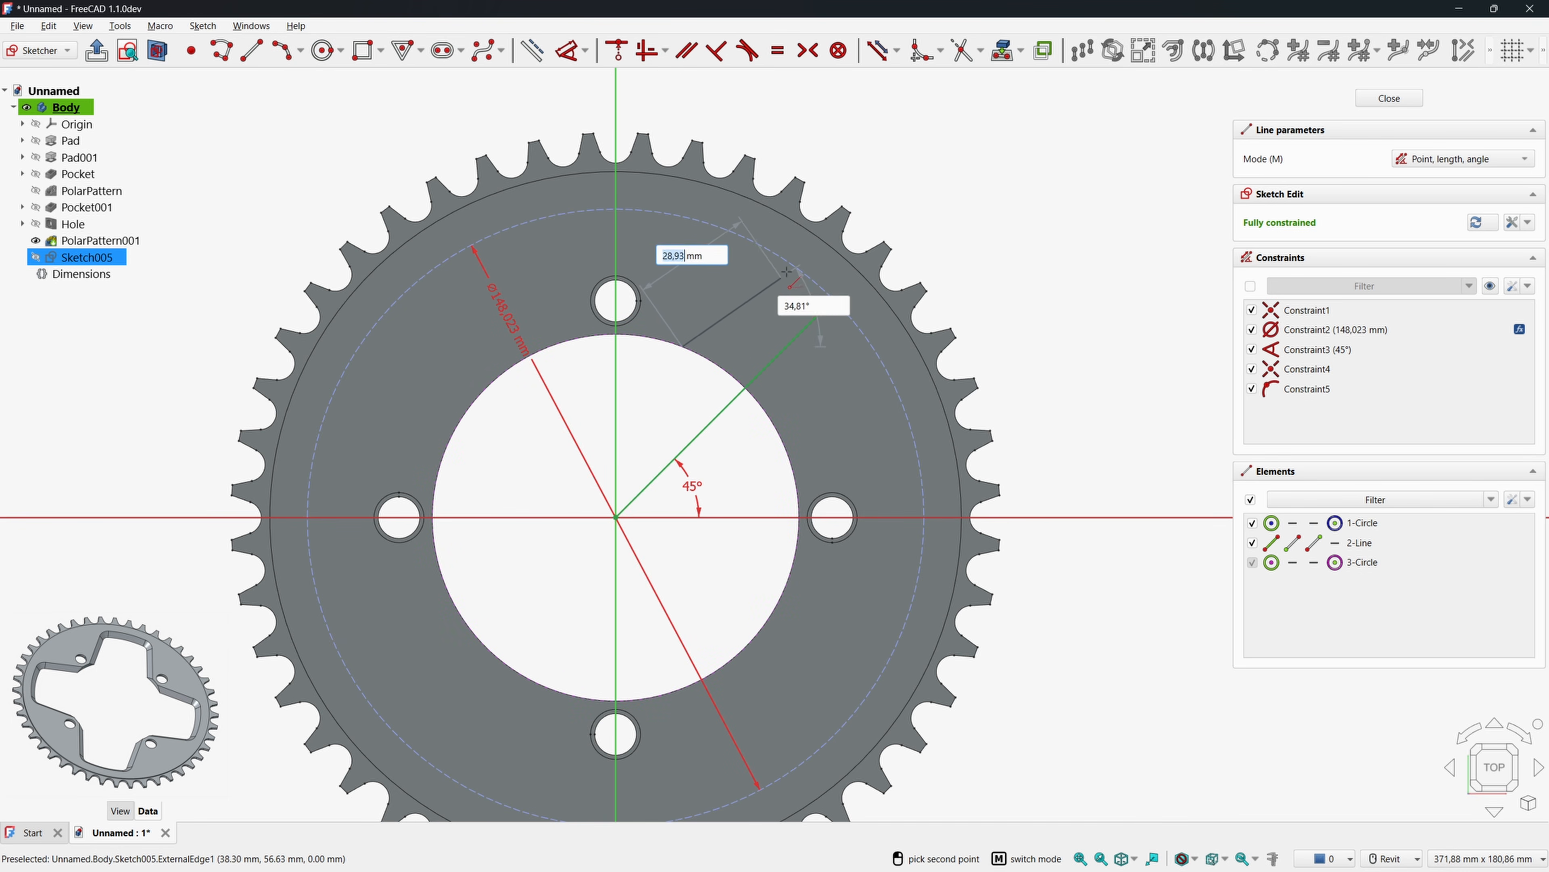
click(793, 265)
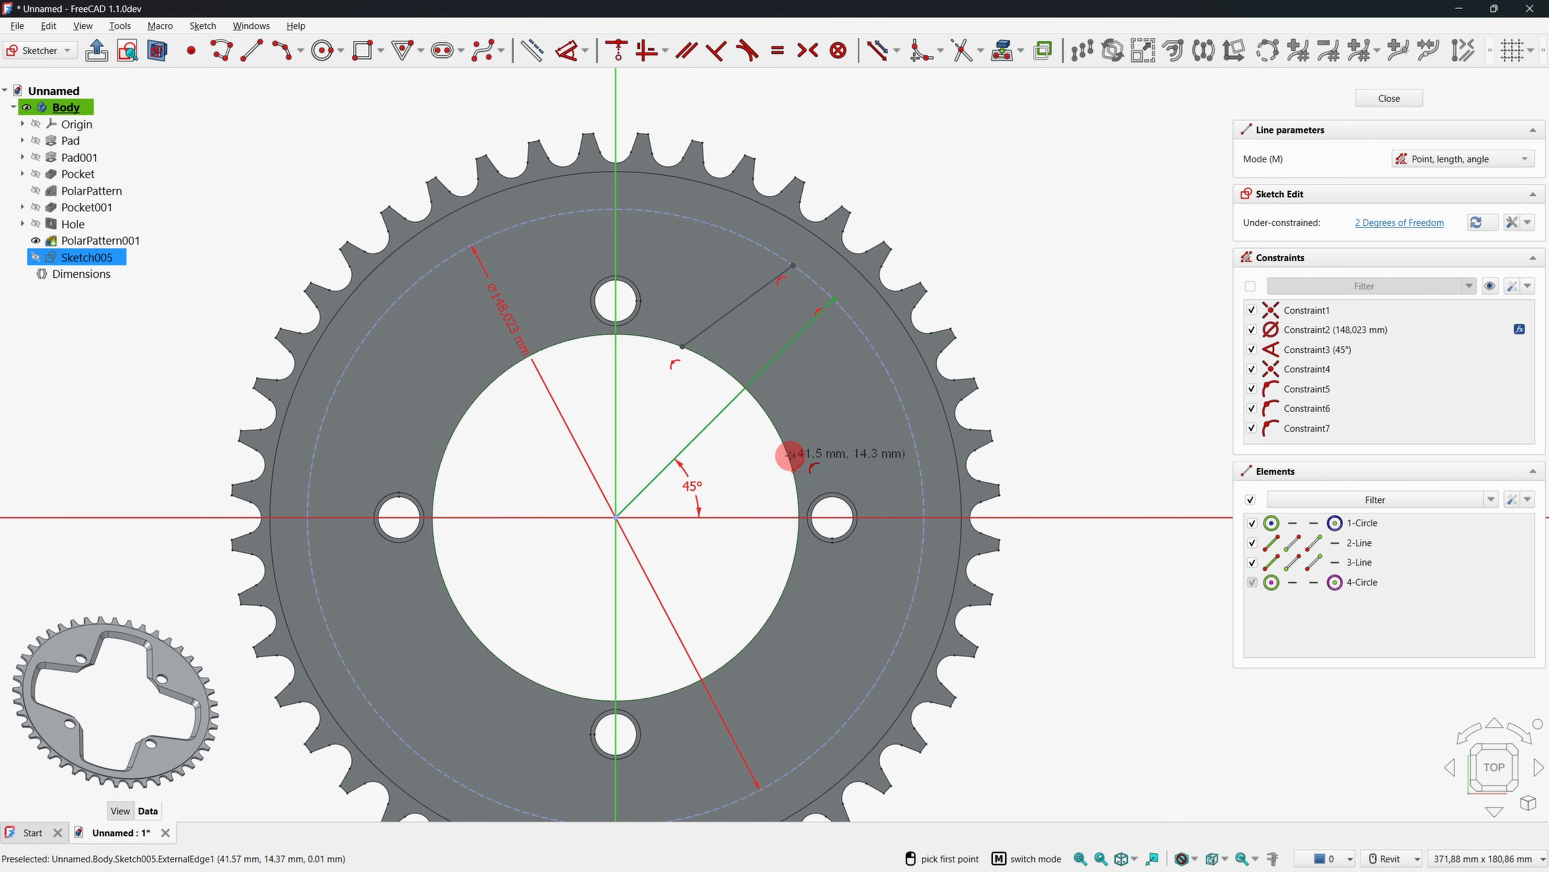
click(790, 456)
click(860, 328)
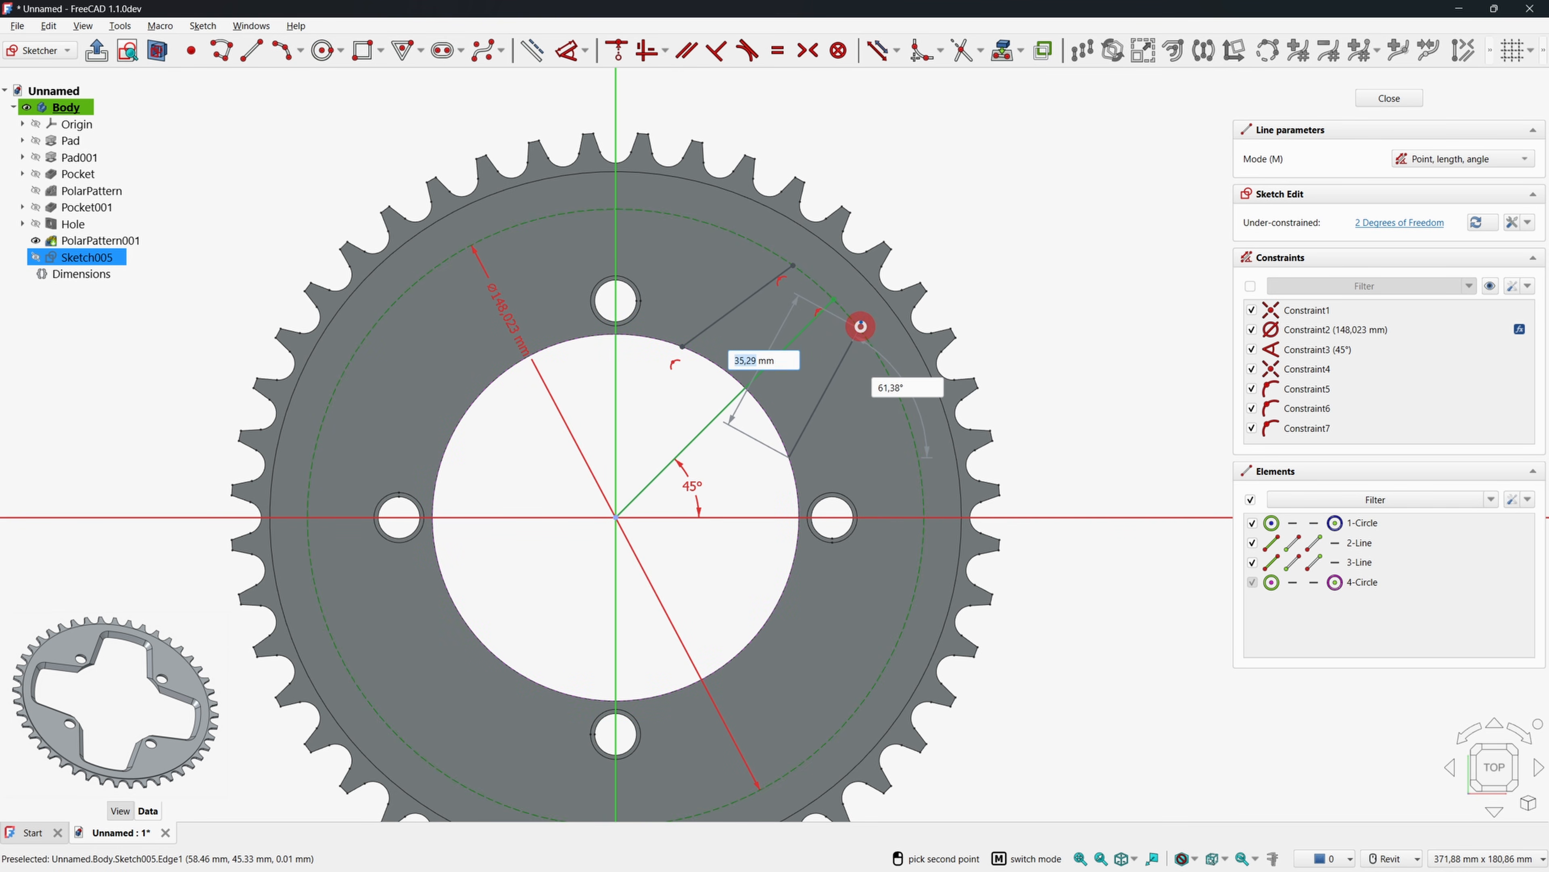
right_click(989, 220)
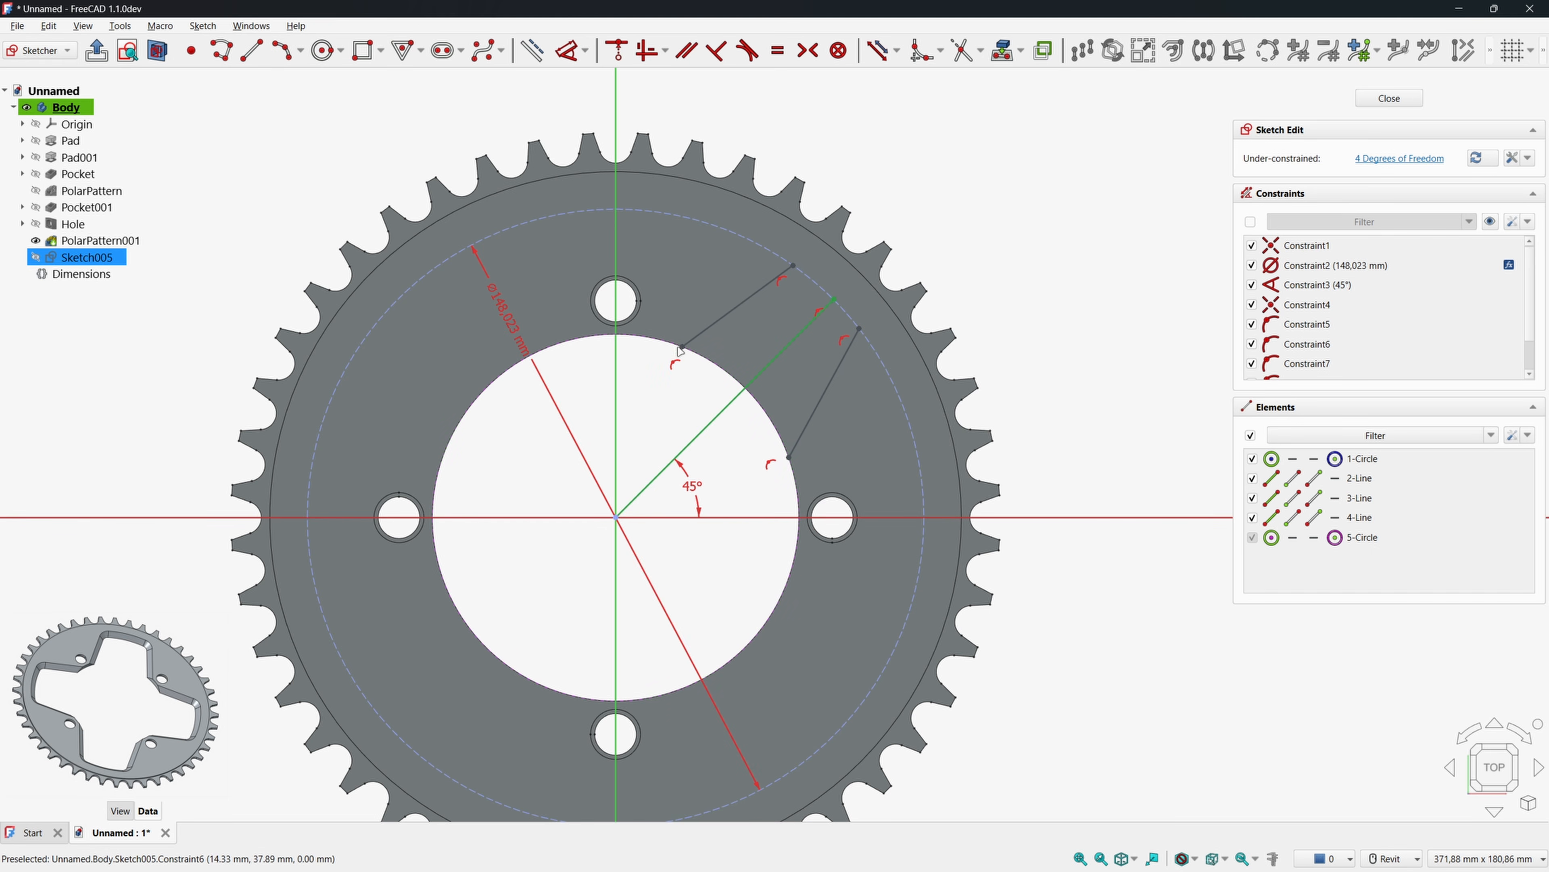
Constrain the outer endpoints and the inner endpoints of the two side lines symmetric about the 45° line.
click(792, 264)
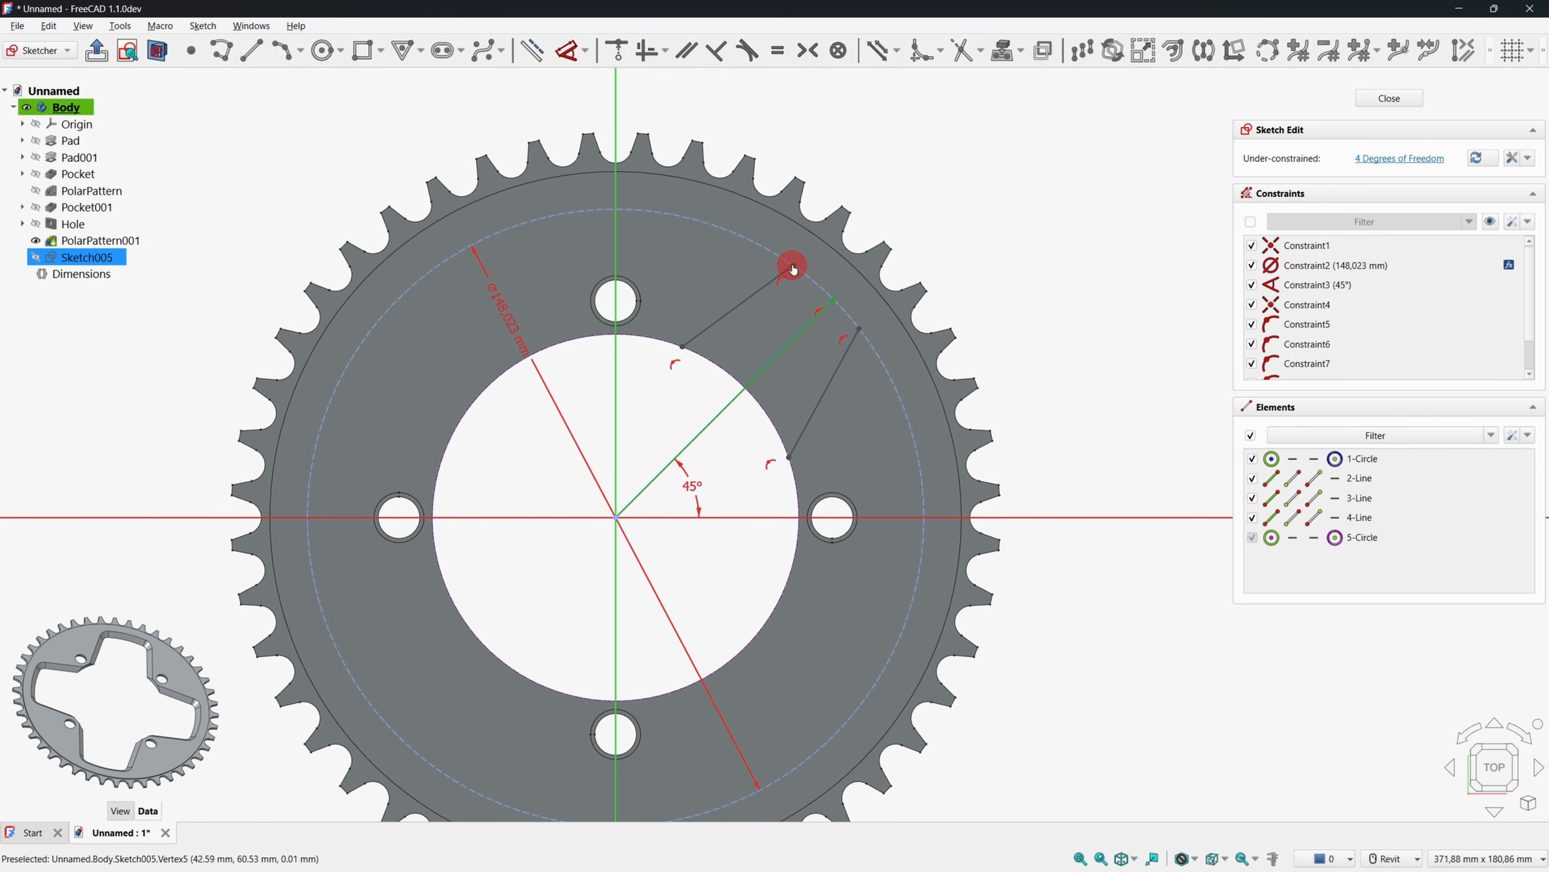
click(801, 337)
click(860, 328)
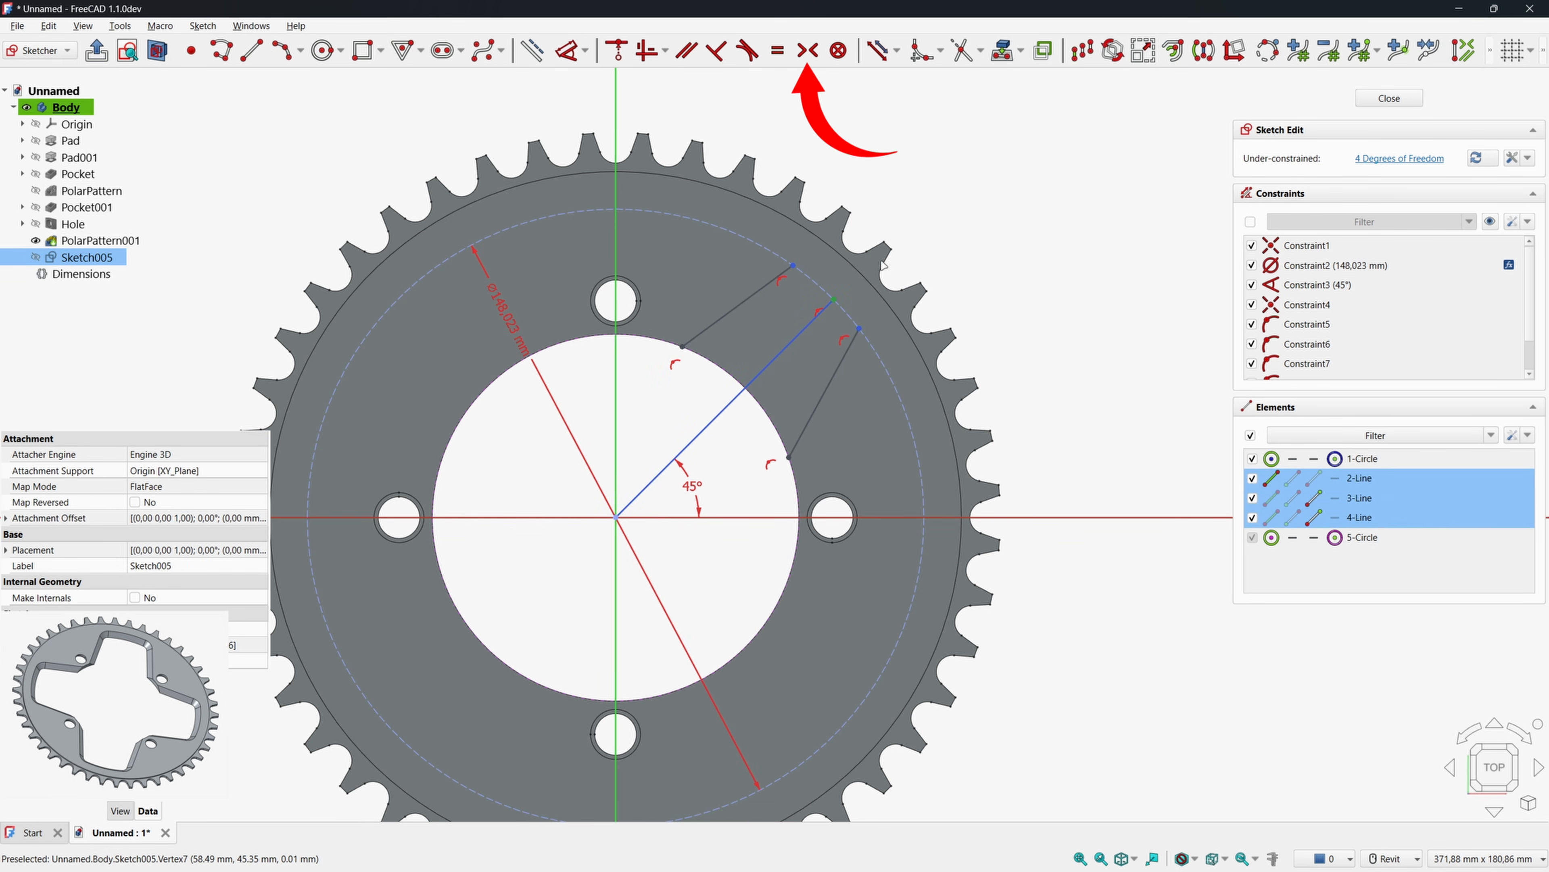
click(807, 50)
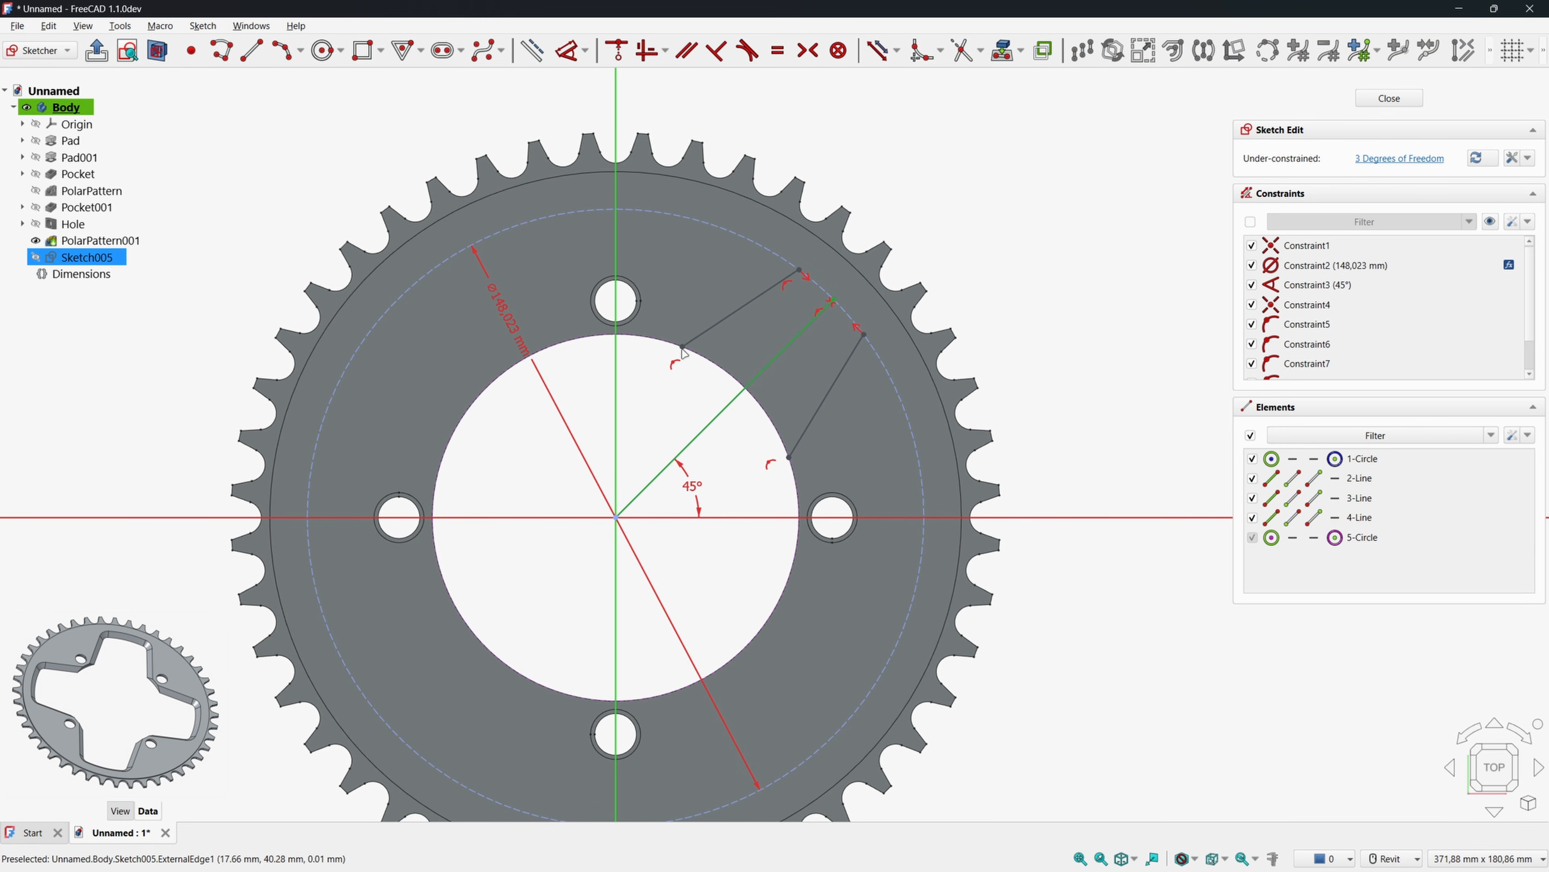
click(725, 412)
click(789, 457)
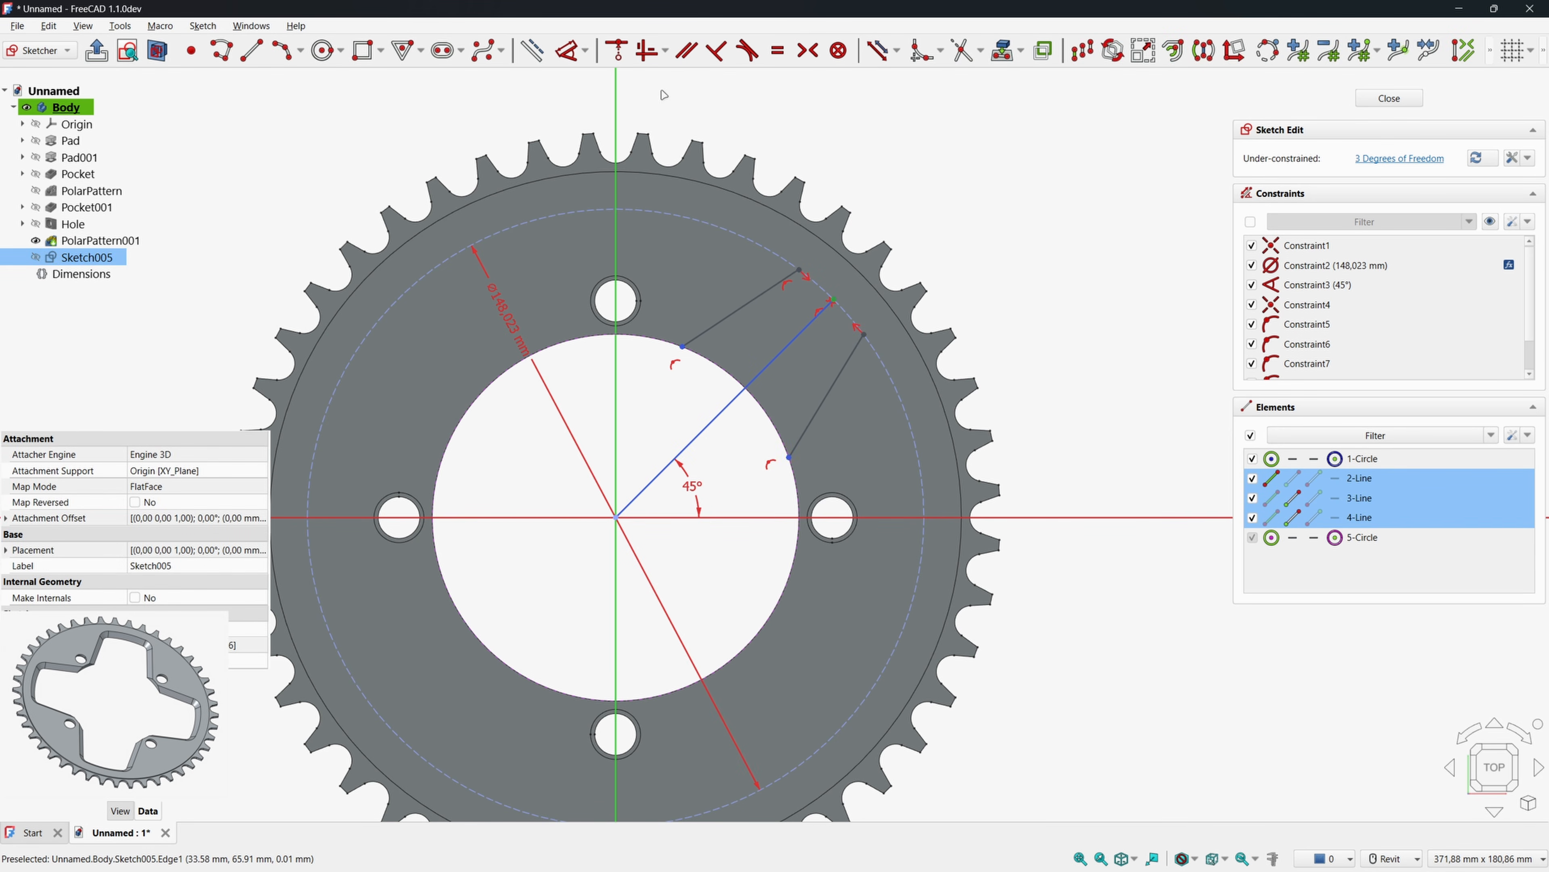
click(807, 50)
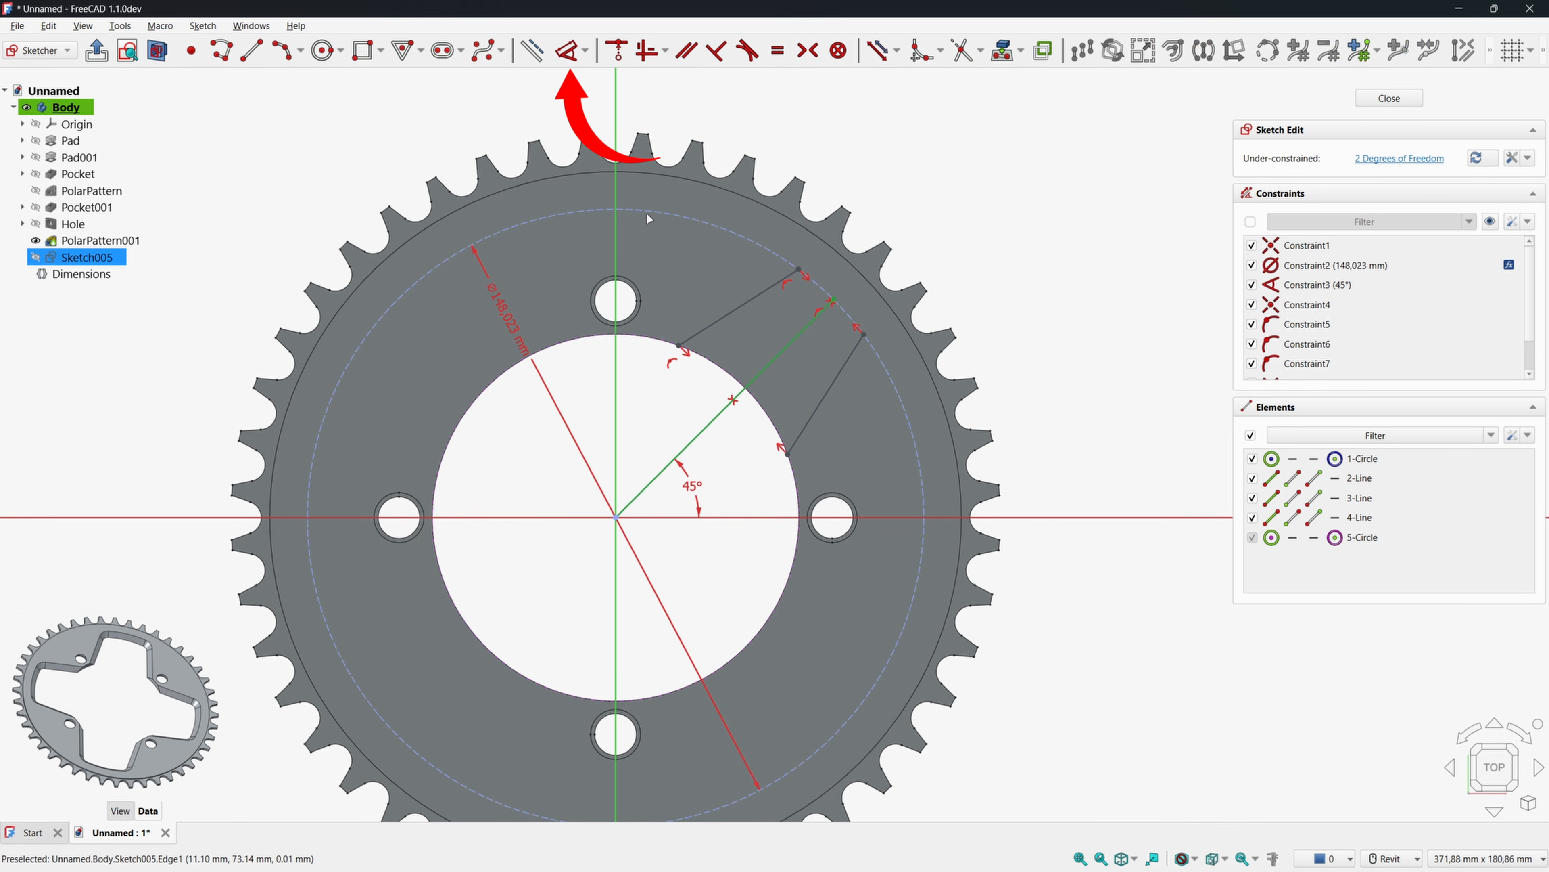
Dimension the angle between the vertical axis and the upper side line at 55°.
click(570, 52)
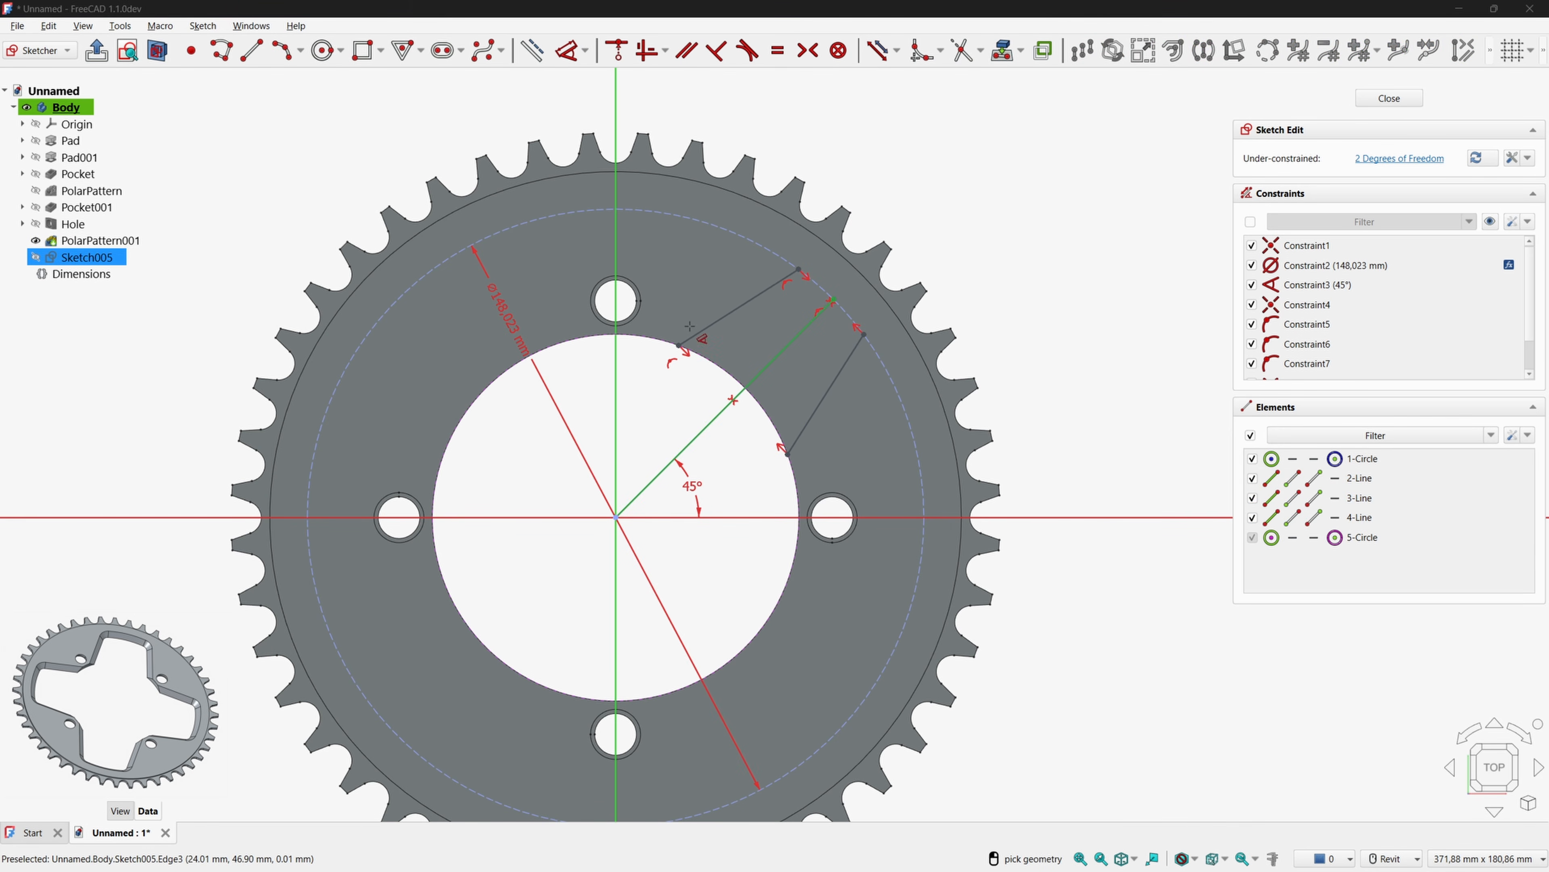
click(730, 315)
click(615, 269)
click(671, 258)
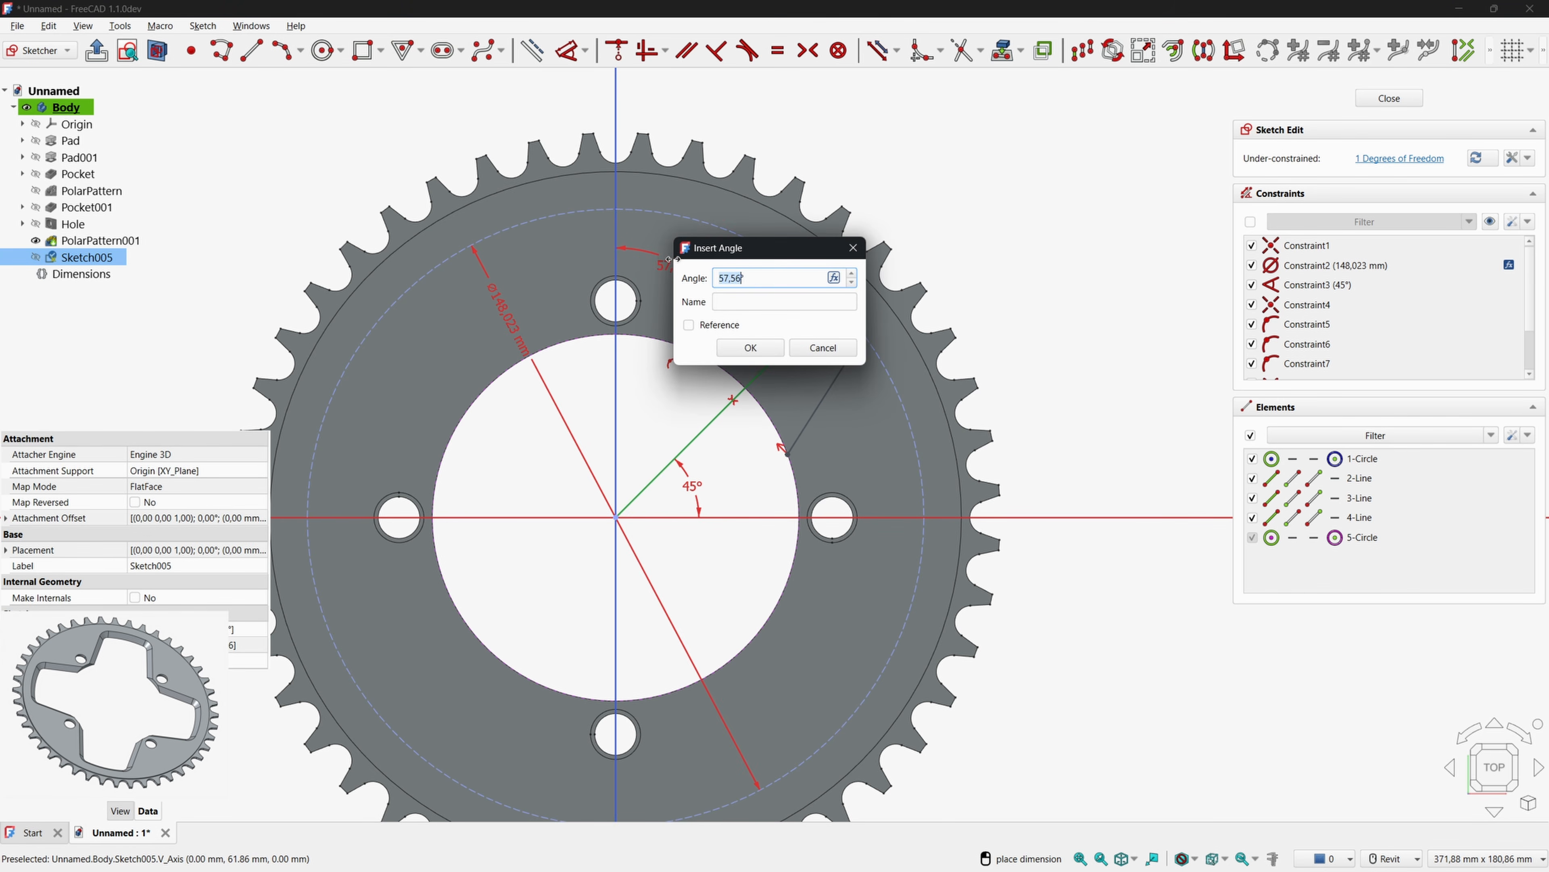
text(55)
key(Return)
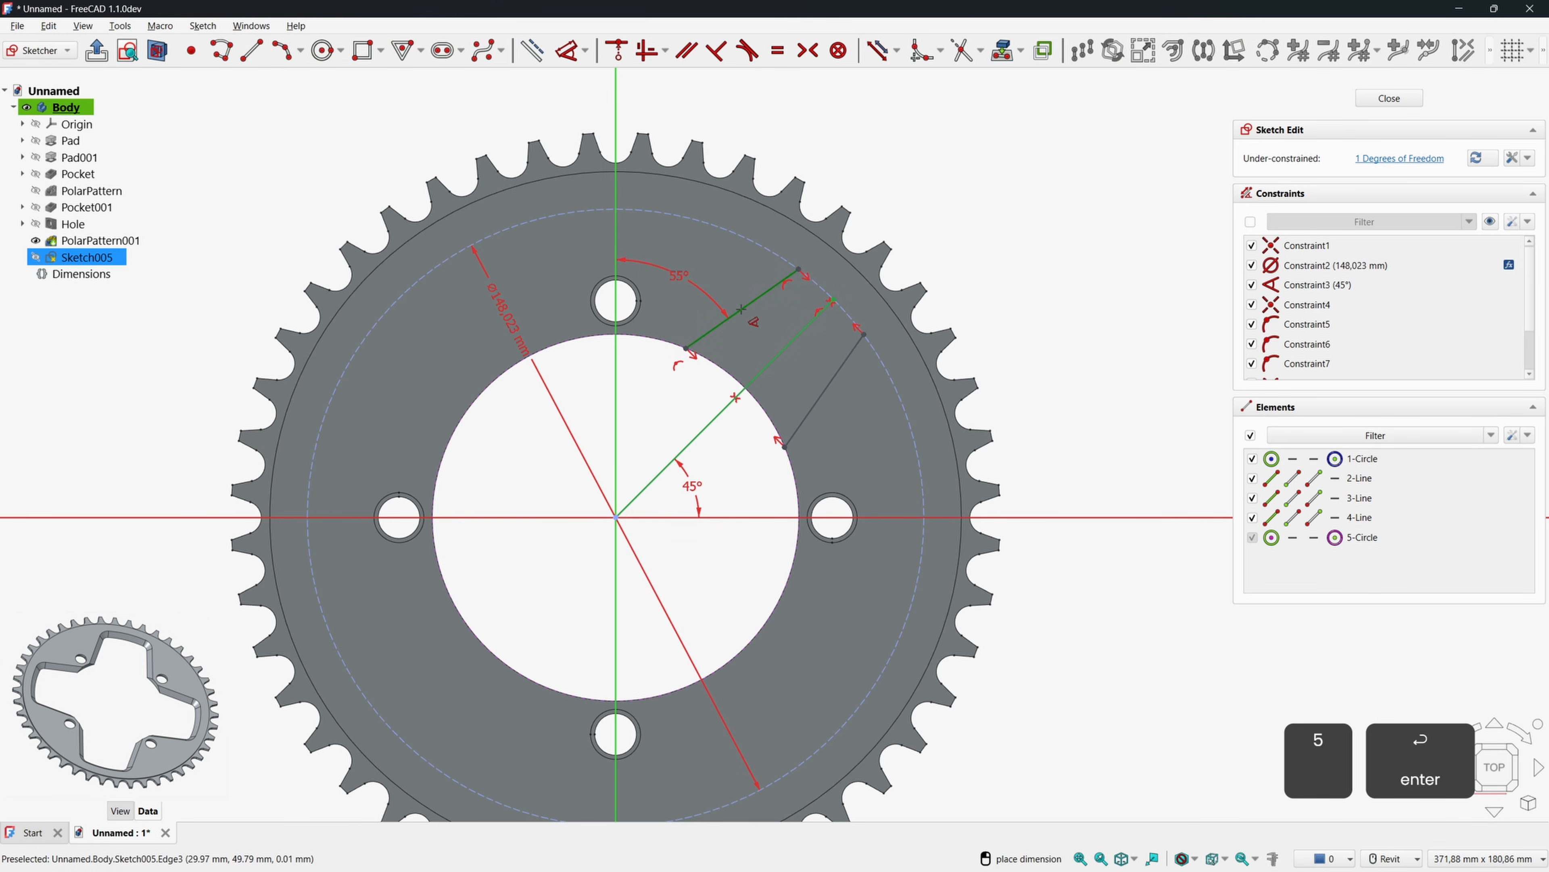
Dimension the upper line's inner endpoint 42.5 mm vertically from the origin, and toggle the 45° line to construction geometry.
click(687, 348)
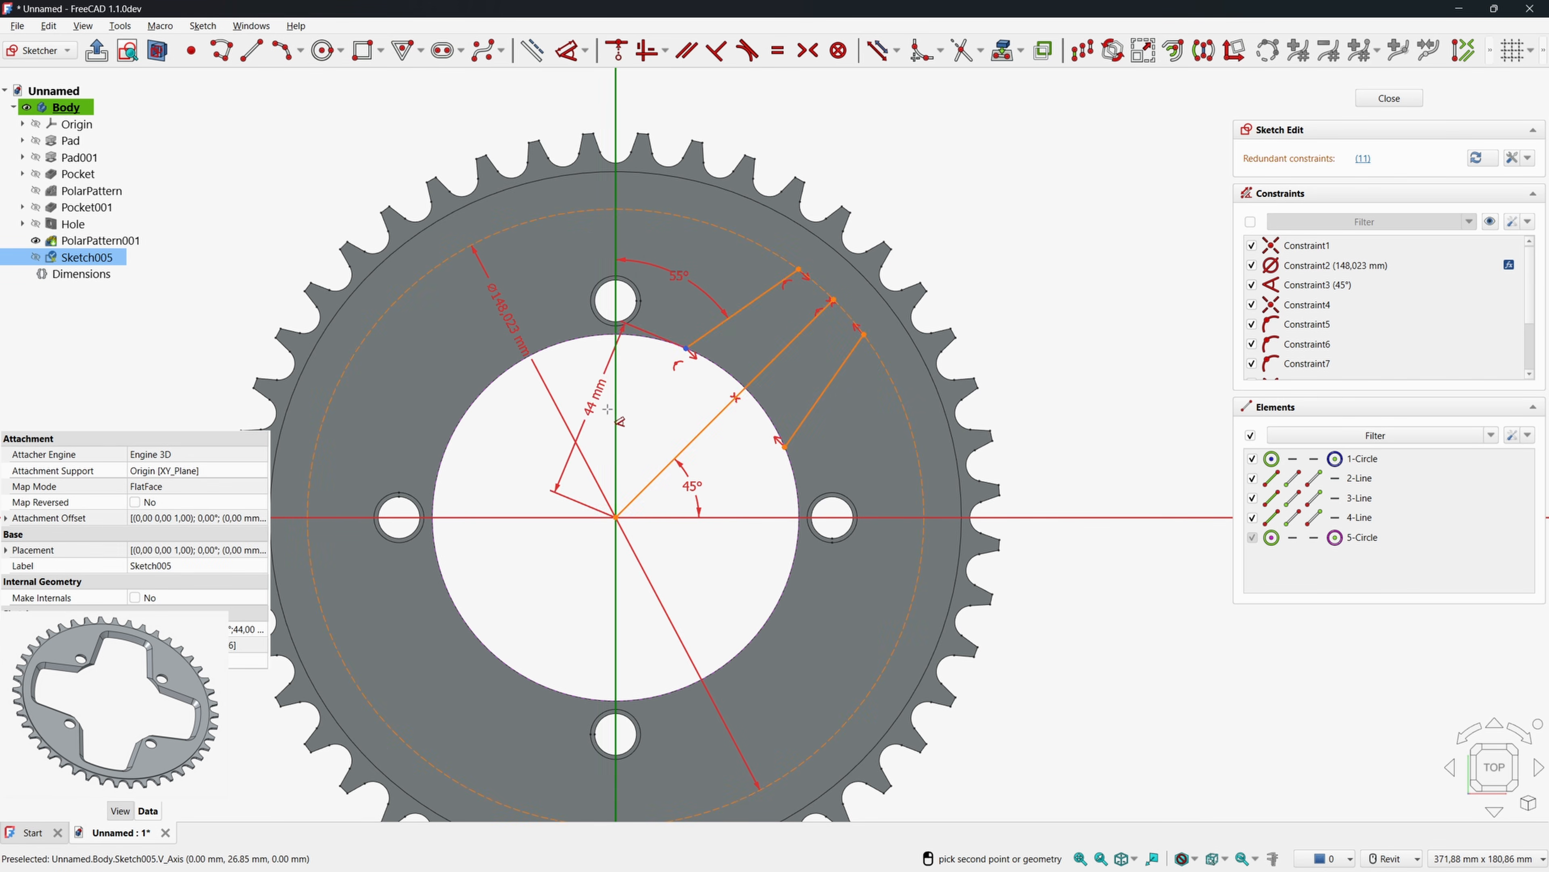
click(574, 426)
text(42,5)
key(Return)
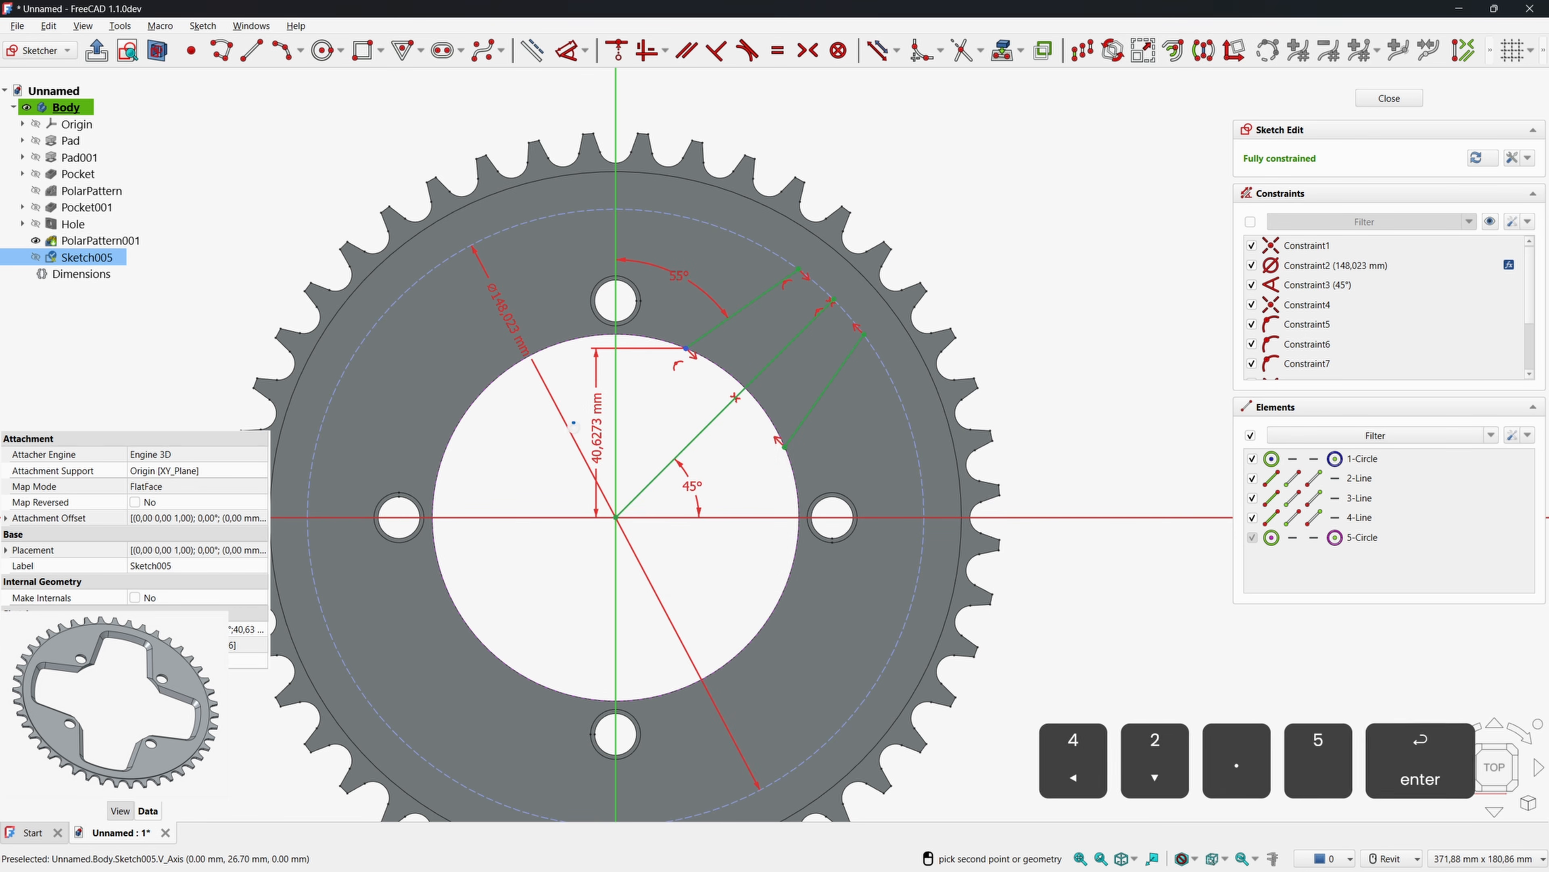
click(701, 431)
click(533, 50)
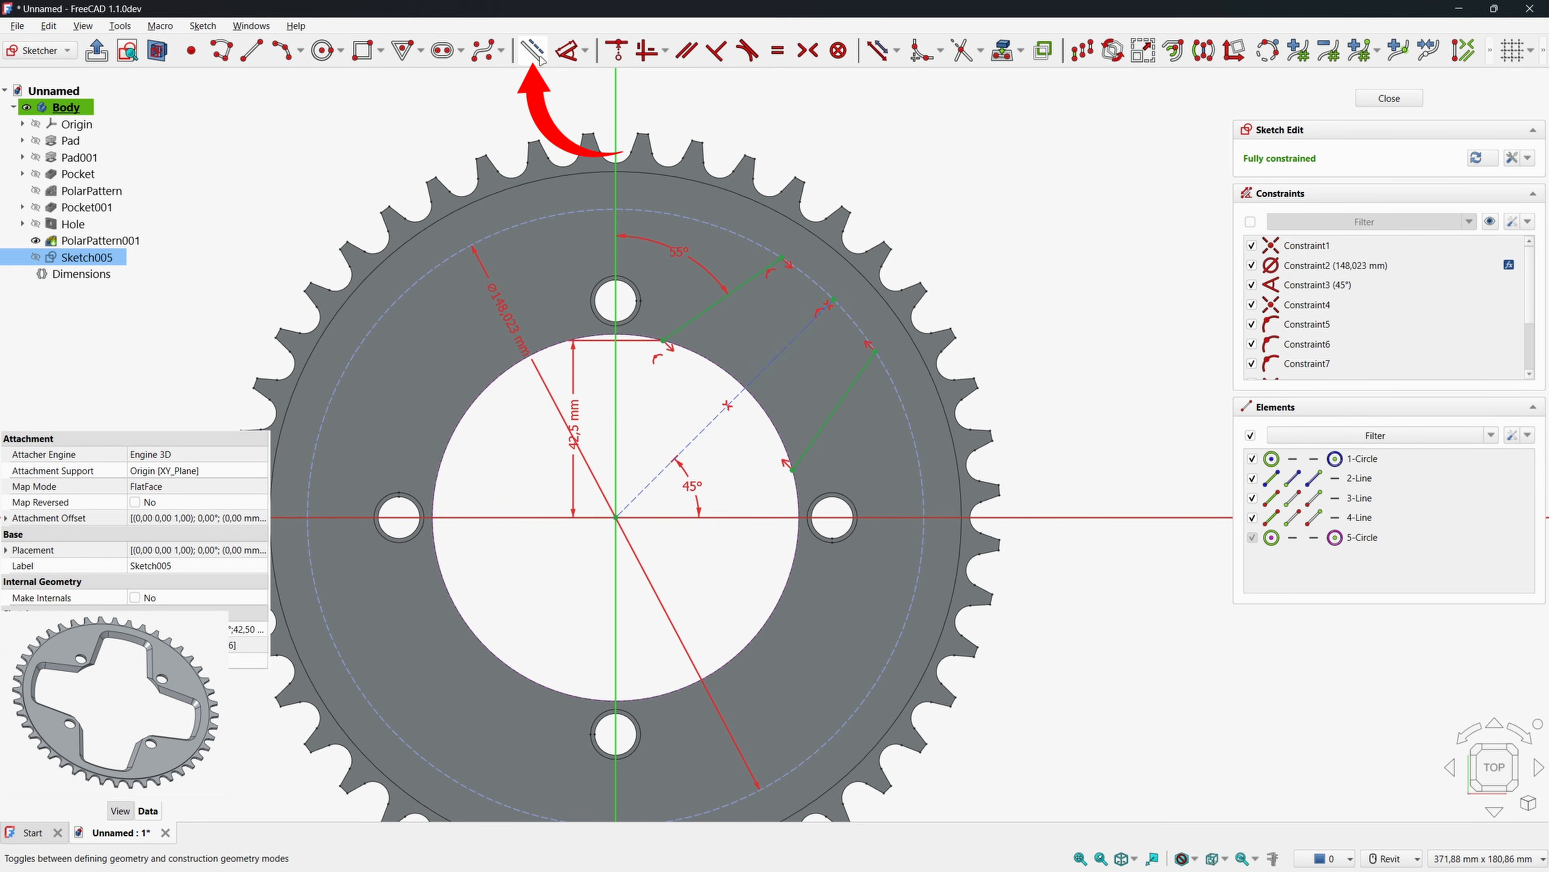
Draw two three-point arcs, one joining the side lines' outer endpoints and one joining their inner endpoints.
click(282, 52)
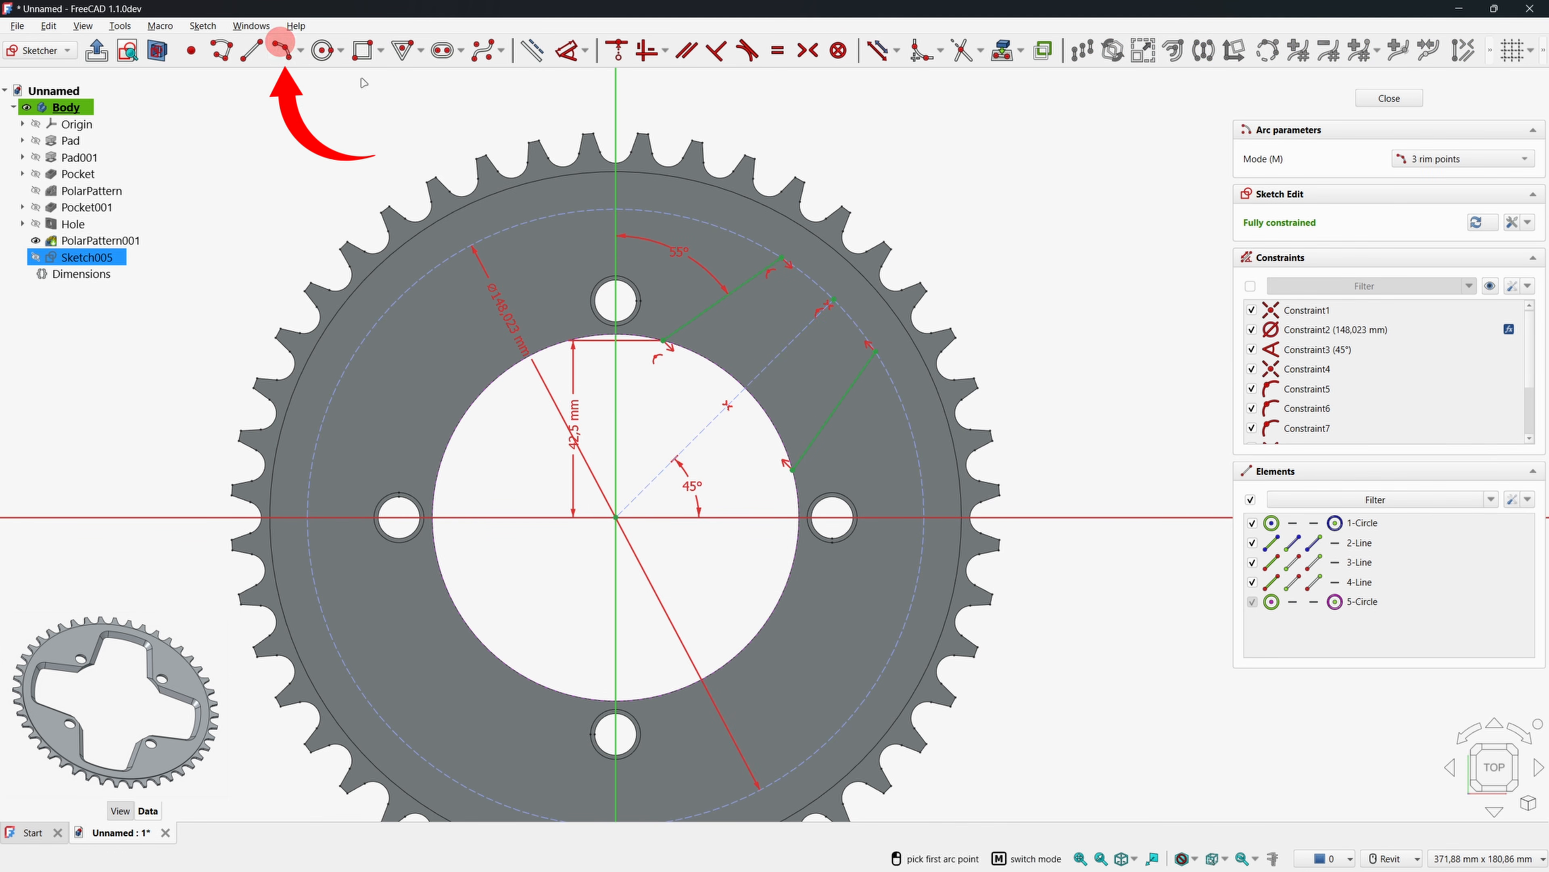
click(783, 257)
click(876, 351)
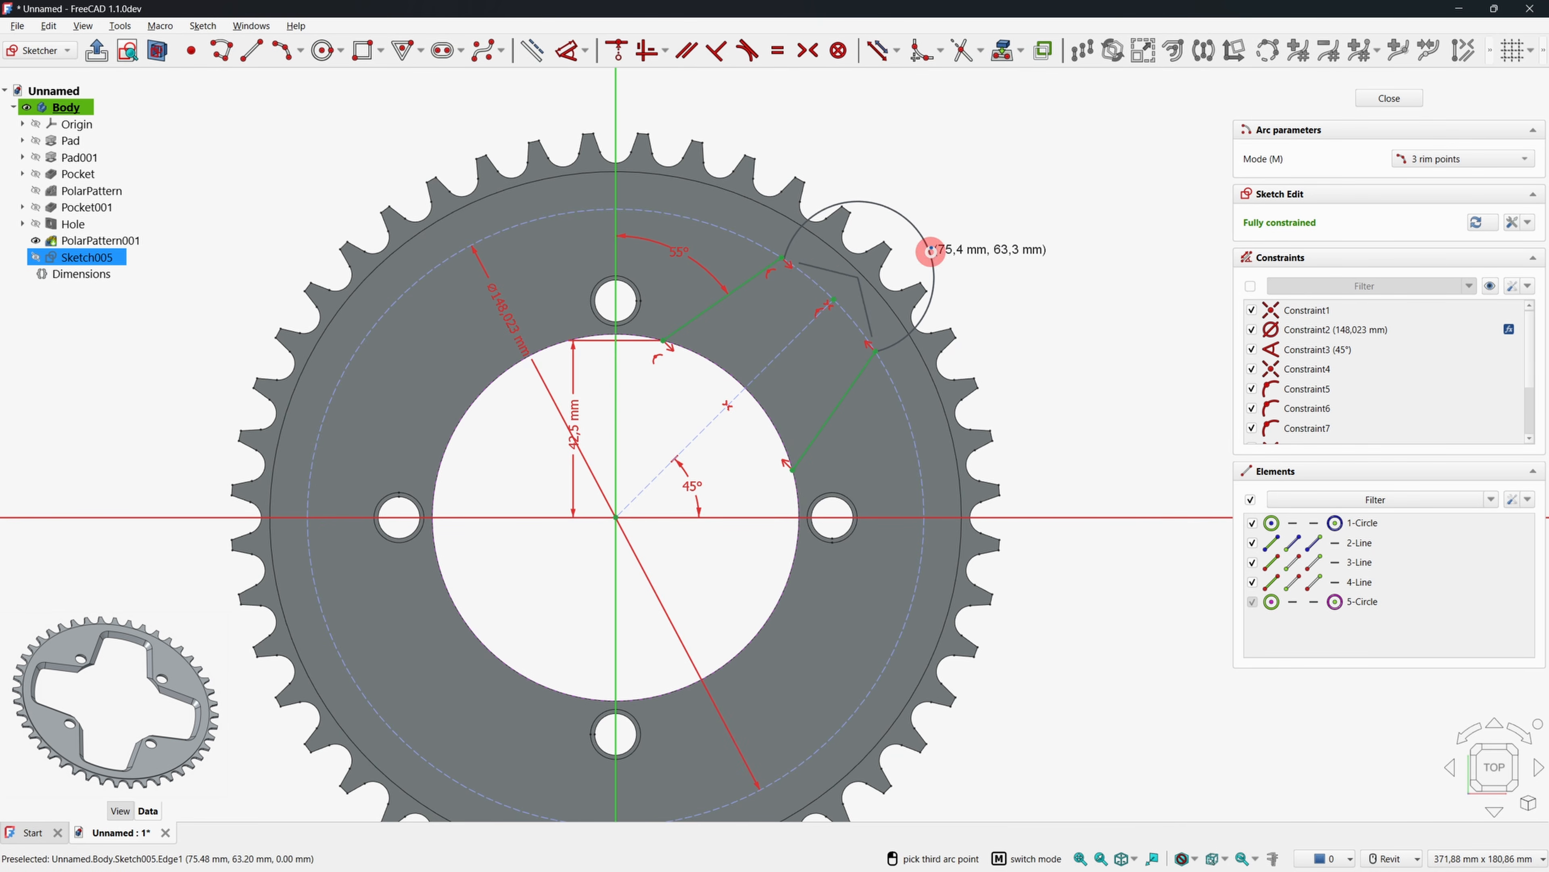
click(929, 249)
click(663, 340)
click(792, 470)
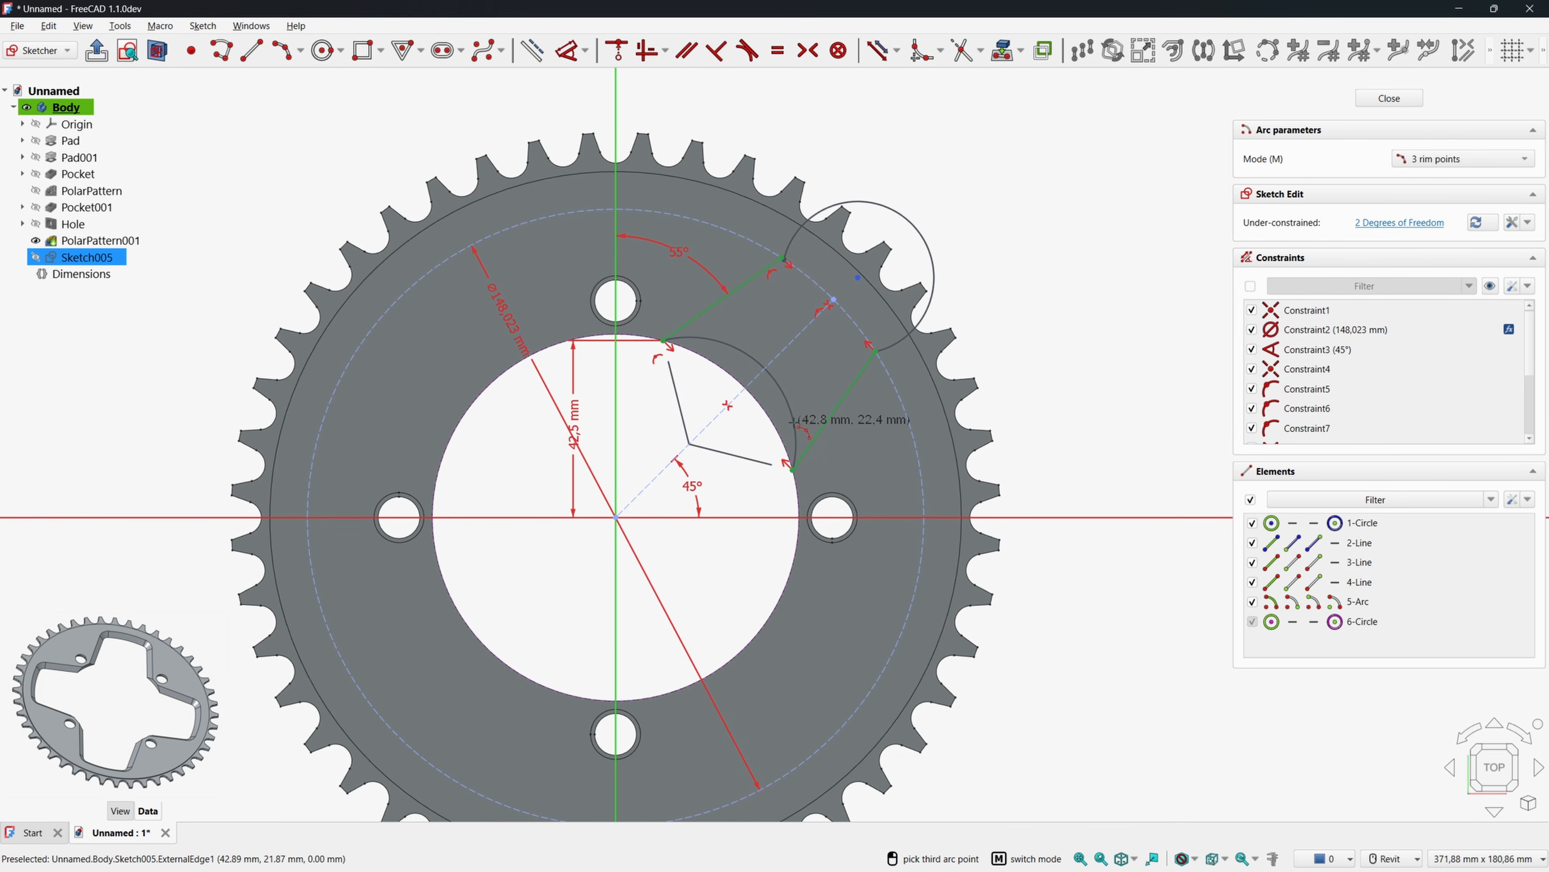
click(793, 424)
right_click(1025, 191)
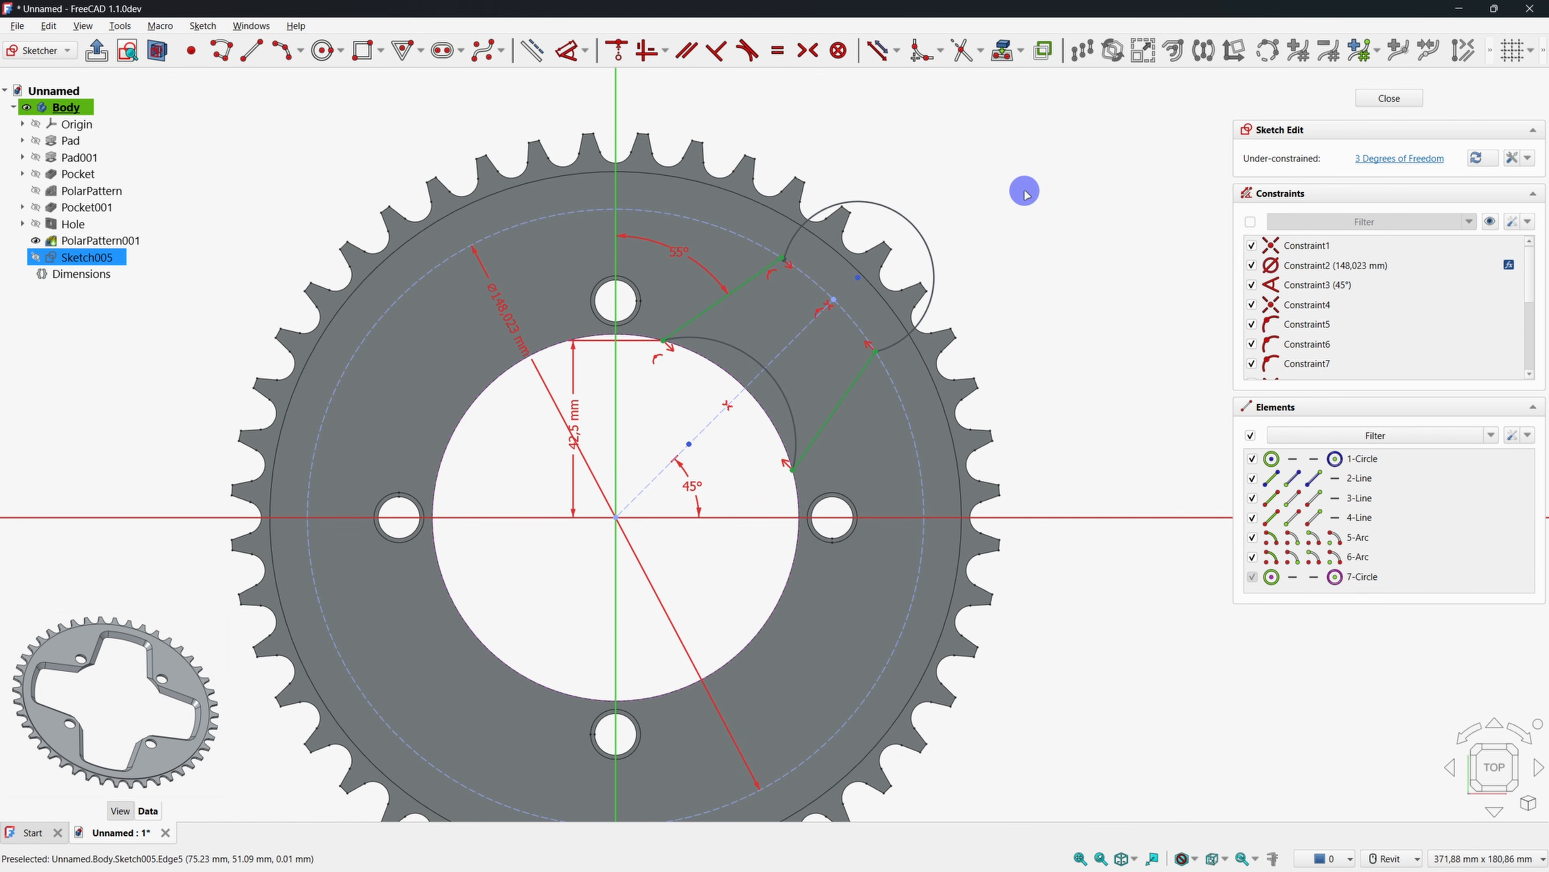
Centre the outer arc on the origin and make its loose end coincident with the upper line's outer endpoint.
click(858, 279)
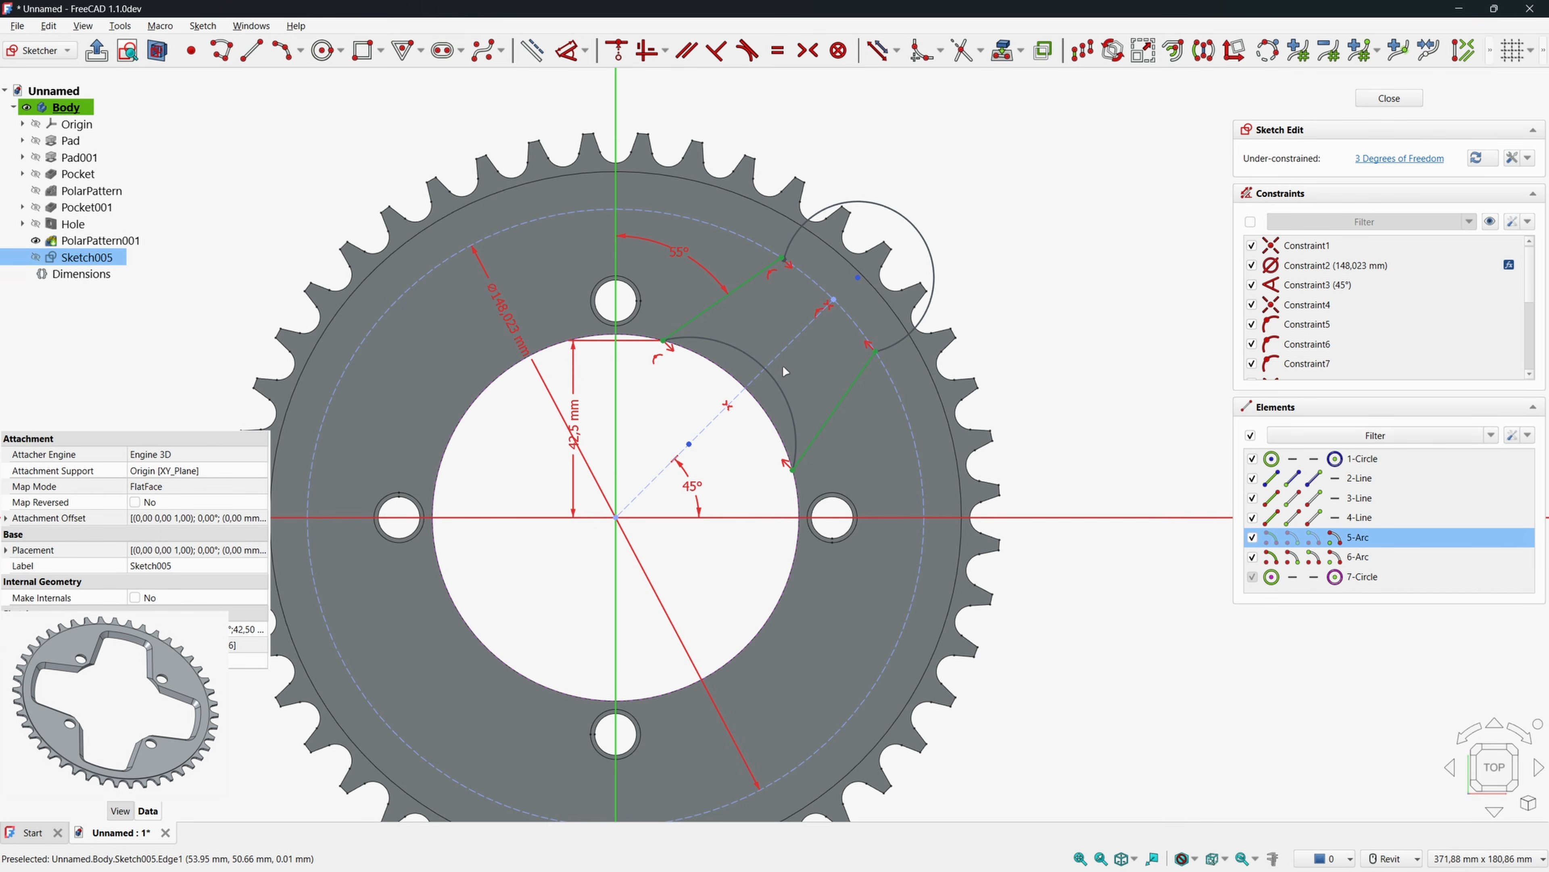
click(616, 50)
scroll(759, 205, up, 5)
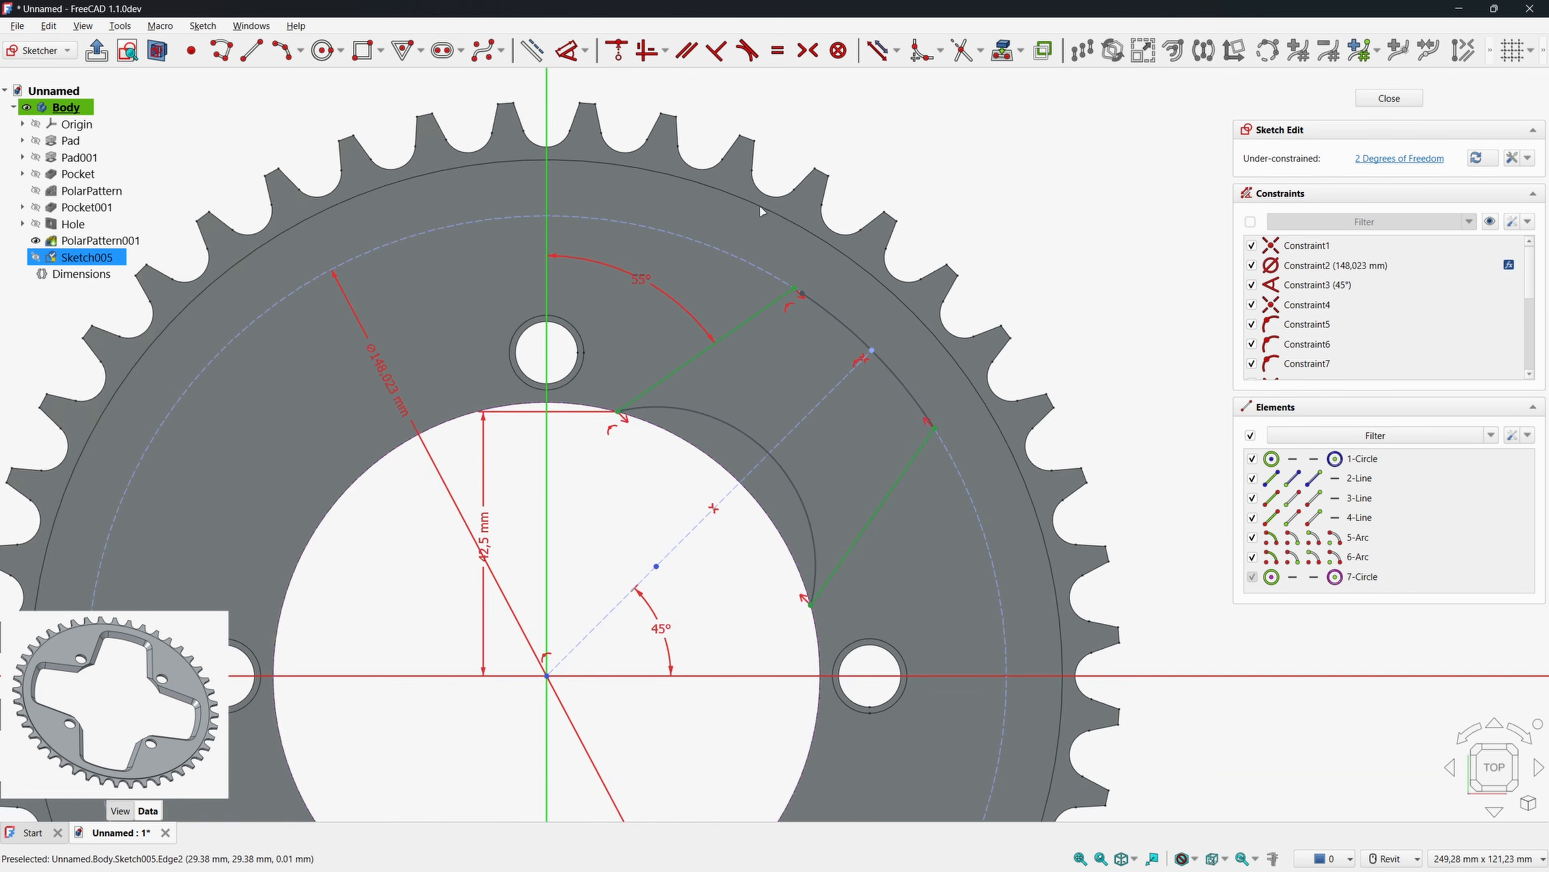
click(813, 311)
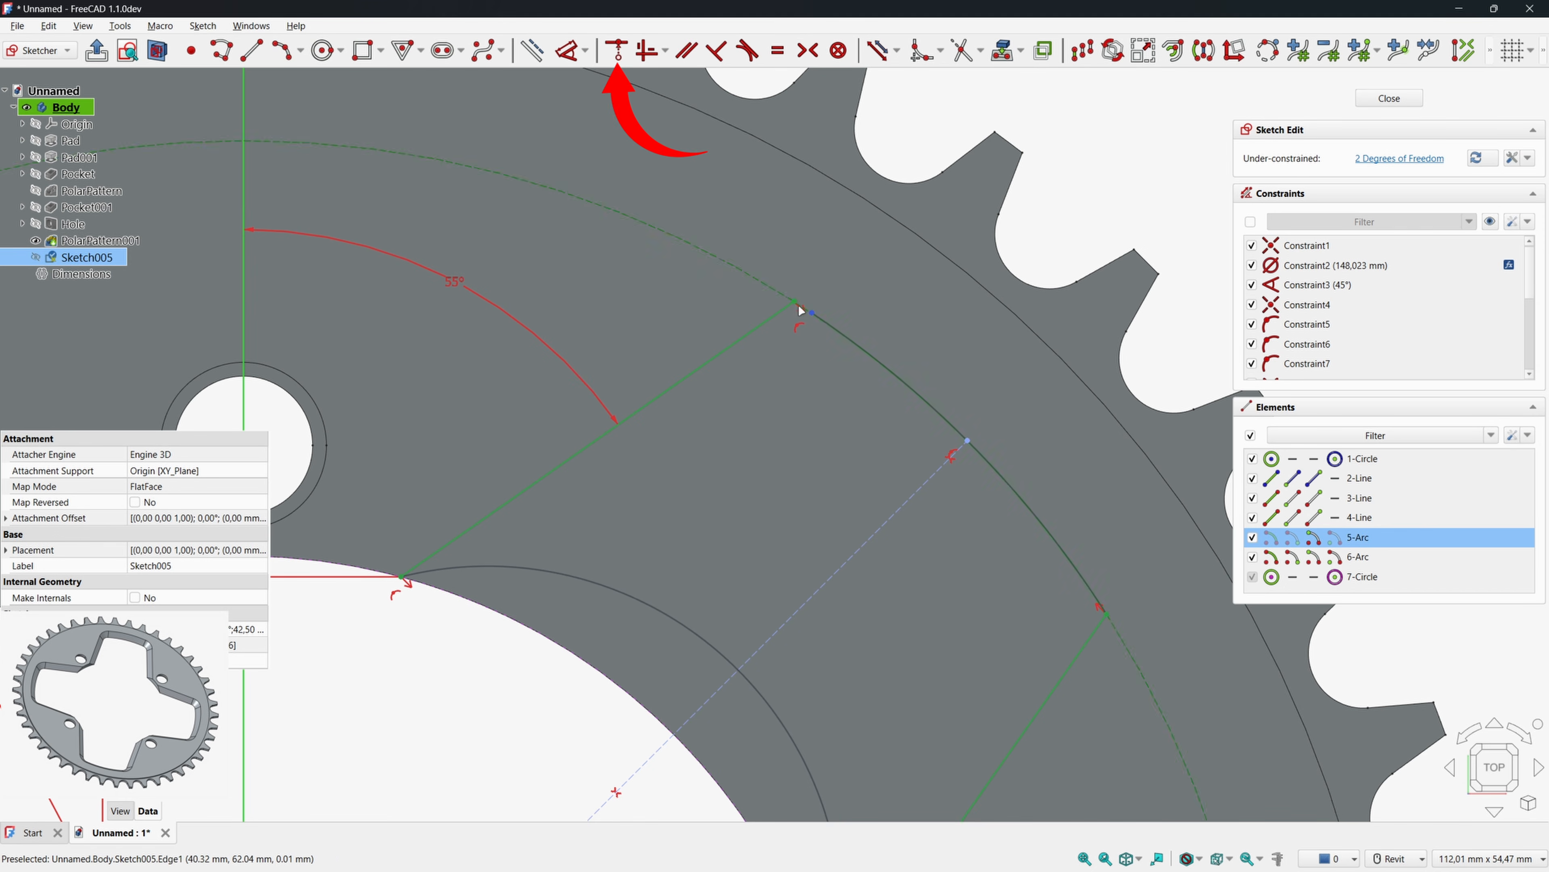
click(794, 301)
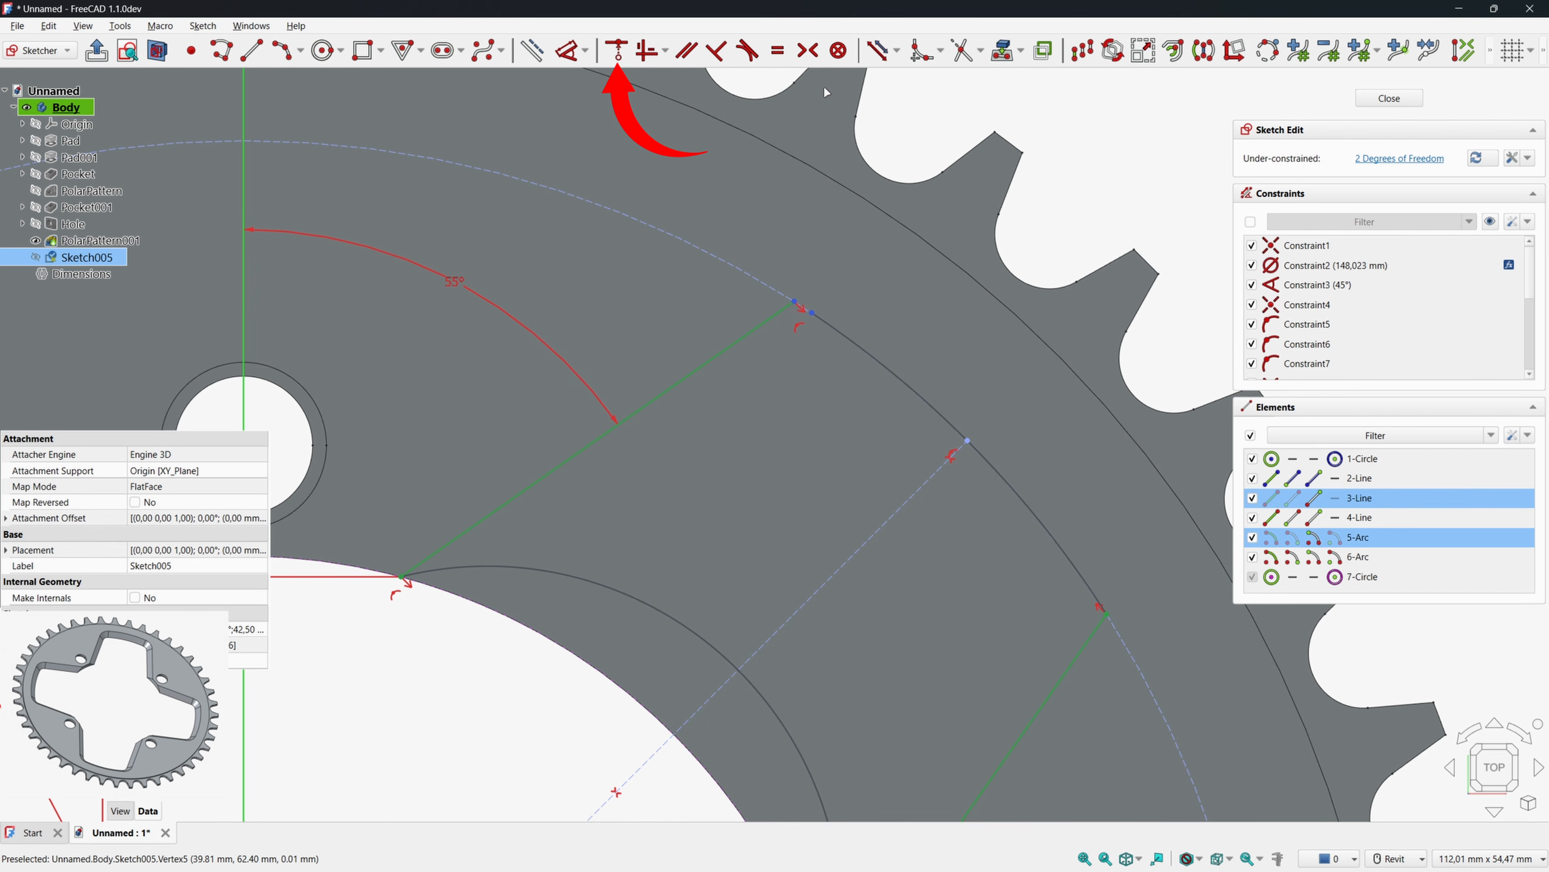
click(618, 50)
scroll(784, 341, down, 4)
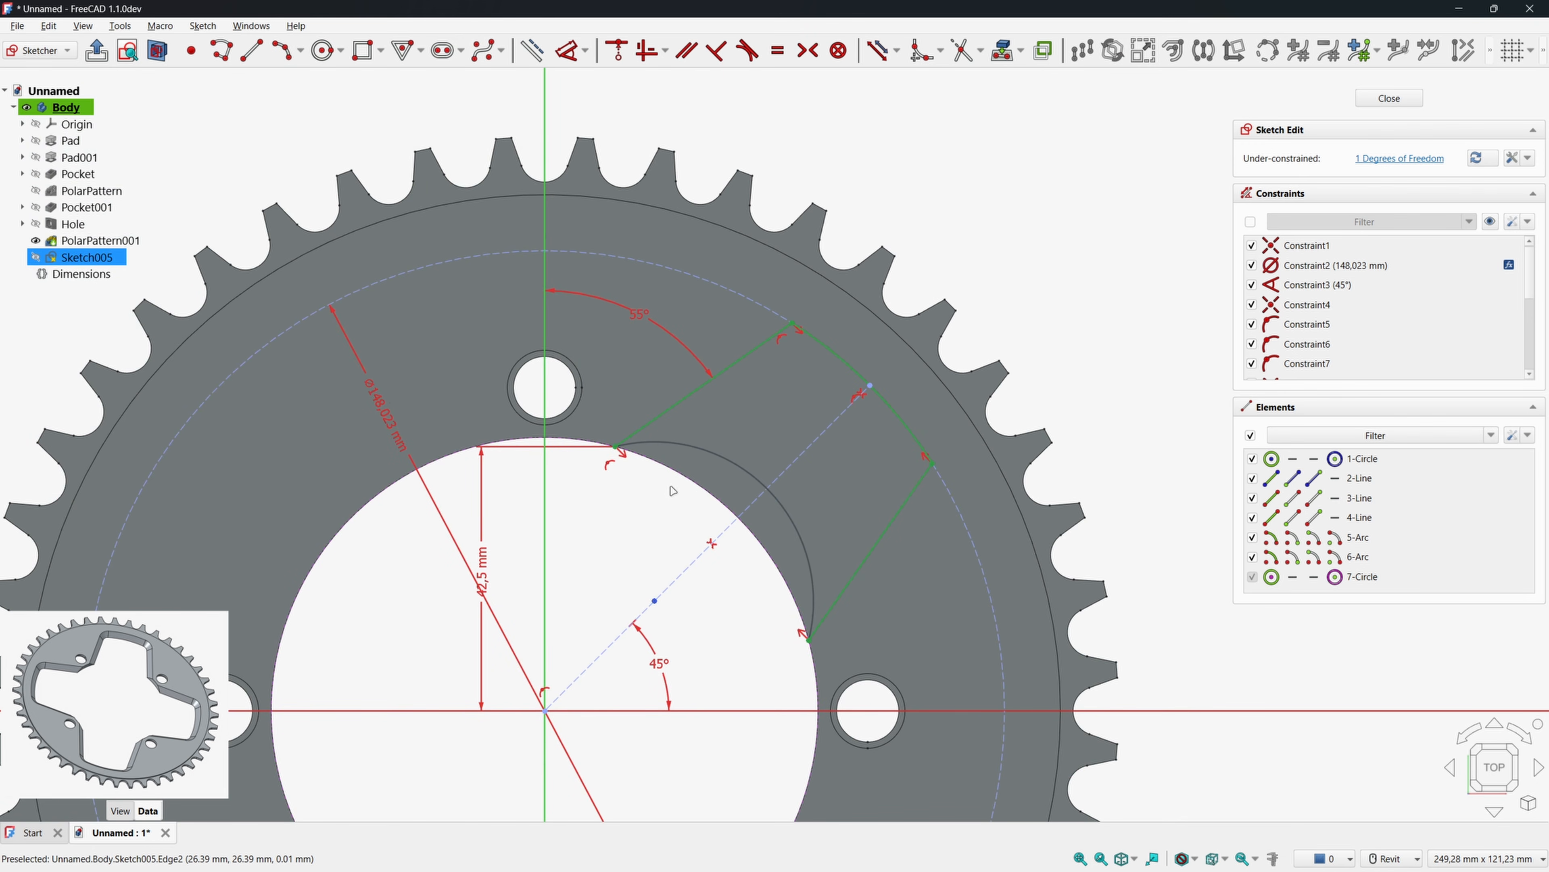
Constrain the inner arc's centre onto the horizontal axis and close the sketch.
click(655, 600)
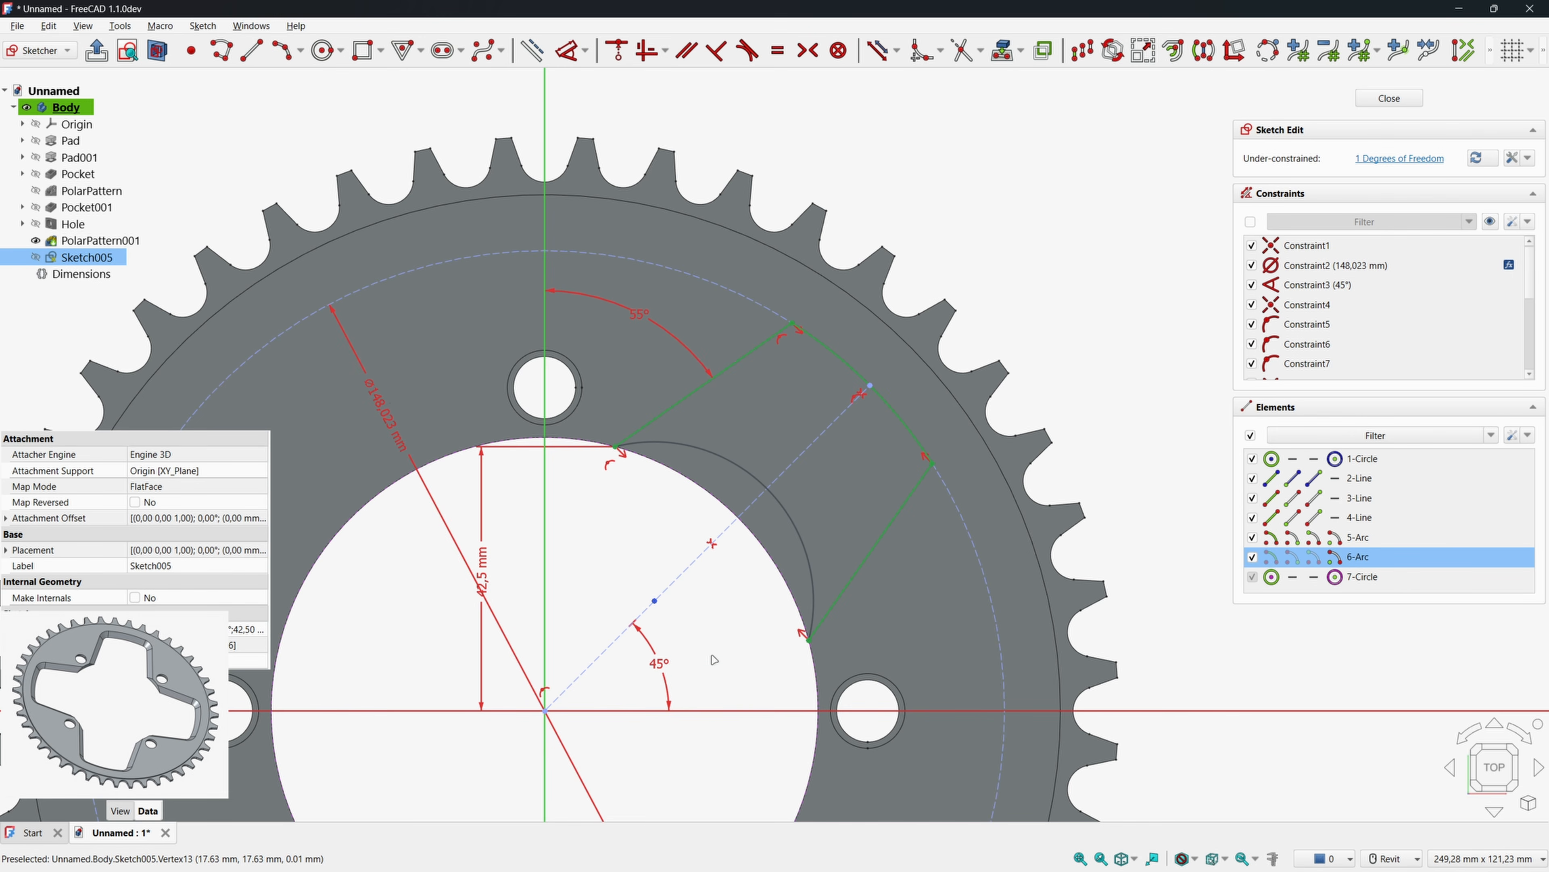
click(726, 709)
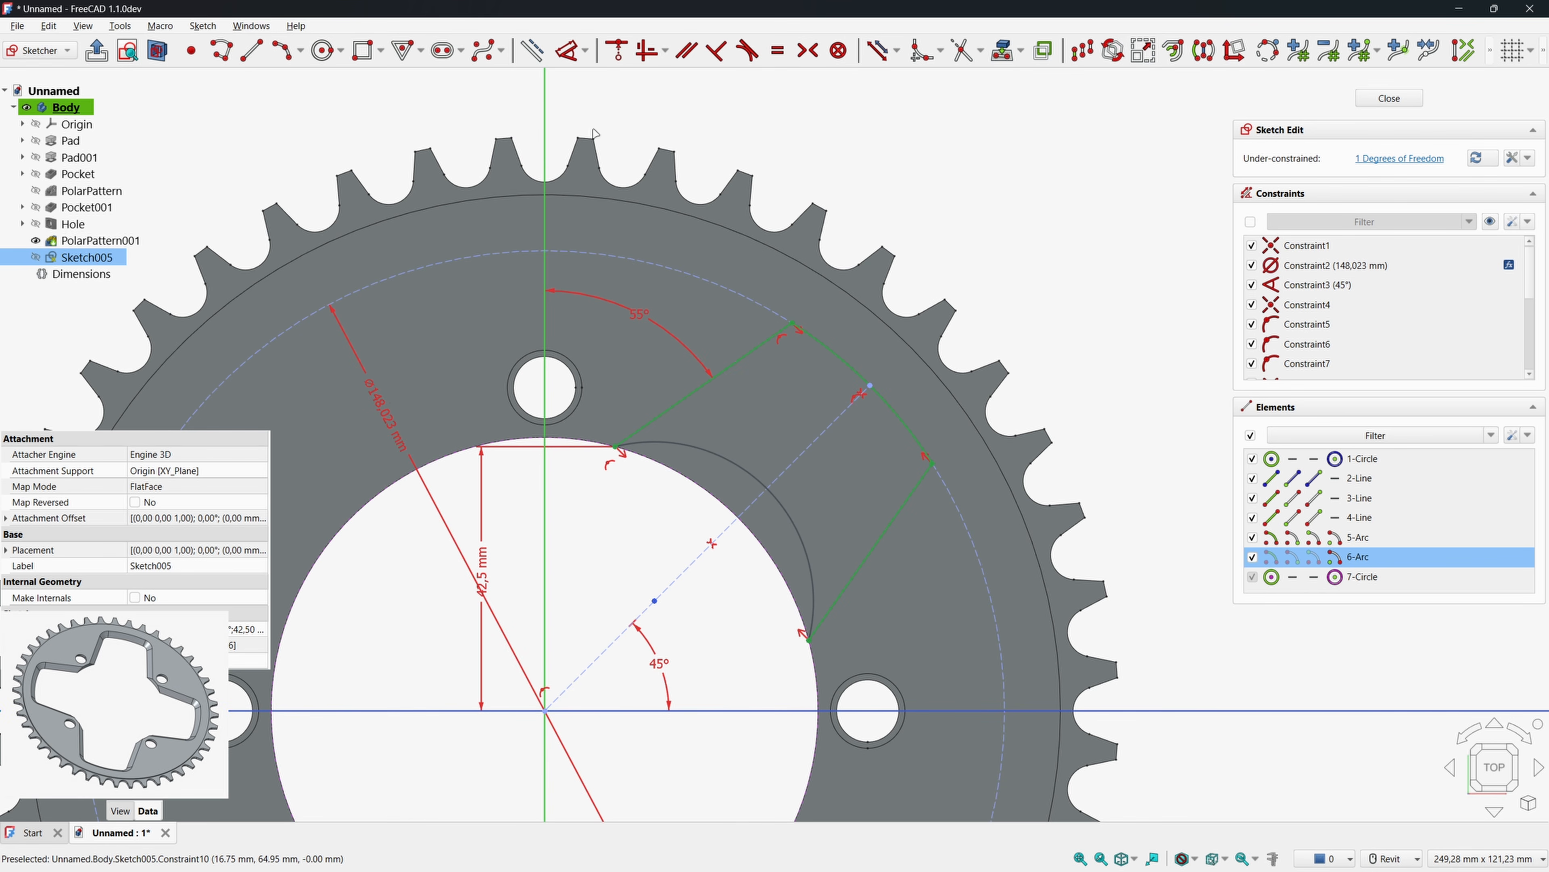
click(617, 50)
scroll(722, 420, down, 1)
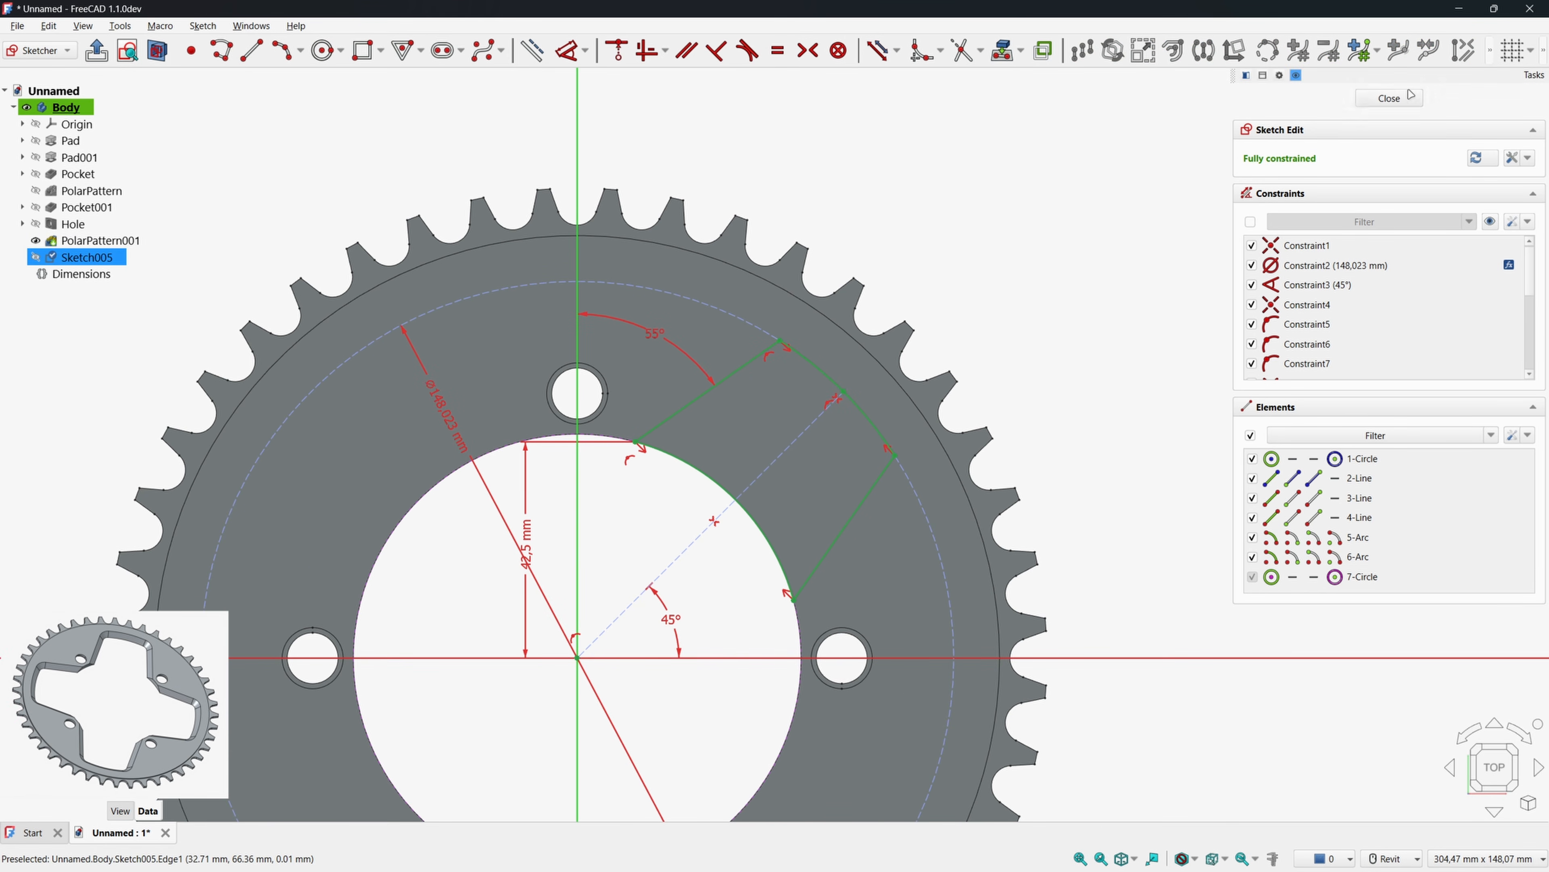
click(1389, 98)
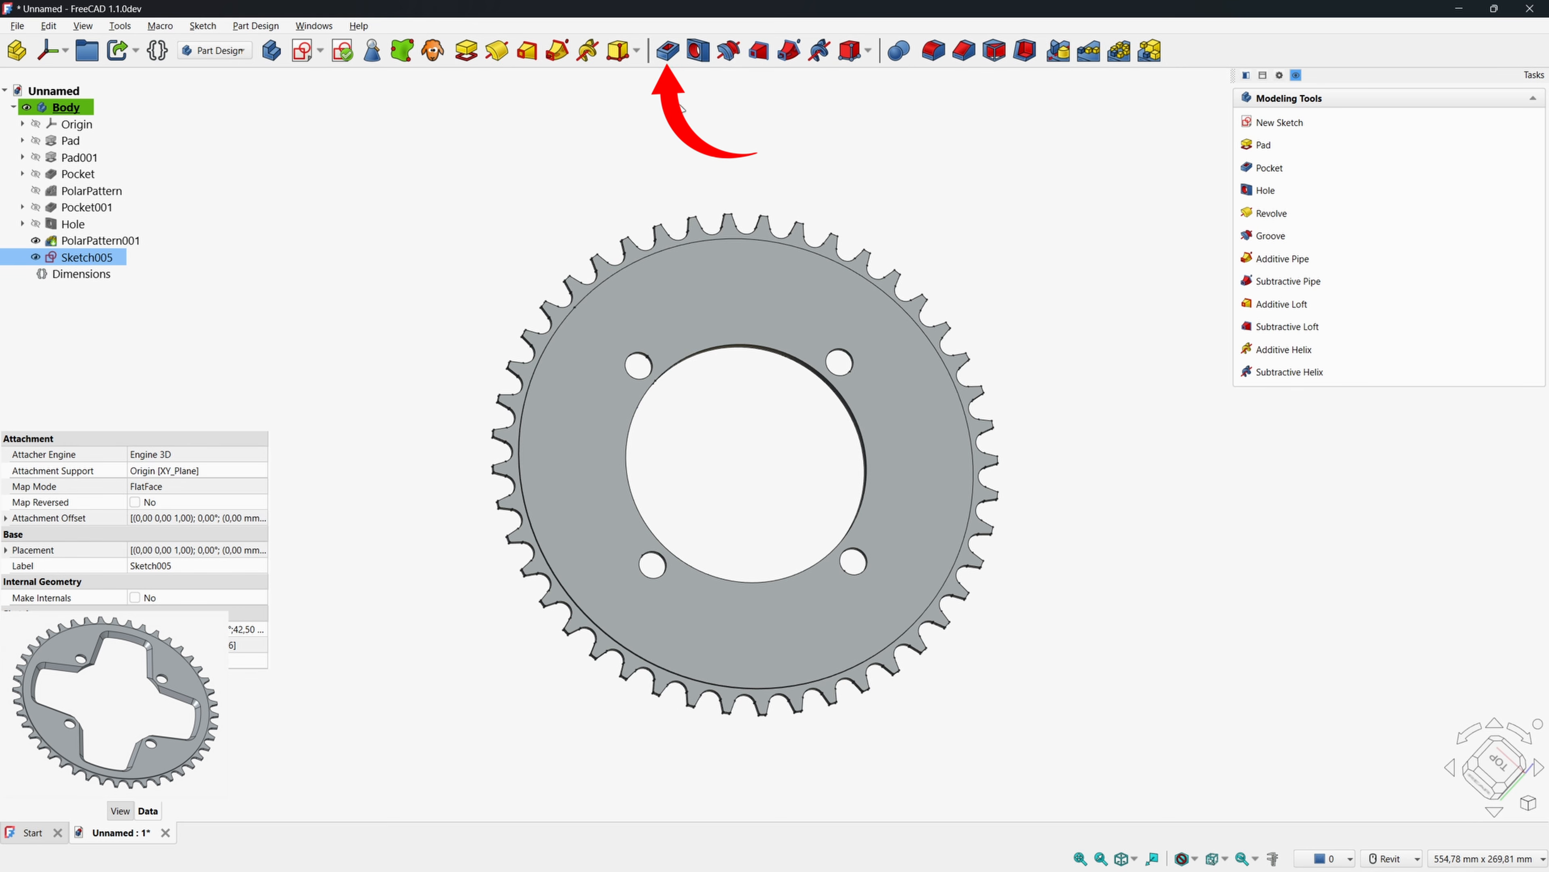
Pocket the cutout sketch with Symmetric mode and the Through all type.
click(668, 50)
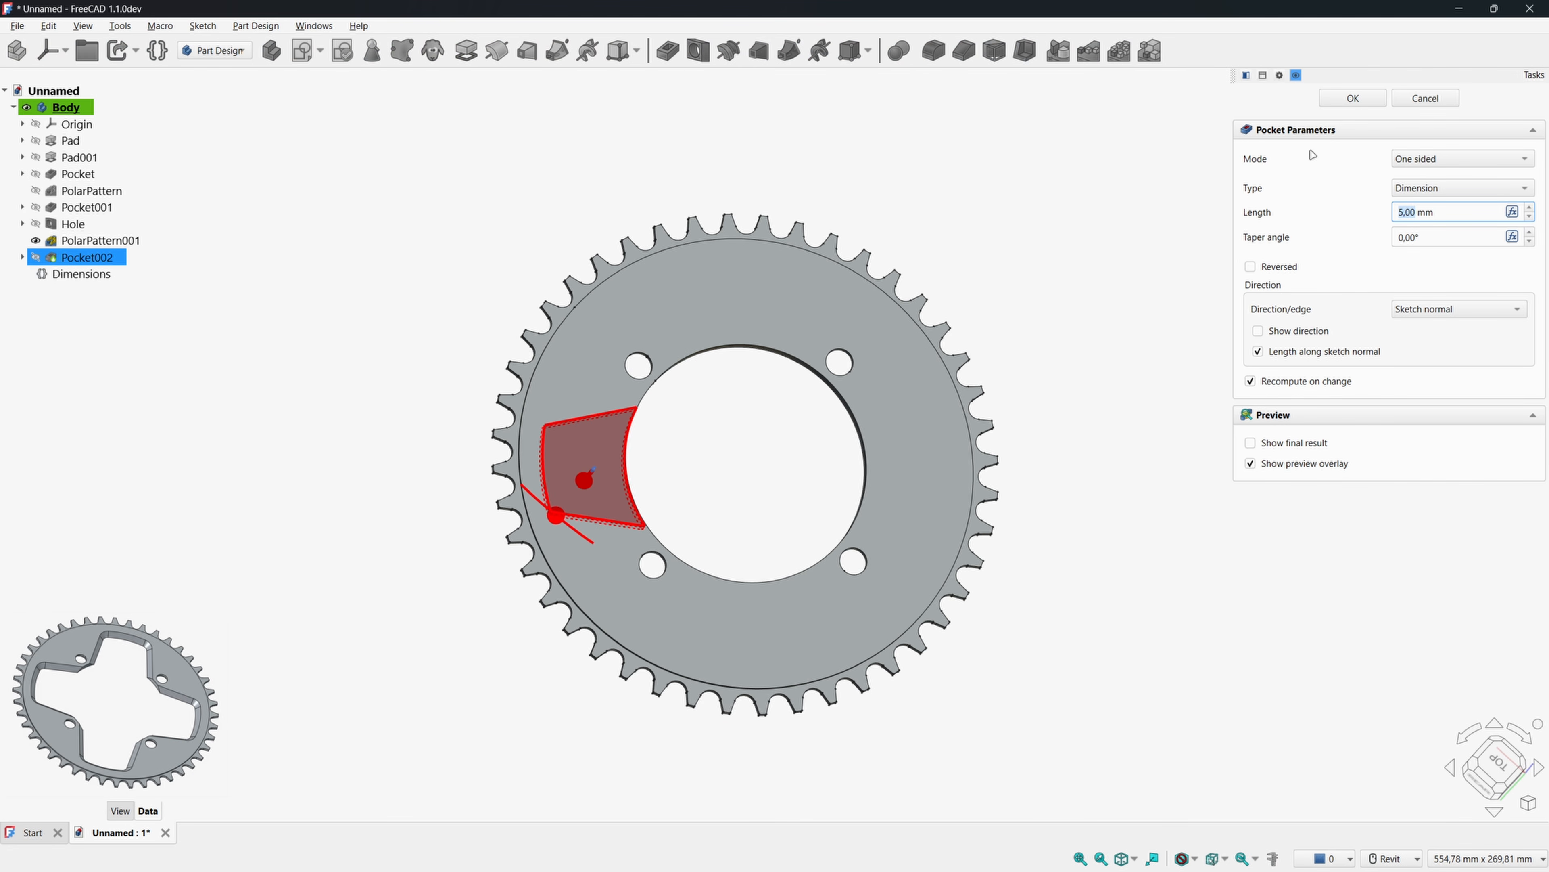
click(1425, 160)
click(1433, 195)
click(1432, 191)
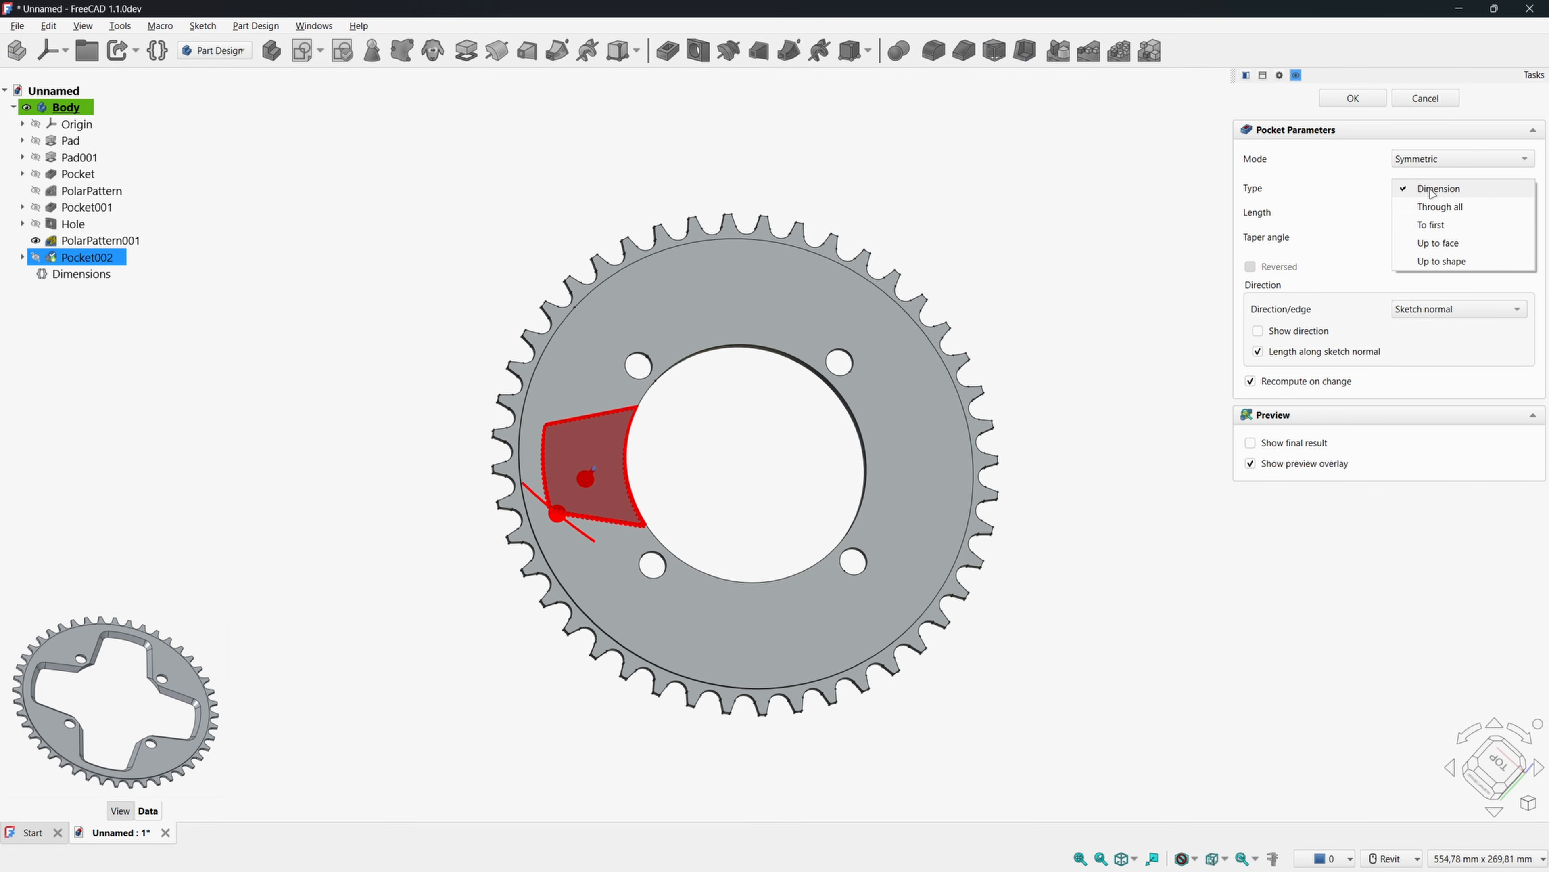
click(1432, 207)
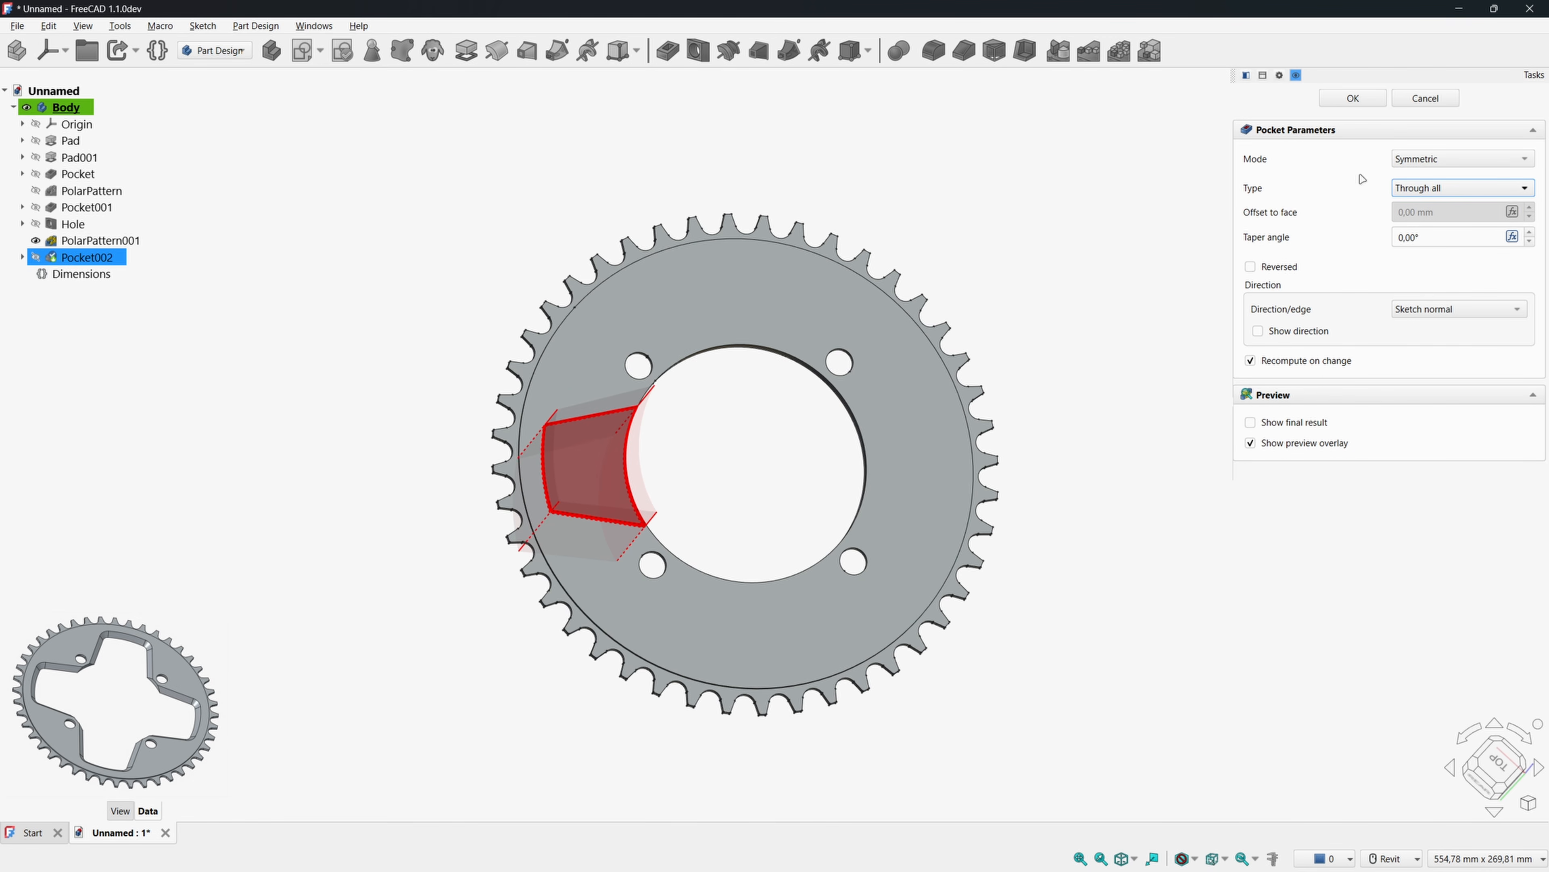
click(1353, 97)
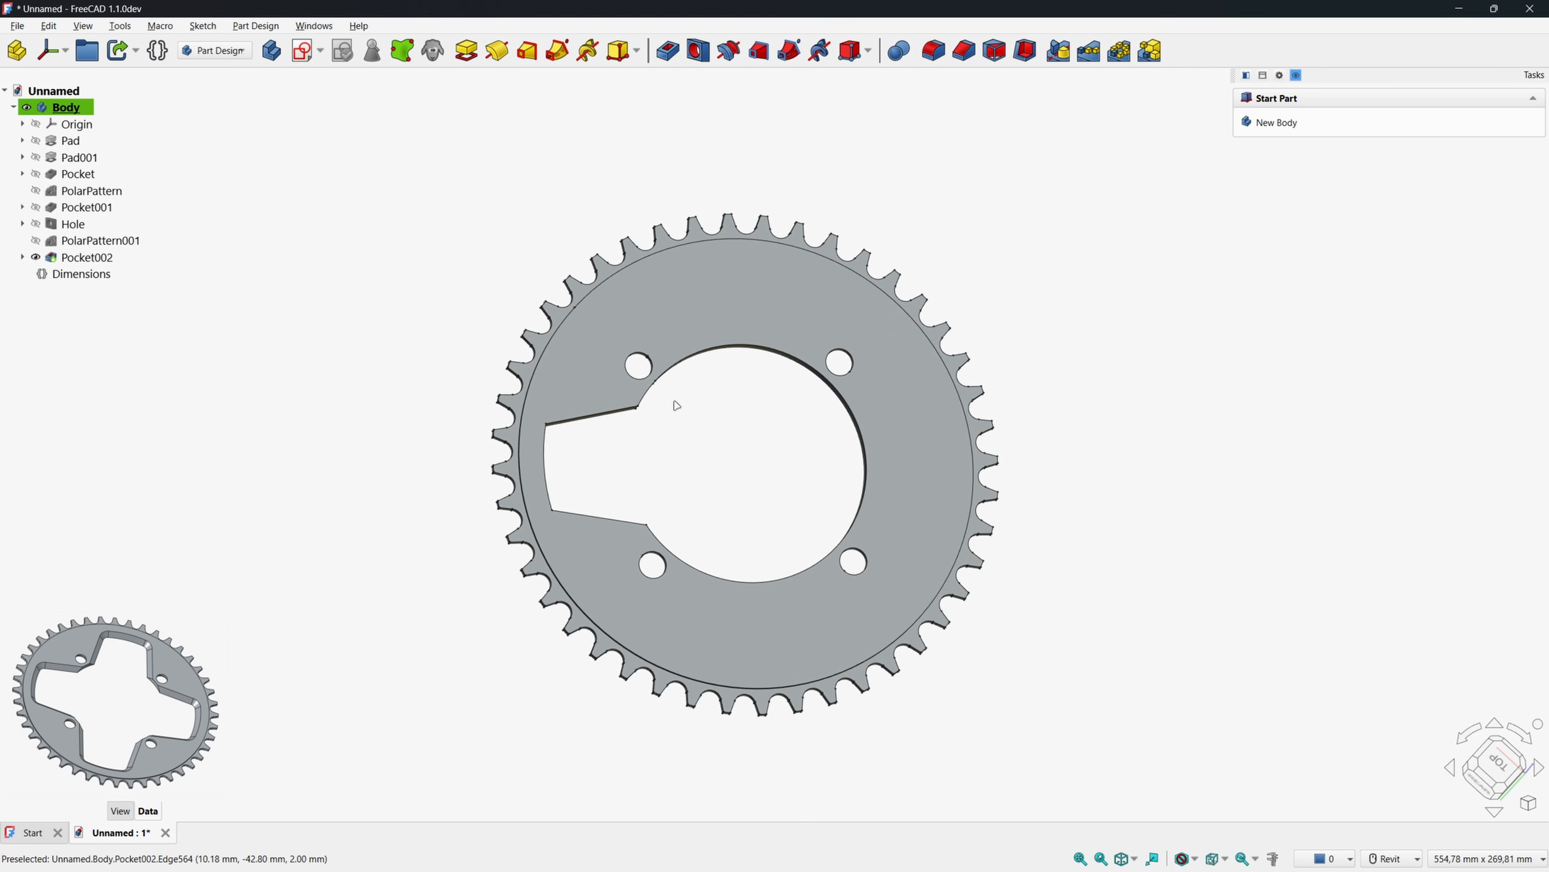
Fillet the cutout's two outer vertical corner edges with a 5 mm radius.
shift+middle_drag(674, 401, 892, 391)
scroll(669, 383, up, 3)
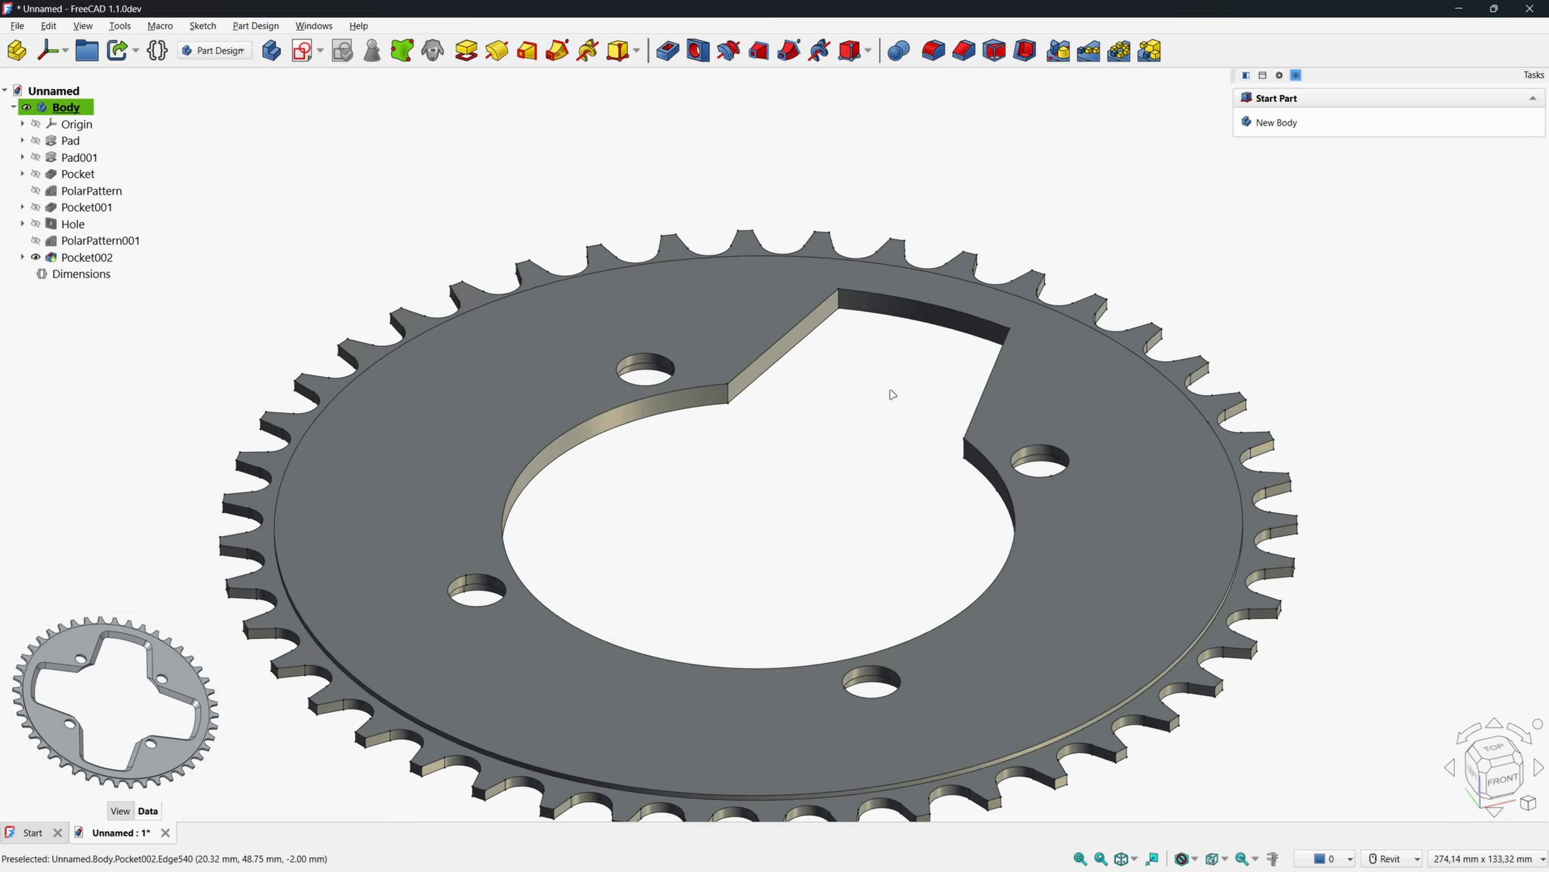
scroll(692, 336, up, 6)
click(697, 319)
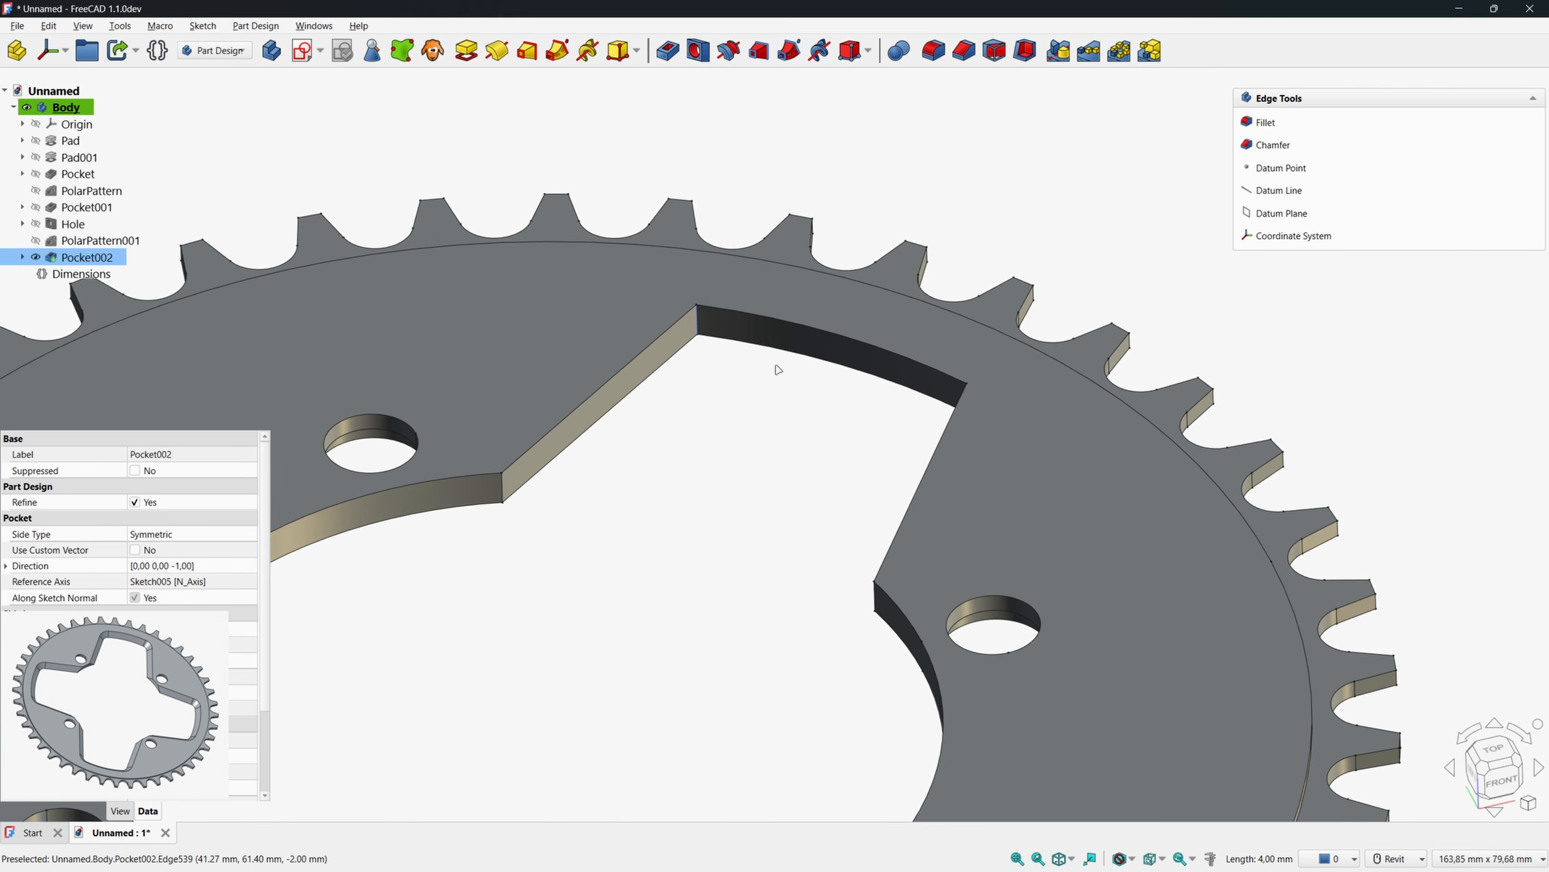
shift+middle_drag(775, 360, 215, 323)
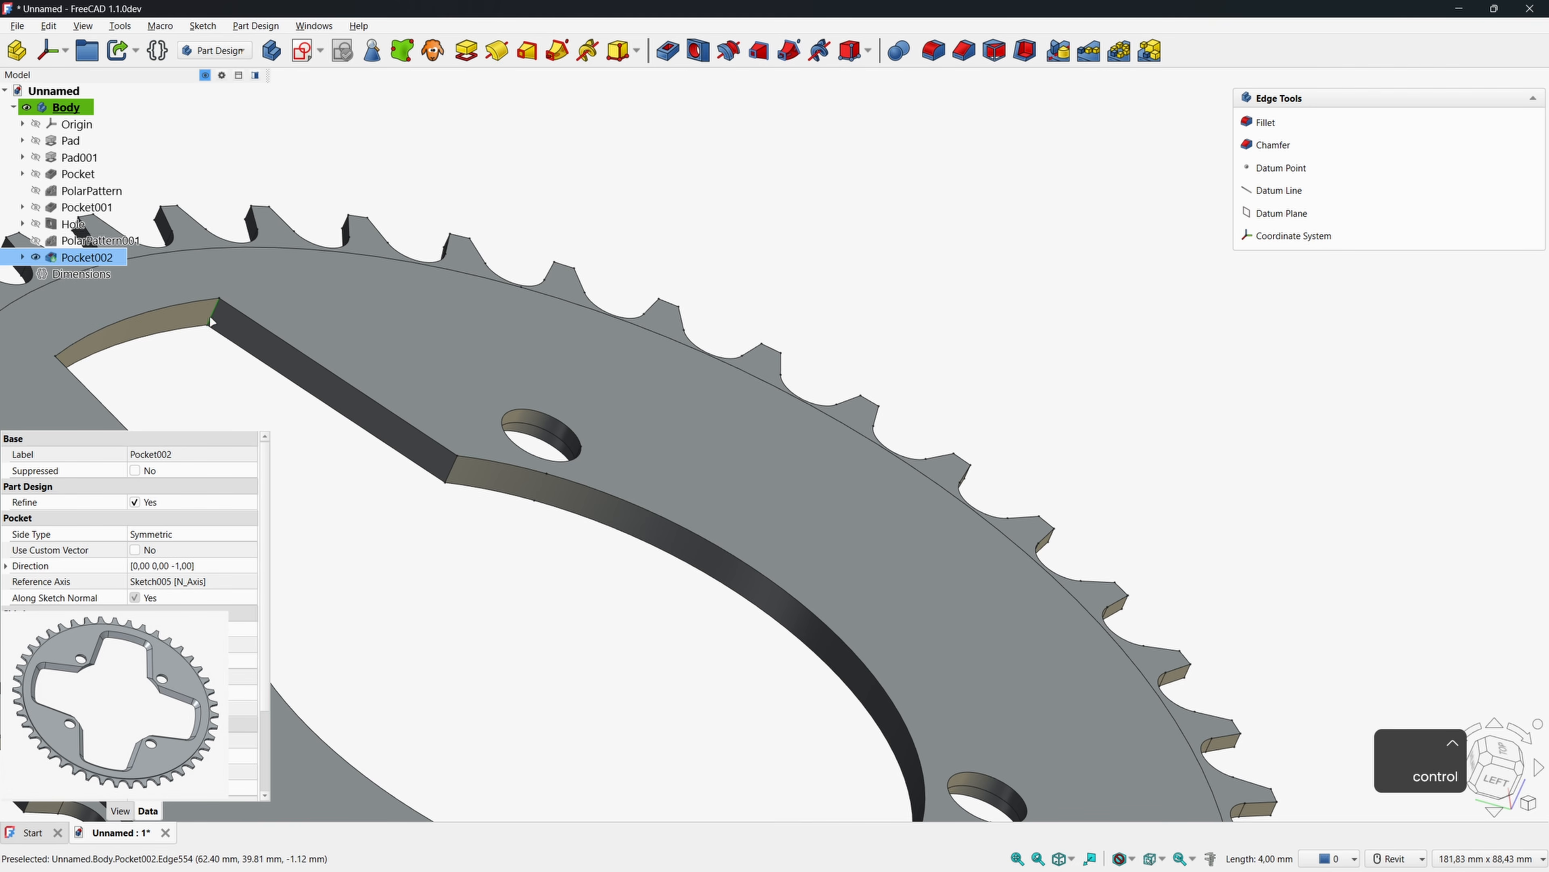
ctrl+click(207, 312)
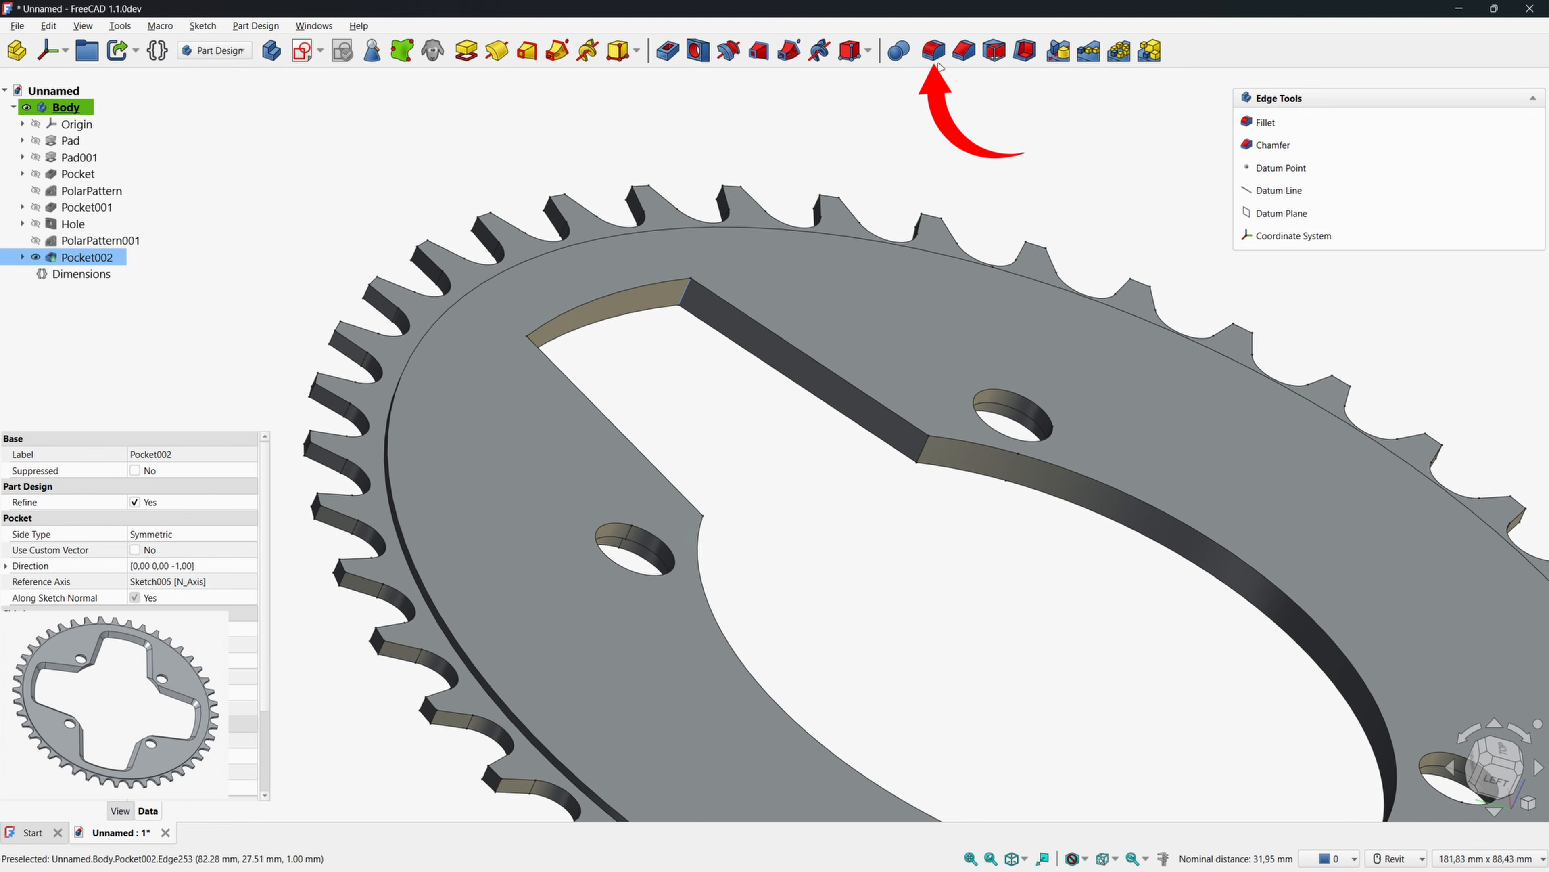
click(933, 50)
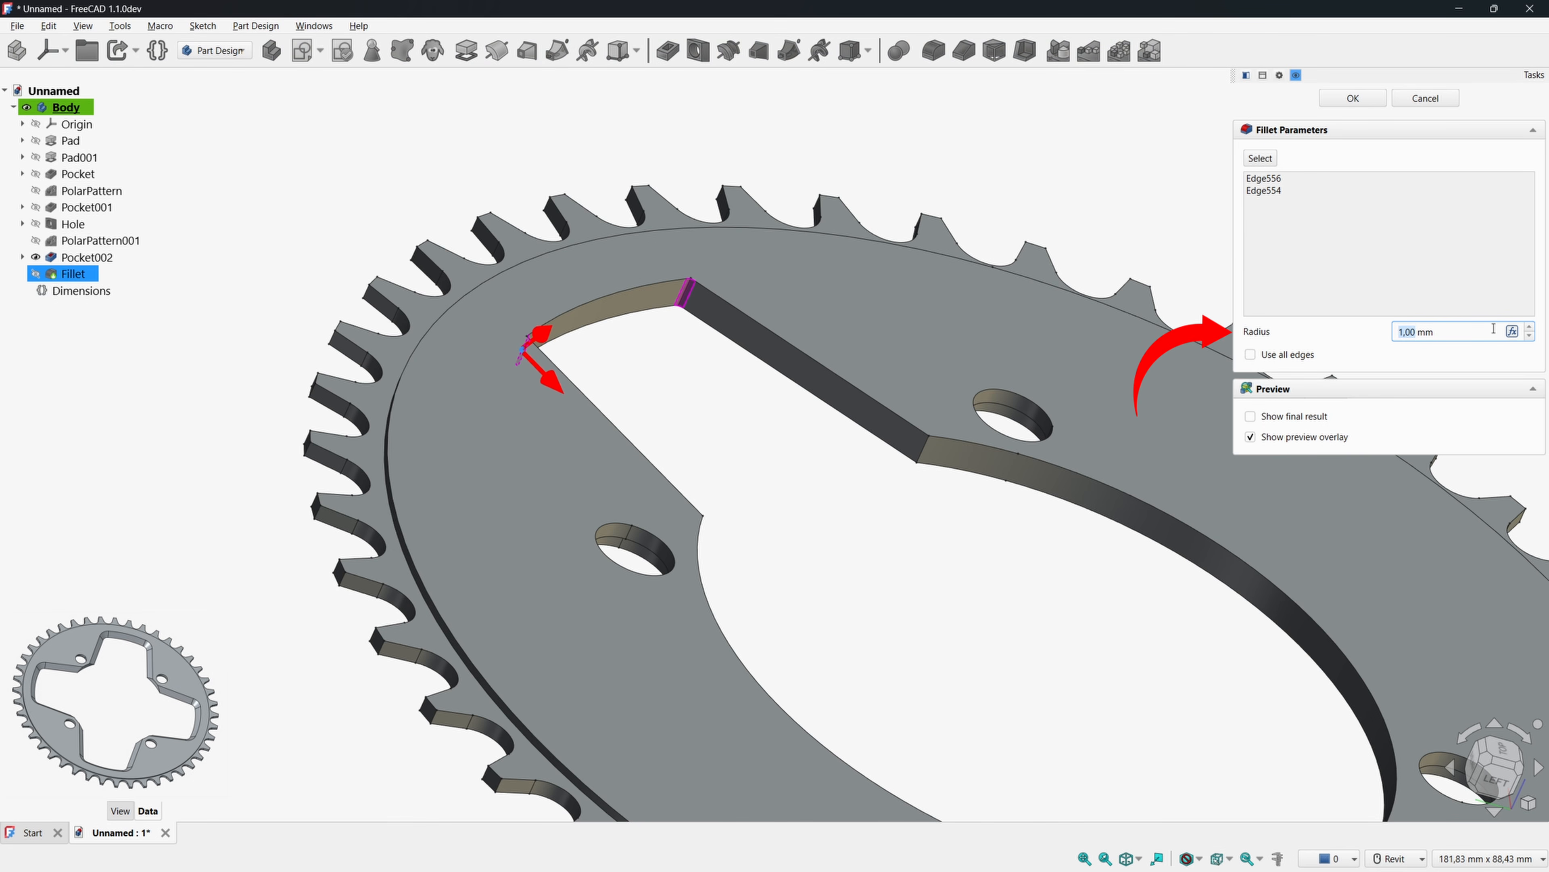
text(5)
key(Return)
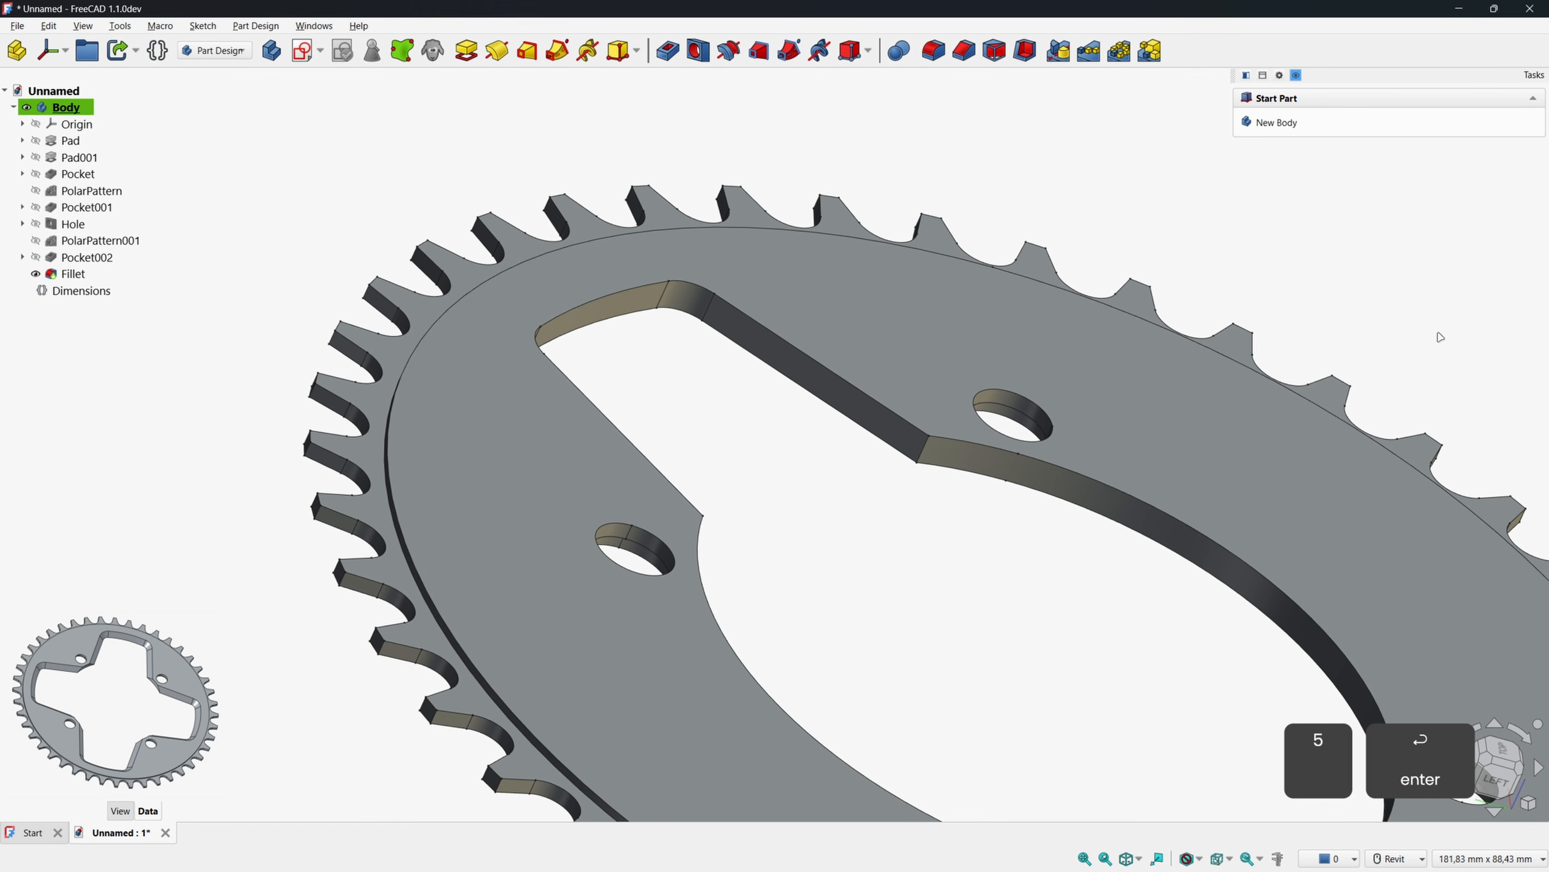
Chamfer the cutout's edge on the chainring's upper face with an equal distance of 3.9999 mm.
click(792, 345)
click(964, 50)
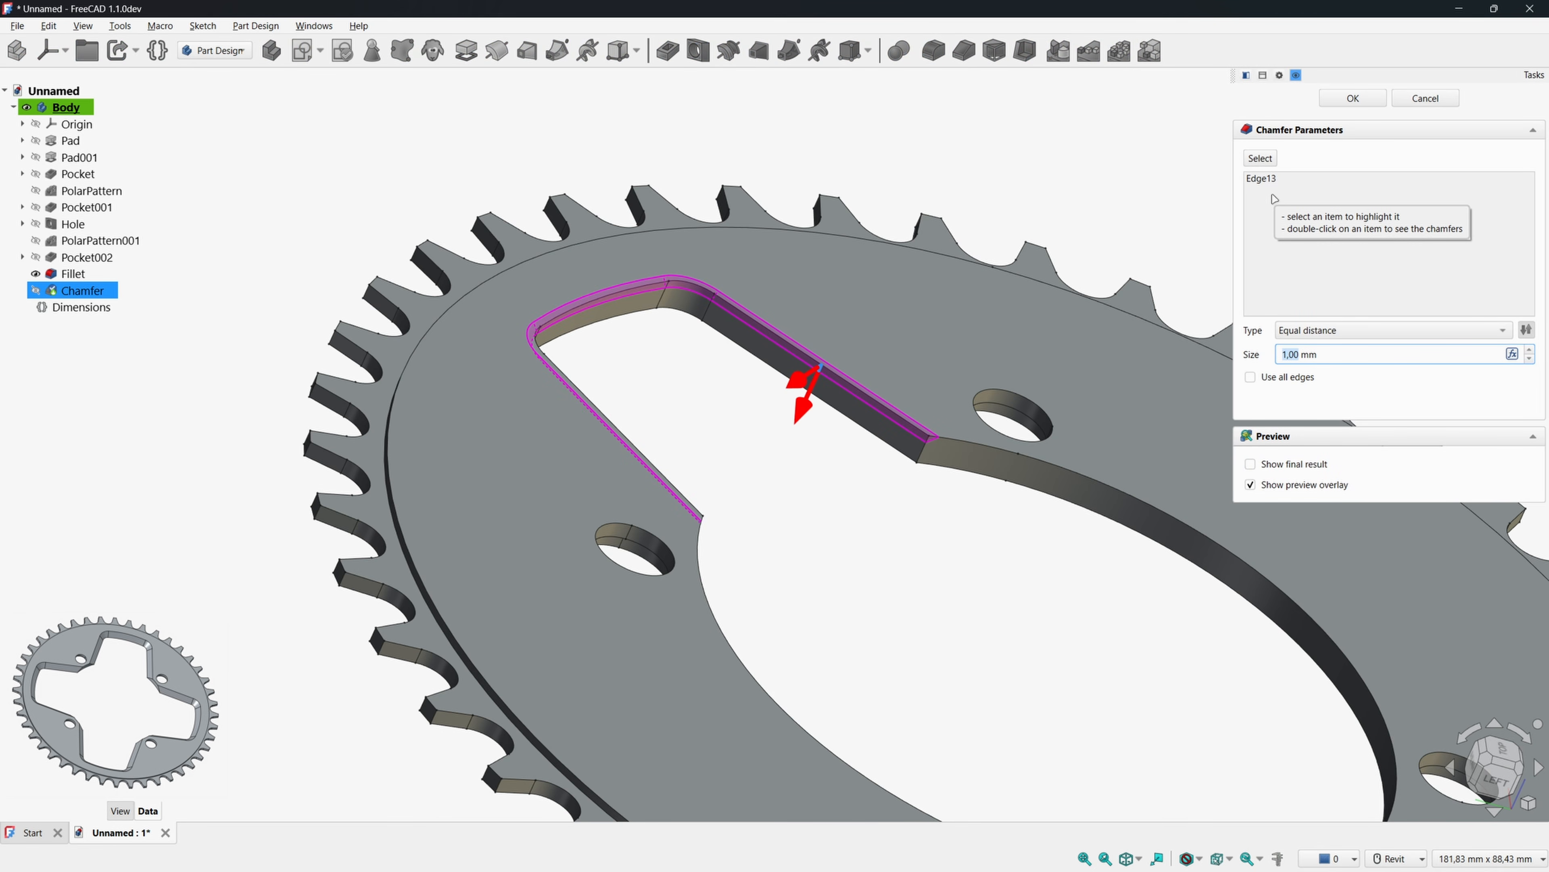
text(4)
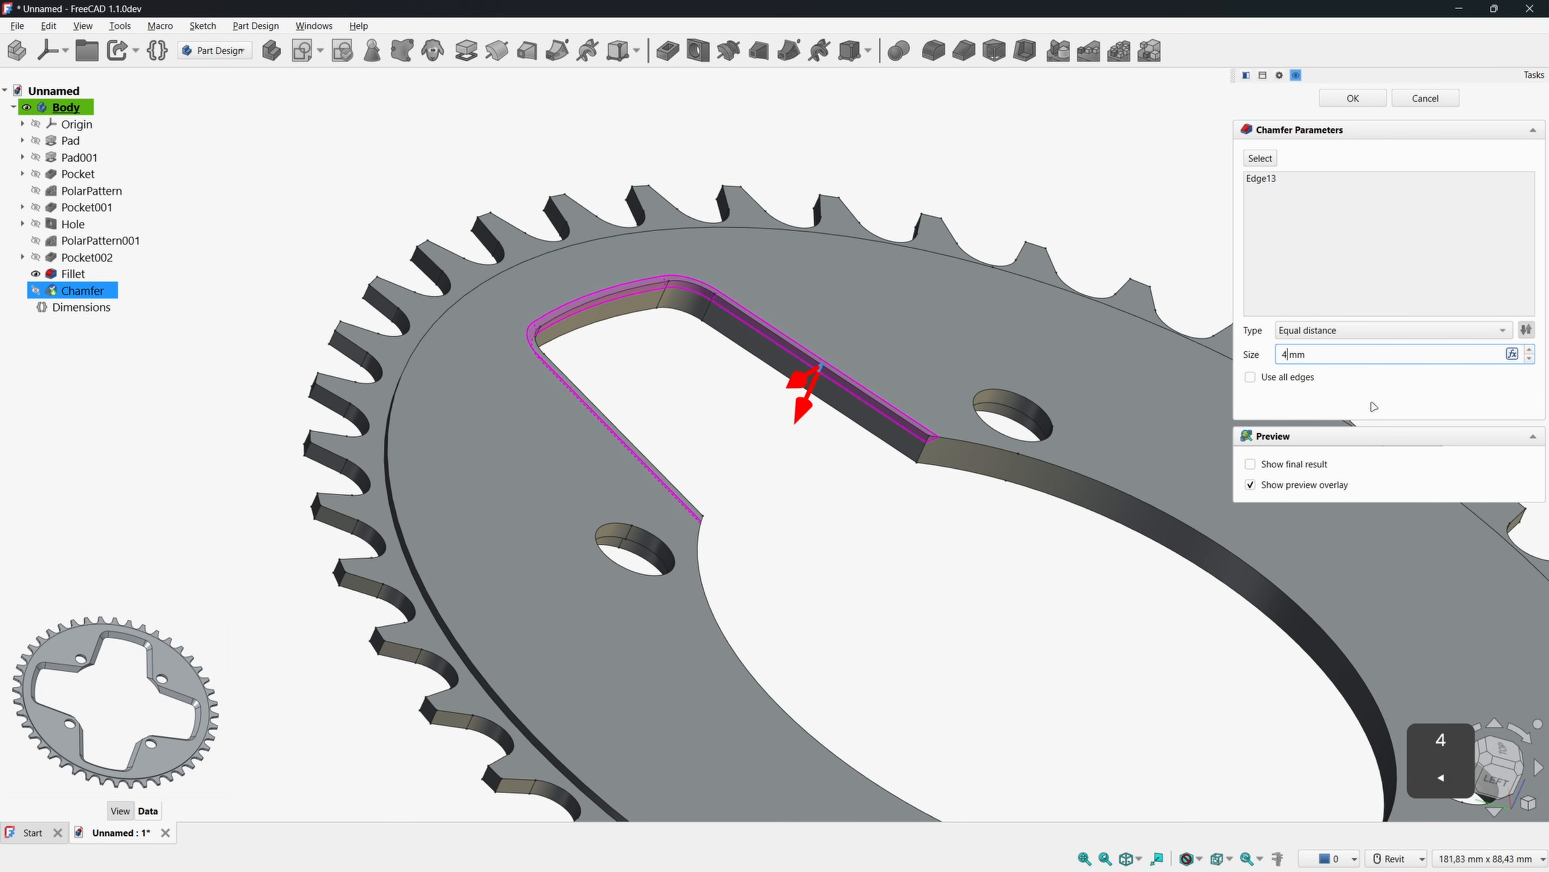
key(Return)
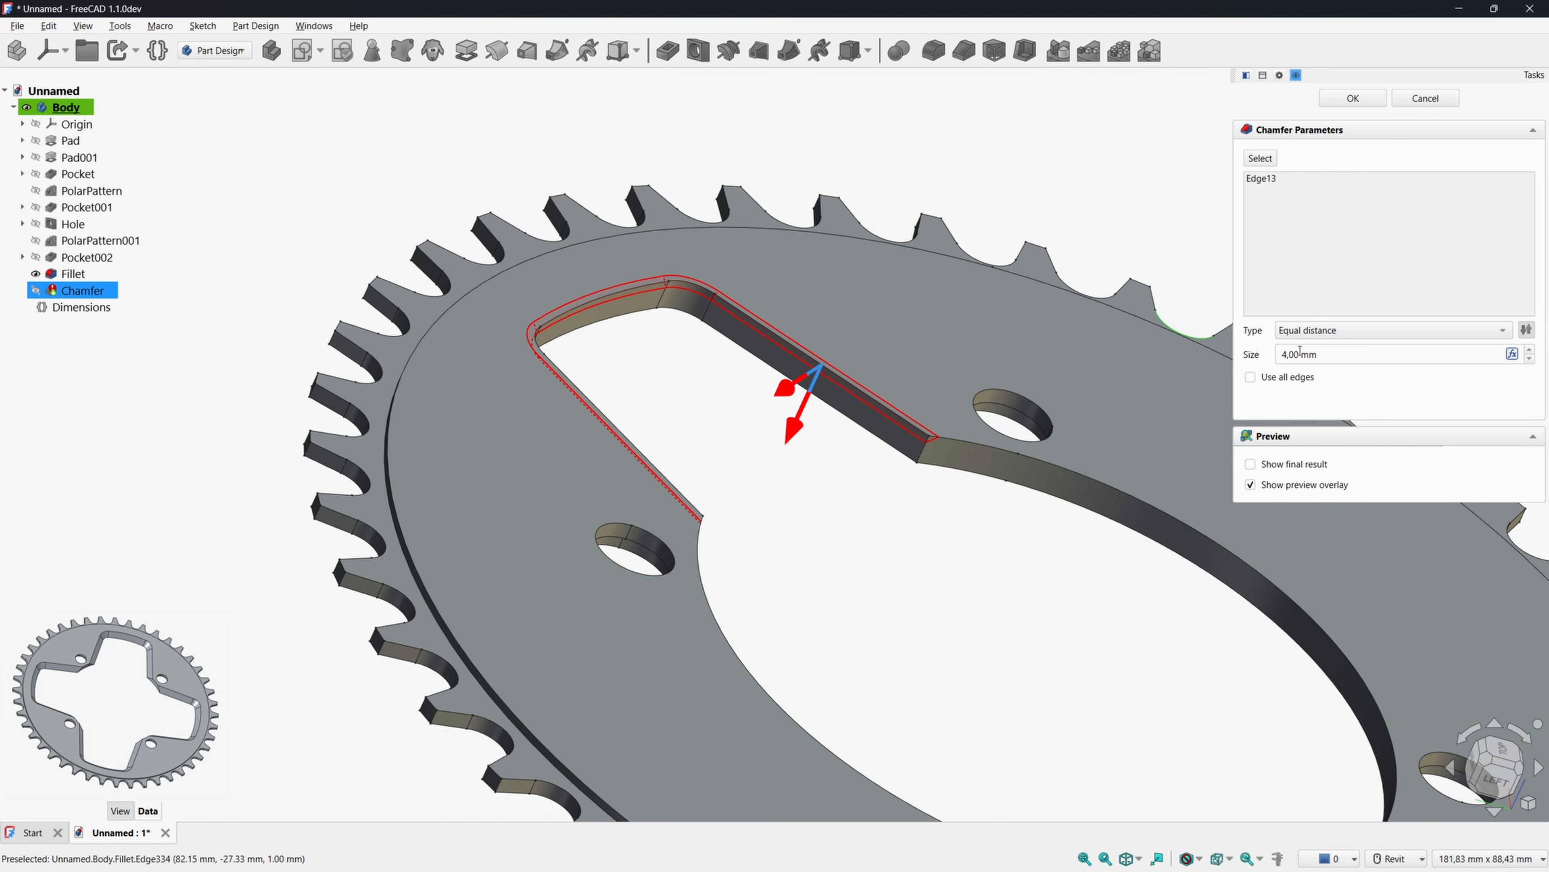
drag(1342, 351, 1173, 342)
text(3.9999)
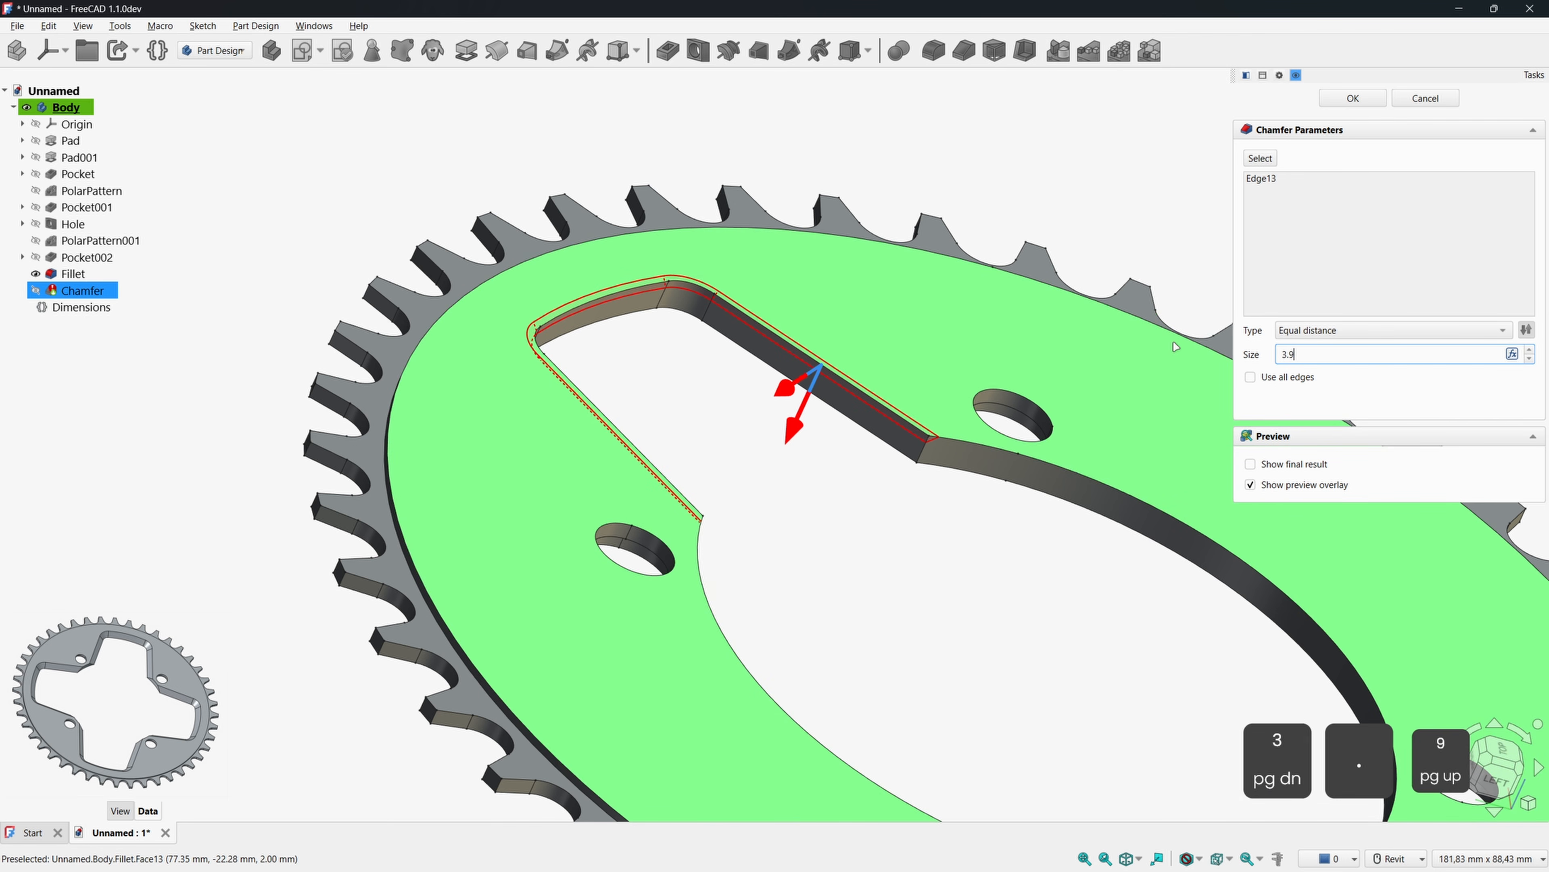
click(1325, 394)
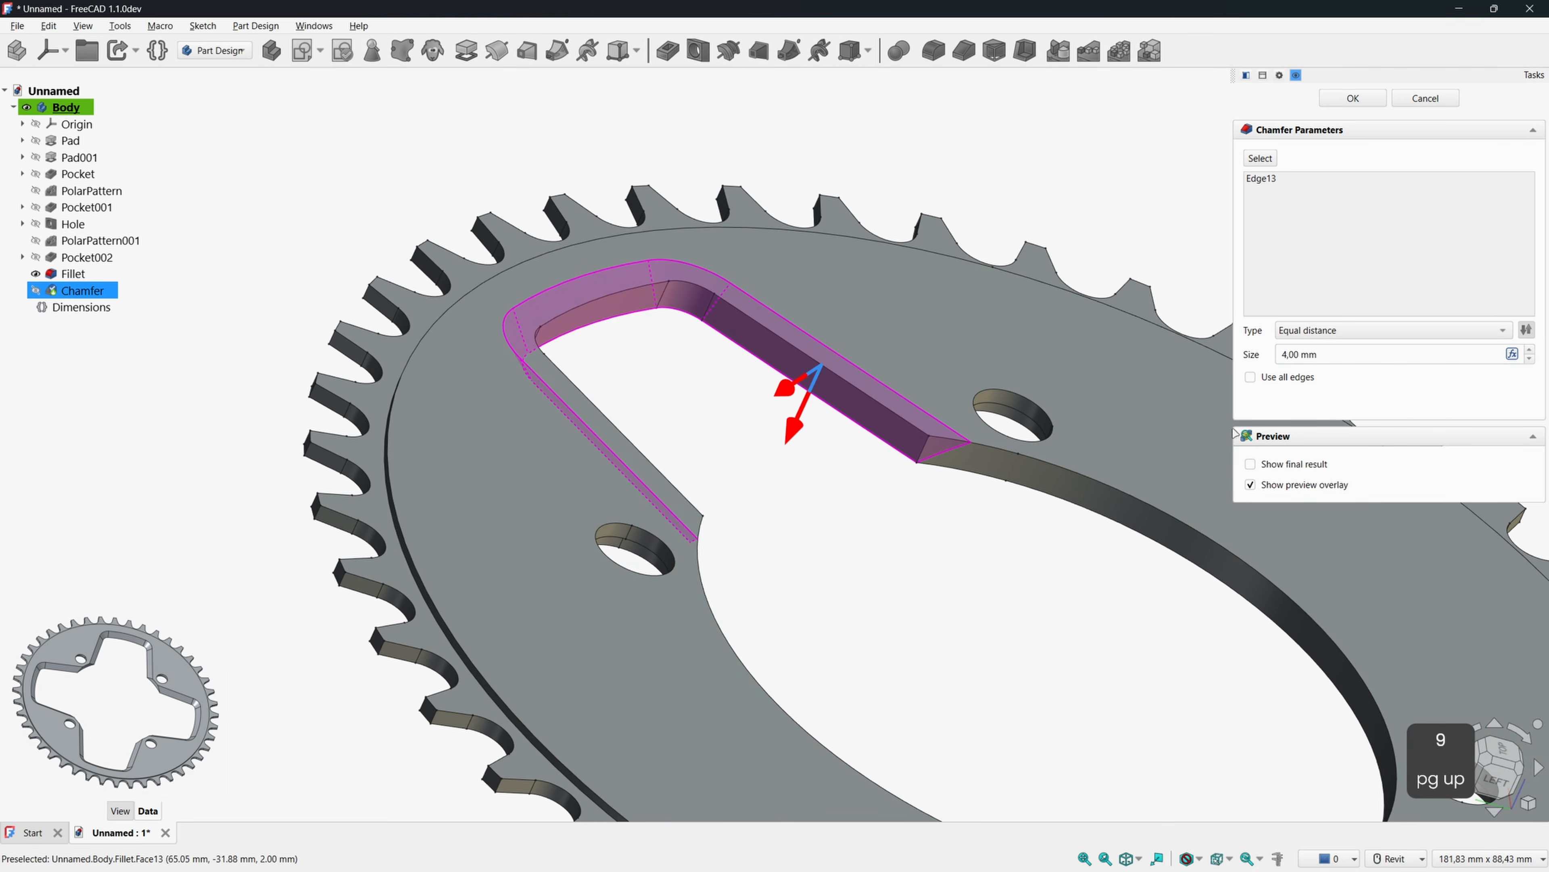
click(1352, 98)
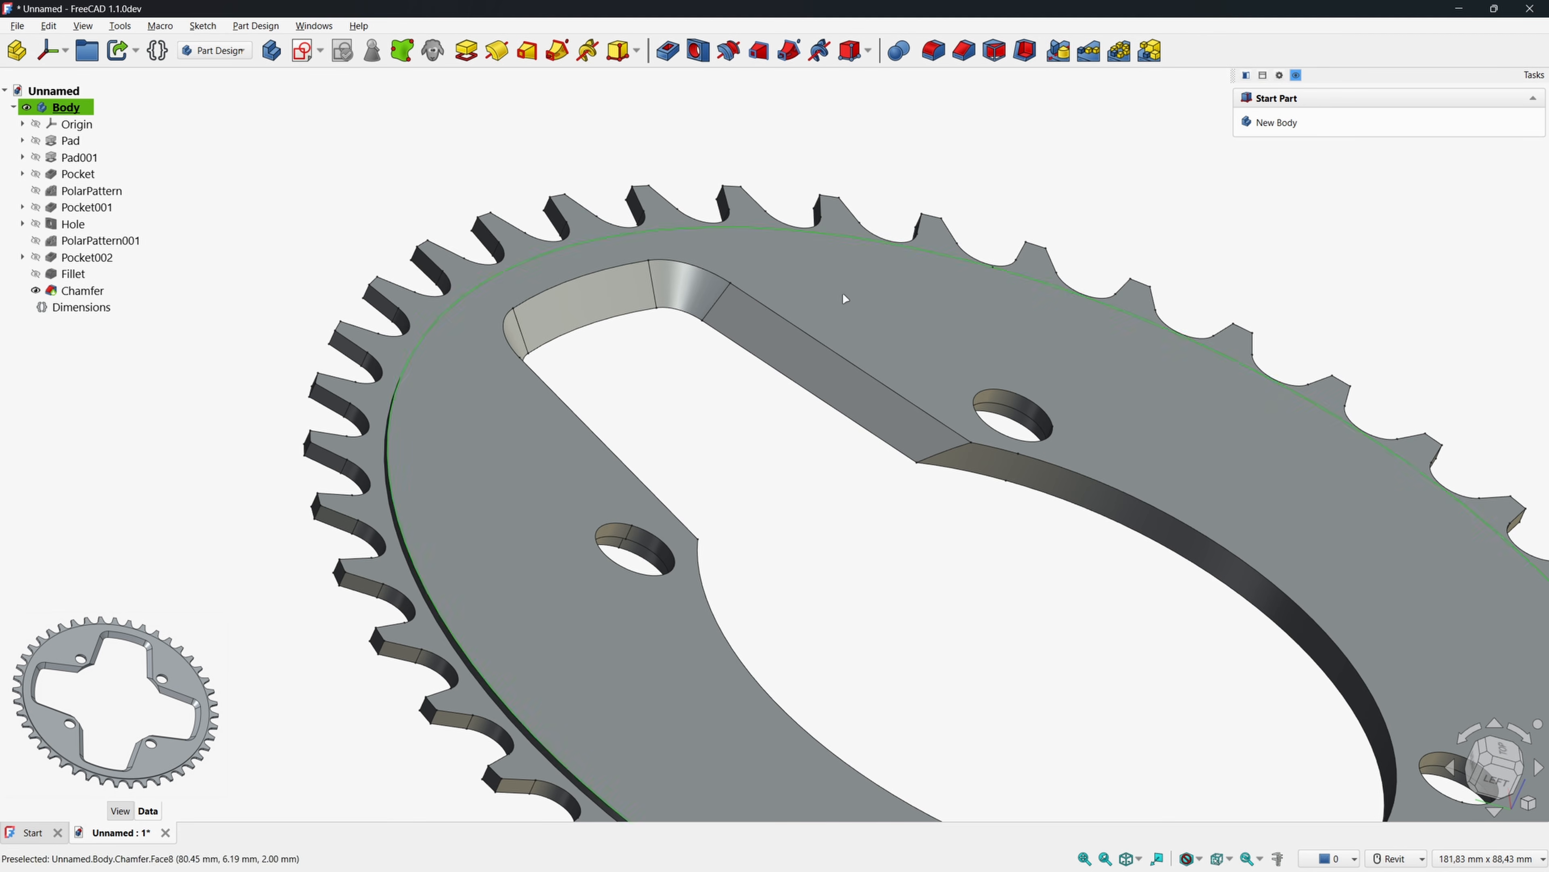
Polar-pattern the cutout's Pocket002, Fillet and Chamfer together with 4 occurrences over 360° about the normal sketch axis.
scroll(674, 327, down, 5)
scroll(674, 327, down, 3)
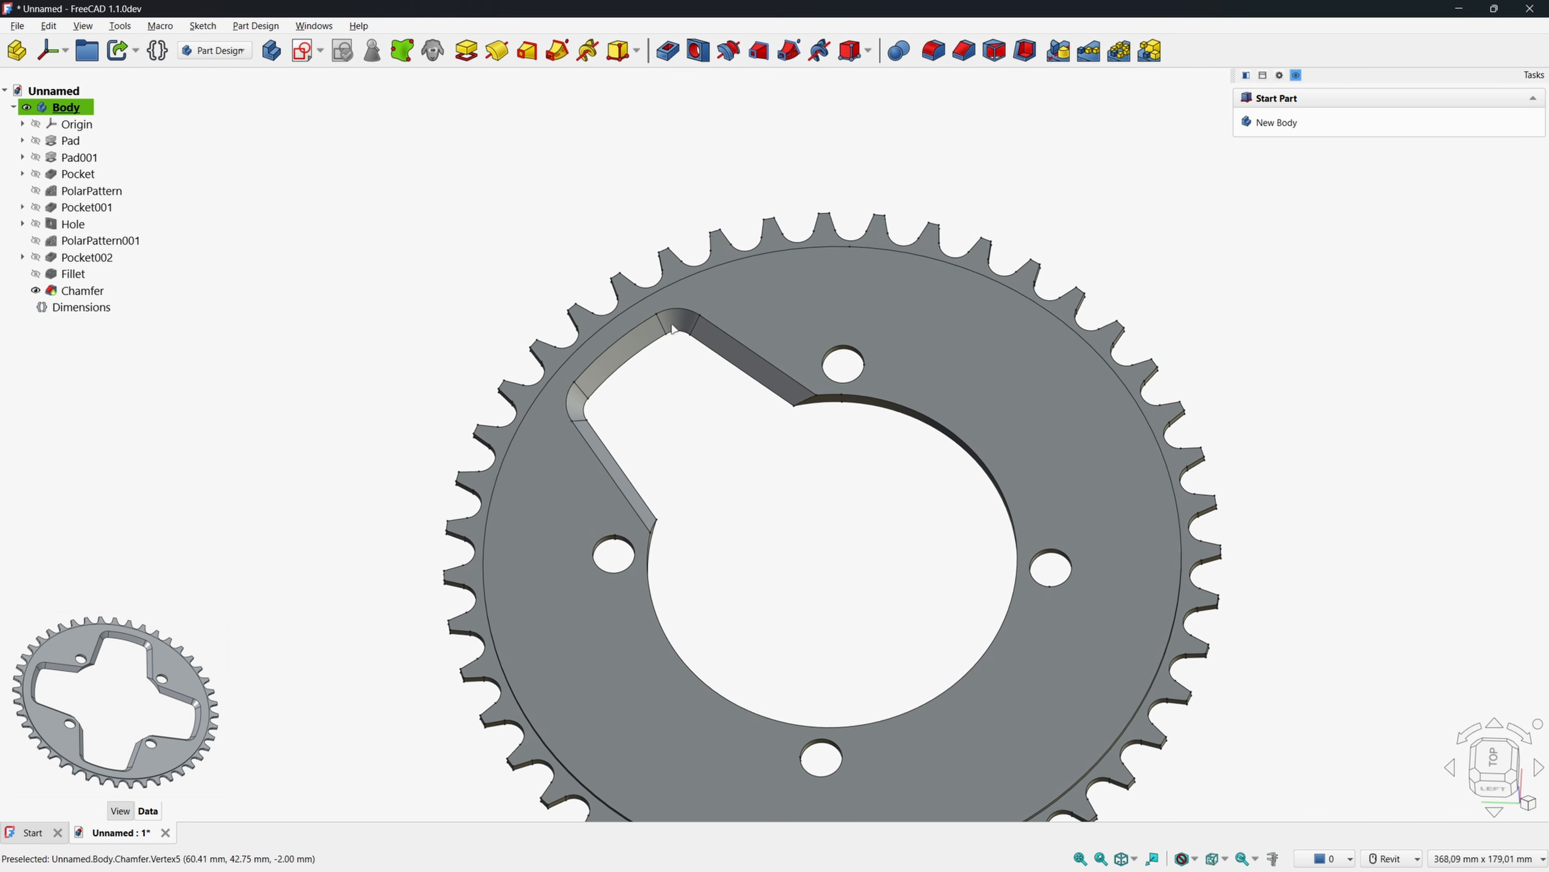
ctrl+click(86, 257)
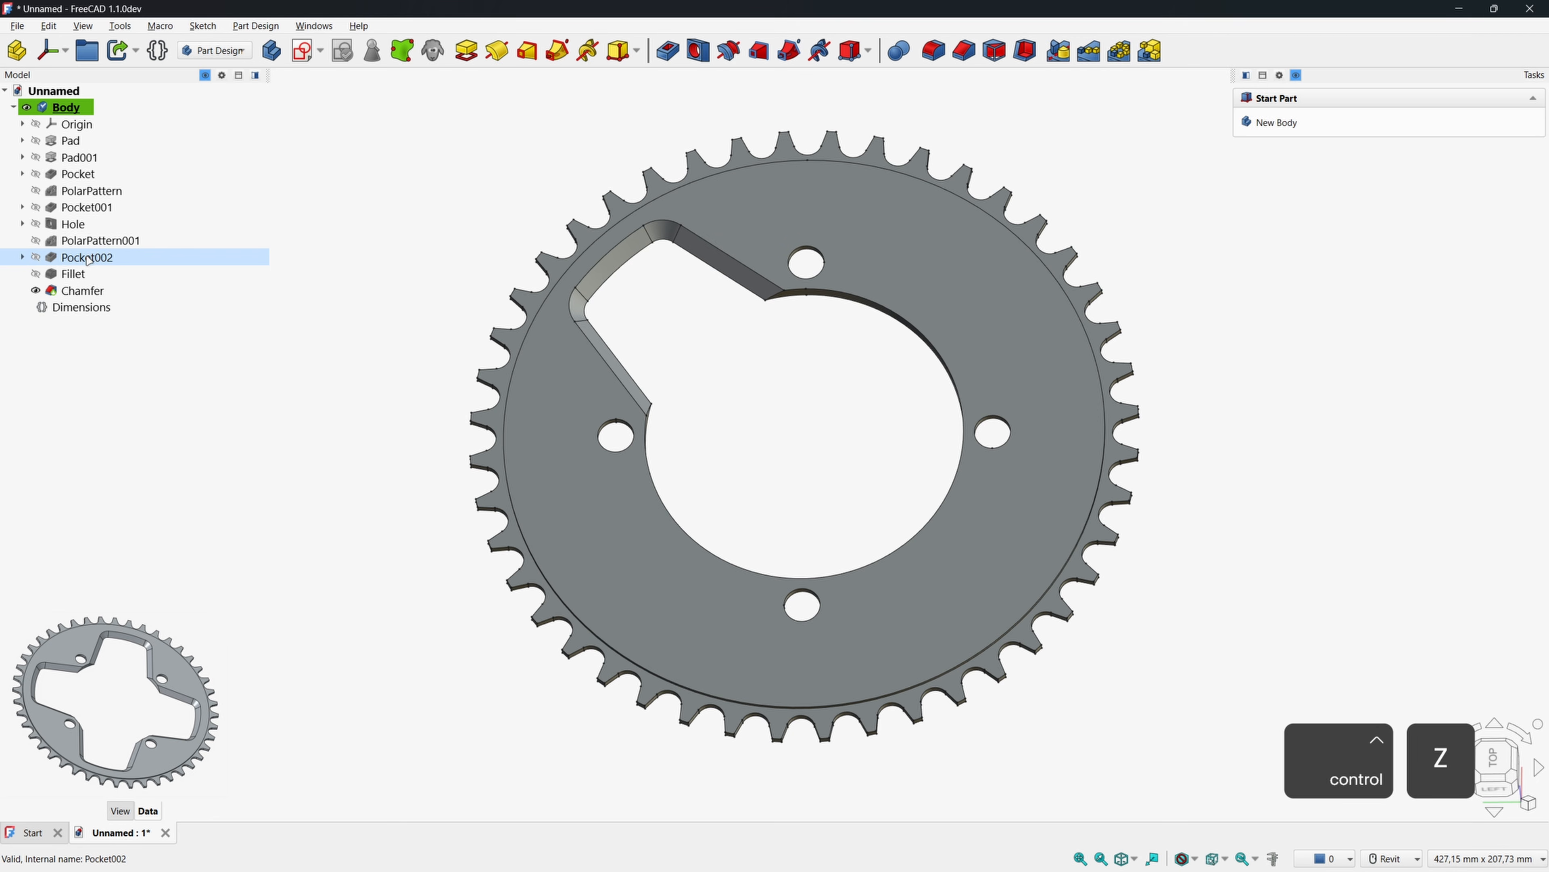
ctrl+click(73, 274)
ctrl+click(80, 288)
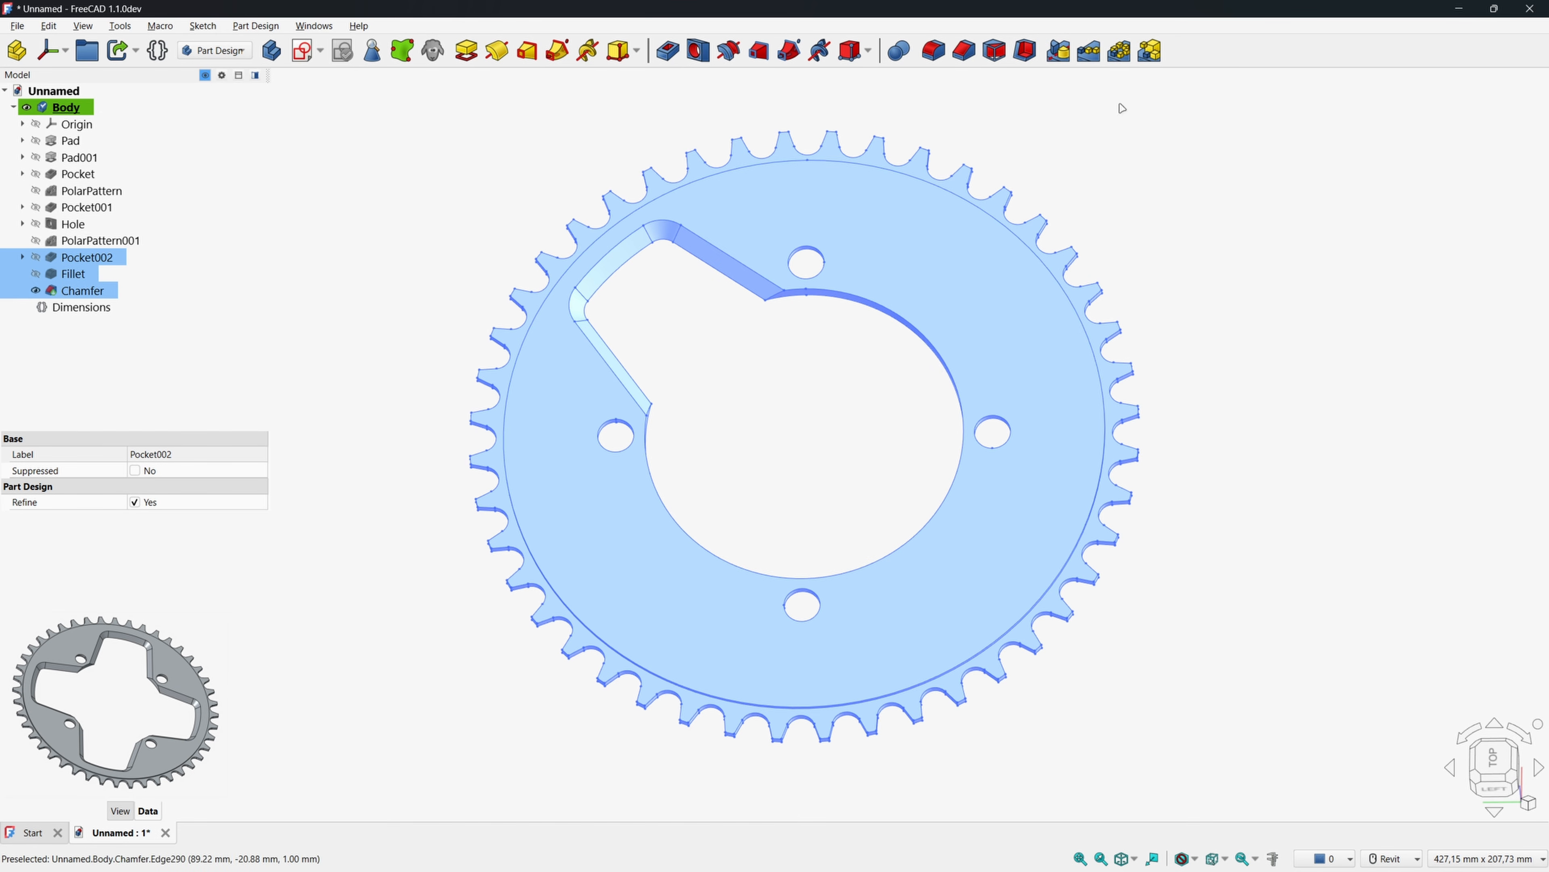
click(1121, 53)
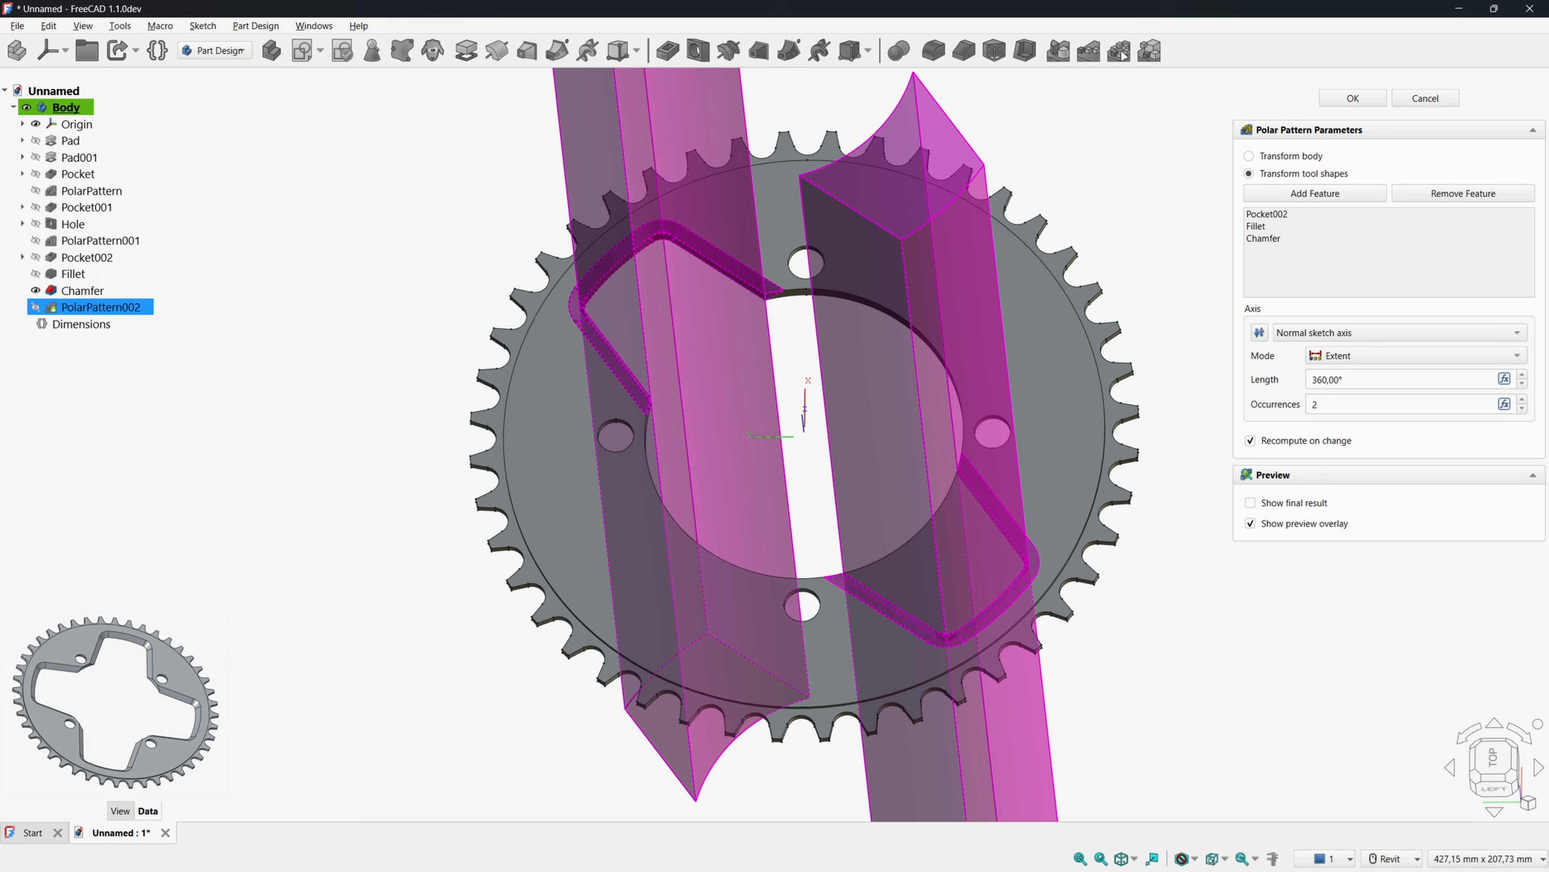
click(1524, 400)
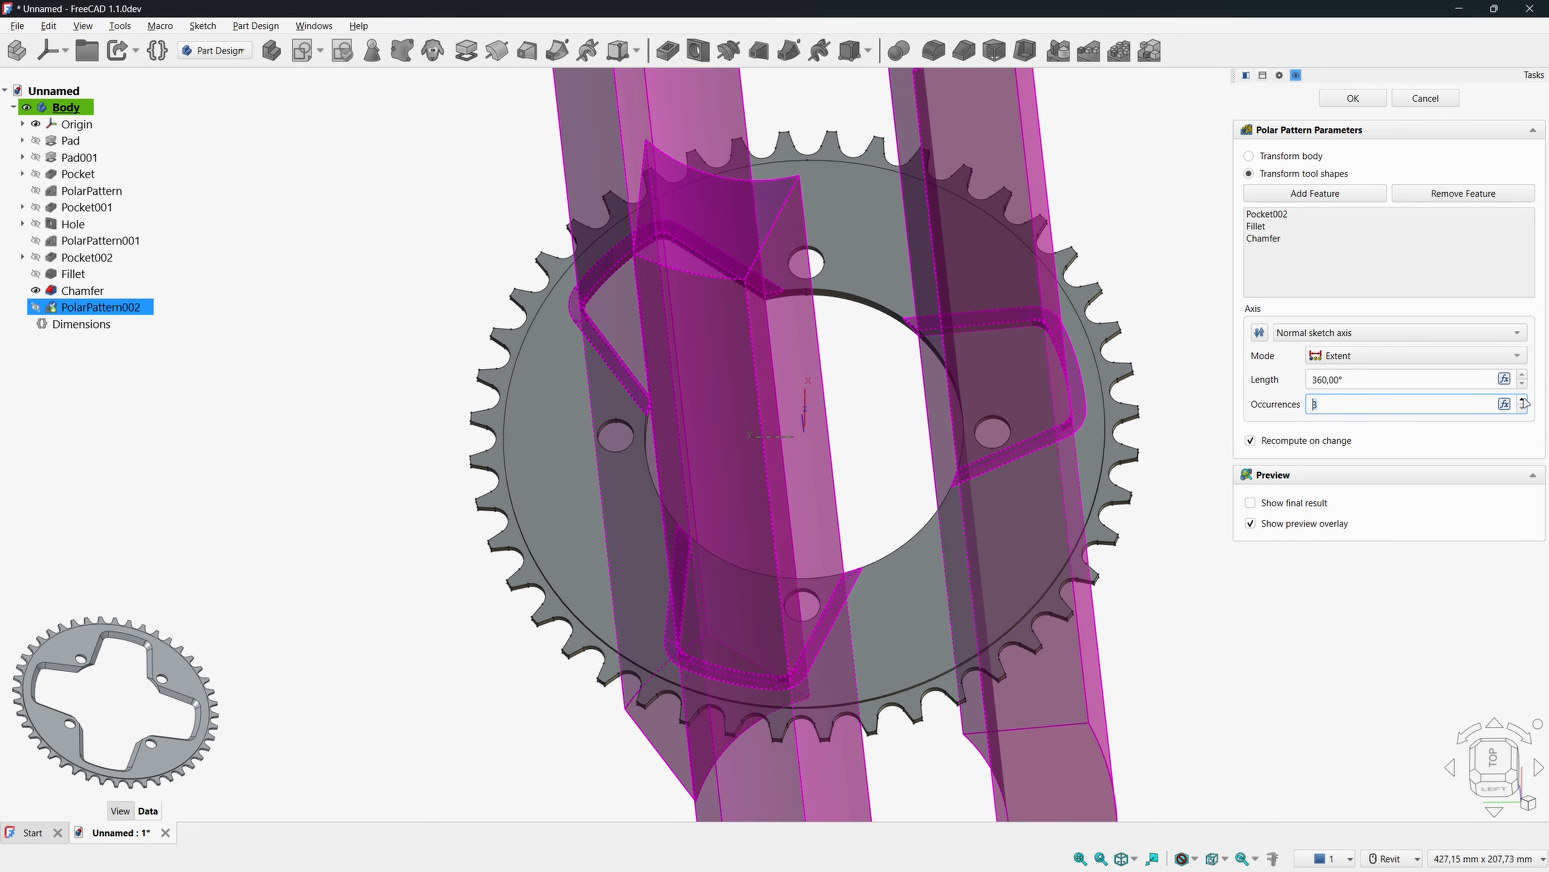
click(1523, 398)
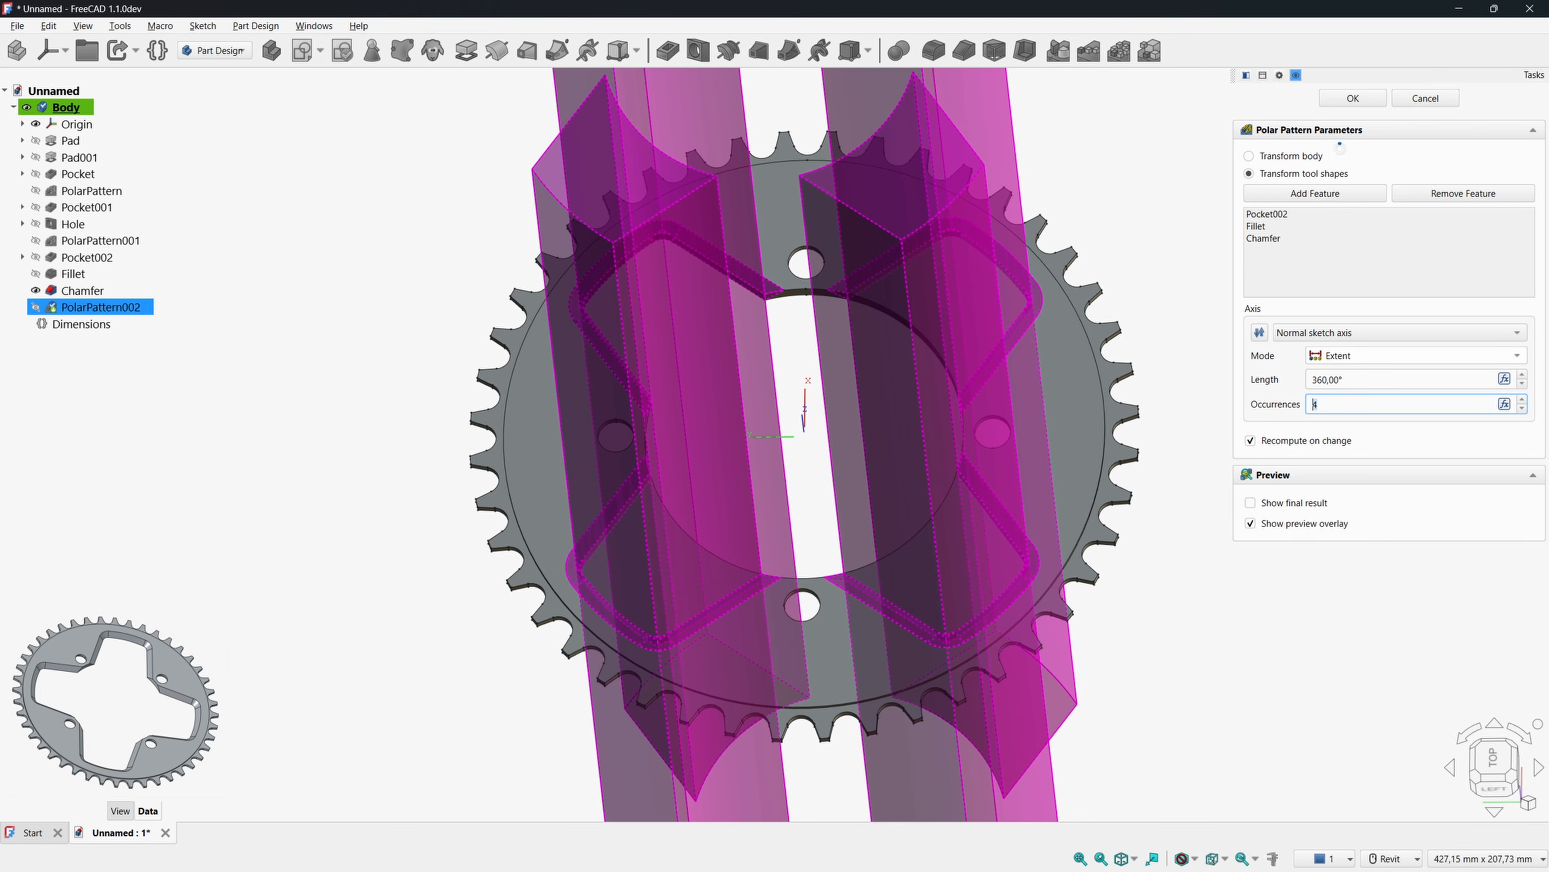
click(1346, 100)
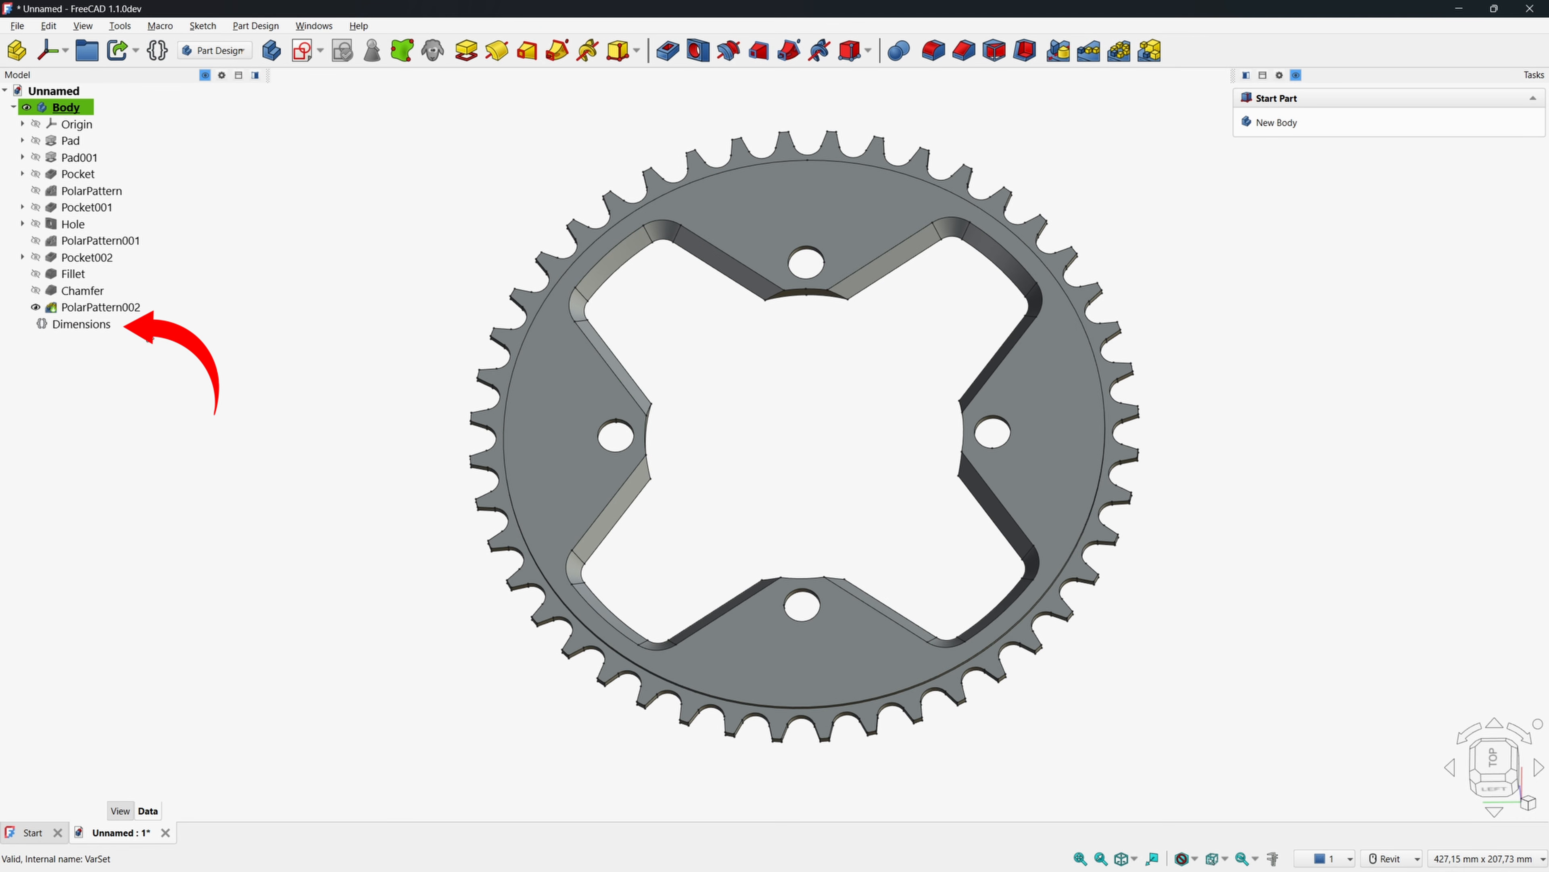
Set Number Of Teeth in the Dimensions variable set to 50 to test the parametric model.
click(85, 323)
click(156, 486)
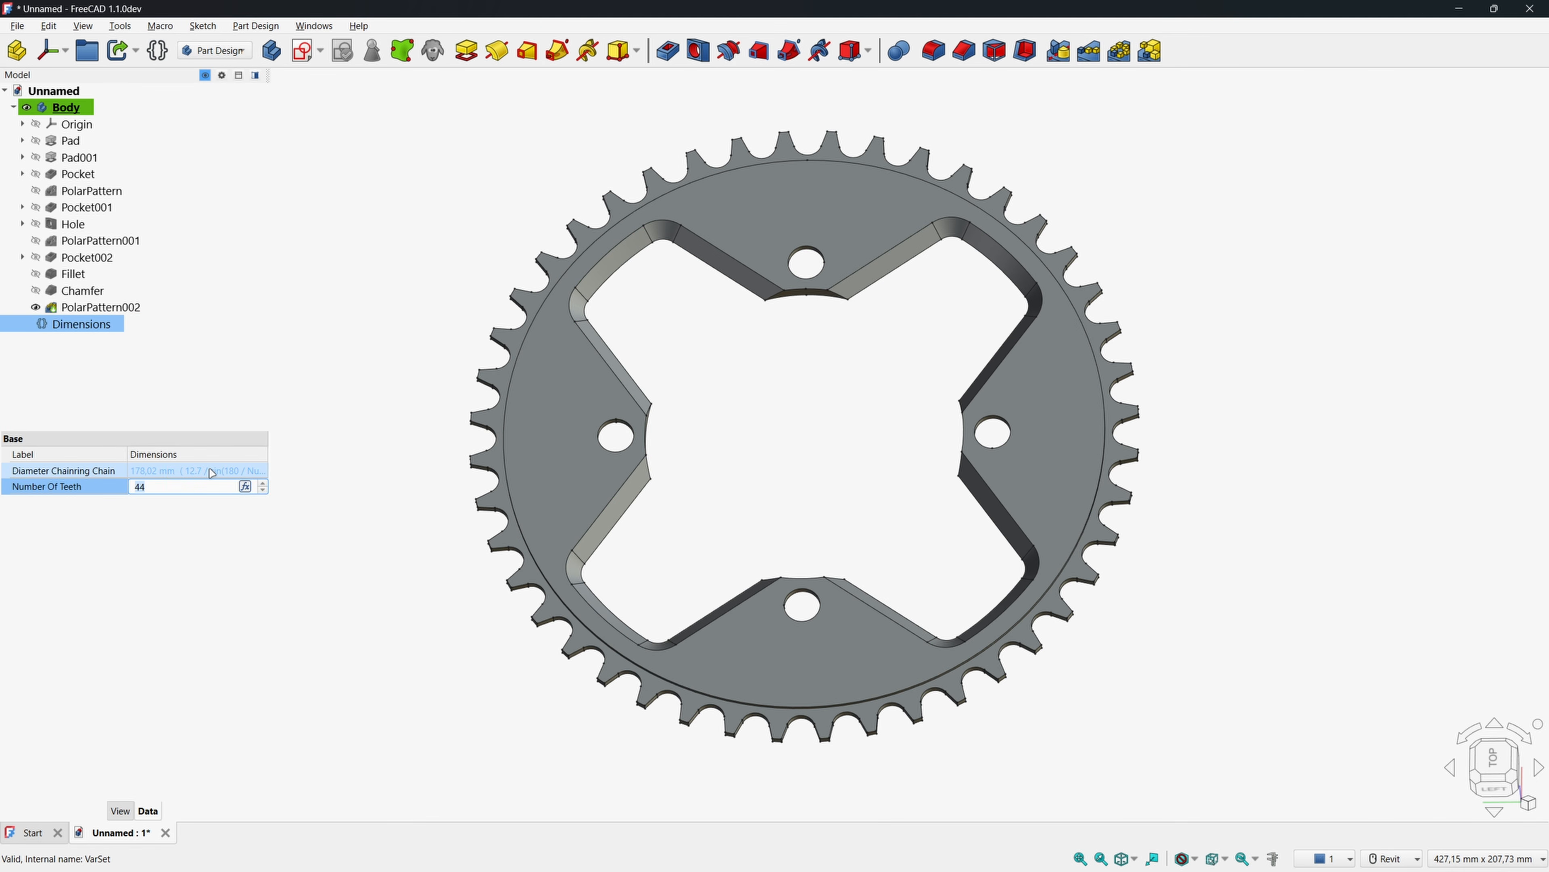
text(50)
key(Return)
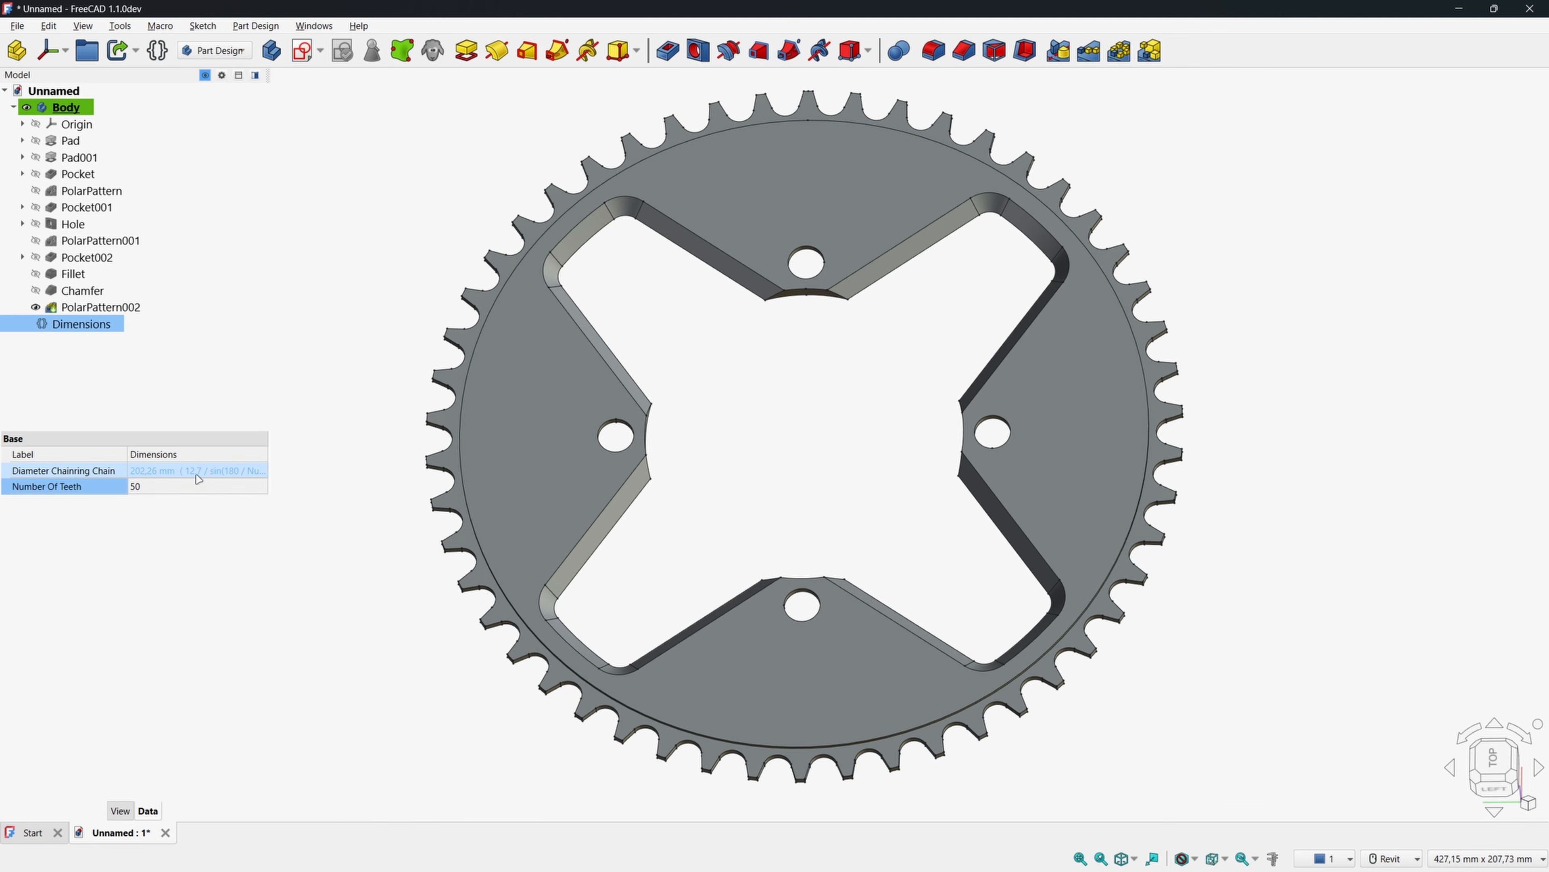
Restore Number Of Teeth in the Dimensions variable set to 44.
click(169, 486)
text(44)
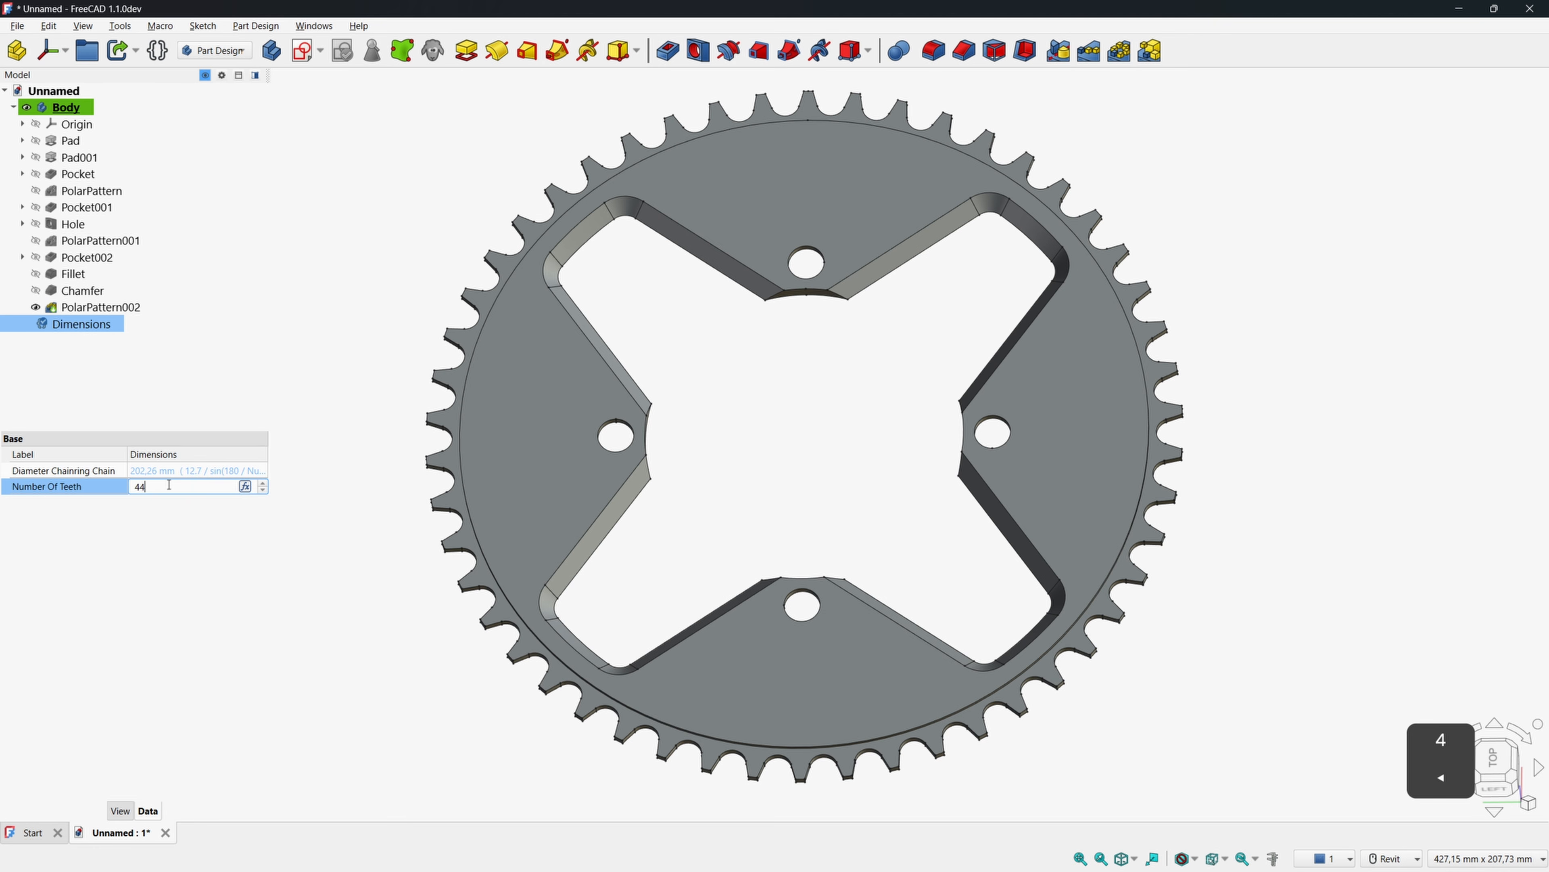
key(Return)
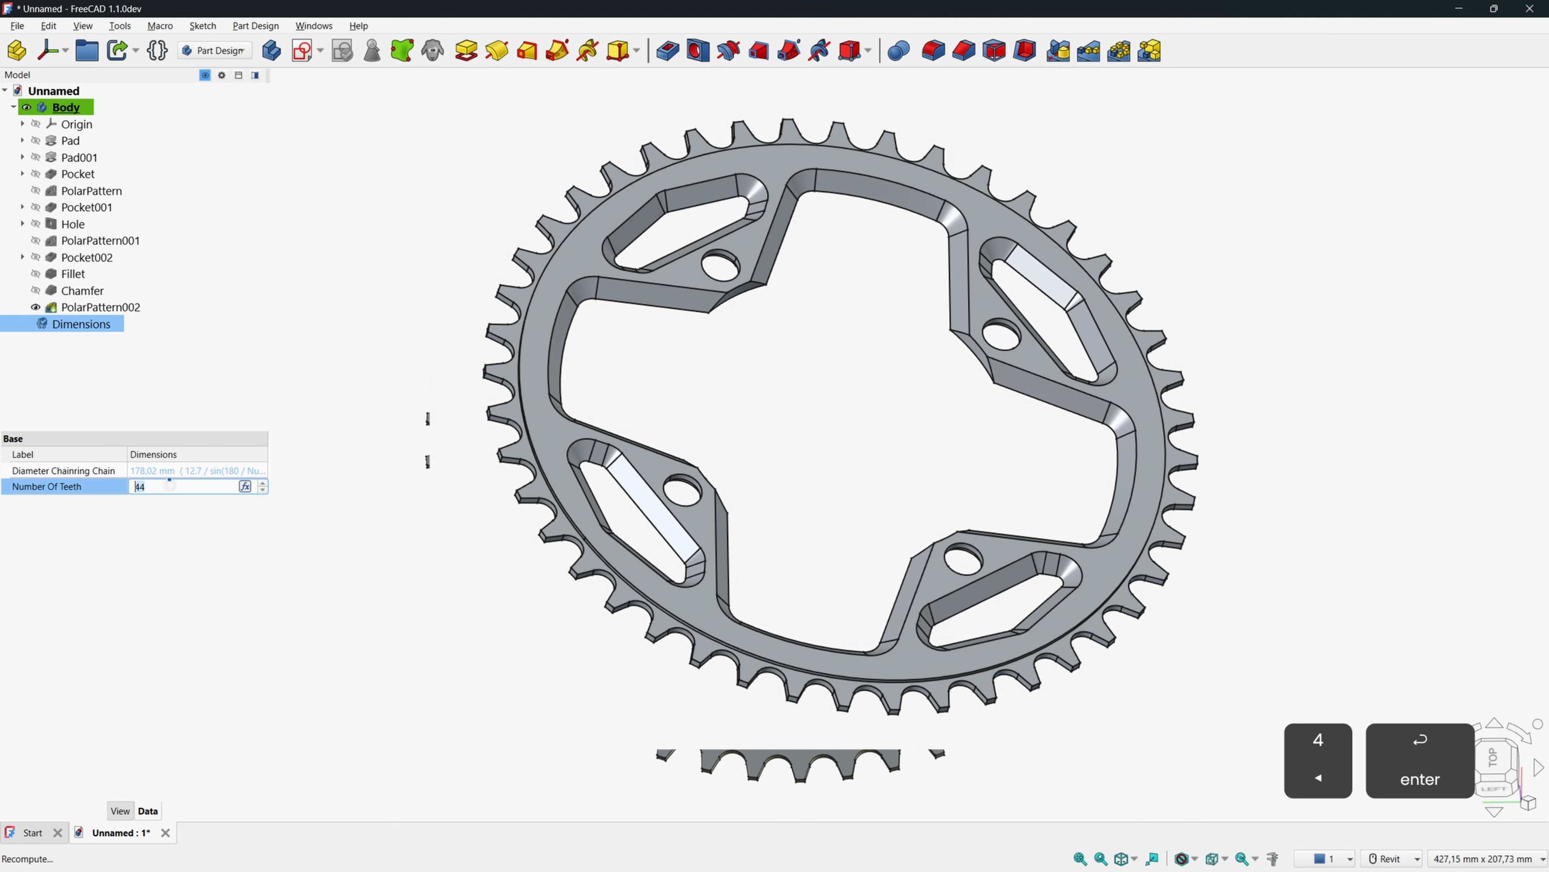
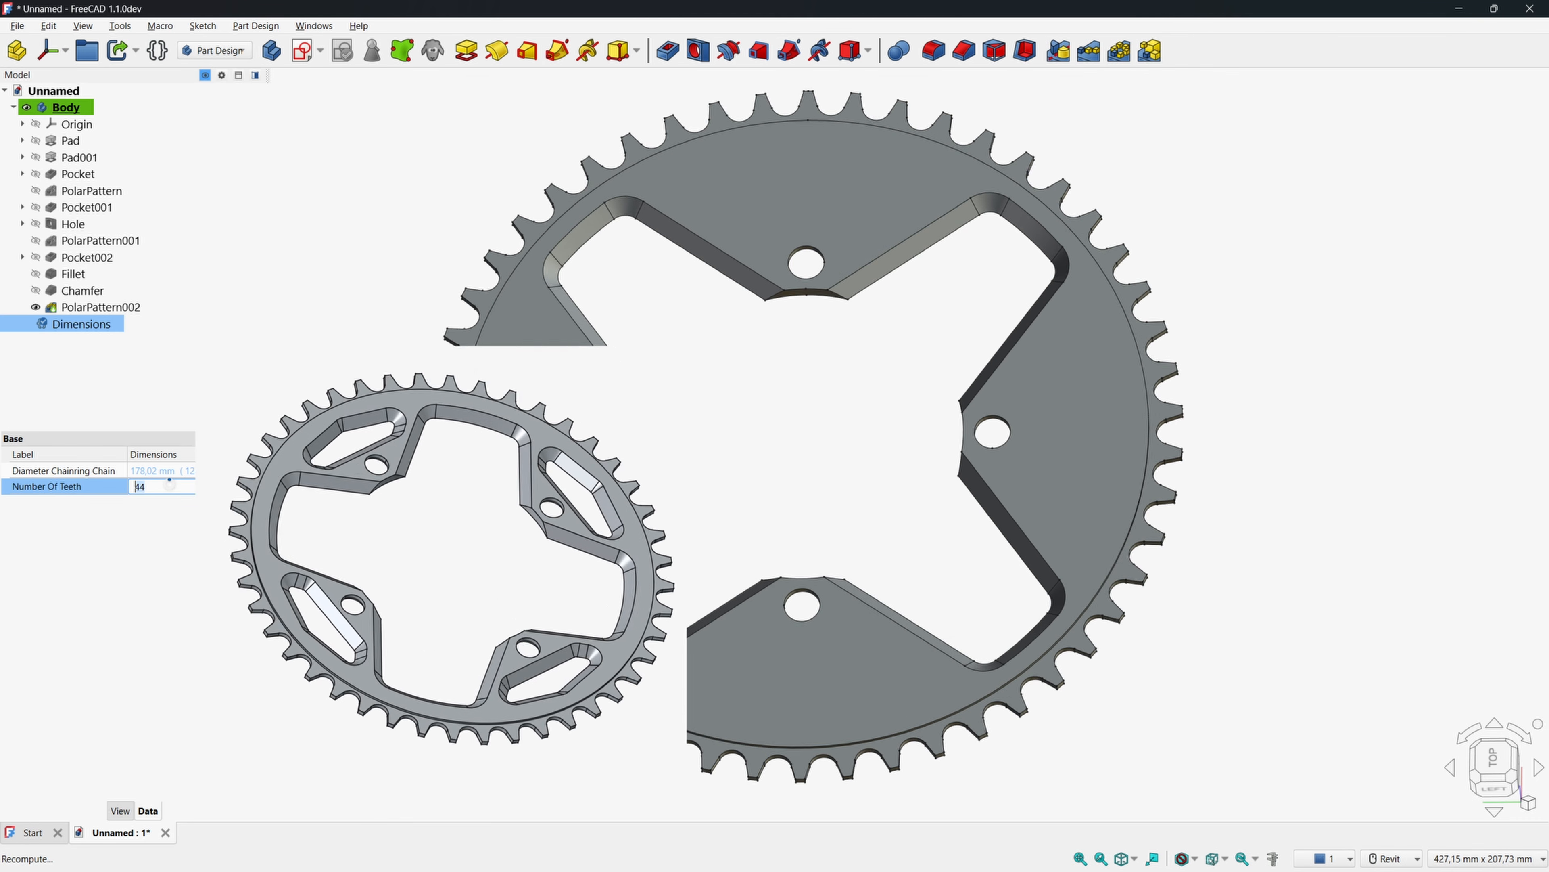
Create a new sketch on the XY-plane.
click(305, 58)
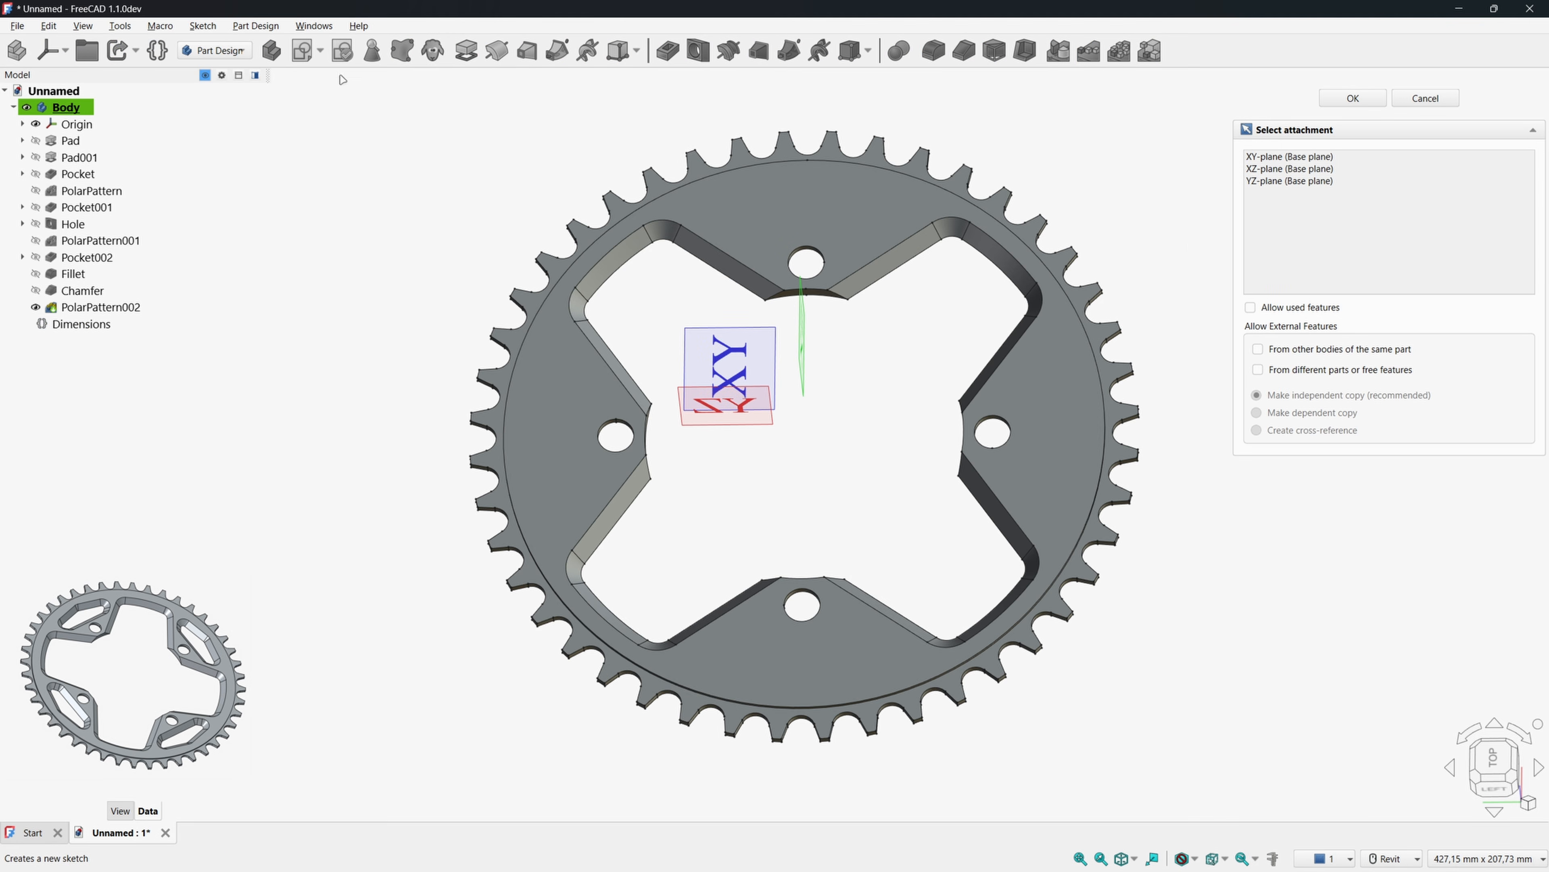
click(1286, 160)
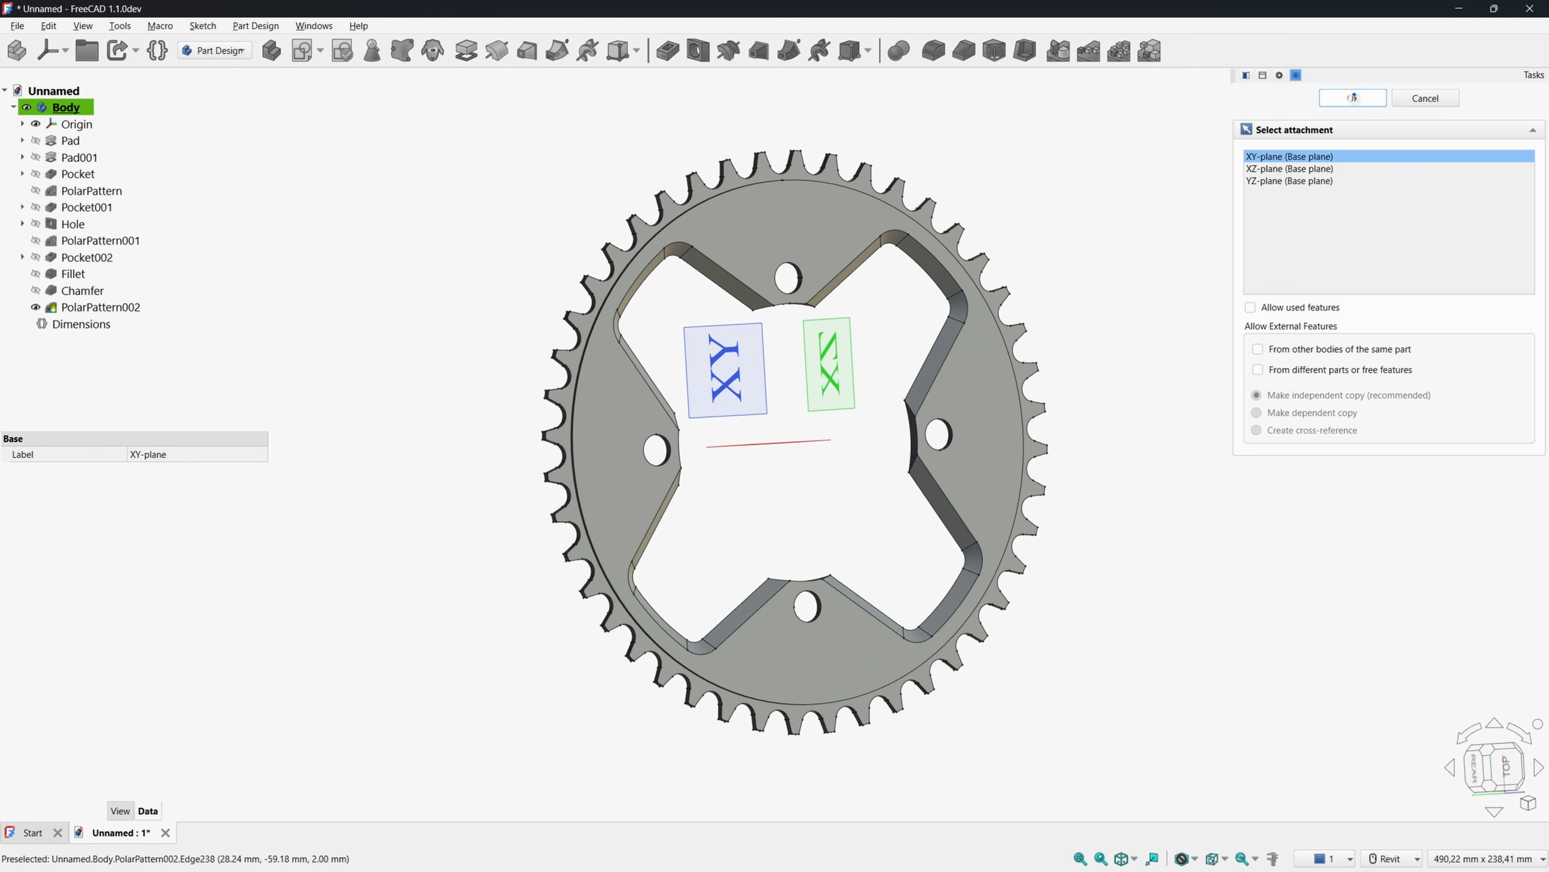
click(1353, 98)
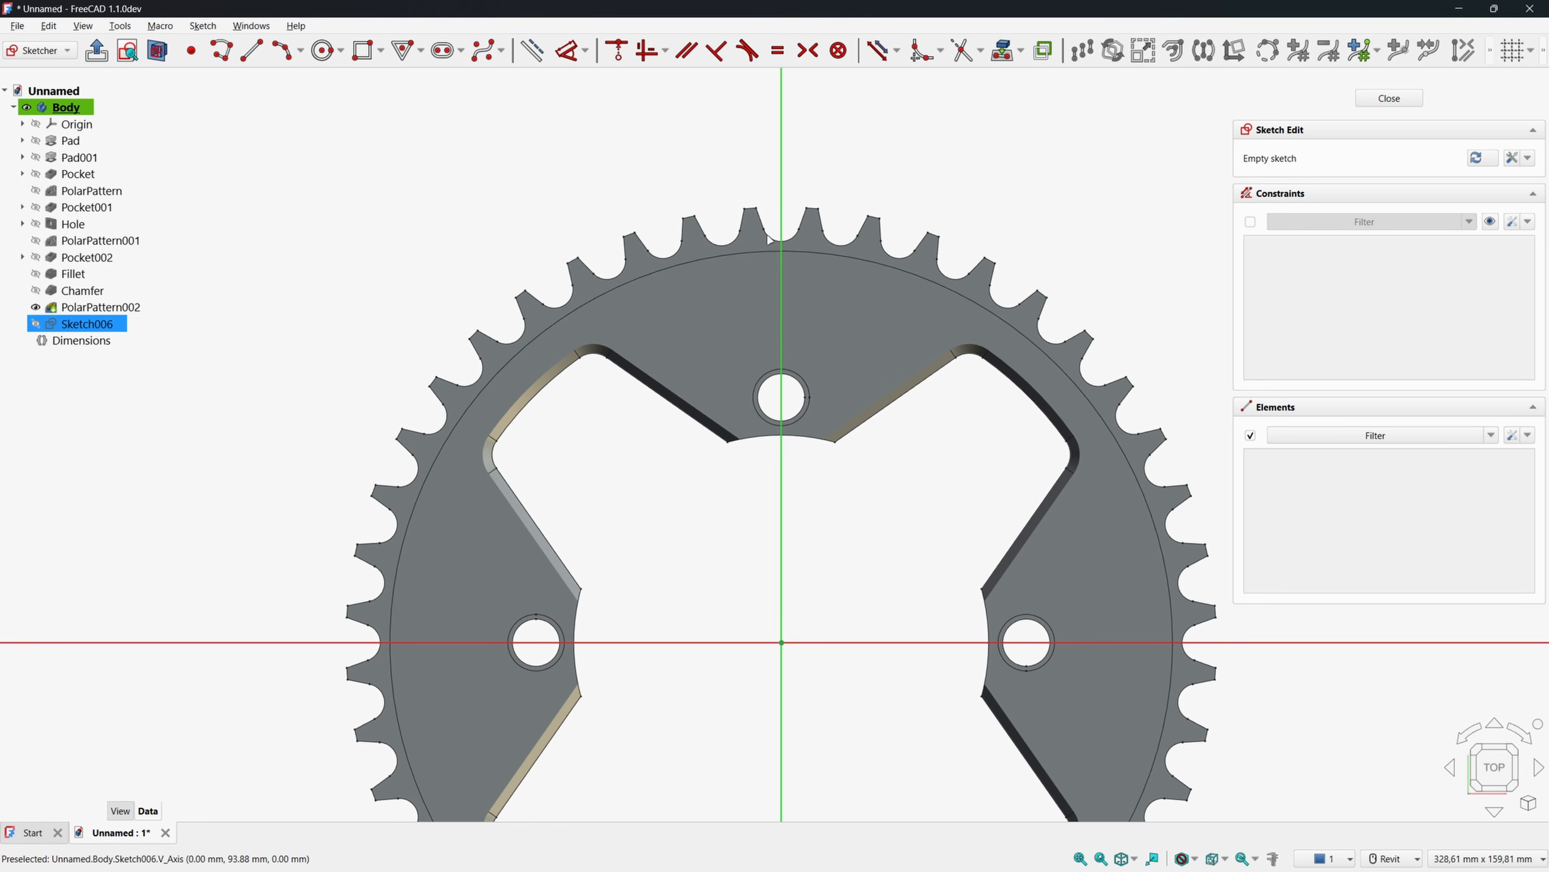
Sketch a closed five-sided polyline above the upper mounting hole, with its apex on the vertical axis about 79 mm from the origin and a horizontal base.
click(221, 50)
scroll(781, 302, up, 2)
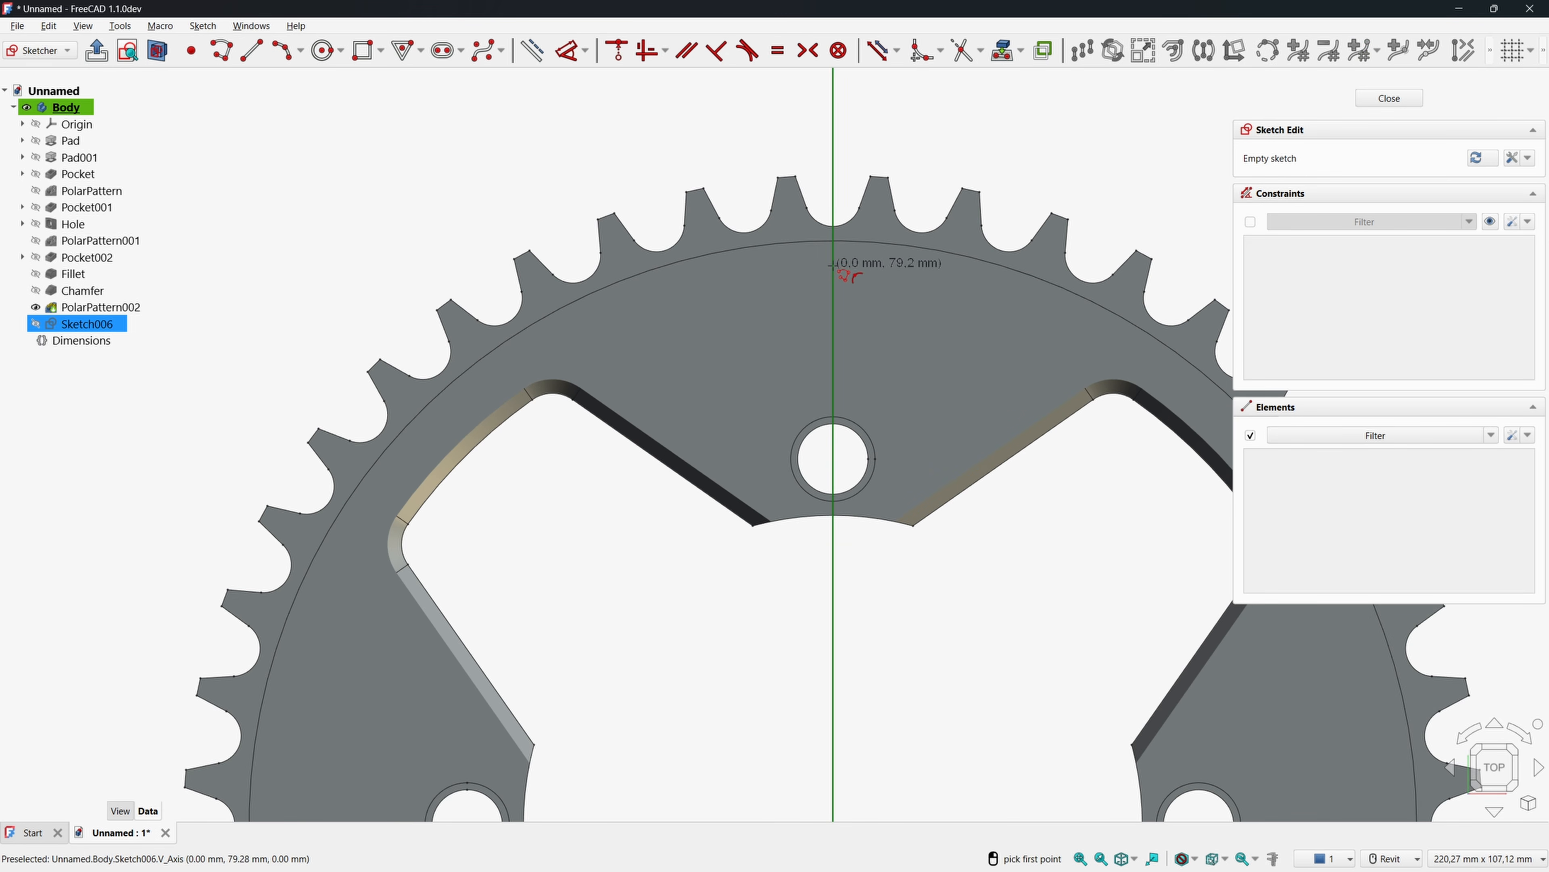
click(833, 263)
click(705, 307)
click(734, 366)
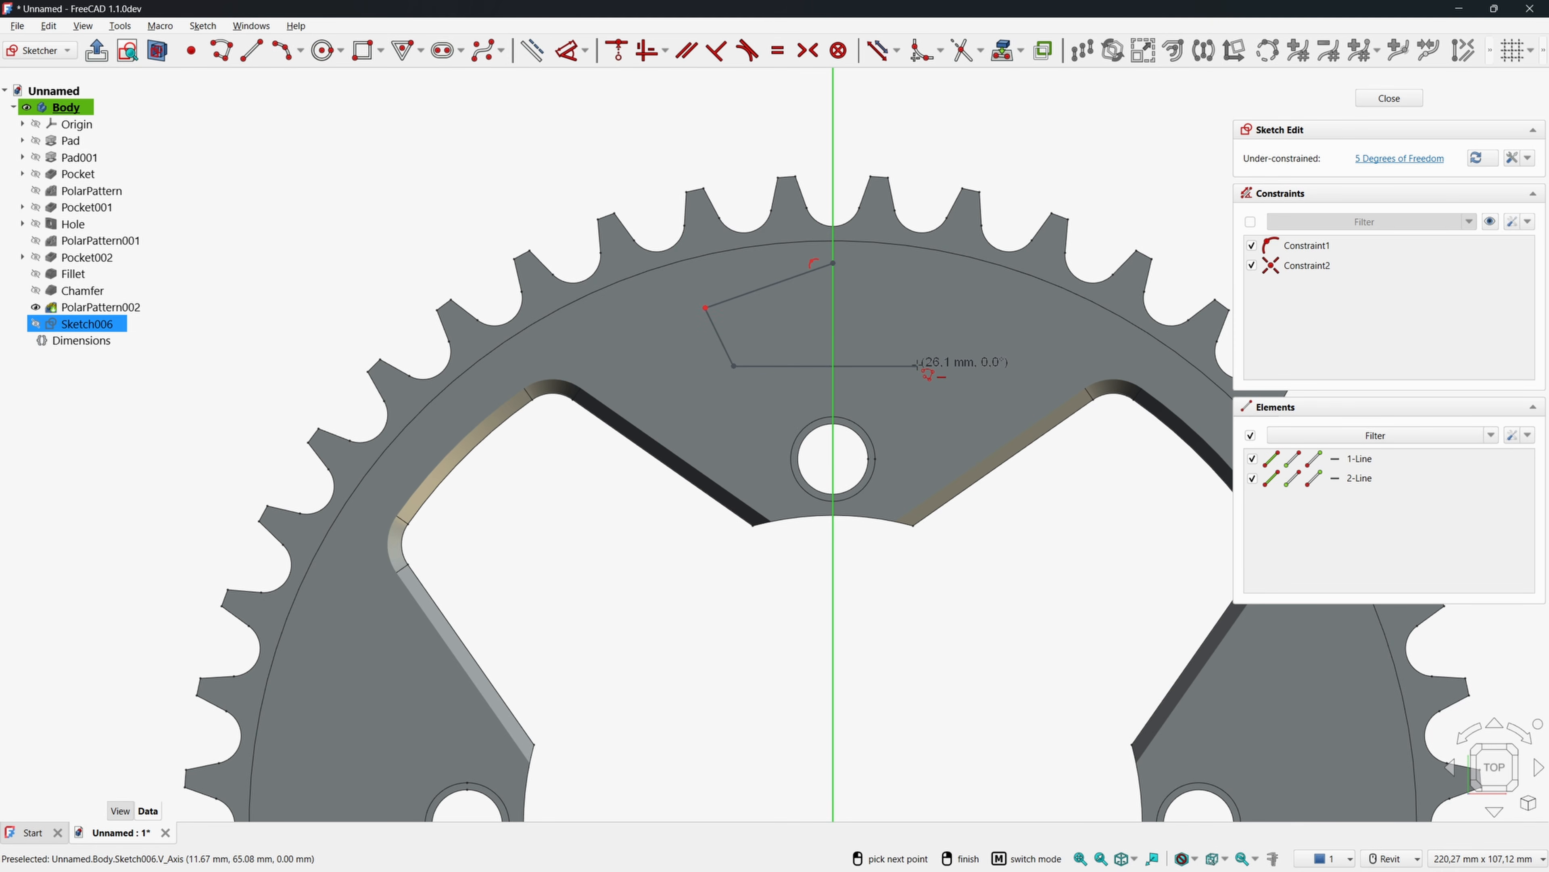
click(933, 366)
click(964, 317)
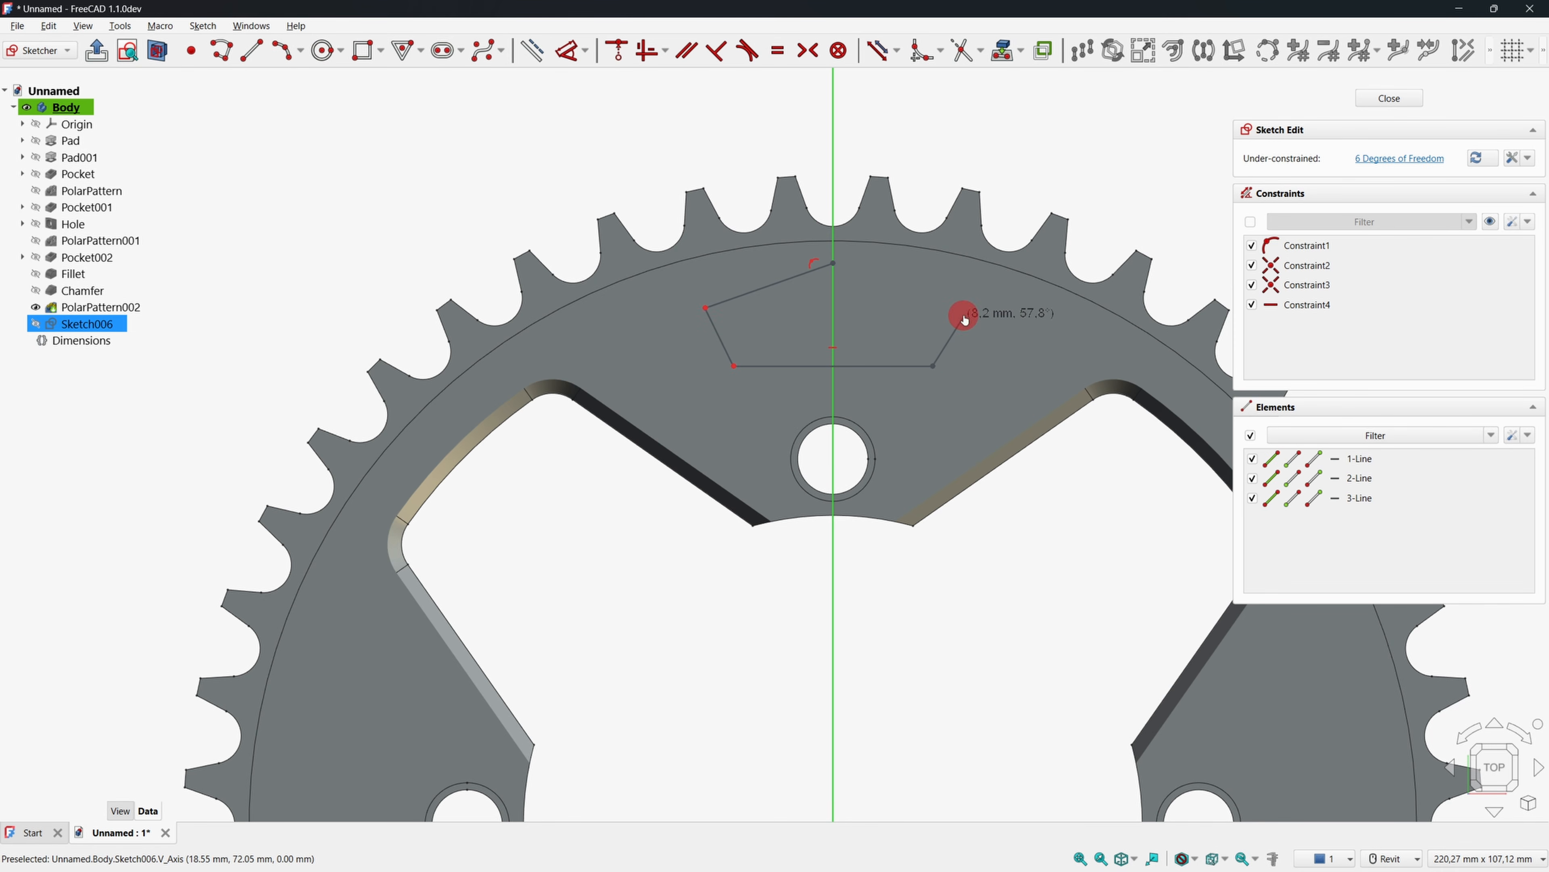
click(833, 264)
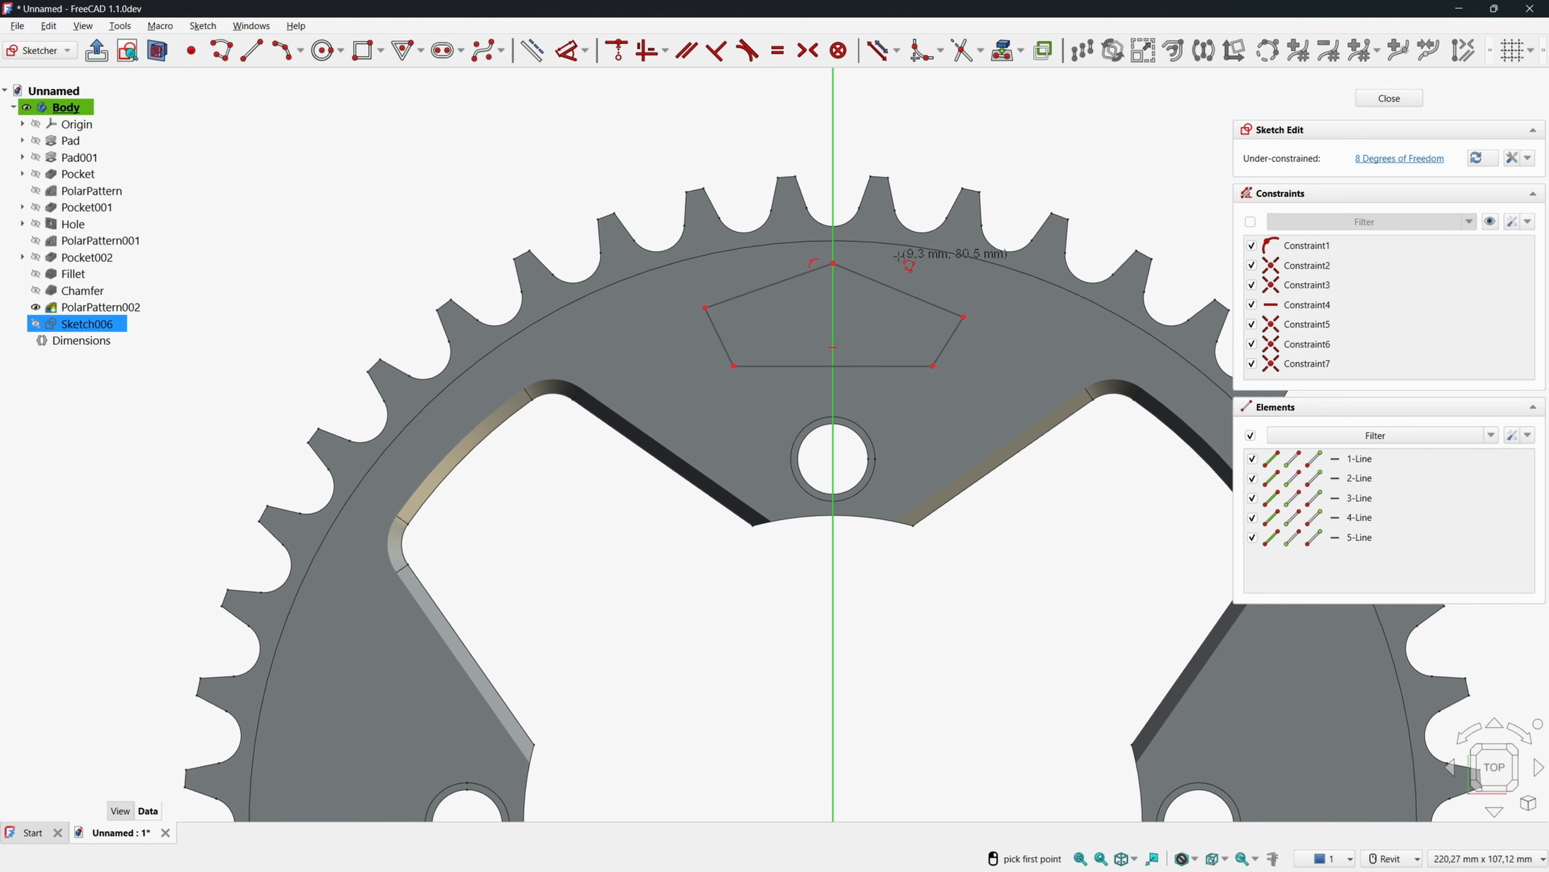
right_click(881, 260)
Sketch a circle about 74 mm in diameter centred on the origin.
scroll(882, 260, down, 1)
click(321, 50)
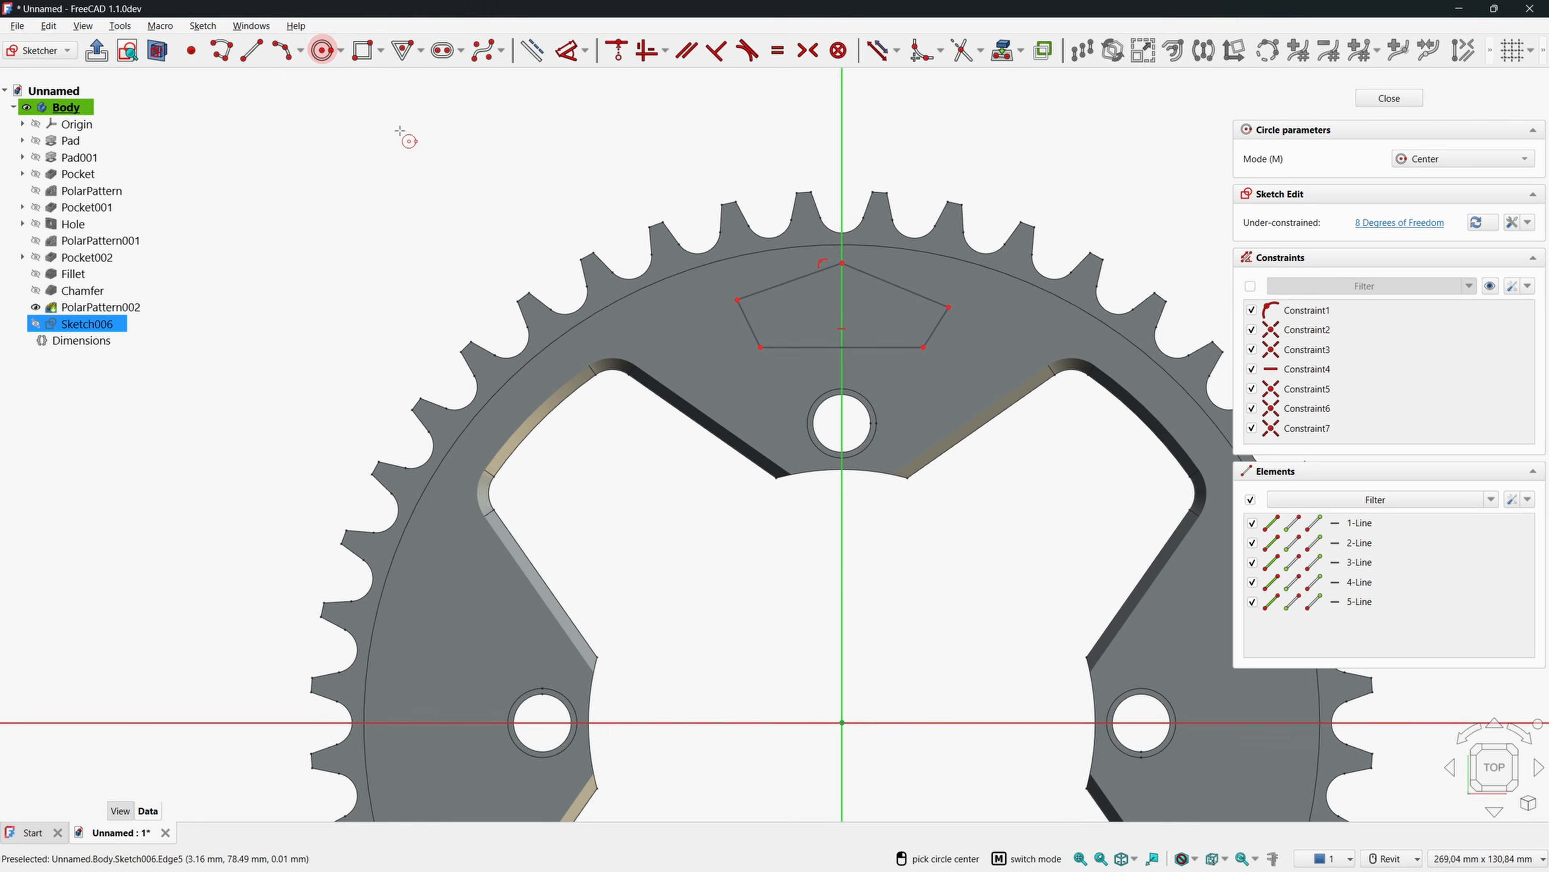
click(841, 723)
click(964, 548)
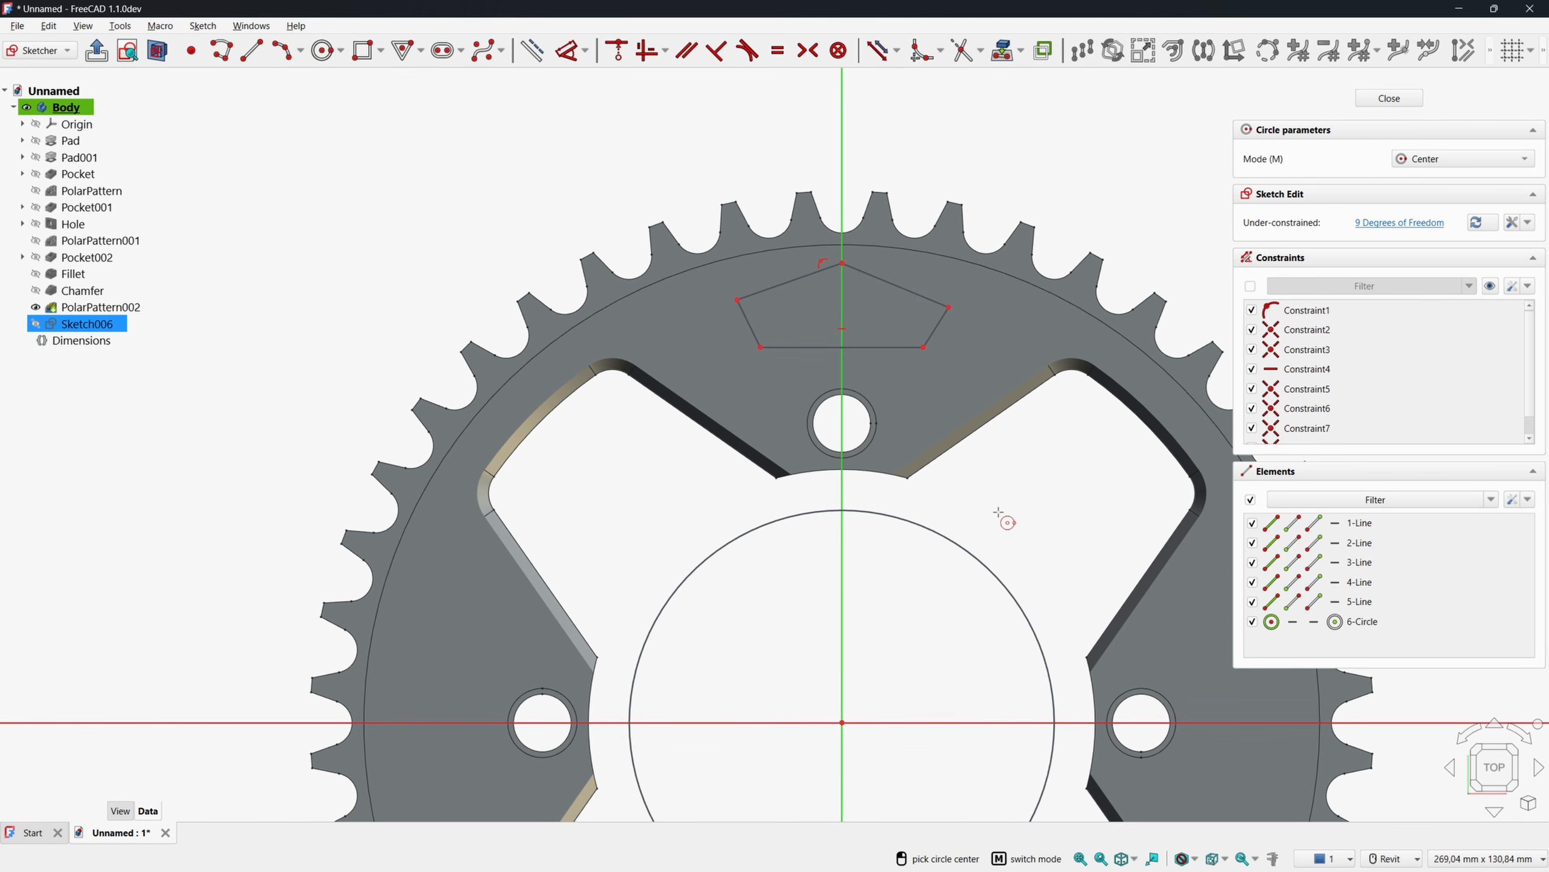
right_click(1002, 515)
Dimension the circle's diameter with the expression <<Dimensions>>.Base_DiameterChainringChain-30mm.
click(573, 52)
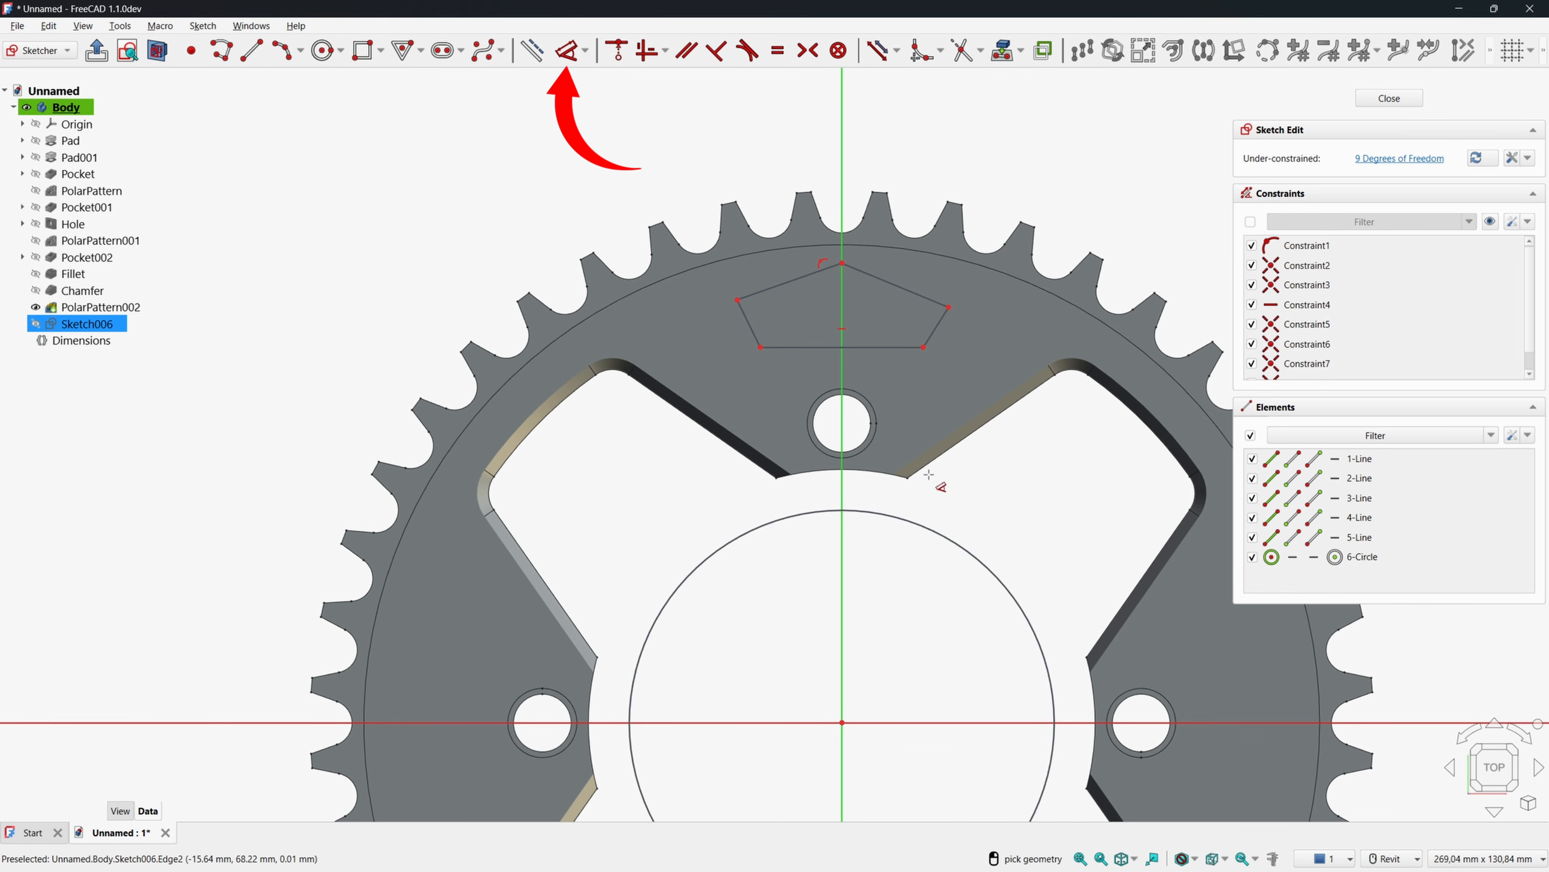
click(942, 532)
click(988, 510)
click(1144, 520)
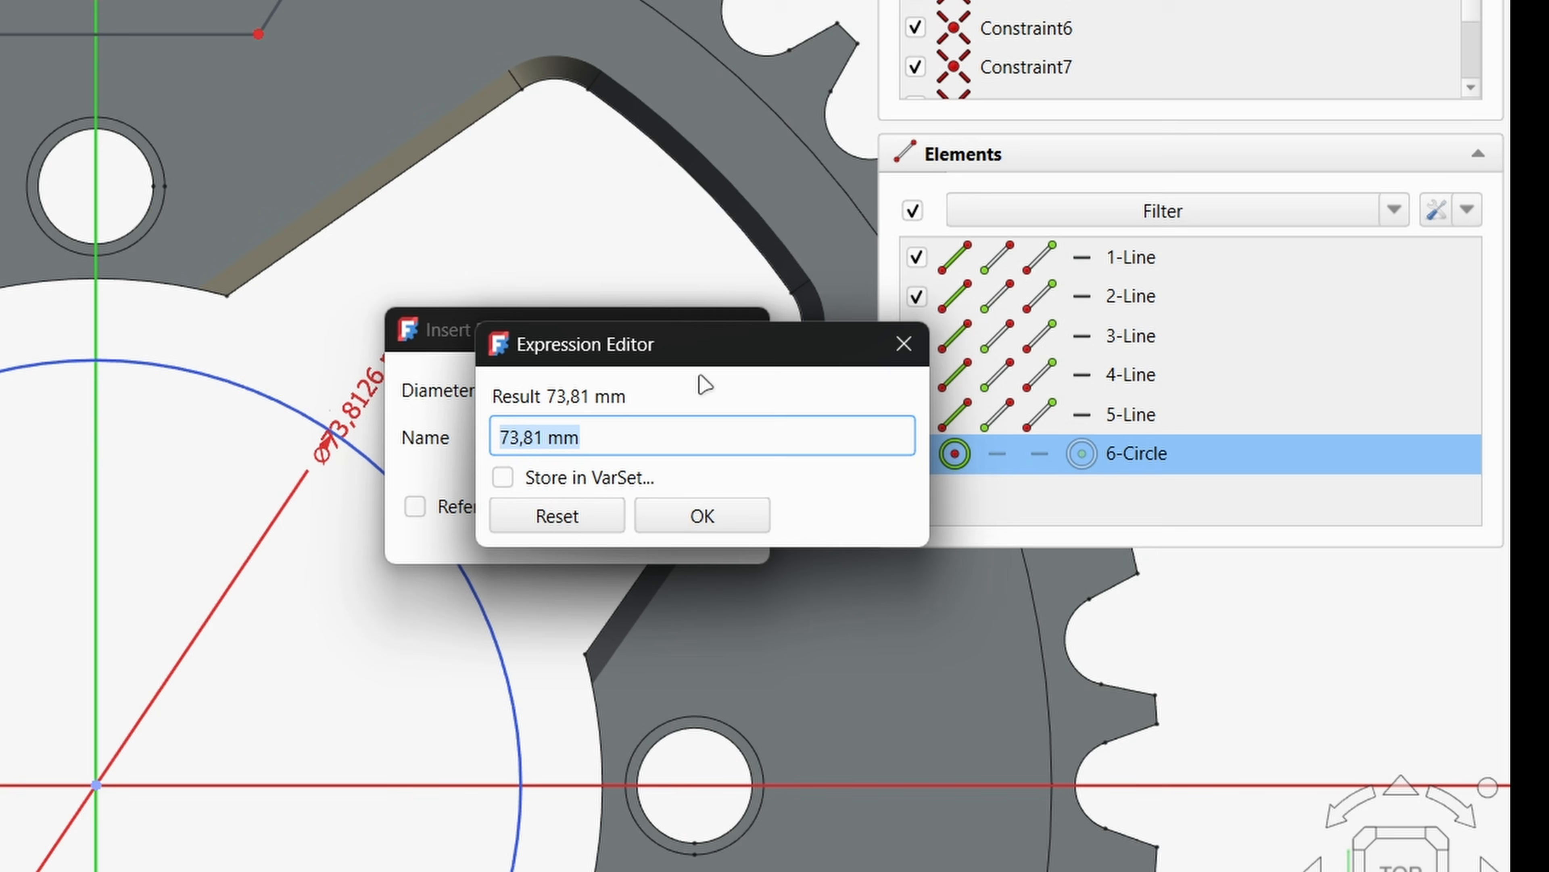
text(di)
key(Down)
key(Right)
text(c)
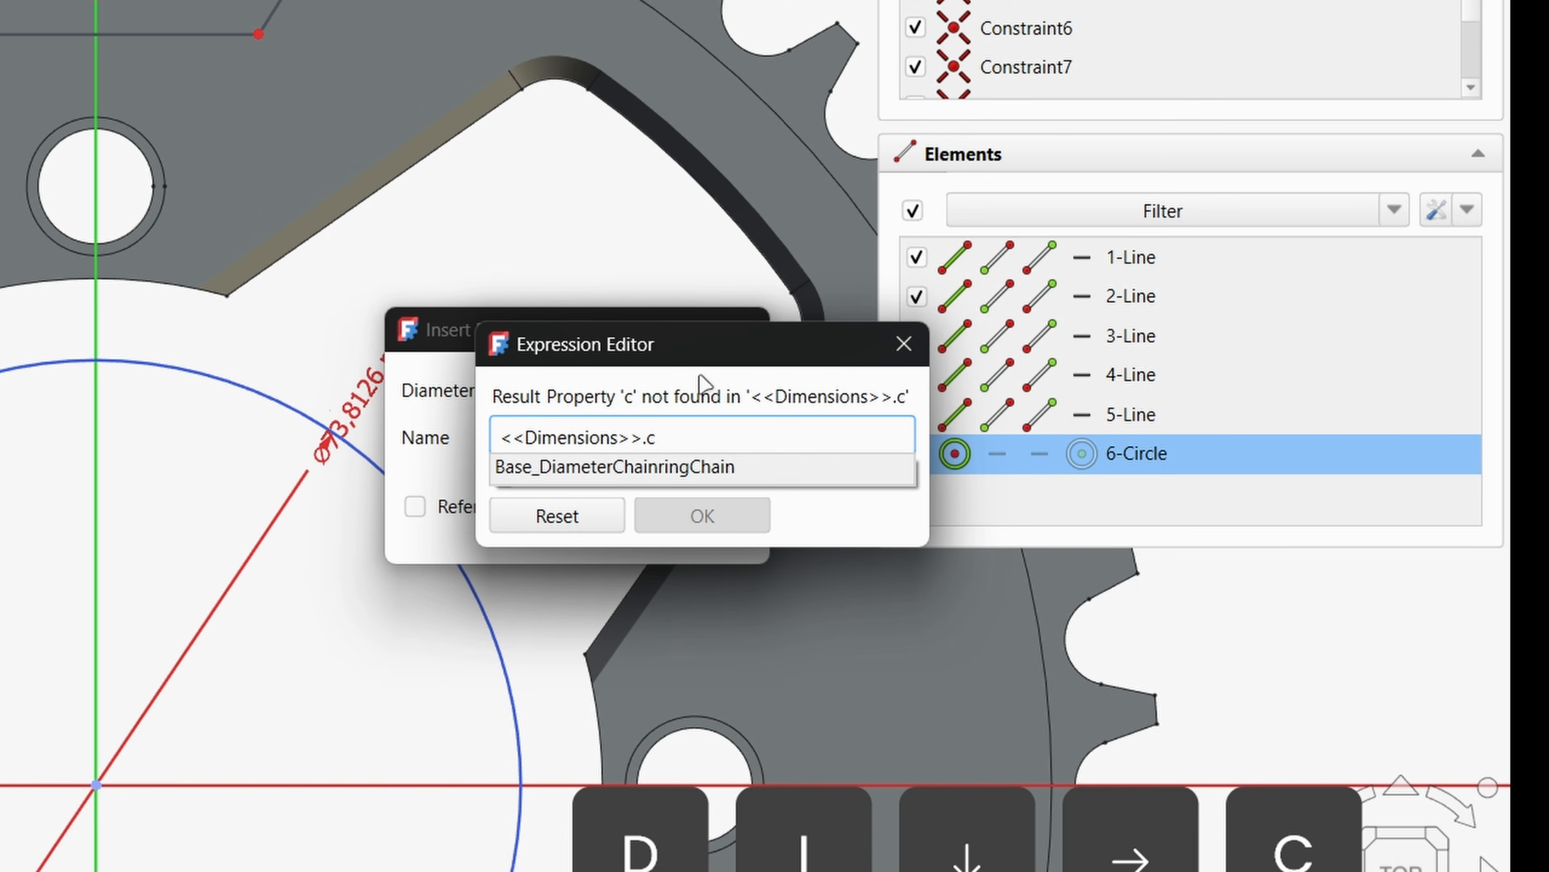
key(Down)
key(Right)
text(-)
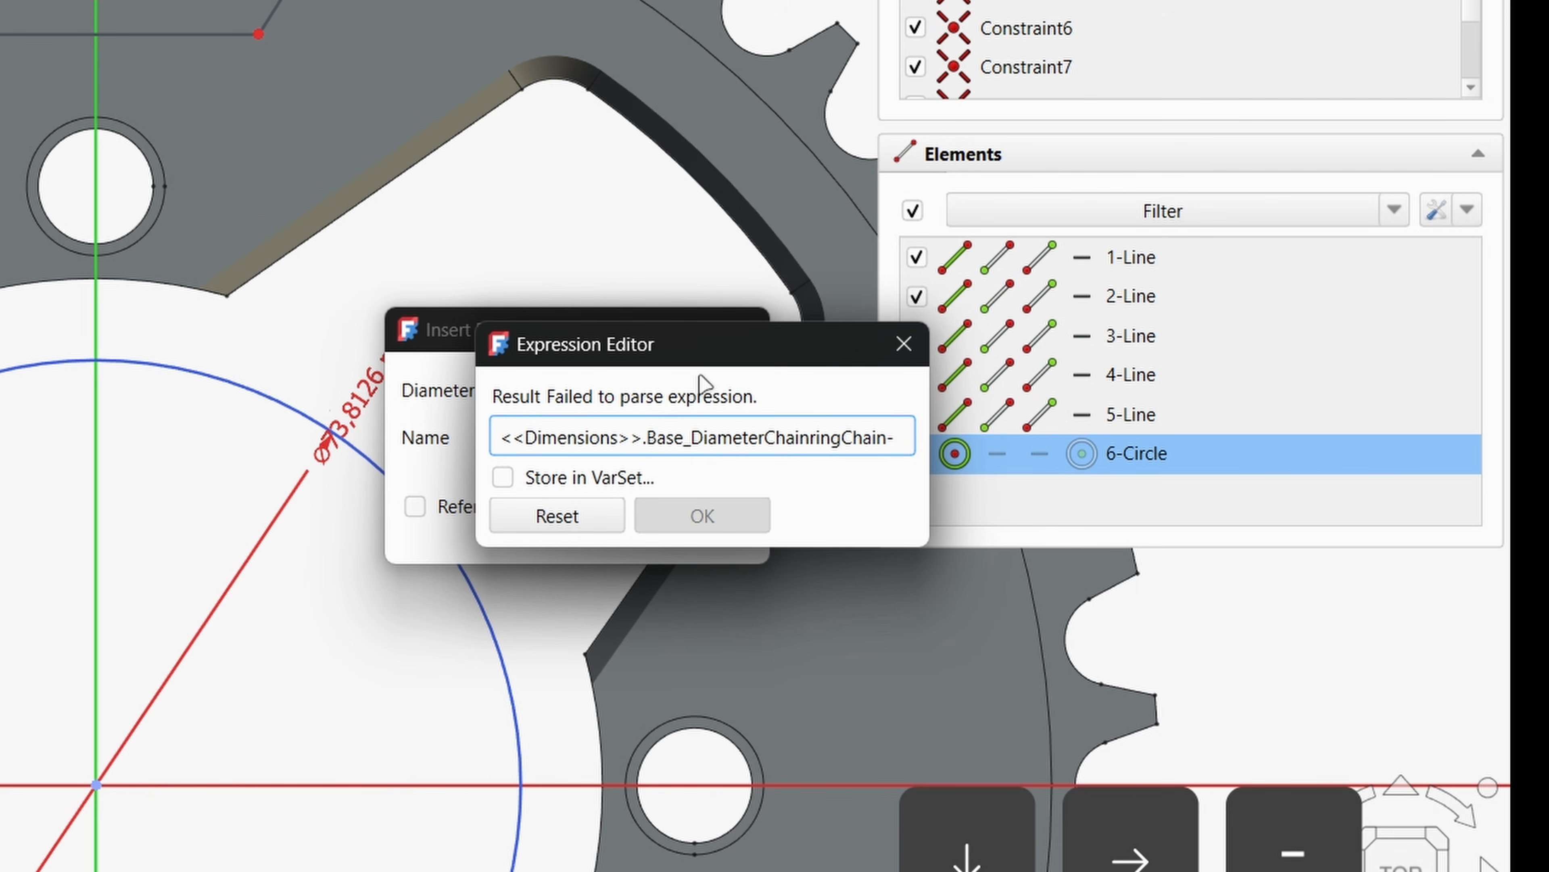
text(30mm)
key(Return)
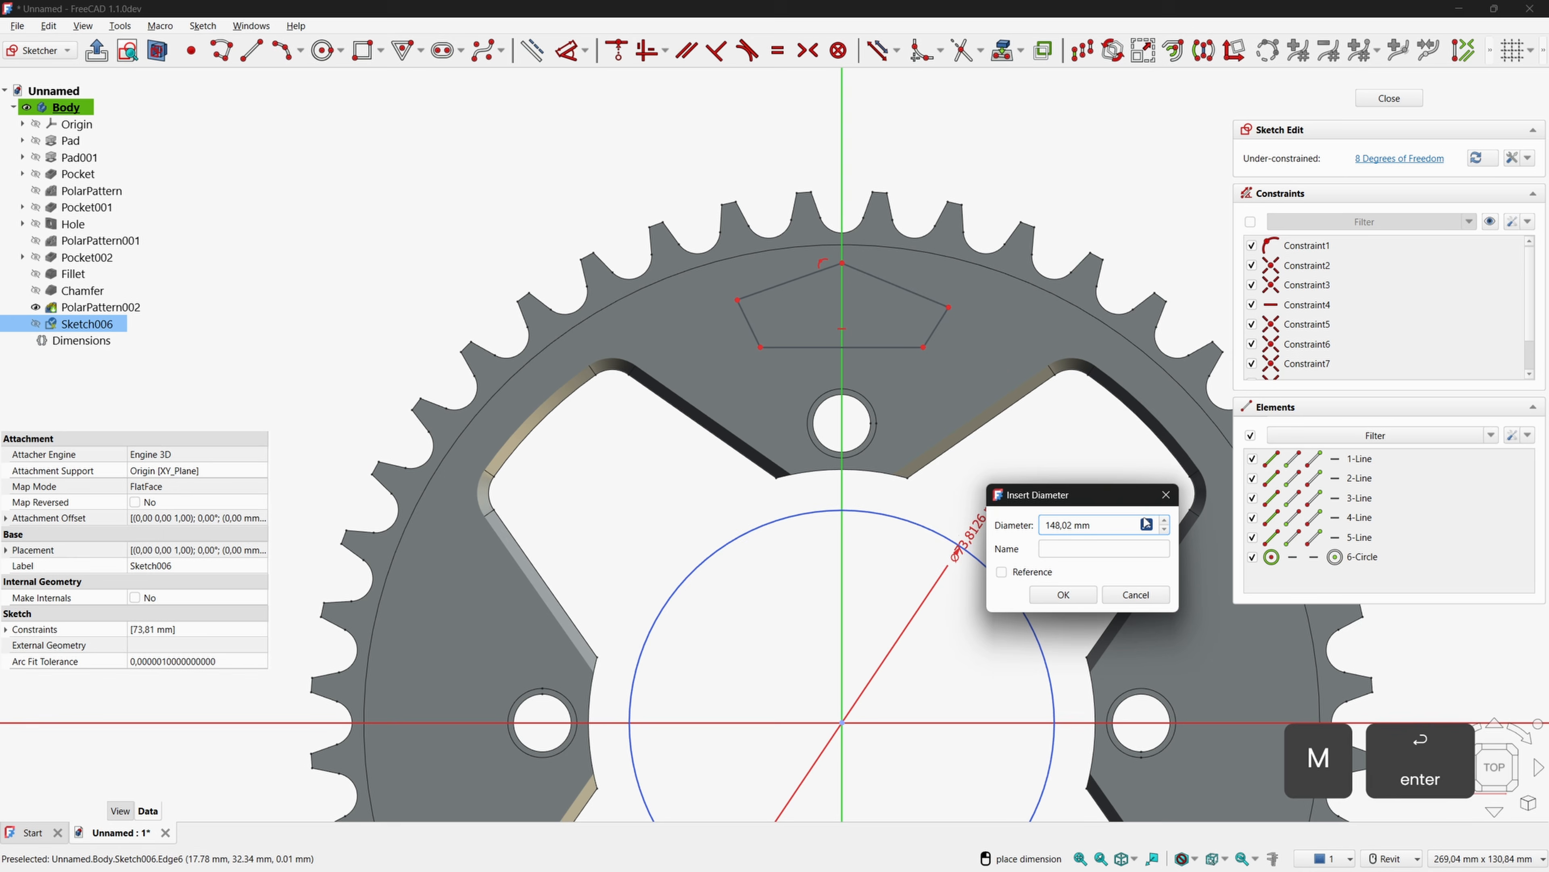
key(Return)
right_click(977, 182)
Constrain the pentagon's right side corner to lie on the large circle.
middle_drag(957, 294, 843, 238)
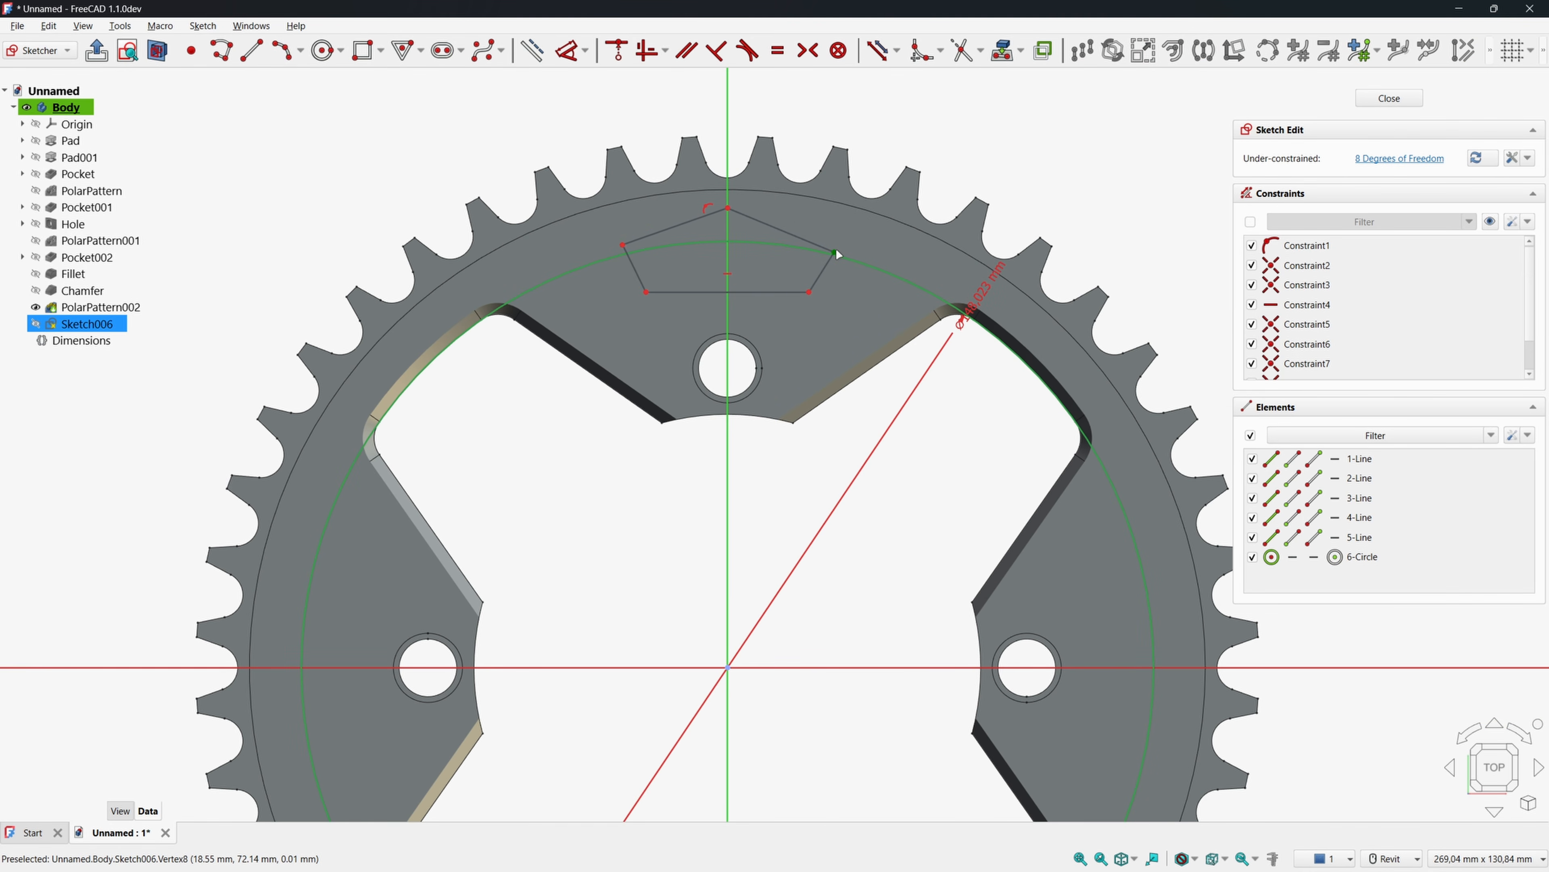
click(841, 254)
click(850, 257)
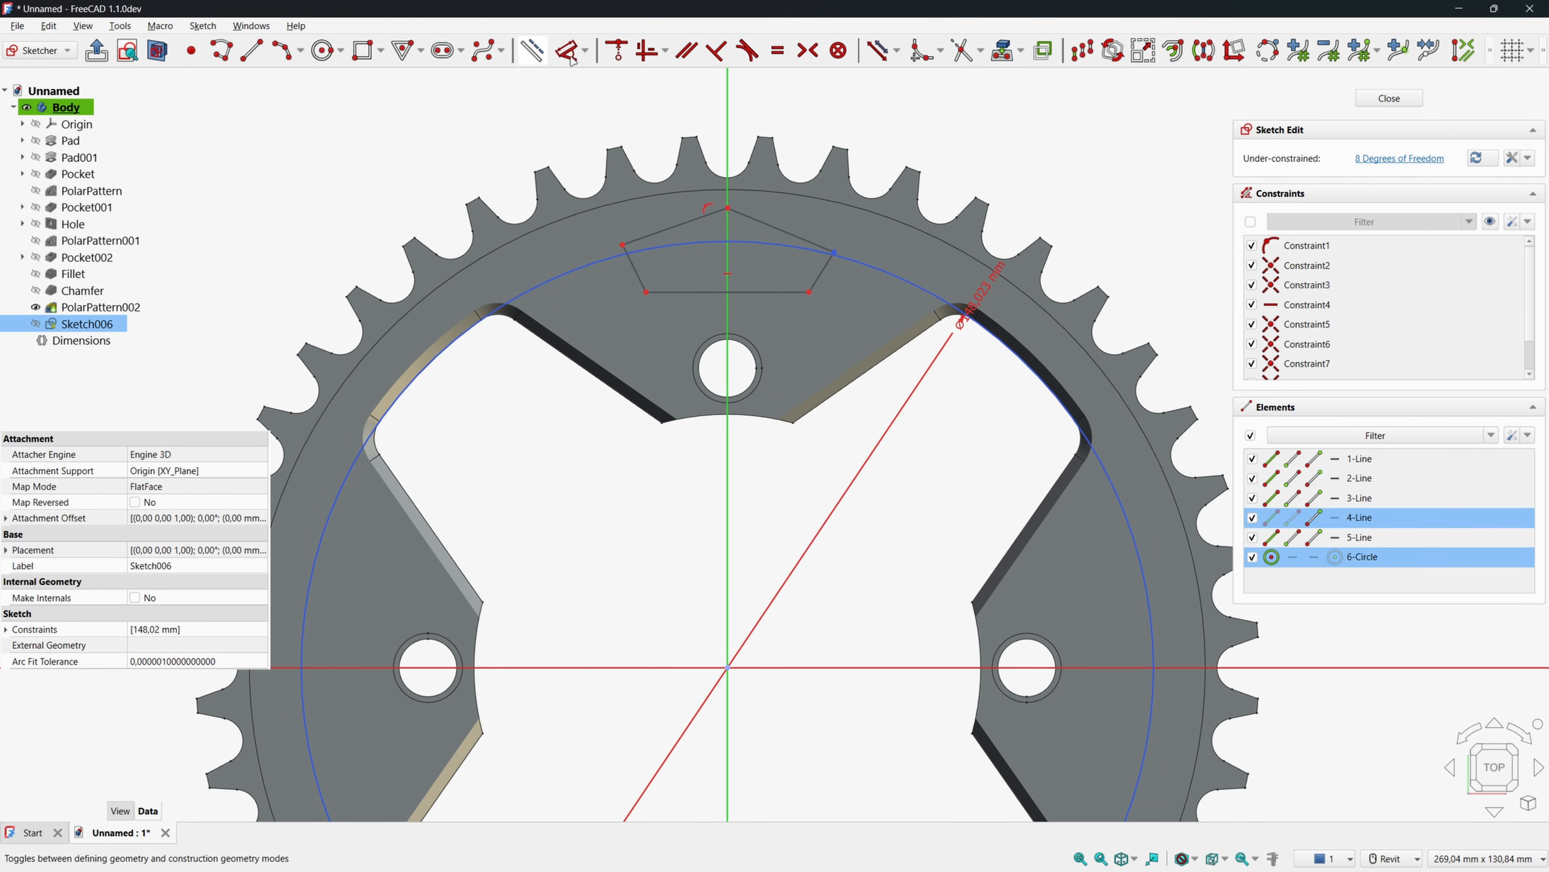
click(617, 50)
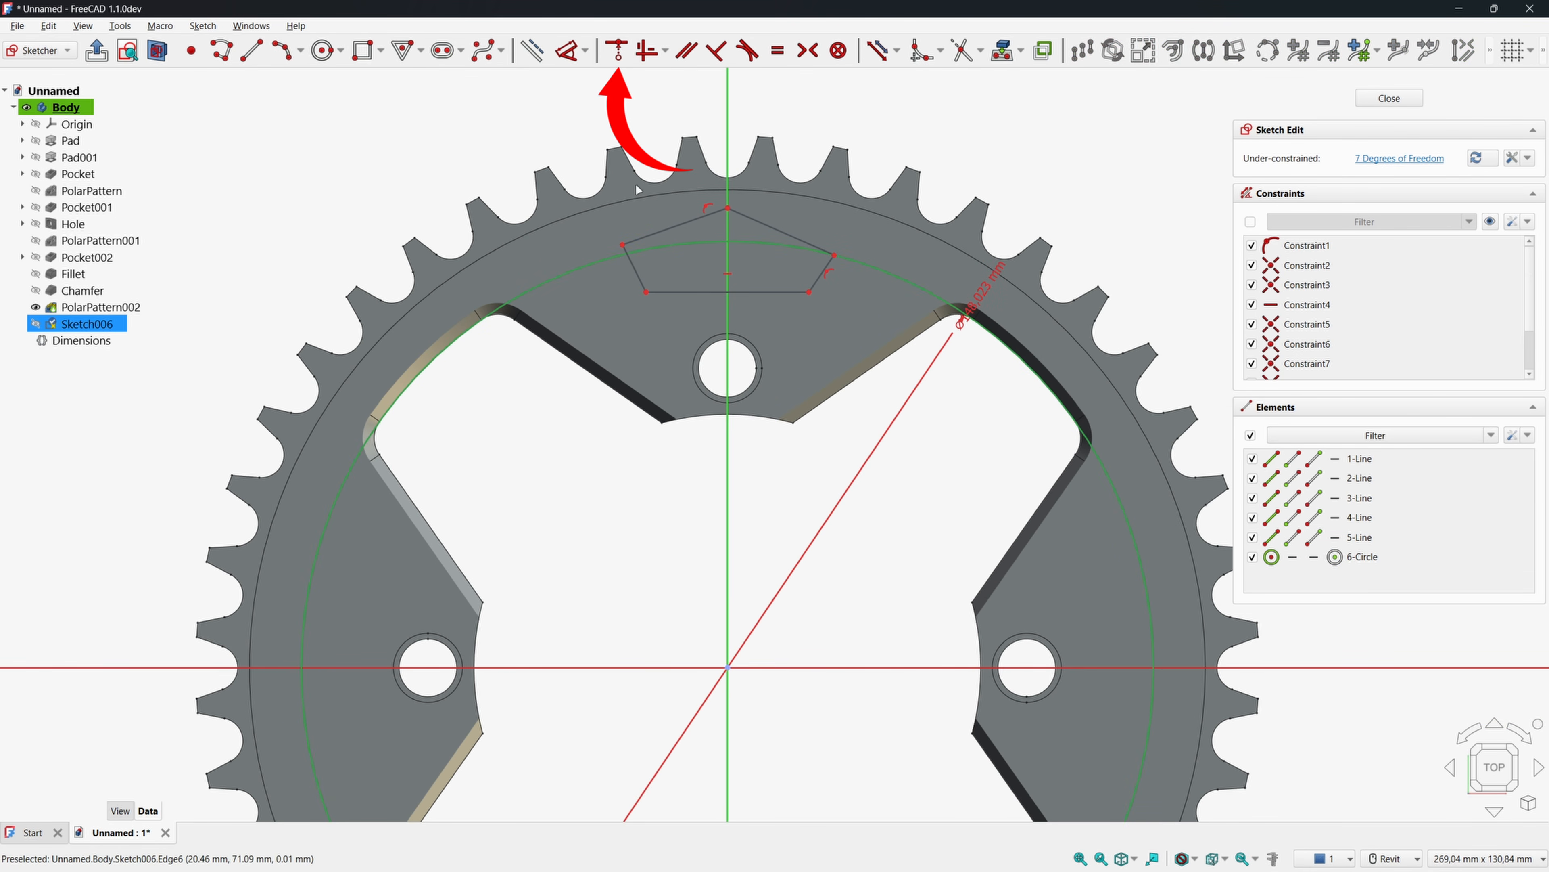
Make the pentagon's two side corners and its two base corners symmetric about the vertical axis.
click(623, 245)
click(728, 164)
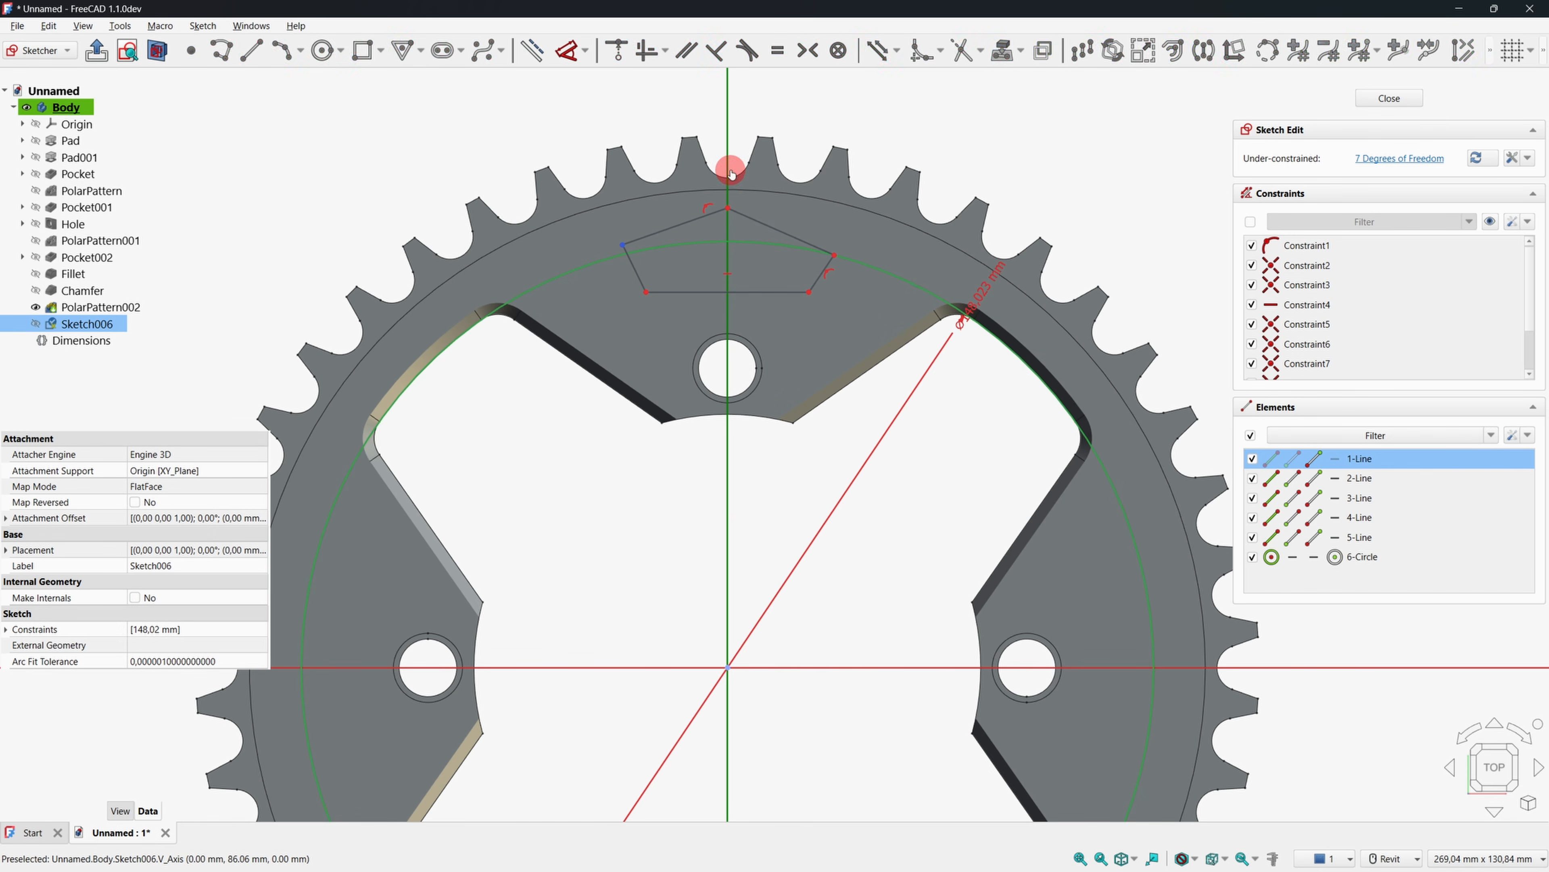
click(809, 52)
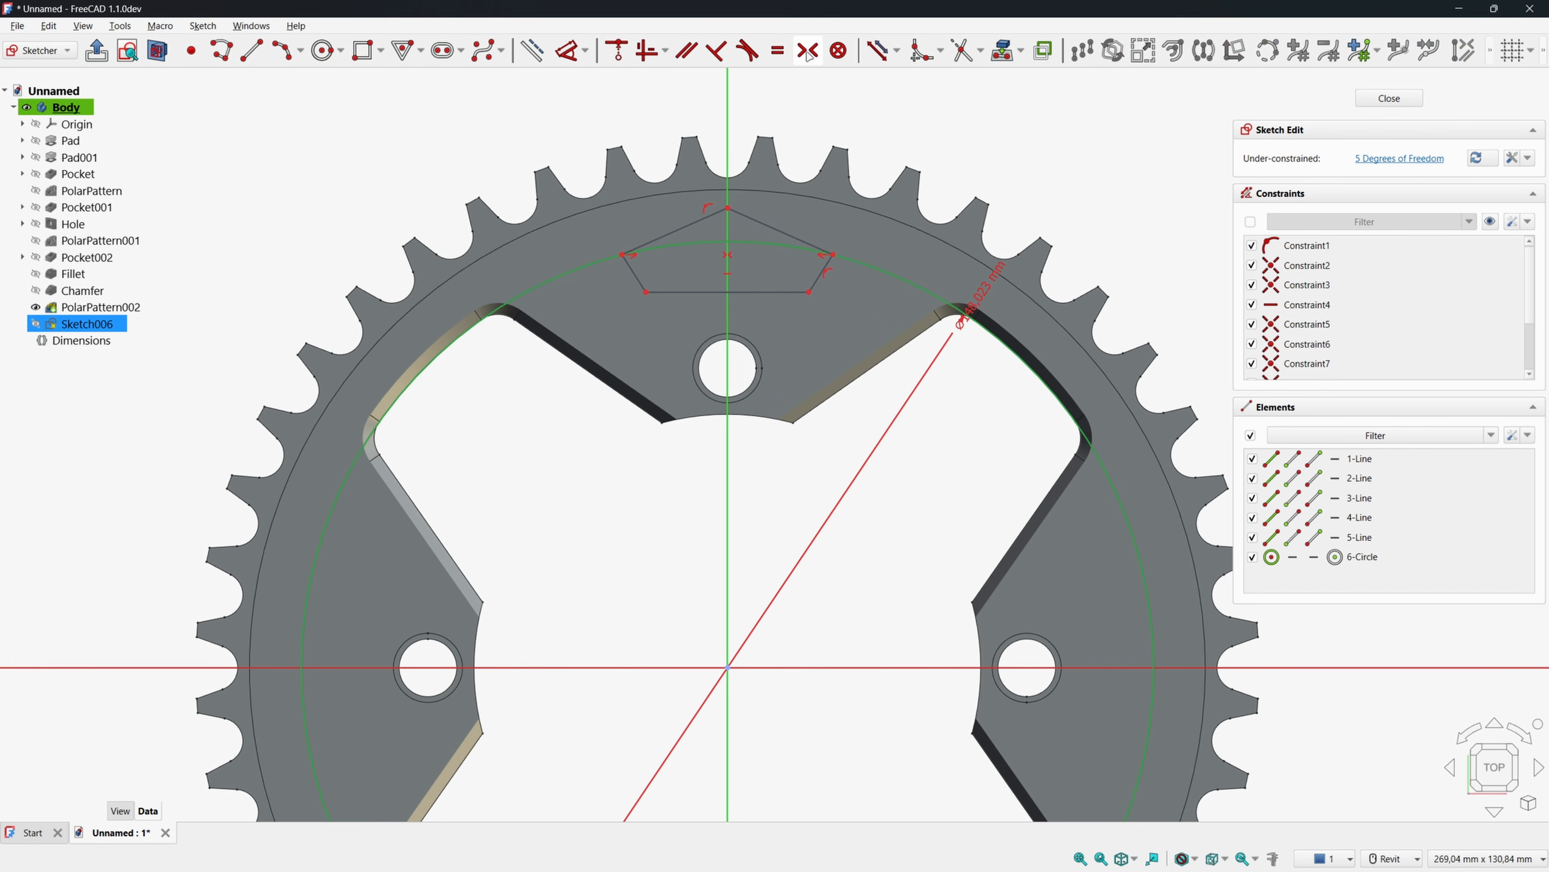
click(646, 291)
click(728, 315)
click(810, 293)
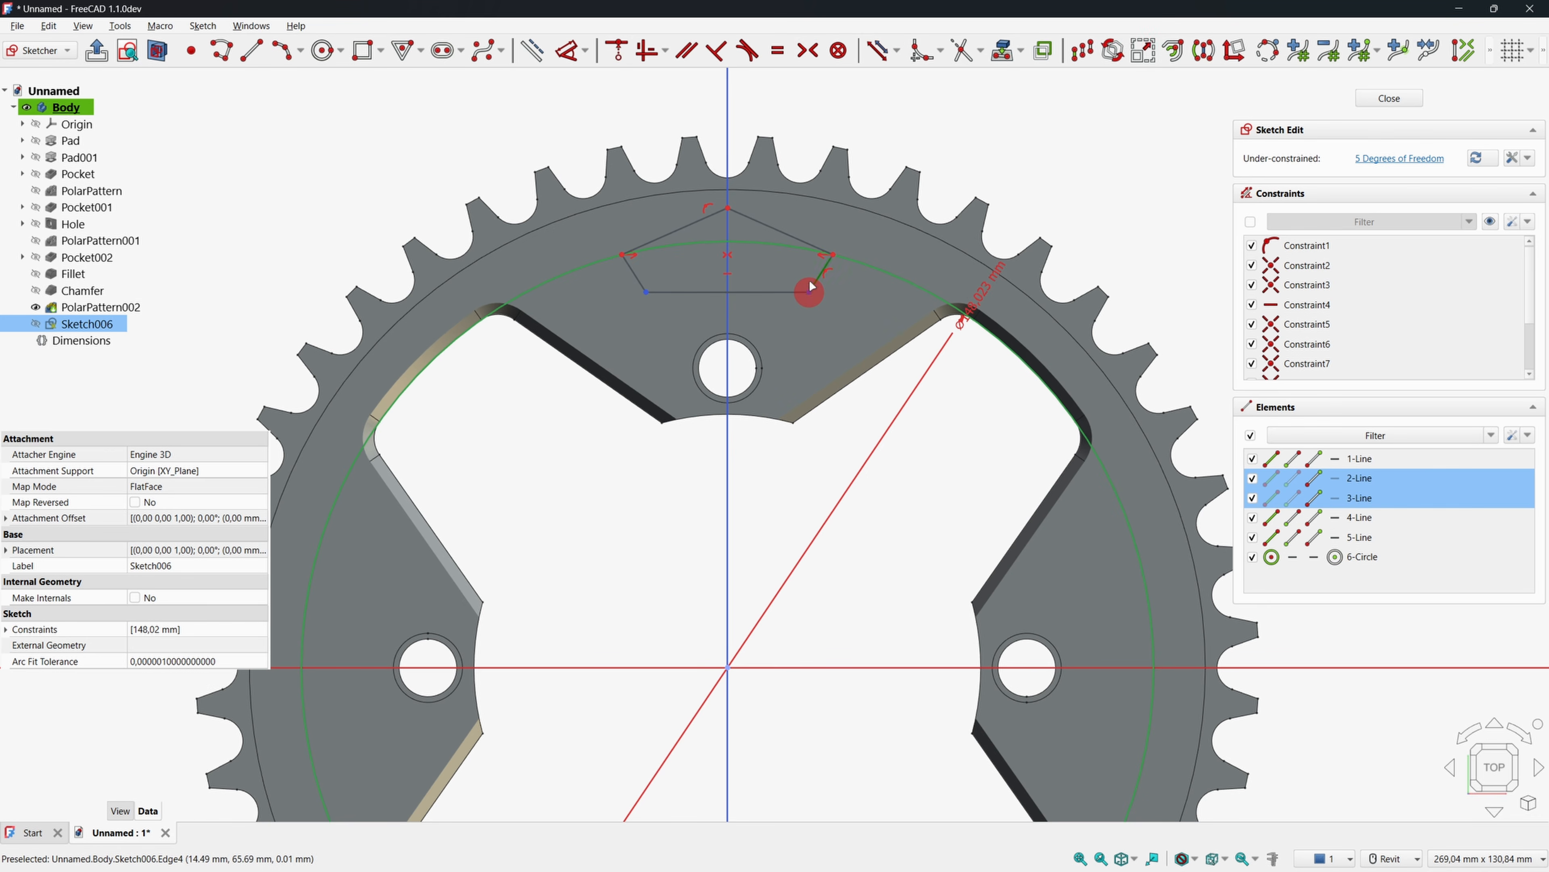
click(809, 52)
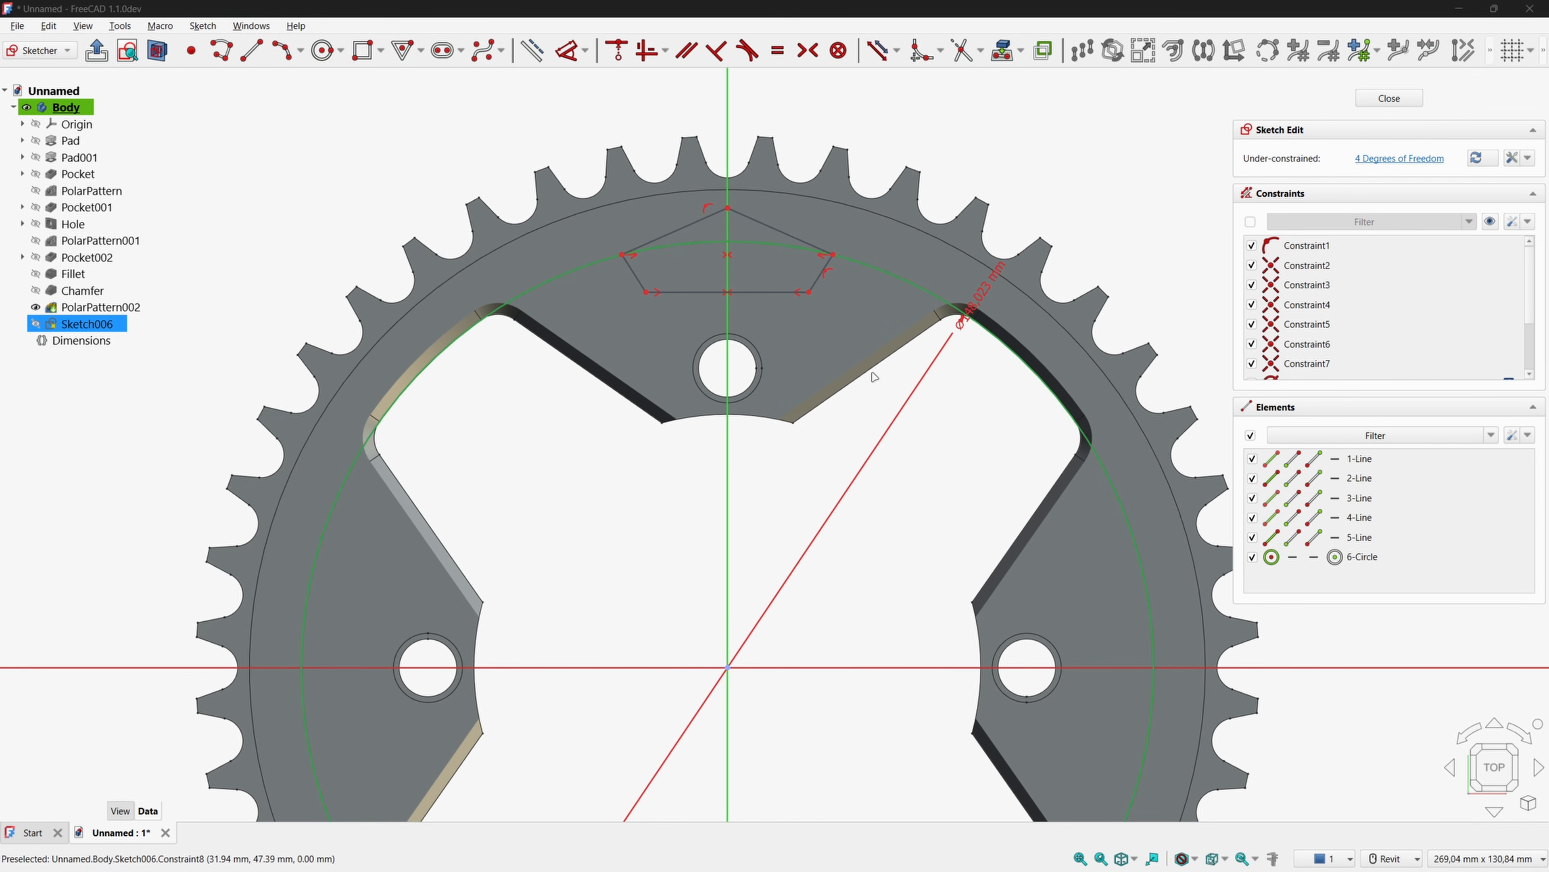
Constrain the pentagon's apex to lie on the large circle.
click(727, 208)
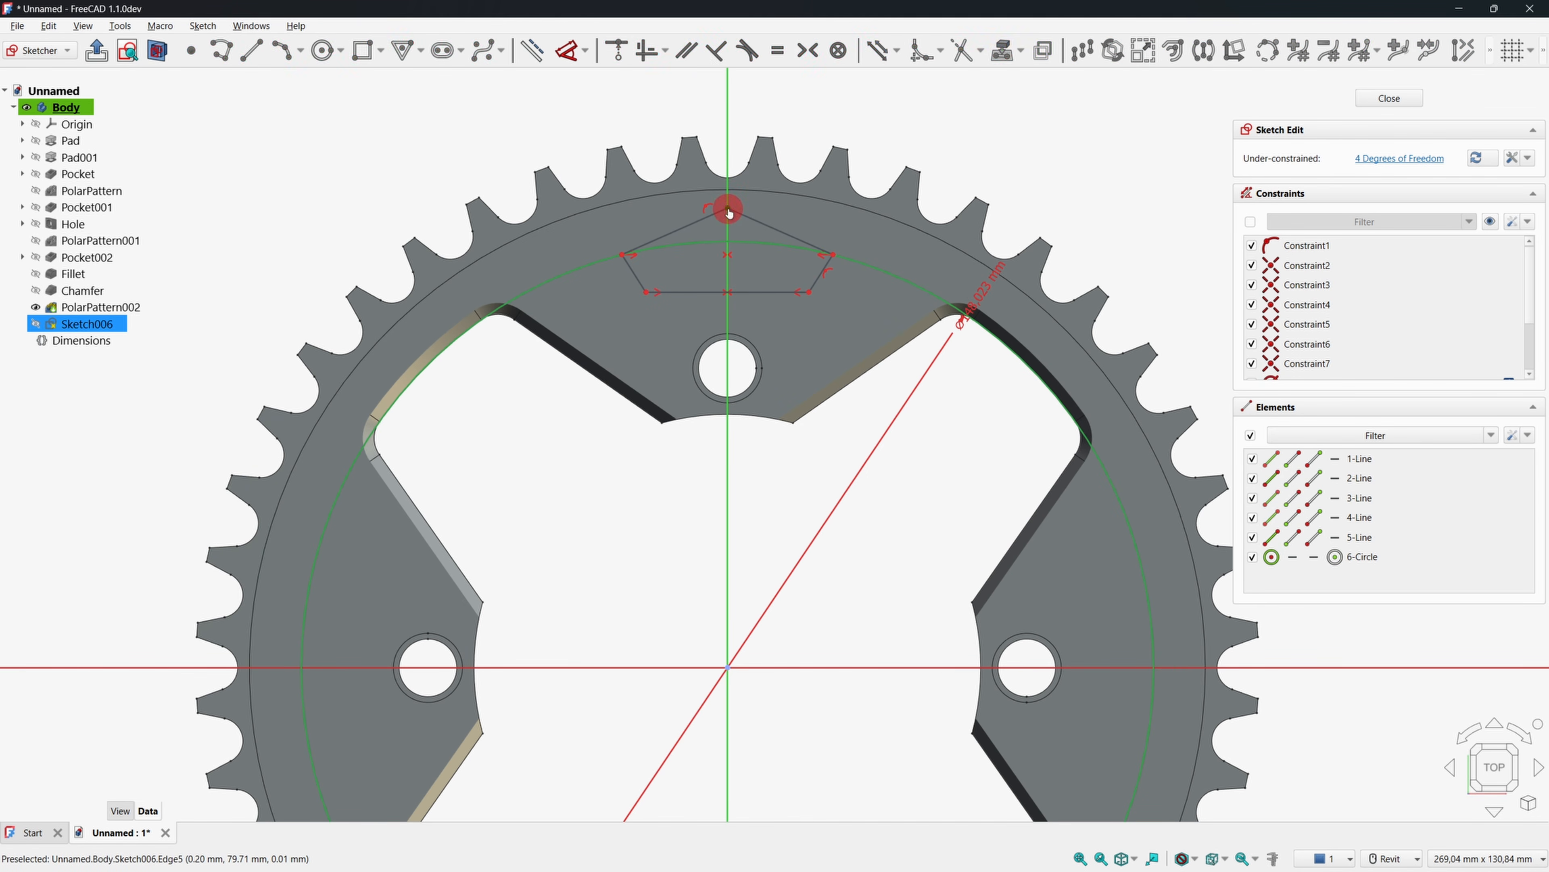
click(752, 241)
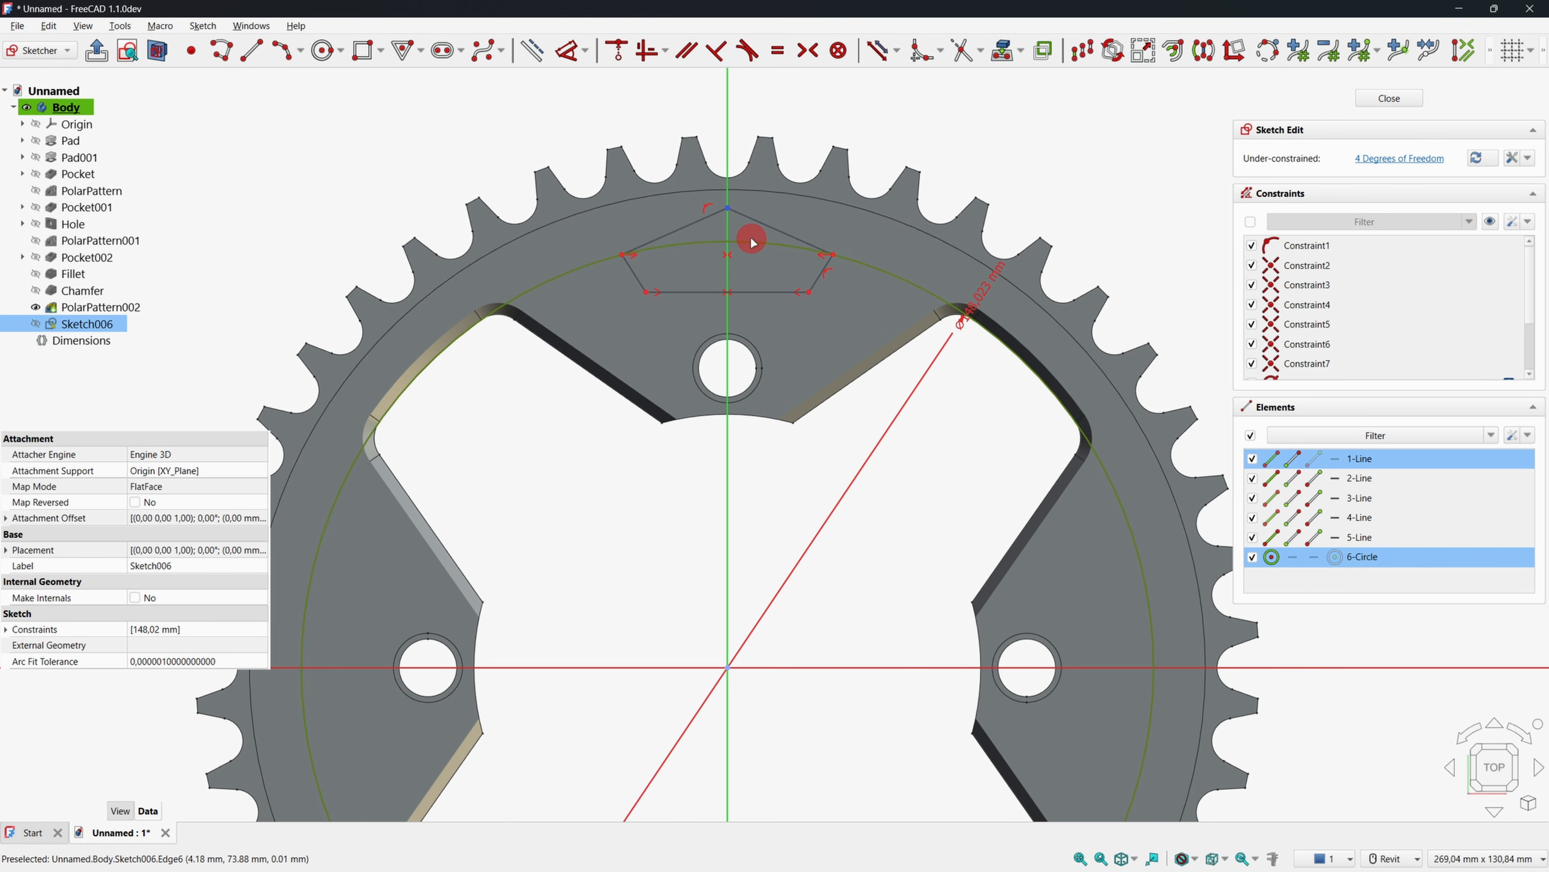
click(617, 51)
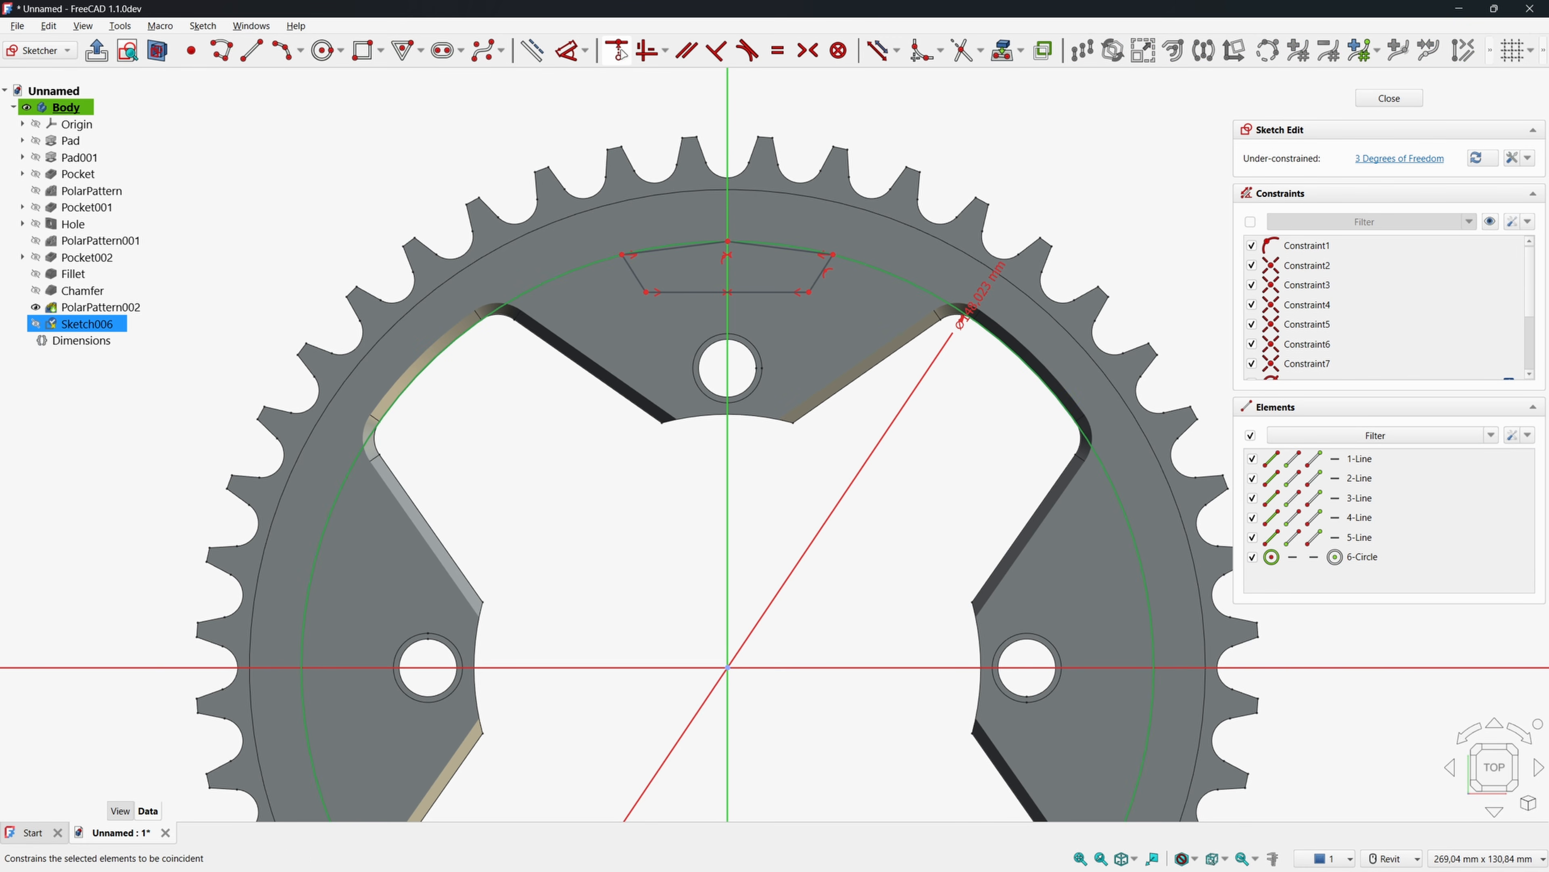
Dimension the angle between the pentagon's base and its lower-left side as 140°.
click(570, 51)
click(692, 294)
click(635, 274)
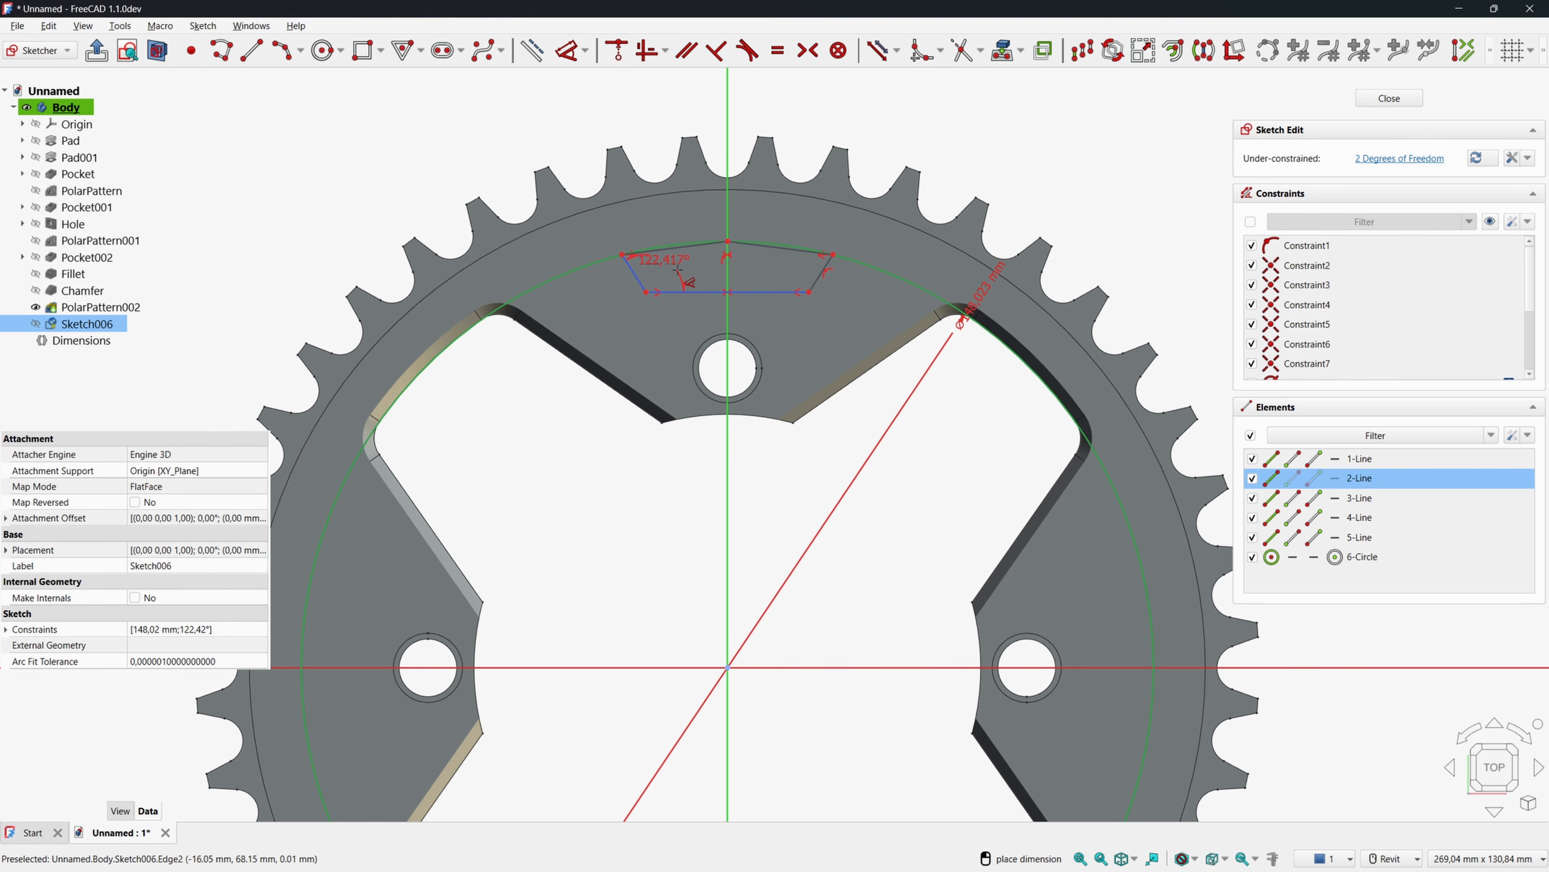
click(676, 269)
text(140)
key(Return)
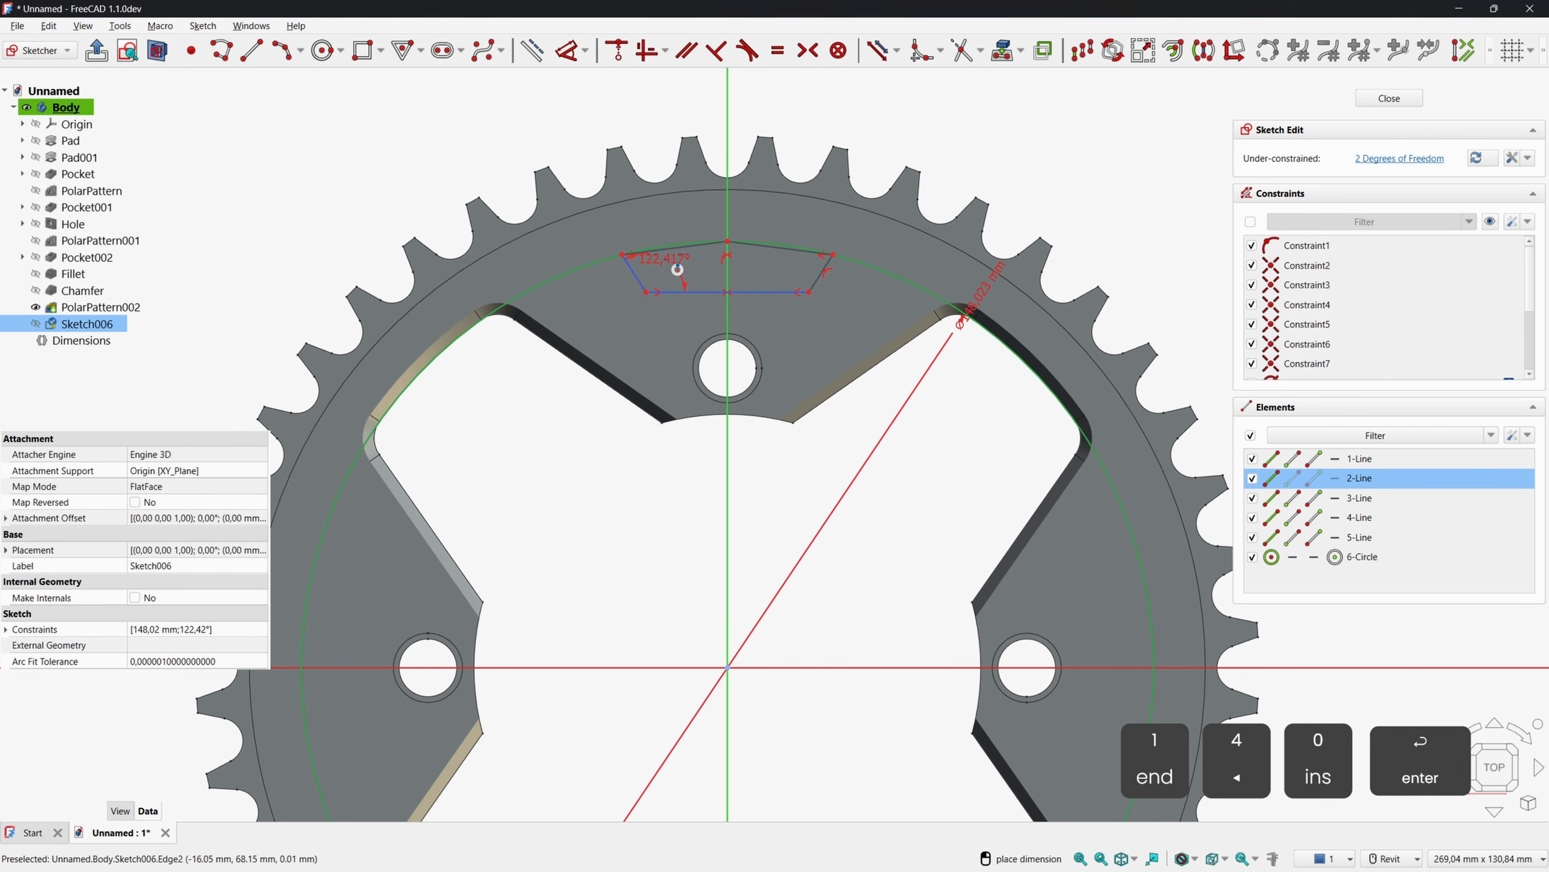
Dimension the distance from the pentagon's base to the horizontal axis as 63 mm.
click(689, 292)
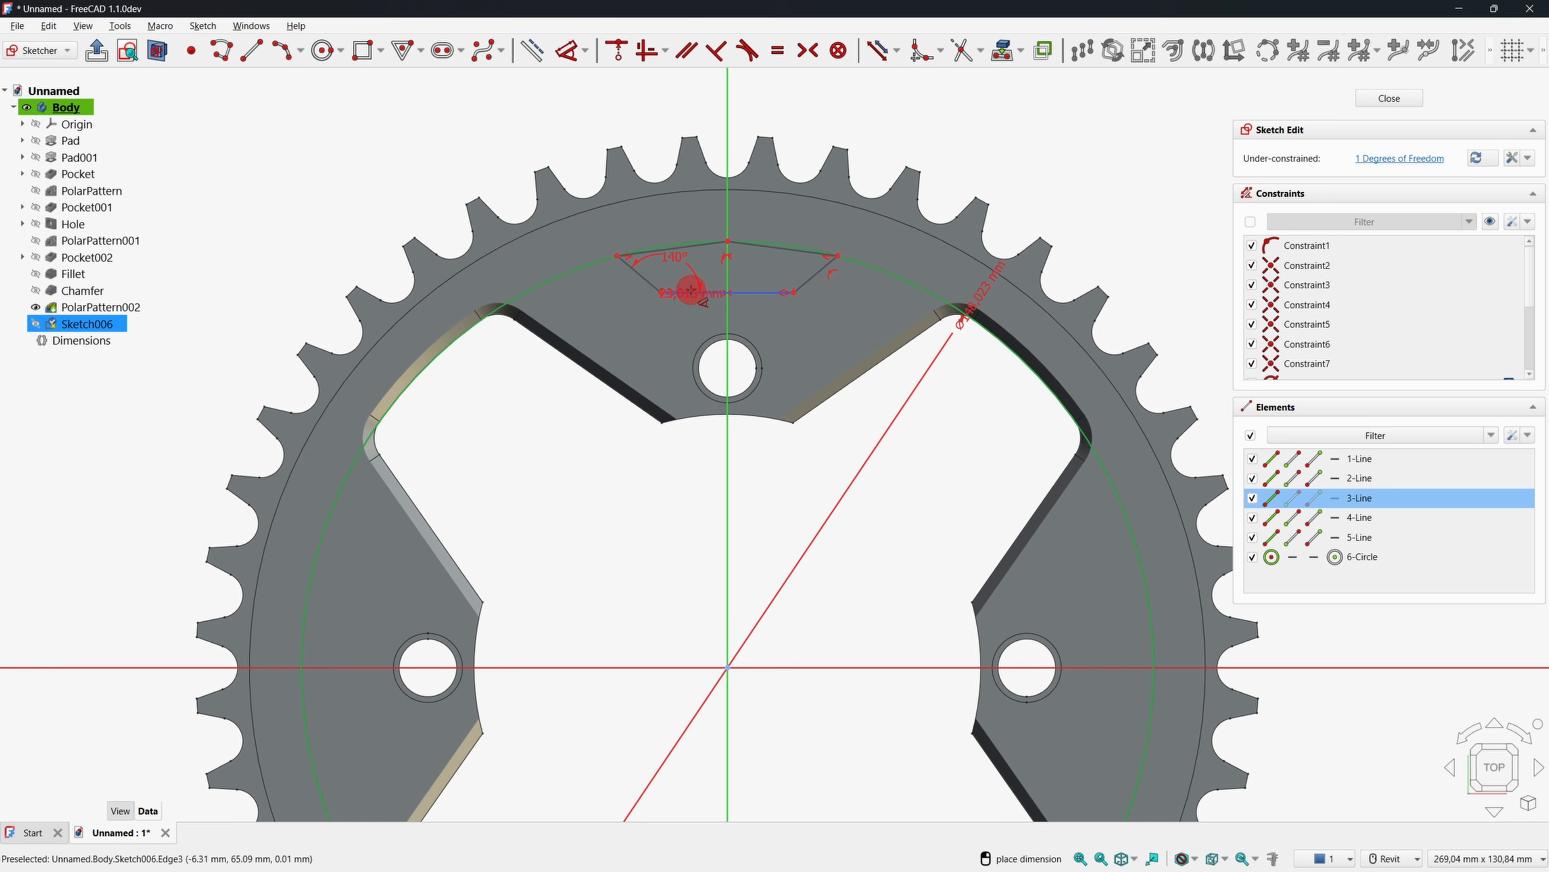
click(622, 667)
click(596, 564)
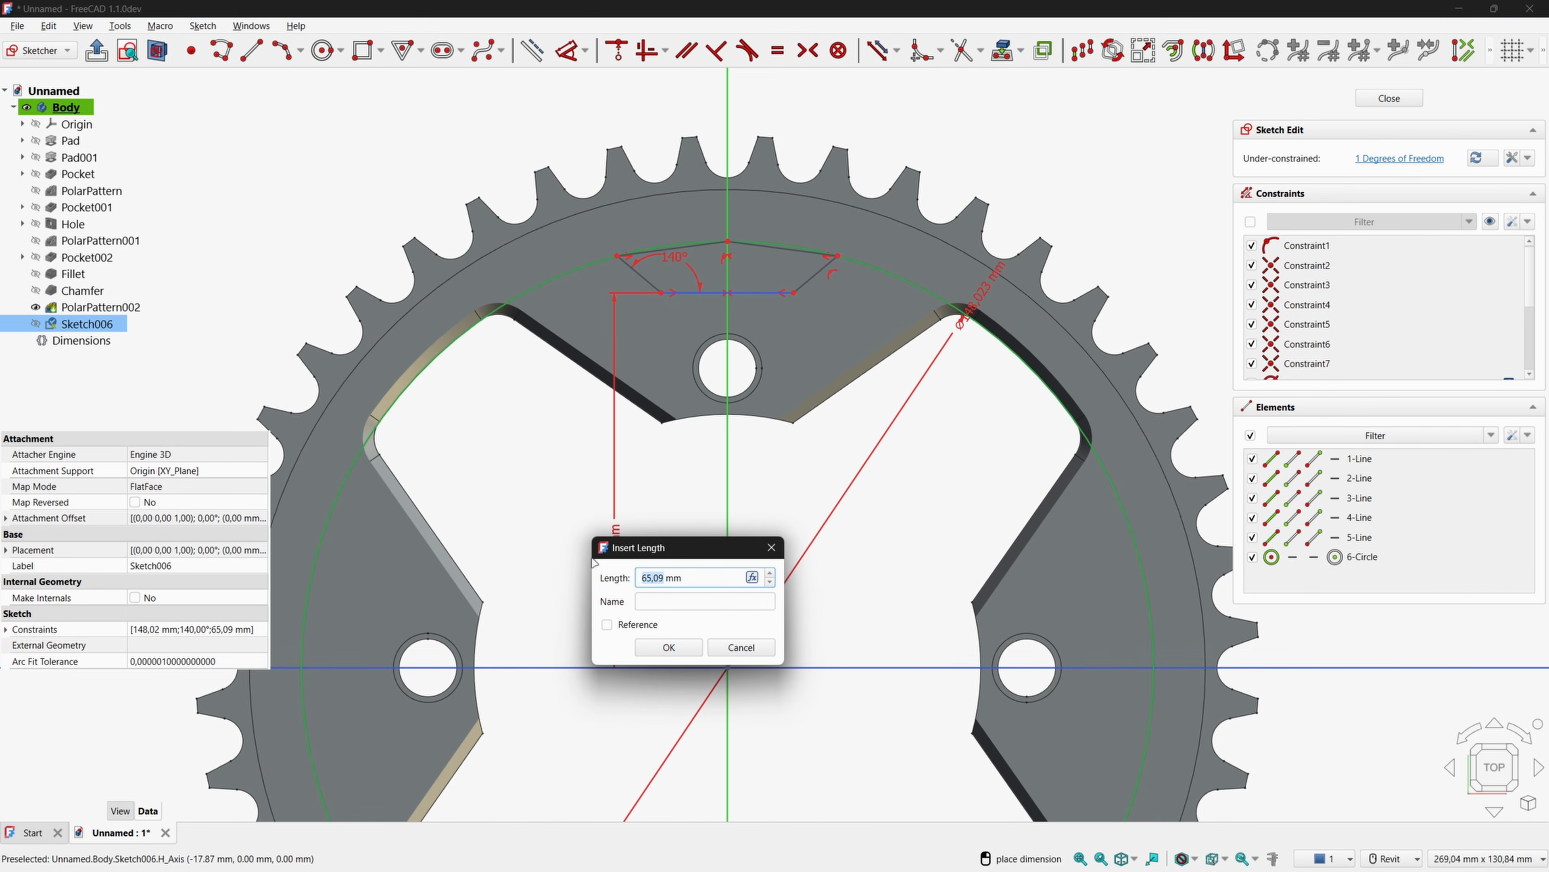
text(63)
key(Return)
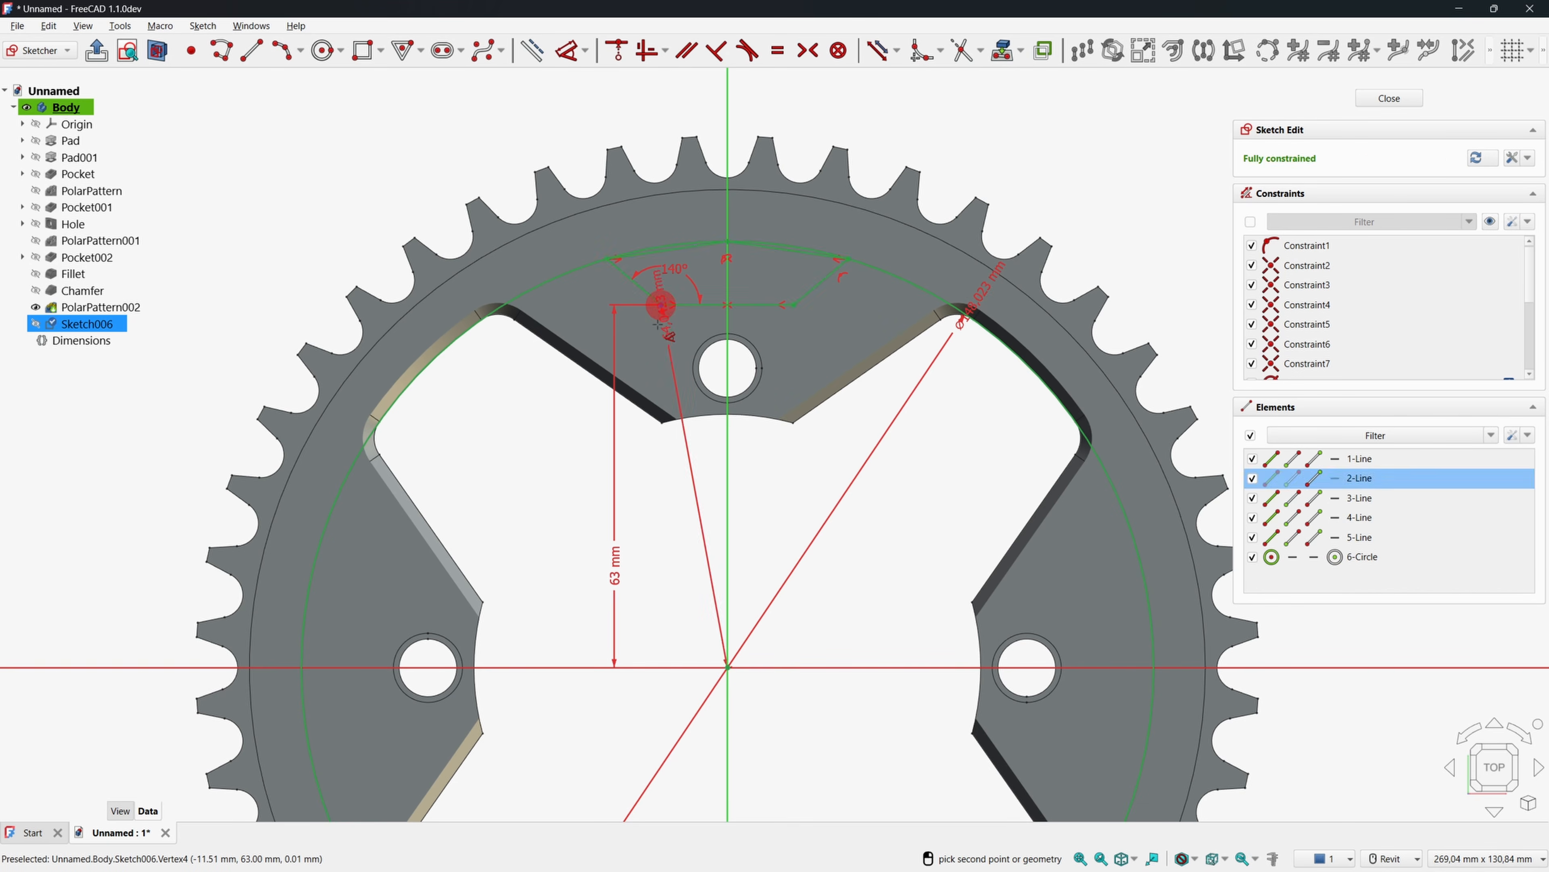
Dimension the horizontal distance from the pentagon's left base corner to the origin as 17.5 mm.
click(661, 305)
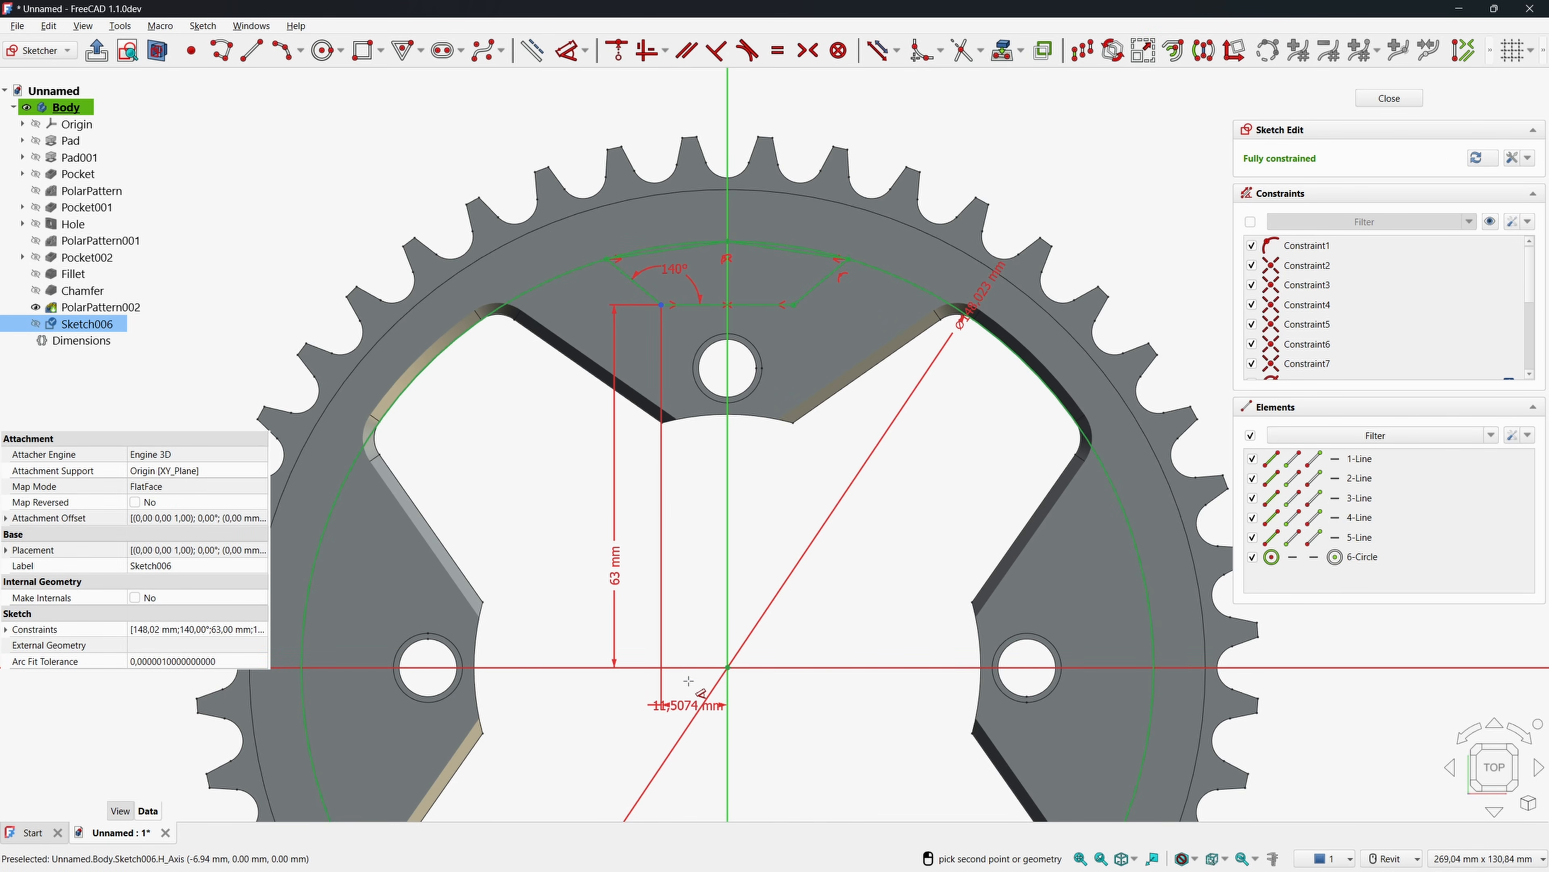
click(689, 682)
text(17.5)
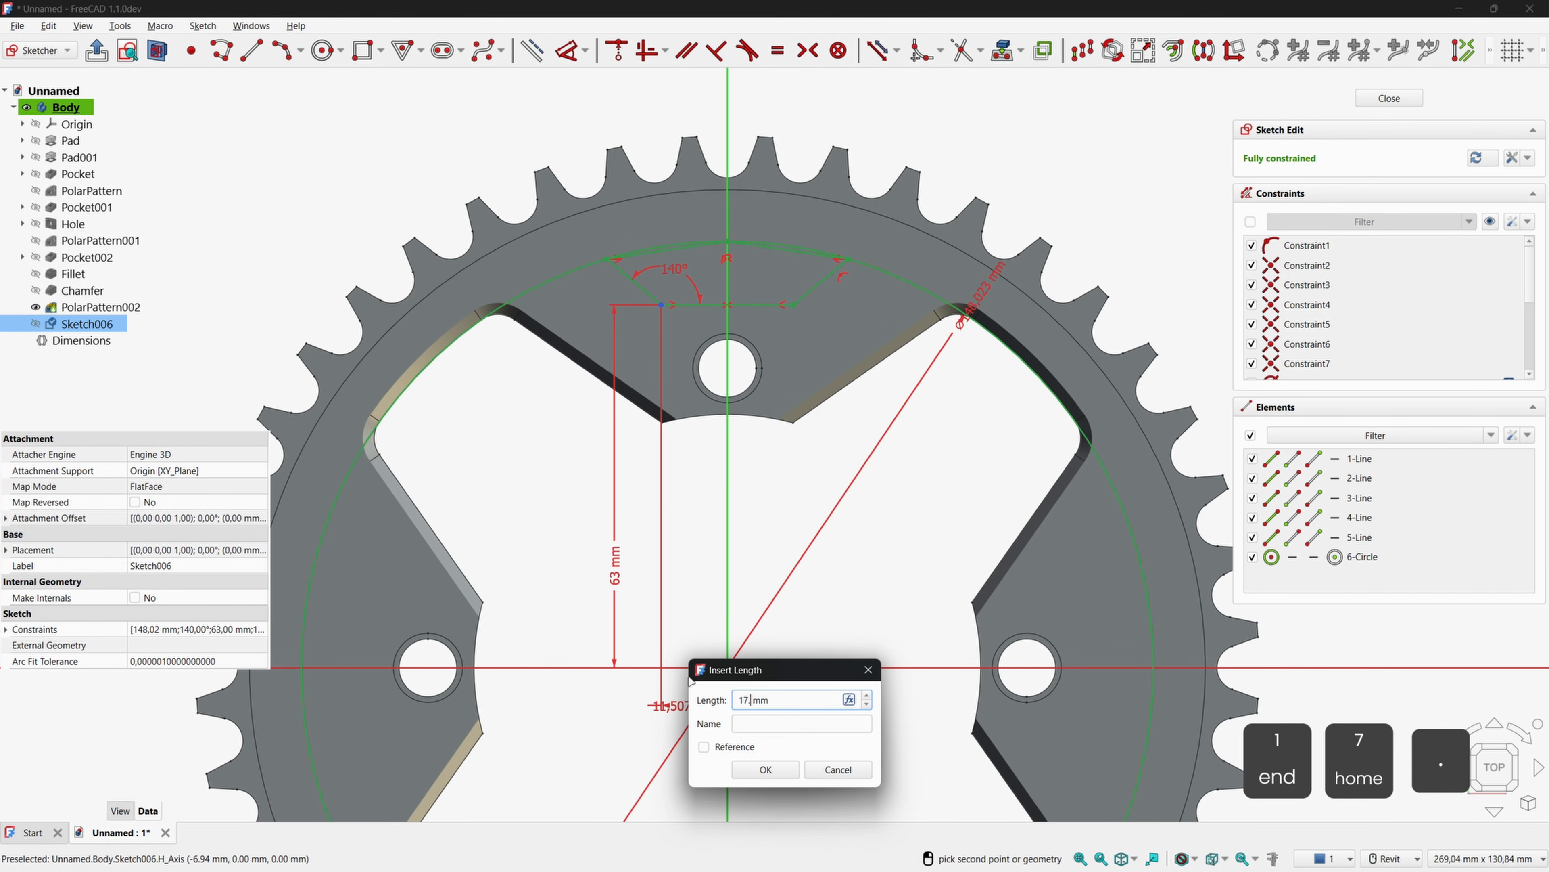
key(Return)
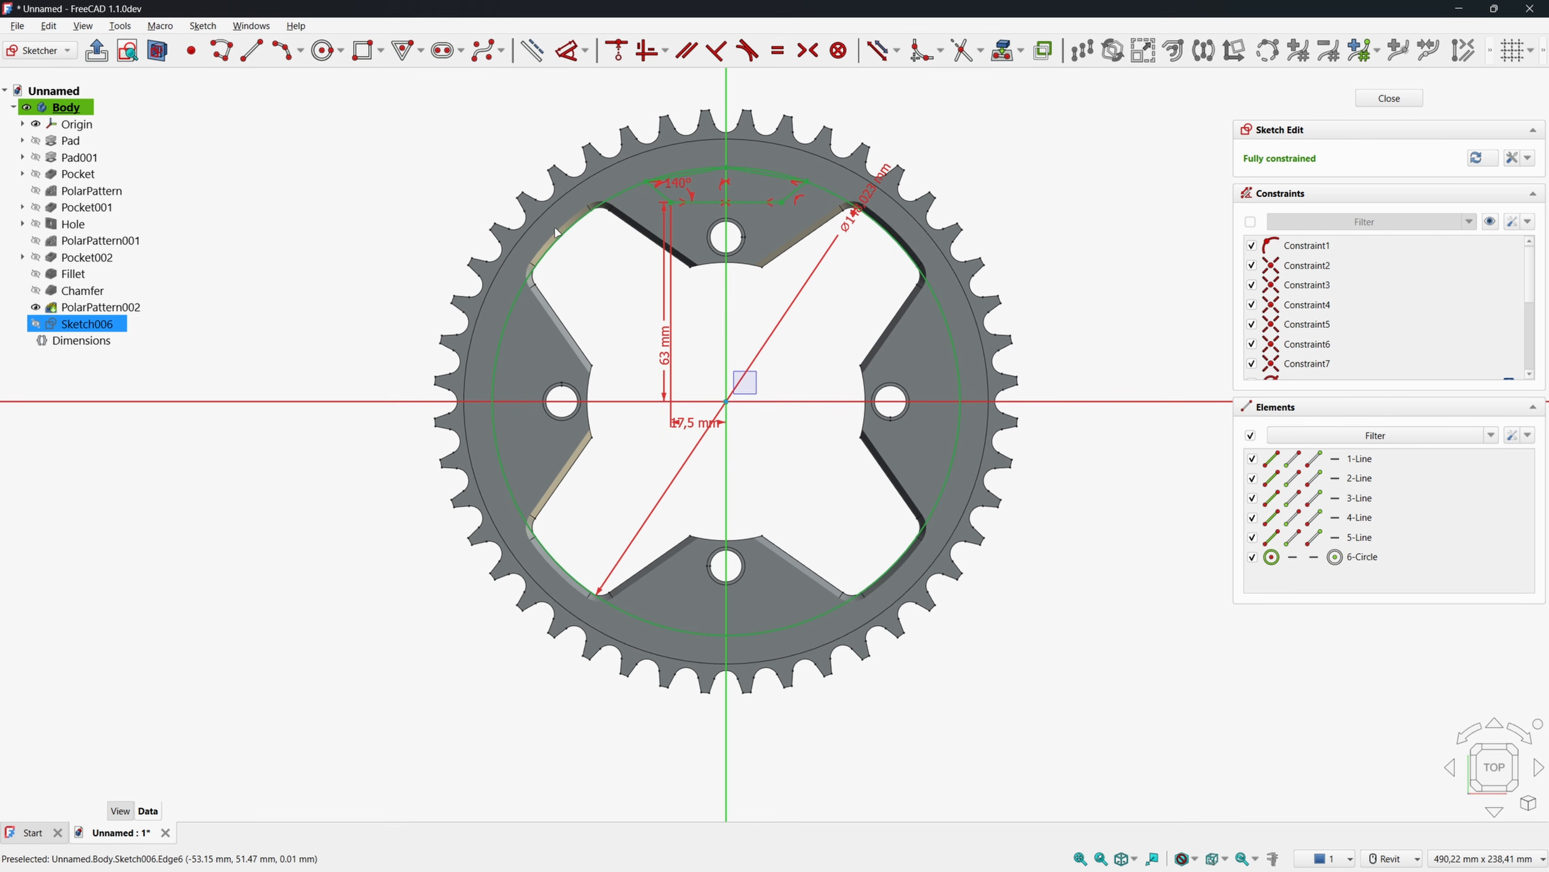
Convert the large circle to construction geometry and finish the sketch.
click(513, 305)
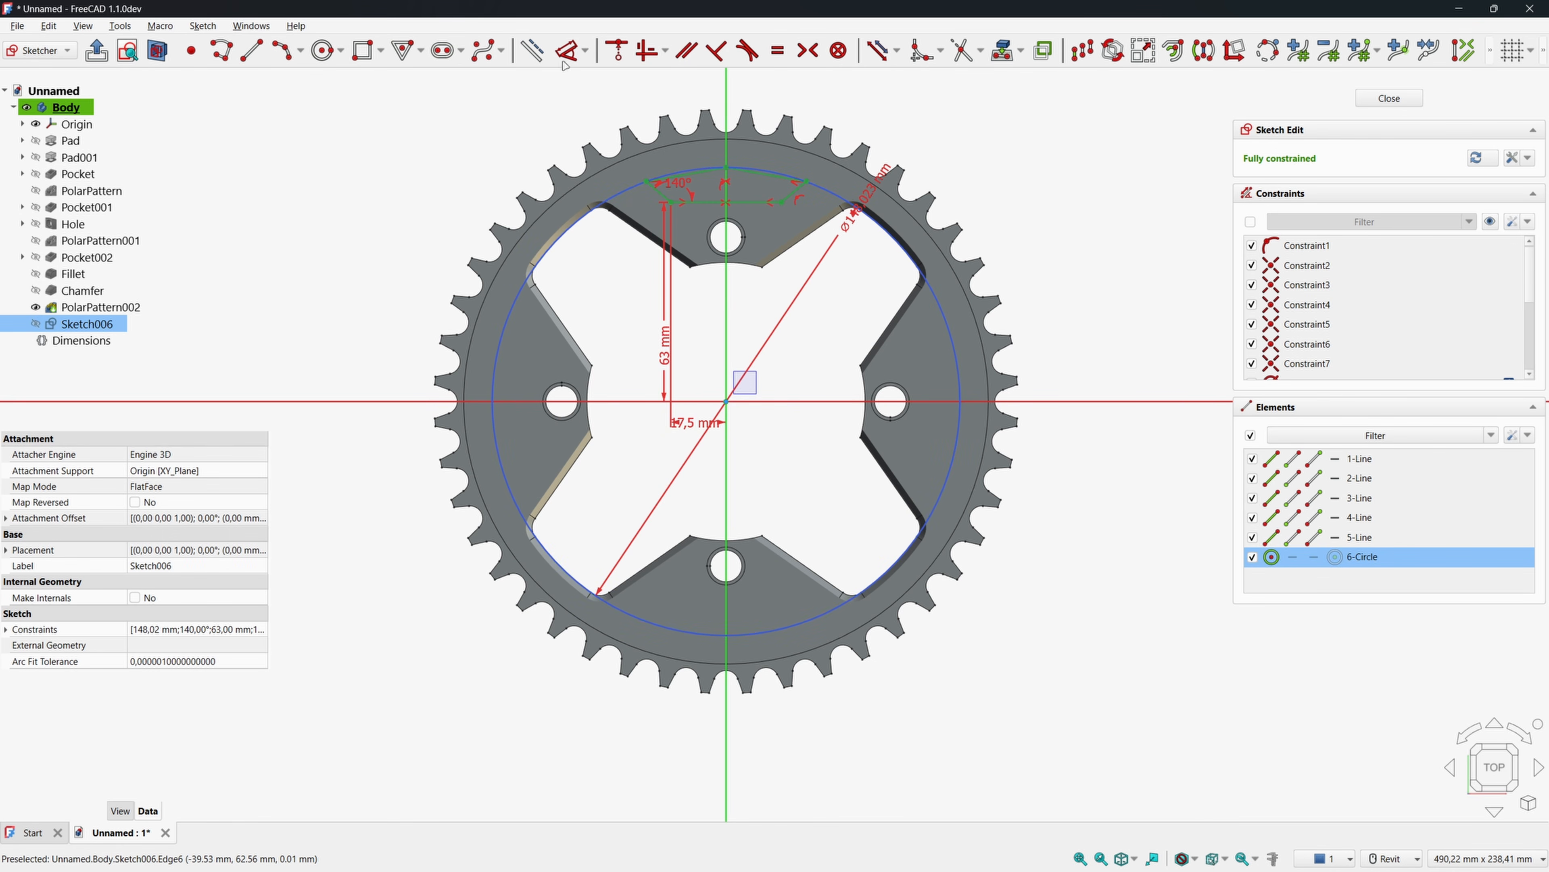
click(535, 52)
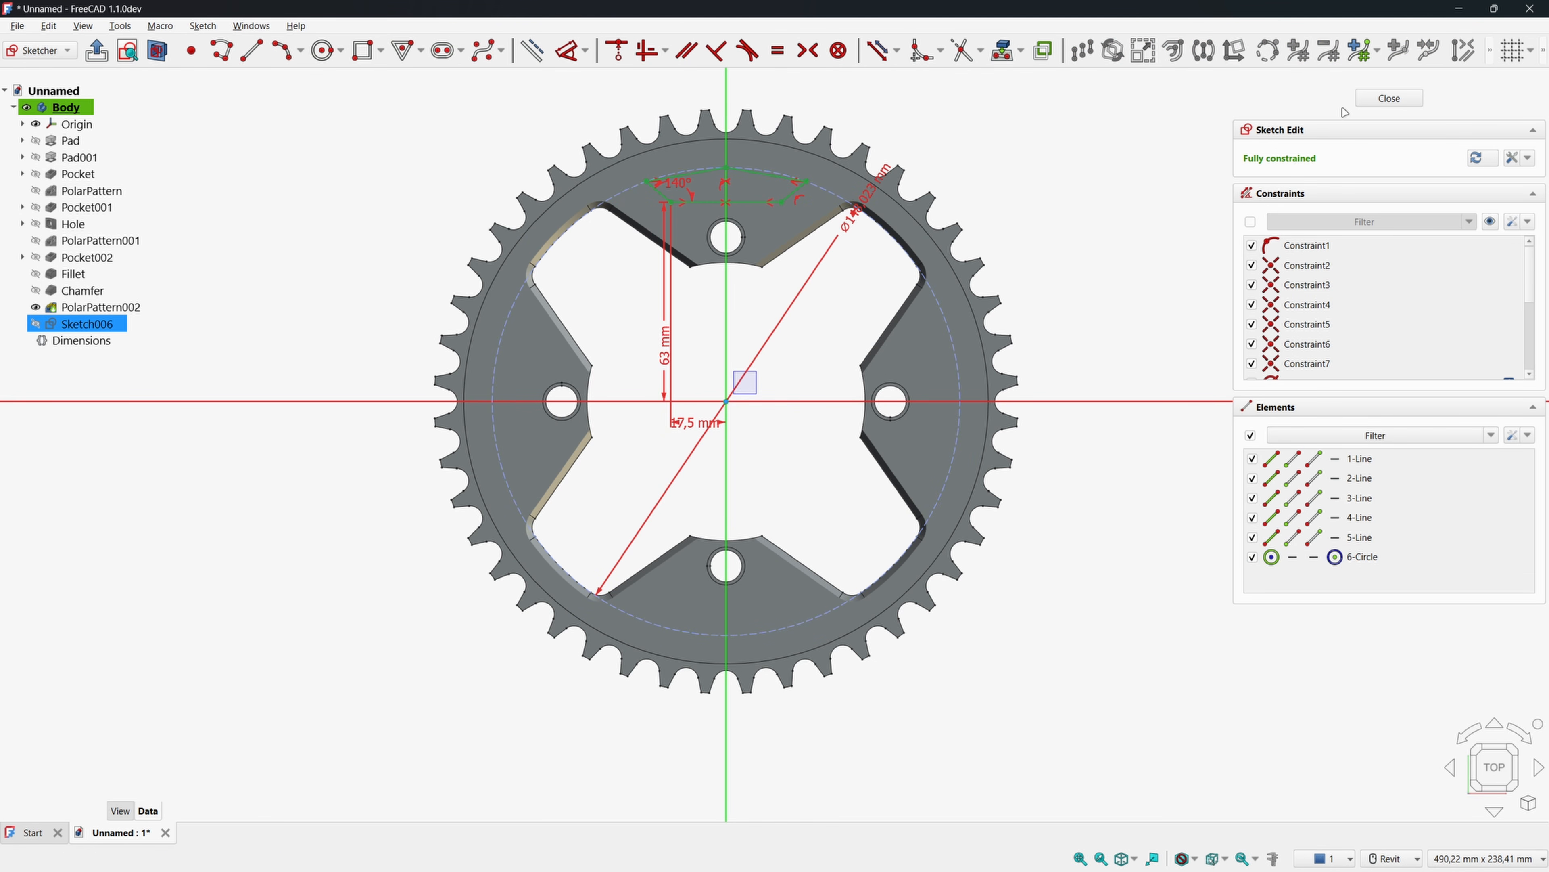
click(1383, 99)
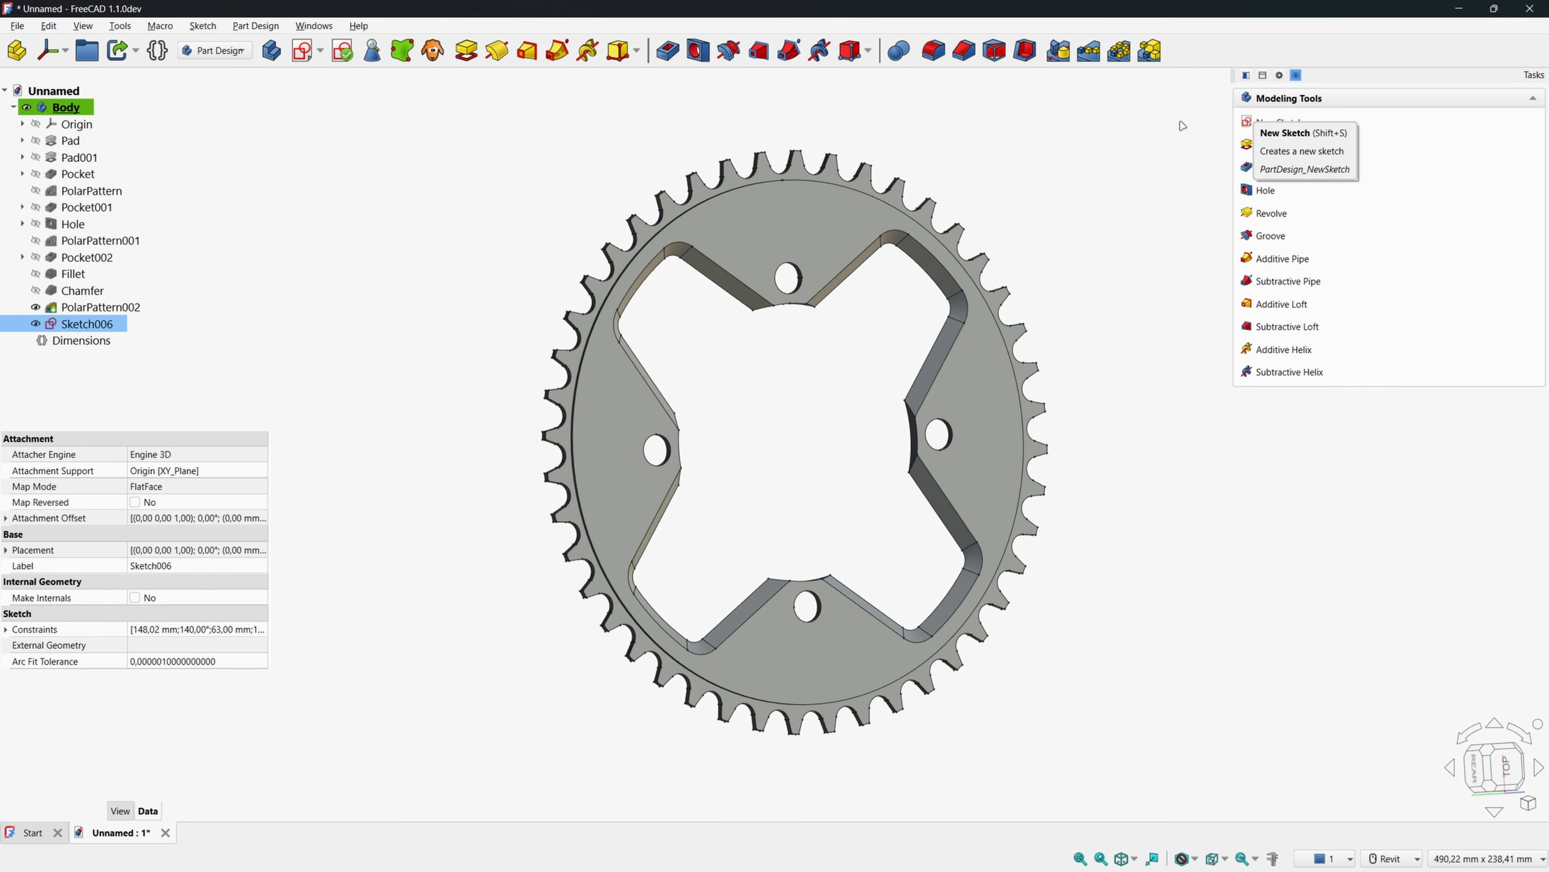
Cut the pentagon sketch as a Pocket with Symmetric mode and Through all type.
click(671, 54)
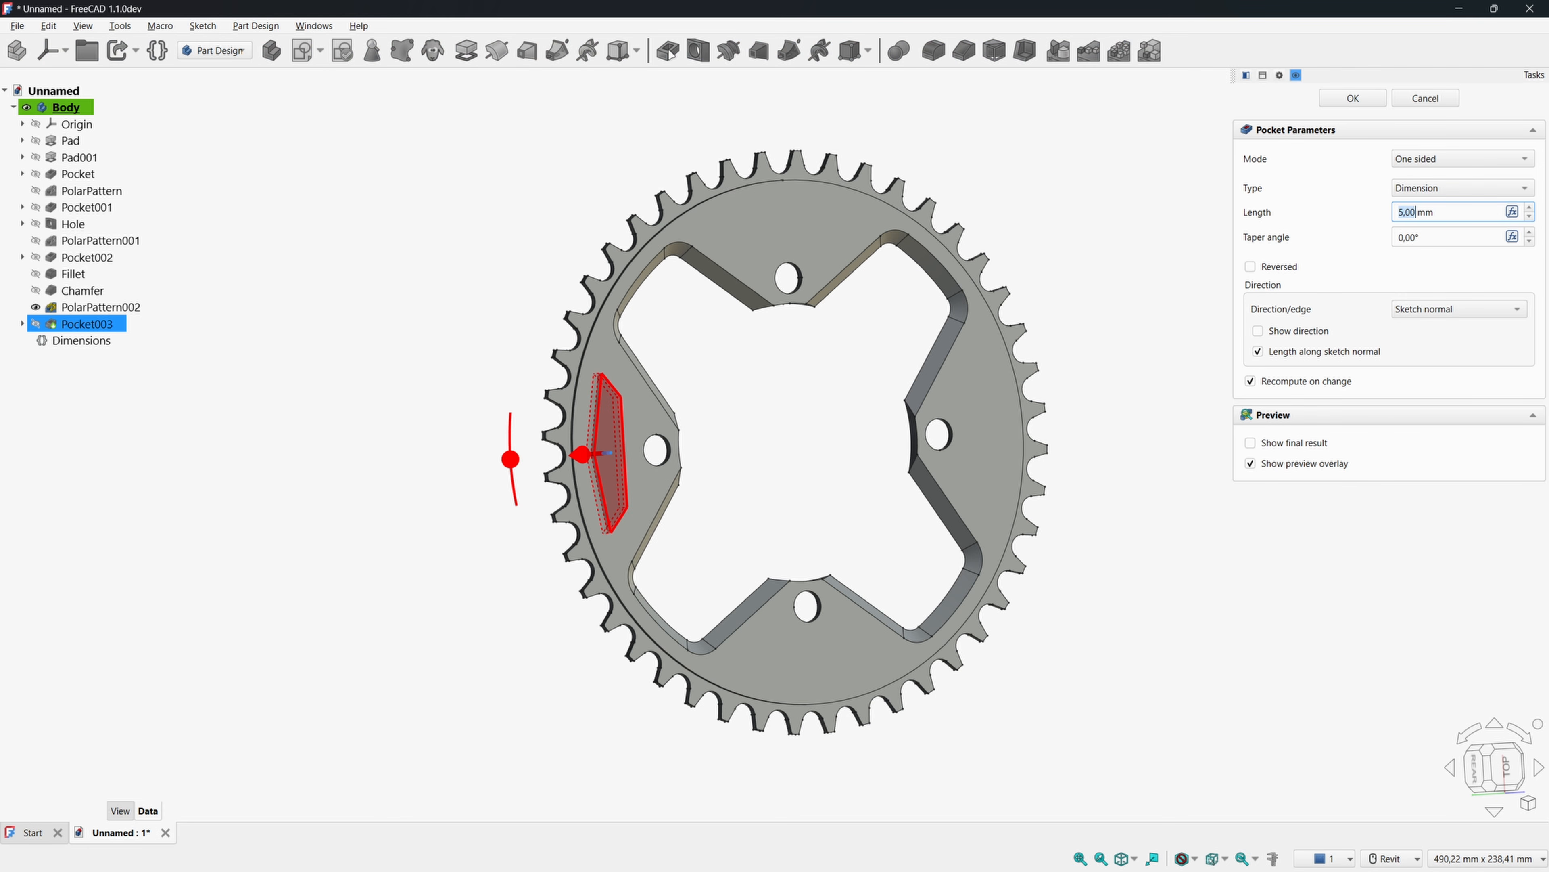
click(1431, 160)
click(1428, 193)
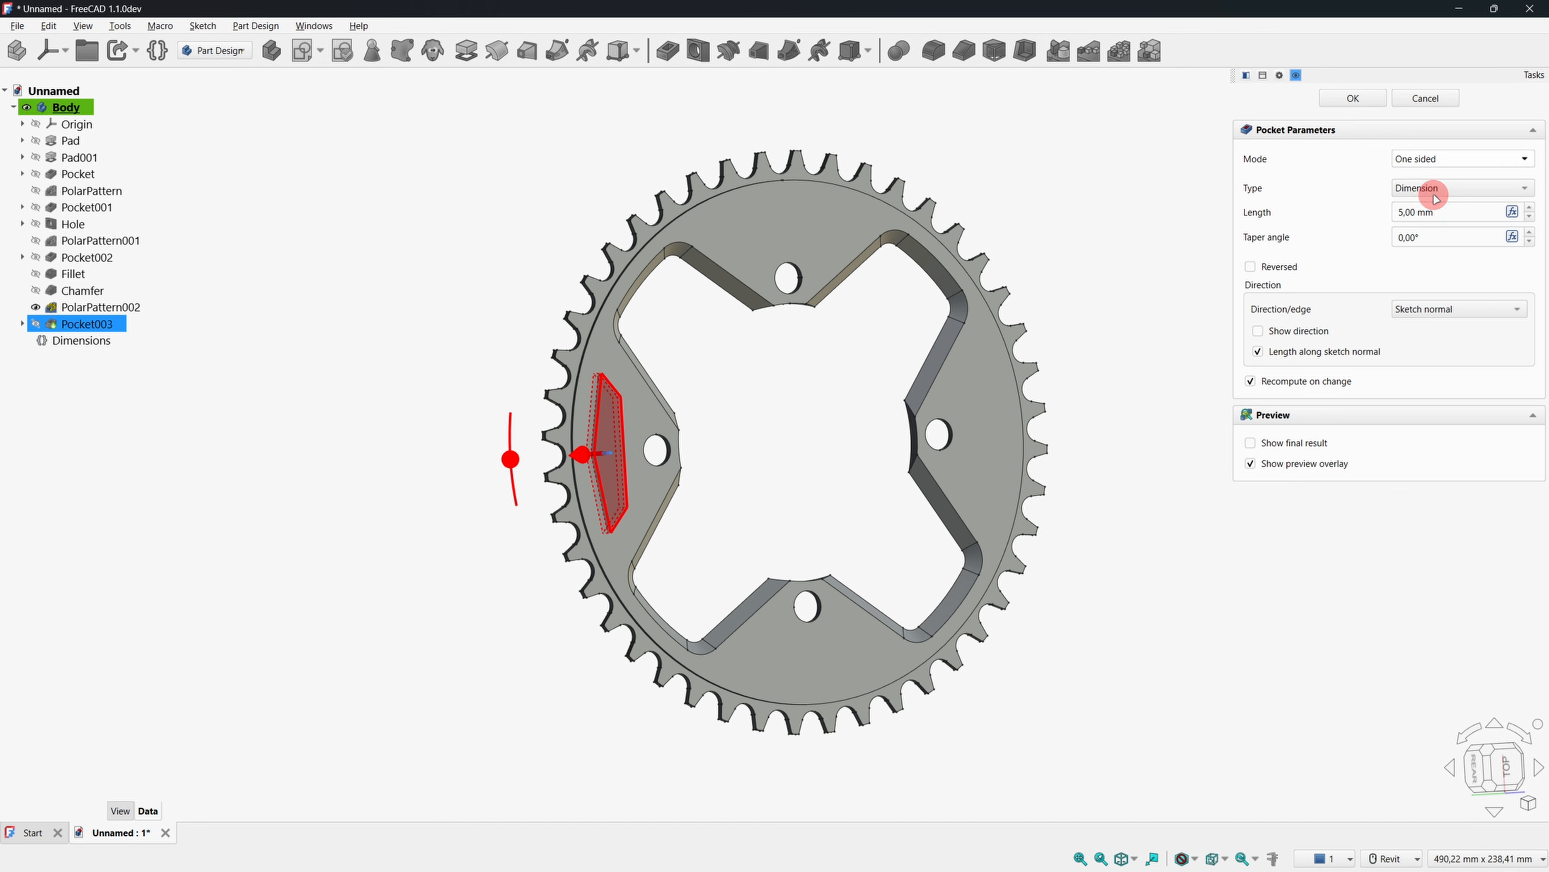
click(1430, 188)
click(1433, 190)
click(1358, 101)
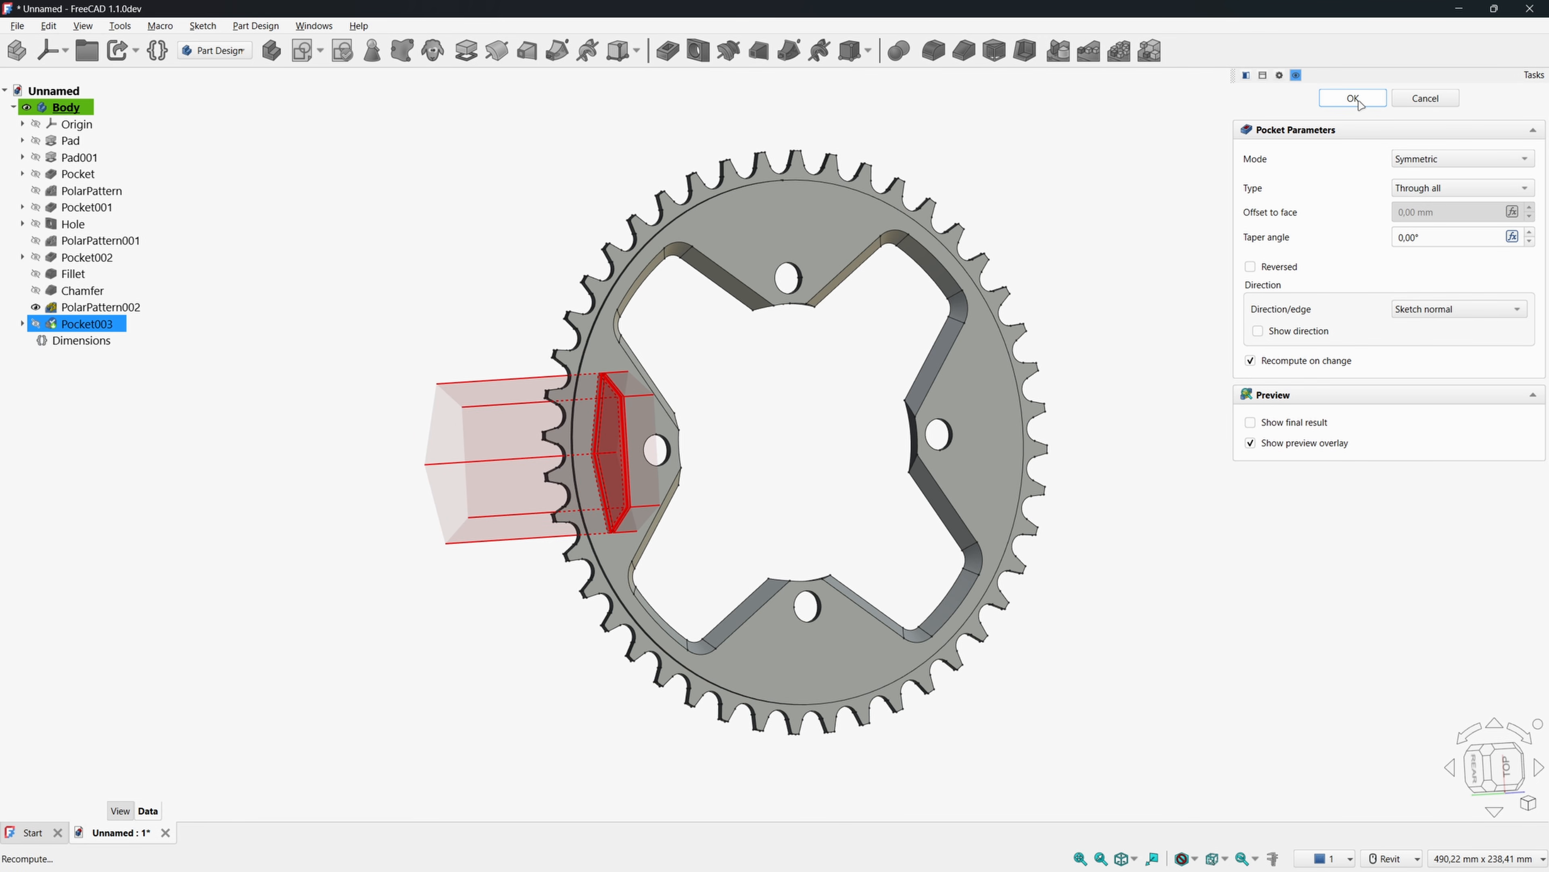
Fillet the five inner corner edges of the new pentagonal cutout with a 2 mm radius.
scroll(635, 391, up, 5)
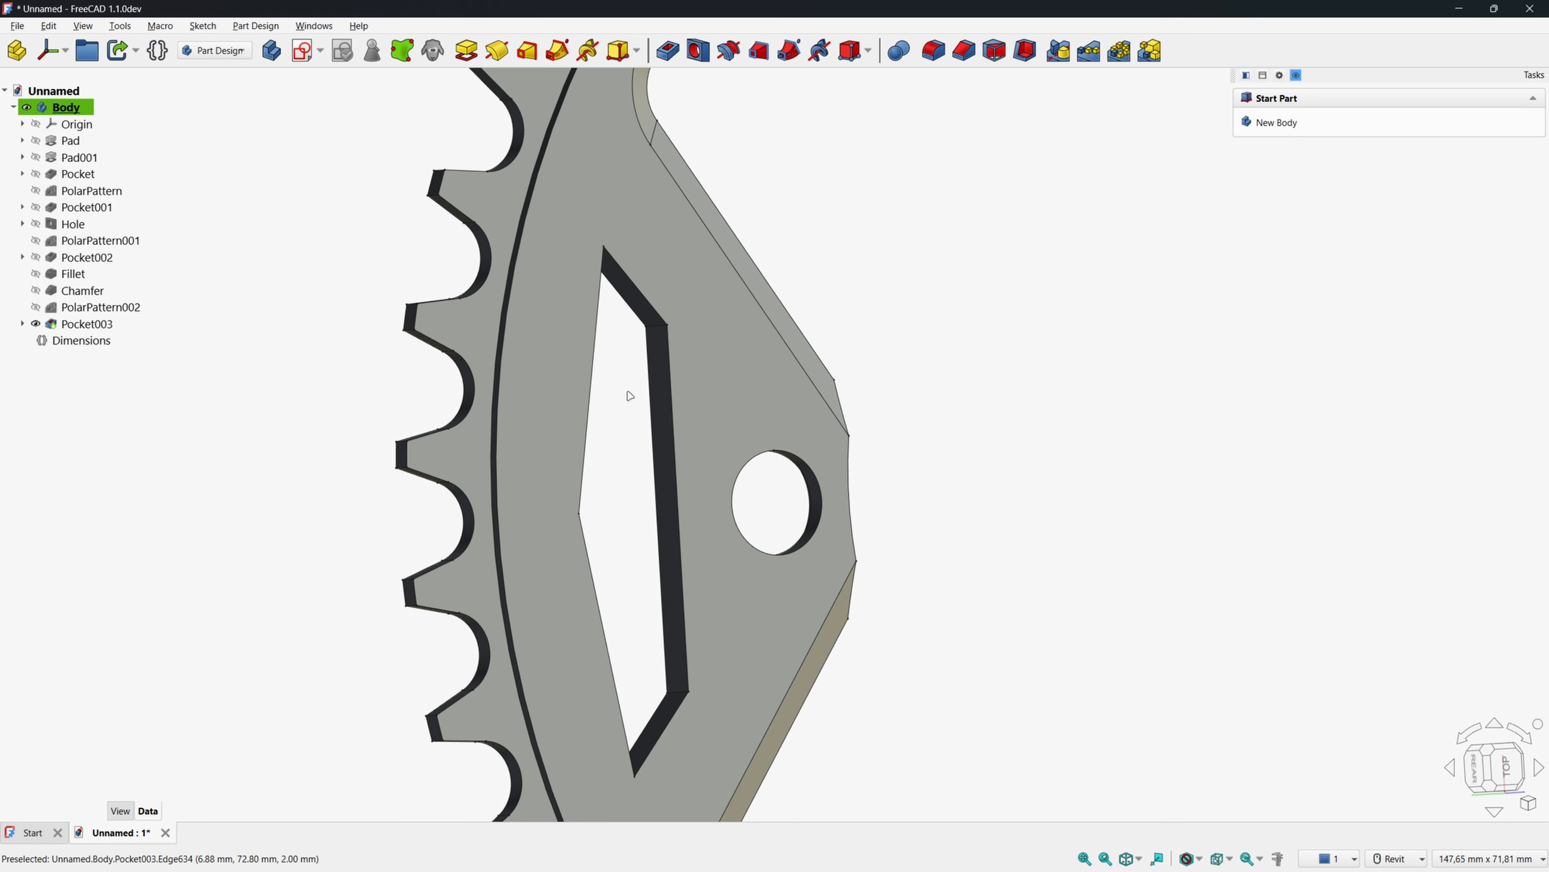
click(880, 467)
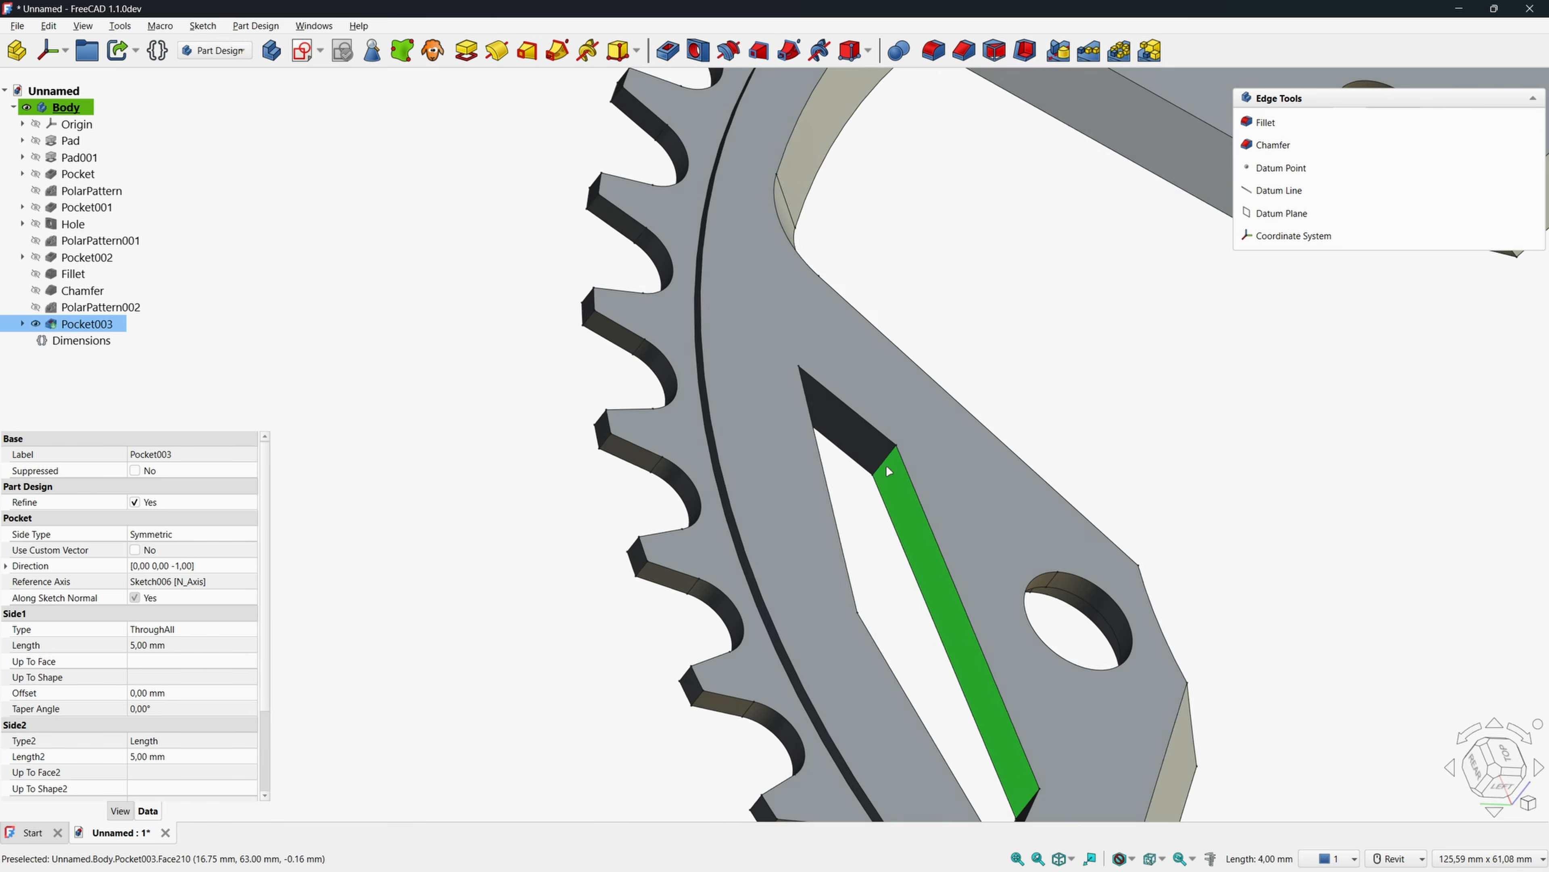
shift+middle_drag(929, 481, 939, 232)
ctrl+click(985, 653)
ctrl+click(954, 211)
ctrl+click(705, 196)
scroll(706, 196, down, 3)
shift+middle_drag(706, 196, 799, 173)
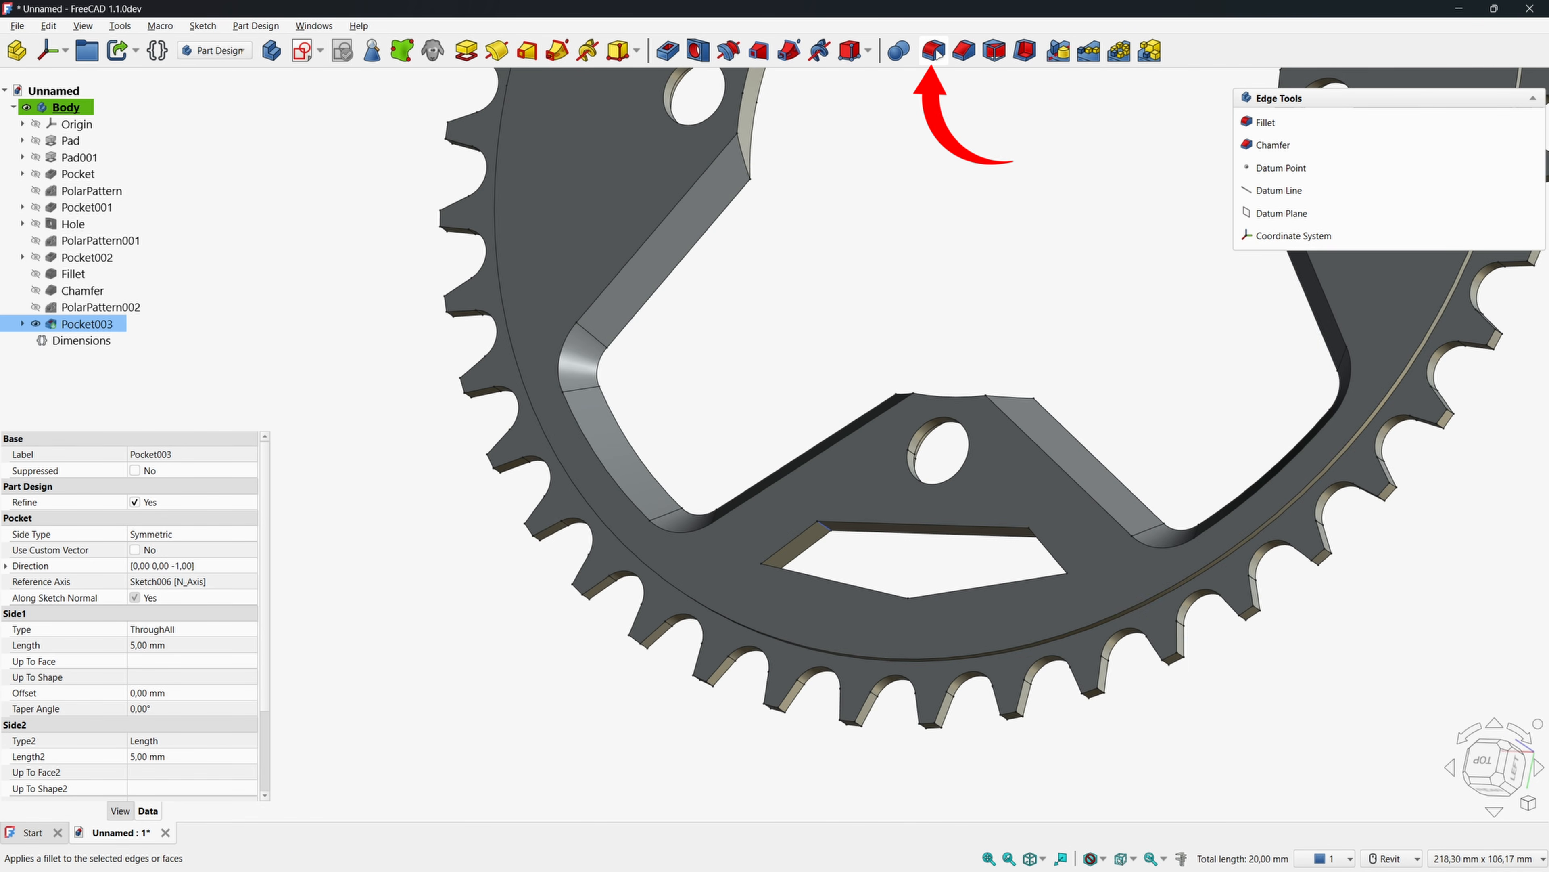
click(1266, 122)
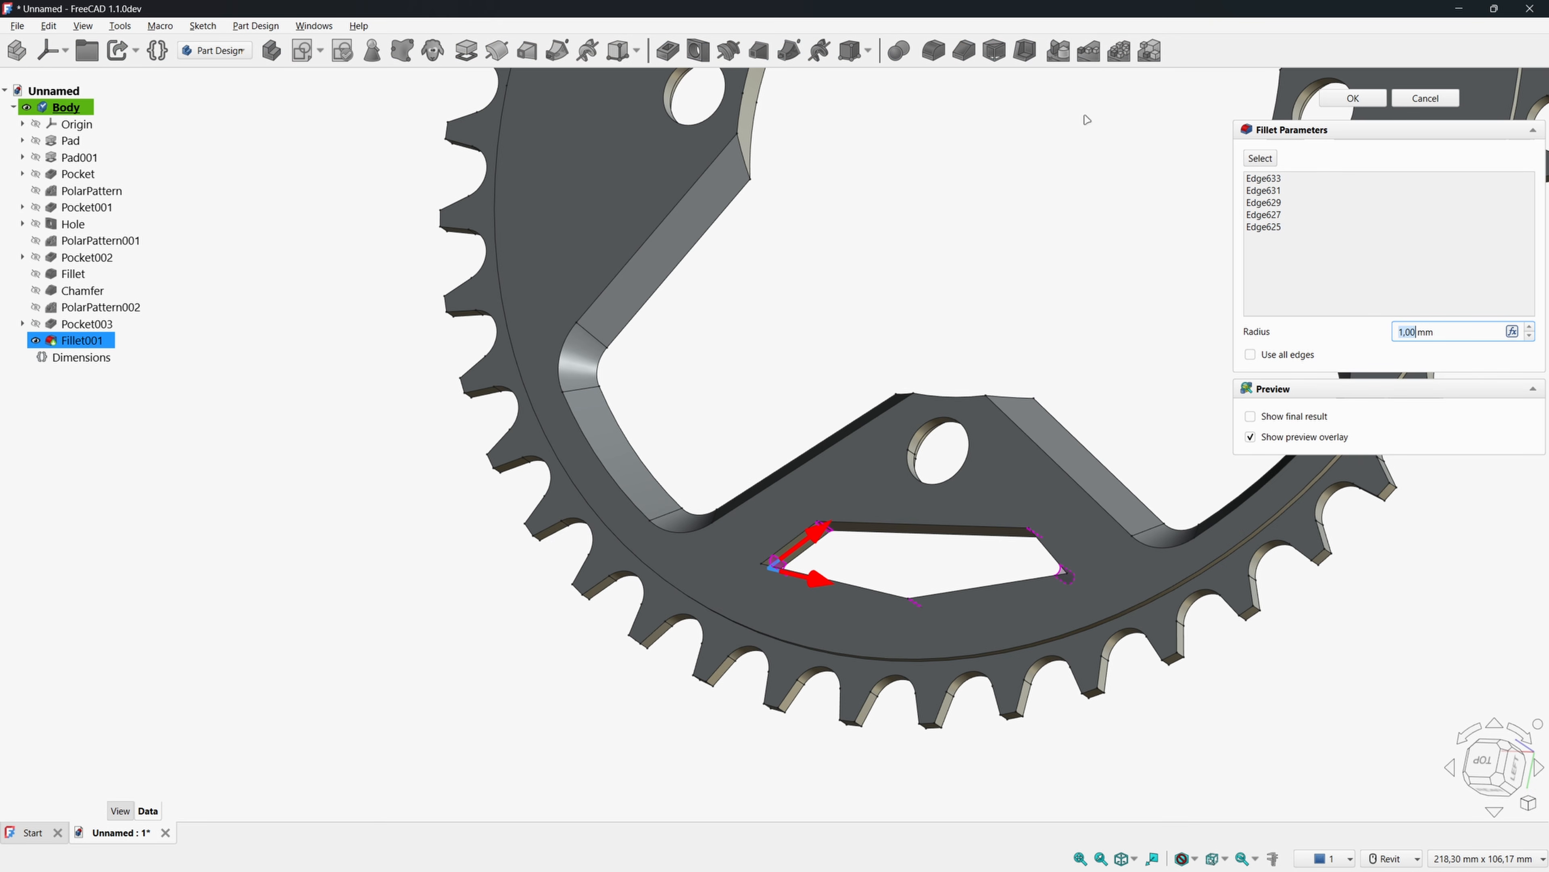
text(2)
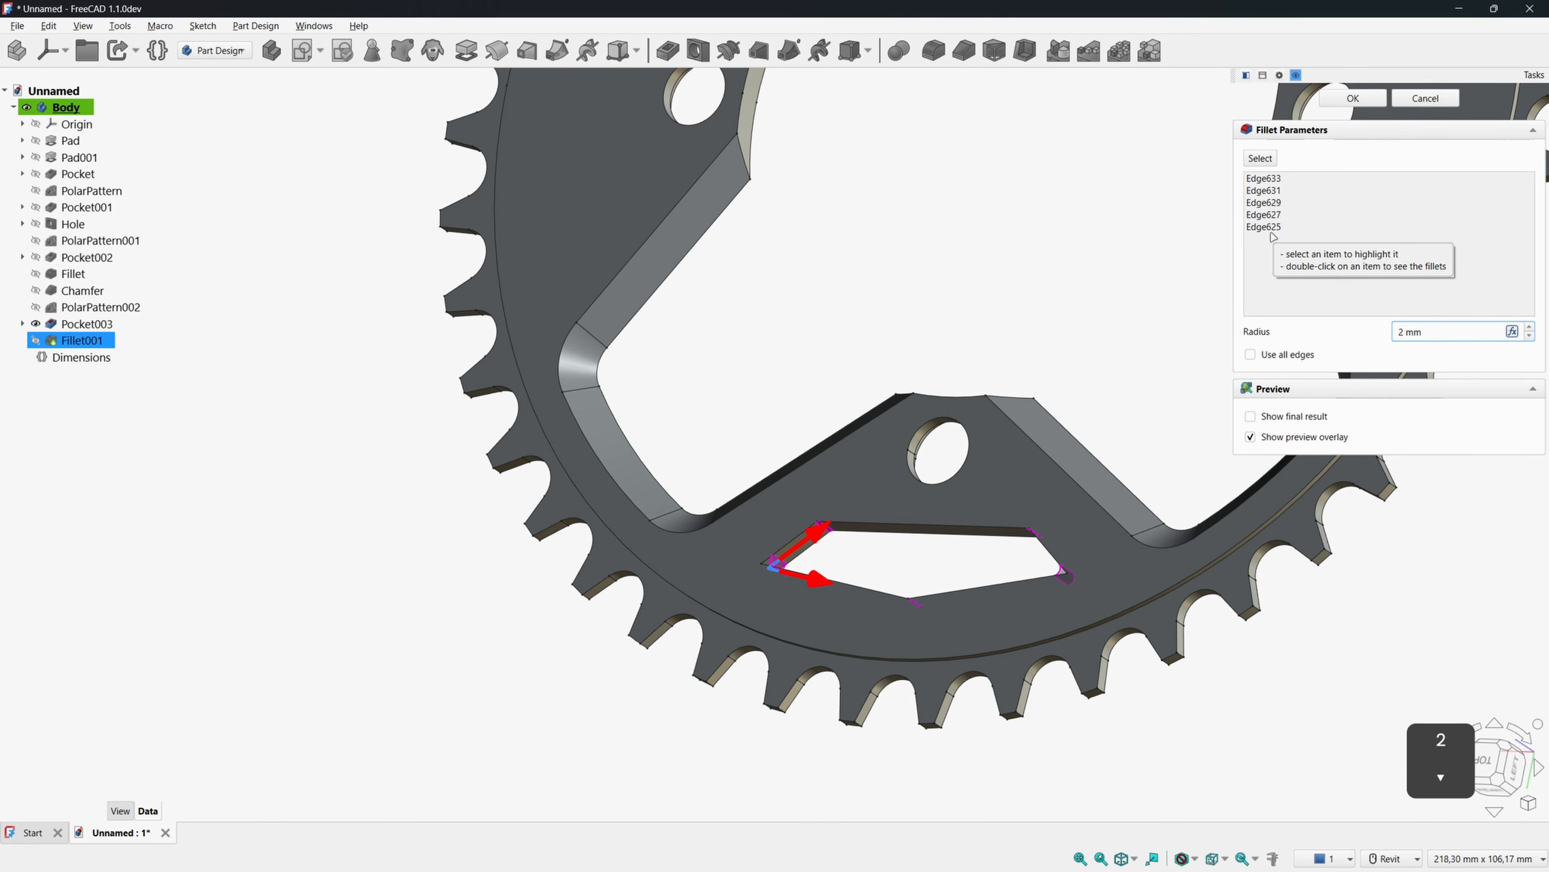
key(Return)
scroll(1110, 311, down, 1)
shift+middle_drag(1110, 311, 967, 473)
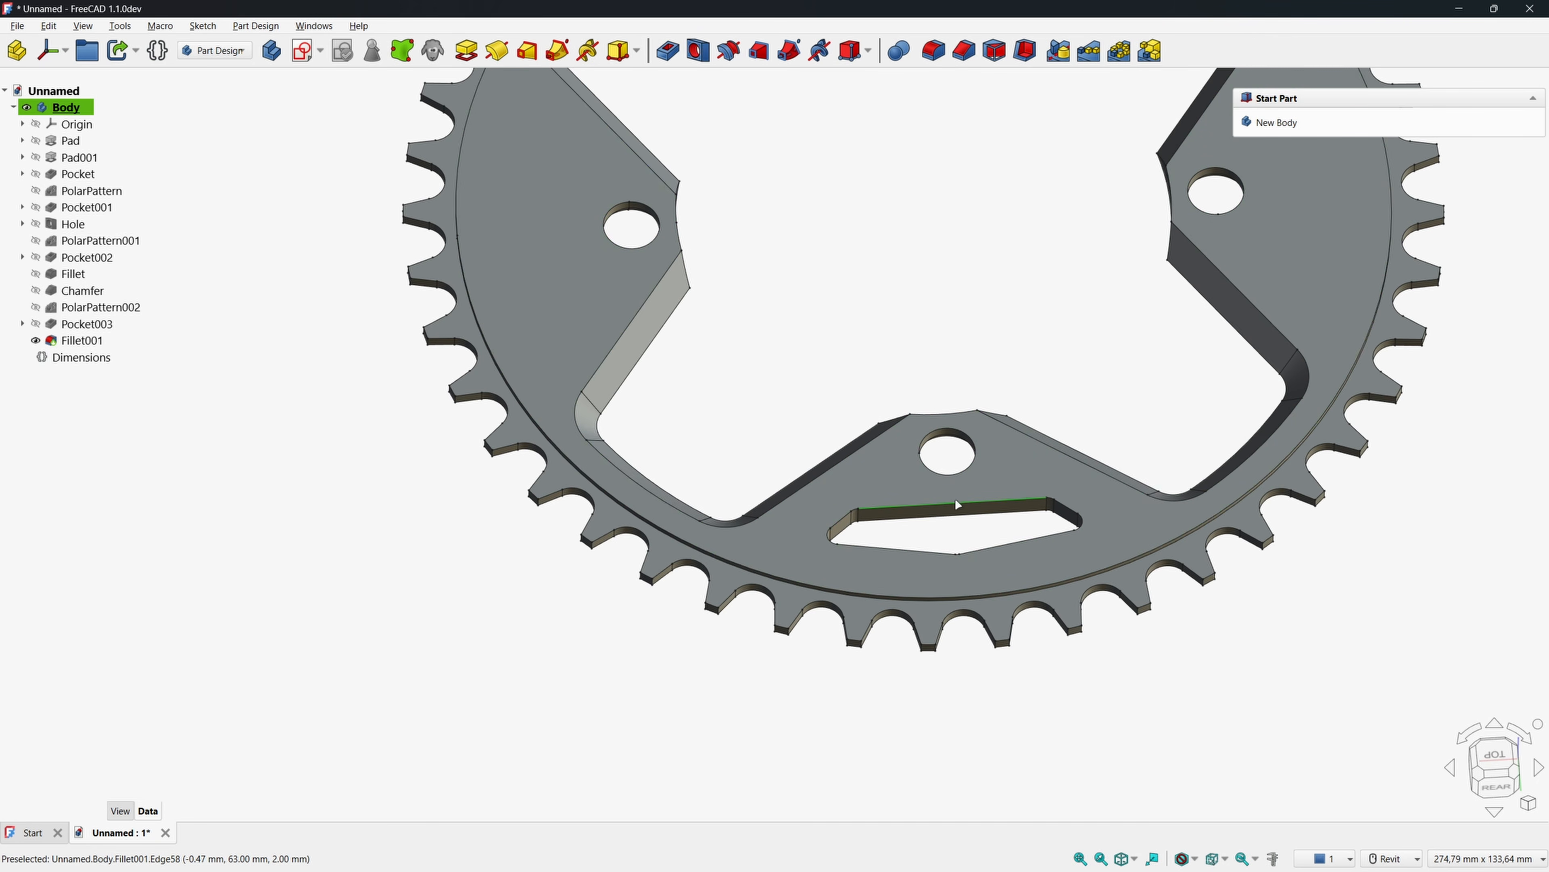
Chamfer the top edge loop of the new pentagonal cutout with an equal distance of 3.99 mm.
click(955, 498)
click(964, 50)
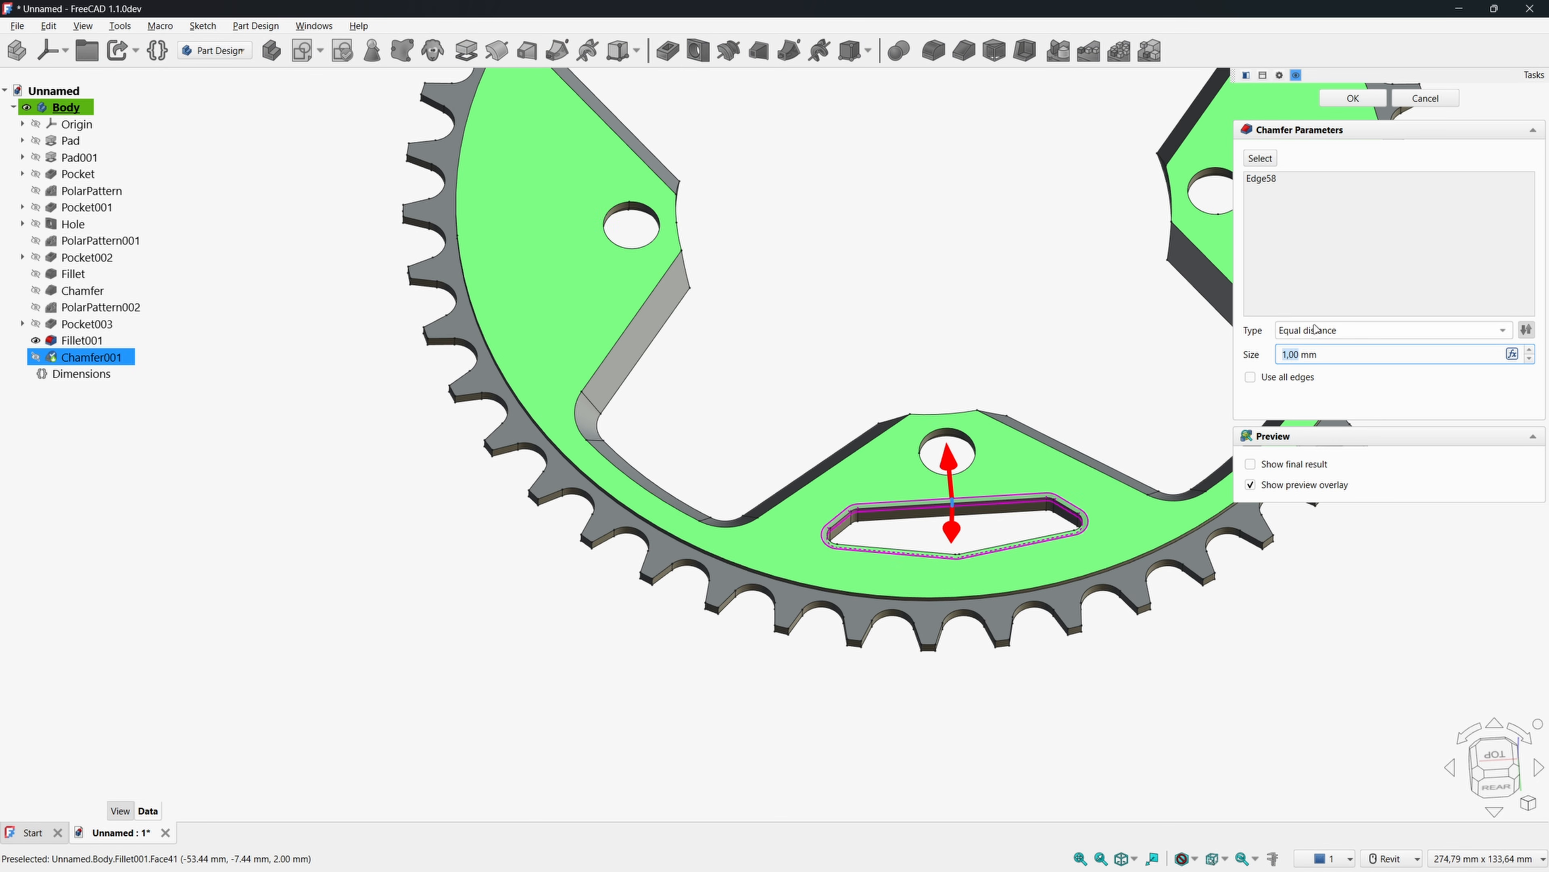
text(3,)
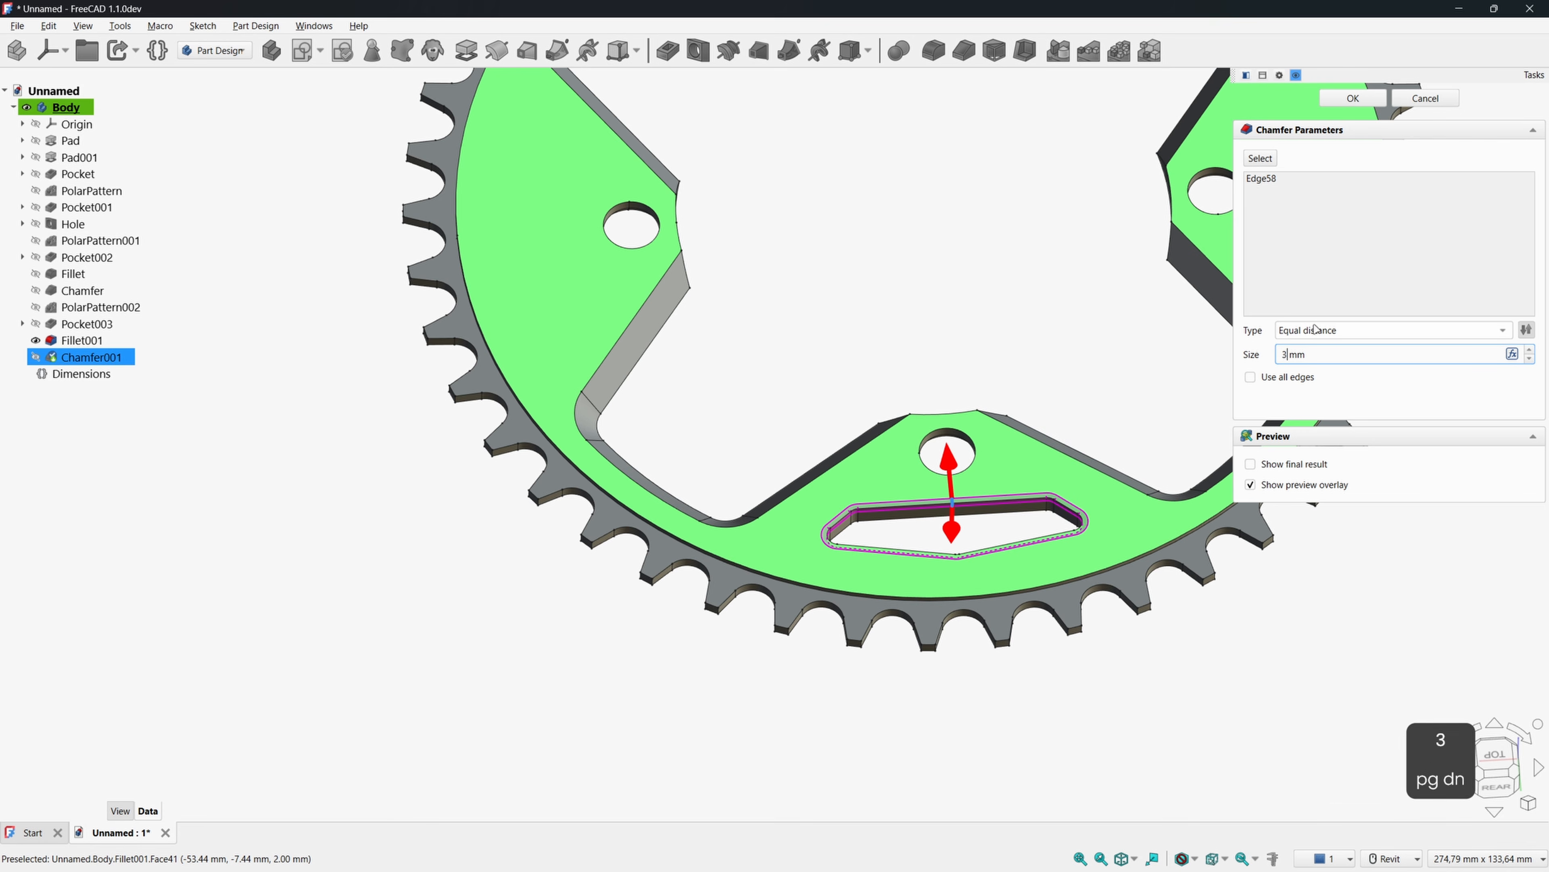
text(99)
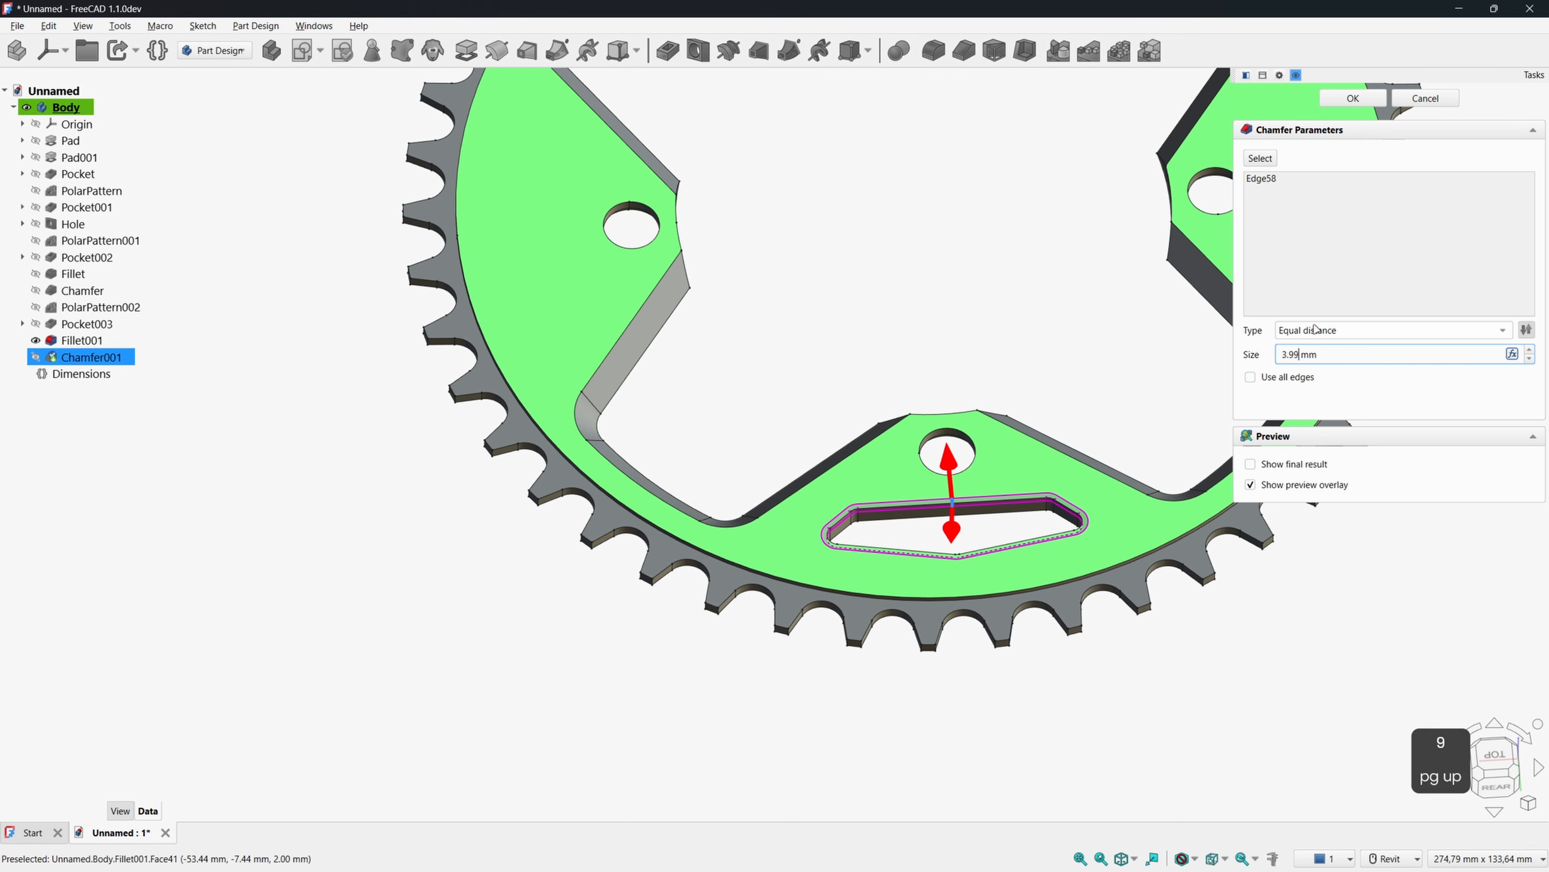
key(Return)
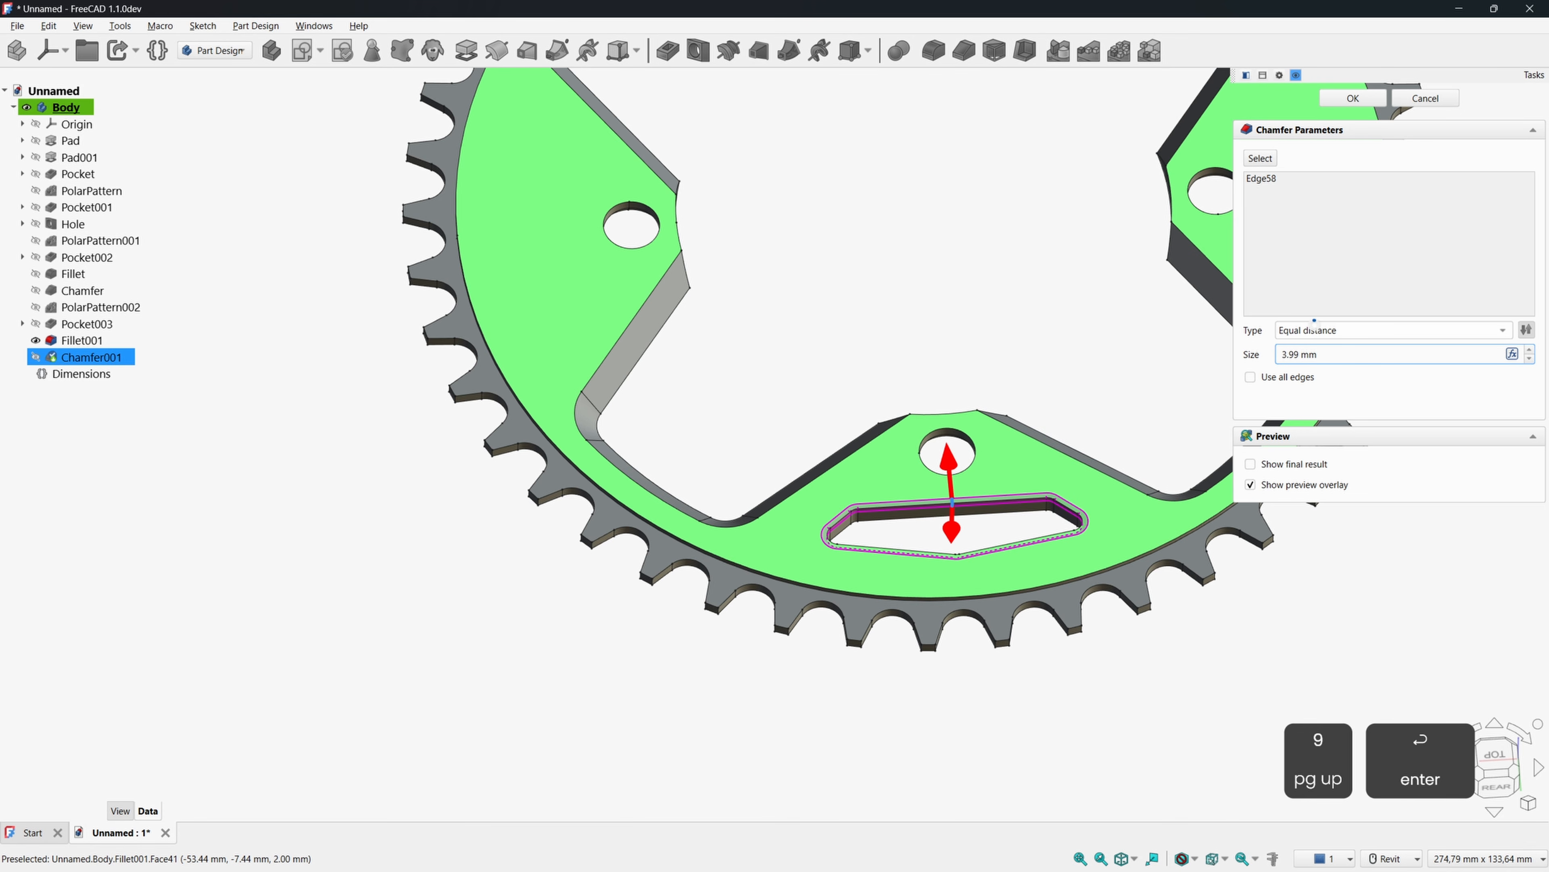
Polar-pattern the pentagonal cutout's Pocket003, Fillet001 and Chamfer001 with 4 occurrences over 360° about the normal sketch axis.
scroll(937, 318, down, 2)
shift+middle_drag(937, 319, 923, 337)
key(2)
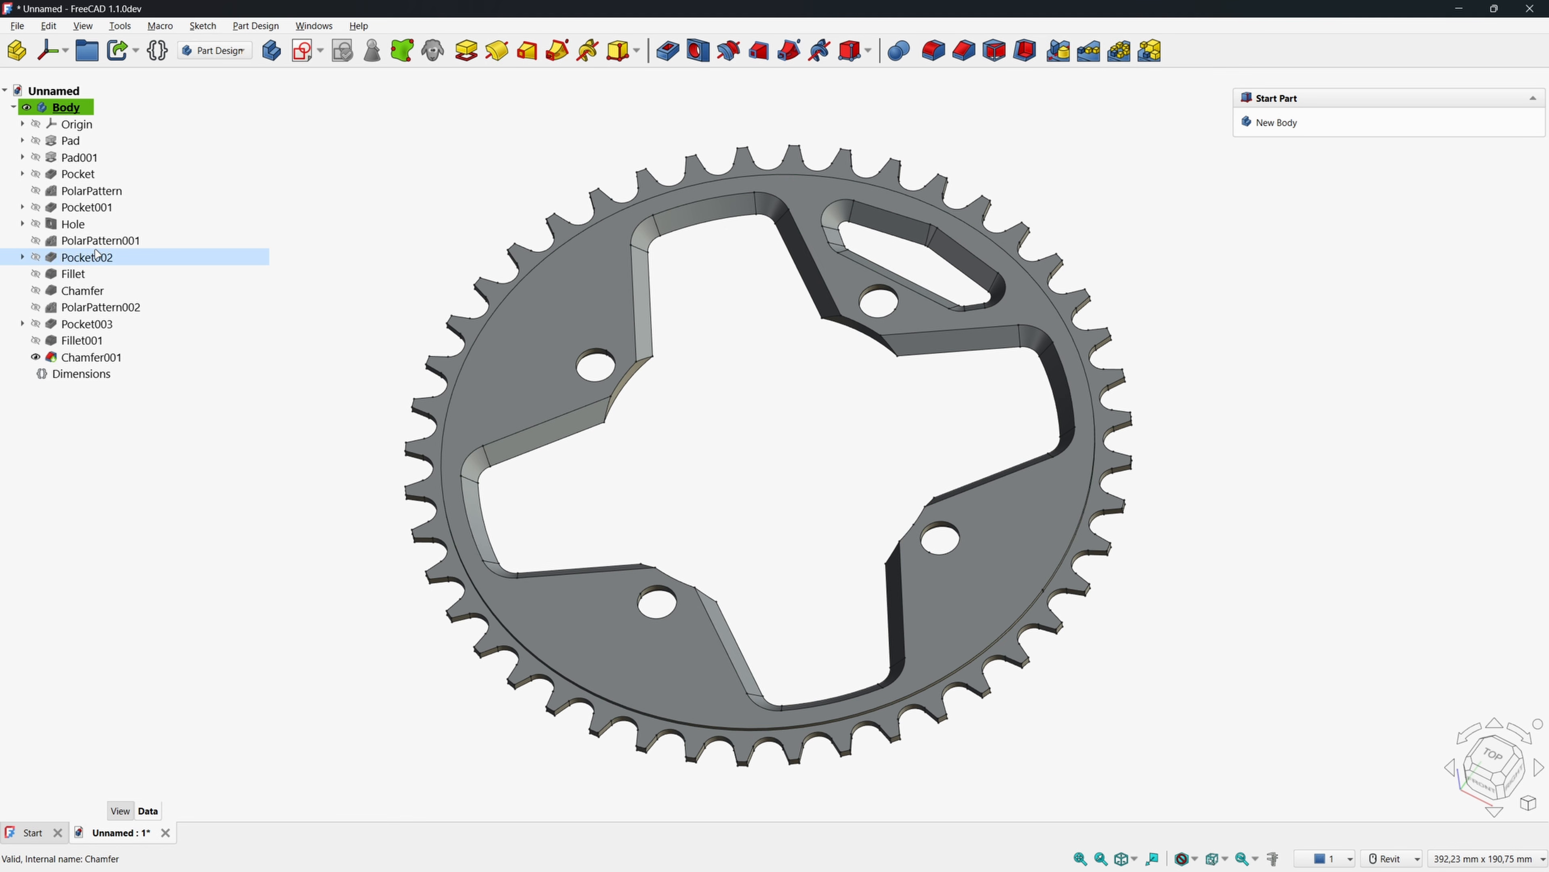
click(87, 324)
ctrl+click(82, 340)
ctrl+click(91, 357)
ctrl+click(90, 356)
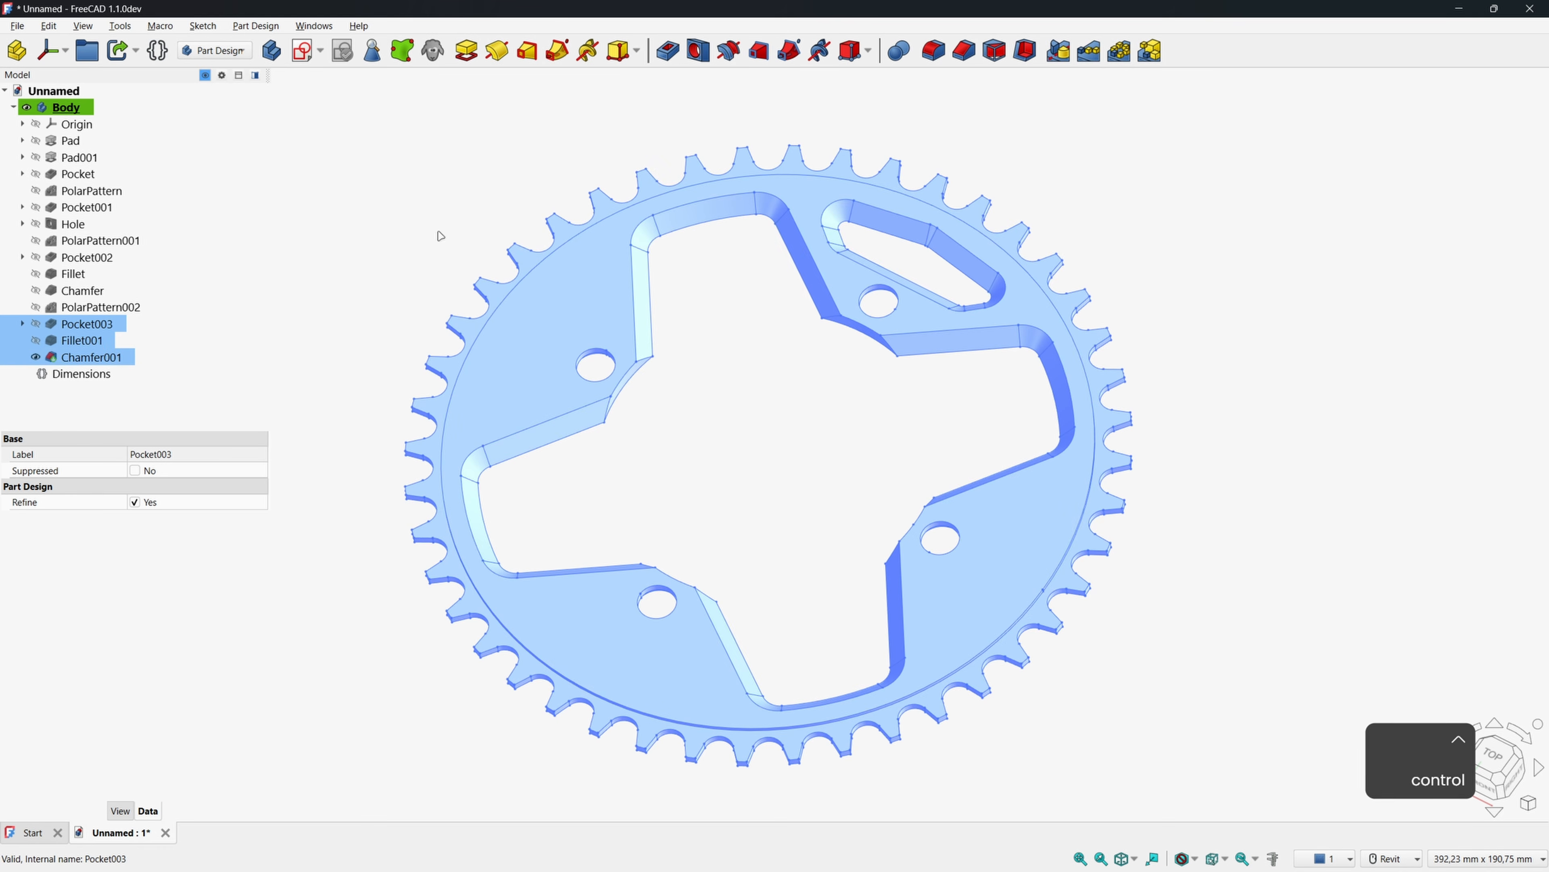
click(1120, 51)
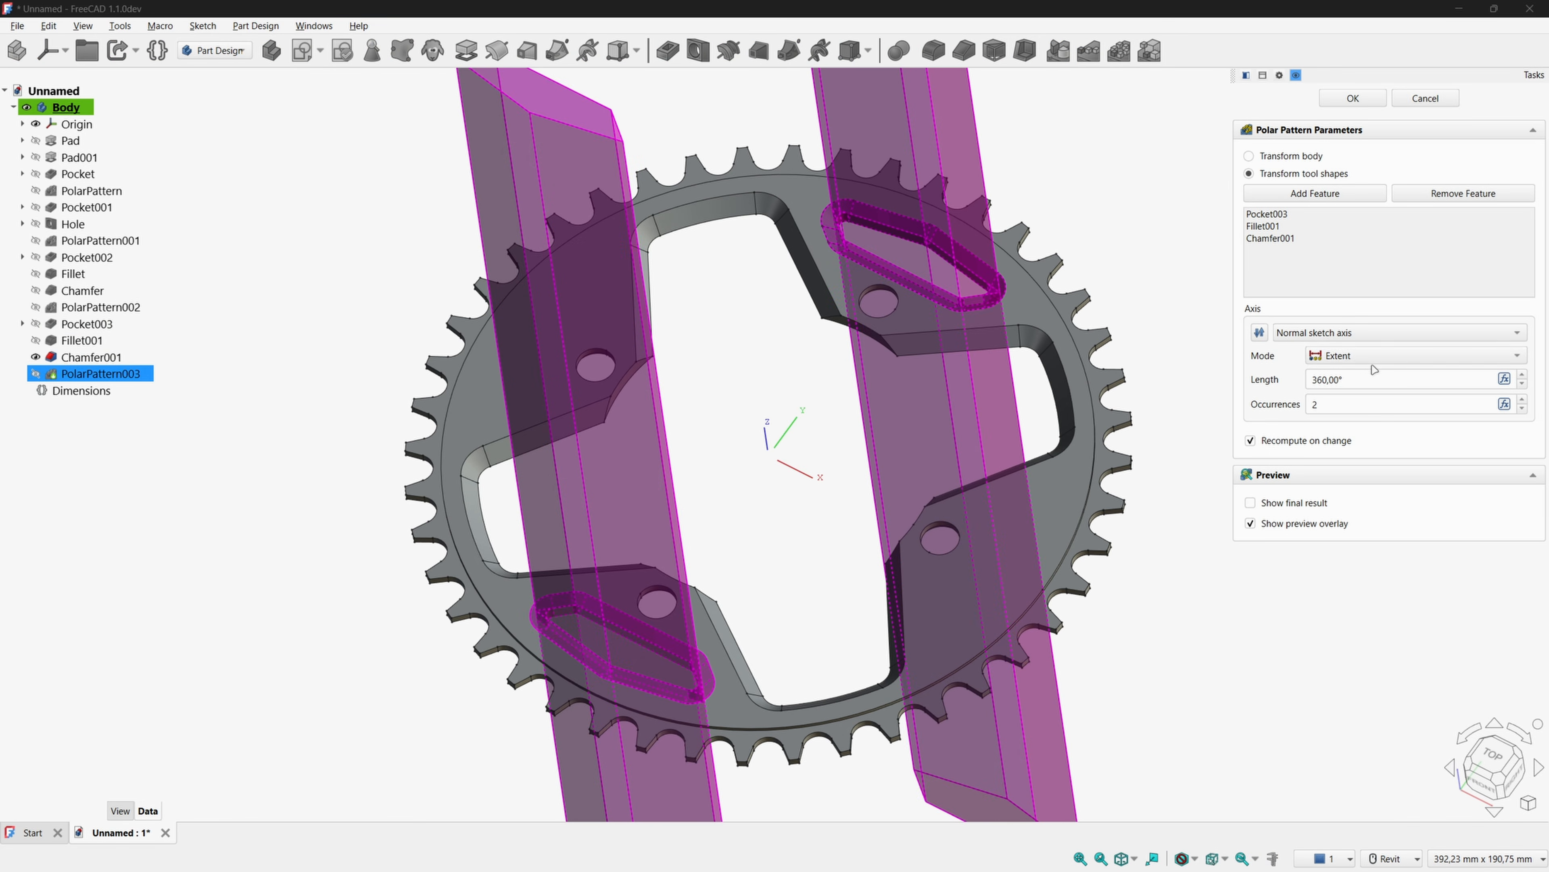
click(1523, 400)
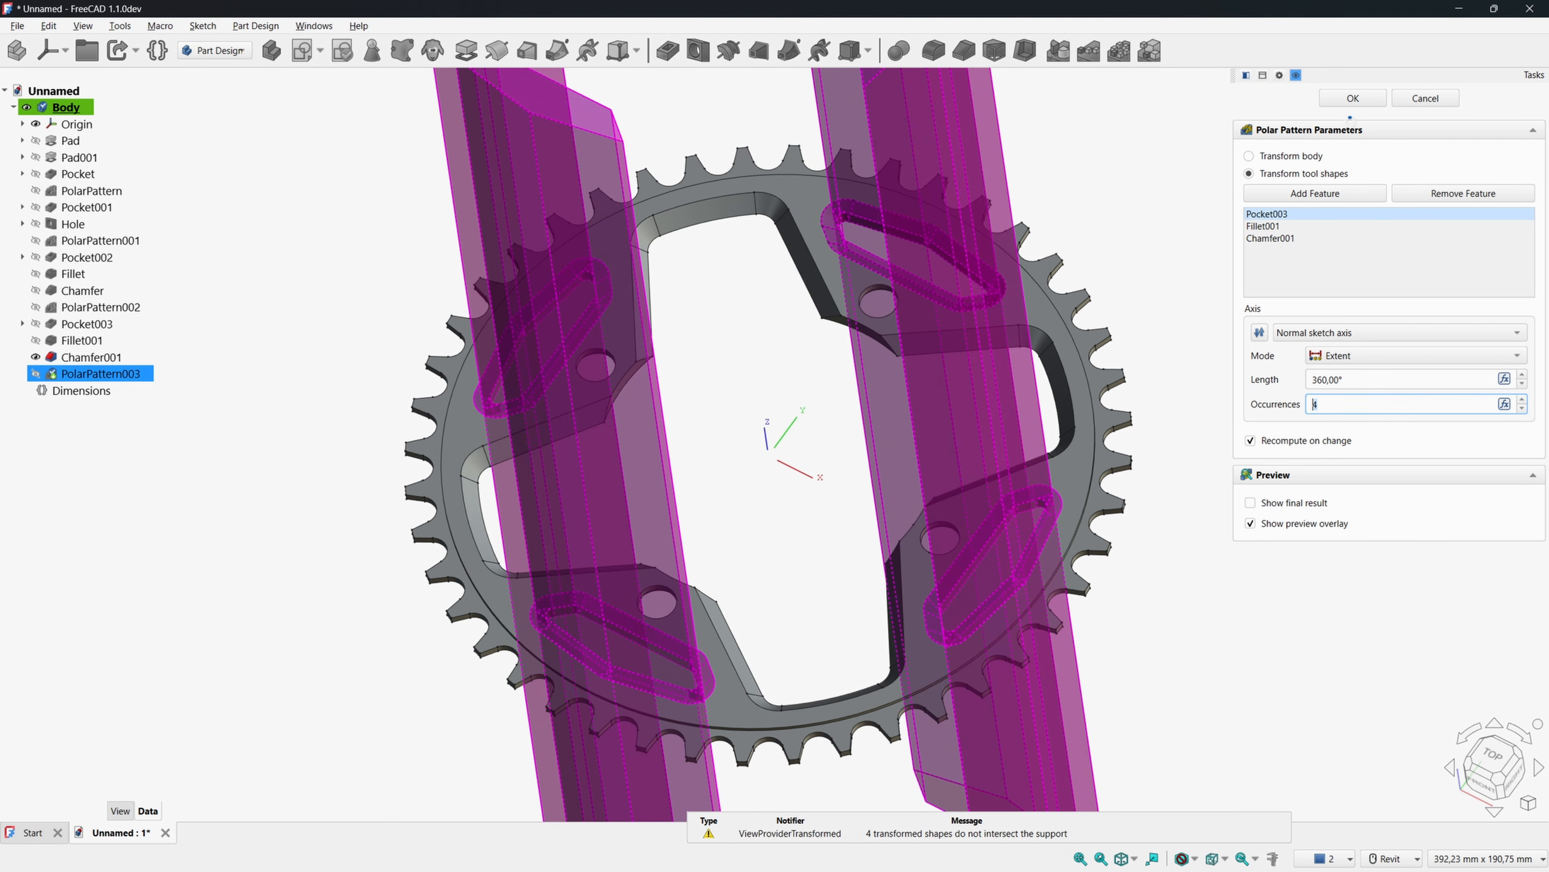
click(1348, 100)
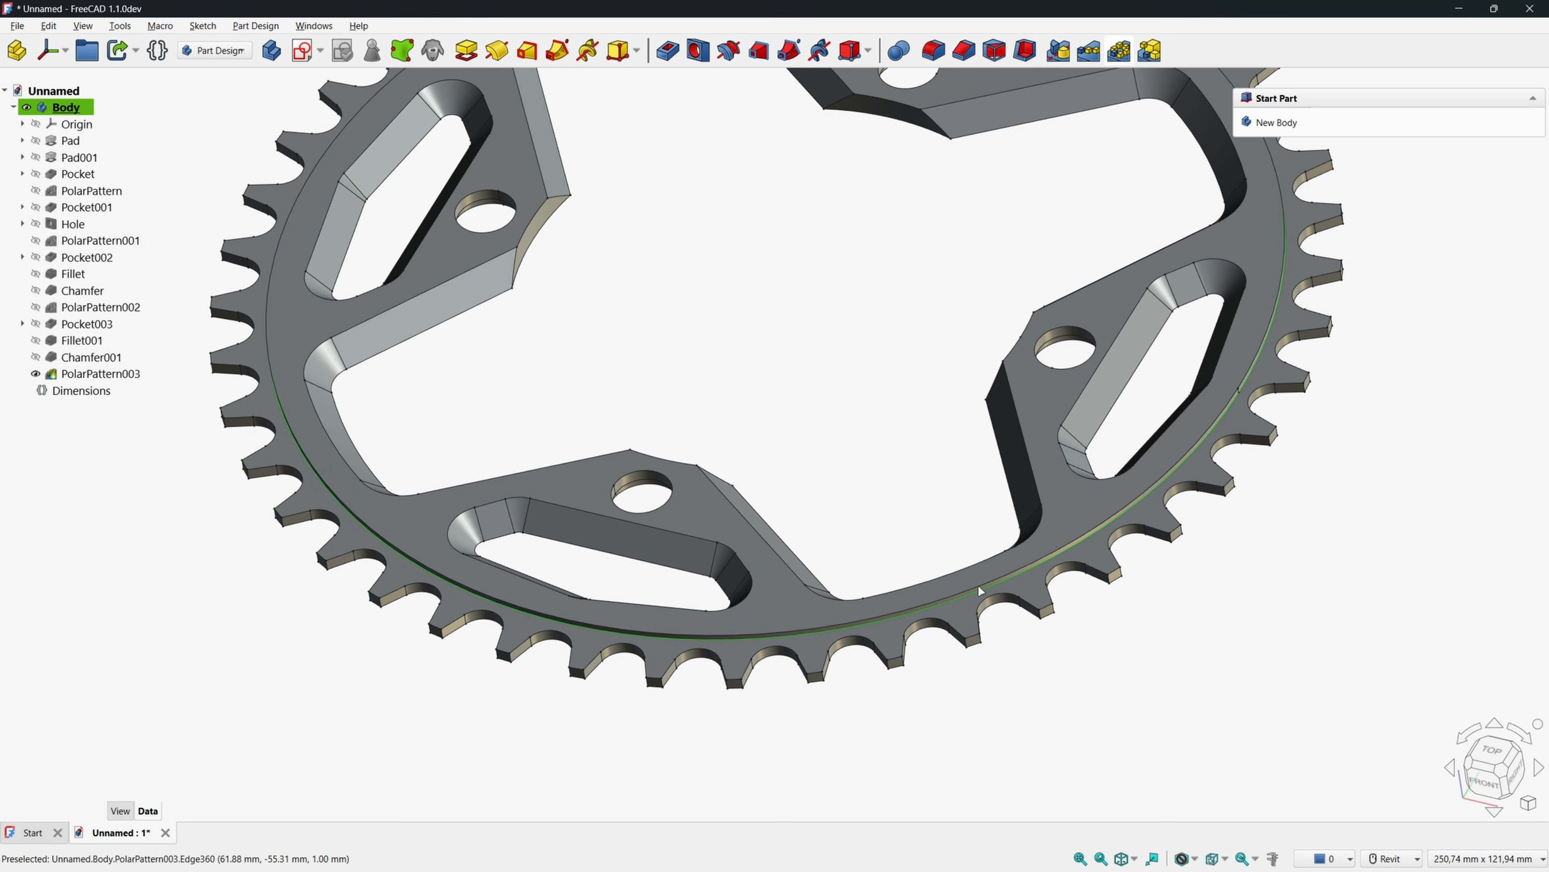
Chamfer the outer circular edge of the raised face inside the teeth with an equal distance of 0.99 mm.
click(978, 588)
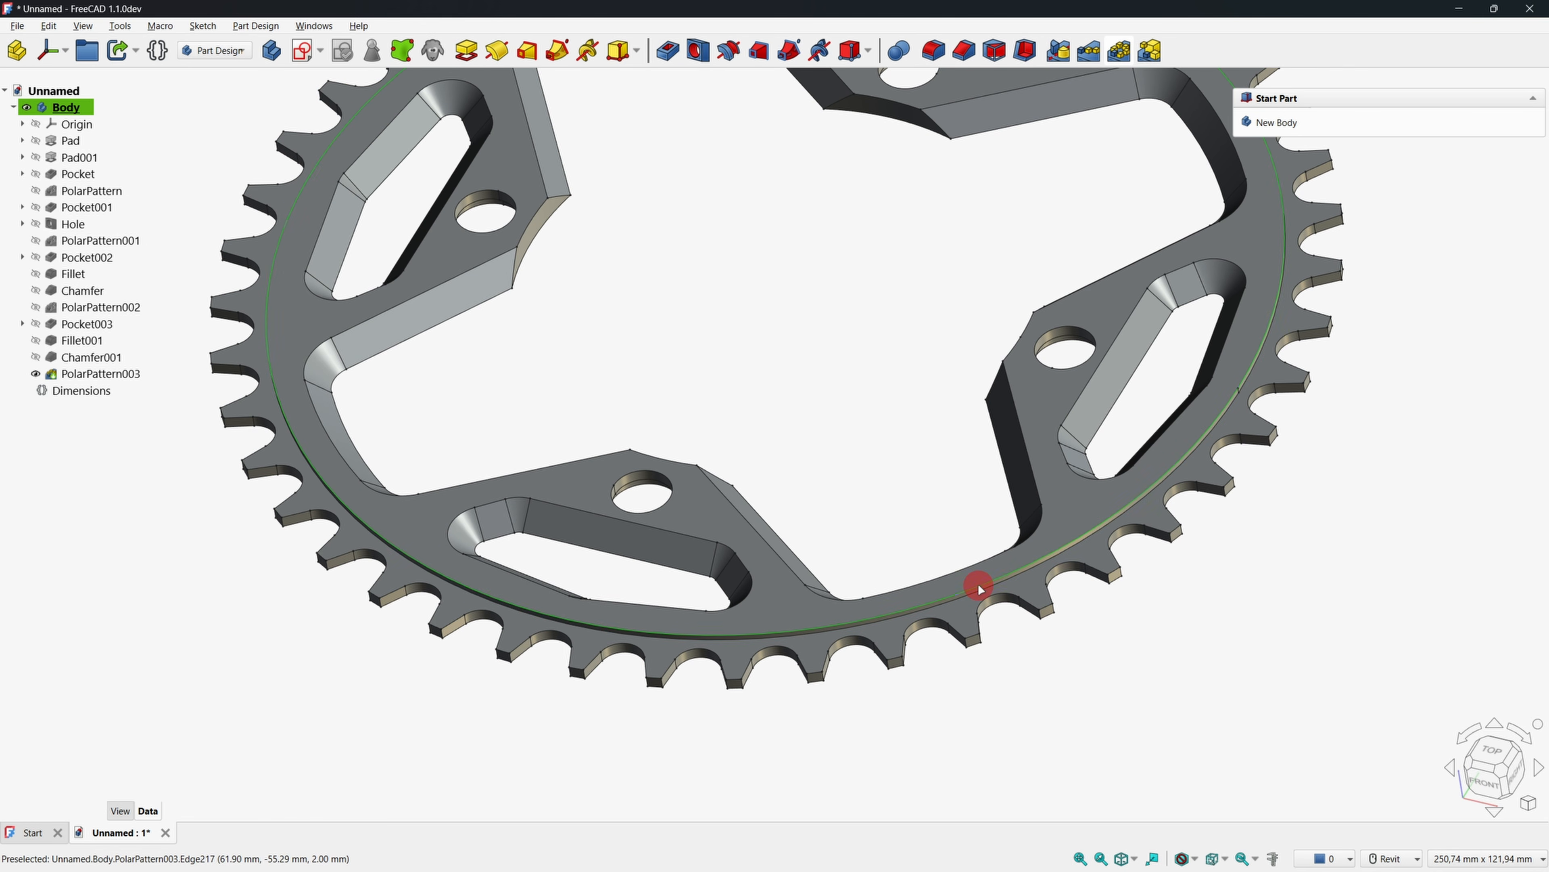
click(964, 50)
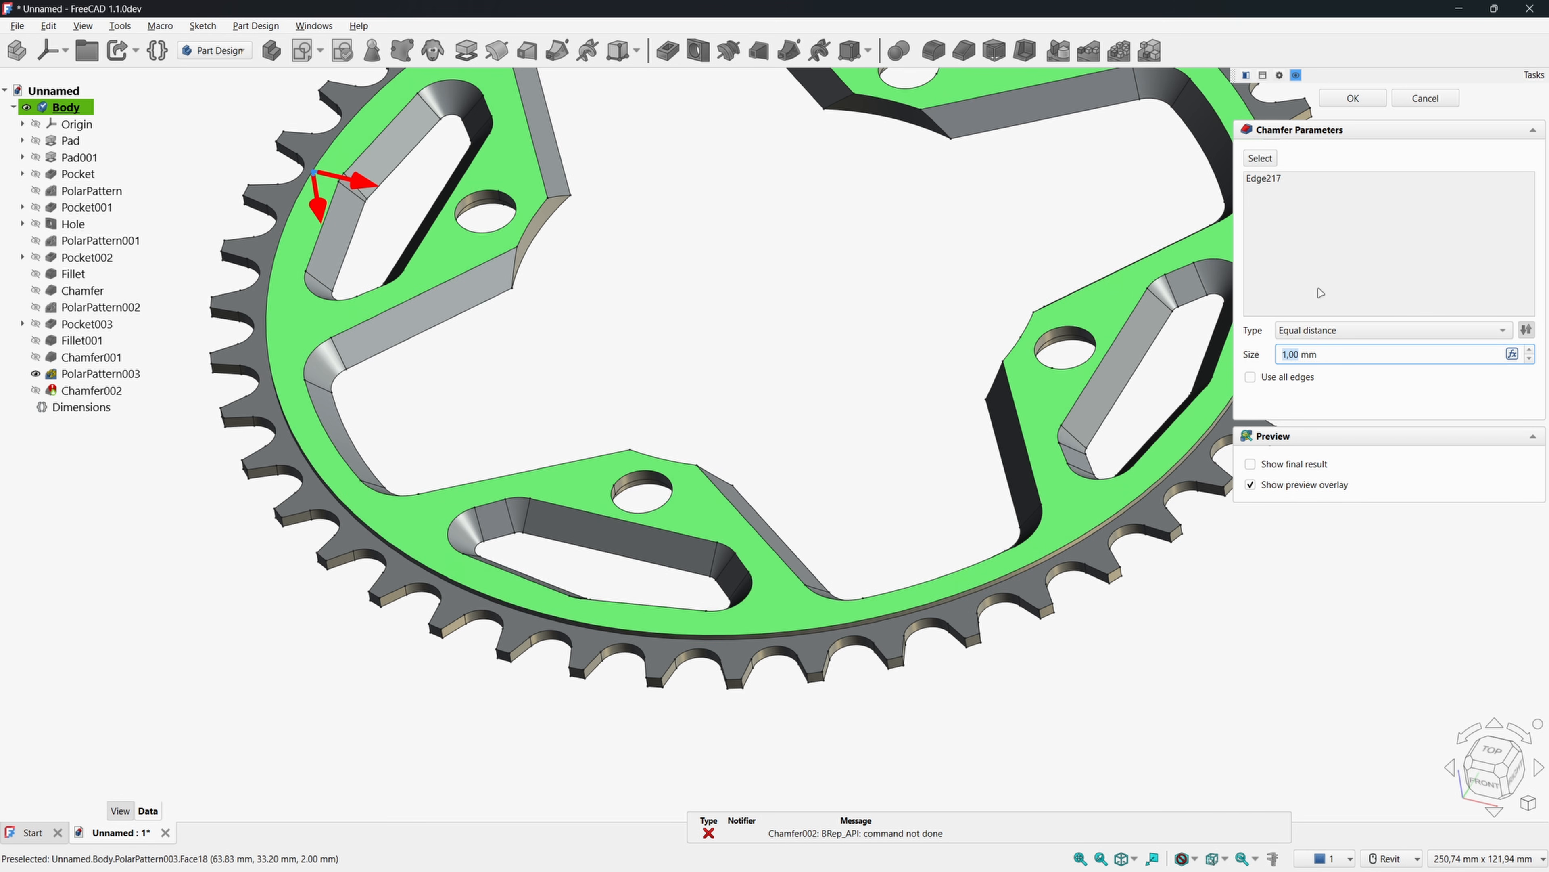
click(1277, 343)
text(0.99)
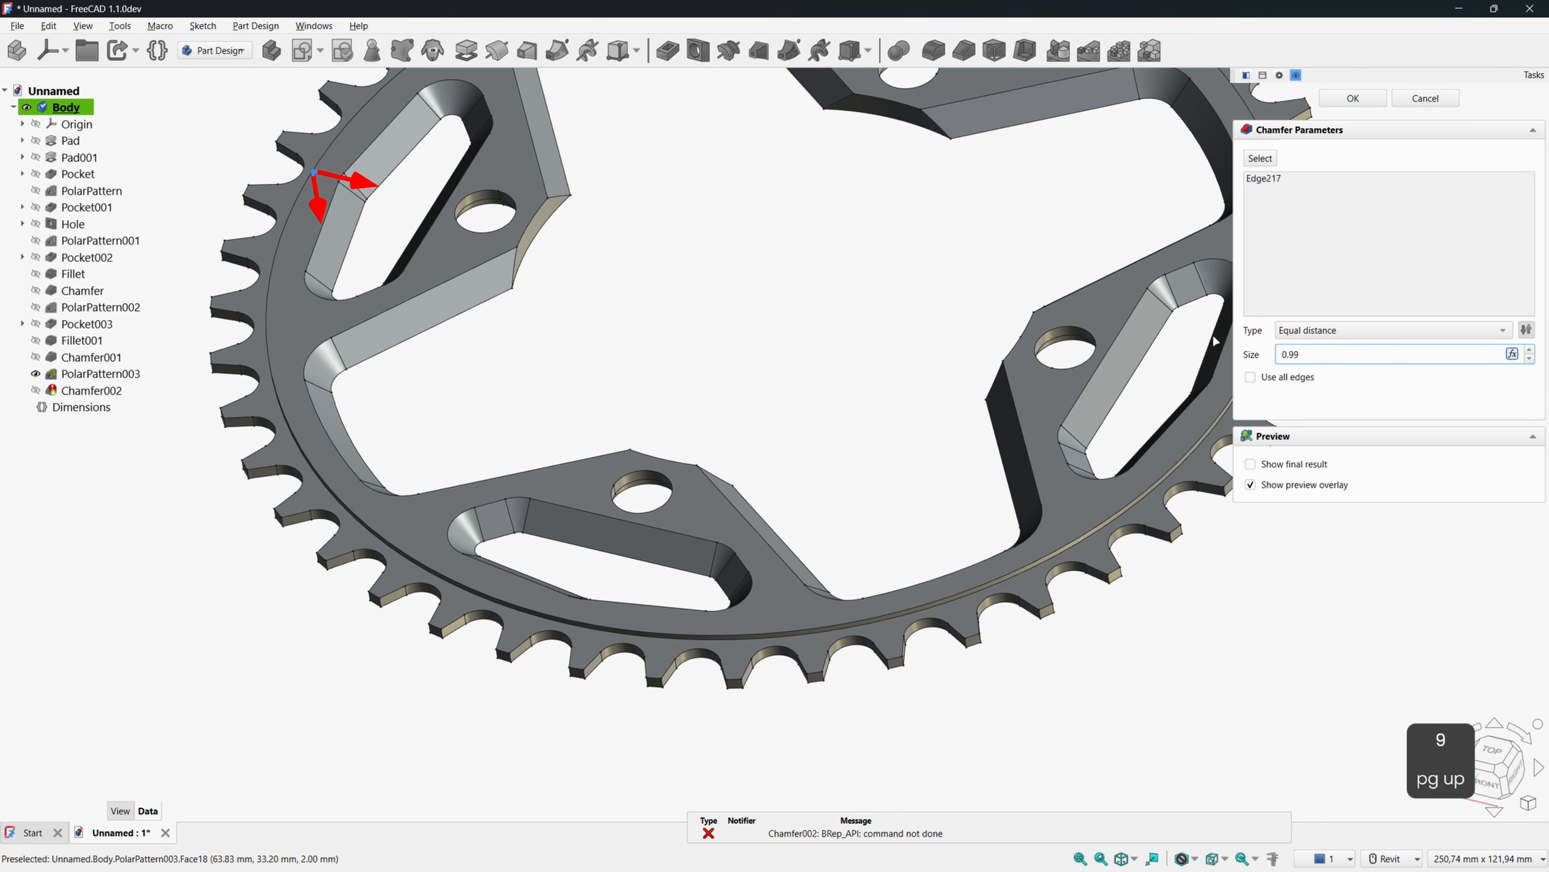
key(Return)
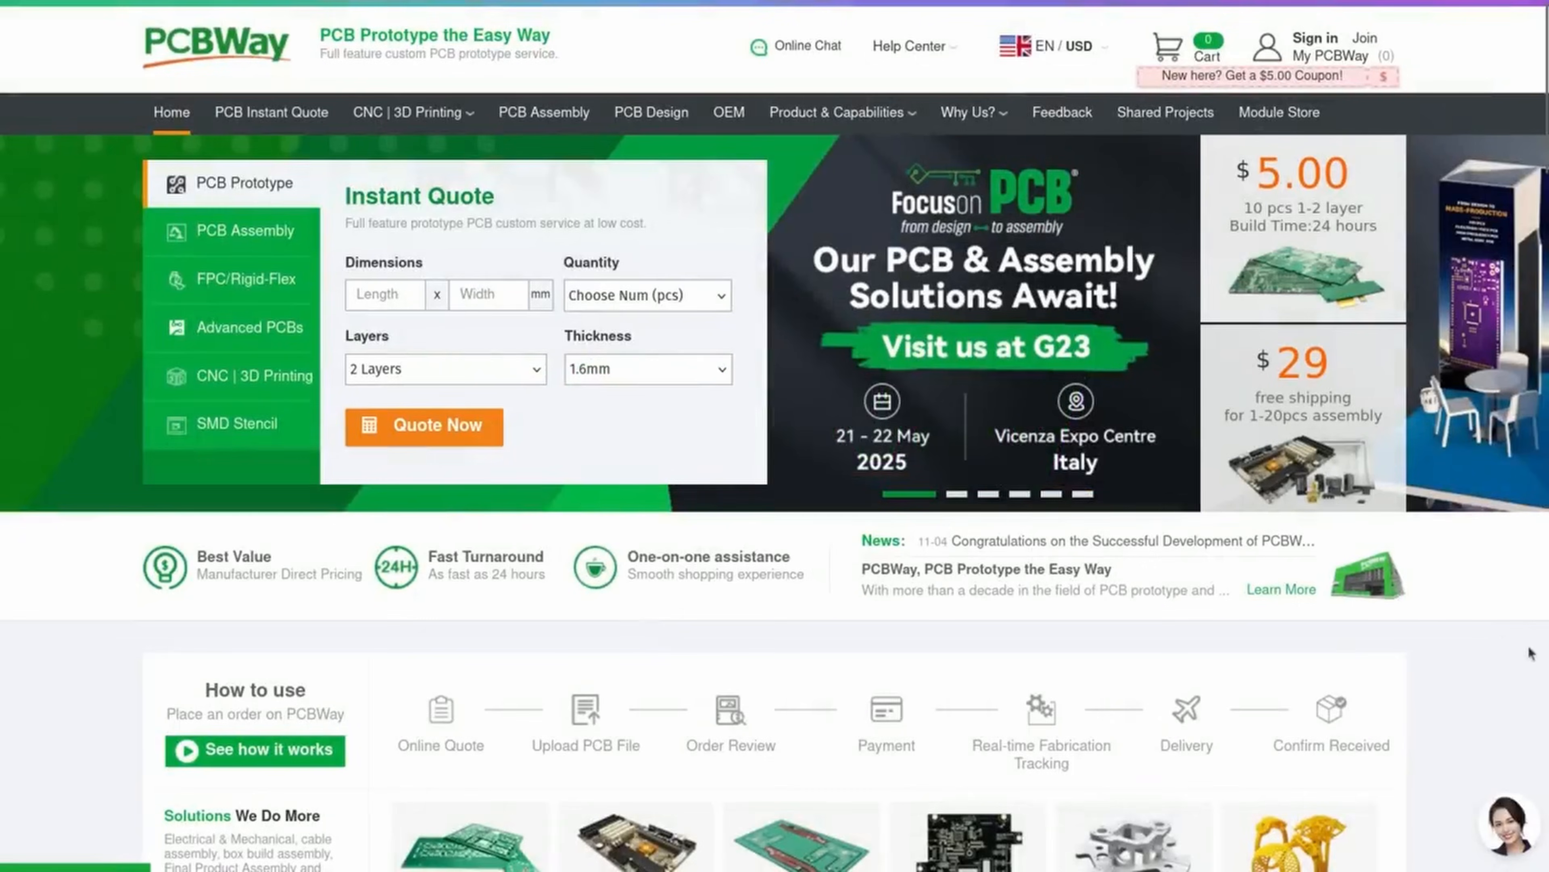
Switch to the PCBWay website and upload "reverse engineerng rotor-Body.step" for a CNC machining quote.
scroll(1519, 674, down, 5)
scroll(1518, 674, down, 15)
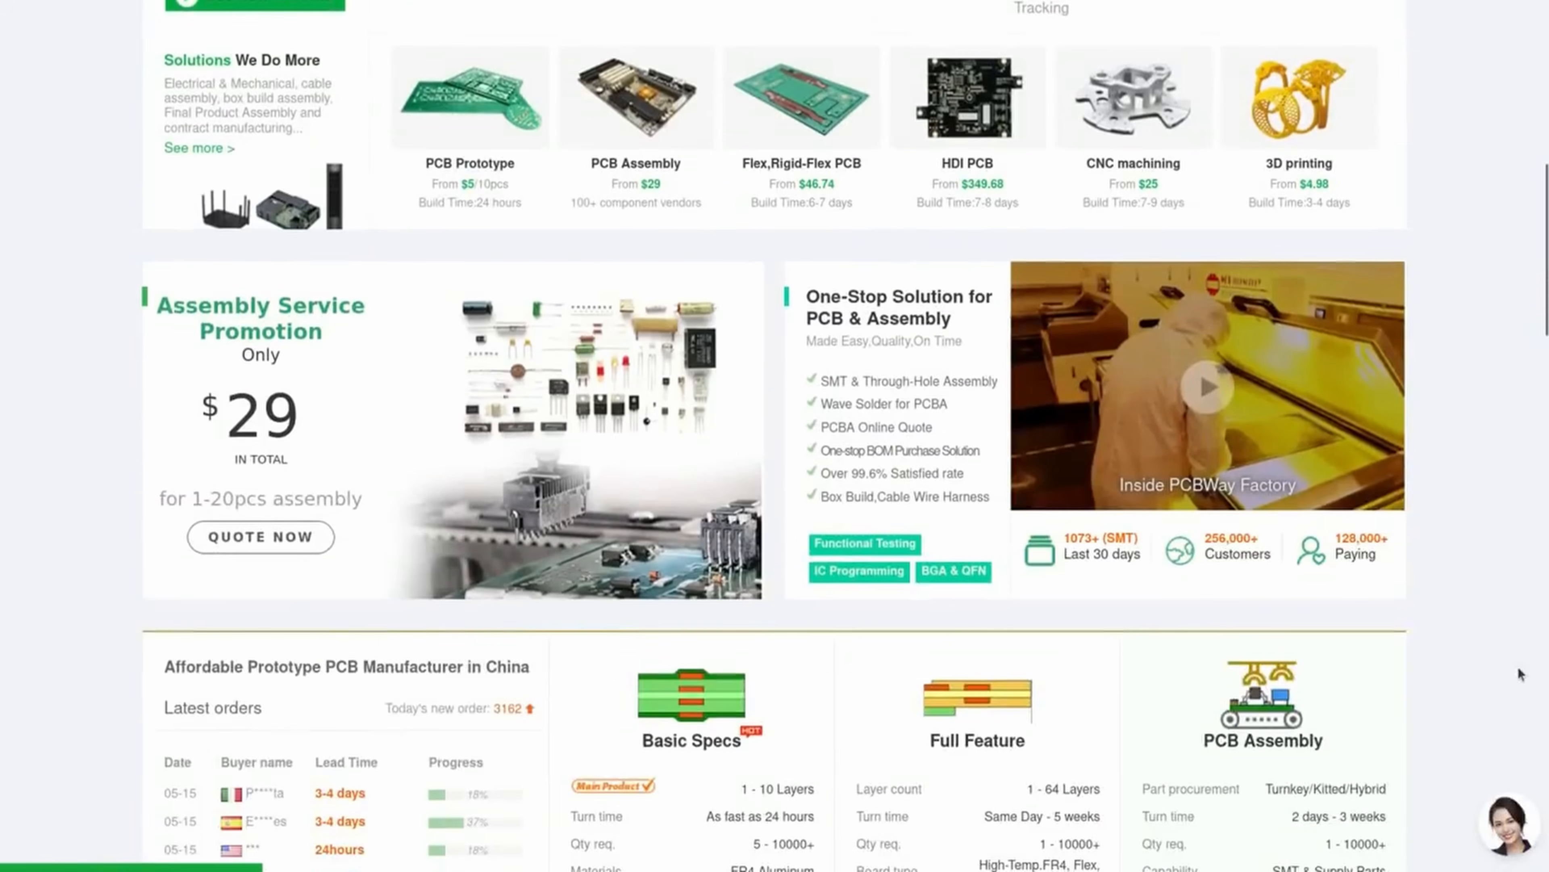
scroll(1519, 675, down, 7)
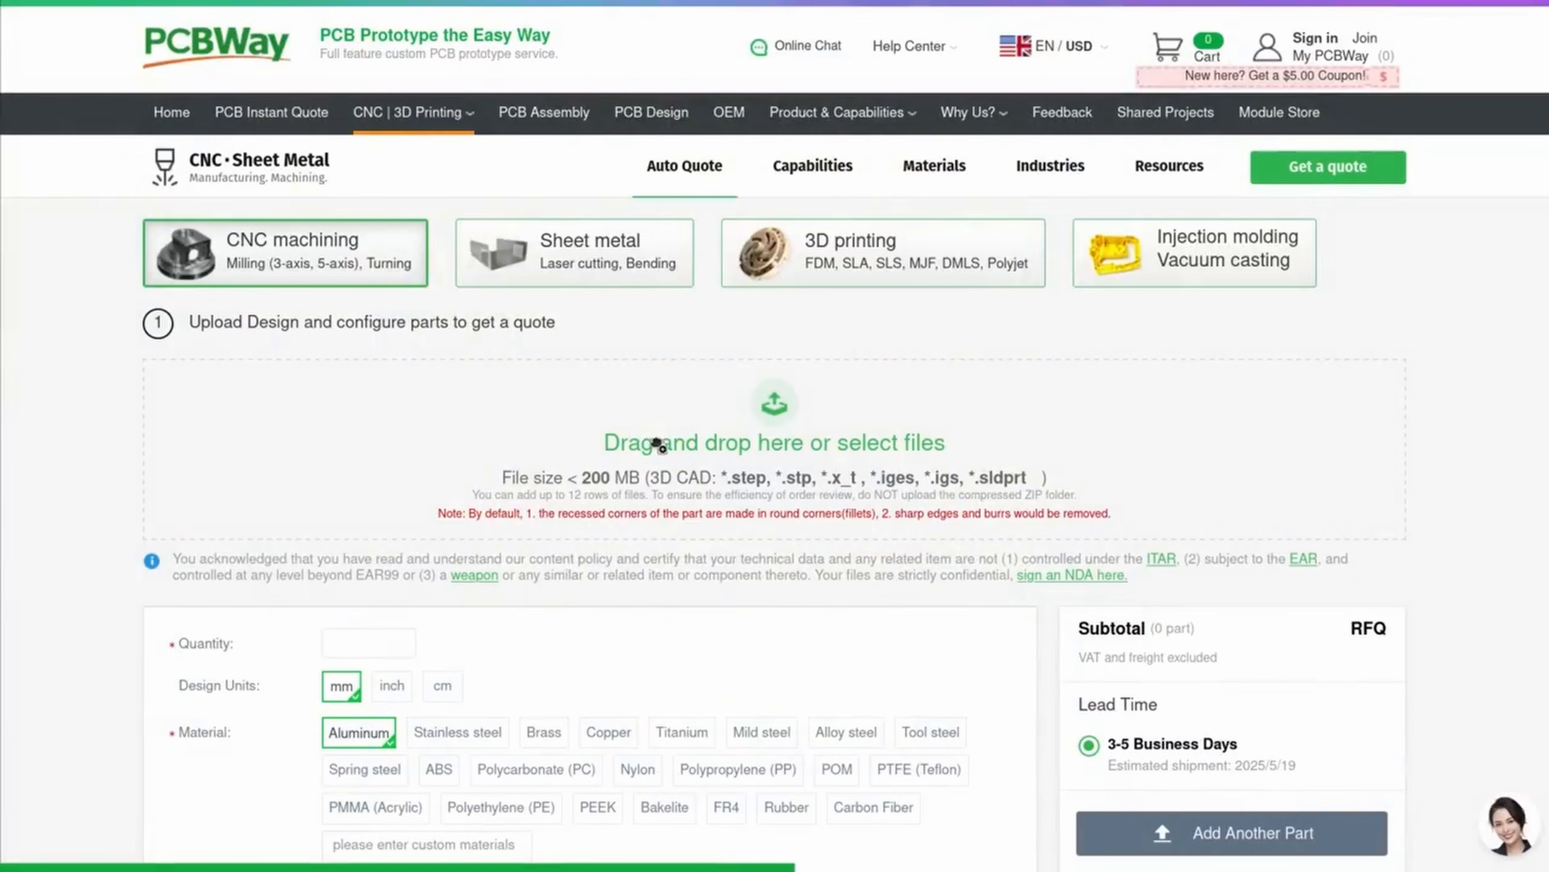
drag(657, 445, 657, 445)
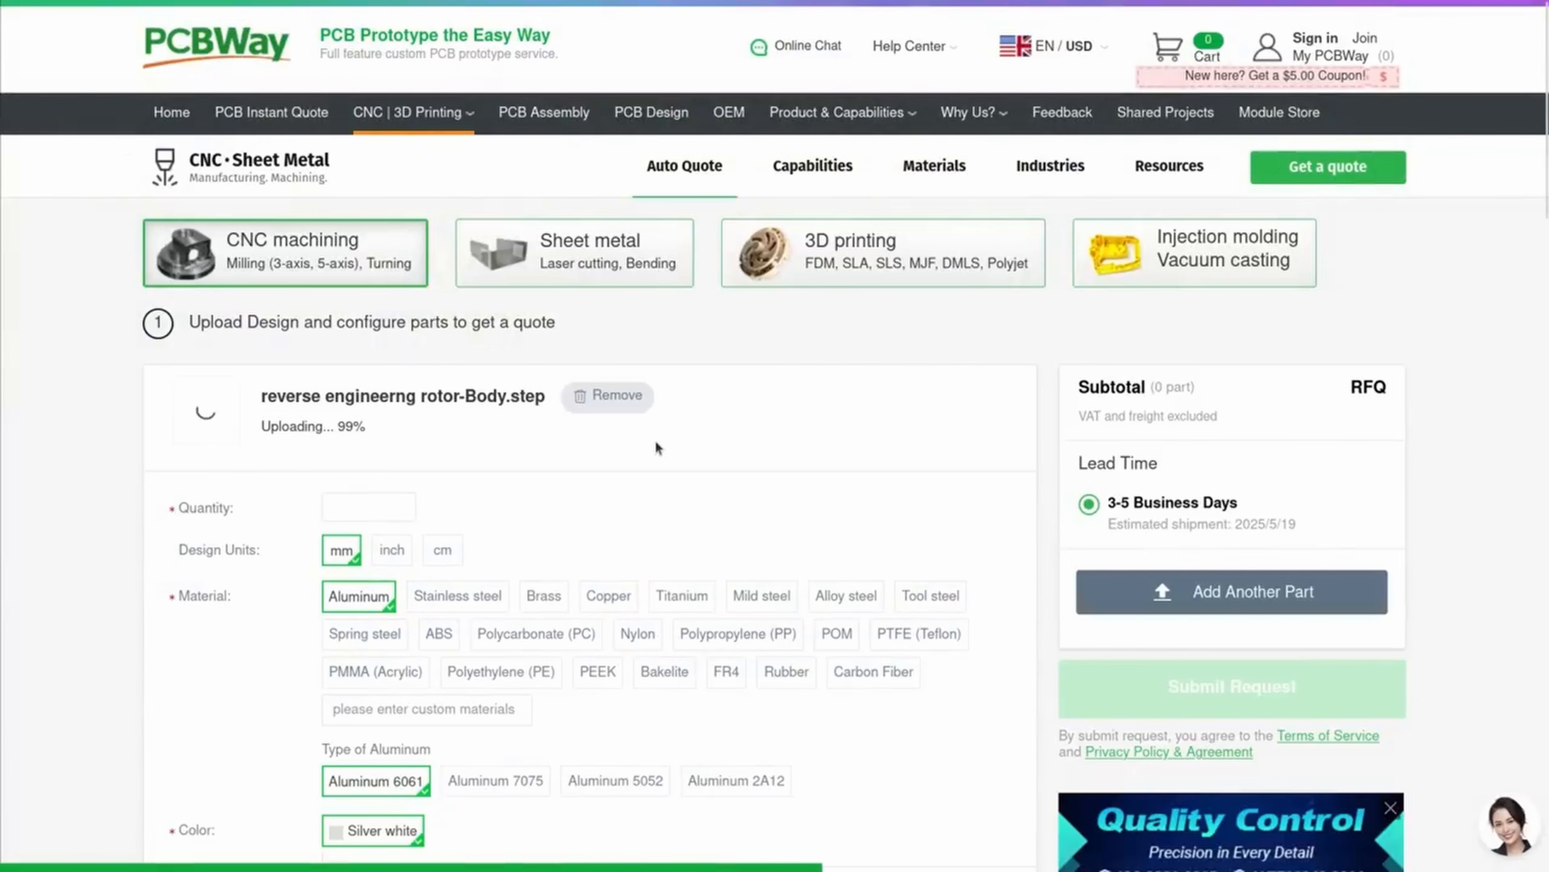
Set the part's CNC material to Stainless steel, and switch the quote to the 3D printing service.
scroll(459, 497, down, 2)
click(459, 493)
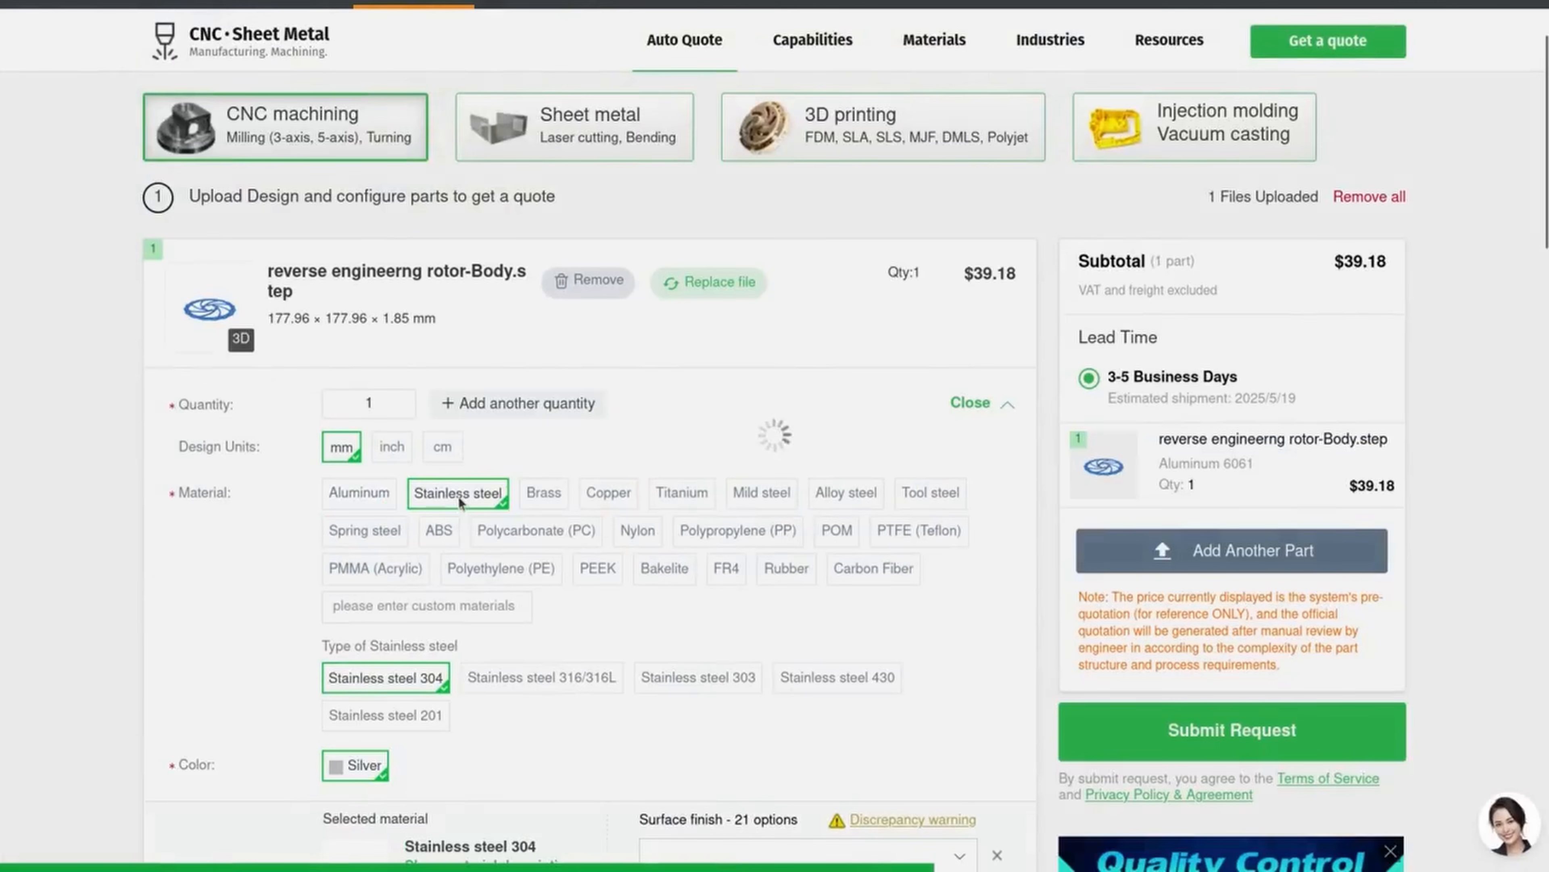
scroll(833, 262, up, 2)
click(833, 262)
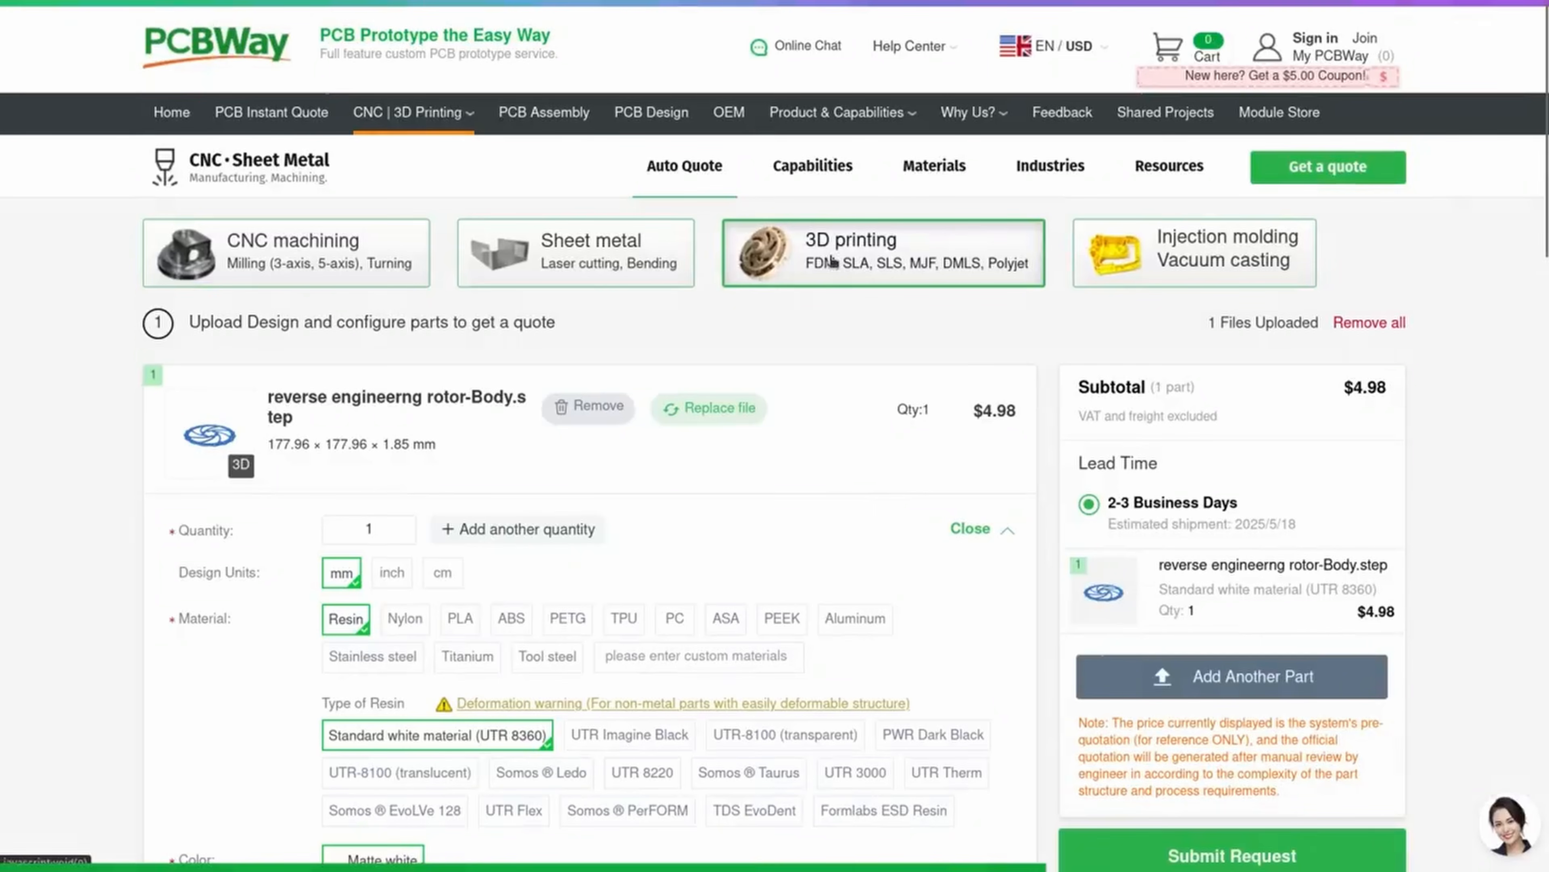
scroll(771, 479, down, 2)
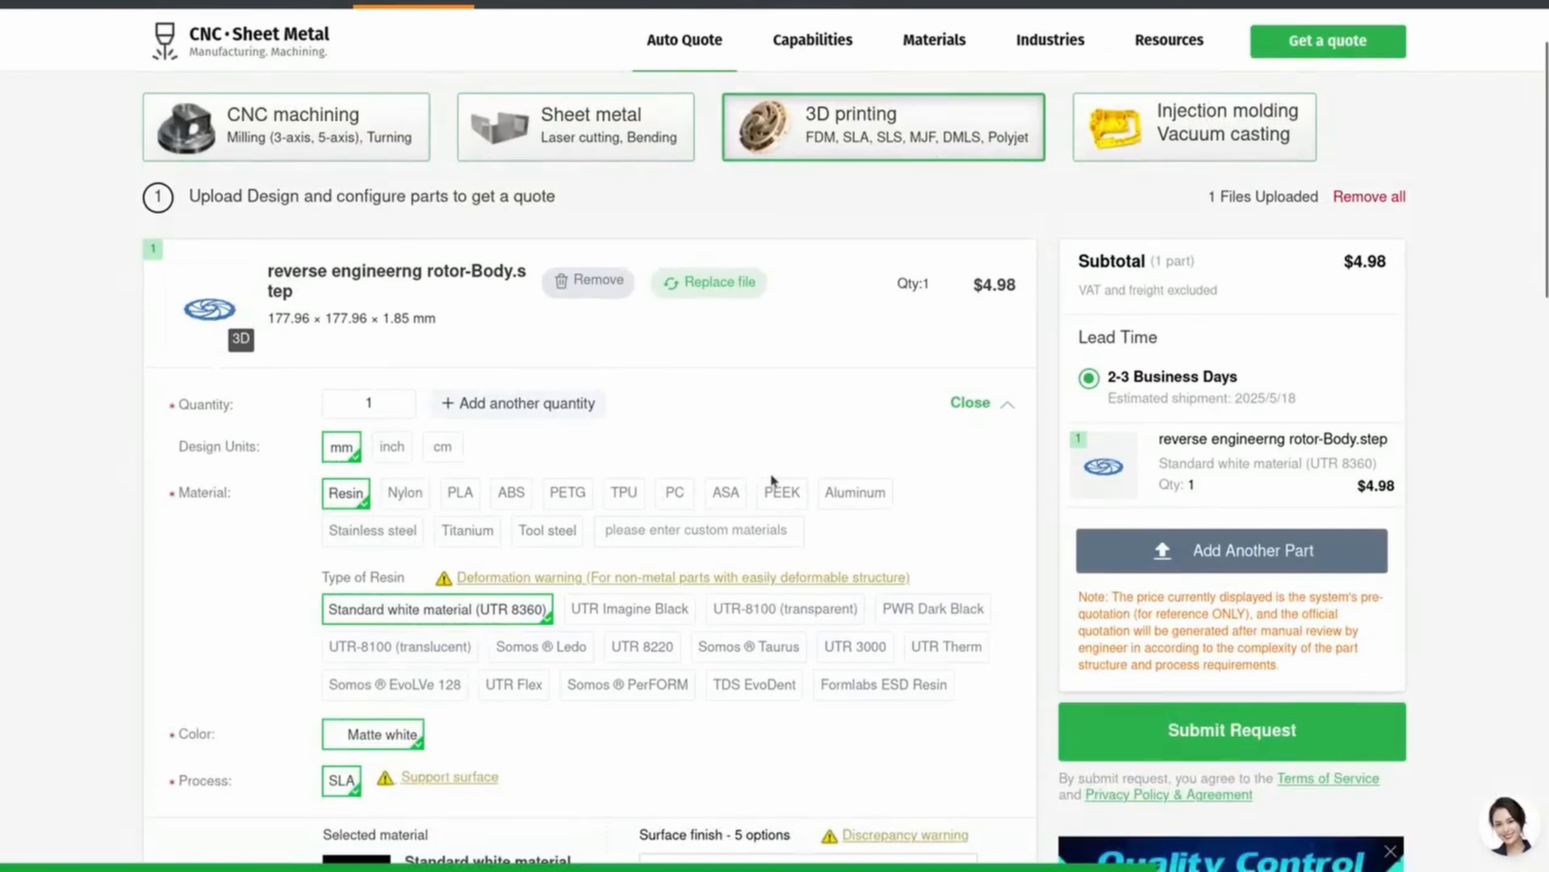
scroll(694, 353, down, 8)
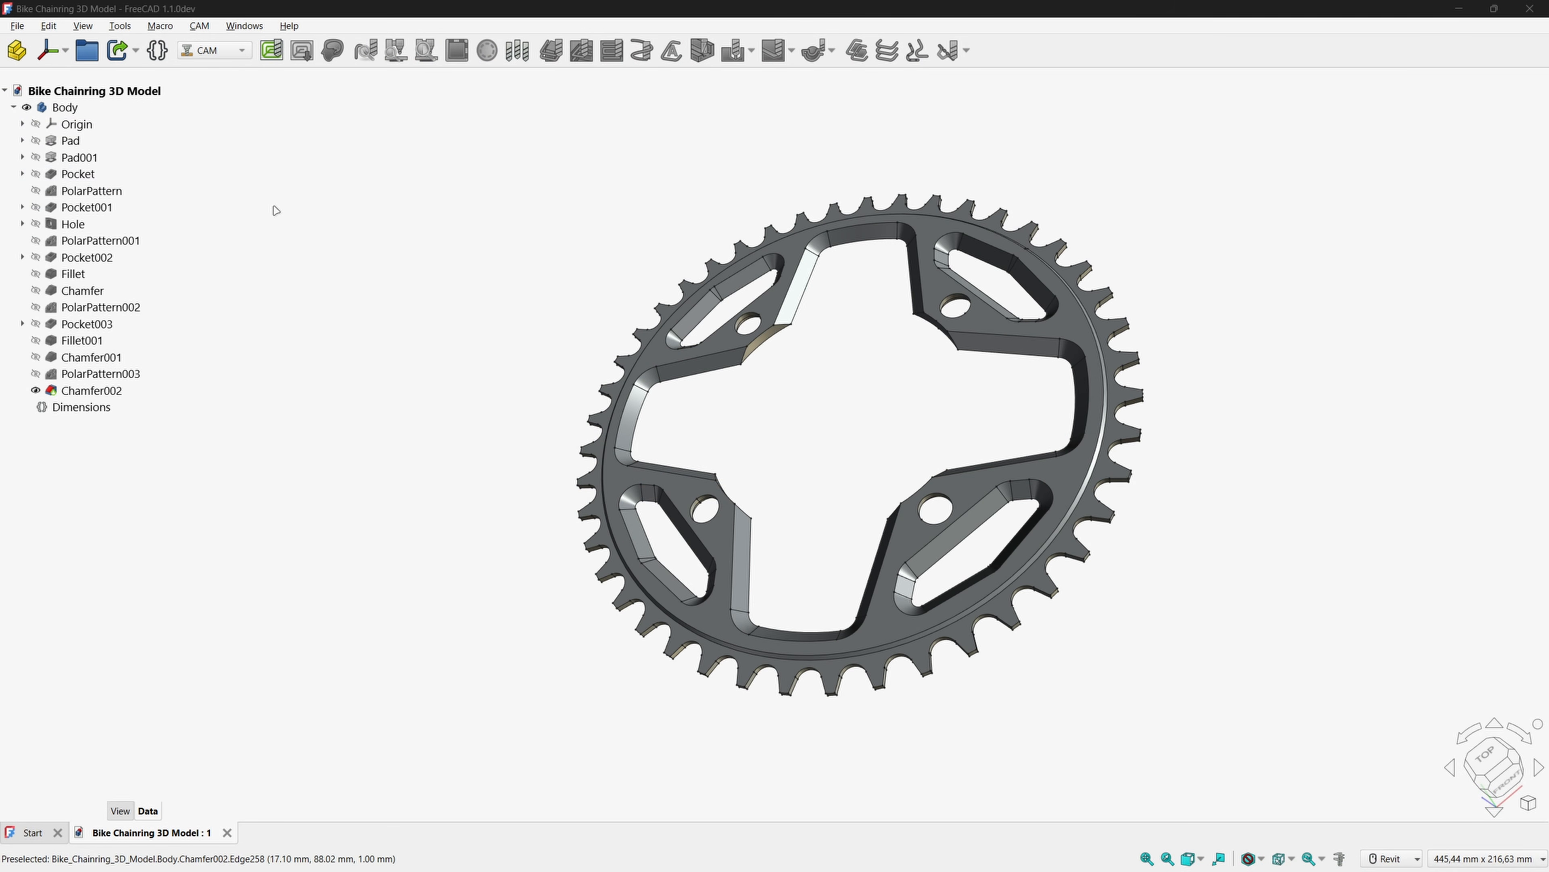
Rename the chainring model's Body to "Chainring" and collapse its feature tree.
click(61, 107)
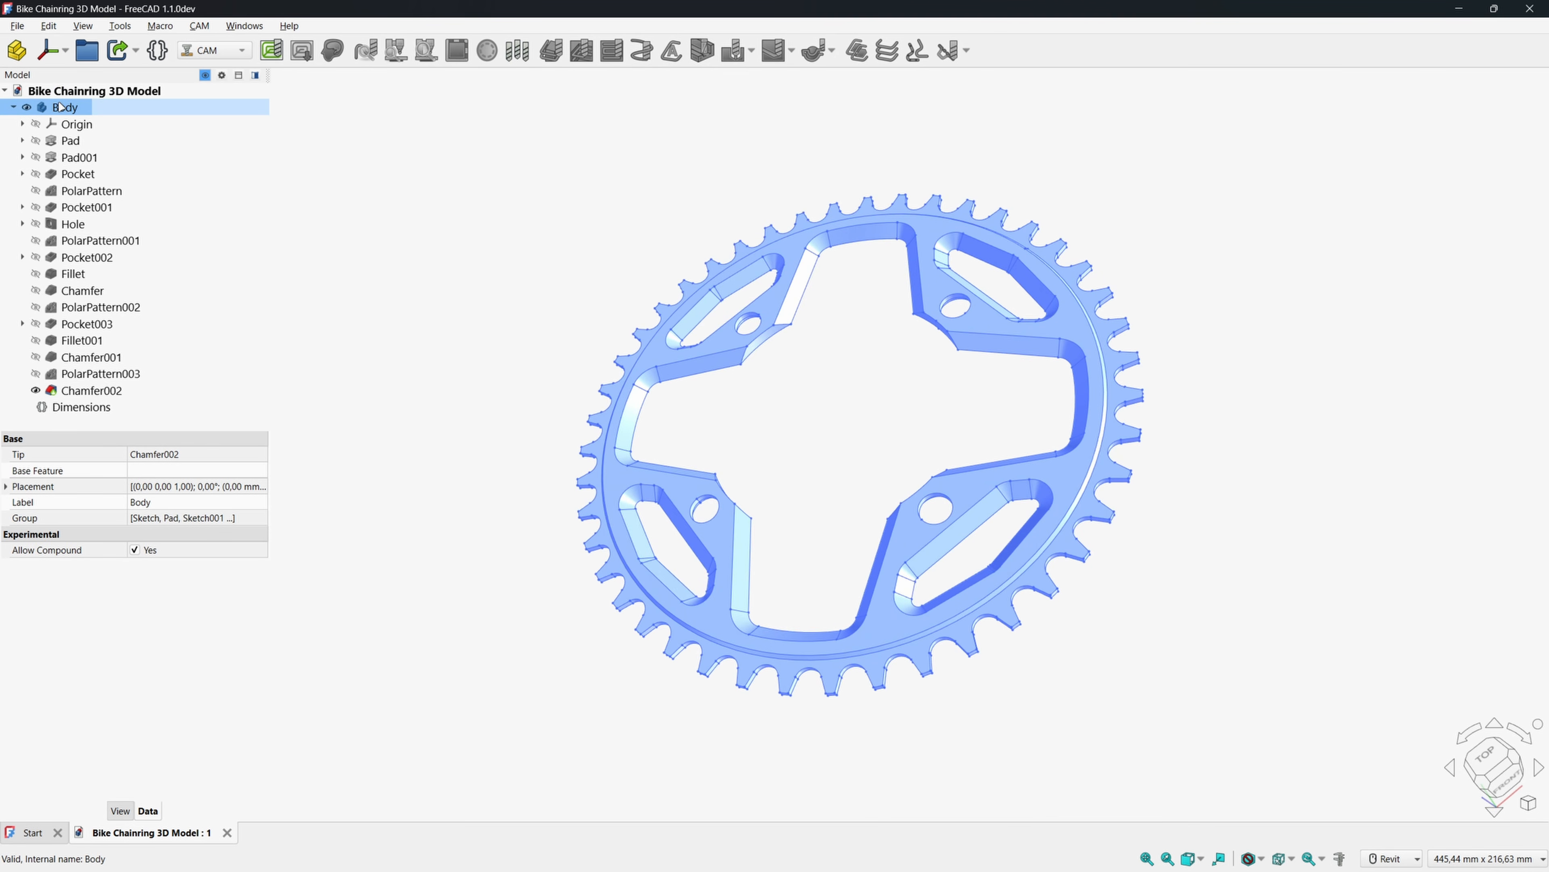
key(F2)
text(Chaibn)
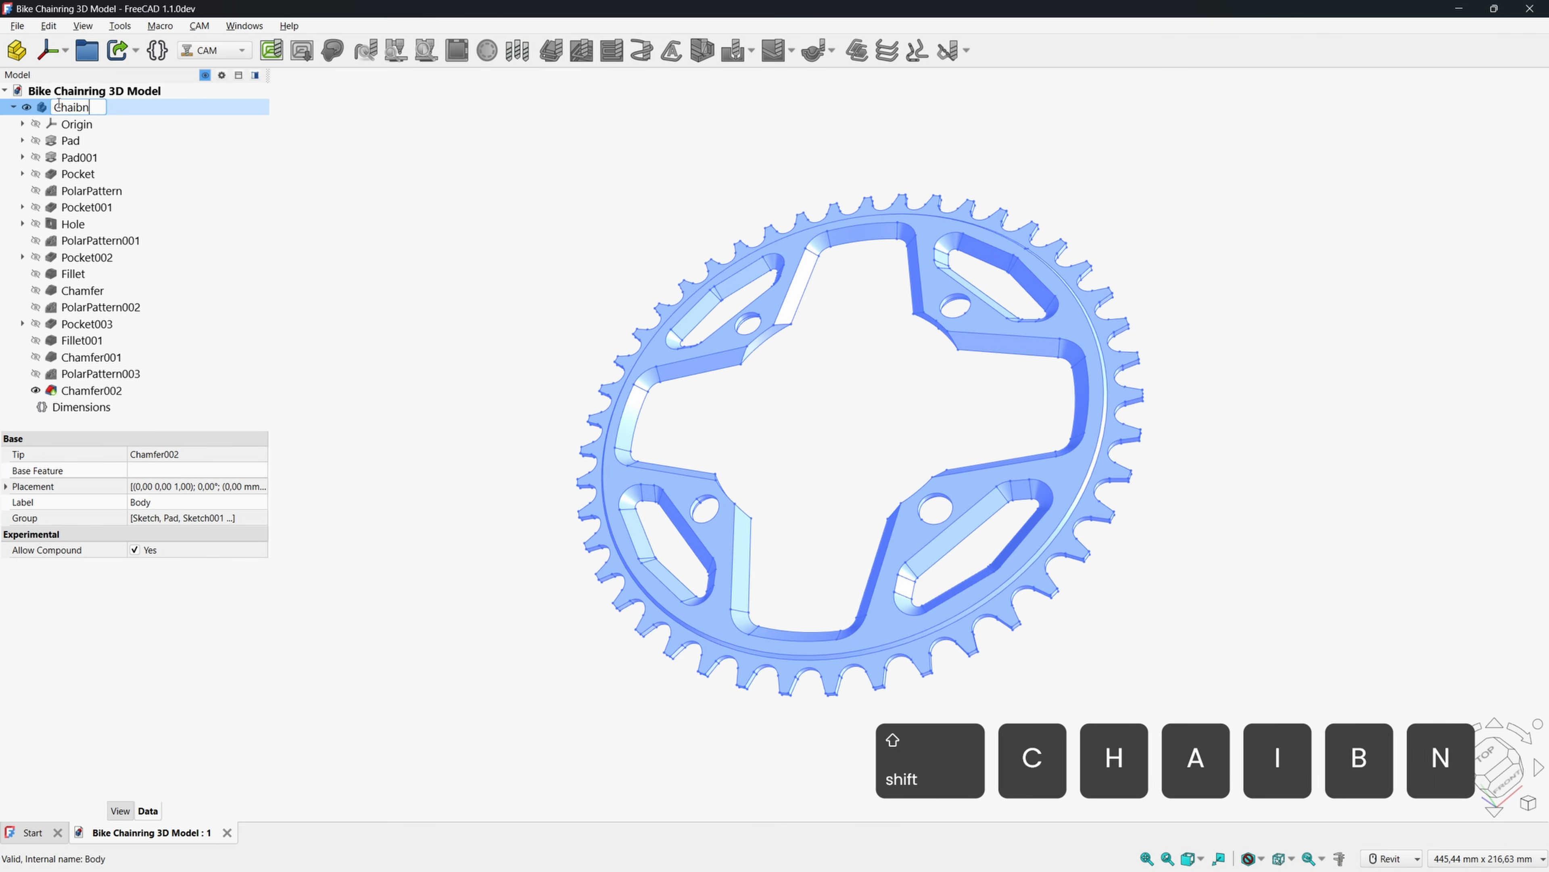
key(BackSpace)
key(BackSpace)
text(nring)
key(Return)
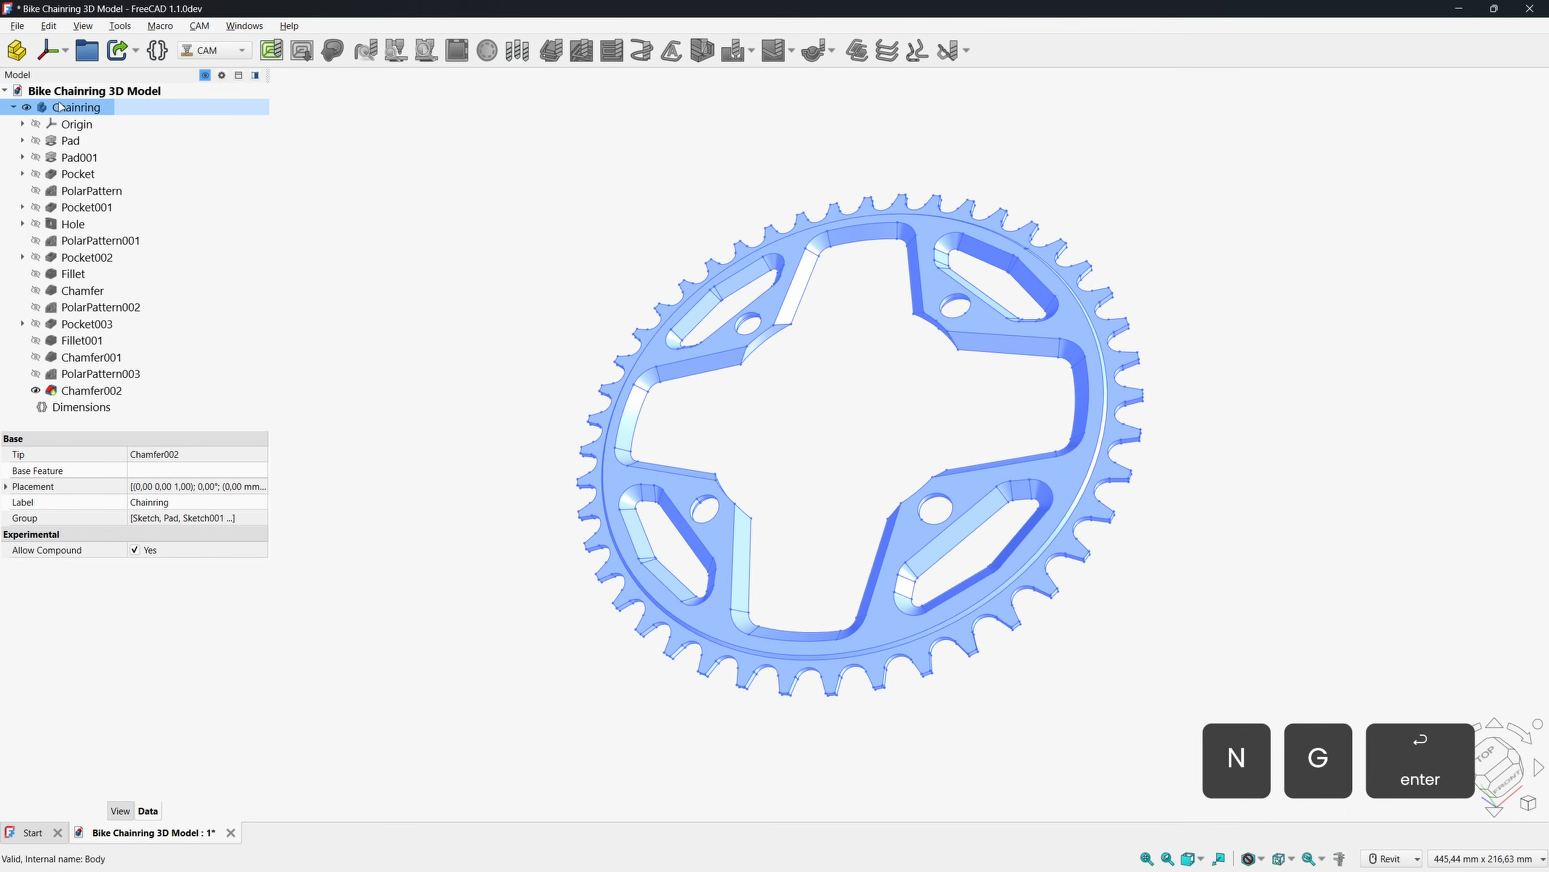
click(14, 108)
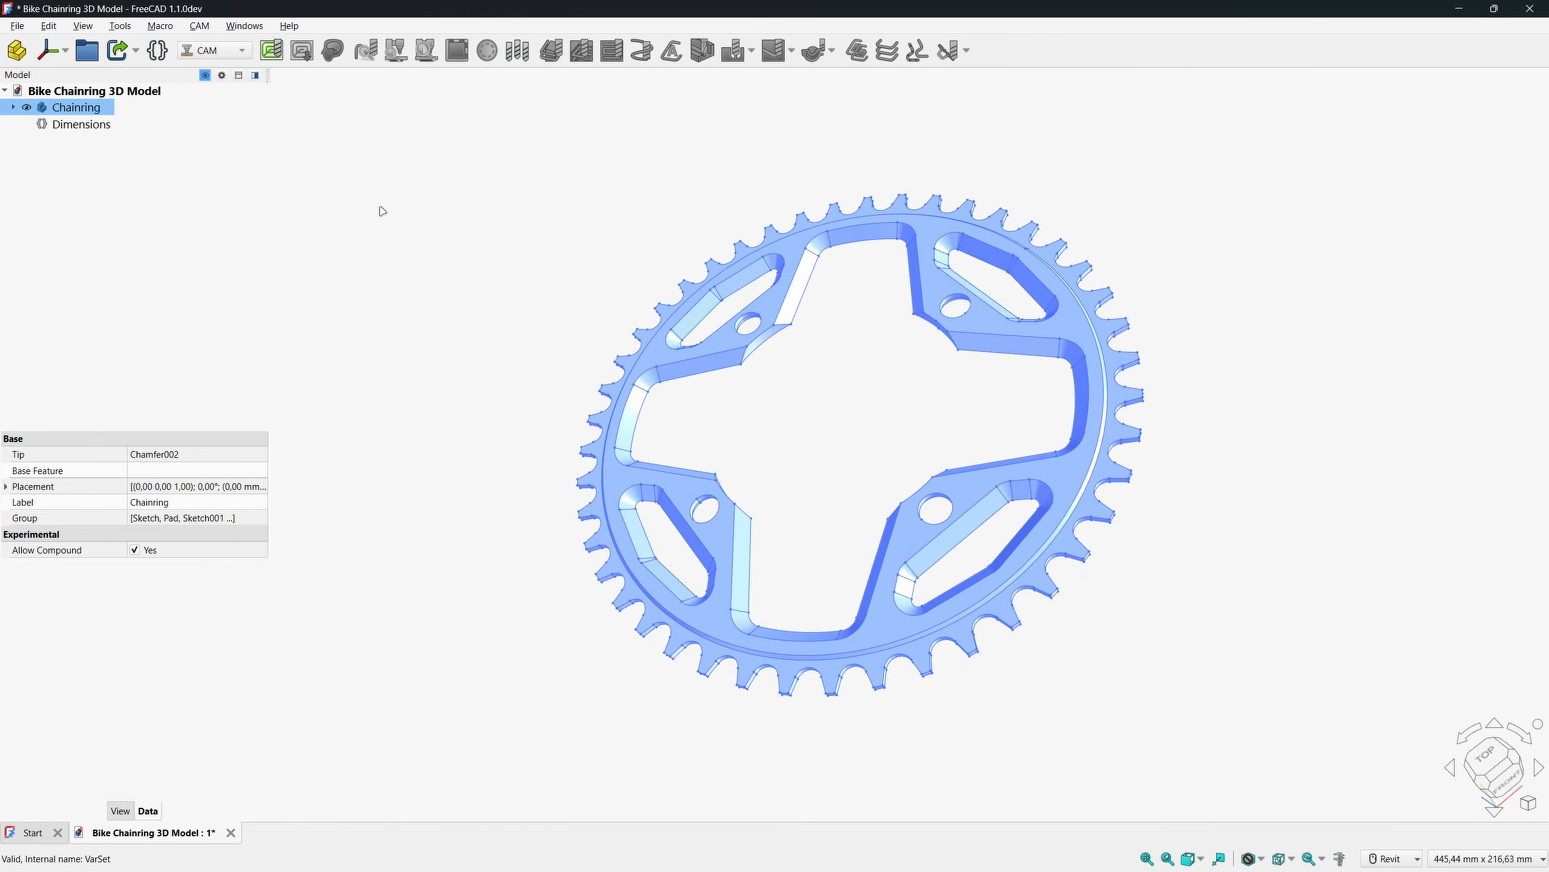
Switch to the Sketcher workbench and create a new standalone sketch on the XY plane.
click(297, 91)
click(219, 51)
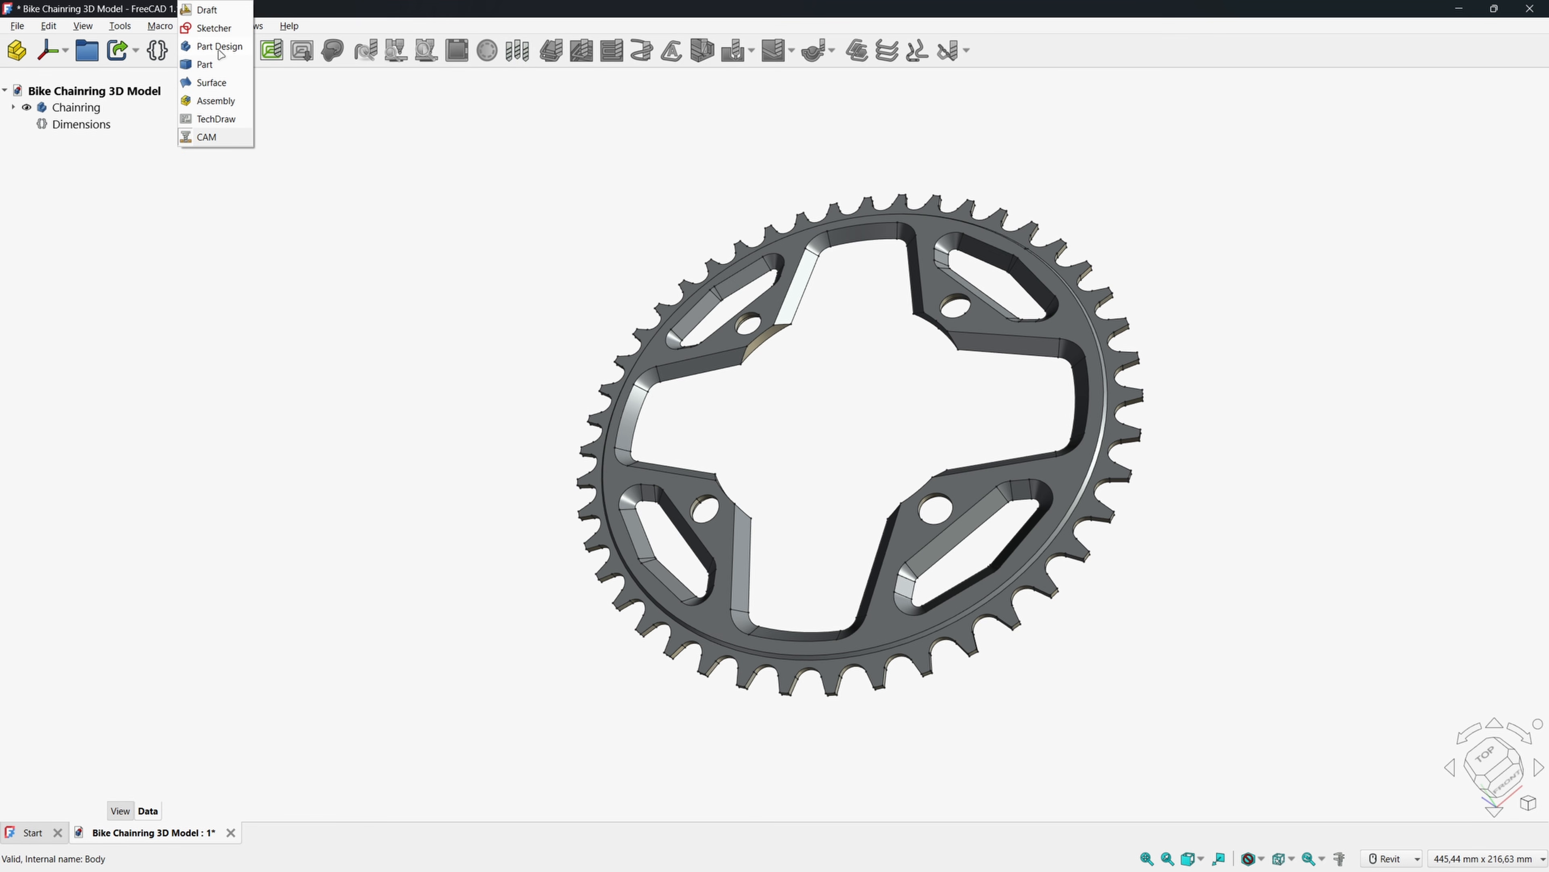
click(403, 133)
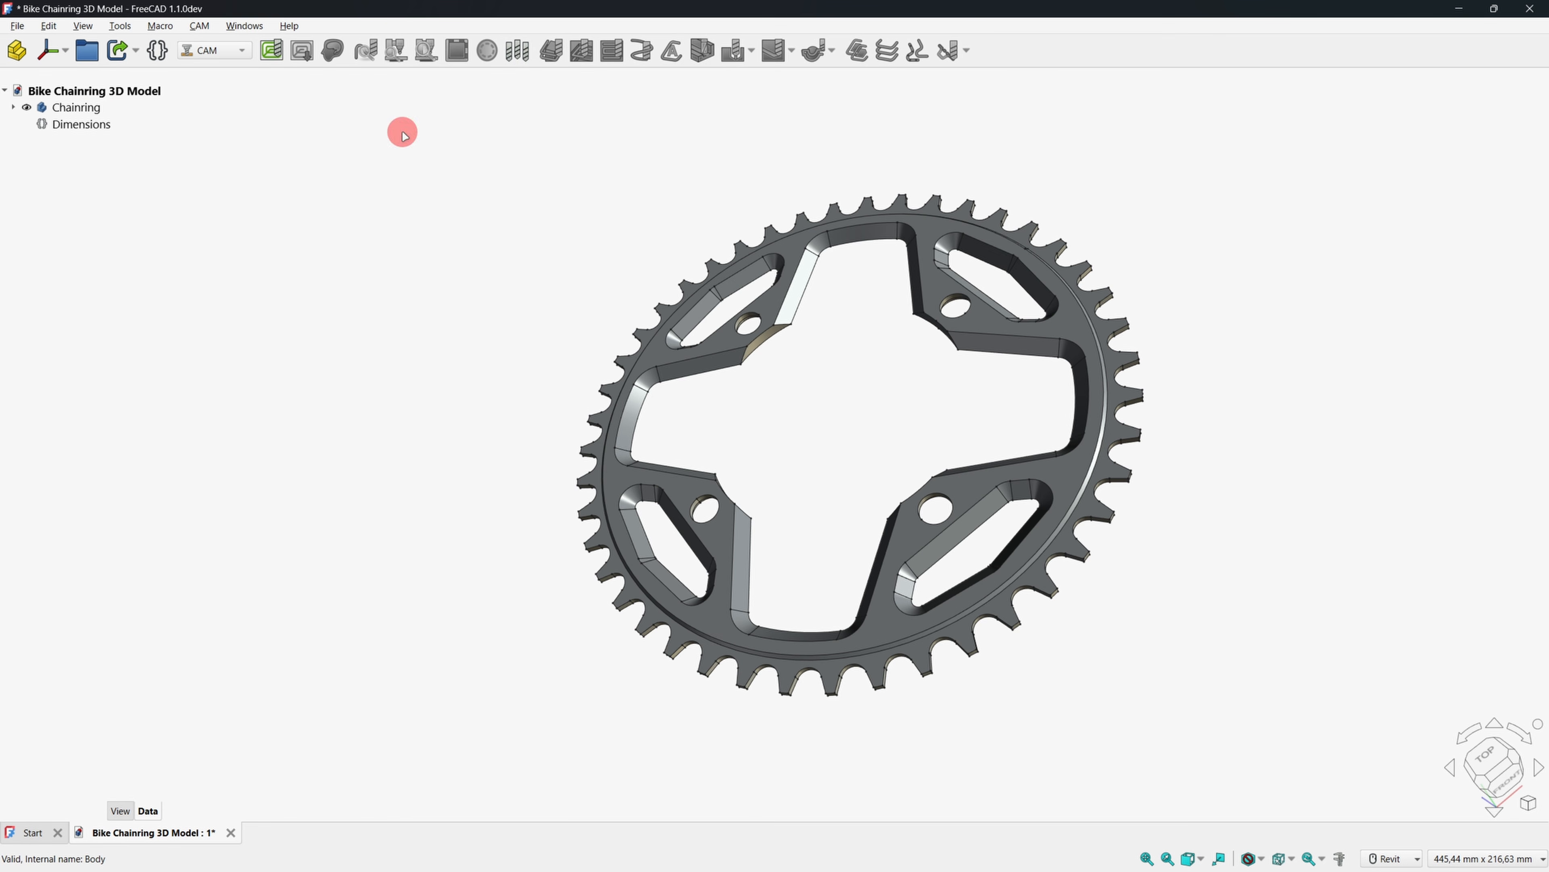
click(219, 53)
click(198, 36)
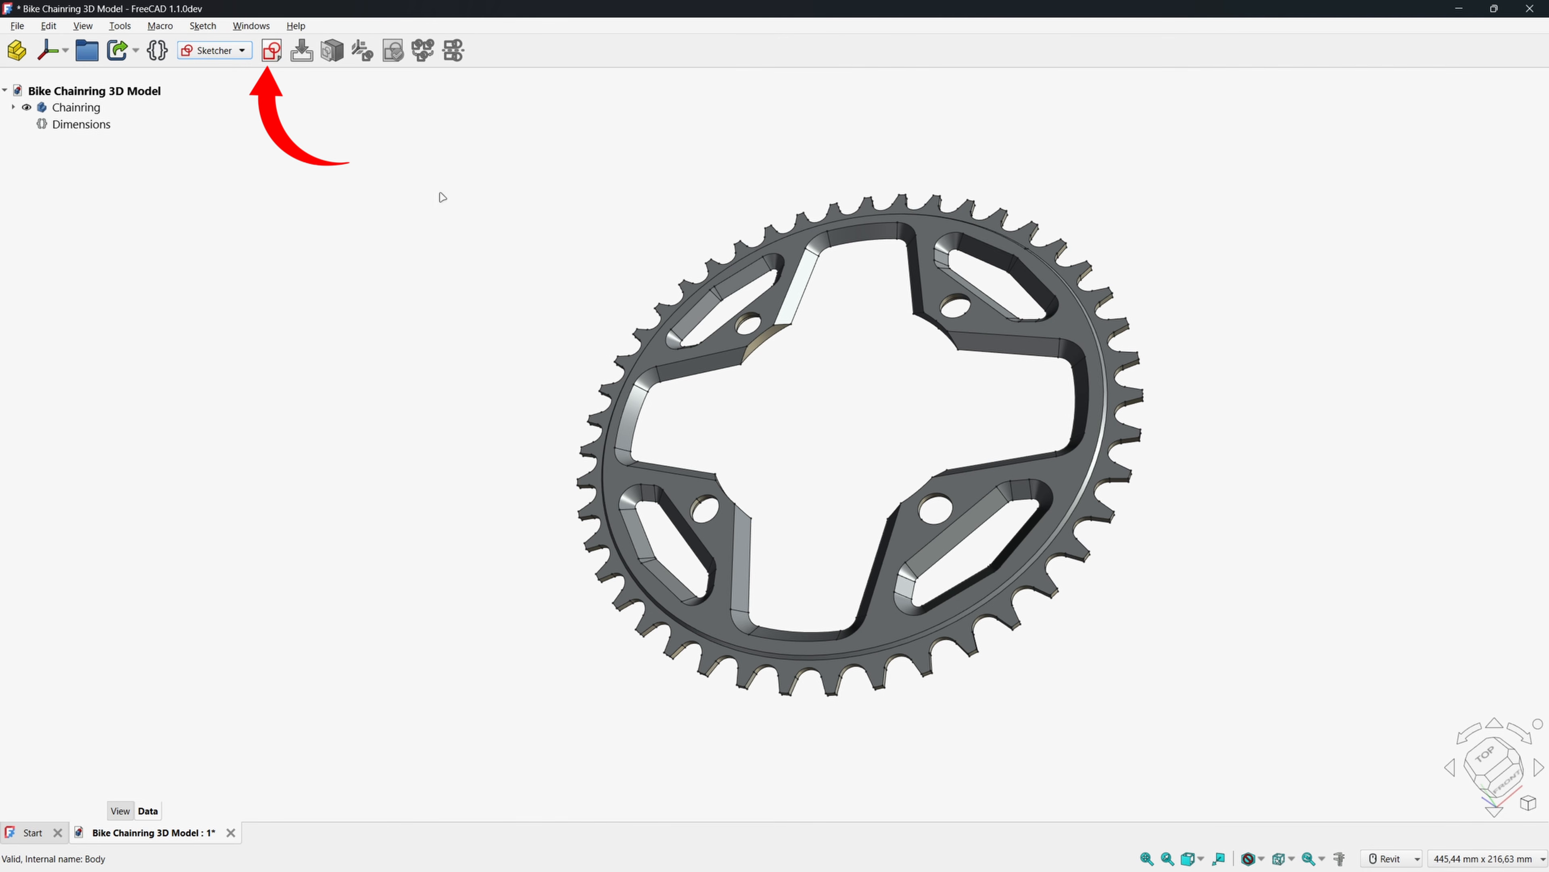
click(270, 54)
click(747, 503)
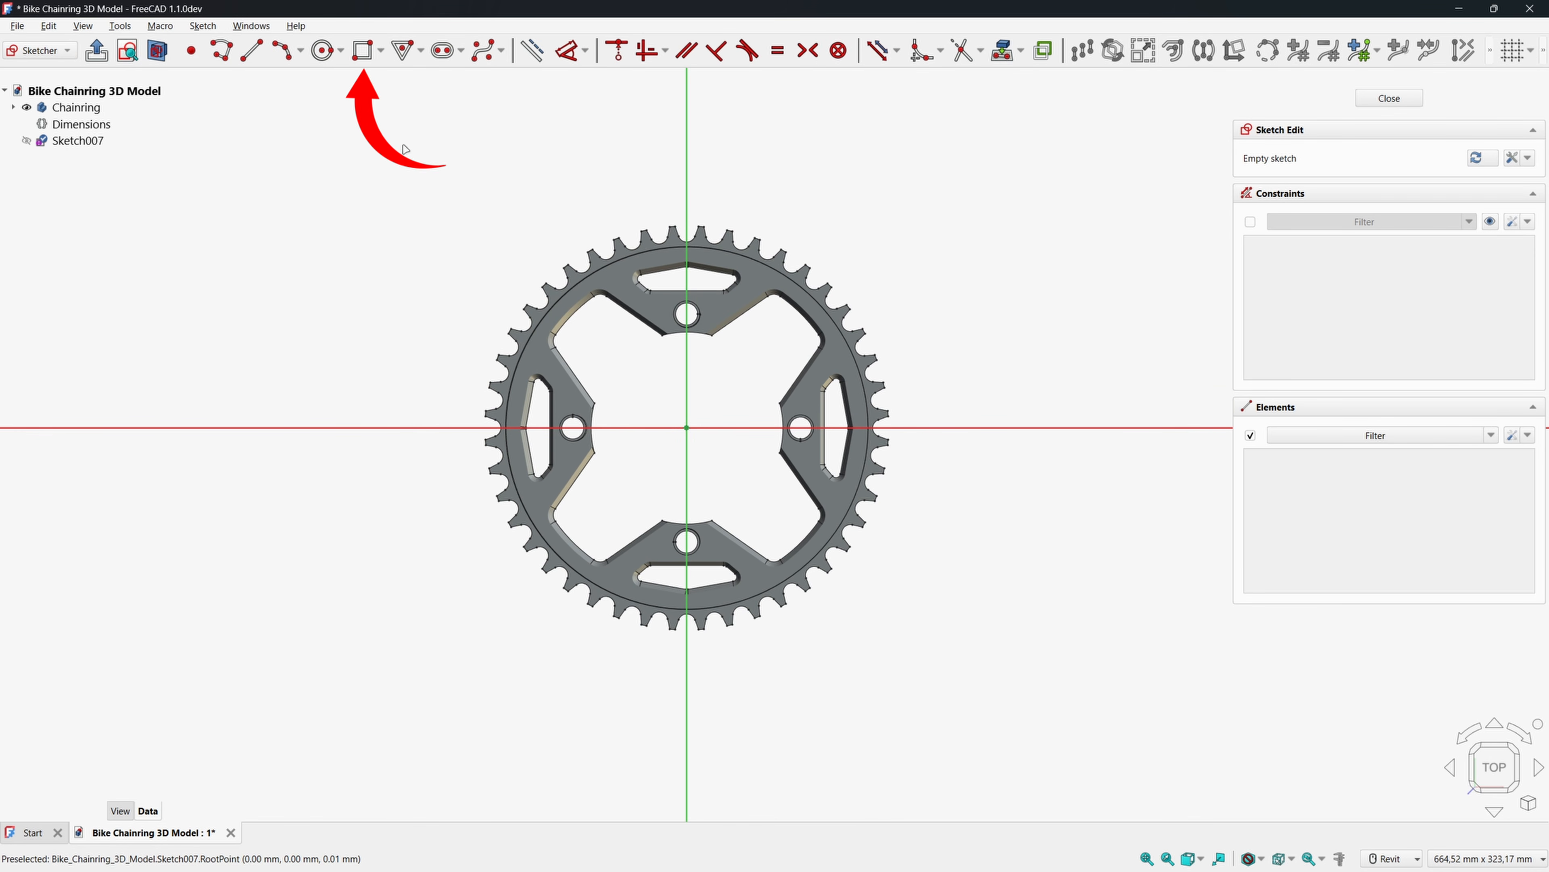
Sketch a 200 × 200 mm rectangle centred on the origin around the chainring and close the sketch.
click(380, 50)
click(427, 93)
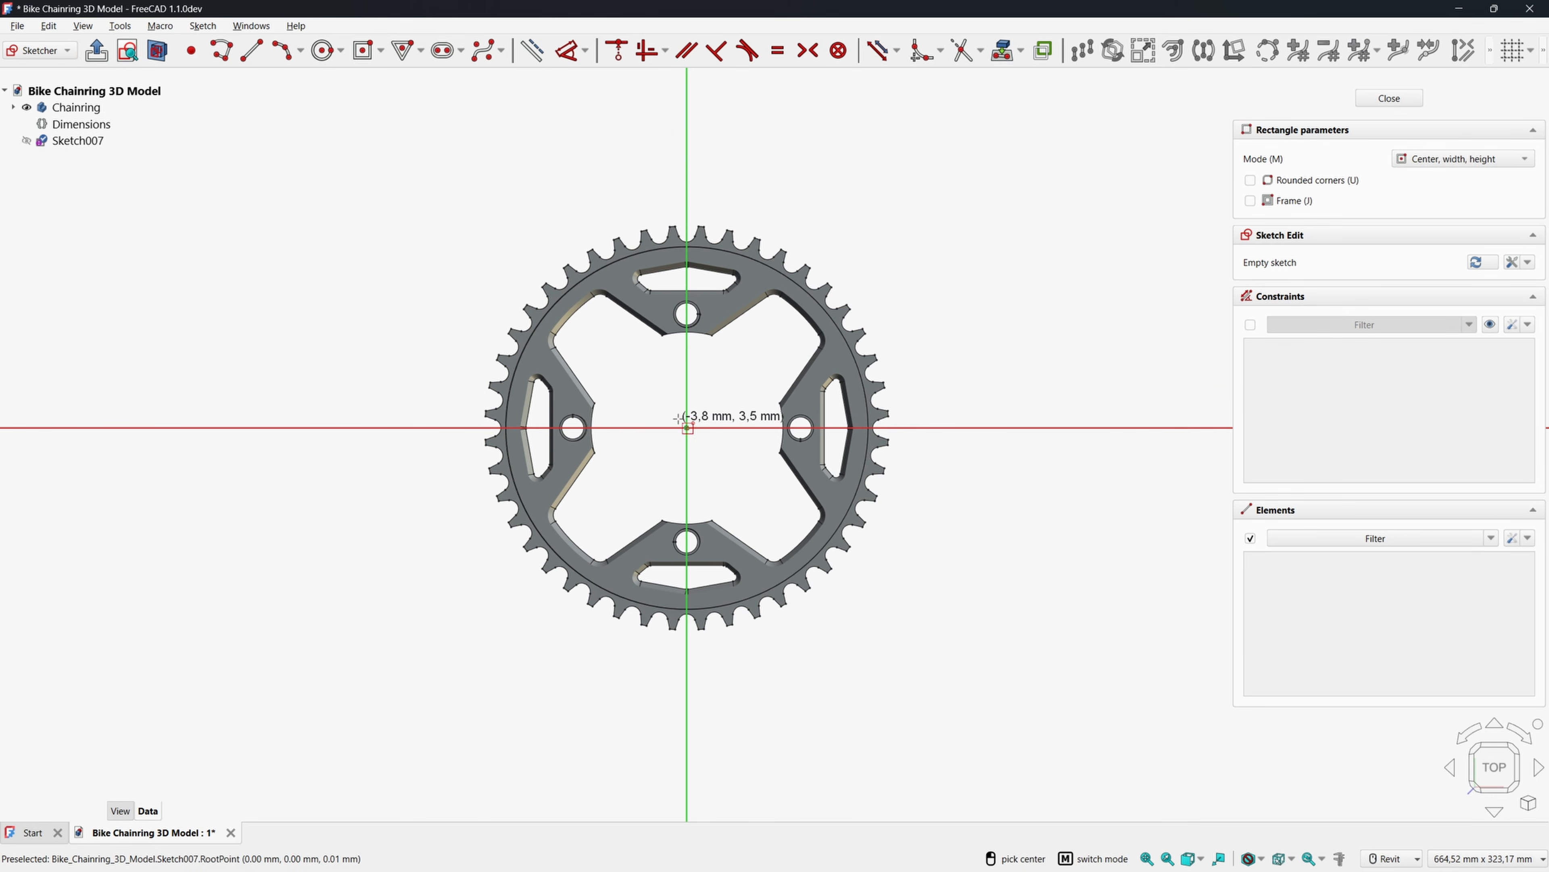
click(687, 427)
text(200)
key(Tab)
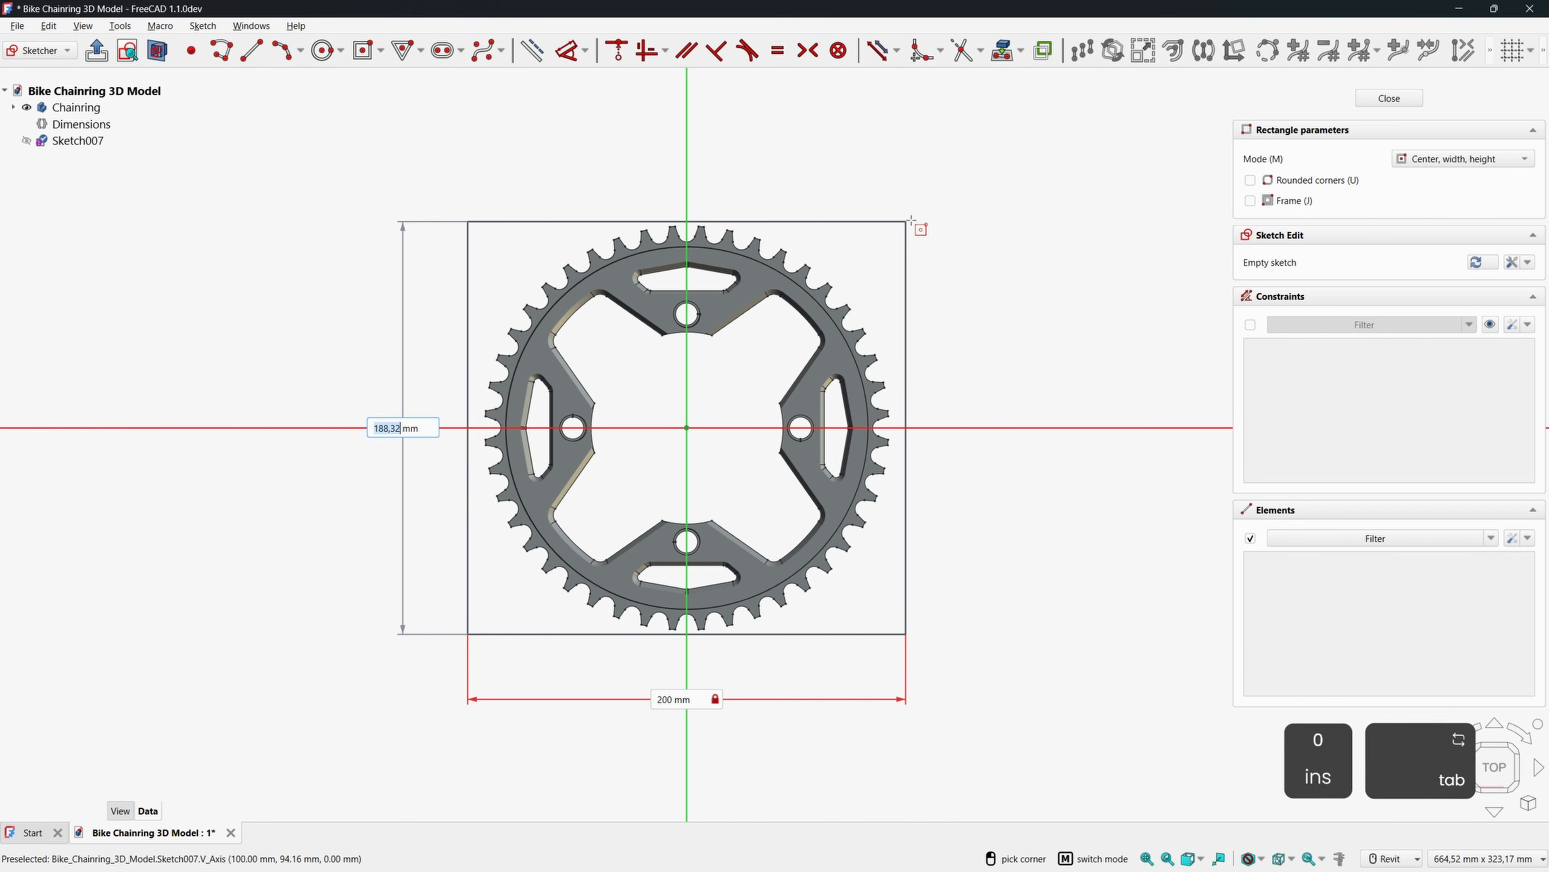
text(200)
key(Return)
key(Return)
right_click(979, 225)
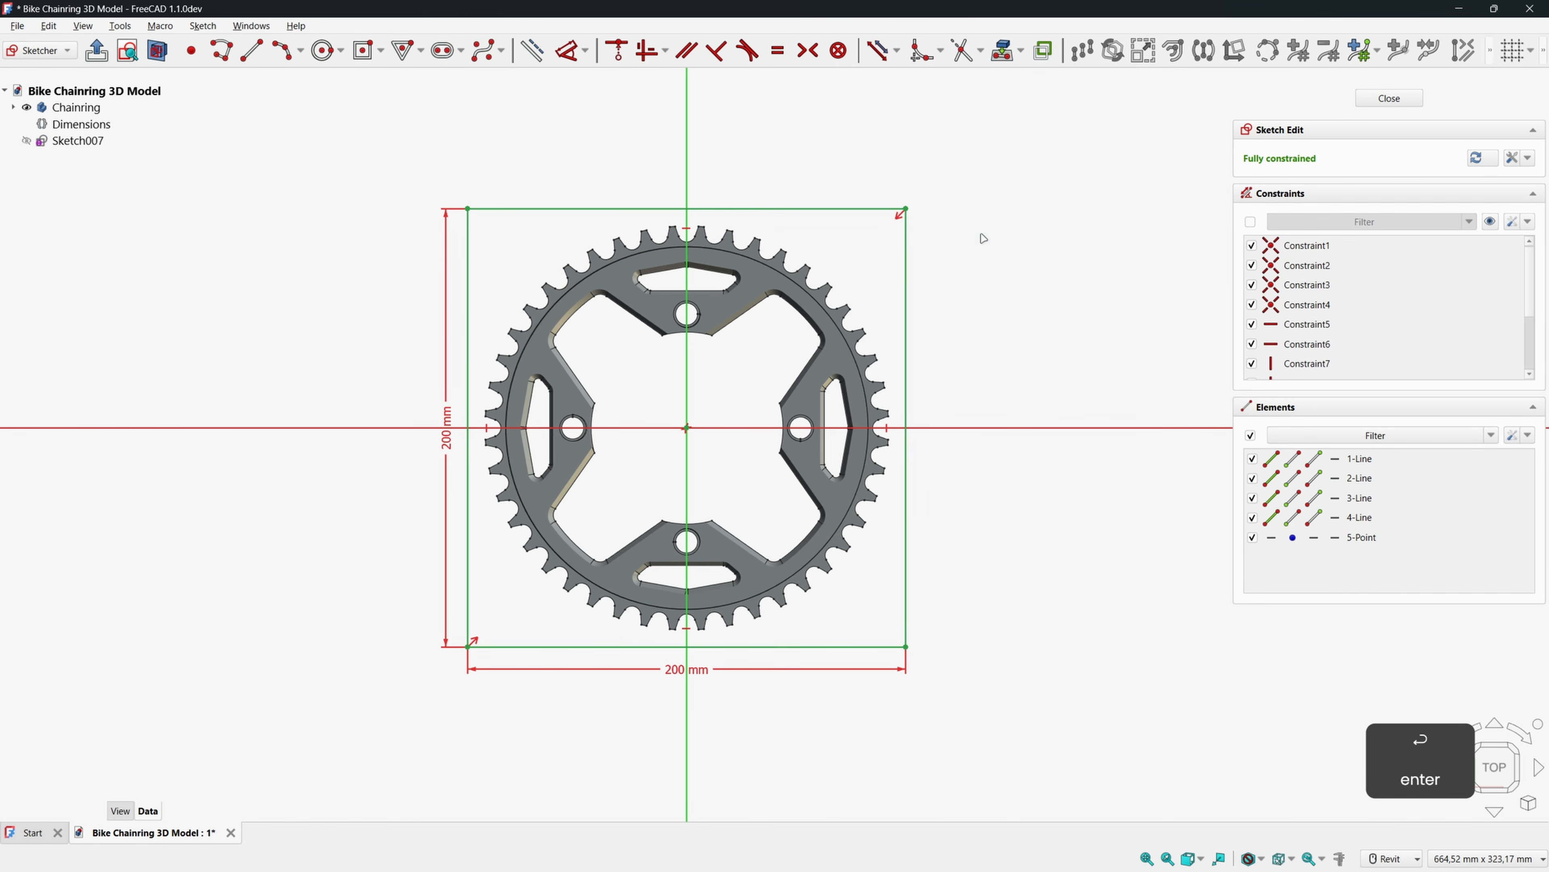
click(1383, 98)
Rename the new rectangle sketch to "Helpers".
click(80, 141)
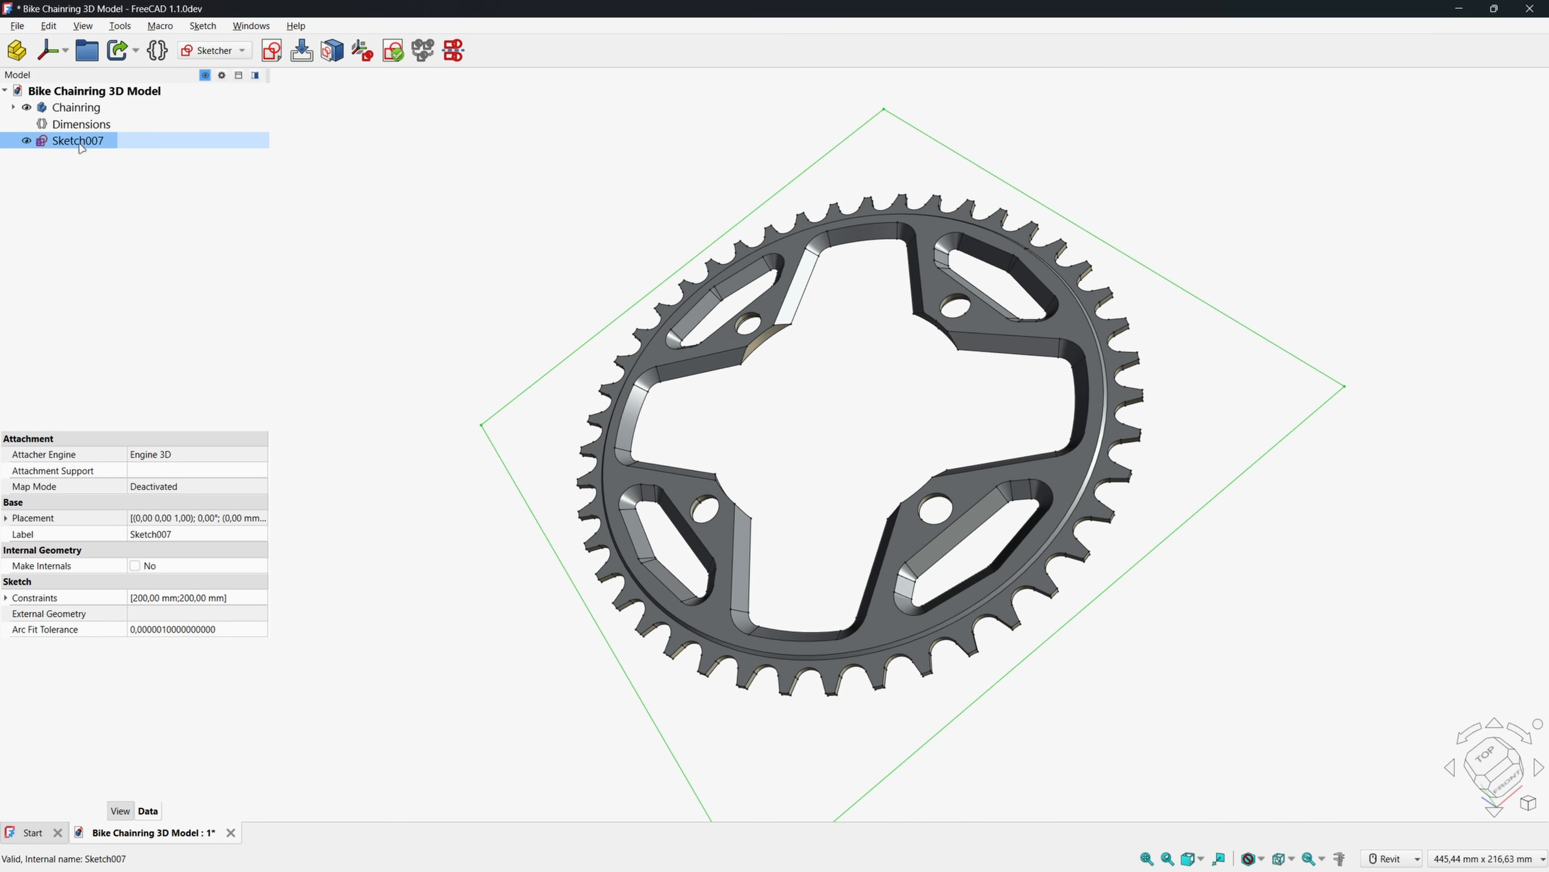
text(Helpers)
key(Return)
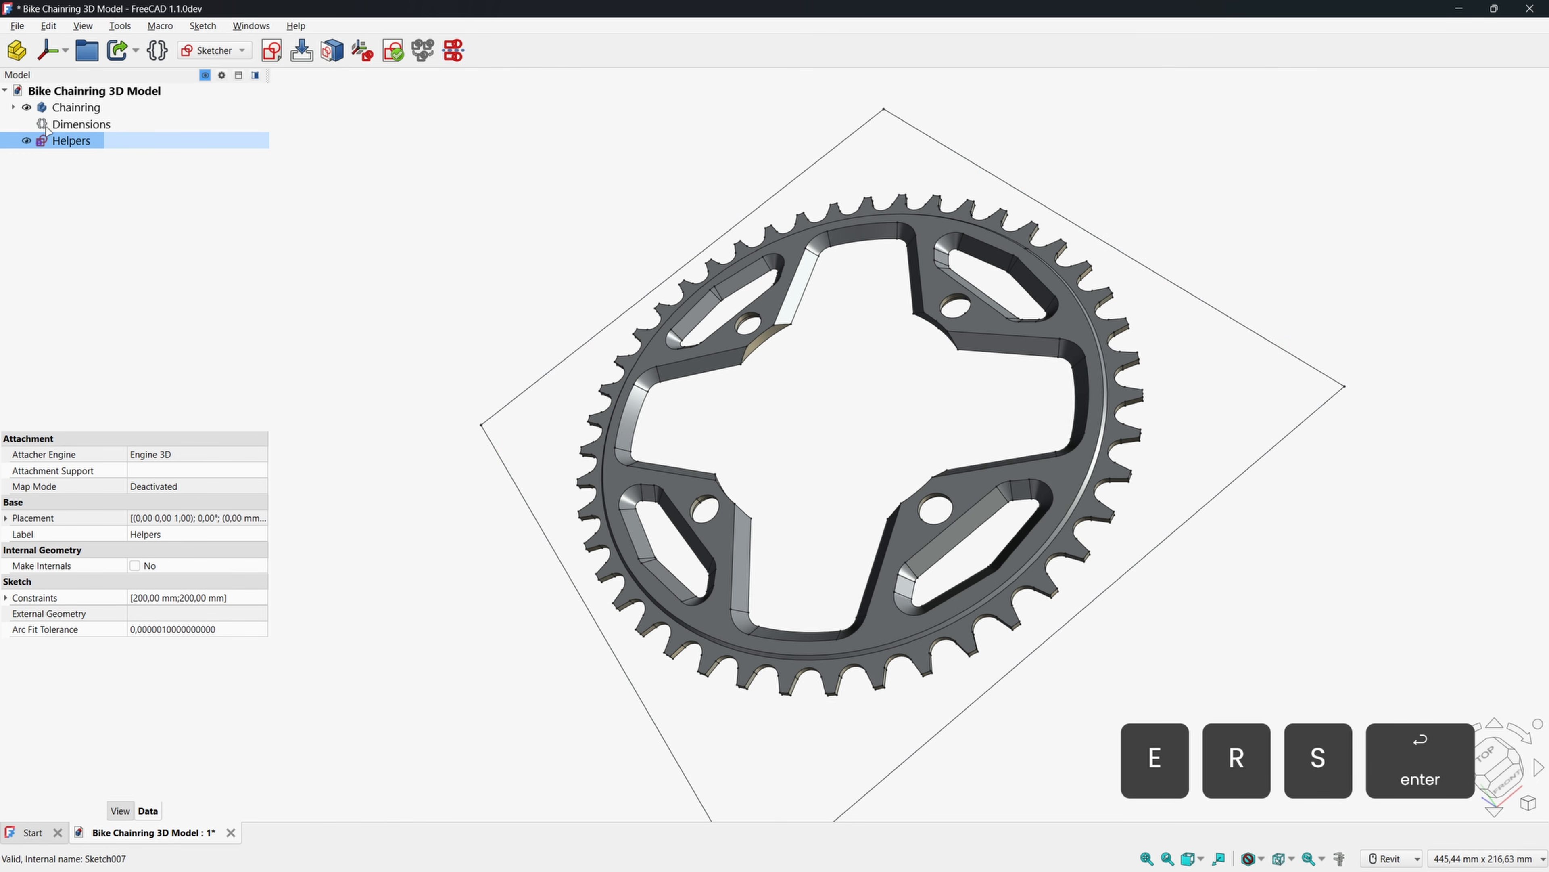
click(415, 206)
scroll(414, 205, down, 1)
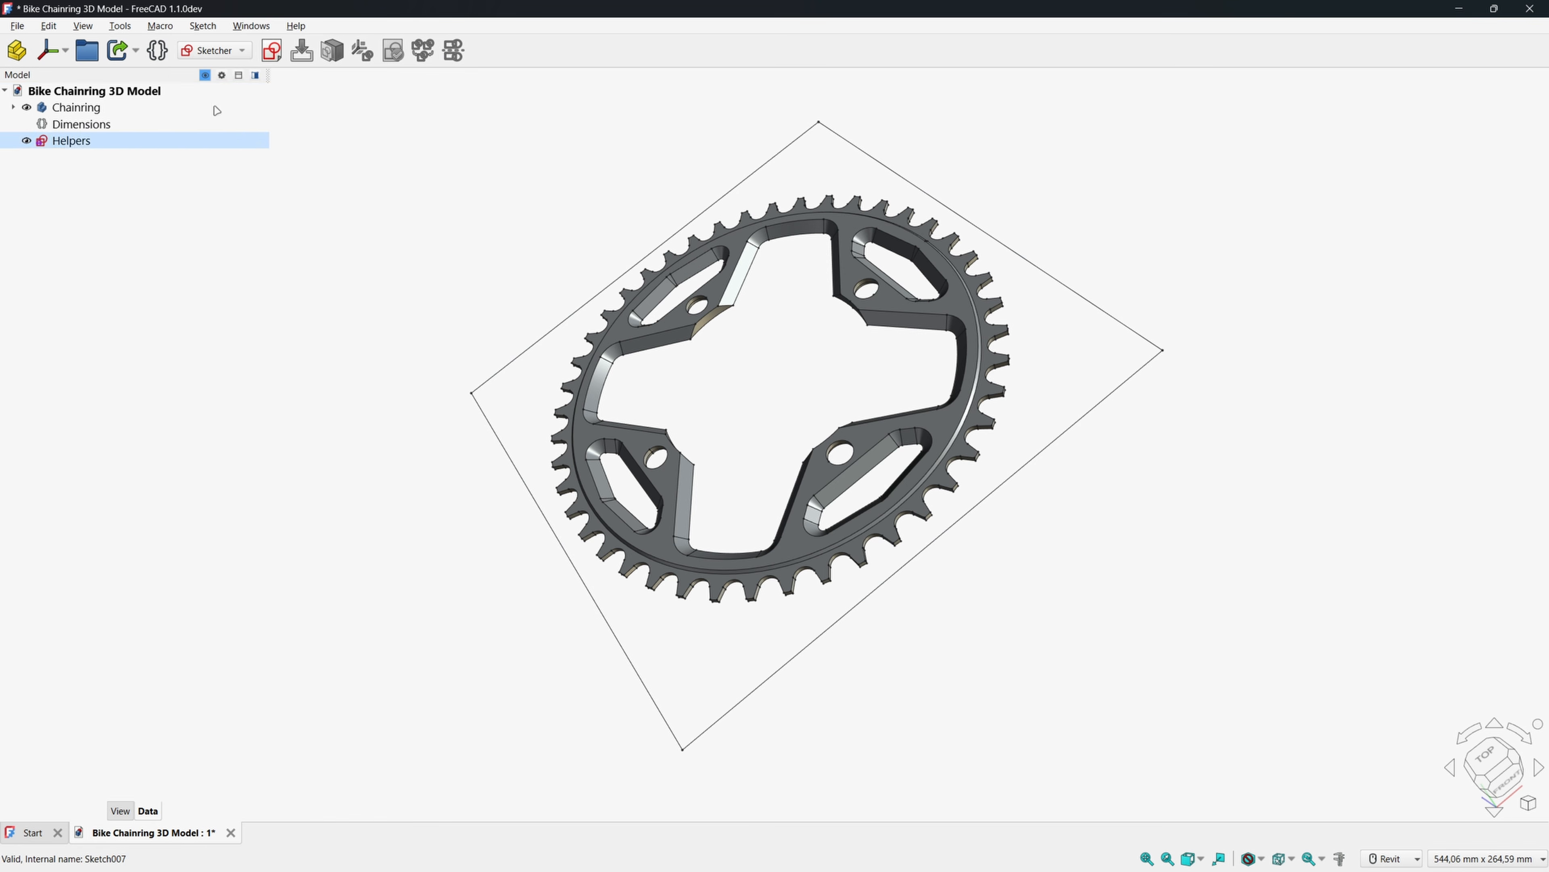
Set the 3D view to orthographic projection and look at the model from the top.
click(89, 25)
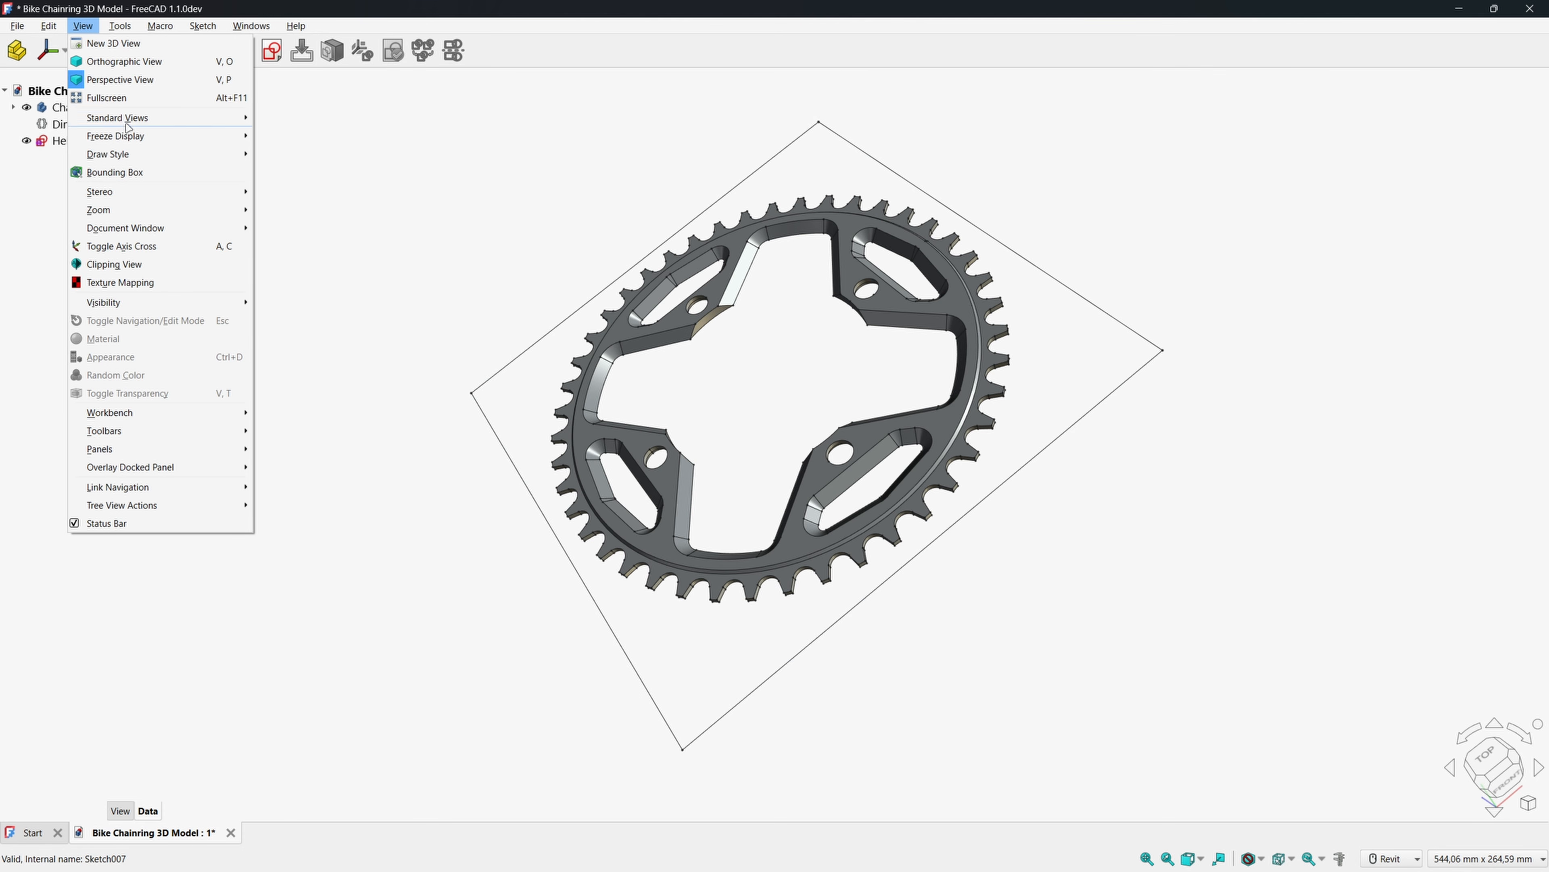
click(128, 60)
middle_drag(340, 151, 342, 233)
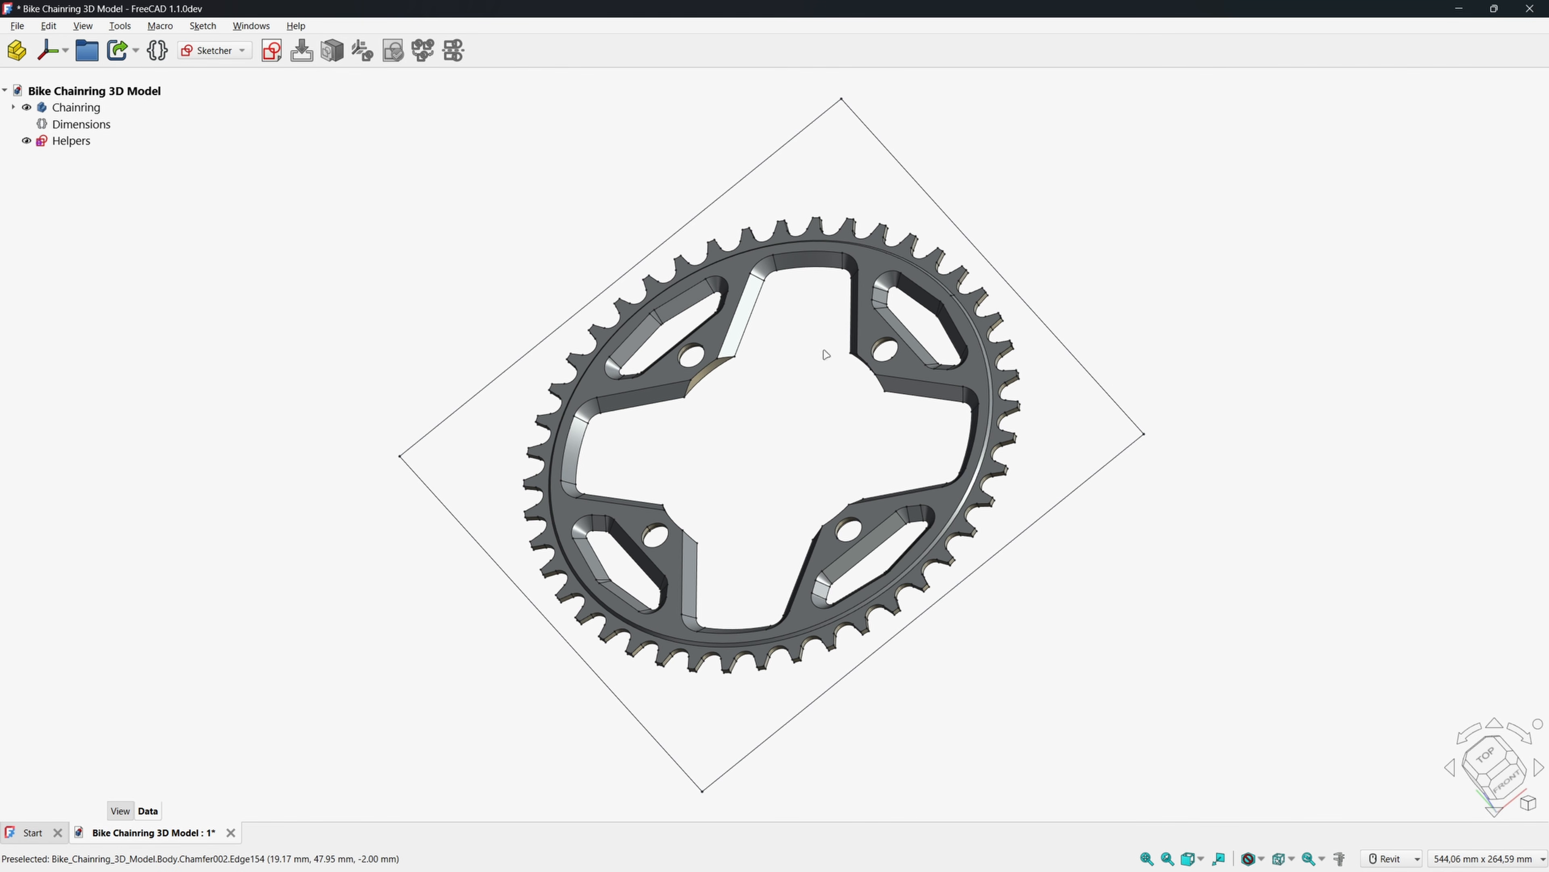
click(1500, 754)
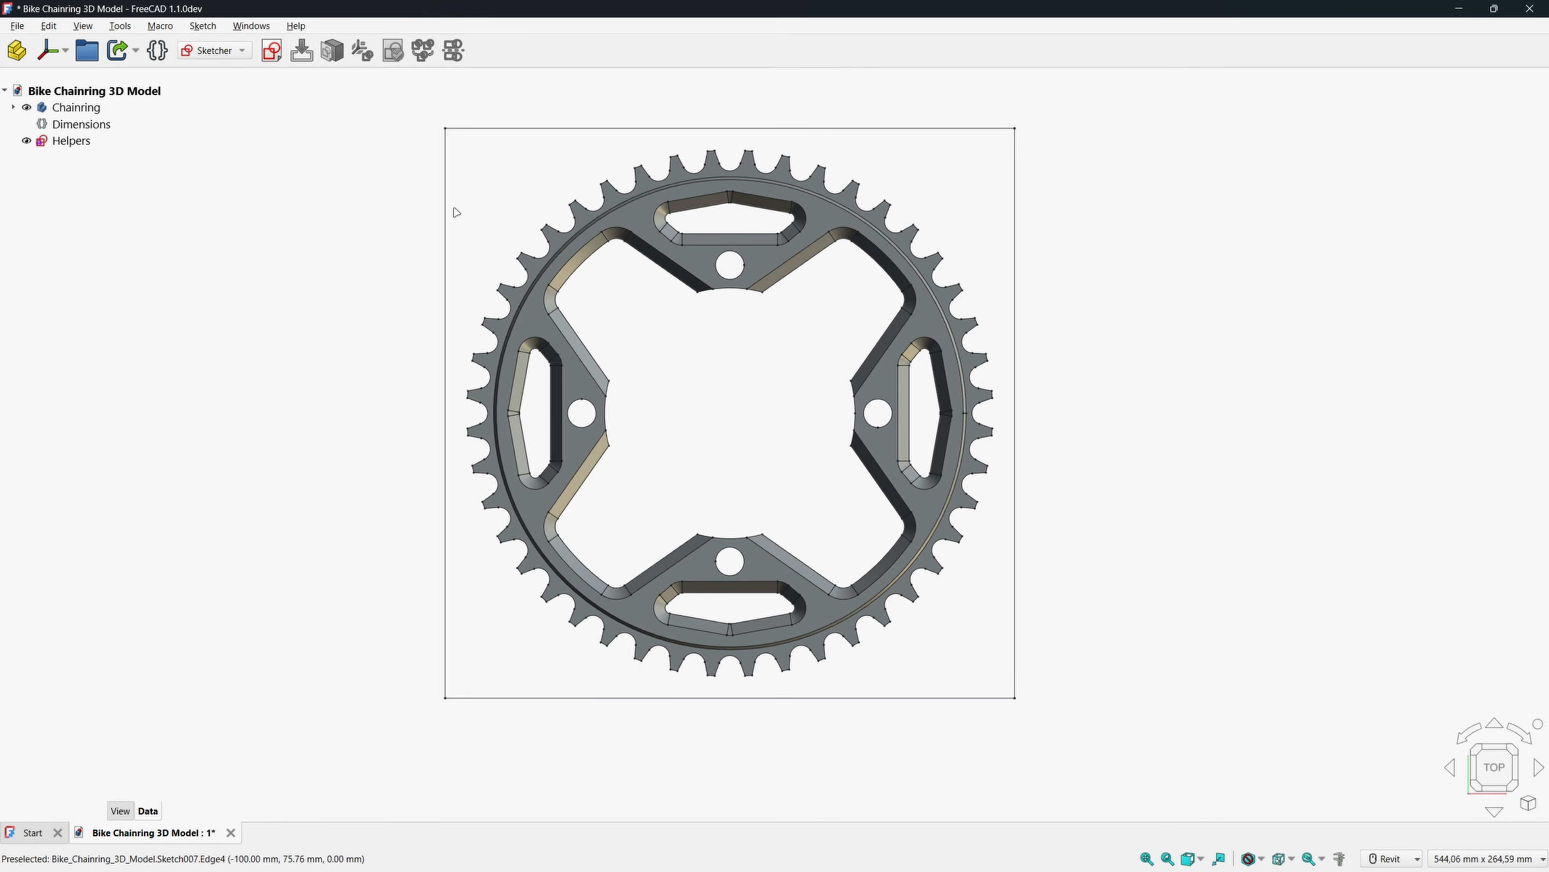
Import Carvera-Air-MDF-Bed.STEP from the Makera V0.9.1 folder into the chainring document.
click(17, 25)
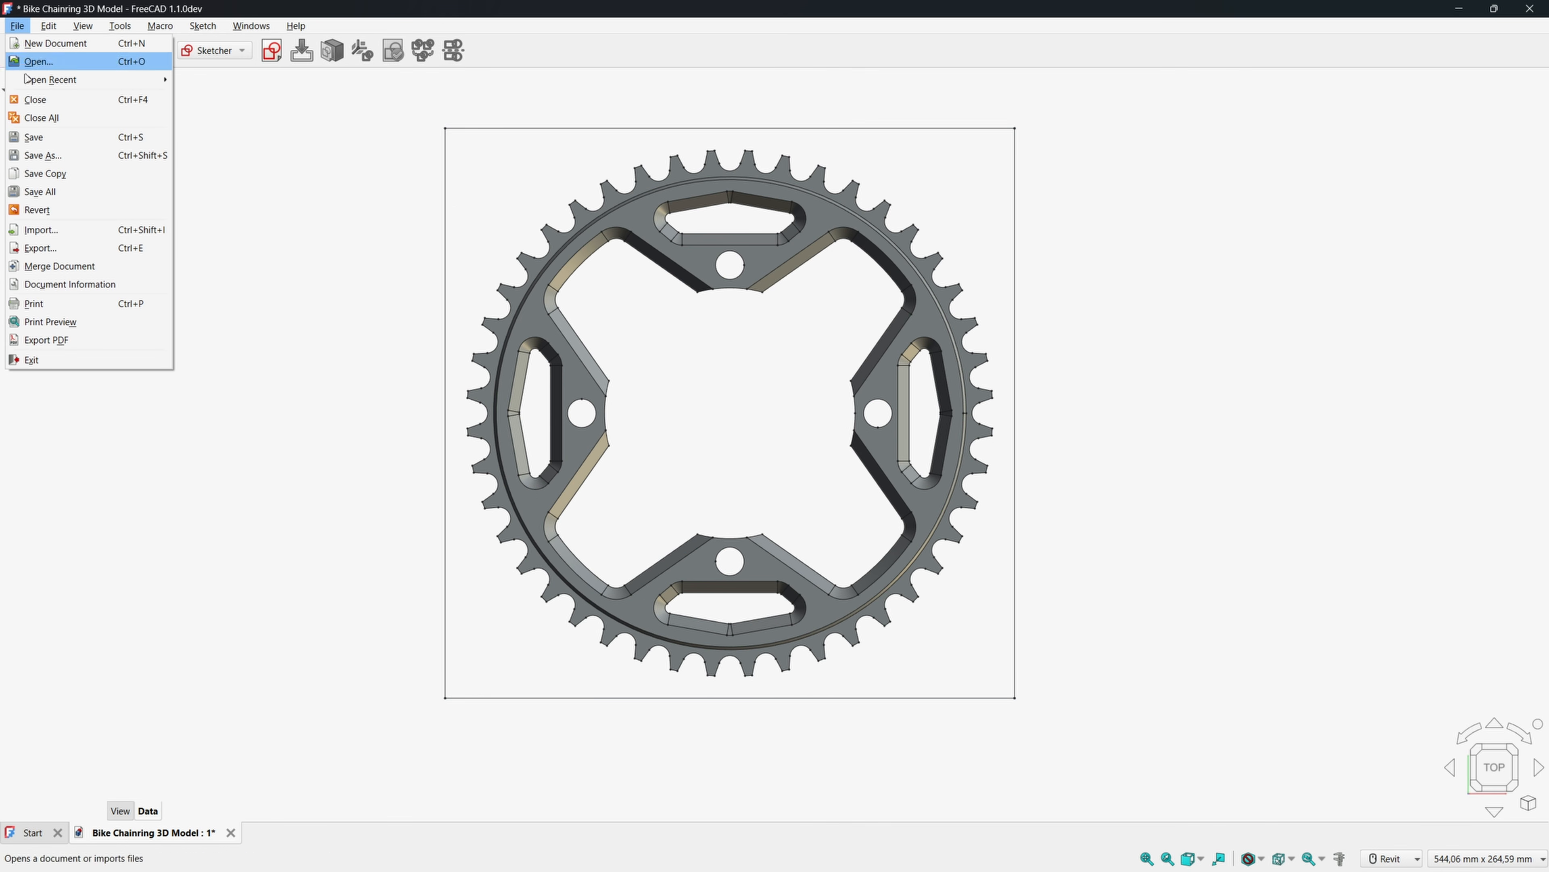
click(50, 236)
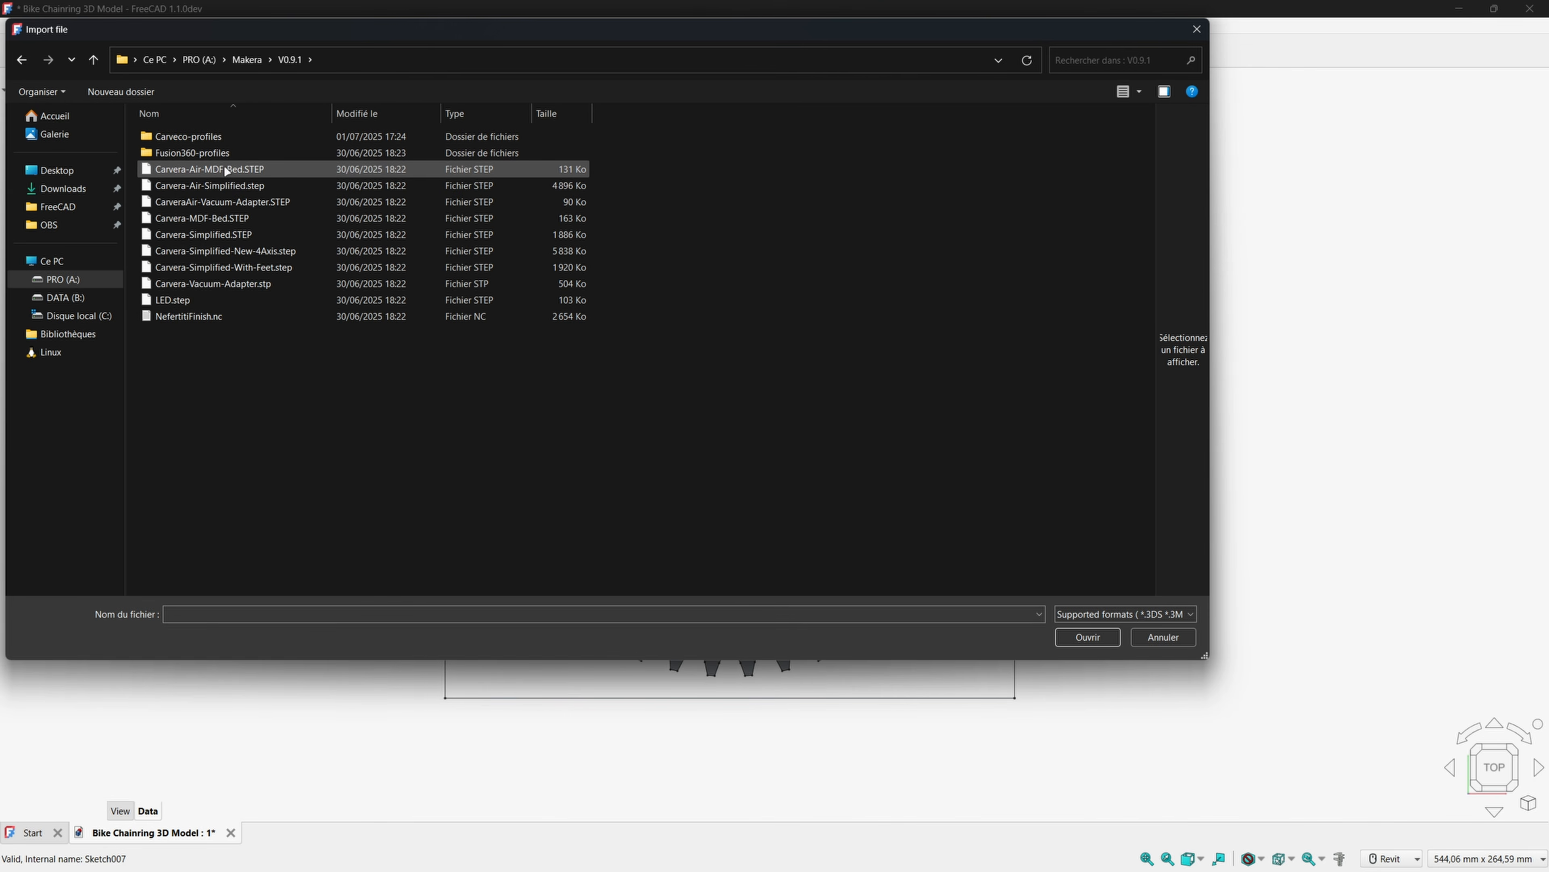
click(224, 164)
click(1083, 639)
click(887, 559)
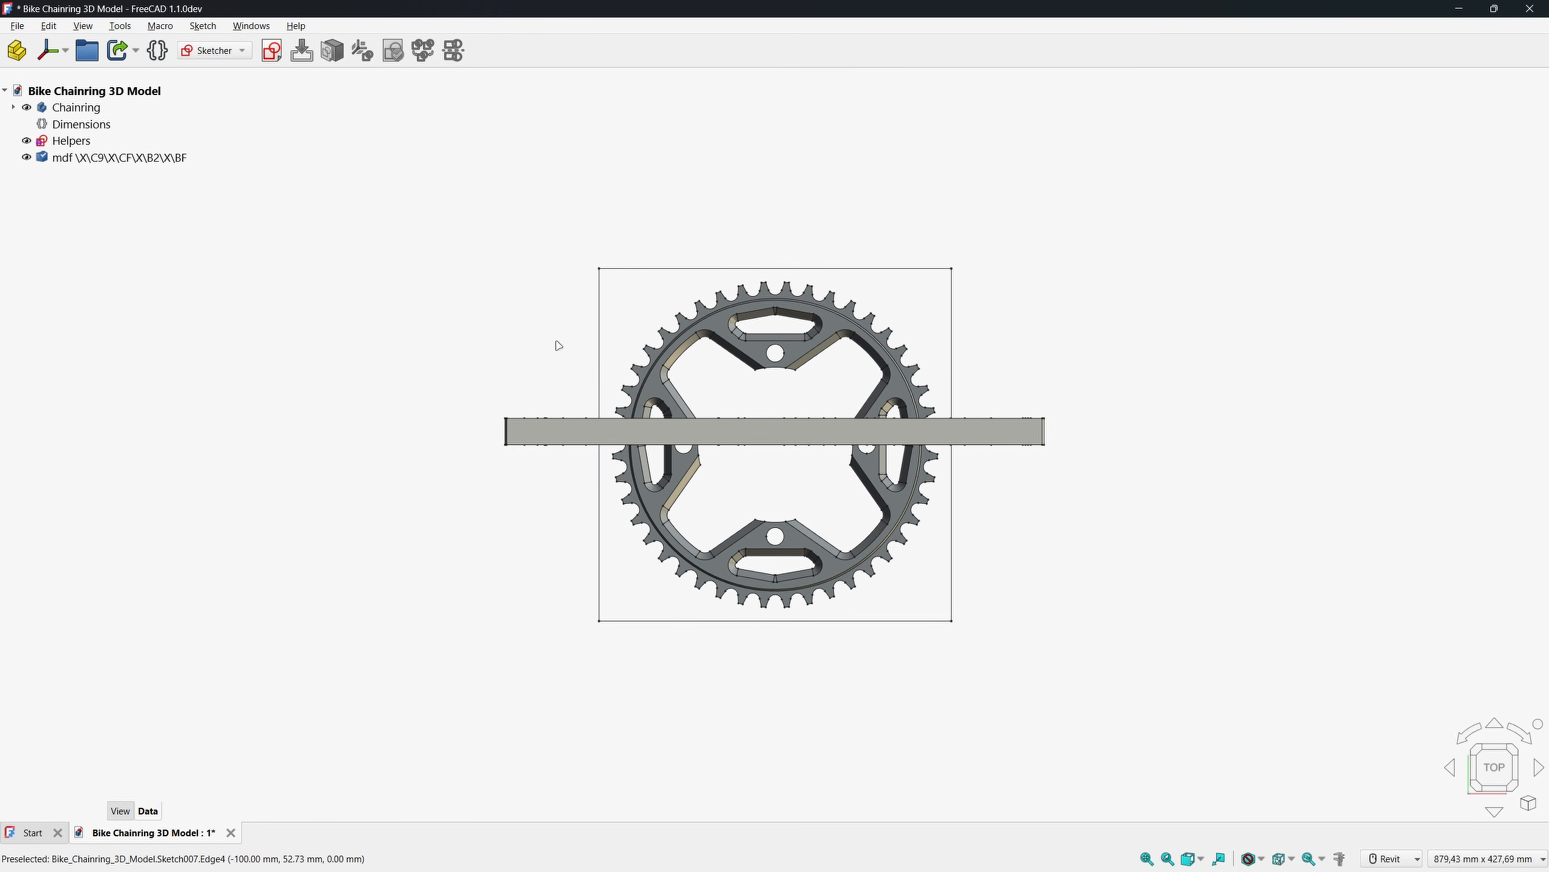
Rename the imported MDF bed object to "BED".
click(115, 157)
key(F2)
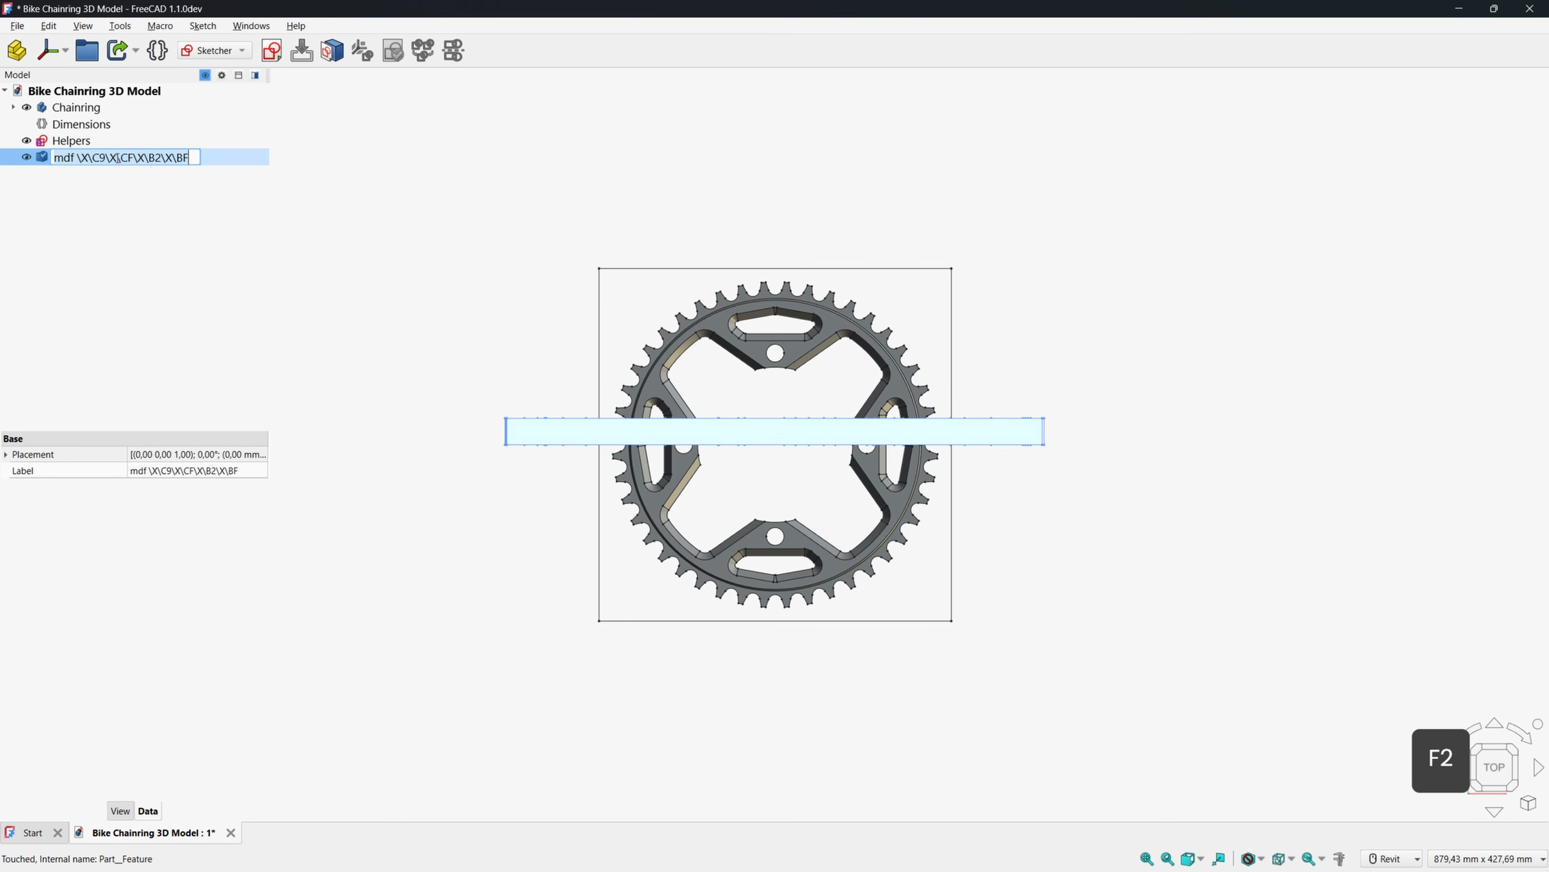
text(BED)
key(Return)
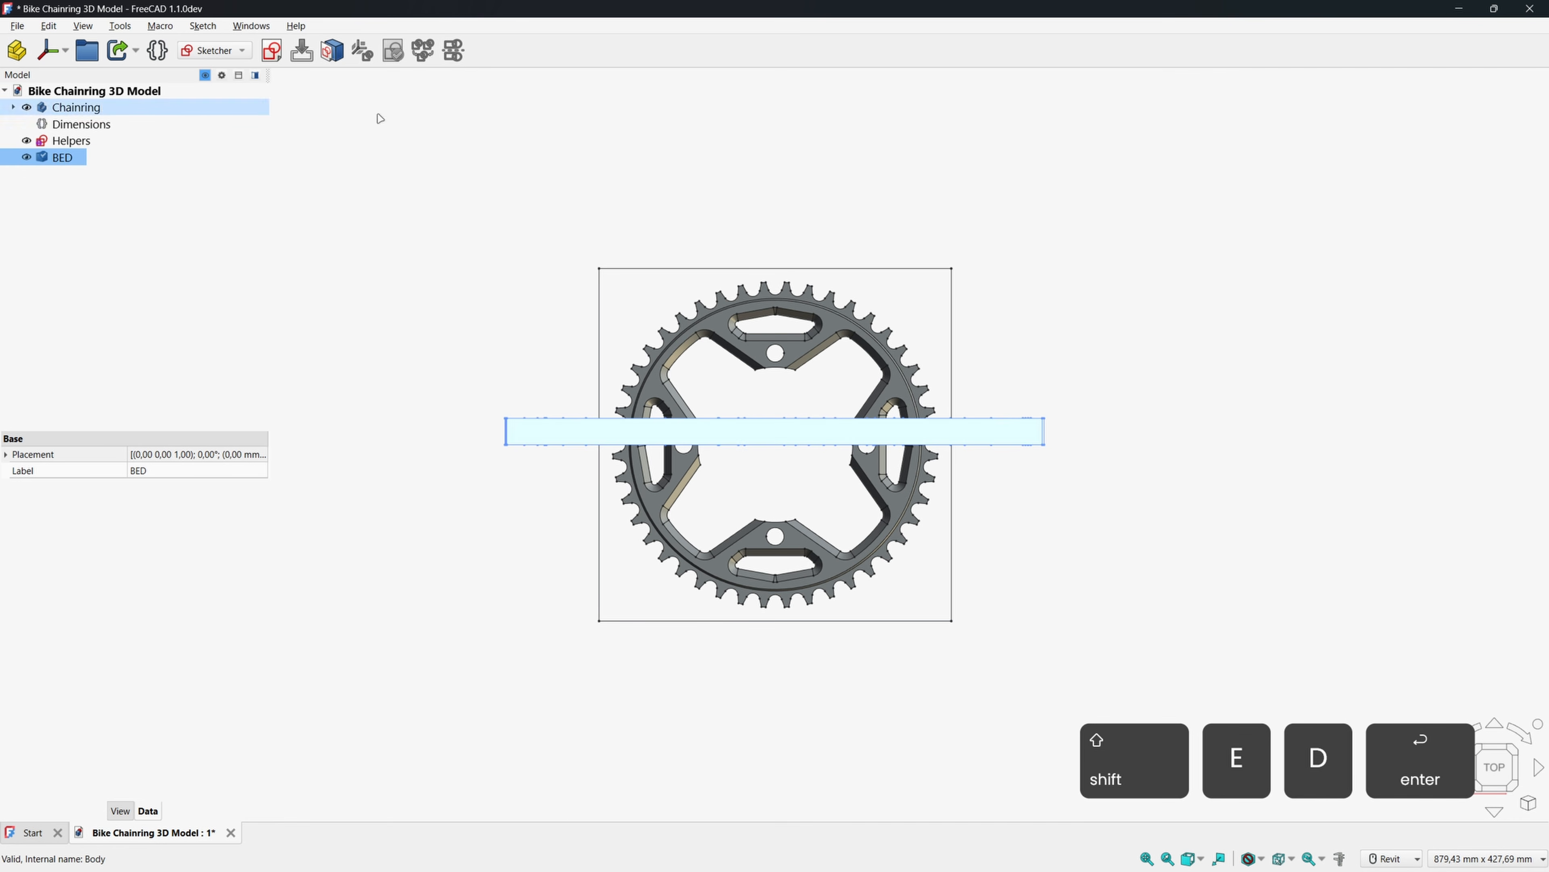
click(477, 157)
Transform the BED by rotating it -90° about U so it lies flat, plus a half turn in its own plane.
shift+middle_drag(441, 285, 544, 291)
click(66, 158)
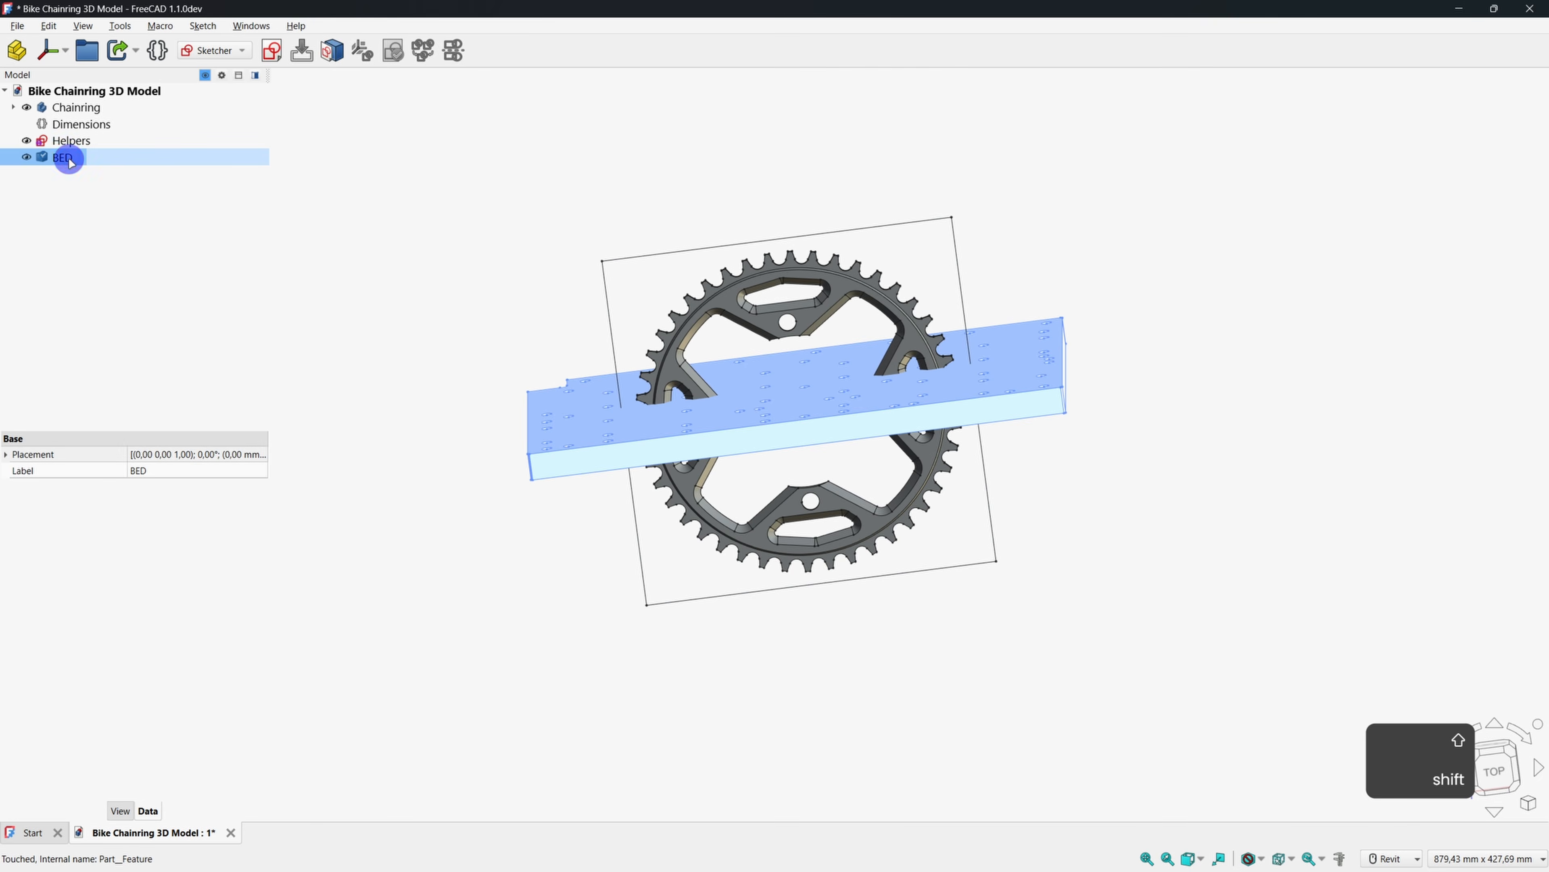
right_click(66, 158)
click(91, 166)
shift+middle_drag(845, 333, 855, 221)
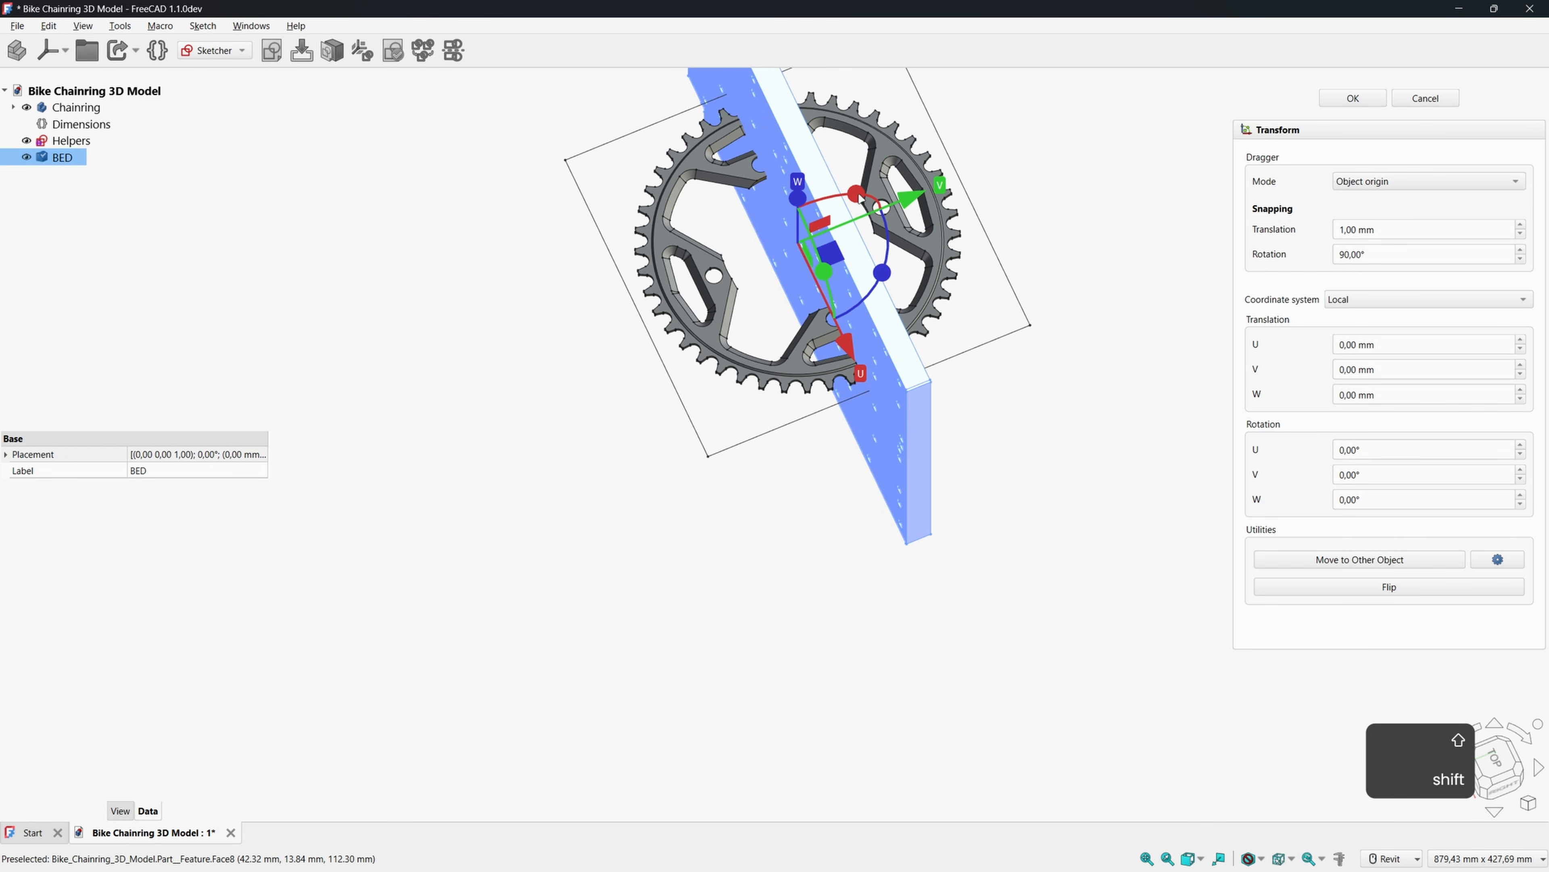
drag(857, 196, 1051, 328)
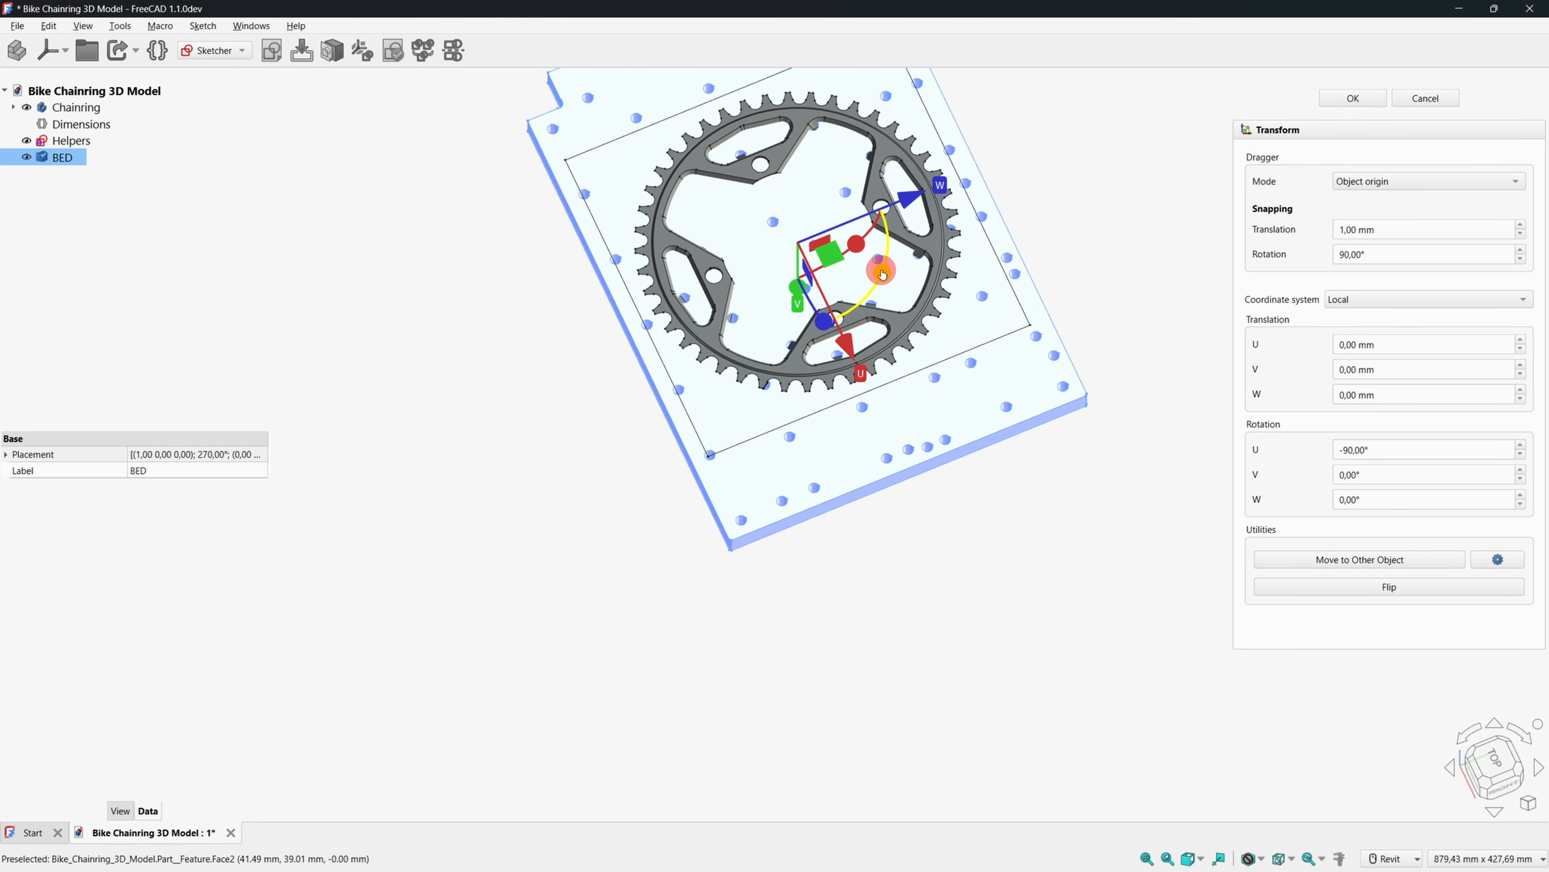
drag(886, 229, 699, 278)
click(1350, 98)
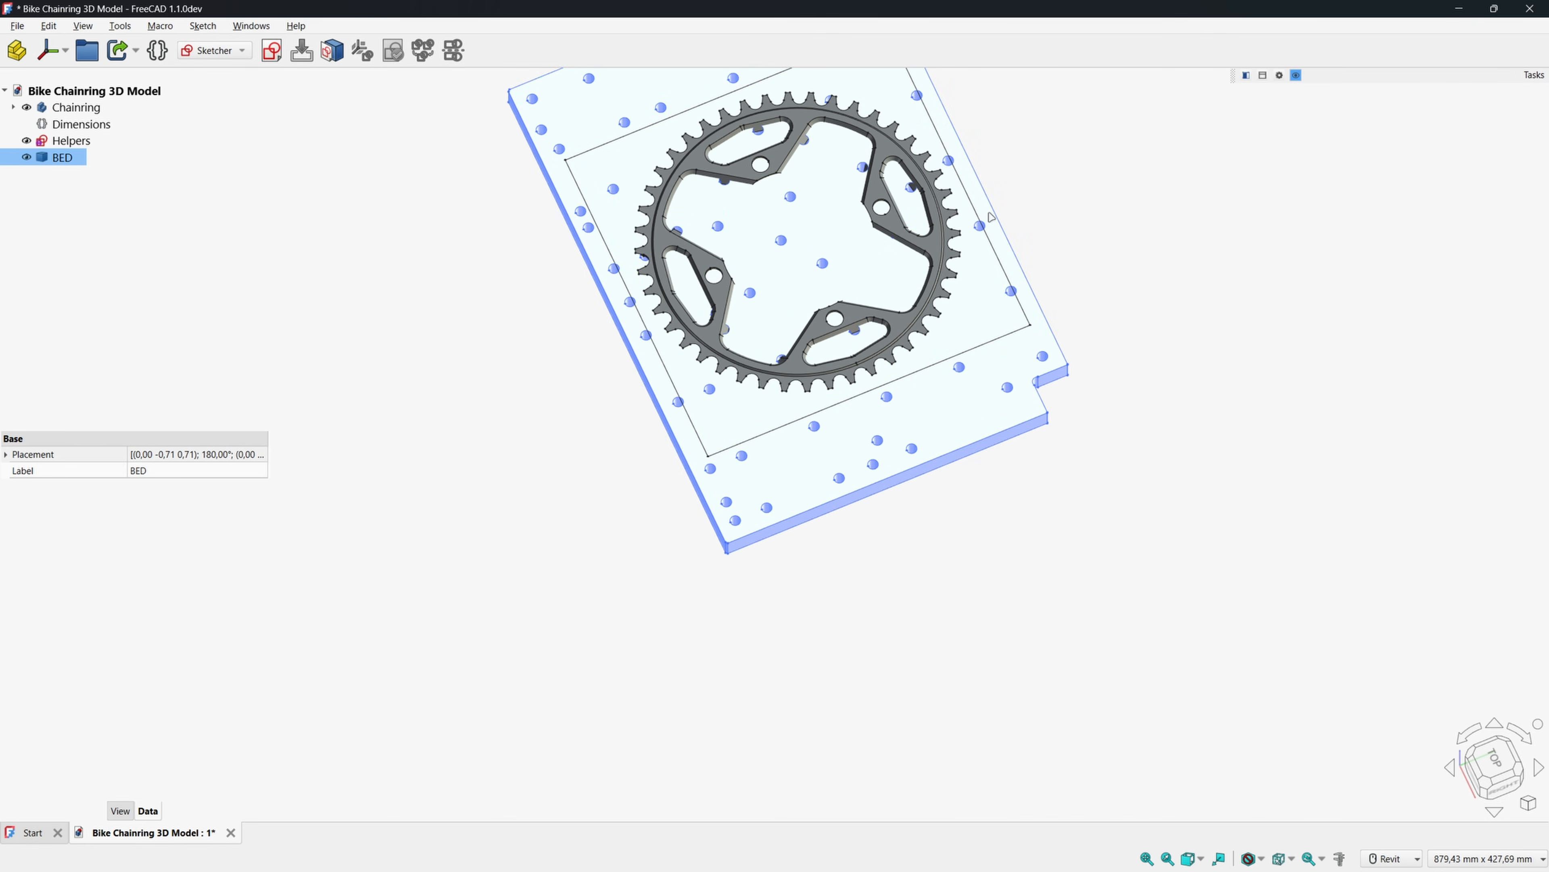
In the Draft workbench, move the BED about 12.3 mm along Y from its front-left corner to the helper rectangle's lower edge.
middle_drag(1116, 216, 954, 205)
shift+middle_drag(954, 205, 949, 289)
scroll(726, 430, up, 3)
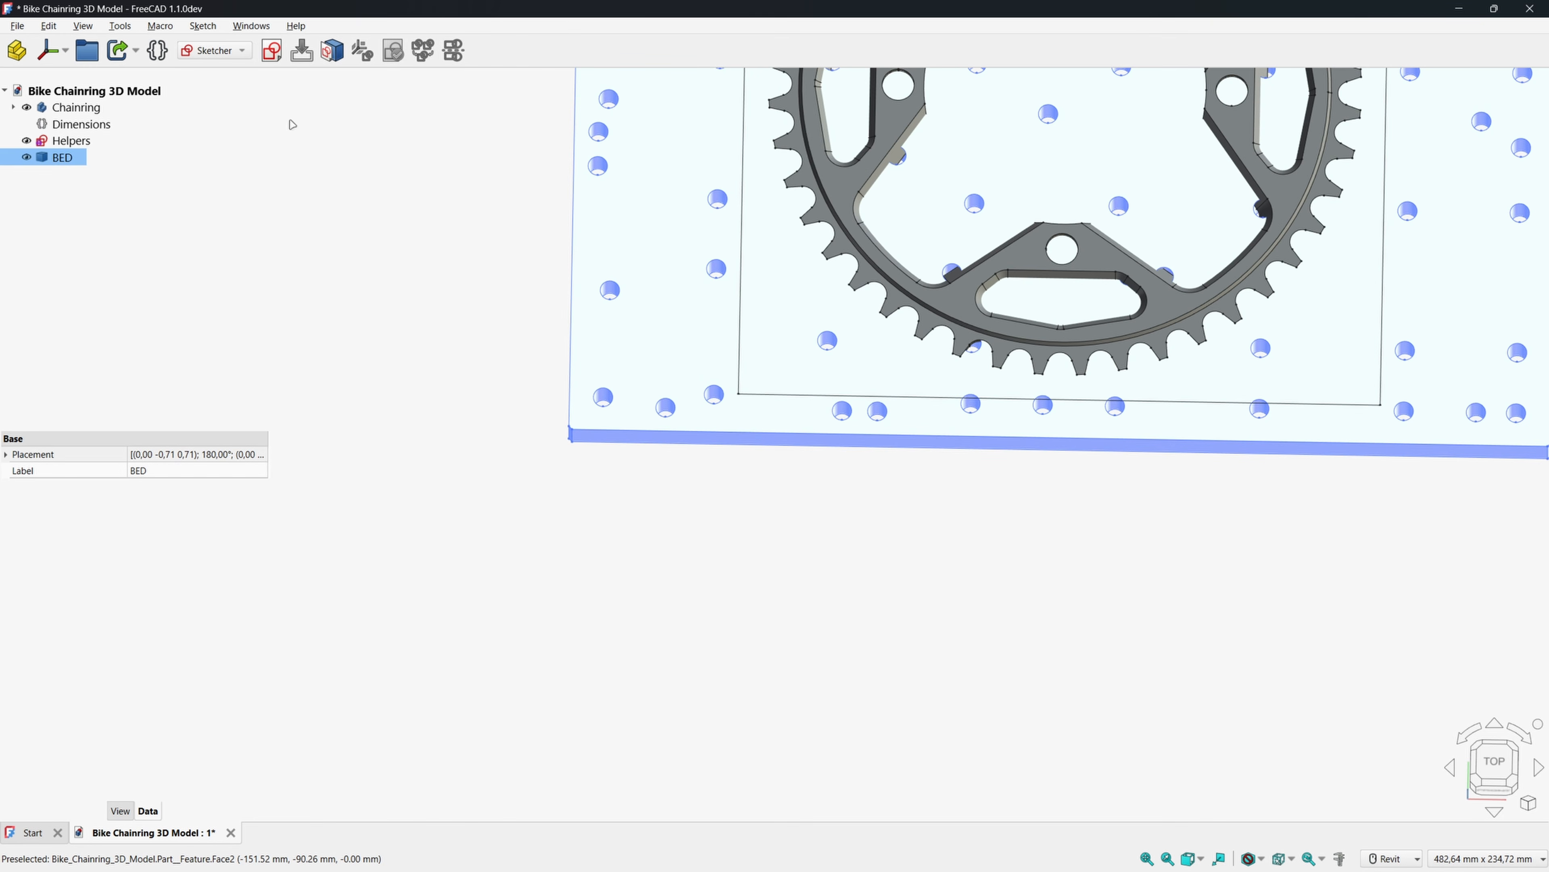
click(231, 52)
click(207, 33)
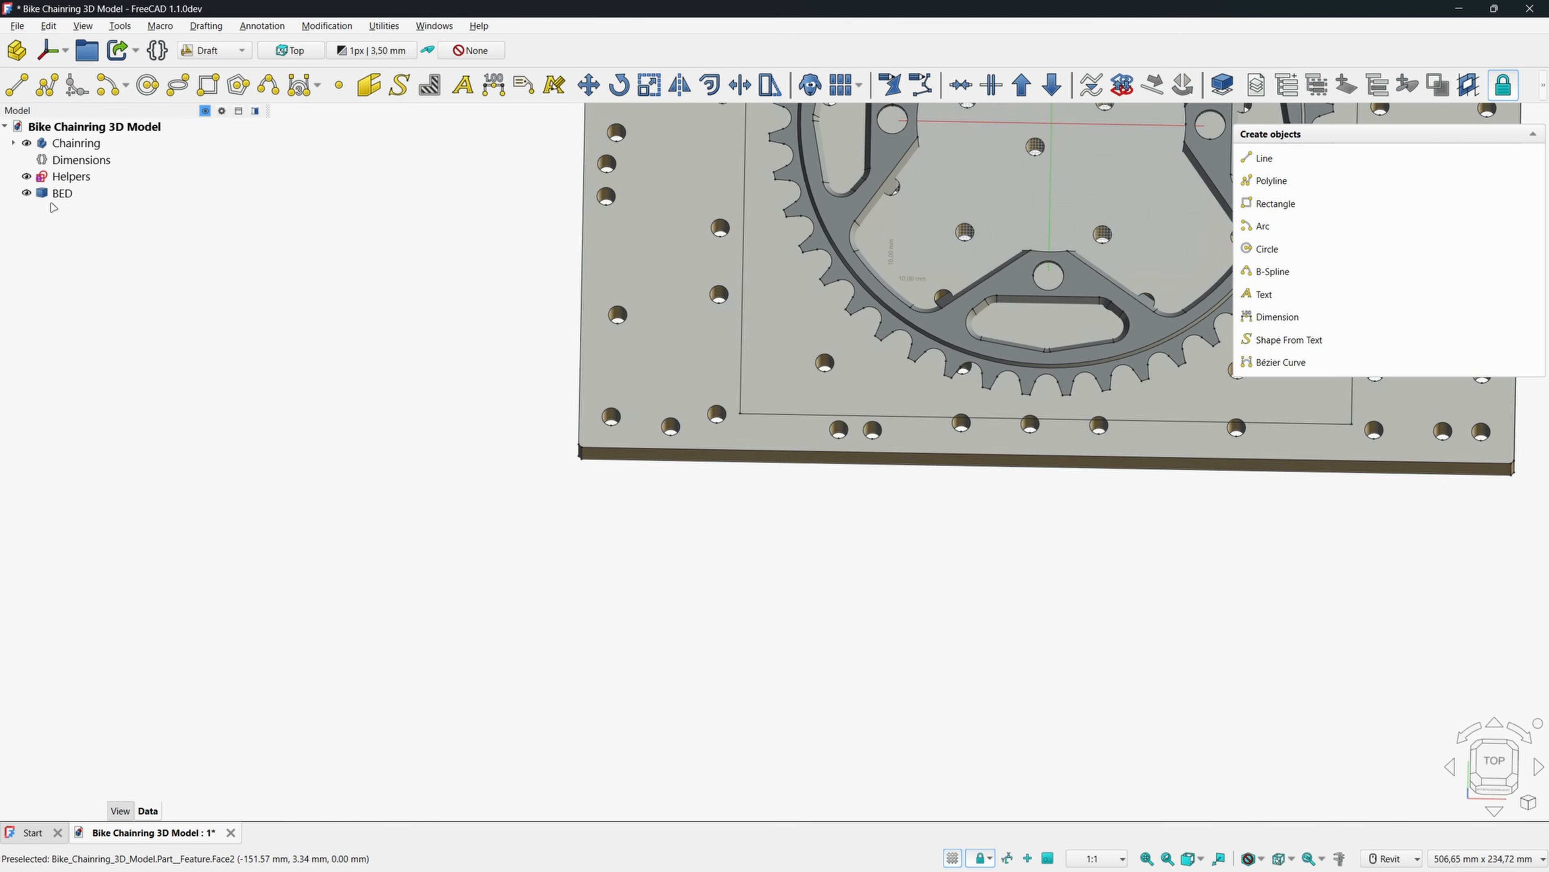
click(587, 85)
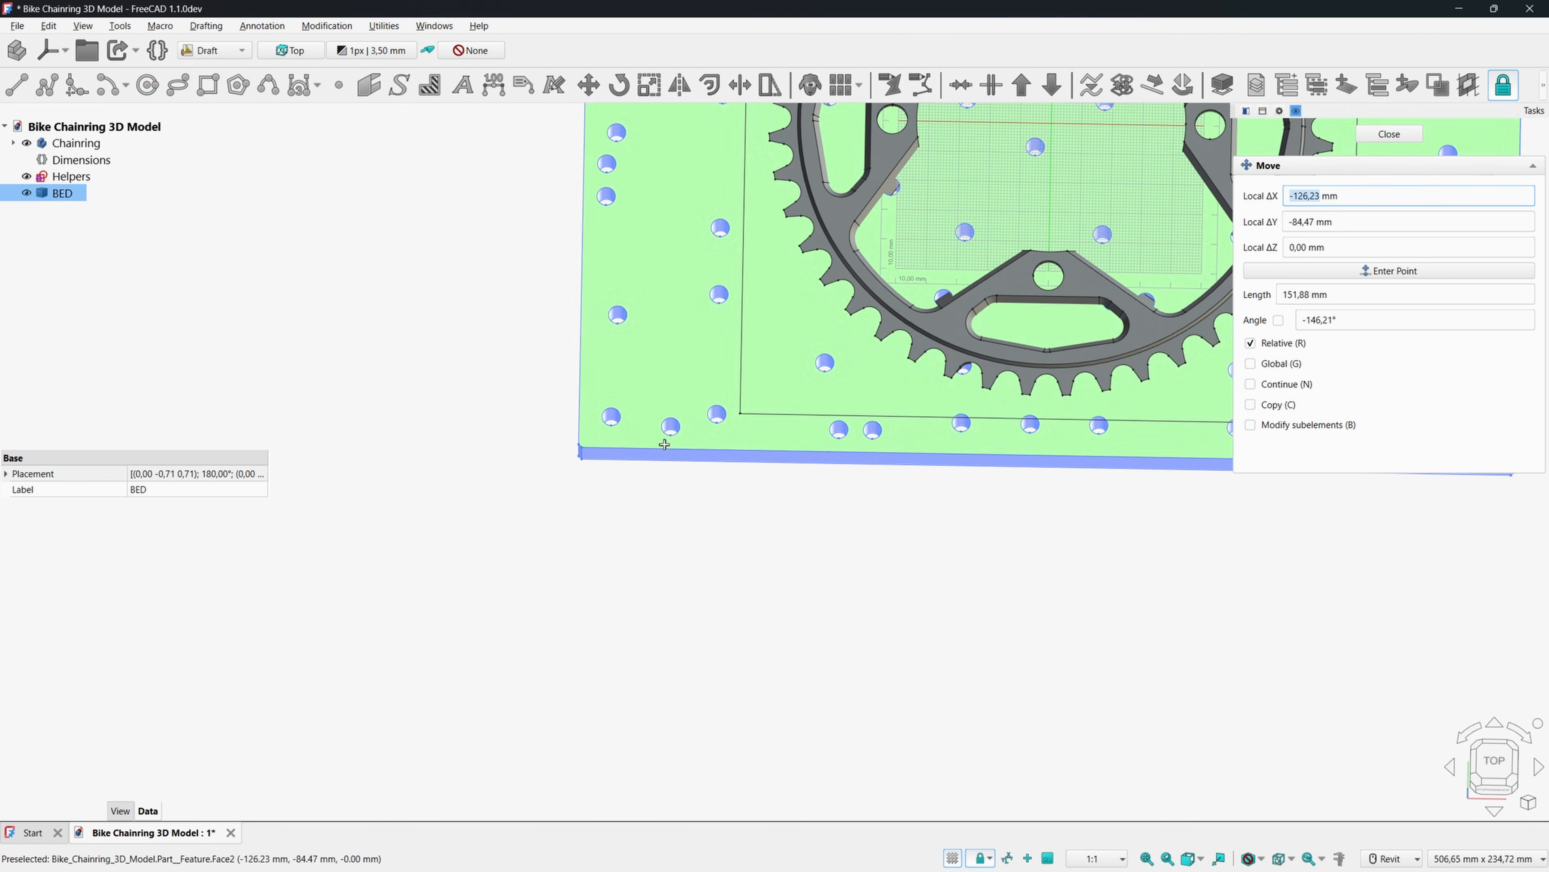
click(586, 448)
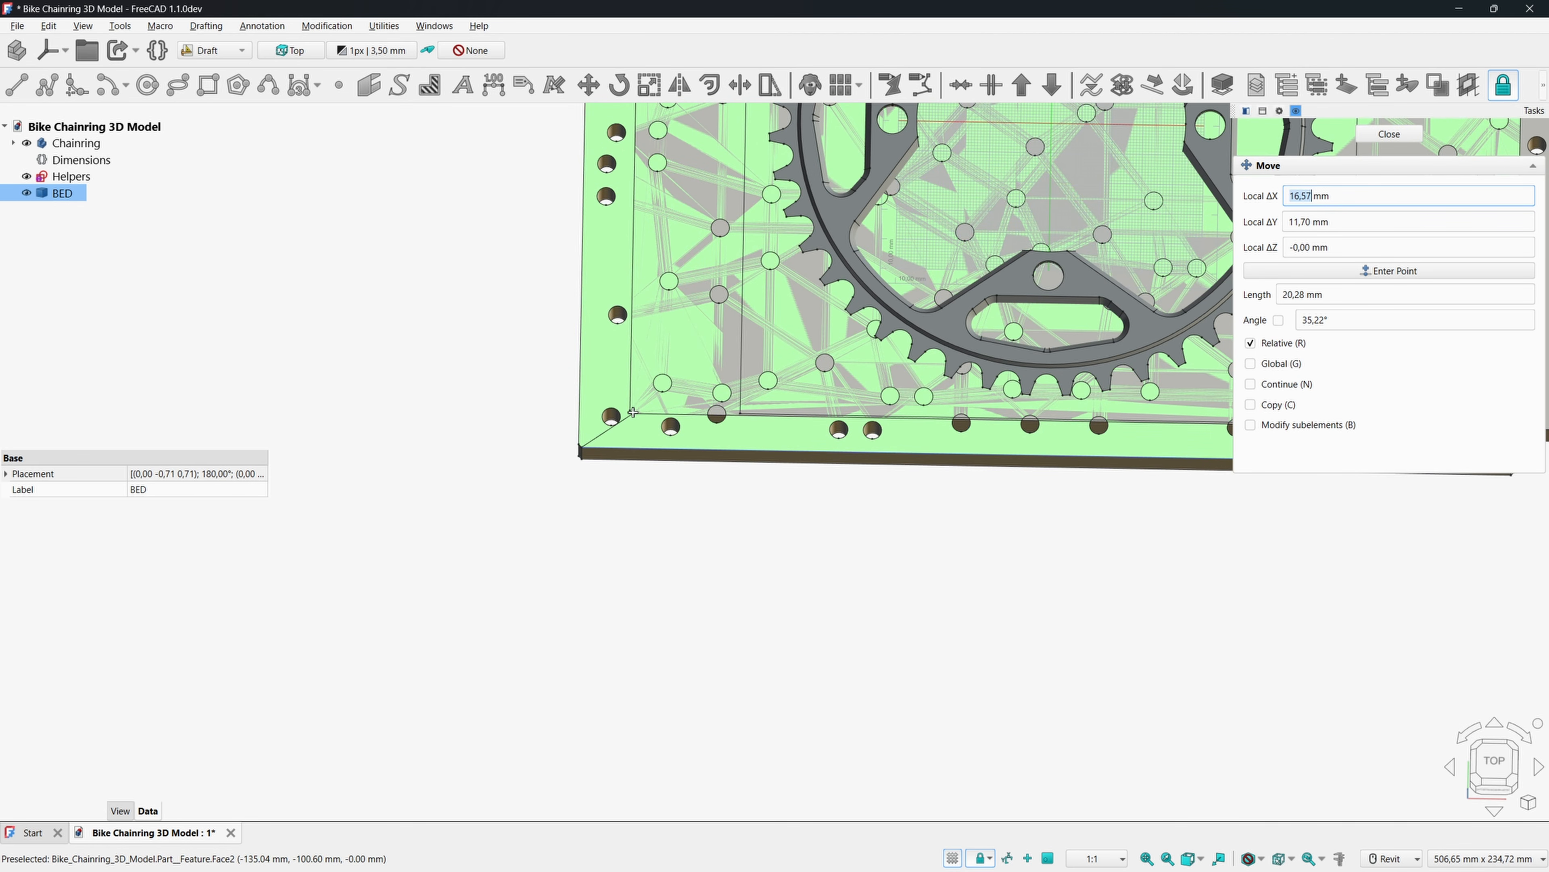
key(y)
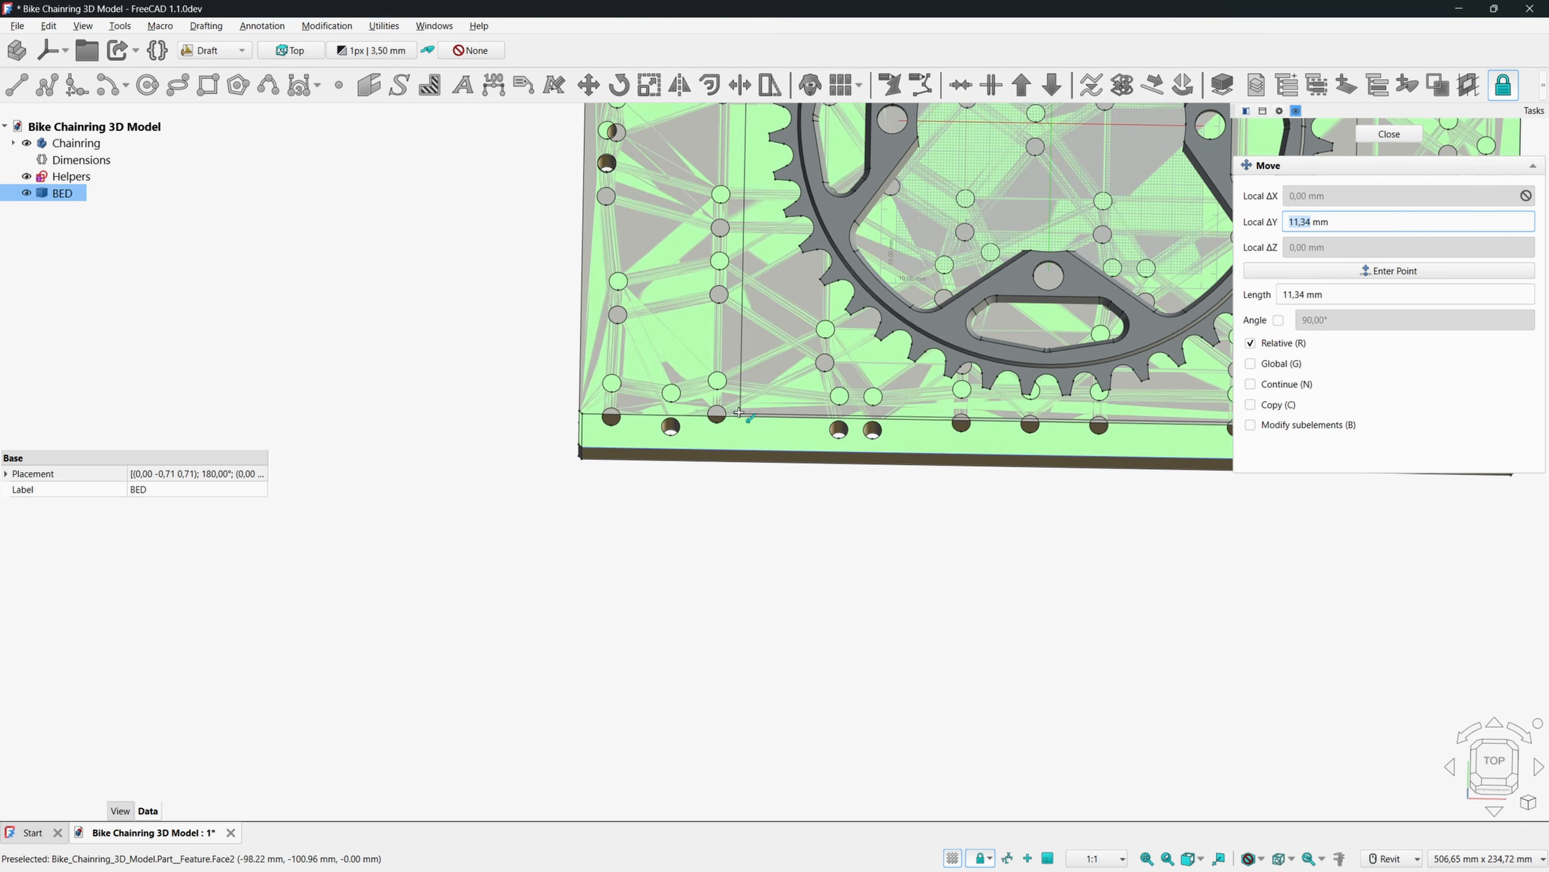
scroll(753, 415, up, 5)
click(721, 412)
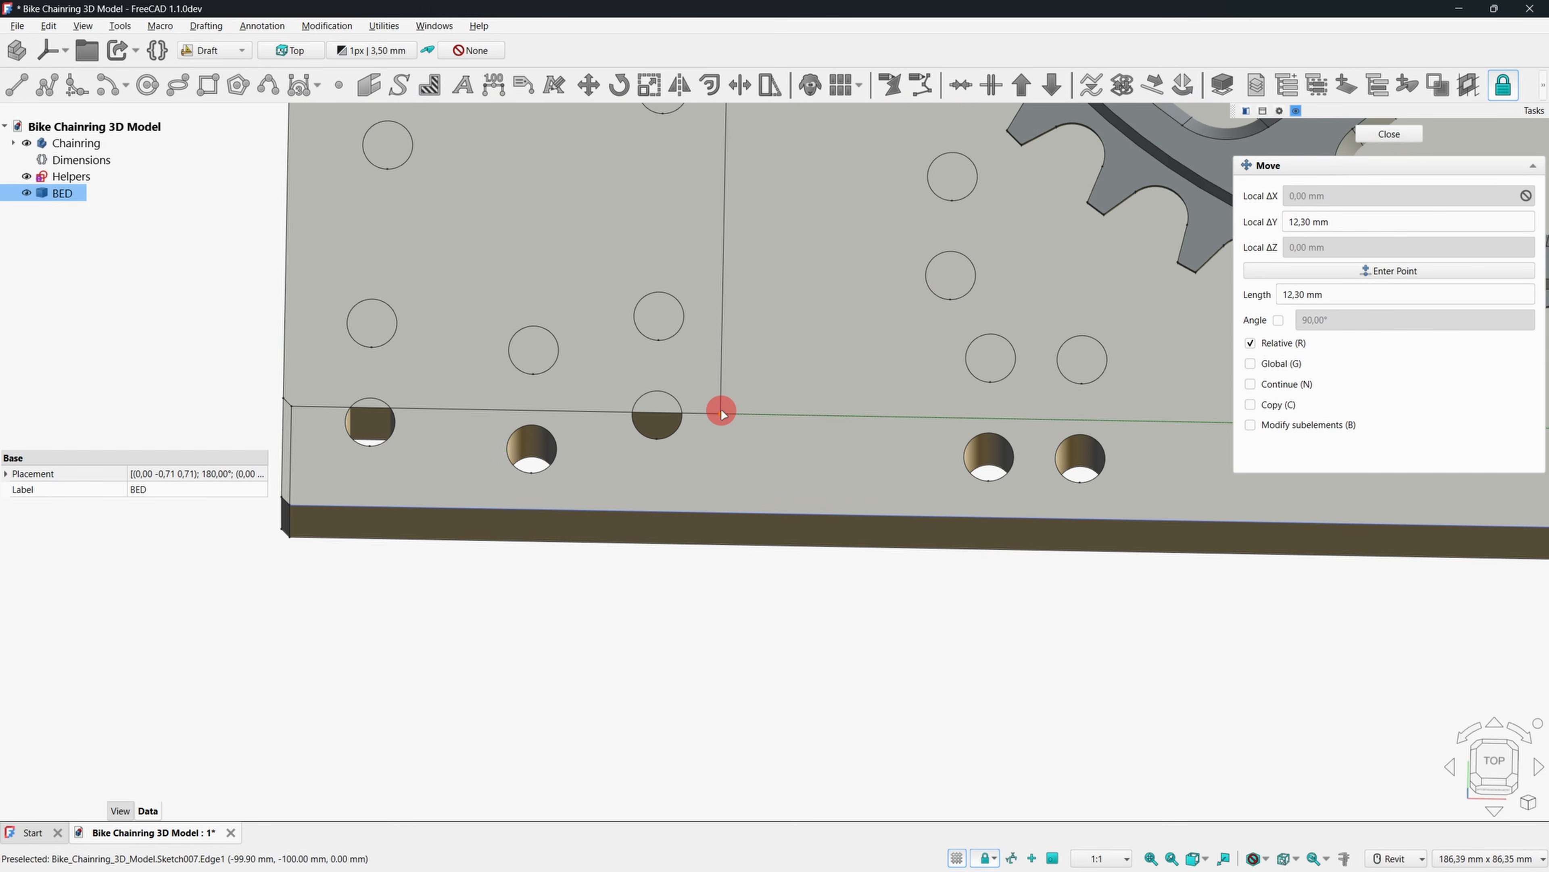
Move the BED 52.62 mm along X from its front-left corner to the helper rectangle's lower-left corner.
scroll(739, 349, down, 5)
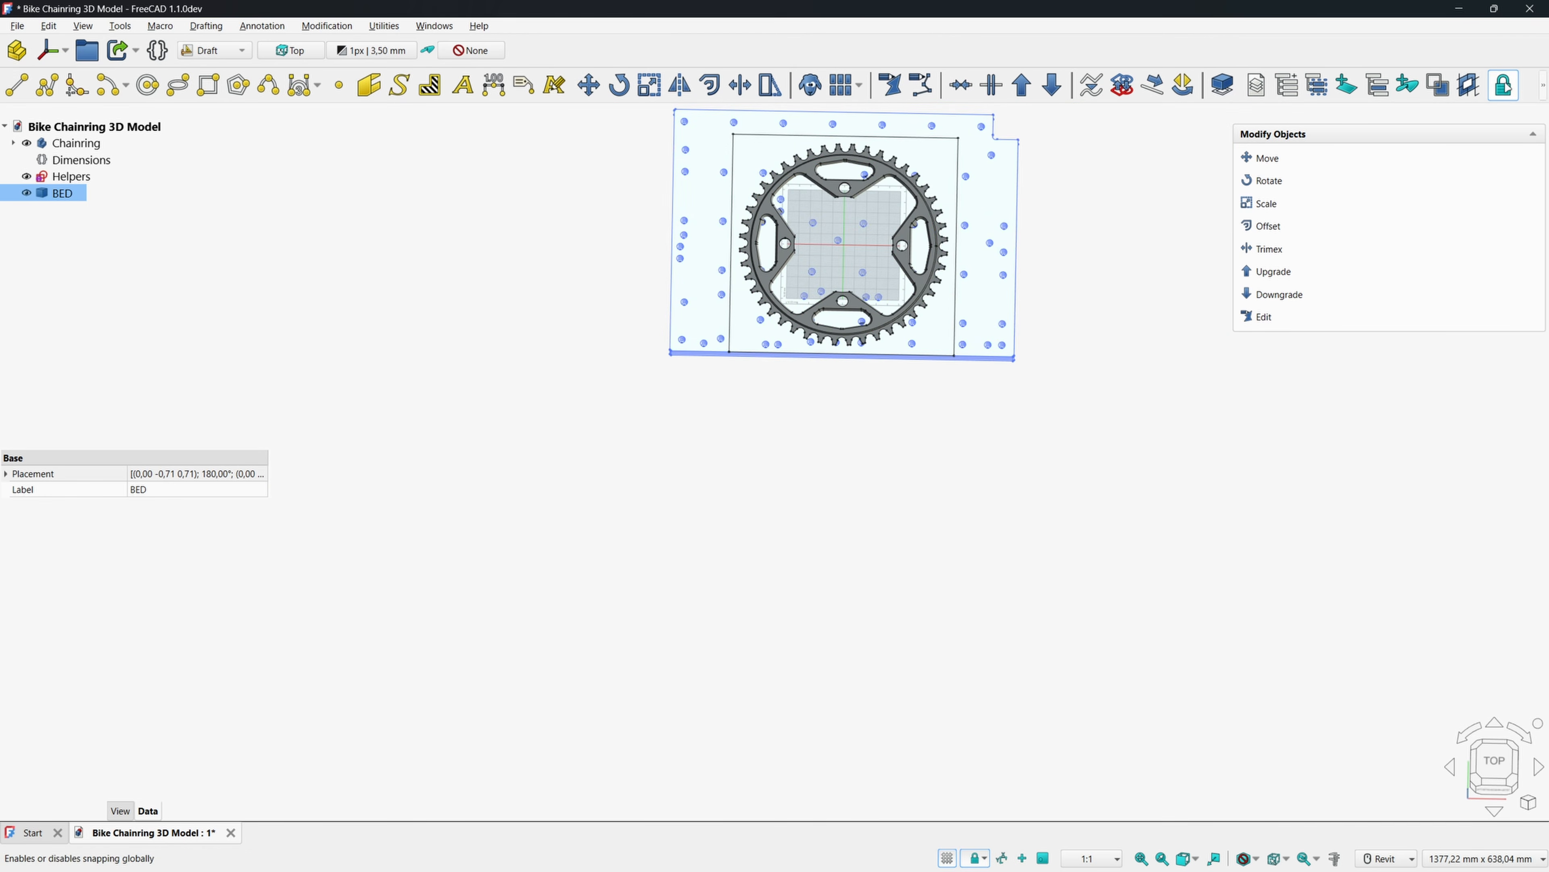
click(1544, 87)
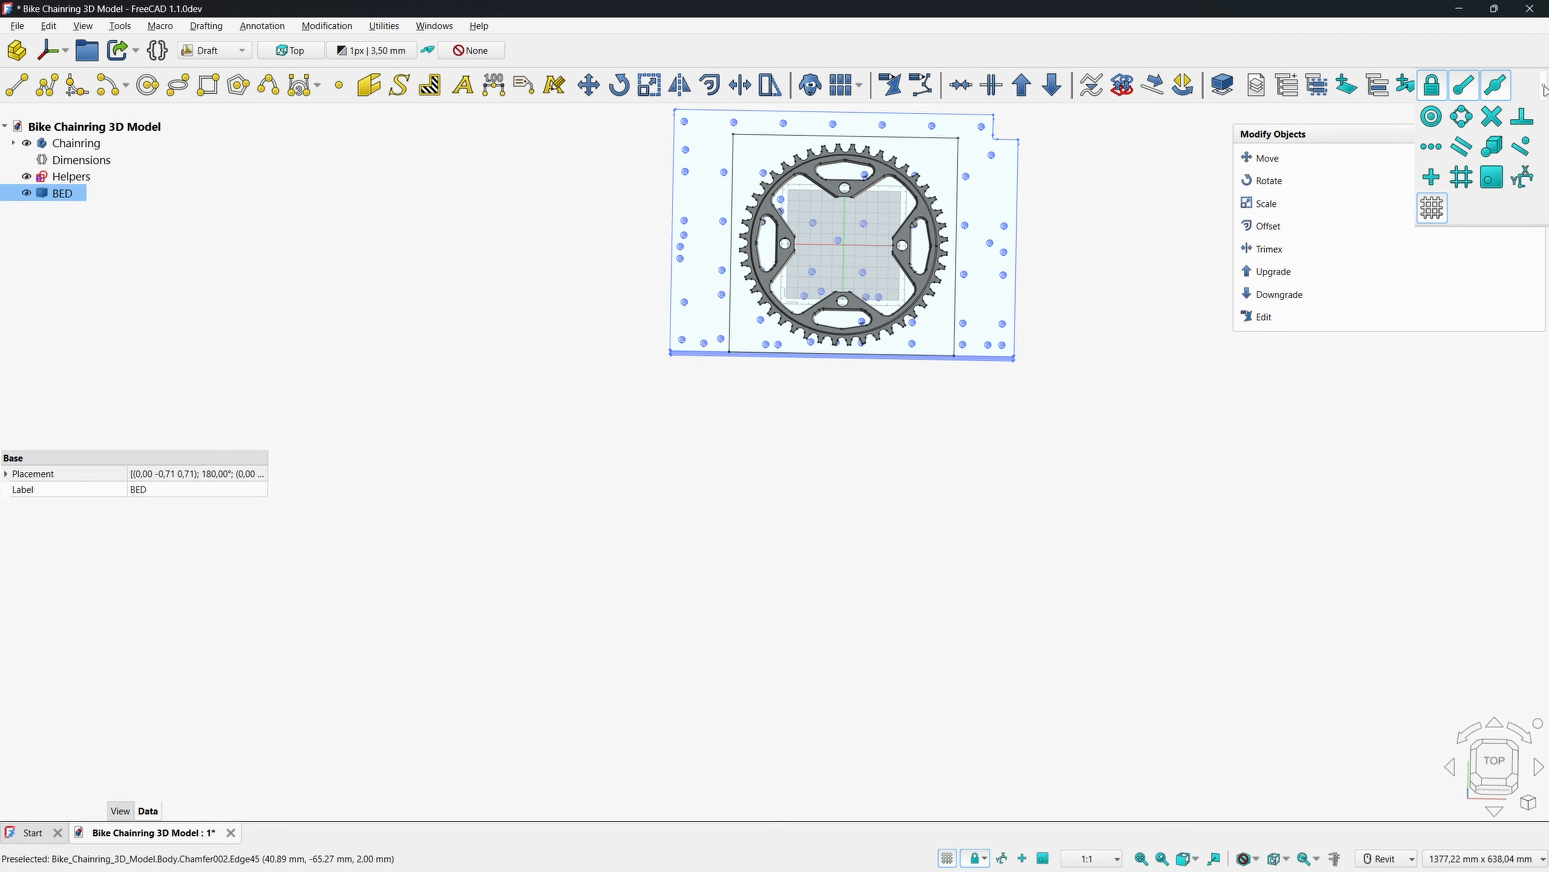
click(1544, 87)
middle_drag(719, 351, 720, 494)
scroll(720, 494, up, 4)
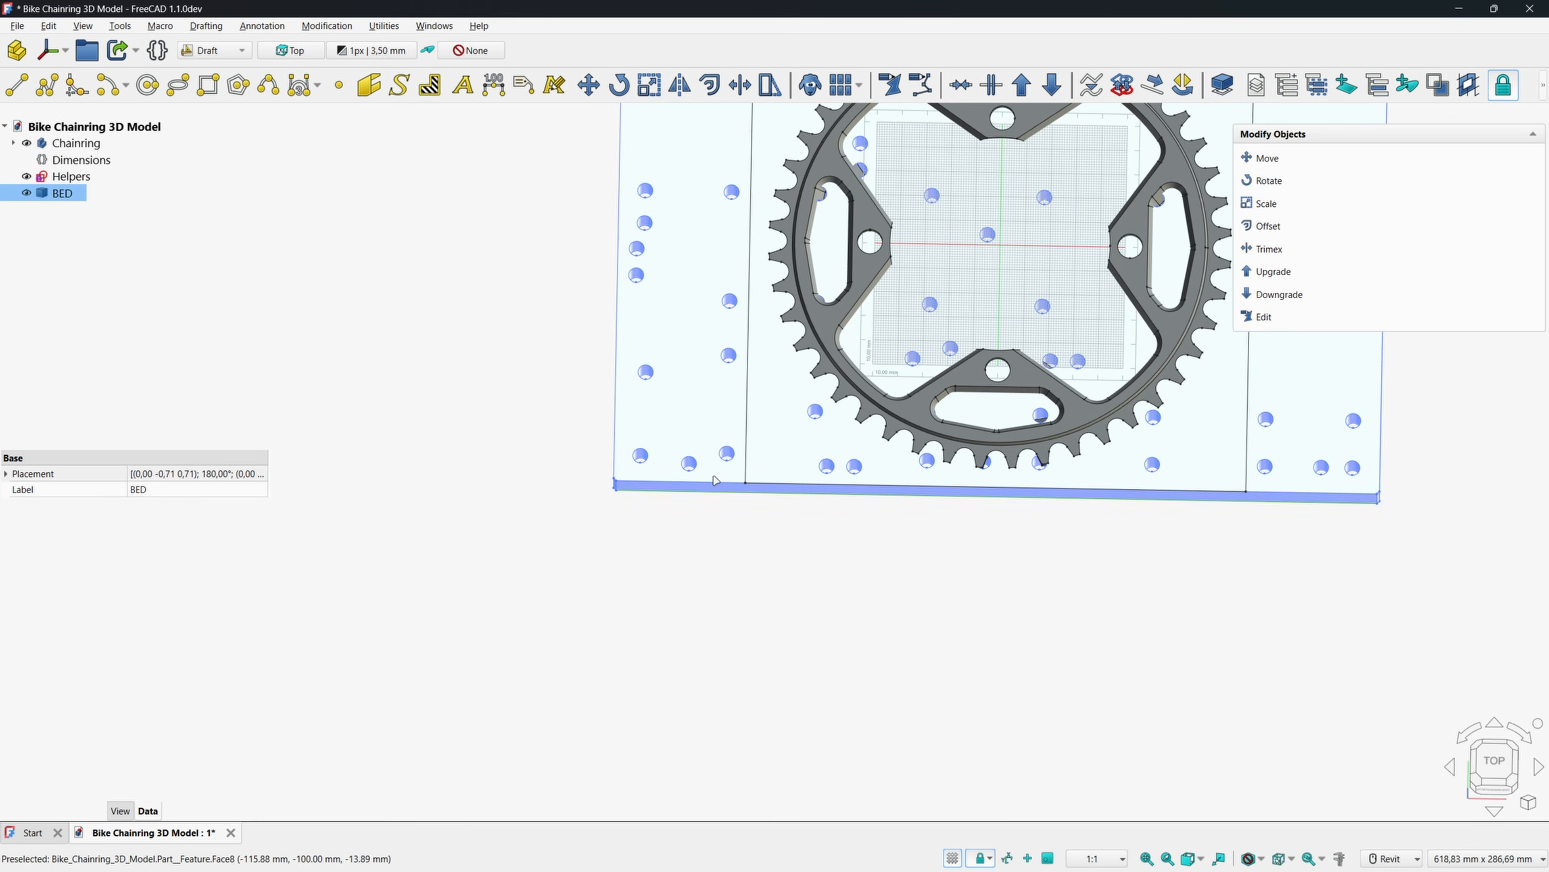
scroll(716, 480, up, 3)
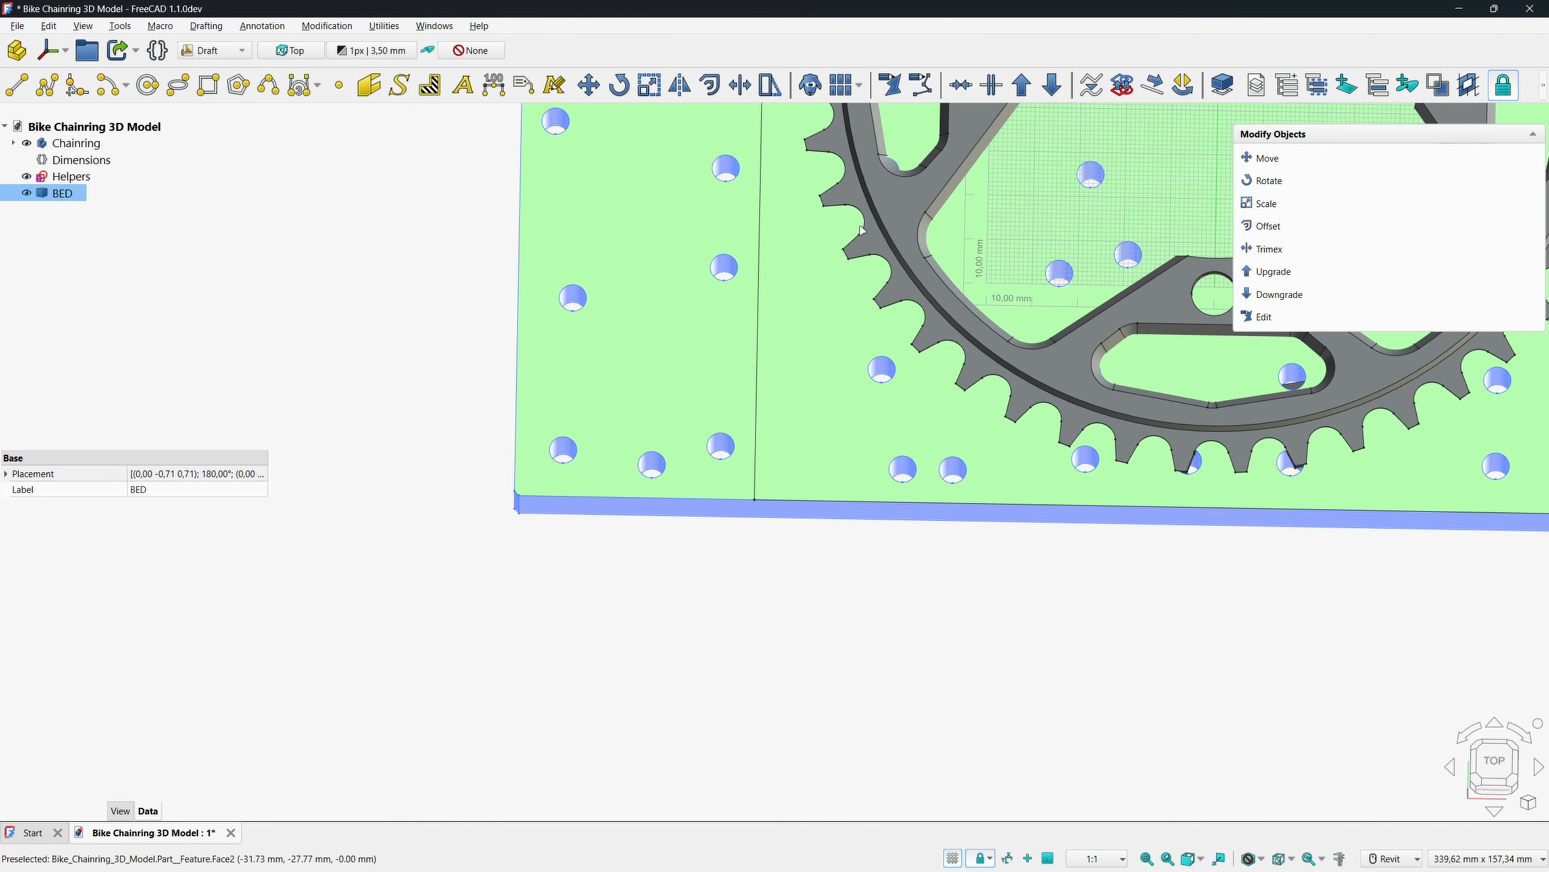
click(588, 85)
key(x)
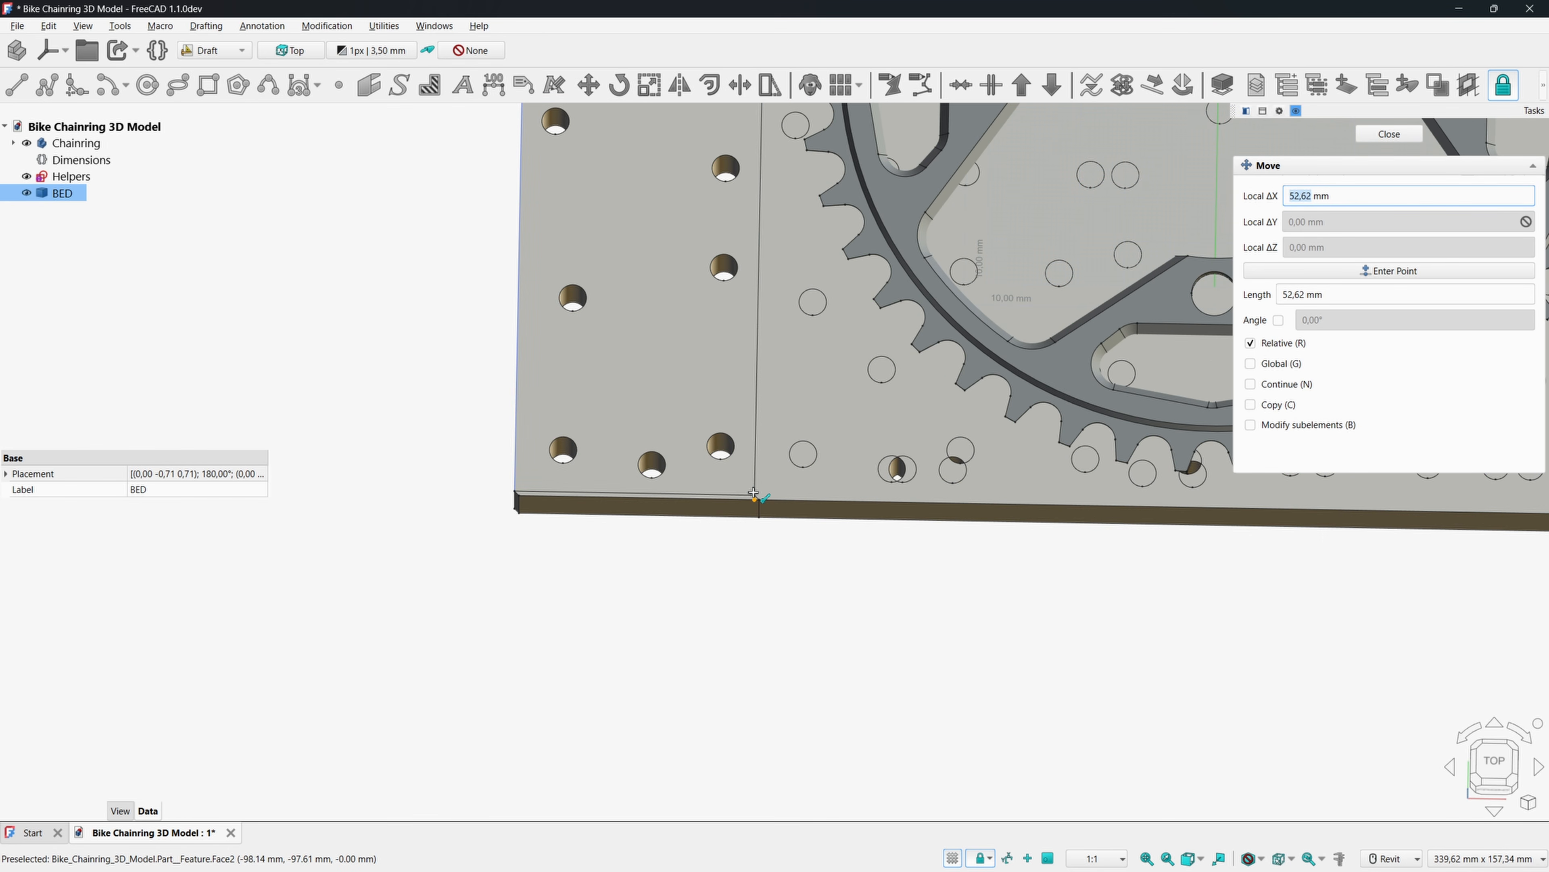
click(753, 493)
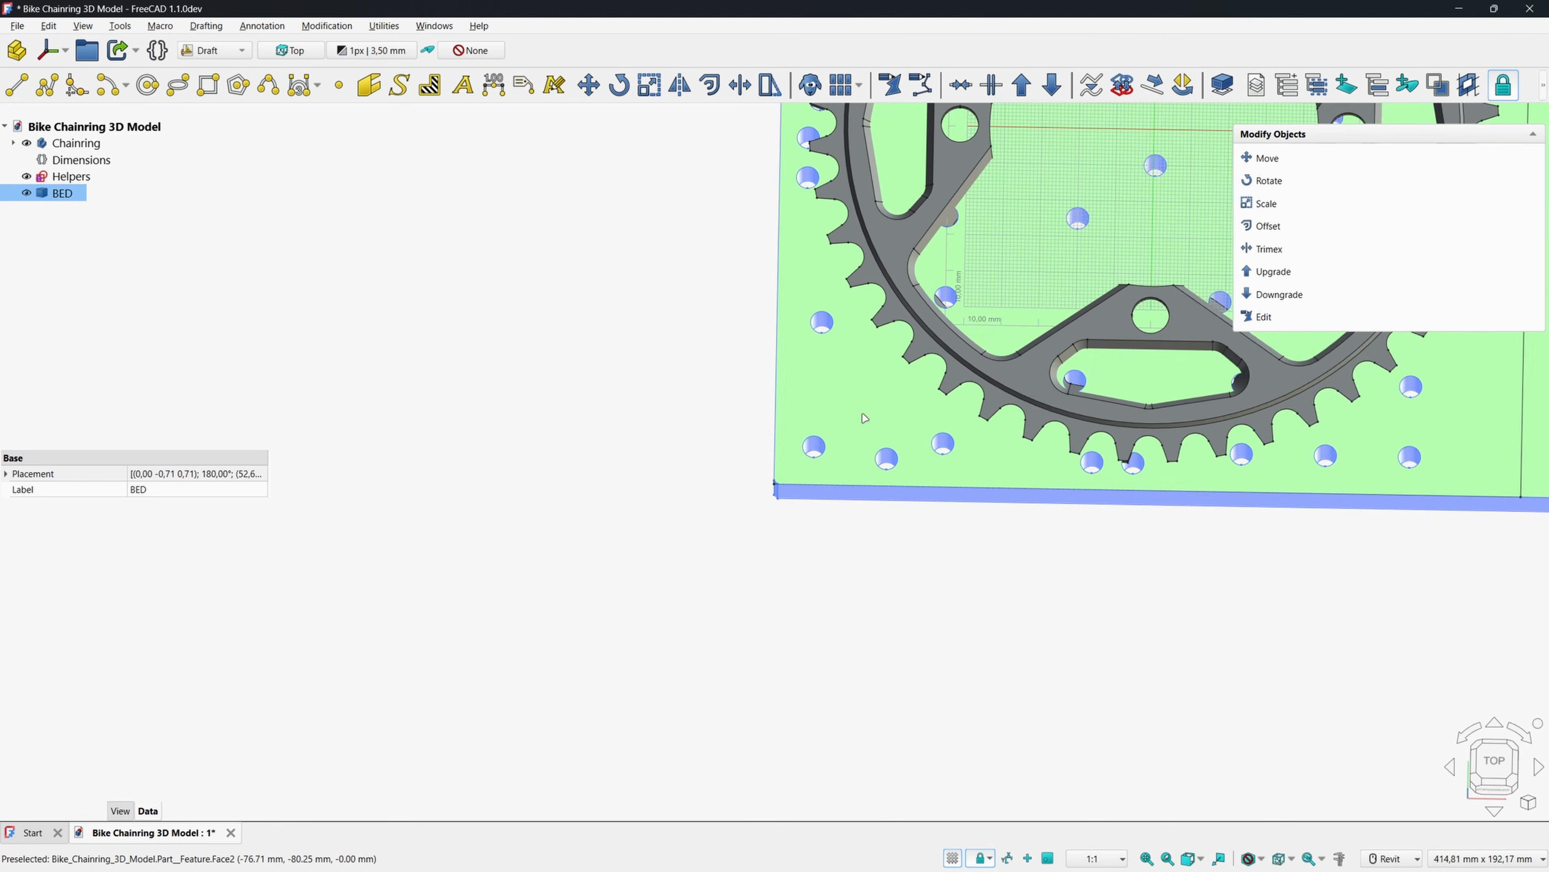
Set the Z value of the BED's placement position to -2 mm.
middle_drag(1126, 512, 870, 378)
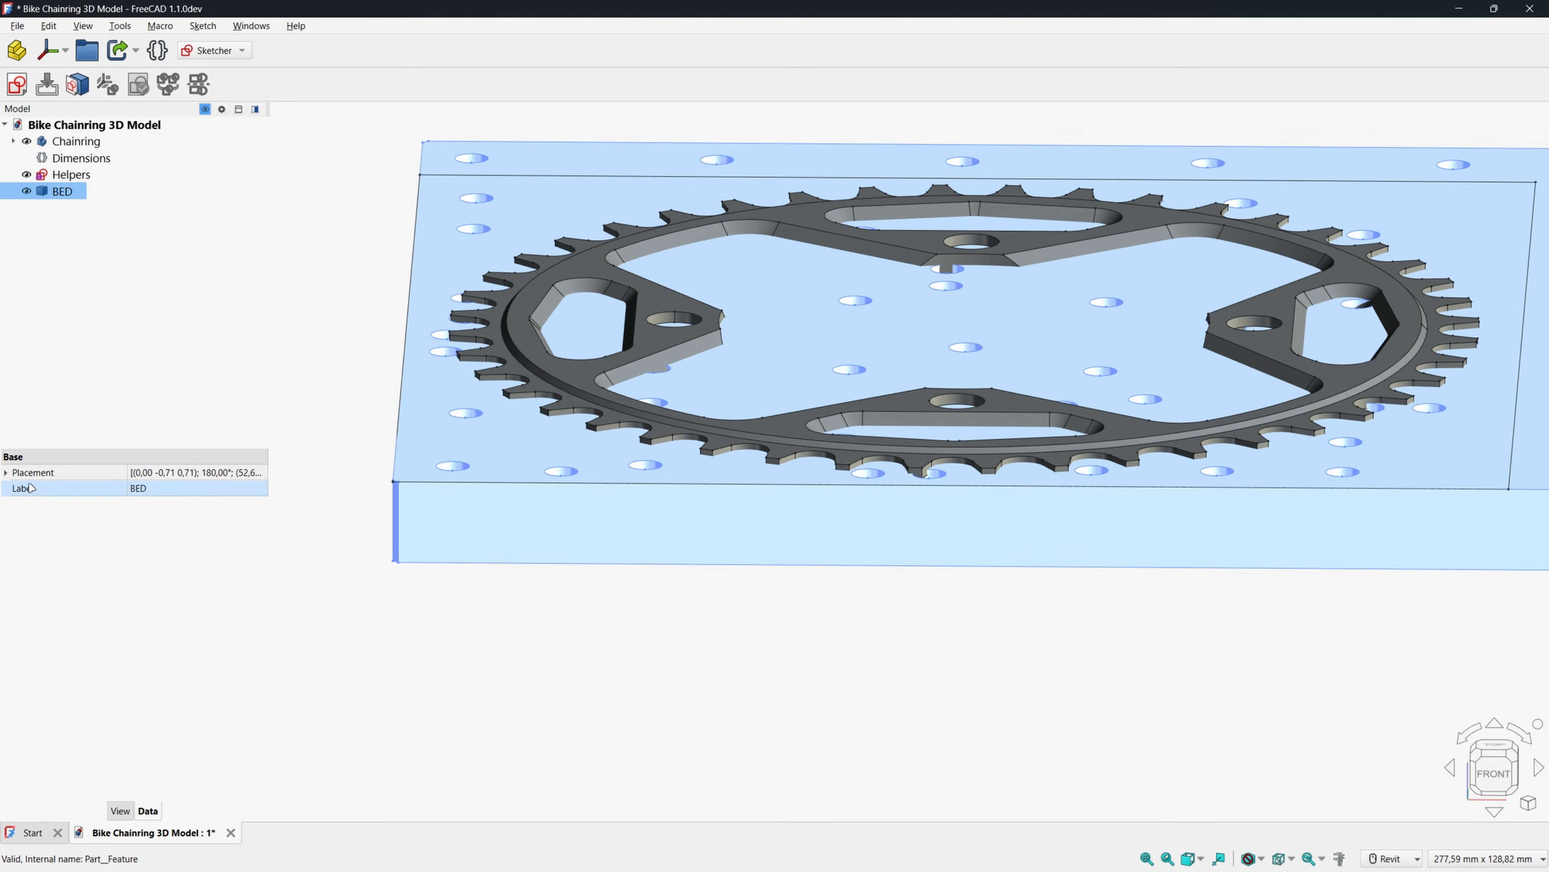
click(5, 472)
click(15, 520)
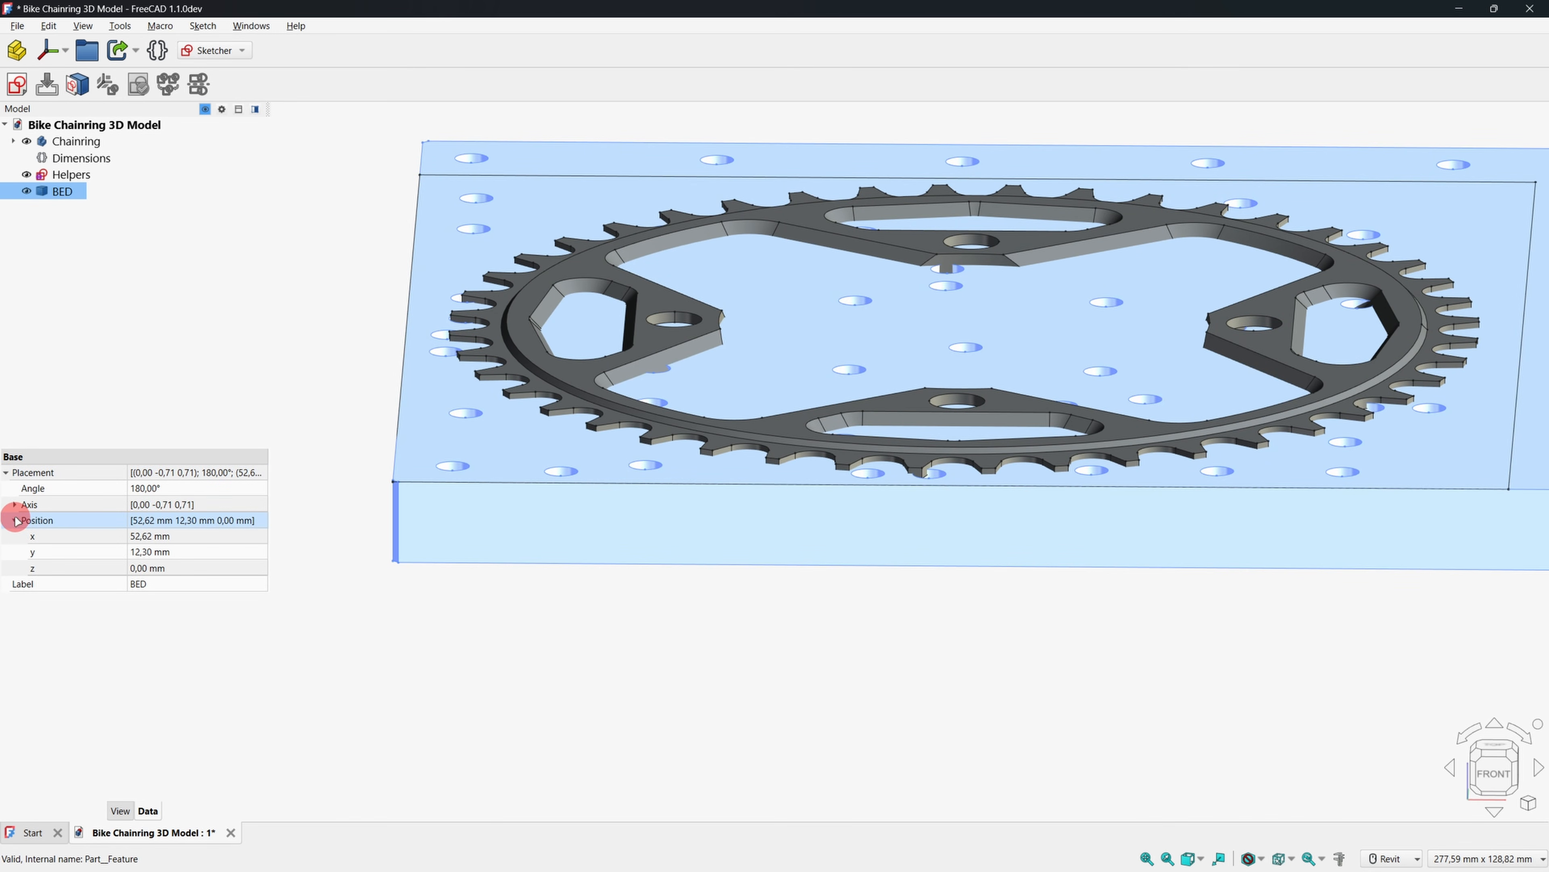
click(177, 567)
text(-2)
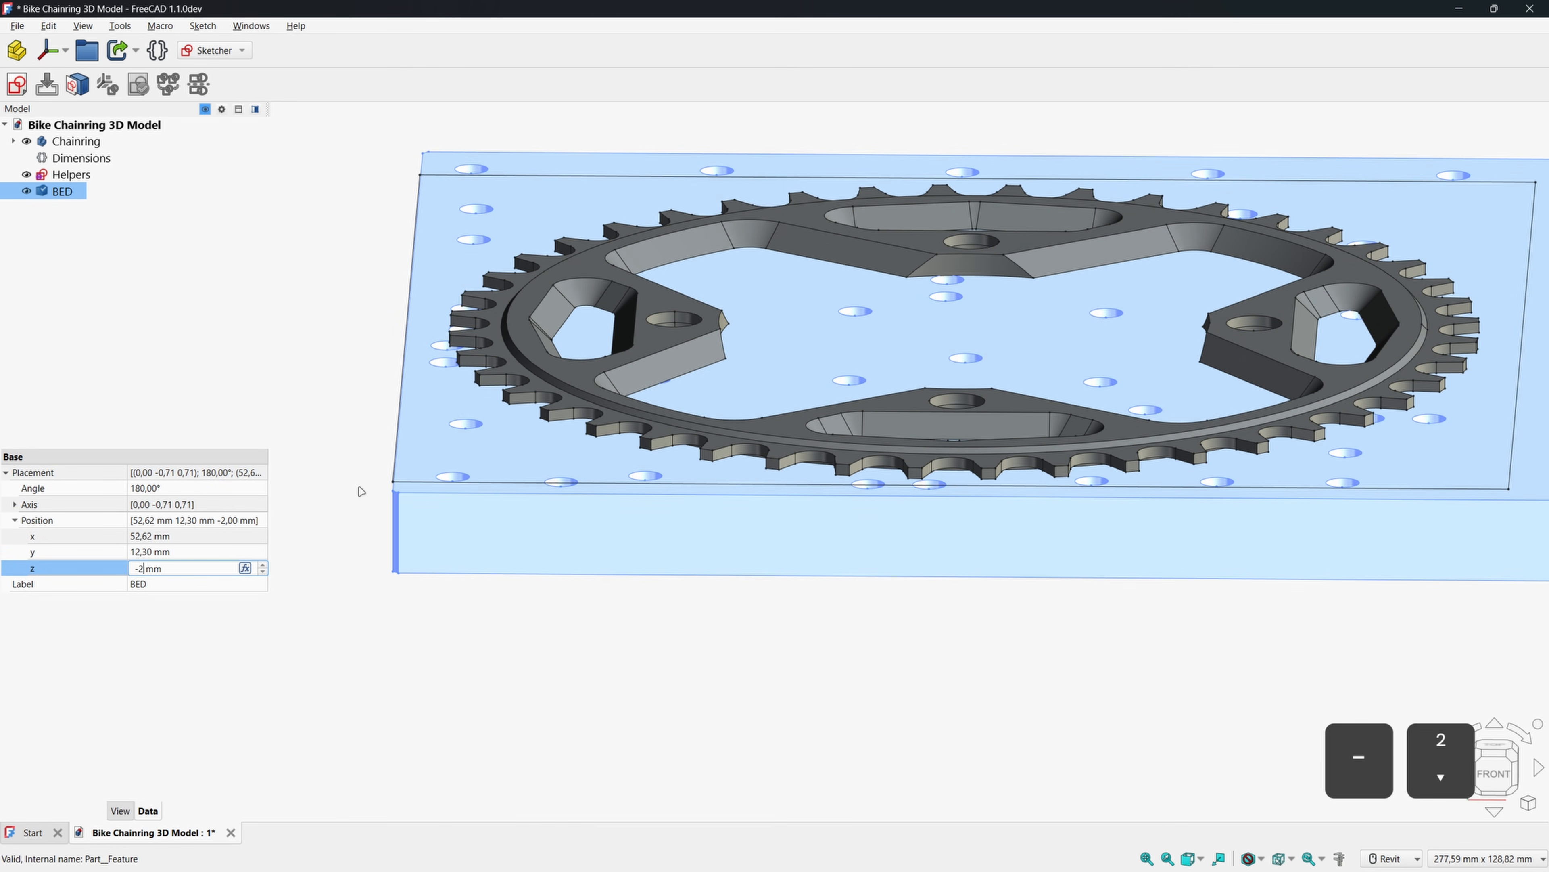
key(Return)
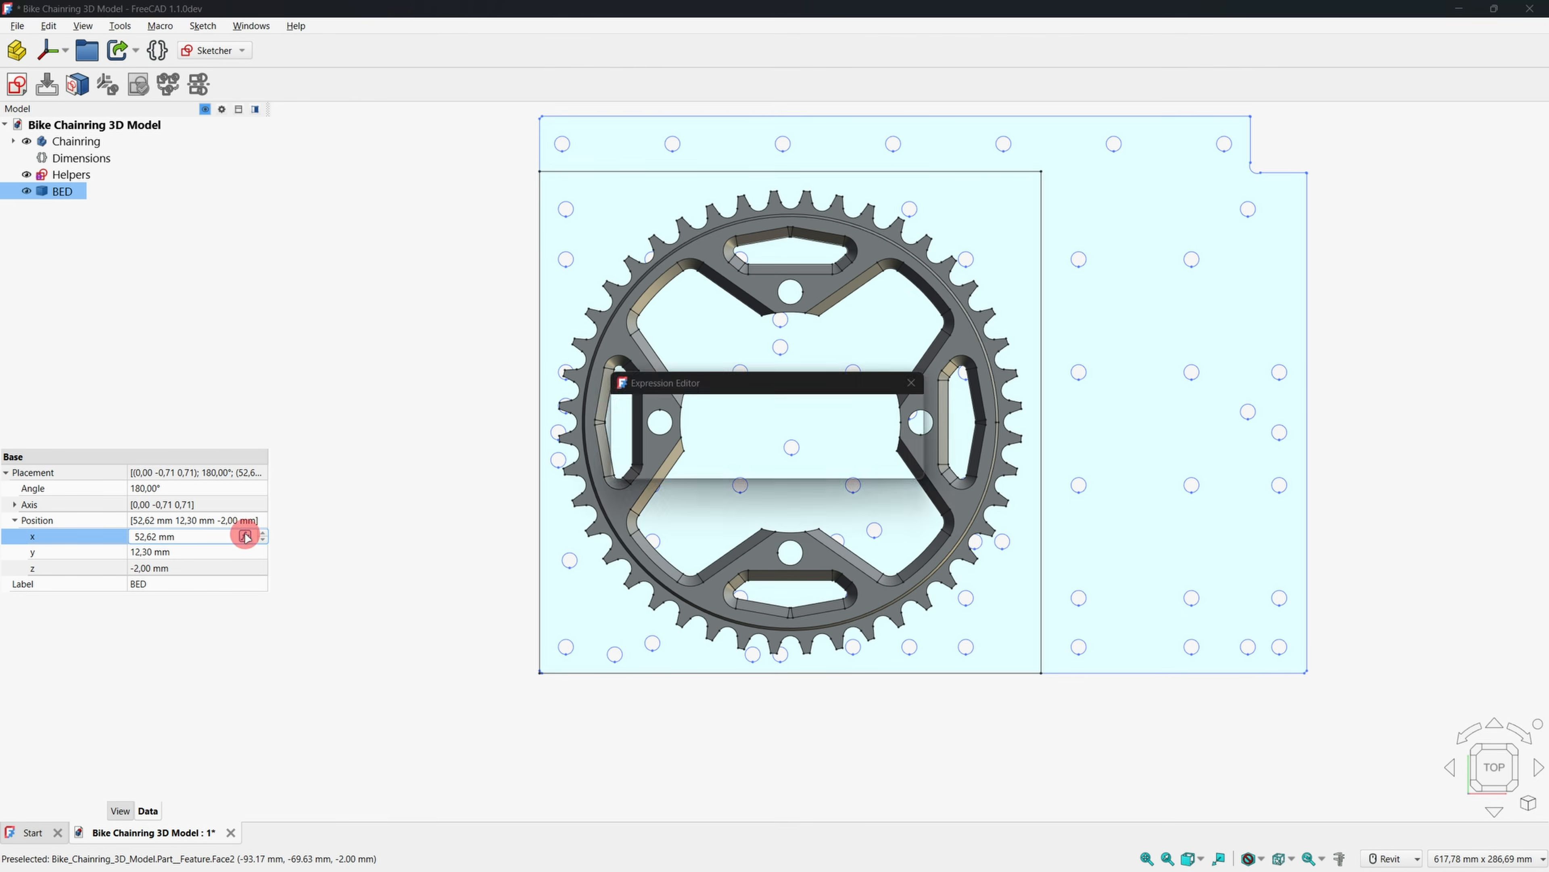
Offset the BED's X and Y placement positions by -15 mm each with expressions, giving 37.62 mm and -2.70 mm.
text(-15mm)
key(Return)
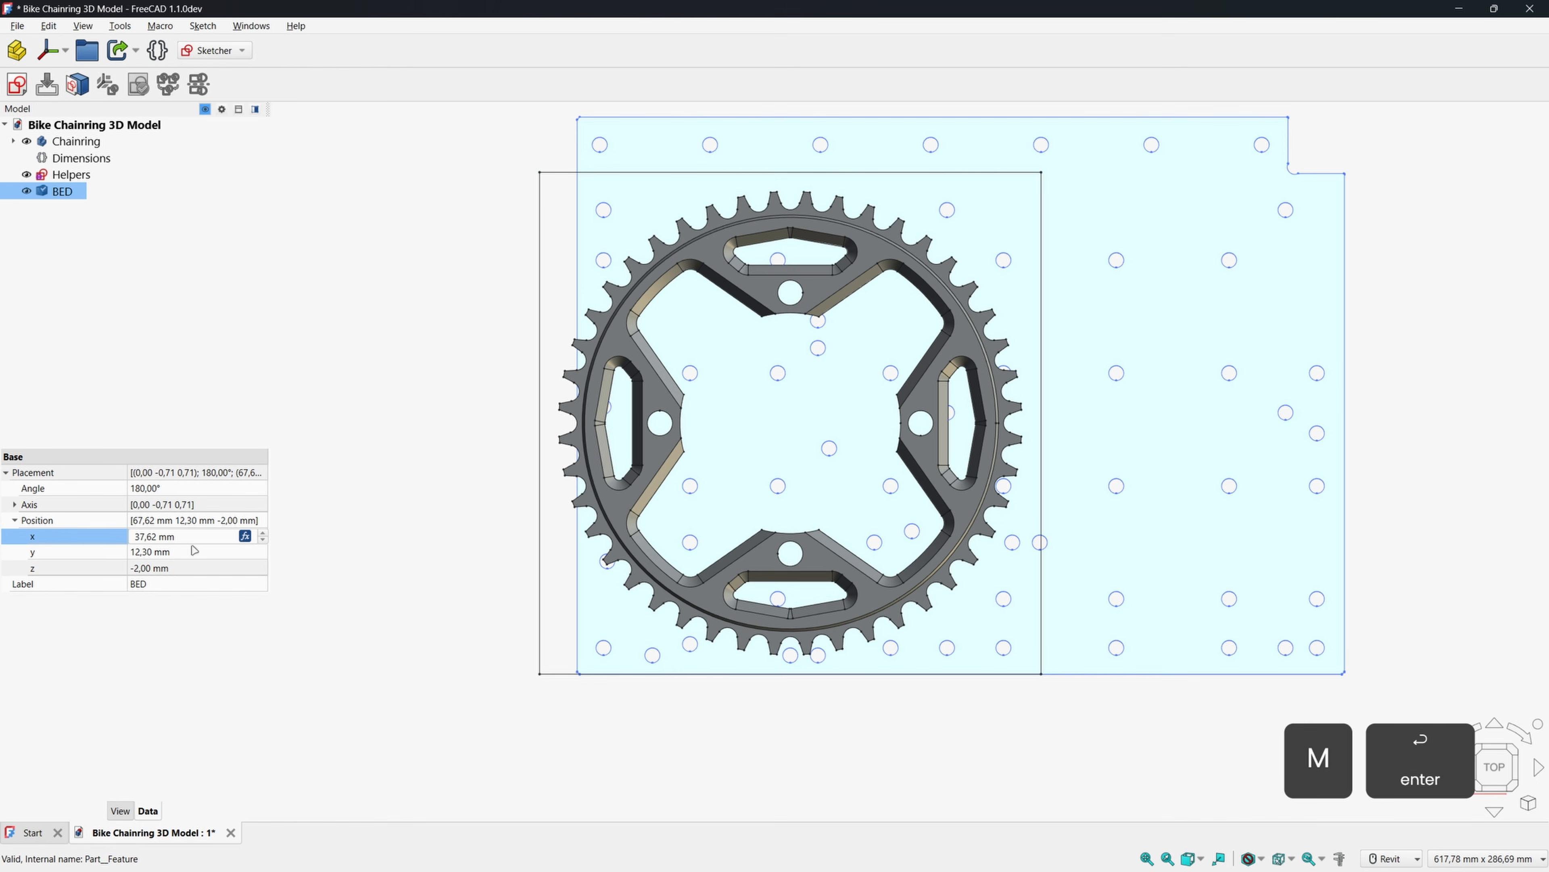
click(194, 552)
click(241, 552)
click(200, 576)
text(-15mm)
key(Return)
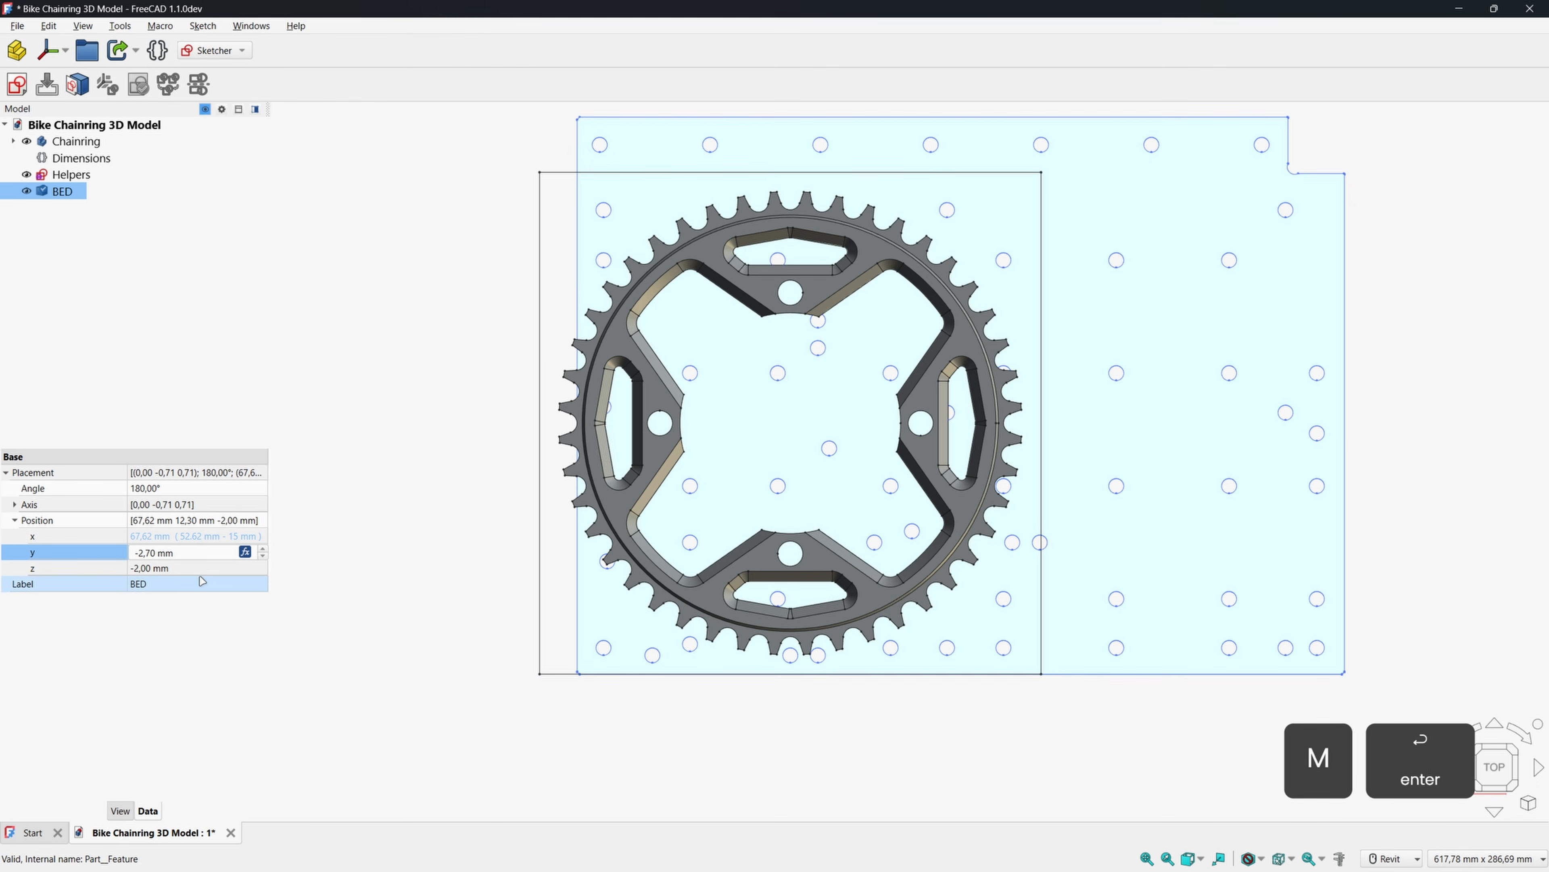
click(436, 554)
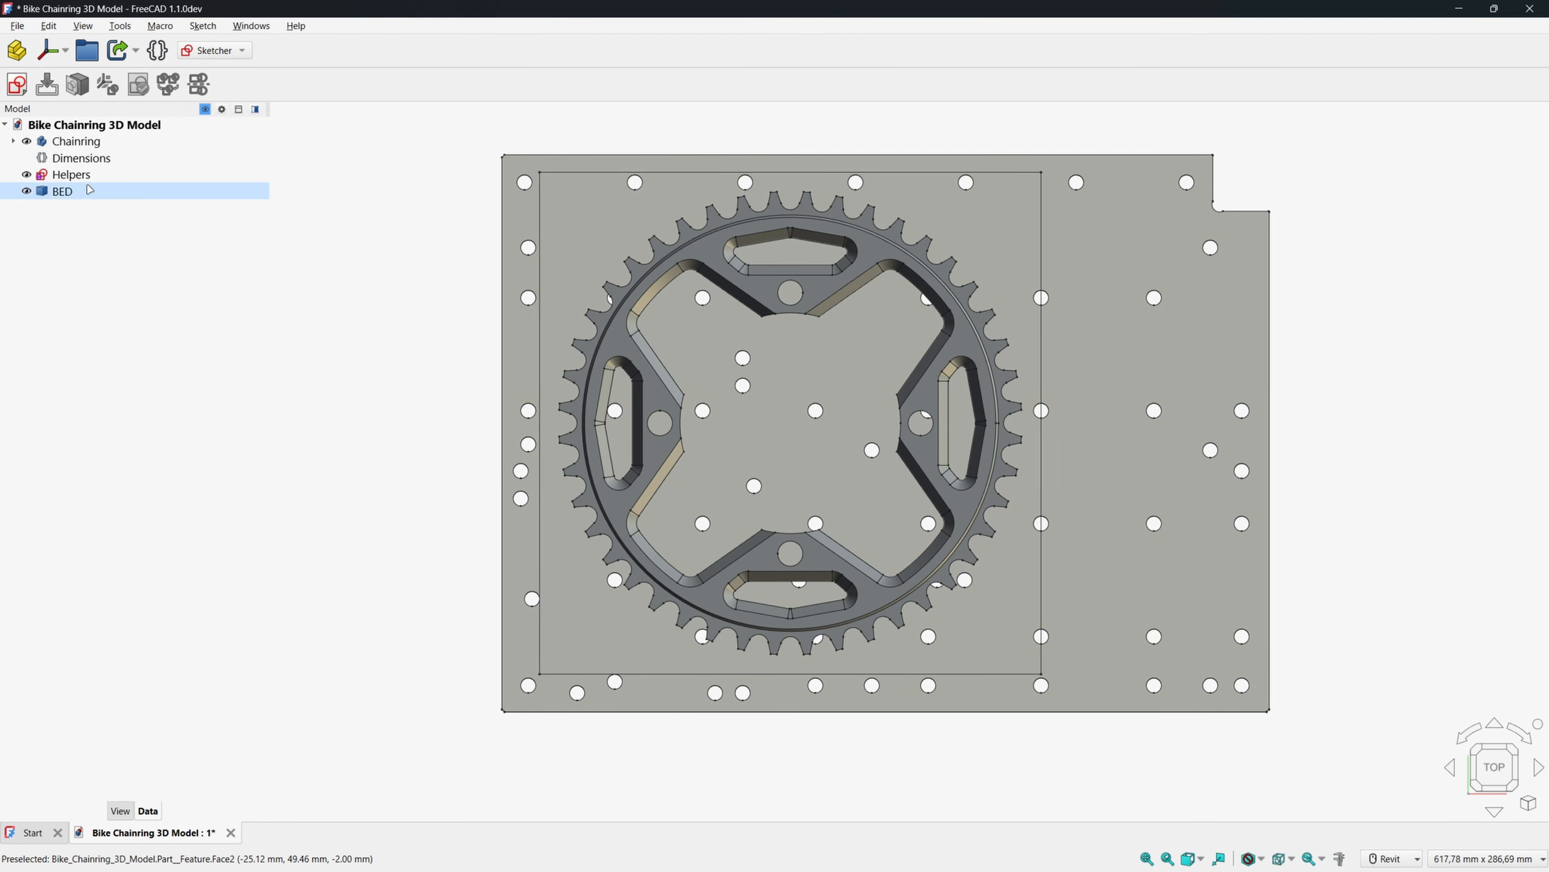
Edit the Helpers sketch and project three BED hole edges as external geometry: one lower-right and two near the chainring's centre.
click(71, 176)
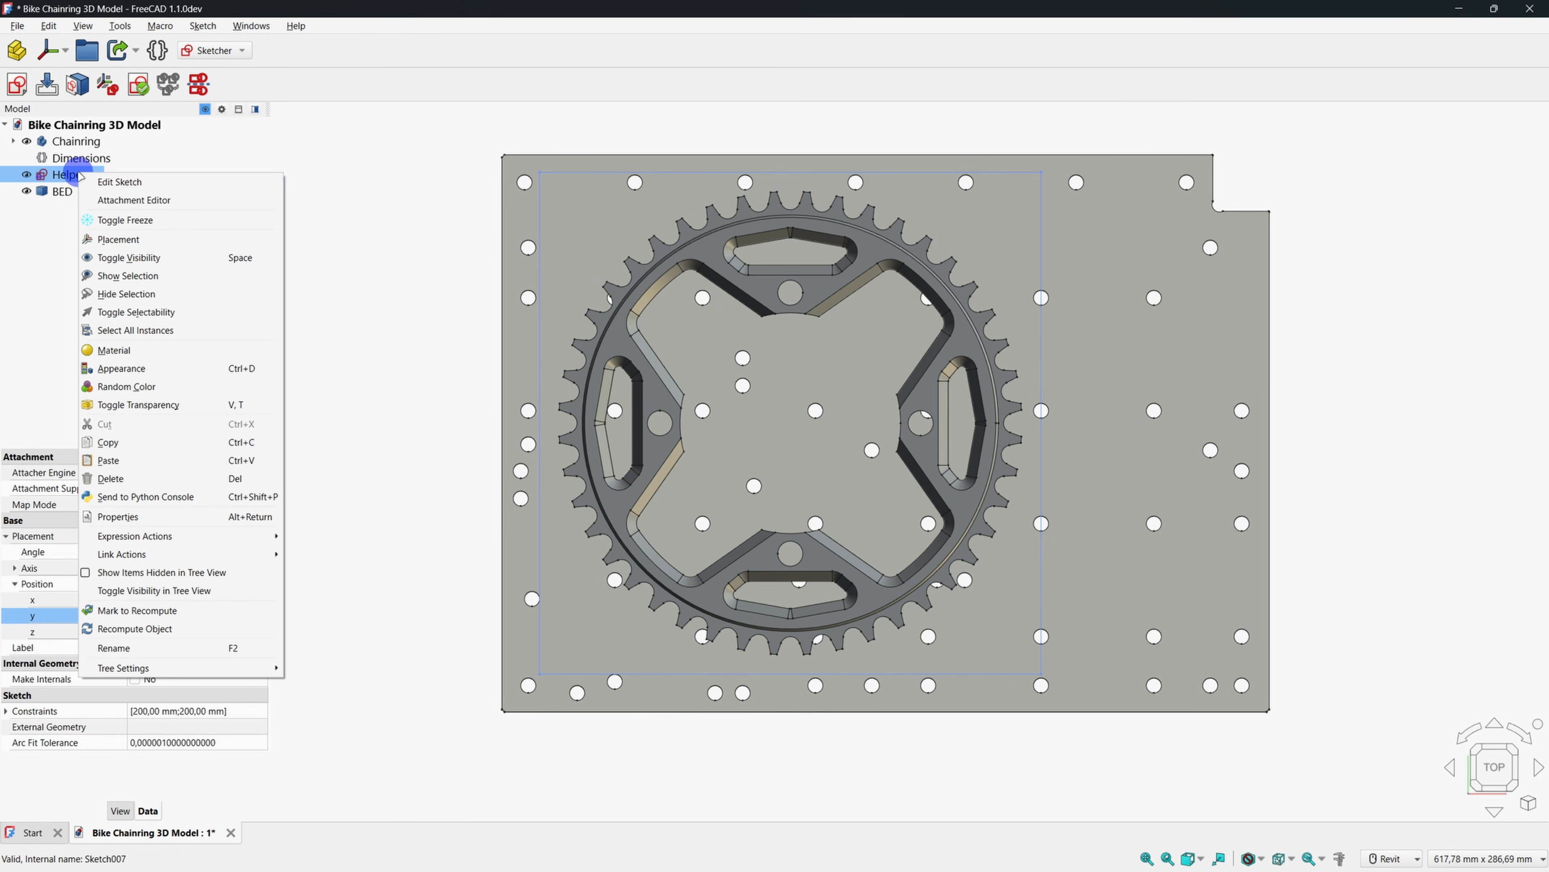
right_click(78, 175)
click(116, 182)
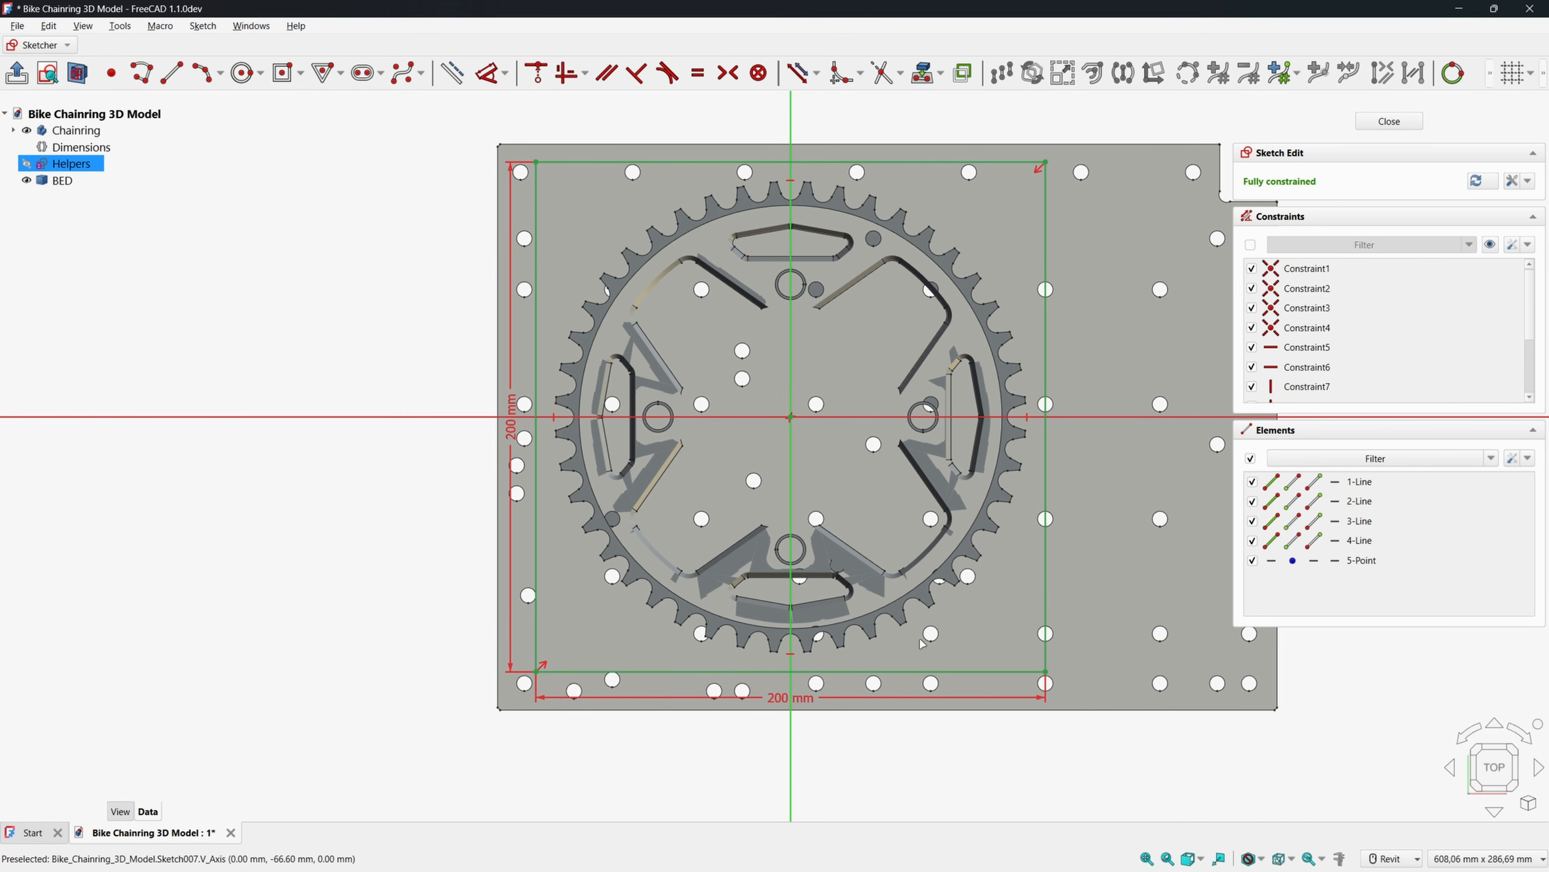
scroll(921, 643, up, 3)
scroll(921, 643, up, 2)
key(g)
key(x)
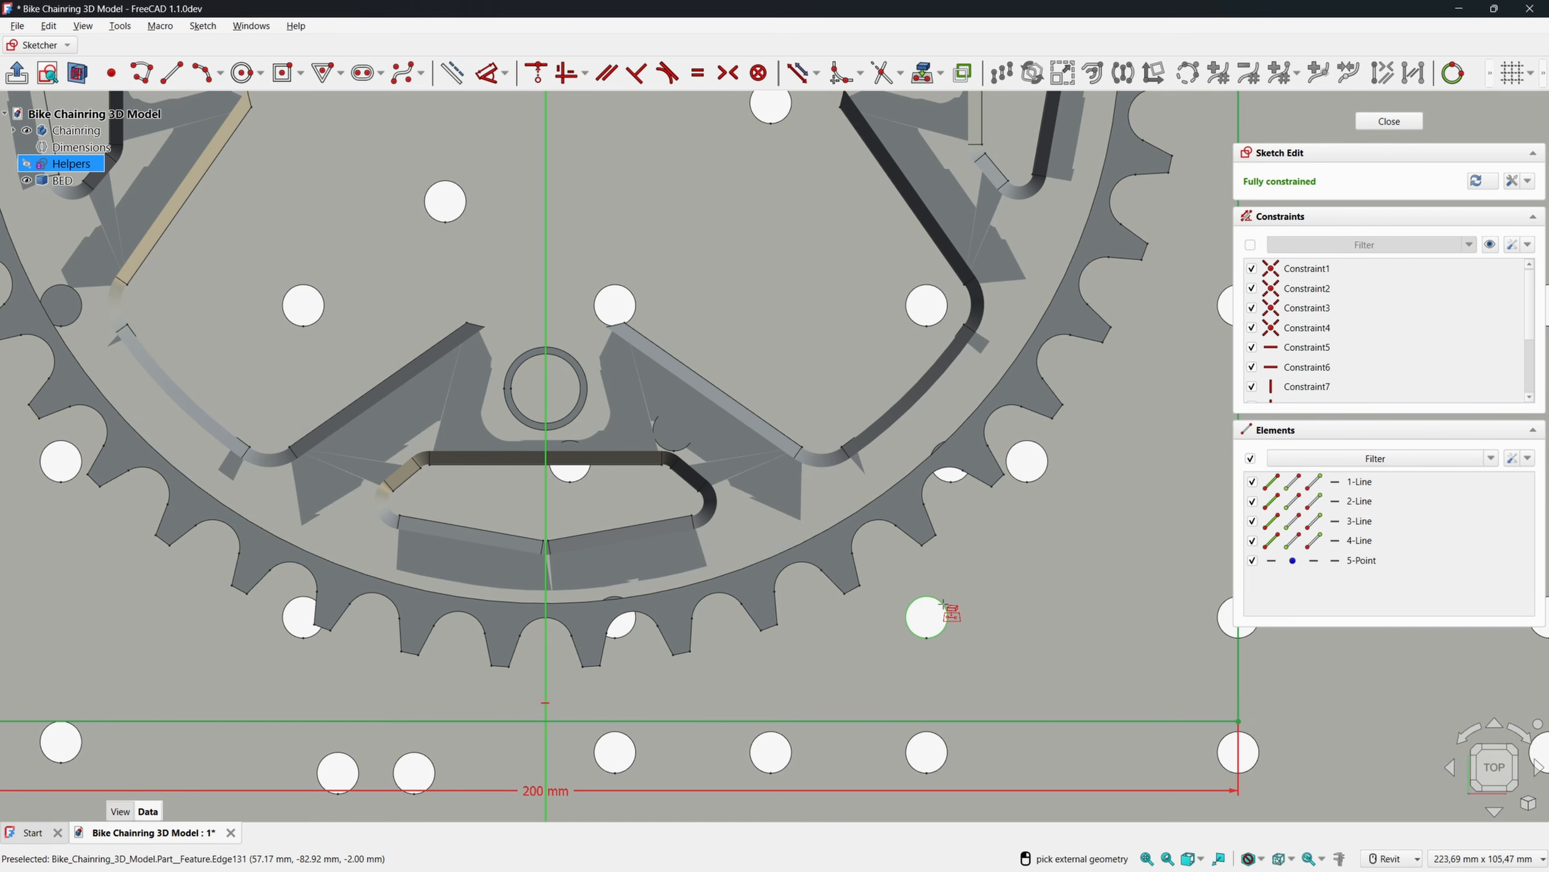
click(927, 601)
scroll(791, 356, down, 3)
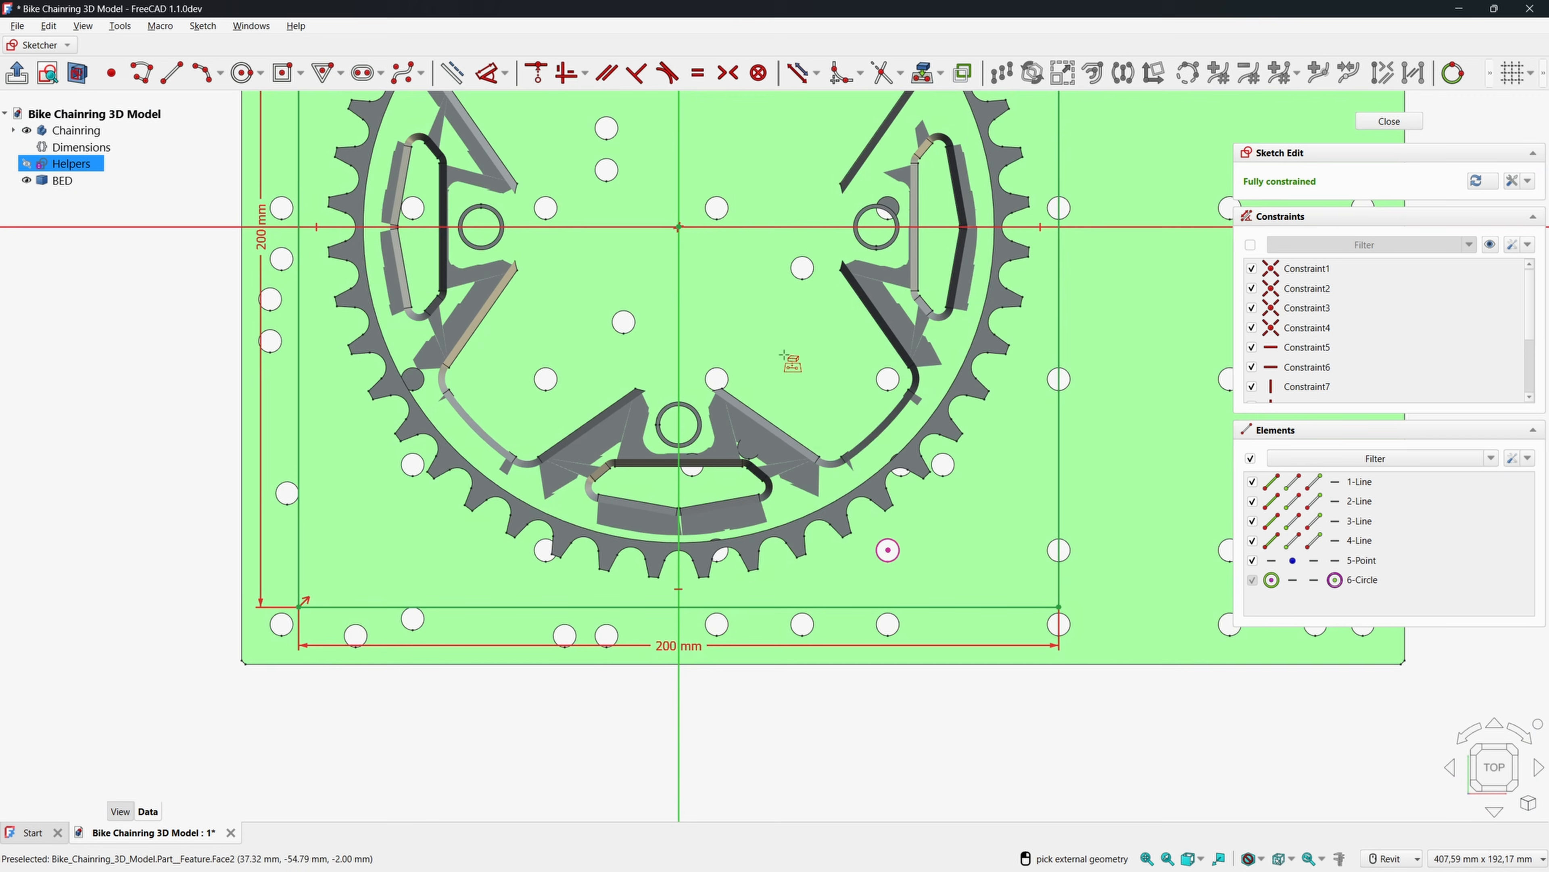
click(717, 203)
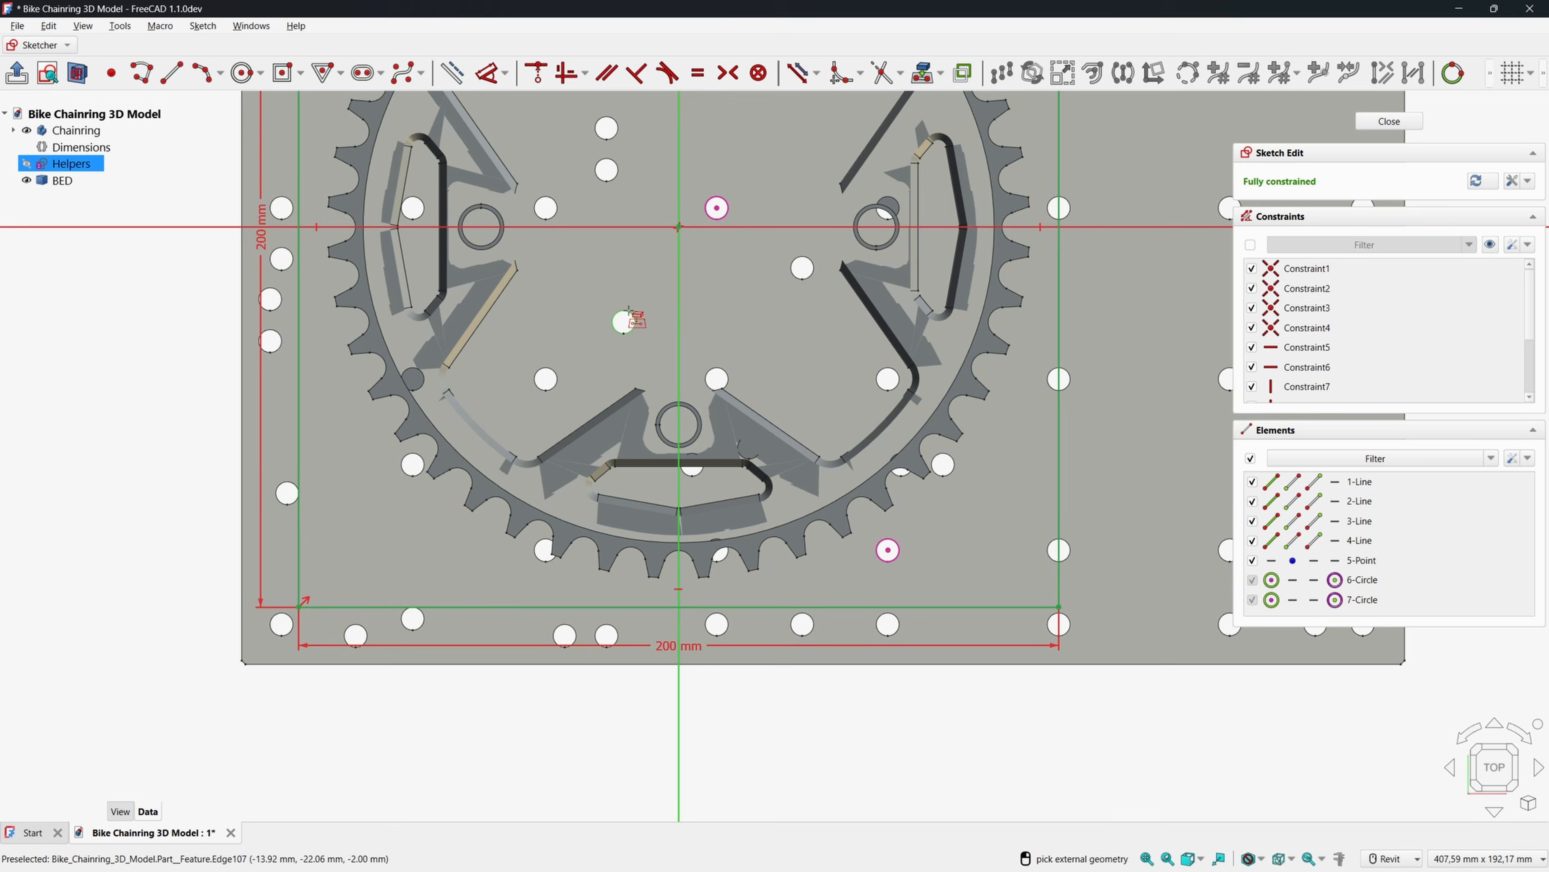
click(627, 311)
key(Escape)
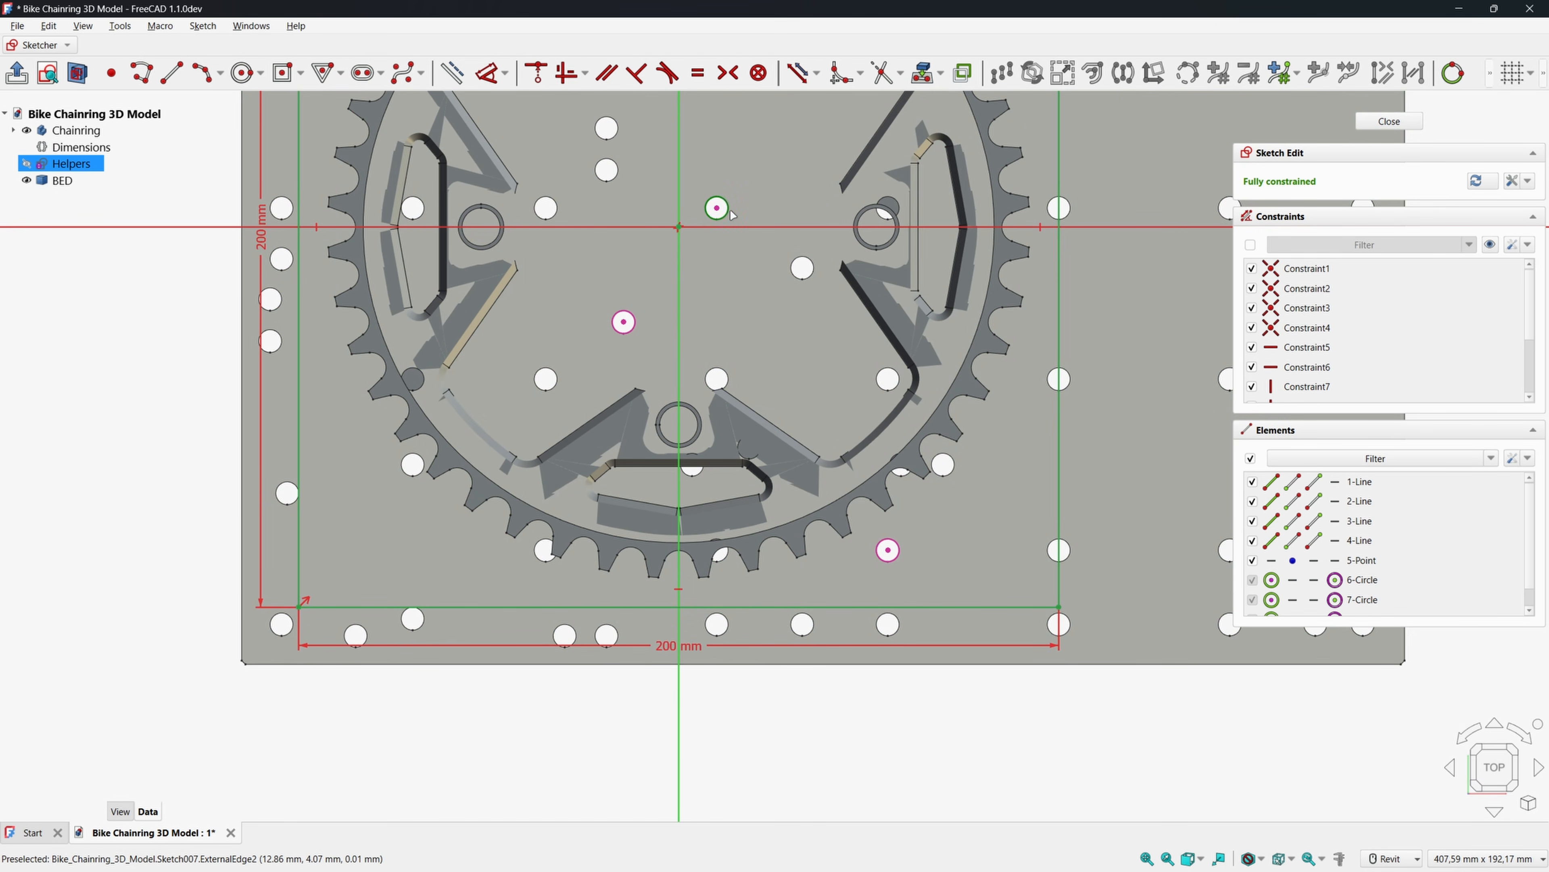
Mirror the three projected hole circles about the sketch's vertical axis, keeping the originals and adding no symmetry constraints.
click(709, 216)
click(628, 314)
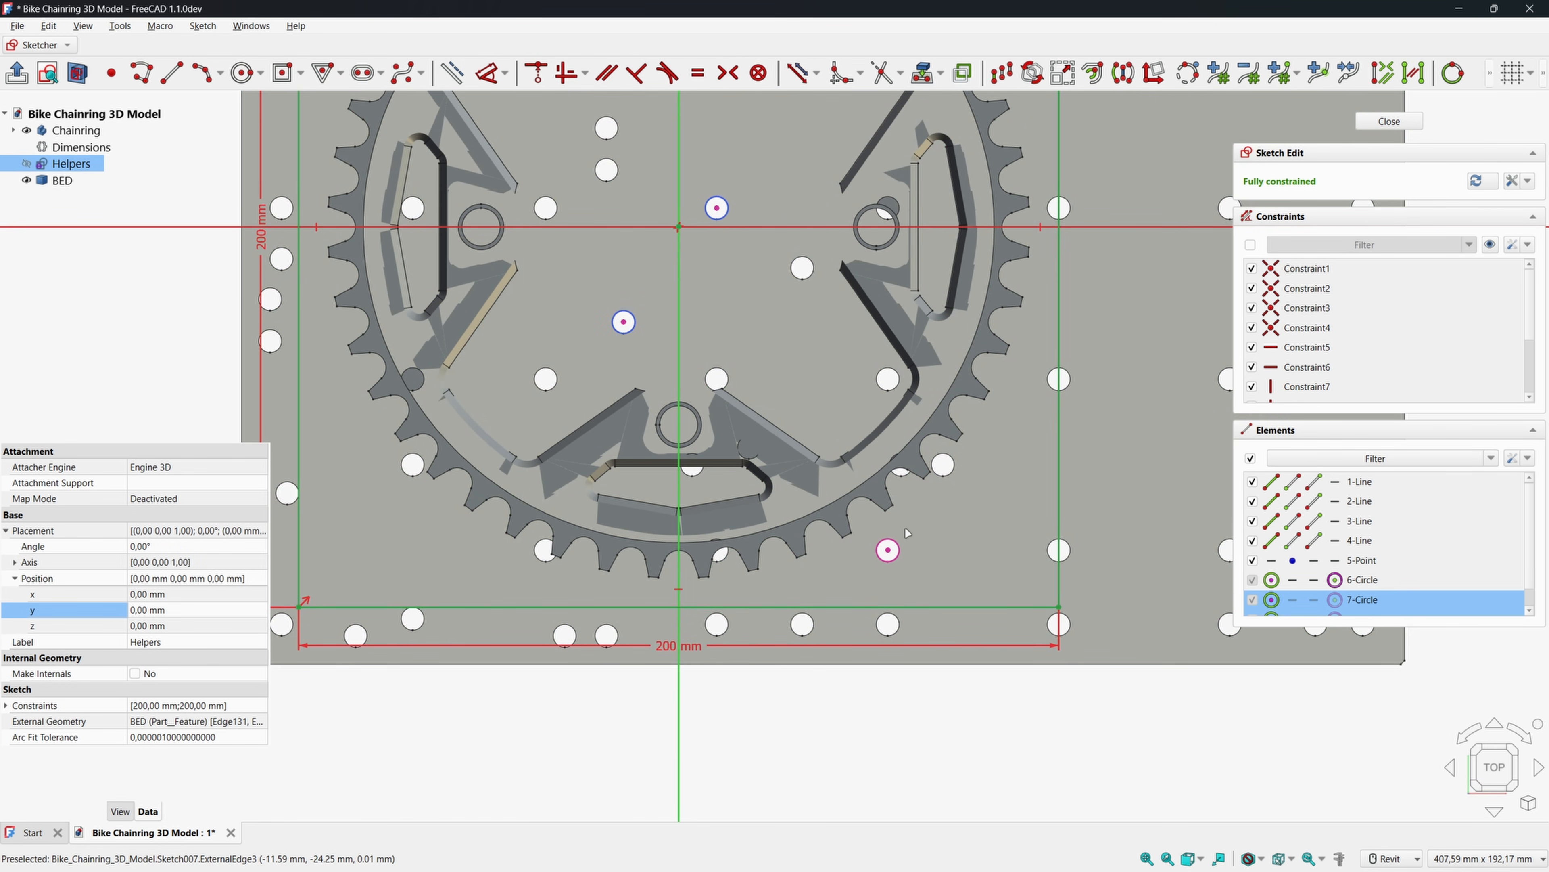
click(1123, 72)
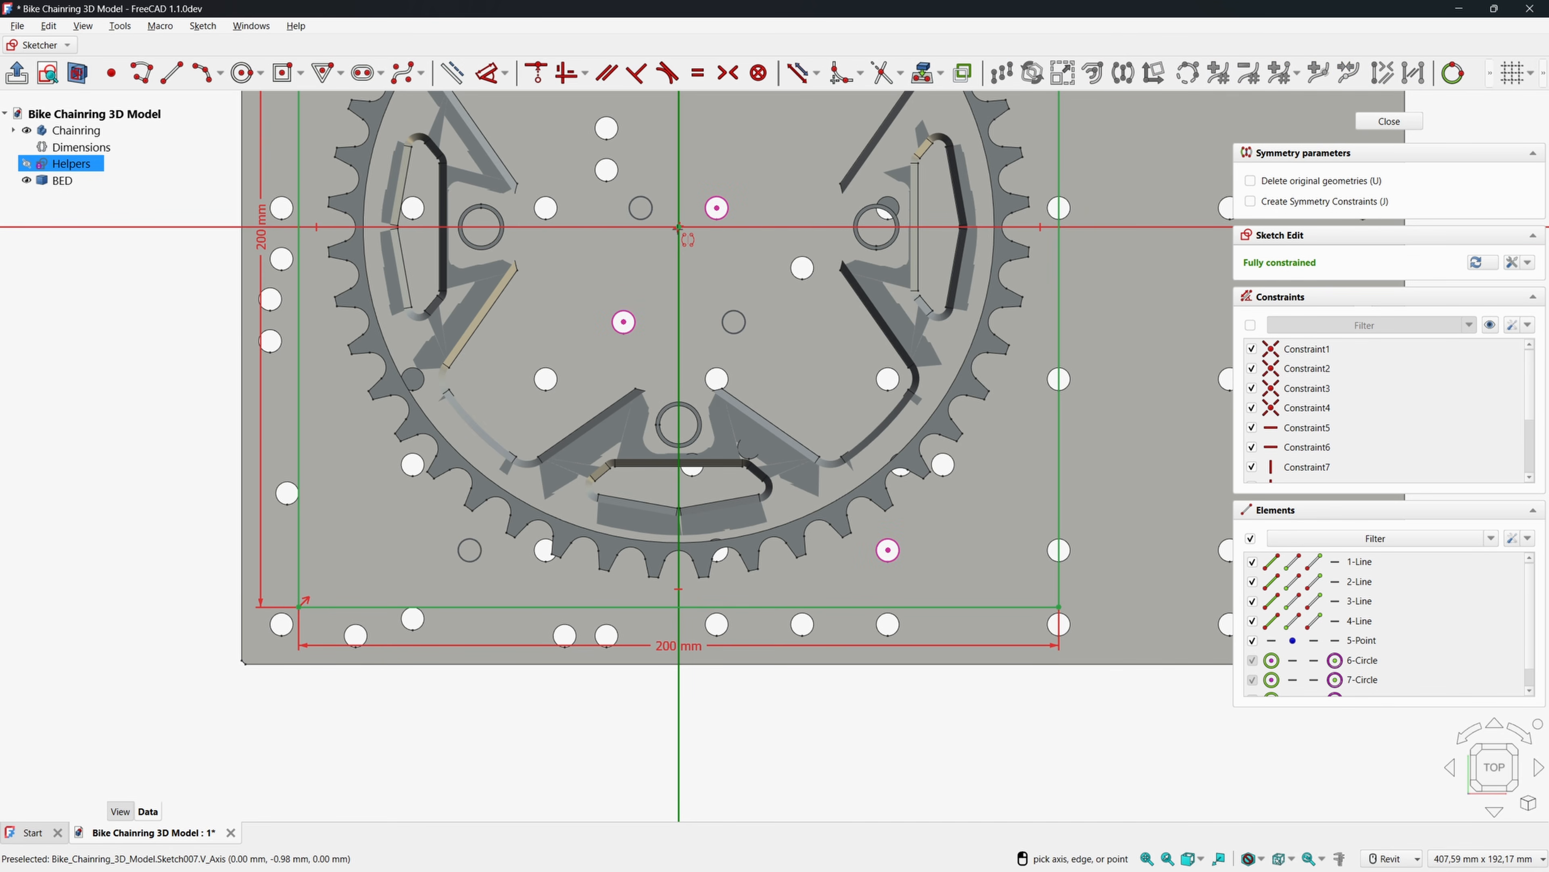
click(678, 227)
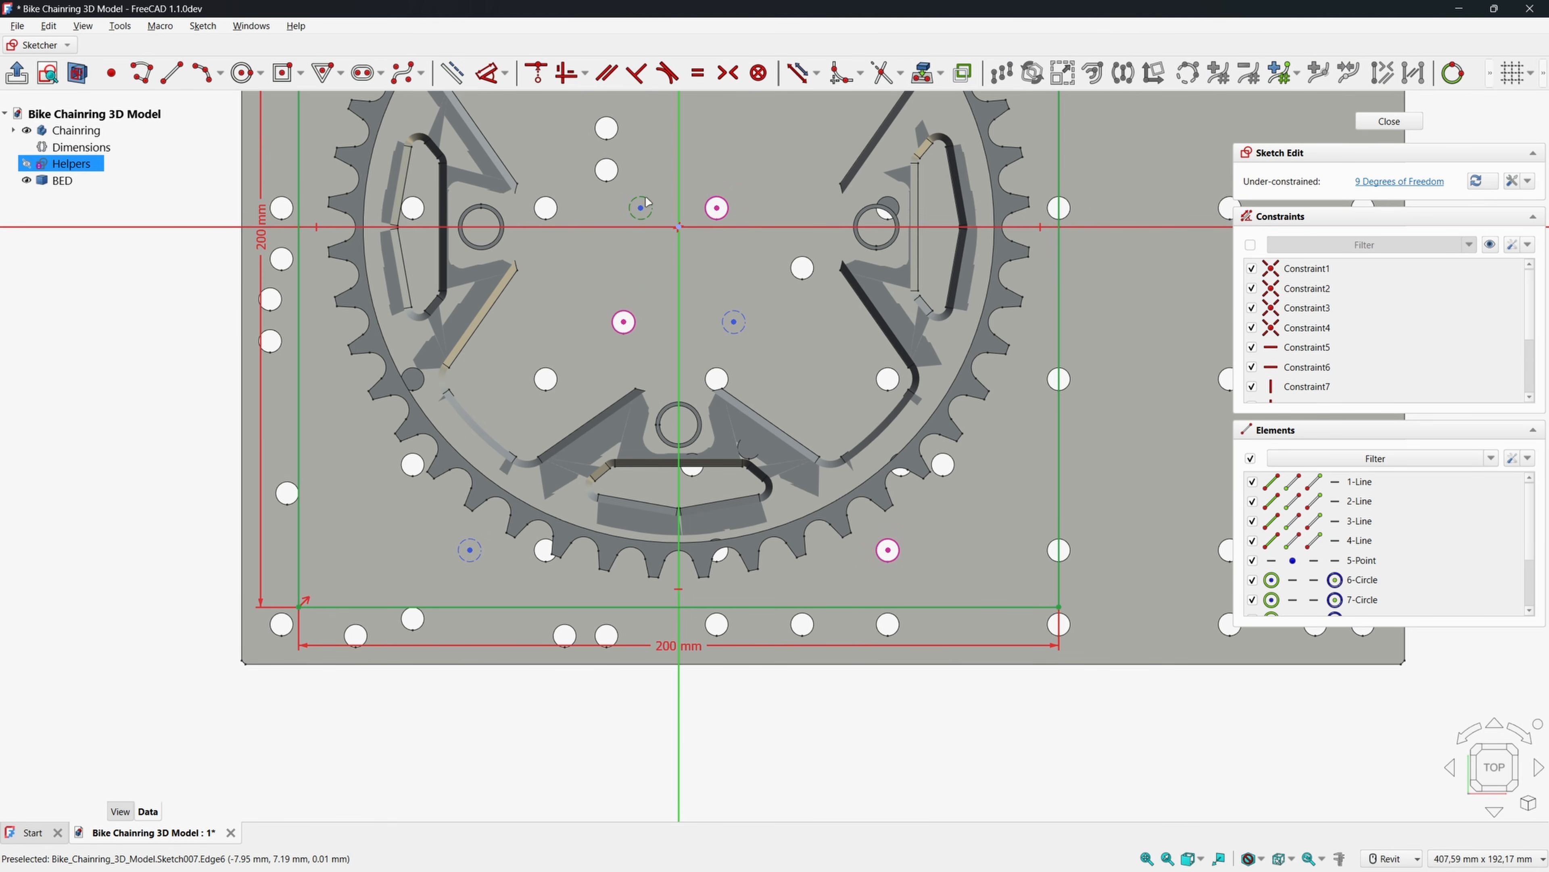
Convert the three mirrored circles from construction to normal geometry and close the Helpers sketch.
click(642, 207)
click(734, 322)
click(470, 549)
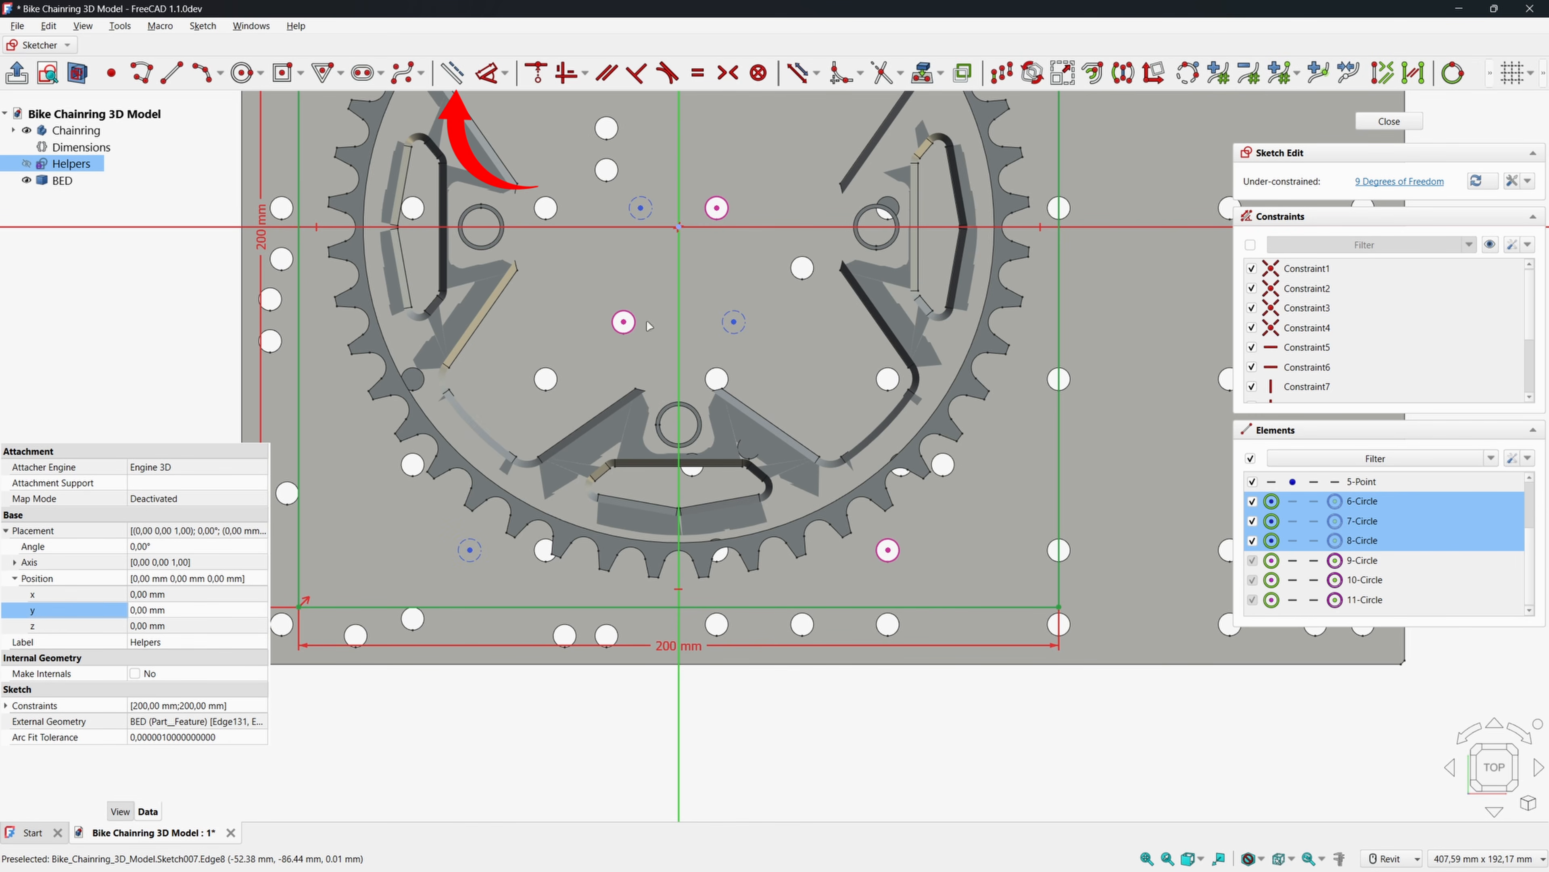
click(452, 73)
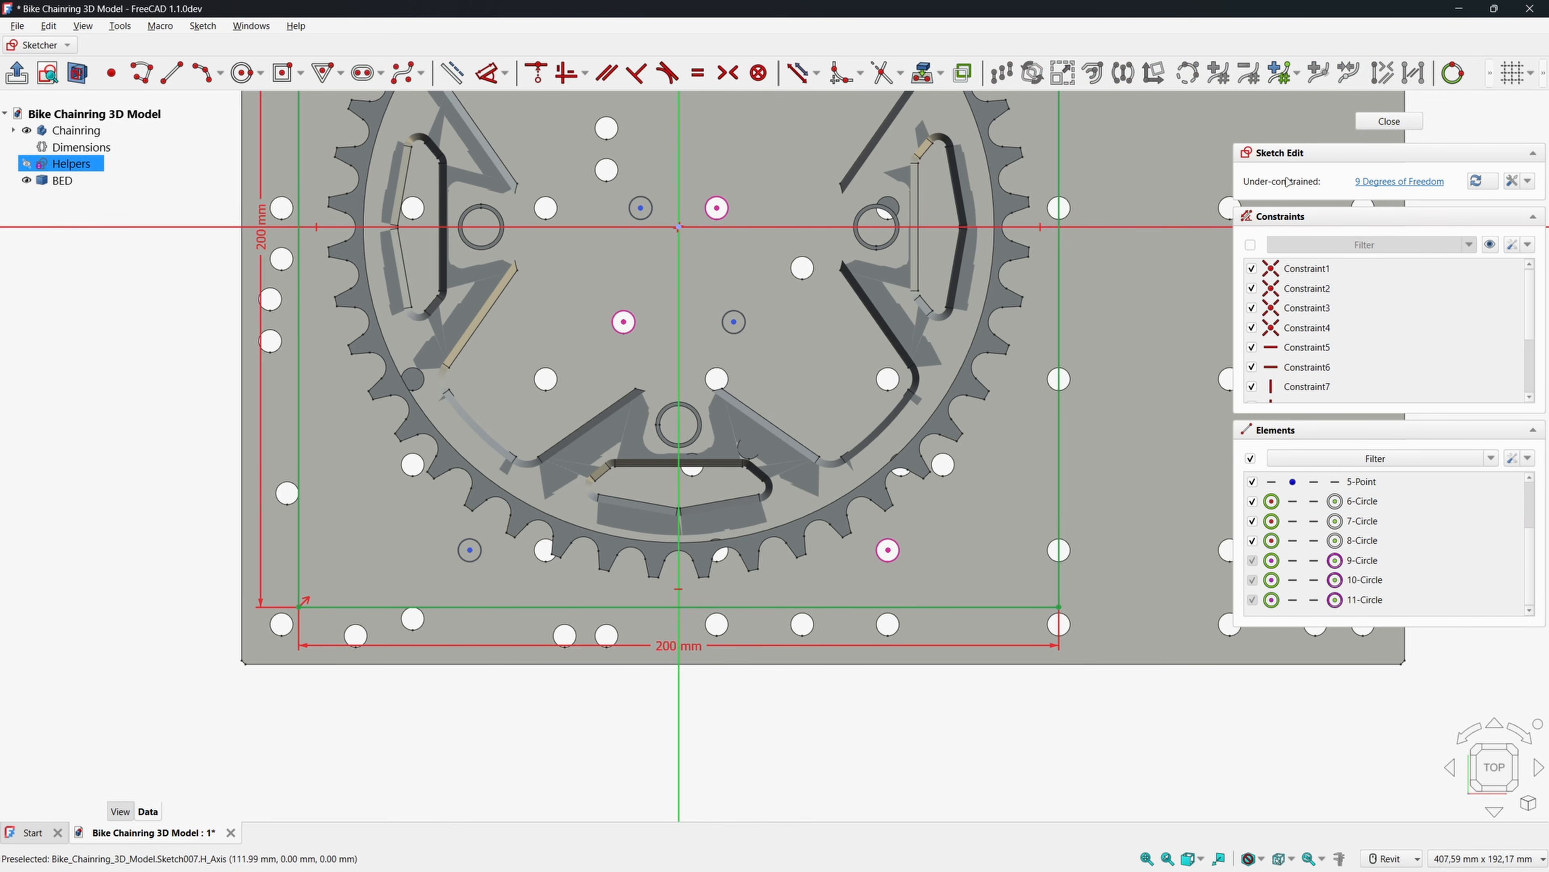
click(1389, 120)
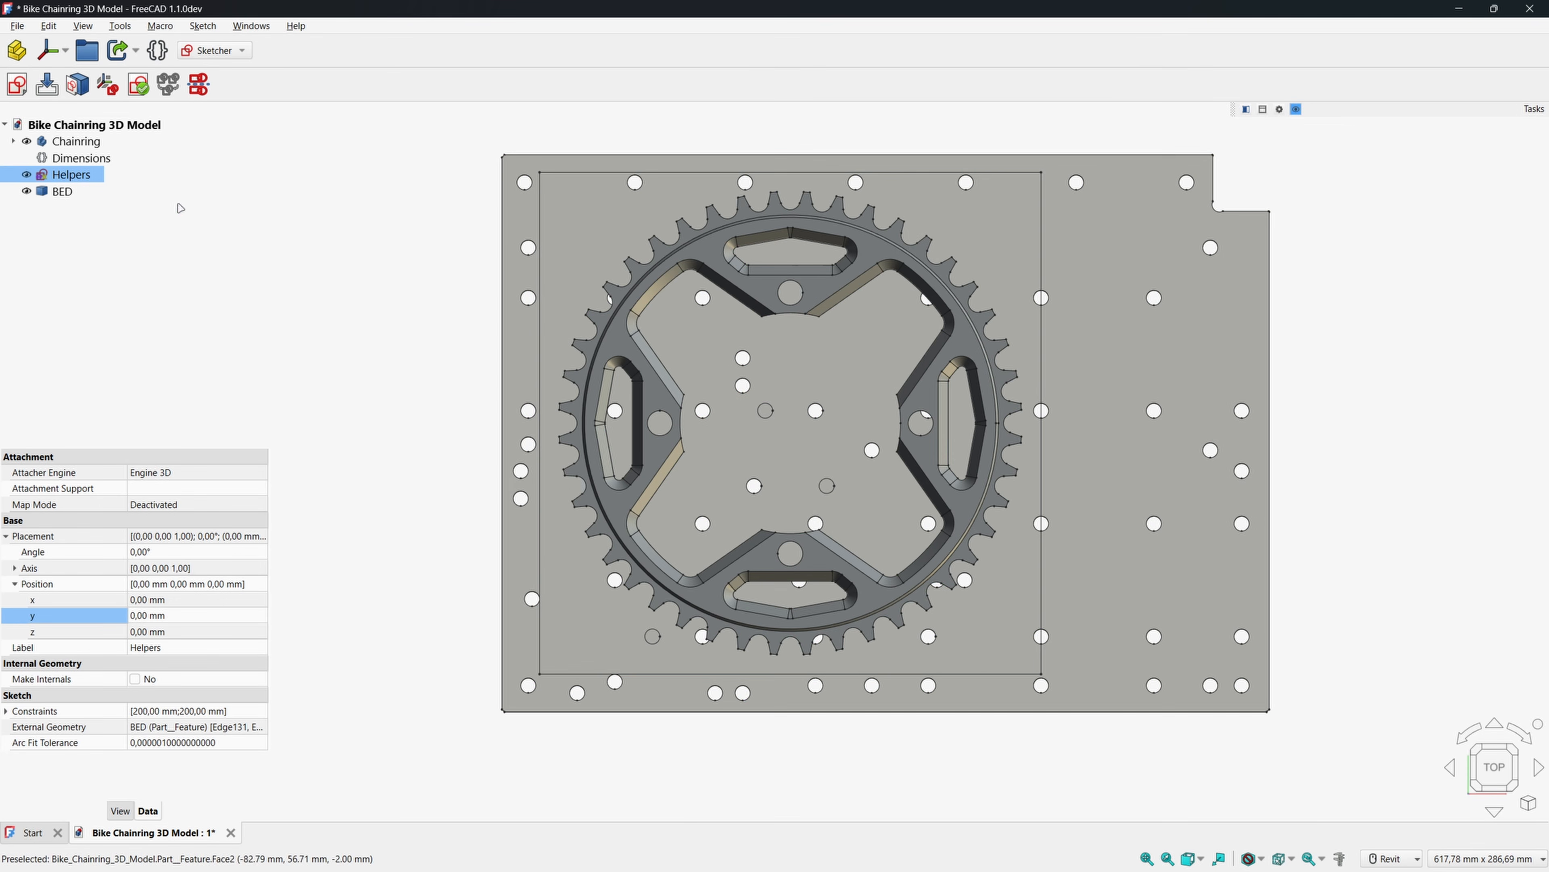
Hide the BED and switch to the CAM workbench.
click(26, 191)
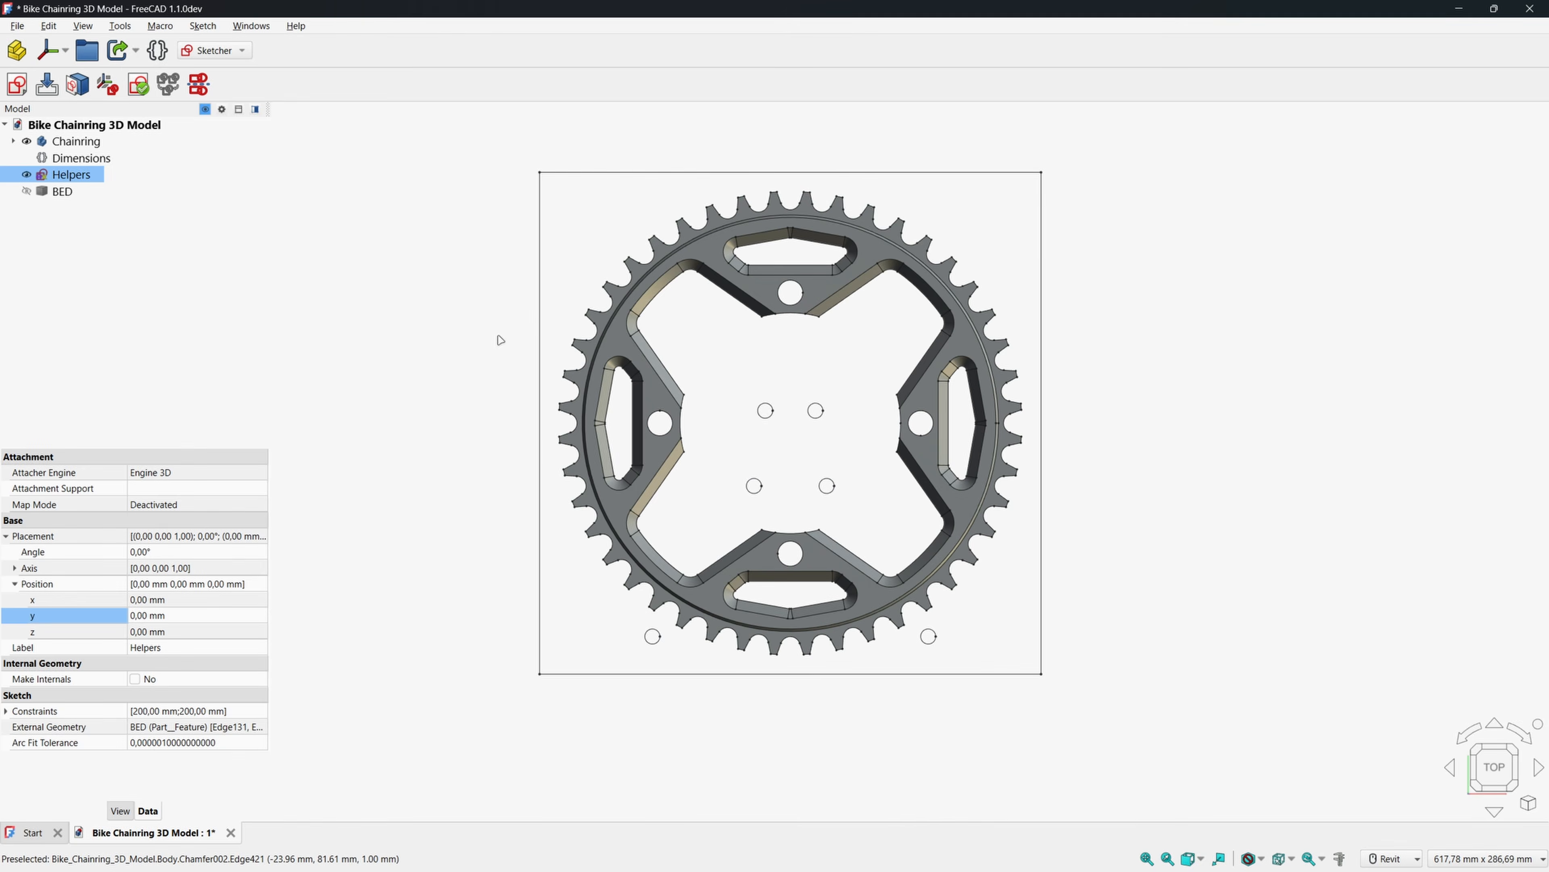
shift+middle_drag(500, 340, 499, 293)
click(213, 50)
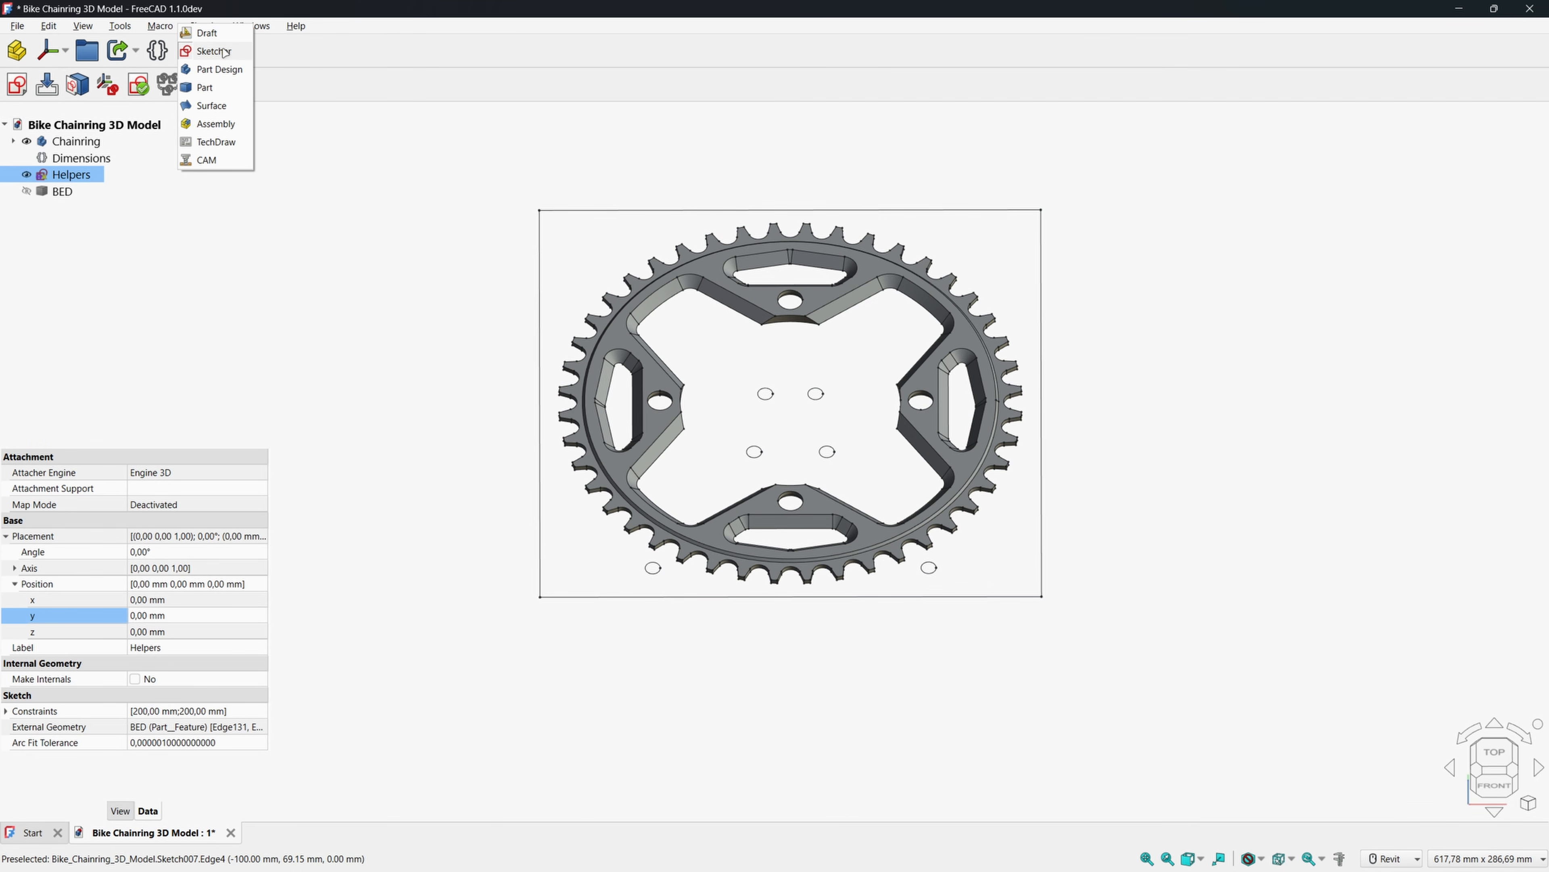
click(207, 160)
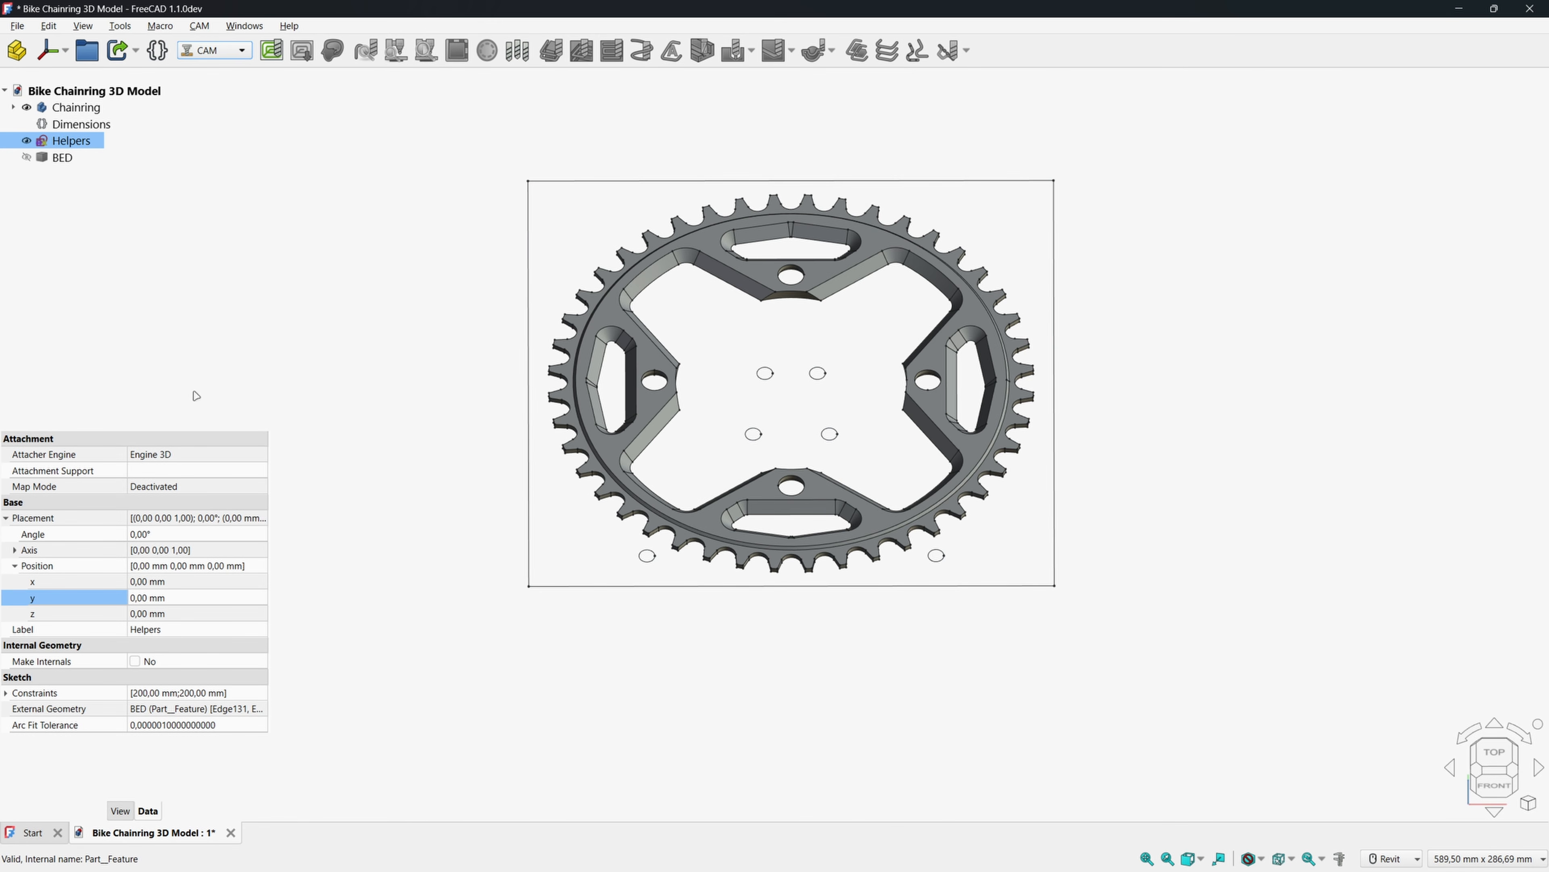
middle_drag(377, 253, 396, 294)
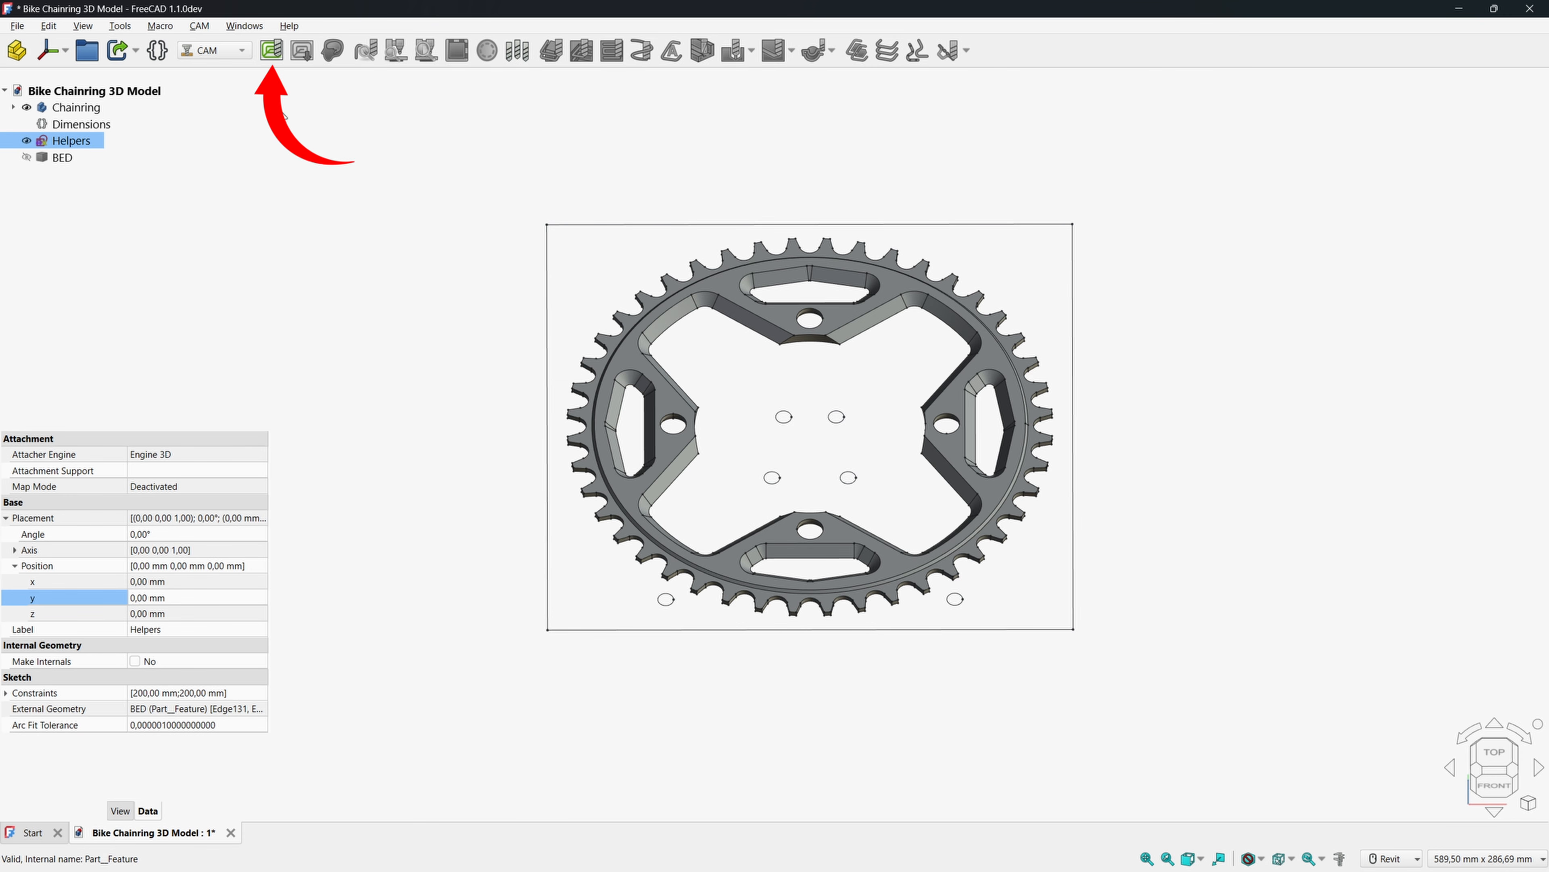
Create a new CAM job without a template, using the Chainring solid and the Helpers sketch as models.
click(272, 50)
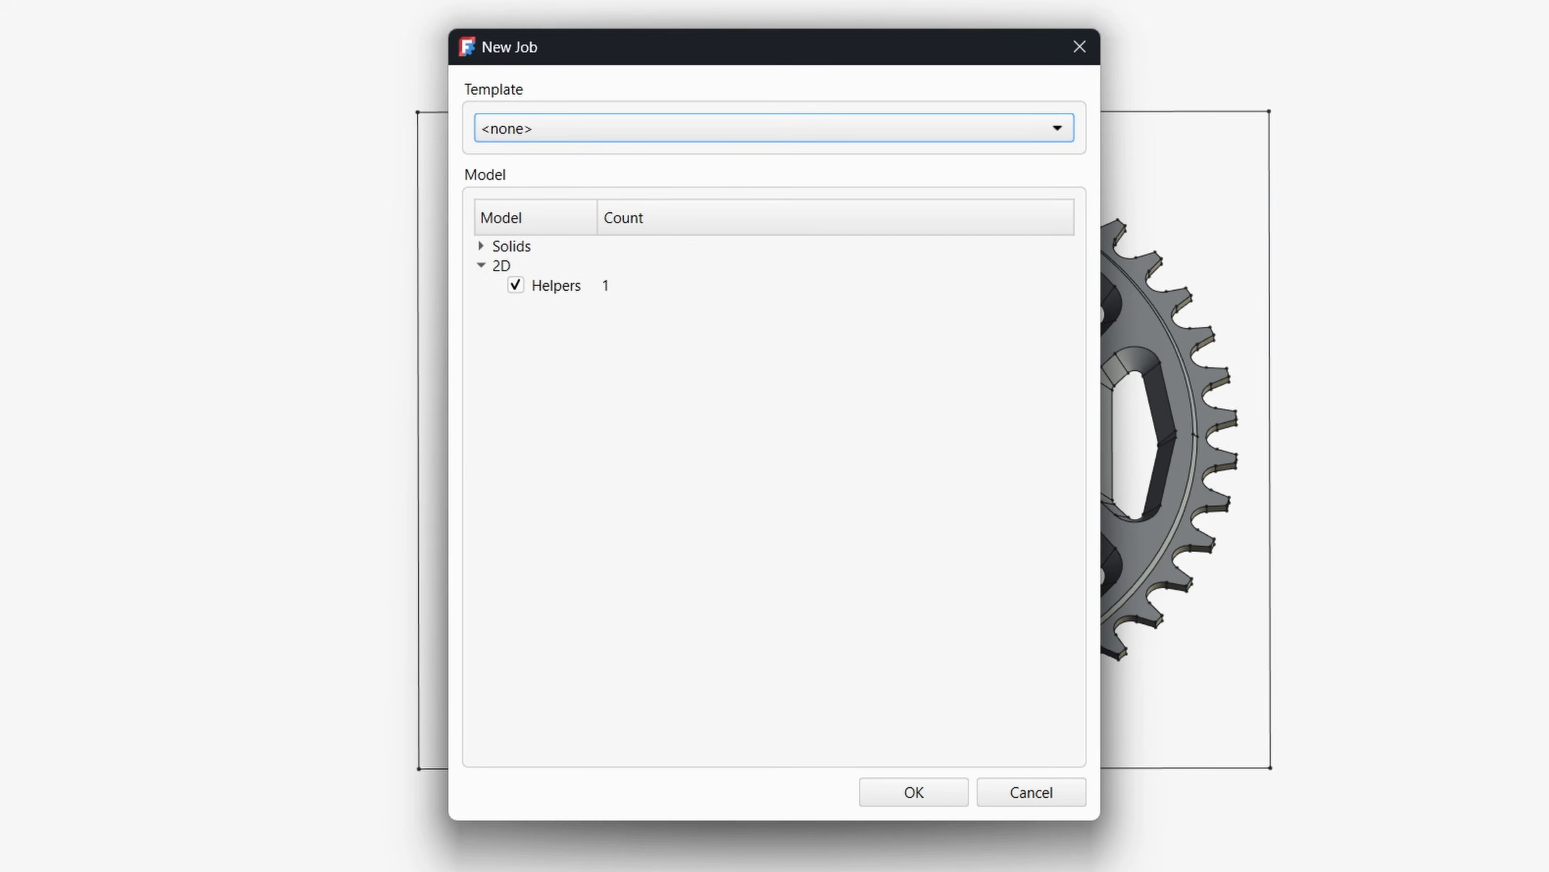
click(481, 265)
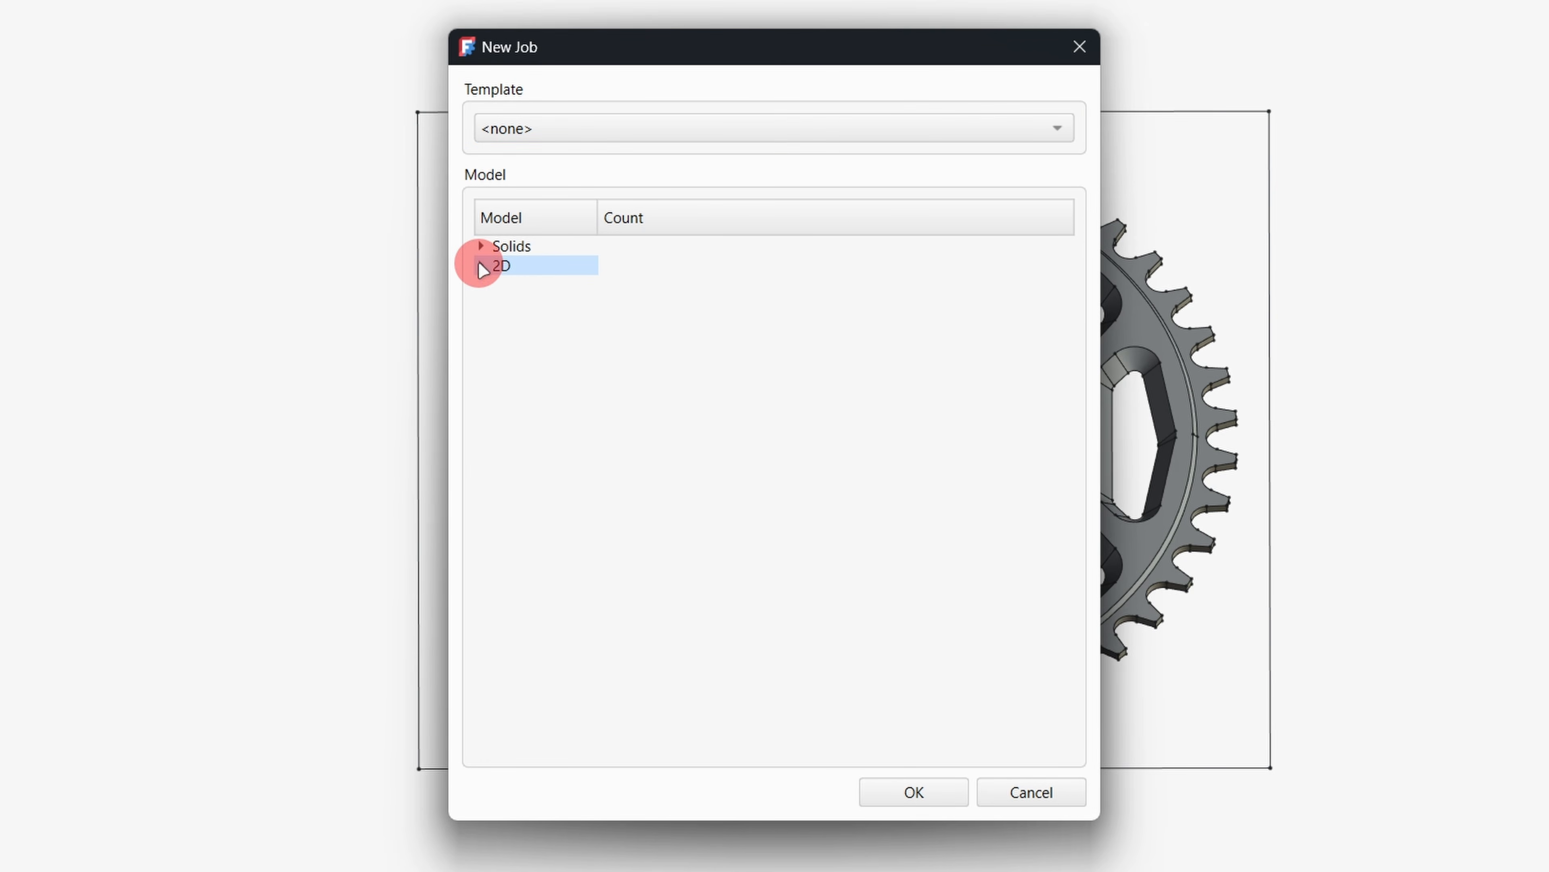
click(481, 246)
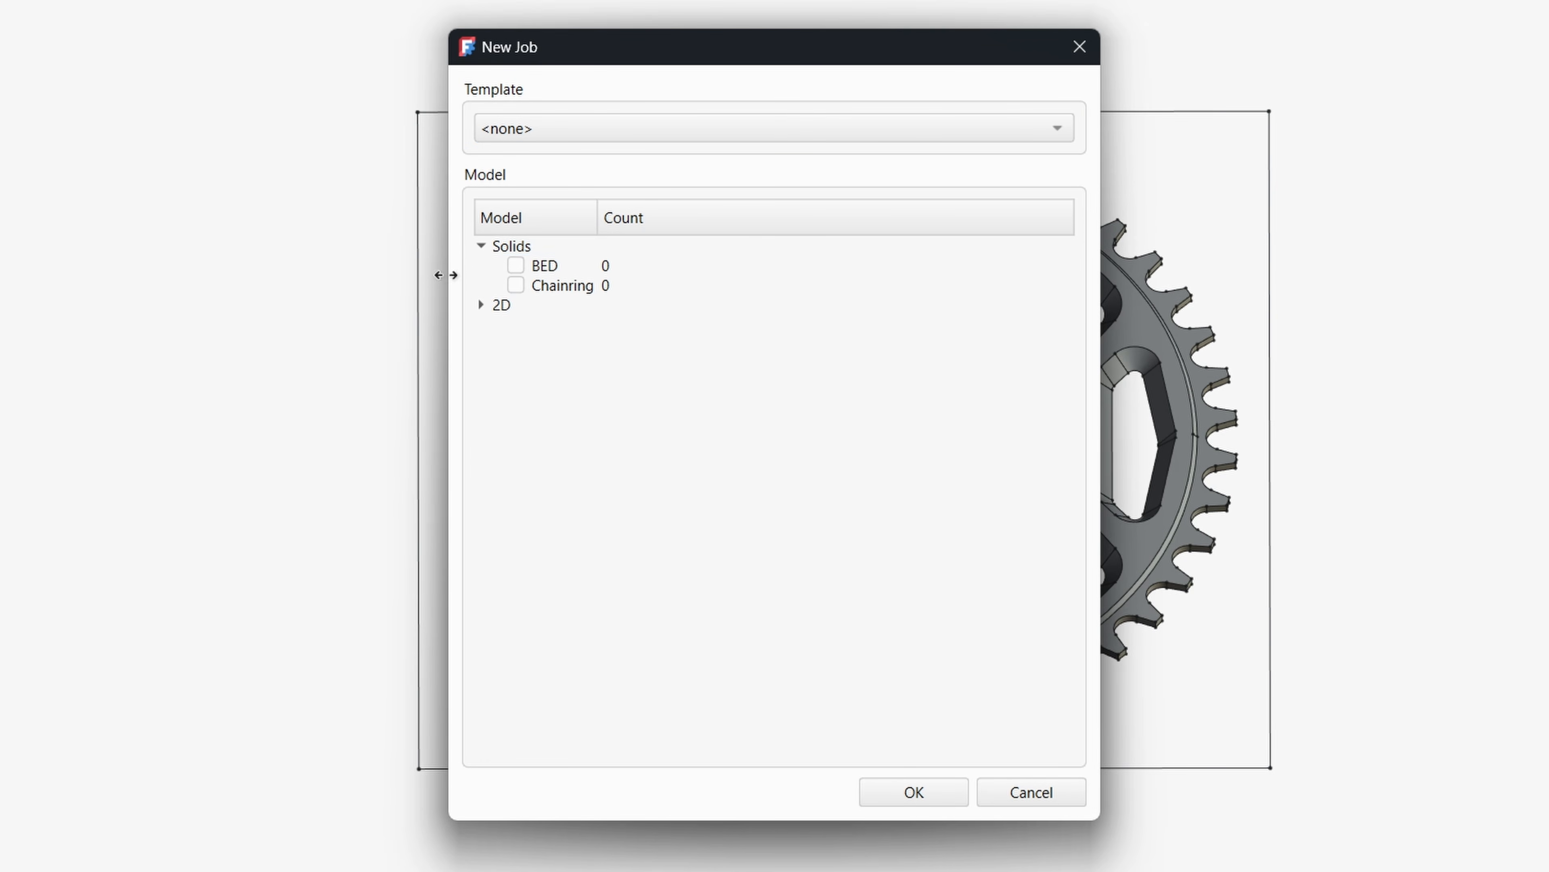
click(515, 285)
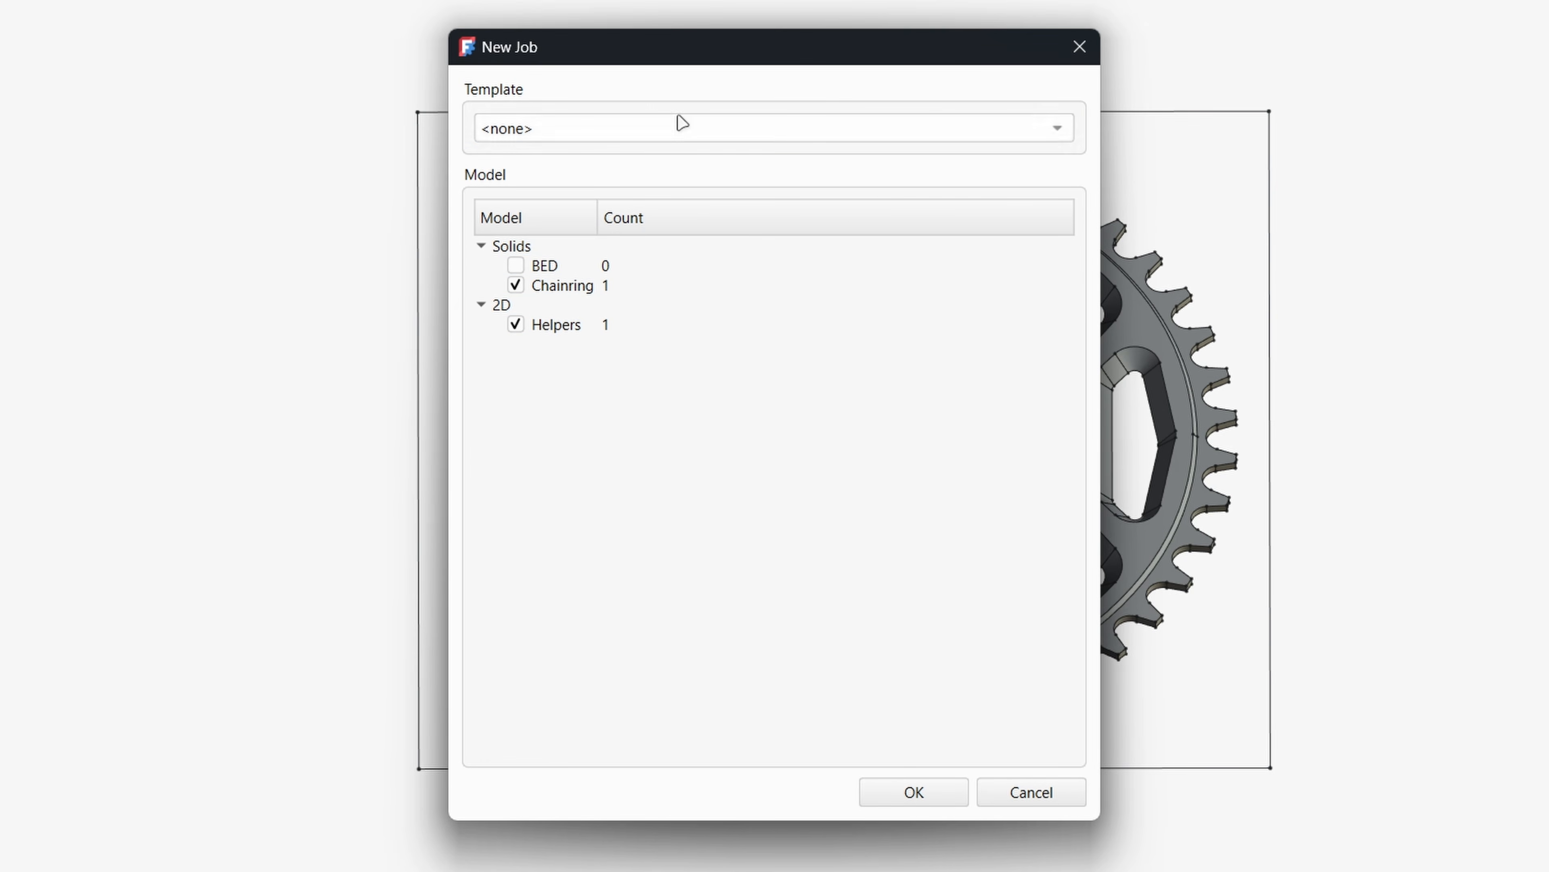
drag(665, 52, 469, 19)
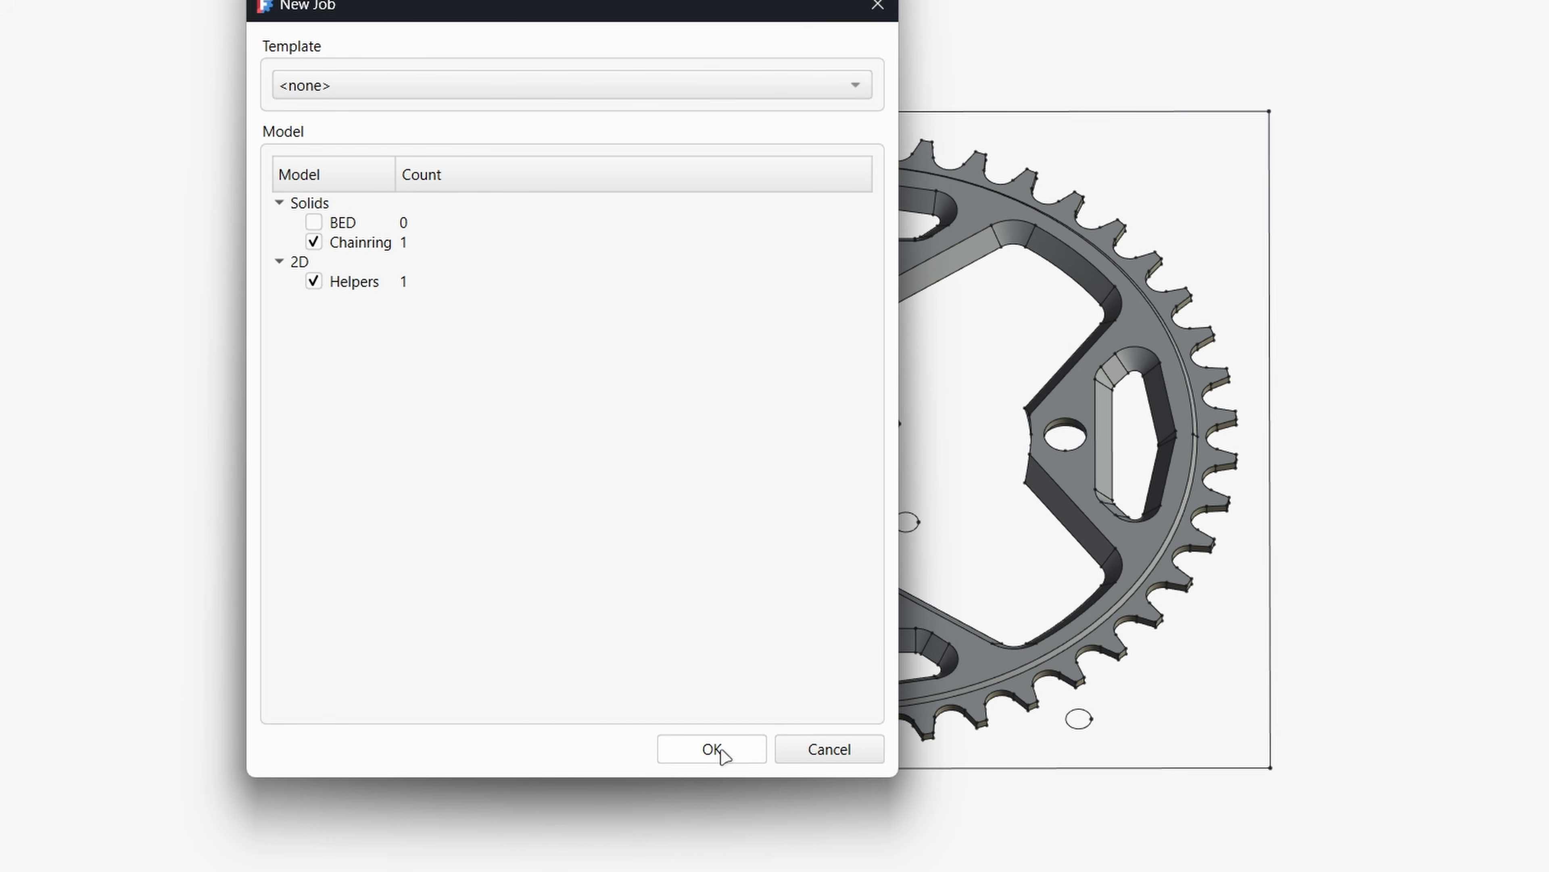
click(710, 748)
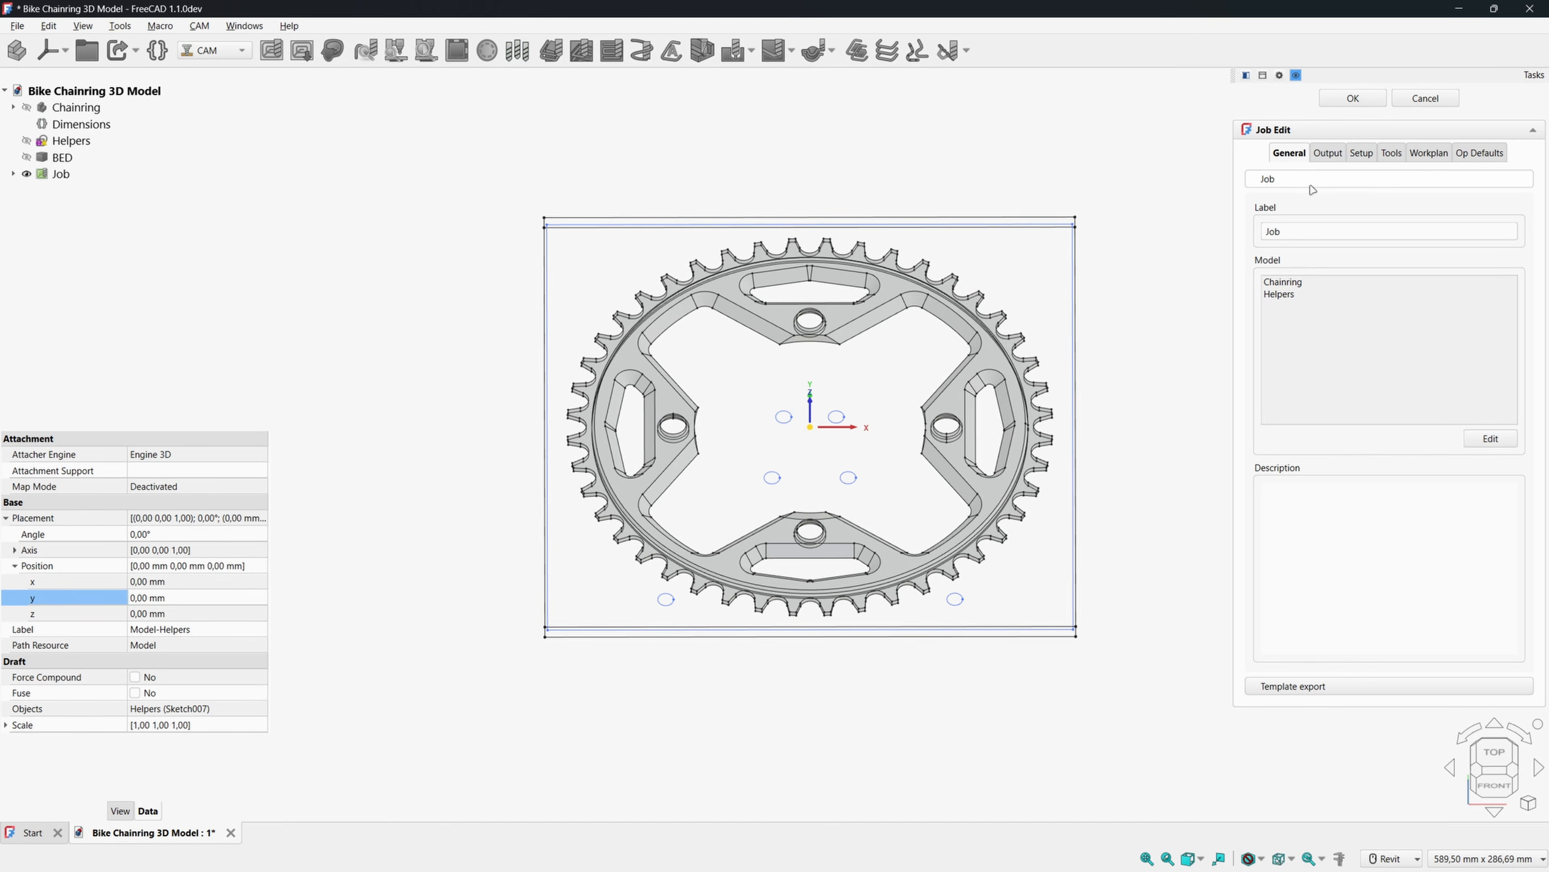
Set the job output to the linuxcnc post processor, ordered by Operation, with Split Output enabled.
click(1327, 154)
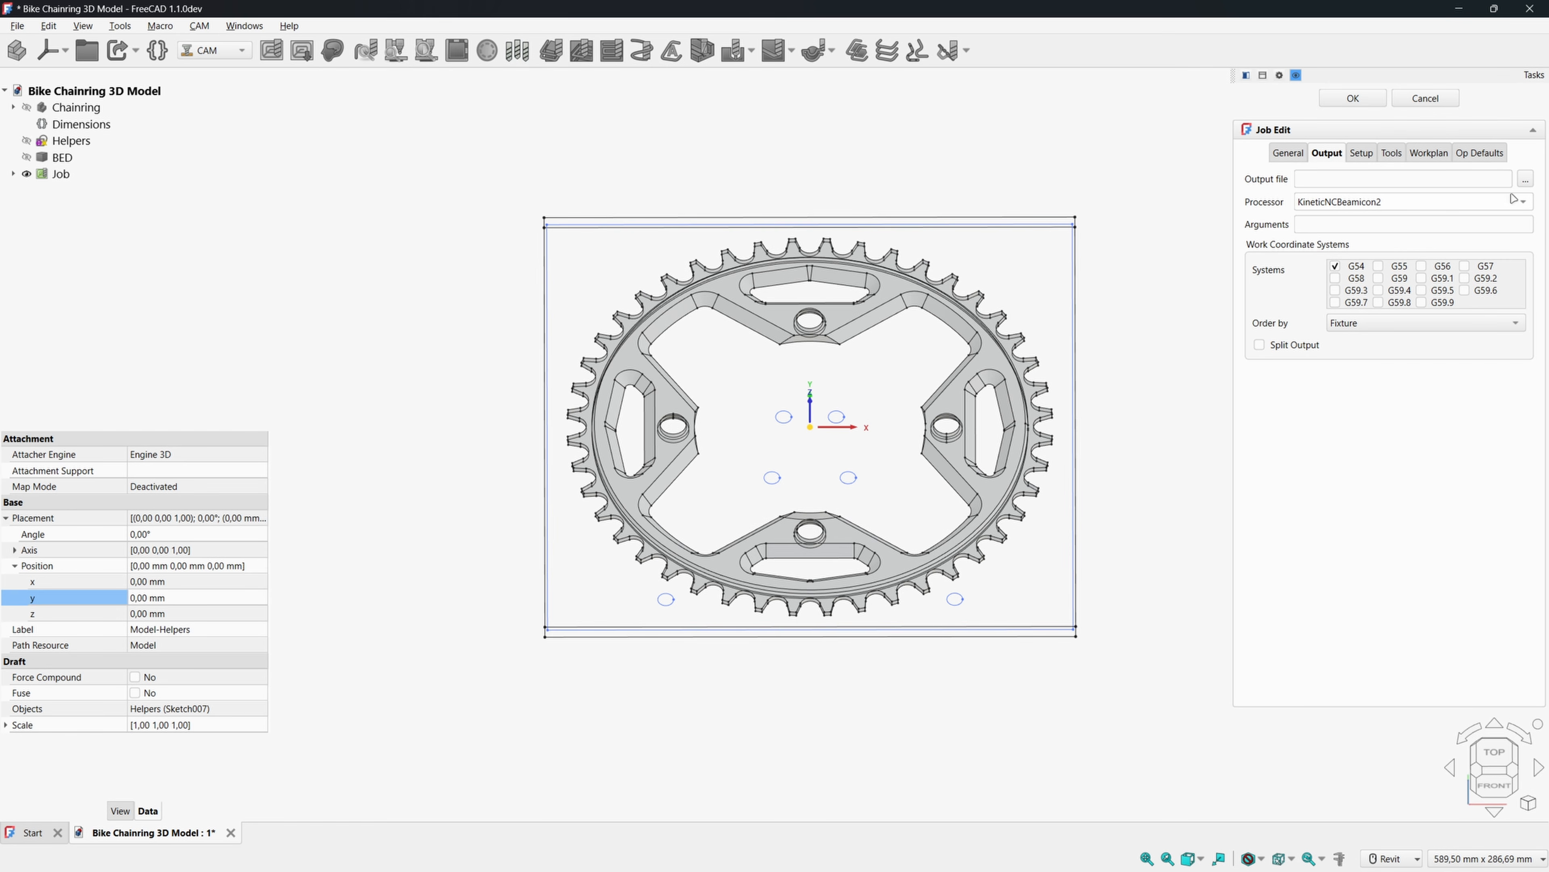
click(1524, 203)
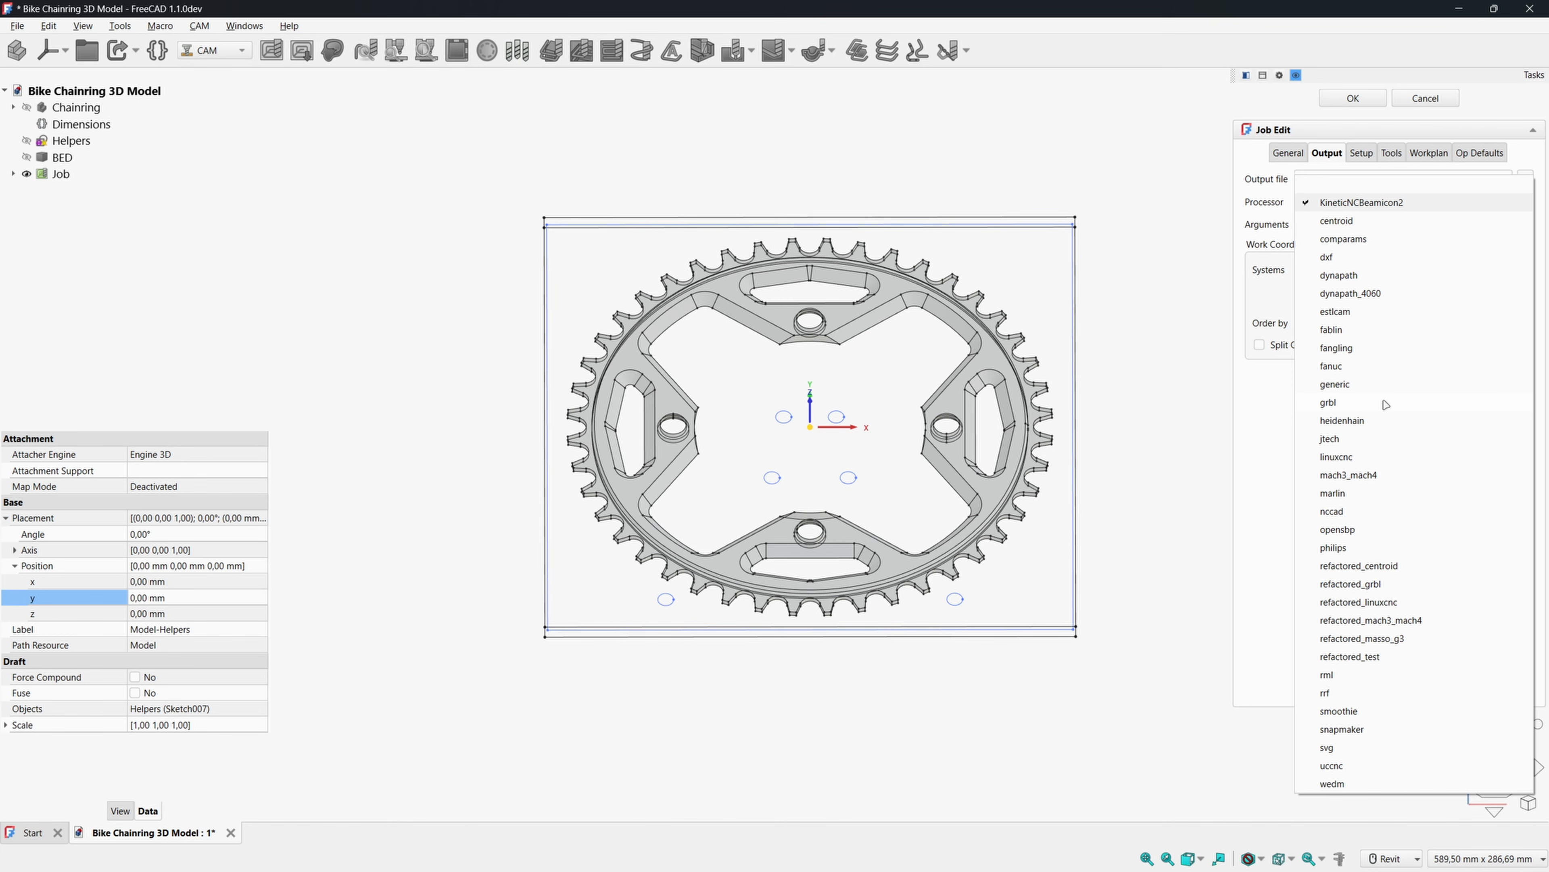
click(1352, 461)
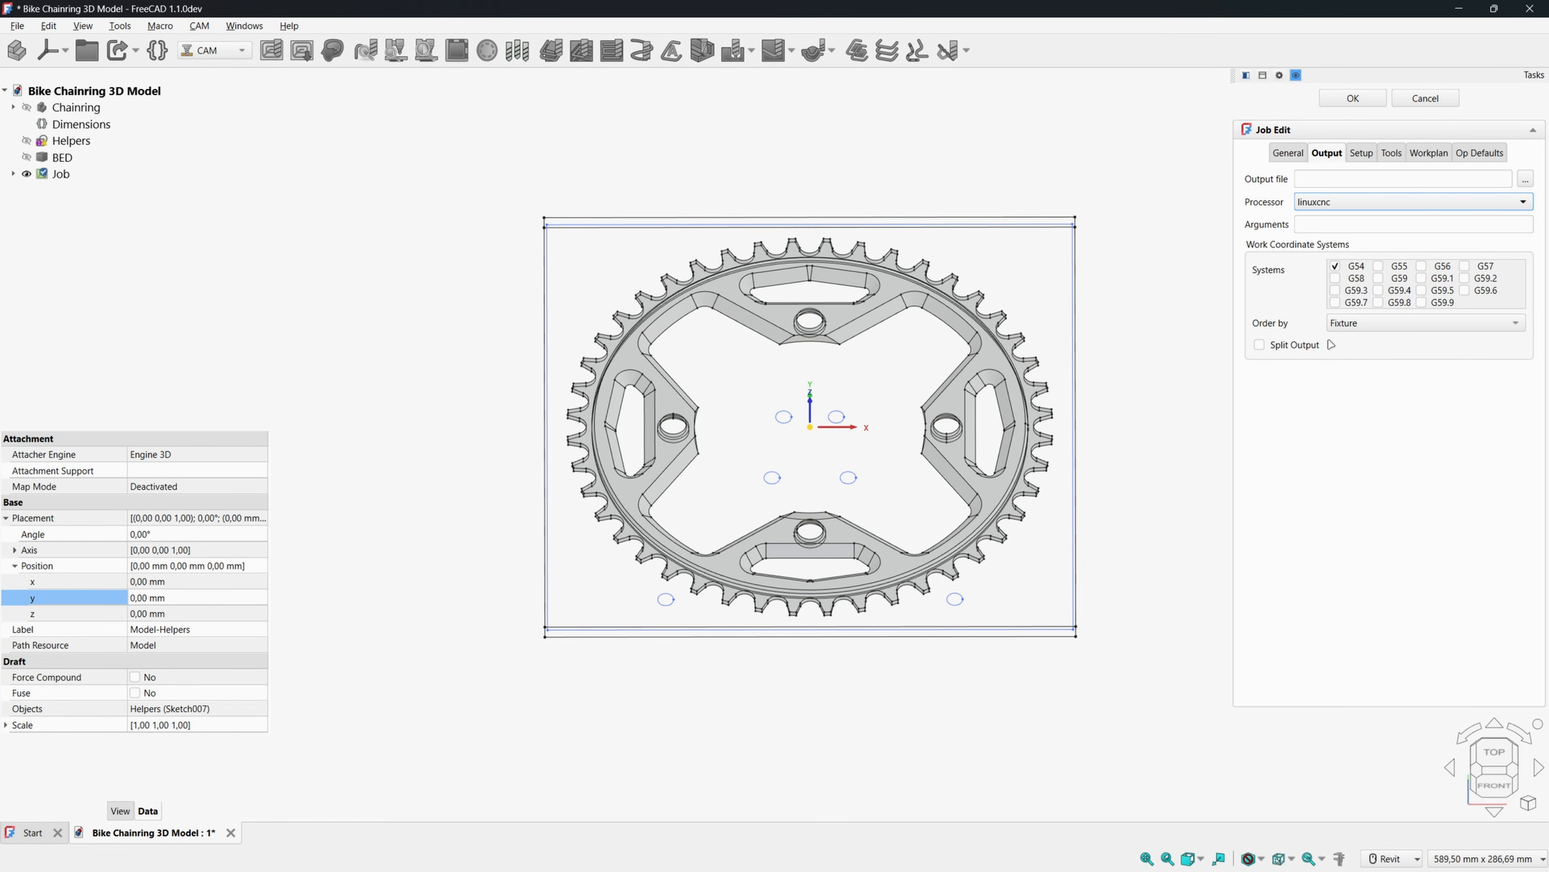
click(1363, 323)
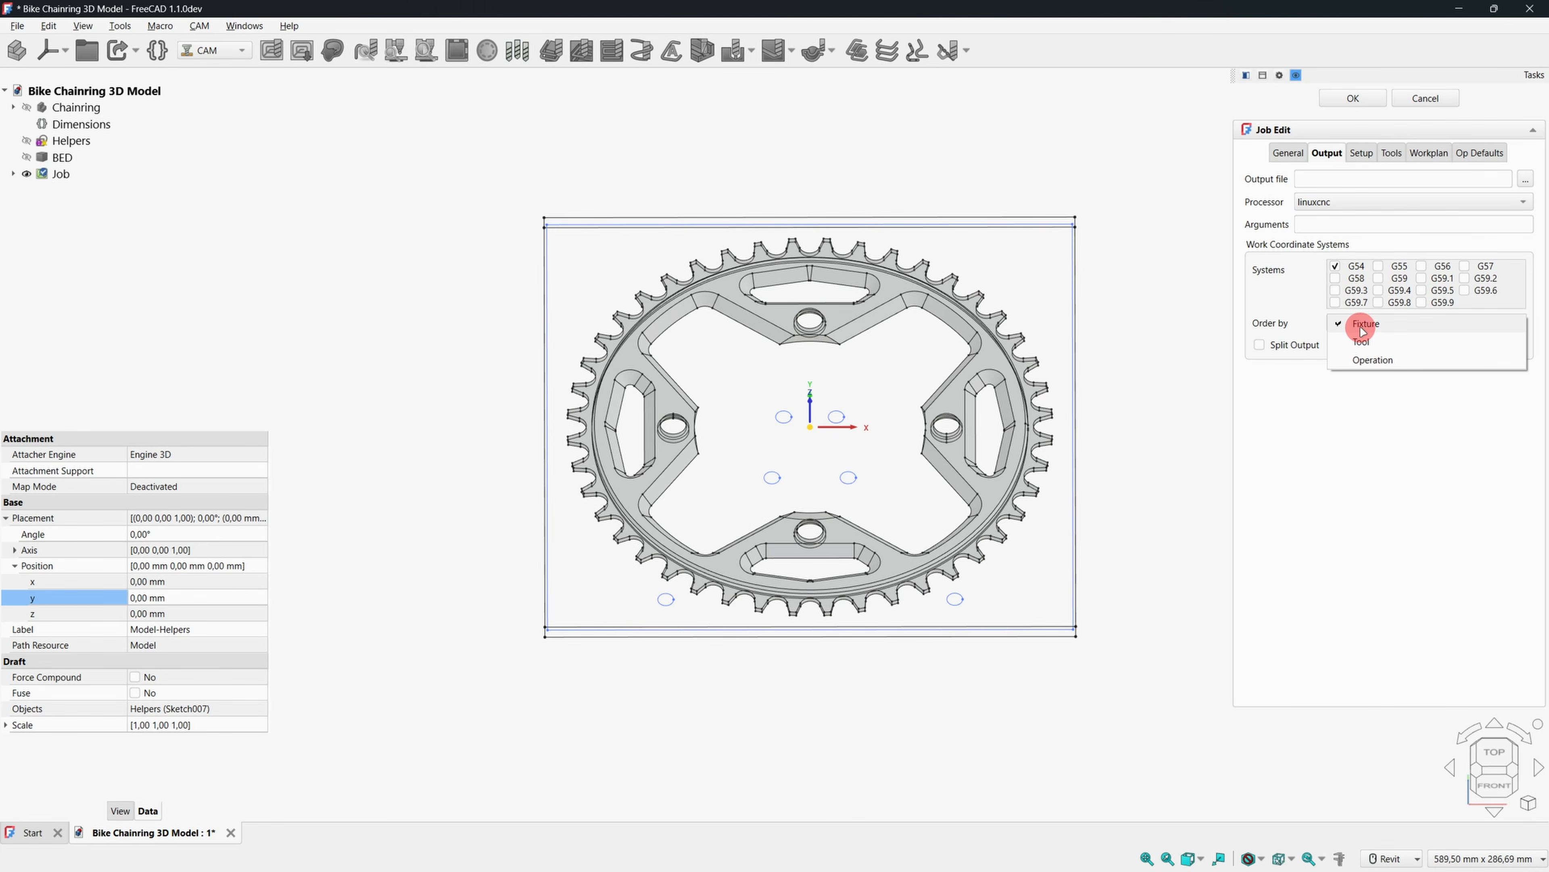
click(1369, 361)
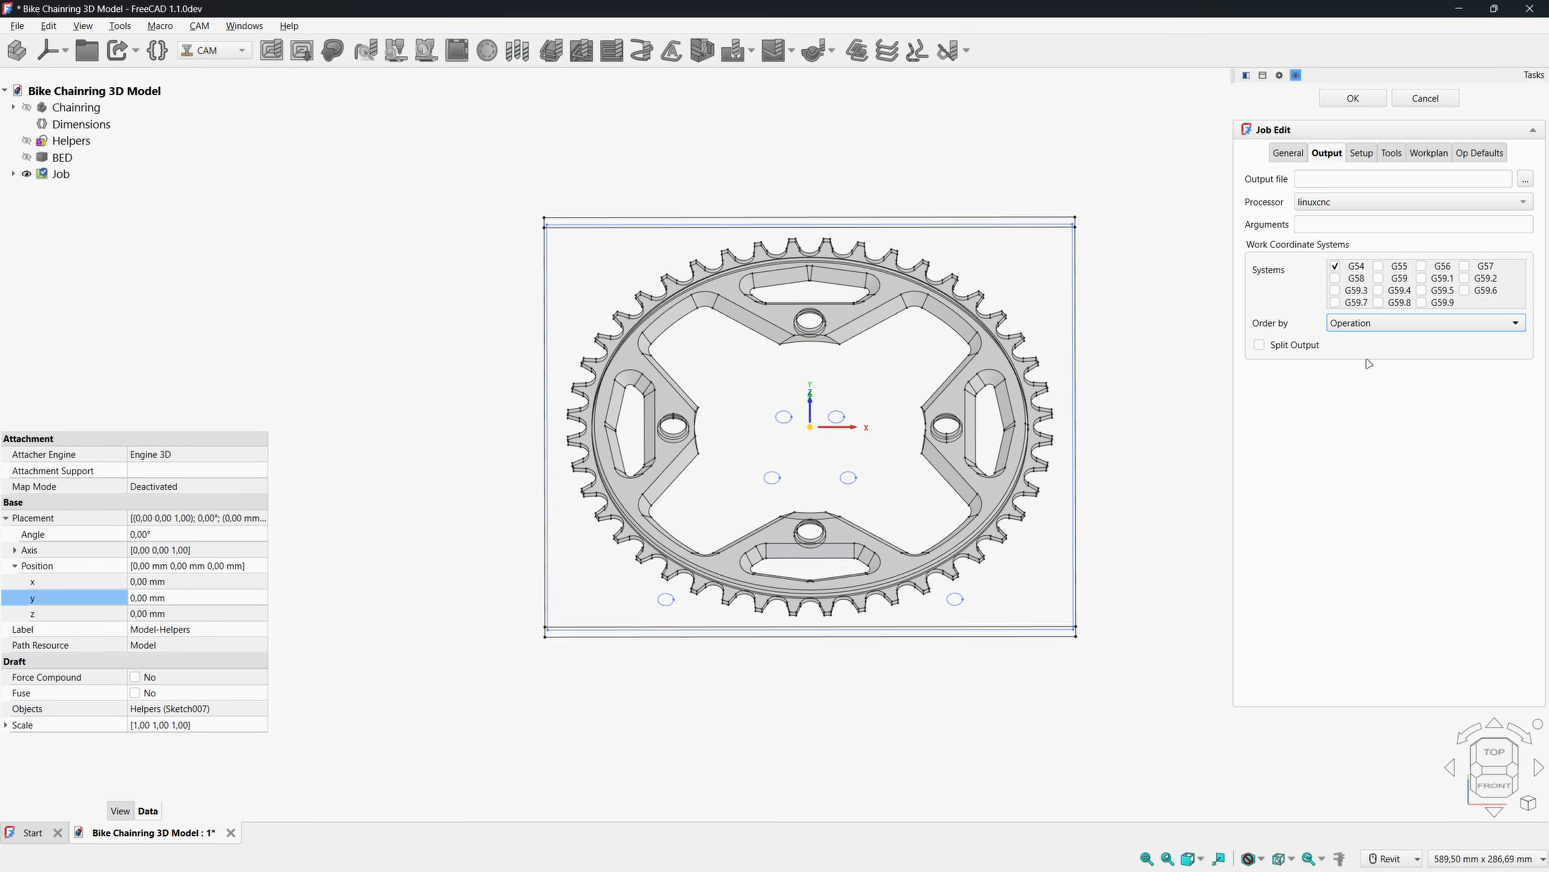
click(1260, 346)
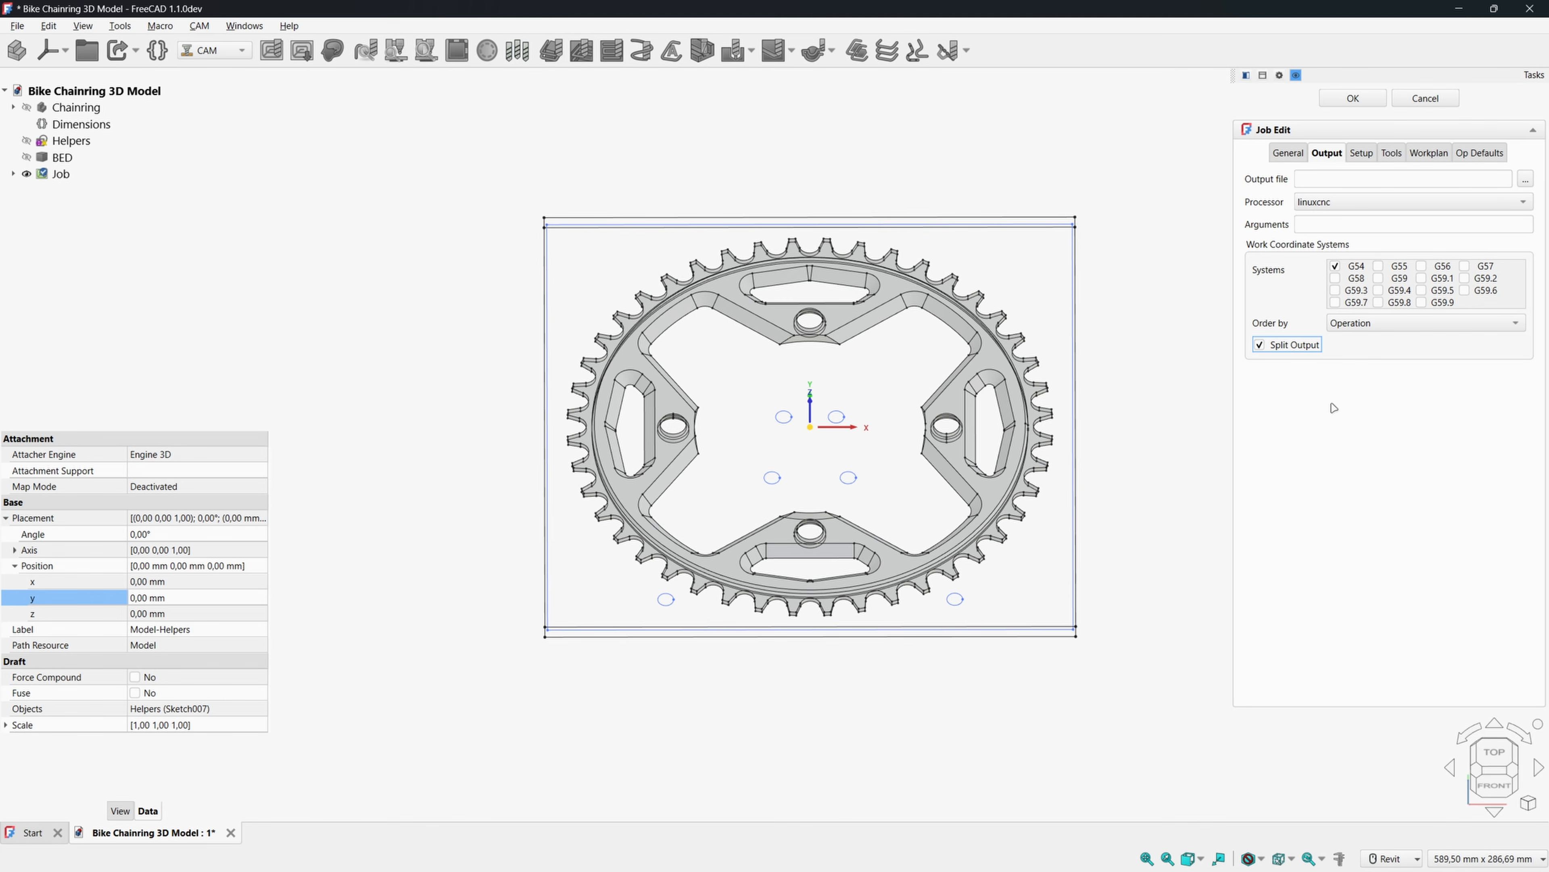
Define the job stock as a box 200 mm long, 200 mm wide and 4 mm high.
click(1360, 154)
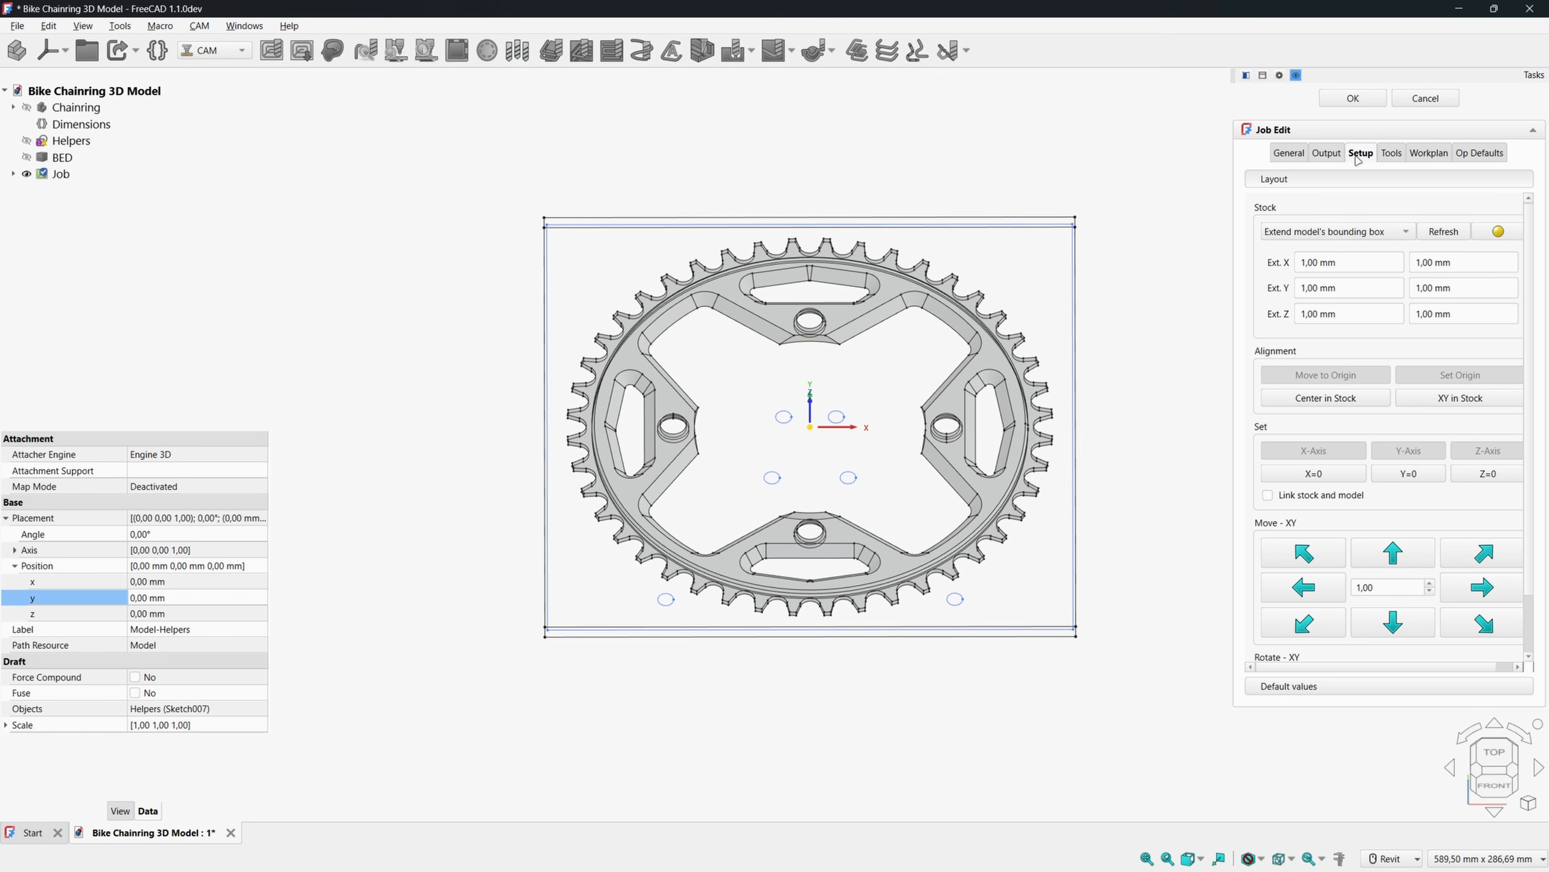
click(1380, 231)
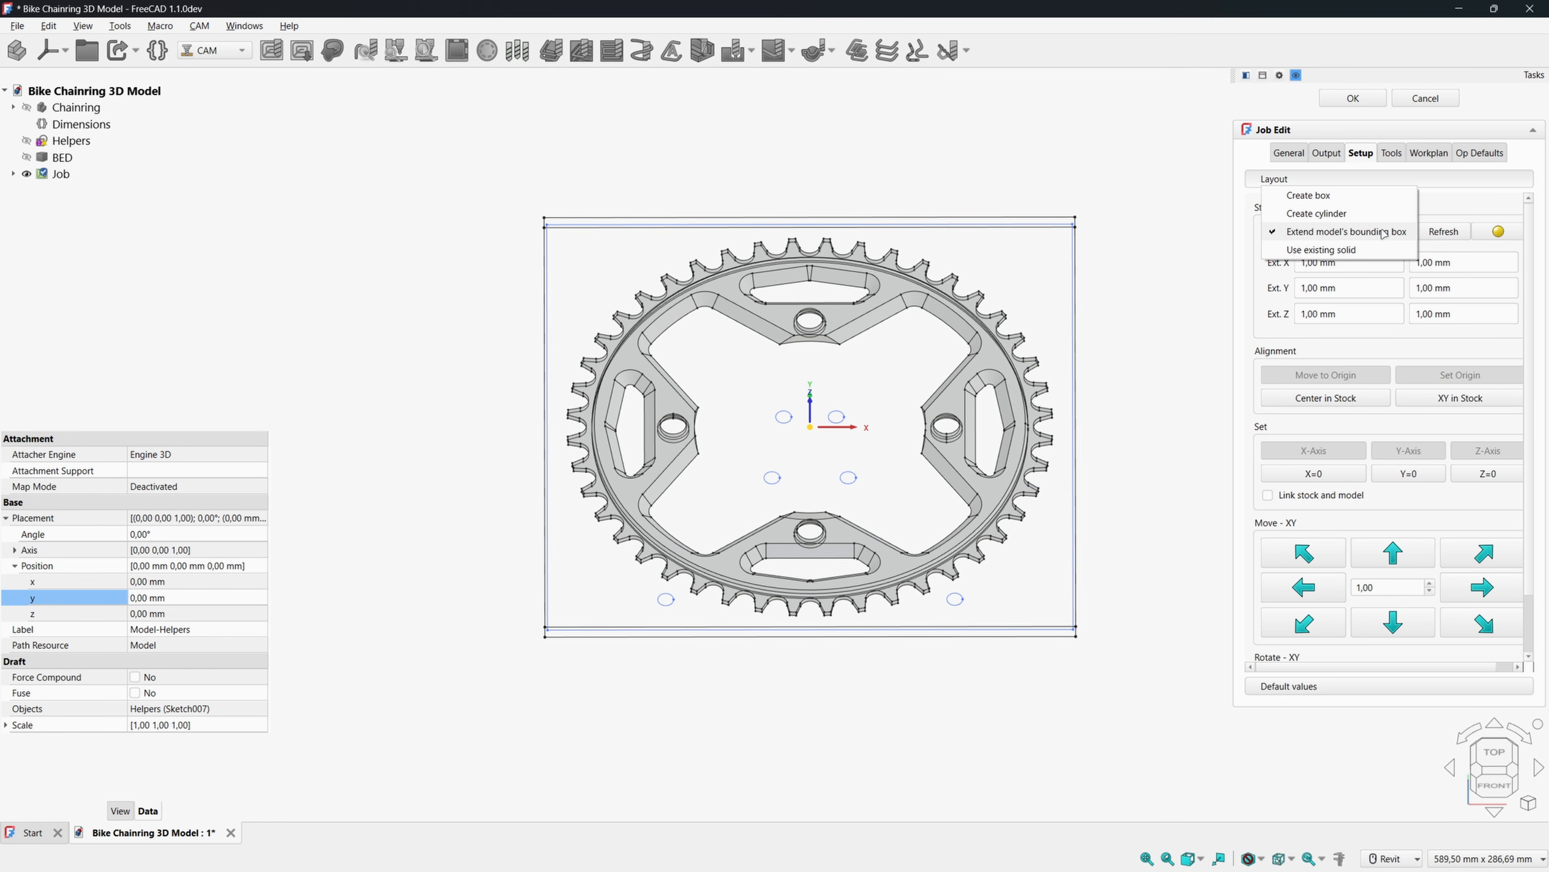
click(1334, 195)
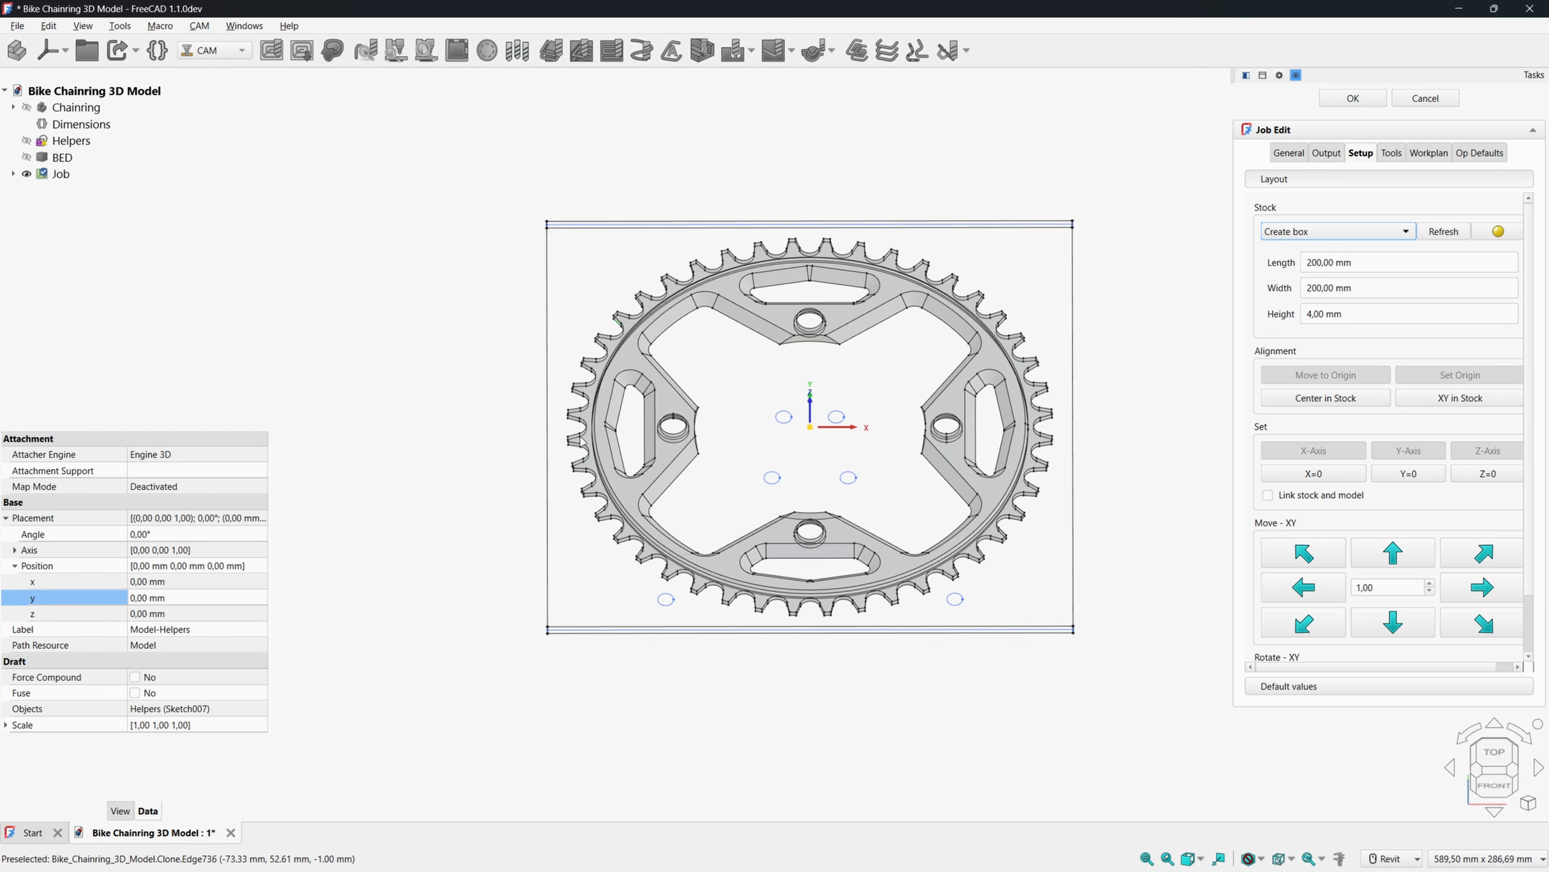
Set the job origin at the stock's front-left corner on its upper face.
scroll(549, 616, up, 5)
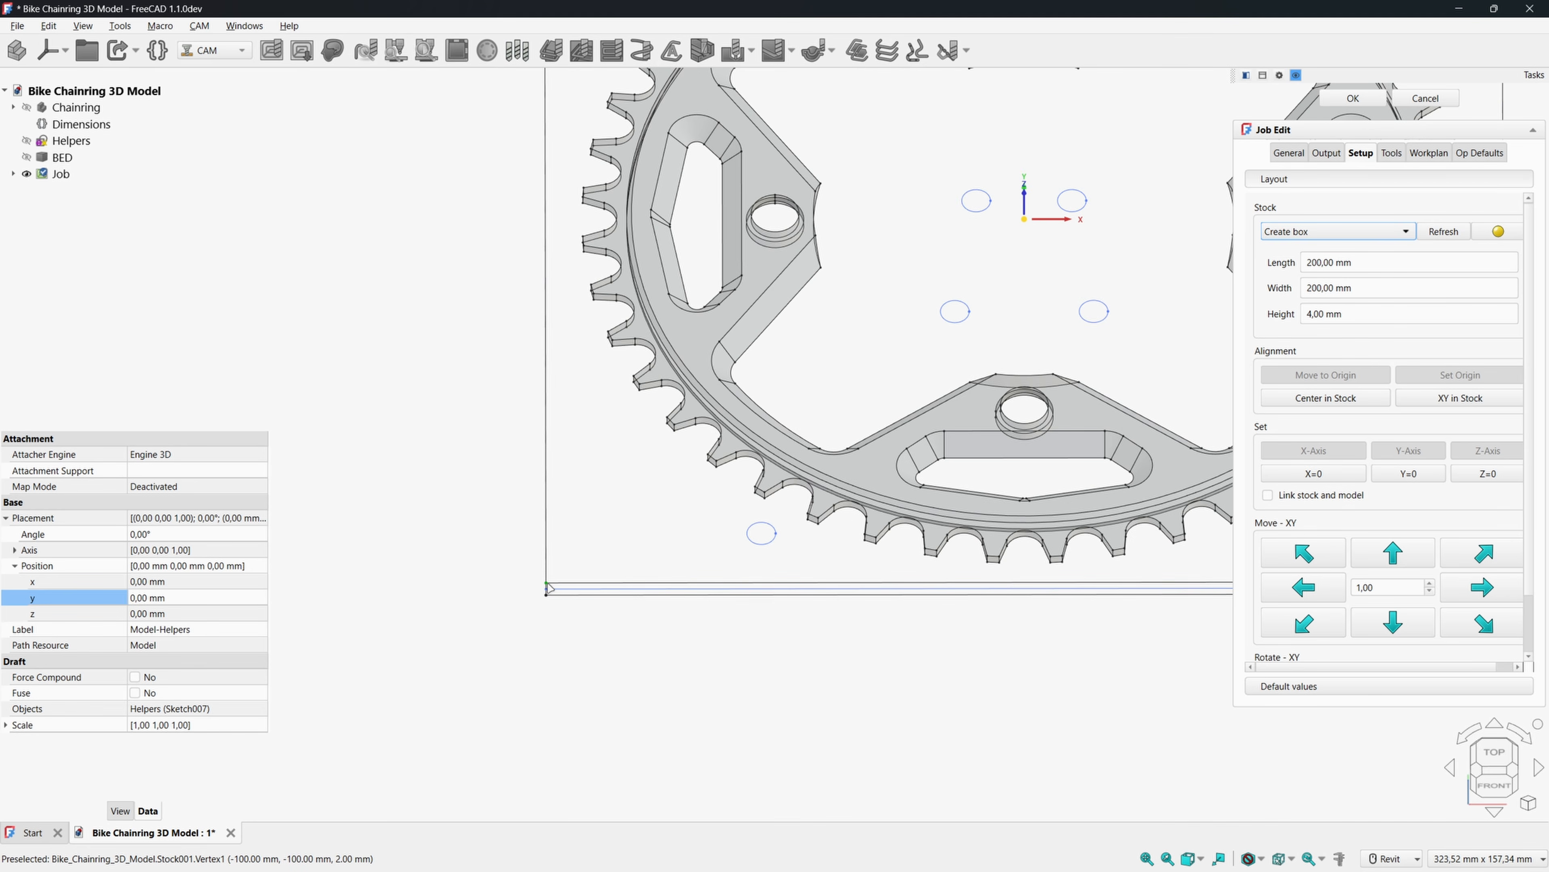
click(548, 588)
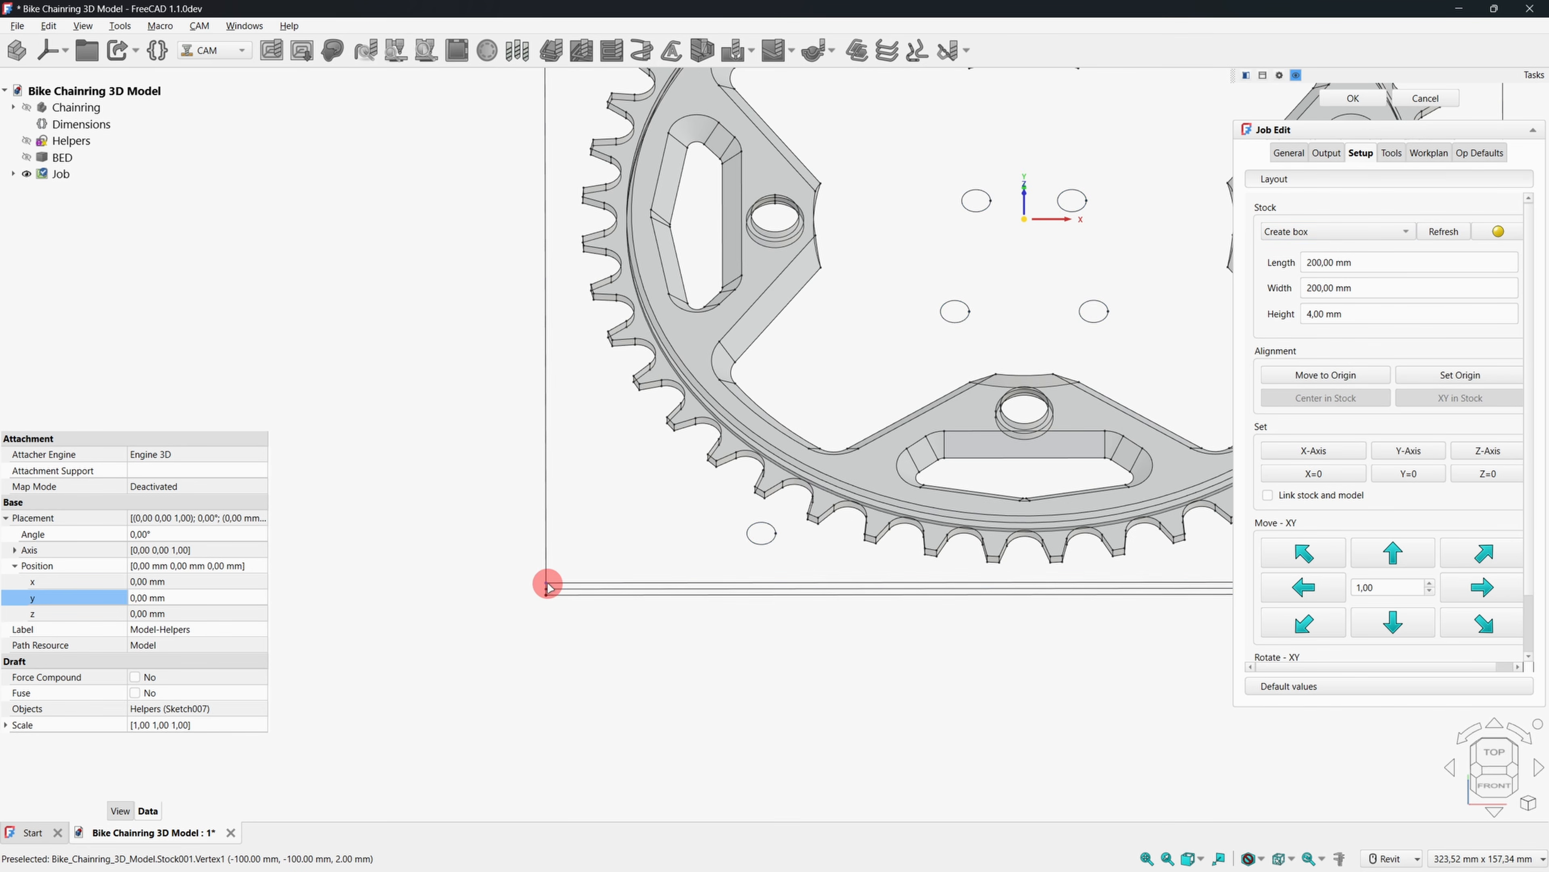
click(1450, 375)
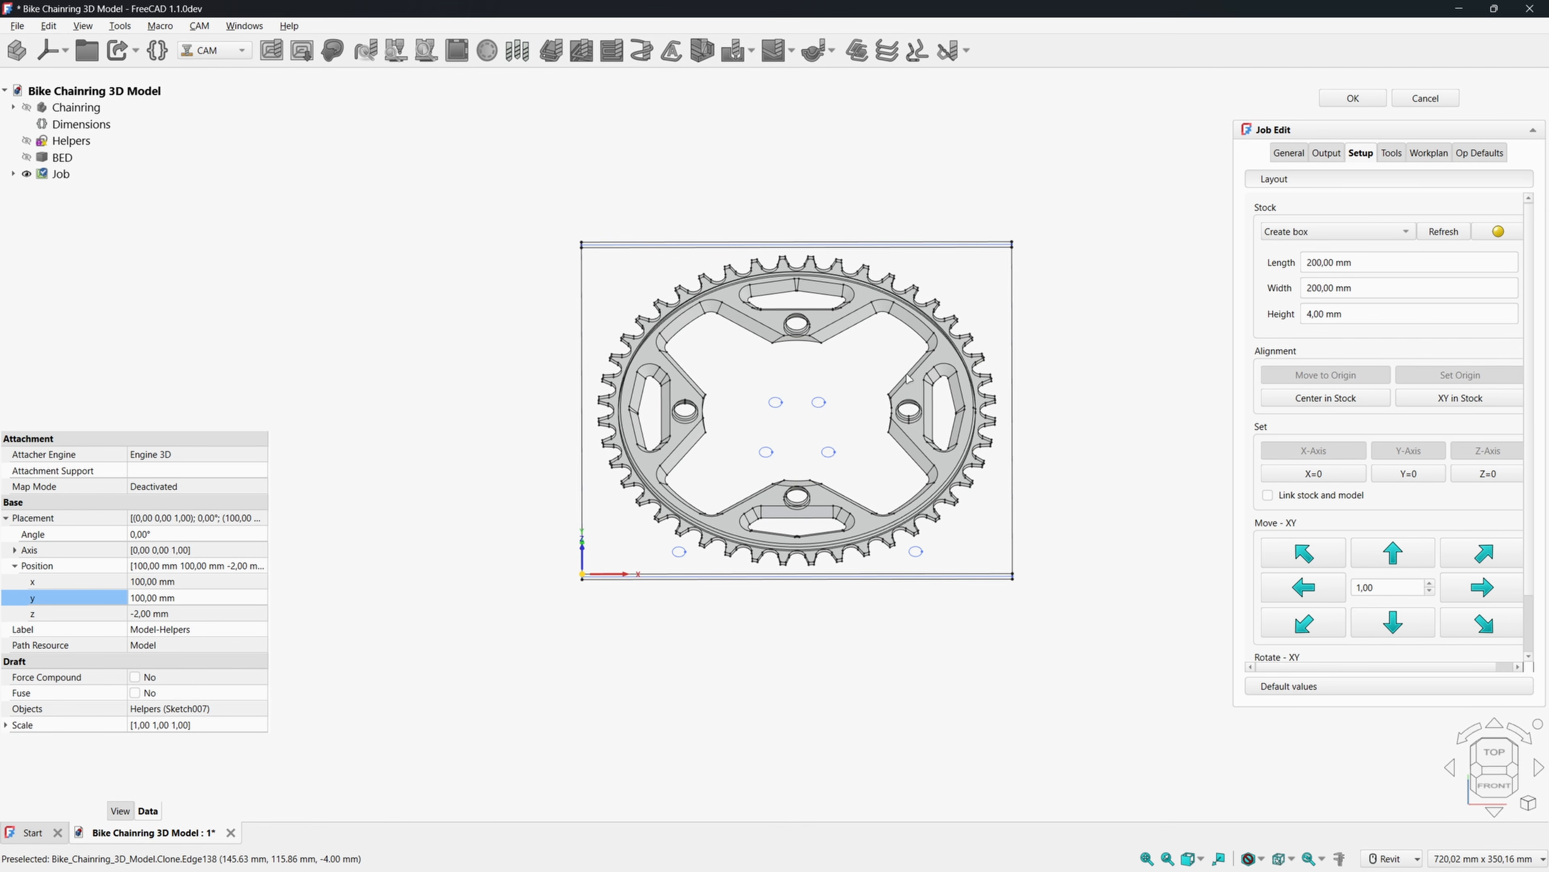
Examine how the job's chainring and helper models sit within the stock and relative to the origin, from the front and at an angle.
click(13, 174)
click(23, 207)
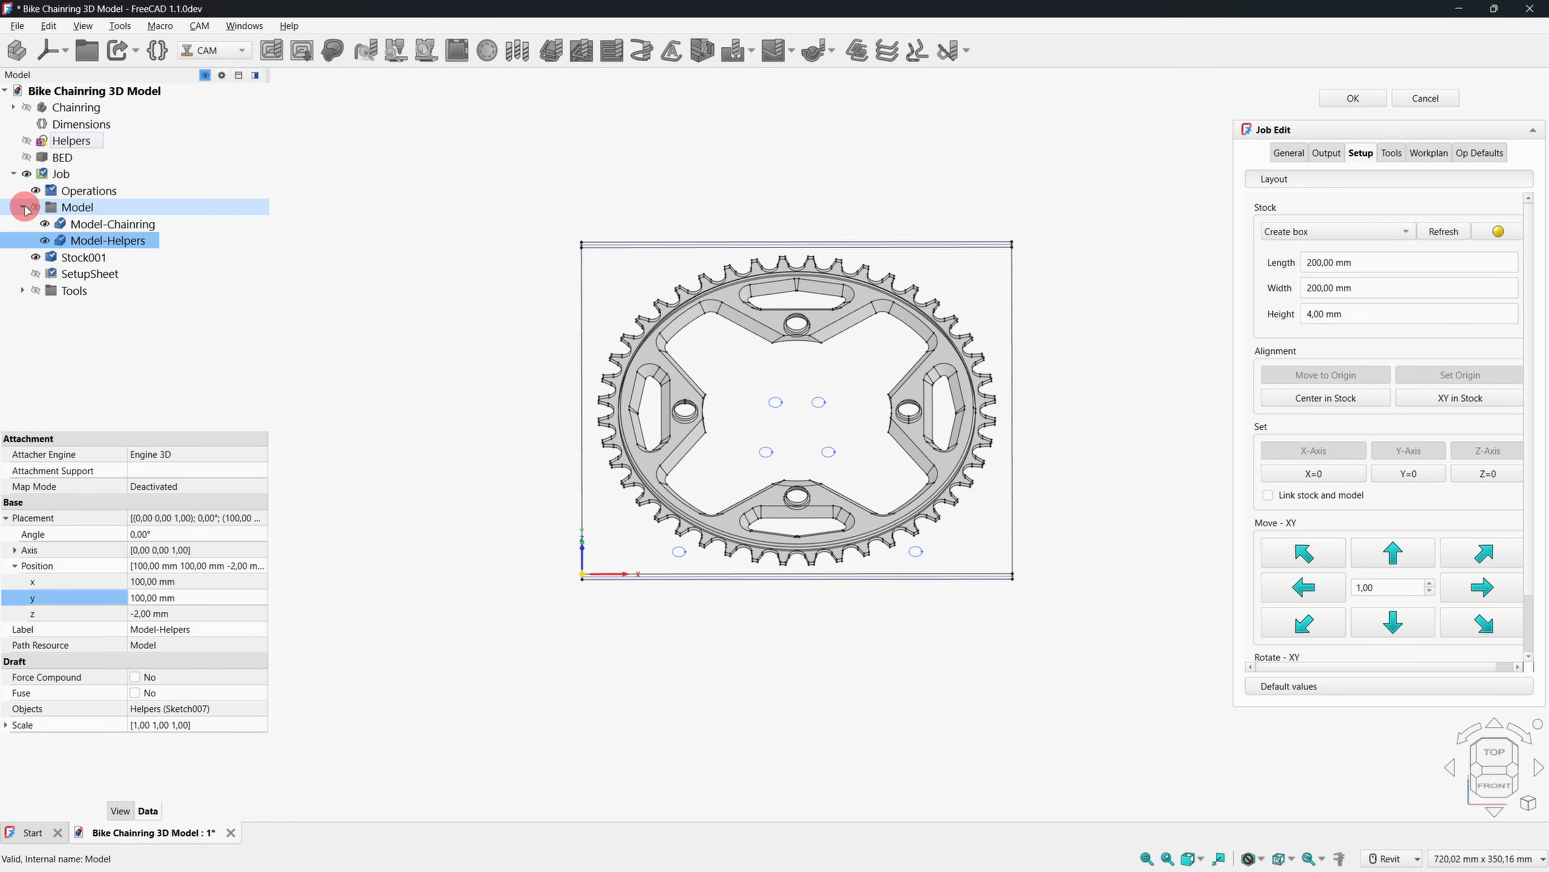
click(111, 224)
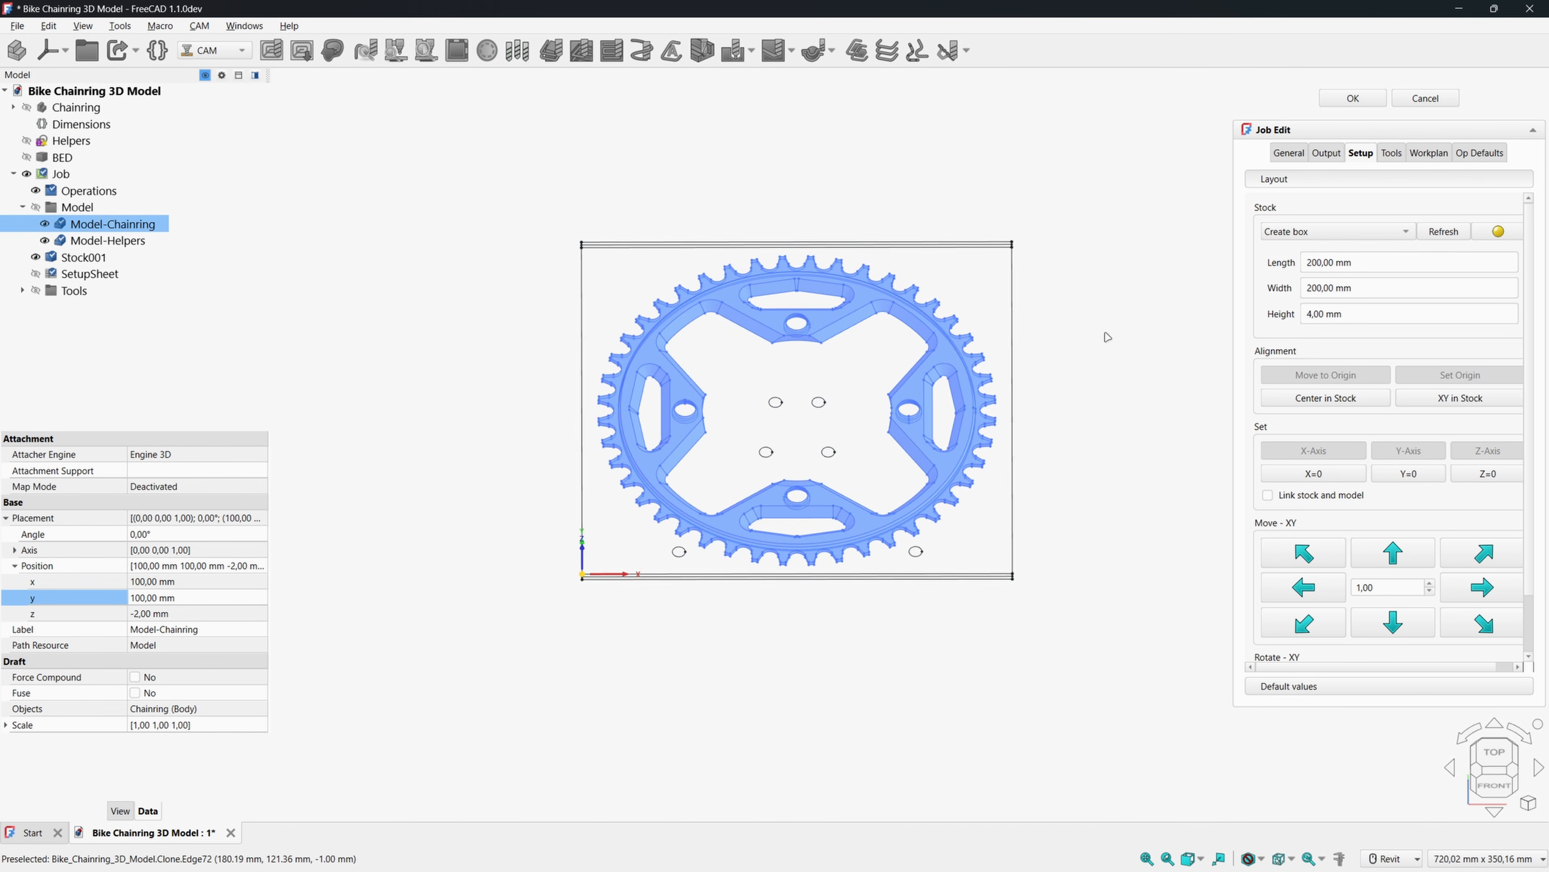
click(1347, 401)
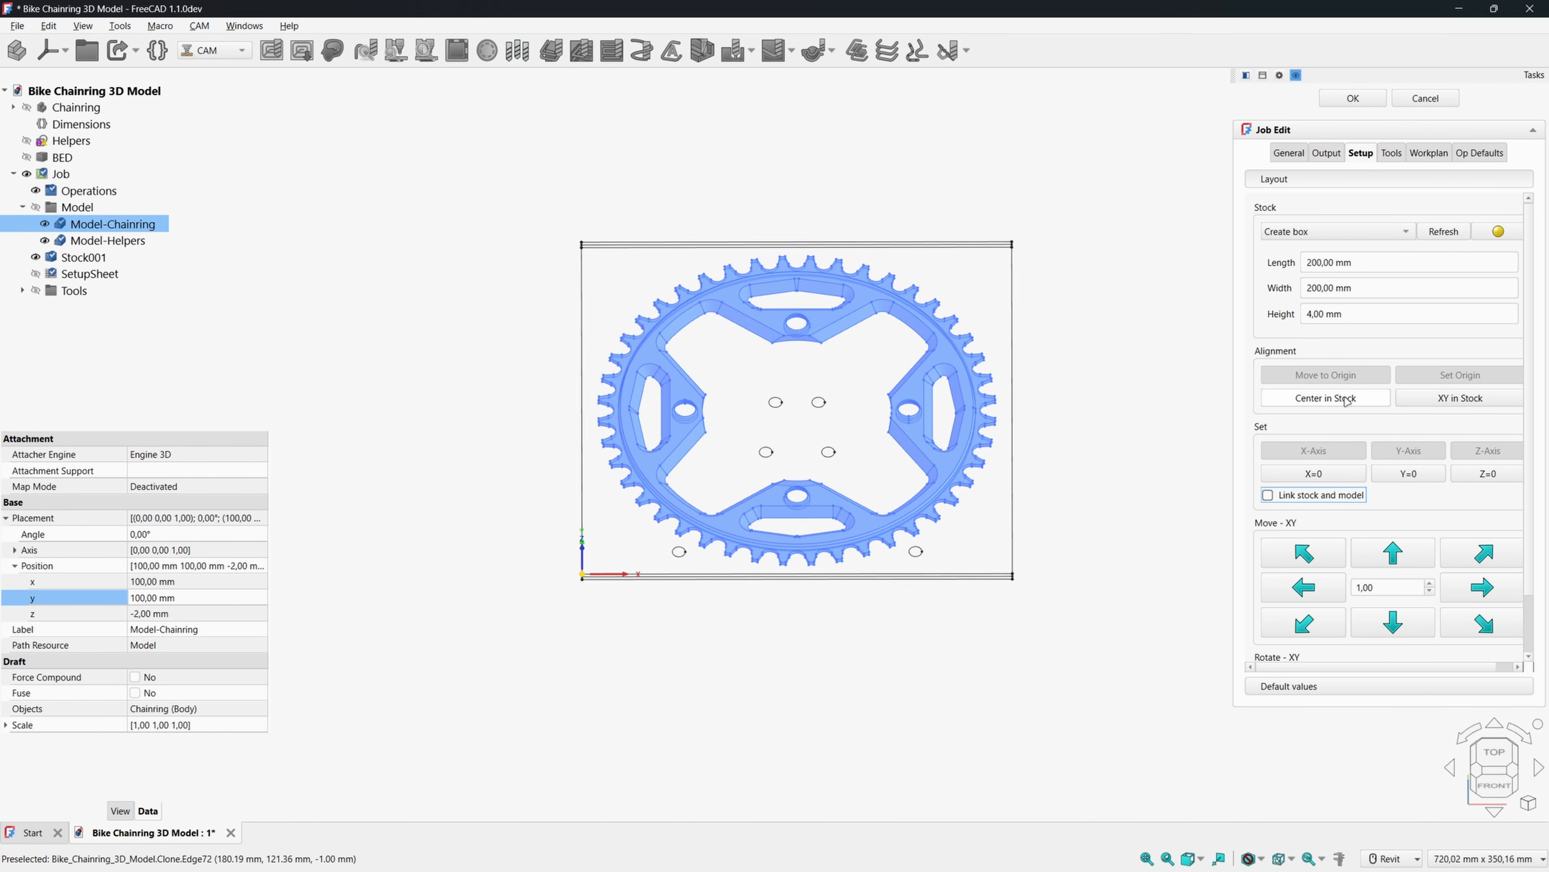
click(95, 244)
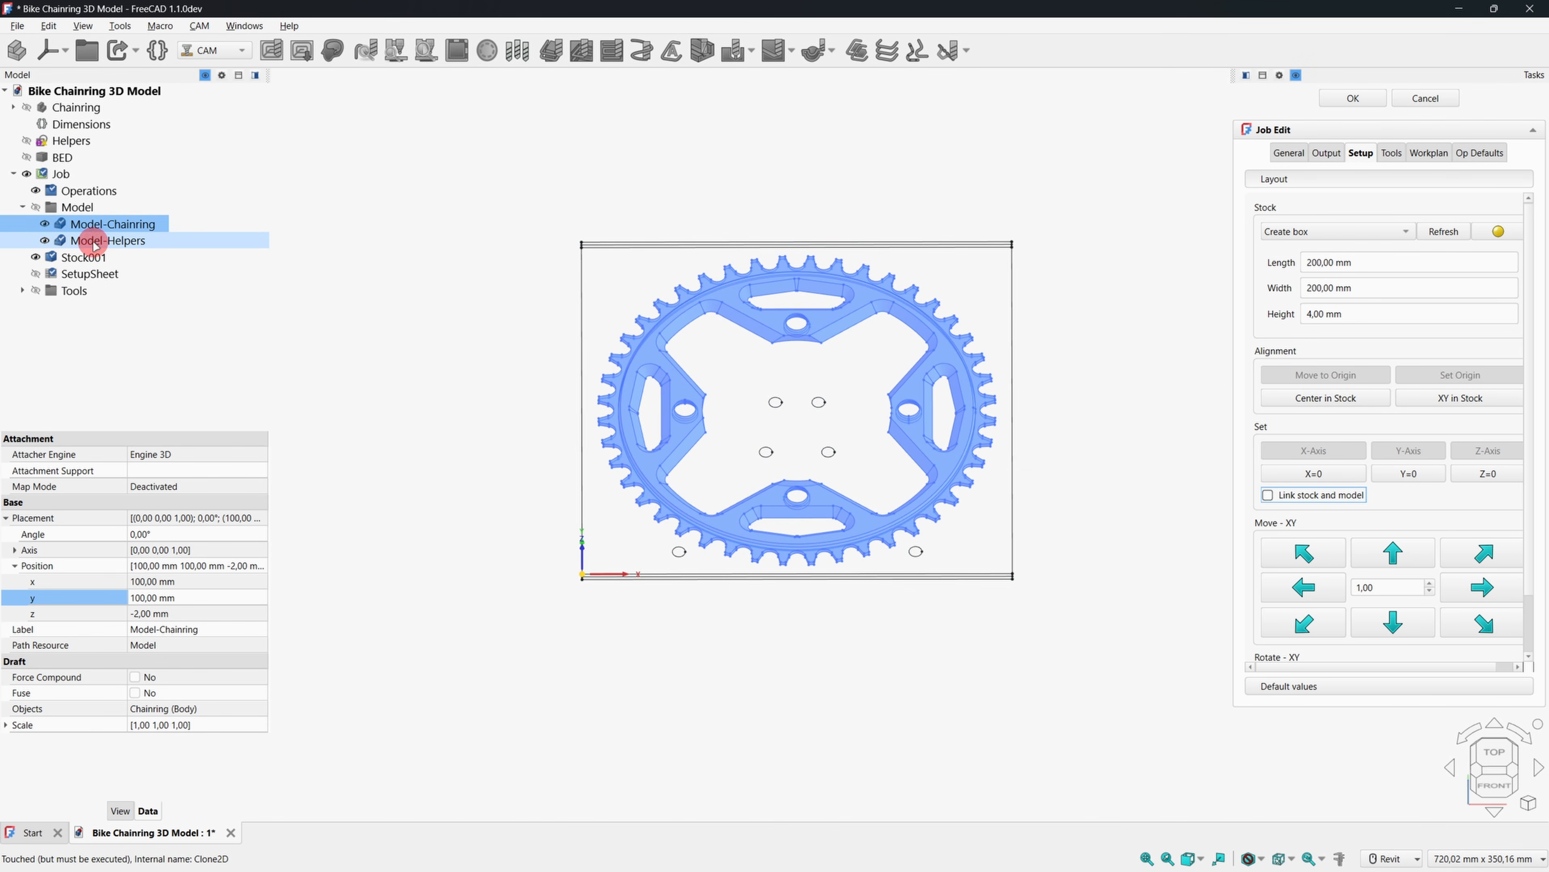
key(1)
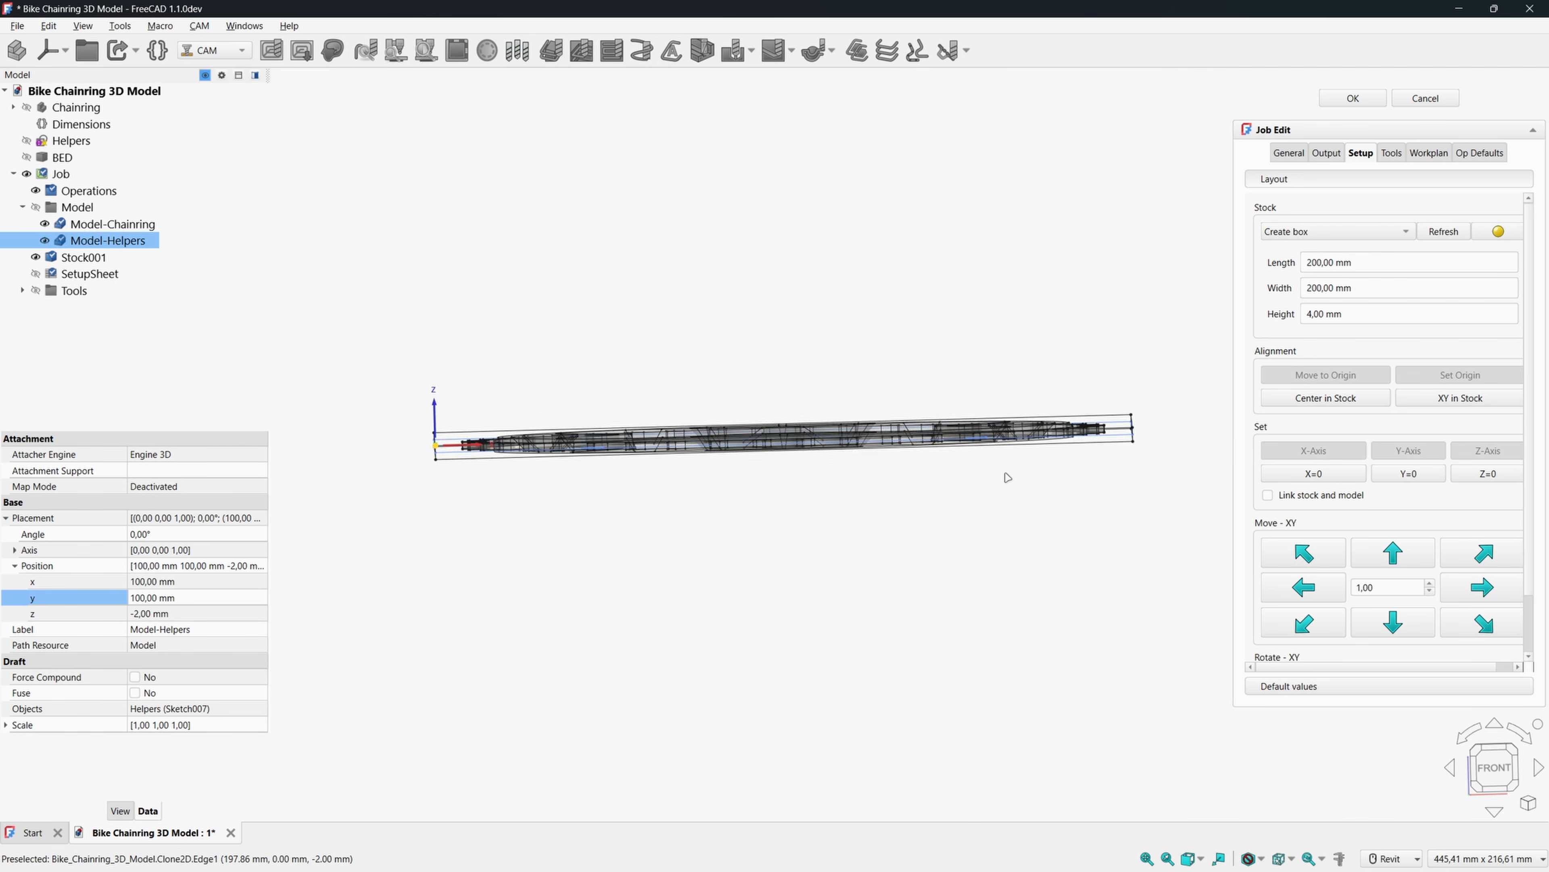
scroll(1006, 473, up, 2)
shift+middle_drag(1005, 473, 1022, 485)
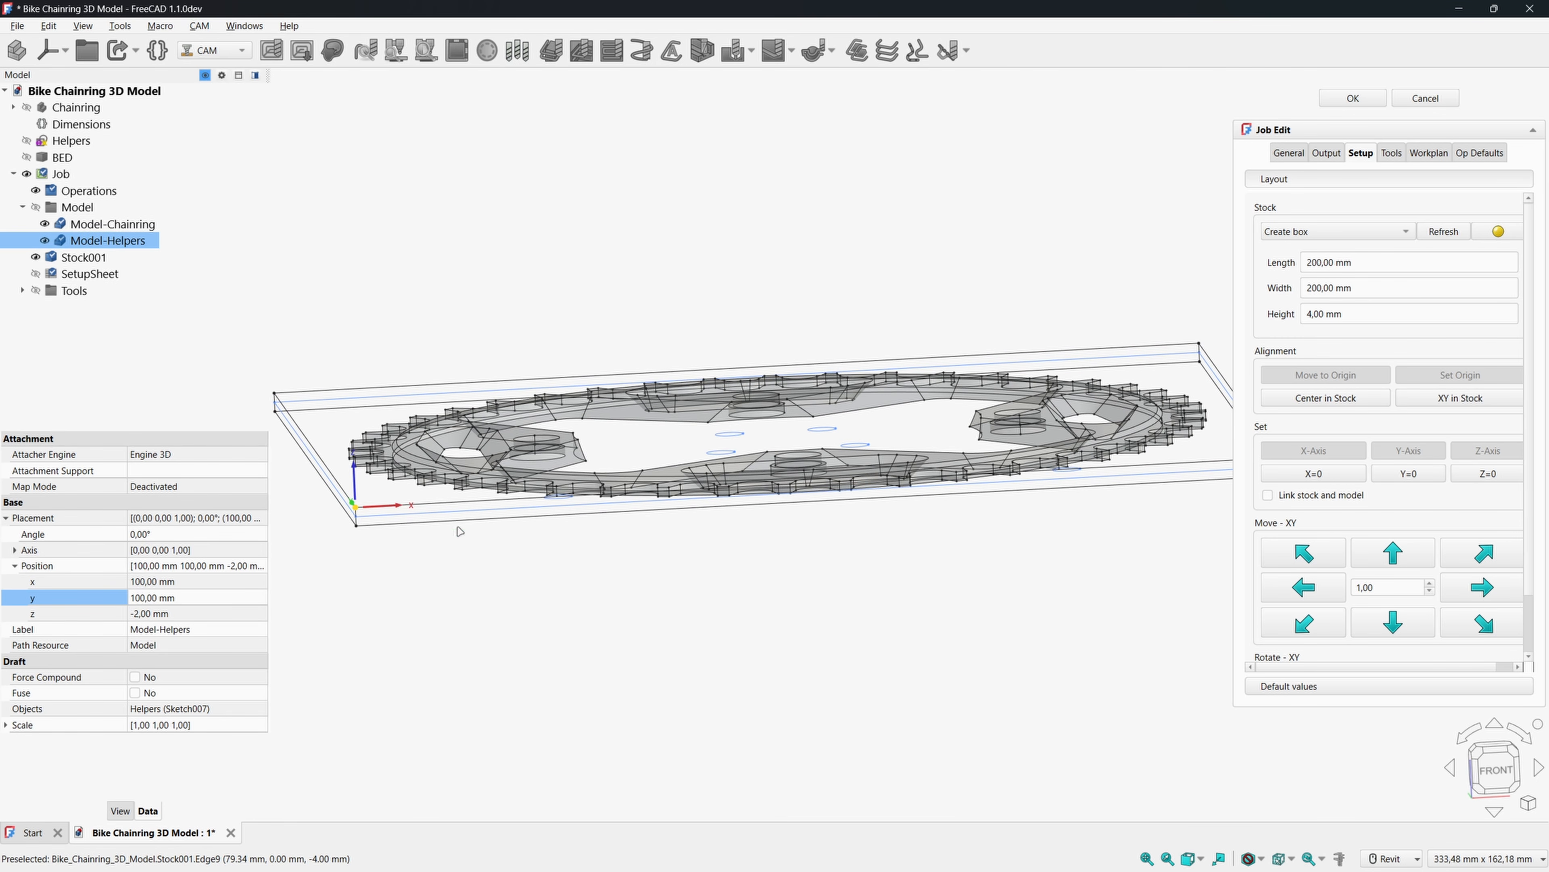
shift+middle_drag(457, 526, 458, 524)
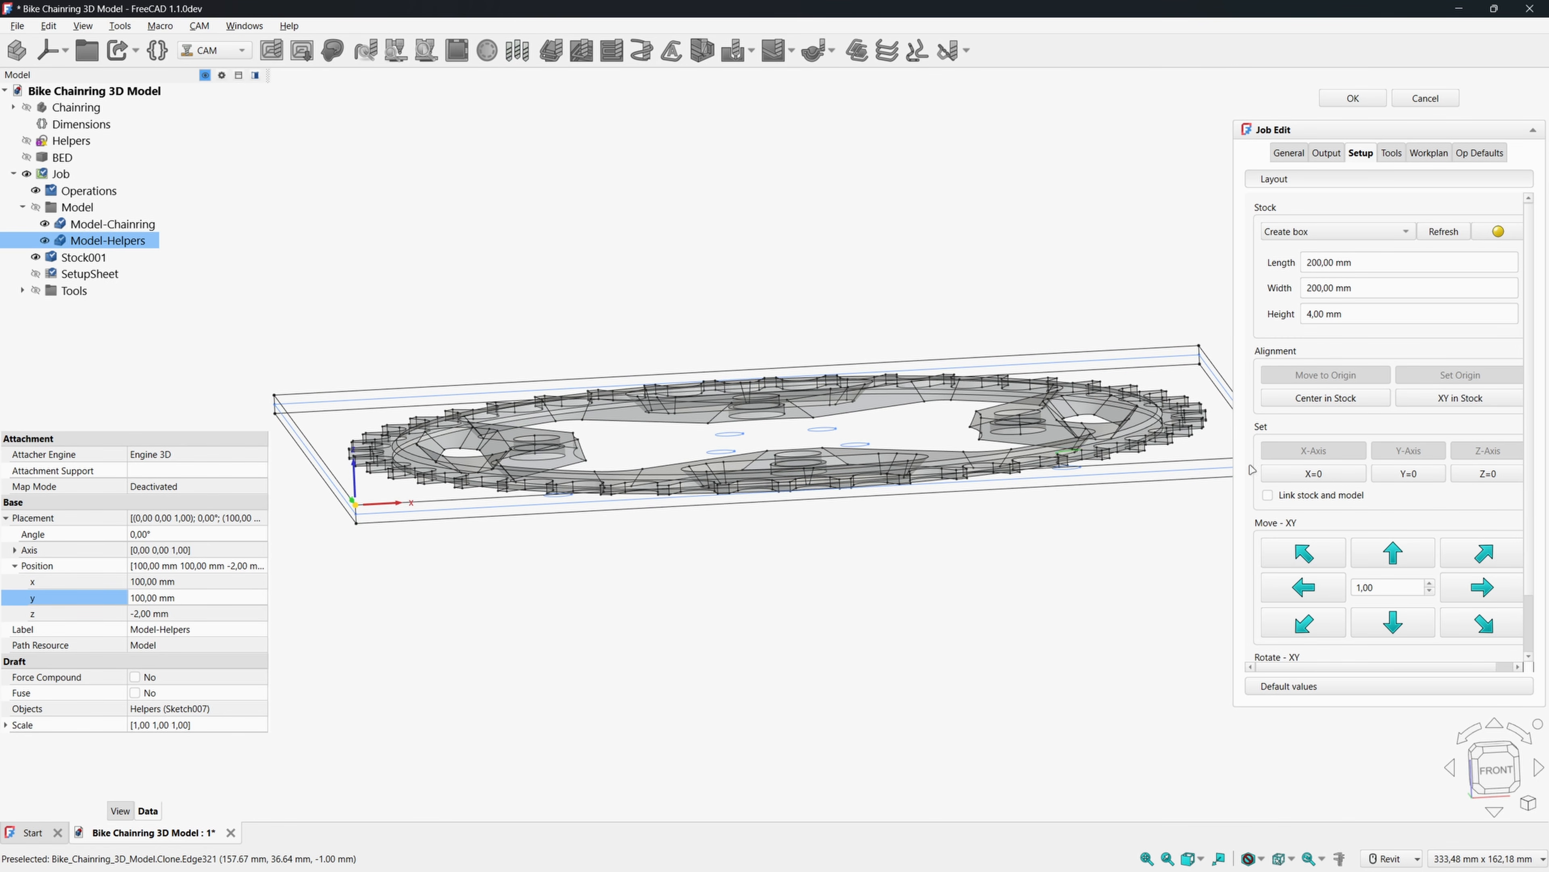
click(1496, 770)
scroll(1098, 462, down, 2)
shift+middle_drag(1101, 454, 1079, 469)
scroll(1077, 464, down, 2)
Review the job's tools, workplan and operation defaults, and accept the job settings.
click(1389, 153)
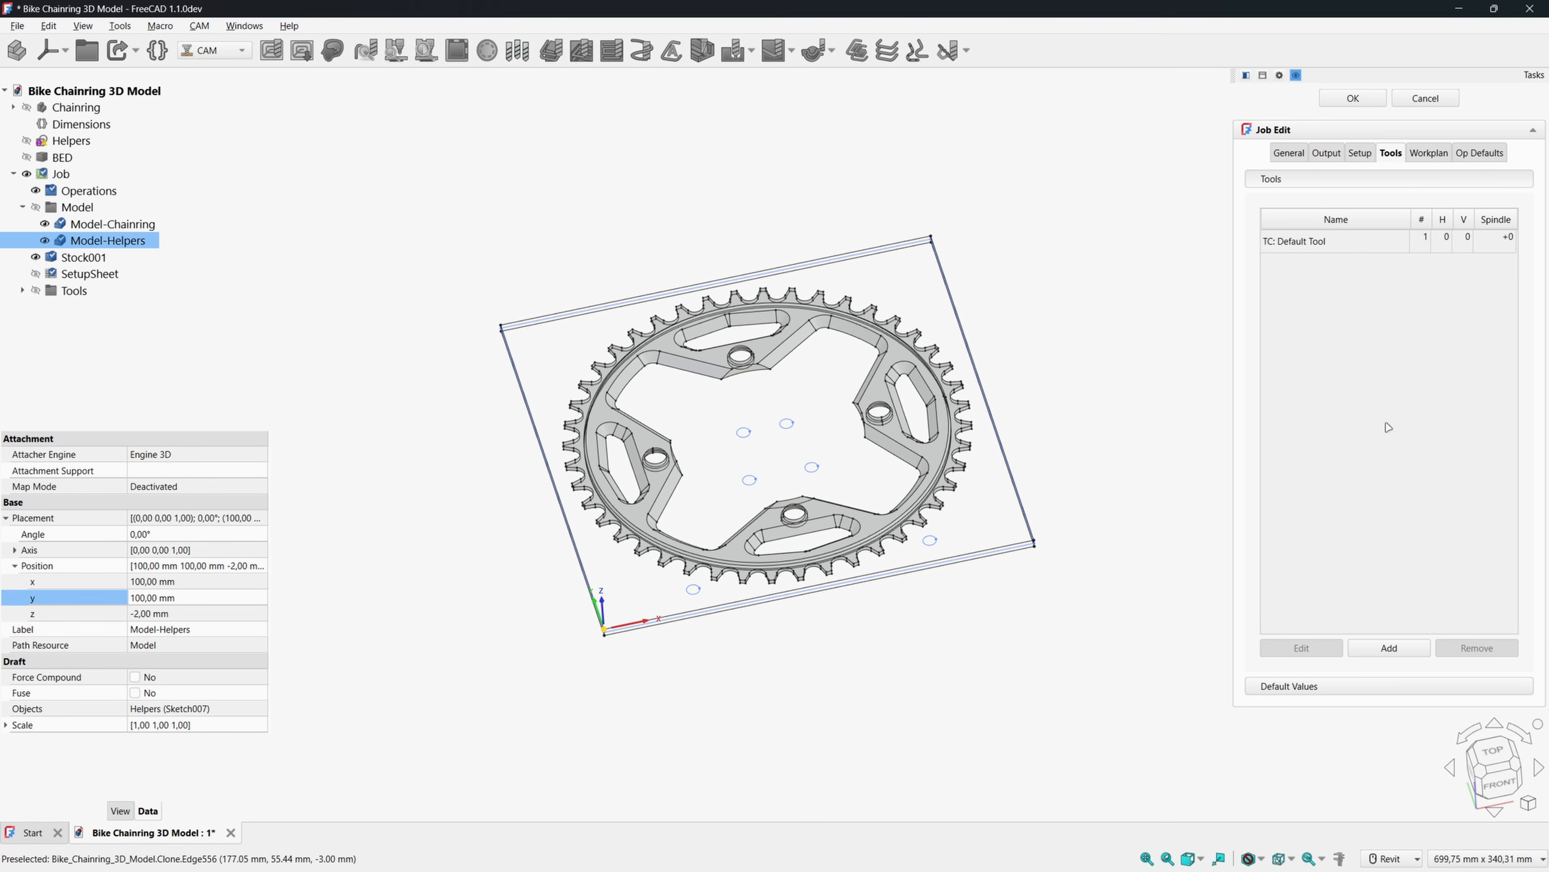
click(1429, 152)
click(1472, 154)
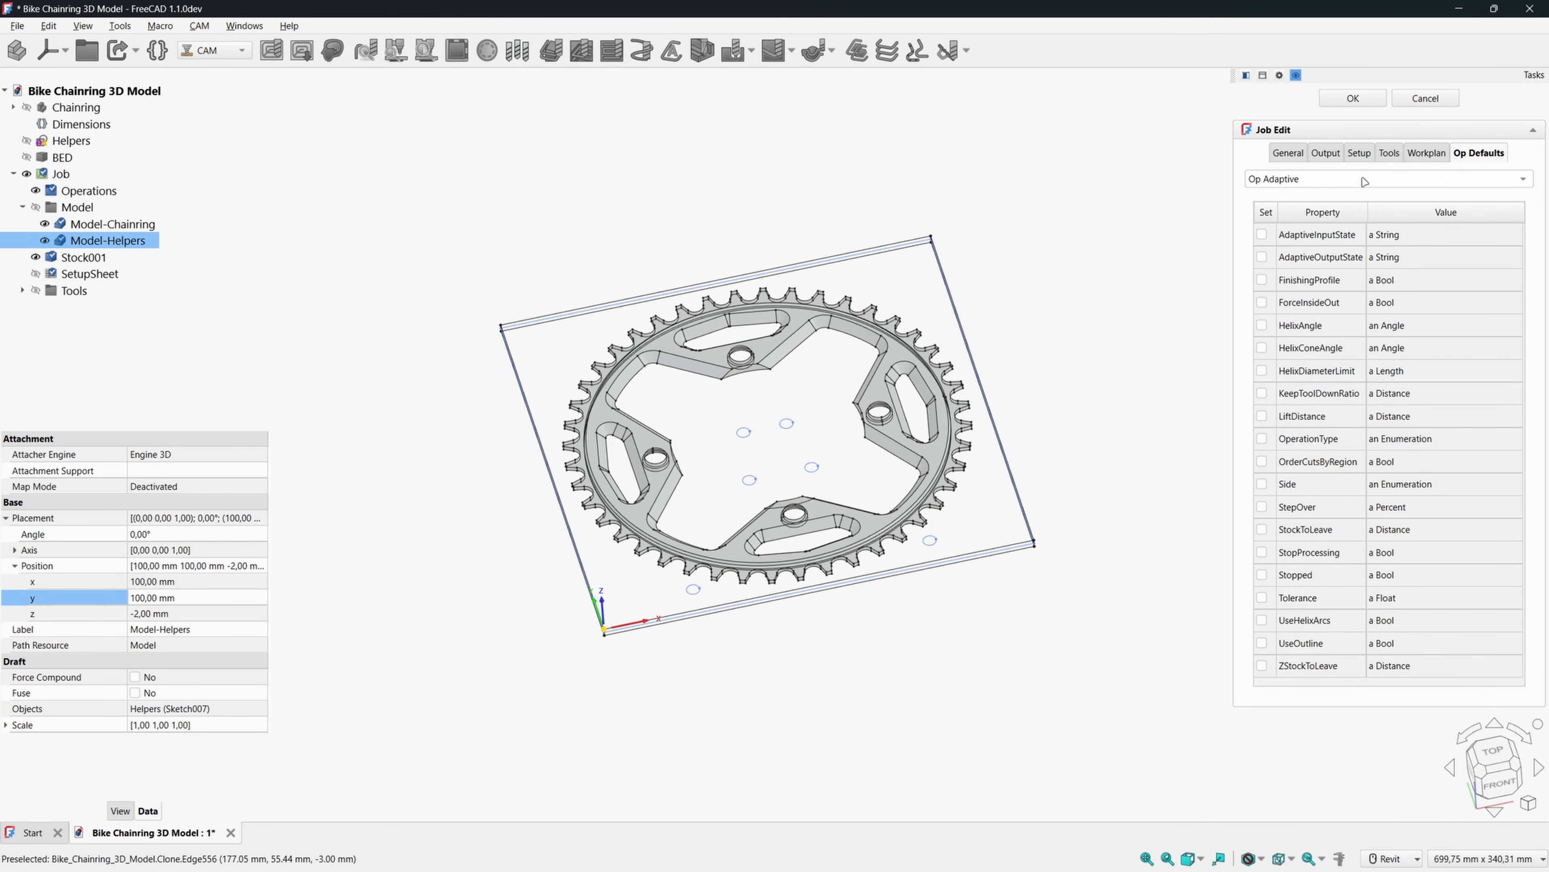
click(1337, 99)
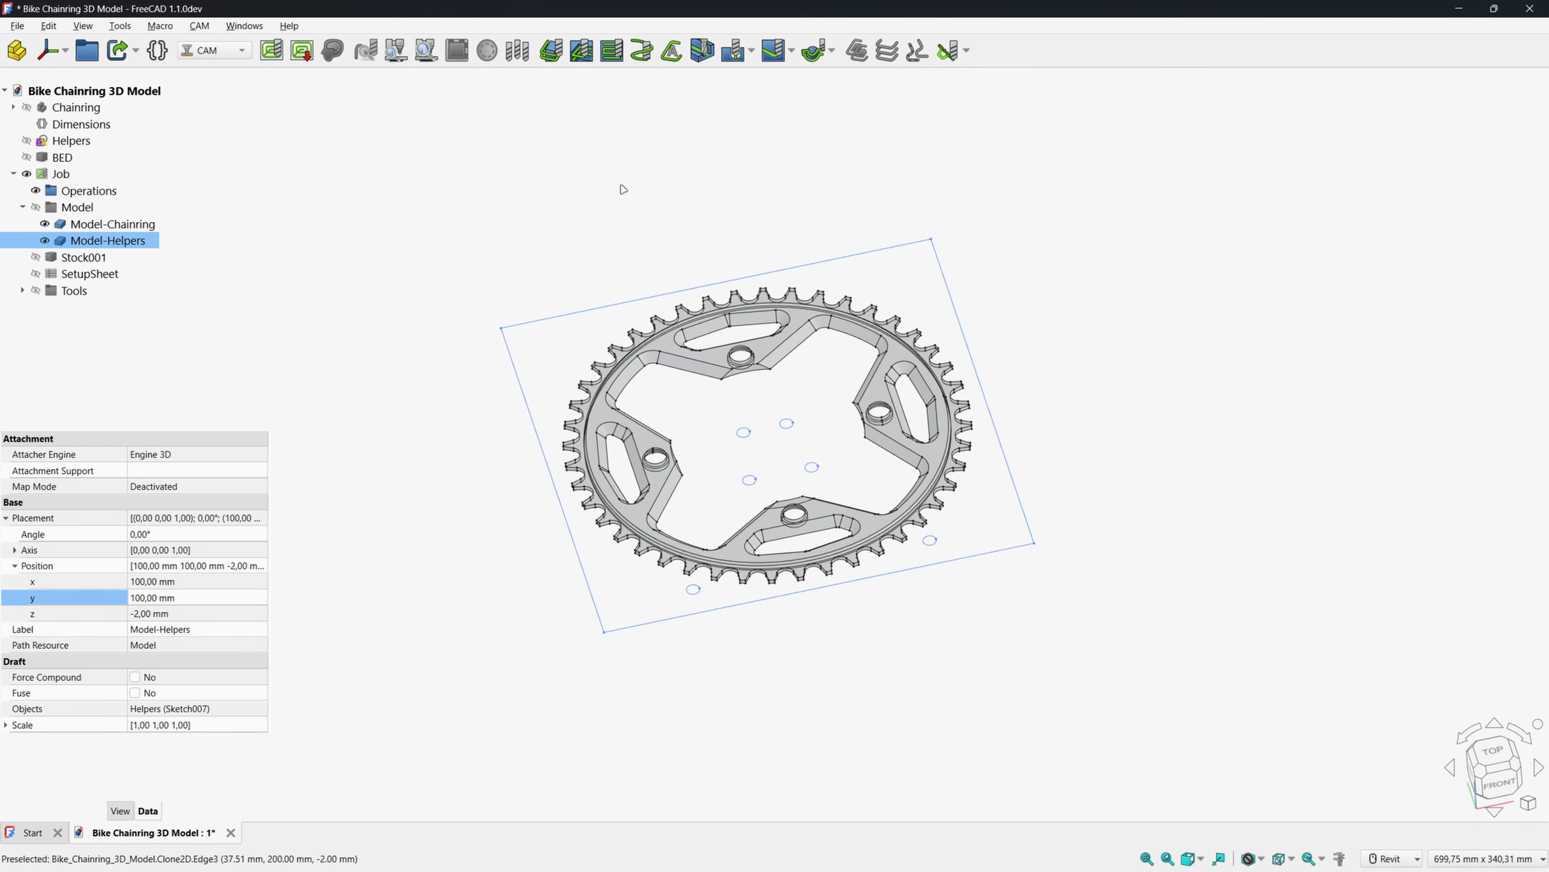
Delete the default tool controller from the job's tools.
click(22, 291)
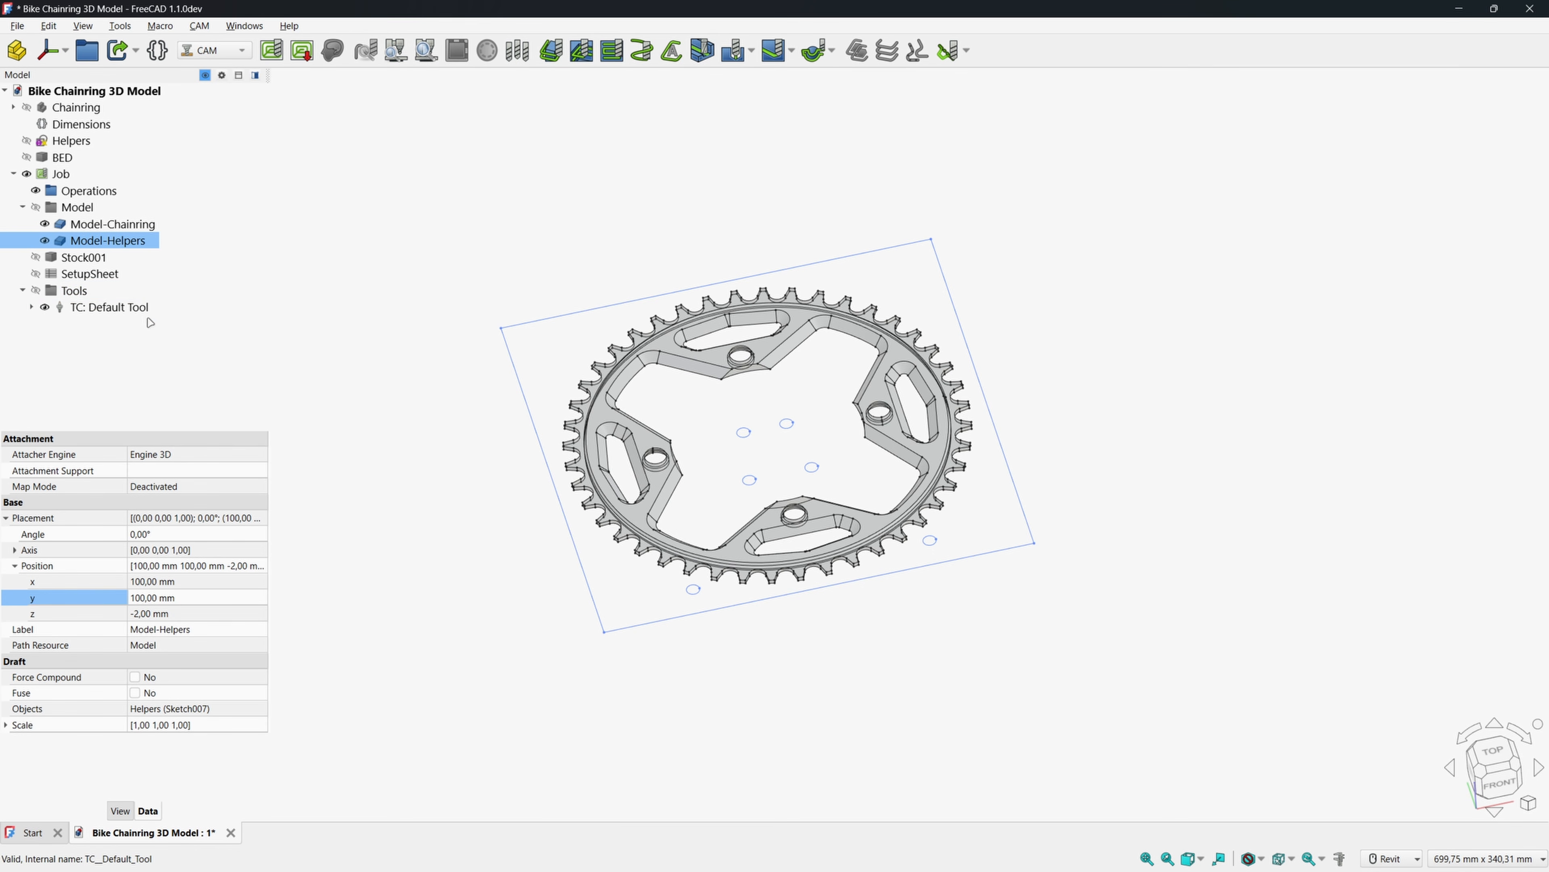
click(105, 307)
key(Delete)
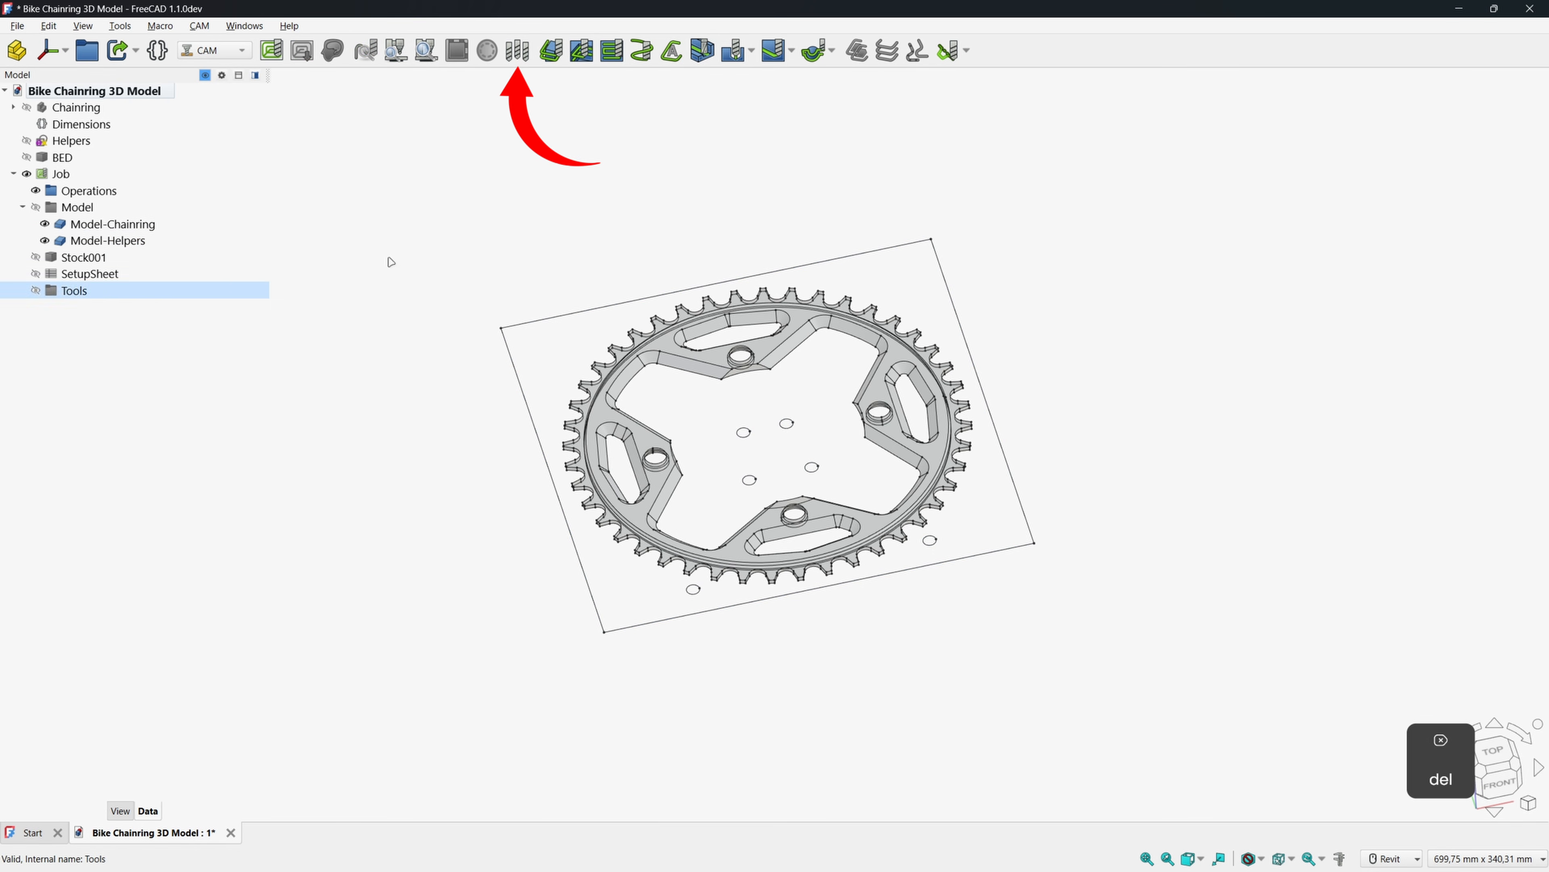
Create a new toolbit with the Endmill shape in the Default tool library.
click(517, 55)
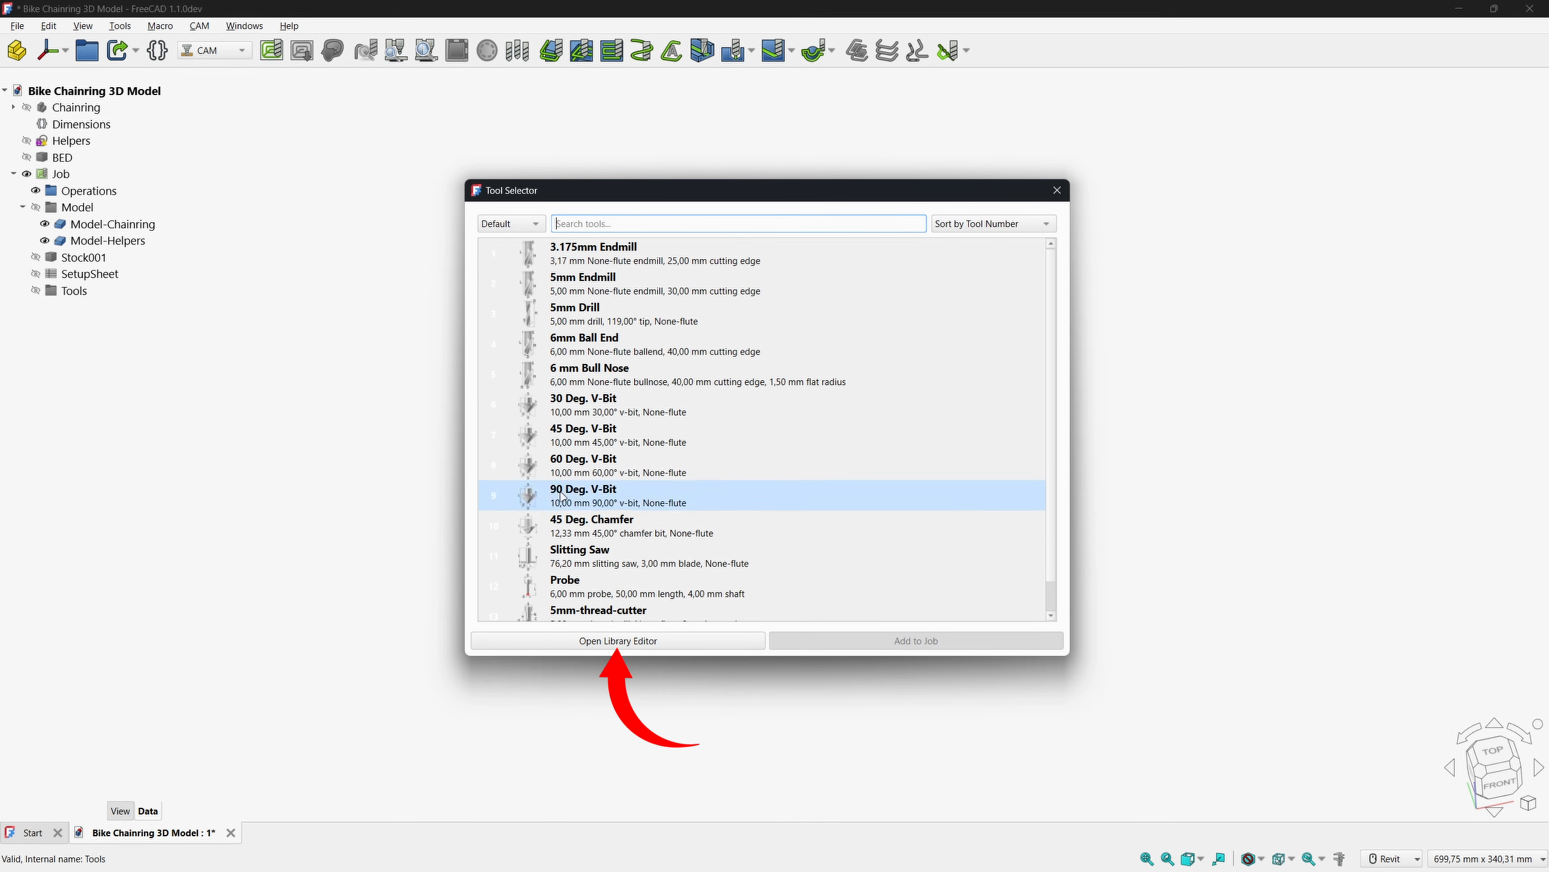
click(610, 641)
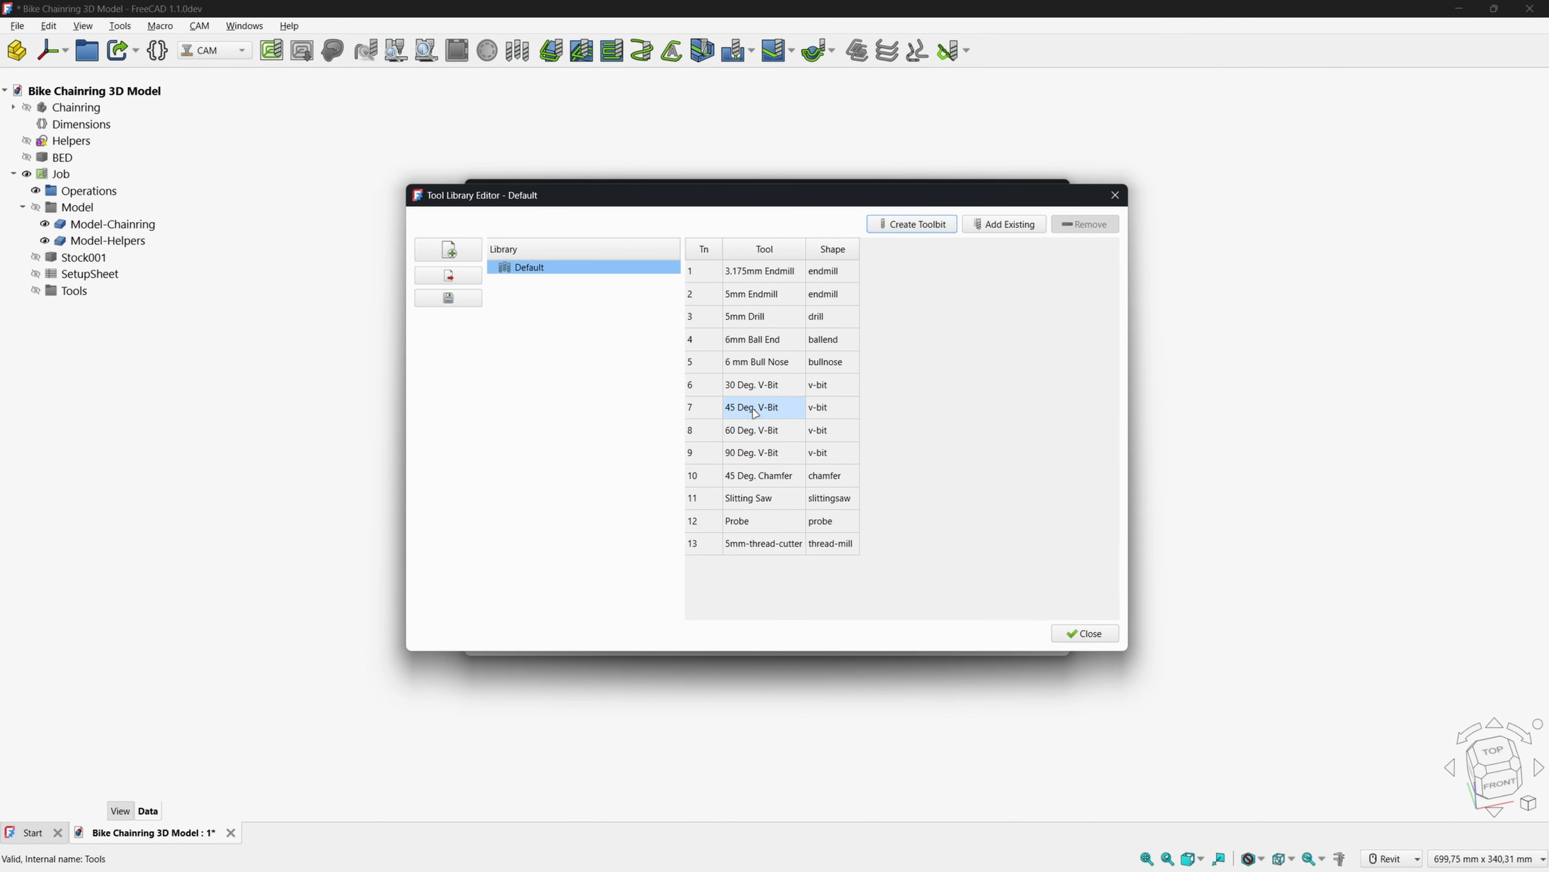
click(922, 224)
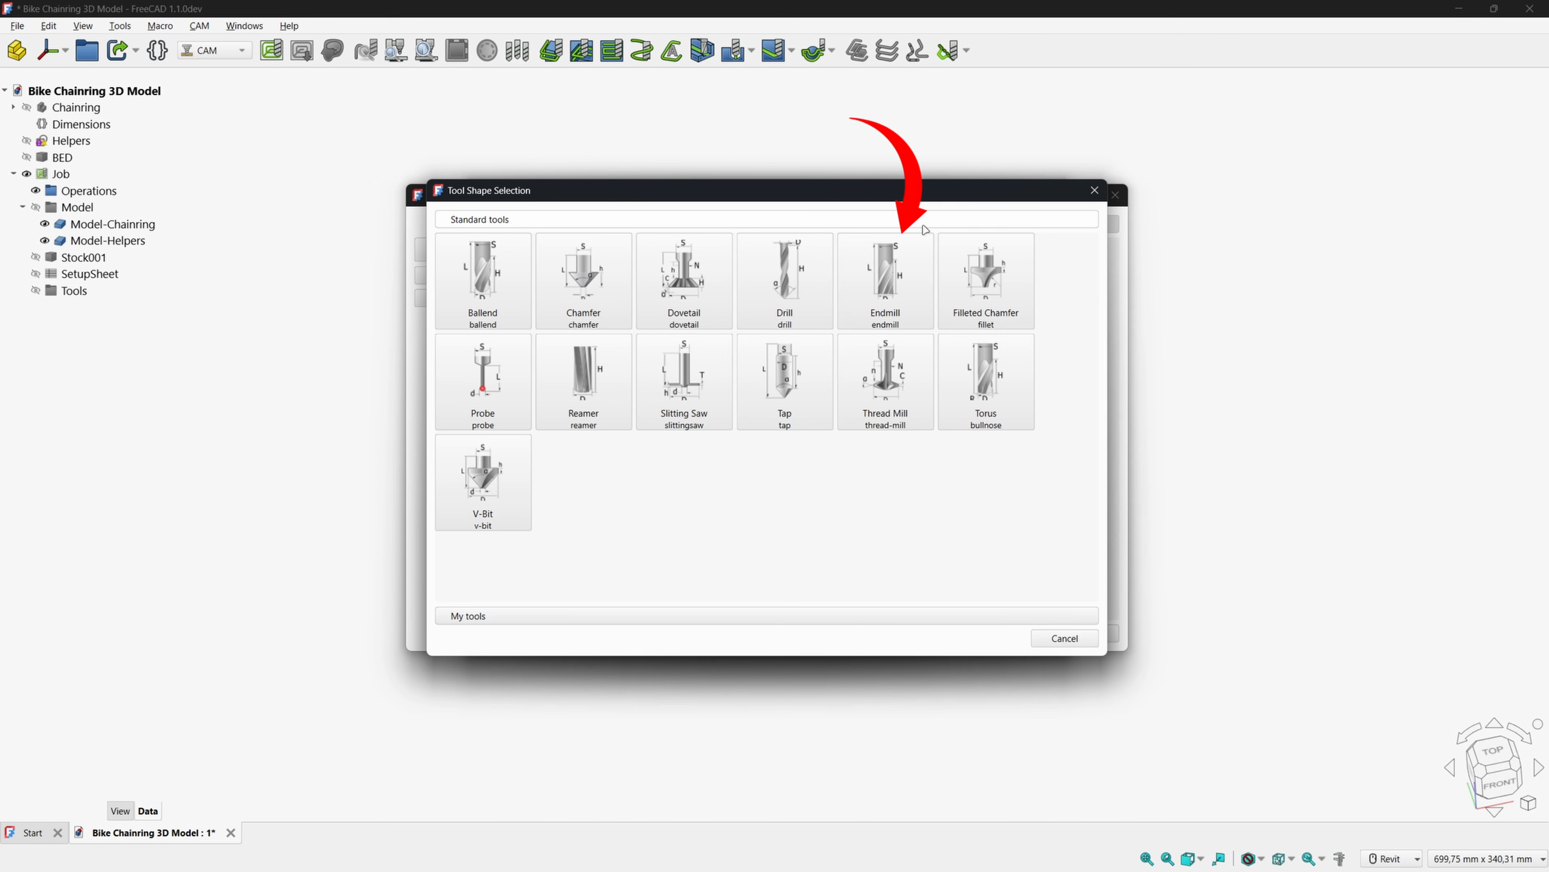
click(886, 273)
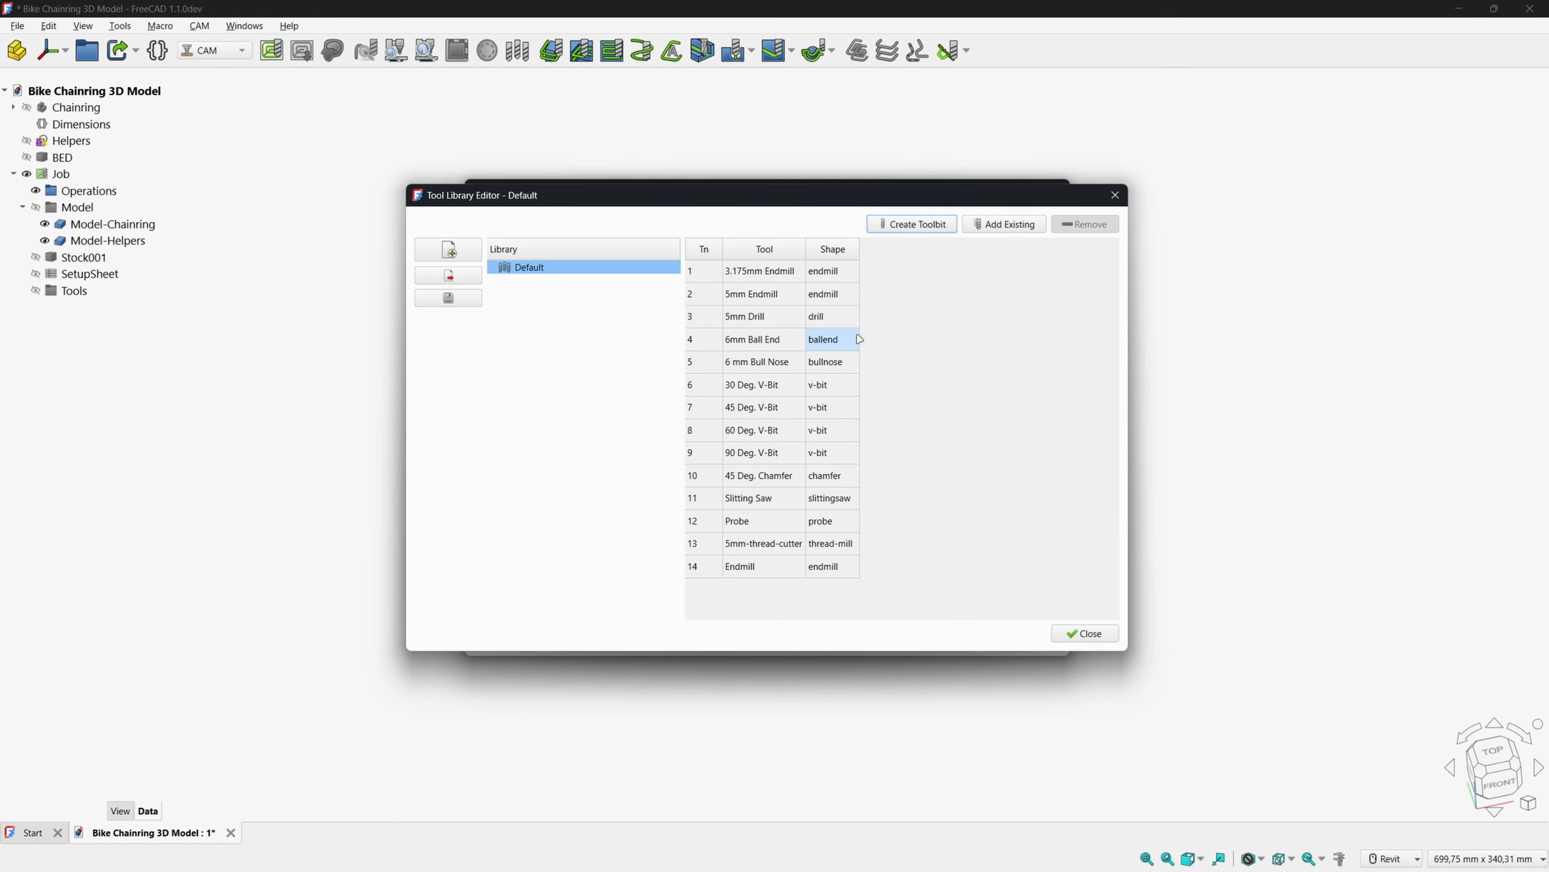
Open the new endmill's parameters and label it "1/8 Endmill 3.175mm".
click(770, 572)
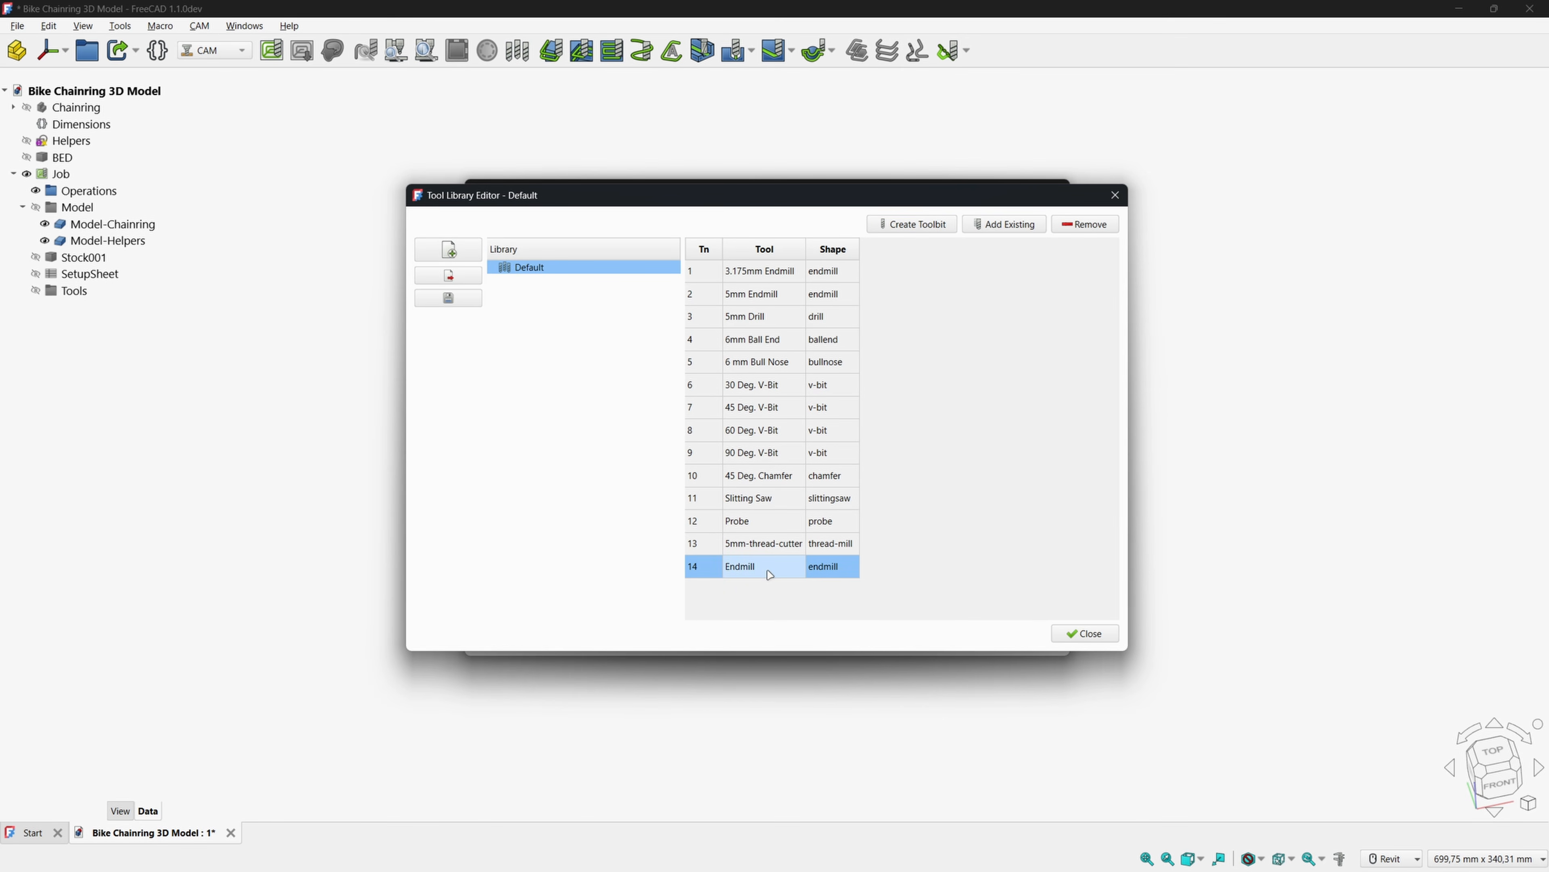
double_click(770, 573)
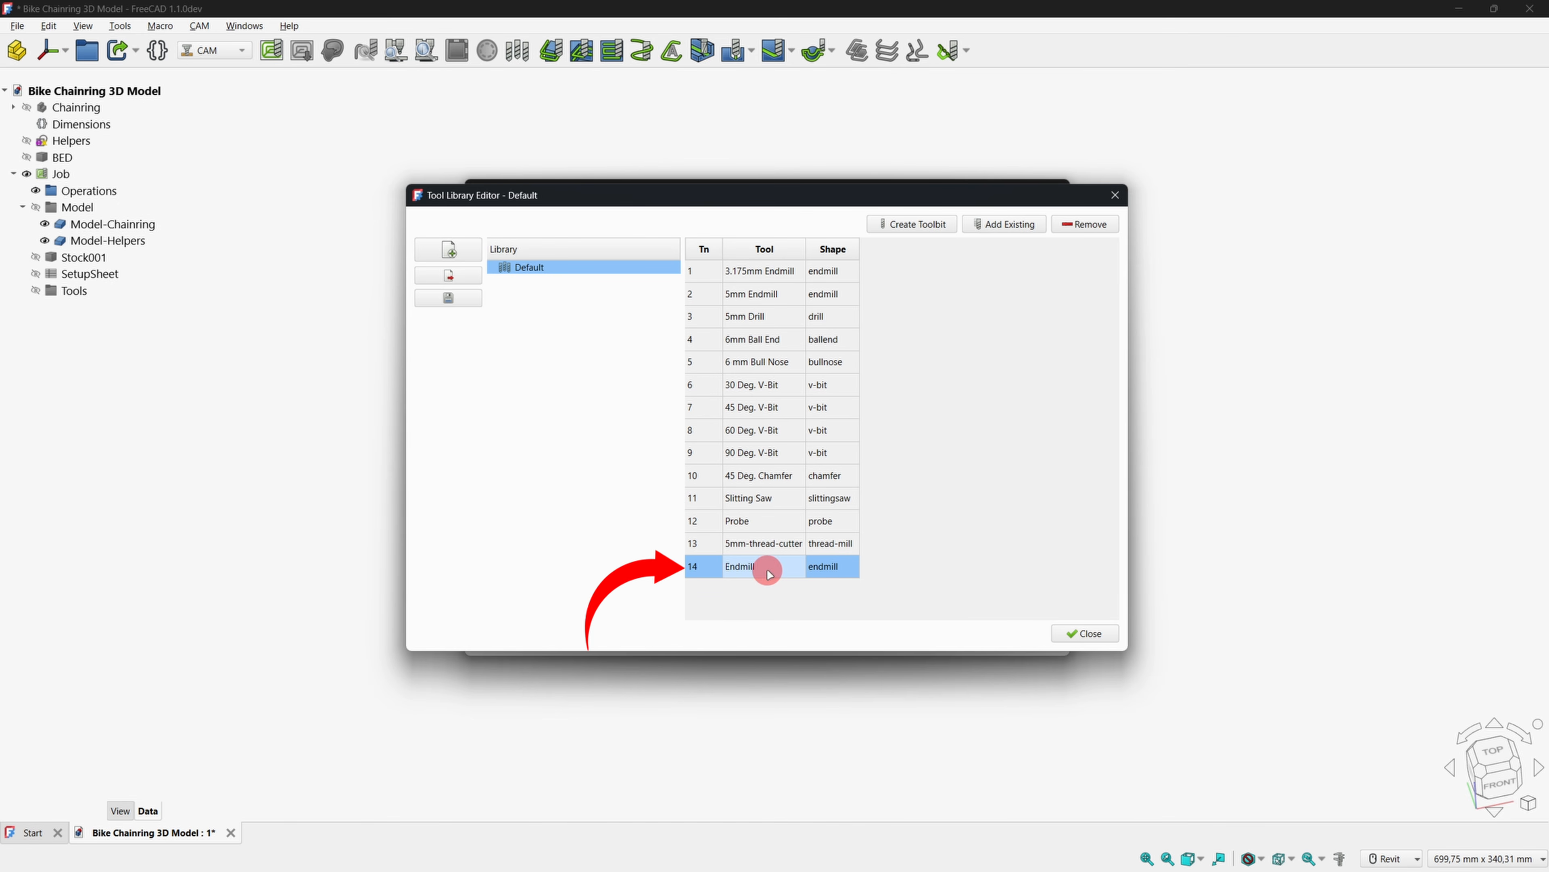
double_click(604, 445)
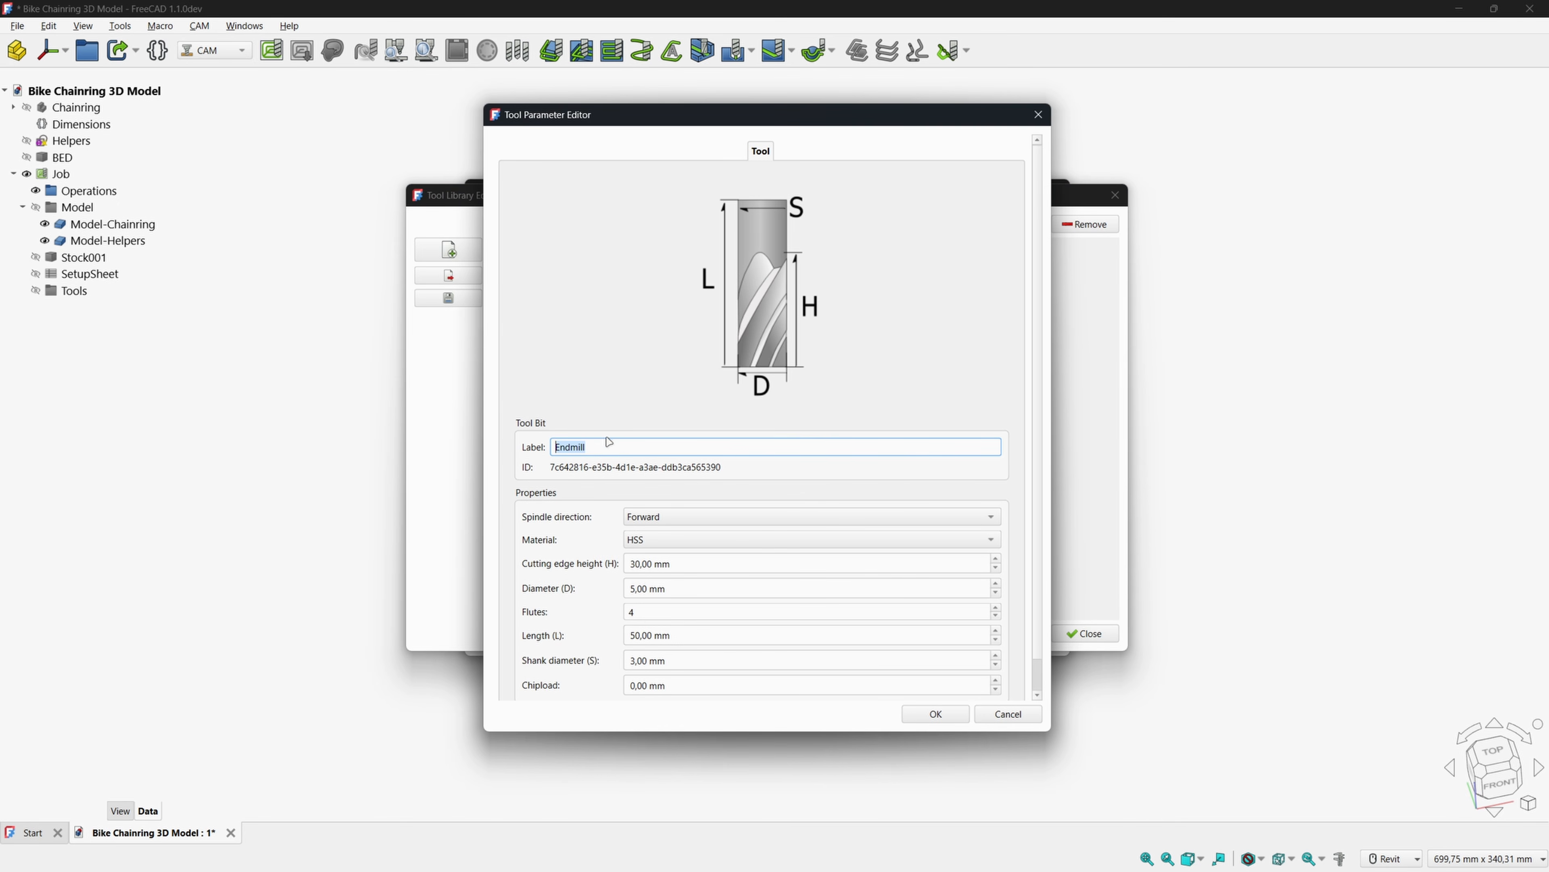
click(601, 448)
text(3.17)
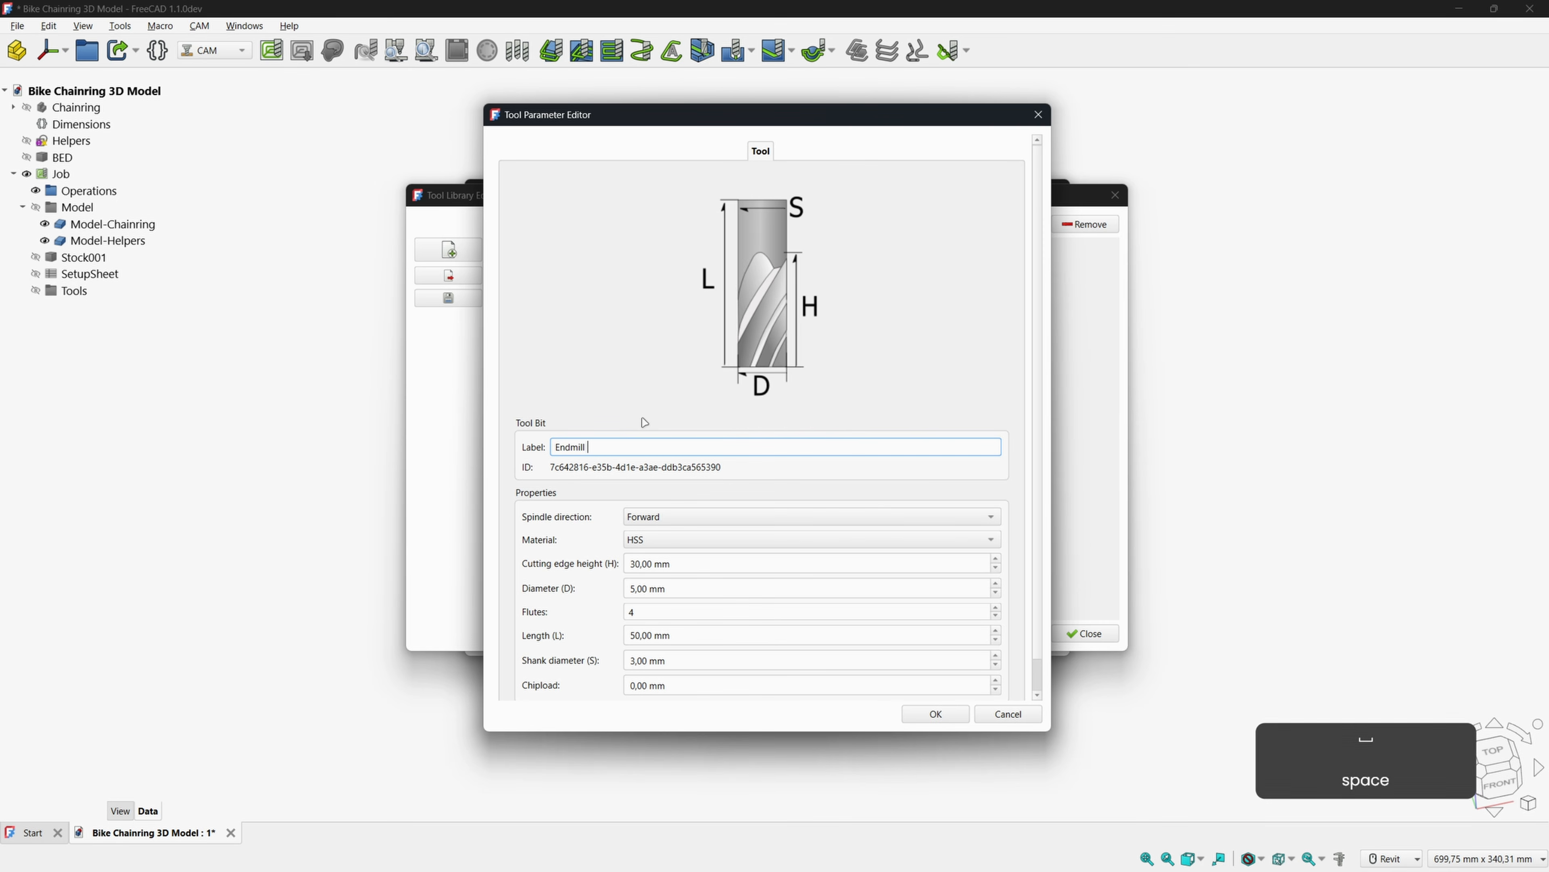
text(5mm)
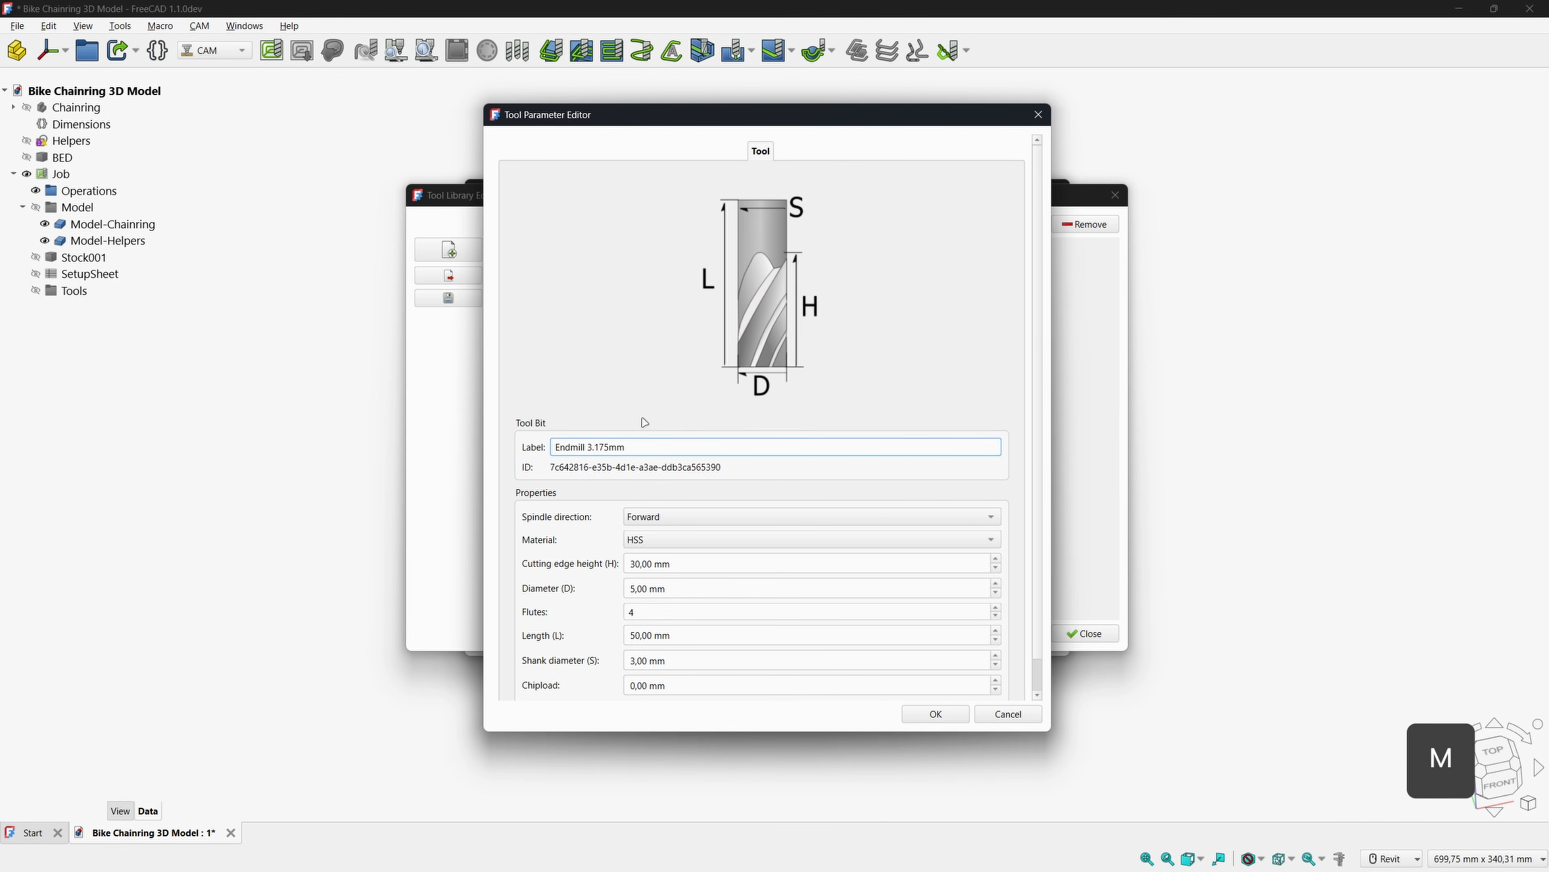
key(Left)
key(Left)
key(Left)
key(Left)
text(1/8)
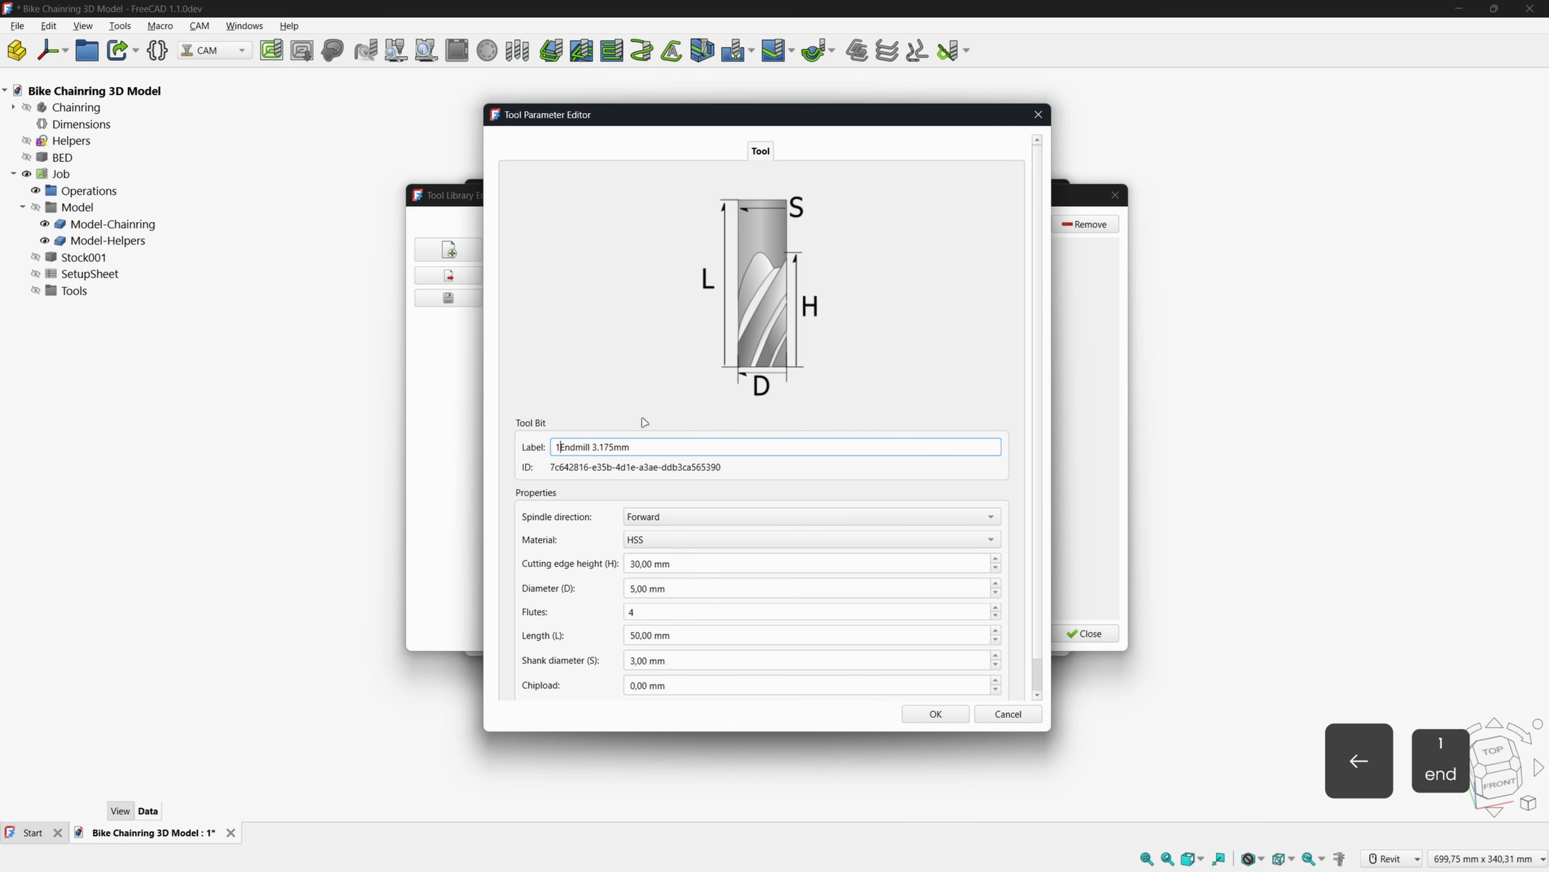
key(Right)
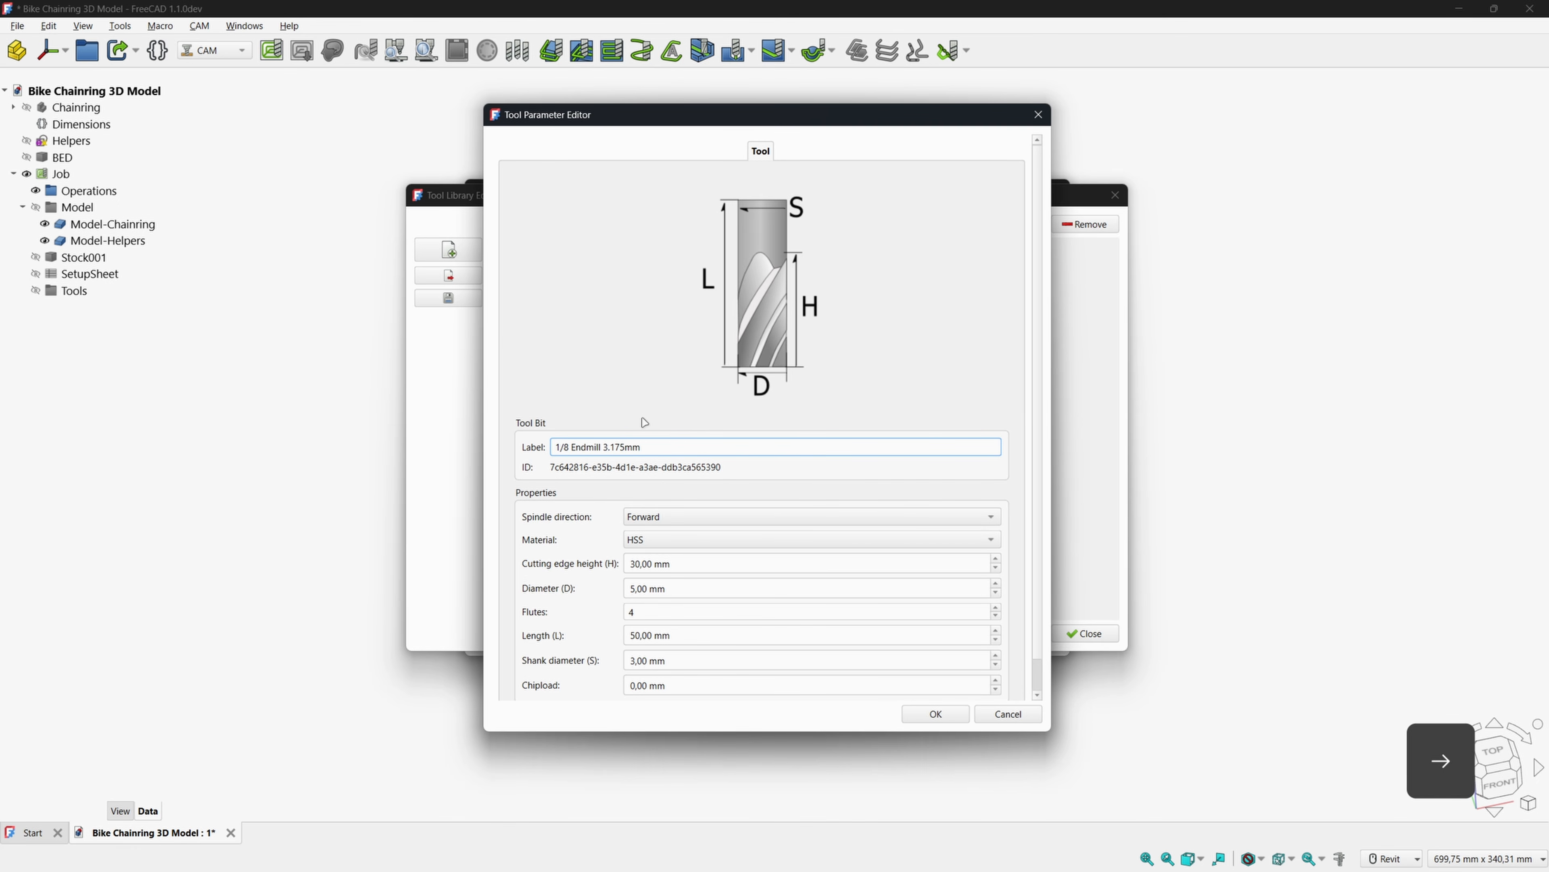
Complete the endmill's label as "1/8 Endmill 3.175mm Metal" and set its cutting edge height to 12 mm and diameter to 3.17 mm.
text(Metal)
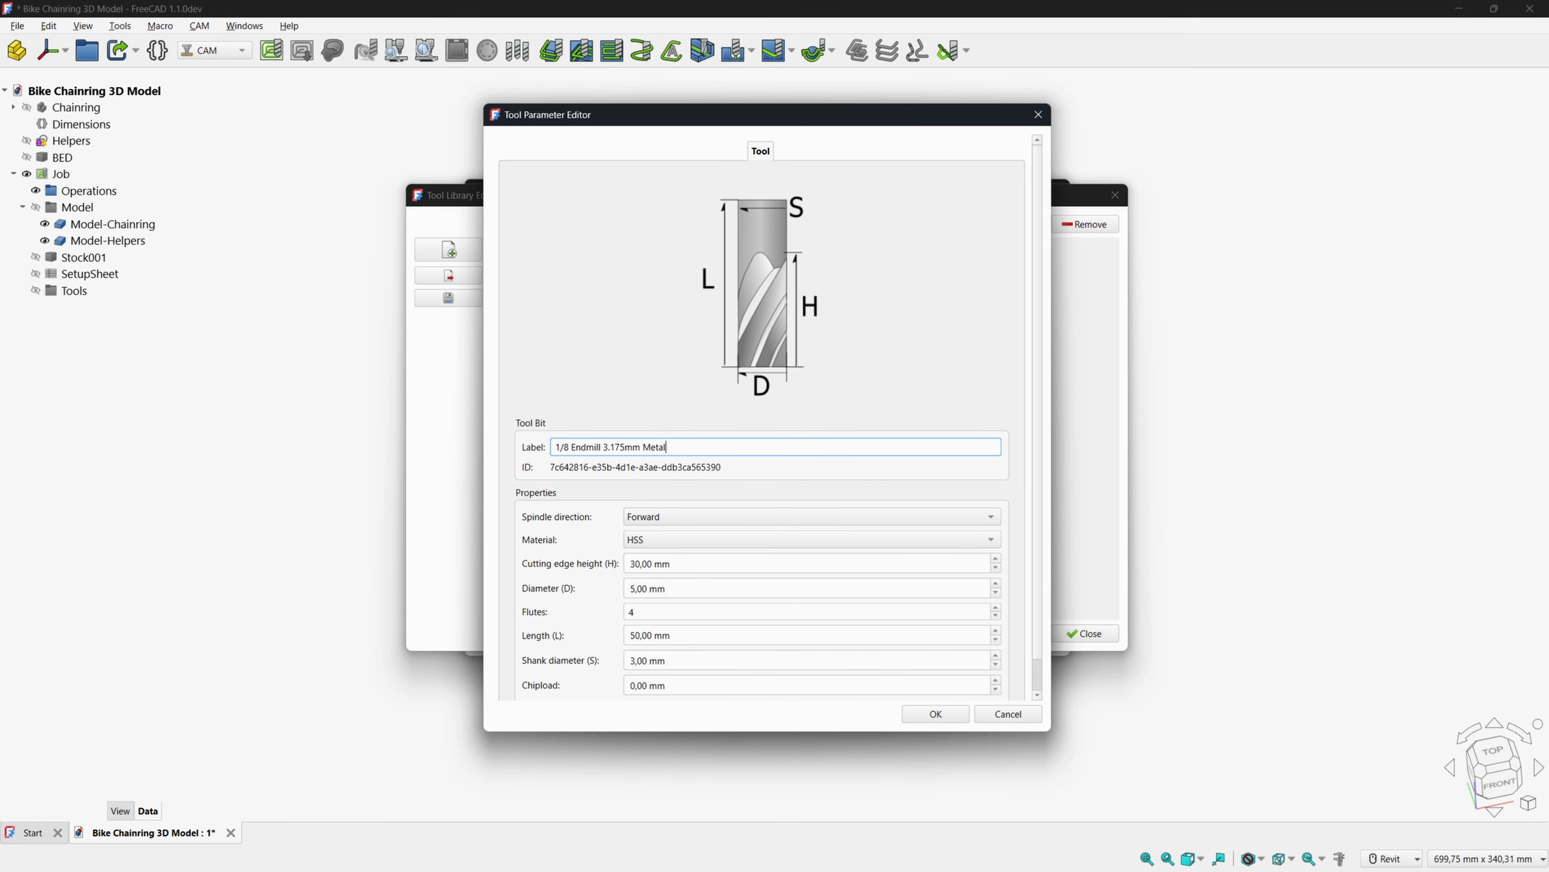
click(665, 560)
text(12)
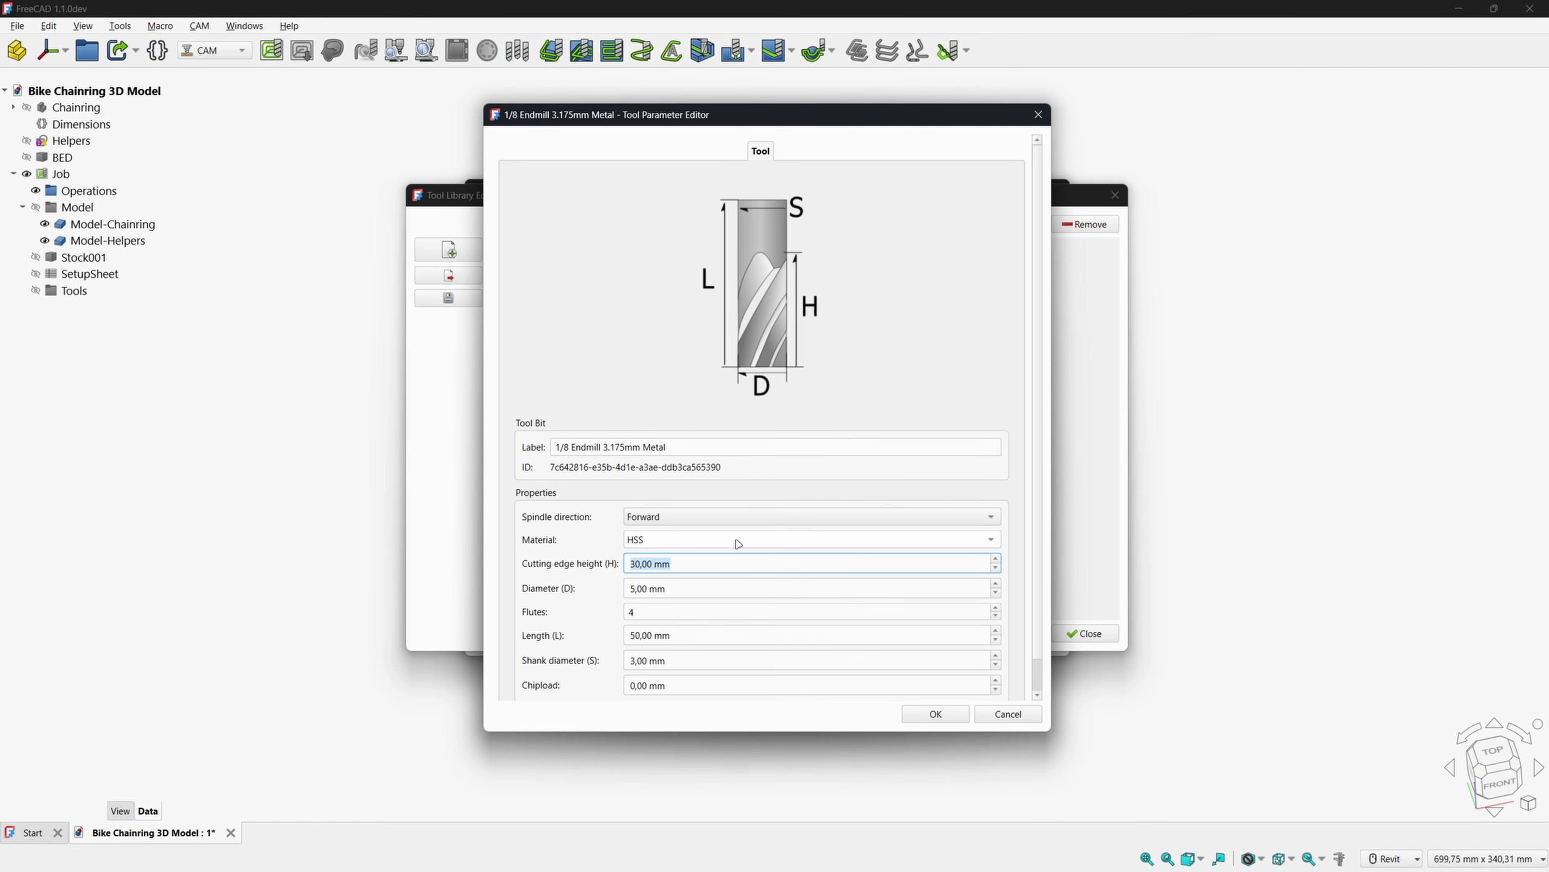
click(677, 591)
key(ctrl+a)
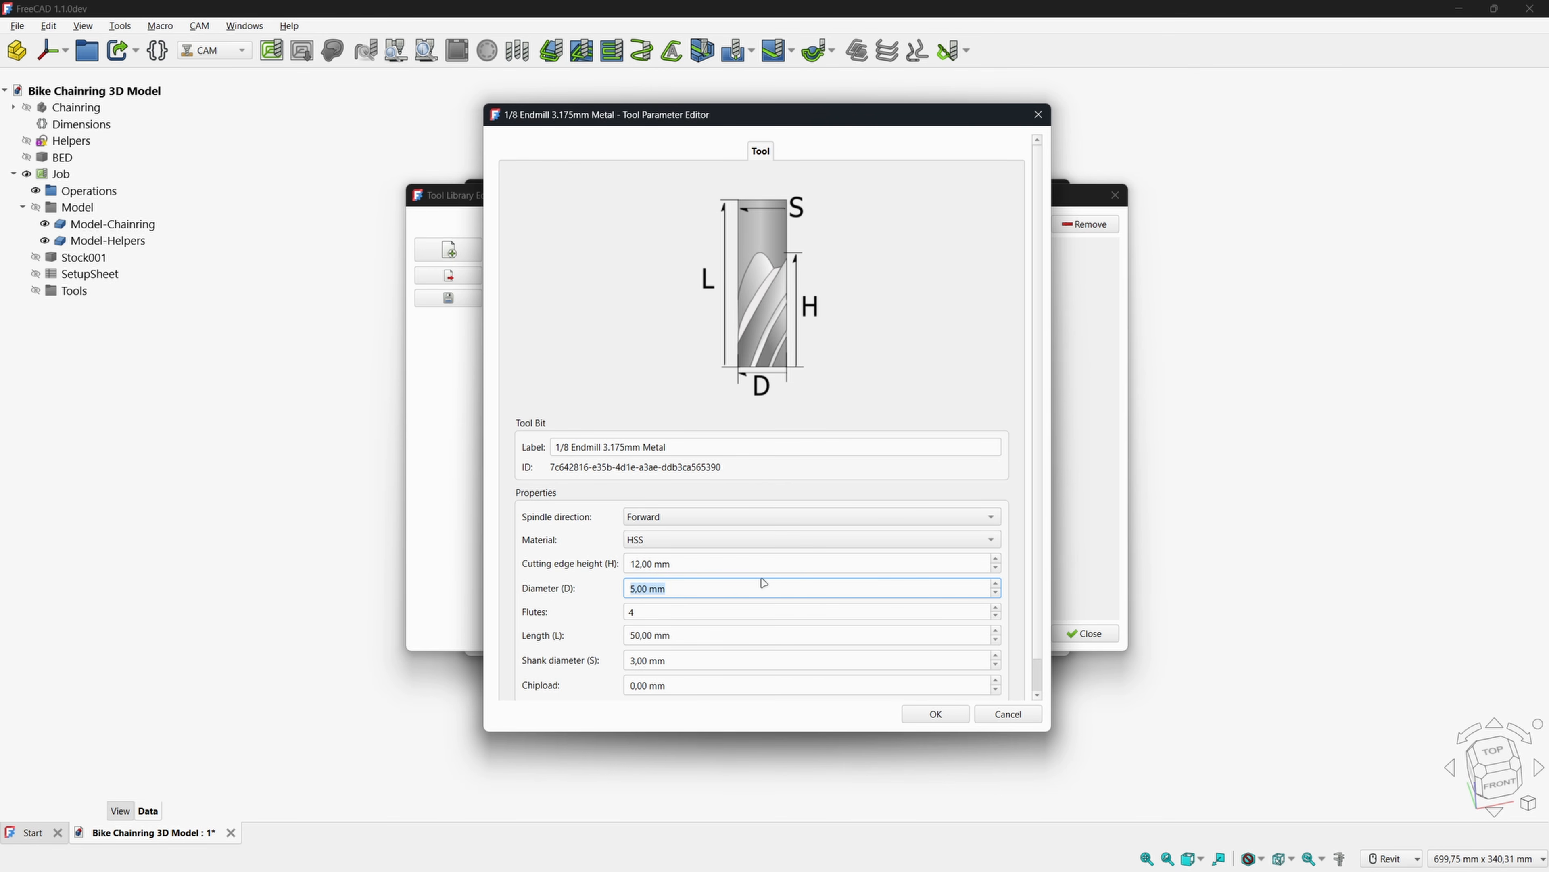
text(3.17)
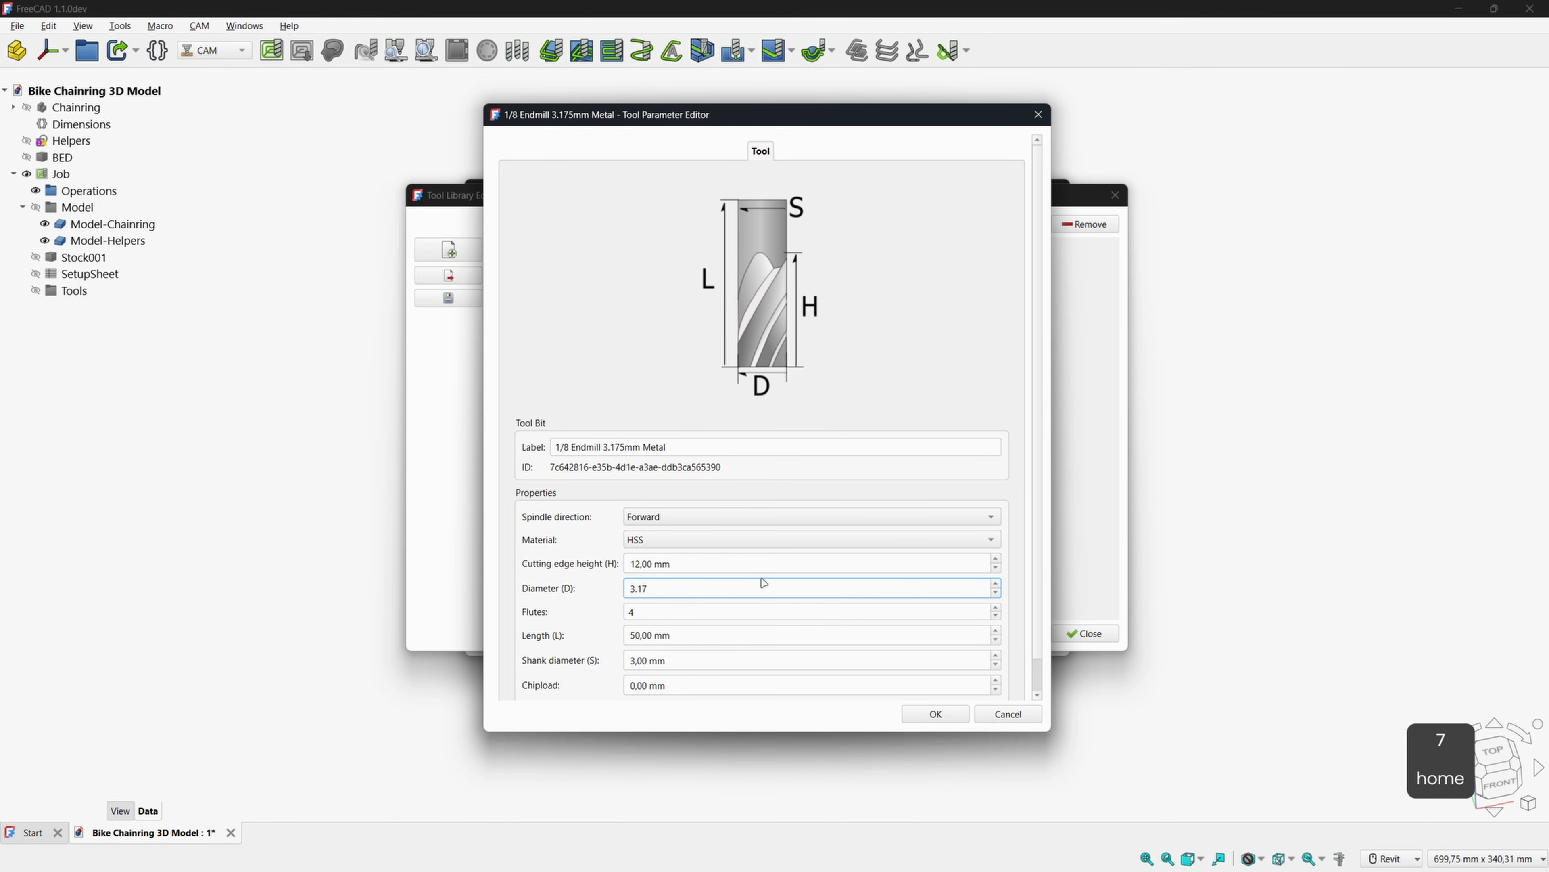
Give the endmill 1 flute, a 38 mm length and a 3.17 mm shank diameter, and accept the tool.
drag(663, 612, 584, 609)
text(1)
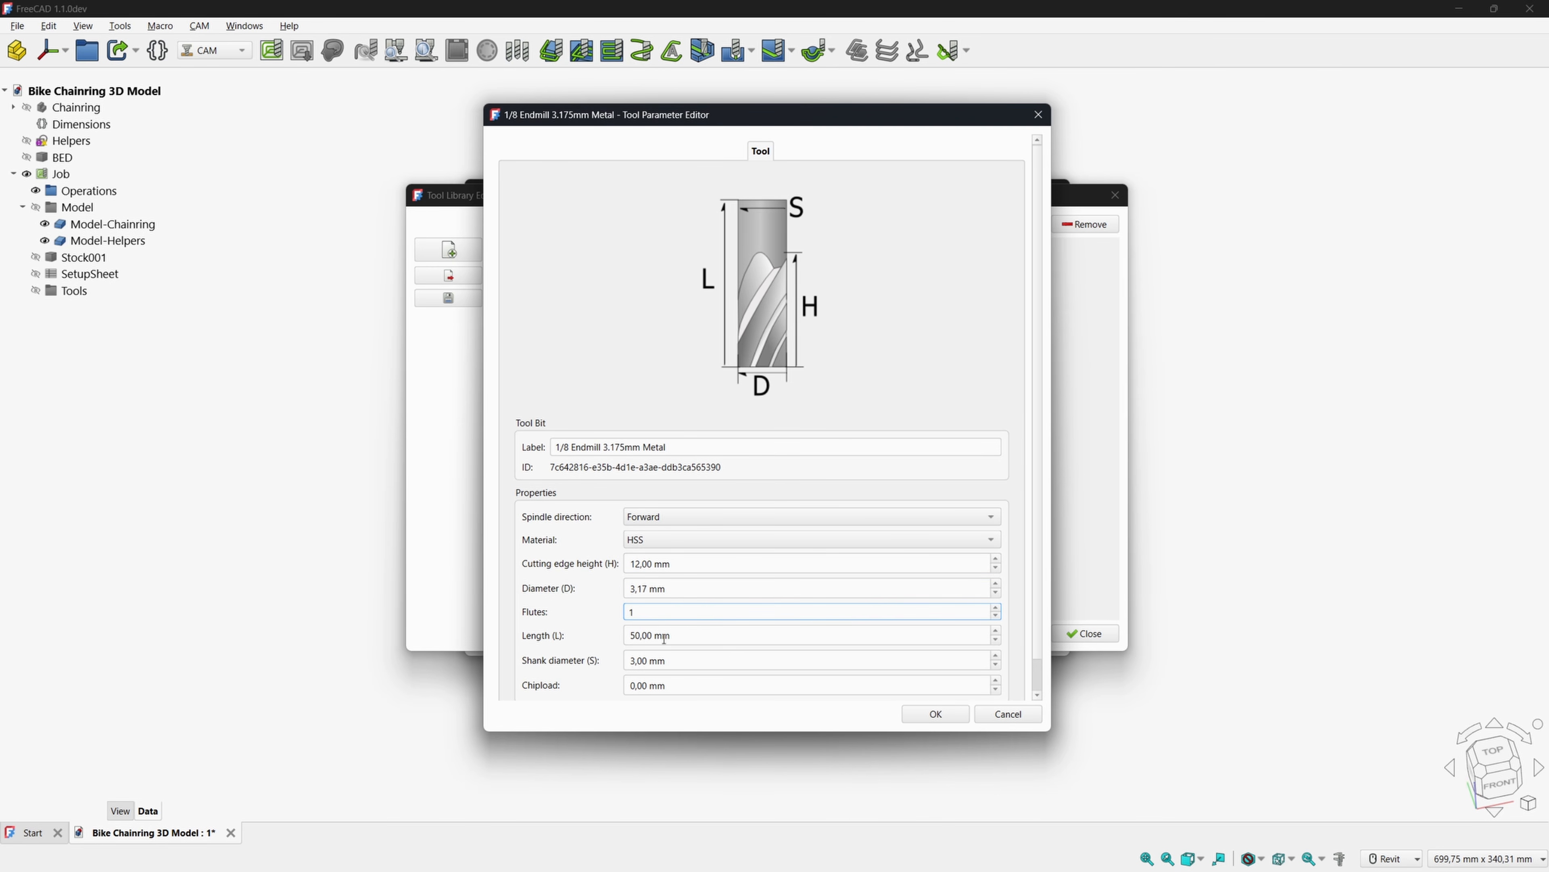
drag(675, 636, 576, 634)
text(38)
drag(708, 660, 583, 660)
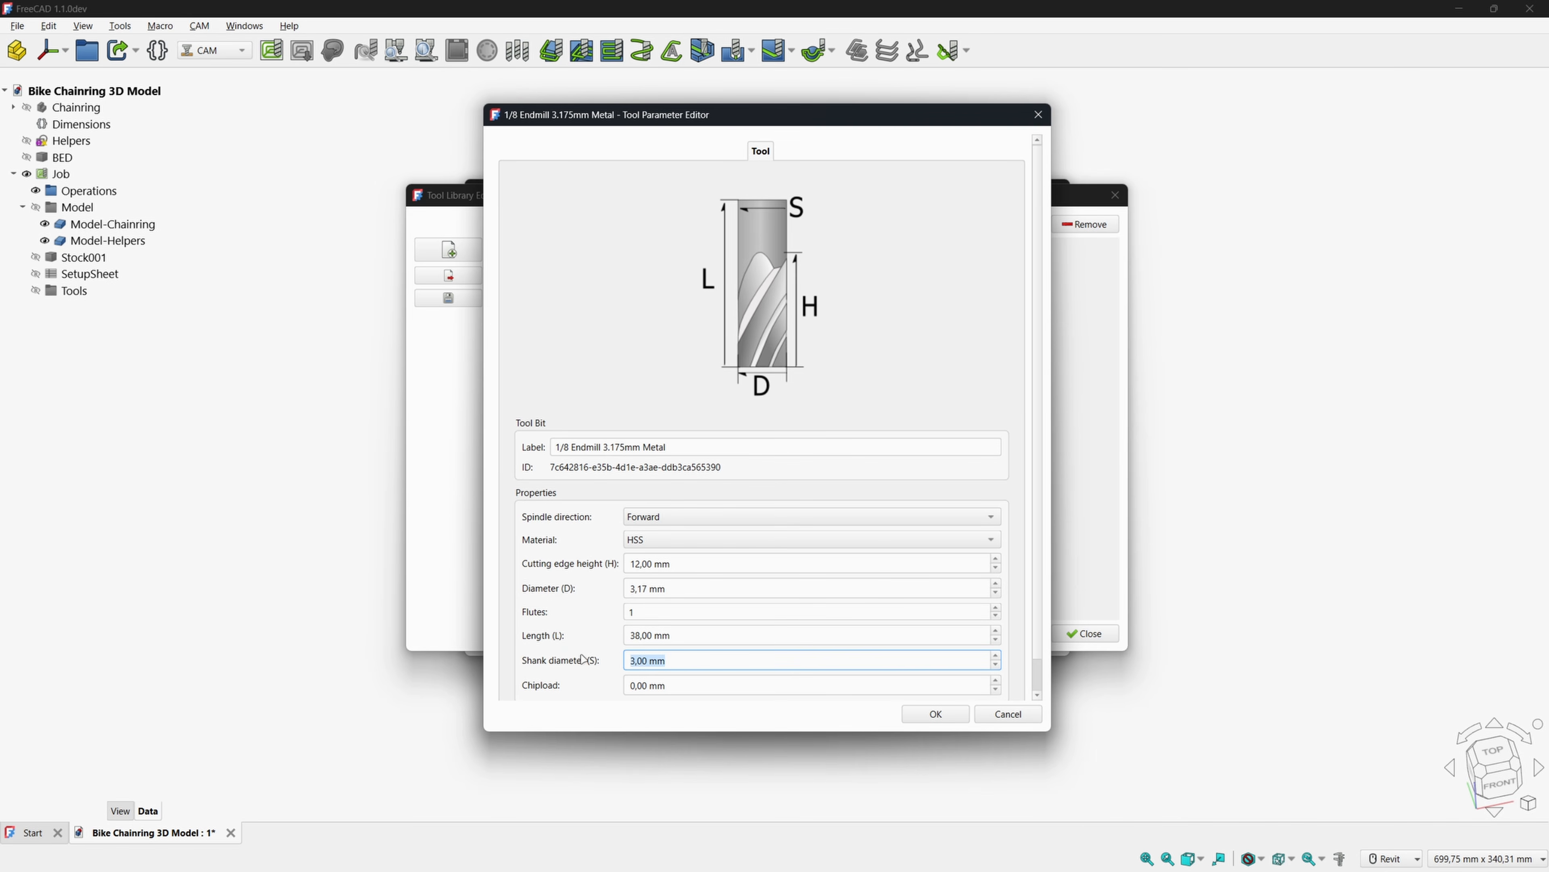
text(3.17)
click(1039, 668)
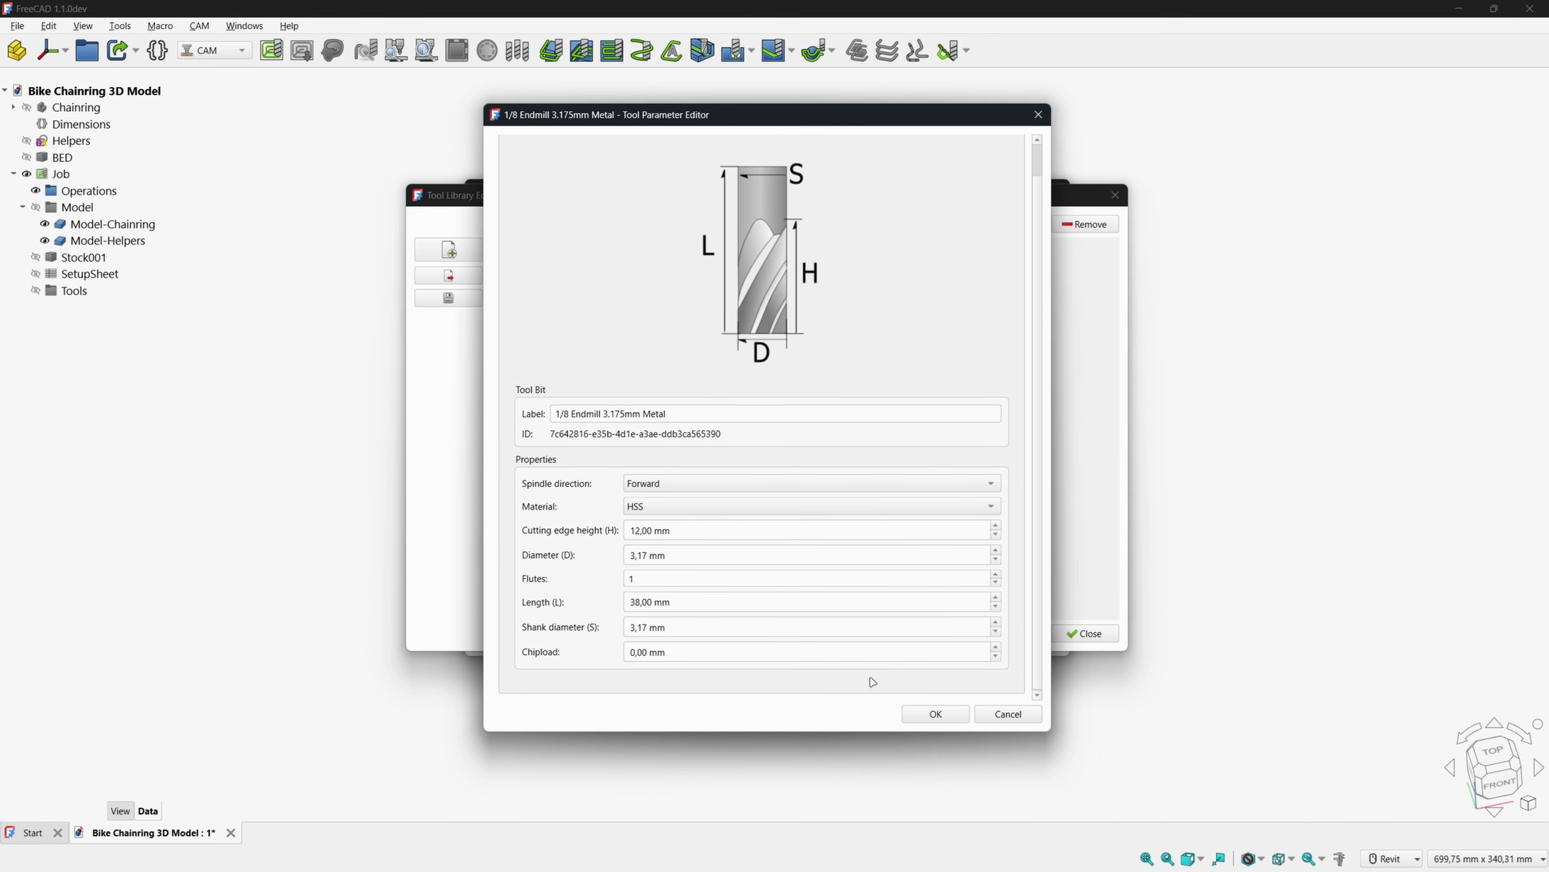
click(922, 715)
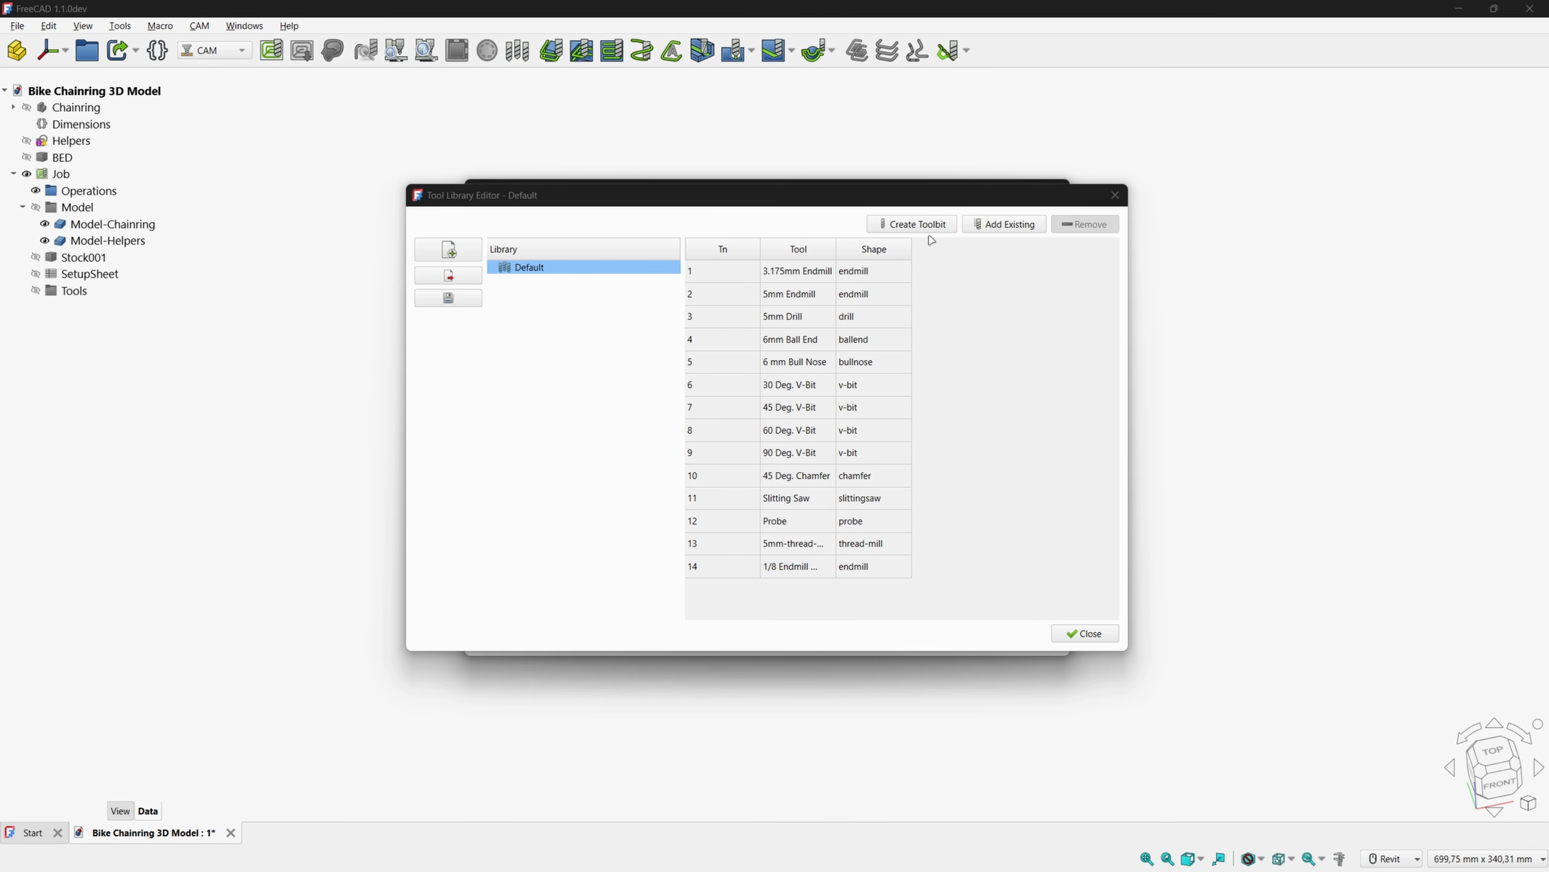
Create a new toolbit with the Chamfer shape and label it "1/8 Chamfer 90° - 3.175mm".
click(924, 224)
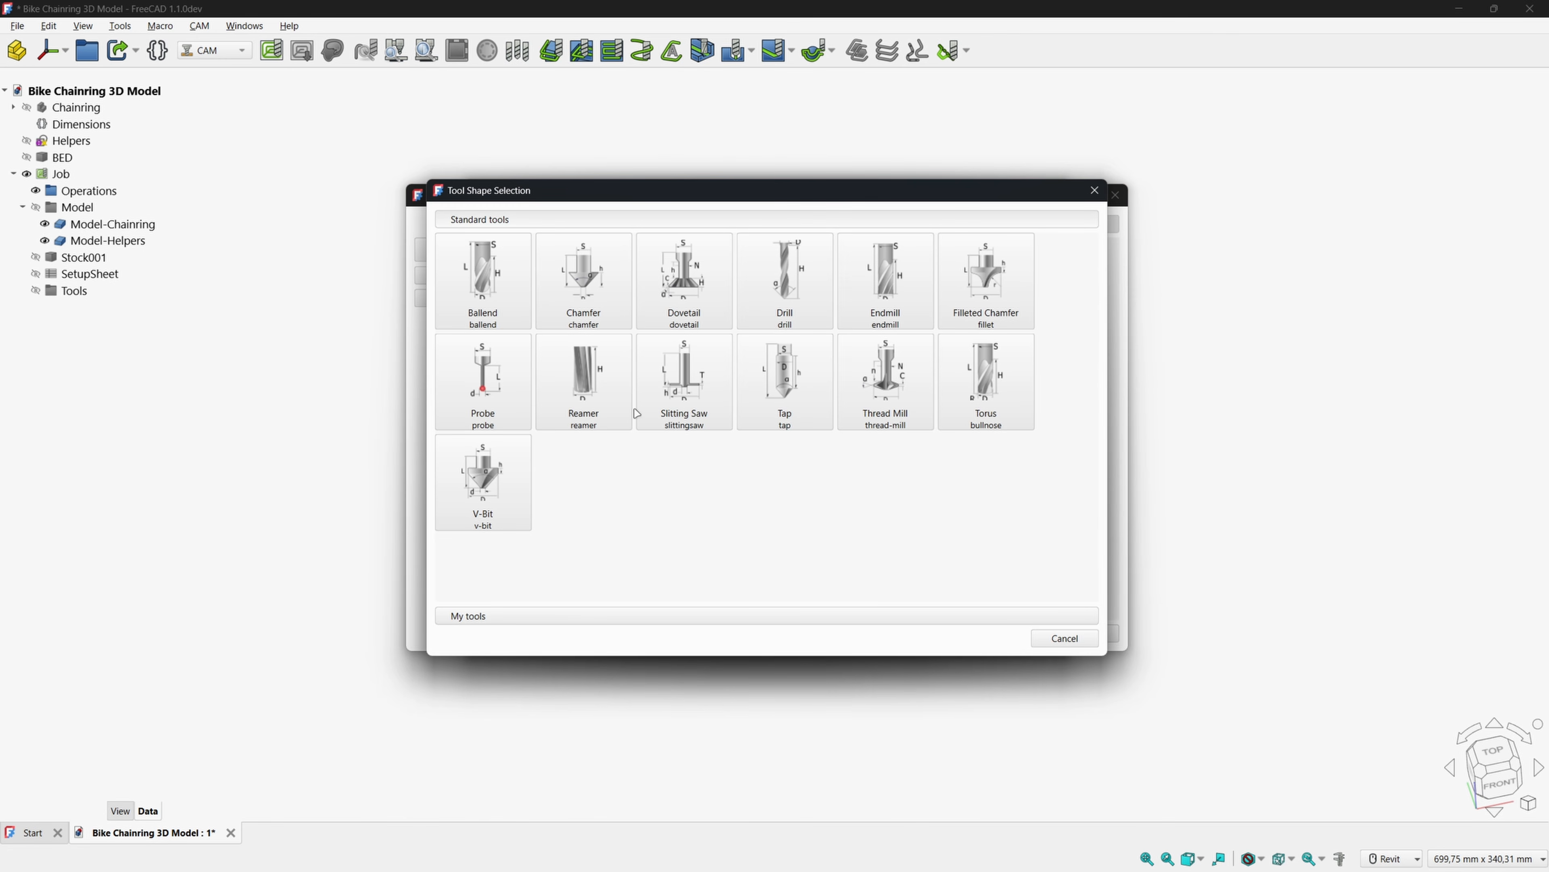
click(584, 287)
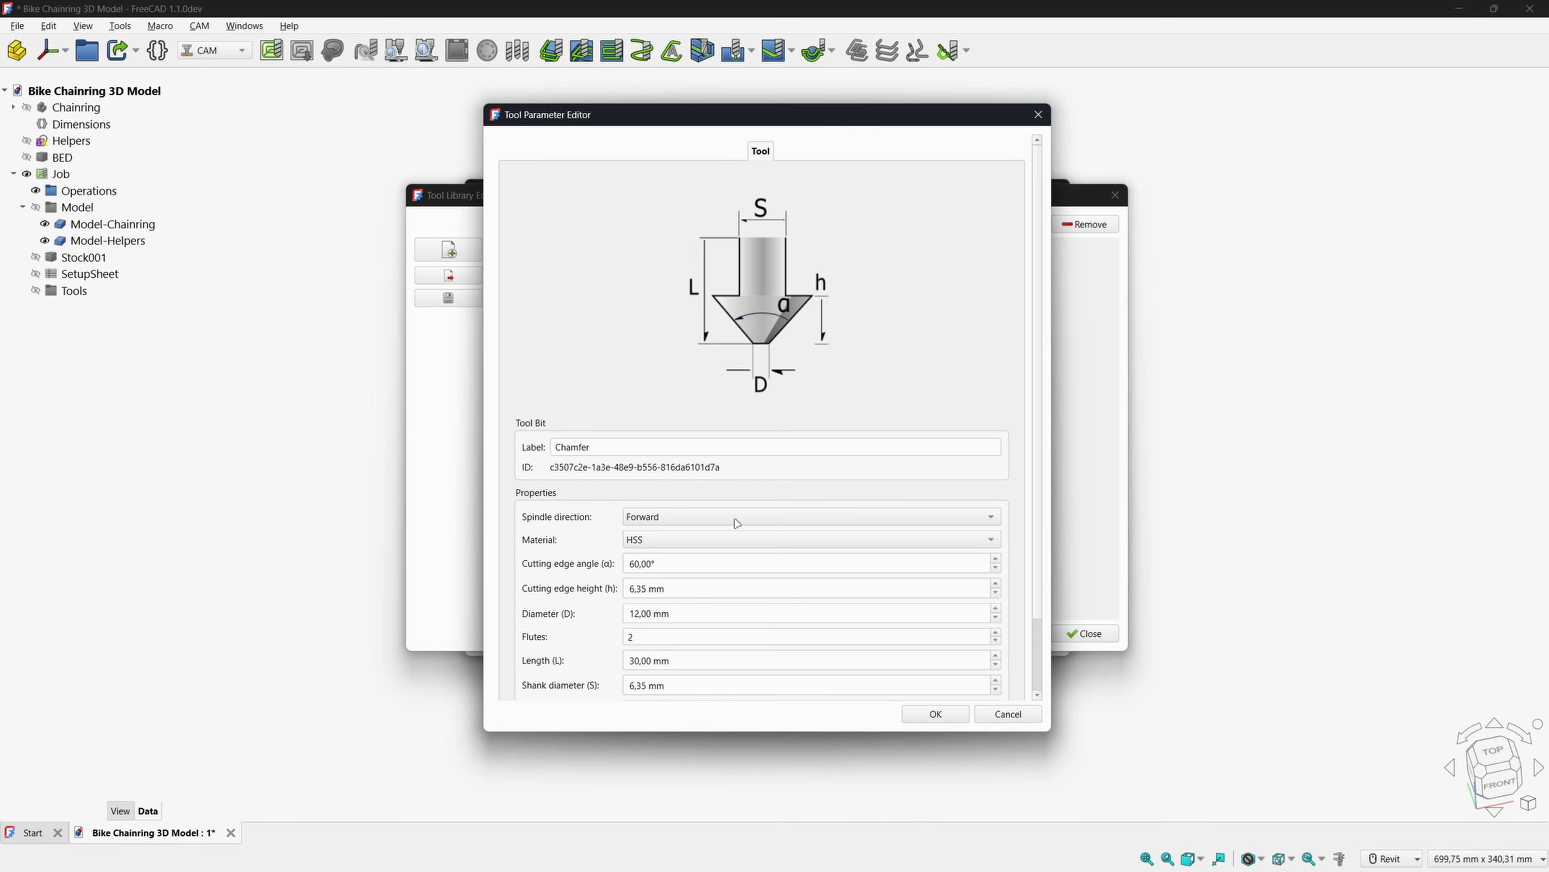
click(555, 446)
text(1/8)
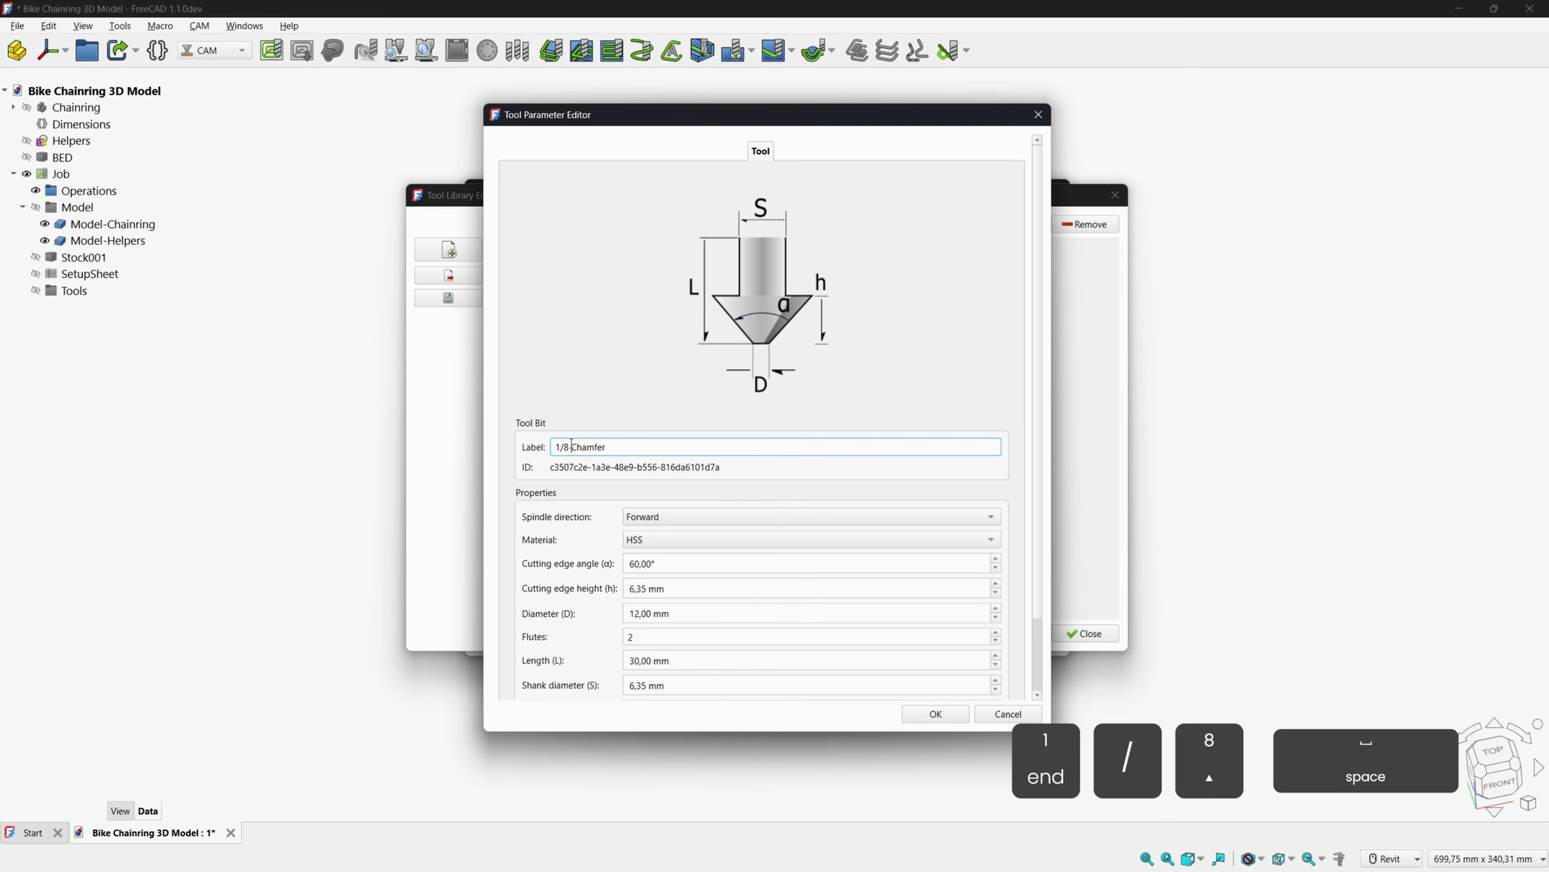
key(Right)
key(Right)
key(Right)
key(Right)
key(Right)
key(Right)
key(Right)
text(90°)
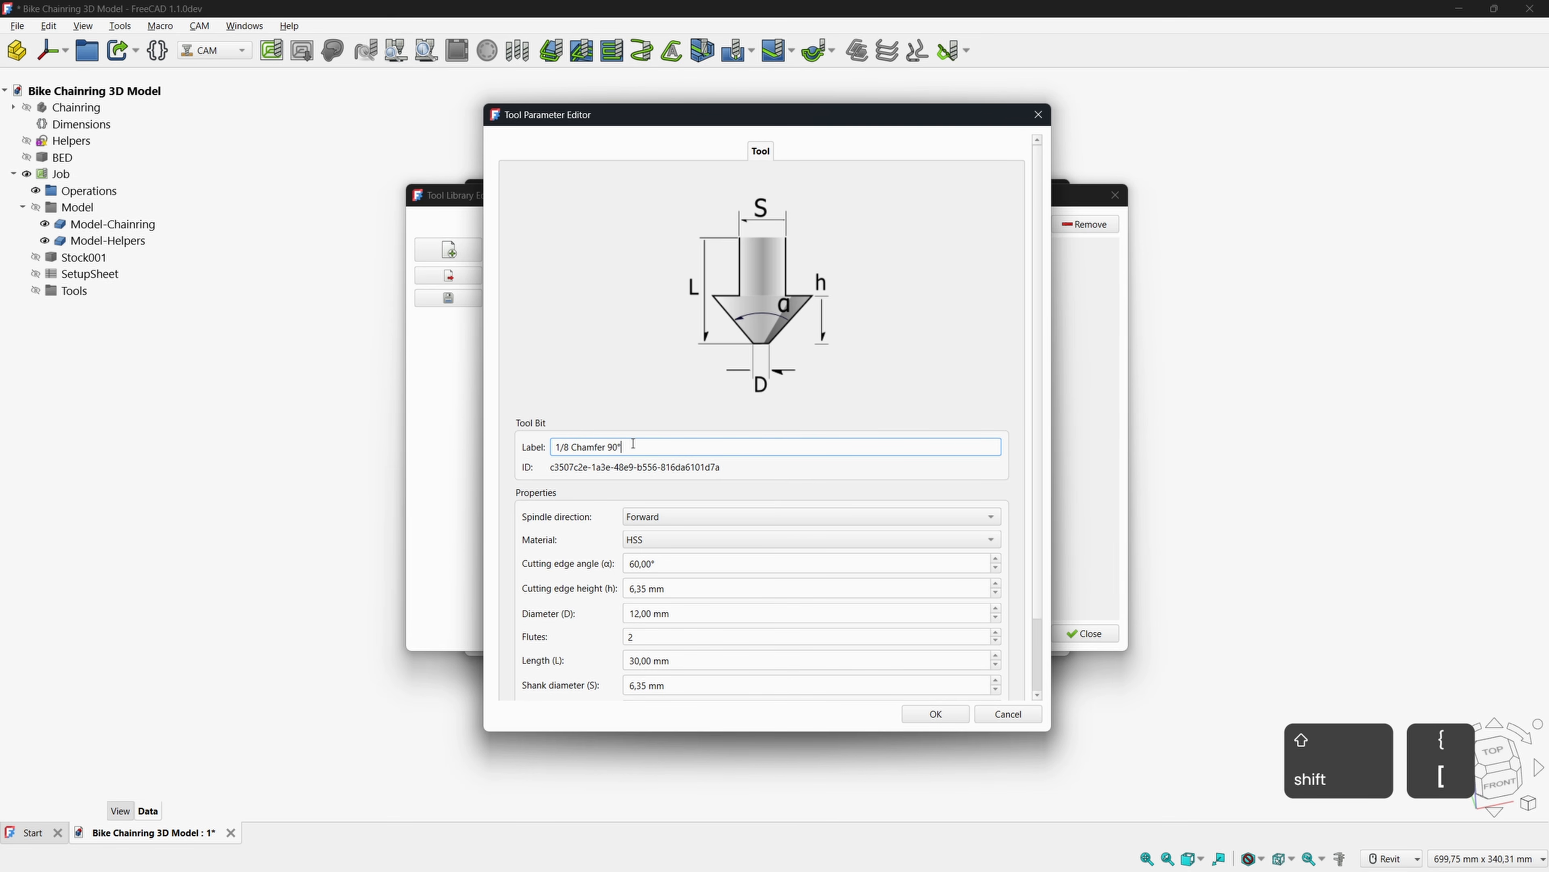
text( - 3.175mm)
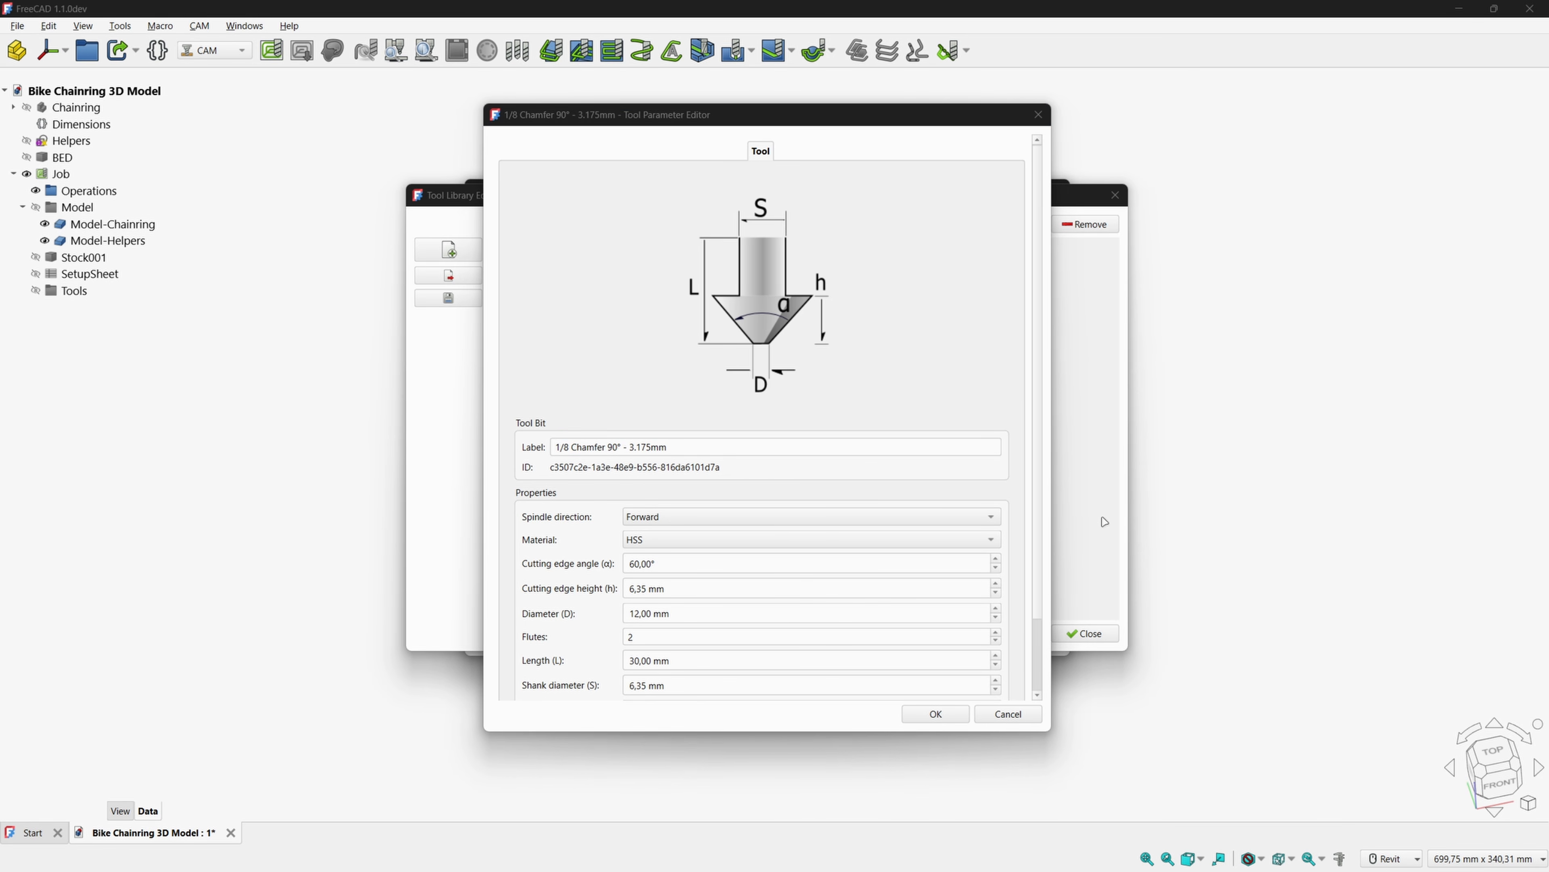
Set the chamfer tool's cutting edge angle to 90°, cutting edge height to 1.59 mm and diameter to 0.1 mm.
double_click(661, 569)
text(90)
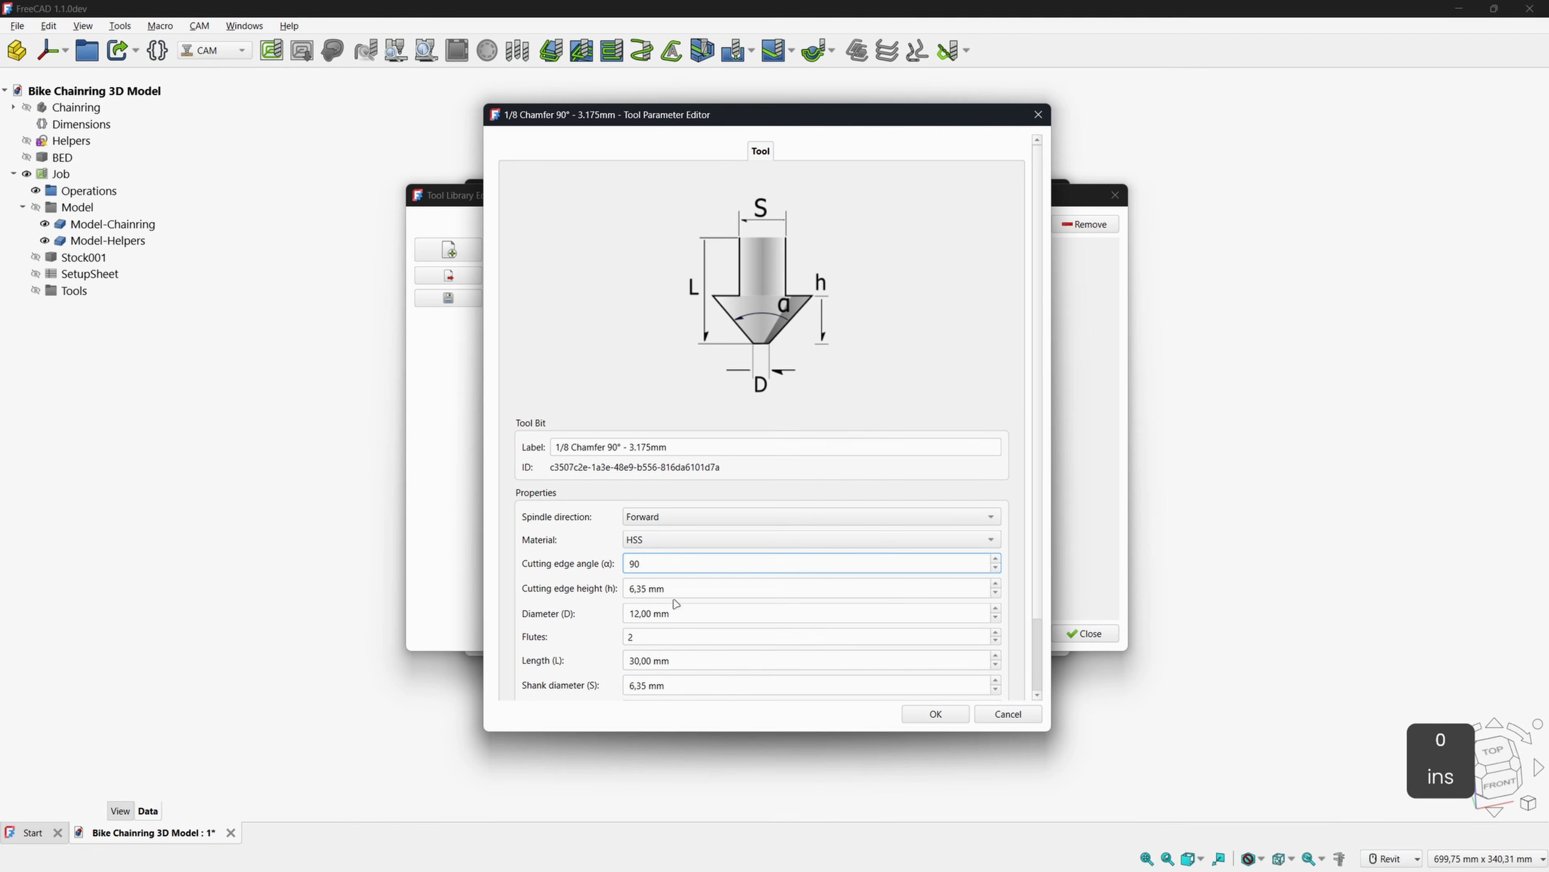
key(Tab)
text(1.8)
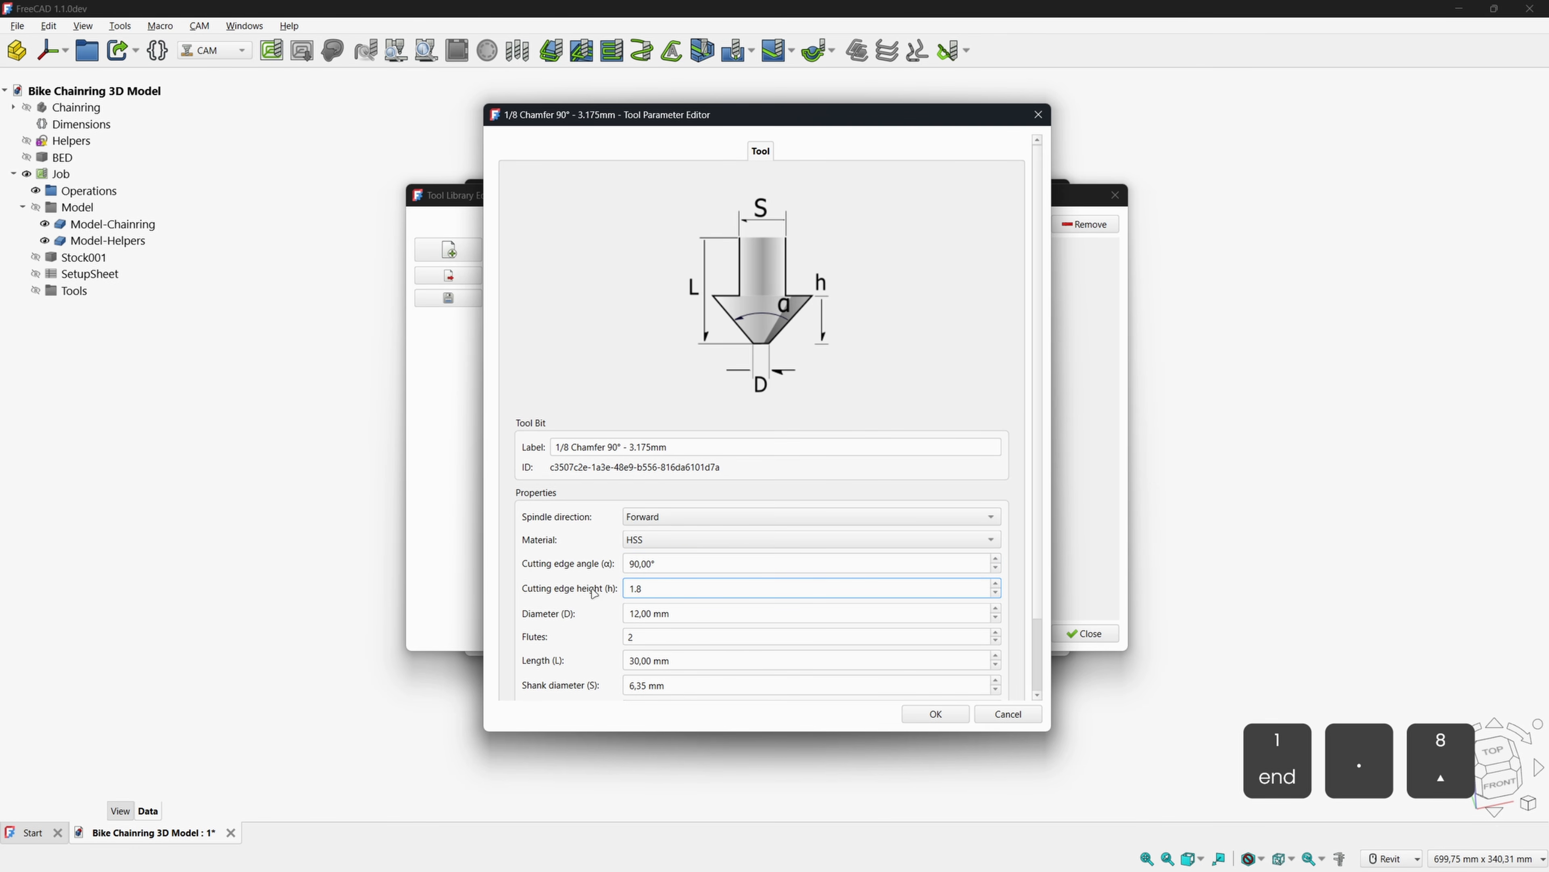
key(BackSpace)
text(59)
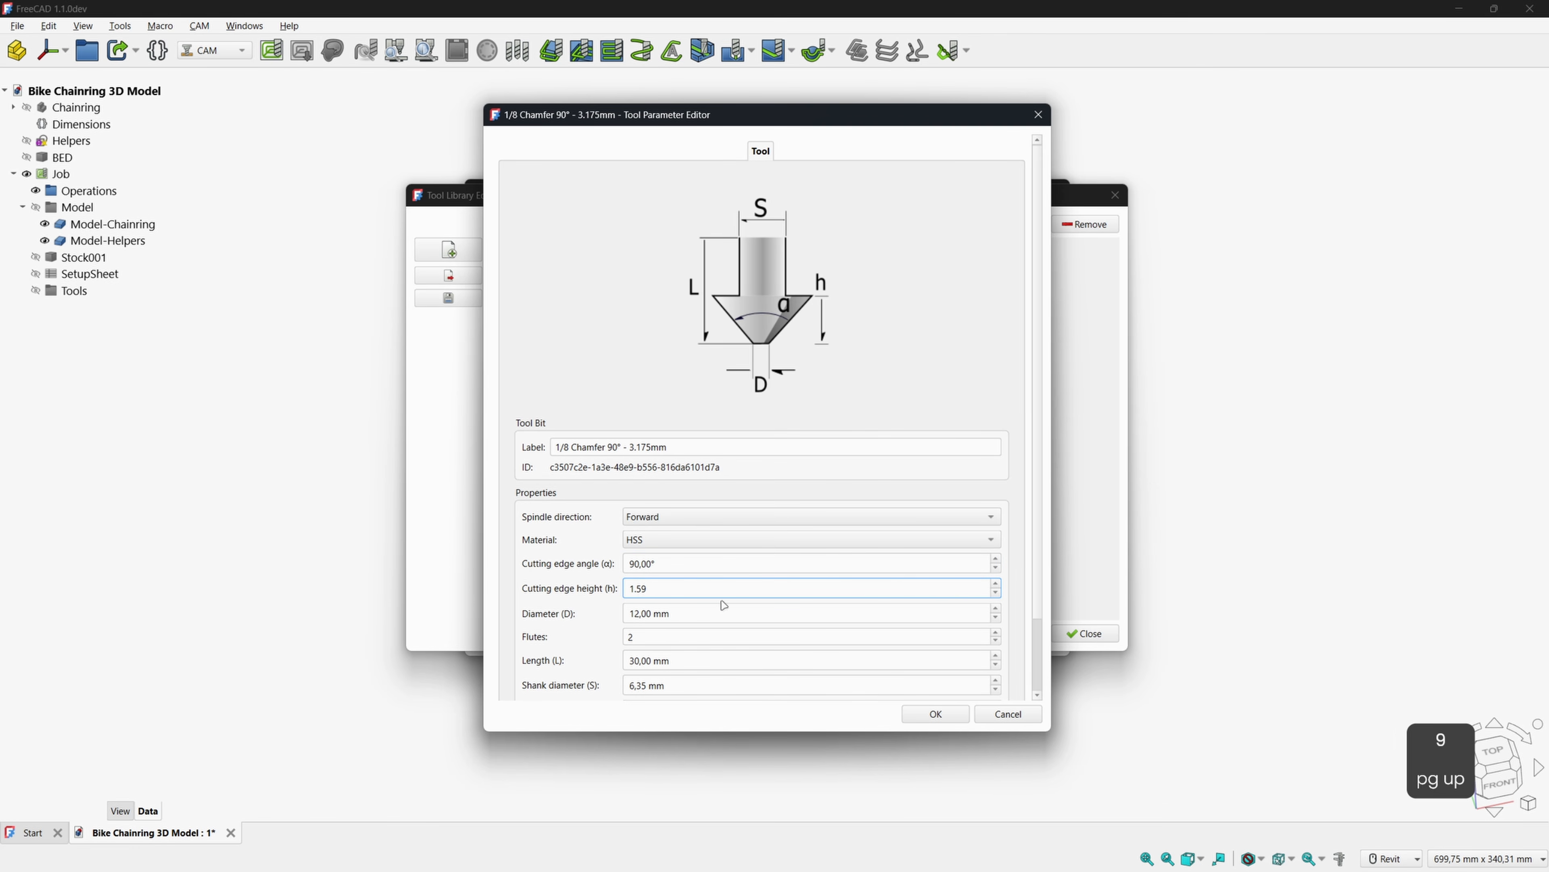
click(595, 611)
text(0.1)
key(Tab)
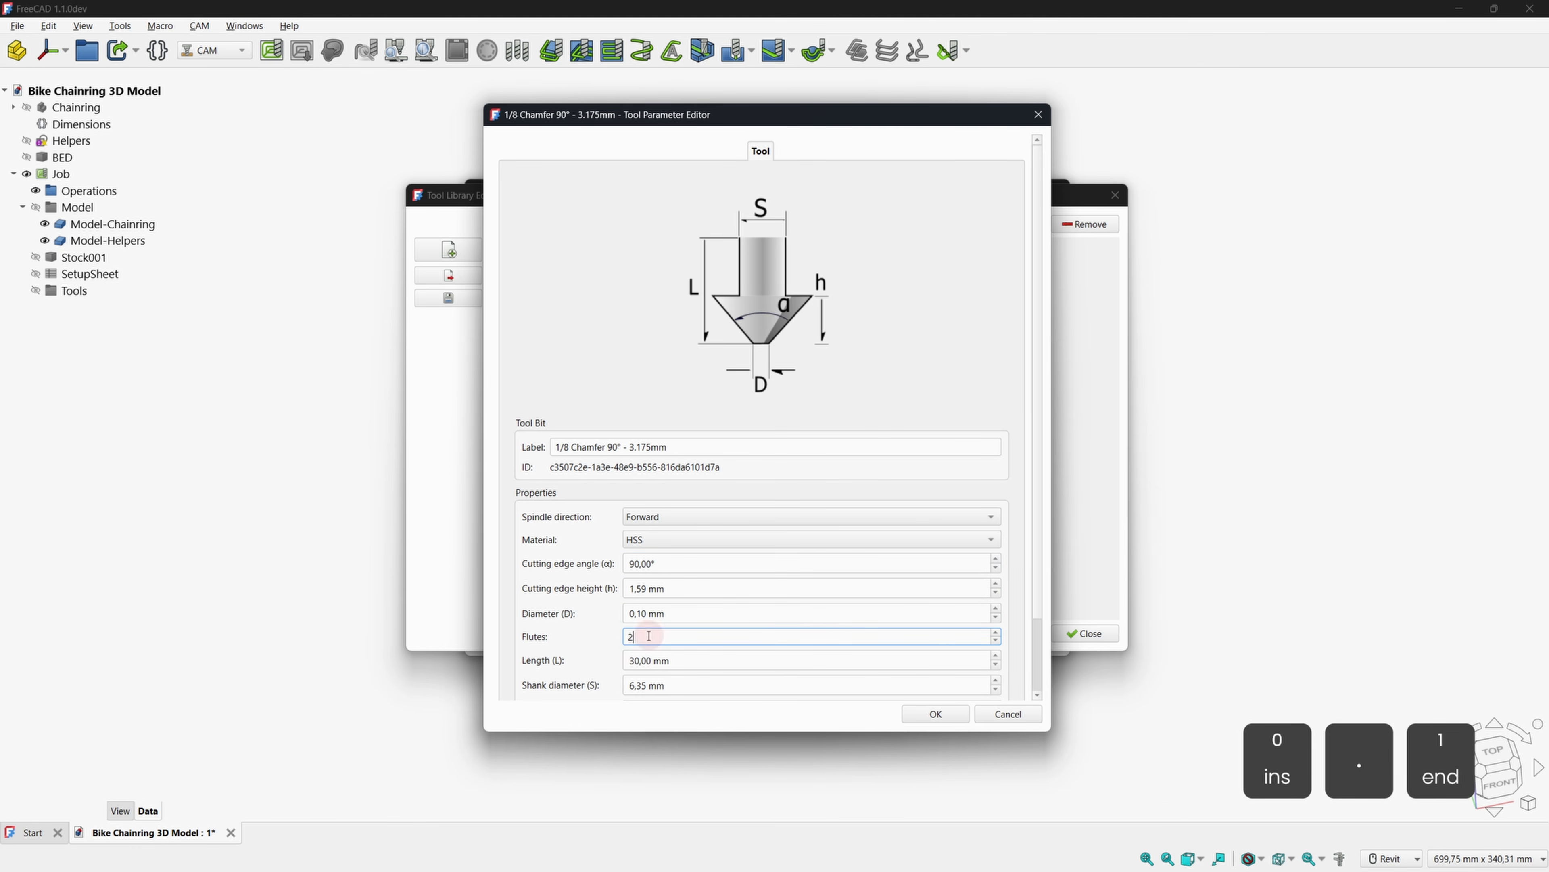
Set the chamfer tool's length to 38 mm, shank diameter to 3.175 mm and tip diameter to 0.1 mm, and accept the tool.
click(636, 659)
text(38)
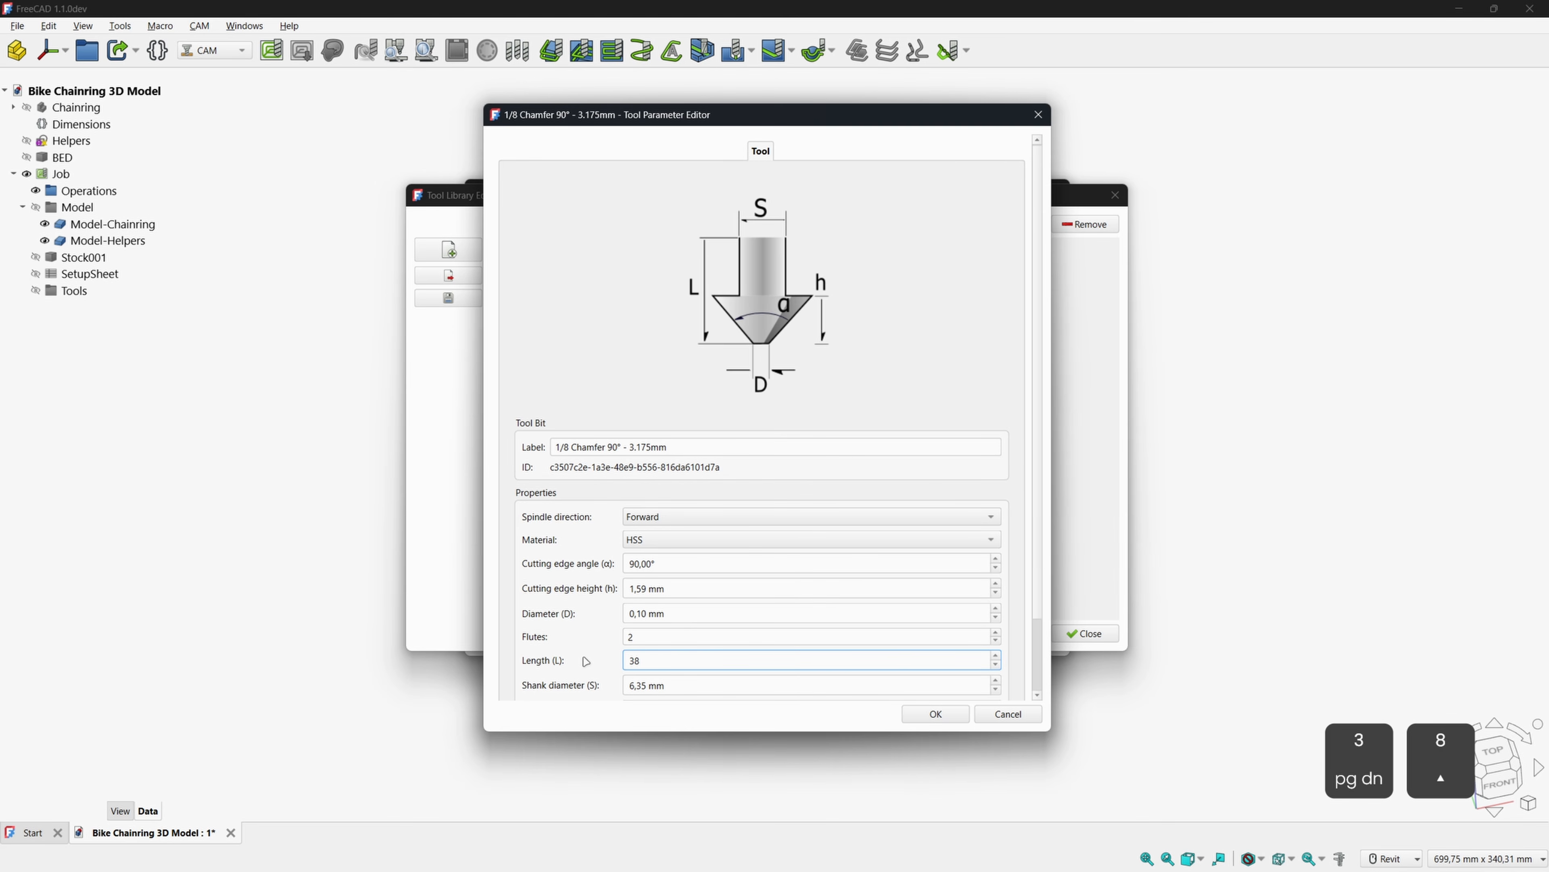
scroll(1038, 676, down, 2)
click(595, 601)
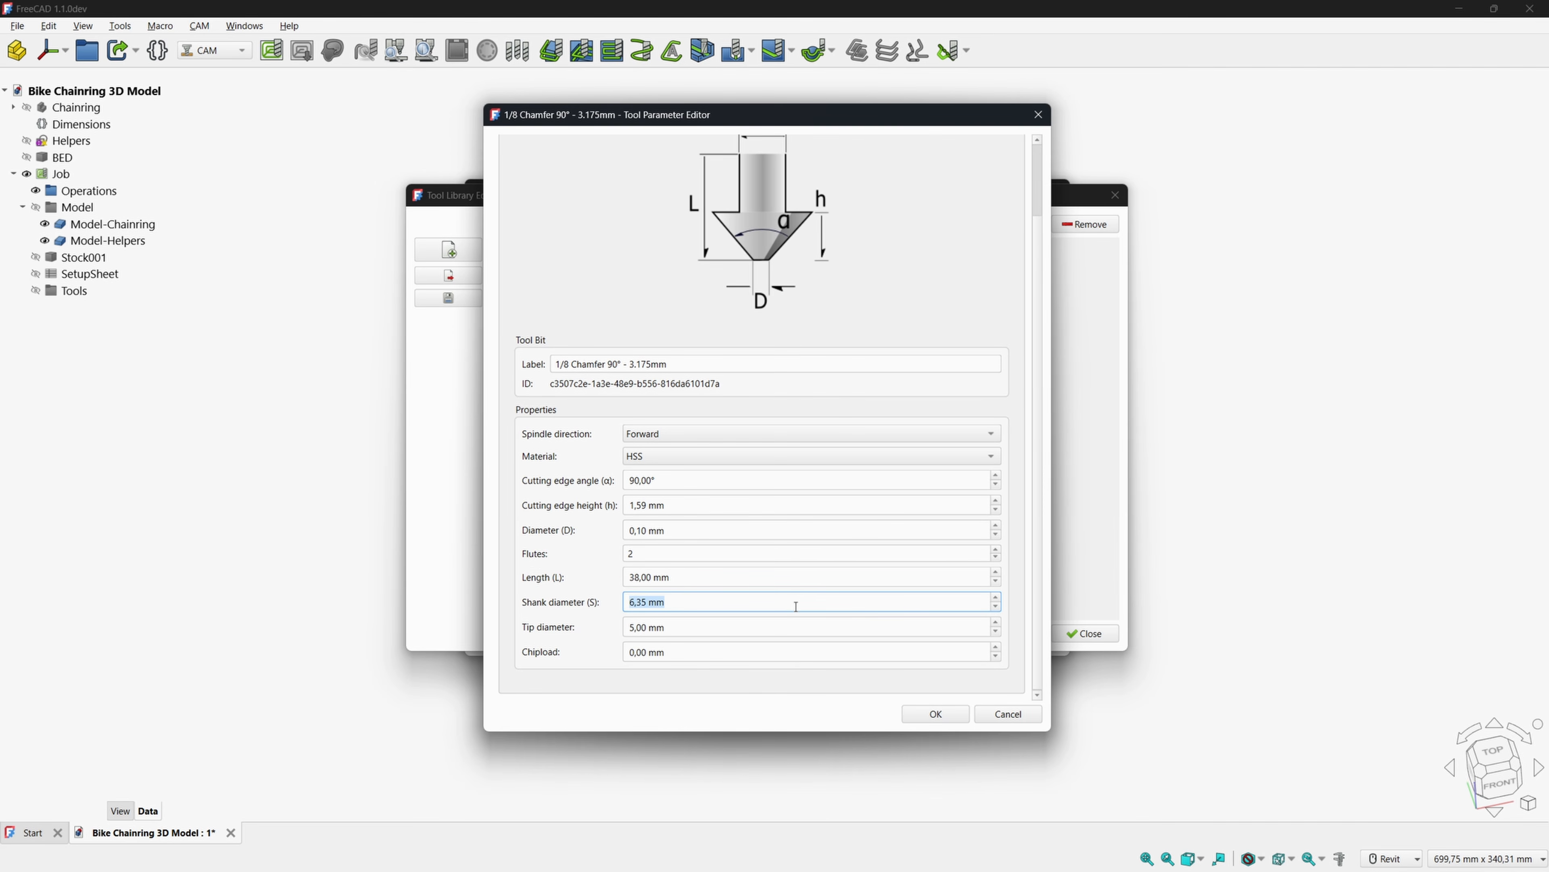
text(3.175)
click(598, 626)
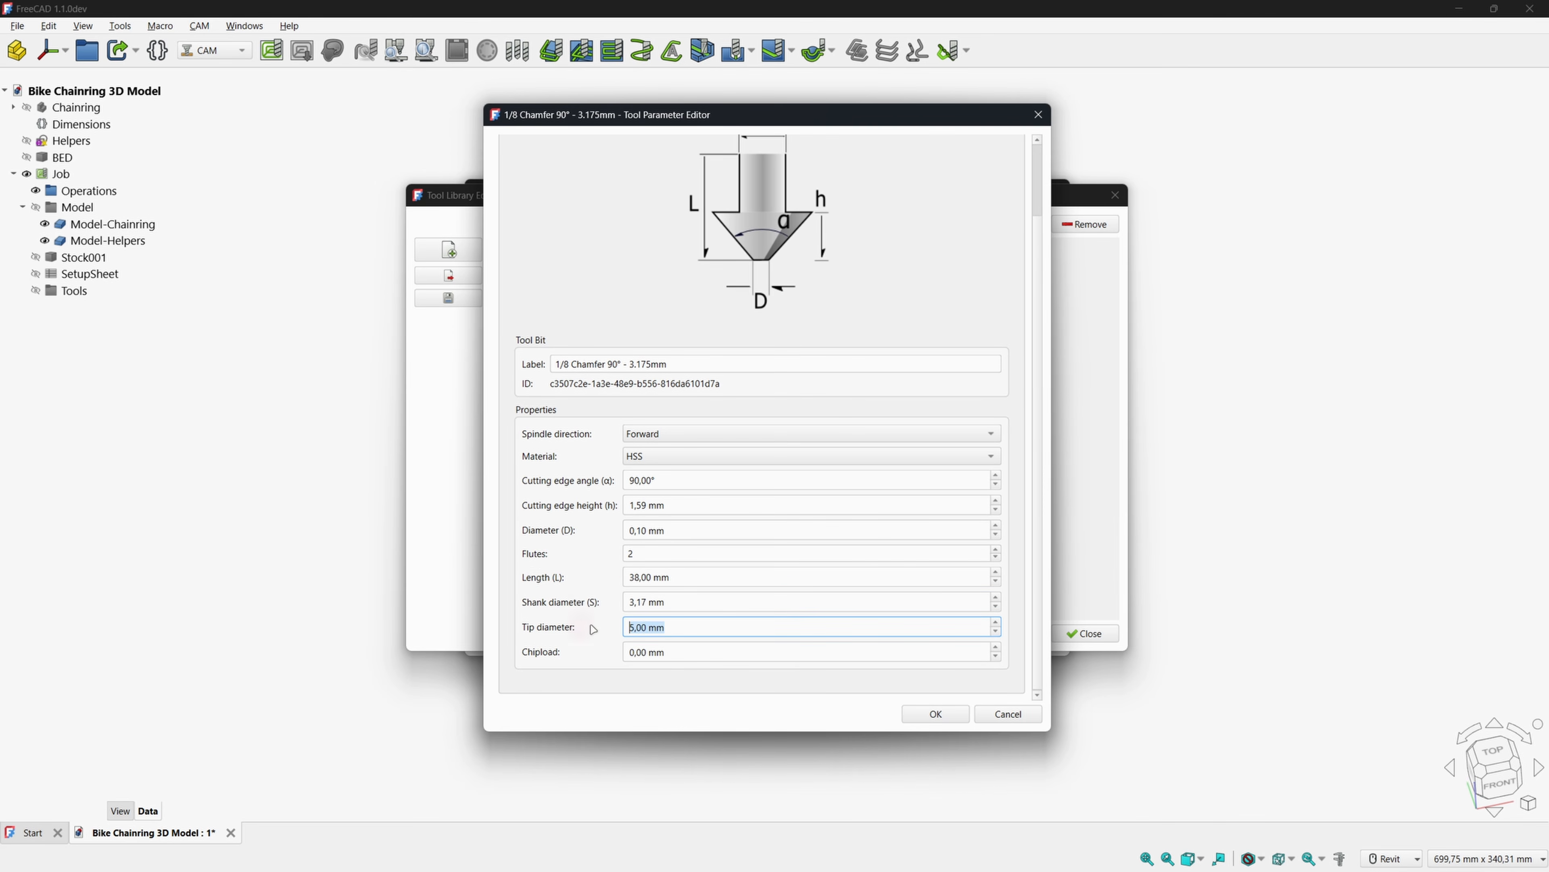
text(0.1)
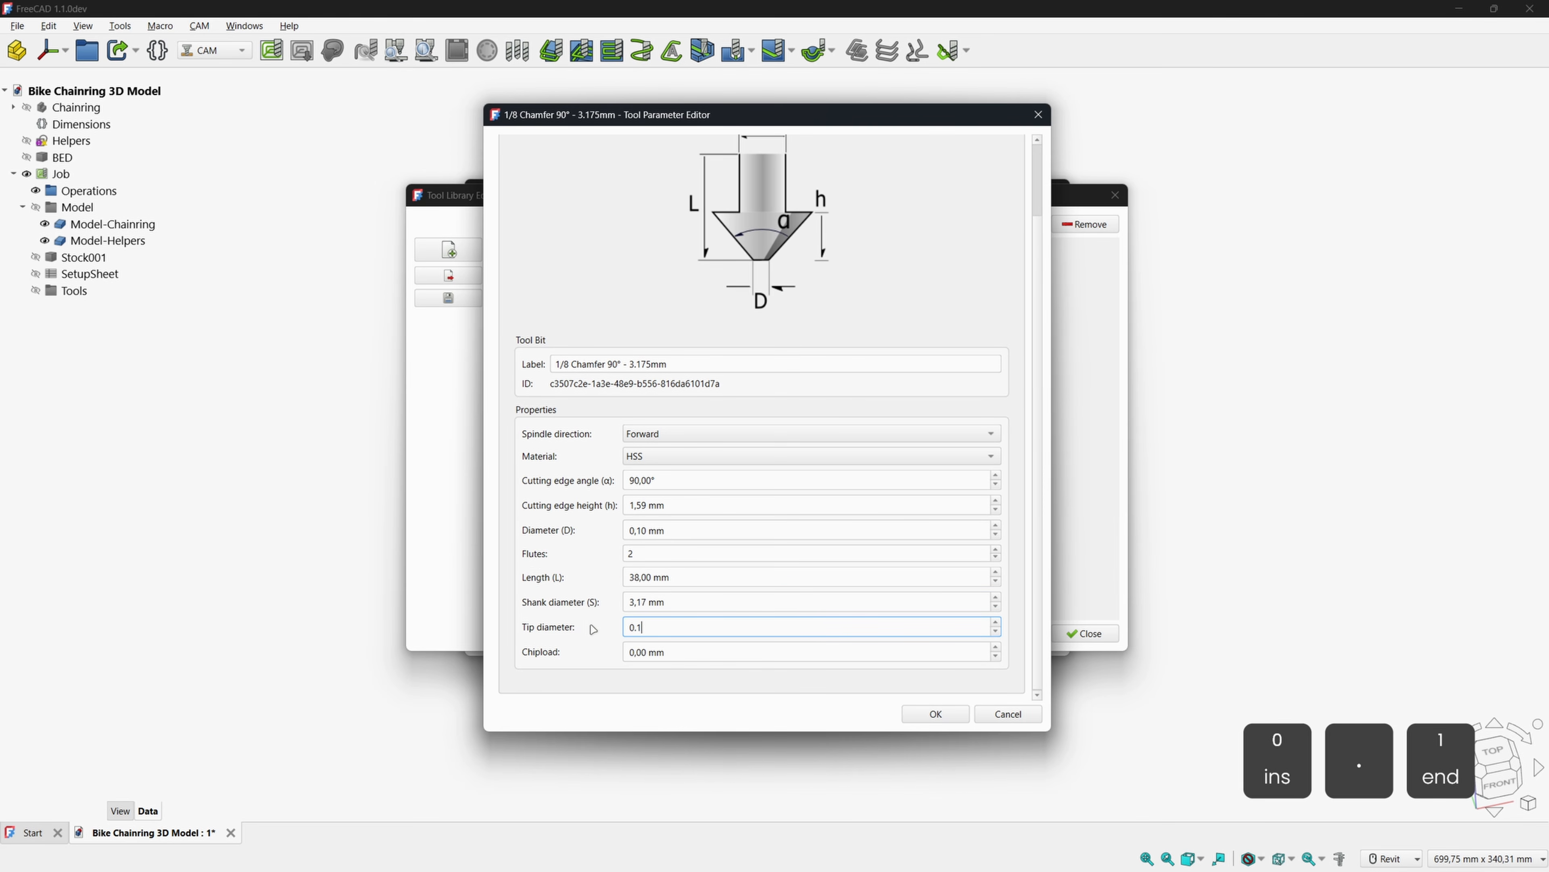
click(921, 713)
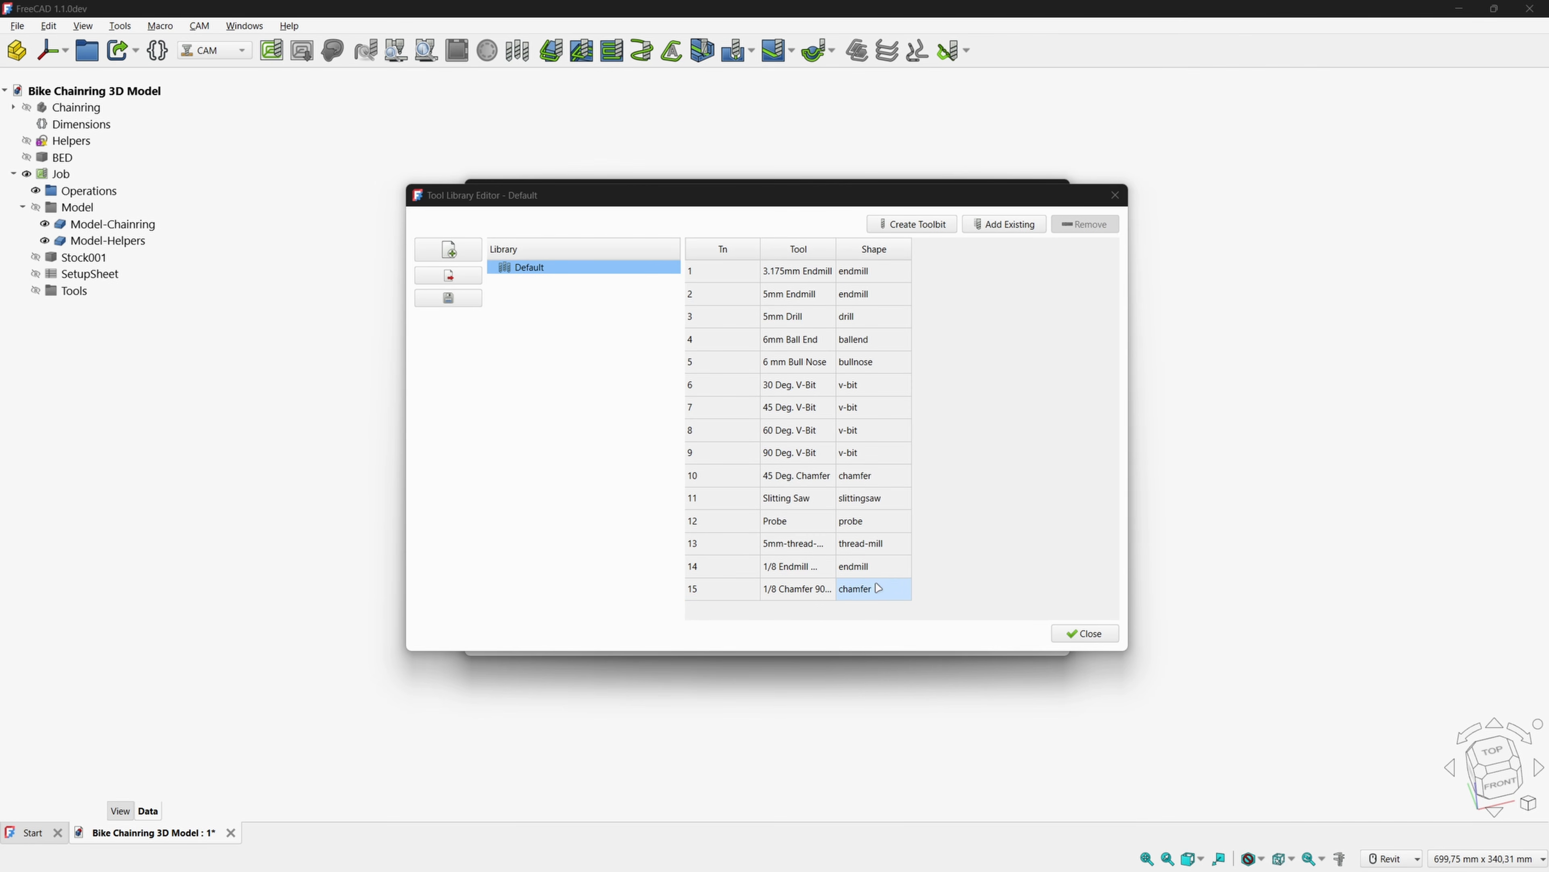
Add the 1/8 Endmill 3.175mm Metal and 1/8 Chamfer 90° - 3.175mm tools from the Default library to the job.
click(1086, 634)
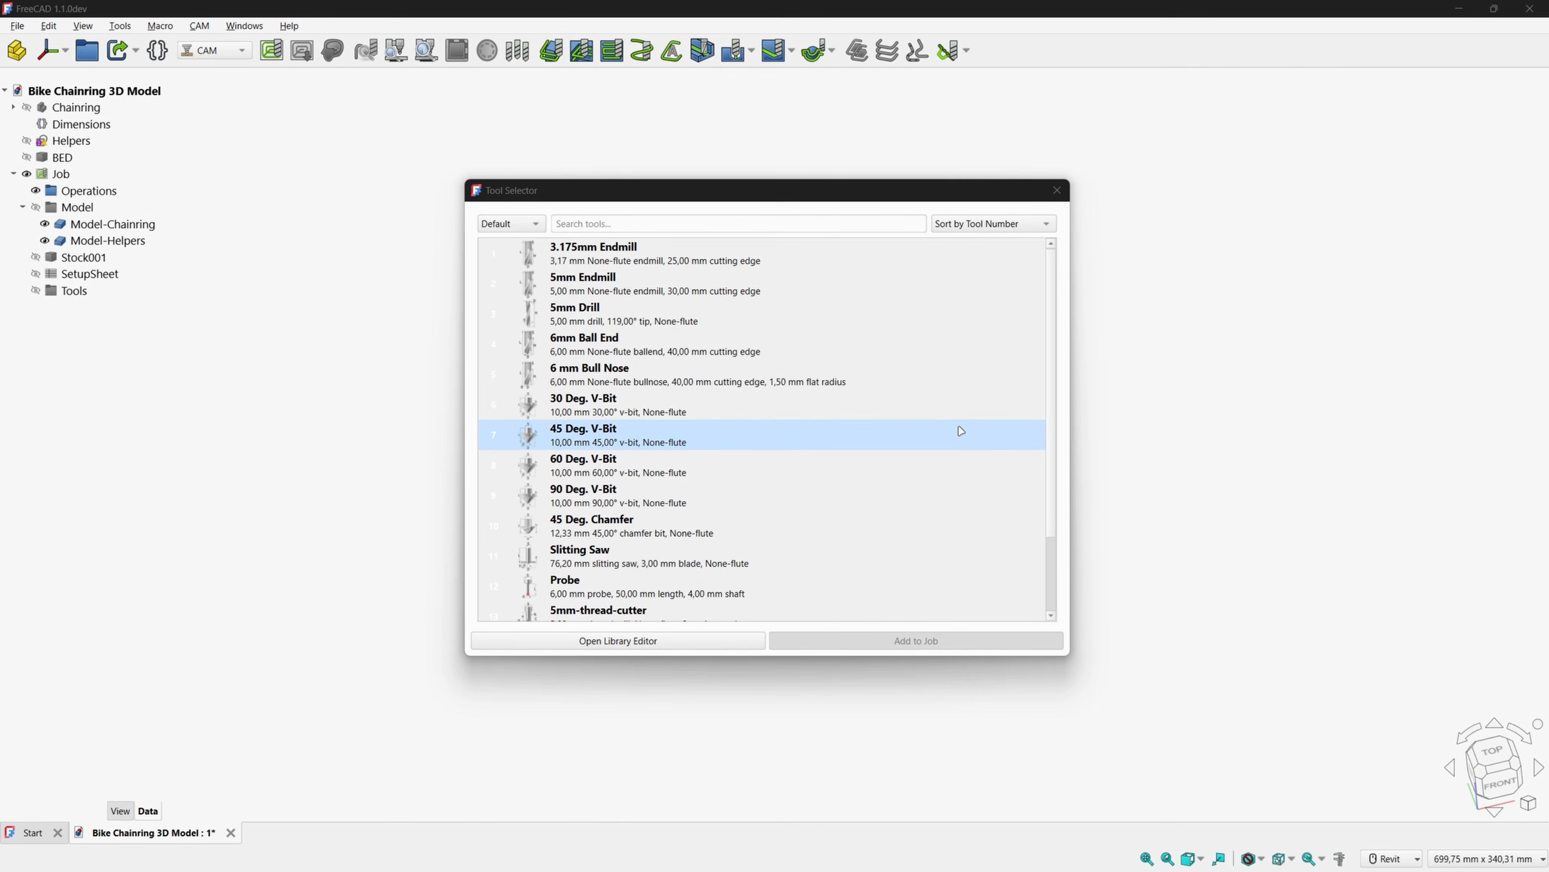
scroll(837, 454, down, 3)
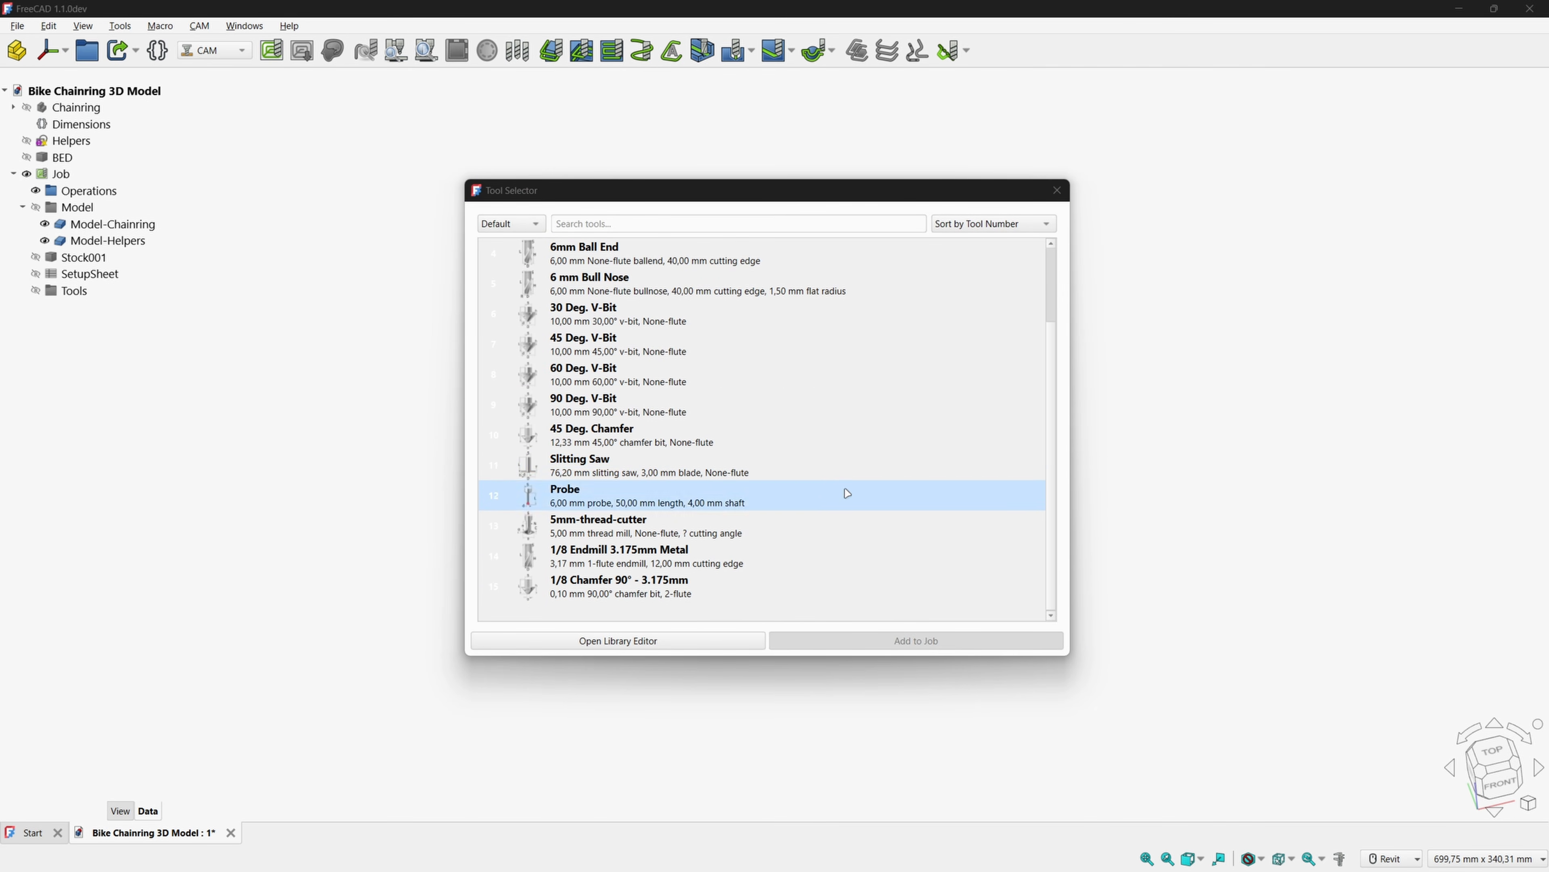
double_click(621, 559)
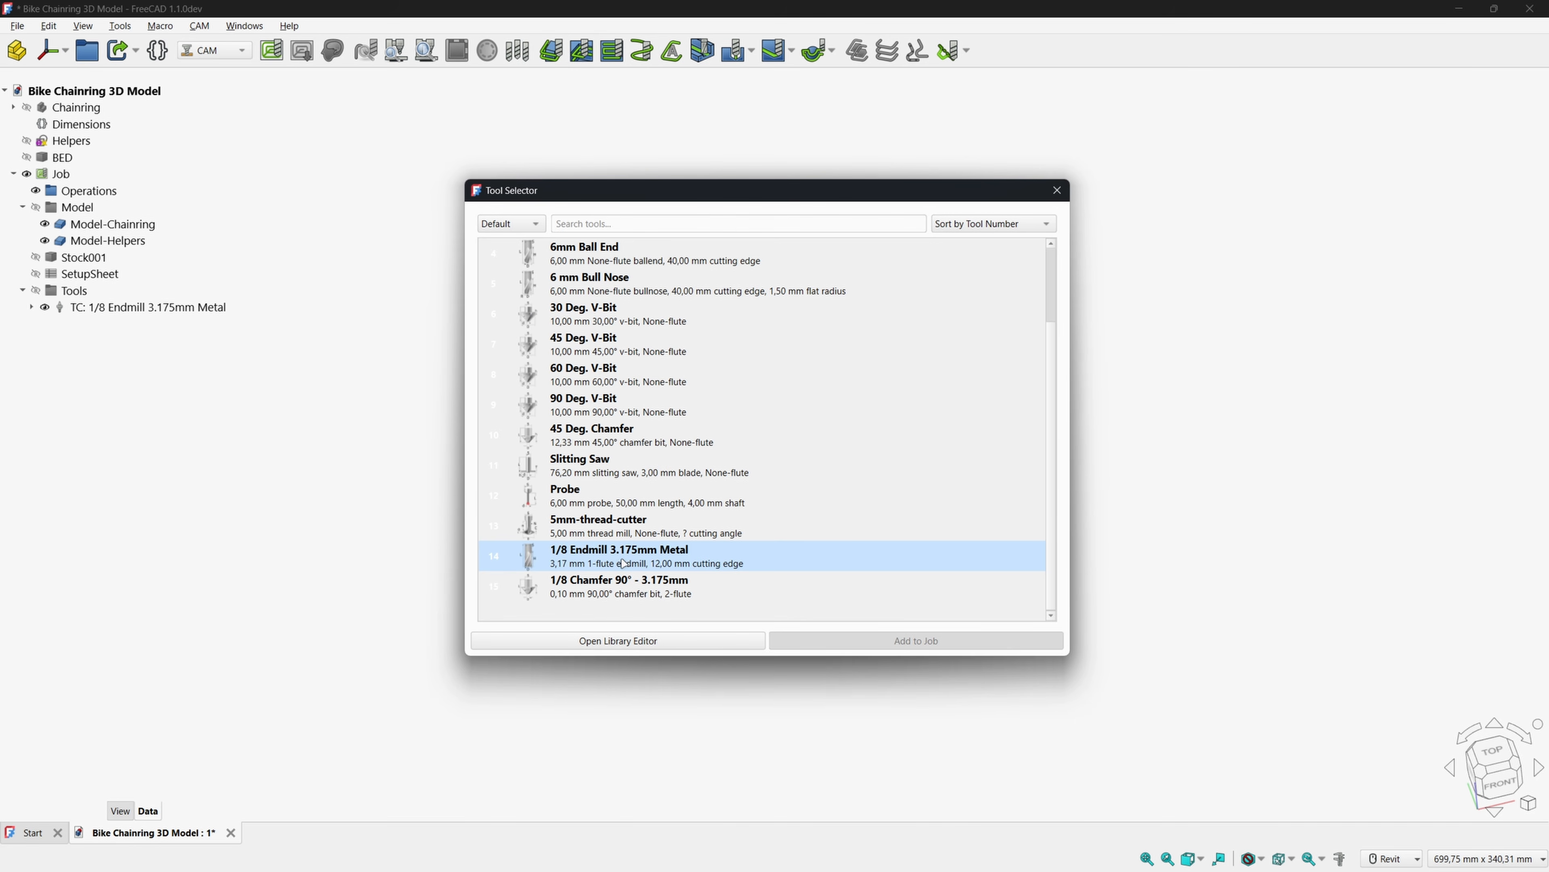
double_click(621, 583)
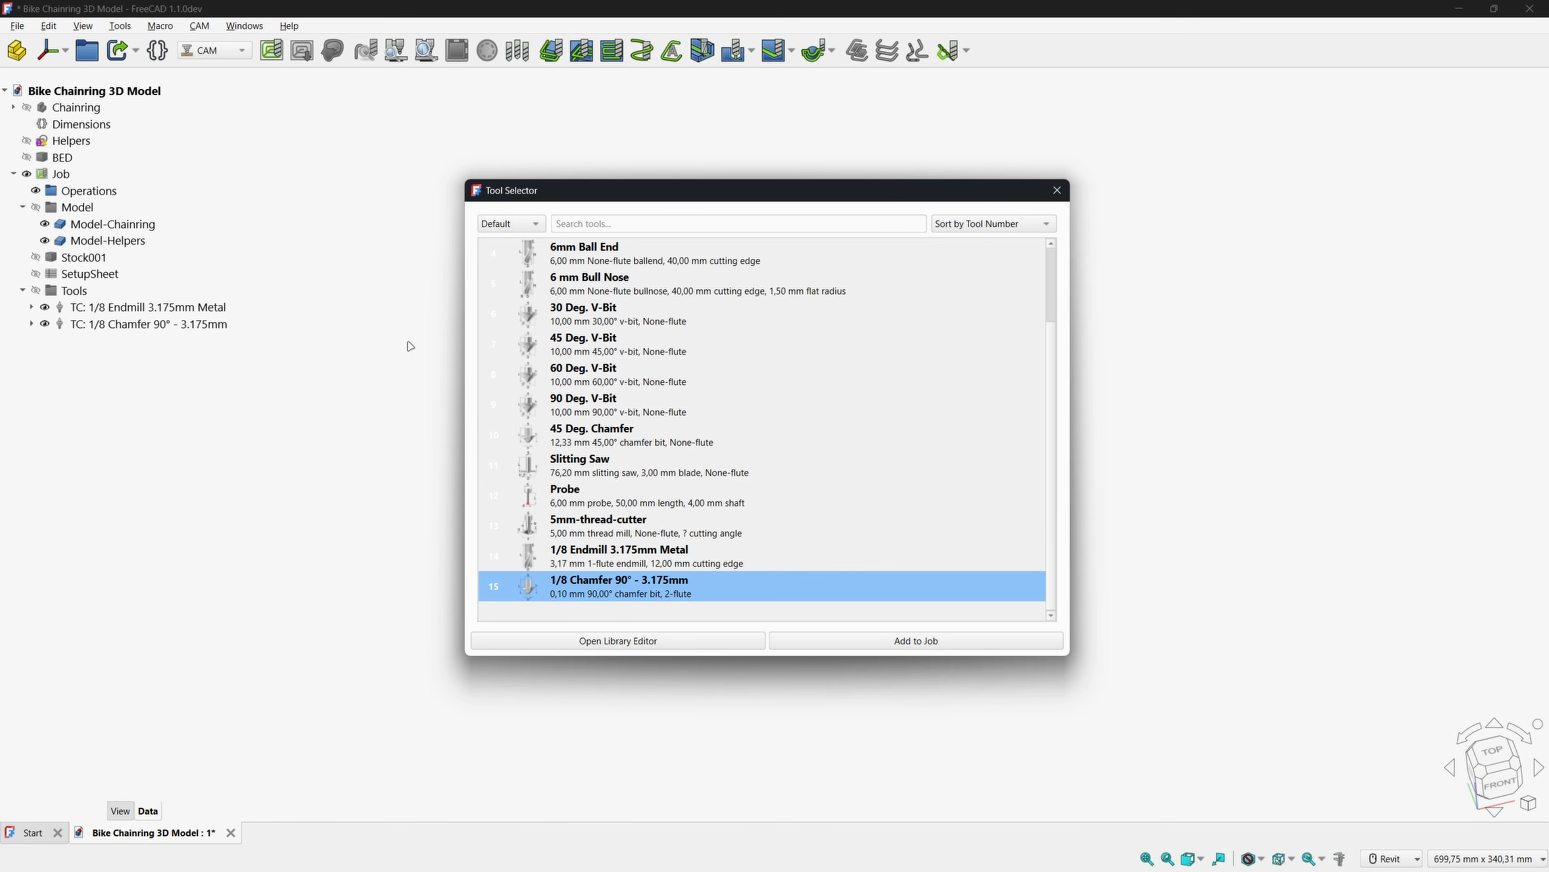
click(1059, 191)
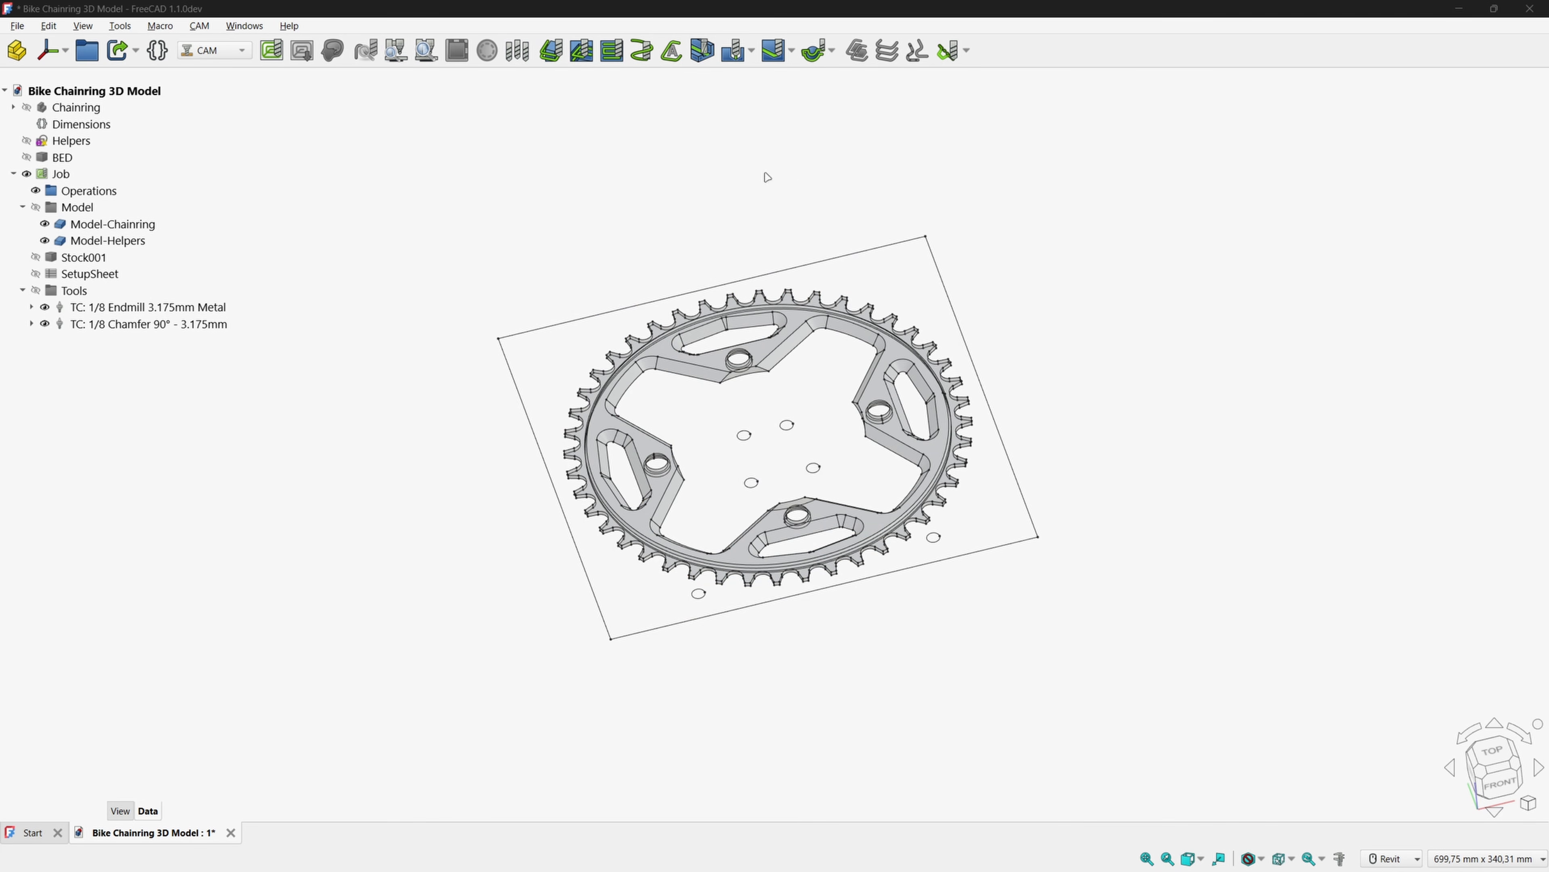
Open the job's SetupSheet for editing and set the global default step down for operations to 0.2mm.
click(94, 275)
double_click(96, 275)
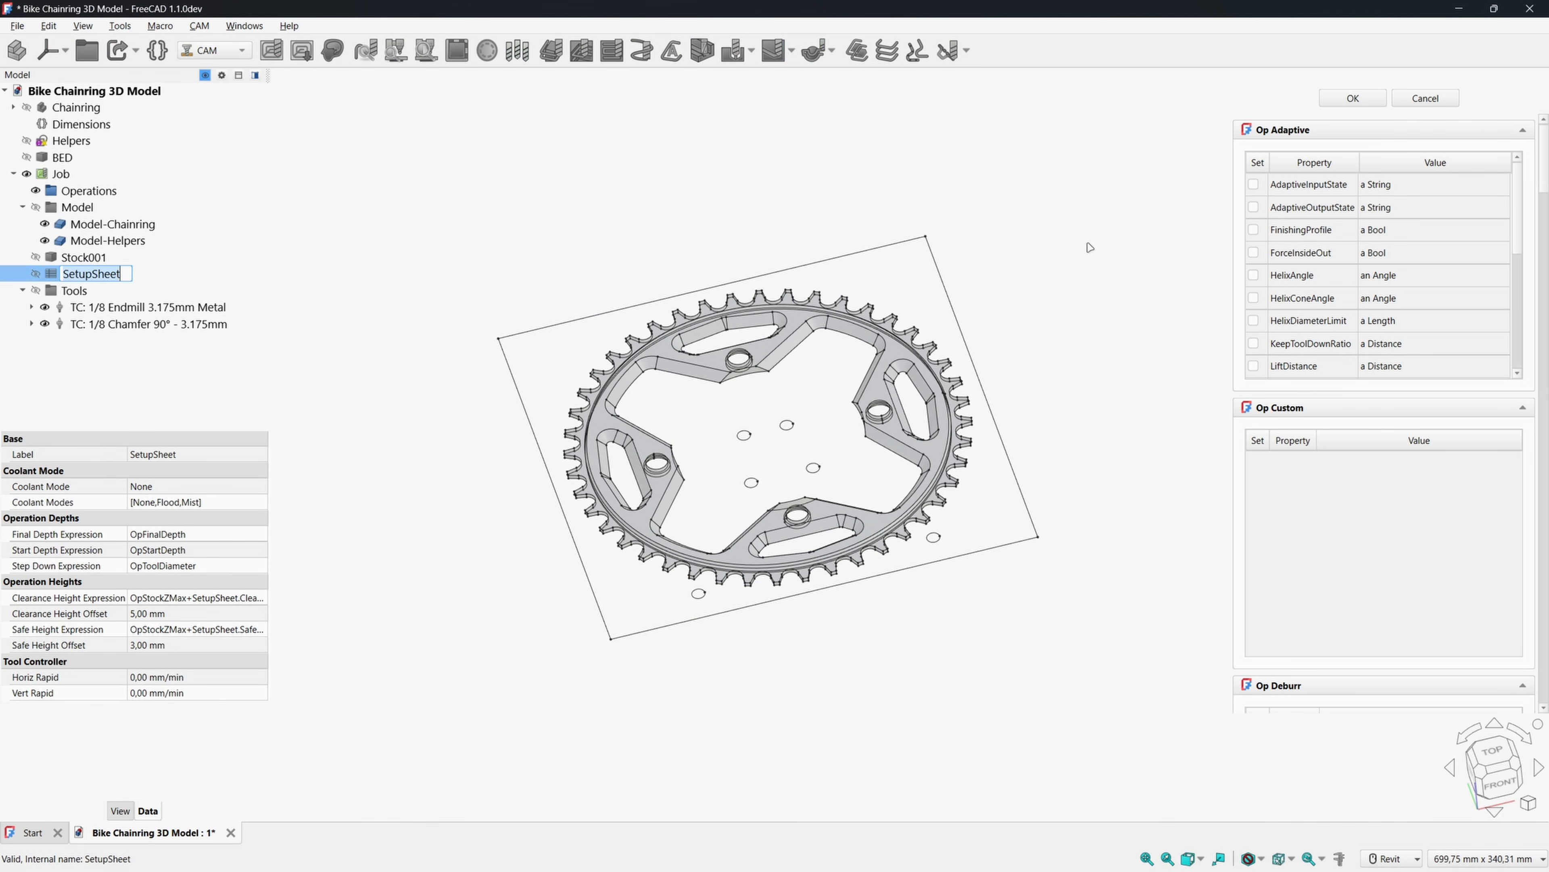
drag(1542, 183, 1545, 671)
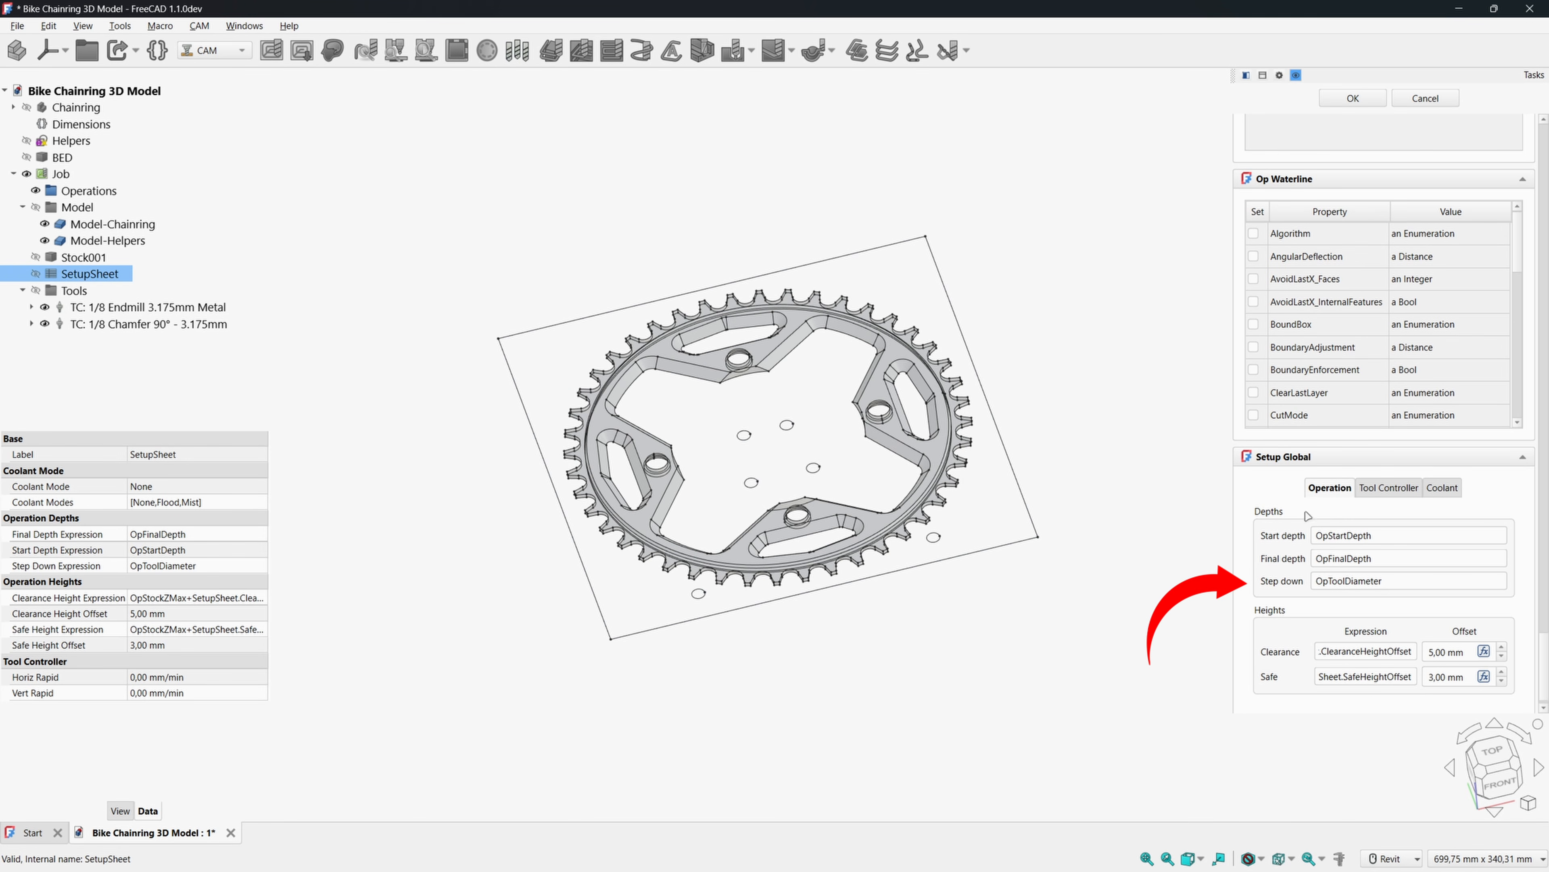
double_click(1344, 580)
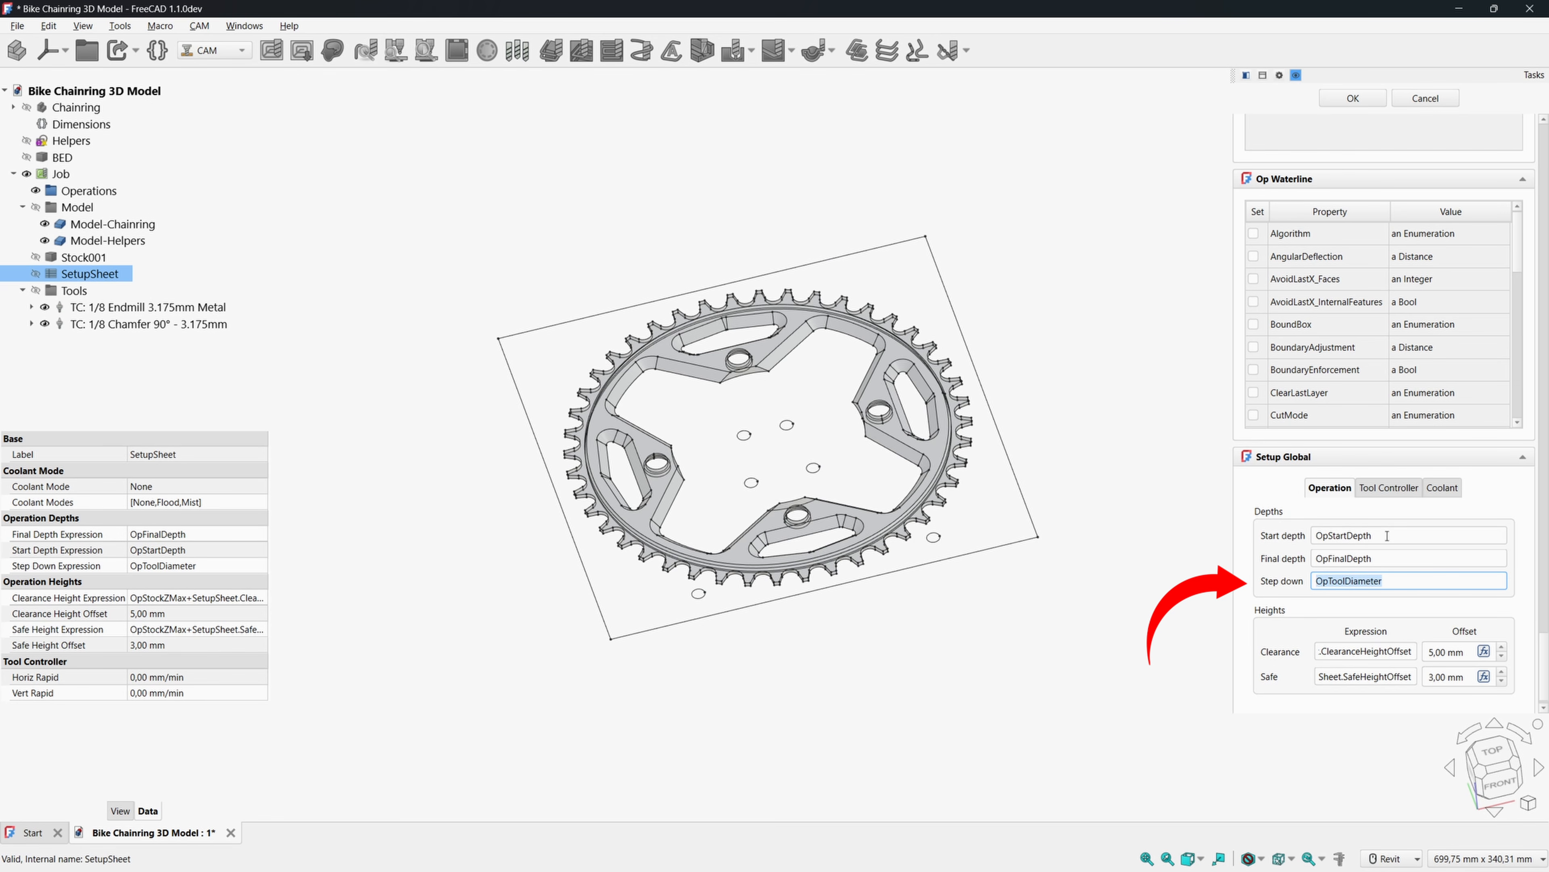
text(0.)
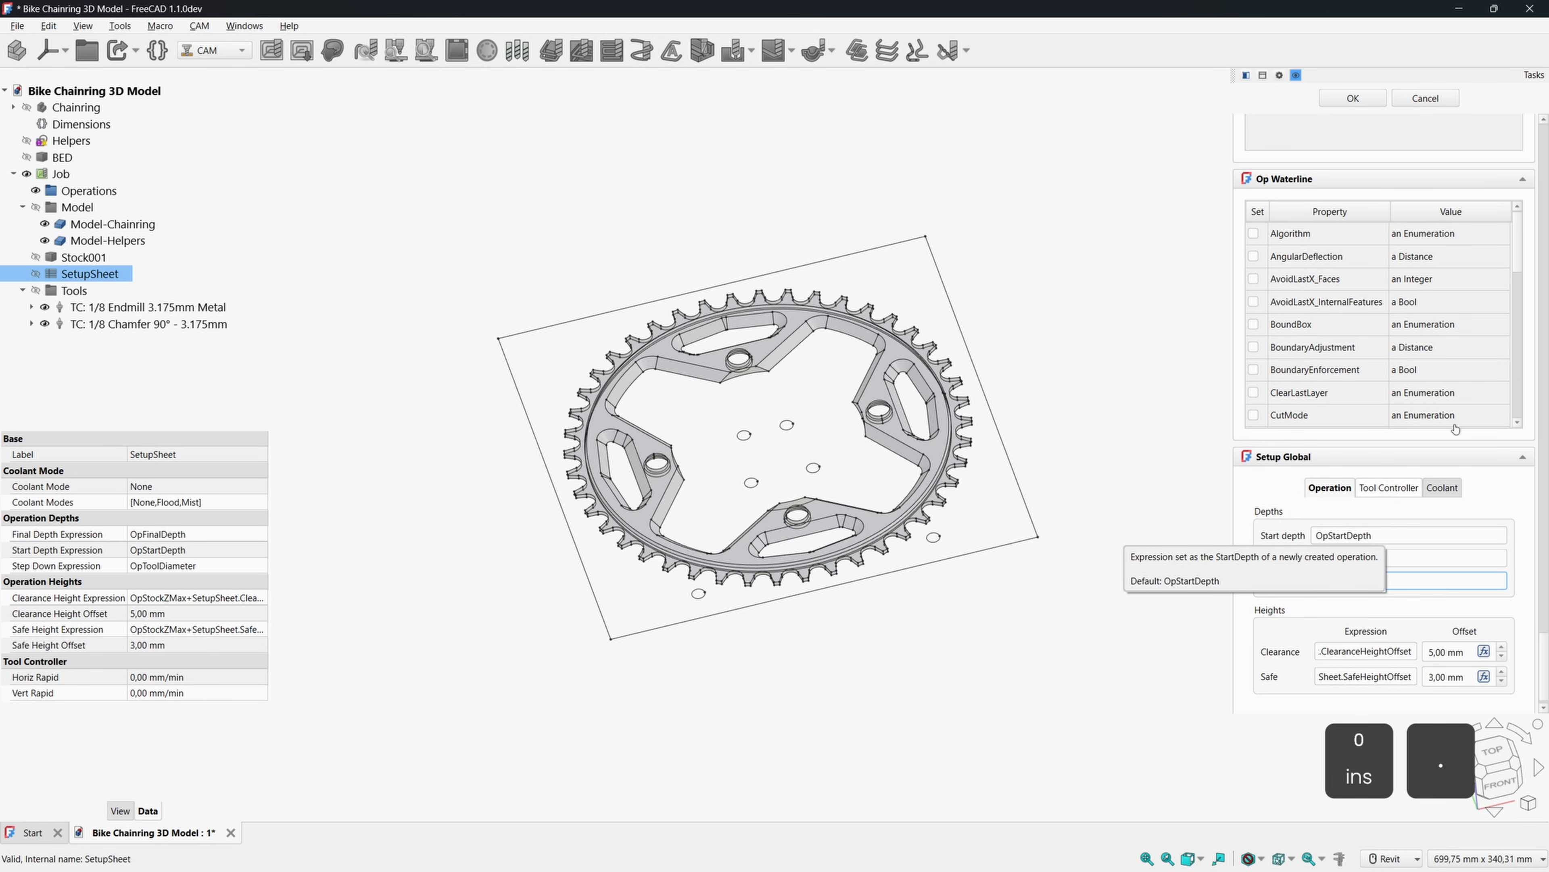
text(2)
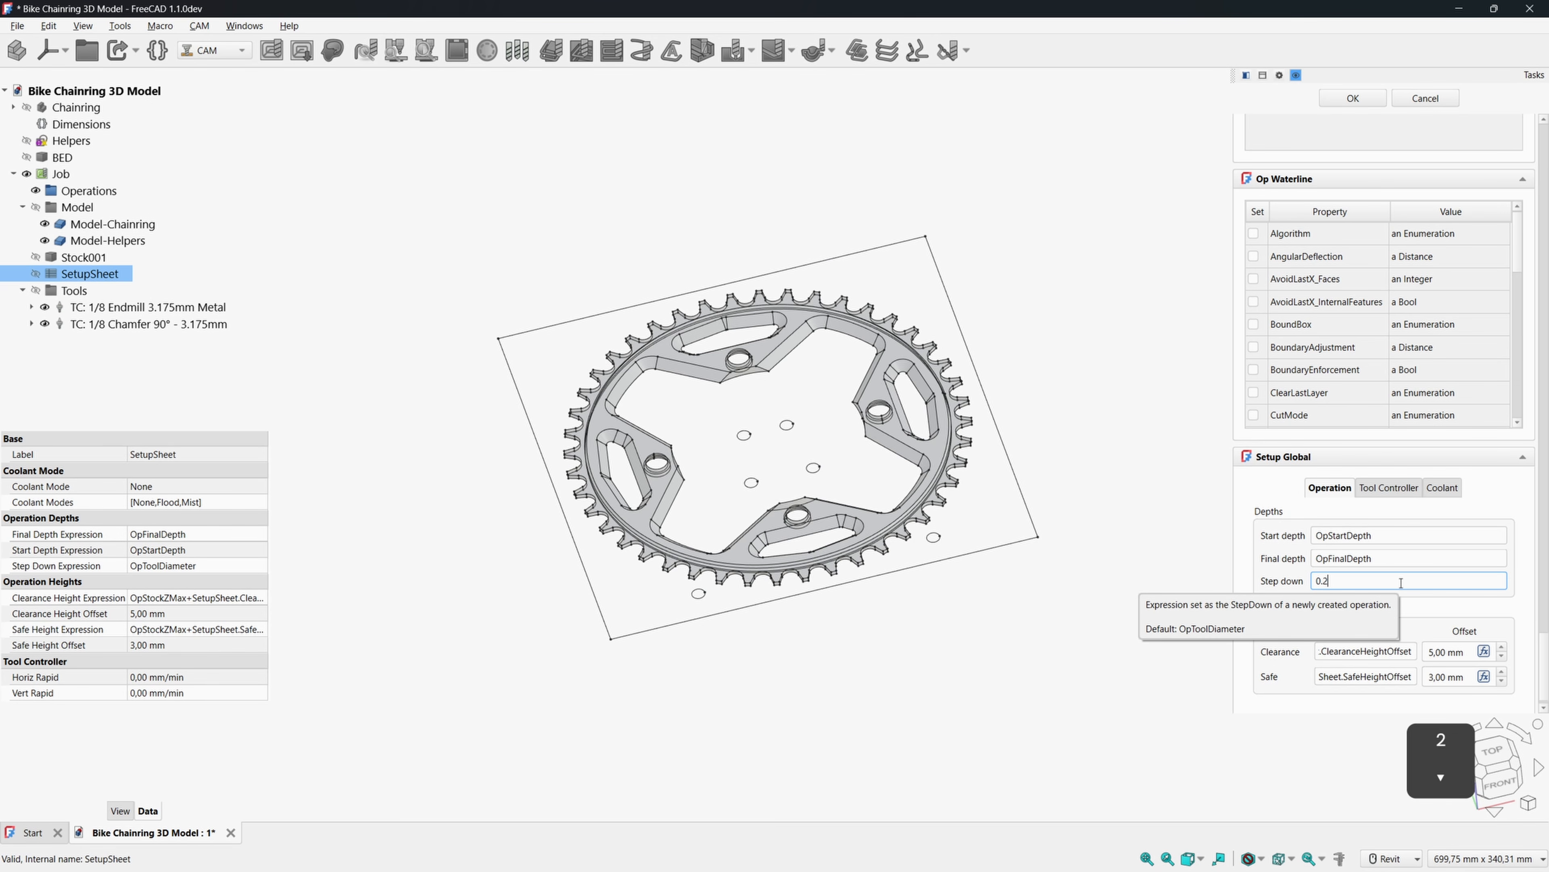
text(mm)
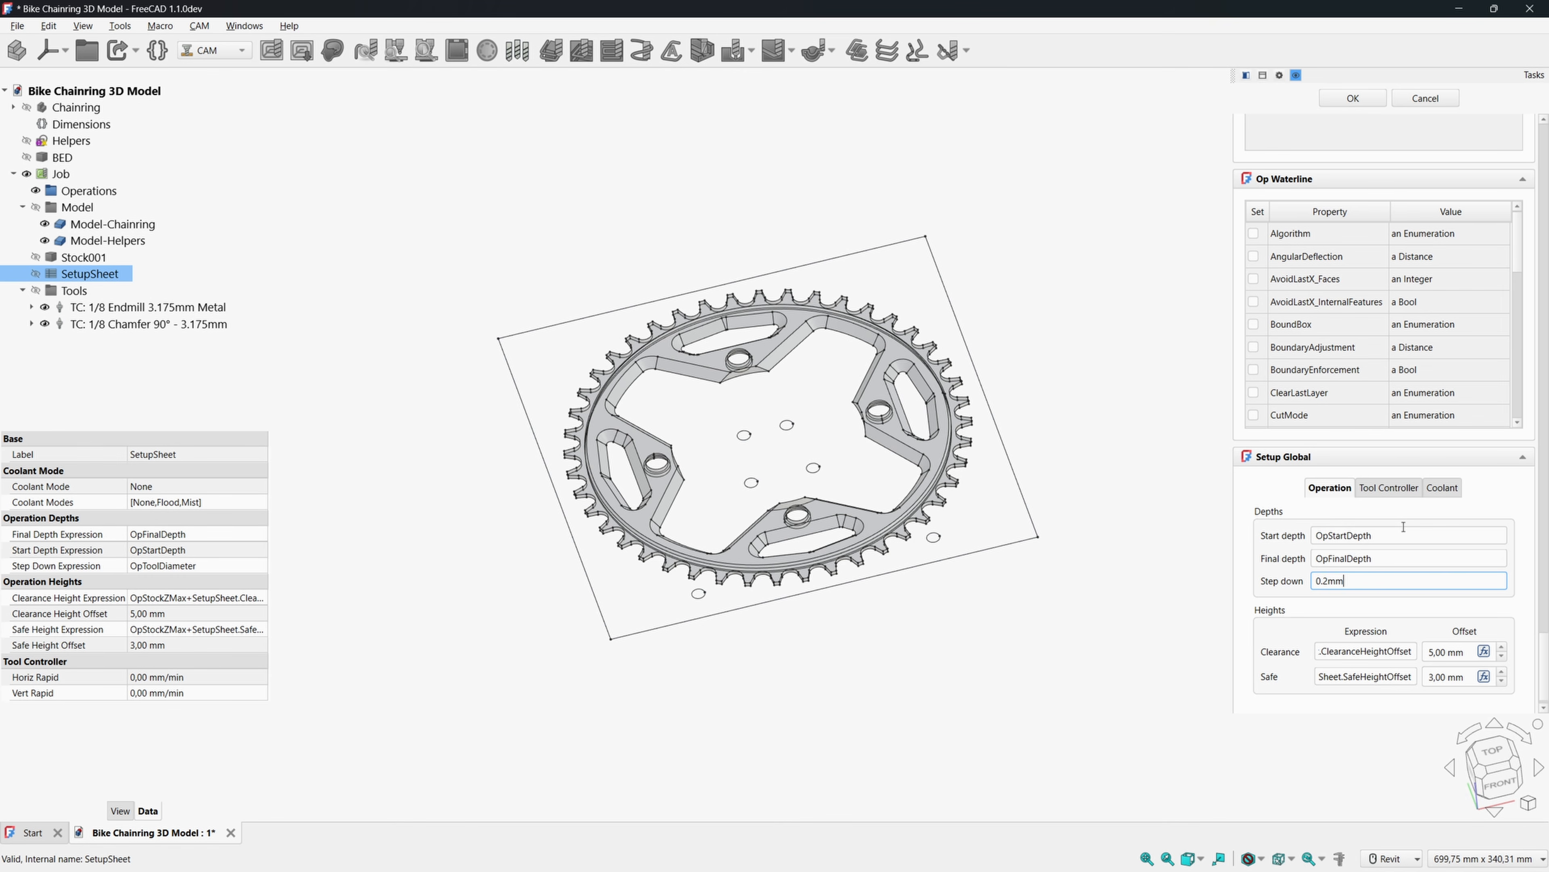
Set the setup sheet's rapid speeds to 1200 mm/min horizontal and 700 mm/min vertical, and accept the setup sheet.
click(1397, 488)
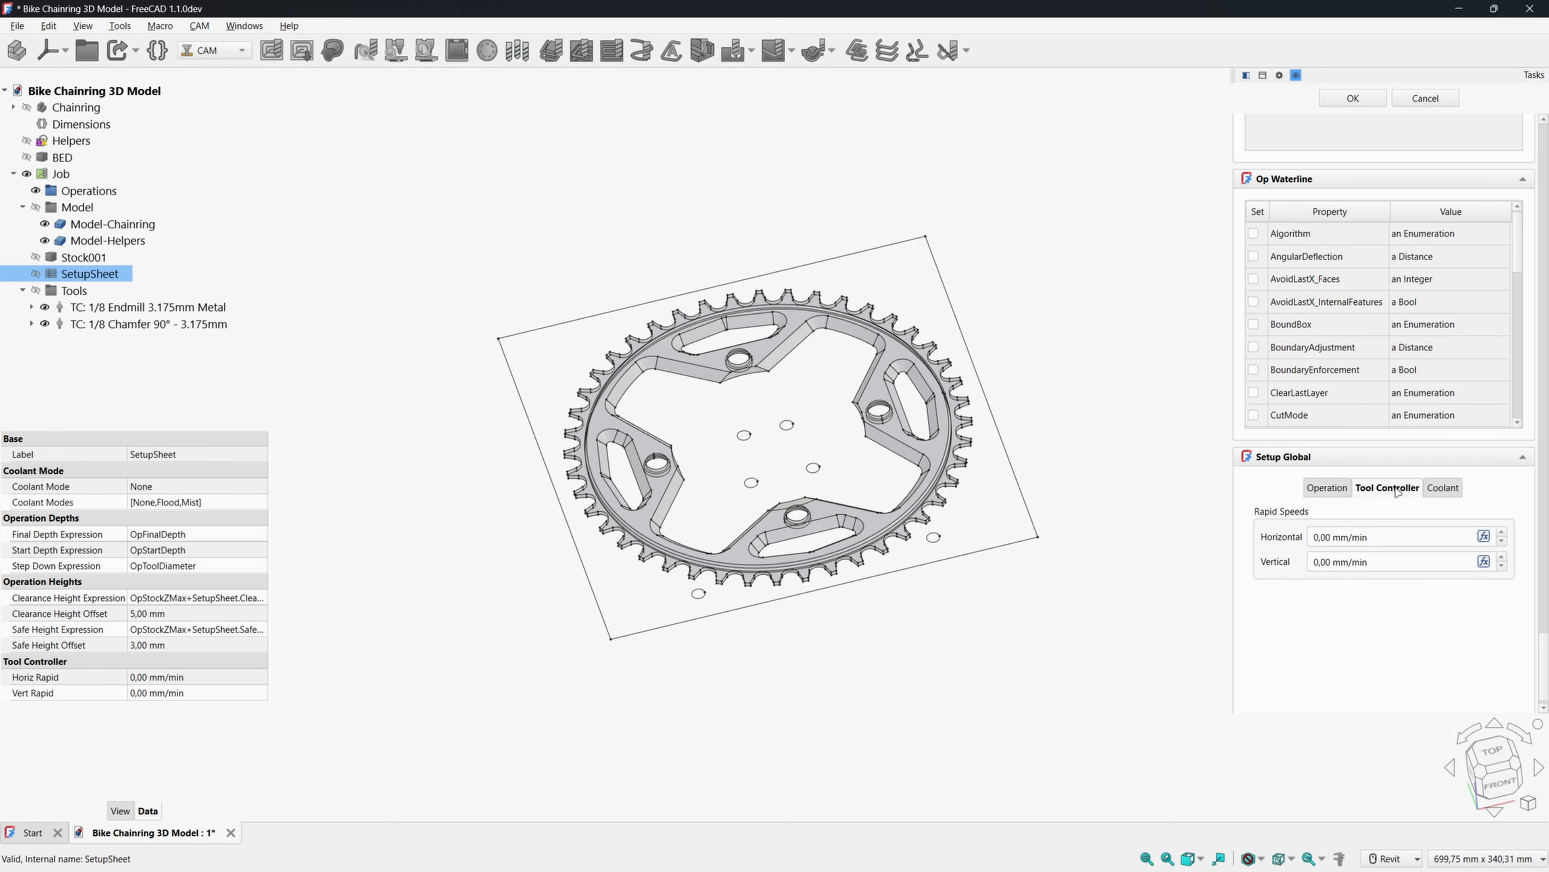
click(1317, 538)
text(120)
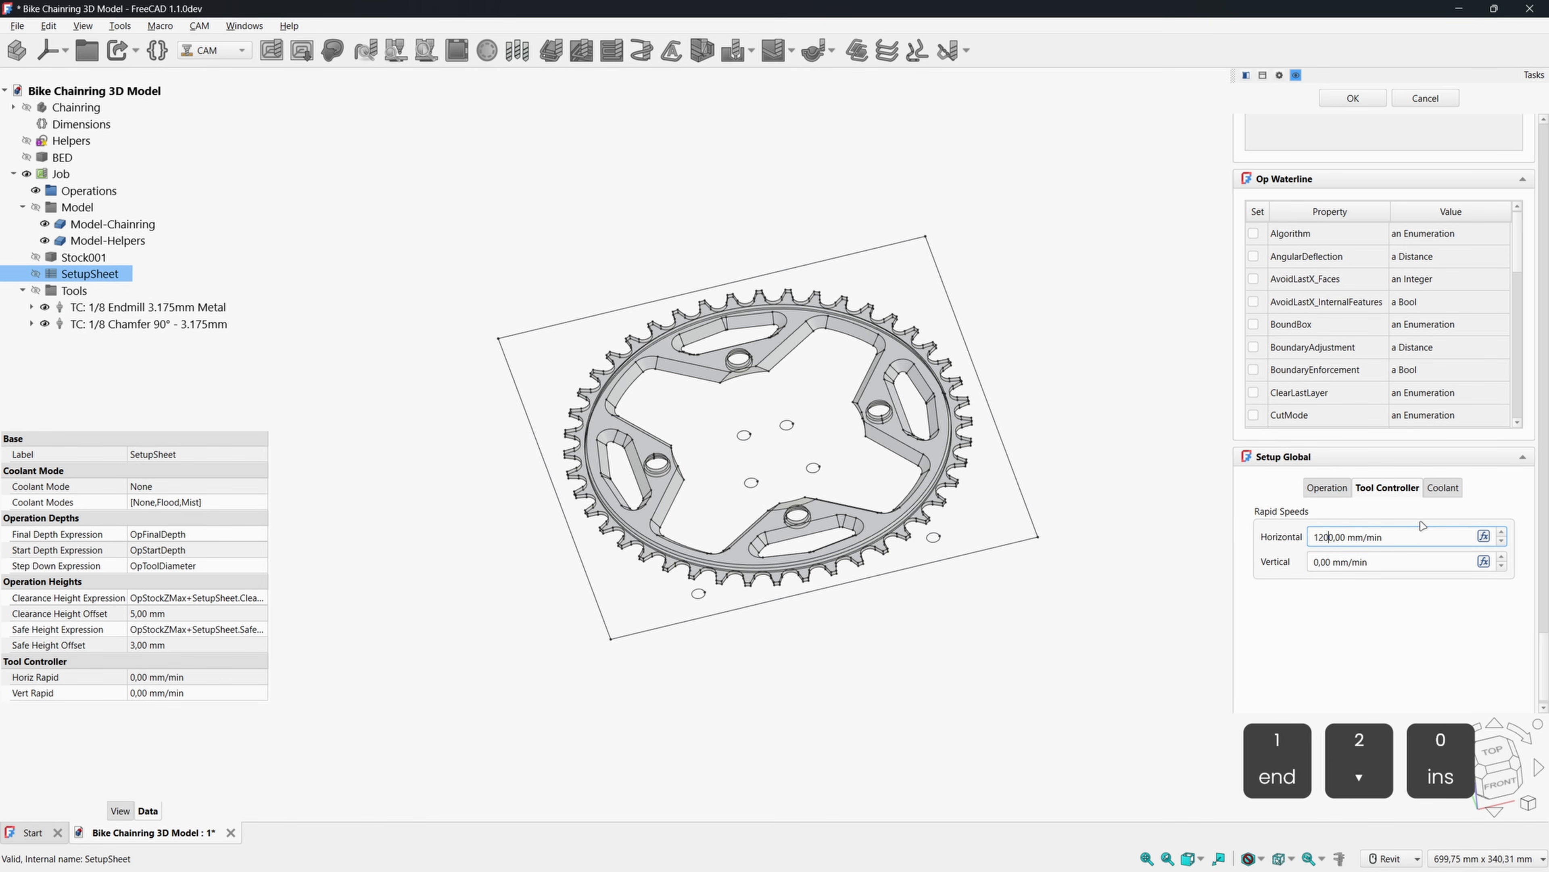
click(1316, 562)
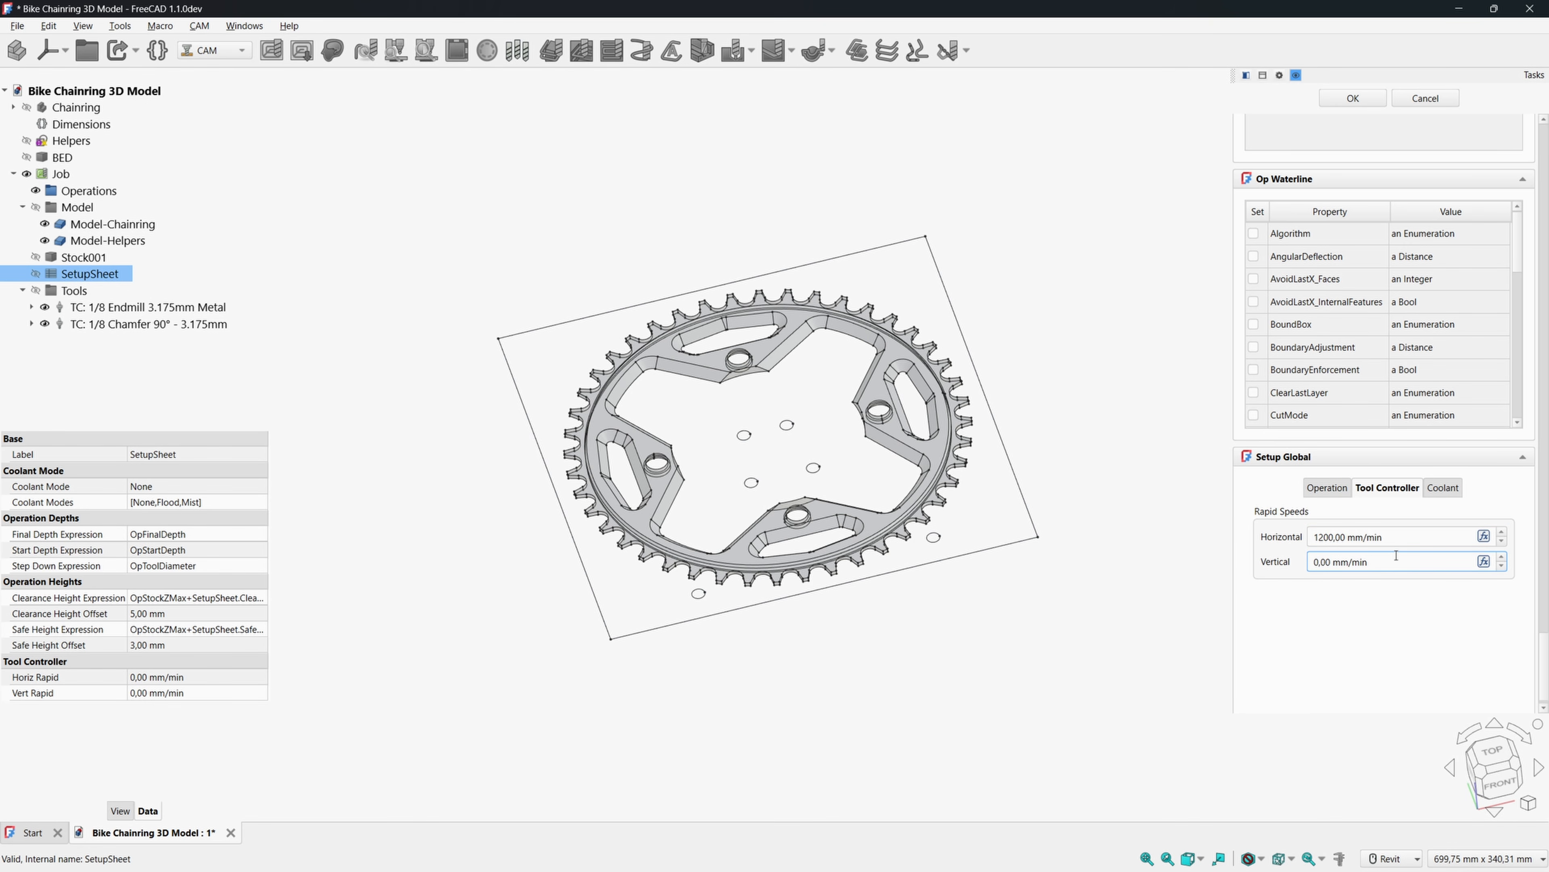
text(70)
click(1353, 98)
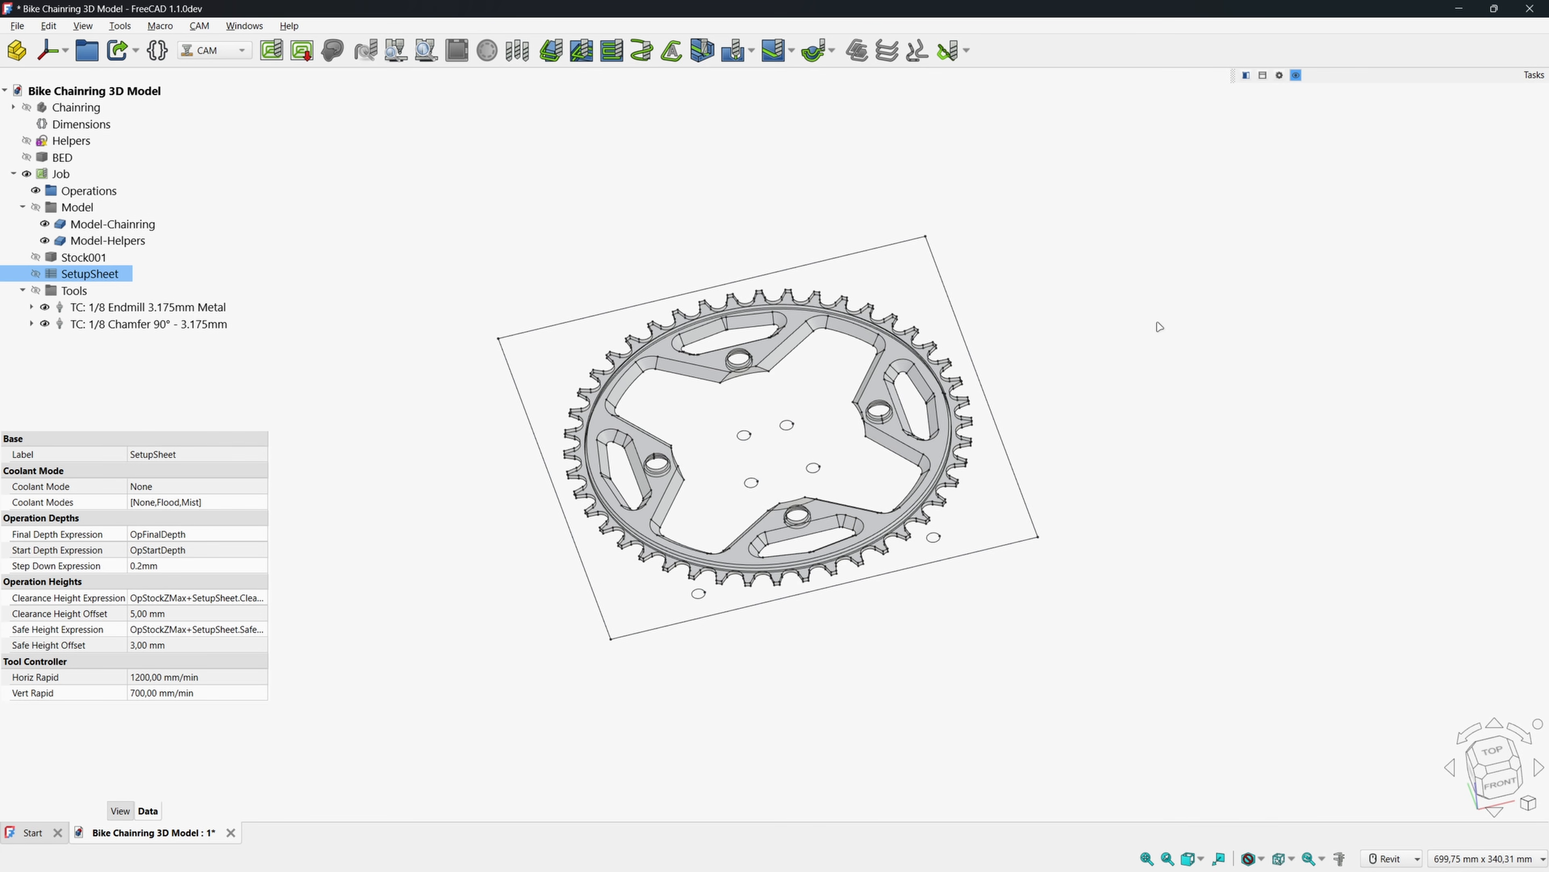
Set the 1/8 Endmill 3.175mm Metal tool controller's horizontal feed to 500 mm/min and vertical feed to 200 mm/min.
click(174, 307)
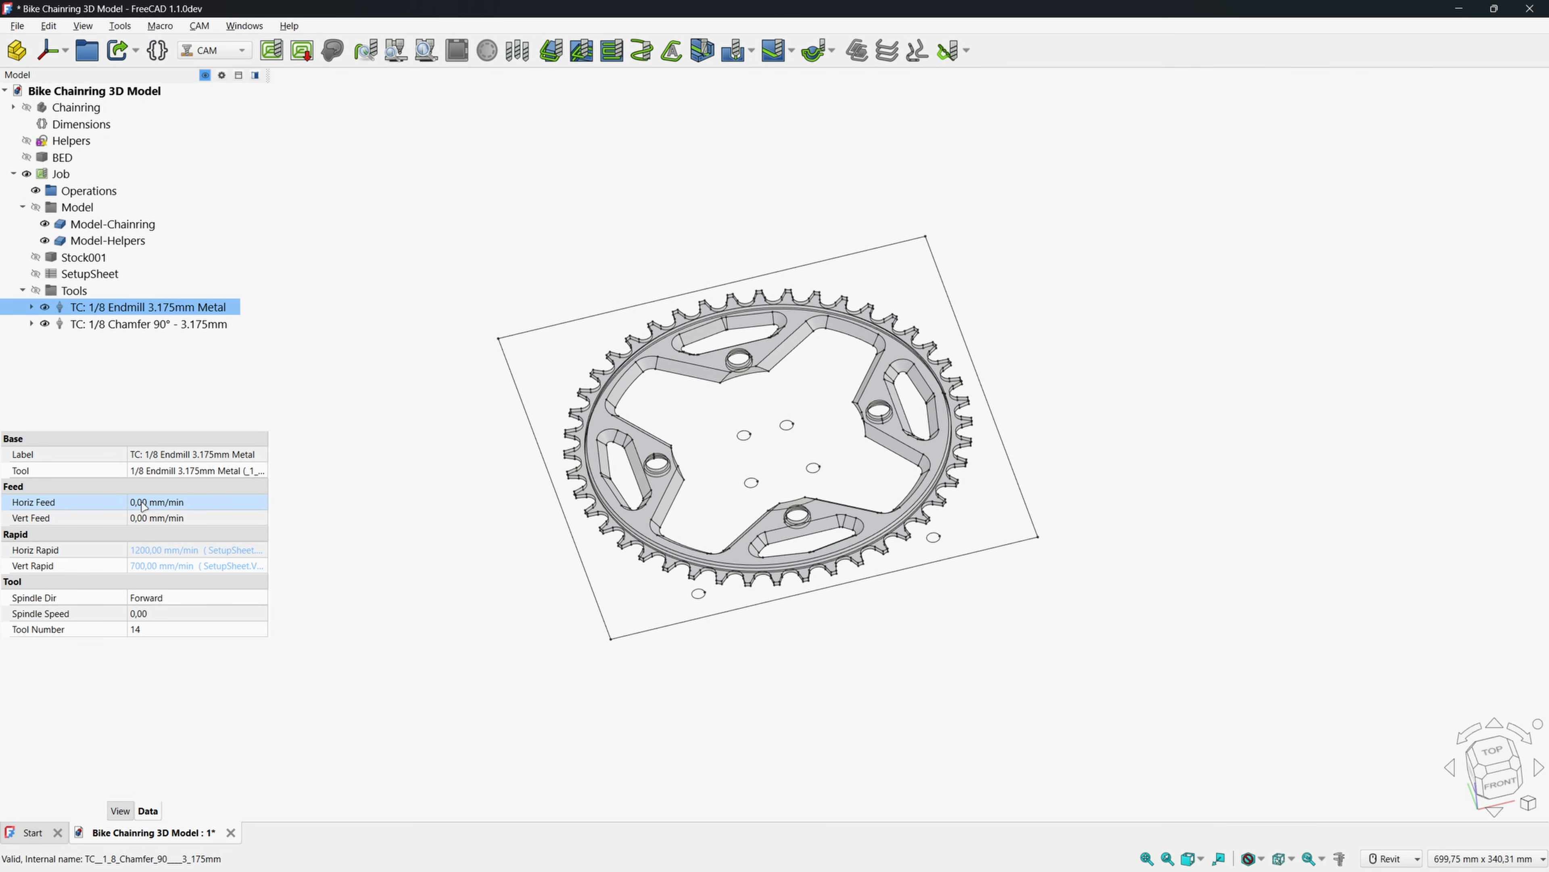
click(144, 502)
text(500)
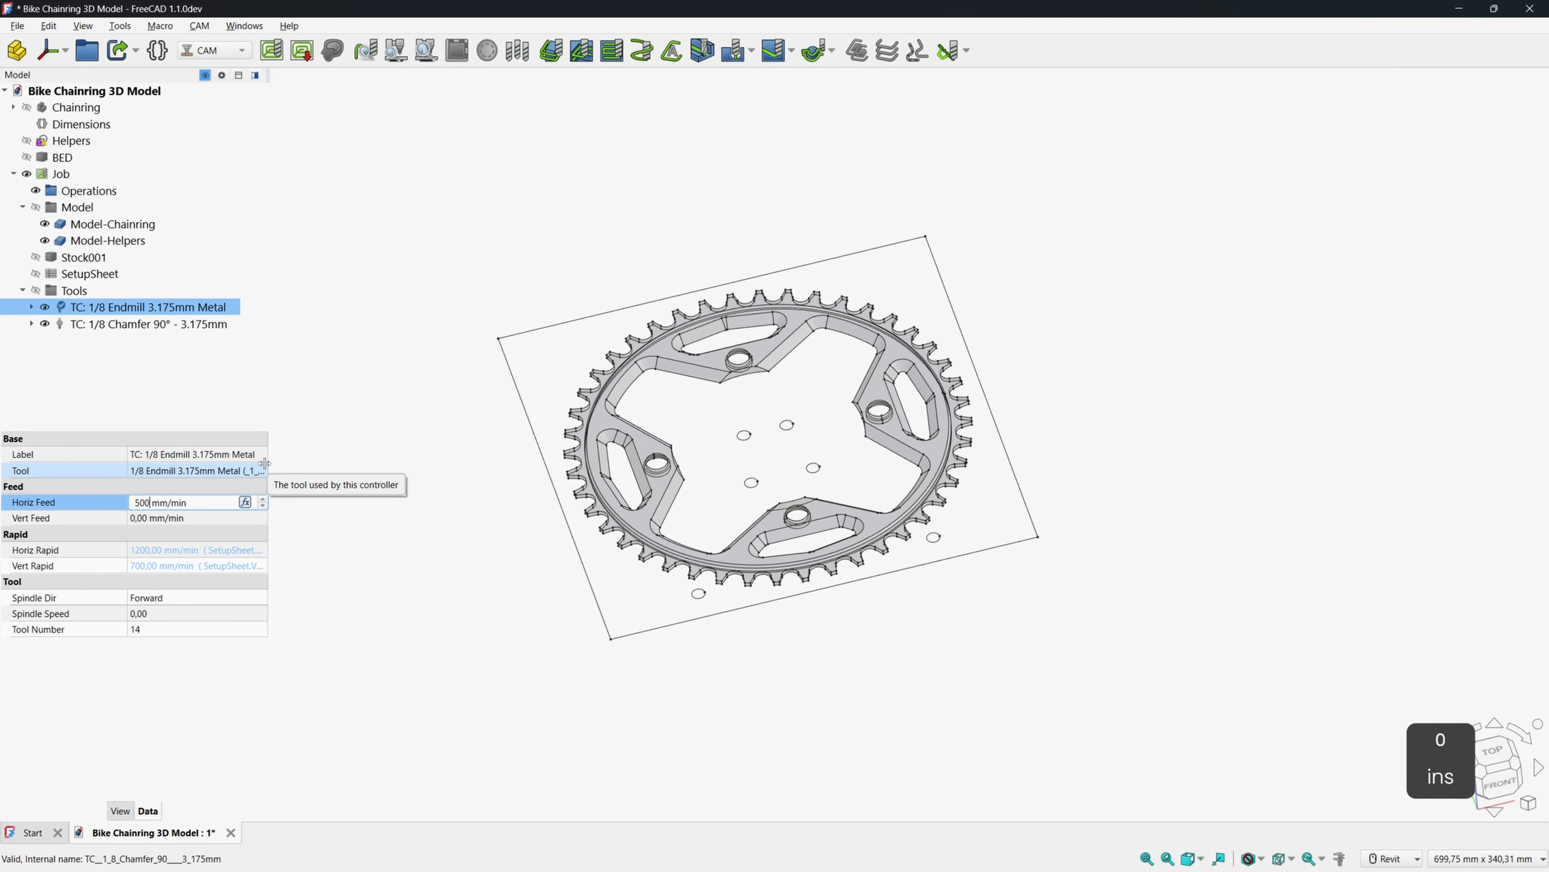
click(141, 518)
text(200)
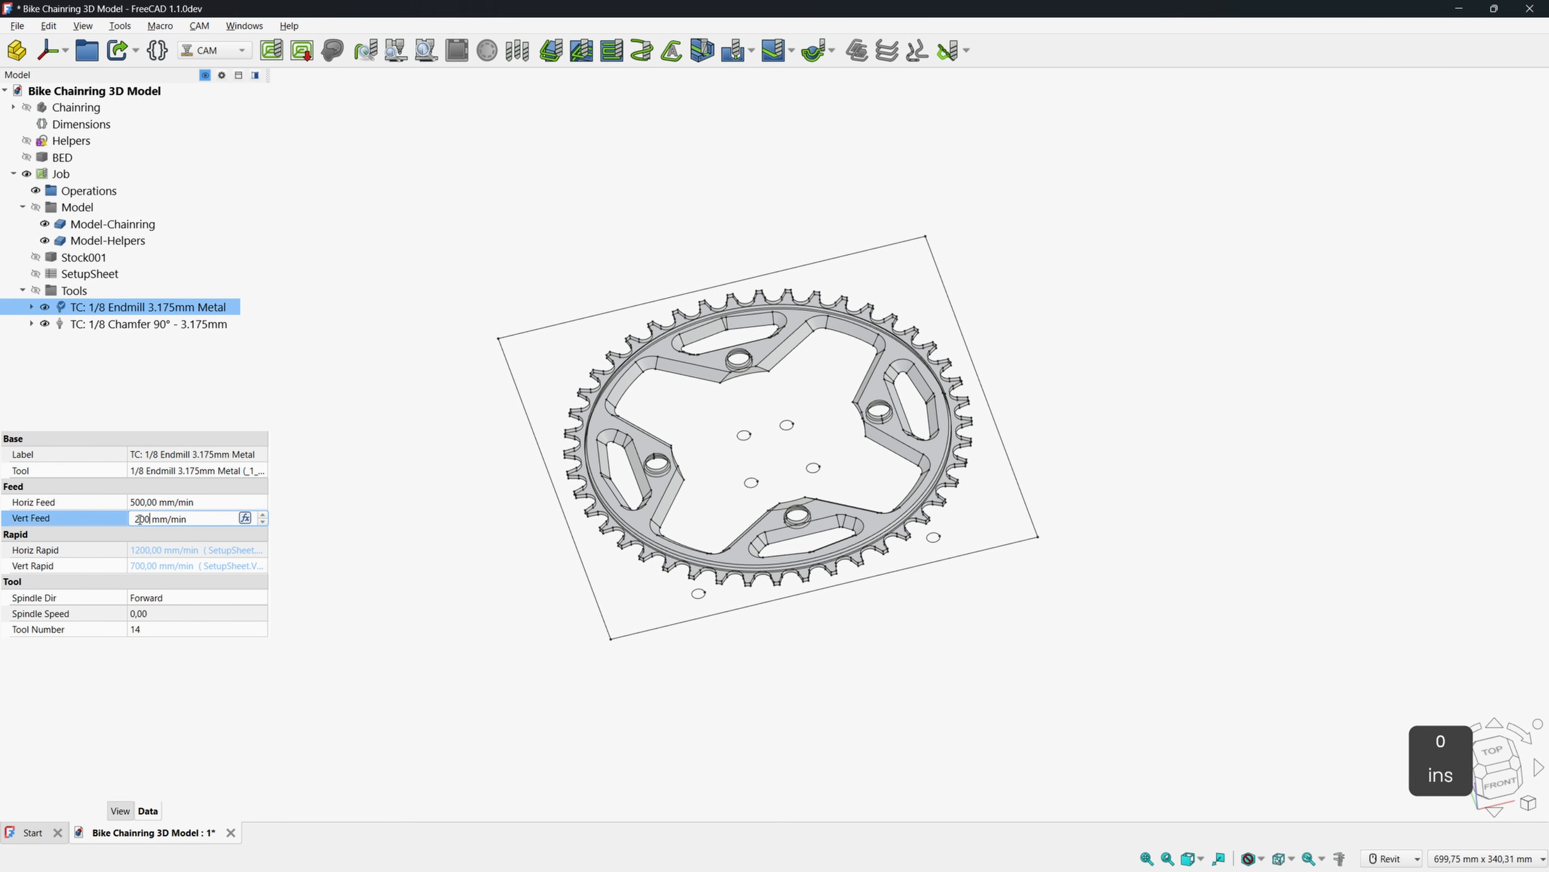
Set the endmill tool controller's spindle speed to 12000 and its tool number to 1.
click(145, 613)
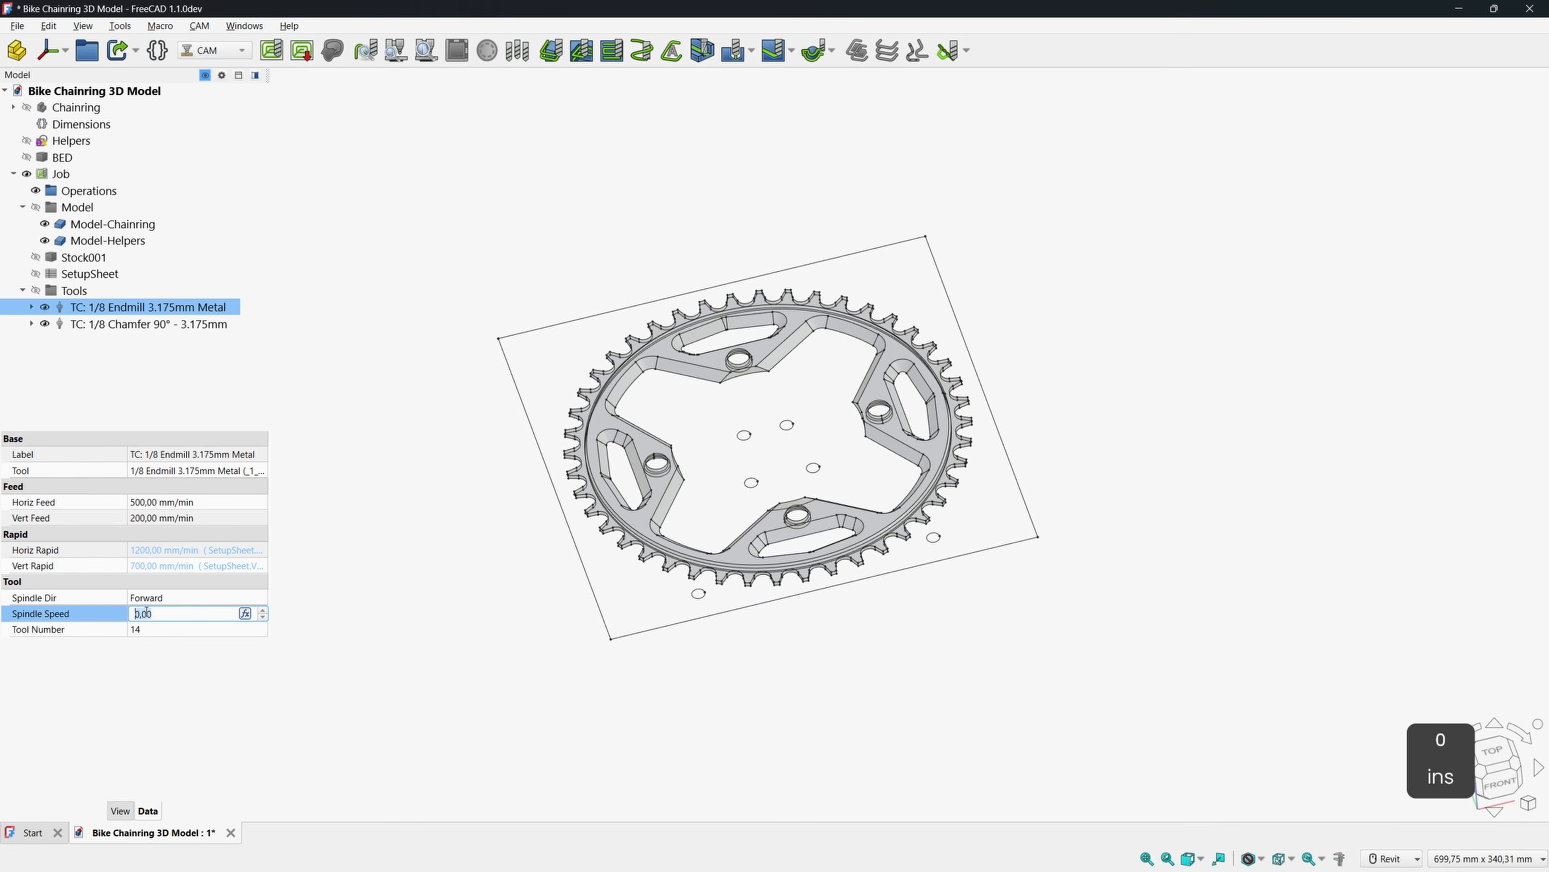
text(12000)
click(144, 627)
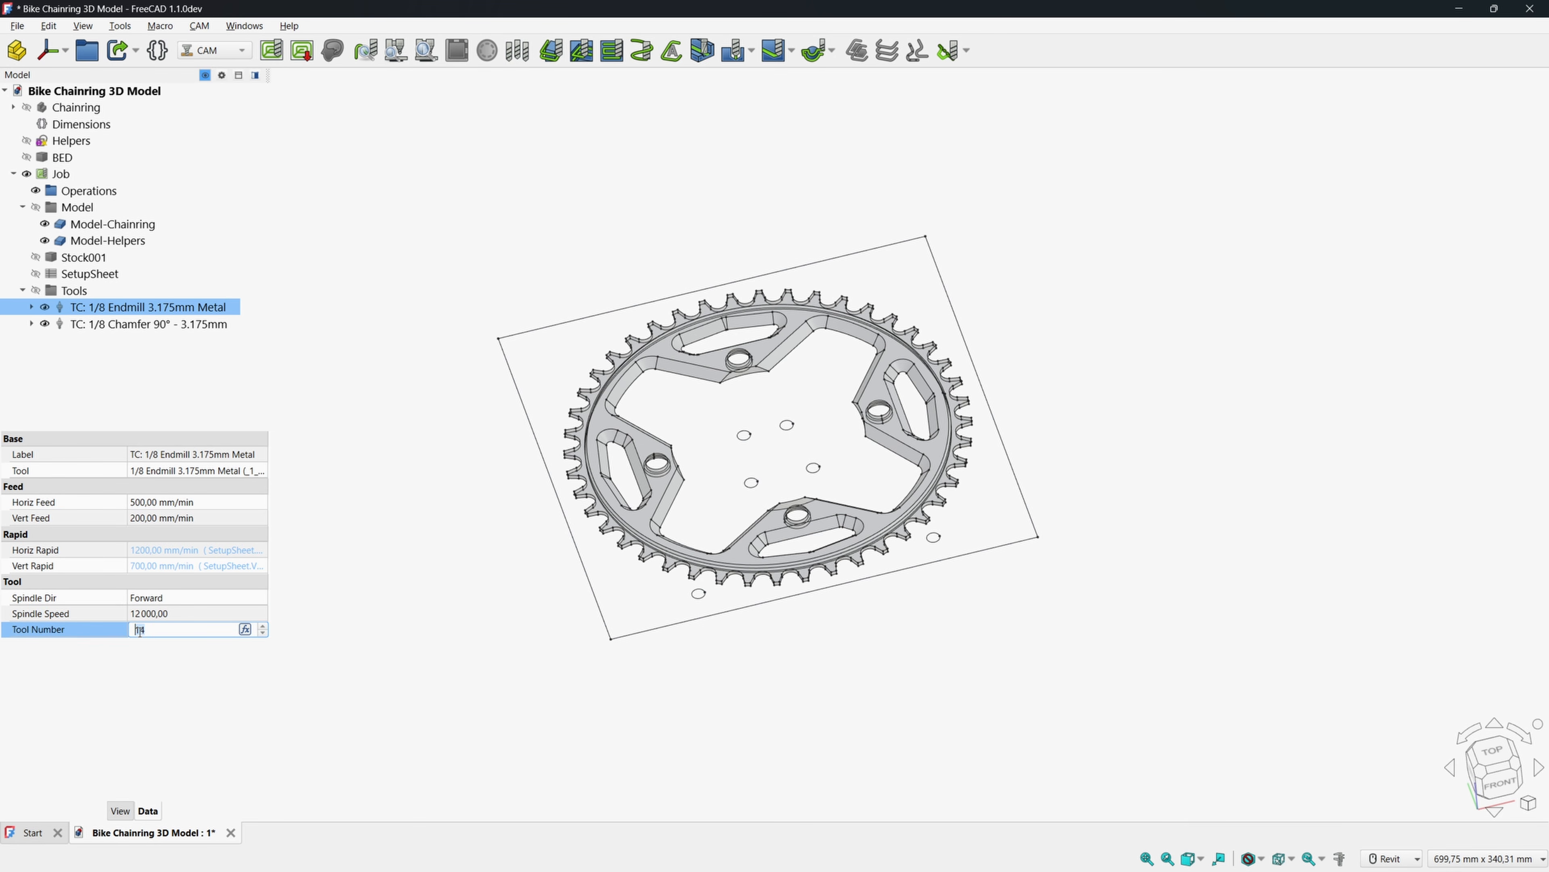
text(1)
key(End)
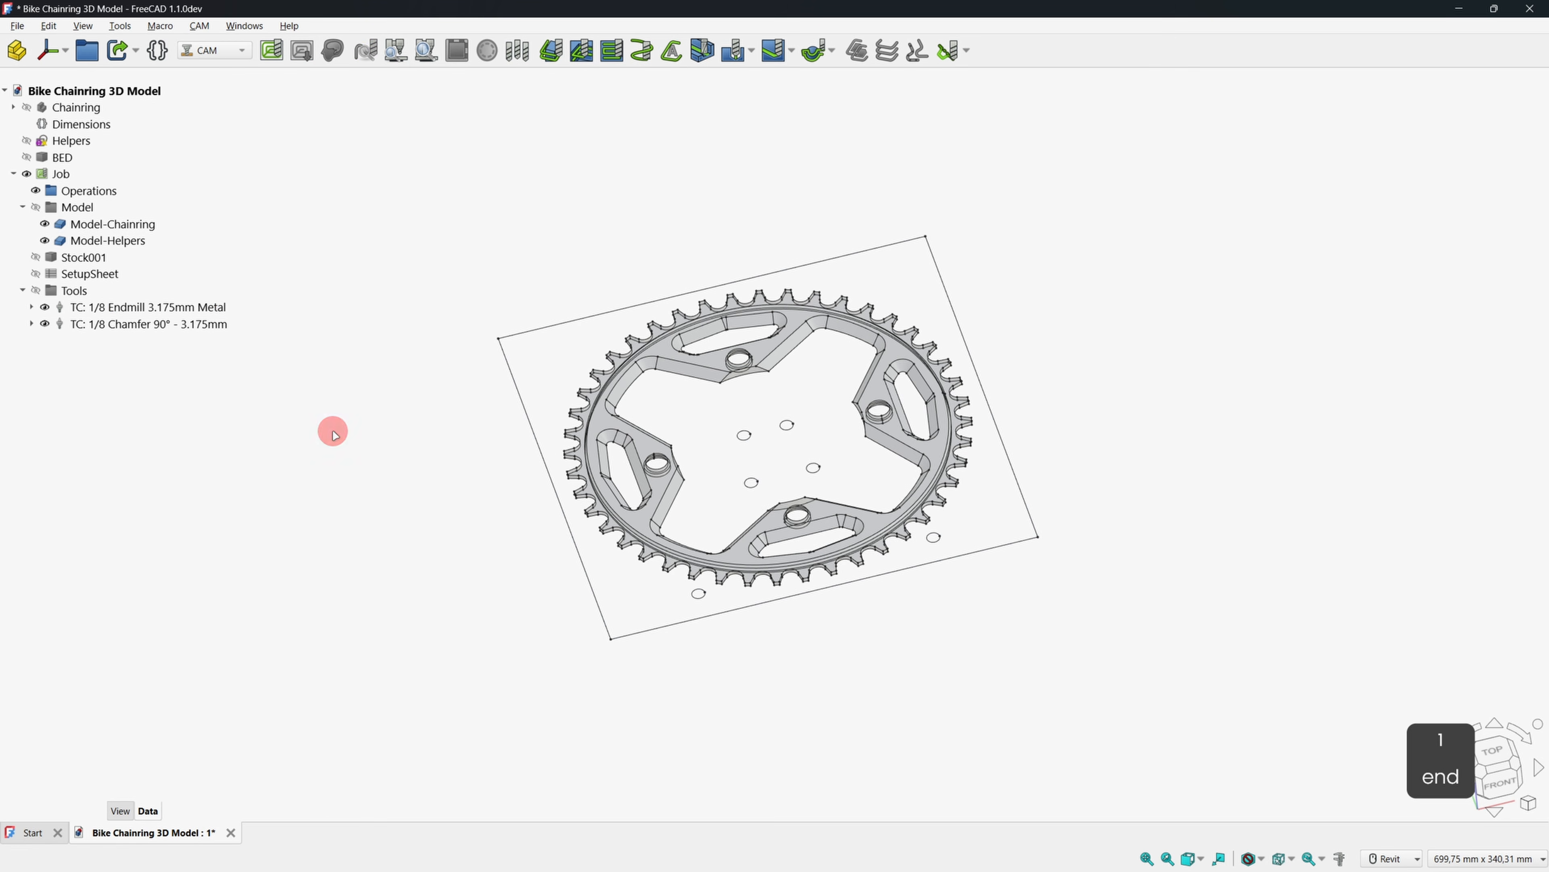
Set the 1/8 Chamfer 90° - 3.175mm tool controller's horizontal feed to 350 mm/min and vertical feed to 200 mm/min.
click(151, 325)
click(142, 502)
text(350)
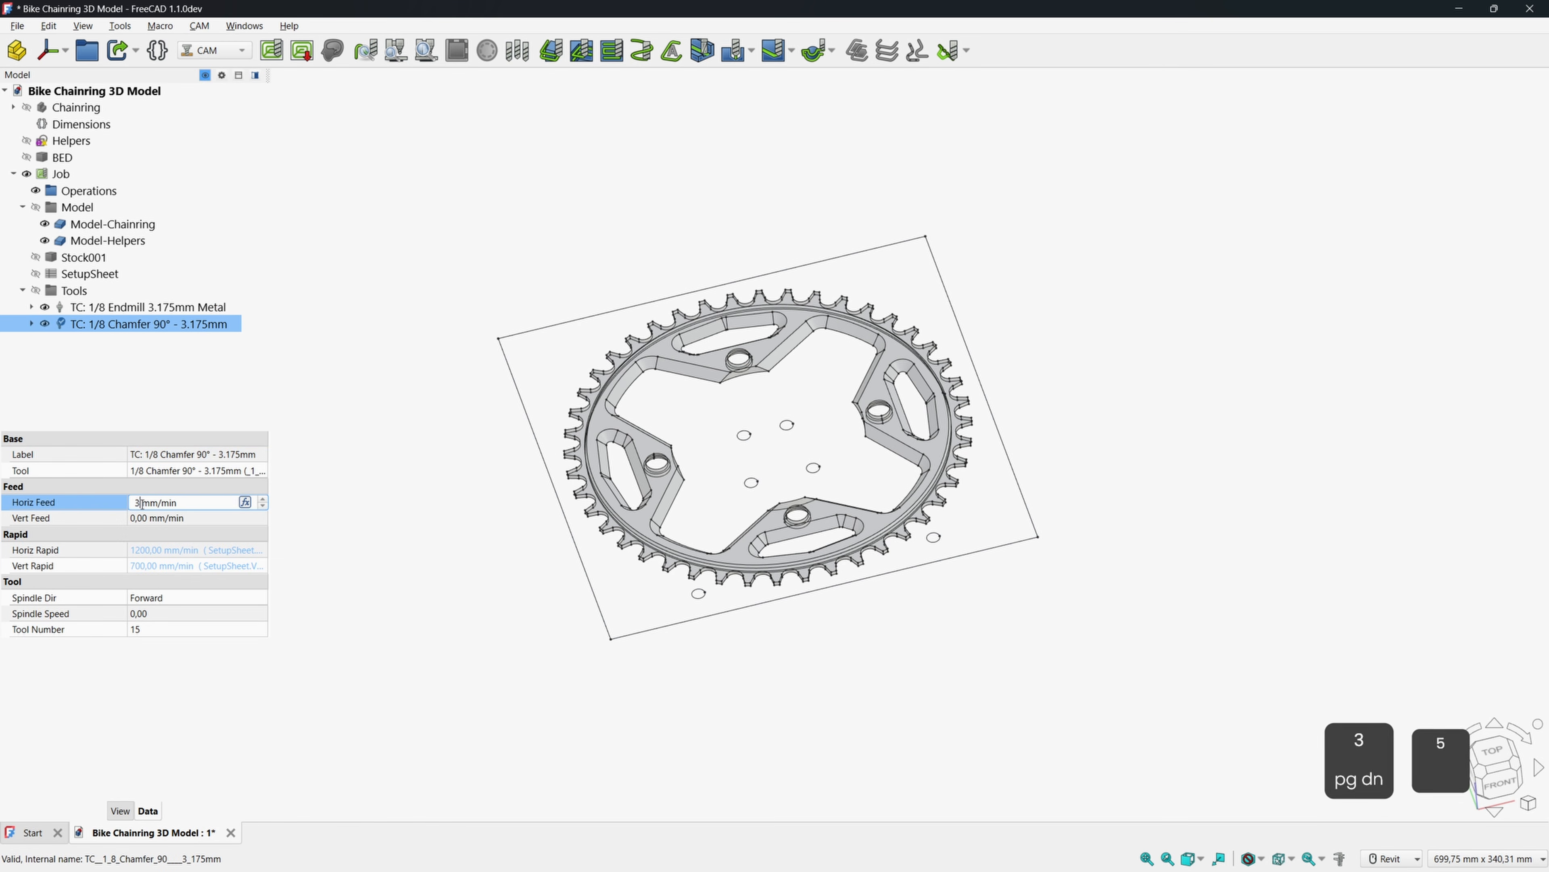
click(137, 520)
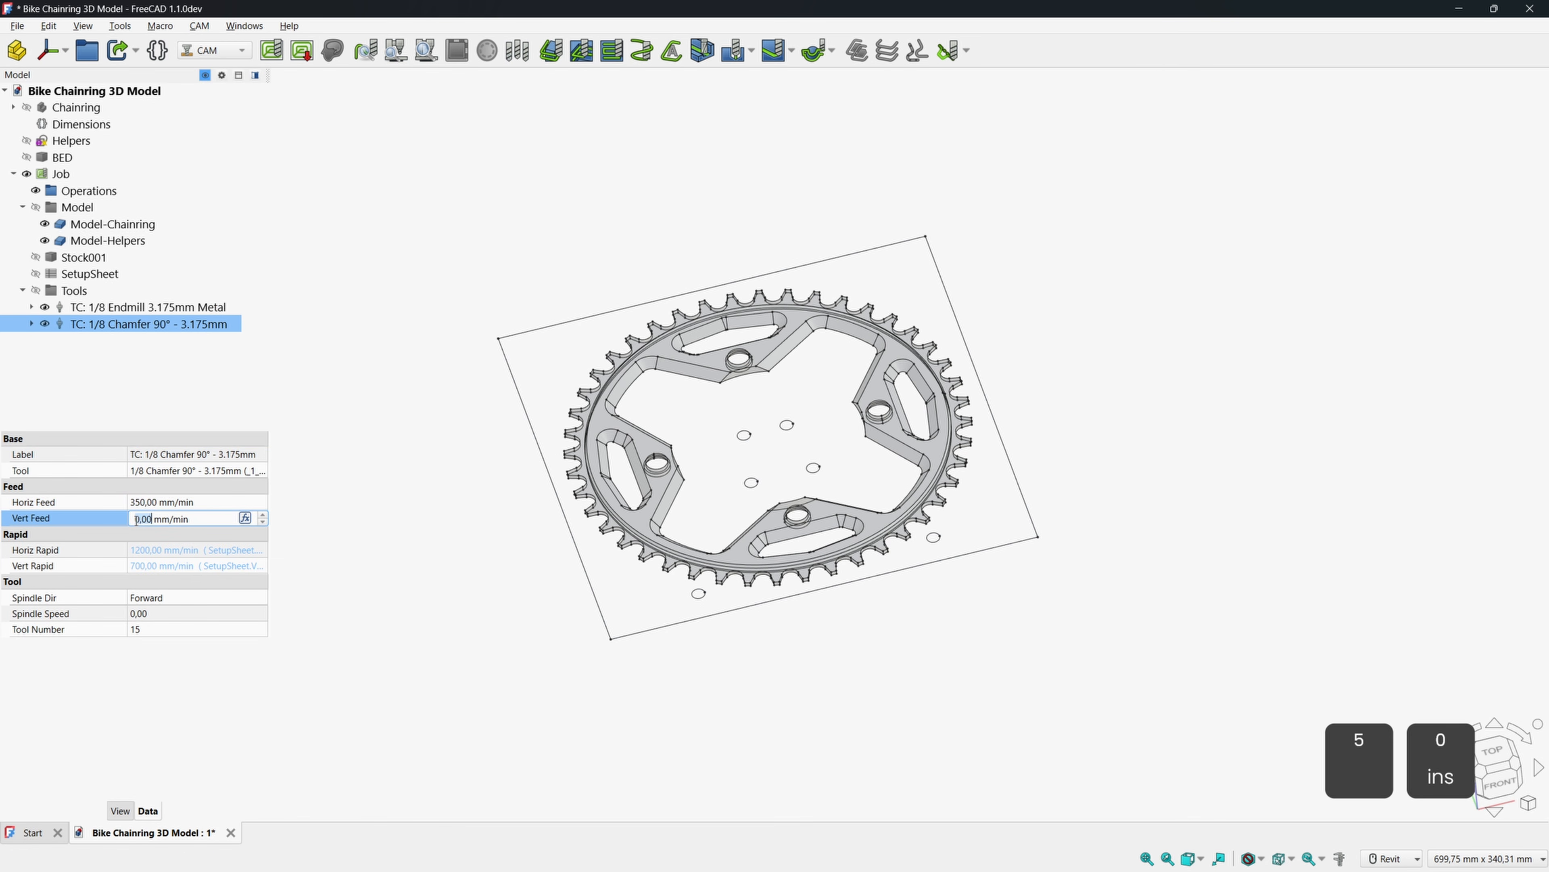
text(200)
Set the chamfer tool controller's spindle speed to 12000 and its tool number to 2.
click(152, 614)
text(120000)
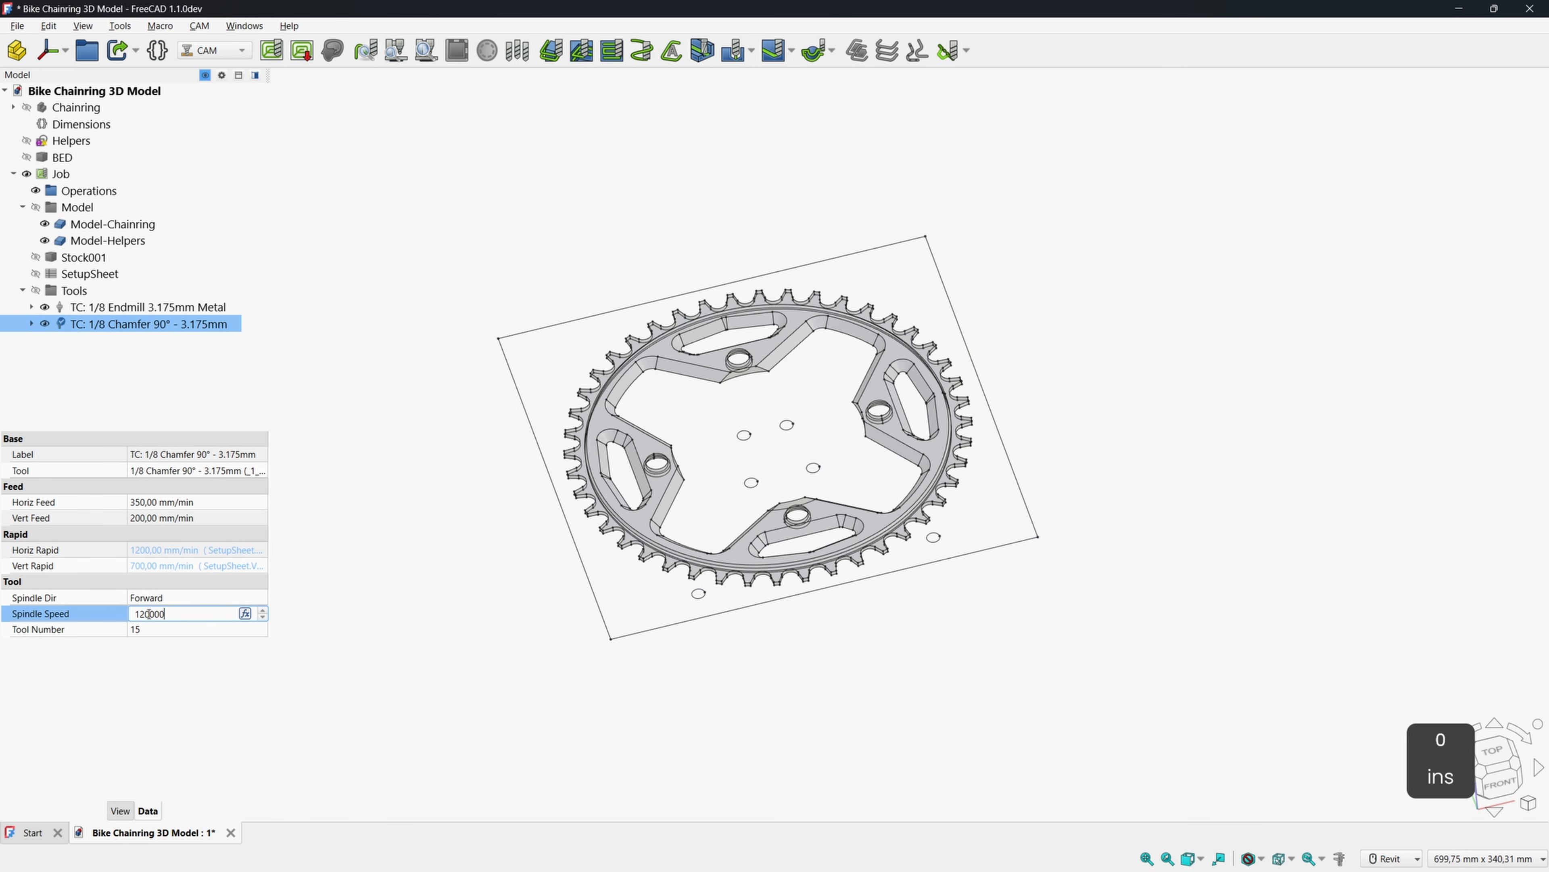
key(BackSpace)
click(154, 631)
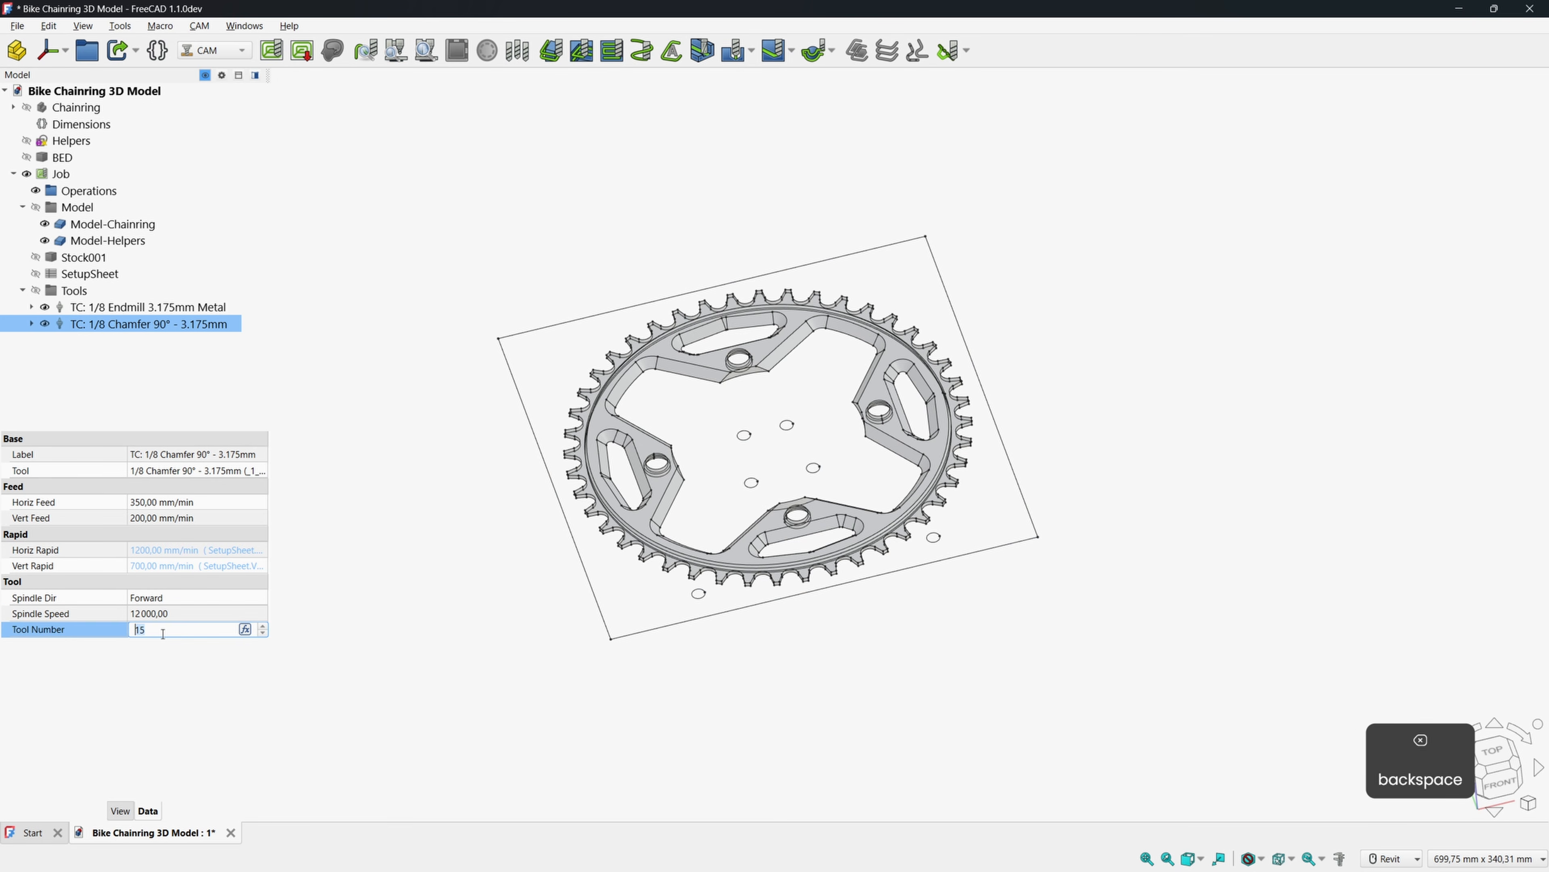
text(2)
key(Return)
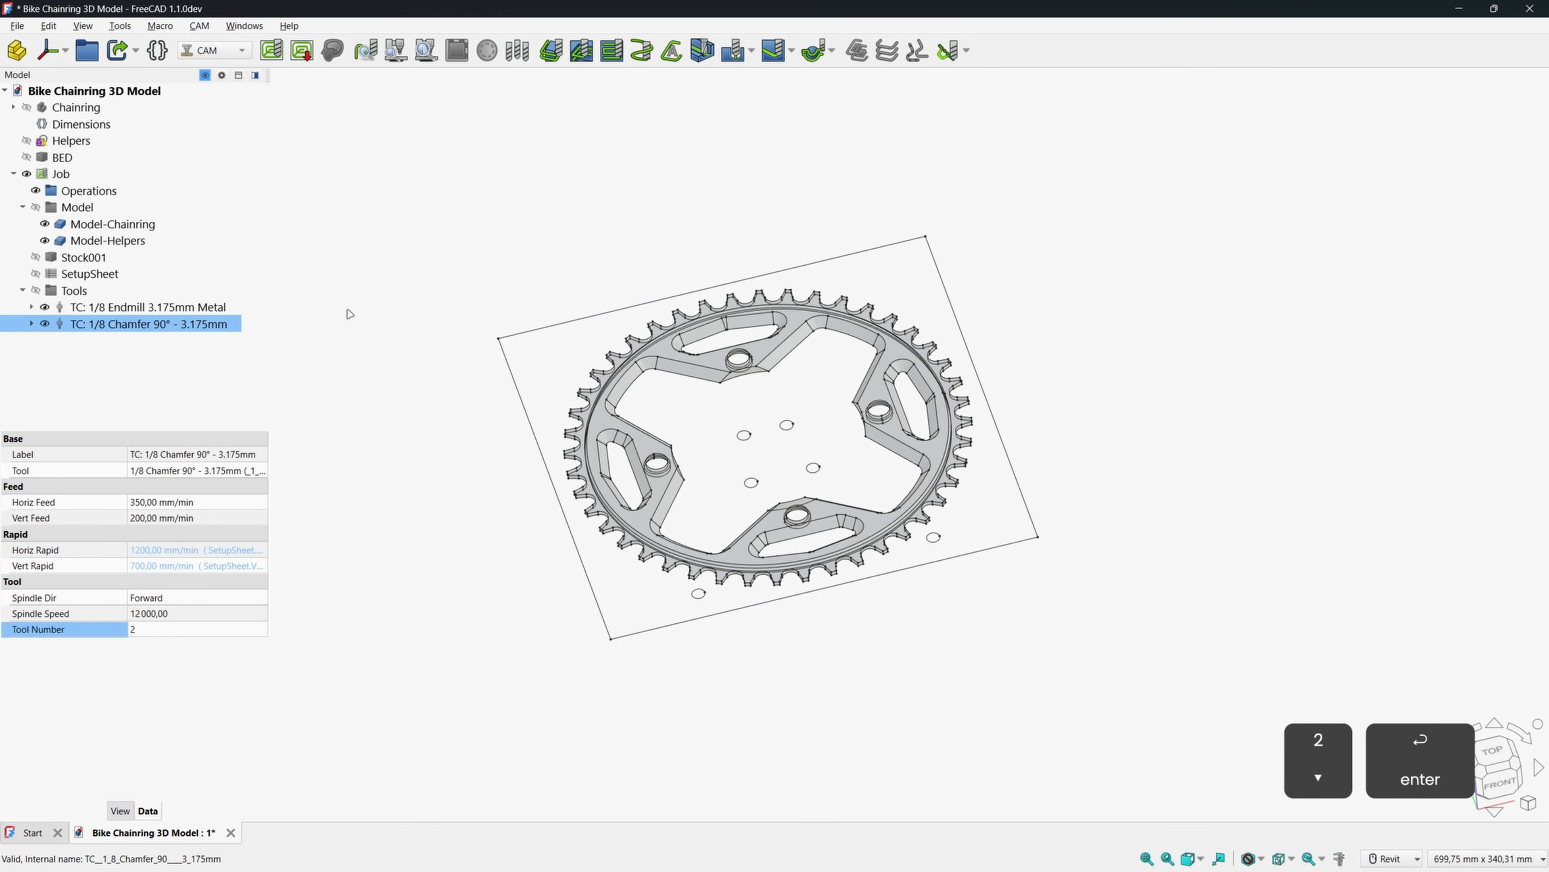
click(361, 311)
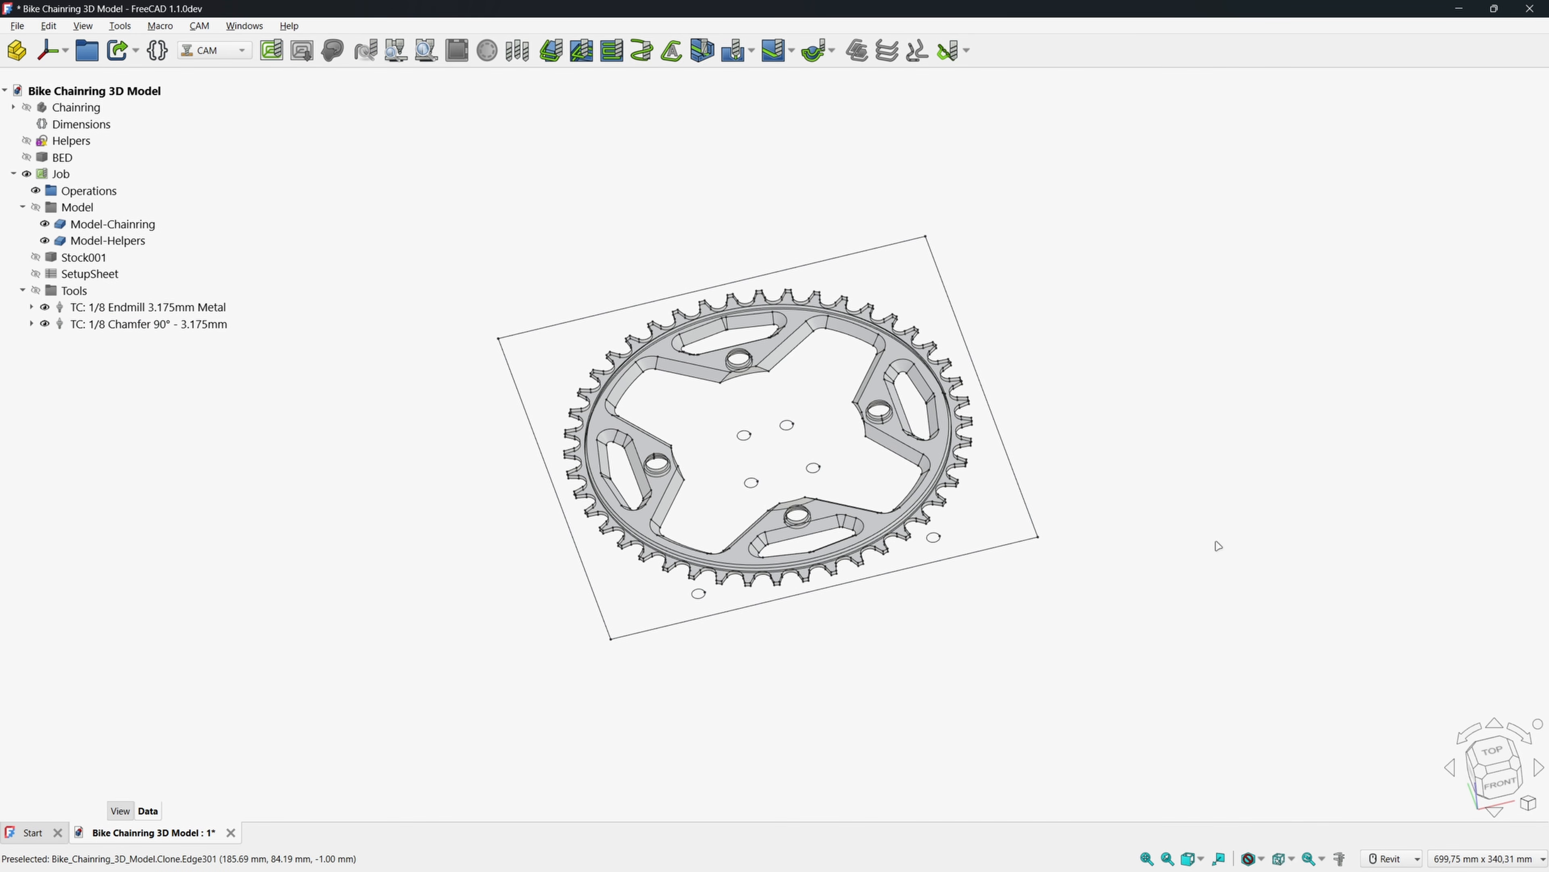
Change the rotation axis in Model-Chainring's placement to the X axis, with x at 1 and z at 0.
click(1493, 754)
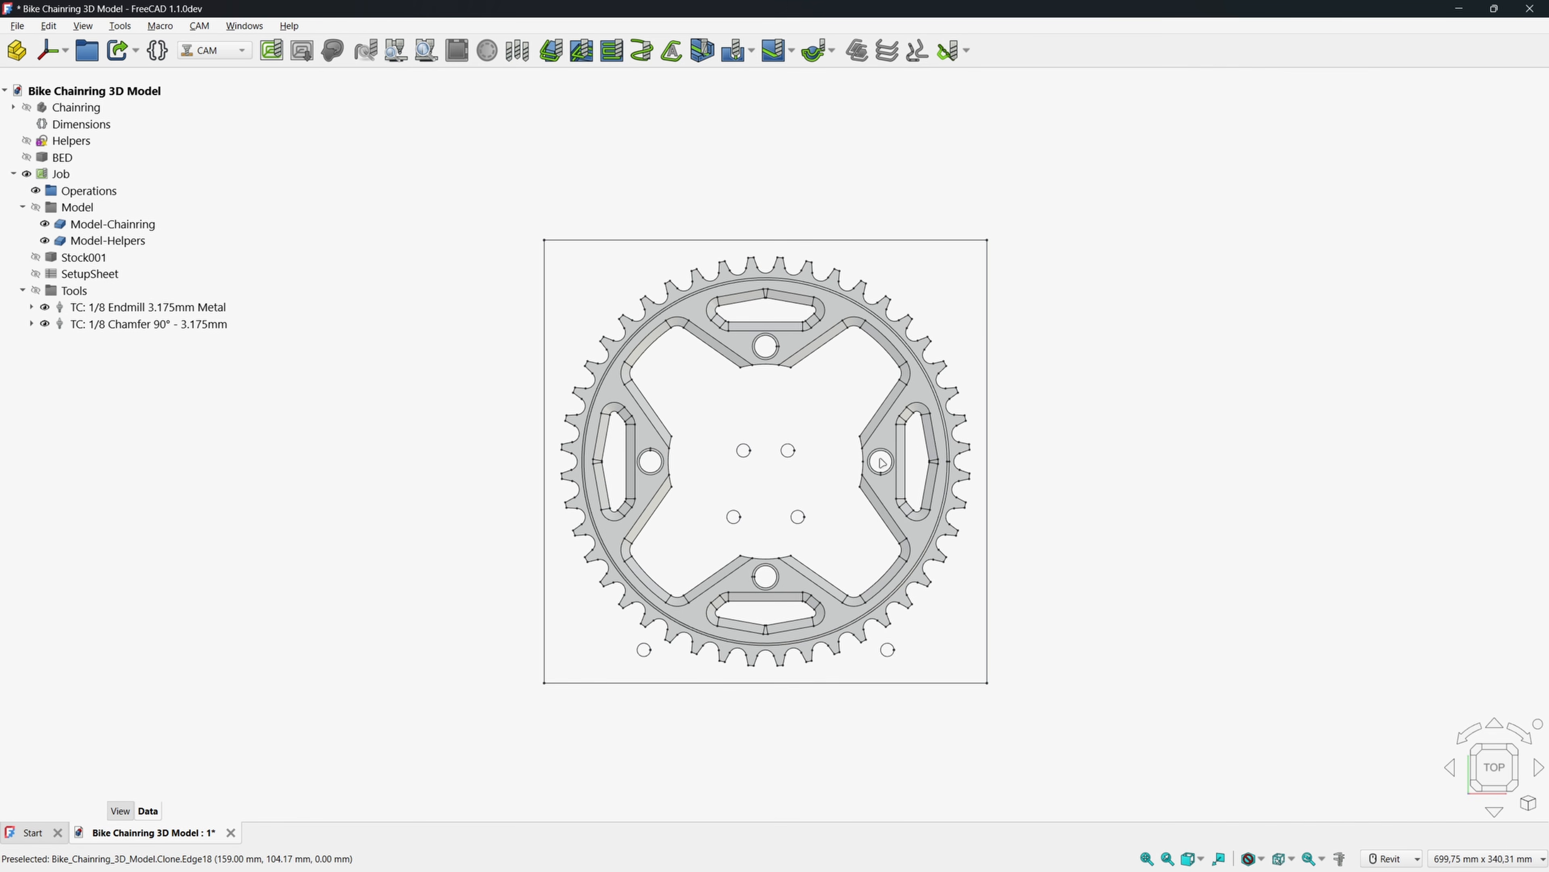
mouse_move(861, 430)
shift+middle_down()
mouse_move(790, 418)
mouse_move(866, 414)
shift+middle_up()
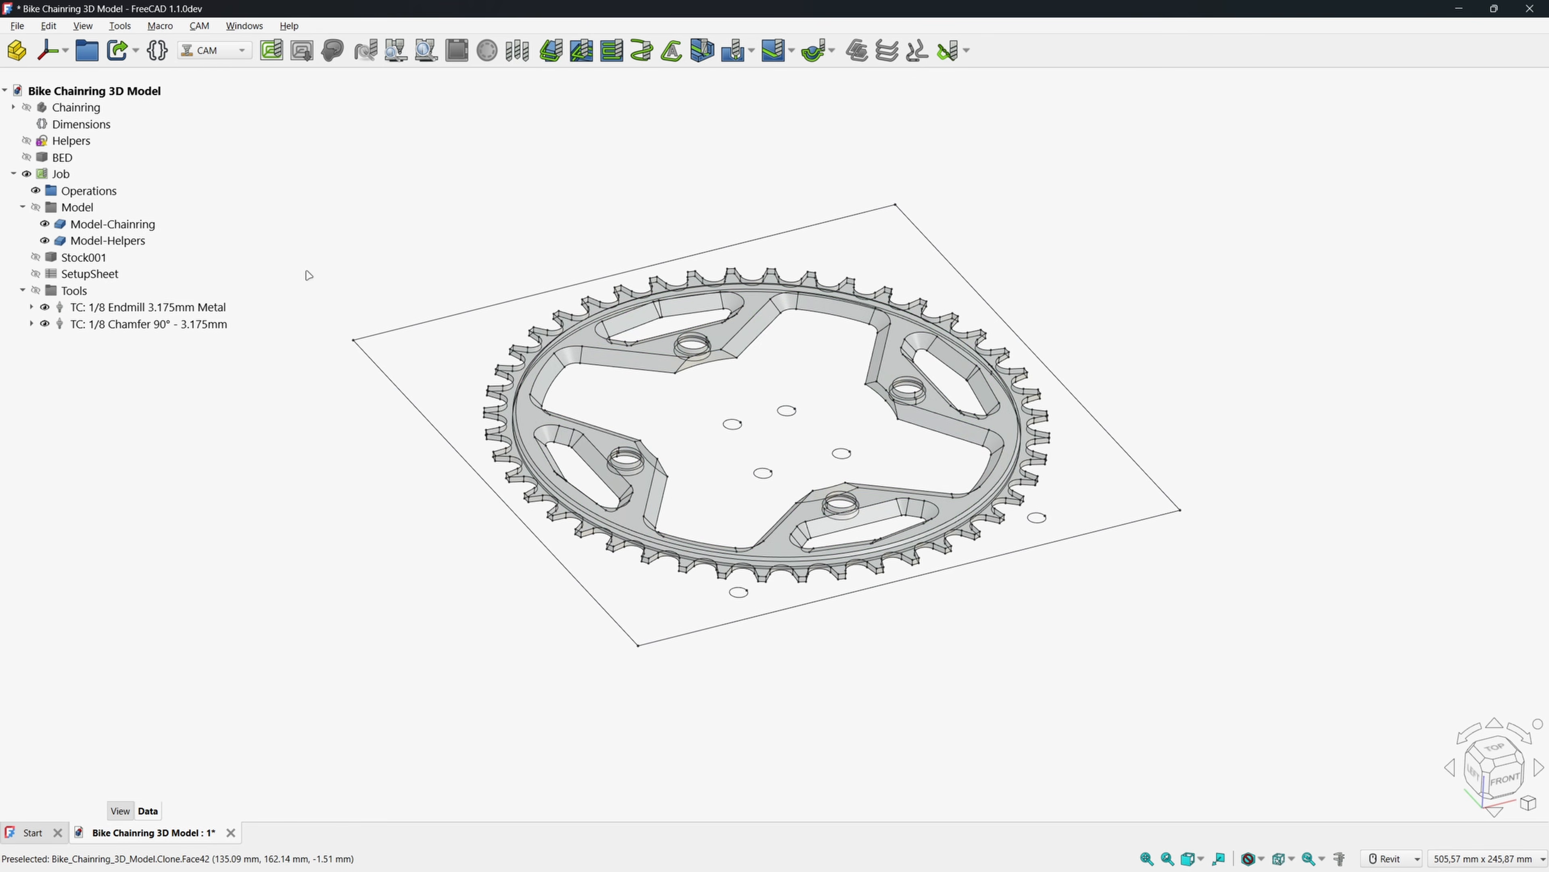
click(125, 228)
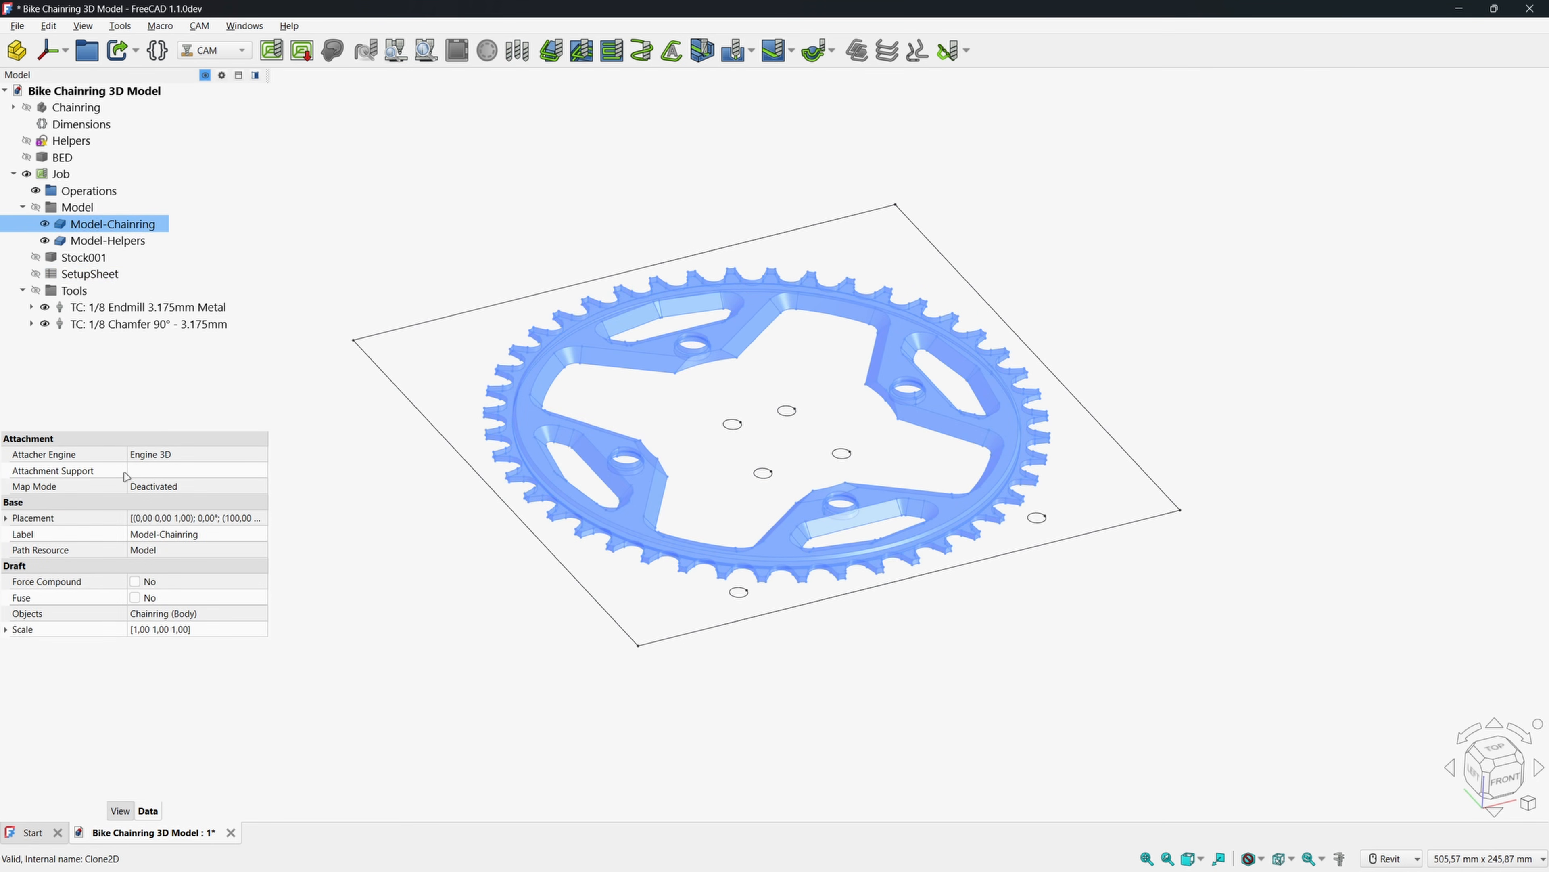
double_click(18, 521)
click(14, 549)
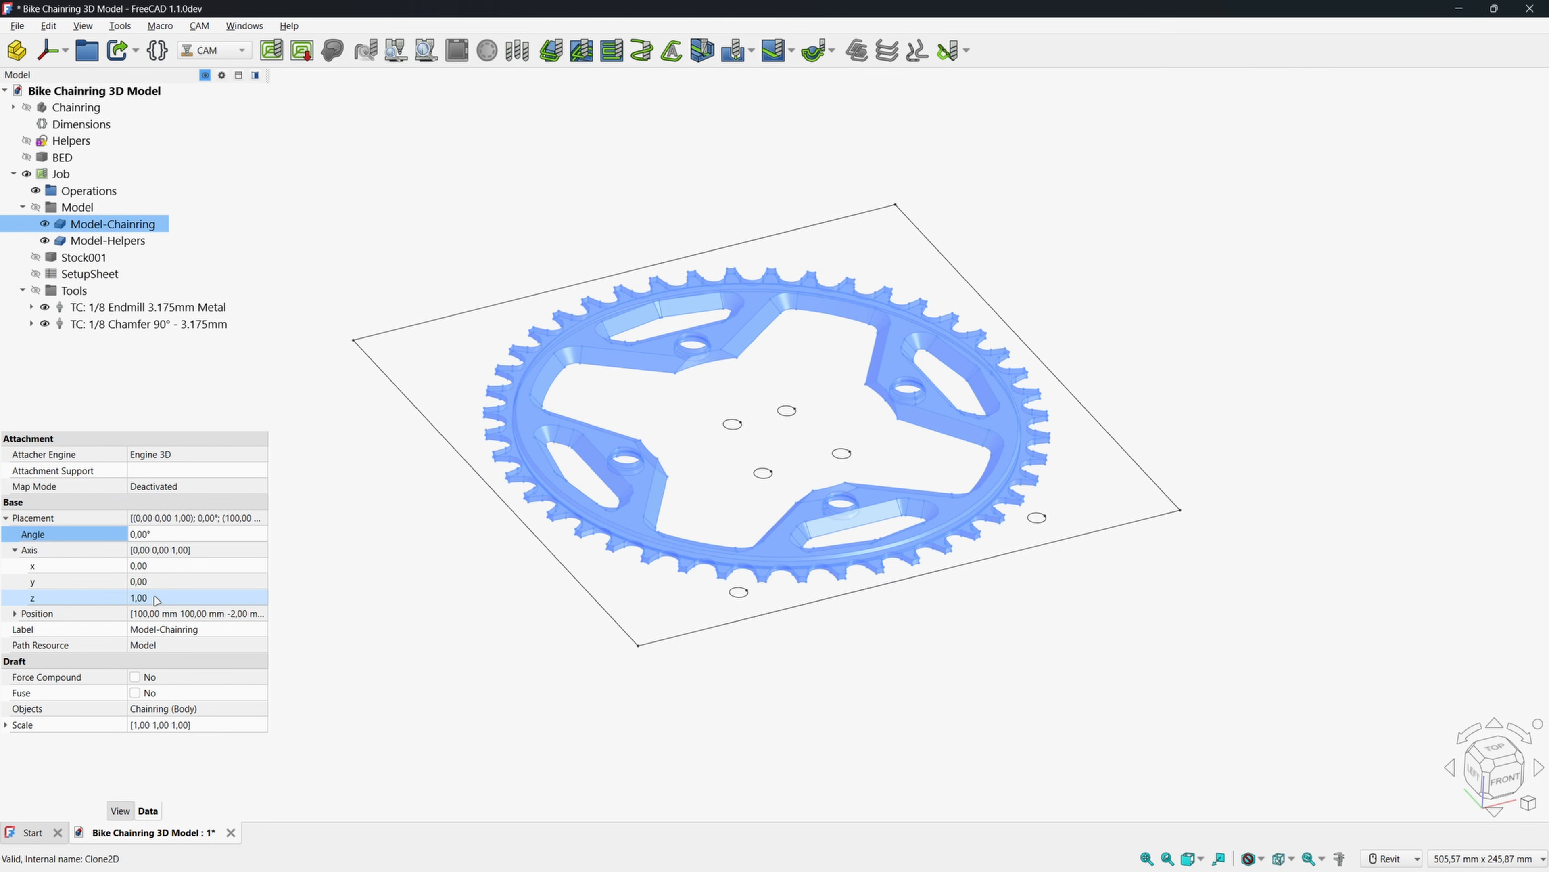
click(140, 566)
text(1)
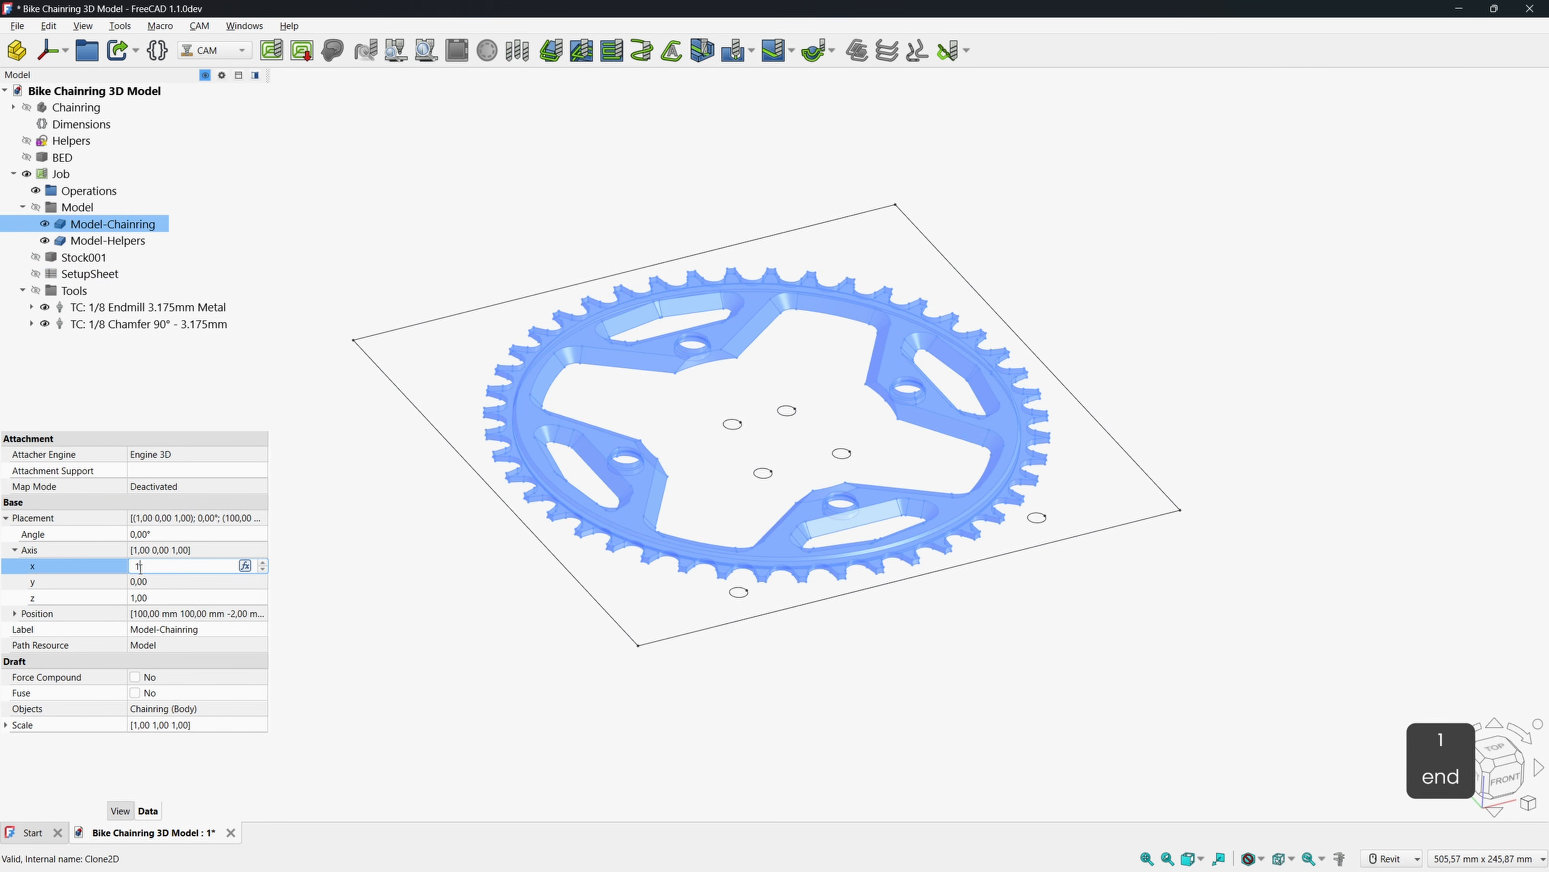
click(154, 596)
text(0)
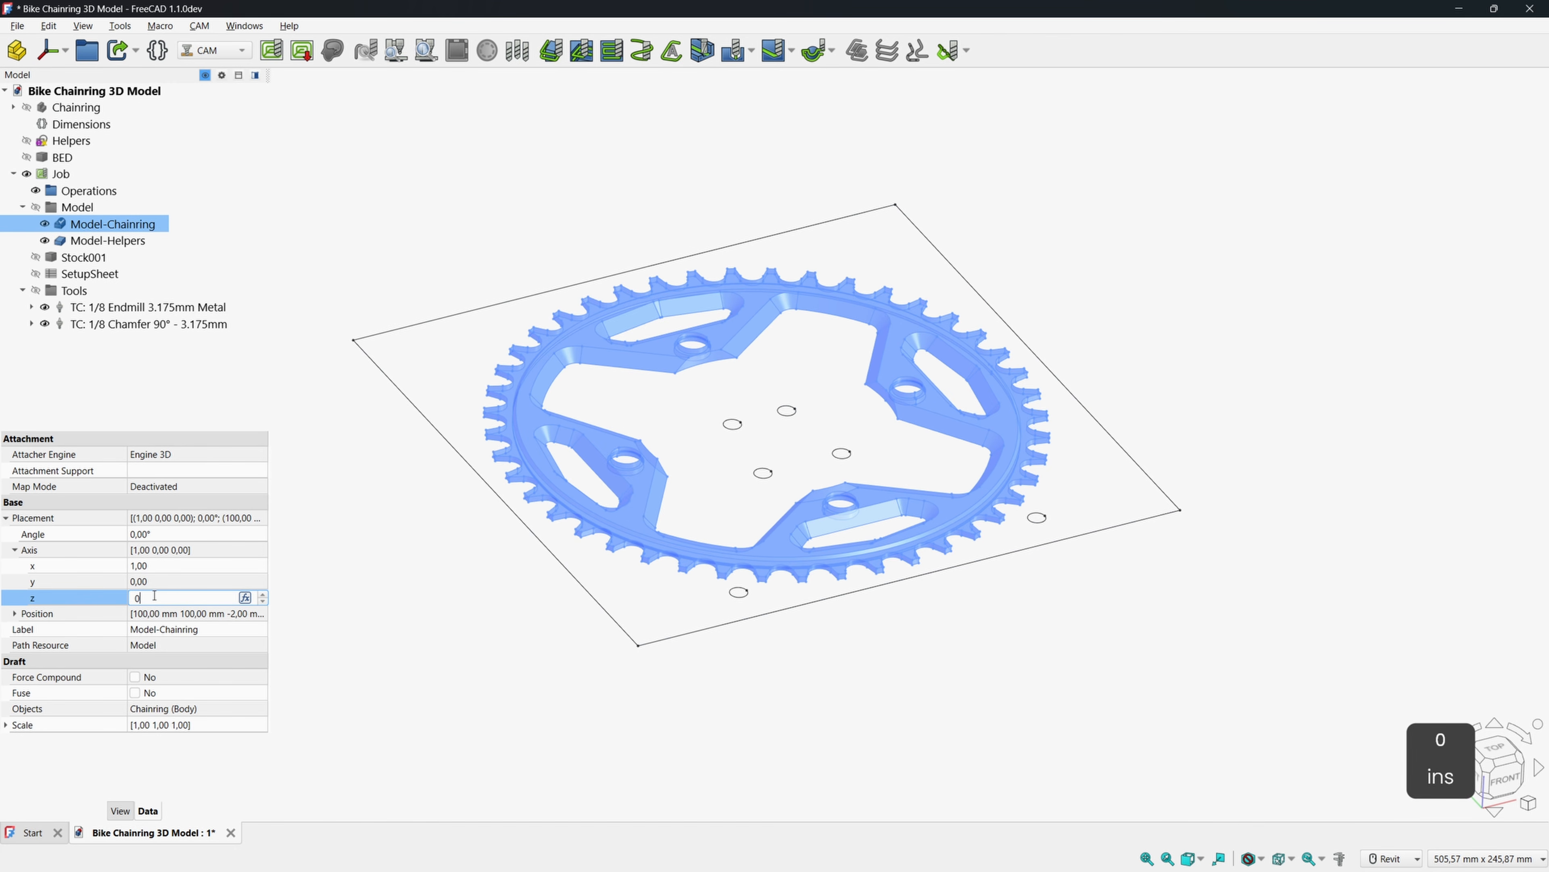
Flip Model-Chainring over by setting its placement angle to 180°.
click(147, 534)
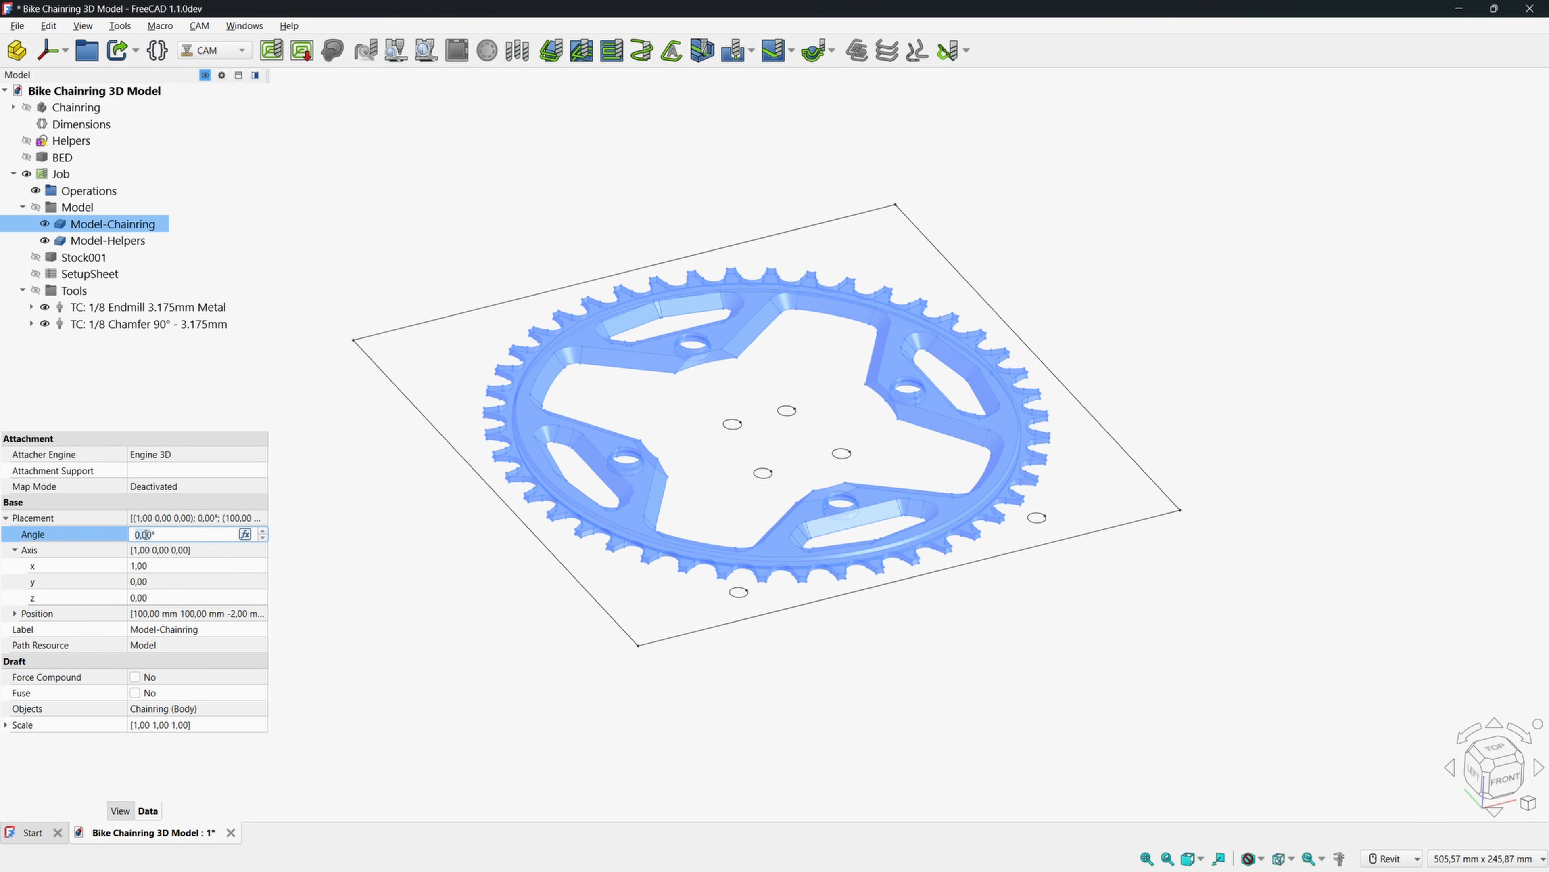
text(180)
key(Return)
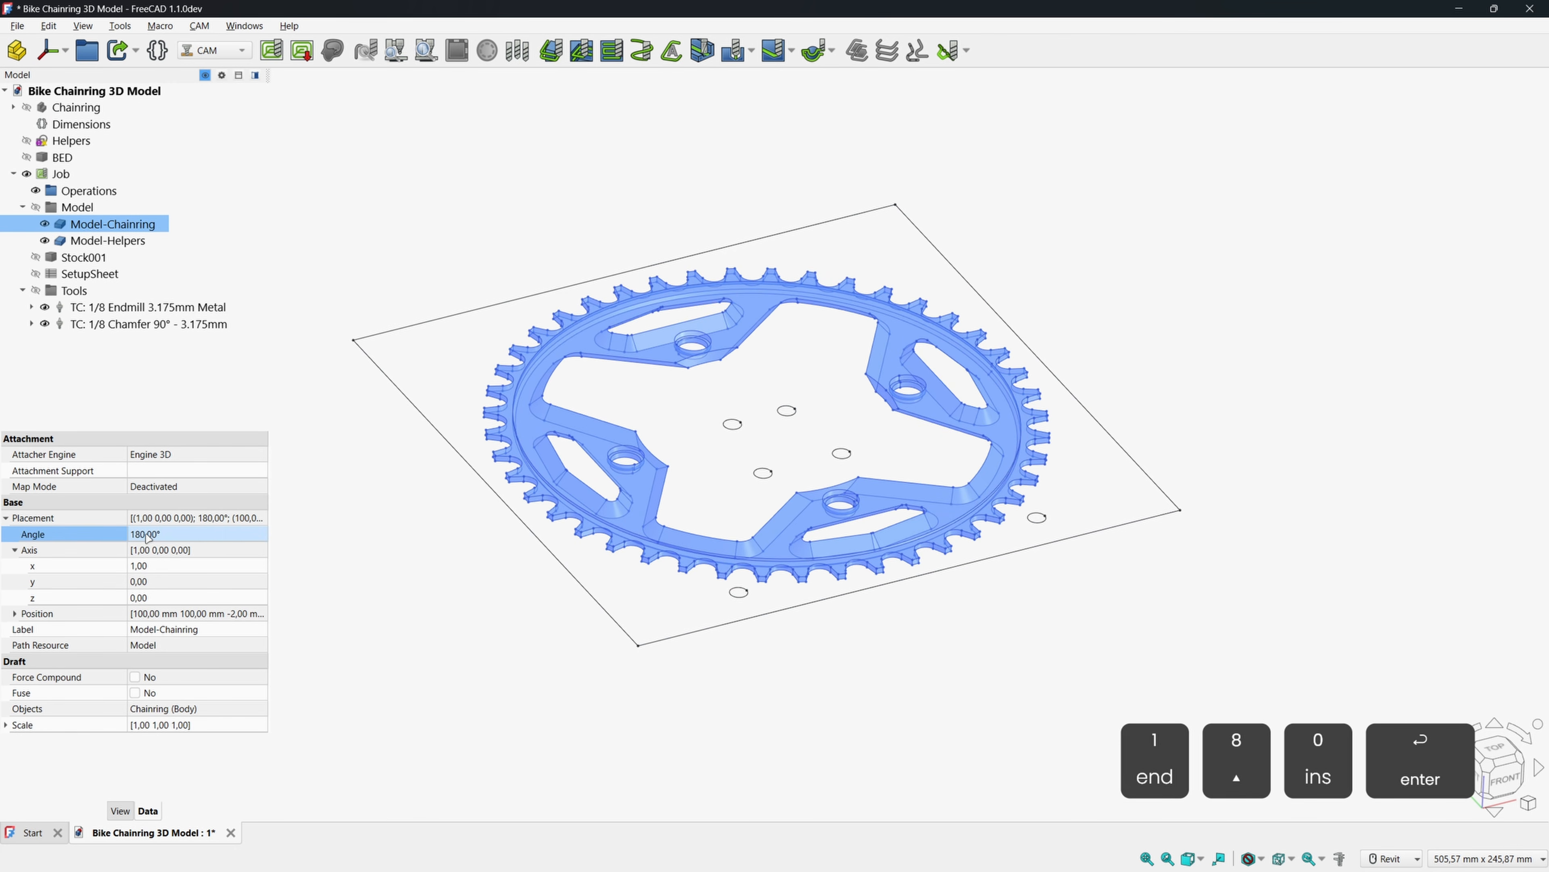
click(396, 208)
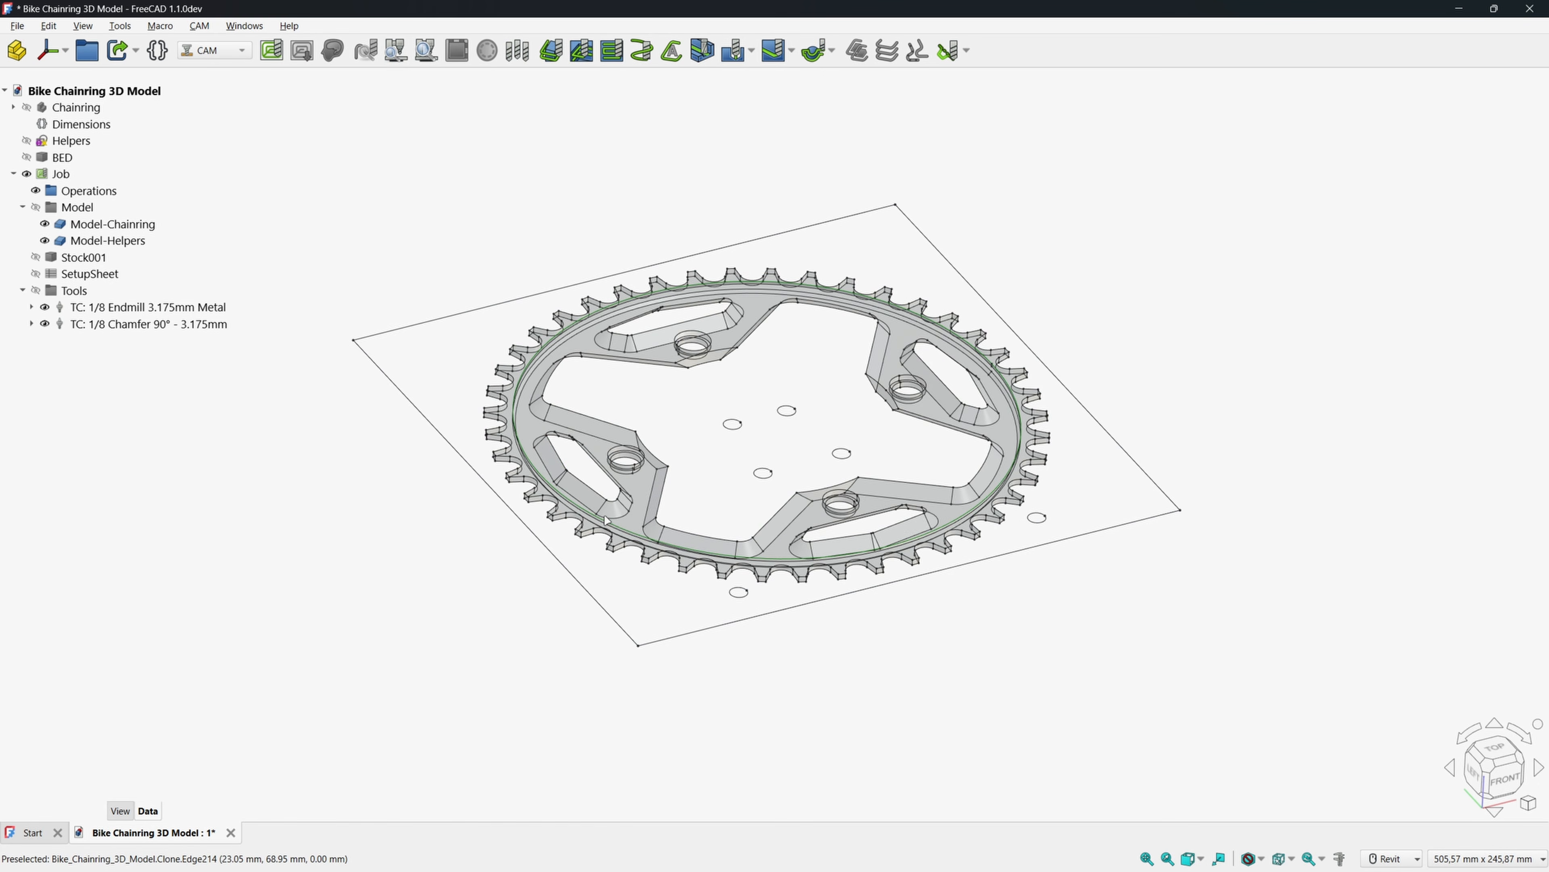
Move Model-Helpers to the chainring's underside by setting its placement position z to -4 mm.
shift+middle_drag(698, 588, 681, 561)
click(1492, 766)
scroll(1176, 493, up, 5)
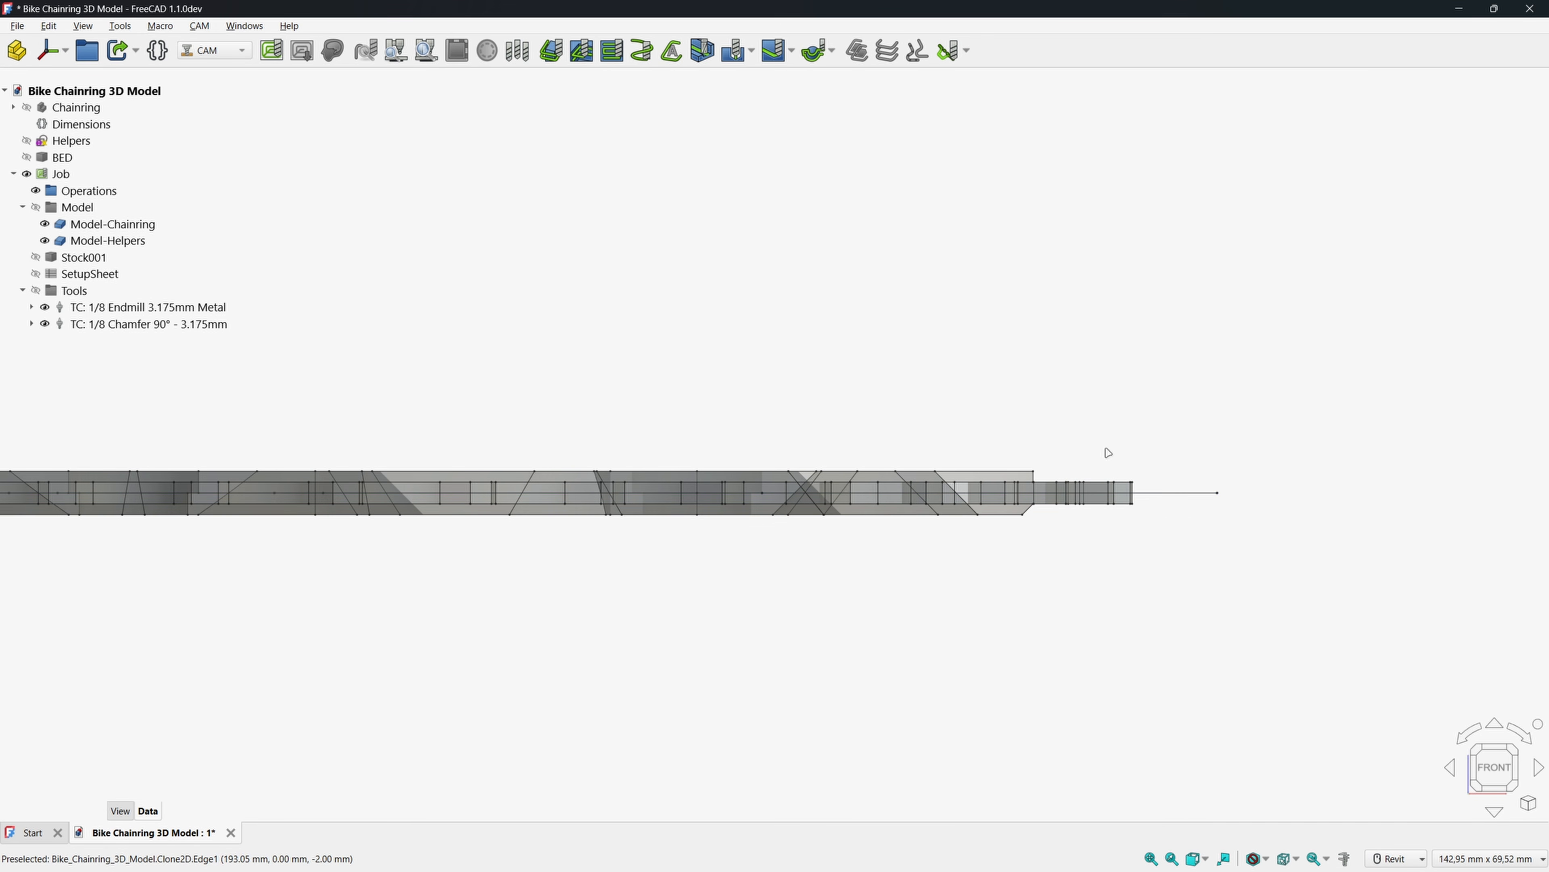
click(102, 241)
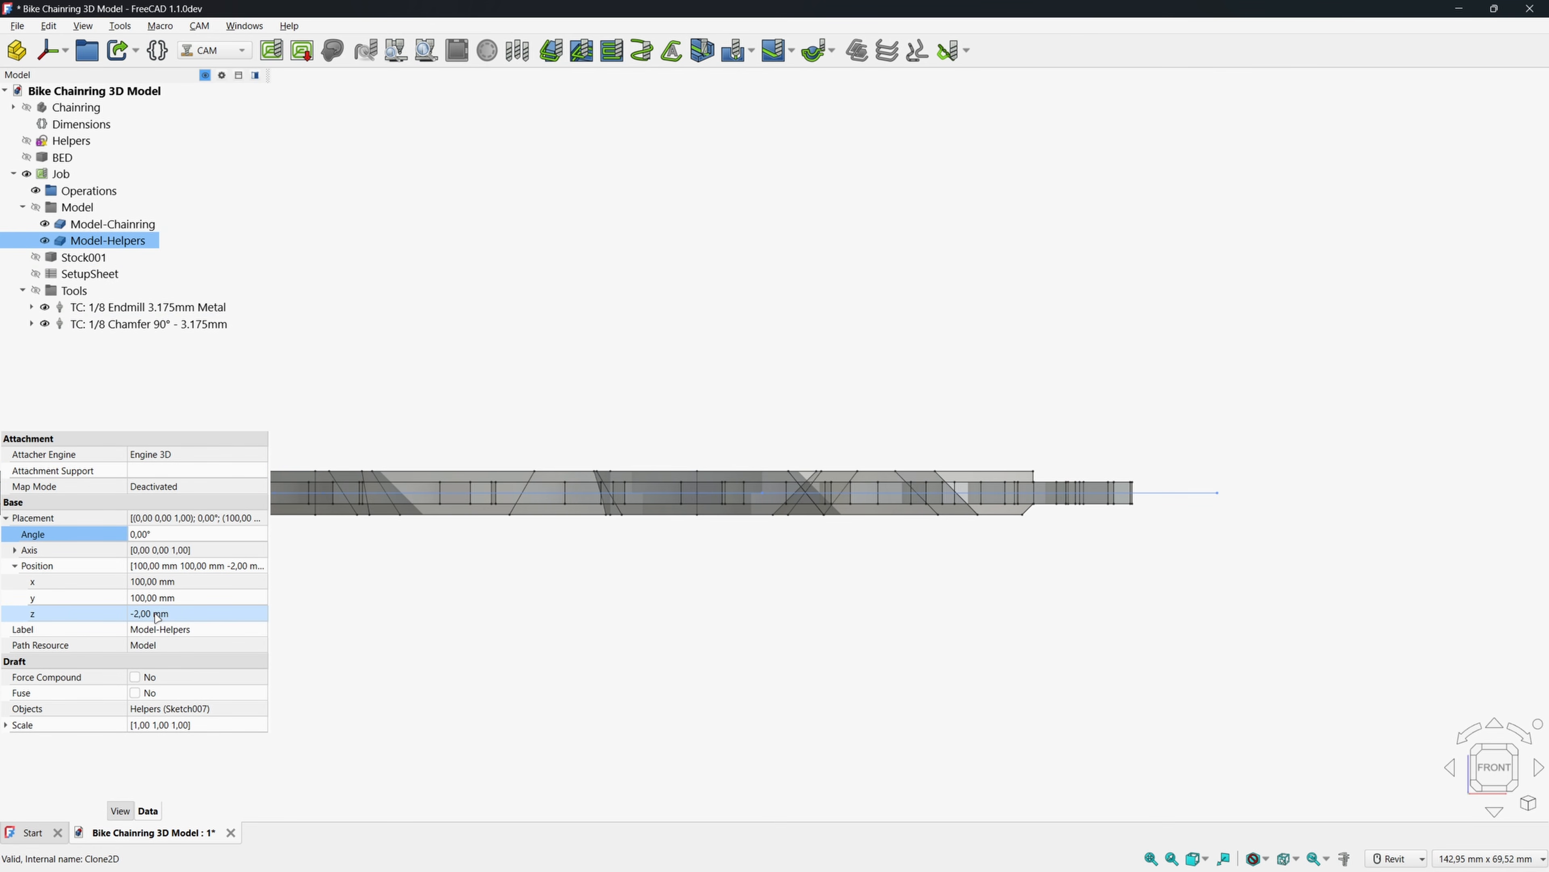
click(155, 614)
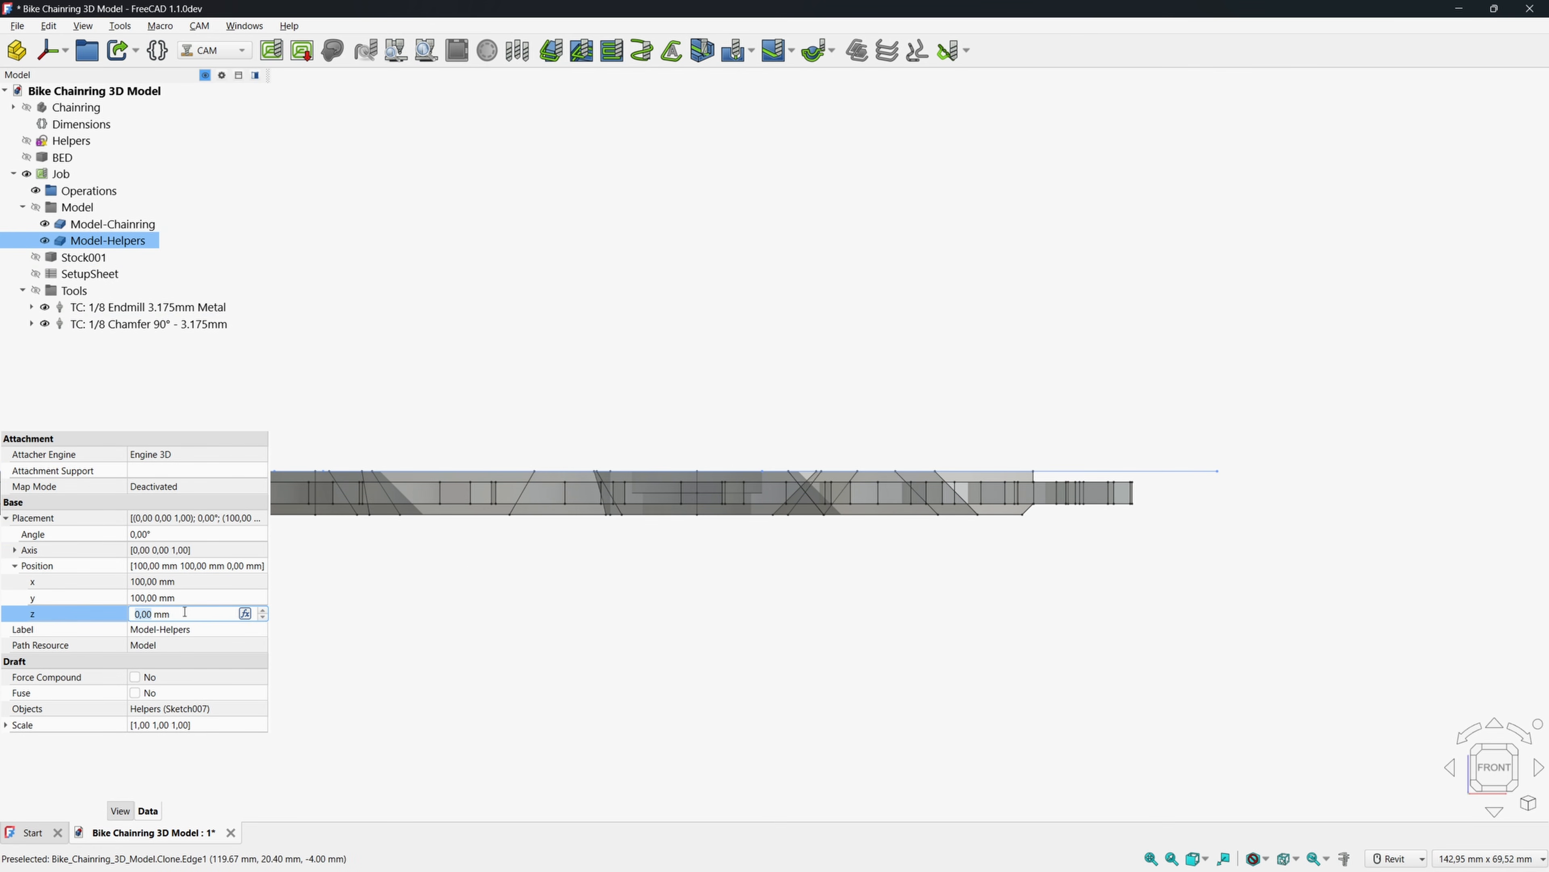
text(-4)
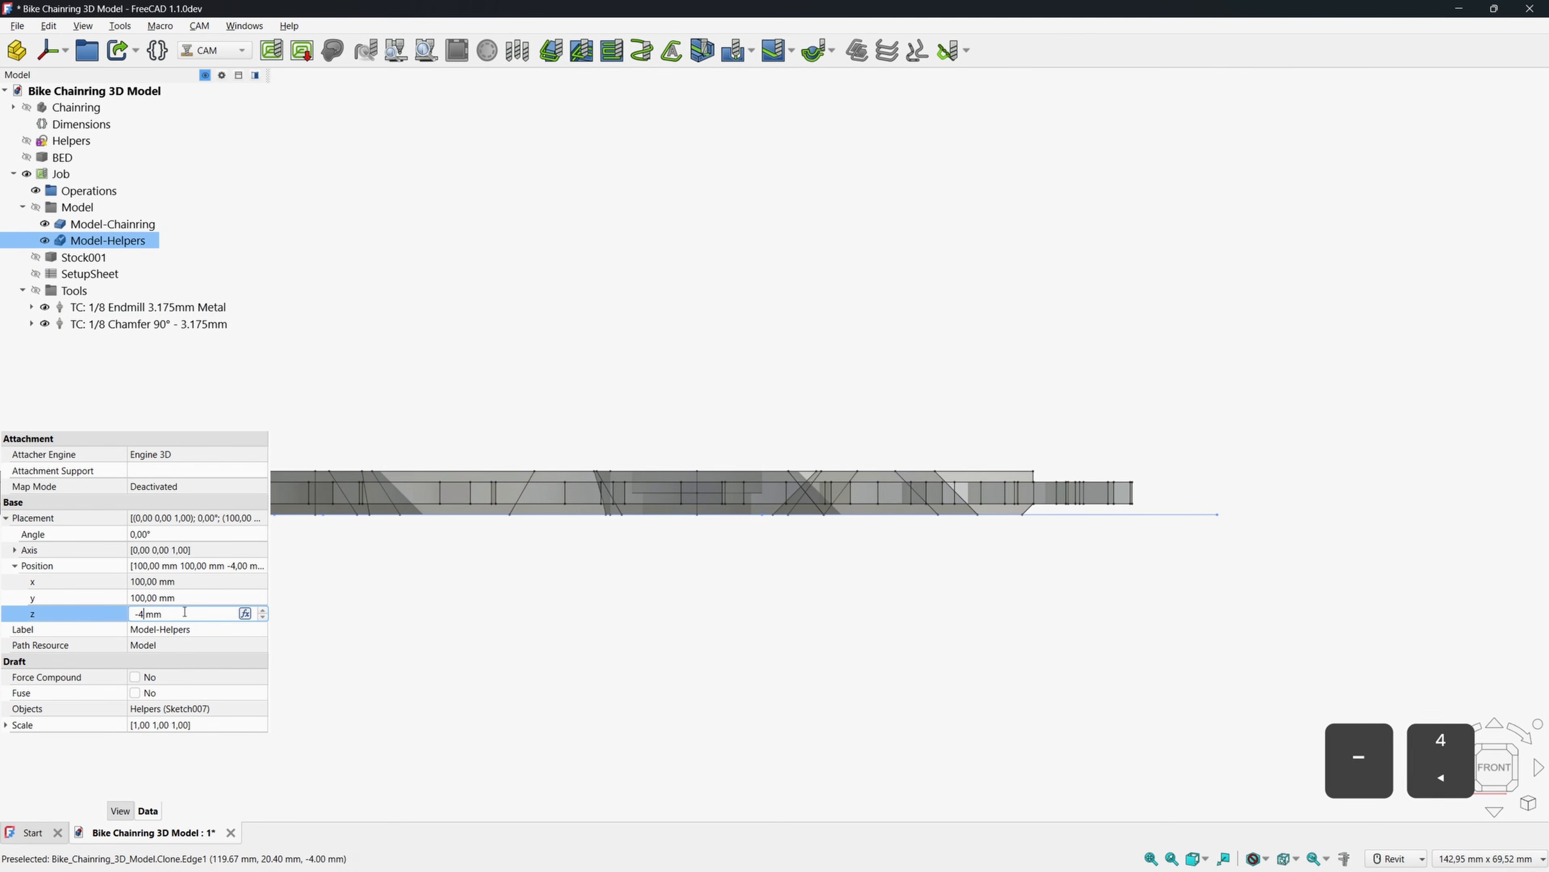
key(Return)
click(628, 336)
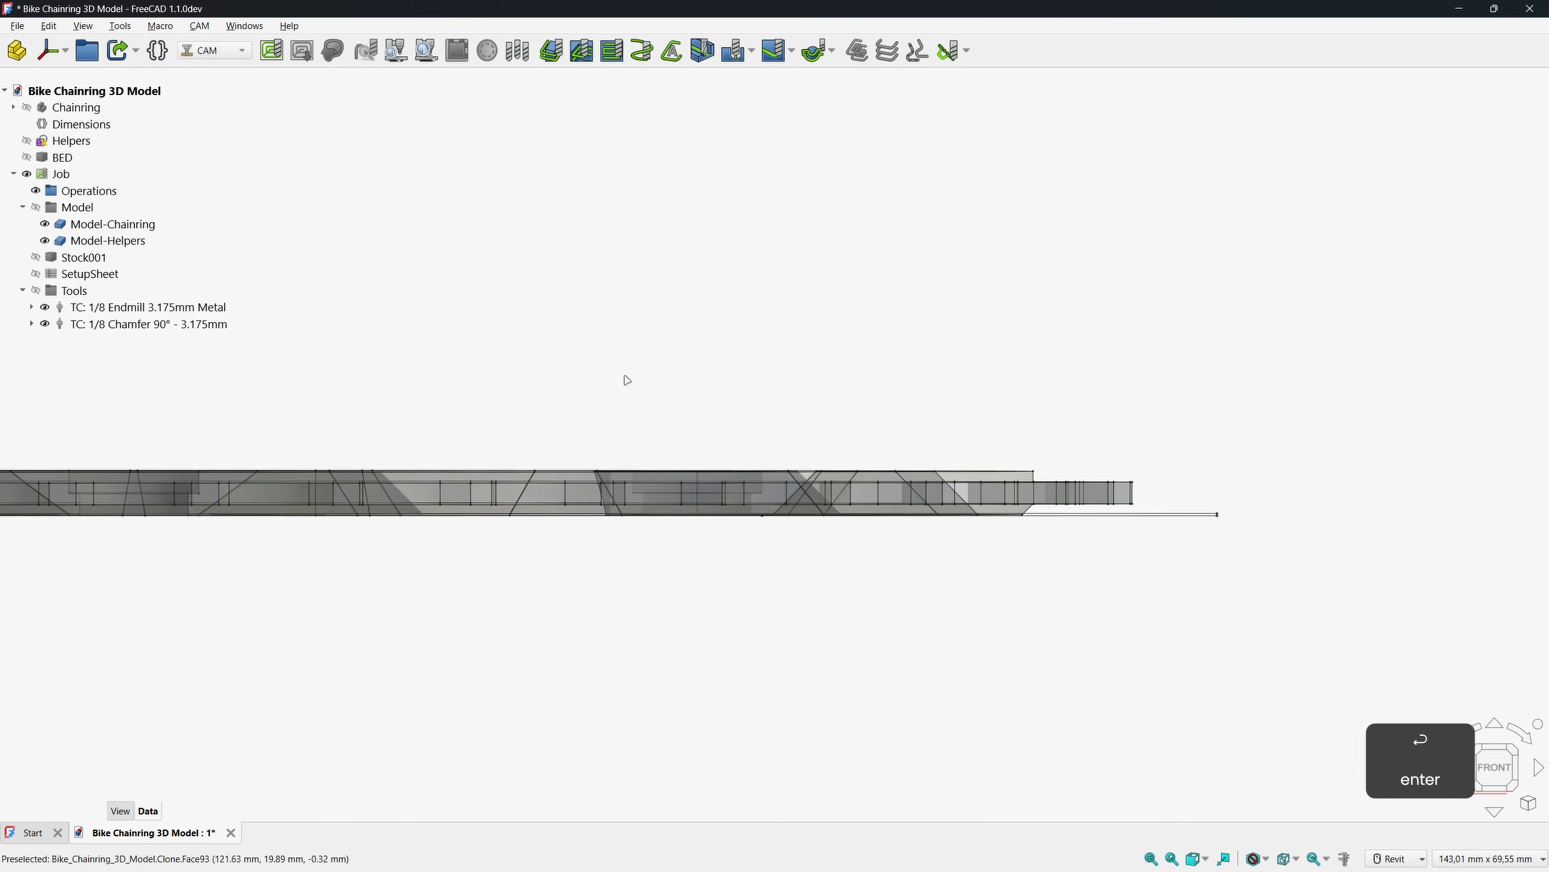
Create a Profile operation using the TC: 1/8 Endmill 3.175mm Metal tool controller.
scroll(619, 389, down, 5)
shift+middle_drag(626, 381, 612, 415)
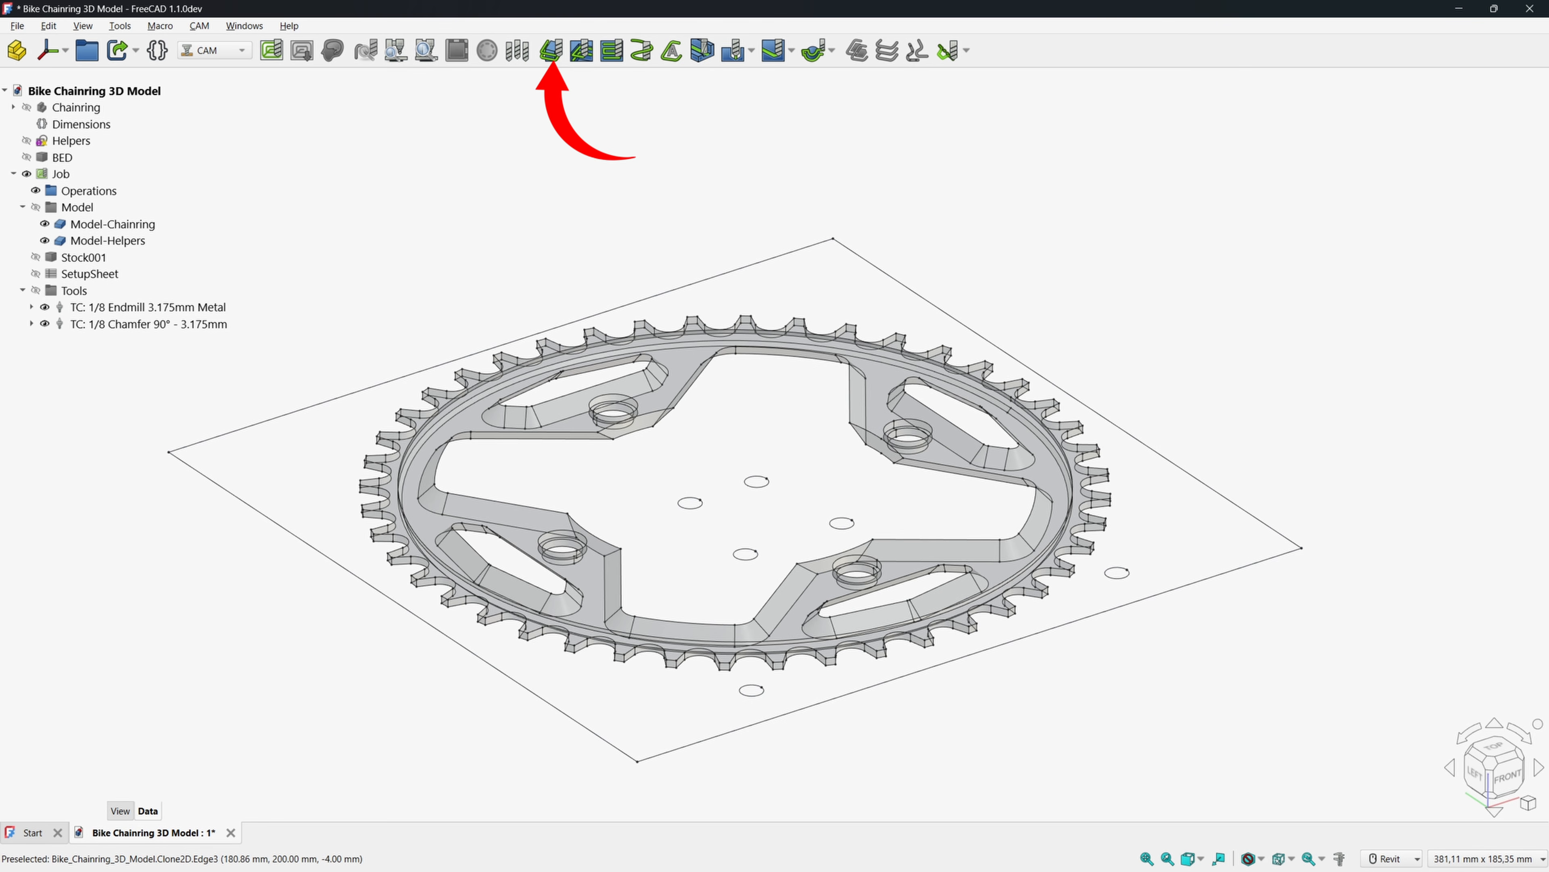
click(552, 52)
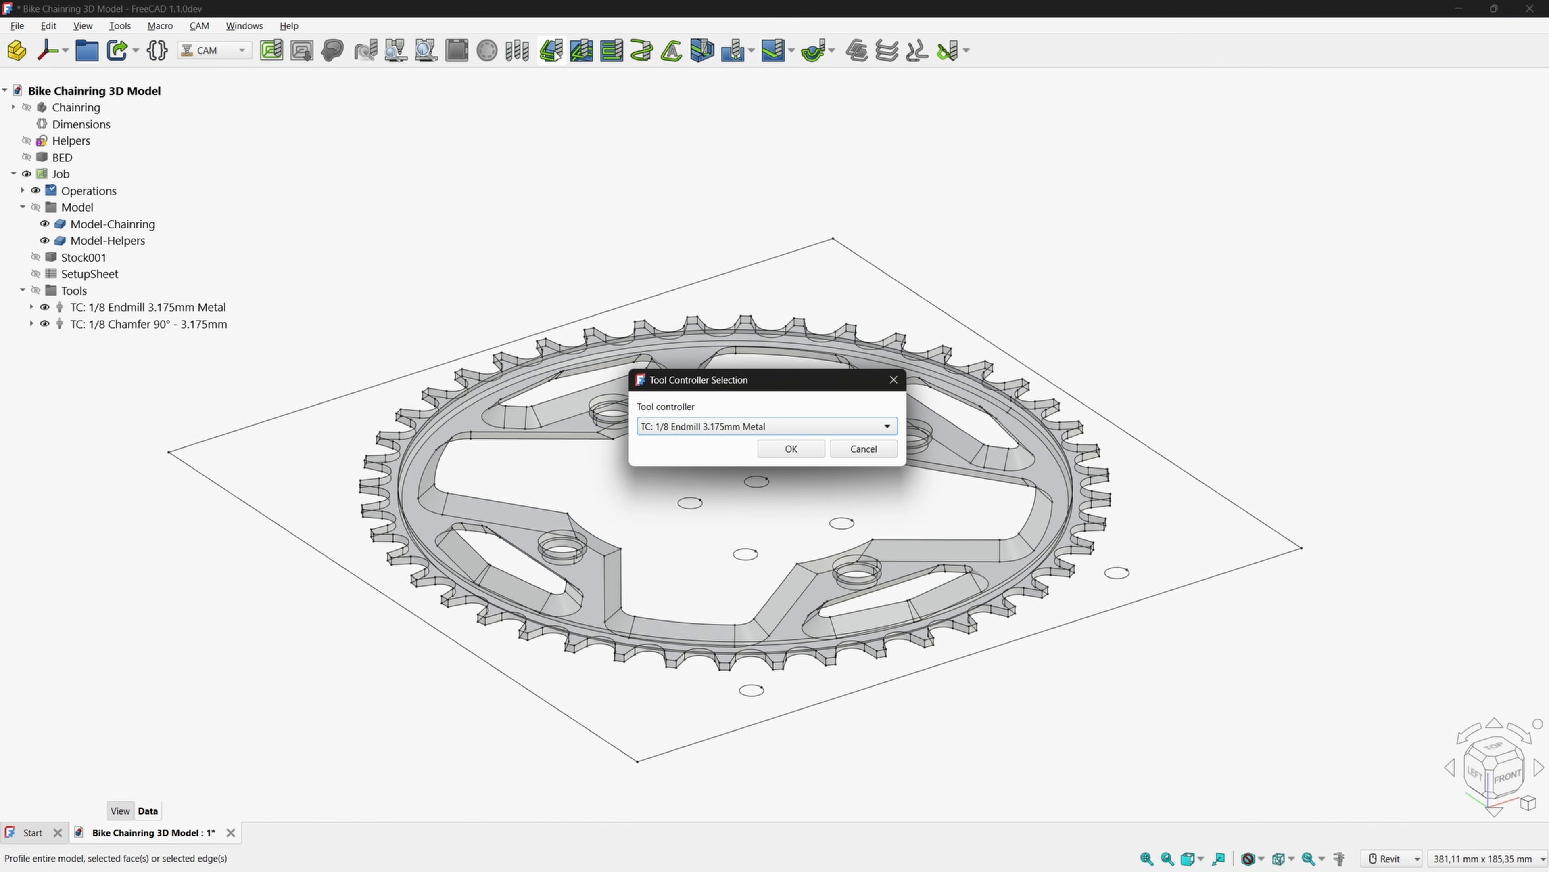
click(706, 427)
click(738, 428)
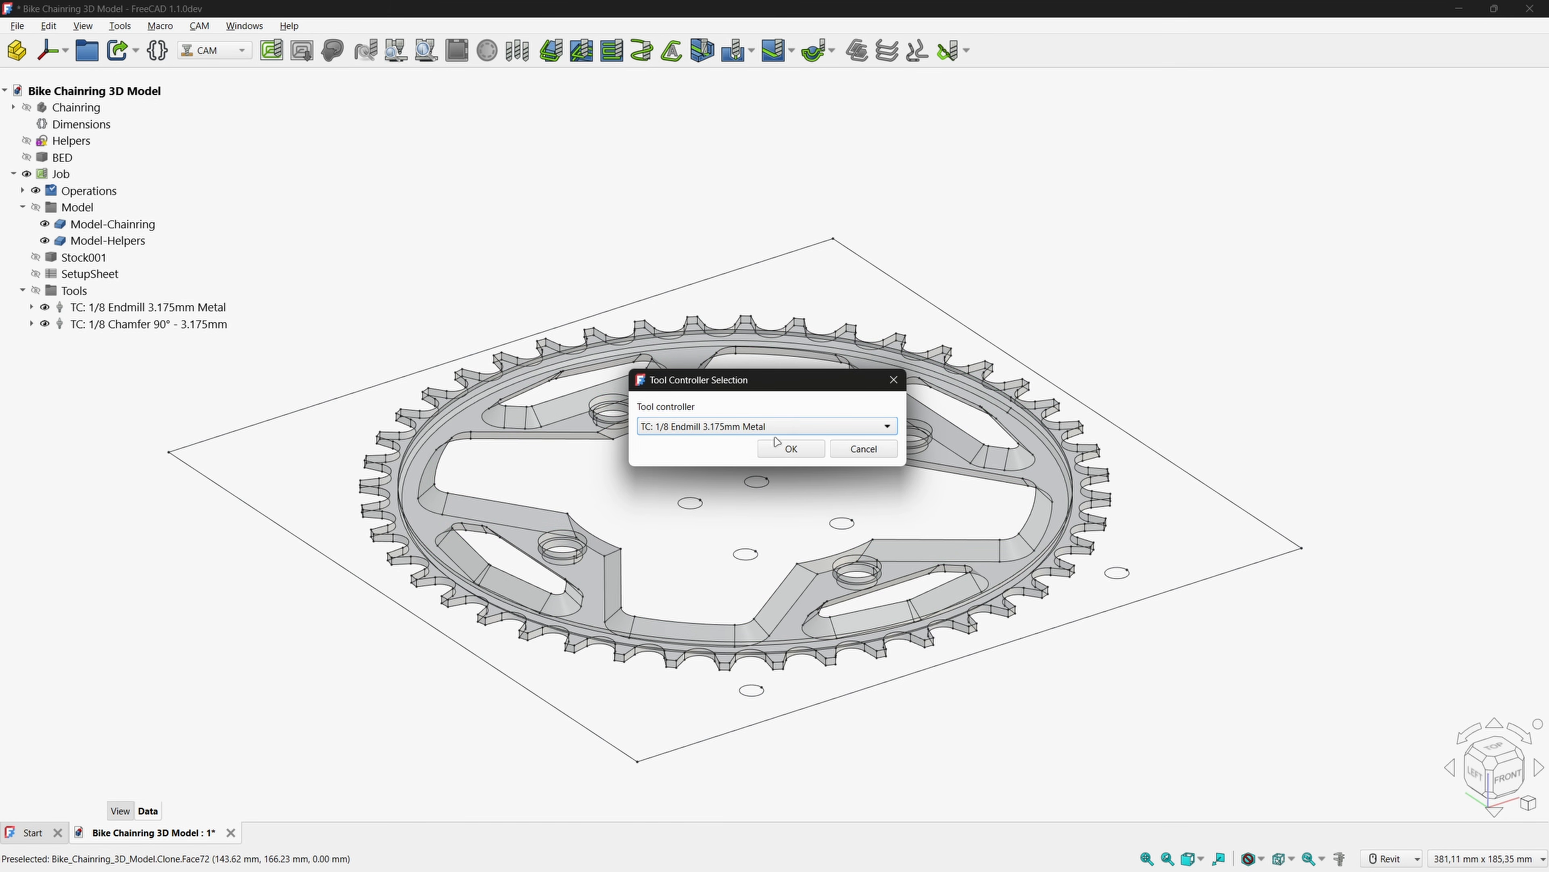
click(793, 449)
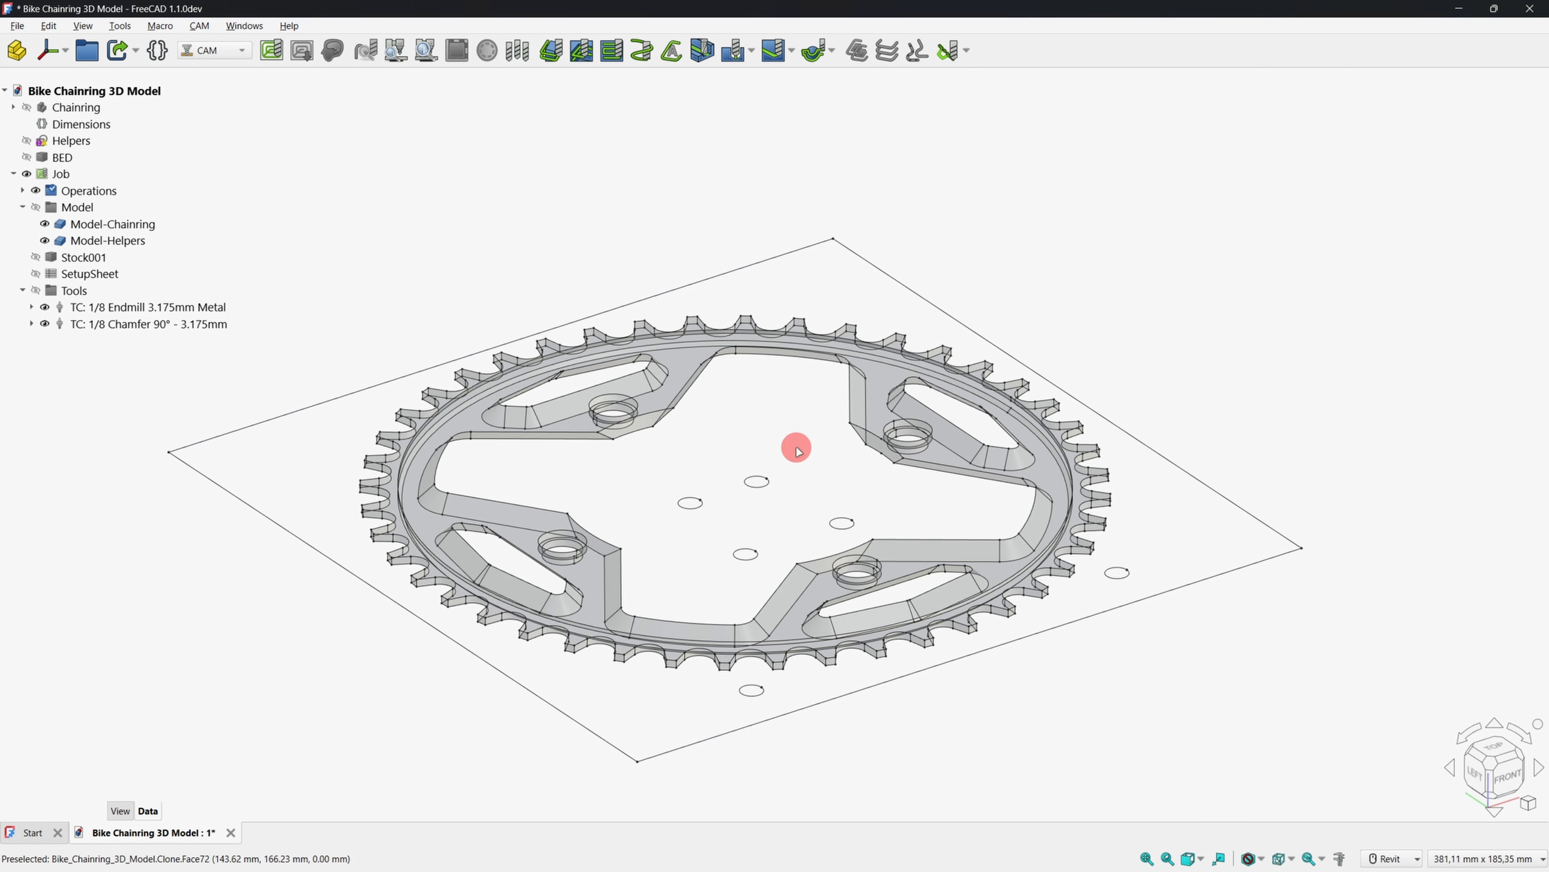
Add the six helper circles of Model-Helpers, four in the centre and two outside the chainring, as the Profile's base geometry.
click(690, 508)
ctrl+click(756, 486)
ctrl+click(746, 559)
ctrl+click(845, 525)
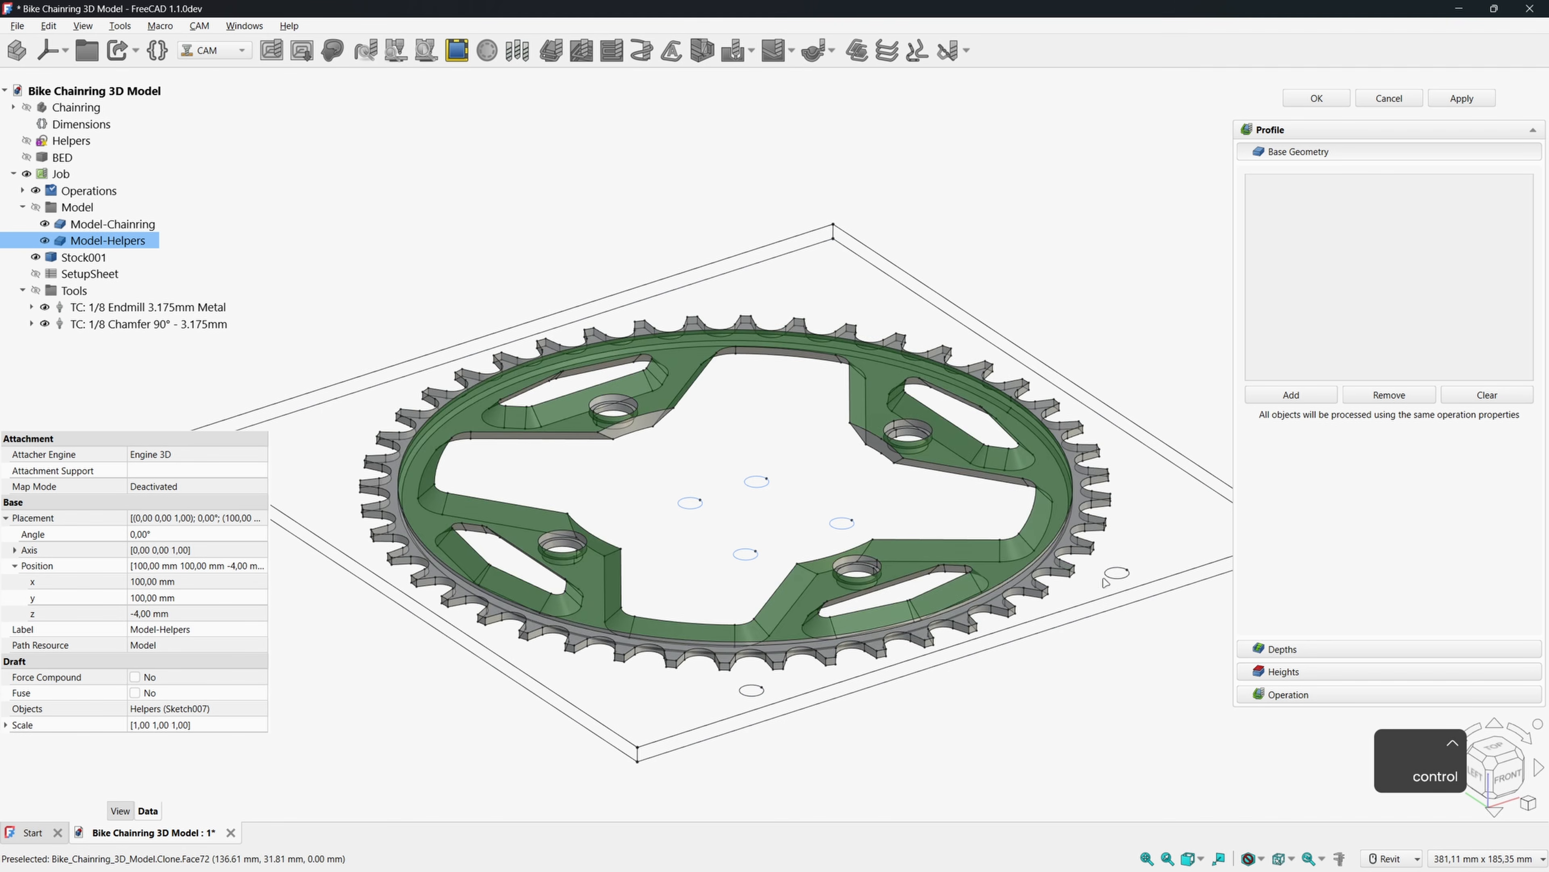
ctrl+click(1120, 573)
ctrl+click(754, 691)
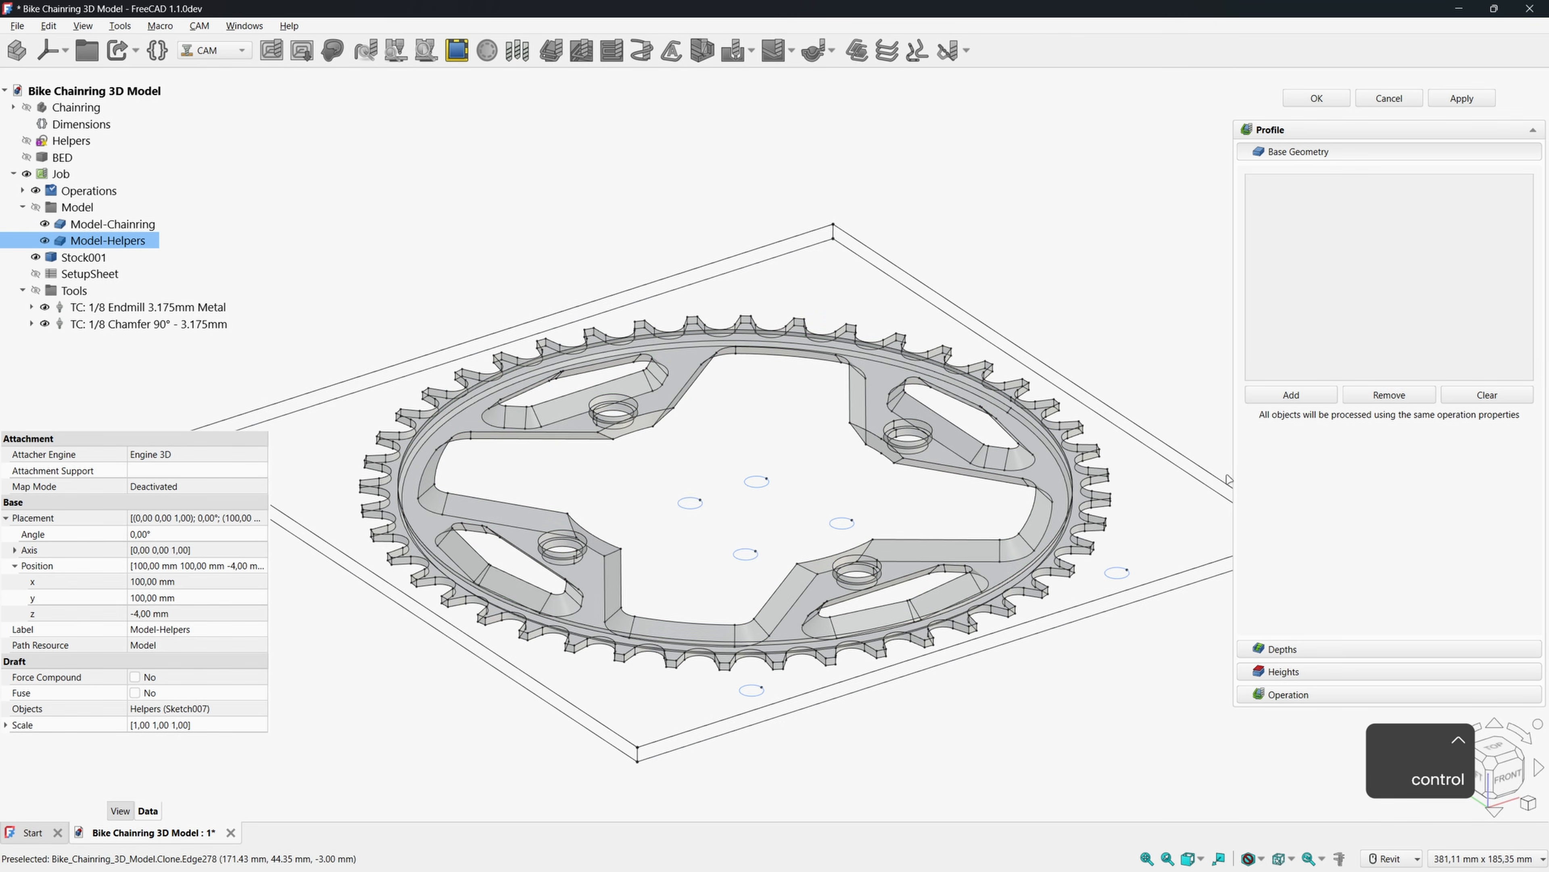
click(1310, 399)
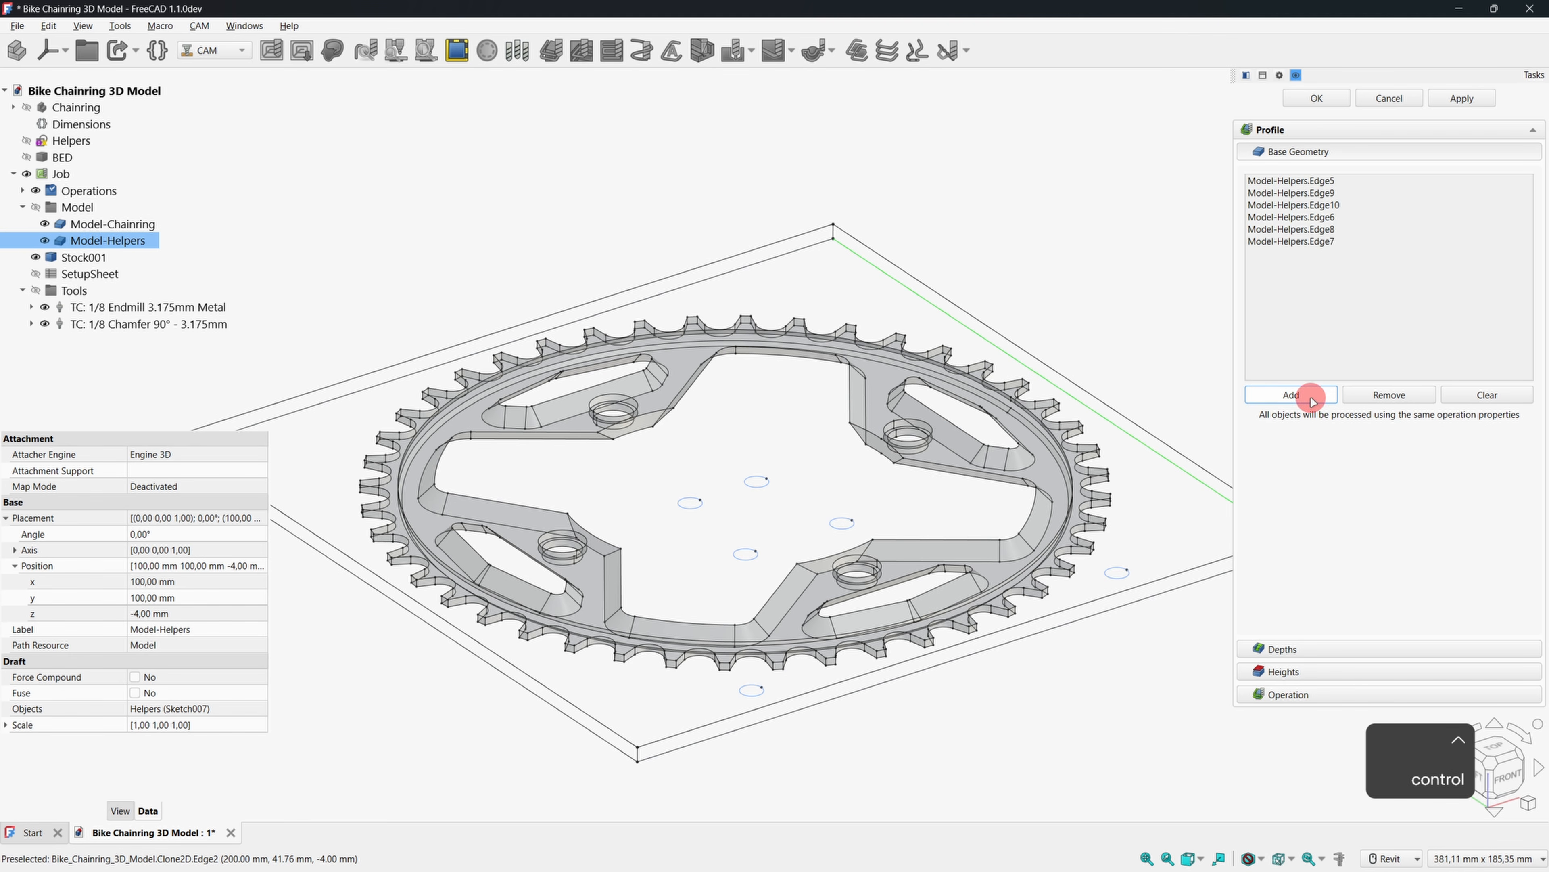
Check the Profile operation's start depth, final depth and step down, plus its safe and clearance heights.
click(1294, 648)
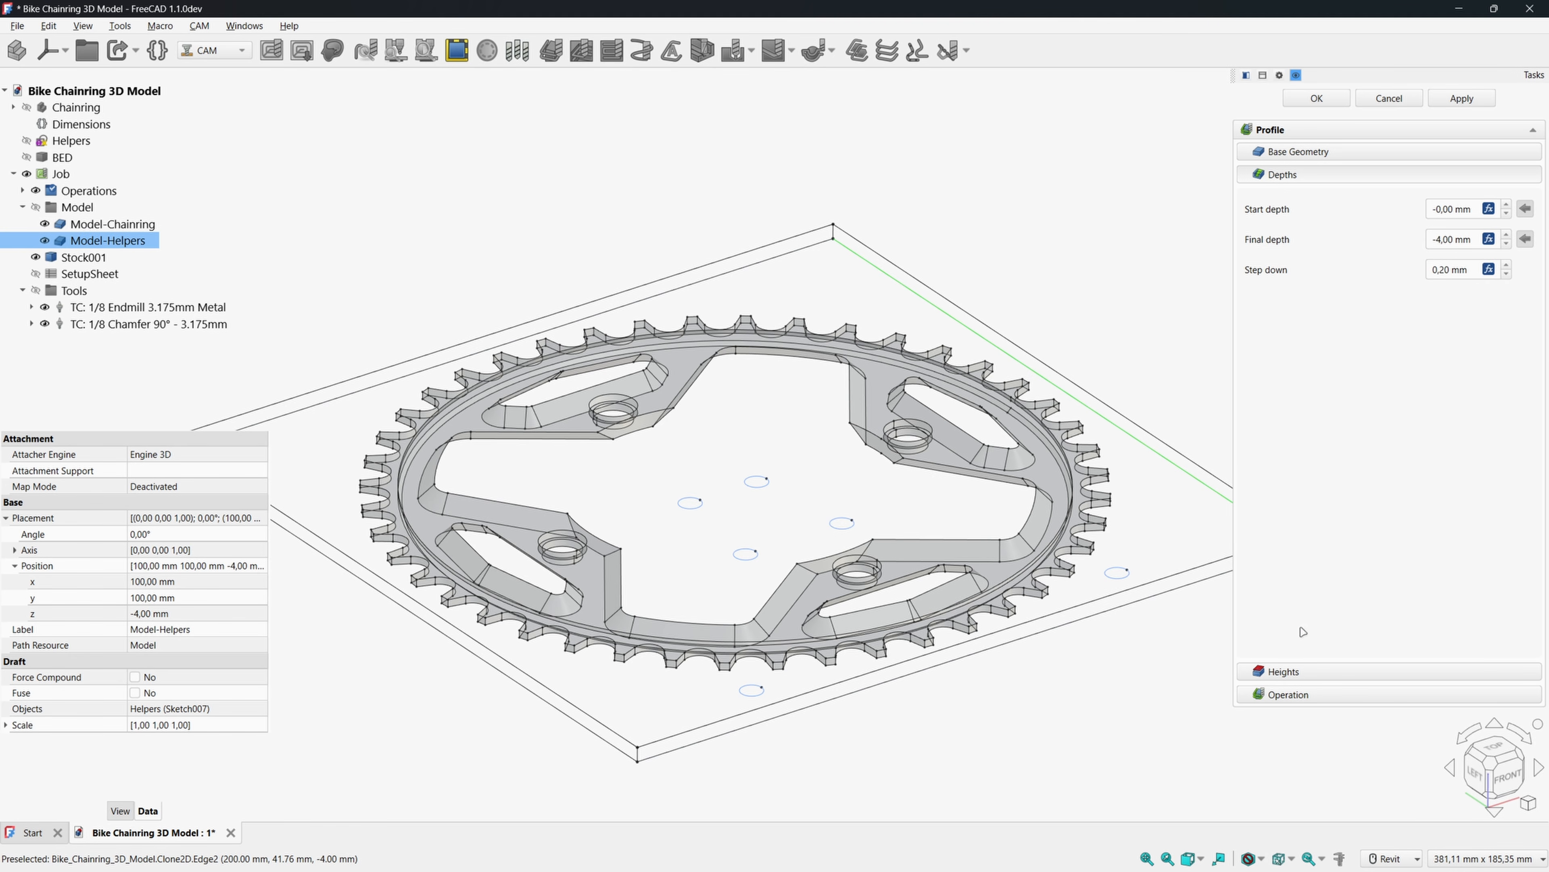
click(1489, 209)
click(1531, 183)
click(1289, 664)
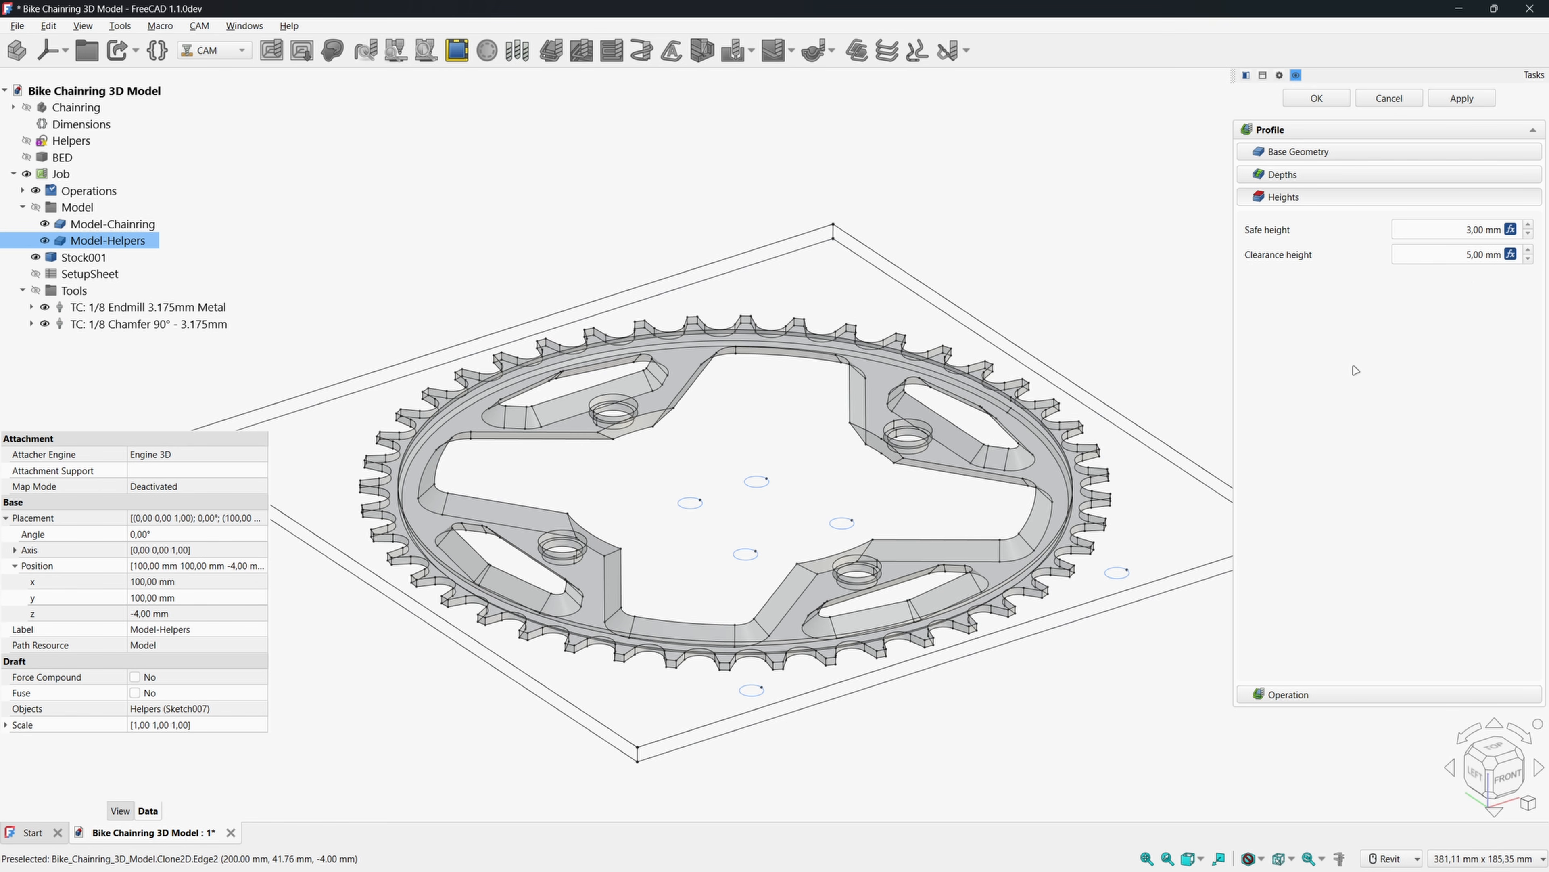
Set the Profile's cut side to Inside, keeping coolant mode None and direction CW, and accept the operation.
click(1284, 694)
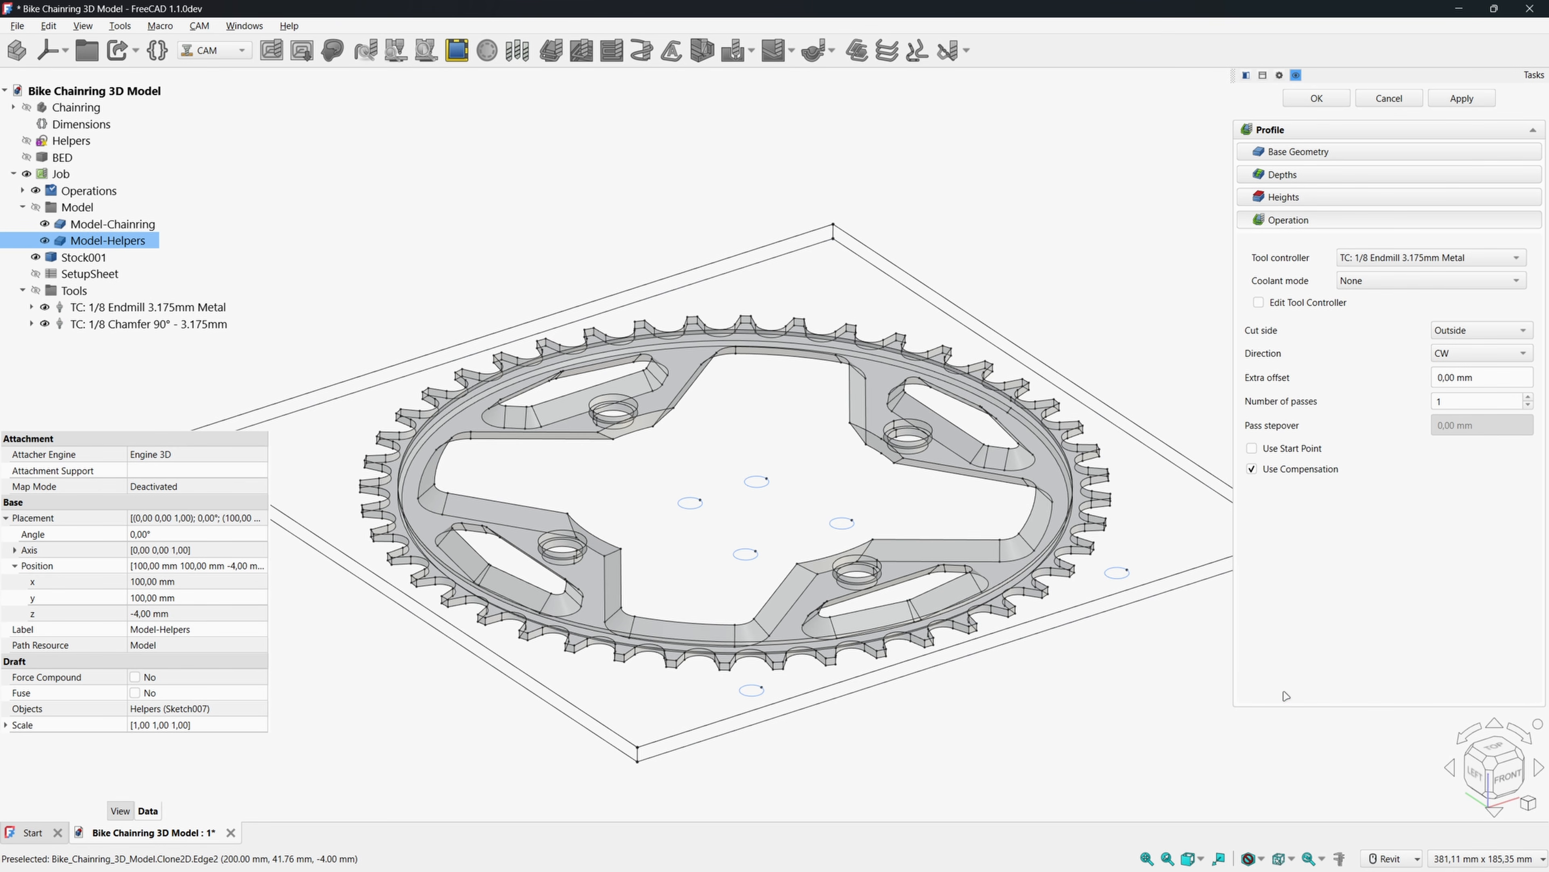
shift+middle_drag(967, 482, 930, 478)
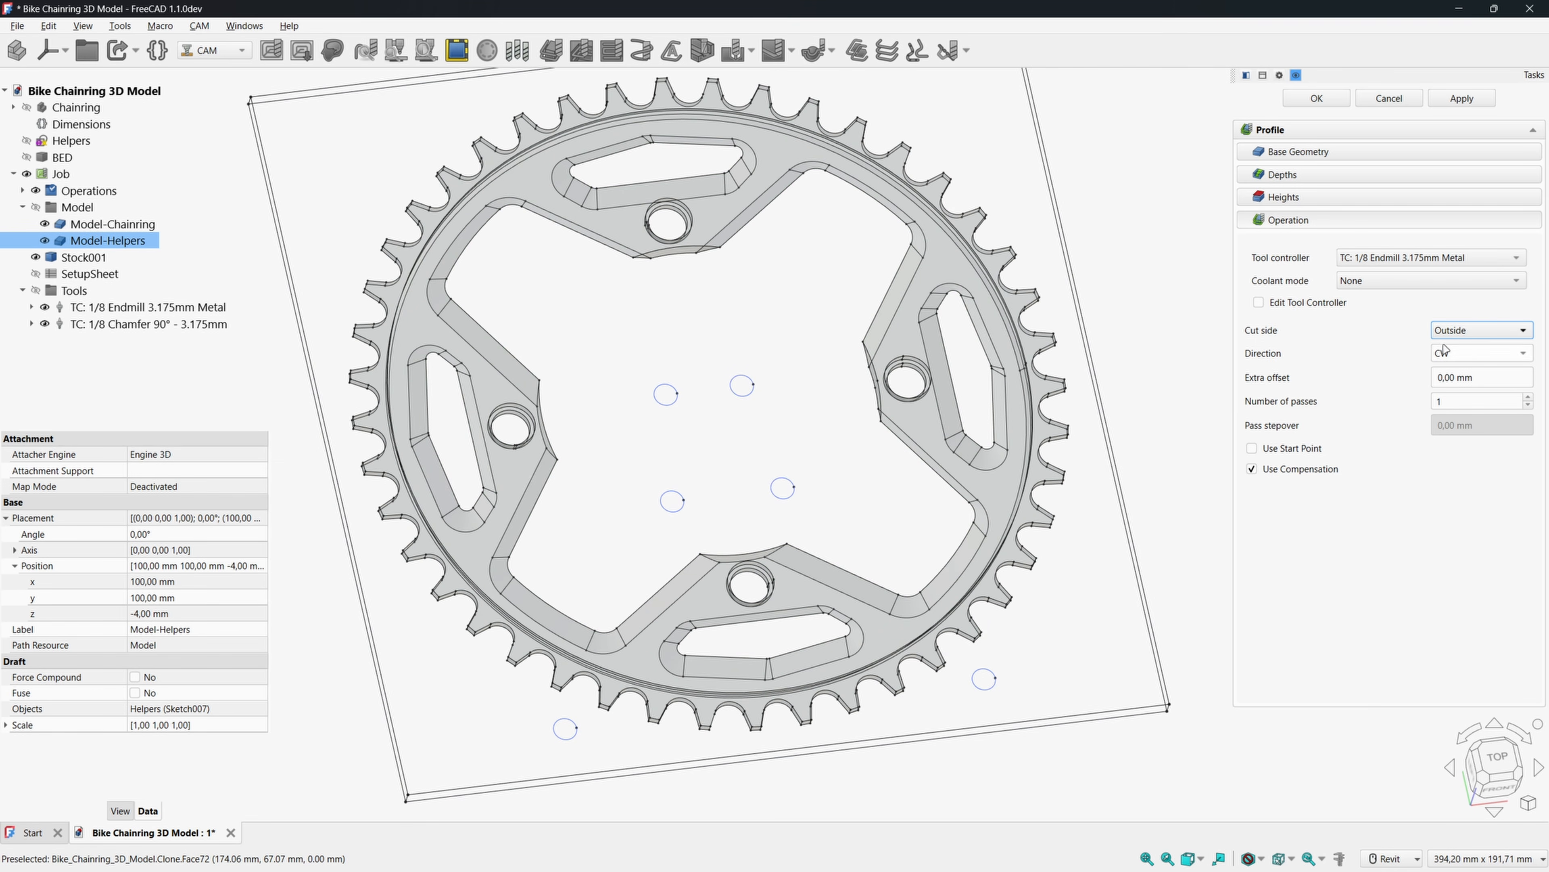
click(1366, 281)
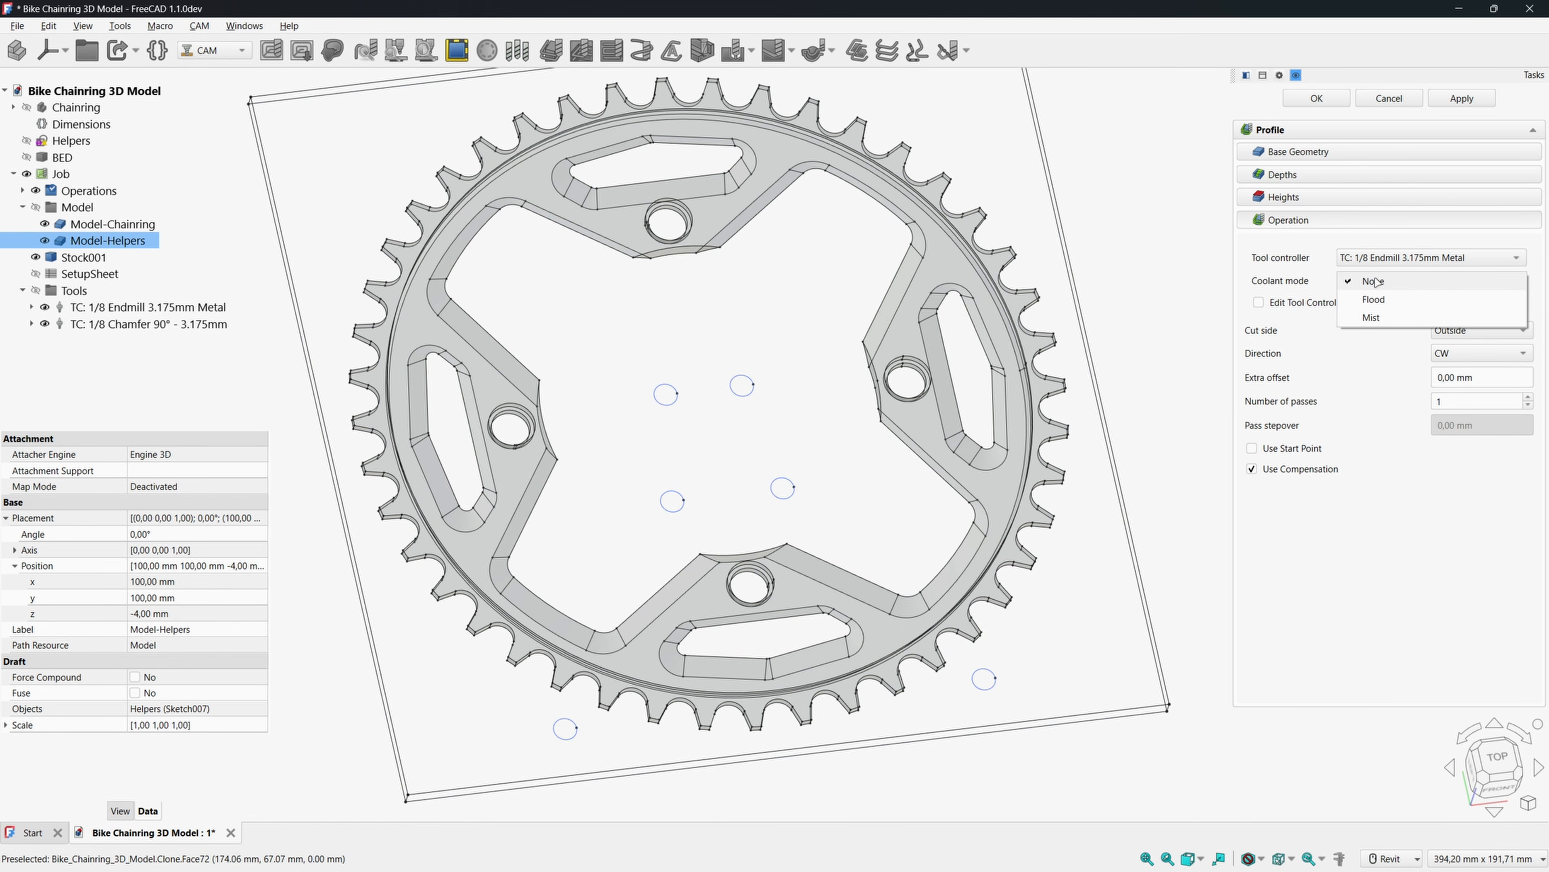
click(1367, 282)
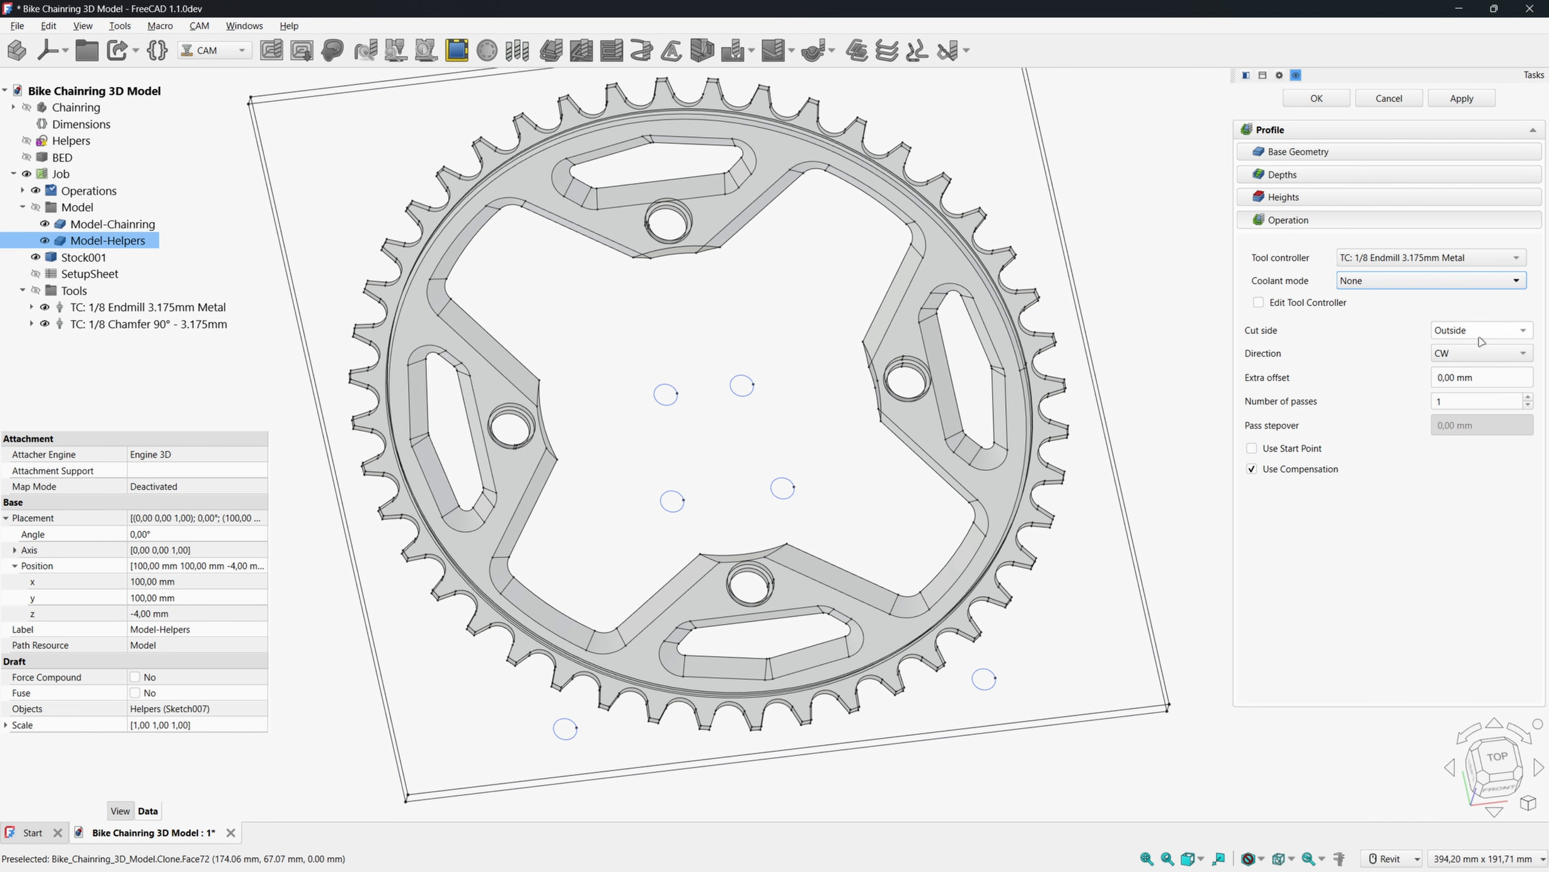
click(678, 400)
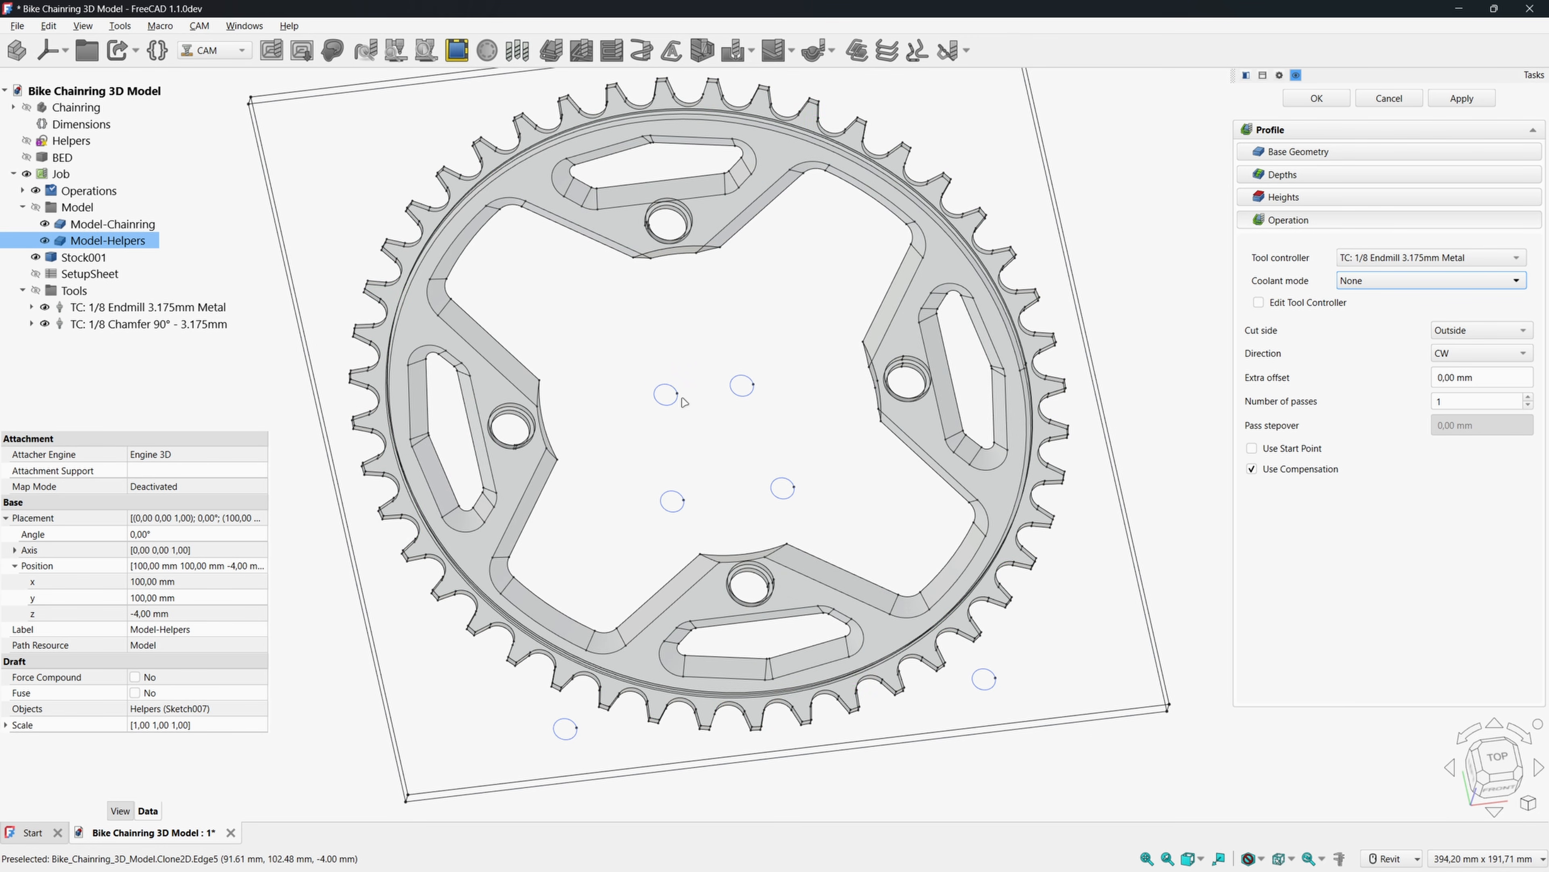
click(1446, 332)
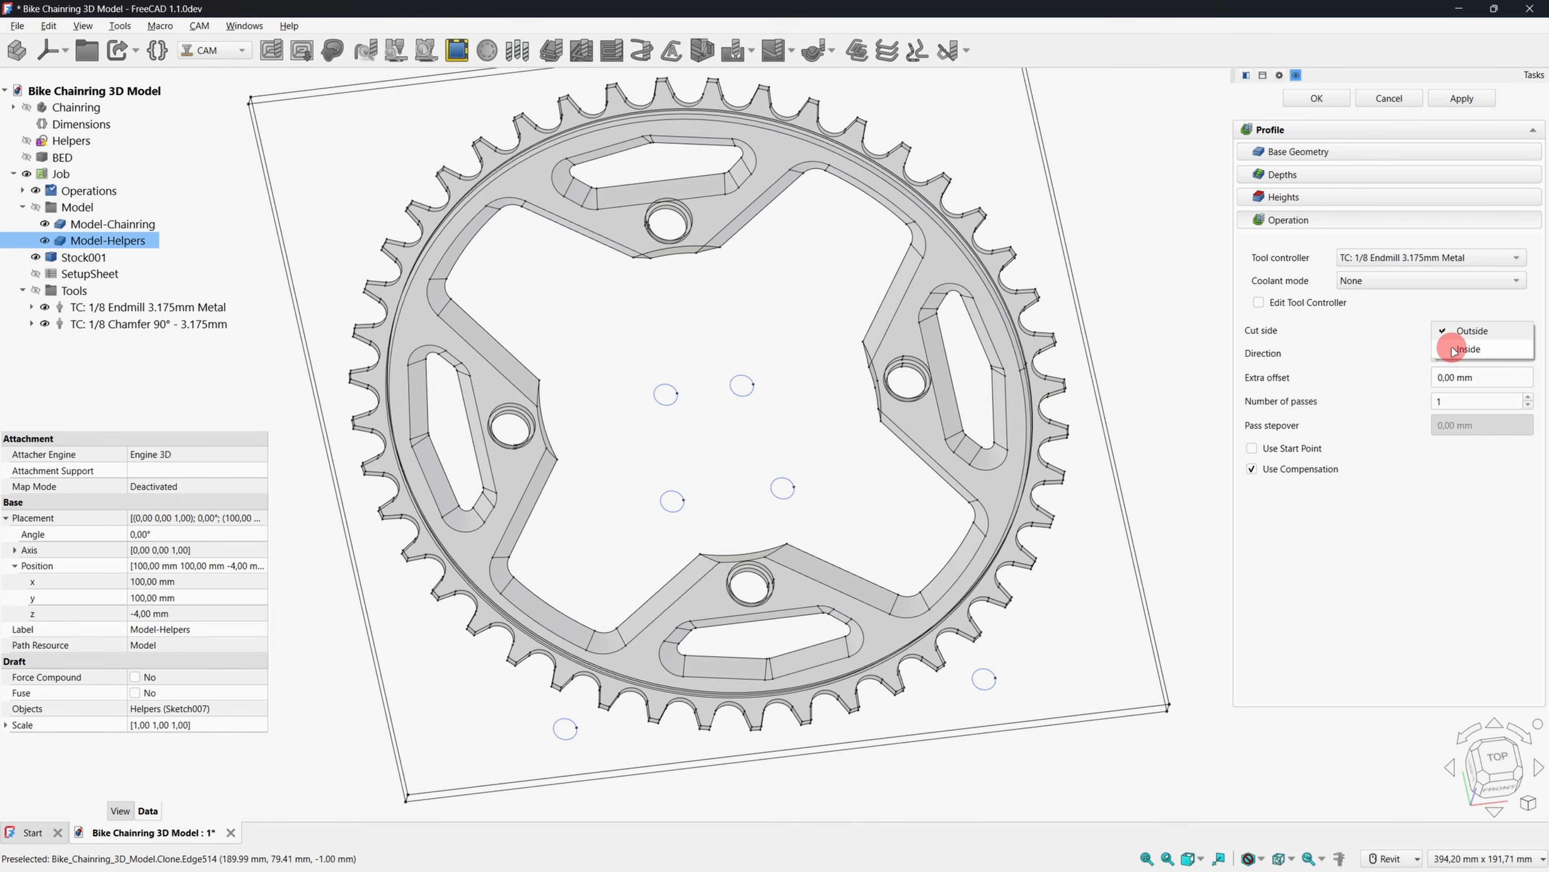
click(1454, 350)
click(1470, 354)
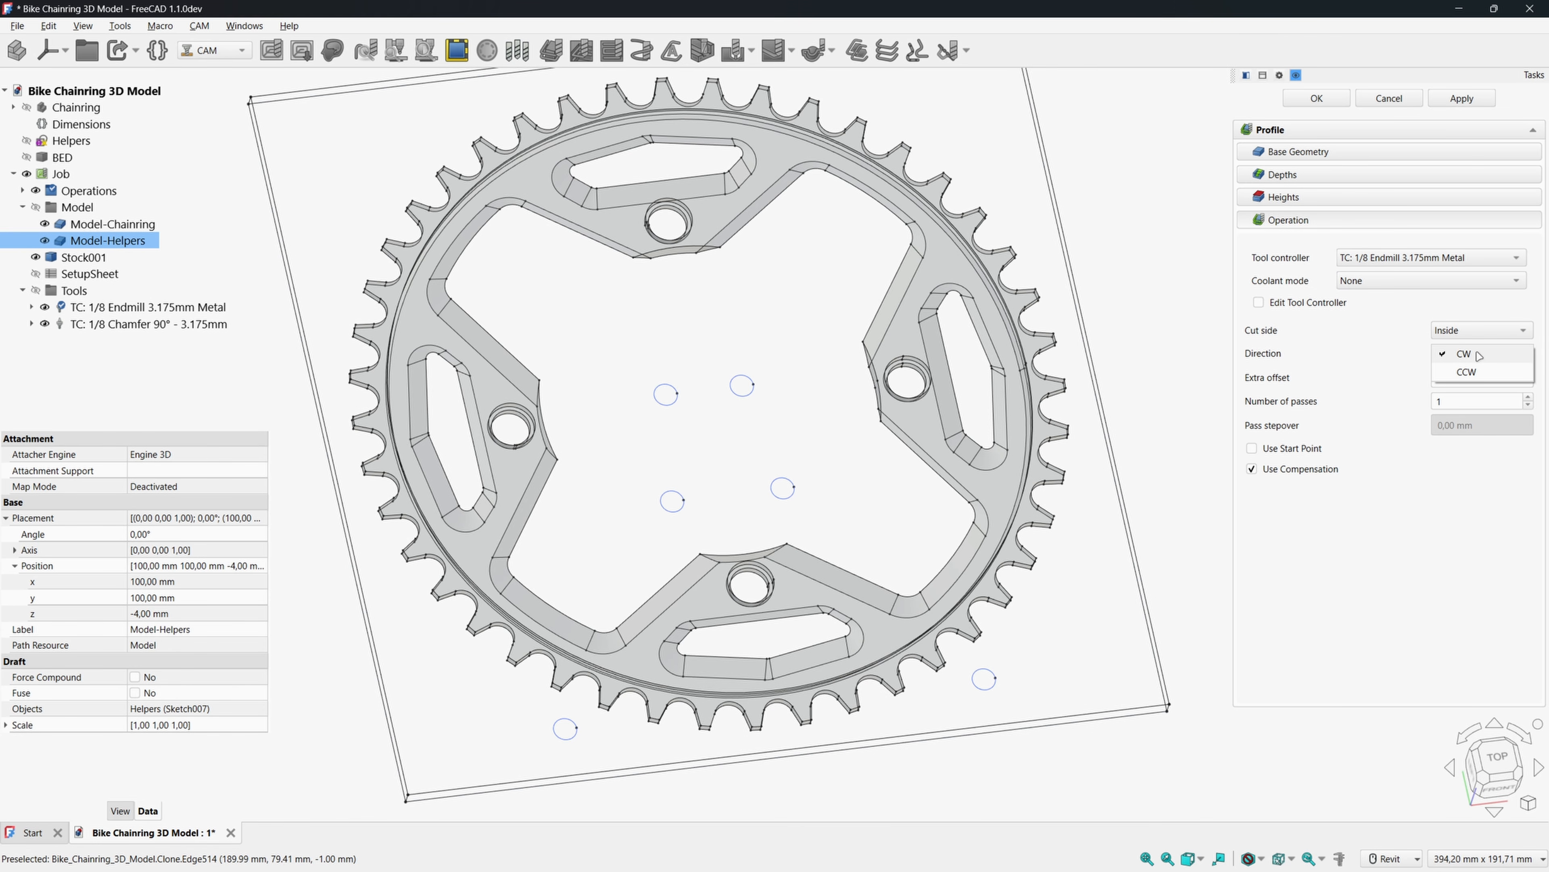
click(1388, 355)
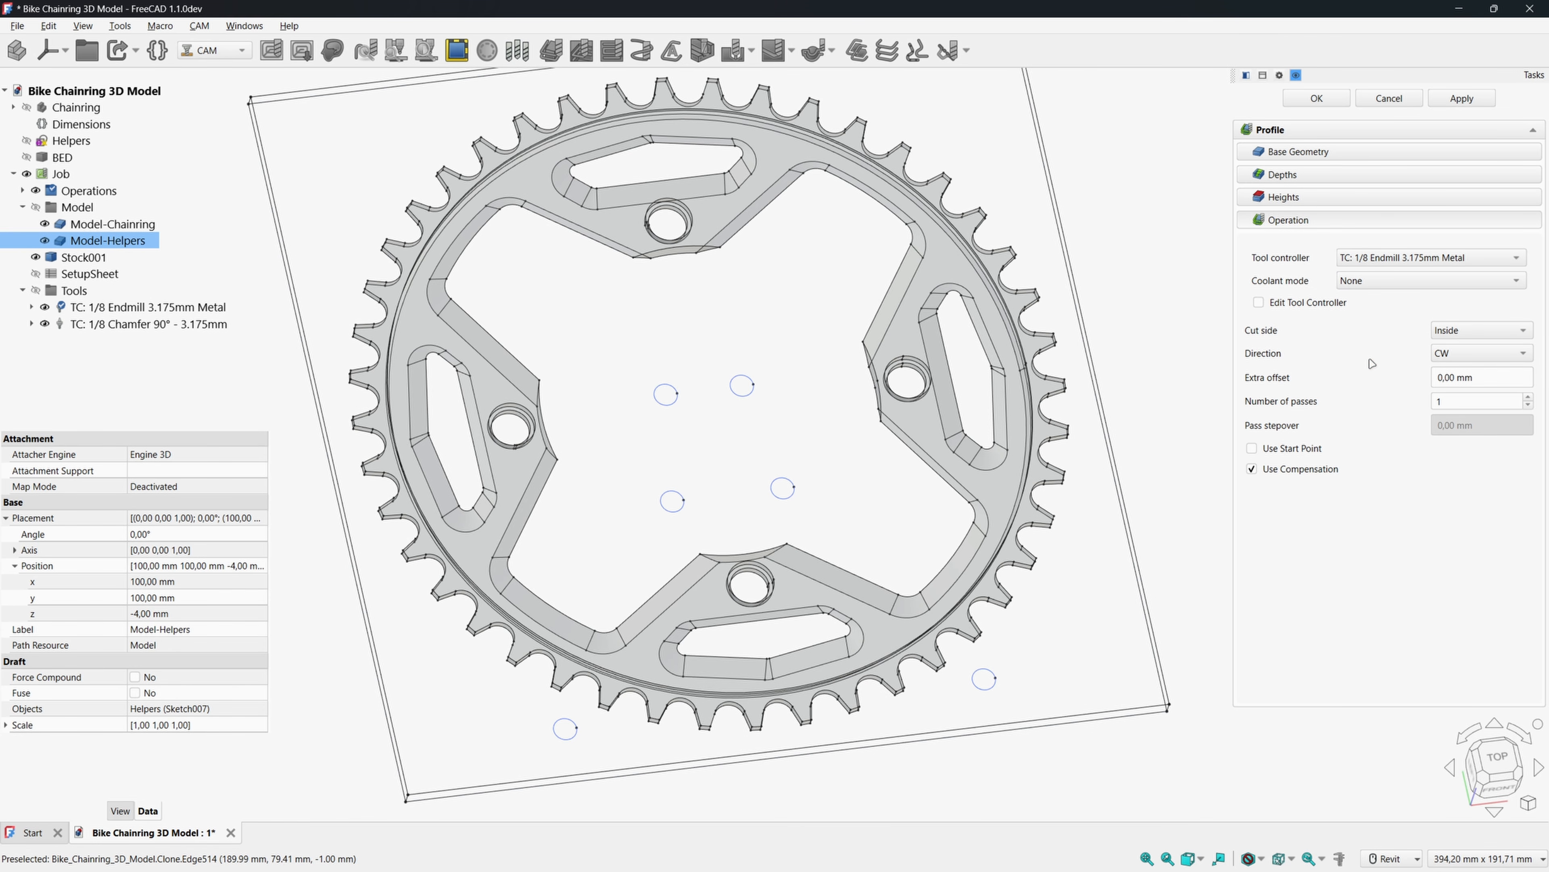
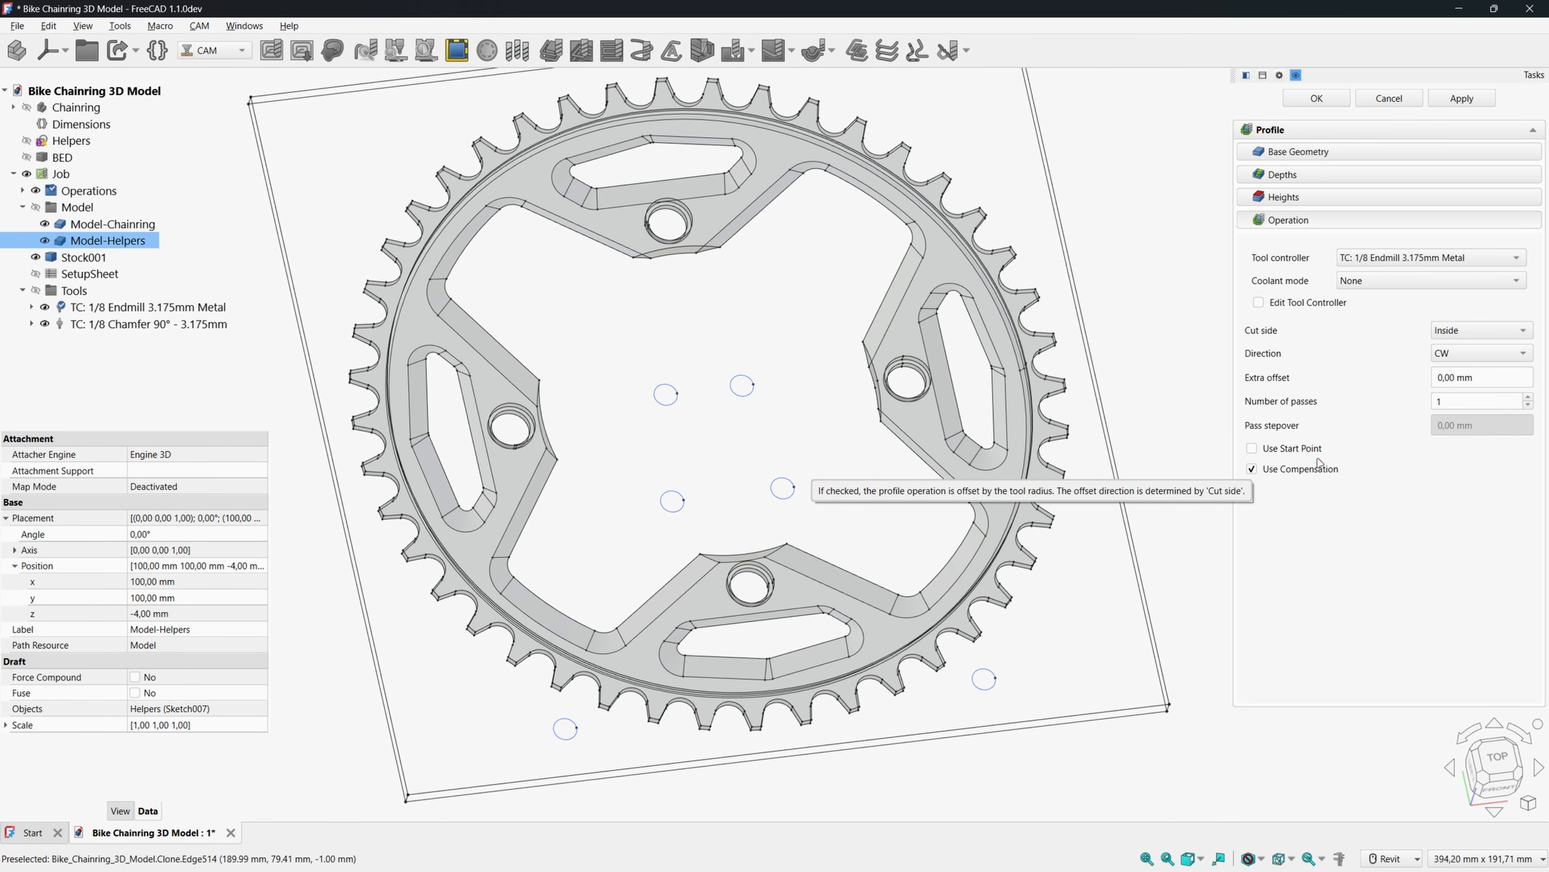
click(1316, 99)
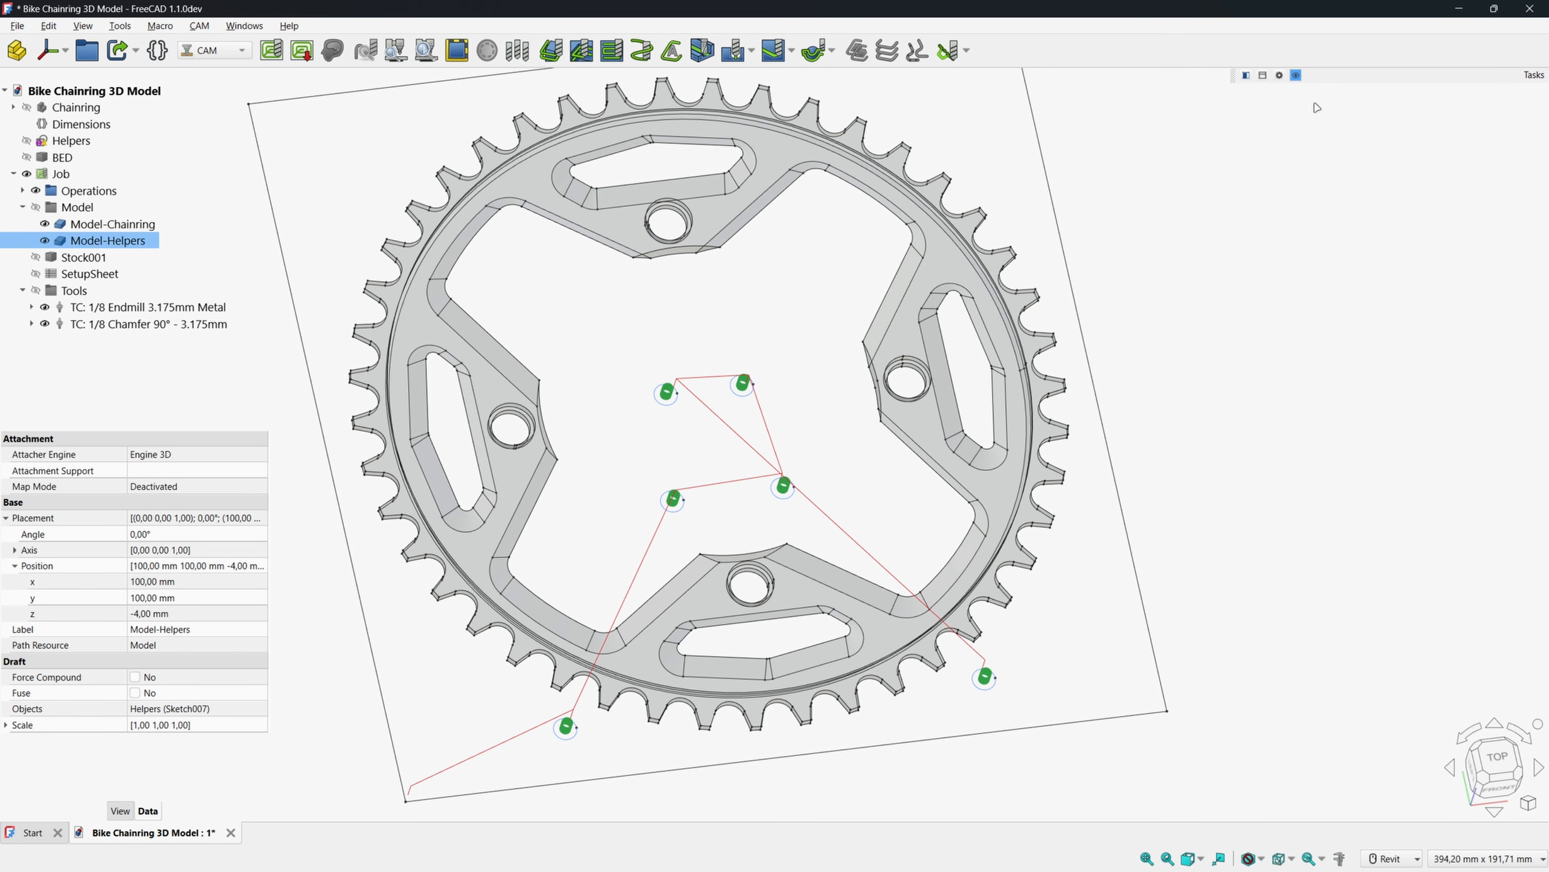
Start the new CAM simulator for the Profile operation and raise the playback speed to x50.
shift+middle_drag(1125, 435, 814, 384)
scroll(1129, 440, up, 3)
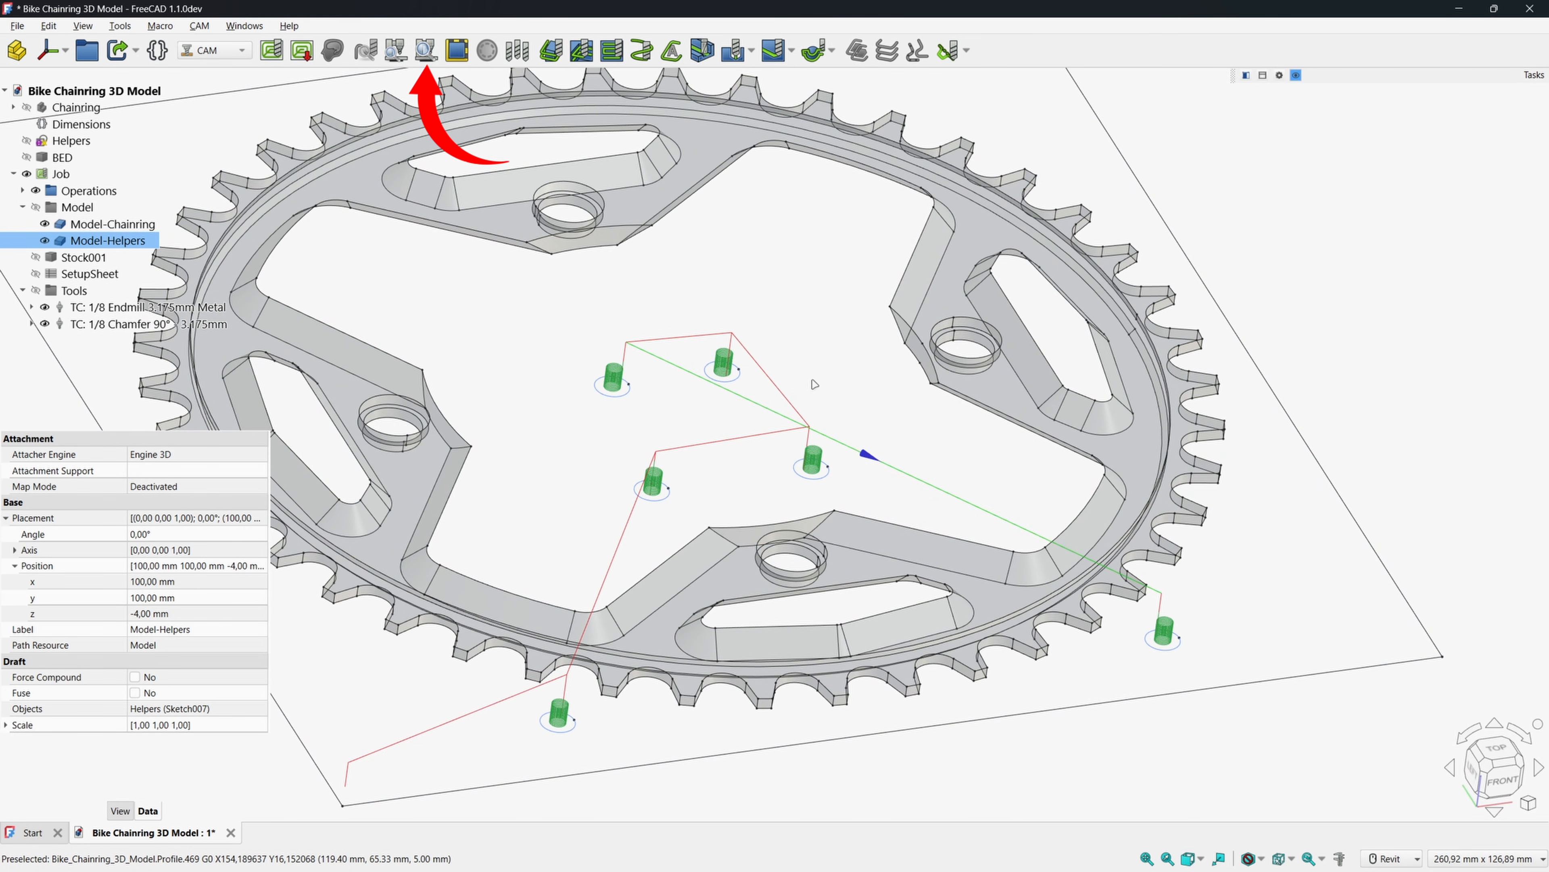
click(426, 50)
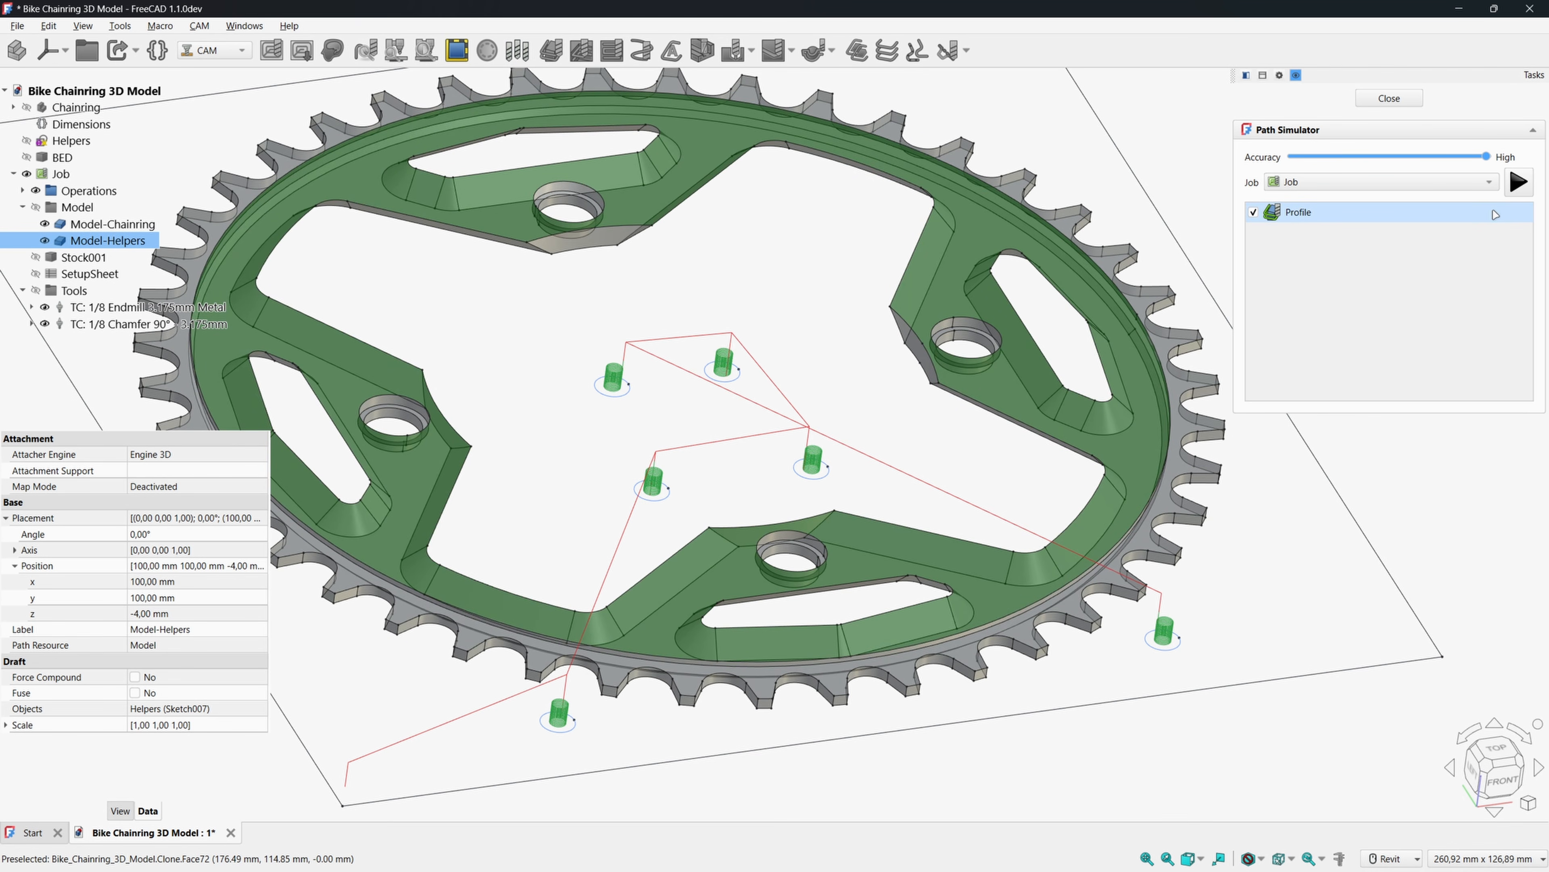
click(1519, 181)
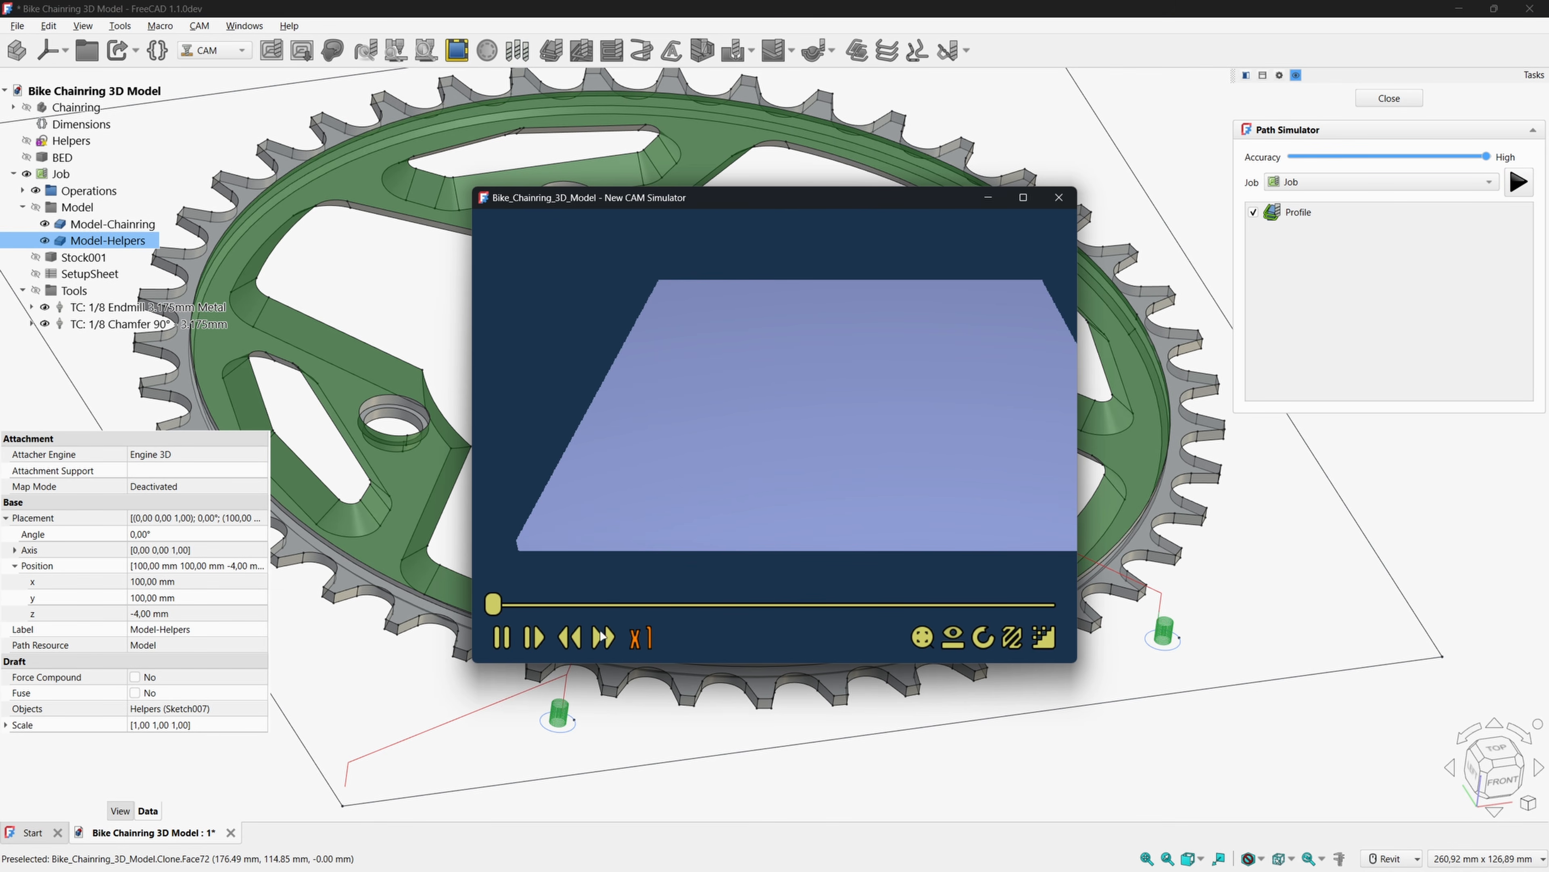
click(602, 636)
click(602, 636)
click(602, 636)
click(601, 636)
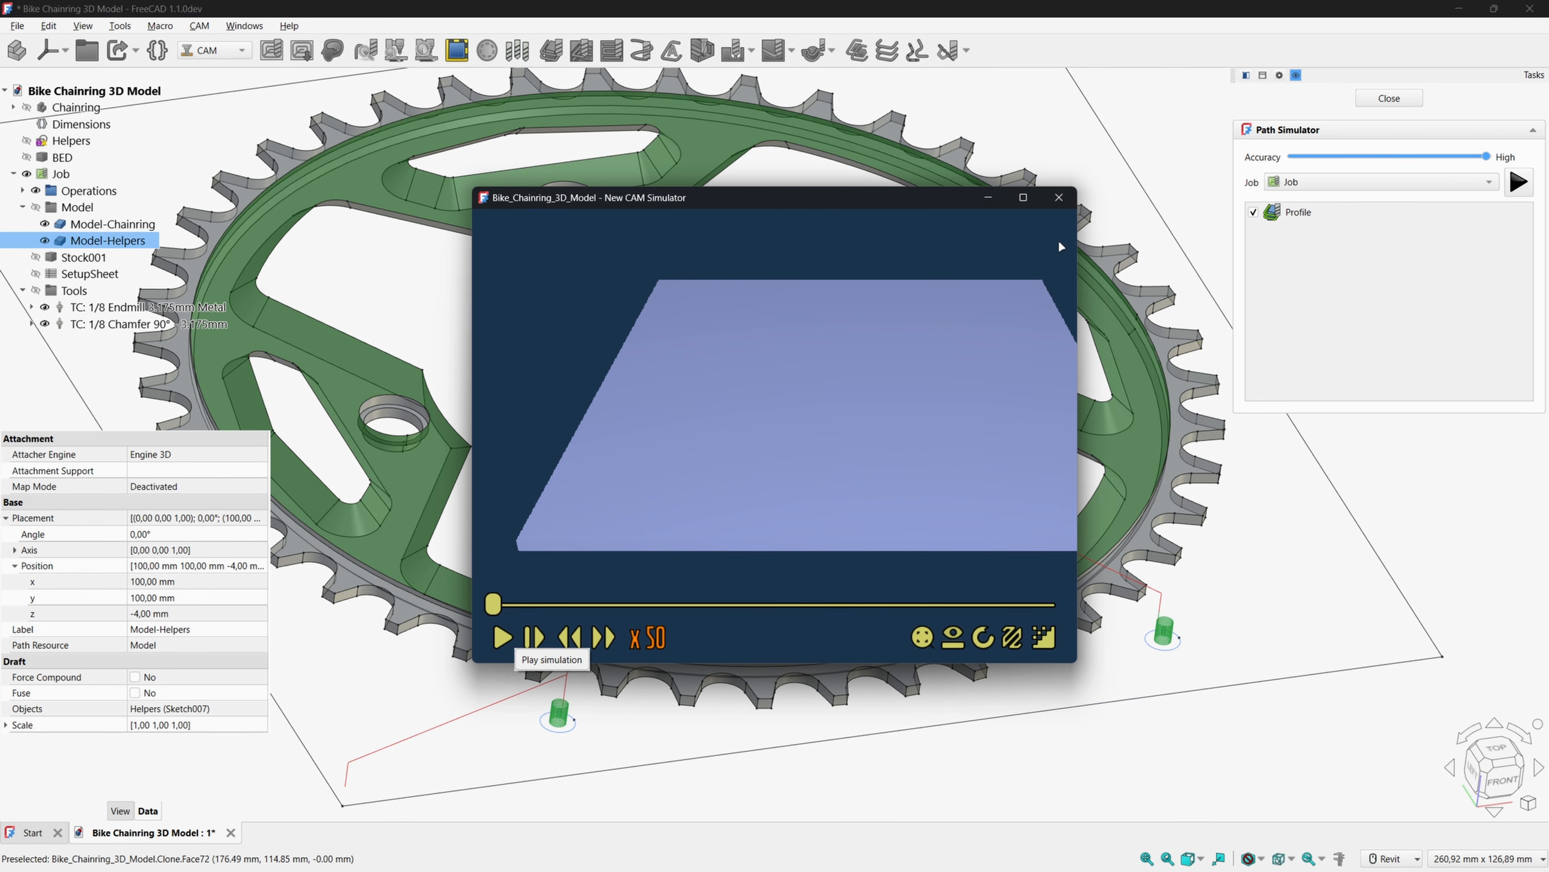
Play the Profile simulation at full window size, then close the simulator.
click(1023, 197)
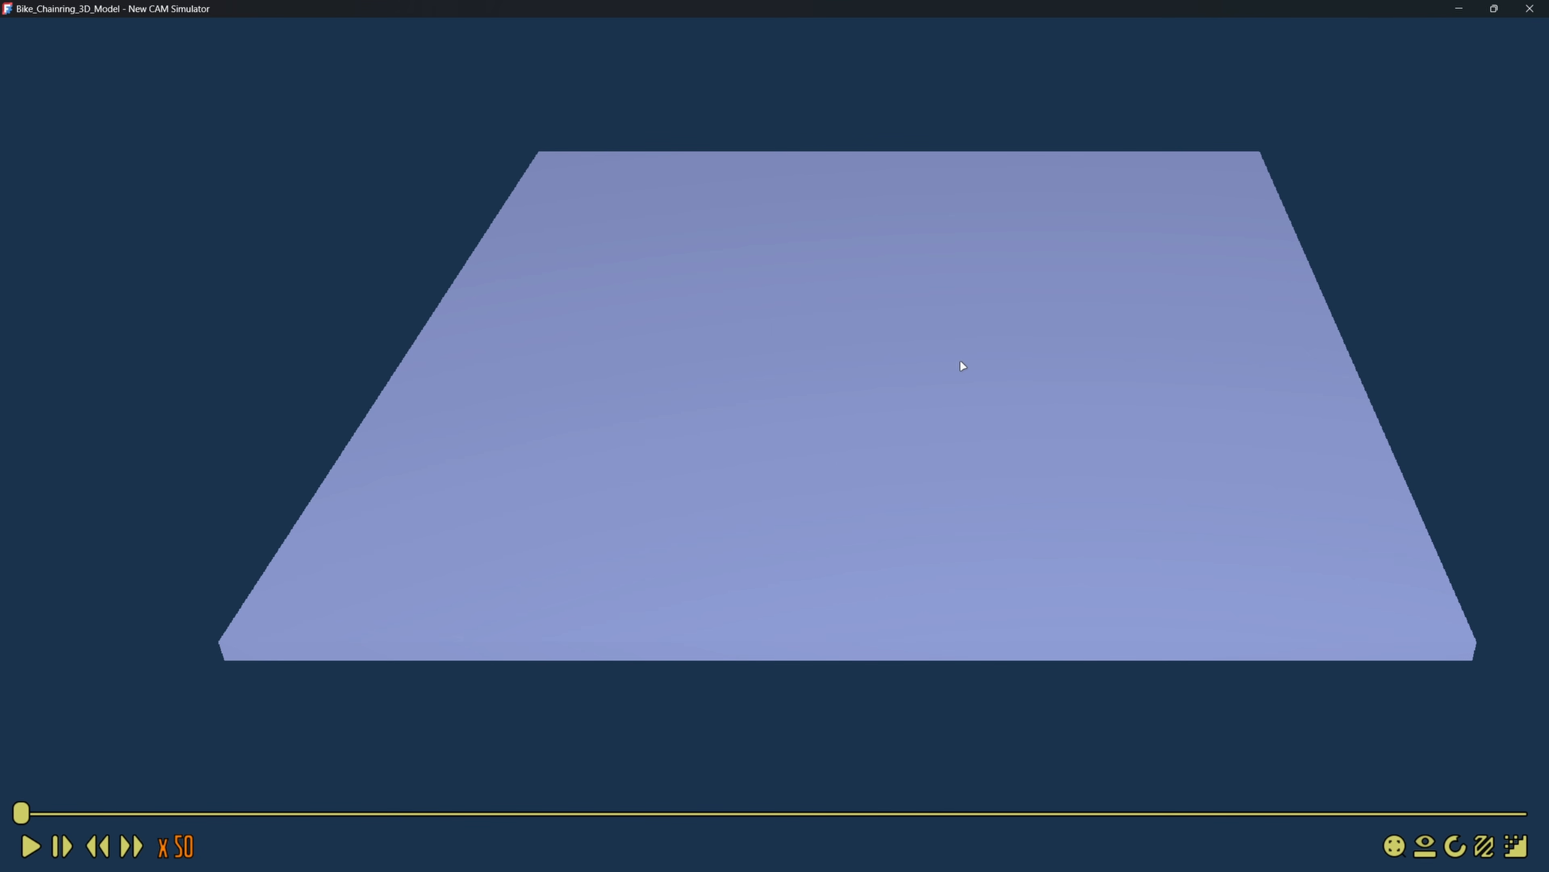
click(29, 846)
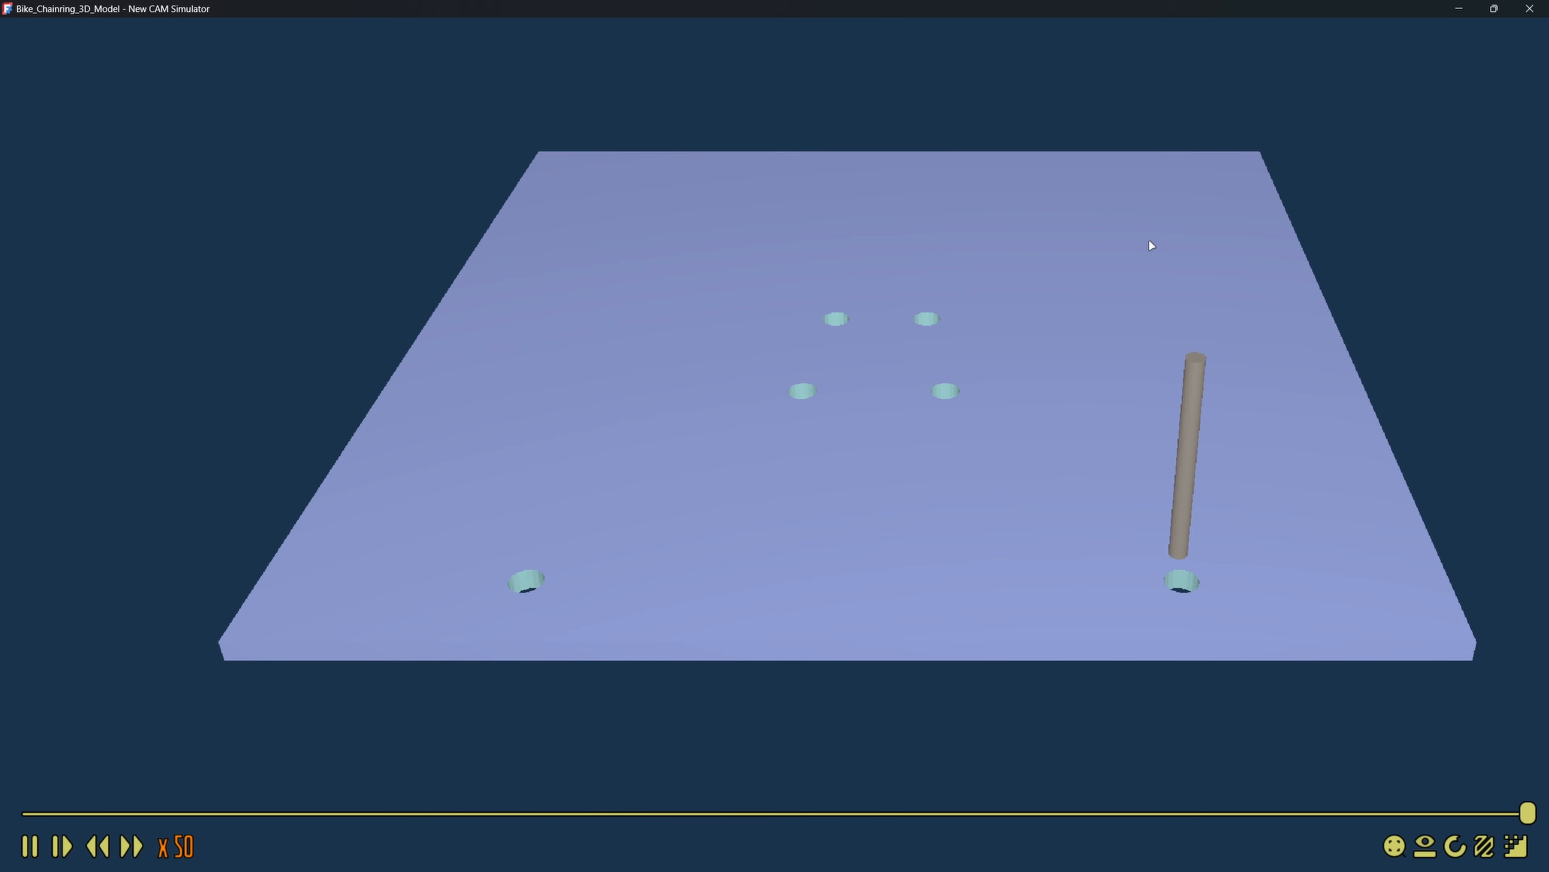
click(1531, 9)
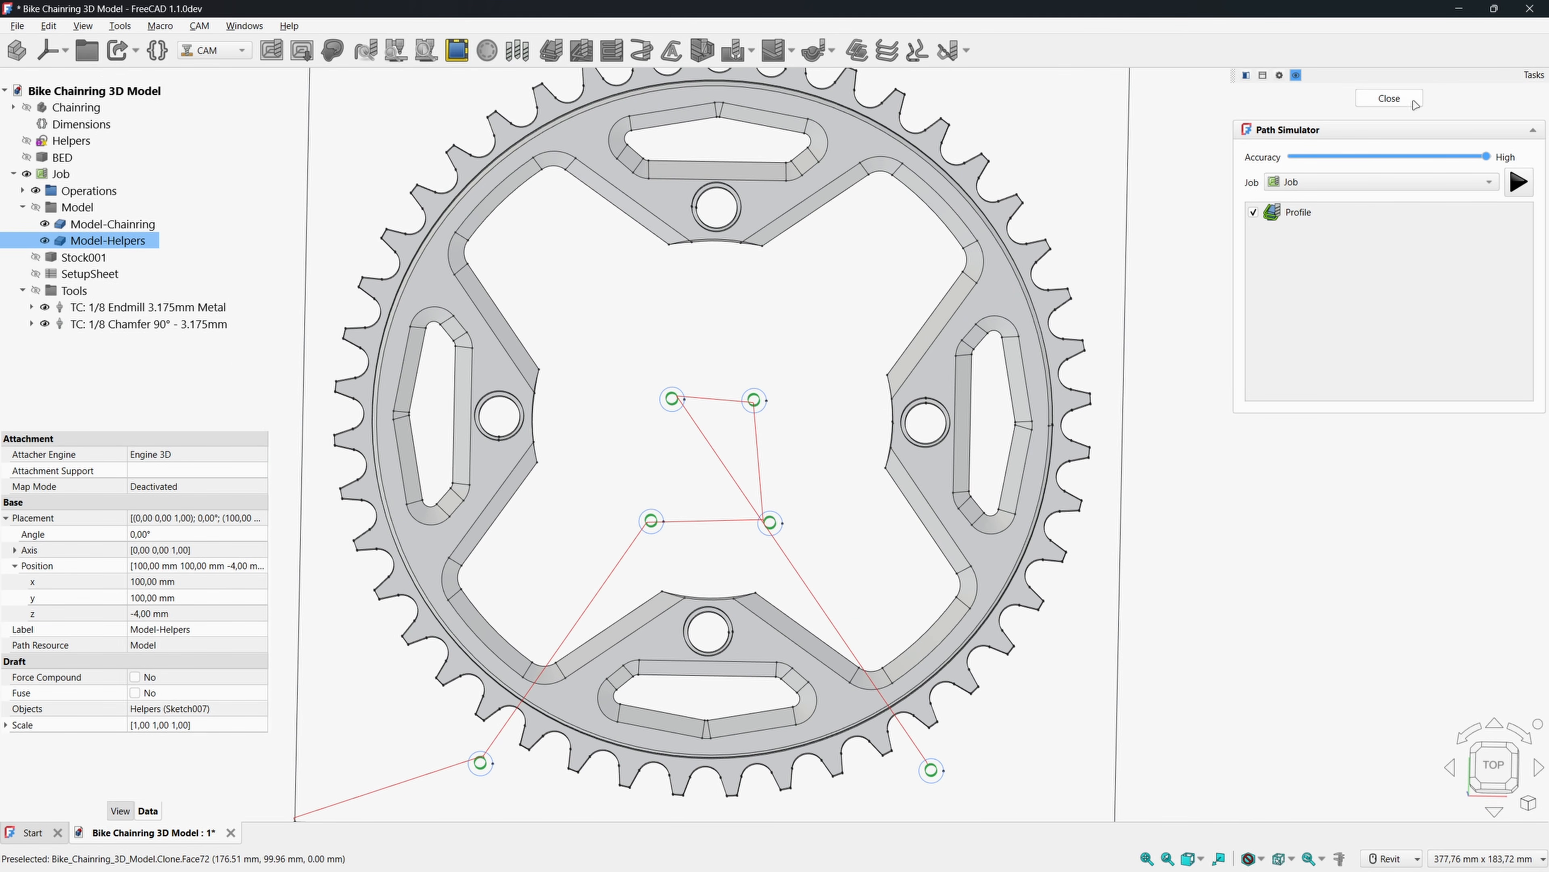
click(1389, 98)
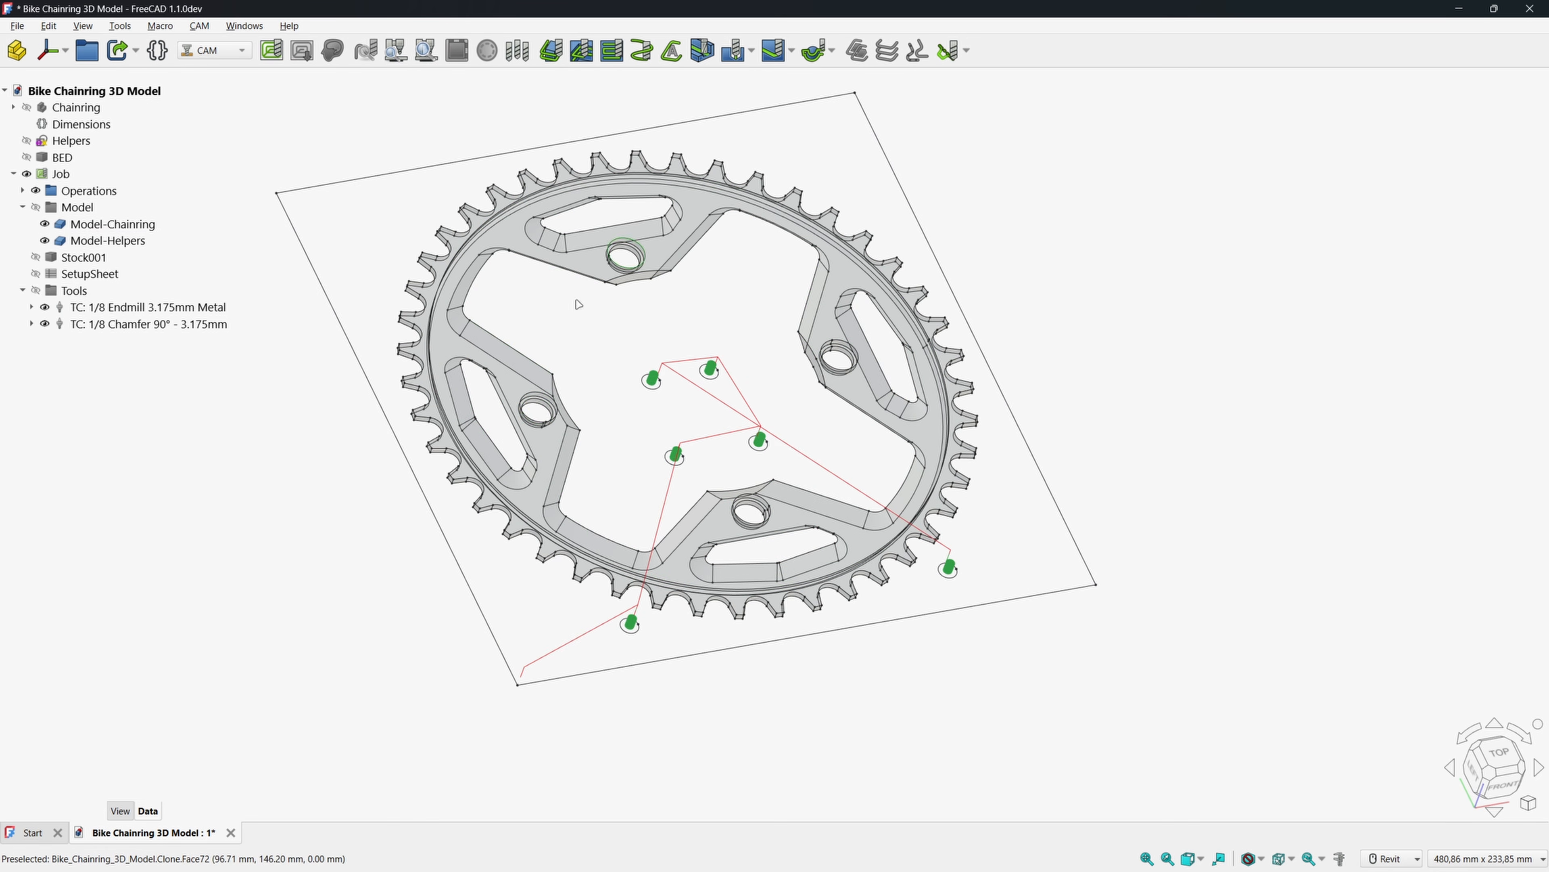
Select the inner wall faces of the wider upper recesses in all four of the chainring's bolt holes.
scroll(564, 403, up, 2)
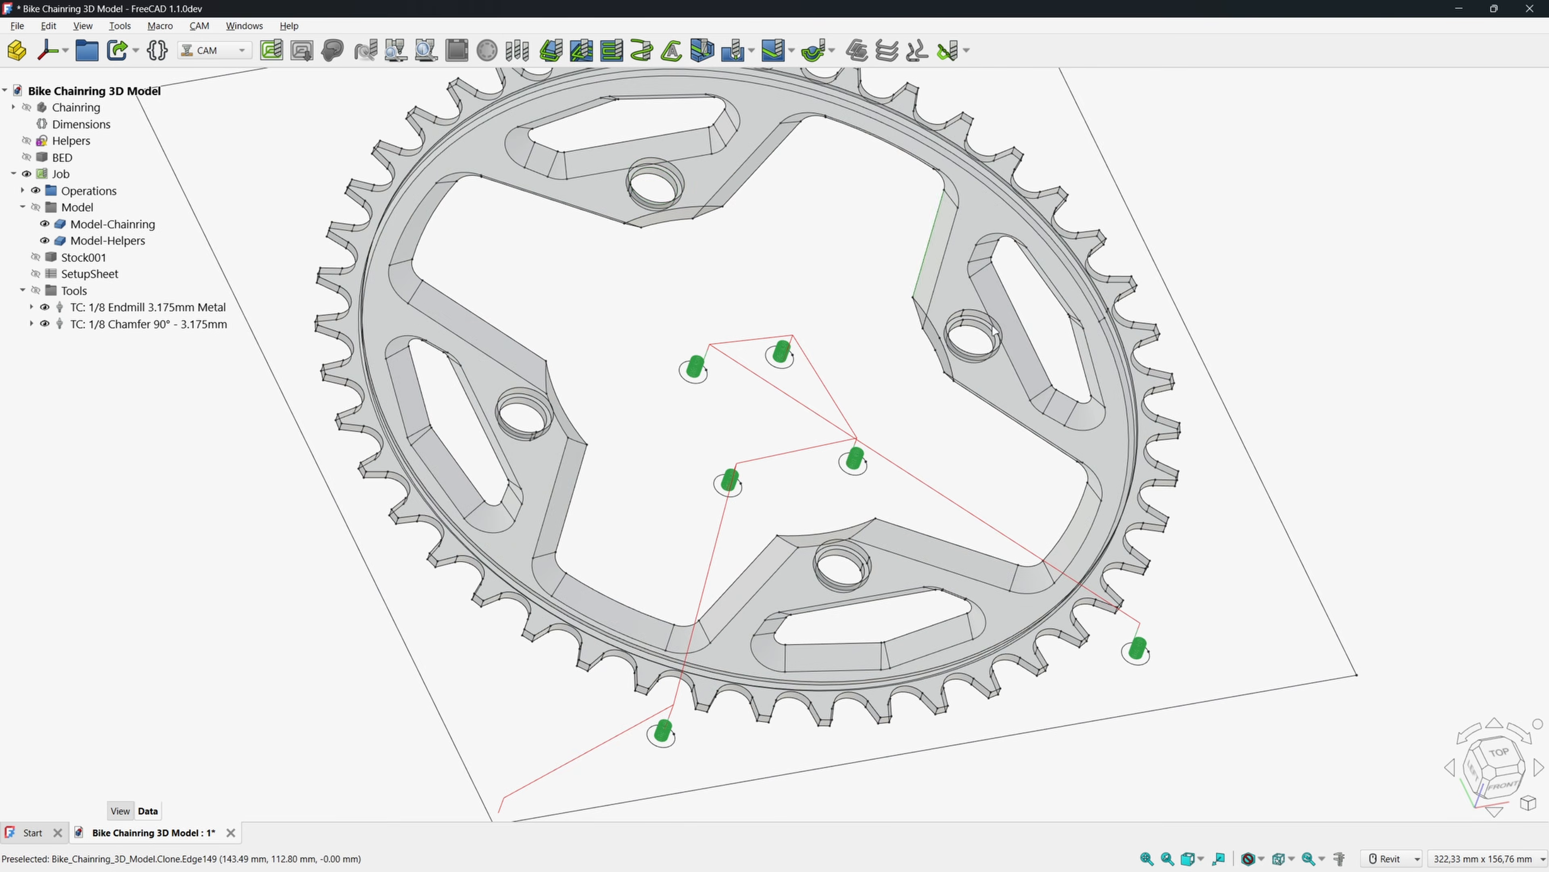
scroll(970, 323, up, 6)
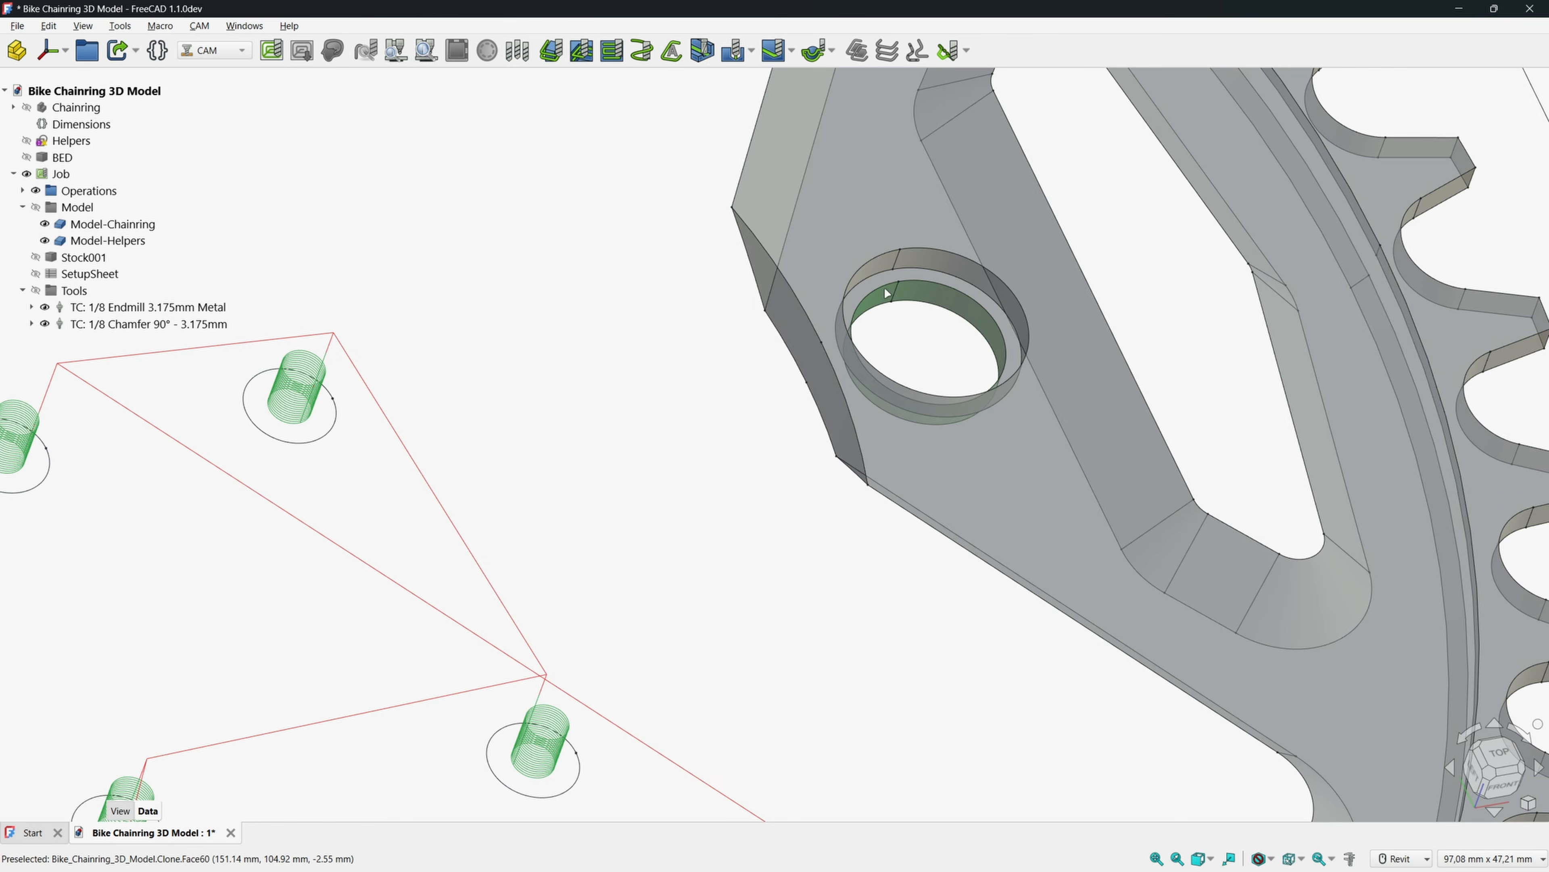
scroll(518, 267, down, 3)
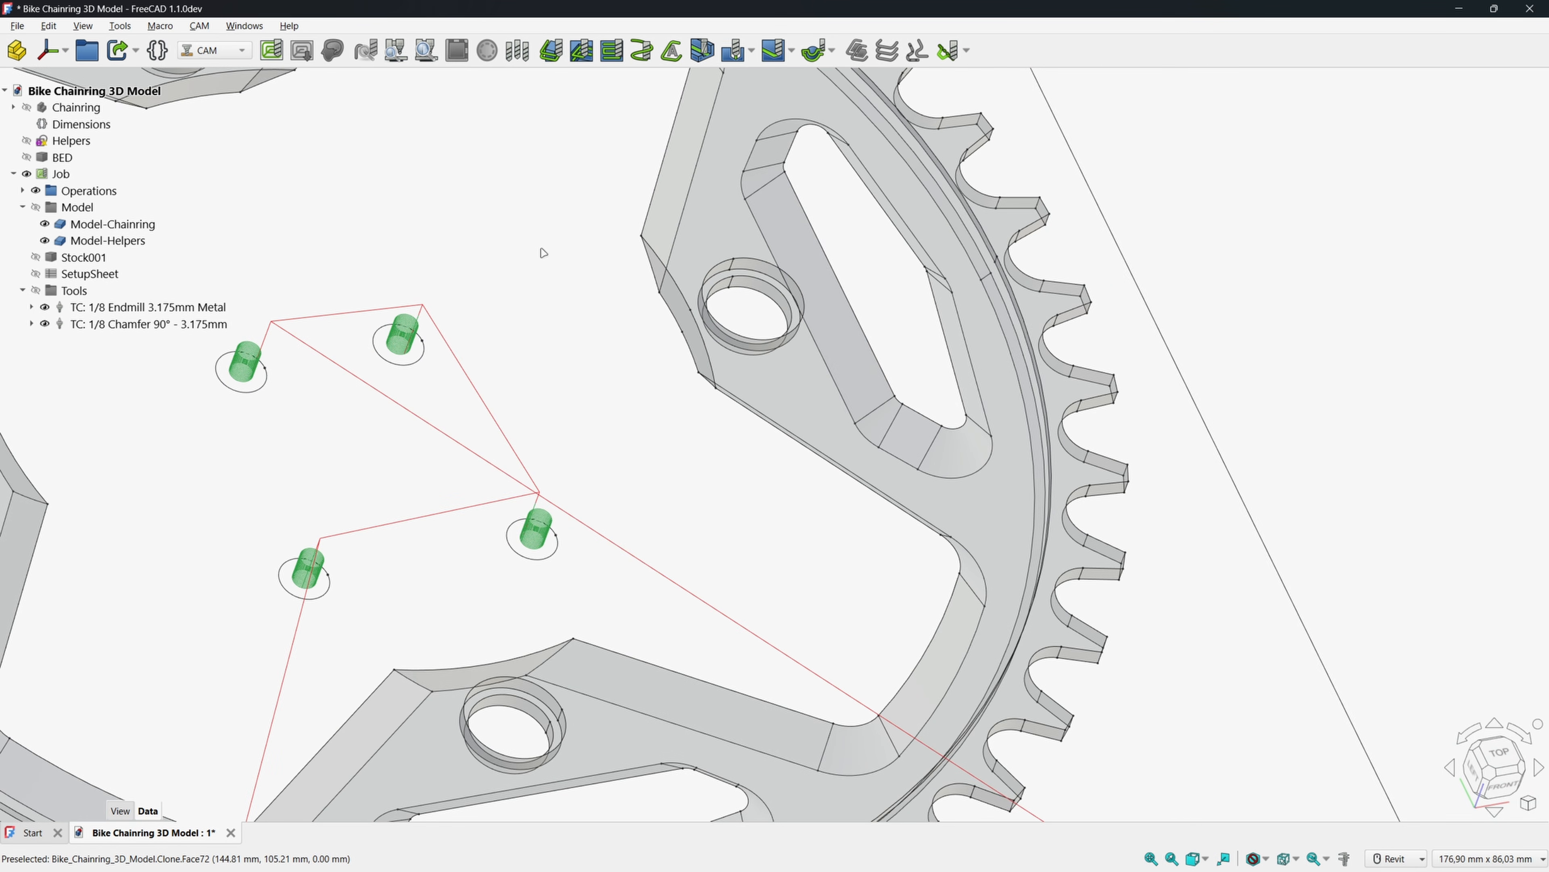
middle_drag(512, 207, 931, 512)
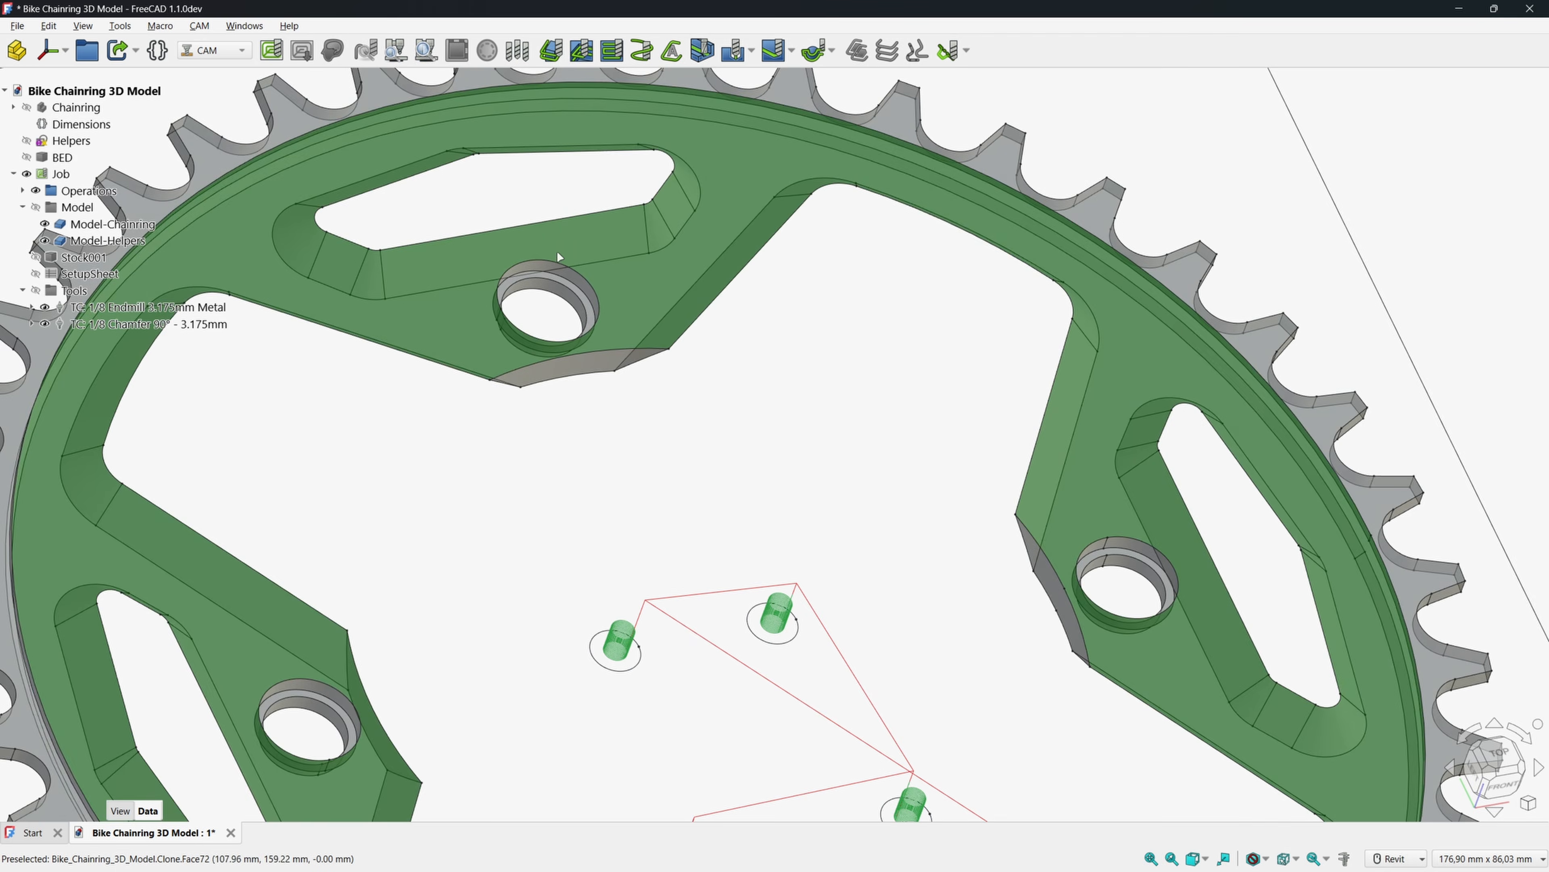
scroll(552, 262, up, 4)
click(628, 256)
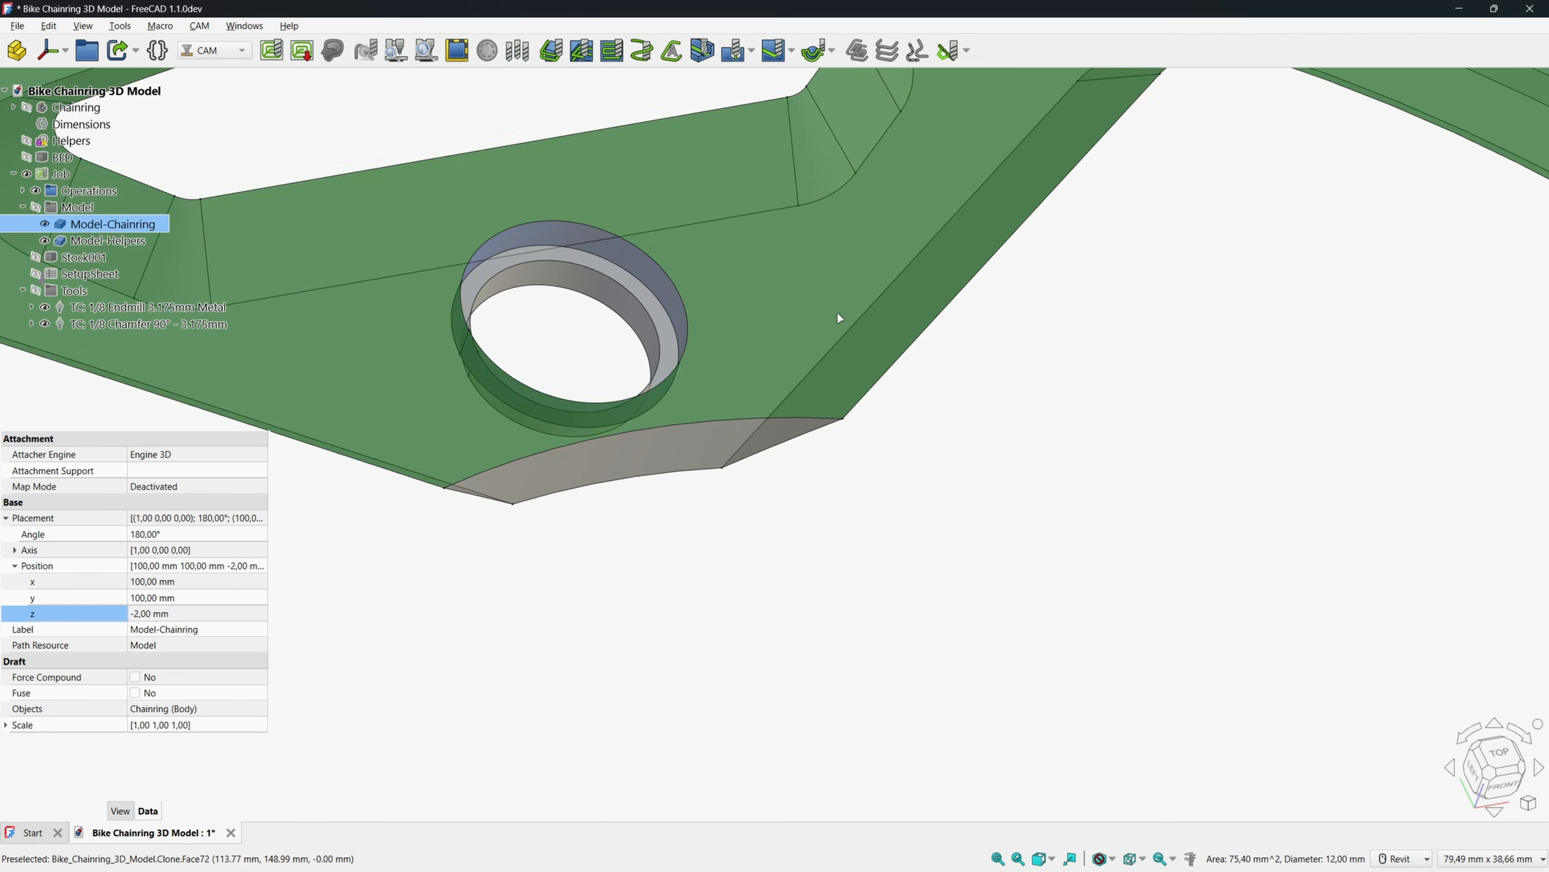
scroll(842, 315, down, 7)
scroll(1006, 397, up, 8)
ctrl+click(904, 428)
scroll(906, 432, down, 5)
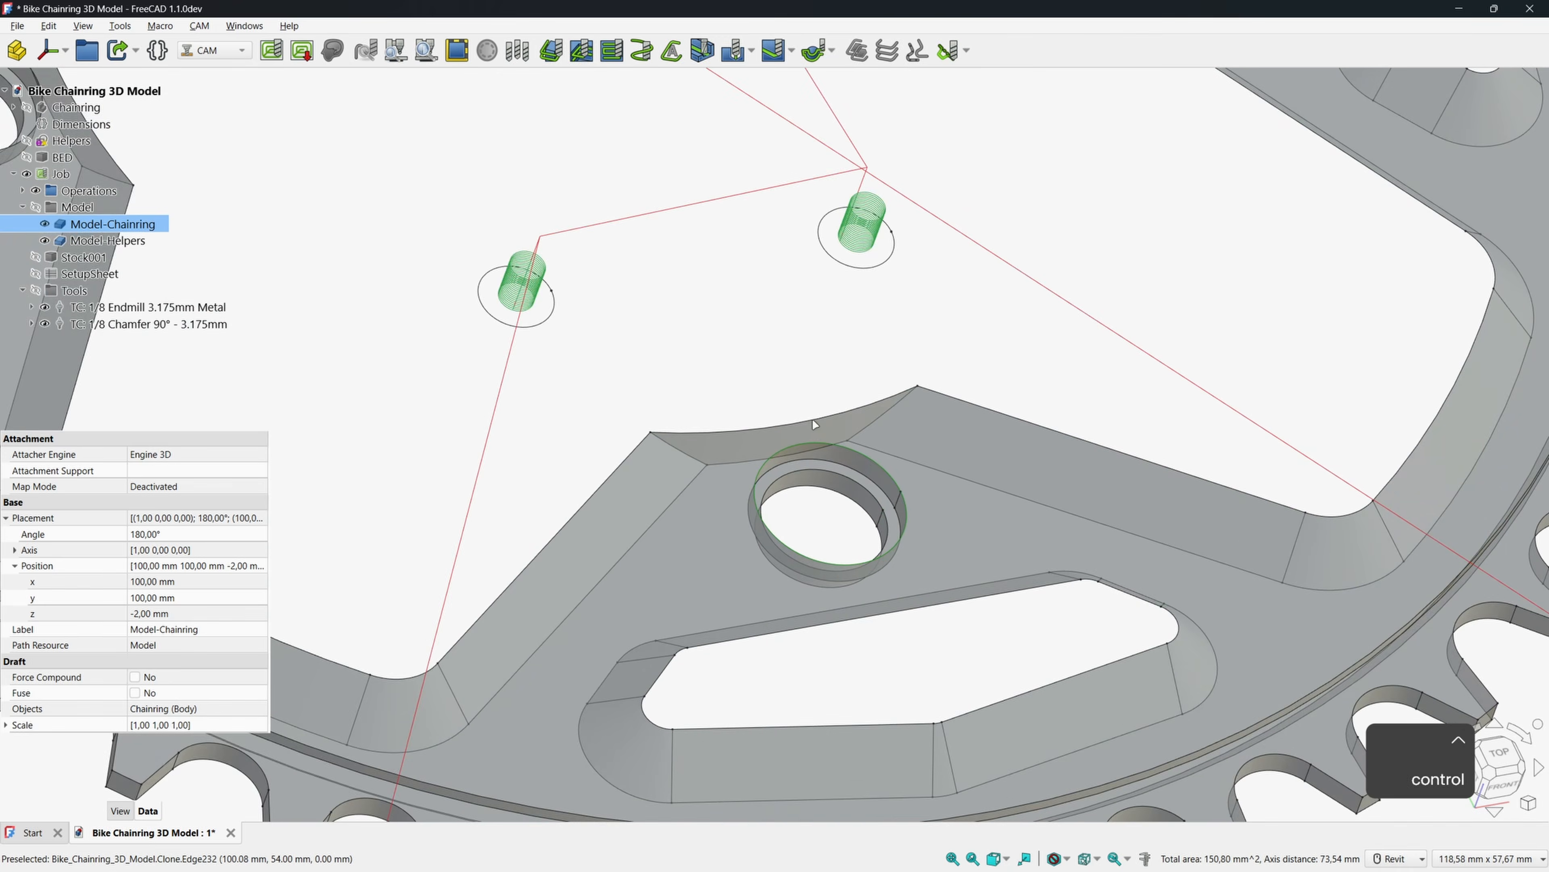
ctrl+click(847, 461)
scroll(671, 326, down, 4)
scroll(671, 326, up, 8)
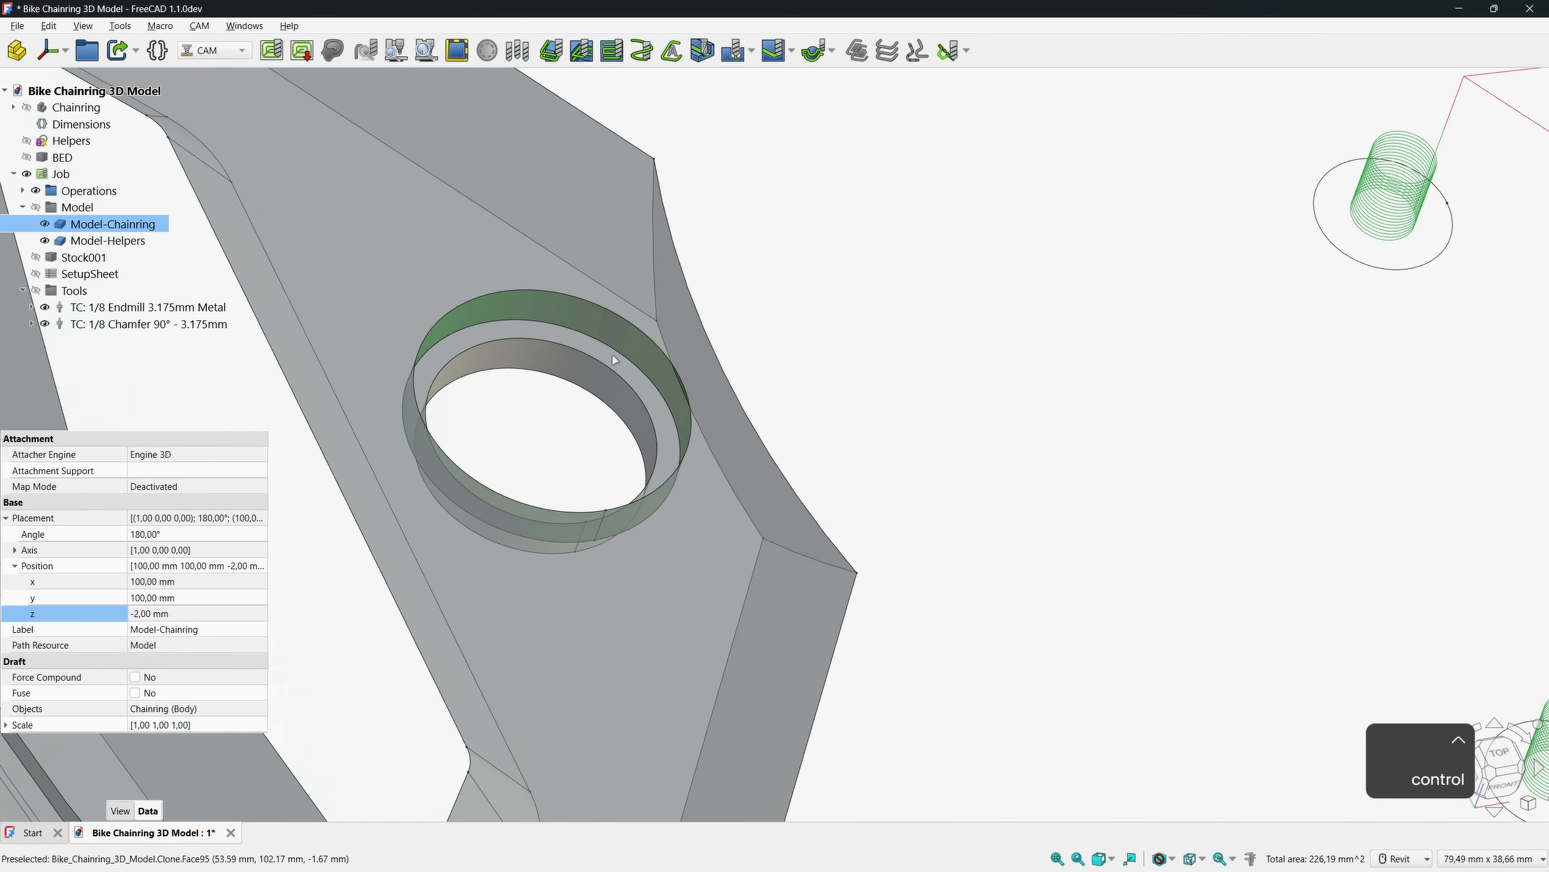
ctrl+click(619, 331)
scroll(866, 315, down, 8)
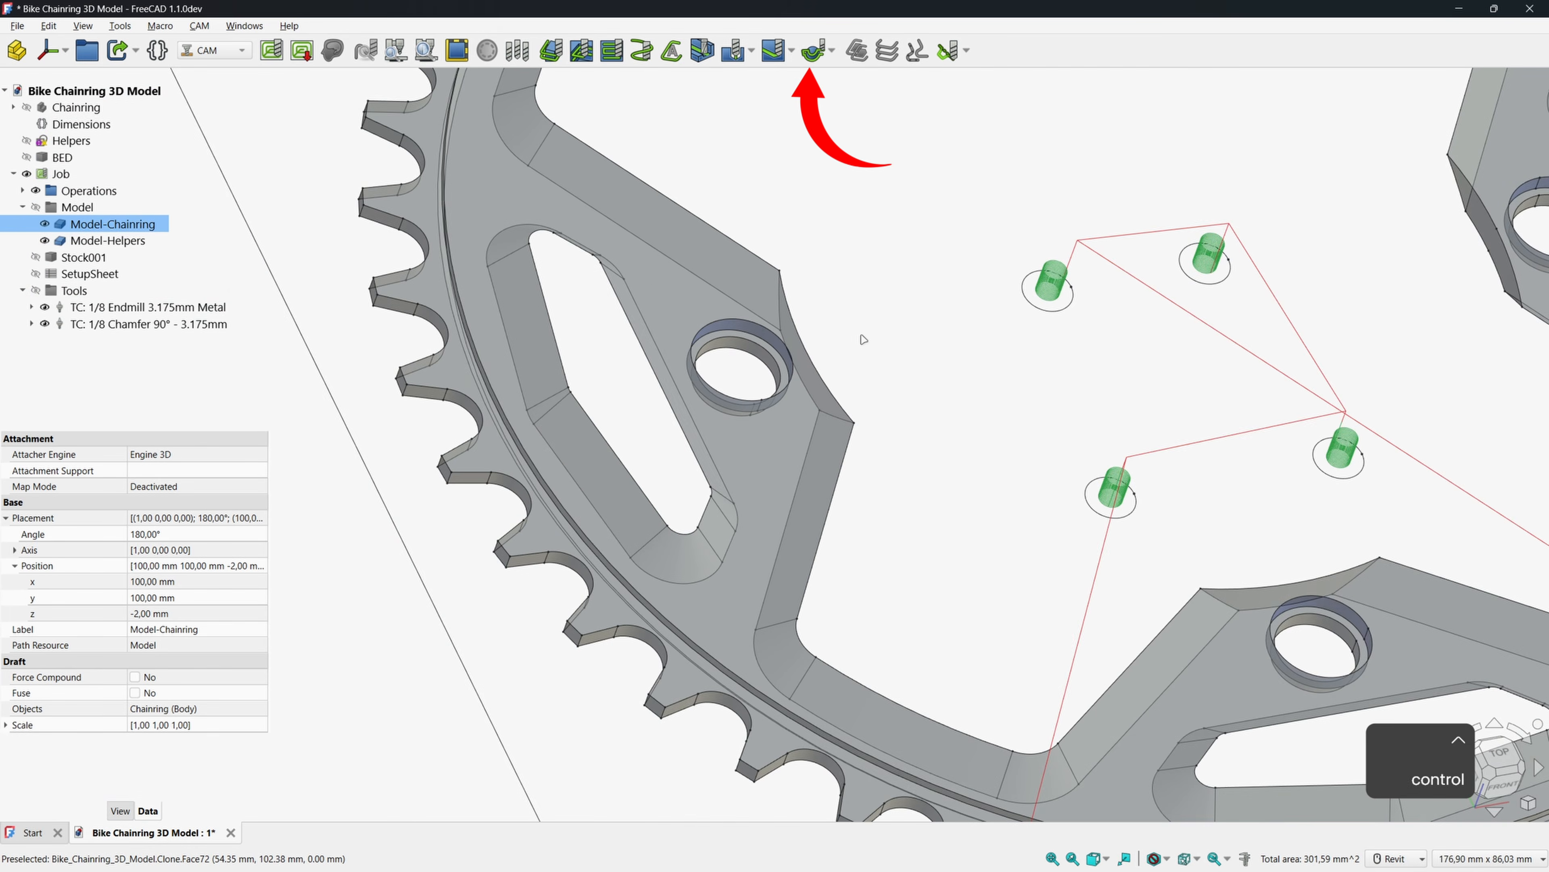
Start a 3D Pocket operation on the selected bolt-hole recess faces and review its base geometry and depths.
click(818, 52)
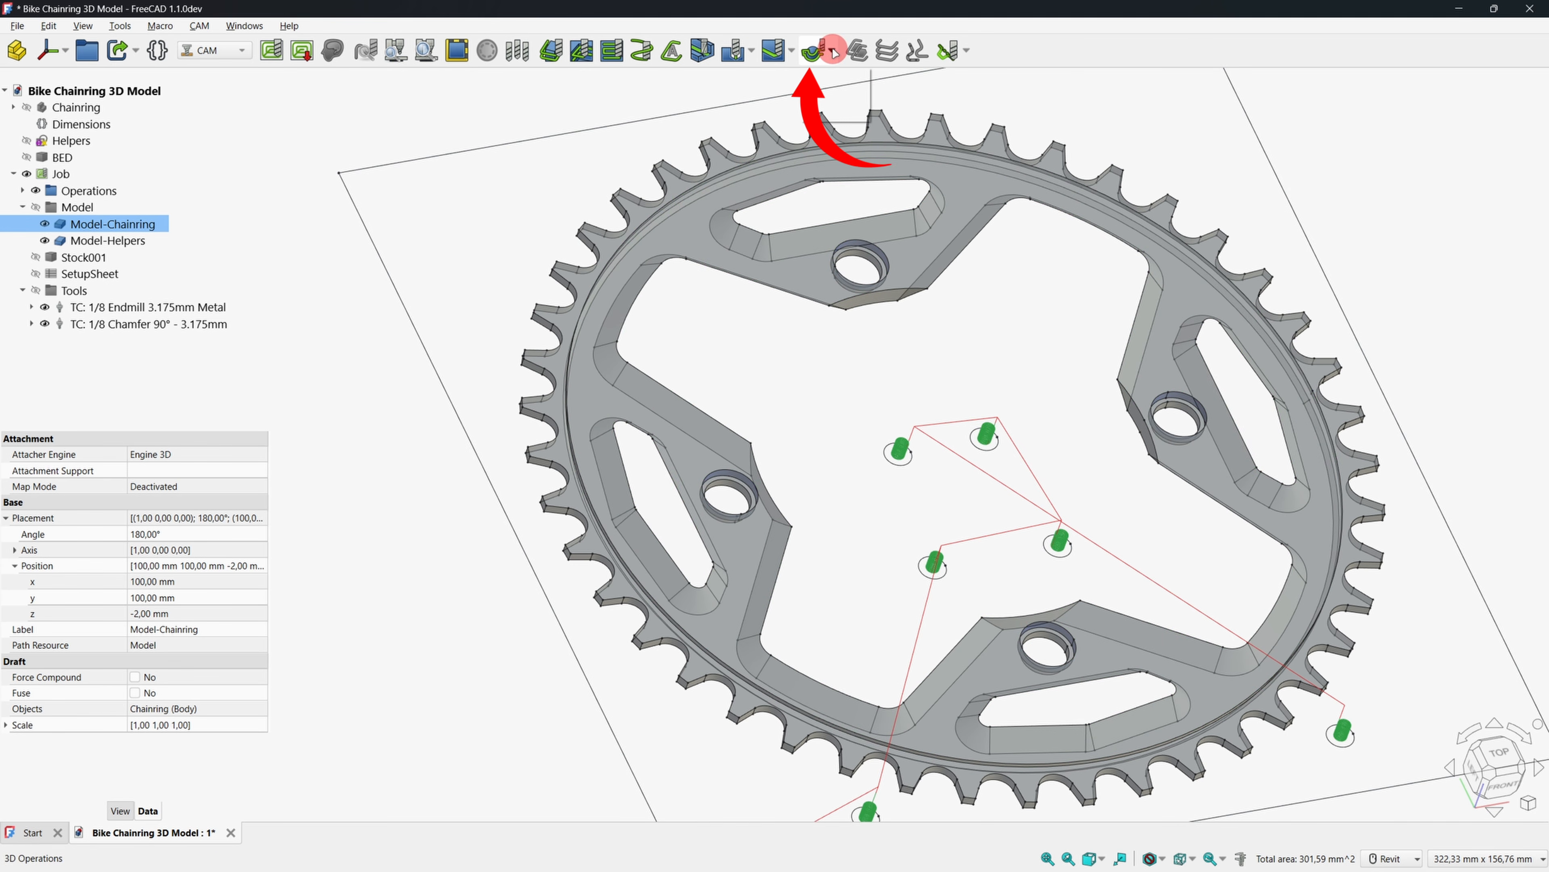
click(833, 76)
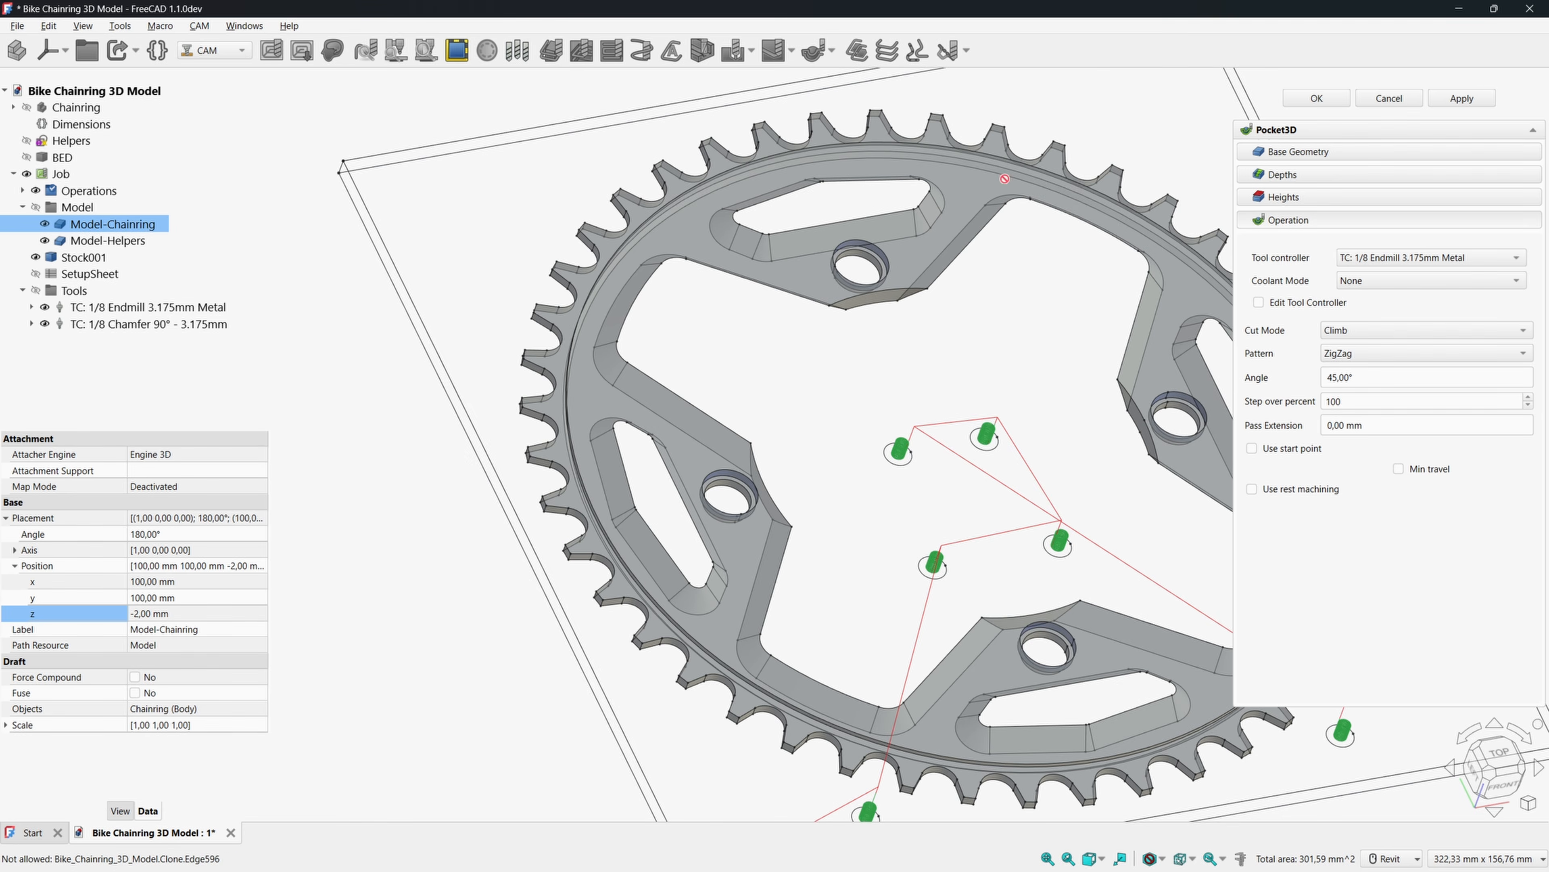
click(1281, 151)
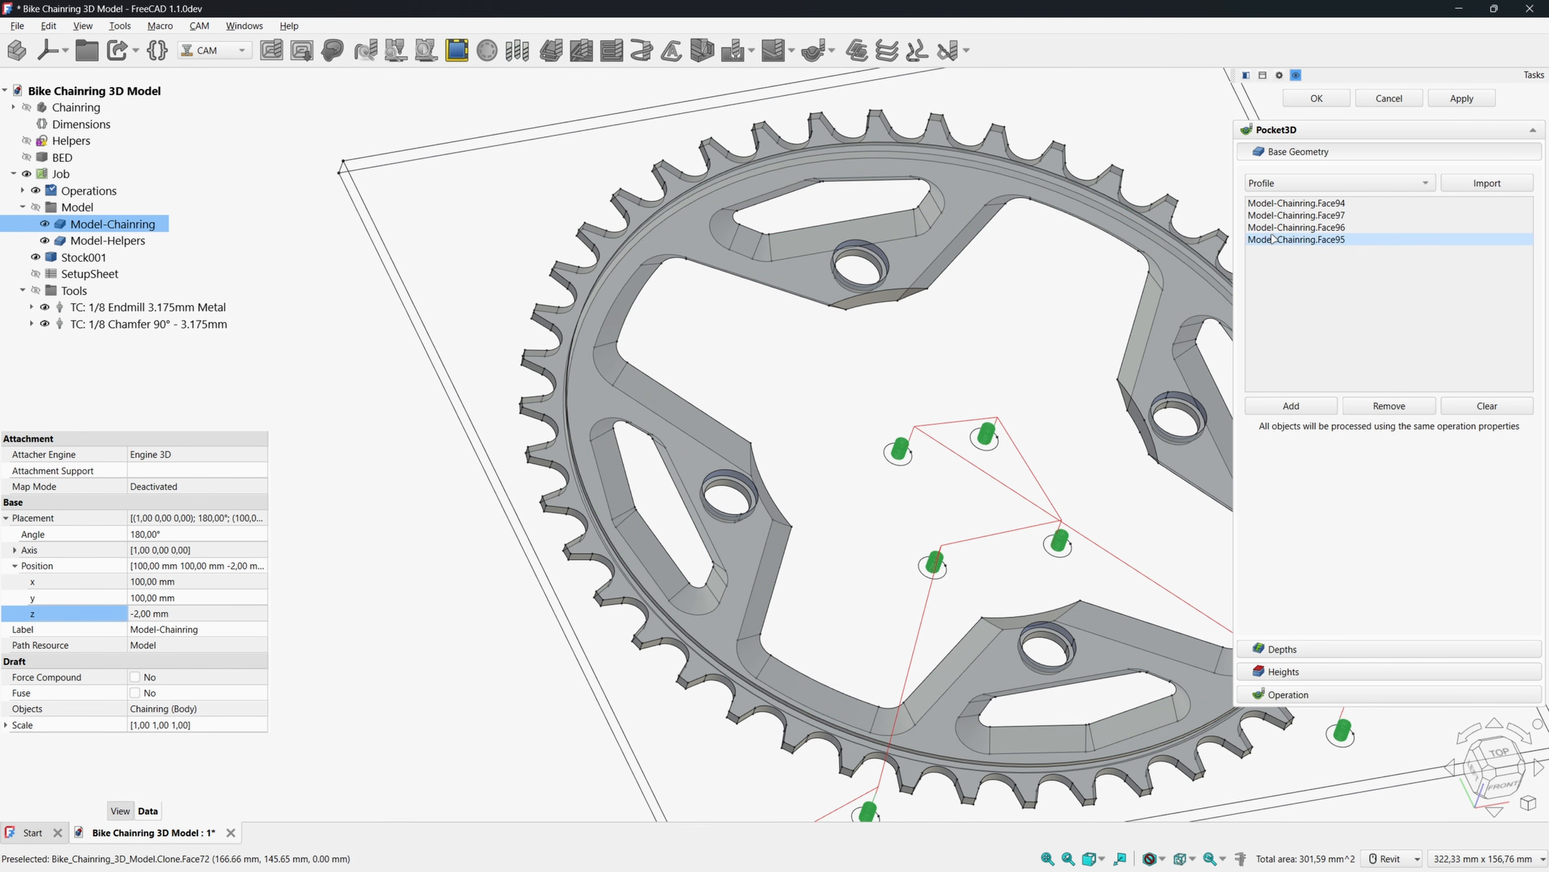
click(1282, 648)
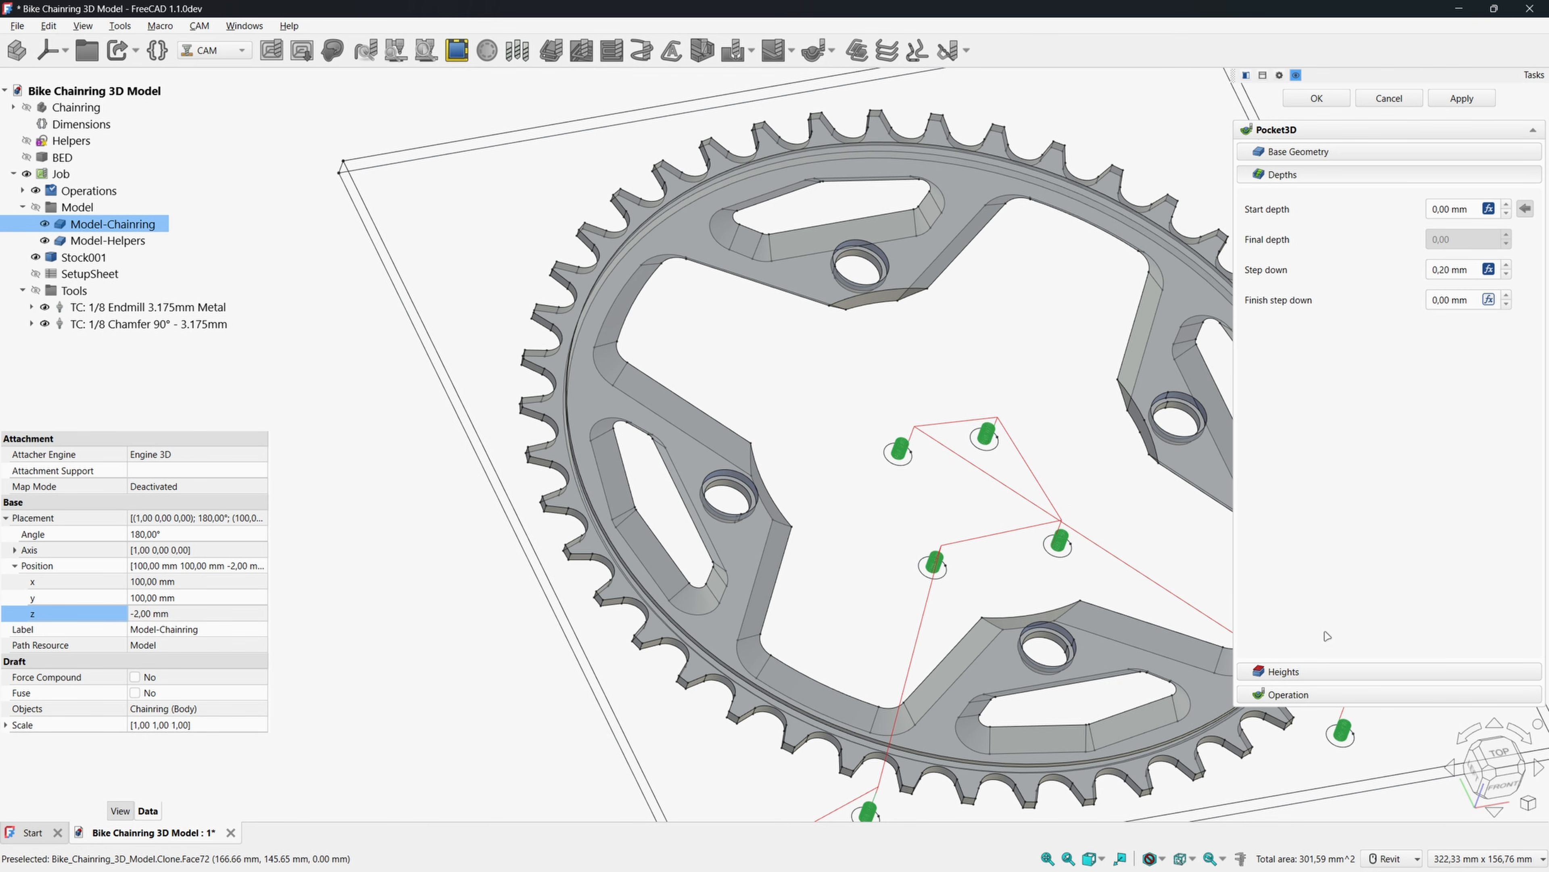
Set the 3D Pocket's pattern to Offset and its step over to 50 percent, then accept the operation.
click(1288, 694)
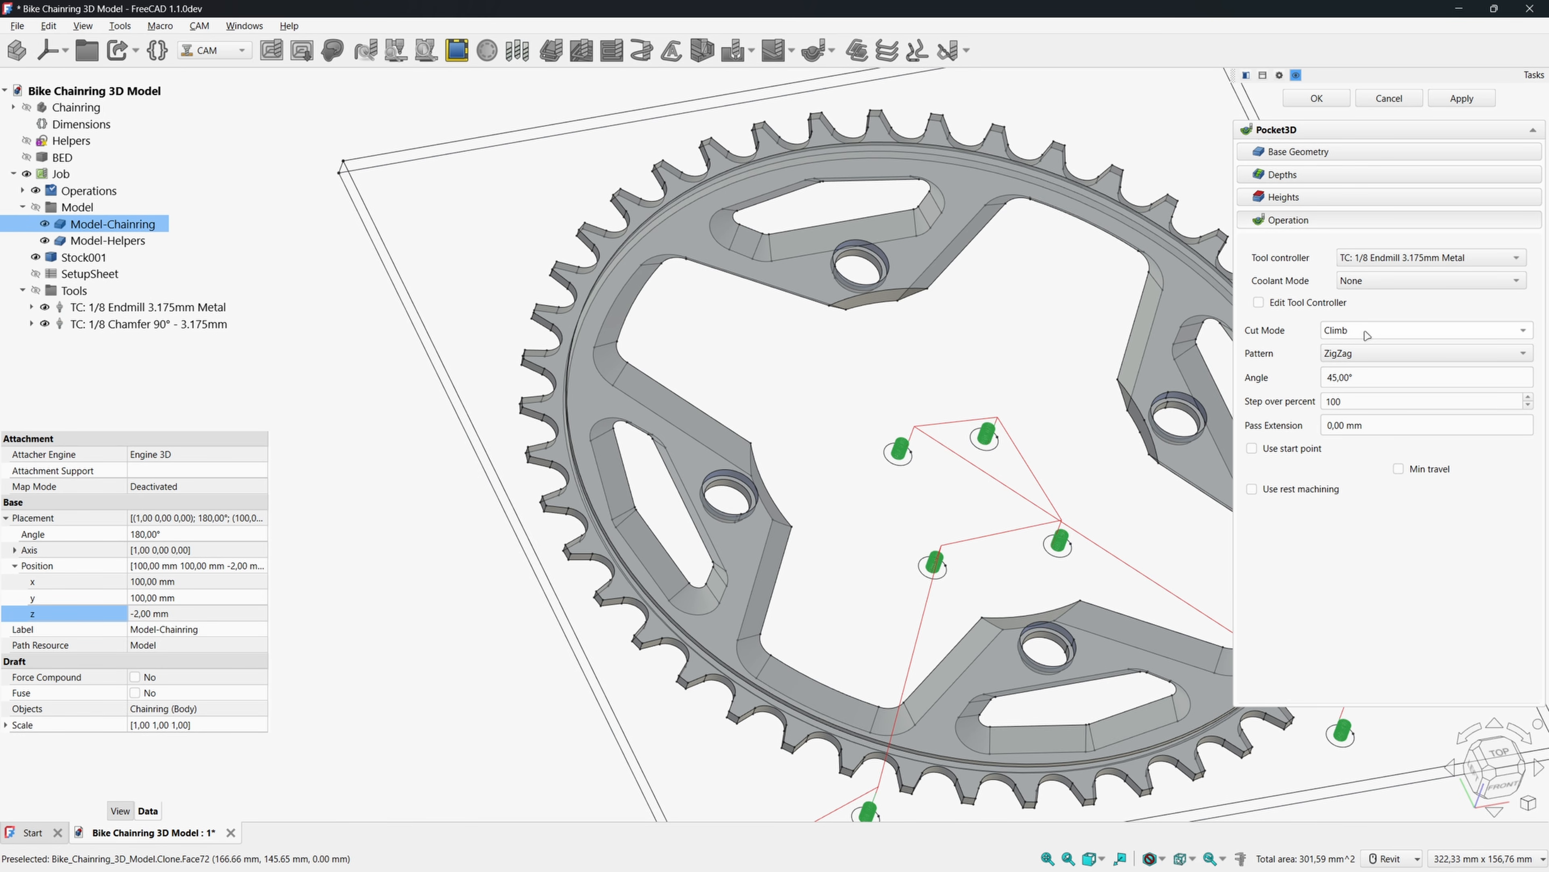
click(1353, 354)
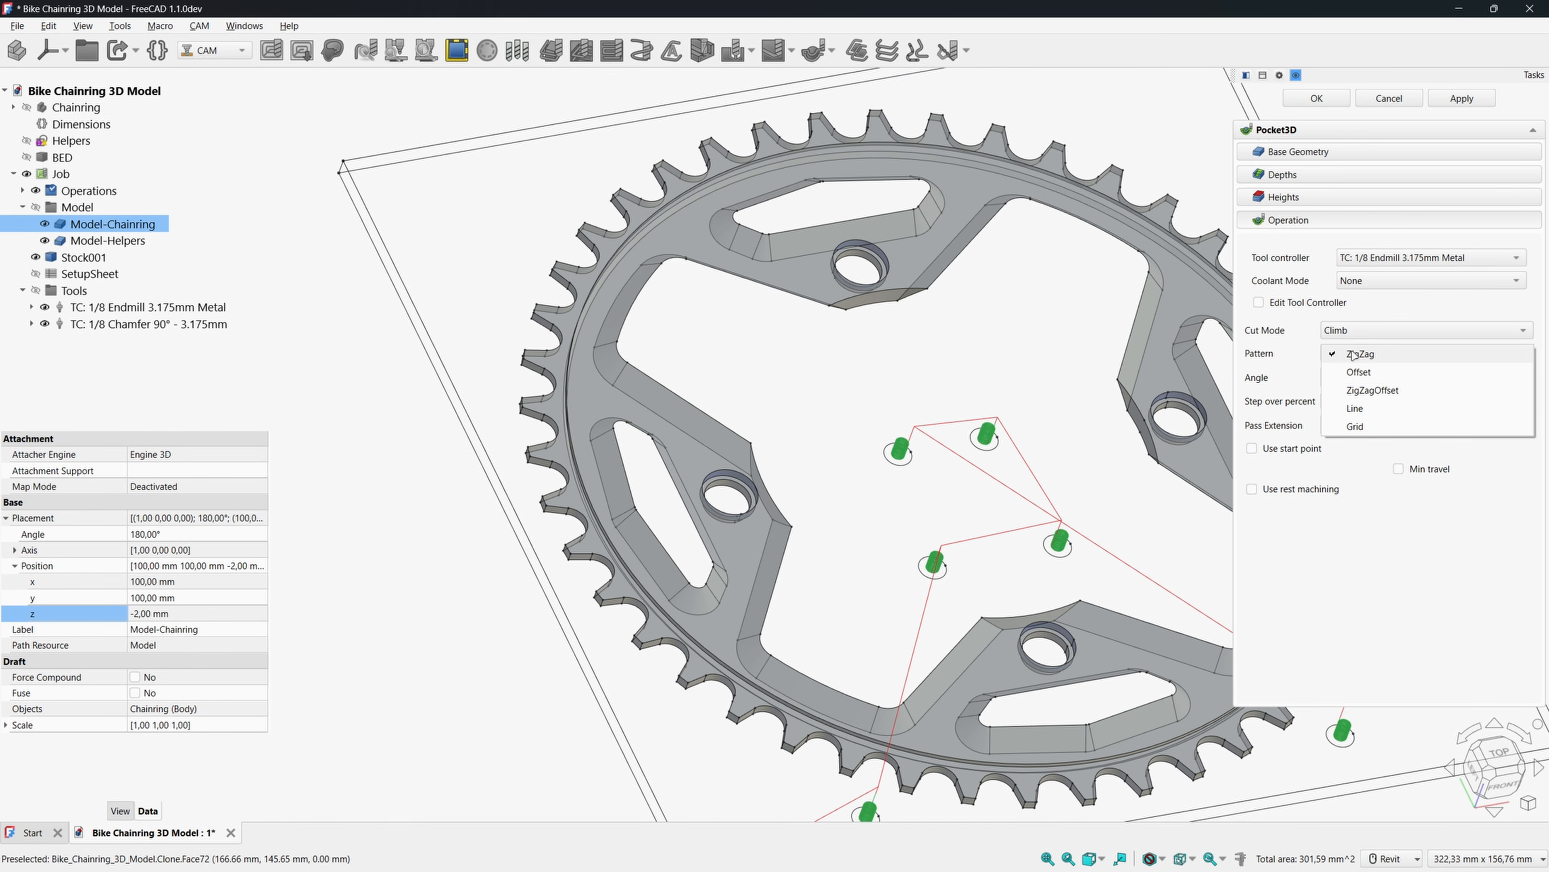
click(1359, 373)
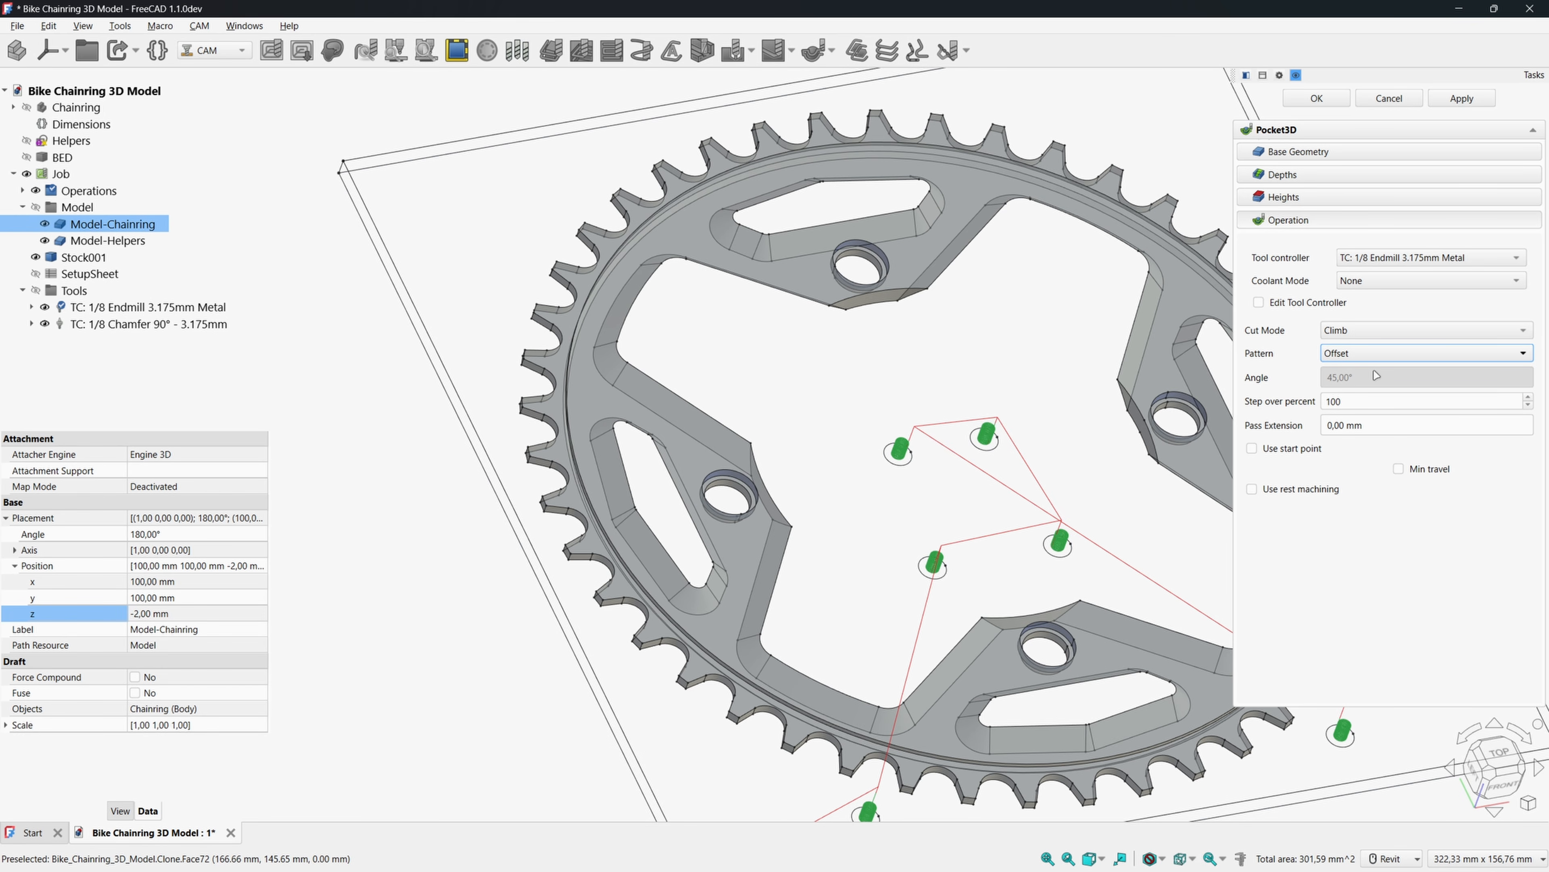
double_click(1350, 402)
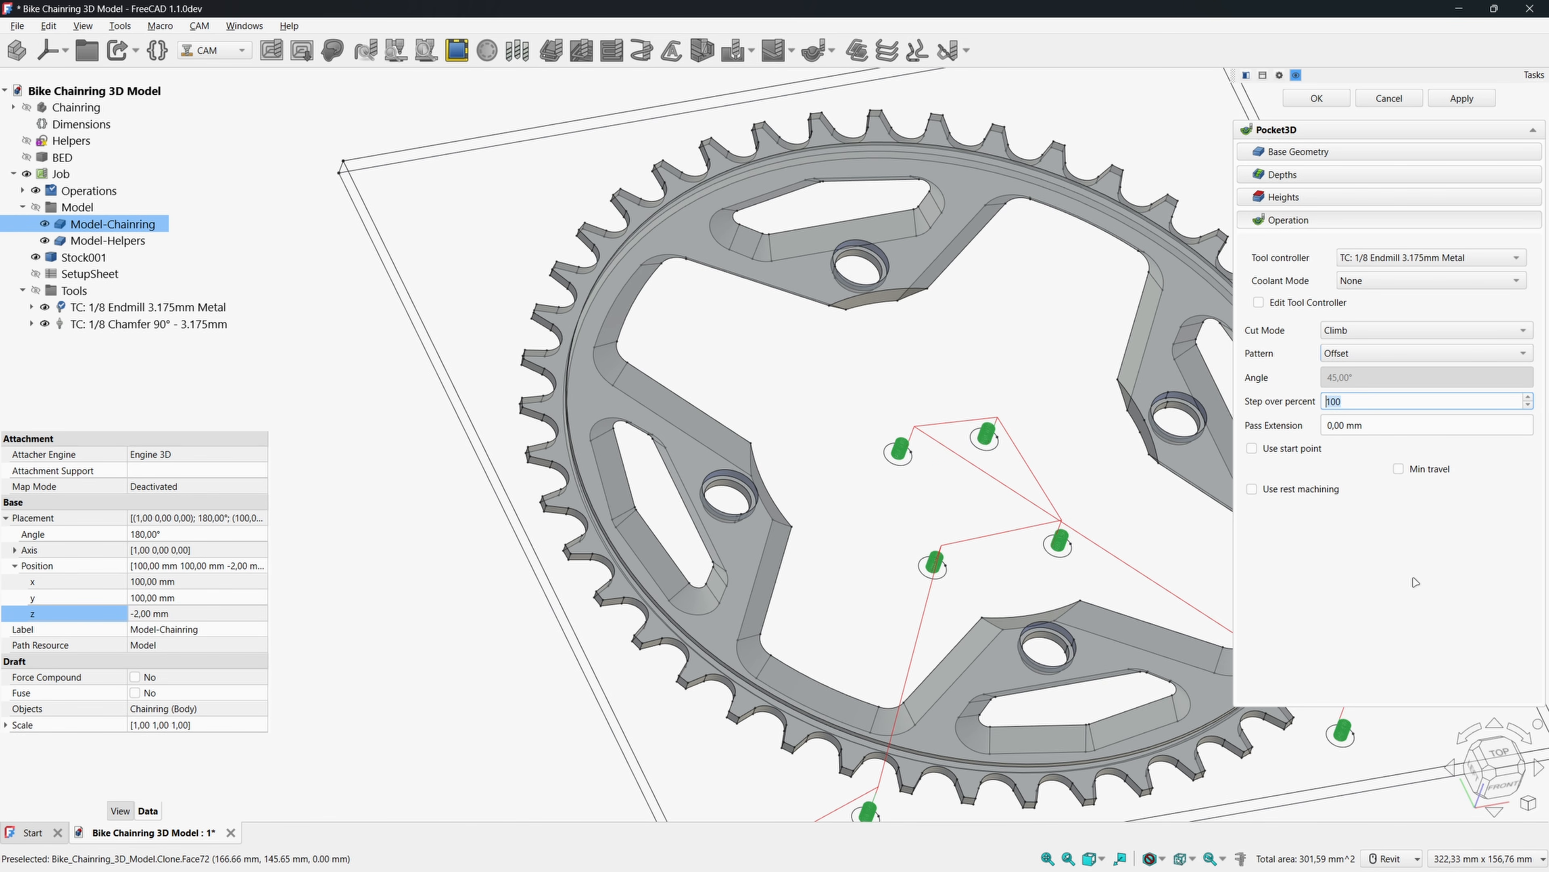
text(50)
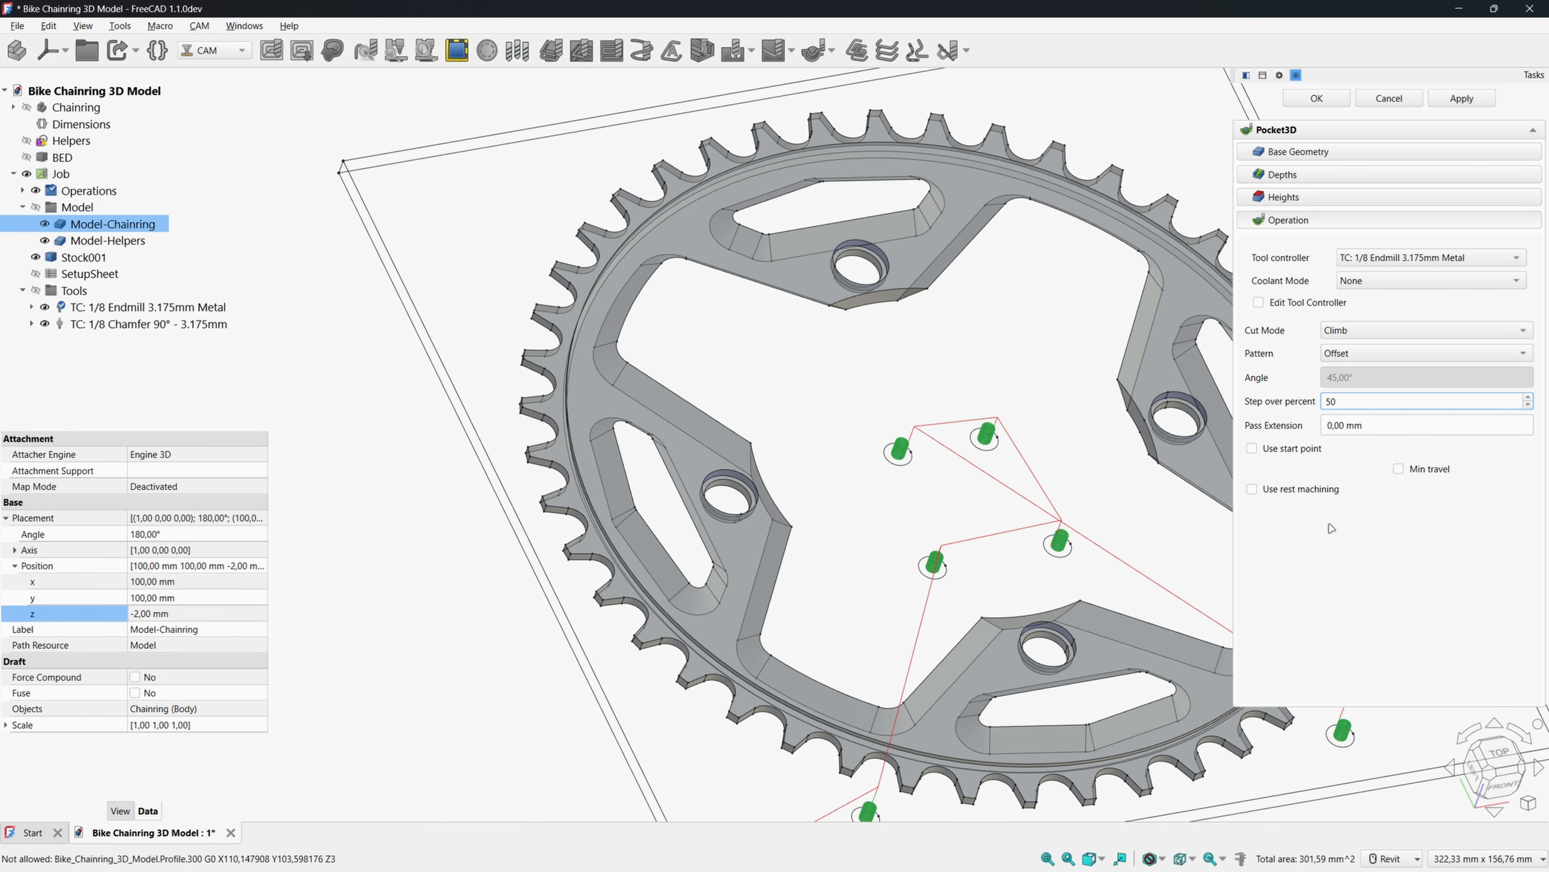
middle_drag(1128, 449, 949, 400)
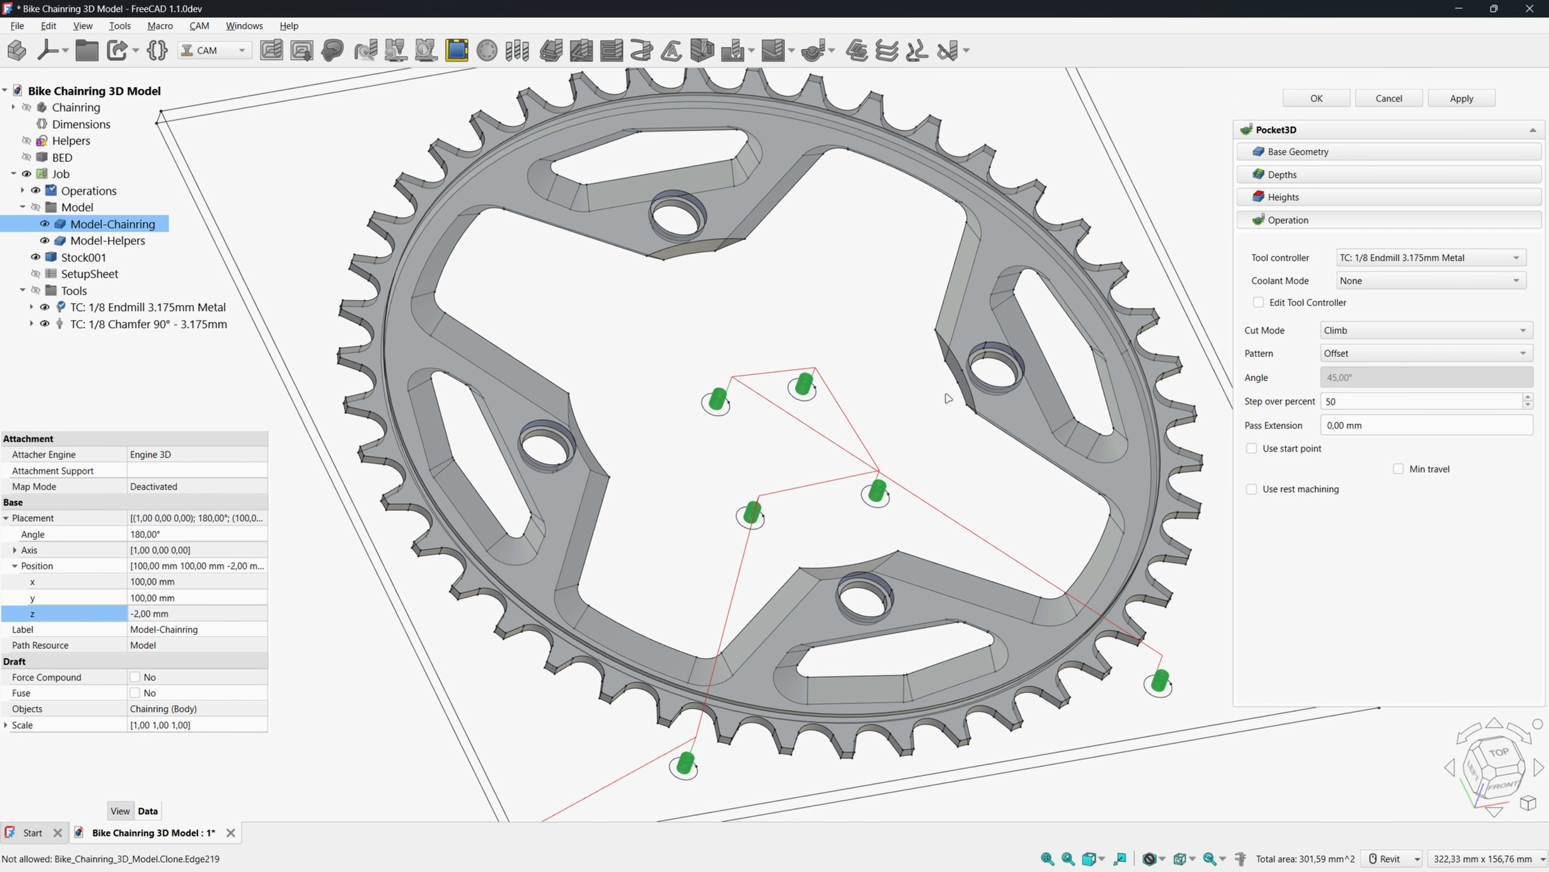
click(1336, 98)
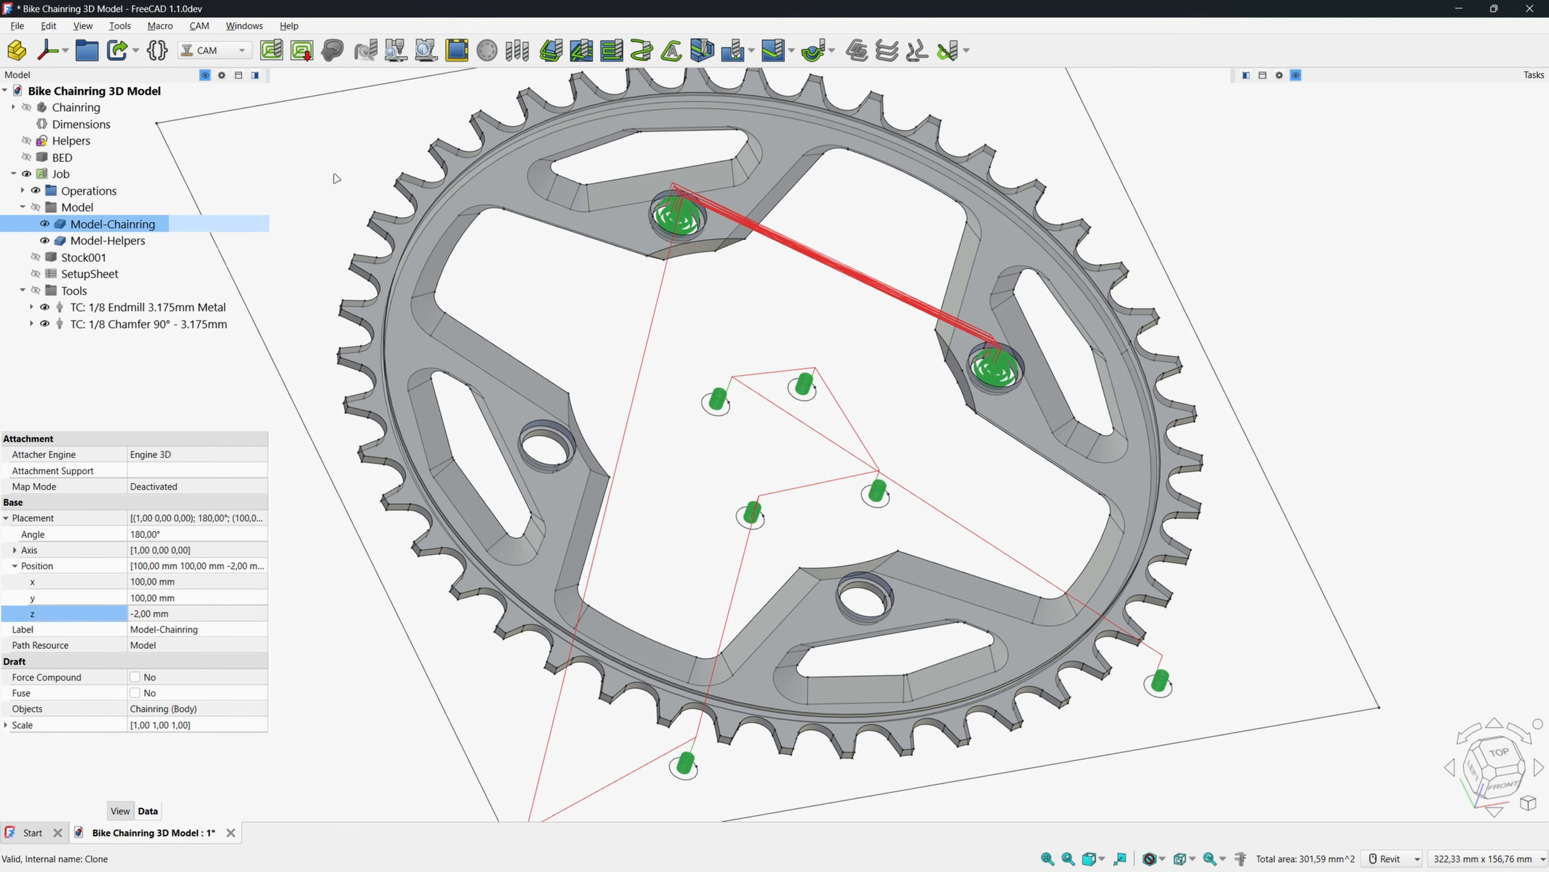
Simulate only the Pocket3D operation in the new CAM simulator at x50 speed, then close the simulator and its settings.
click(426, 50)
click(1253, 213)
click(1518, 181)
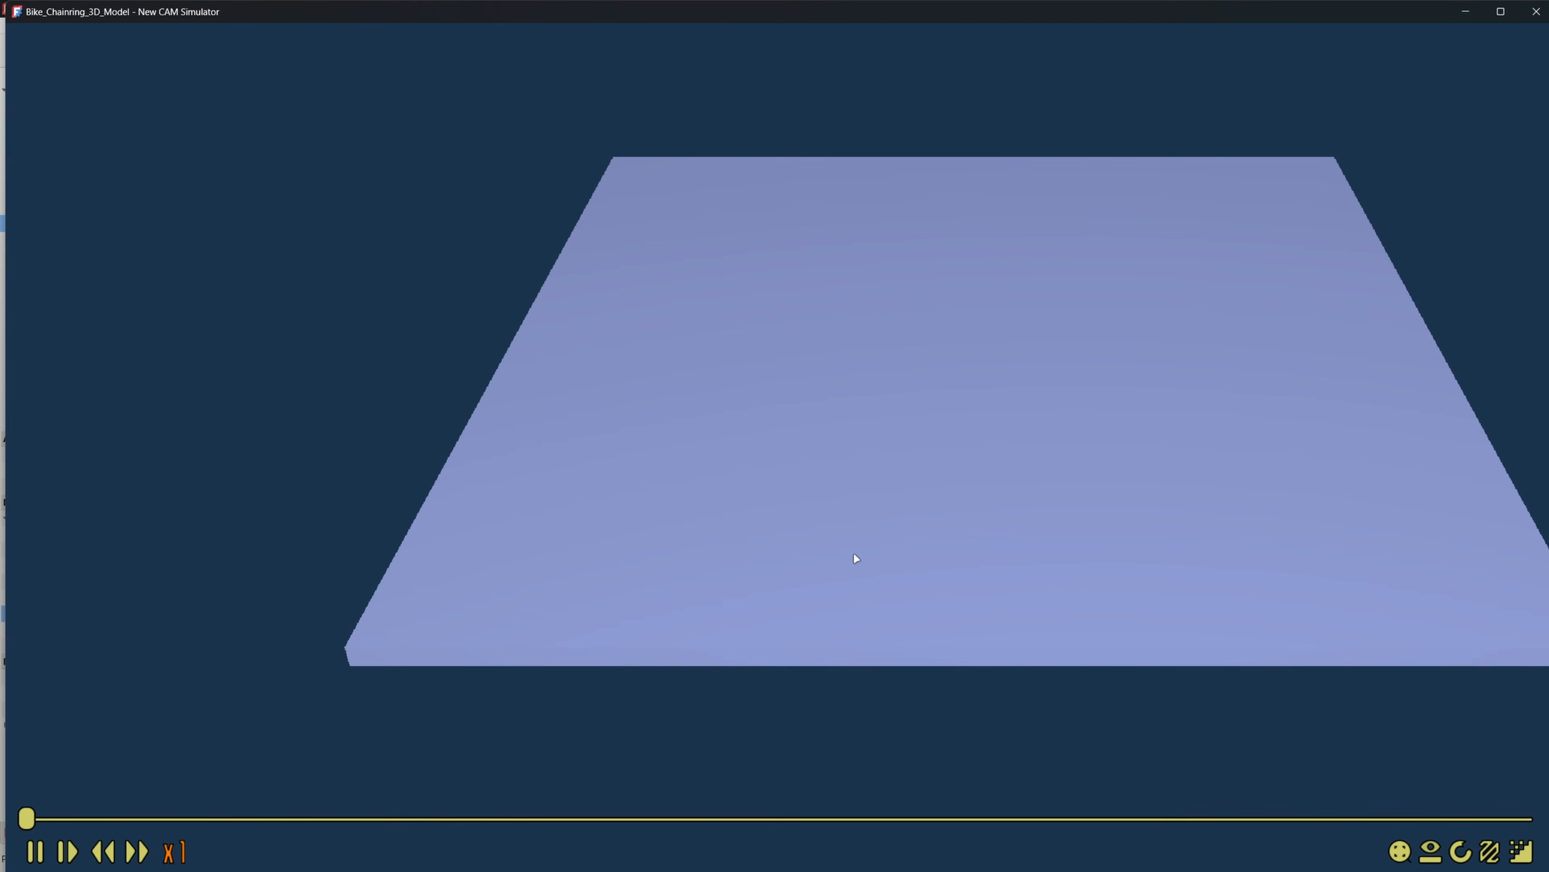
click(36, 852)
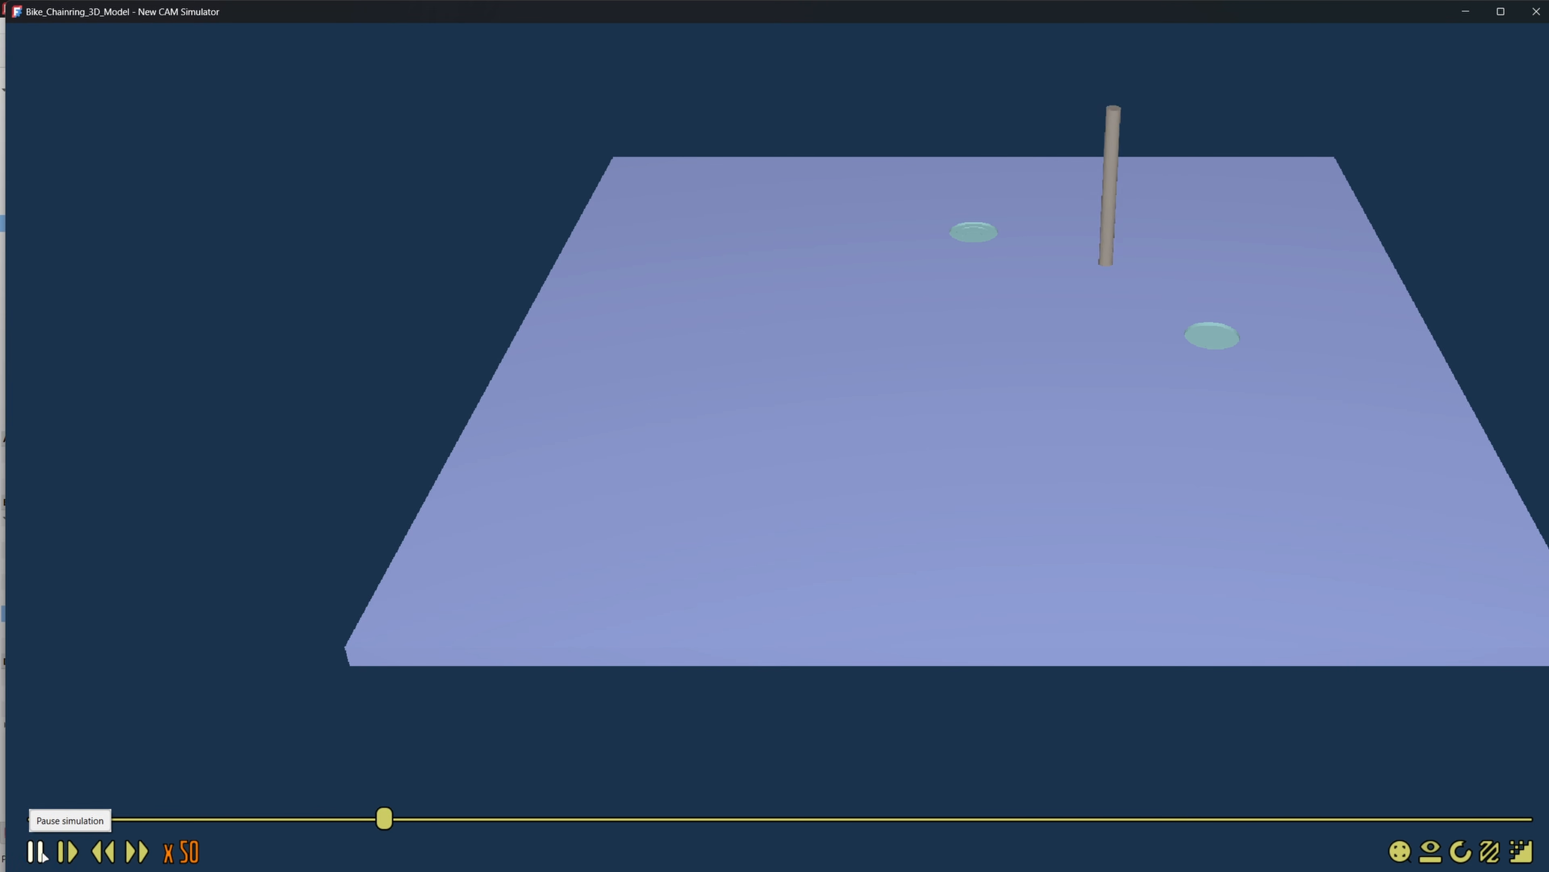
click(36, 852)
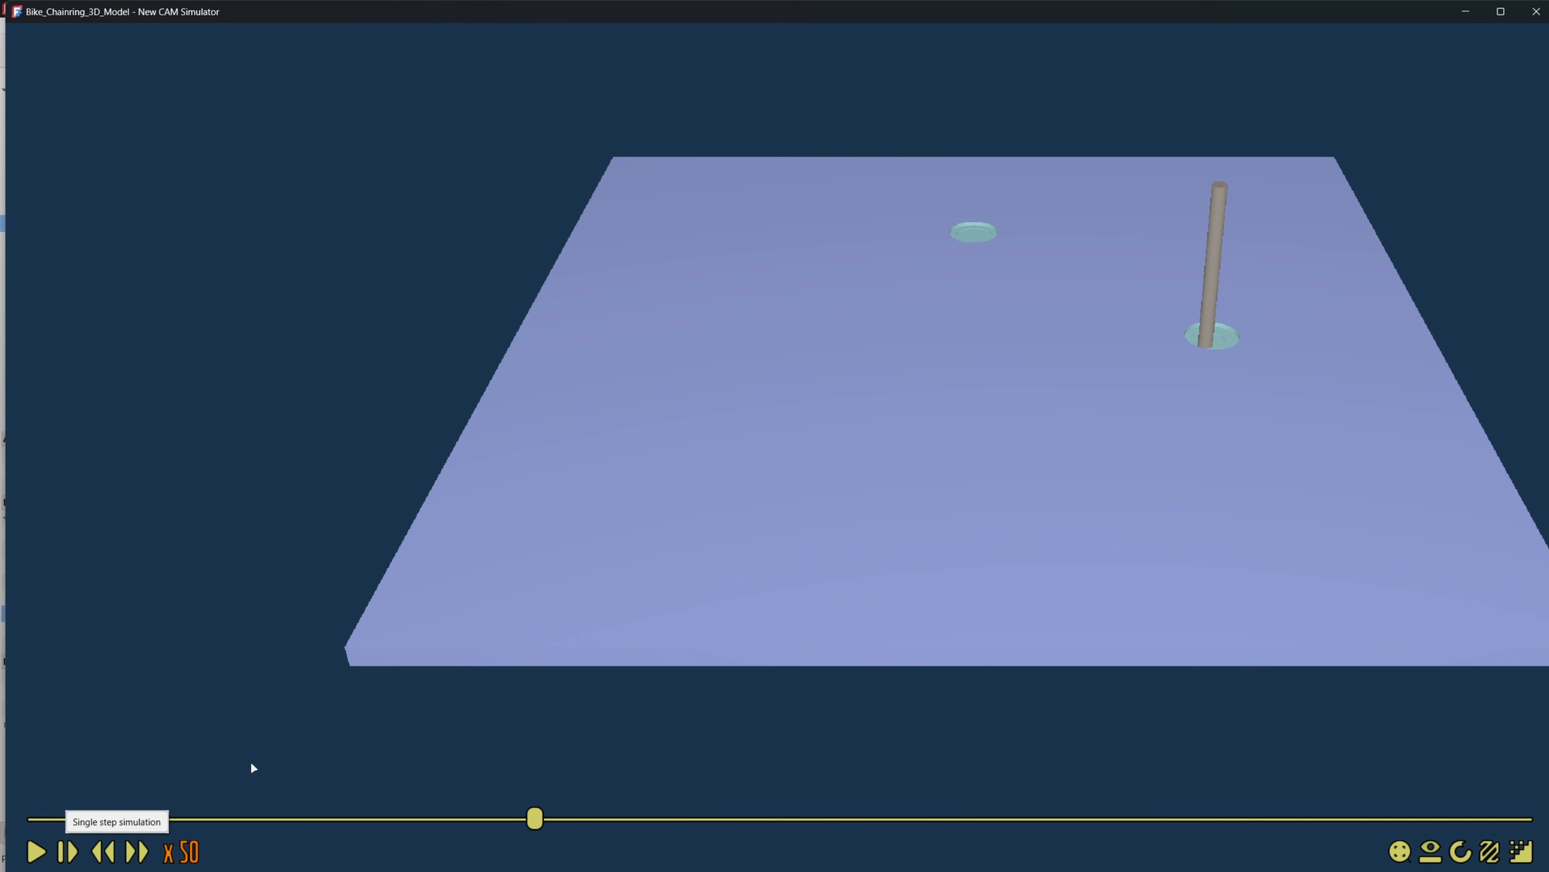
click(1537, 11)
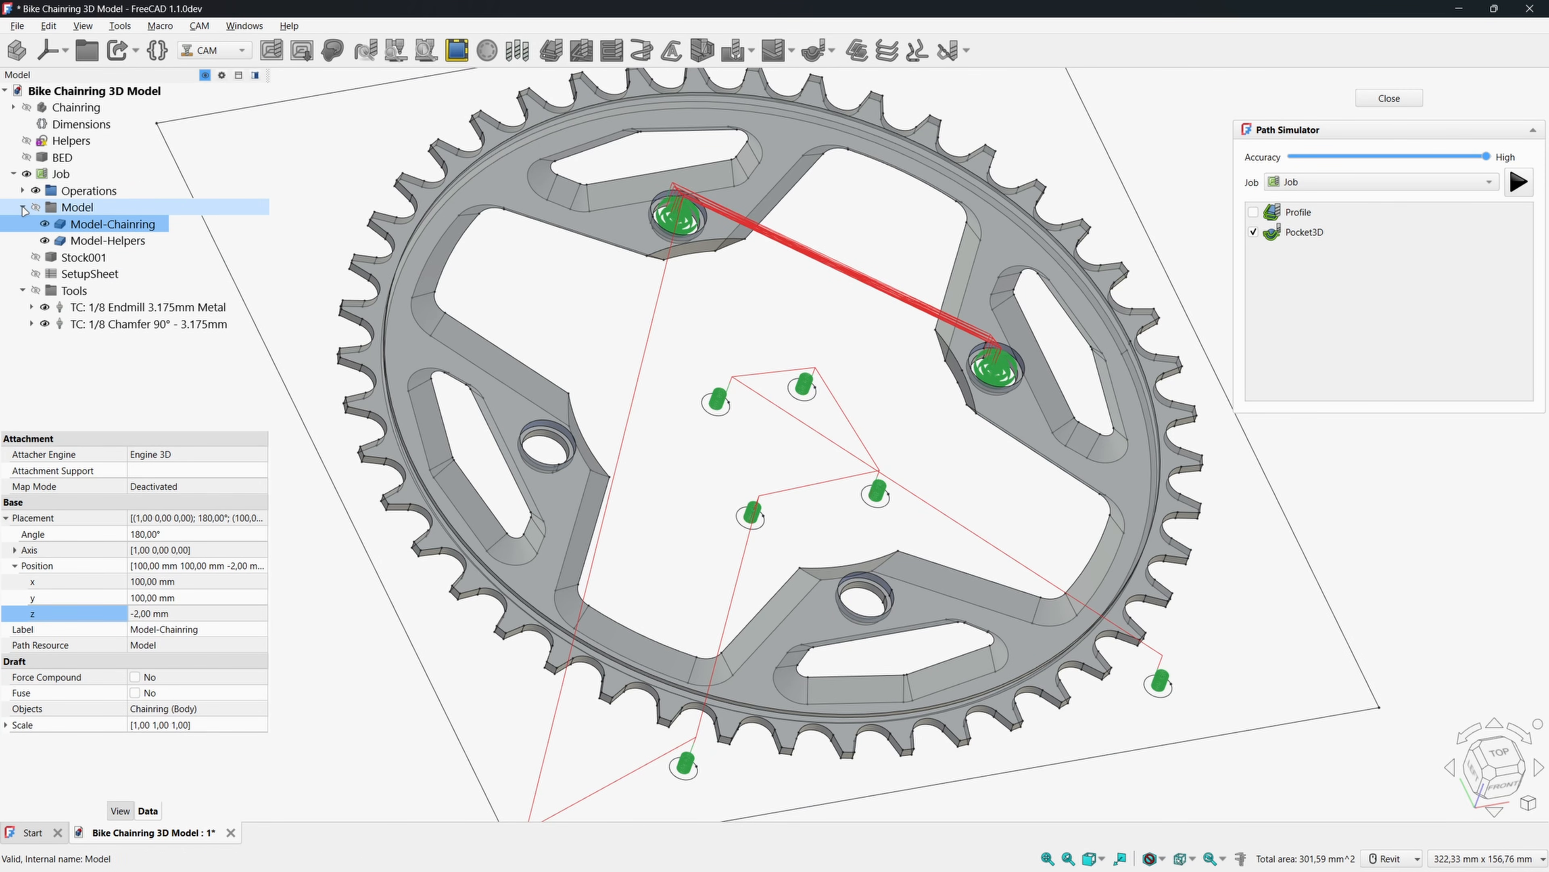
click(22, 192)
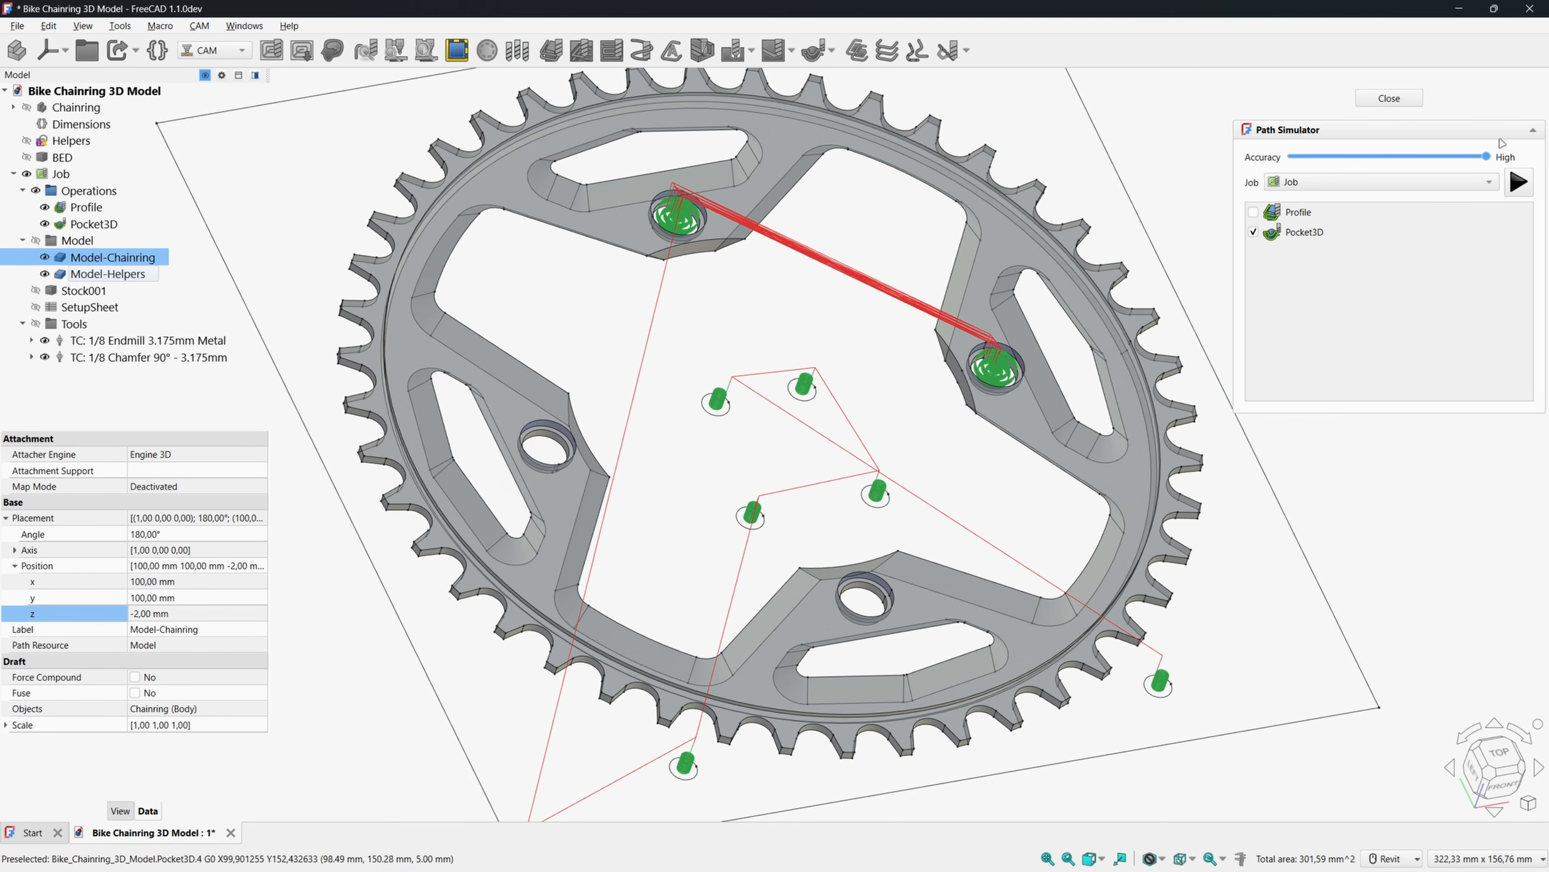
click(1421, 99)
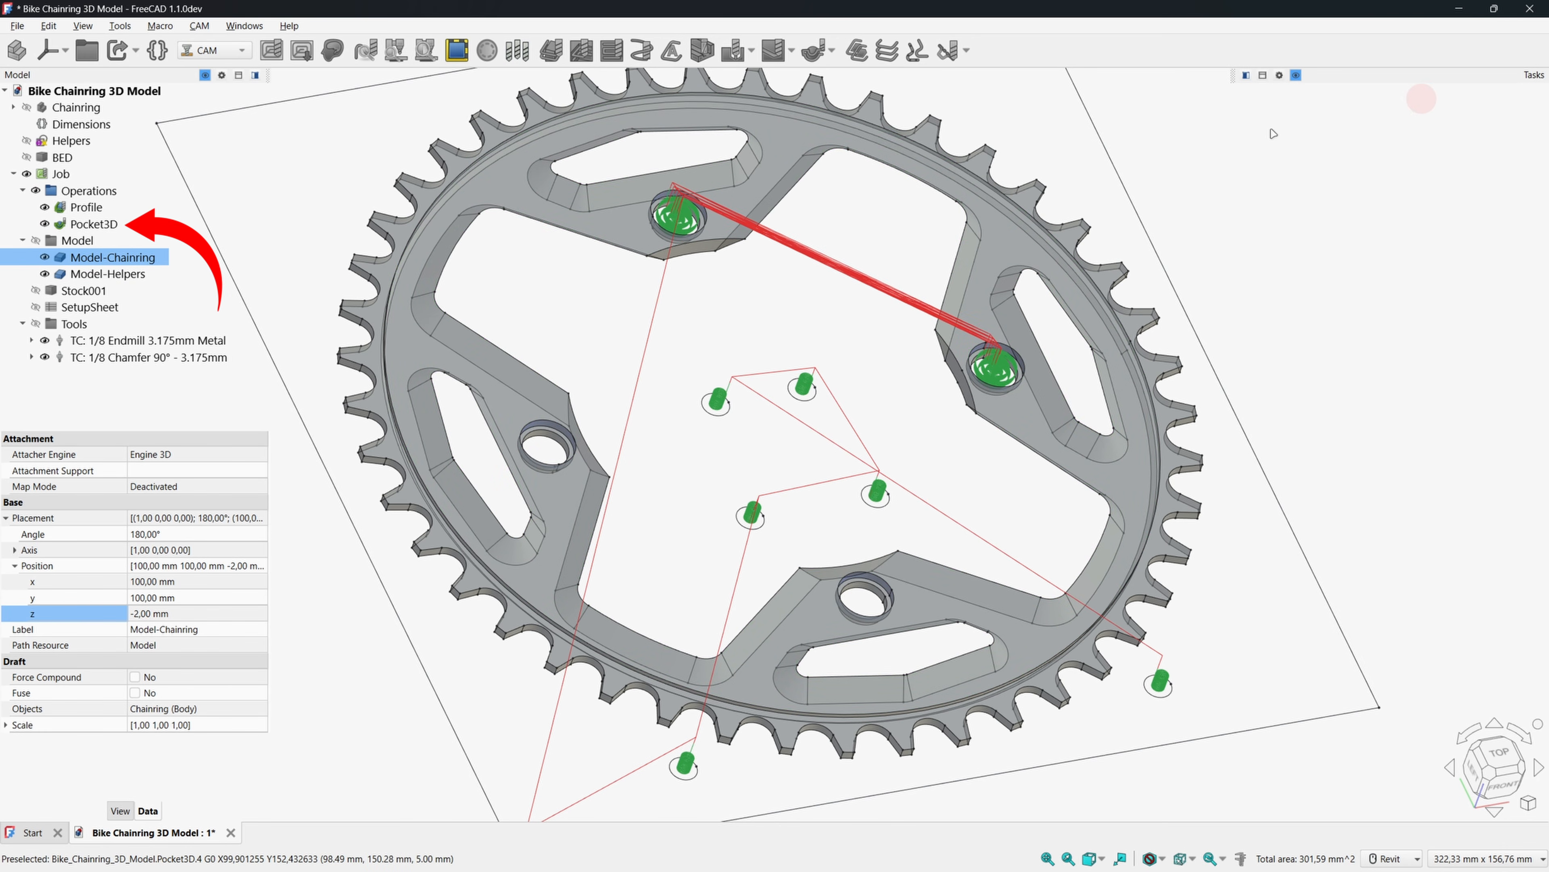
Reopen the Pocket3D operation, enable Use start point and Min travel, and accept the changes.
double_click(86, 223)
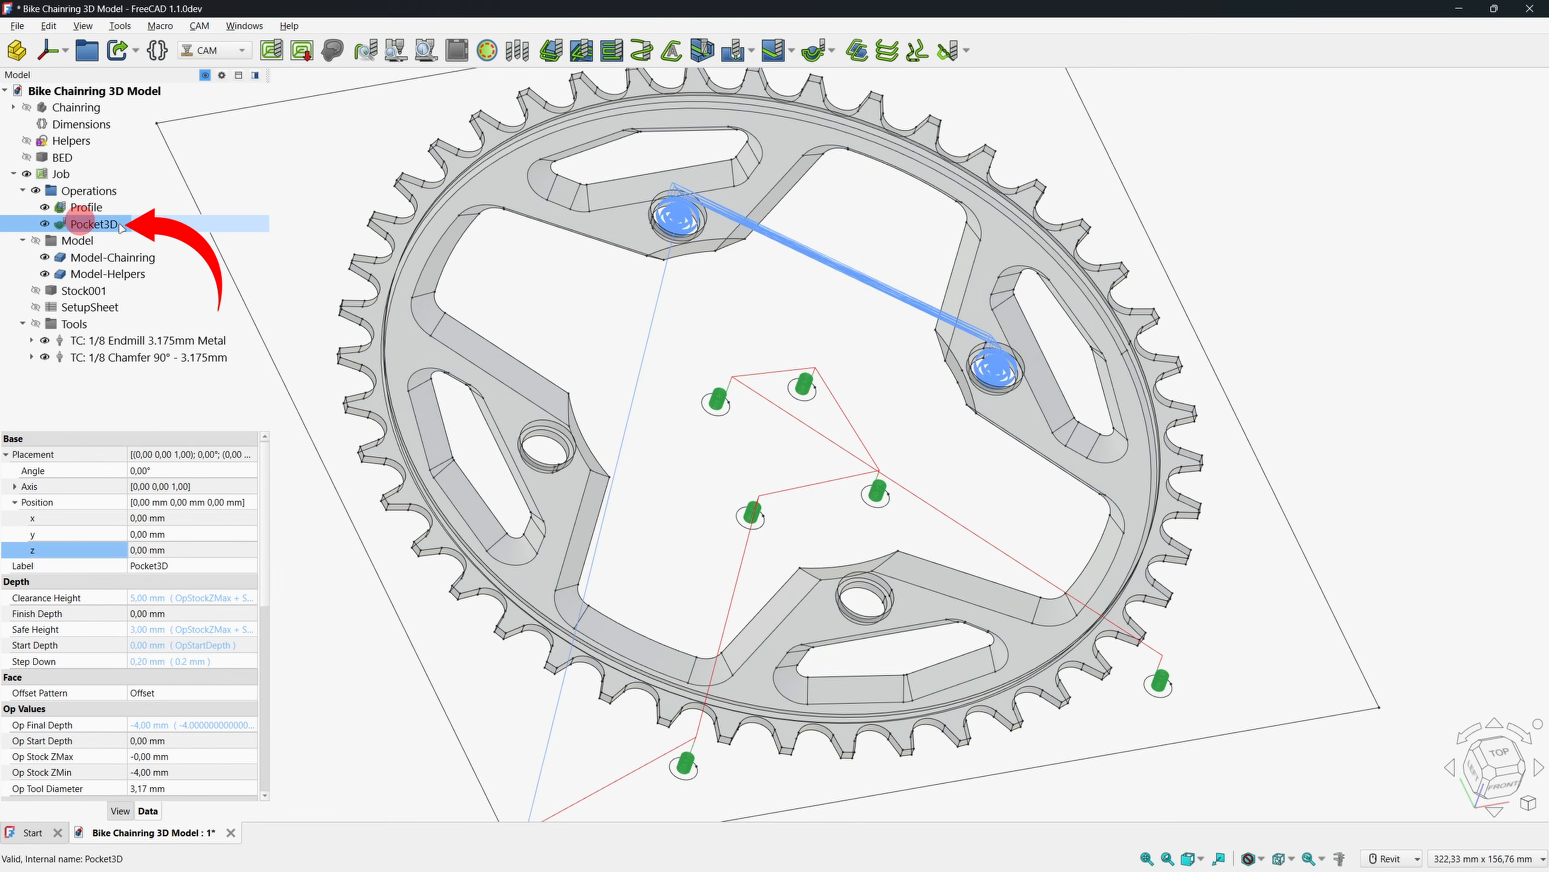
click(1080, 333)
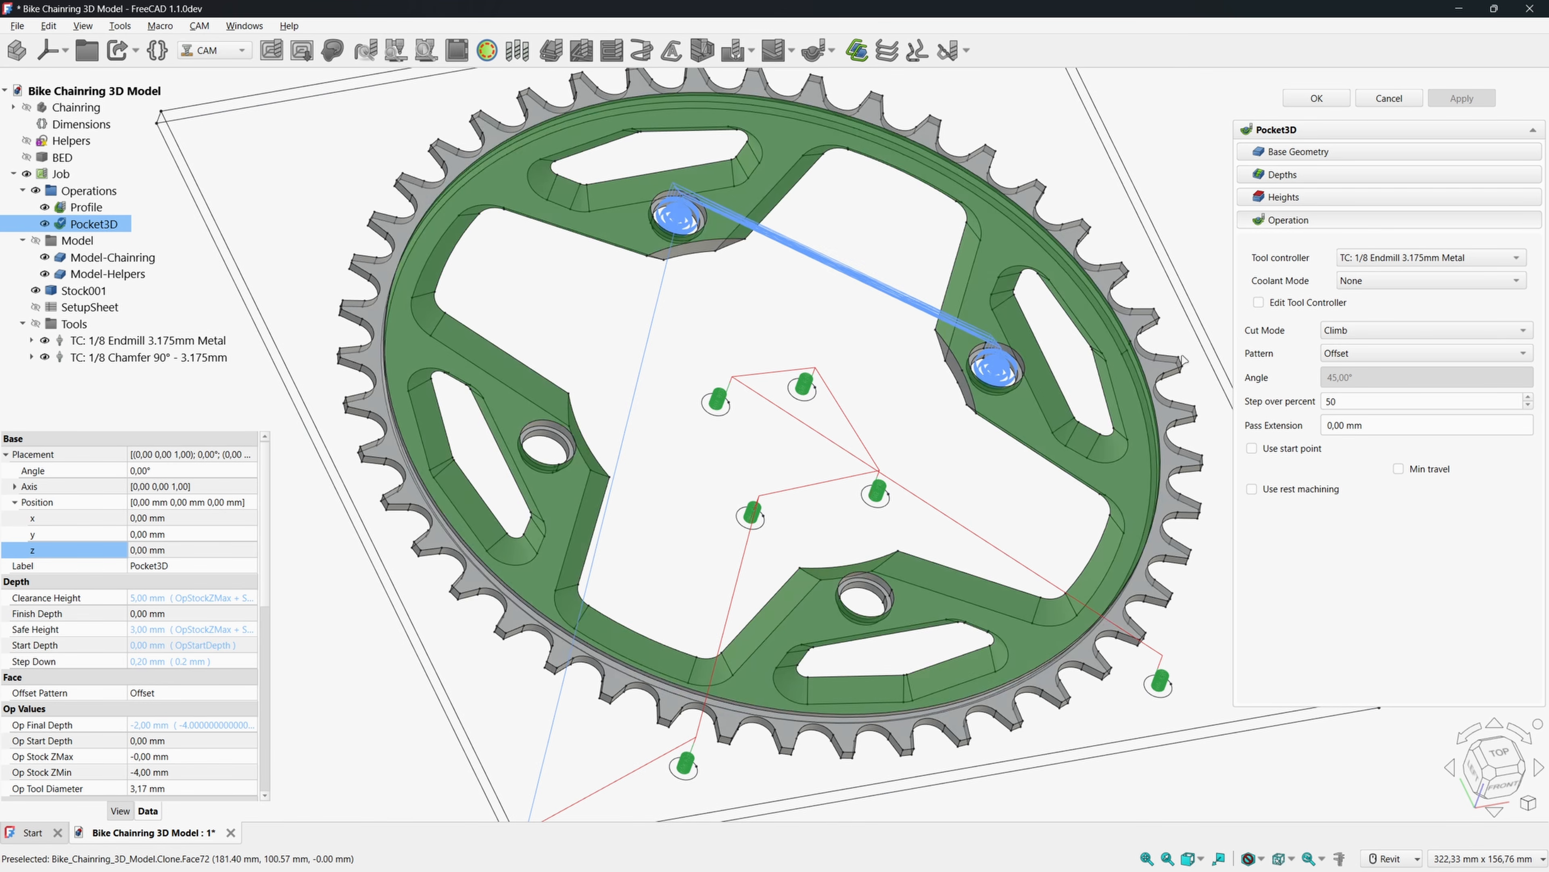
click(1183, 360)
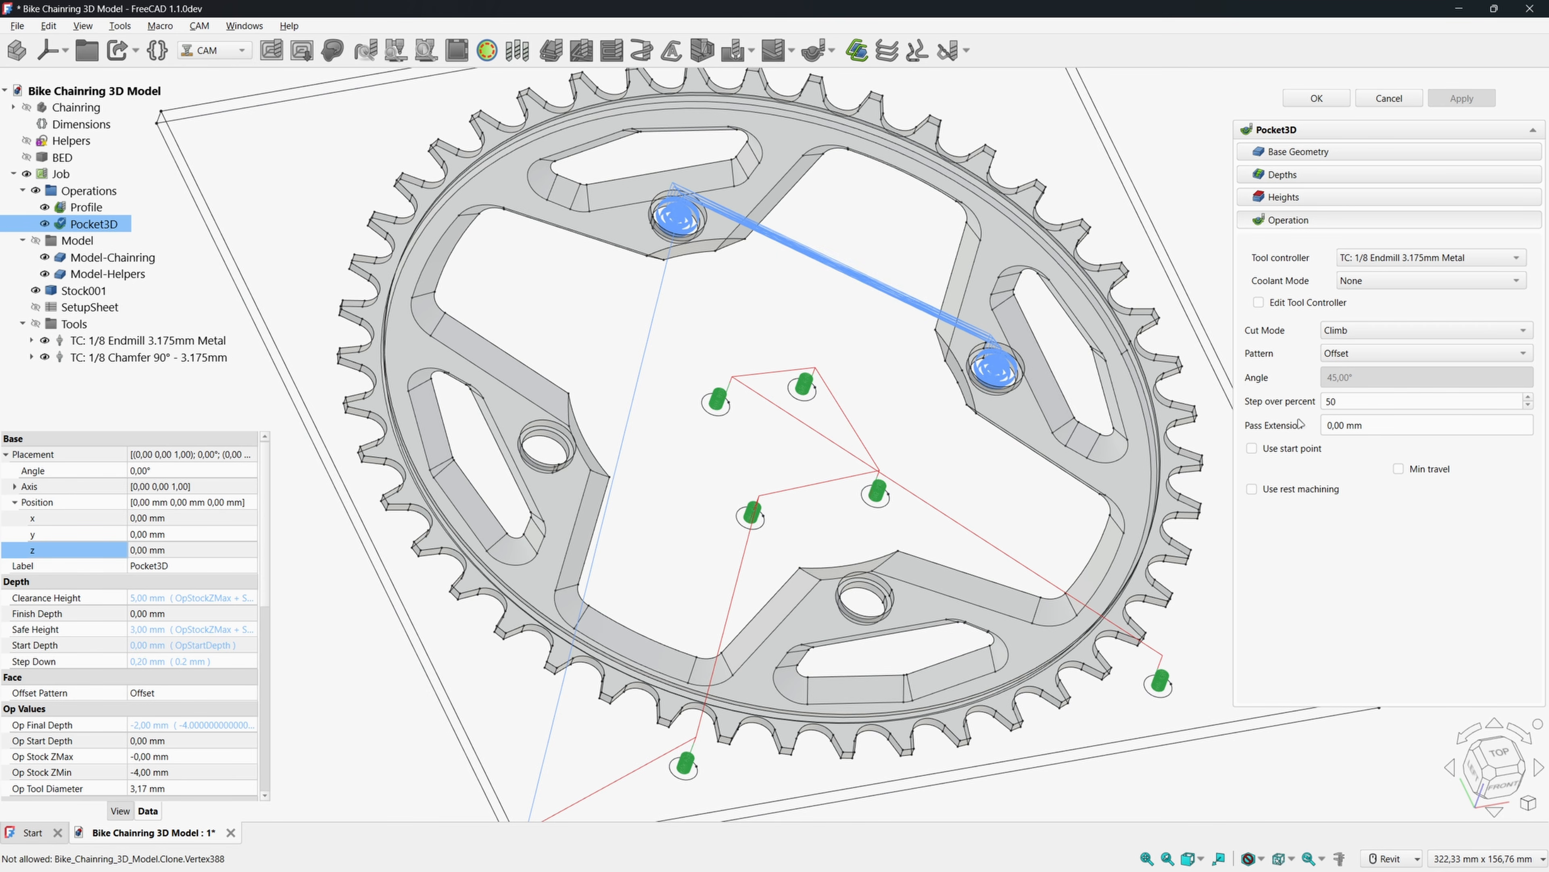
click(1285, 452)
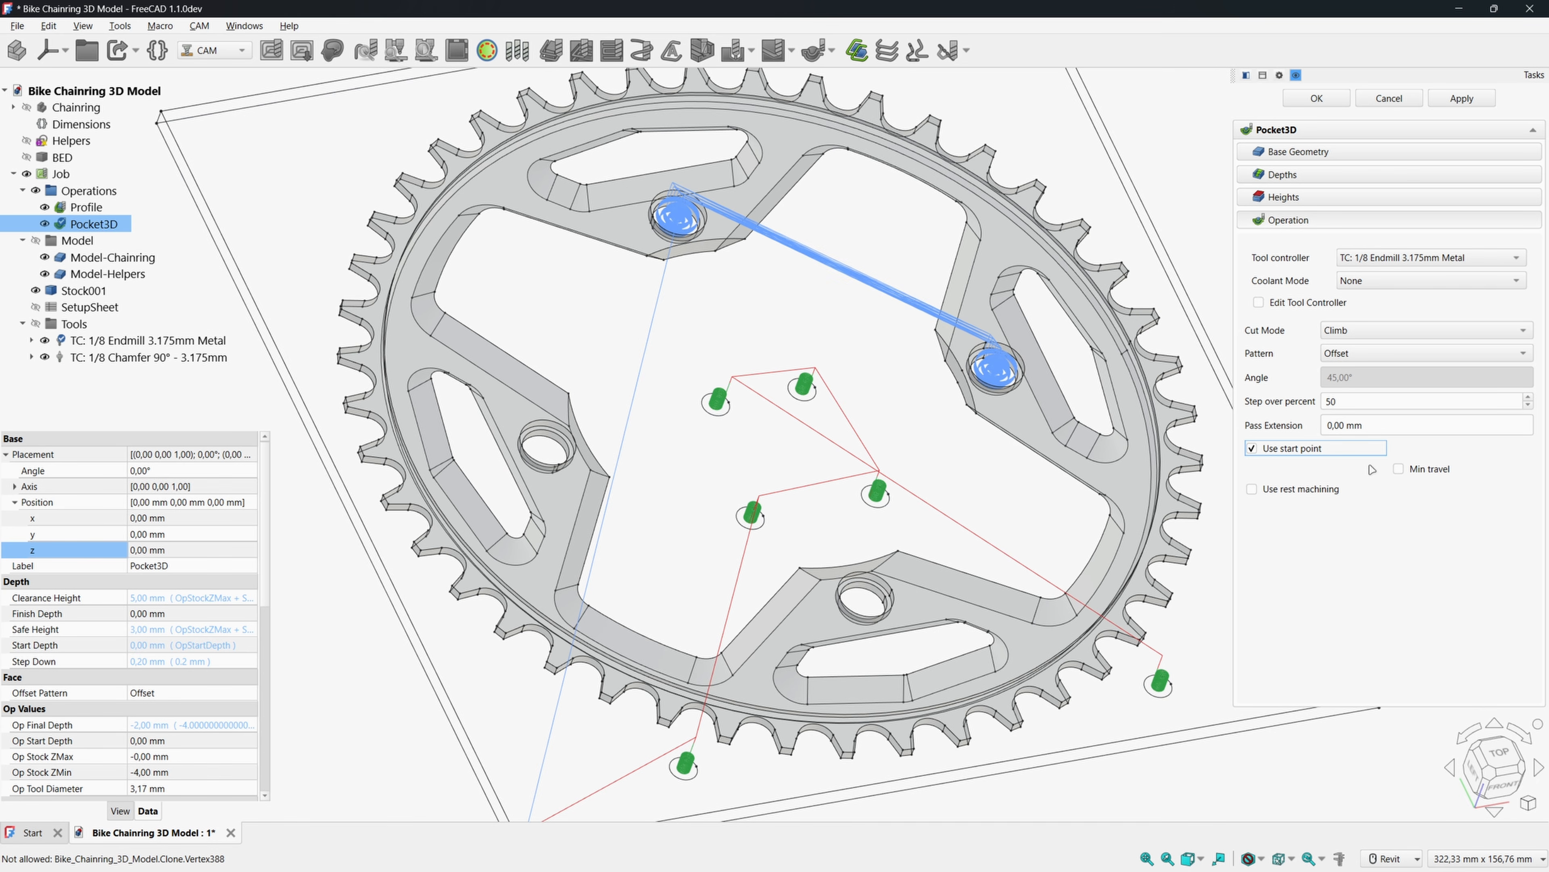
click(1399, 468)
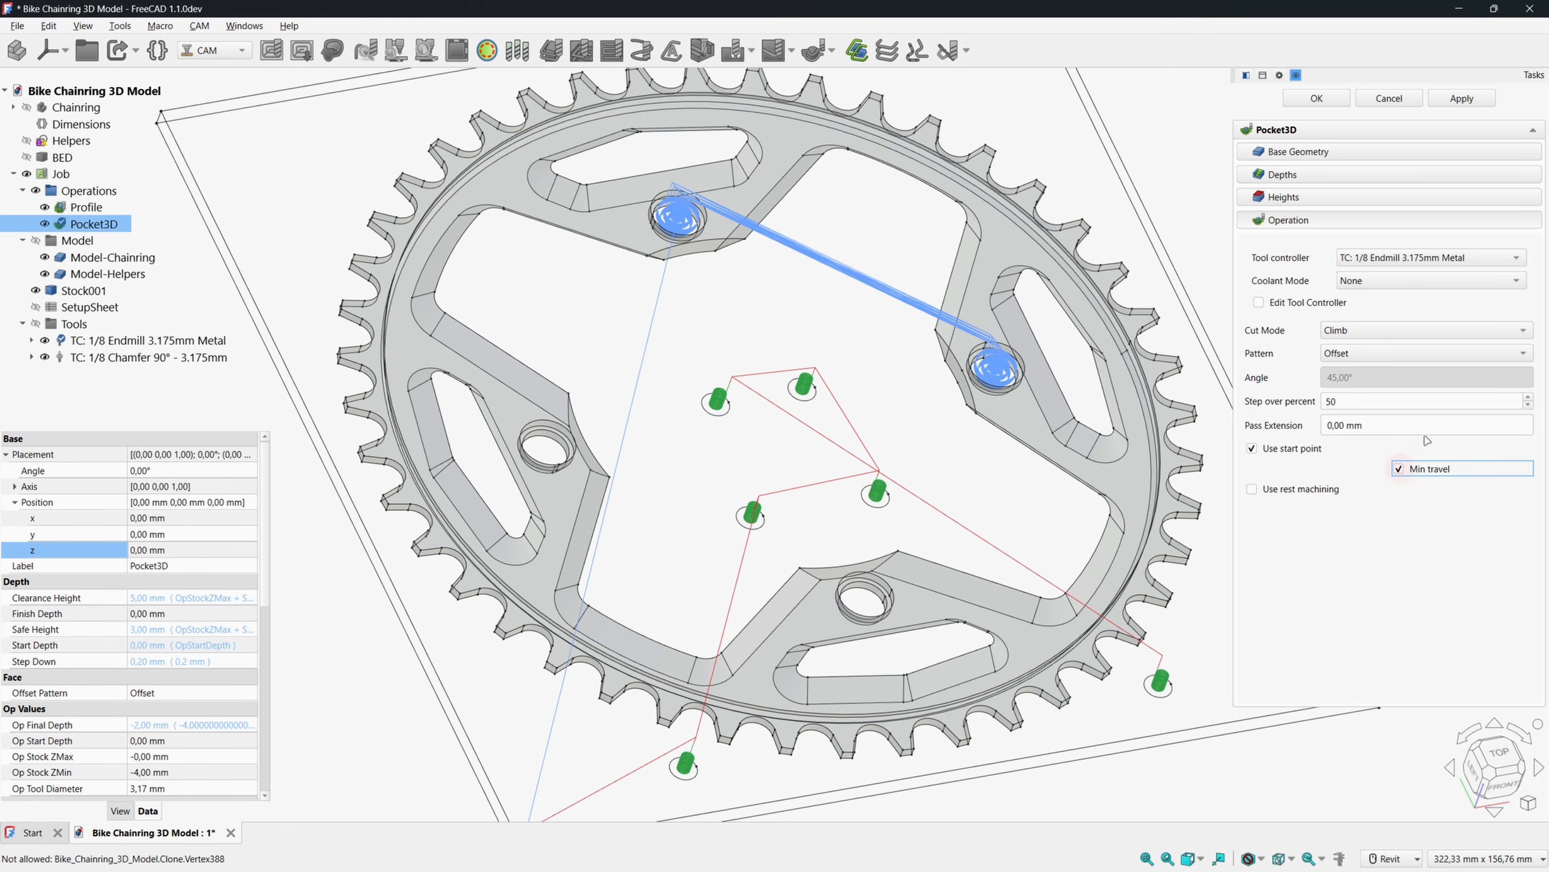
click(1324, 98)
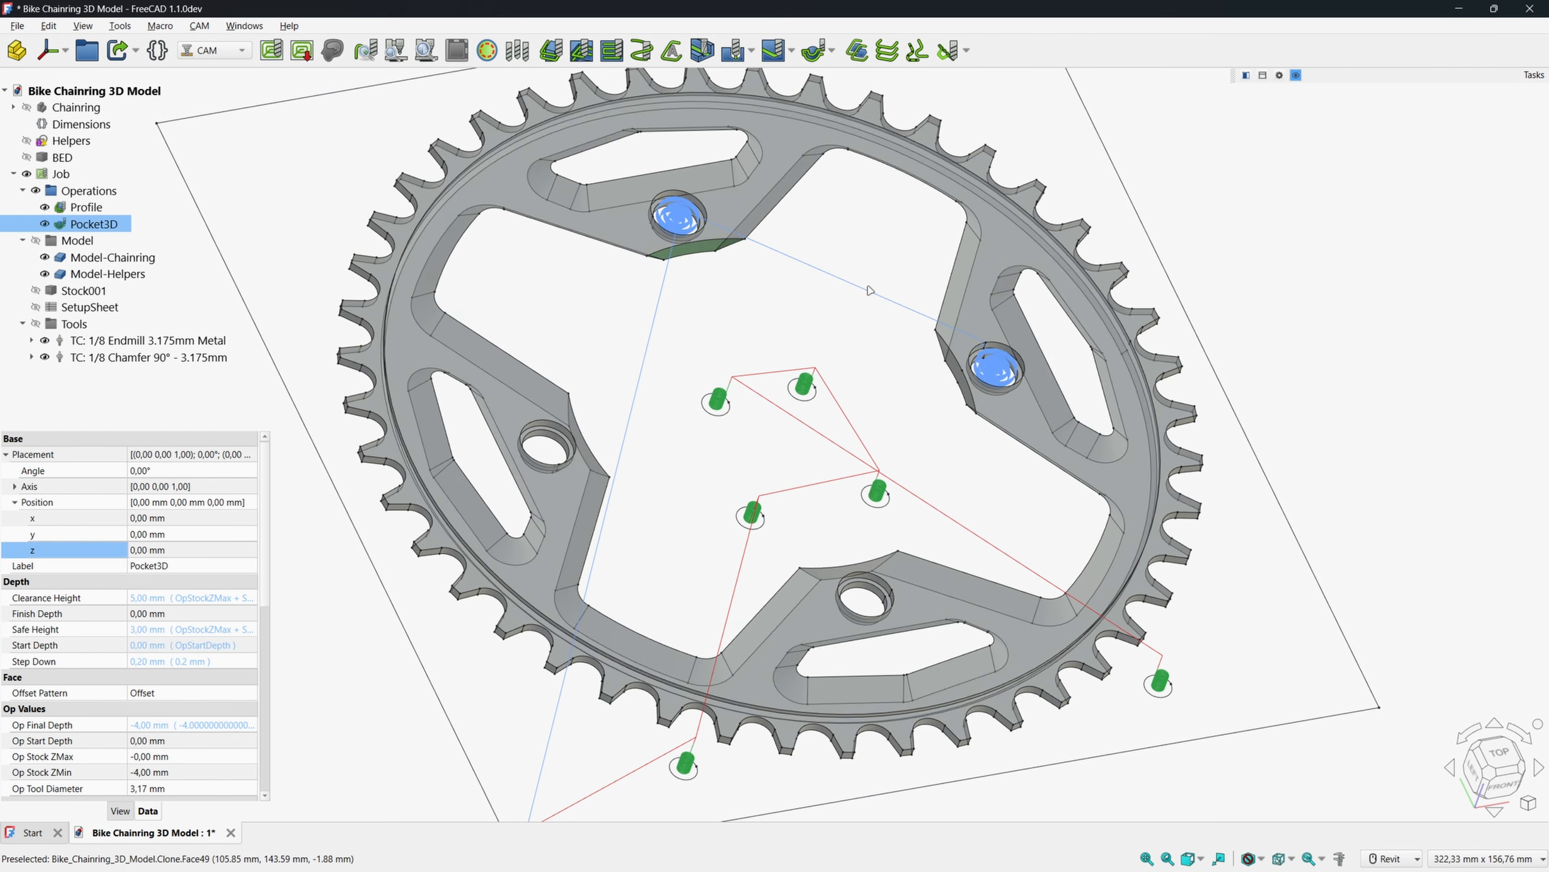
Replay the revised Pocket3D toolpath in the new CAM simulator at x50 speed and close the simulation.
click(426, 50)
click(1511, 173)
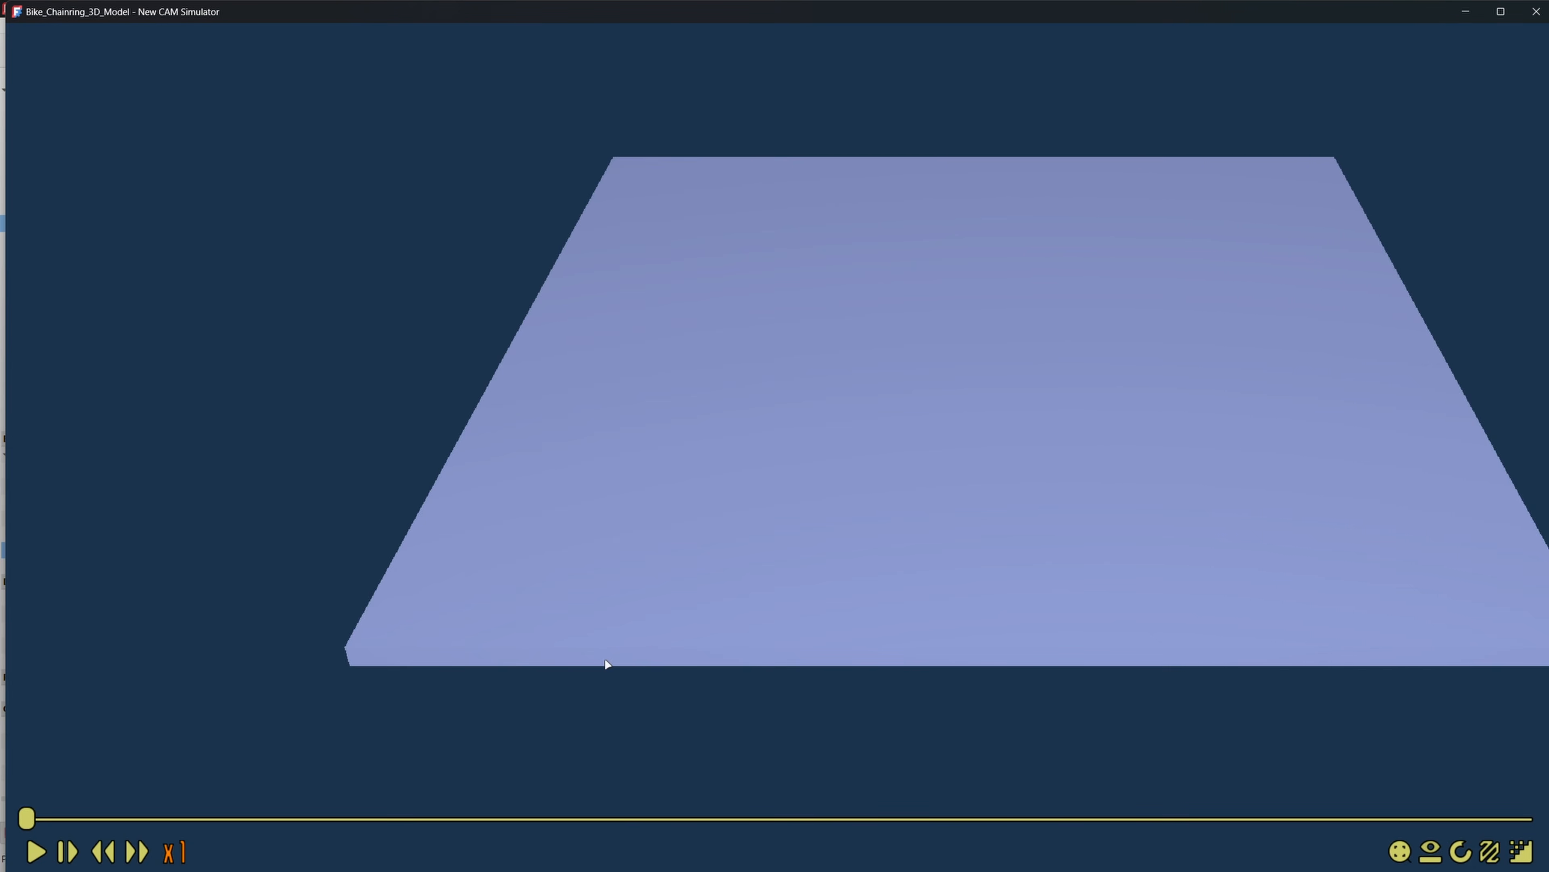
click(34, 851)
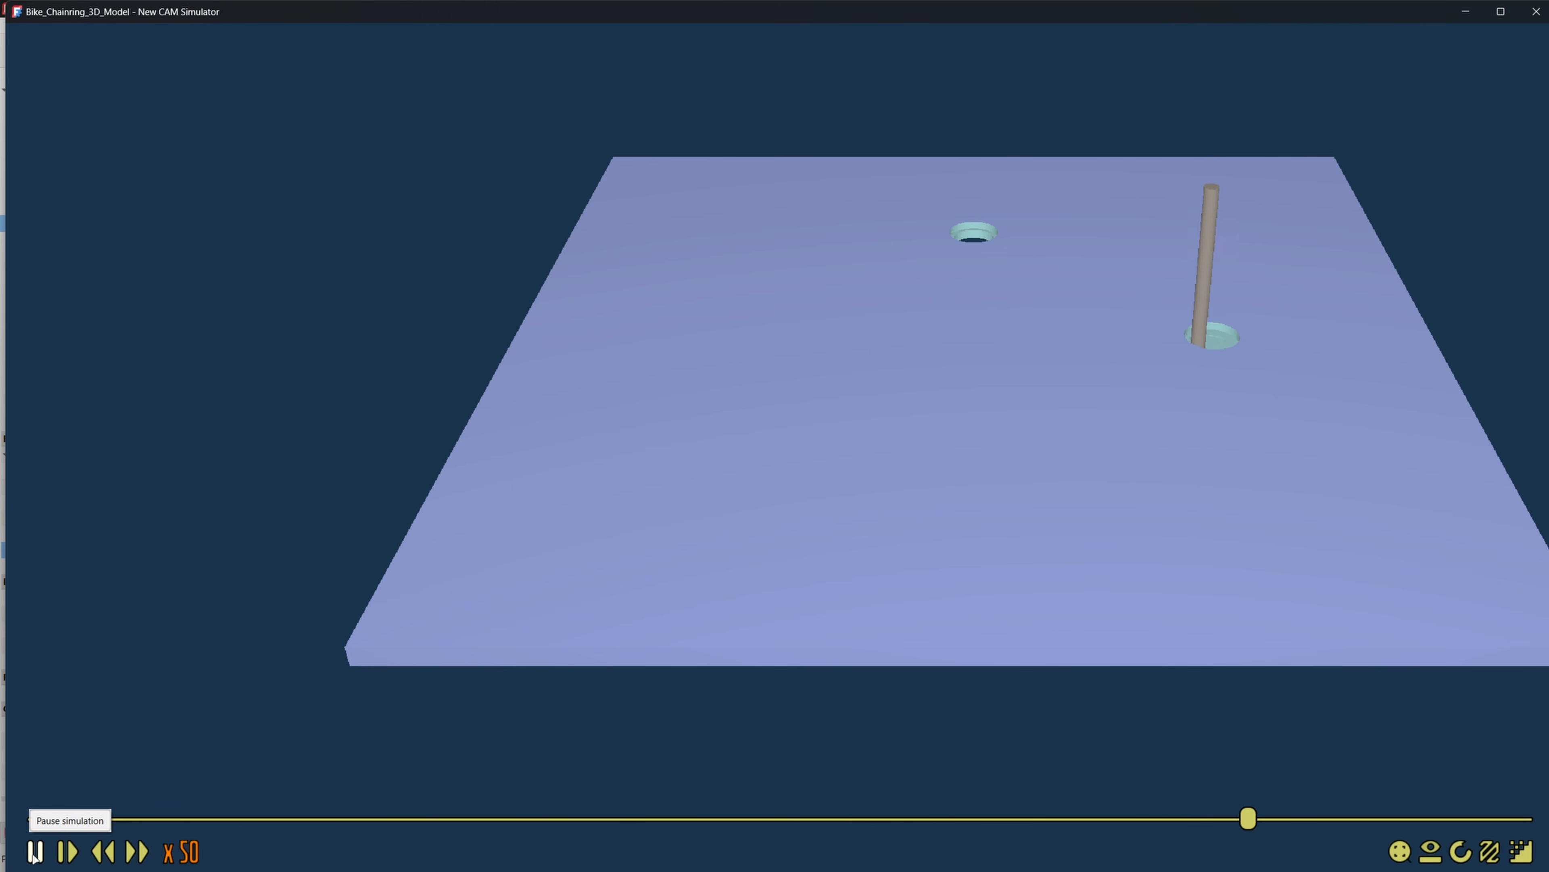
click(1536, 11)
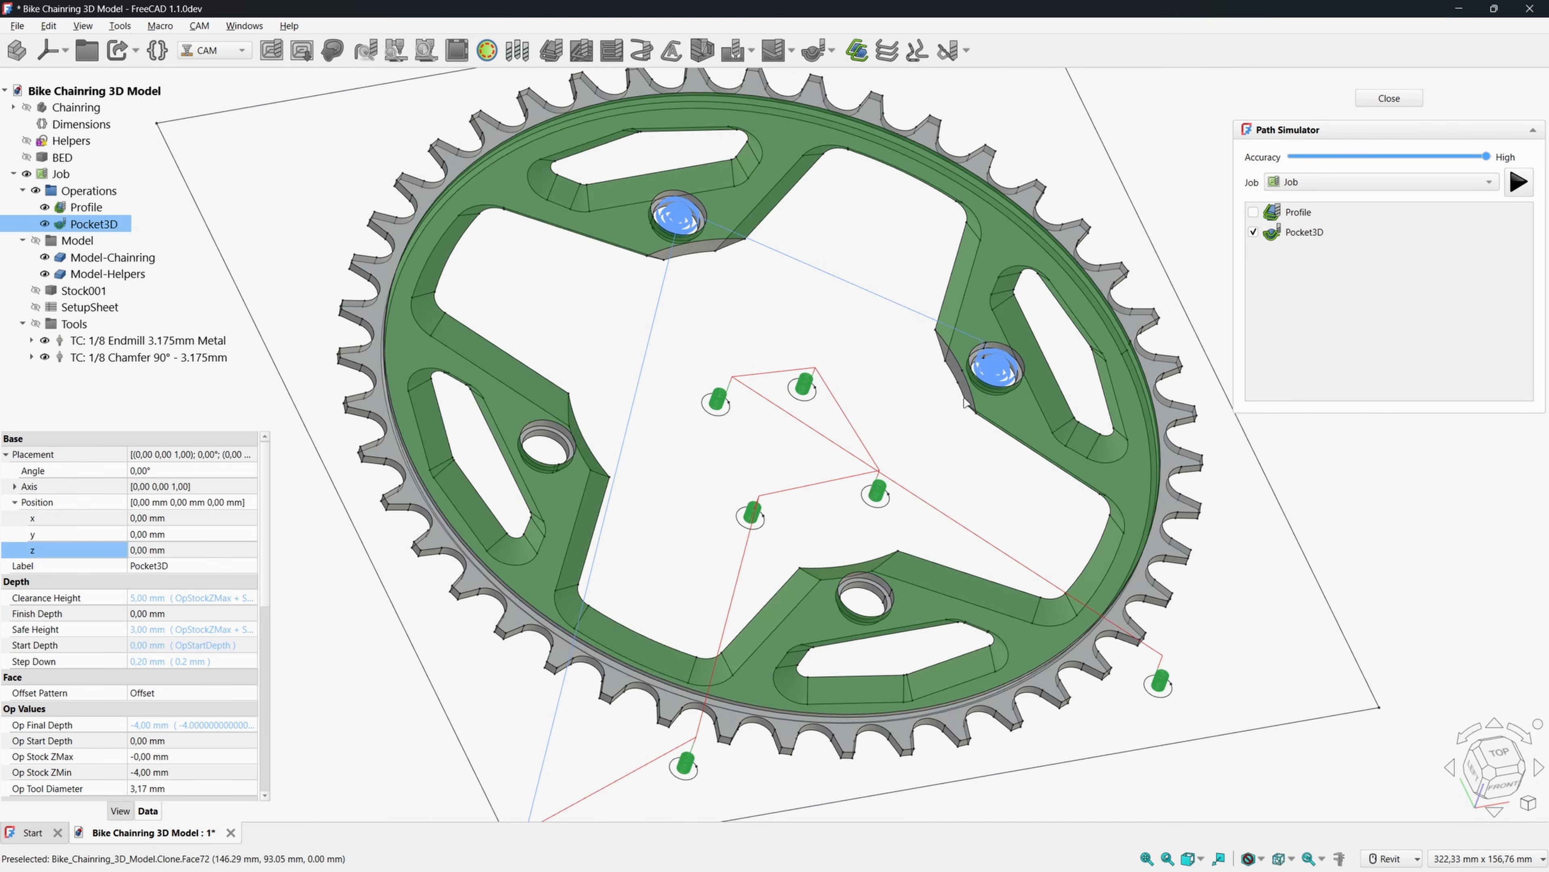
click(1395, 98)
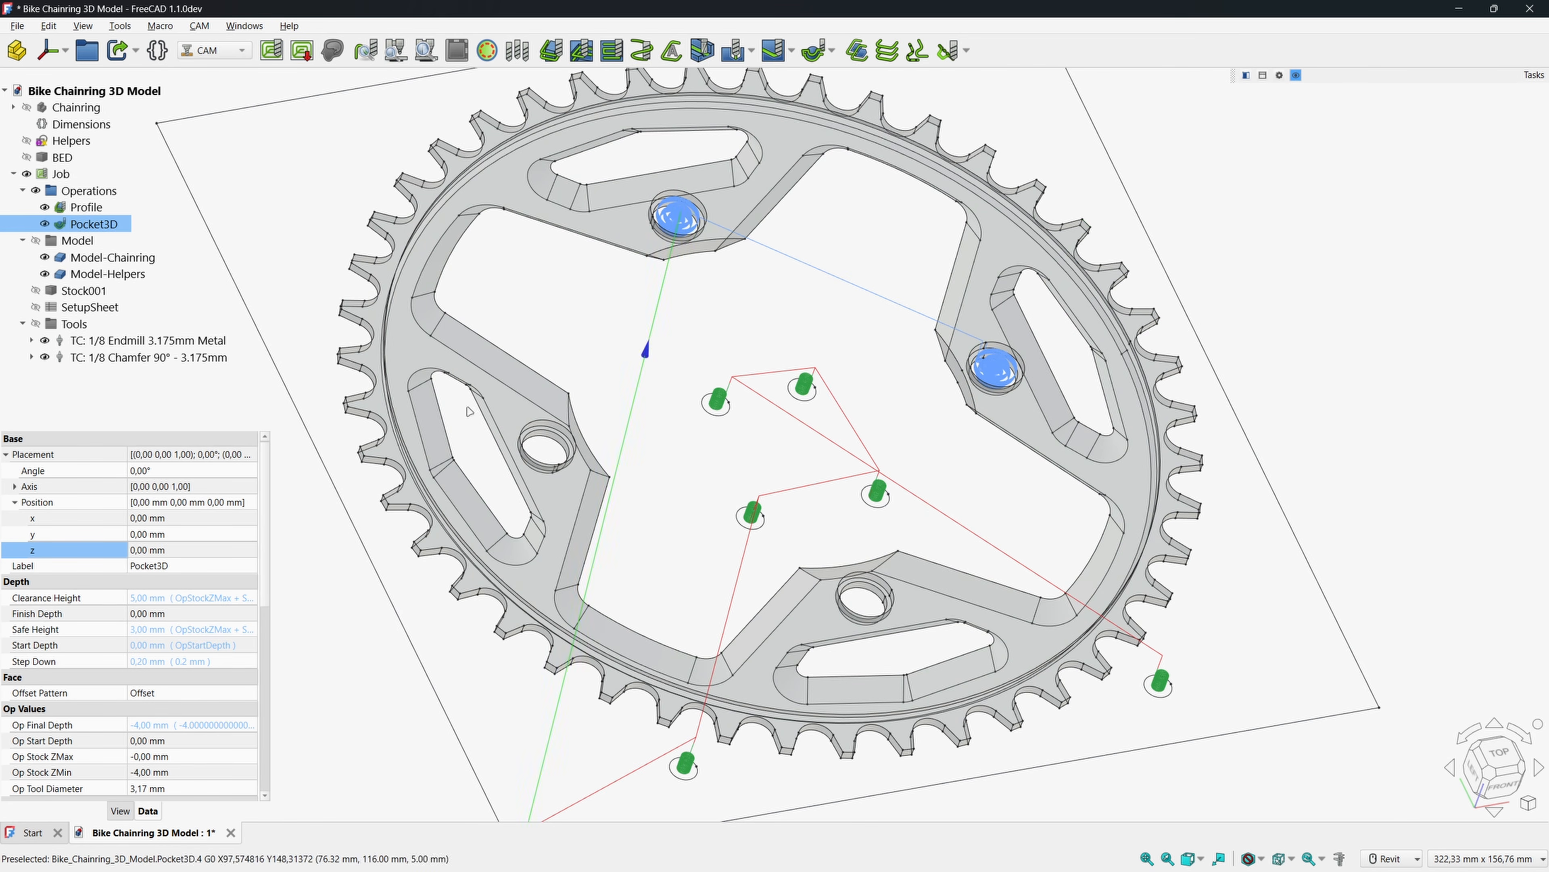
Enable Adaptive Pocket Finish in the Pocket3D operation's properties.
scroll(249, 601, down, 8)
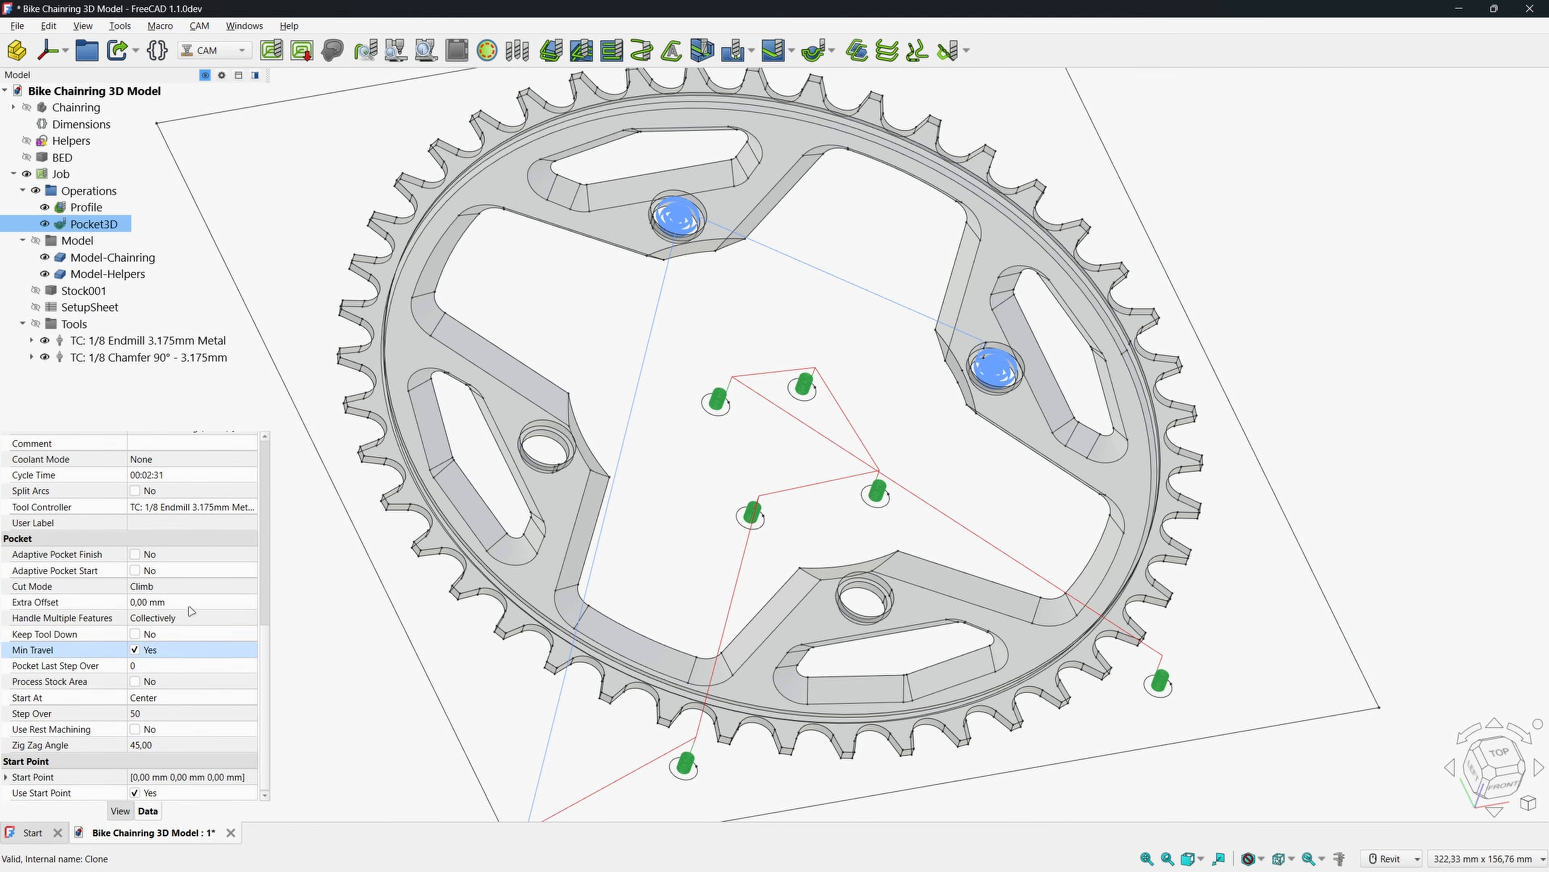
click(135, 553)
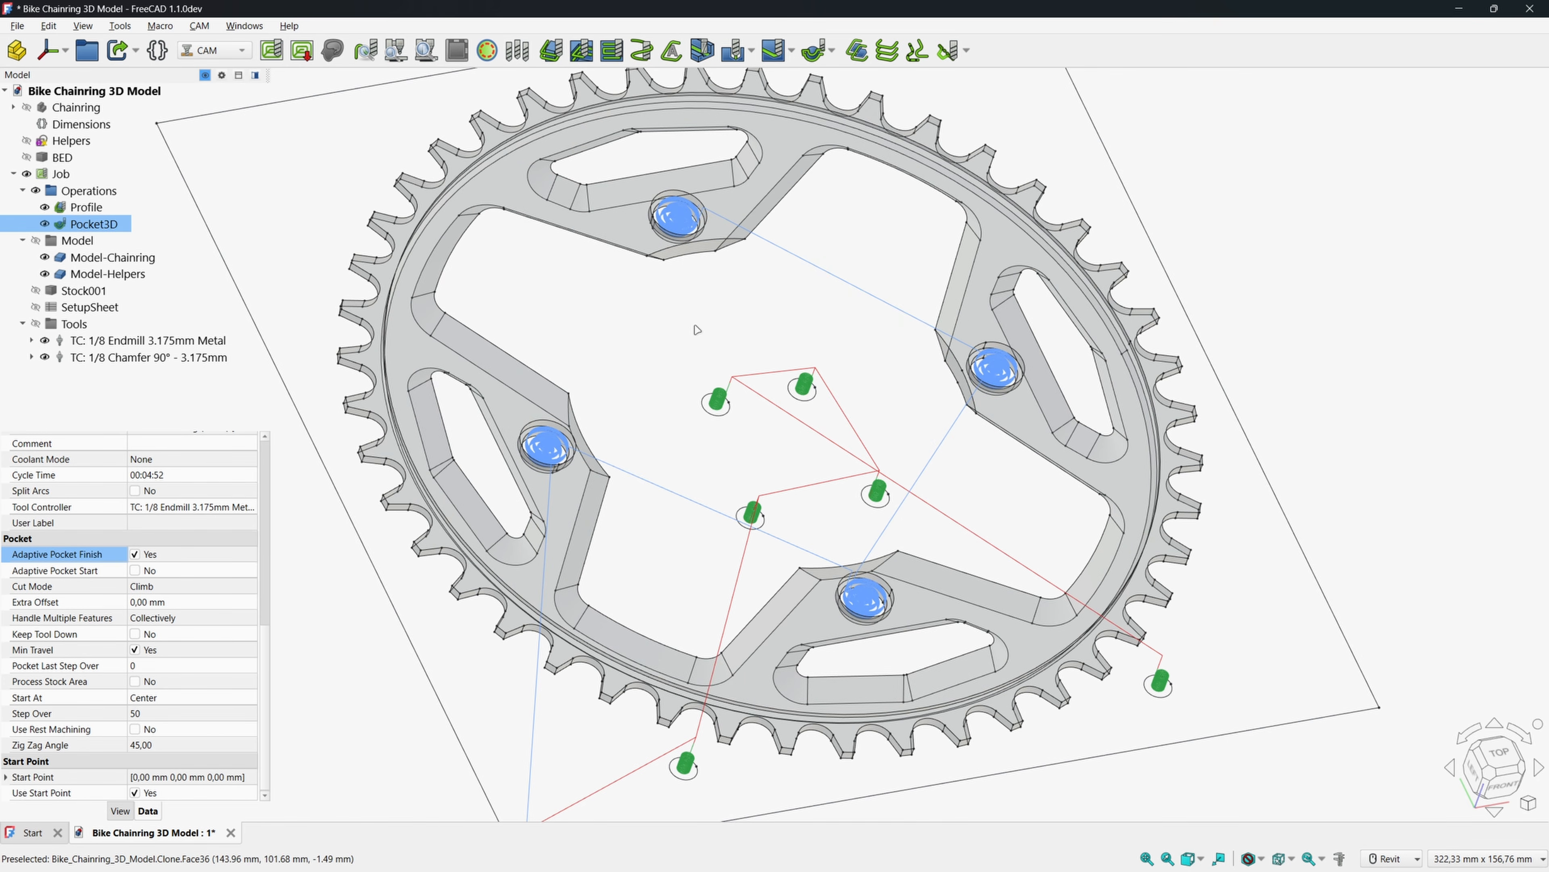
scroll(697, 318, down, 1)
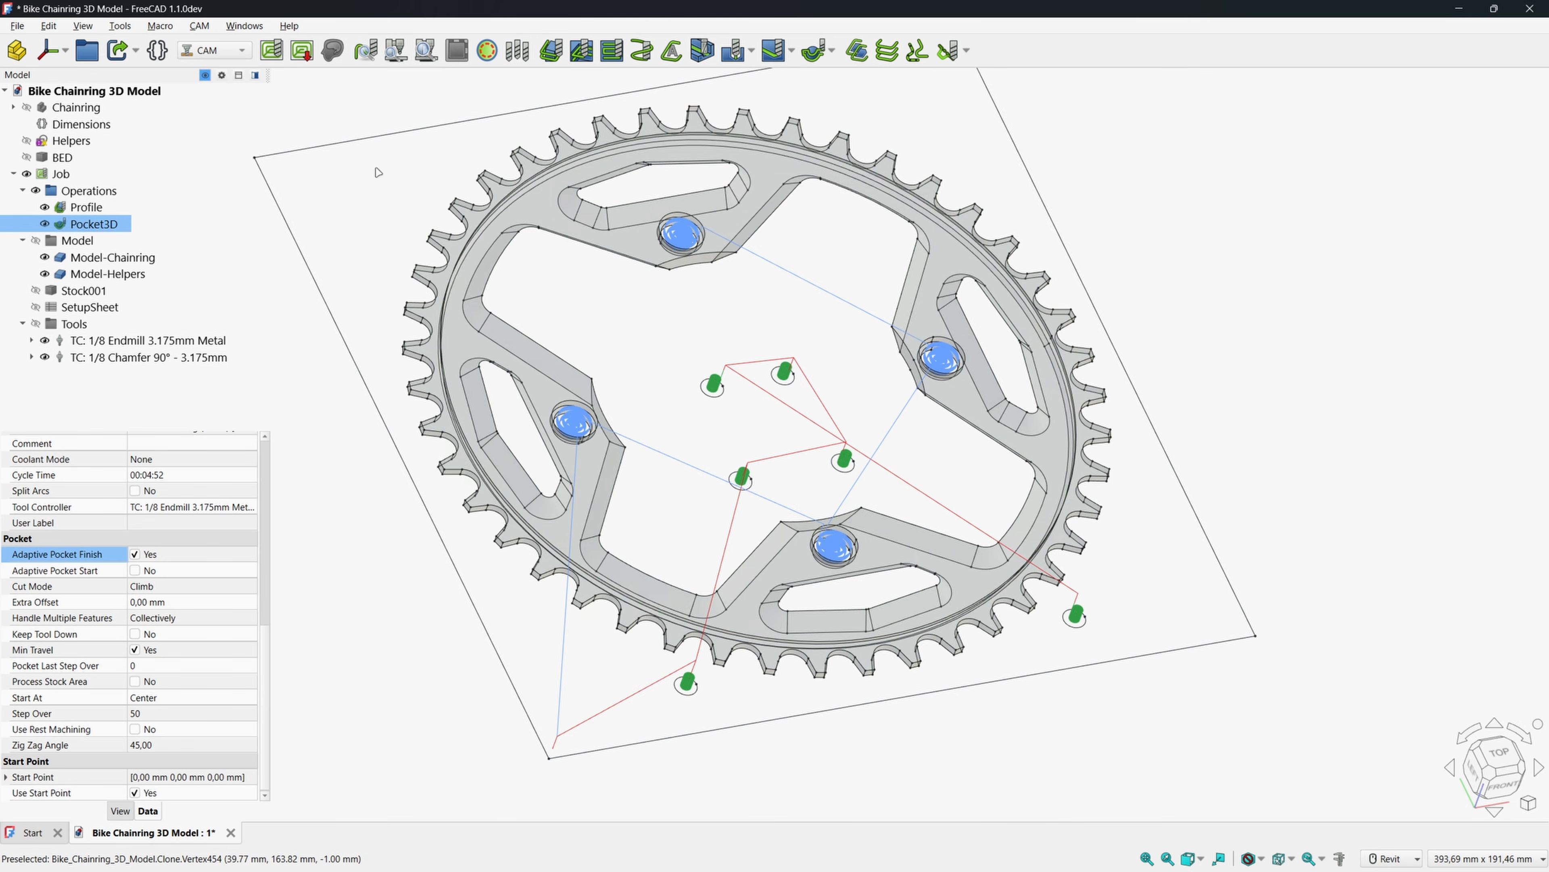
middle_drag(376, 175, 397, 202)
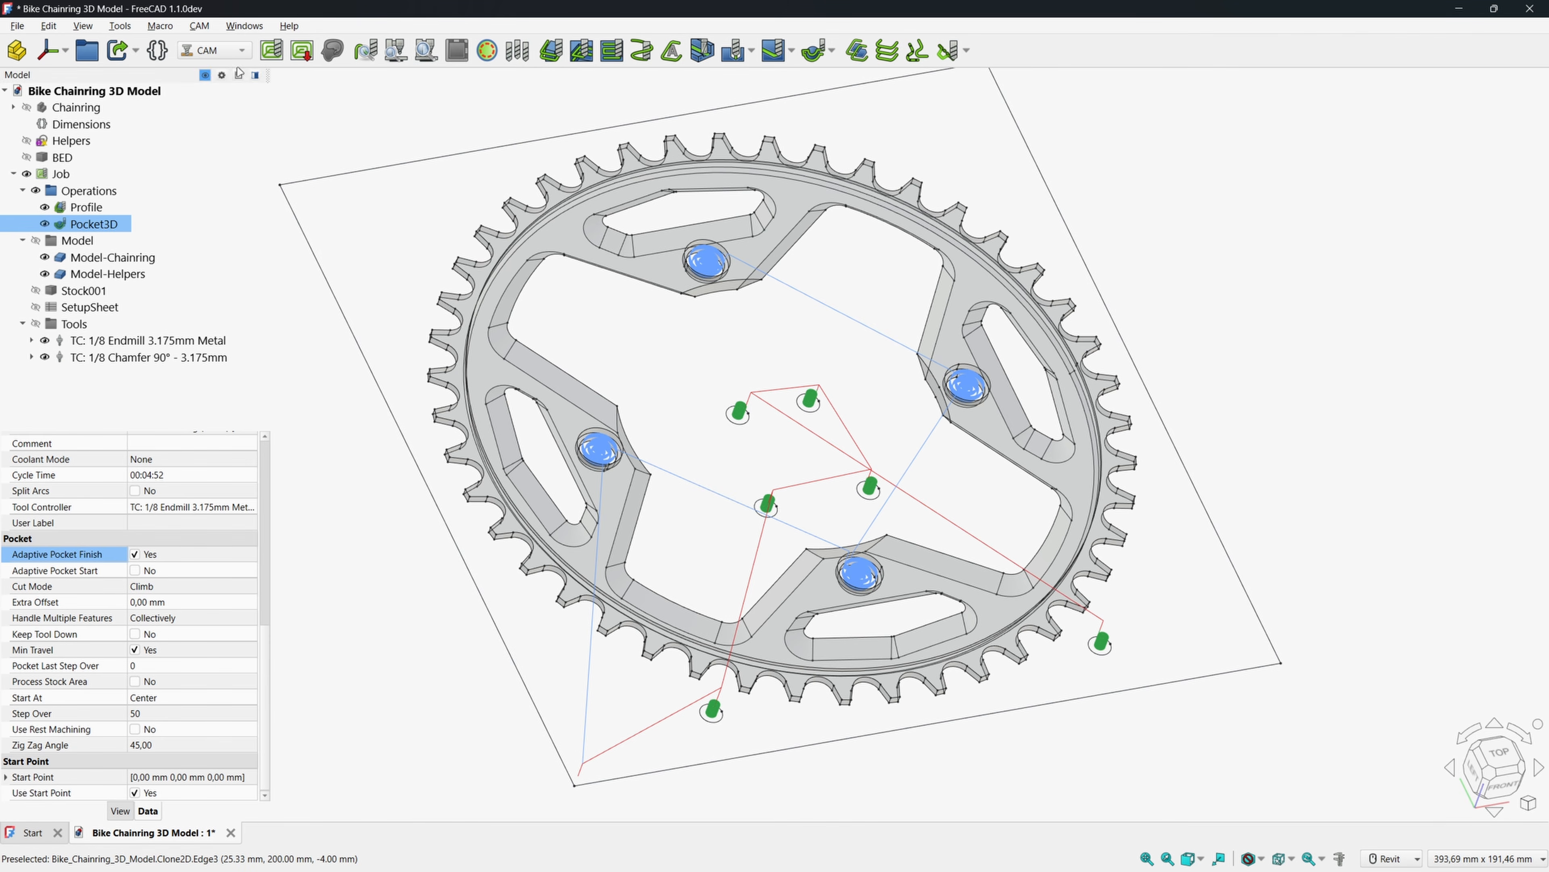
Collapse the Job, switch to the Part Design workbench, and create a new body named Teeth_surfacing.
click(13, 175)
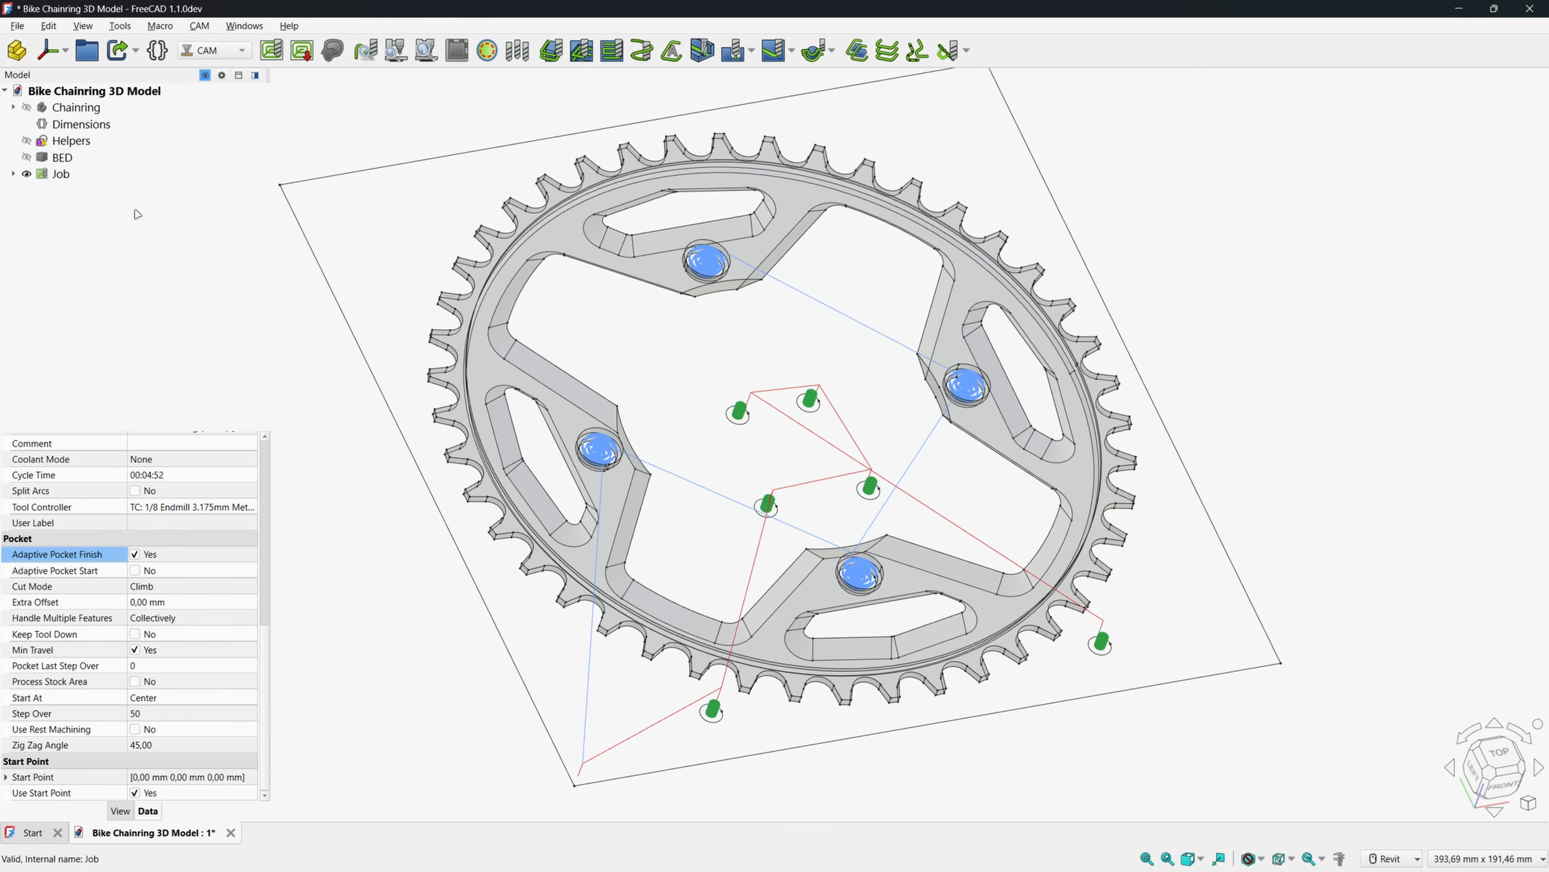
click(242, 51)
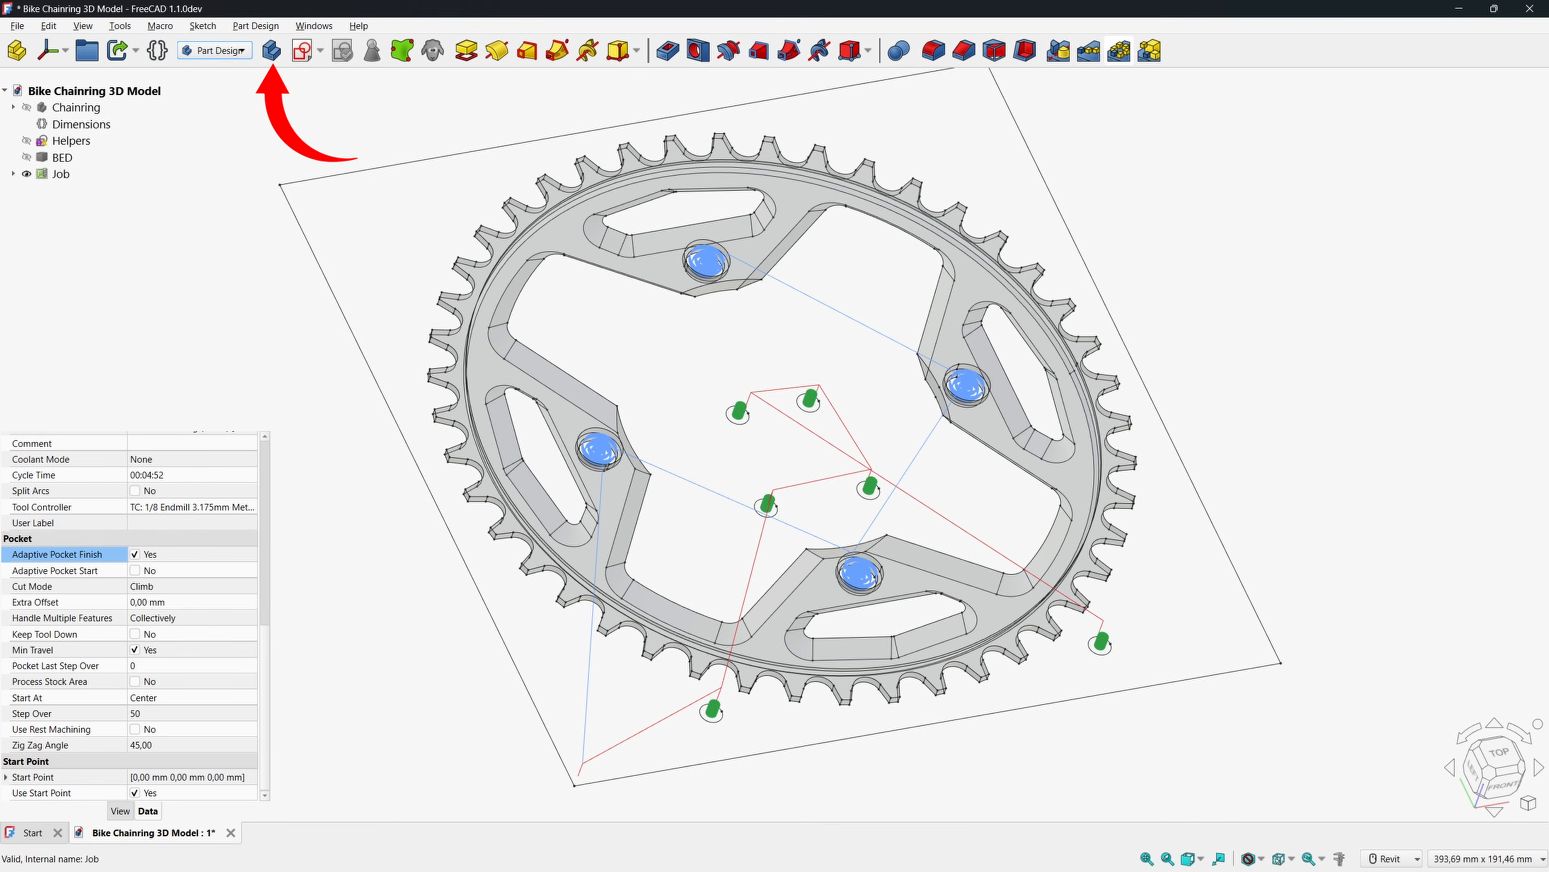
click(272, 50)
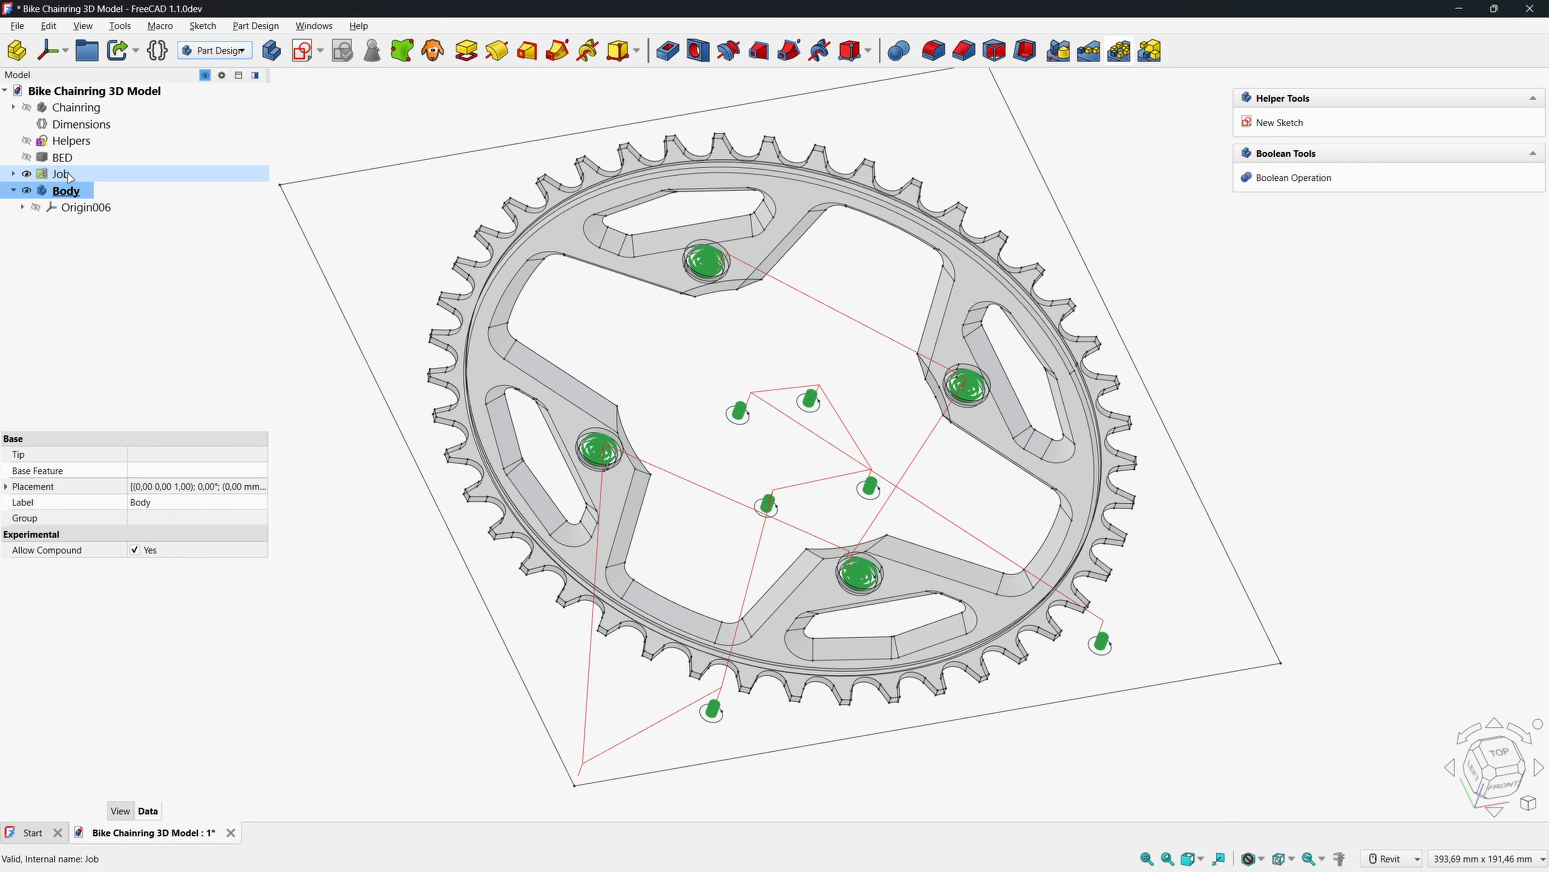
click(63, 191)
key(F2)
text(Teeth_surfacing)
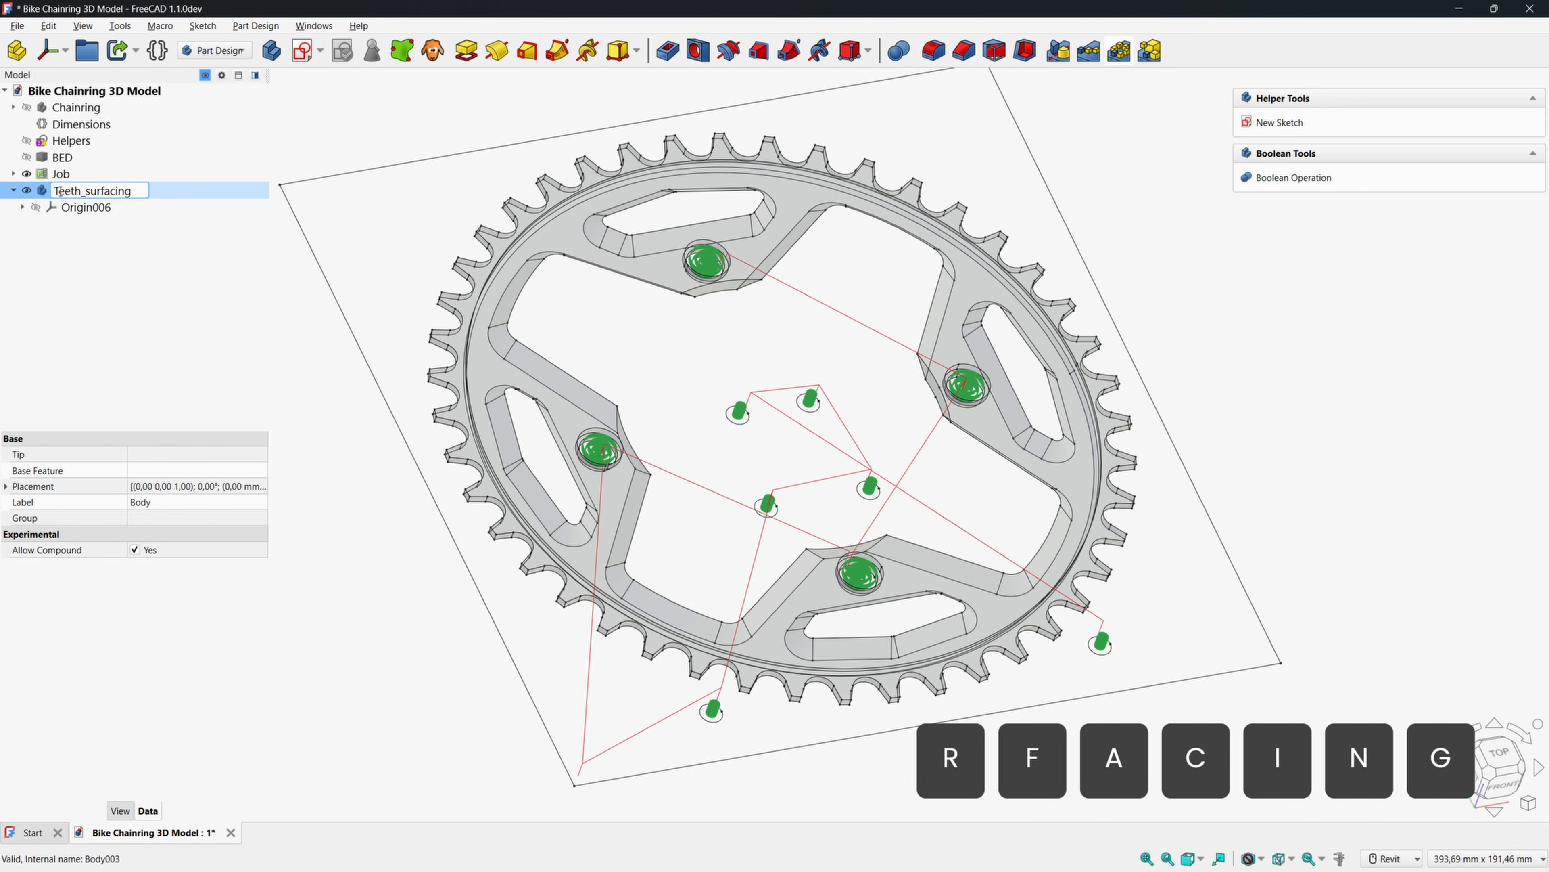
Create a shape binder of the chainring's teeth face in the Teeth_surfacing body and hide the Job.
key(Return)
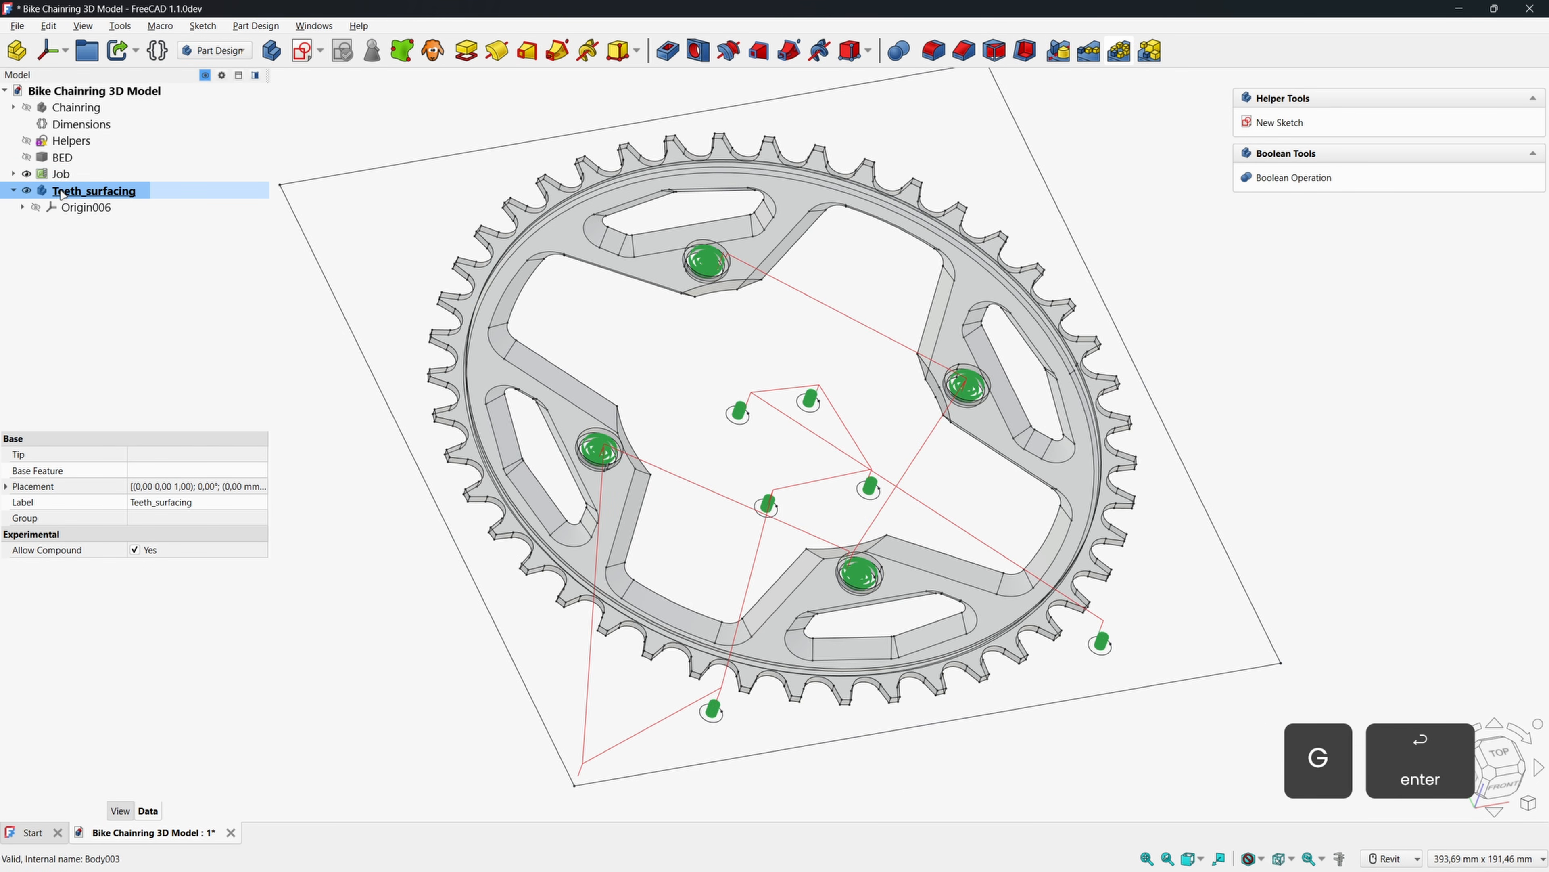
click(462, 336)
click(403, 53)
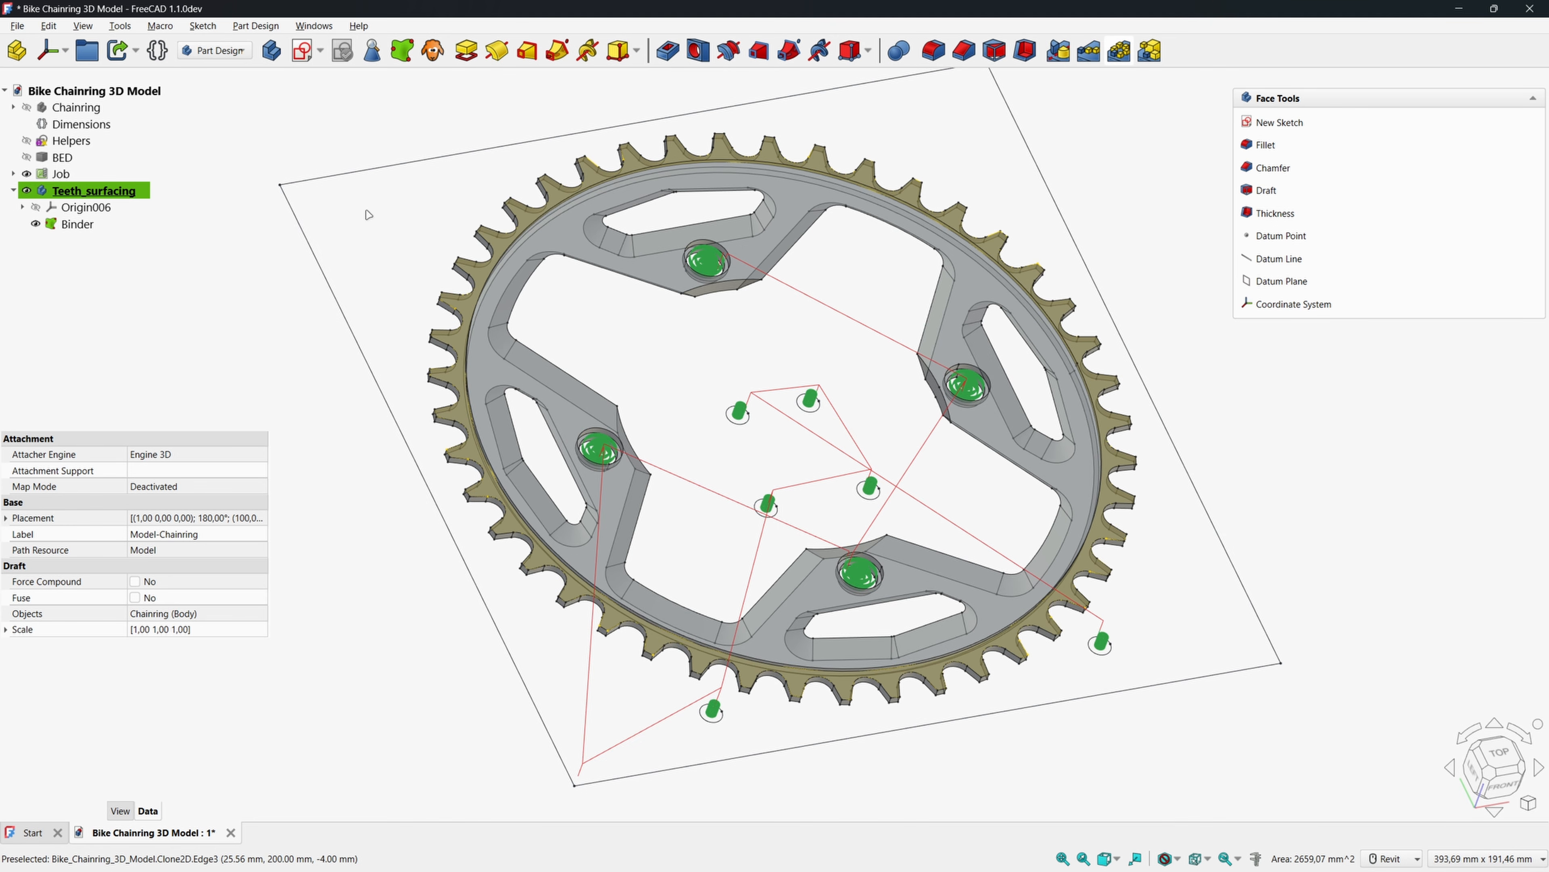
click(26, 174)
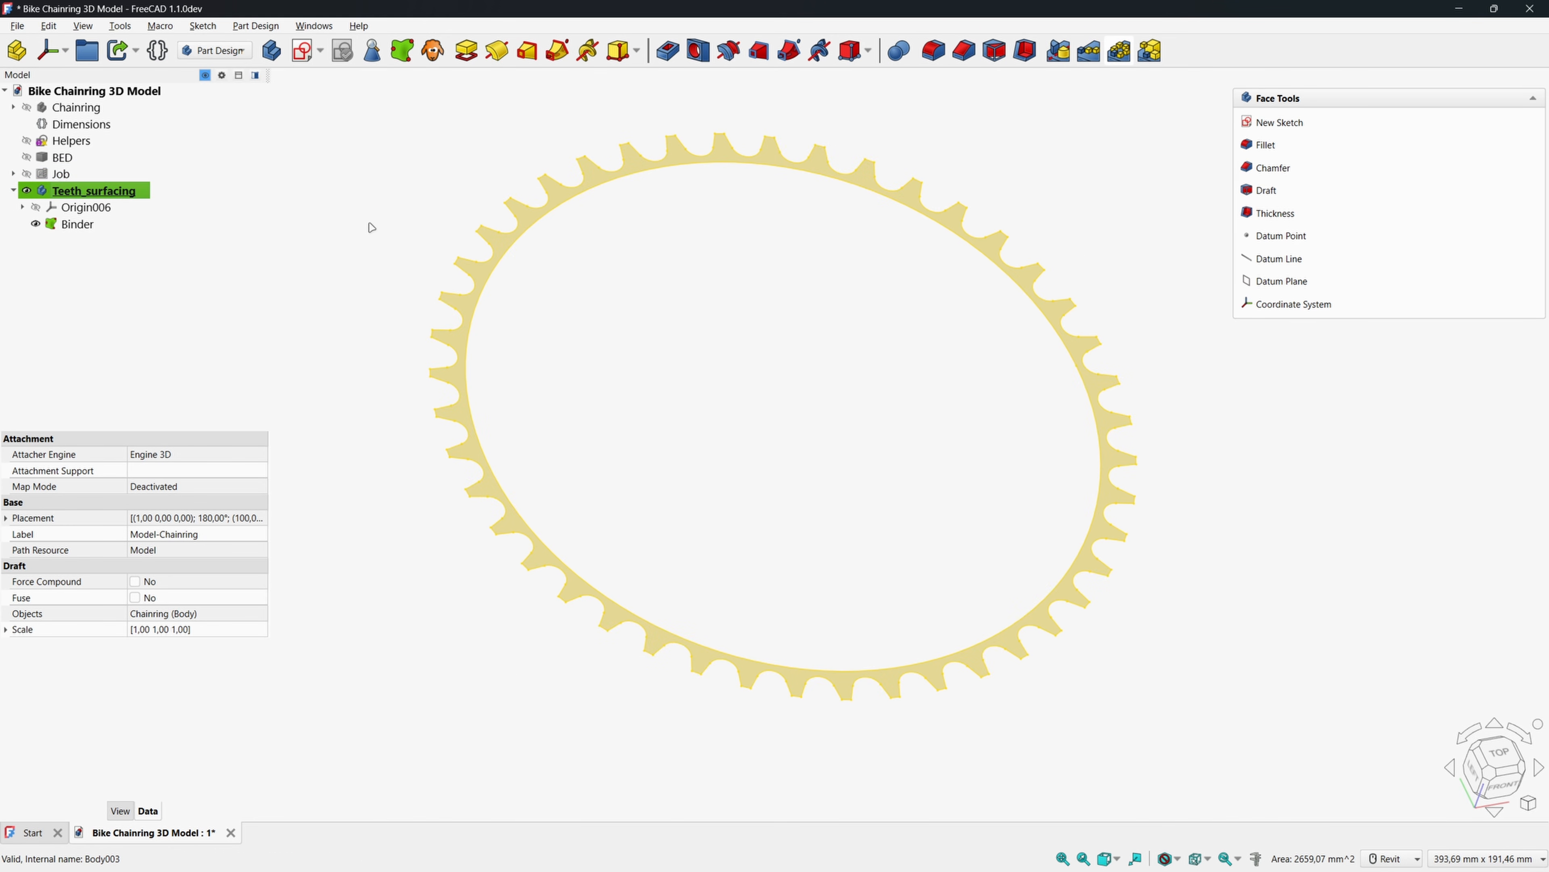
click(372, 227)
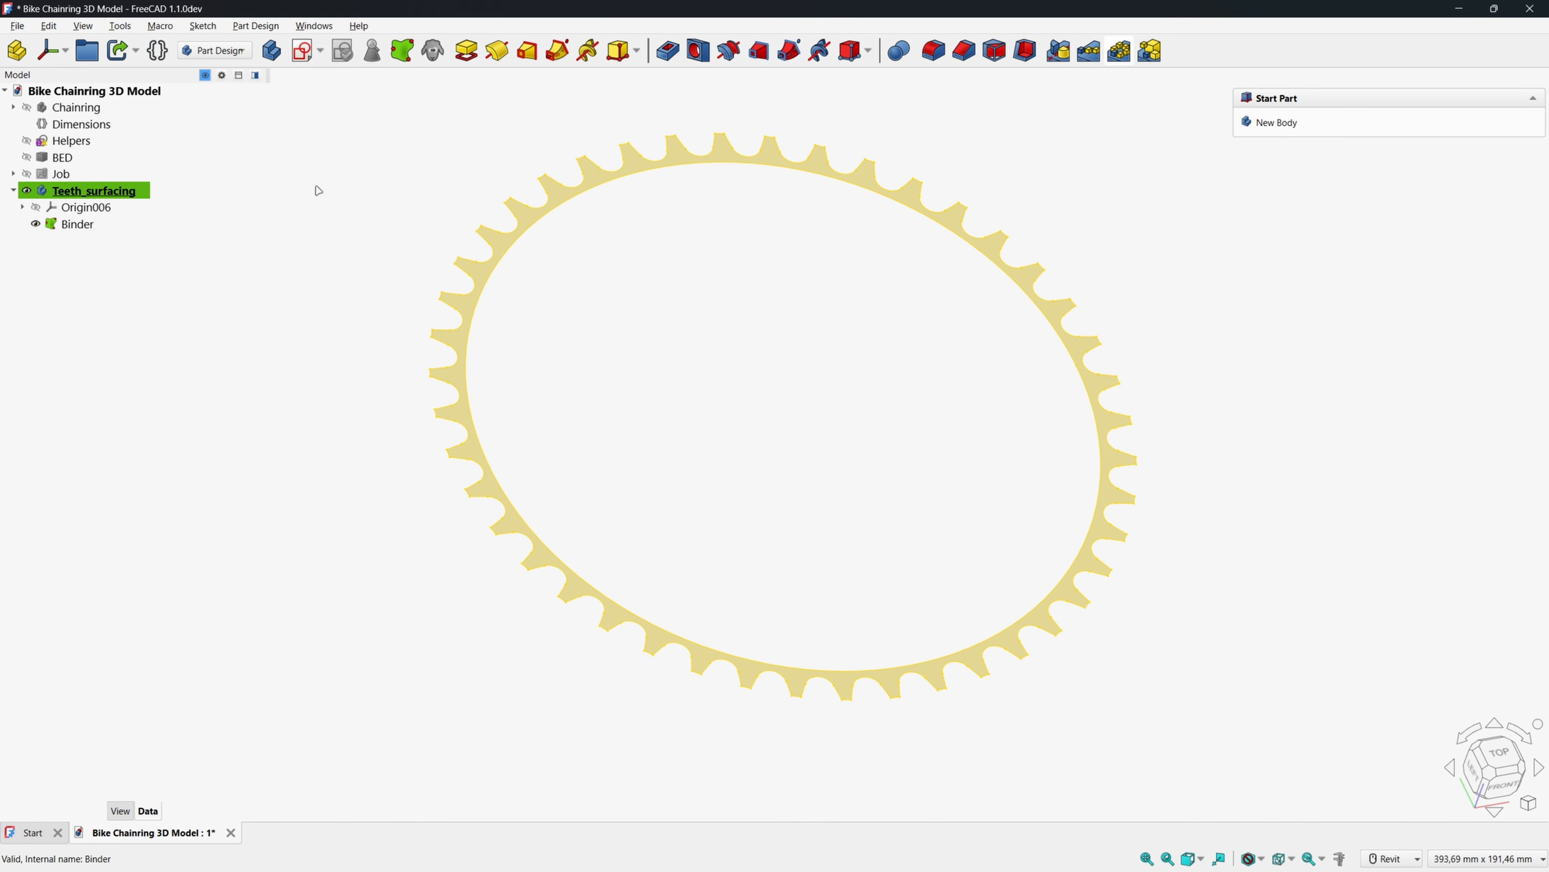
Create a sketch on the binder's teeth face and add its inner circular edge as external geometry.
click(449, 265)
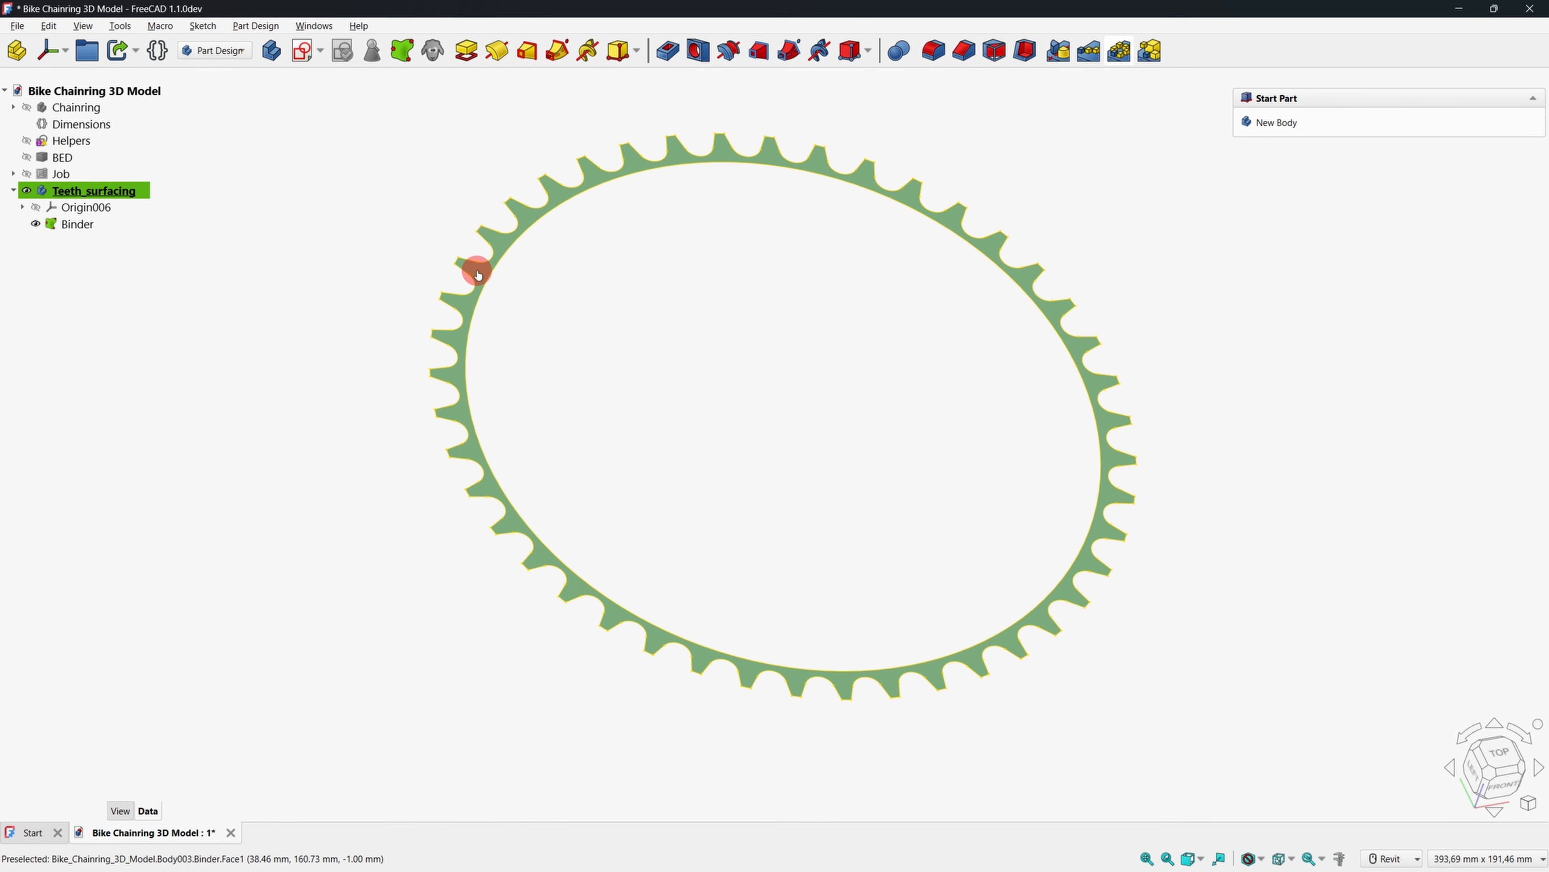
click(305, 54)
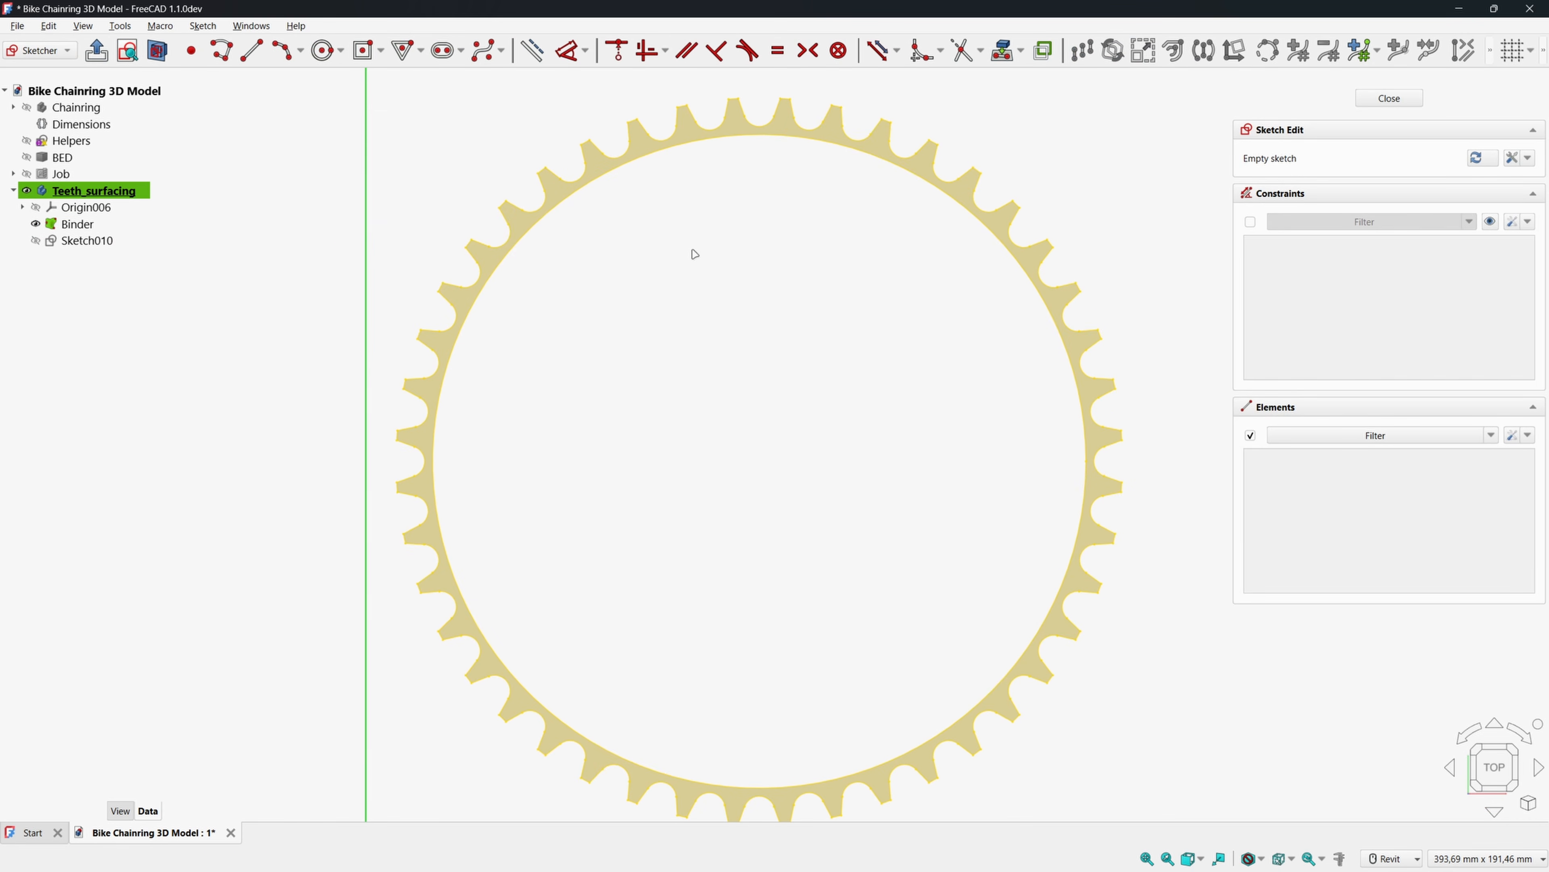
click(1007, 53)
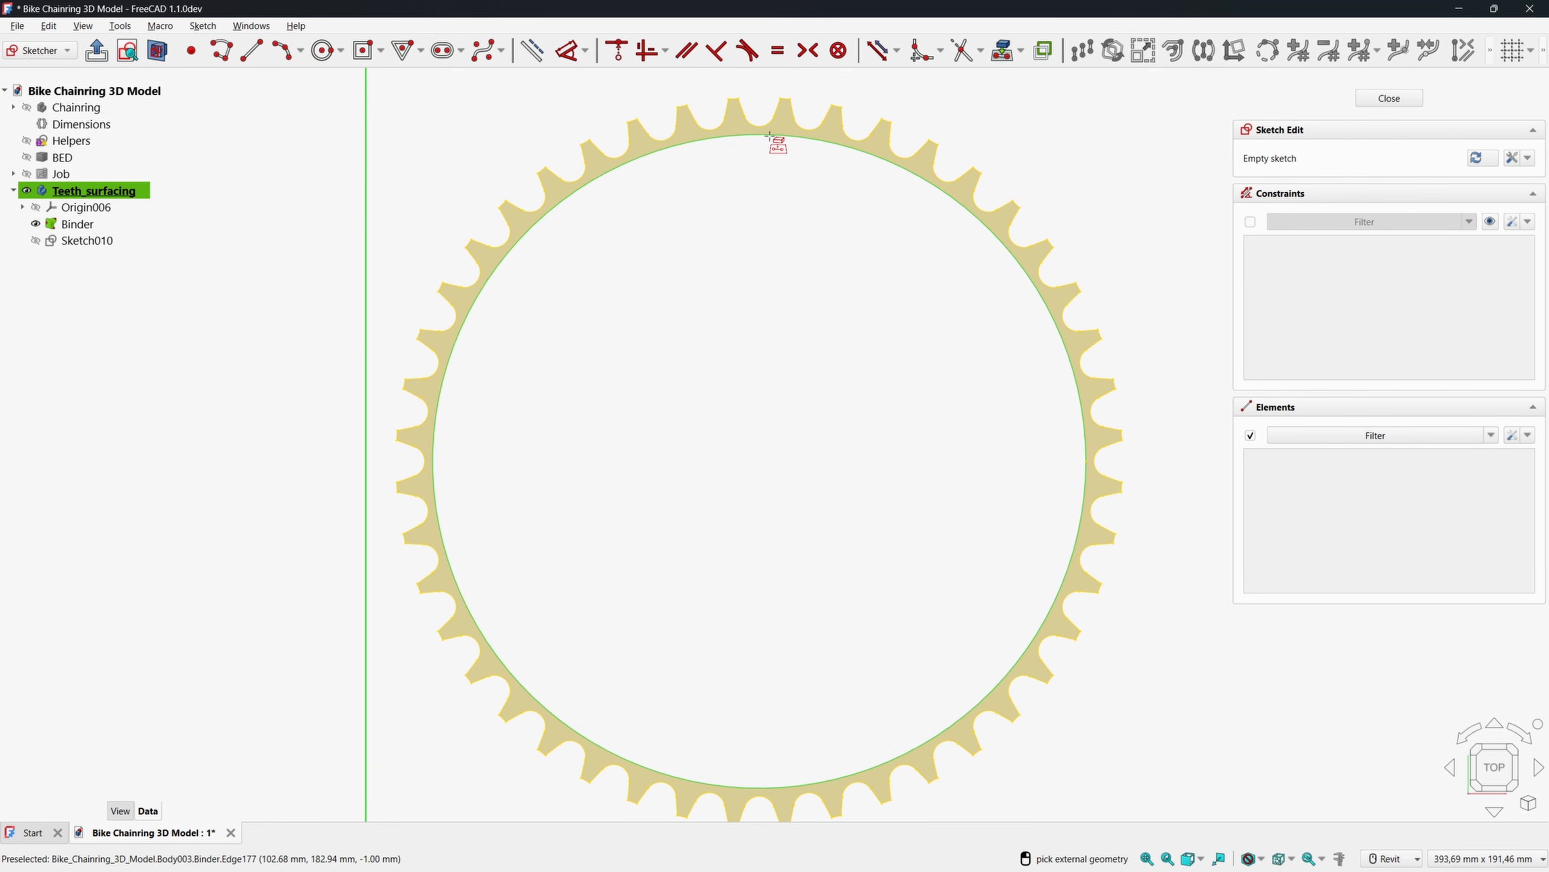
click(768, 135)
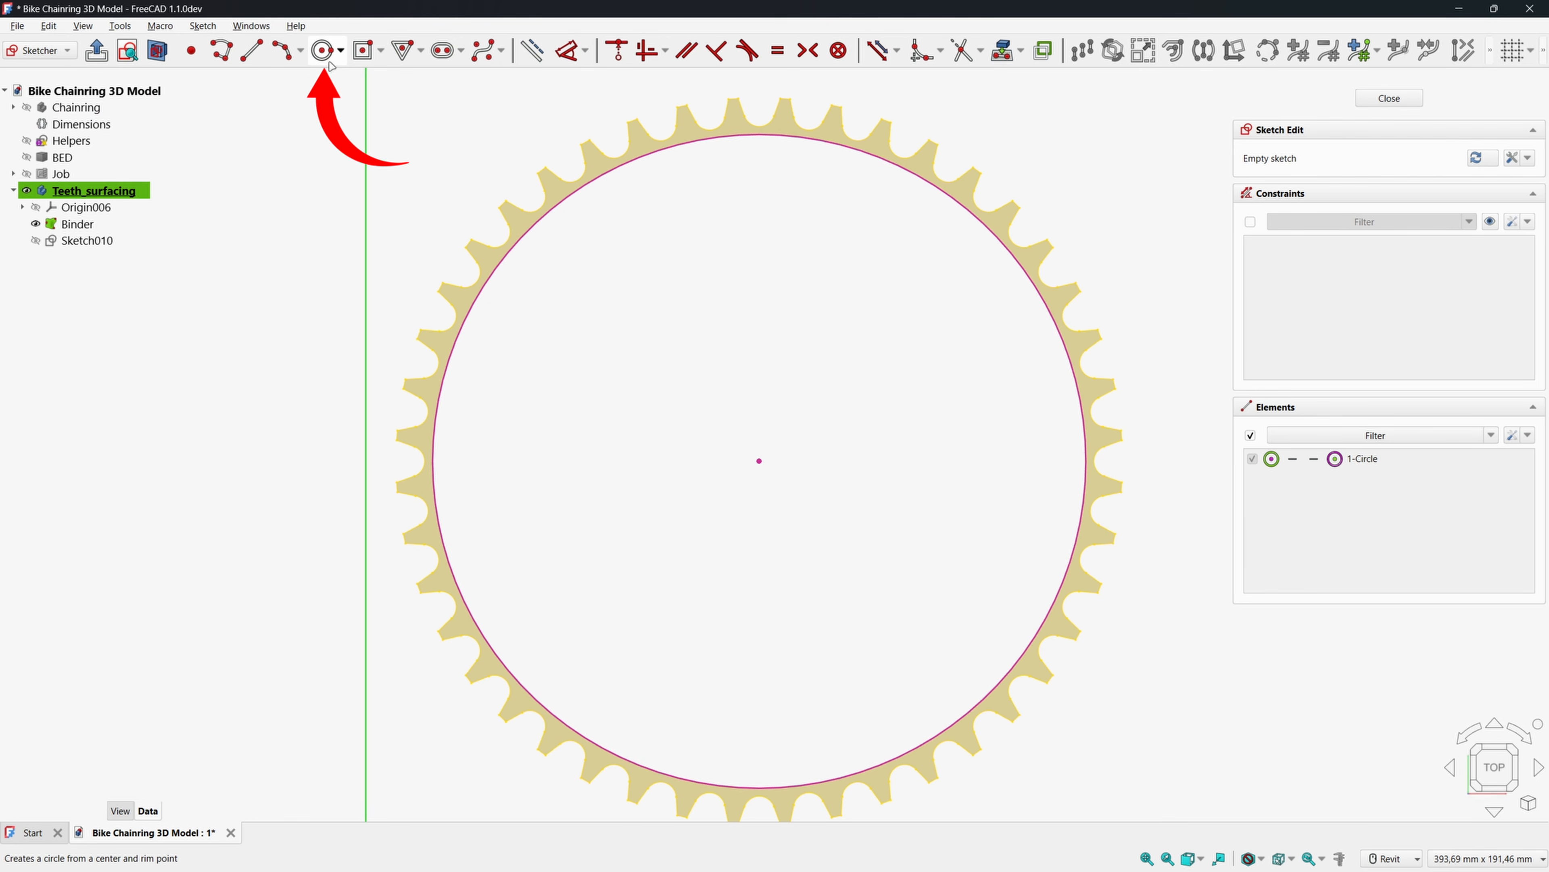
Sketch a circle about 207.5 mm in diameter around the teeth, centred on the external circle's centre.
click(323, 51)
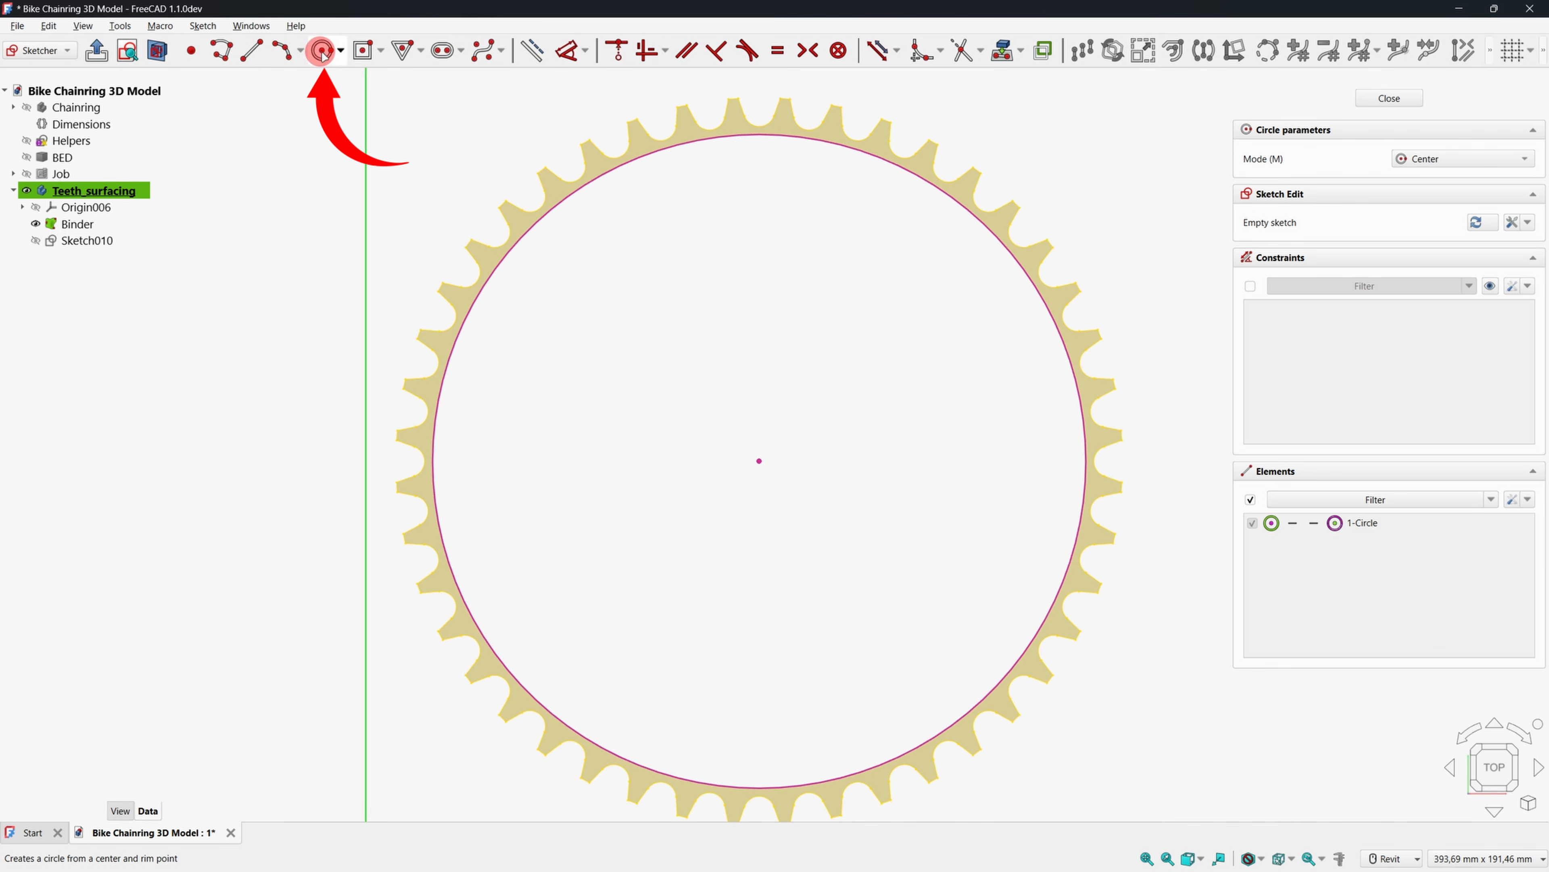
click(759, 461)
click(443, 193)
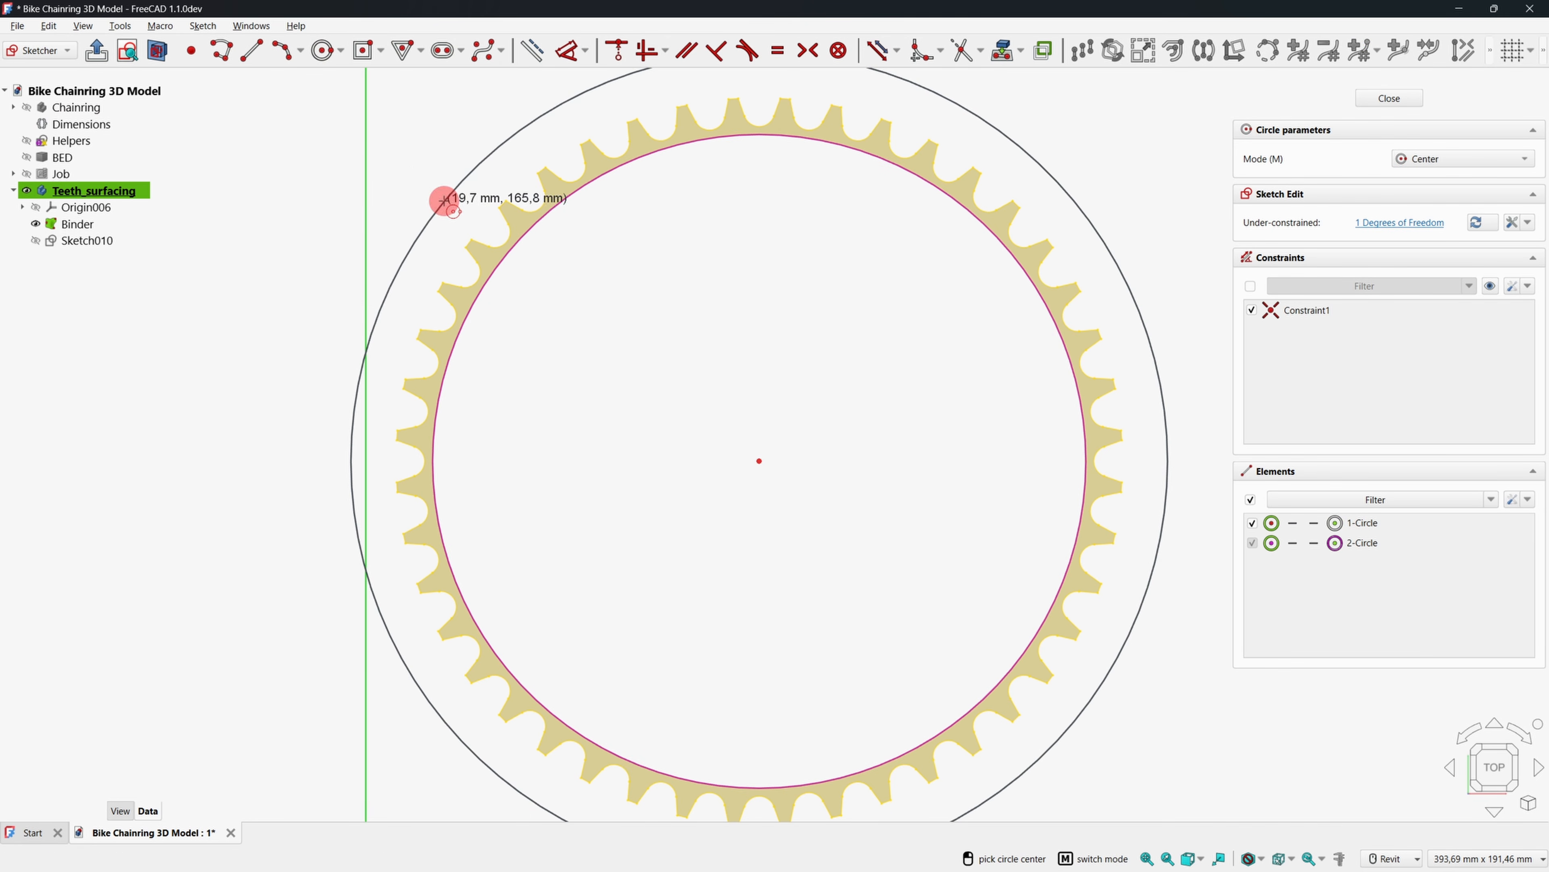
right_click(419, 164)
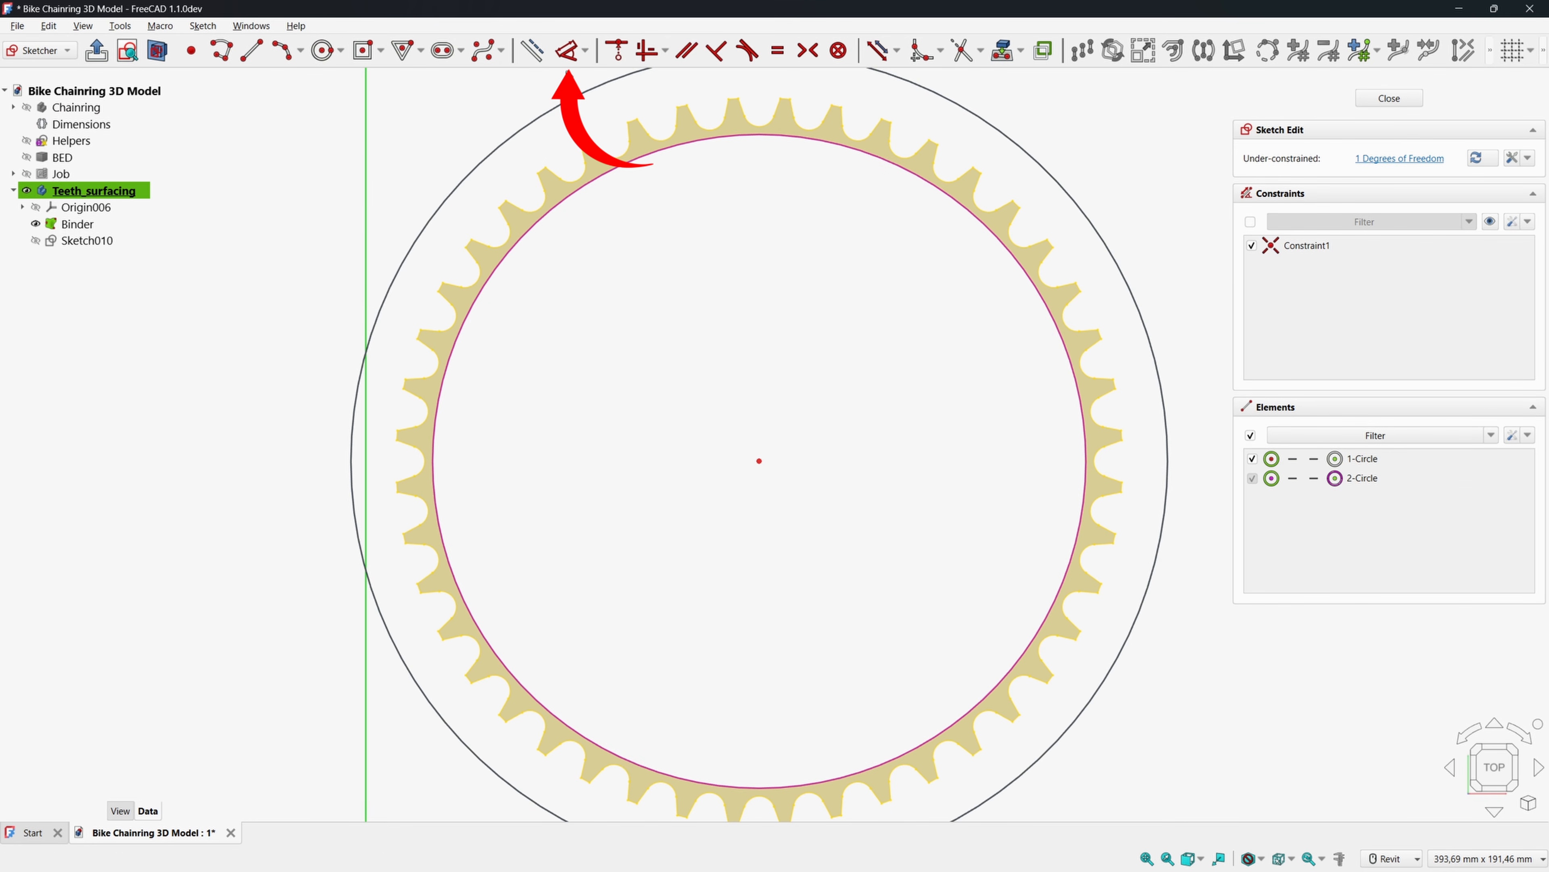
Dimension the outer circle's diameter with the expression <<Dimensions>>.Base_DiameterChainringChain+18mm and close the sketch.
click(567, 51)
click(490, 153)
click(613, 308)
click(769, 322)
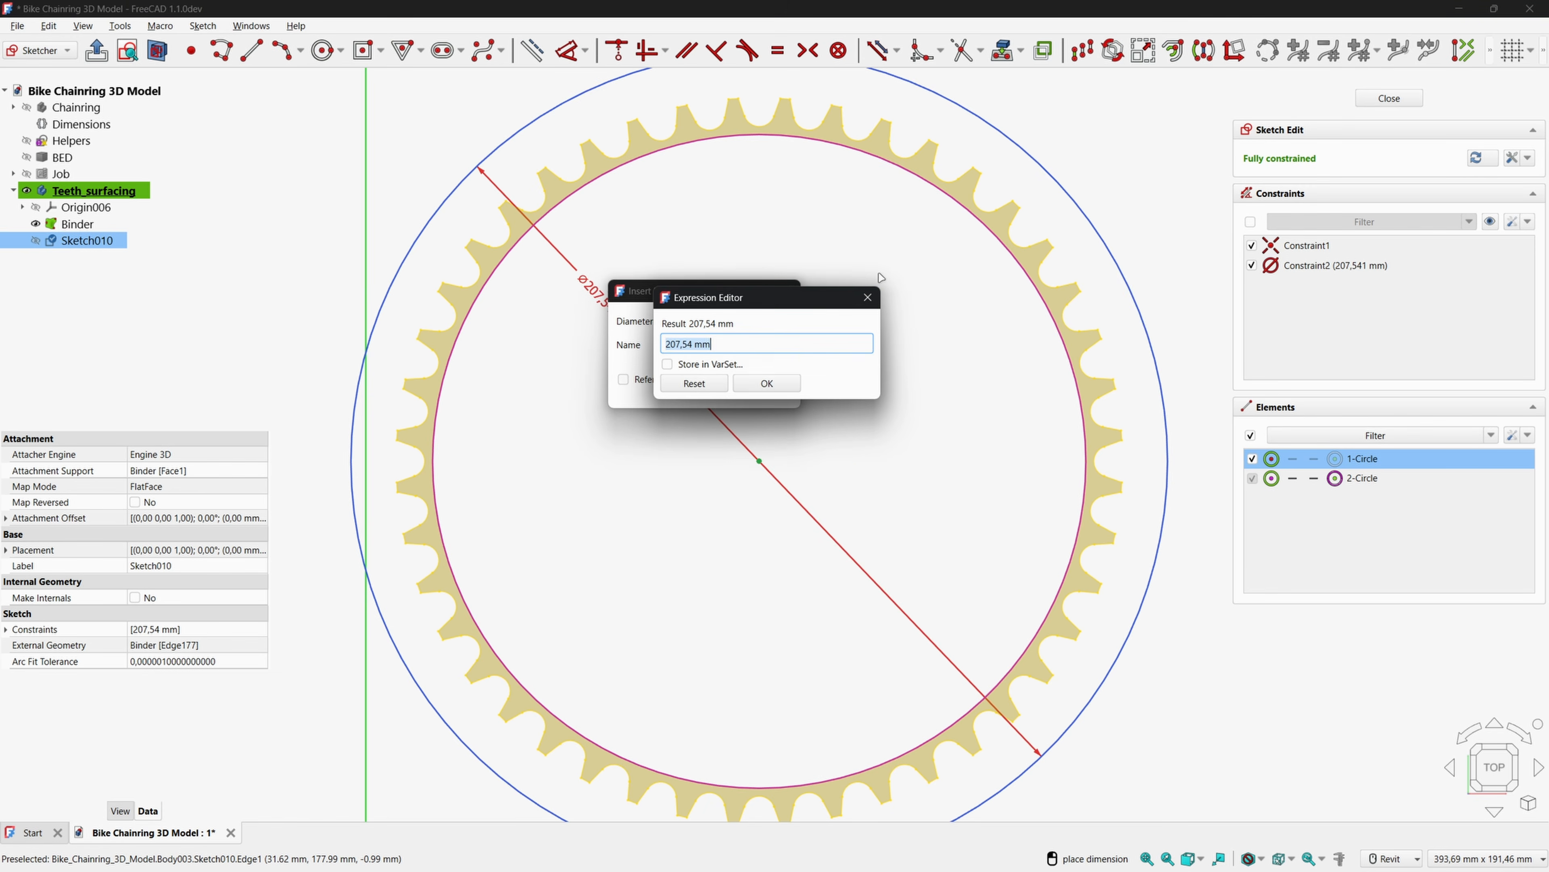
text(di)
key(Down)
key(Right)
text(di)
key(Down)
text(+)
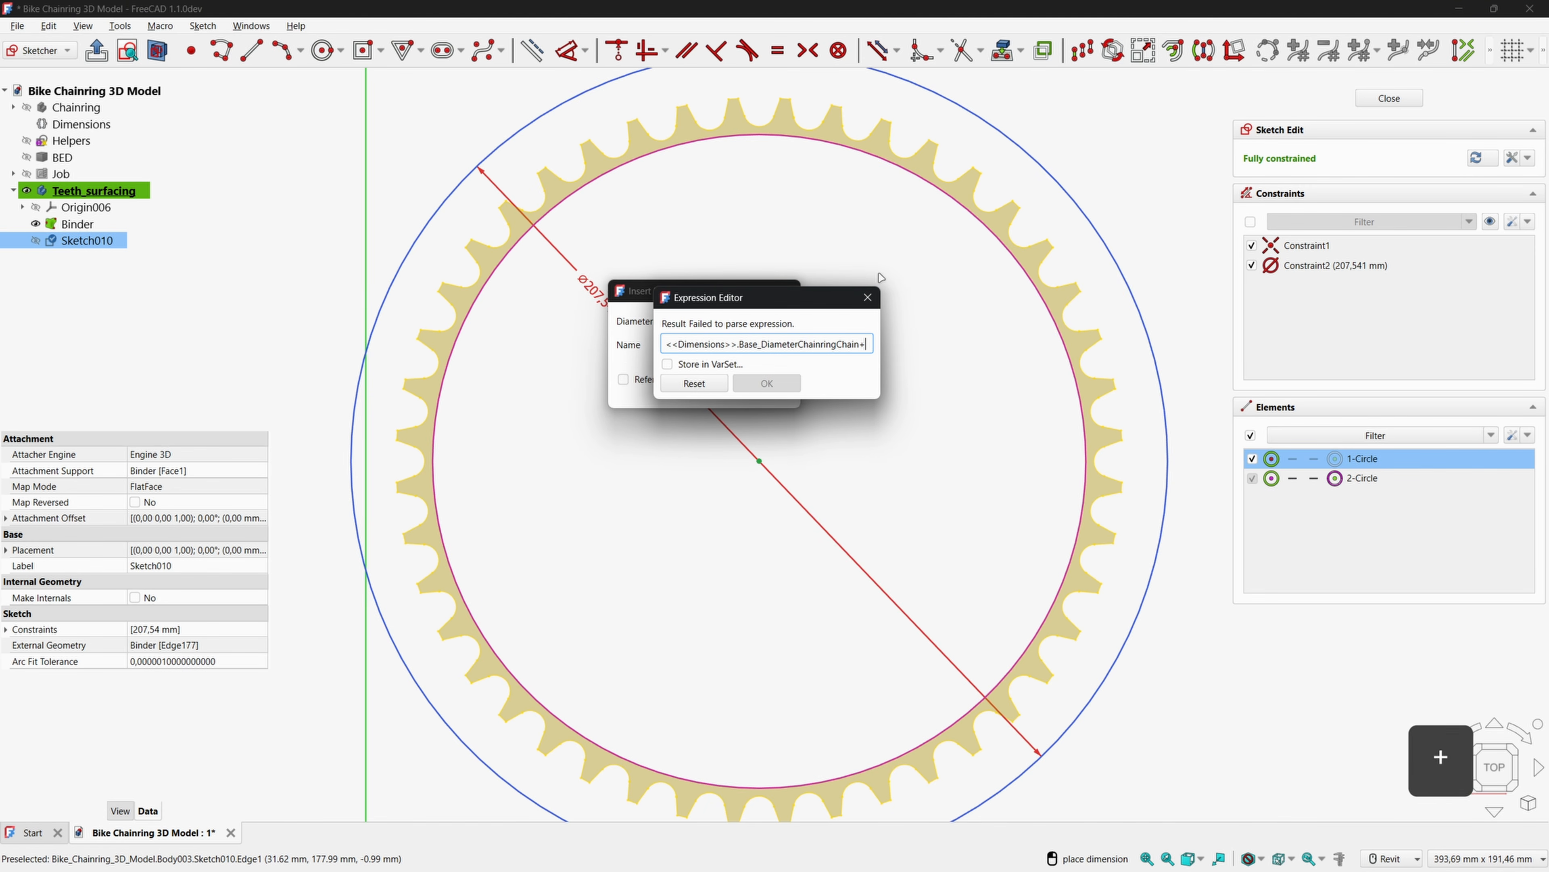
text(18)
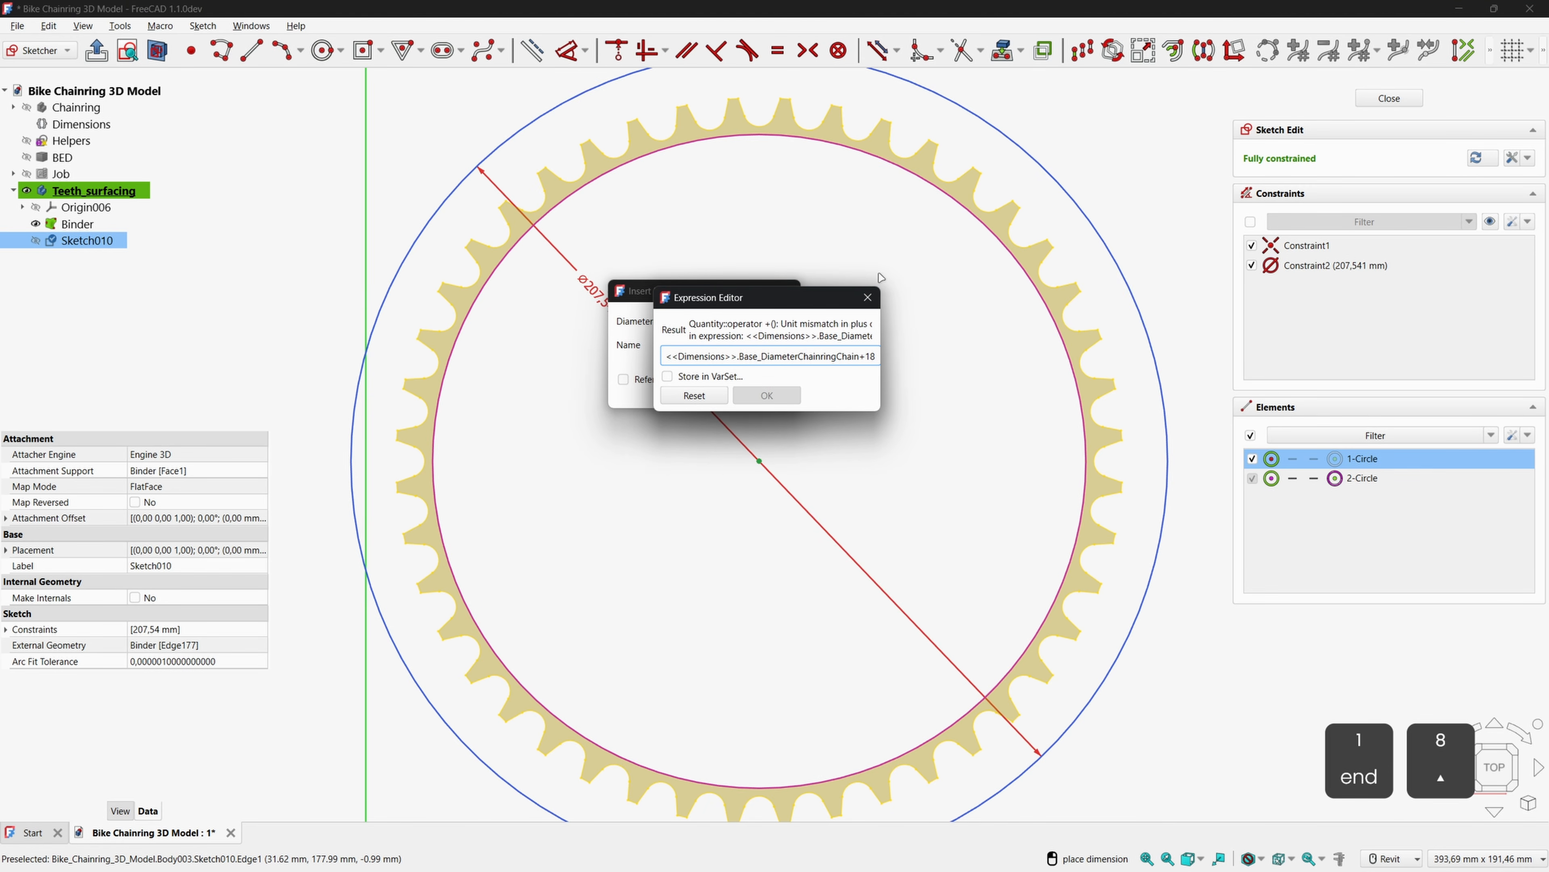
text(mm)
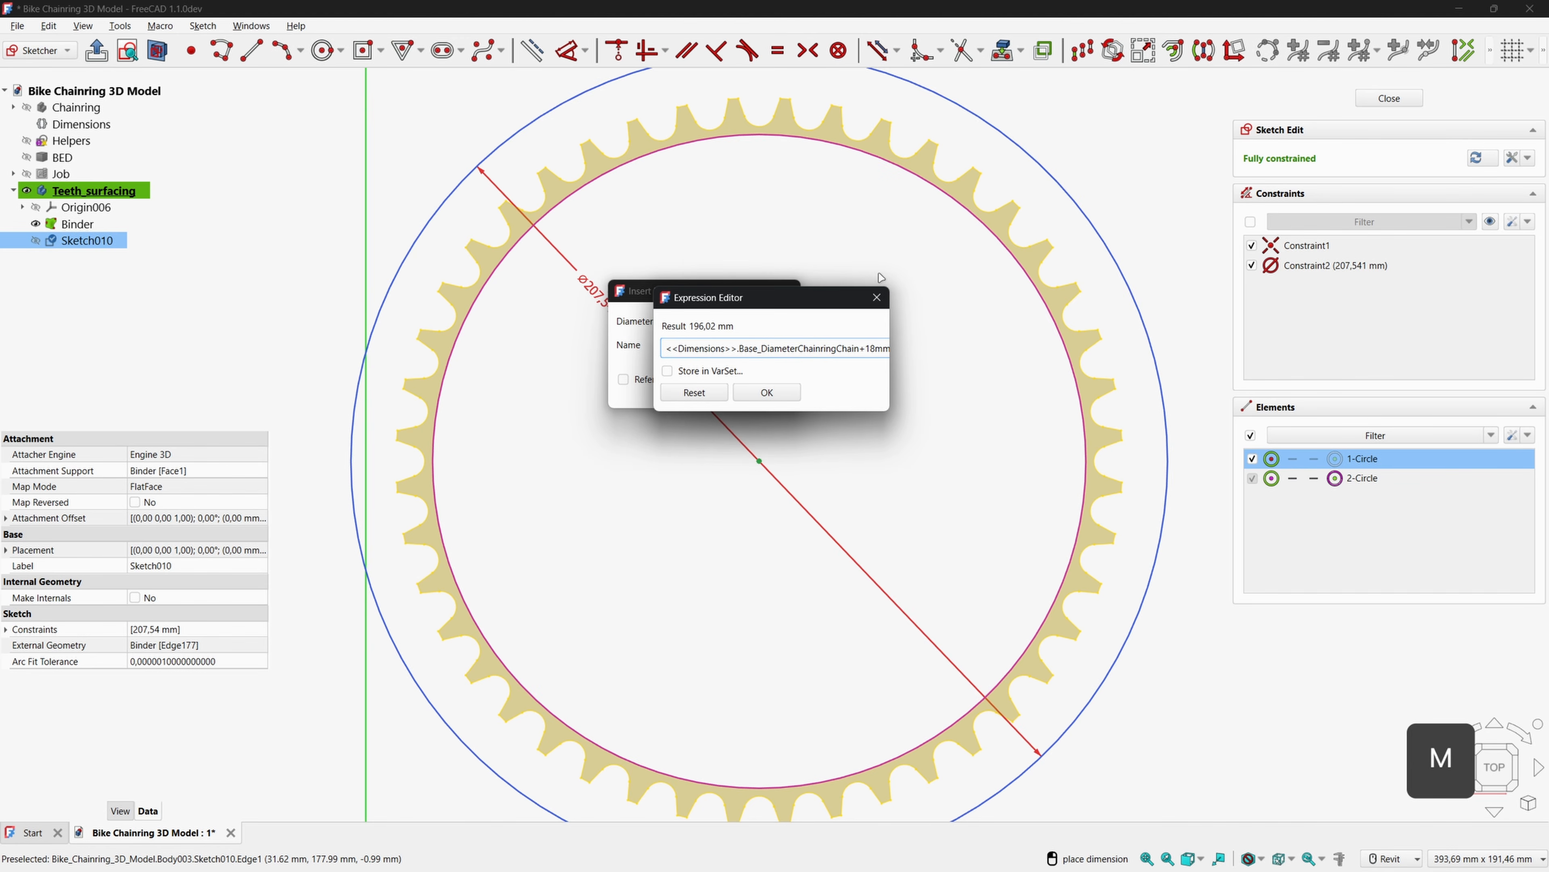
key(Return)
key(Return)
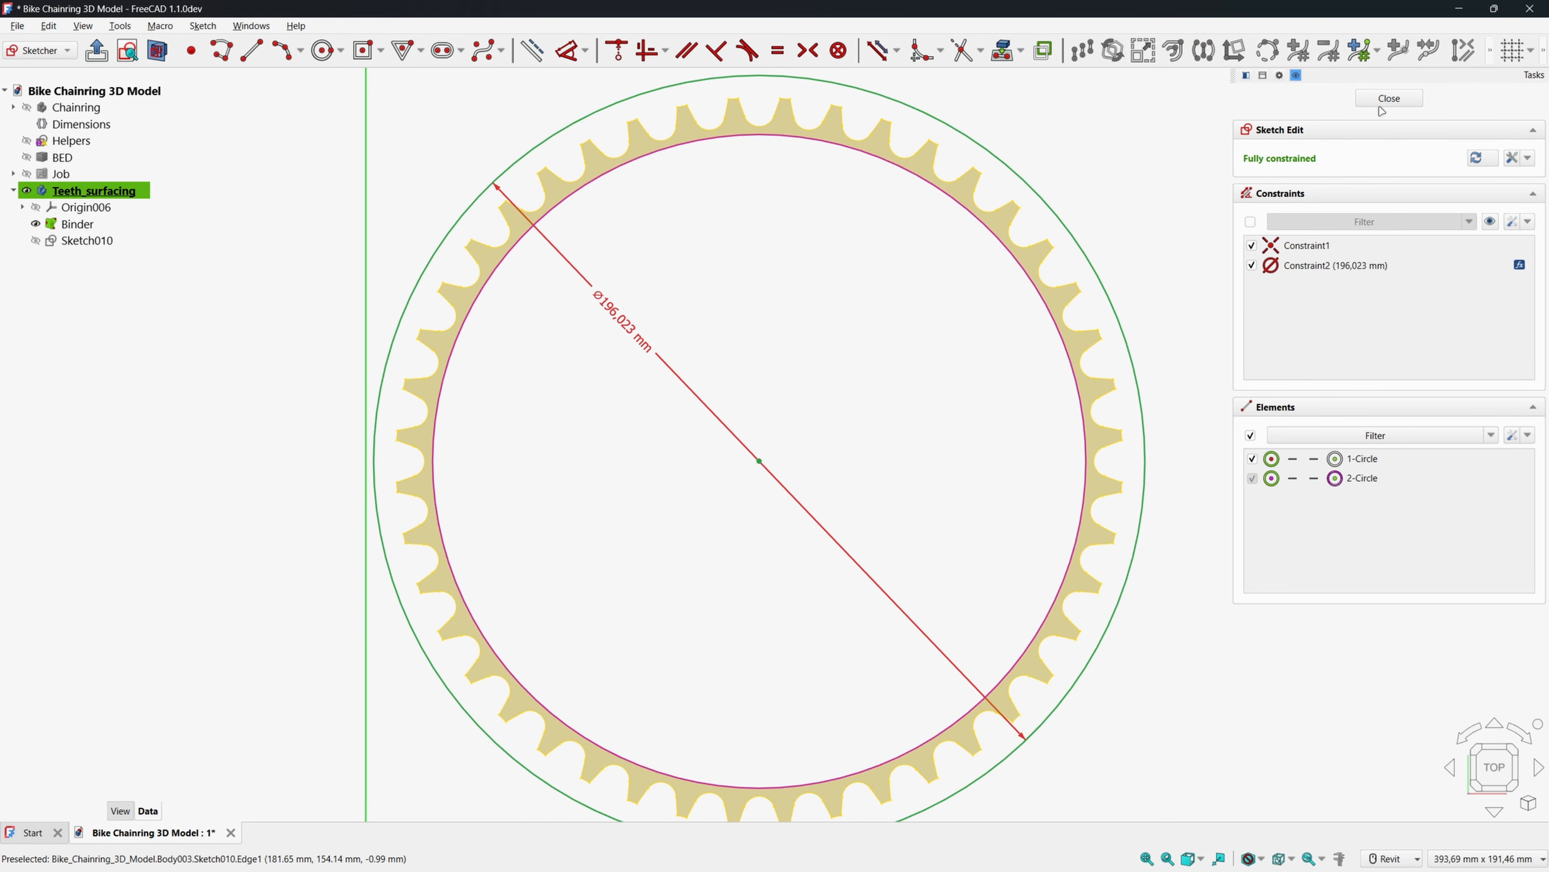
click(1382, 105)
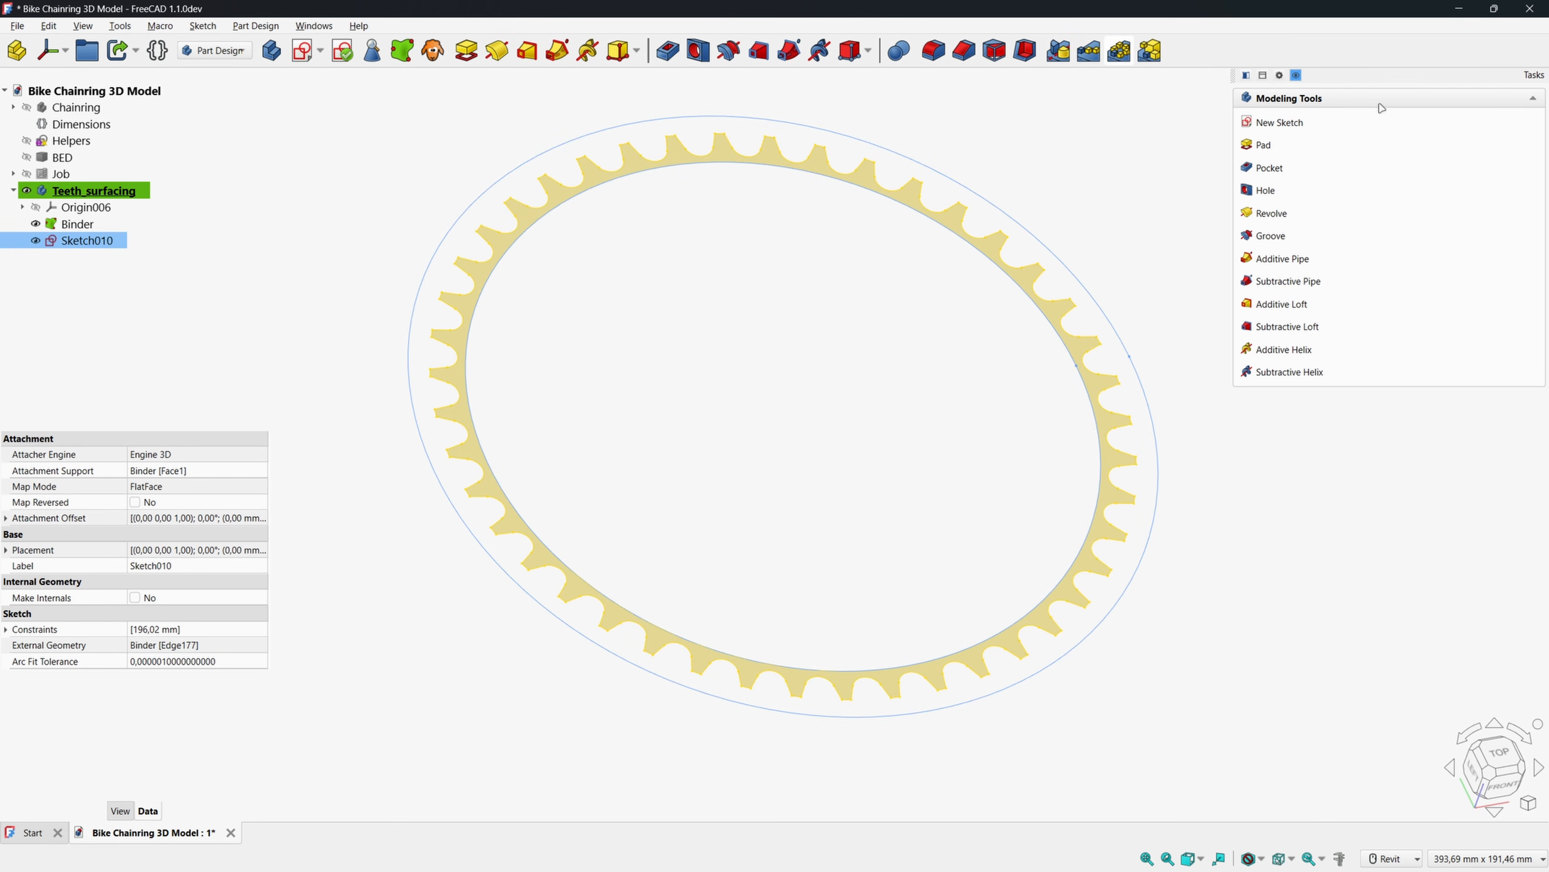
Pad the ring sketch 3 mm in the reversed direction.
click(466, 50)
click(1252, 266)
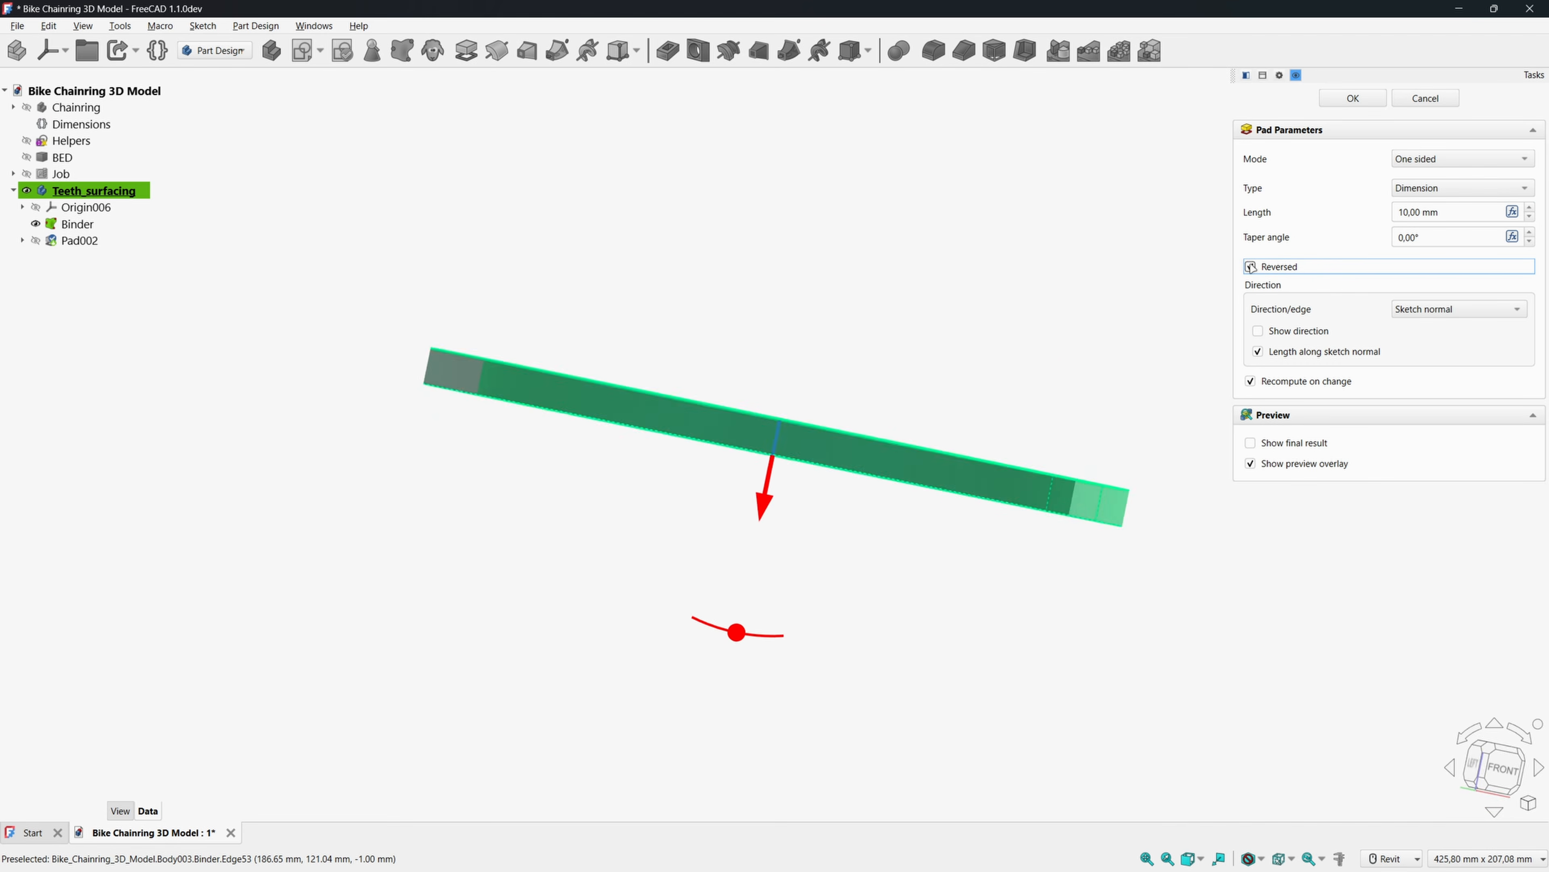
drag(1448, 211, 1353, 206)
text(3mm)
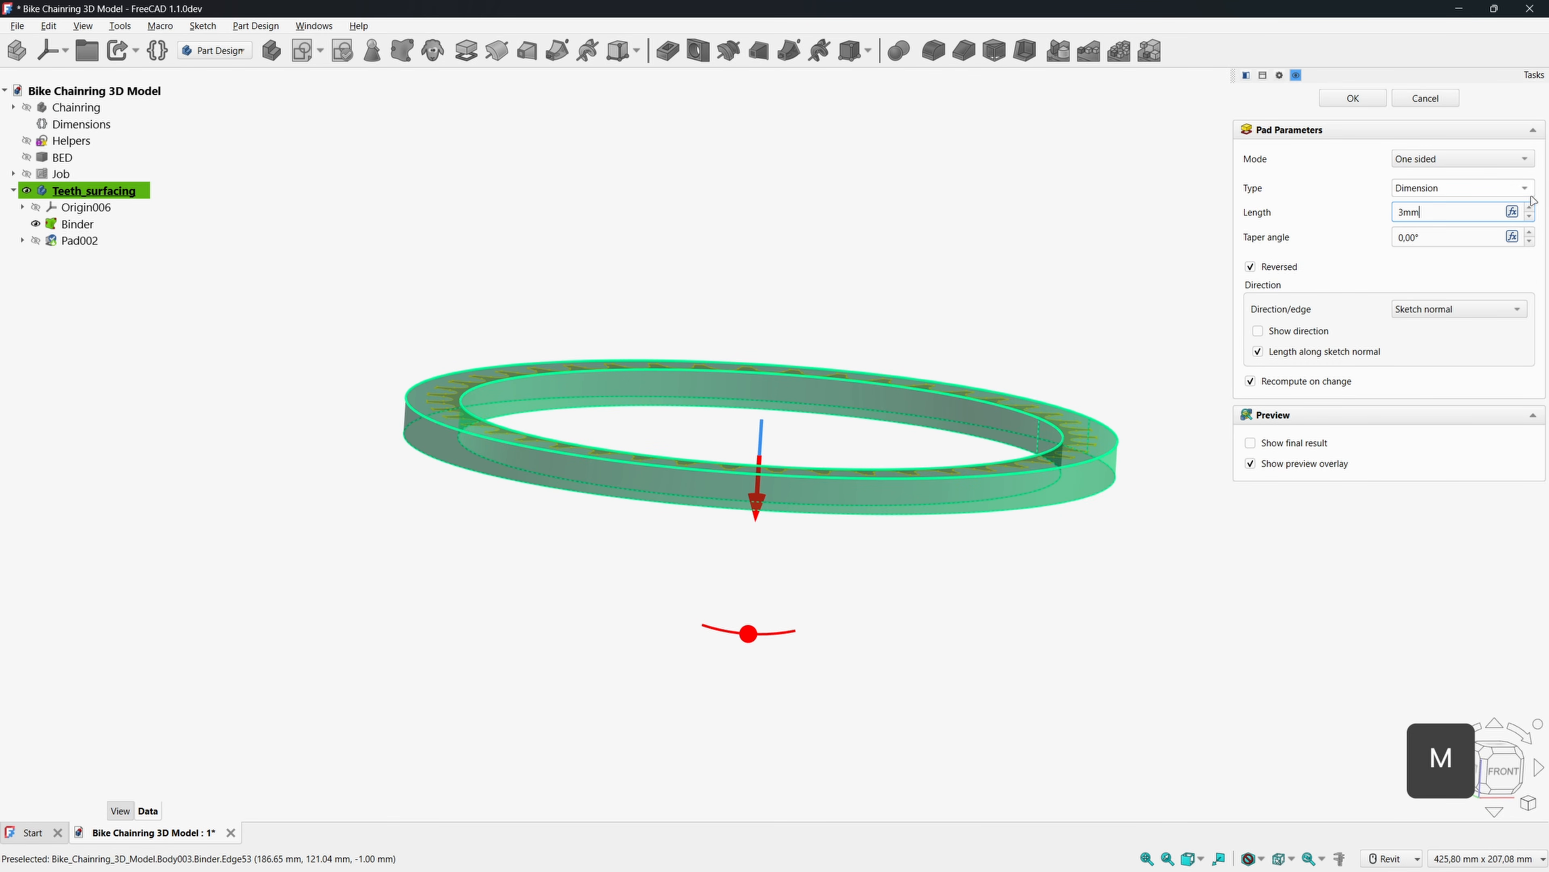
key(Return)
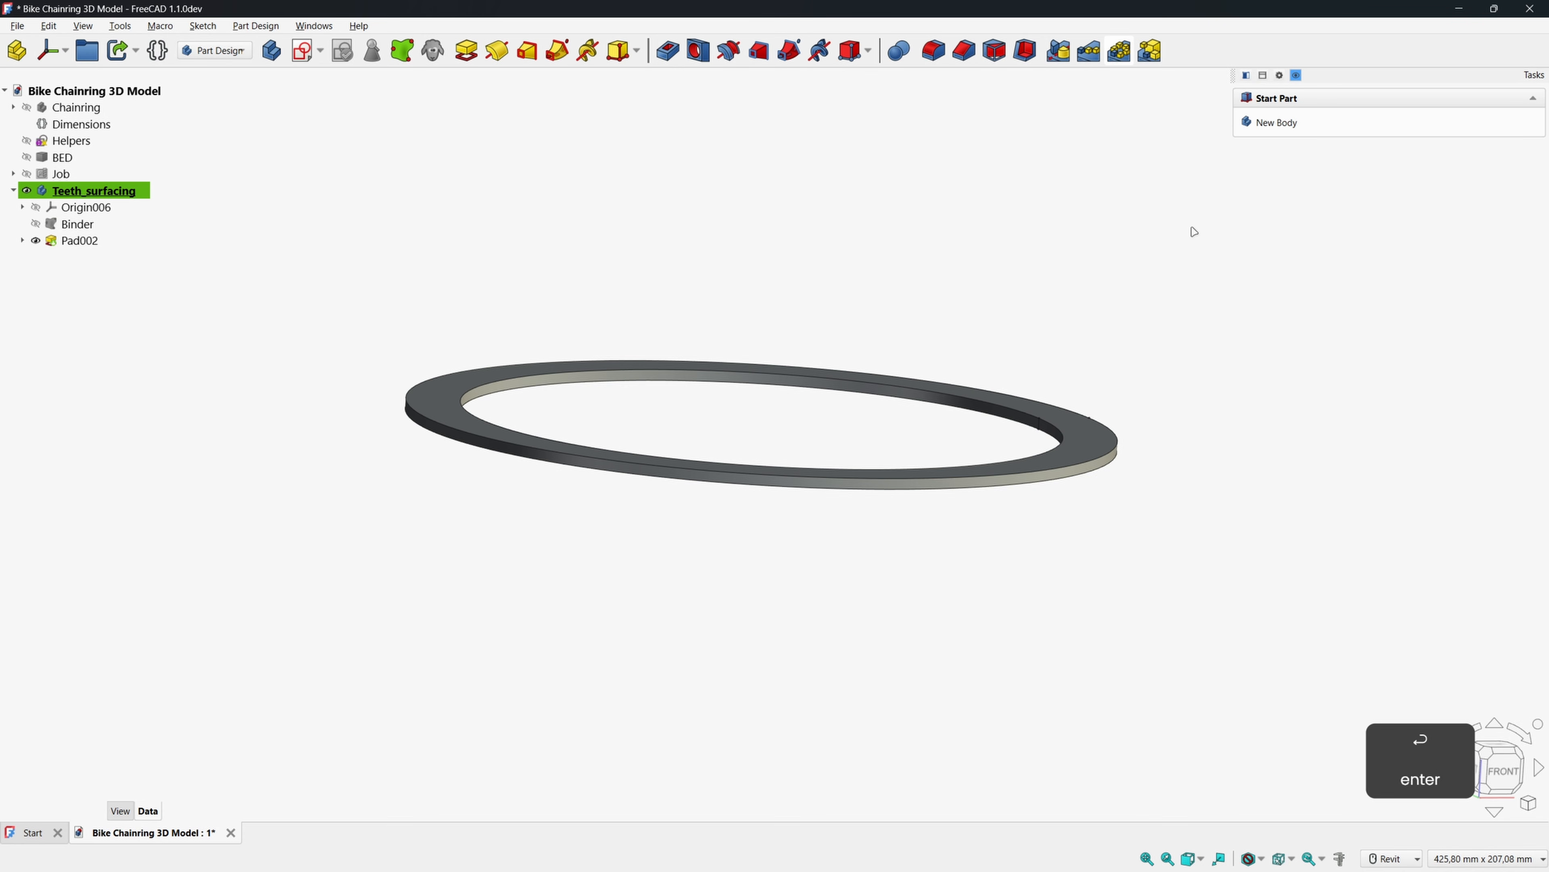
Create a new group in the model tree and rename it Models.
click(165, 159)
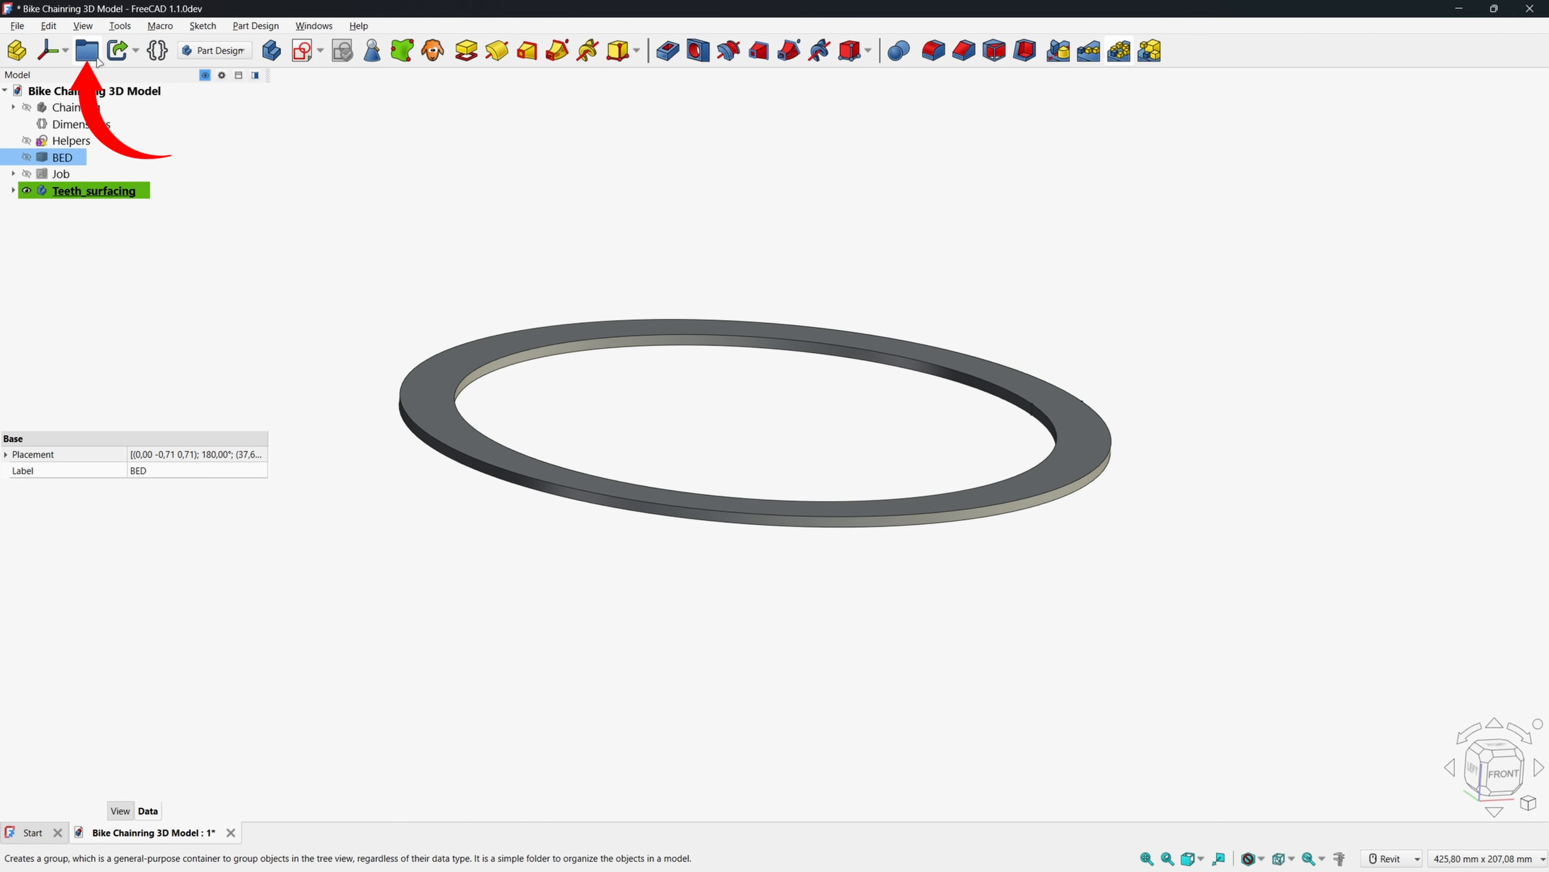
click(87, 51)
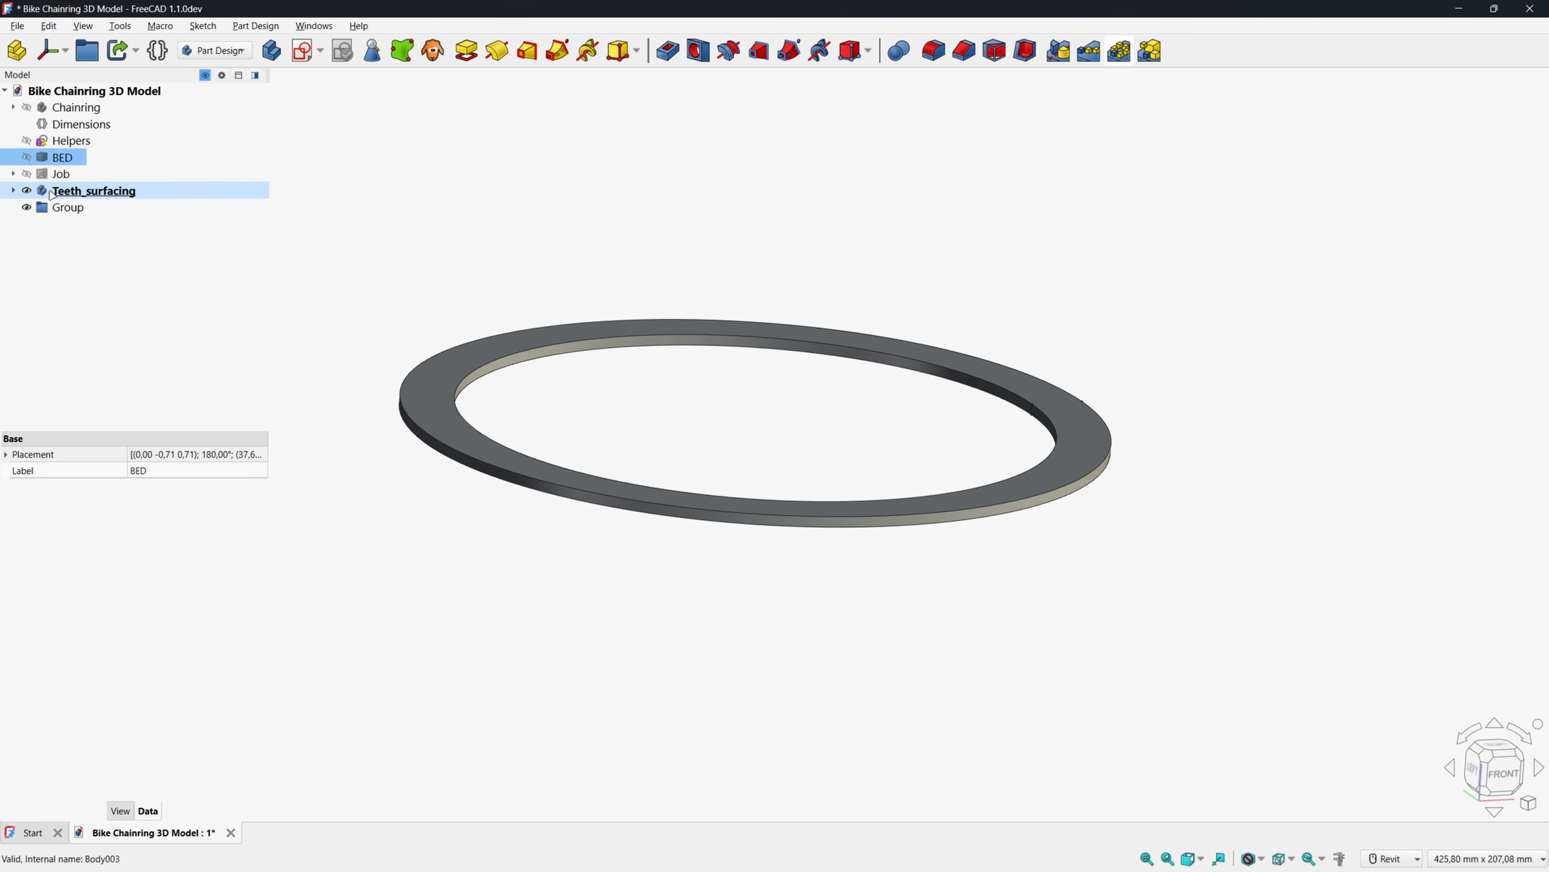
click(66, 207)
key(F2)
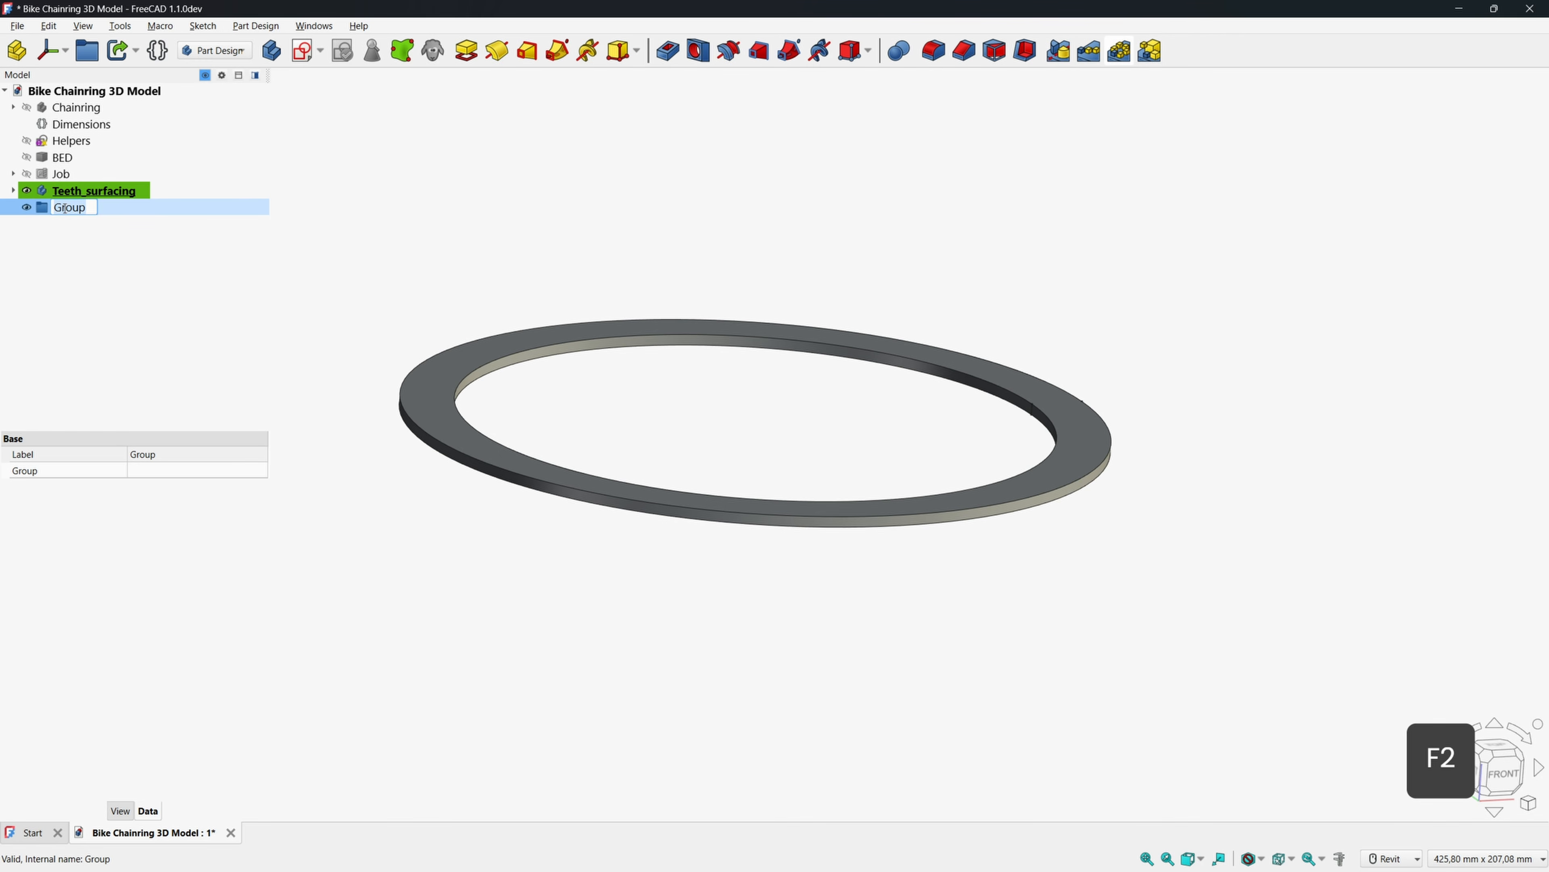
text(Models)
key(Return)
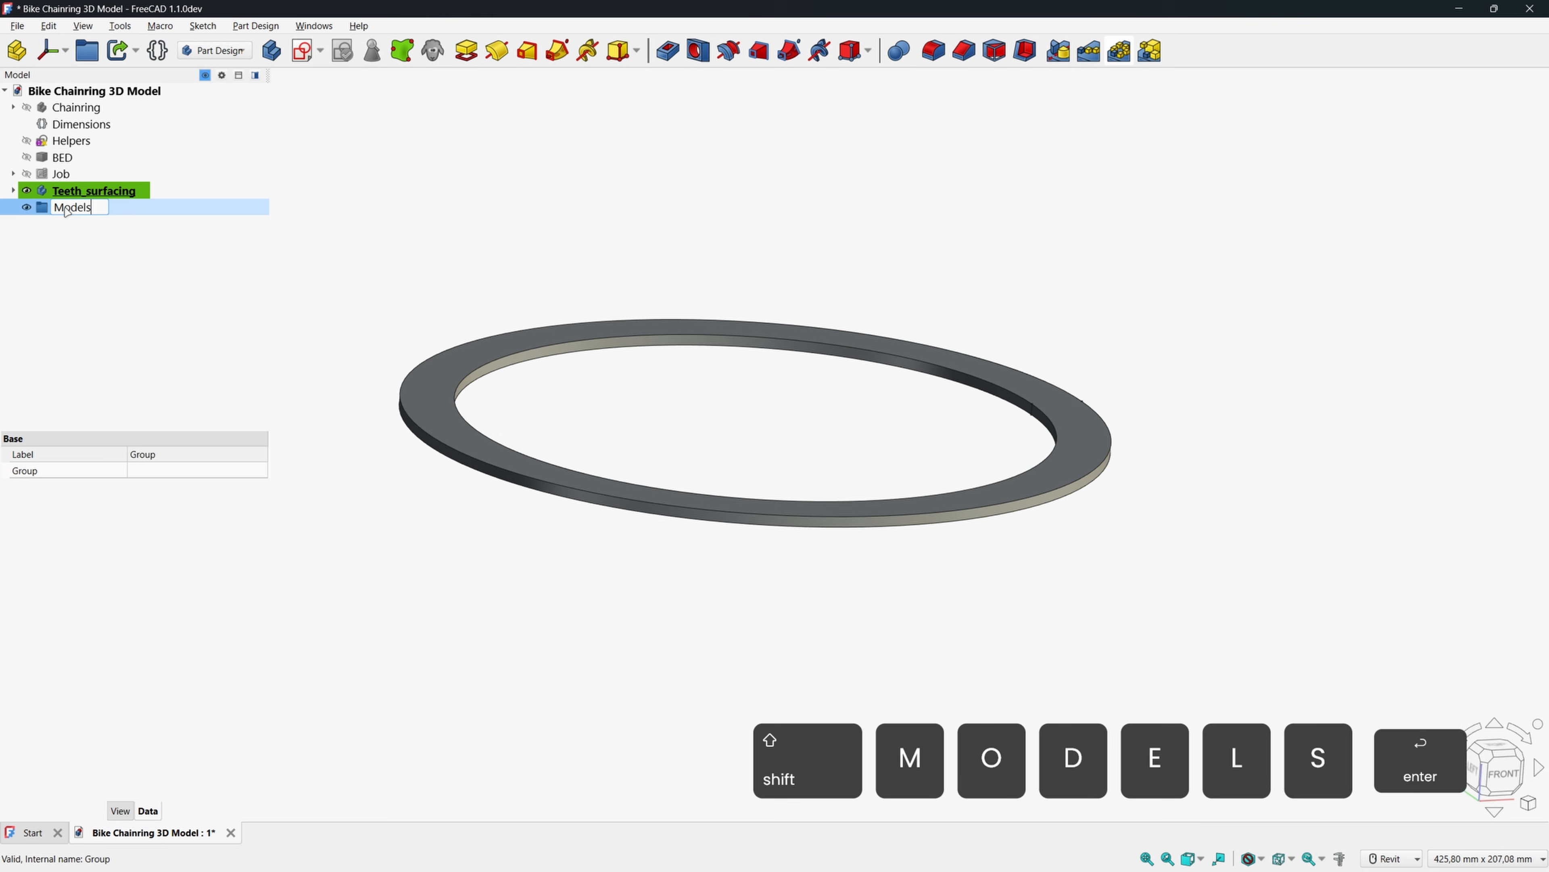
Move Chainring, Helpers, BED and Teeth_surfacing into the Models group, then hide that group and show the Job.
drag(74, 107, 122, 193)
drag(72, 127, 113, 111)
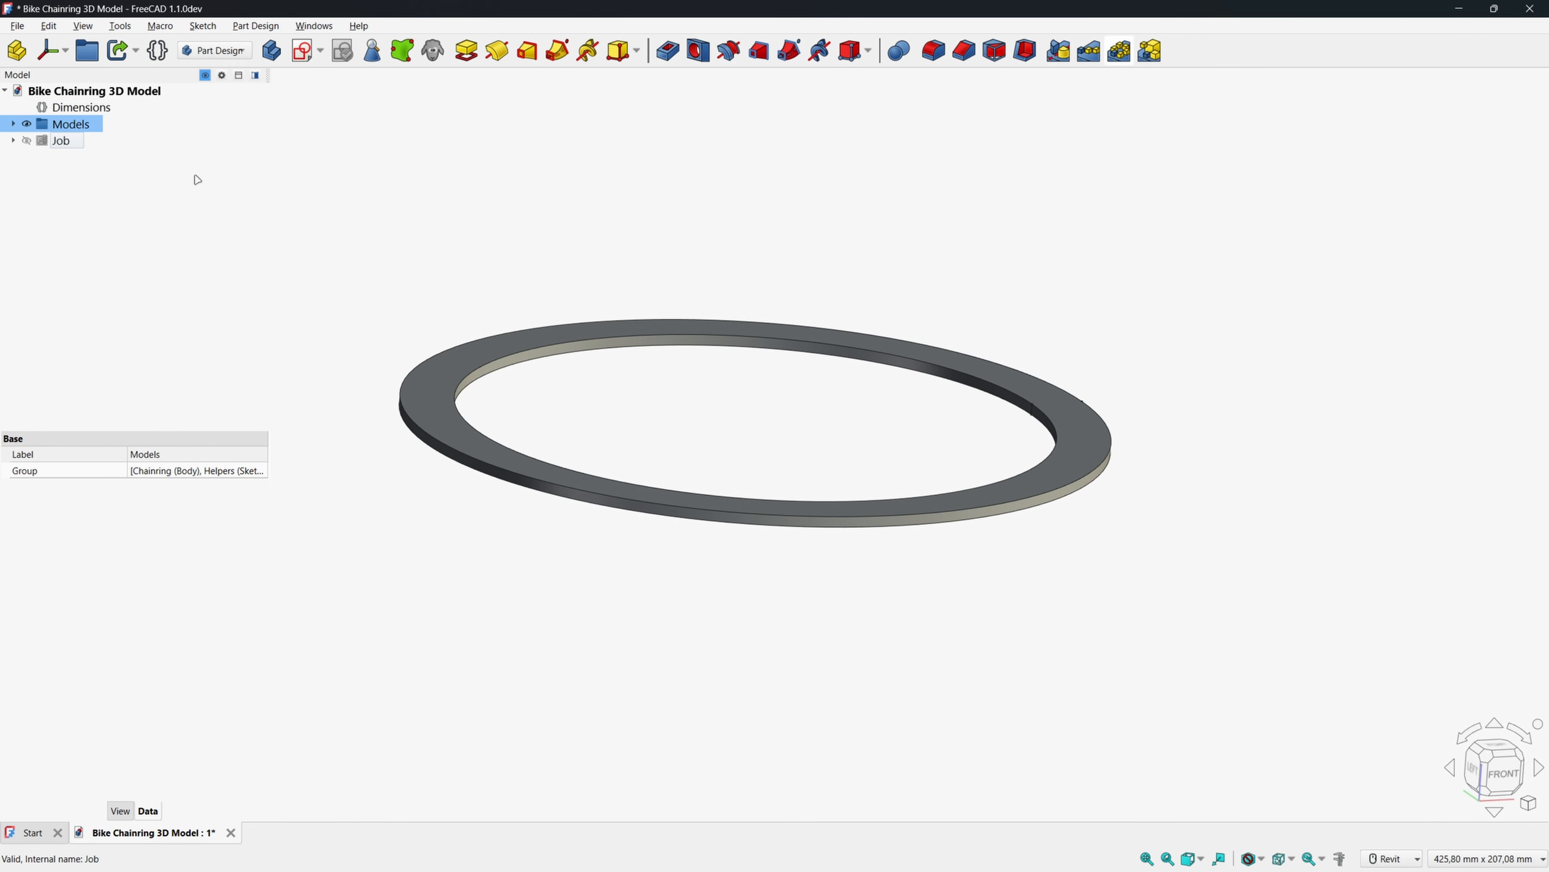
click(120, 198)
click(27, 124)
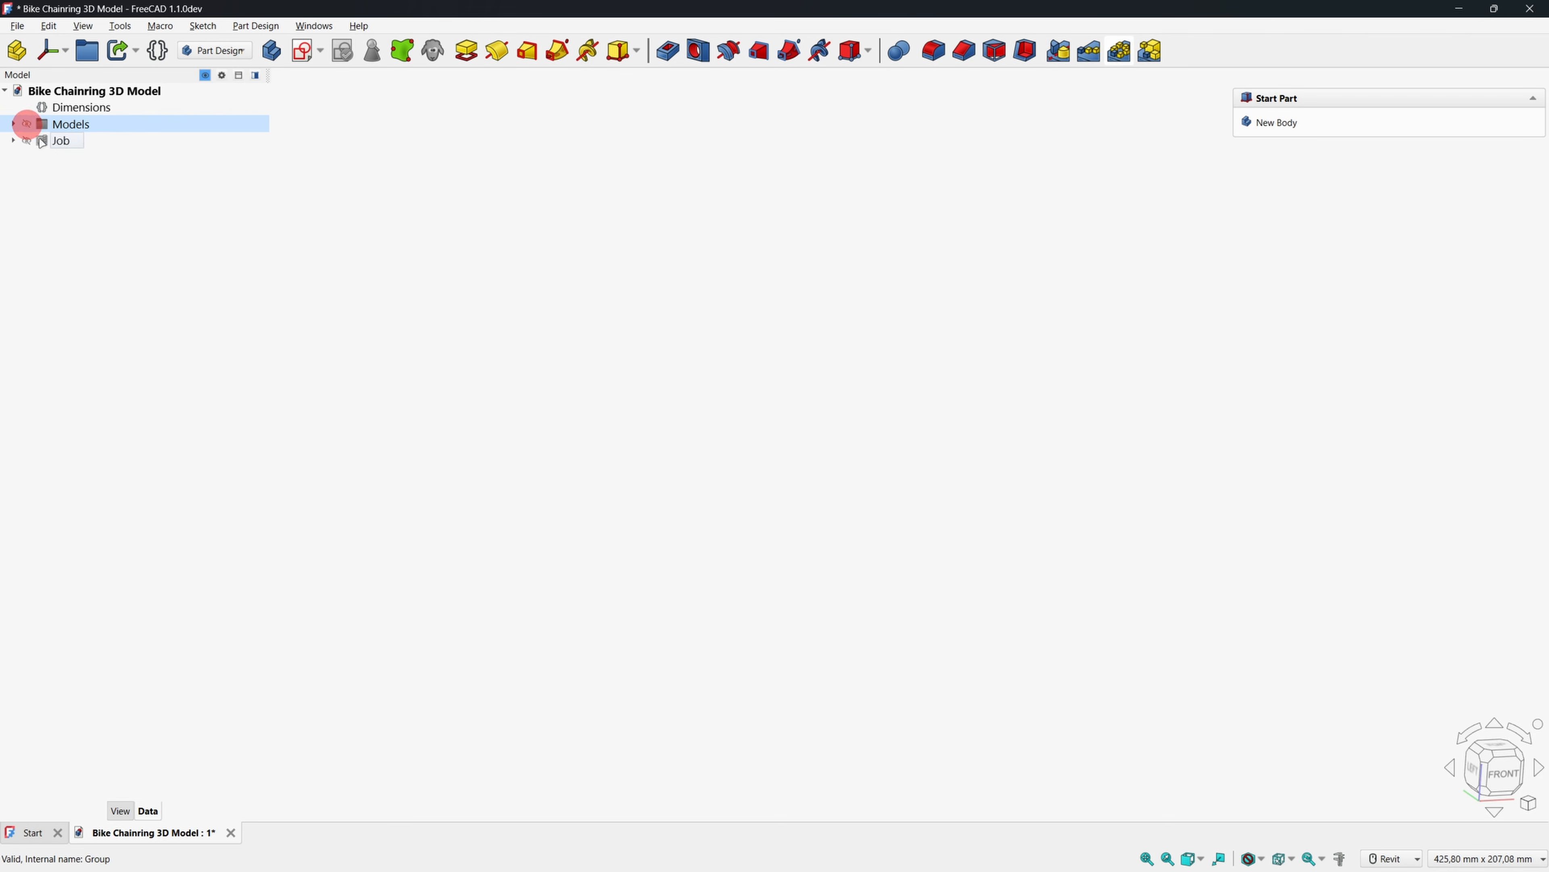
click(27, 140)
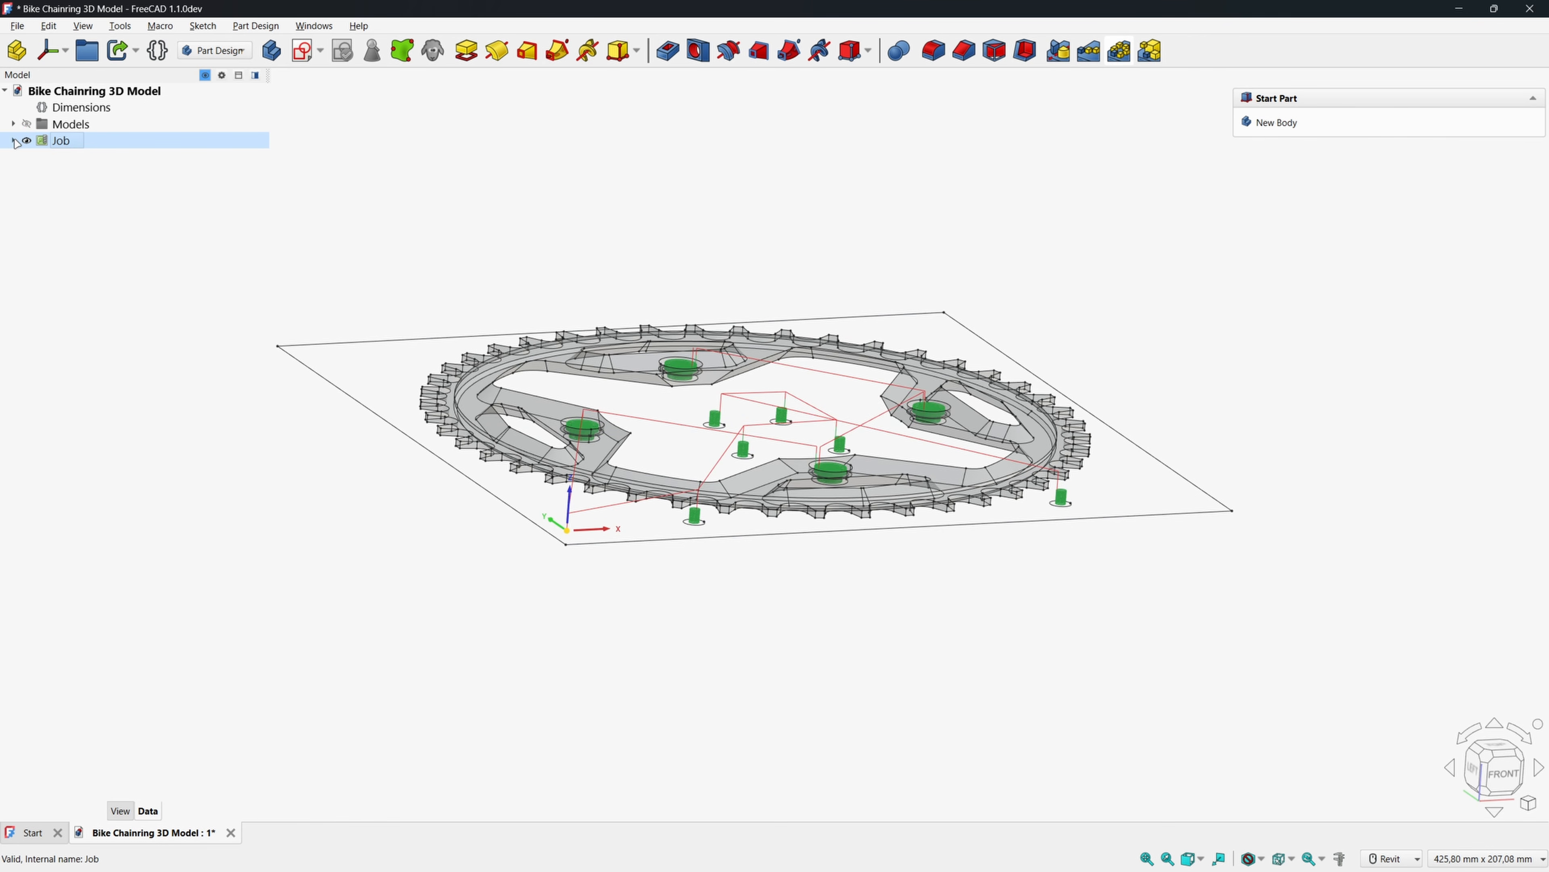
Switch to the CAM workbench, add Teeth_surfacing to the Job's models, and accept the job changes.
click(13, 141)
click(213, 50)
click(204, 137)
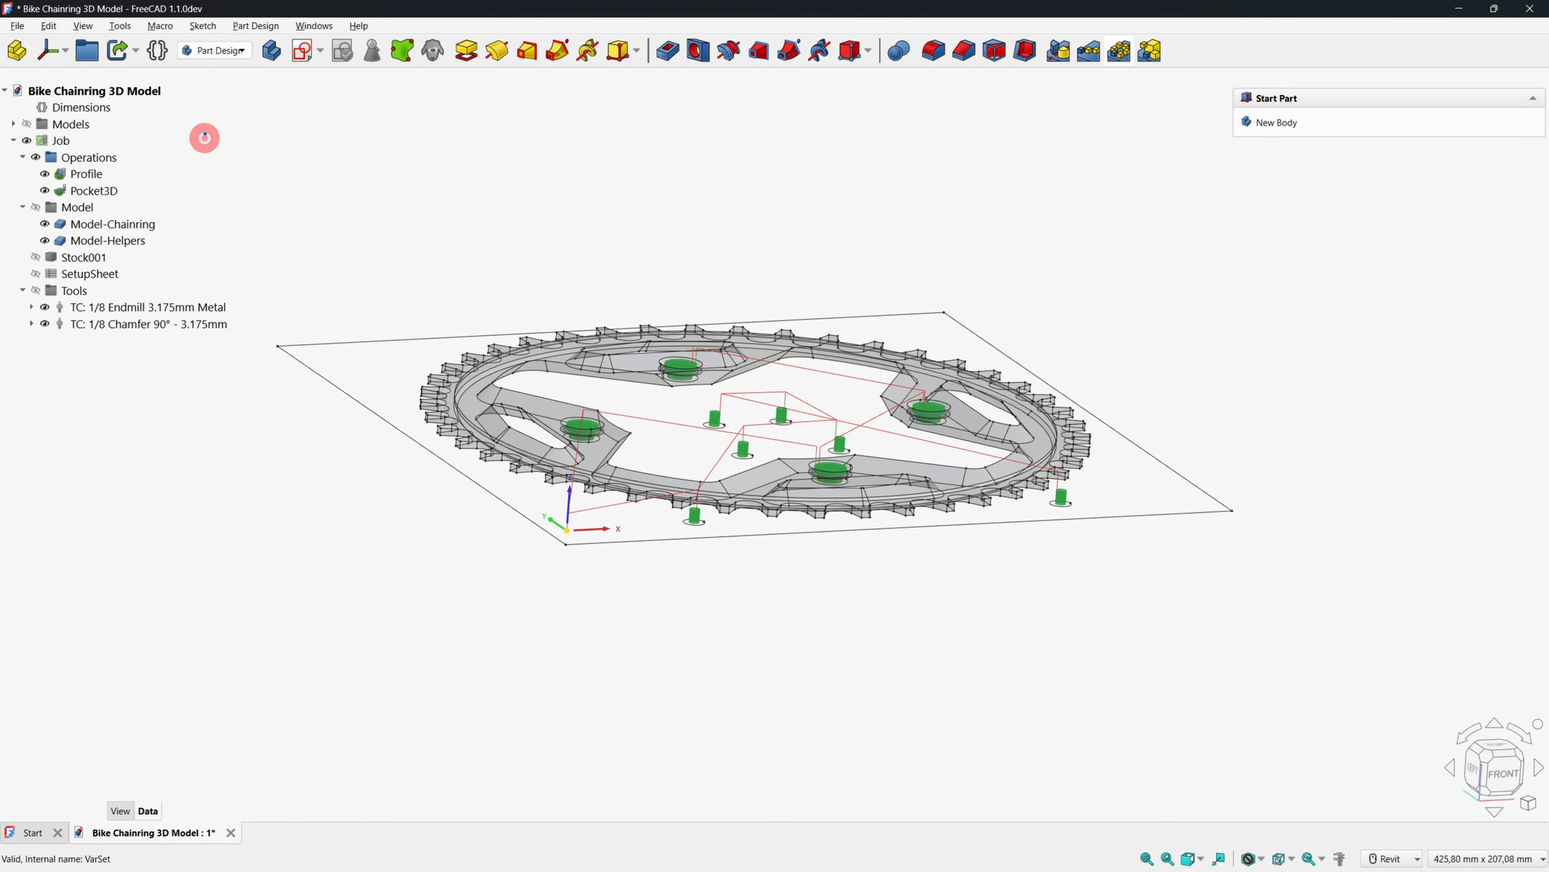
double_click(67, 142)
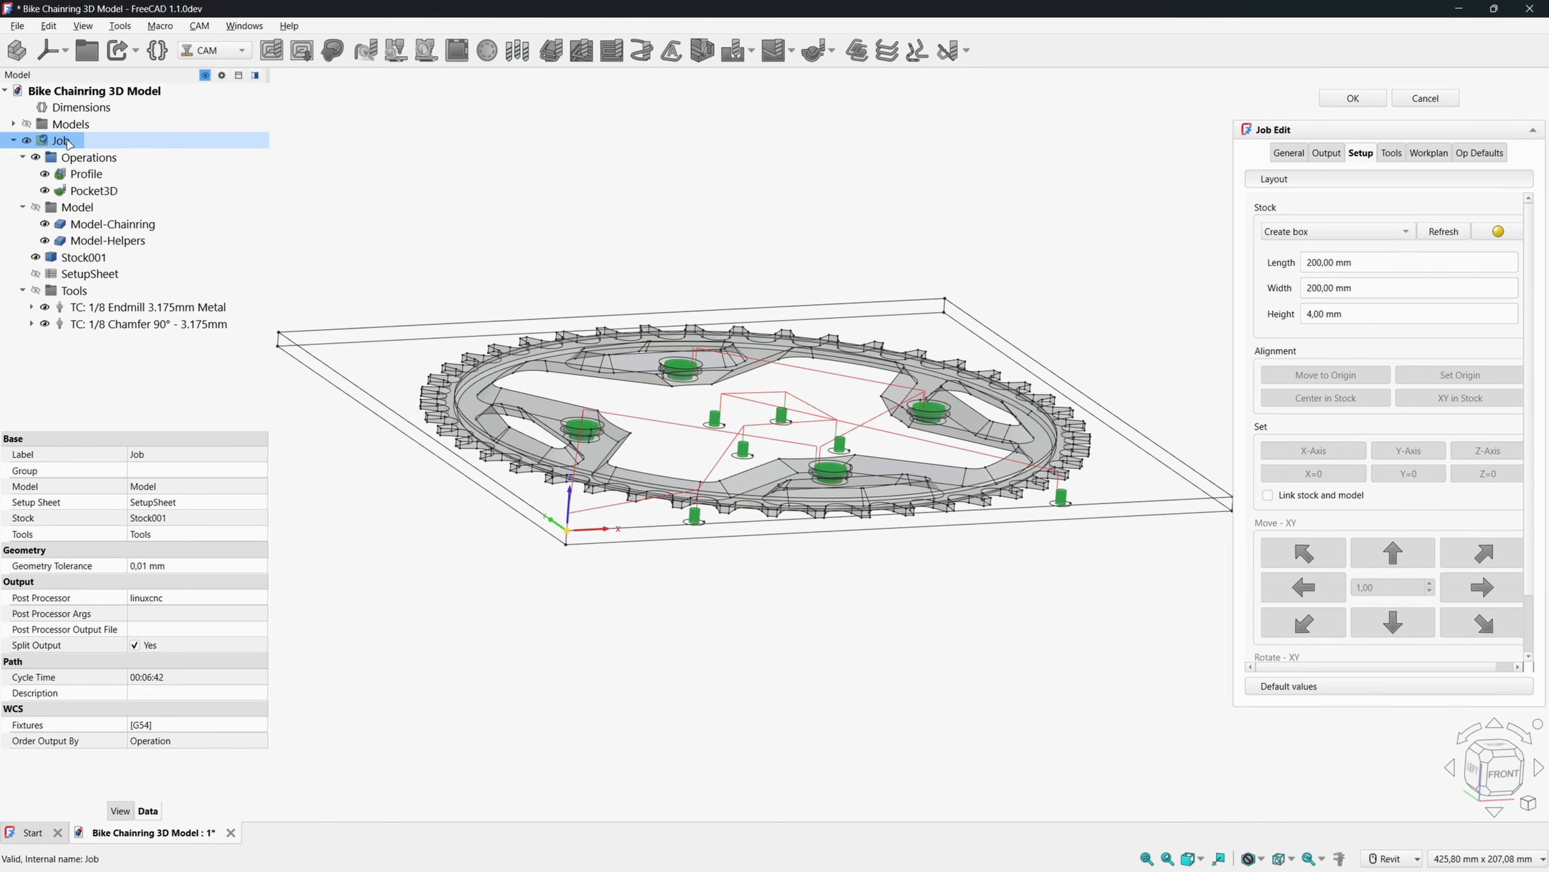
click(1285, 154)
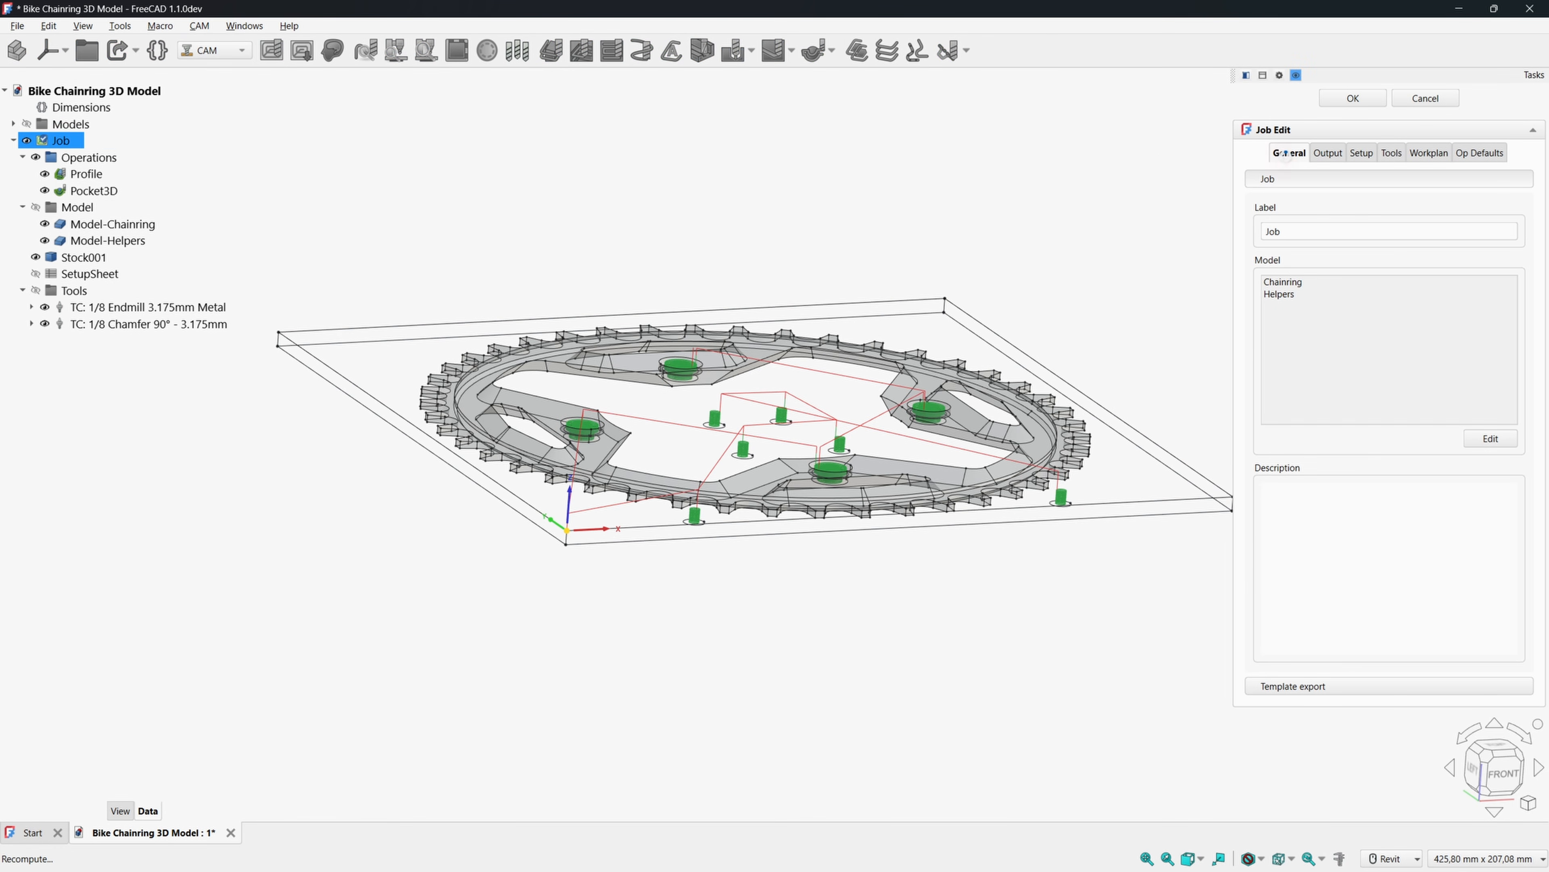
click(1491, 440)
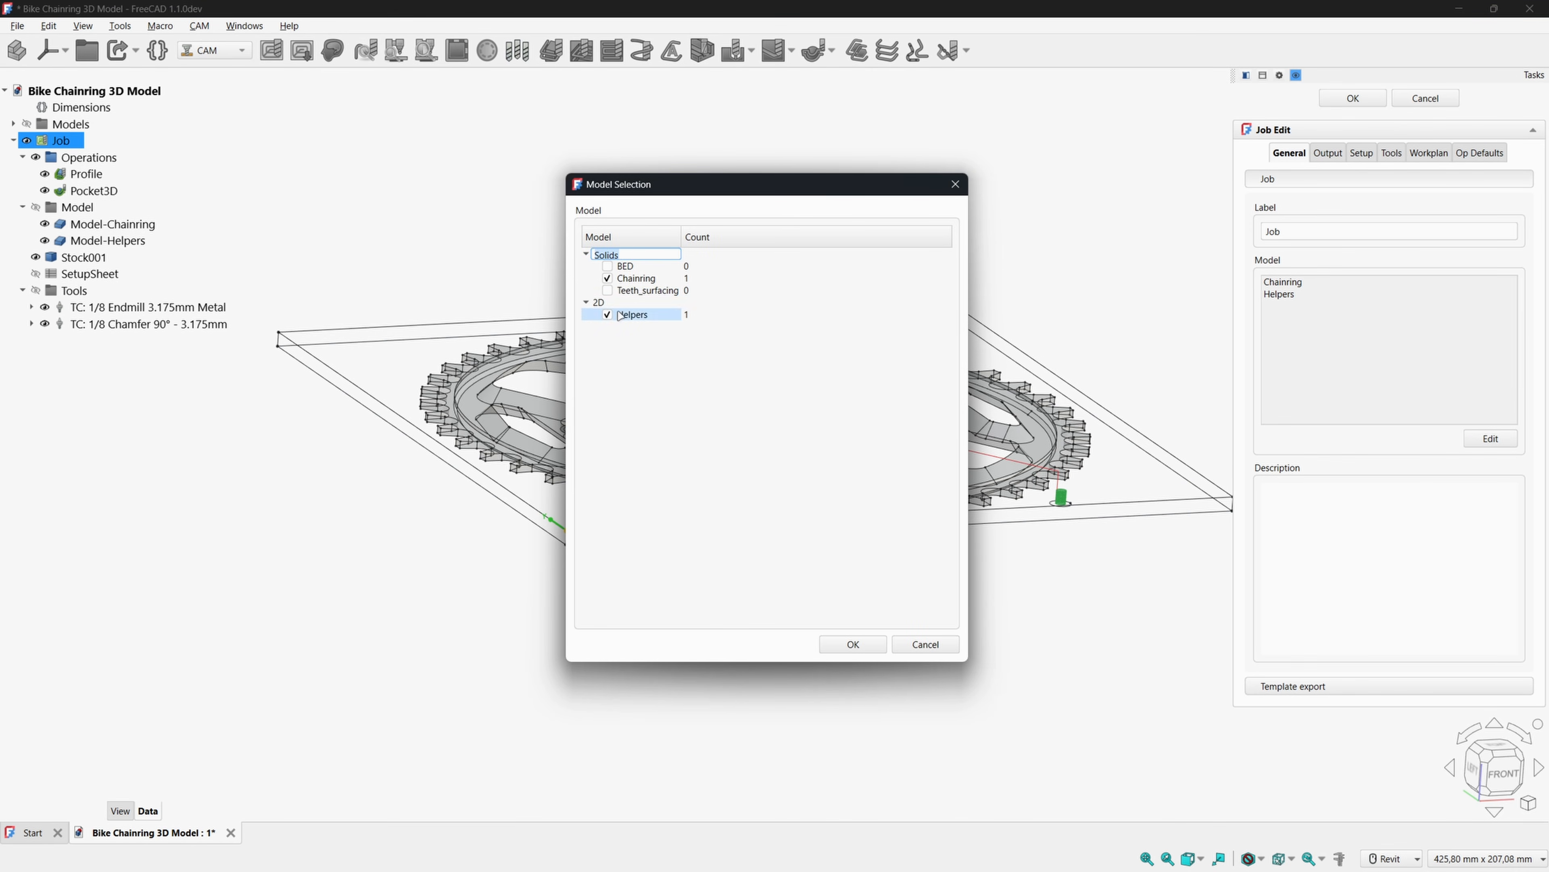
click(607, 290)
click(847, 643)
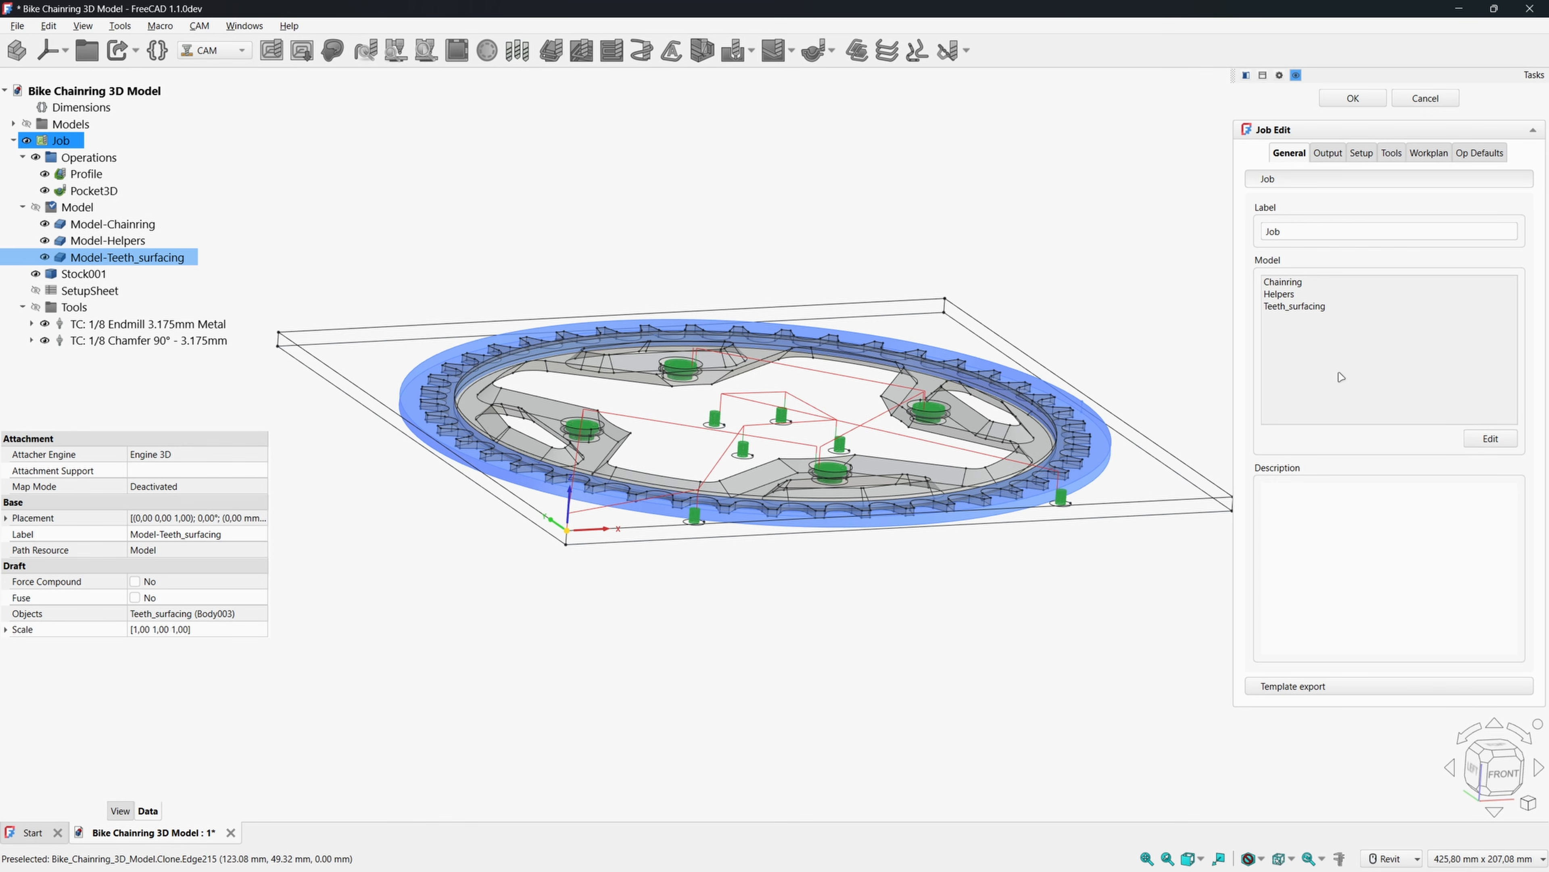
click(1336, 99)
Examine the clearance between the Teeth_surfacing ring's outer edge and the nearby helper hole toolpath.
shift+middle_drag(1116, 232, 943, 410)
middle_drag(1056, 598, 1040, 488)
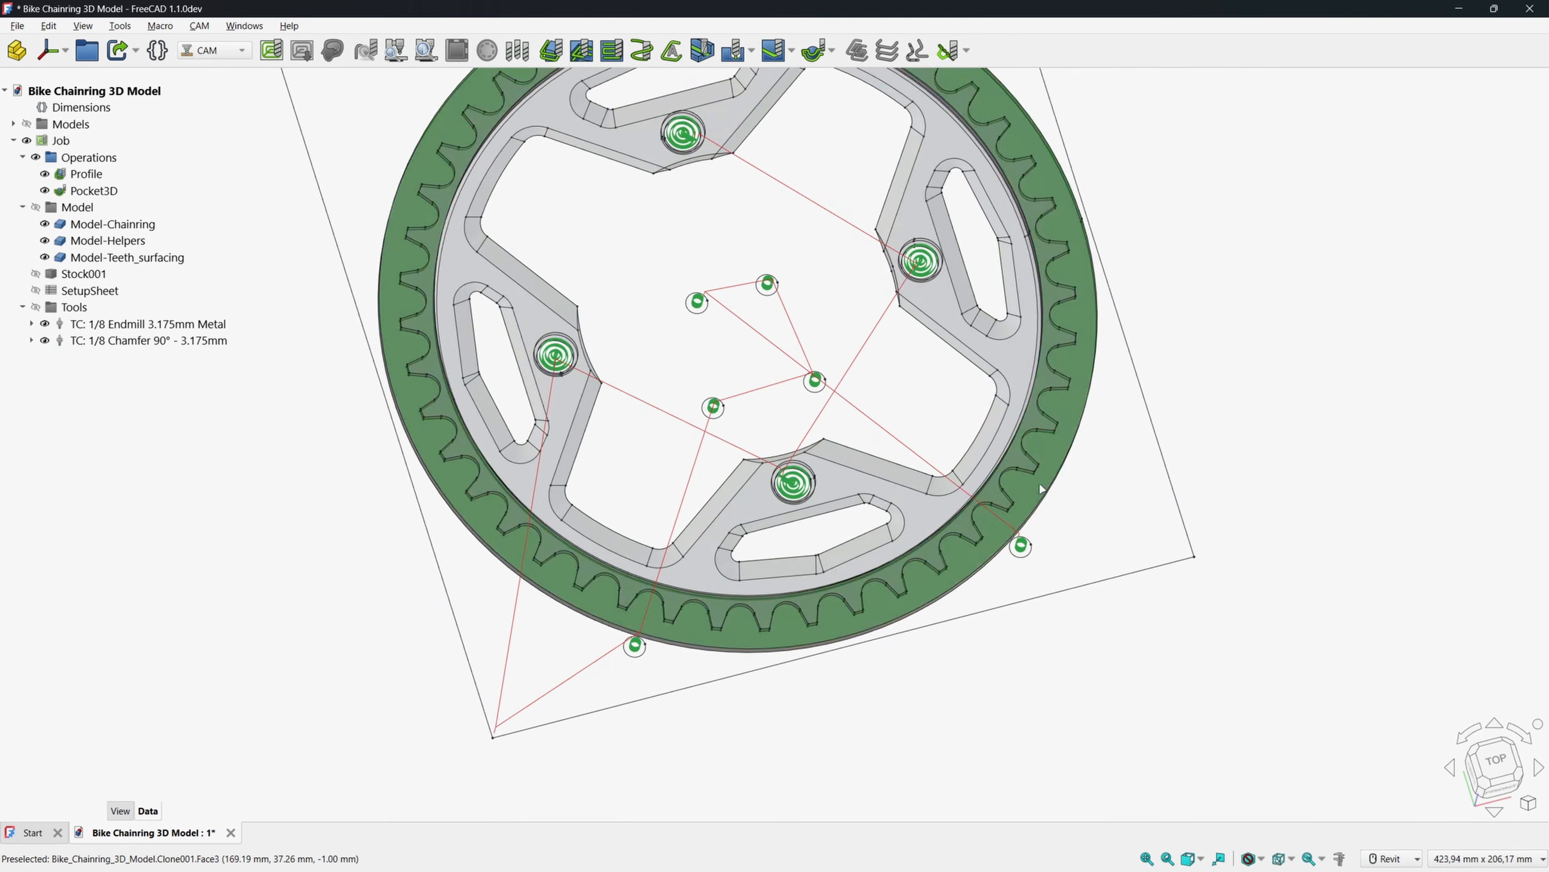
scroll(1037, 501, up, 3)
scroll(1039, 503, up, 6)
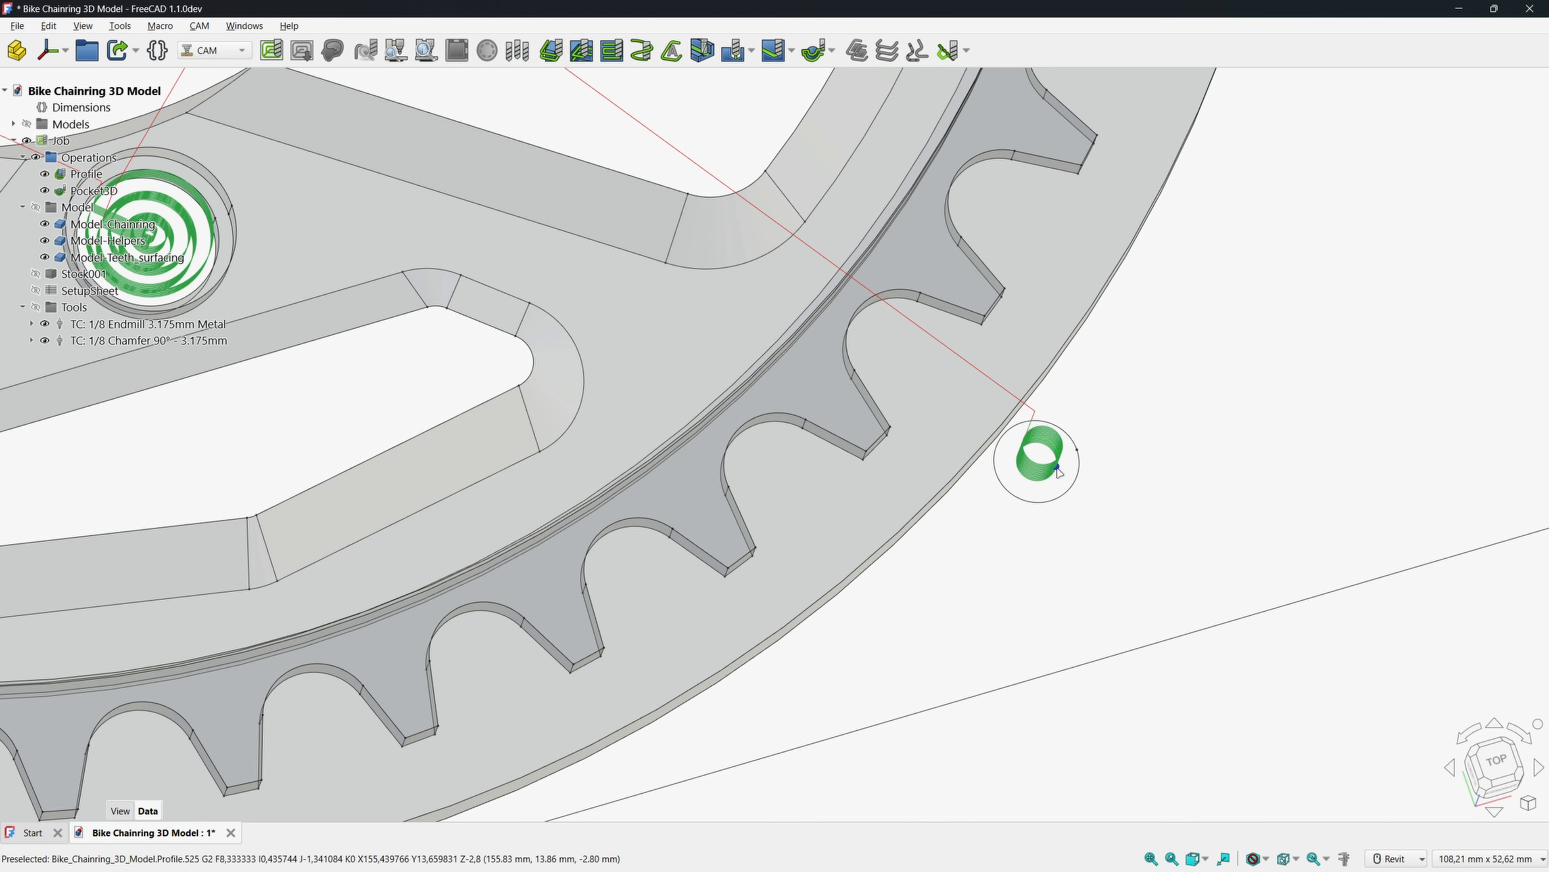
scroll(1037, 464, down, 8)
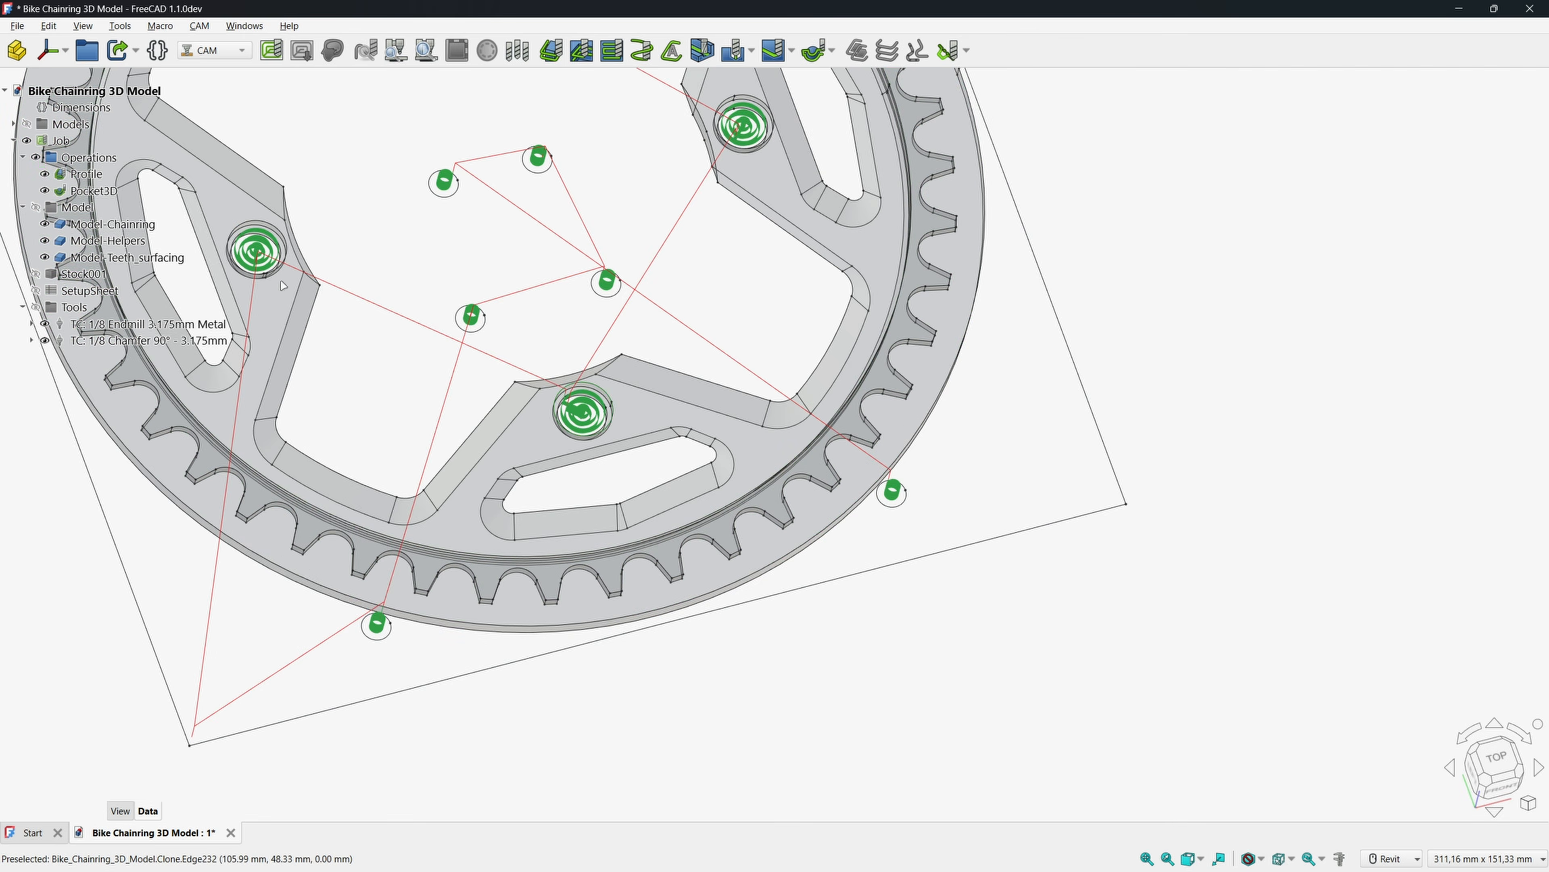
In the sketch under Teeth_surfacing's Pad002, set the outer circle's diameter expression to <<Dimensions>>.Base_DiameterChainringChain + 14 mm and close the sketch.
click(13, 124)
middle_drag(534, 207, 968, 307)
click(22, 191)
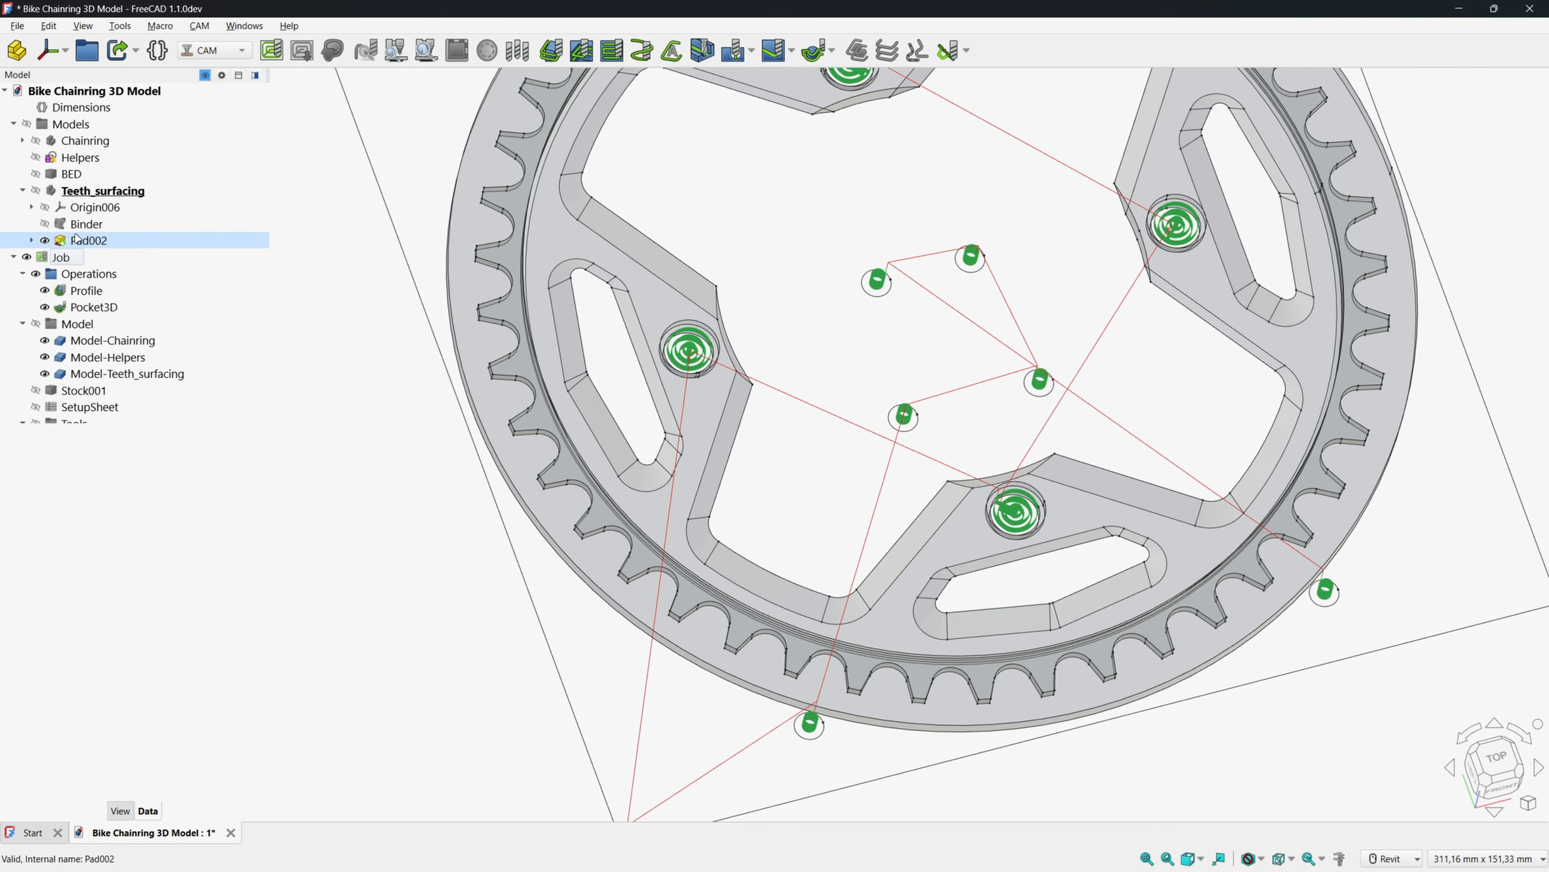
click(31, 240)
double_click(100, 257)
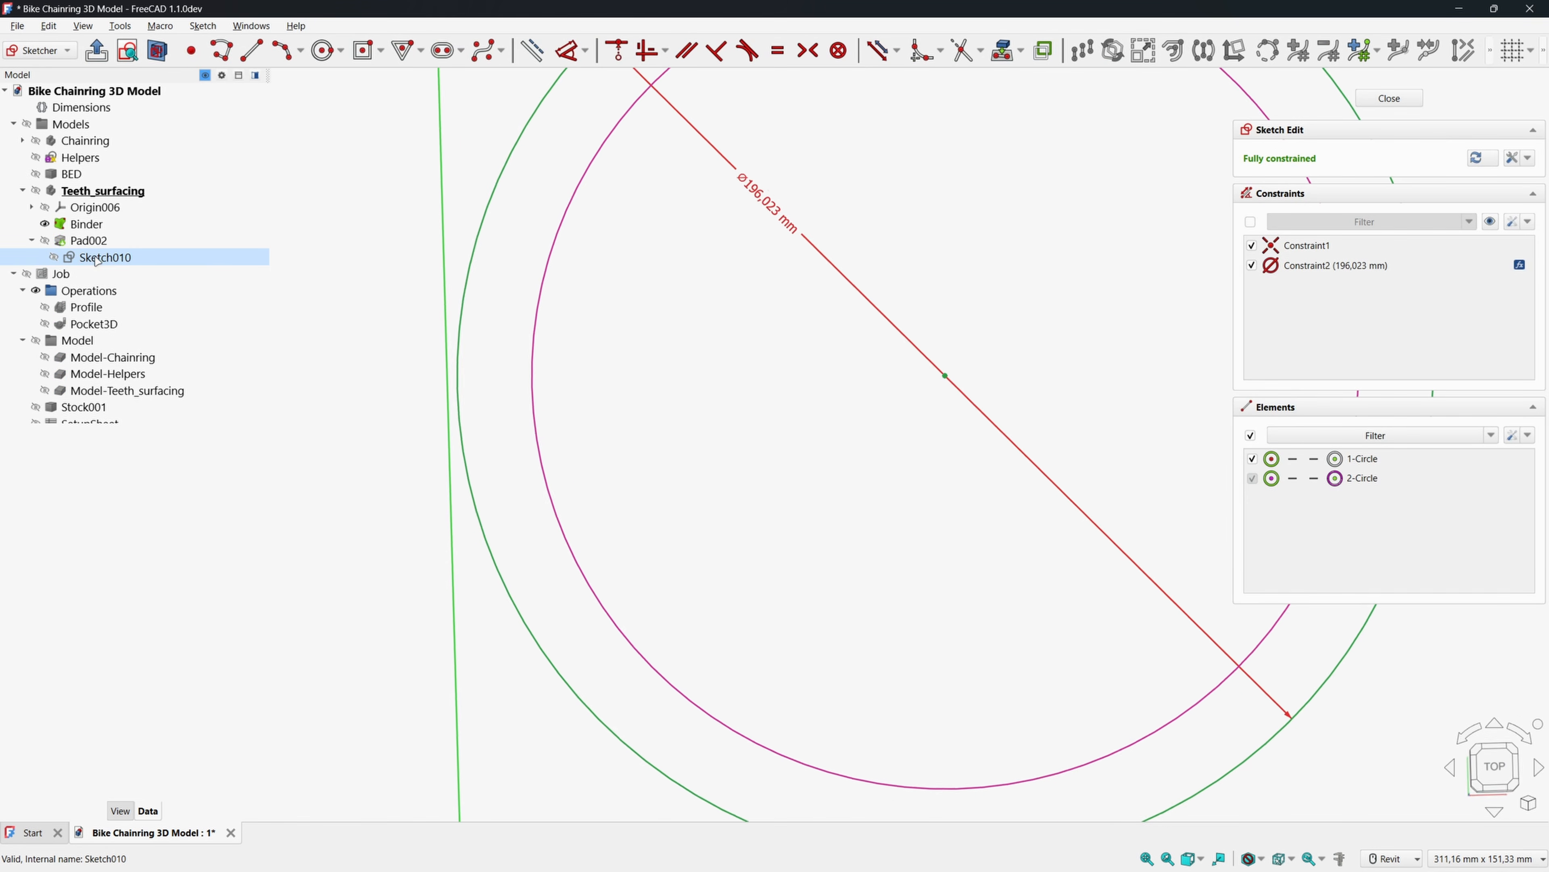
double_click(664, 246)
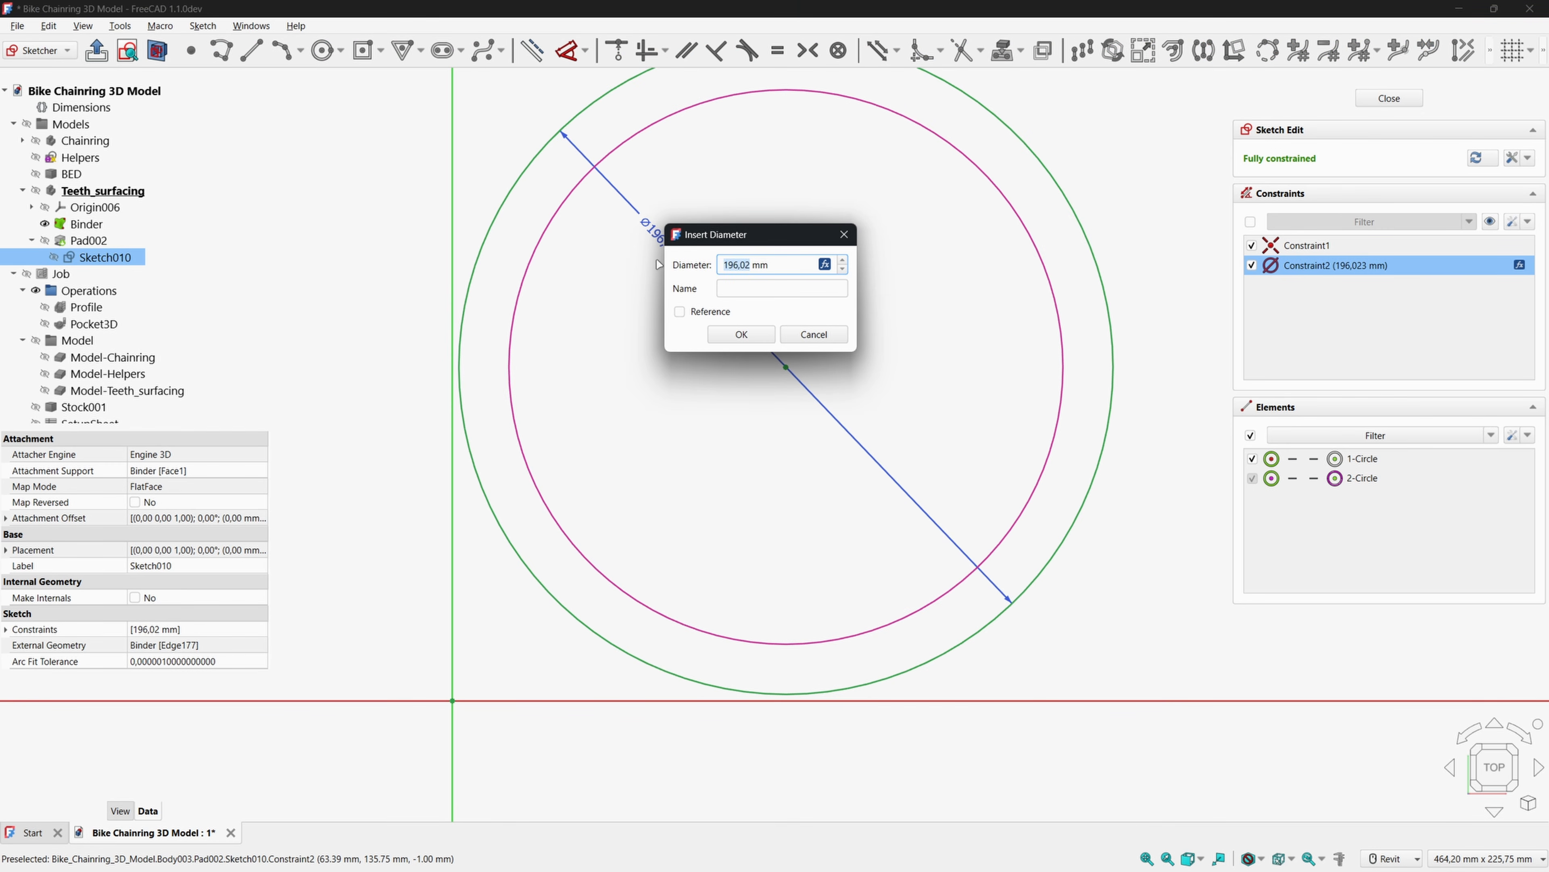
click(825, 265)
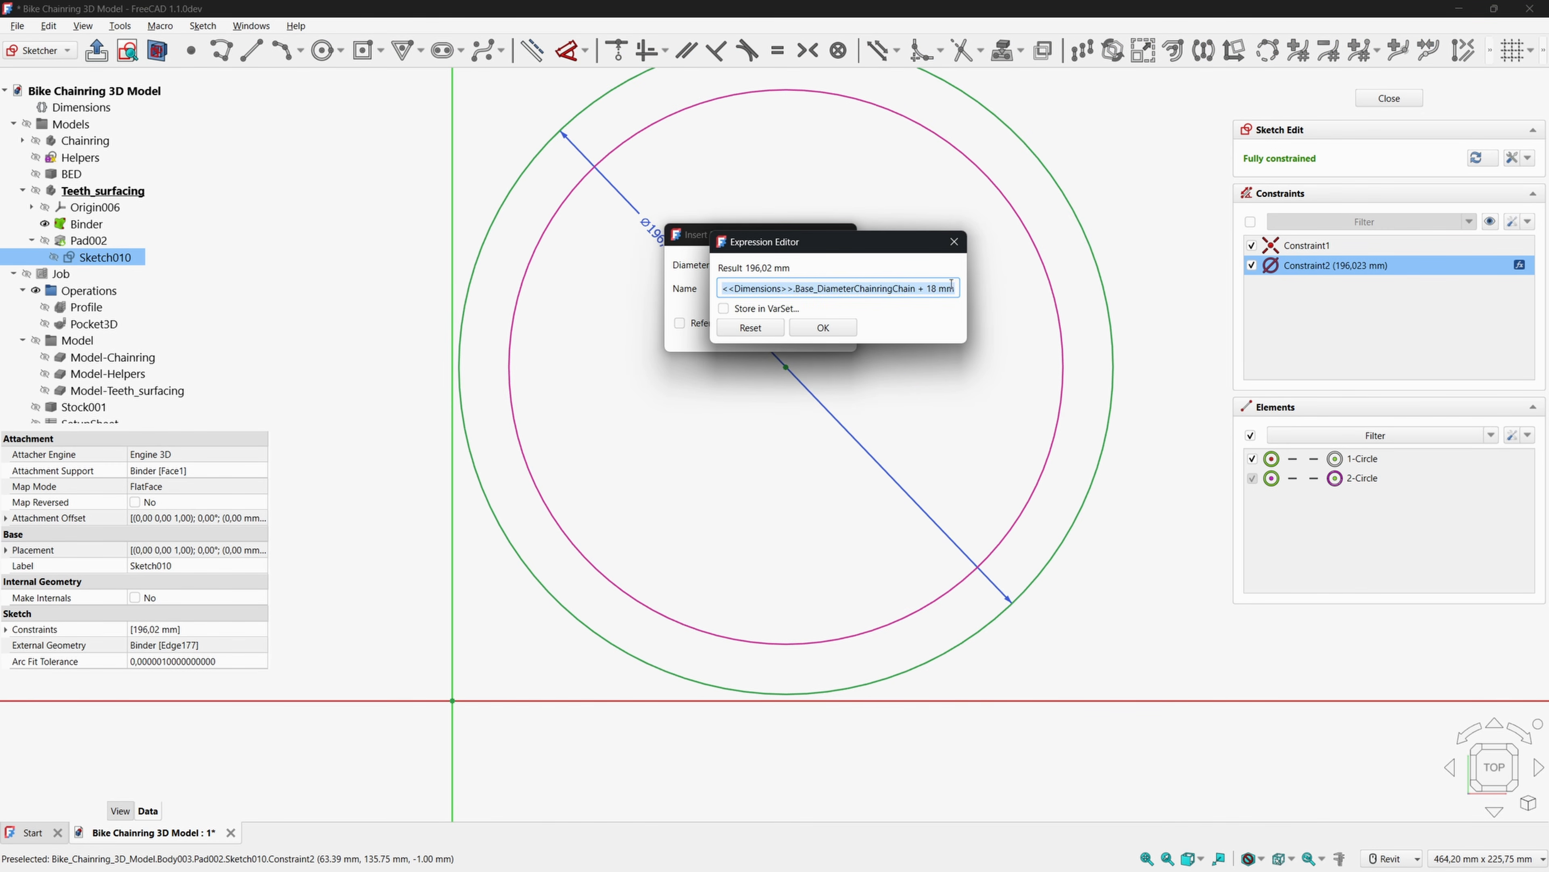
click(927, 288)
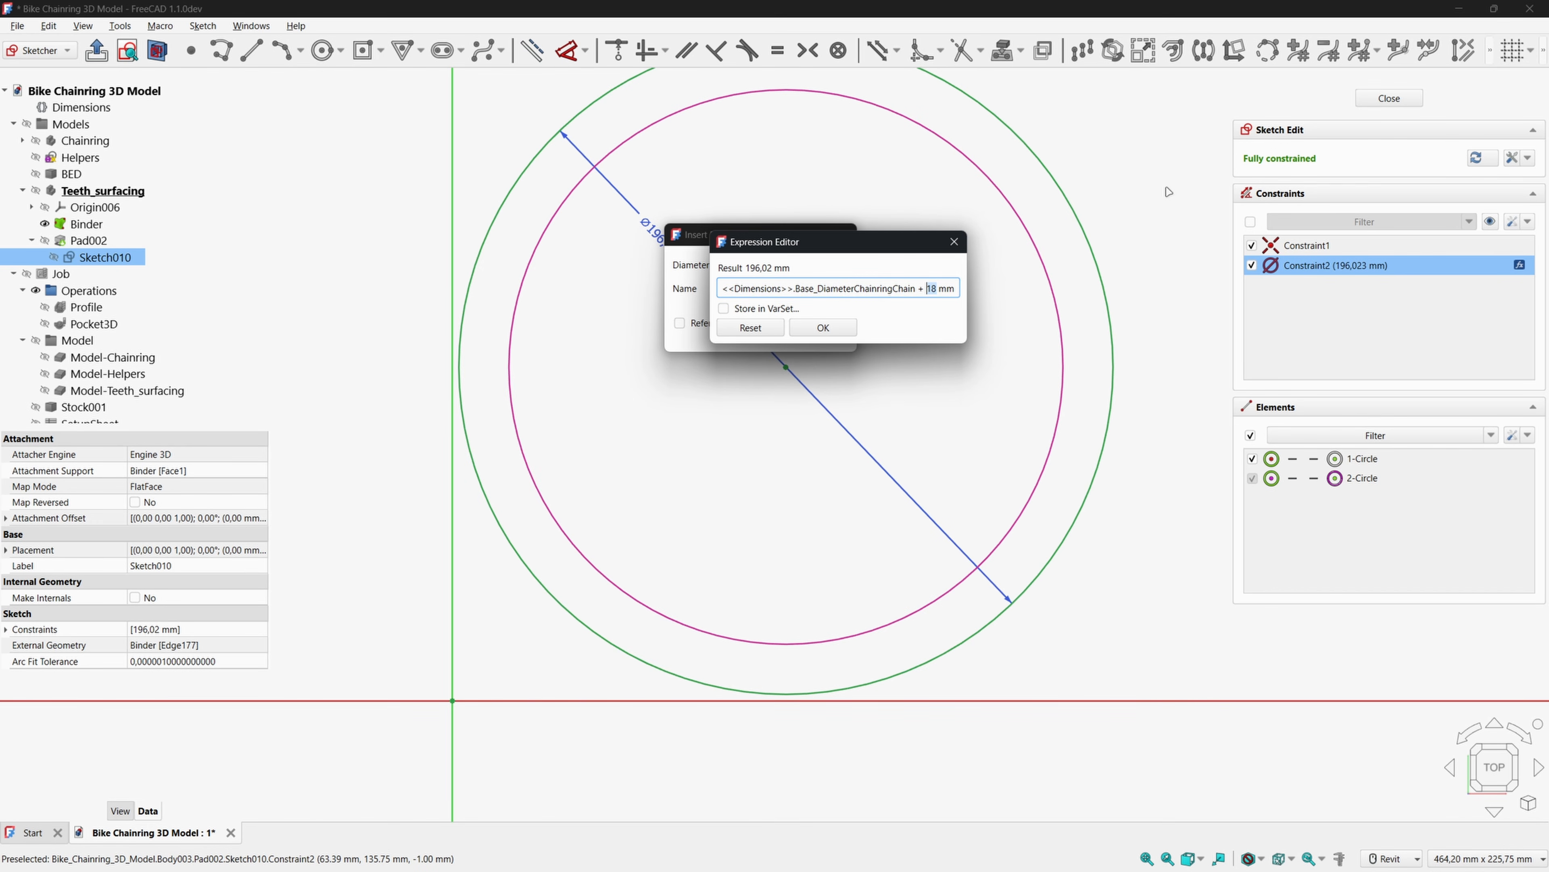
text(14)
key(Return)
key(Return)
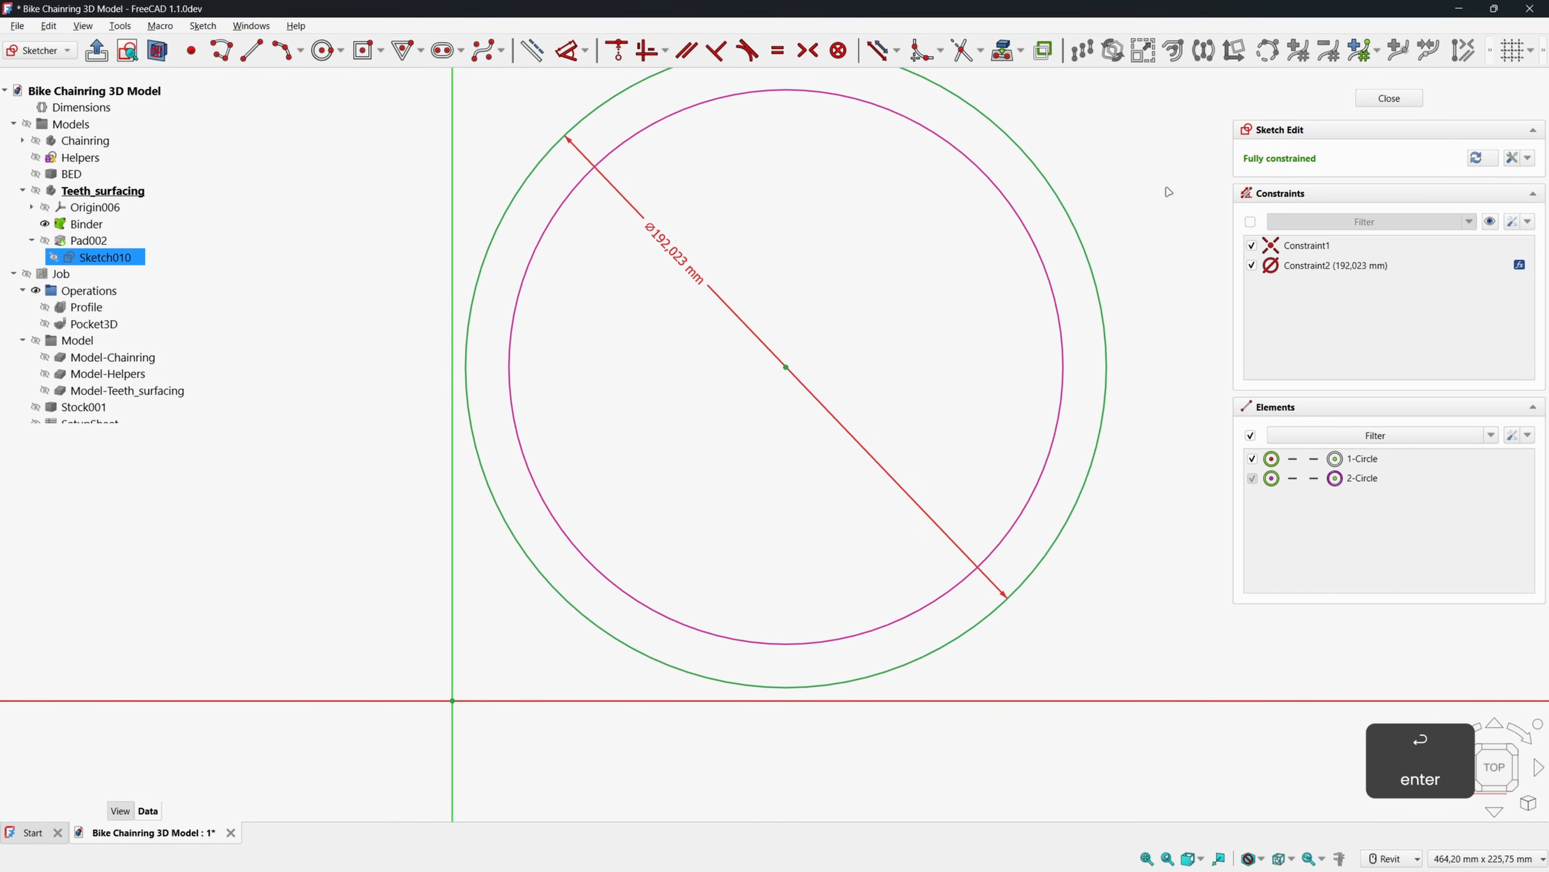
click(1389, 98)
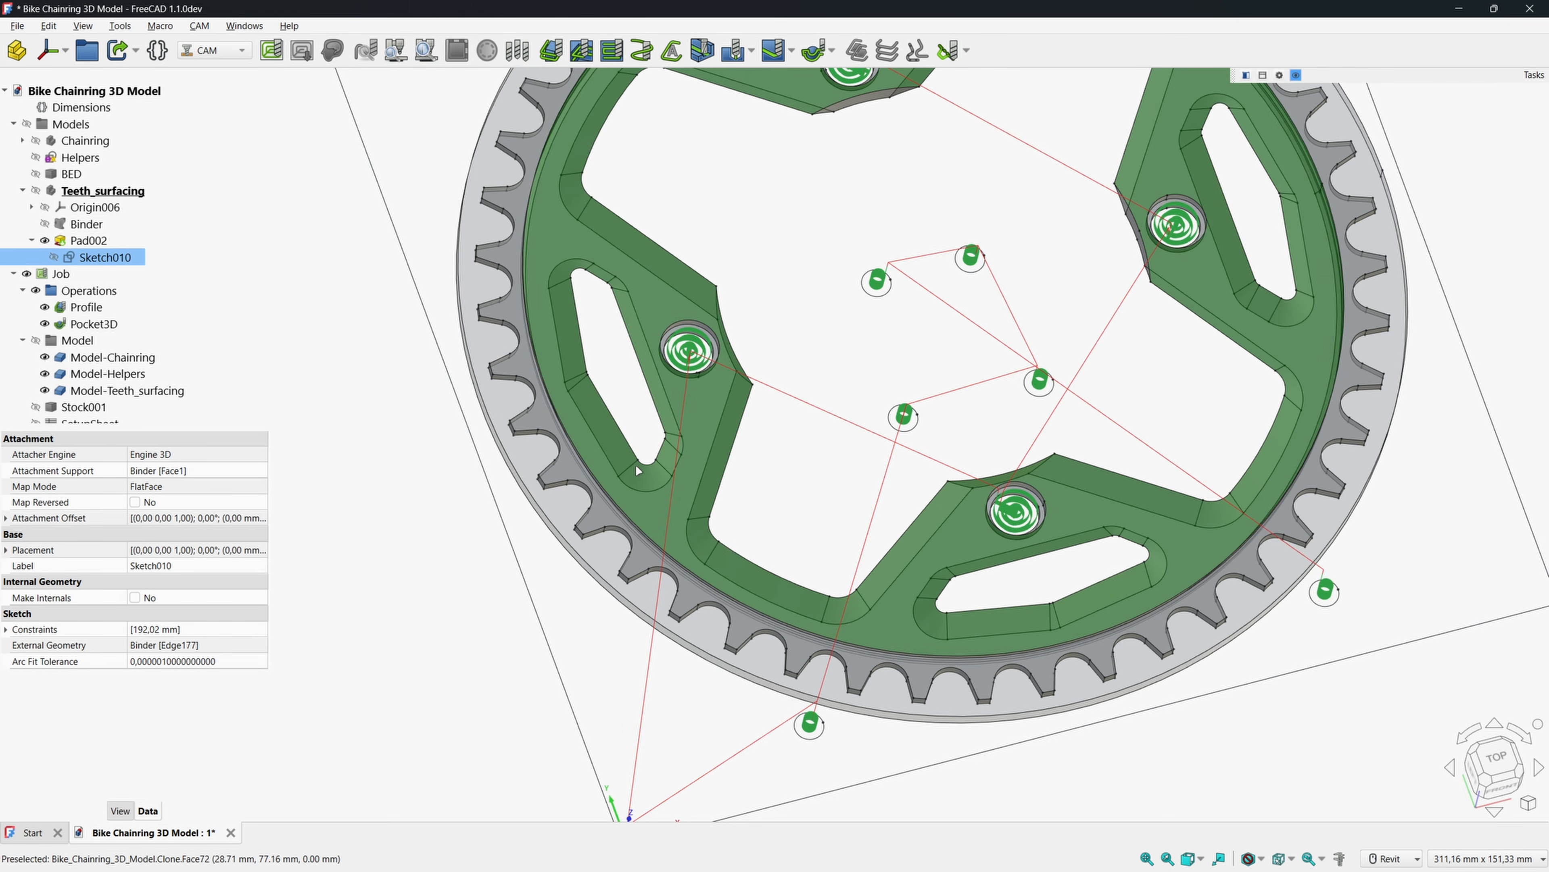
Start a Pocket Shape operation in the Job and hide Model-Helpers and Model-Chainring.
mouse_move(756, 430)
shift+middle_down()
mouse_move(837, 437)
mouse_move(817, 451)
mouse_move(755, 431)
shift+middle_up()
key(0)
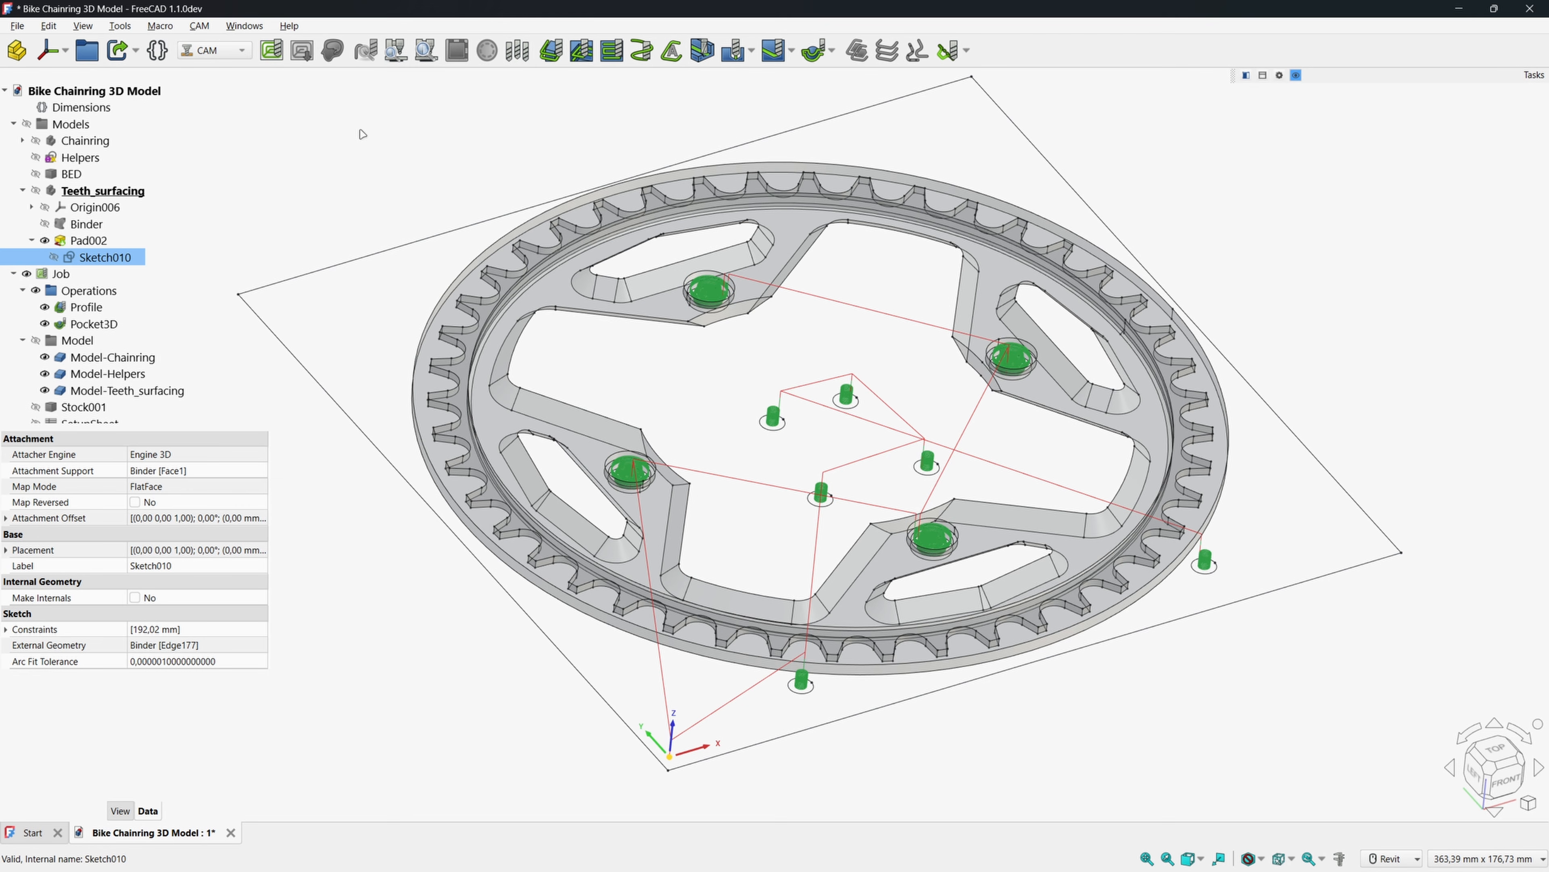
click(580, 51)
click(13, 124)
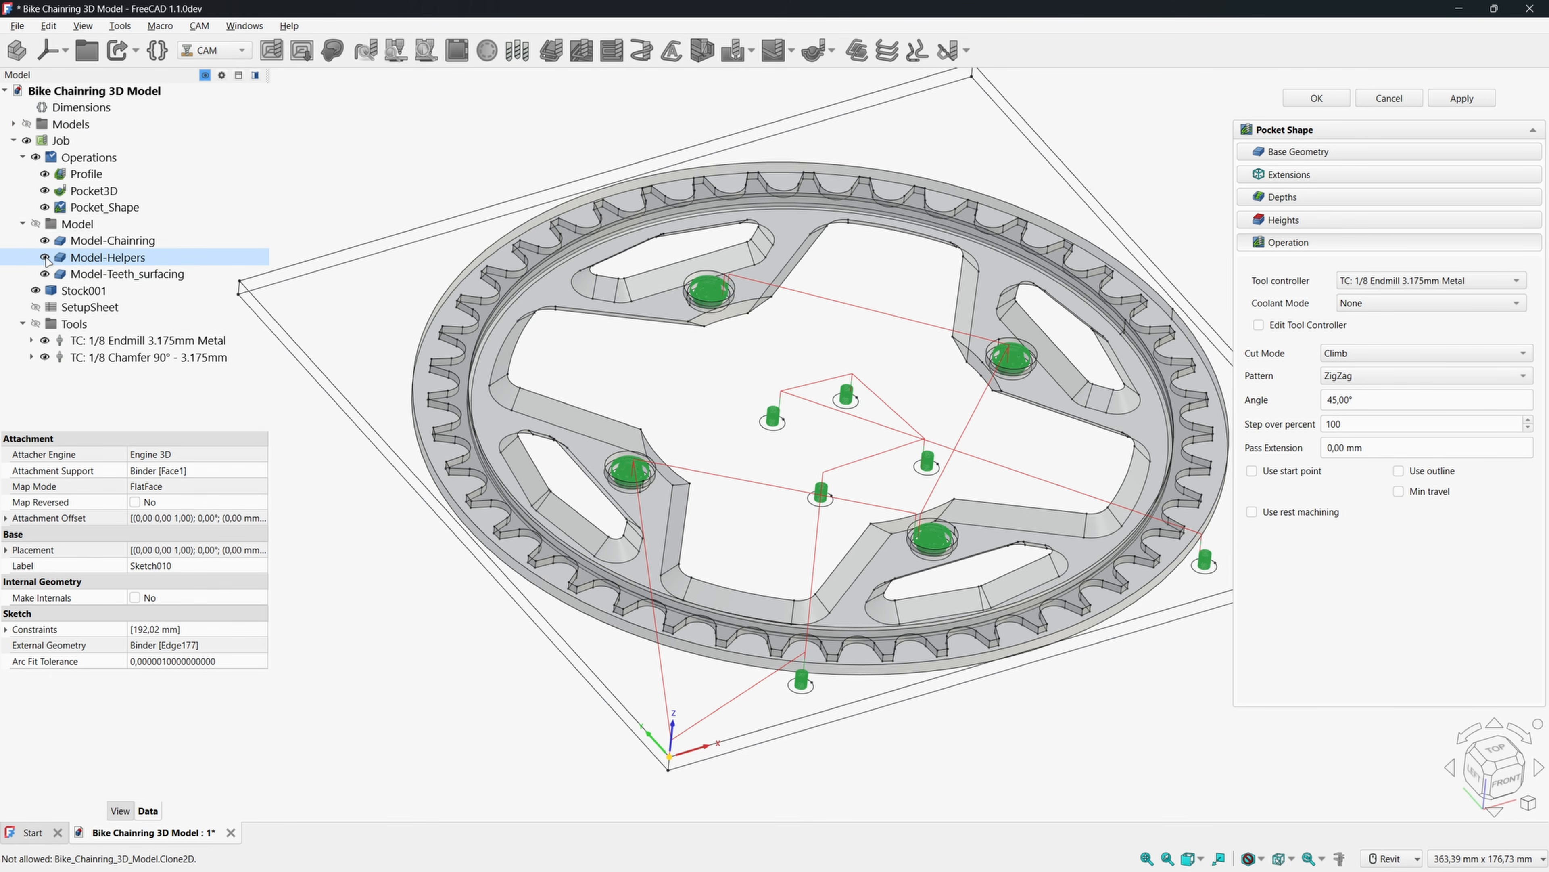
click(44, 257)
click(44, 240)
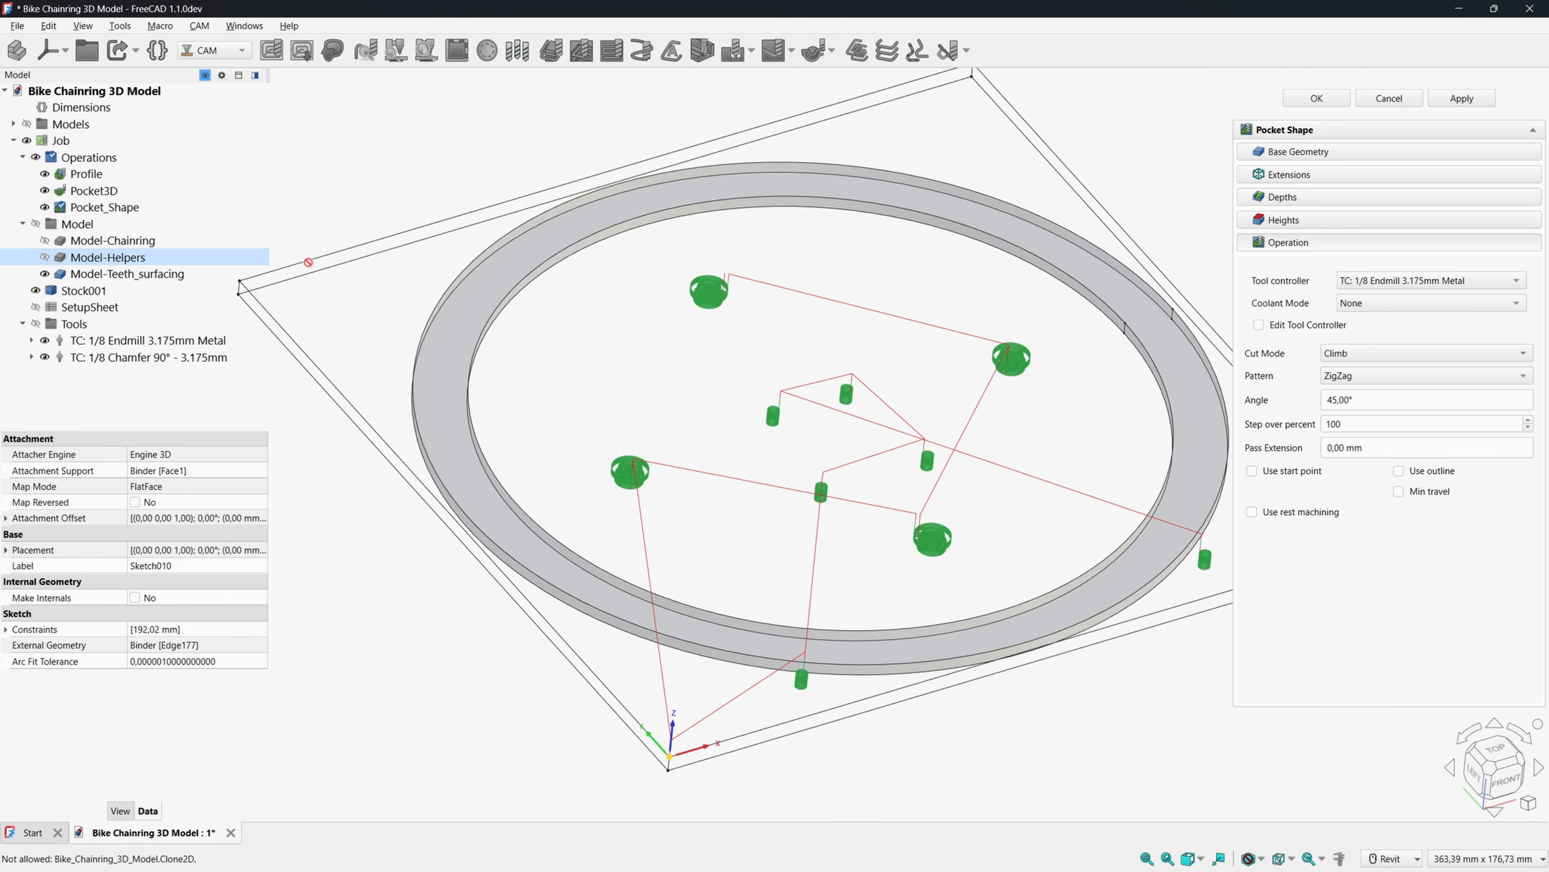
Add the top face of the Model-Teeth_surfacing ring as the Pocket Shape's base geometry.
click(463, 297)
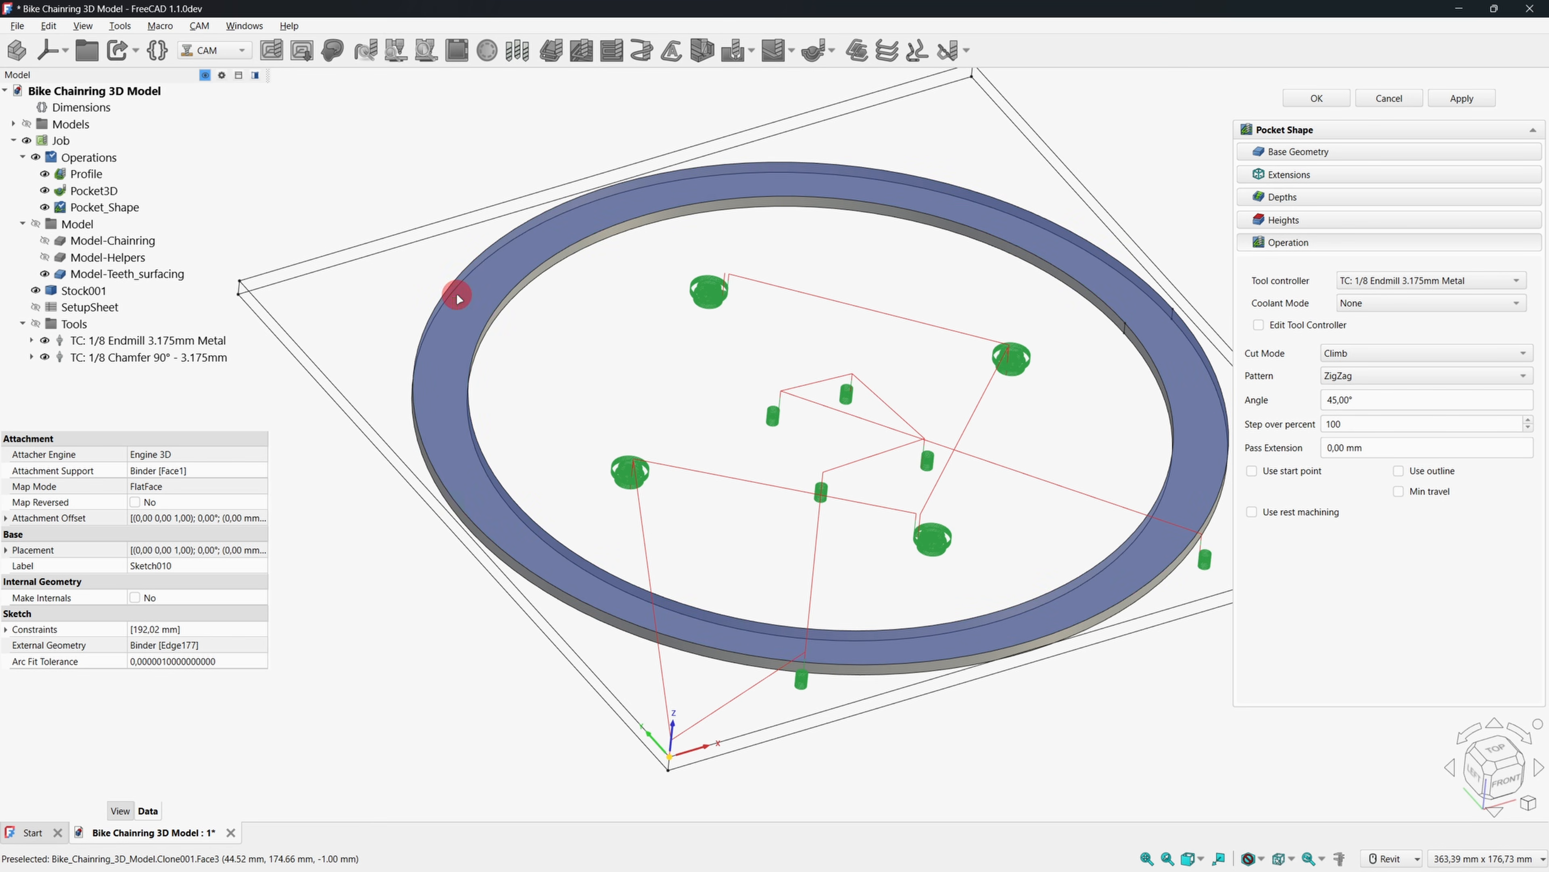
click(1272, 151)
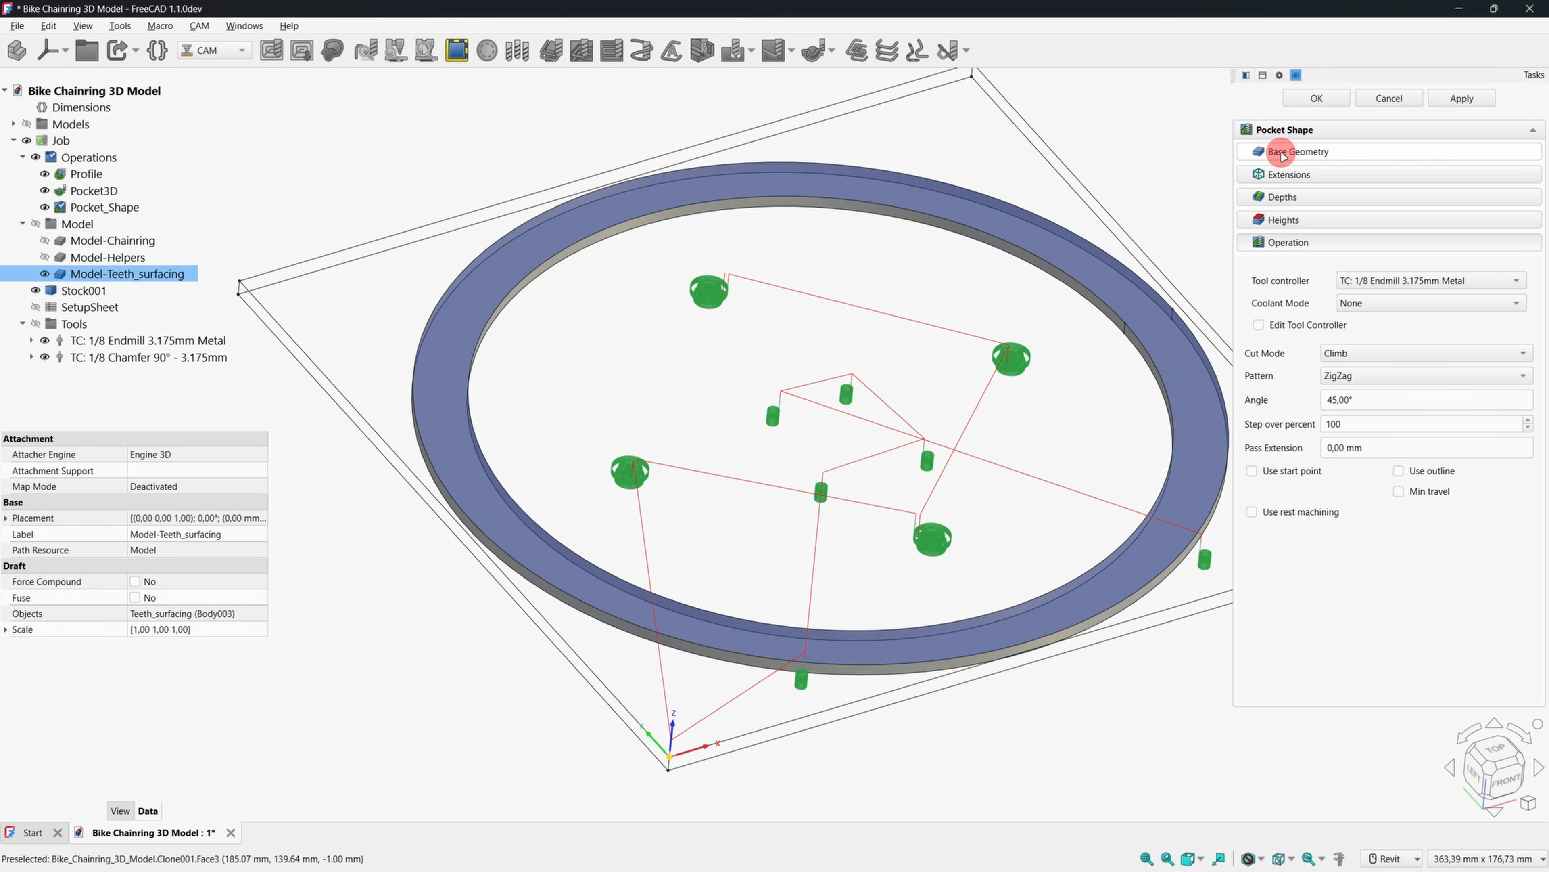
click(1290, 395)
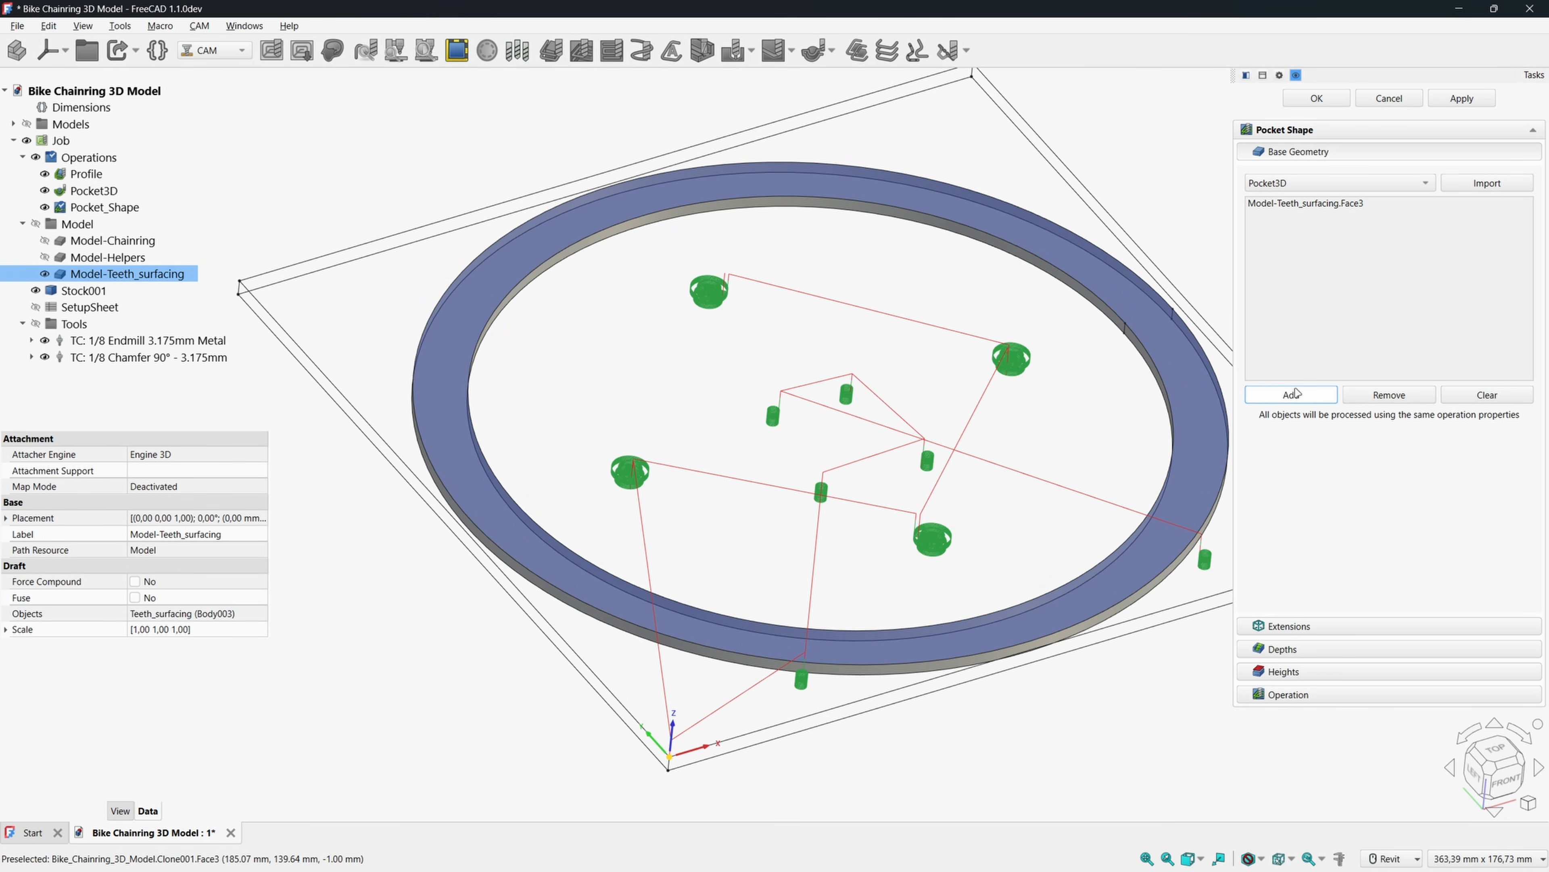
Set the Pocket Shape's pattern to Offset with a step over of 60 percent and min travel enabled, and accept the operation.
click(1312, 626)
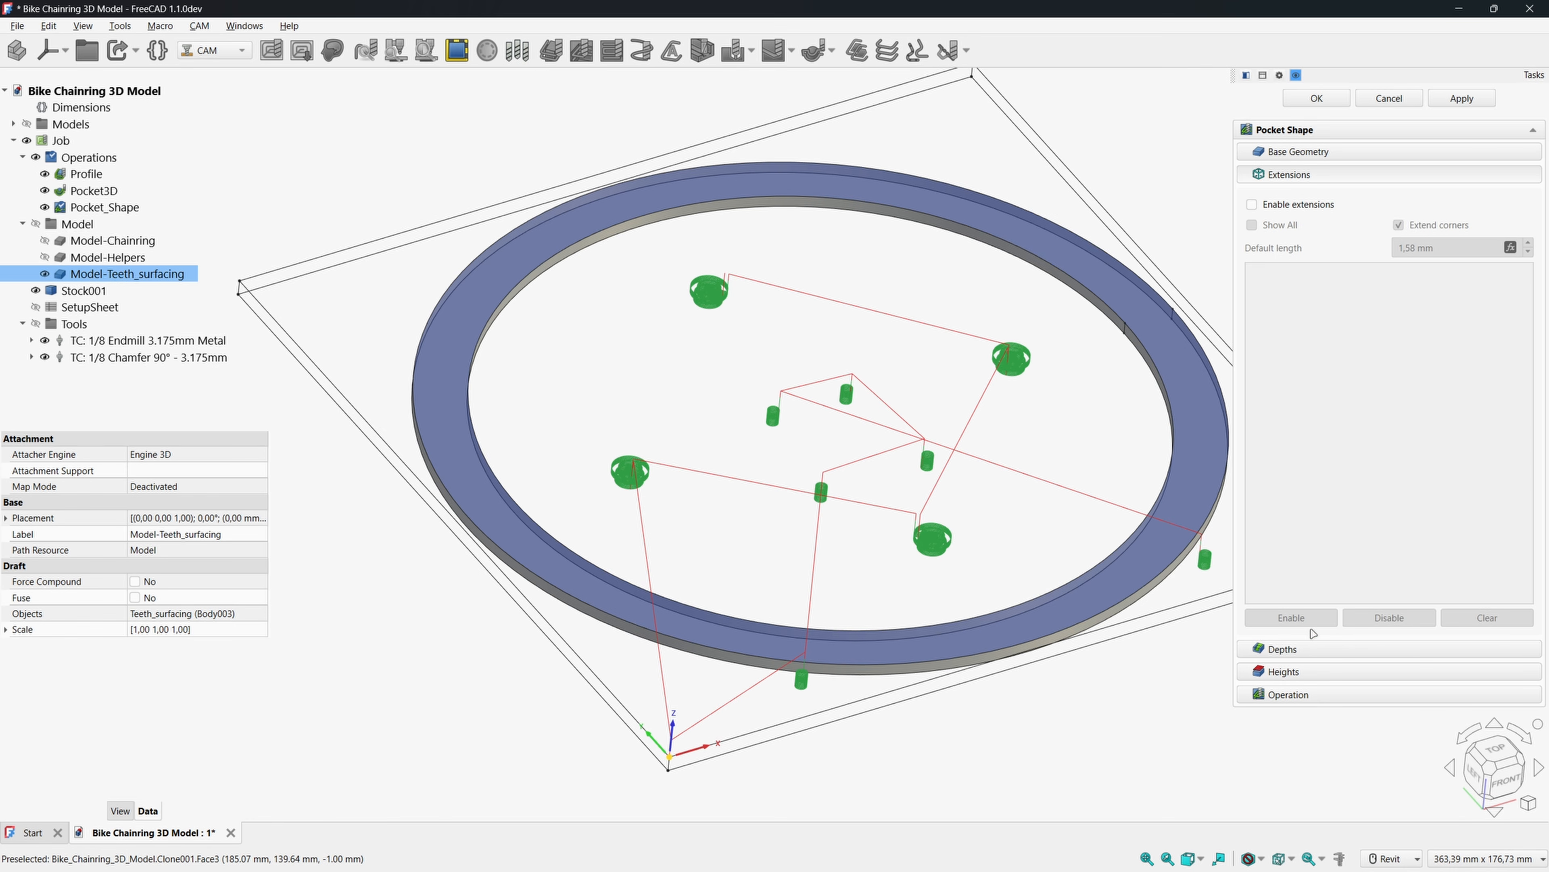
click(1294, 650)
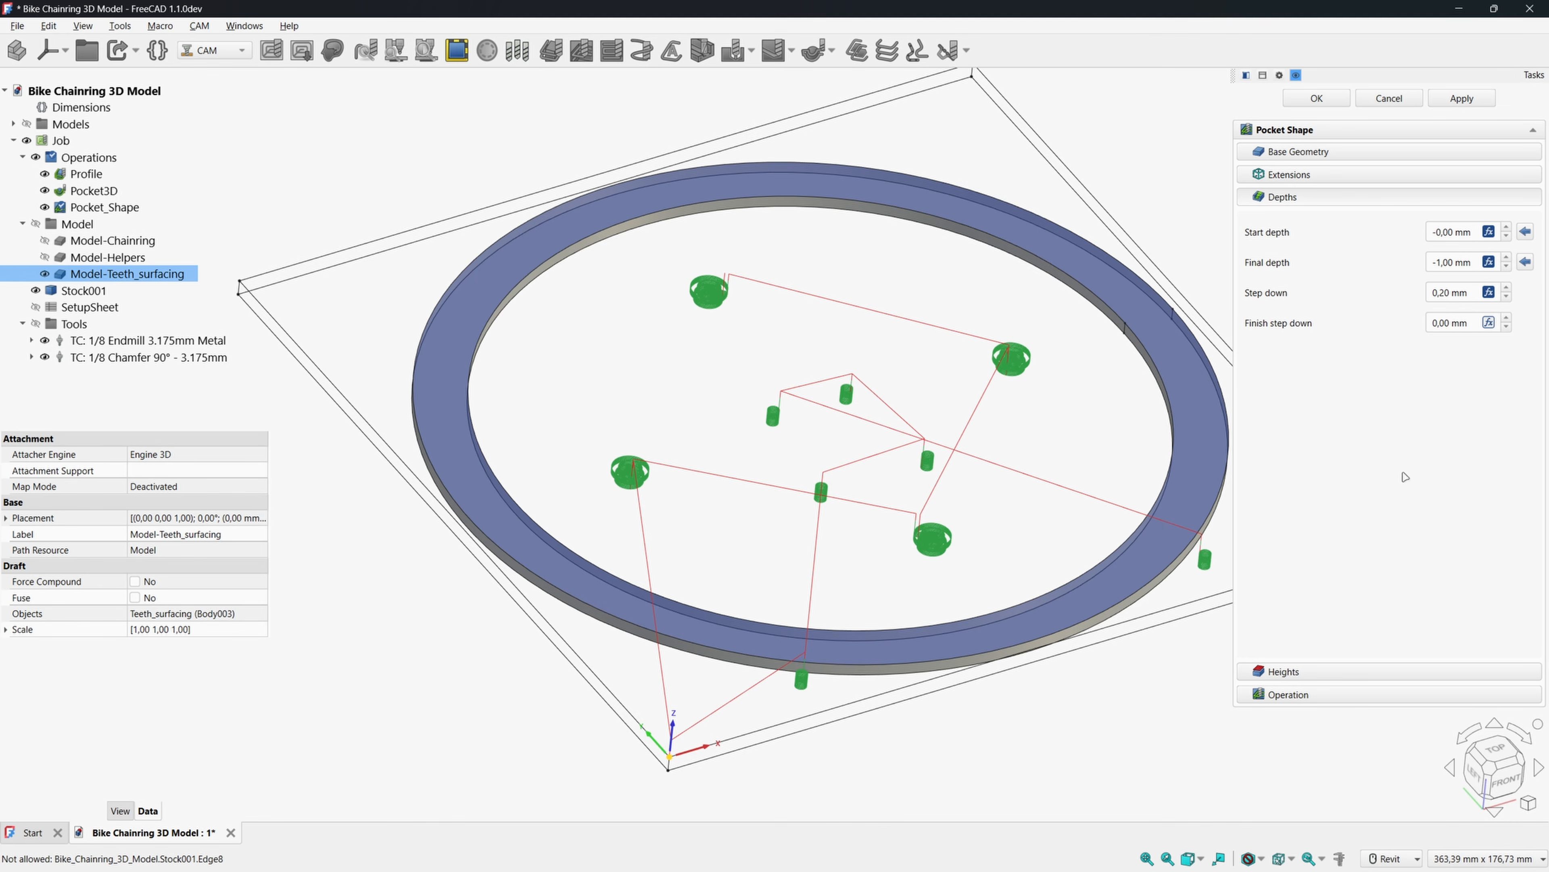
click(1292, 693)
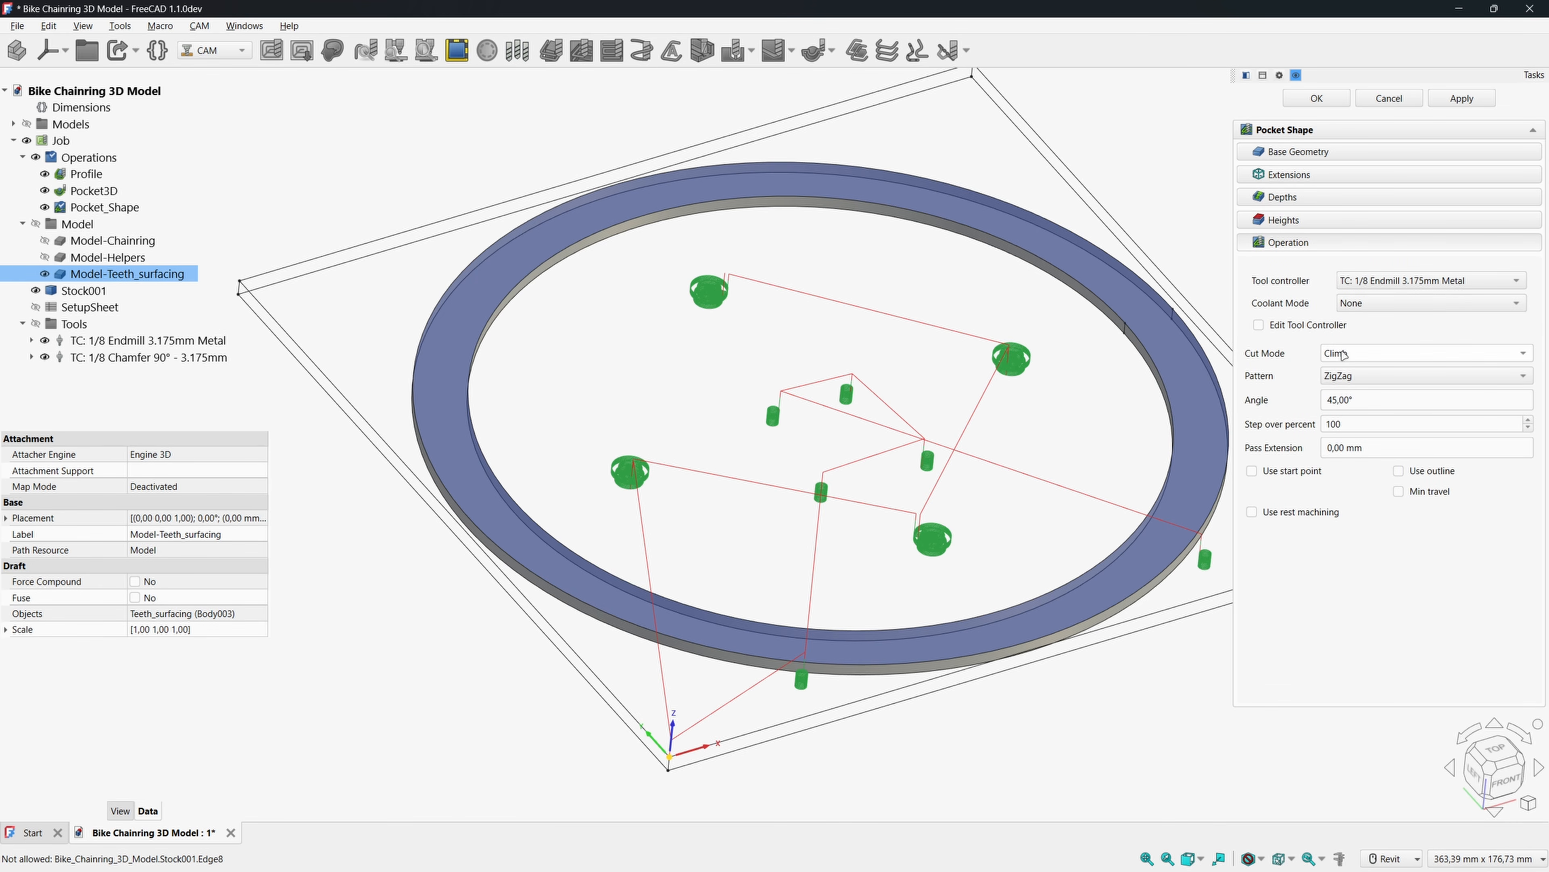
click(1367, 357)
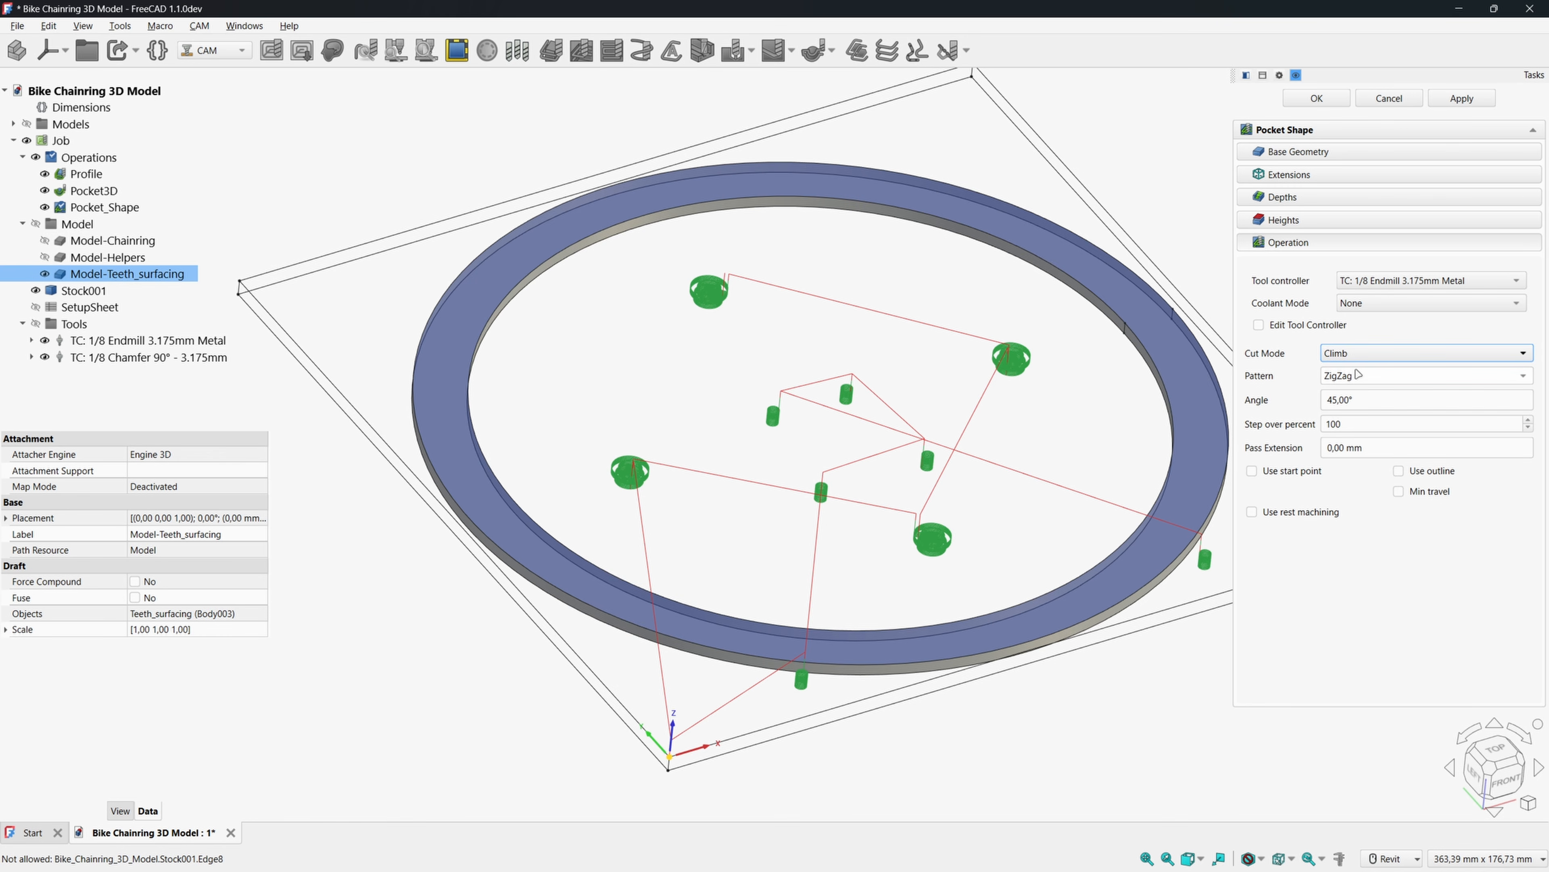
click(1358, 375)
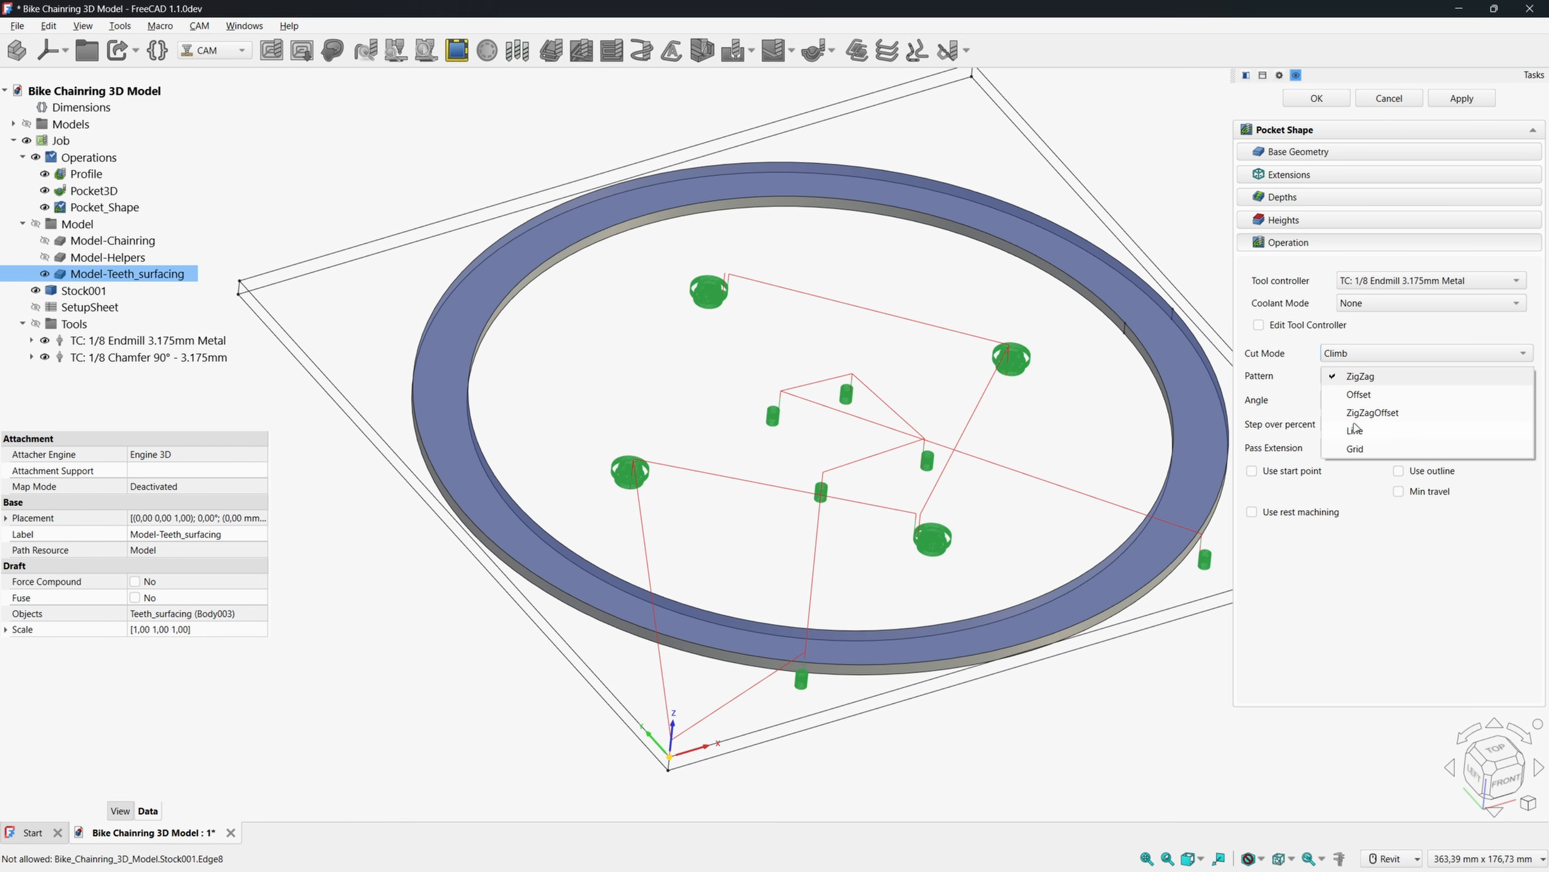
click(1360, 395)
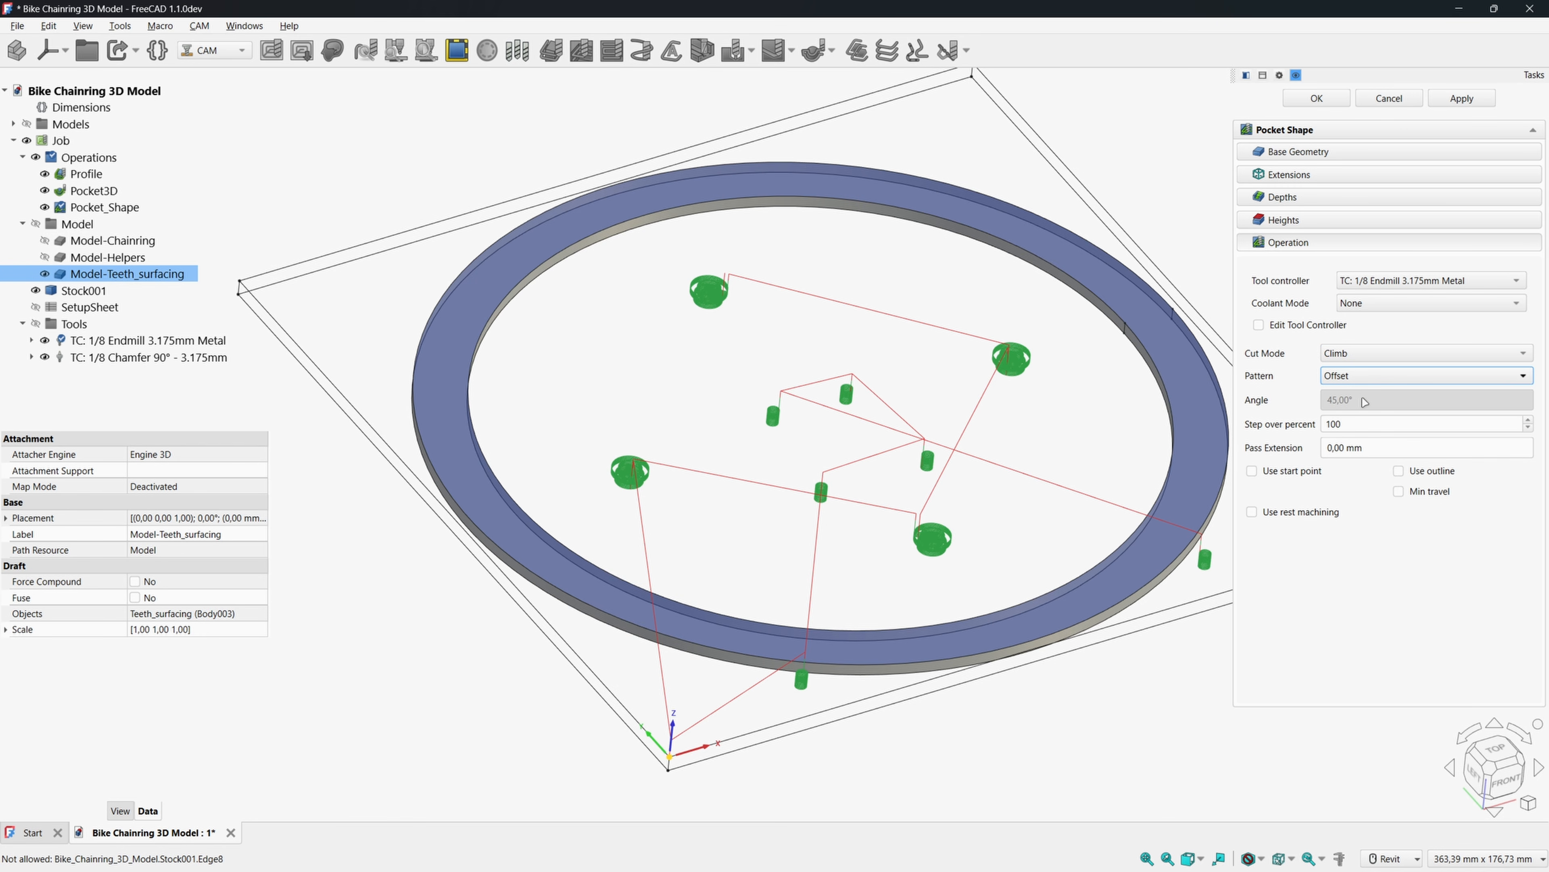
double_click(1353, 423)
text(60)
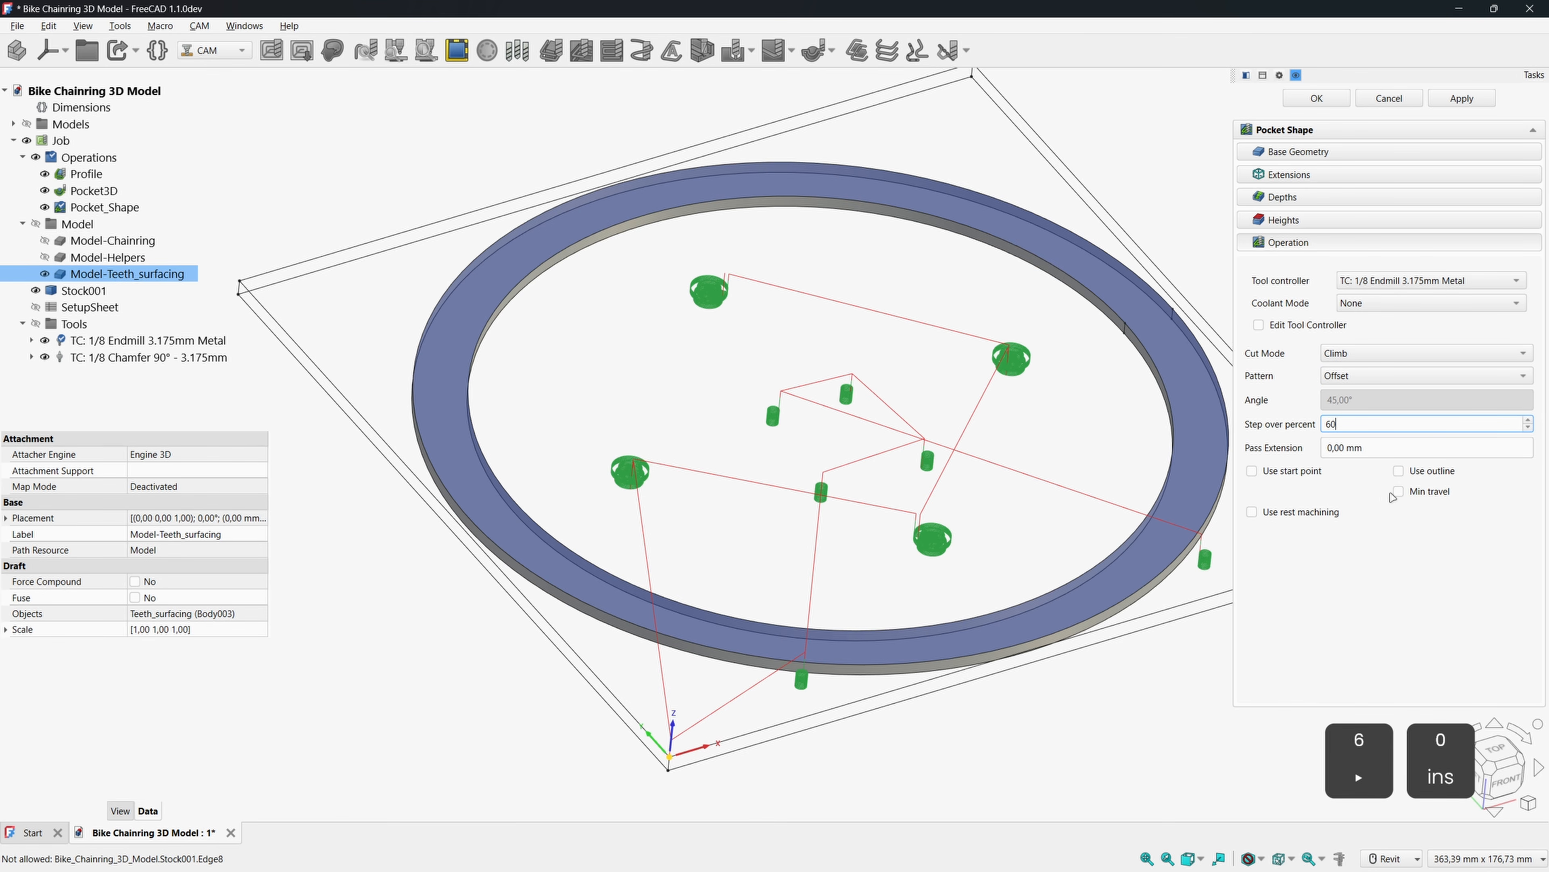
click(1397, 492)
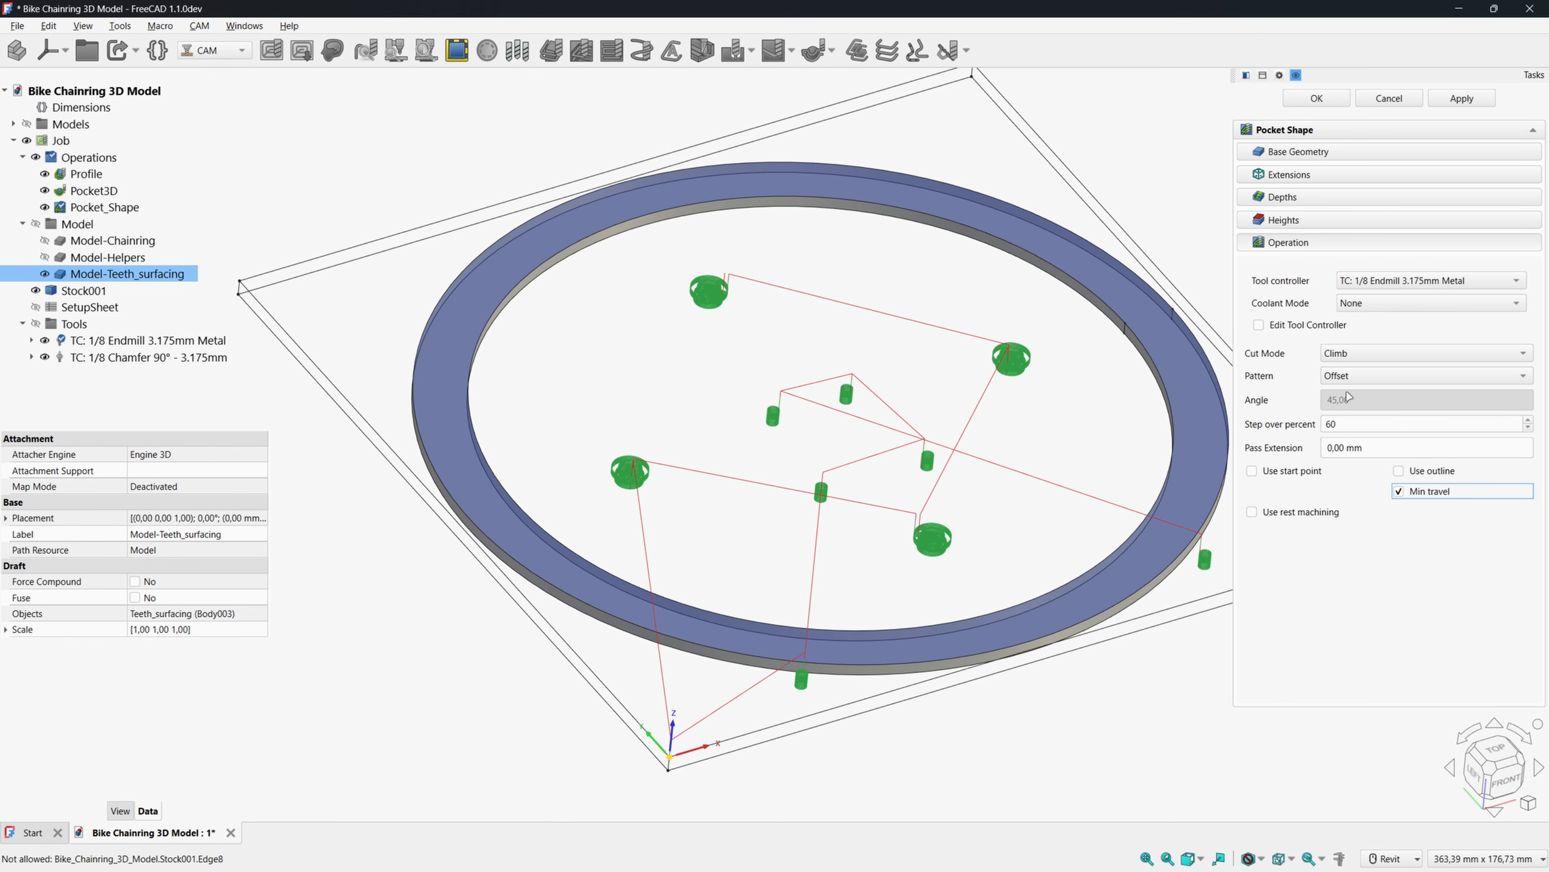
click(1316, 99)
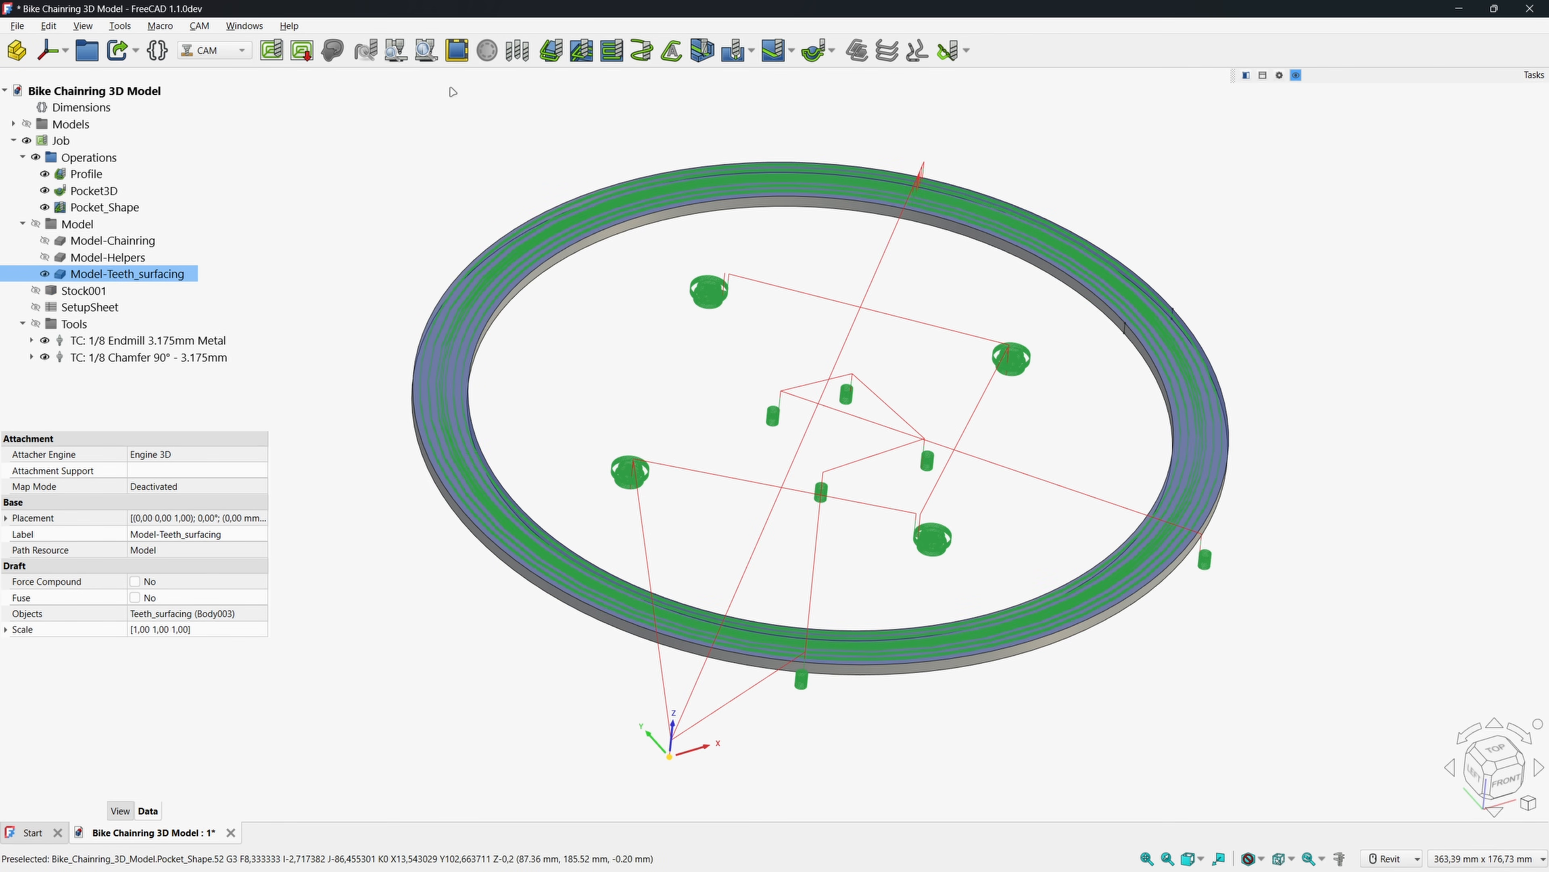
Simulate the Profile, Pocket3D and Pocket_Shape operations in the CAM simulator, and close the simulation.
click(425, 50)
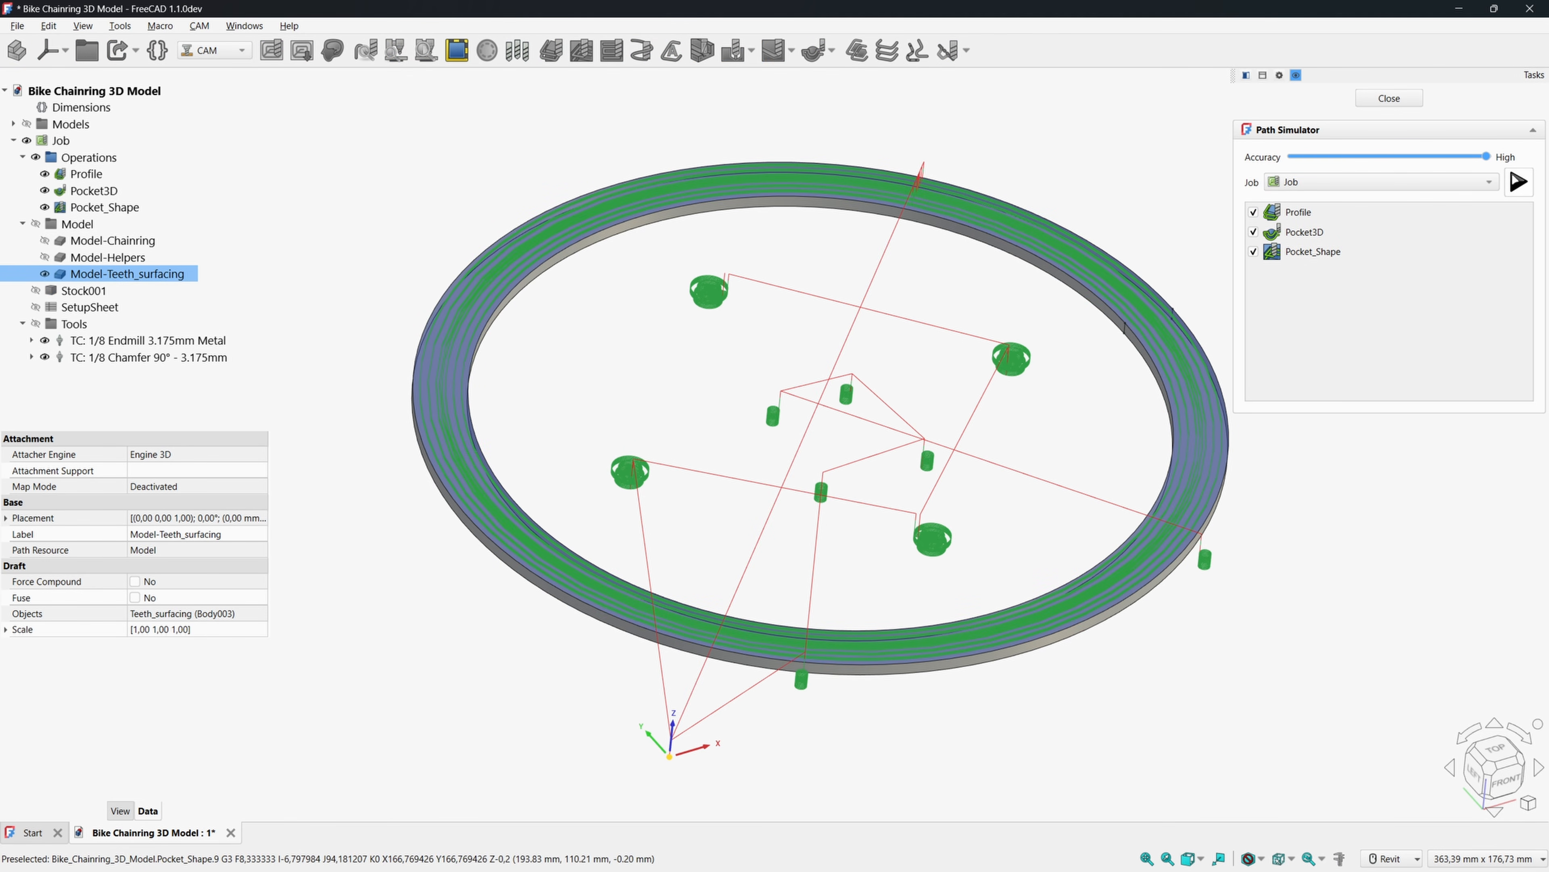
click(1517, 179)
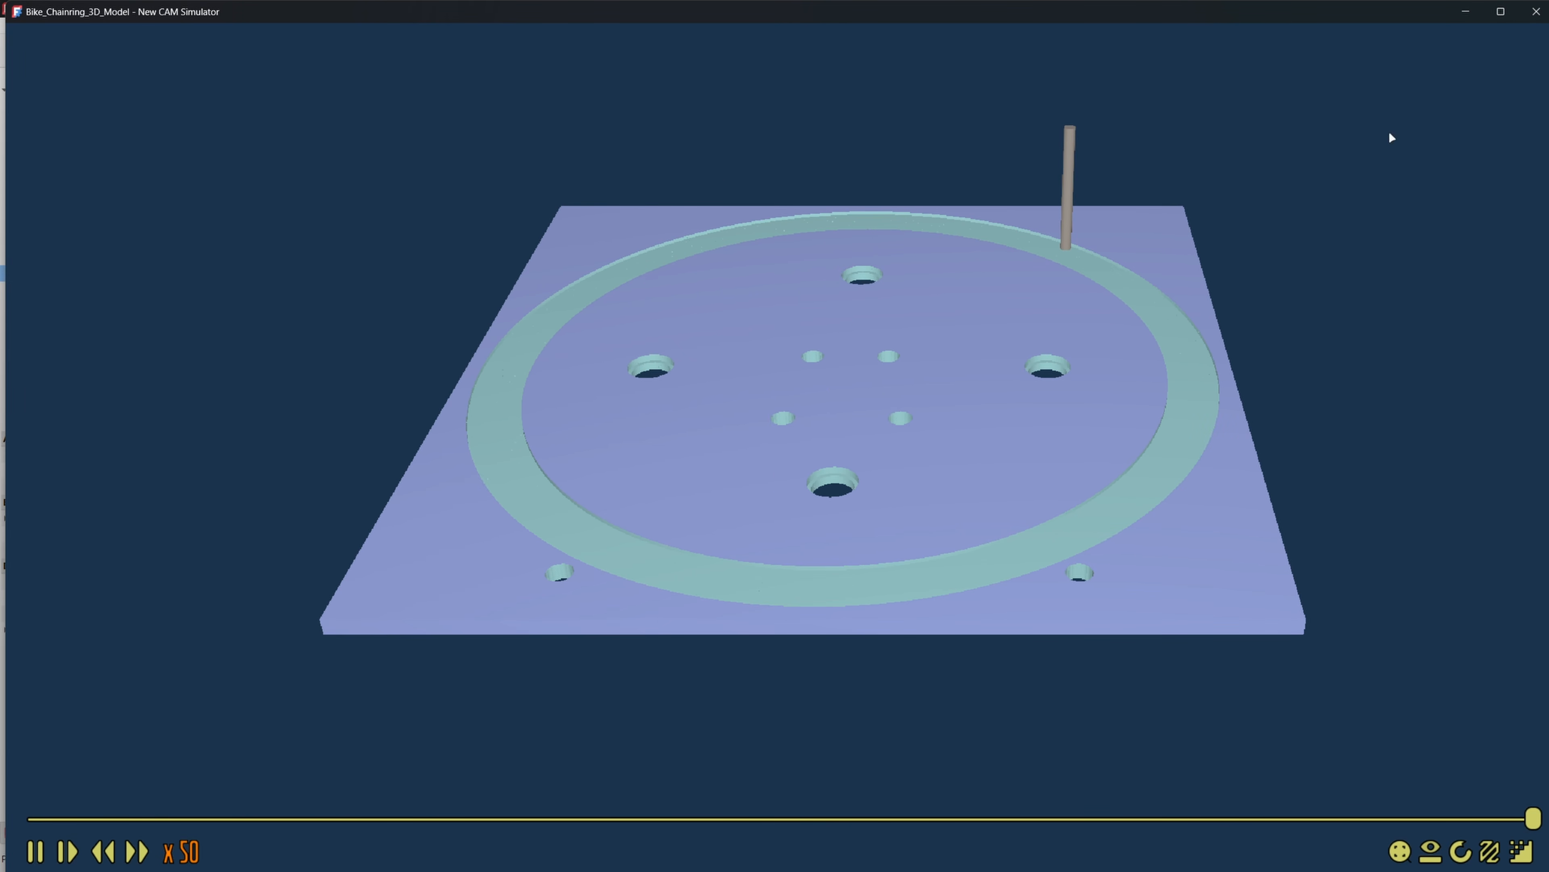
click(1537, 11)
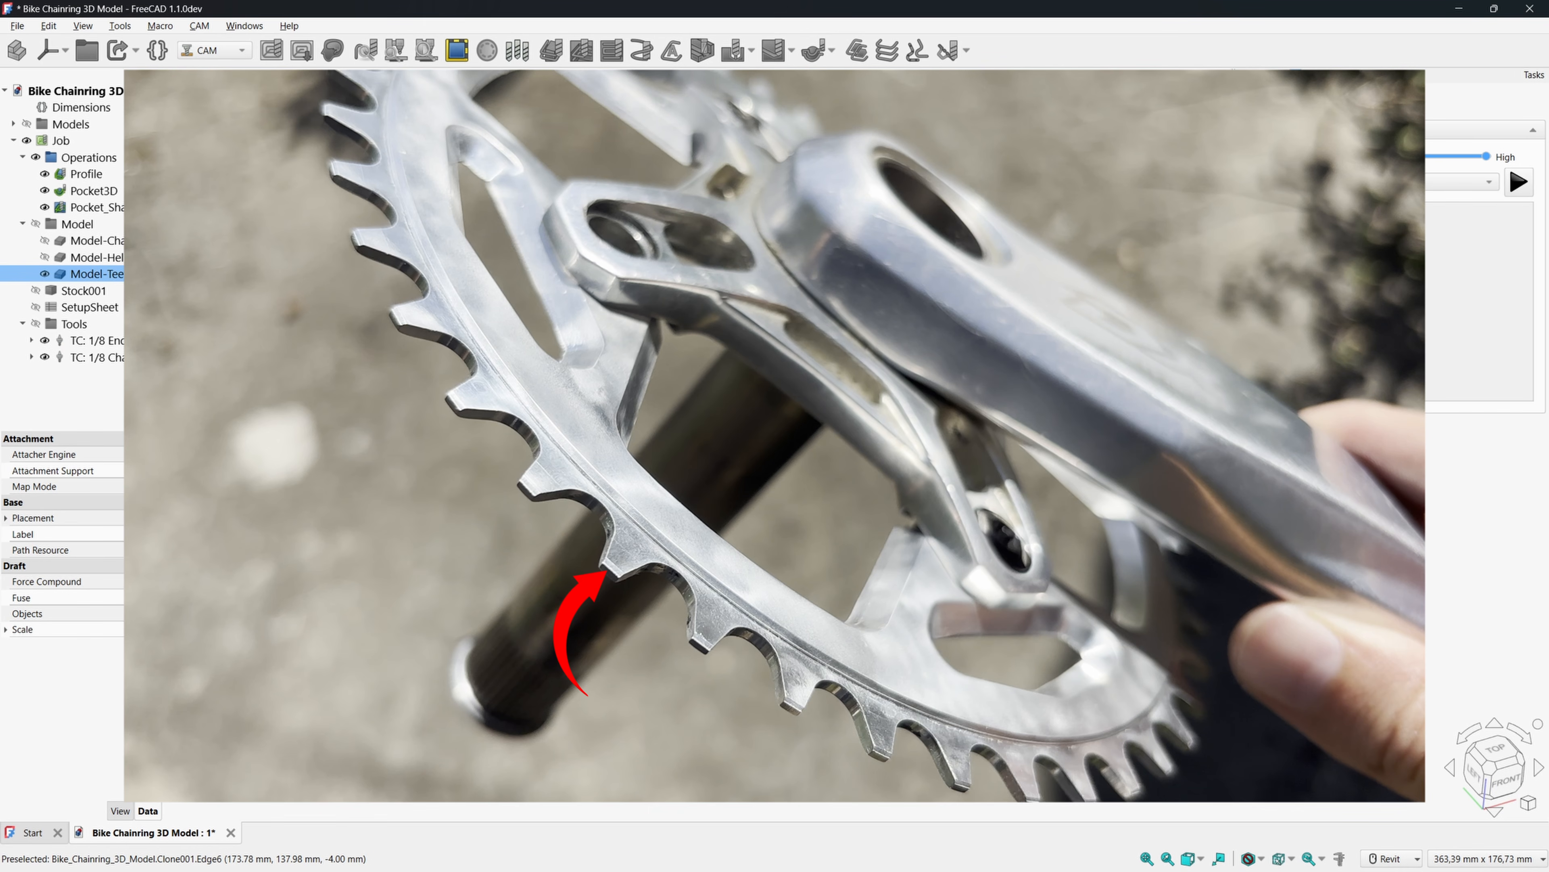
key(Escape)
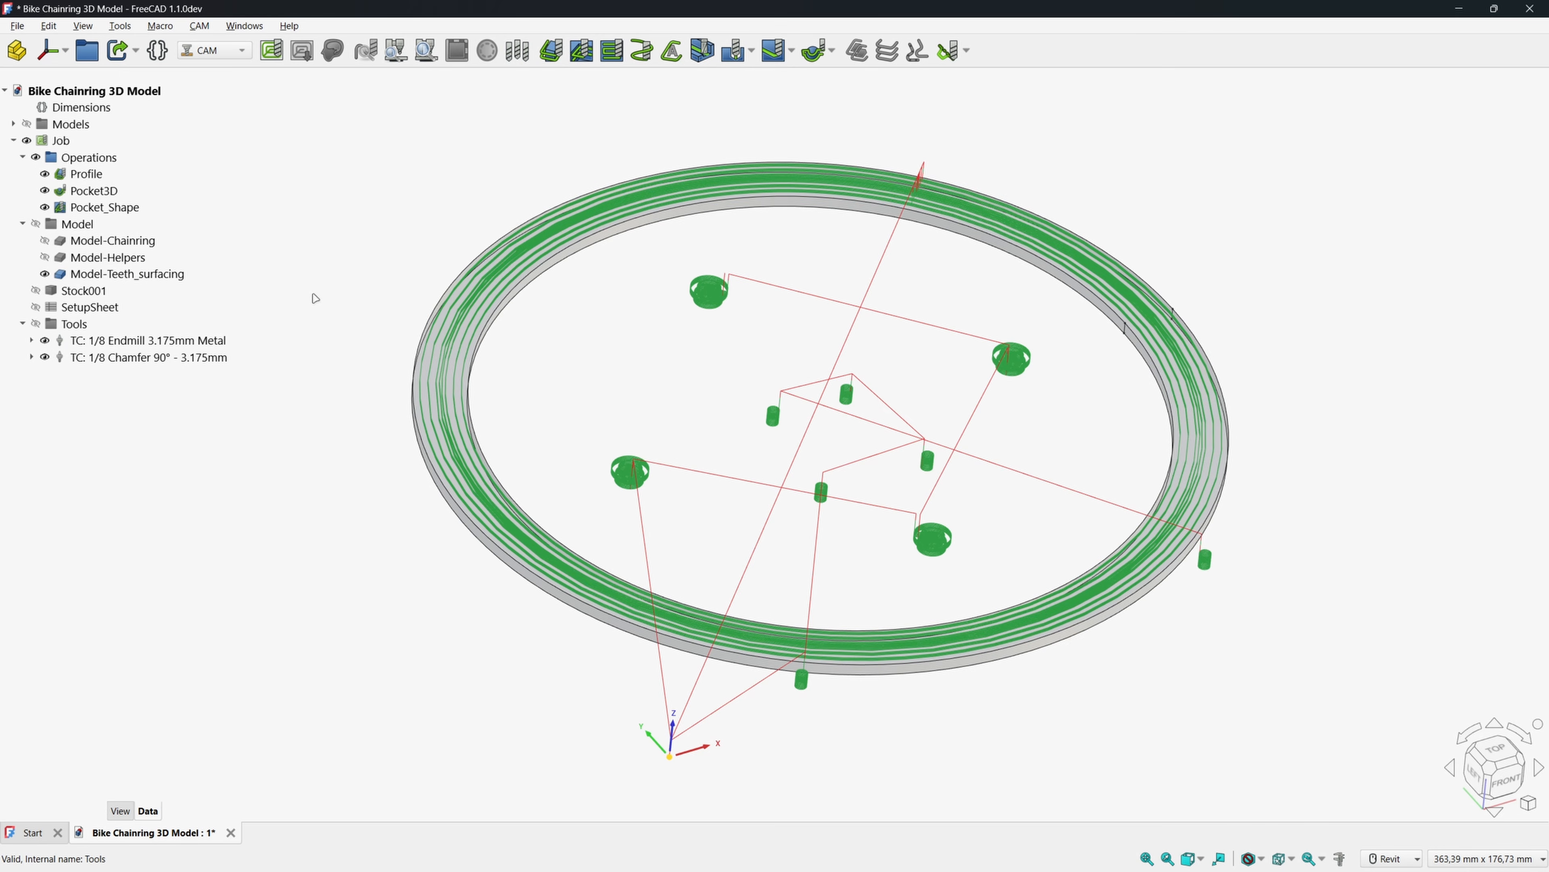
Open the Helpers sketch and draw a circle about 134 mm in diameter centred on the origin.
click(14, 123)
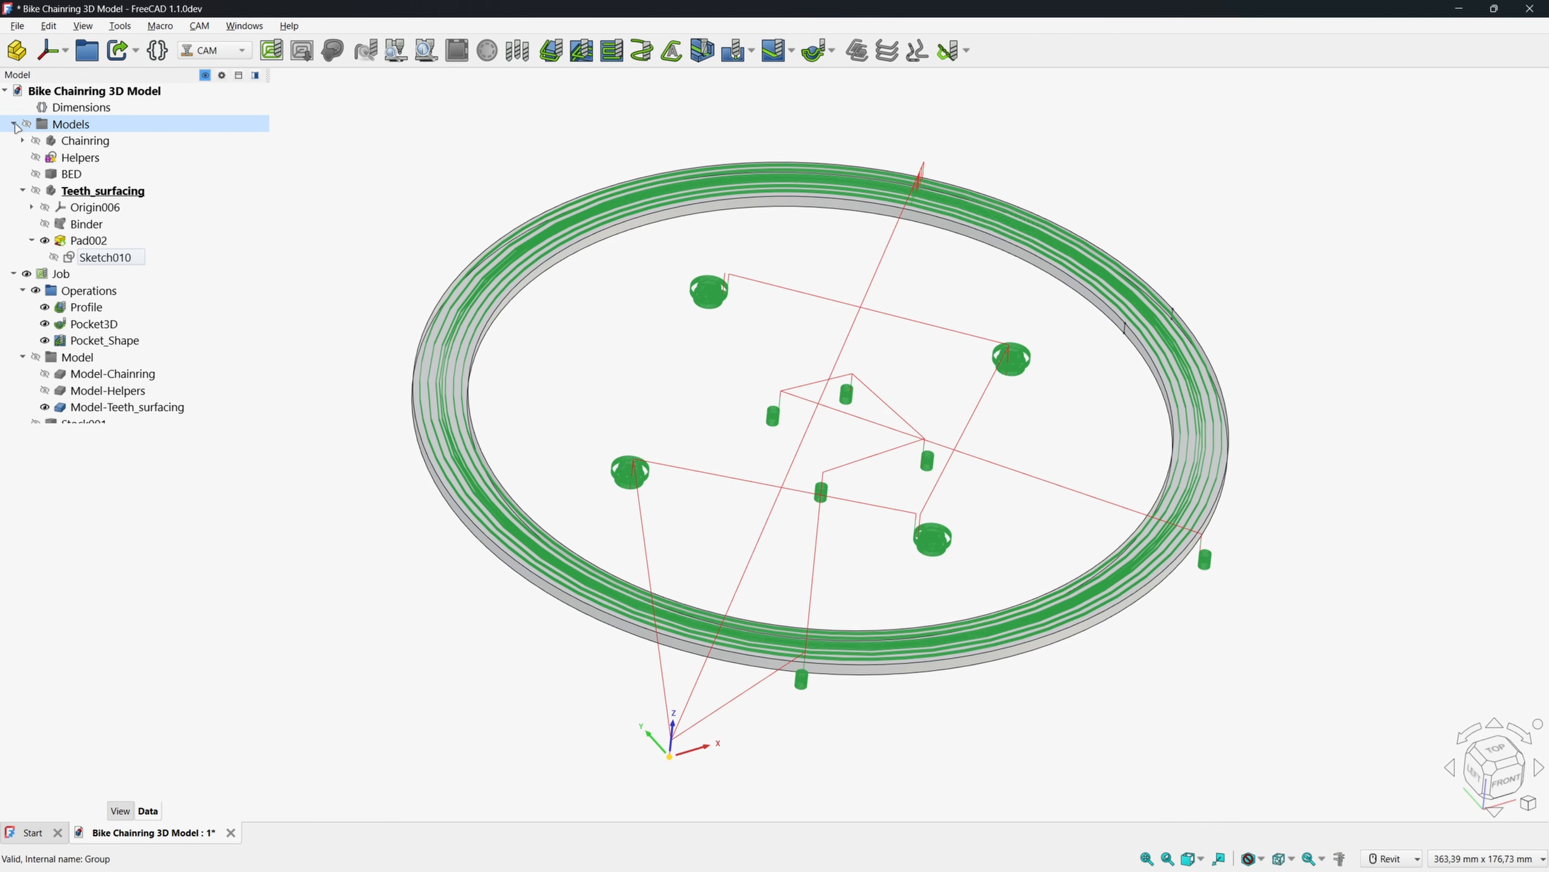
click(22, 191)
double_click(73, 157)
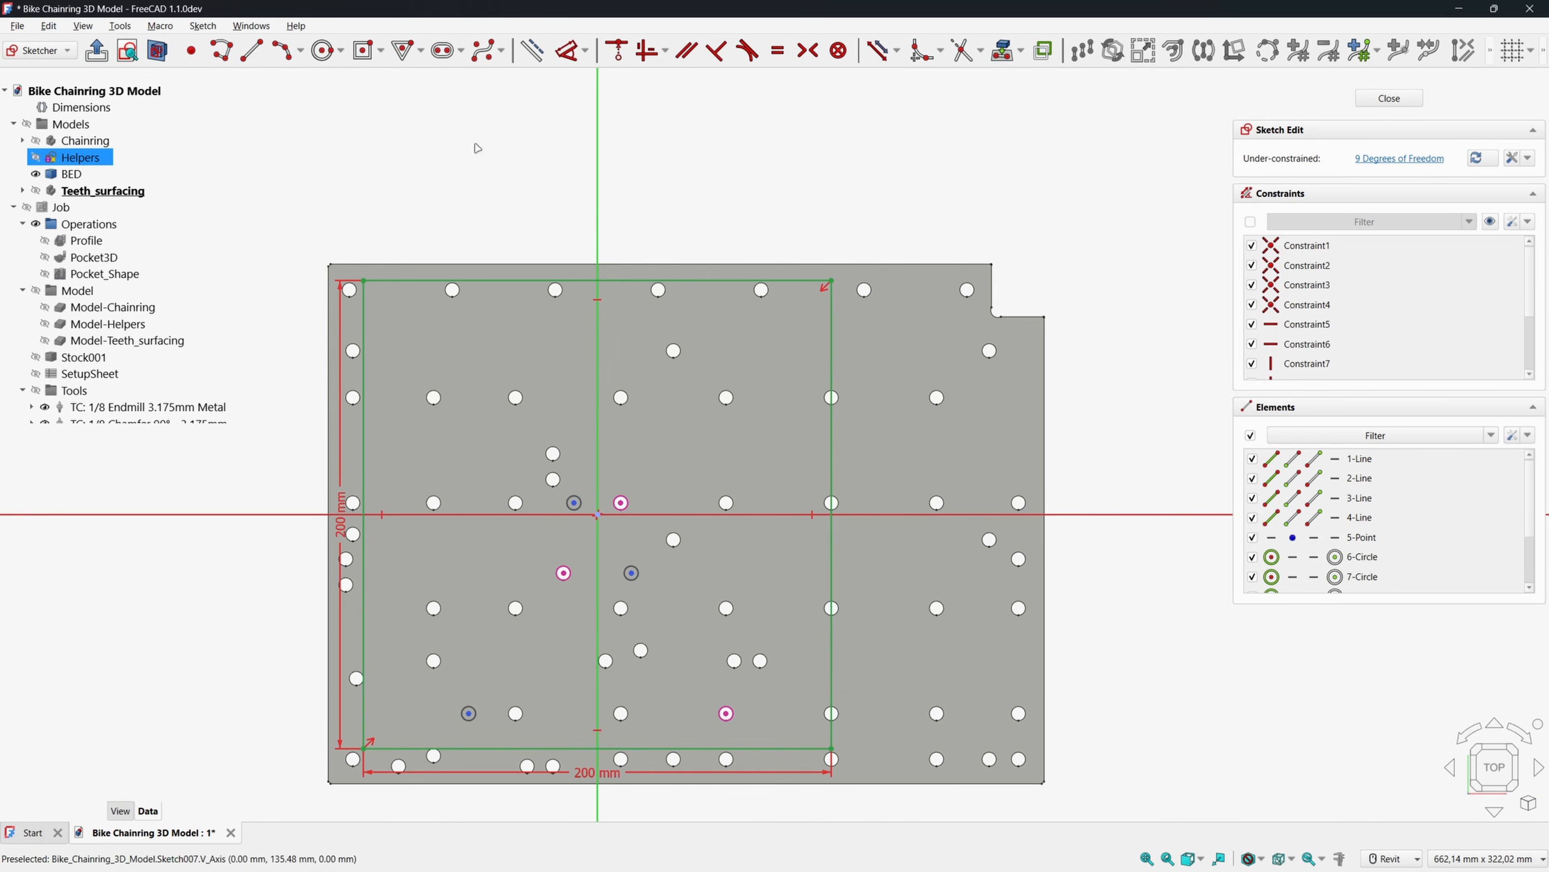
click(322, 50)
click(597, 514)
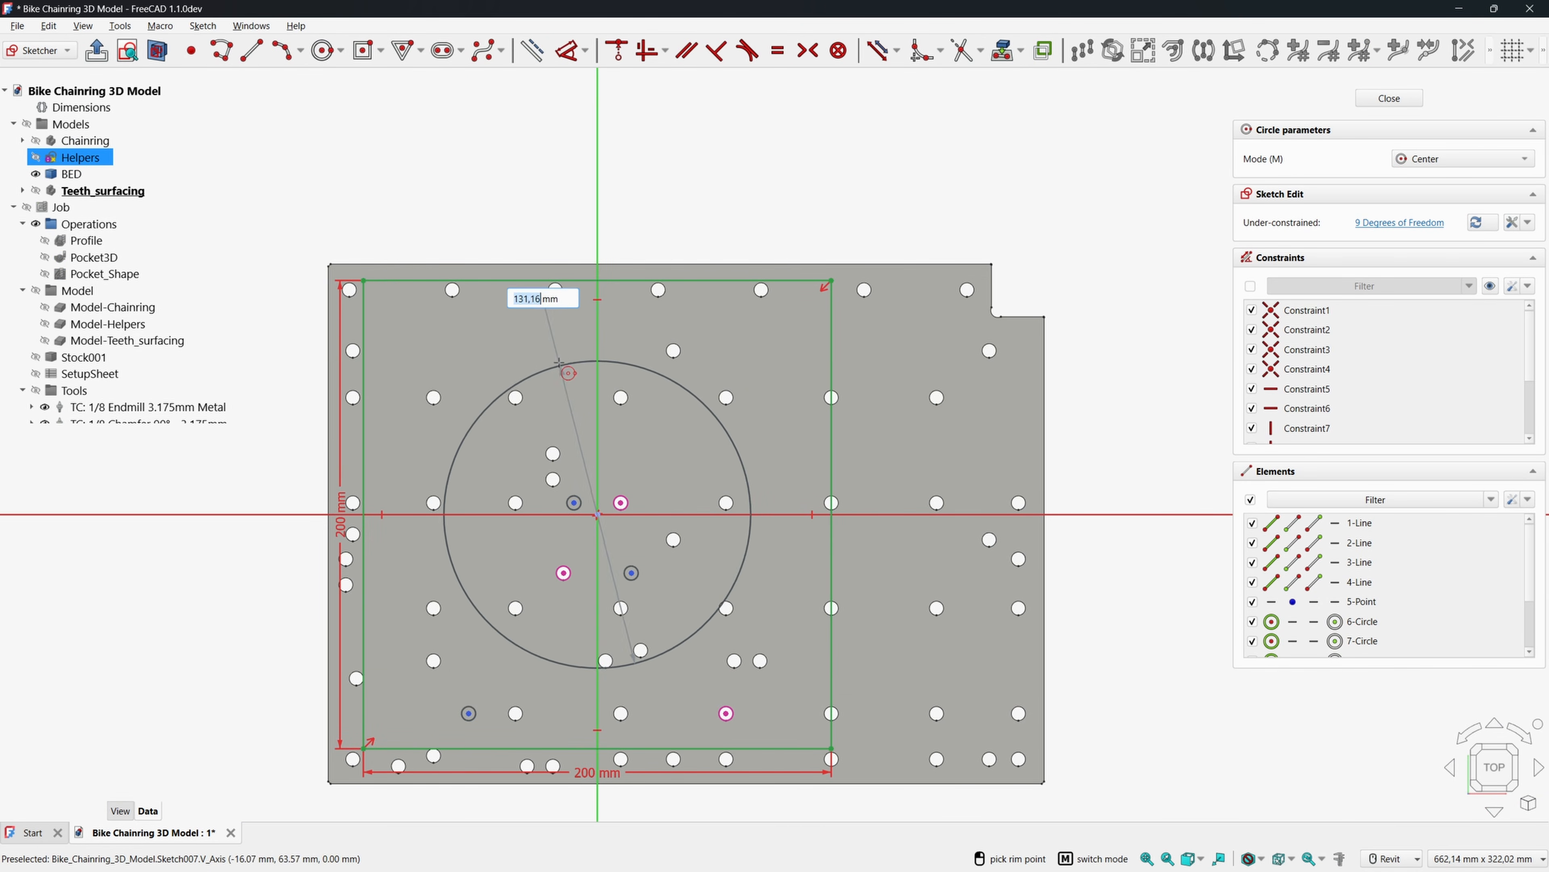
click(560, 361)
key(Escape)
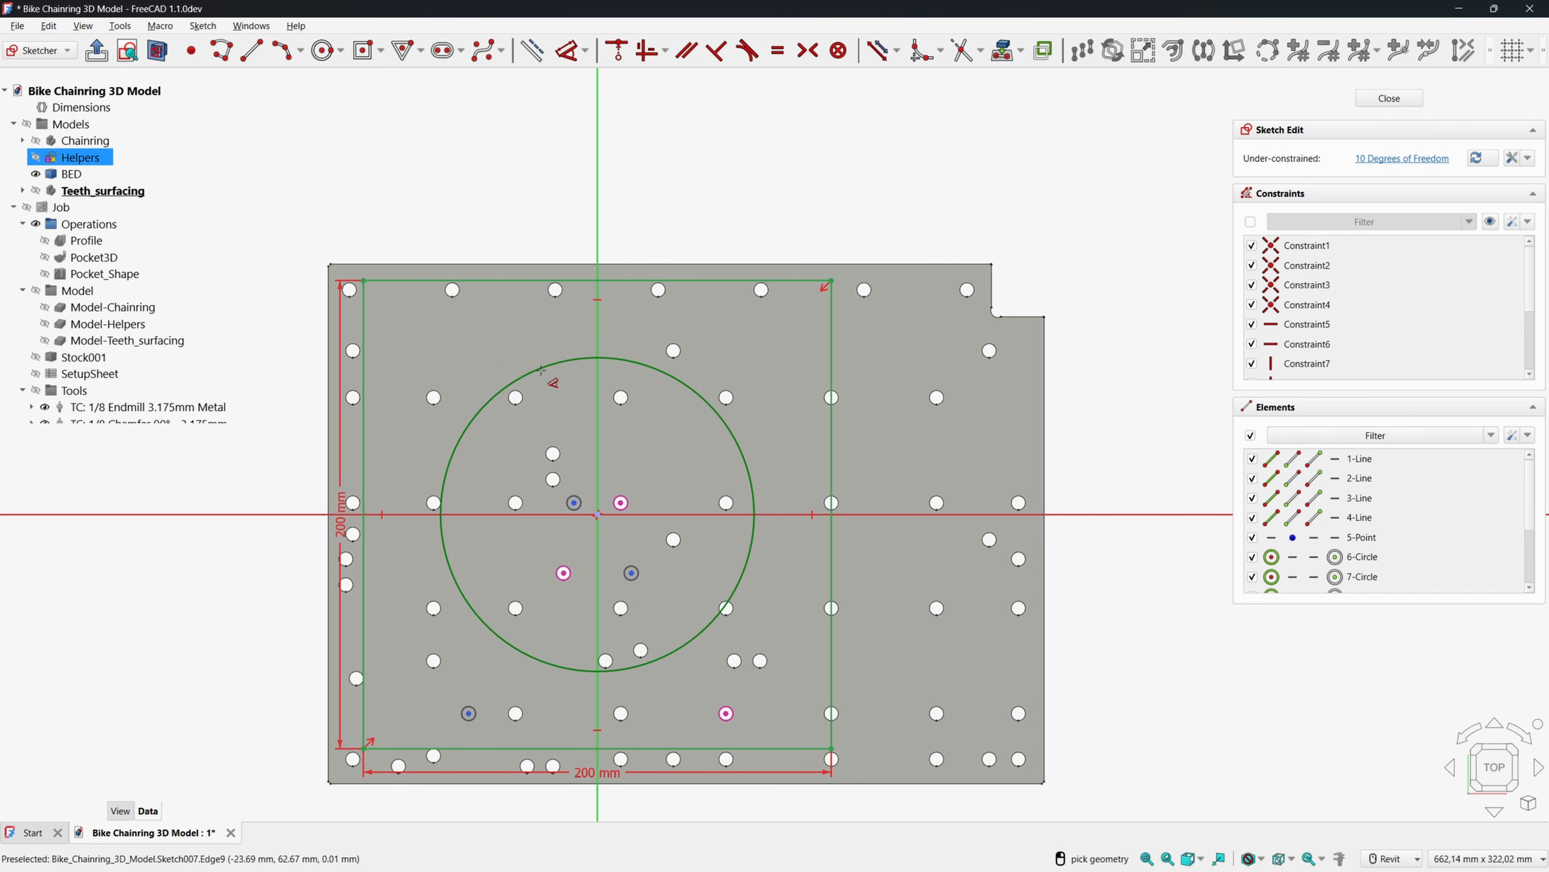
Dimension the new circle's diameter with the expression <<Dimensions>>.Base_DiameterChainringChain+6.6mm and close the Helpers sketch.
click(548, 370)
key(d)
click(507, 360)
click(656, 360)
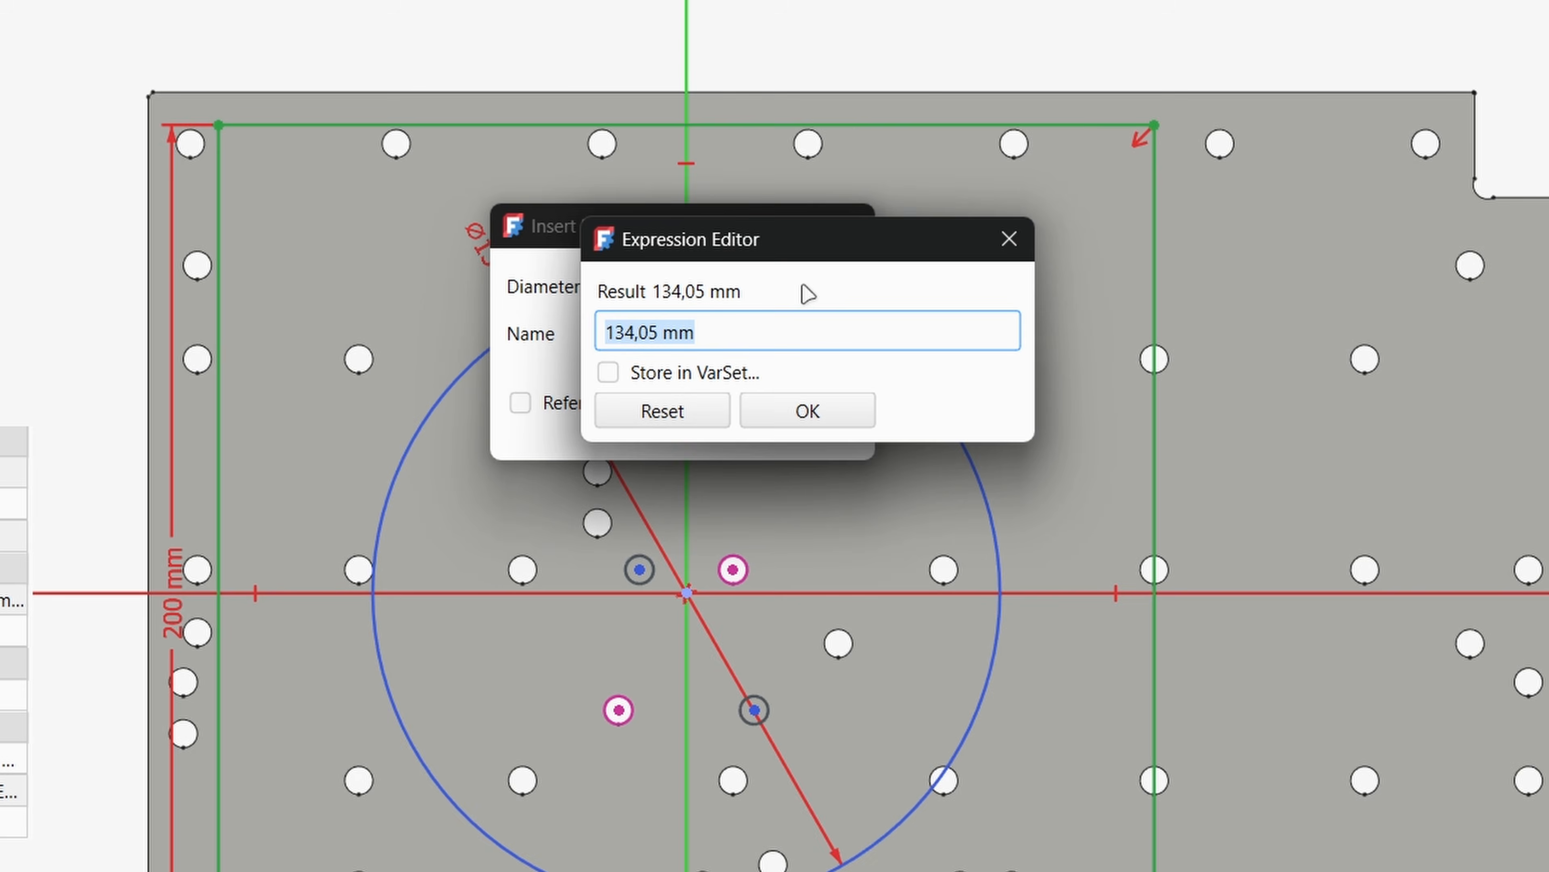
text(di)
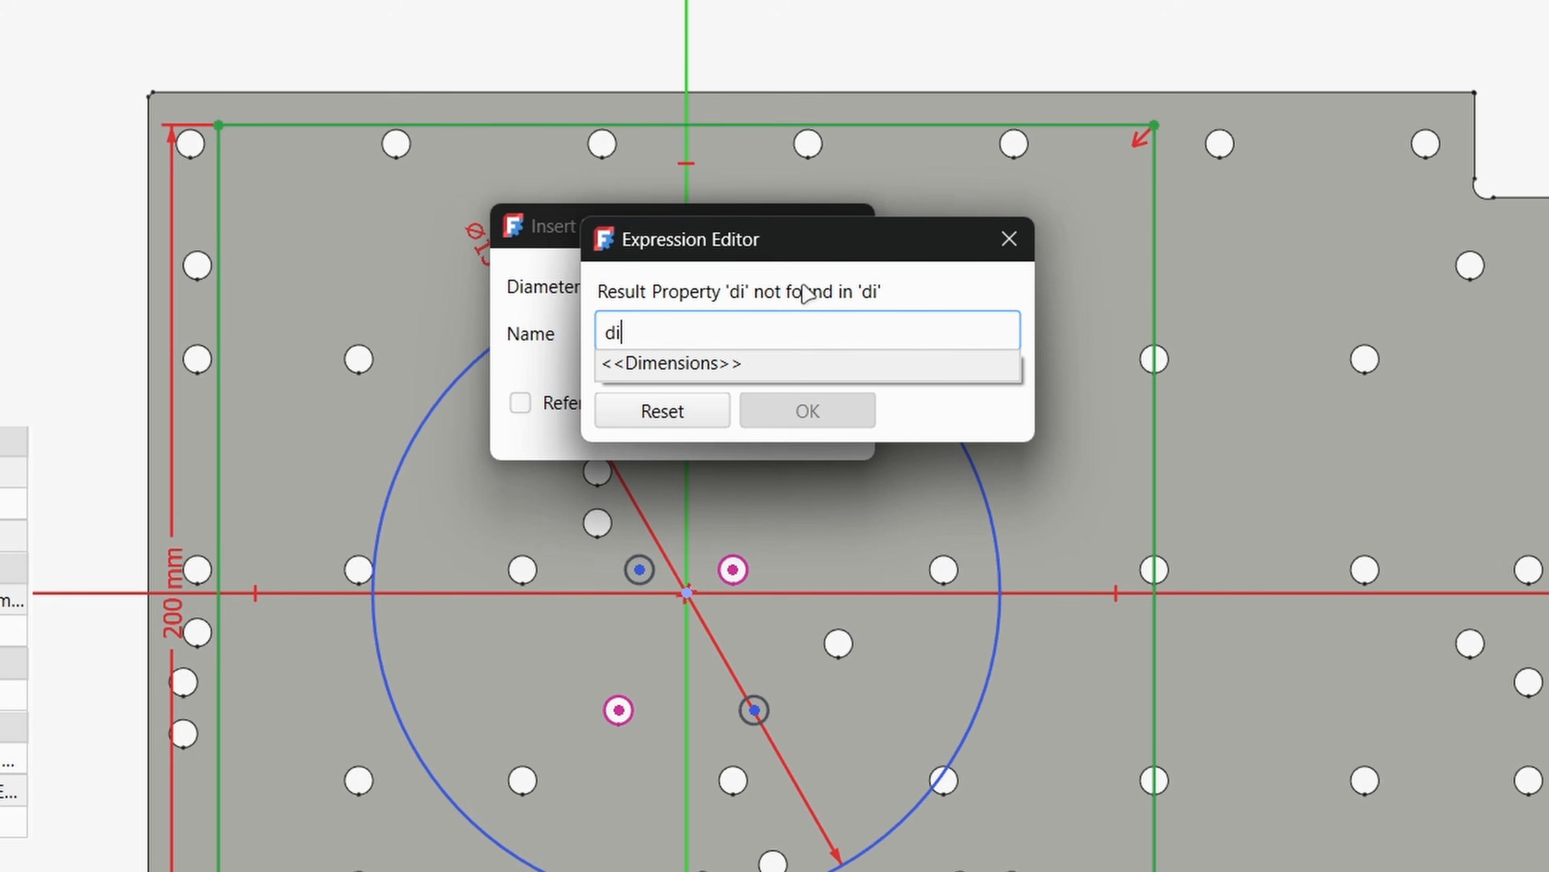
key(Down)
text(.dia)
key(Down)
text(+6.6mm)
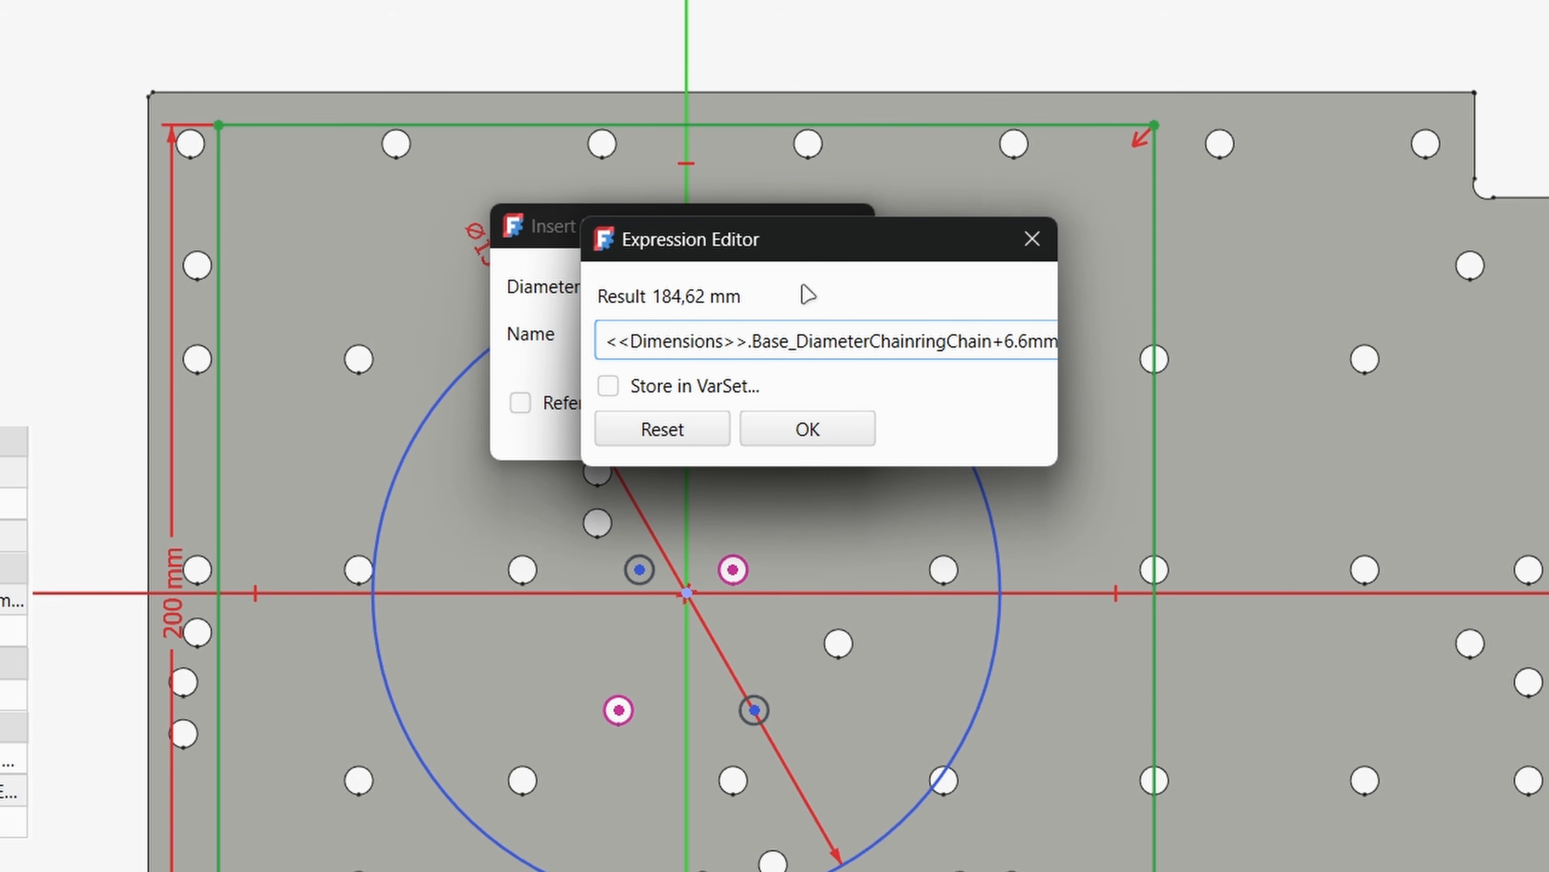
key(Return)
key(Return)
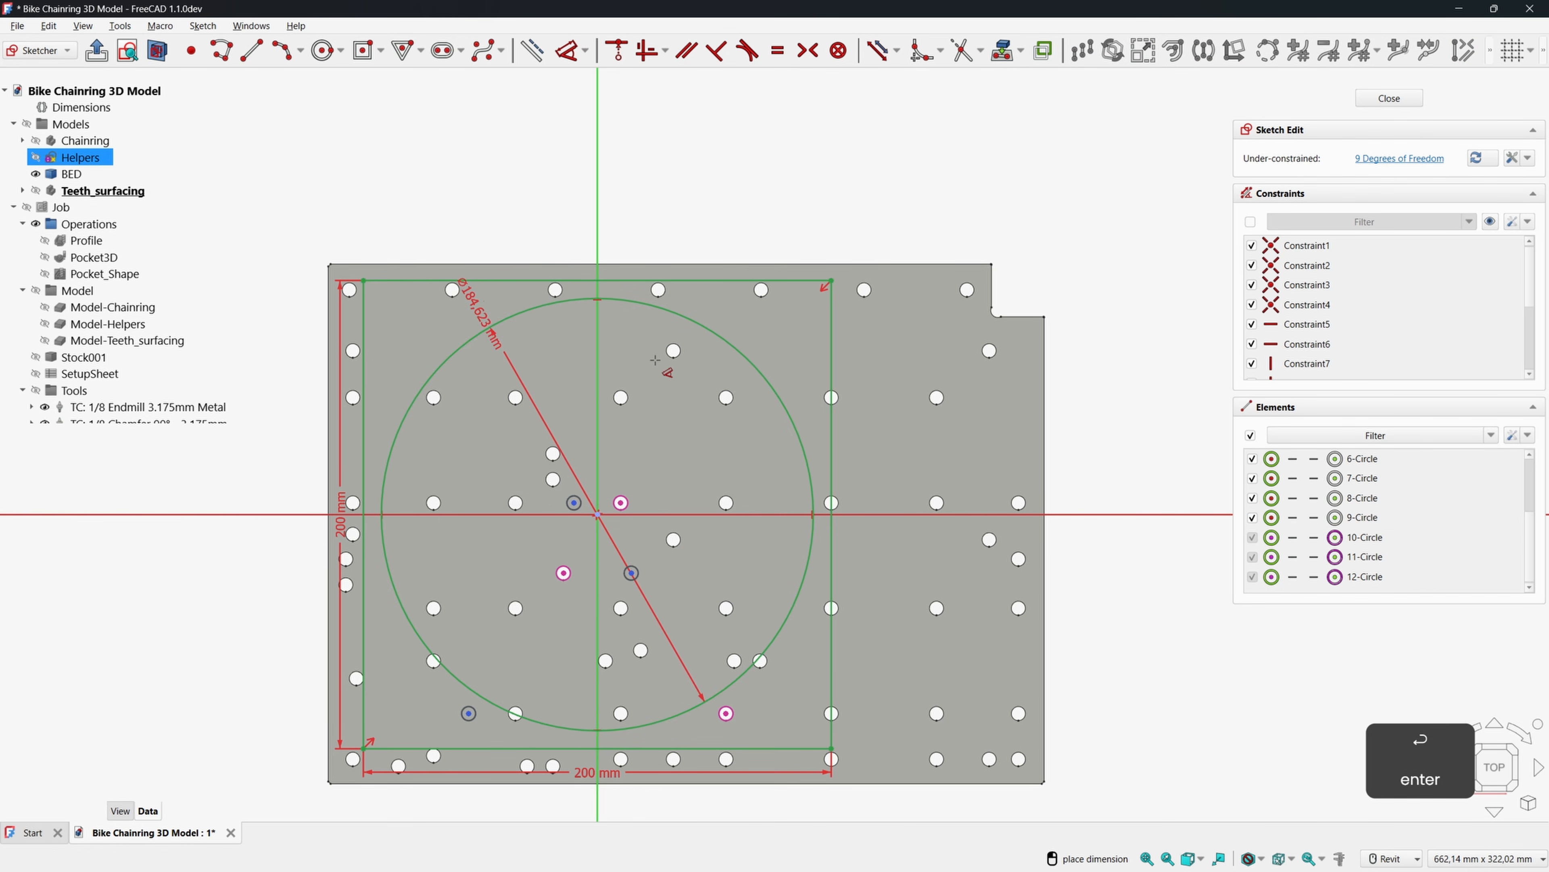
click(1389, 97)
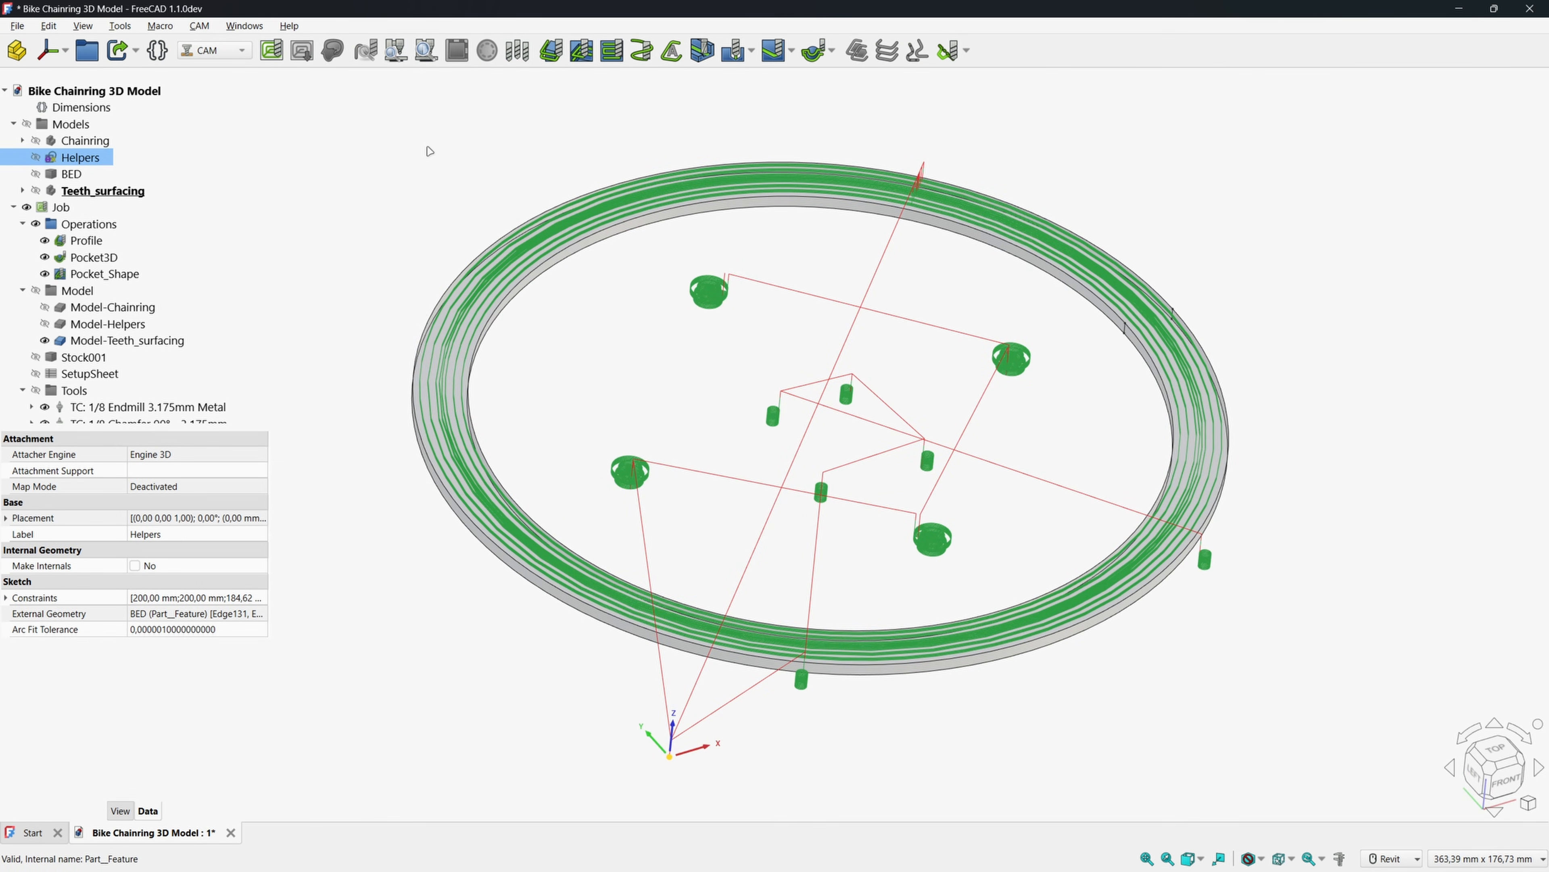
Hide the Model-Teeth_surfacing body and the Pocket_Shape, Pocket3D and Profile toolpaths.
click(45, 340)
click(44, 274)
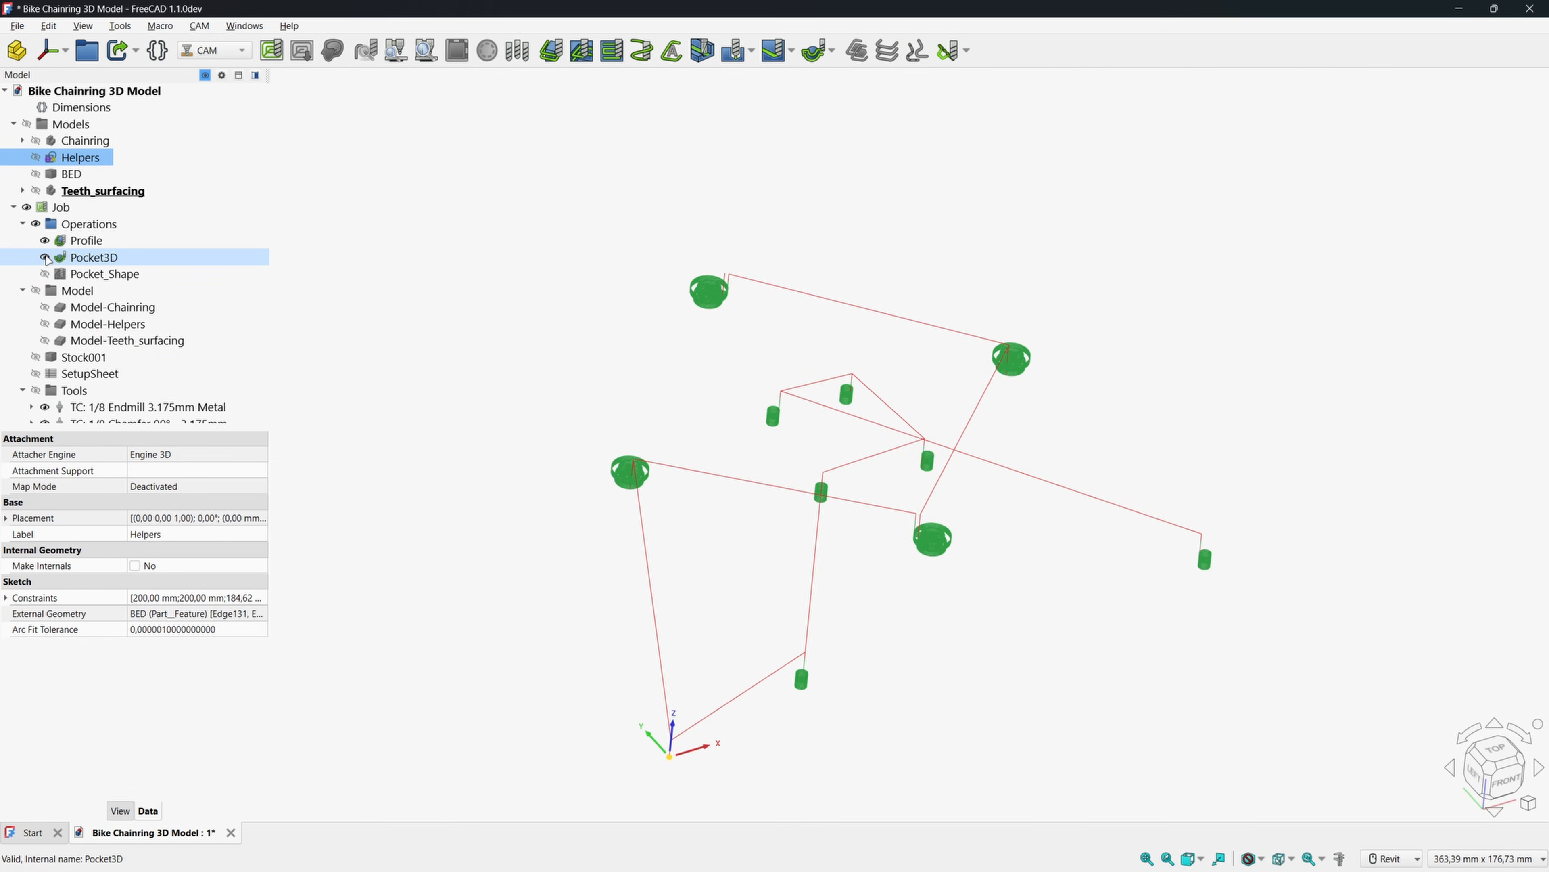
click(44, 257)
click(45, 240)
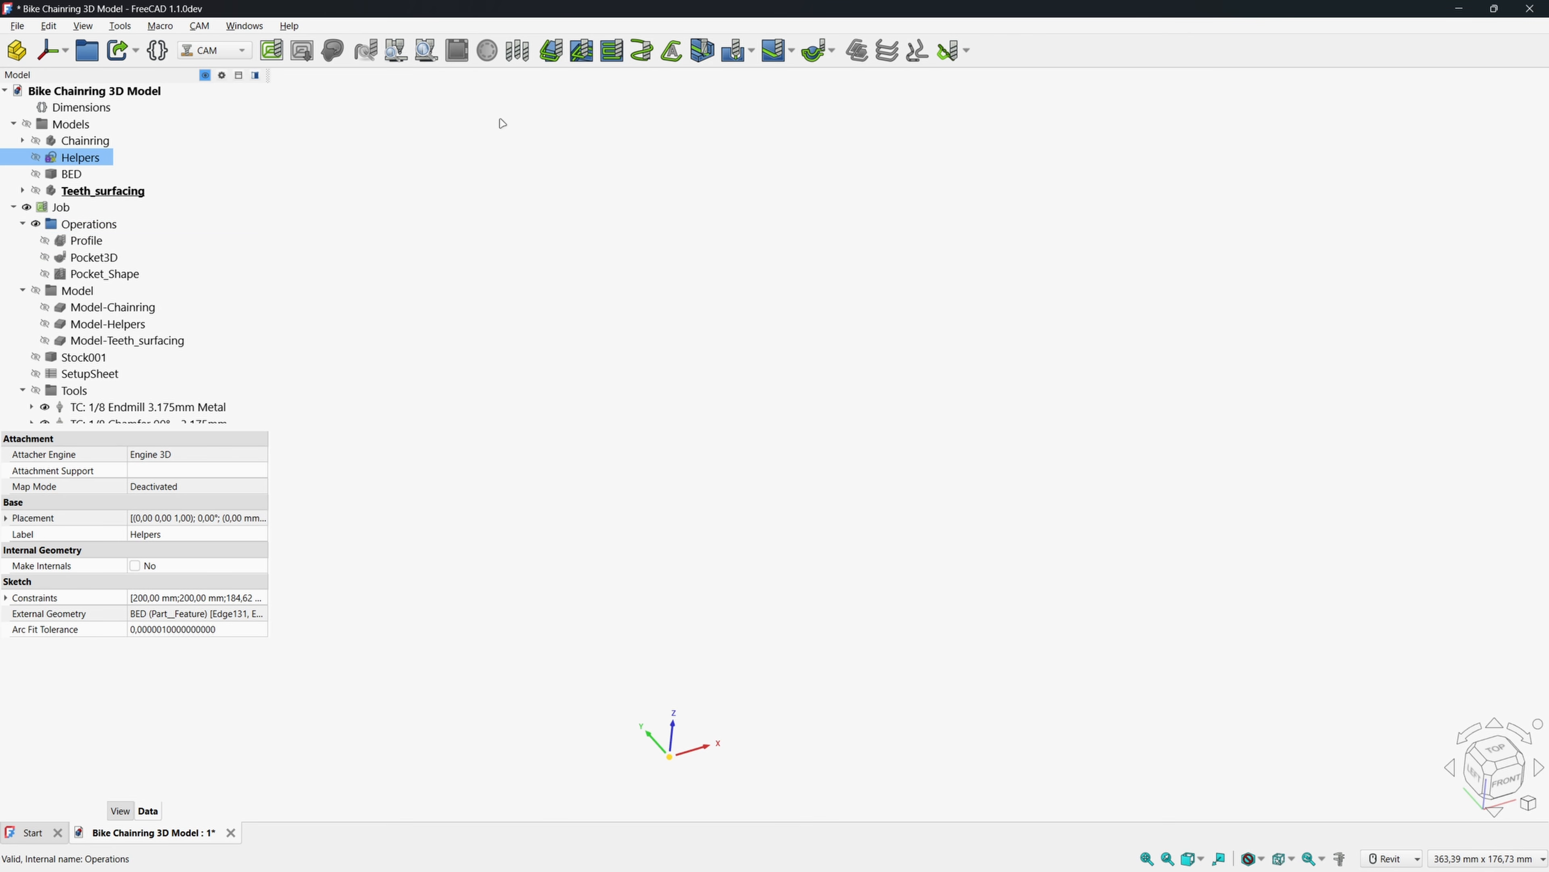
Create a new Profile operation, hide the chainring and teeth surfacing models, and add the large Model-Helpers circle as its base geometry.
click(552, 54)
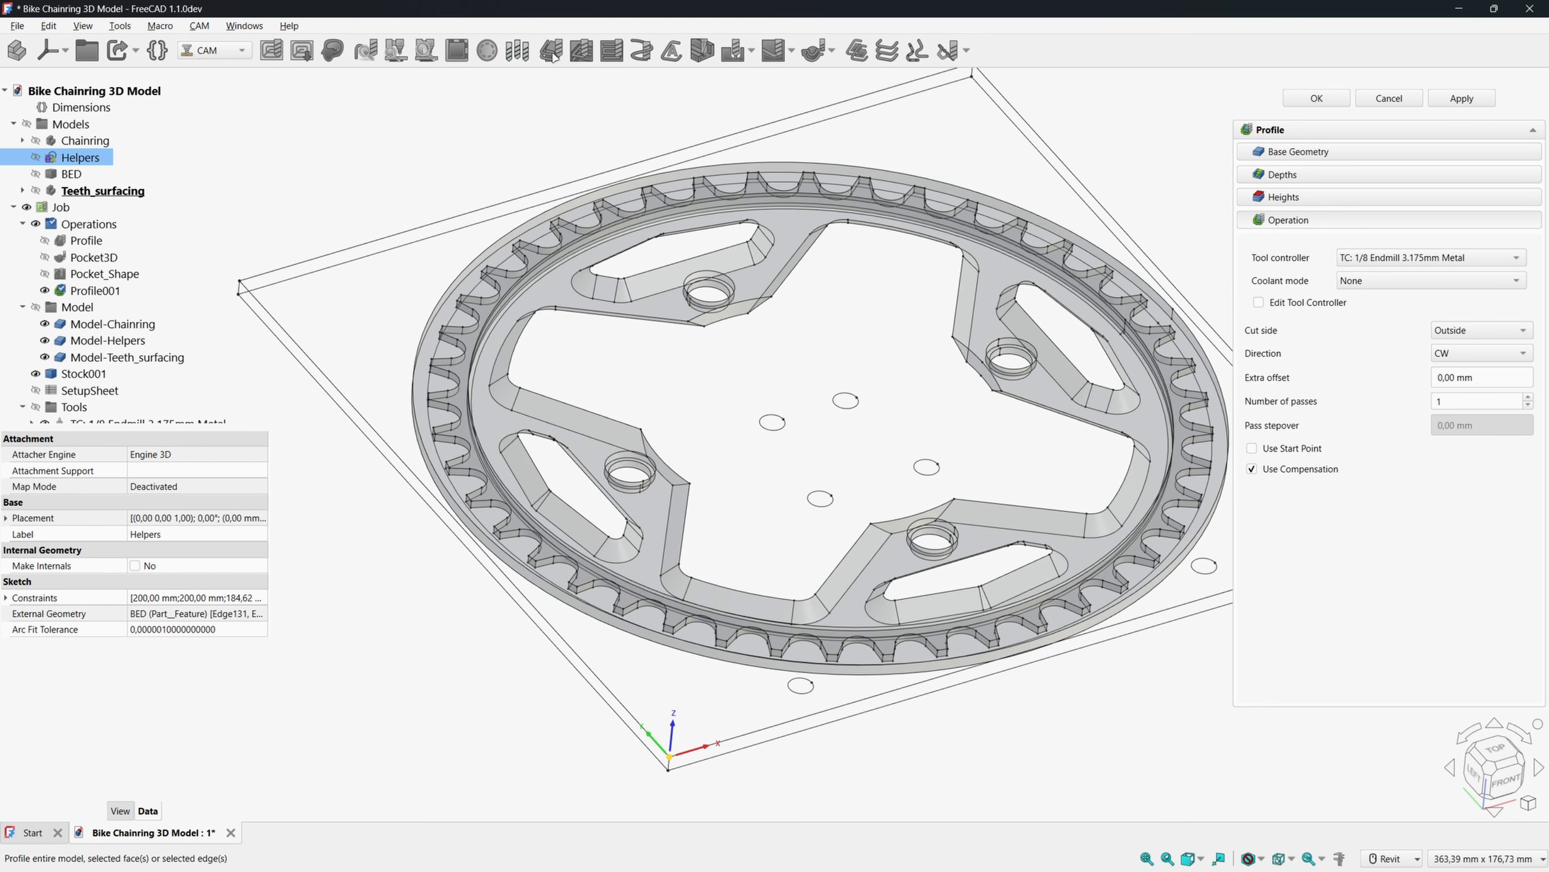
click(1281, 152)
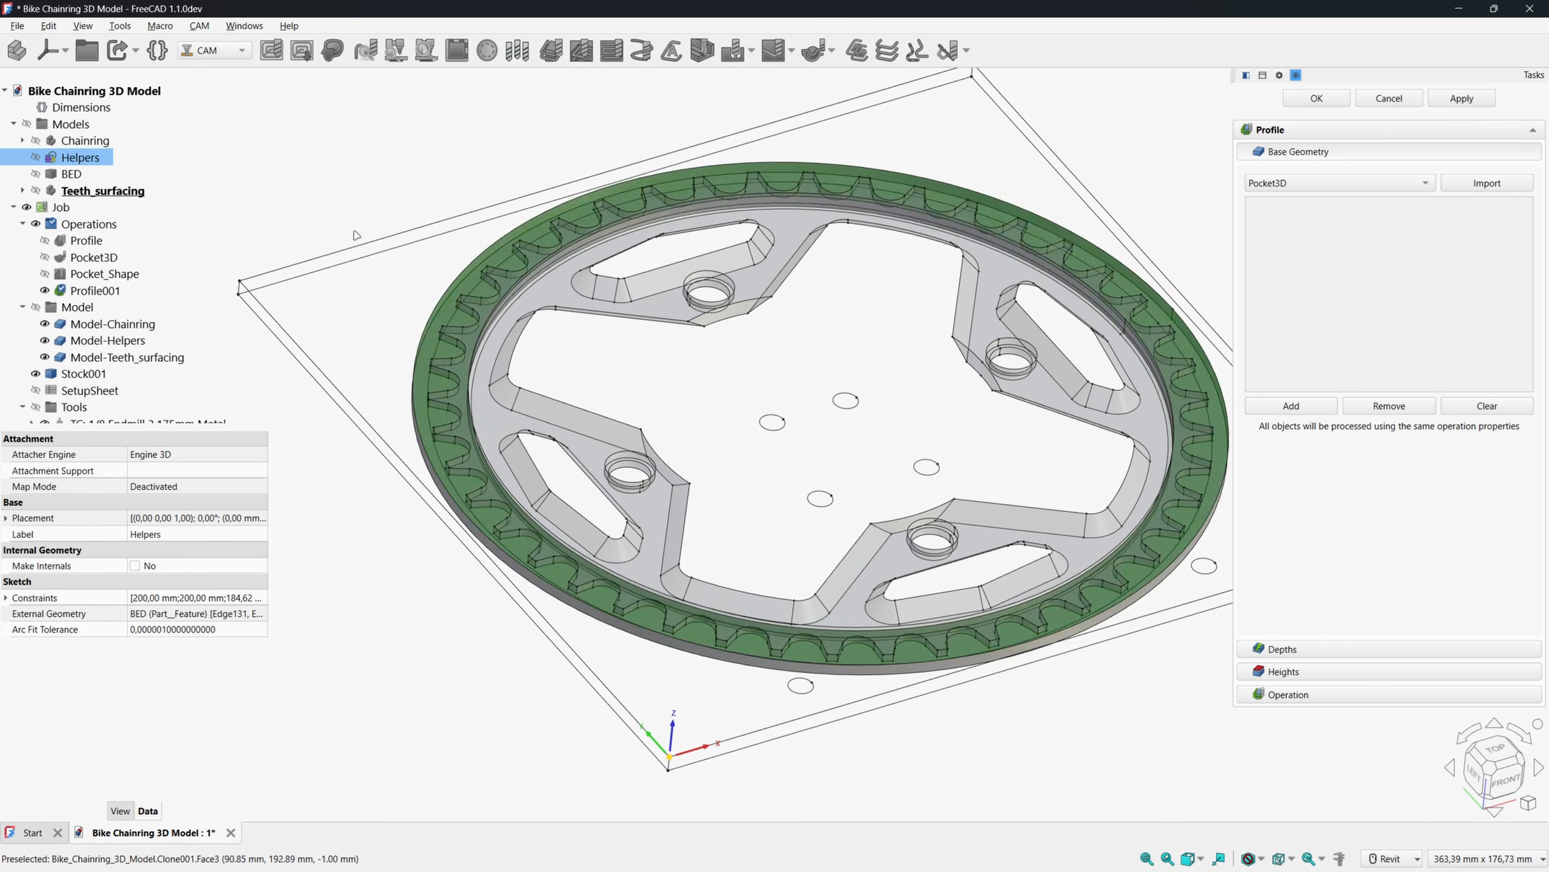
click(44, 357)
click(44, 357)
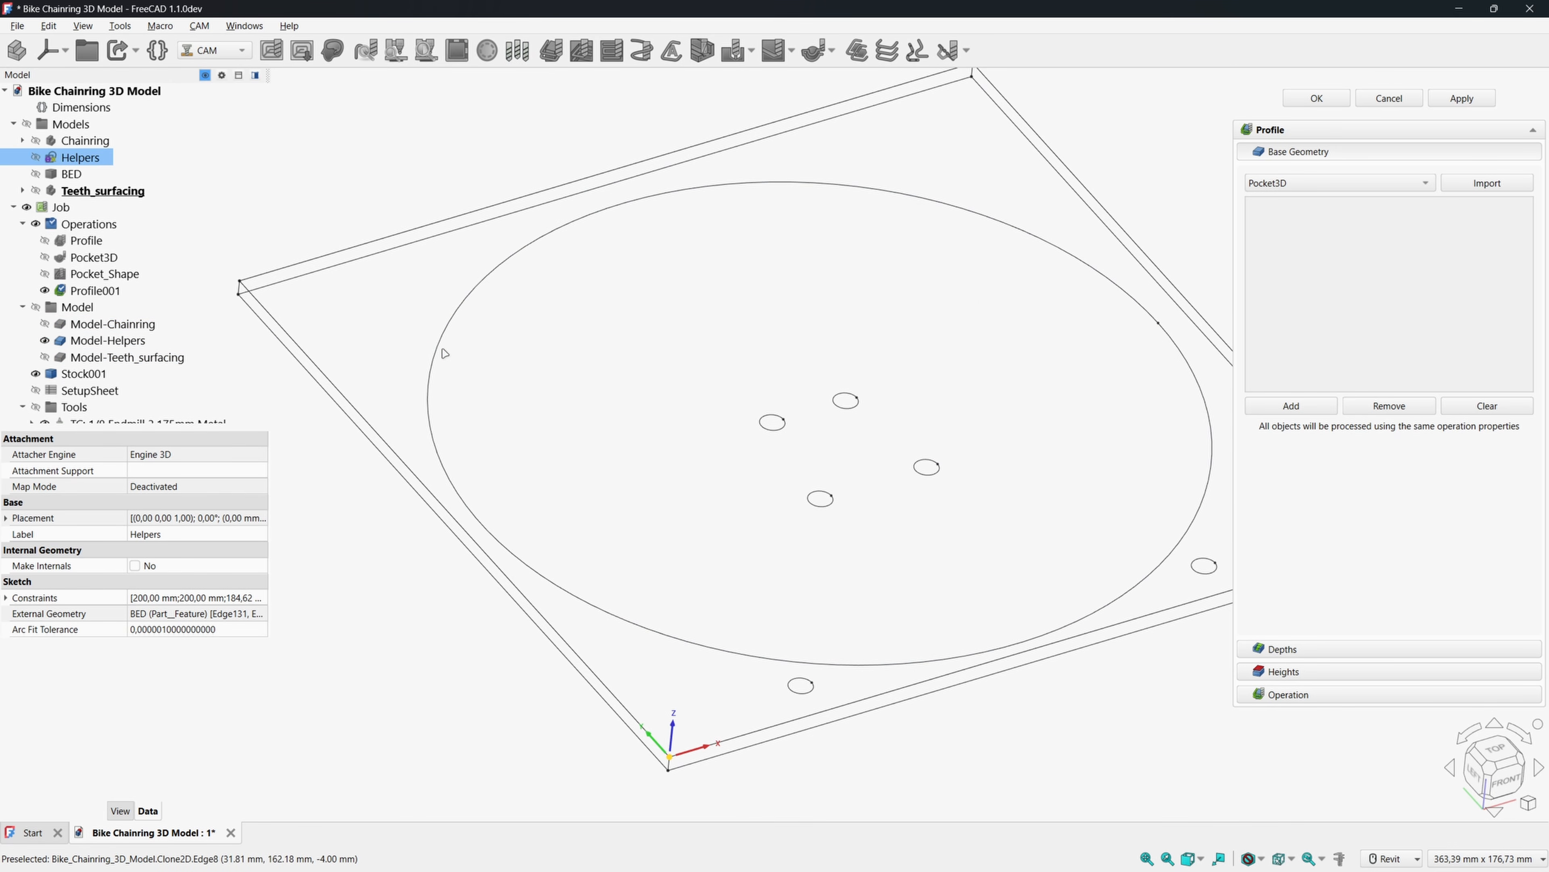
click(435, 346)
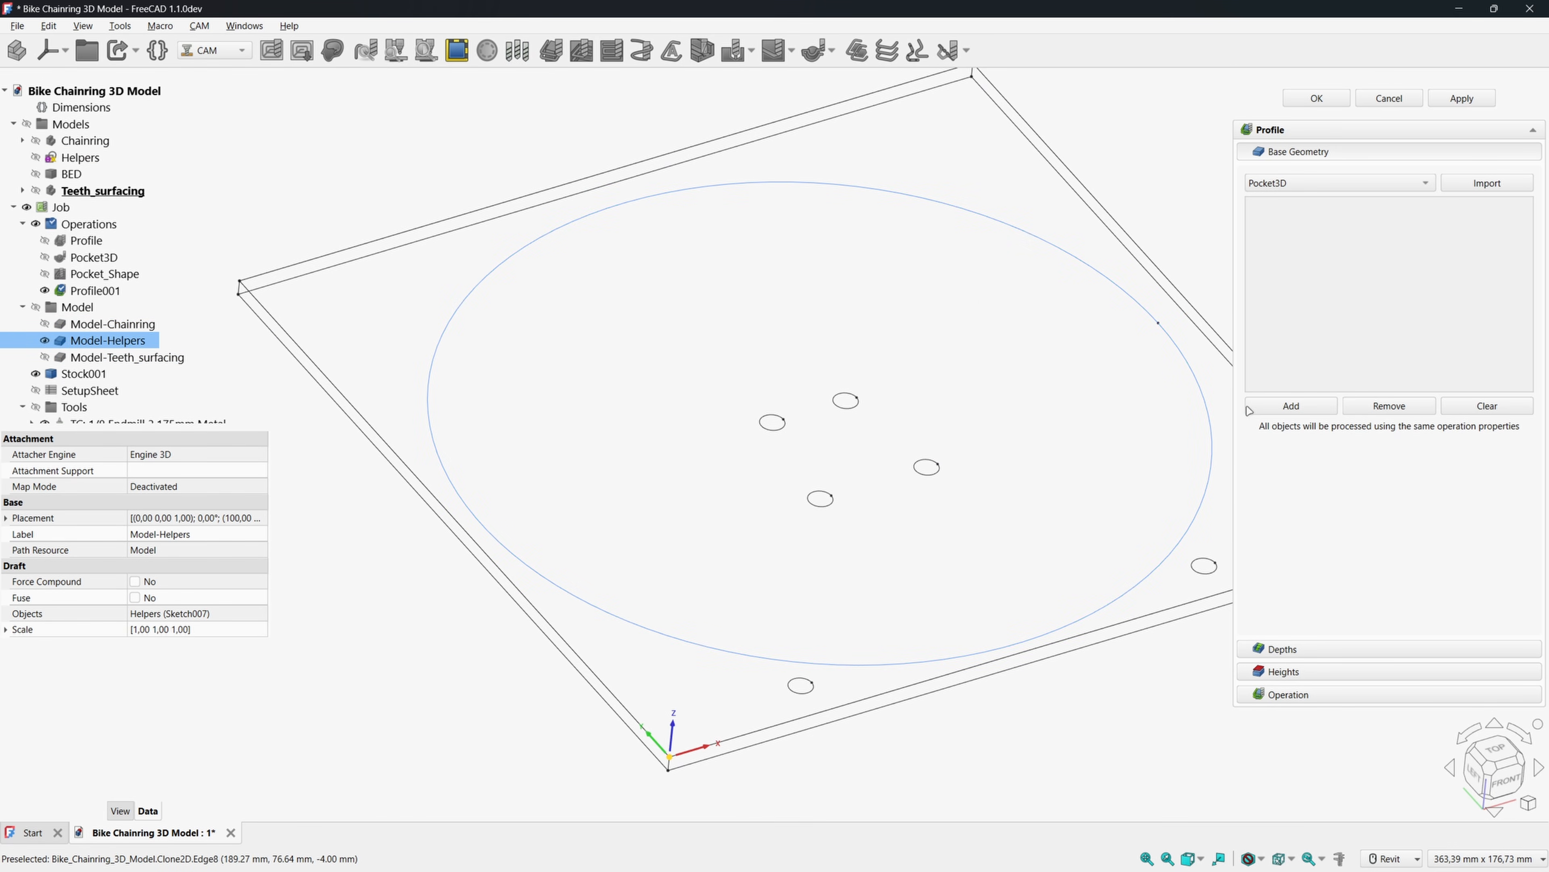
click(1266, 405)
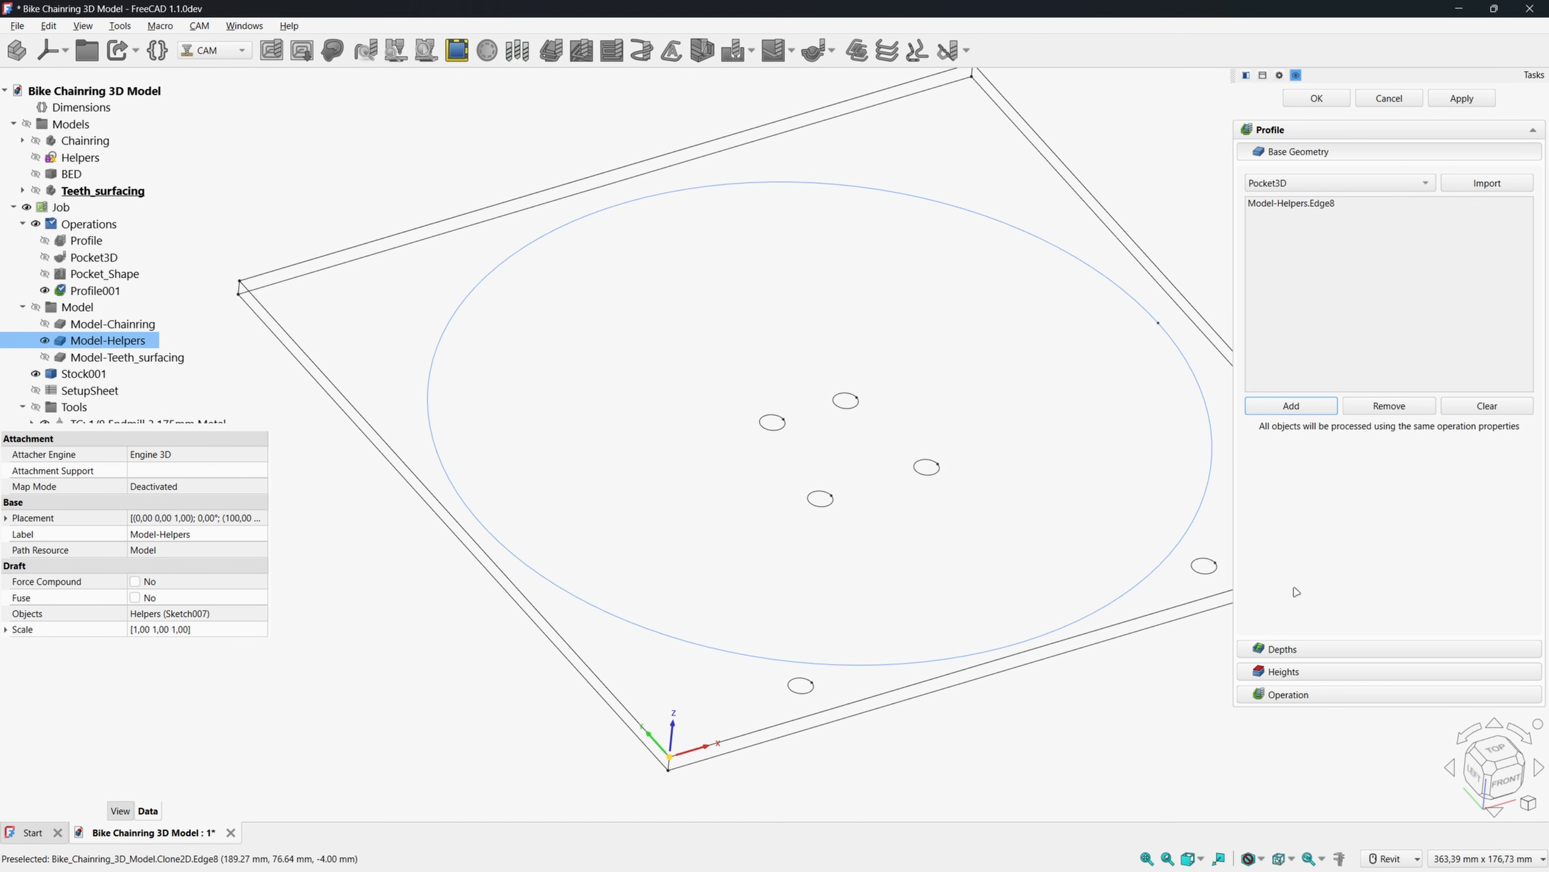
Set the new profile's start depth to the expression -1mm and open the final depth expression for editing.
click(1290, 647)
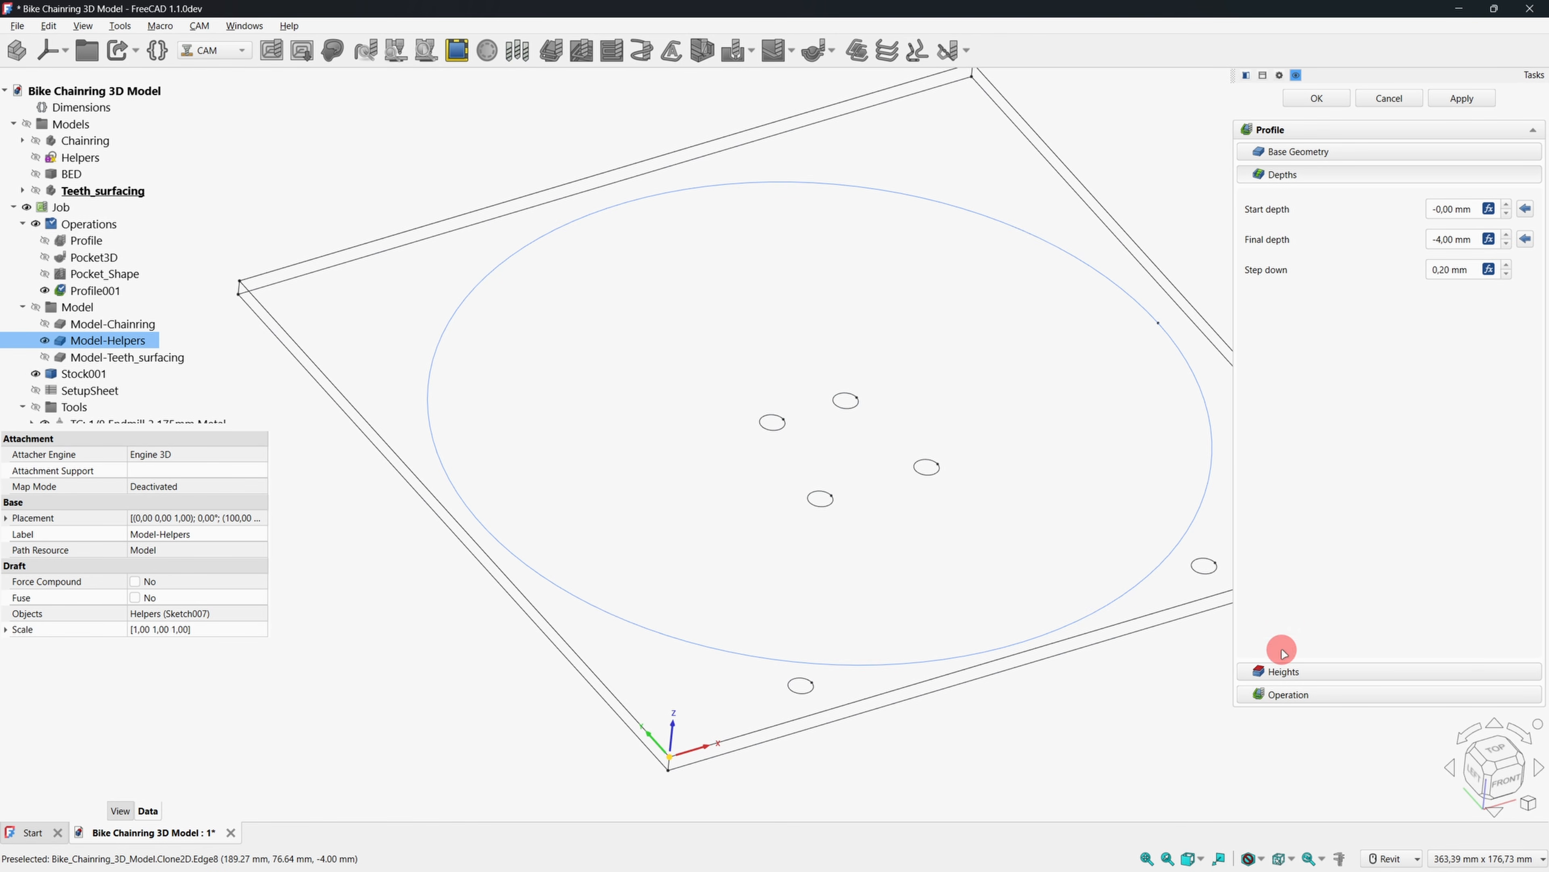
click(1489, 209)
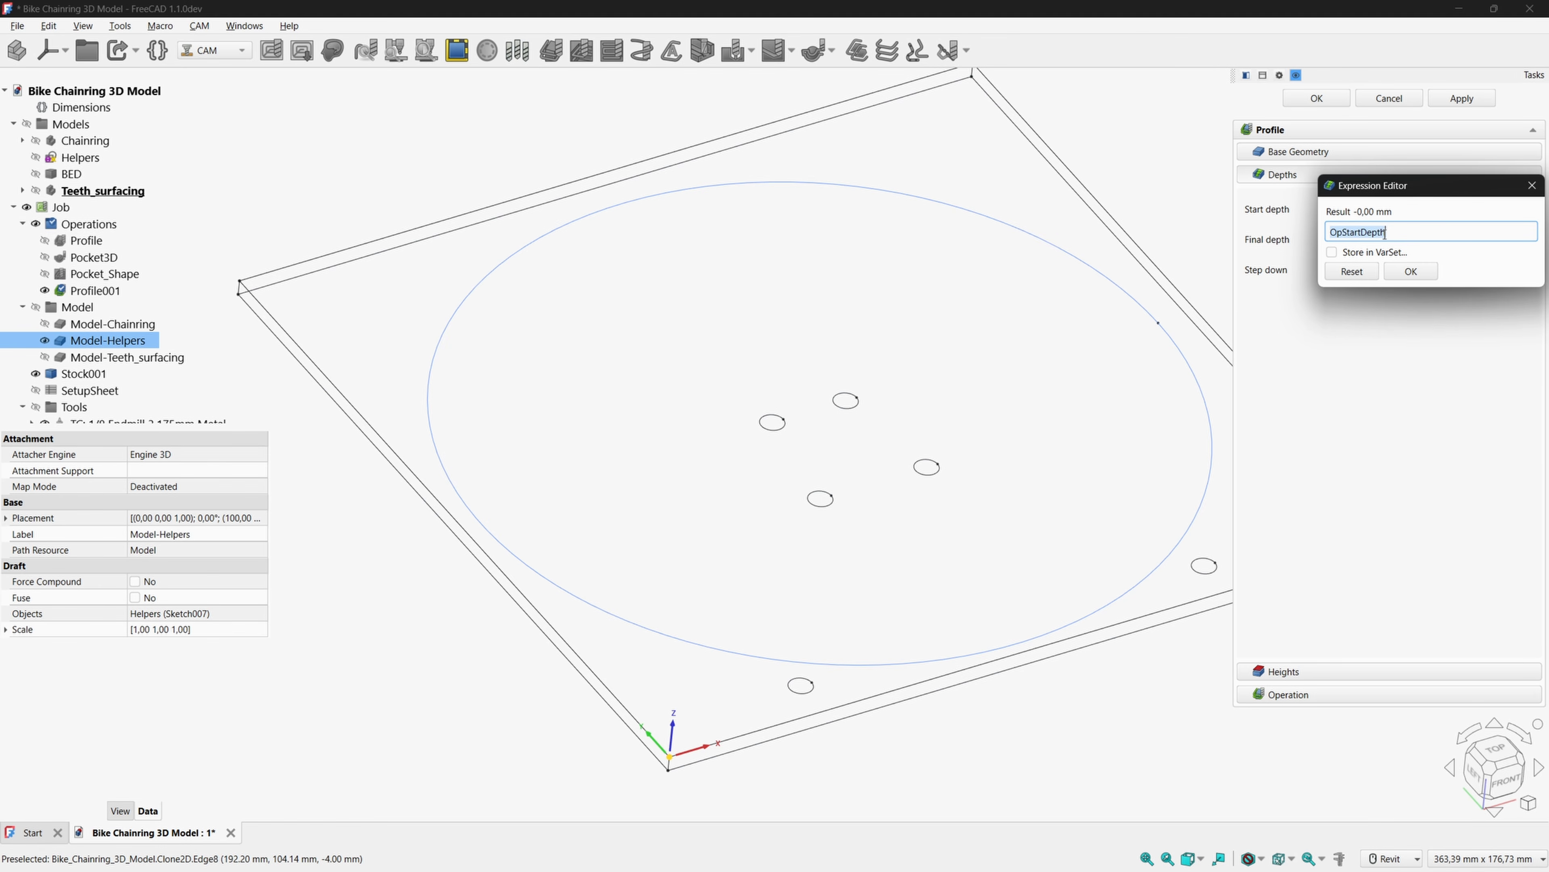
text(-1mm)
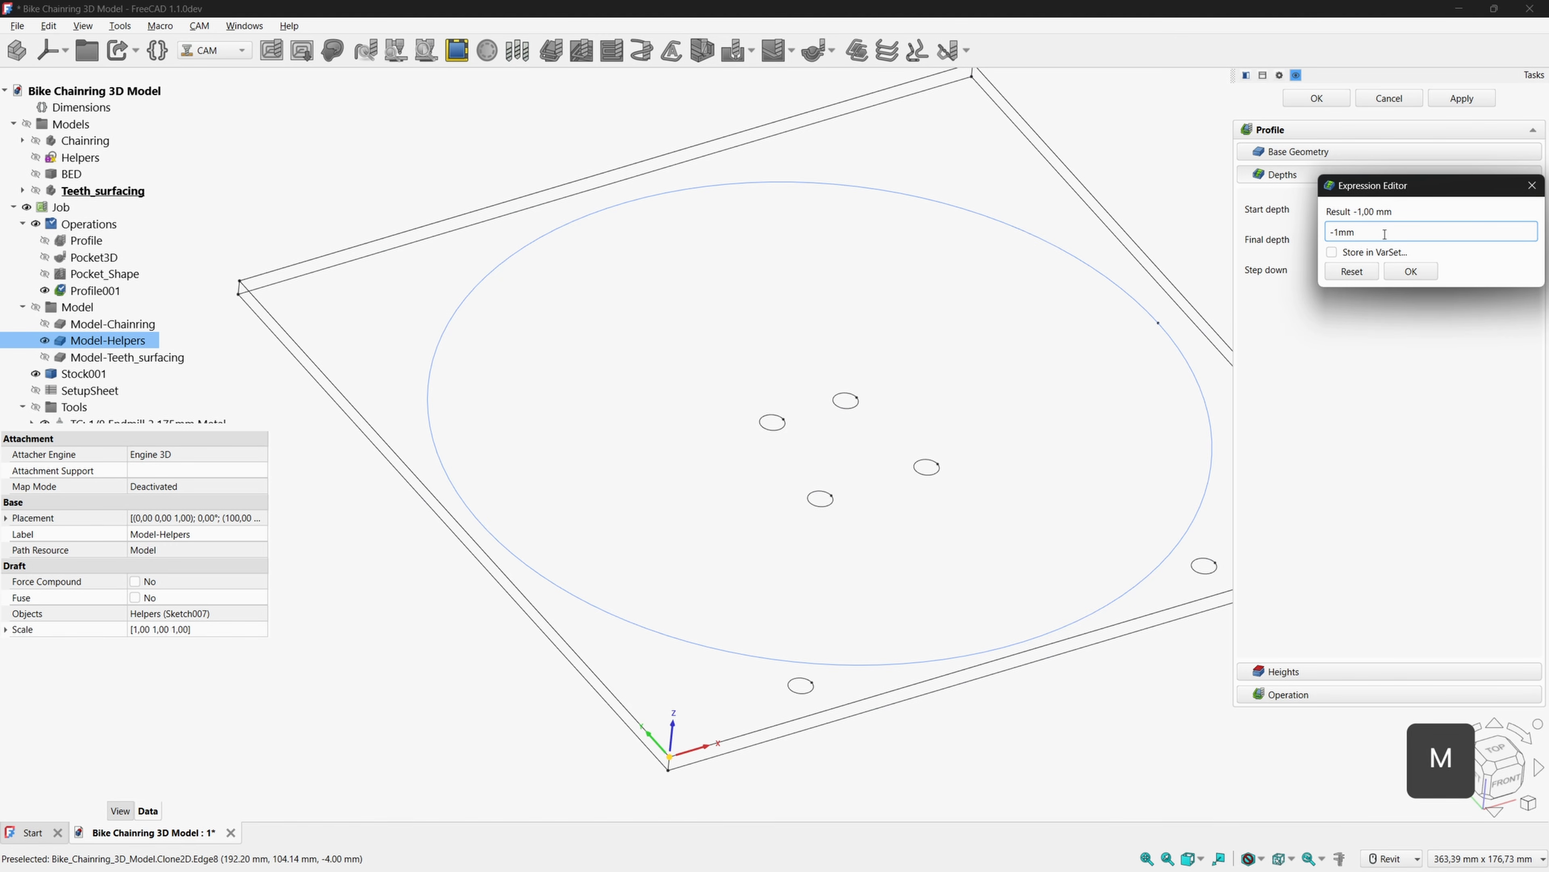
click(1396, 271)
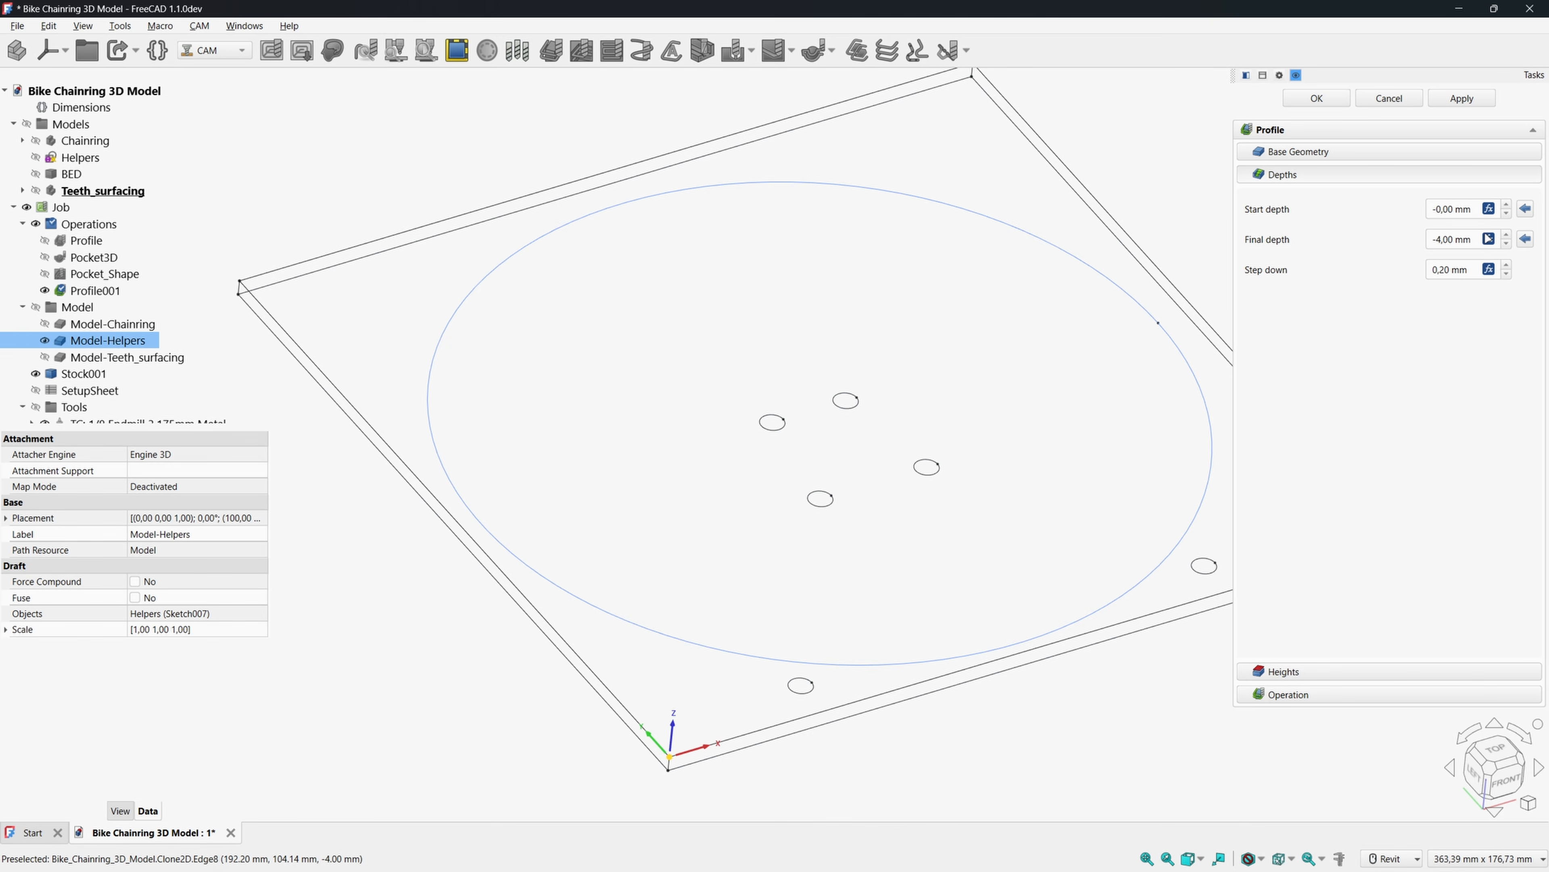
click(1487, 238)
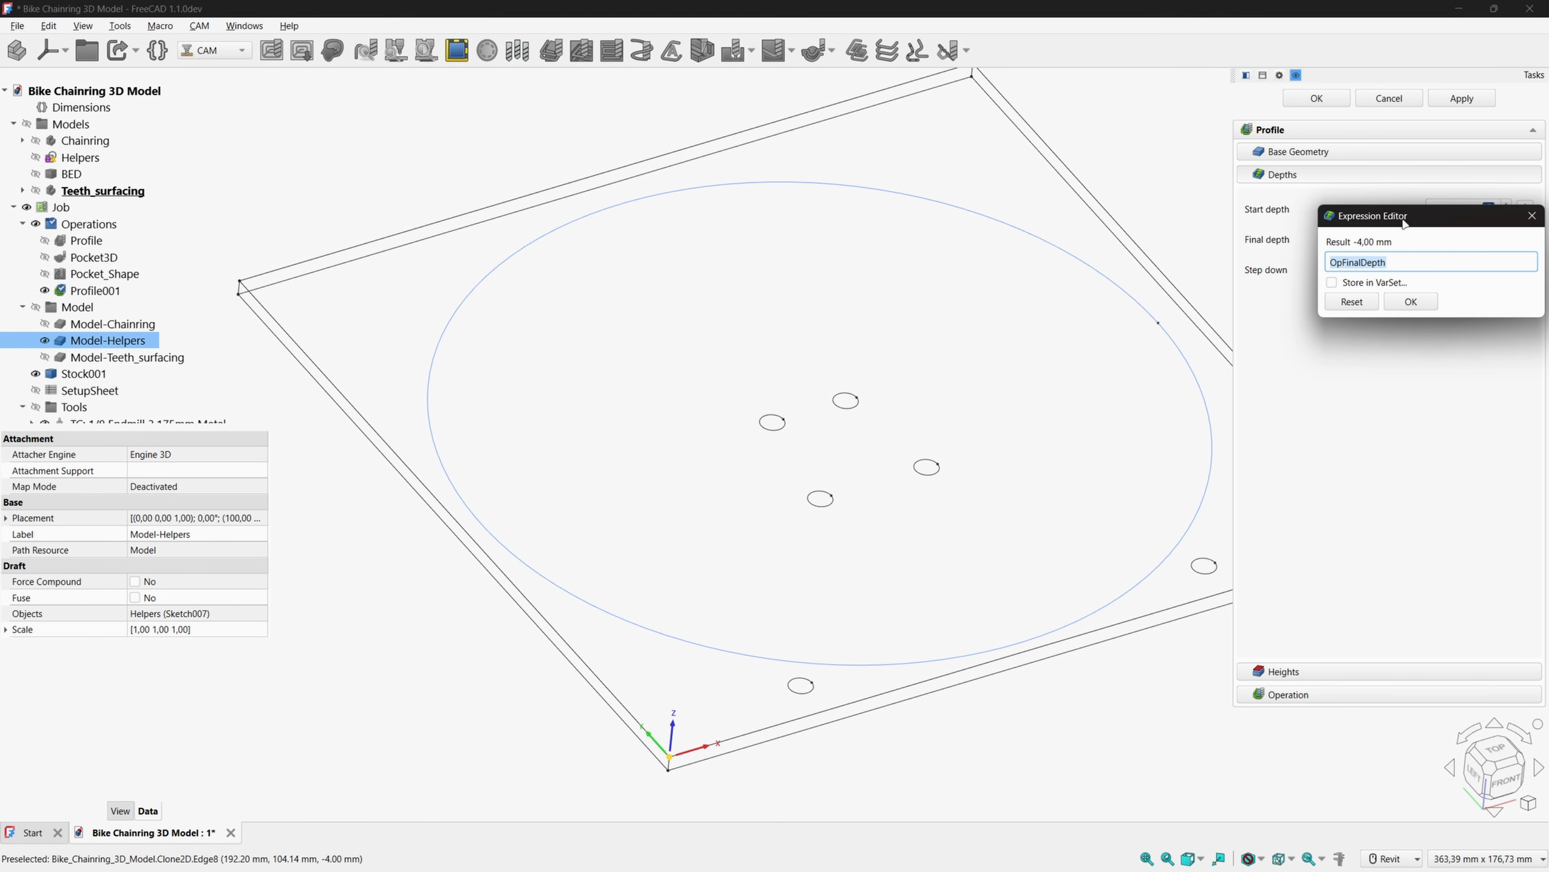
Set the final depth of the new profile operation to -1.5 mm using an expression.
drag(1403, 223, 1325, 257)
text(-1.5)
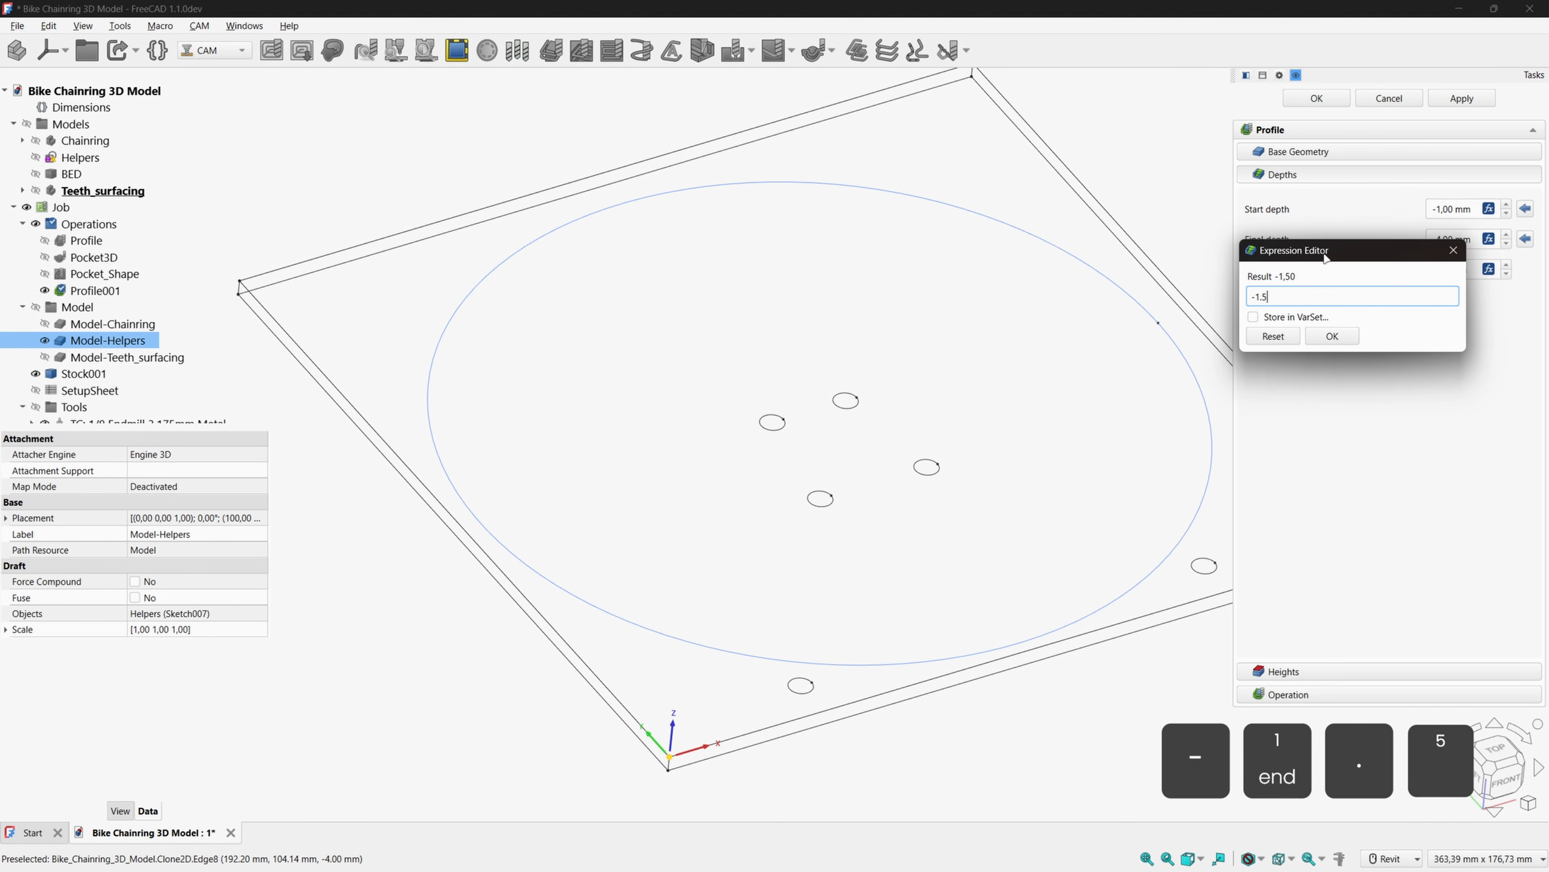
text(mm)
key(Return)
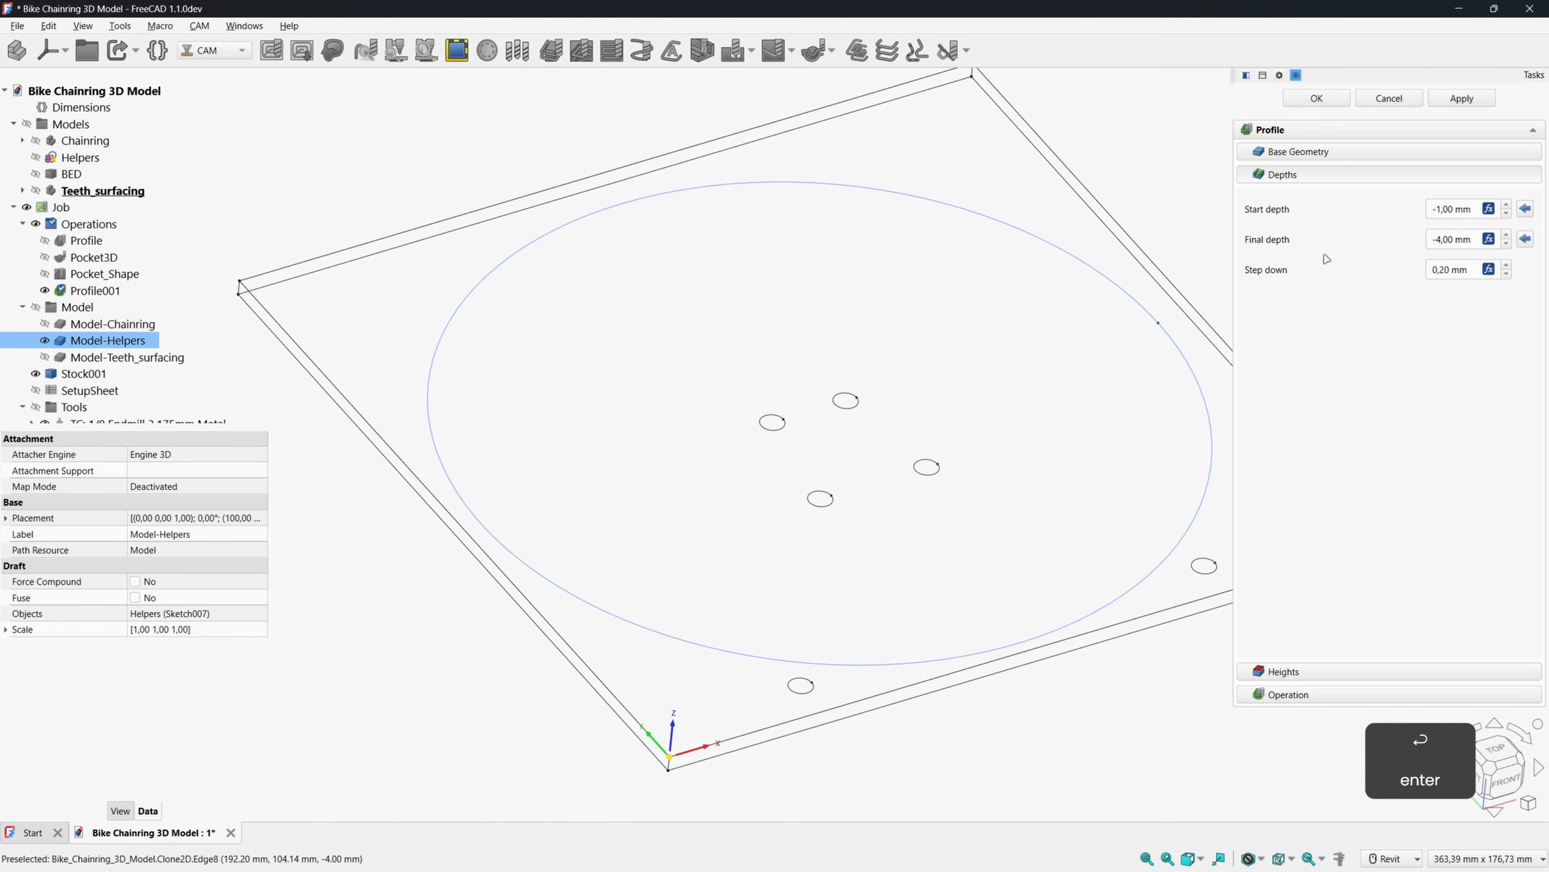
click(1446, 270)
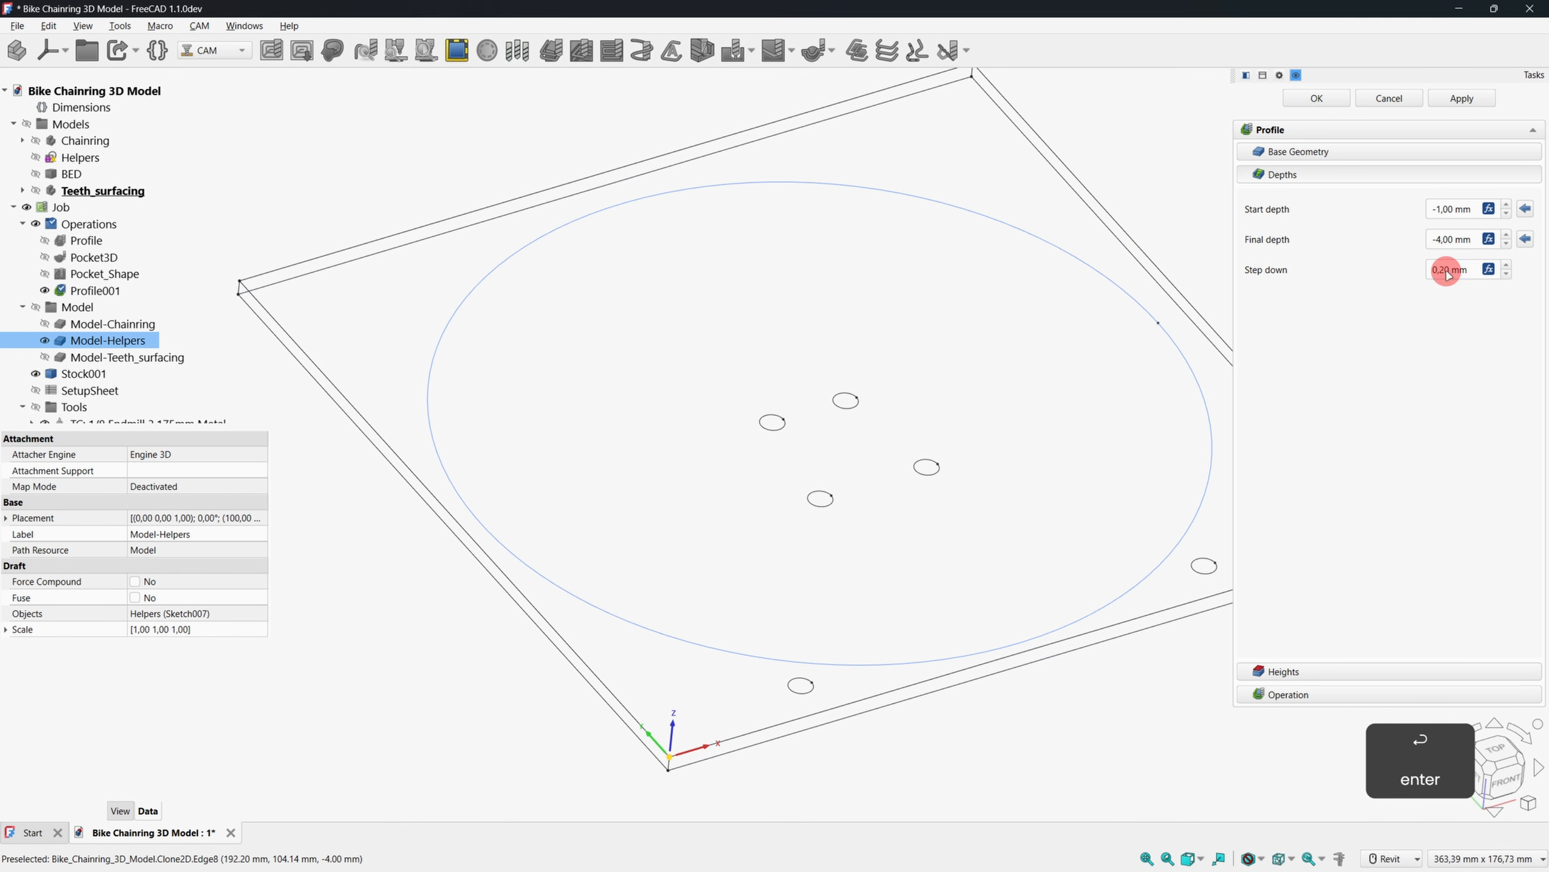
click(1468, 242)
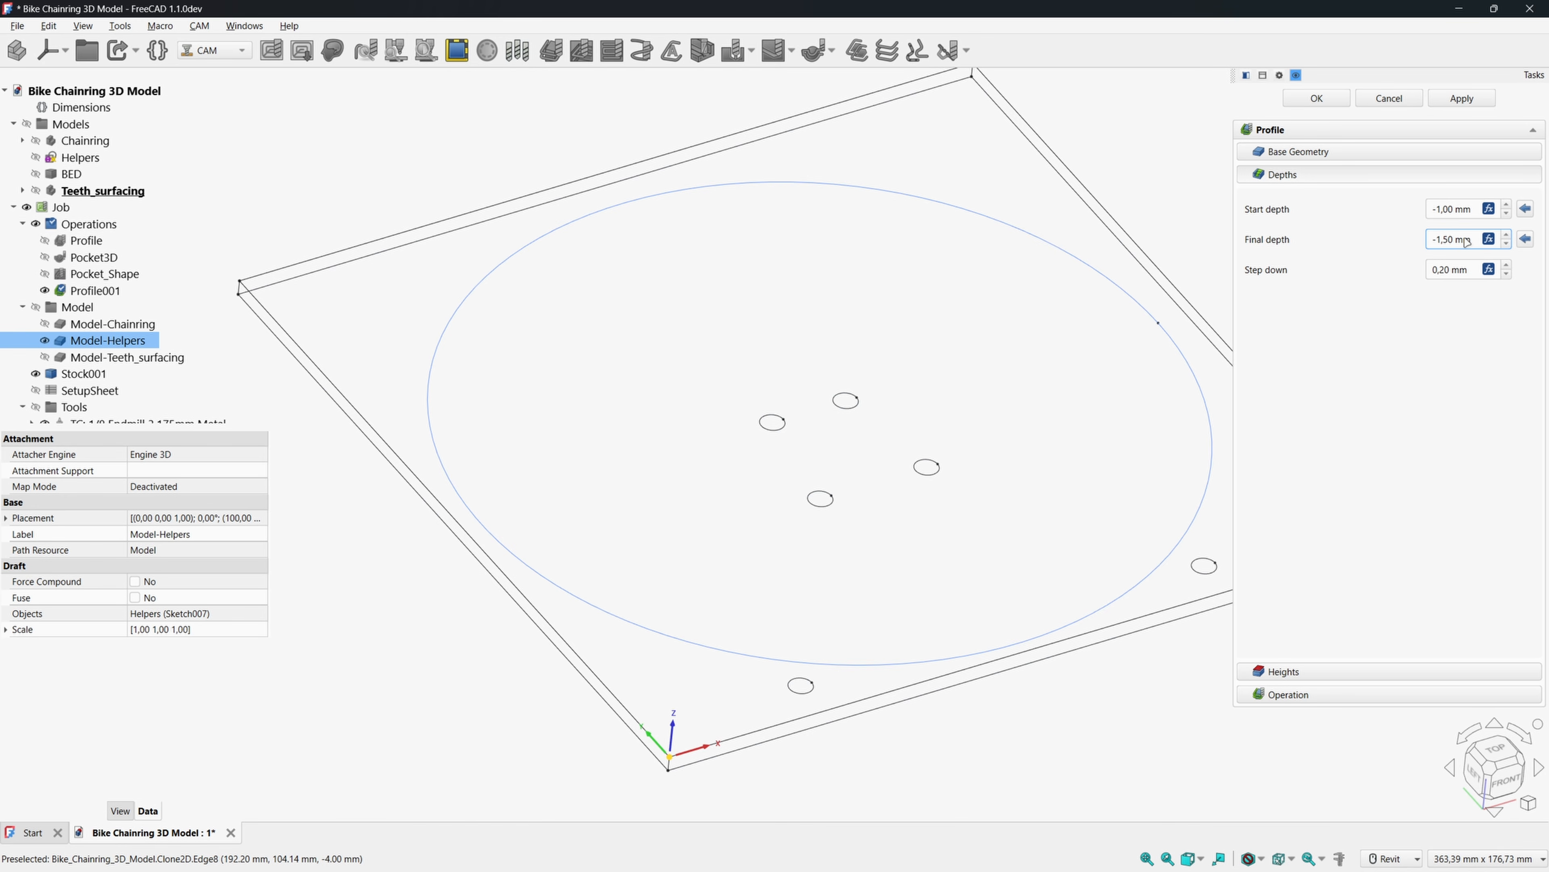
Set the profile operation's step down to 0.1 mm using an expression.
click(1462, 275)
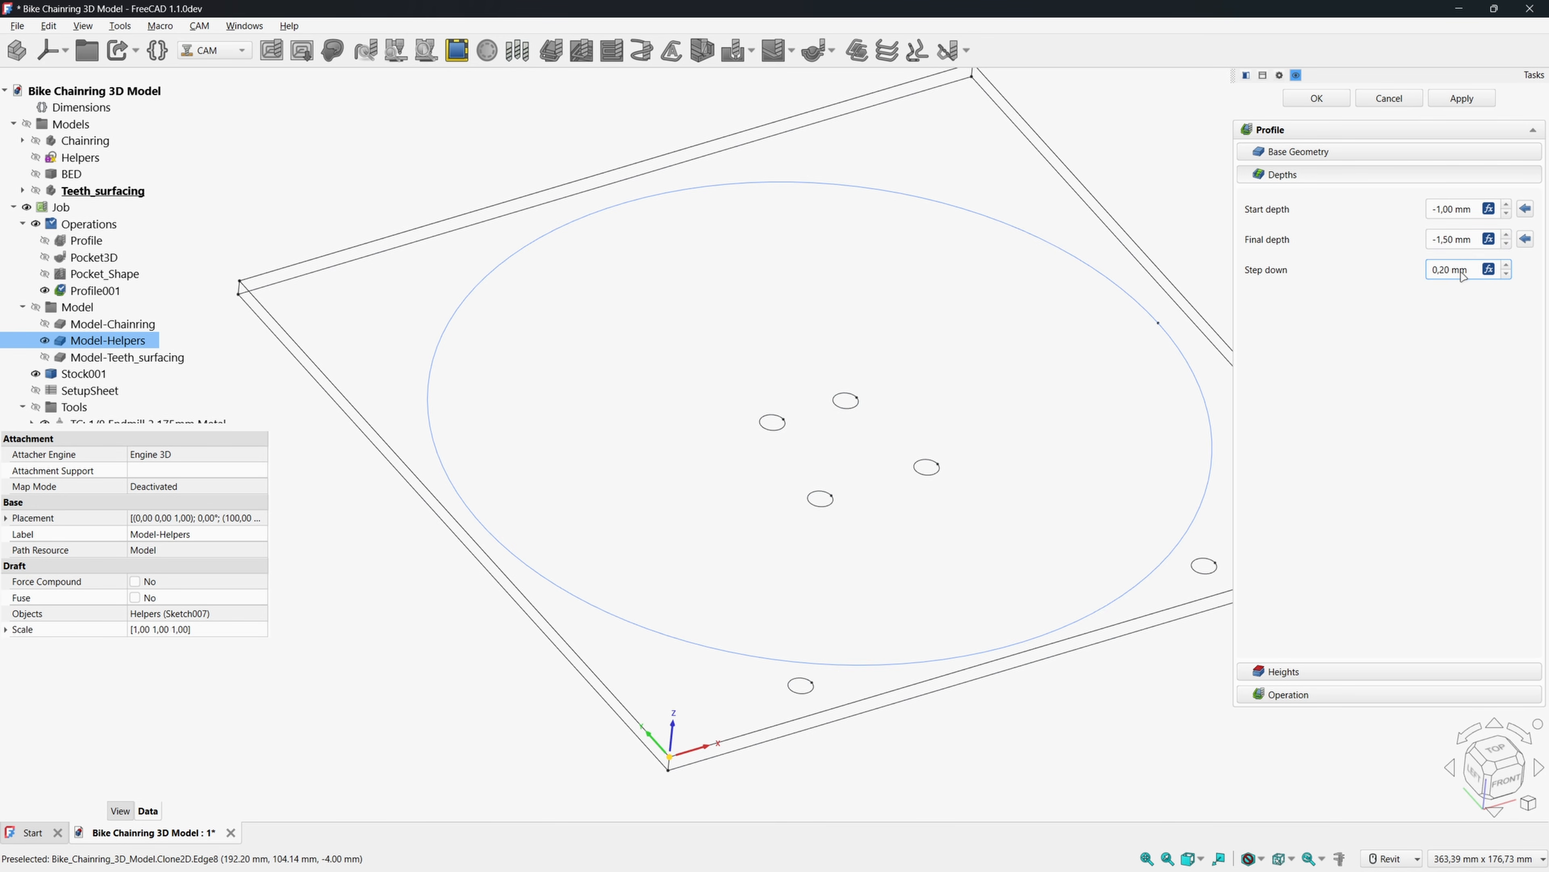
click(1487, 271)
text(0.1mm)
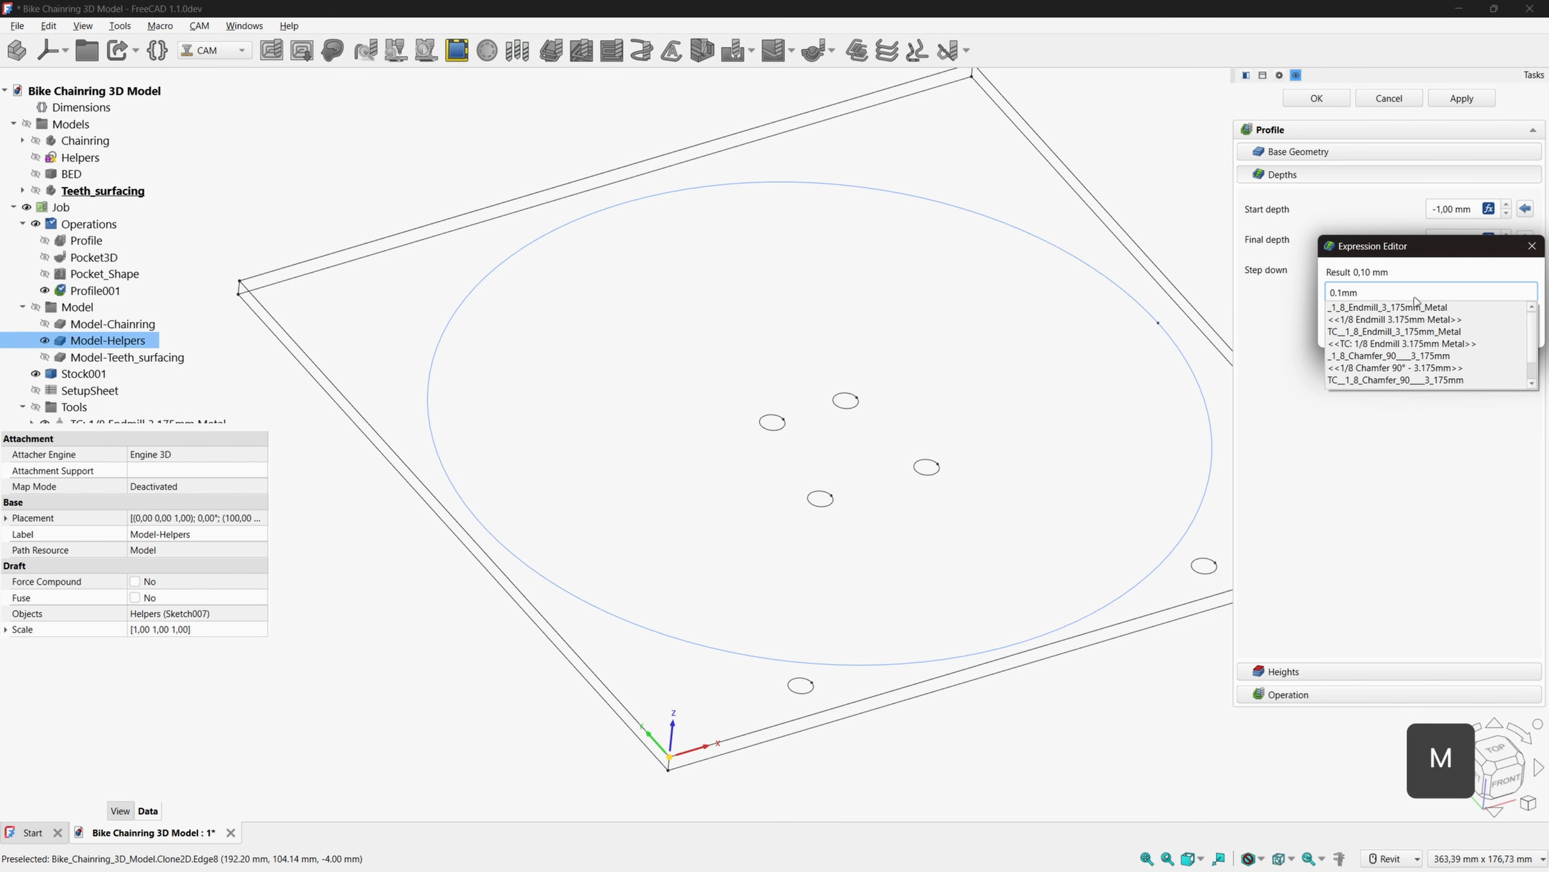
key(Return)
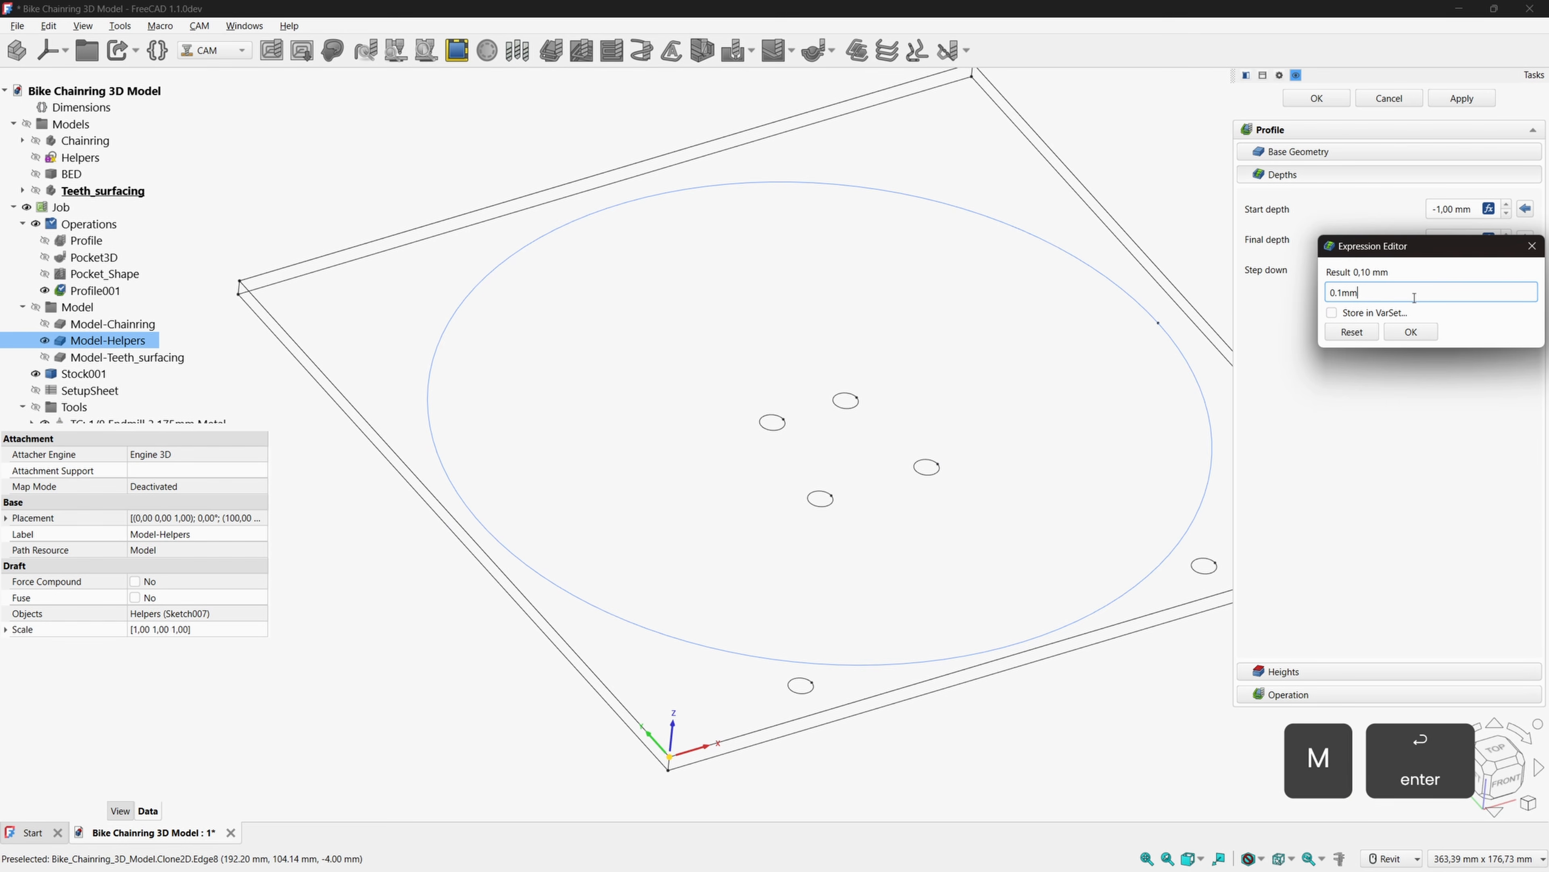
click(1403, 332)
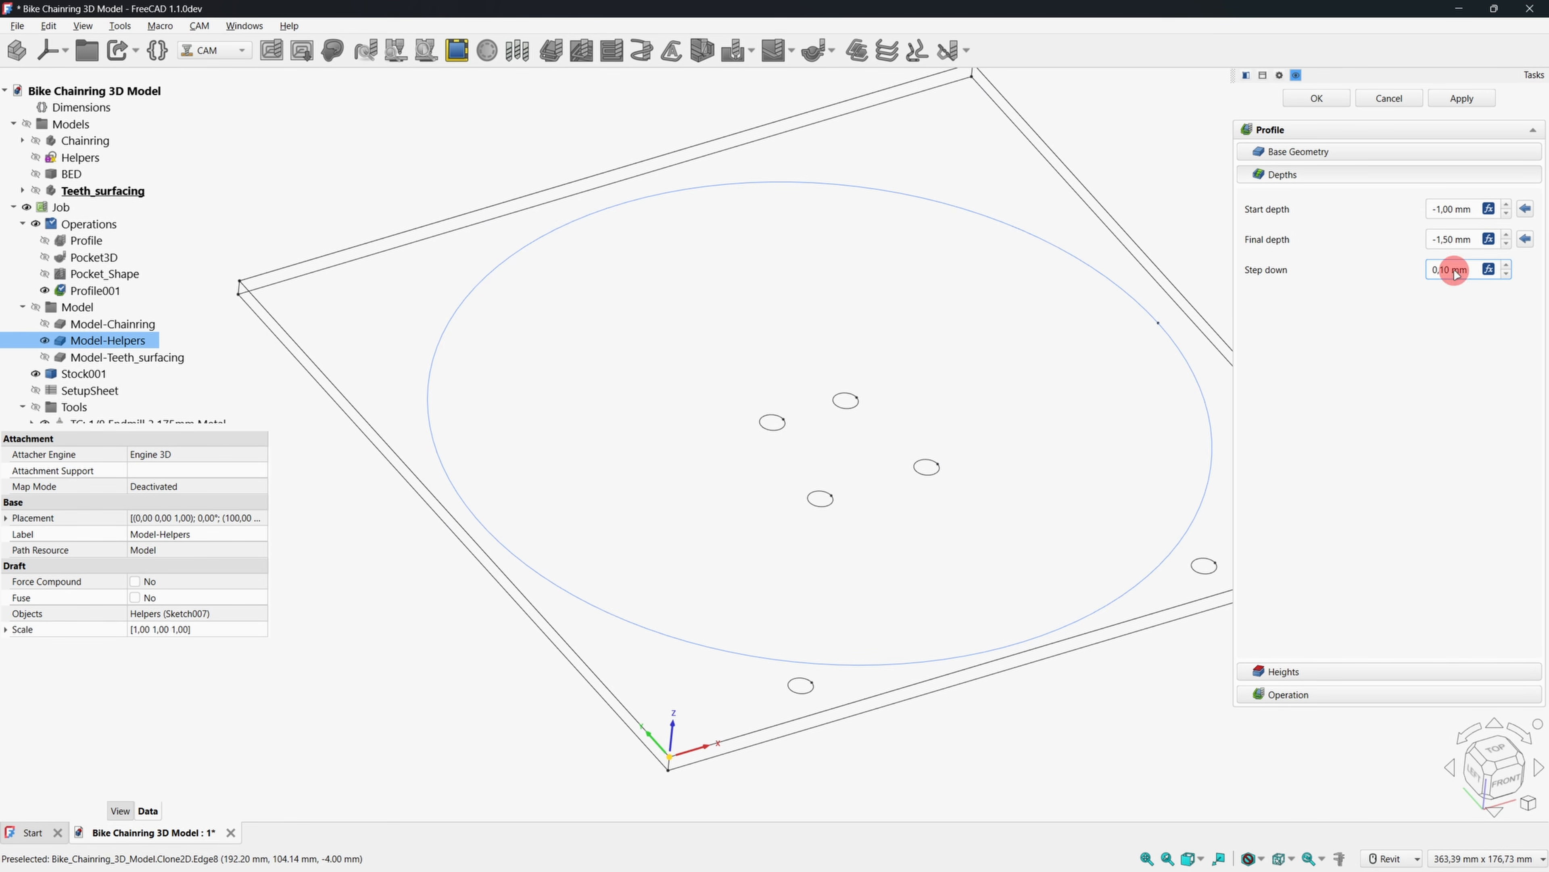
Assign the 1/8 Chamfer 90° - 3.175mm tool controller to the profile, turn off Use Compensation and accept the operation.
click(1288, 692)
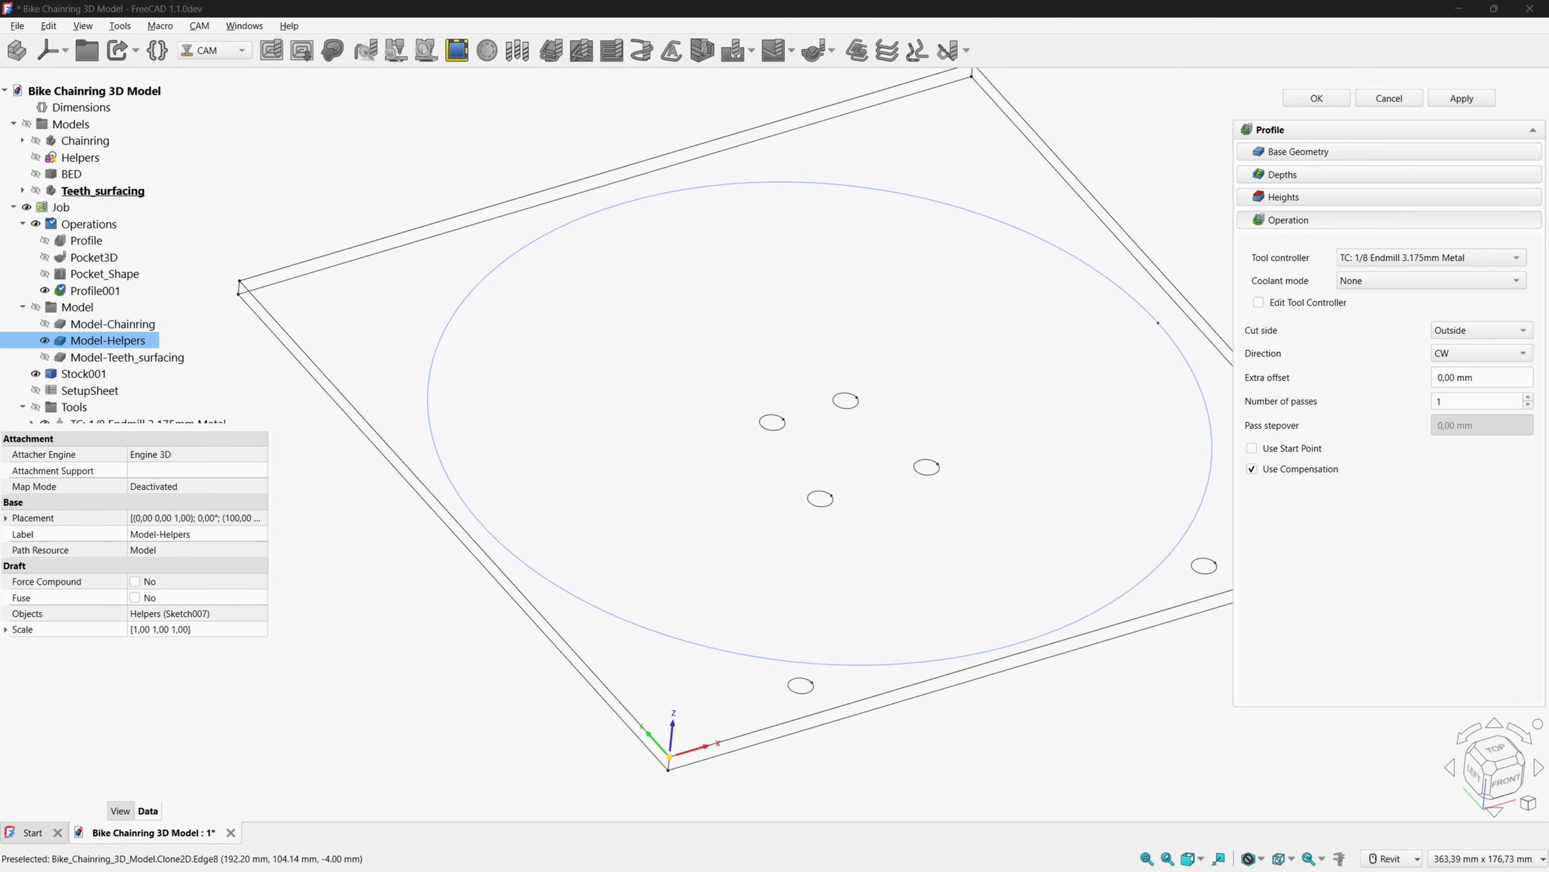
click(1436, 258)
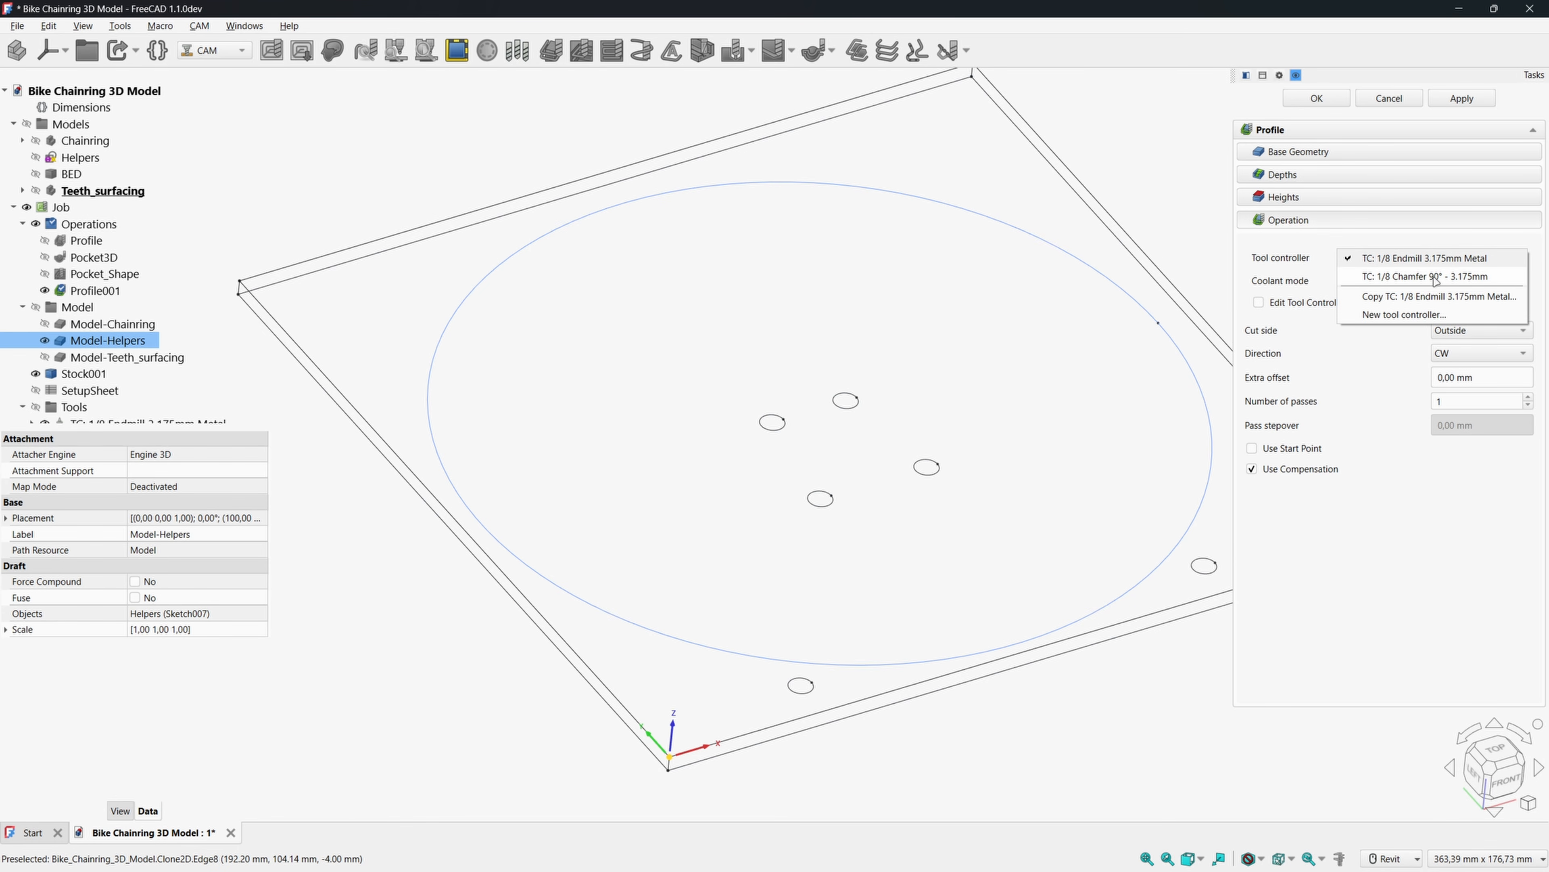
click(1435, 277)
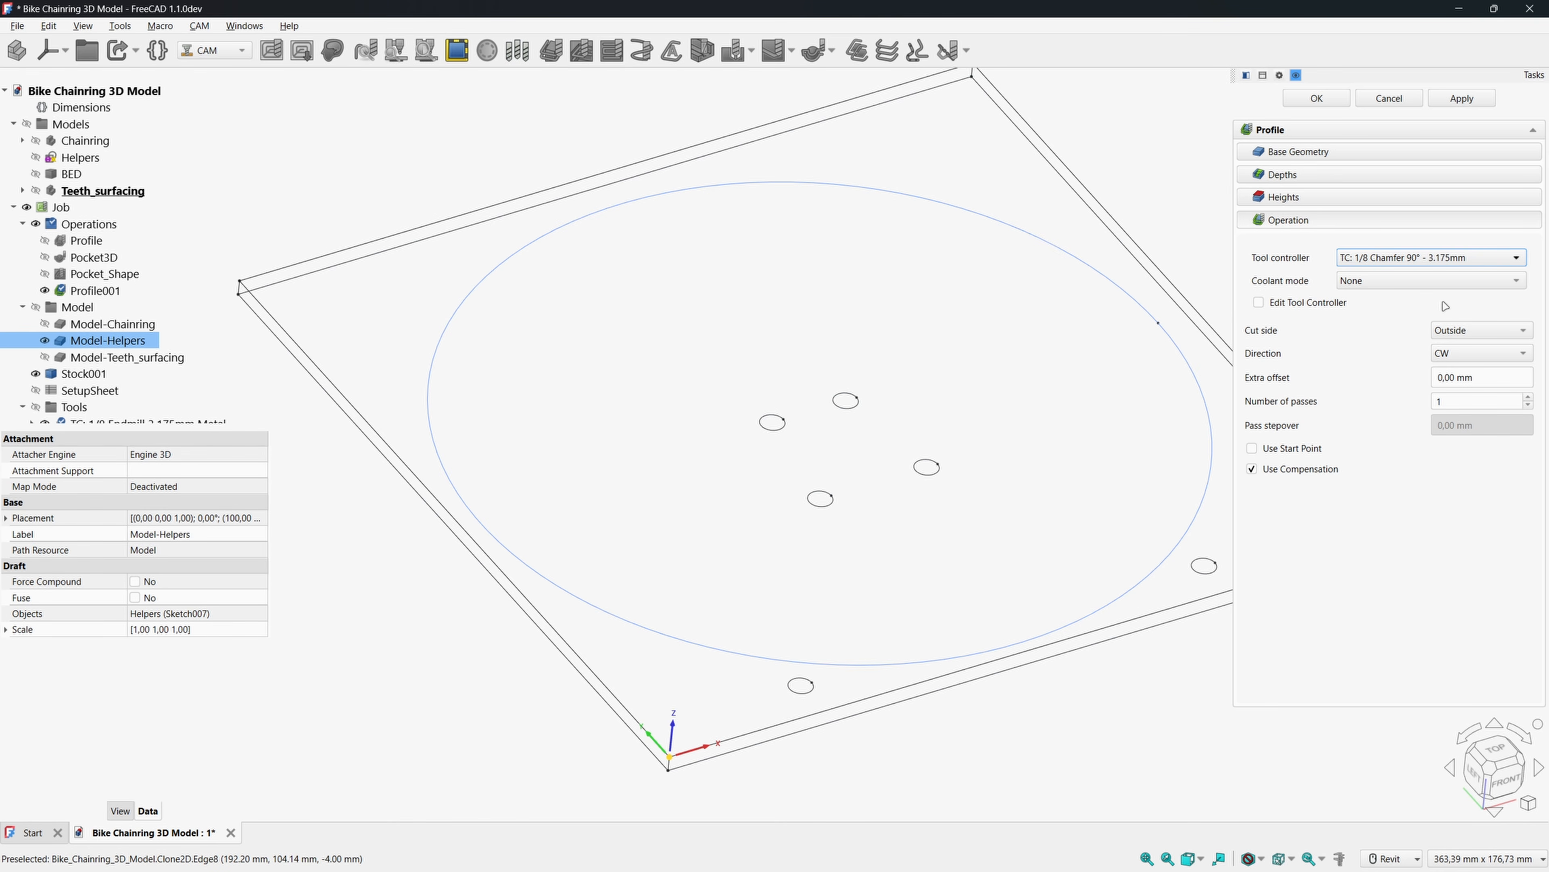
click(1458, 332)
click(1459, 332)
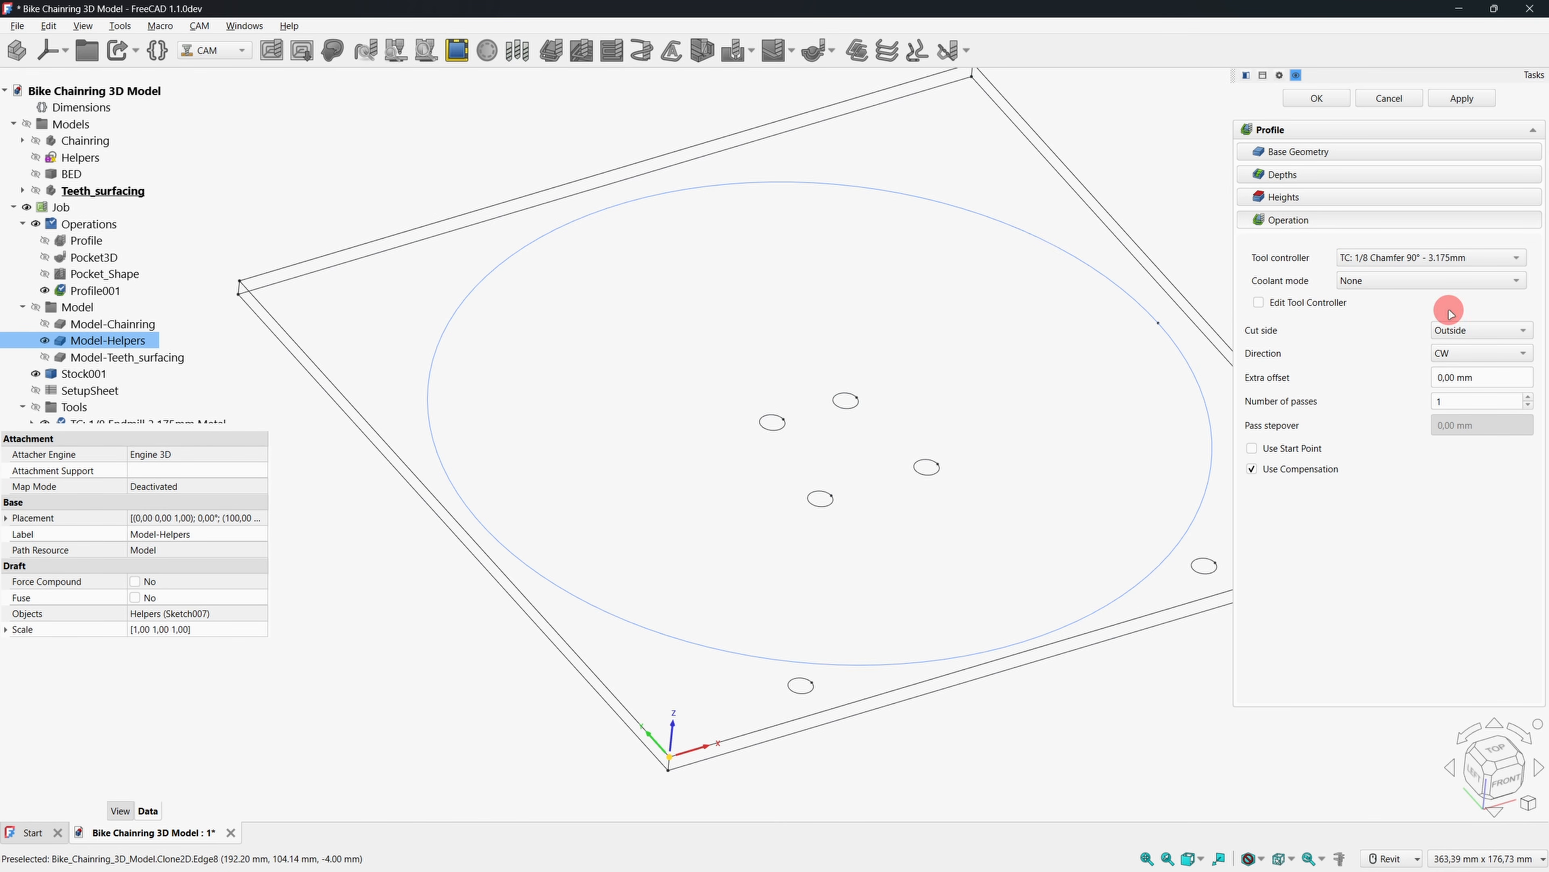
click(1254, 469)
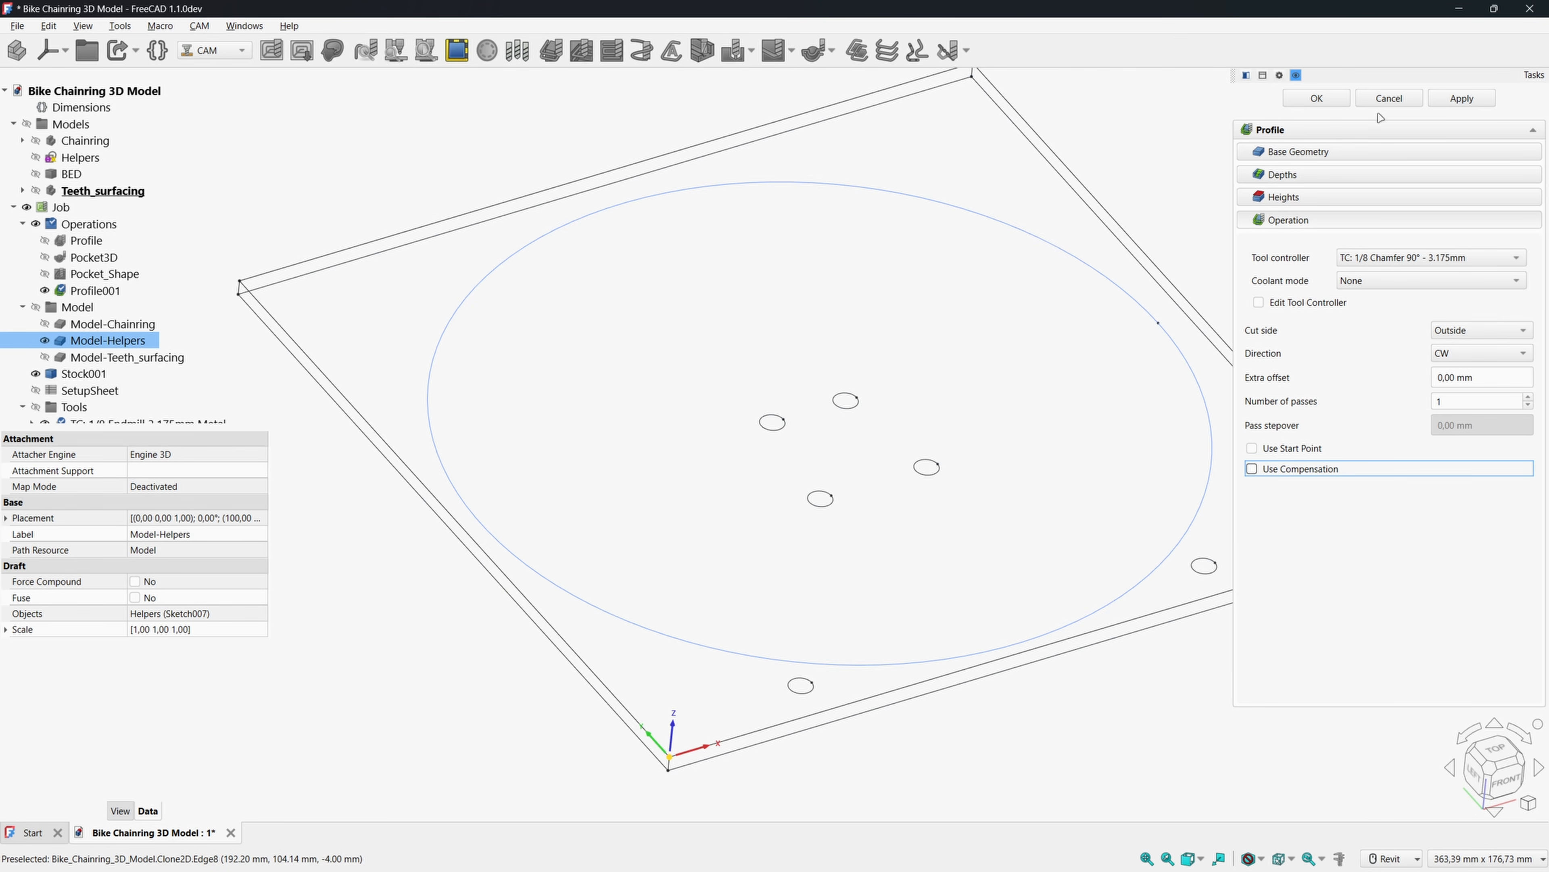
click(1329, 98)
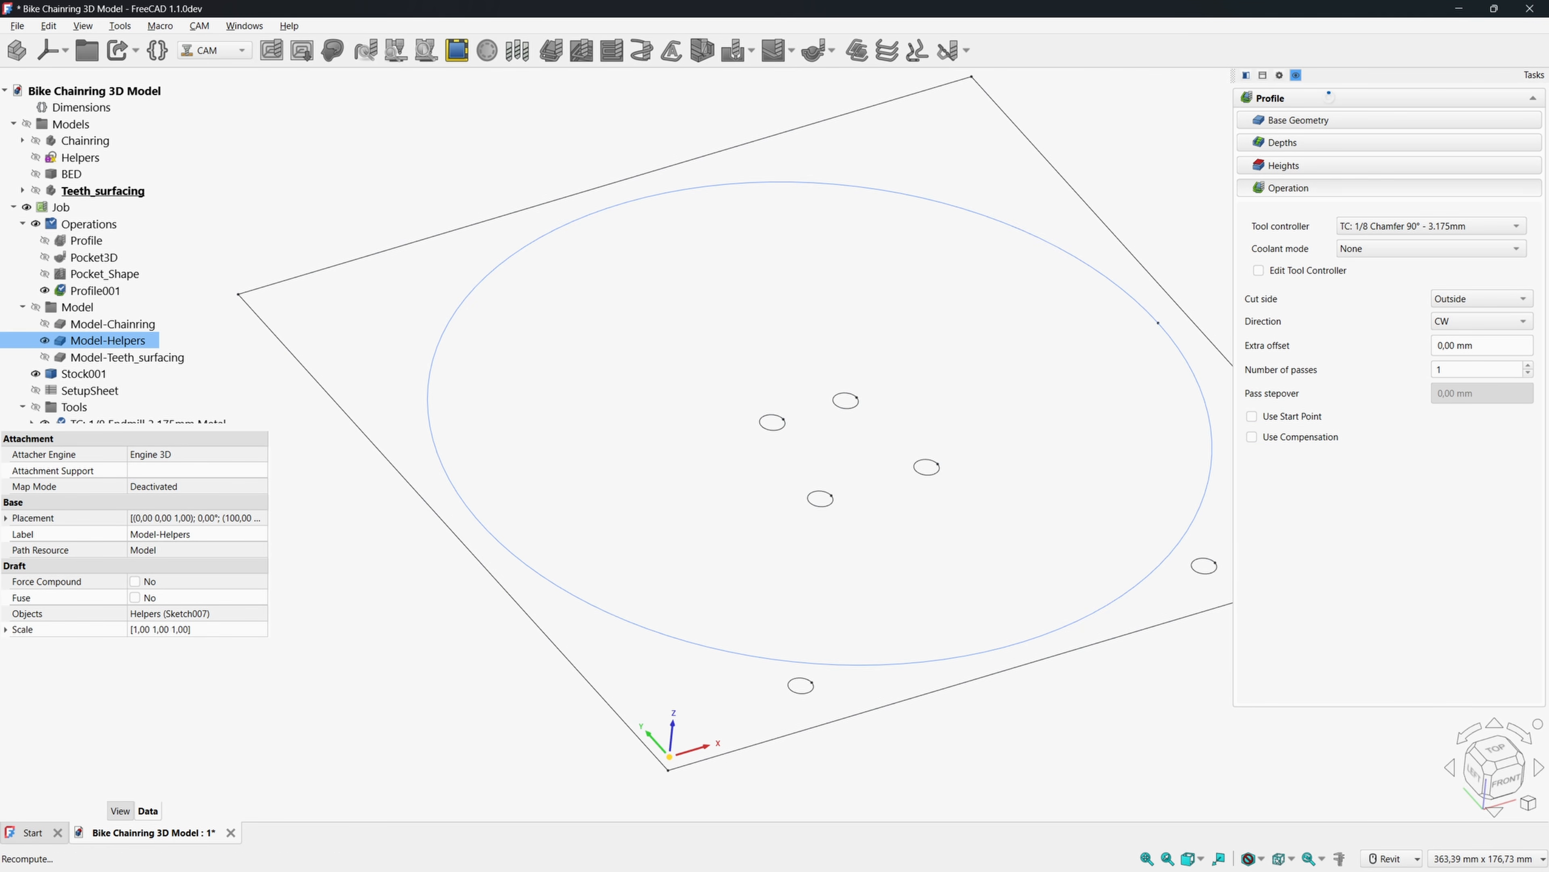
Simulate only the Pocket_Shape and Profile001 toolpaths, inspect the machined ring up close, and exit the simulator.
scroll(793, 644, up, 10)
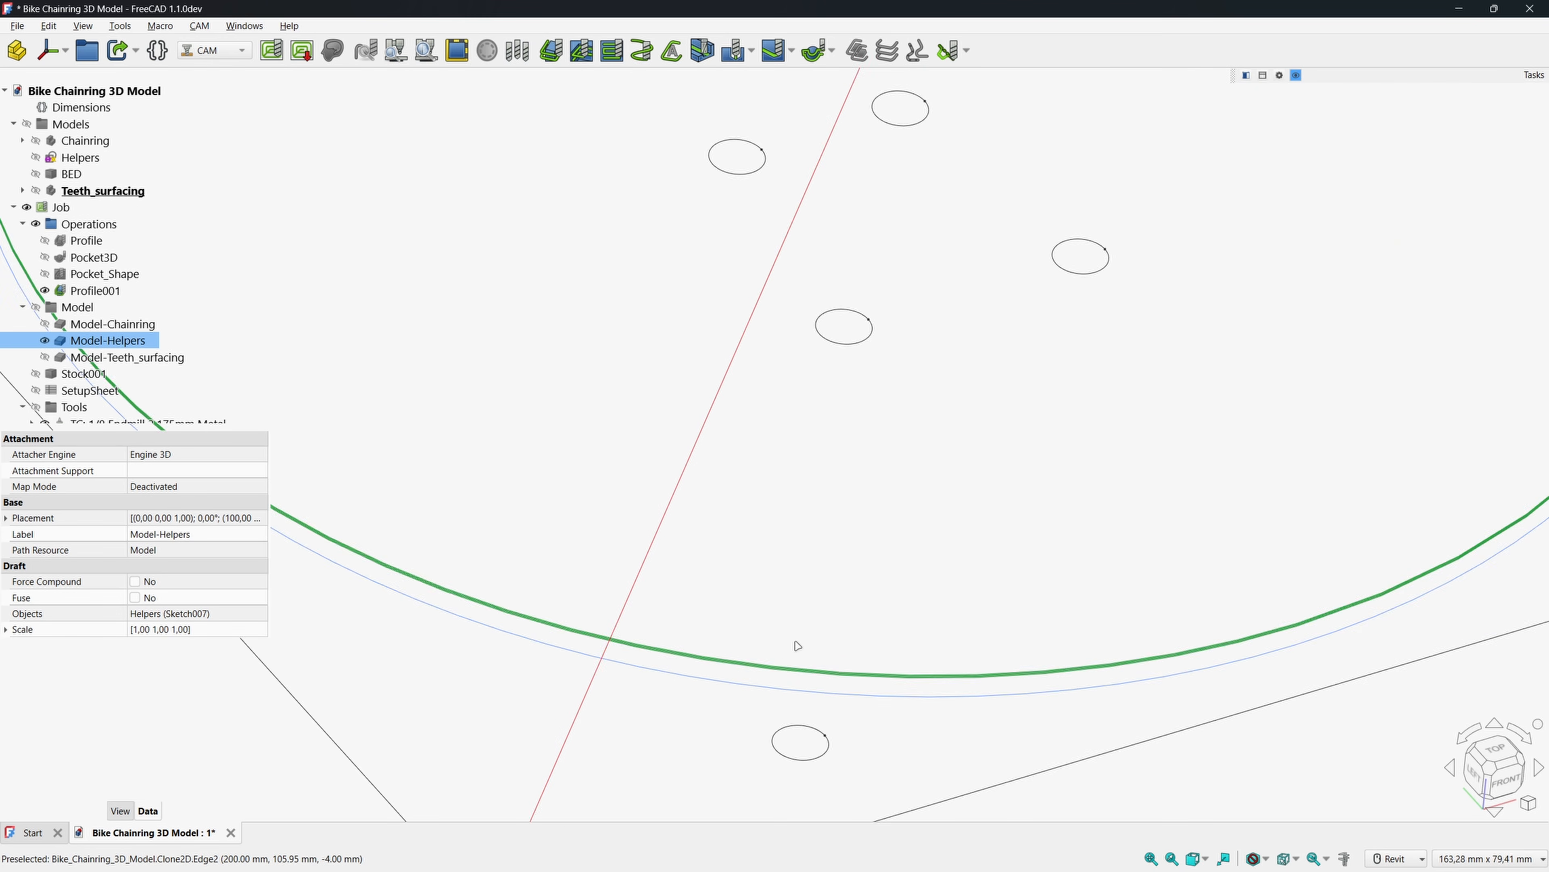
scroll(787, 641, down, 8)
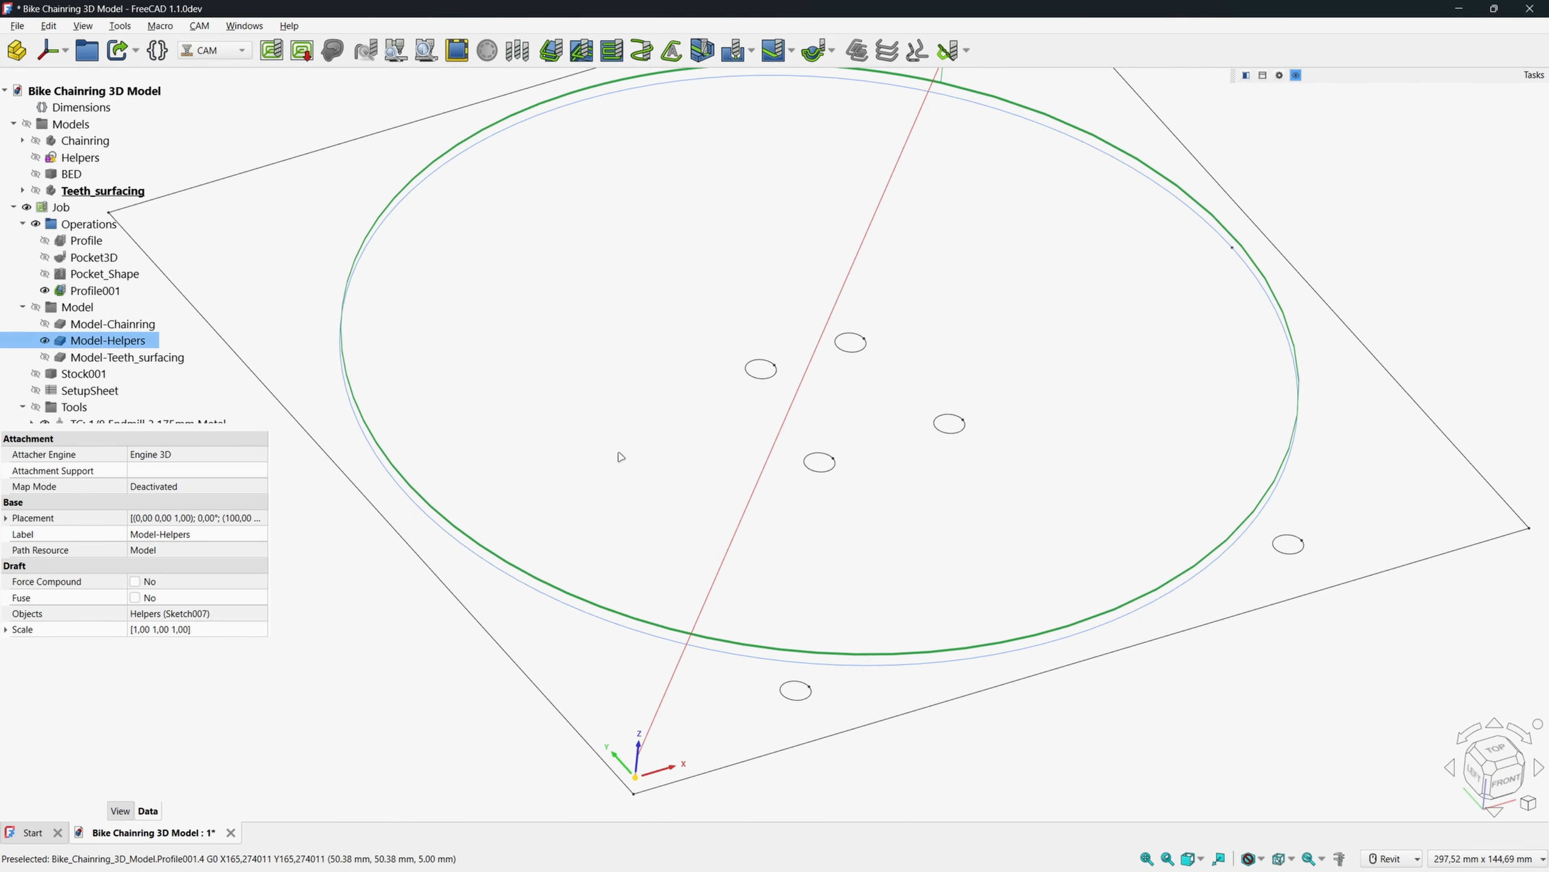
click(426, 52)
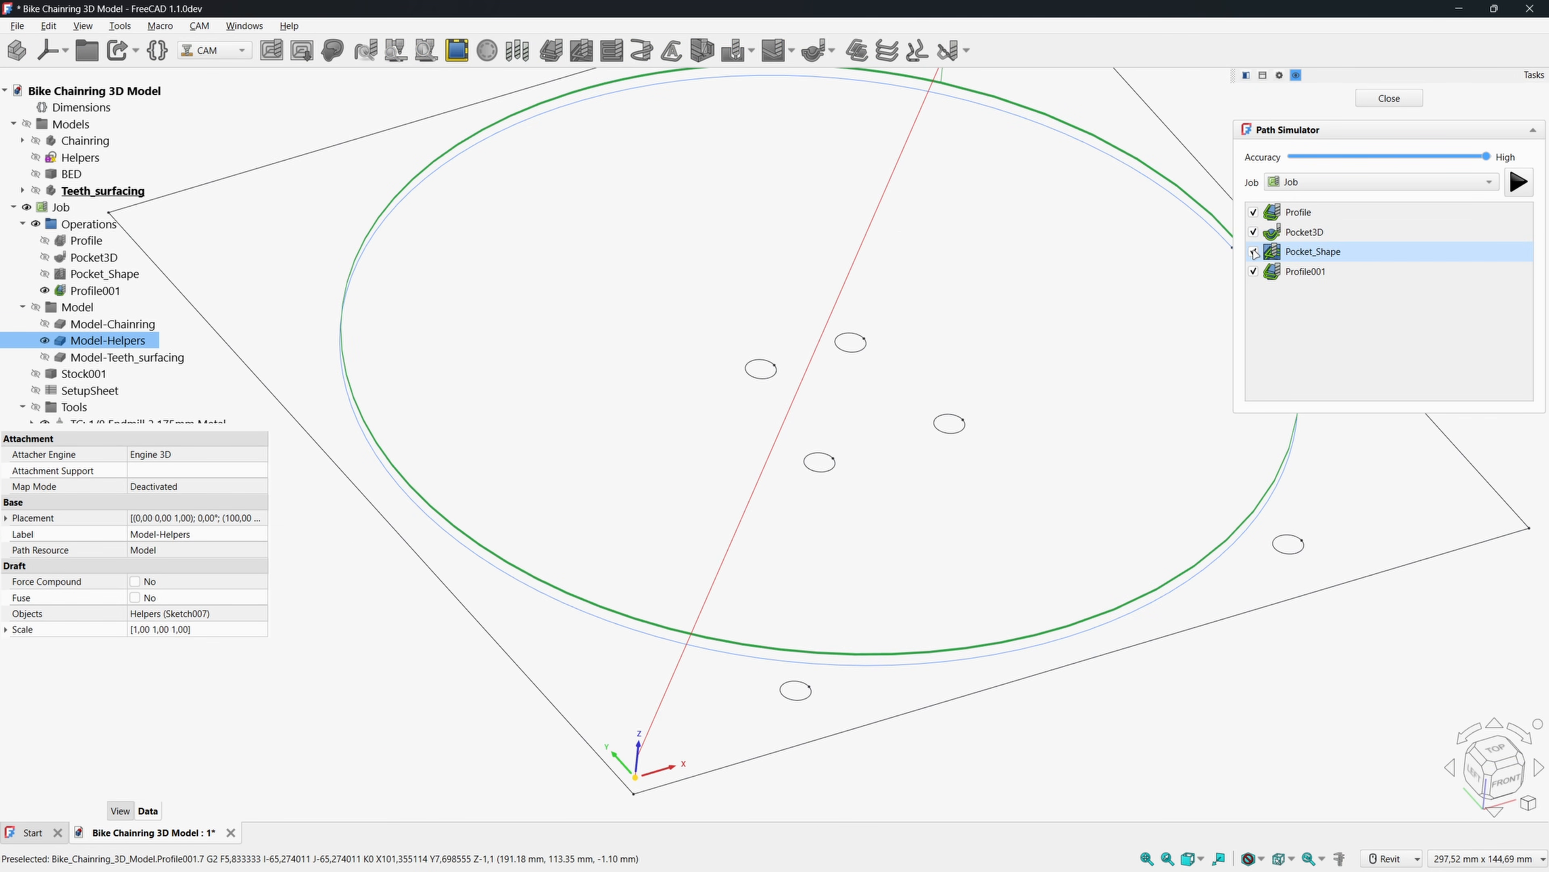
click(1519, 182)
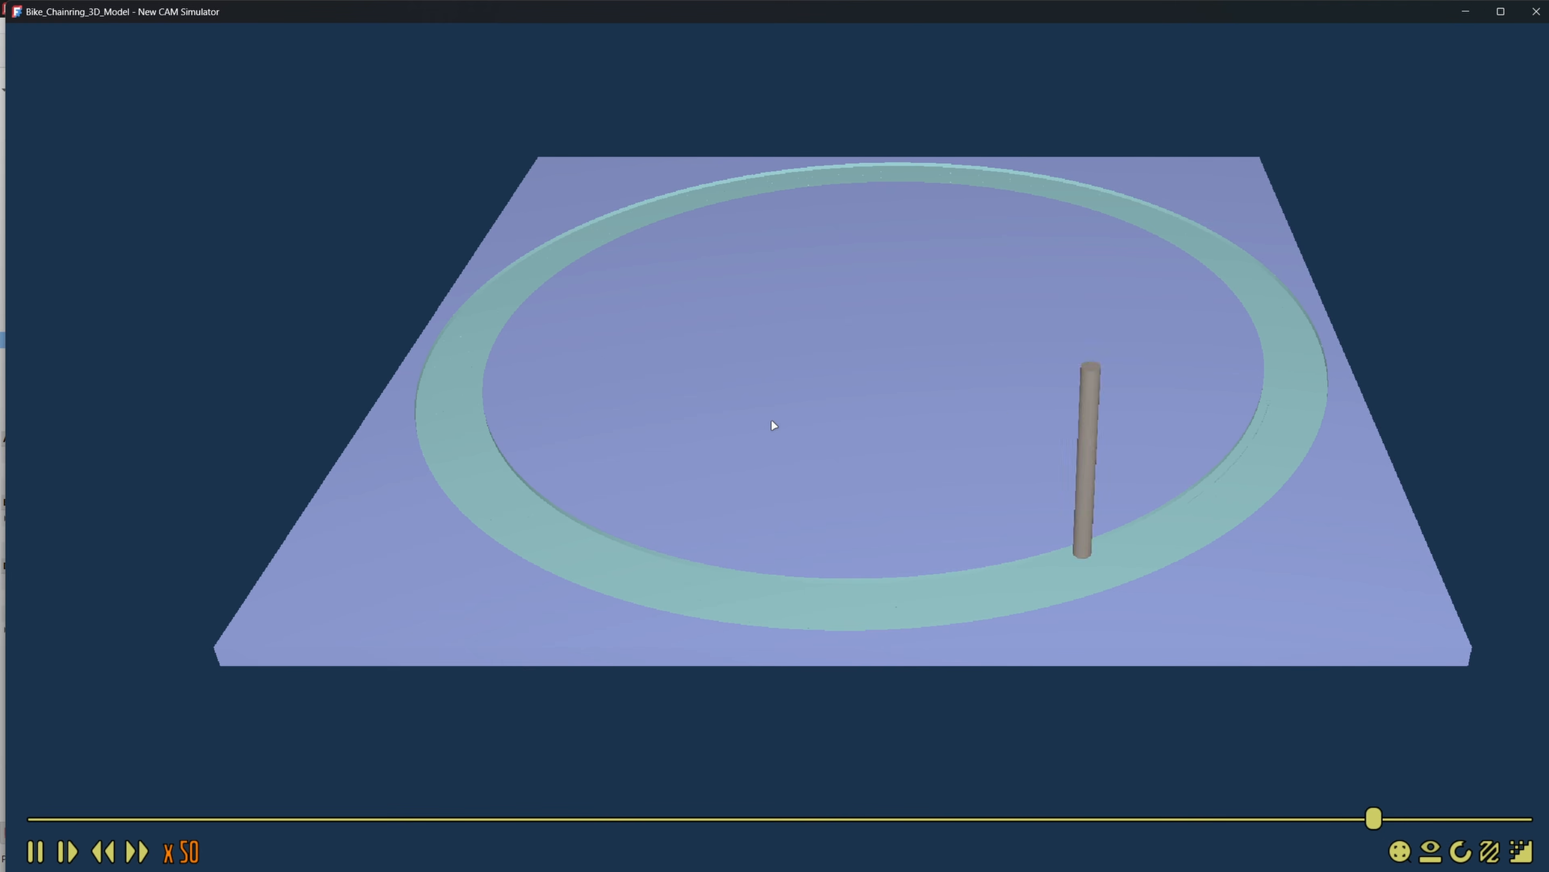
scroll(771, 419, up, 4)
middle_drag(436, 426, 490, 412)
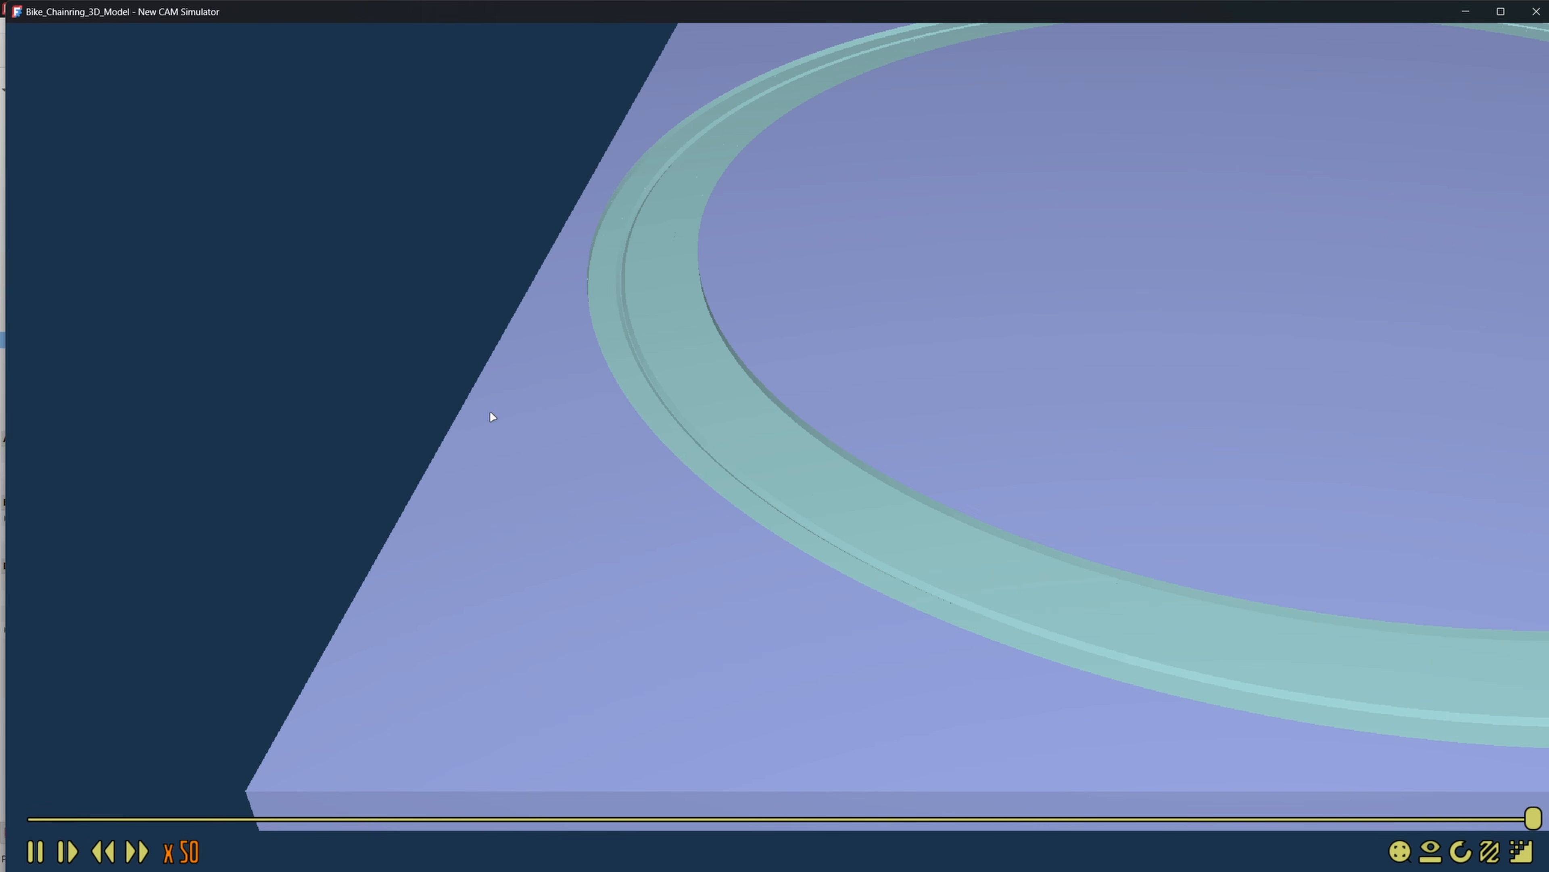
scroll(645, 335, down, 3)
middle_drag(894, 325, 866, 340)
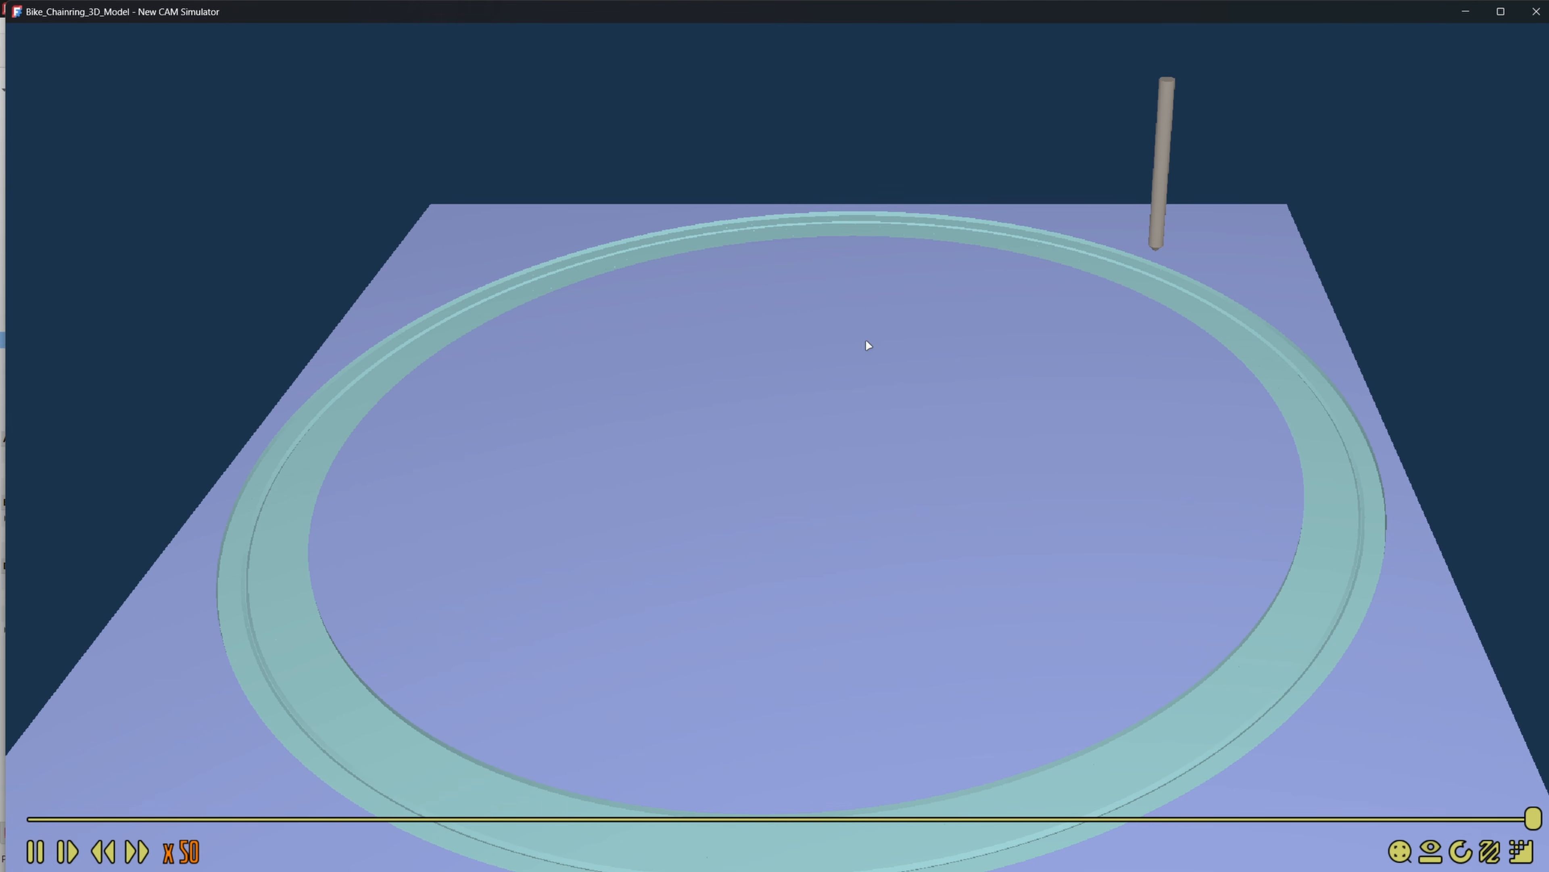
click(1536, 11)
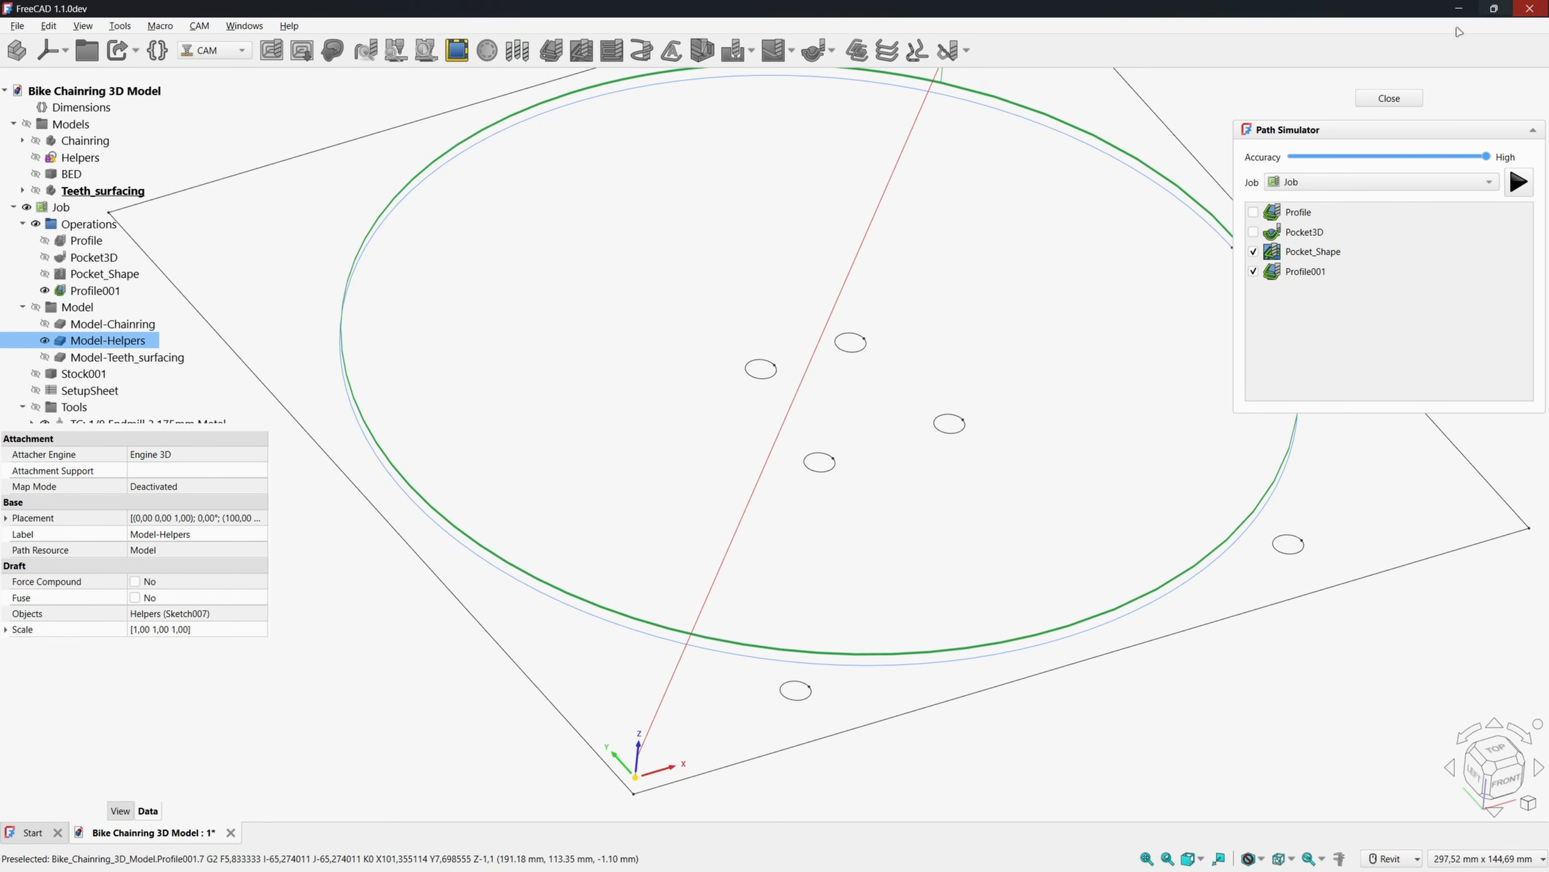
click(1385, 98)
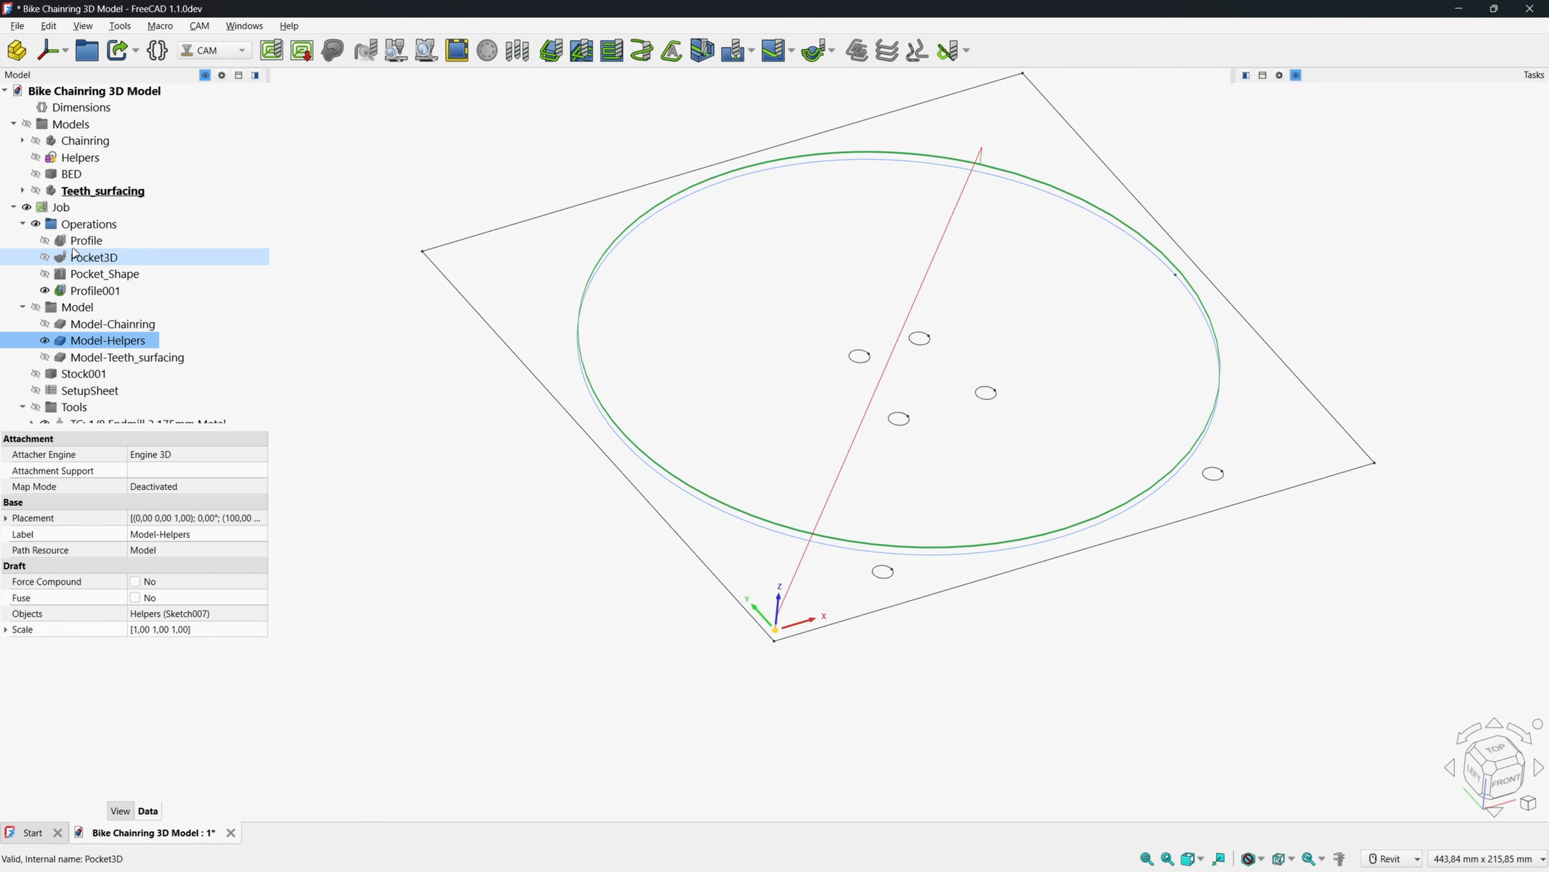
Rename the CAM job as Bottom_face.
click(67, 208)
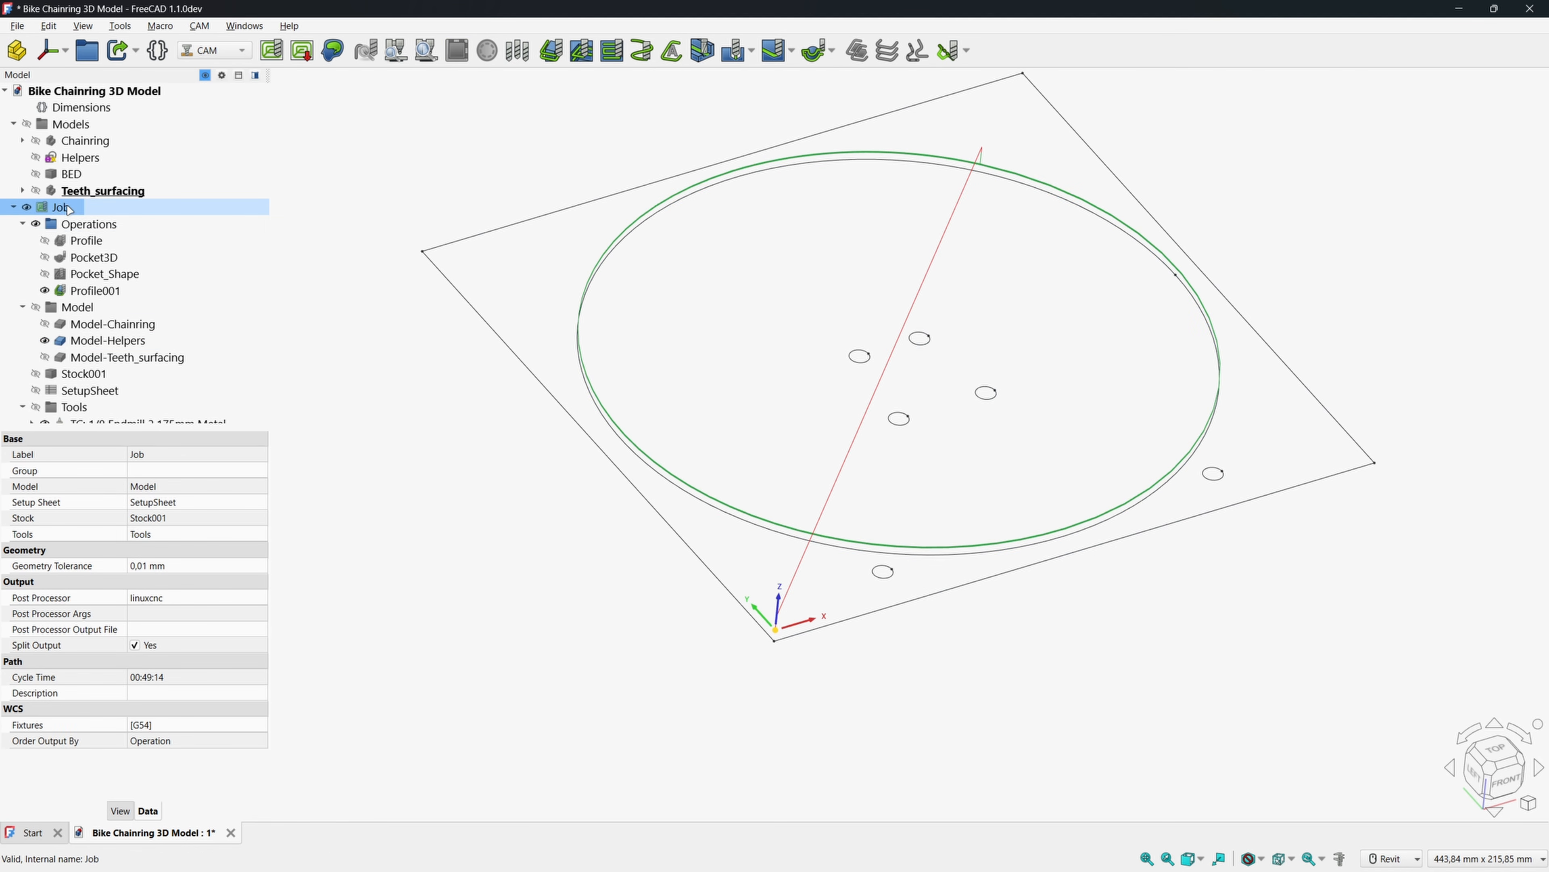
click(67, 208)
key(BackSpace)
text(Bottom_face)
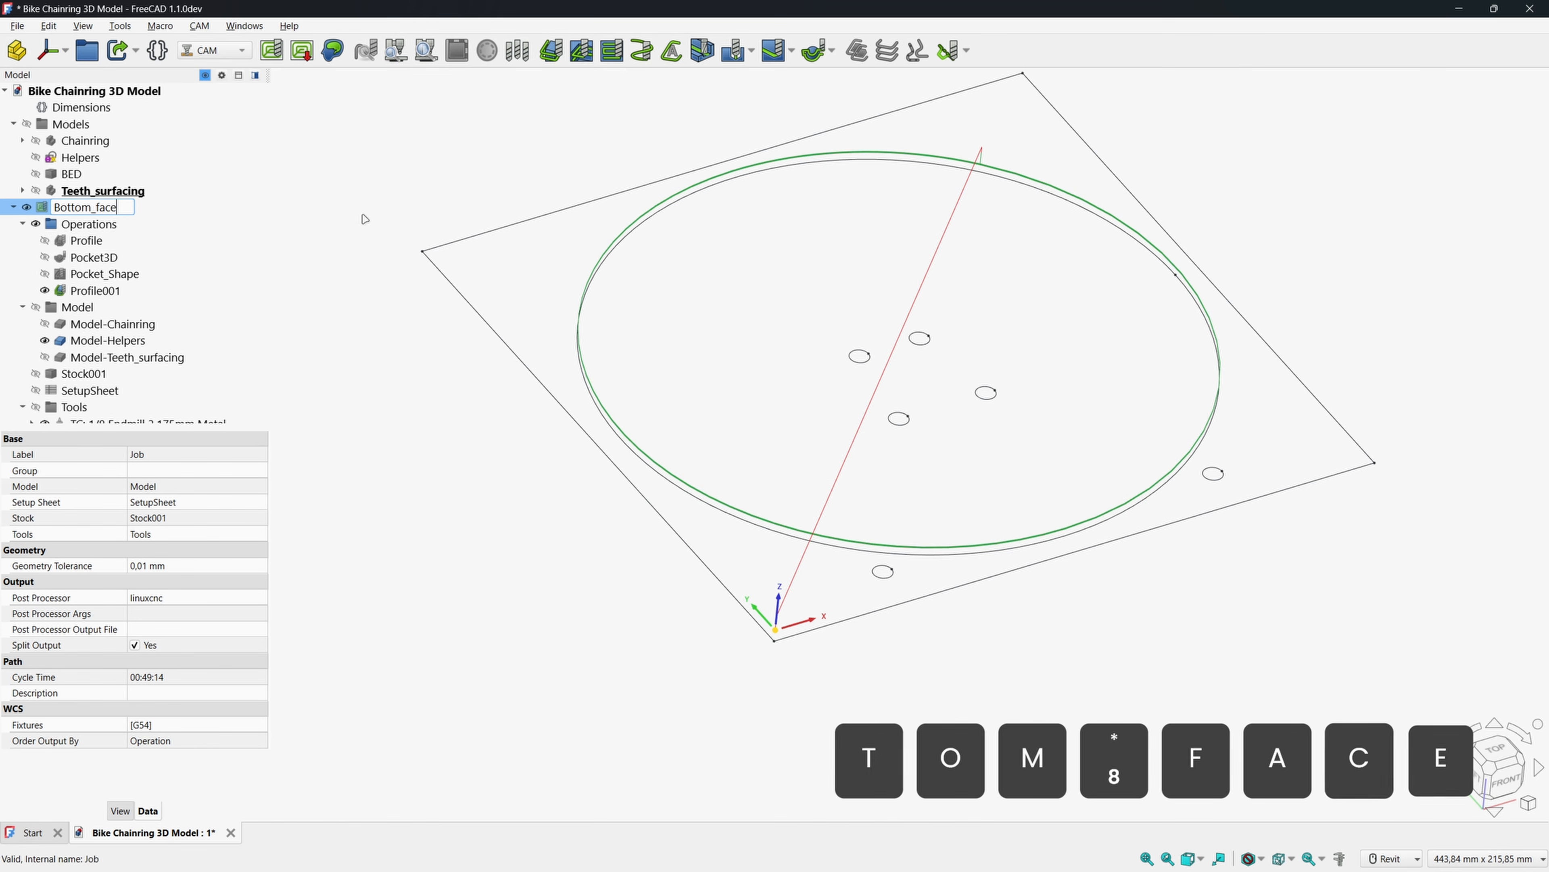
key(Return)
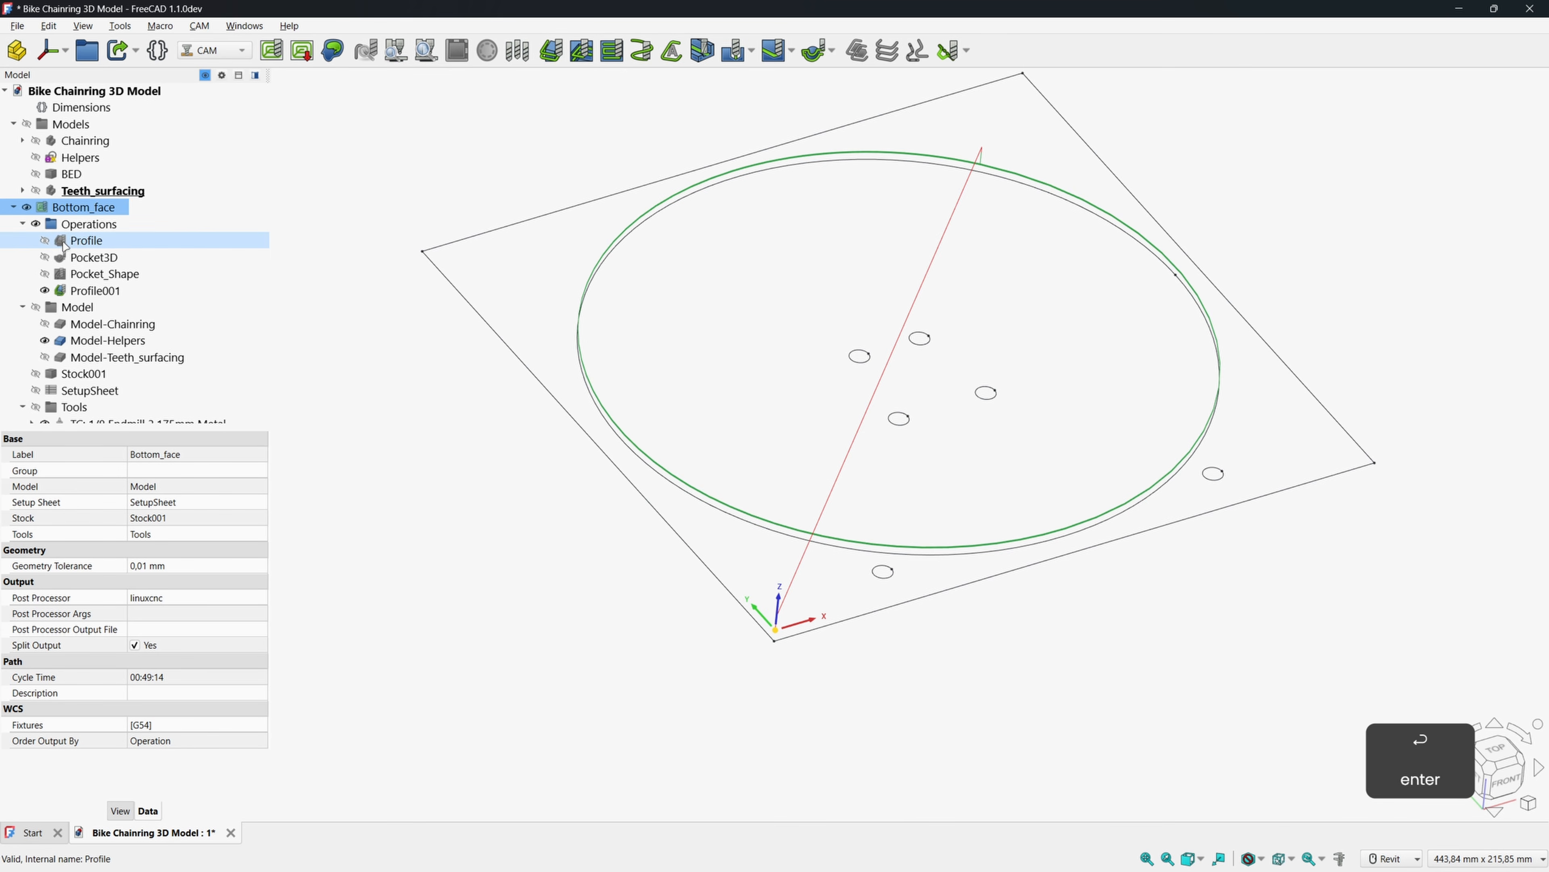
Rename the Profile operation as Holes_placement and the Pocket3D operation as Holes_fixations.
double_click(77, 242)
text(Hole)
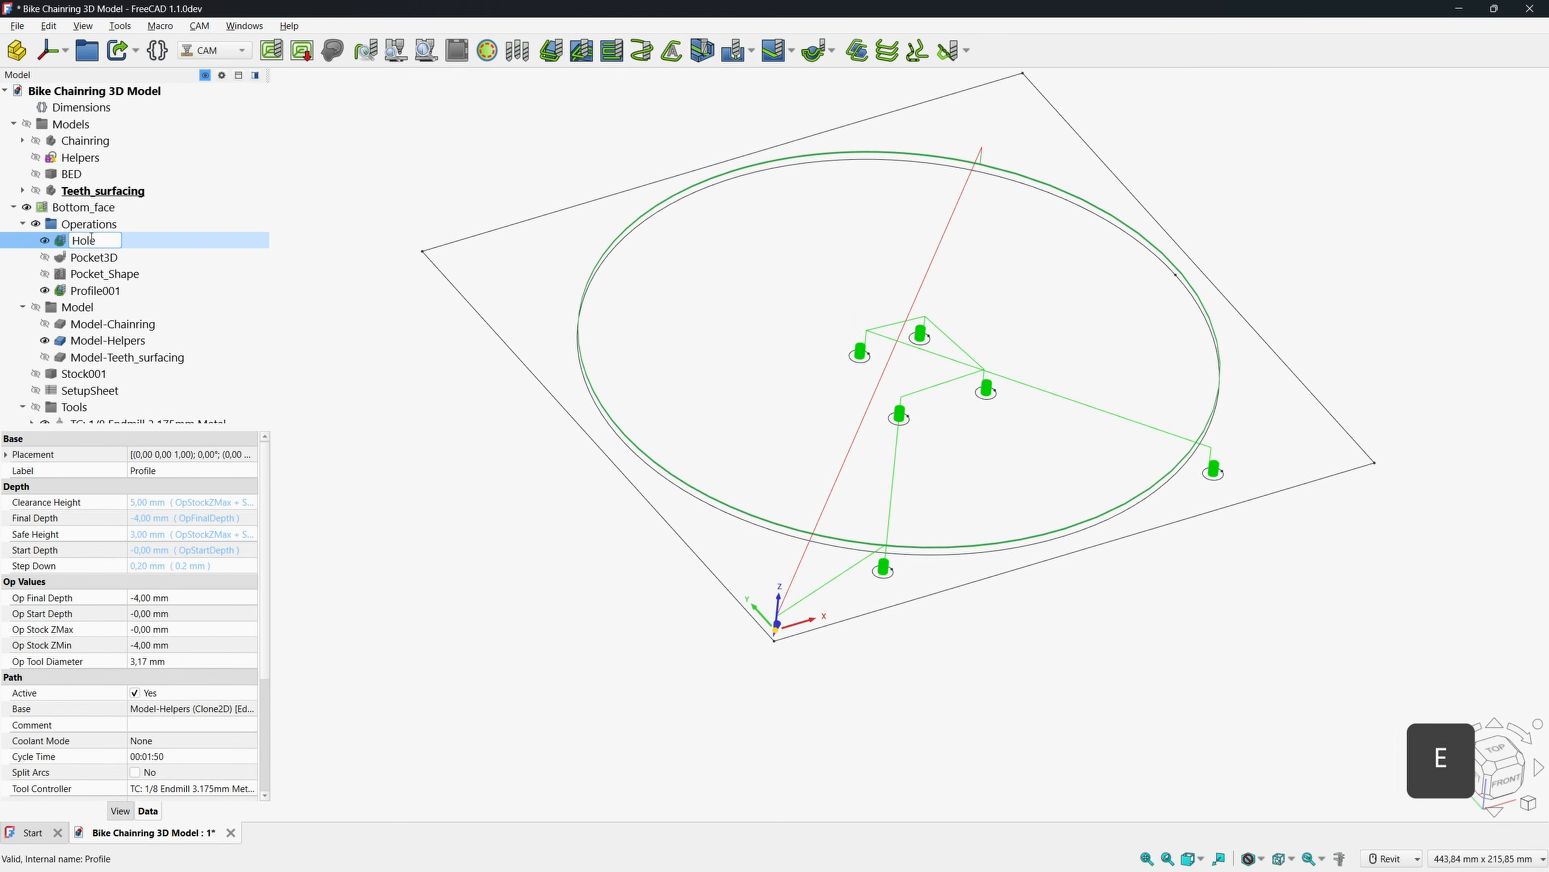
text(s_placement)
key(Return)
click(97, 257)
click(115, 255)
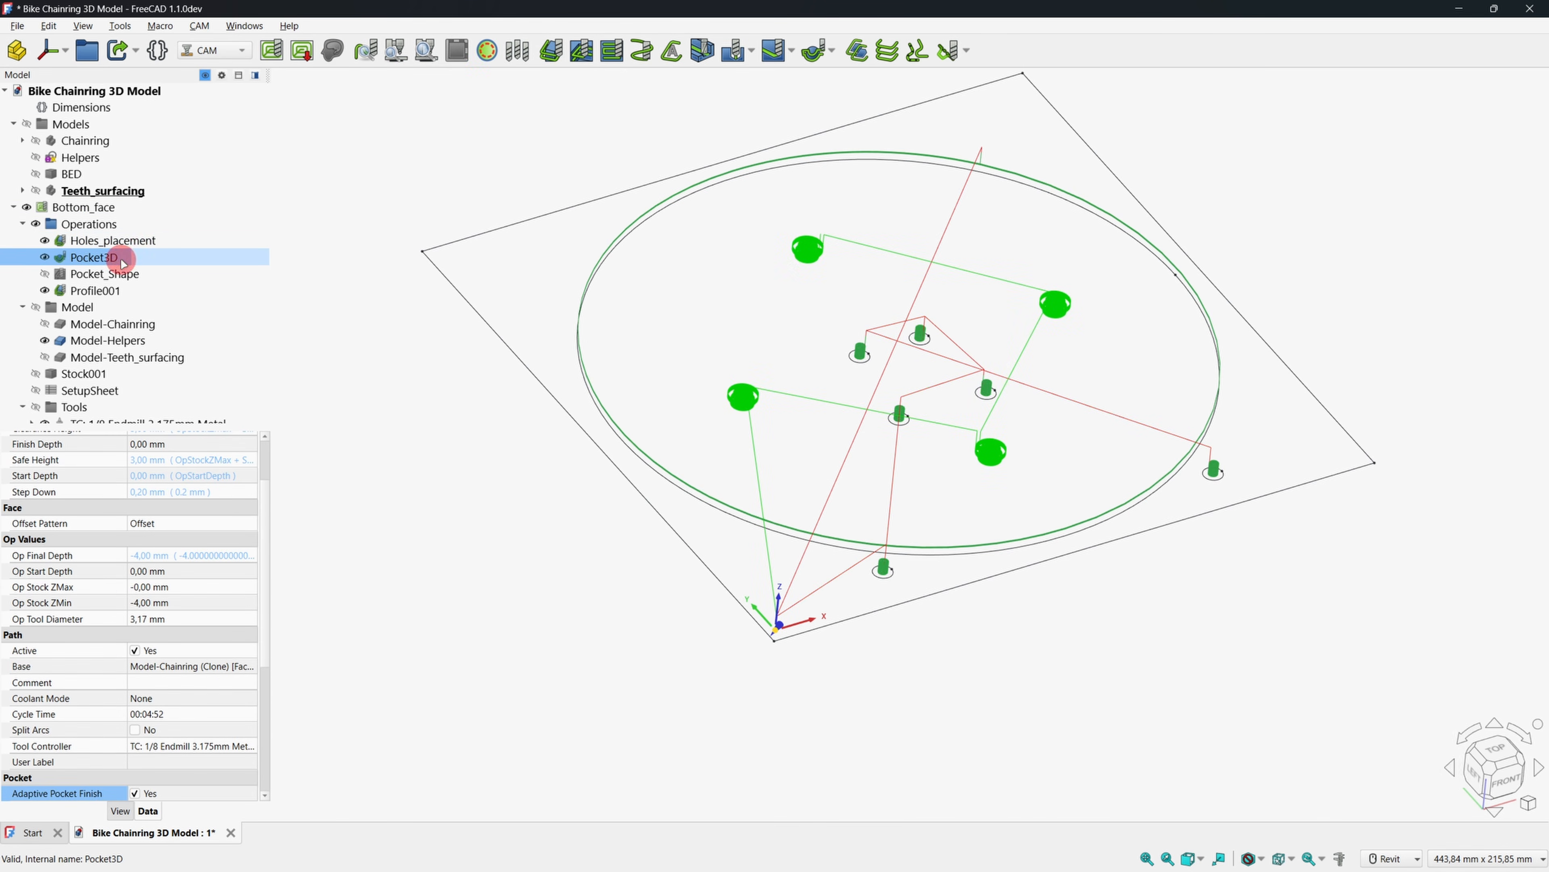
text(Holes_fixations)
key(Return)
Rename the Pocket_Shape operation as Surfacing_teeth and the Profile001 operation as Chamfer_teeth.
click(101, 273)
click(102, 272)
text(Surfacing_teeth)
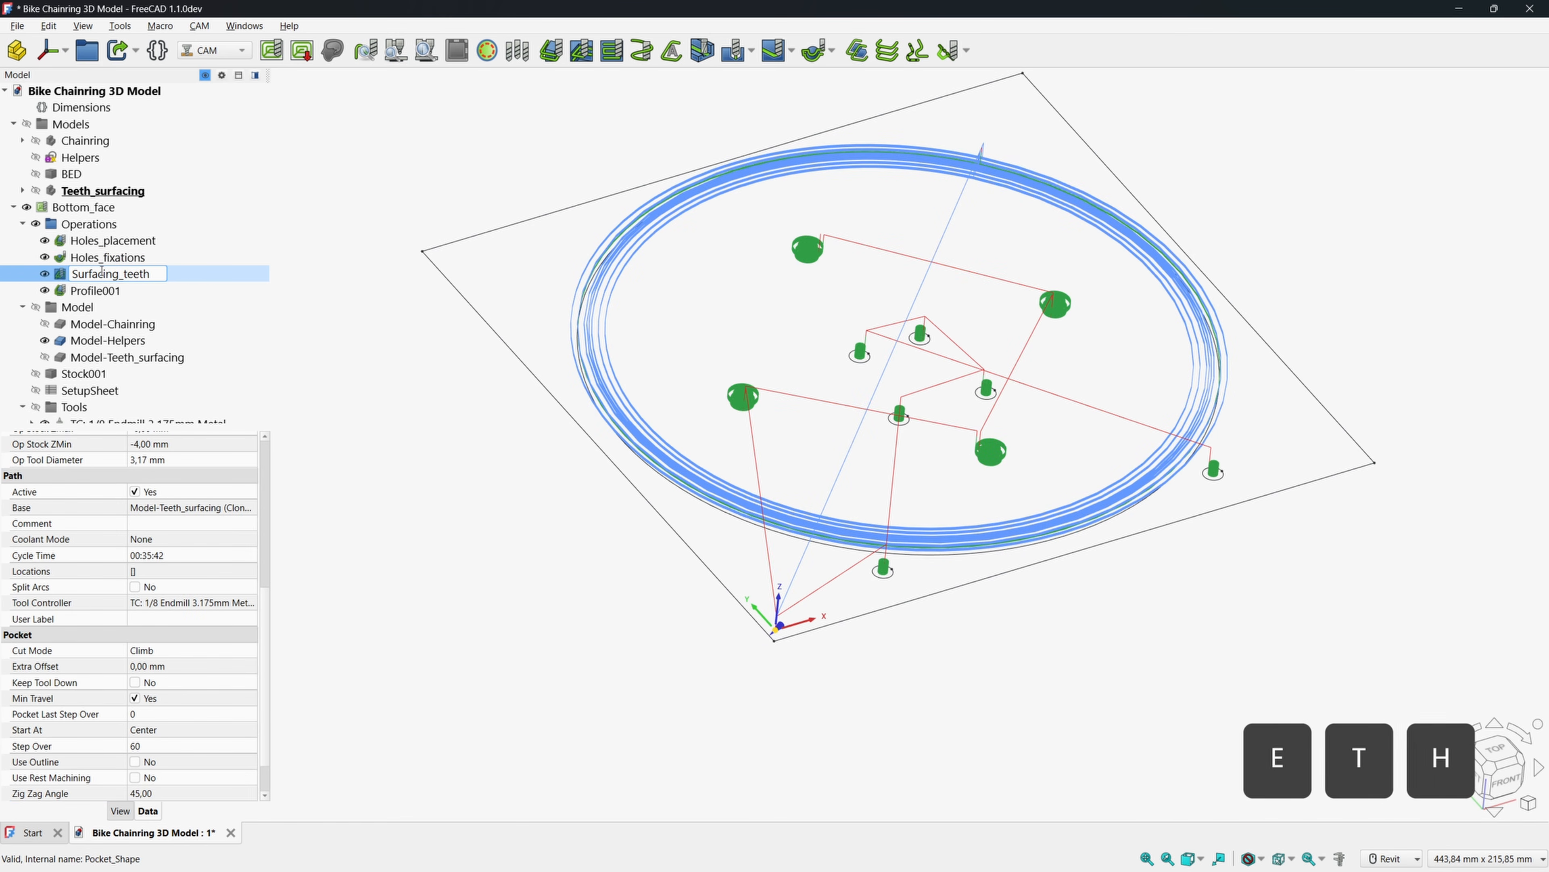
key(Return)
click(97, 291)
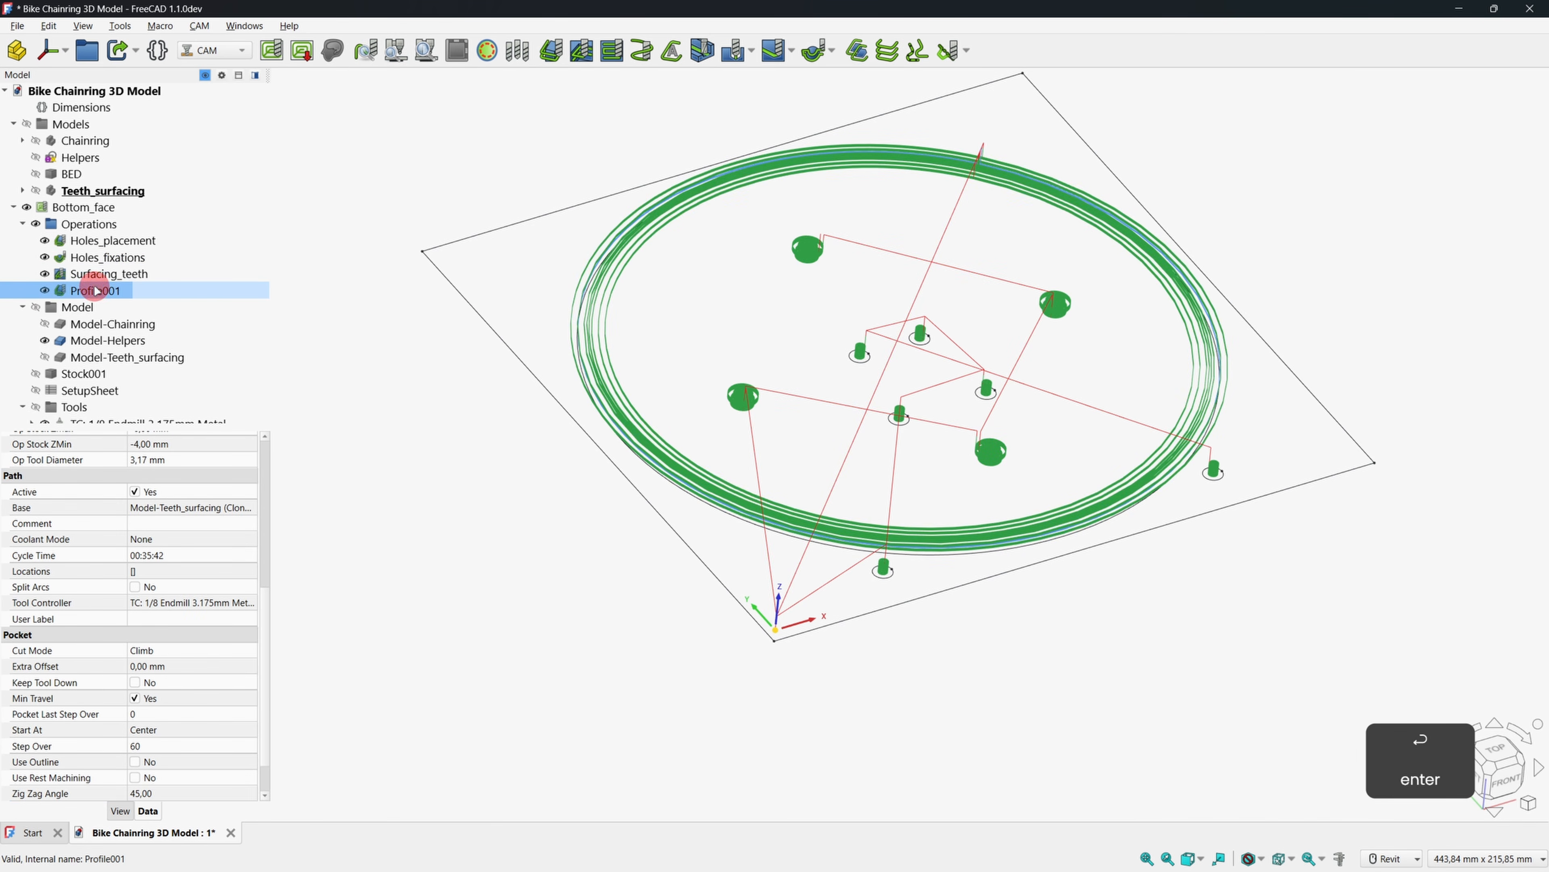
key(F2)
text(Chamfer_teeth)
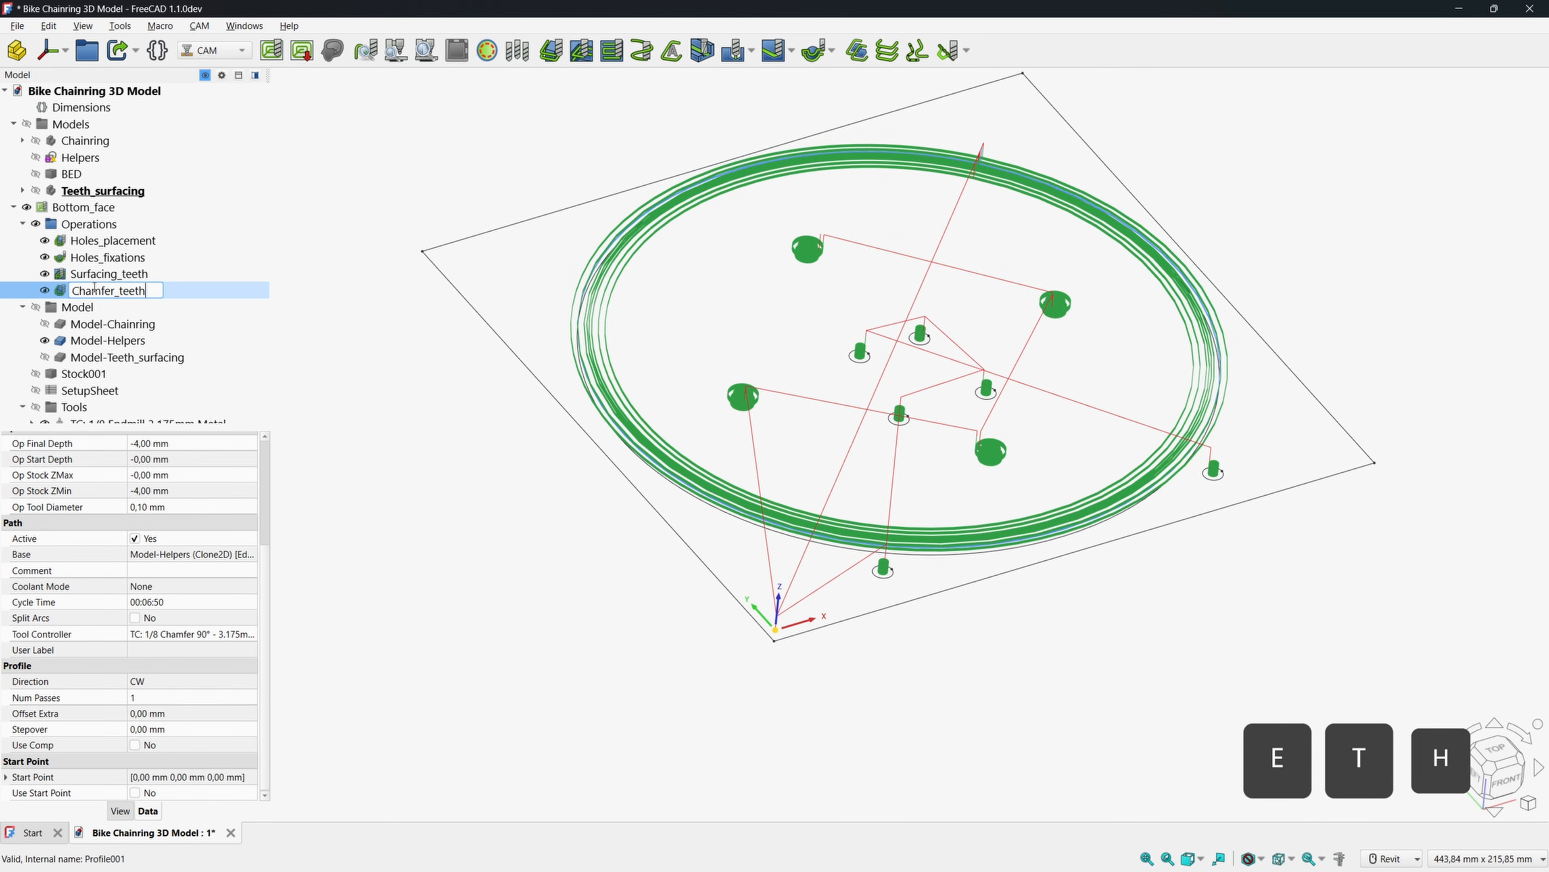
key(Return)
click(408, 152)
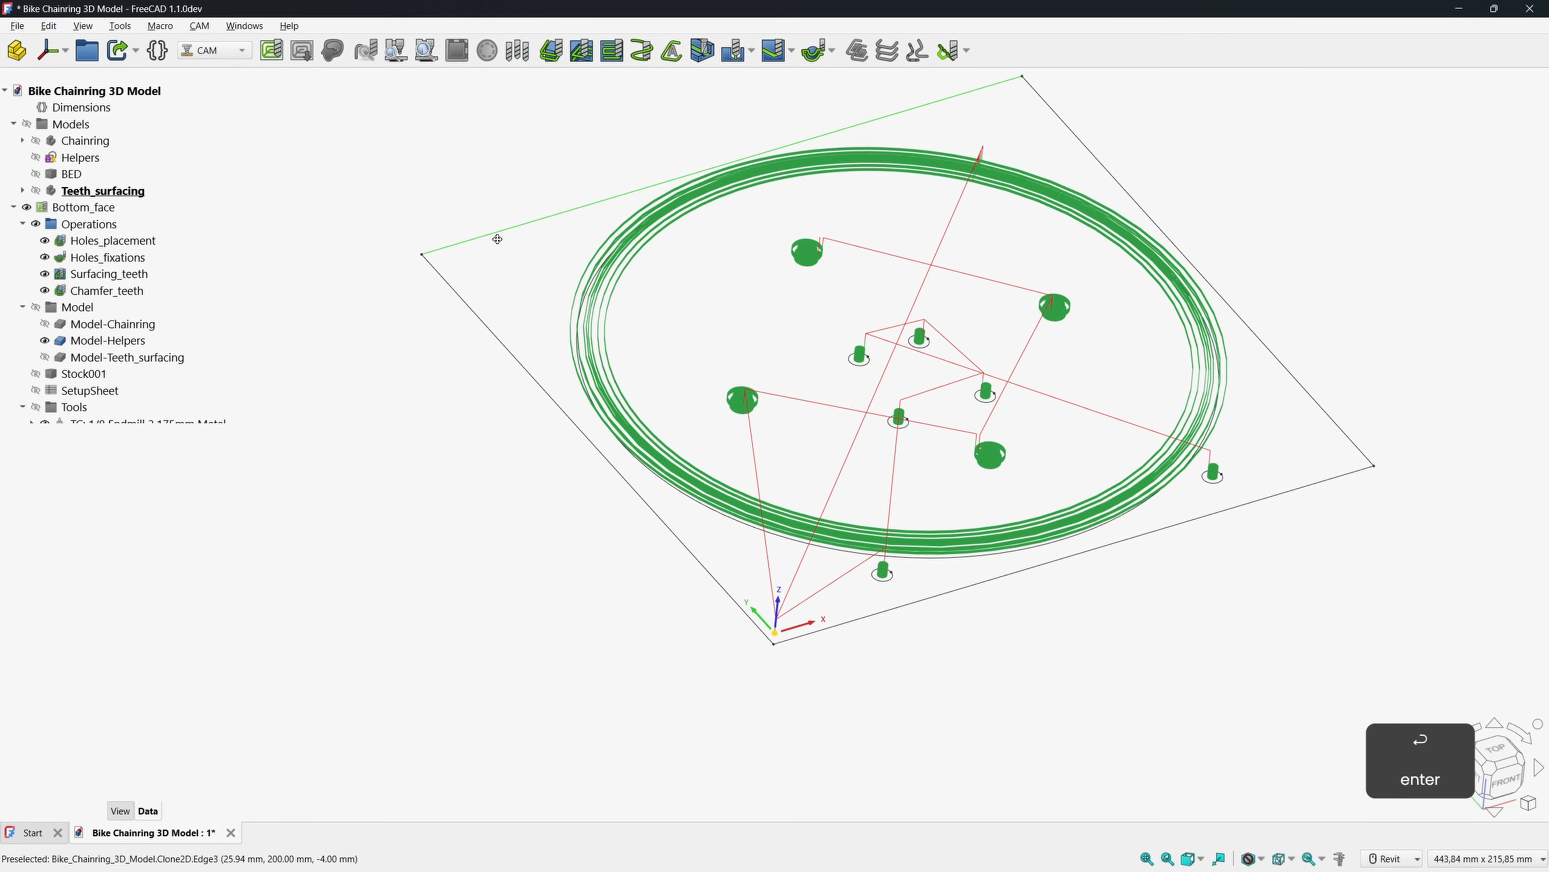
Collapse the Model, Tools and Operations groups of the Bottom_face job in the model tree.
middle_drag(495, 239, 482, 286)
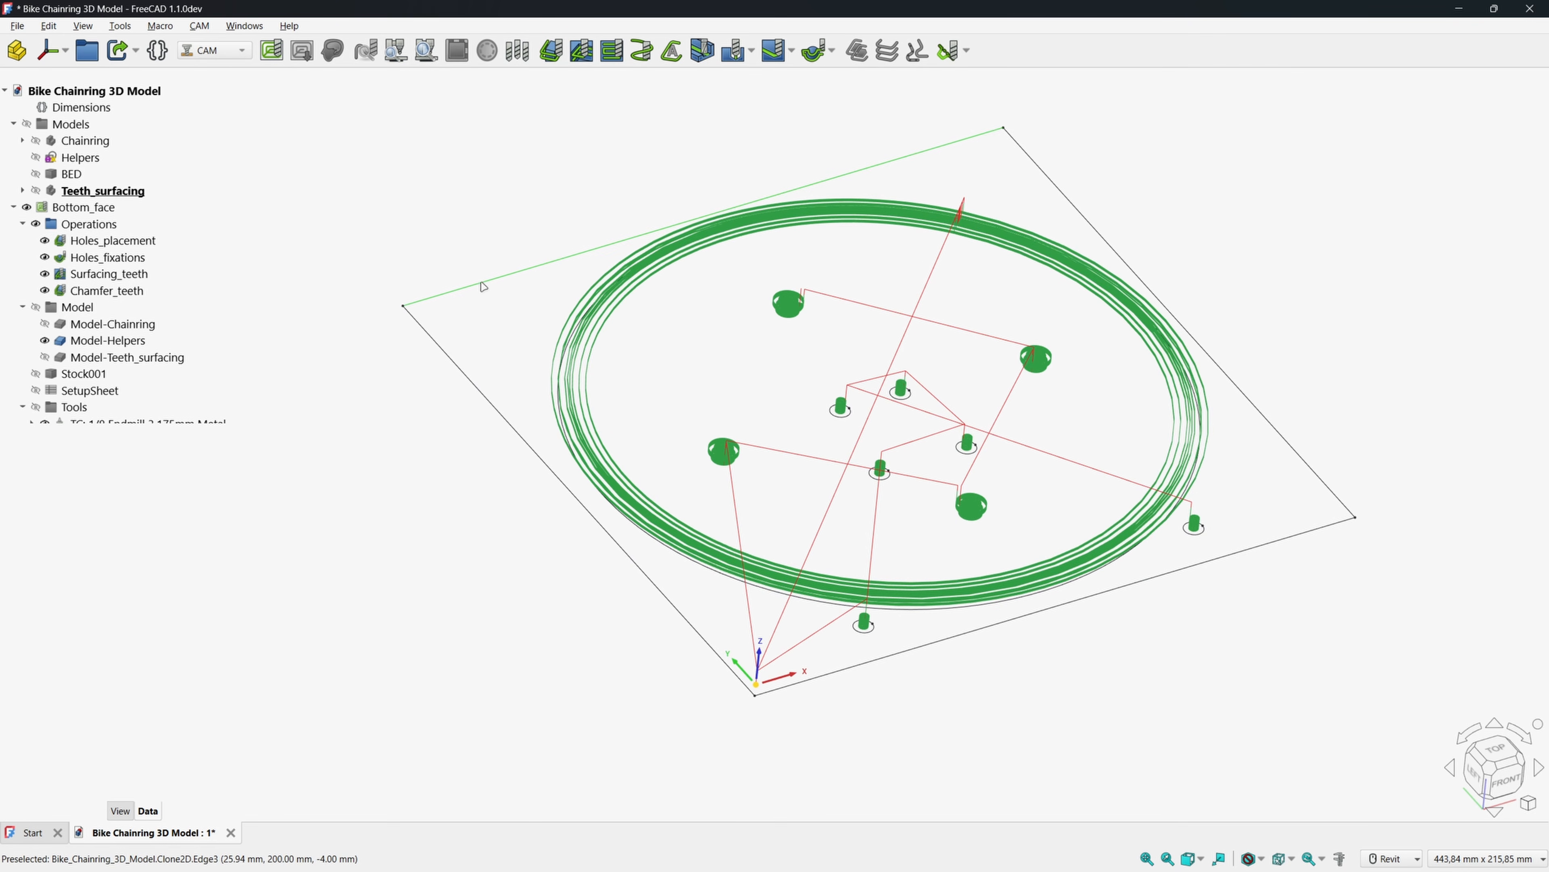
click(23, 307)
click(24, 357)
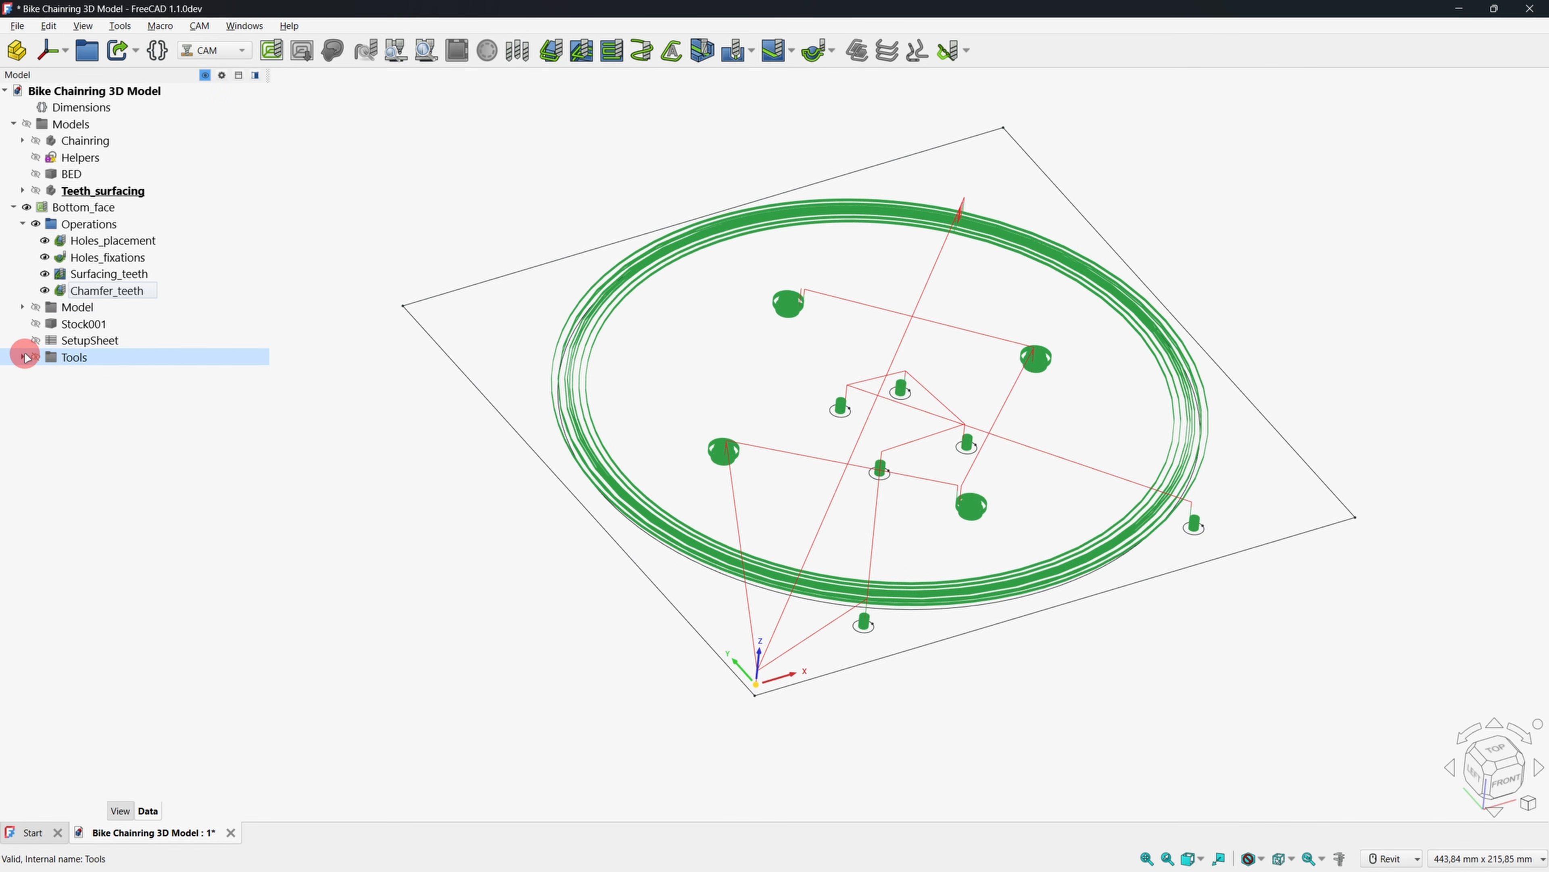
click(23, 224)
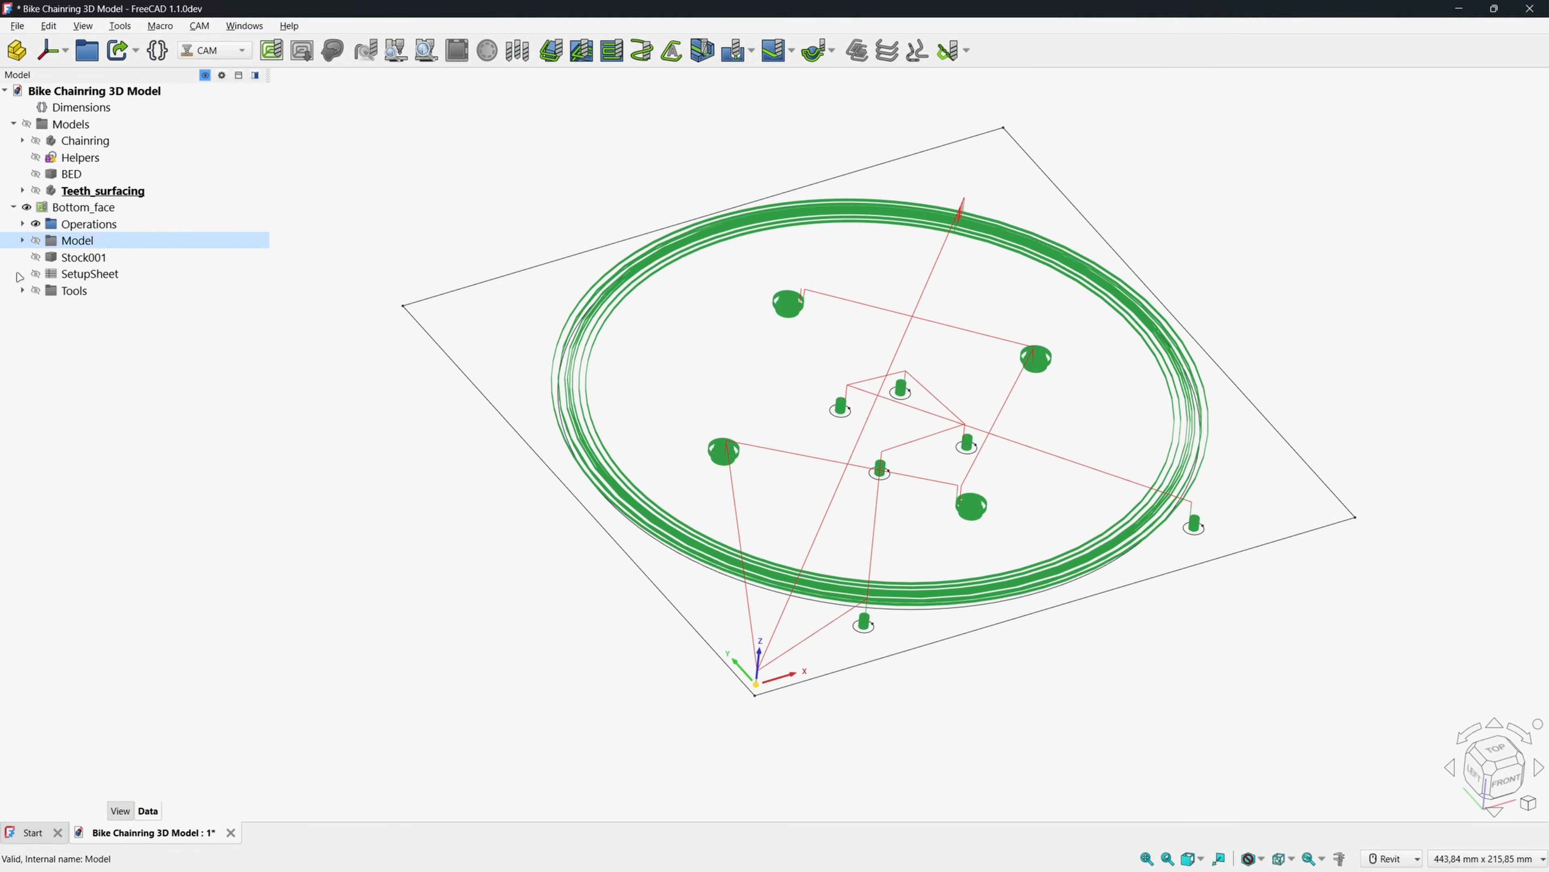
click(481, 194)
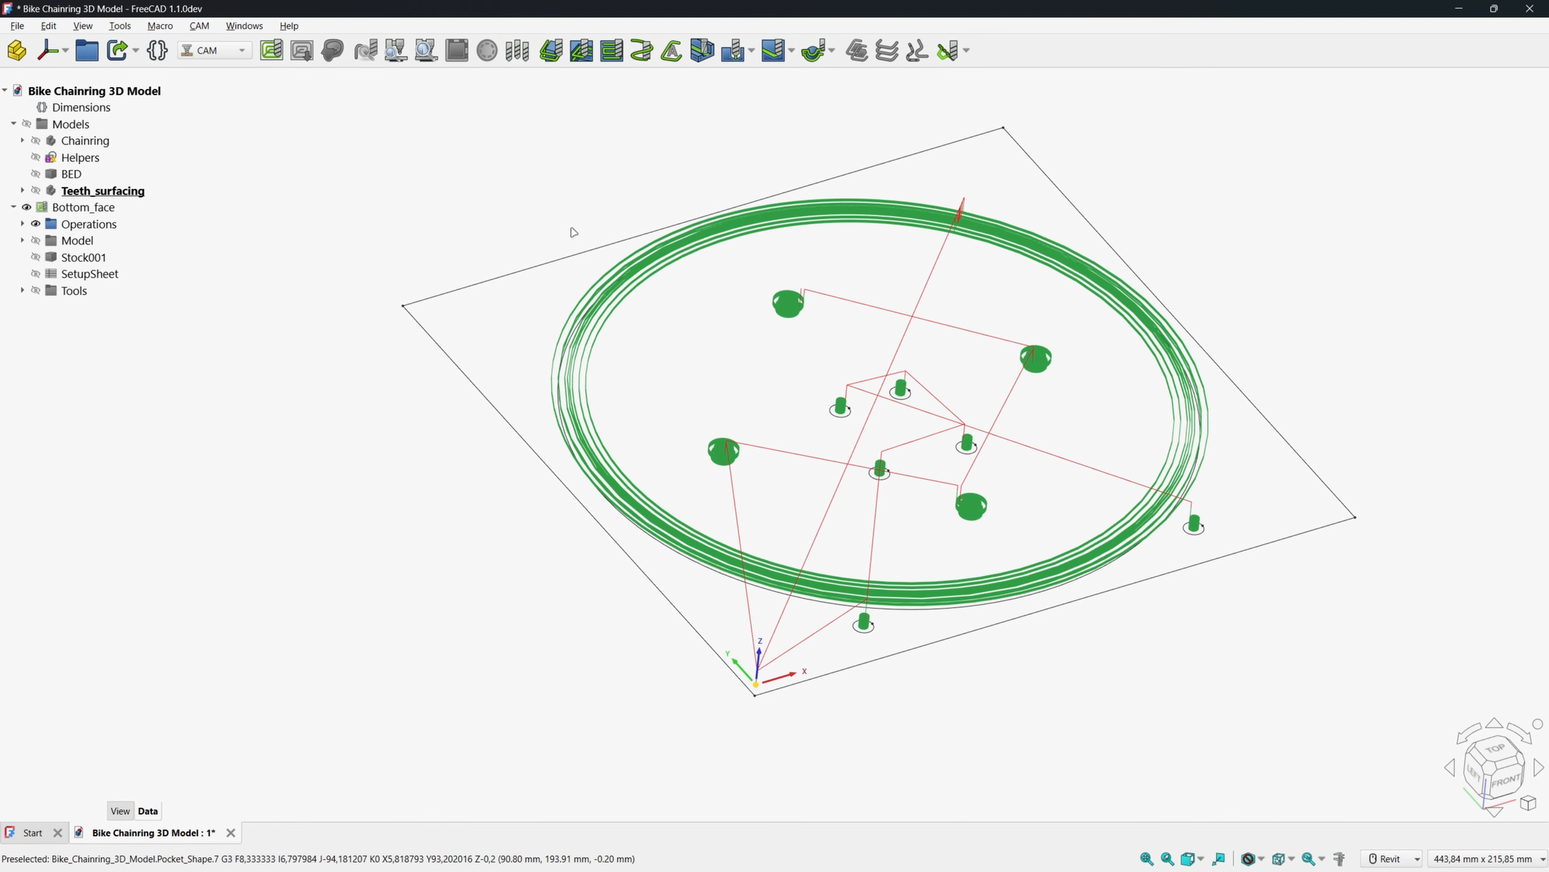
Export a job template from the Bottom_face job, including its post processing, tools, setup sheet and stock settings.
middle_drag(573, 232, 529, 244)
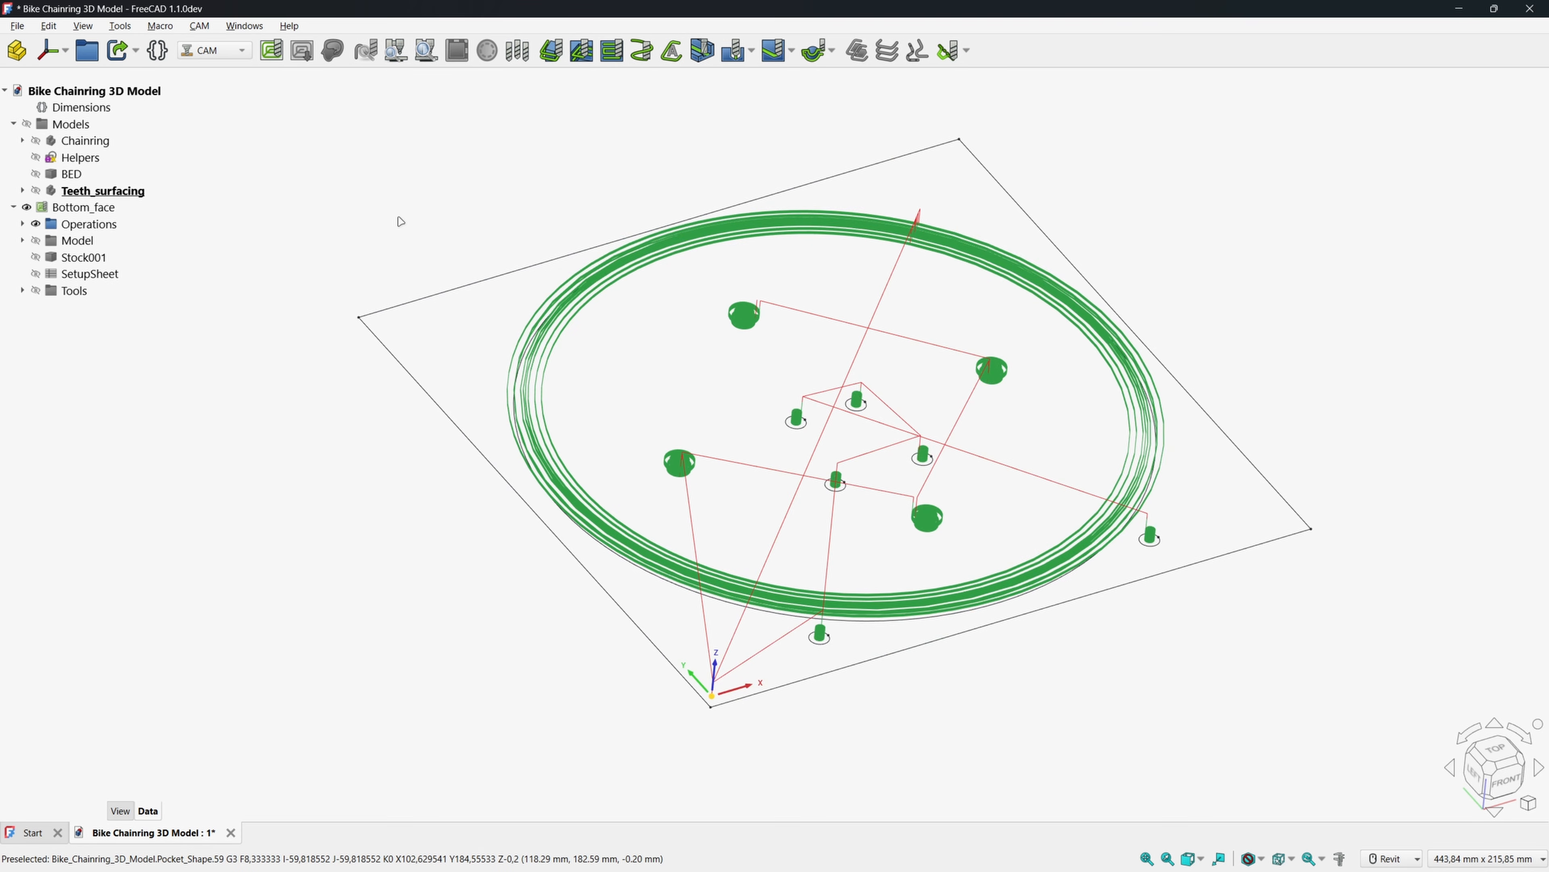
middle_drag(449, 222, 416, 233)
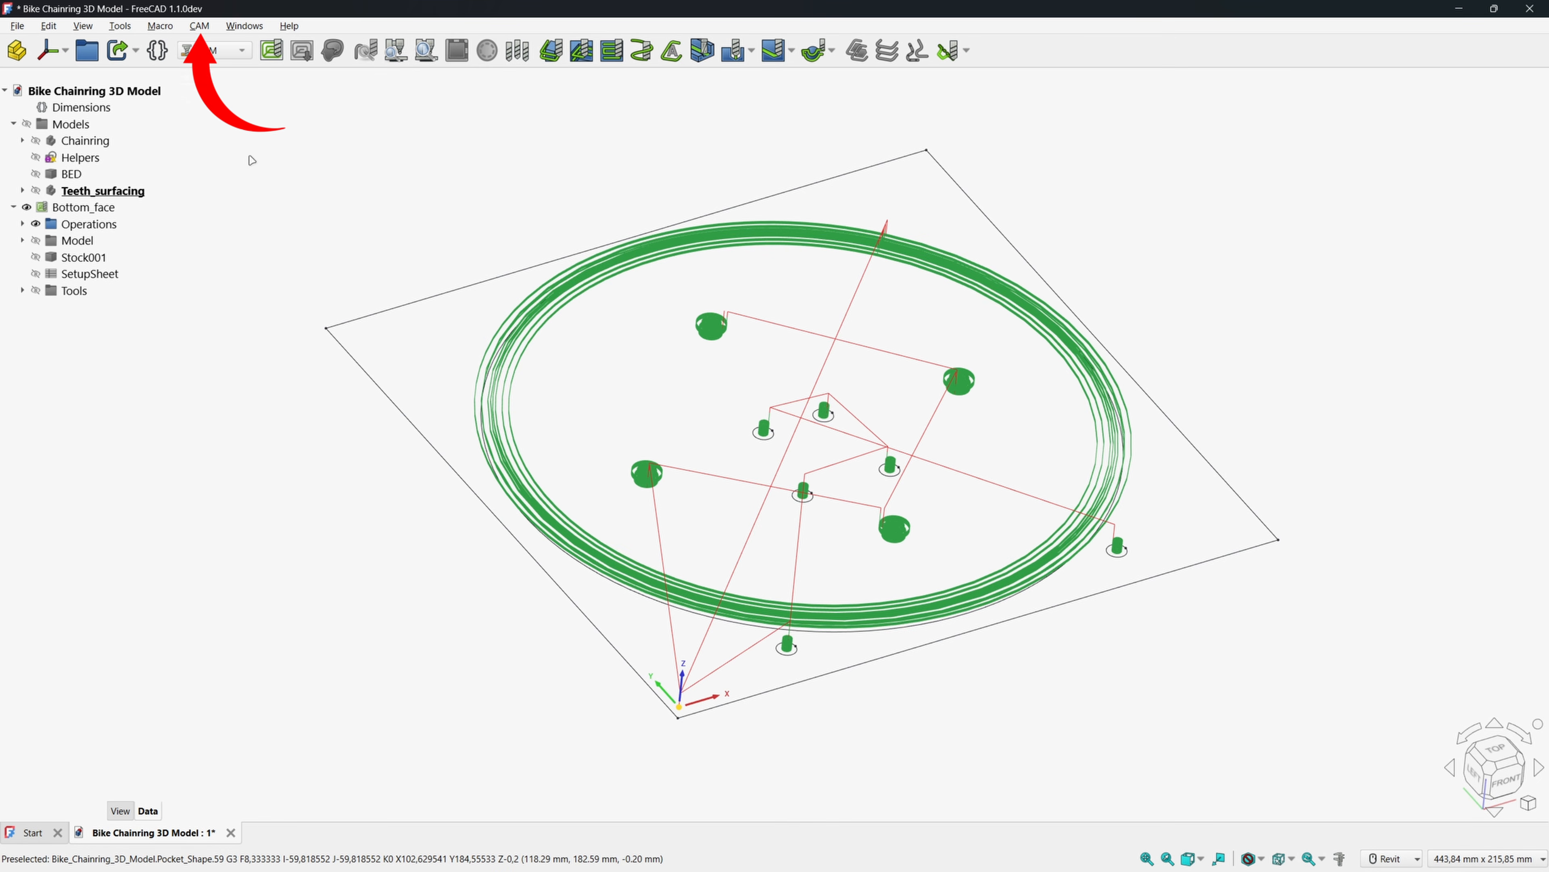
click(200, 26)
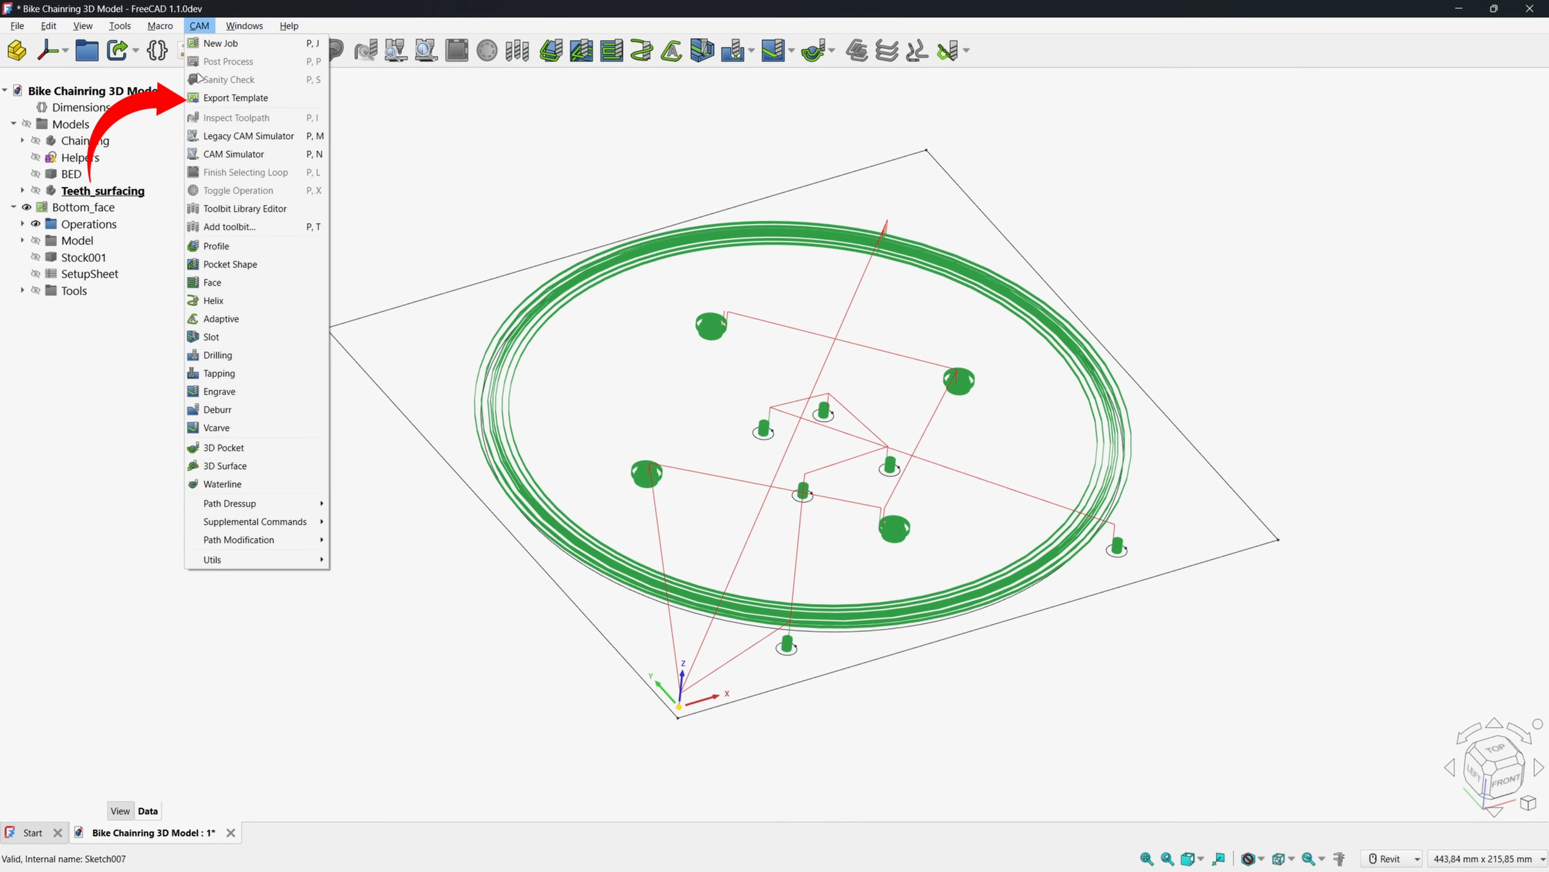
click(227, 103)
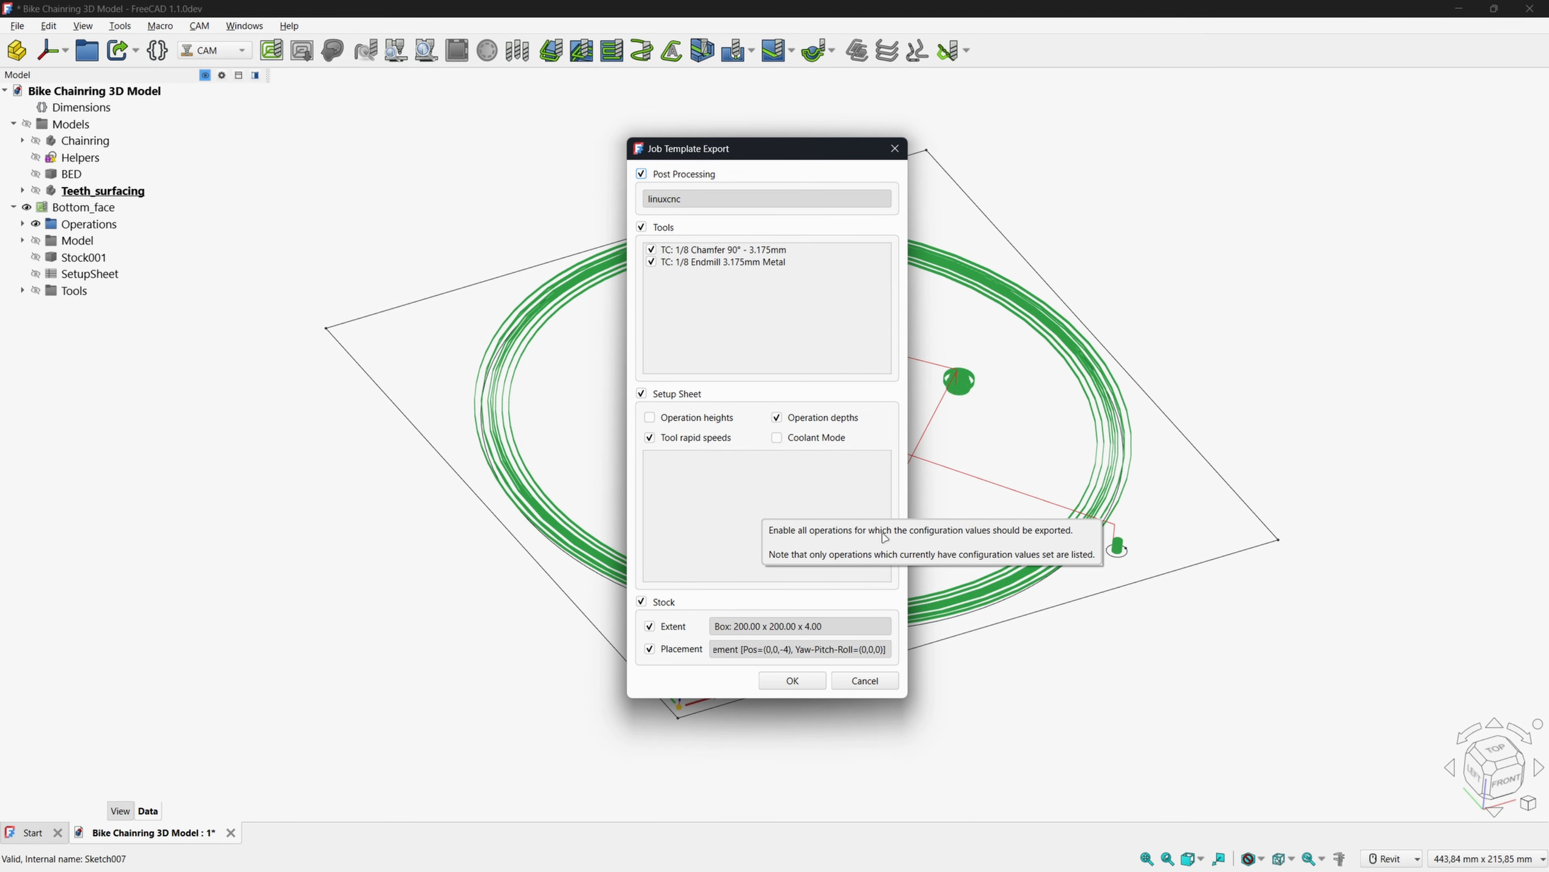
click(854, 712)
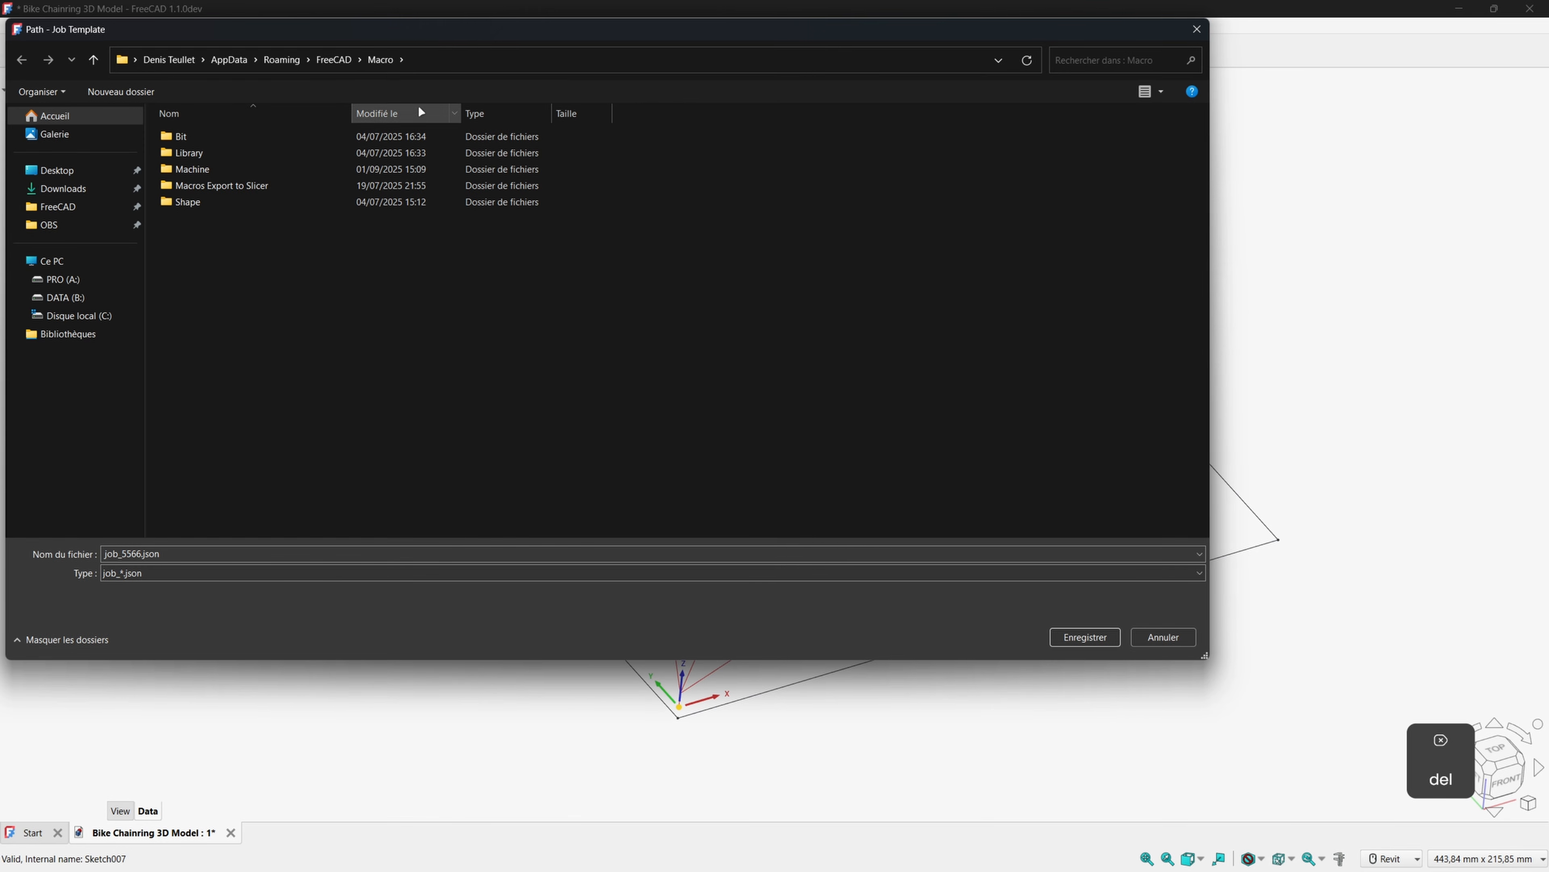
Save the job template in the Macro folder as bike_chainring.json.
click(140, 551)
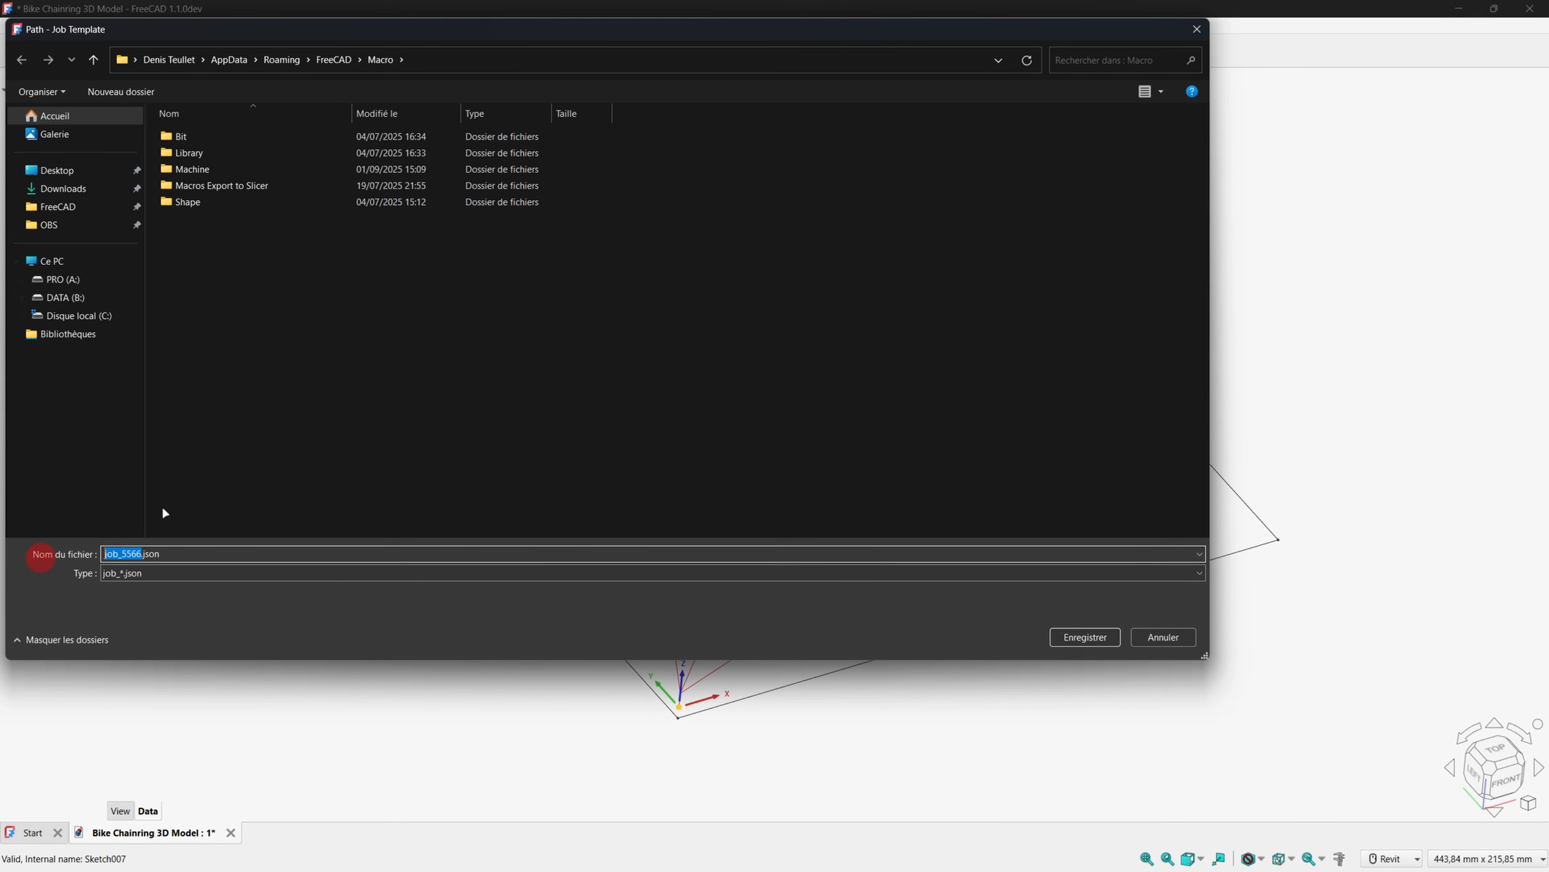
text(bike chai)
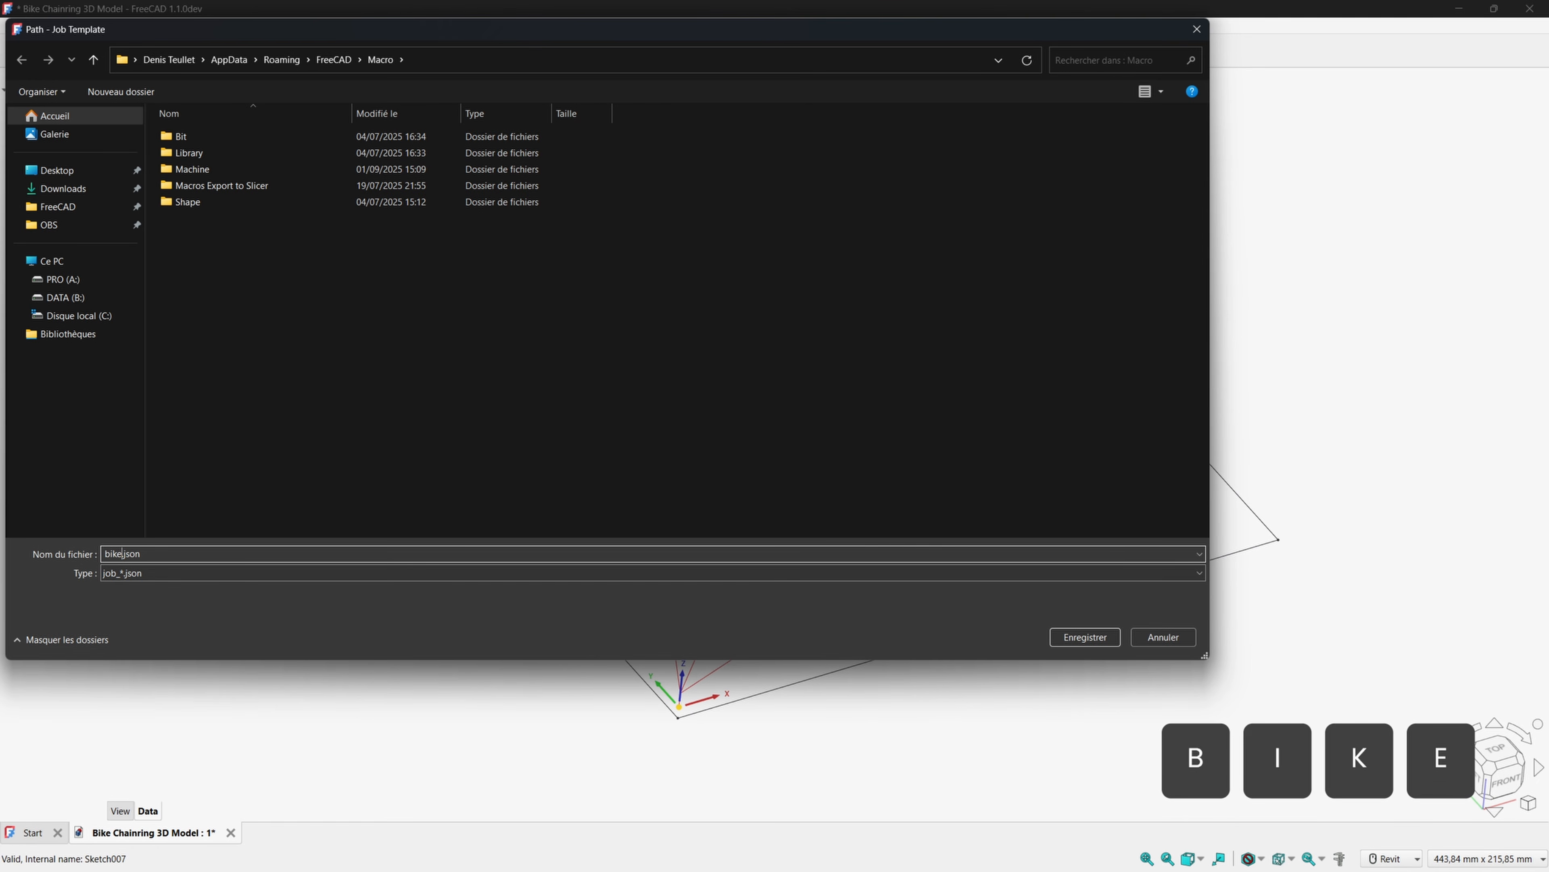
key(BackSpace)
key(BackSpace)
key(BackSpace)
key(BackSpace)
key(BackSpace)
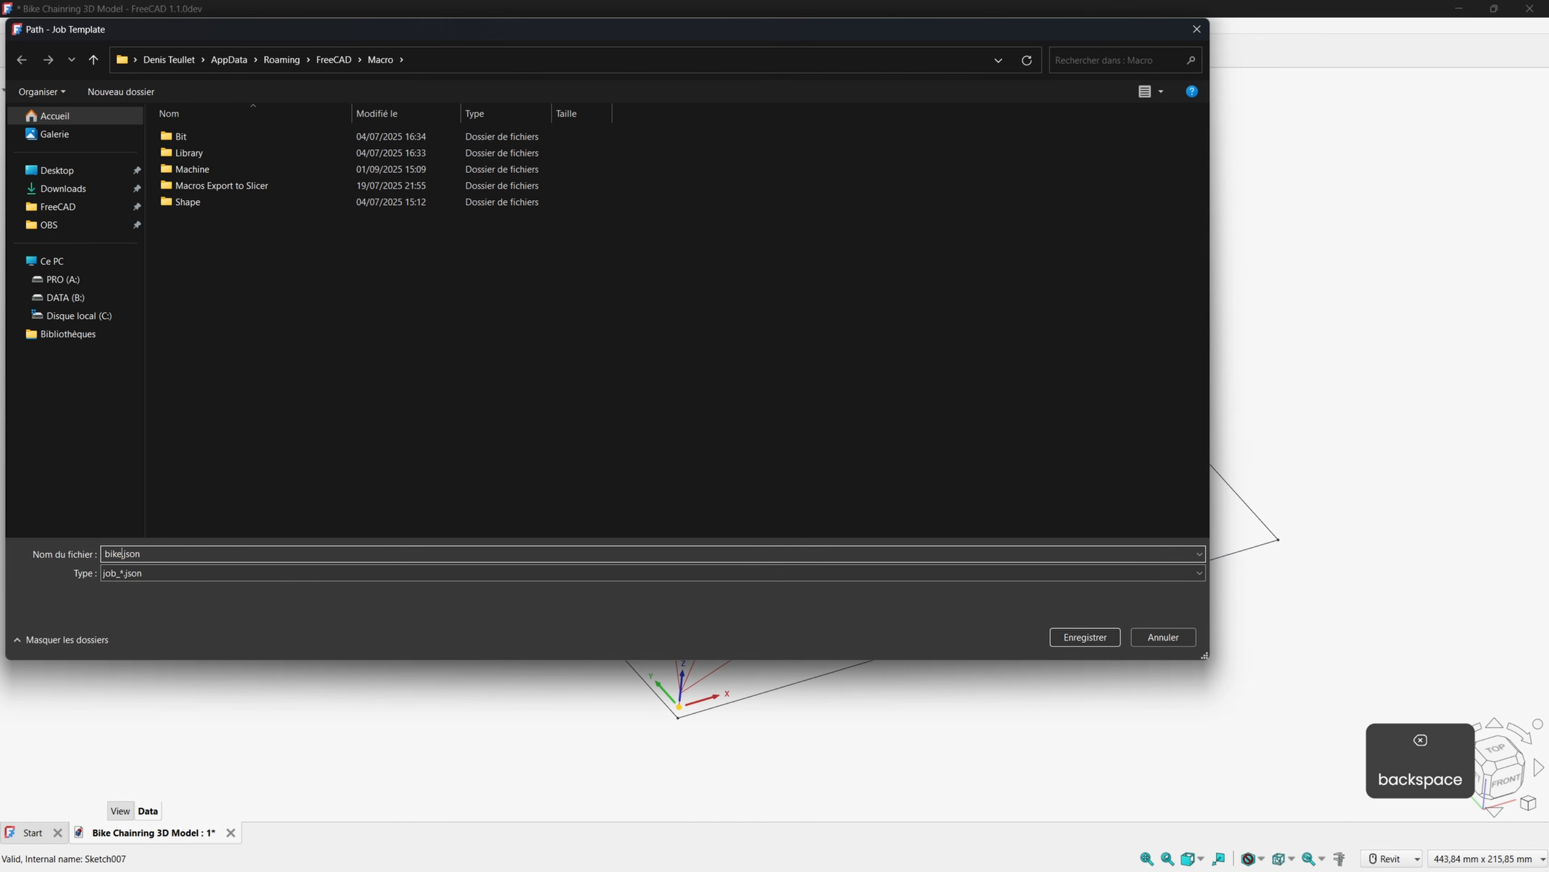
text(_chainring)
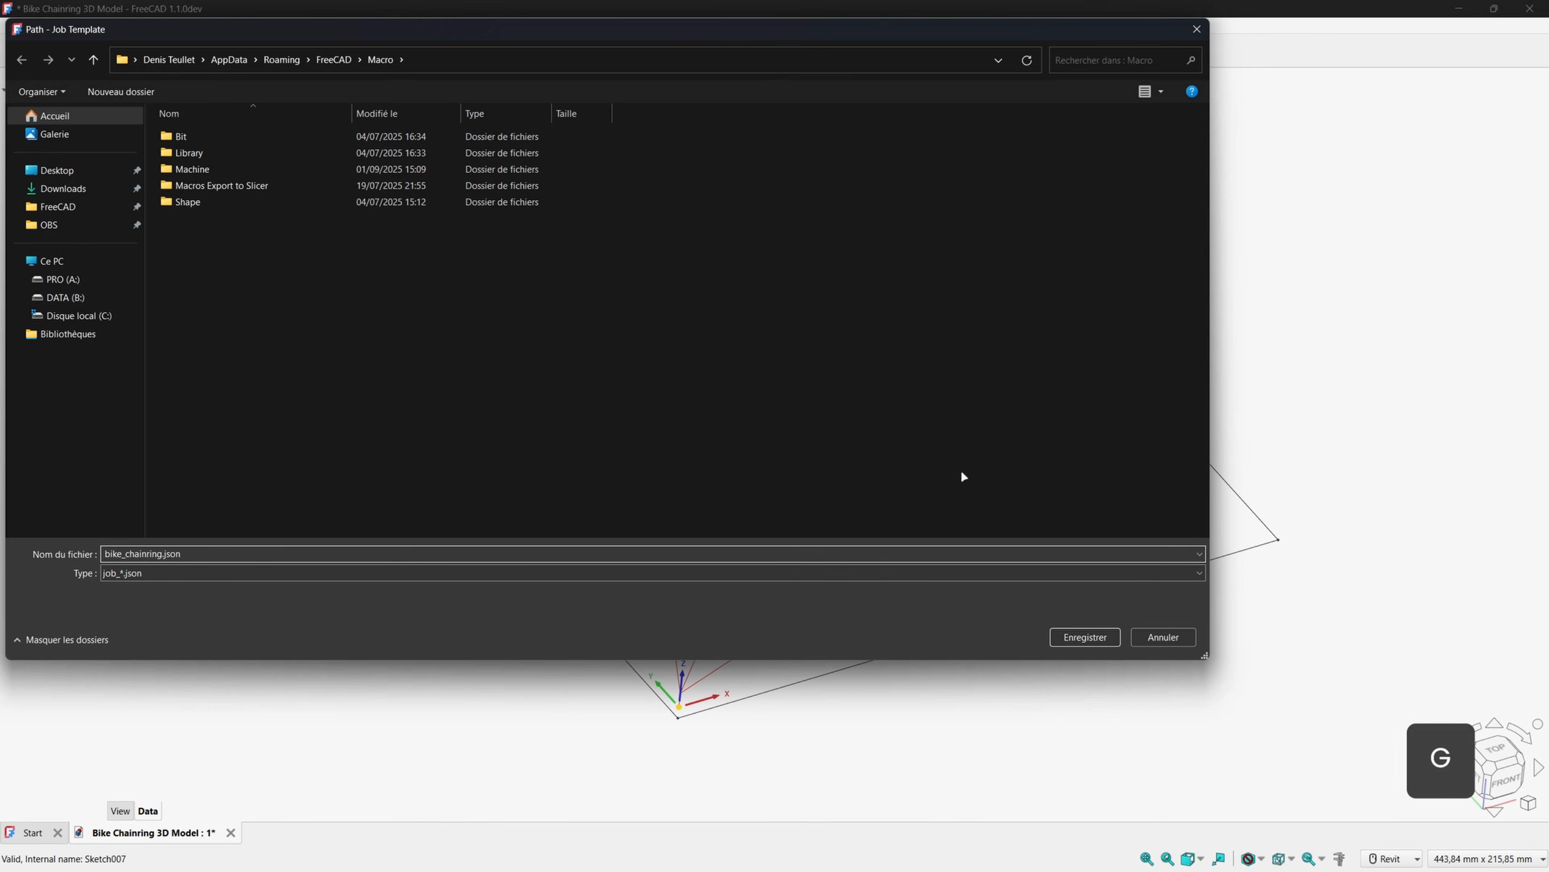
click(1085, 636)
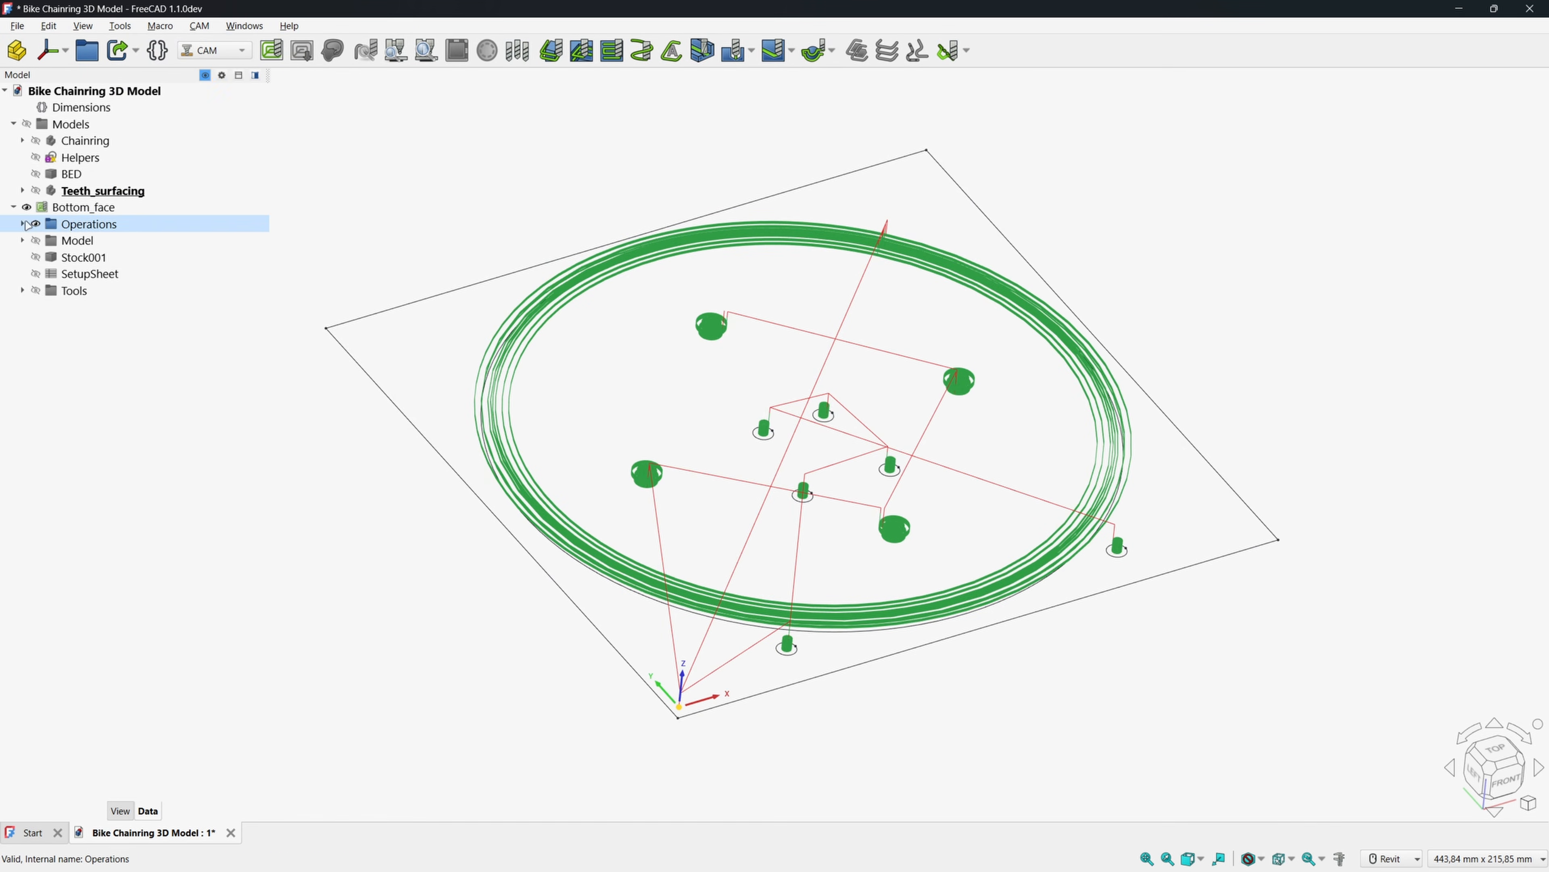
Collapse and hide the Bottom_face job and create a new CAM job for the Chainring solid from the bike_chainring template.
click(14, 207)
click(26, 207)
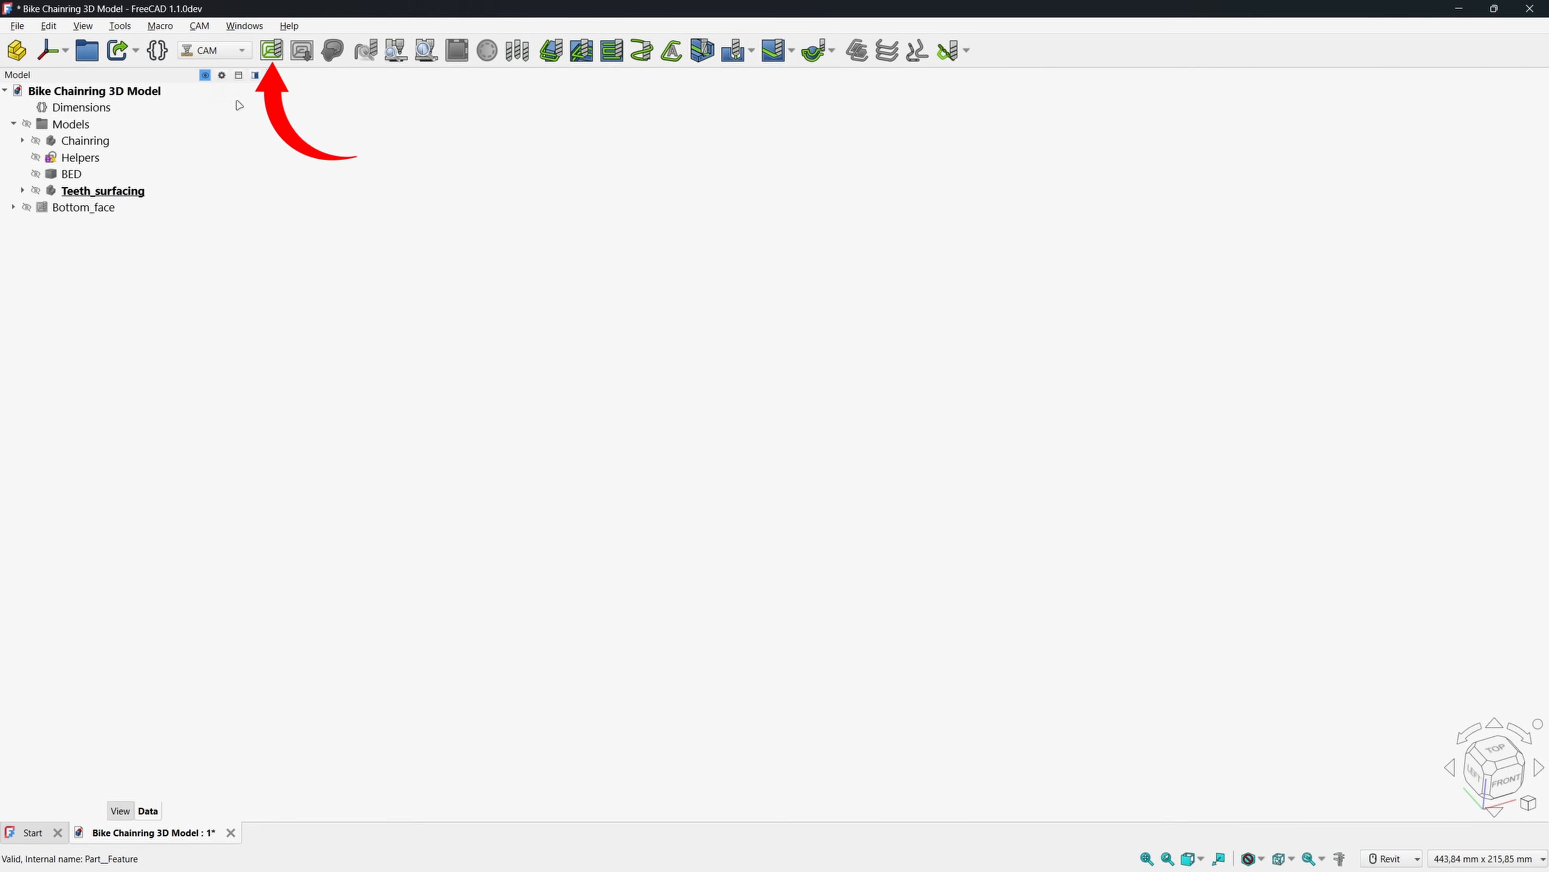
click(272, 51)
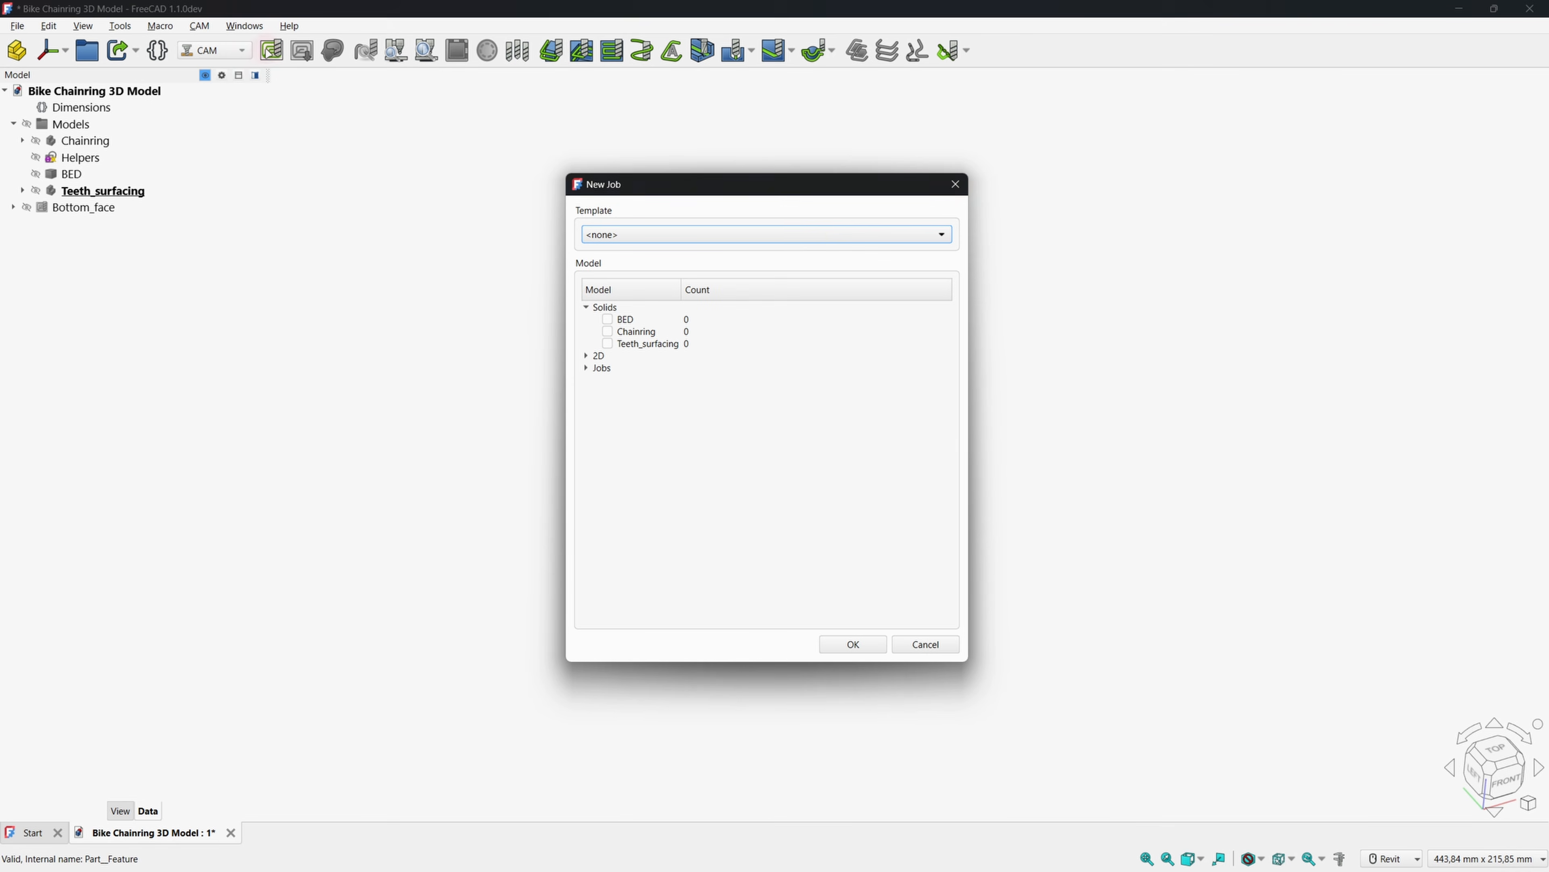
click(631, 240)
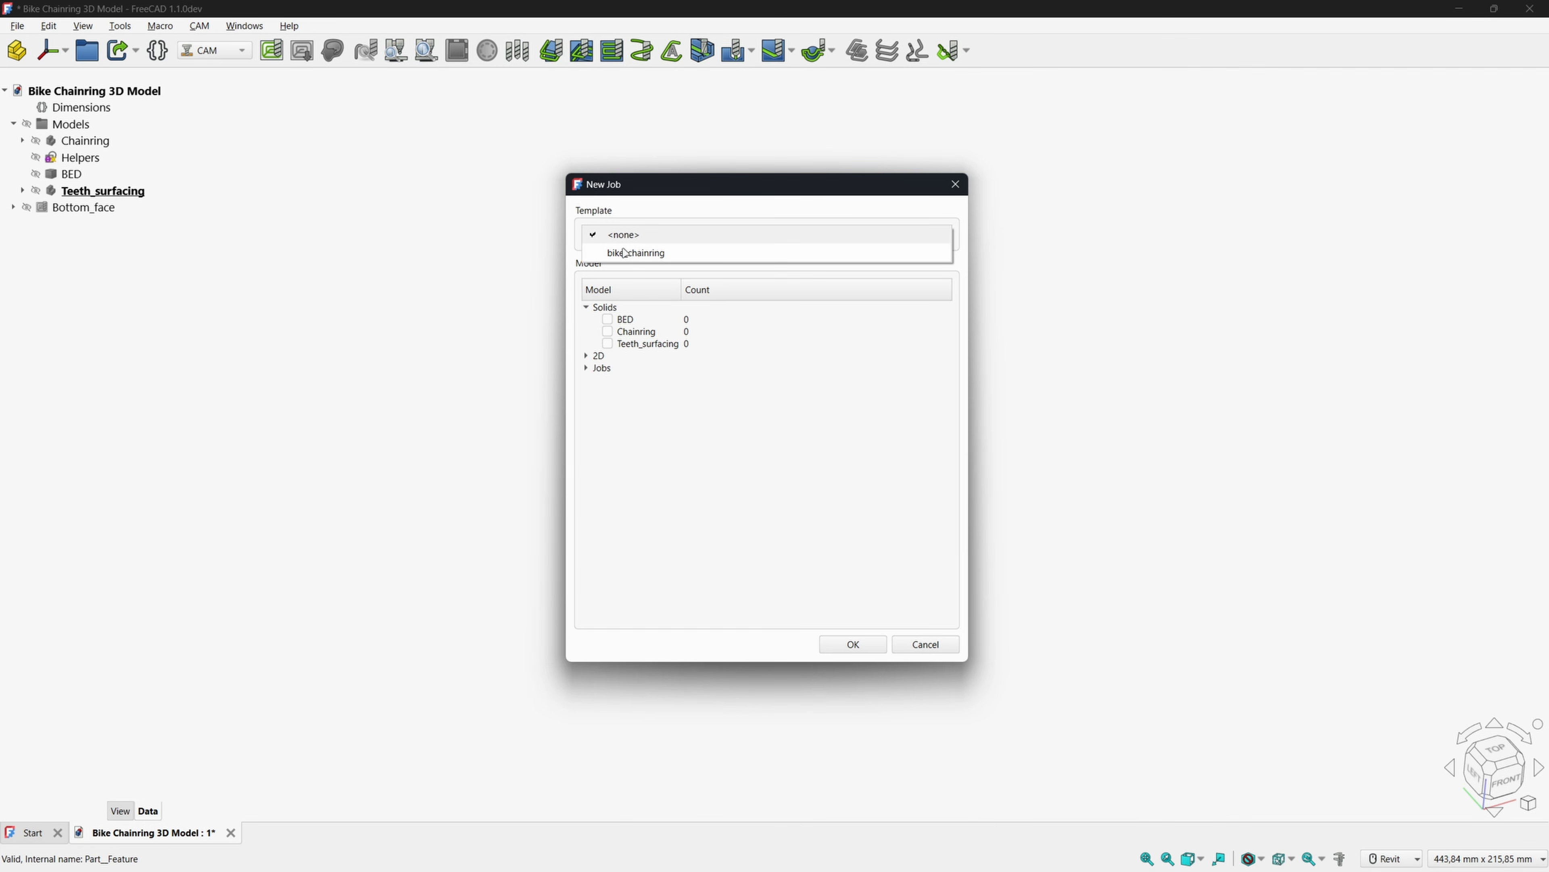
click(624, 253)
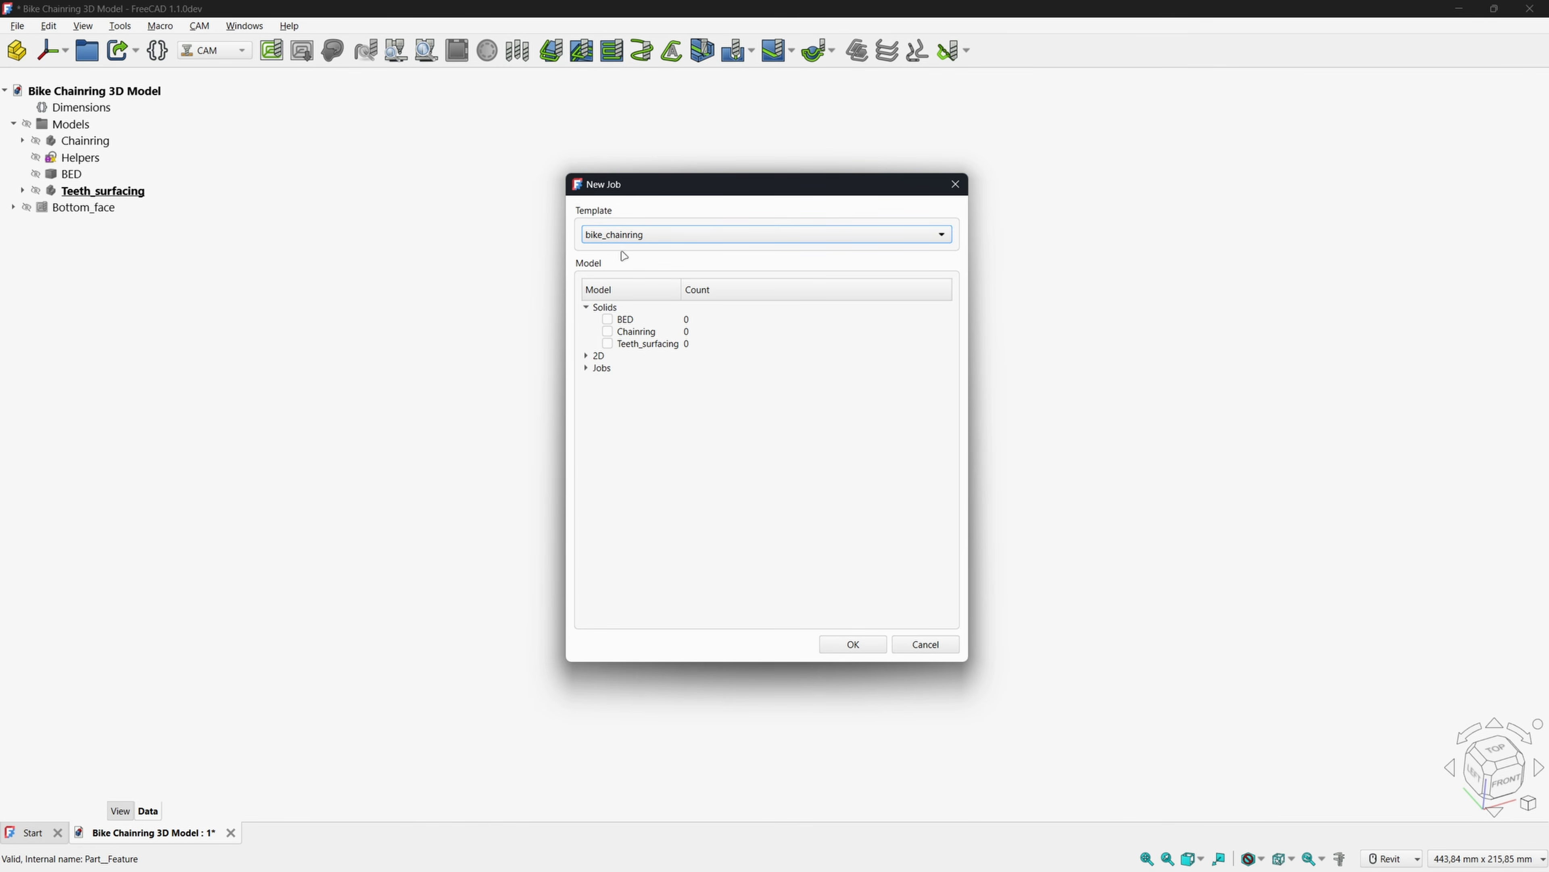
click(607, 332)
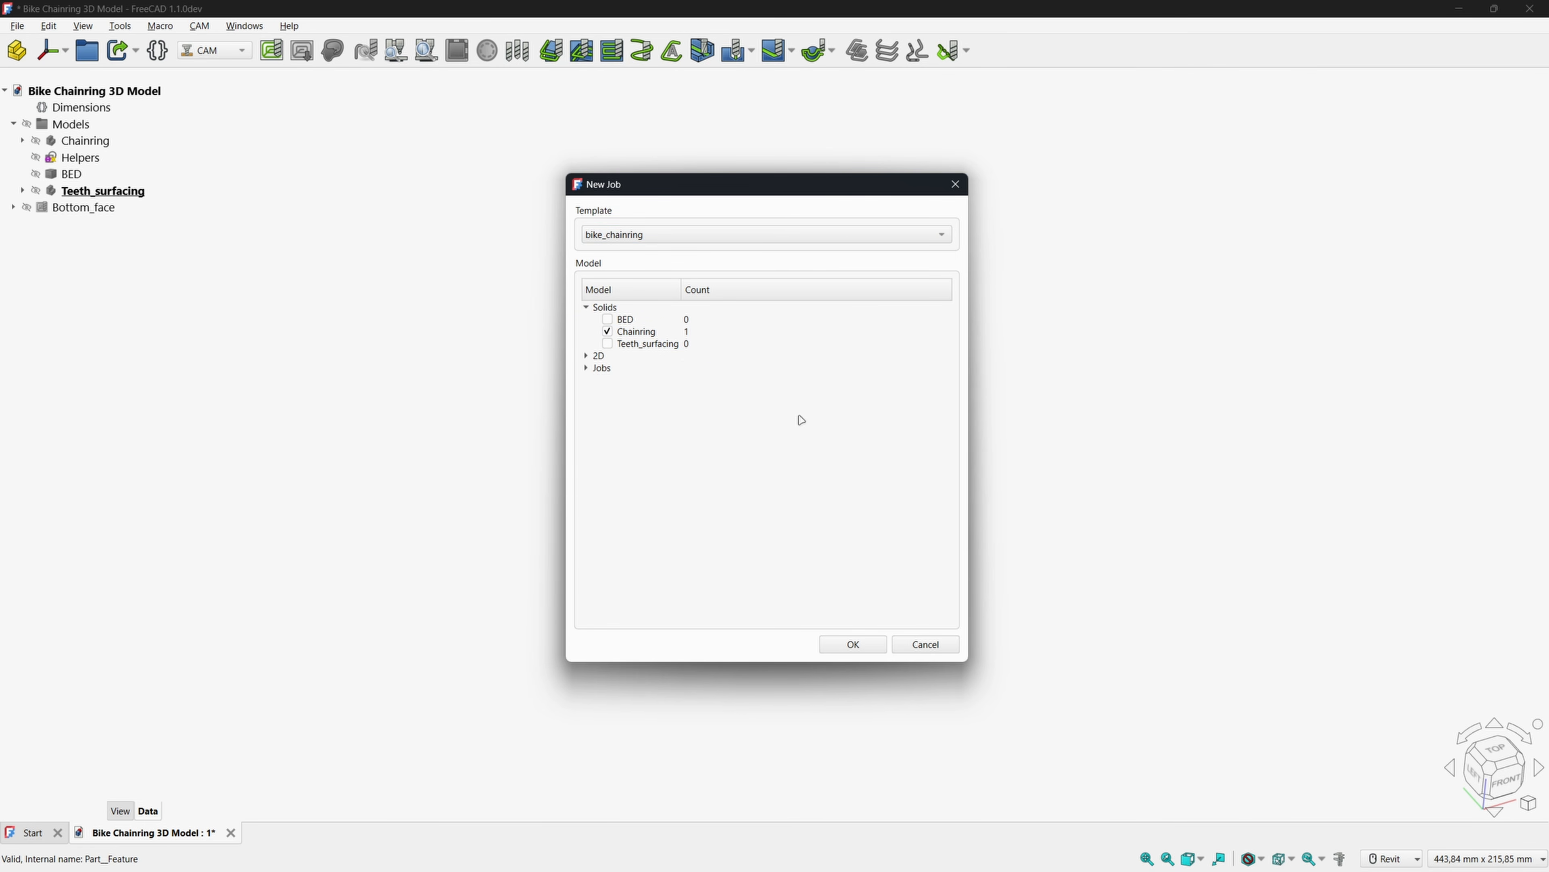
click(853, 642)
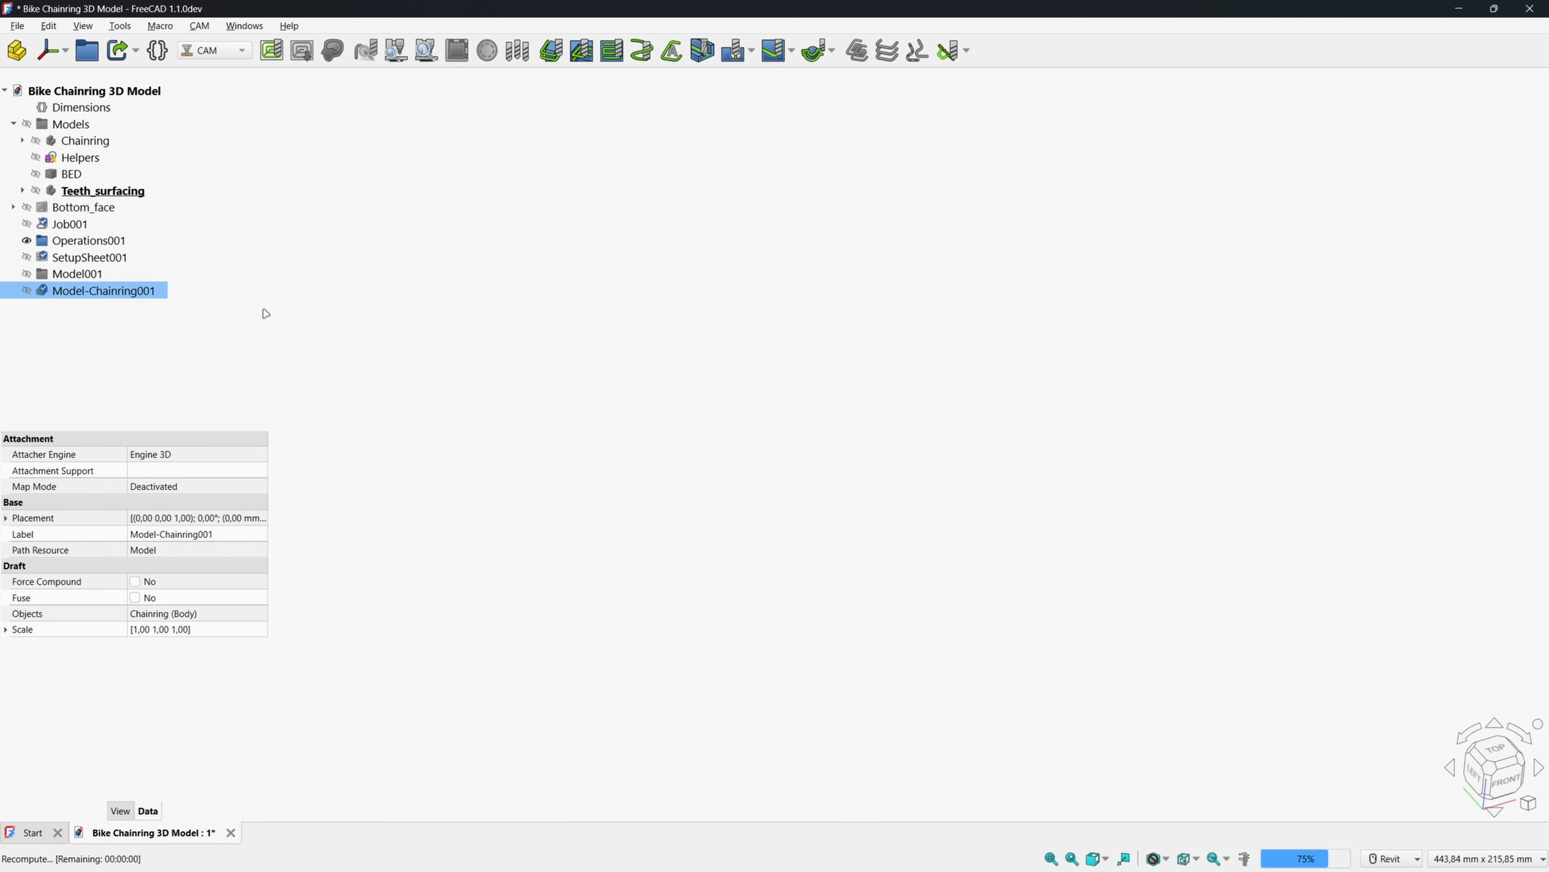
Center the chainring model in the new job's stock box.
scroll(775, 314, down, 1)
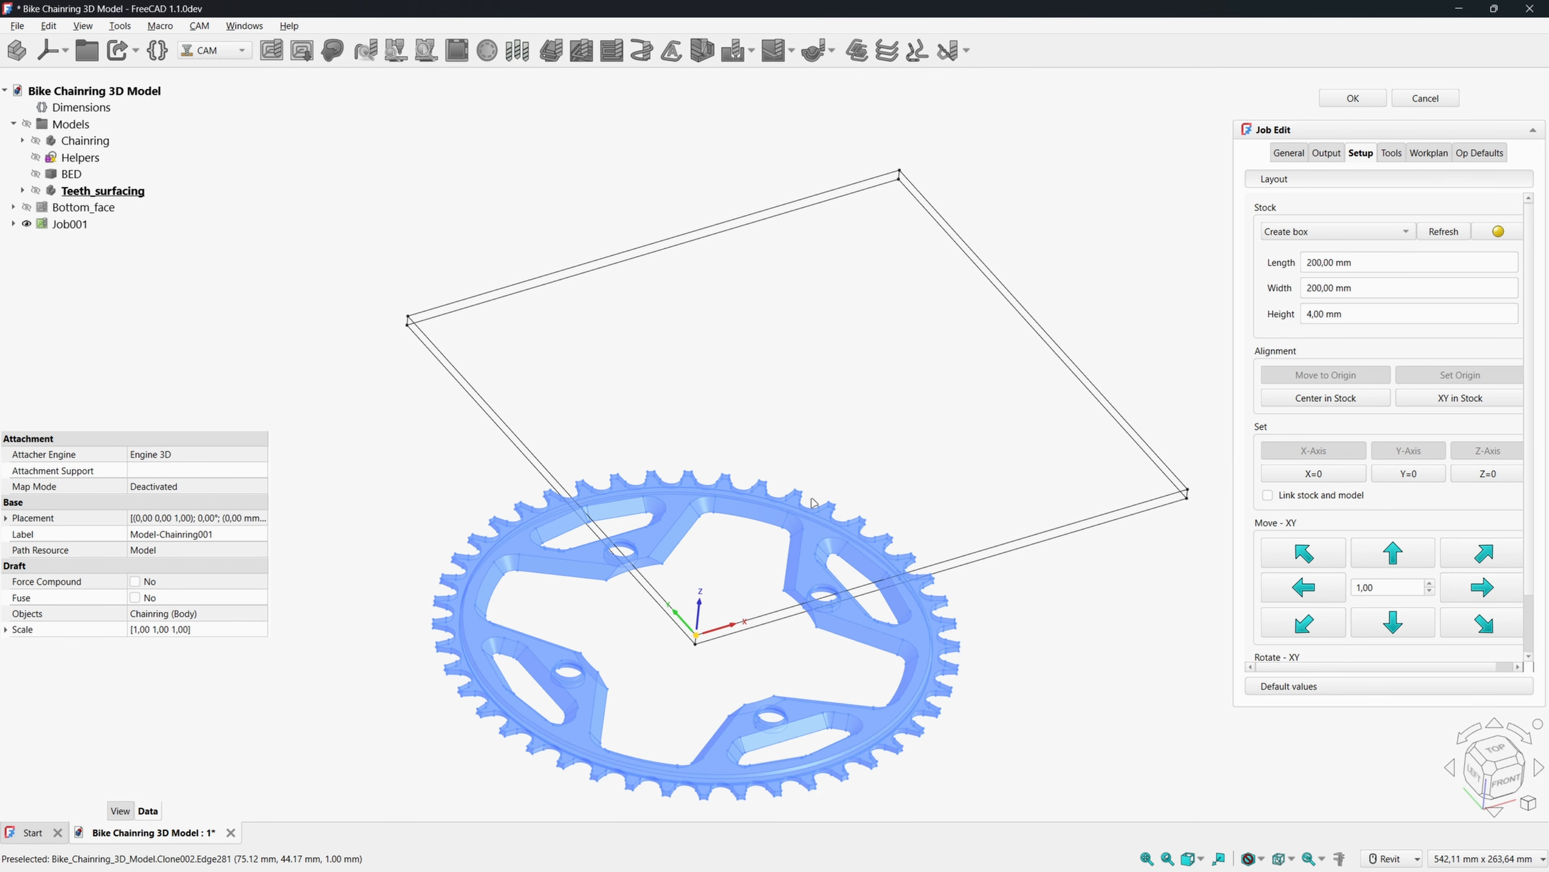
click(1336, 402)
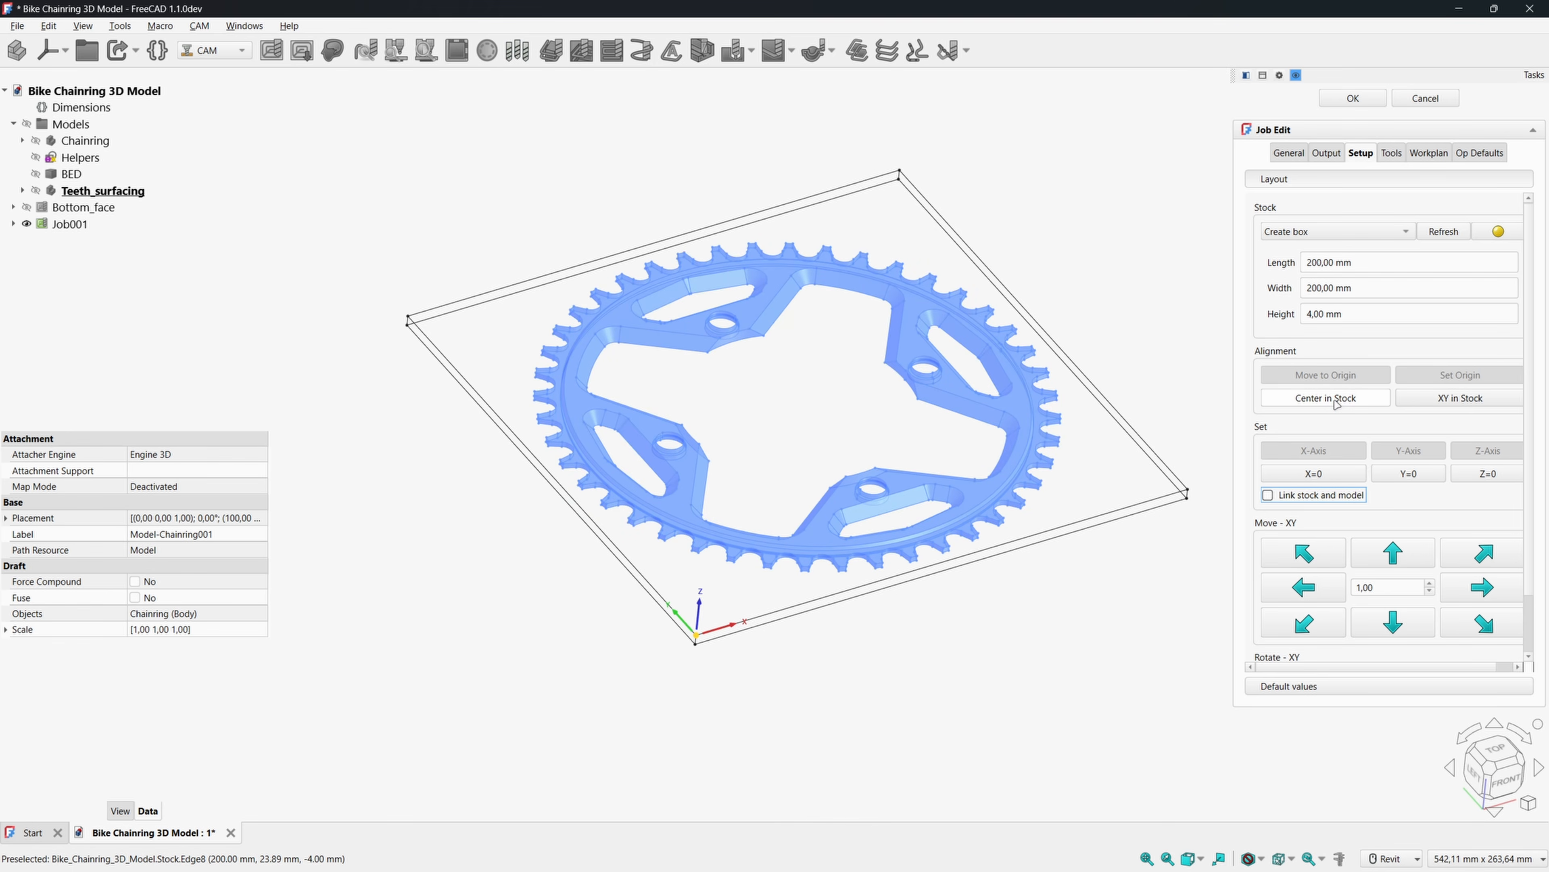
shift+middle_drag(964, 299, 1087, 340)
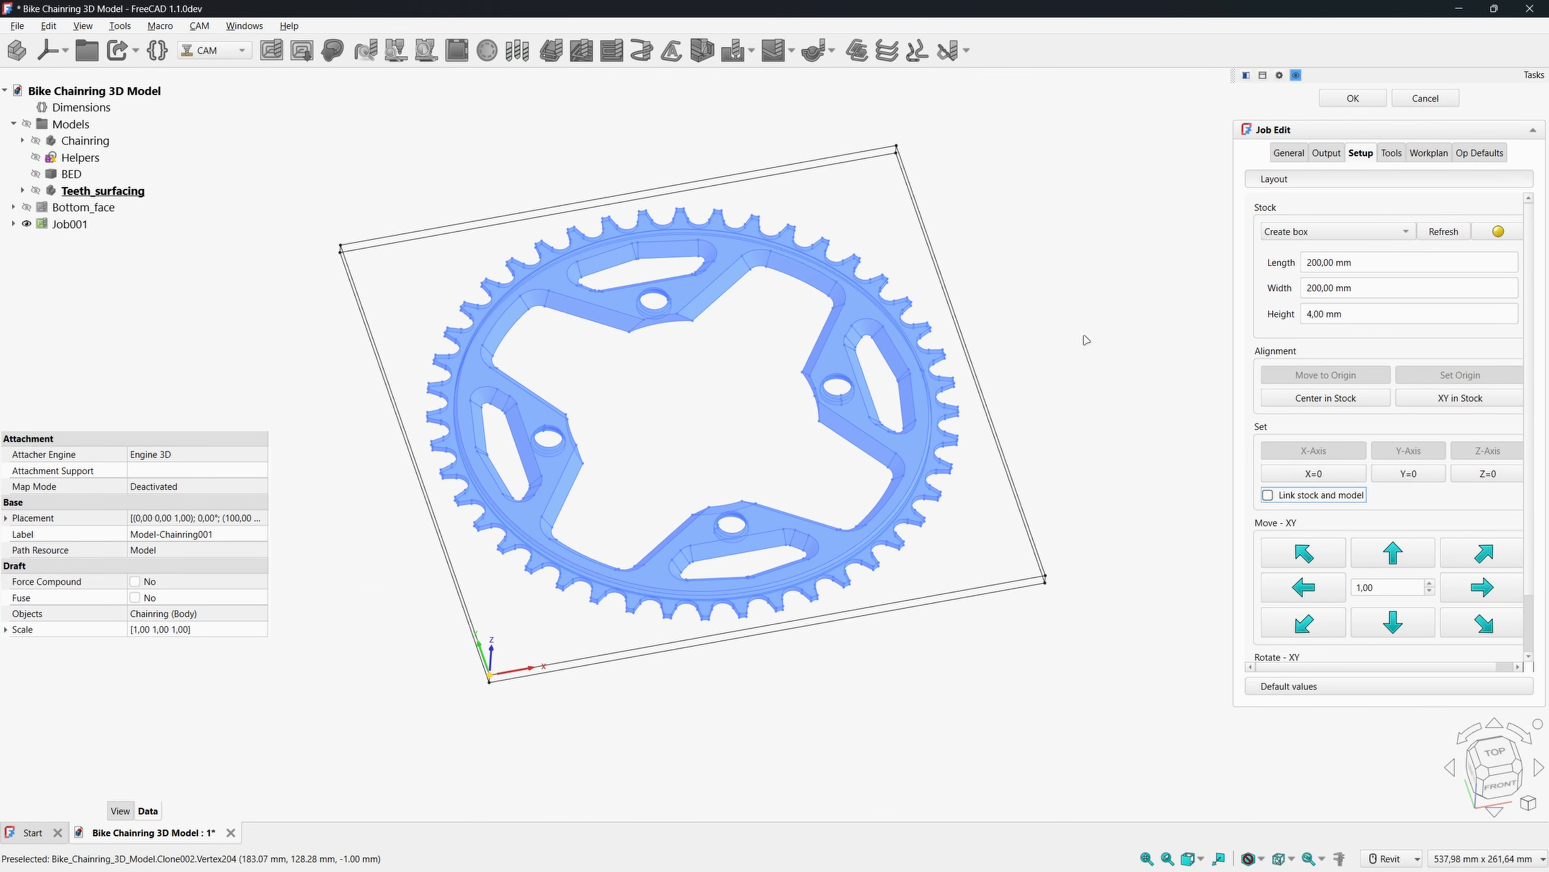
Check the new job's tool controllers and output settings taken from the template, and accept the job.
click(1391, 154)
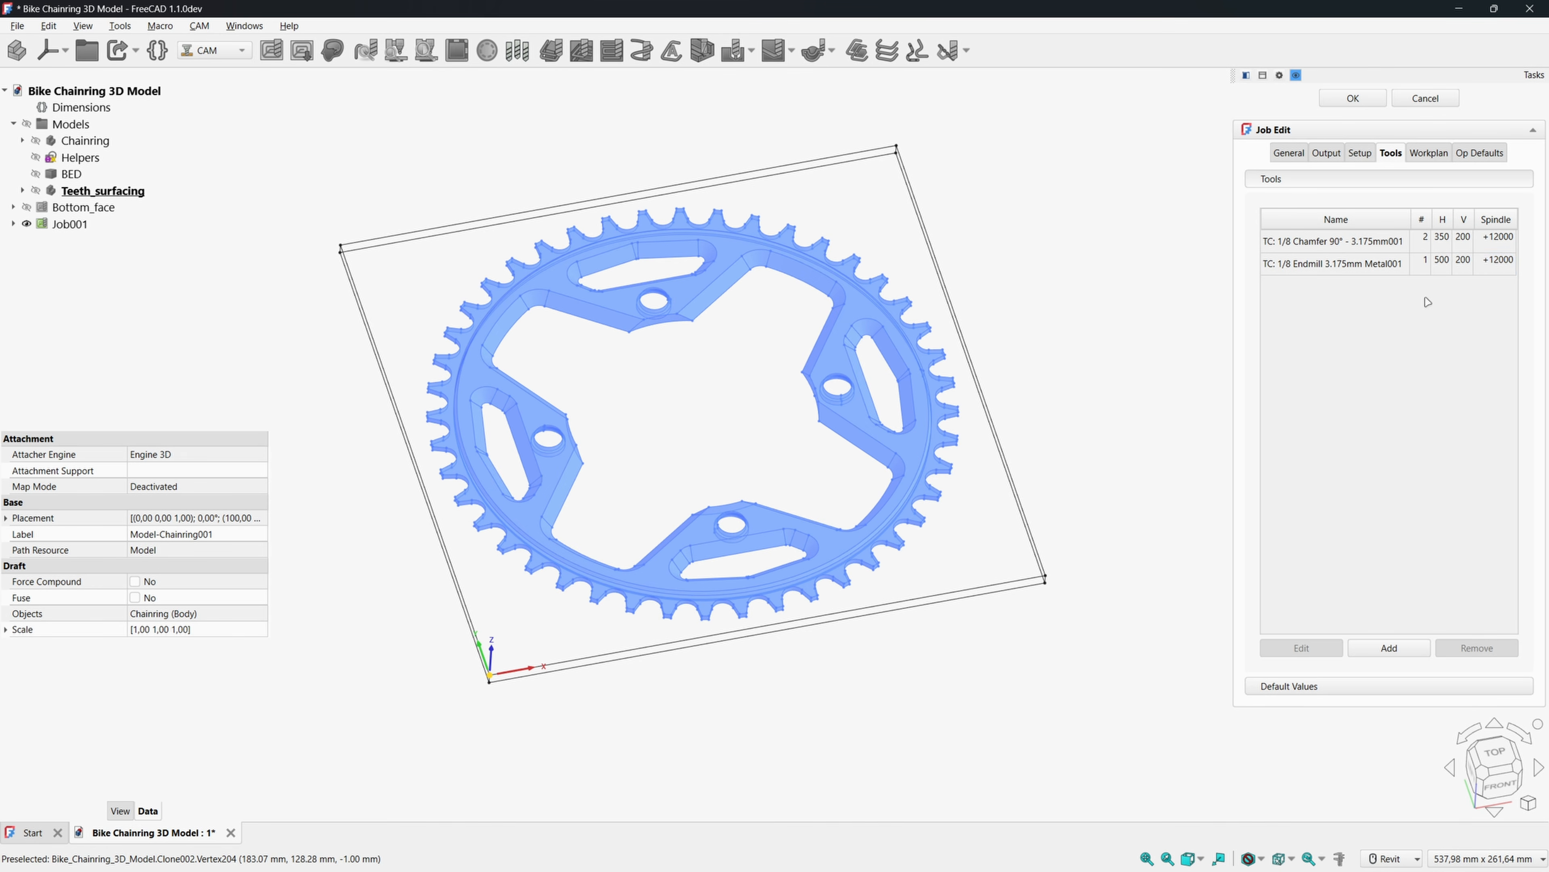
click(1326, 154)
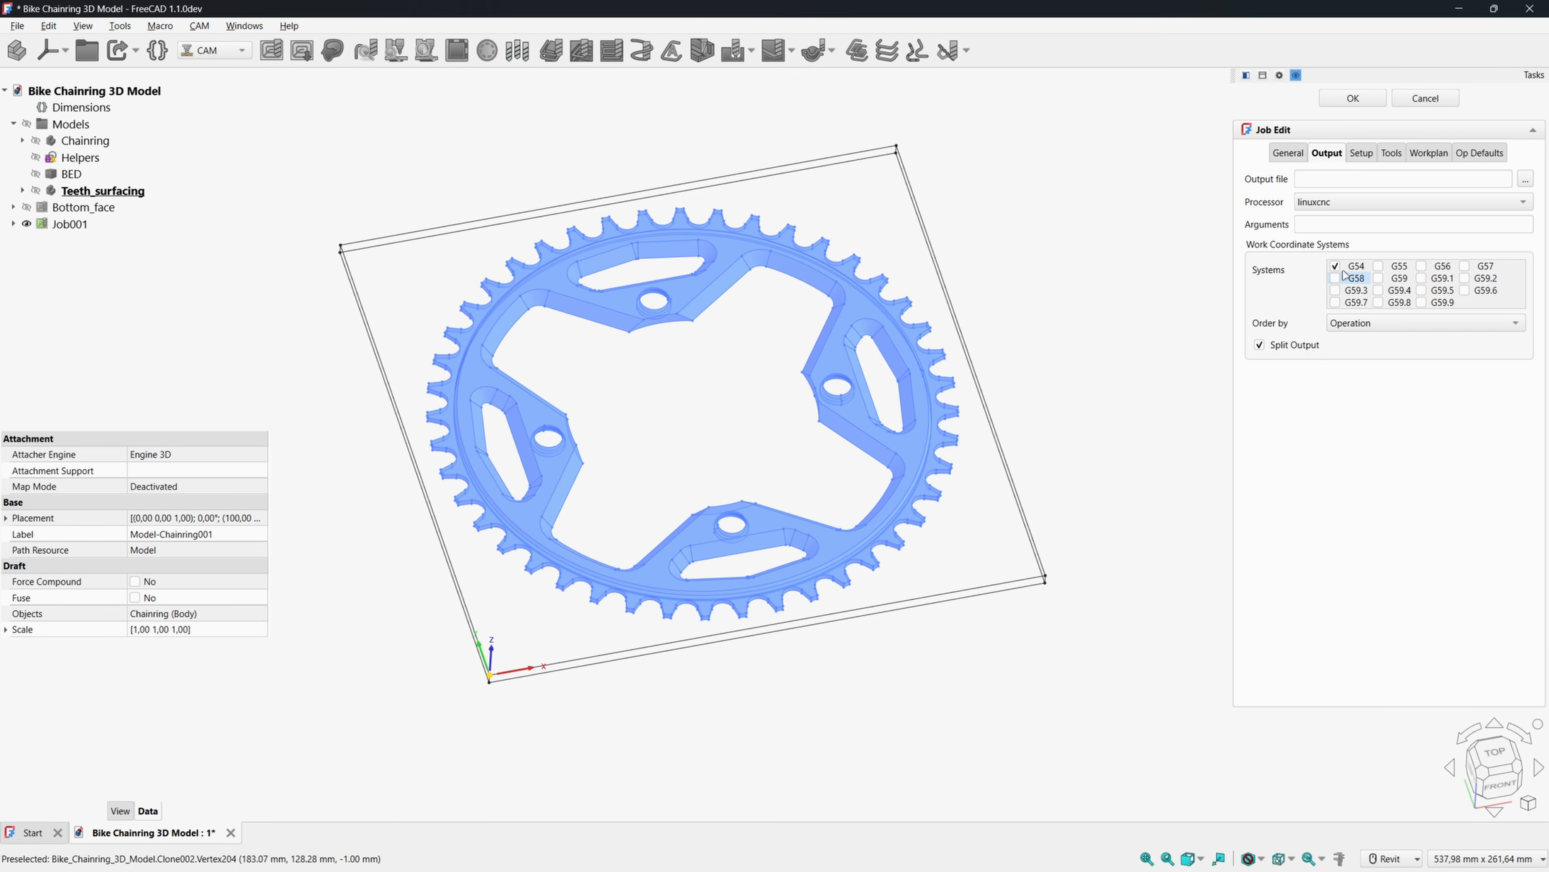
click(1360, 155)
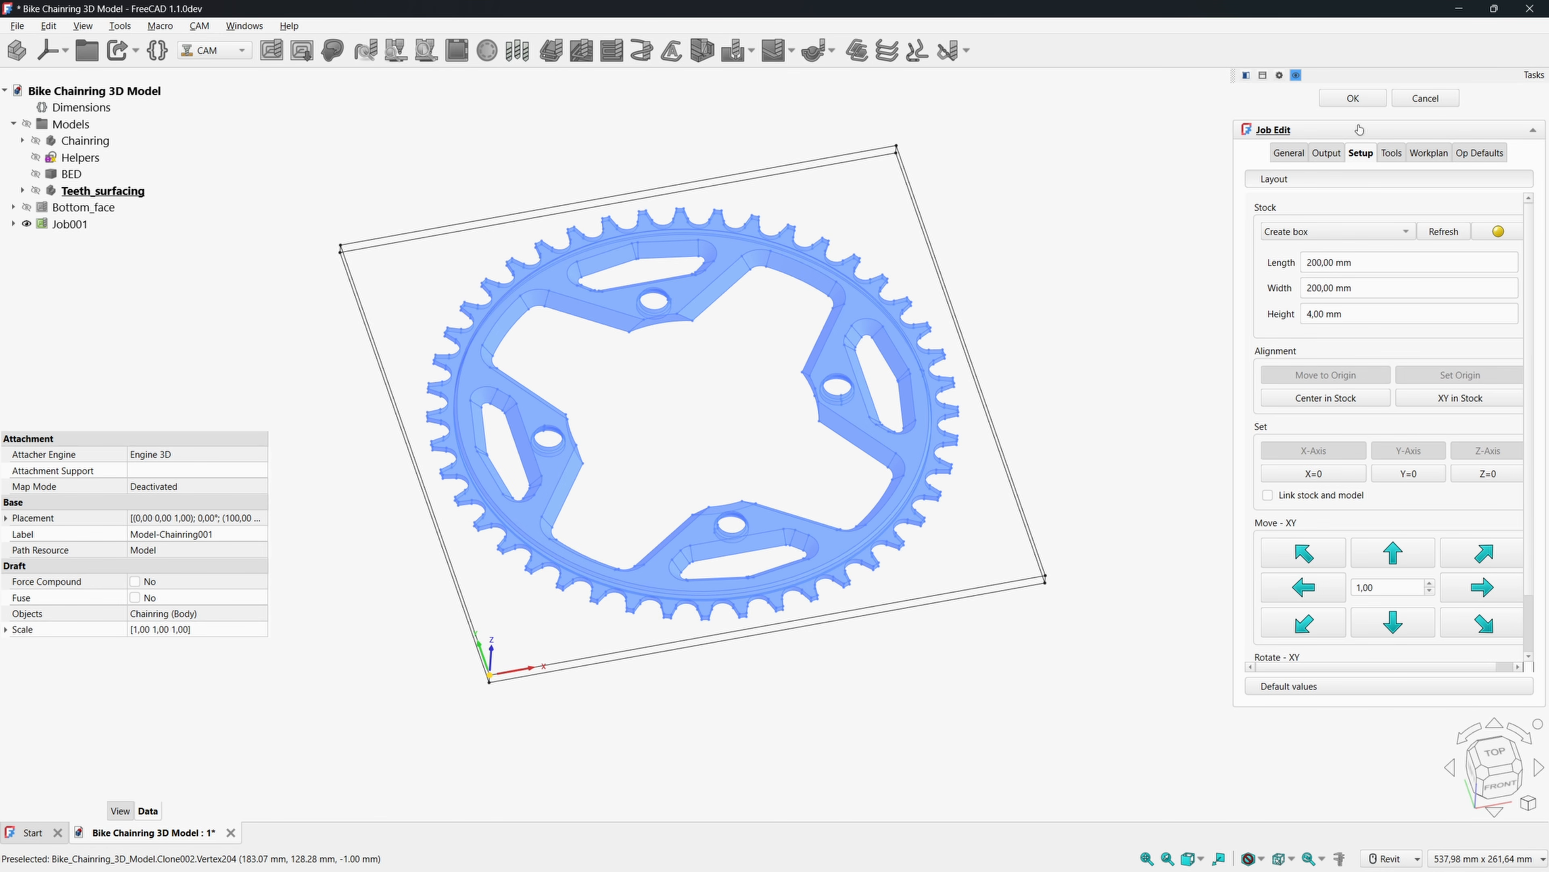
click(1353, 98)
Rename the new CAM job as Top_face.
click(64, 224)
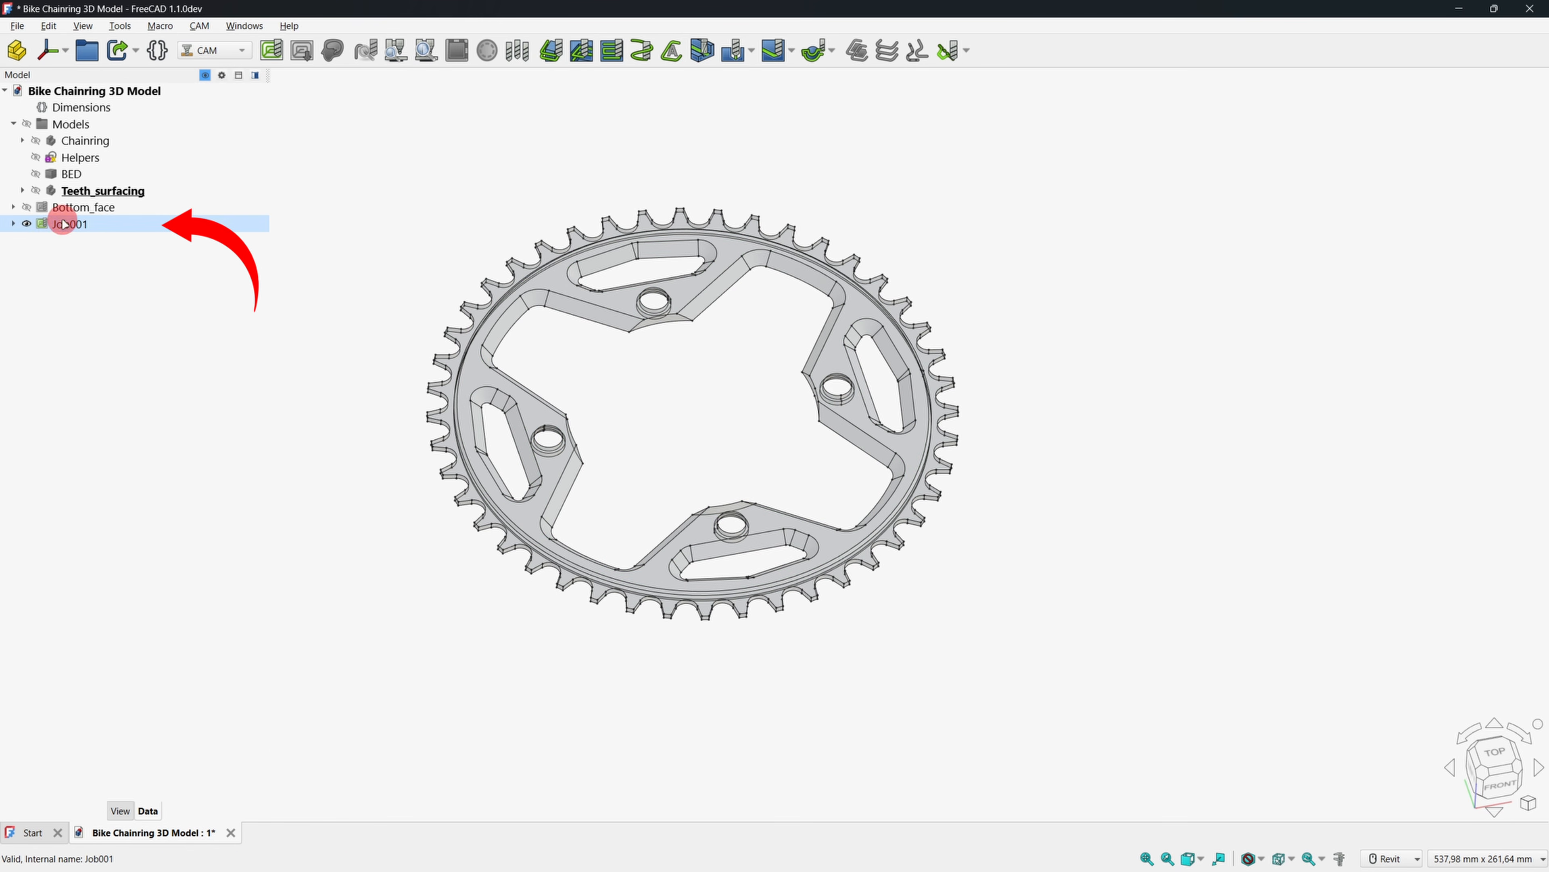
key(F2)
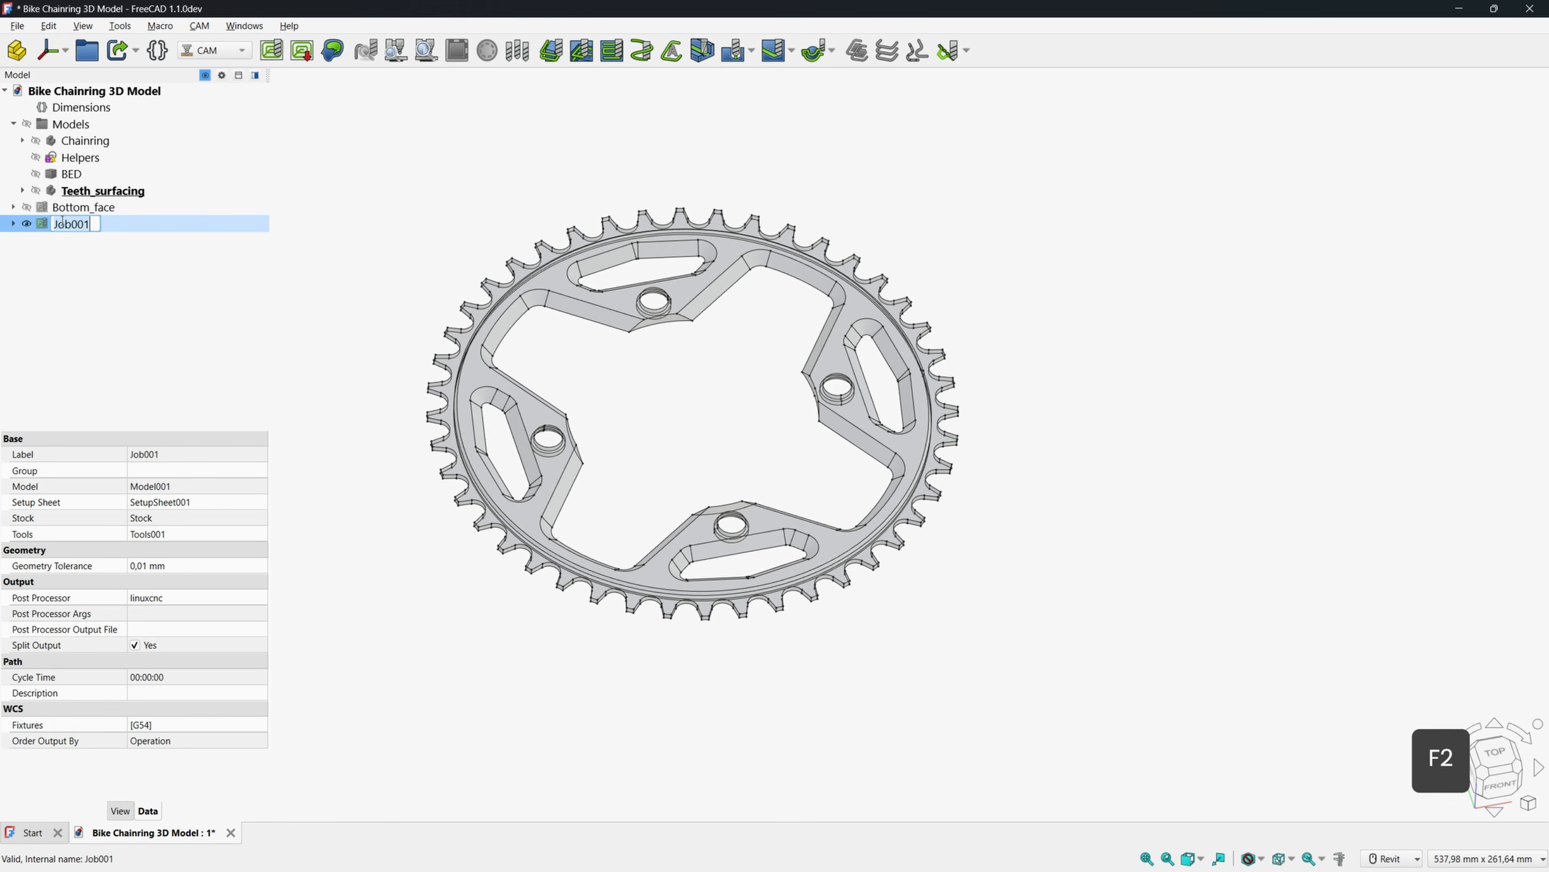
text(Top_face)
key(Return)
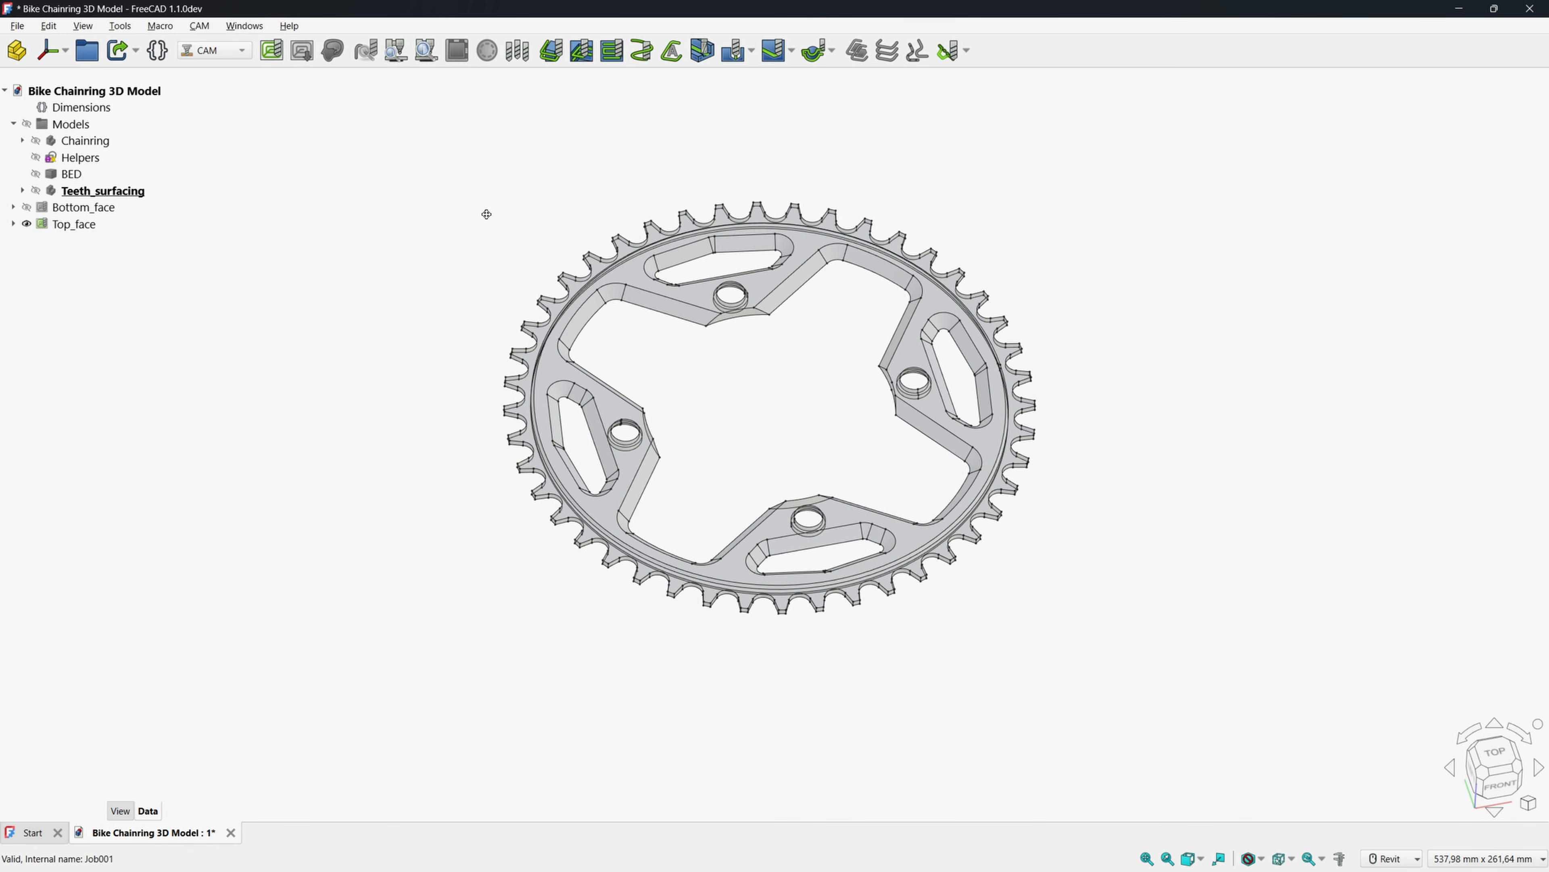
Expand the Bottom_face job's operations and make a copy of the Surfacing_teeth operation.
scroll(486, 212, up, 2)
middle_drag(488, 210, 419, 177)
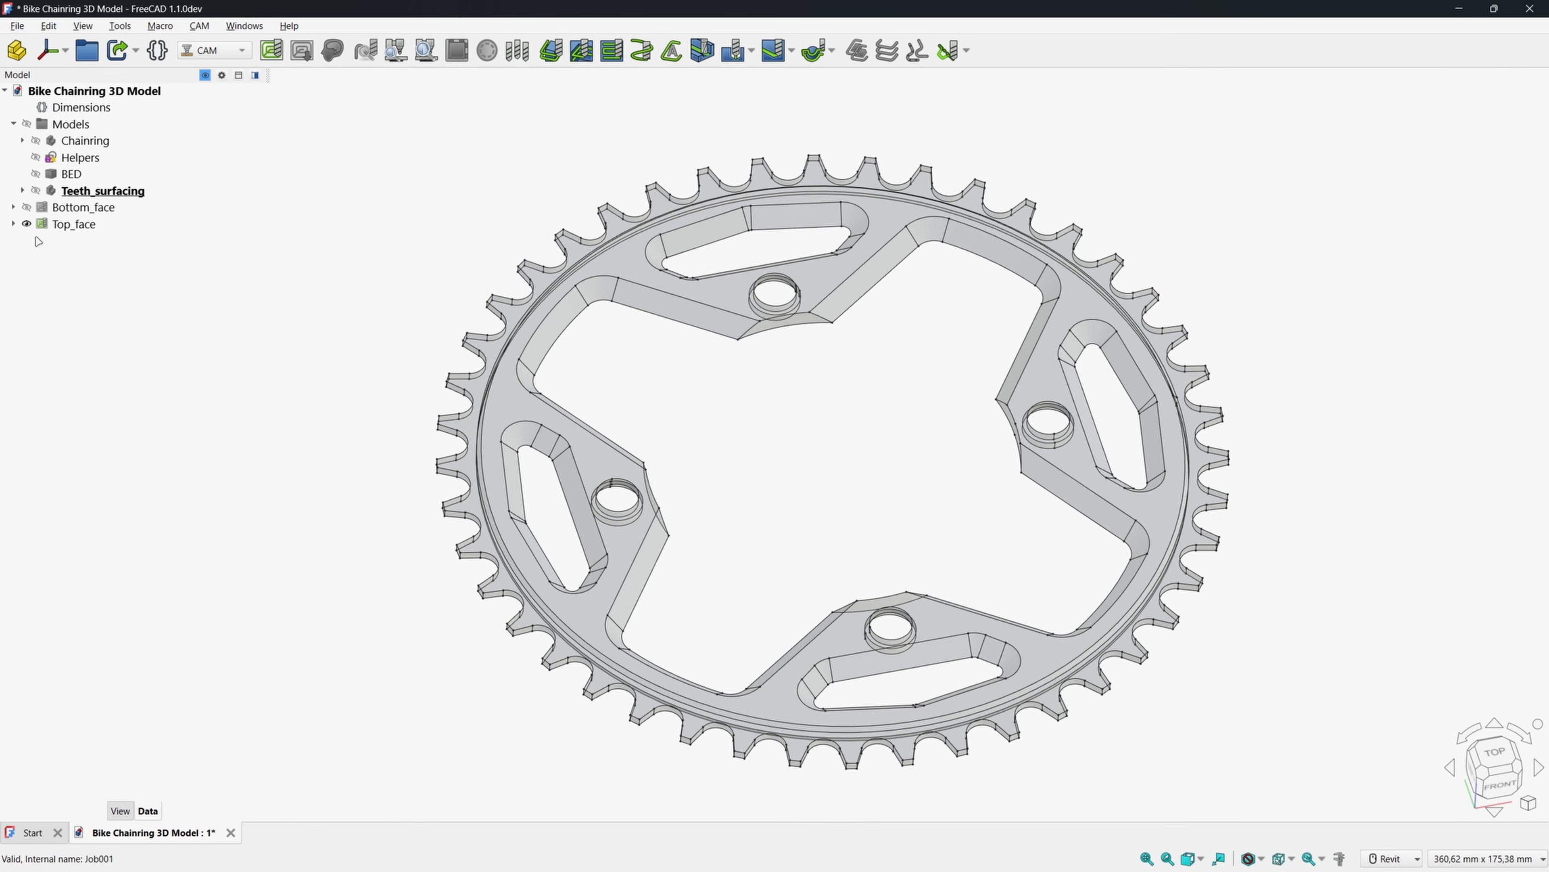
click(17, 208)
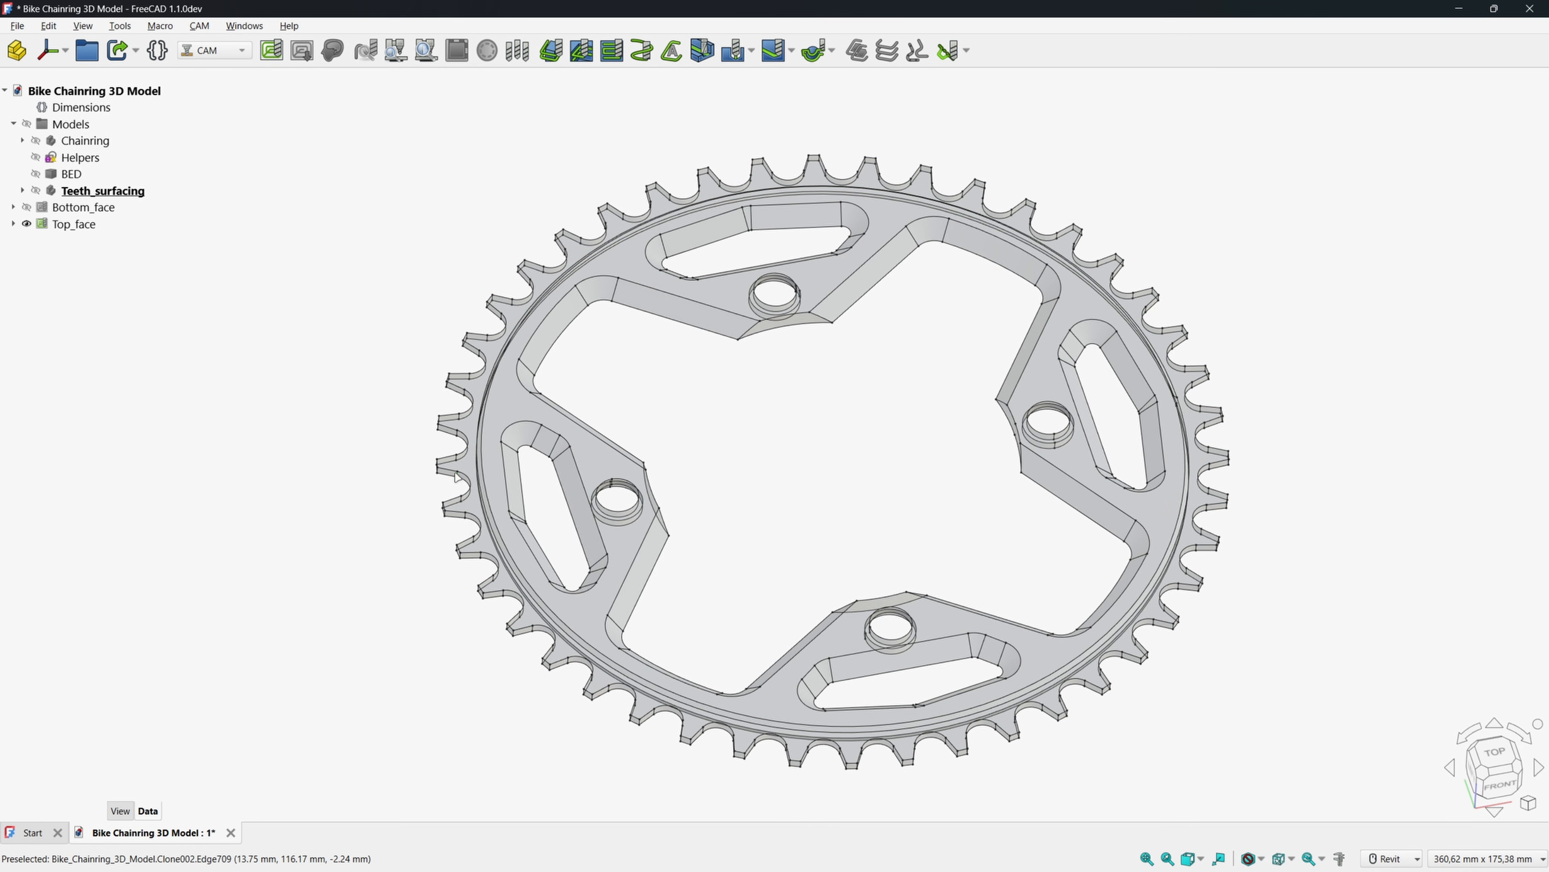
click(13, 207)
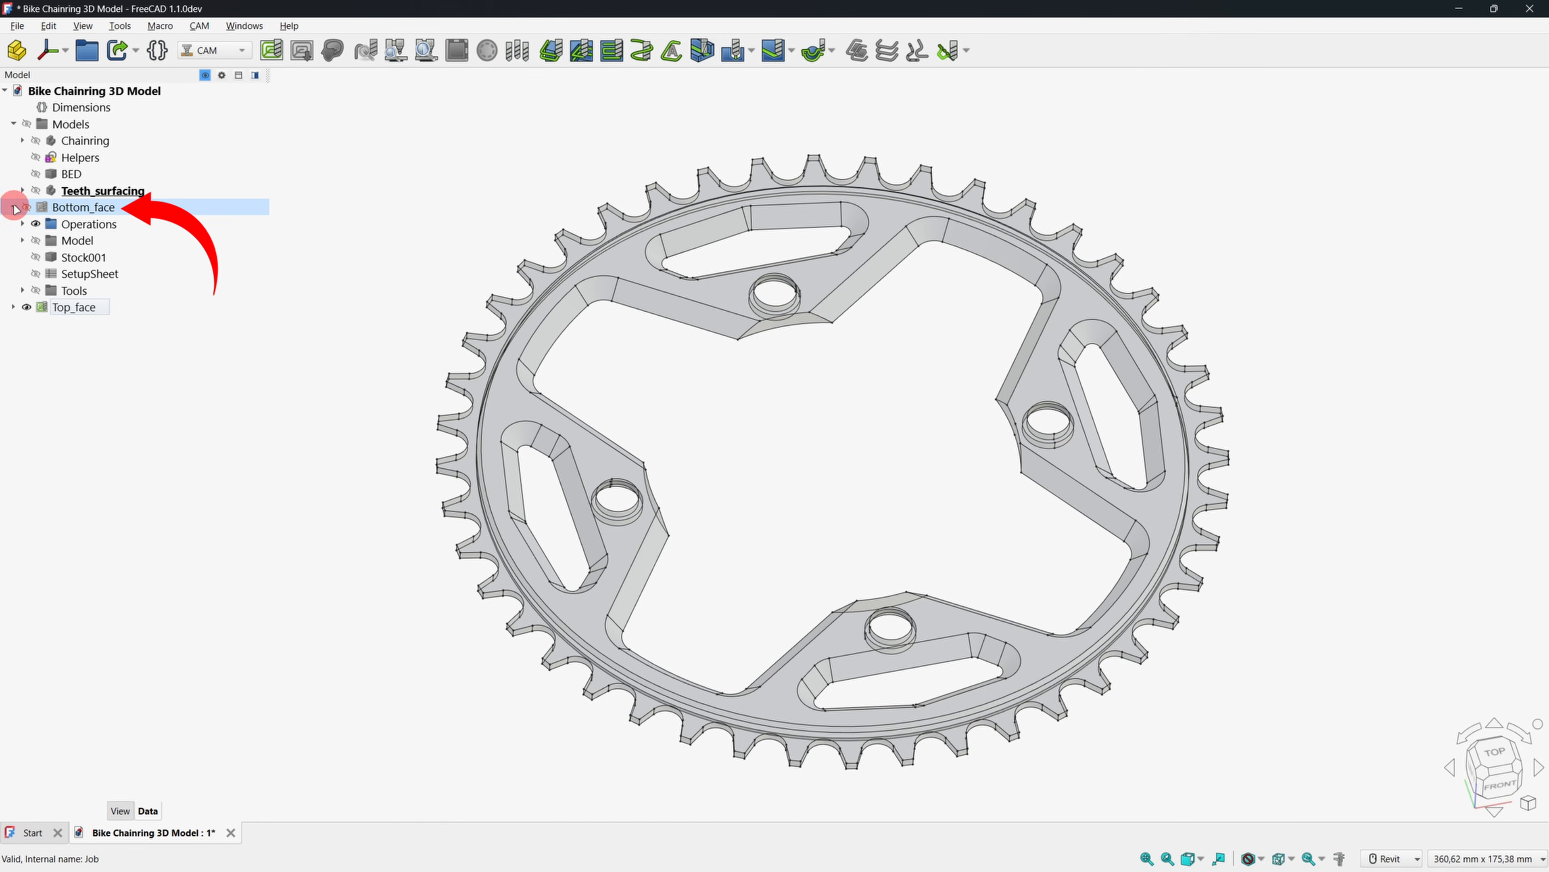
click(23, 224)
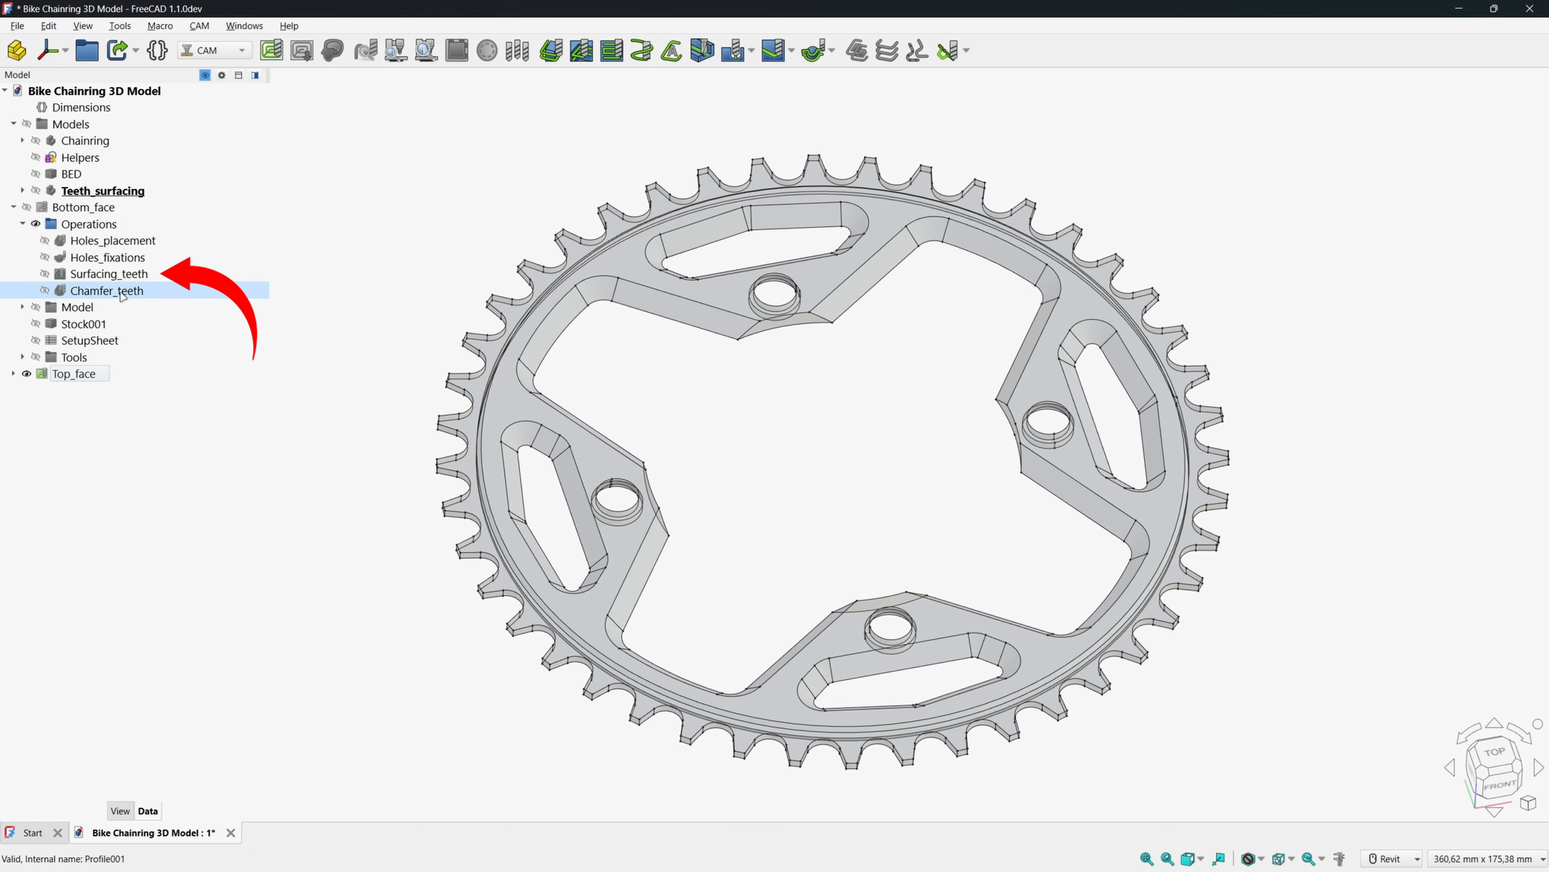
click(125, 275)
right_click(130, 274)
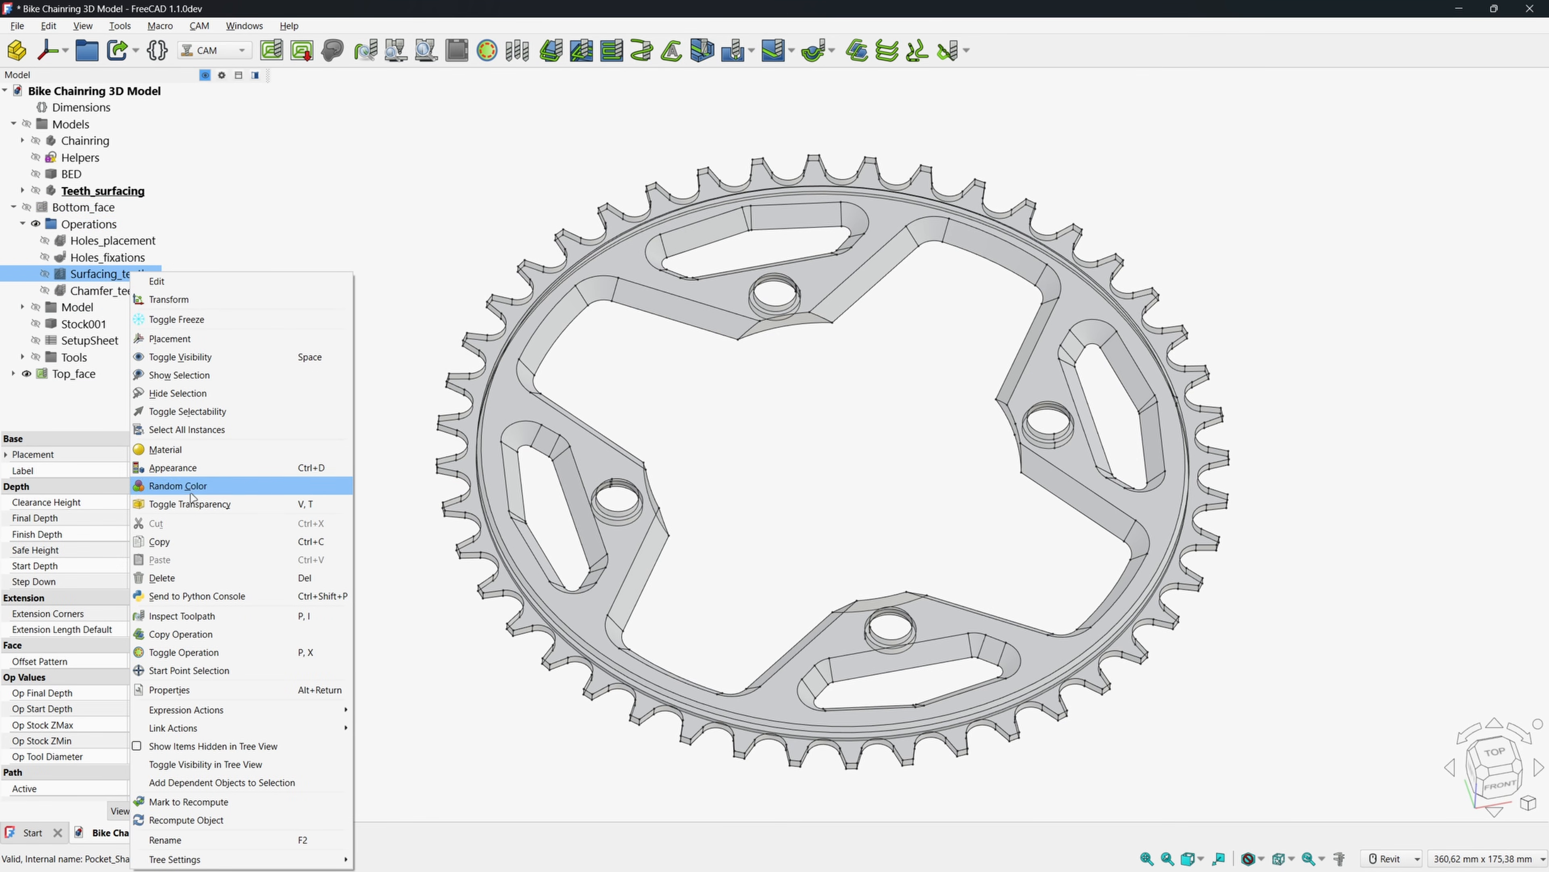
click(189, 632)
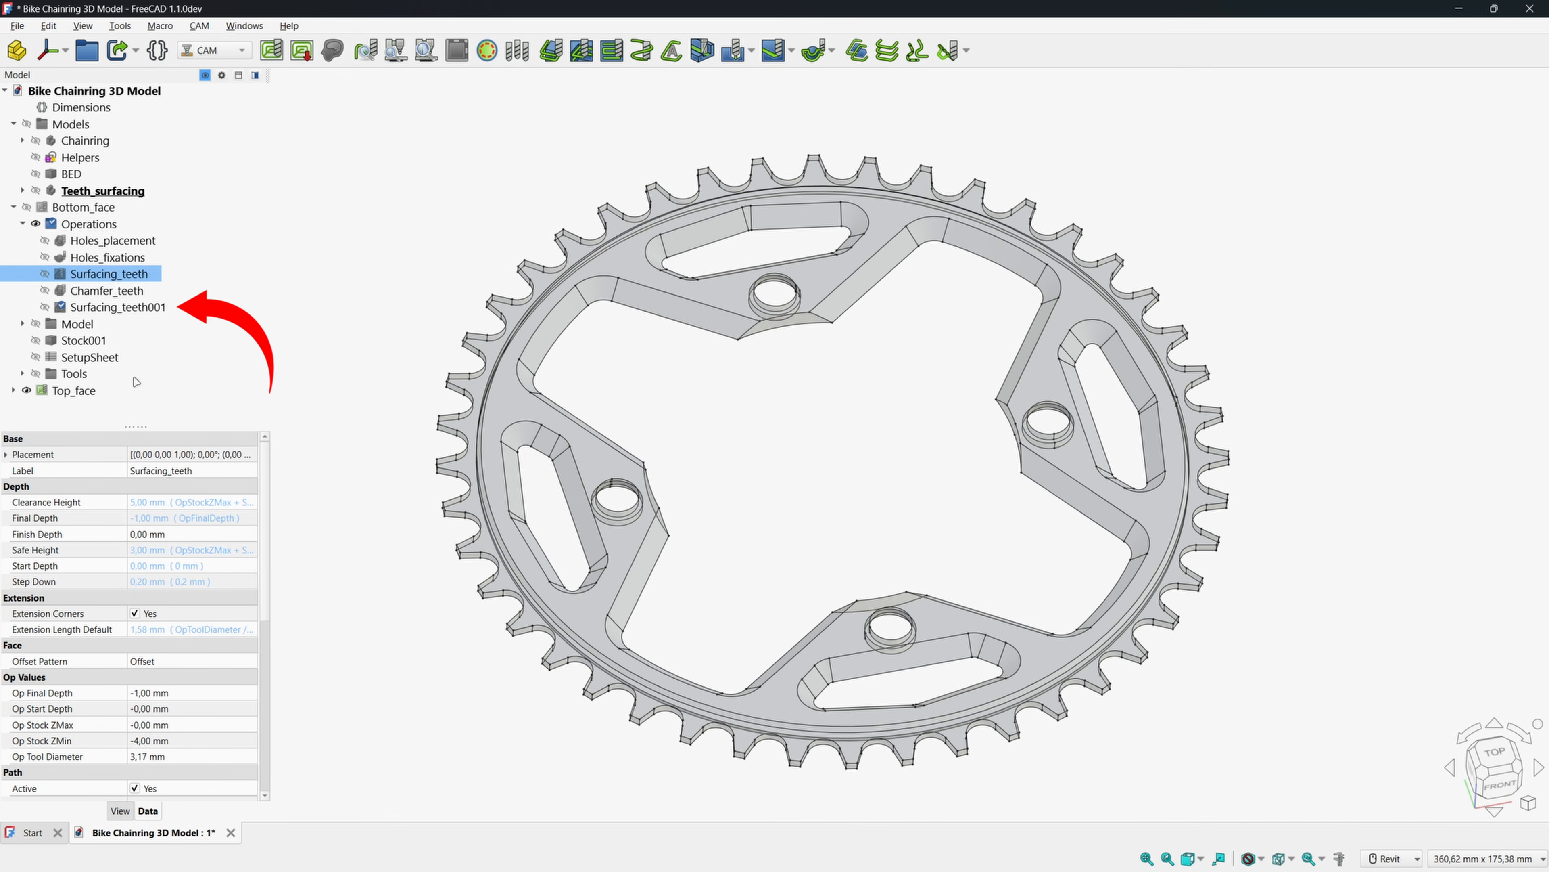
Move the copied Surfacing_teeth operation into the Top_face job's operations group and expand that group.
click(117, 307)
click(13, 389)
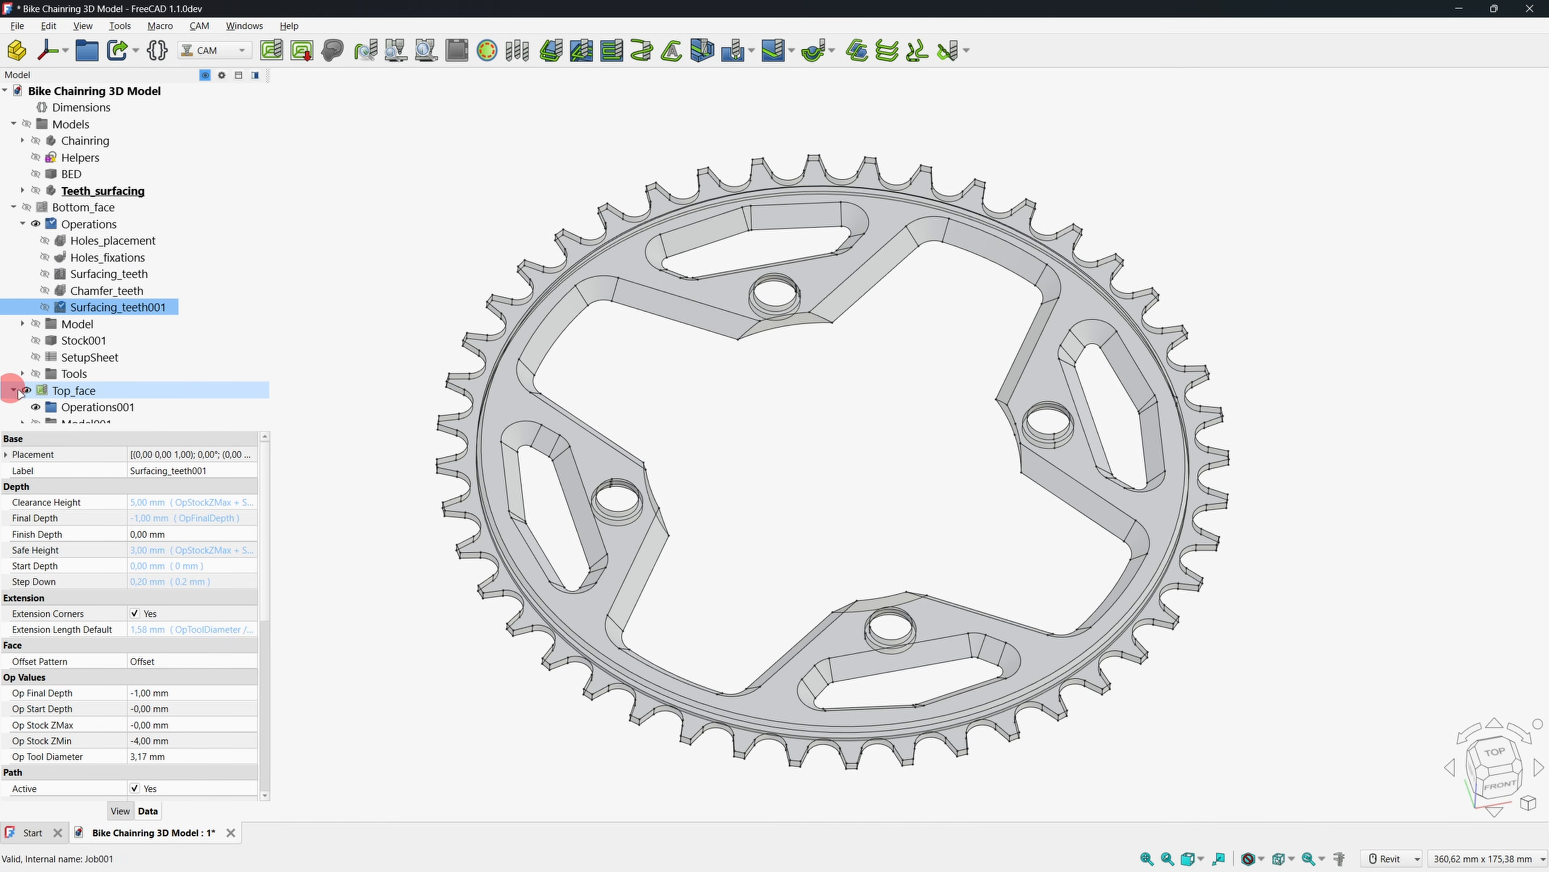
scroll(147, 374, down, 1)
scroll(149, 378, down, 1)
drag(128, 240, 160, 340)
click(23, 340)
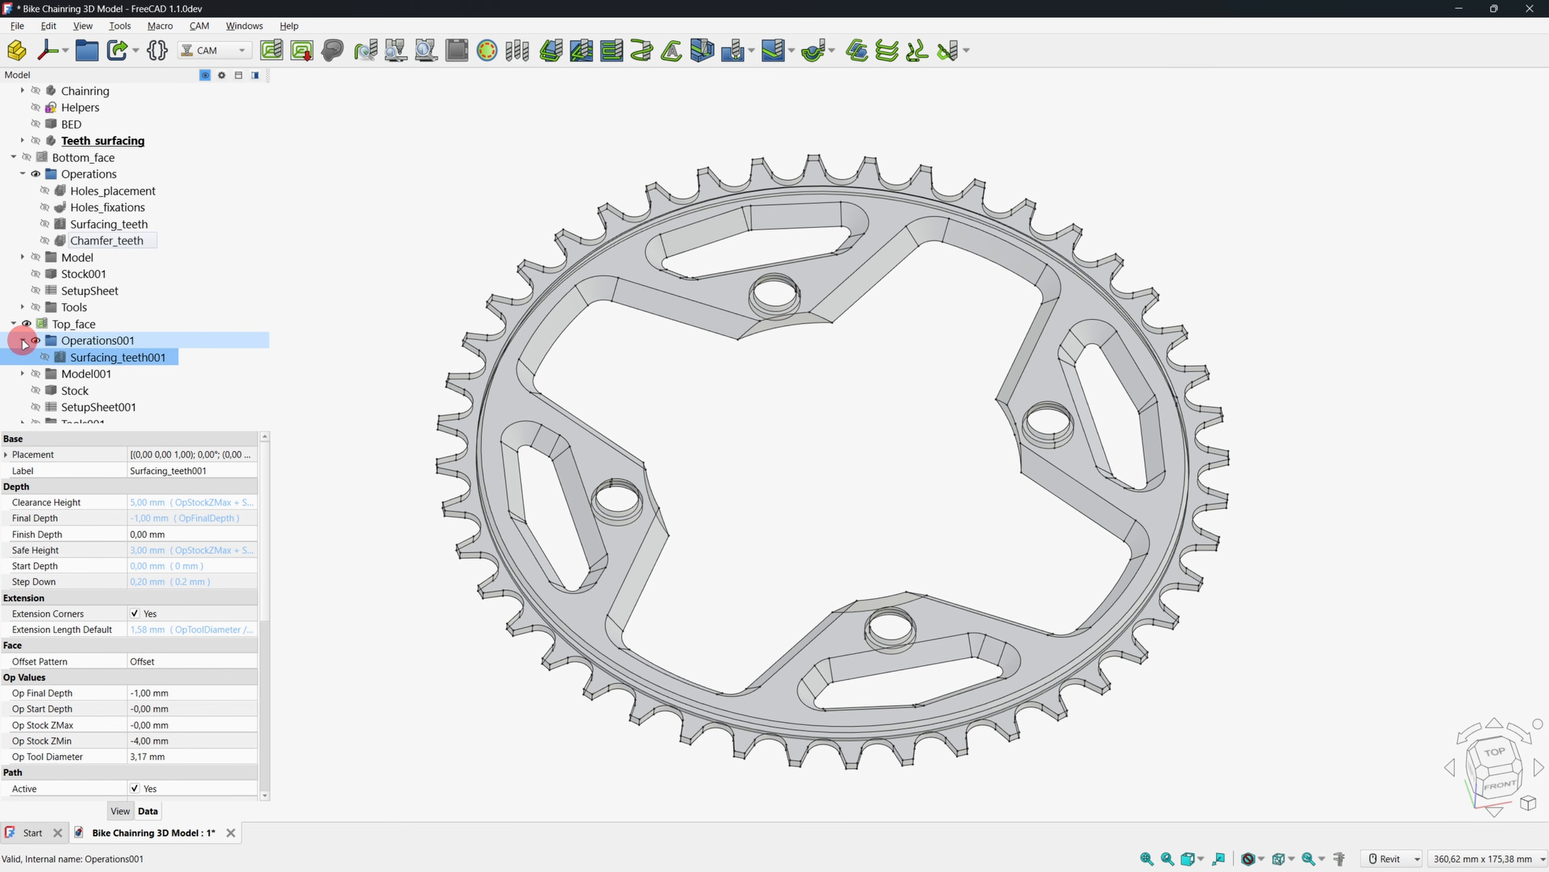
Make a copy of the Bottom_face job's Chamfer_teeth operation.
click(105, 240)
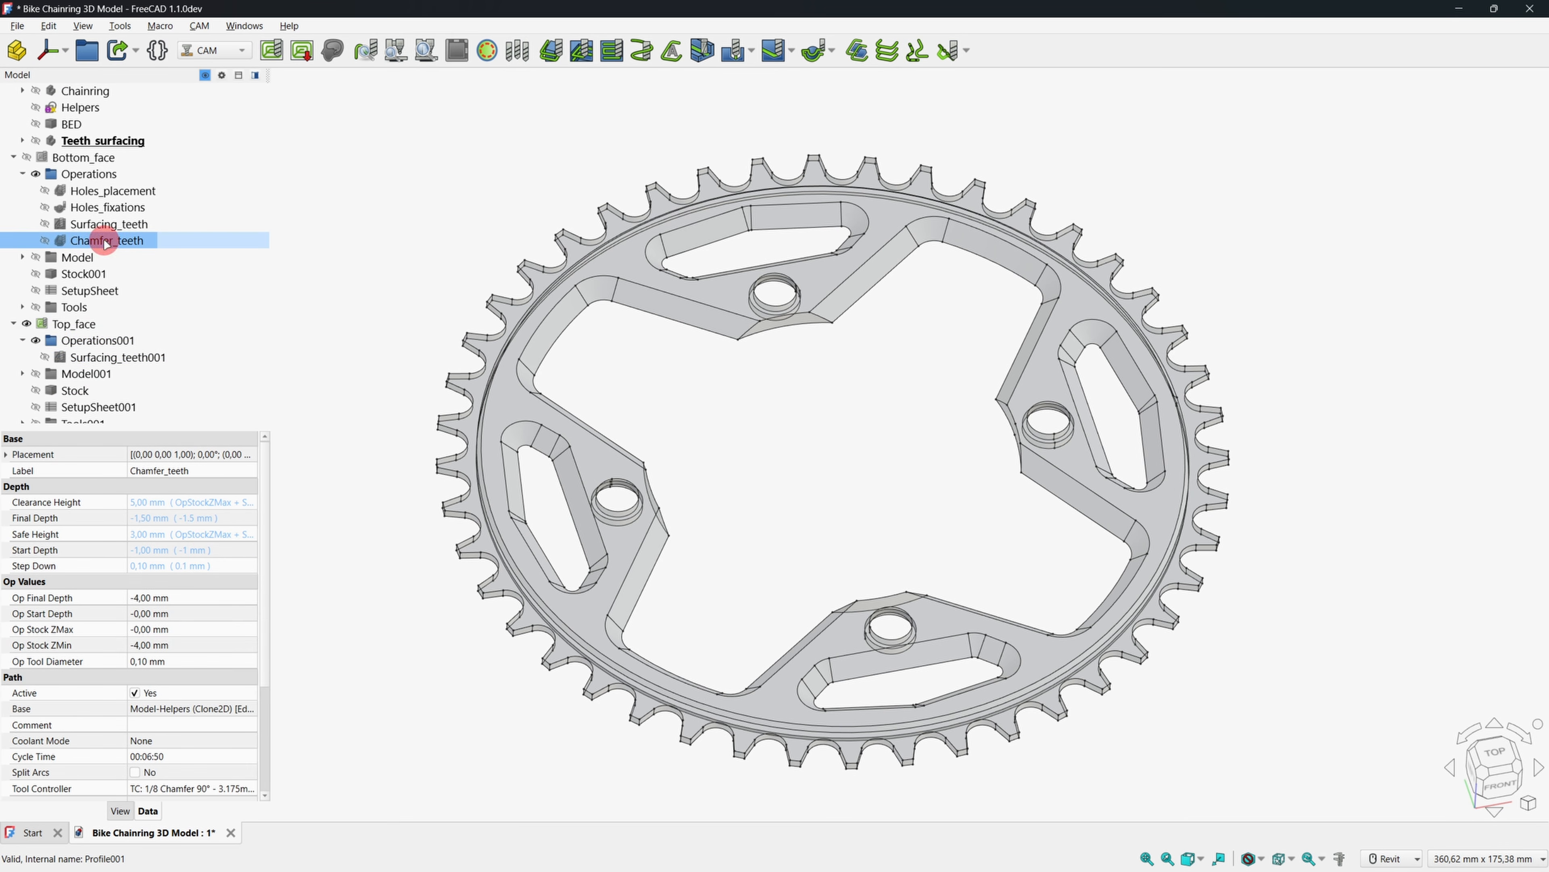
right_click(107, 243)
click(156, 603)
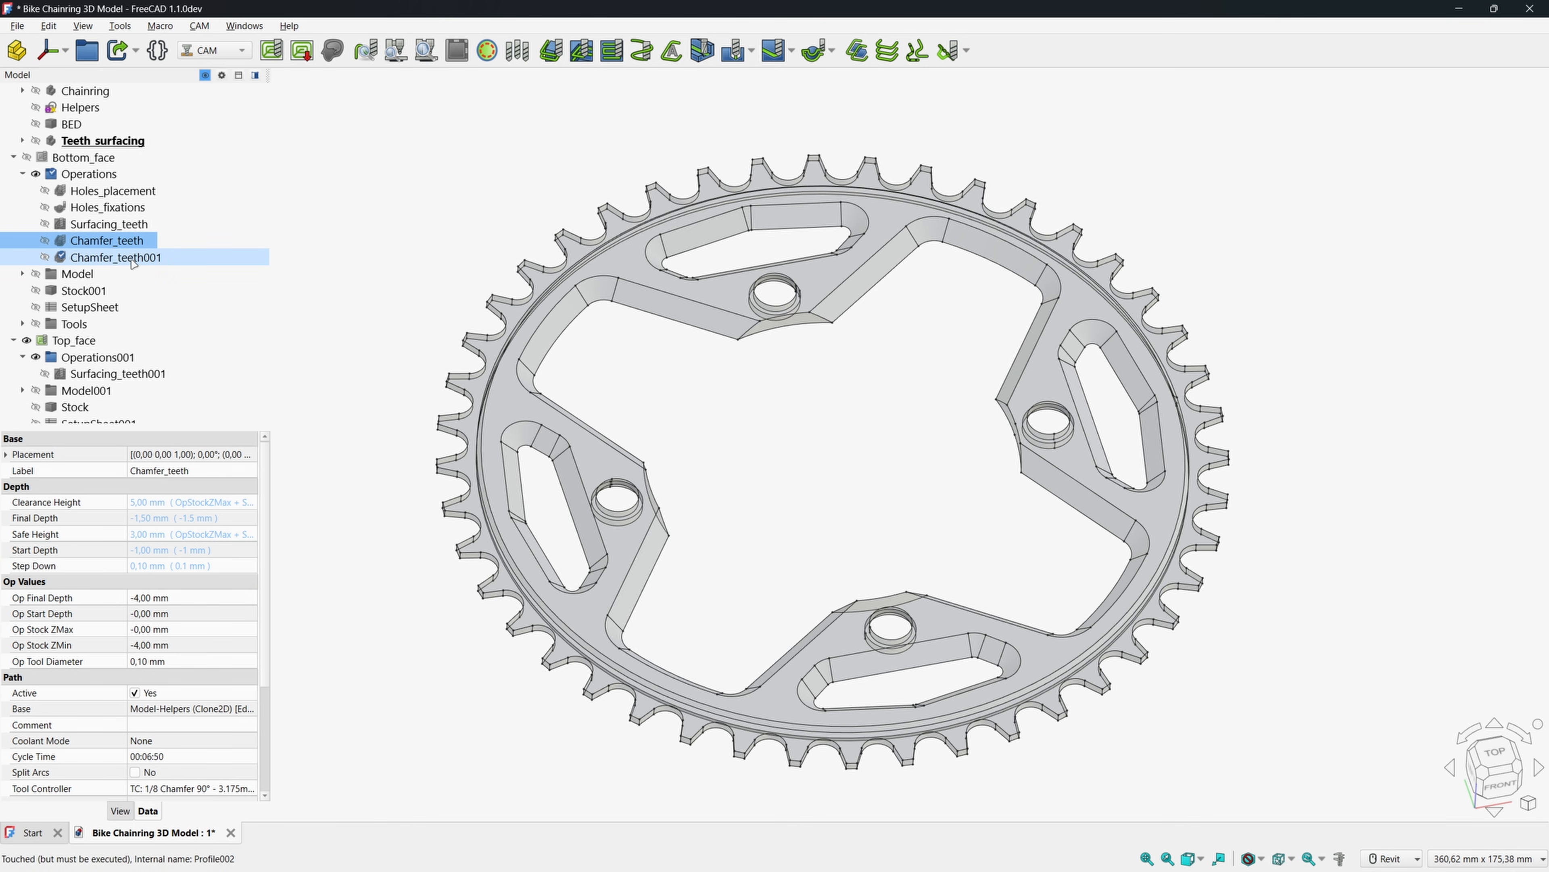
Move the copied Chamfer_teeth operation into the Top_face job's operations group and collapse both jobs in the tree.
drag(116, 257, 171, 361)
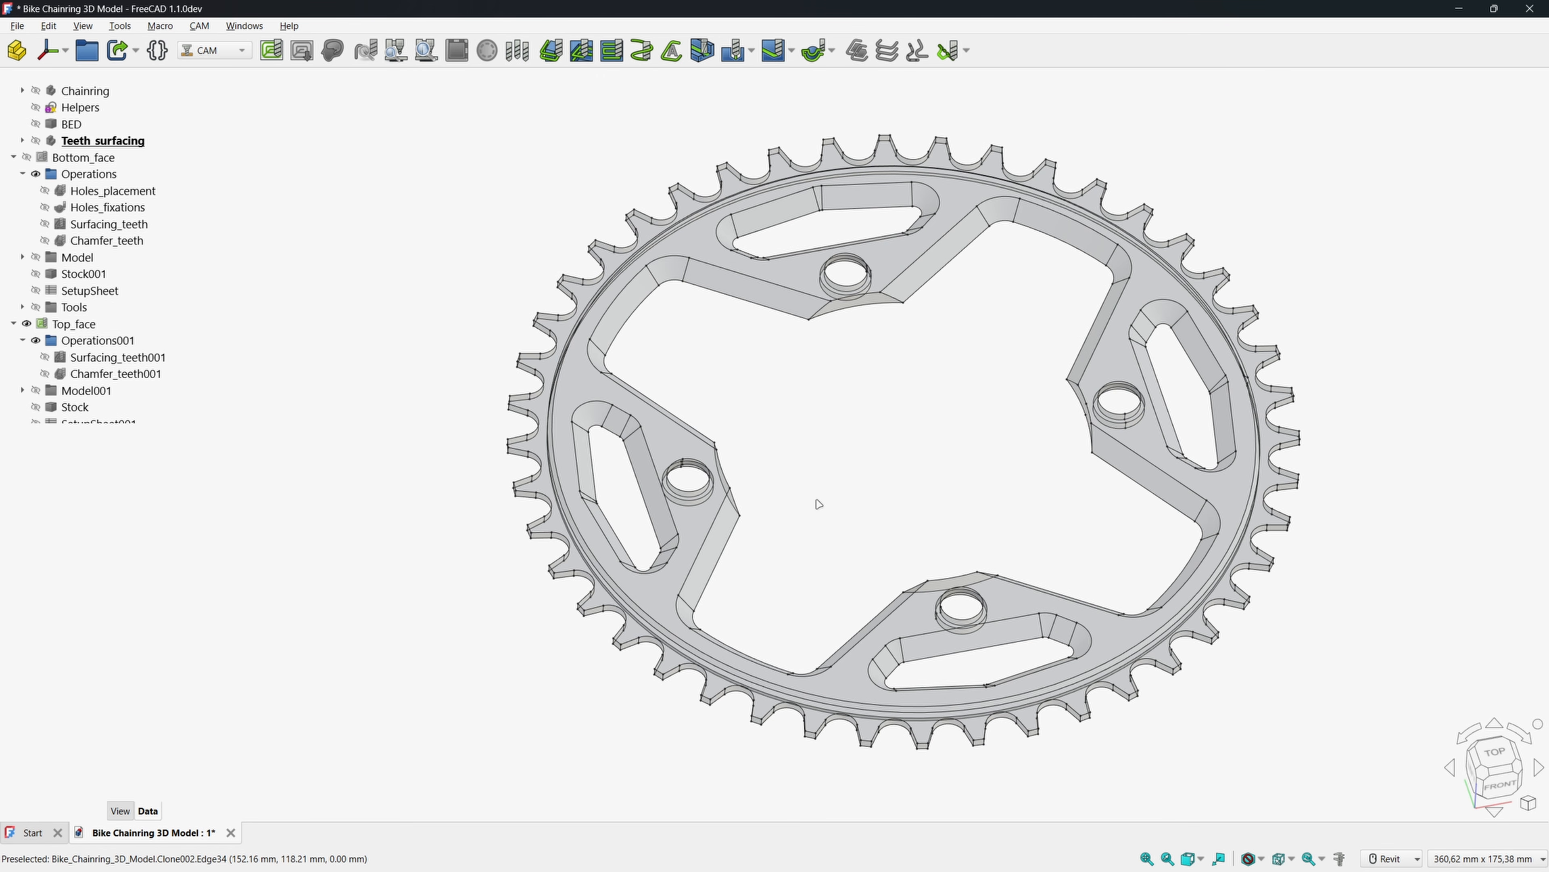
scroll(876, 273, up, 3)
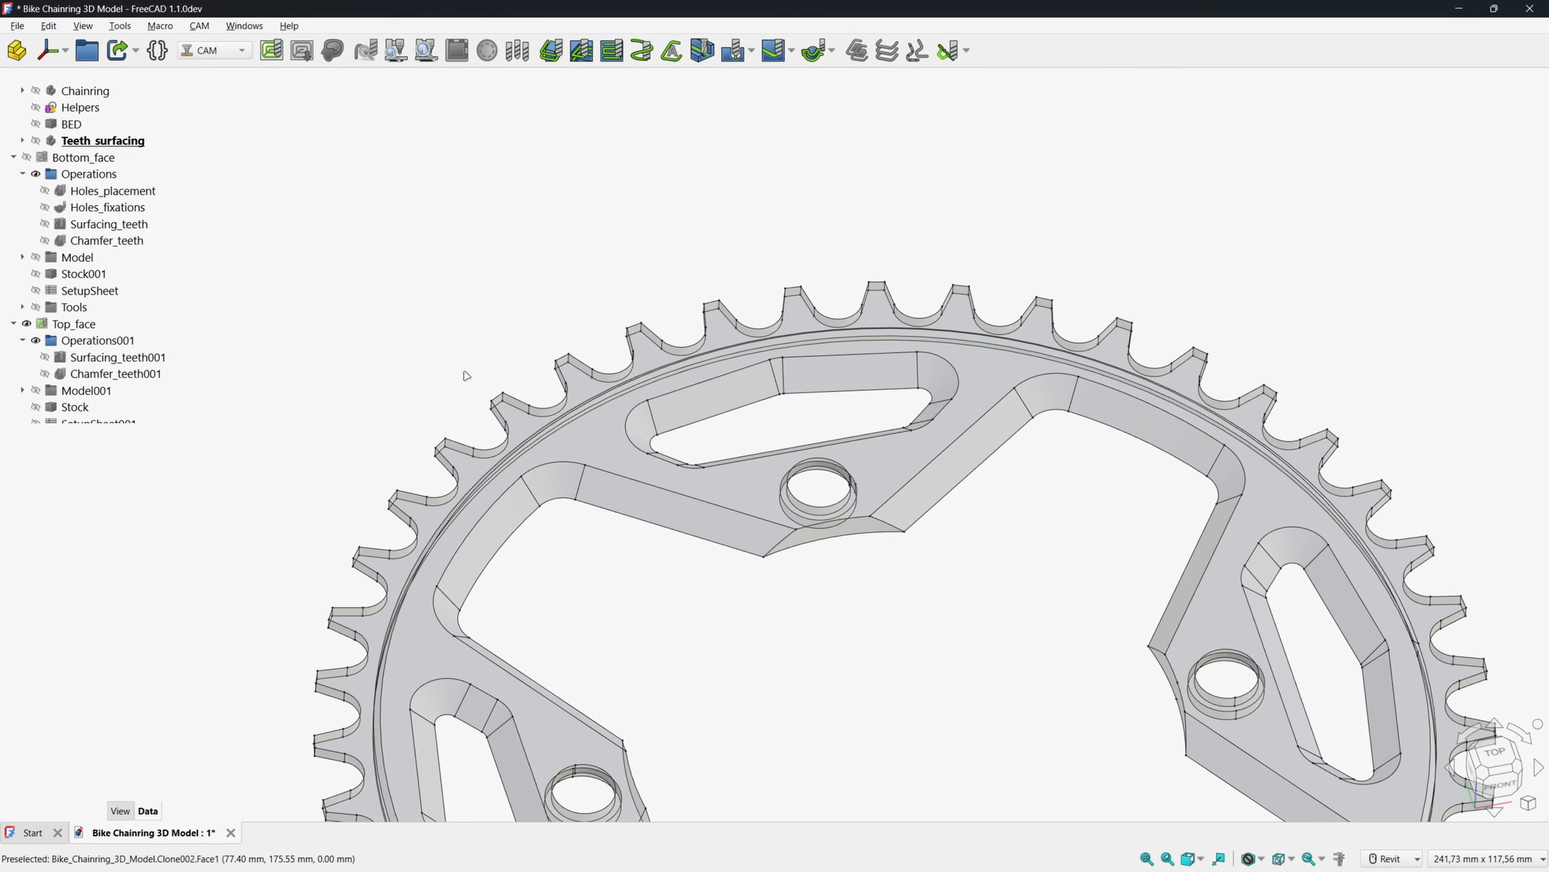
click(18, 323)
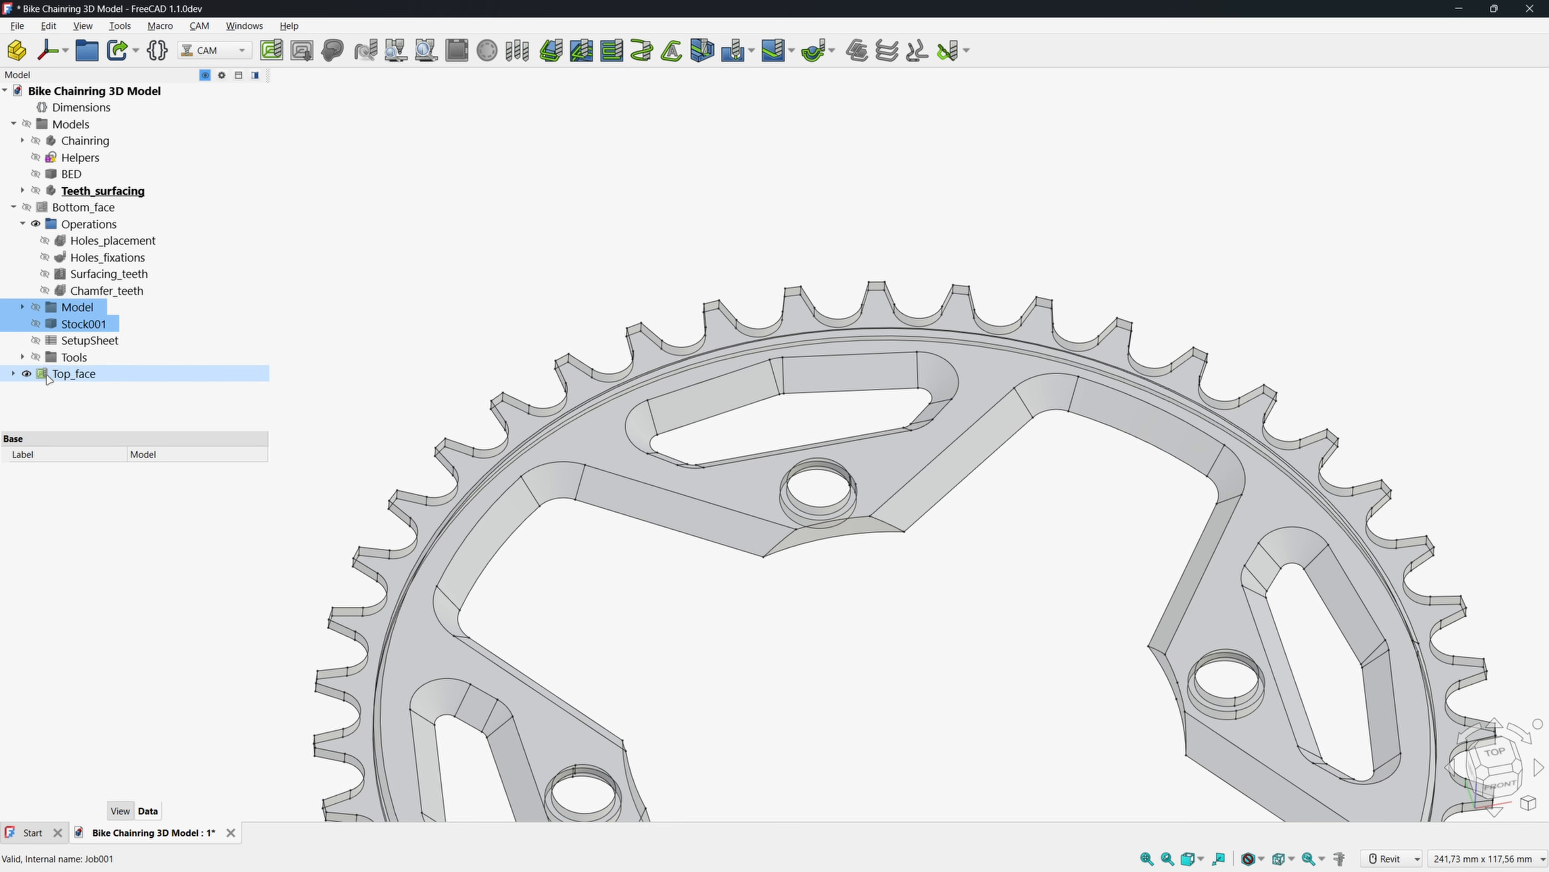
click(14, 207)
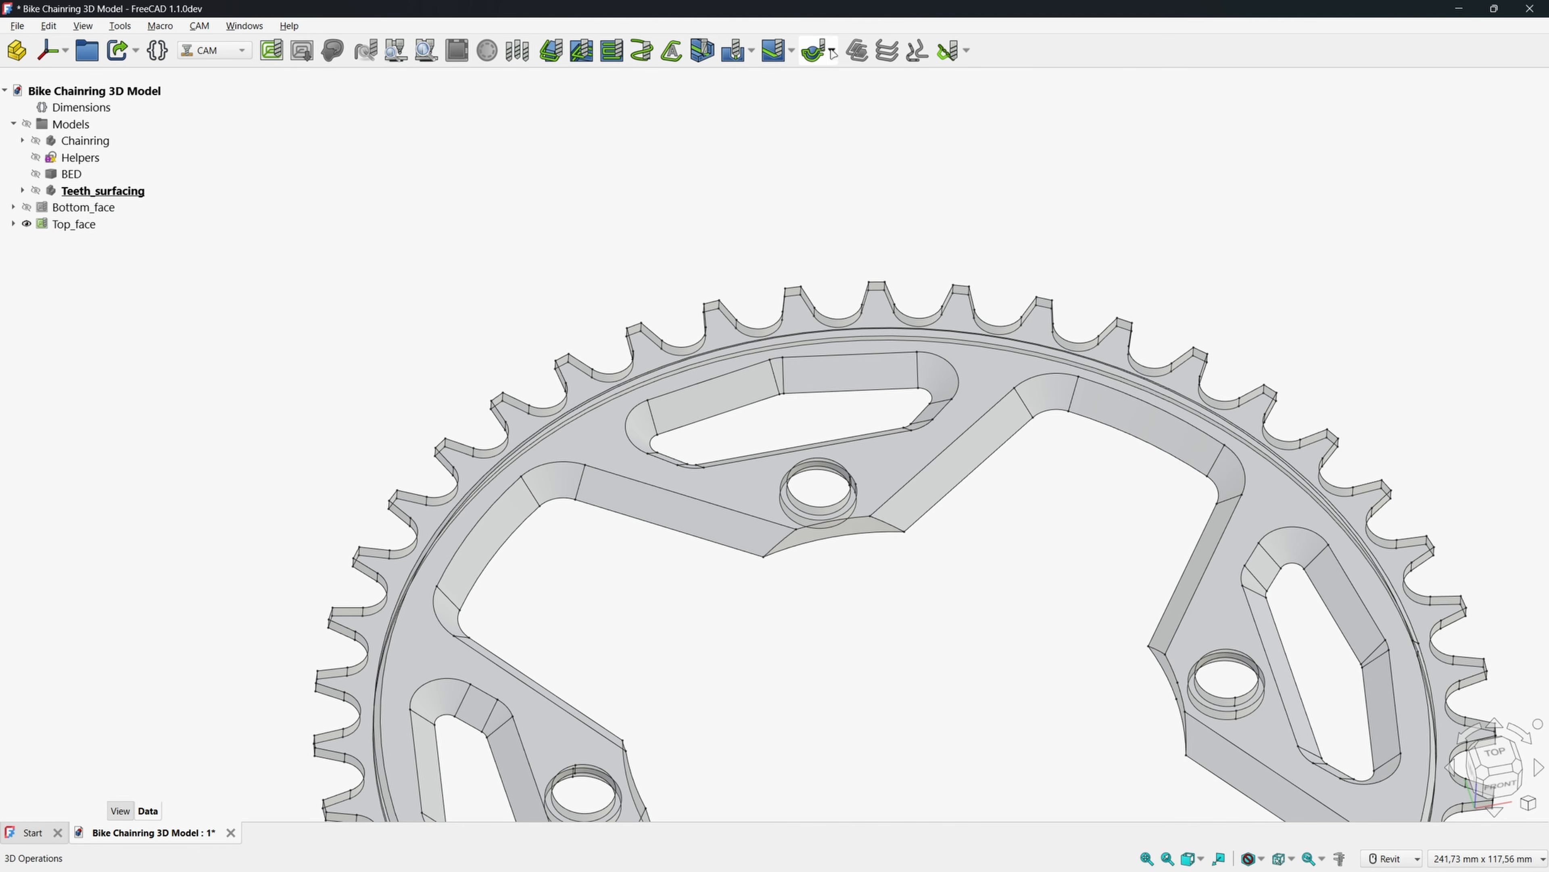
Start a Pocket3D operation and assign it to the Top_face job.
click(832, 52)
click(832, 80)
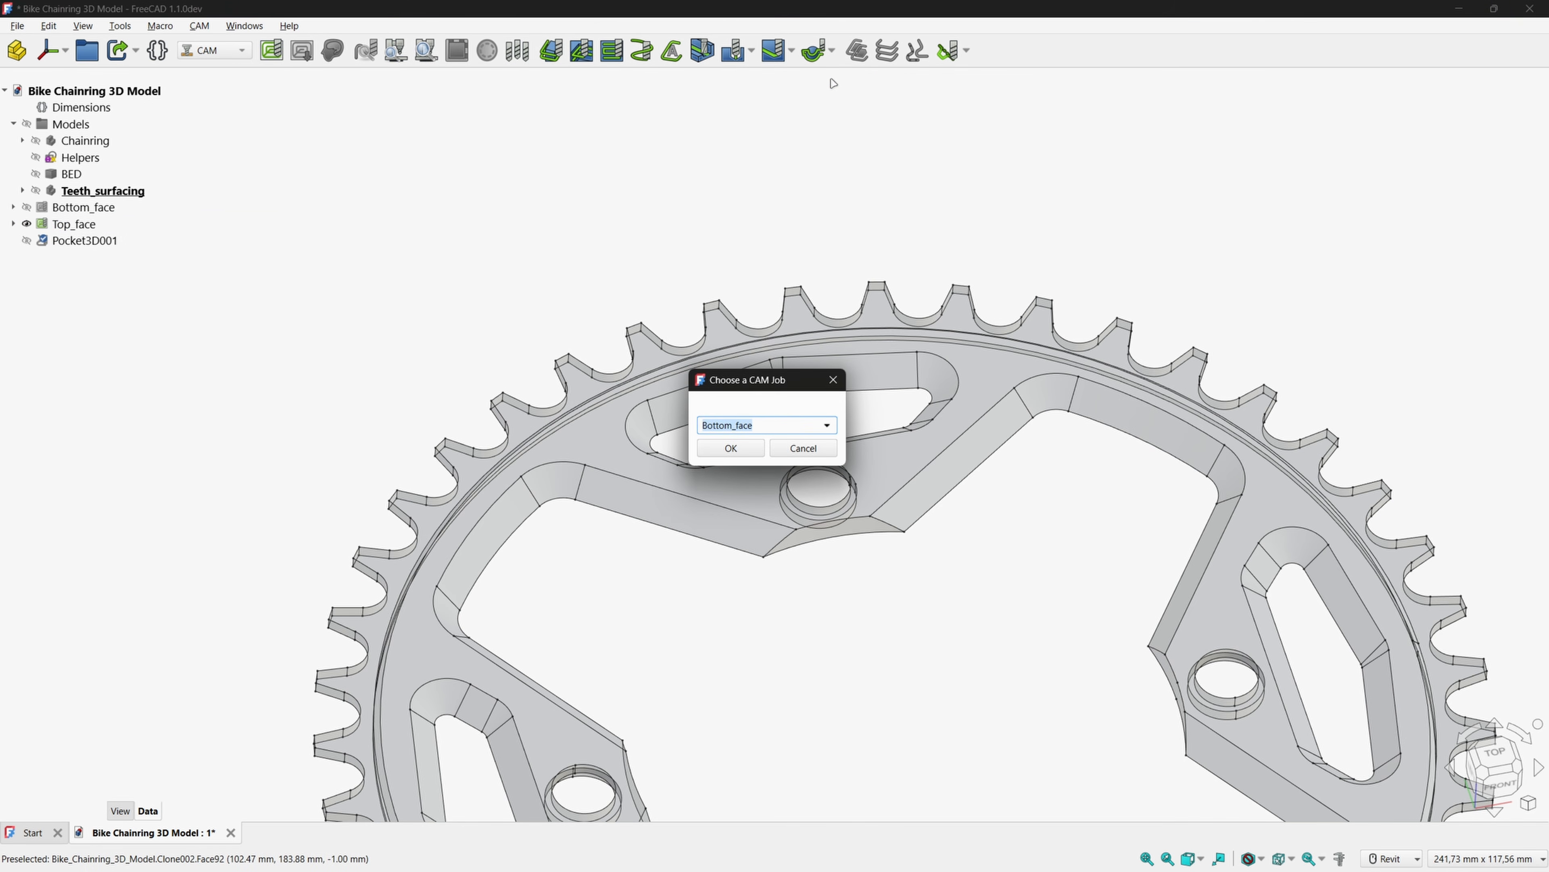
click(827, 428)
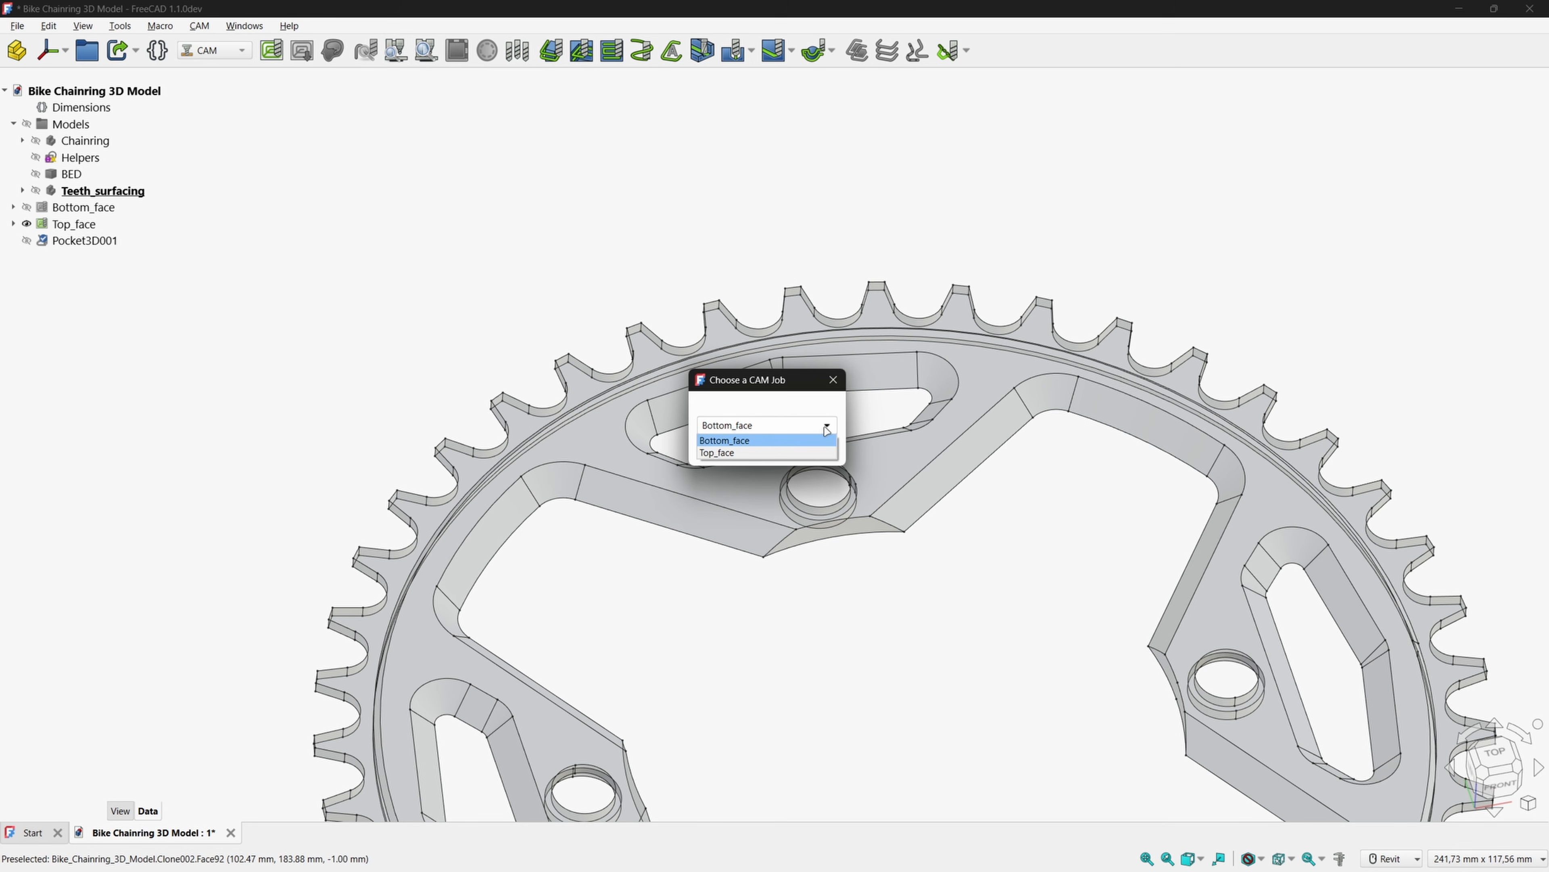
click(727, 454)
click(730, 451)
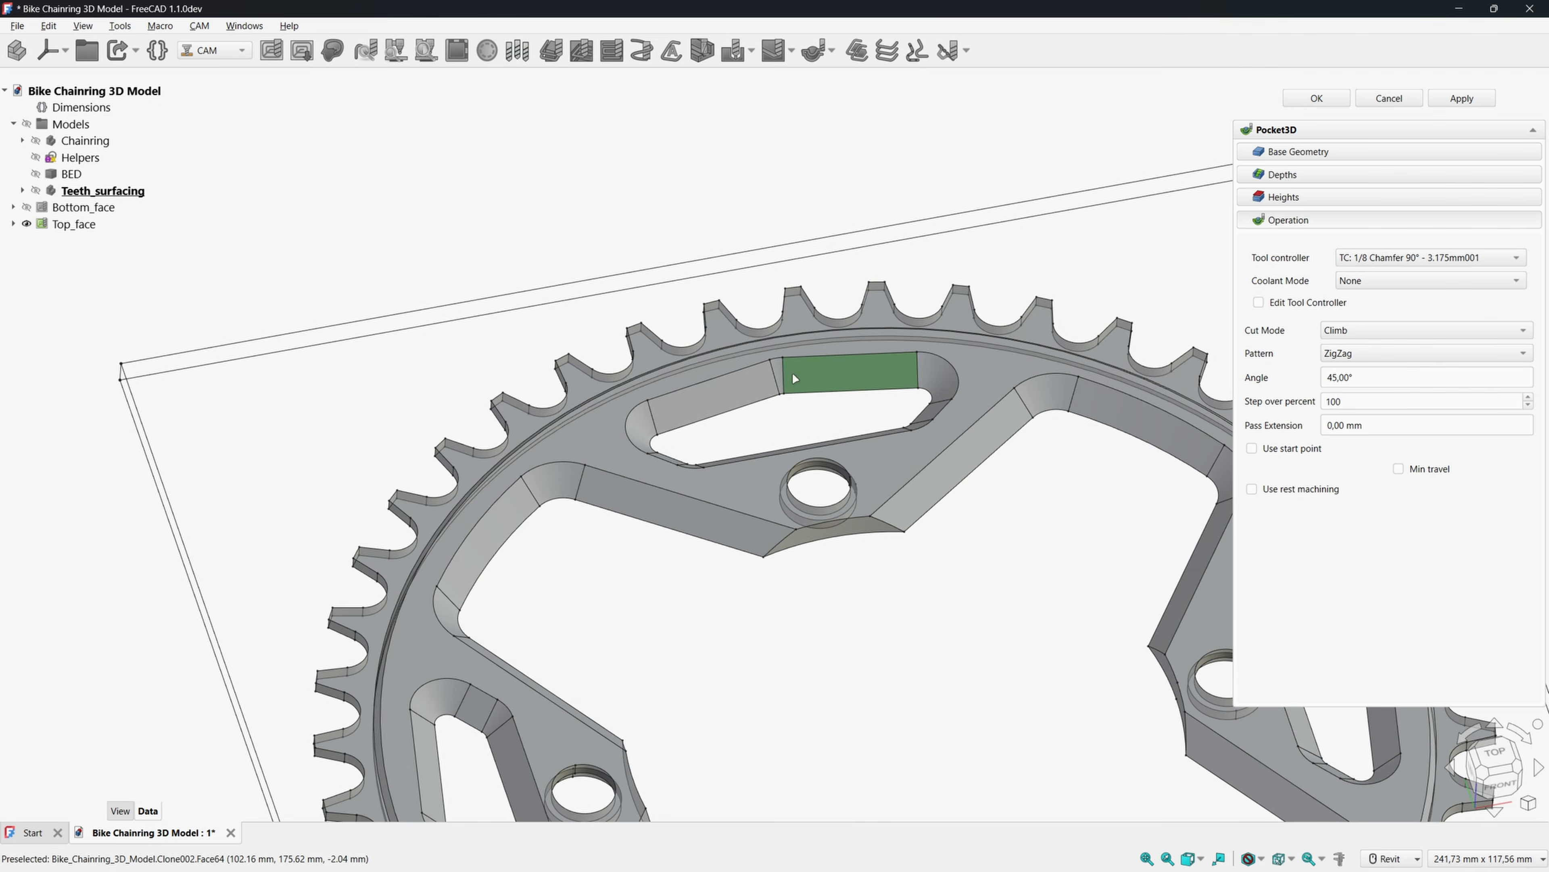
Select all ten sloped wall faces around the upper elongated slot and add them as the Pocket3D base geometry.
click(758, 384)
scroll(765, 384, up, 3)
ctrl+click(789, 365)
ctrl+click(862, 367)
ctrl+click(1078, 391)
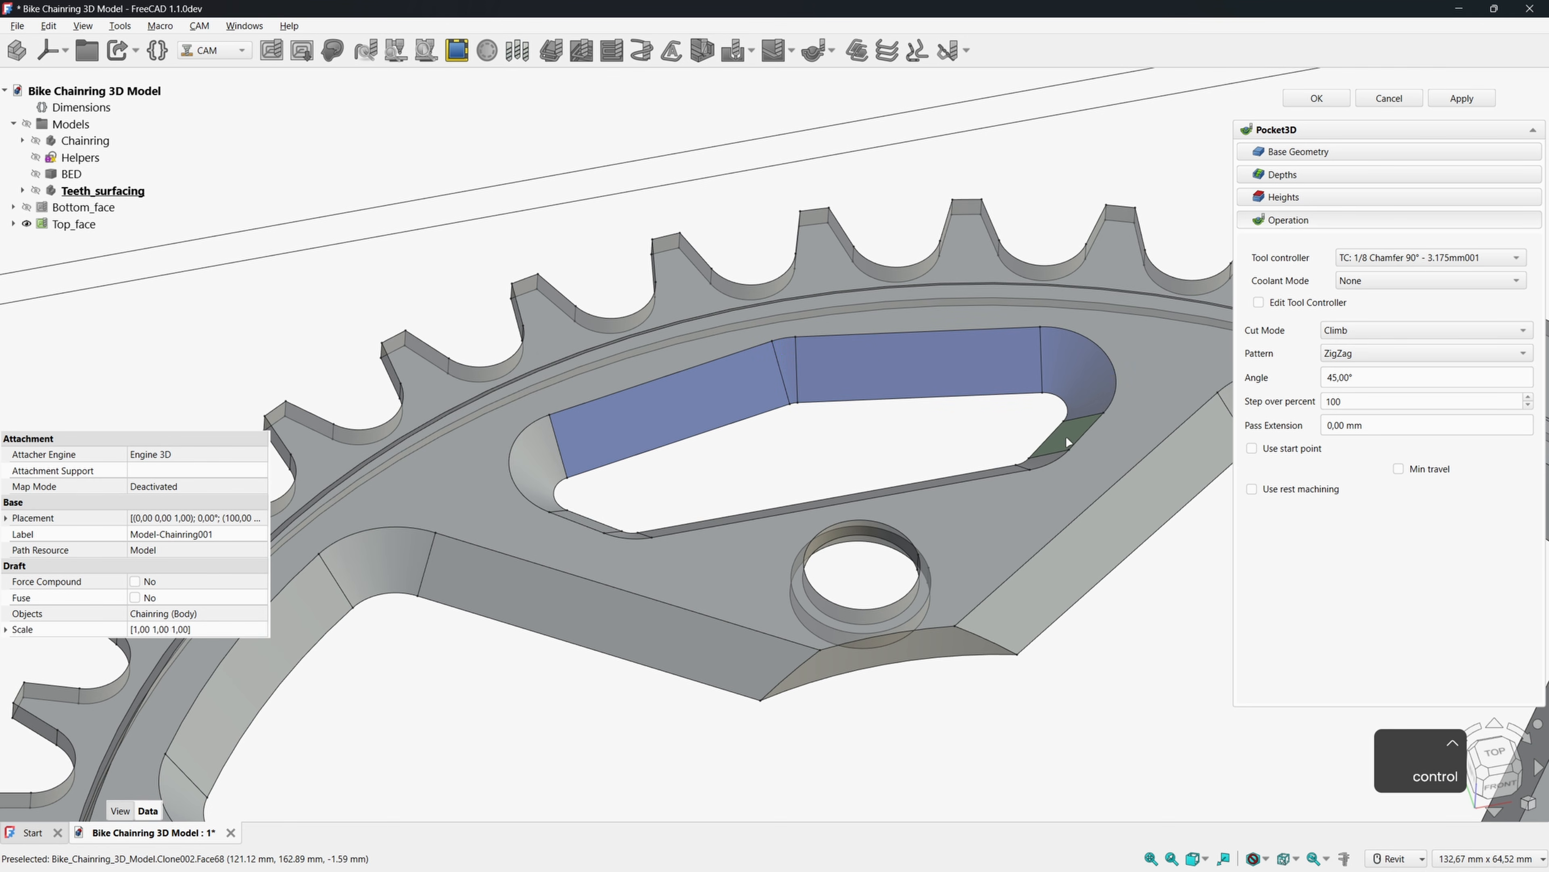
ctrl+click(1065, 436)
shift+middle_drag(994, 388, 991, 495)
ctrl+click(1044, 503)
ctrl+click(975, 520)
ctrl+click(628, 608)
ctrl+click(582, 593)
ctrl+click(538, 561)
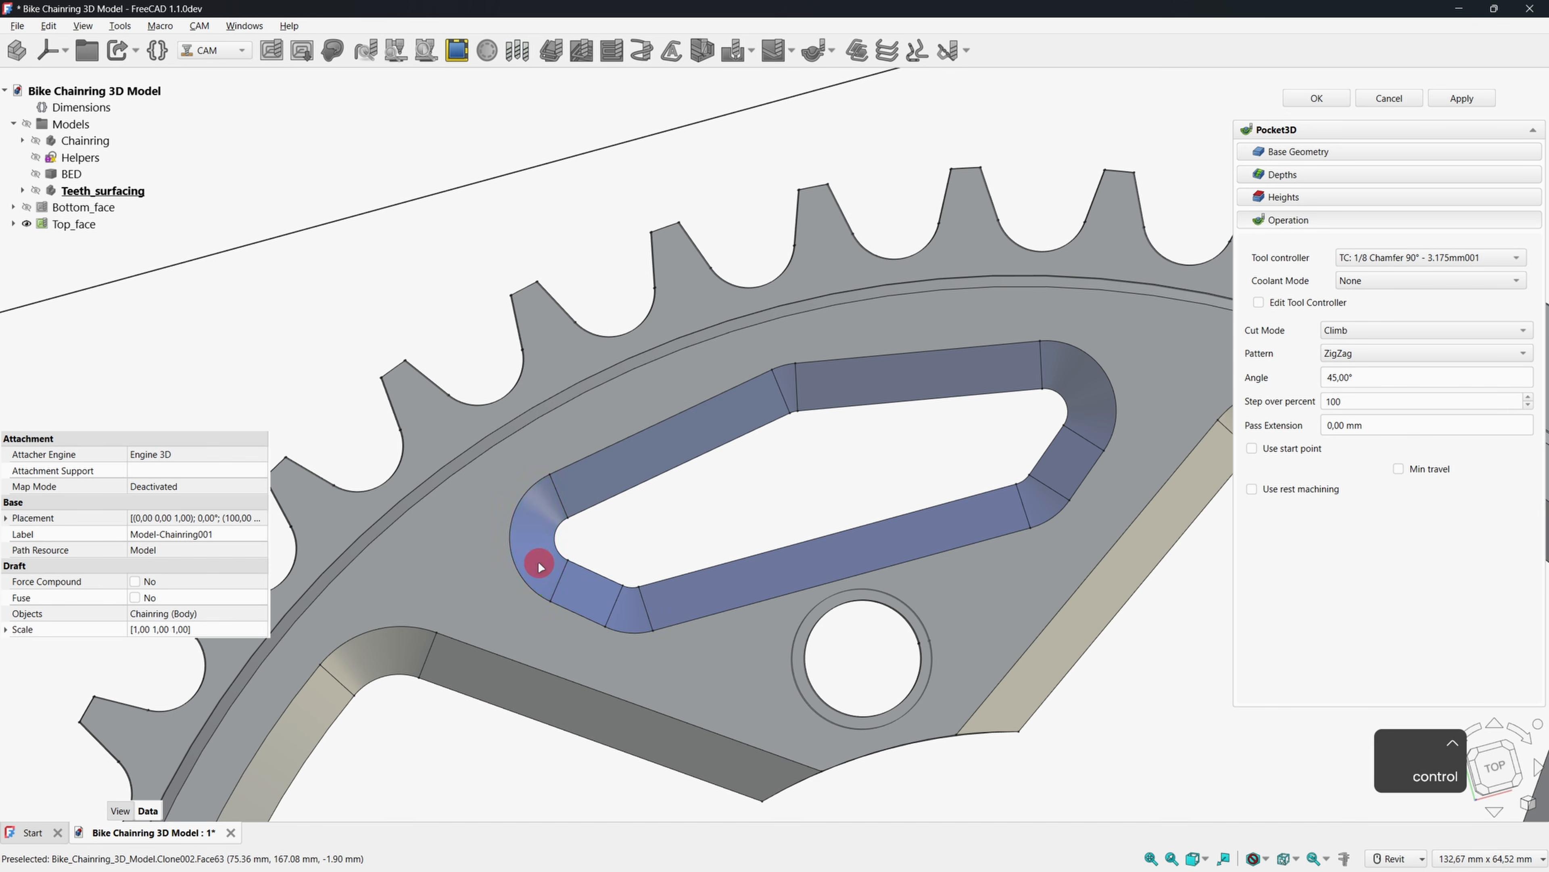
click(1312, 152)
click(1304, 404)
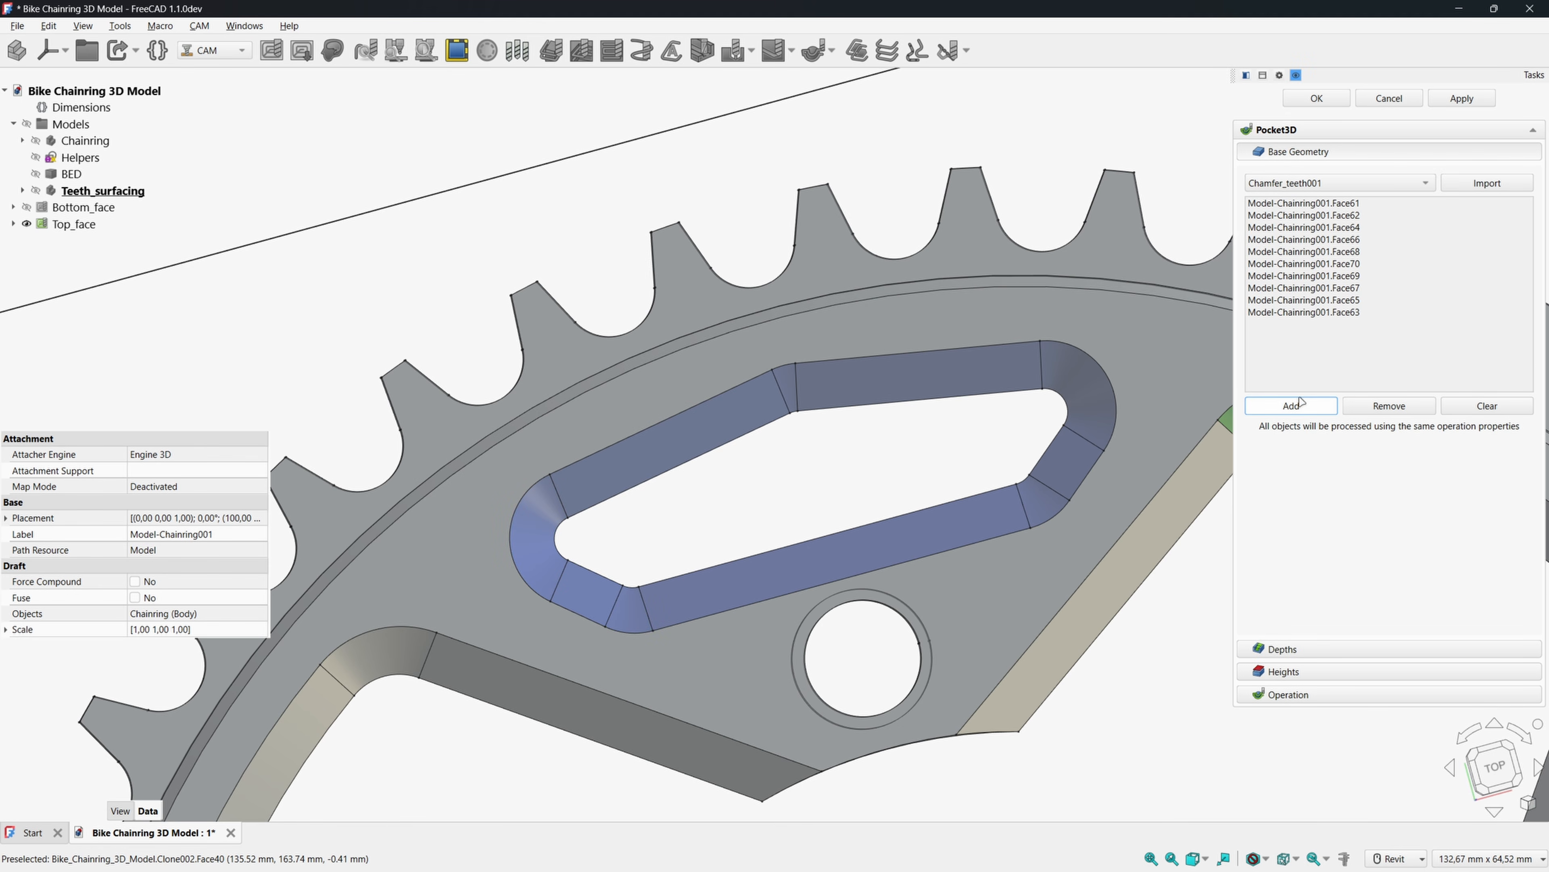
Set the Pocket3D start depth to 0 mm and choose TC: 1/8 Endmill 3.175mm Metal001 as its tool controller.
click(1303, 647)
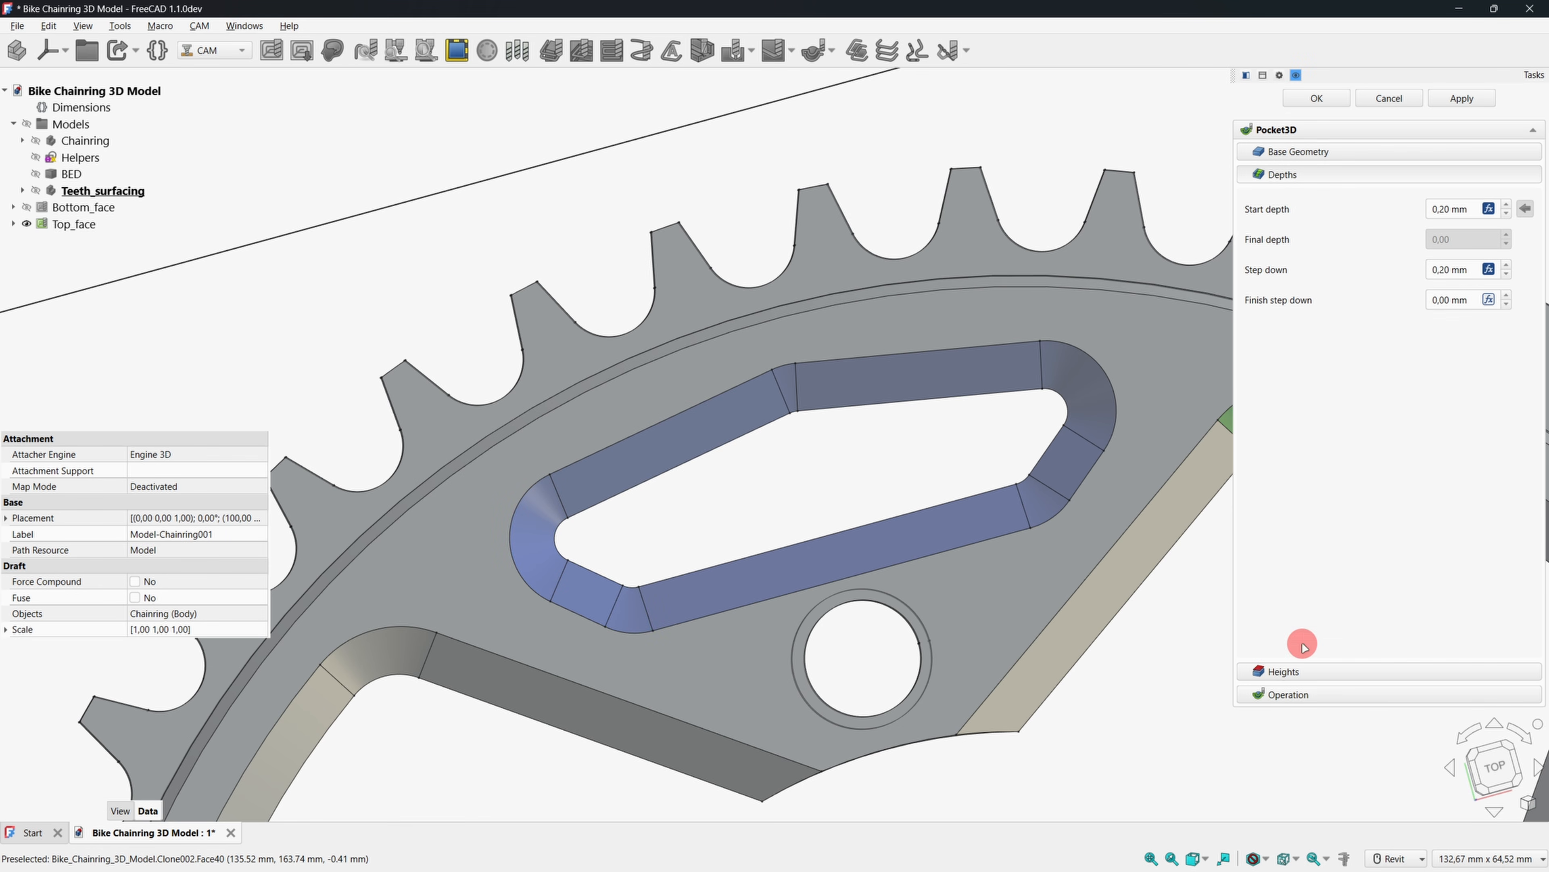
click(1458, 212)
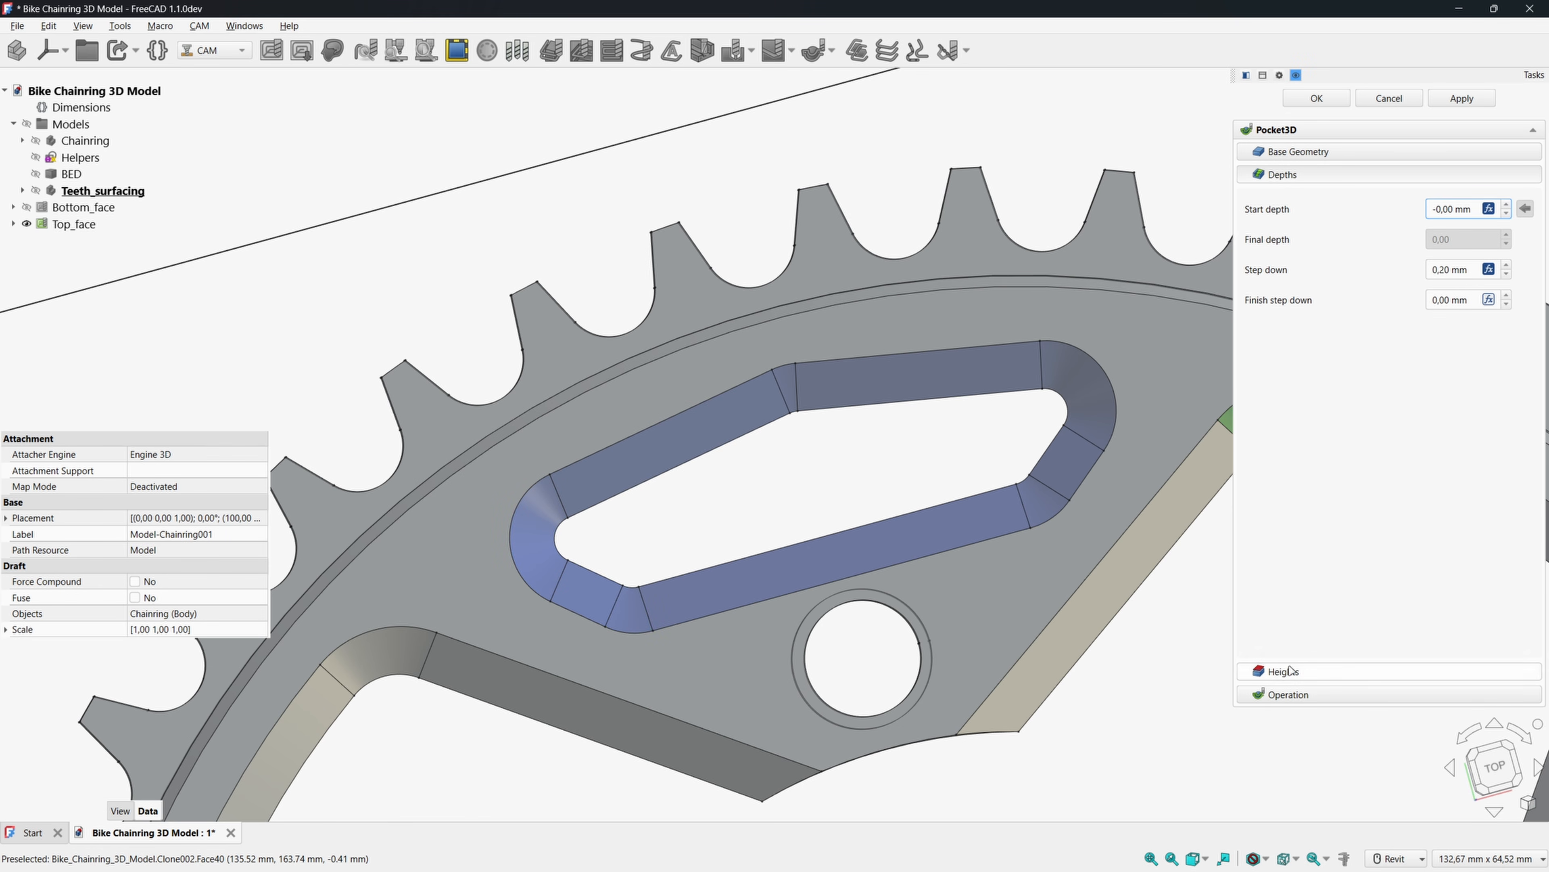
click(1286, 695)
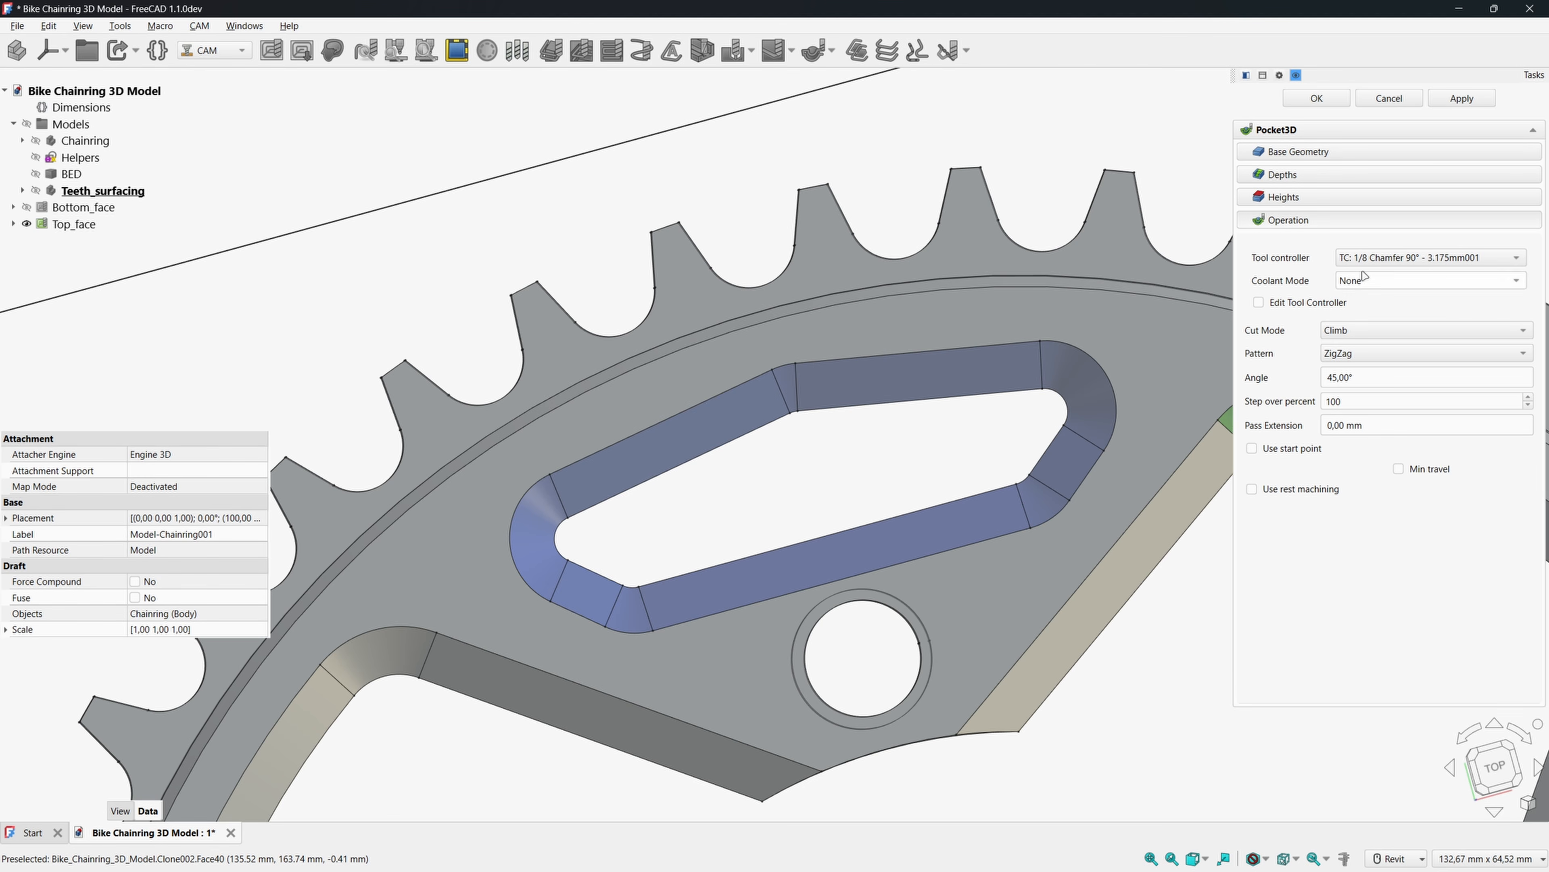
click(1419, 260)
click(1407, 276)
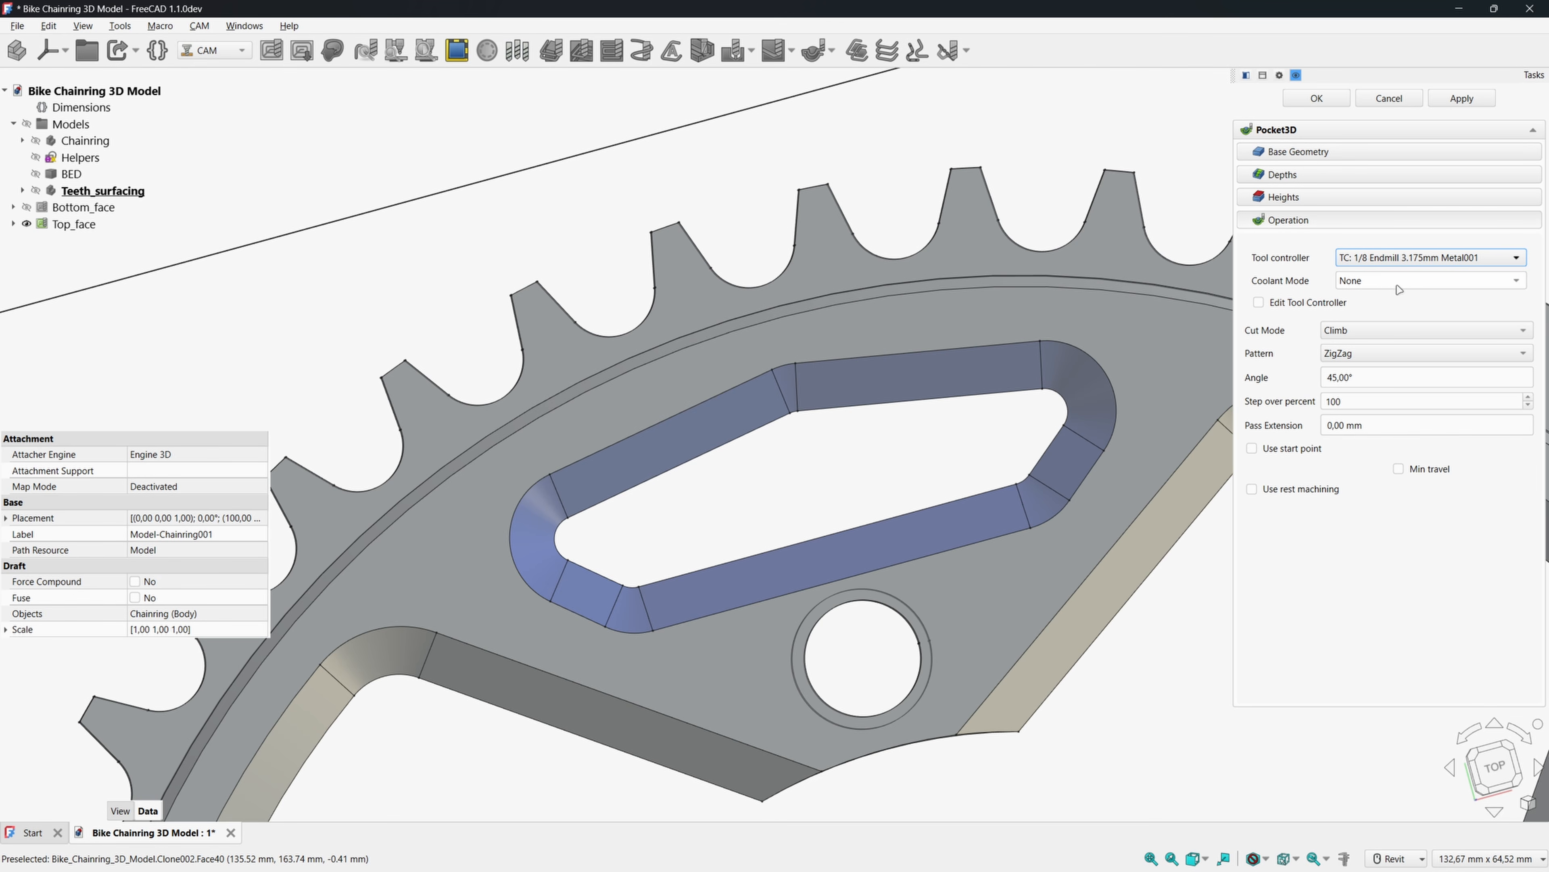
Generate the Pocket3D toolpath with the Offset pattern, a 60 percent step over and Min travel enabled.
click(1373, 353)
click(1364, 373)
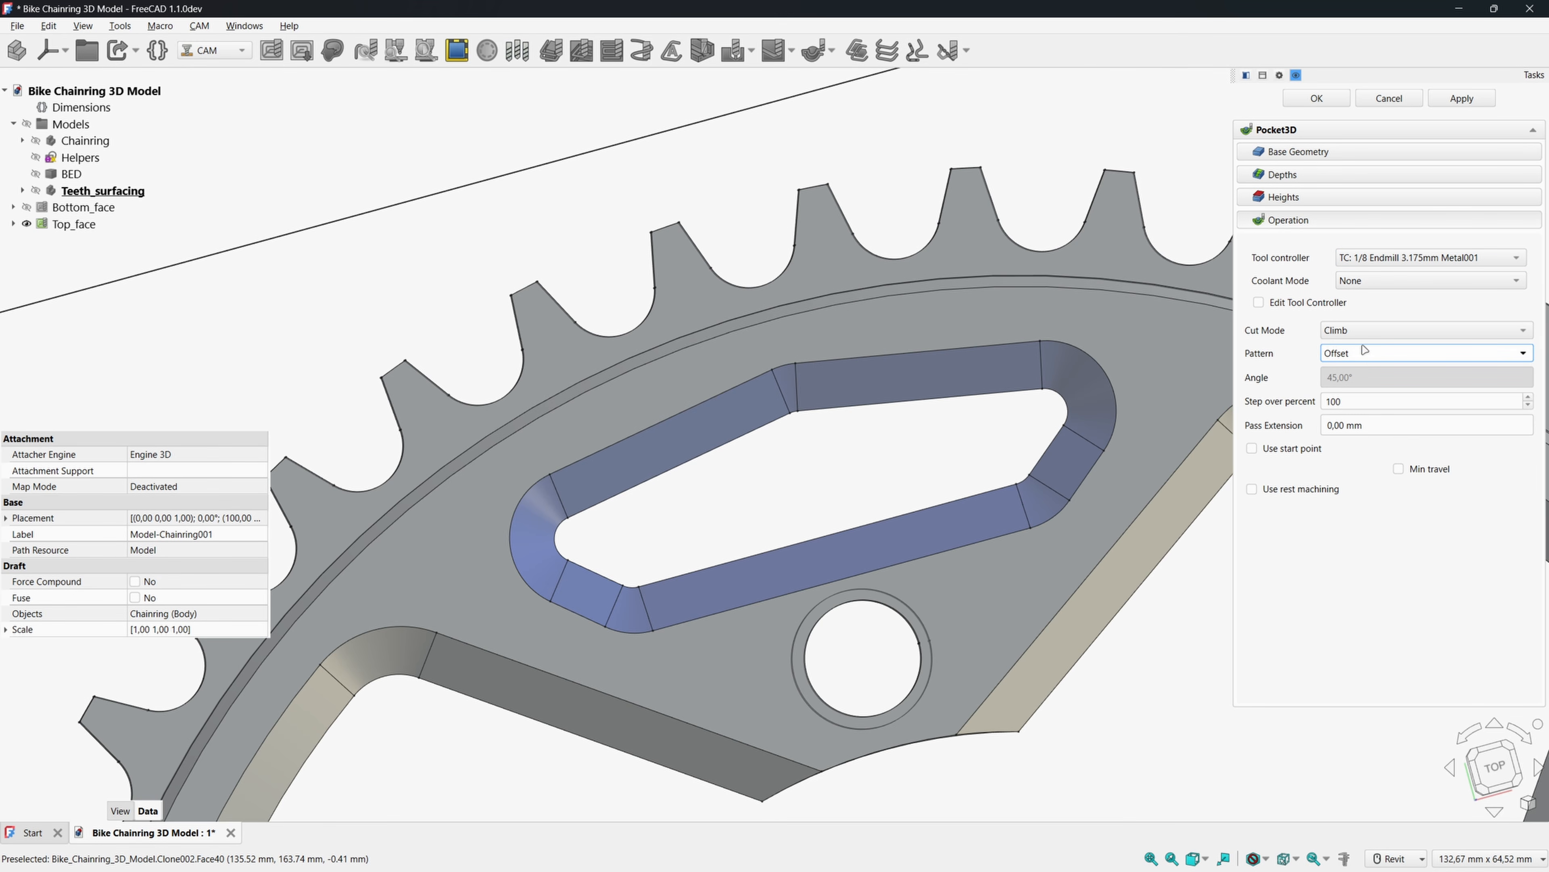
click(1283, 401)
text(60)
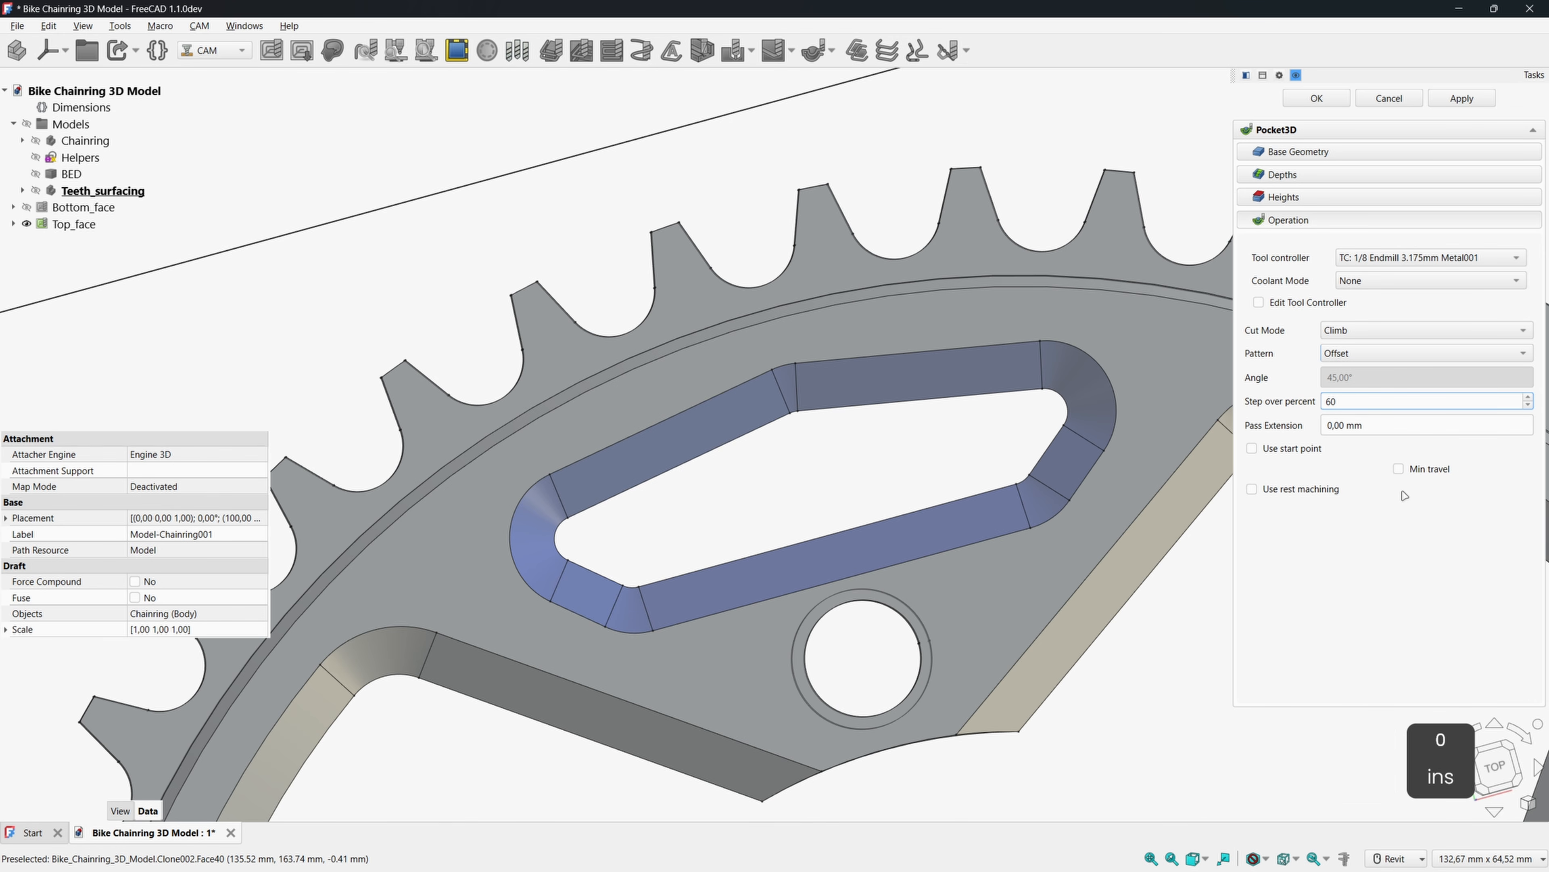
click(1398, 469)
click(1330, 98)
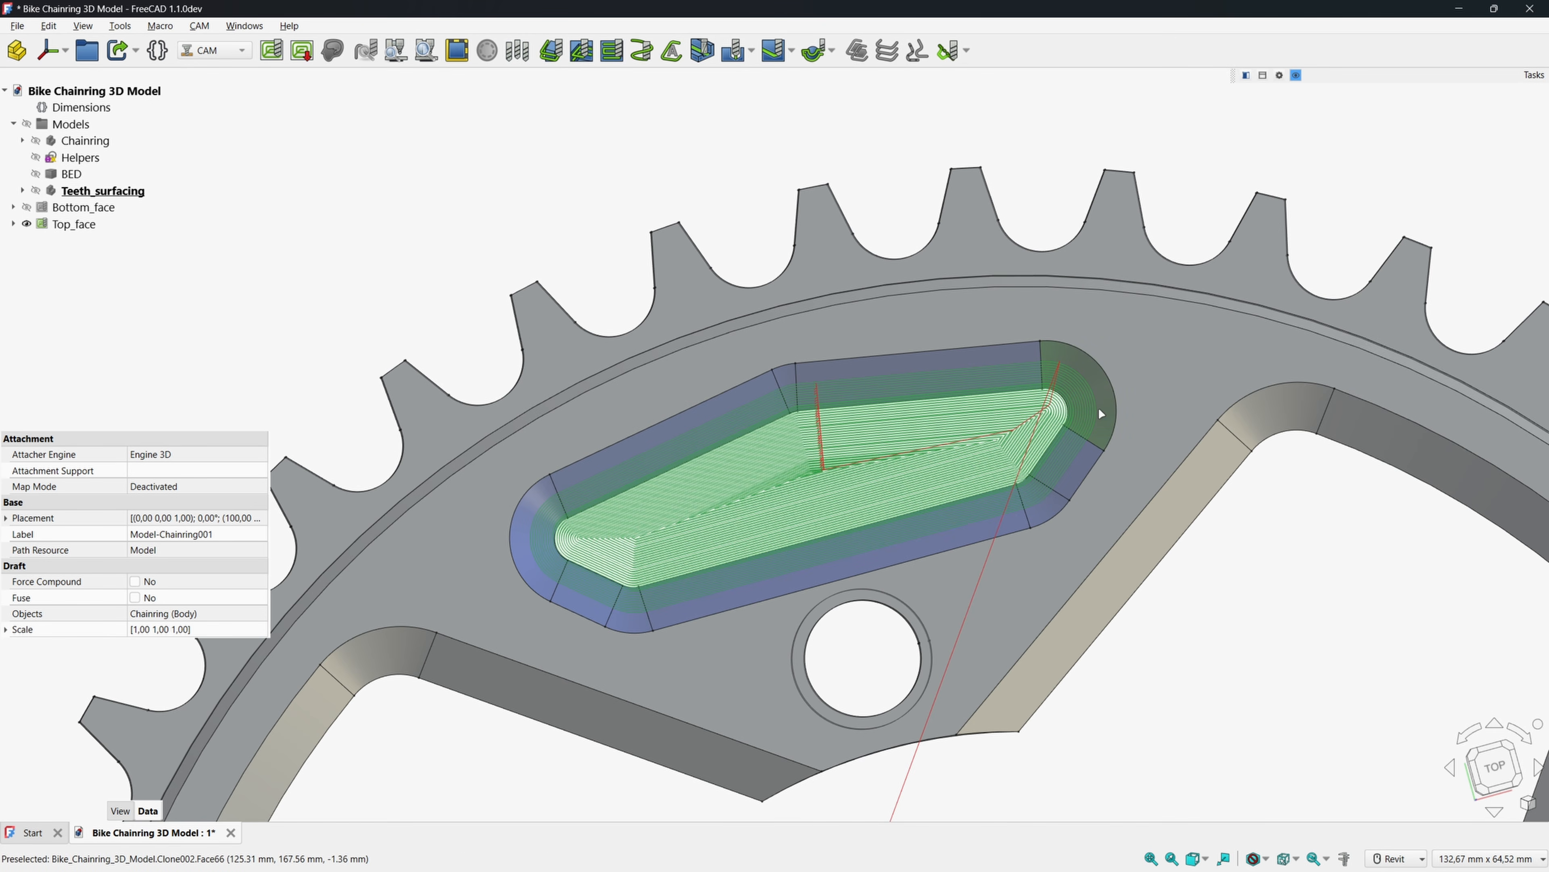
Inspect the slot's pocket toolpath at an angle, then delete the Pocket3D001 operation from the Top_face job.
shift+middle_drag(1199, 659, 881, 356)
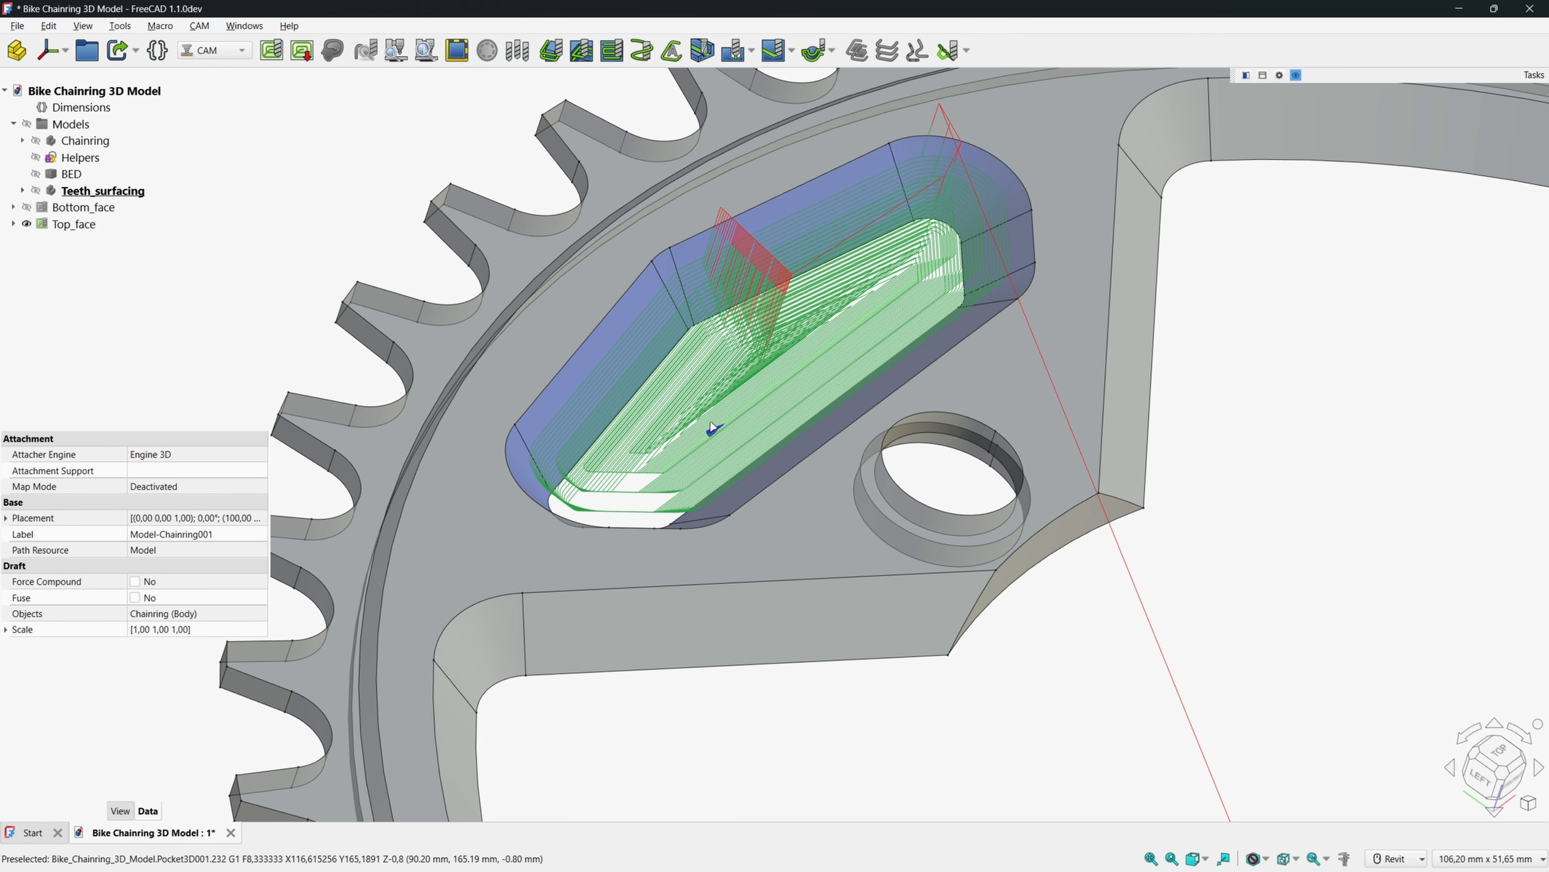
click(12, 224)
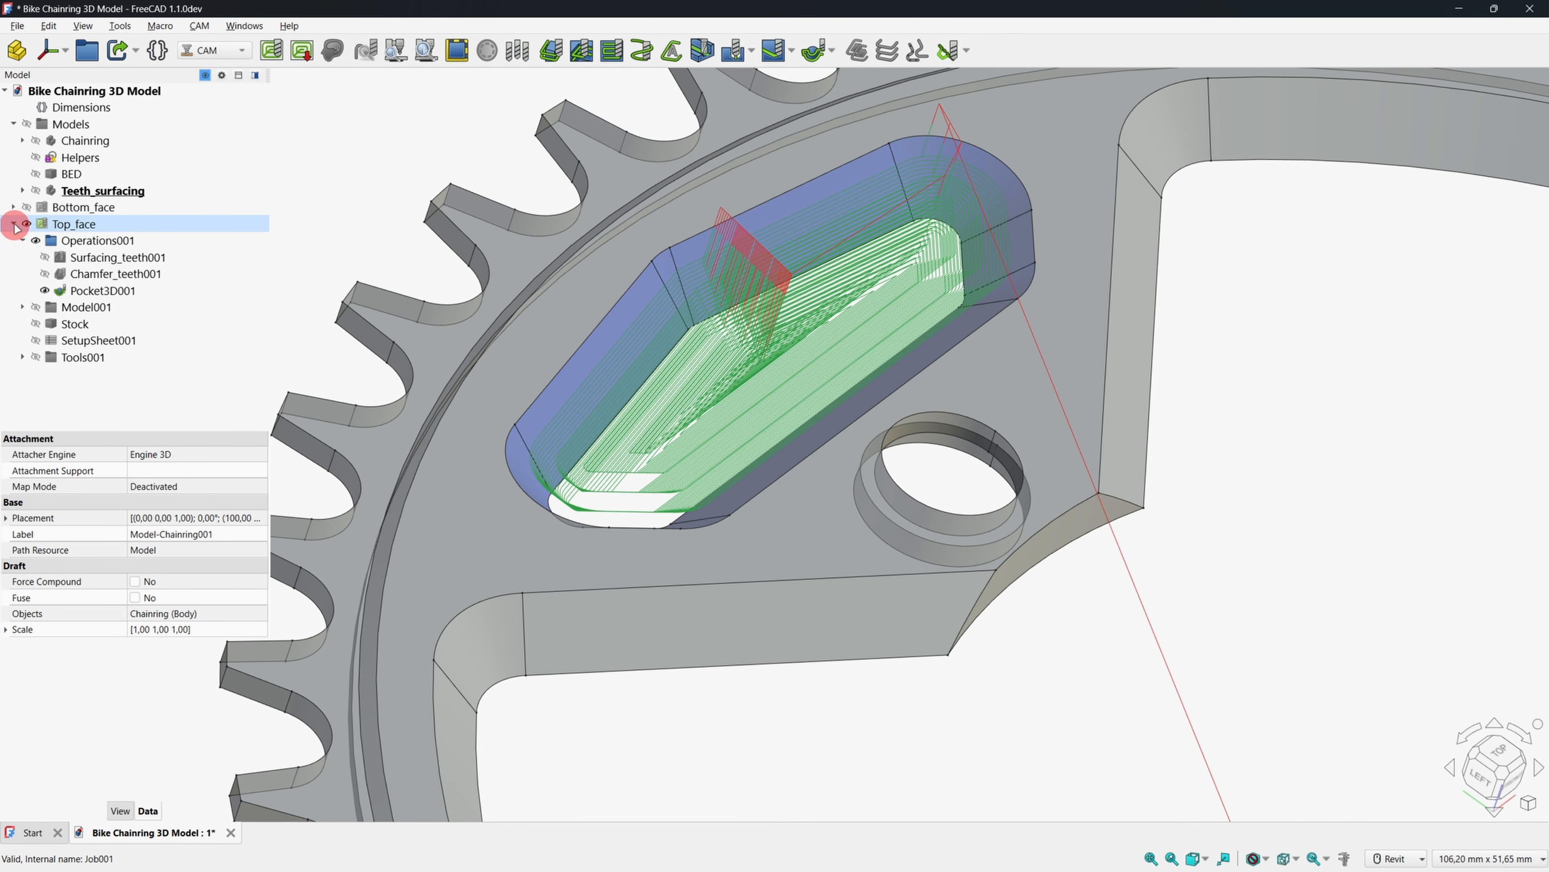
click(90, 292)
click(93, 292)
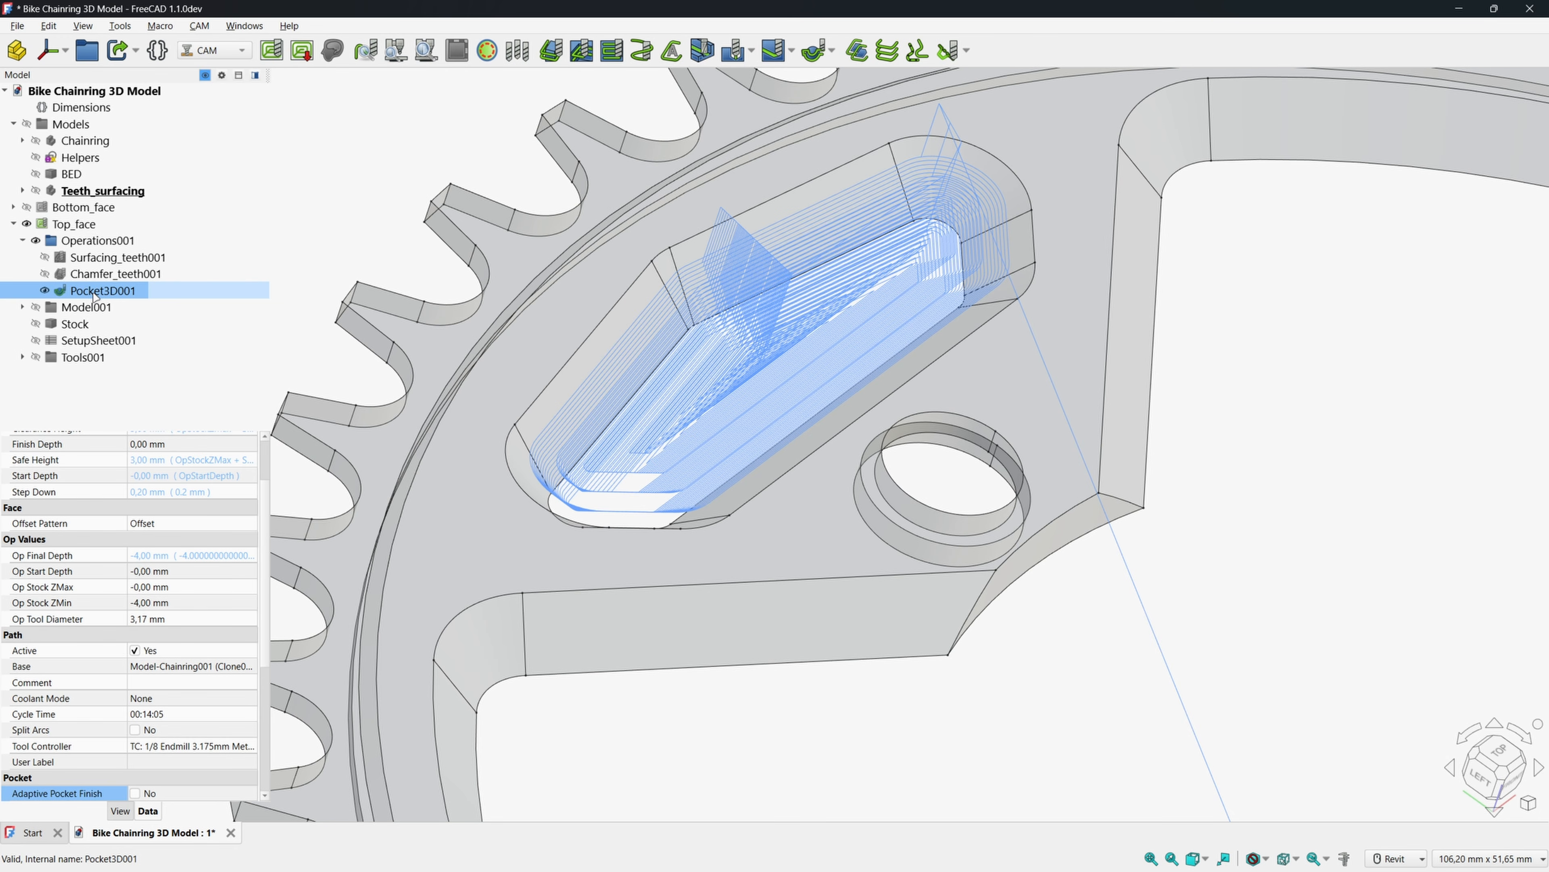
key(Delete)
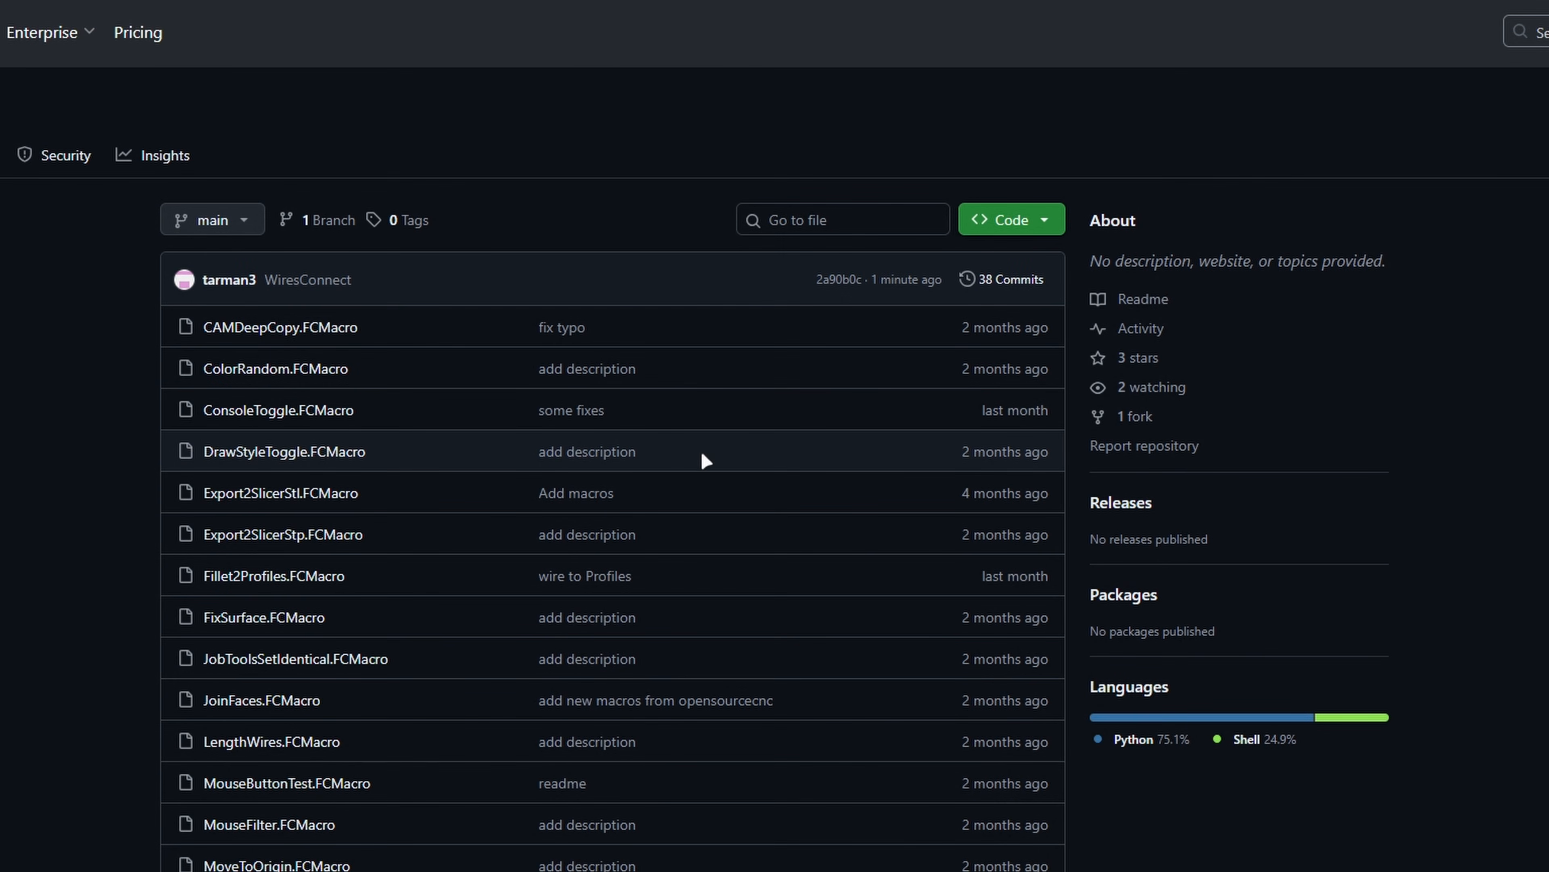
Switch to the GitHub macro repository and look through its list of FCMacro files.
middle_click(58, 363)
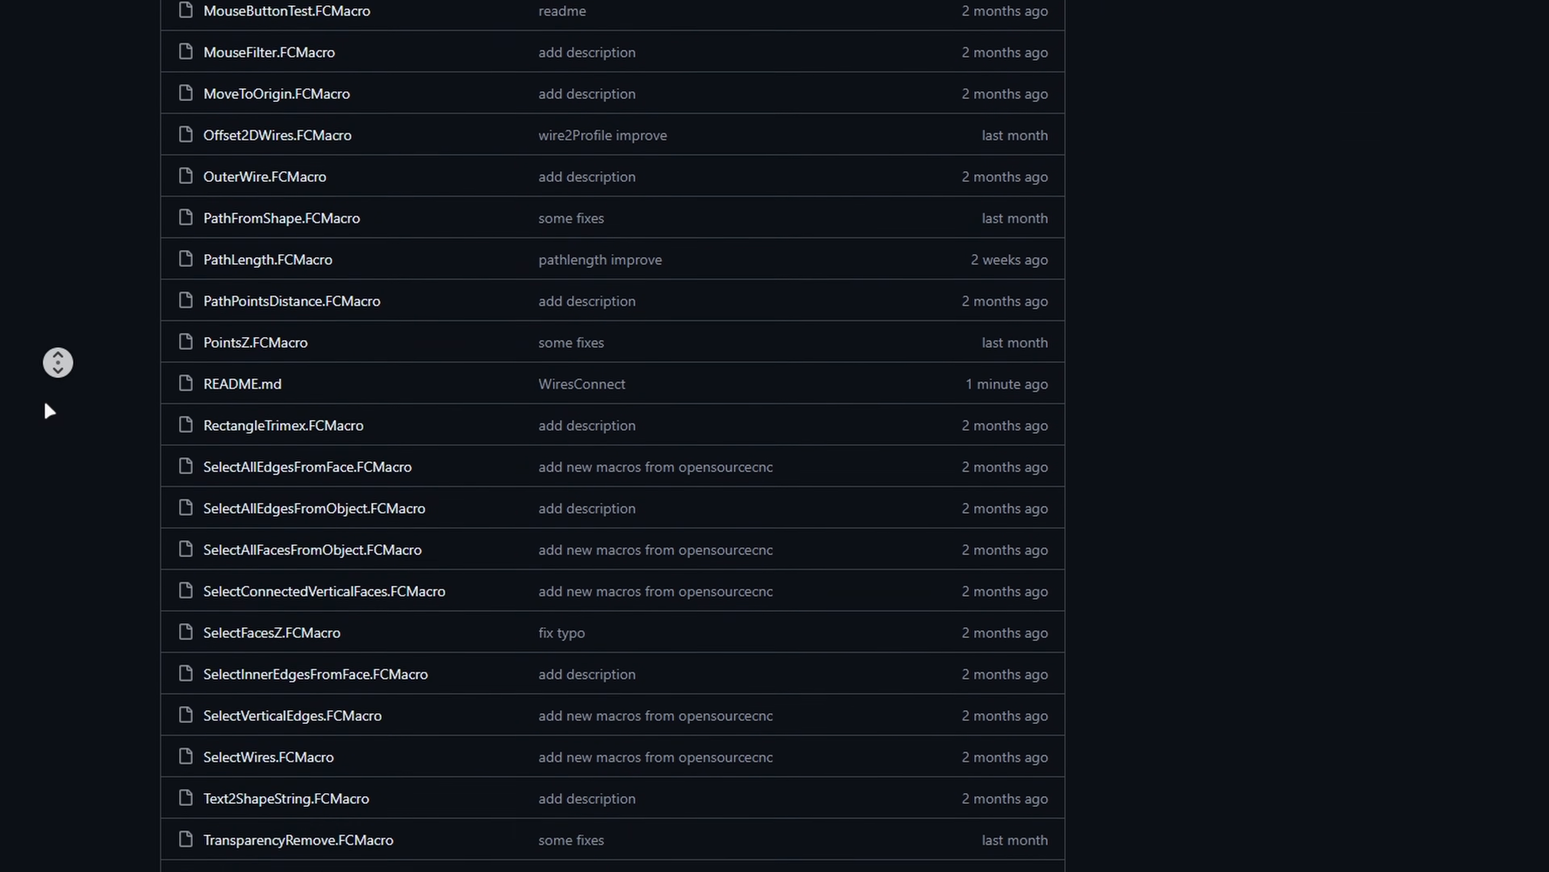
middle_click(44, 404)
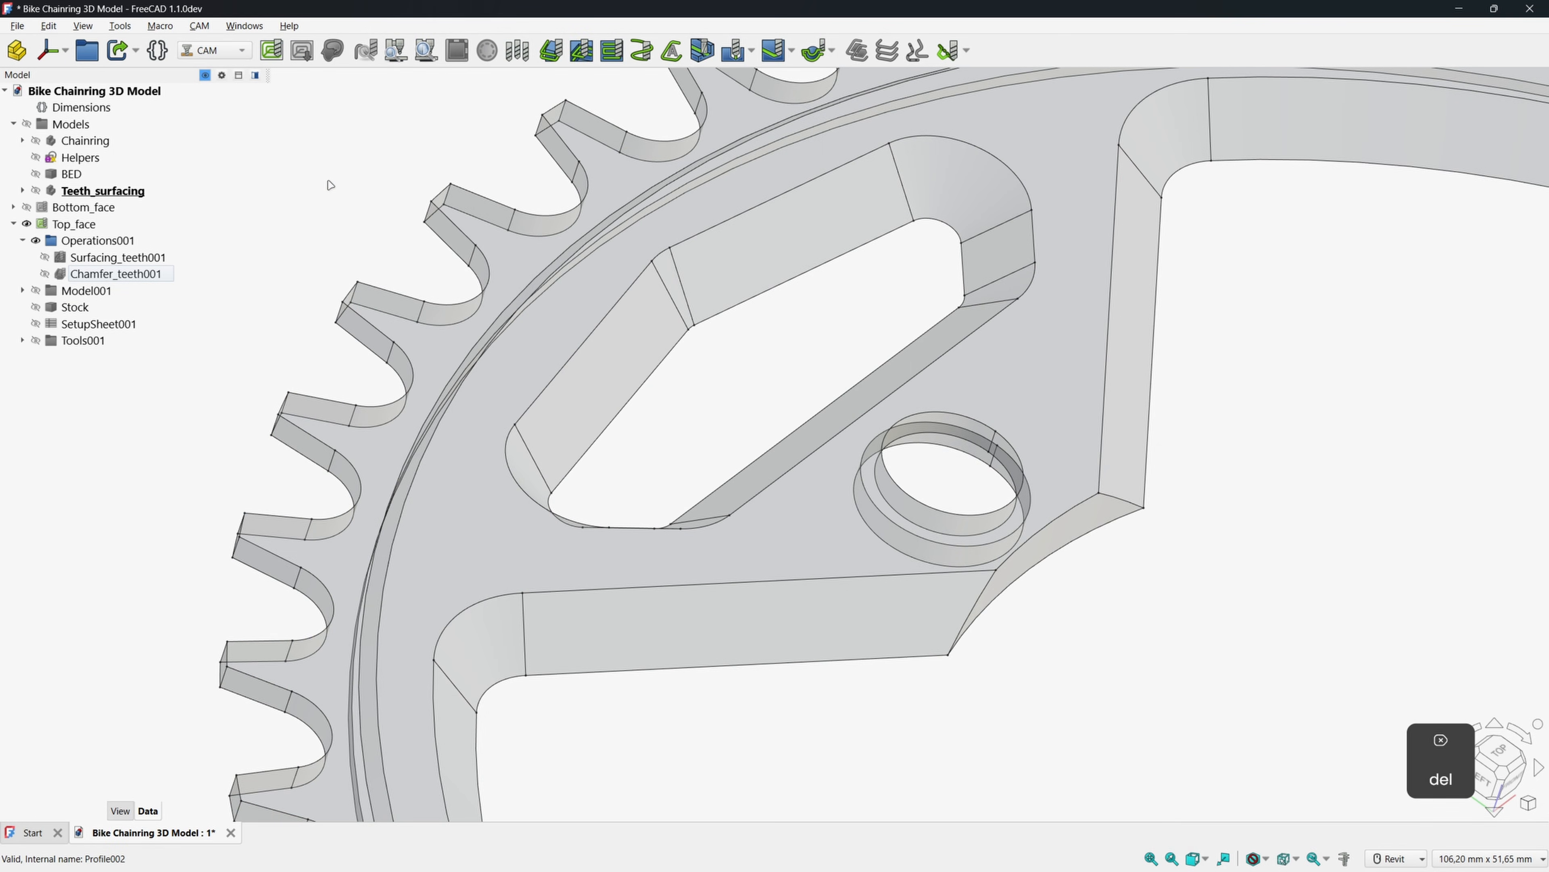
Return to FreeCAD and start a Profile operation assigned to the Top_face job.
click(330, 184)
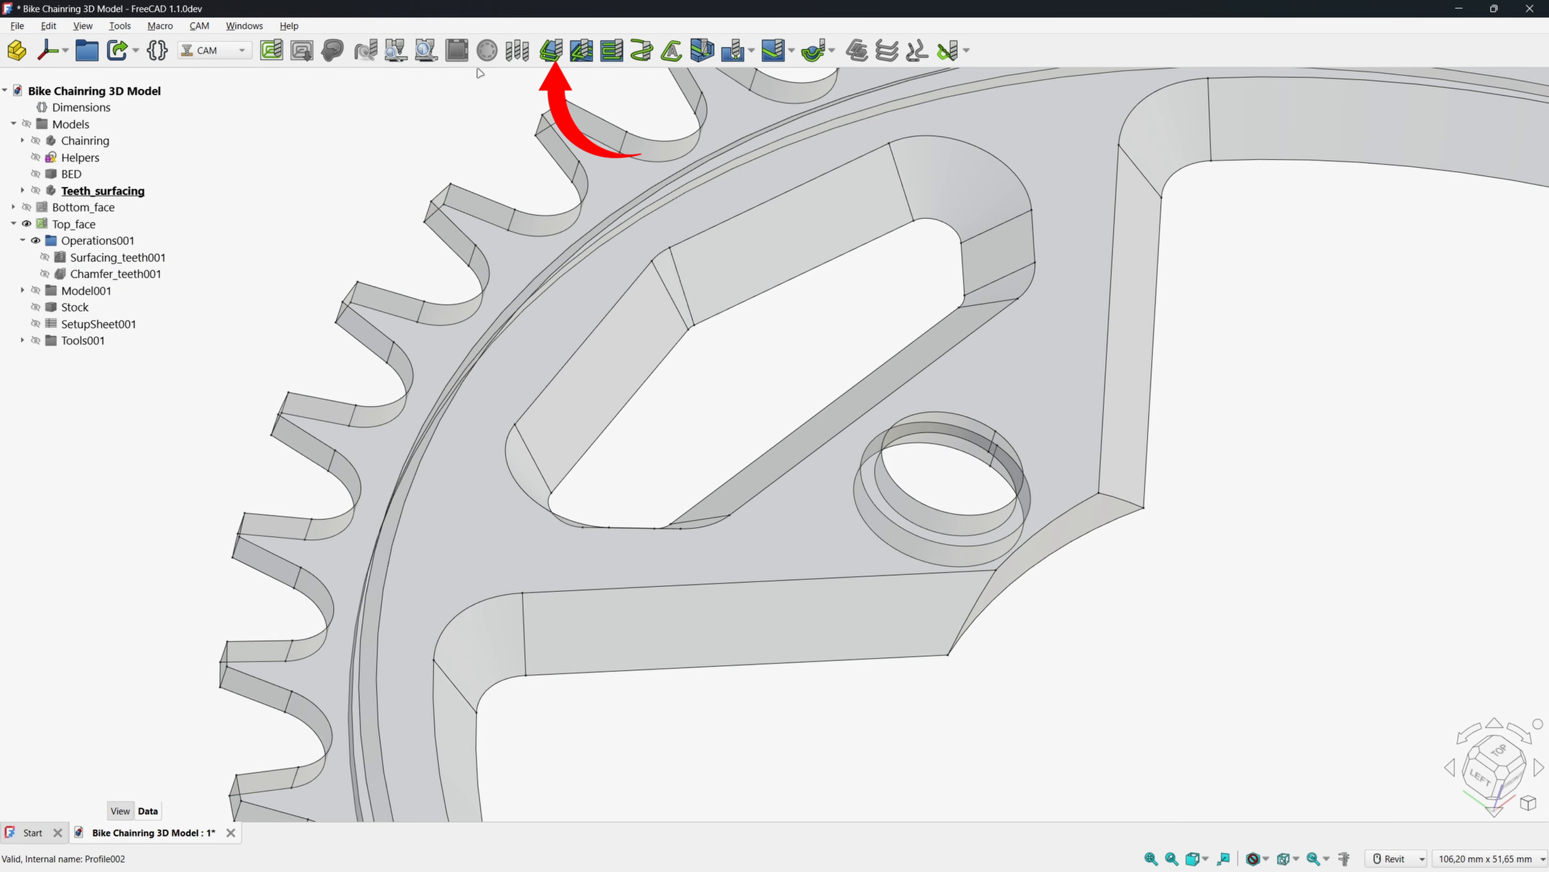
click(552, 52)
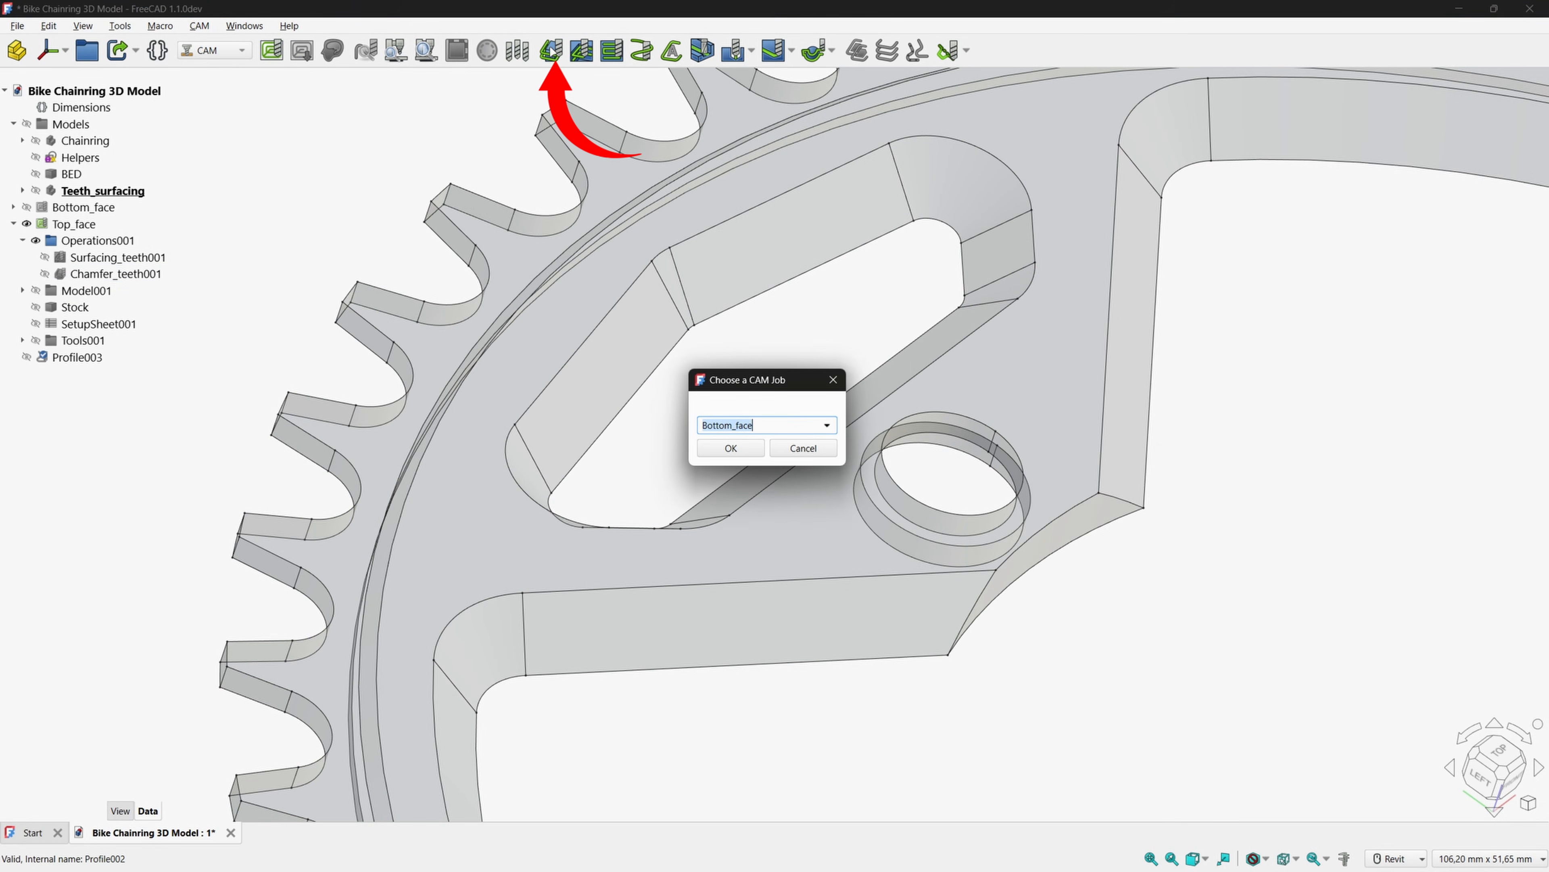
click(762, 424)
click(755, 450)
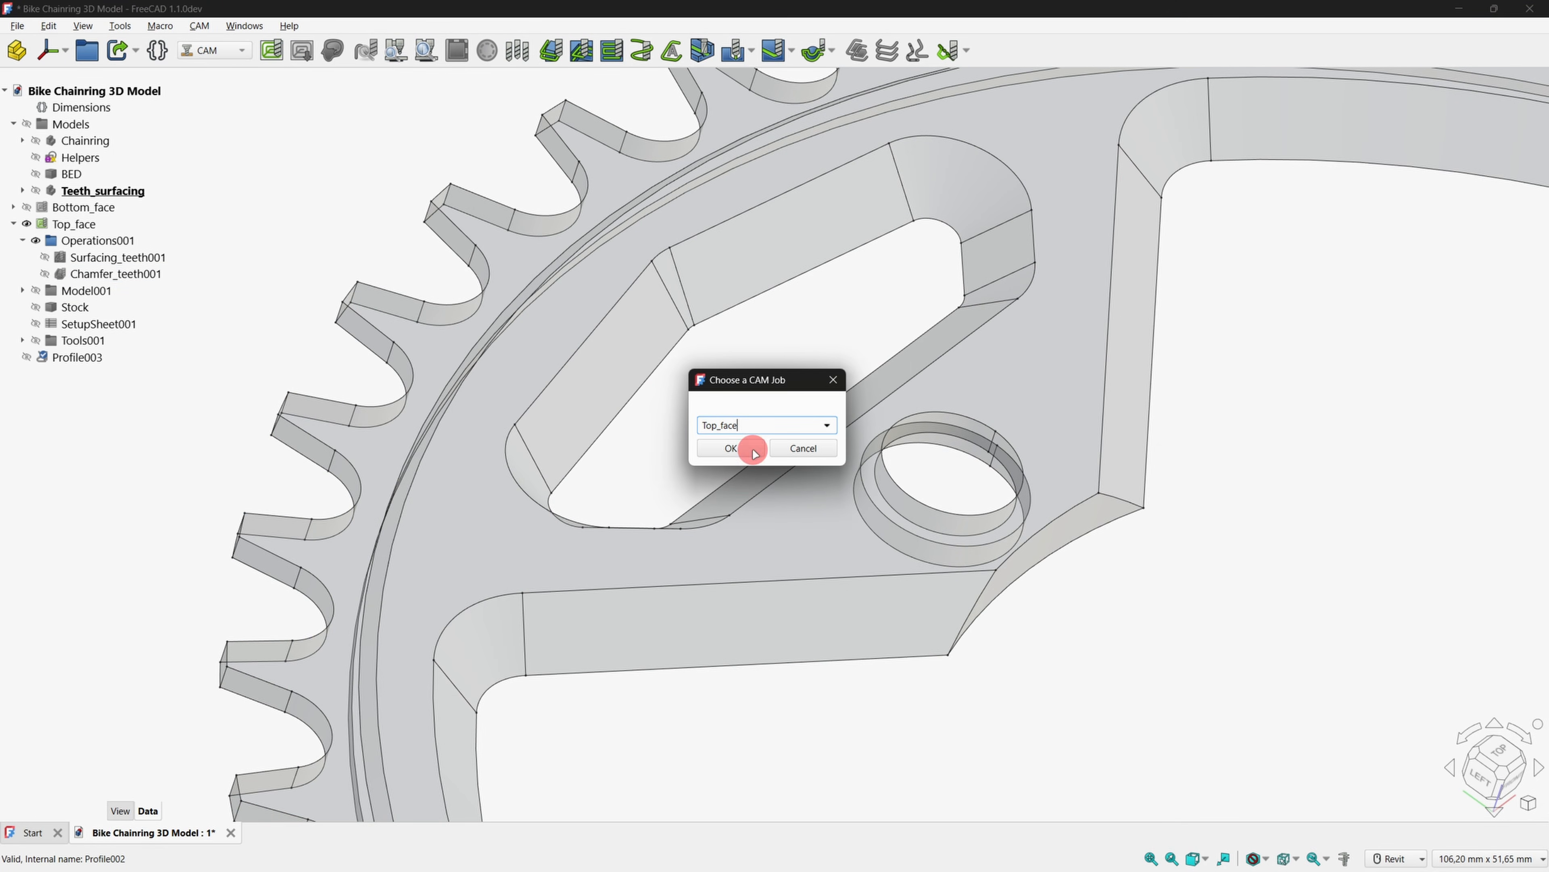
click(732, 448)
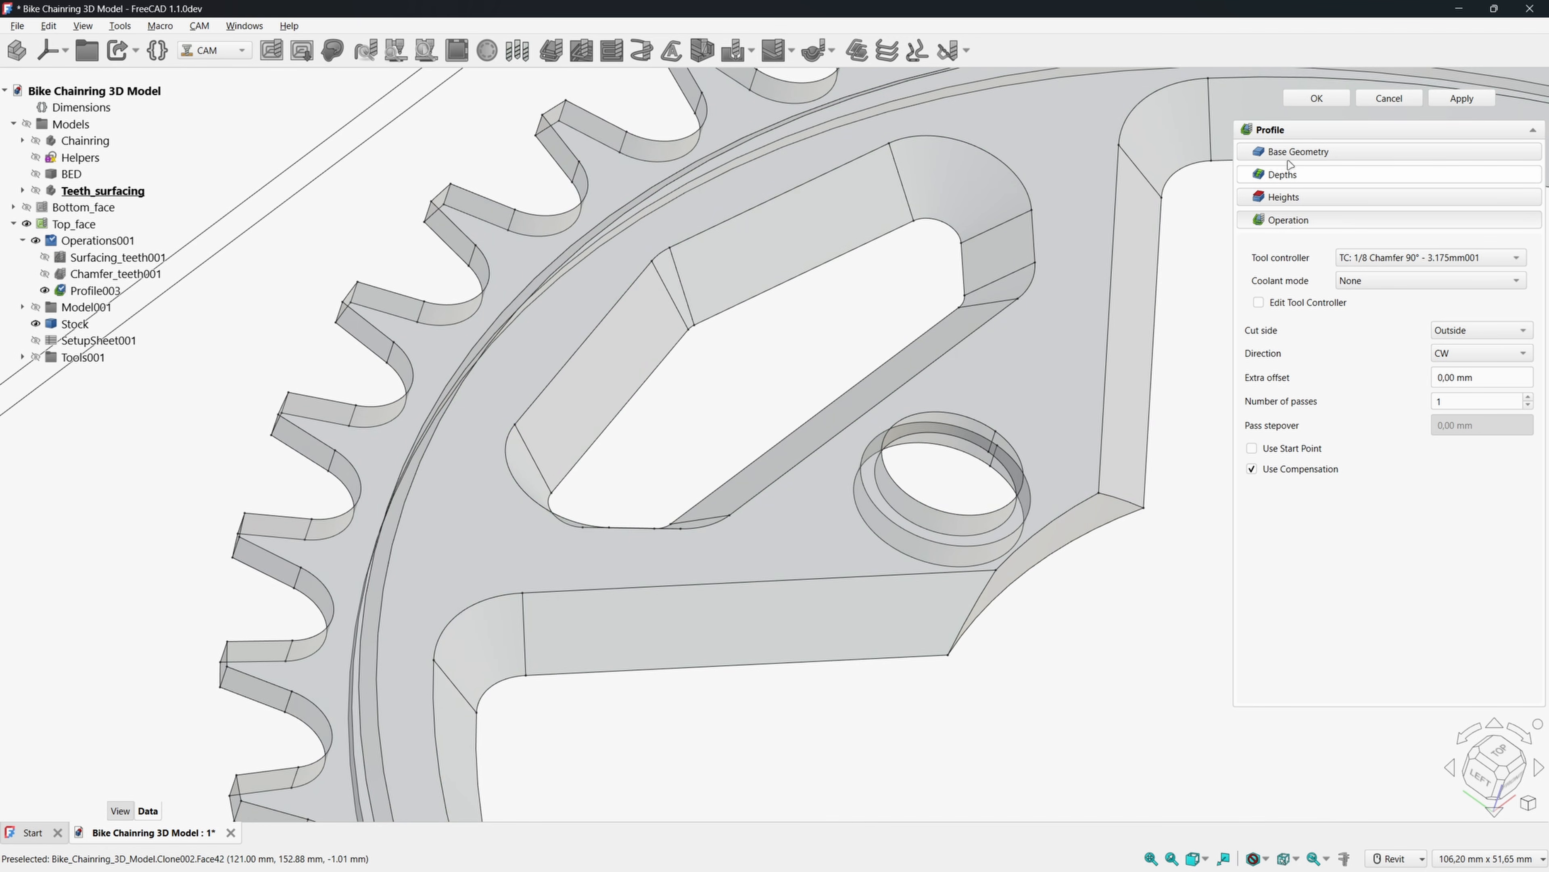
Add the complete upper edge loop of the elongated slot as the Profile's base geometry and open its start depth for editing.
click(1289, 153)
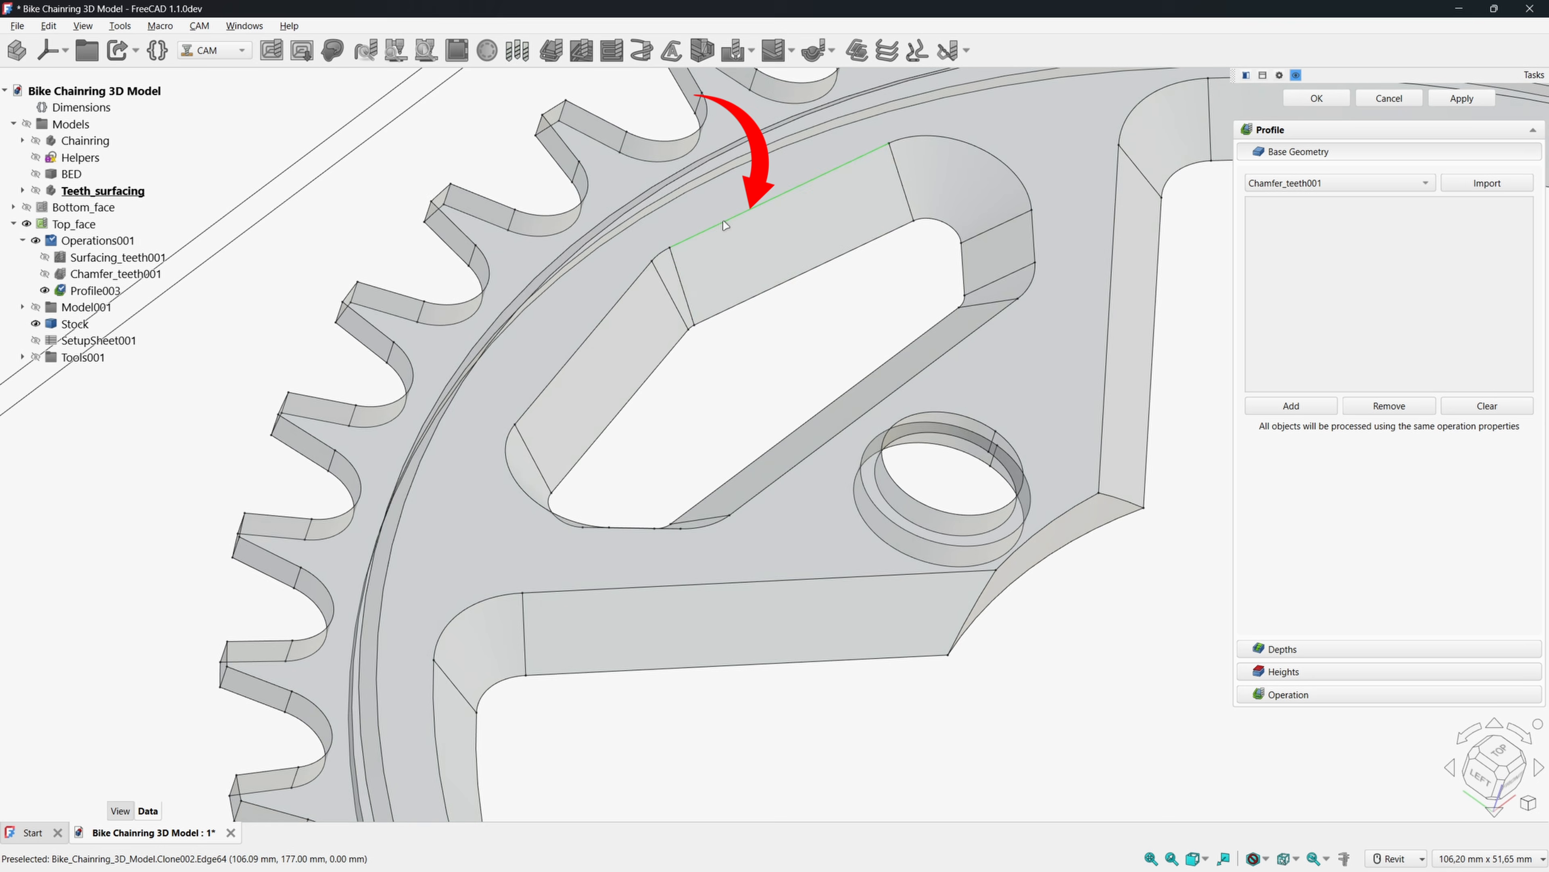
click(724, 223)
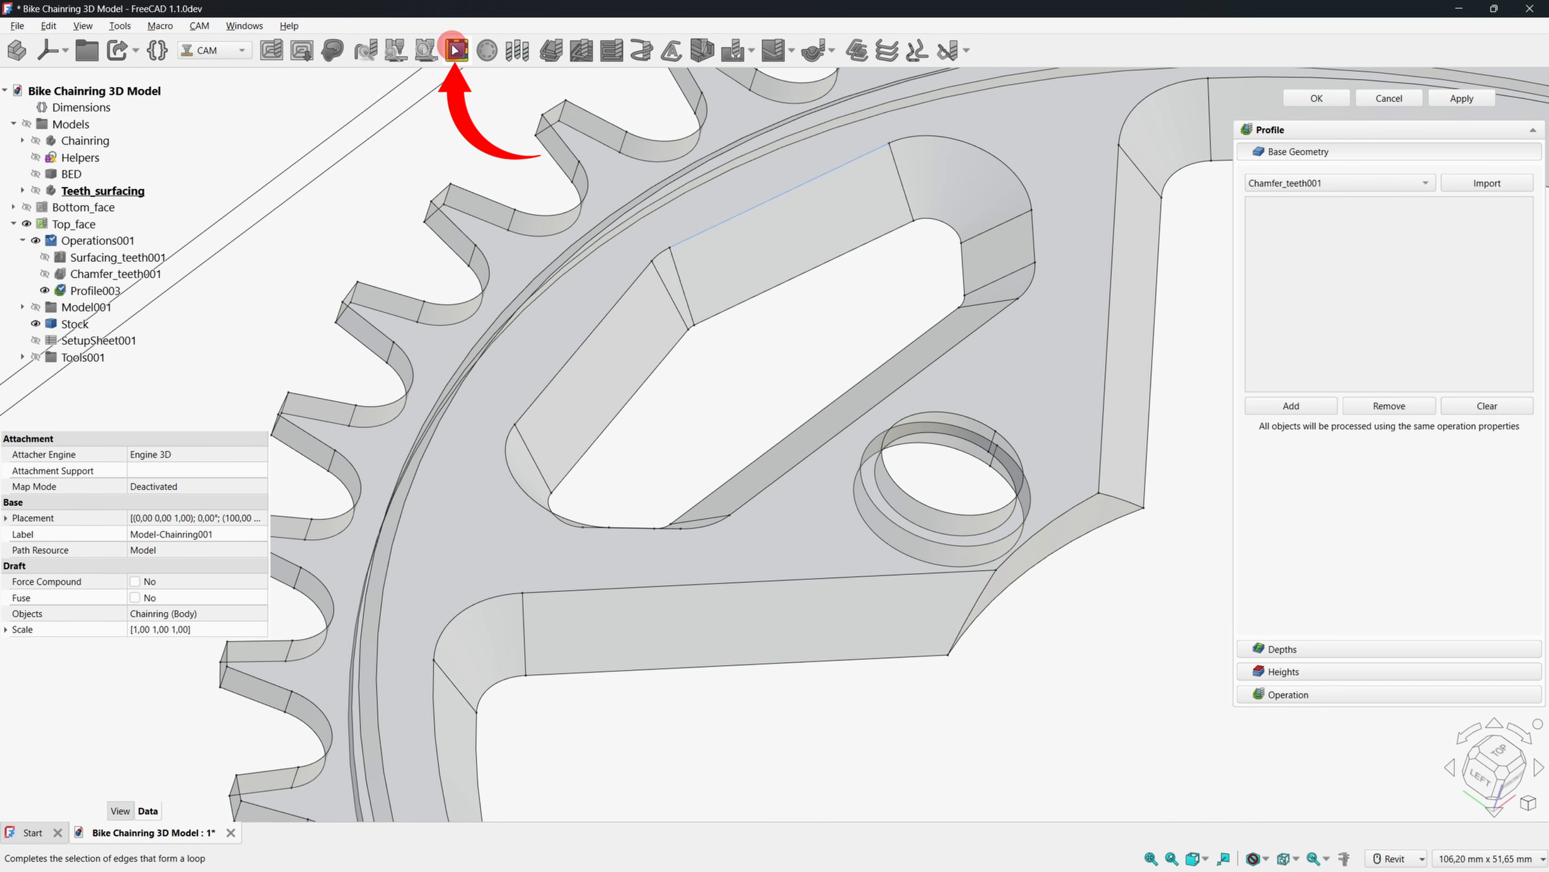
click(456, 50)
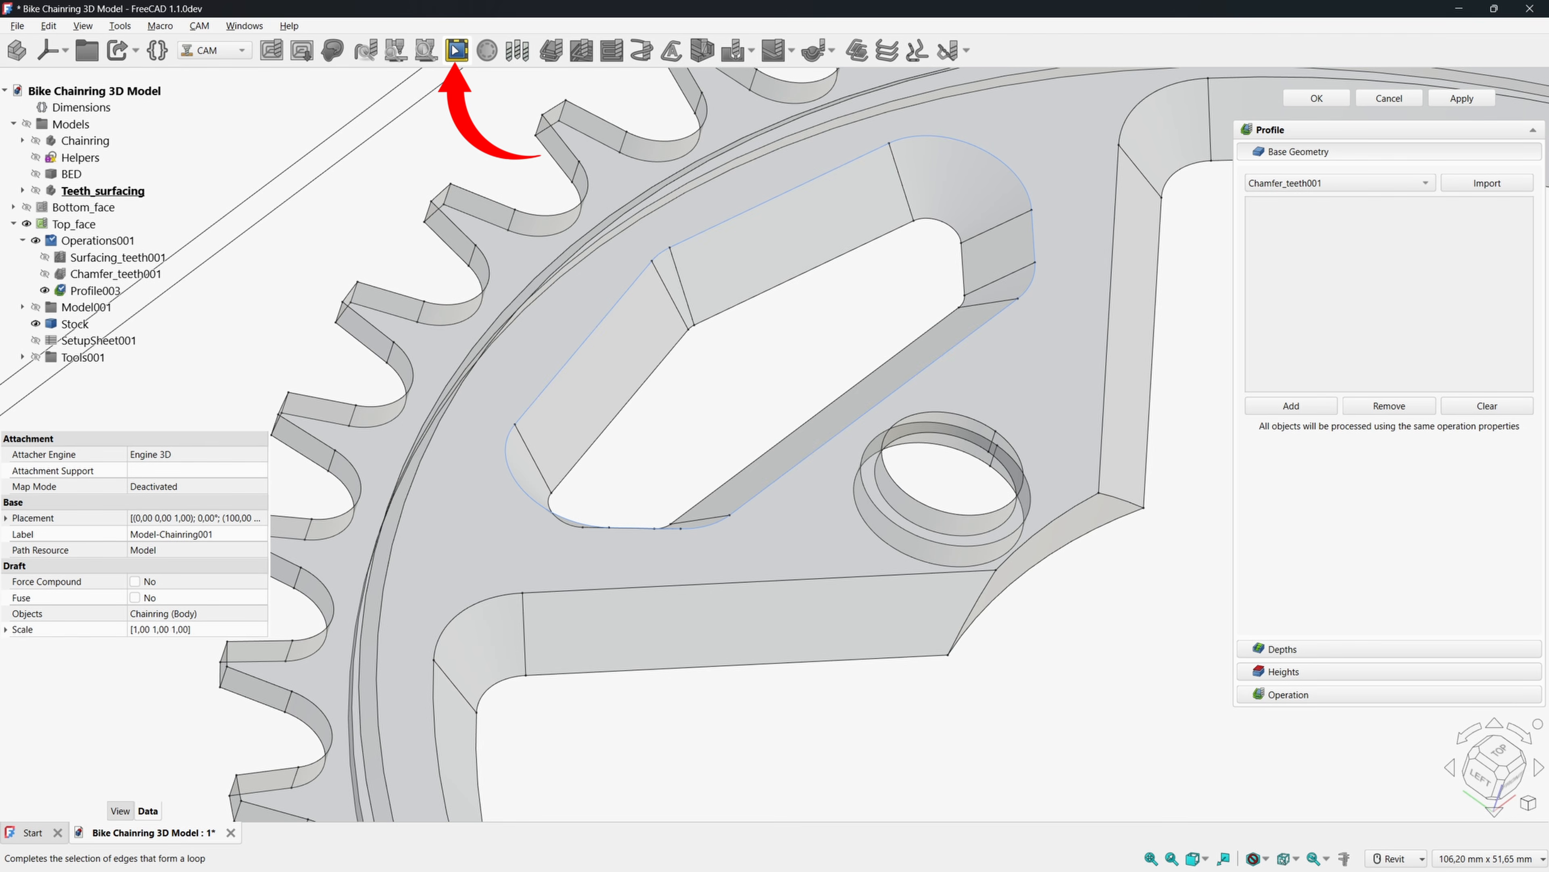
click(1292, 405)
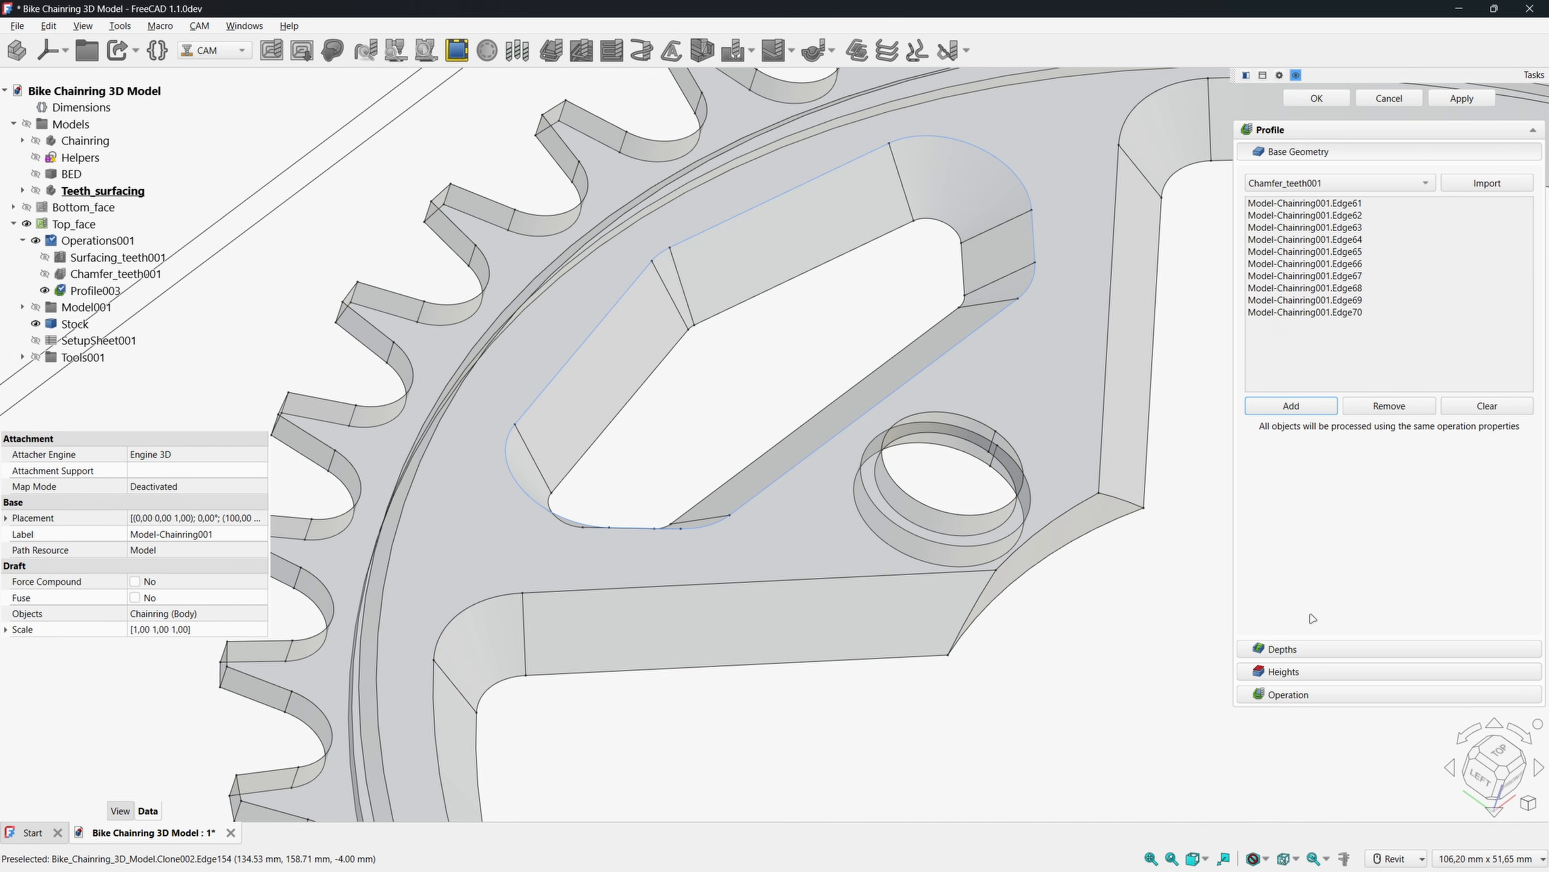
click(1286, 648)
click(1455, 210)
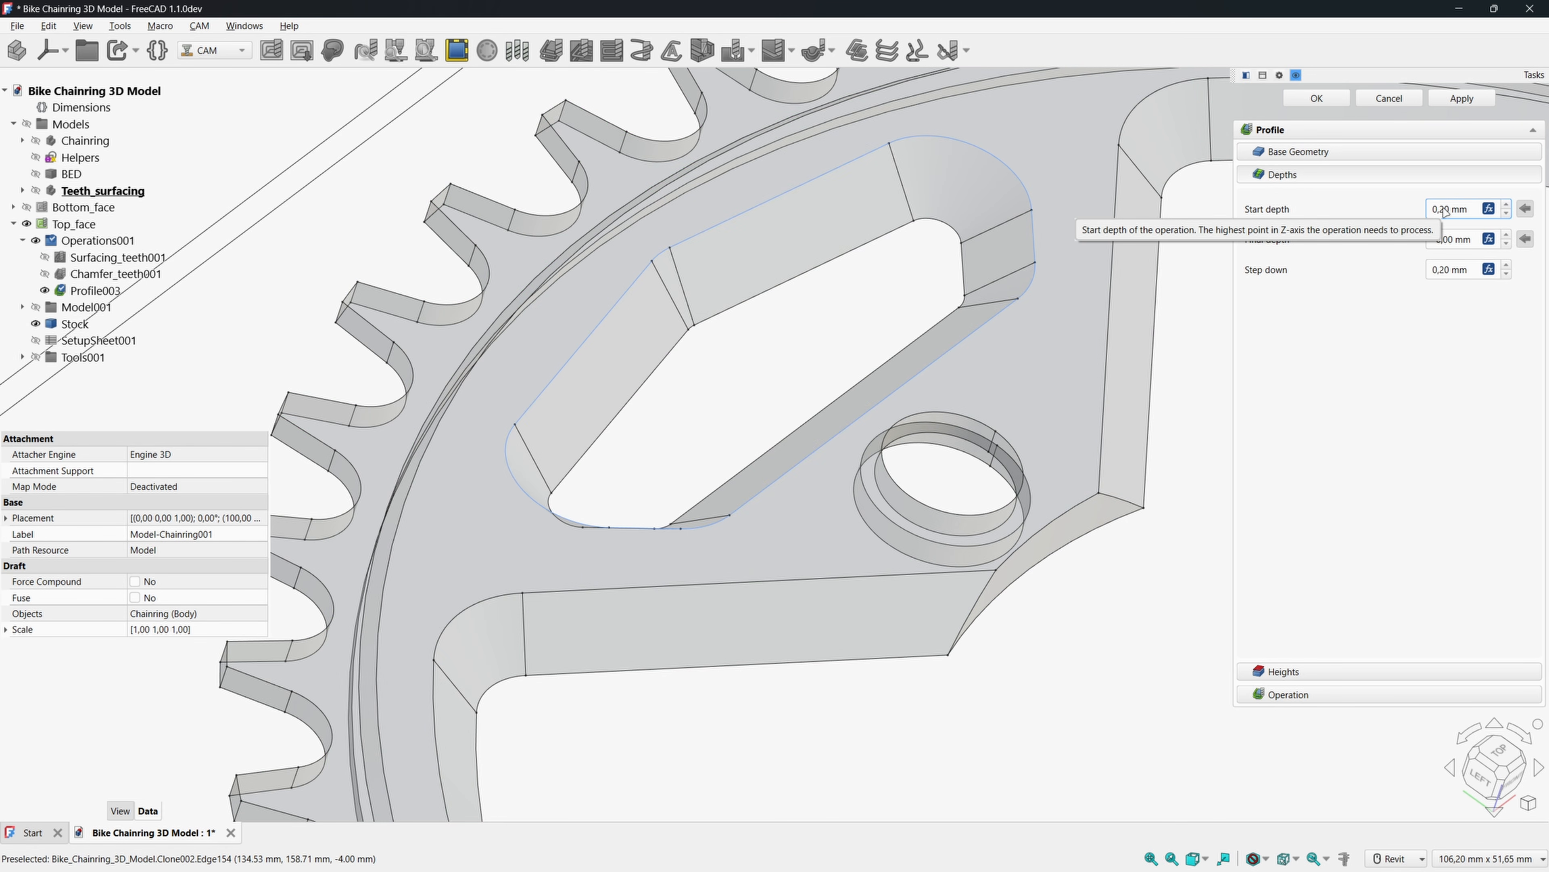
Choose TC: 1/8 Endmill 3.175mm Metal001 as the Profile's tool controller and set the cut side to Inside.
click(1304, 692)
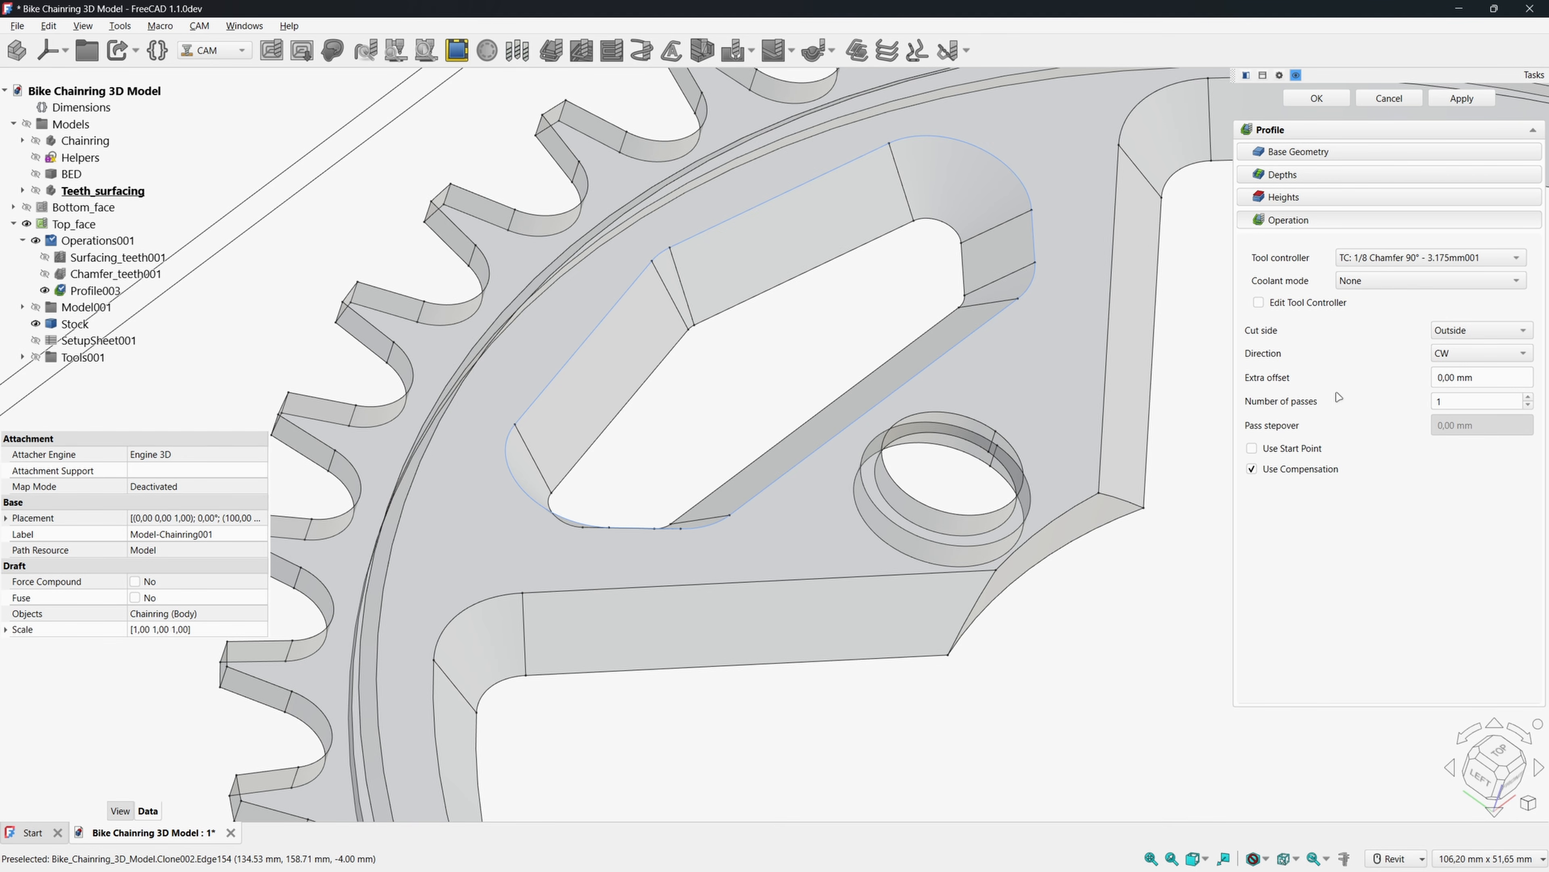
click(1371, 268)
click(1372, 276)
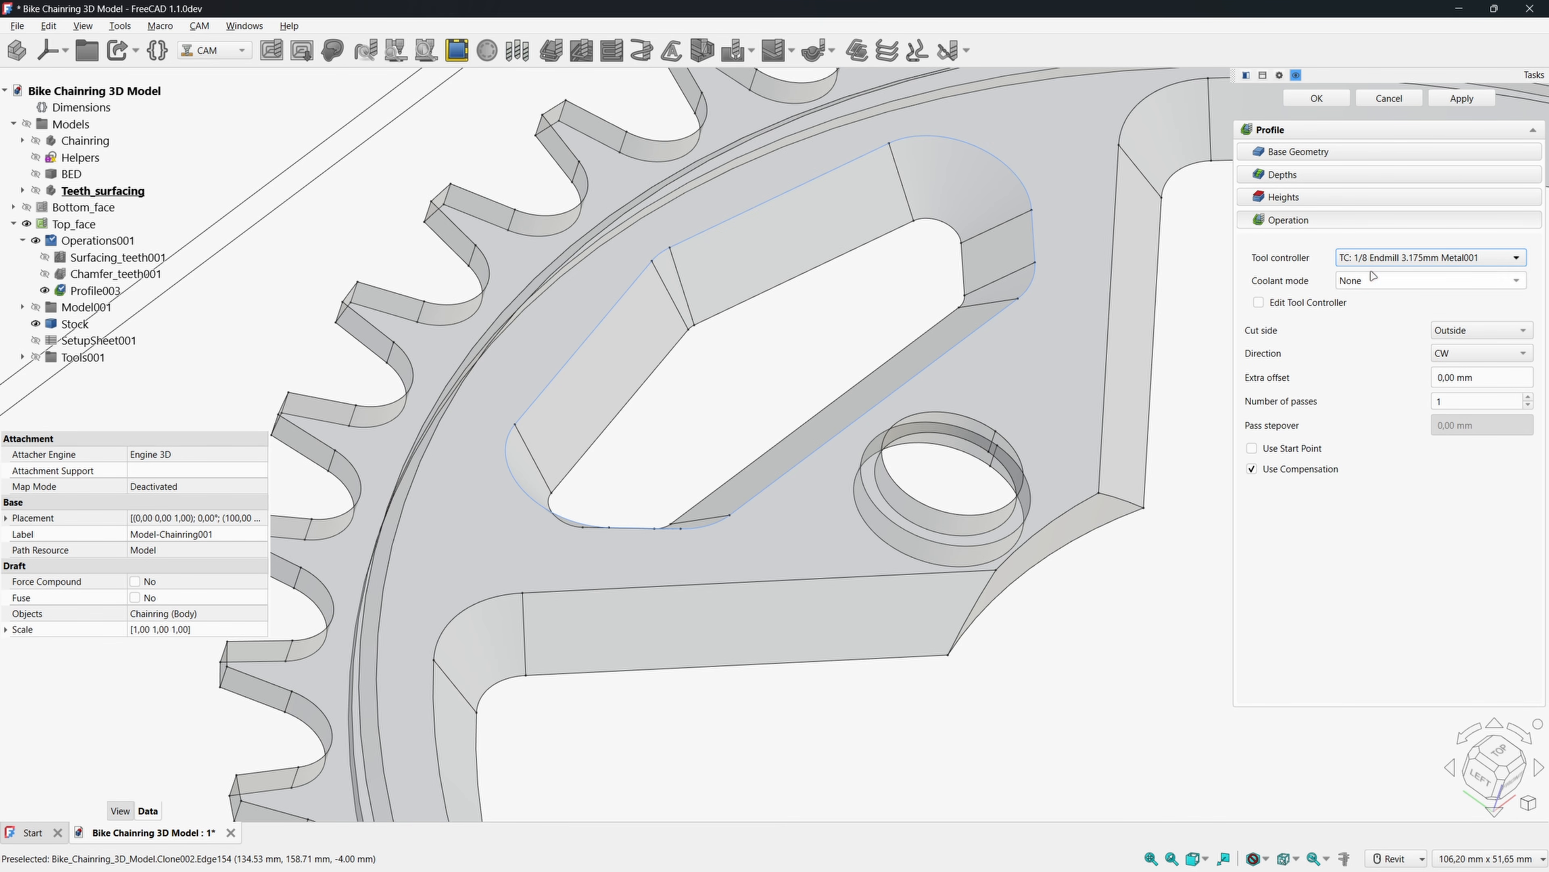
click(1455, 329)
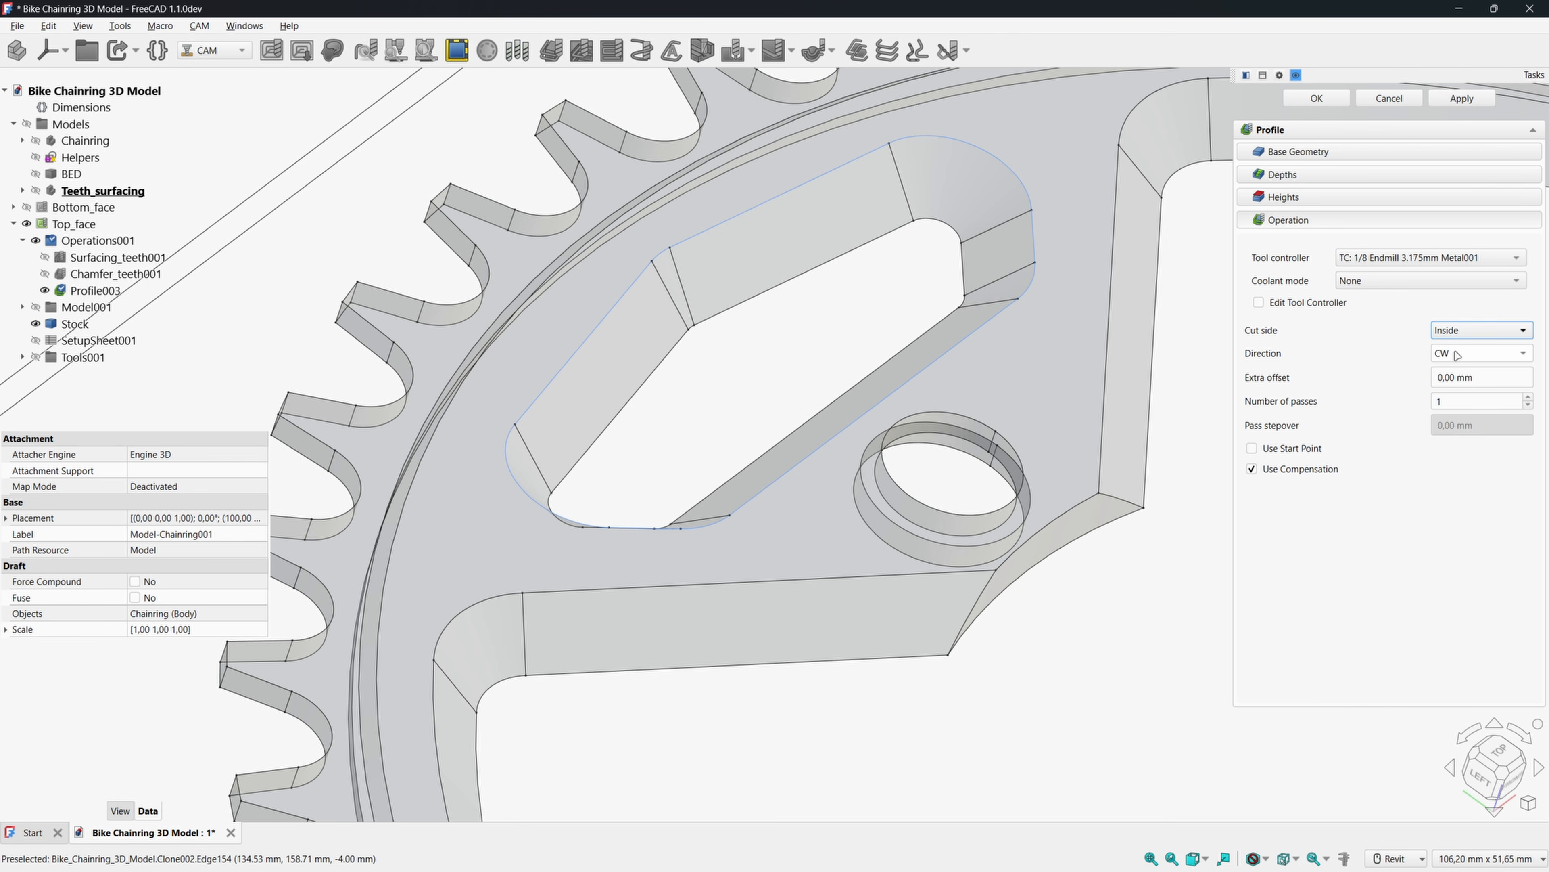
Set the Profile's extra offset to 0.2 mm and accept the operation.
double_click(1456, 377)
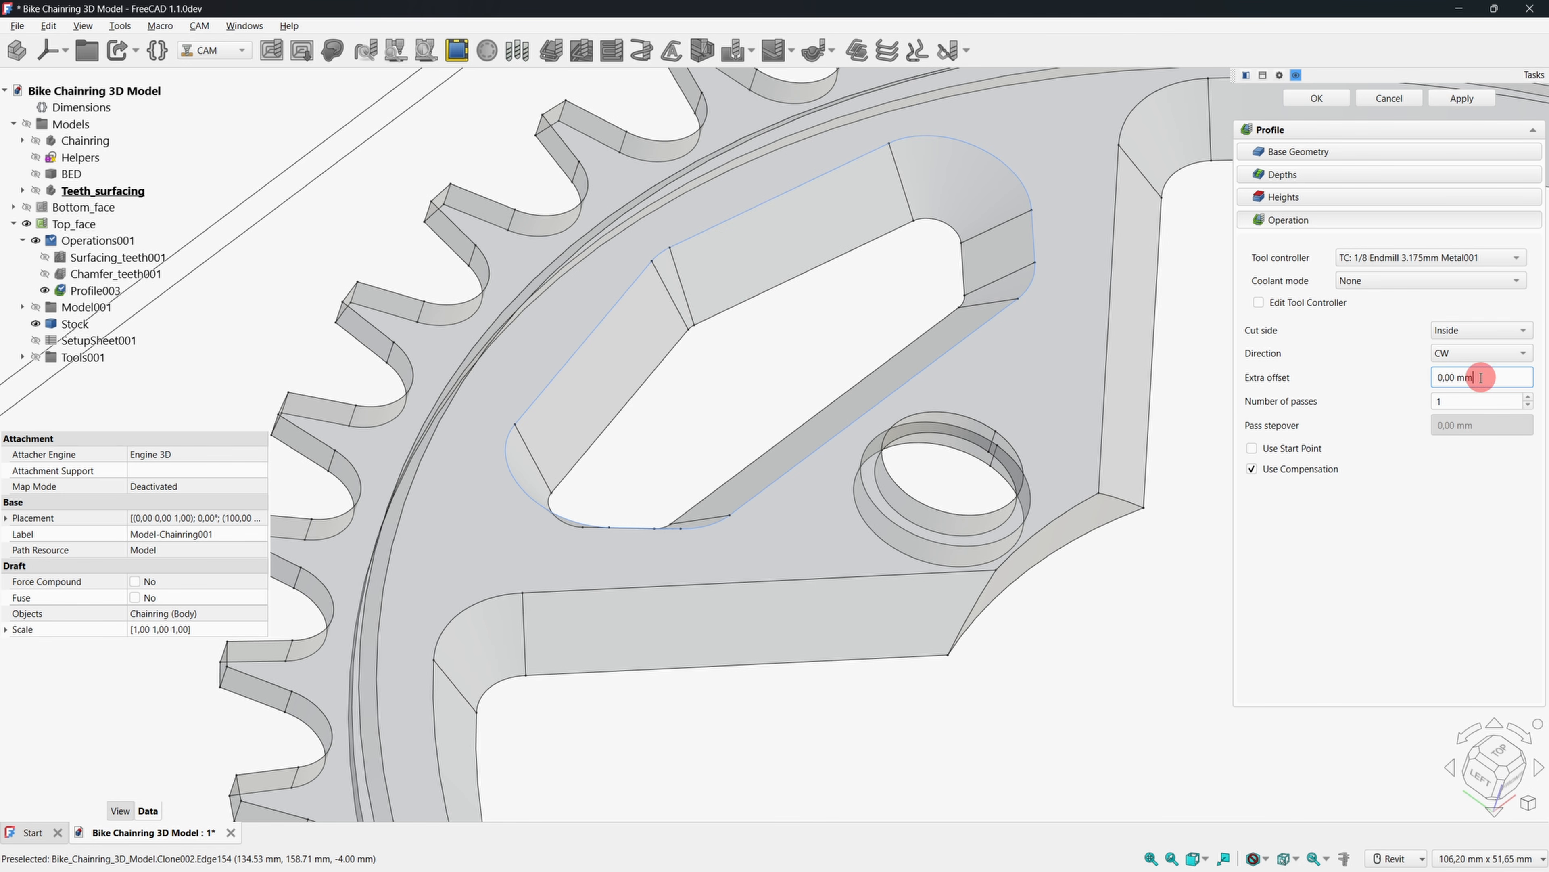
text(0.2)
click(1318, 99)
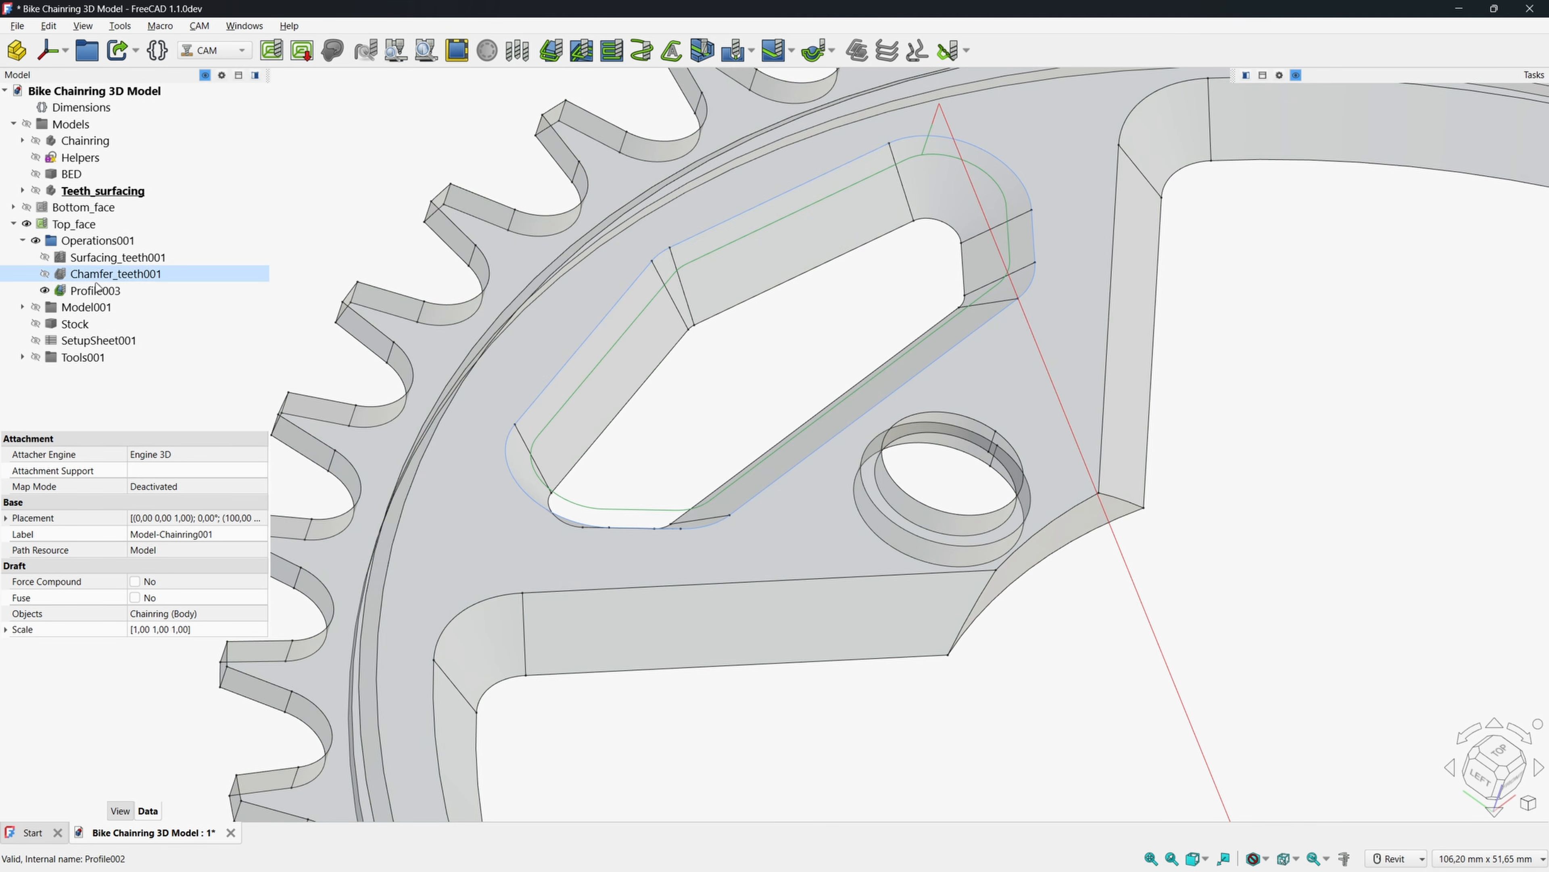
Generate the slot's stepped roughing toolpath by running the recently used macro on Profile003 together with the slot's sloped corner edge.
click(95, 290)
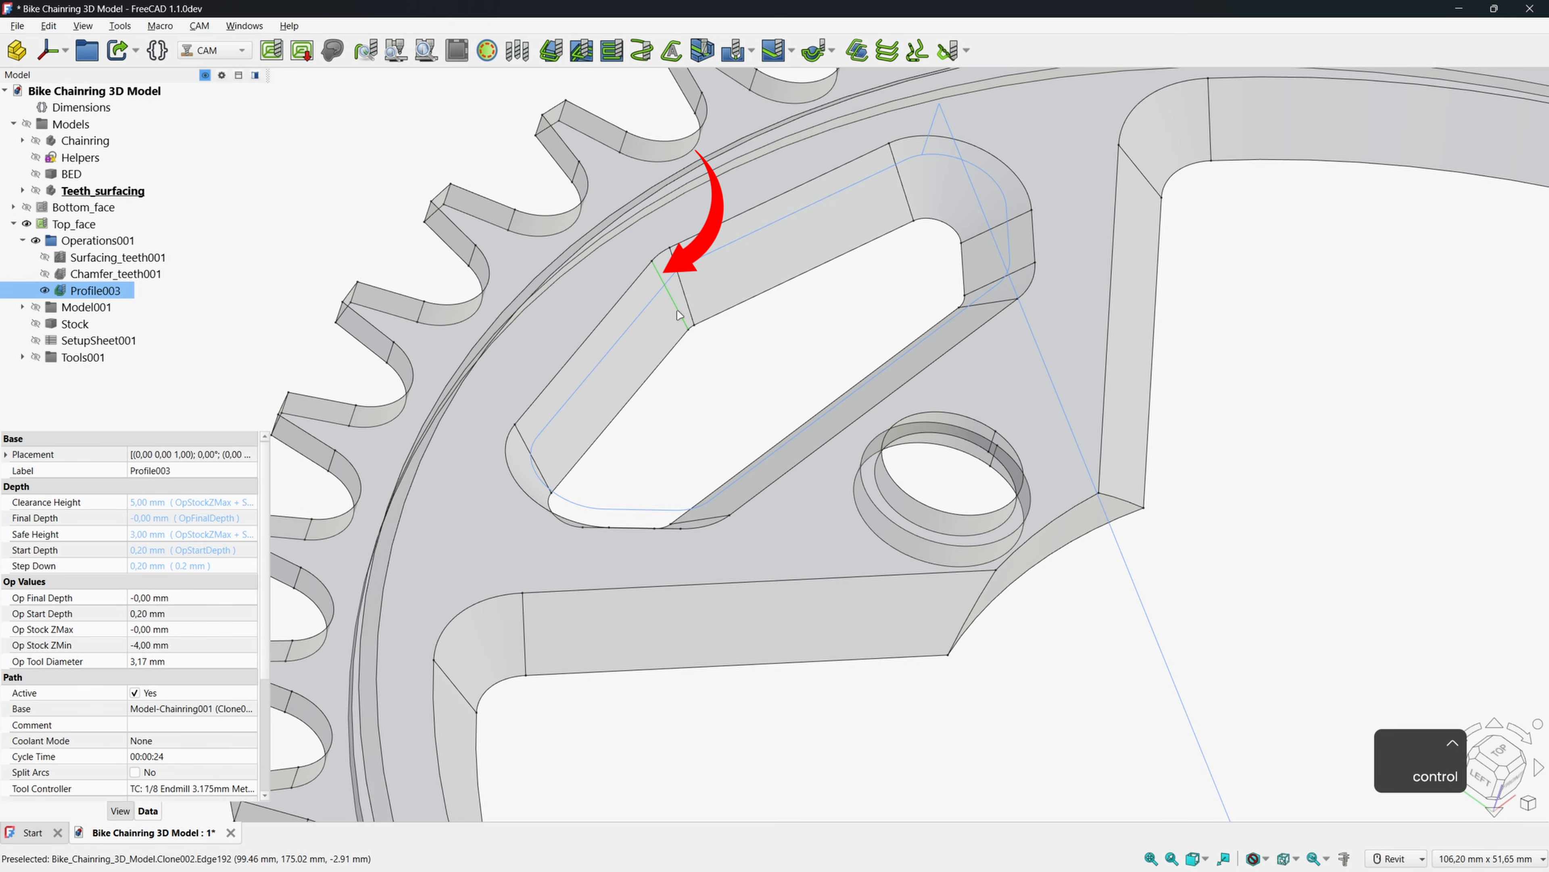
ctrl+click(679, 315)
click(159, 26)
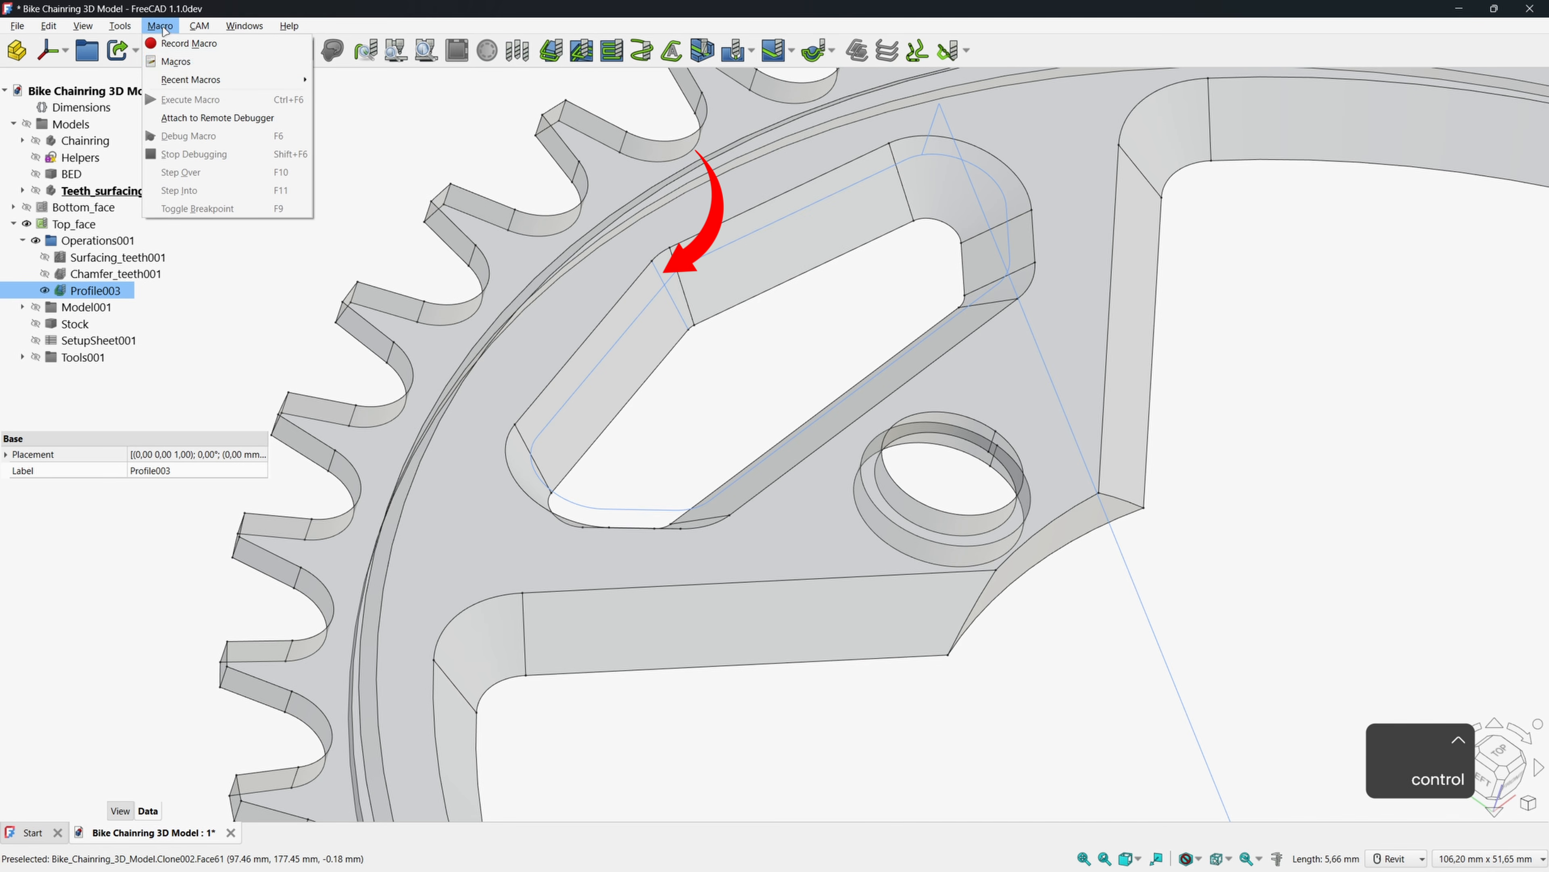
mouse_move(277, 76)
click(365, 87)
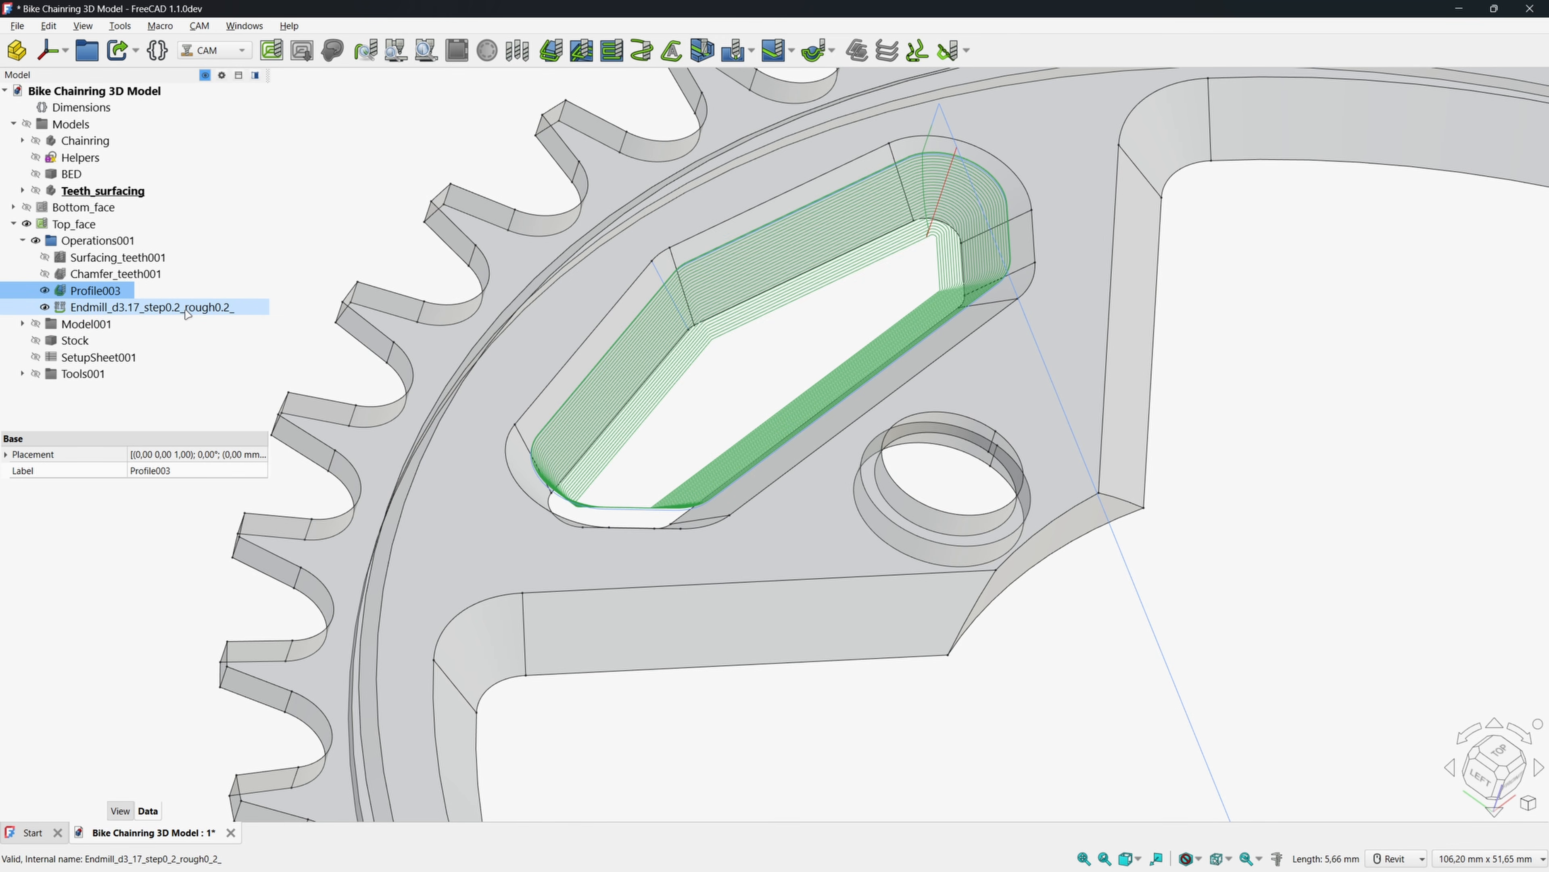
click(185, 309)
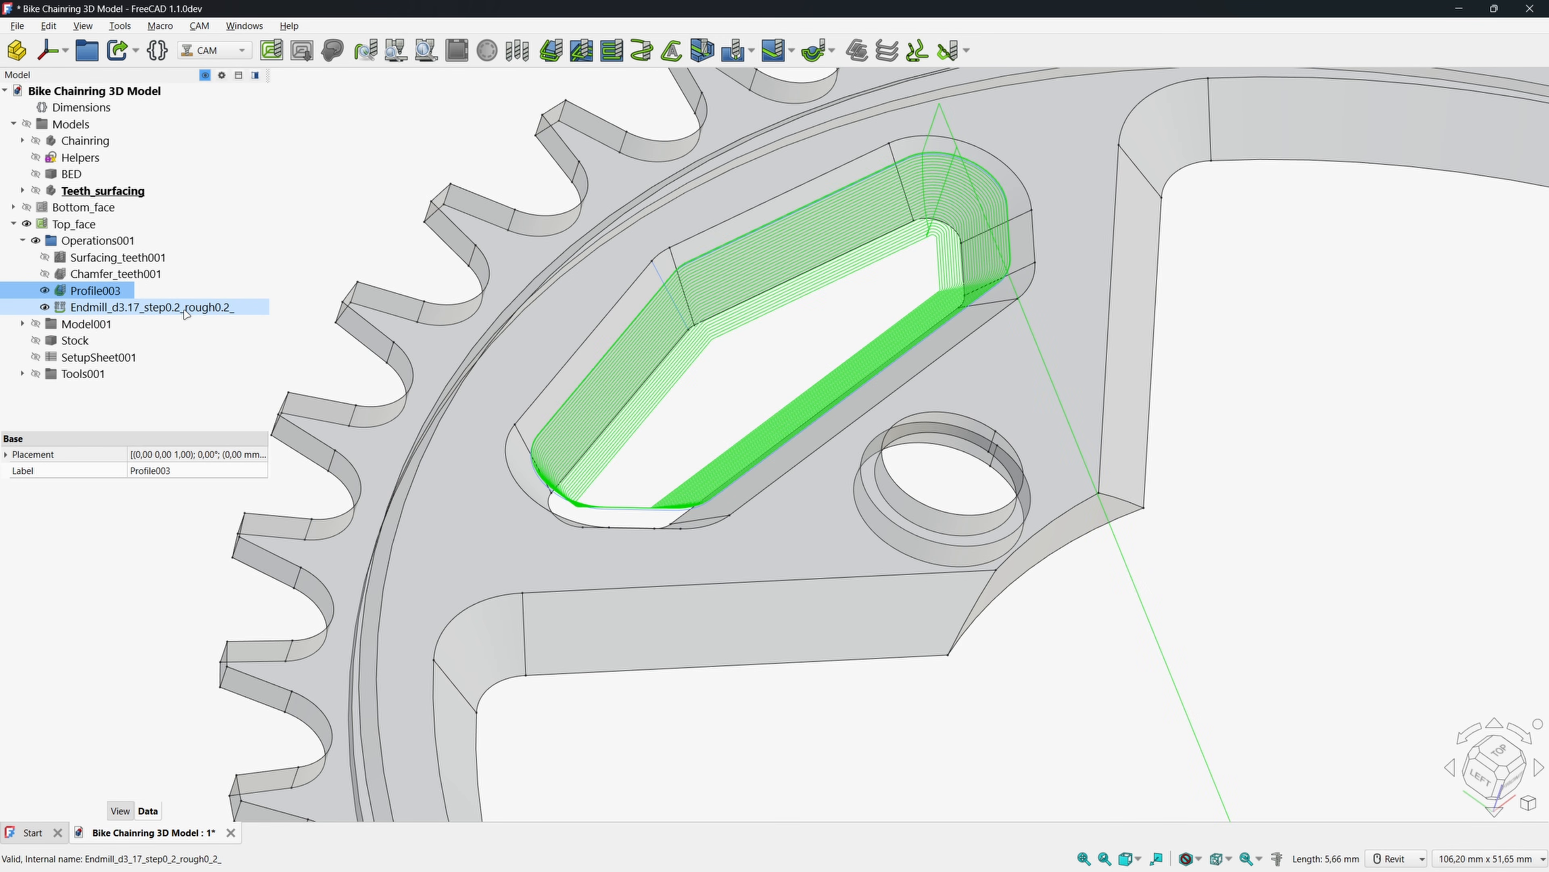
click(717, 384)
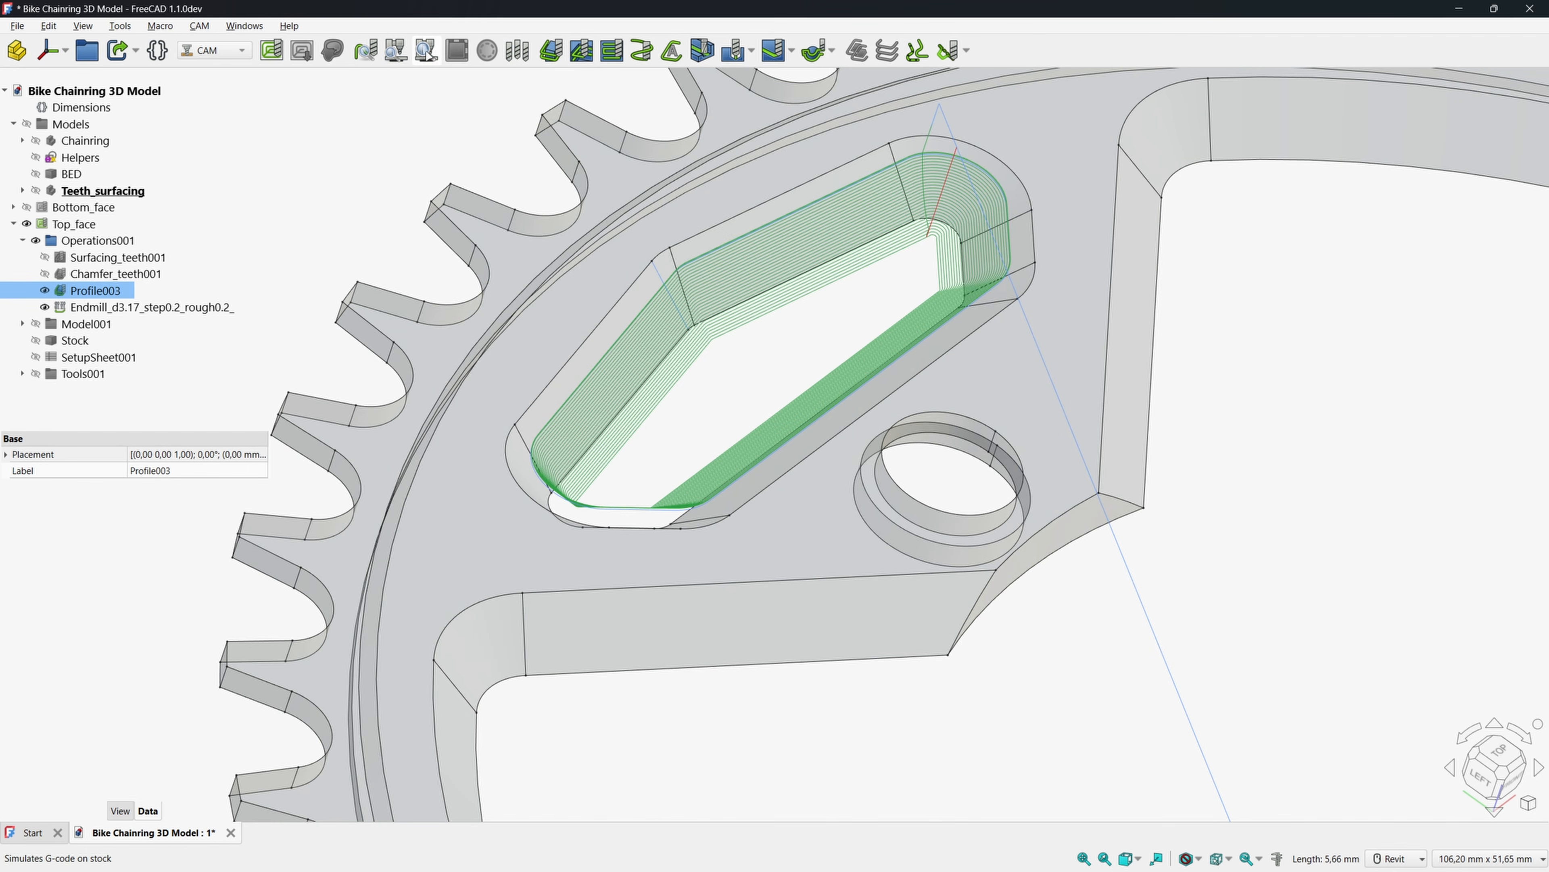
Launch a simulation of the Top_face job with only Endmill_d3.17_step0.2_rough0.2_ enabled, excluding Chamfer_teeth001 and Profile003.
click(425, 50)
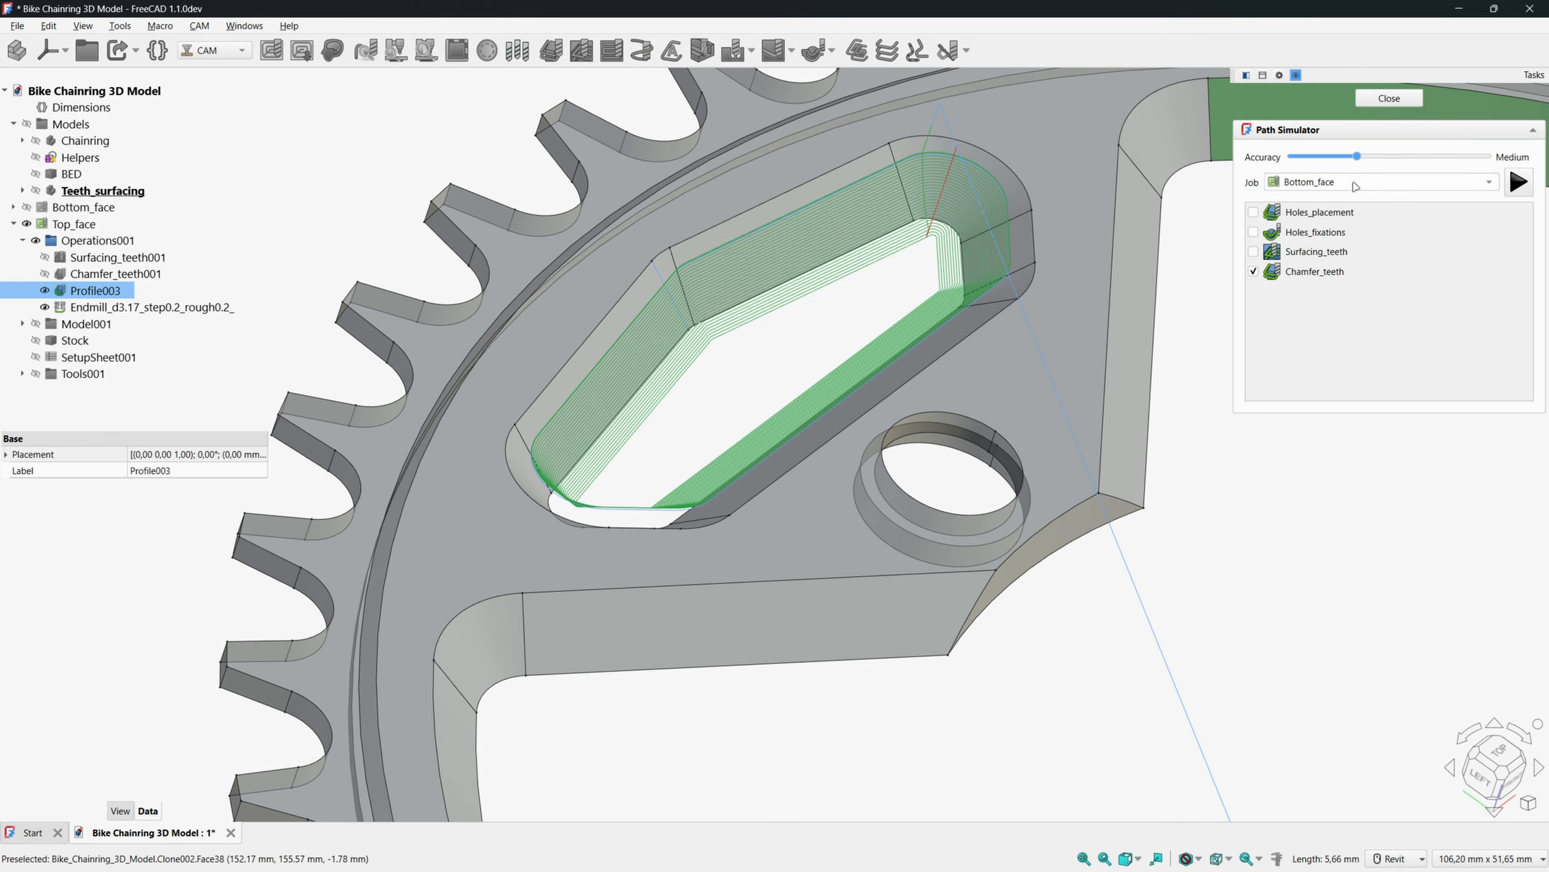
click(1342, 182)
click(1307, 200)
click(1254, 232)
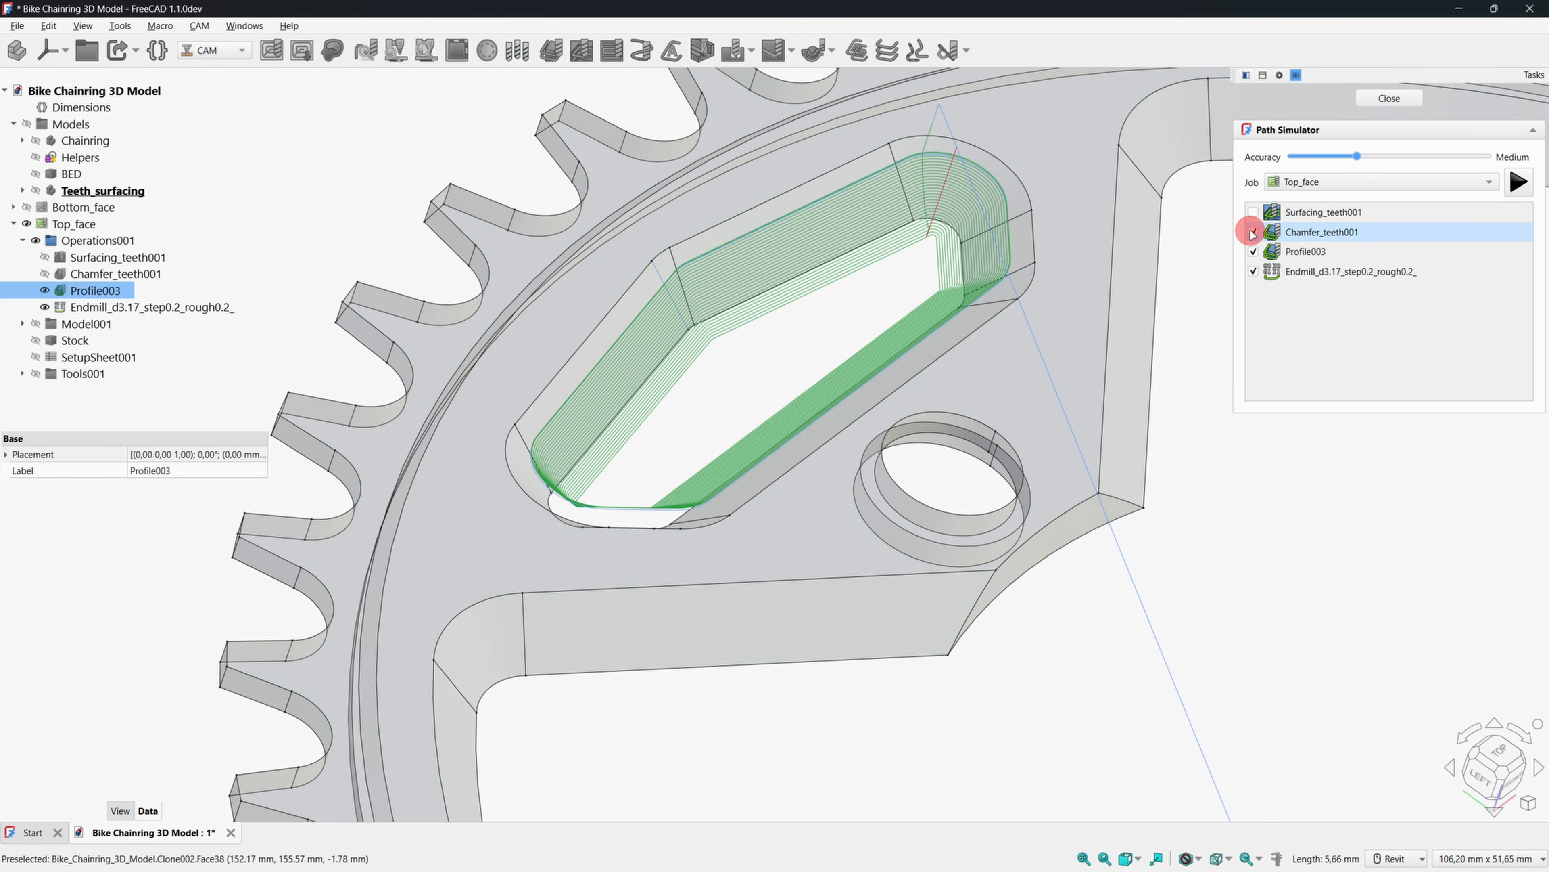
click(1254, 251)
click(1519, 182)
Play the roughing simulation, examine the stepped slot walls up close, and close the simulator.
click(35, 851)
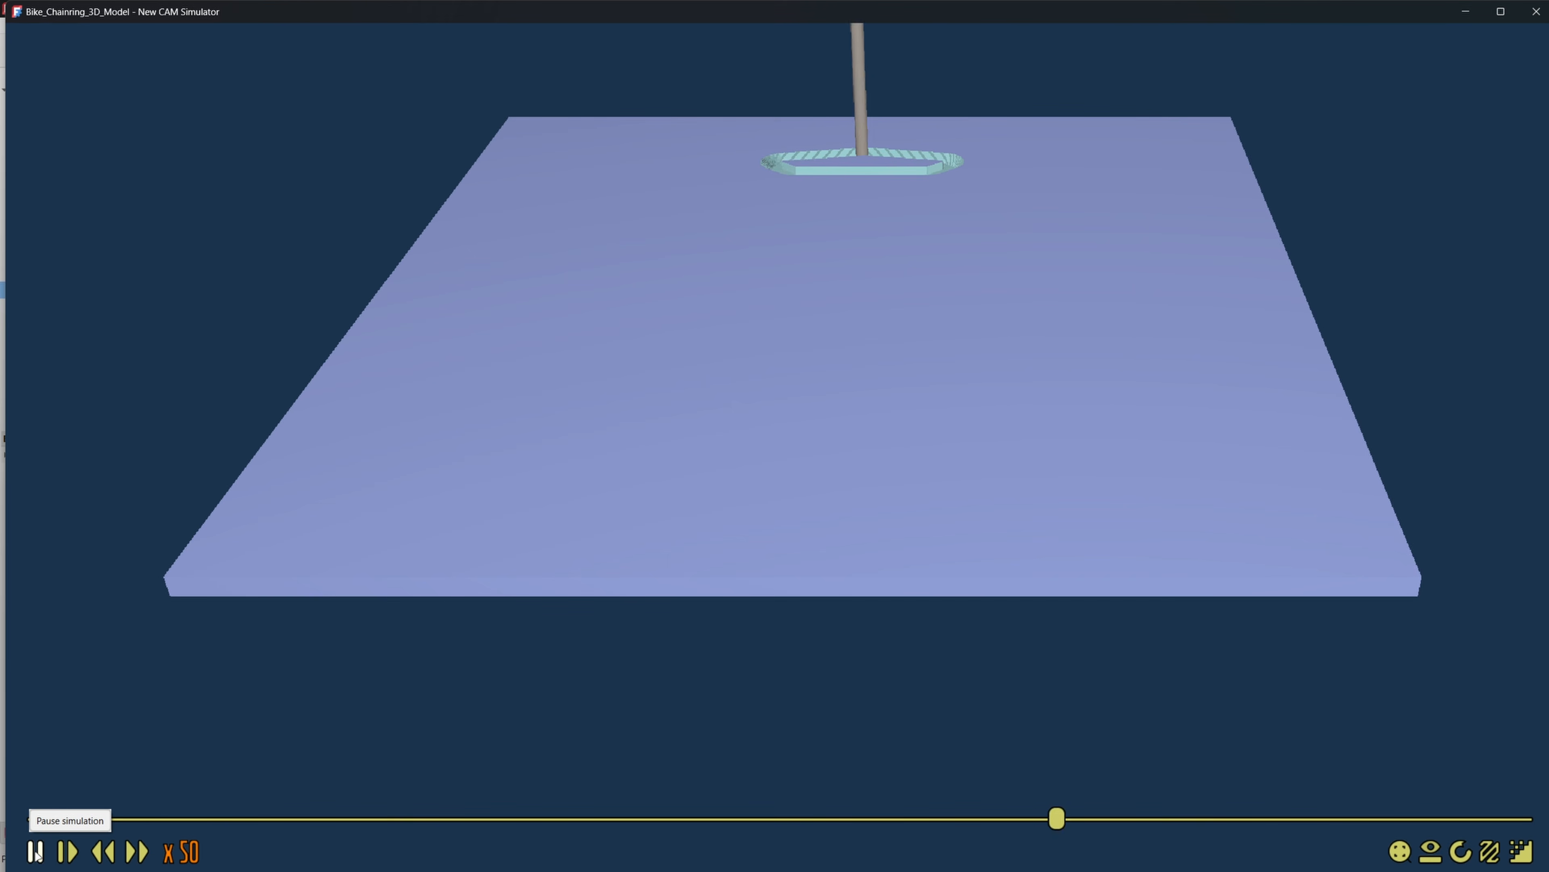
middle_drag(614, 359, 599, 419)
scroll(695, 493, up, 3)
middle_drag(695, 432, 698, 507)
scroll(700, 452, up, 3)
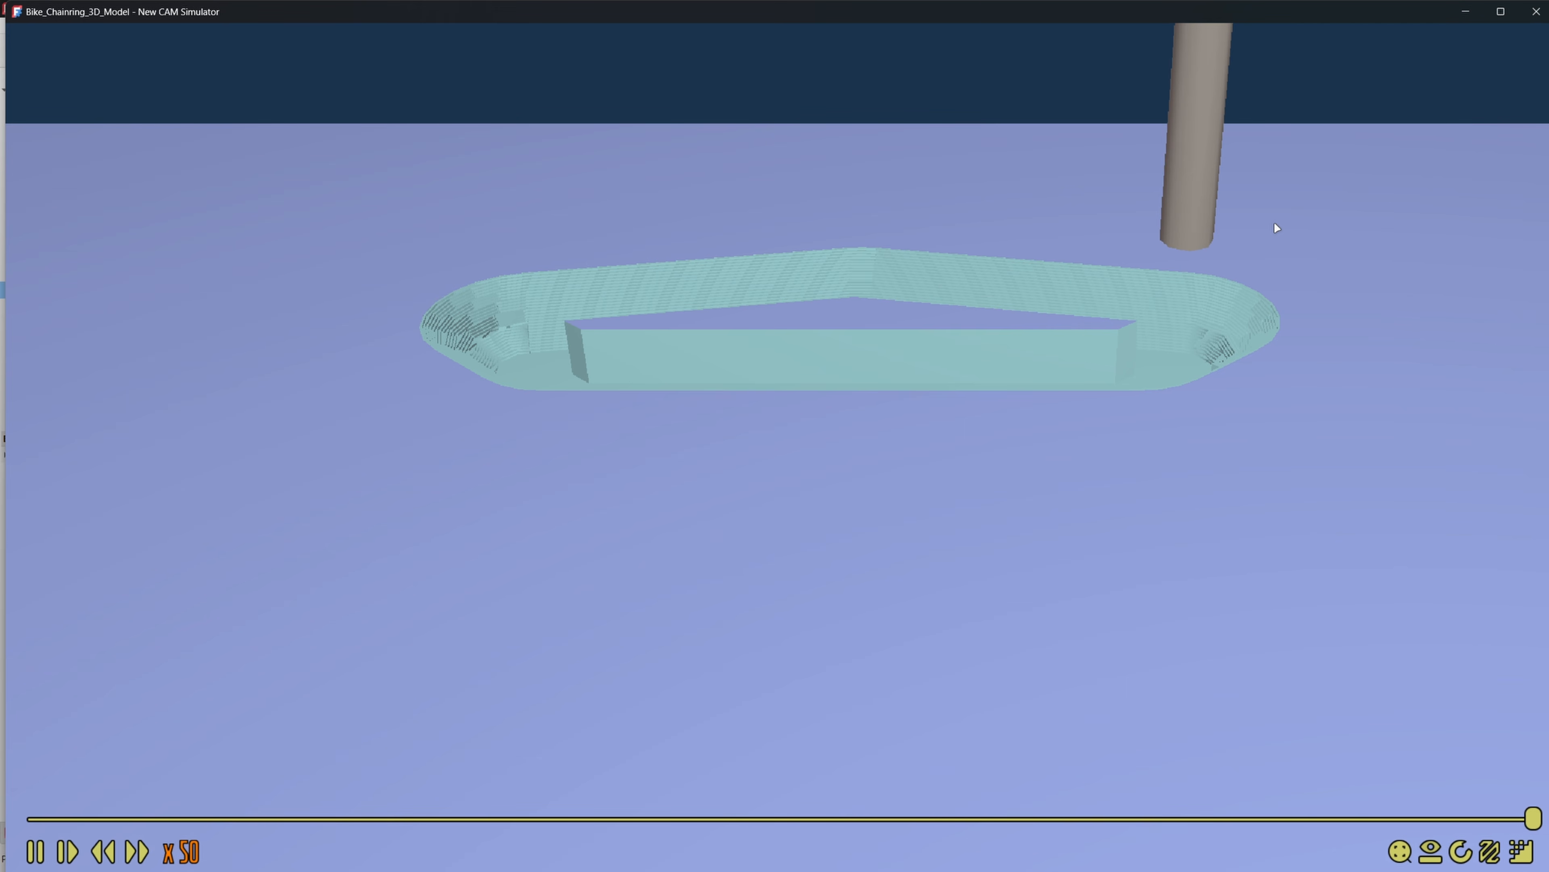
click(1535, 9)
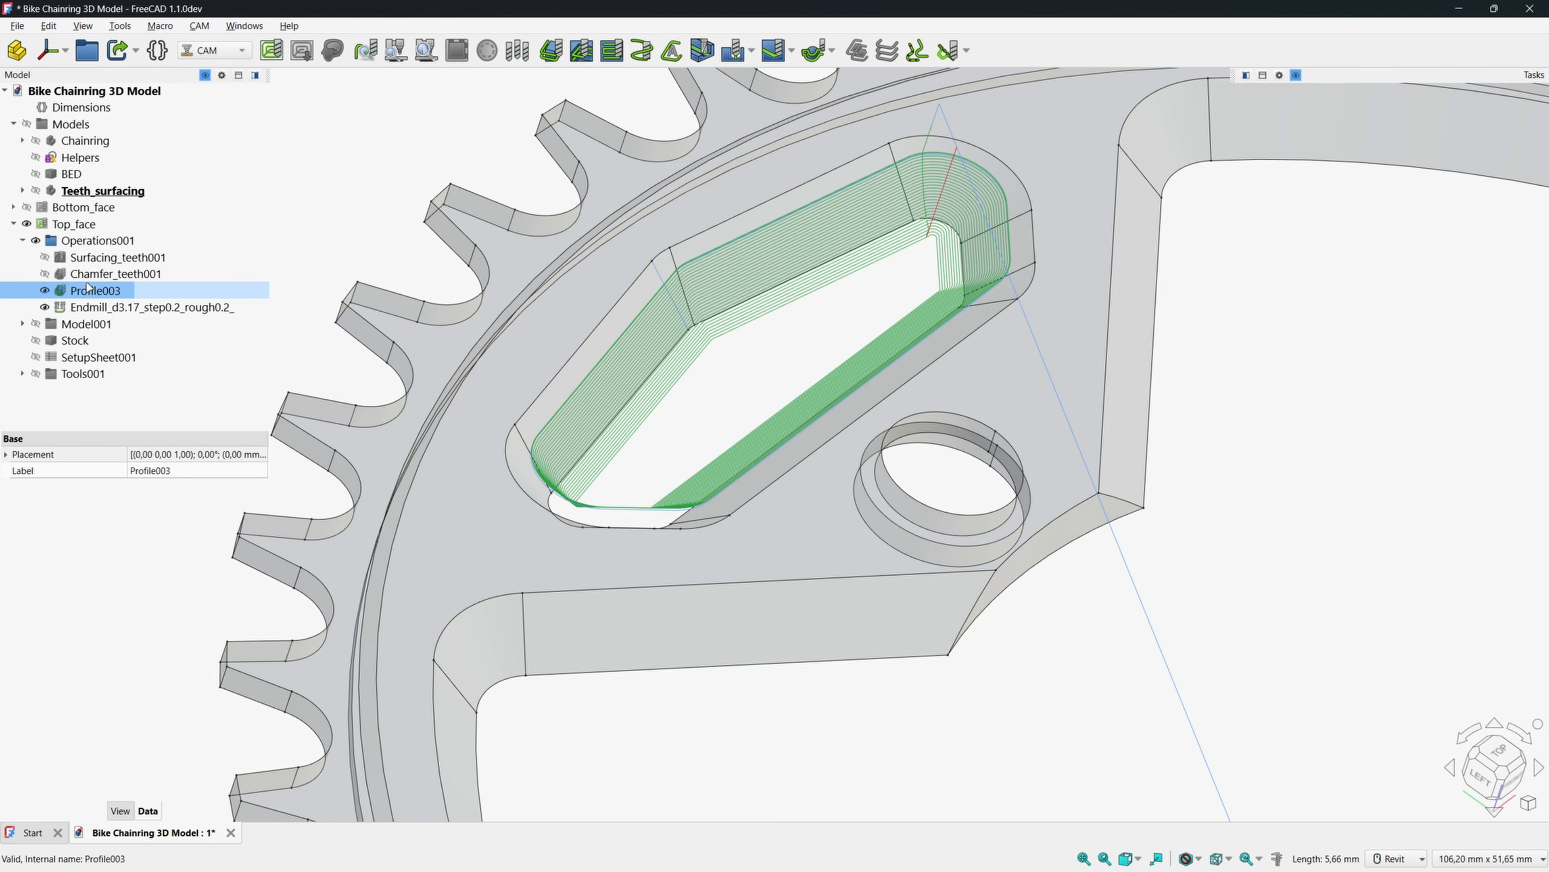
Switch Profile003's tool controller to TC: 1/8 Chamfer 90° - 3.175mm001 and set its extra offset to 0.
click(82, 309)
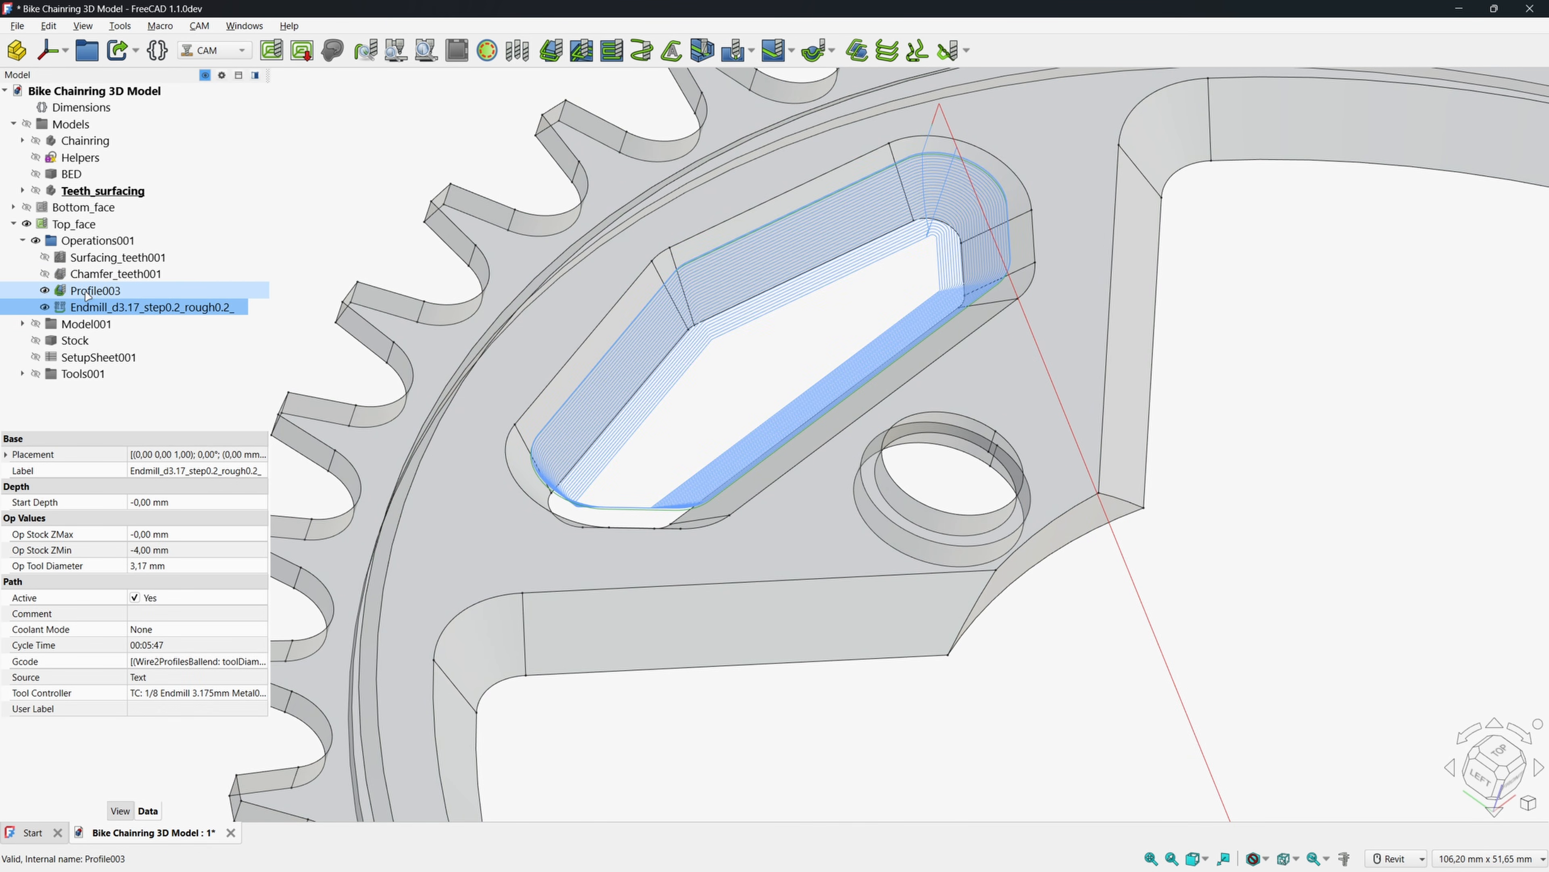
click(85, 293)
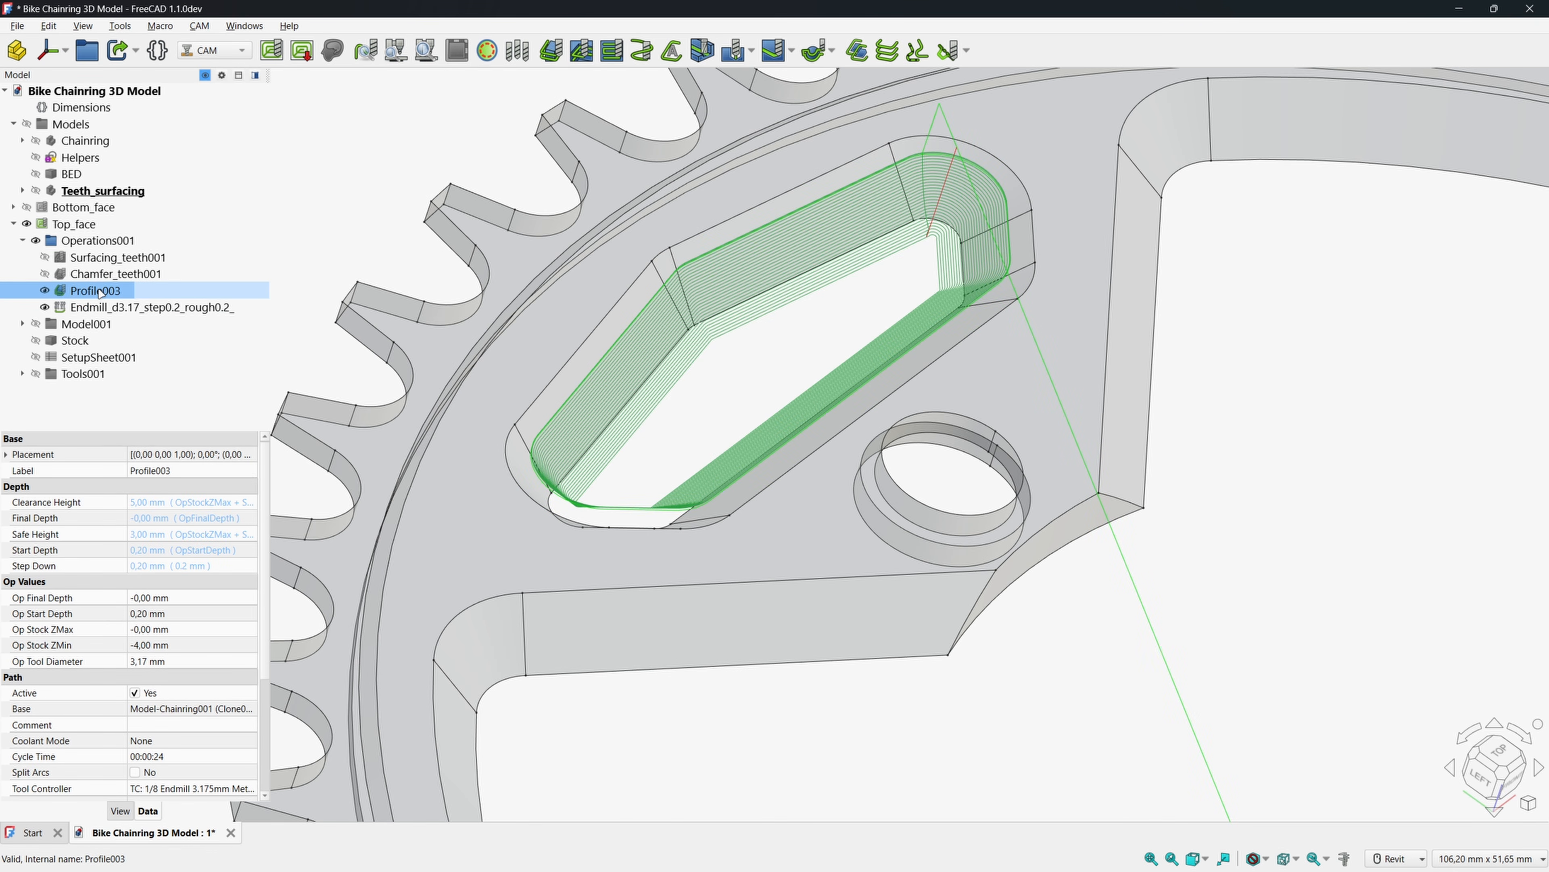
double_click(99, 293)
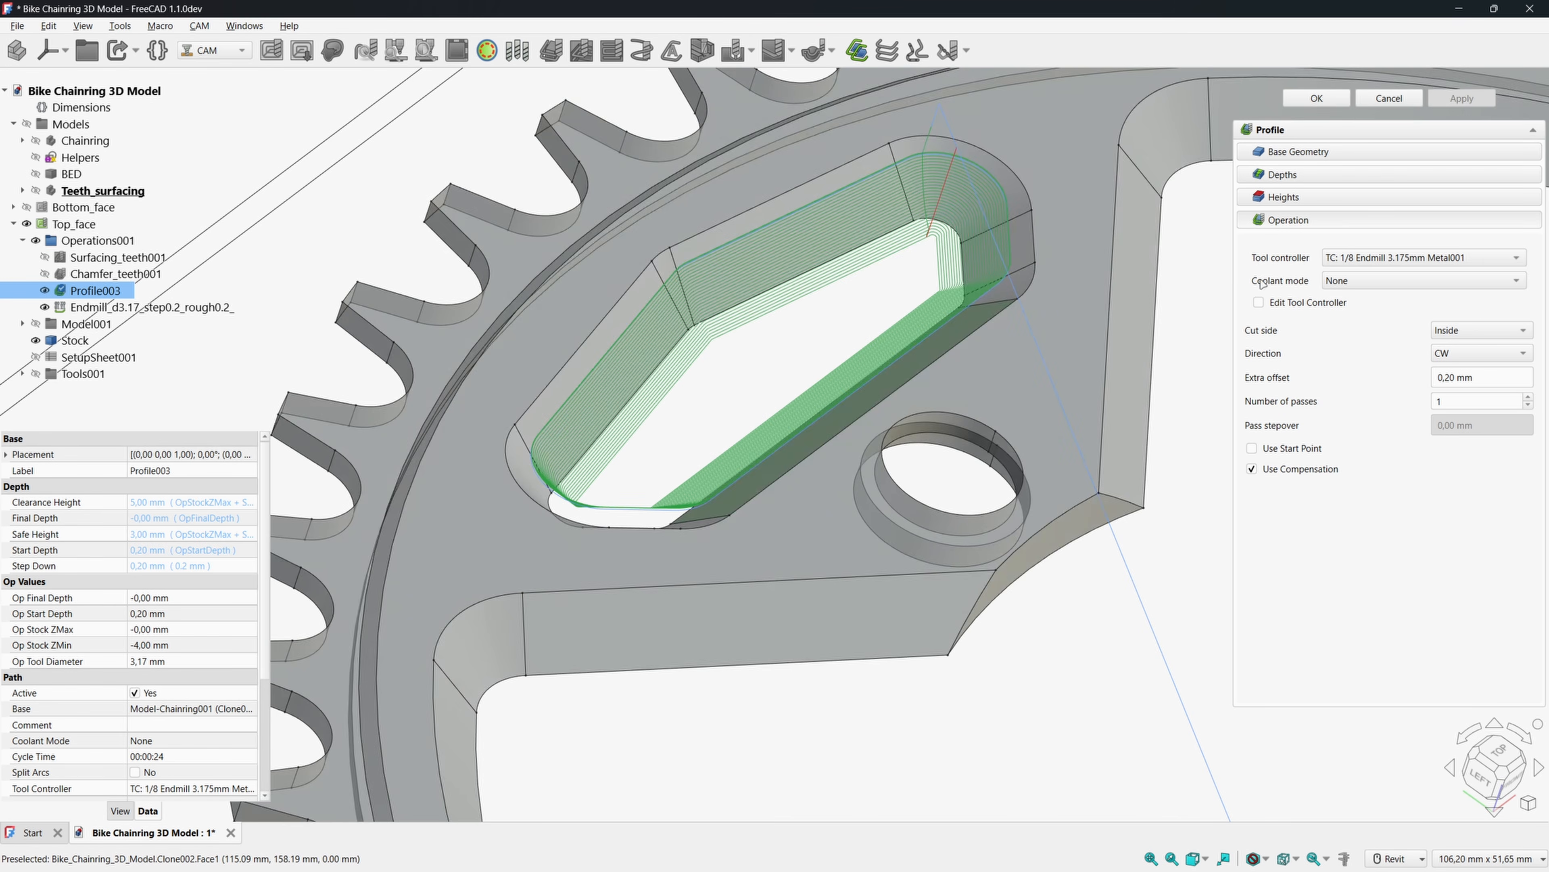
click(1361, 256)
click(1374, 241)
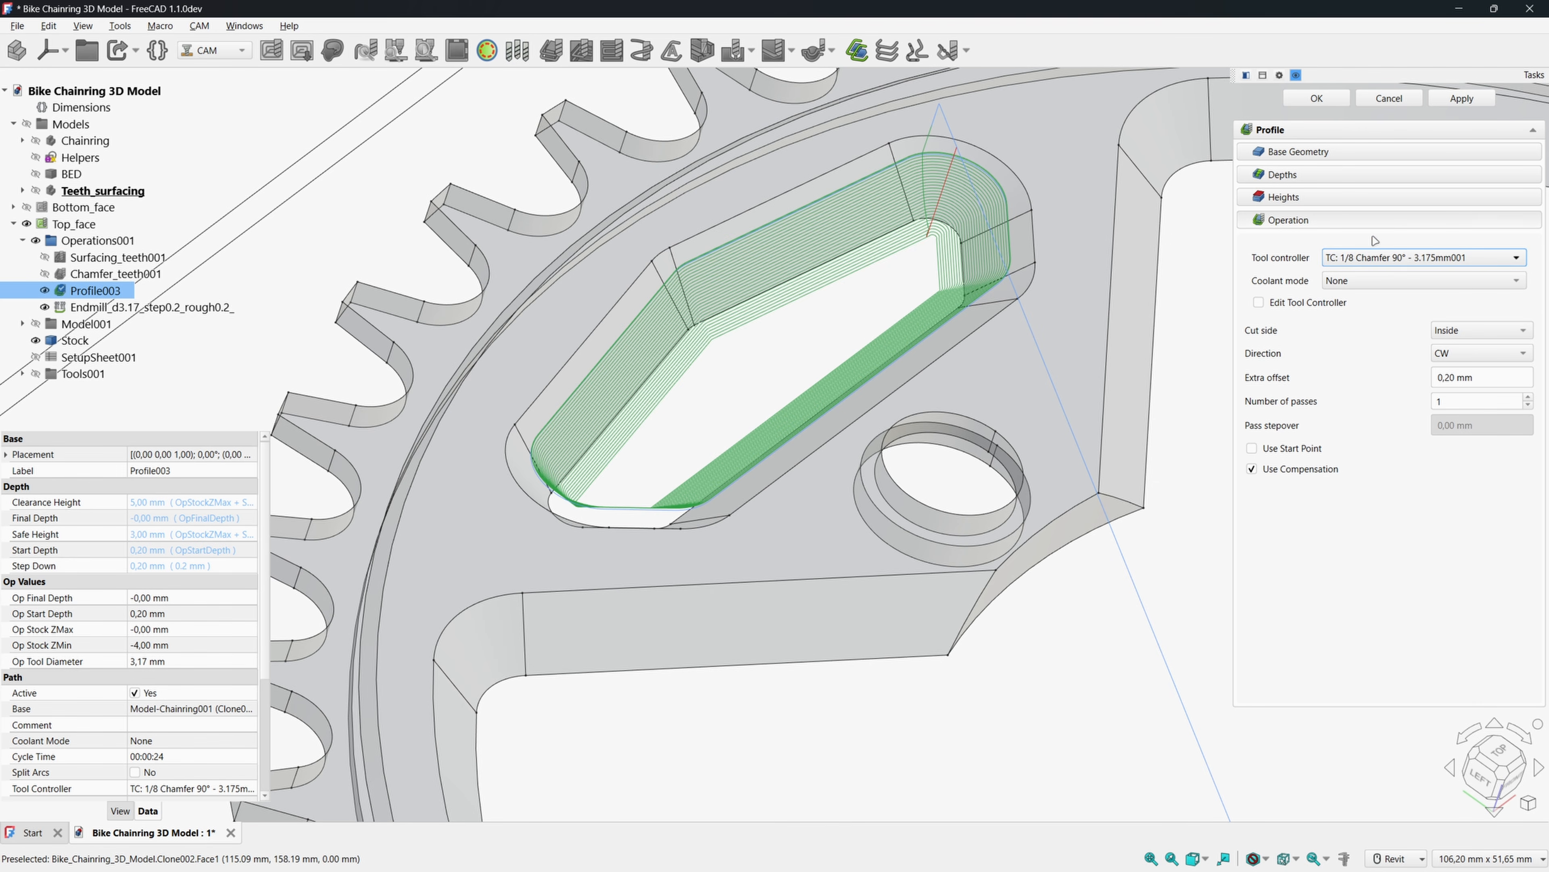
click(1479, 379)
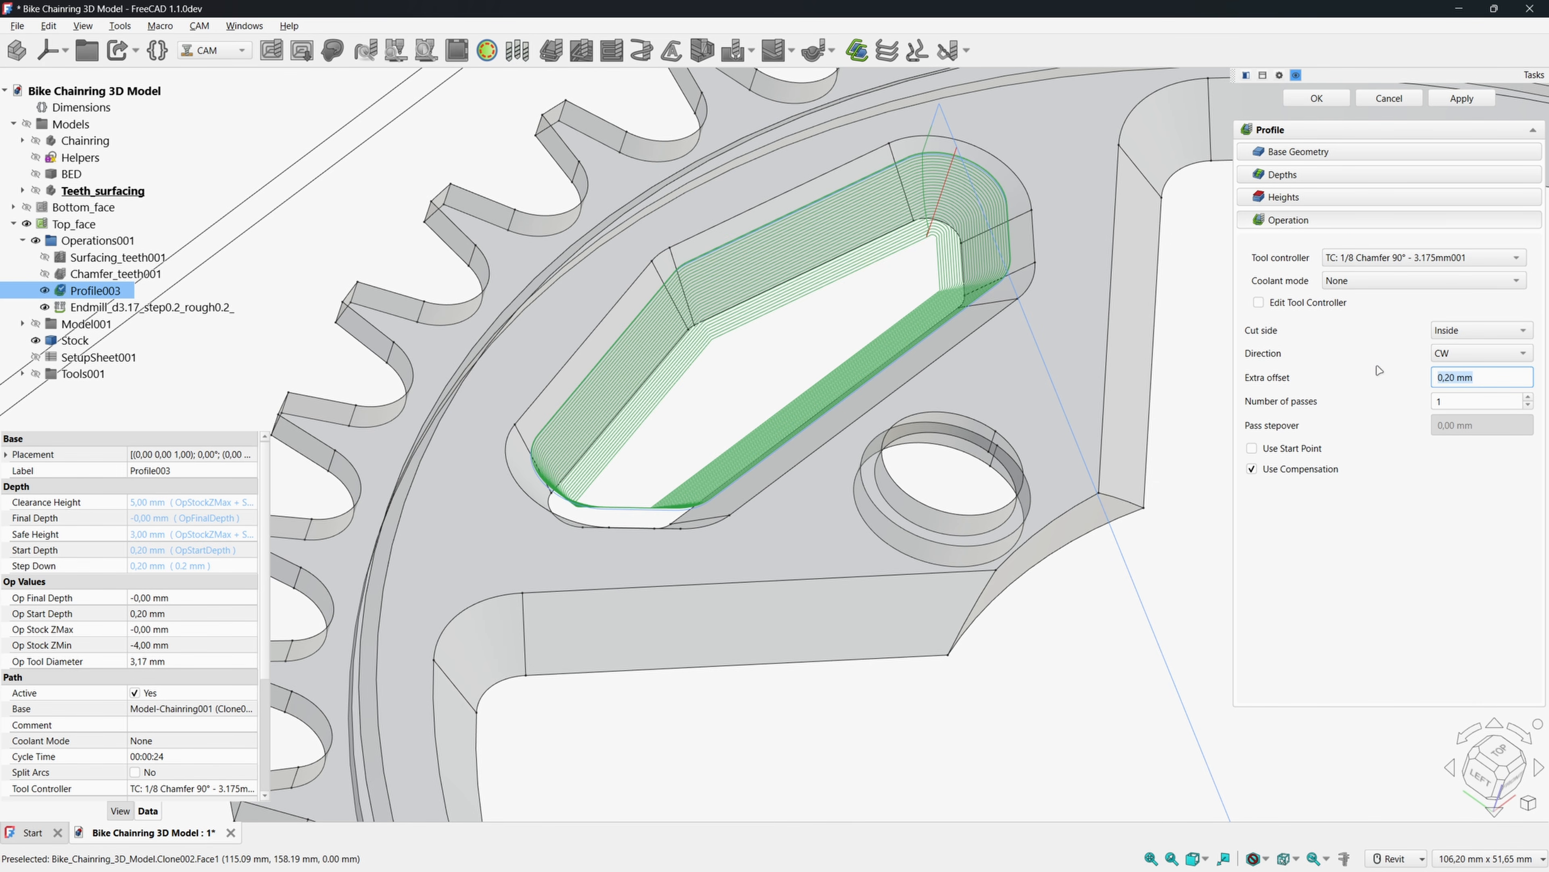
text(0)
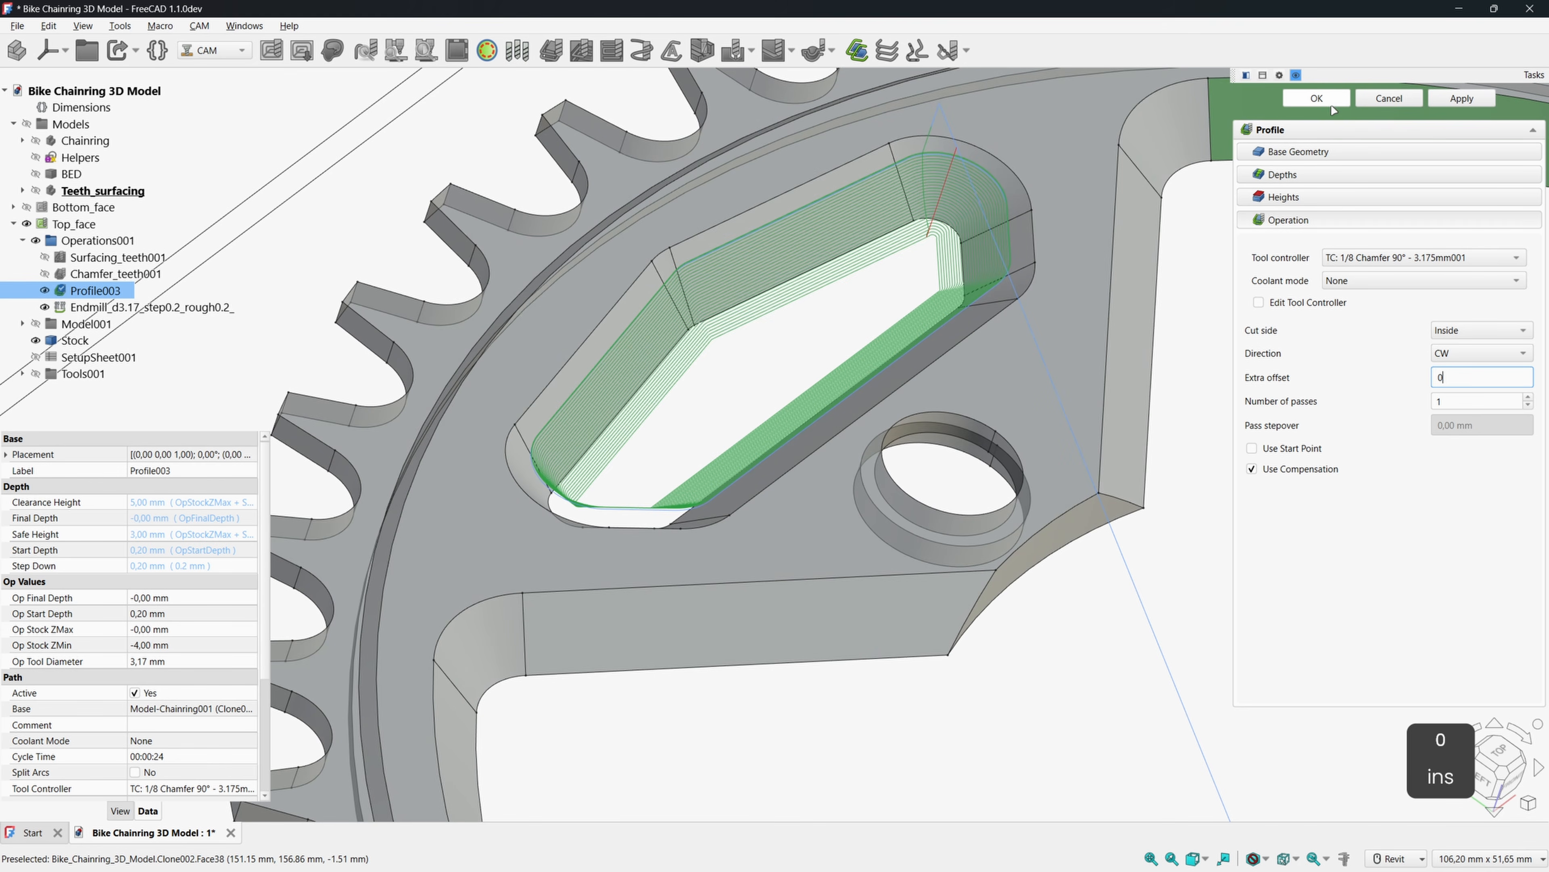
click(1329, 101)
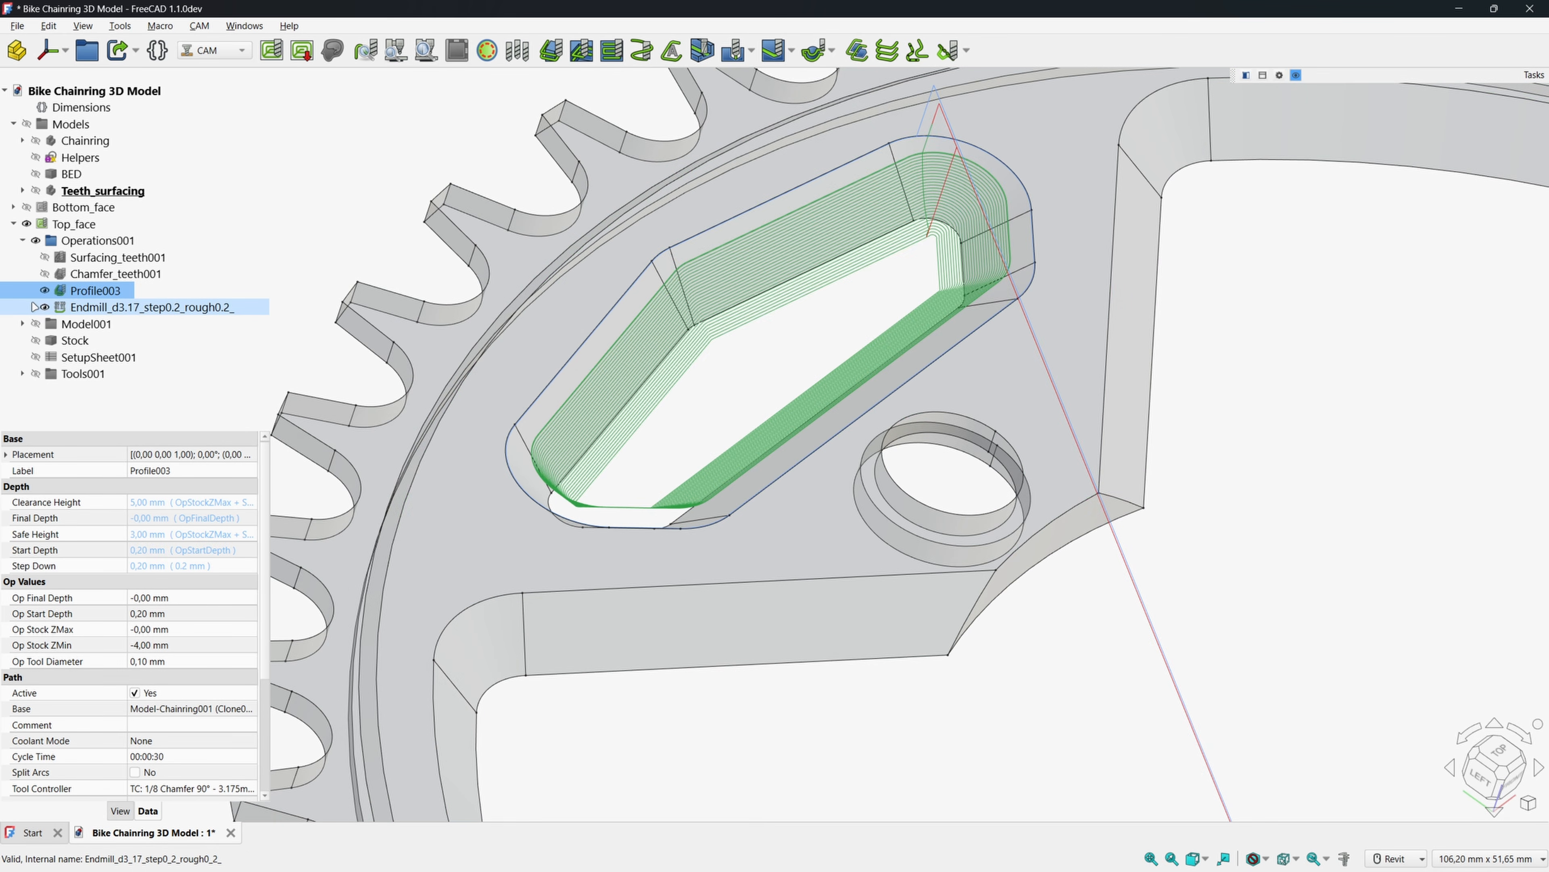
Generate a finishing toolpath from Profile003 and the slot's sloped corner edge with the recent macro, leaving only the two macro toolpaths displayed.
click(44, 307)
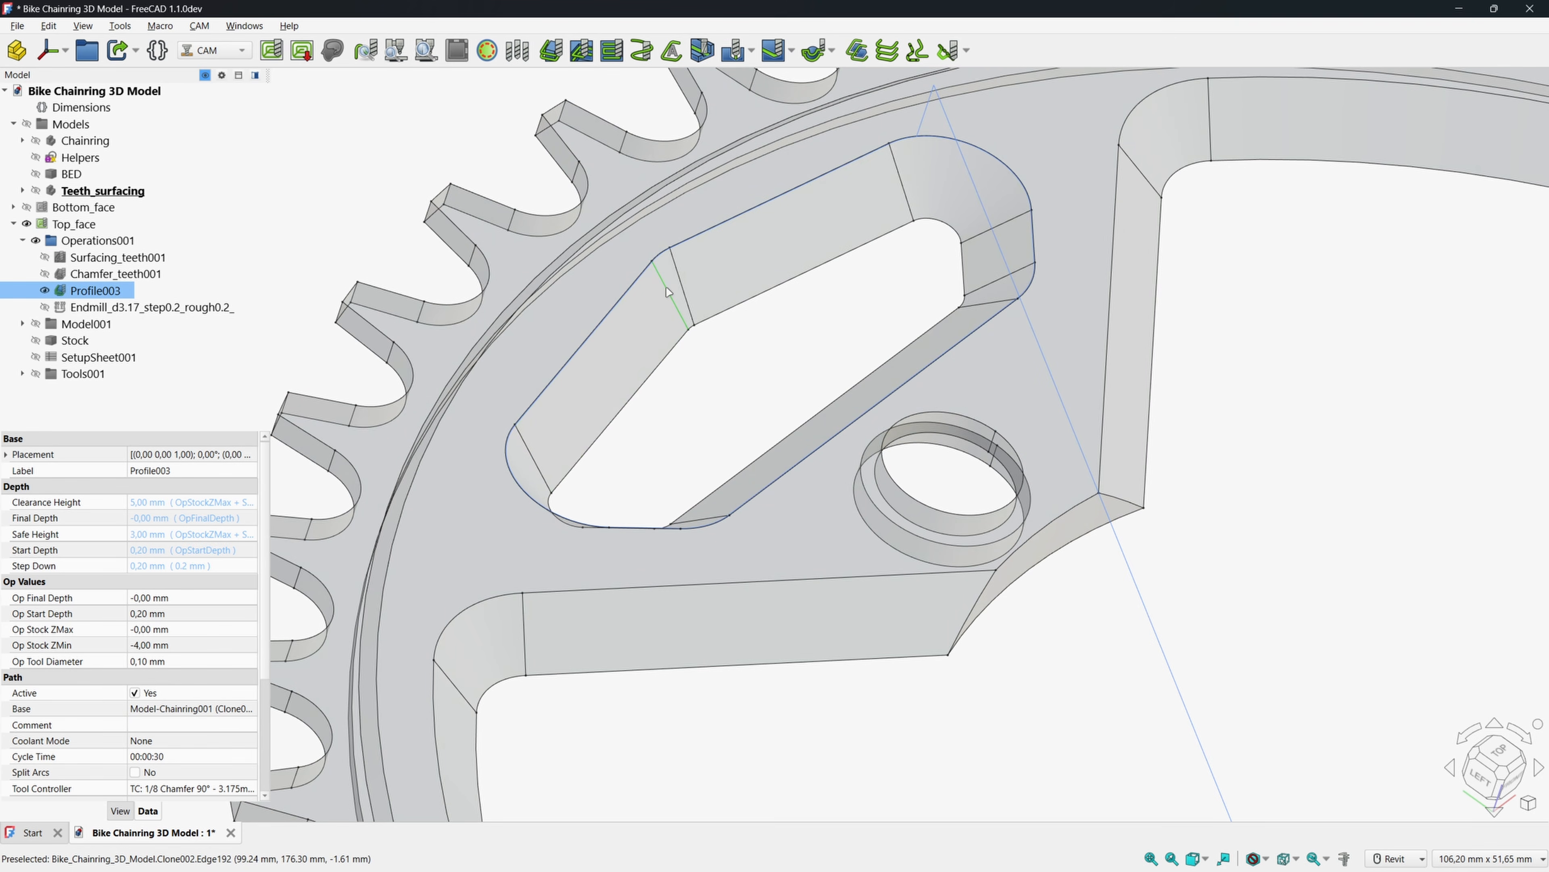
ctrl+click(627, 271)
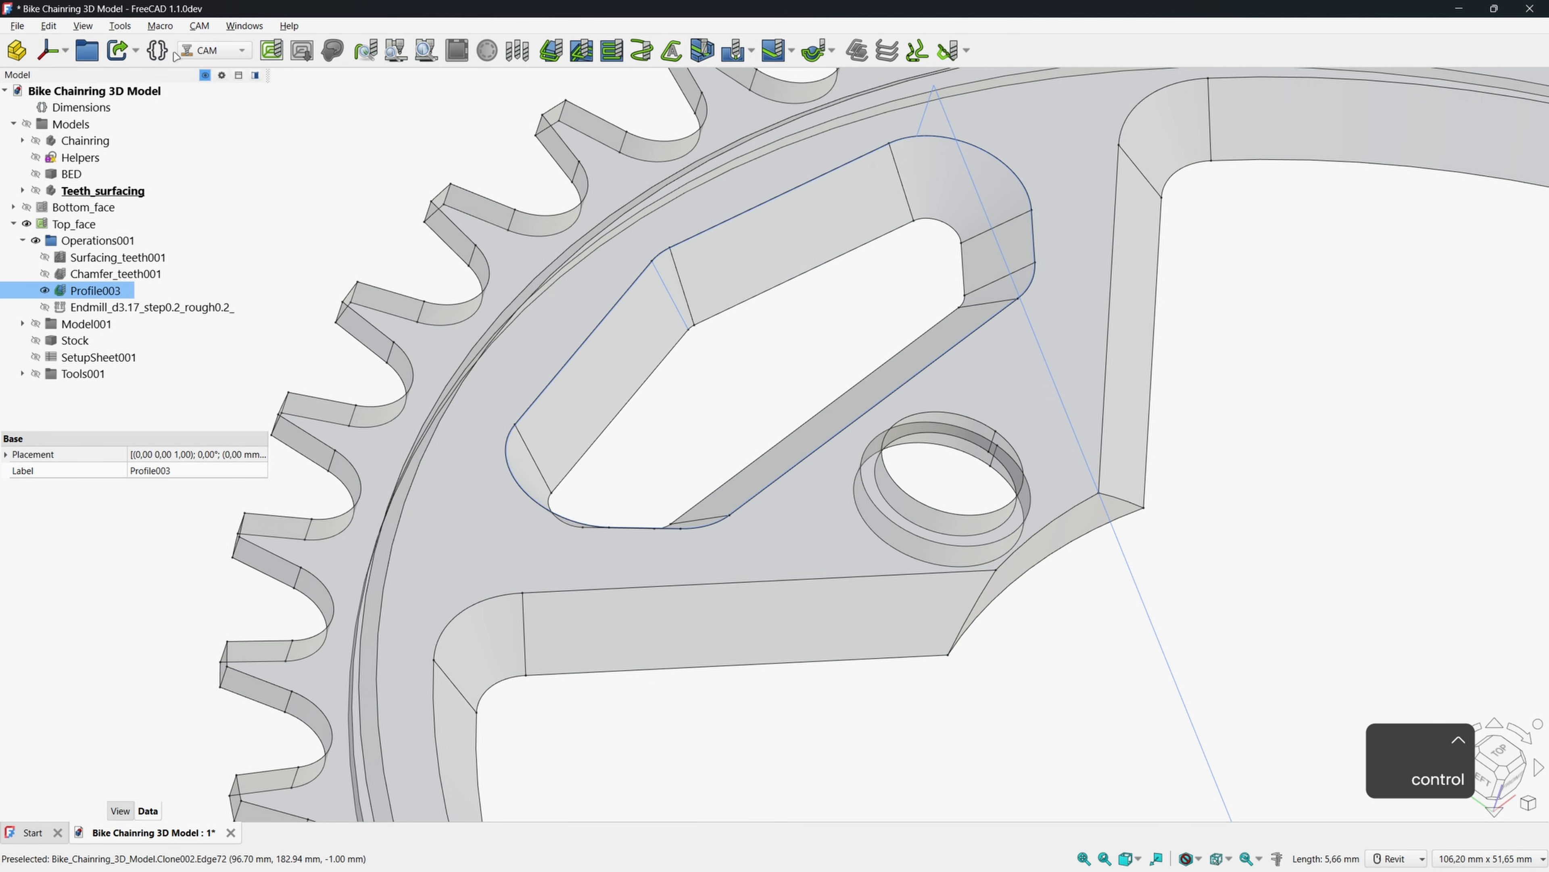
click(160, 26)
click(362, 80)
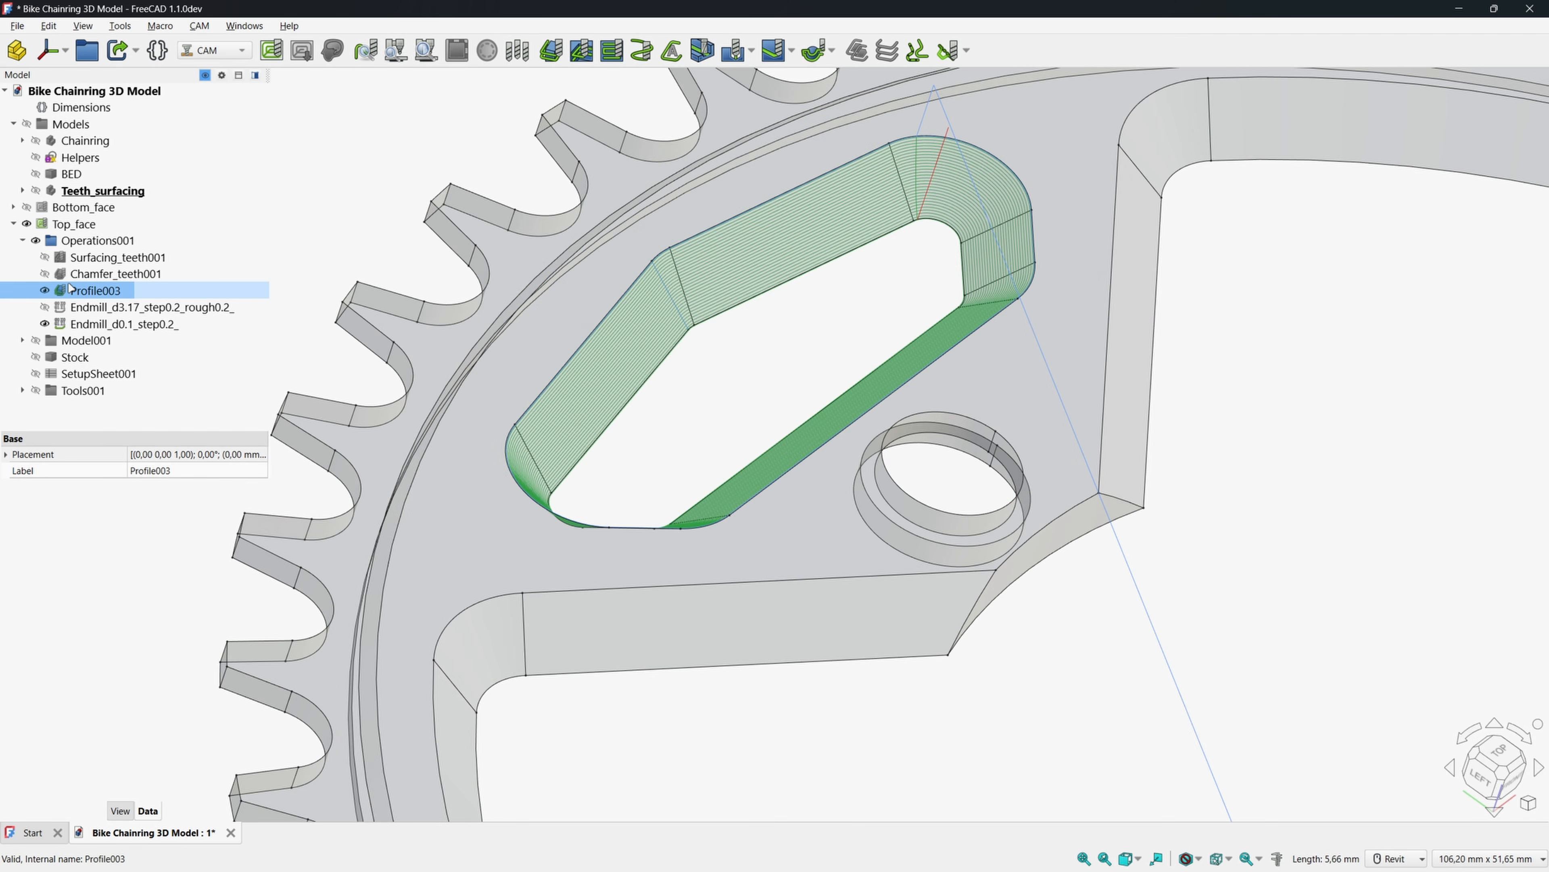
click(45, 290)
click(45, 306)
Simulate the Top_face job with only Endmill_d3.17_step0.2_rough0.2_ and Endmill_d0.1_step0.2_ enabled, examine the slot, and close the simulator.
click(426, 51)
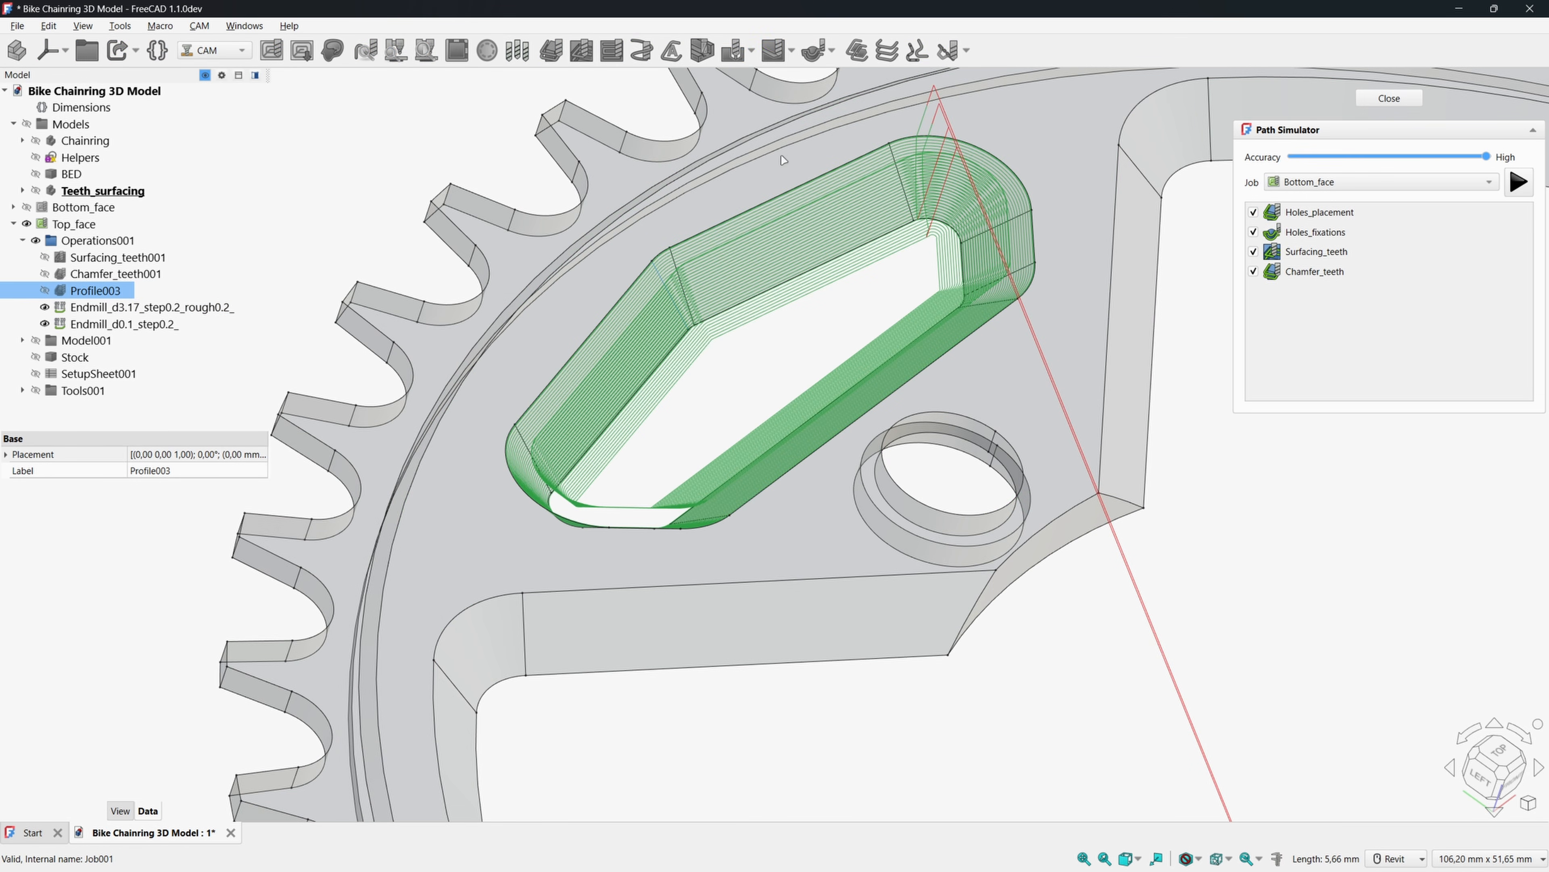
click(1382, 182)
click(1305, 194)
click(1256, 250)
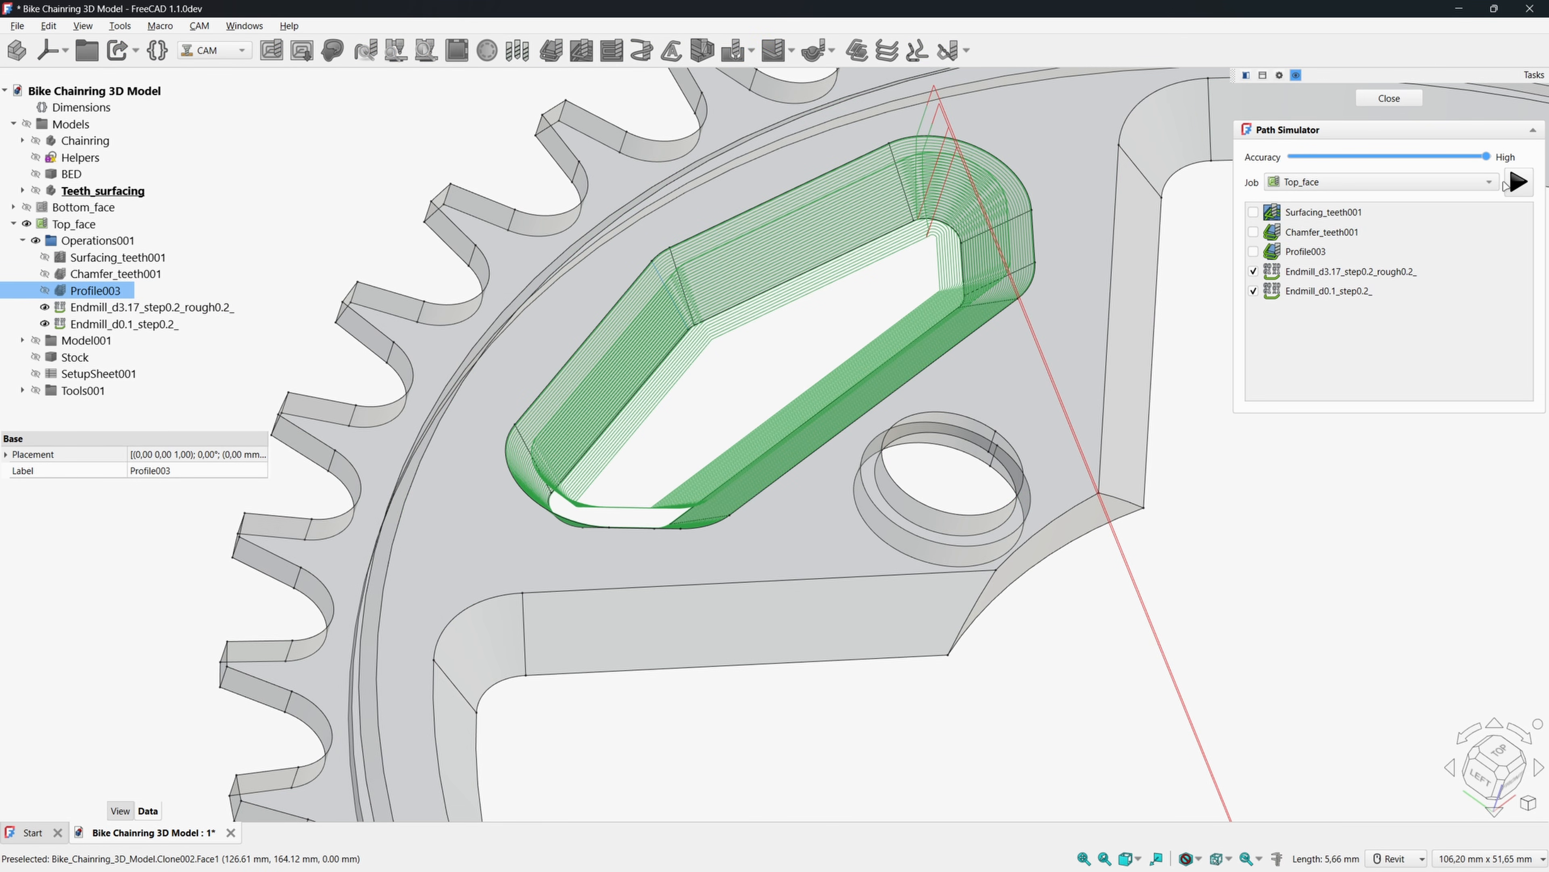
click(1519, 182)
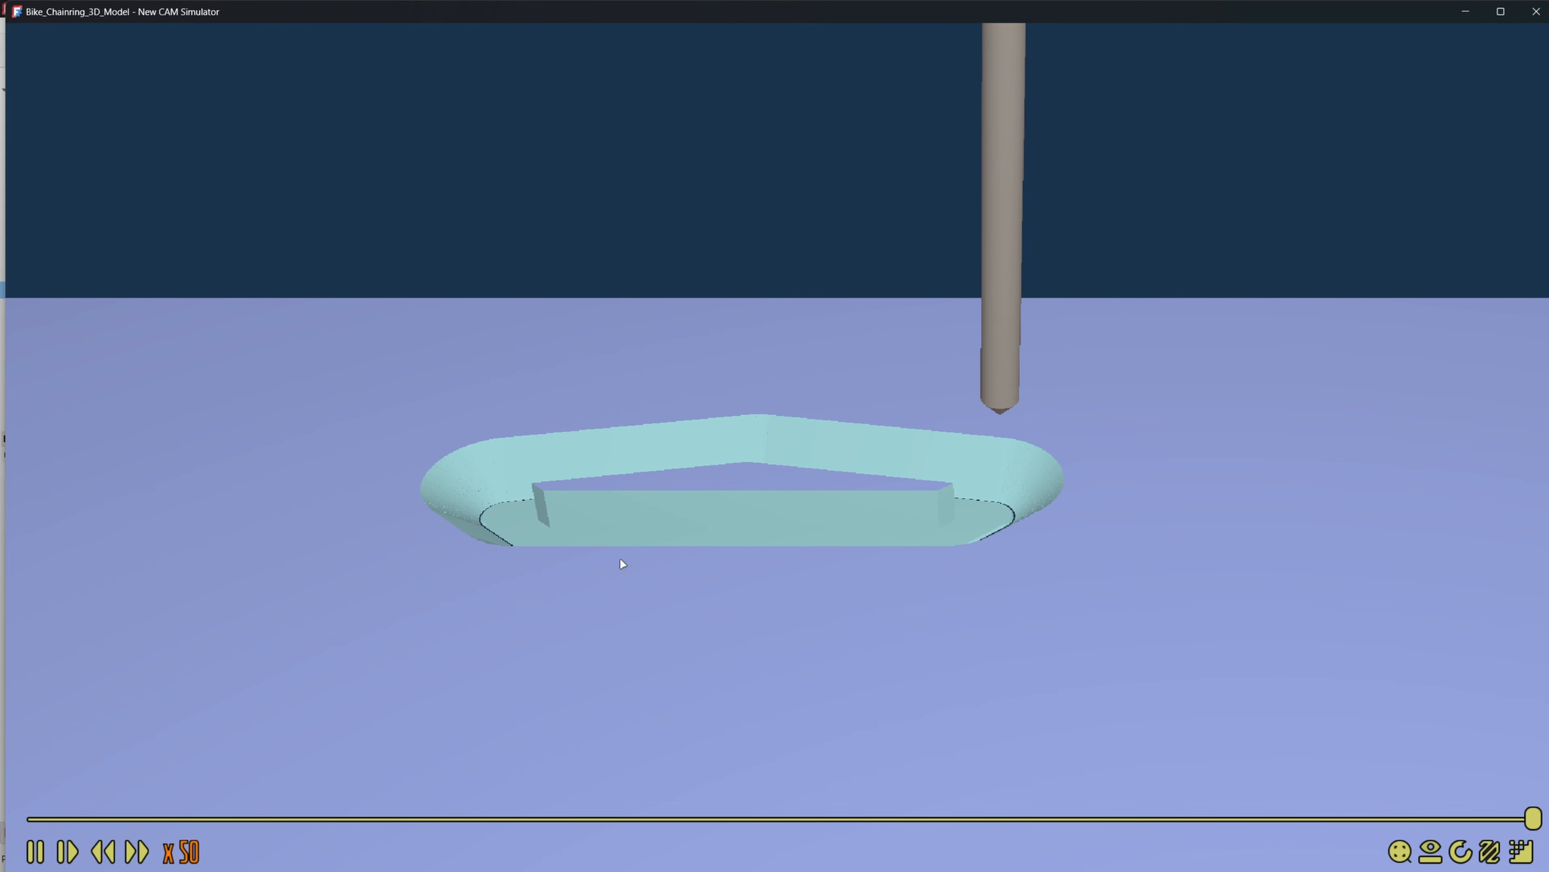
click(1536, 9)
click(1470, 99)
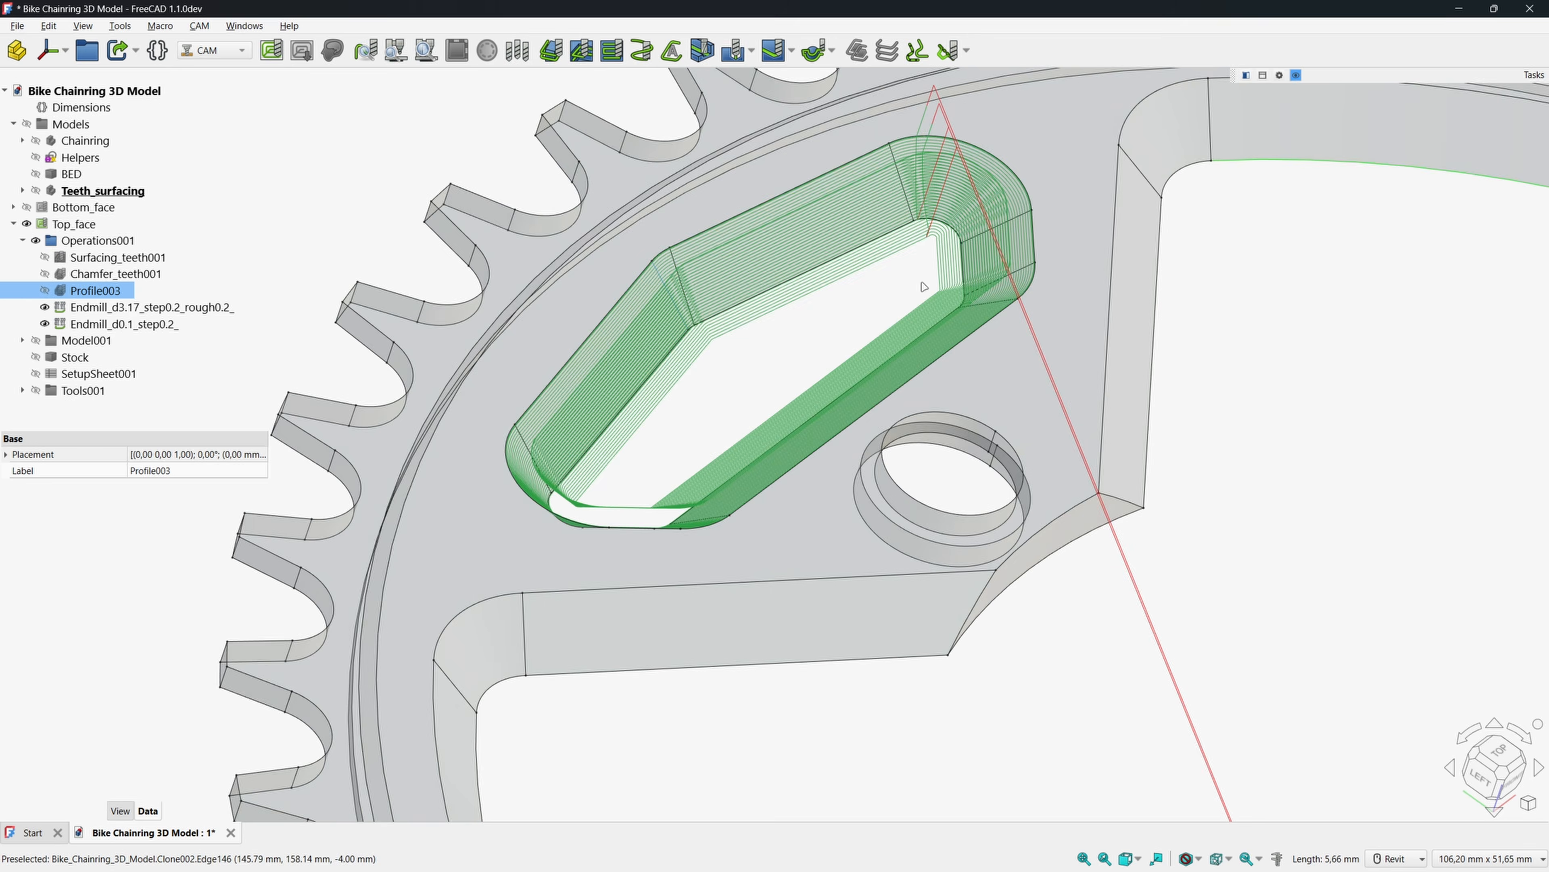
Hide the Endmill_d3.17_step0.2_rough0.2_ and Endmill_d0.1_step0.2_ toolpaths and clear the selection.
click(46, 324)
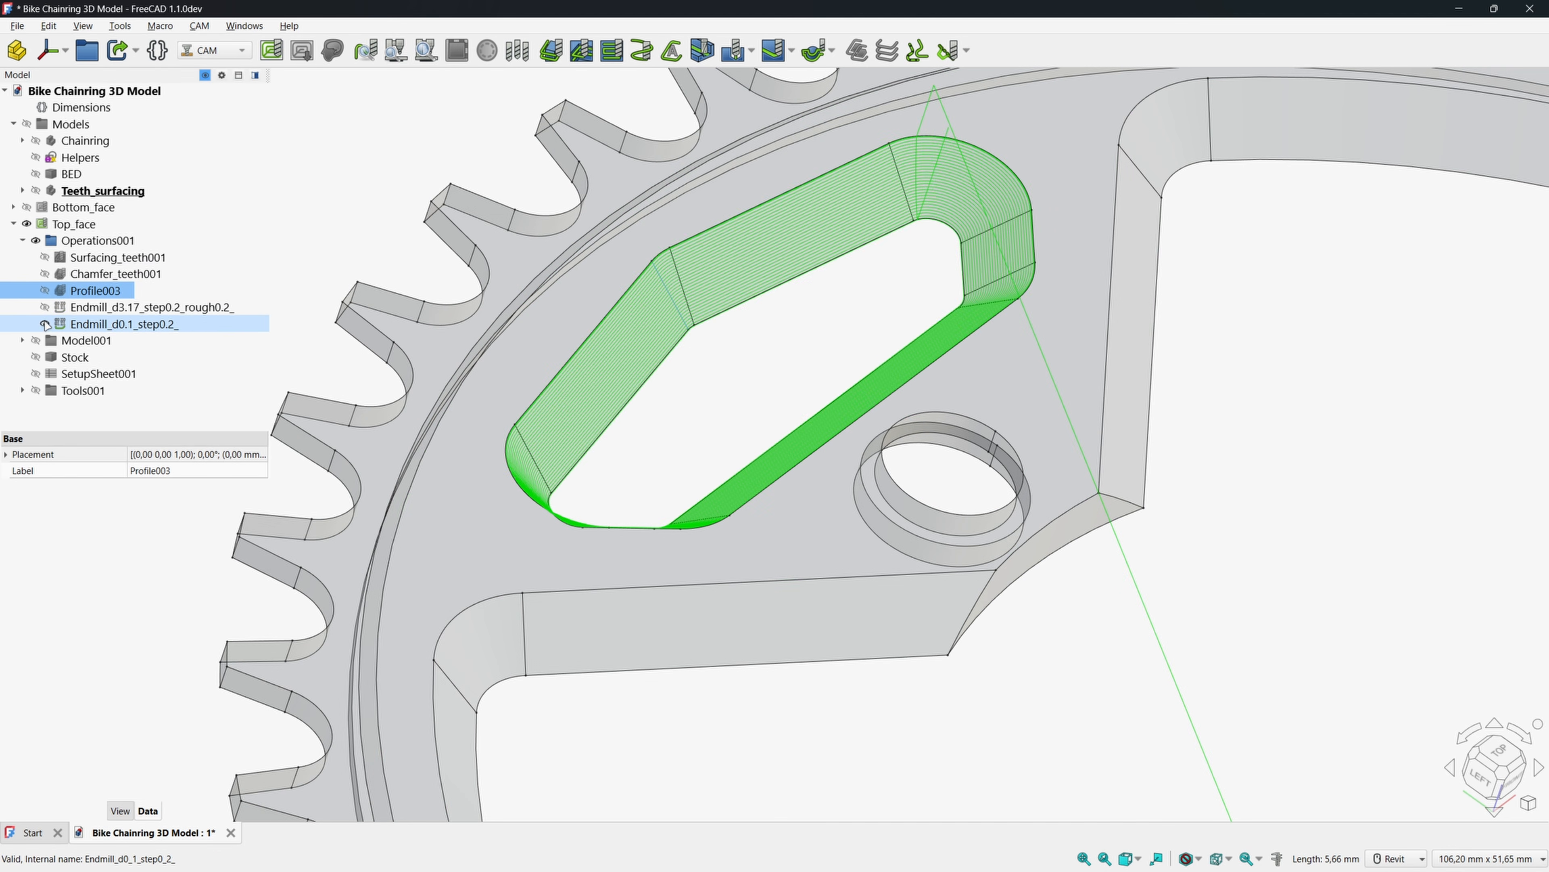
click(45, 324)
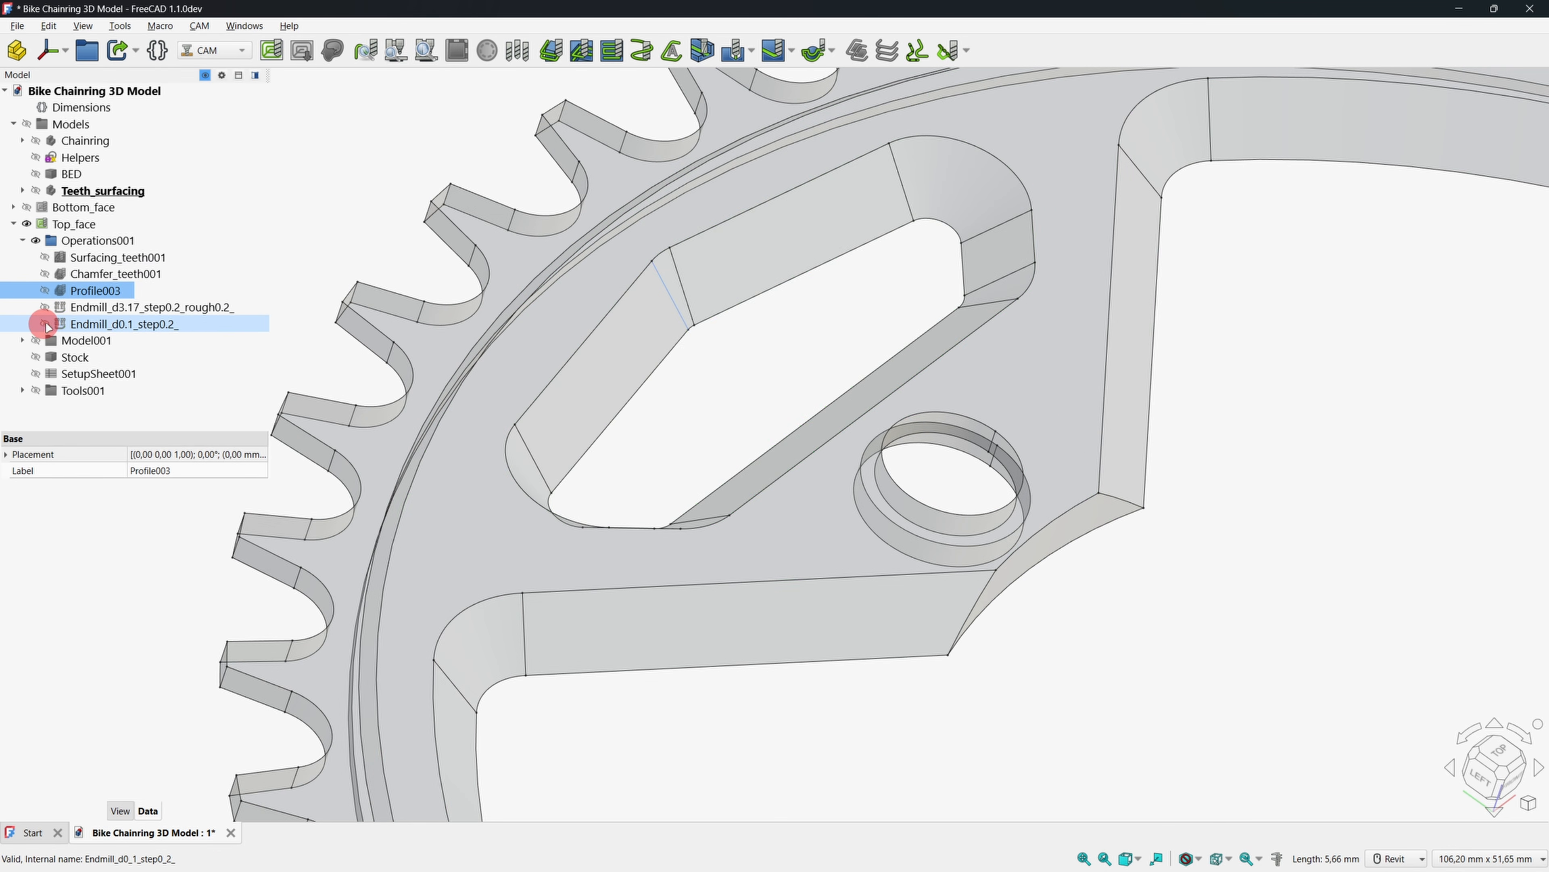
click(499, 99)
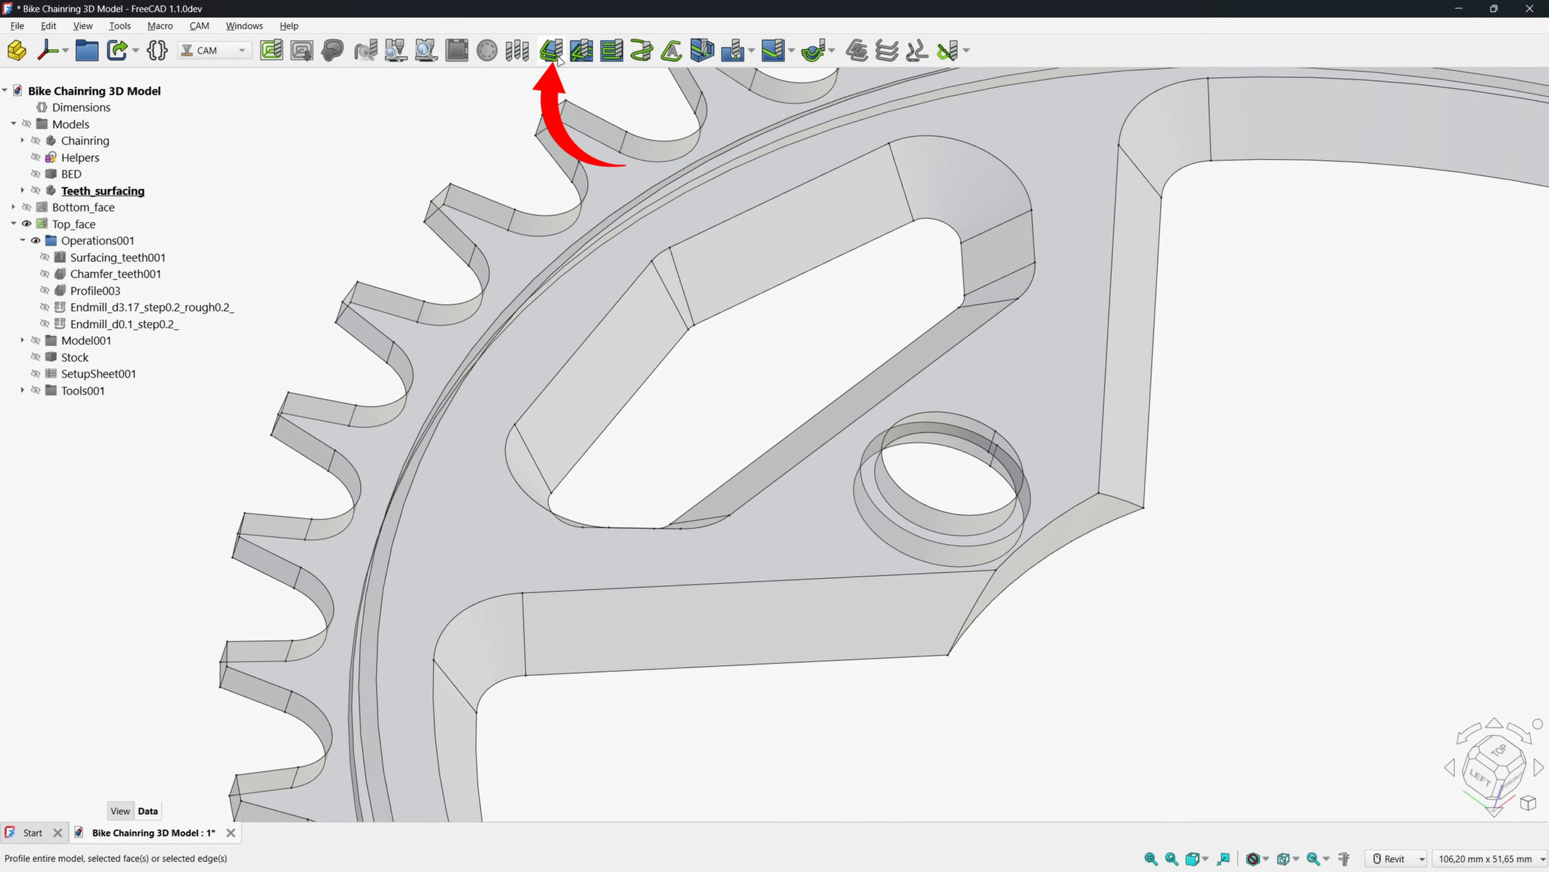
Create another Profile operation and assign it to the Top_face job.
click(555, 56)
click(811, 427)
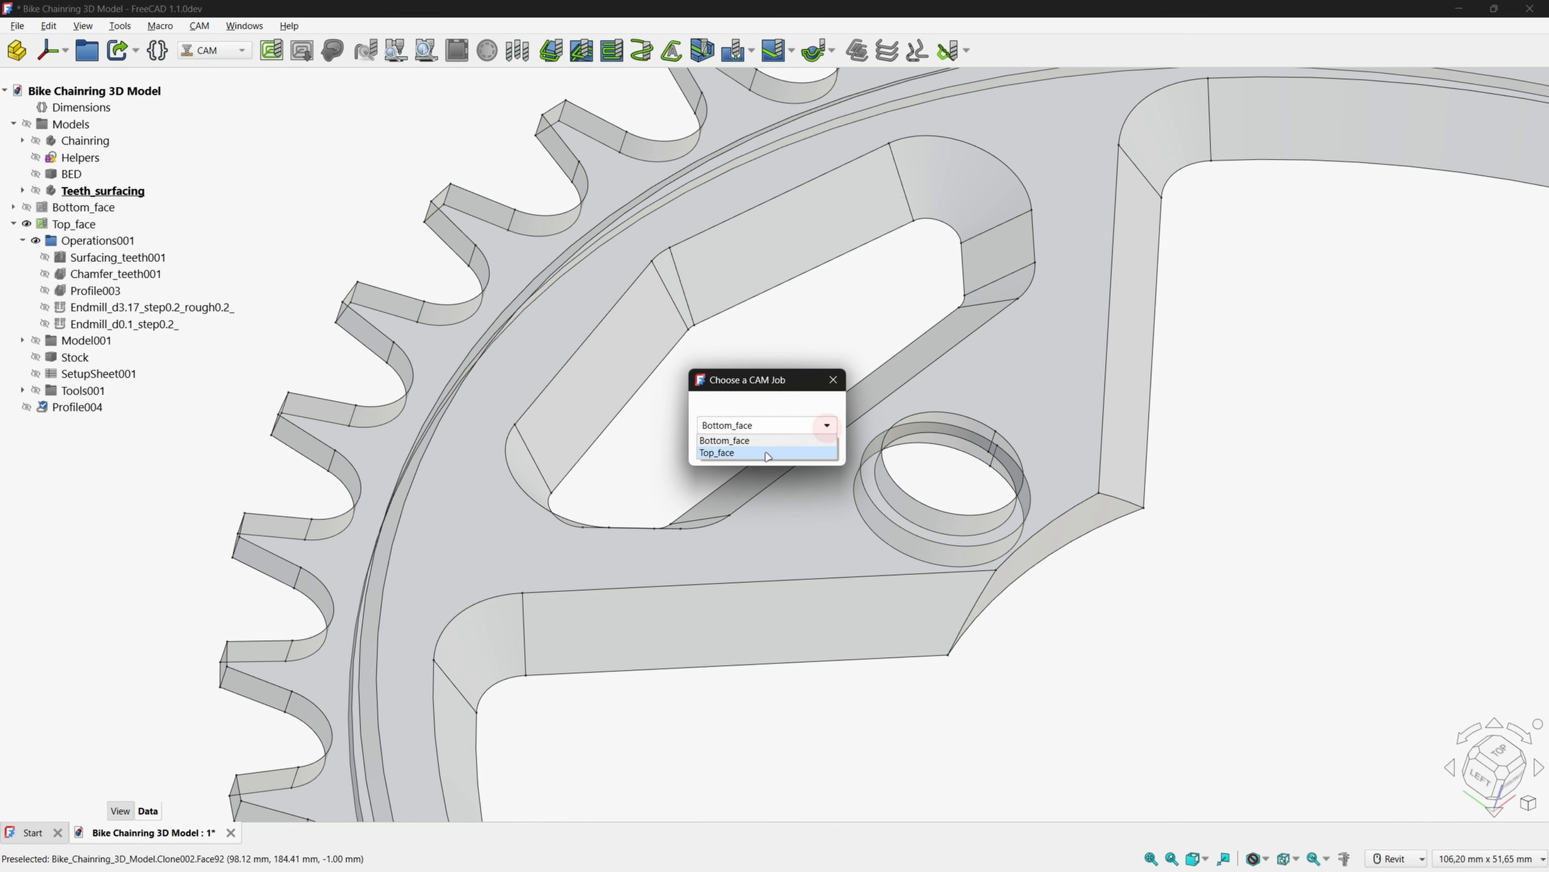
click(756, 451)
click(743, 448)
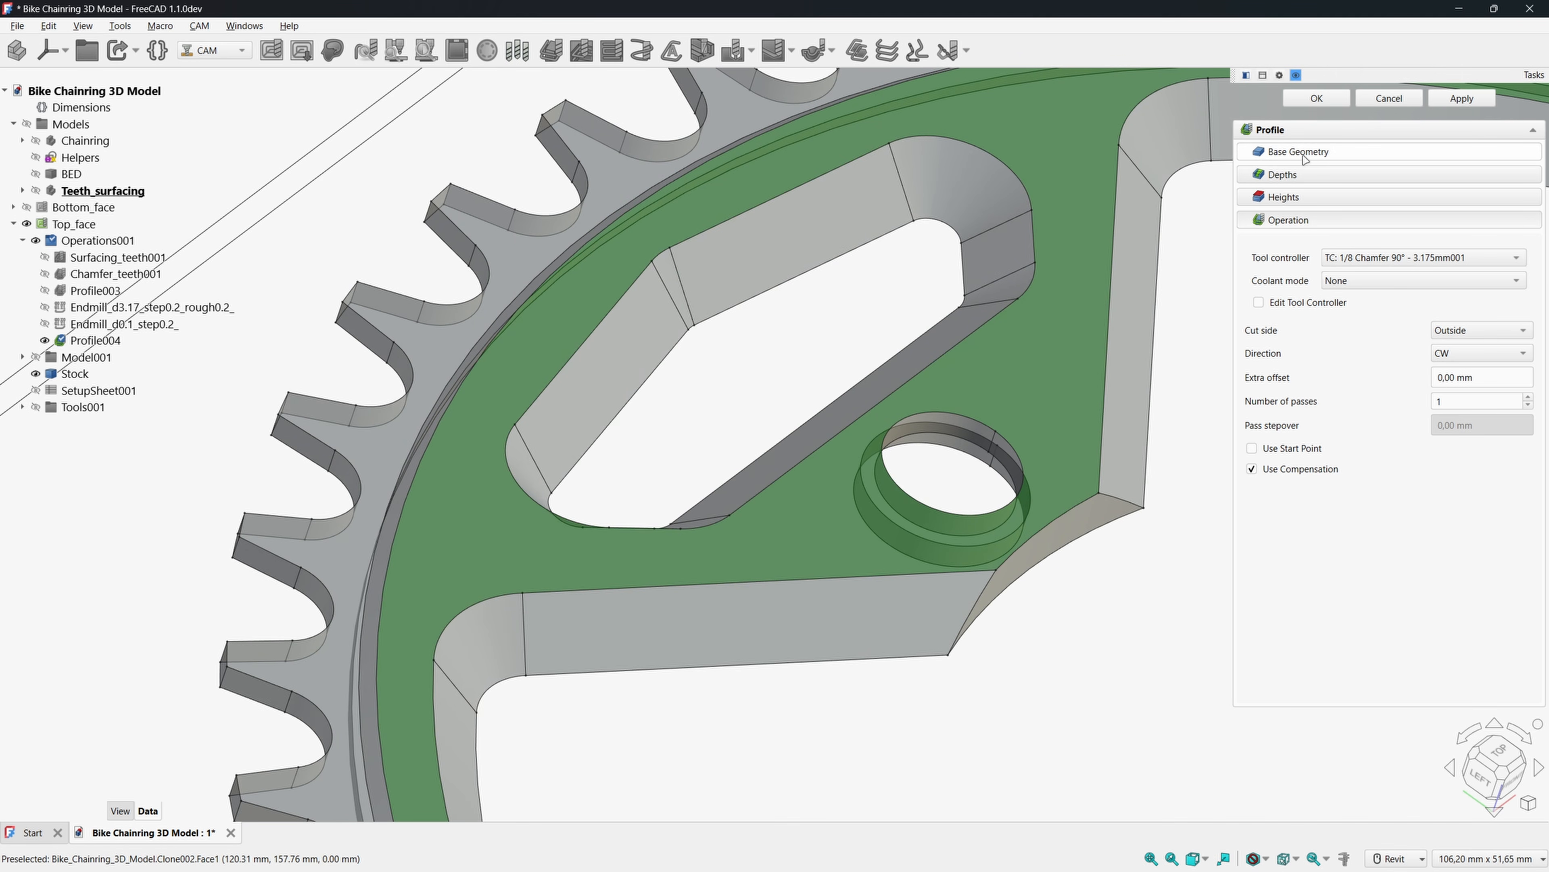
Try to complete a closed edge loop for the new Profile's base geometry from the slot's long lower inner edge.
click(1303, 158)
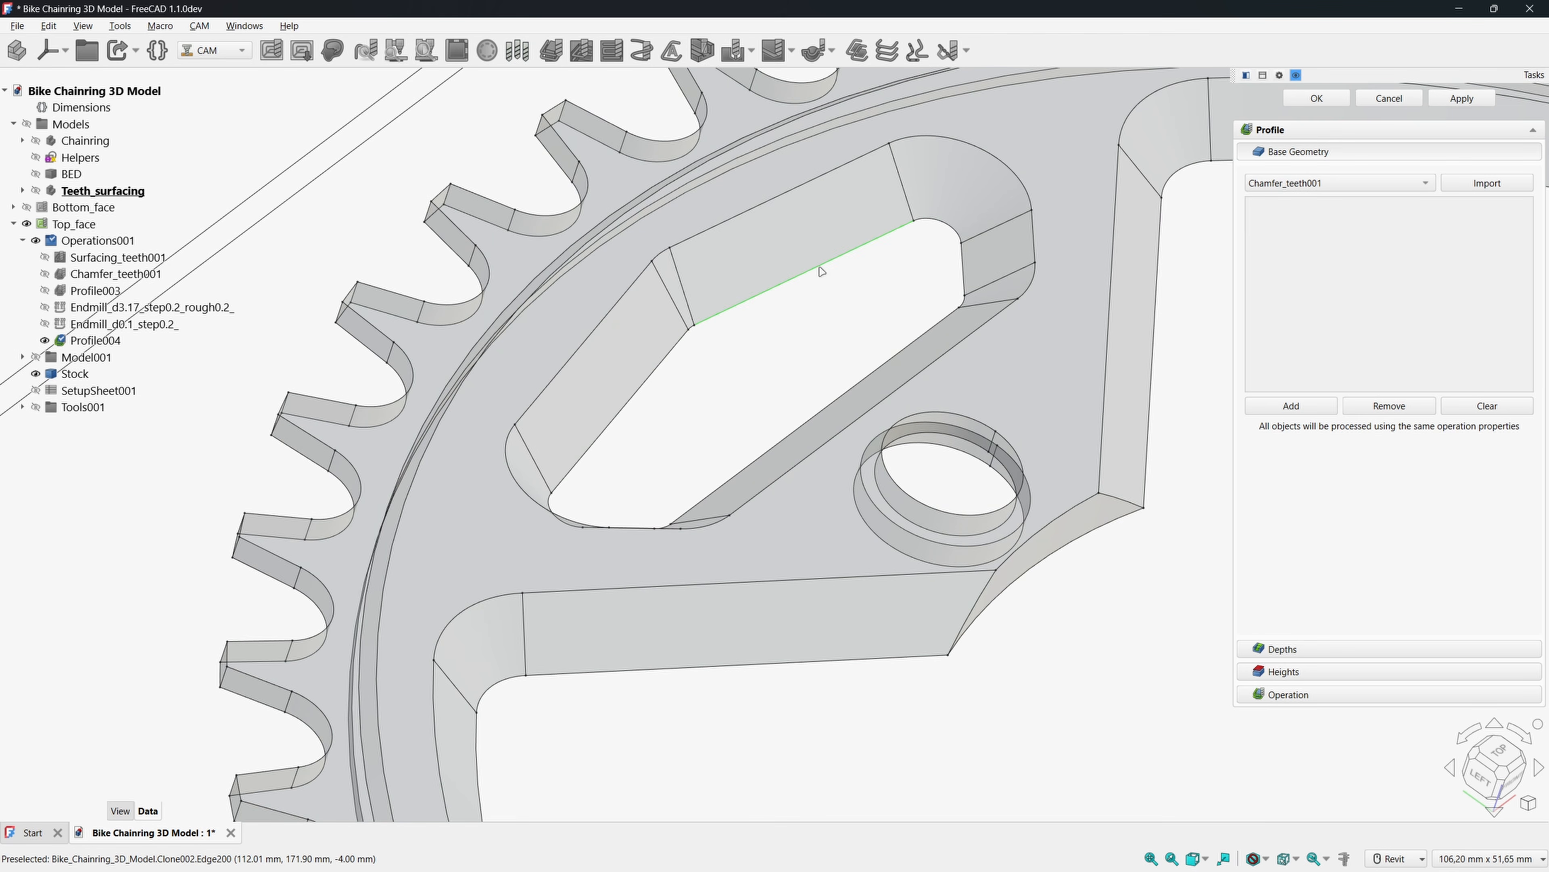
click(819, 266)
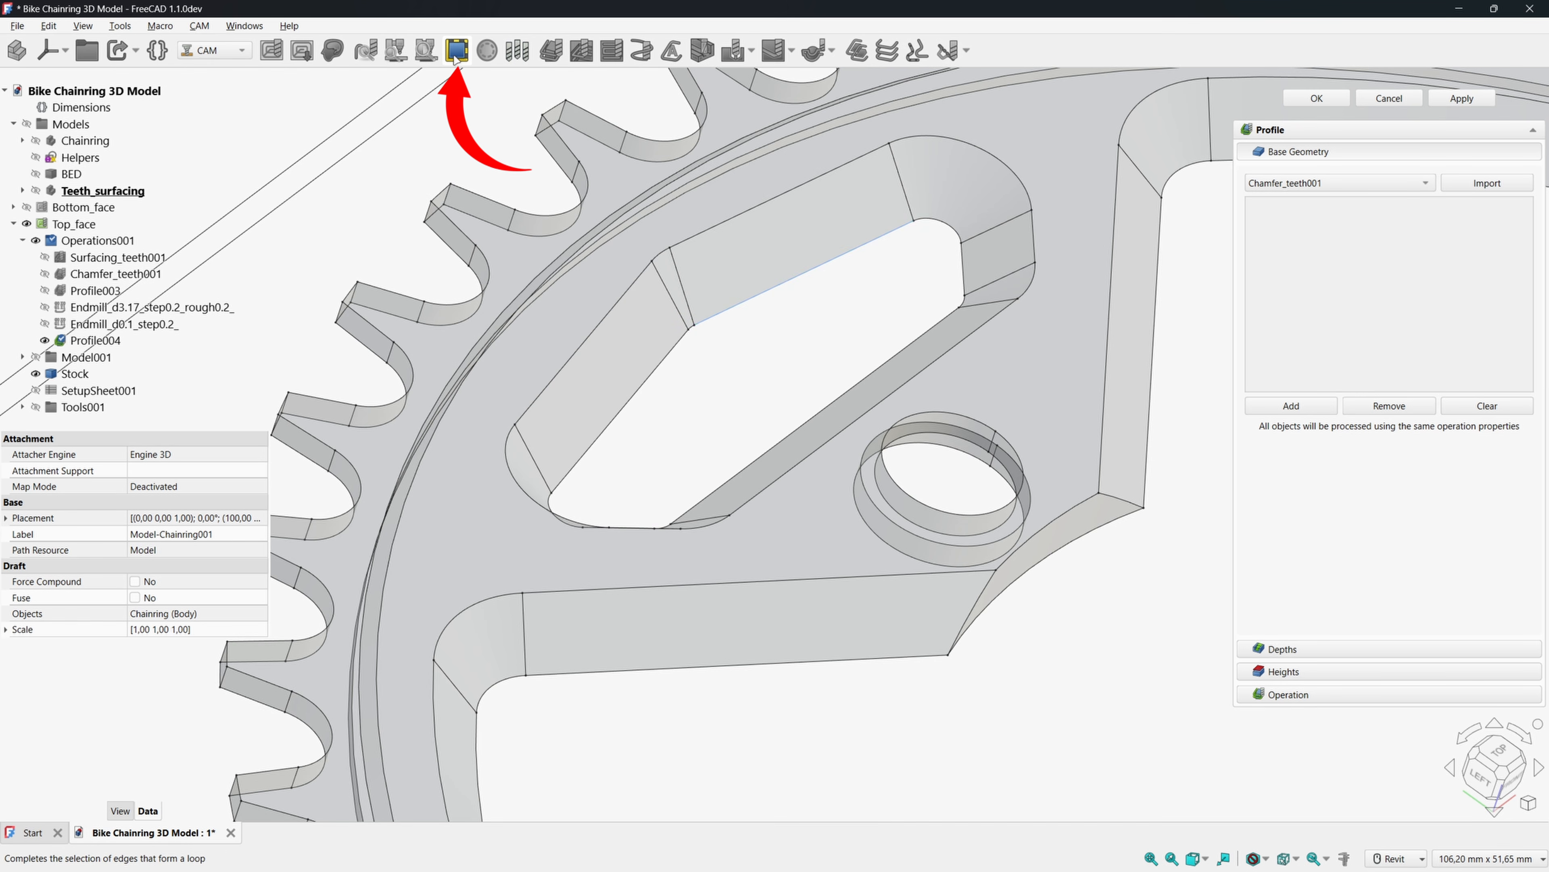
click(456, 53)
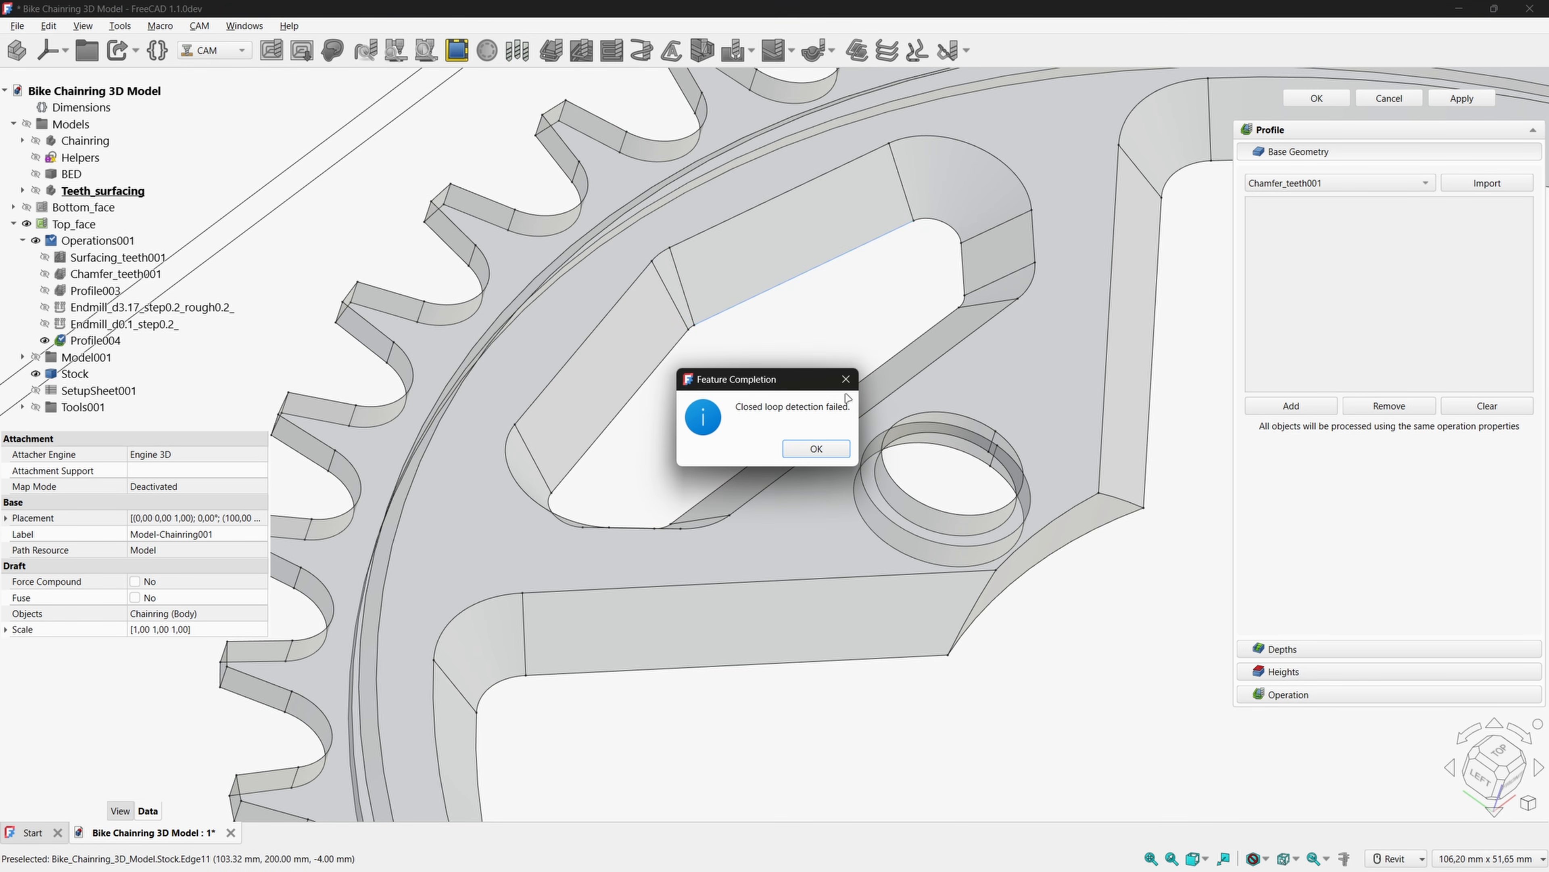
click(846, 378)
Select the remaining lower inner edges around the slot and add the full loop to the Profile's base geometry.
scroll(698, 336, up, 8)
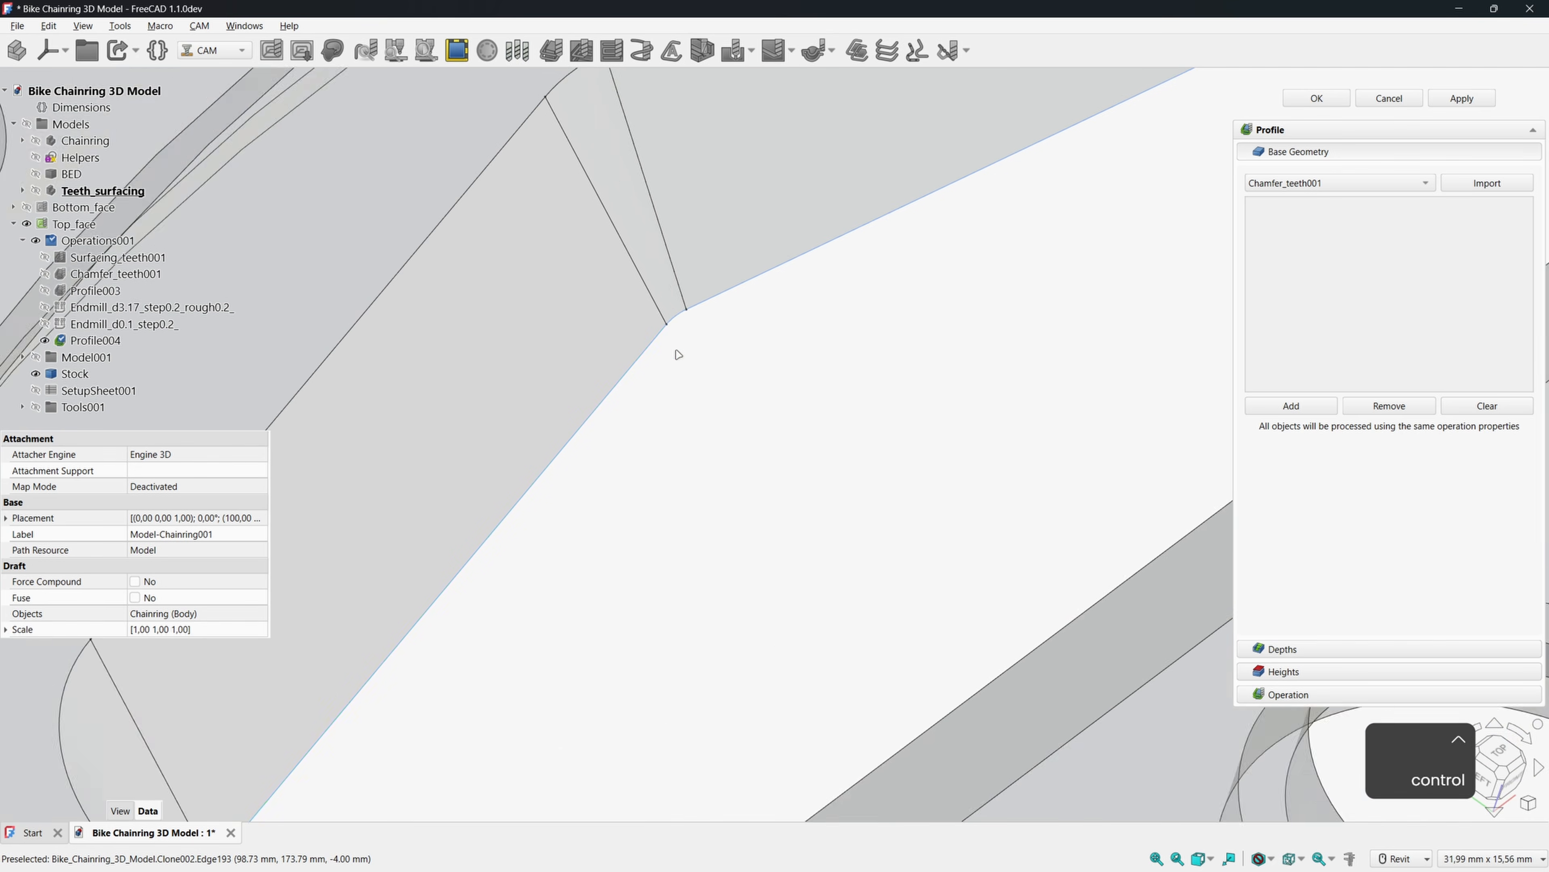
scroll(676, 350, down, 4)
scroll(1091, 255, up, 3)
ctrl+click(1091, 254)
scroll(1101, 366, up, 3)
ctrl+click(1050, 430)
scroll(1049, 430, down, 6)
shift+middle_drag(915, 274, 757, 262)
scroll(753, 258, up, 3)
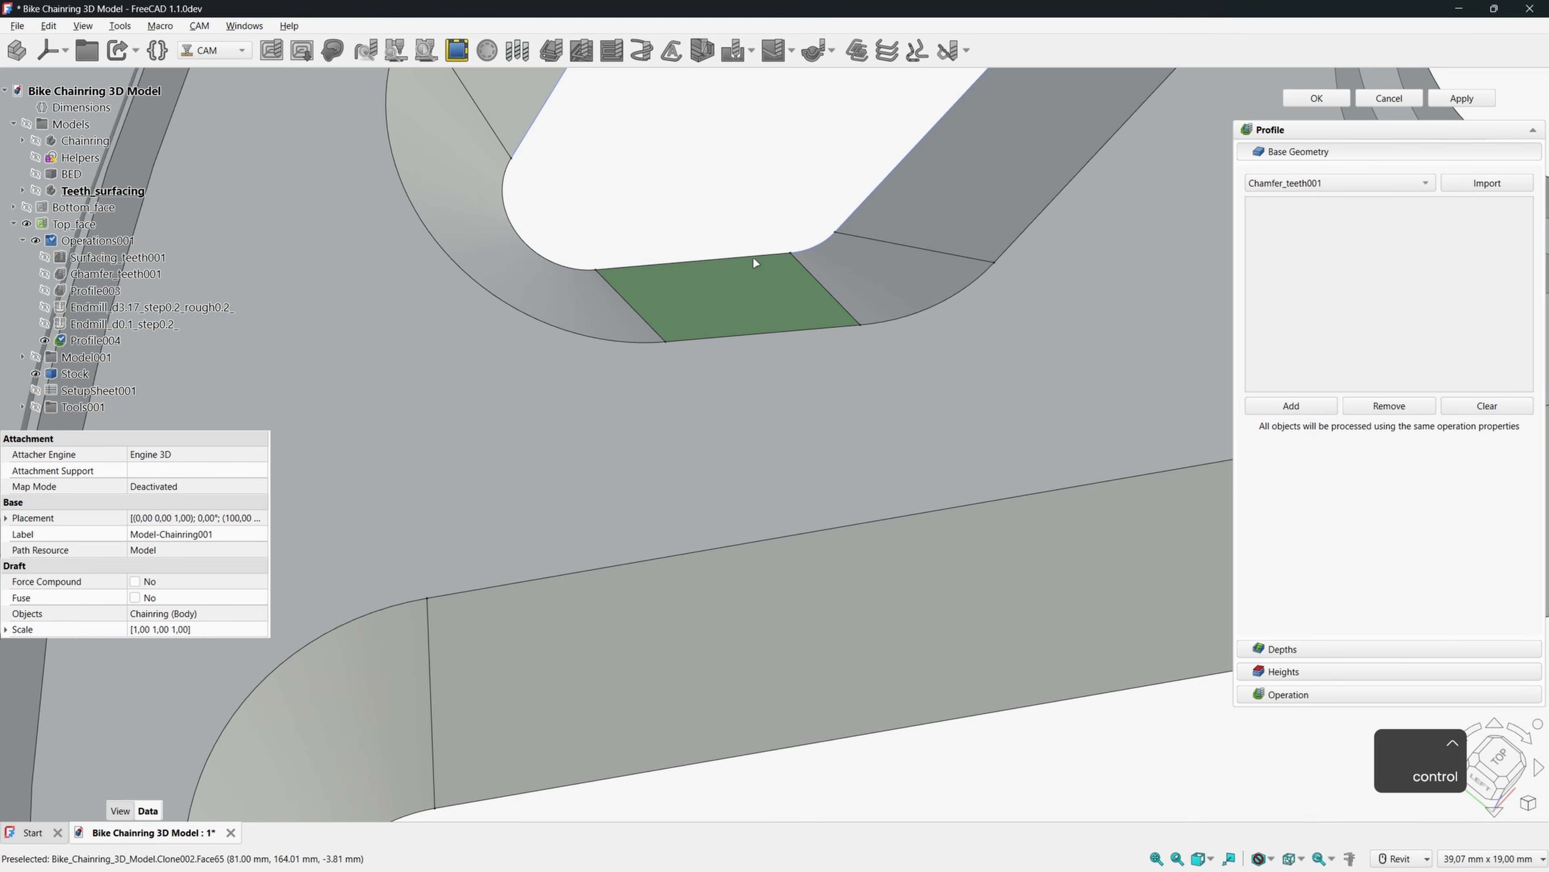
scroll(753, 257, down, 6)
click(1292, 405)
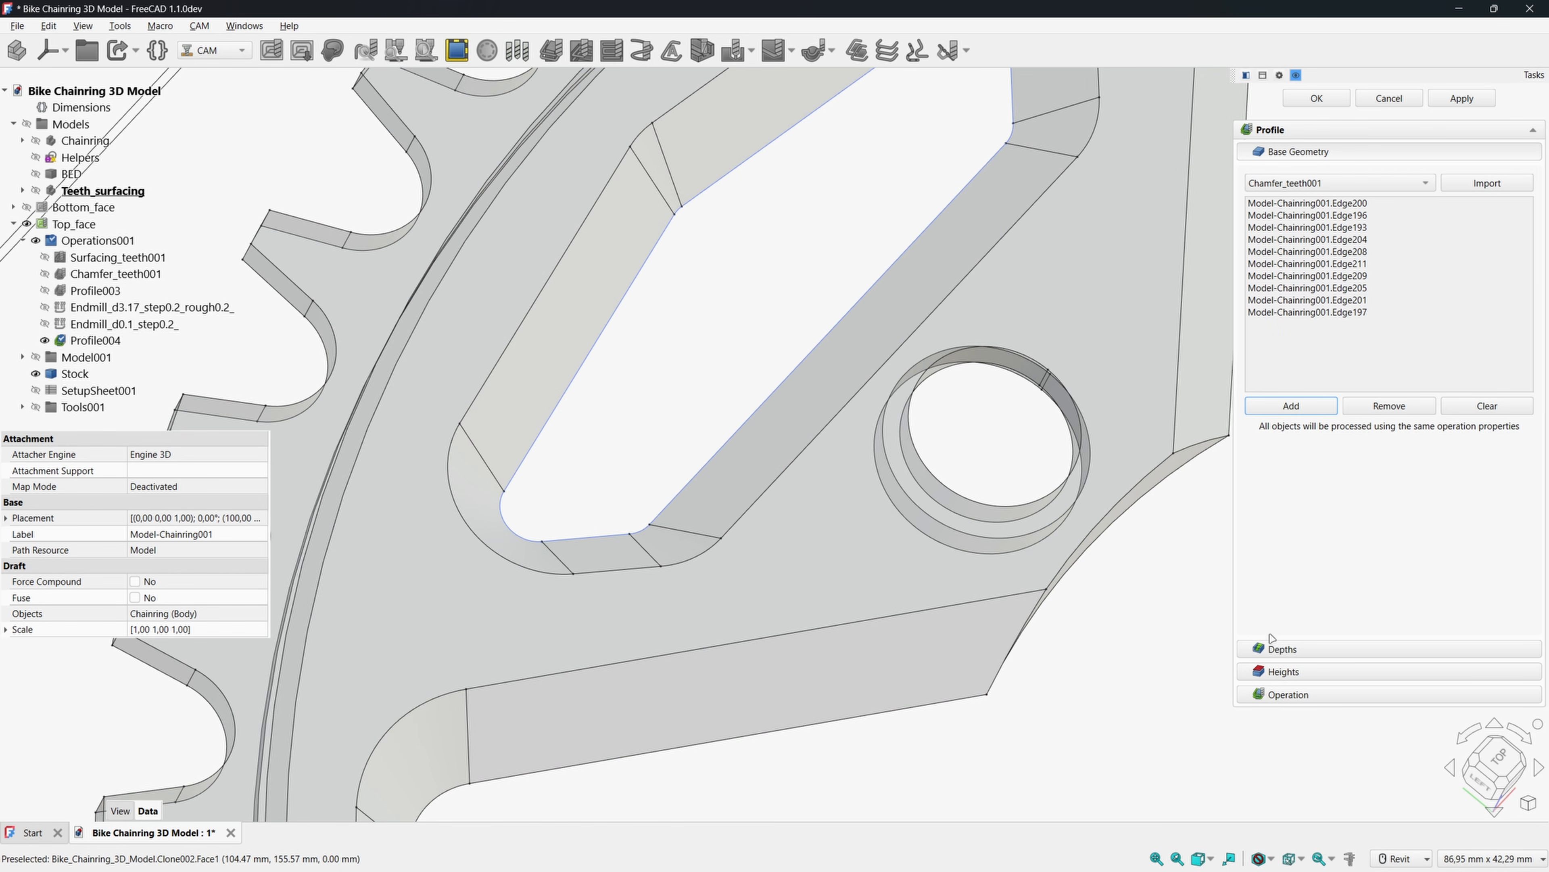
Set the Profile's start depth with the expression -3.8 mm.
click(1271, 646)
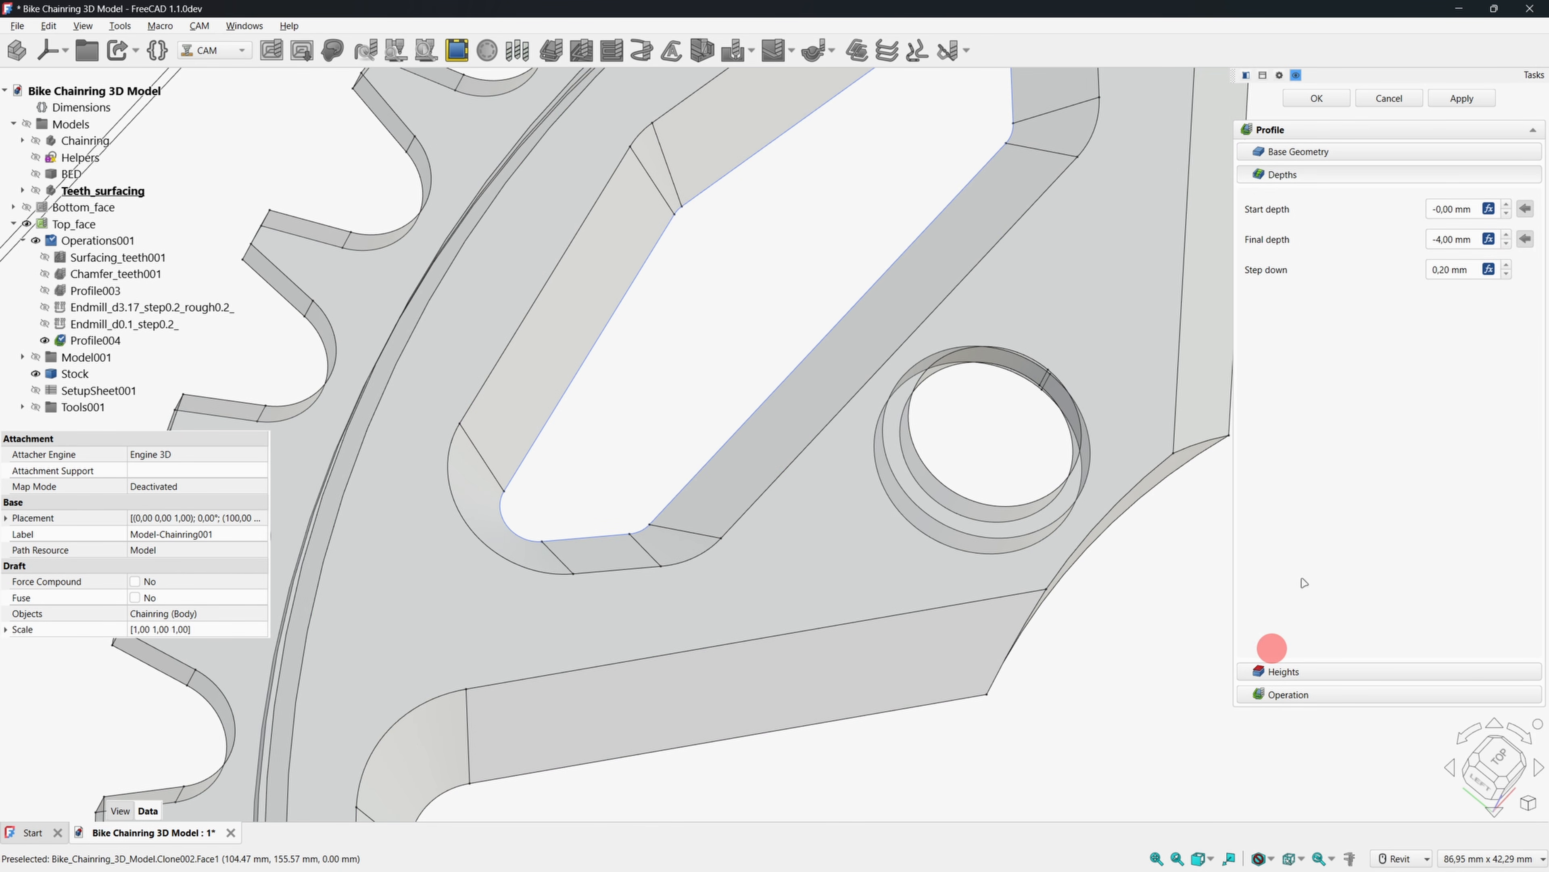
click(1489, 208)
text(-3.8)
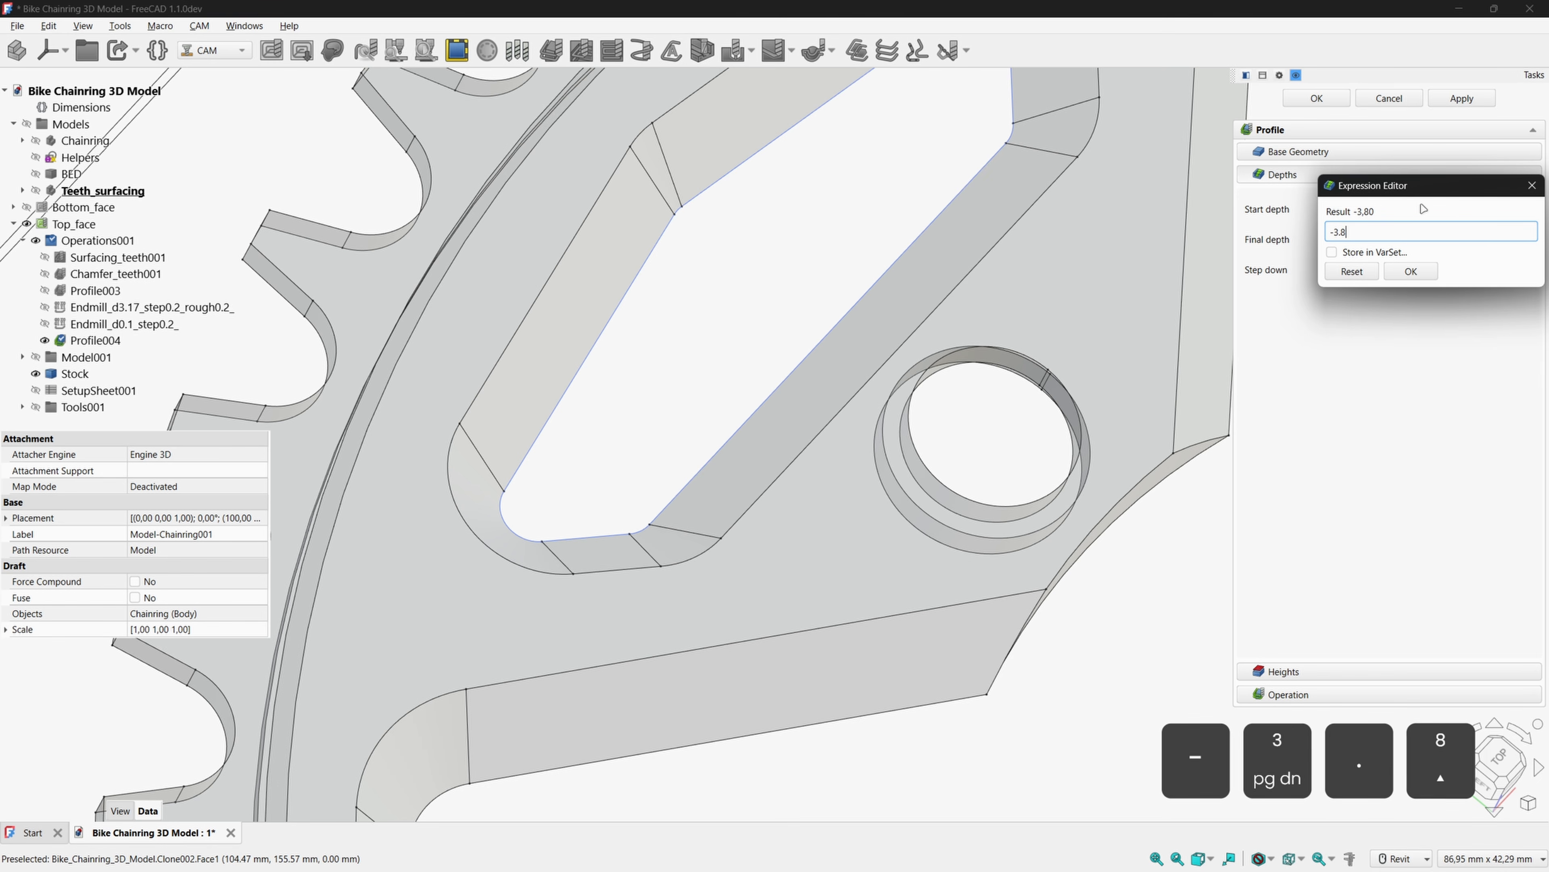
text(m)
key(Return)
key(Return)
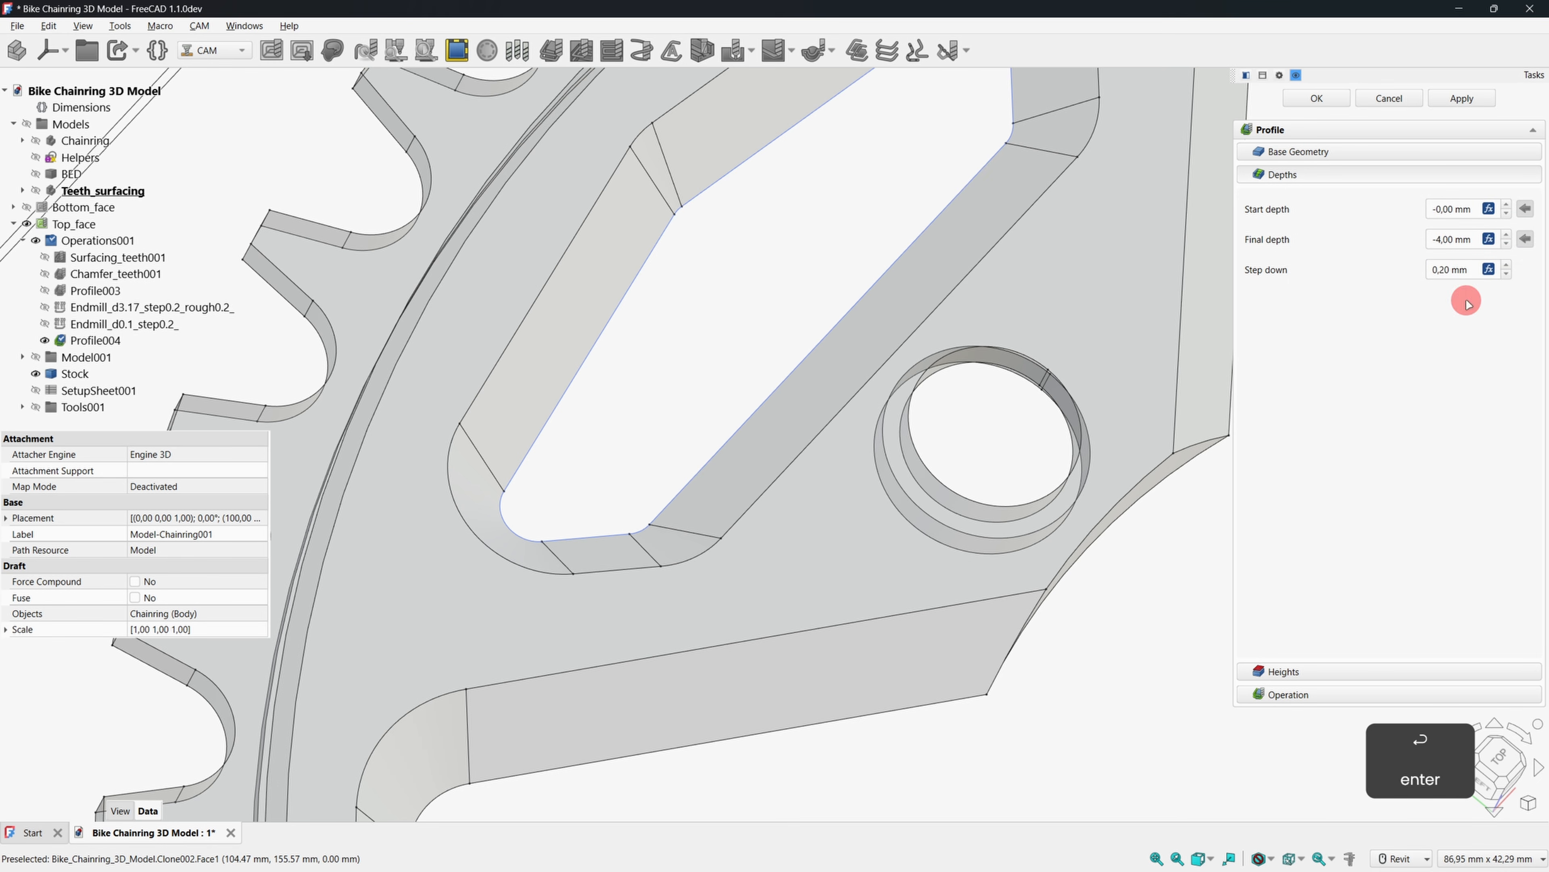
click(1453, 209)
Set the Profile's cut side to Inside, assign TC: 1/8 Endmill 3.175mm Metal001, and accept the operation.
click(1352, 694)
click(1460, 330)
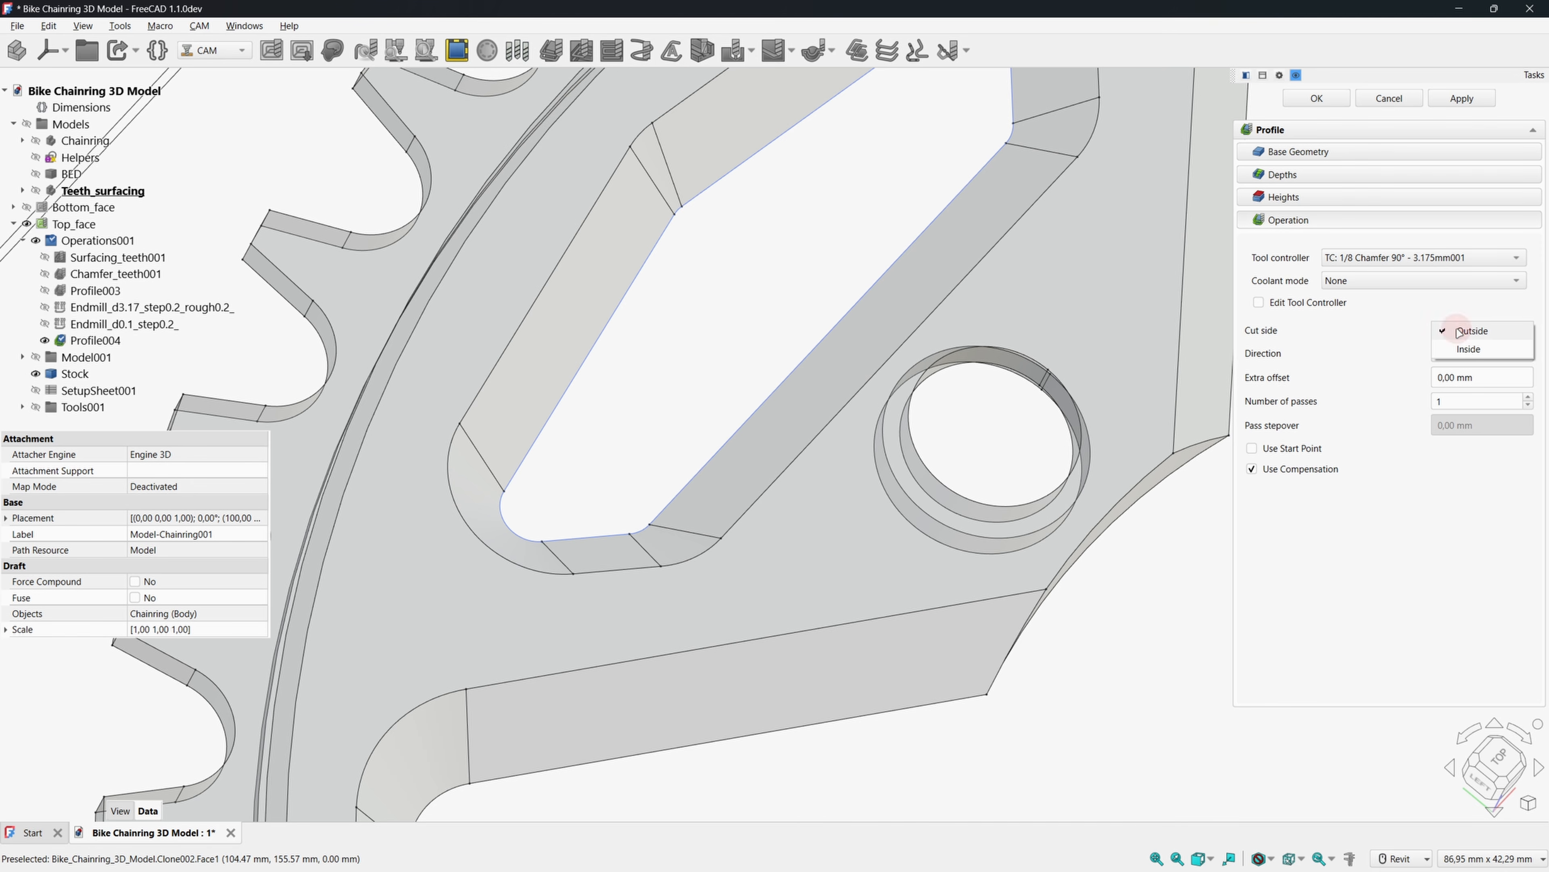
click(1467, 348)
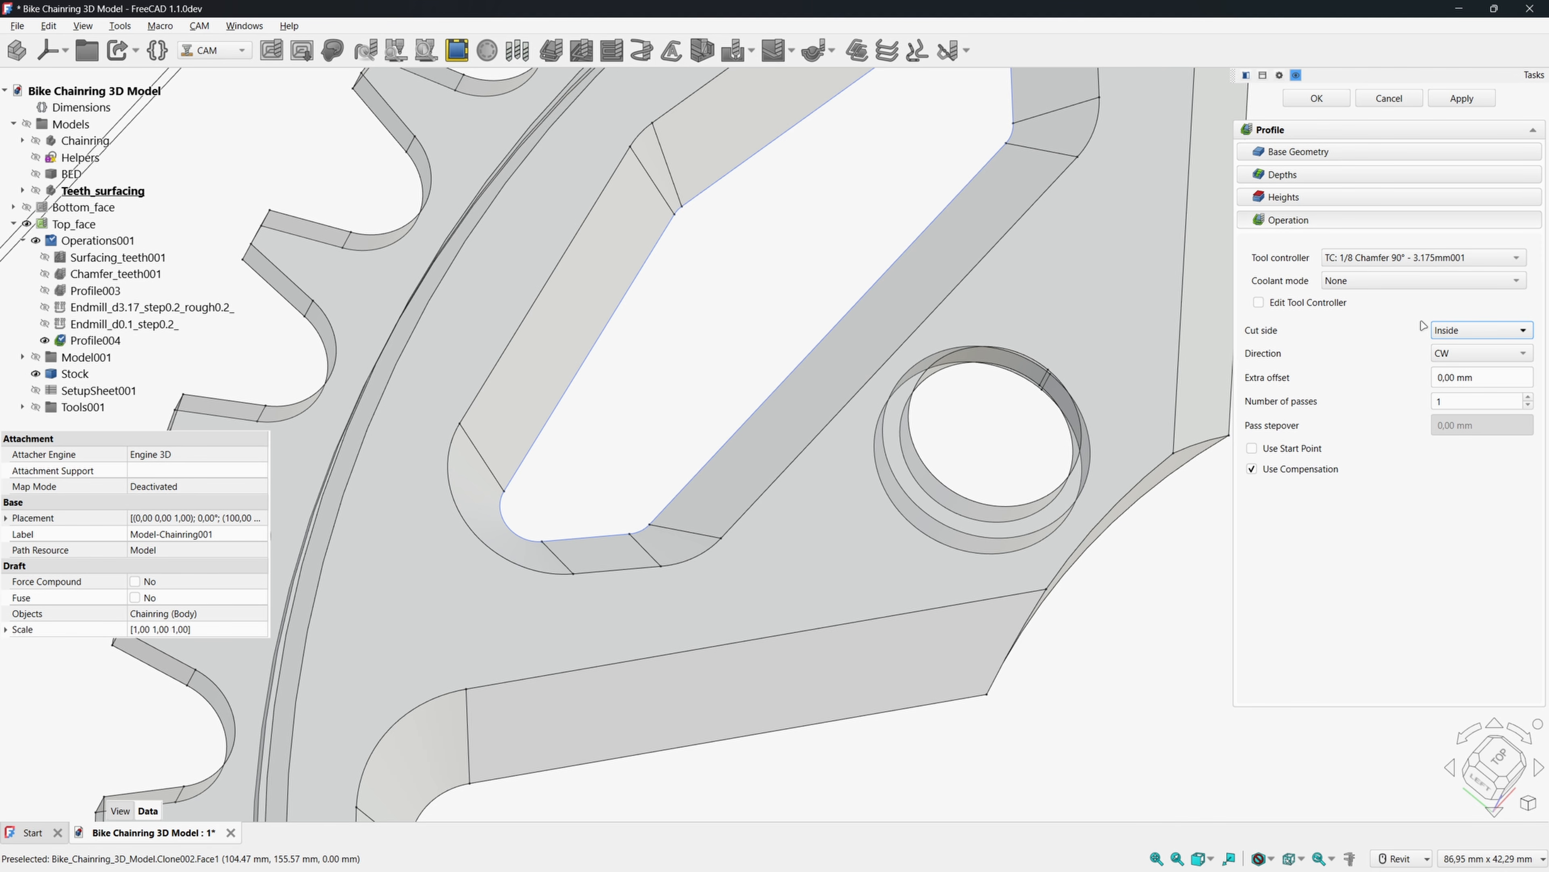
click(1408, 259)
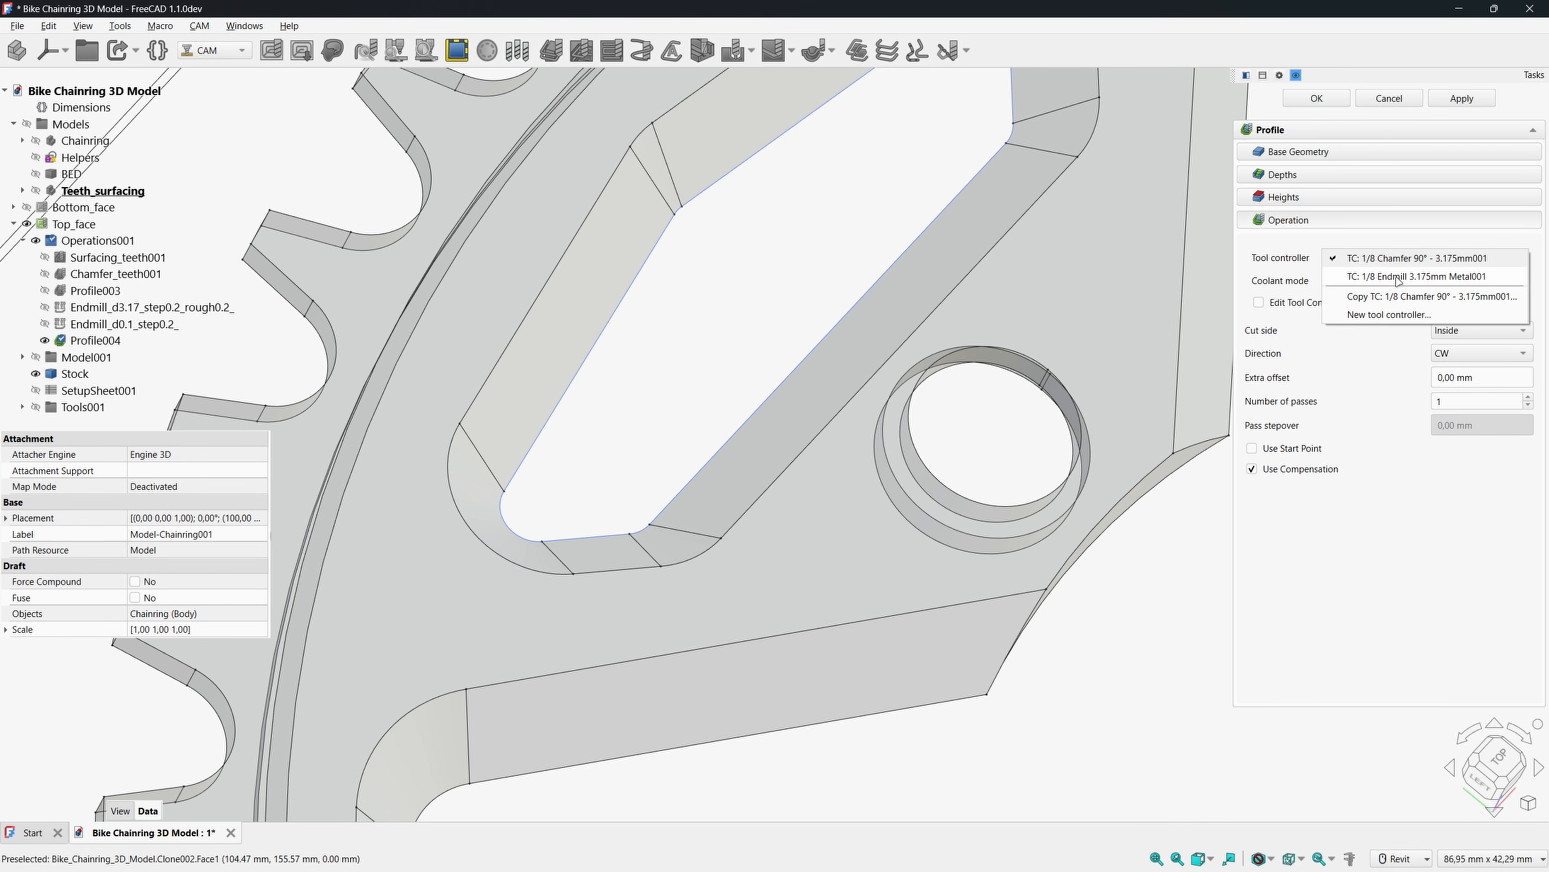
click(1398, 277)
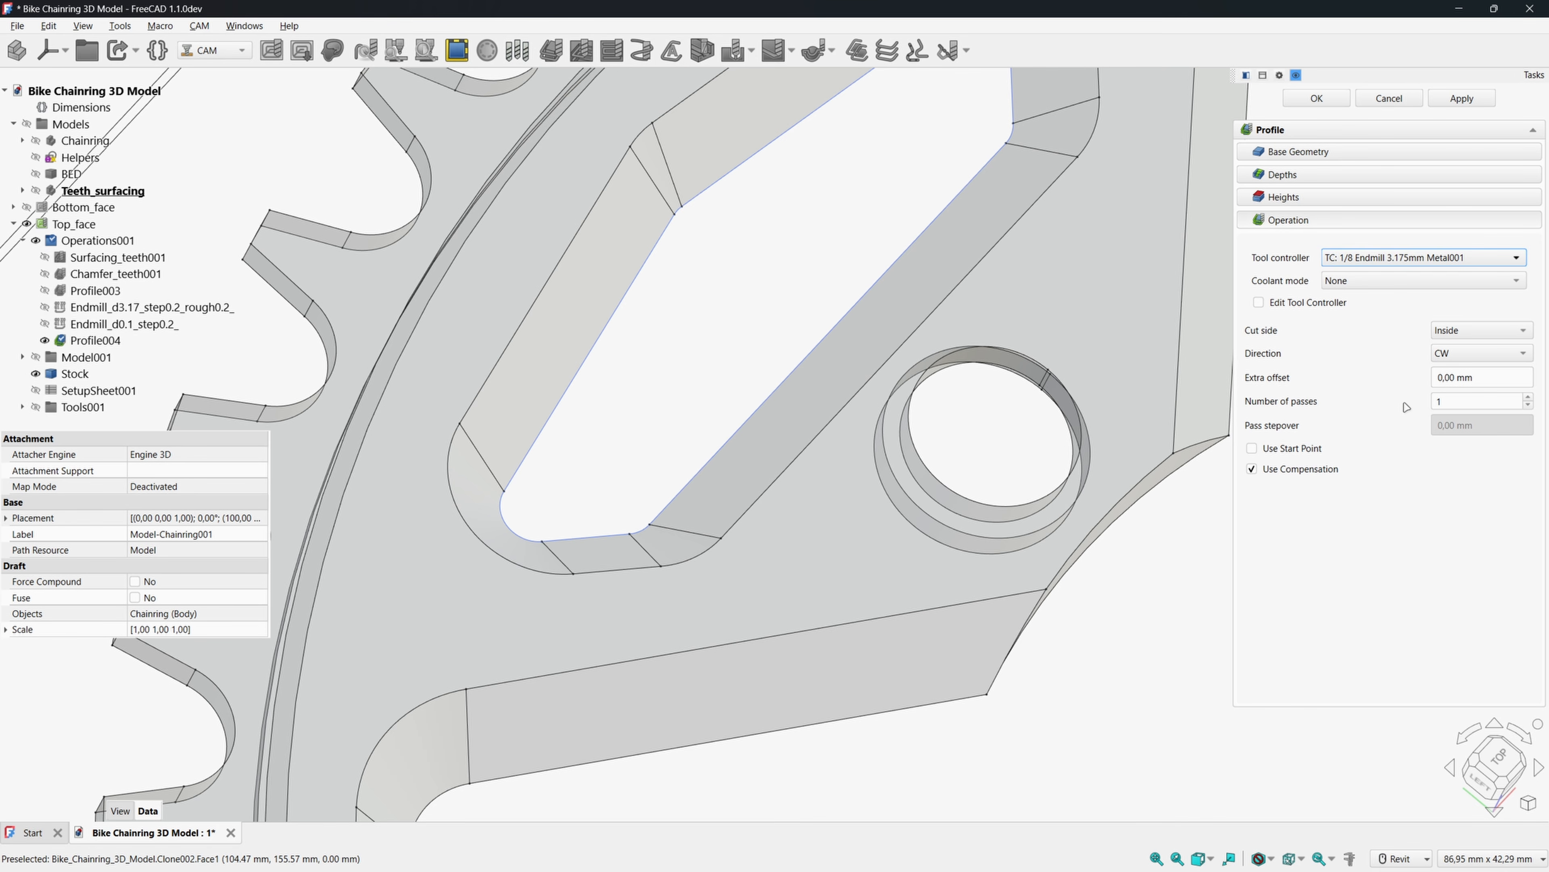
click(1321, 99)
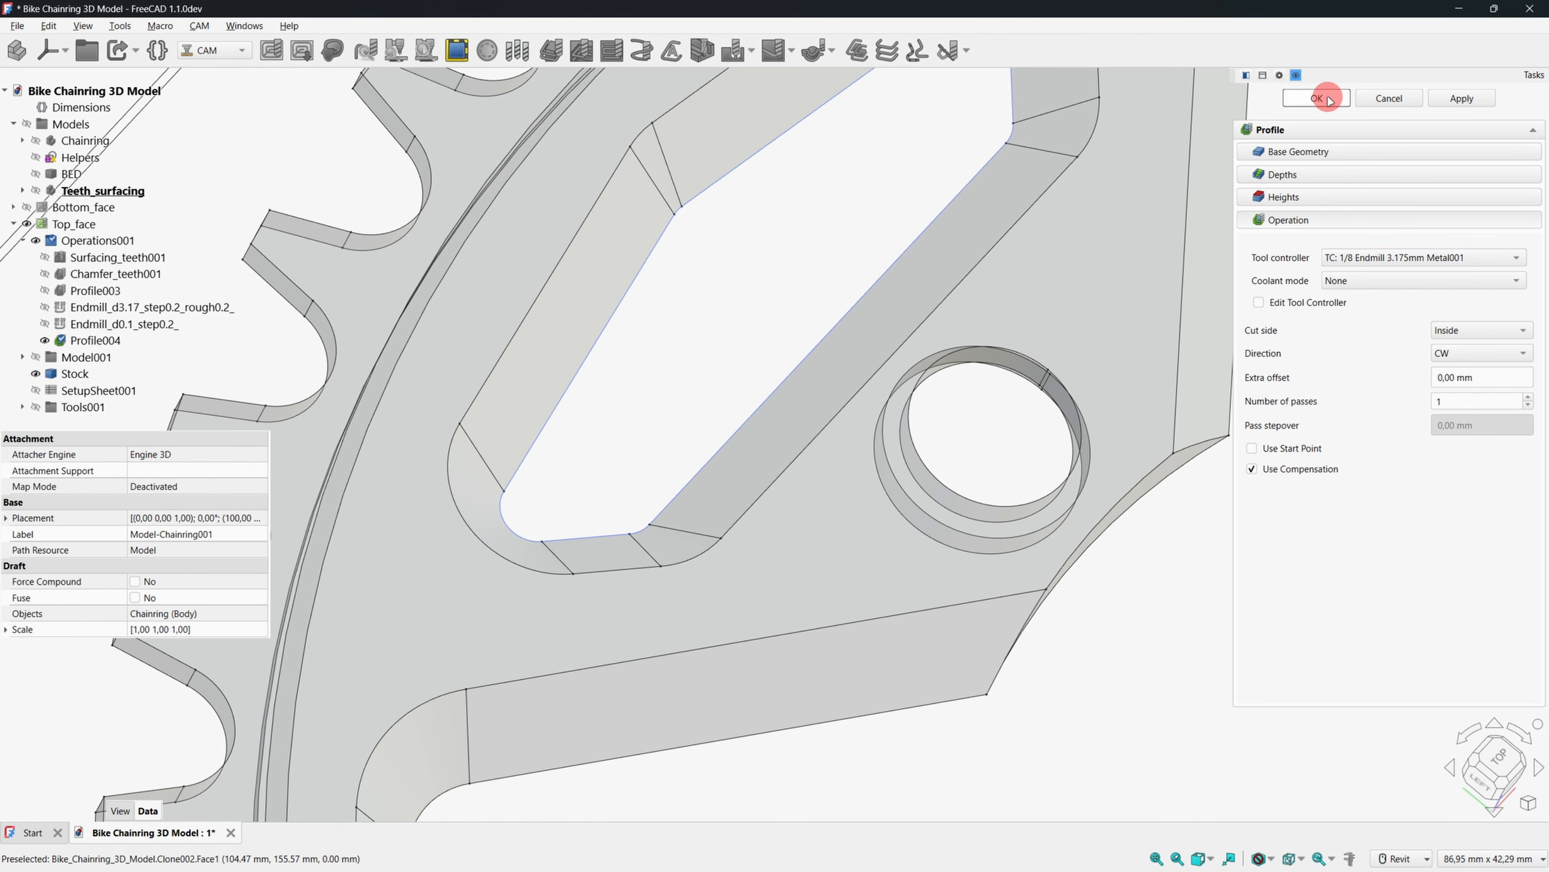
Examine the slot's through-cut in the CAM simulator, and close the simulator.
scroll(1092, 324, down, 4)
scroll(1092, 324, down, 3)
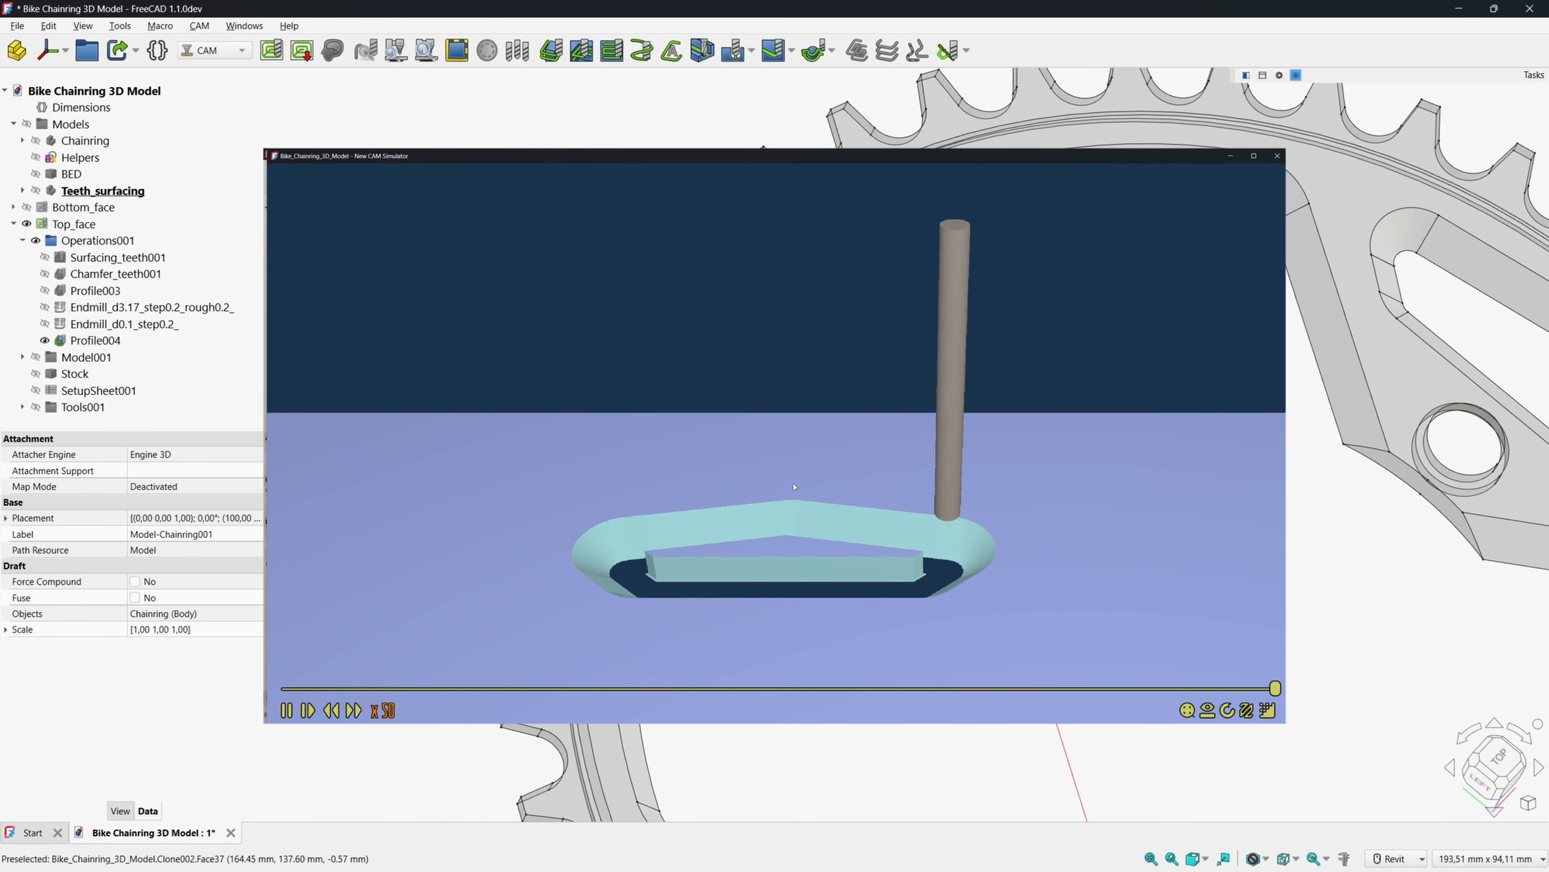
click(1277, 155)
scroll(1124, 412, down, 1)
middle_drag(1124, 412, 989, 371)
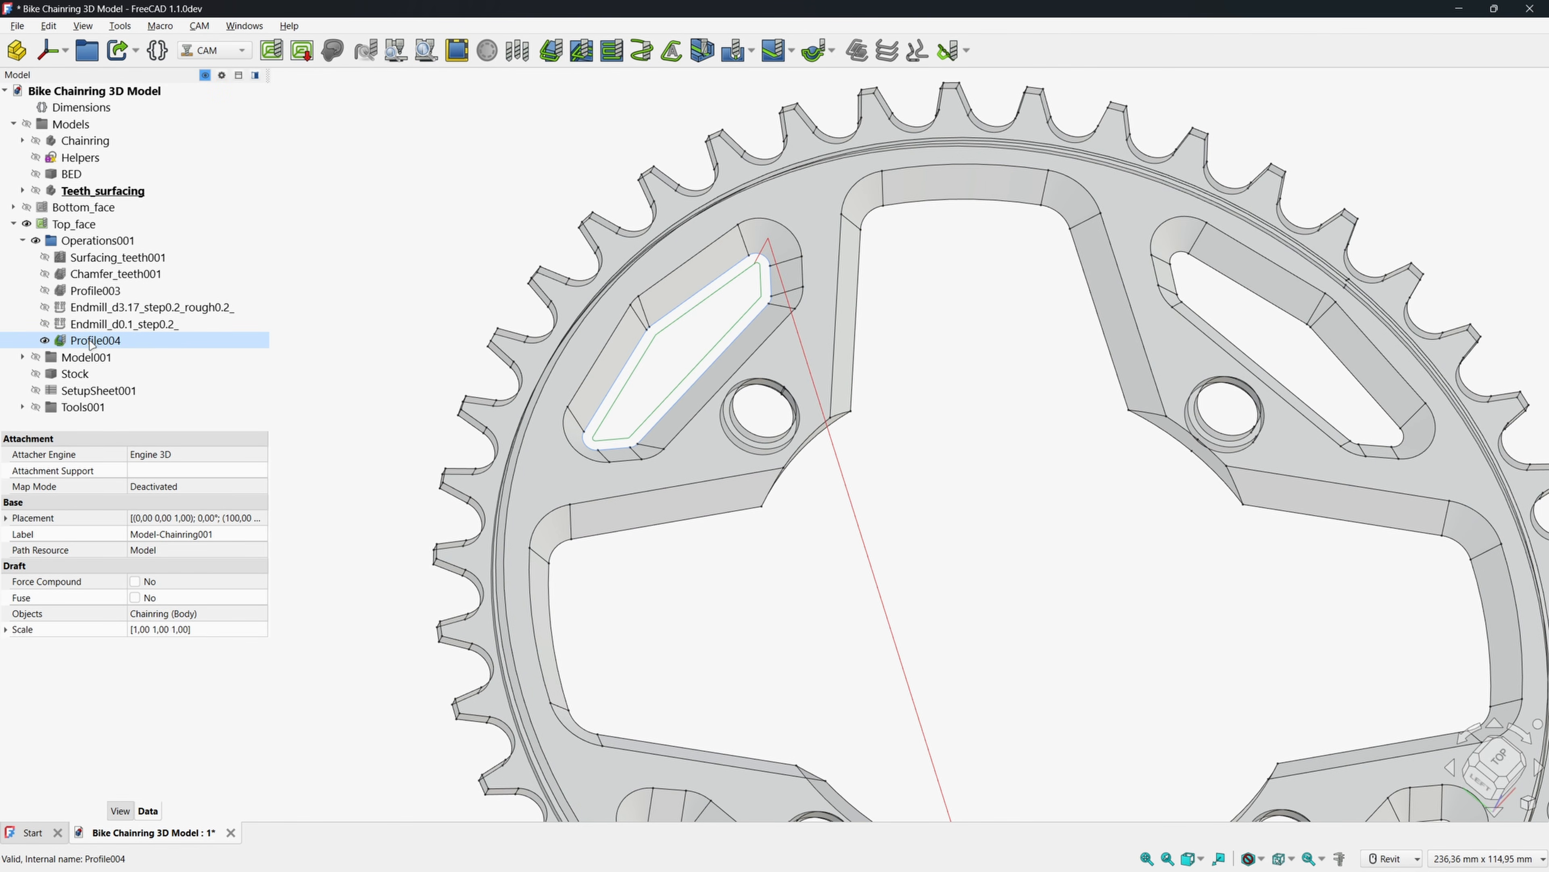
Rename Profile003 as Profile_Macro_Small_opening.
click(91, 291)
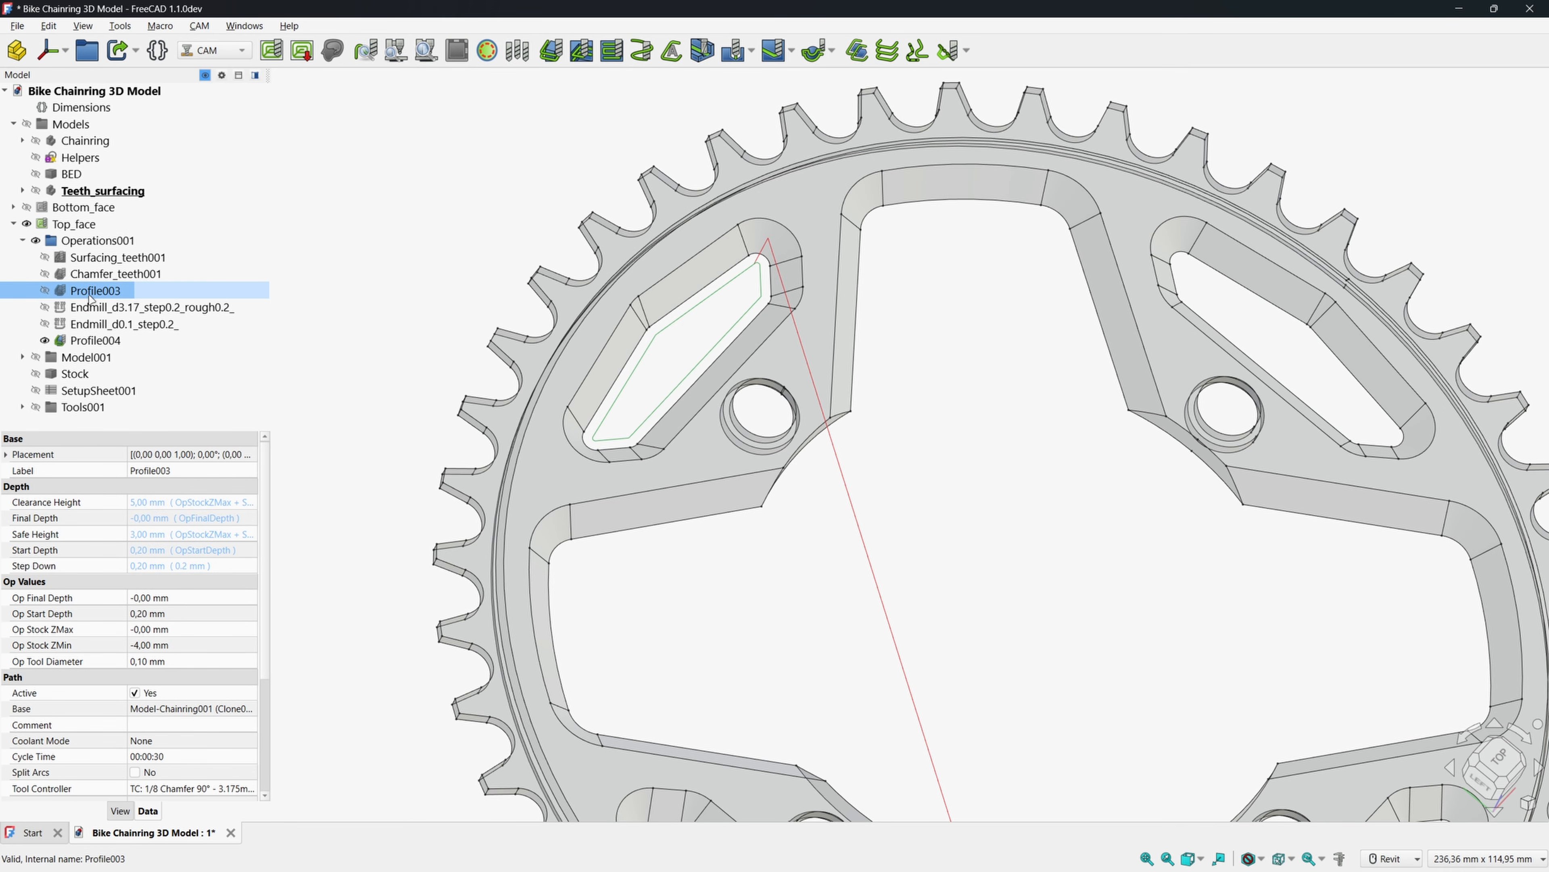
key(F2)
text(Profile_Macro_)
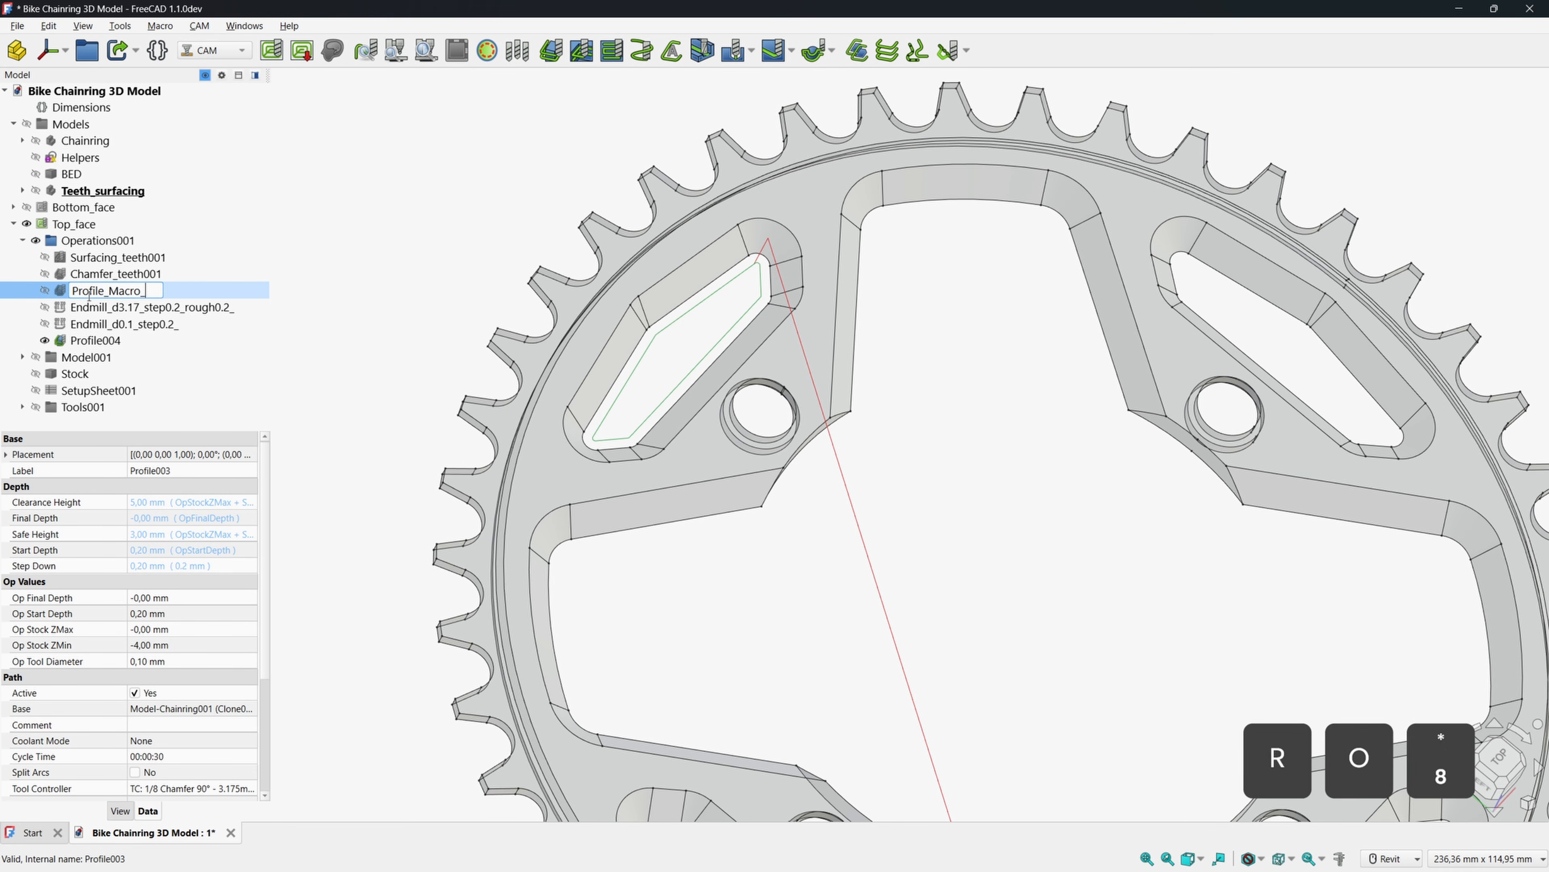
text(Small_opening)
key(Return)
Rename the two macro toolpaths as Small Opening Rough for the 3.17 mm endmill and Small Opening Finish for the 0.1 mm one.
click(101, 307)
key(F2)
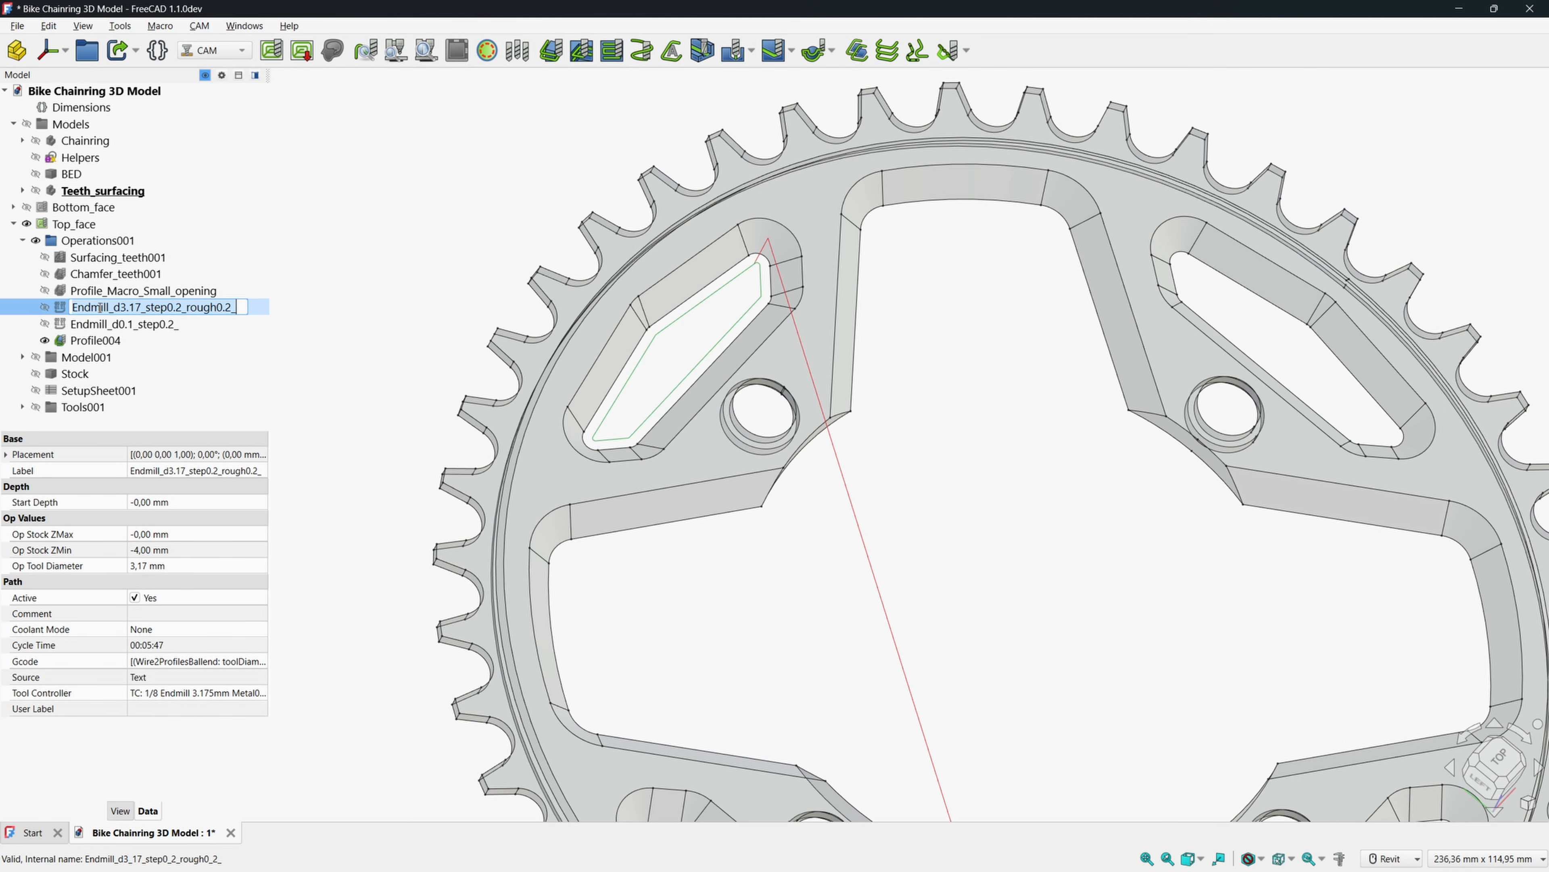
text(Small Opening Rough)
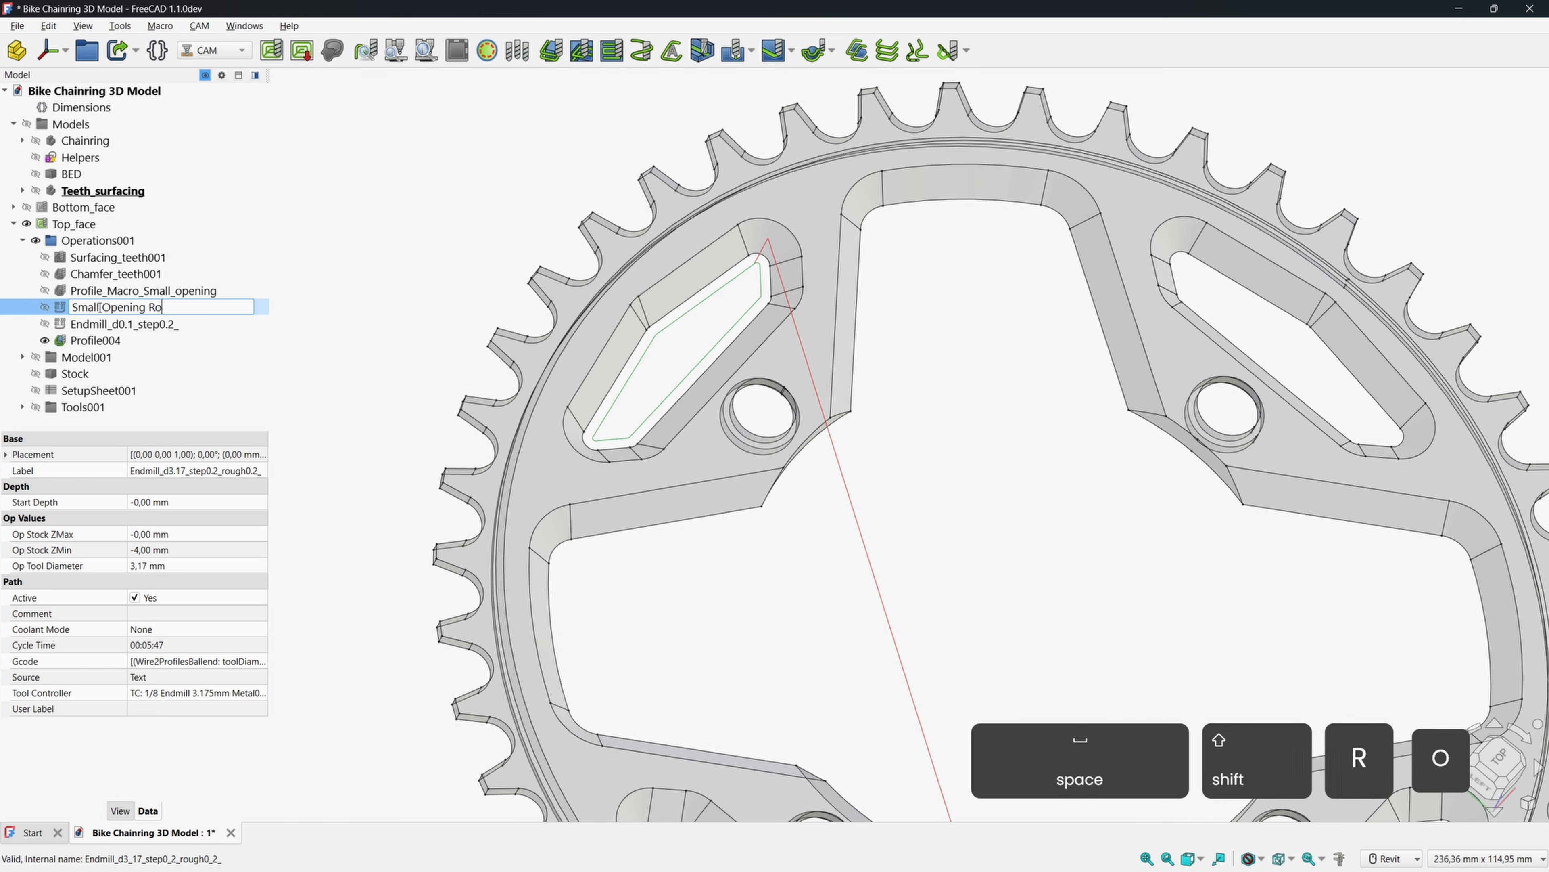
key(Return)
click(100, 324)
key(F2)
text(Small Opening Finish)
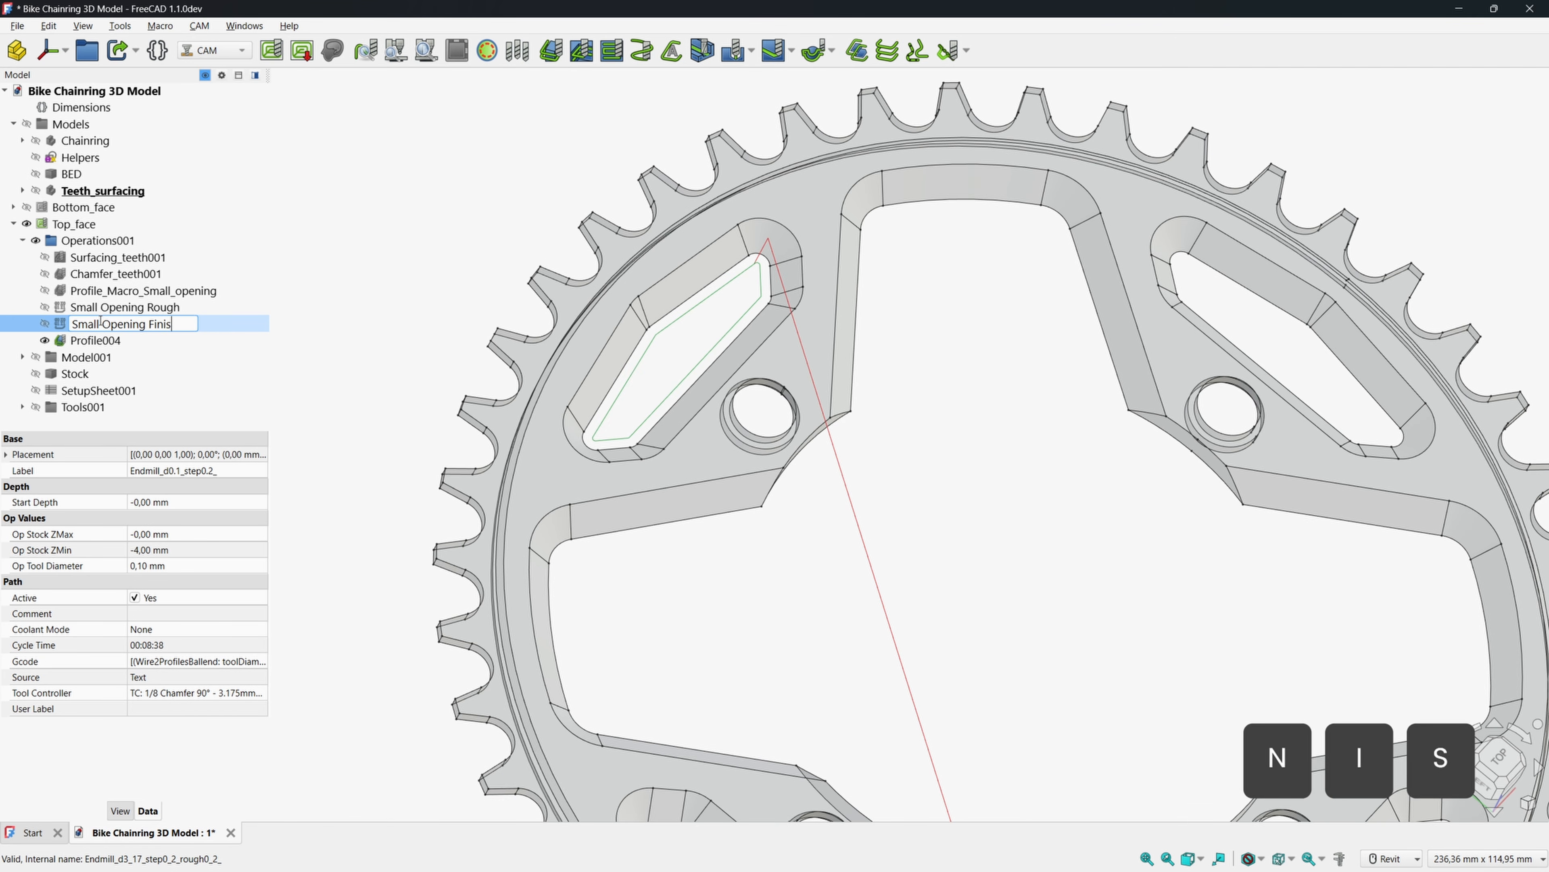
key(Return)
Rename Profile004 as Small Opening End.
click(97, 340)
key(F2)
text(Small Opening End)
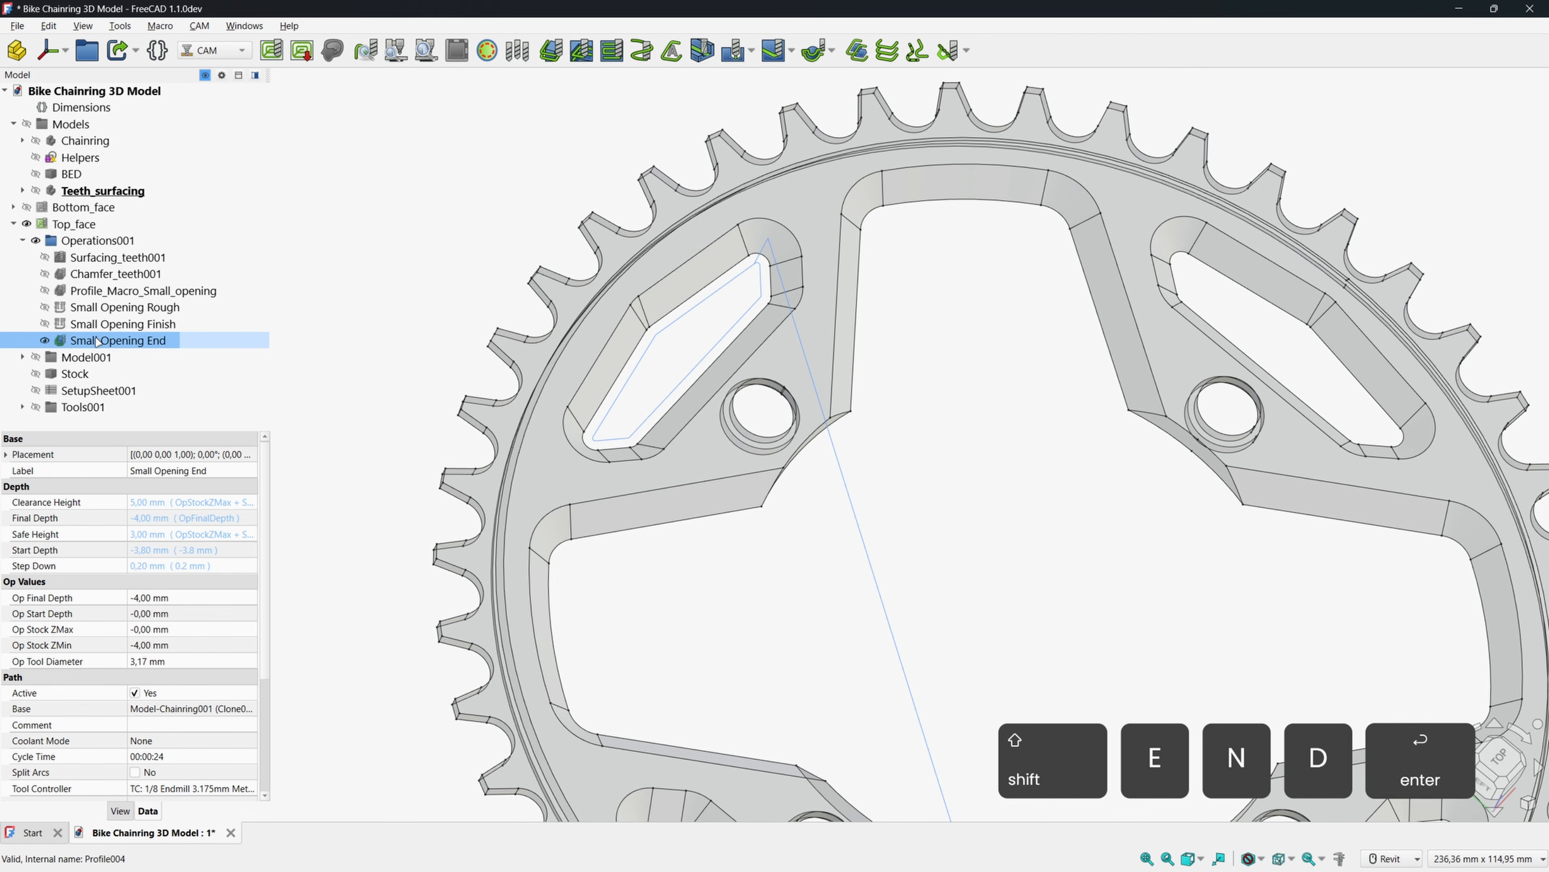
key(Return)
Show the Small Opening Rough and Small Opening Finish toolpaths and clear the selection.
click(44, 307)
click(45, 324)
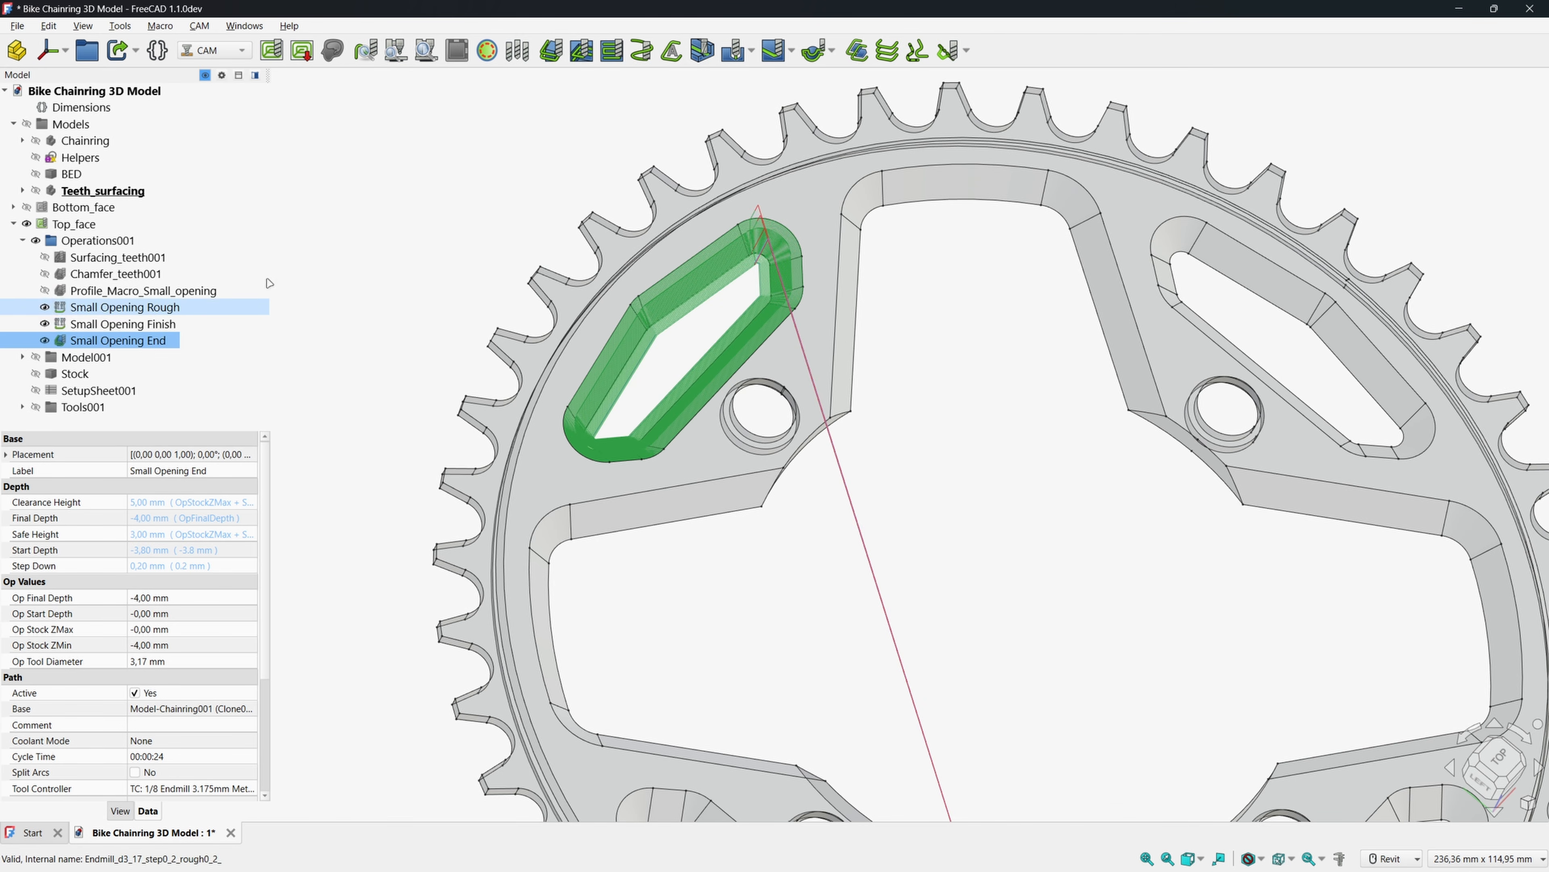
scroll(475, 218, down, 2)
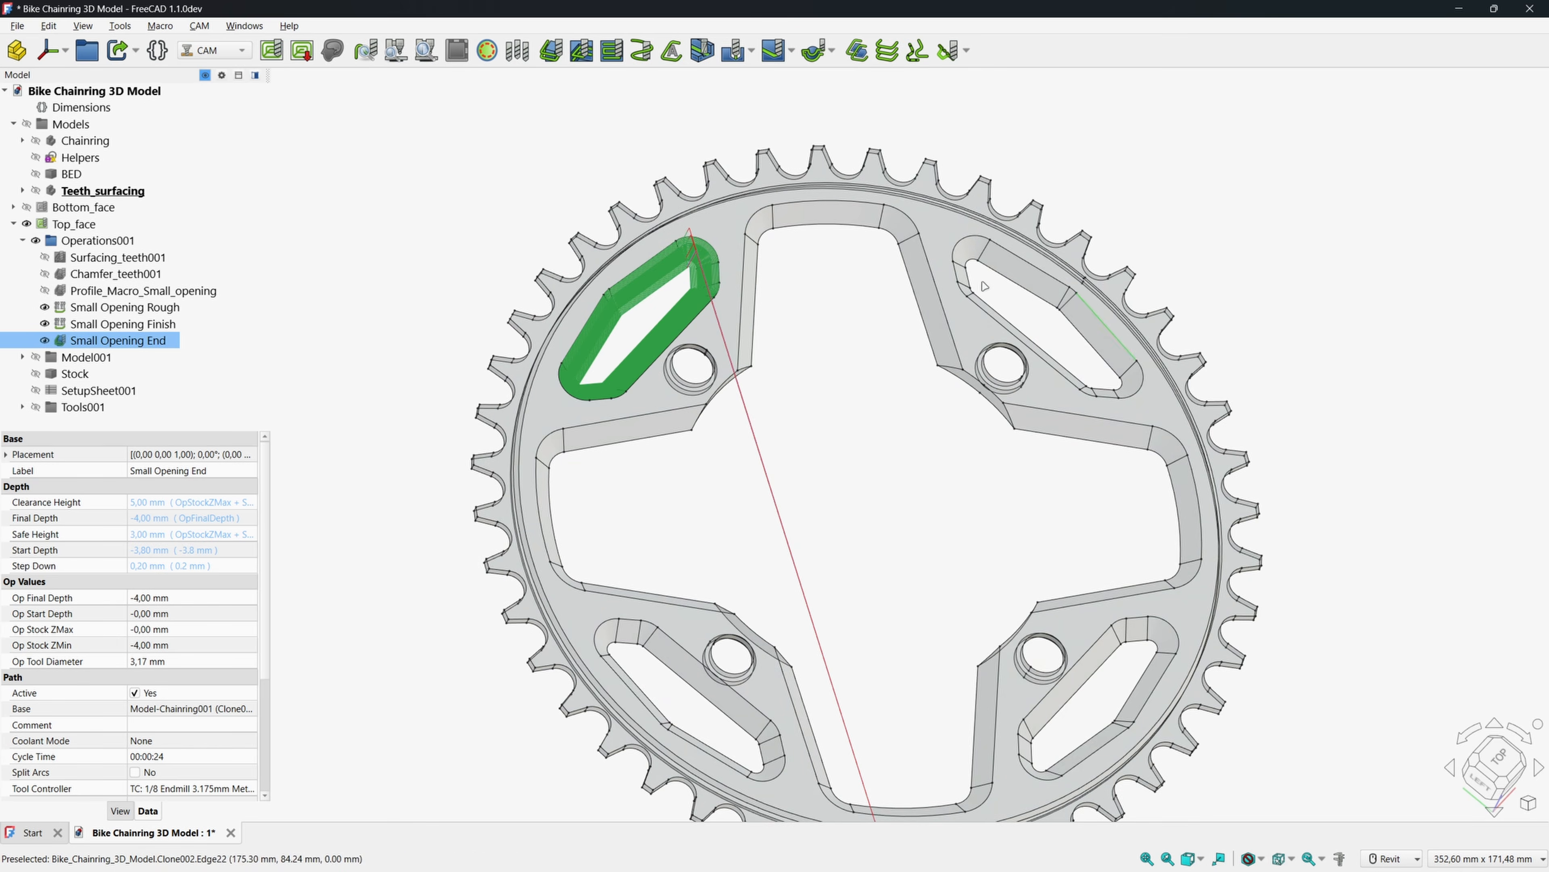
click(354, 274)
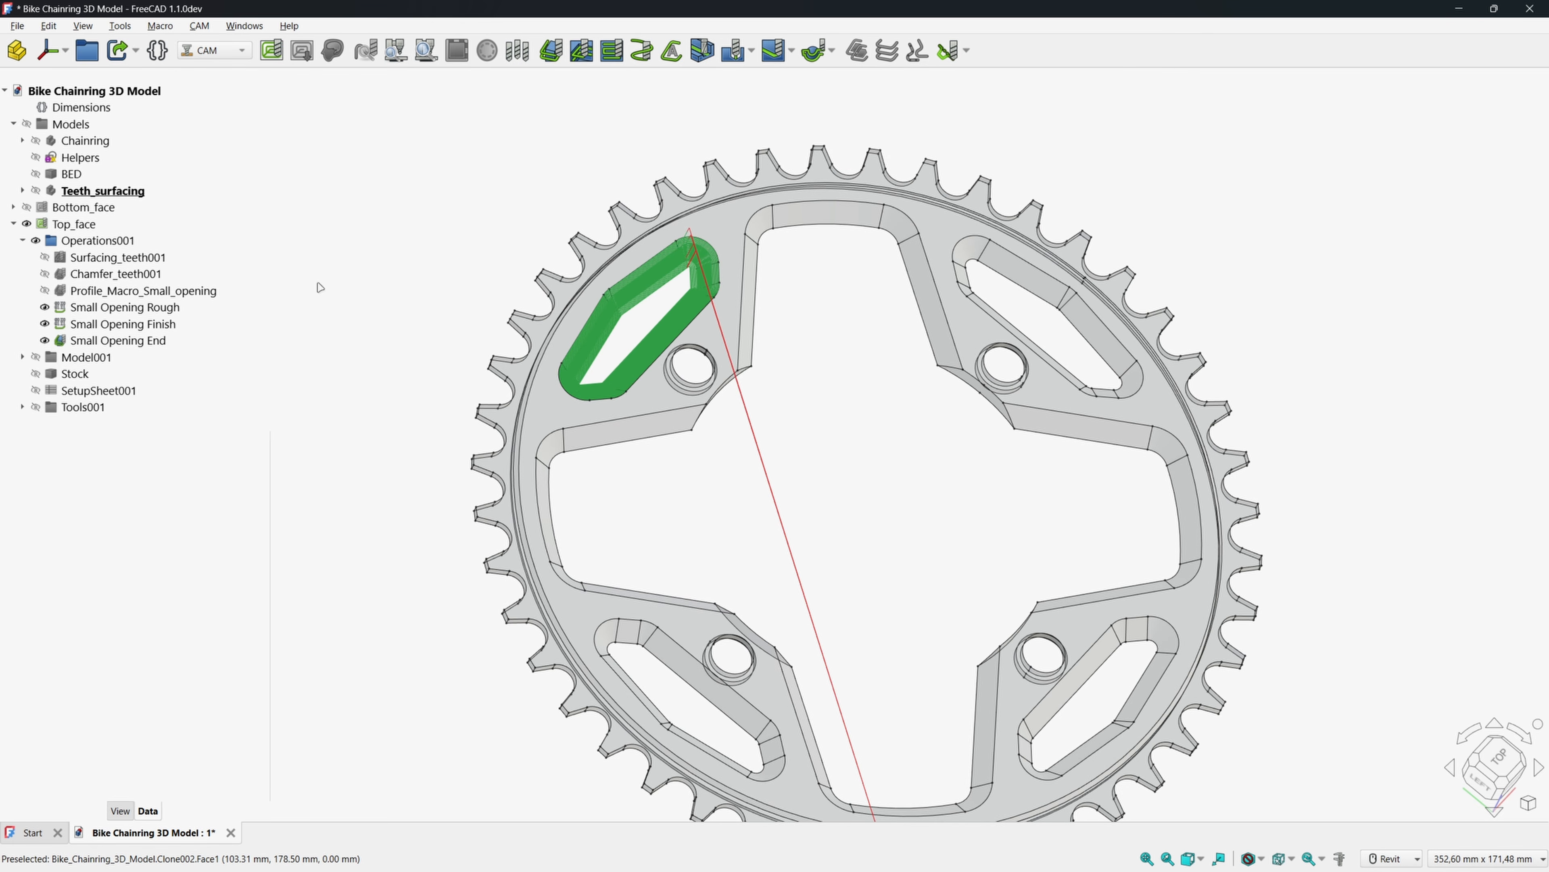
Apply an Array dressup to Small Opening Rough and set its type to Polar.
click(159, 309)
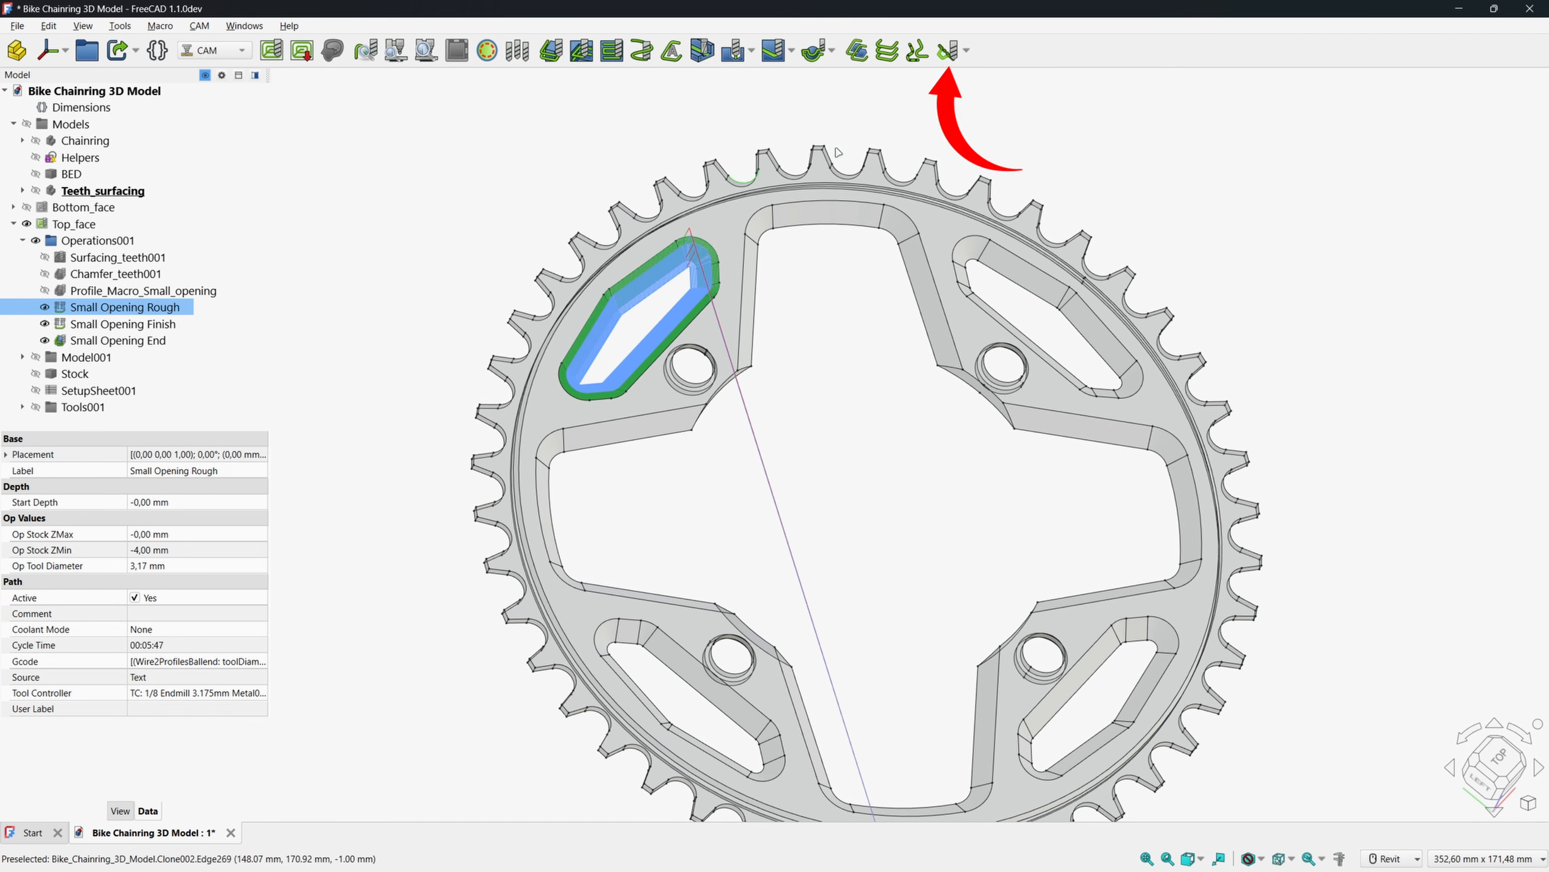
click(967, 54)
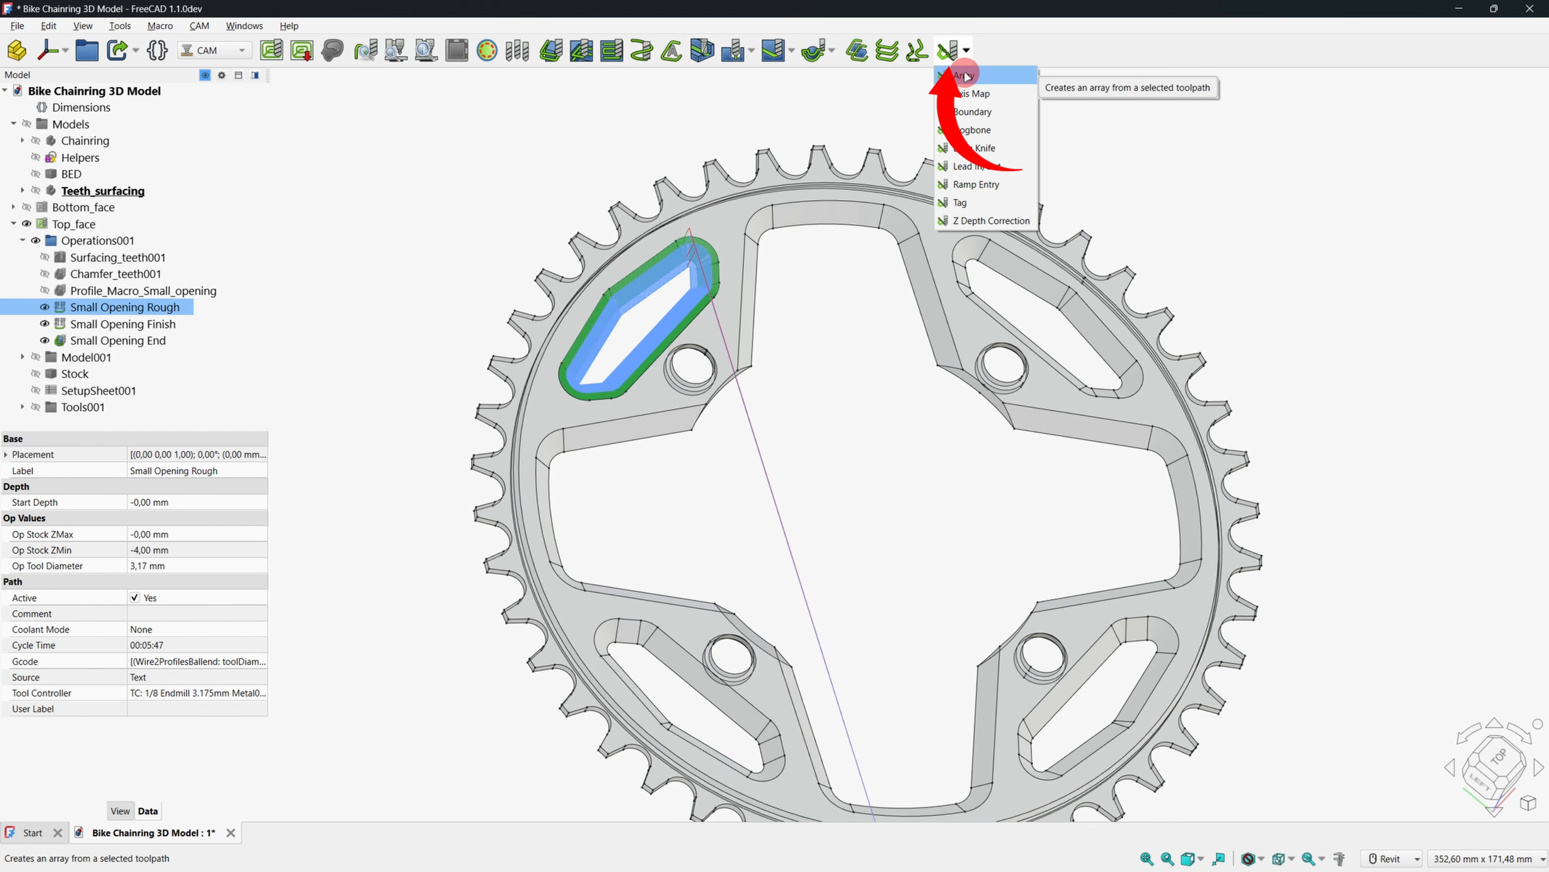
click(969, 72)
click(131, 307)
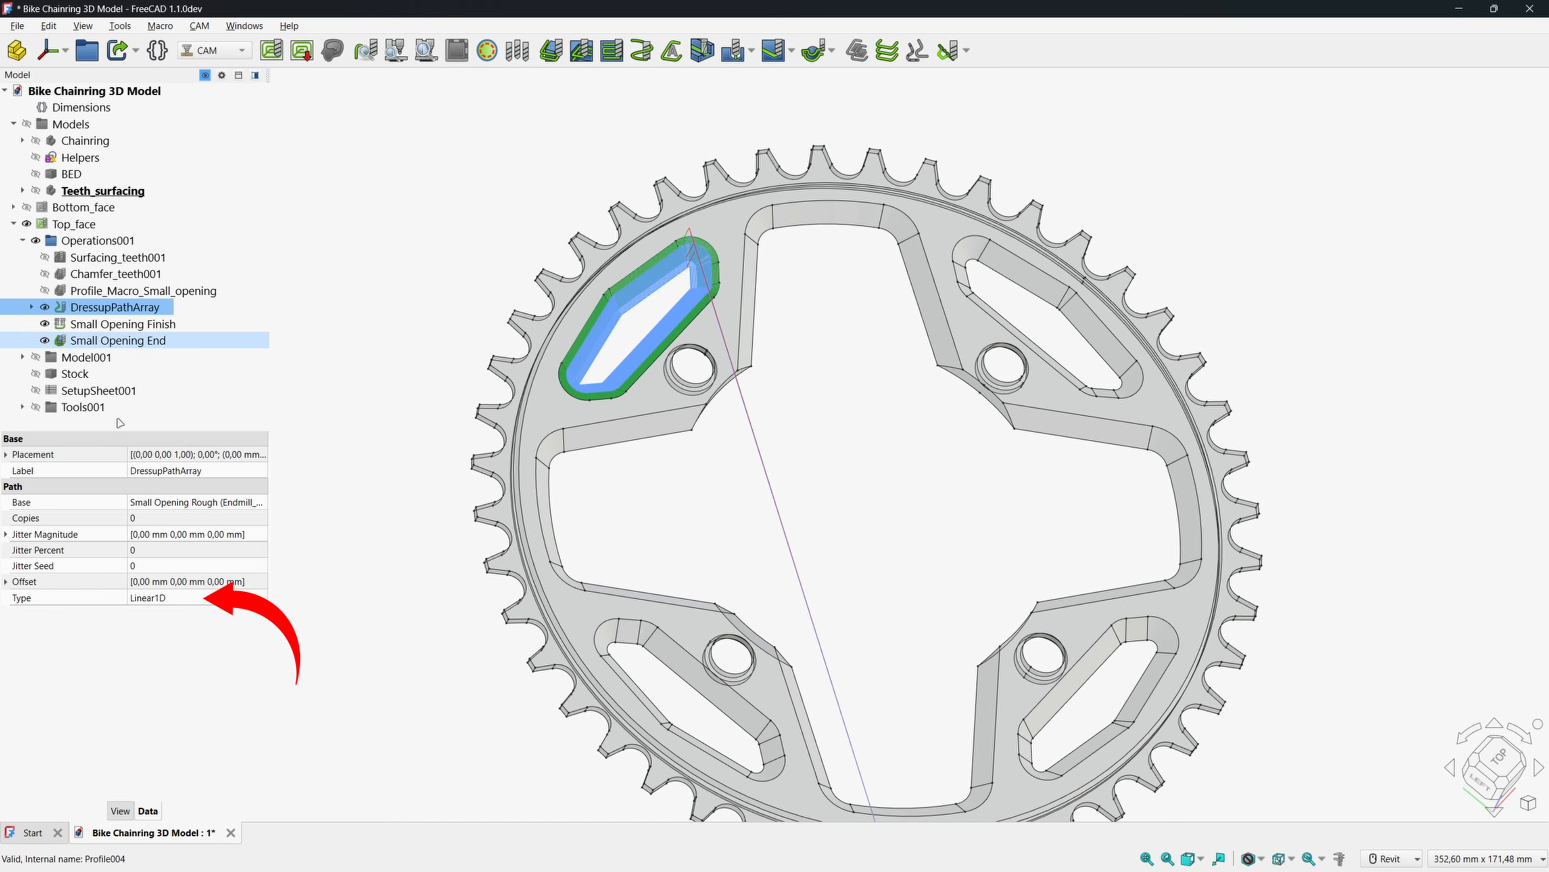
click(157, 598)
click(158, 598)
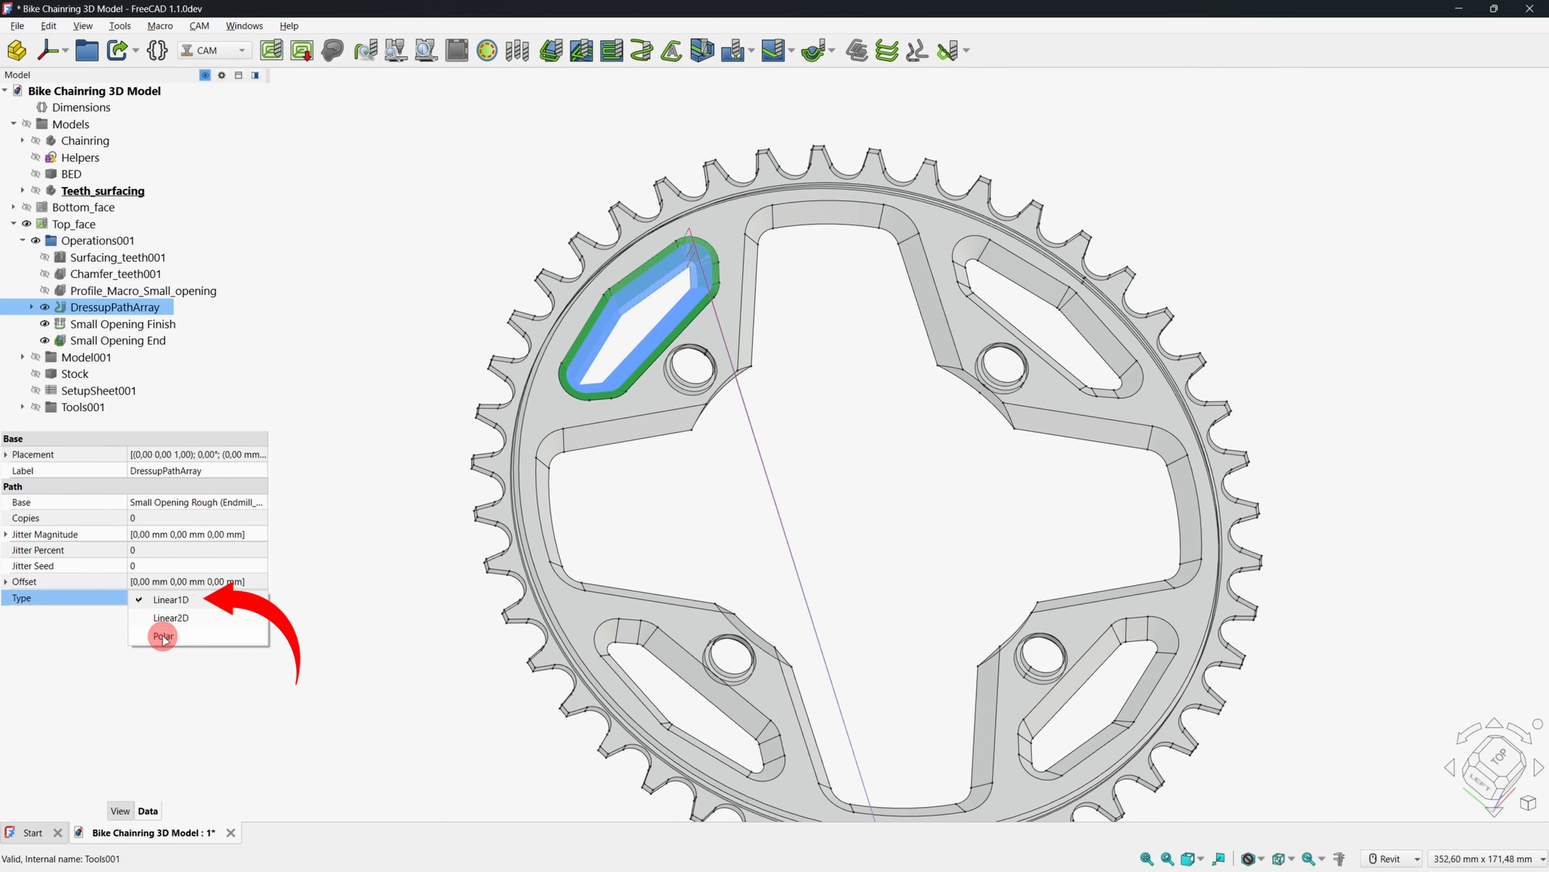
click(163, 638)
Set the polar array's angle to 270°, its centre to X 100 and Y 100, and its copies to 3.
click(151, 501)
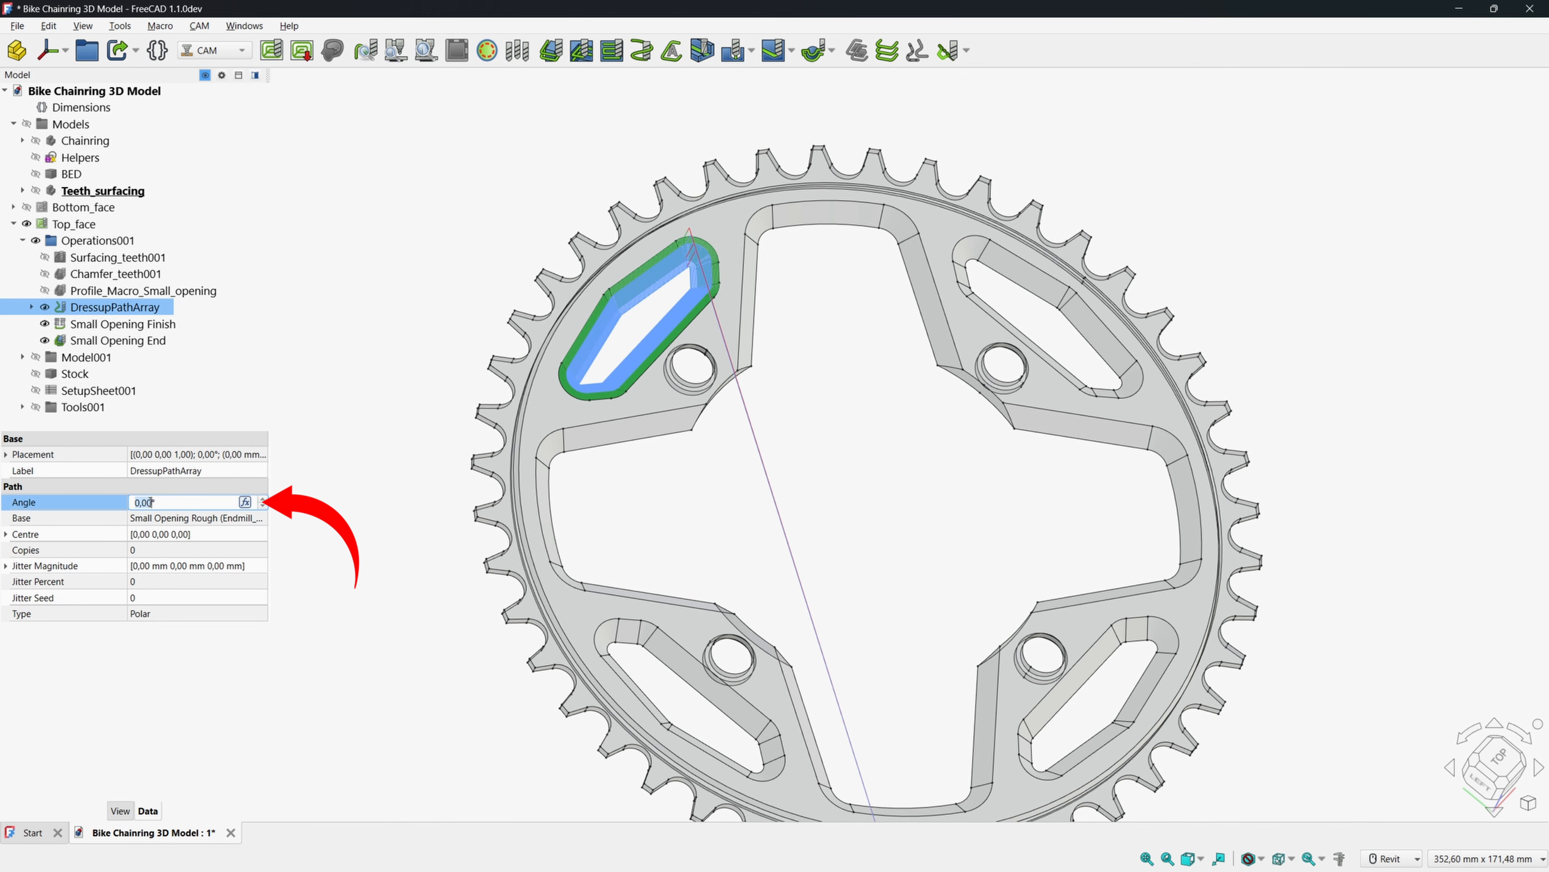
text(270)
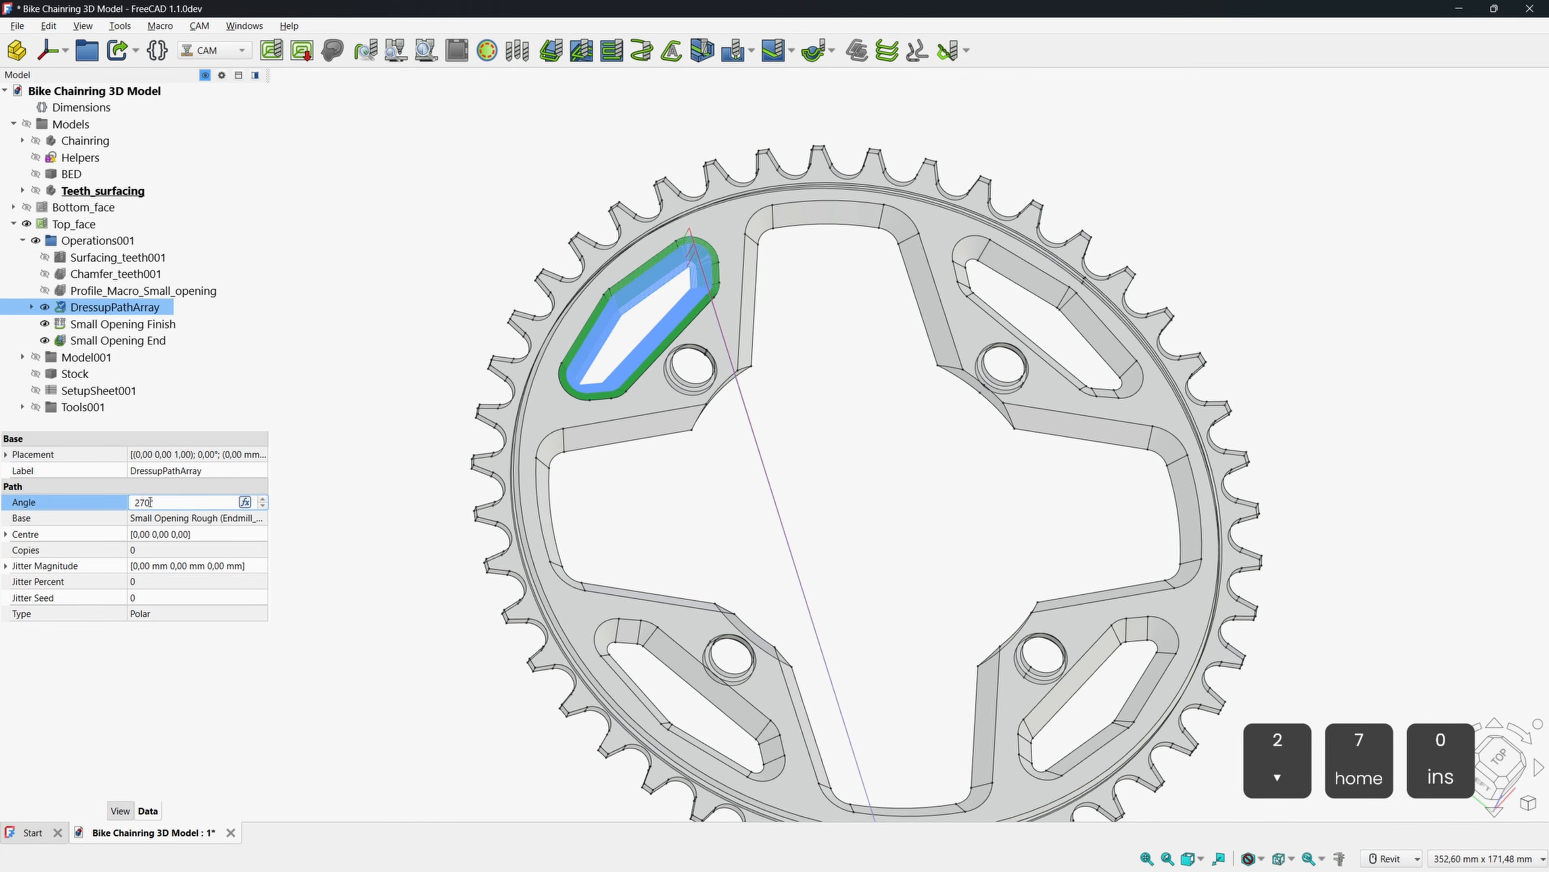
click(5, 535)
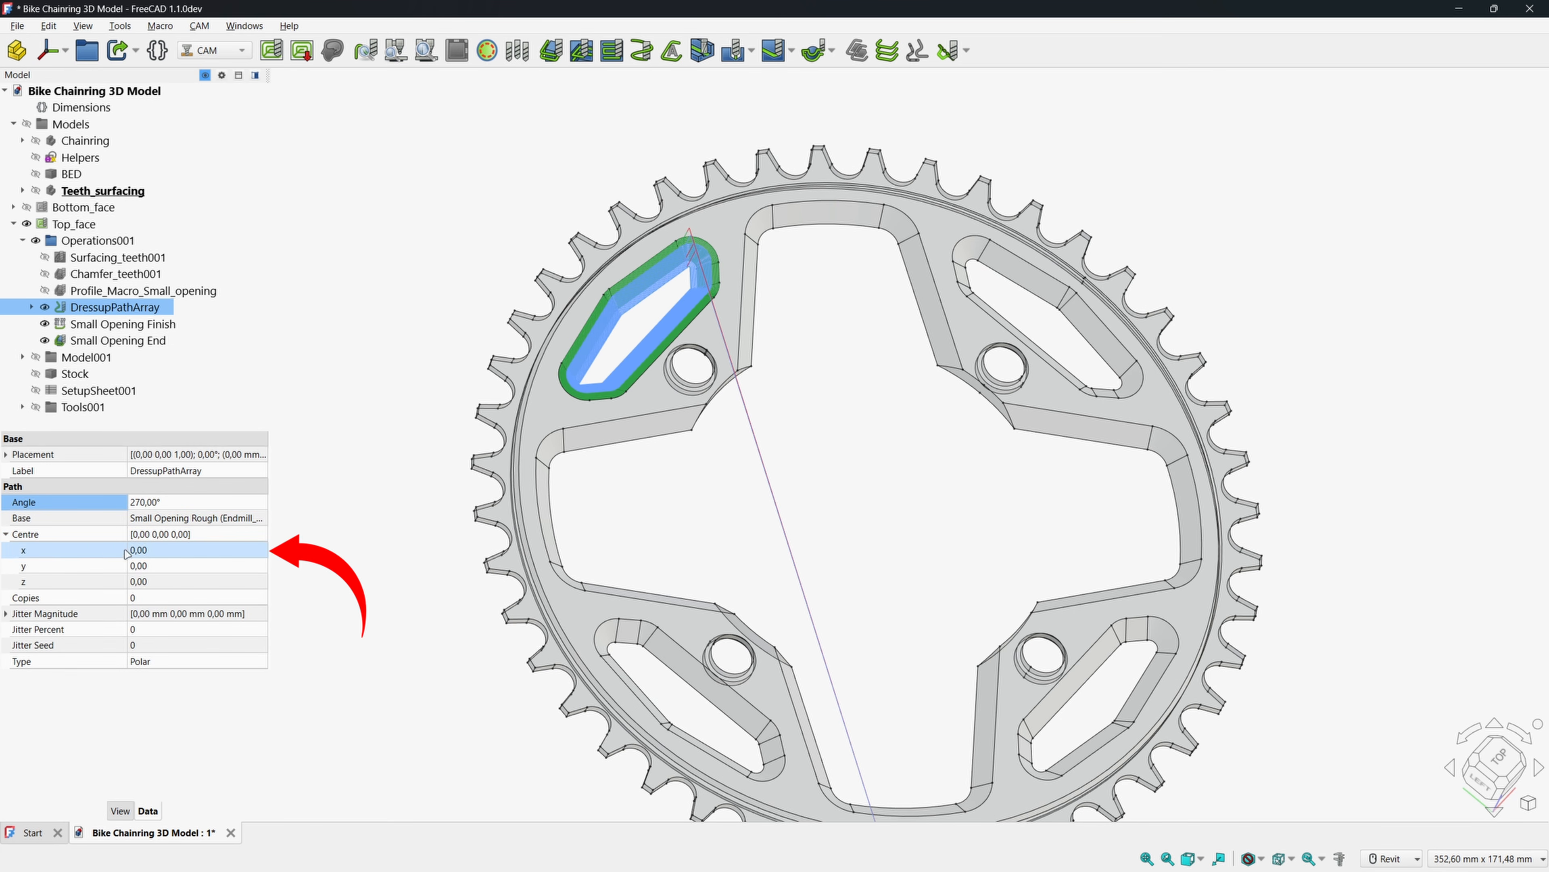
click(143, 551)
text(100)
key(Return)
text(100)
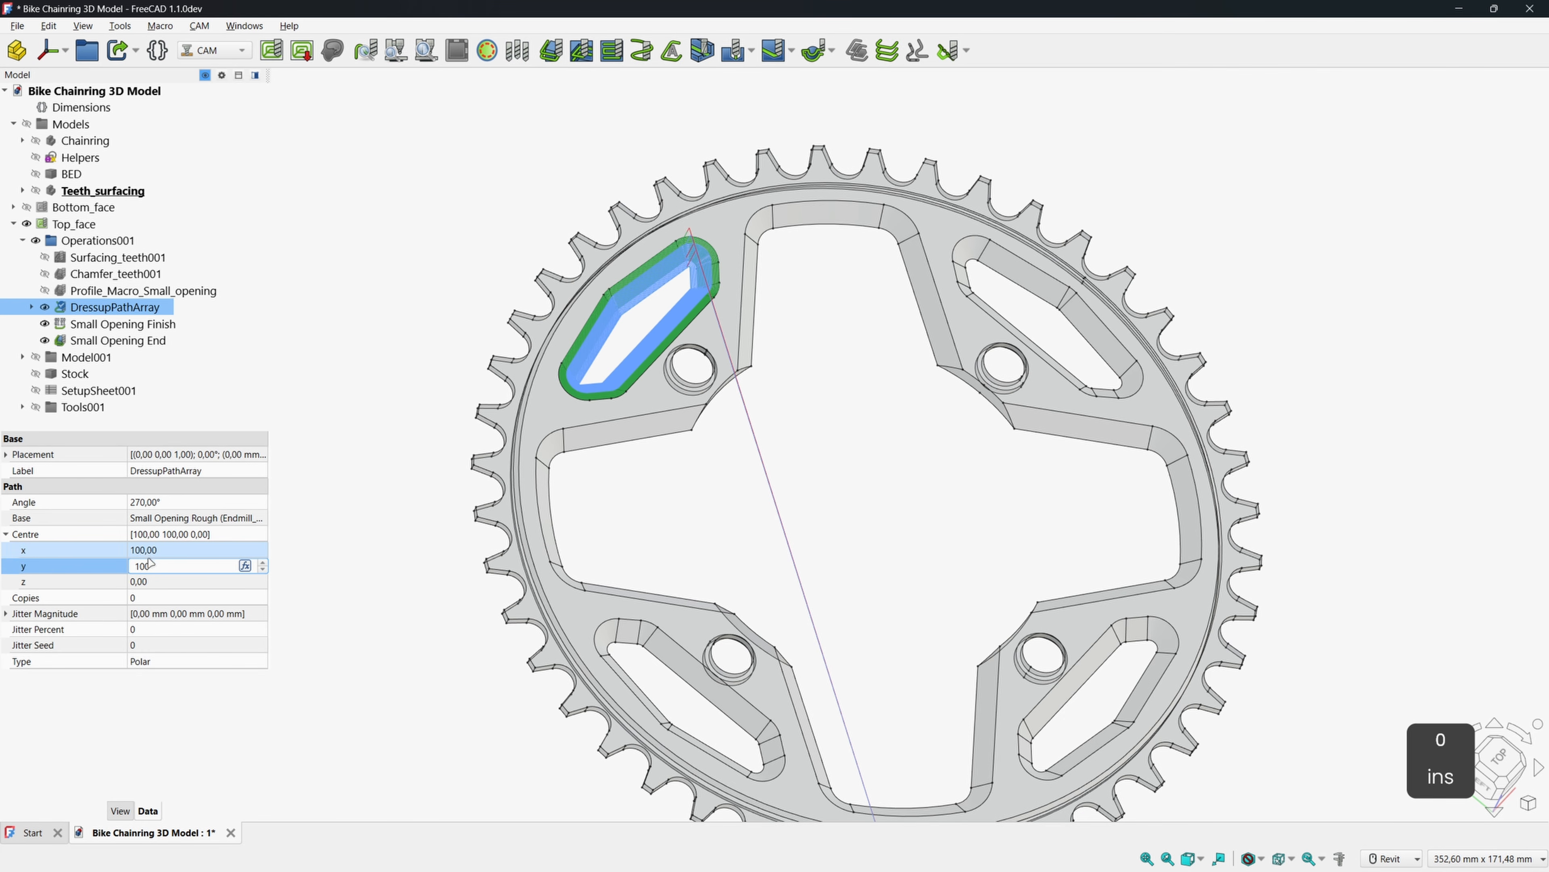
click(150, 597)
text(3)
key(Return)
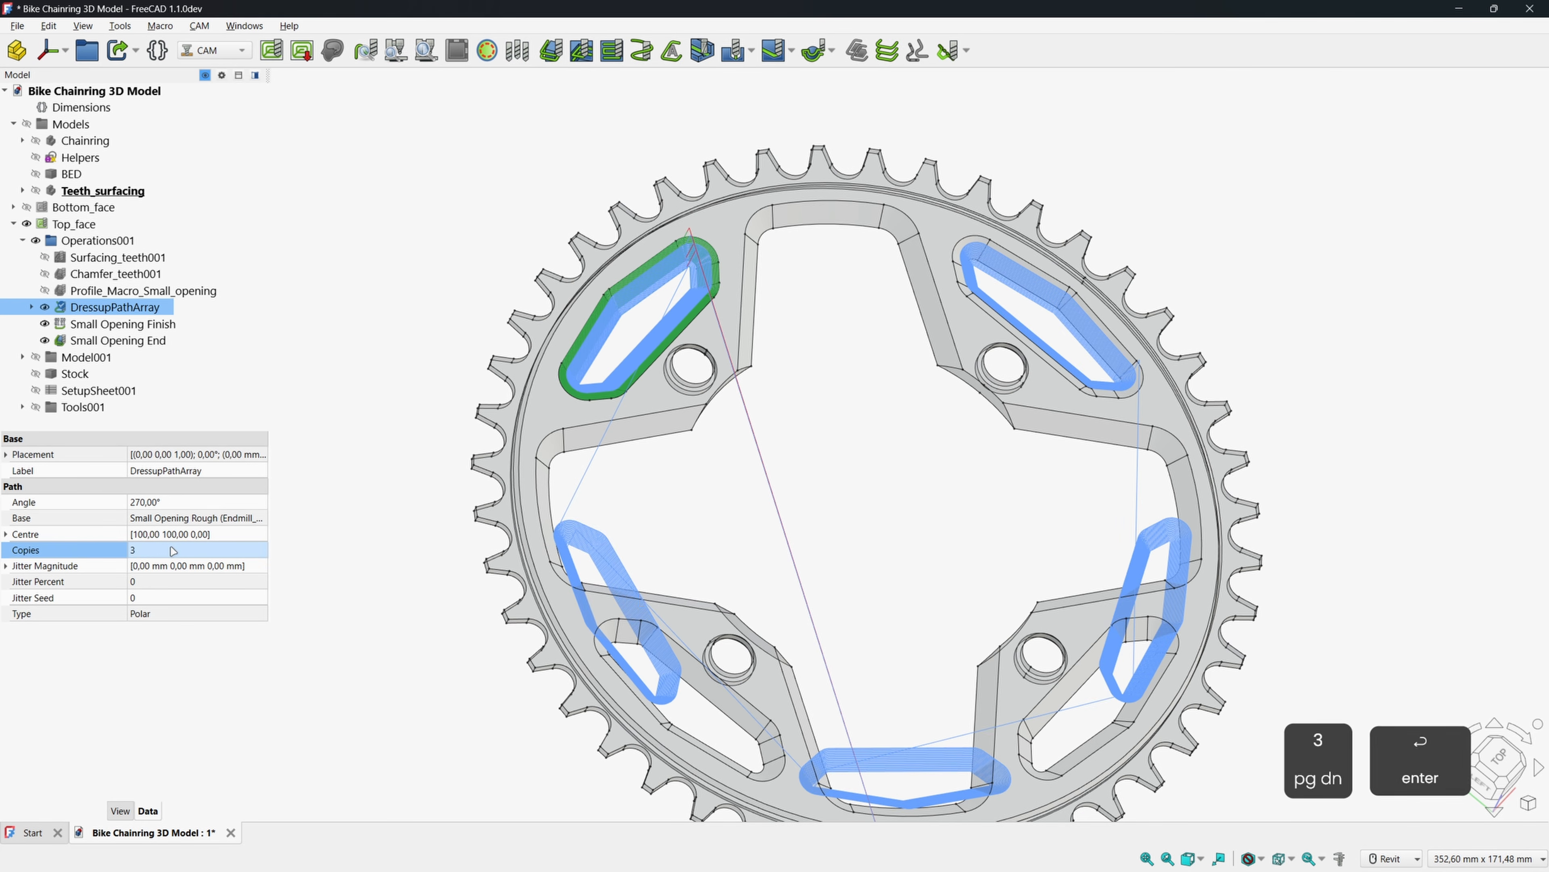
click(396, 293)
Rename the new path array as Array Small Opening Rough.
click(102, 306)
key(F2)
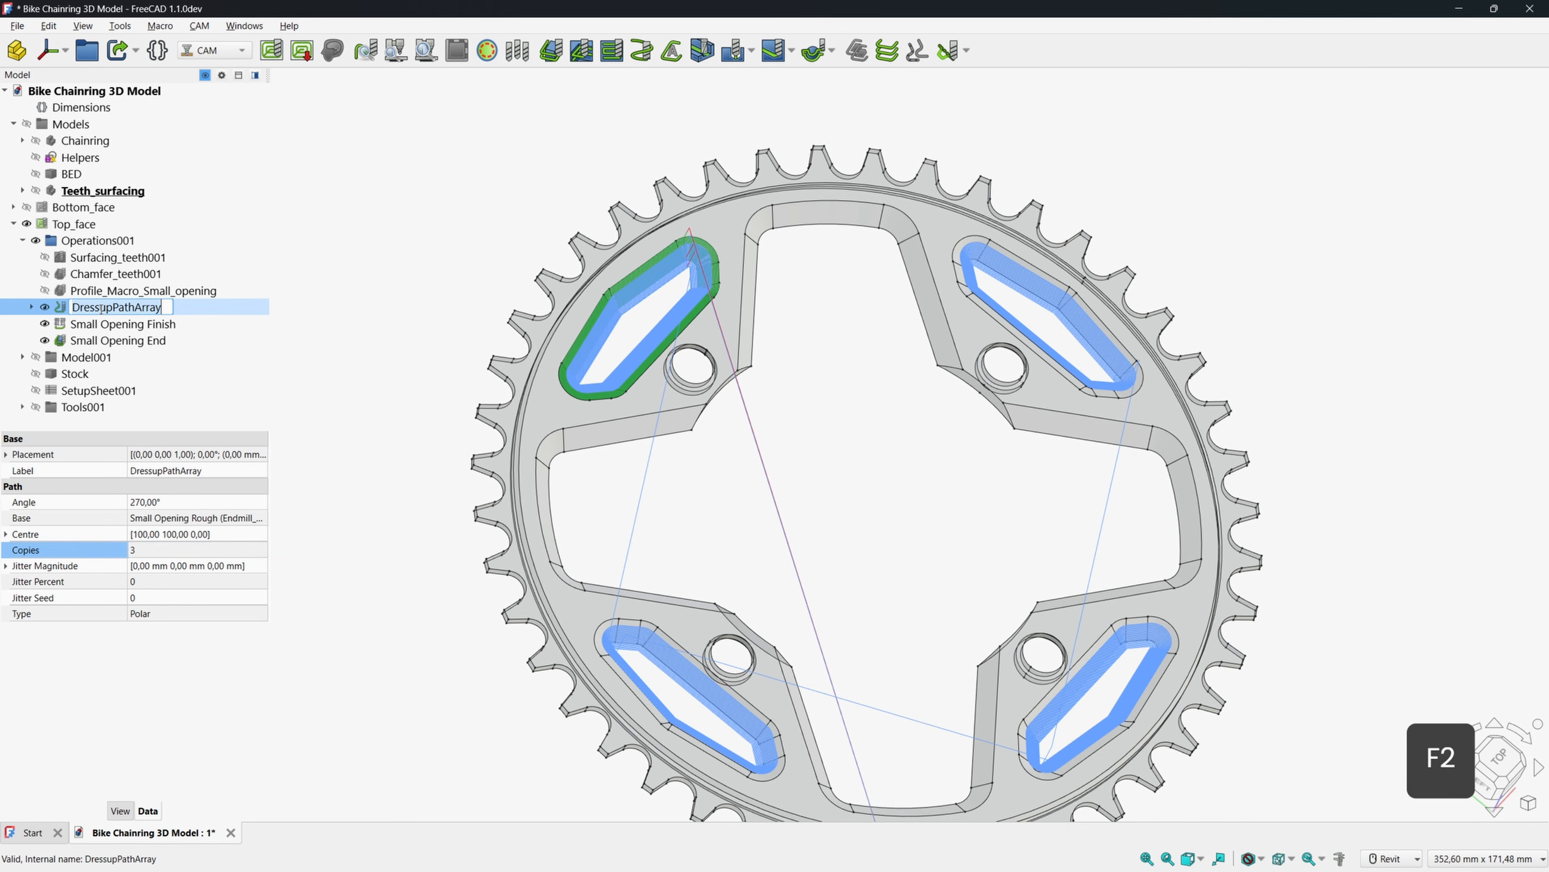
text(Array Small Opening Rough)
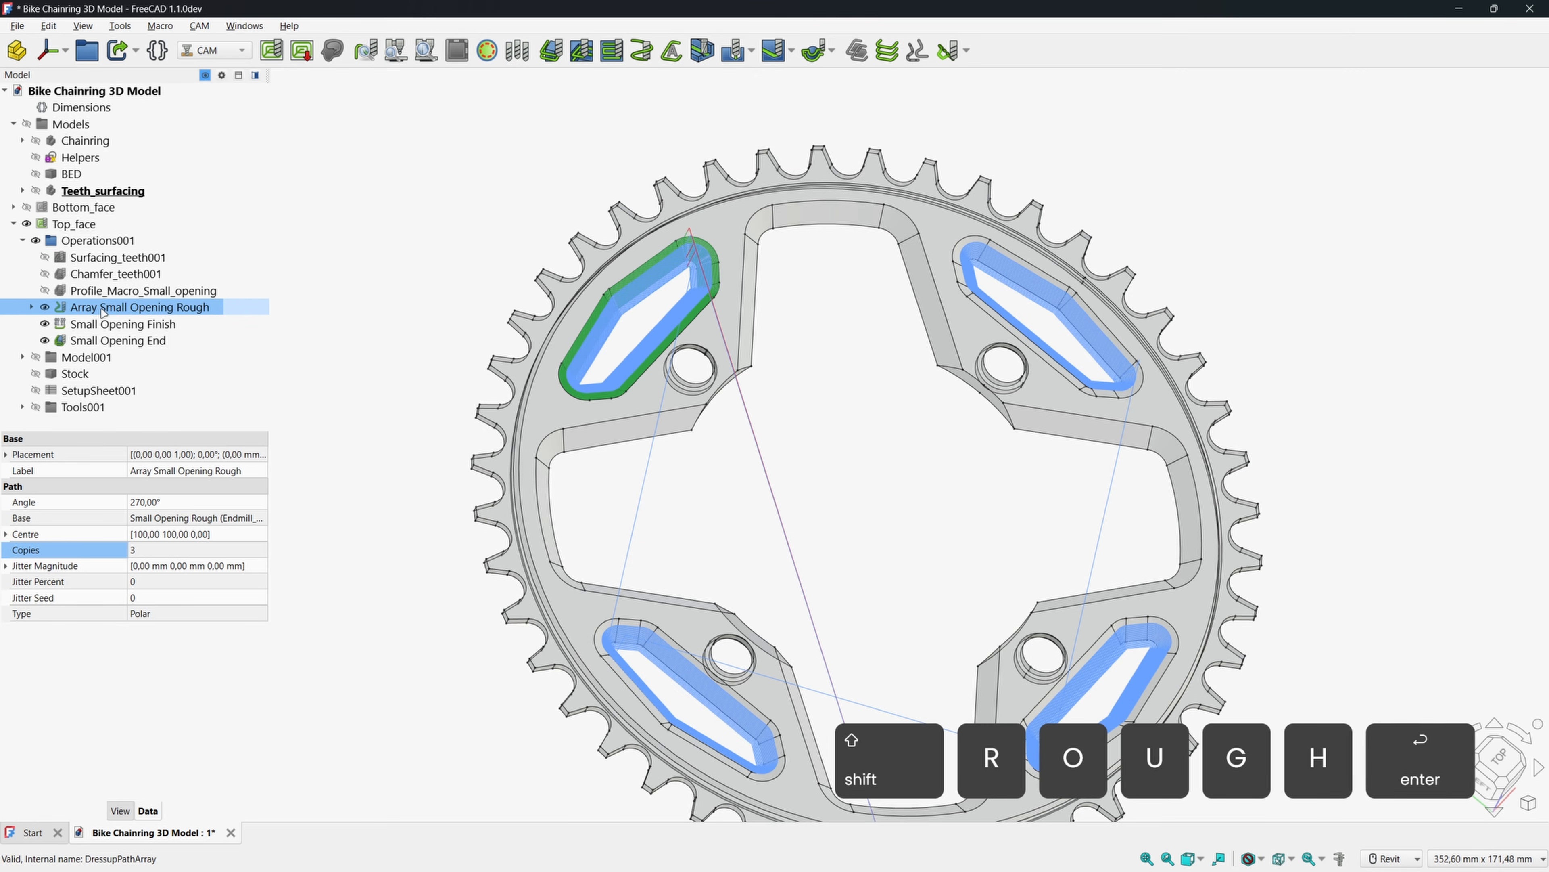
key(Return)
Apply an Array dressup to Small Opening Finish and set its type to Polar.
click(111, 325)
click(966, 50)
click(960, 77)
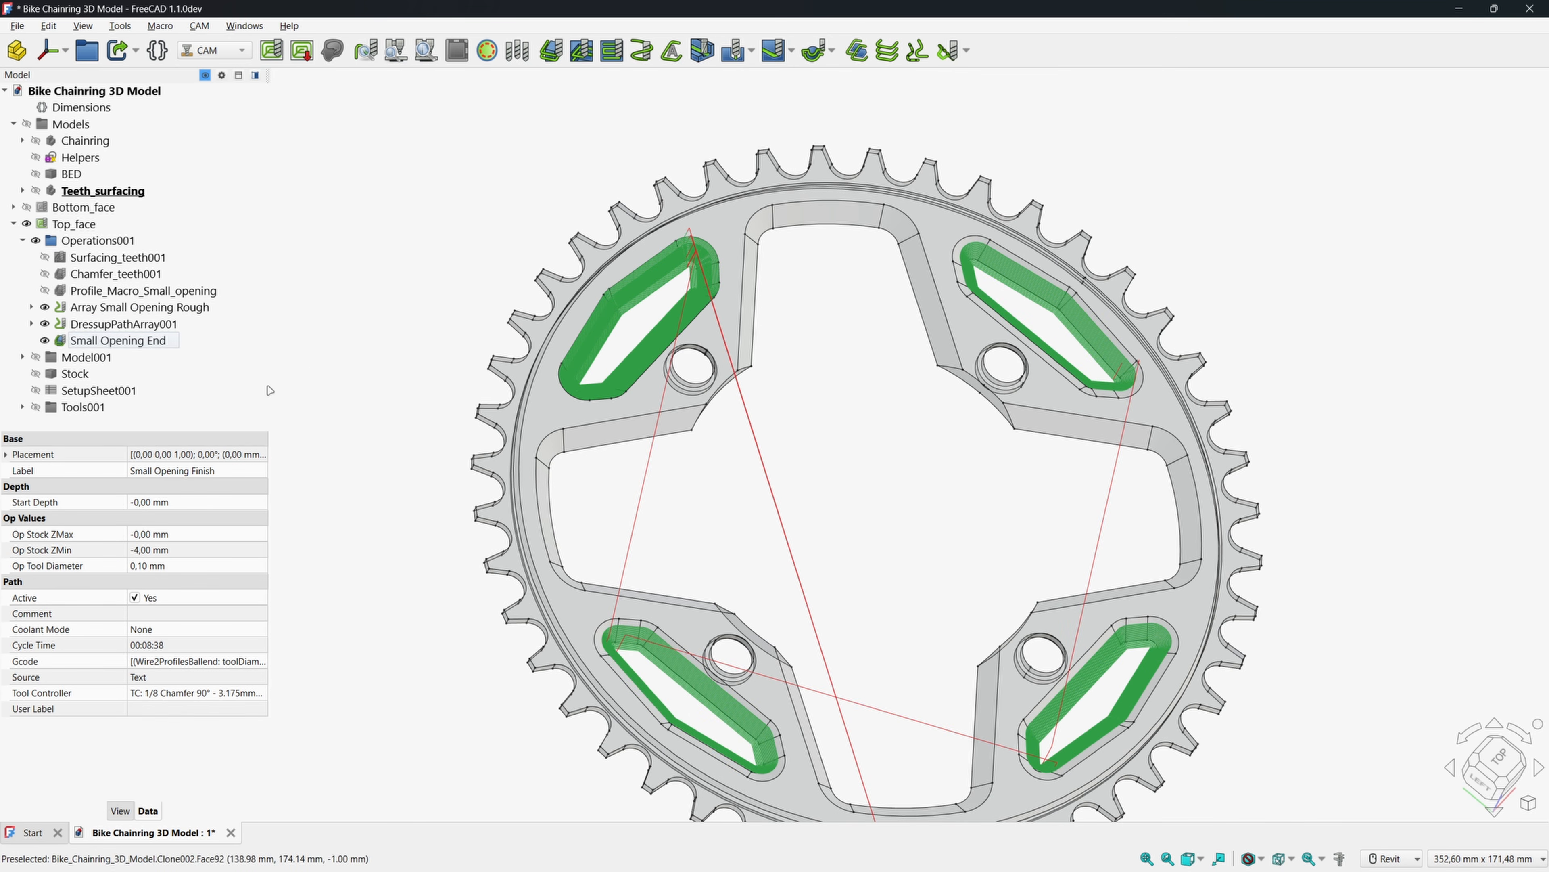
click(112, 329)
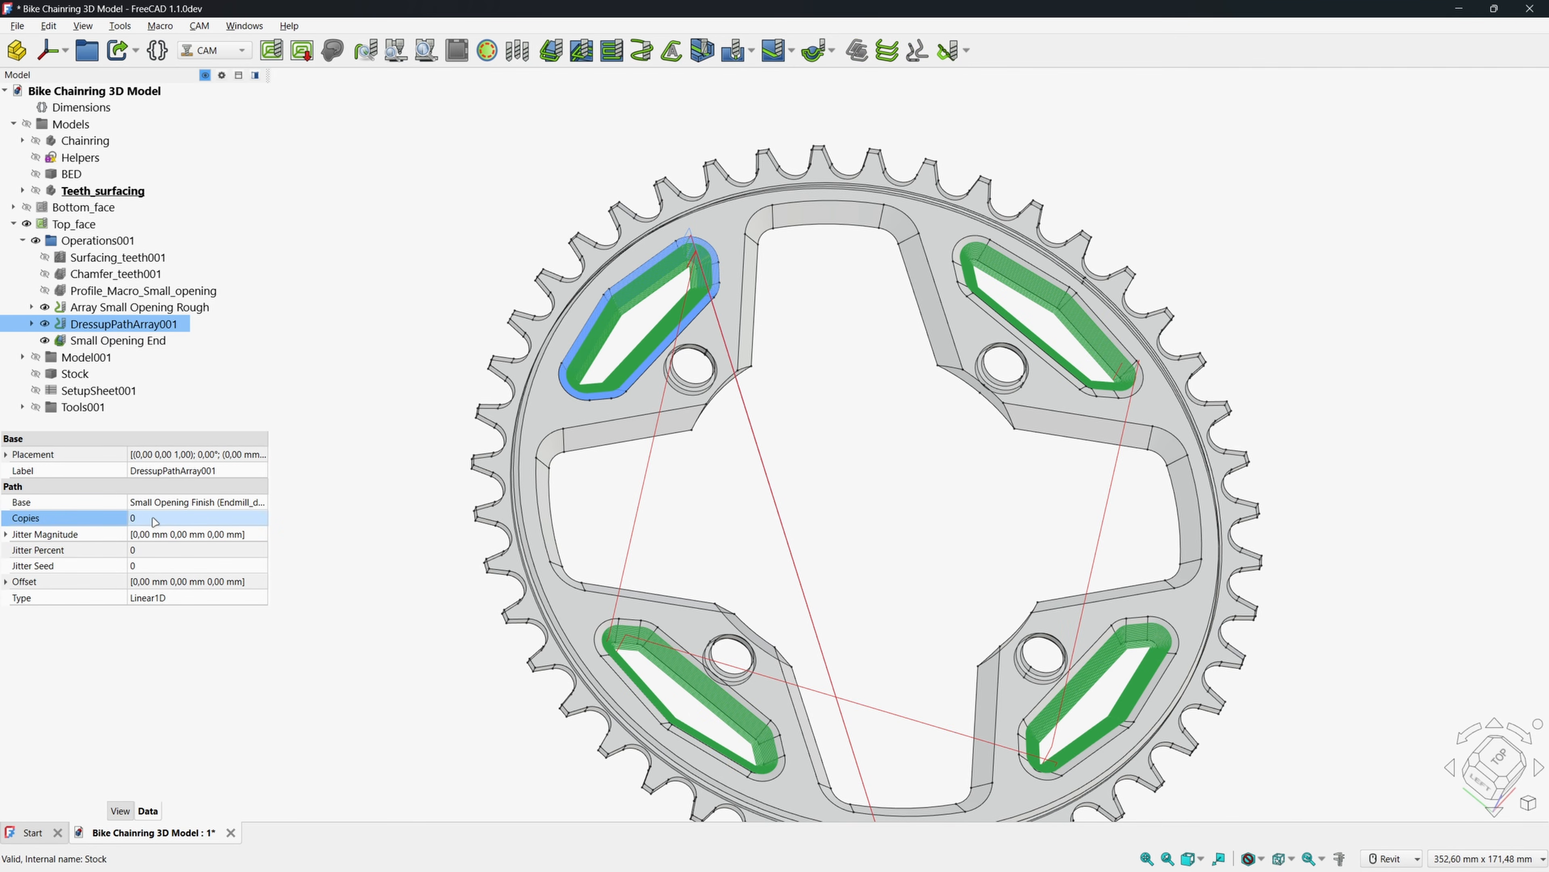
click(159, 598)
click(160, 637)
Set the Small Opening Finish array's angle to 270°, its centre to X 100 and Y 100, and its copies to 3.
click(140, 501)
text(270)
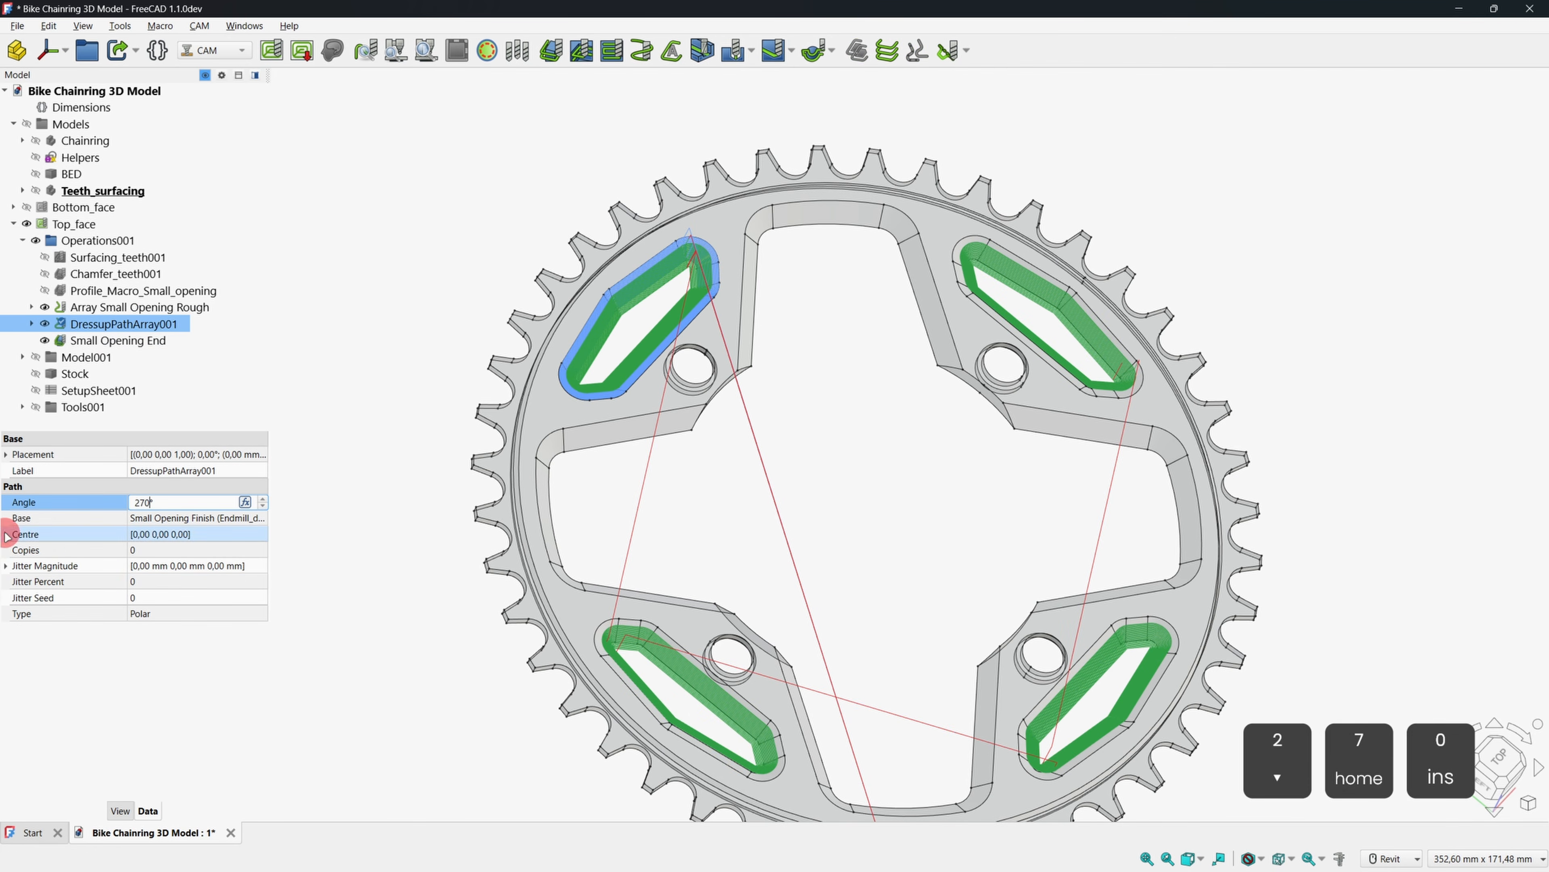
click(7, 536)
key(Tab)
click(154, 593)
text(3)
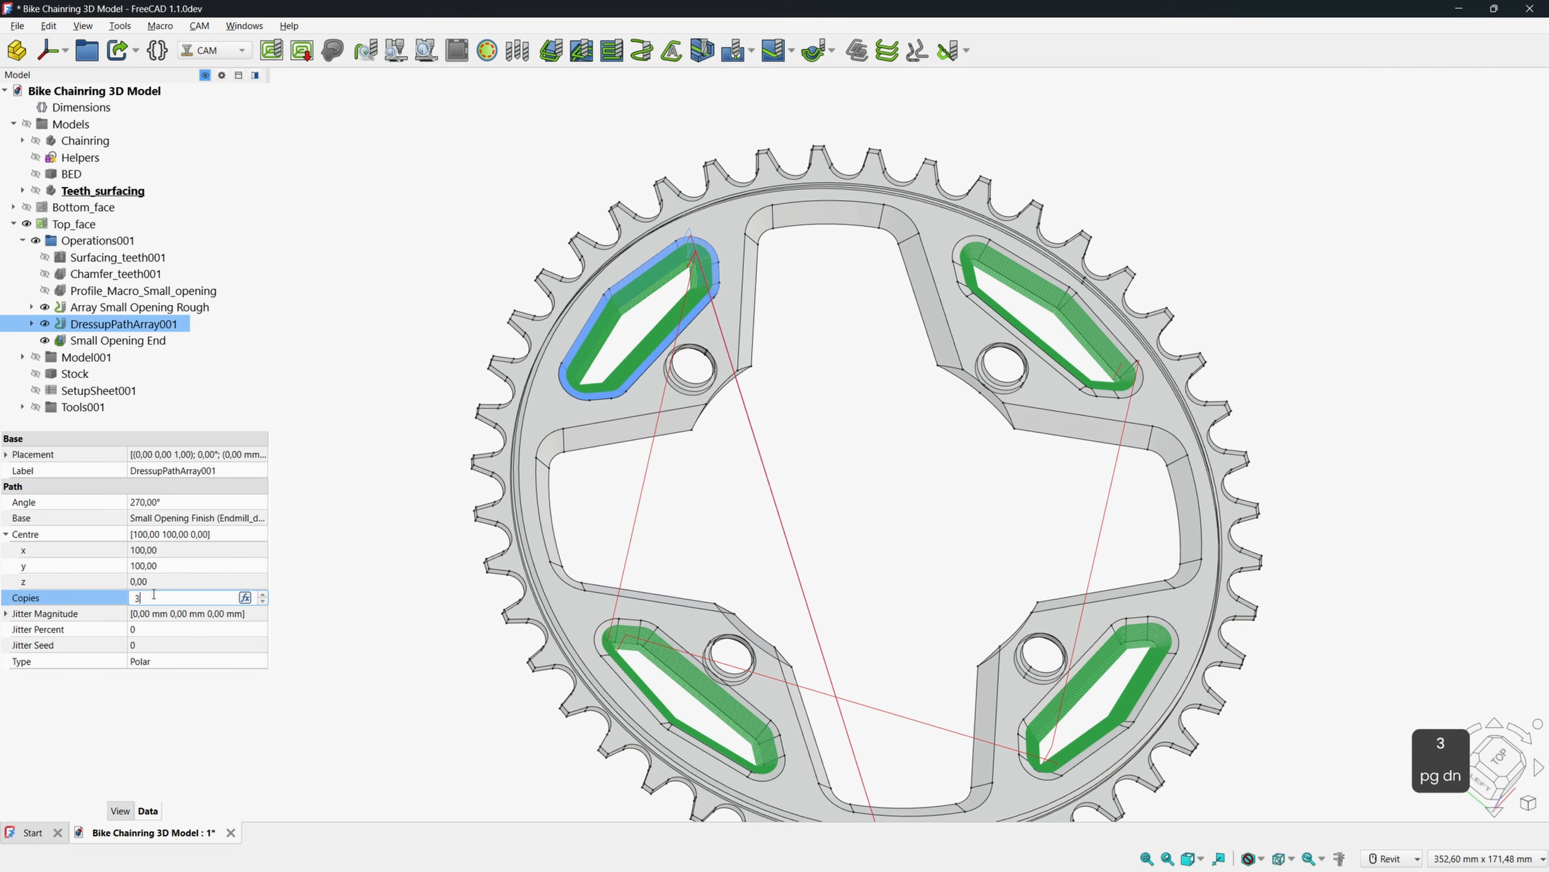
click(374, 601)
Rename DressupPathArray001 as Array Small Opening Finish.
click(113, 327)
key(F2)
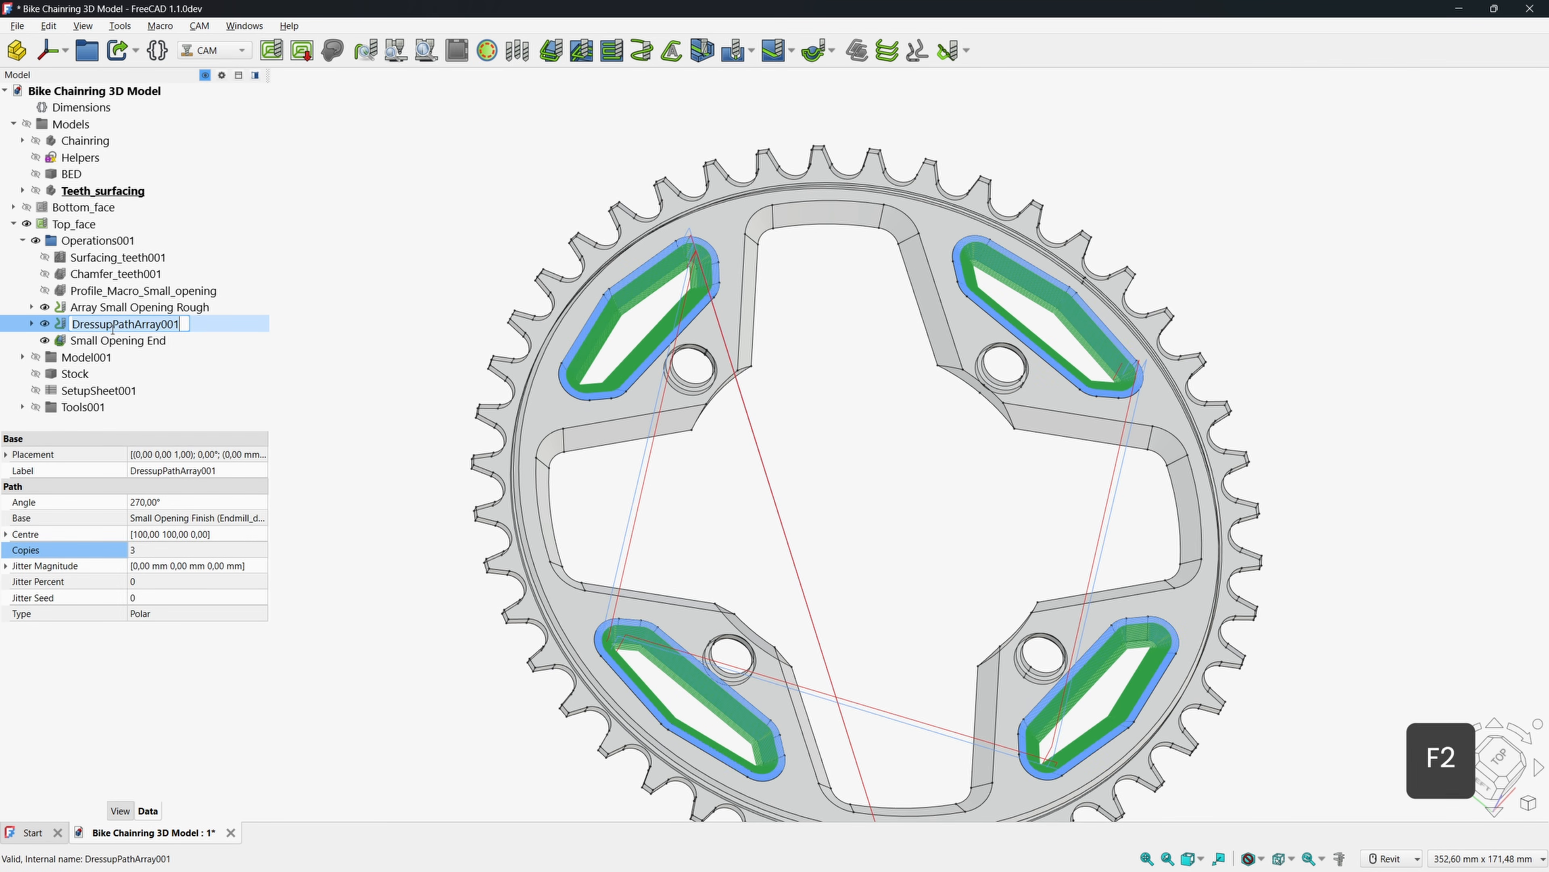
text(Array Small )
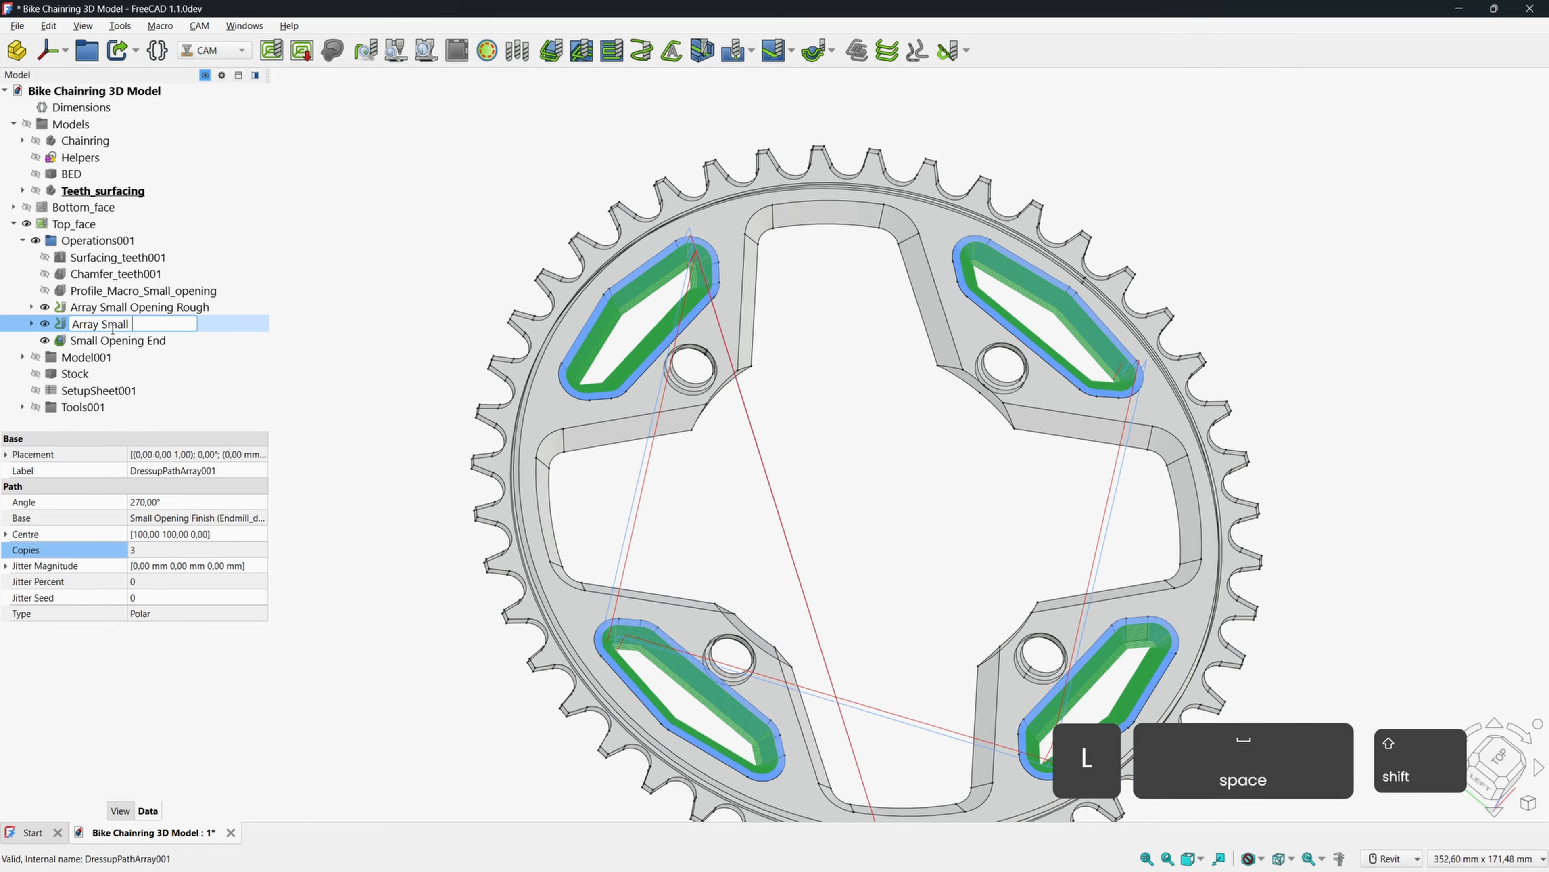
text(Opening )
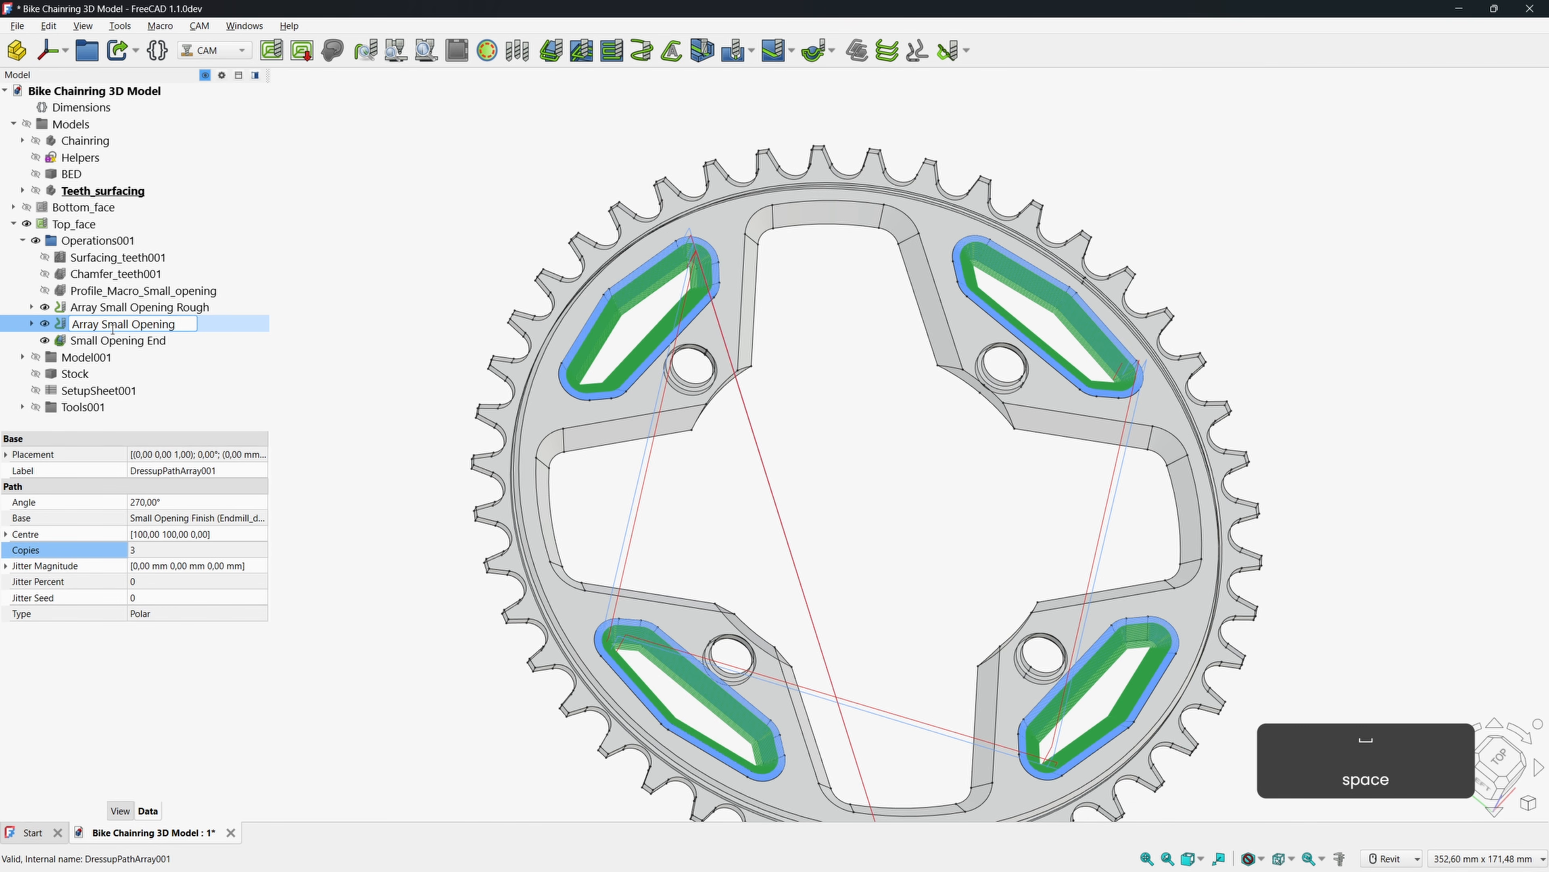
text(Finisj)
key(BackSpace)
text(inisj)
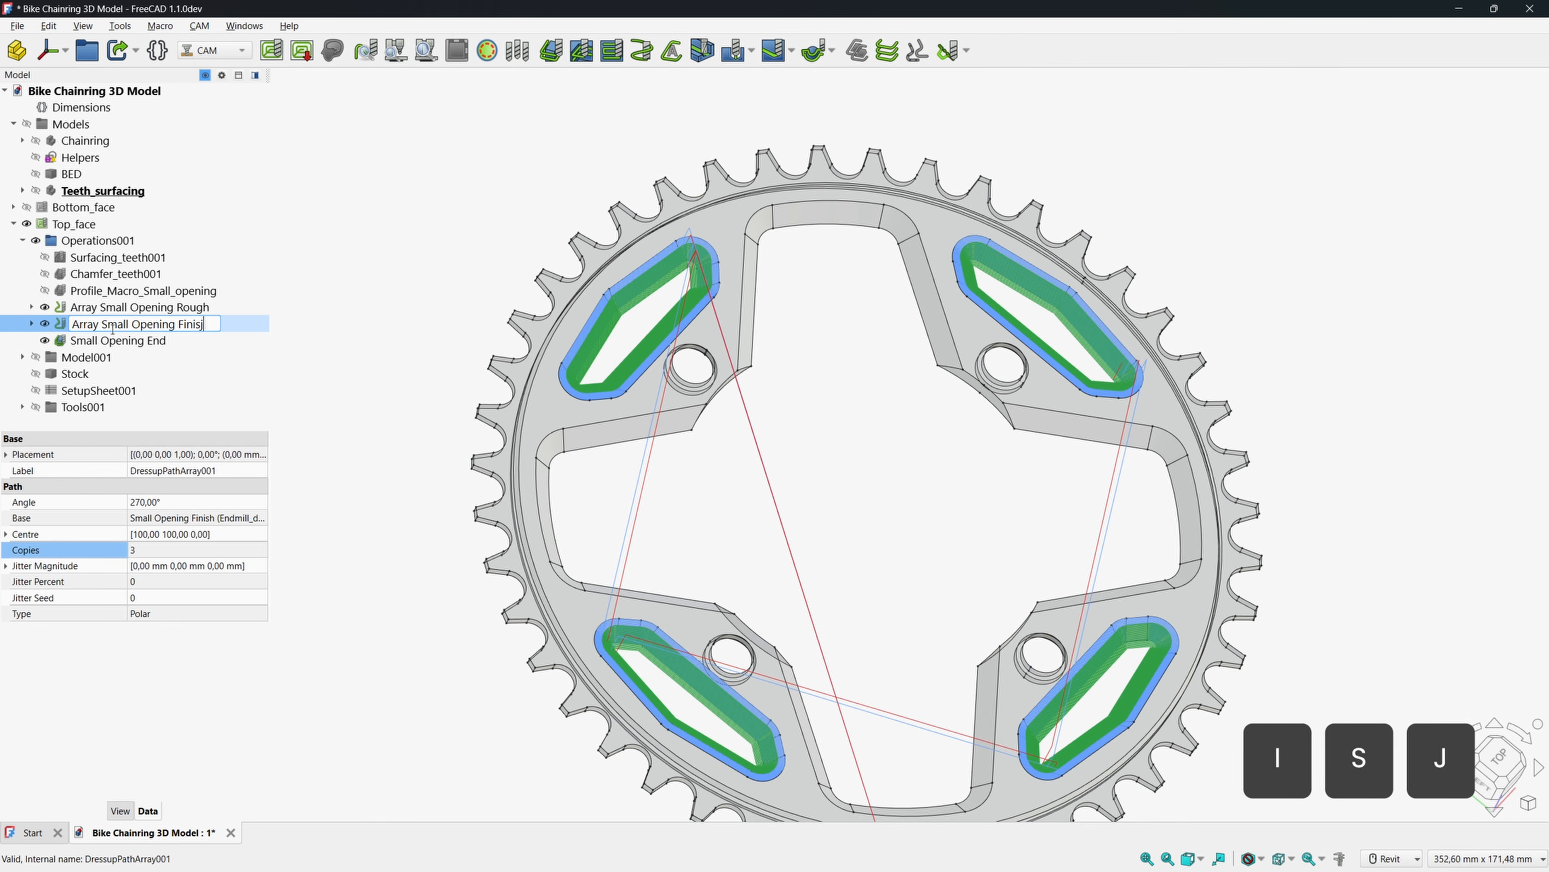
key(BackSpace)
text(h)
key(Return)
Apply a Polar Array dressup to Small Opening End with a 270° angle, centre at X 100 and Y 100, and 3 copies.
click(116, 340)
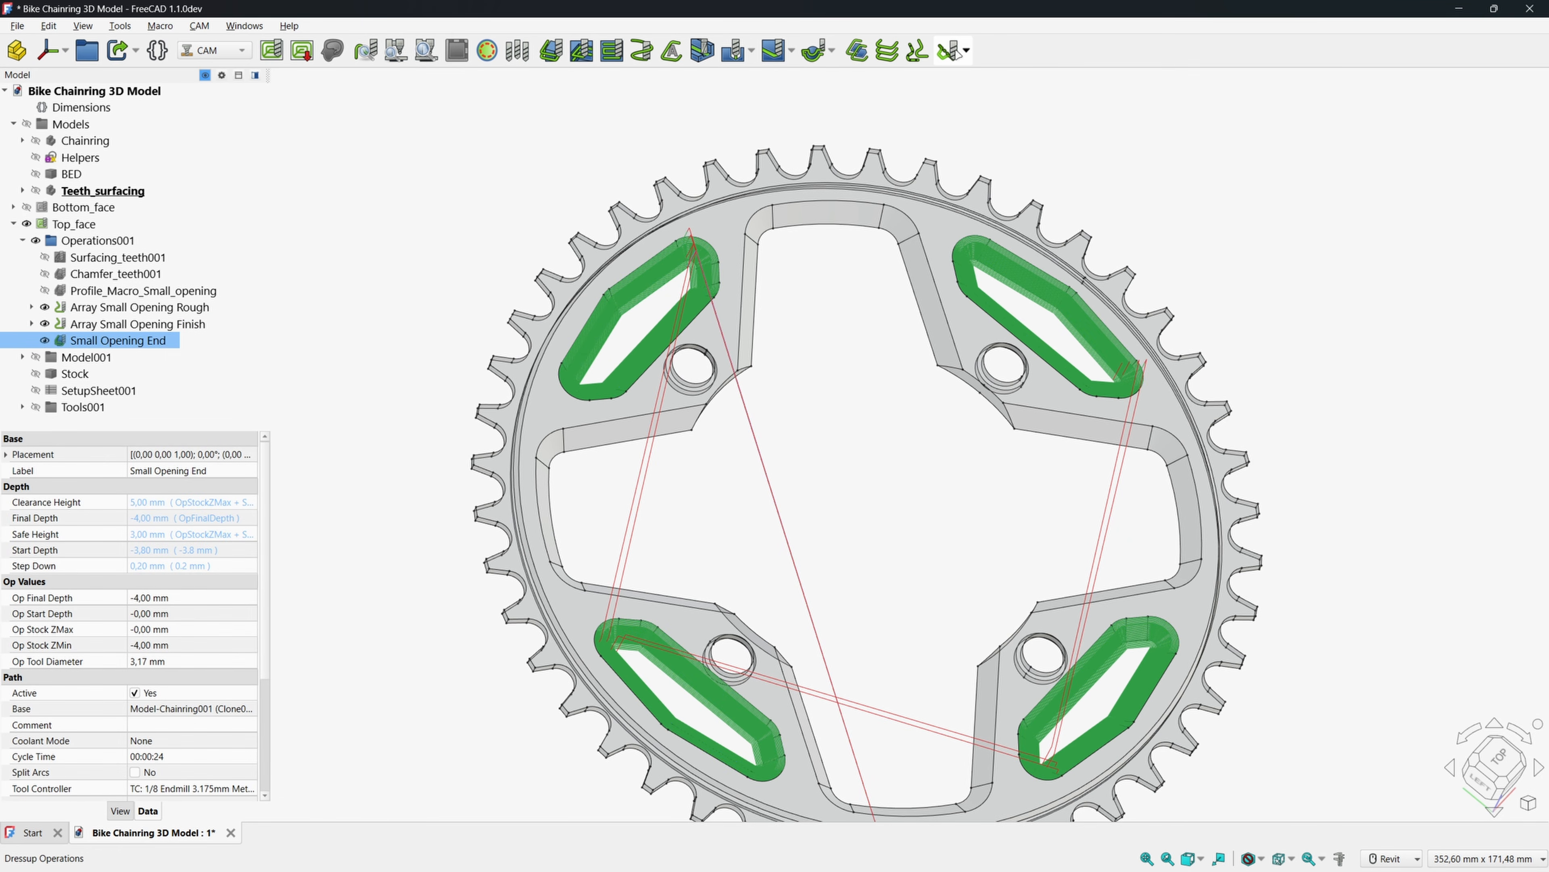
click(950, 51)
click(141, 502)
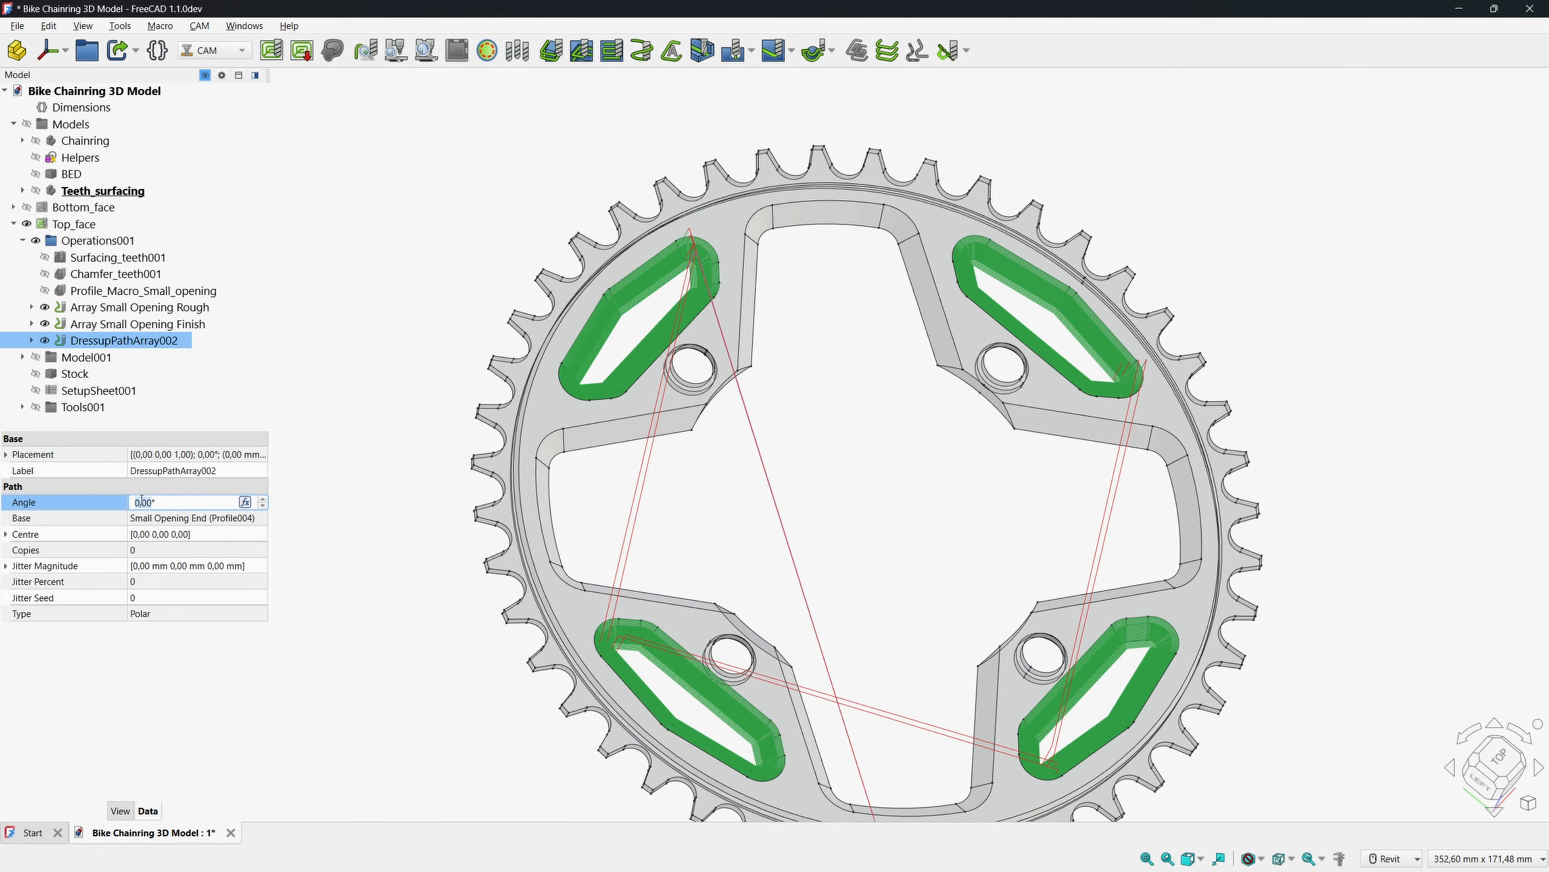
text(270)
click(6, 534)
click(166, 550)
text(100)
key(Tab)
text(100)
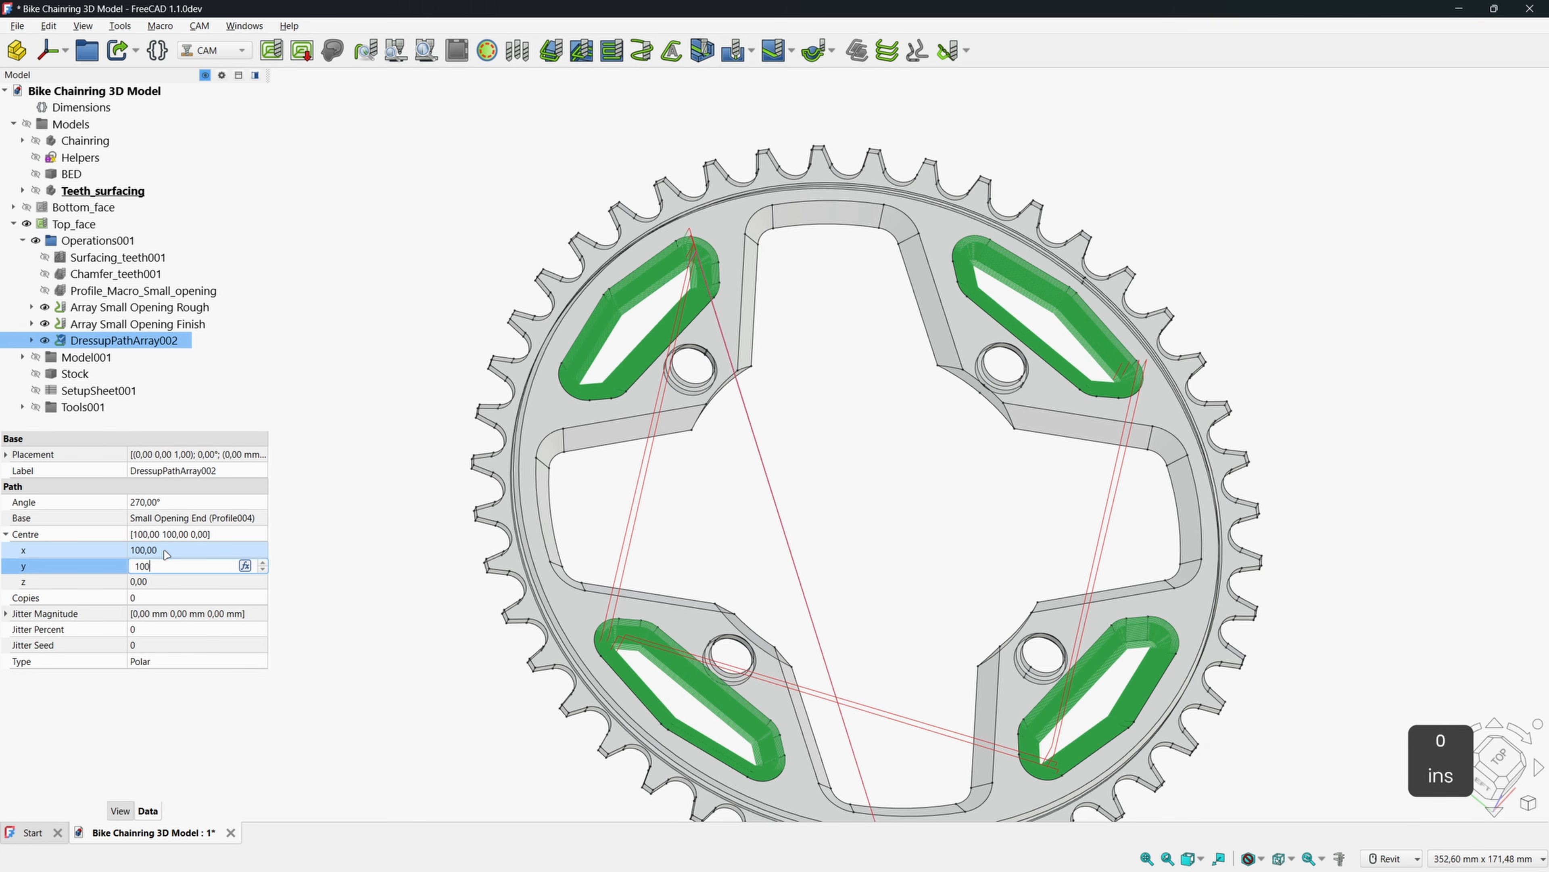
key(Tab)
key(Tab)
text(3)
click(386, 470)
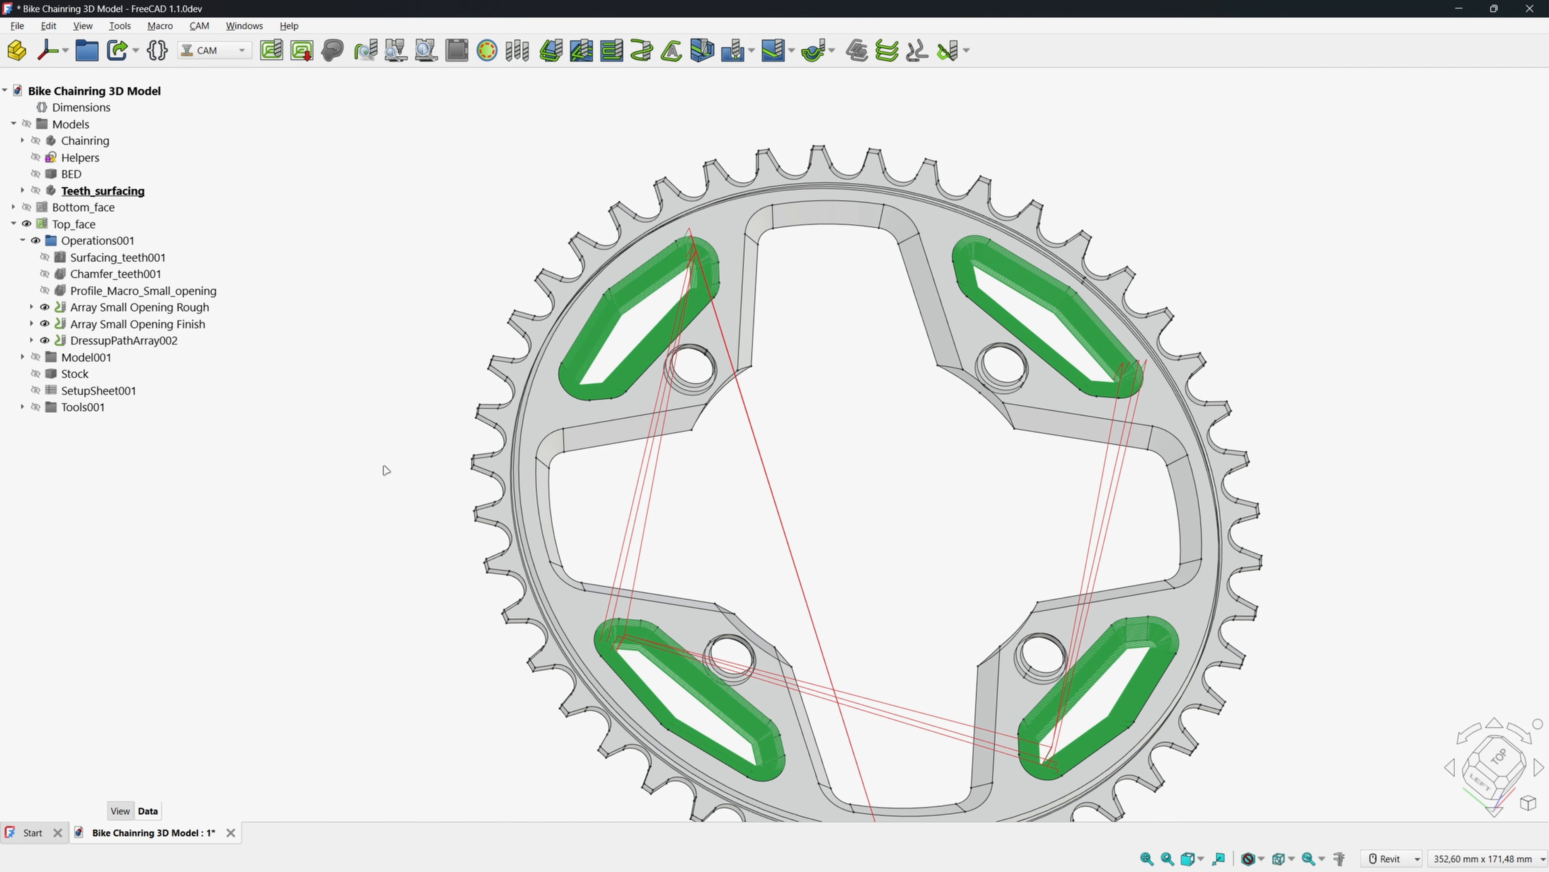
Rename DressupPathArray002 as Array Small Opening End and clear the selection.
click(104, 340)
key(F2)
text(Array Small)
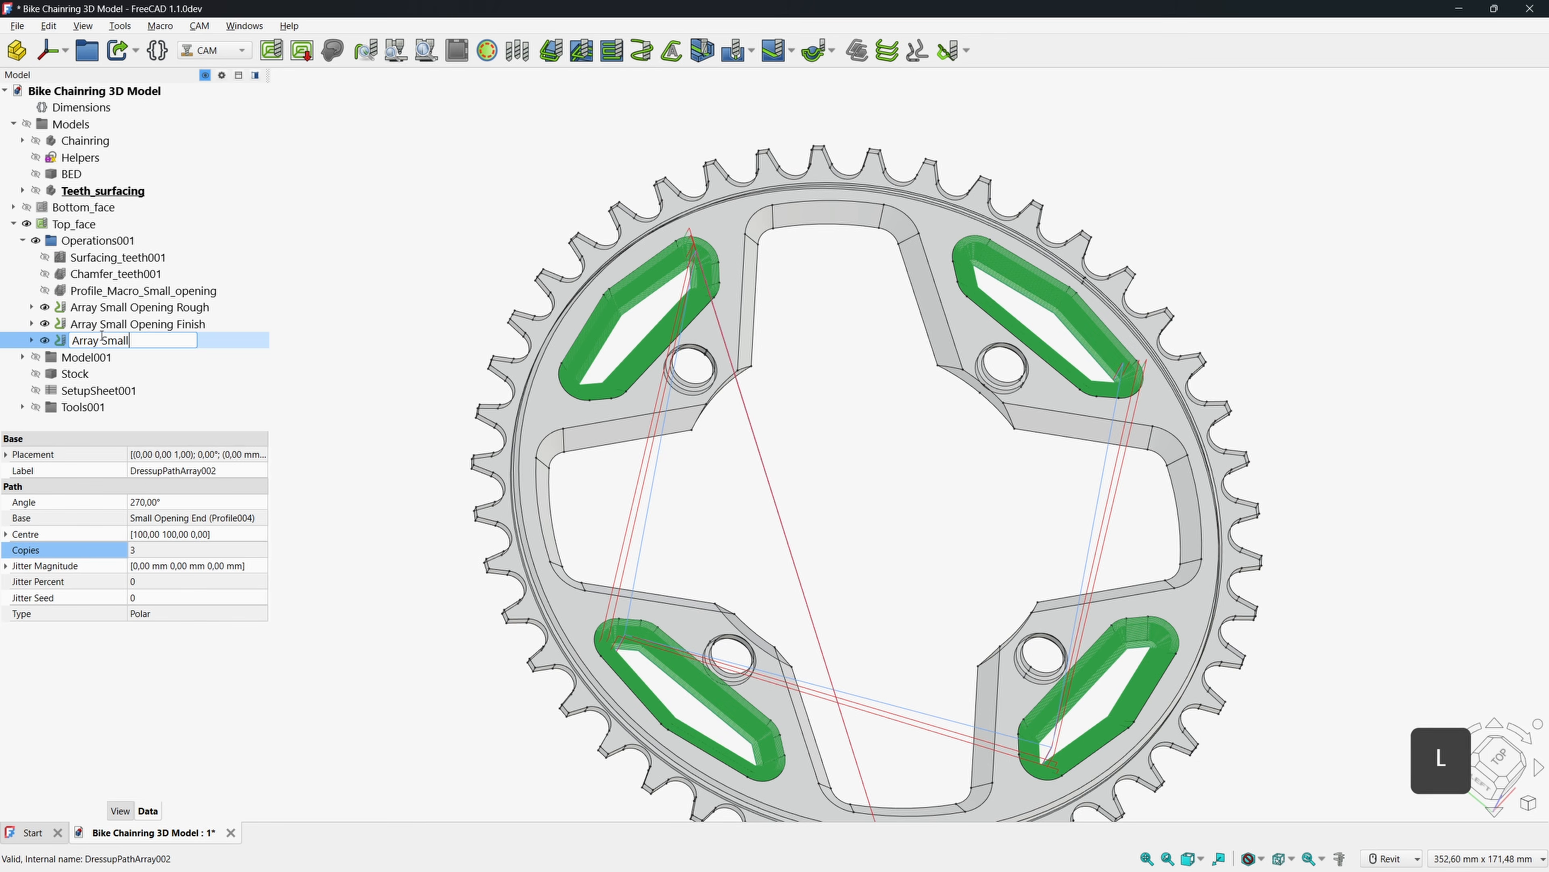
text( Opening End)
key(Return)
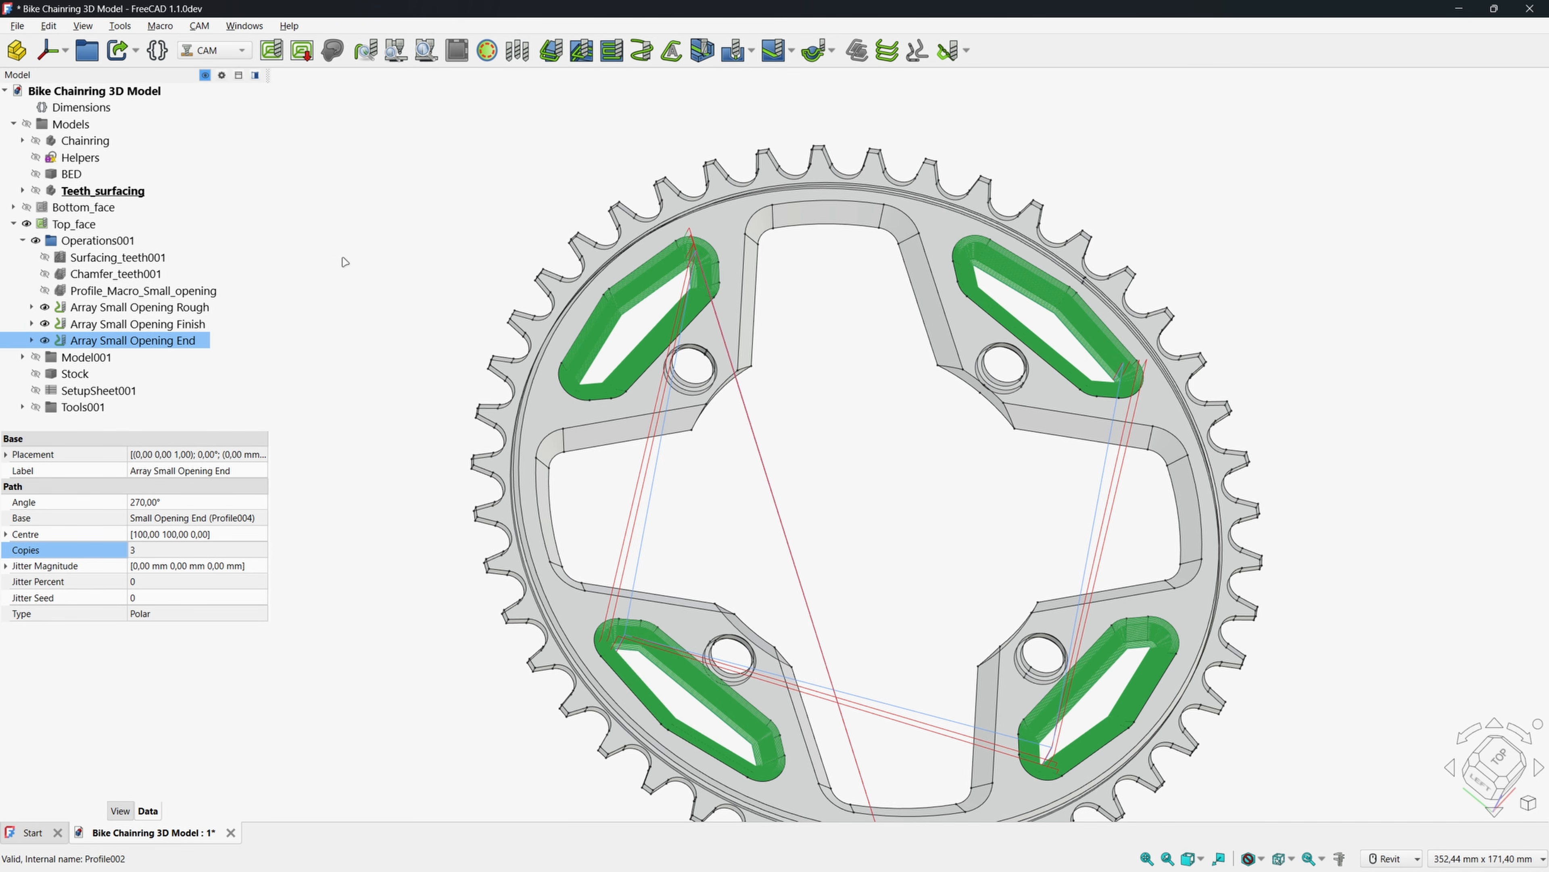
click(339, 257)
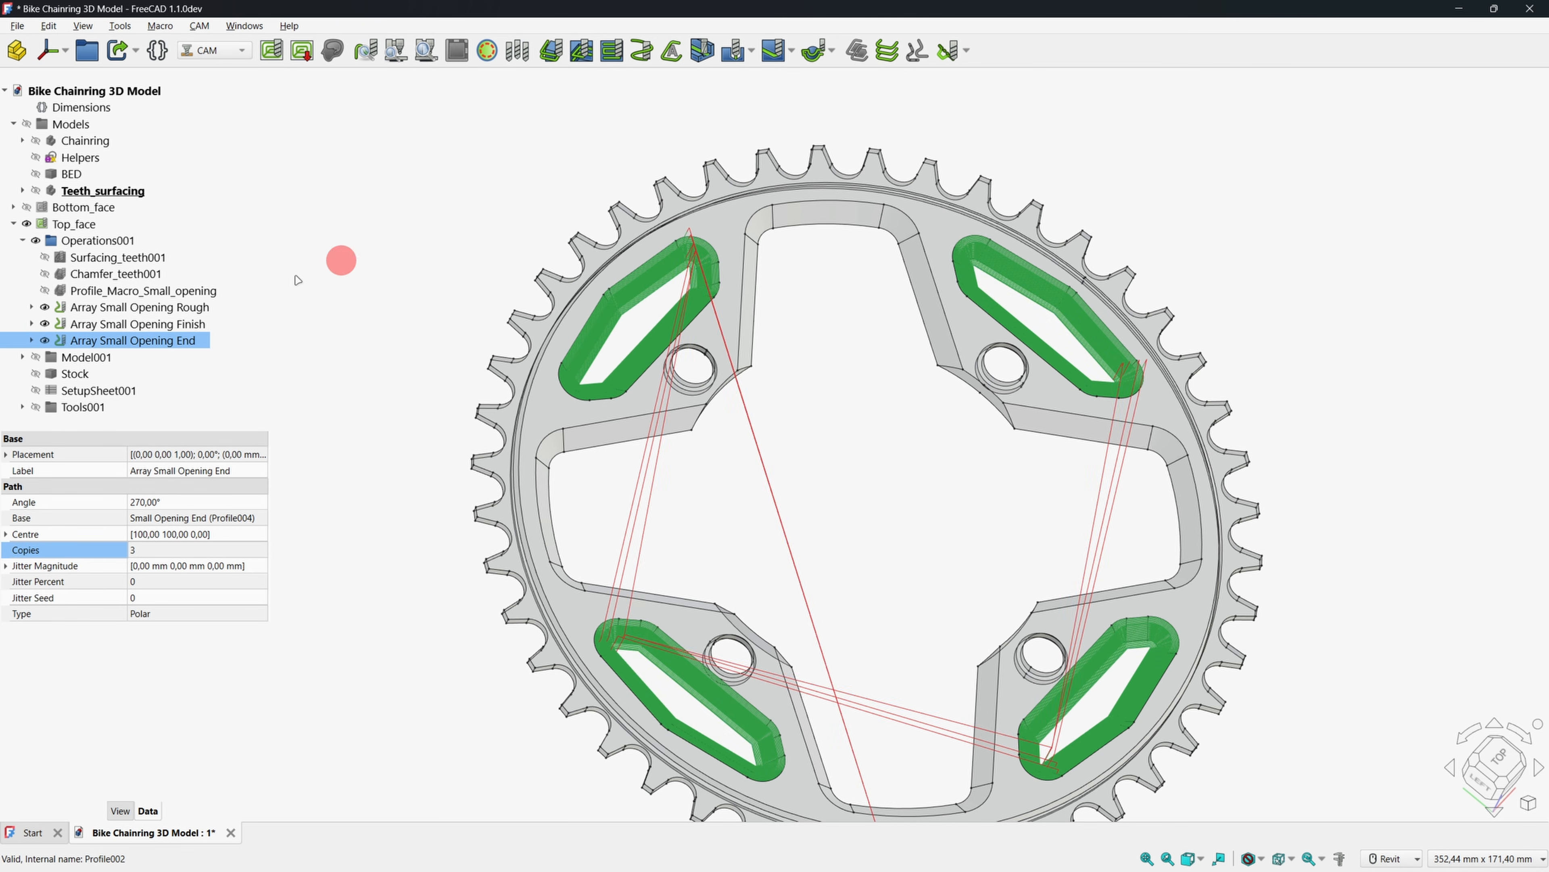
Create a new Profile operation in the Top_face job.
click(560, 56)
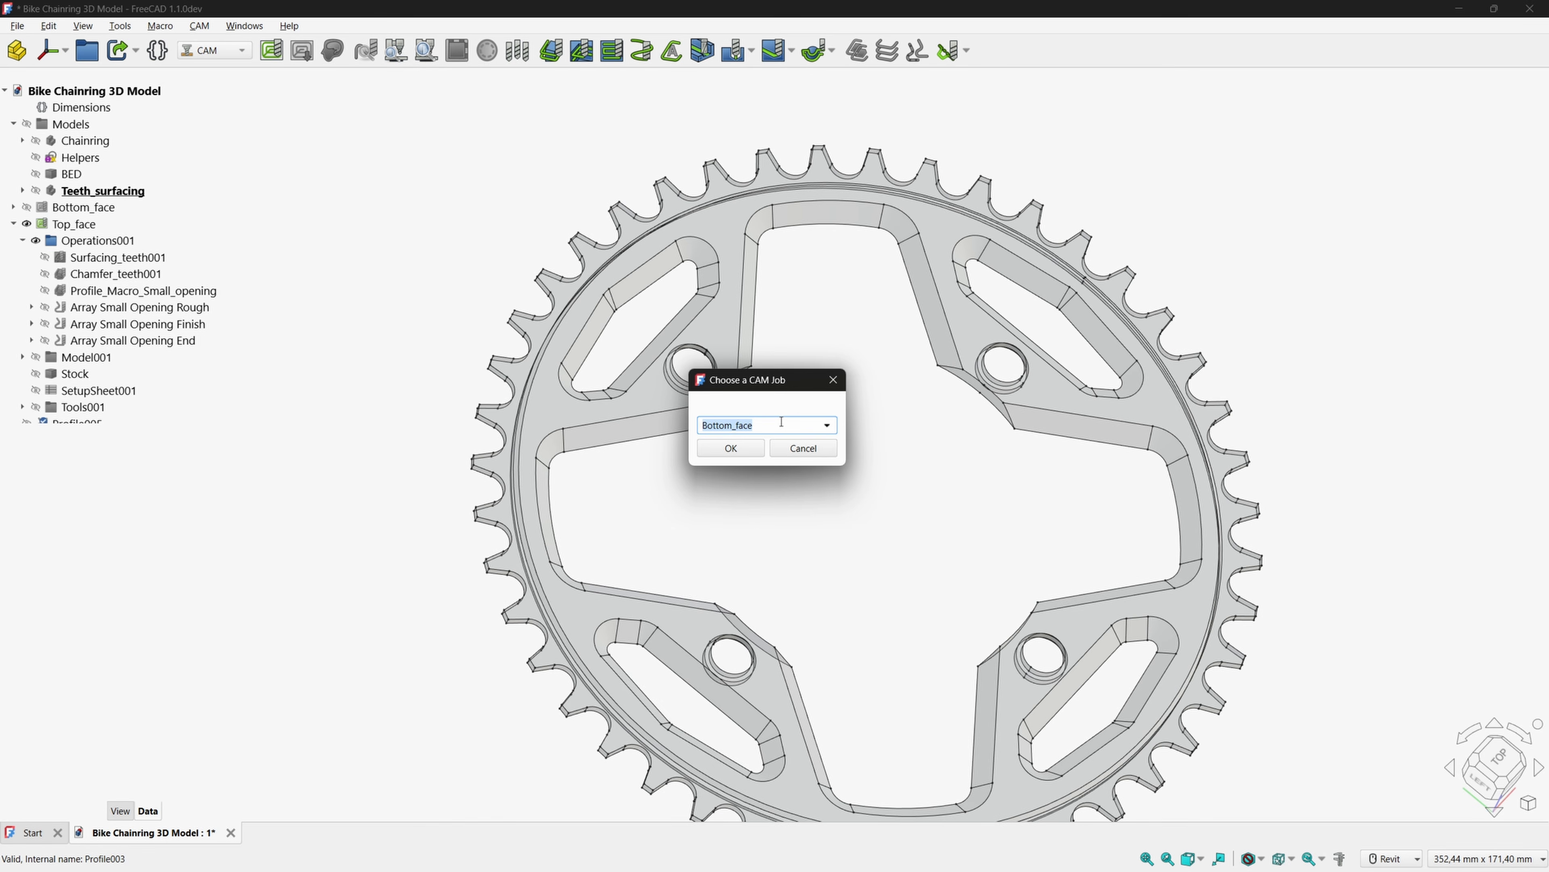
click(827, 425)
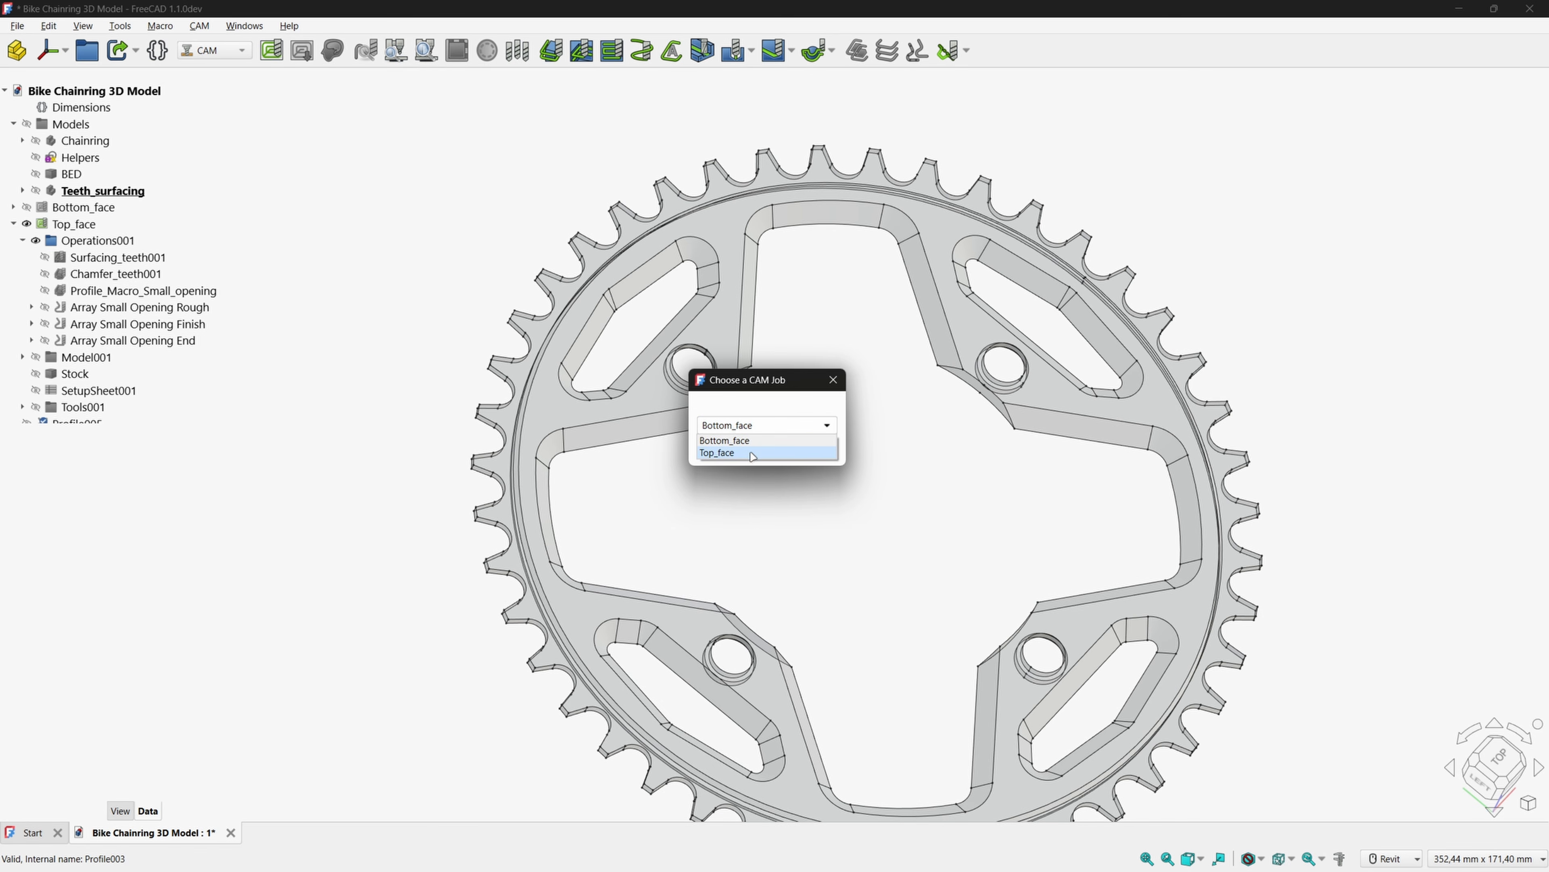
click(729, 449)
click(731, 448)
Select the complete upper edge loop of the large central opening and add it to the profile's base geometry.
click(653, 413)
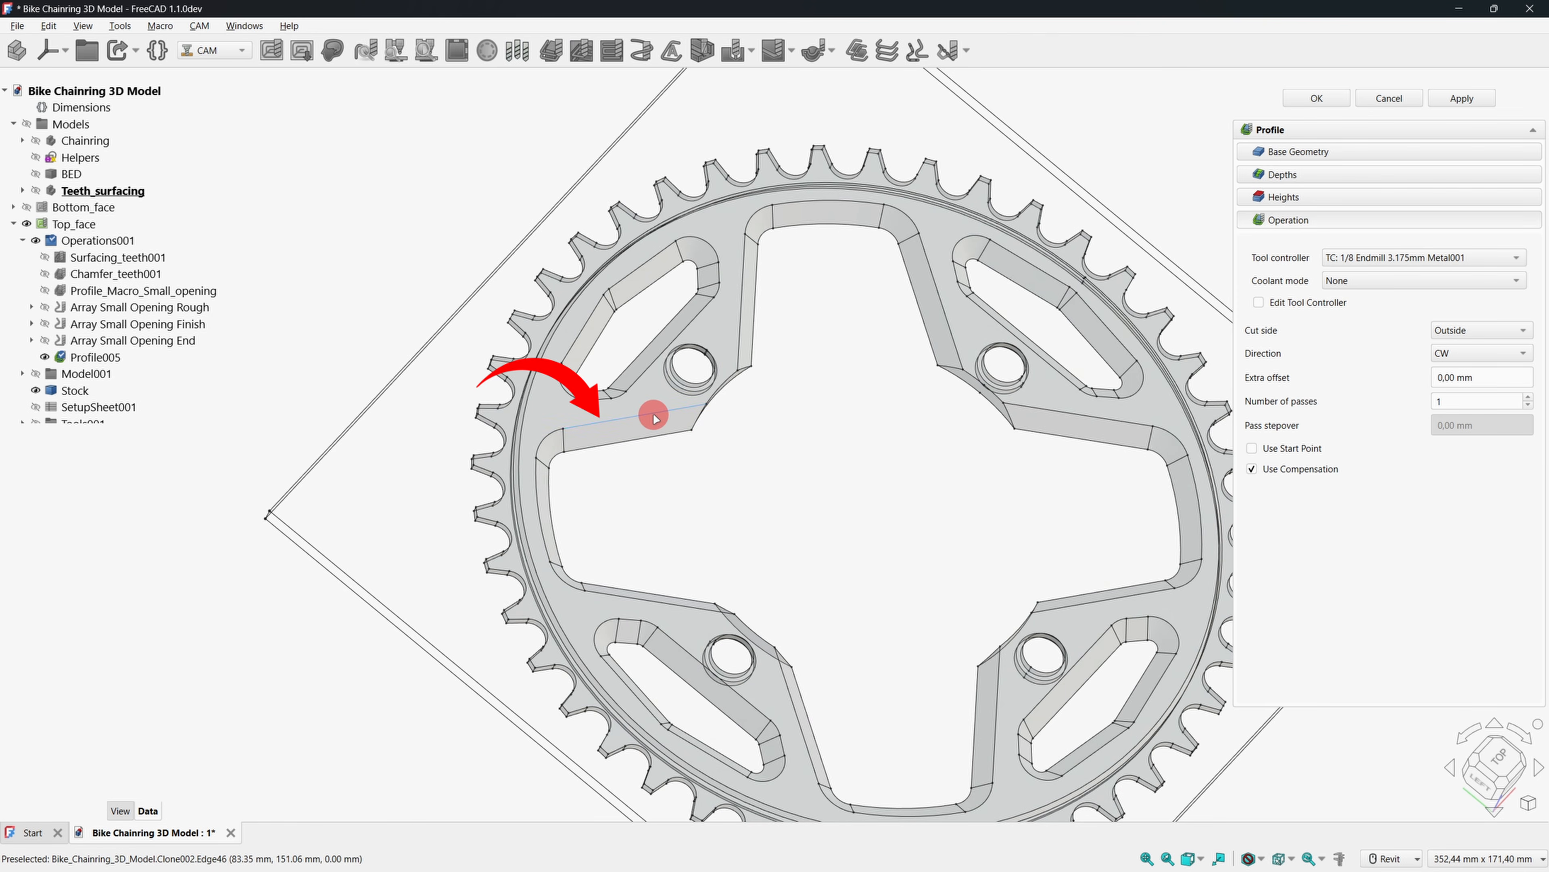
click(457, 51)
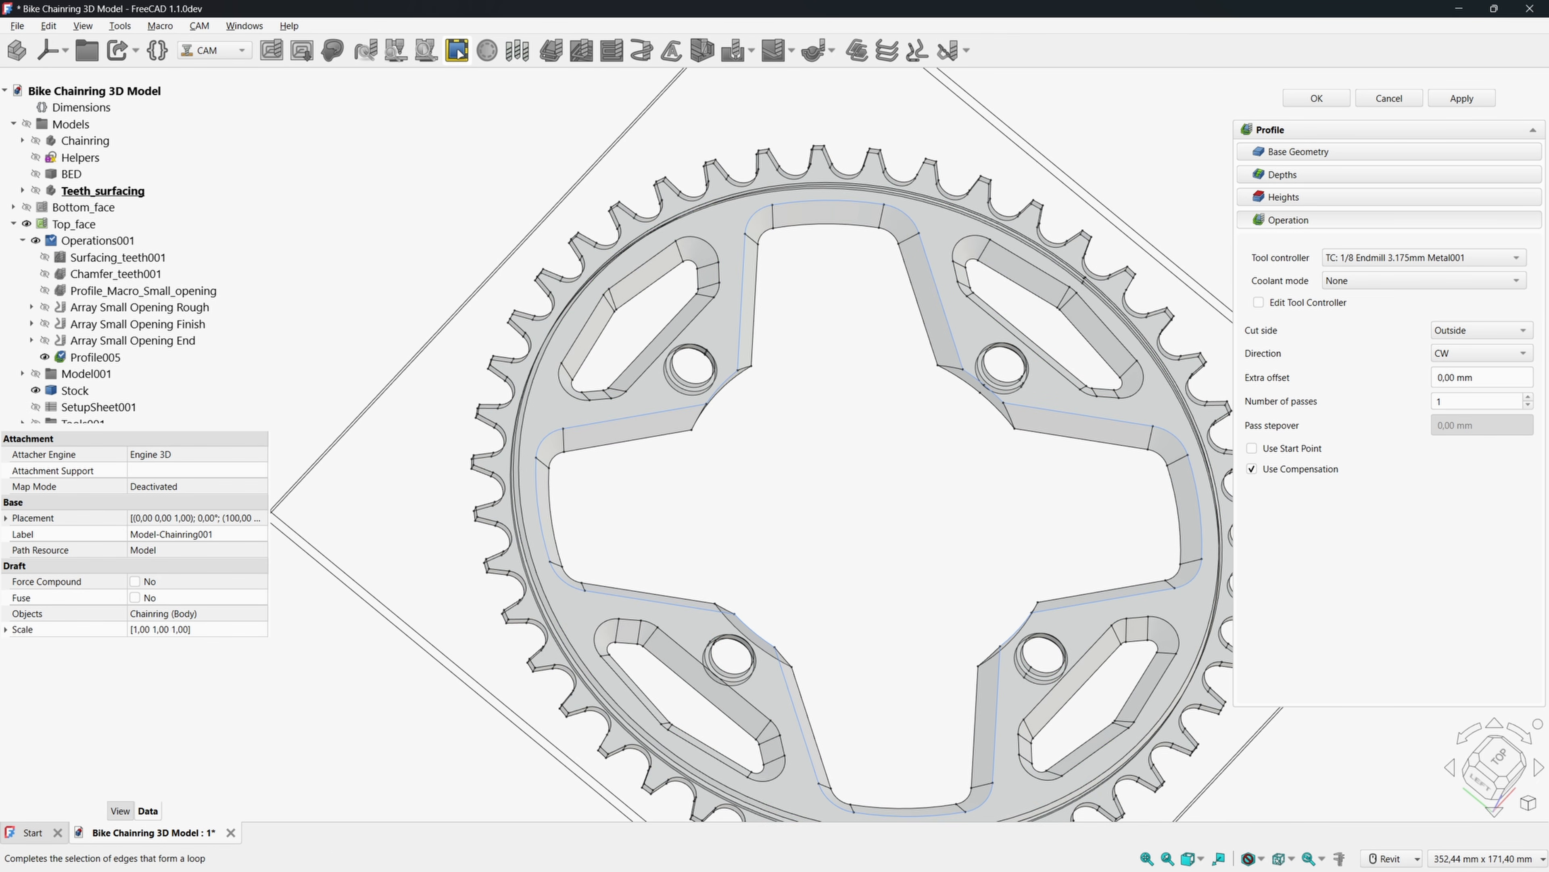
shift+middle_drag(749, 374, 911, 406)
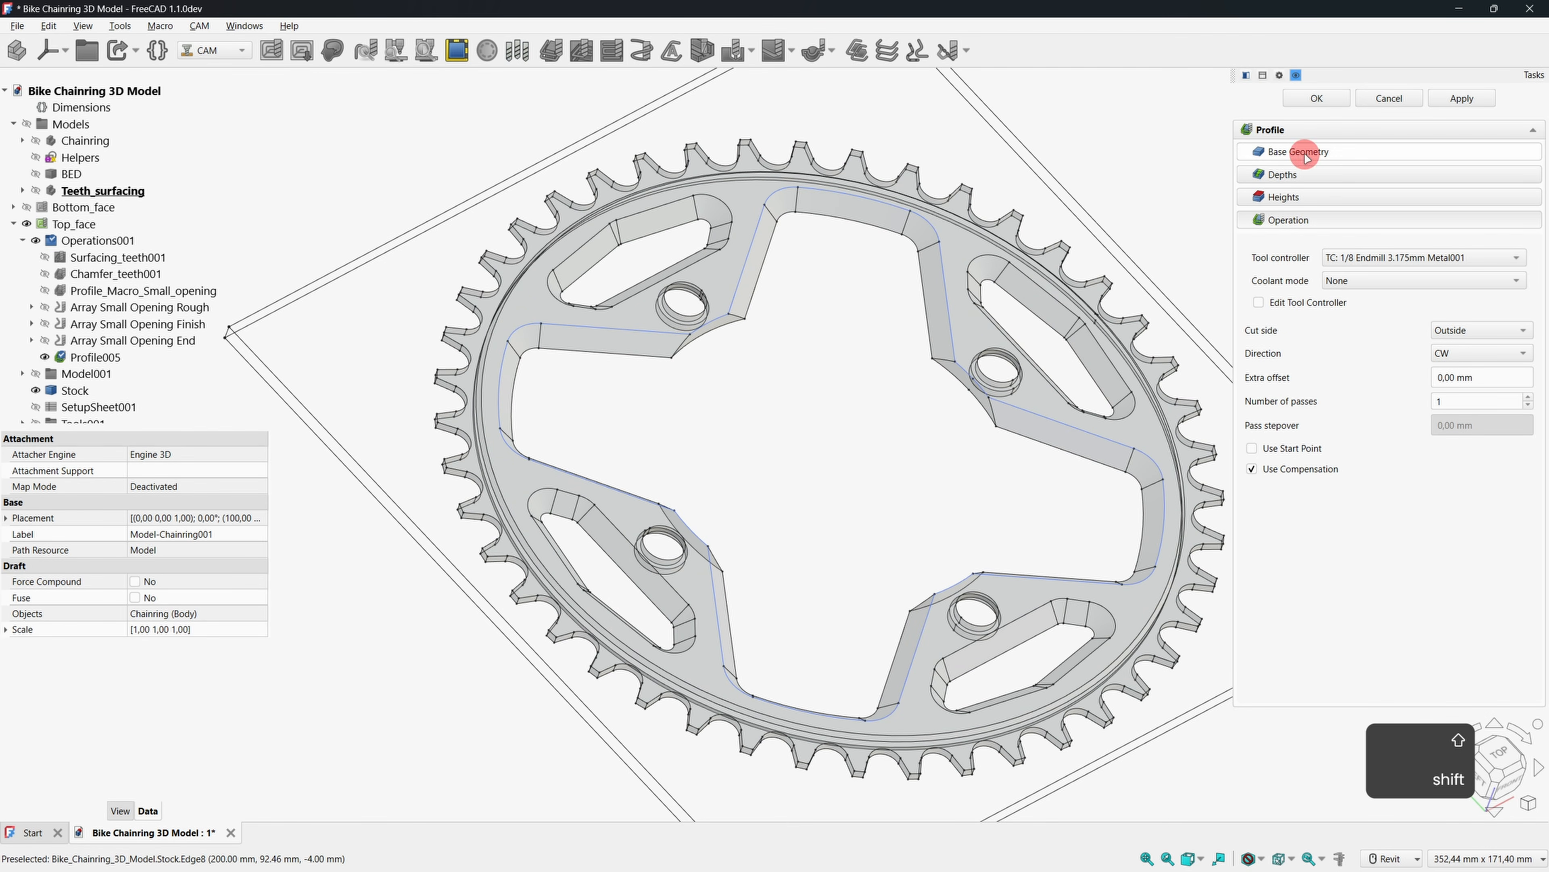
click(1290, 152)
click(1301, 408)
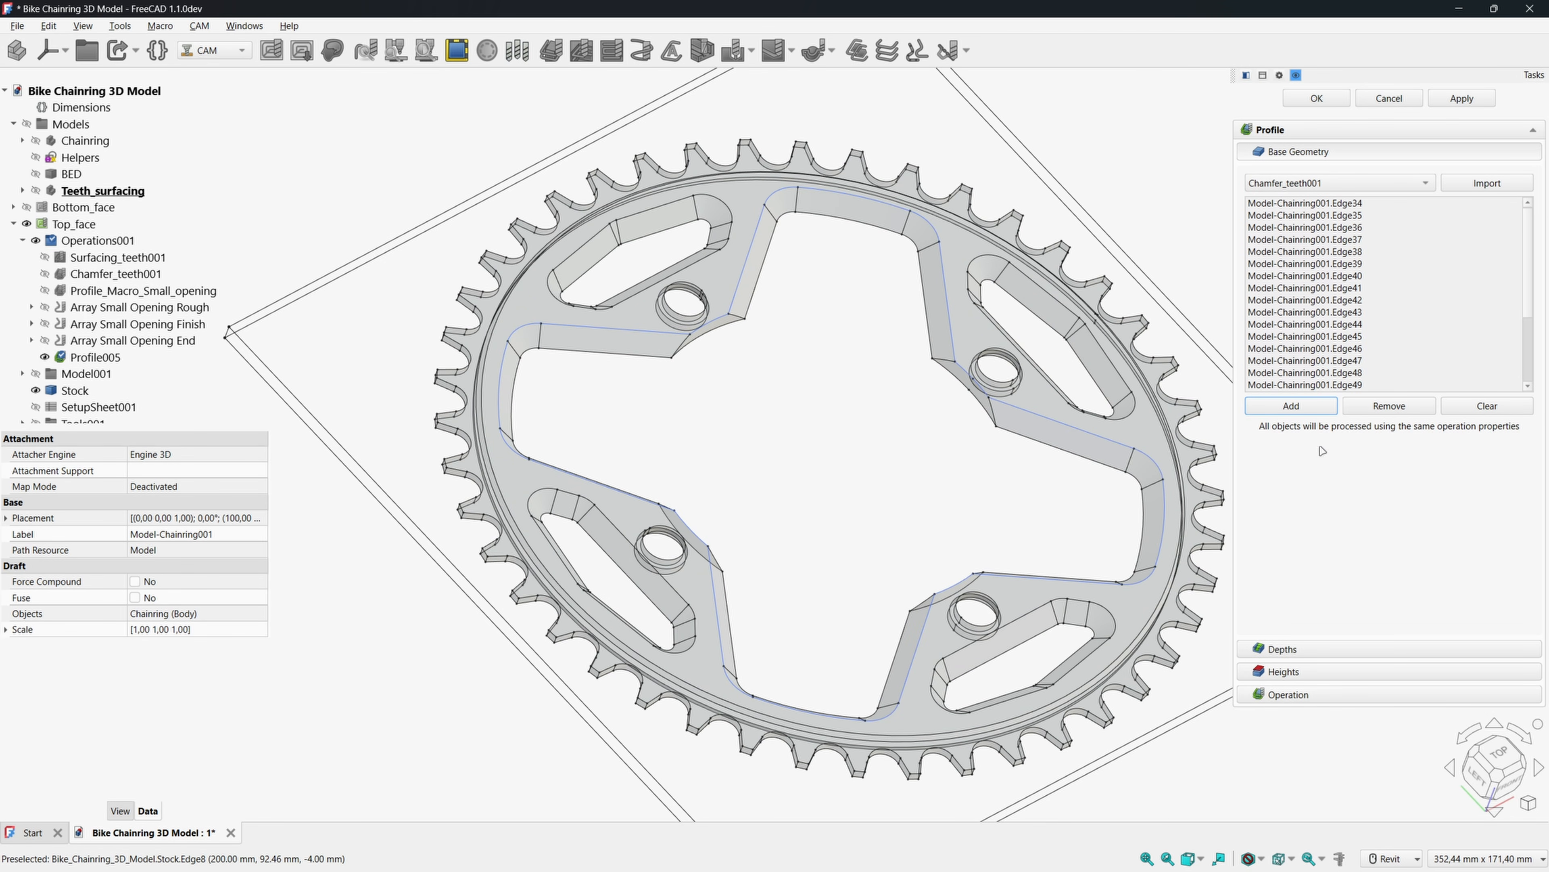
Check the profile's depths, set its cut side to Inside with an extra offset of 0.2 mm, and accept the operation.
click(1281, 649)
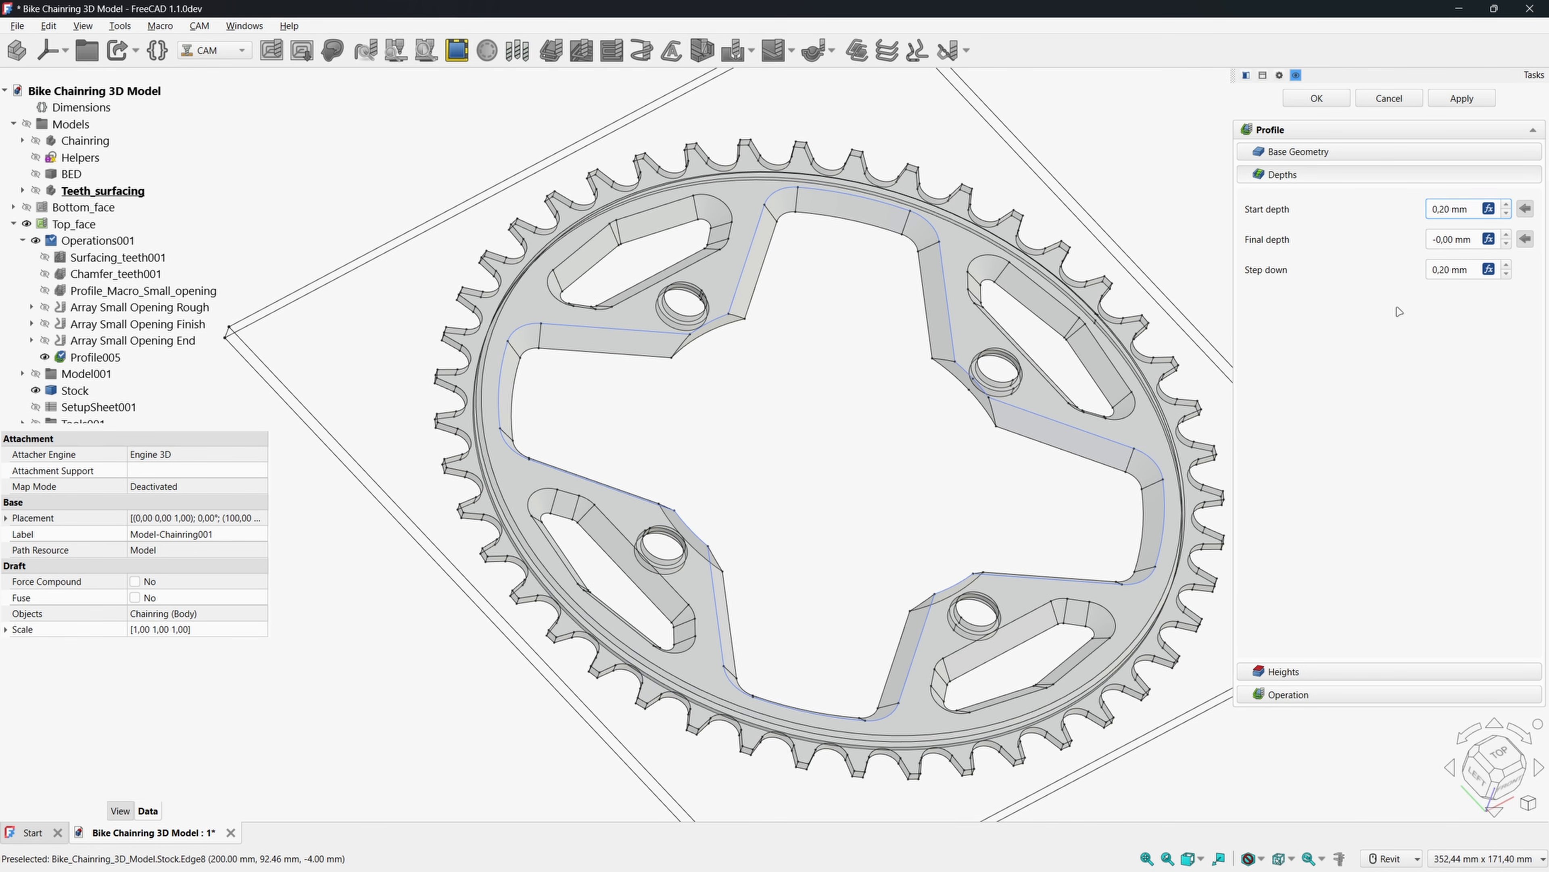
click(1281, 694)
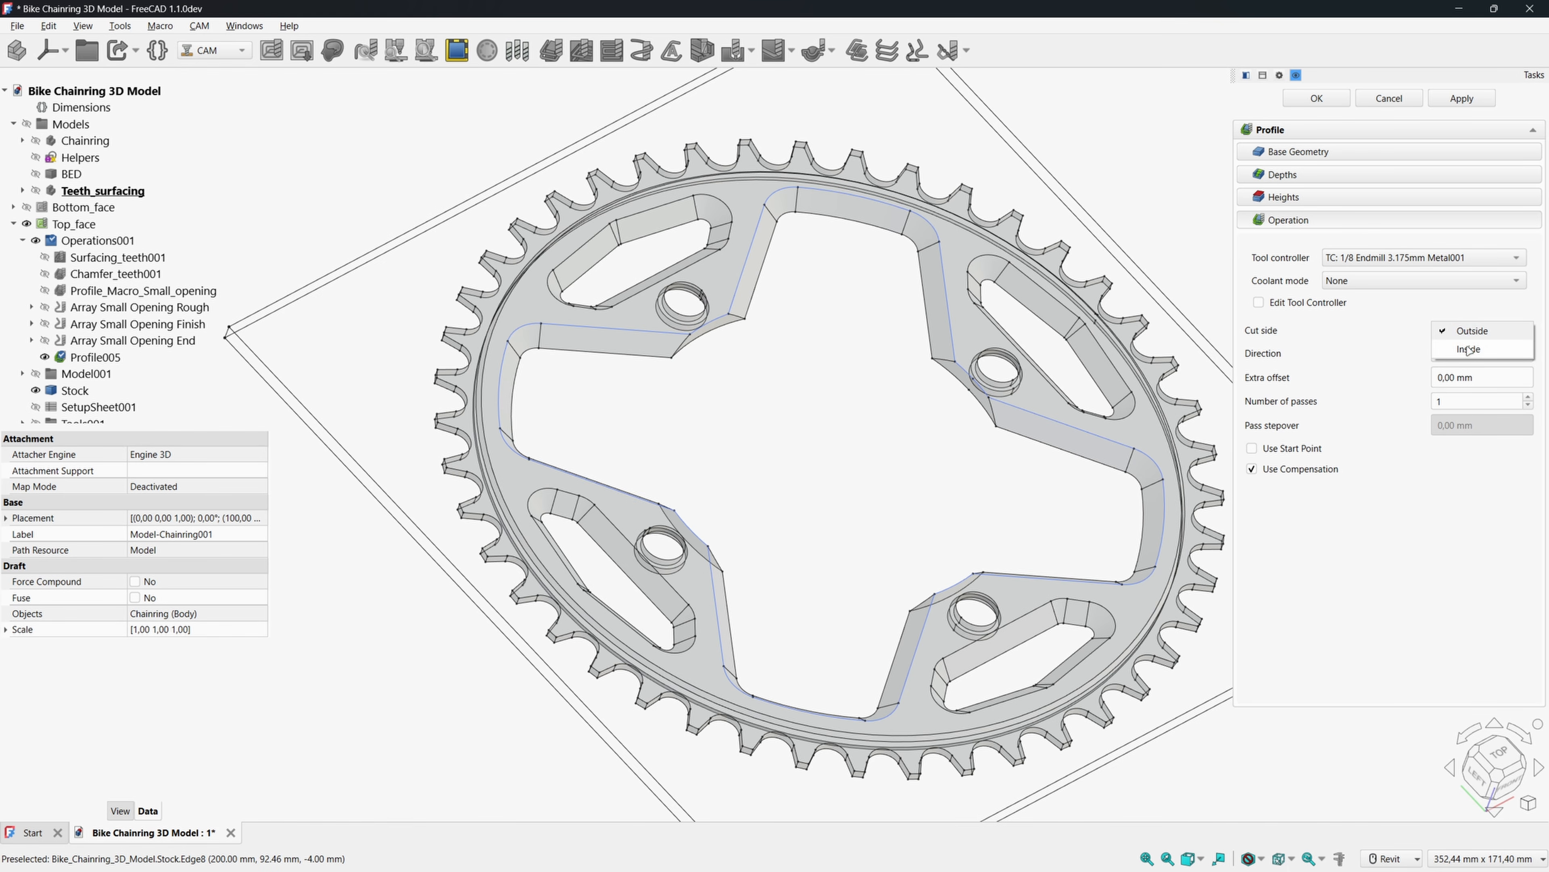
click(1469, 349)
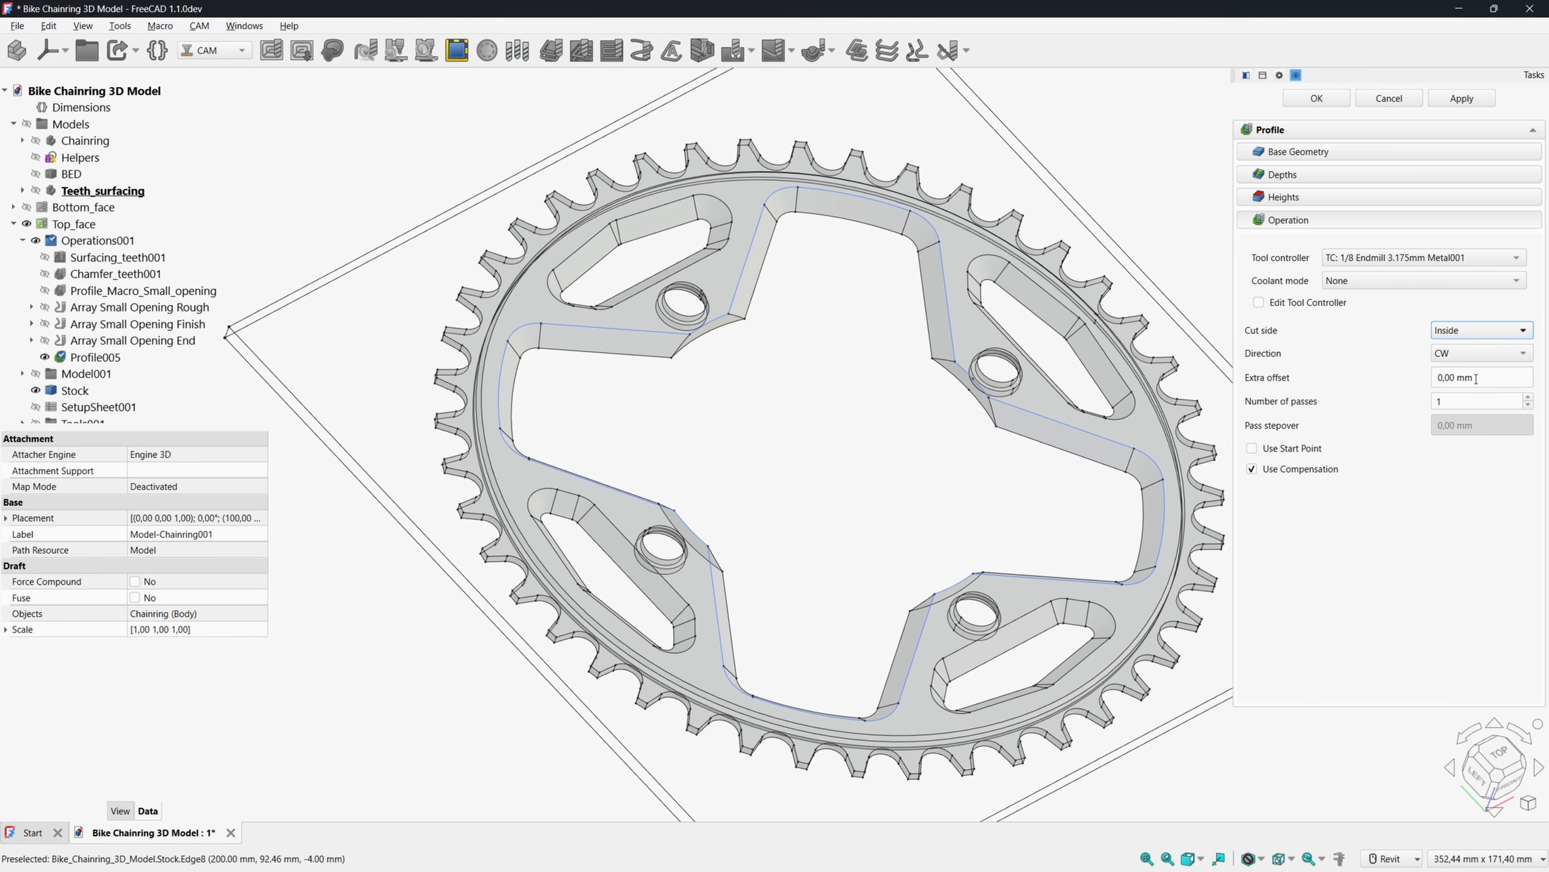
drag(1476, 379, 1349, 371)
text(0.2)
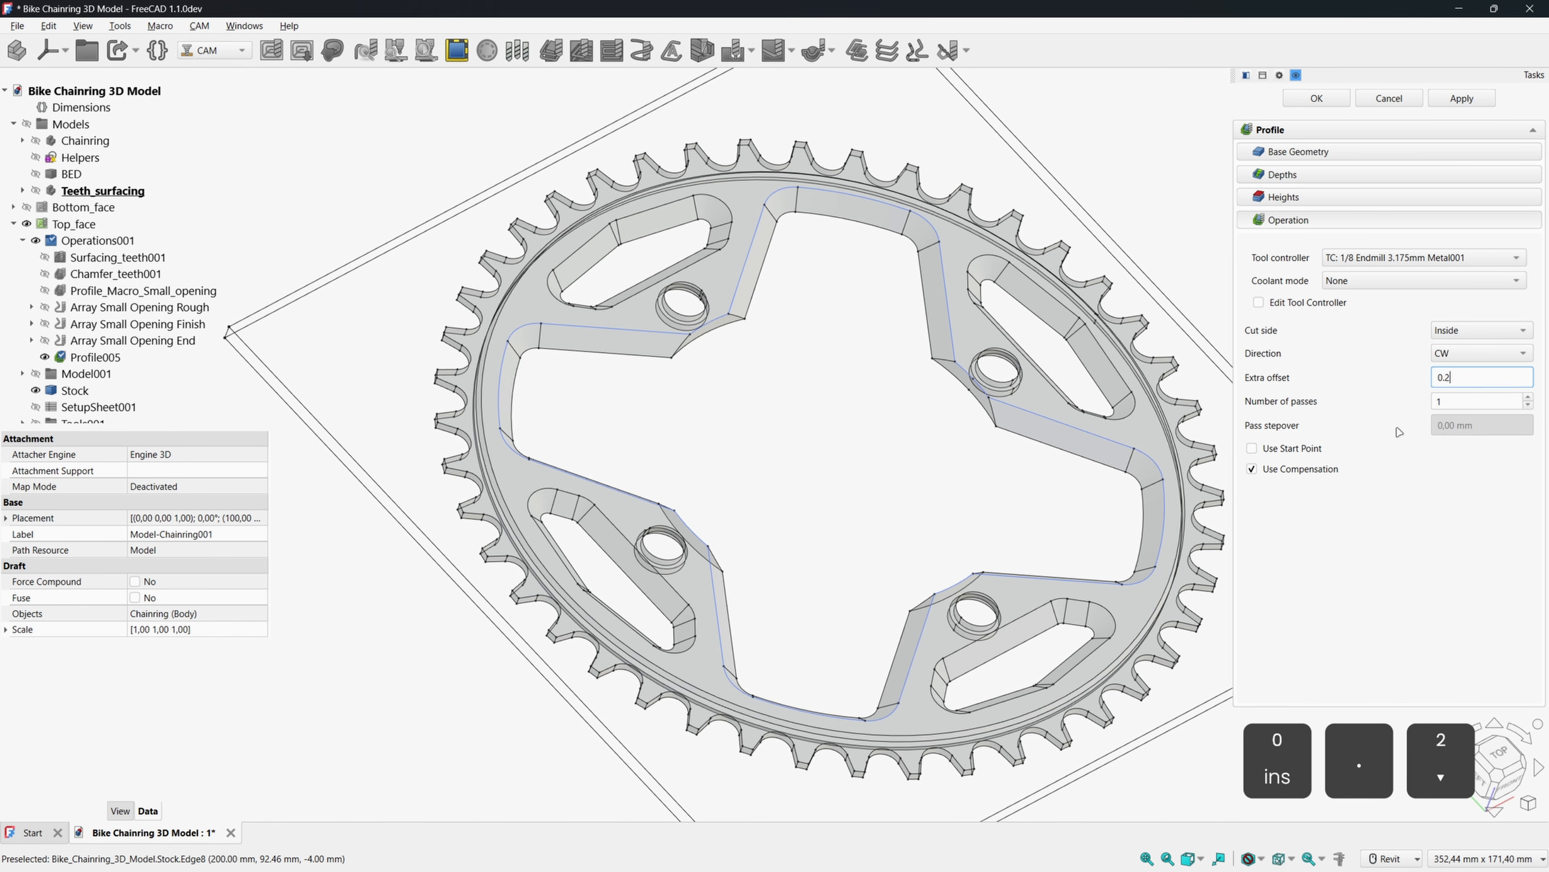
click(1440, 484)
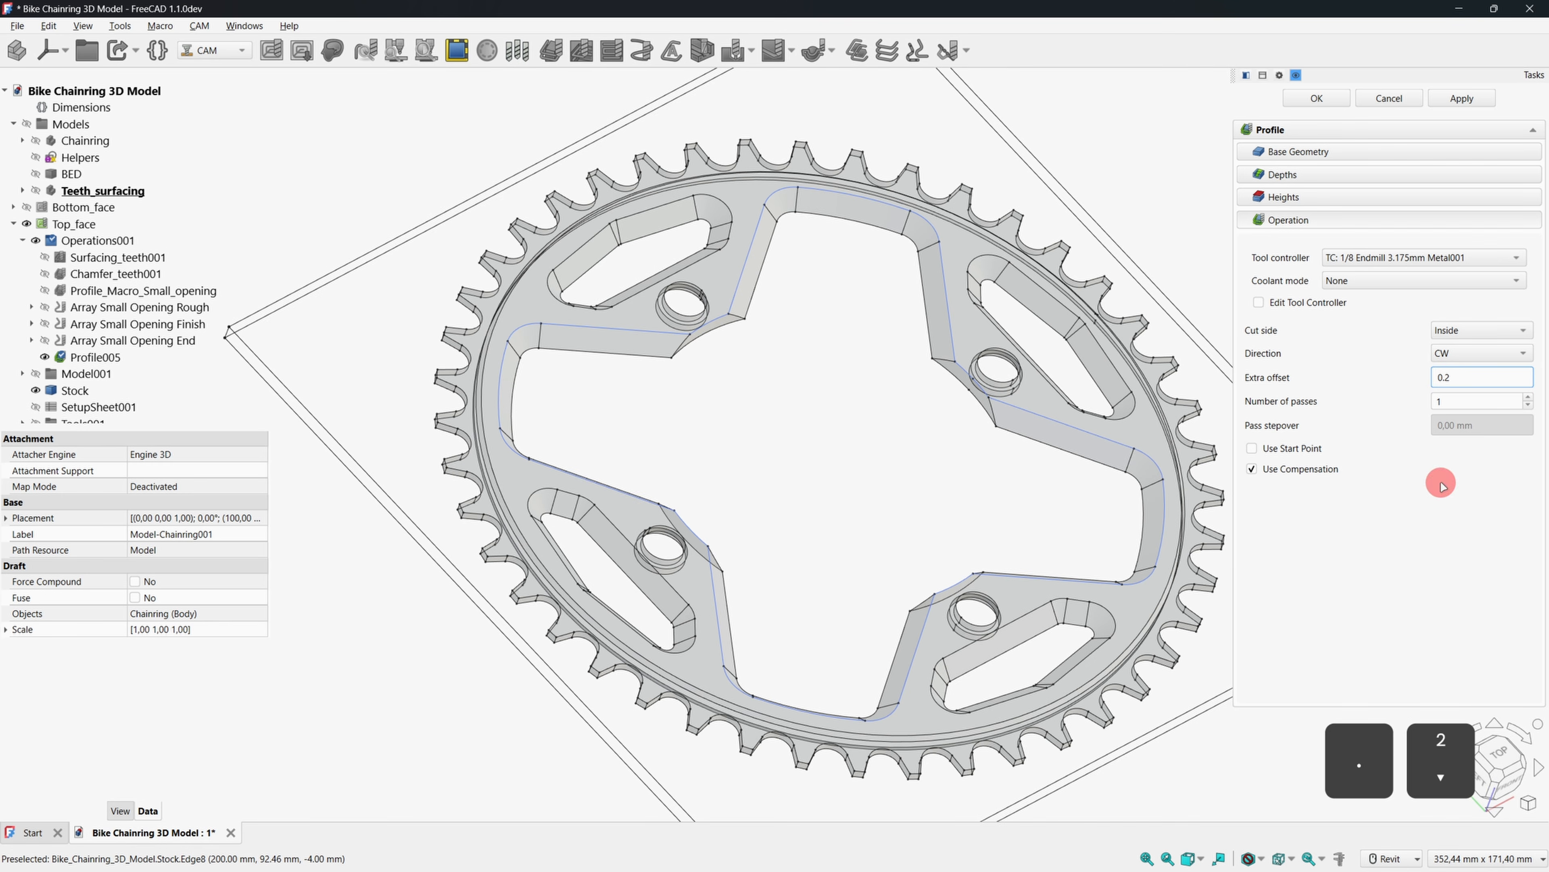
click(1317, 98)
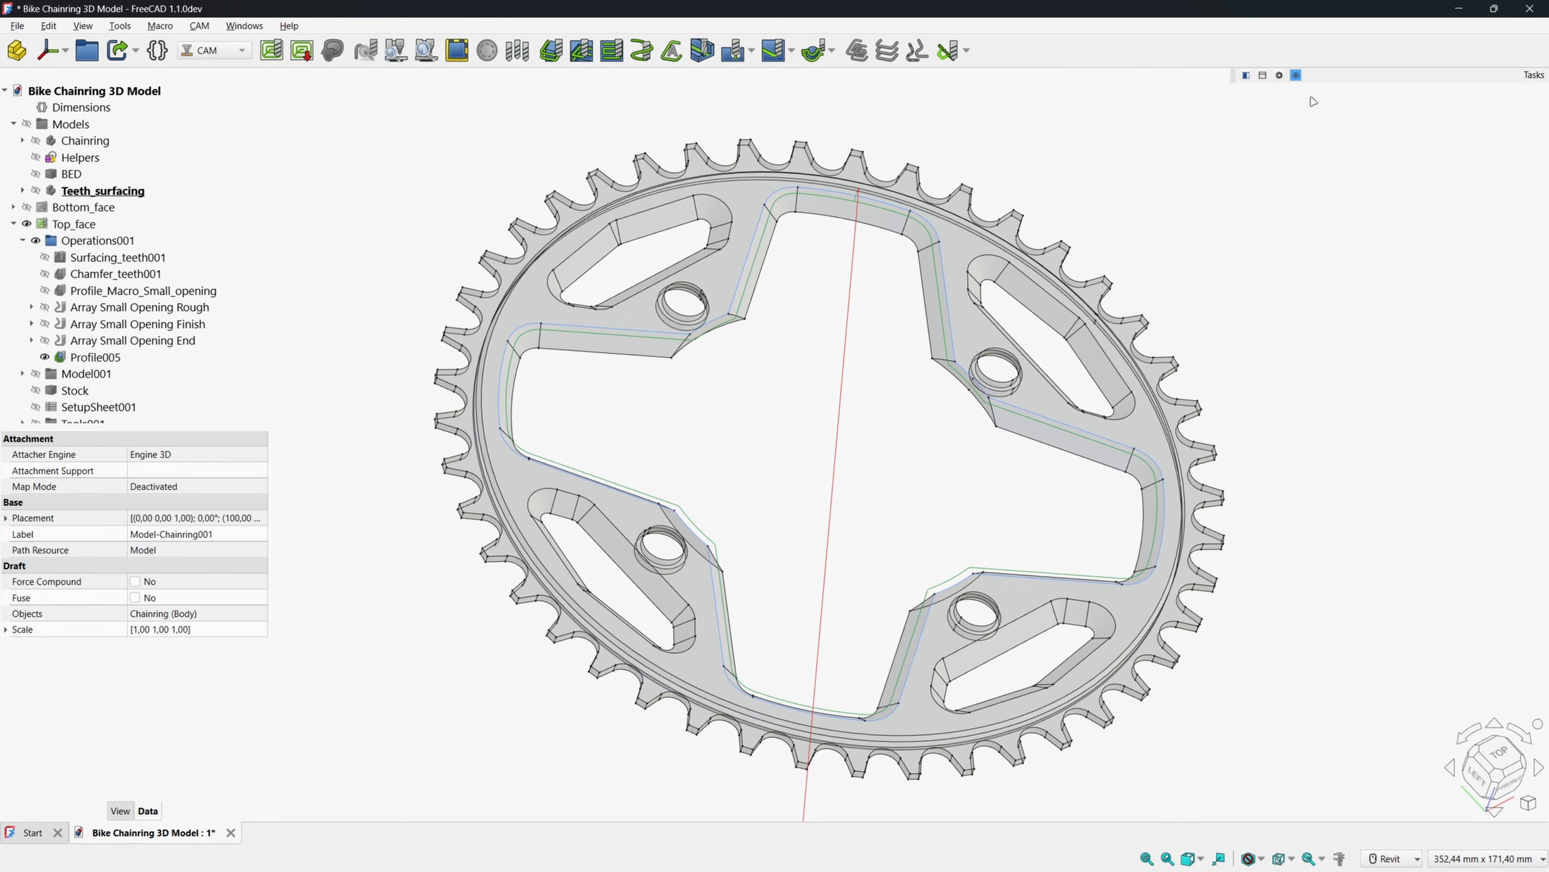
Run the Wire2ProfilesEndmill macro on Profile005 and a sloped corner edge of the central opening to generate its roughing toolpath.
click(510, 331)
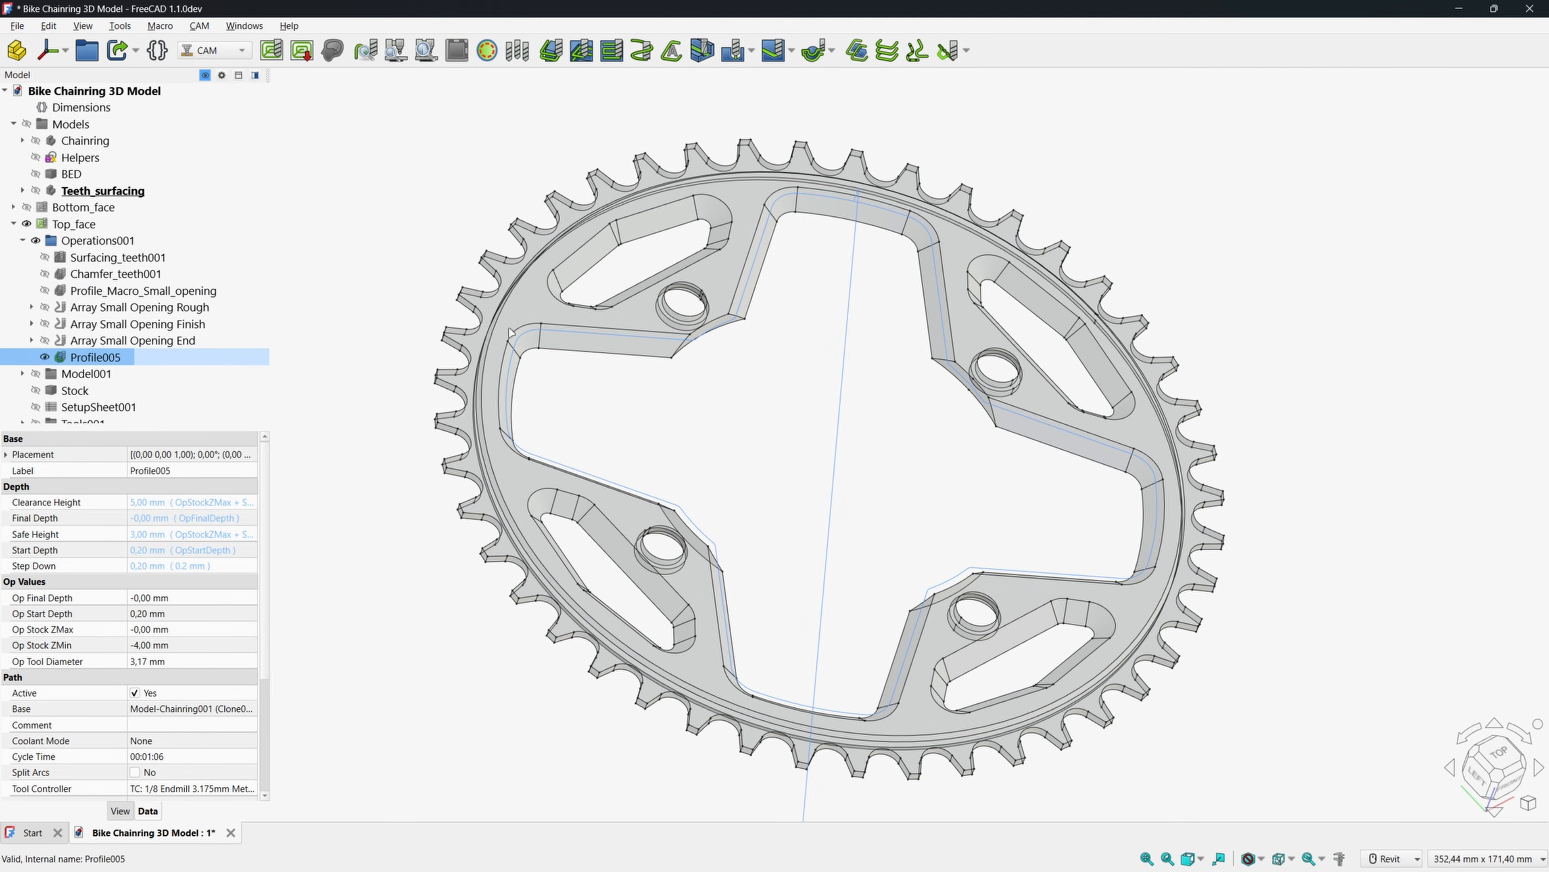
scroll(510, 332, up, 10)
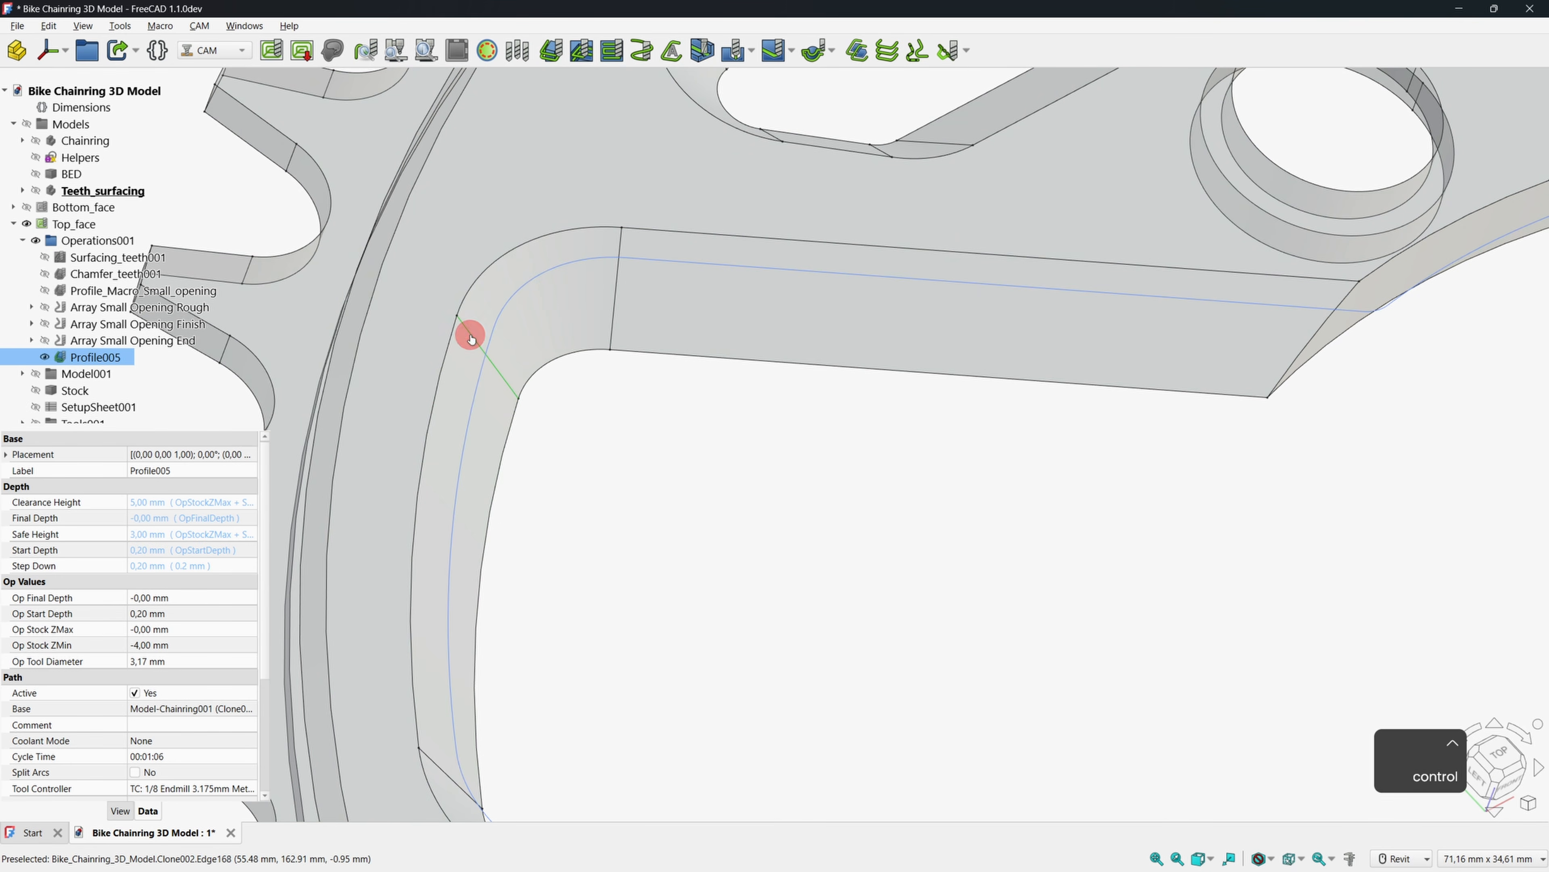
click(470, 338)
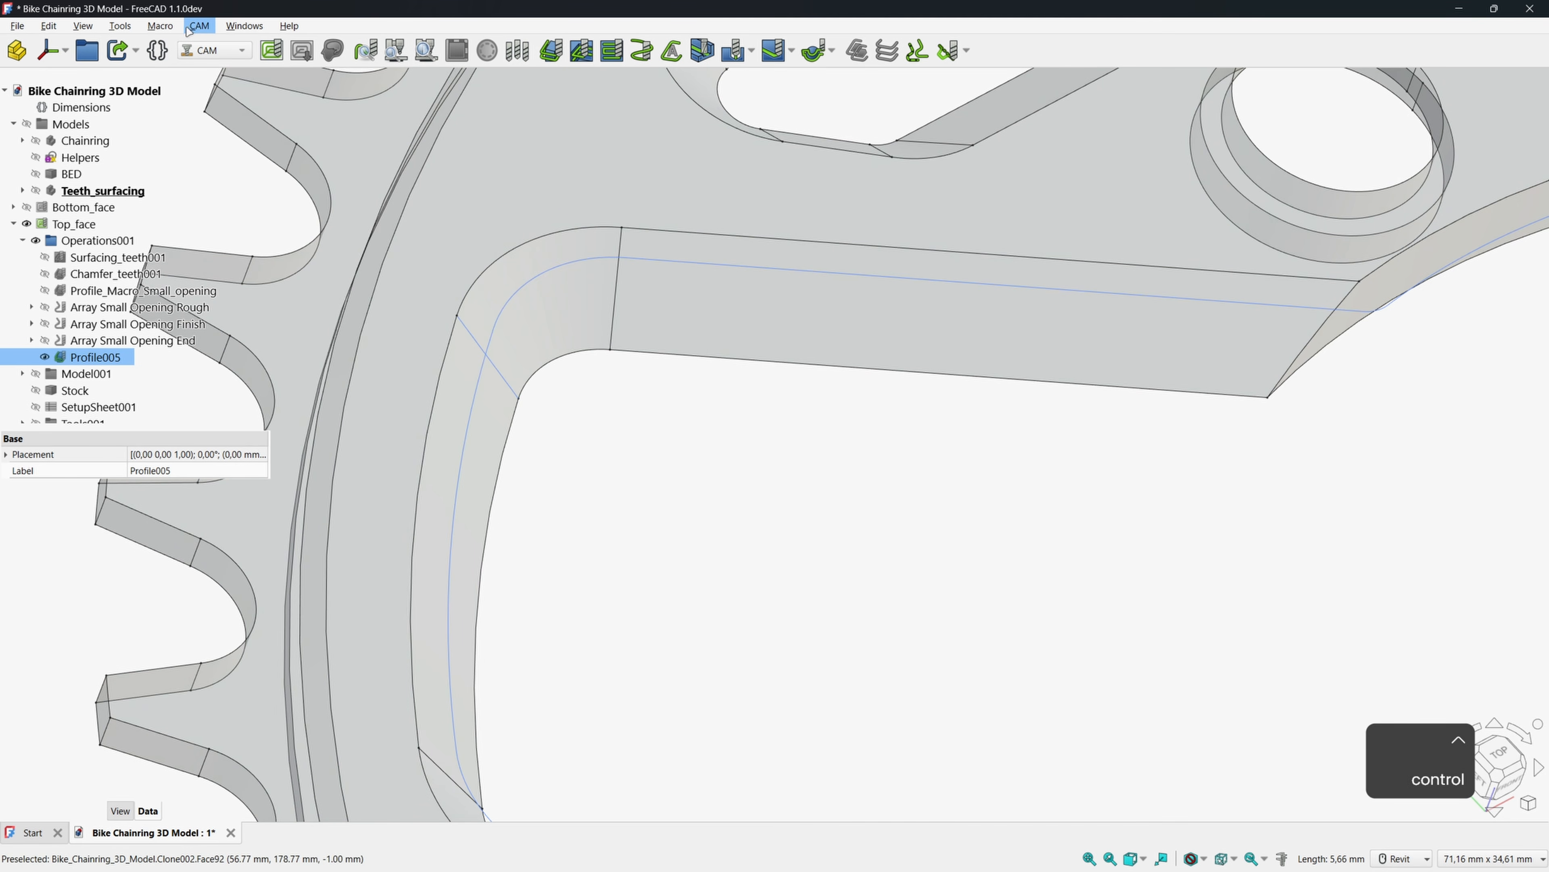
click(160, 25)
mouse_move(197, 79)
click(341, 79)
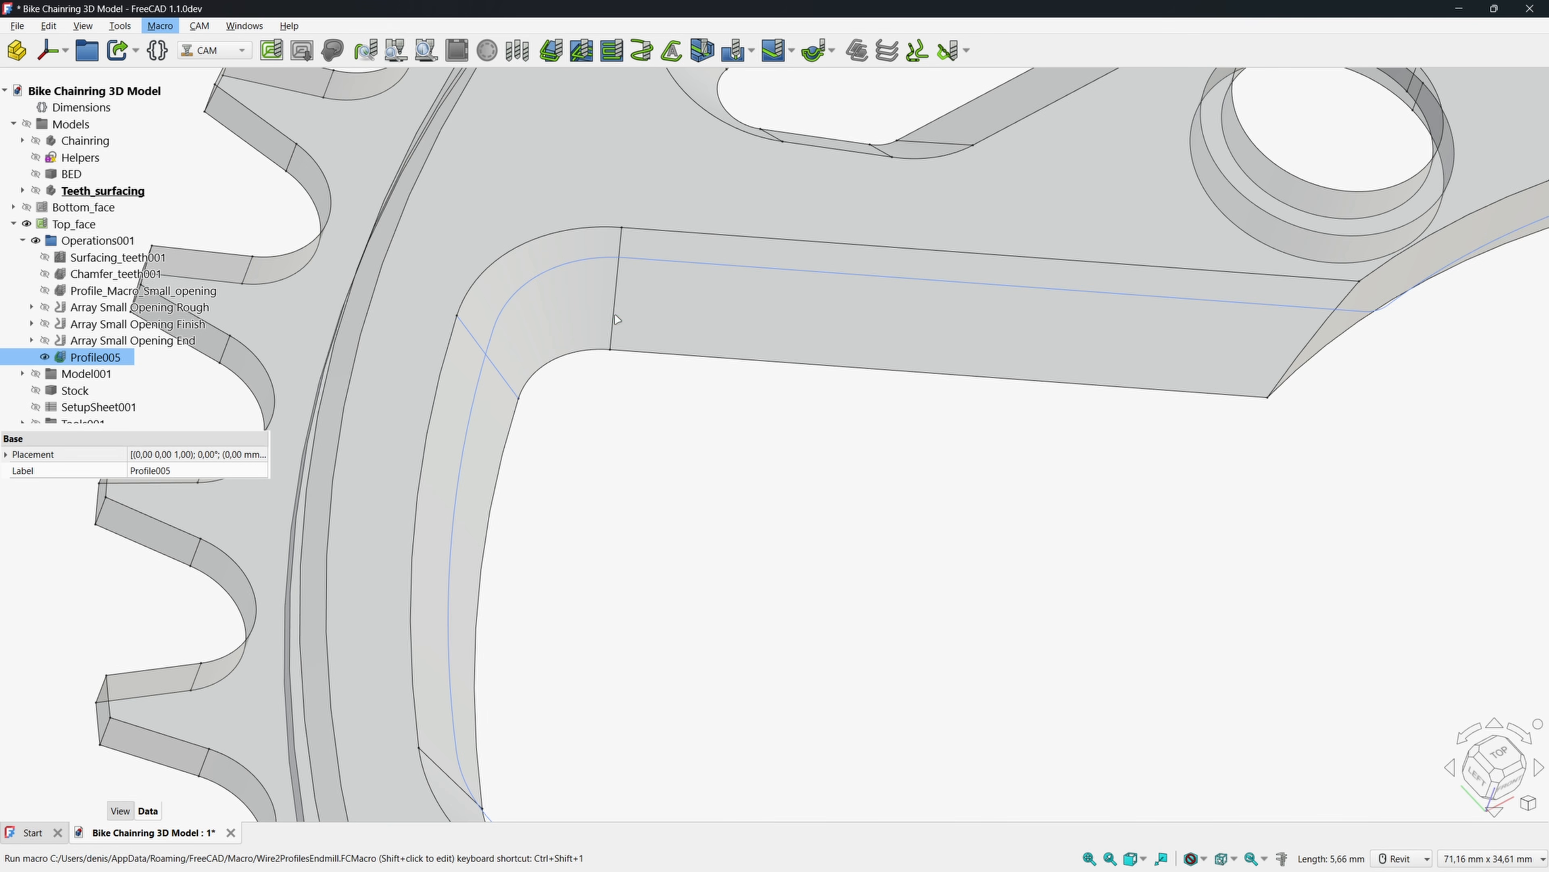
scroll(763, 455, down, 5)
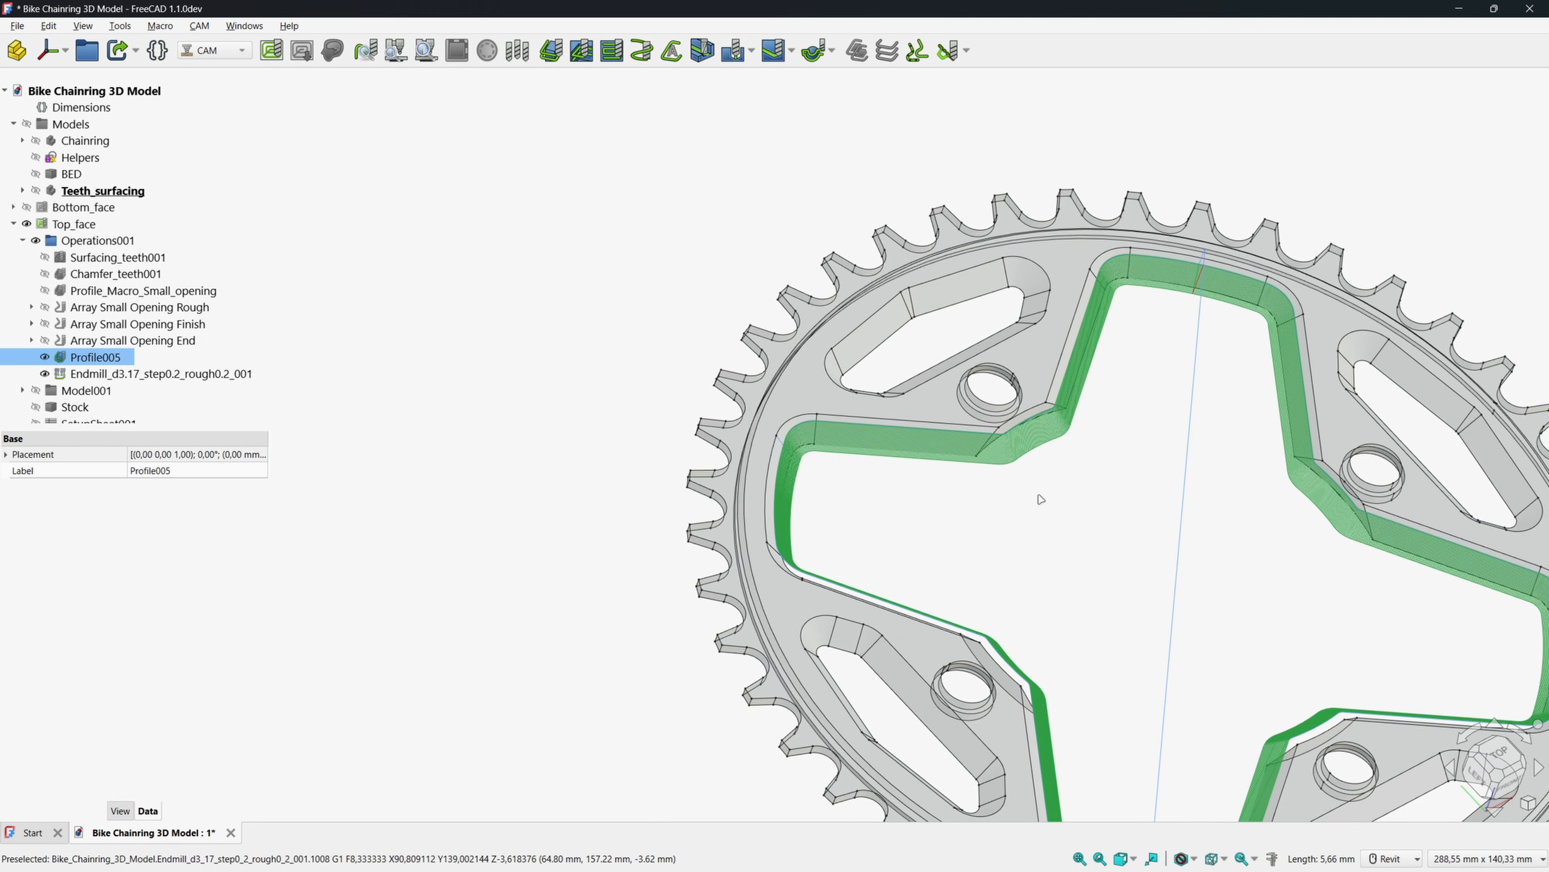
middle_drag(1041, 499, 894, 429)
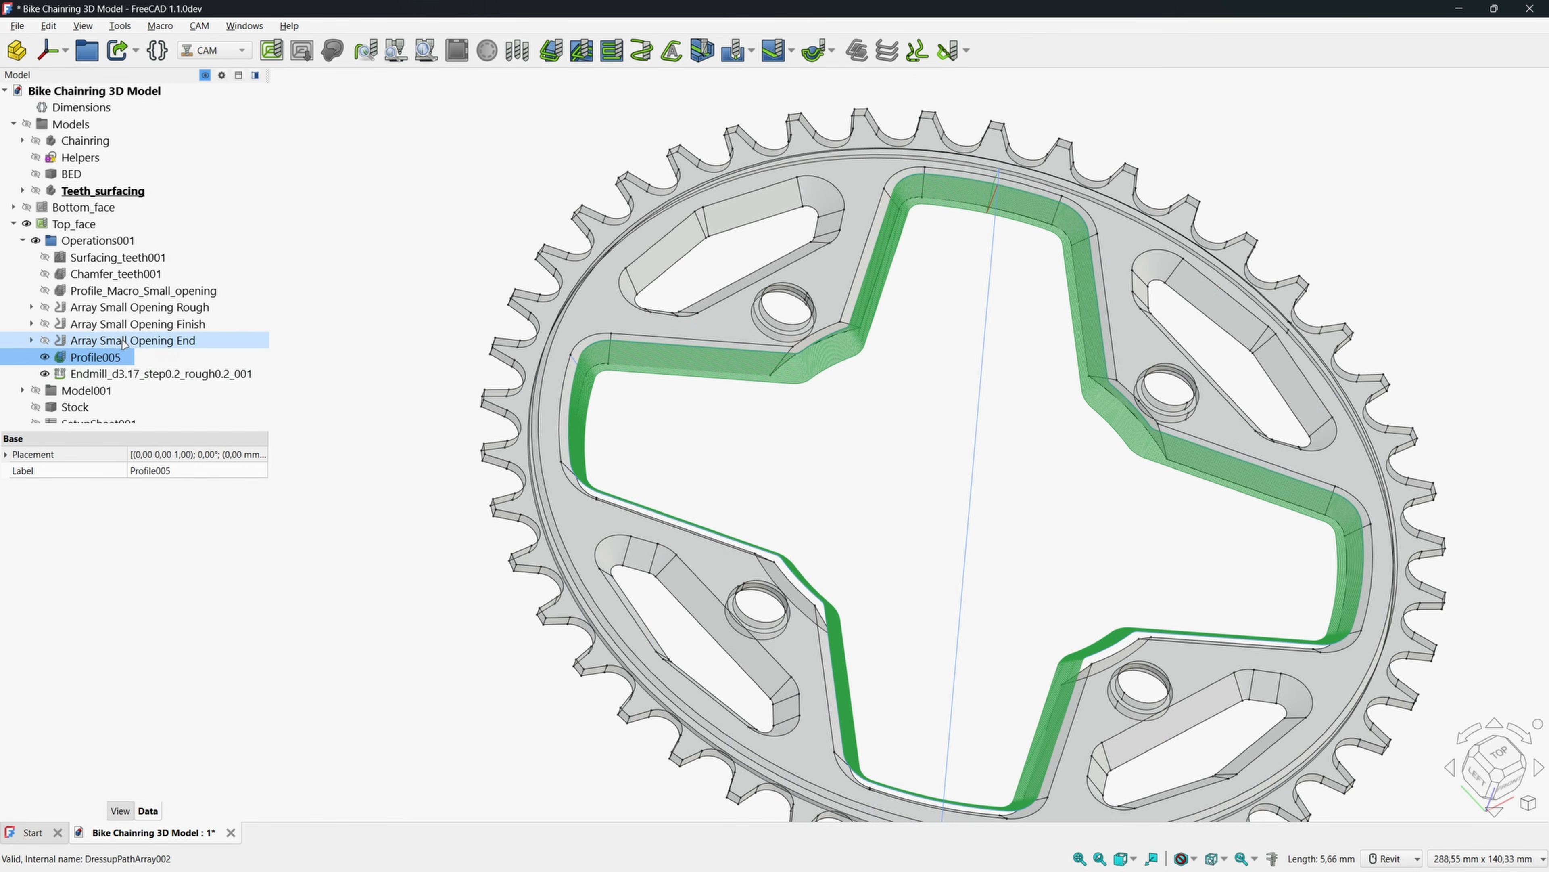
Edit Profile005 to use the 1/8 Chamfer 90° - 3.175mm tool controller with an extra offset of 0 mm.
click(153, 342)
double_click(105, 357)
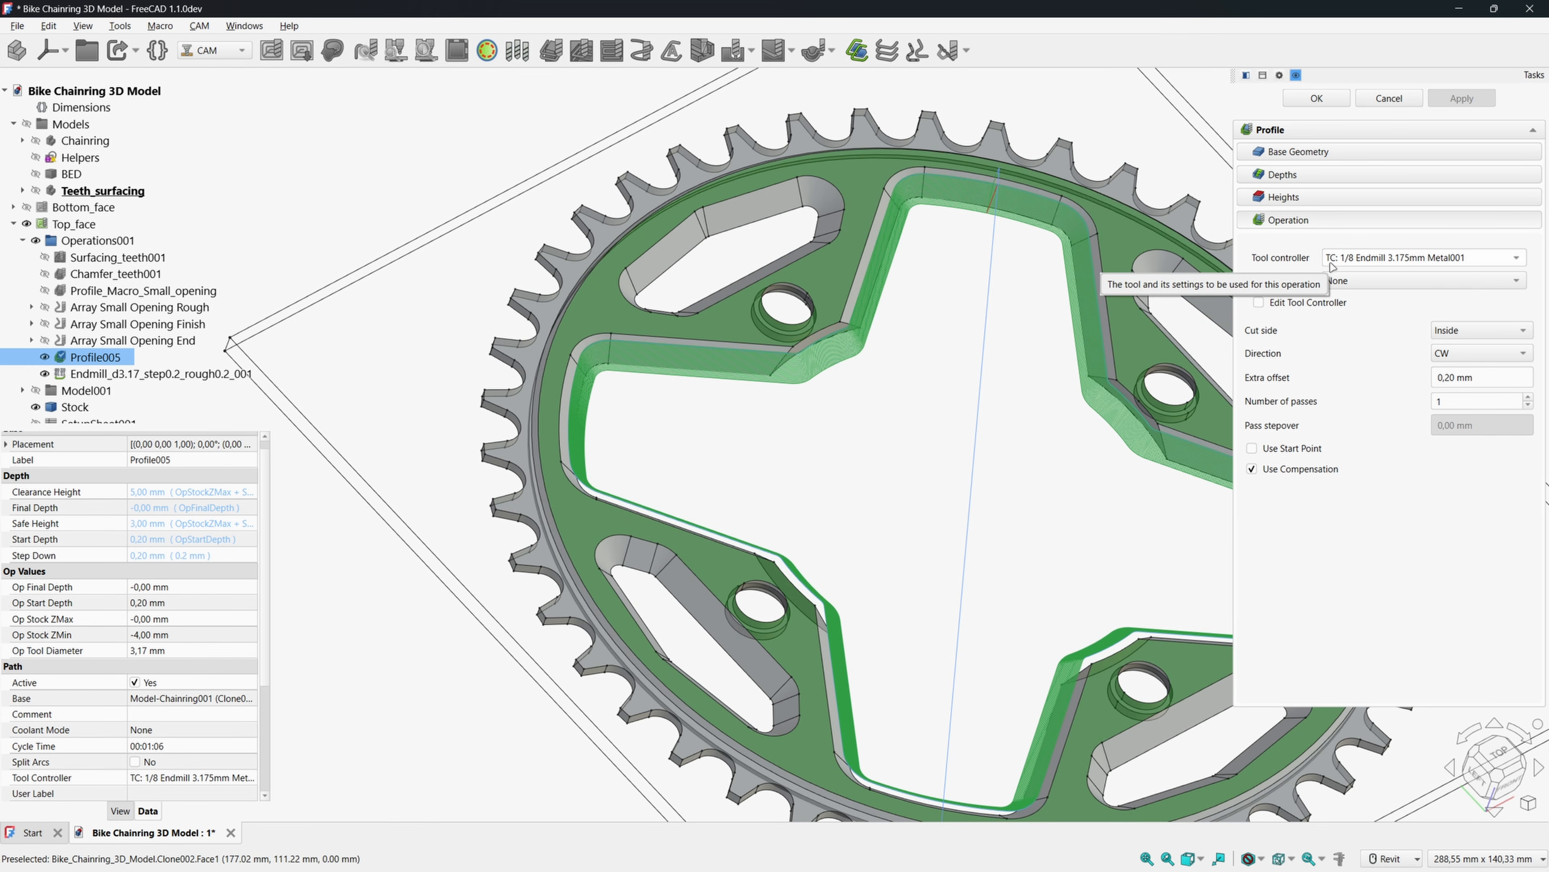
click(1384, 257)
click(1394, 241)
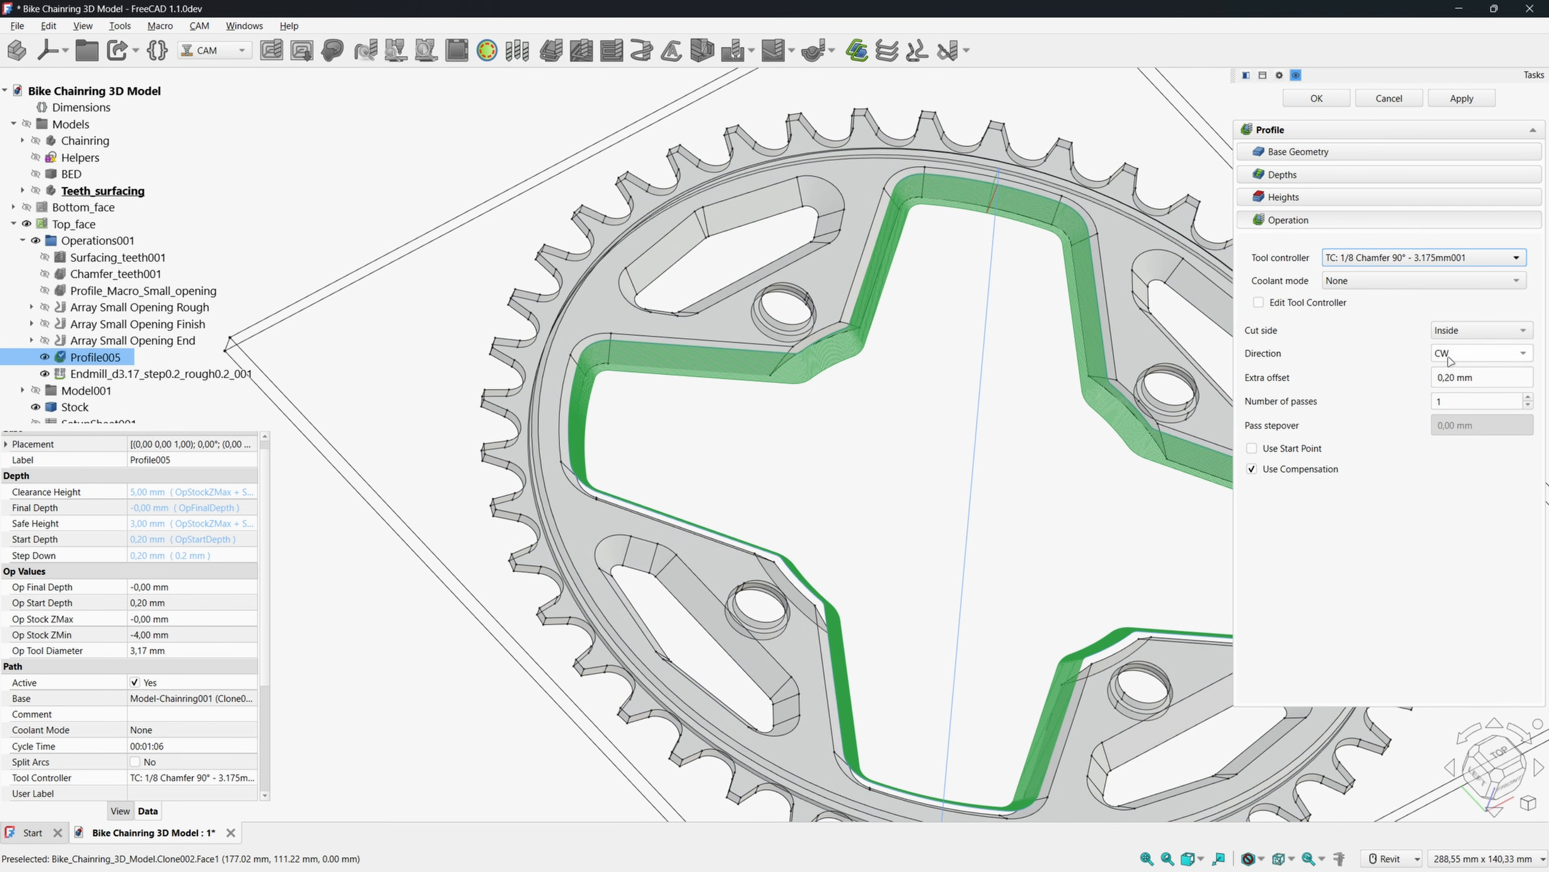
drag(1480, 376, 1389, 377)
text(0)
key(Return)
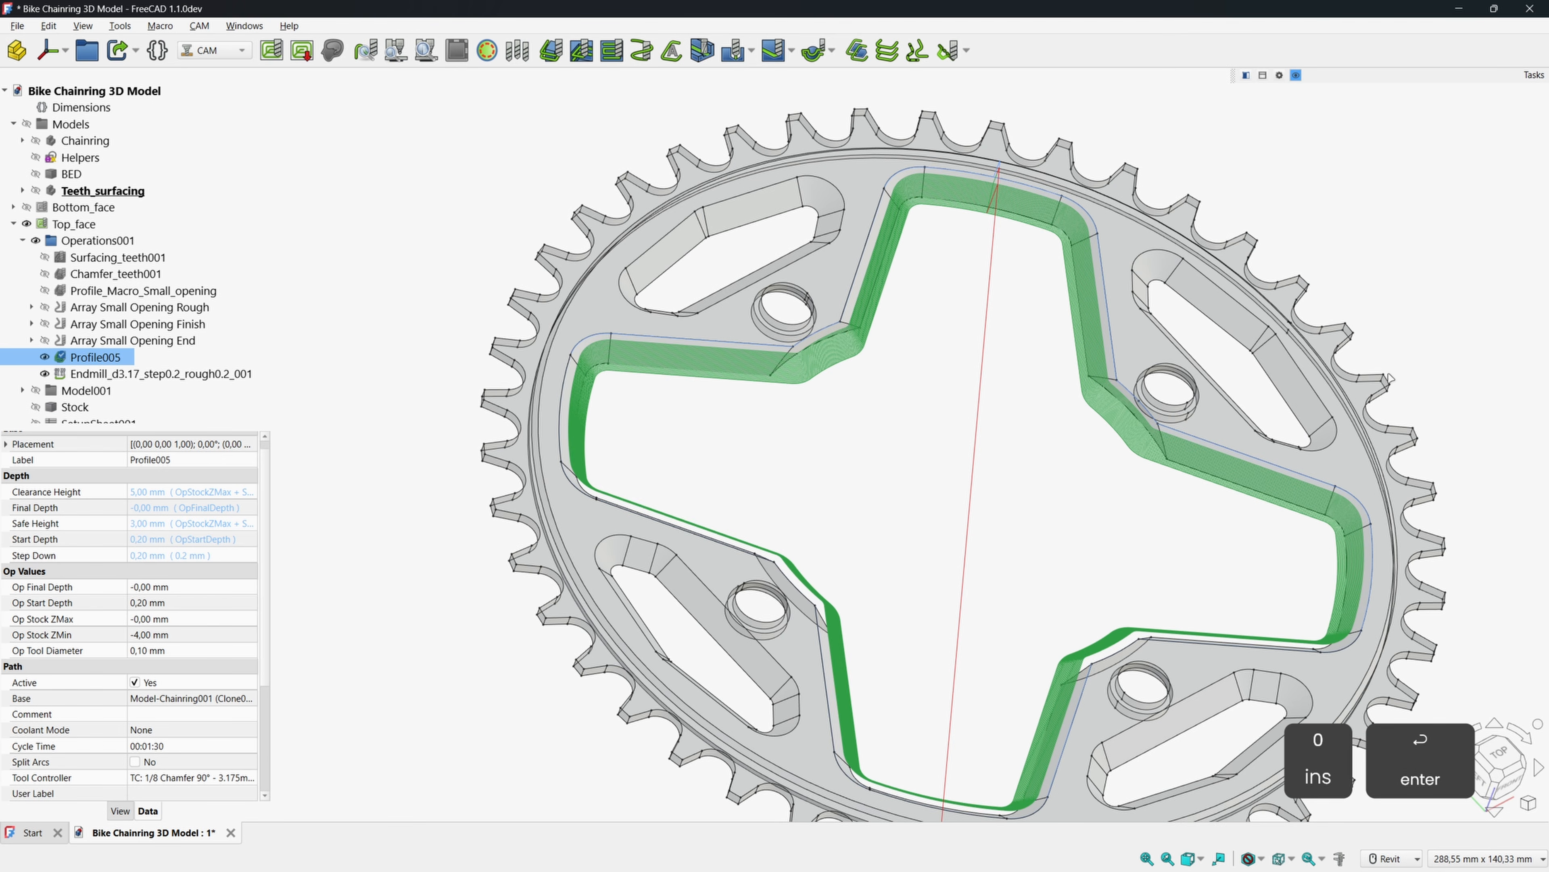
Hide the roughing toolpath and run the recent macro on Profile005 and a sloped corner edge to generate the finishing toolpath.
click(85, 373)
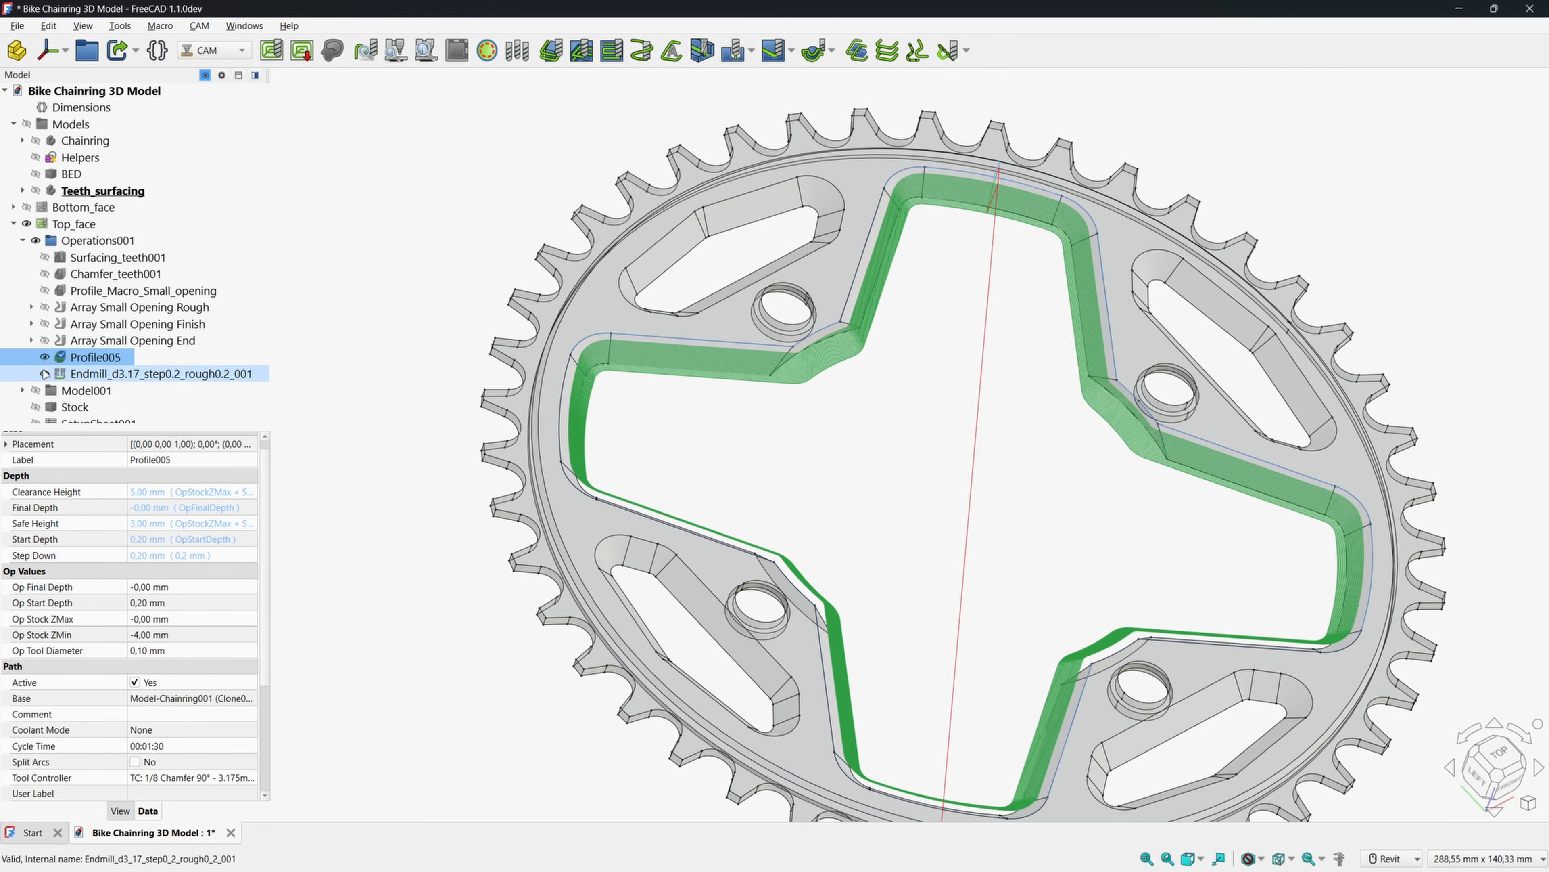
key(space)
click(89, 360)
scroll(586, 359, up, 5)
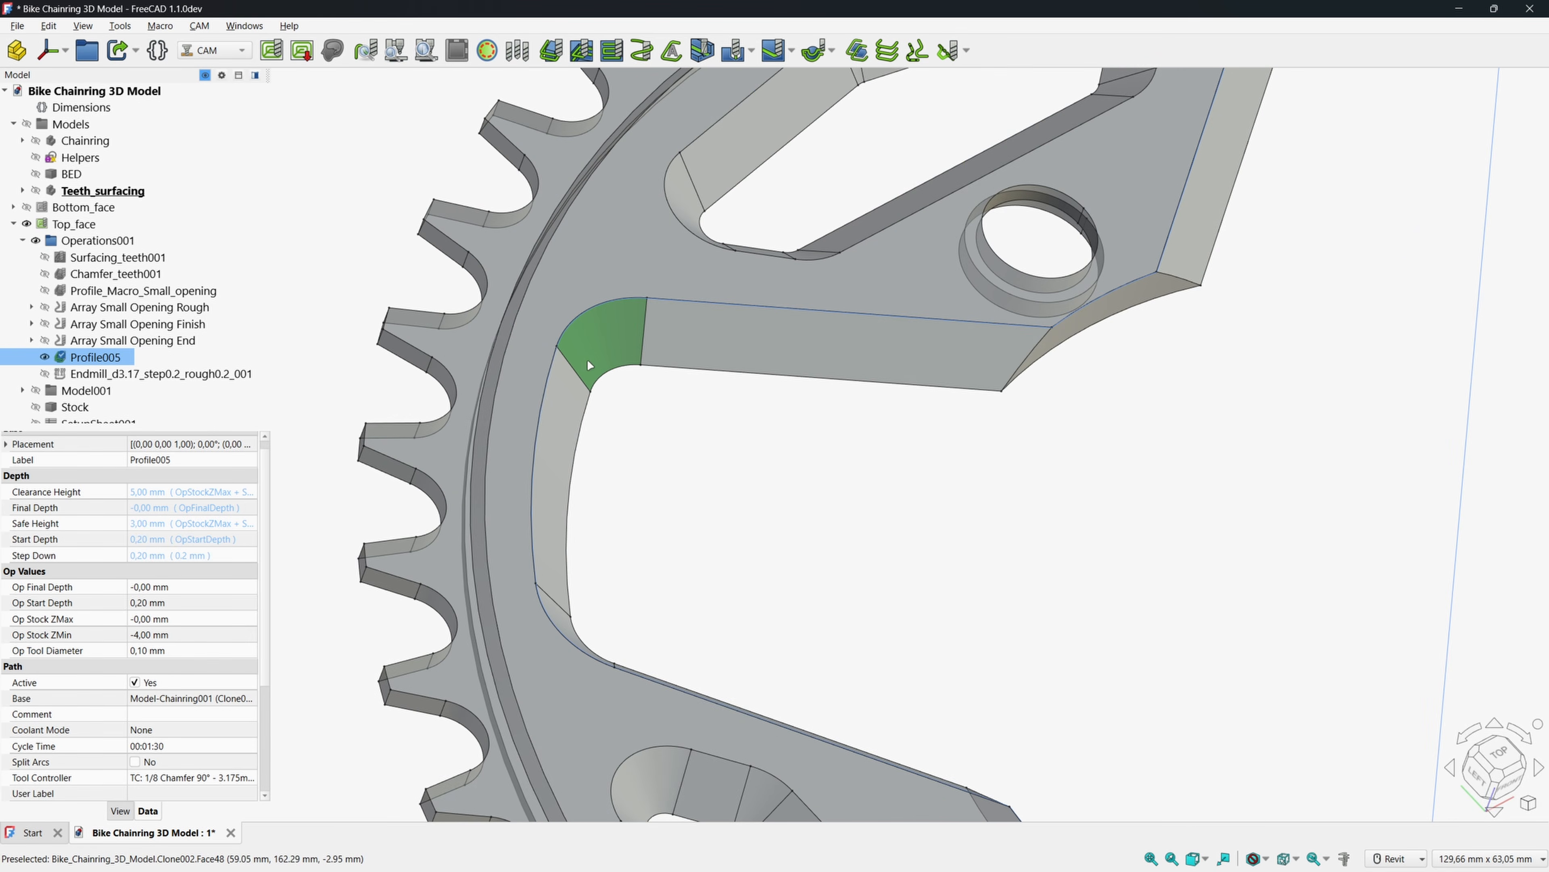
ctrl+click(573, 369)
click(160, 26)
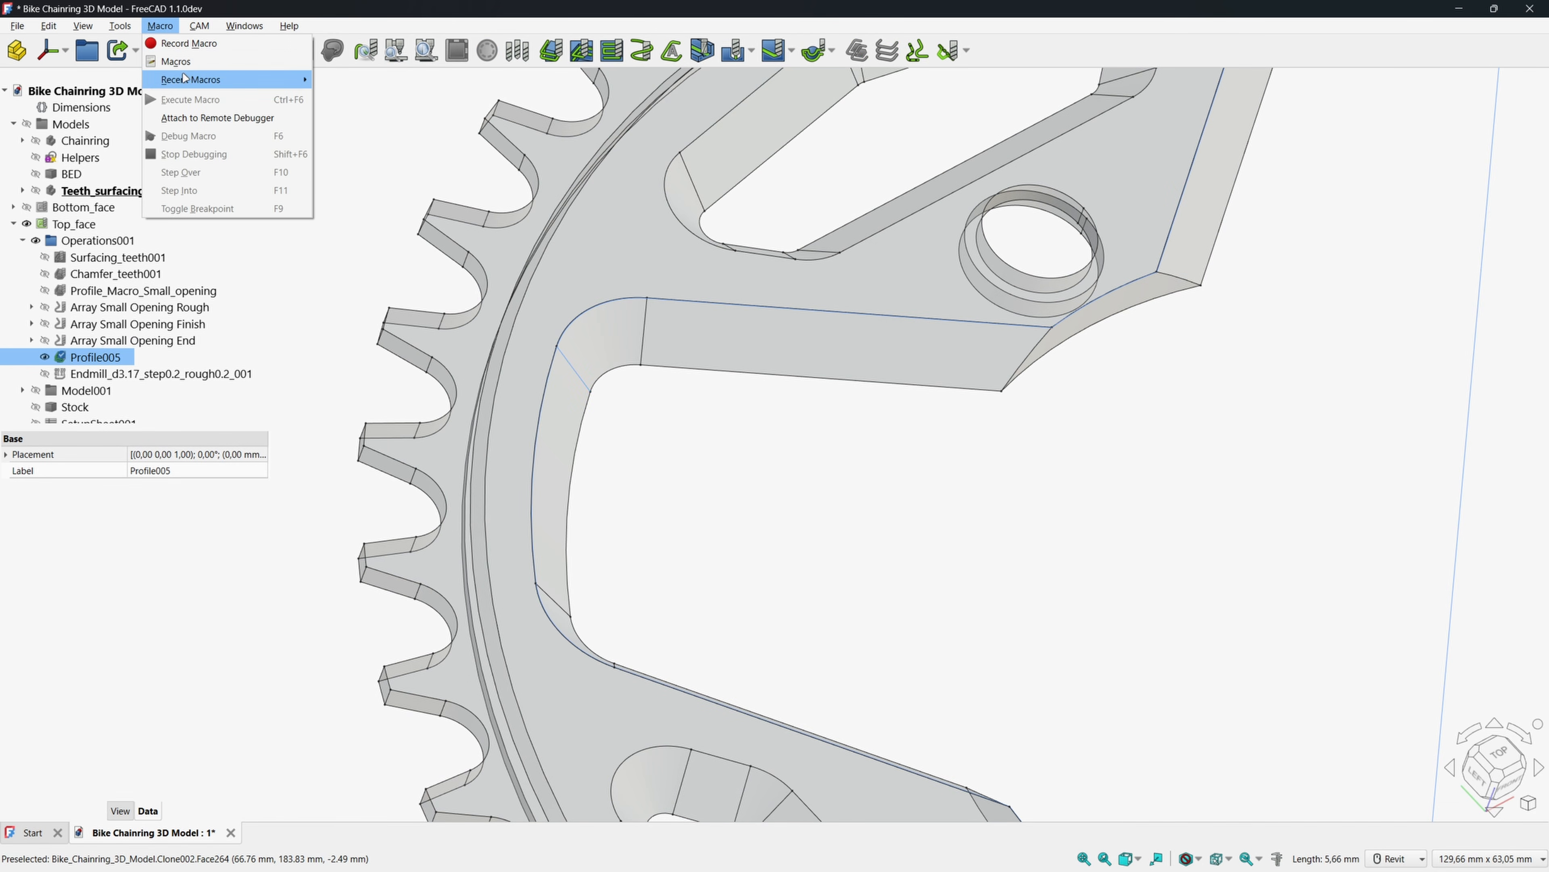
mouse_move(244, 76)
click(347, 73)
Hide Profile005 and show the roughing toolpath to compare it with the finishing toolpath around the central opening.
click(43, 357)
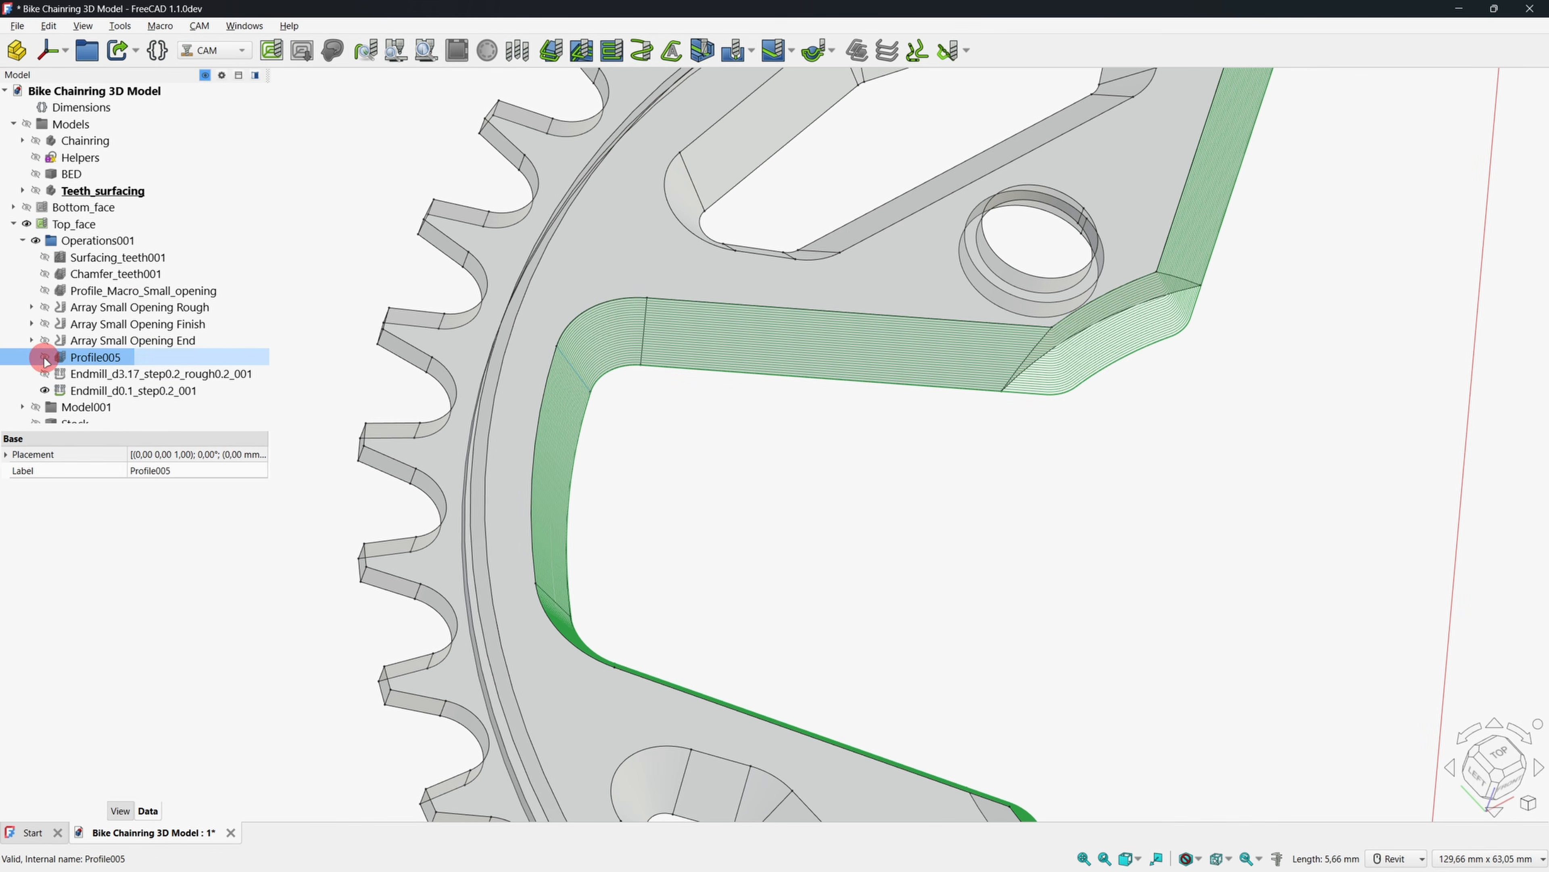
click(44, 374)
scroll(1093, 421, down, 5)
middle_drag(1188, 421, 968, 345)
scroll(933, 364, up, 5)
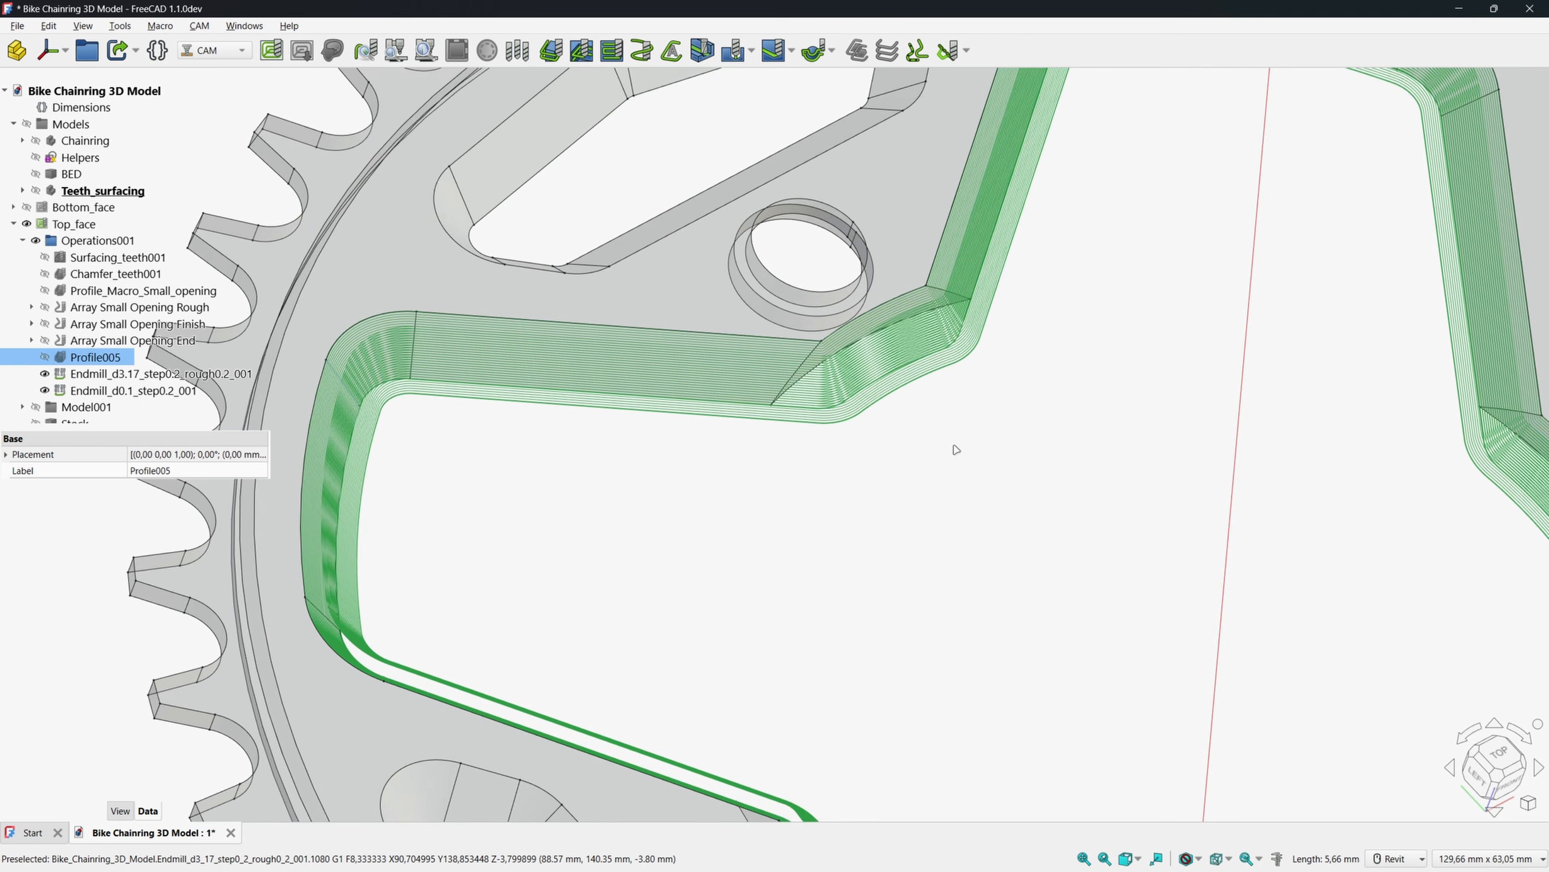
middle_drag(939, 435, 979, 487)
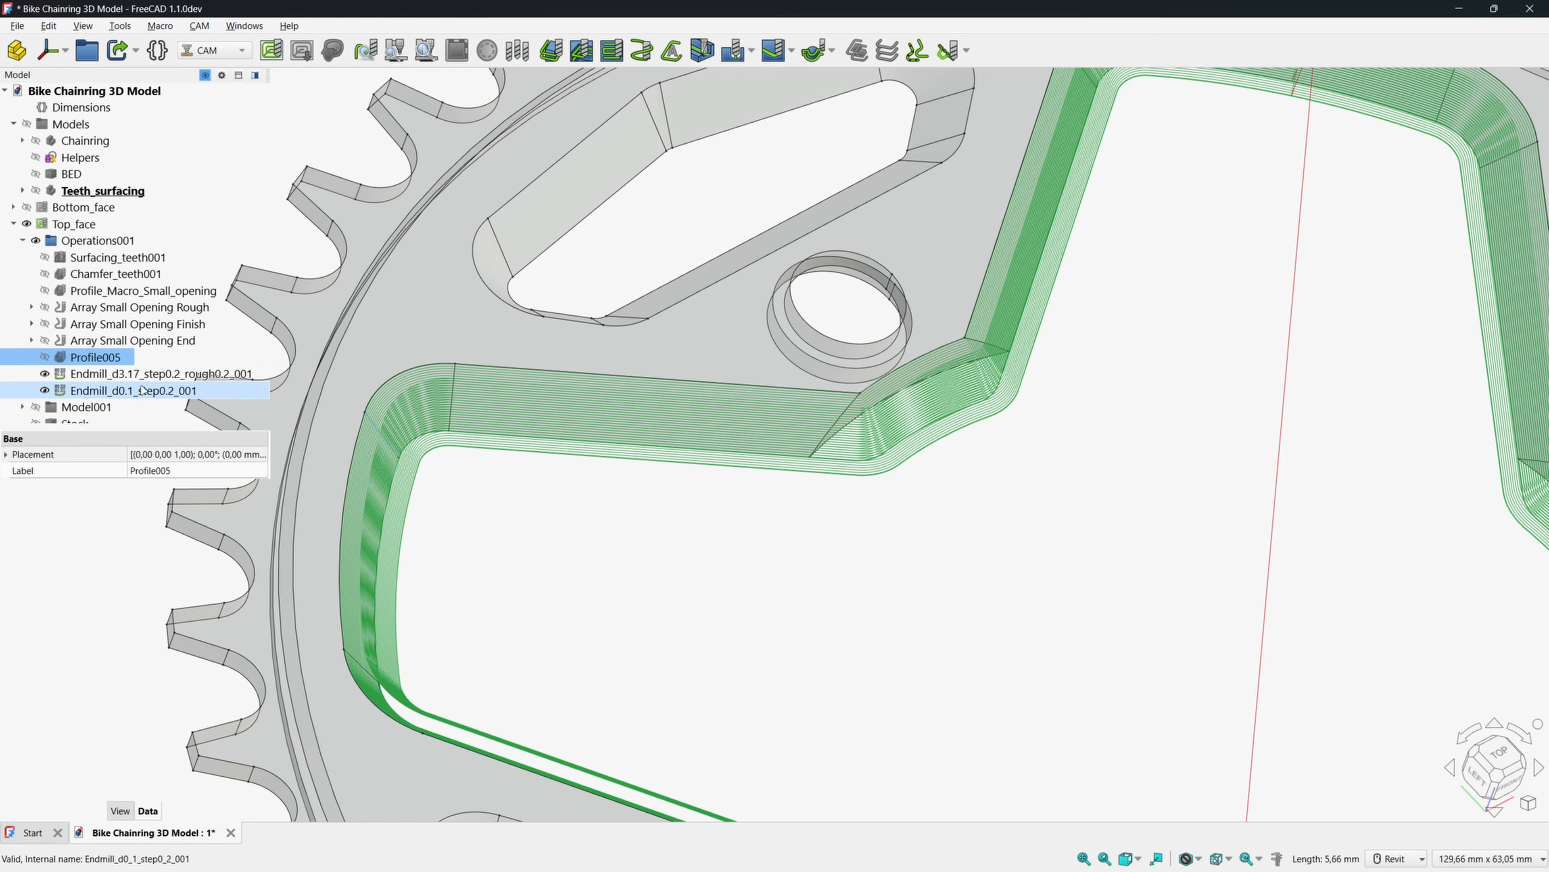
Rename Profile005 as "Profile Macro Big Opening".
click(90, 358)
key(F2)
key(BackSpace)
key(BackSpace)
key(BackSpace)
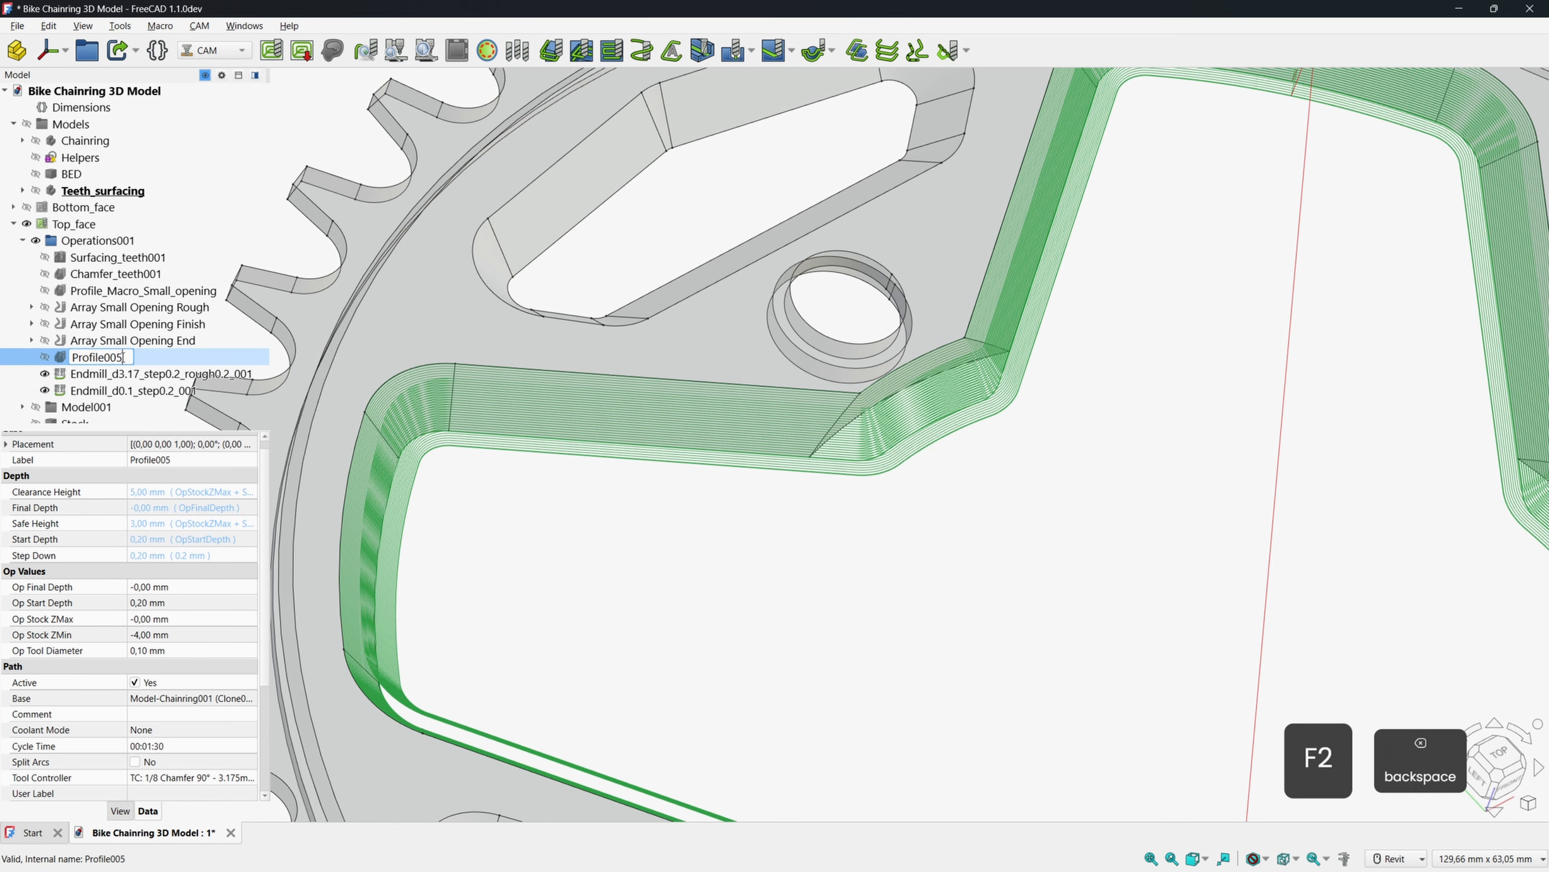
text(Macro)
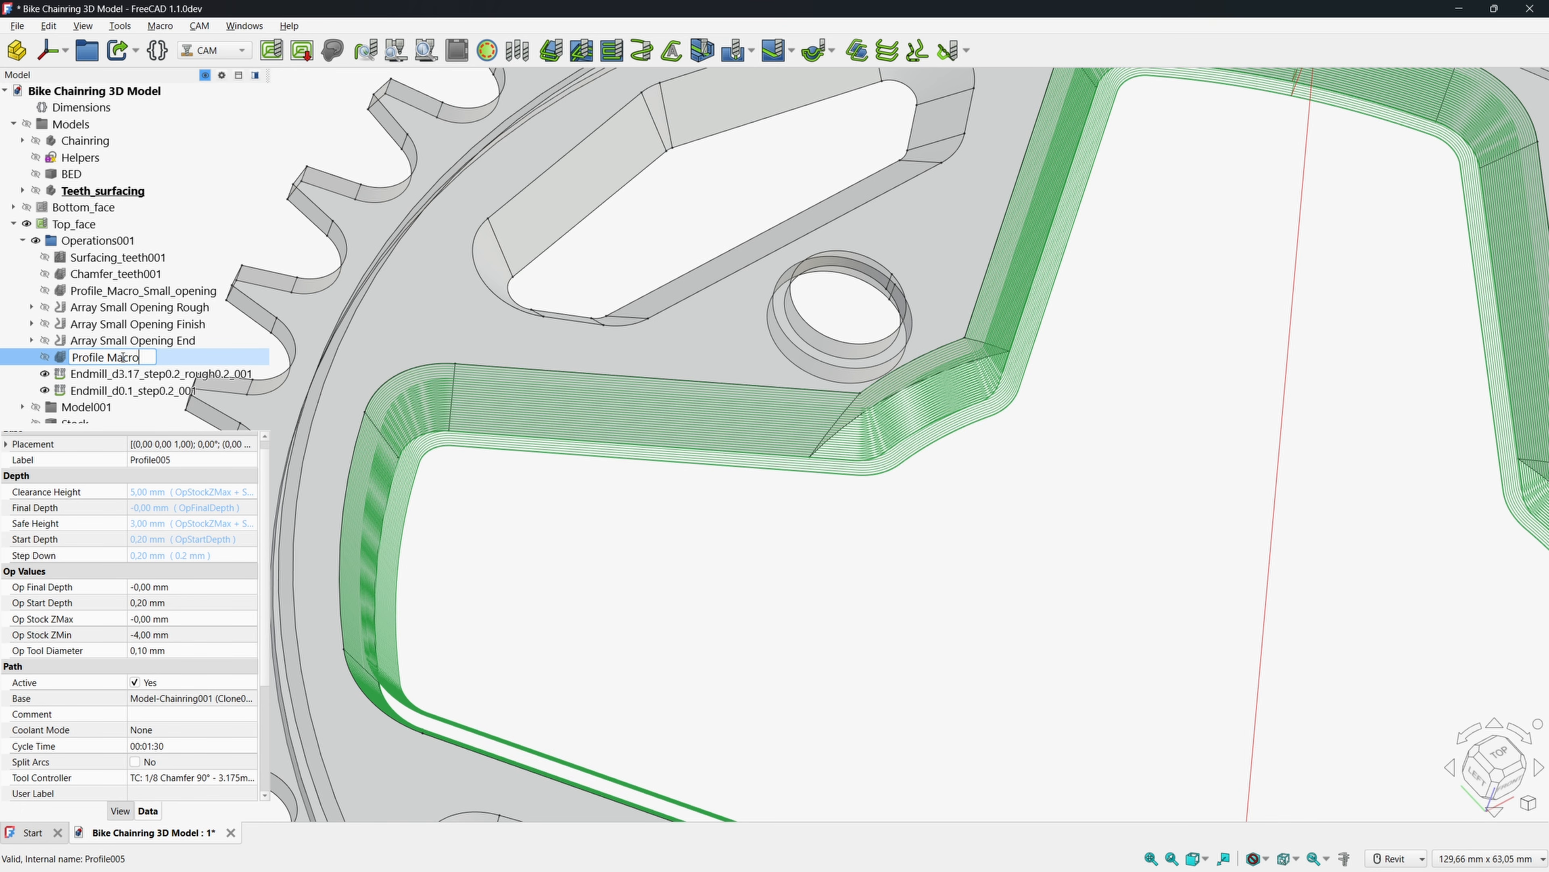
text( Big Opening)
Rename the central opening's 0.2 mm roughing toolpath as "Big Opening Rough".
click(199, 372)
key(F2)
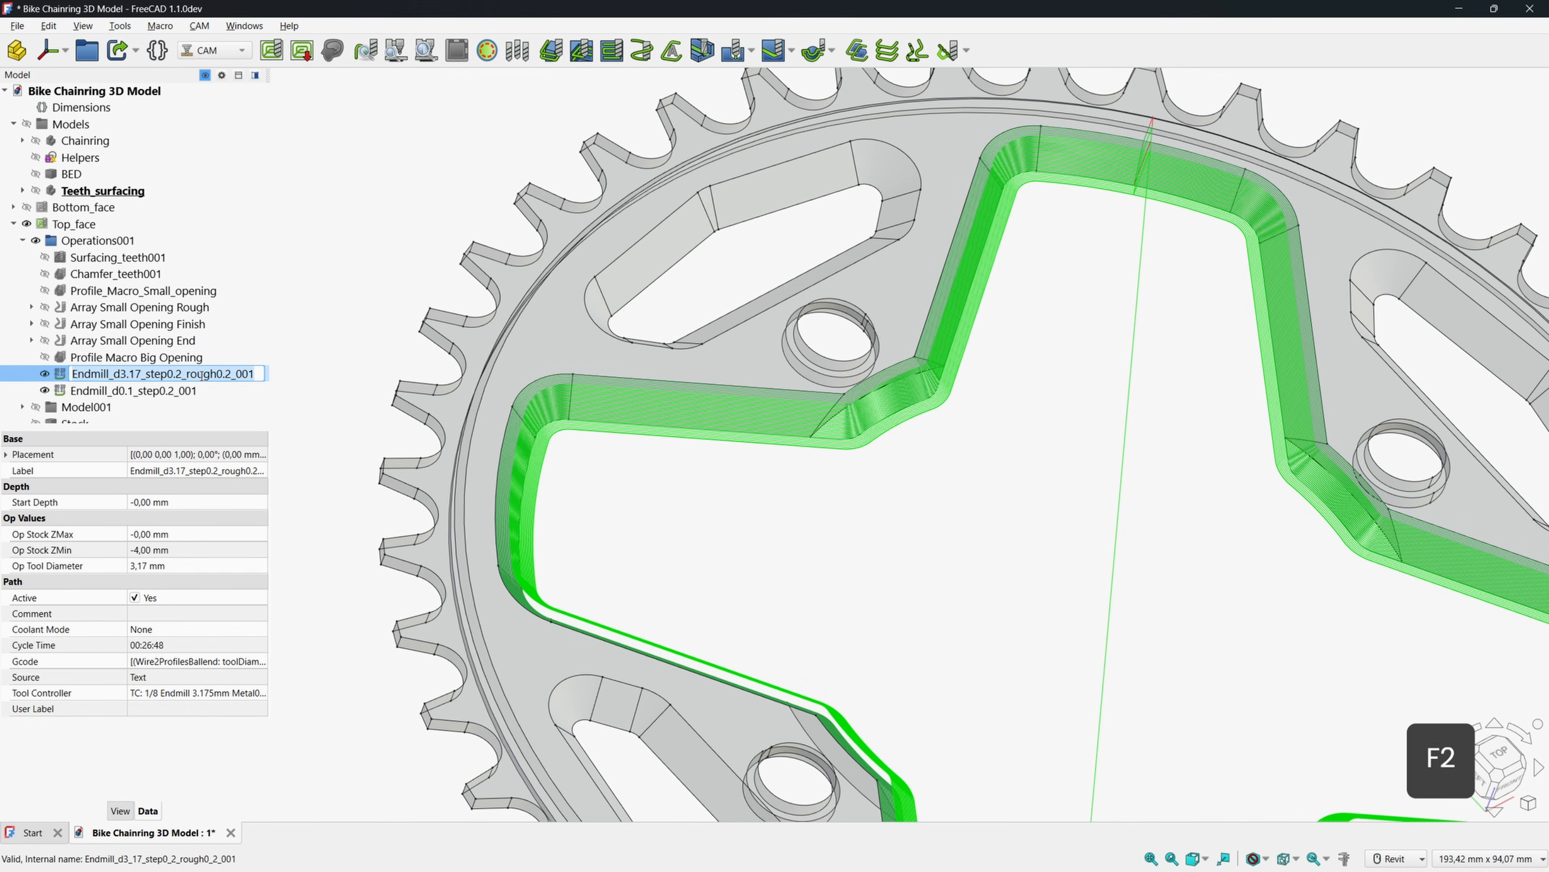
text(Big Opening Rough)
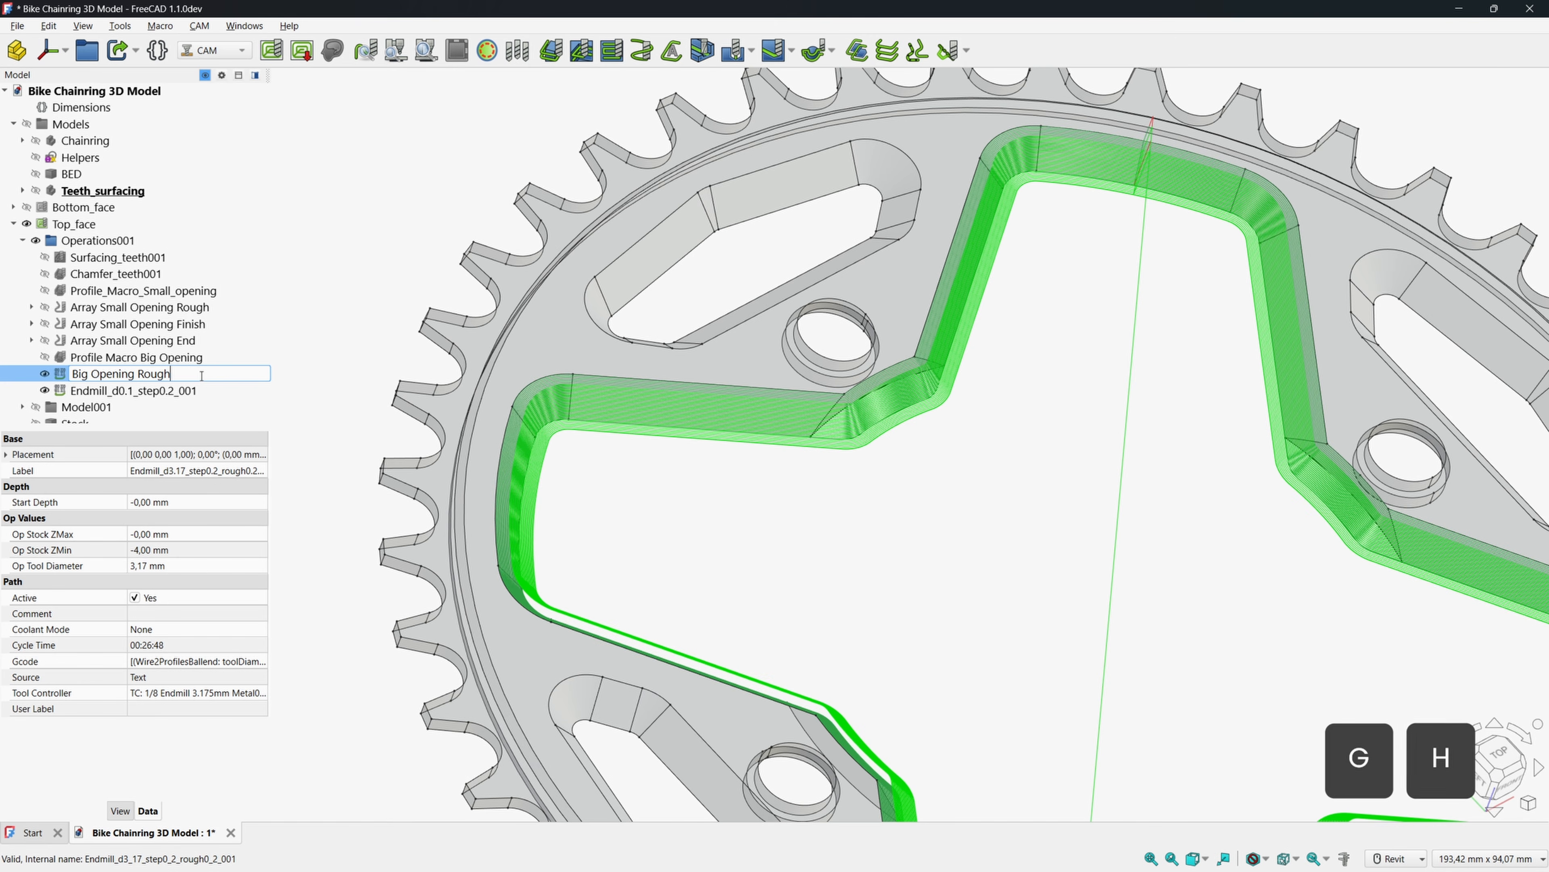
key(Return)
Rename the Endmill_d0.1_step0.2_001 toolpath as "Big Opening Finish".
click(156, 390)
key(F2)
text(Big Opening Fi)
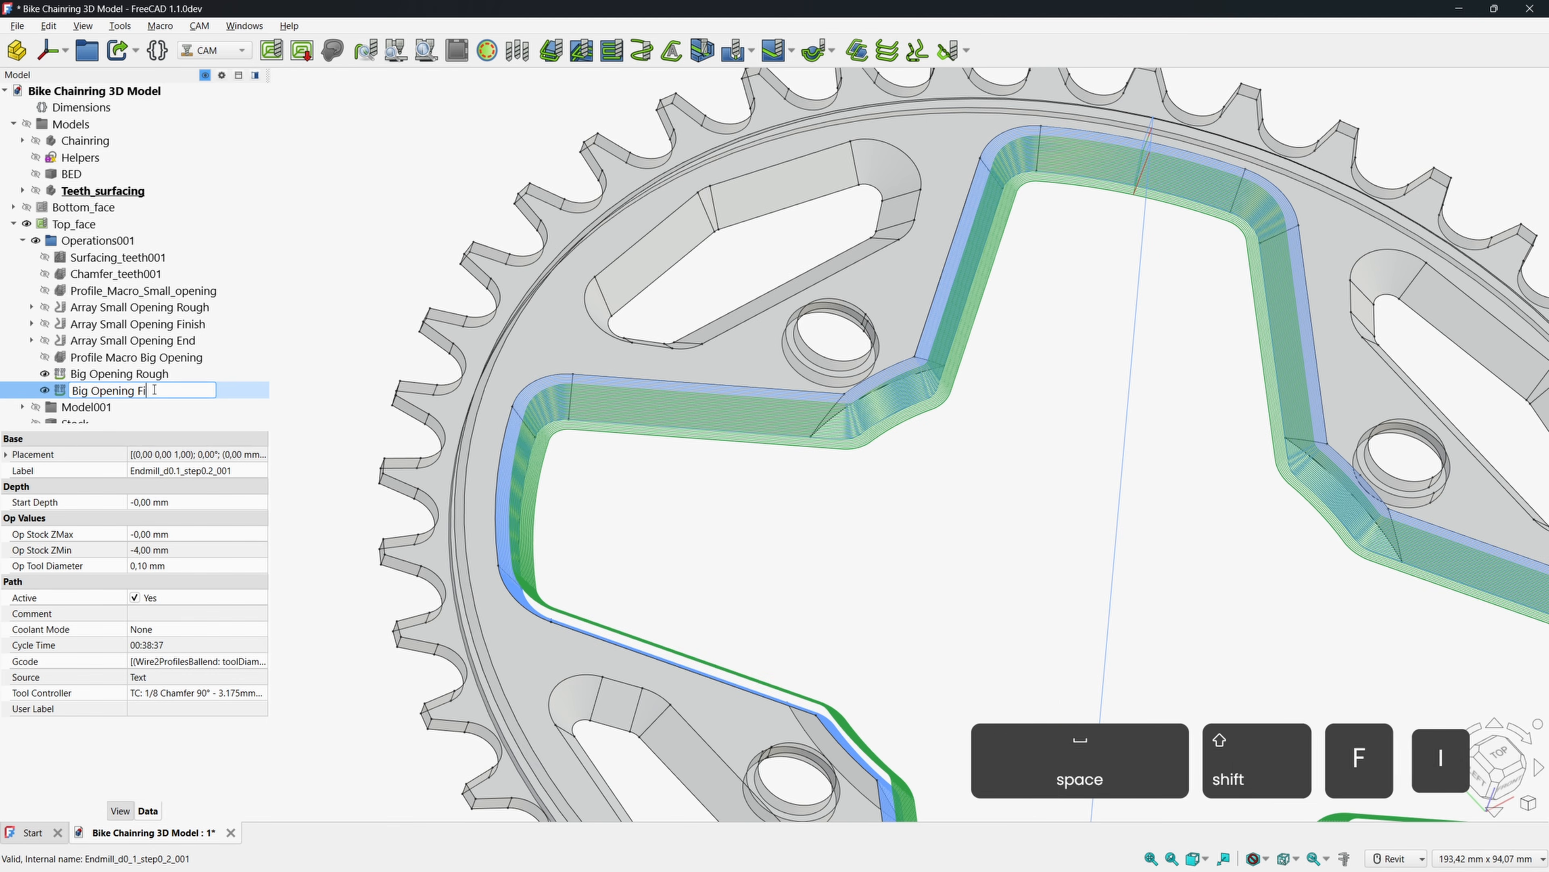
text(nish)
key(Return)
Hide the Big Opening Rough and Big Opening Finish toolpaths.
click(927, 363)
click(210, 309)
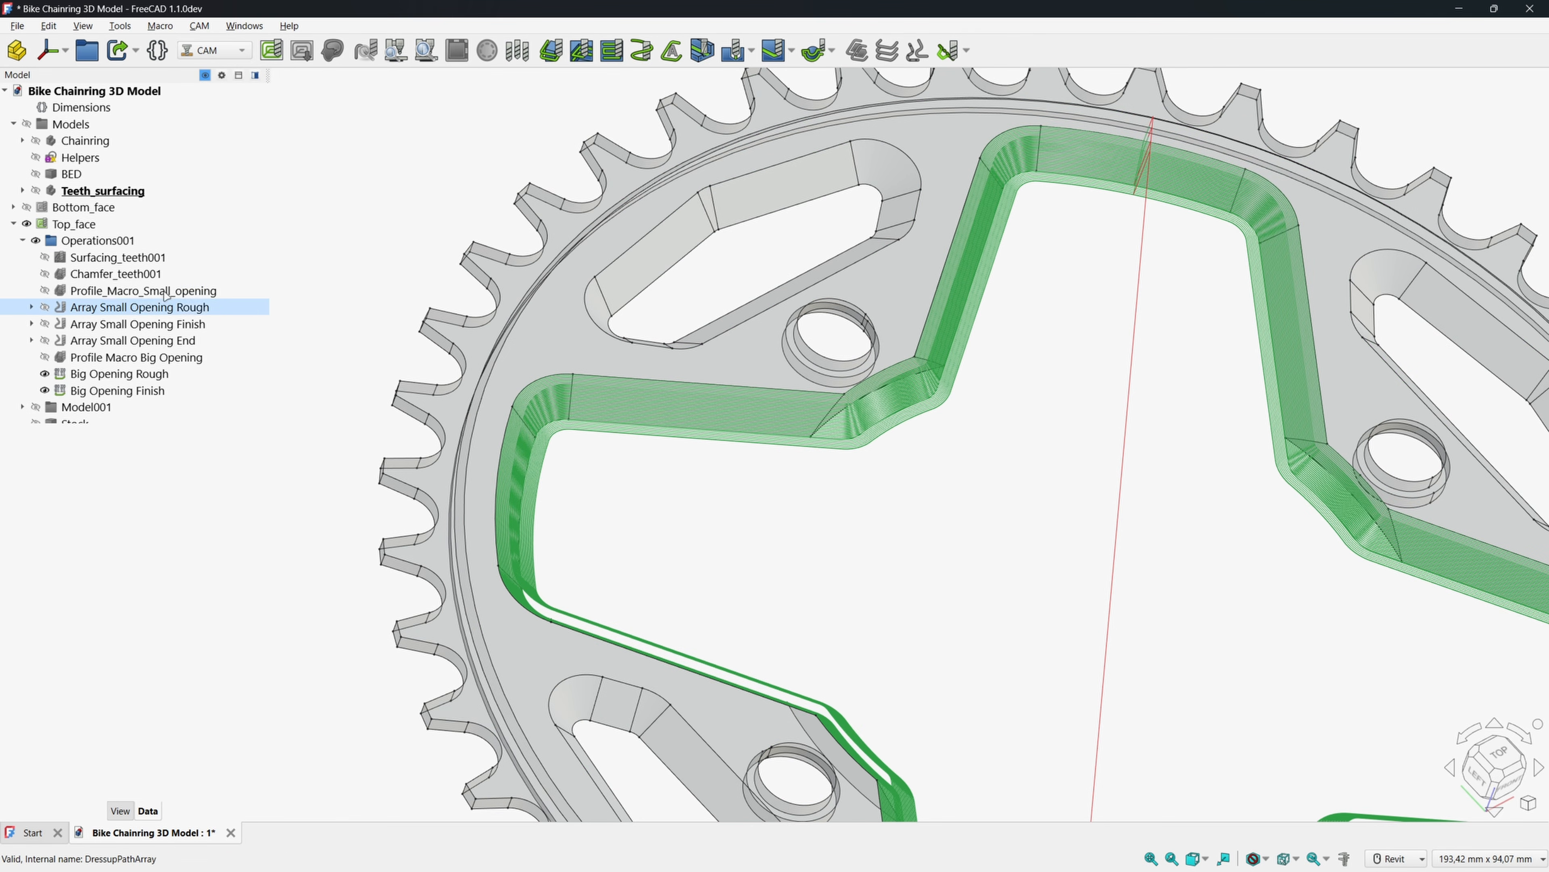
click(45, 374)
click(46, 390)
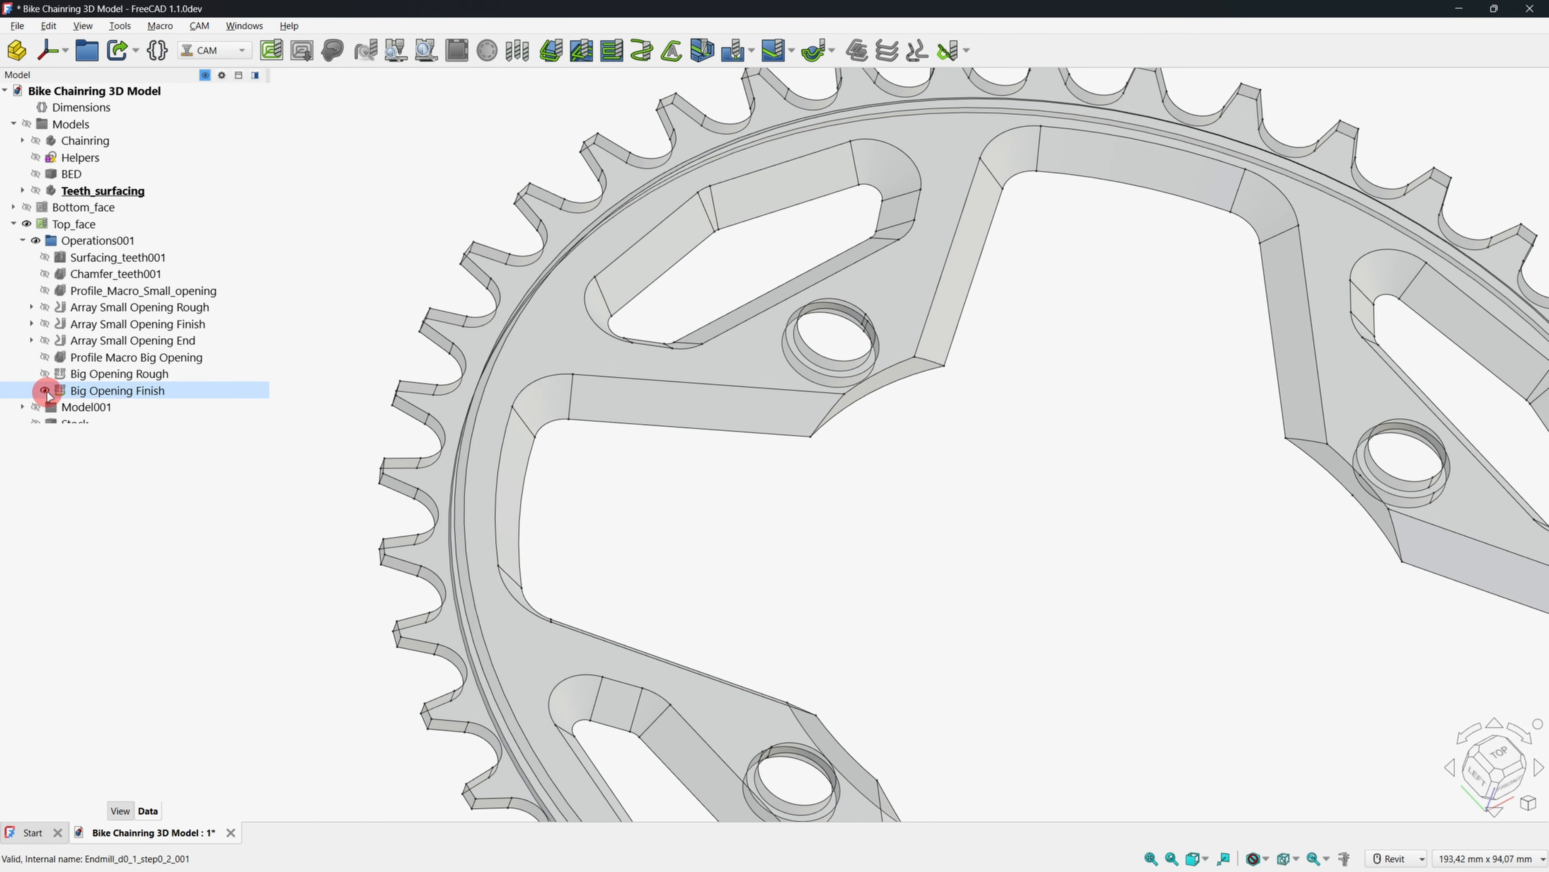
click(895, 398)
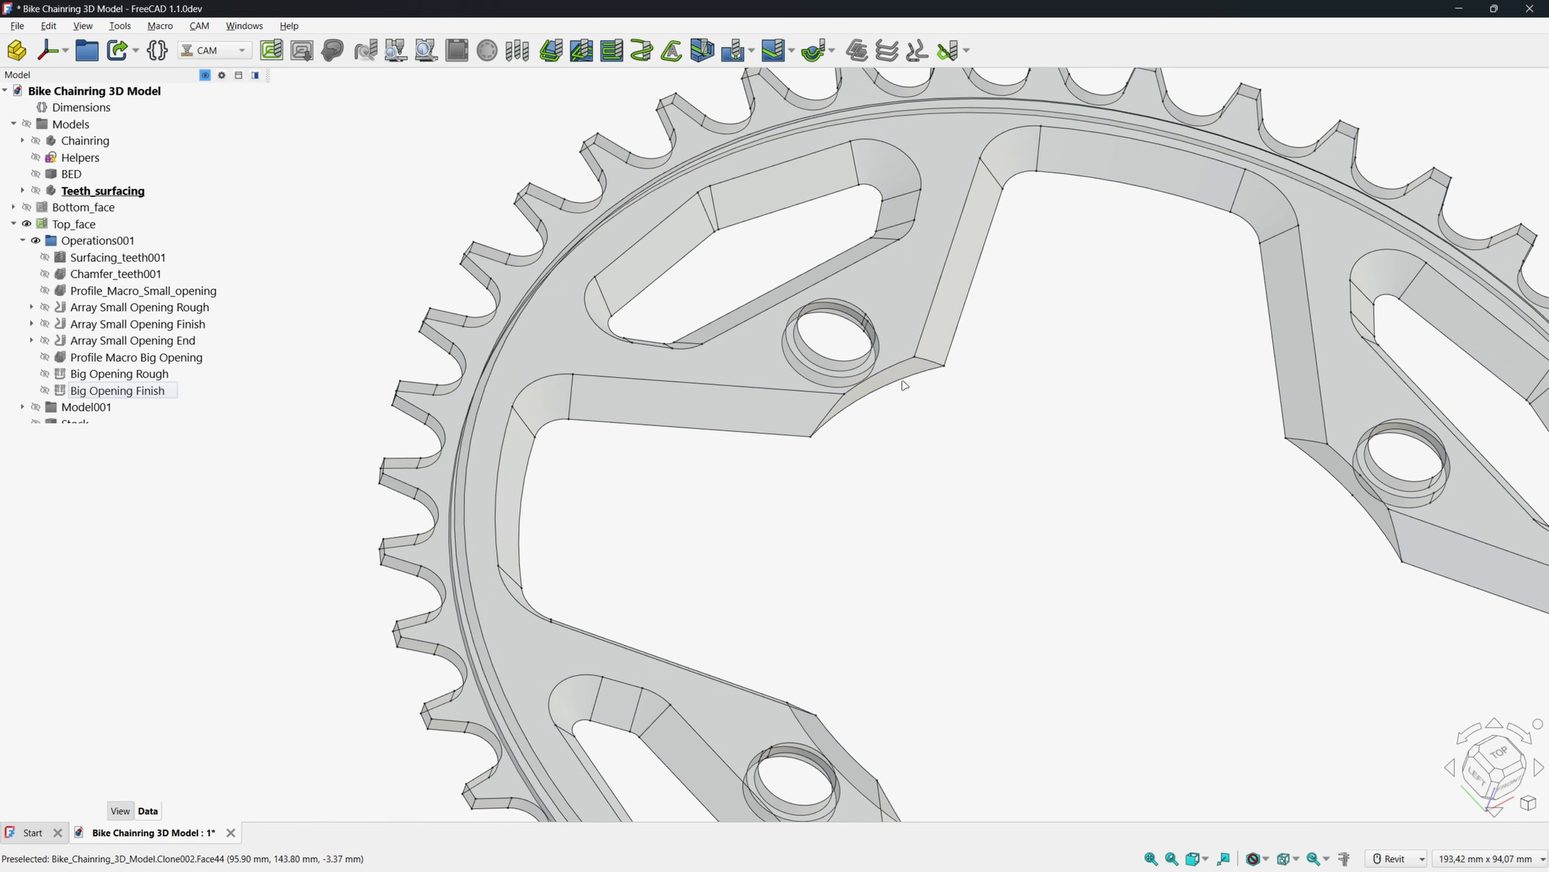
Create a Profile operation in the Top_face job using the lower curved edge of the central opening below a bolt hole as base geometry.
click(551, 54)
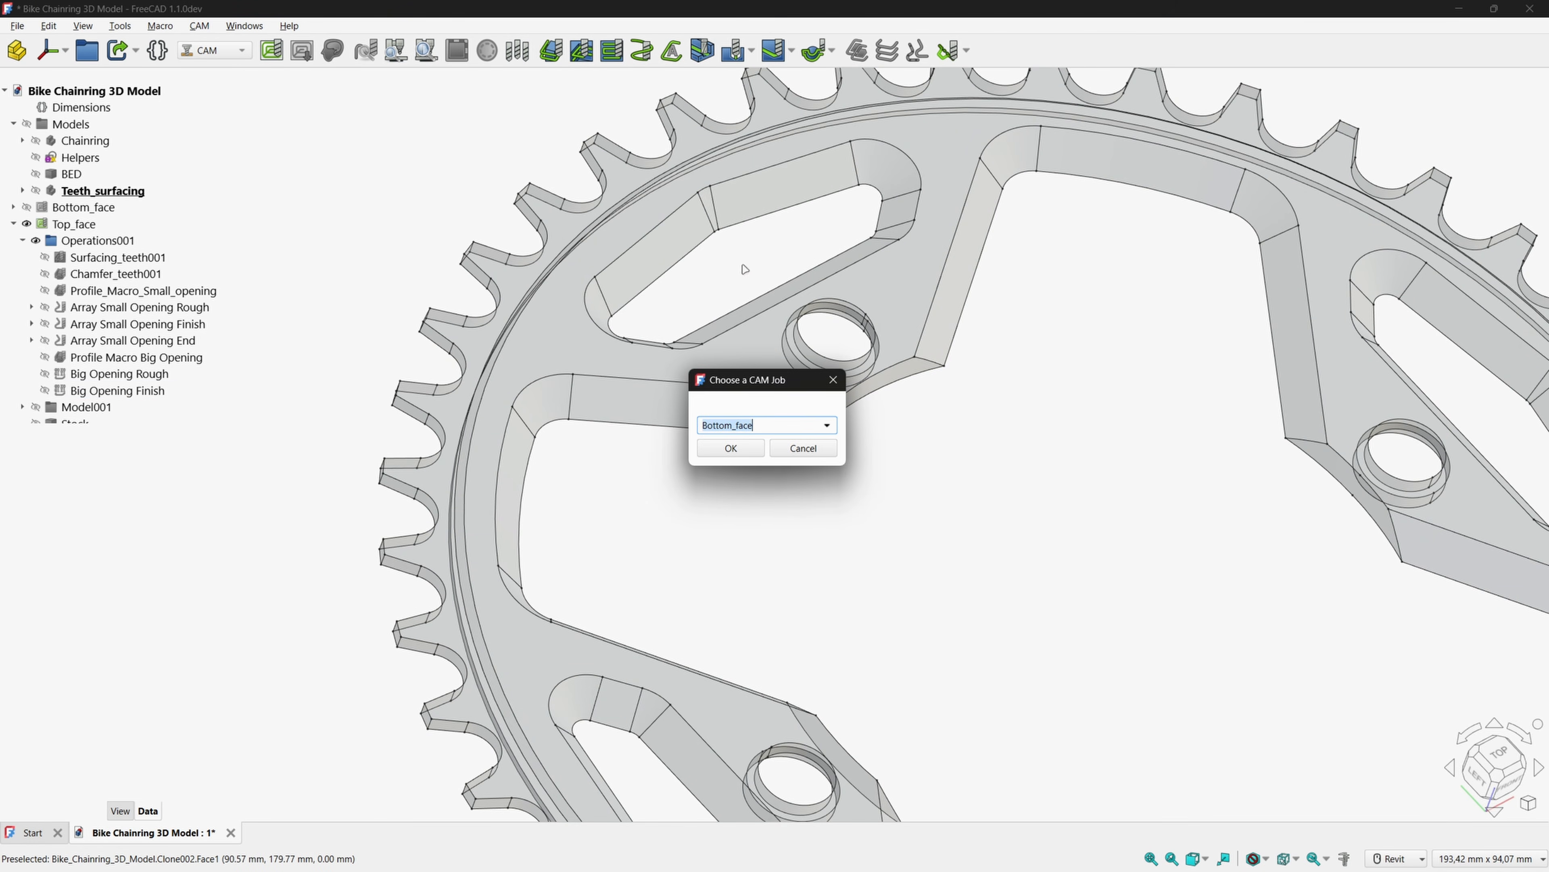
click(819, 423)
click(748, 450)
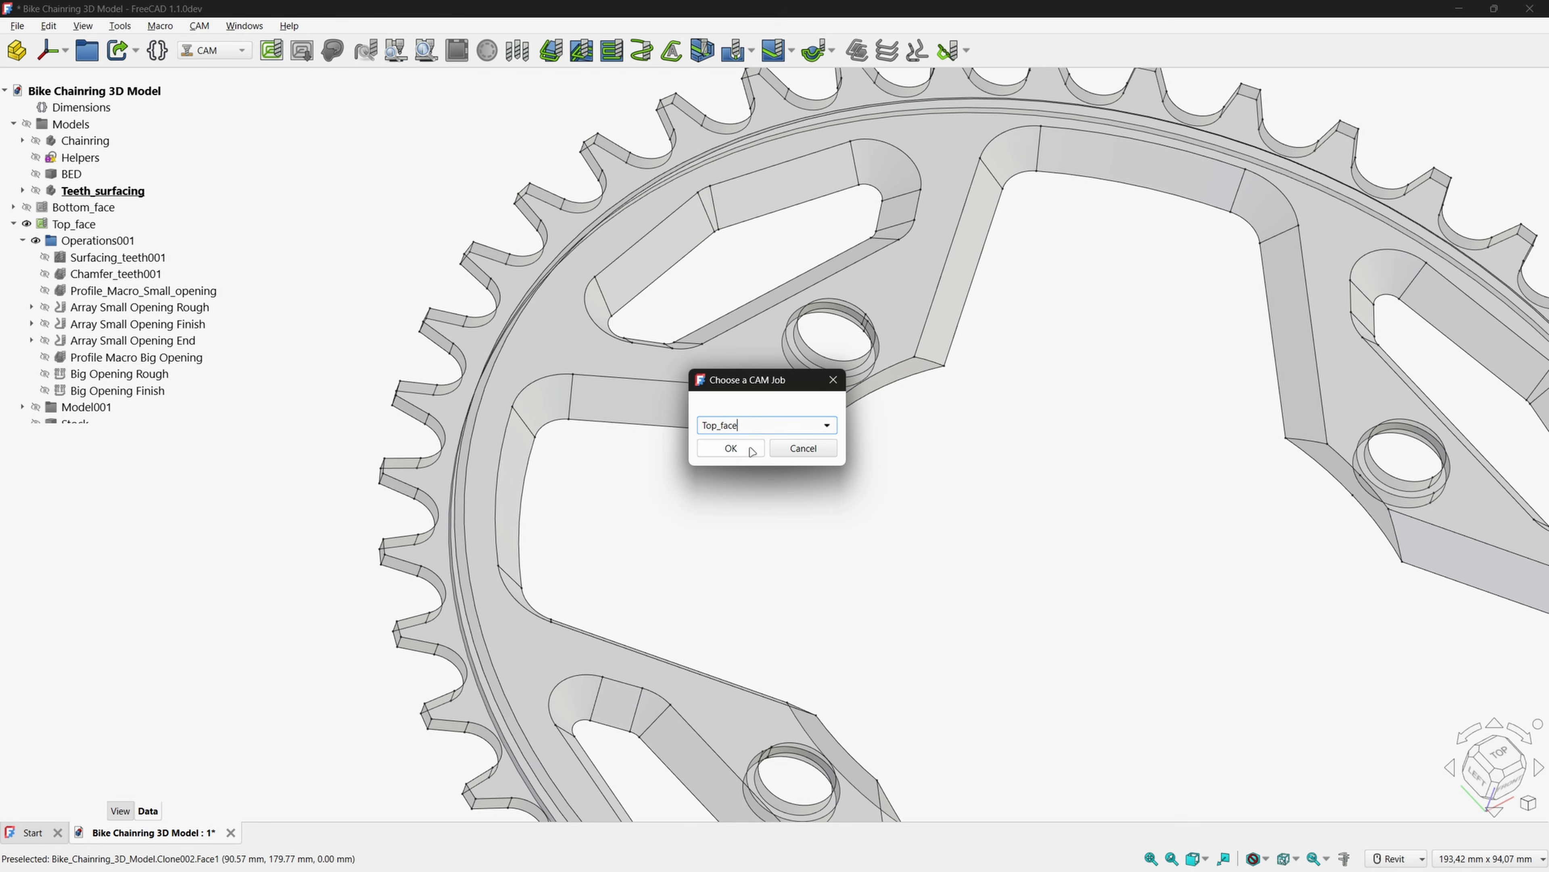
click(732, 449)
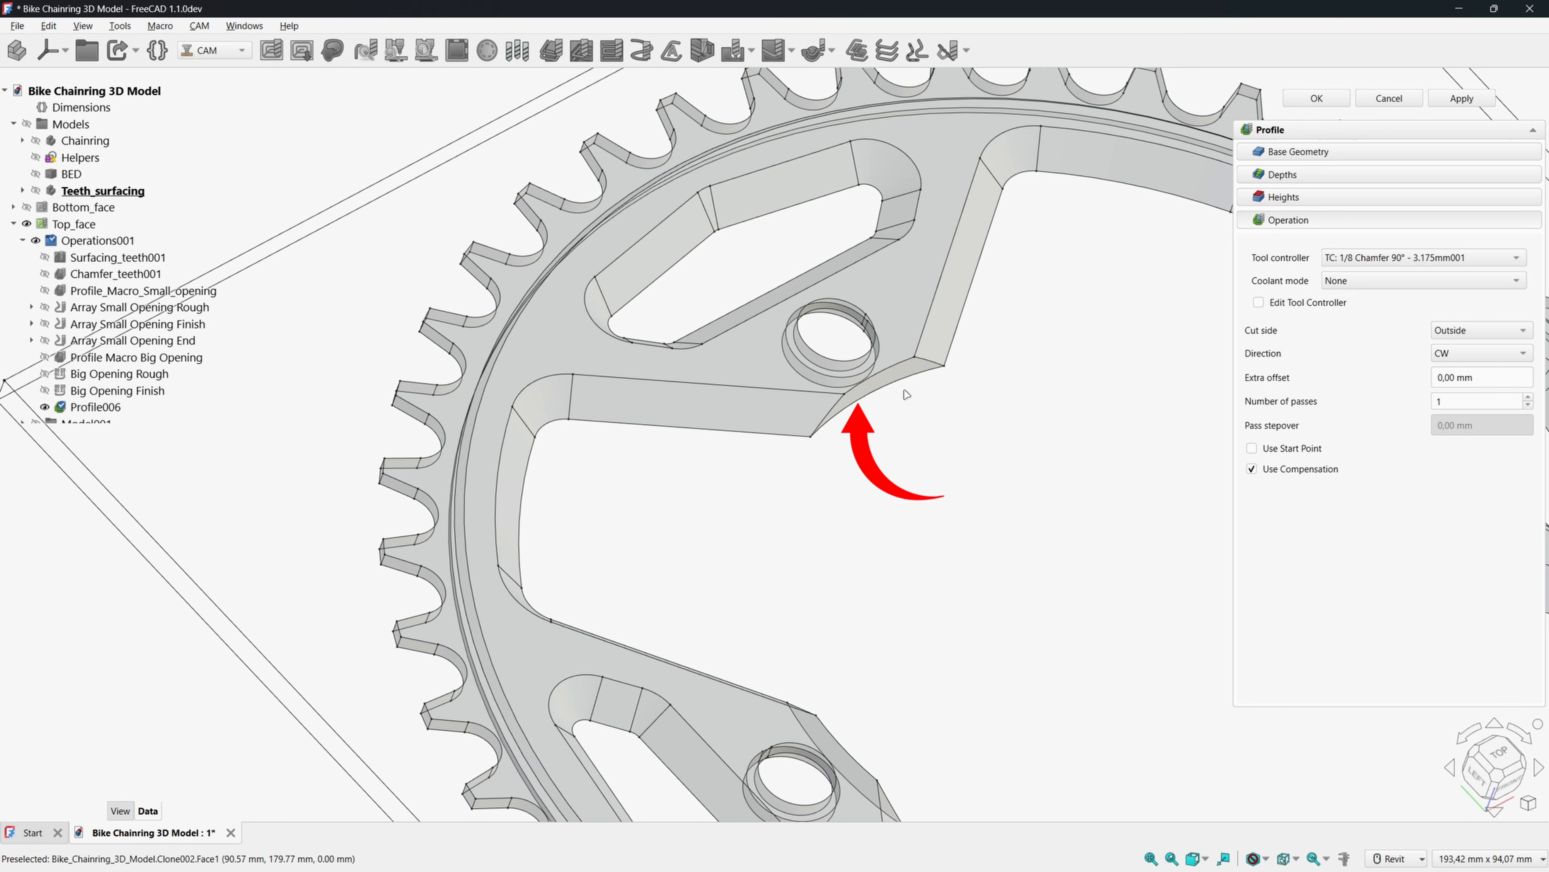
click(909, 374)
click(1306, 151)
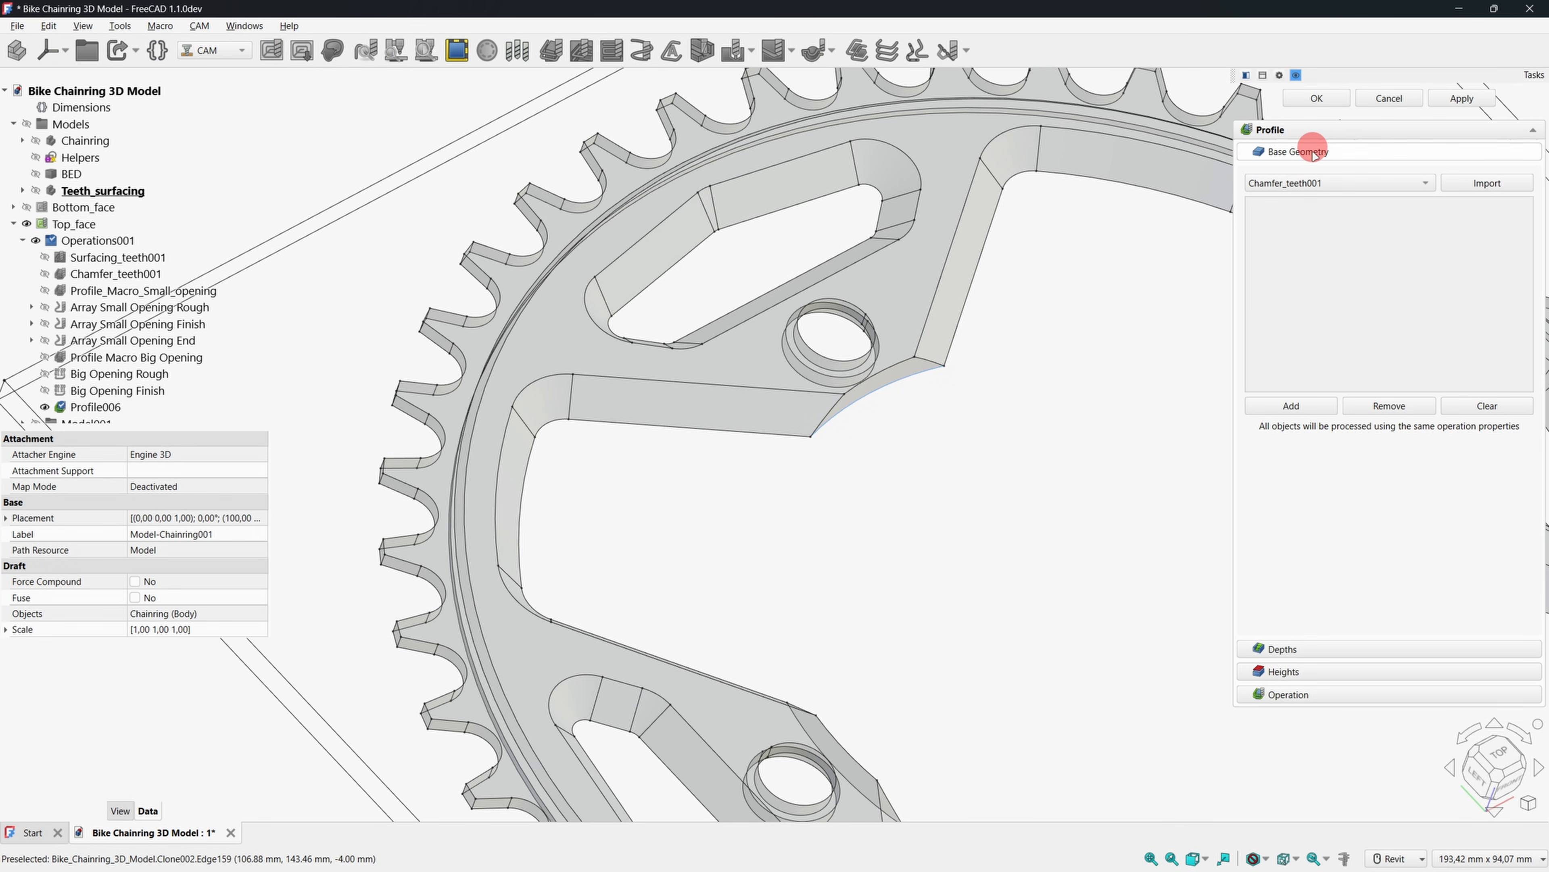
click(1287, 404)
Check the new profile's depths, set its tool controller to 1/8 Endmill 3.175mm Metal001, and accept the operation.
click(1298, 649)
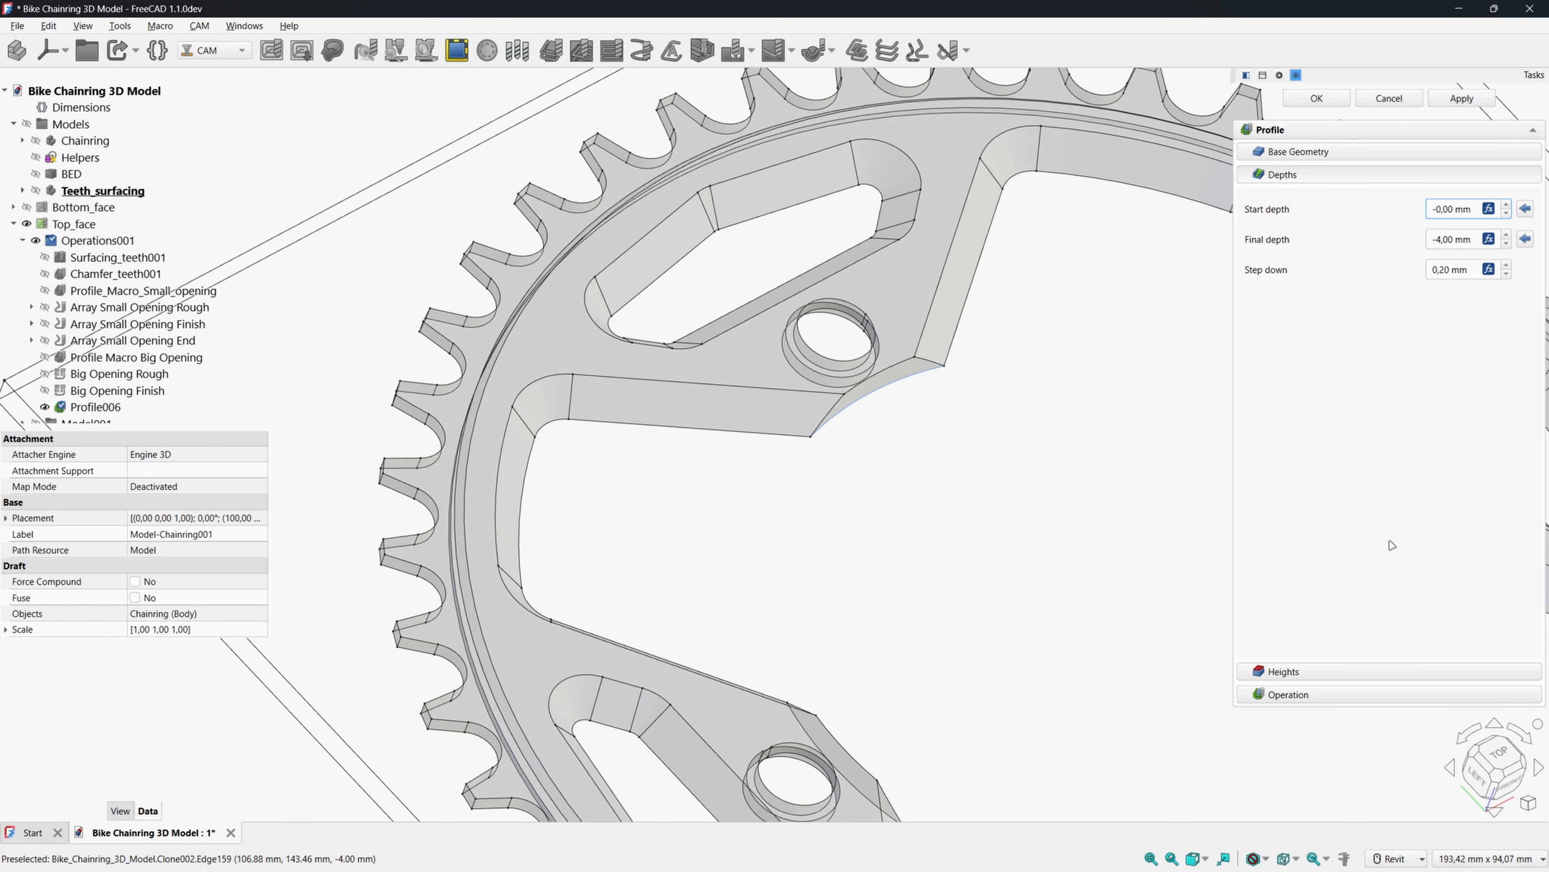
click(1288, 694)
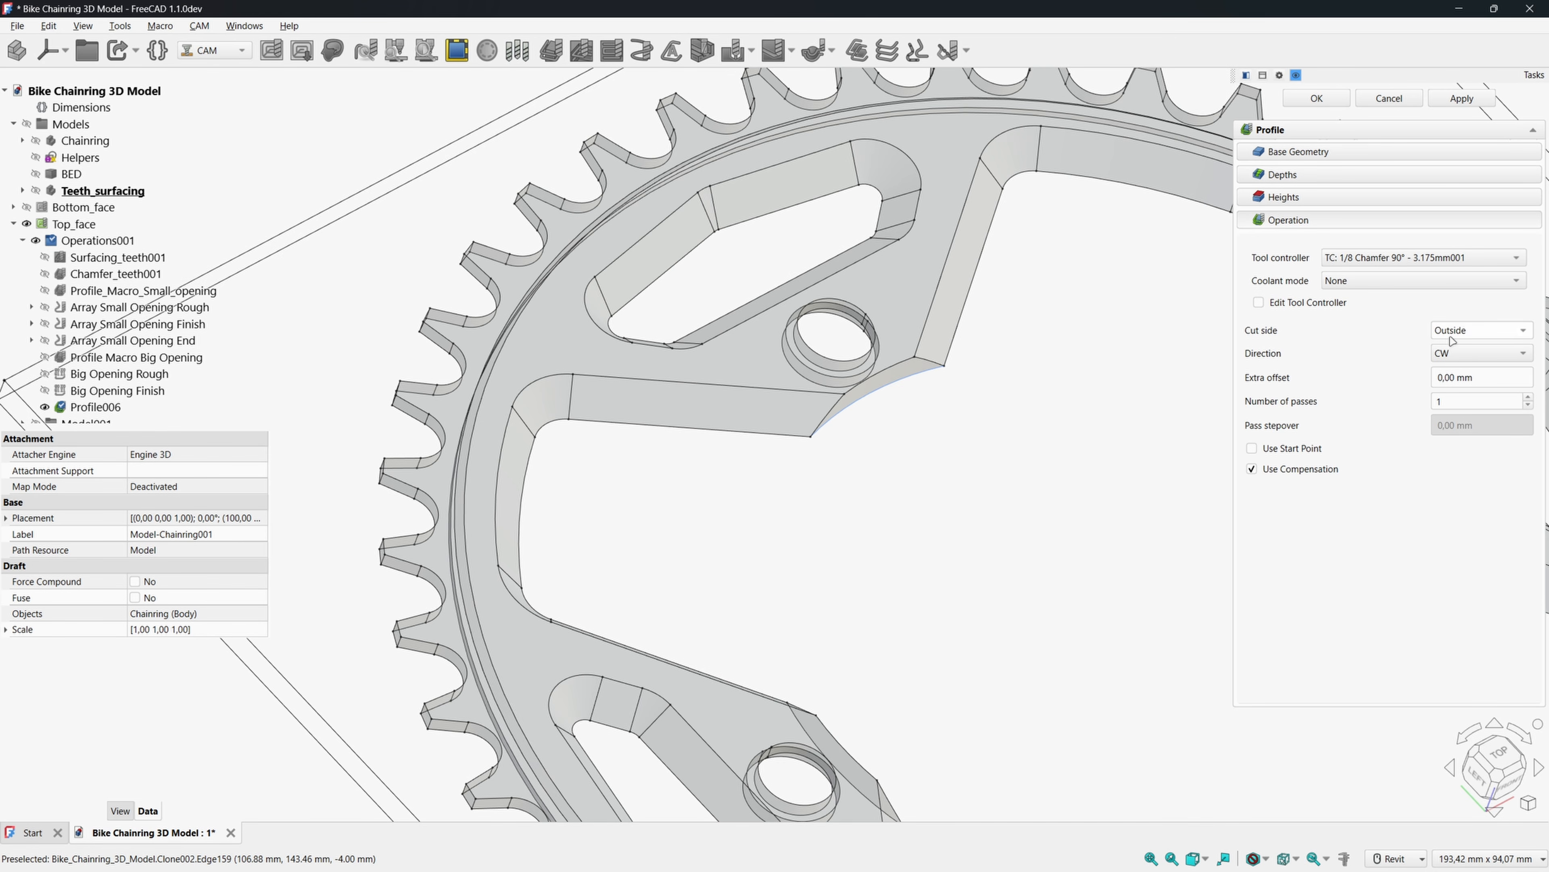
click(1414, 259)
click(1399, 276)
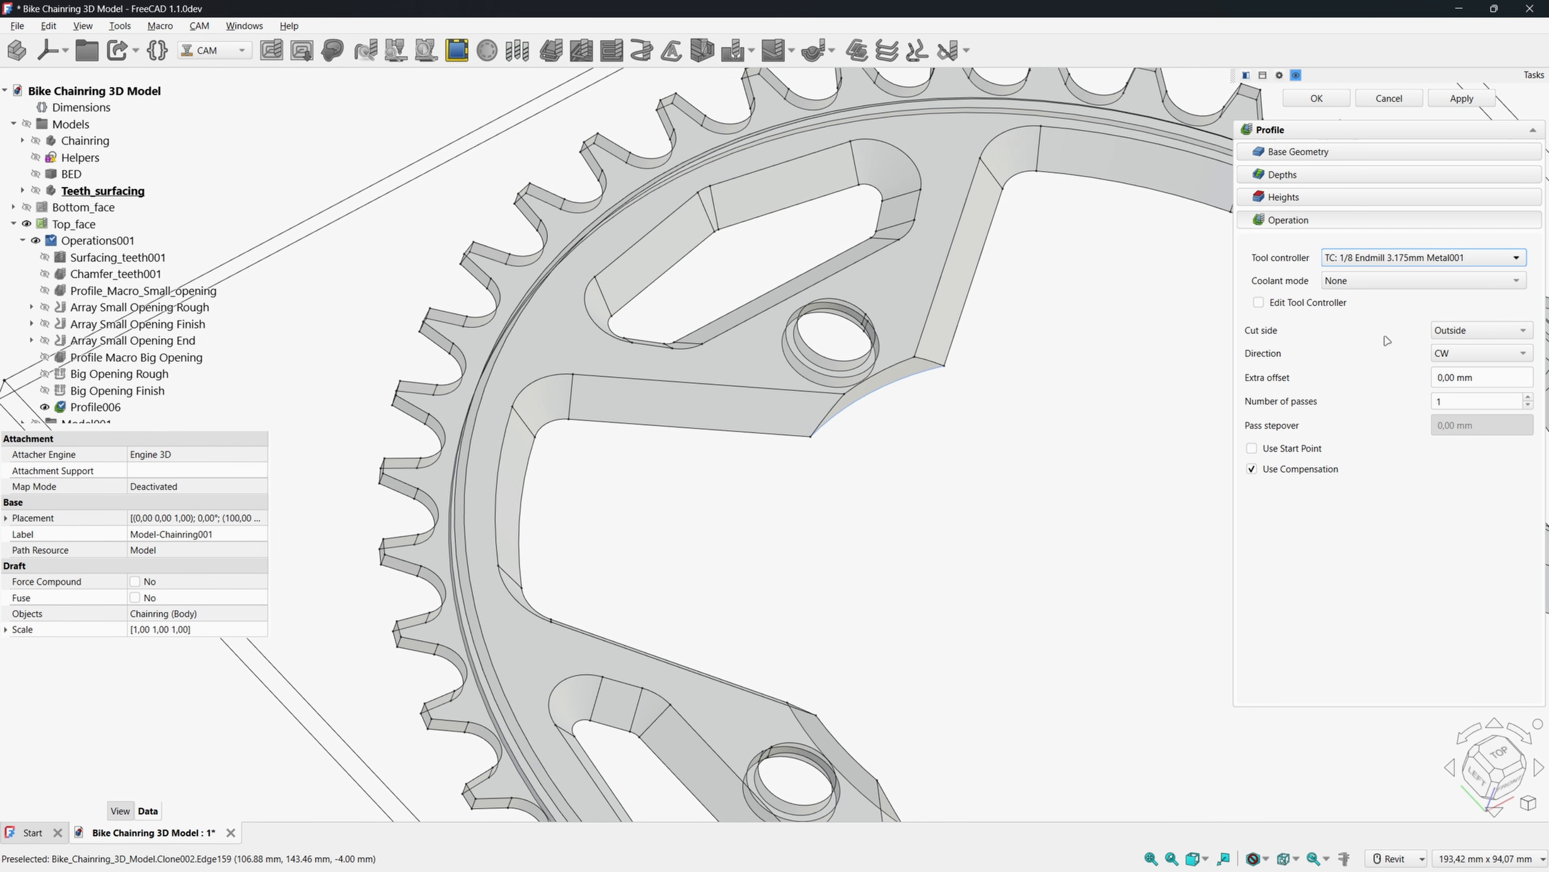
click(1316, 98)
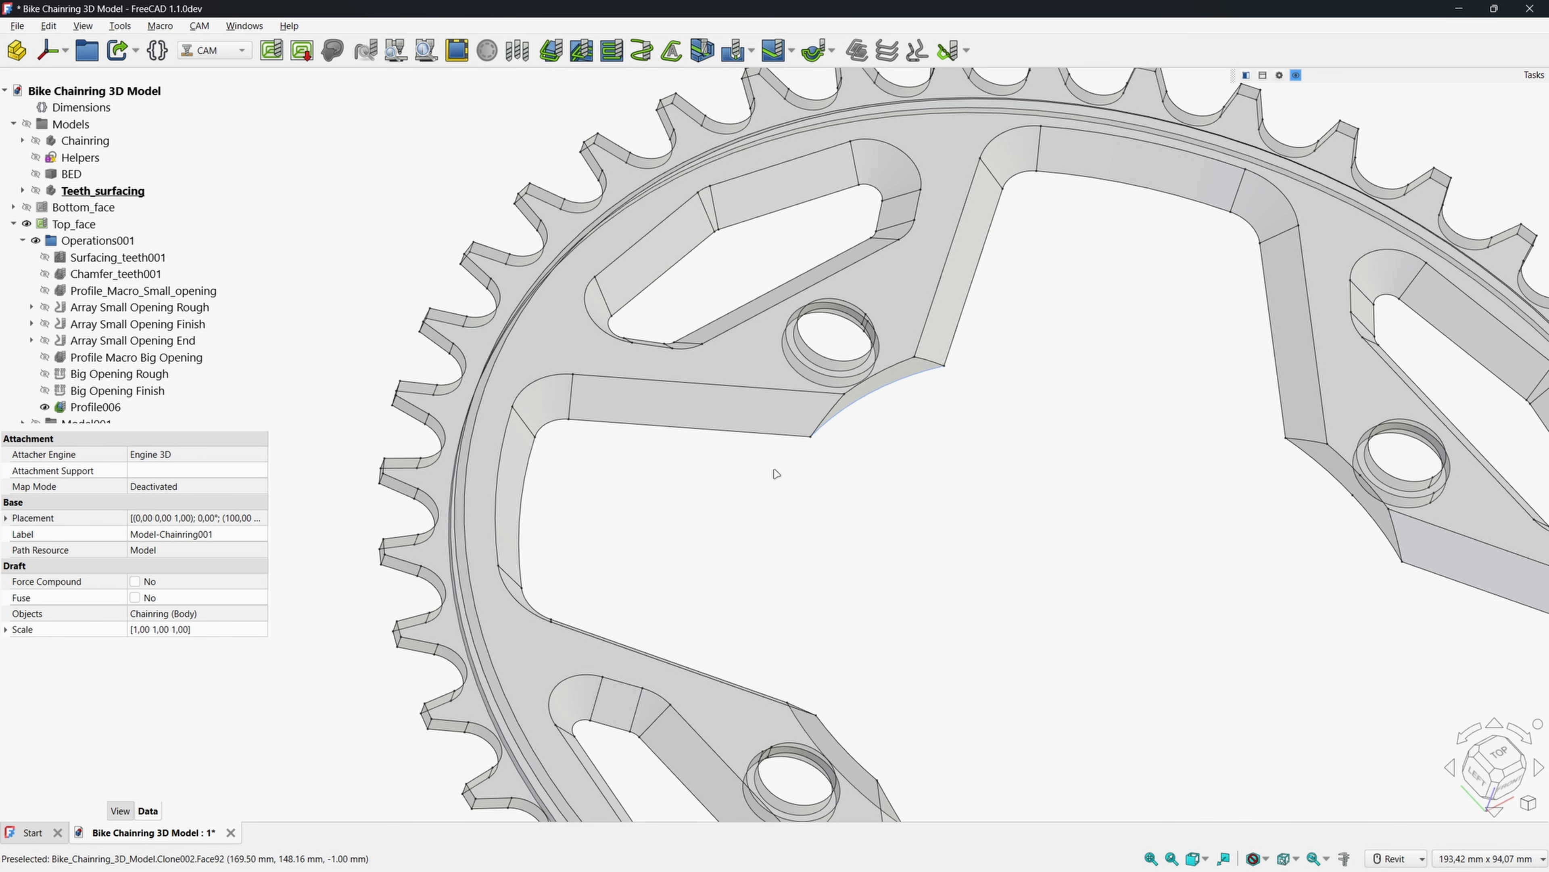
Set Profile006's final depth to -3.8 mm, accept it, and inspect the toolpath along the curved edge.
scroll(157, 361, down, 1)
click(153, 360)
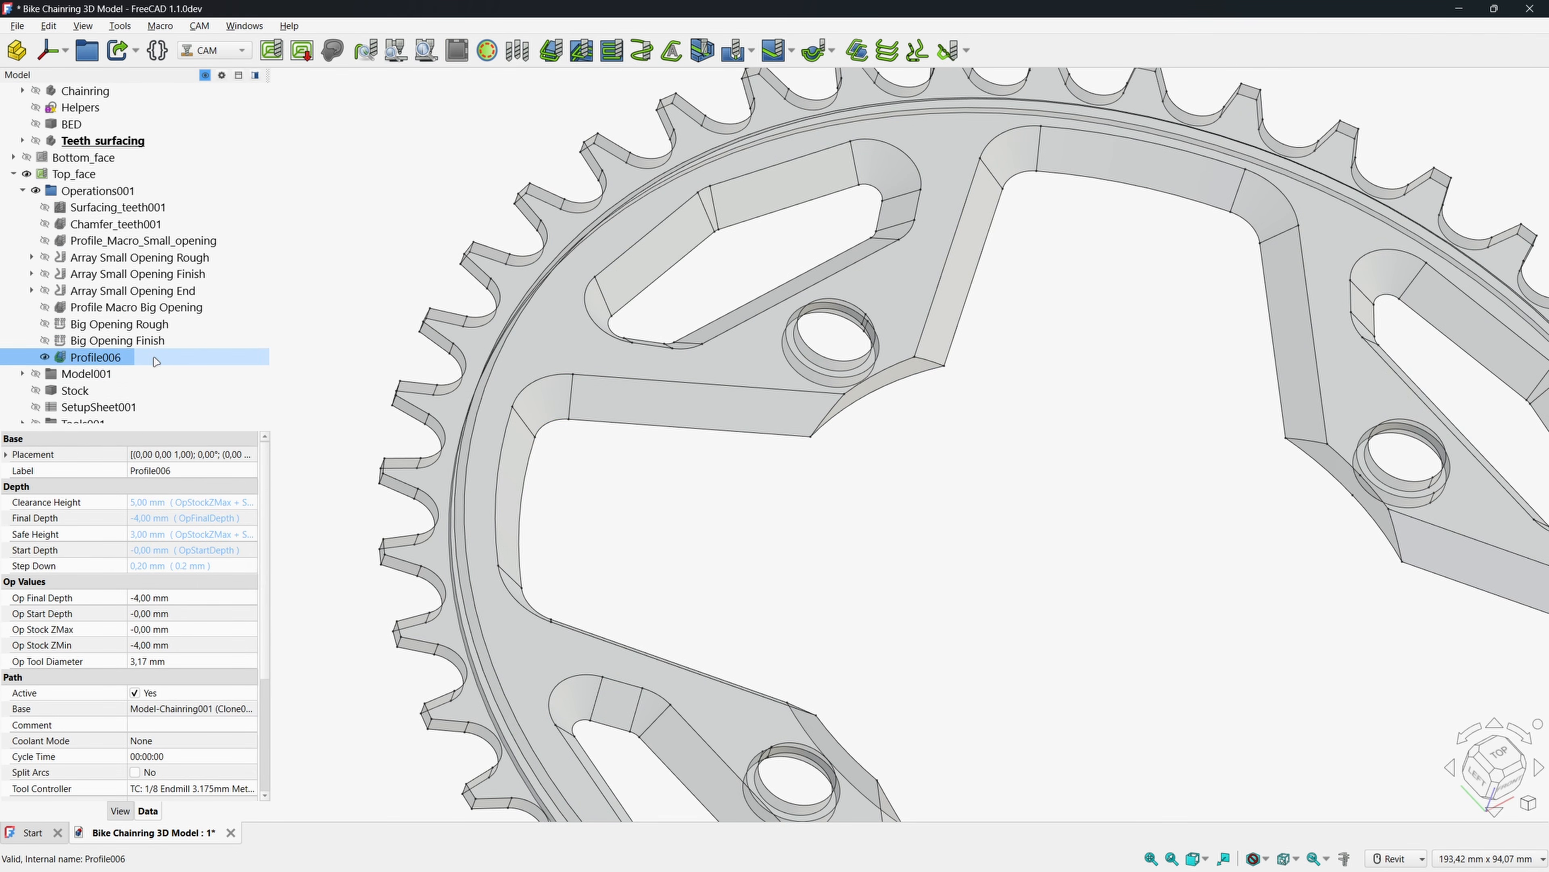
double_click(89, 358)
click(1300, 181)
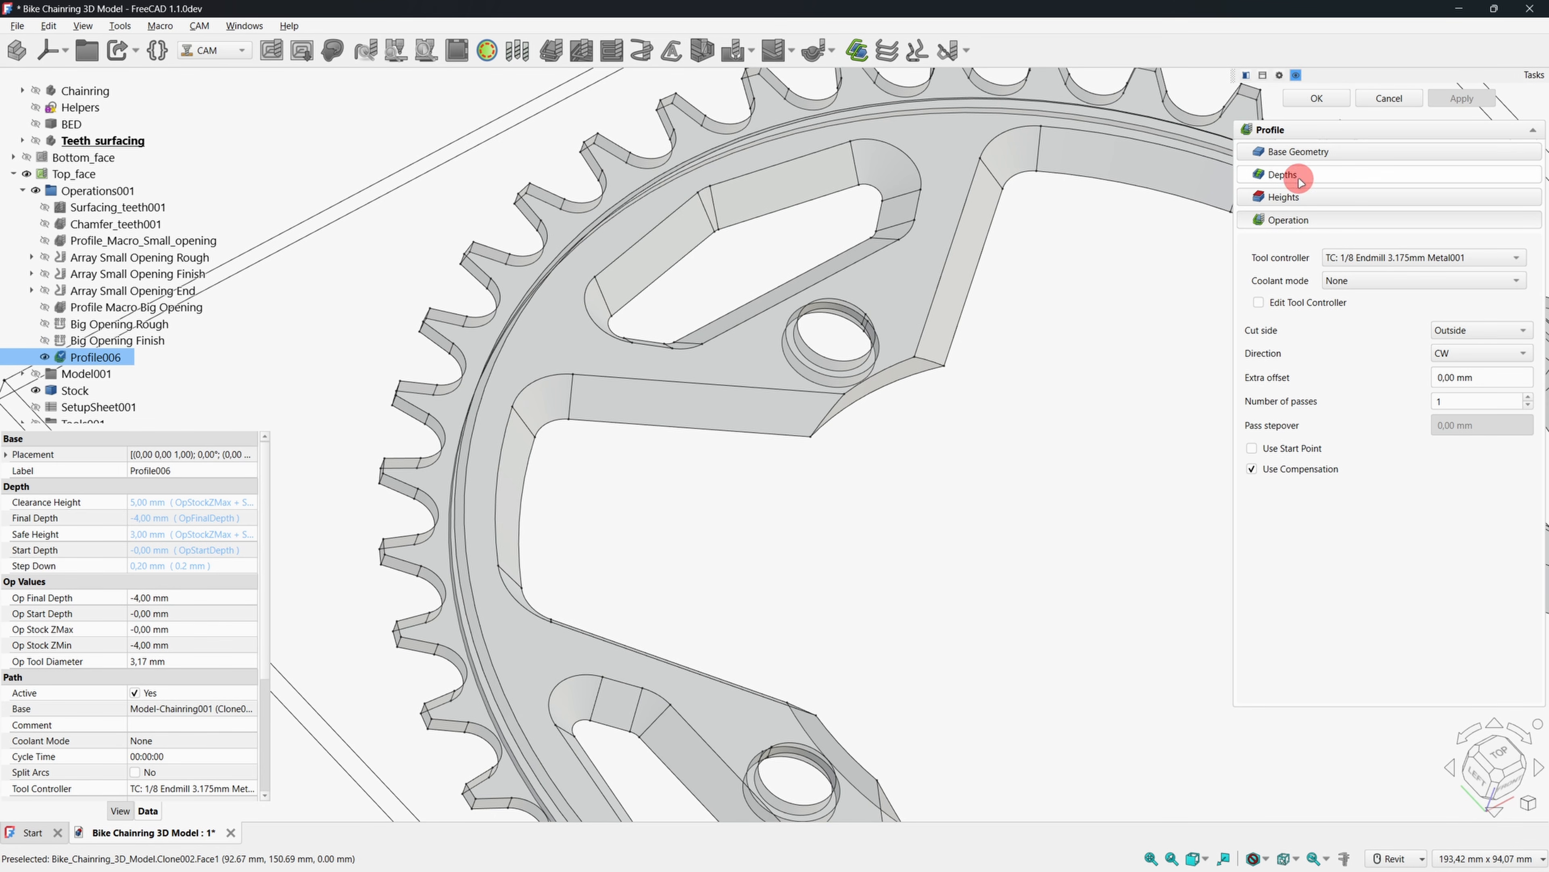
click(1488, 240)
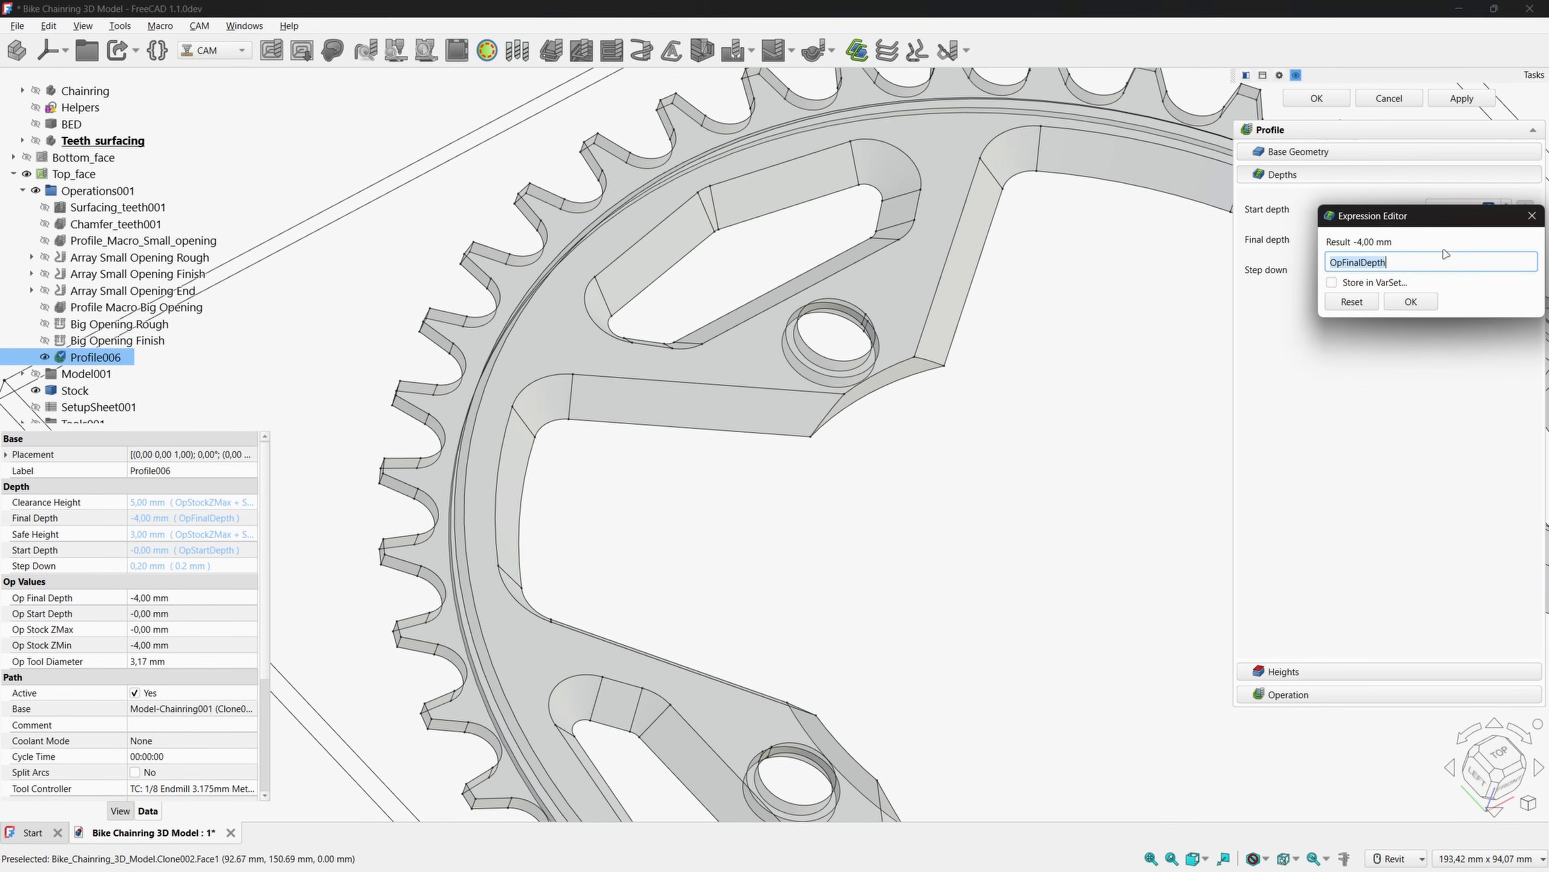
text(-3.8mm)
key(Return)
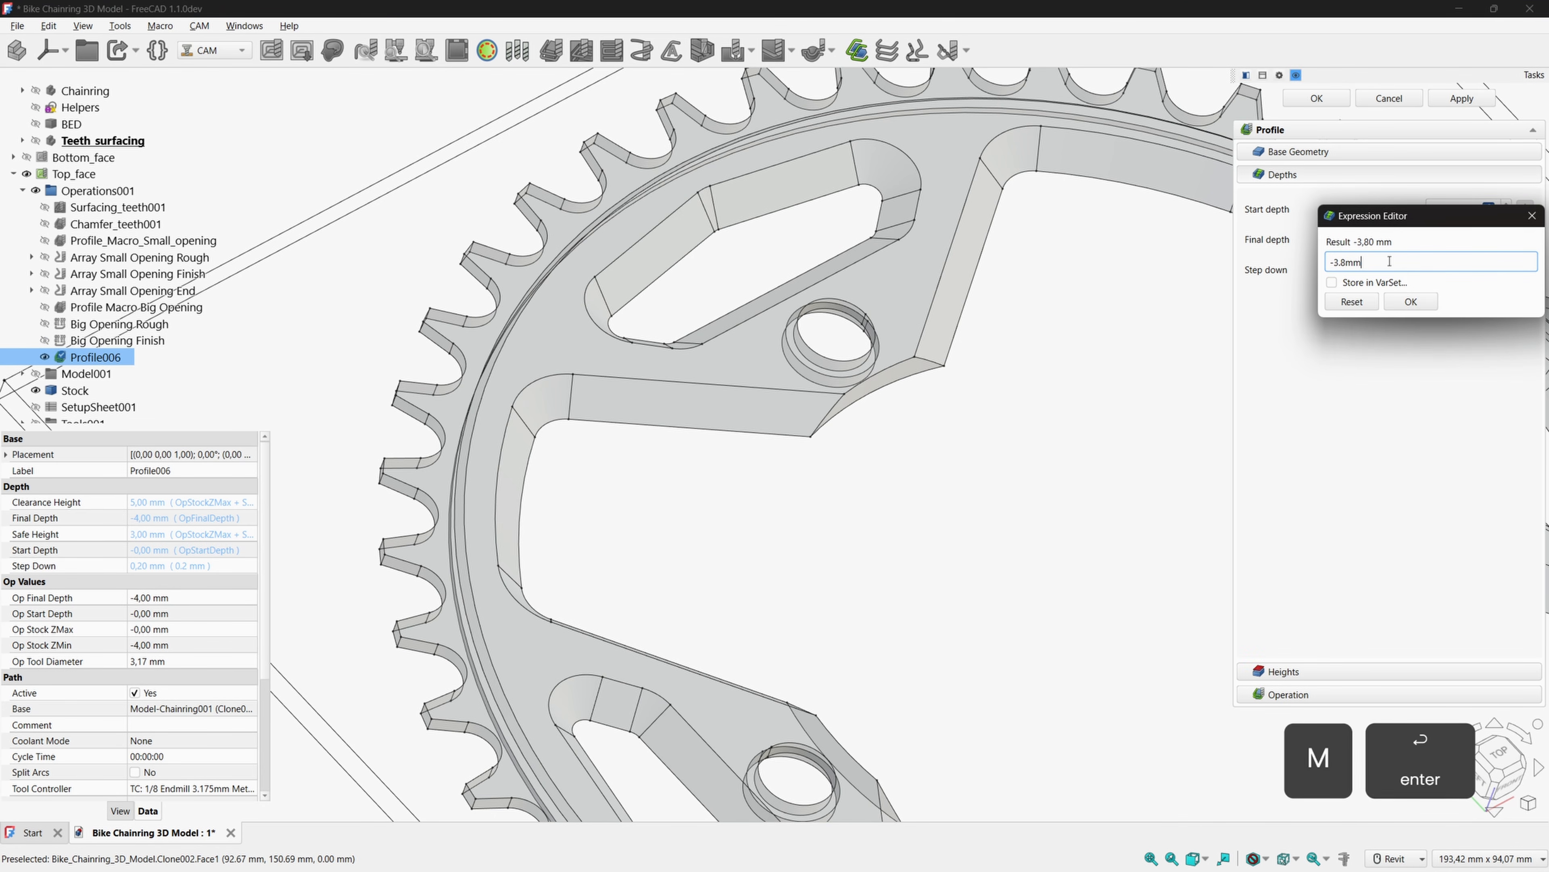
key(Return)
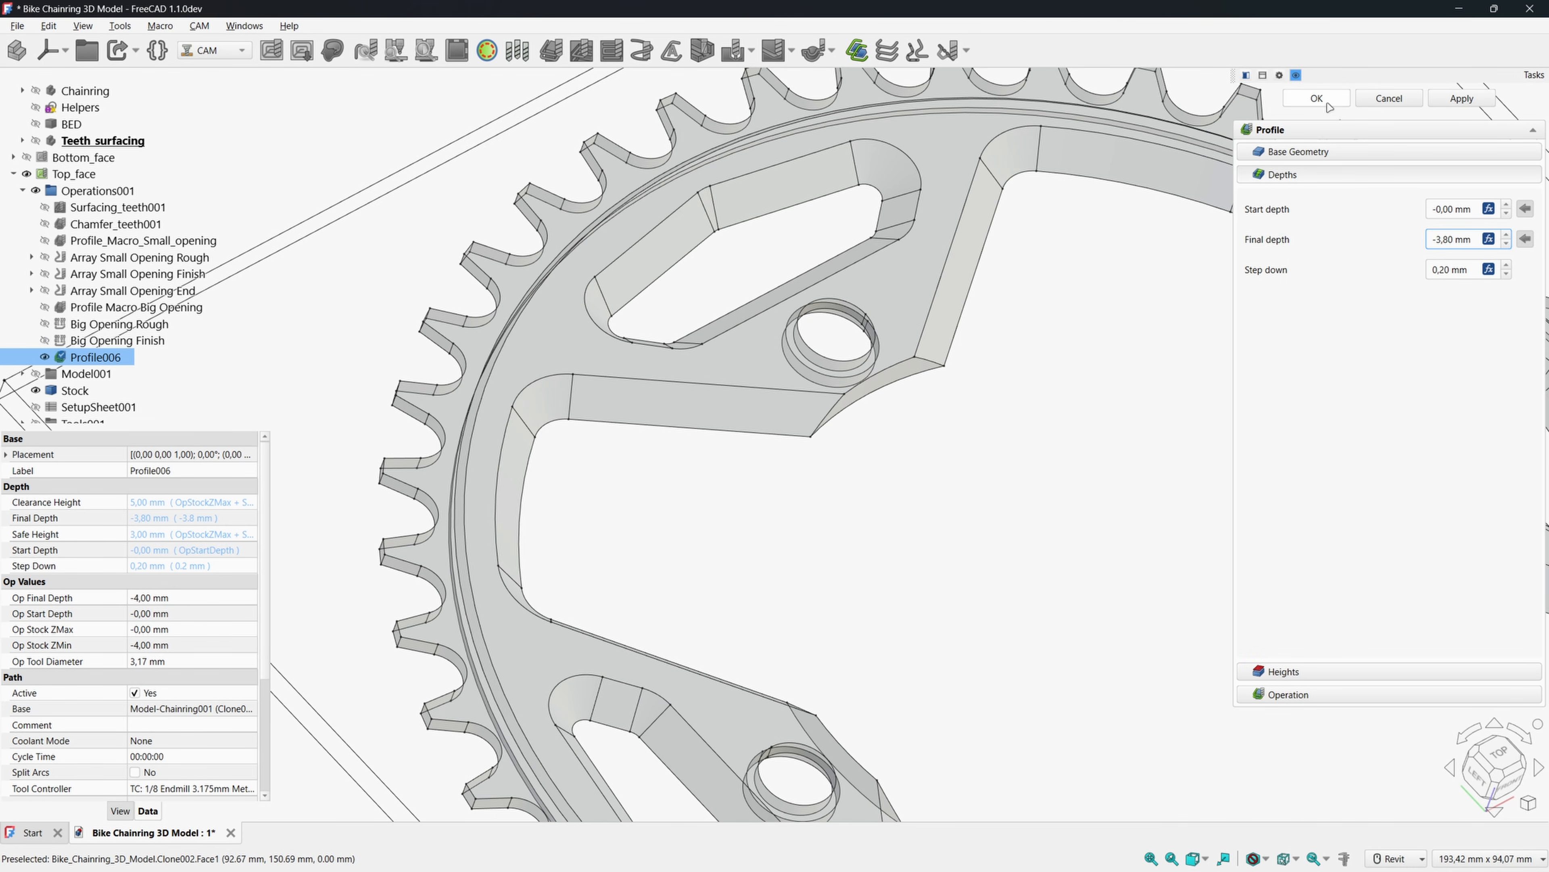
click(1323, 98)
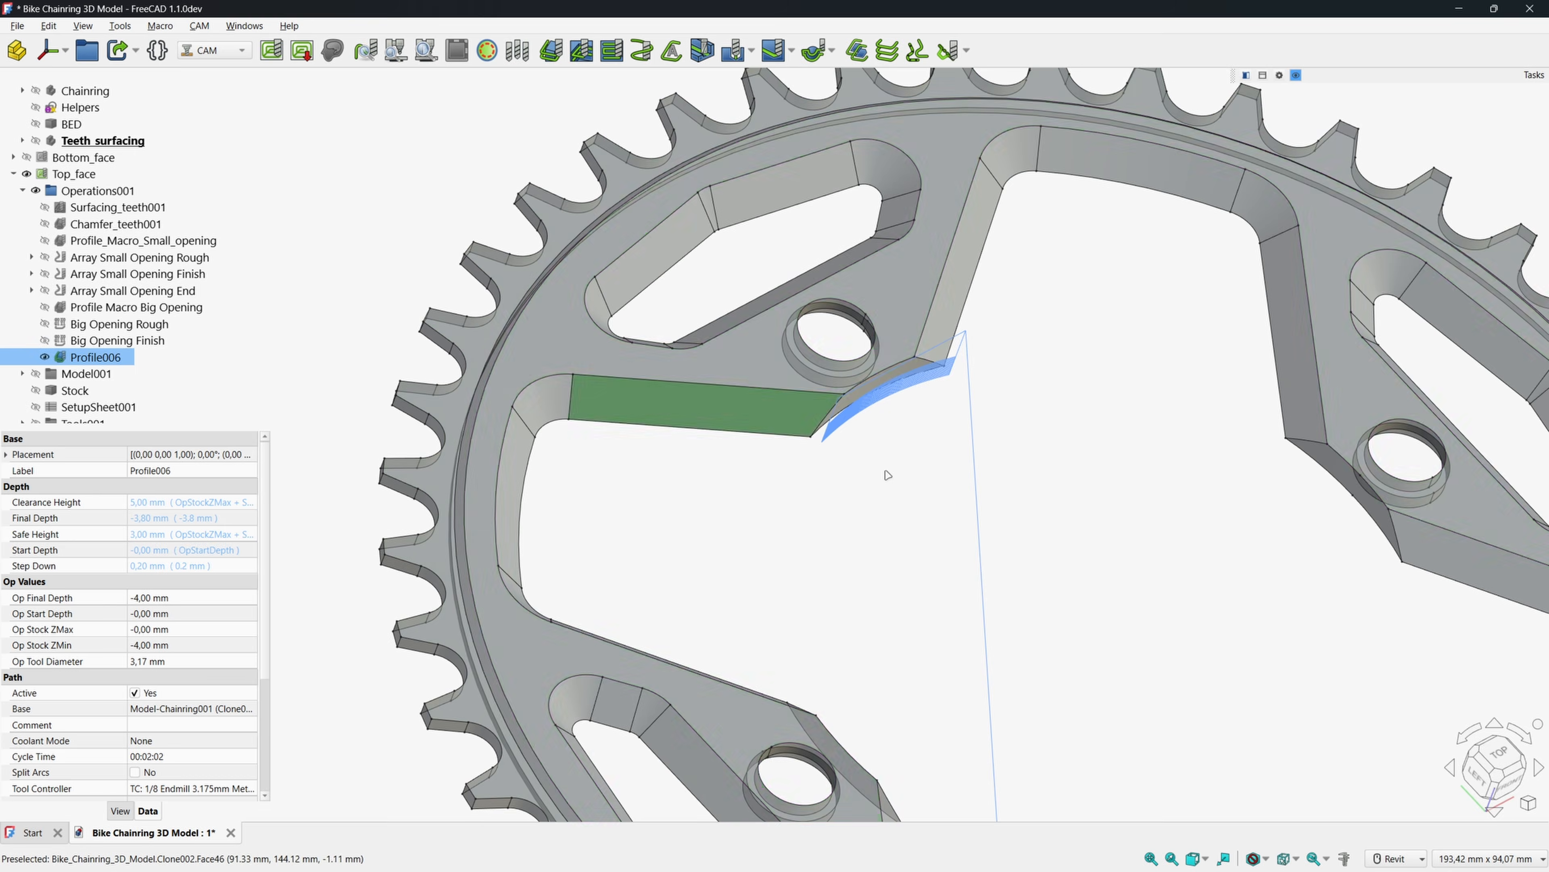
scroll(903, 407, up, 3)
scroll(910, 400, up, 2)
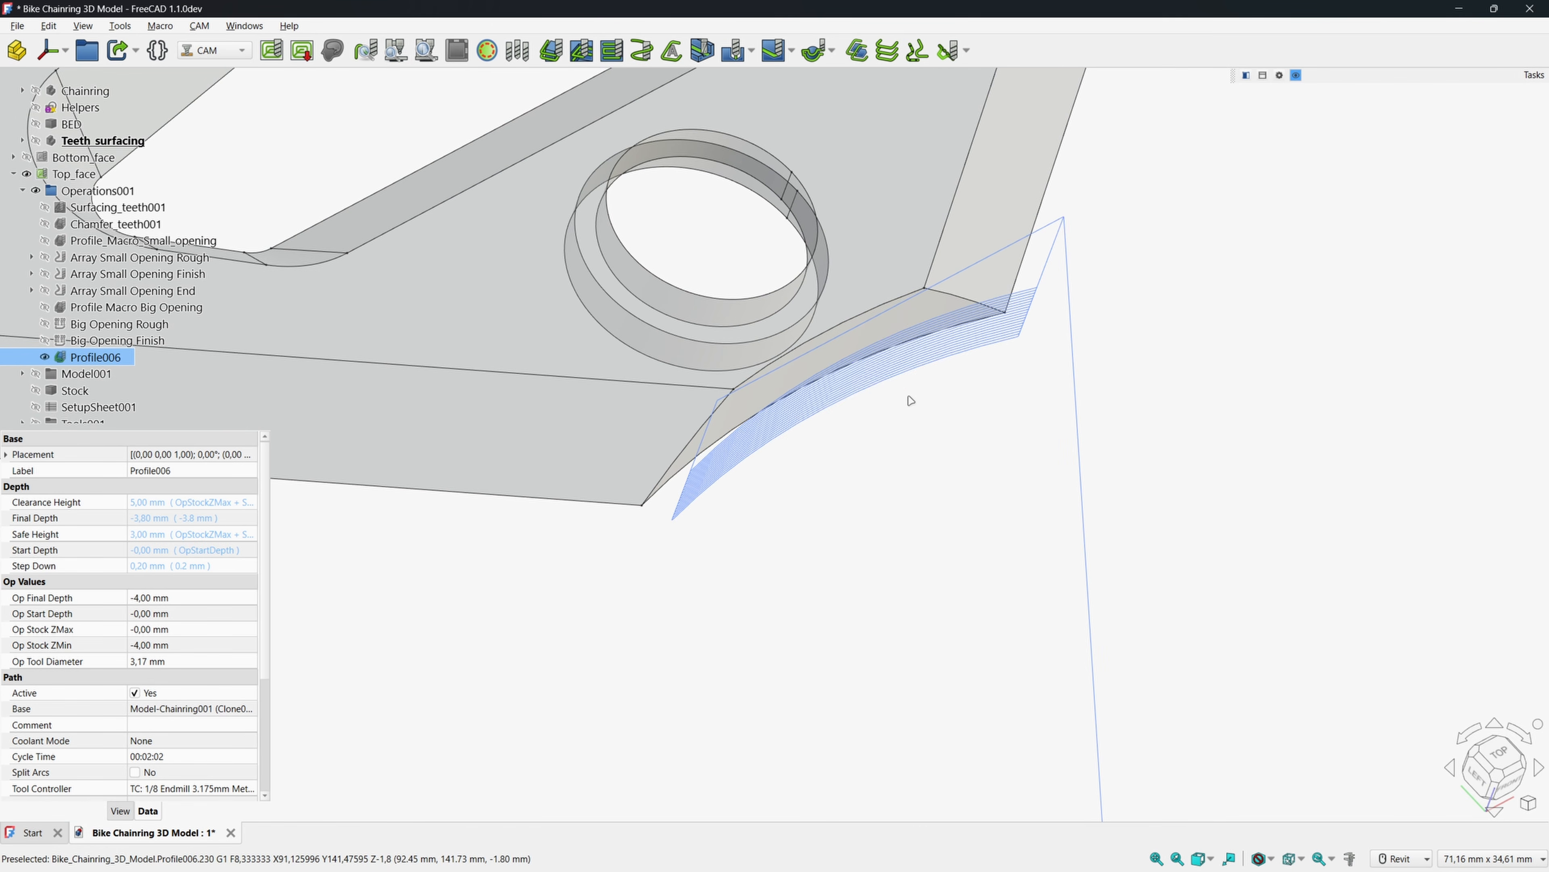
scroll(900, 403, down, 6)
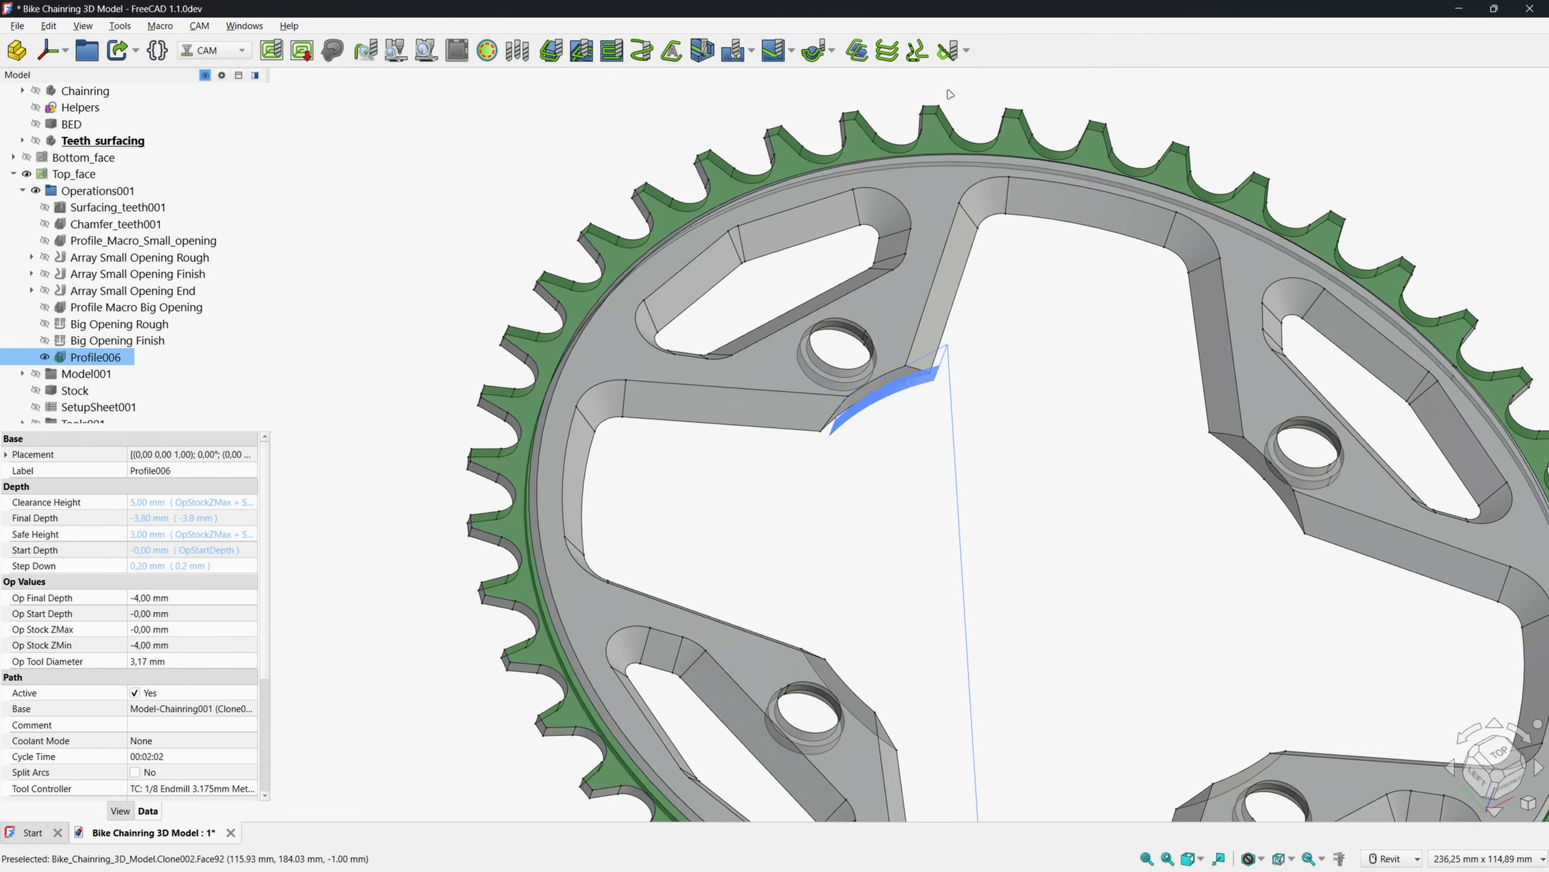
Apply a path array dress-up to Profile006 and set its type to Polar.
click(968, 52)
click(962, 77)
click(107, 357)
click(146, 598)
click(146, 628)
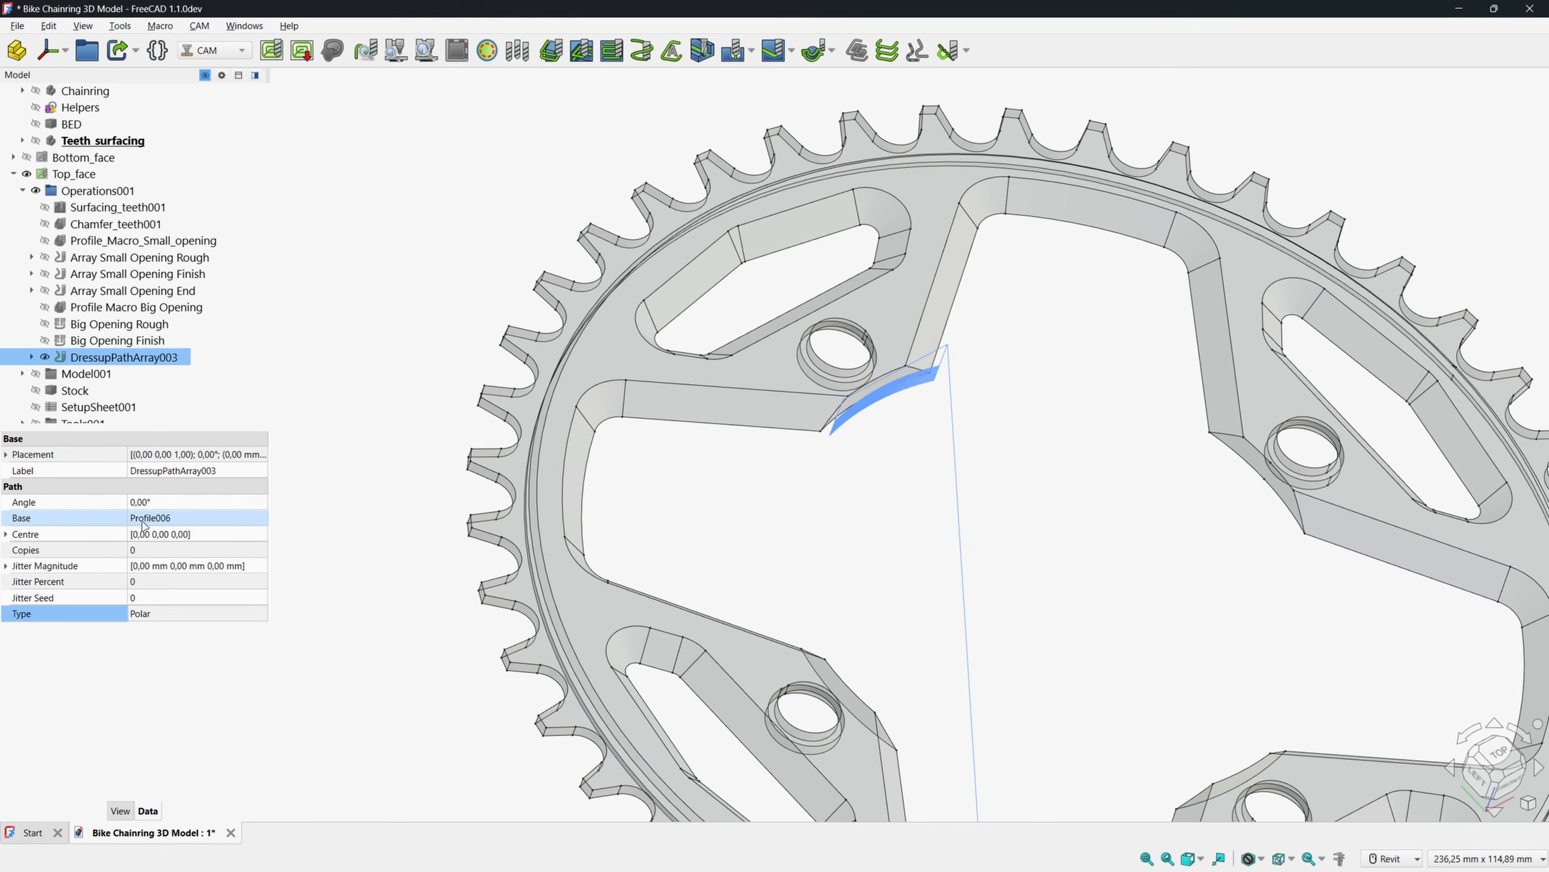
Set the polar path array's angle to 270°, its centre to X 100, Y 100, and its copies to 3.
click(142, 502)
text(270)
click(6, 534)
click(164, 551)
text(100)
key(Tab)
click(153, 598)
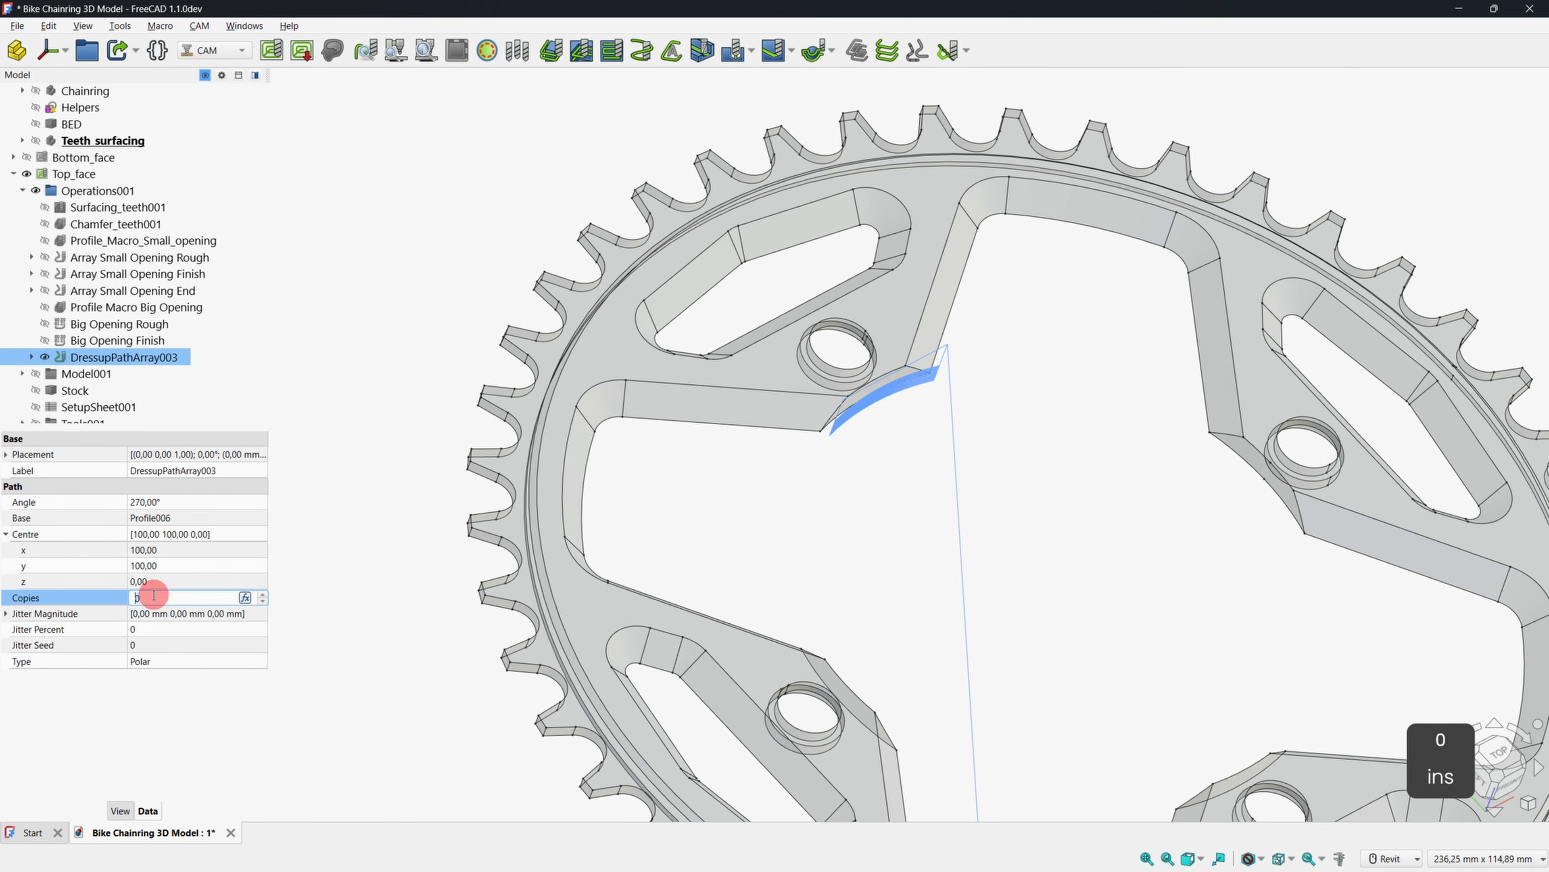
text(3)
click(423, 447)
key(2)
middle_drag(1113, 489, 1067, 396)
scroll(1069, 400, down, 2)
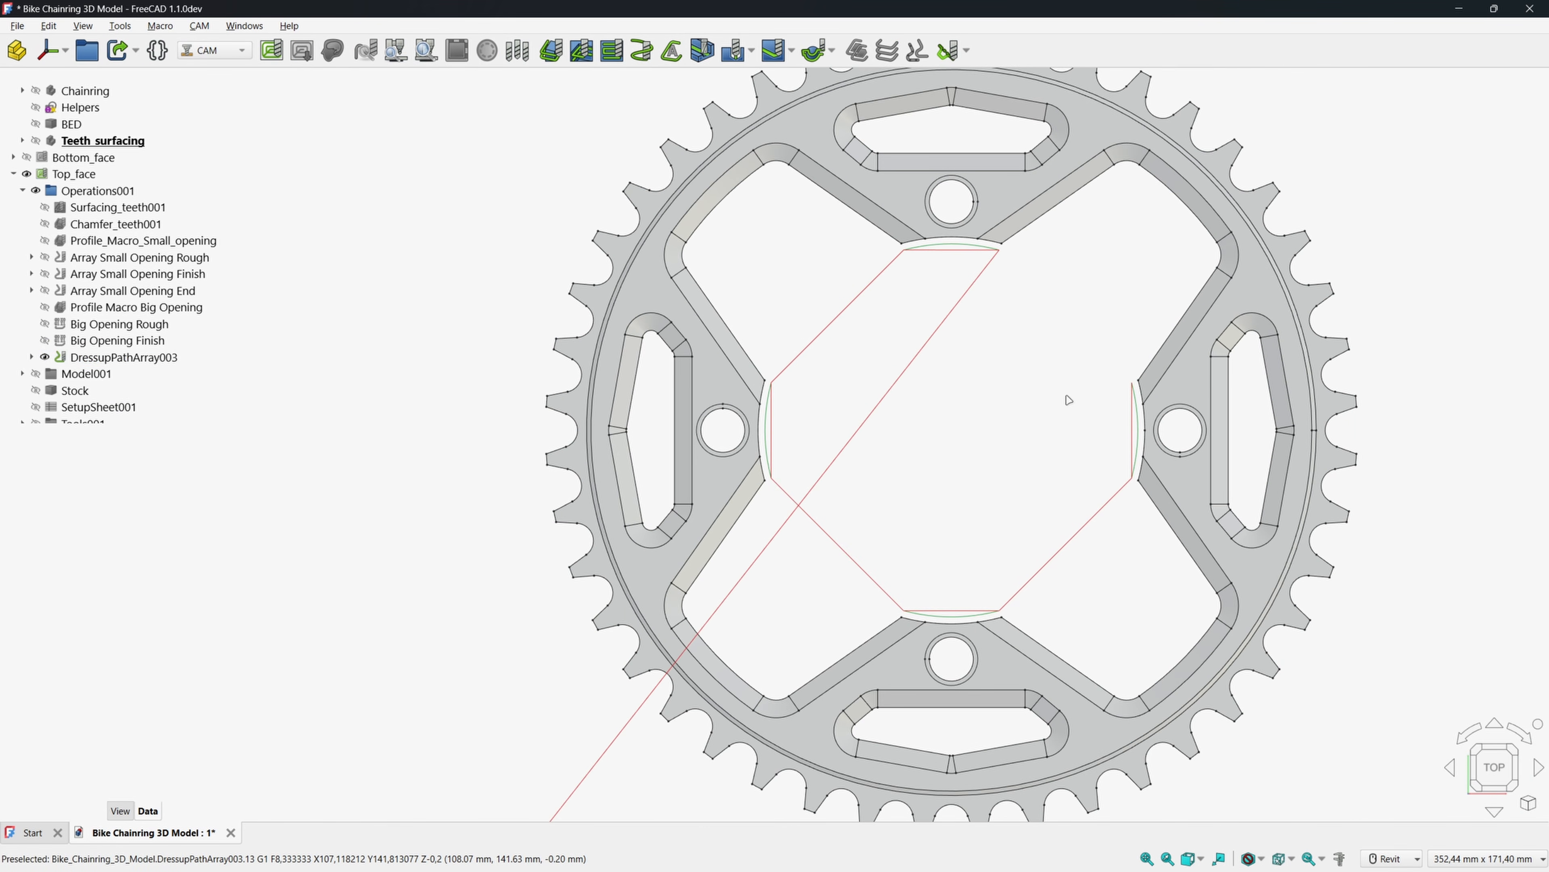
Rename the polar path array dress-up as Array Cut Inside.
click(99, 357)
key(F2)
text(Array)
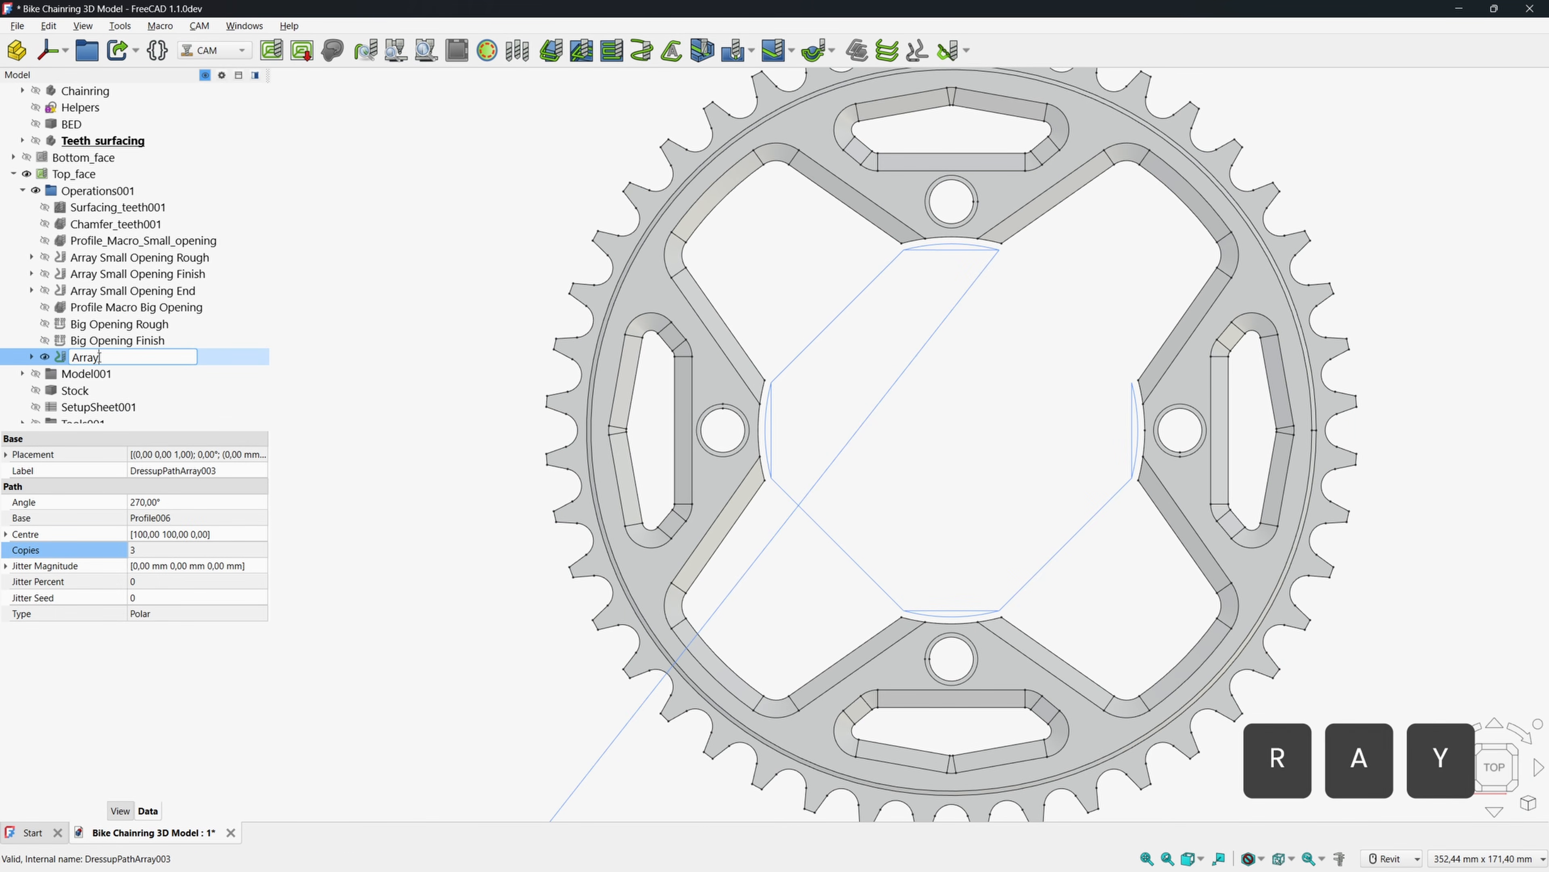
text( Cut Inside)
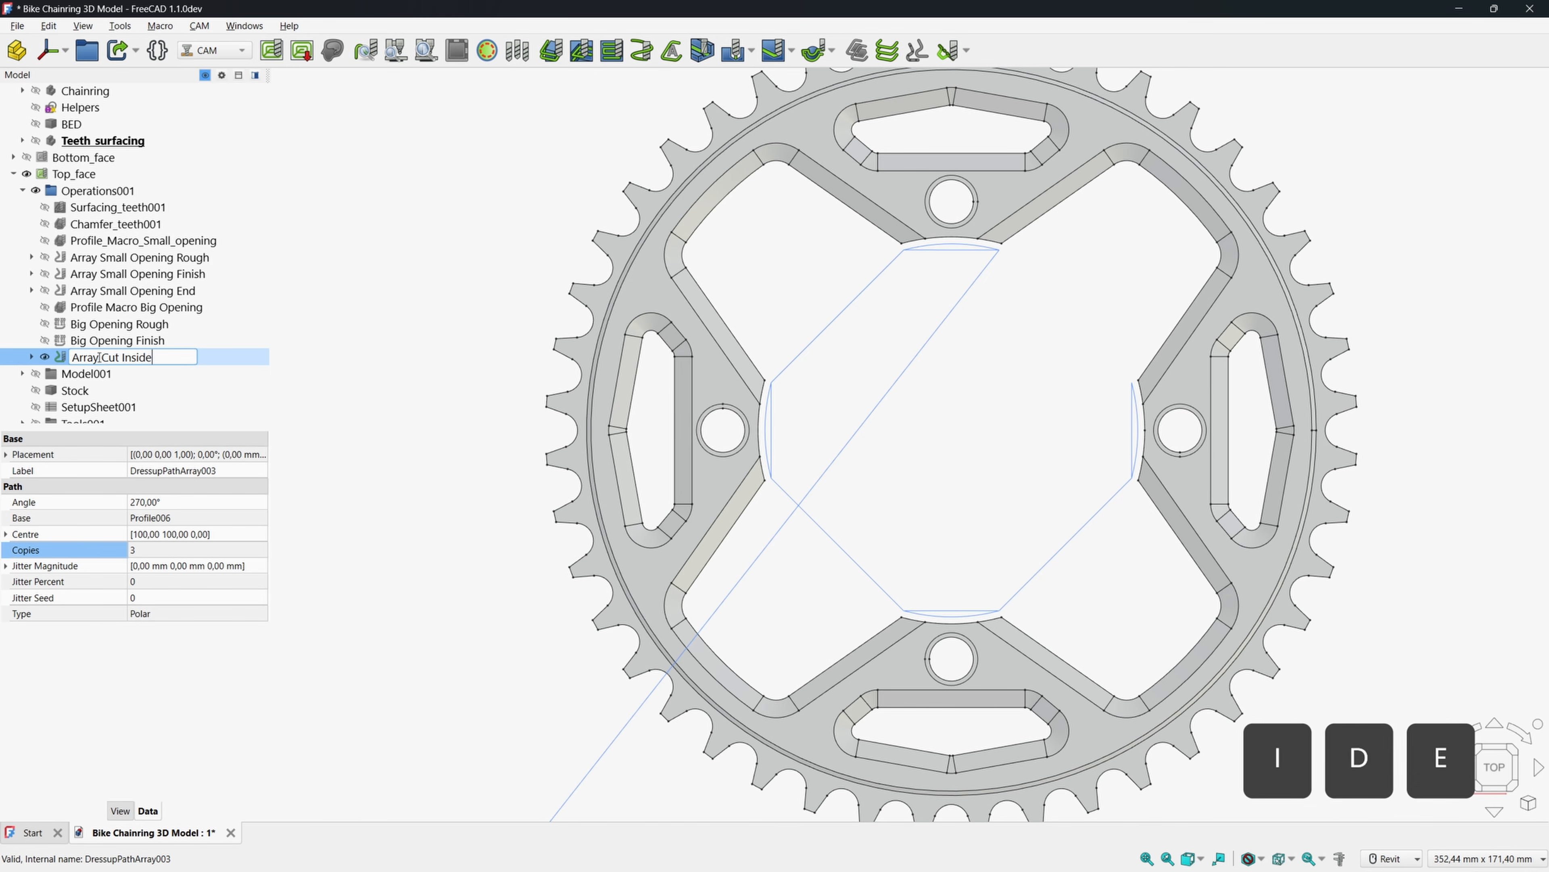
key(Return)
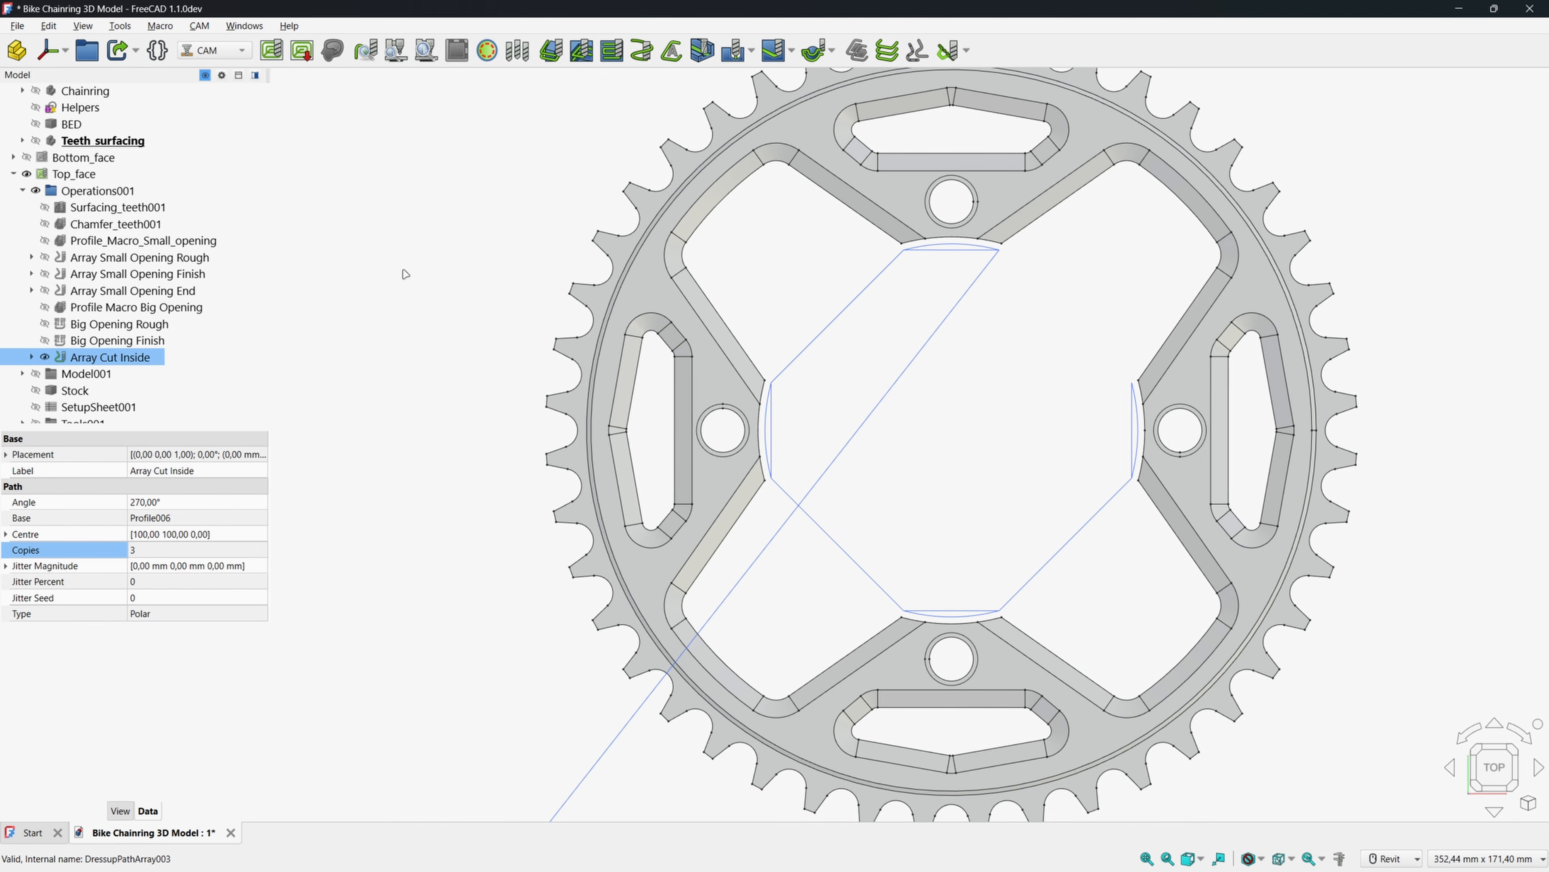
Create a new Profile operation in the Top_face job.
click(419, 235)
click(552, 52)
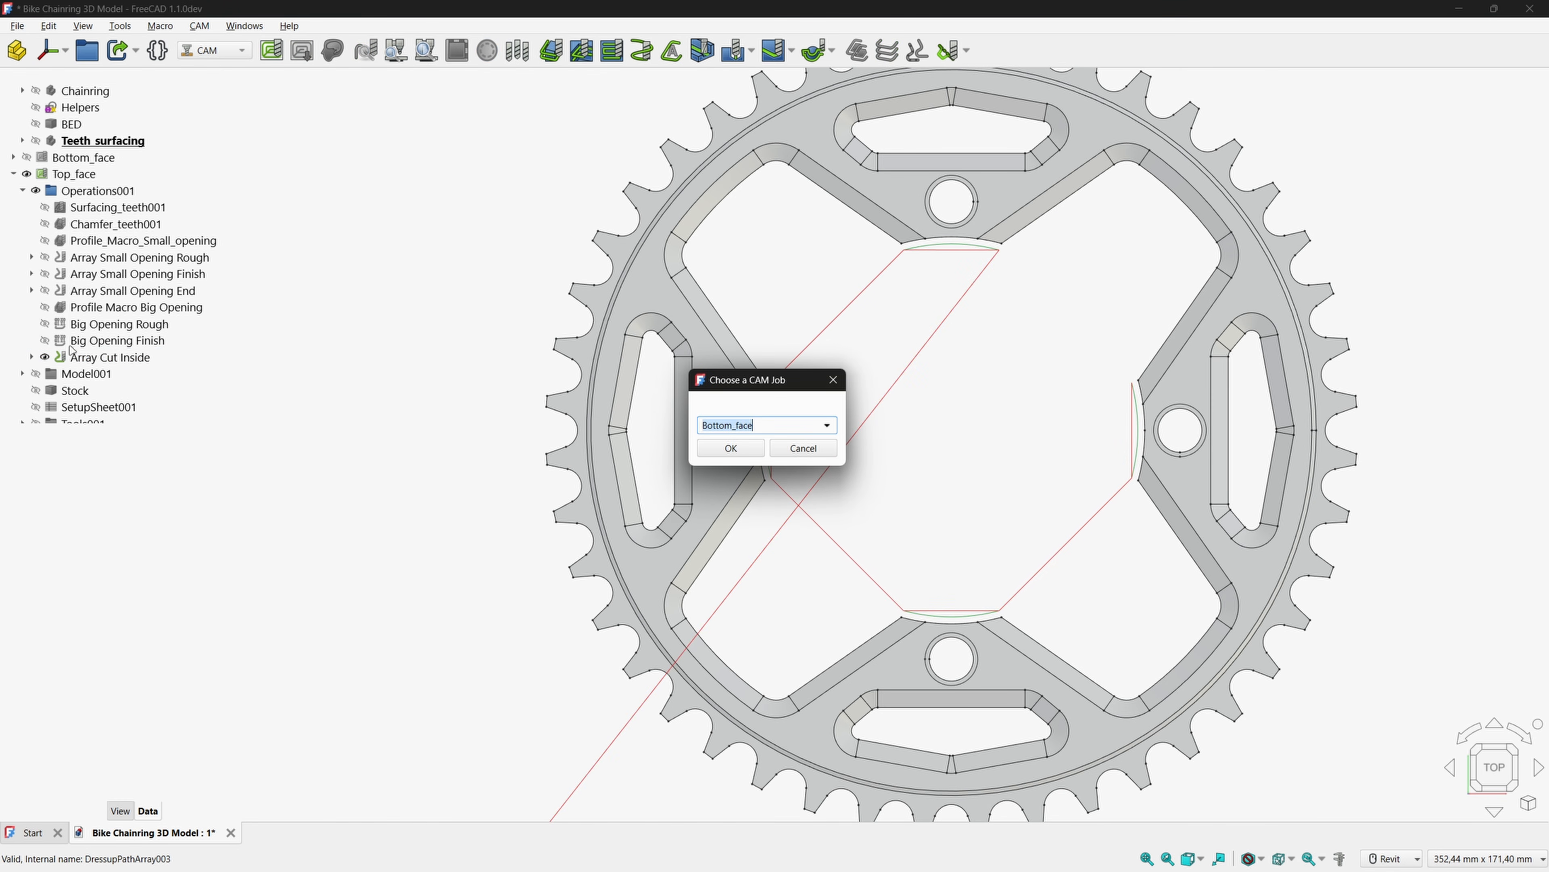
click(827, 425)
click(732, 450)
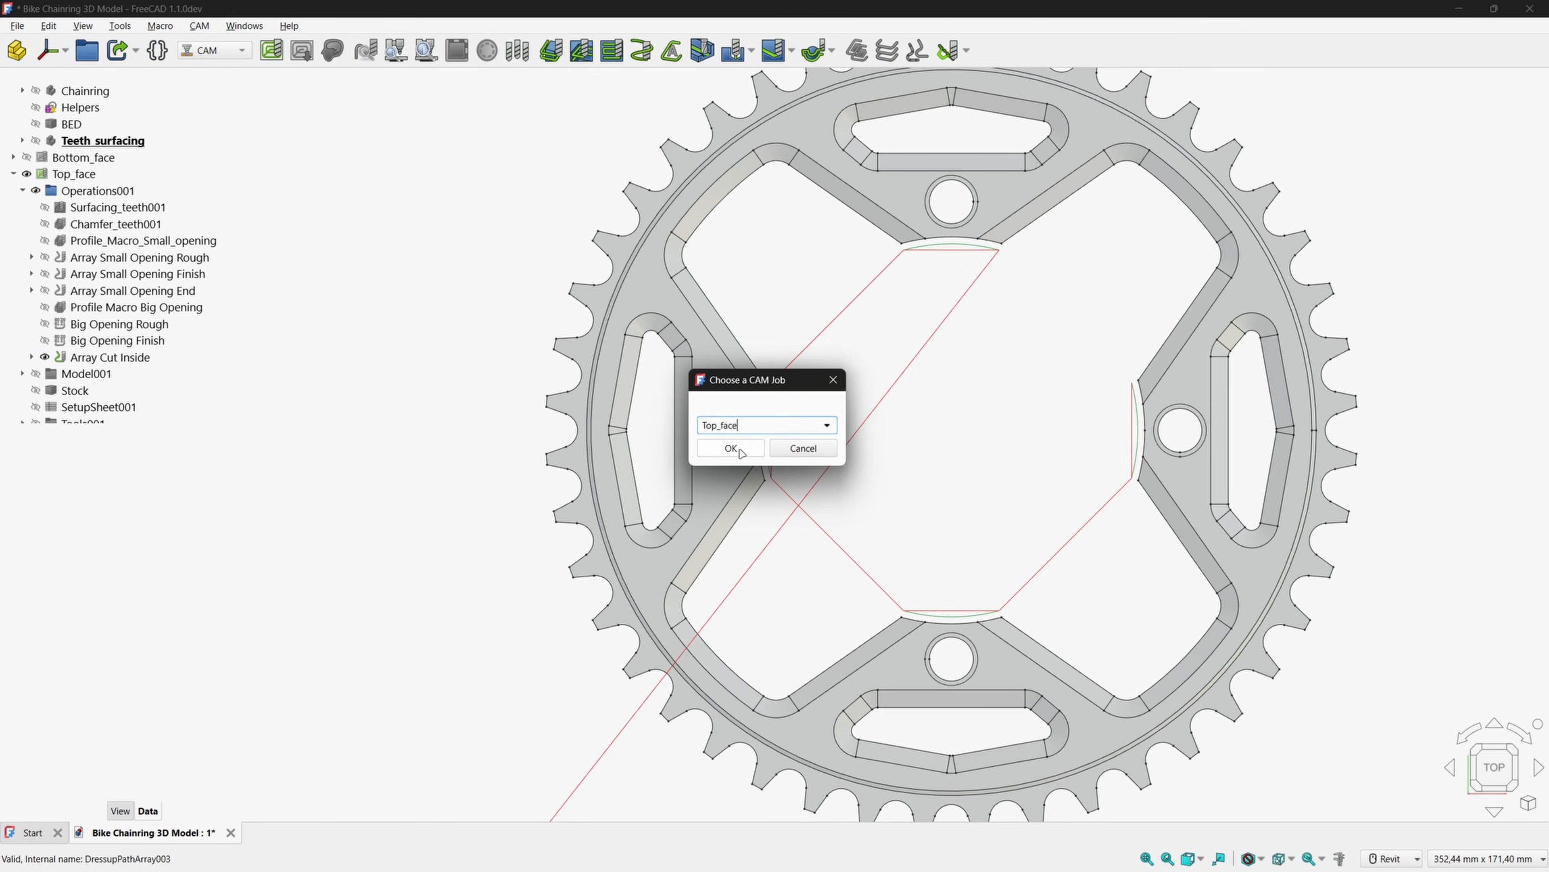
click(731, 447)
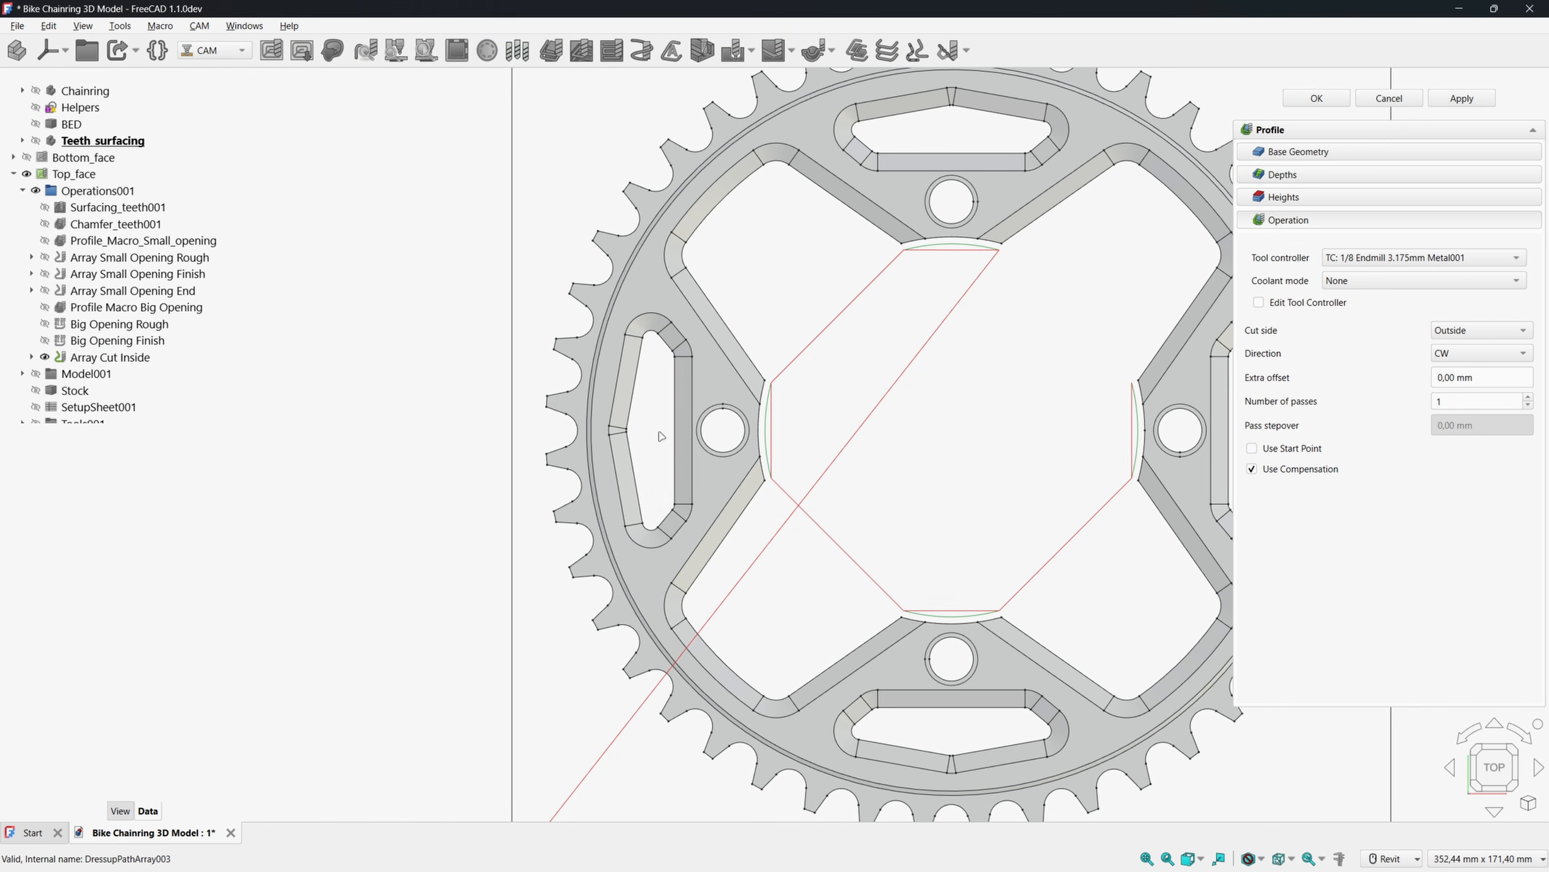
Add the complete lower edge loop of the large central opening to the profile's base geometry.
click(855, 209)
click(457, 53)
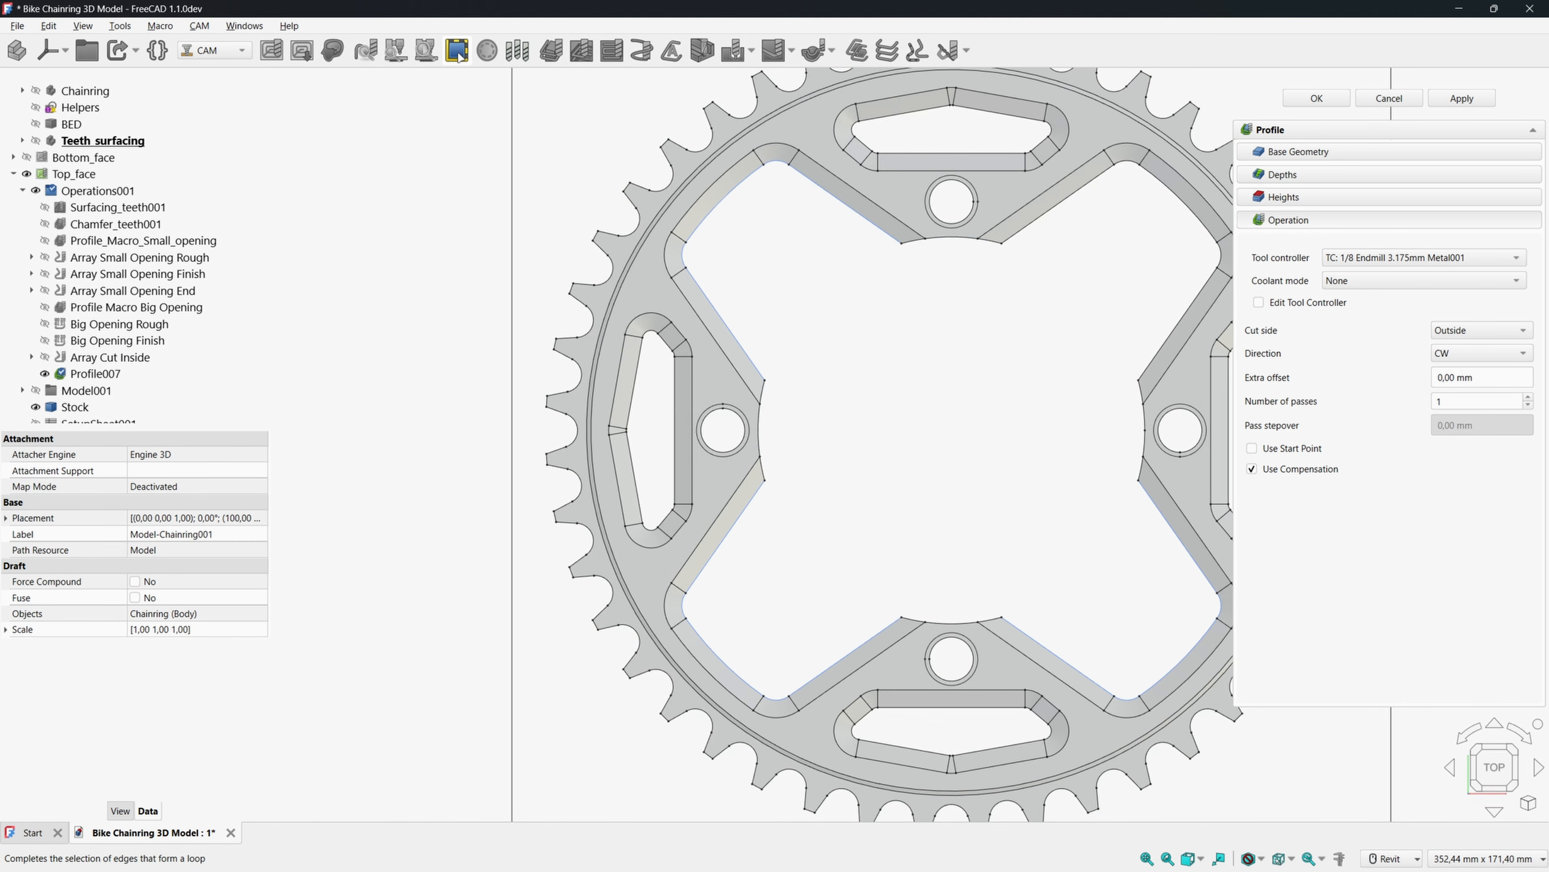
mouse_move(1023, 351)
middle_down()
mouse_move(912, 356)
mouse_move(902, 326)
middle_up()
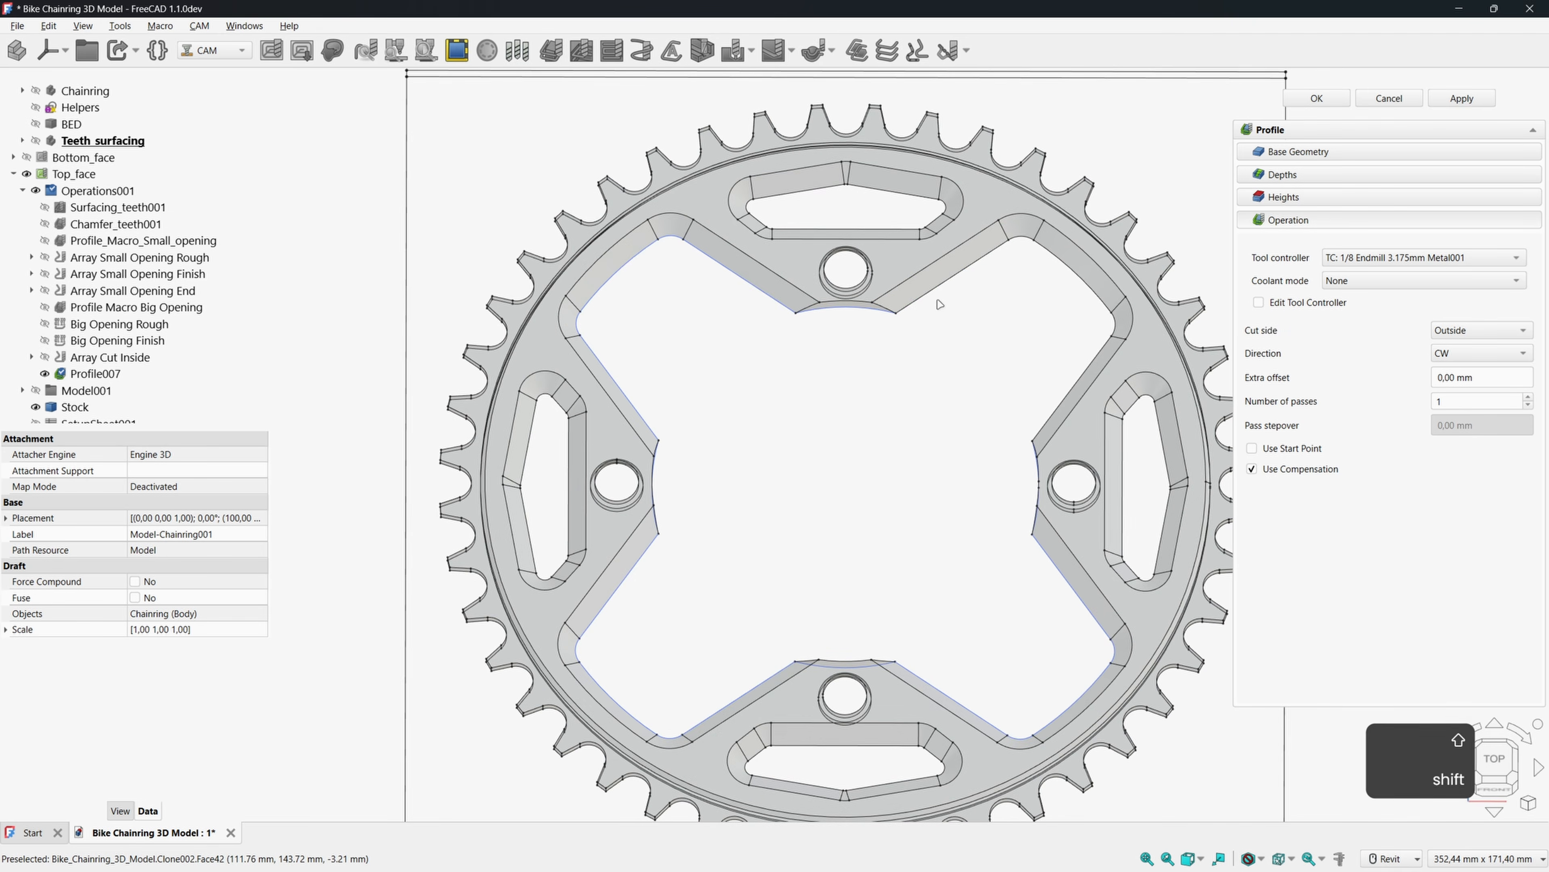
scroll(1031, 241, up, 8)
ctrl+click(920, 170)
ctrl+click(955, 188)
scroll(955, 188, down, 4)
scroll(1140, 384, up, 3)
ctrl+click(1152, 399)
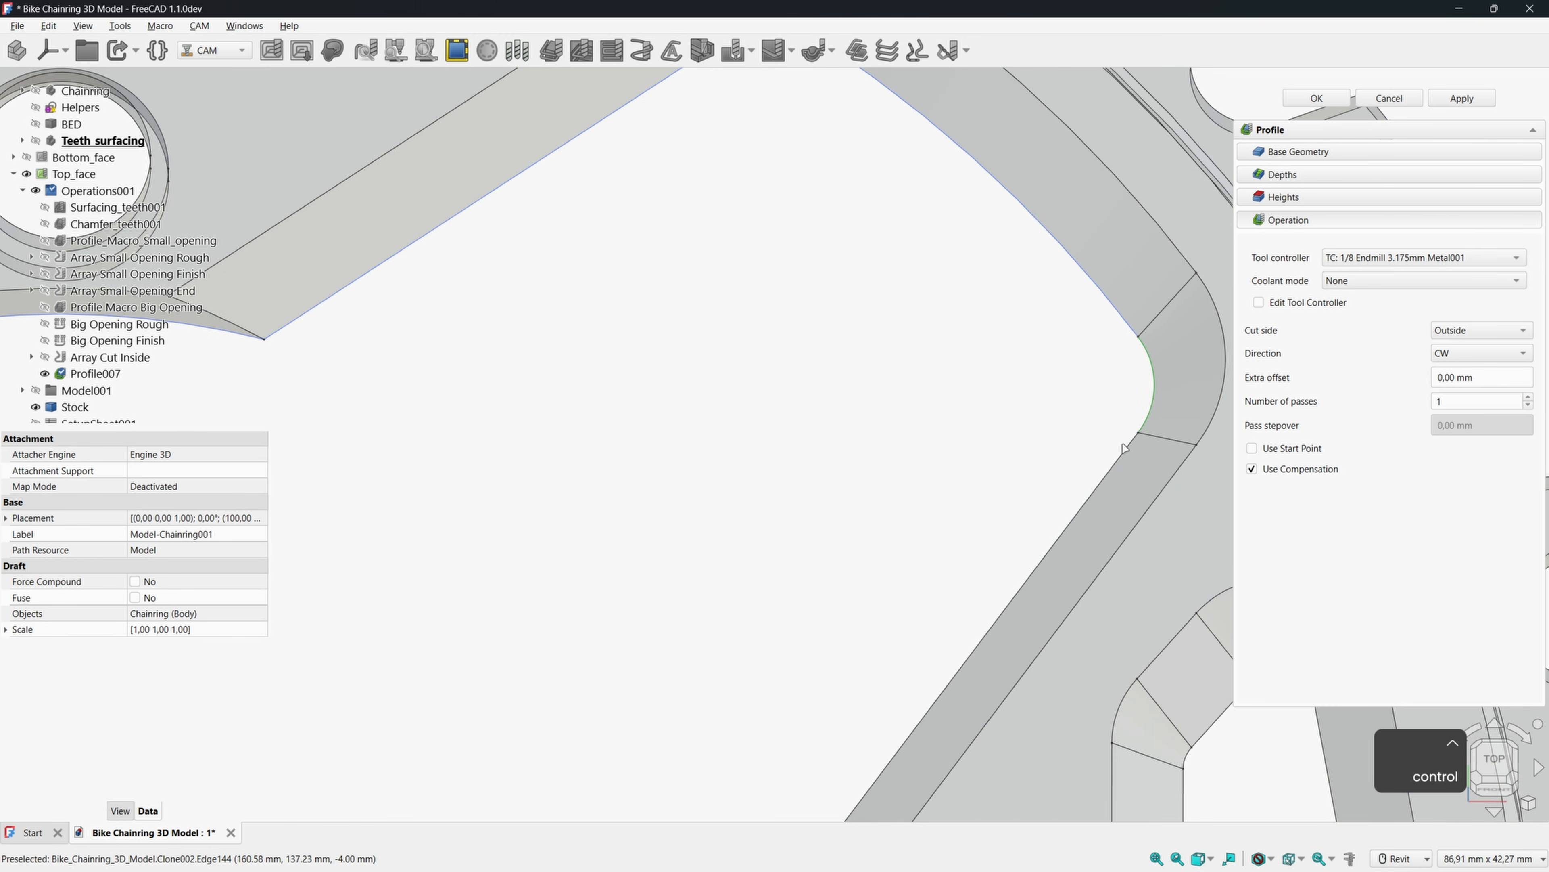
ctrl+click(1120, 458)
scroll(1059, 440, down, 5)
shift+middle_drag(916, 523, 741, 490)
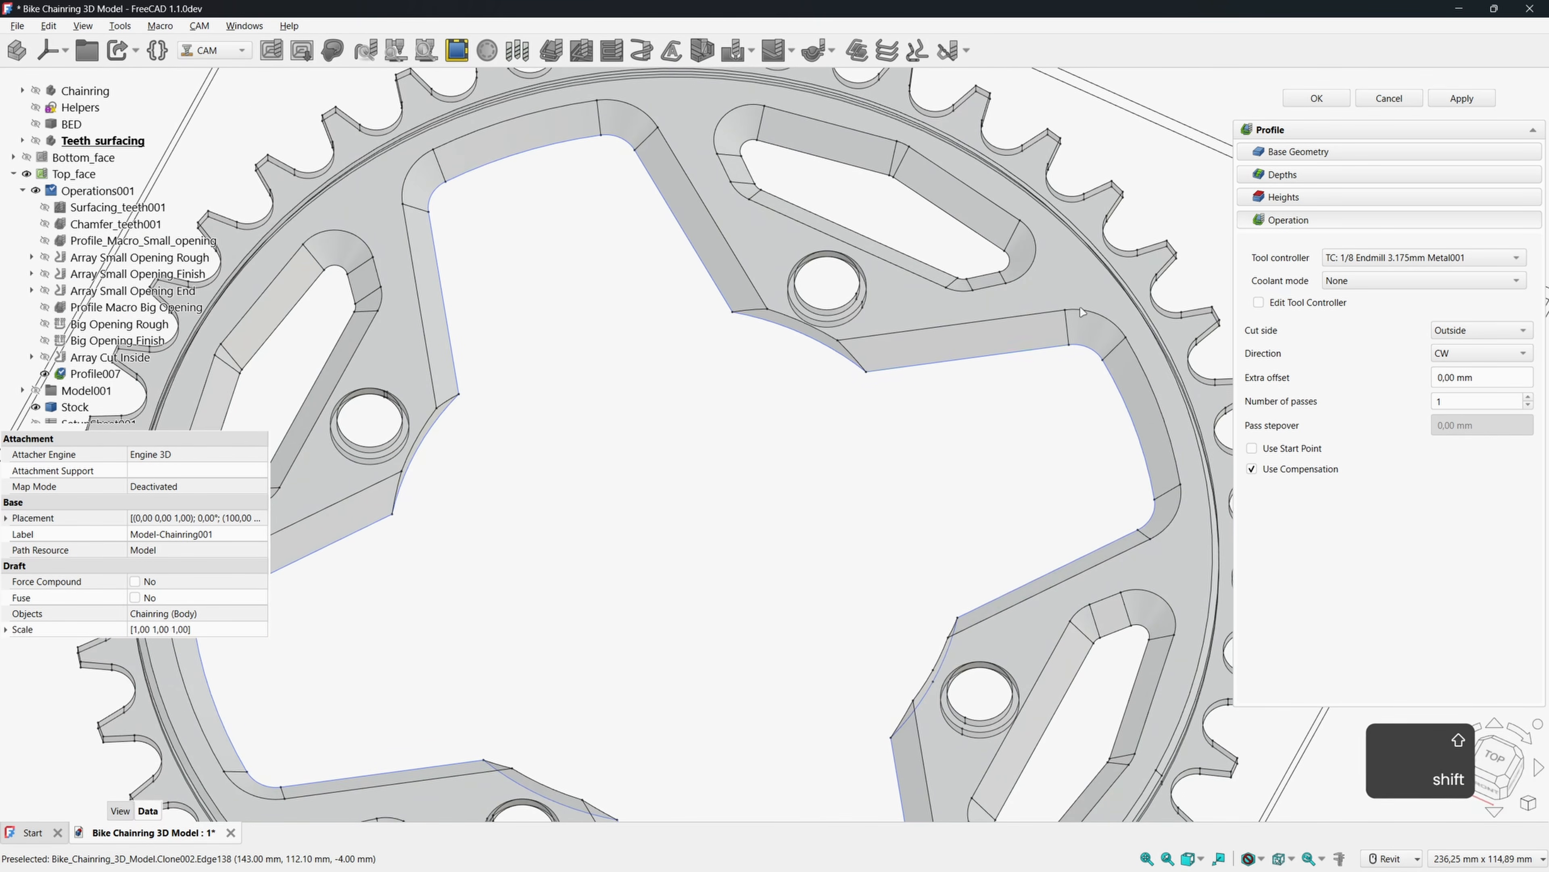
click(1277, 152)
click(1292, 406)
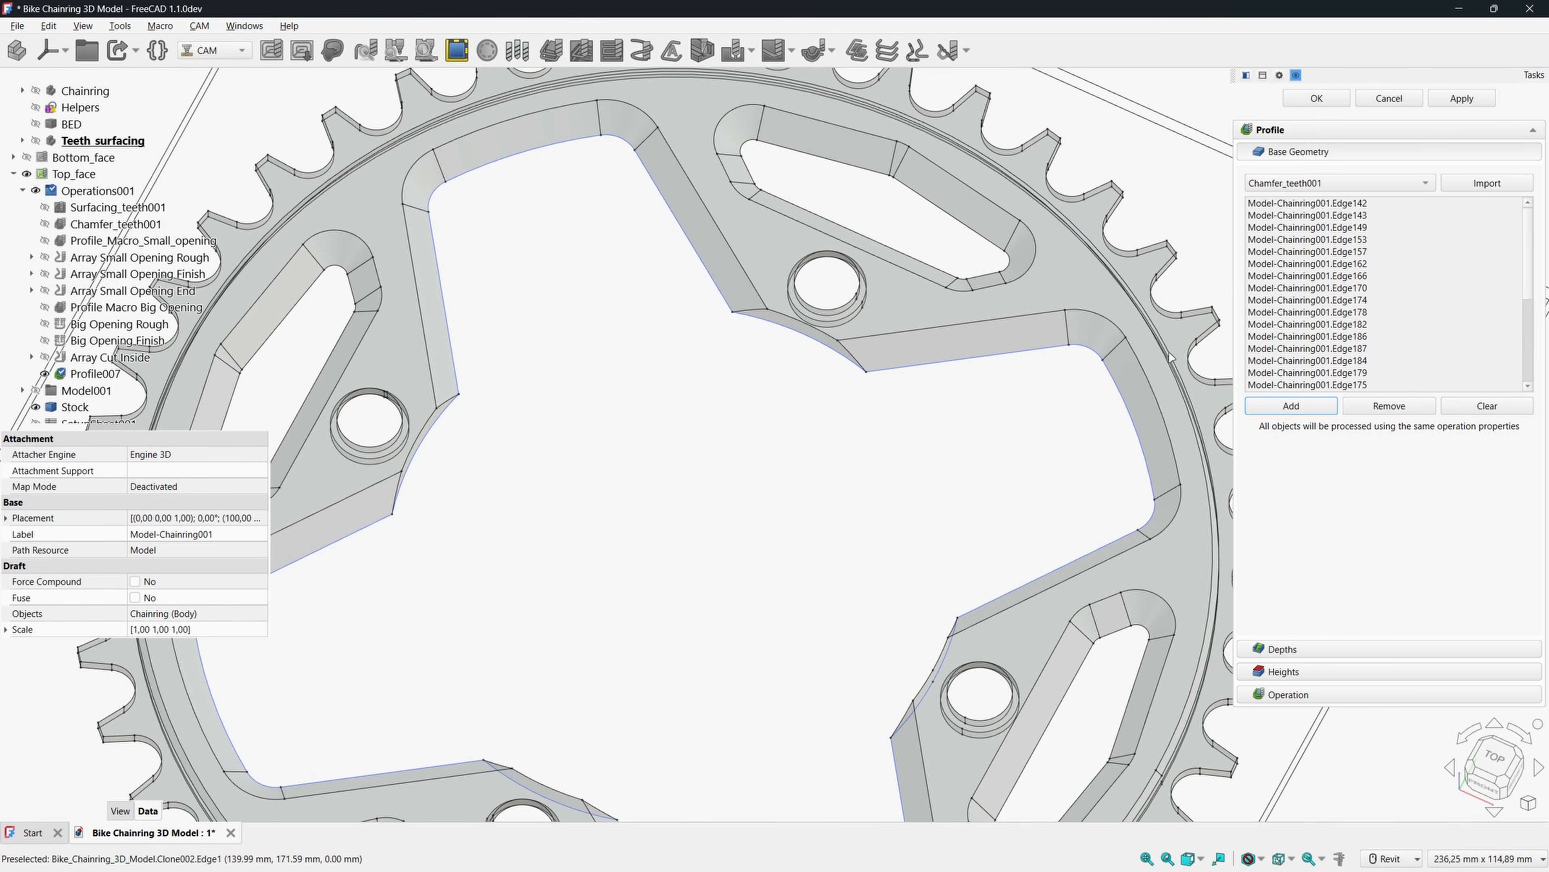
Set the central opening profile's start depth to -3.8 mm.
click(1275, 647)
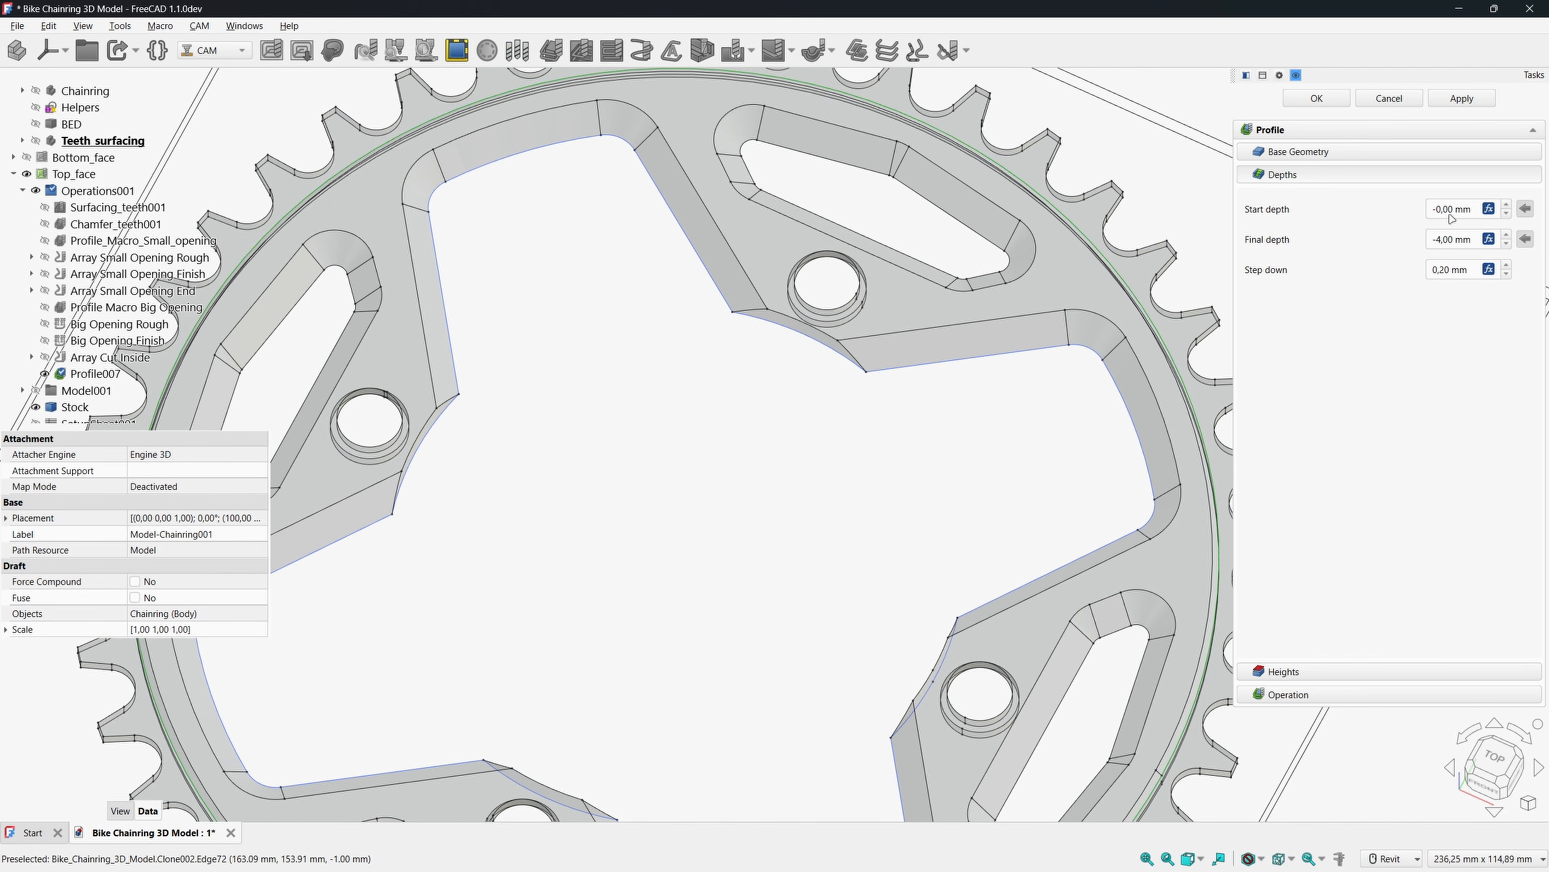
click(1489, 209)
text(-3.8mm)
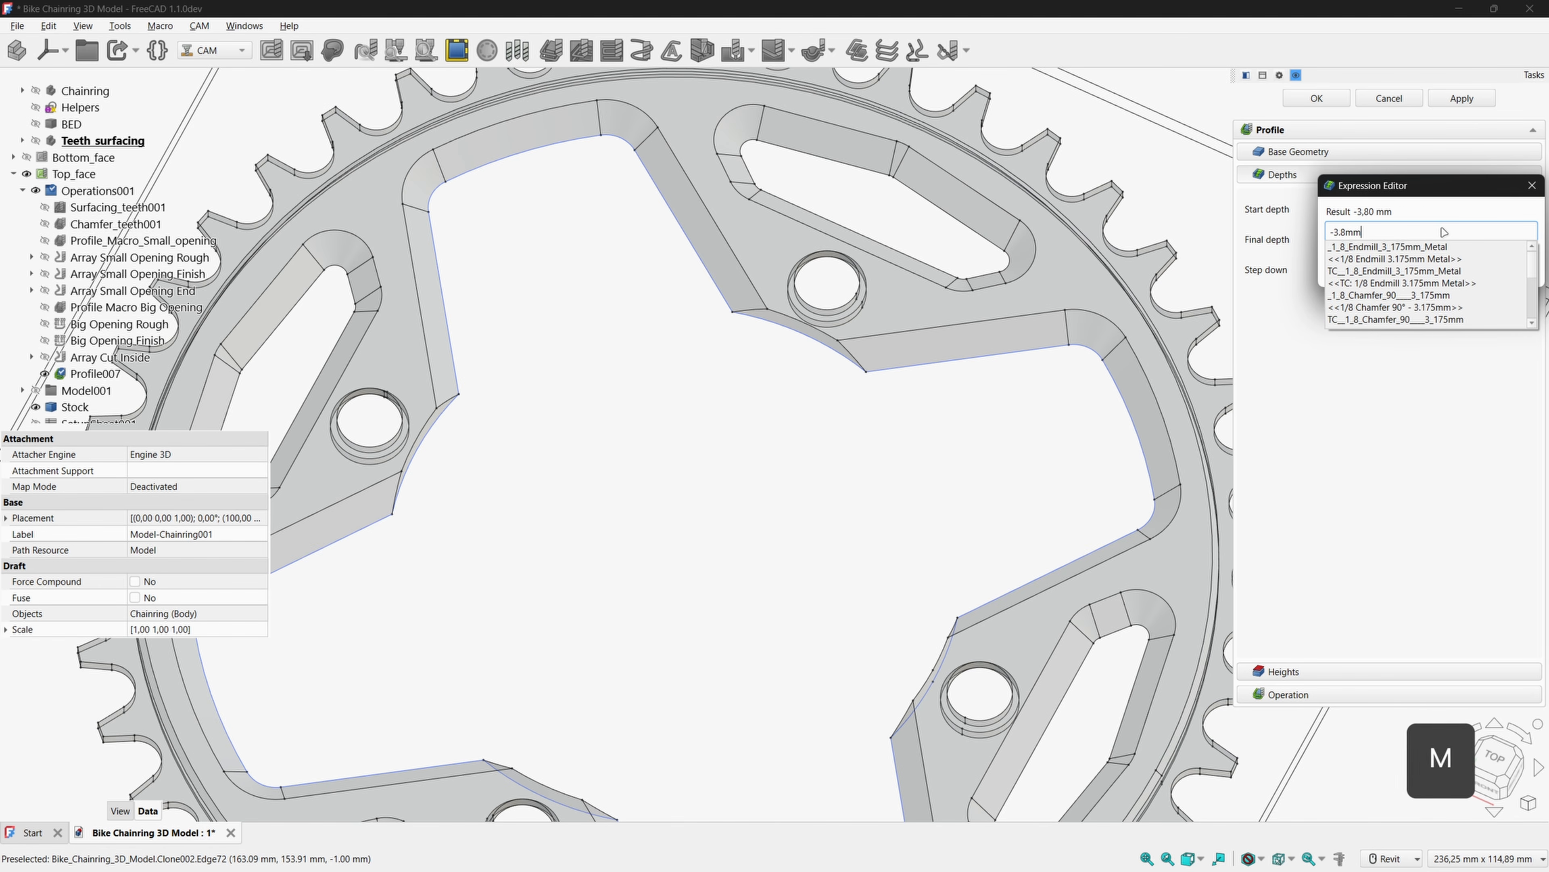
key(Return)
key(Return)
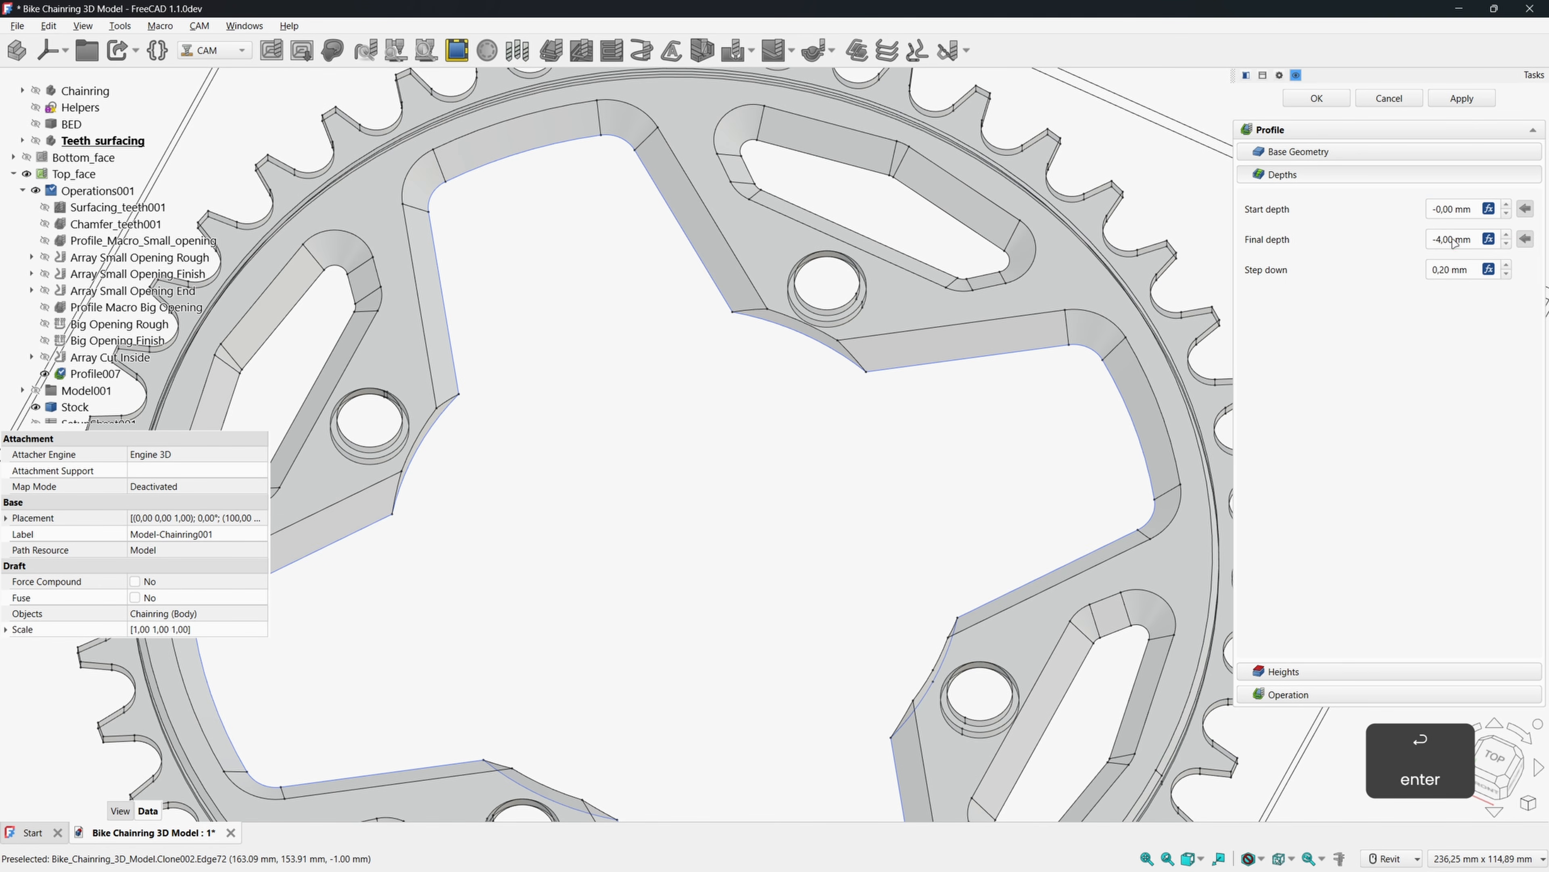
Set the central opening profile's cut side to Inside and accept the operation.
click(1277, 694)
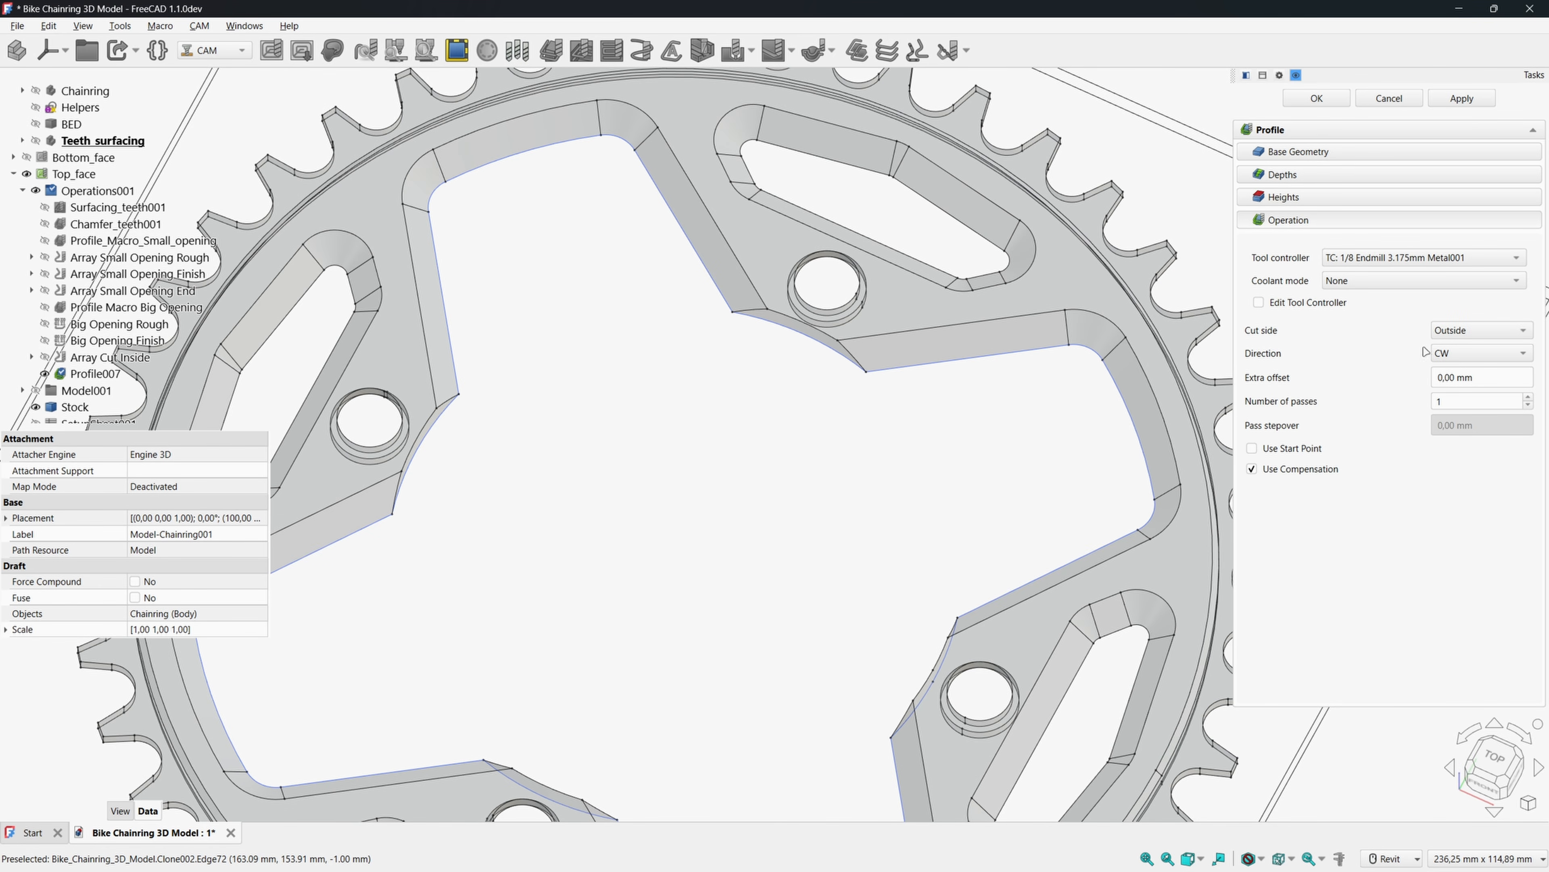
click(1462, 335)
click(1463, 350)
click(1314, 100)
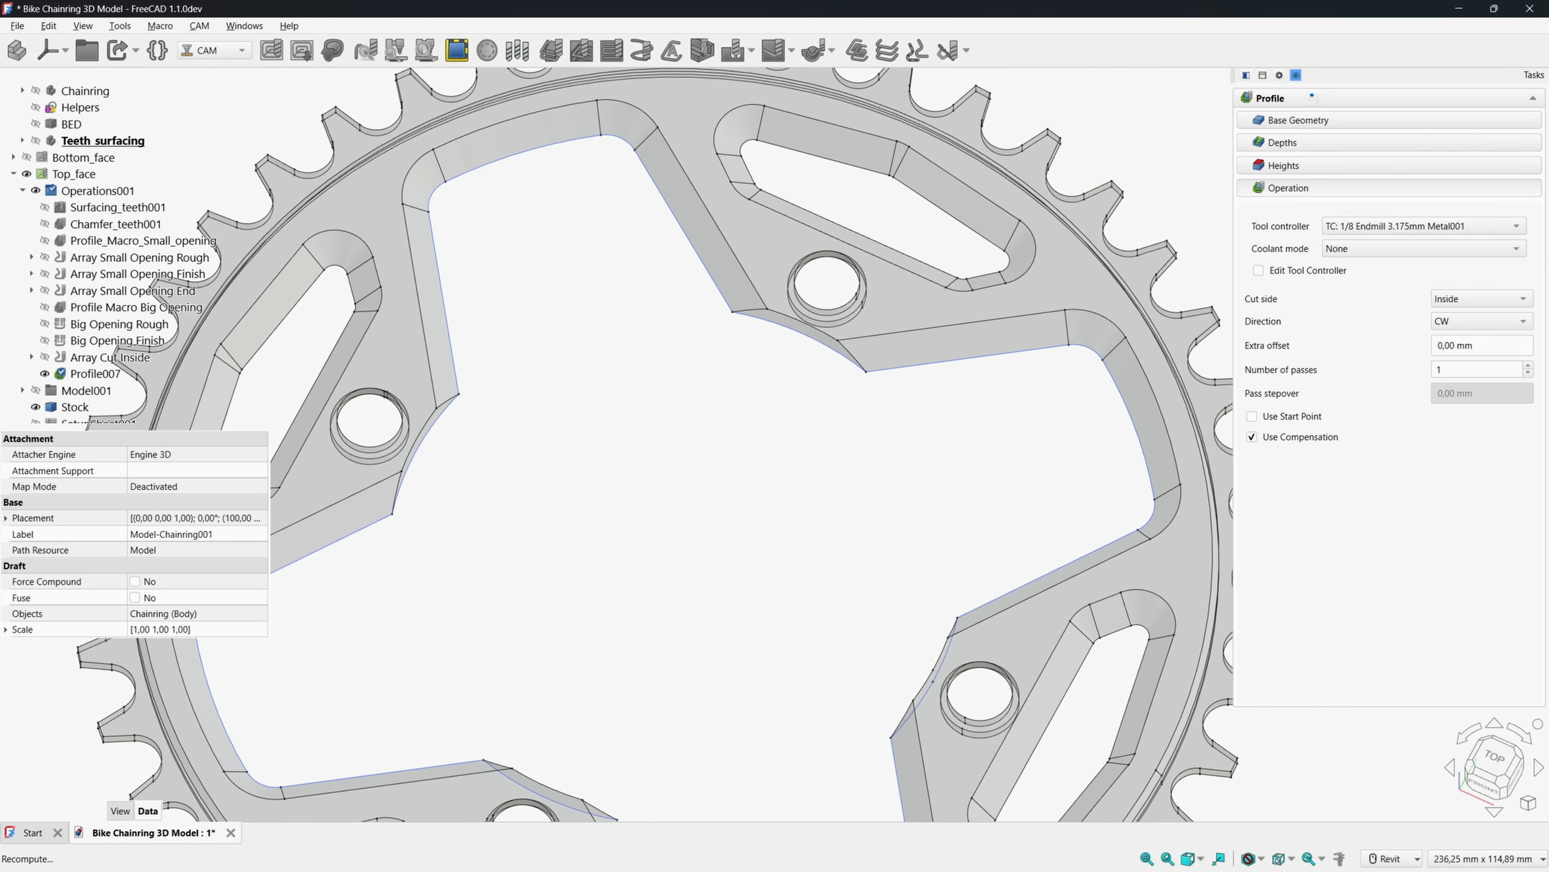
click(1539, 475)
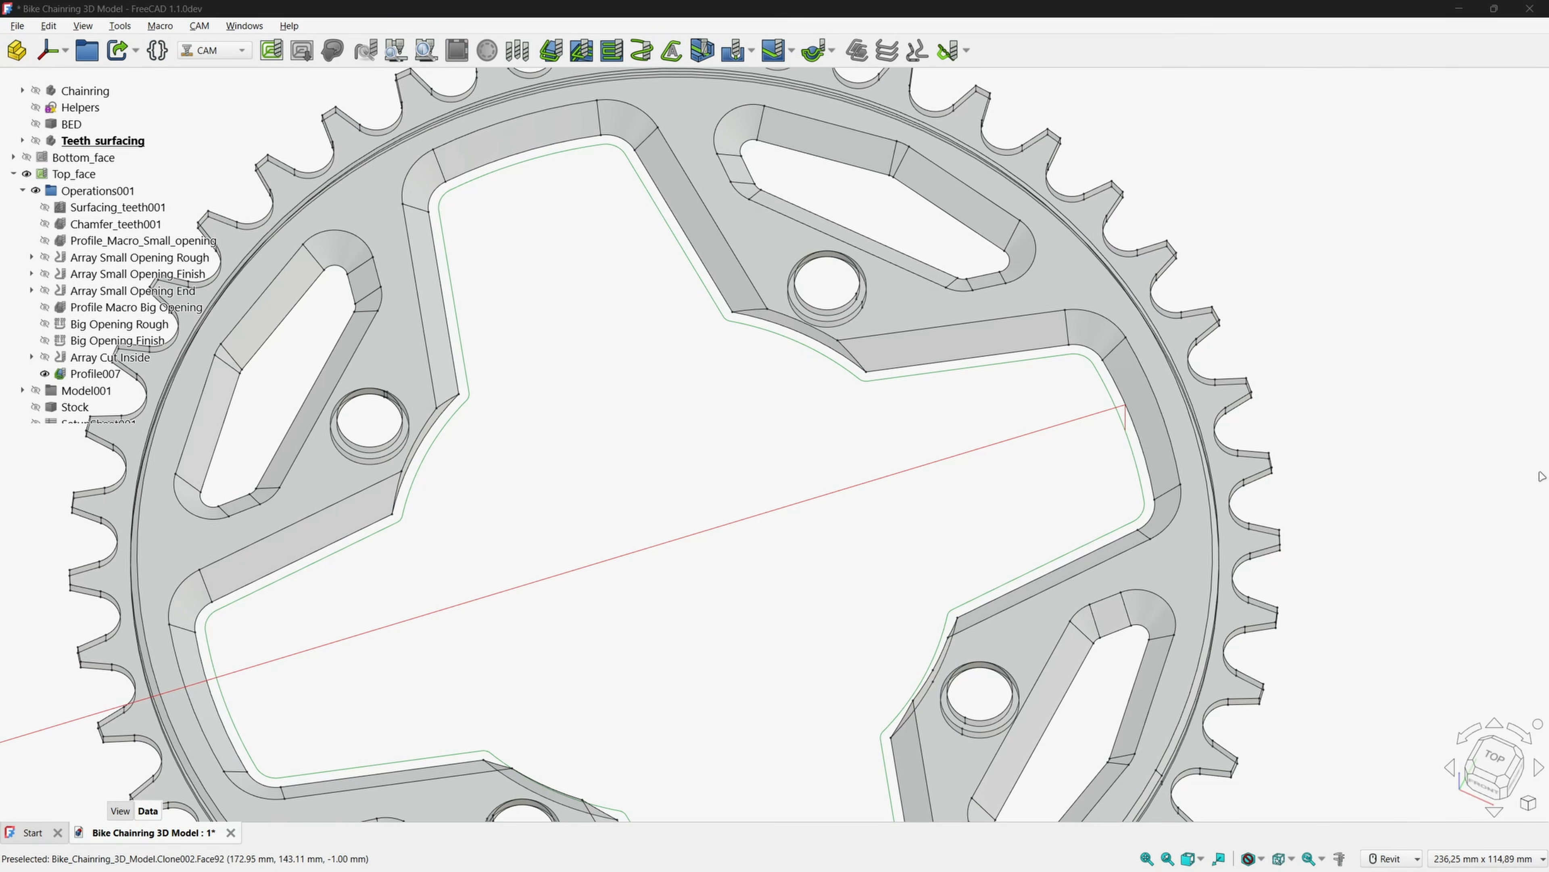
Rename the new central opening profile operation as Big Opening End.
middle_drag(981, 481, 1217, 479)
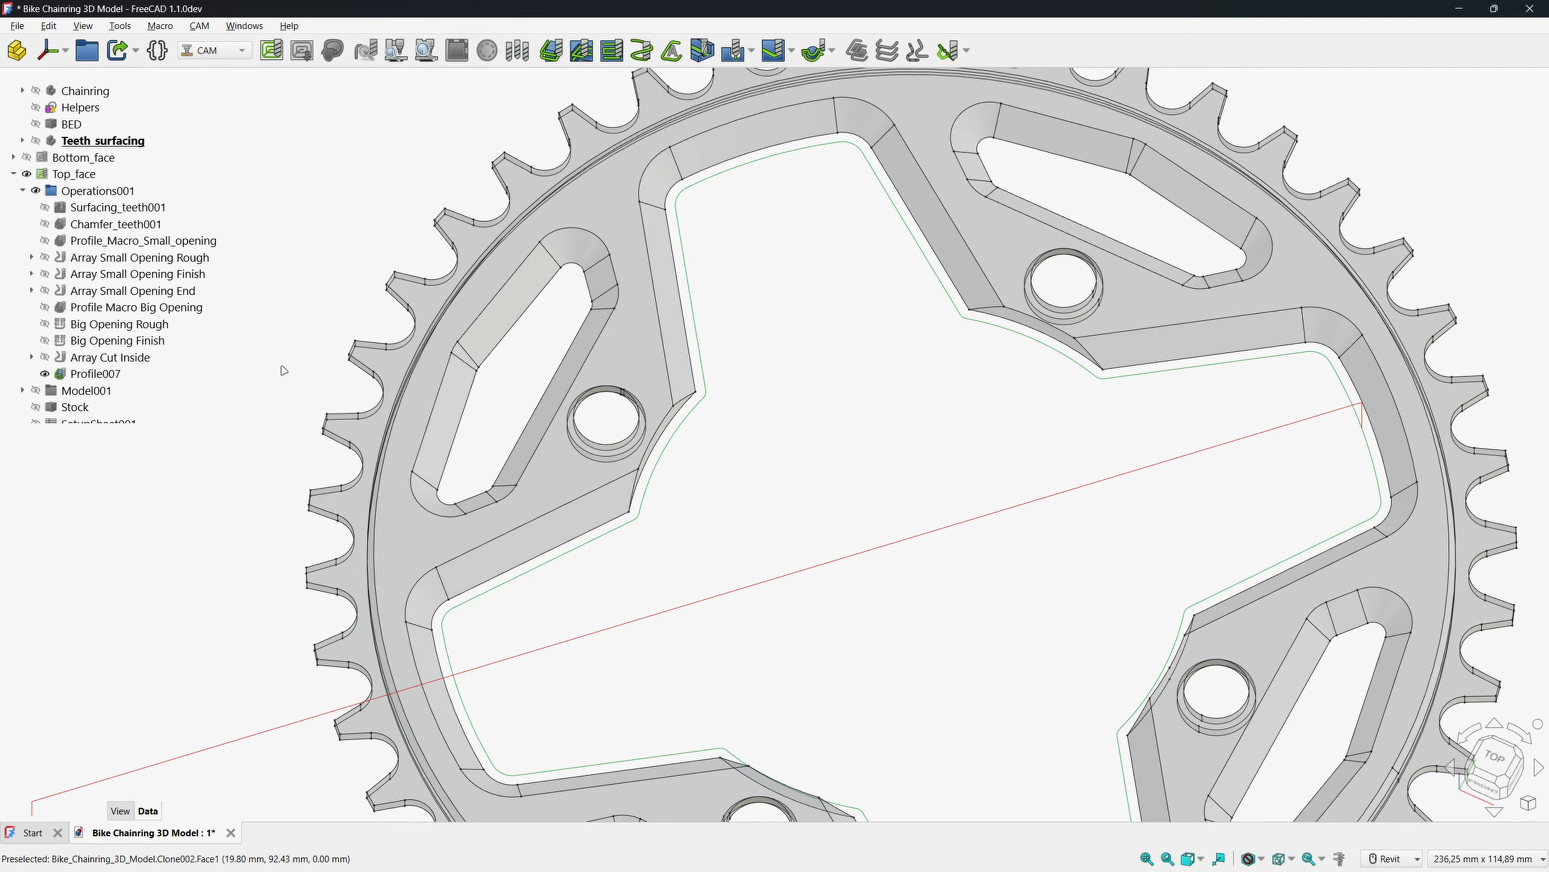
click(91, 374)
click(92, 374)
text(Big Opening )
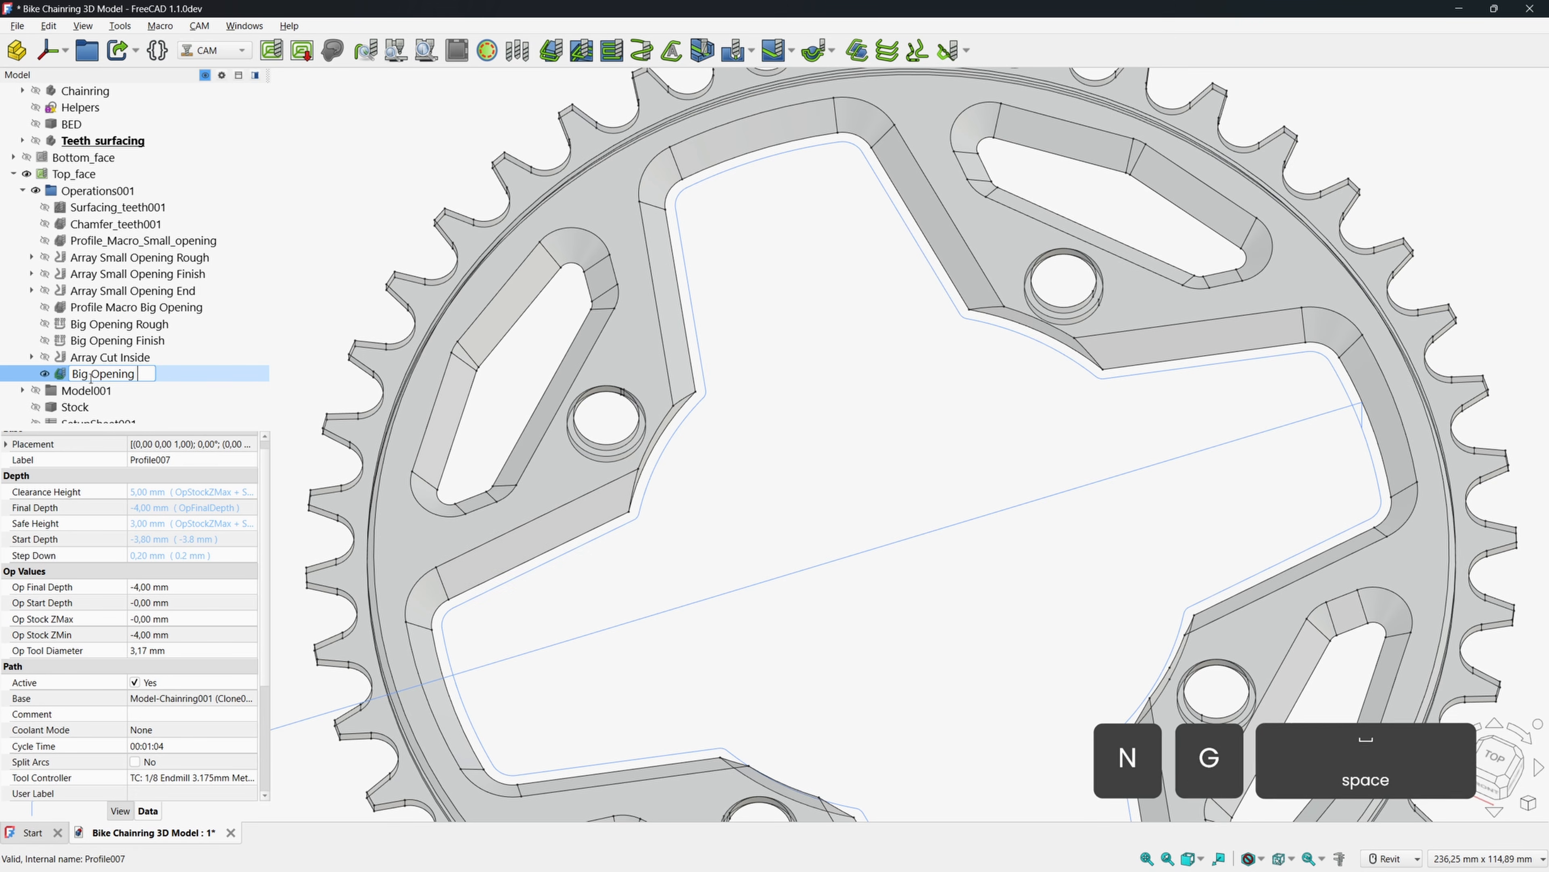
text(End)
key(Return)
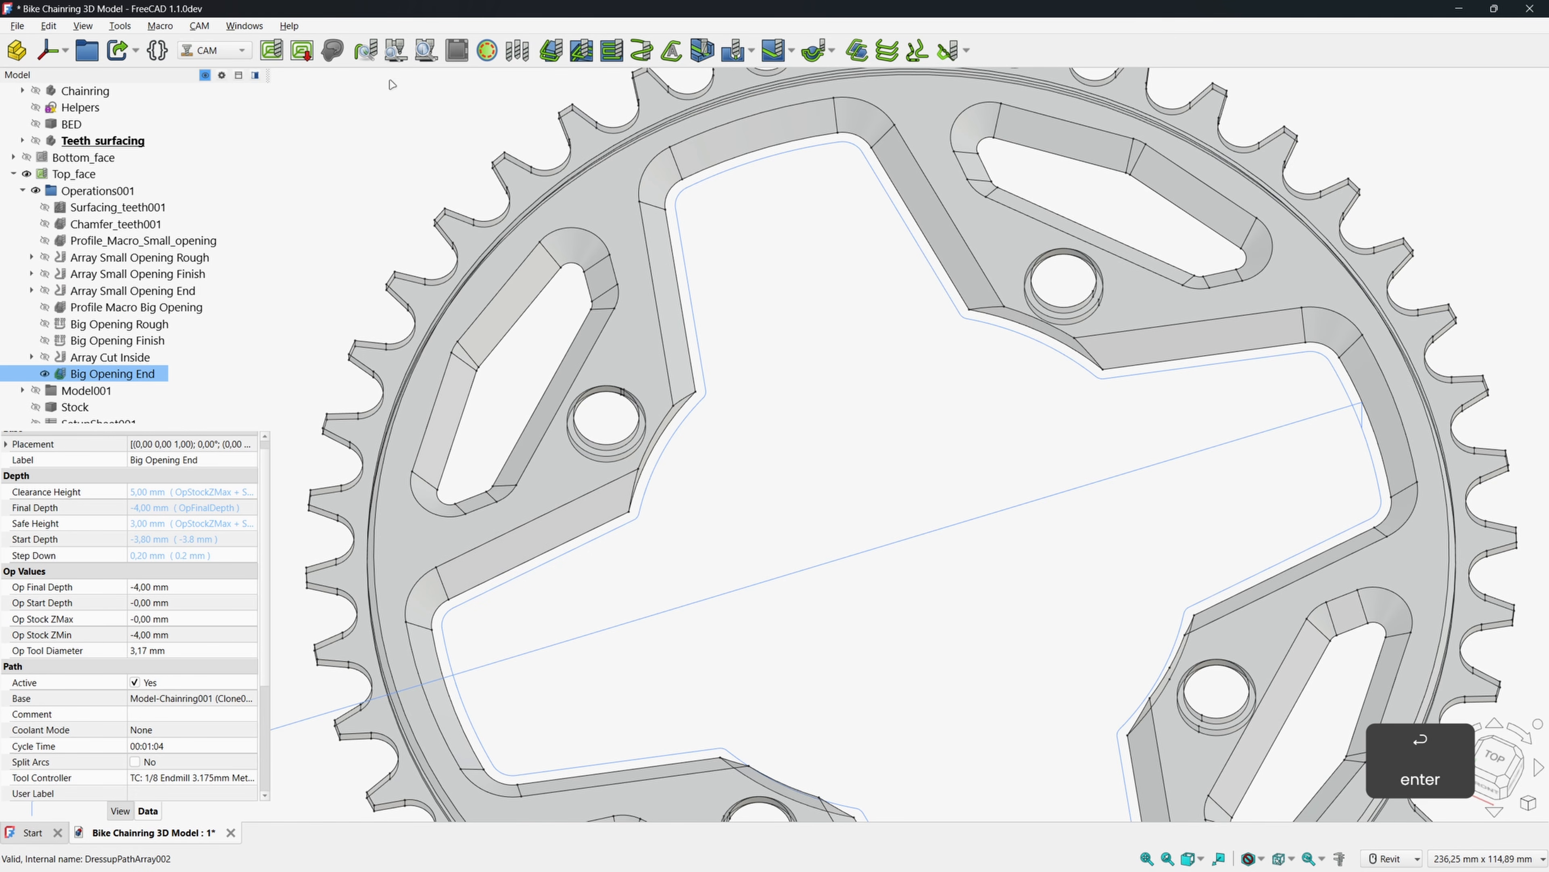
Simulate the Top_face job with only Big Opening Rough, Array Cut Inside and Big Opening End enabled, and close the simulator.
click(428, 53)
click(1318, 182)
click(1311, 201)
click(1253, 214)
click(1253, 233)
click(1253, 253)
click(1253, 271)
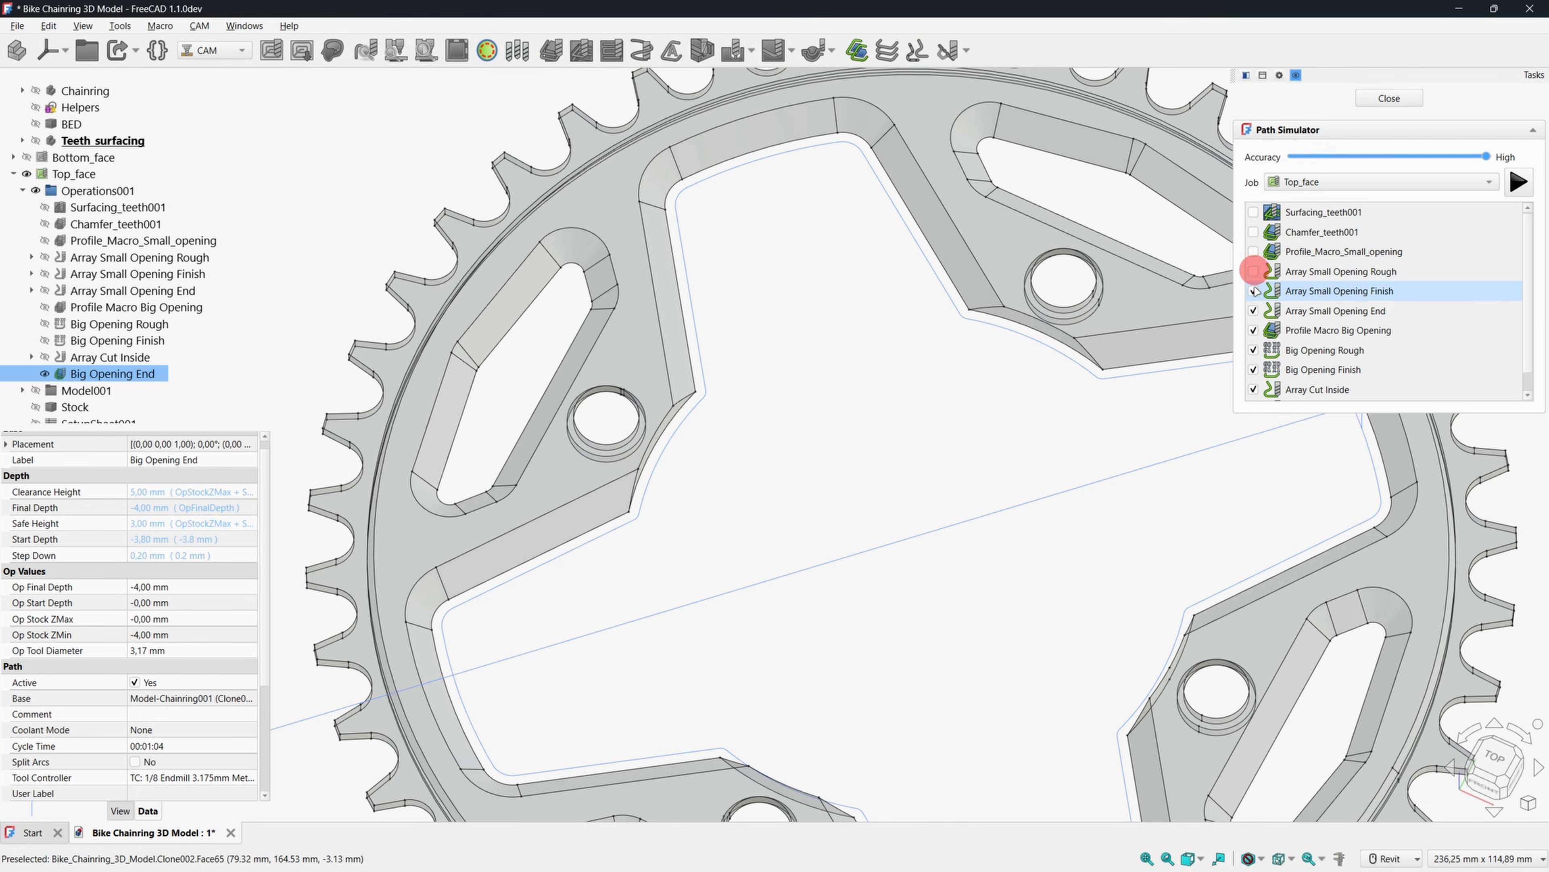
click(1253, 290)
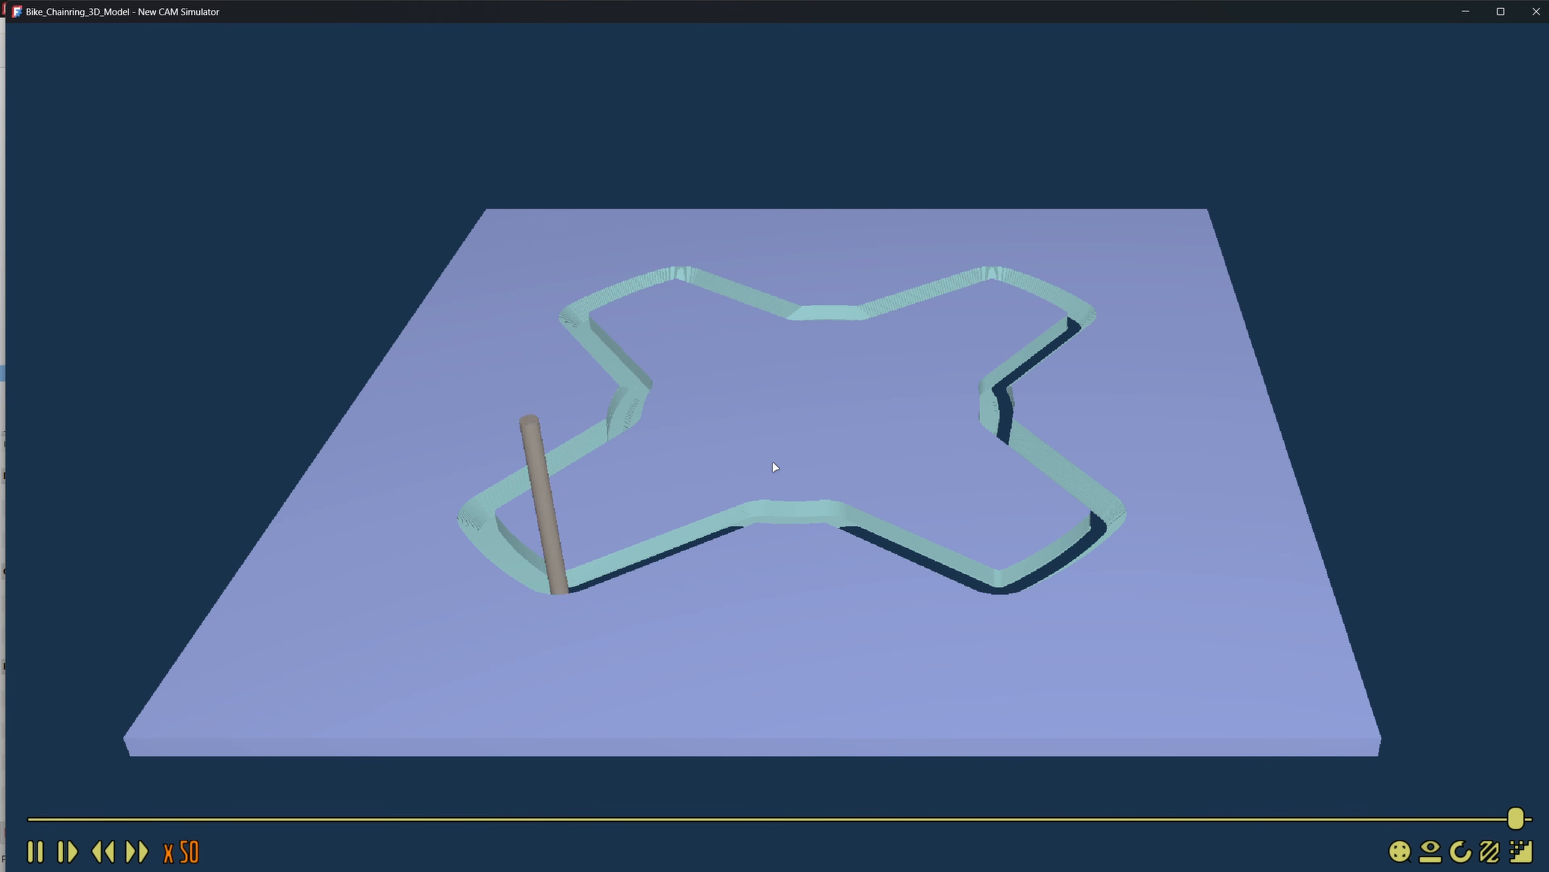
click(1534, 12)
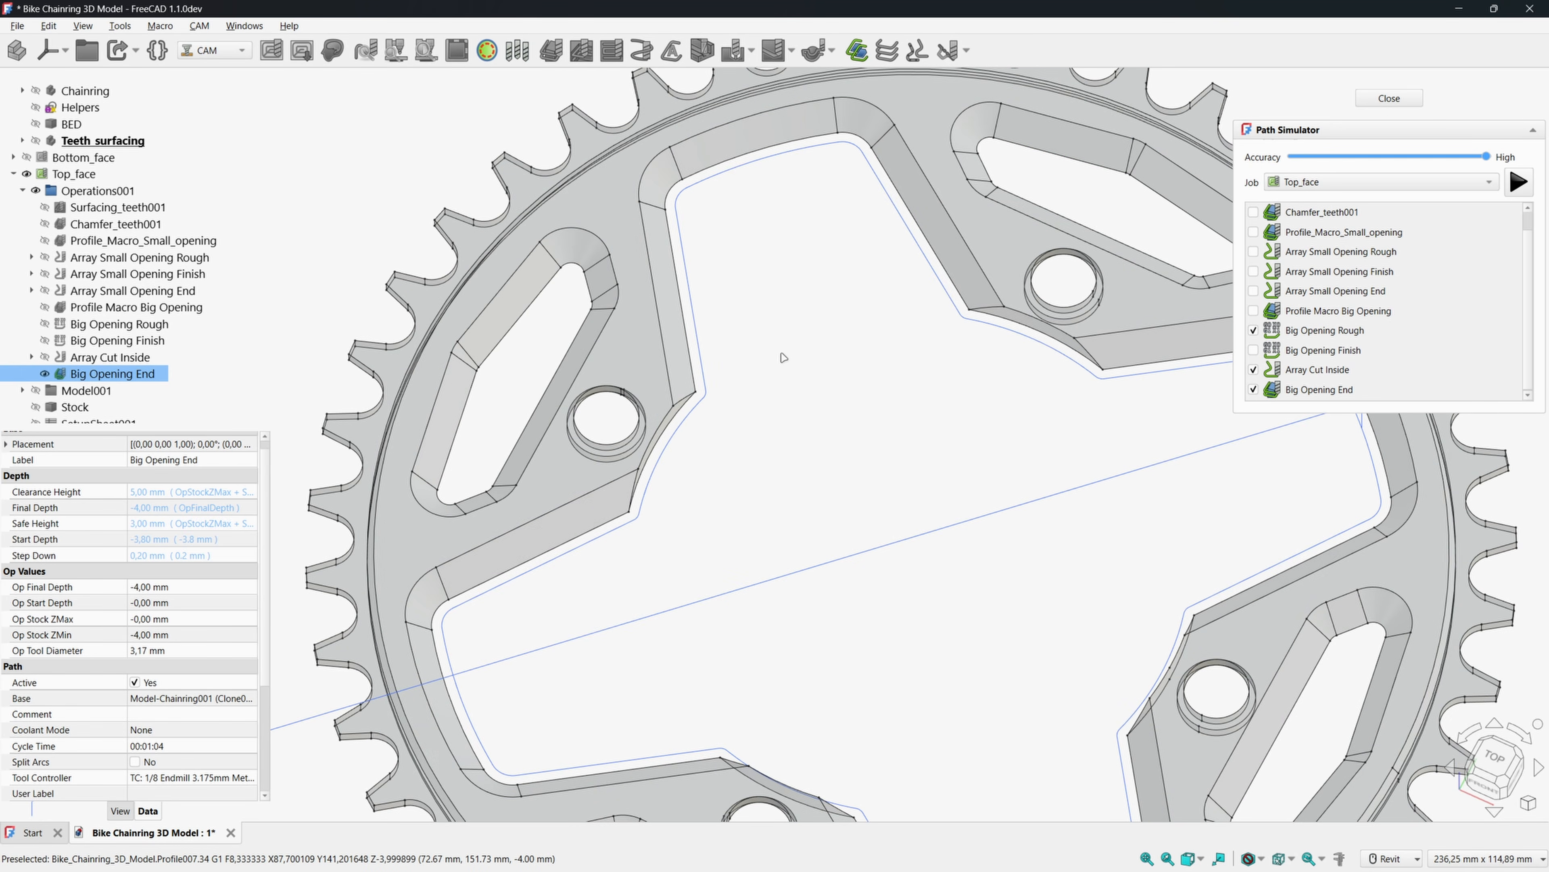
click(1389, 99)
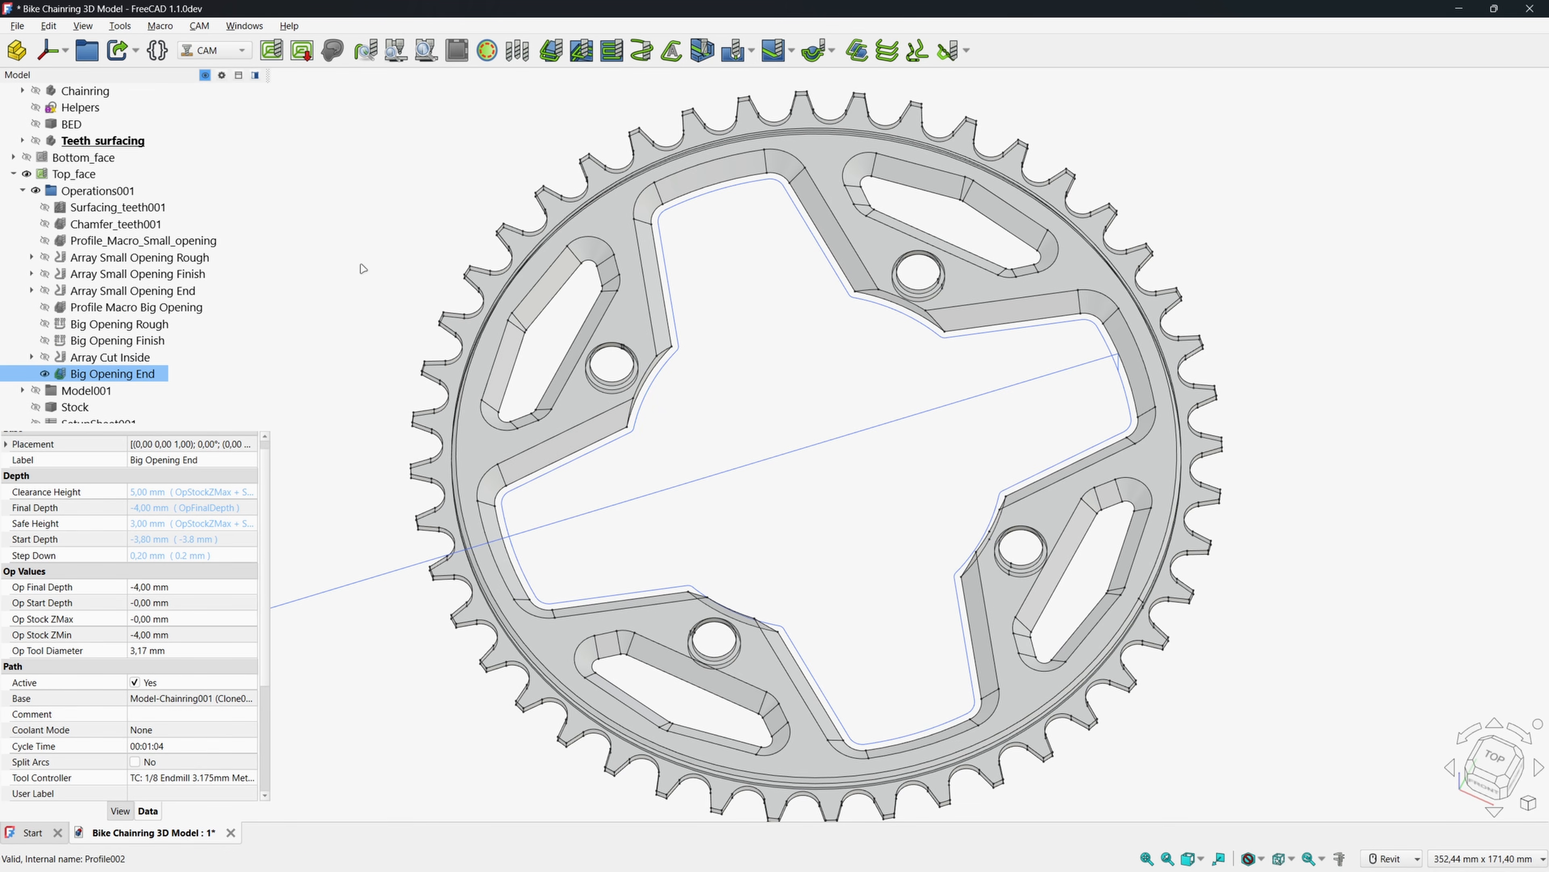
Create a Profile operation in the Top_face job using the circular edge just inside the chainring's teeth as base geometry.
scroll(510, 634, up, 5)
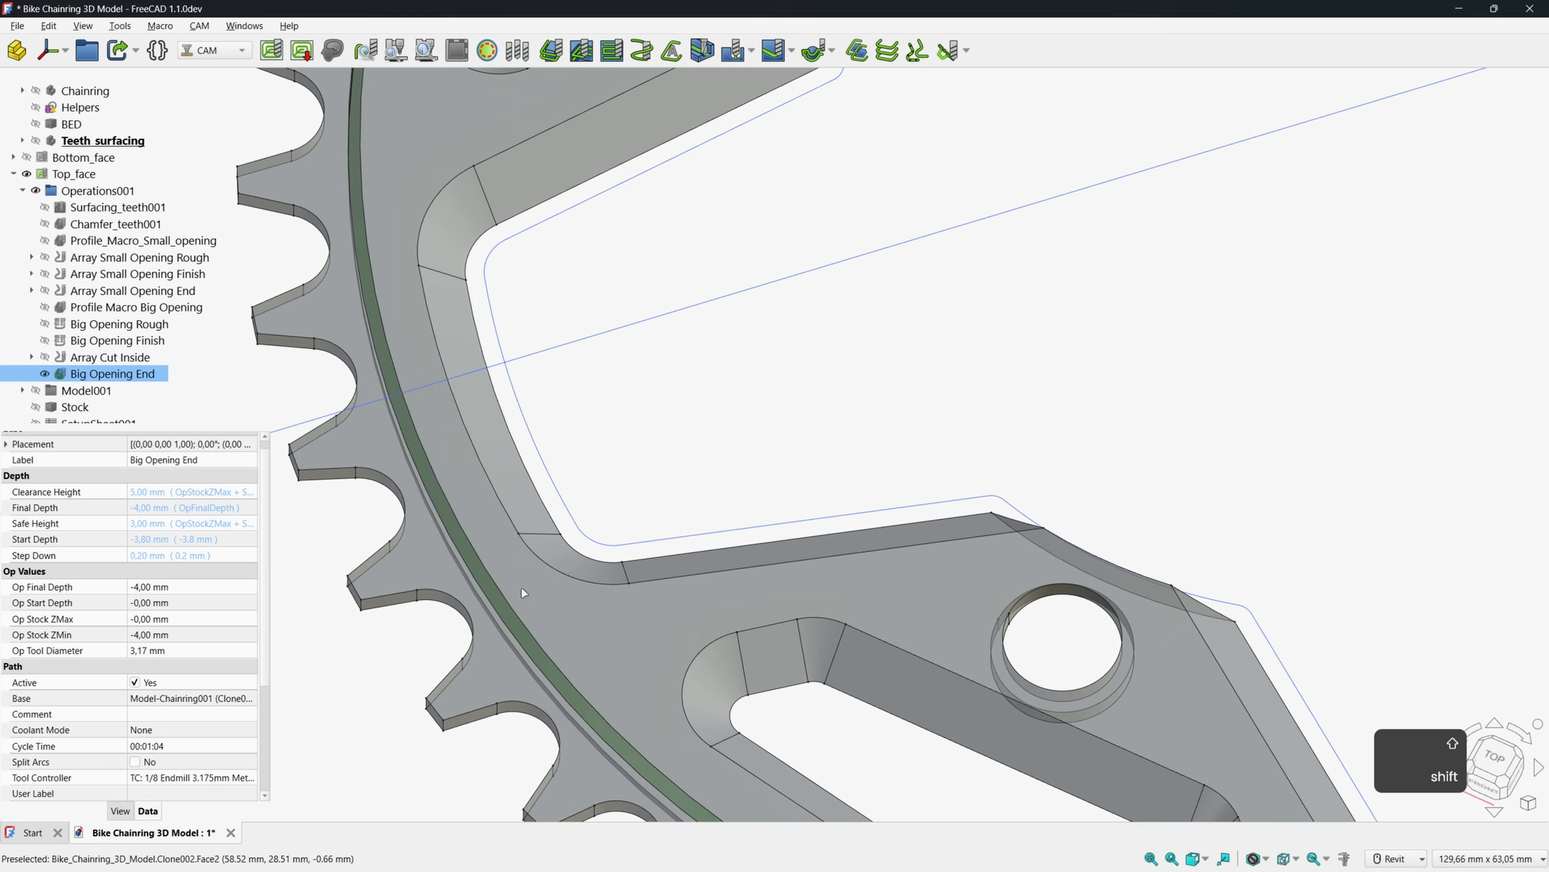
shift+middle_drag(521, 586, 495, 478)
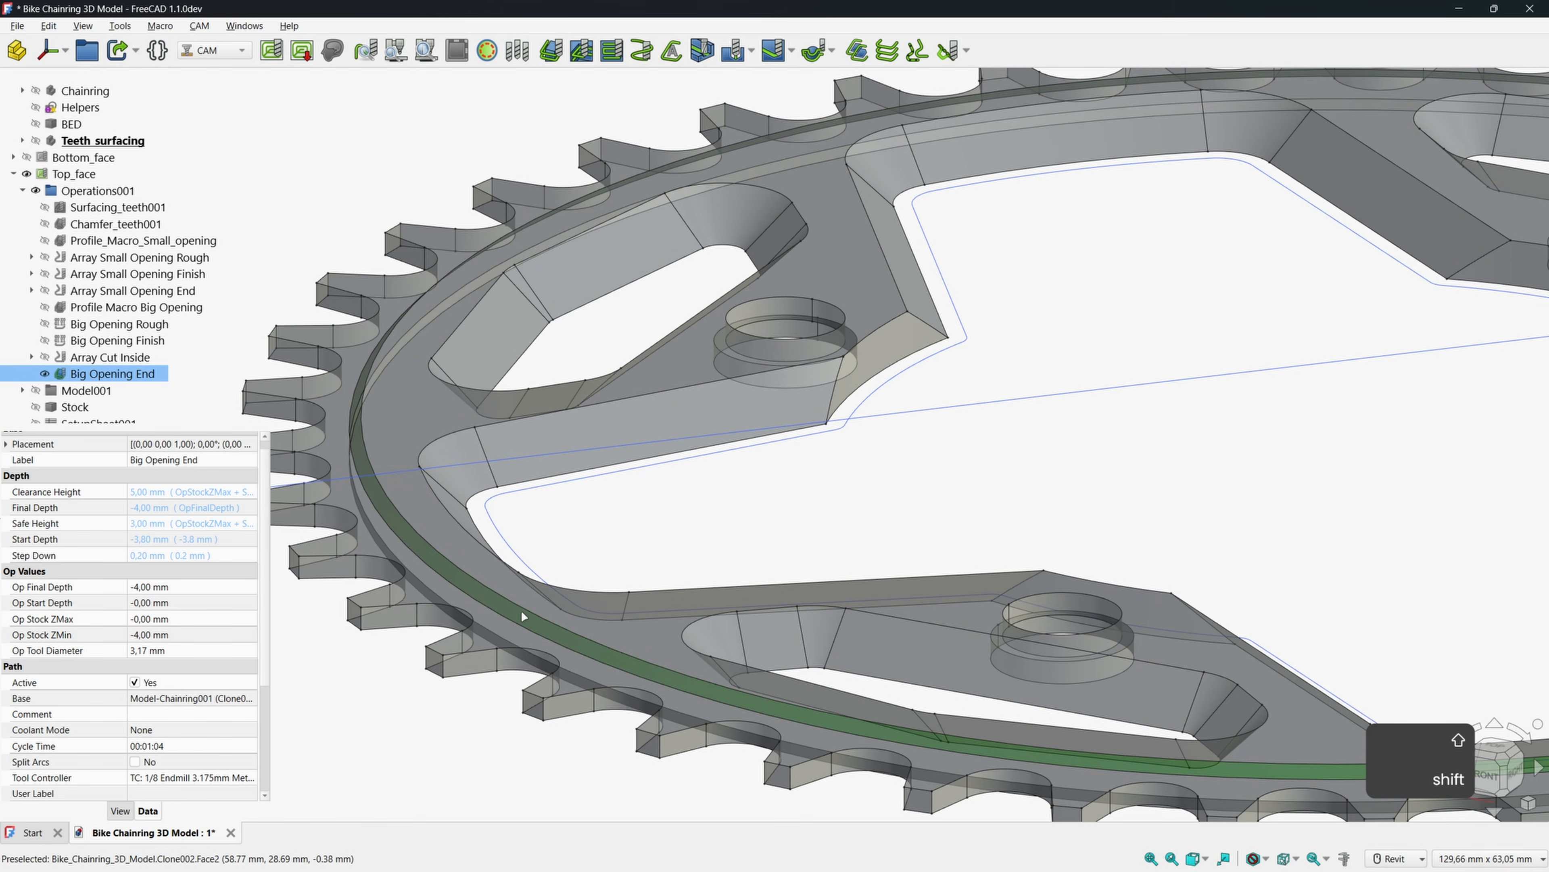
scroll(515, 611, down, 5)
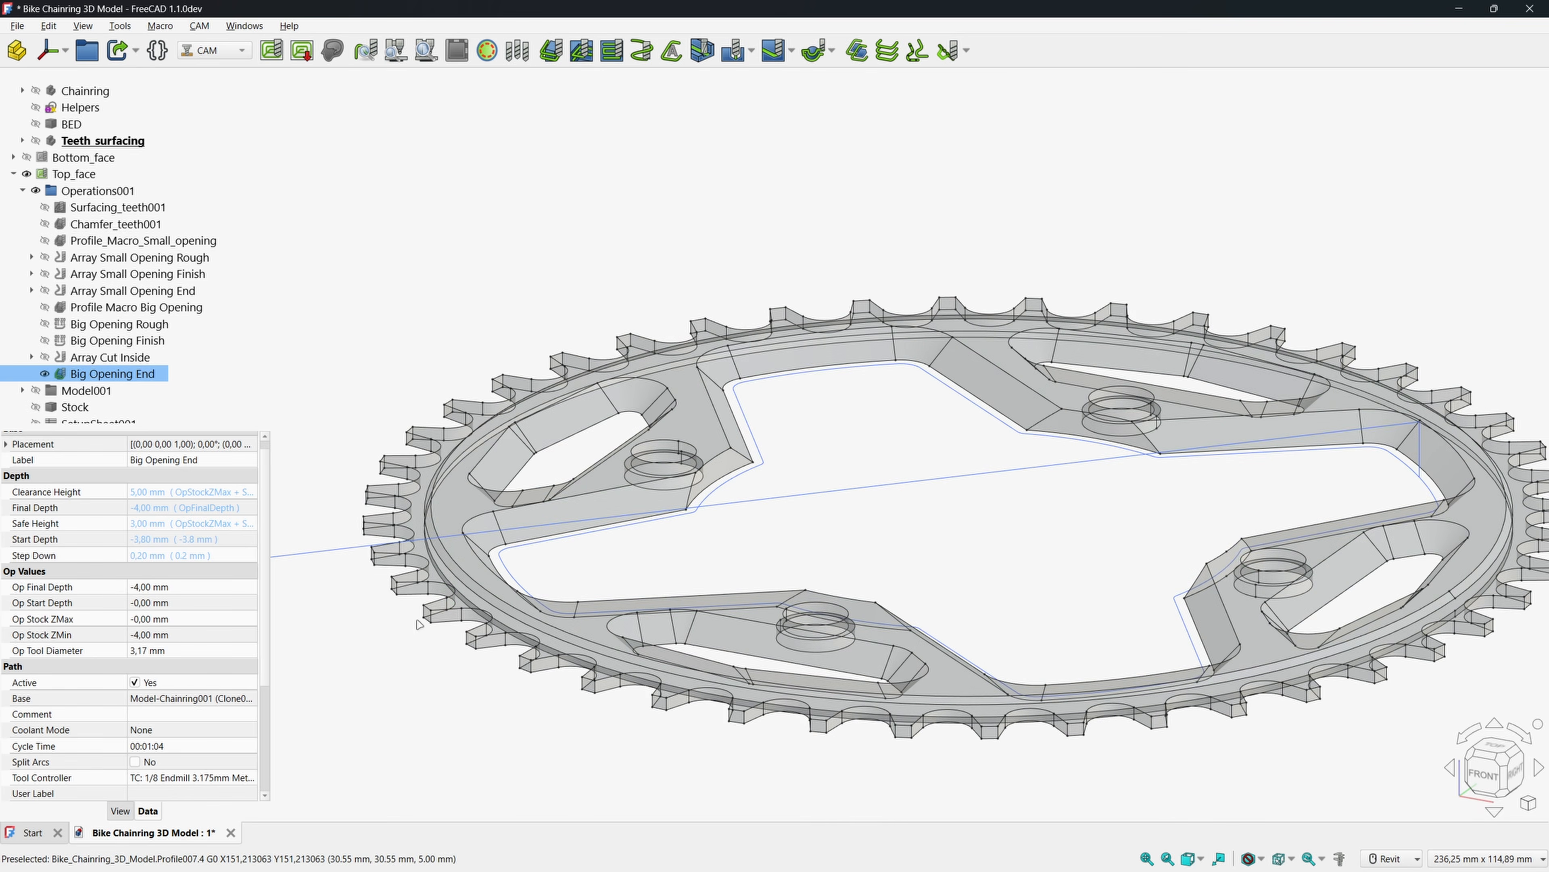
click(596, 211)
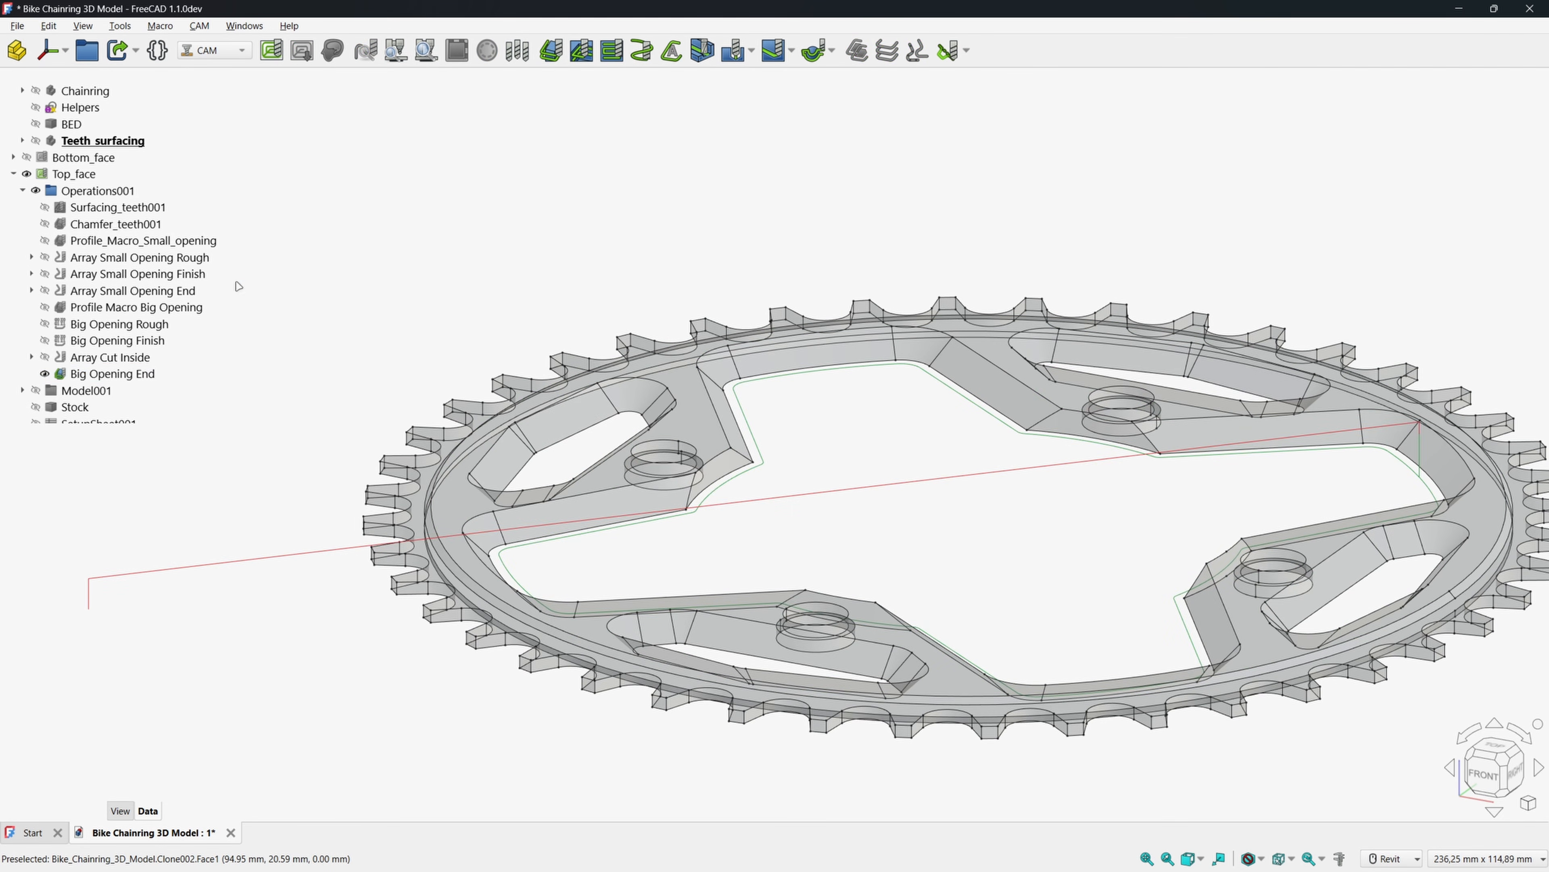
click(551, 59)
click(827, 425)
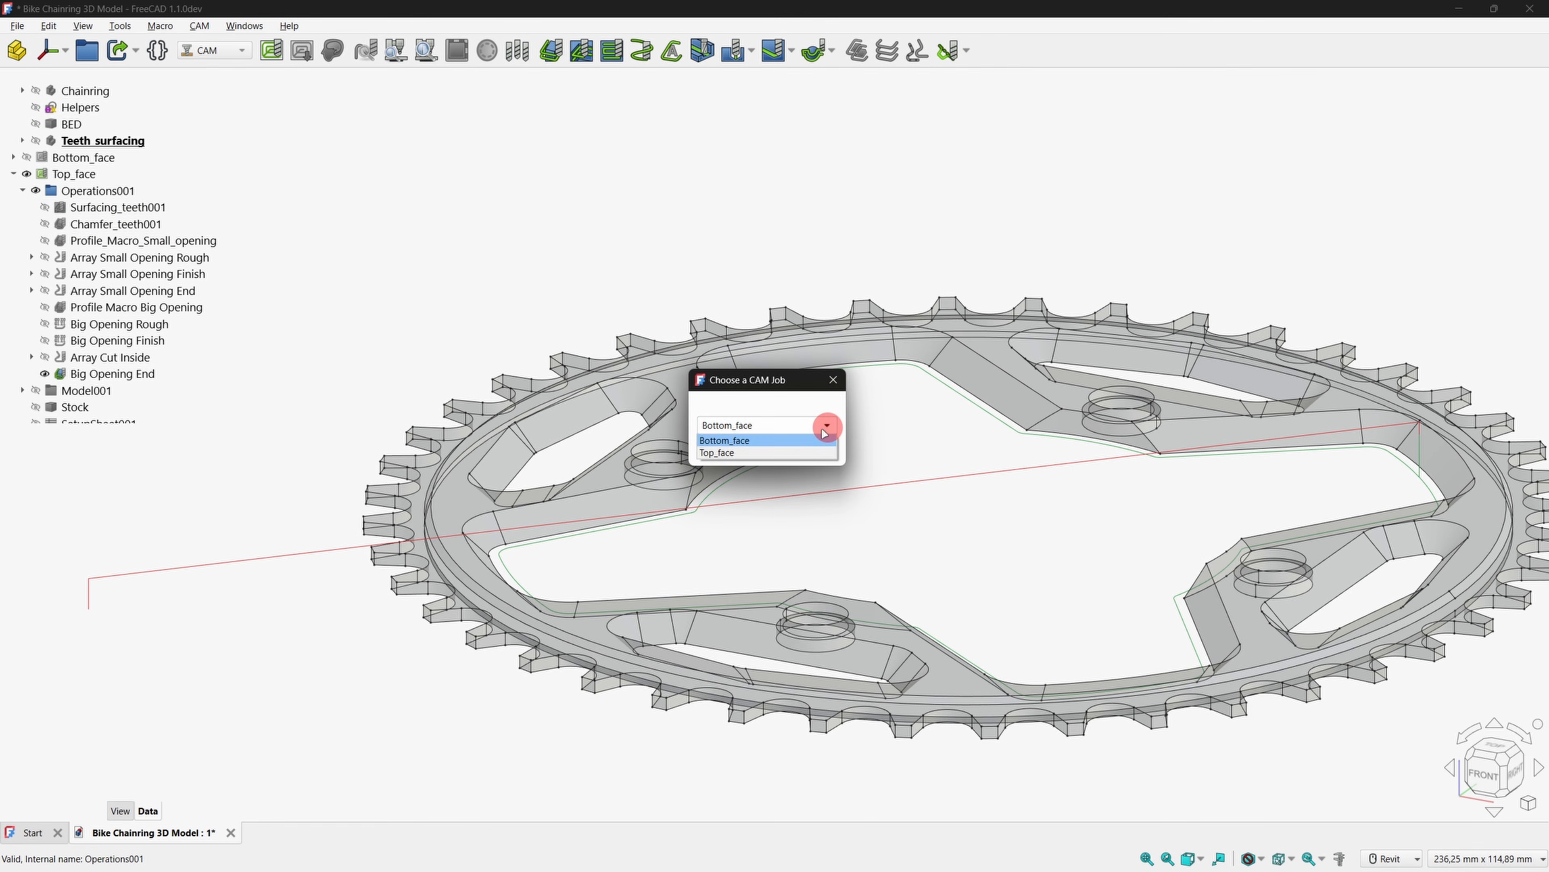
click(760, 454)
click(743, 449)
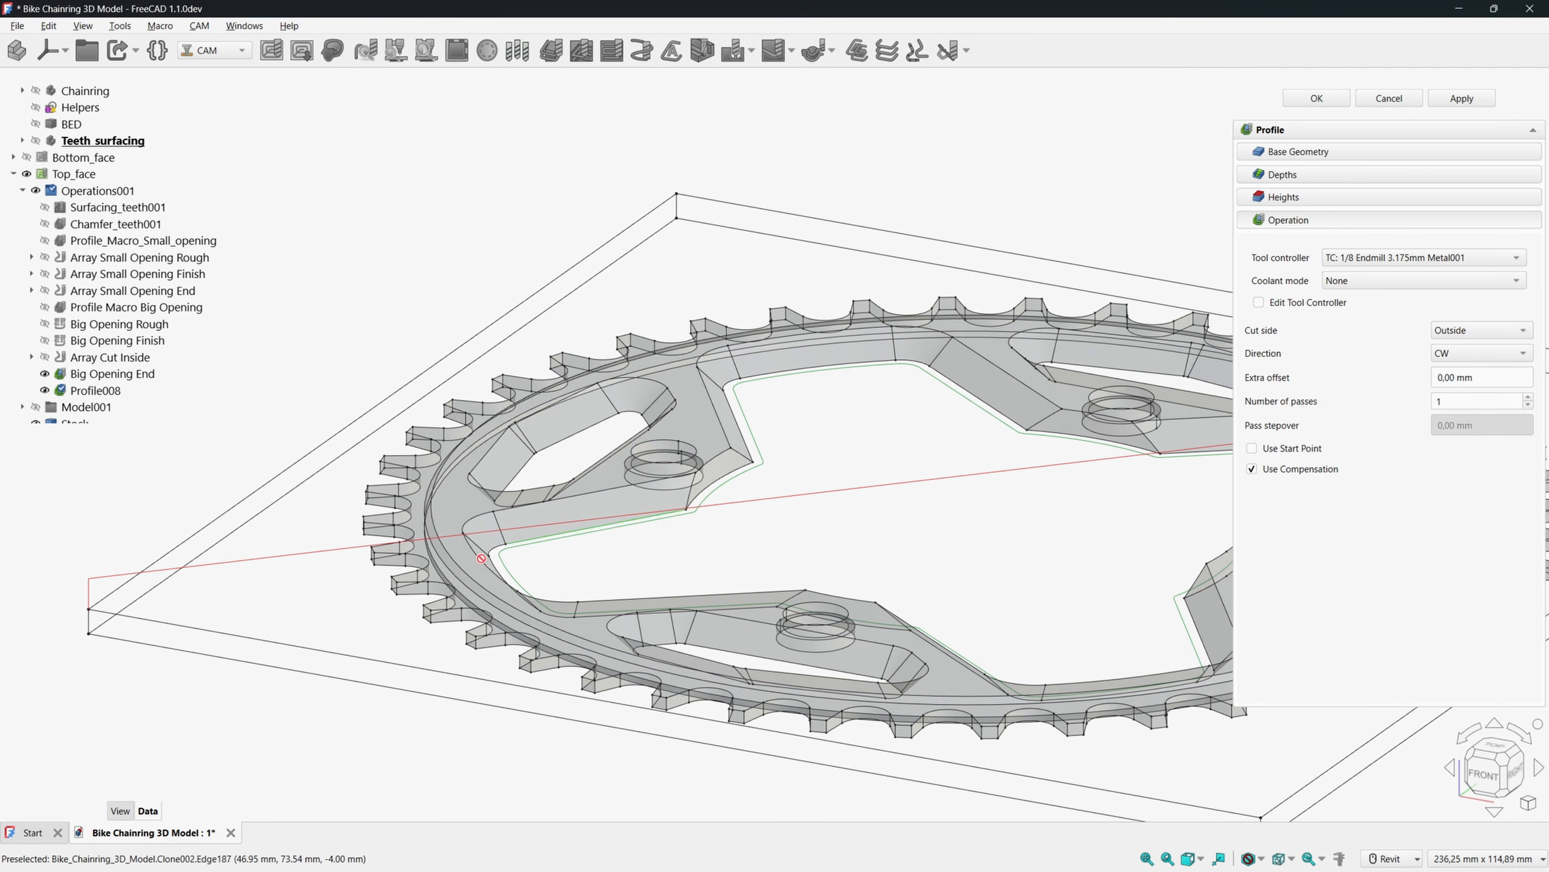
scroll(482, 565, up, 6)
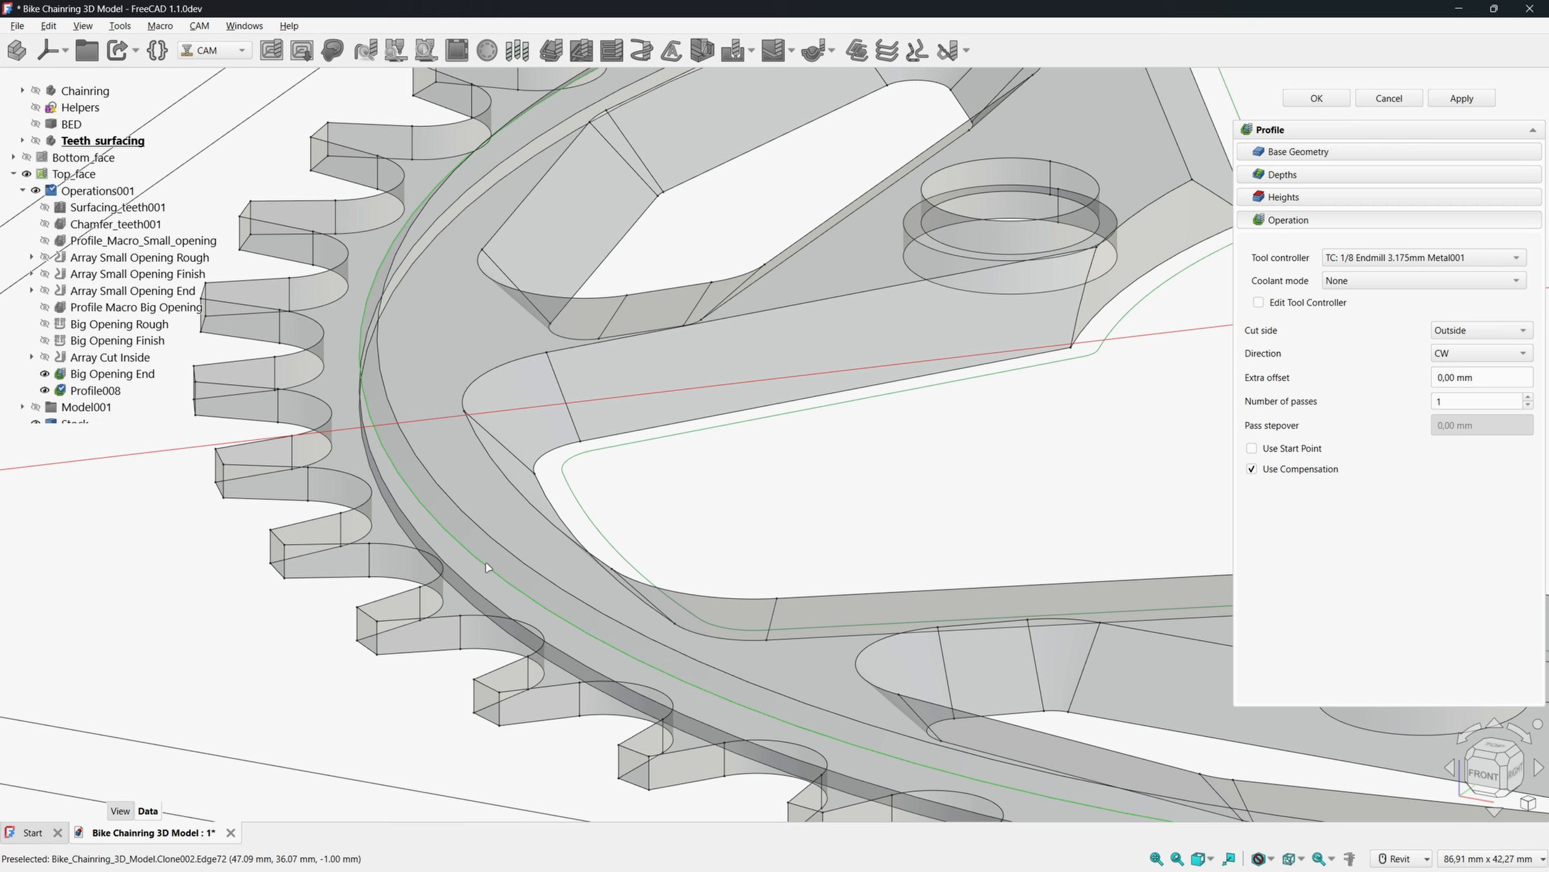
click(484, 563)
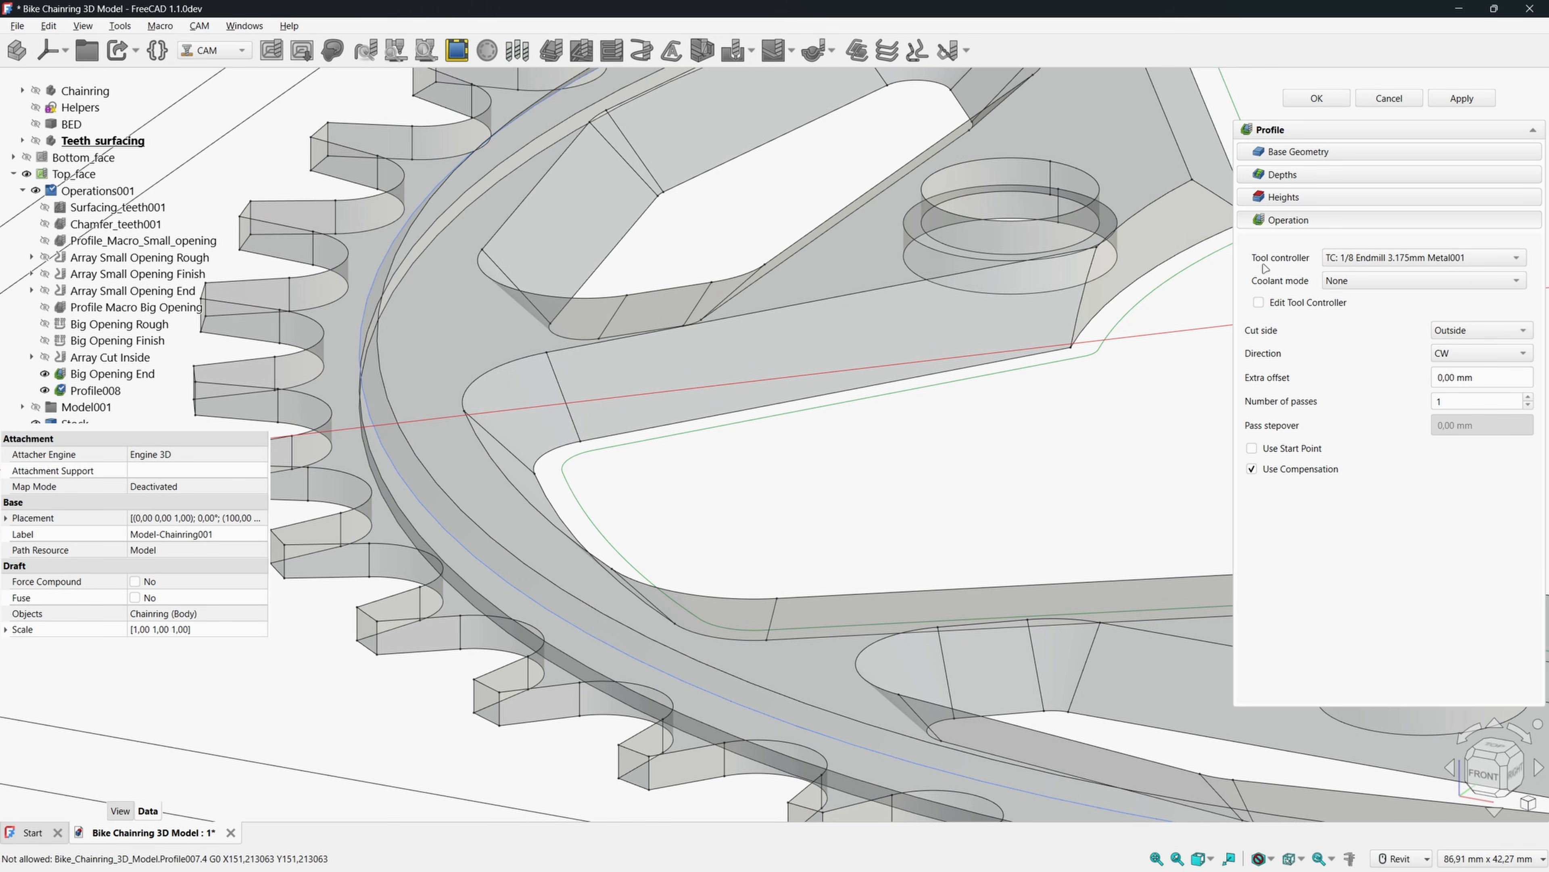
click(1290, 153)
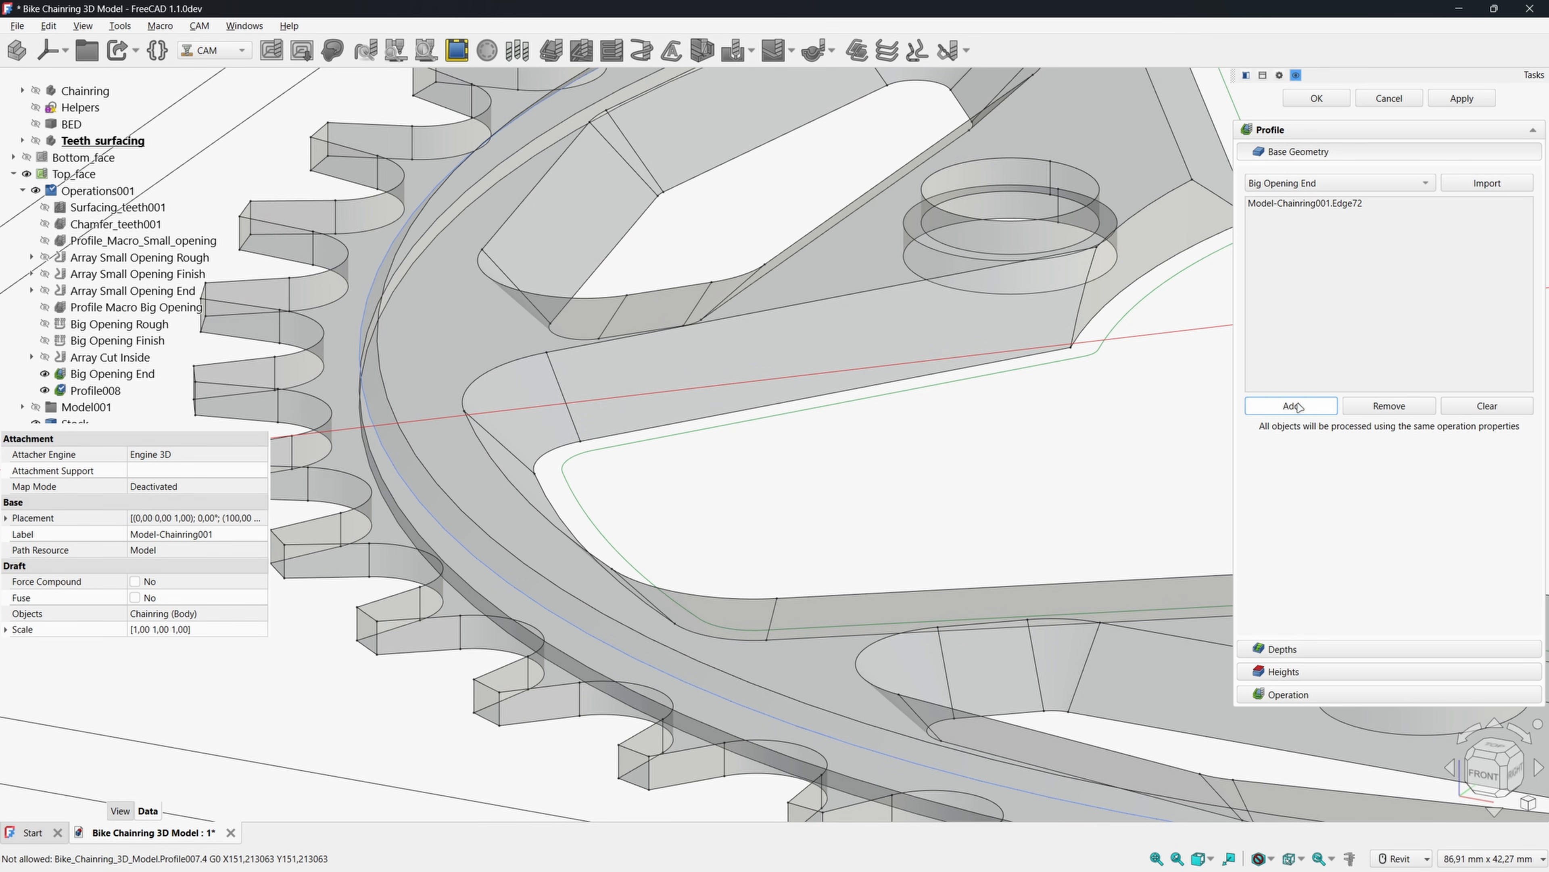
Set the step down of the circular edge profile to 0.1 mm.
click(1282, 648)
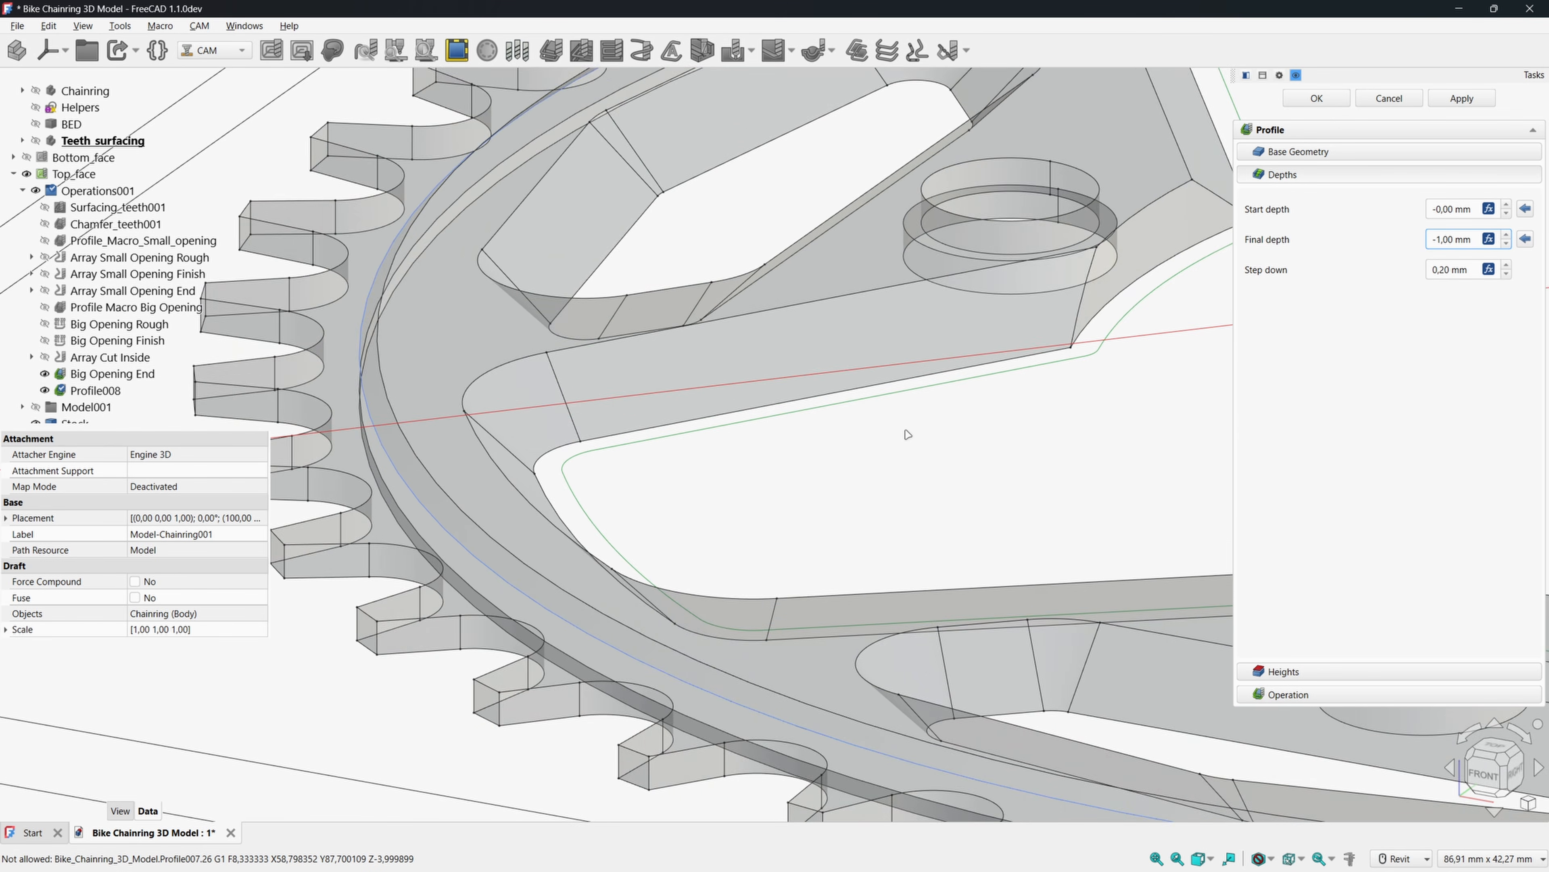
scroll(908, 434, down, 2)
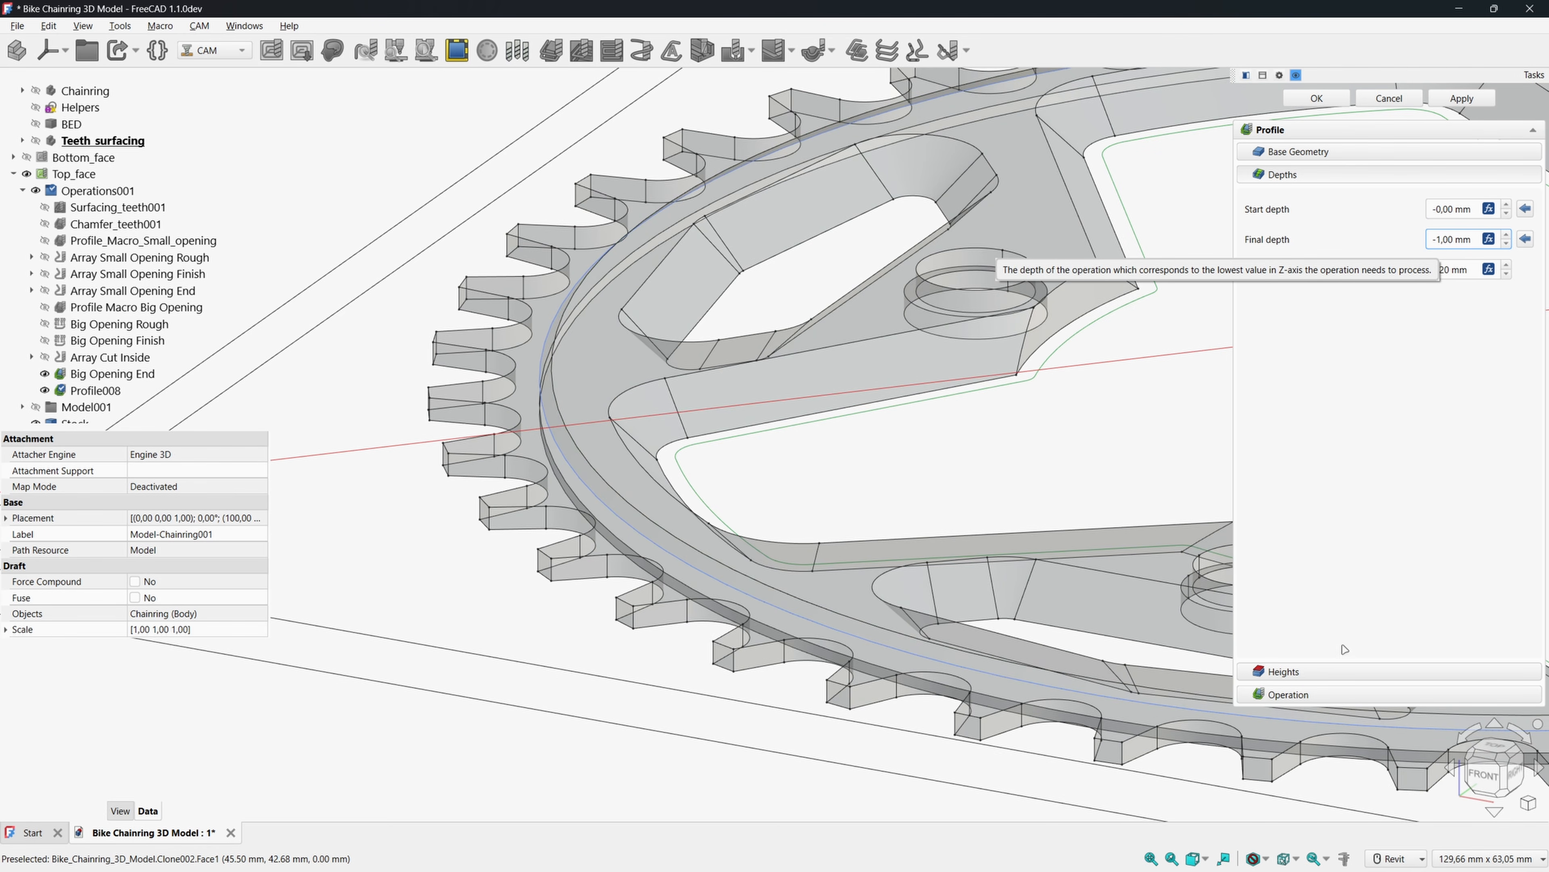
click(1488, 269)
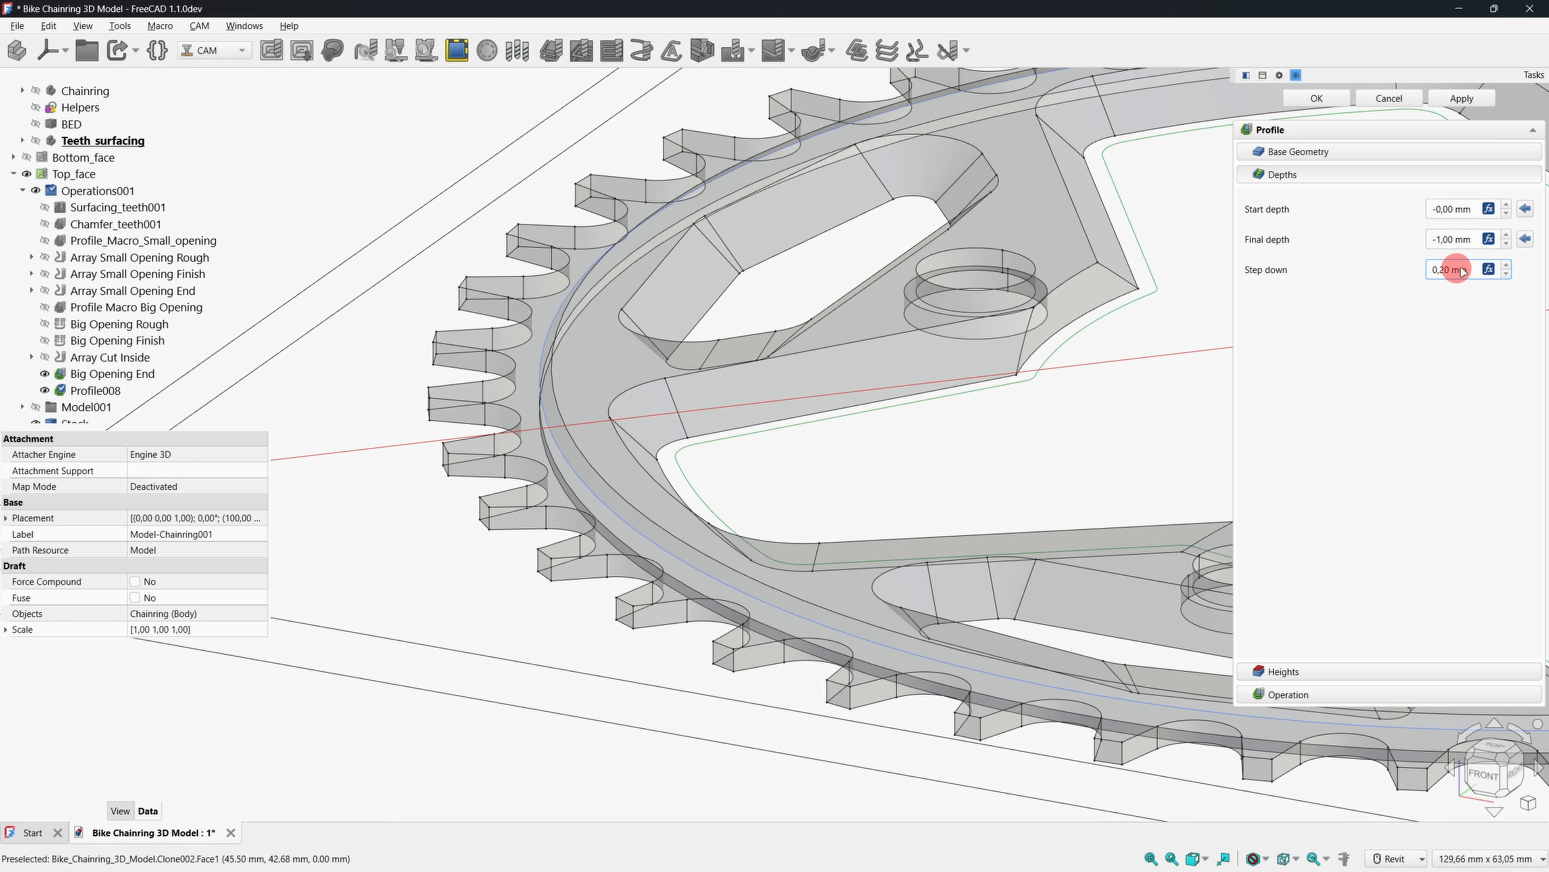
text(0.1mm)
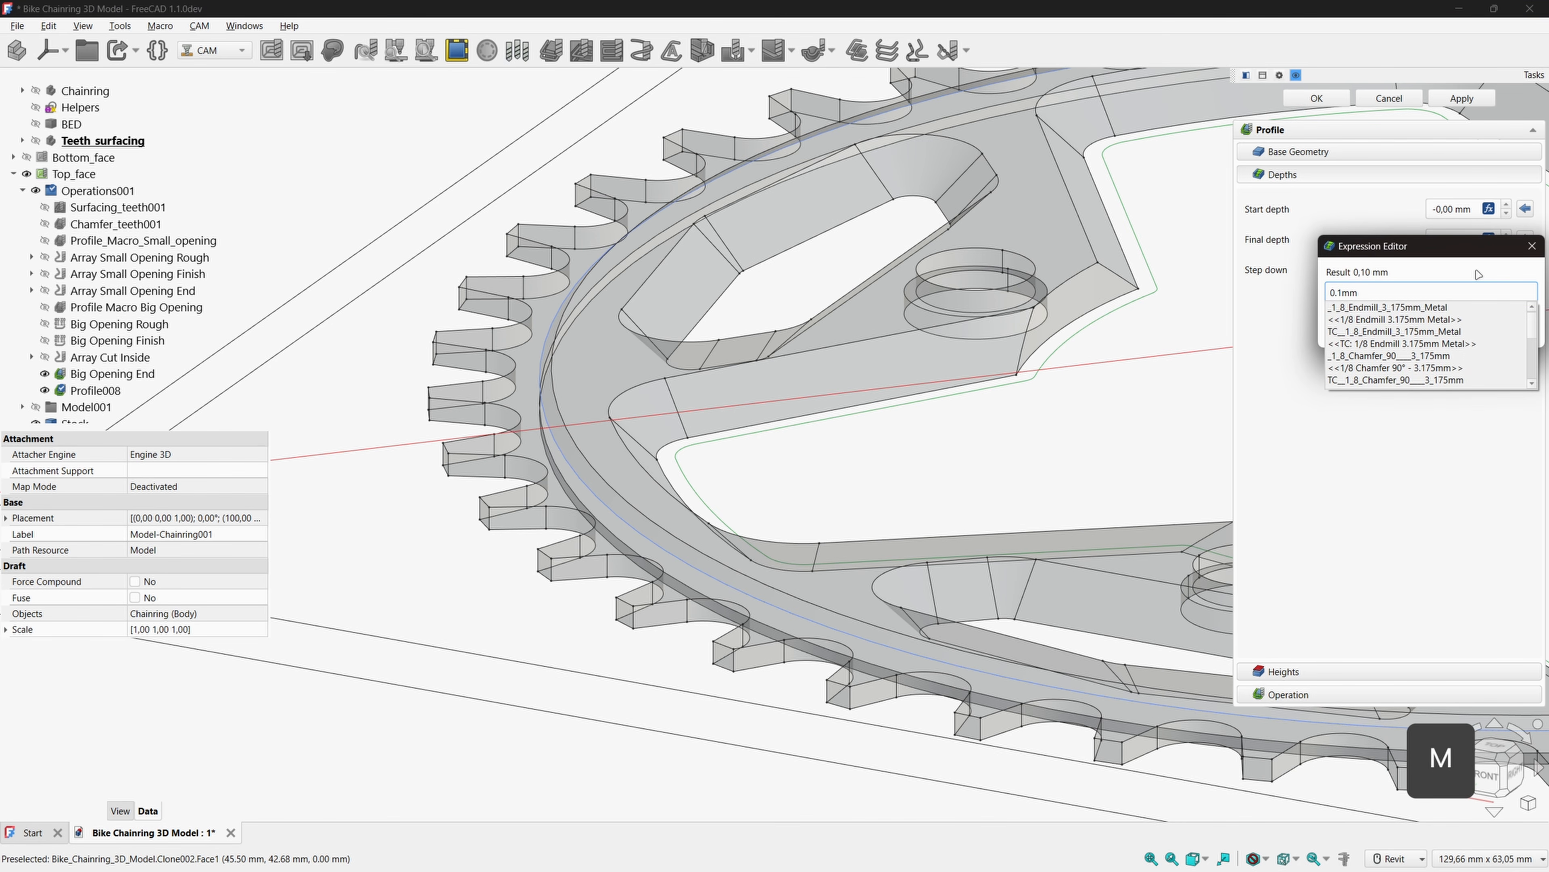
click(1455, 257)
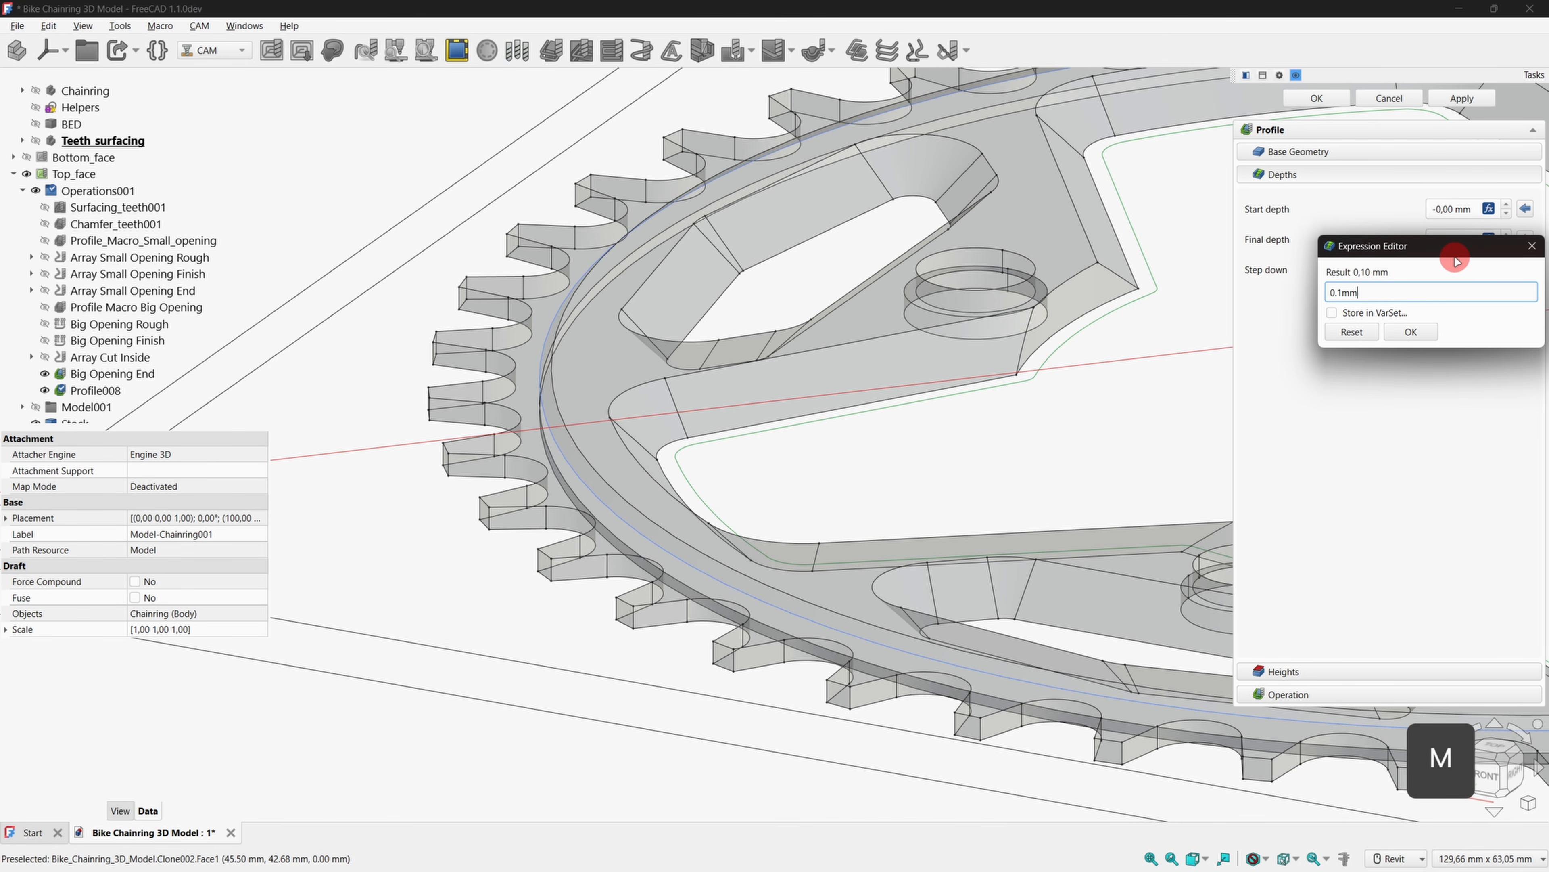
click(1413, 332)
Turn off tool compensation, assign the 1/8 Chamfer 90° - 3.175mm001 tool controller, accept the profile and check it in the simulator.
click(1289, 694)
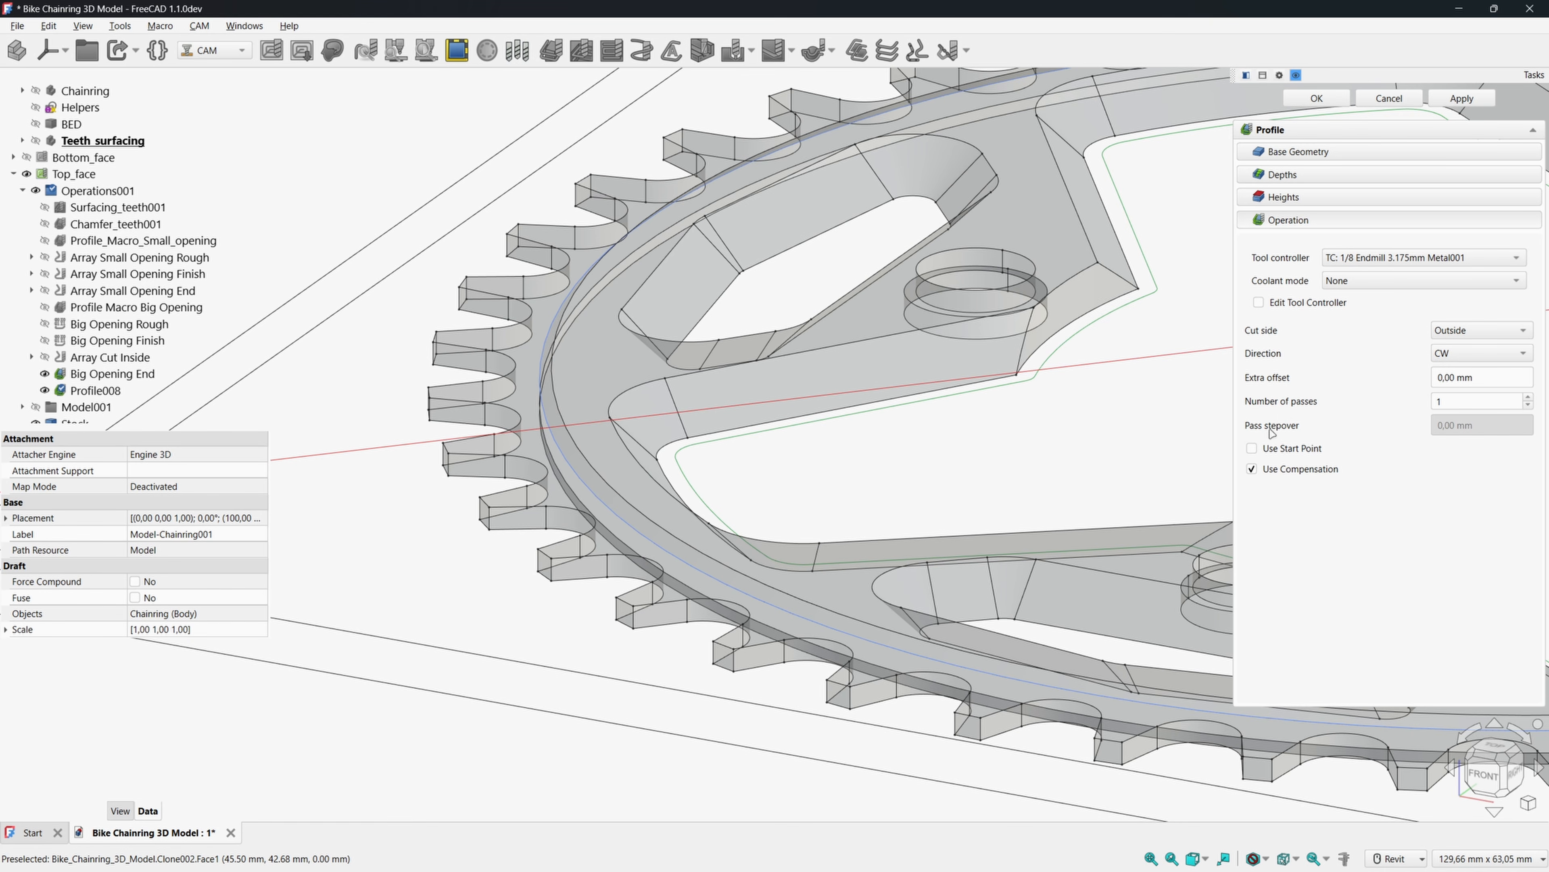
click(1252, 469)
click(1423, 258)
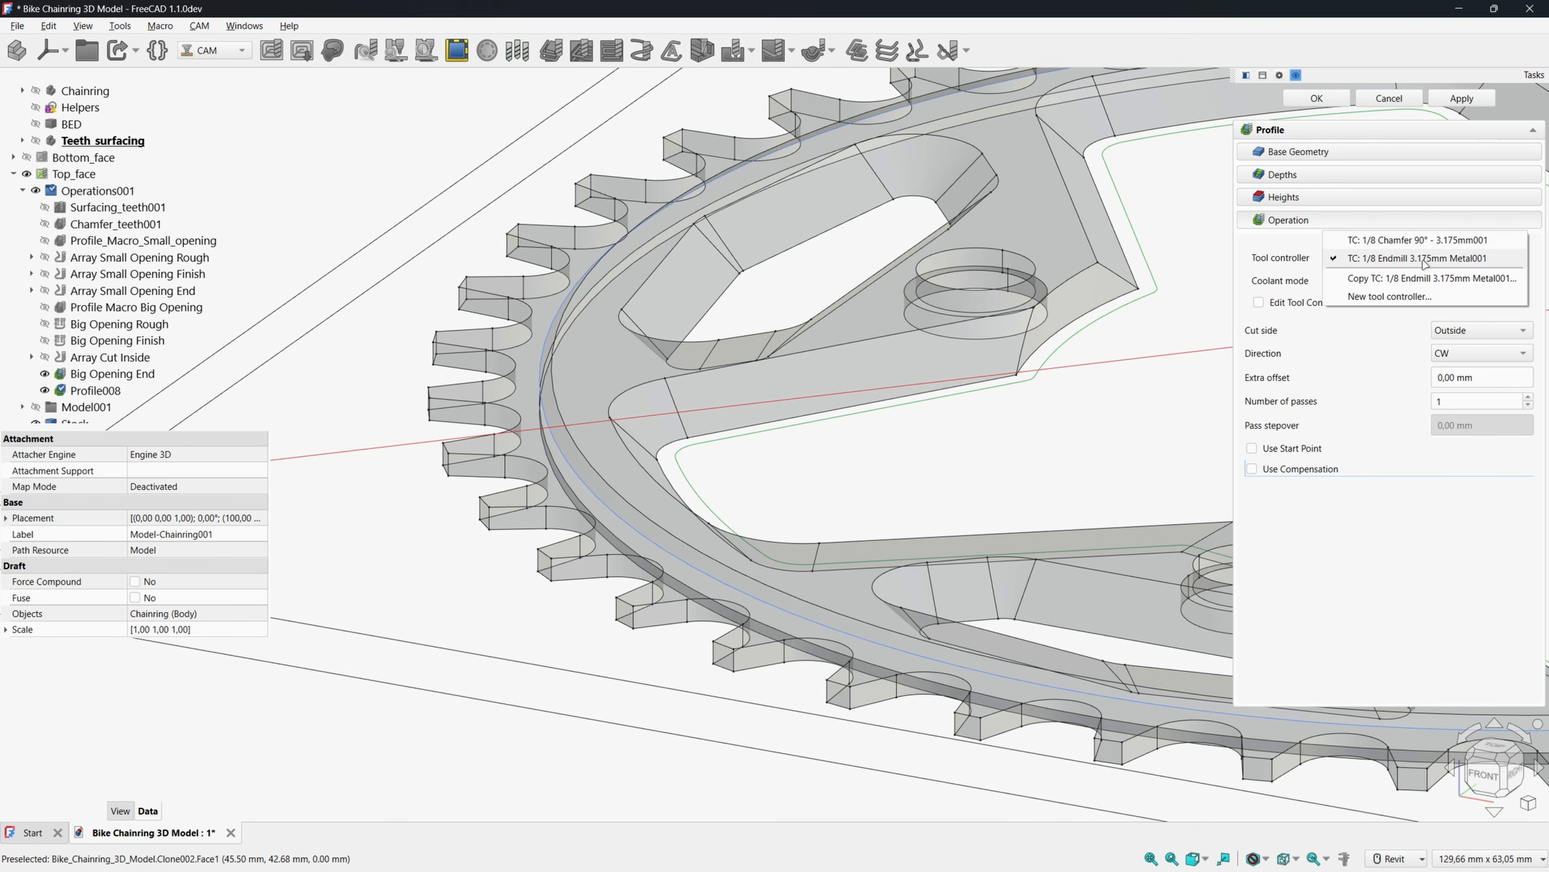
click(1420, 240)
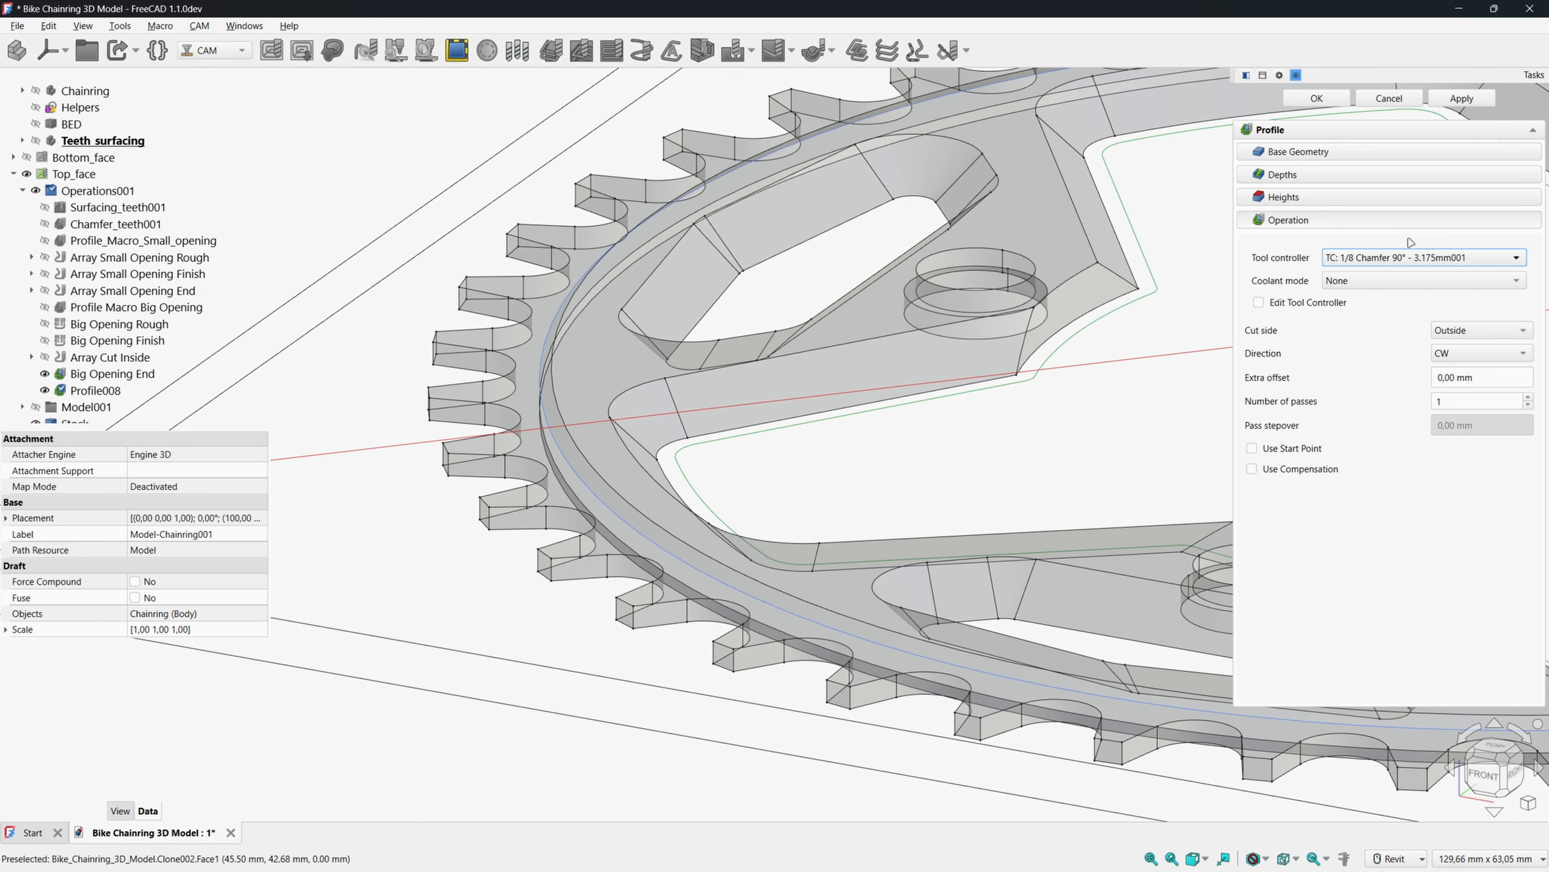
click(1321, 98)
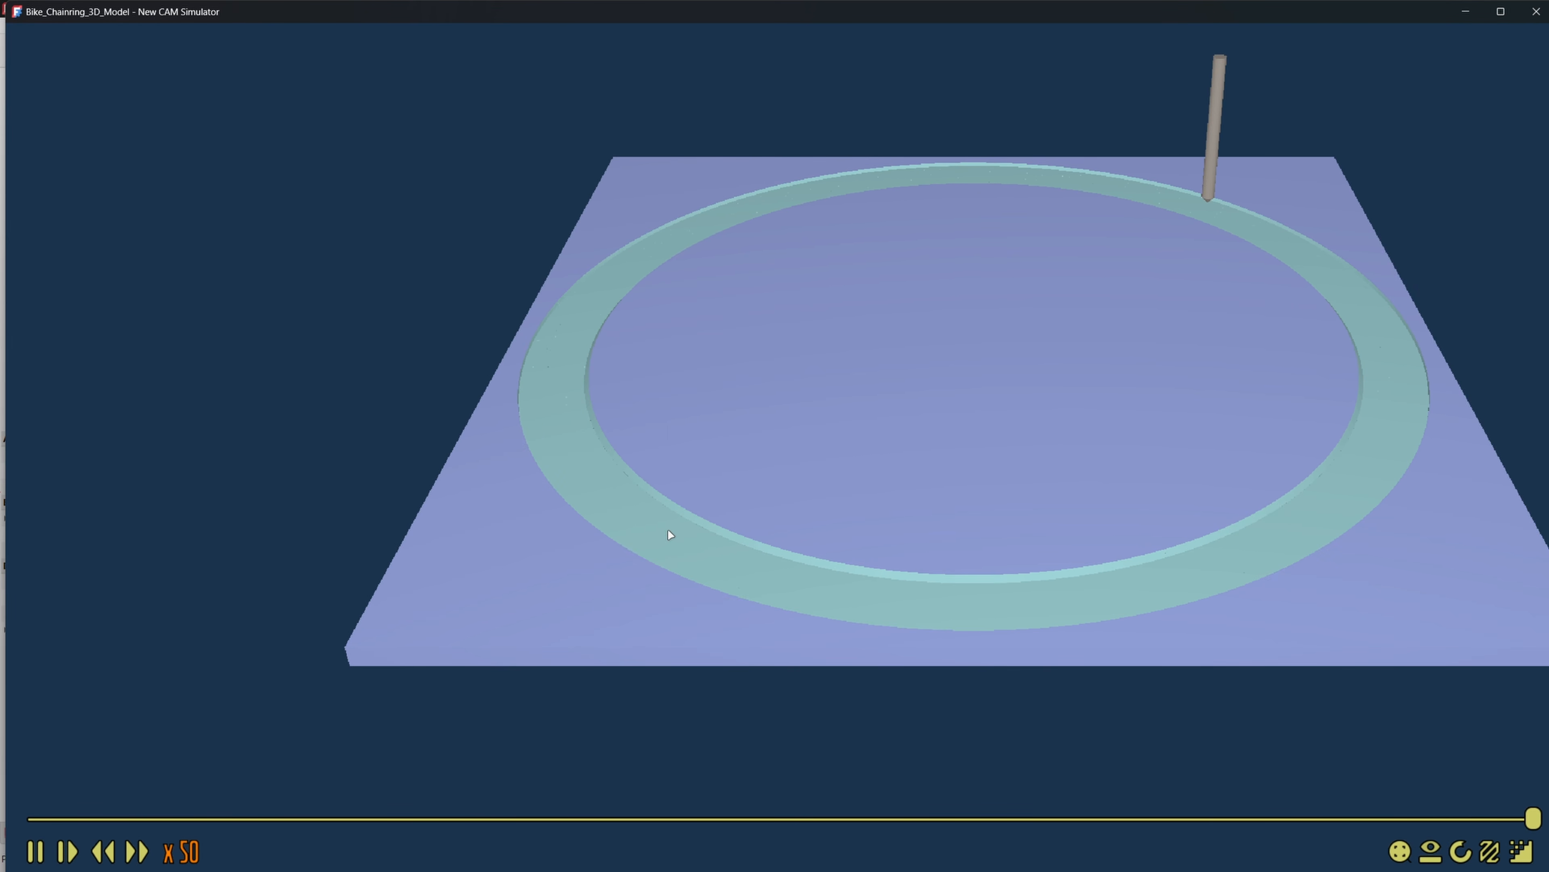
scroll(668, 530, up, 2)
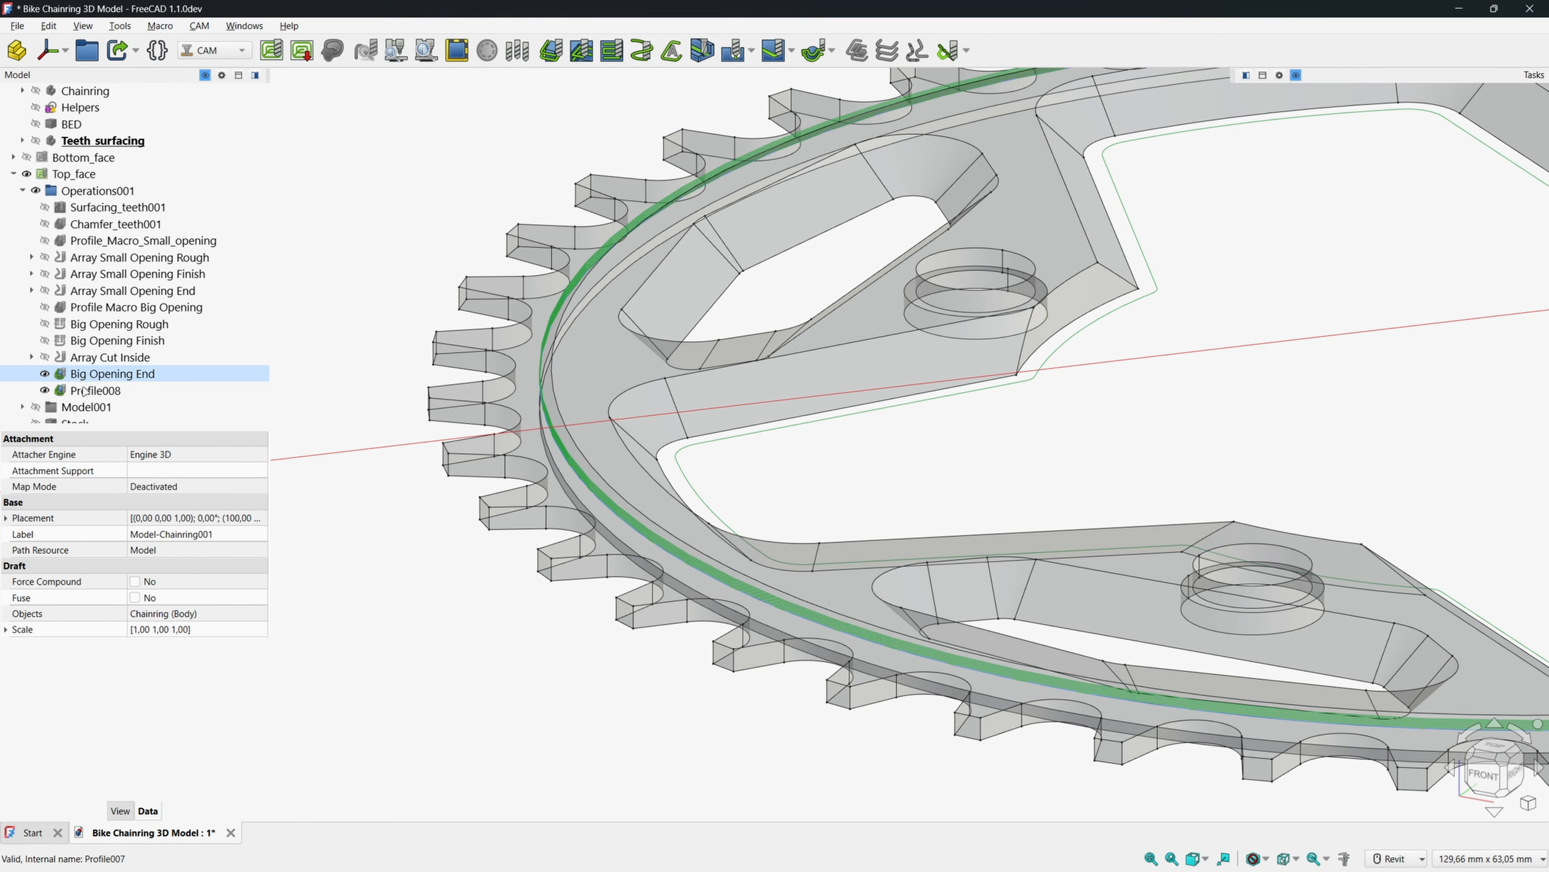
Rename the new circular edge profile operation as Chamfer_outside.
click(98, 392)
key(F2)
text(Chamfer_outside)
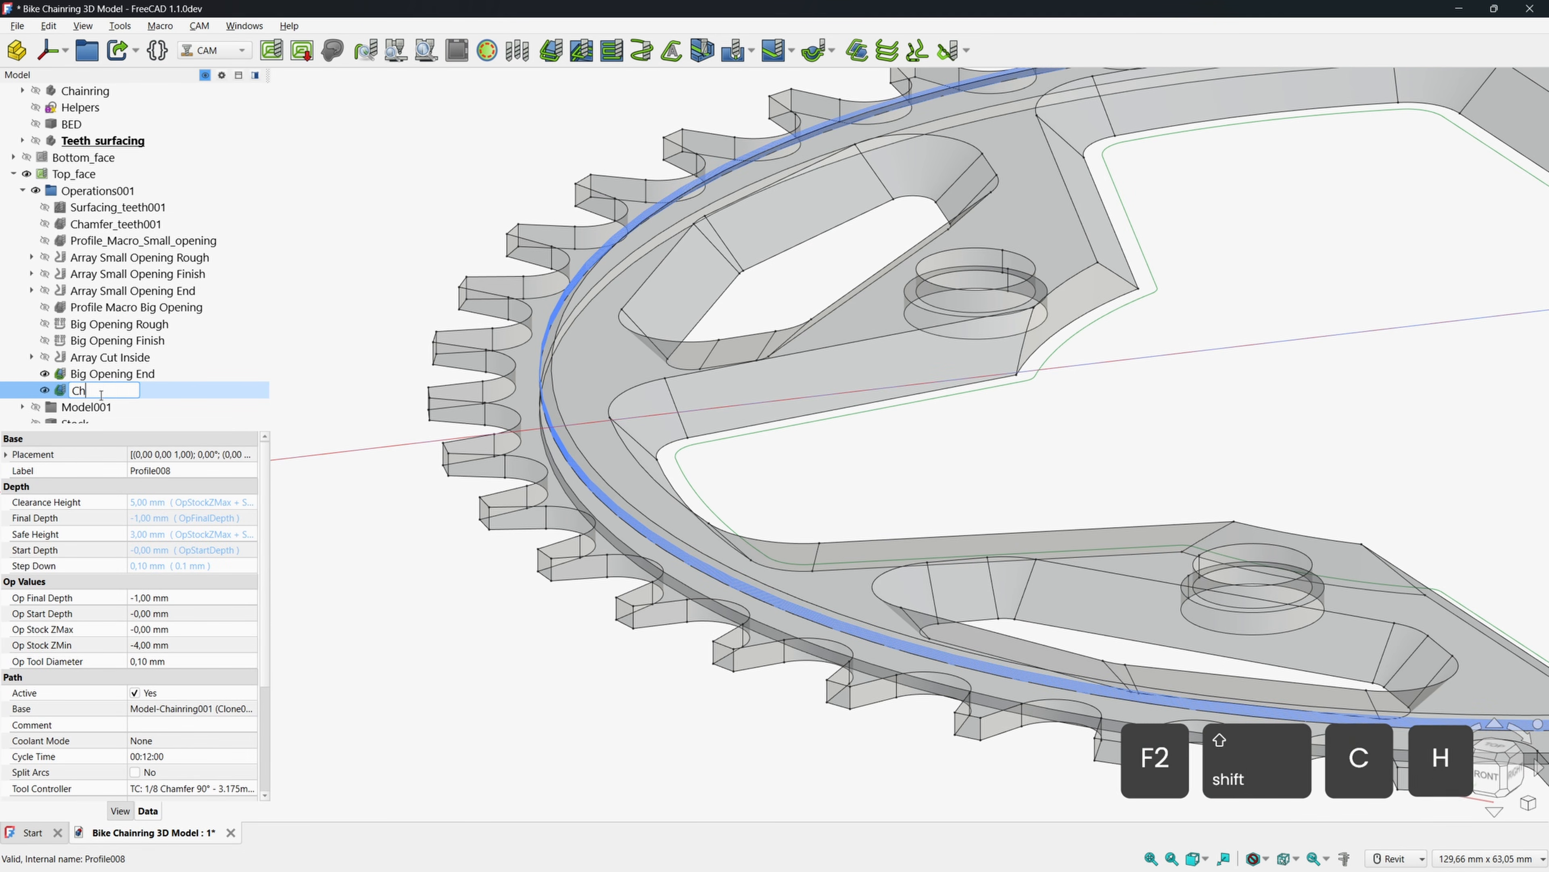
key(Return)
click(401, 183)
From a top view, create a Profile operation in the Top_face job using the 1/8 Endmill 3.175mm Metal001 tool controller.
scroll(402, 183, down, 4)
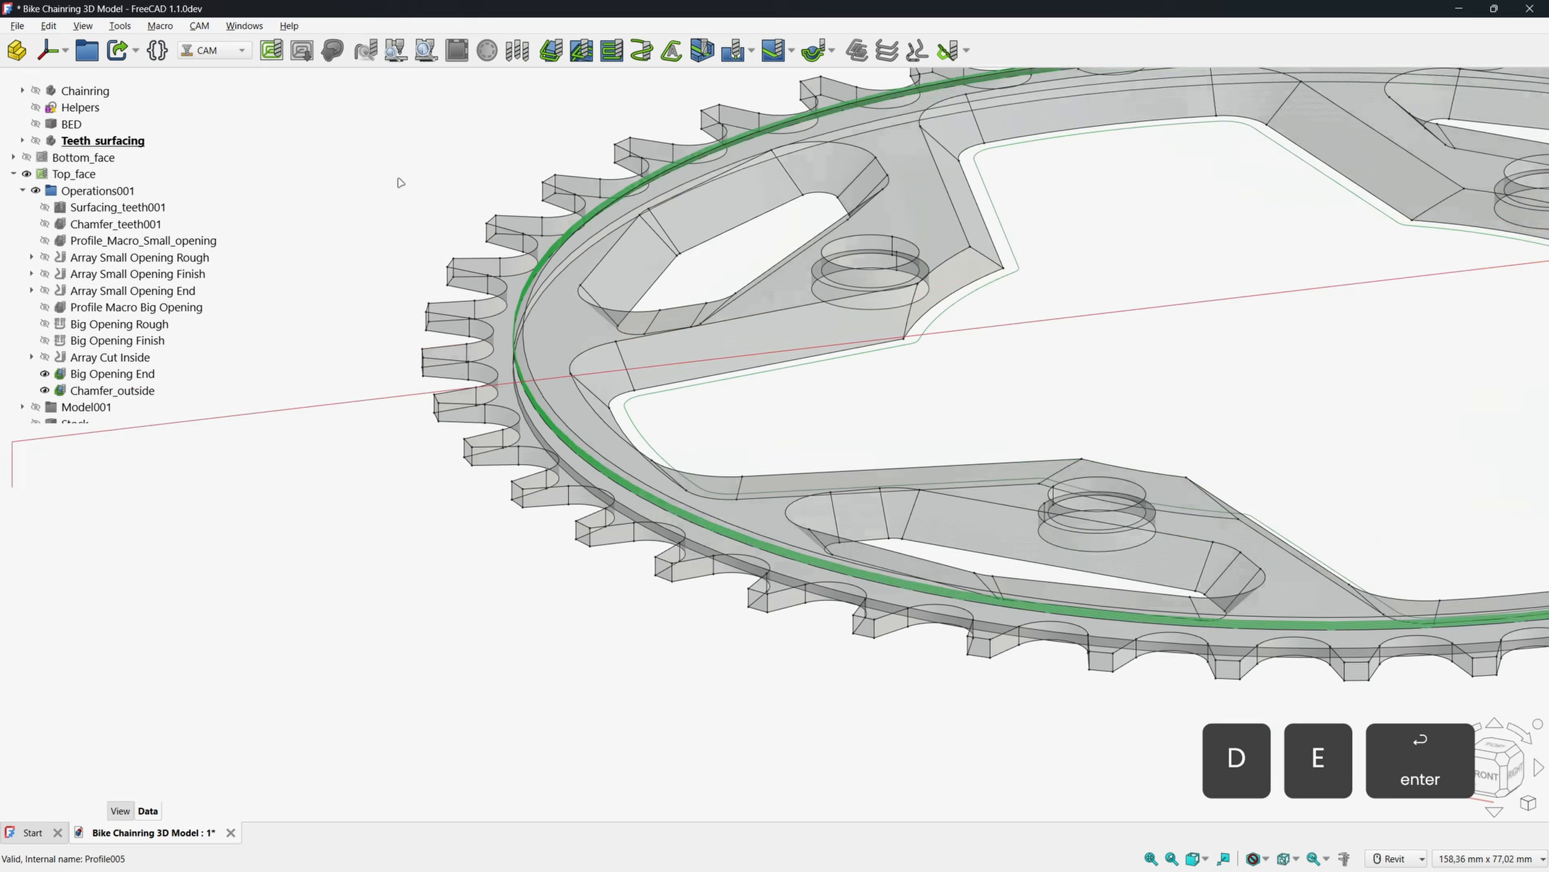
middle_drag(775, 216, 749, 360)
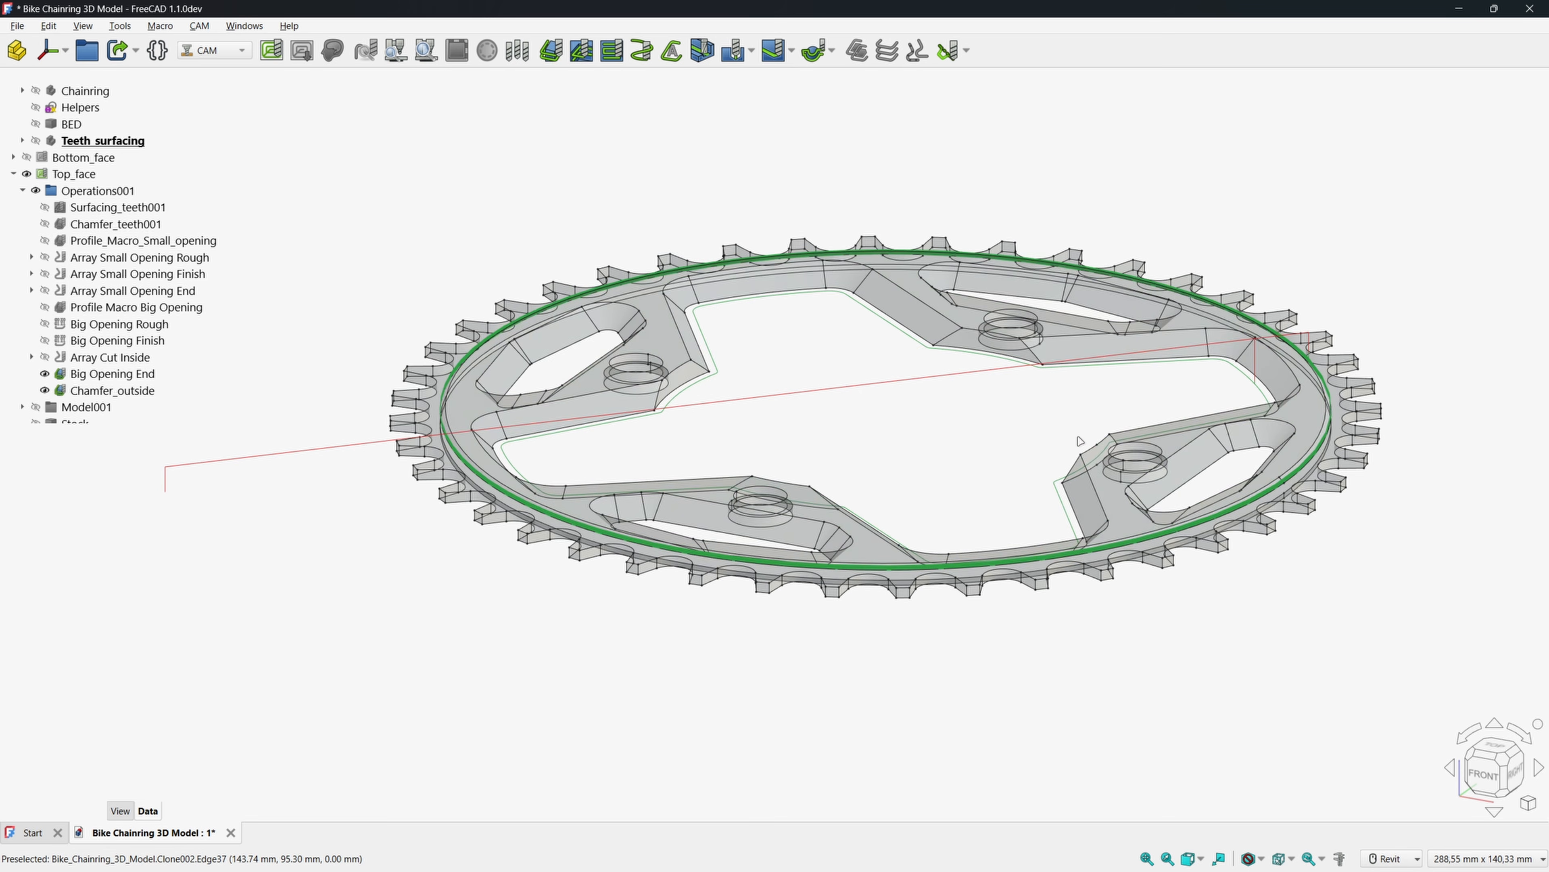
key(2)
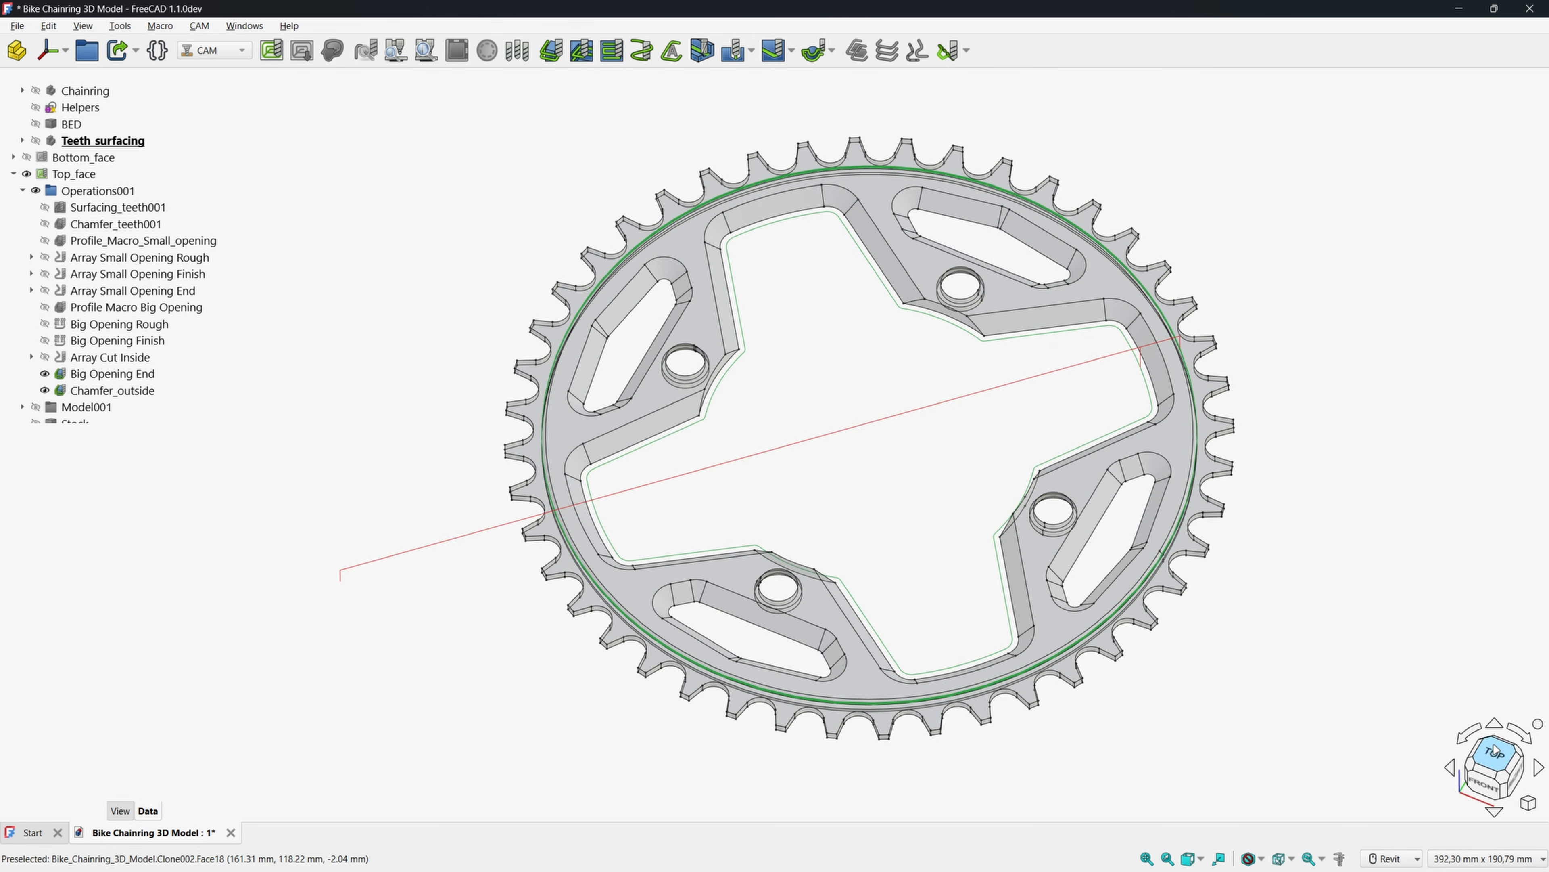
click(1494, 753)
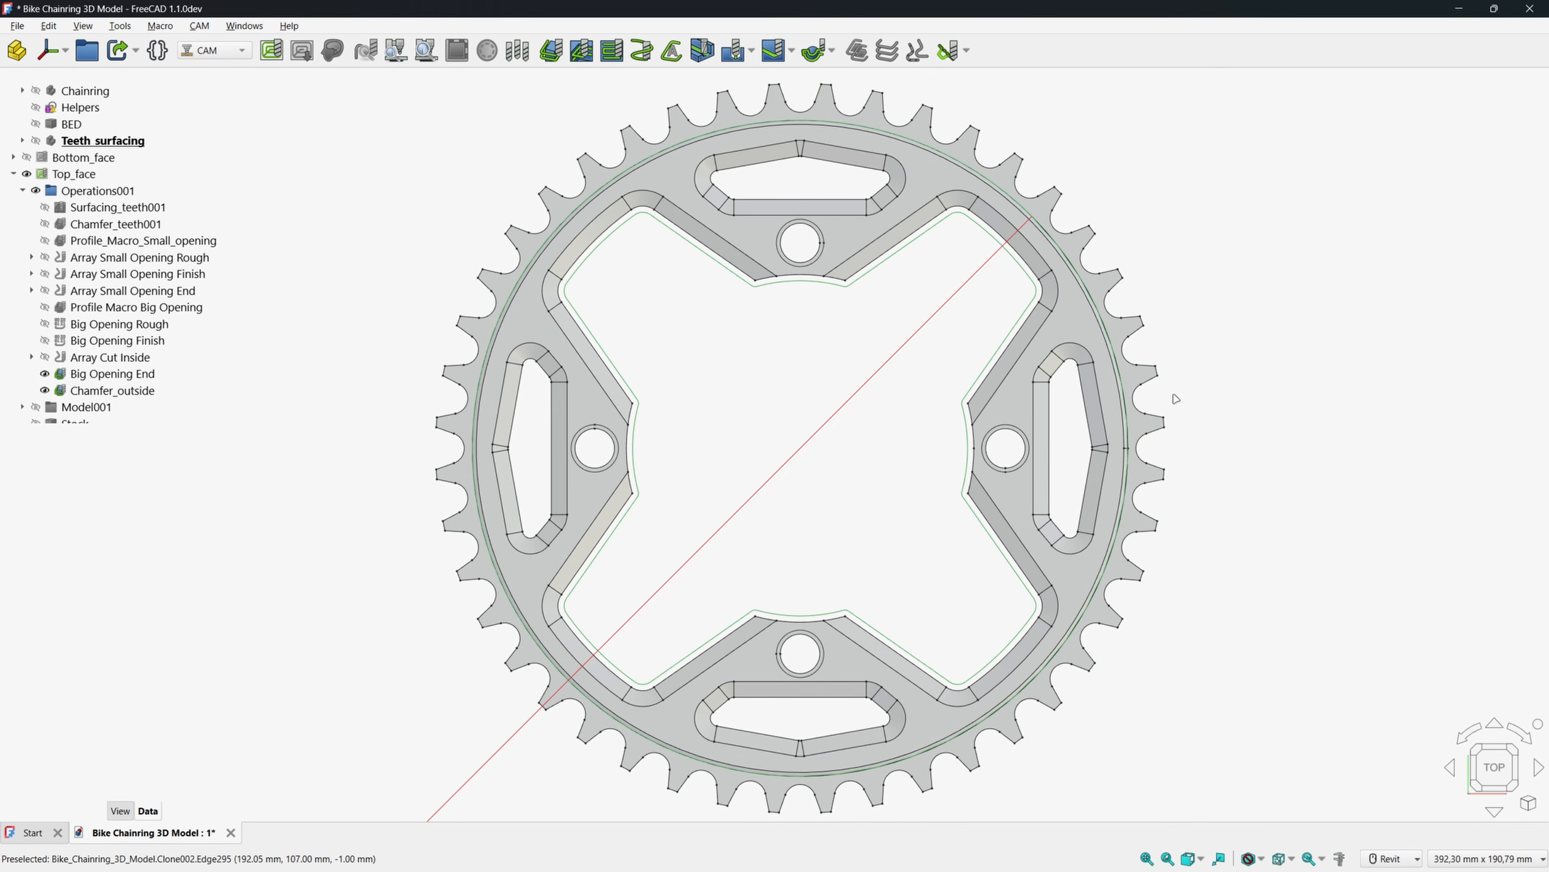
click(555, 57)
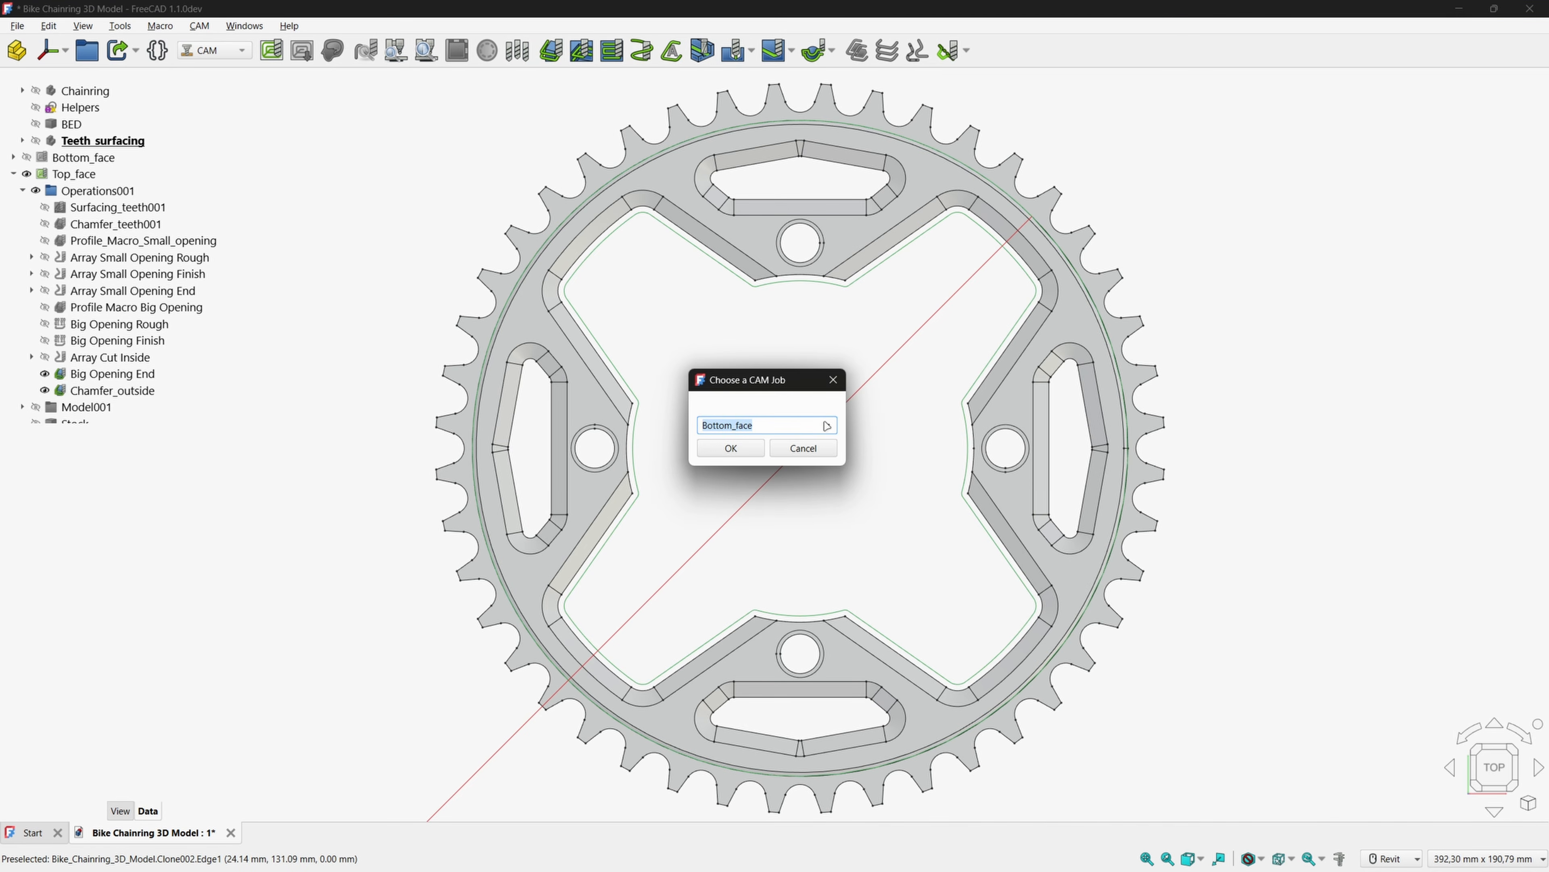
click(827, 426)
click(743, 454)
click(732, 449)
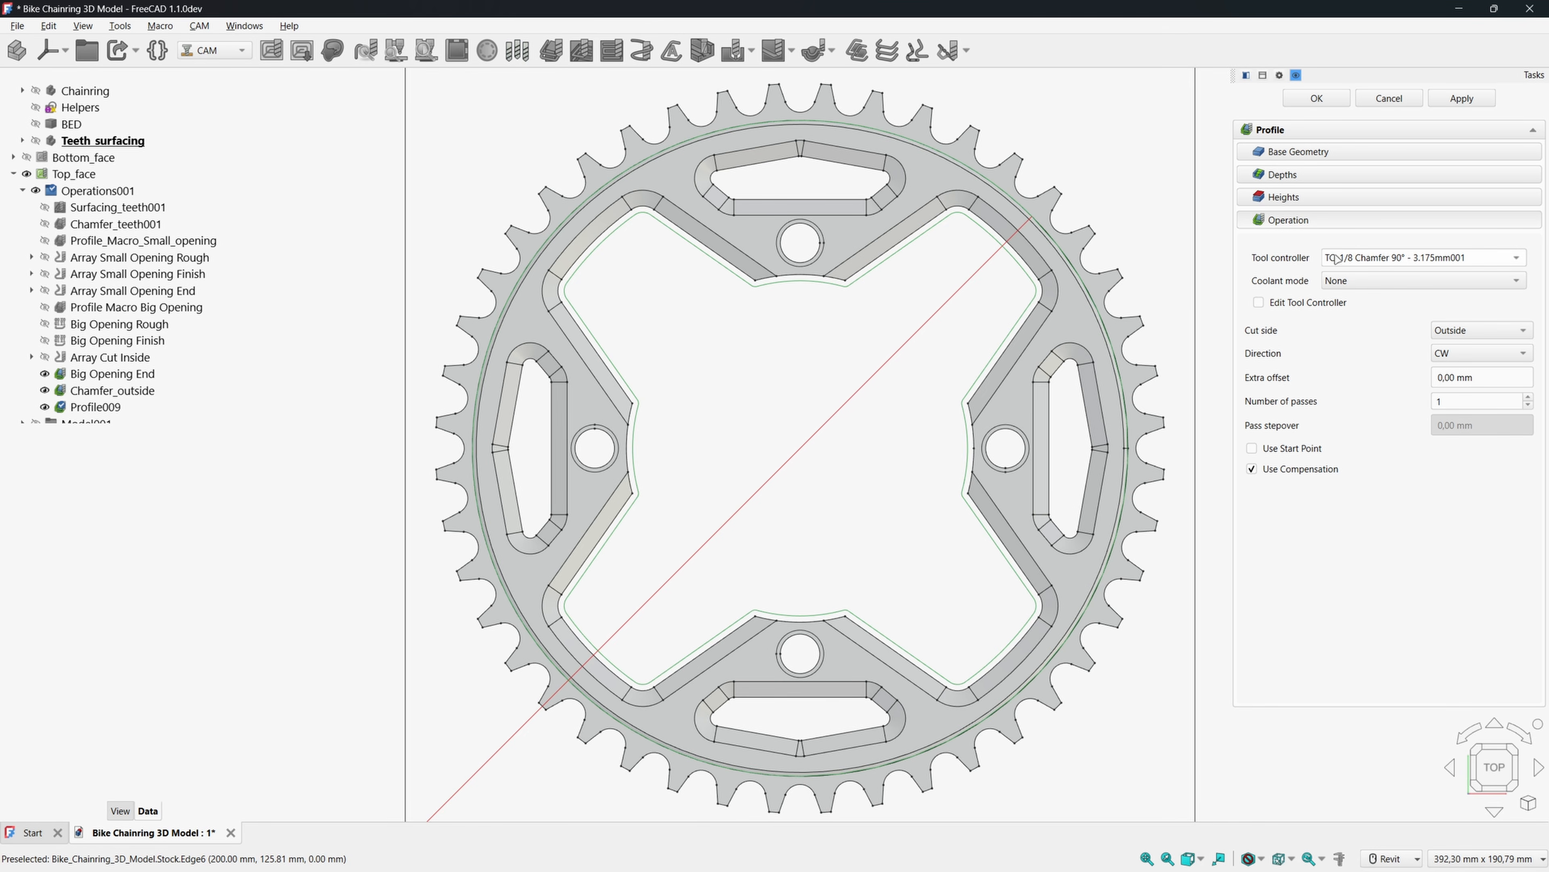
click(1373, 256)
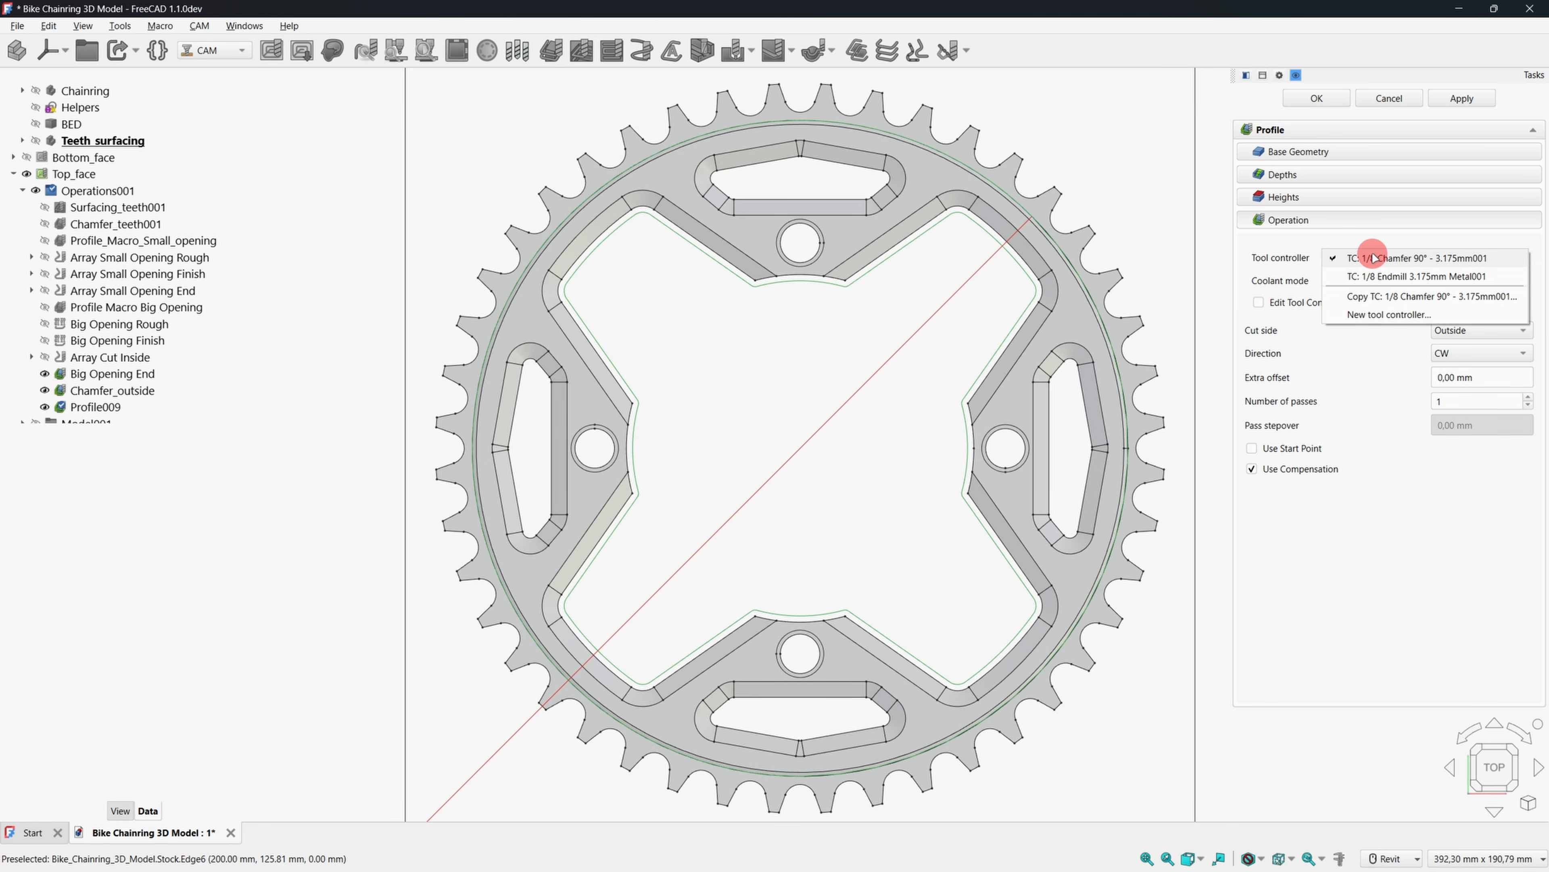
click(1426, 278)
Set the new profile's start depth to -1 mm and final depth to -3.2 mm, and accept the operation.
click(1291, 178)
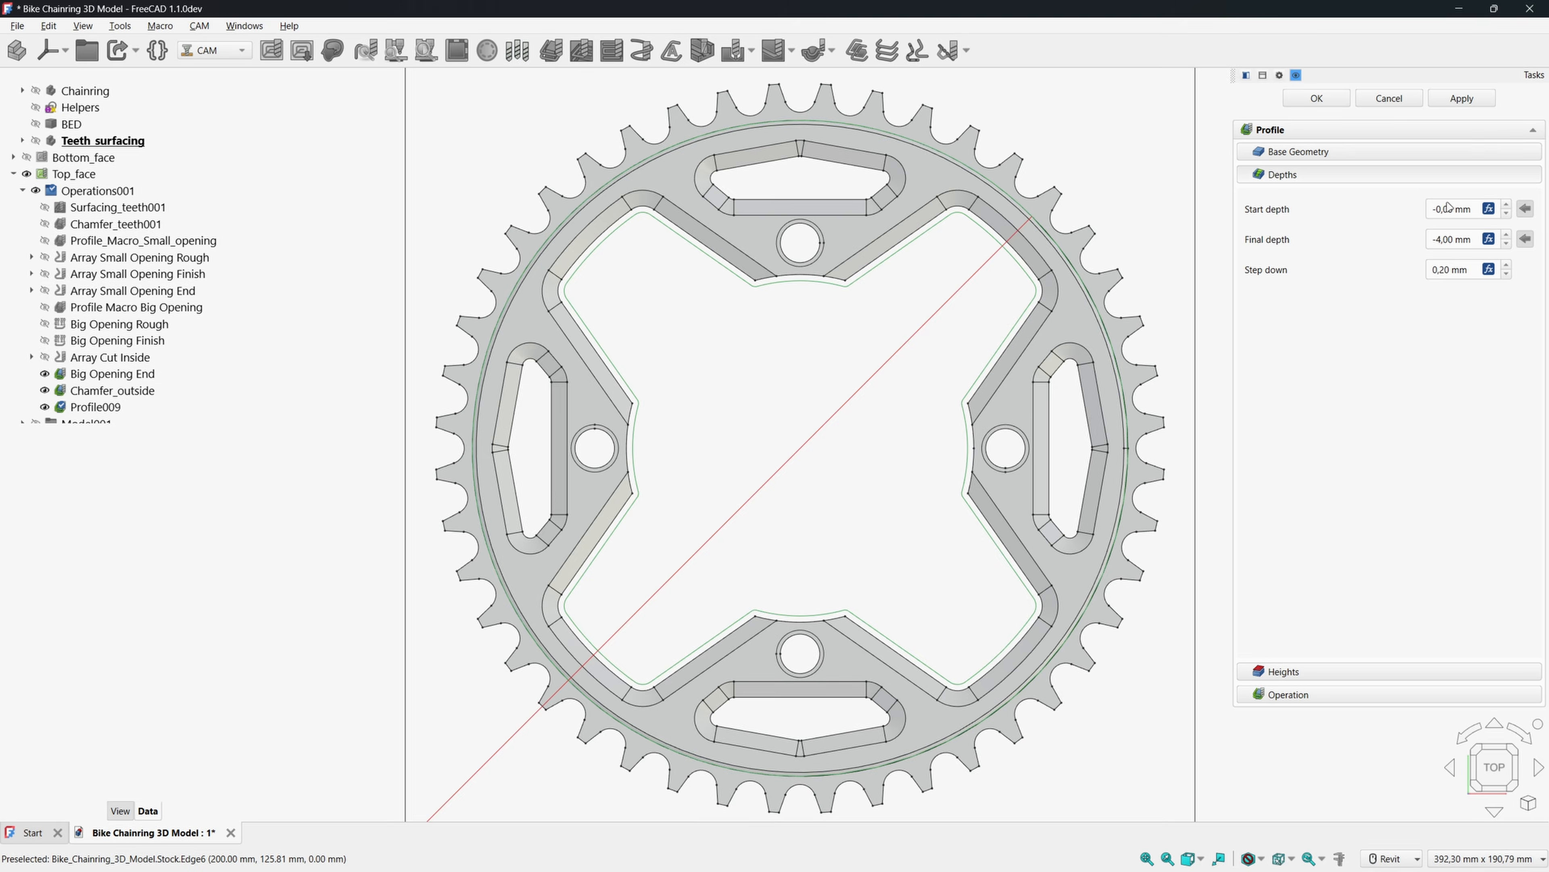
click(1489, 209)
drag(1382, 183, 1305, 289)
text(-1mm)
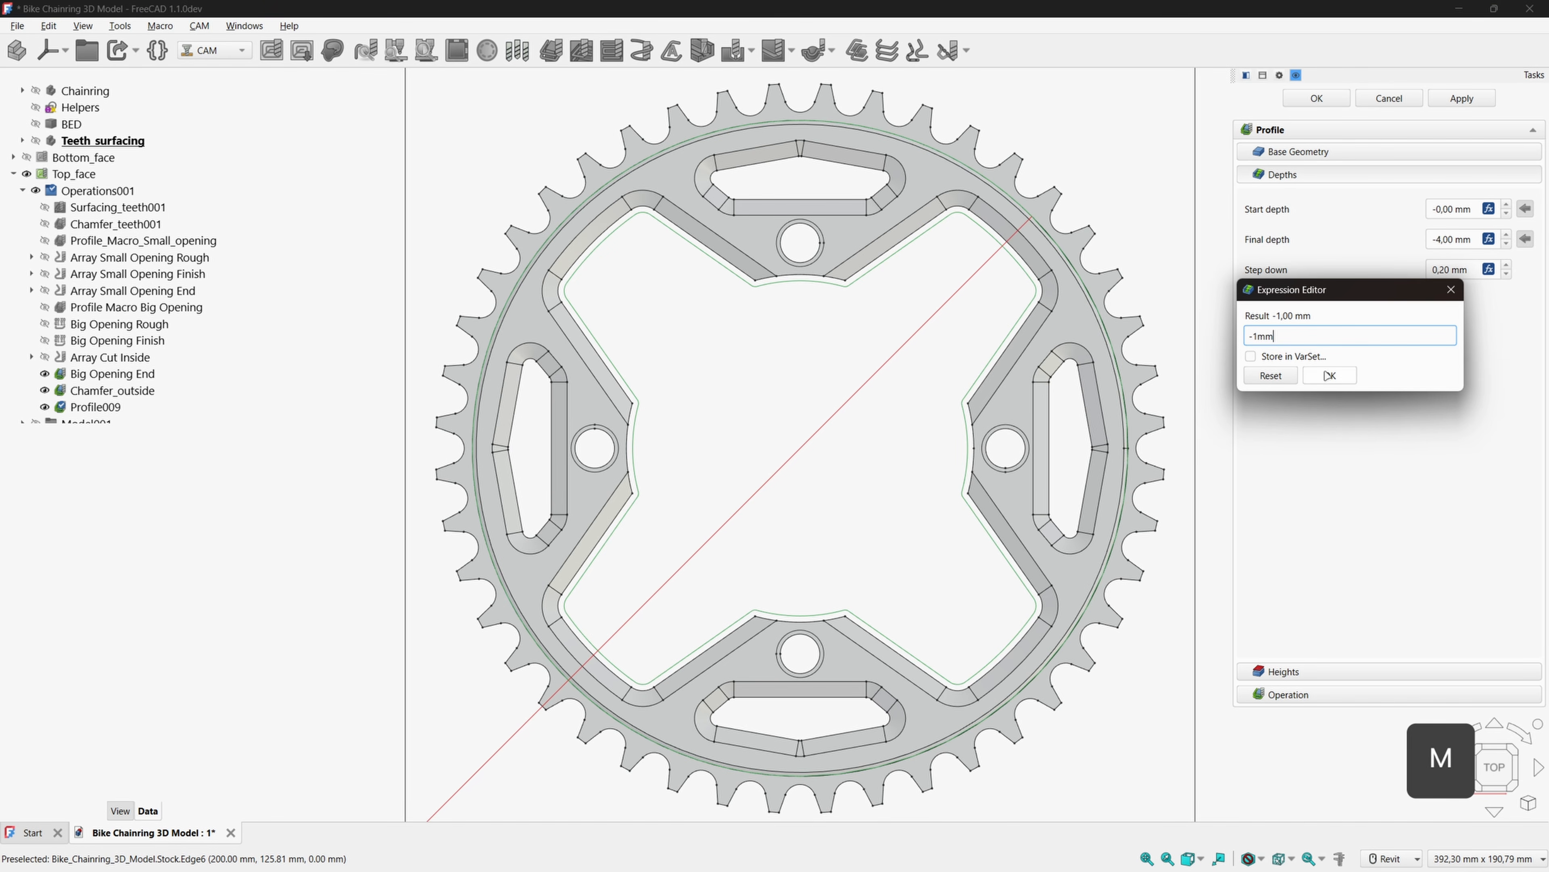
click(1330, 375)
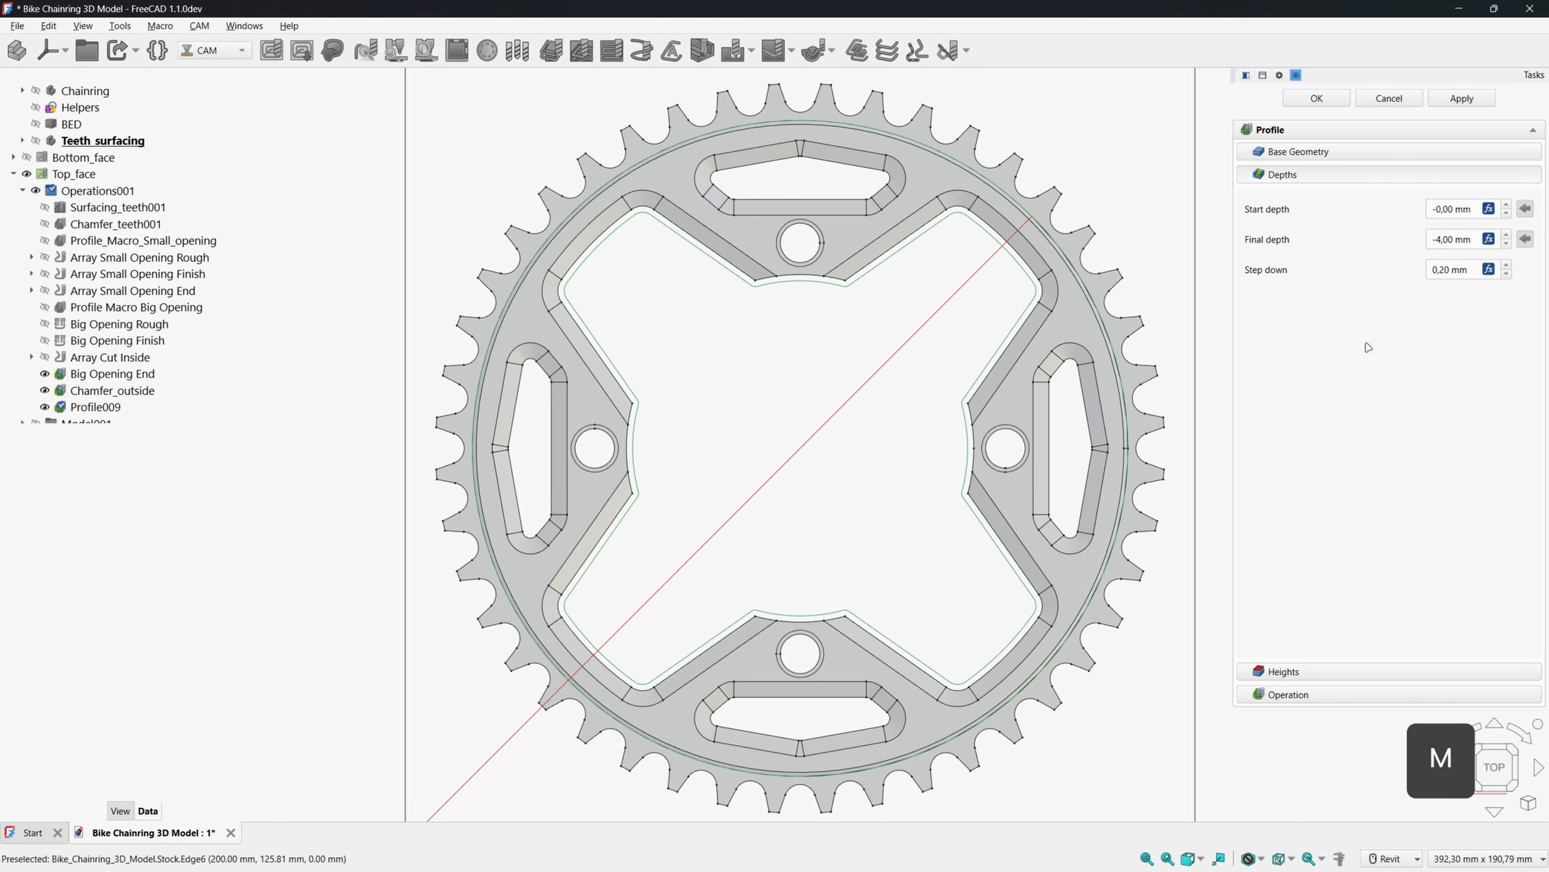
click(1489, 238)
text(-3.2mm)
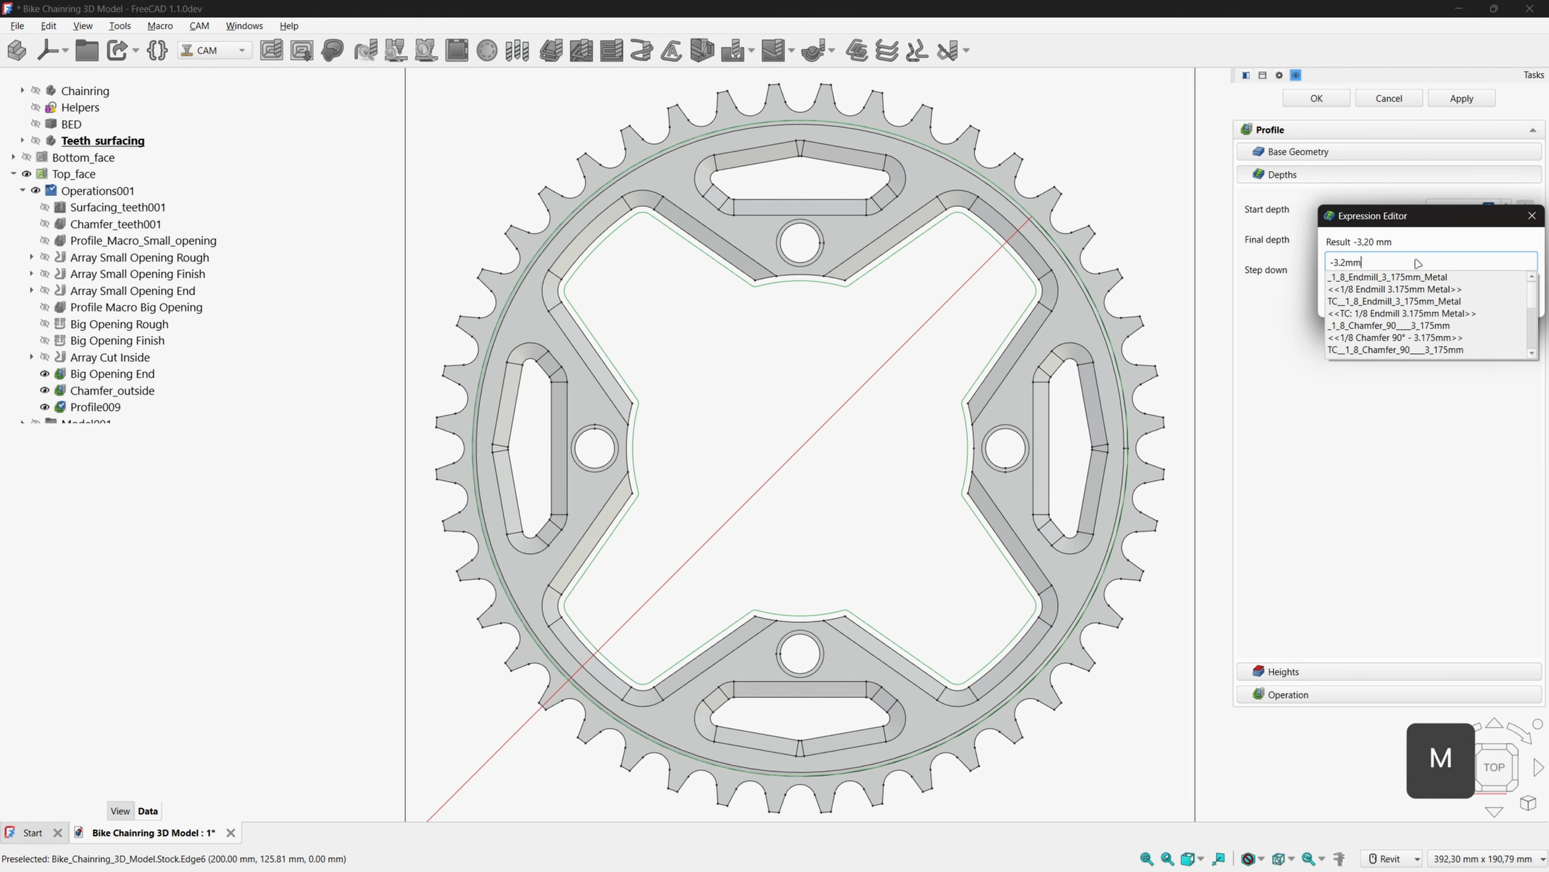
click(1443, 222)
click(1409, 301)
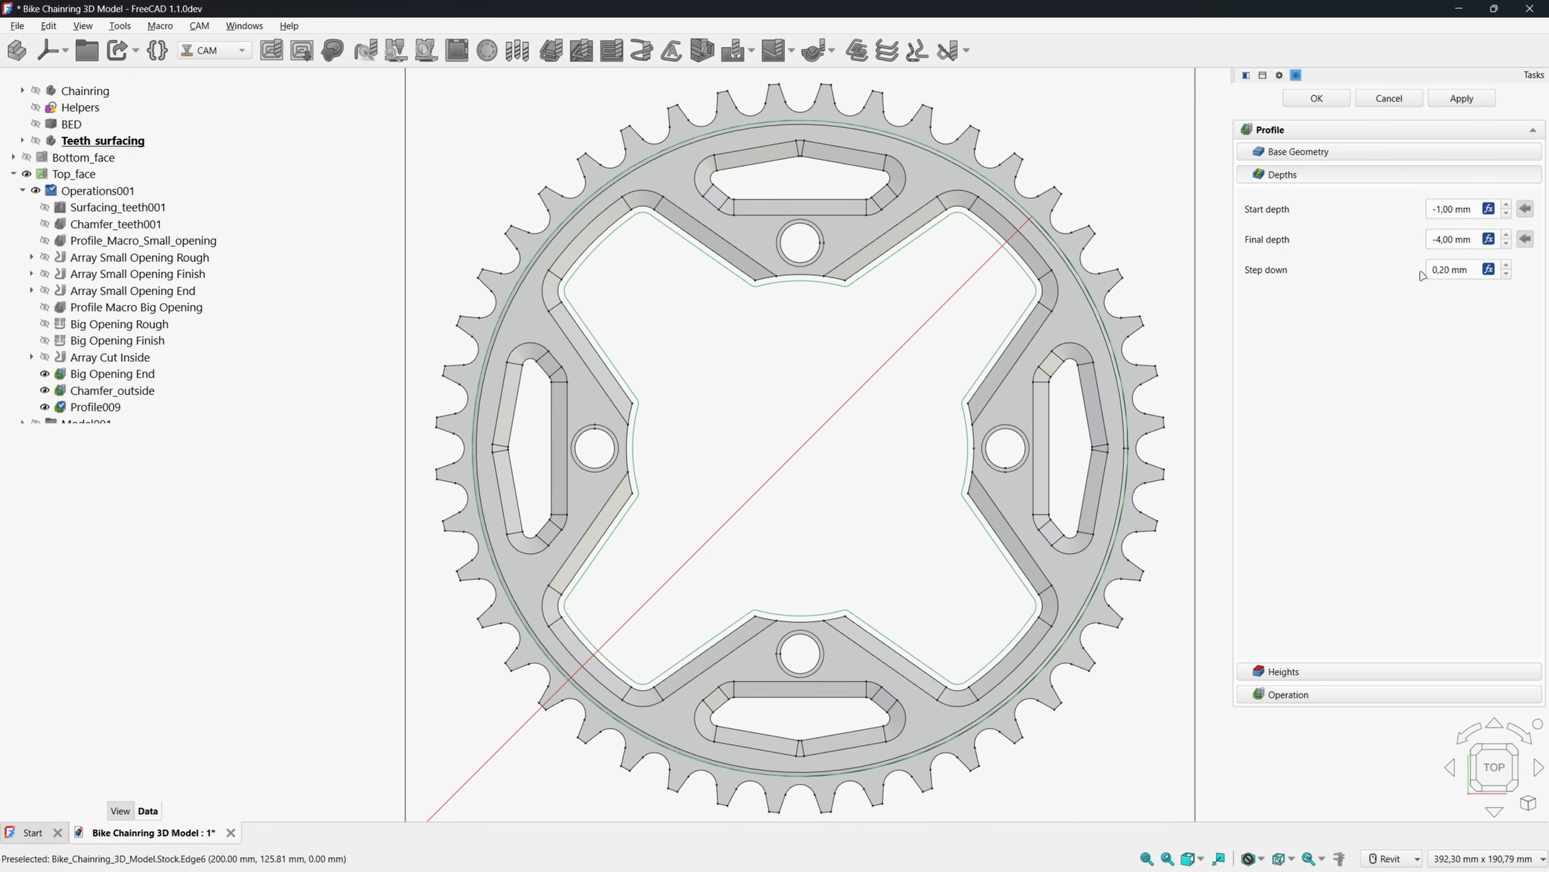
click(1316, 101)
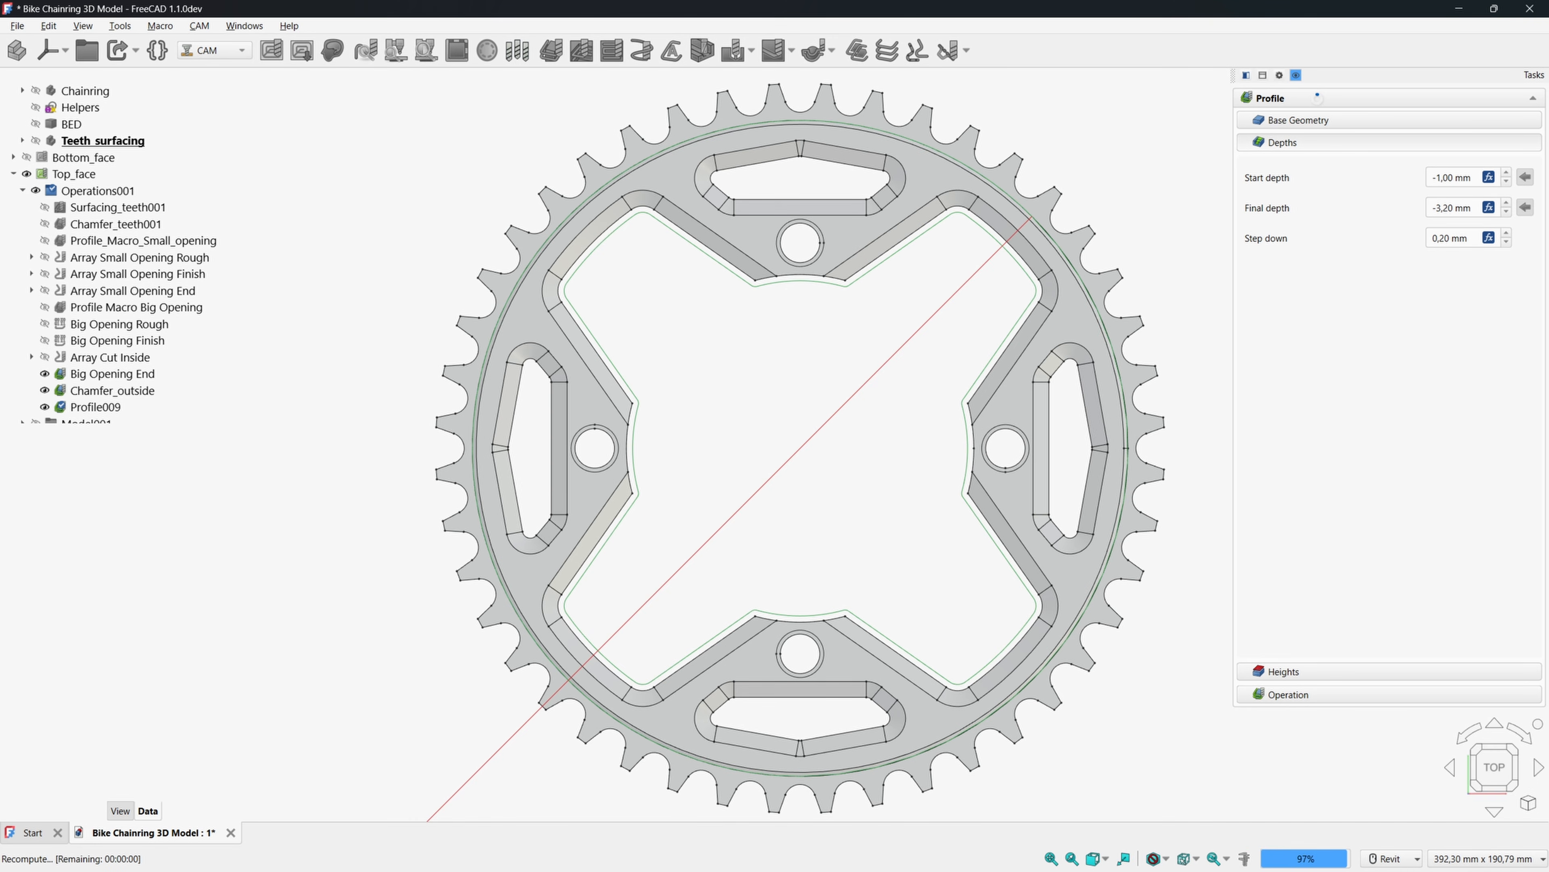
Simulate the Top_face job with the new tooth outline profile enabled, close the simulator, and rename the operation as Teeth_Profile.
shift+middle_drag(1193, 374, 1002, 648)
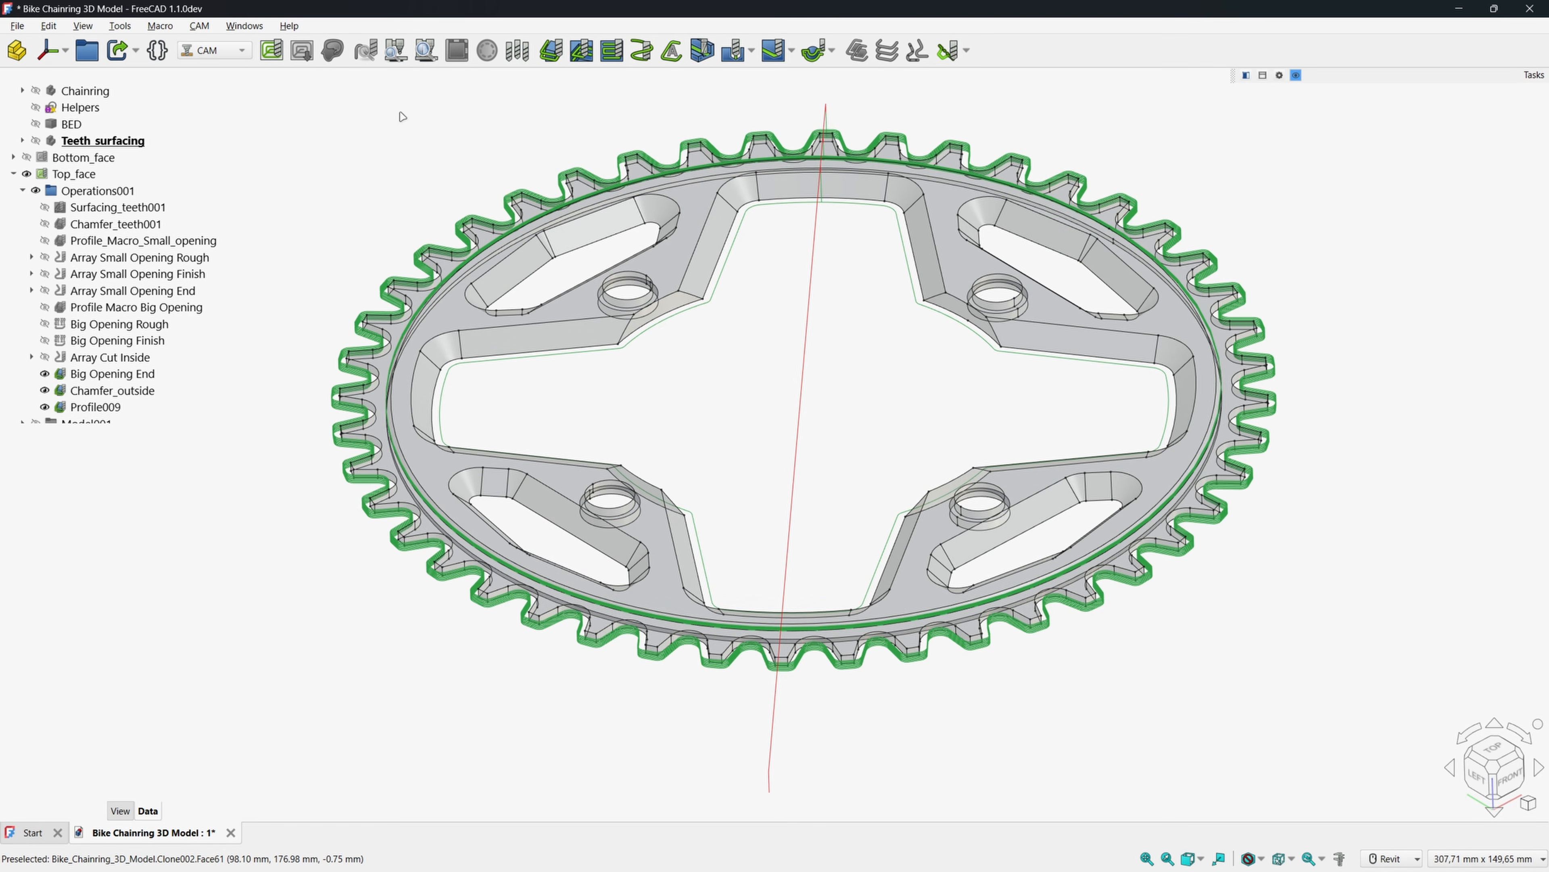
click(427, 50)
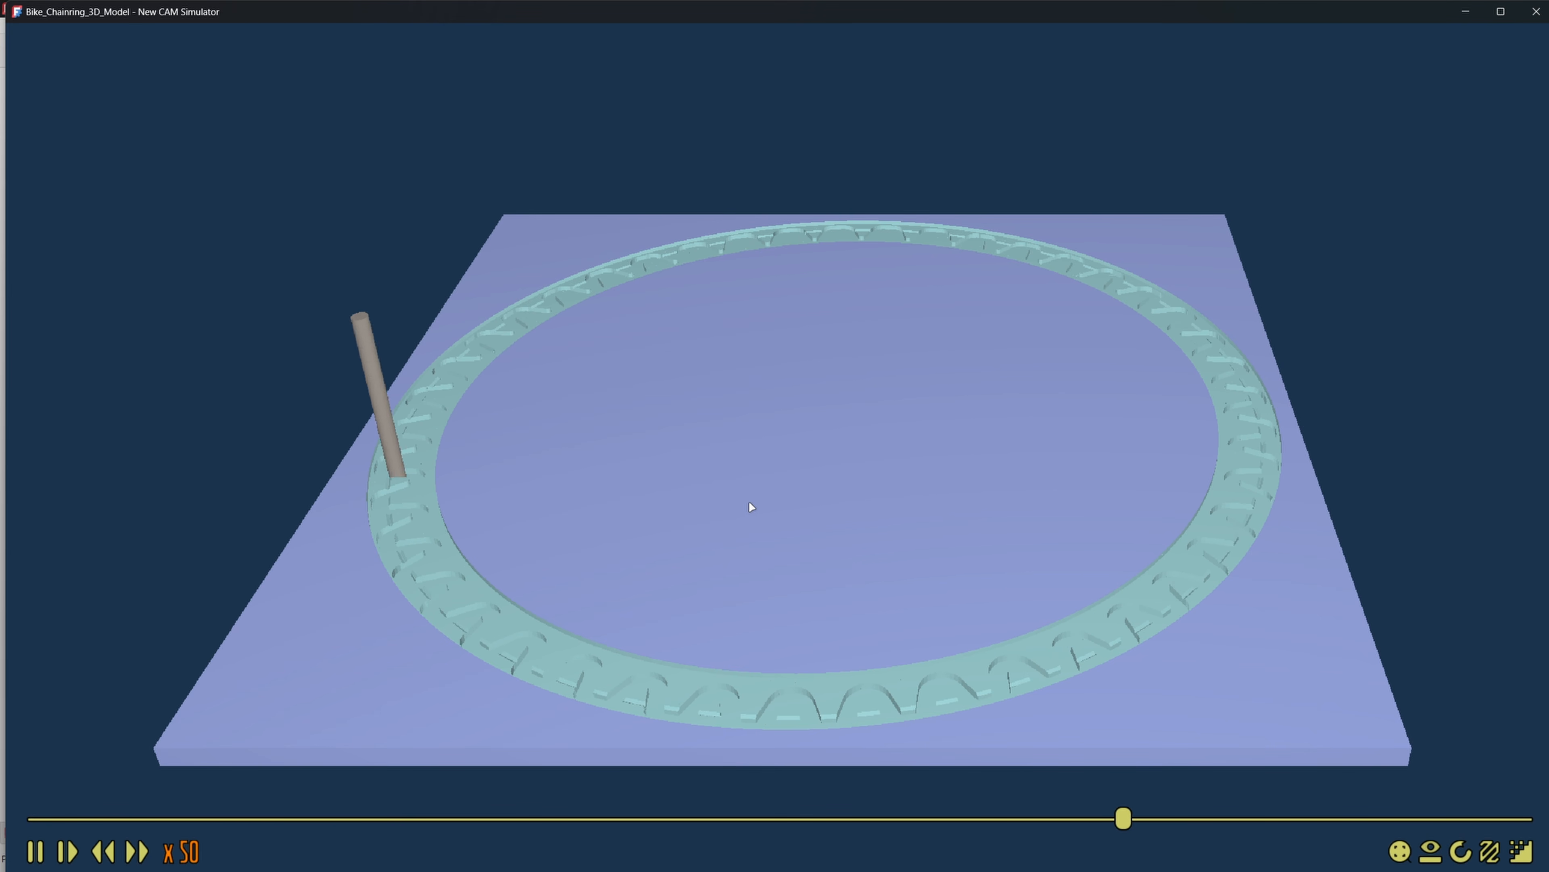
drag(1174, 819, 1403, 819)
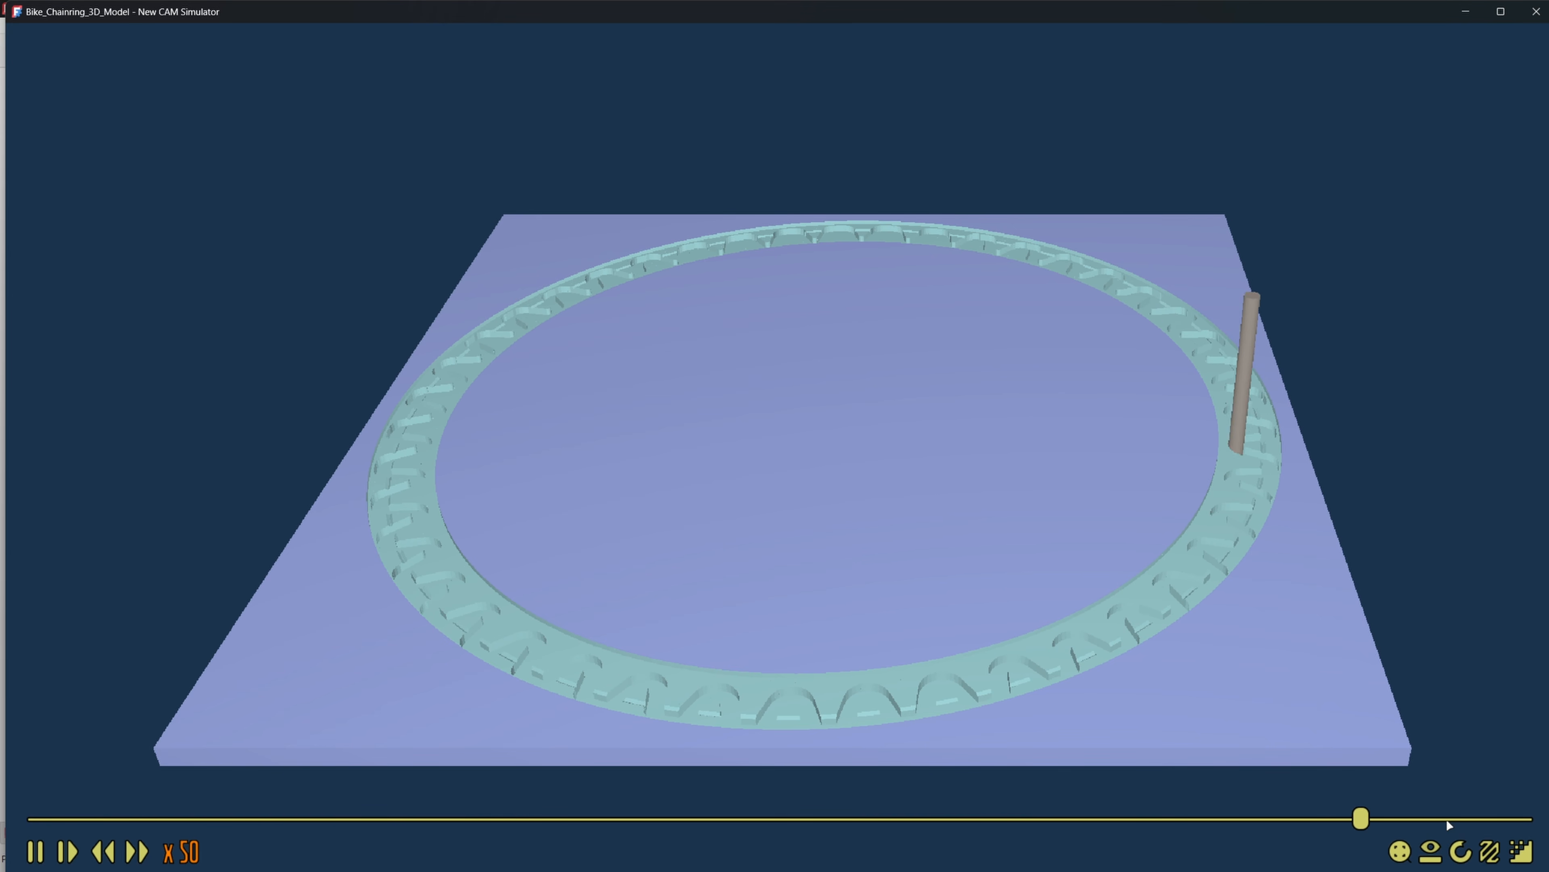
scroll(426, 479, up, 5)
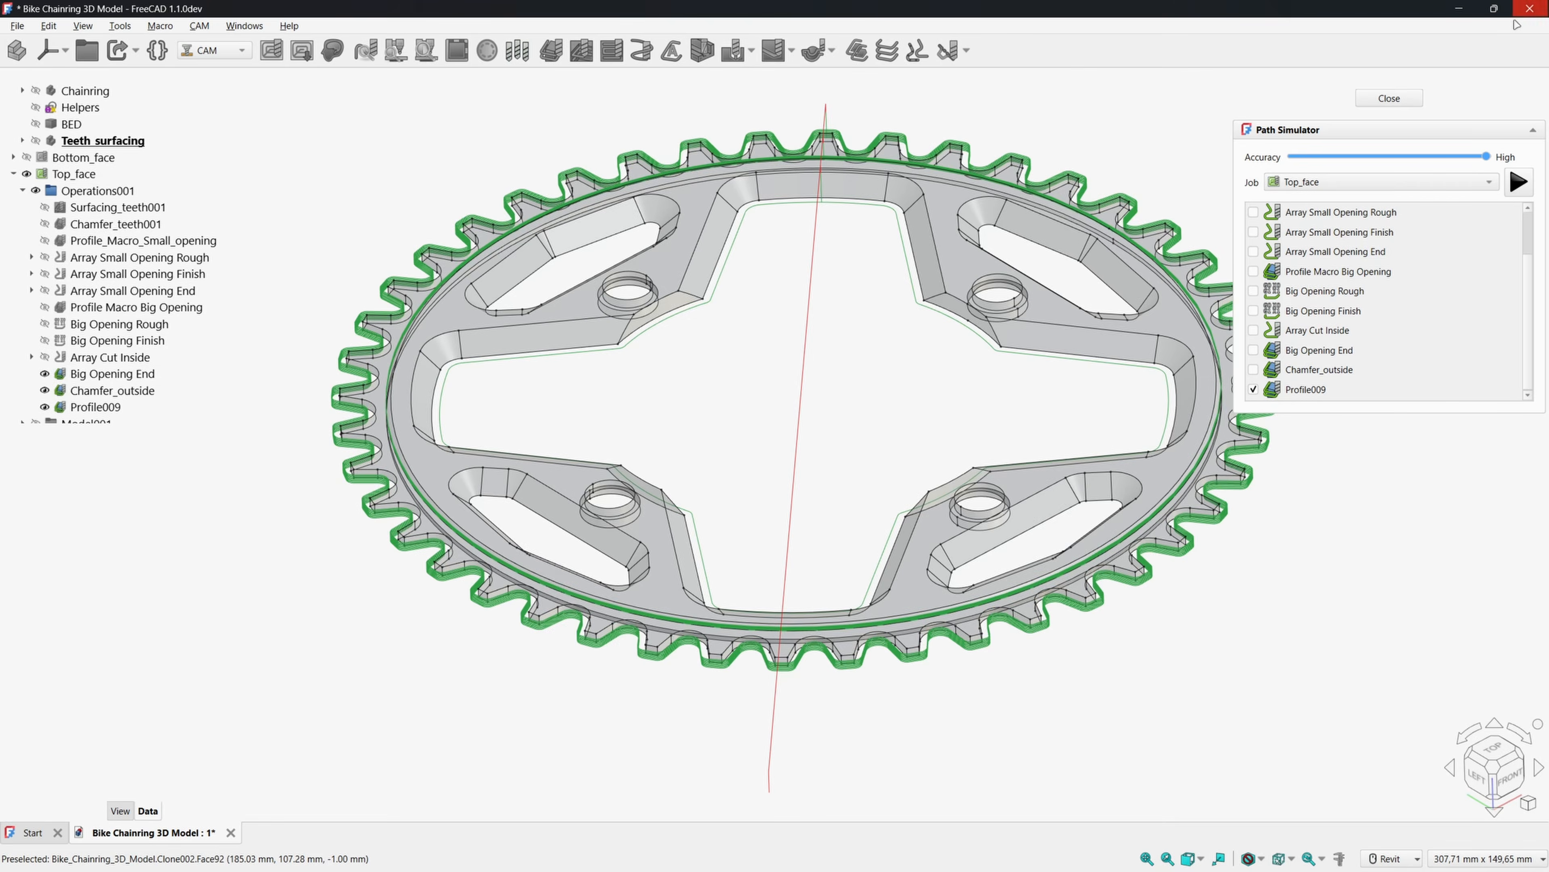
key(Return)
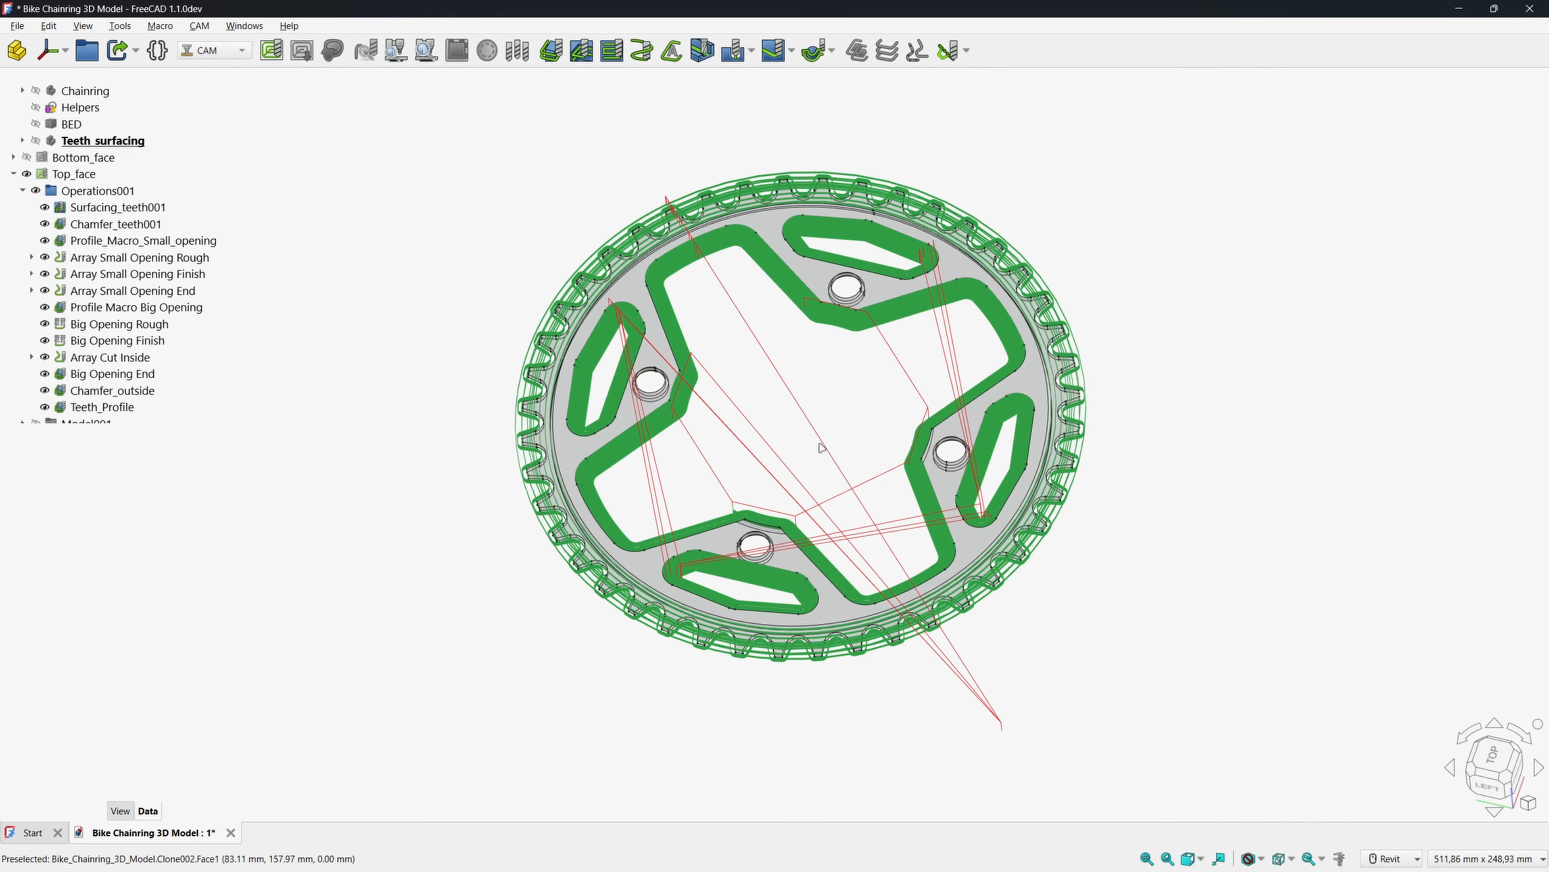
Collapse the Top_face job in the model tree and show the Bottom_face job's toolpaths.
scroll(132, 427, down, 2)
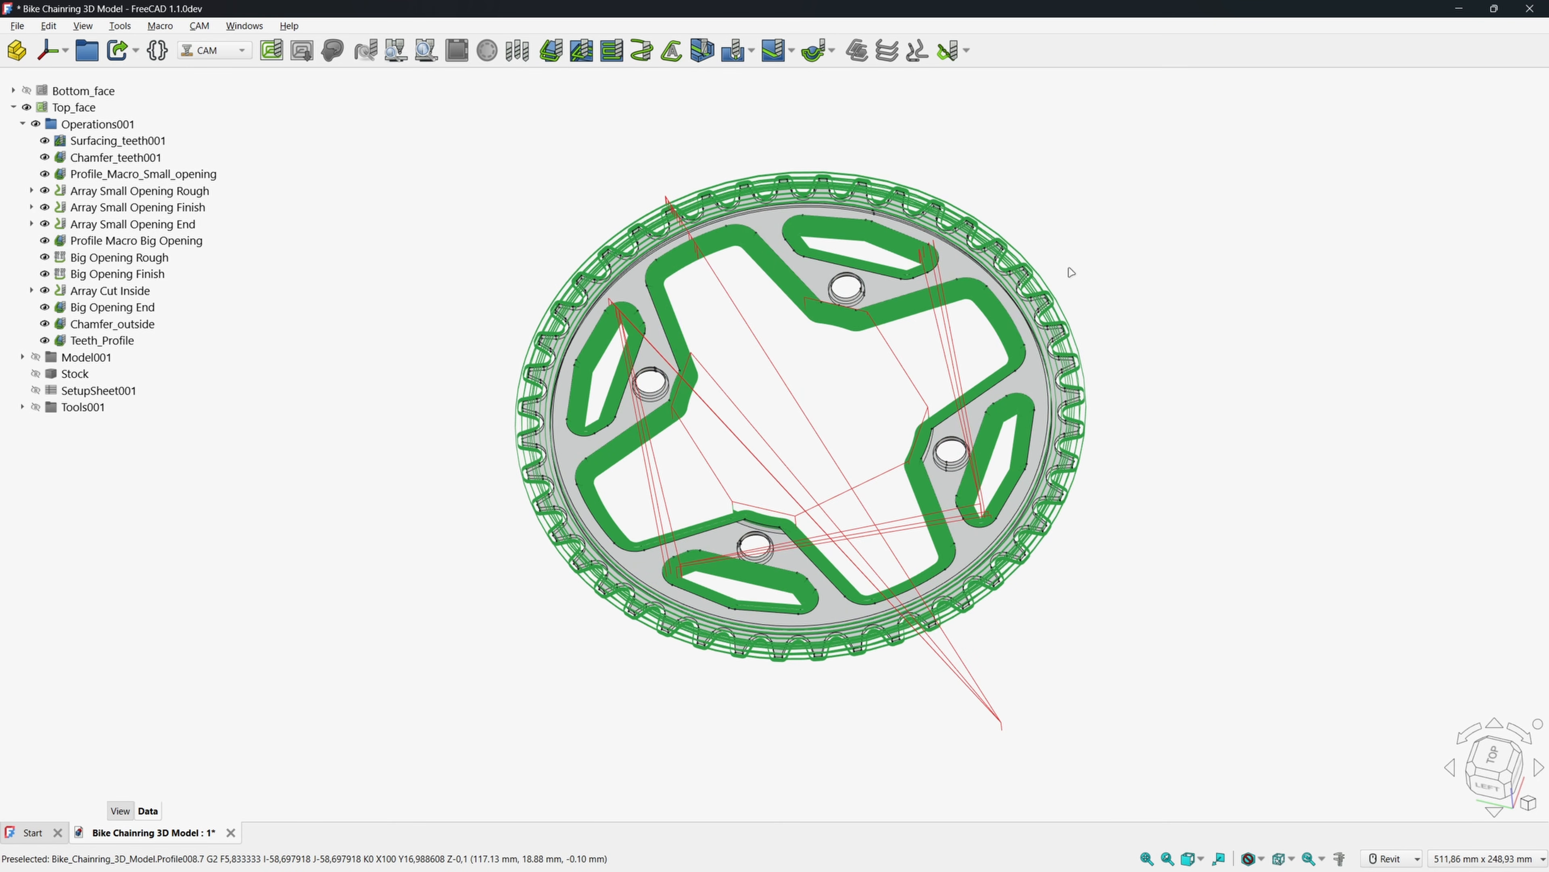
click(12, 110)
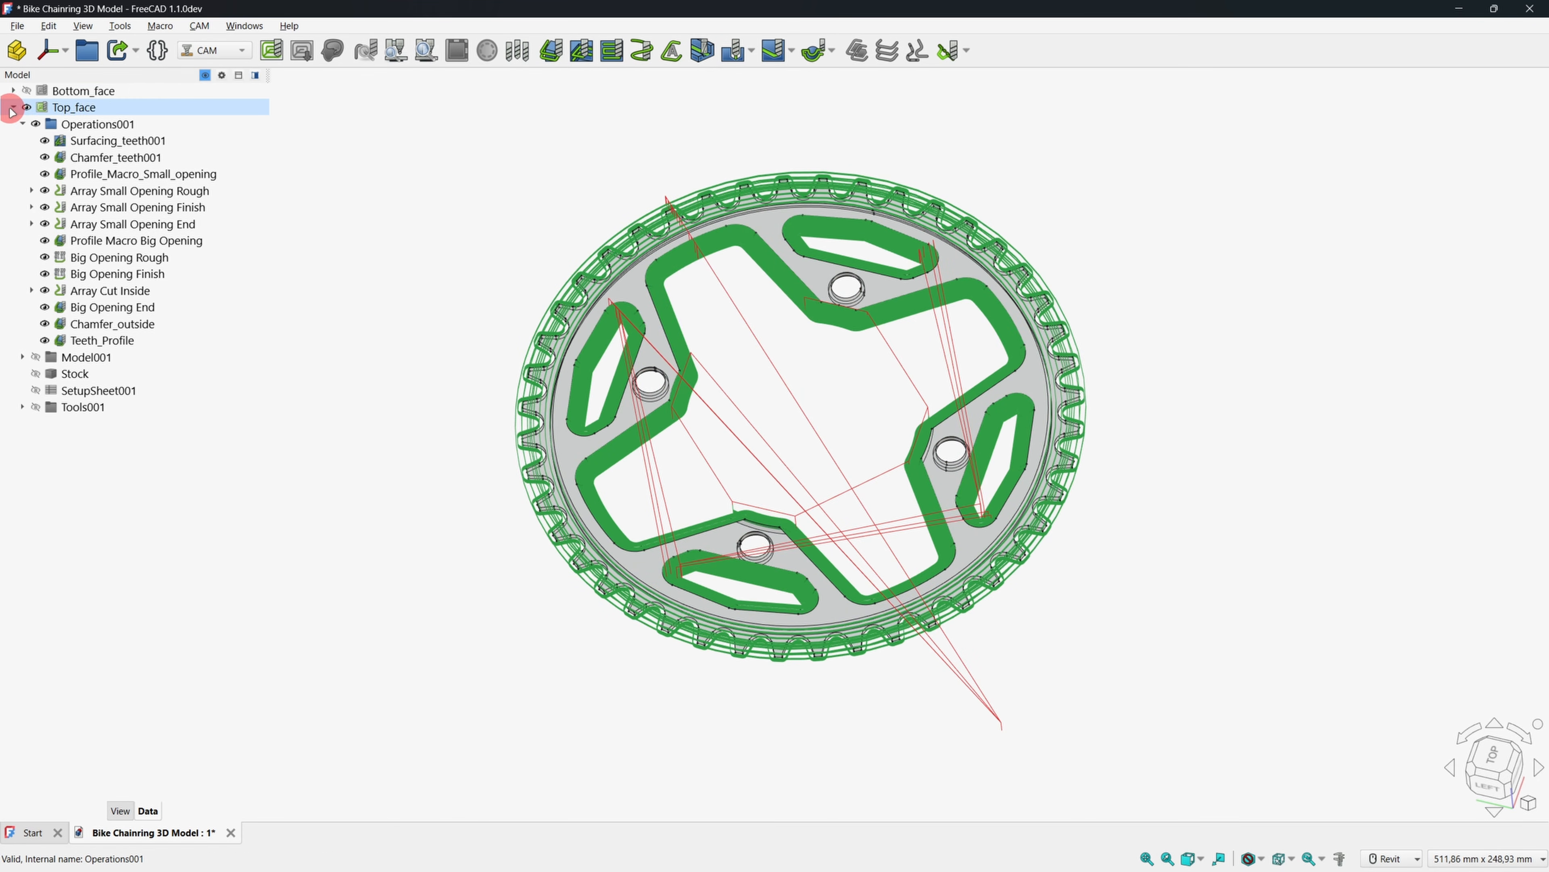
click(27, 207)
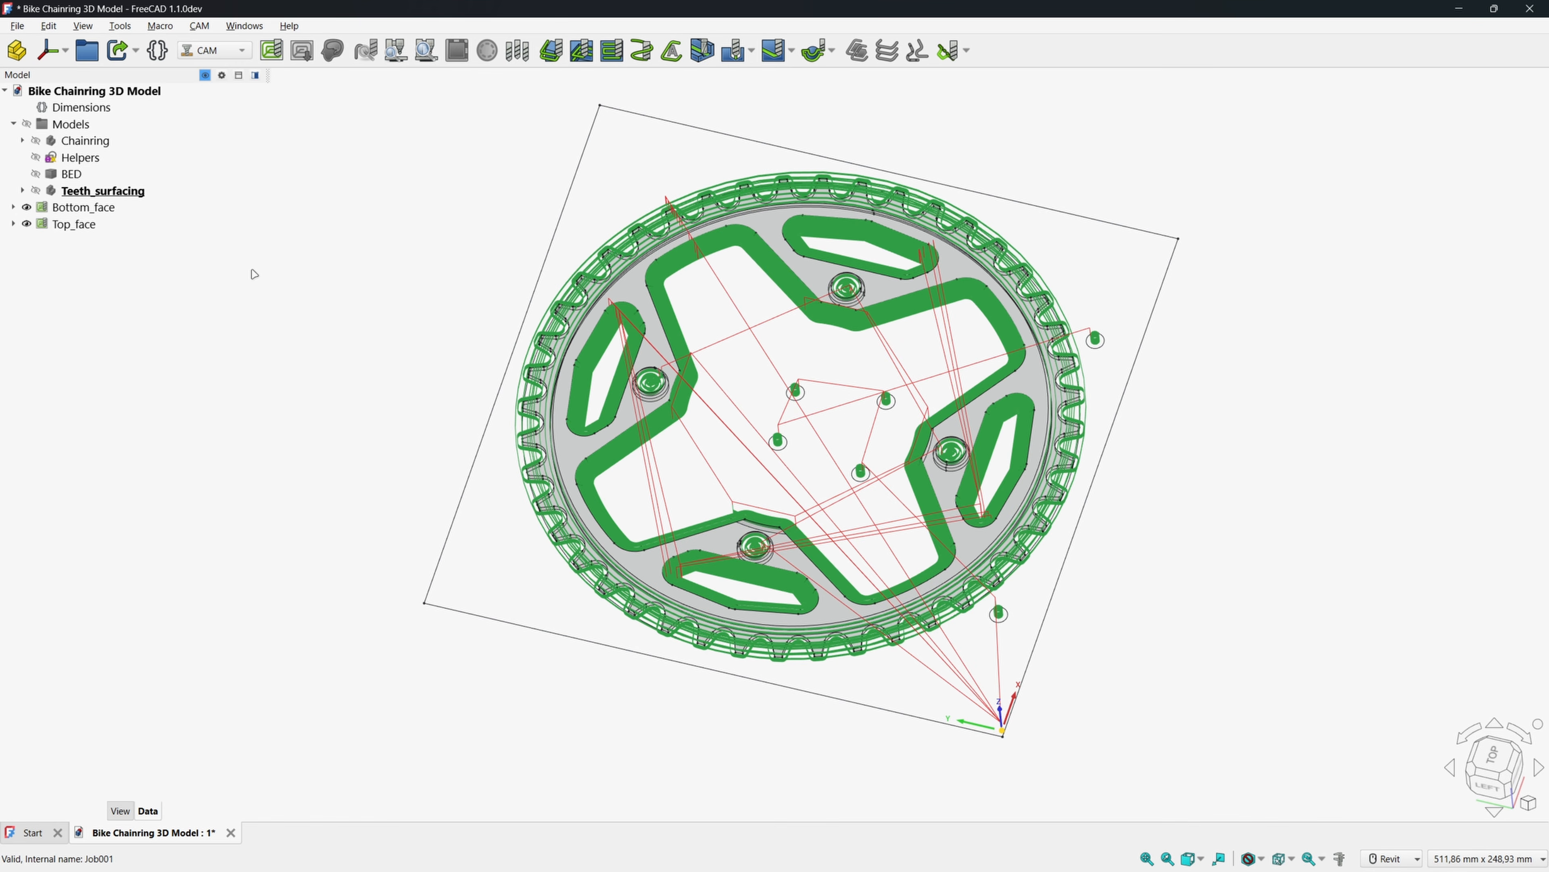
Post-process the Bottom_face job and save its split G-code output in the Bike Chainring folder, keeping the suggested file names.
click(137, 207)
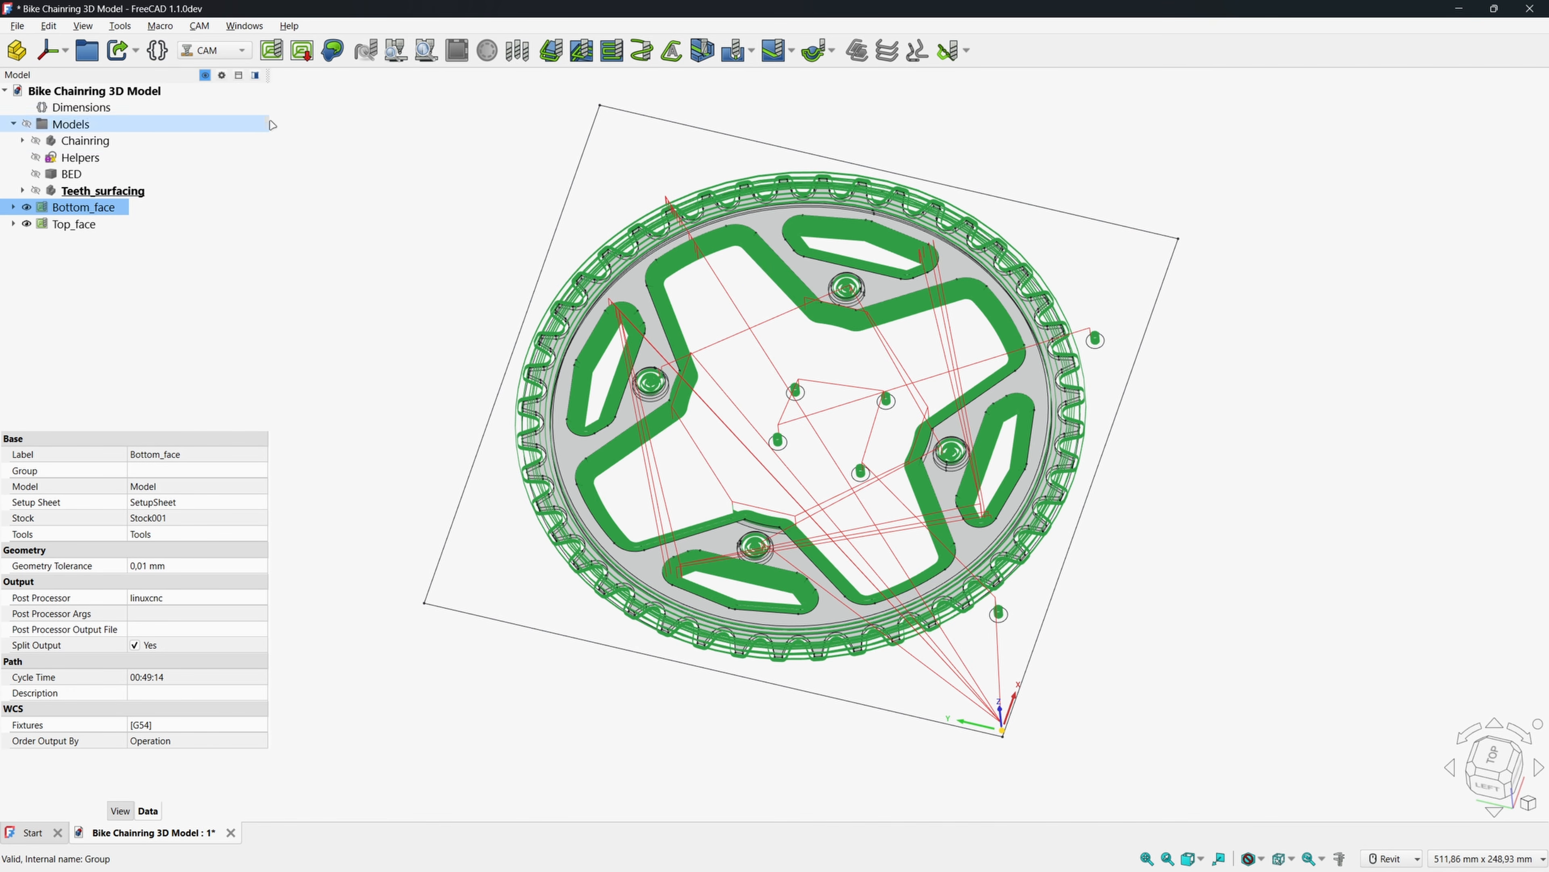
click(303, 51)
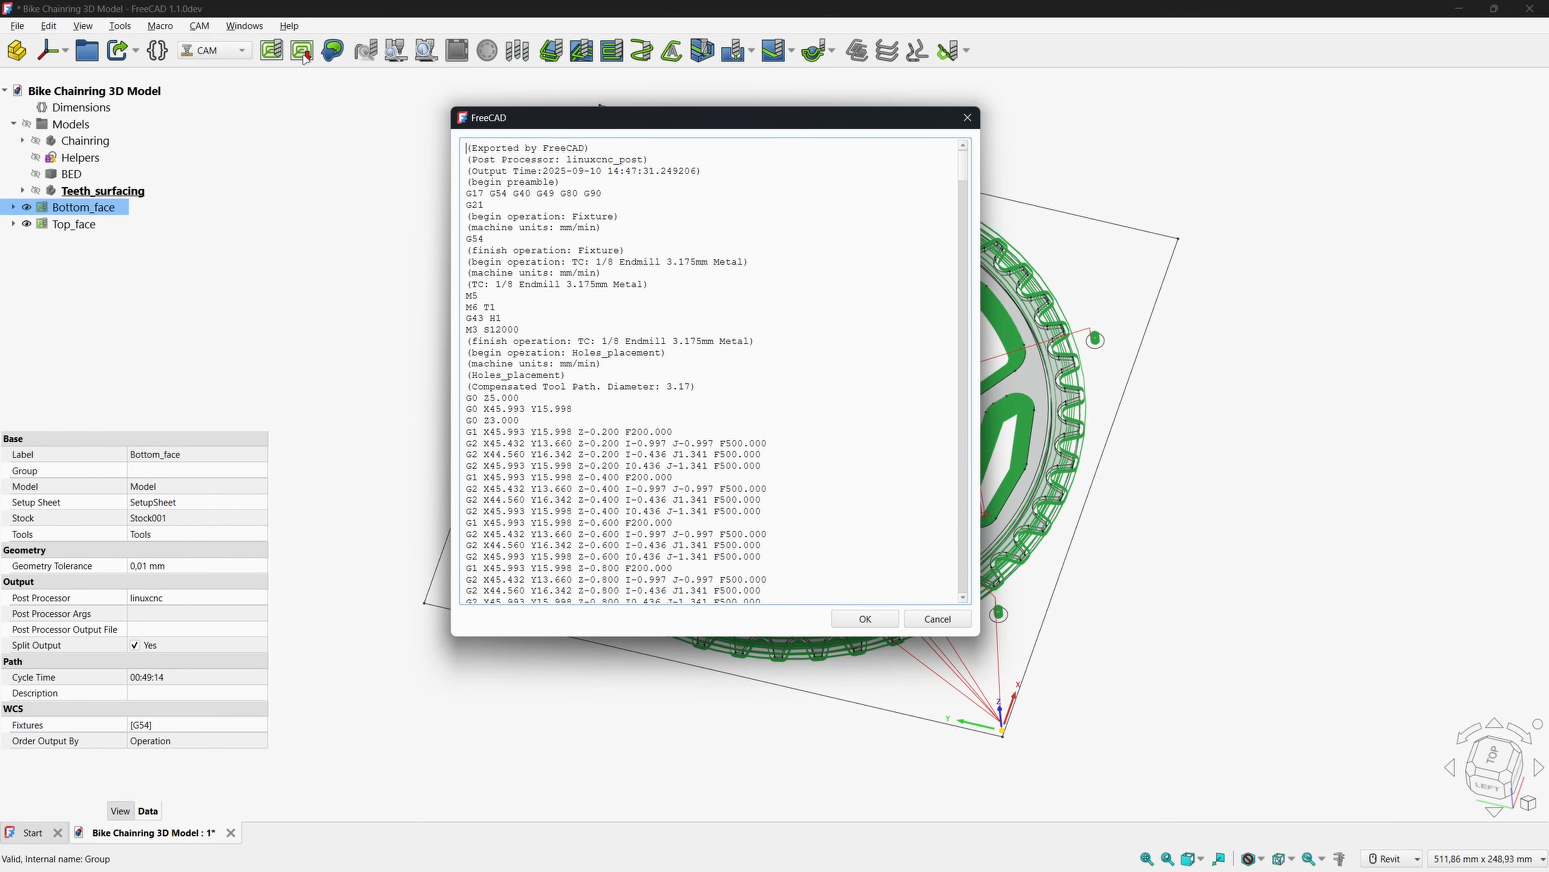
click(865, 614)
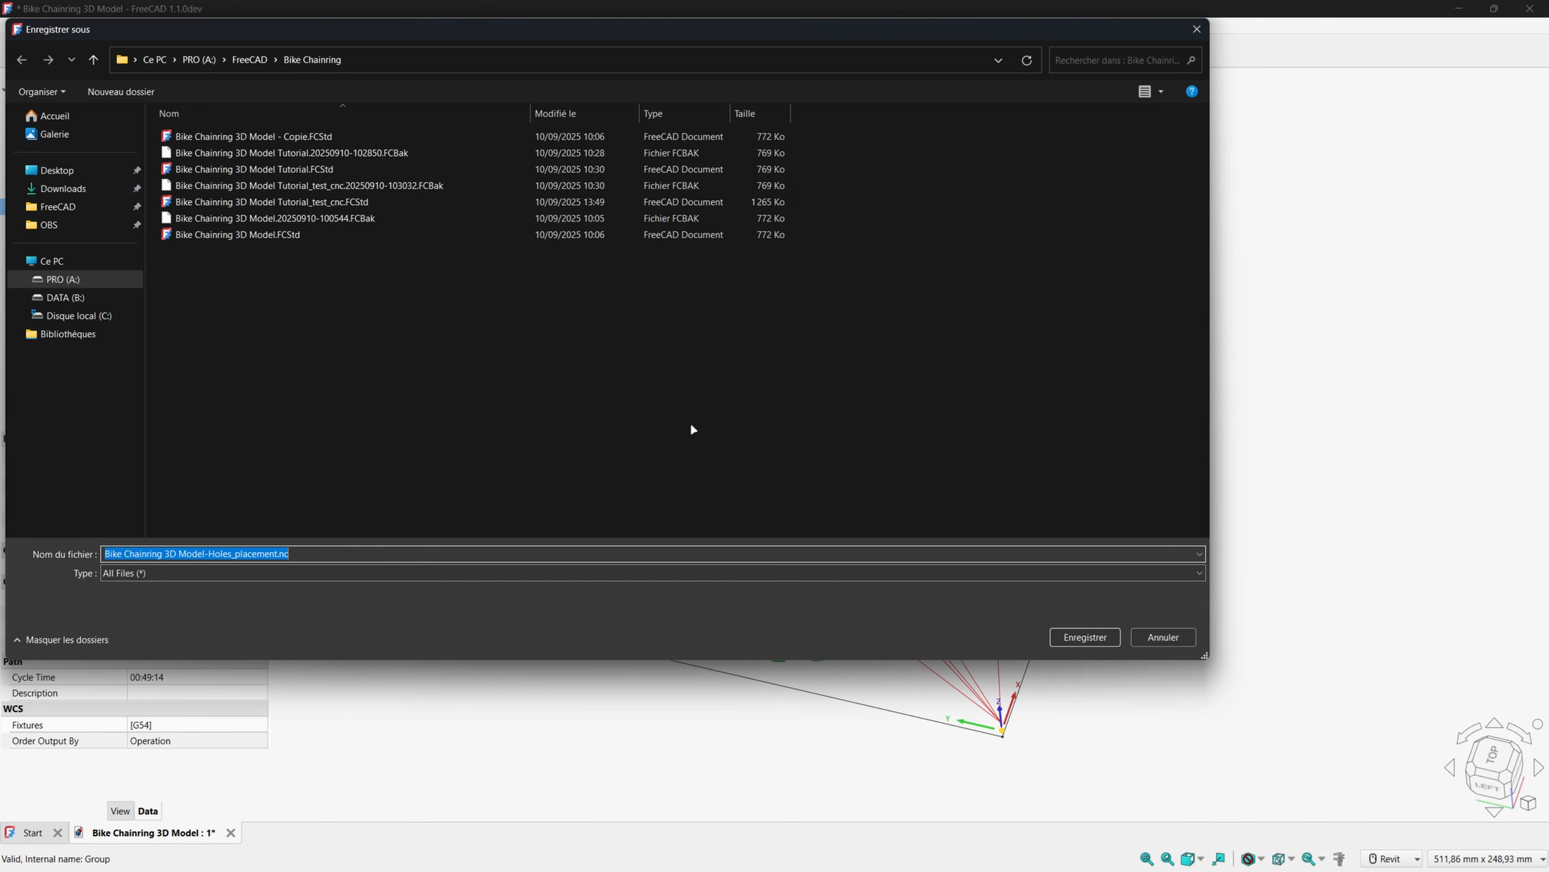
click(1079, 637)
click(1079, 637)
click(1079, 636)
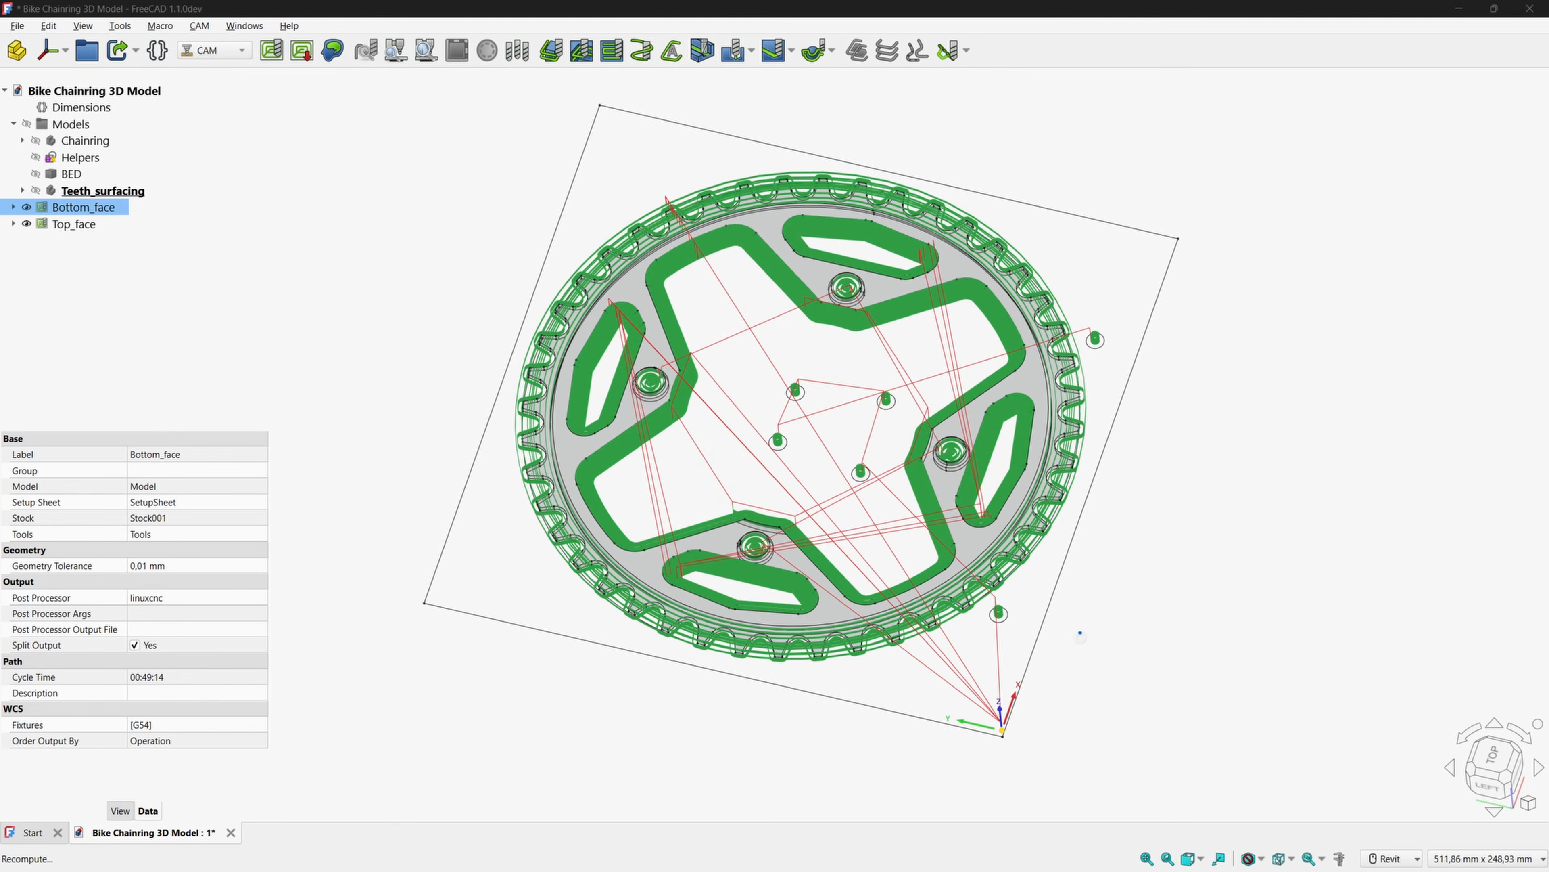
Expand the Bottom_face and Top_face jobs and enlarge the model tree to review the operations in both jobs.
key(Down)
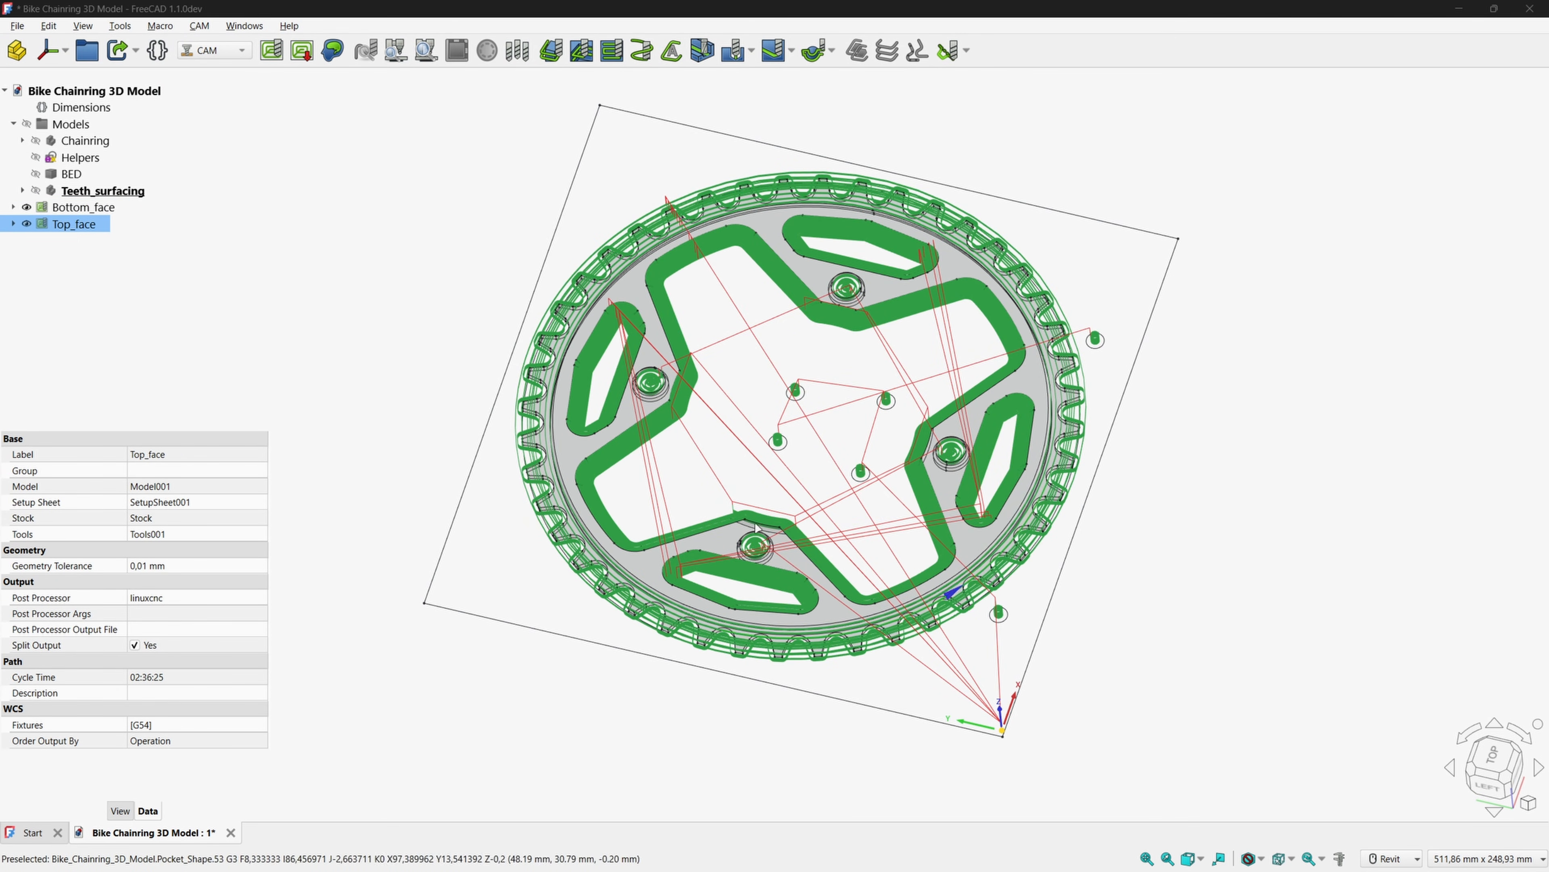
click(13, 207)
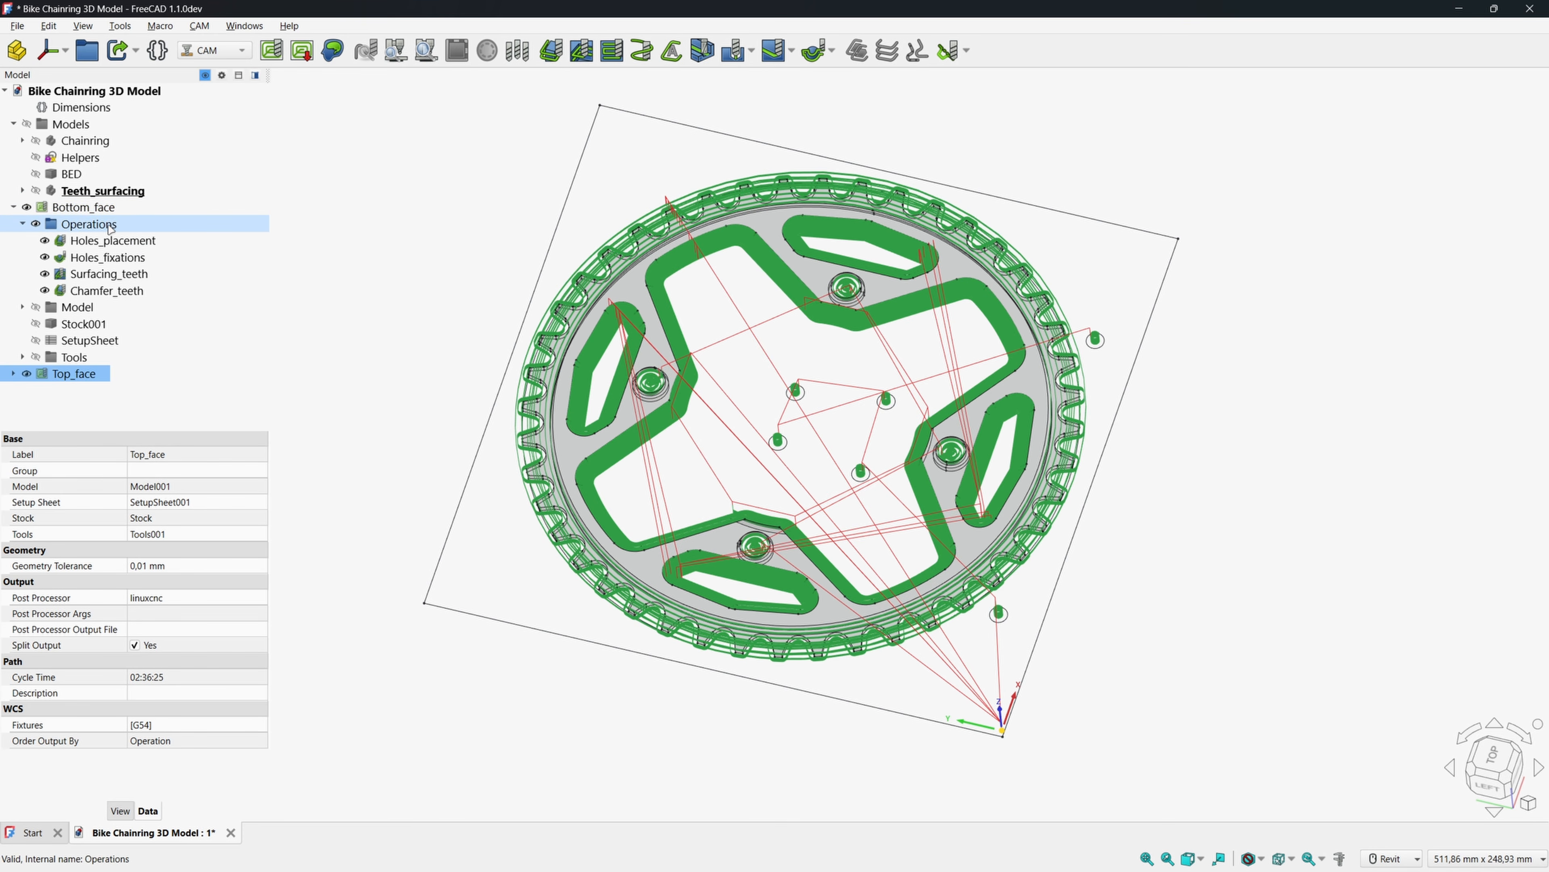
click(12, 374)
scroll(131, 360, down, 5)
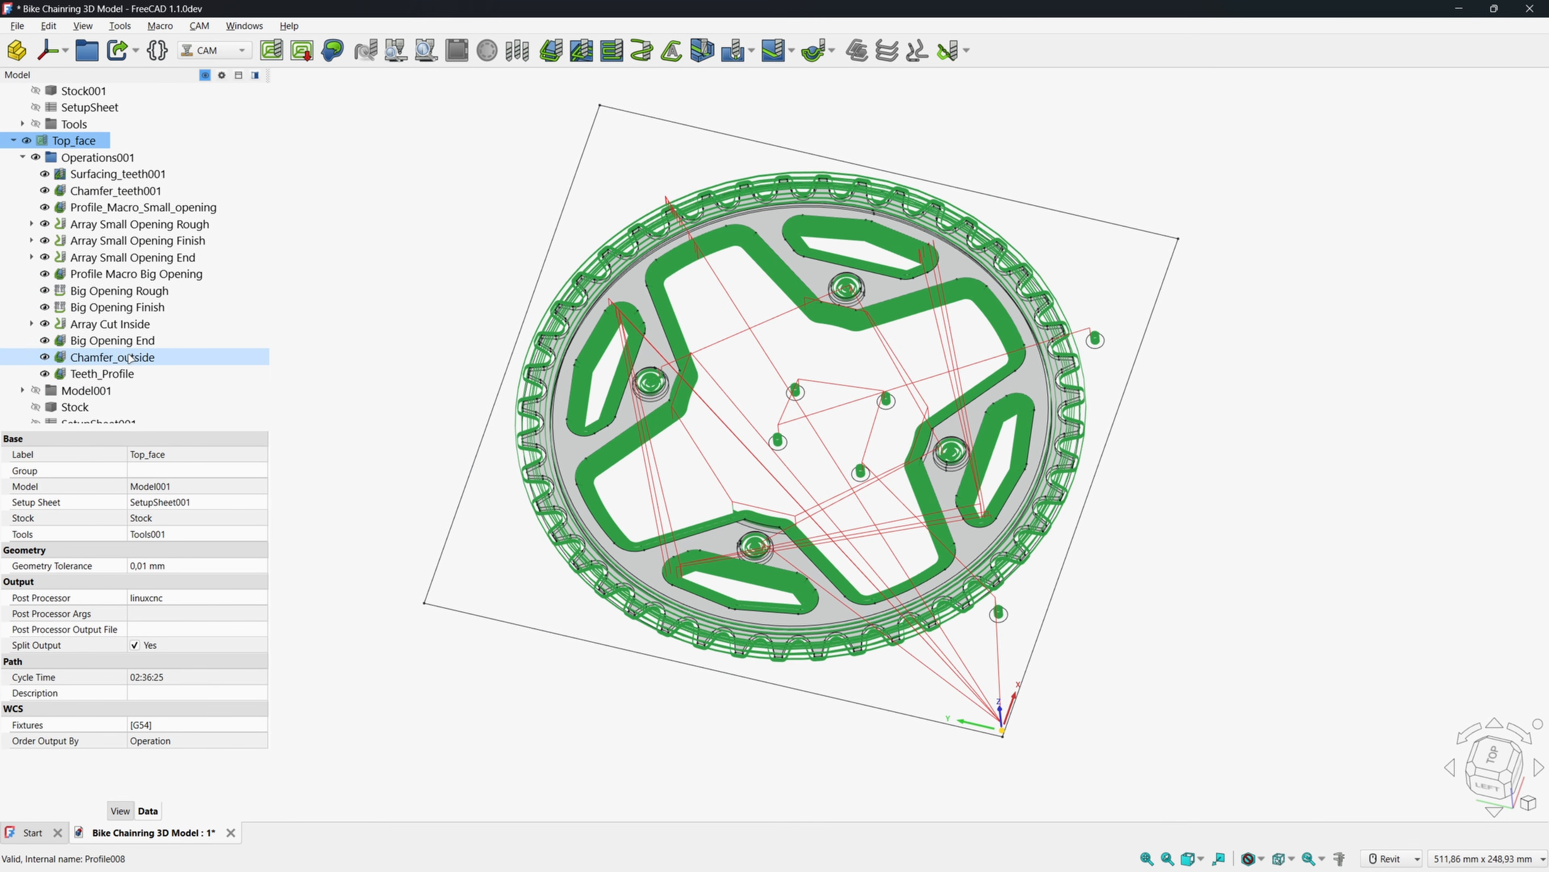
drag(147, 427, 158, 800)
click(141, 324)
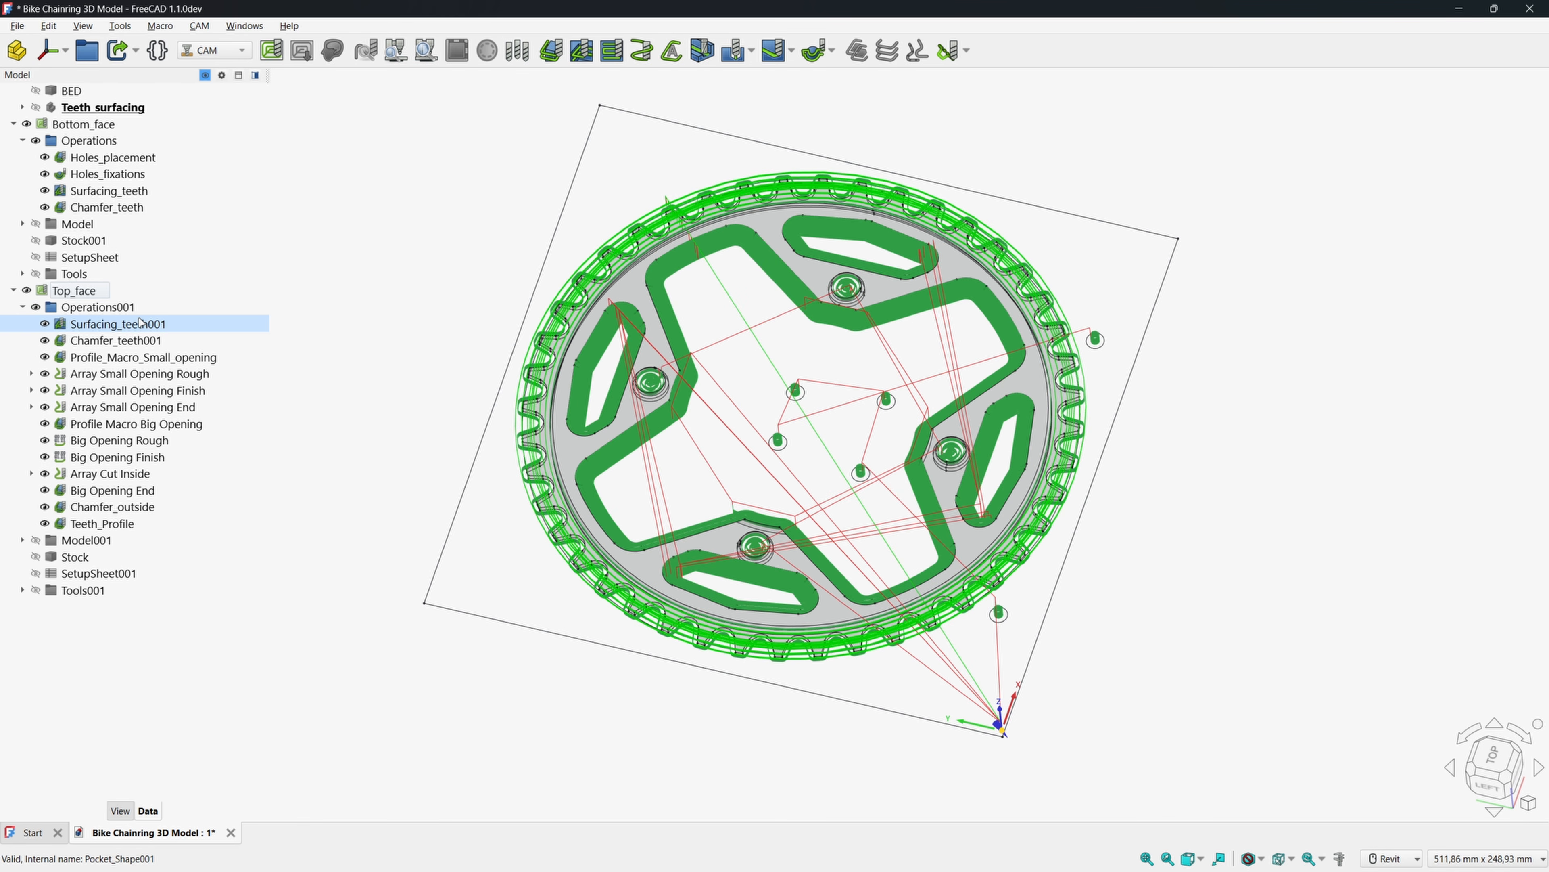
click(140, 308)
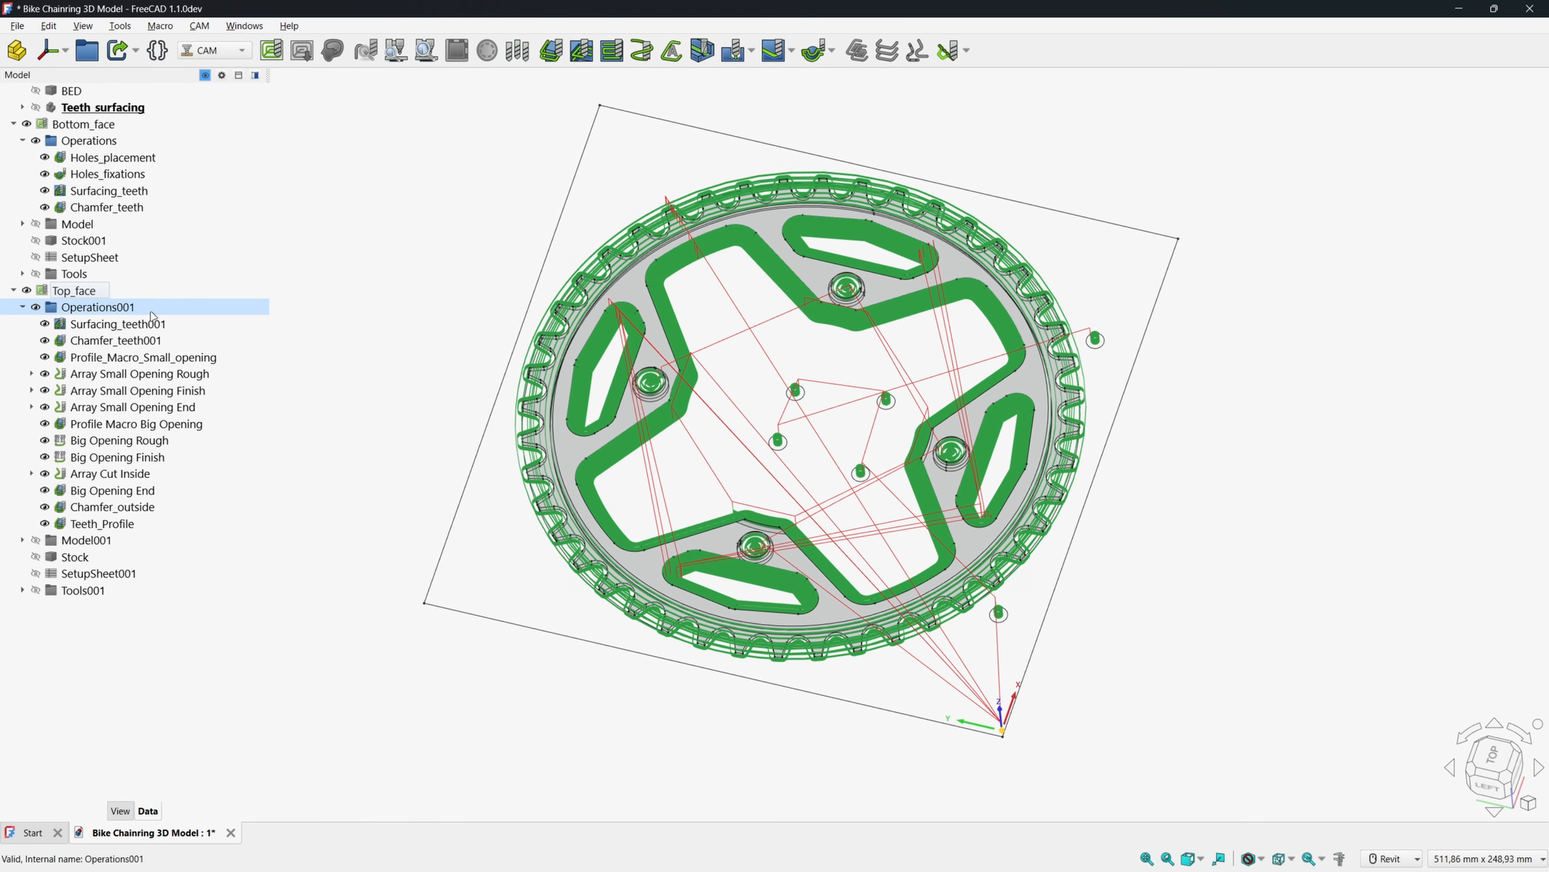
click(161, 278)
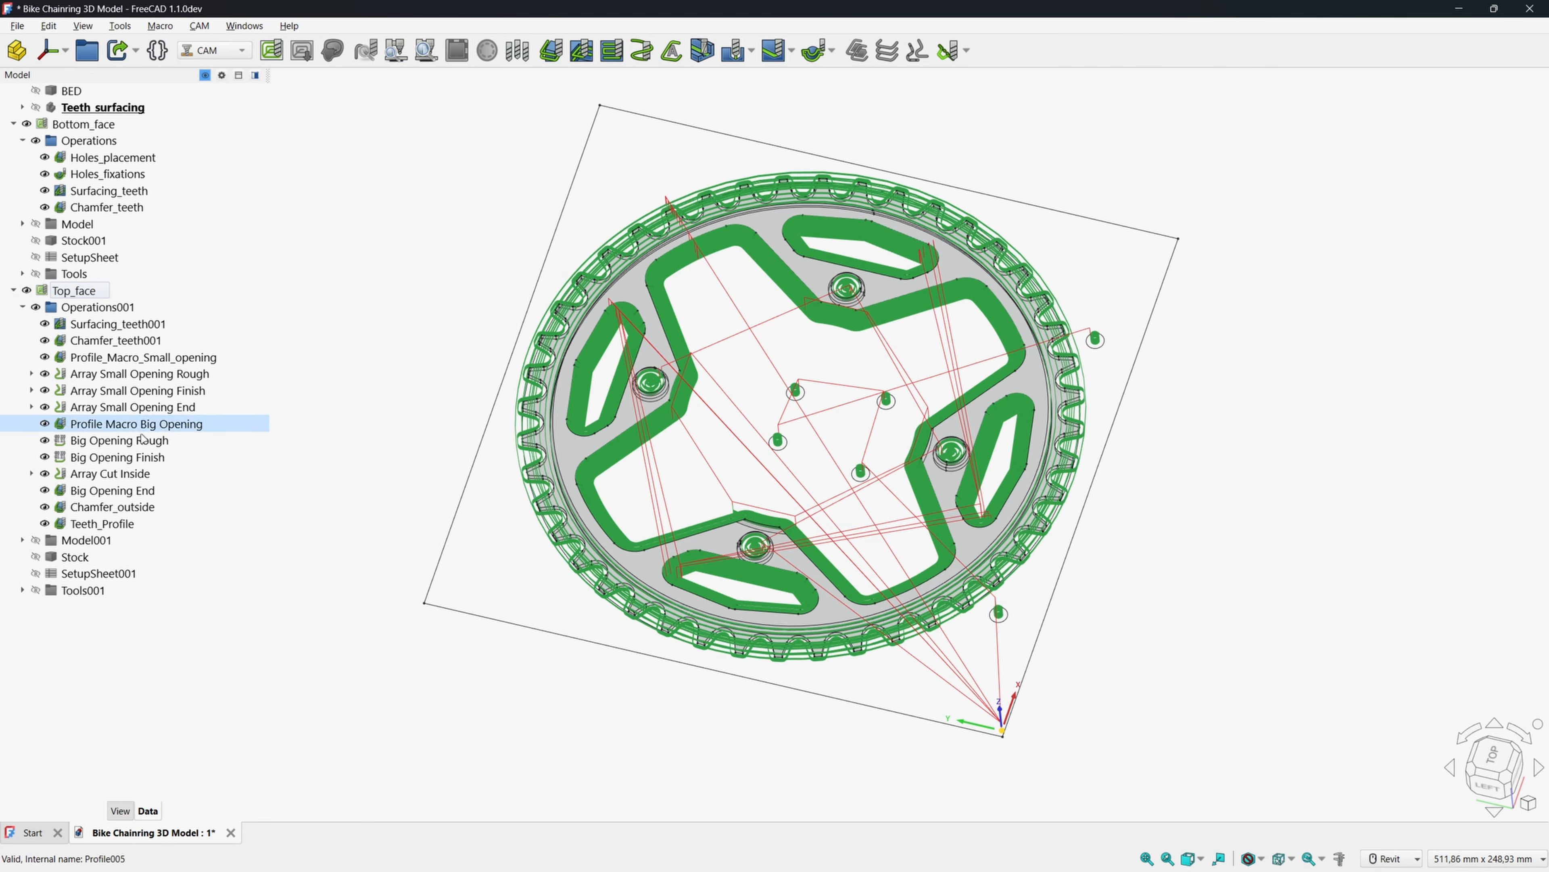
Save the Bike Chainring 3D Model document.
click(17, 25)
click(61, 135)
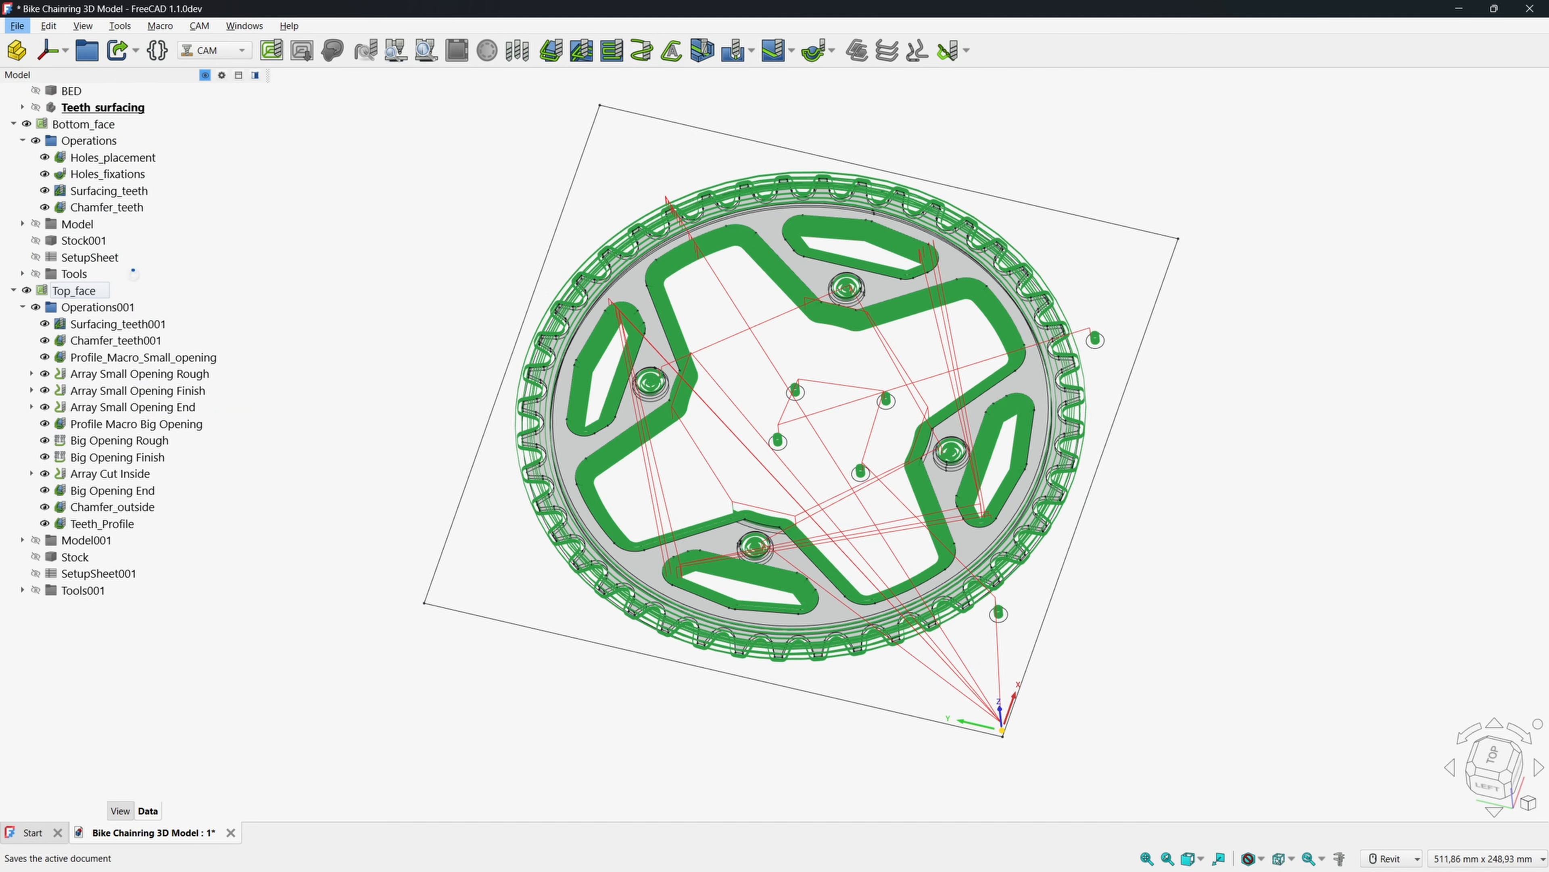